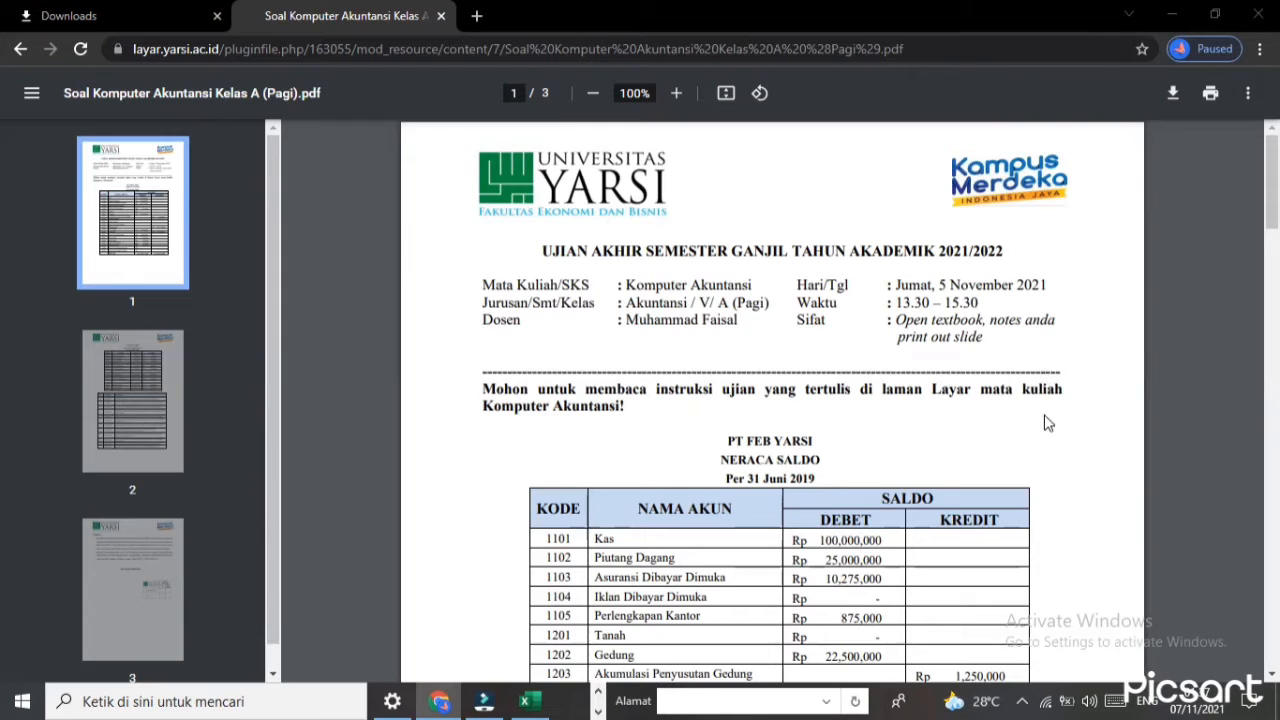
Read through the accounting exam PDF from the trial balance to the task instructions on page 3
{"action": "scroll", "coordinate": [1046, 423], "scroll_direction": "down", "scroll_amount": 10}
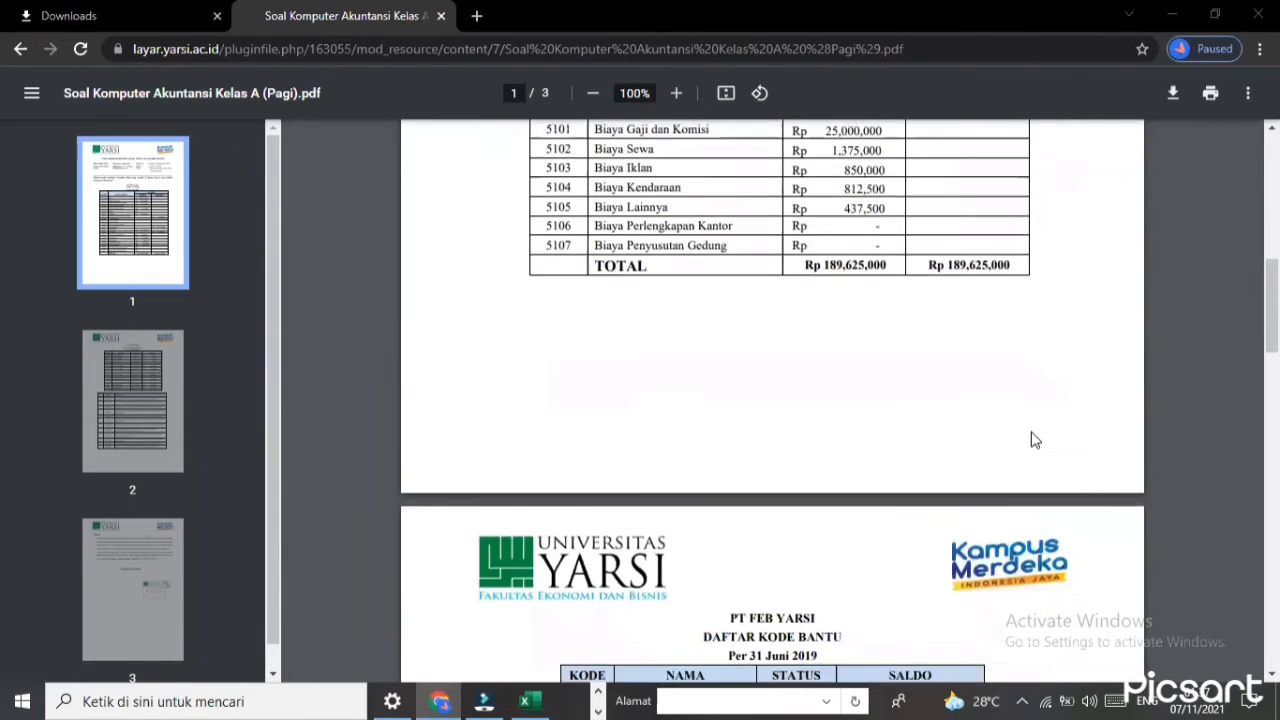
{"action": "scroll", "coordinate": [1030, 445], "scroll_direction": "down", "scroll_amount": 4}
{"action": "scroll", "coordinate": [1030, 455], "scroll_direction": "down", "scroll_amount": 2}
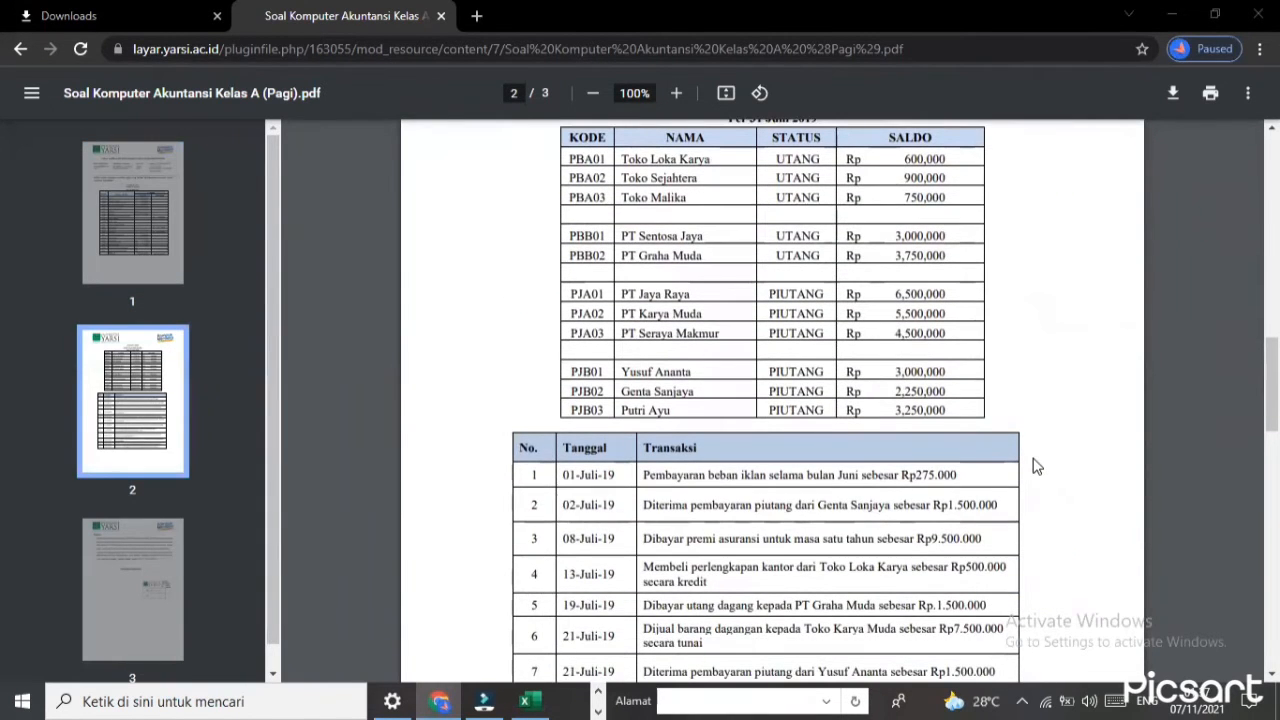
{"action": "scroll", "coordinate": [1036, 466], "scroll_direction": "down", "scroll_amount": 5}
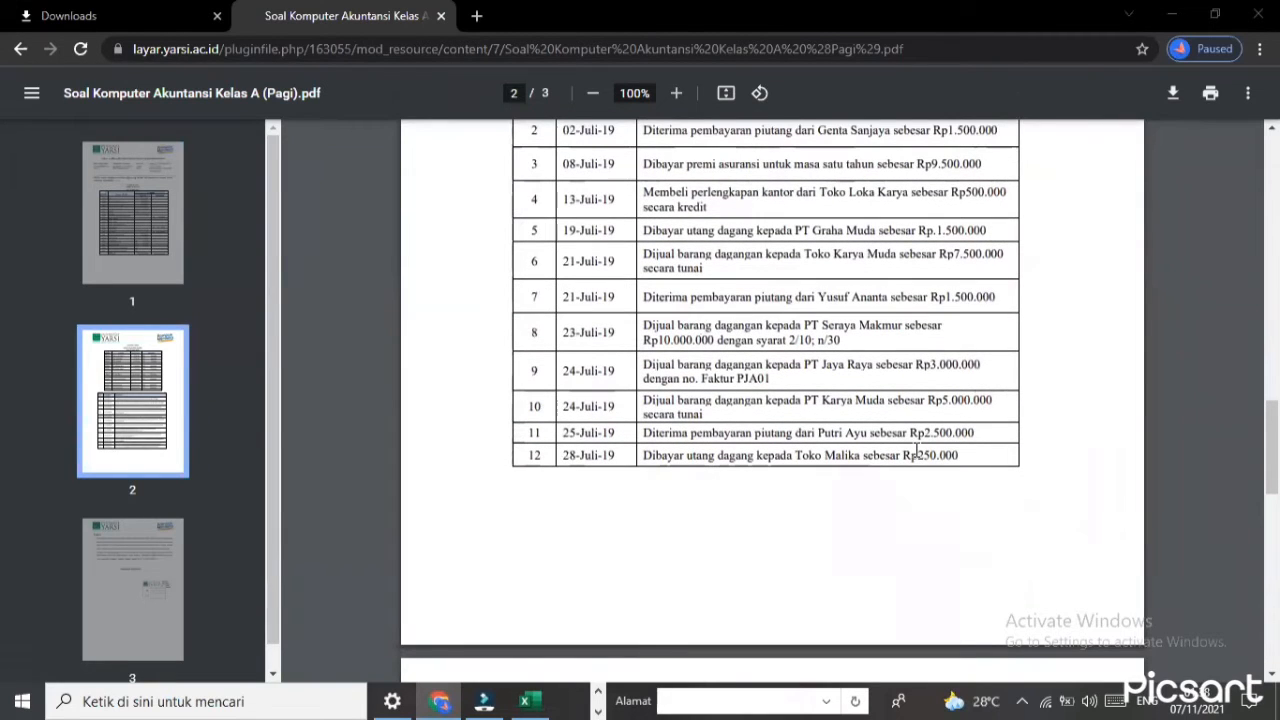
{"action": "scroll", "coordinate": [916, 451], "scroll_direction": "down", "scroll_amount": 2}
{"action": "scroll", "coordinate": [913, 455], "scroll_direction": "up", "scroll_amount": 6}
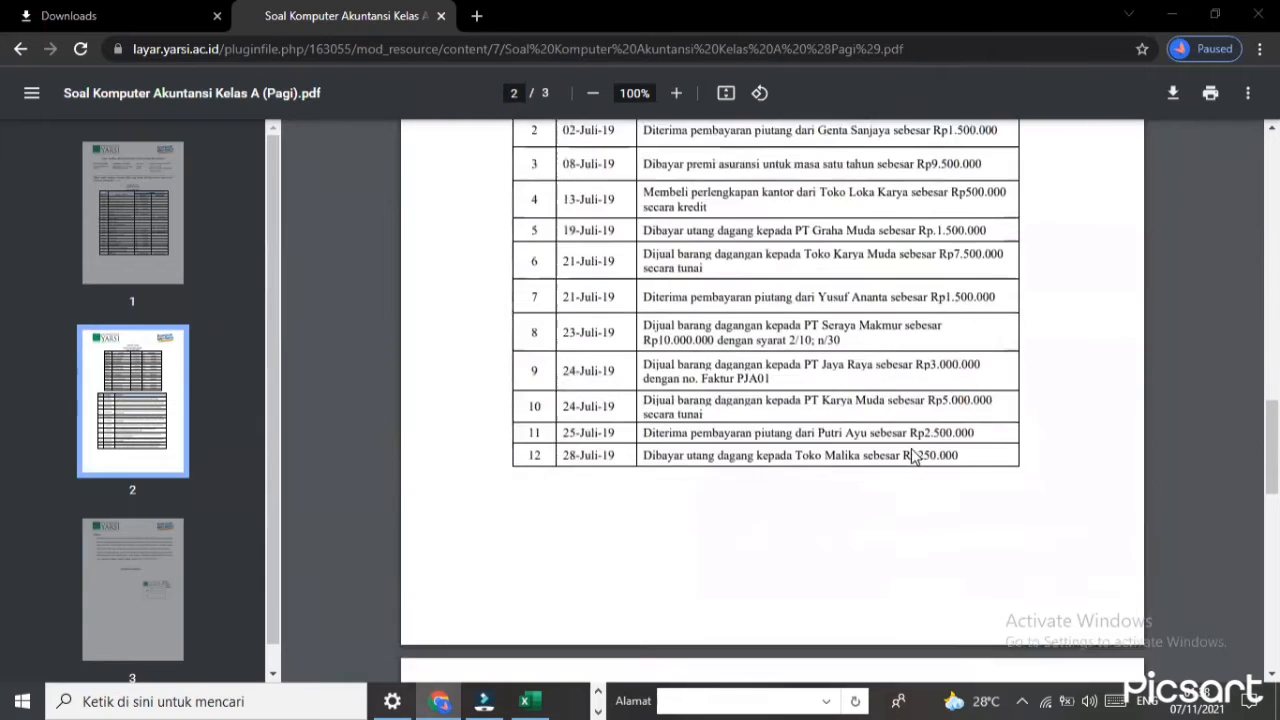
{"action": "scroll", "coordinate": [911, 455], "scroll_direction": "up", "scroll_amount": 3}
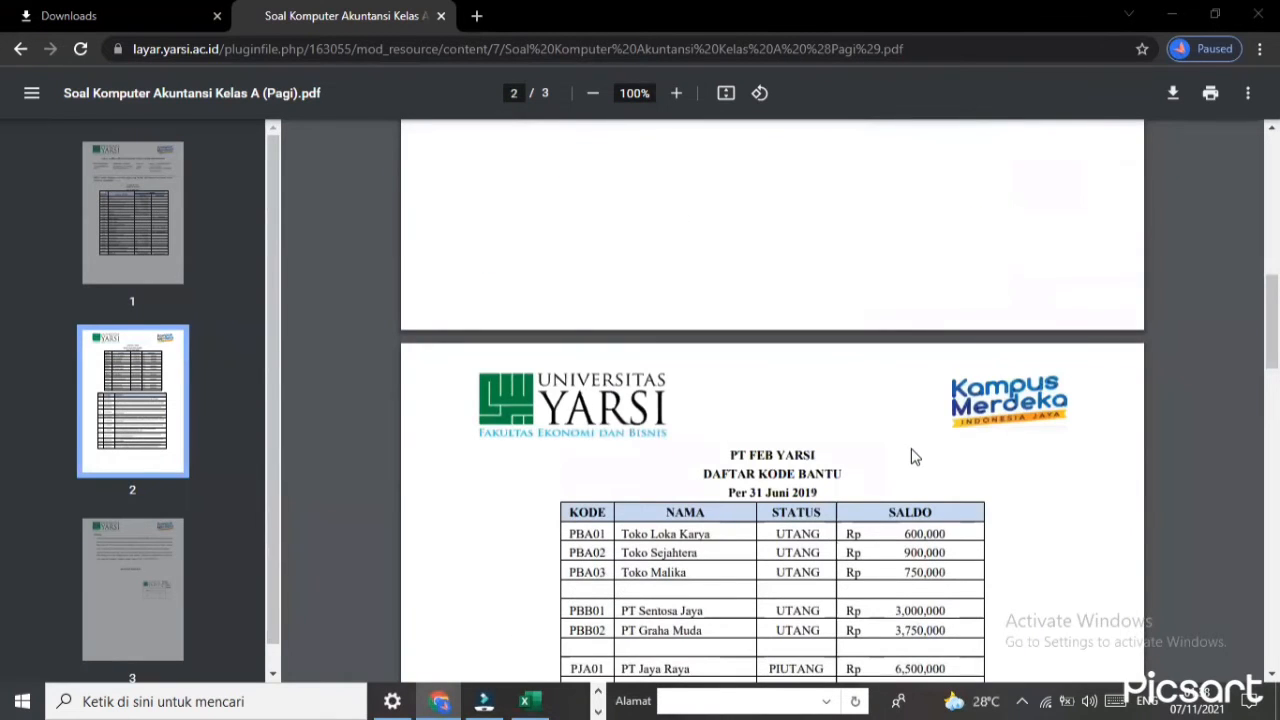
{"action": "scroll", "coordinate": [911, 456], "scroll_direction": "down", "scroll_amount": 10}
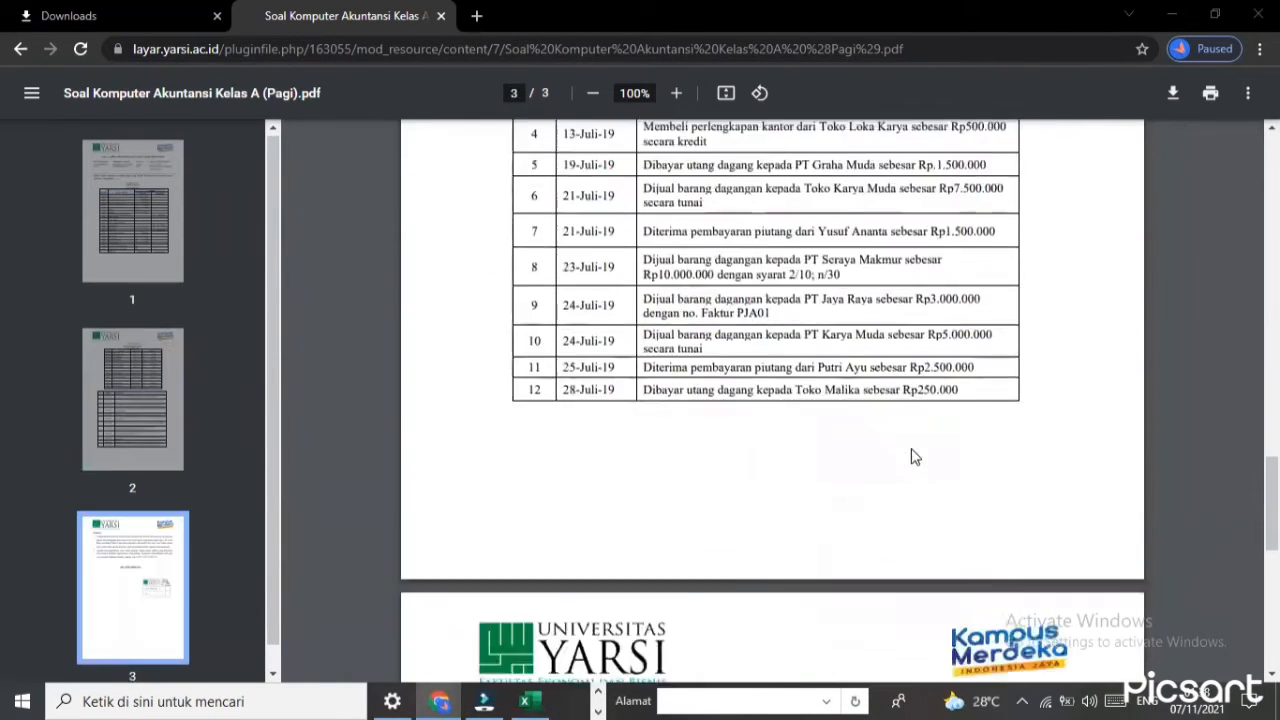
{"action": "scroll", "coordinate": [906, 470], "scroll_direction": "down", "scroll_amount": 1}
{"action": "left_click_drag", "start_coordinate": [542, 262], "coordinate": [615, 245]}
{"action": "left_click", "coordinate": [617, 245]}
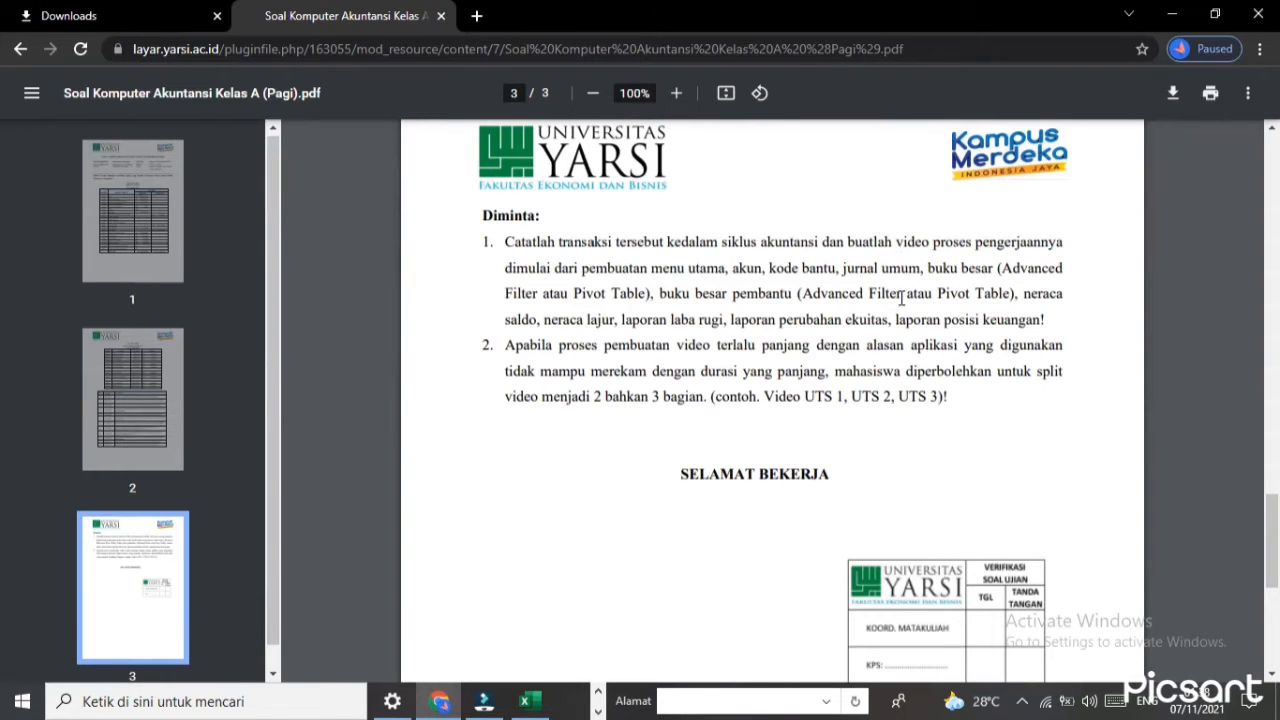
Review the July transaction list, the Daftar Kode Bantu table and the Neraca Saldo in the exam PDF
{"action": "scroll", "coordinate": [889, 320], "scroll_direction": "up", "scroll_amount": 6}
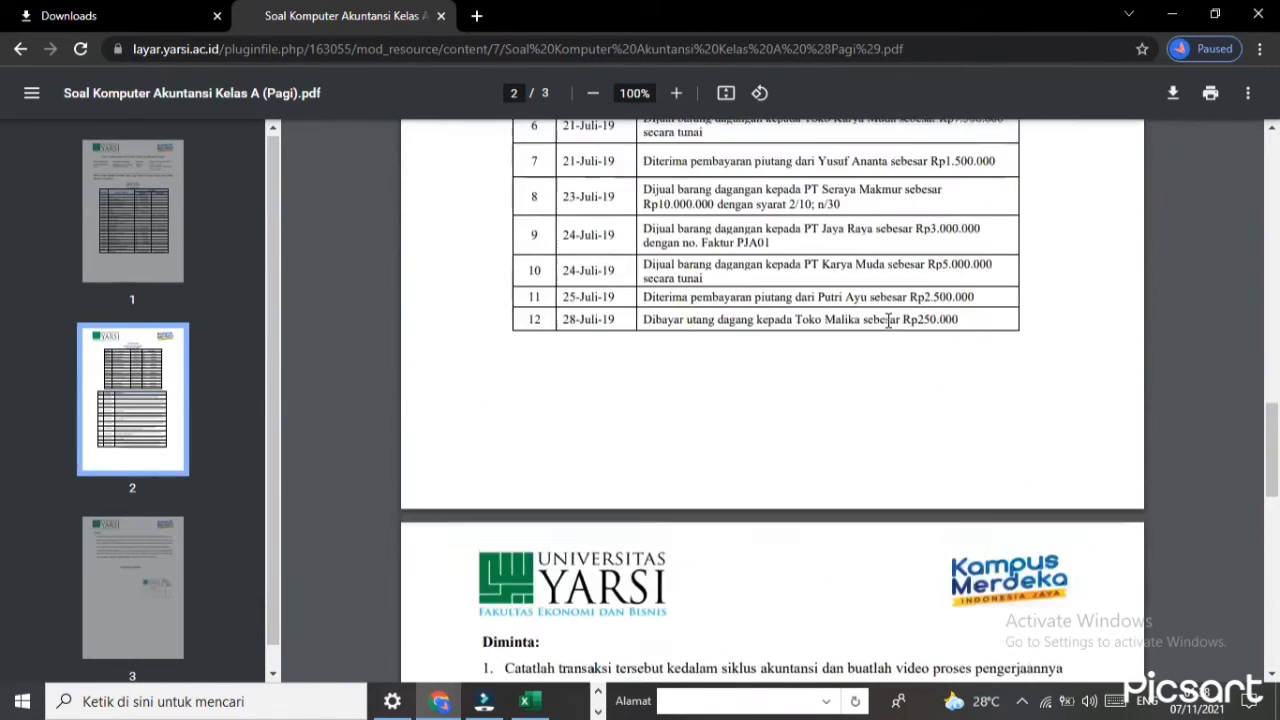
{"action": "left_click_drag", "start_coordinate": [614, 276], "coordinate": [729, 418]}
{"action": "left_click", "coordinate": [736, 405]}
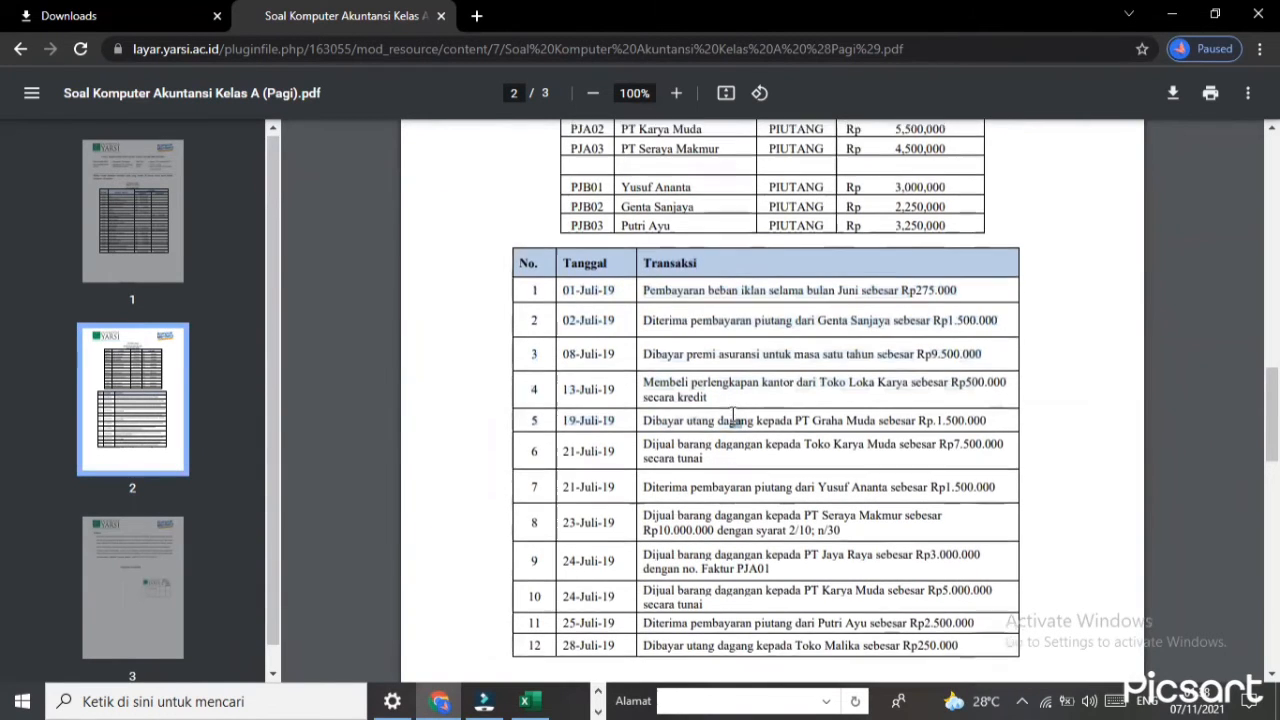
{"action": "scroll", "coordinate": [733, 415], "scroll_direction": "up", "scroll_amount": 3}
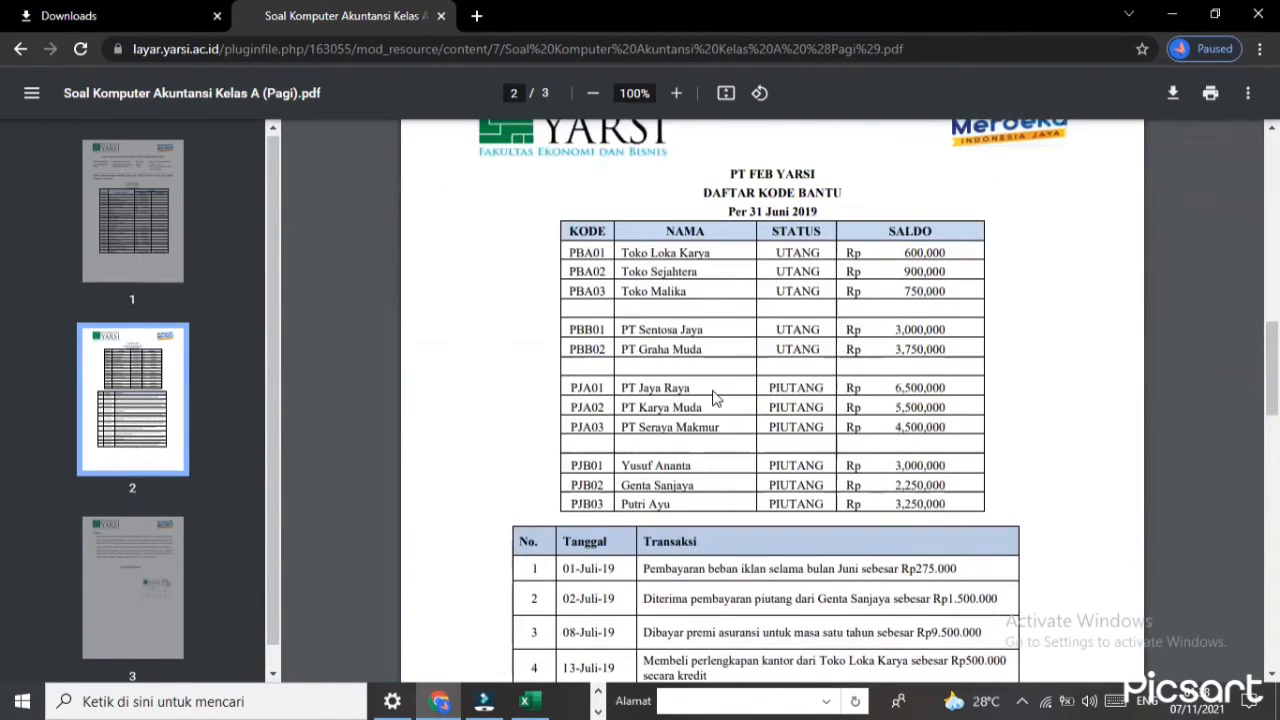
{"action": "left_click_drag", "start_coordinate": [724, 197], "coordinate": [730, 203]}
{"action": "left_click_drag", "start_coordinate": [670, 272], "coordinate": [744, 318]}
{"action": "mouse_move", "coordinate": [776, 252]}
{"action": "left_mouse_down"}
{"action": "mouse_move", "coordinate": [805, 335]}
{"action": "mouse_move", "coordinate": [781, 251]}
{"action": "left_mouse_up"}
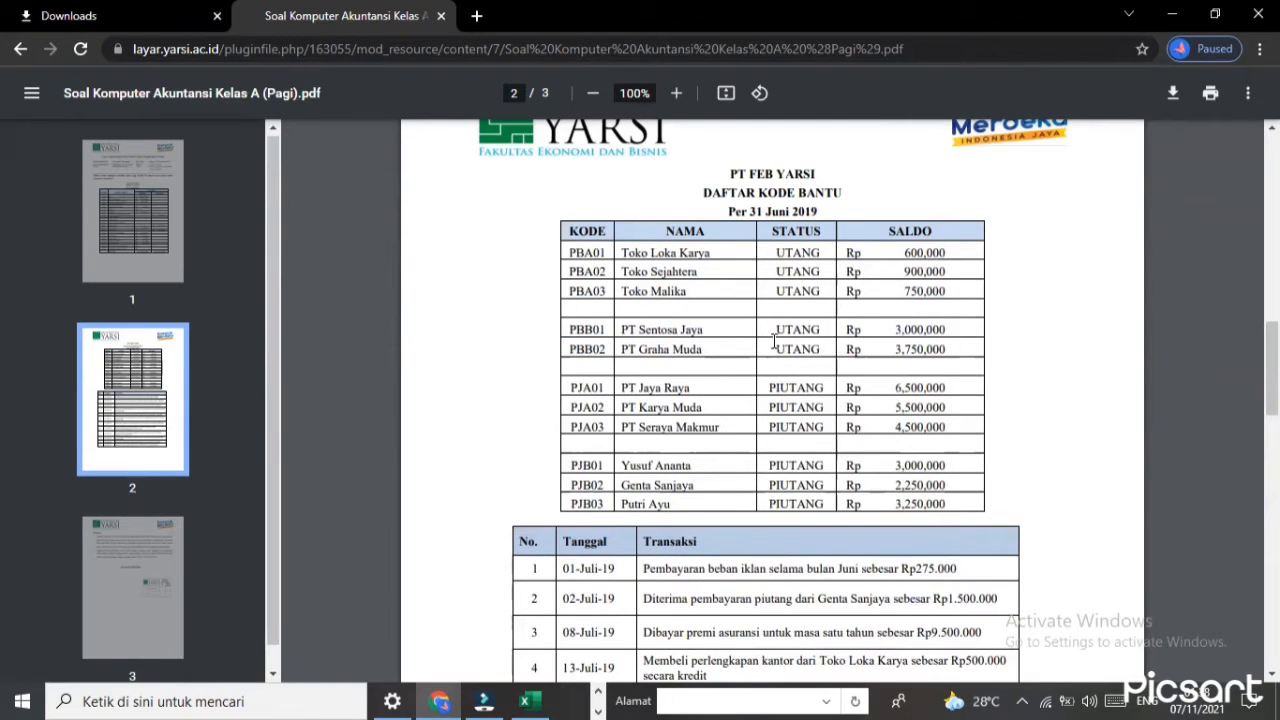
{"action": "scroll", "coordinate": [828, 284], "scroll_direction": "up", "scroll_amount": 6}
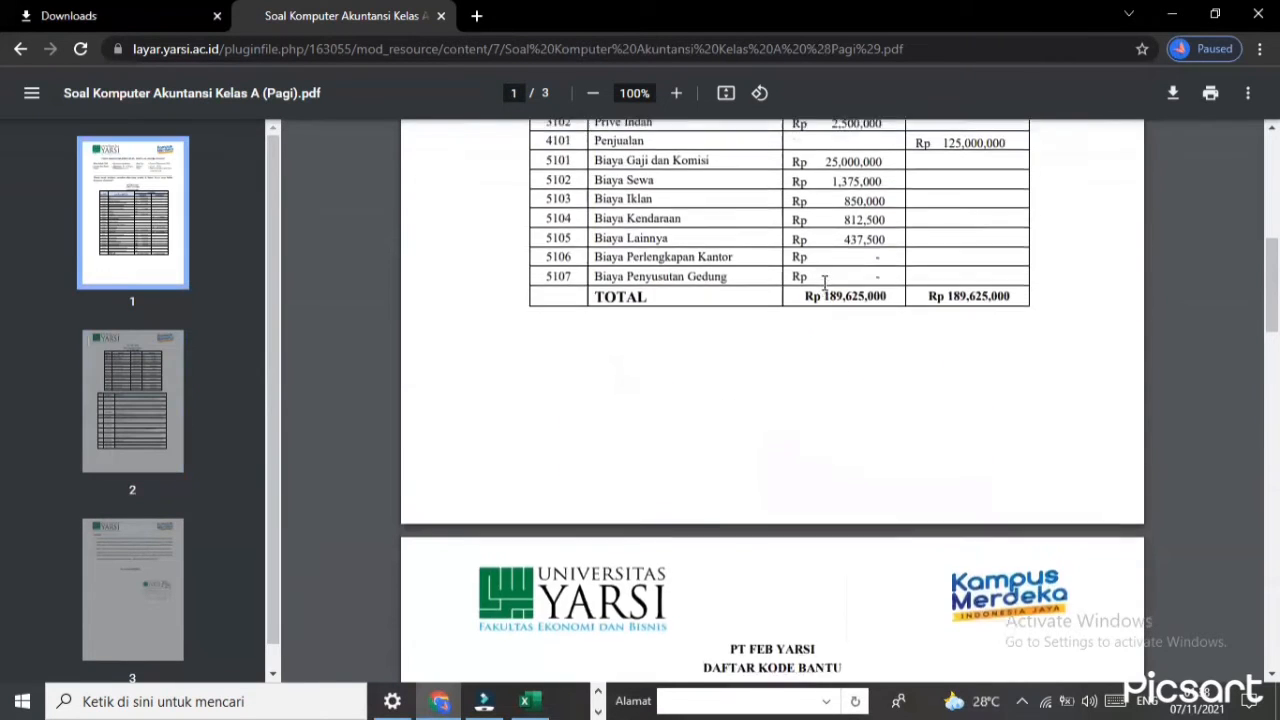
{"action": "scroll", "coordinate": [824, 284], "scroll_direction": "up", "scroll_amount": 2}
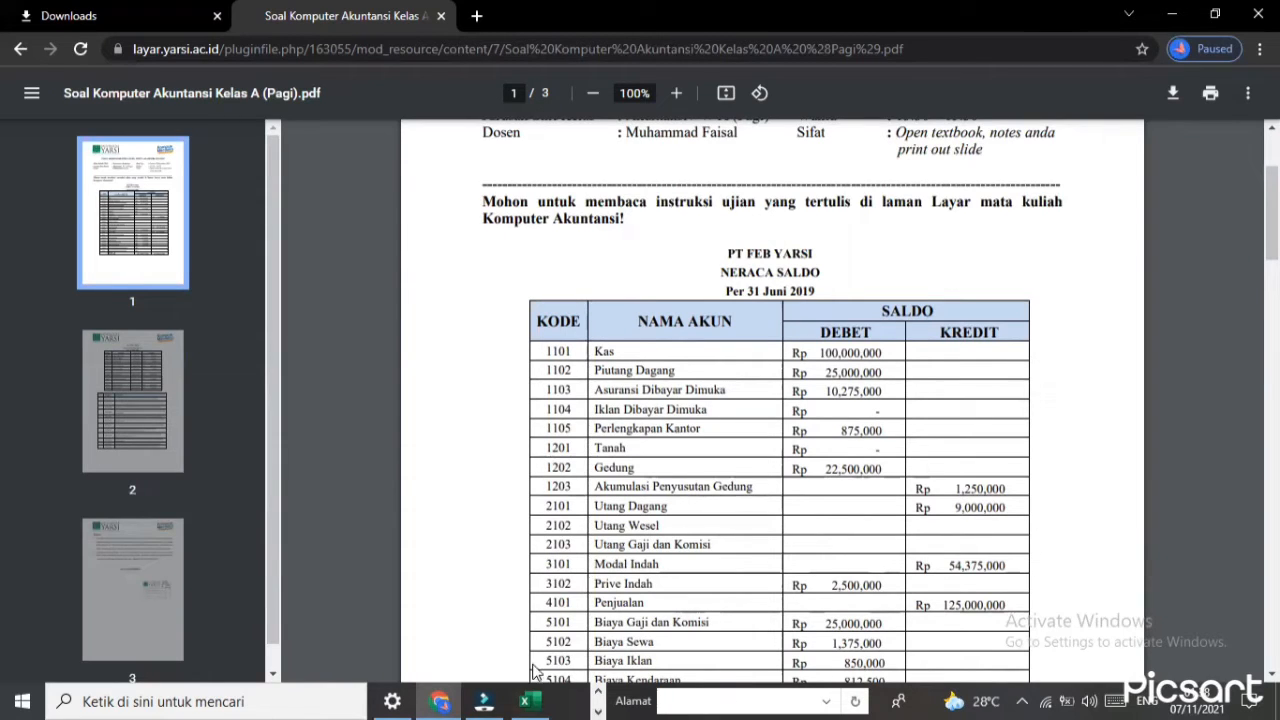
Switch to the Excel workbook and insert the picture 826b4f5866e64e1f0cbd4de30efeab56.jpg from Downloads into the Menu Utama sheet
{"action": "left_click", "coordinate": [529, 700]}
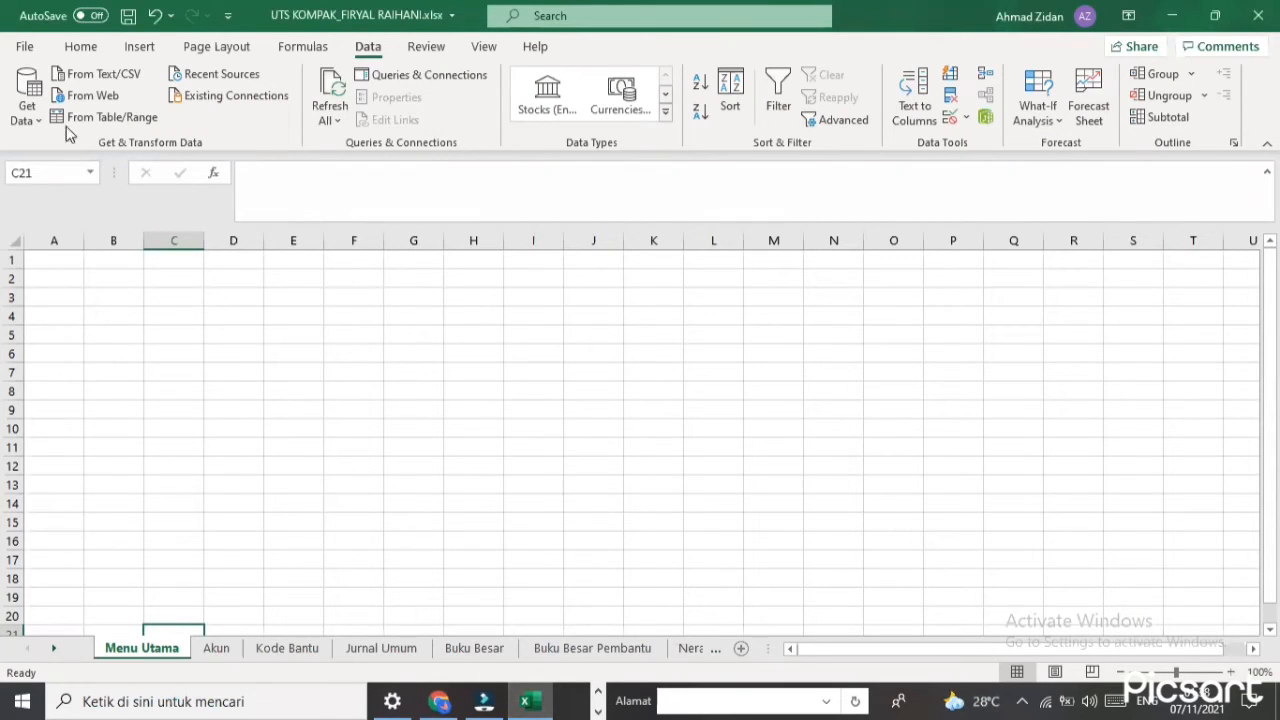
{"action": "left_click", "coordinate": [138, 46]}
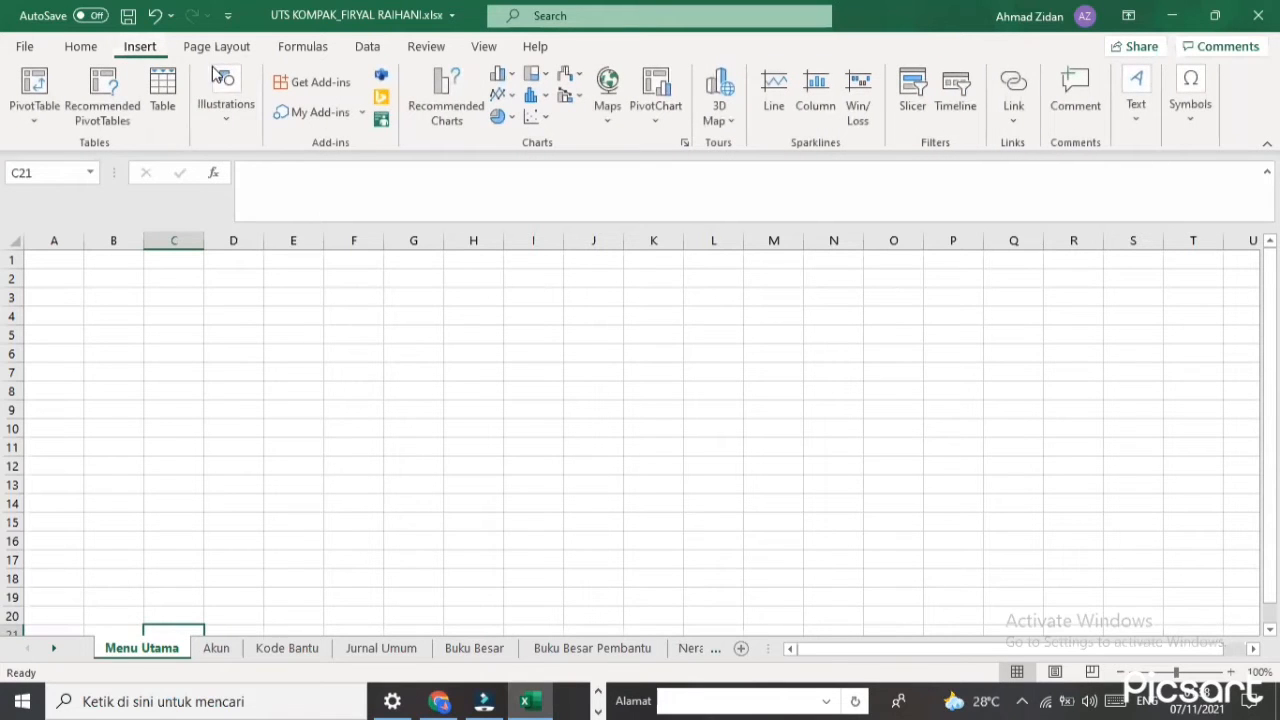
{"action": "left_click", "coordinate": [226, 100]}
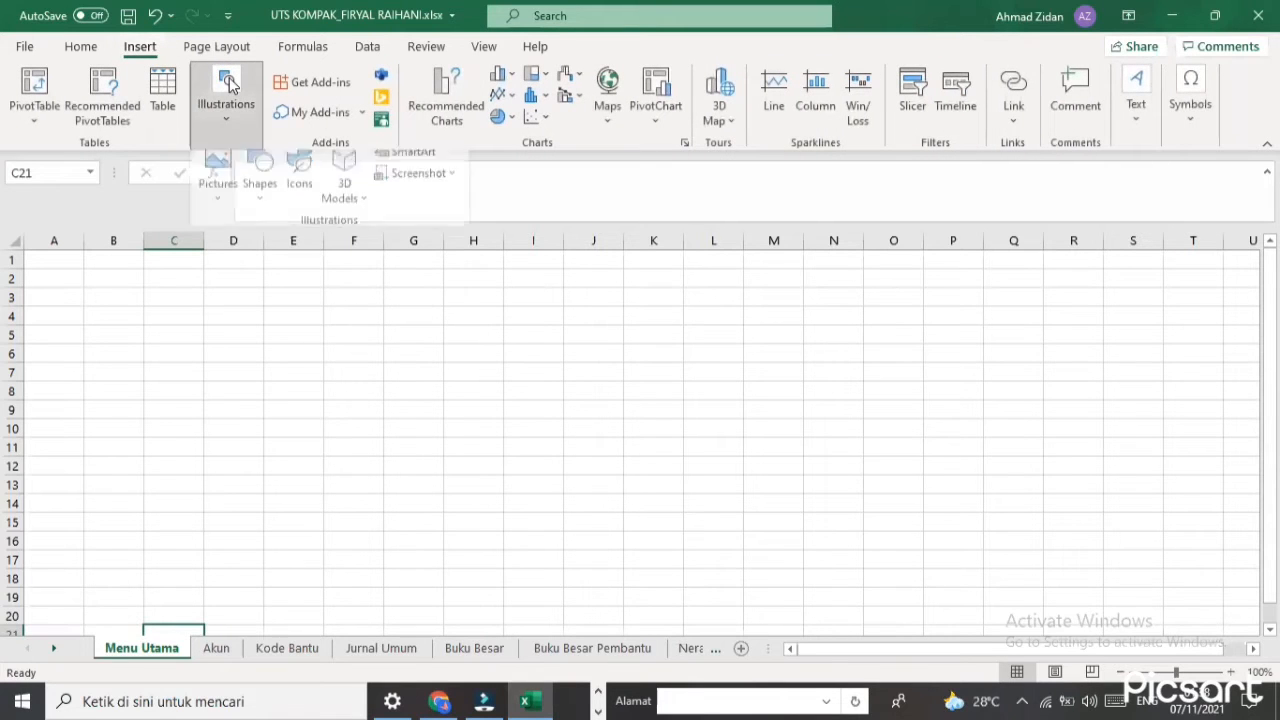
{"action": "left_click", "coordinate": [218, 195]}
{"action": "left_click", "coordinate": [256, 263]}
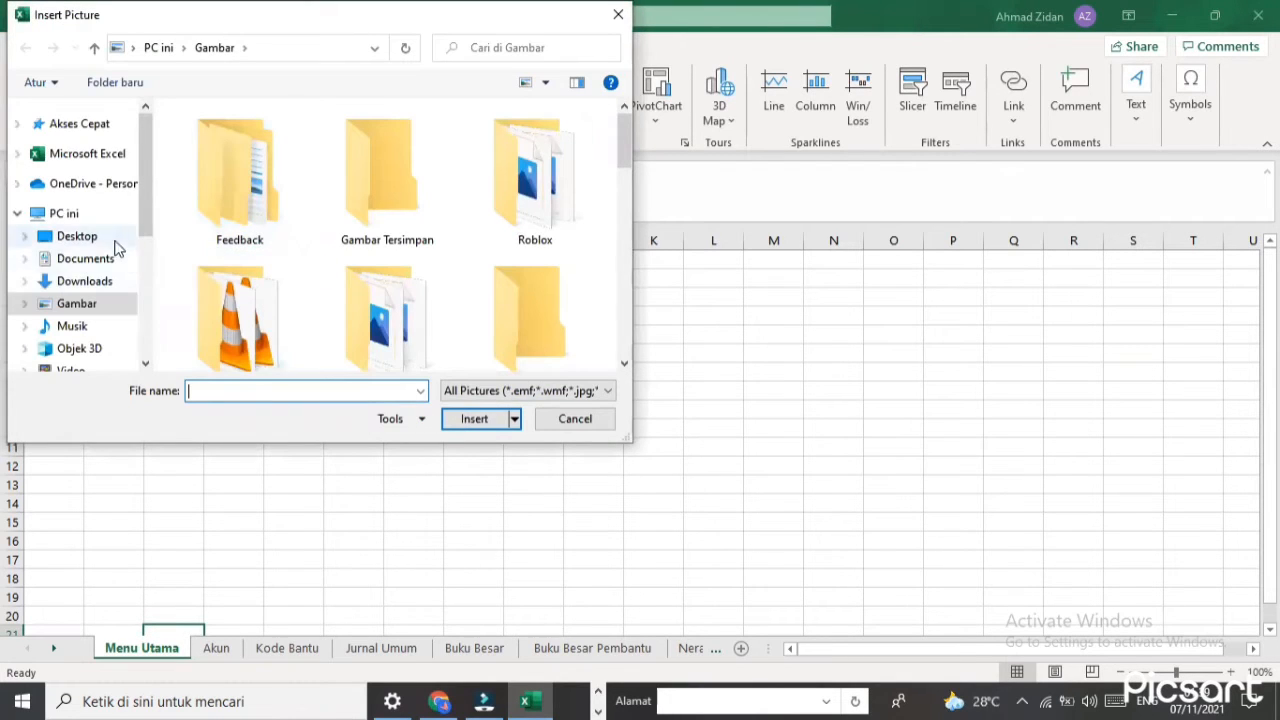
{"action": "left_click", "coordinate": [125, 283]}
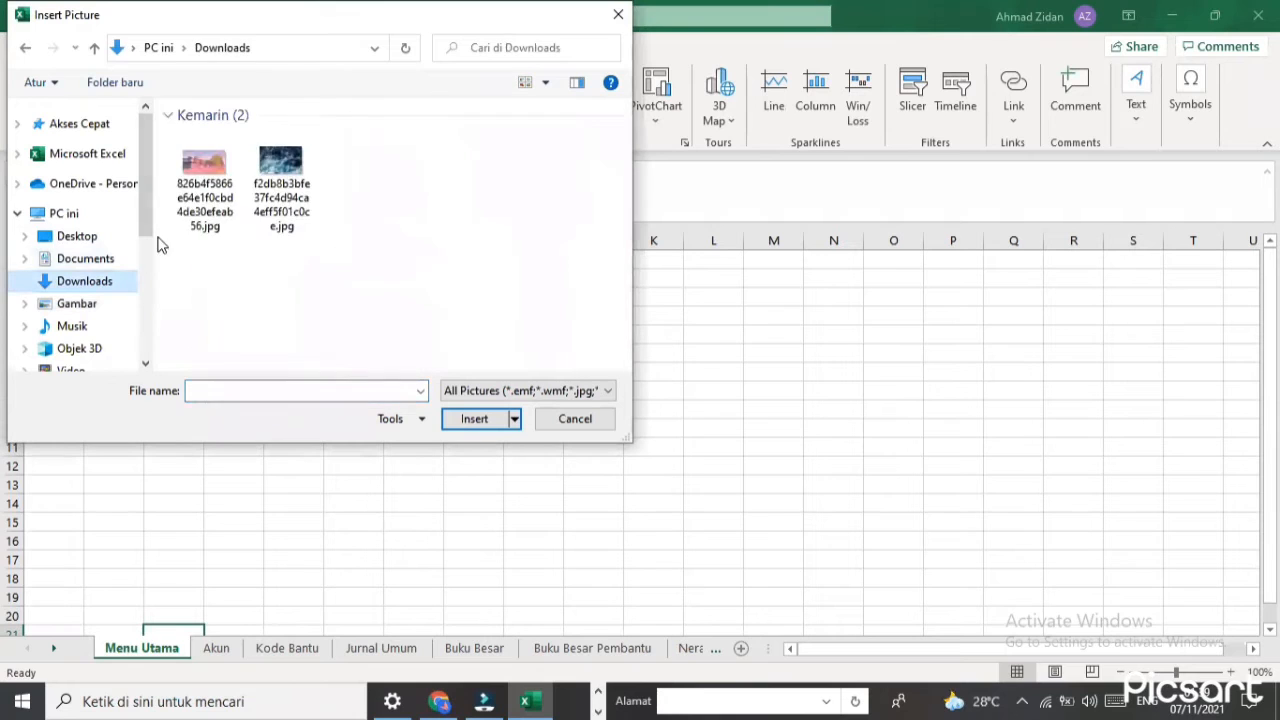
{"action": "left_click", "coordinate": [204, 190]}
{"action": "left_click", "coordinate": [470, 419]}
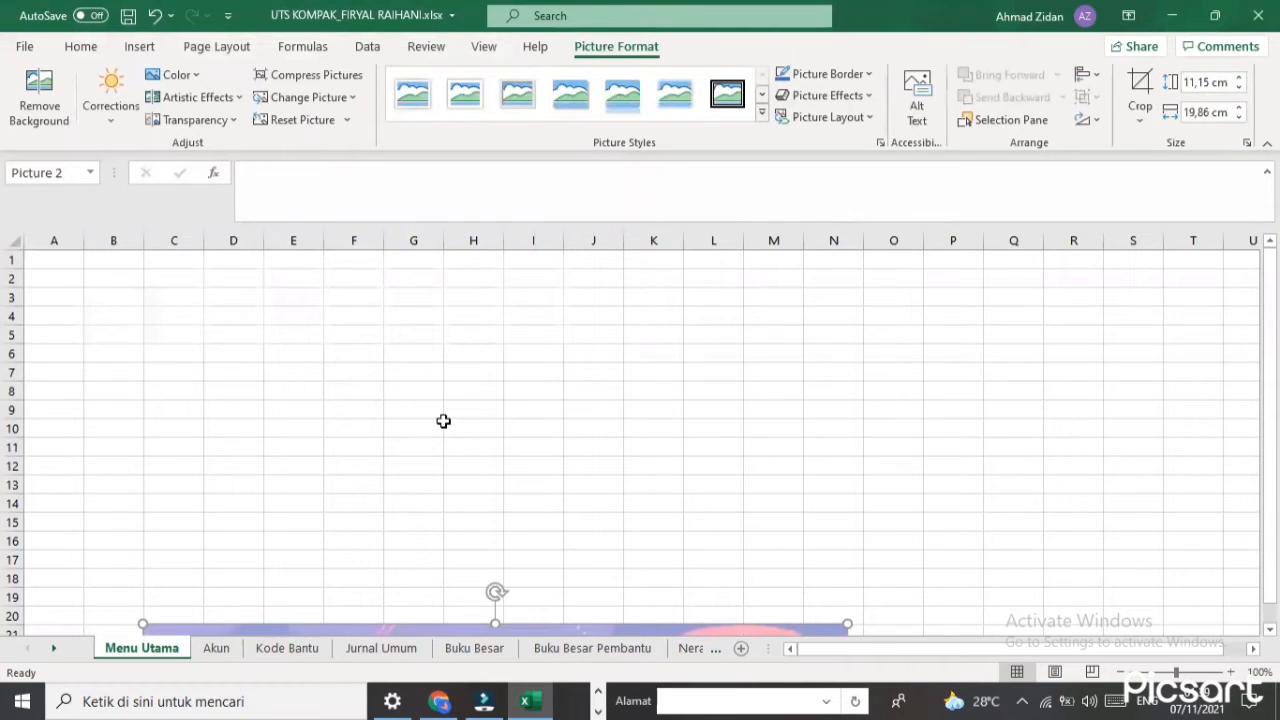
Move the picture up to row 1 of the sheet and widen it to about 22.12 cm
{"action": "left_click_drag", "start_coordinate": [571, 629], "coordinate": [709, 257]}
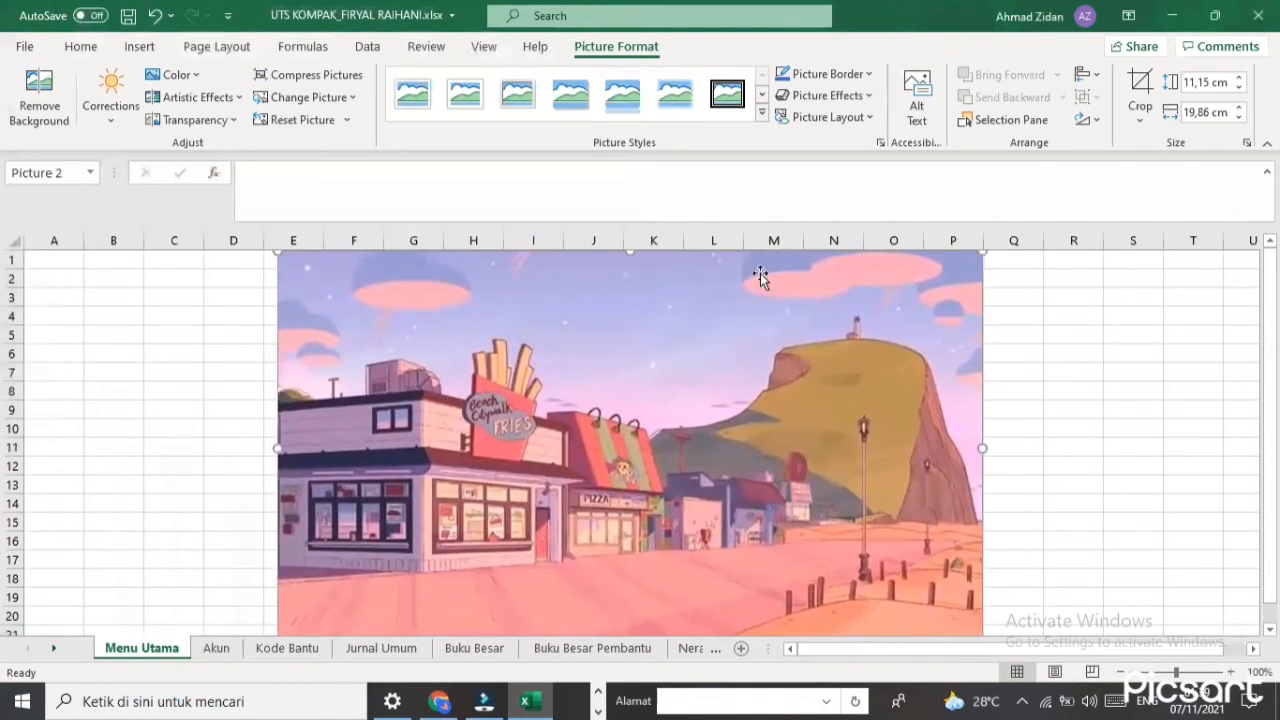
{"action": "left_click_drag", "start_coordinate": [979, 445], "coordinate": [1044, 447]}
{"action": "left_click_drag", "start_coordinate": [278, 444], "coordinate": [259, 450]}
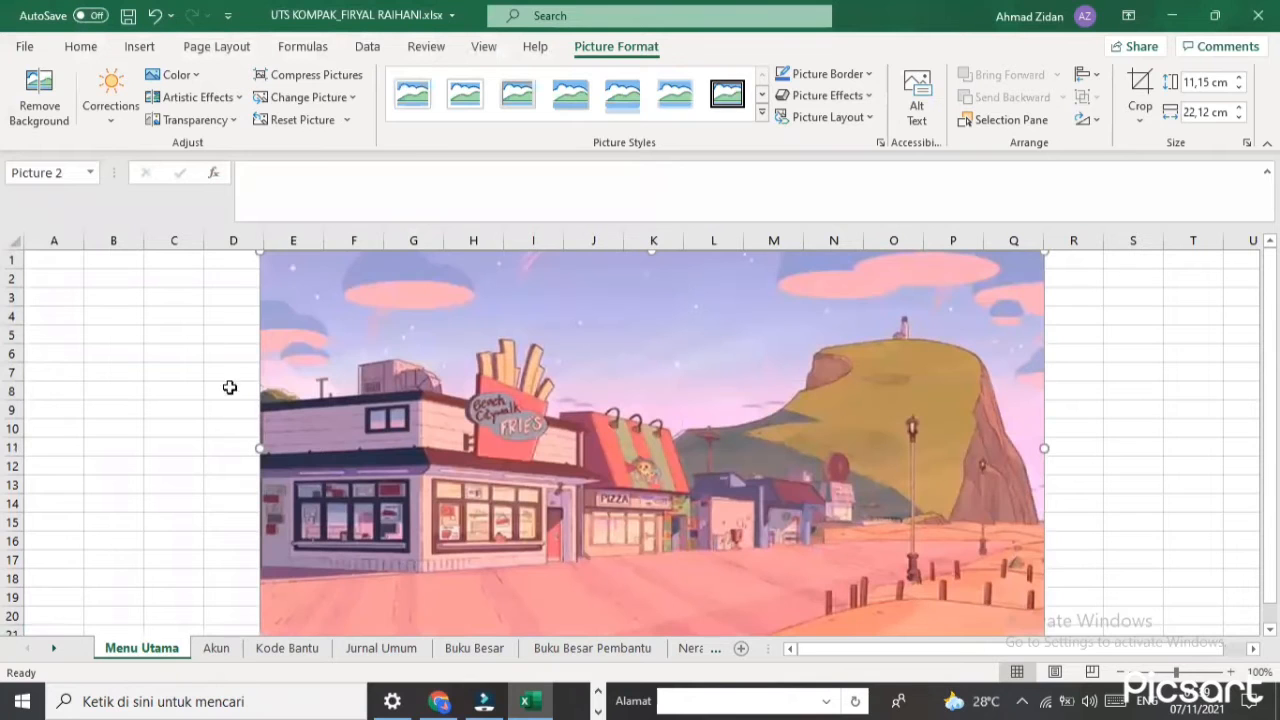
Add a wide rounded rectangle as a banner near the picture's upper edge, spanning about columns I to M
{"action": "left_click", "coordinate": [193, 55]}
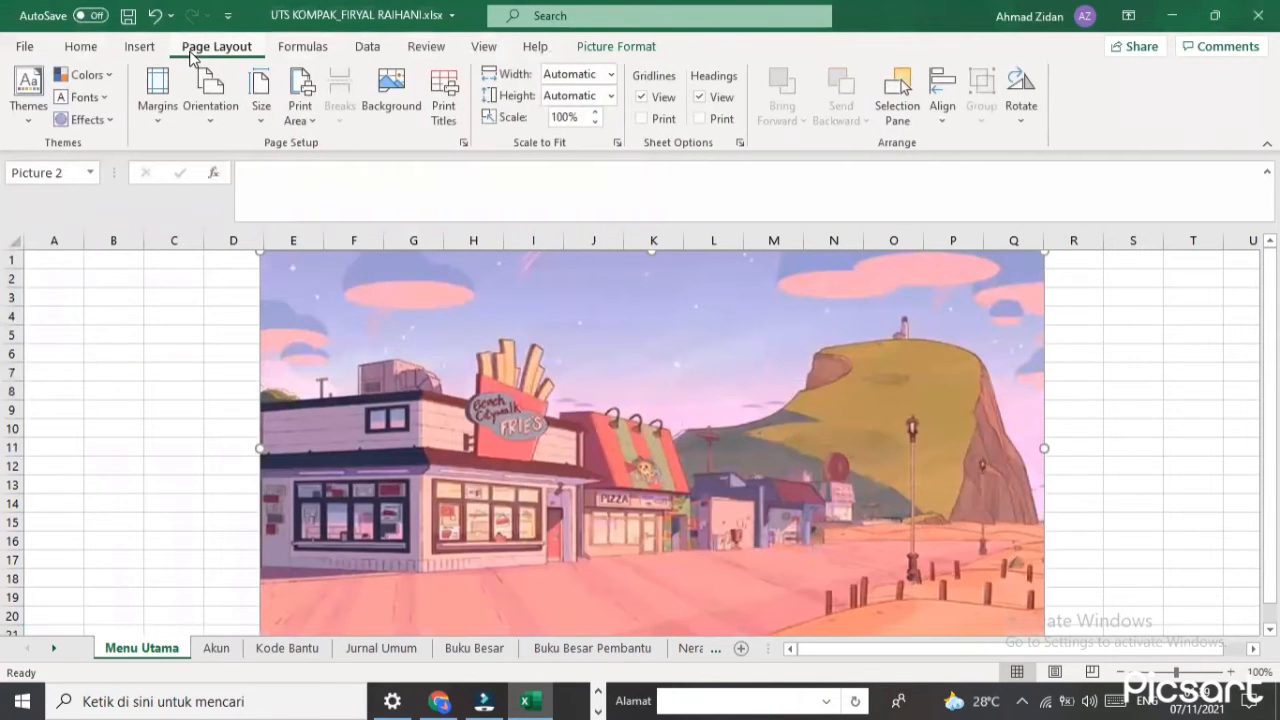
{"action": "left_click", "coordinate": [138, 50]}
{"action": "left_click", "coordinate": [238, 95]}
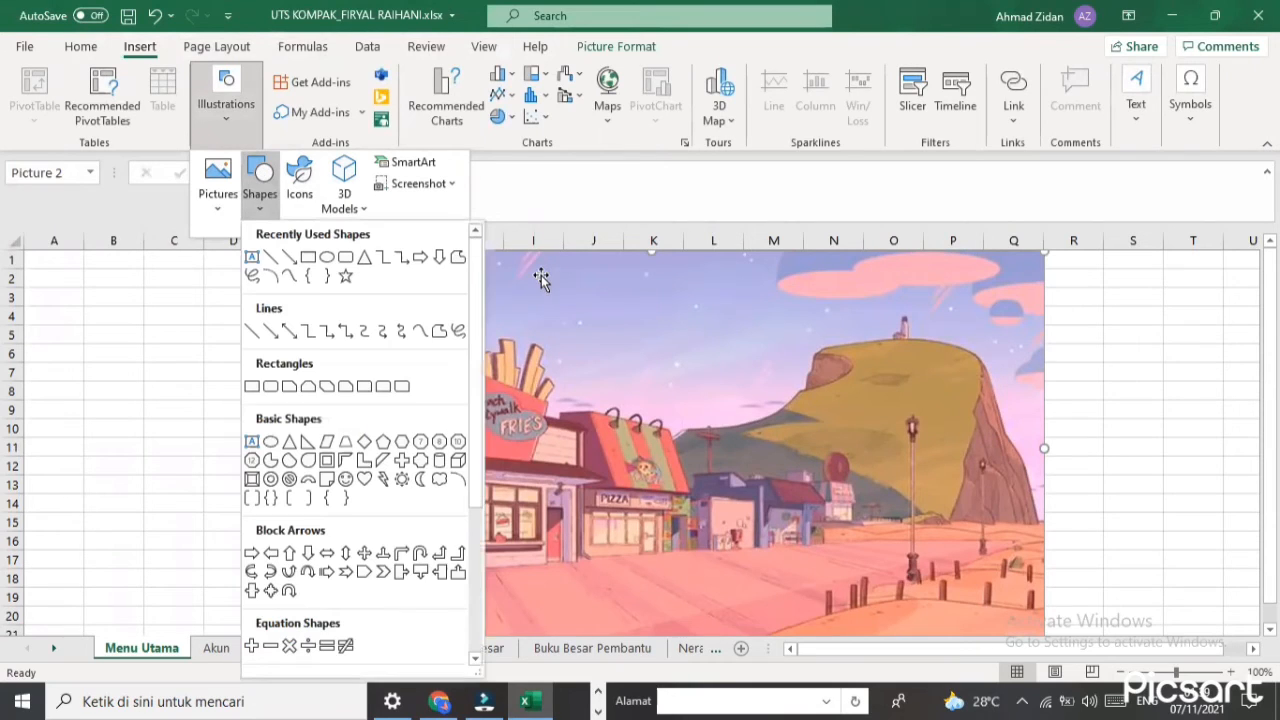
{"action": "left_click", "coordinate": [270, 387]}
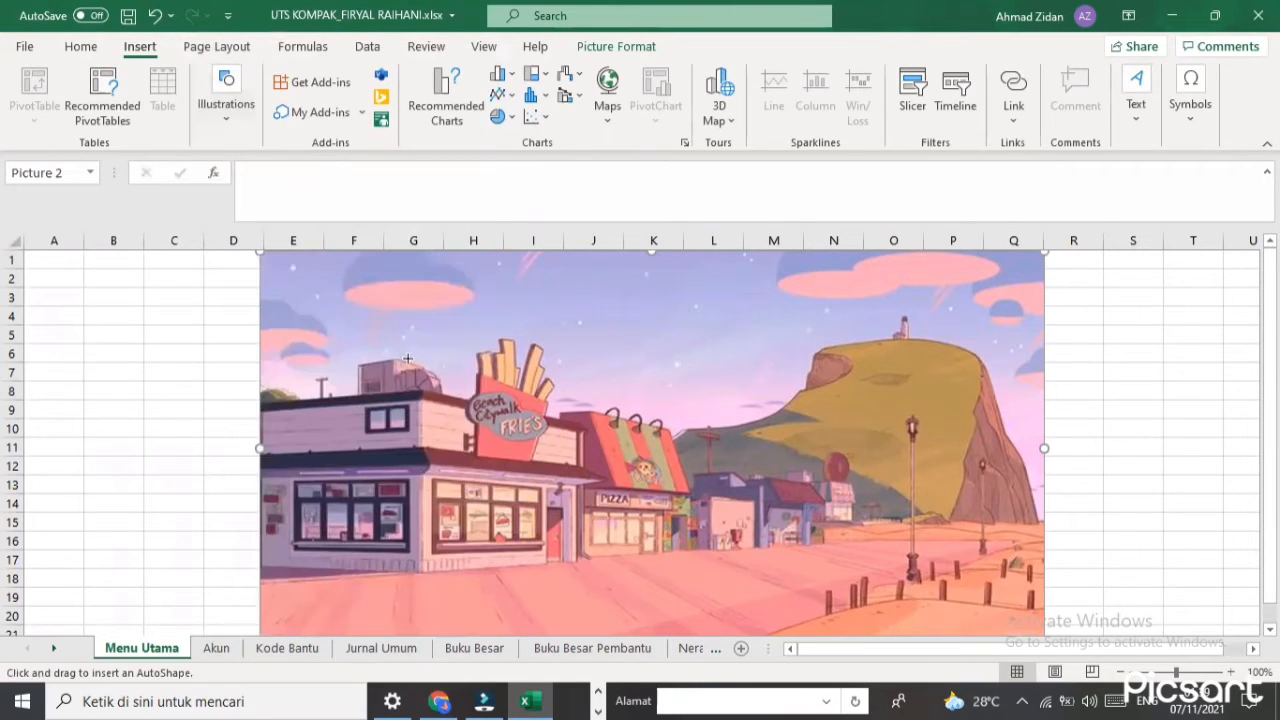
{"action": "left_click_drag", "start_coordinate": [588, 272], "coordinate": [868, 332]}
{"action": "left_click_drag", "start_coordinate": [771, 308], "coordinate": [805, 300]}
{"action": "left_click", "coordinate": [687, 410]}
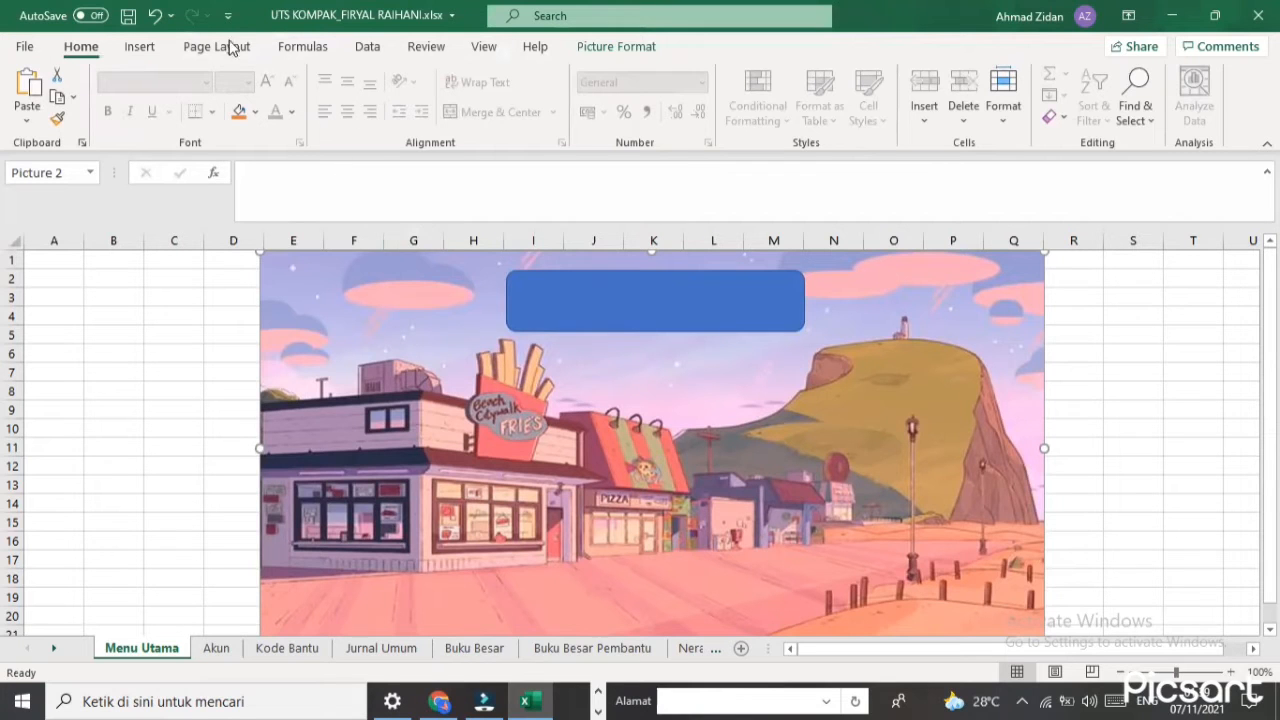
Draw a smaller rounded rectangle about 3.92 cm wide and 1.83 cm high over the picture's left part, around rows 7 to 10
{"action": "left_click", "coordinate": [150, 50]}
{"action": "left_click", "coordinate": [245, 98]}
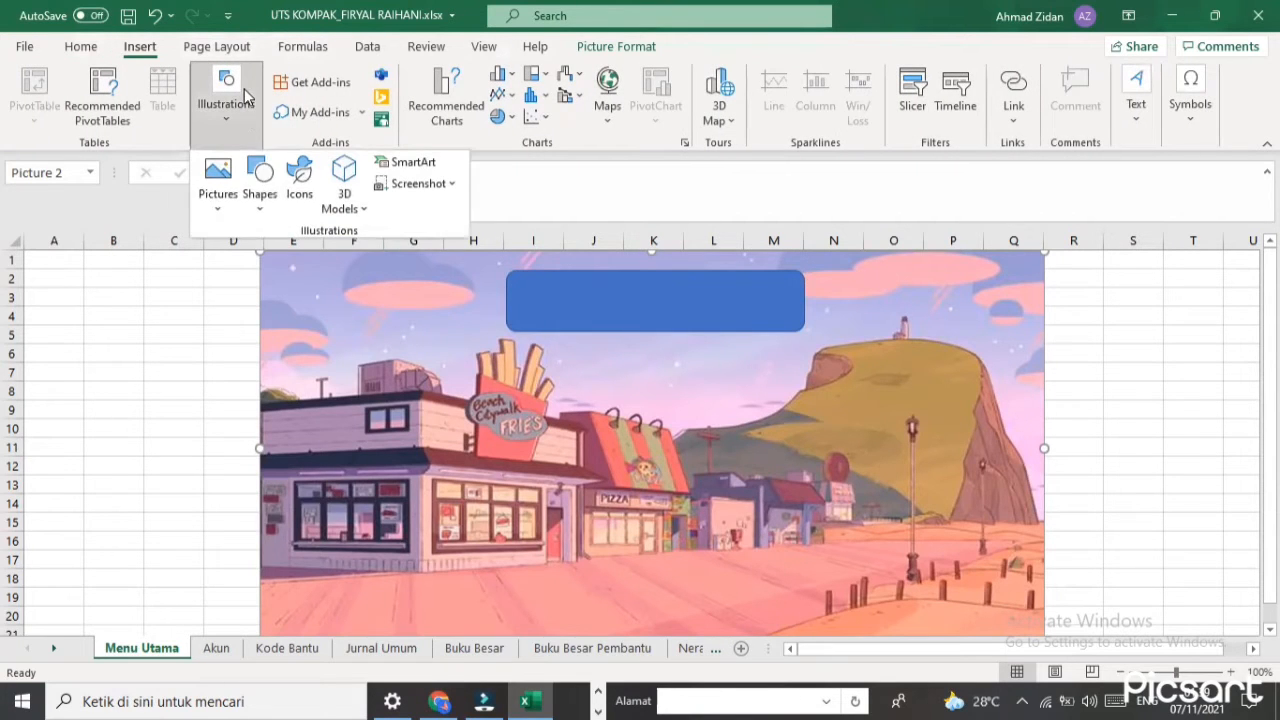
{"action": "left_click", "coordinate": [257, 190]}
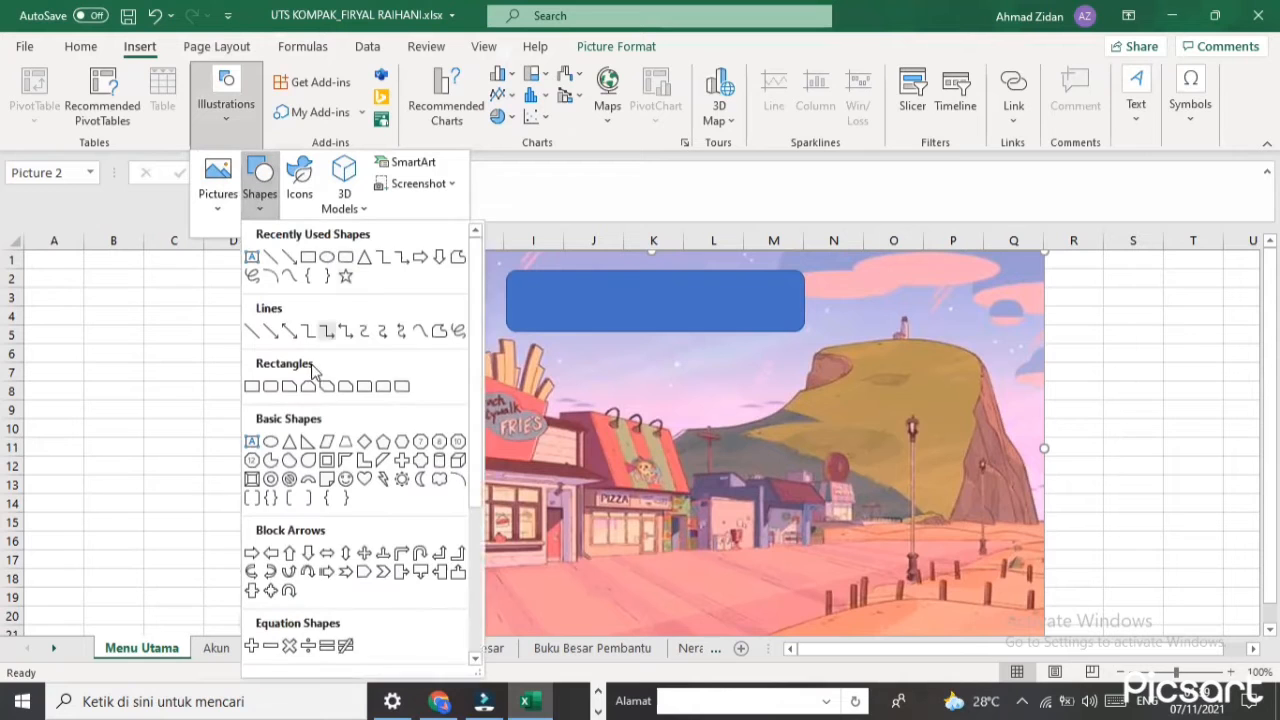
{"action": "left_click", "coordinate": [272, 387]}
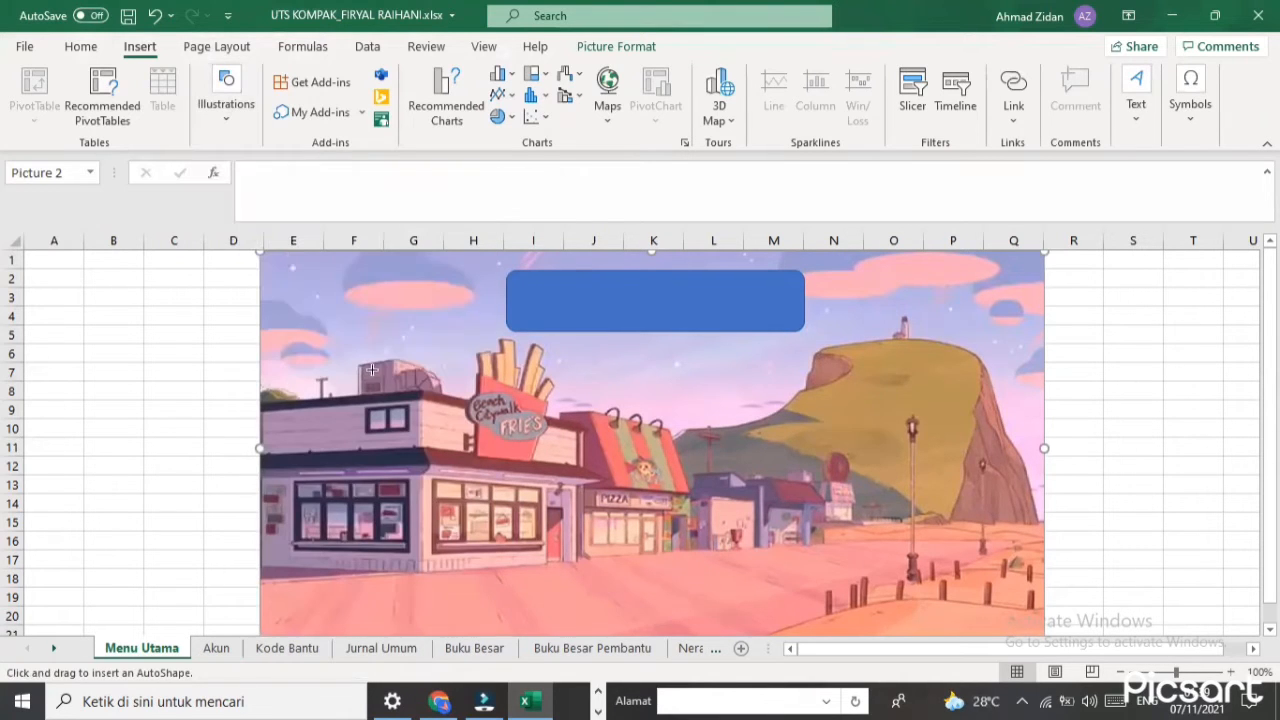
{"action": "mouse_move", "coordinate": [299, 378]}
{"action": "left_mouse_down"}
{"action": "mouse_move", "coordinate": [423, 421]}
{"action": "mouse_move", "coordinate": [434, 441]}
{"action": "left_mouse_up"}
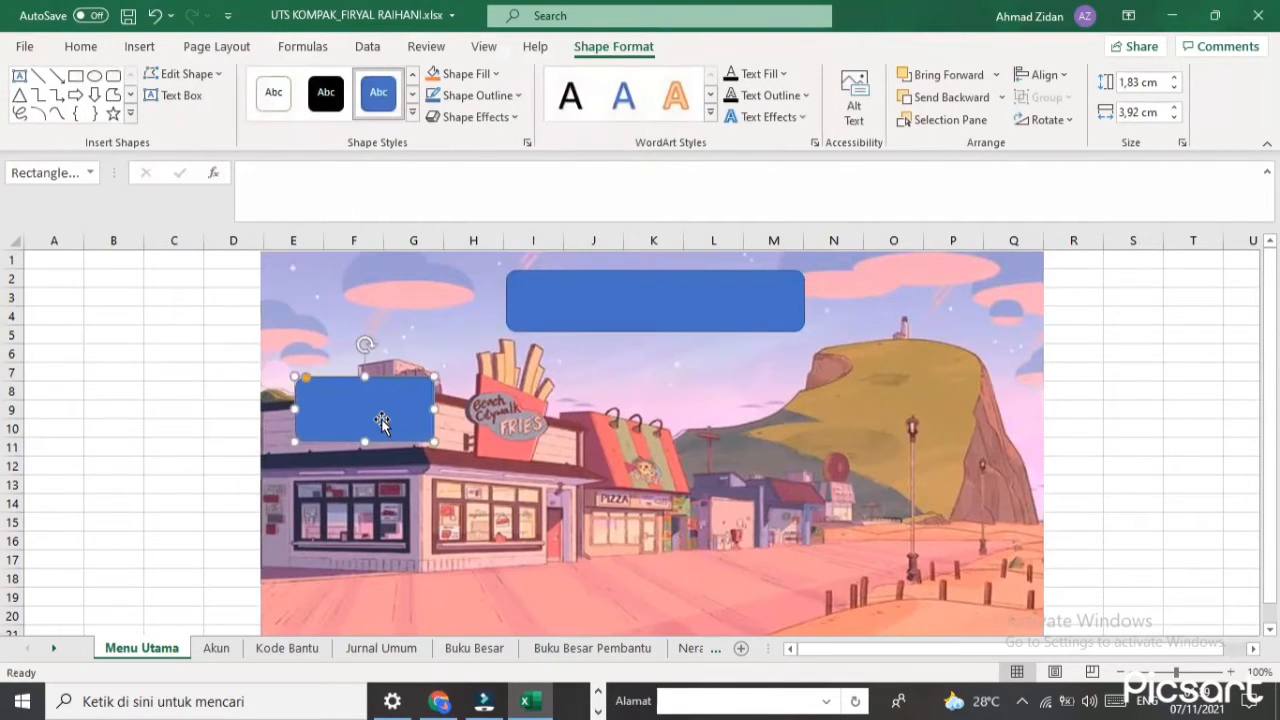
Try to duplicate the smaller rounded rectangle
{"action": "key", "text": "Escape"}
{"action": "key", "text": "ctrl+c"}
{"action": "left_click", "coordinate": [396, 478]}
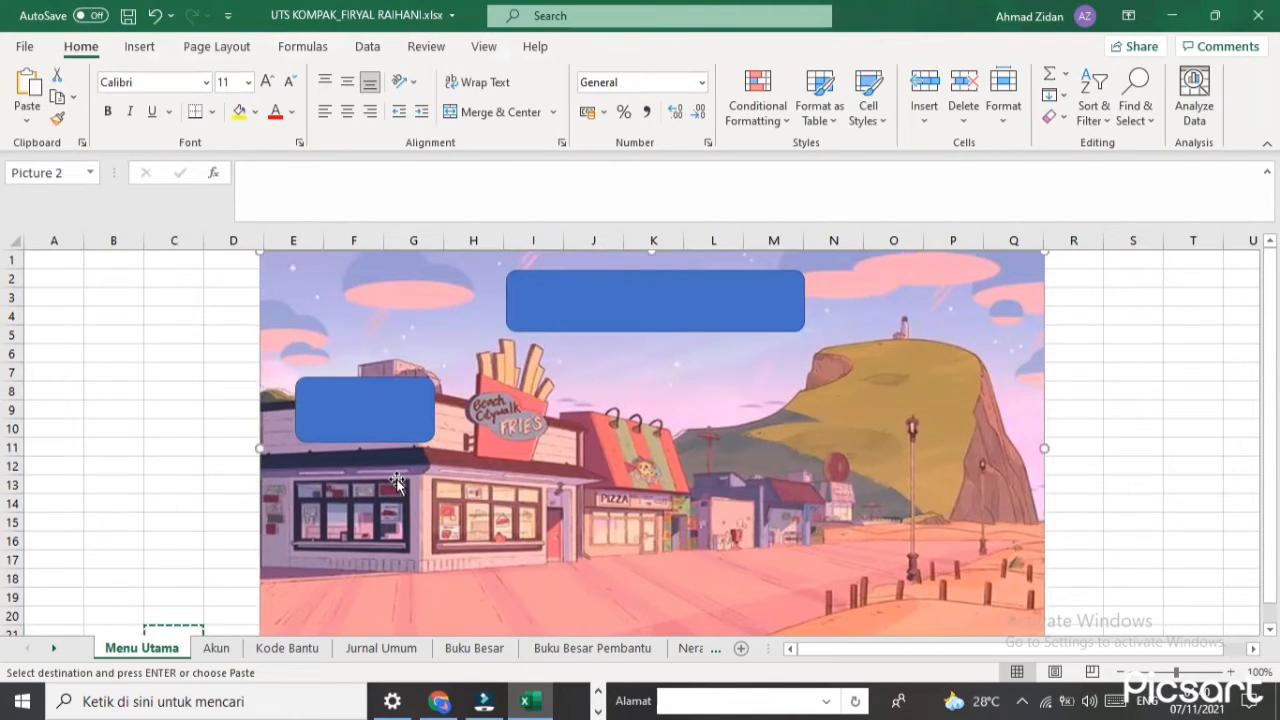
{"action": "key", "text": "ctrl+v"}
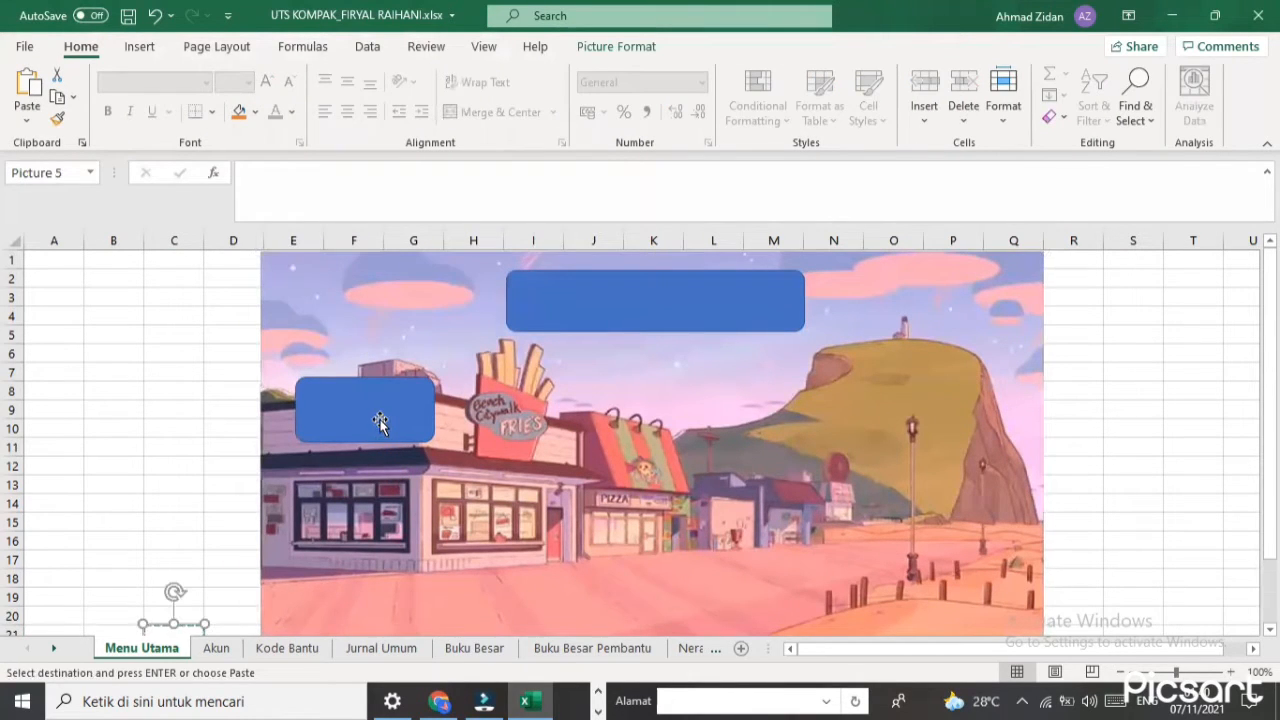
Duplicate the small rounded rectangle, place the copy directly below it, and adjust the original's position to narrow the gap
{"action": "left_click", "coordinate": [381, 422]}
{"action": "left_click_drag", "start_coordinate": [388, 424], "coordinate": [372, 418]}
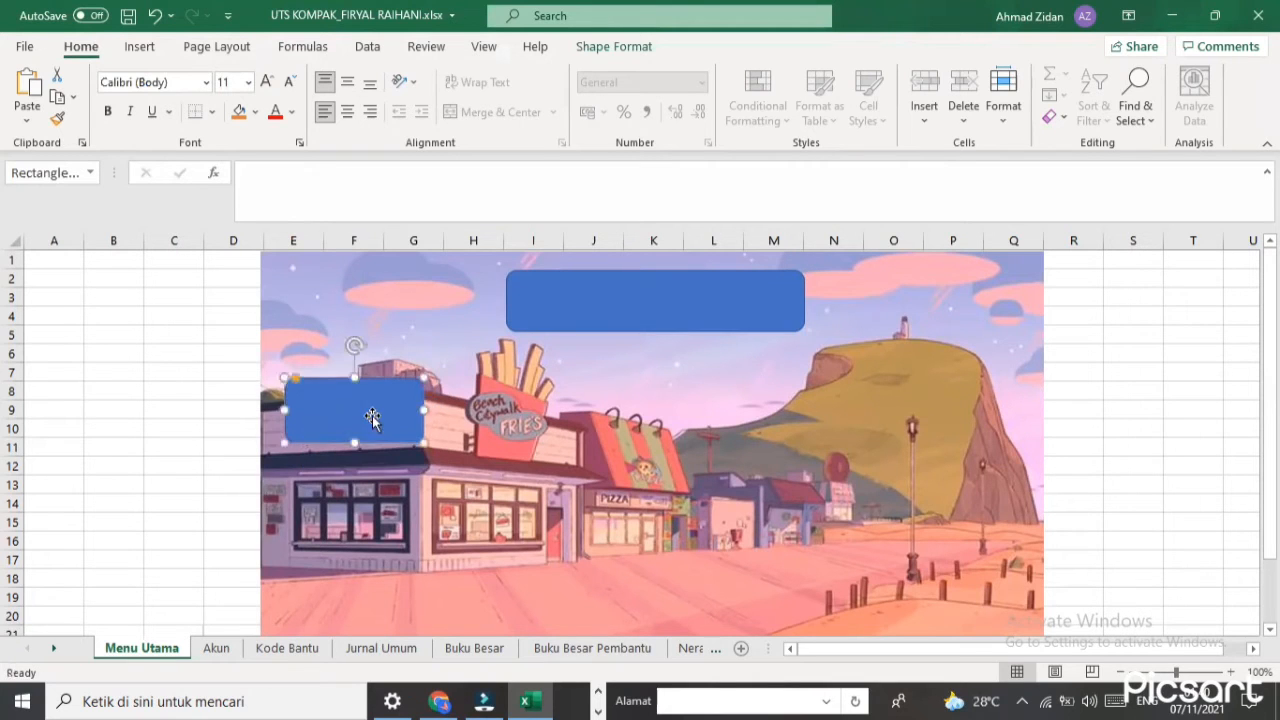
{"action": "left_click", "coordinate": [421, 477]}
{"action": "key", "text": "ctrl+v"}
{"action": "left_click_drag", "start_coordinate": [349, 271], "coordinate": [377, 513]}
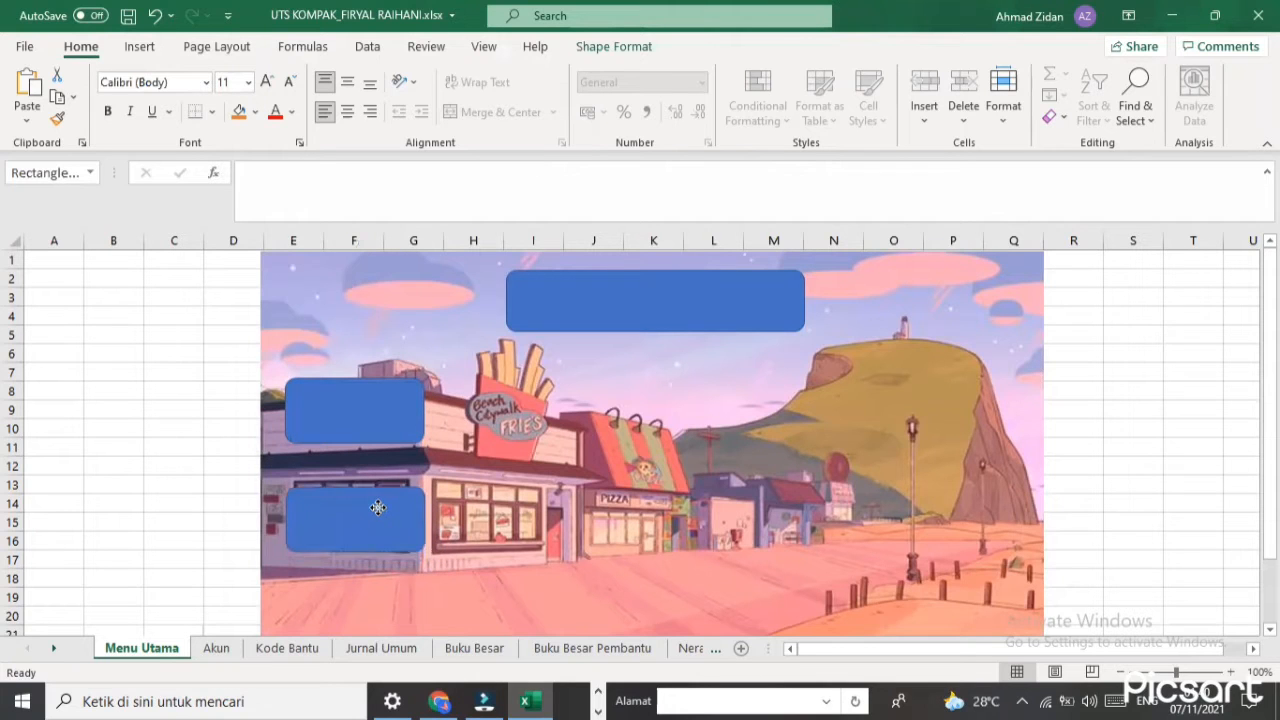
{"action": "left_click_drag", "start_coordinate": [363, 419], "coordinate": [364, 430]}
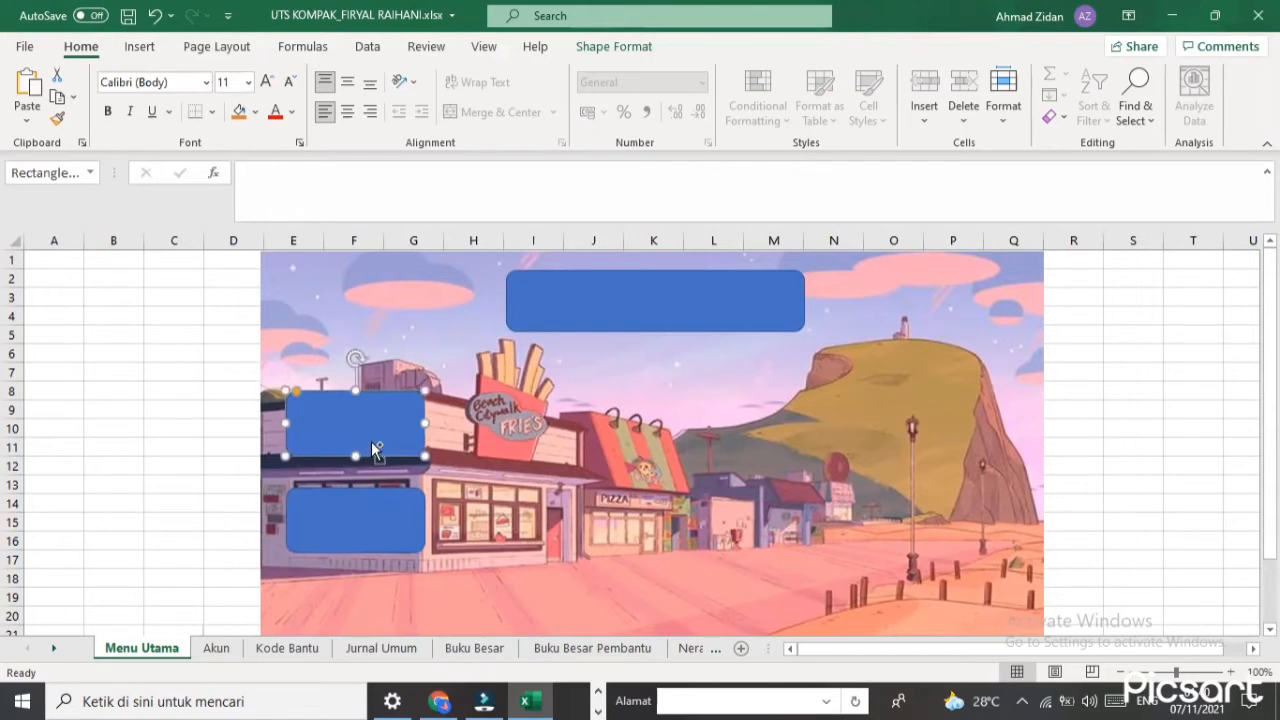
Duplicate the two small rounded rectangles together and place the copies as a second column over about columns H to J
{"action": "left_click", "coordinate": [386, 496], "text": "shift"}
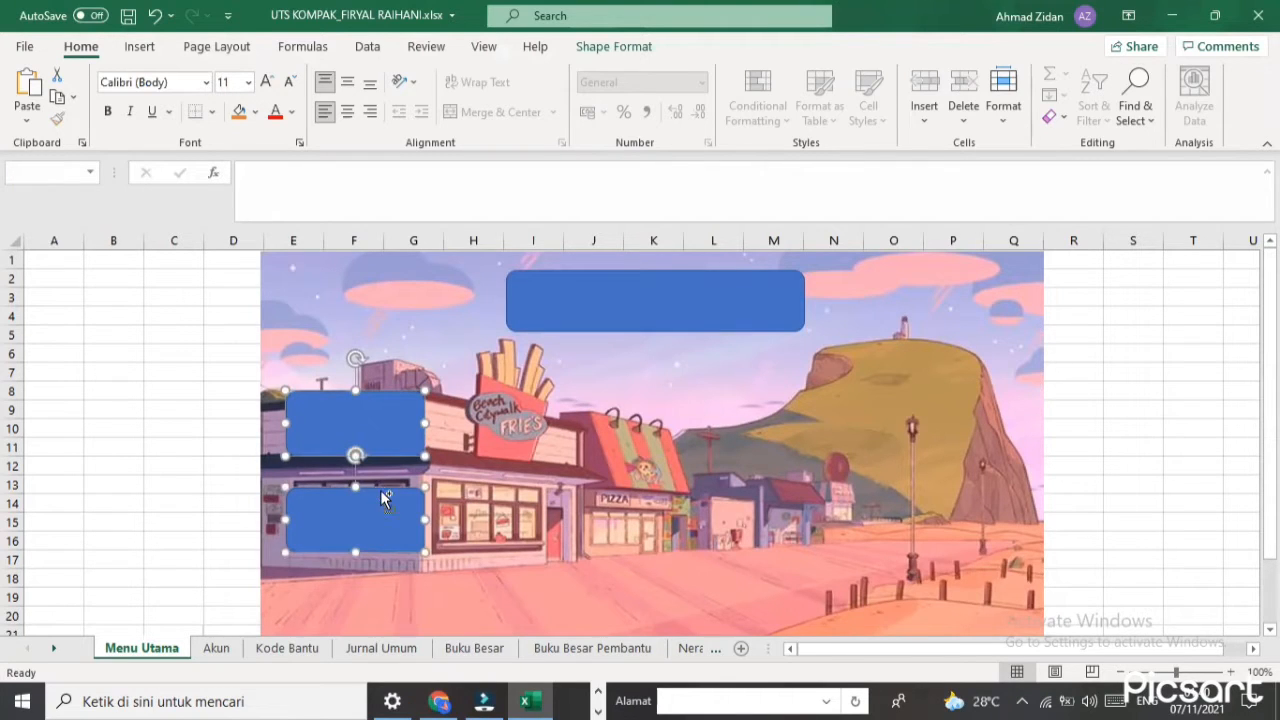
{"action": "left_click", "coordinate": [484, 469]}
{"action": "key", "text": "ctrl+v"}
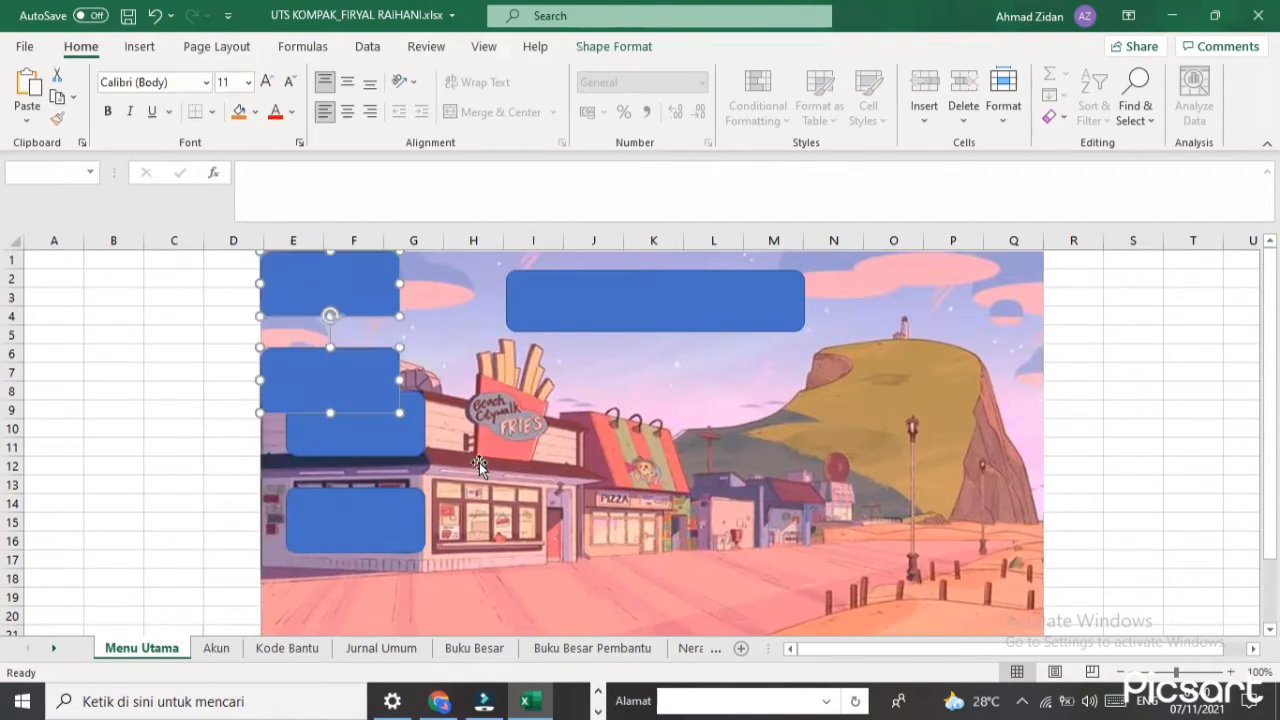
{"action": "left_click_drag", "start_coordinate": [350, 292], "coordinate": [547, 424]}
{"action": "left_click", "coordinate": [470, 333]}
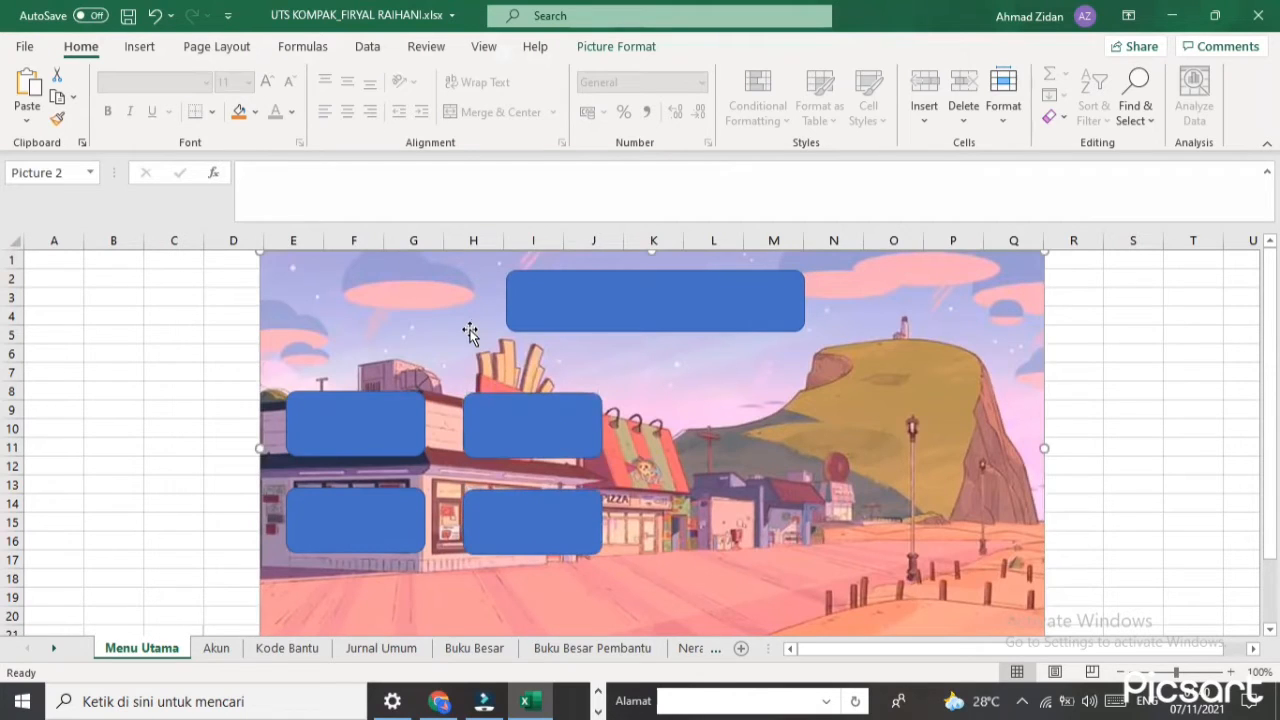
Add two more copies of the rectangle pair as third and fourth columns, level with the existing two rows
{"action": "key", "text": "ctrl+v"}
{"action": "left_click_drag", "start_coordinate": [366, 277], "coordinate": [732, 412]}
{"action": "left_click", "coordinate": [460, 325]}
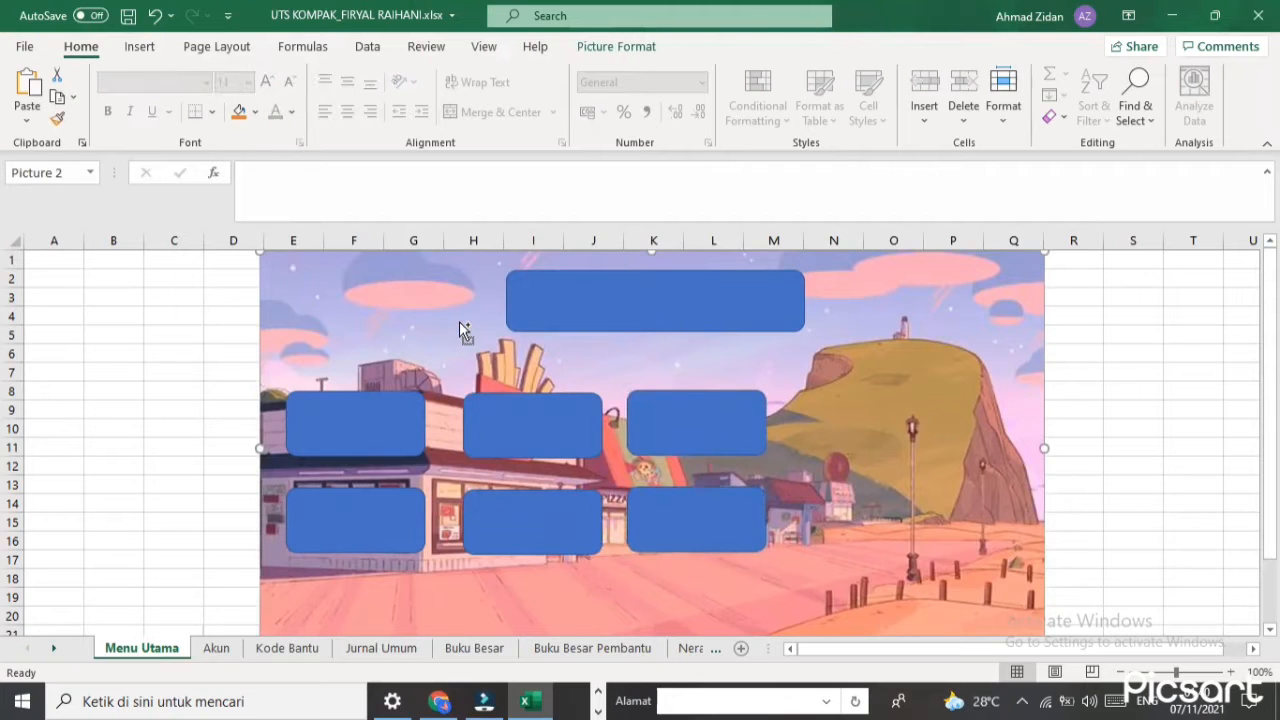
{"action": "key", "text": "ctrl+v"}
{"action": "left_click_drag", "start_coordinate": [371, 289], "coordinate": [895, 428]}
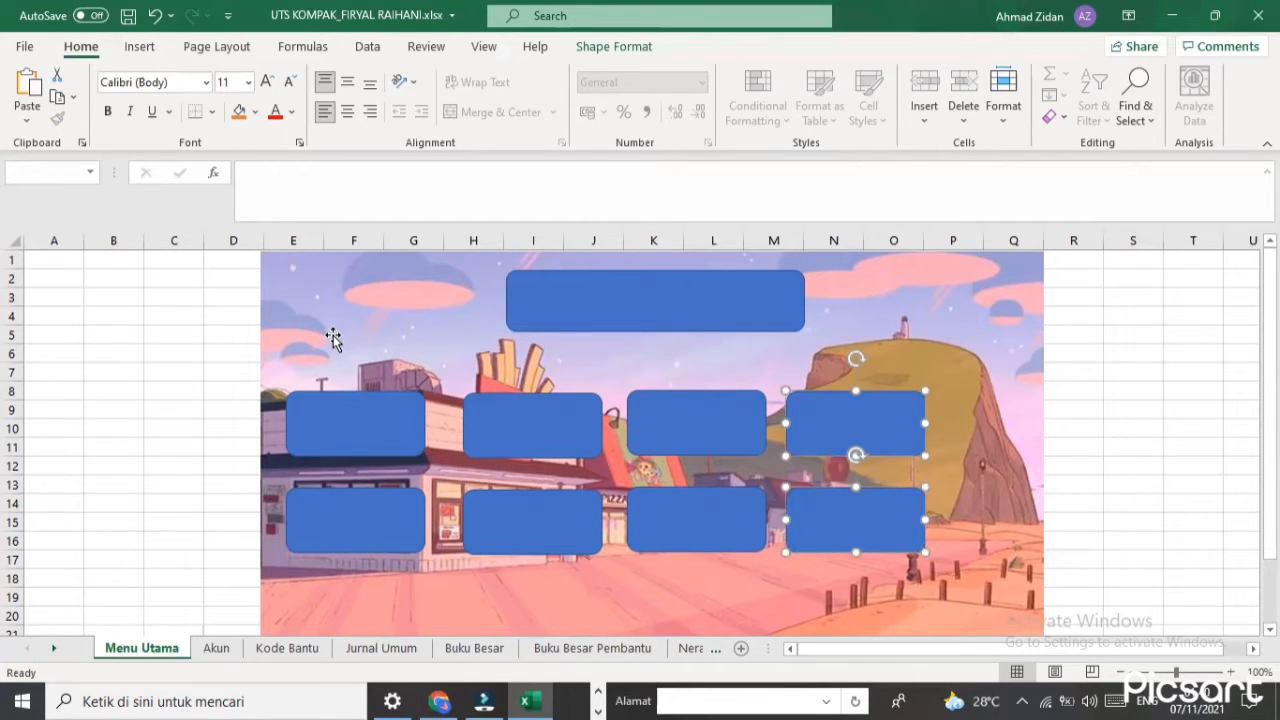
Add a fifth copy of the rectangle pair and widen the background picture to the far edge of column R
{"action": "key", "text": "ctrl+v"}
{"action": "left_click_drag", "start_coordinate": [903, 434], "coordinate": [953, 377]}
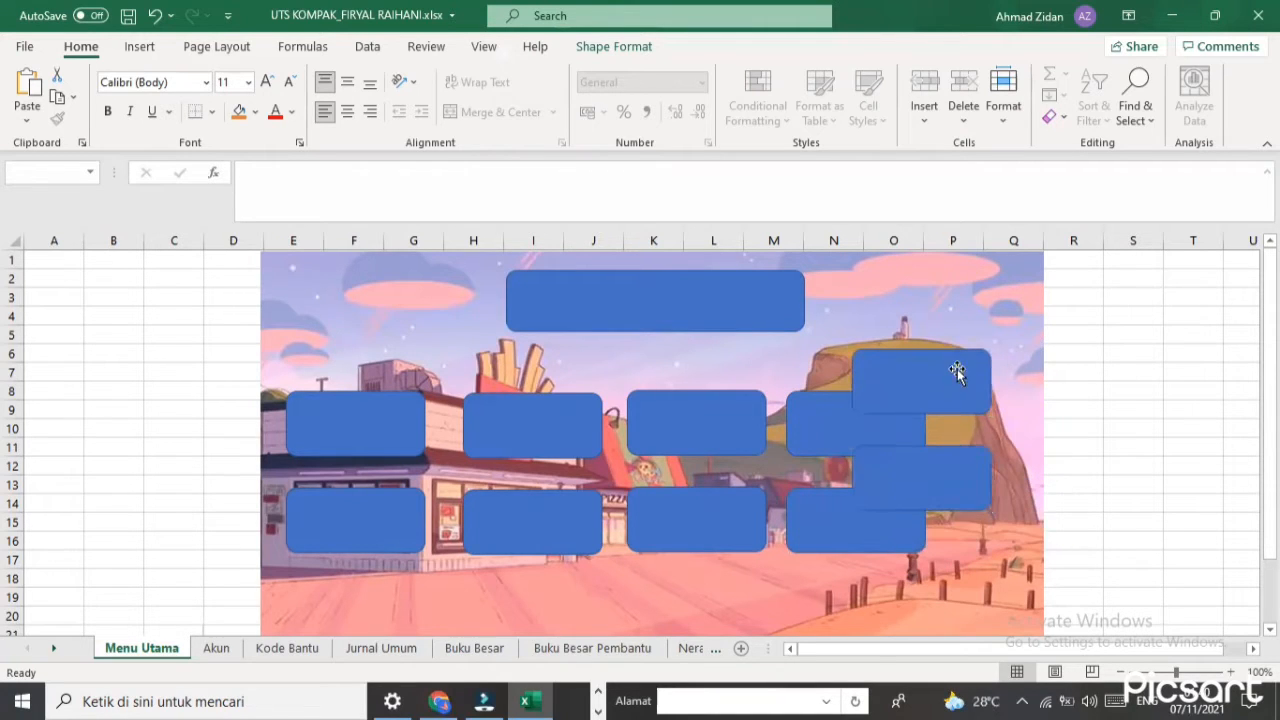
{"action": "left_click", "coordinate": [1049, 400]}
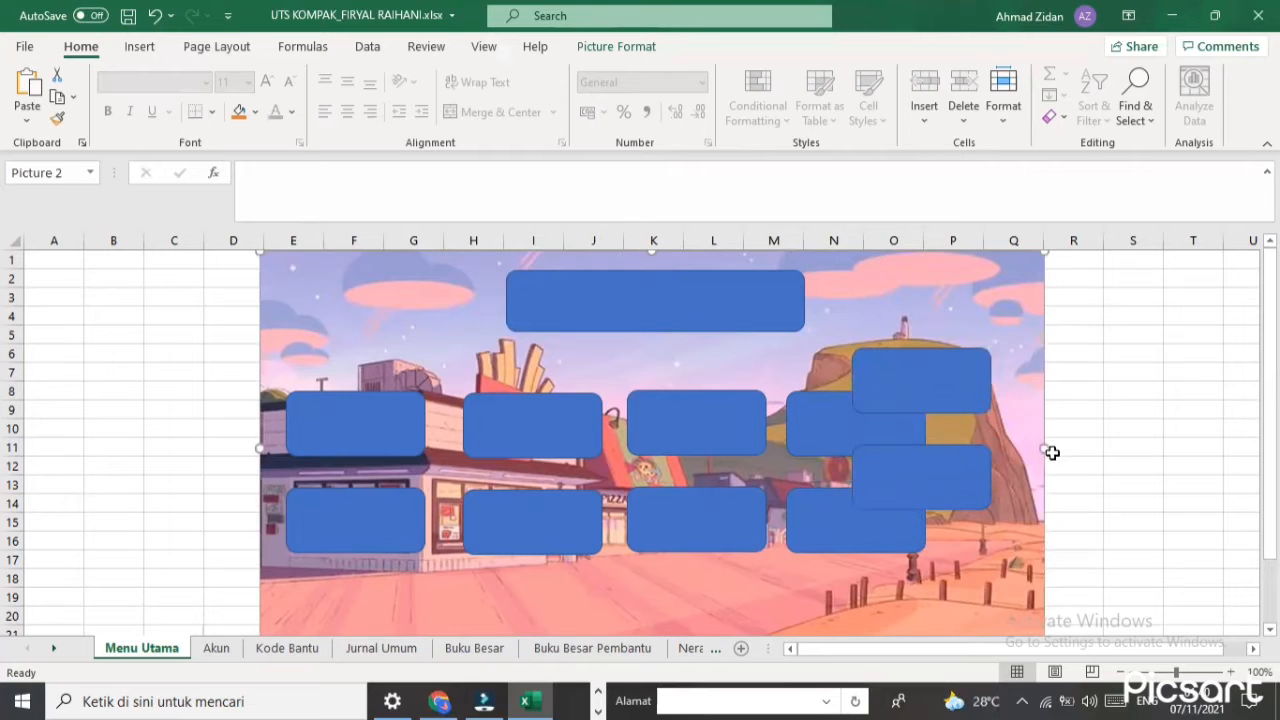
{"action": "left_click_drag", "start_coordinate": [1047, 450], "coordinate": [1103, 446]}
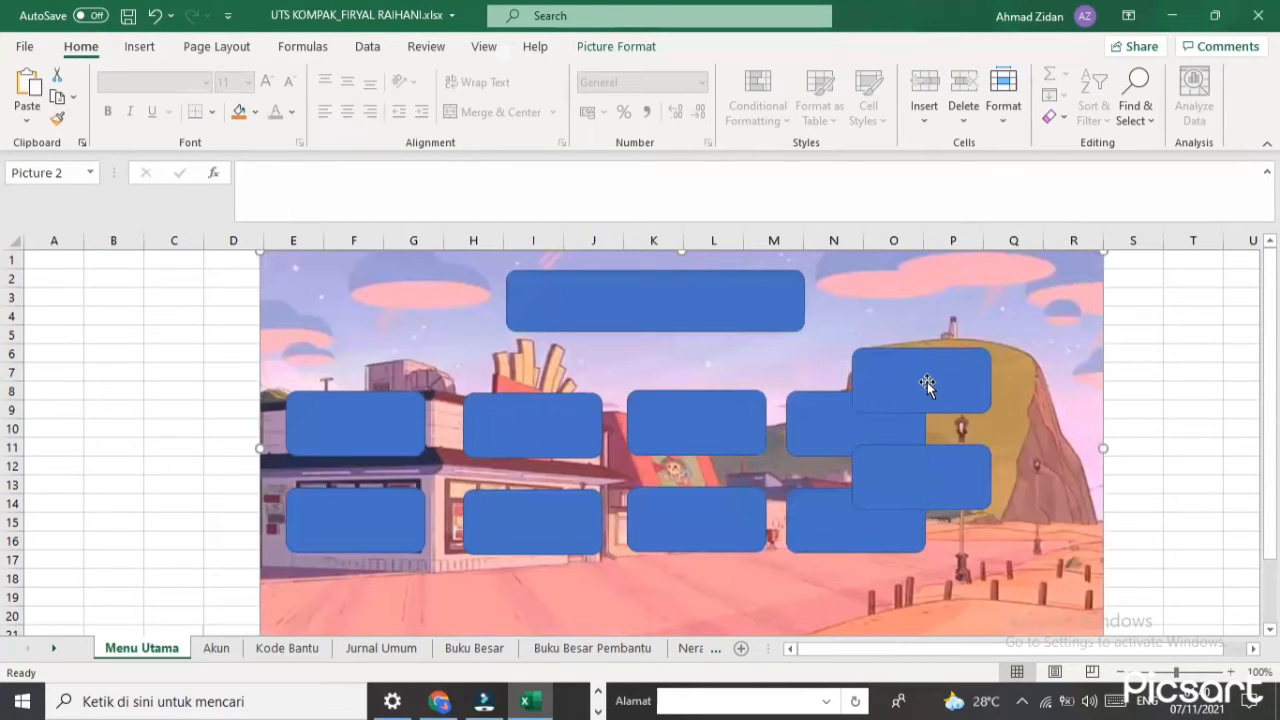
Try to move the fifth rectangle pair clear of the fourth pair
{"action": "left_click", "coordinate": [927, 384], "text": "ctrl"}
{"action": "left_click", "coordinate": [943, 471], "text": "ctrl"}
{"action": "mouse_move", "coordinate": [968, 384]}
{"action": "left_mouse_down"}
{"action": "mouse_move", "coordinate": [988, 400]}
{"action": "mouse_move", "coordinate": [948, 369]}
{"action": "left_mouse_up"}
{"action": "left_click_drag", "start_coordinate": [904, 374], "coordinate": [904, 376]}
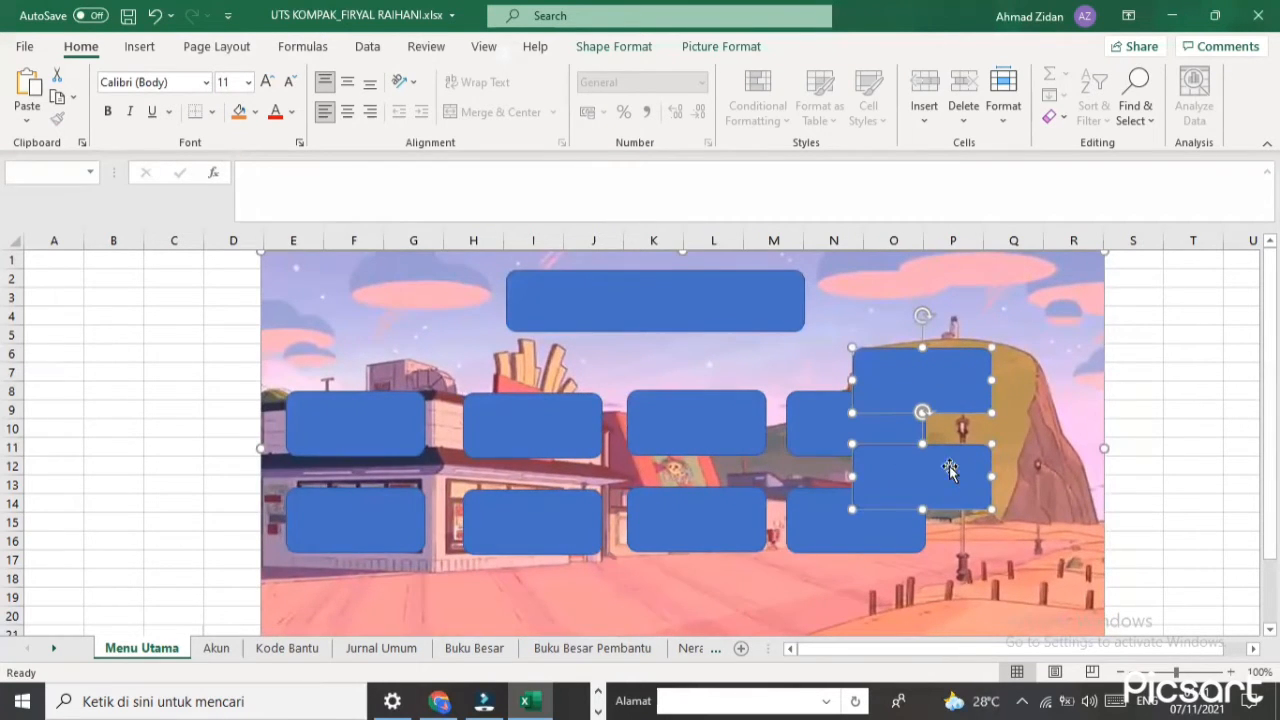
{"action": "left_click_drag", "start_coordinate": [920, 413], "coordinate": [916, 373]}
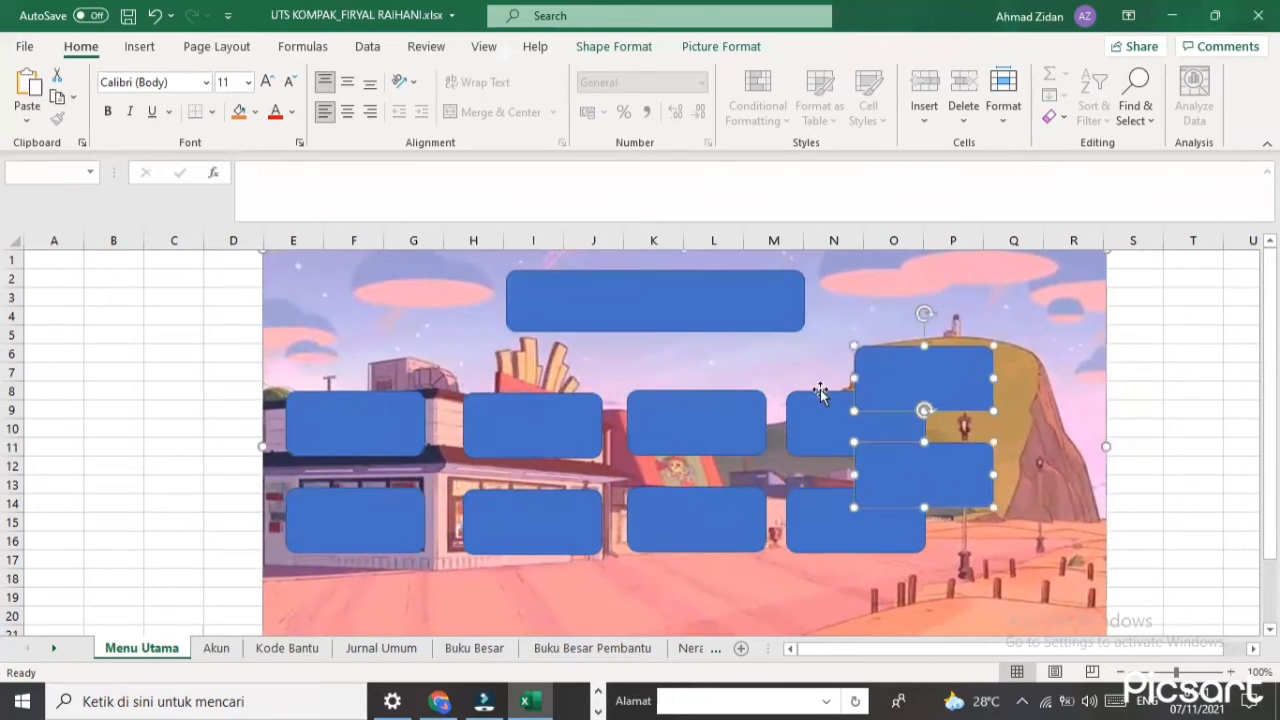
Move only the two rectangles of the fifth pair over about columns P to R, level with the other buttons
{"action": "left_click", "coordinate": [171, 392]}
{"action": "left_click", "coordinate": [893, 383]}
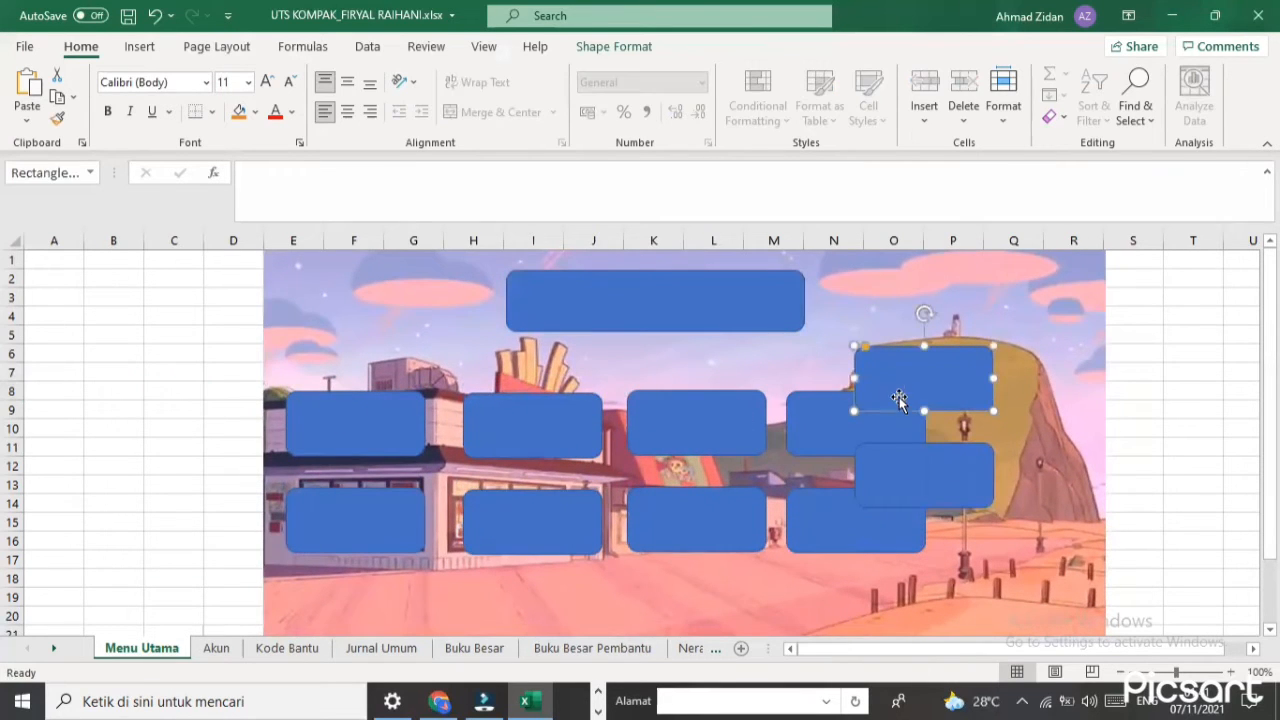
{"action": "left_click", "coordinate": [925, 470], "text": "shift"}
{"action": "left_click_drag", "start_coordinate": [893, 375], "coordinate": [981, 417]}
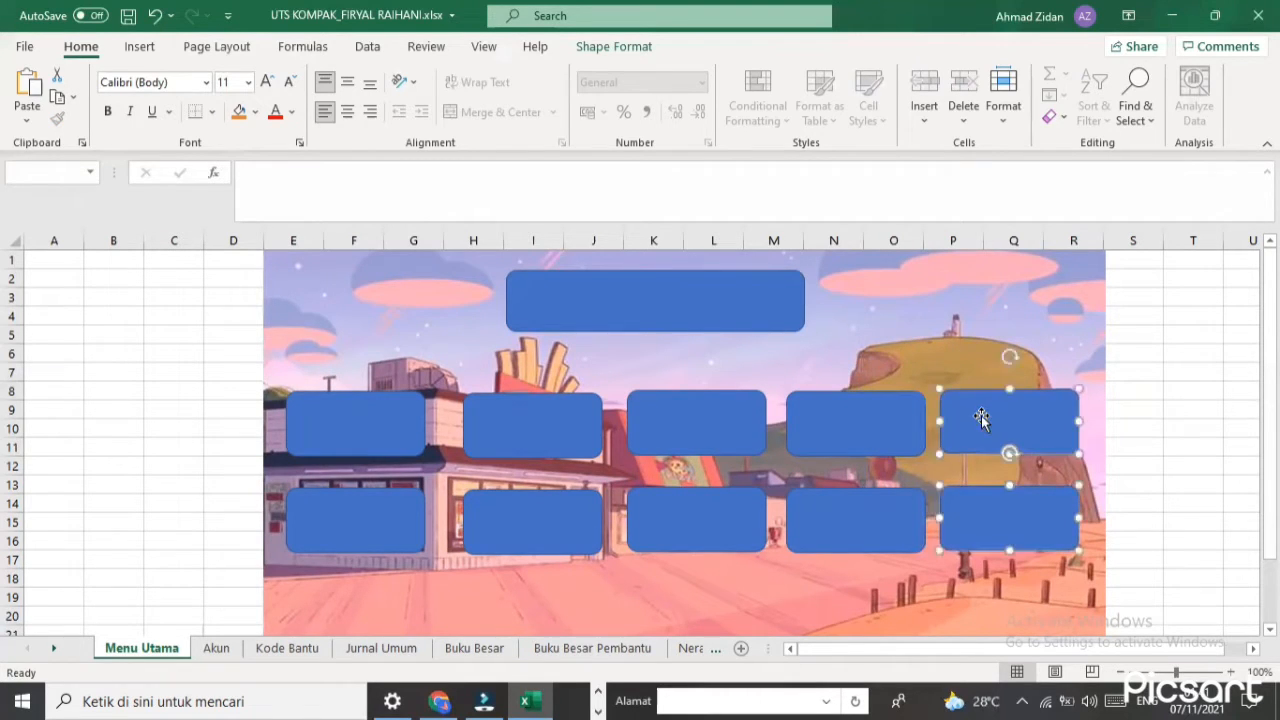
{"action": "left_click", "coordinate": [1102, 410]}
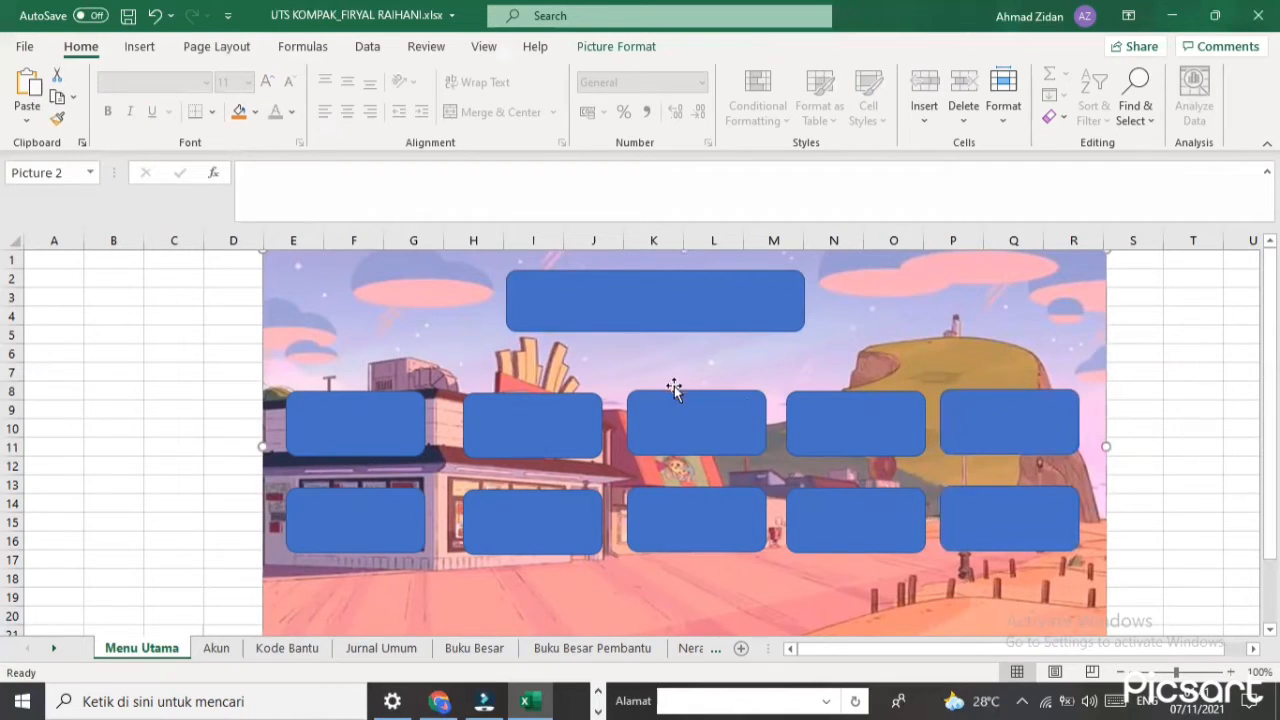
Try to enter PT FEB YARSI for the banner shape through the formula bar
{"action": "left_click", "coordinate": [672, 310]}
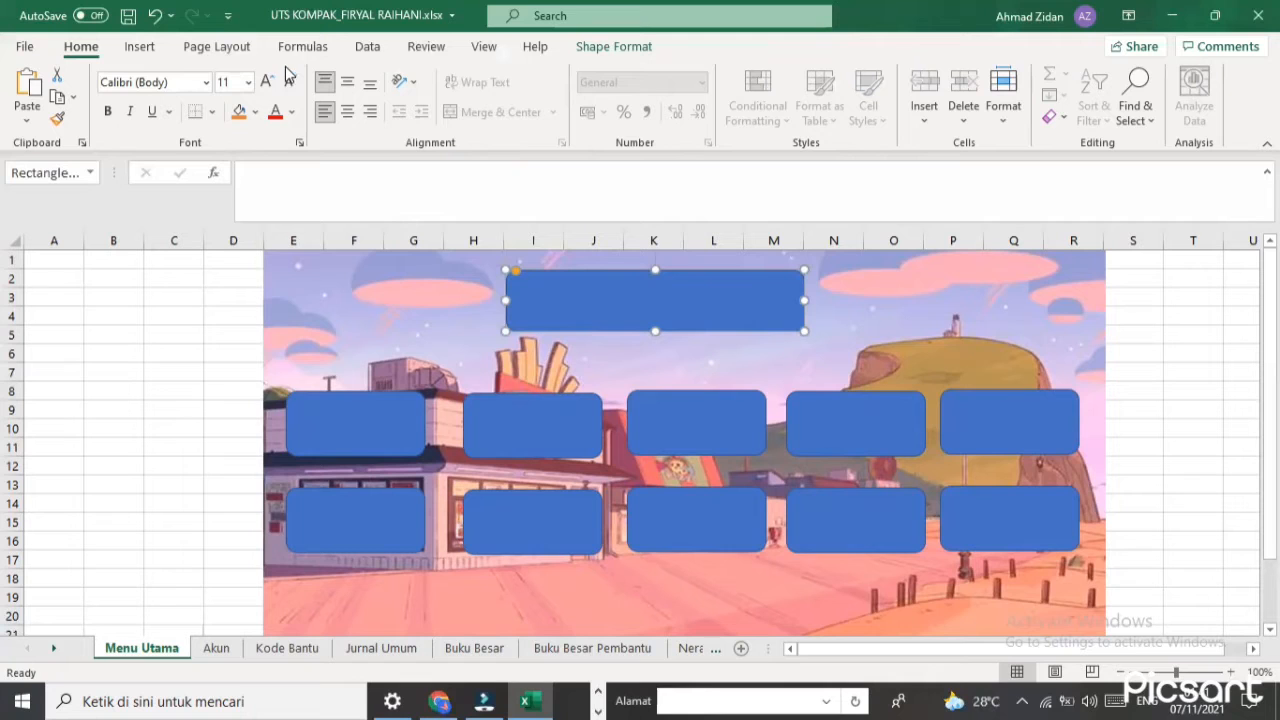
{"action": "left_click", "coordinate": [476, 178]}
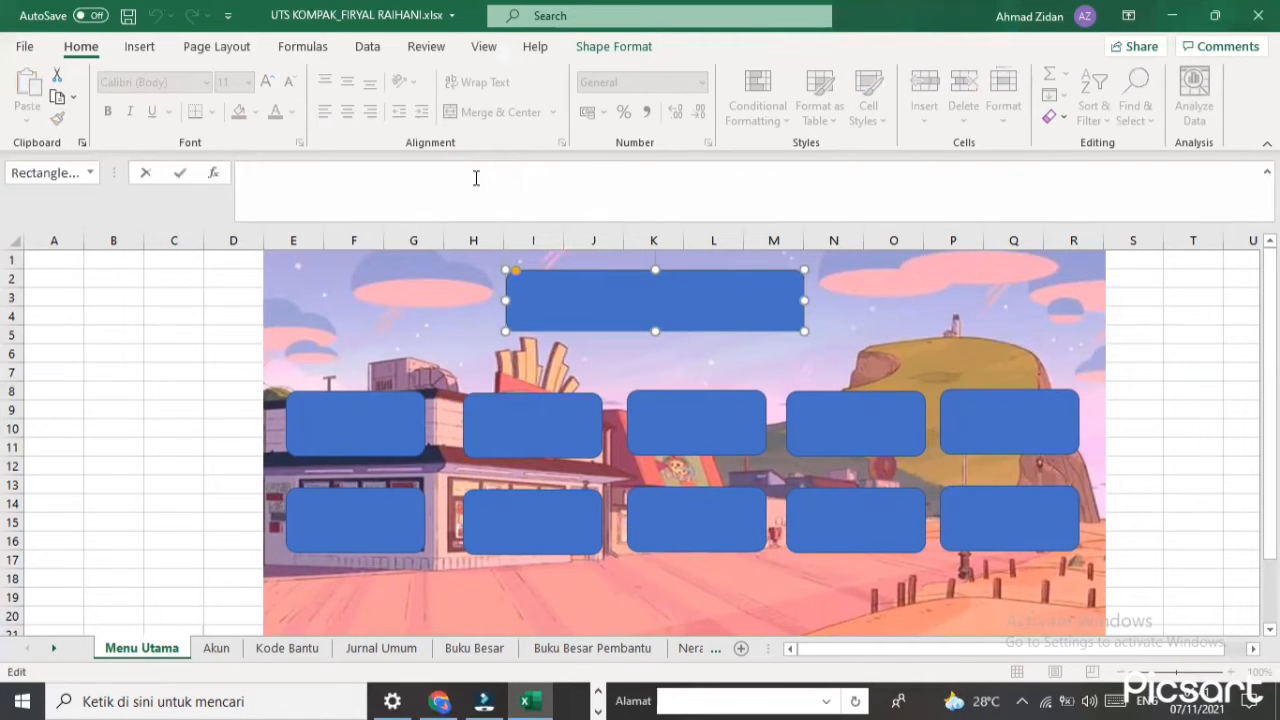
{"action": "type", "text": "PT FEB YARSI"}
{"action": "key", "text": "Return"}
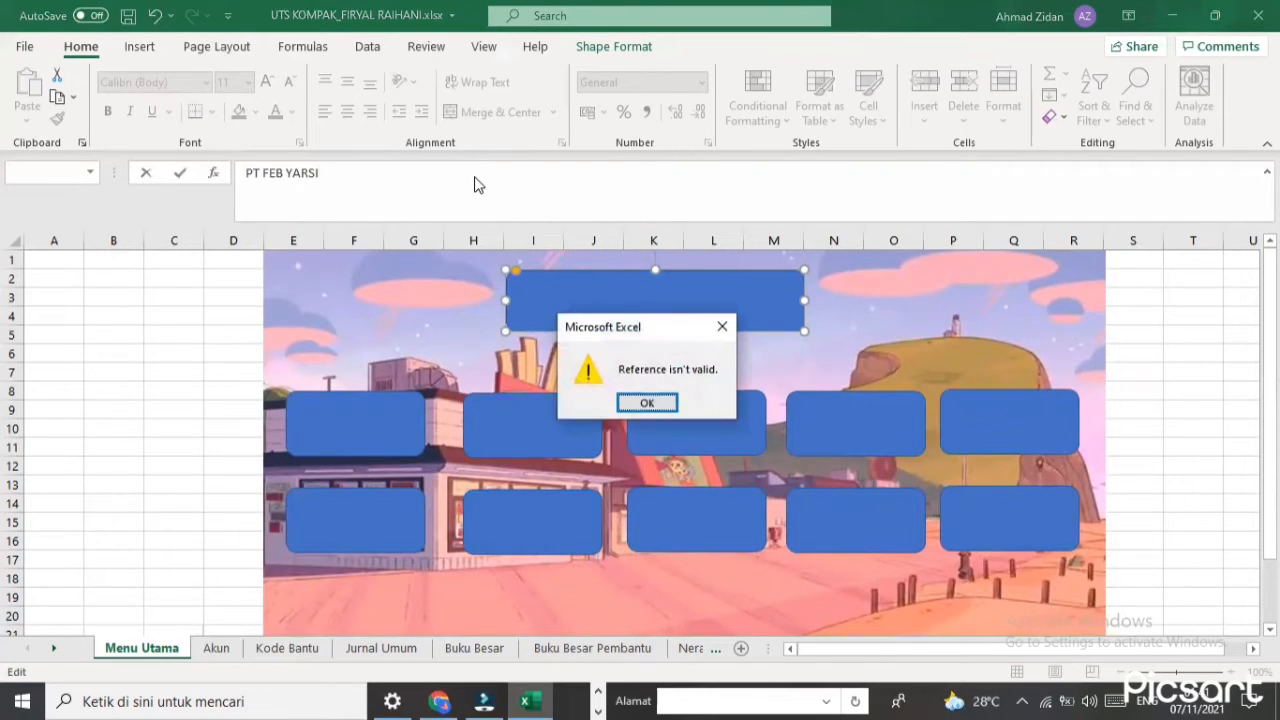
{"action": "left_click", "coordinate": [650, 403]}
{"action": "left_click", "coordinate": [592, 285]}
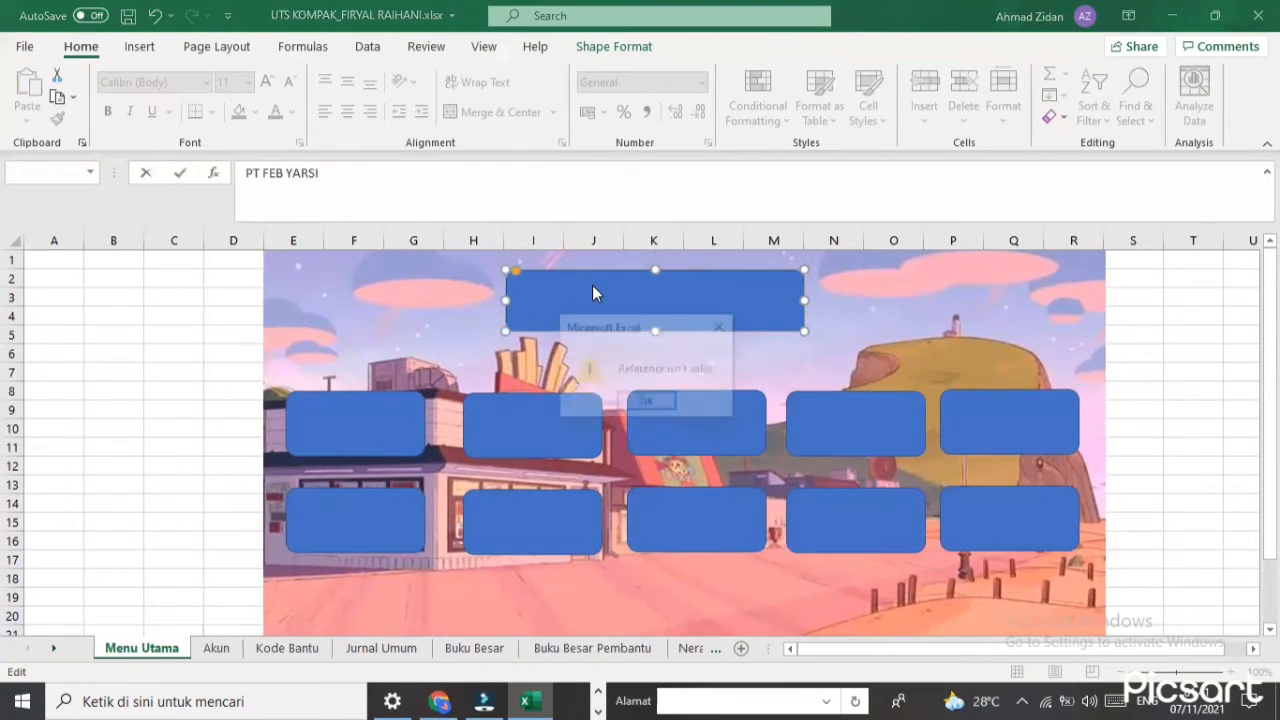
{"action": "left_click", "coordinate": [656, 402]}
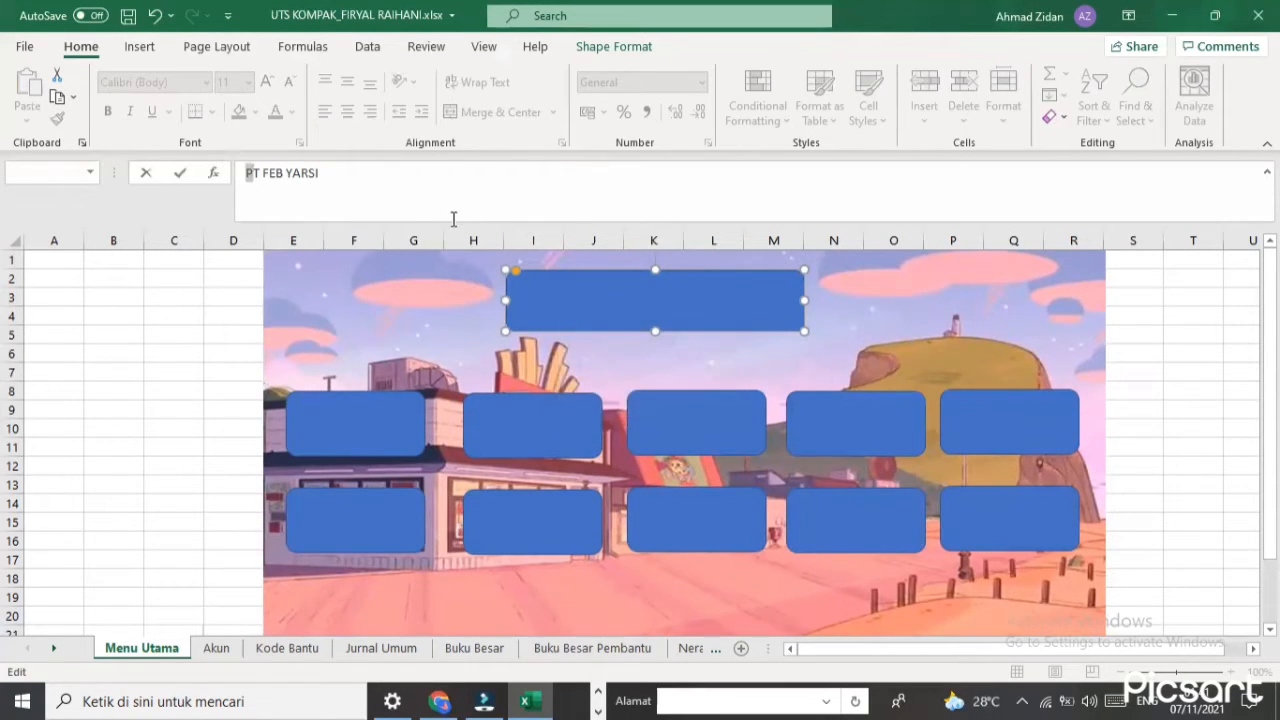
Clear the PT FEB YARSI entry from the formula bar
{"action": "double_click", "coordinate": [491, 184]}
{"action": "key", "text": "BackSpace"}
{"action": "key", "text": "BackSpace"}
{"action": "key", "text": "BackSpace"}
{"action": "key", "text": "BackSpace"}
{"action": "key", "text": "BackSpace"}
{"action": "key", "text": "BackSpace"}
{"action": "key", "text": "BackSpace"}
{"action": "key", "text": "BackSpace"}
Enter the two-line title PT FEB YARSI and PER 31 JULI 2019 directly in the banner shape
{"action": "left_click", "coordinate": [621, 316]}
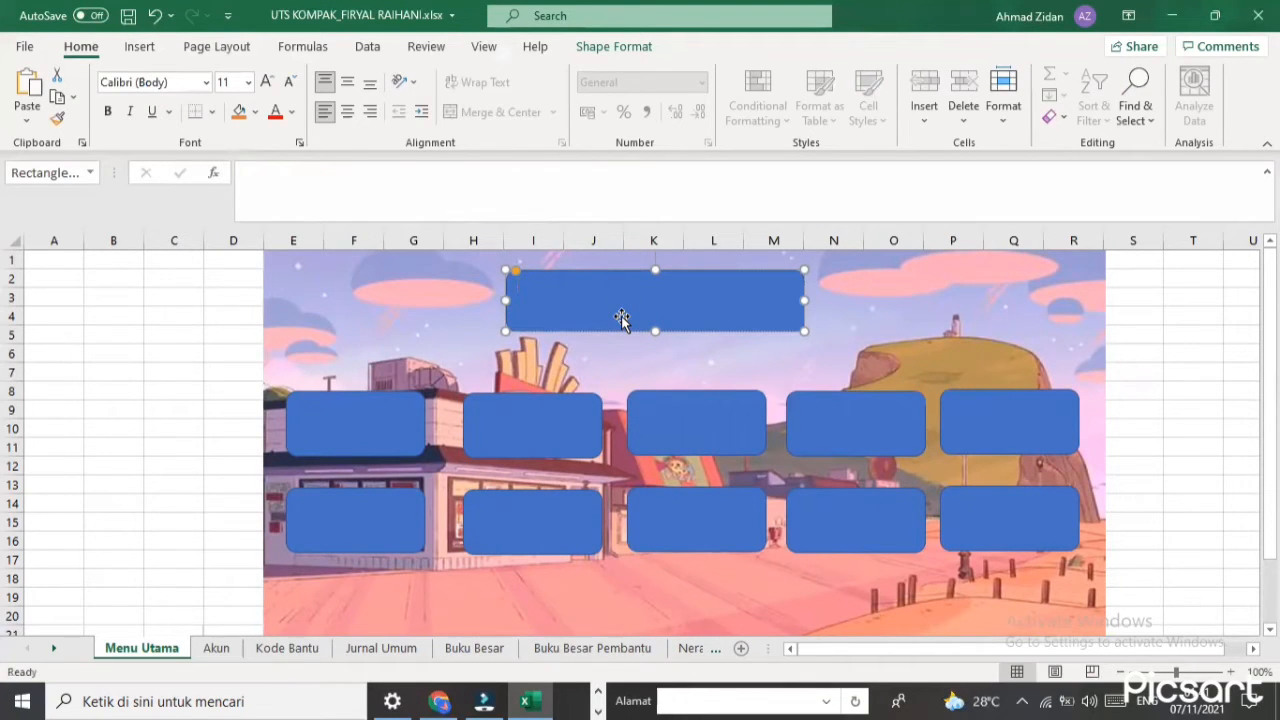
{"action": "type", "text": "PT"}
{"action": "type", "text": " FEB YARSI "}
{"action": "type", "text": "PER"}
{"action": "type", "text": " 31"}
{"action": "type", "text": " JULI 2019"}
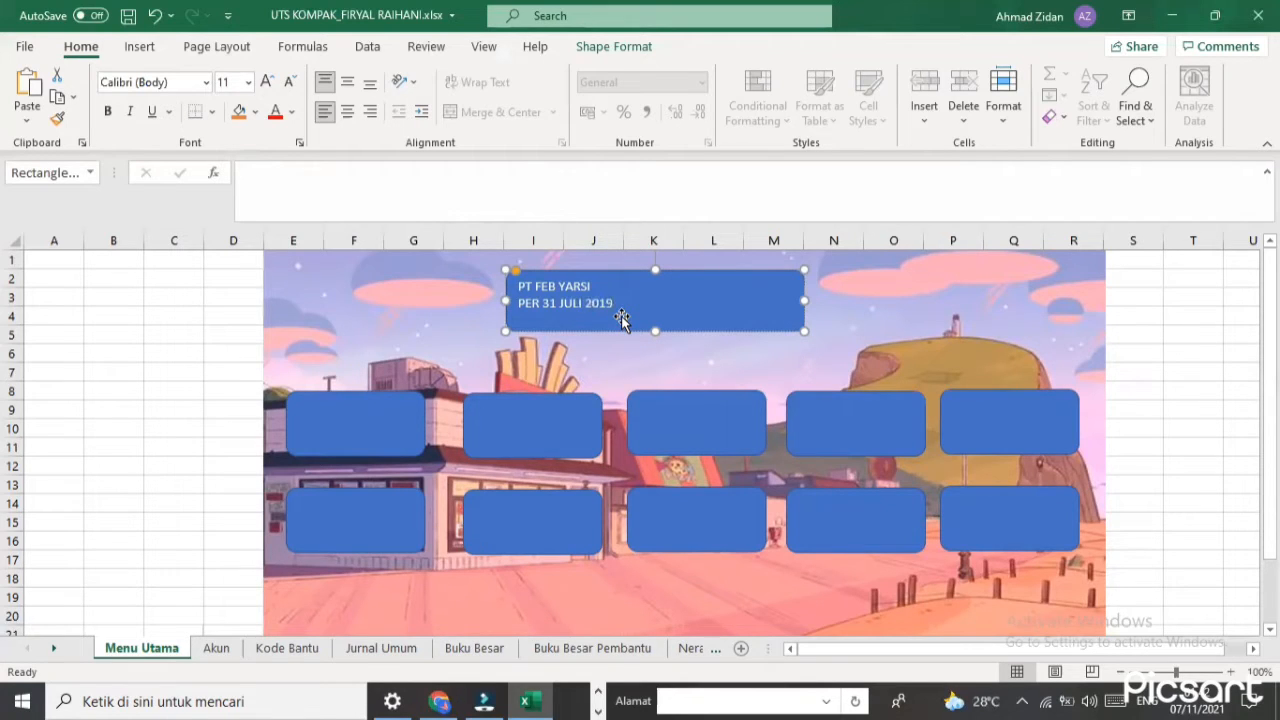
Label the first three rectangles of the upper row AKUN, KODE BANTU and JURNAL UMUM
{"action": "left_click", "coordinate": [346, 408]}
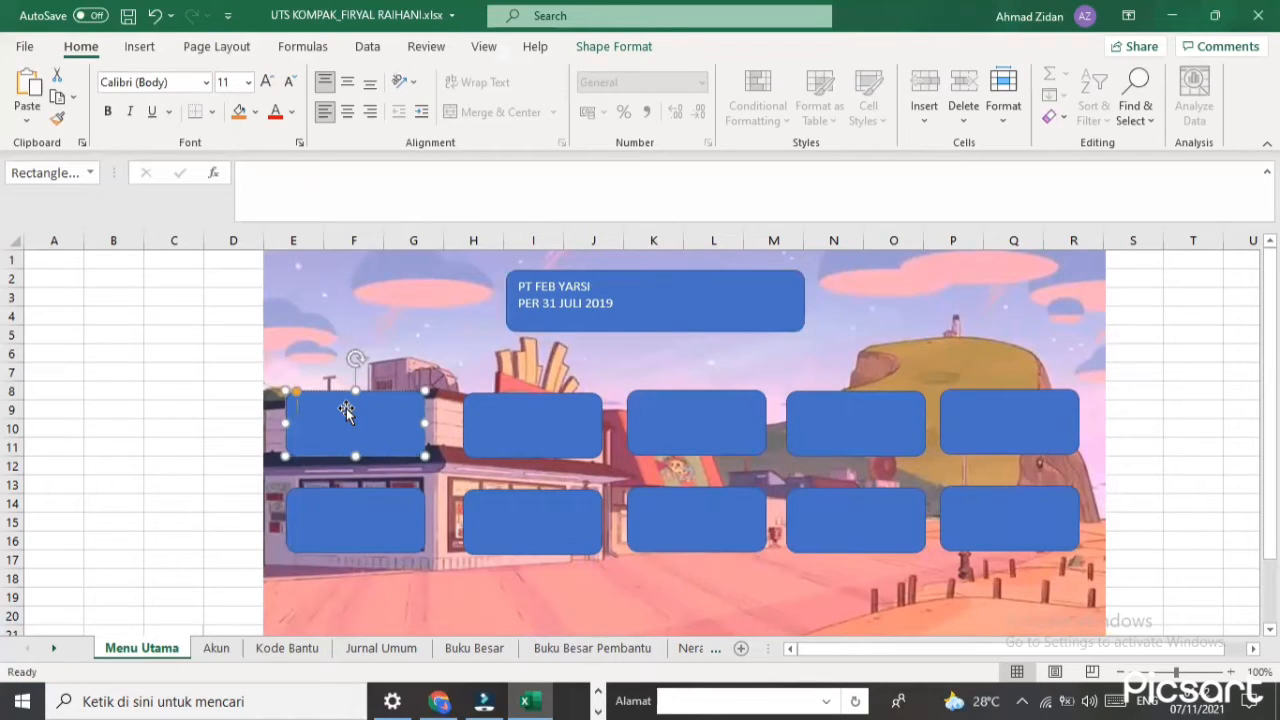
{"action": "type", "text": "AKUN"}
{"action": "left_click", "coordinate": [504, 423]}
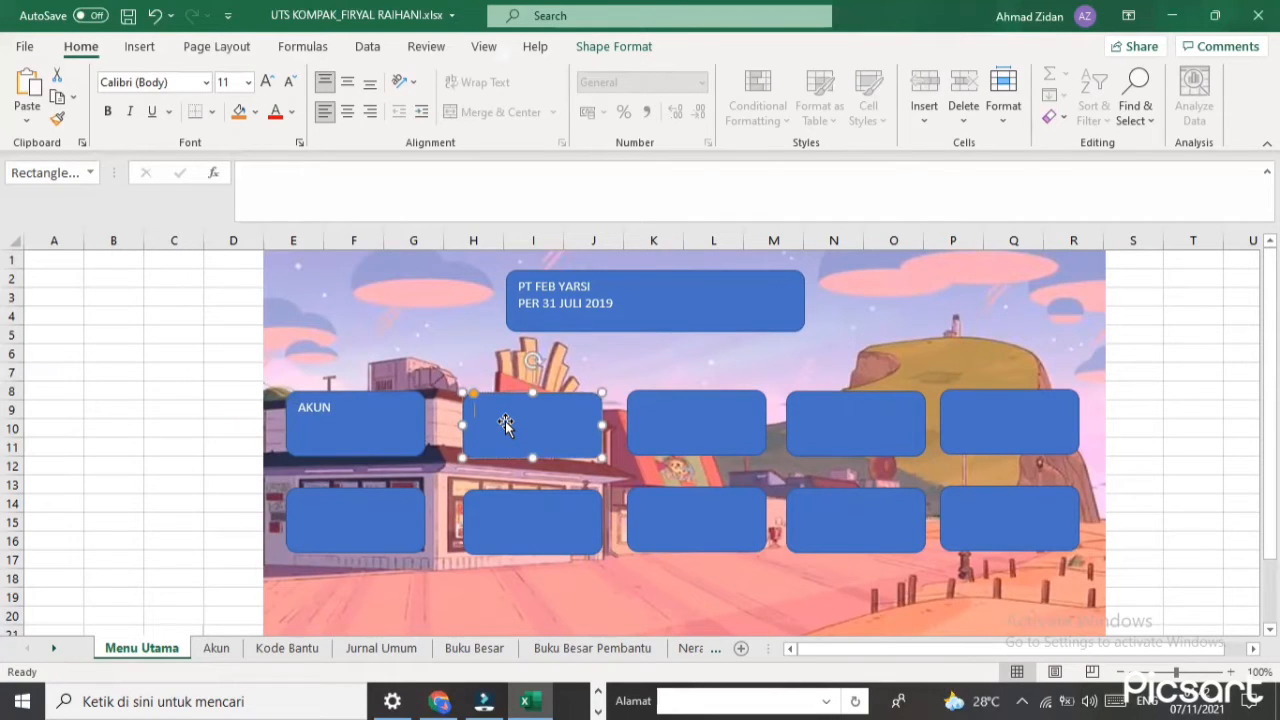
{"action": "type", "text": "KODE BANTU"}
{"action": "left_click", "coordinate": [664, 400]}
{"action": "type", "text": "JURNAL UMUM"}
Label the last two rectangles of the upper row BUKU BESAR and BUKU BESAR PEMBANTU
{"action": "left_click", "coordinate": [821, 410]}
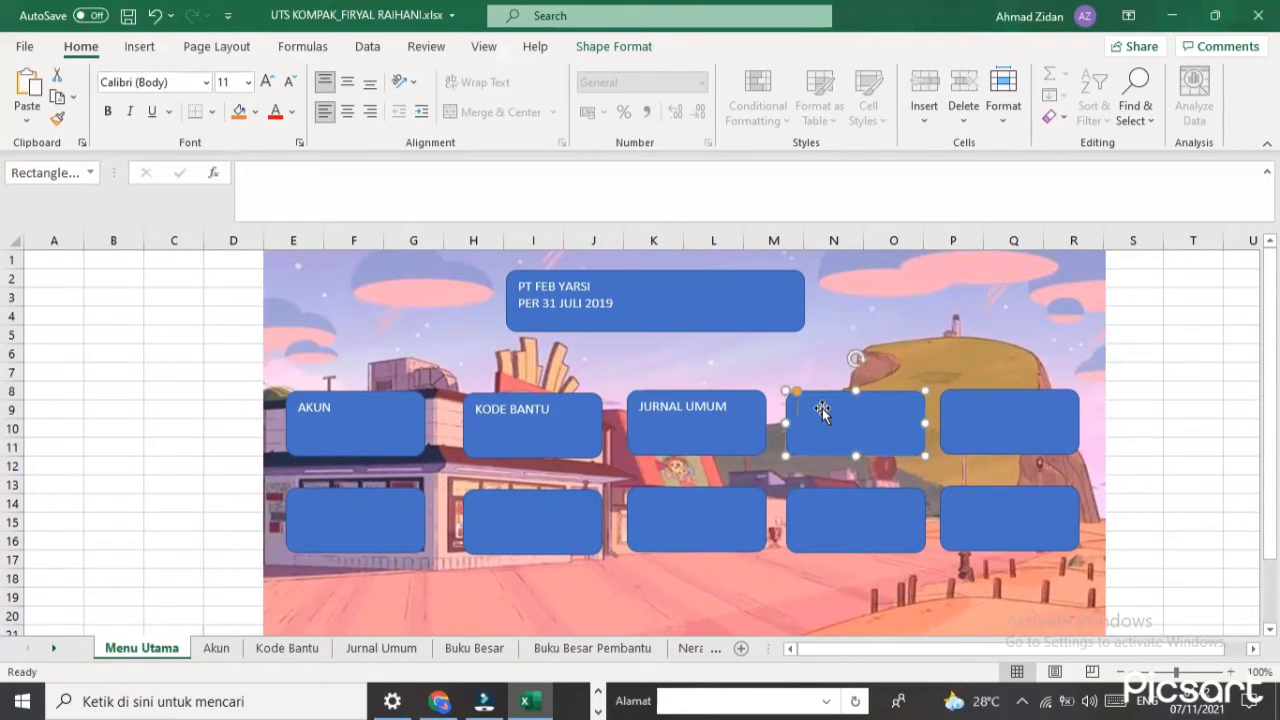
{"action": "type", "text": "BUKU BESAR"}
{"action": "left_click", "coordinate": [970, 407]}
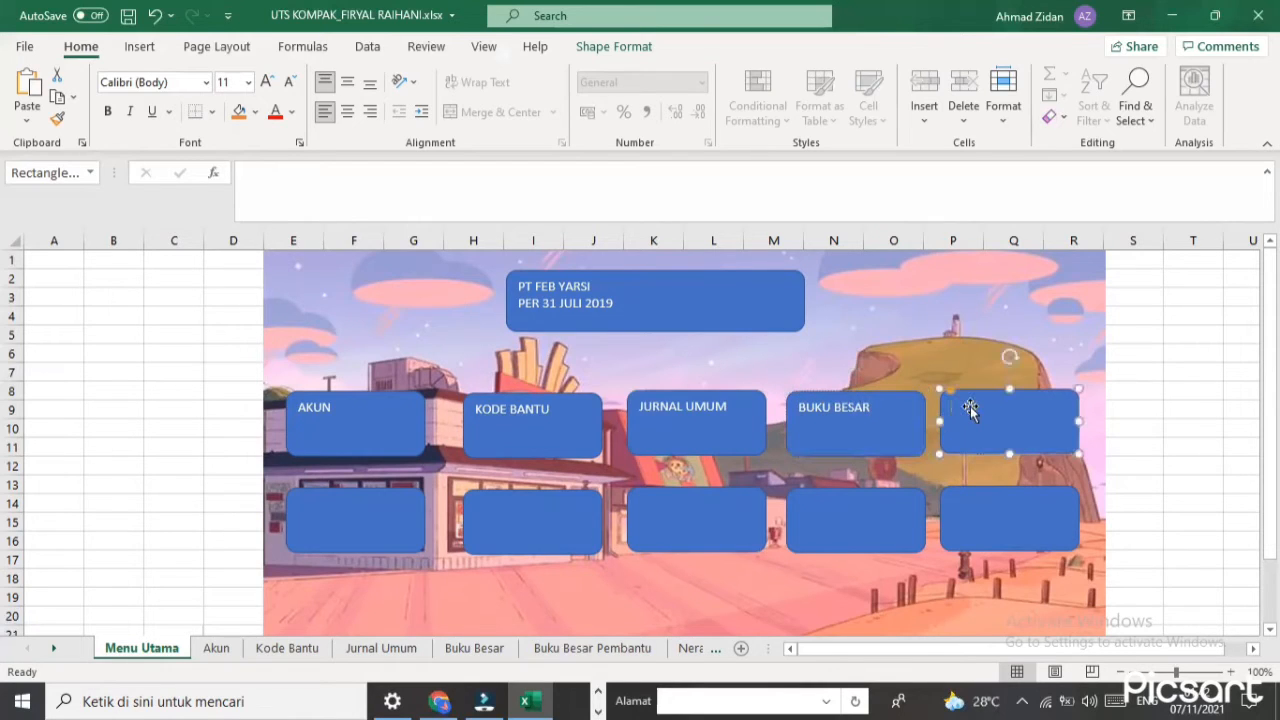
{"action": "type", "text": "BUKU BESAR PEMBANTU"}
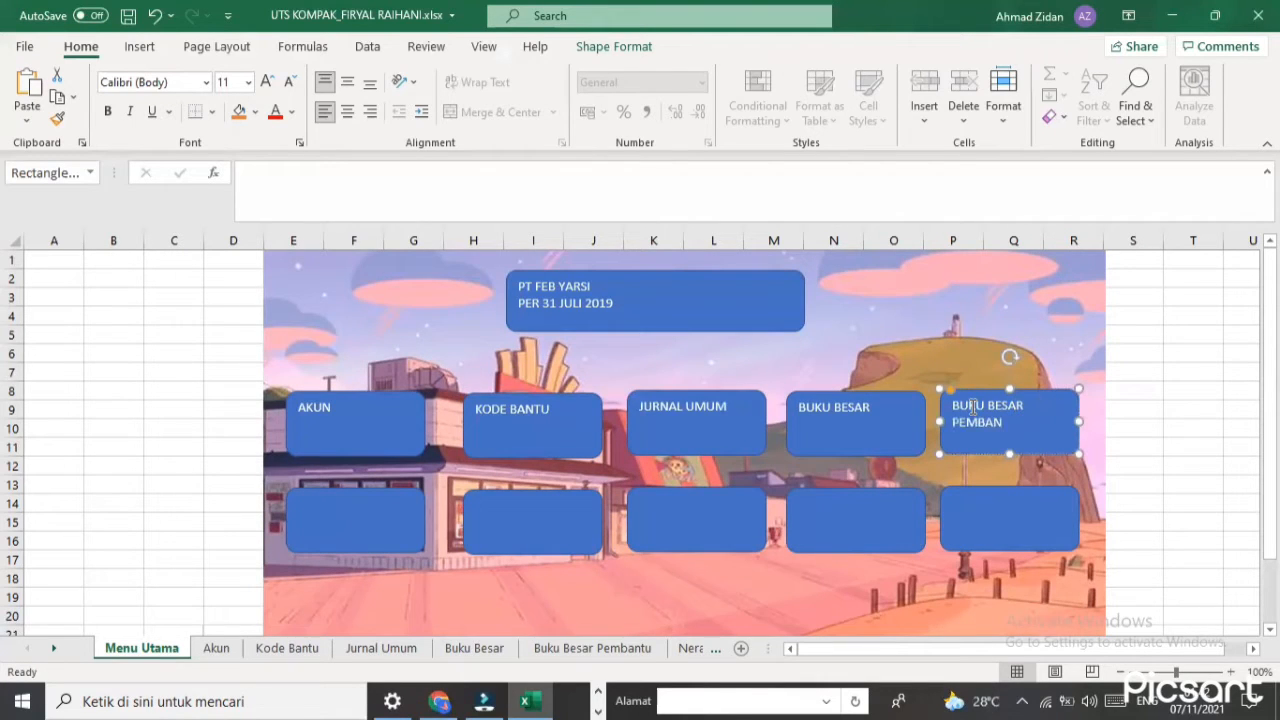
Label the first three rectangles of the lower row NERACA SALDO, NERACA LAJUR and LAPORAN LABA RUGI
{"action": "left_click", "coordinate": [371, 508]}
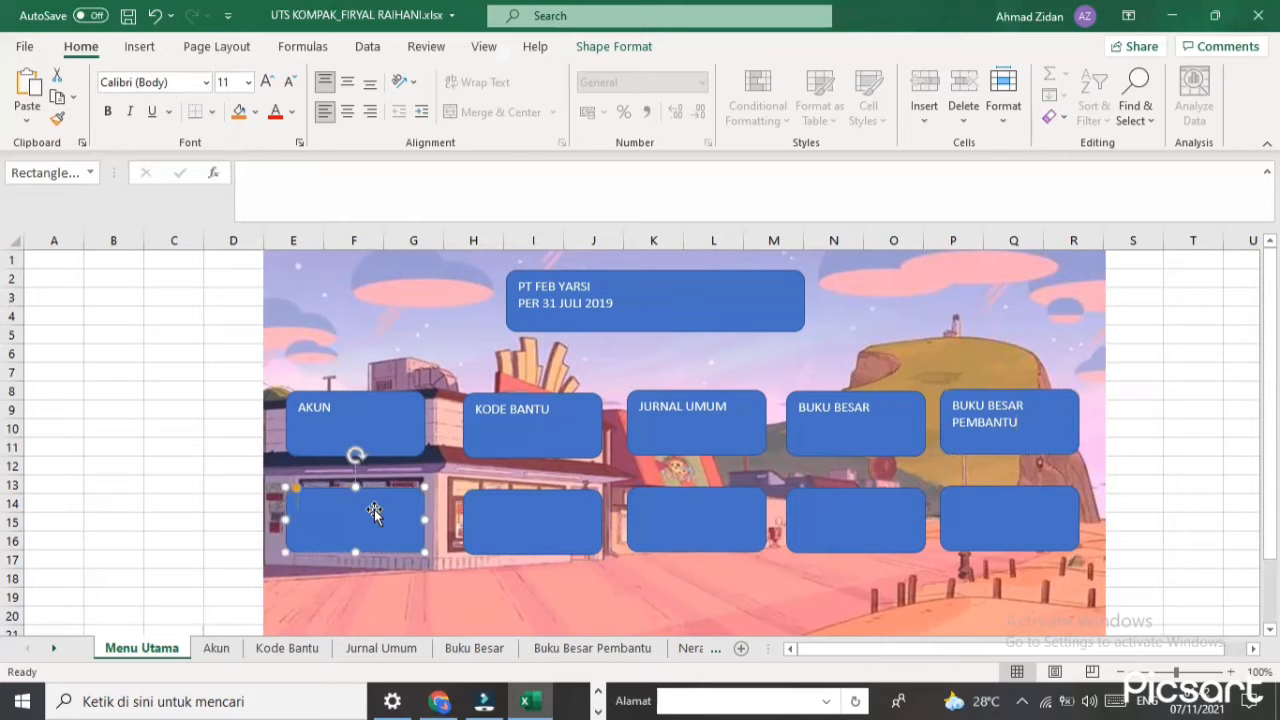
{"action": "type", "text": "NERACA SALDO"}
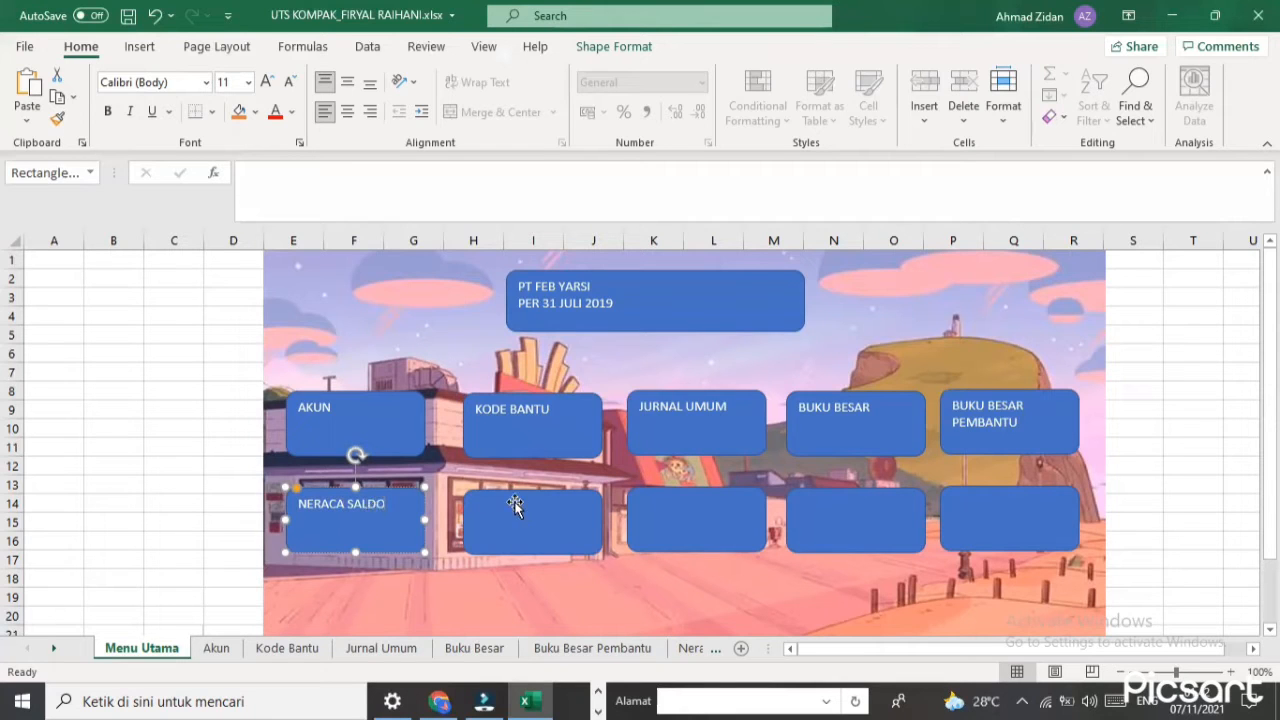
{"action": "left_click", "coordinate": [517, 508]}
{"action": "type", "text": "N"}
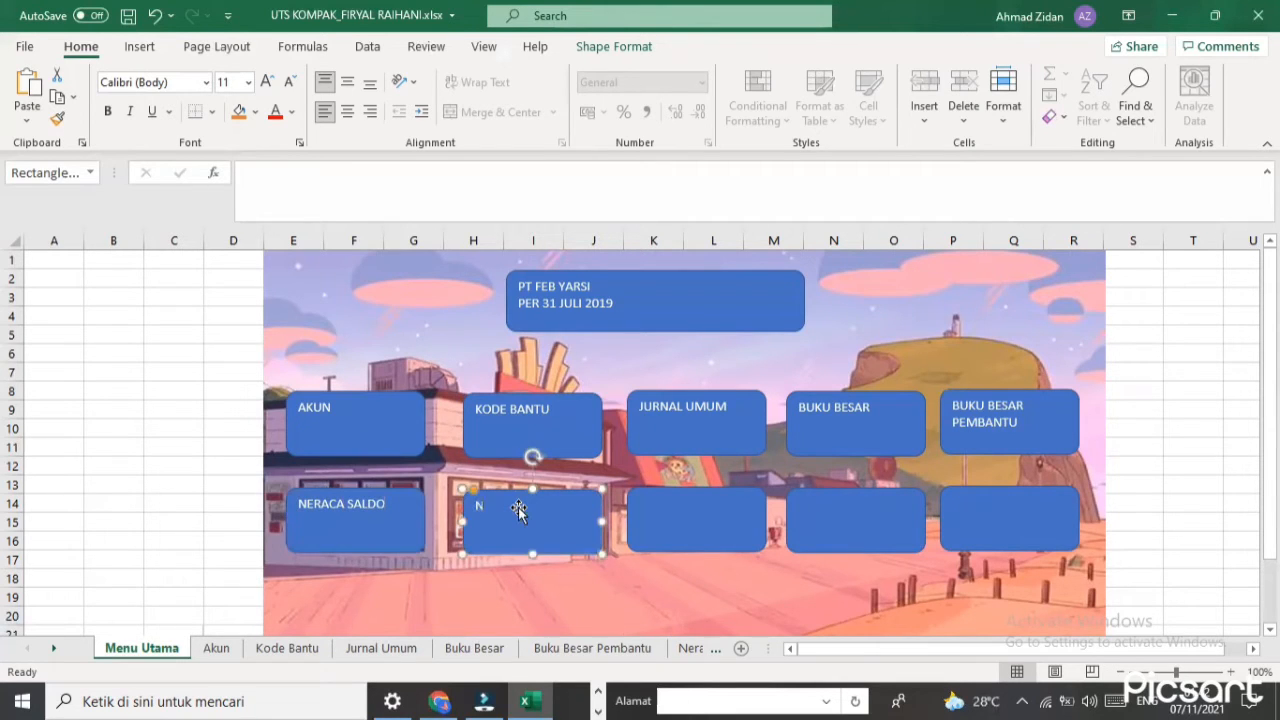
{"action": "type", "text": "ERACA LAJUR"}
{"action": "left_click", "coordinate": [670, 512]}
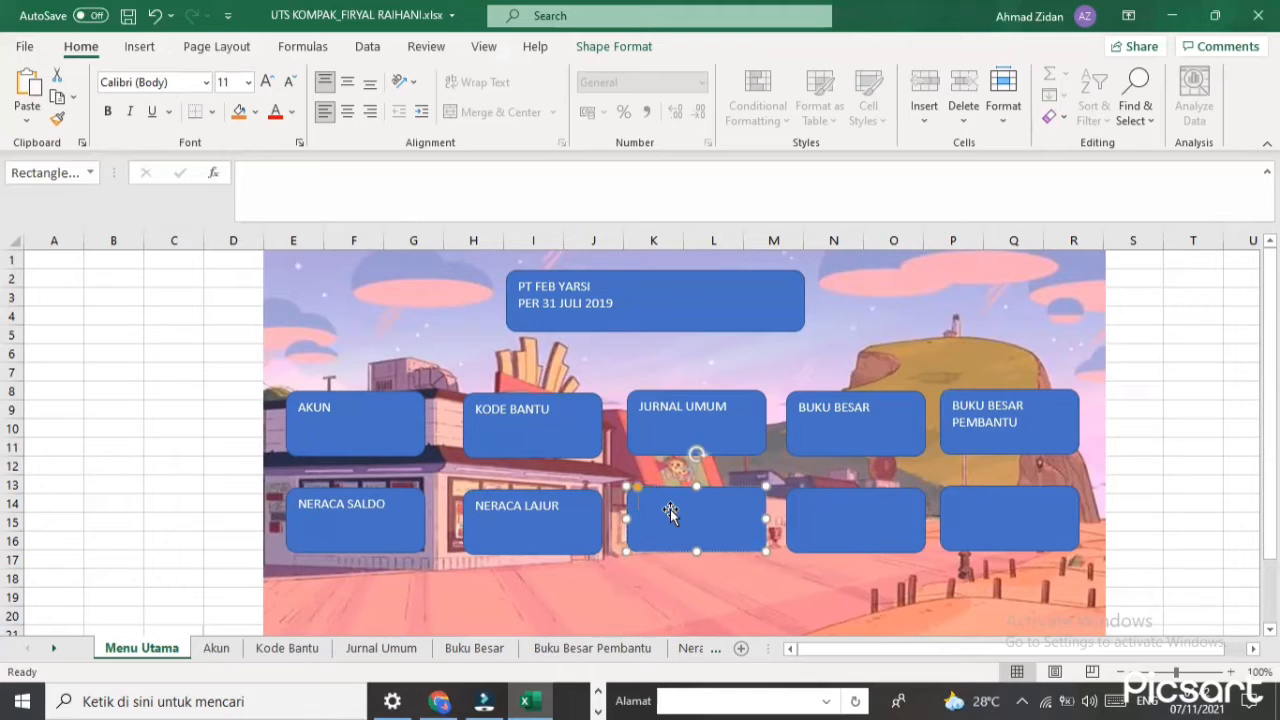
{"action": "type", "text": "LAPORAN LABA RUGI"}
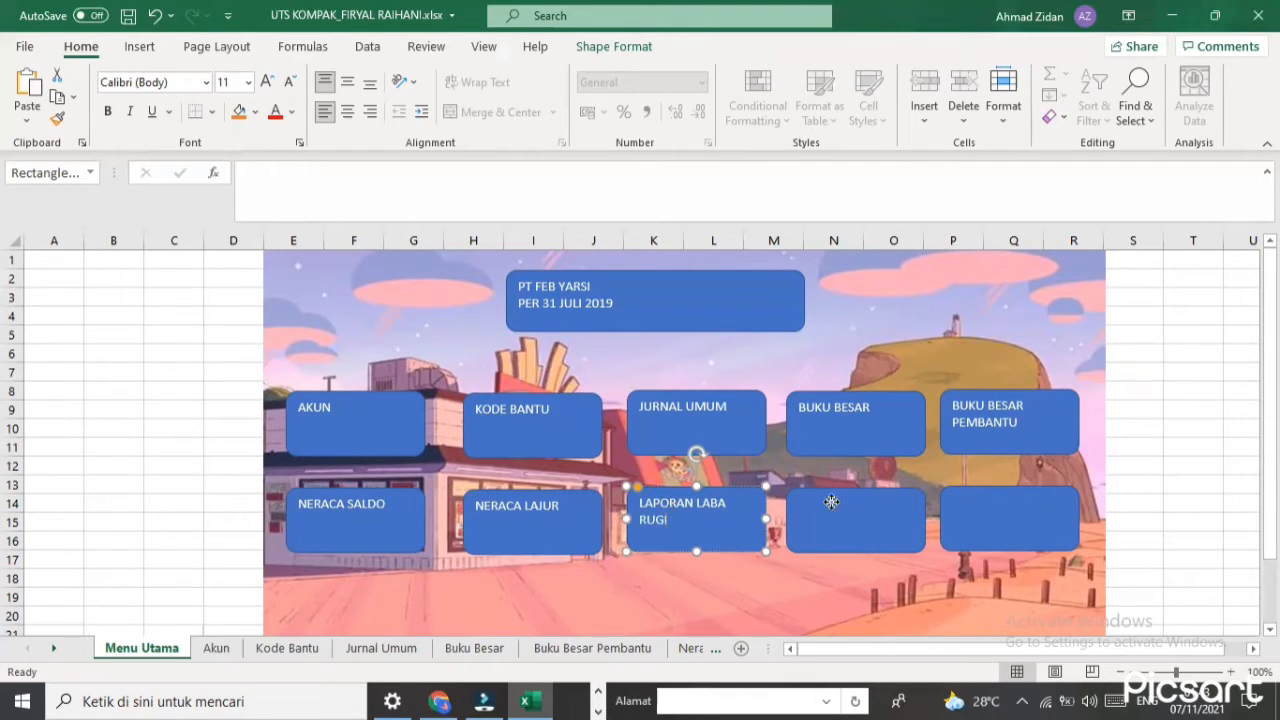
Label the last two rectangles of the lower row LAPORAN PERUBAHAN EKUITAS and LAPORAN POSISI KEUAGAN
{"action": "left_click", "coordinate": [831, 502]}
{"action": "type", "text": "LAPORAN PERUBA"}
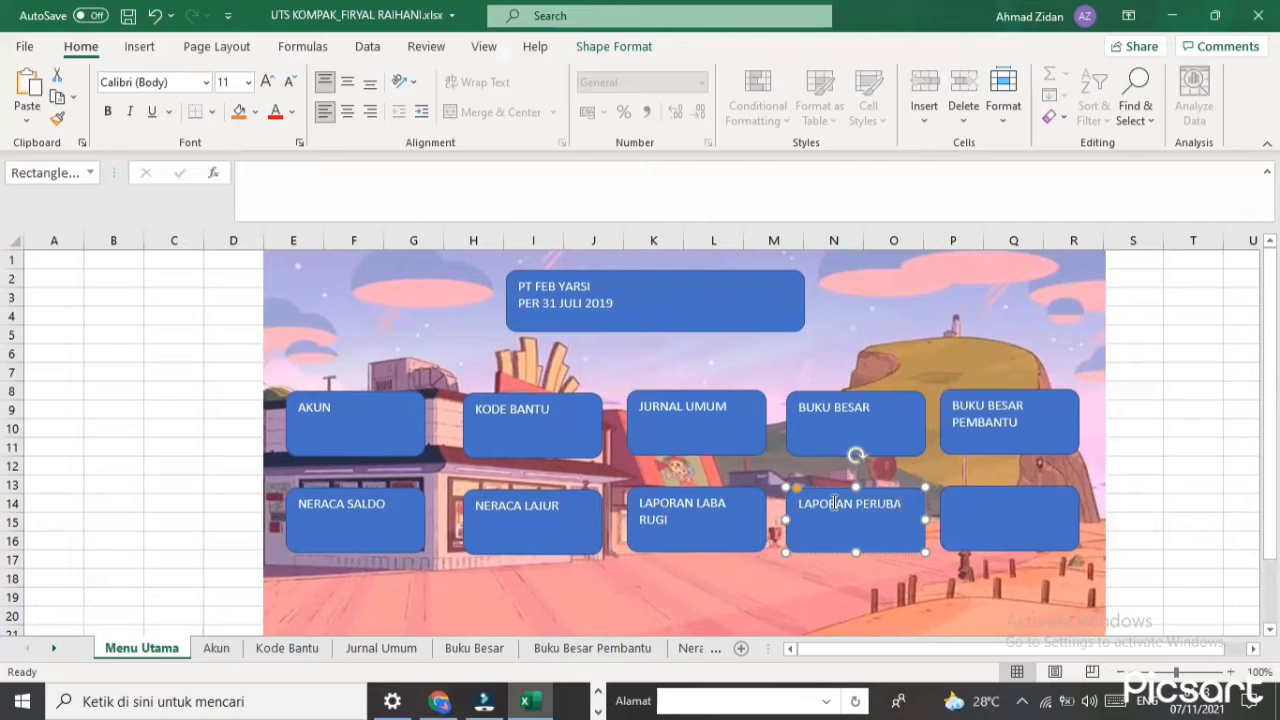
{"action": "type", "text": "HAN EKUITAS"}
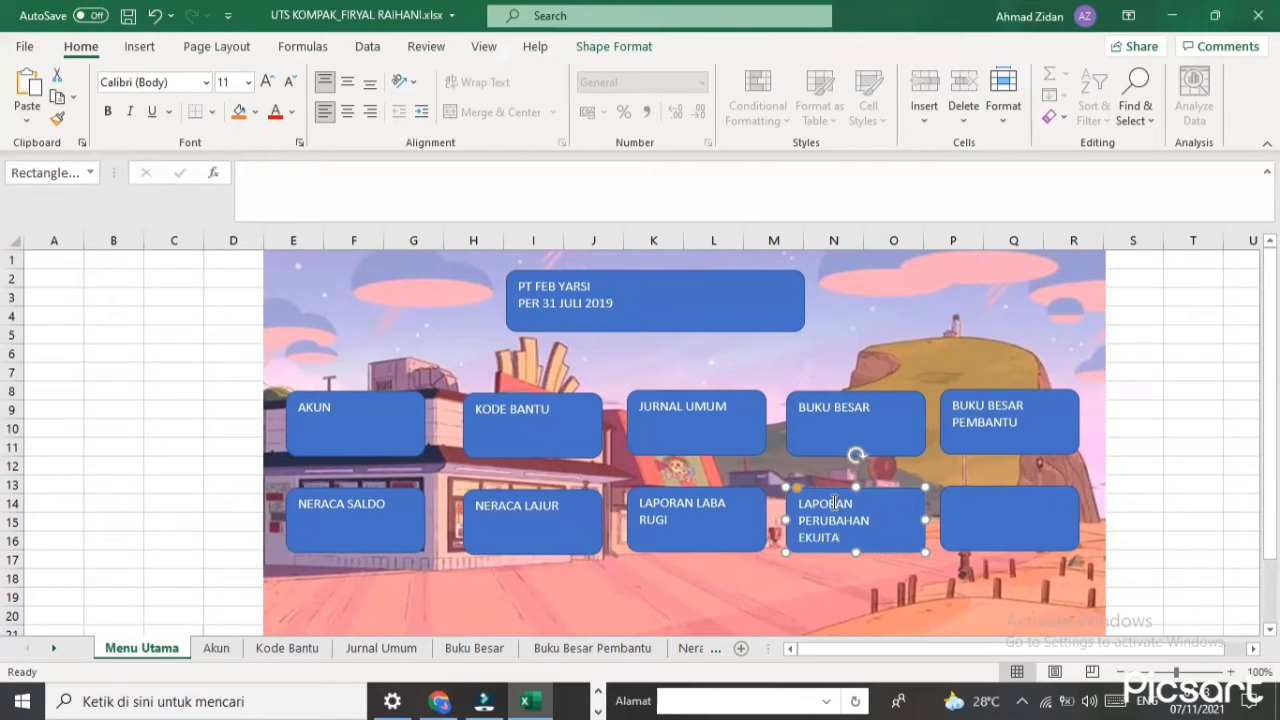
{"action": "left_click", "coordinate": [1030, 500]}
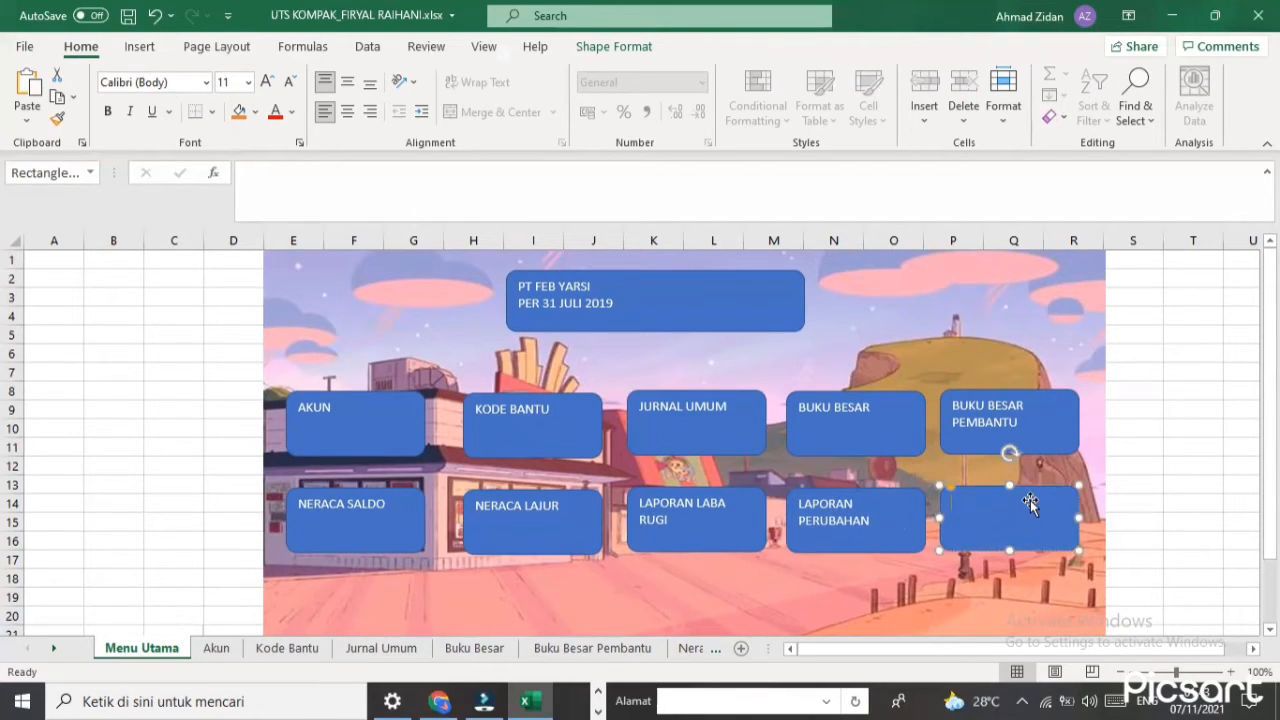
{"action": "type", "text": "LAPORAN POSISI KEUAGAN"}
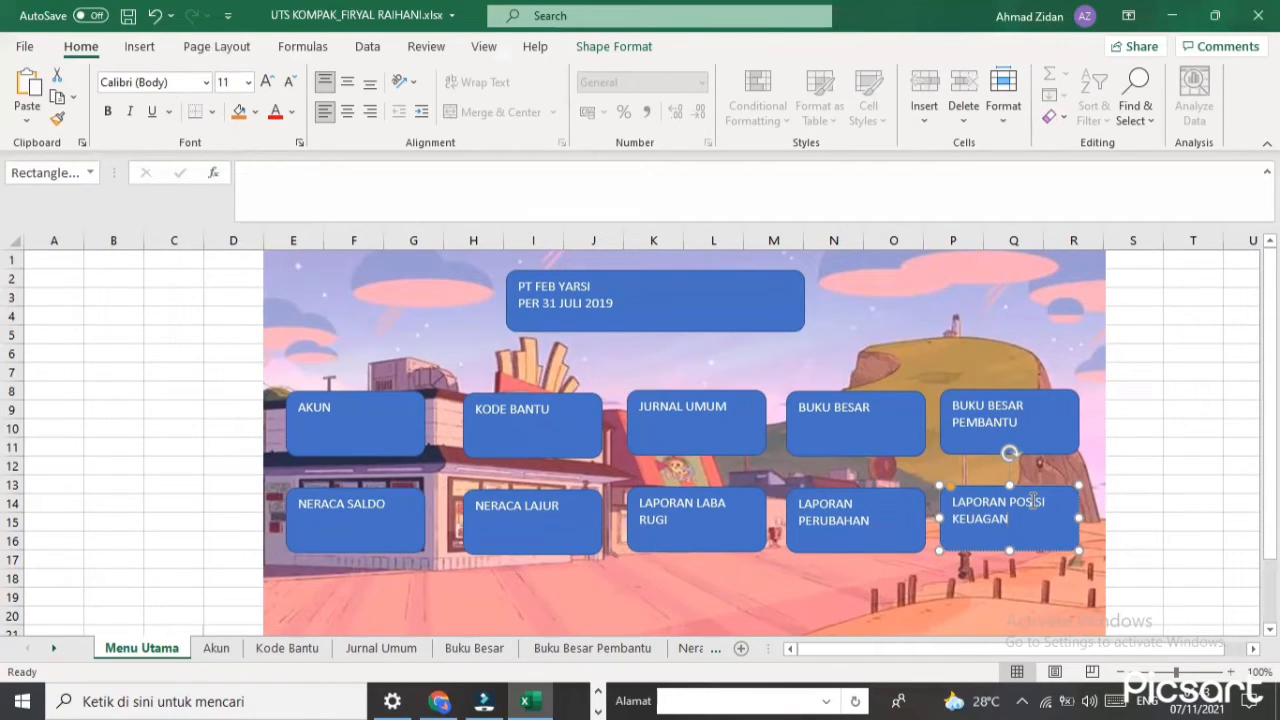
{"action": "left_click", "coordinate": [878, 540]}
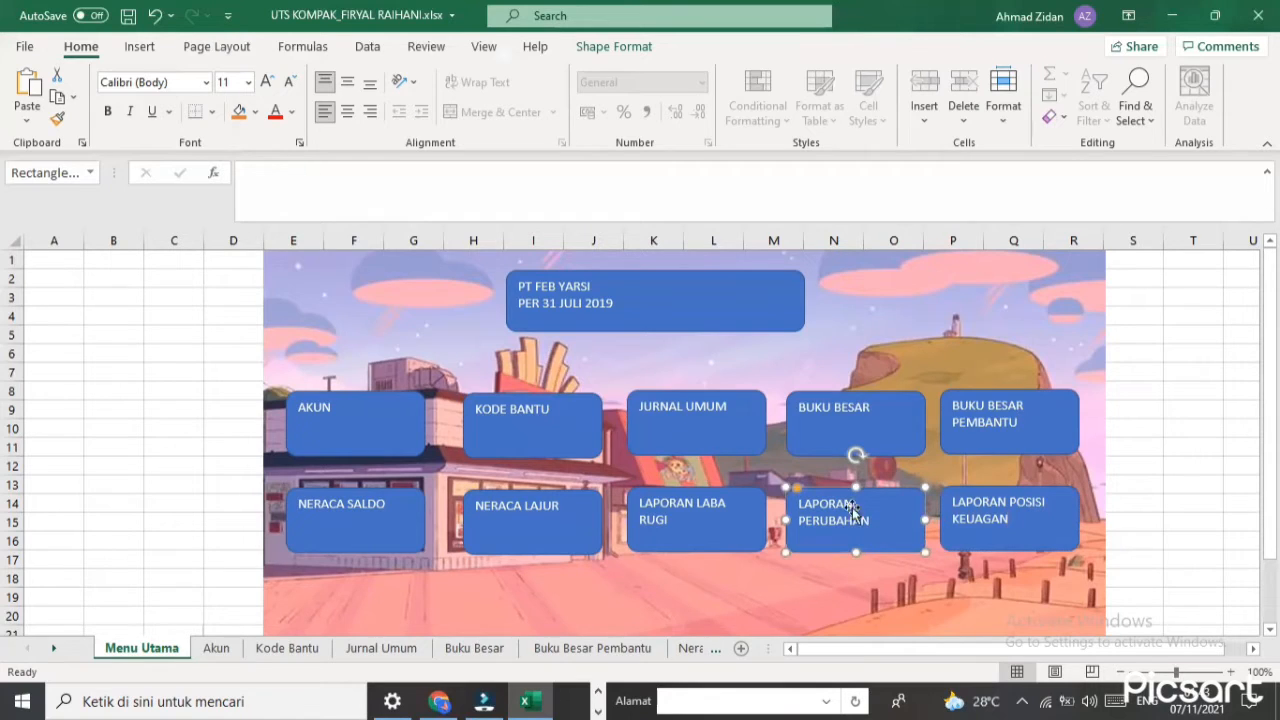
Set the font size of the LAPORAN PERUBAHAN EKUITAS button in the lower row to 10,5
{"action": "left_click", "coordinate": [248, 82]}
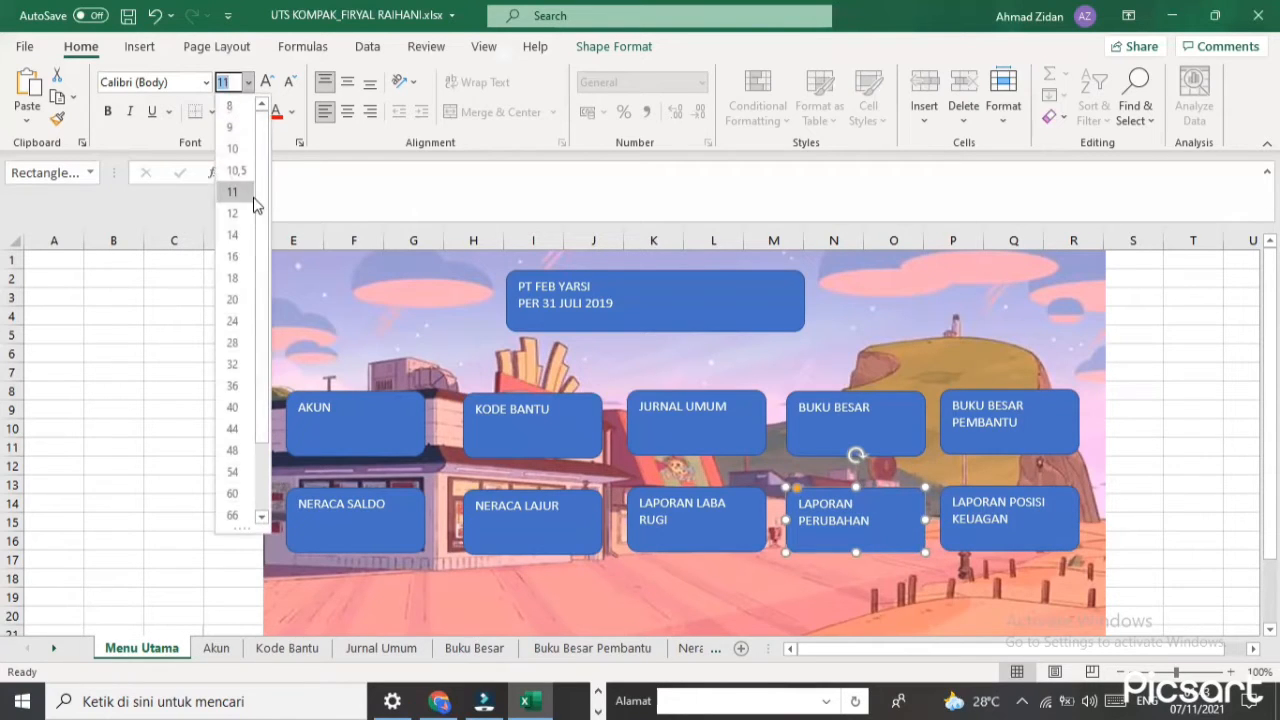
{"action": "left_click", "coordinate": [238, 171]}
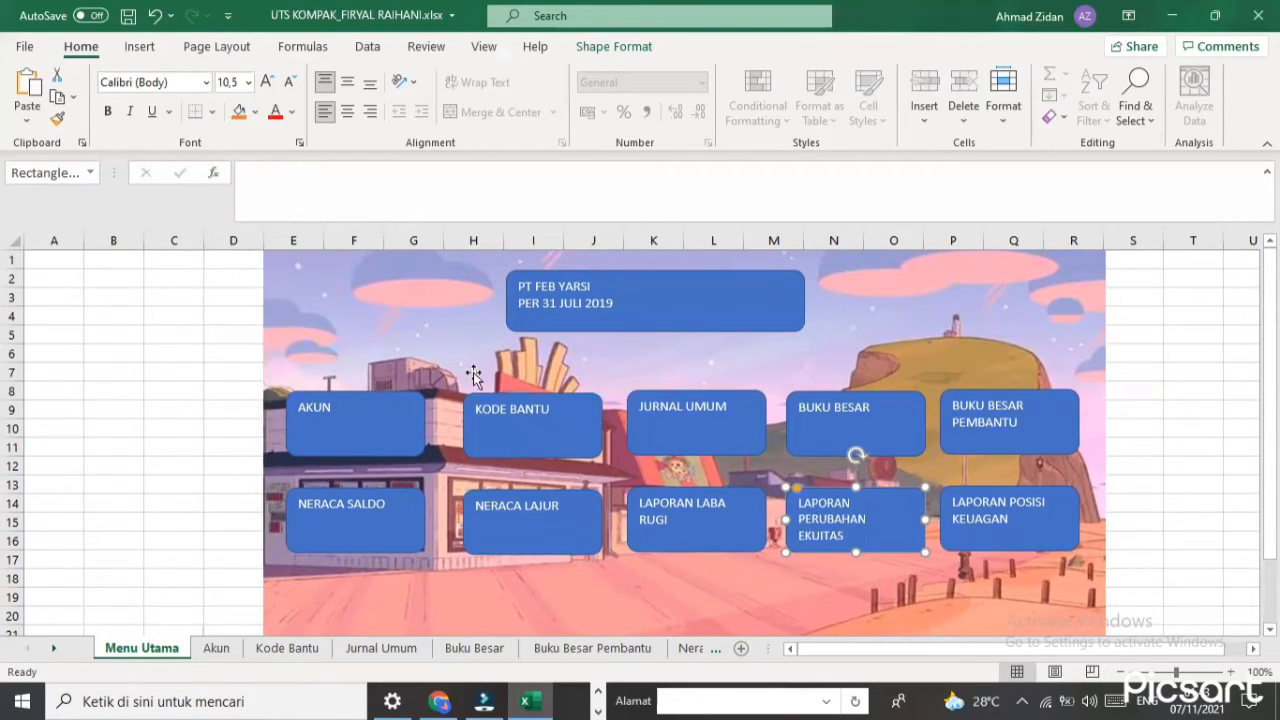
{"action": "left_click", "coordinate": [663, 566]}
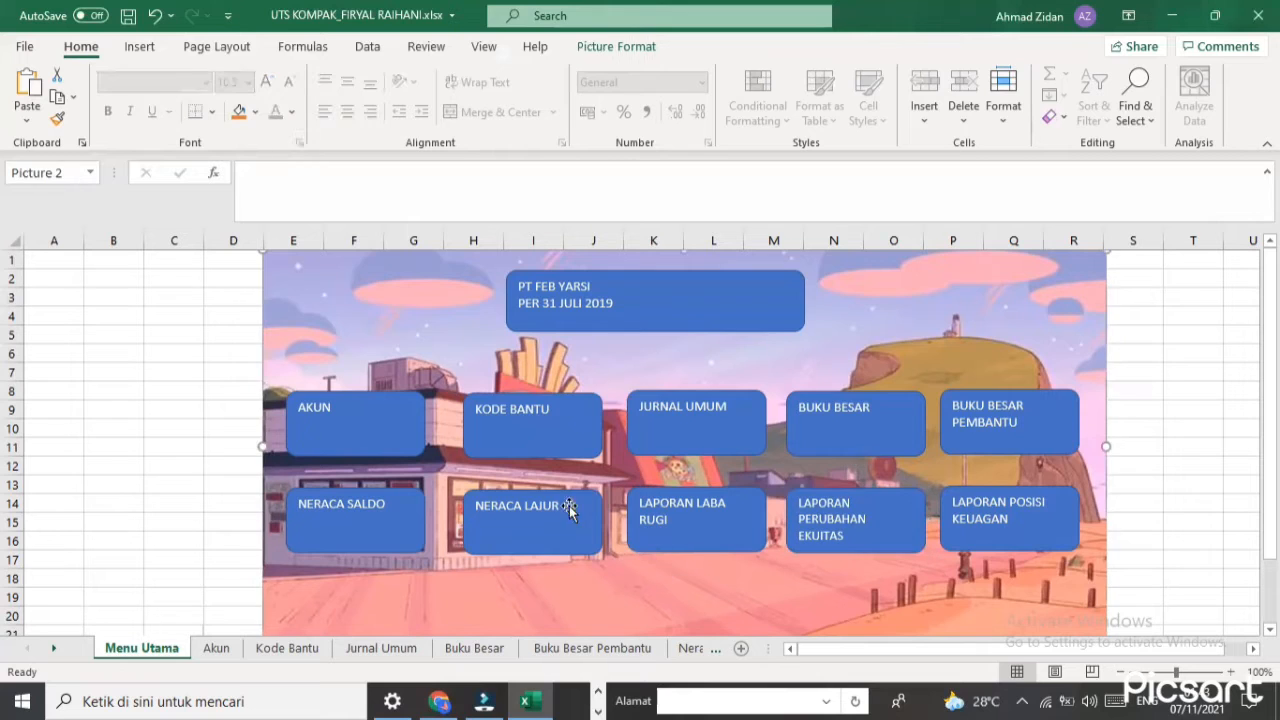
Center the text horizontally and vertically in the PT FEB YARSI banner and all ten menu buttons
{"action": "left_click", "coordinate": [569, 298], "text": "ctrl"}
{"action": "left_click", "coordinate": [405, 418], "text": "ctrl"}
{"action": "left_click", "coordinate": [383, 506], "text": "ctrl"}
{"action": "left_click", "coordinate": [486, 512], "text": "ctrl"}
{"action": "left_click", "coordinate": [488, 414], "text": "ctrl"}
{"action": "left_click", "coordinate": [657, 404], "text": "ctrl"}
{"action": "left_click", "coordinate": [760, 522], "text": "ctrl"}
{"action": "left_click", "coordinate": [836, 515], "text": "ctrl"}
{"action": "left_click", "coordinate": [848, 450], "text": "ctrl"}
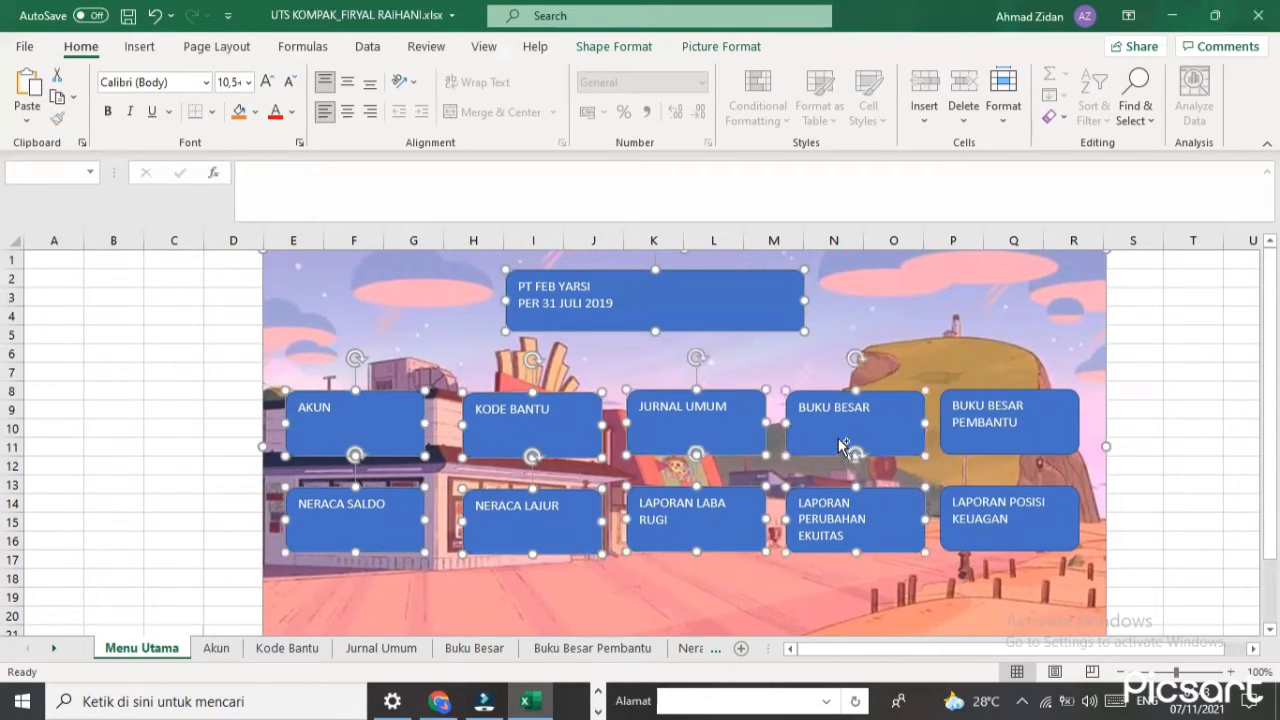
{"action": "left_click", "coordinate": [995, 422], "text": "ctrl"}
{"action": "left_click", "coordinate": [1008, 522], "text": "ctrl"}
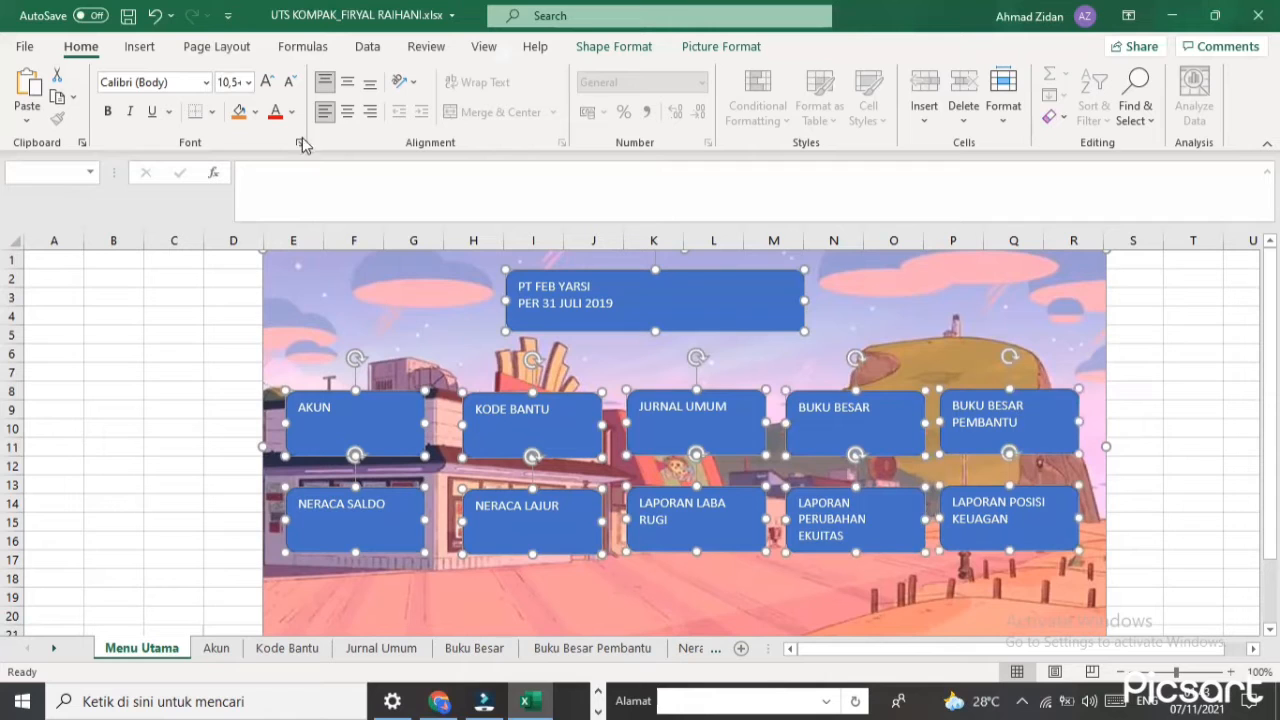
{"action": "left_click", "coordinate": [346, 112]}
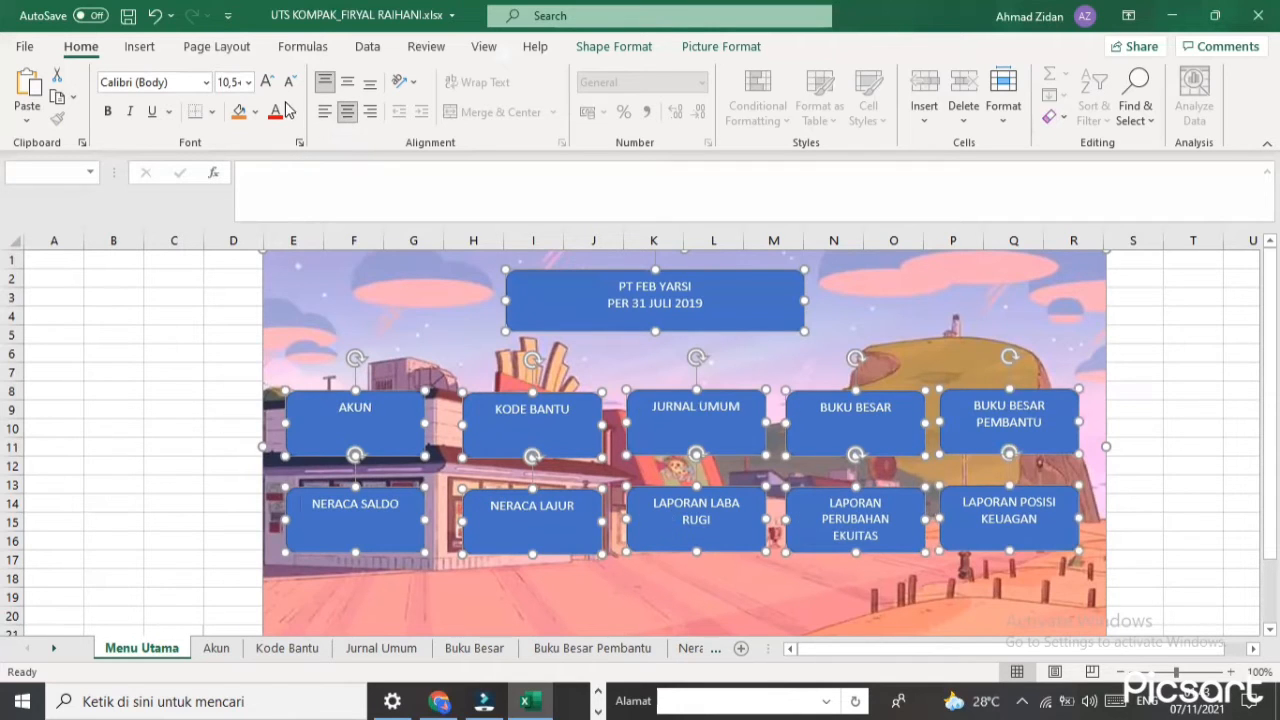
{"action": "left_click", "coordinate": [346, 86]}
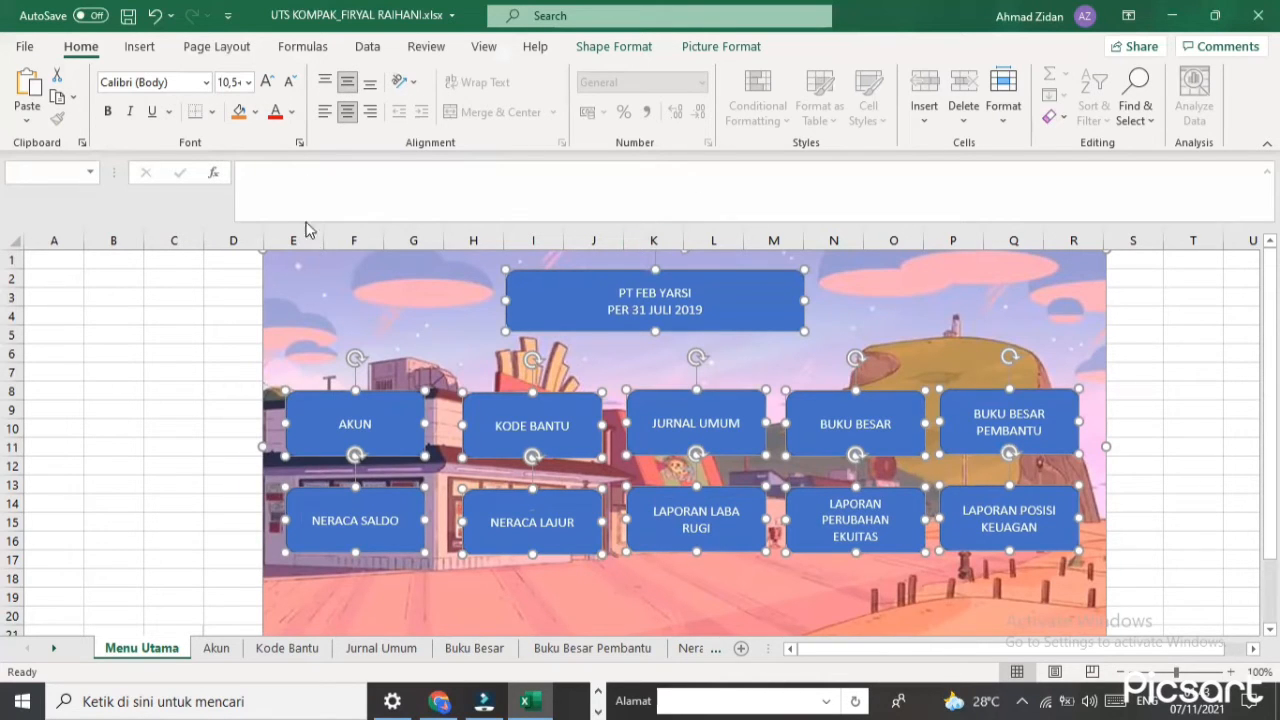
Apply the light blue gradient theme style with dark text to the banner and all ten menu buttons
{"action": "left_click", "coordinate": [712, 47]}
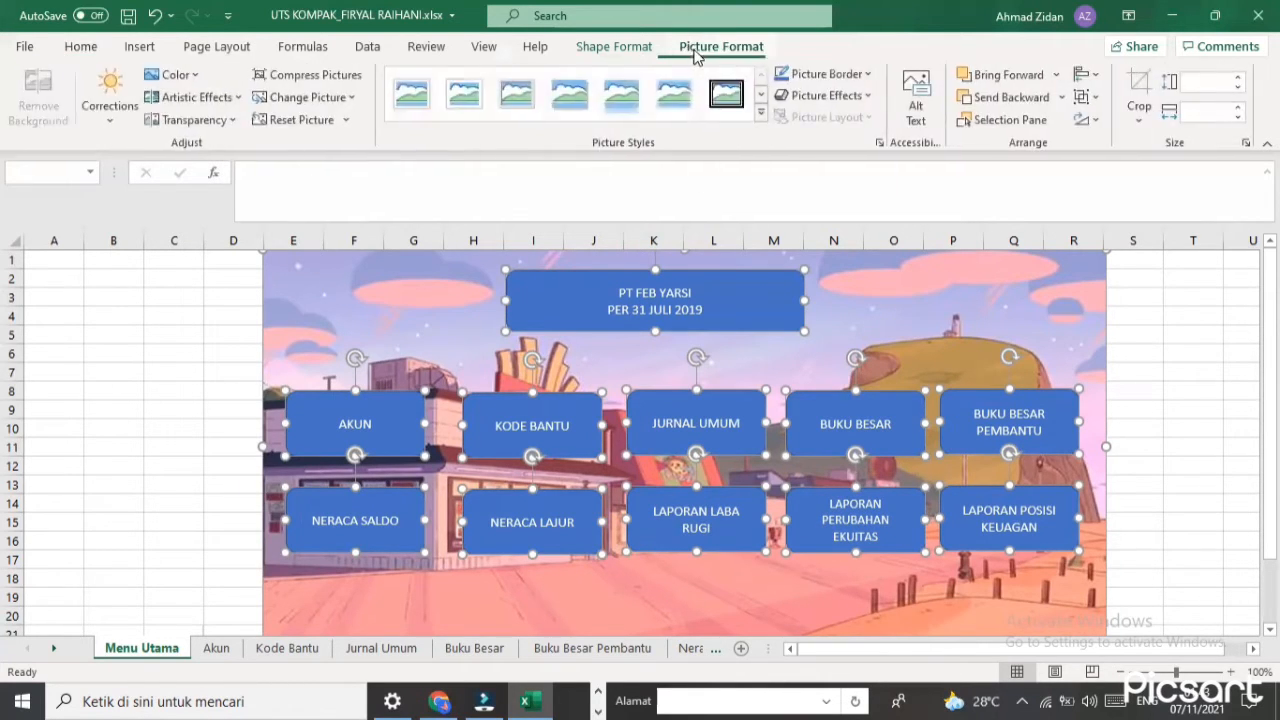
{"action": "left_click", "coordinate": [612, 47]}
{"action": "left_click", "coordinate": [411, 113]}
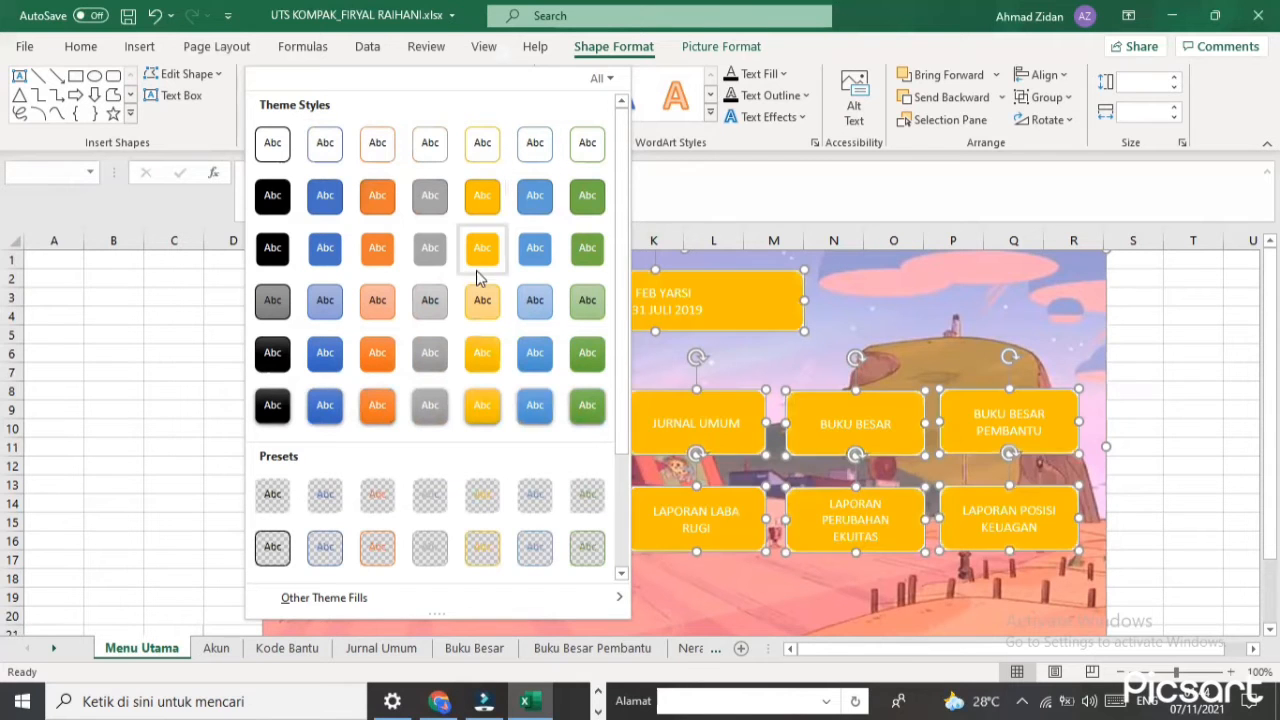
{"action": "left_click", "coordinate": [533, 305]}
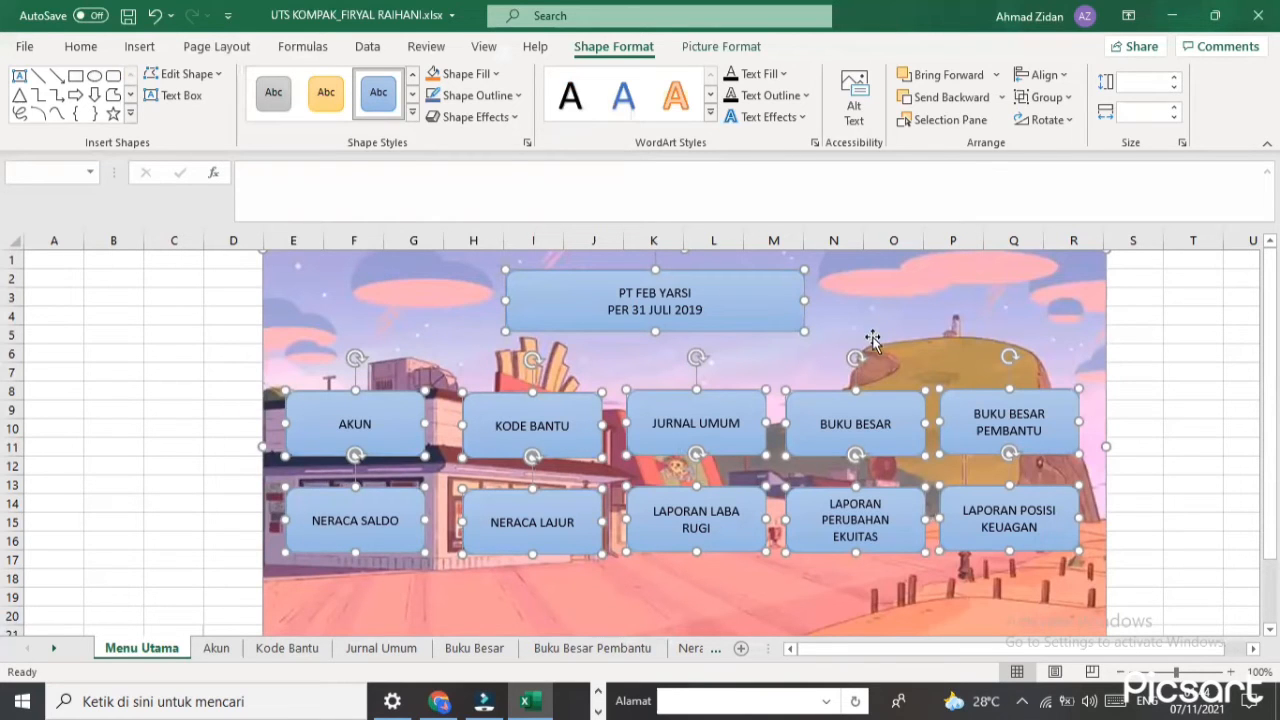
{"action": "left_click", "coordinate": [1155, 338]}
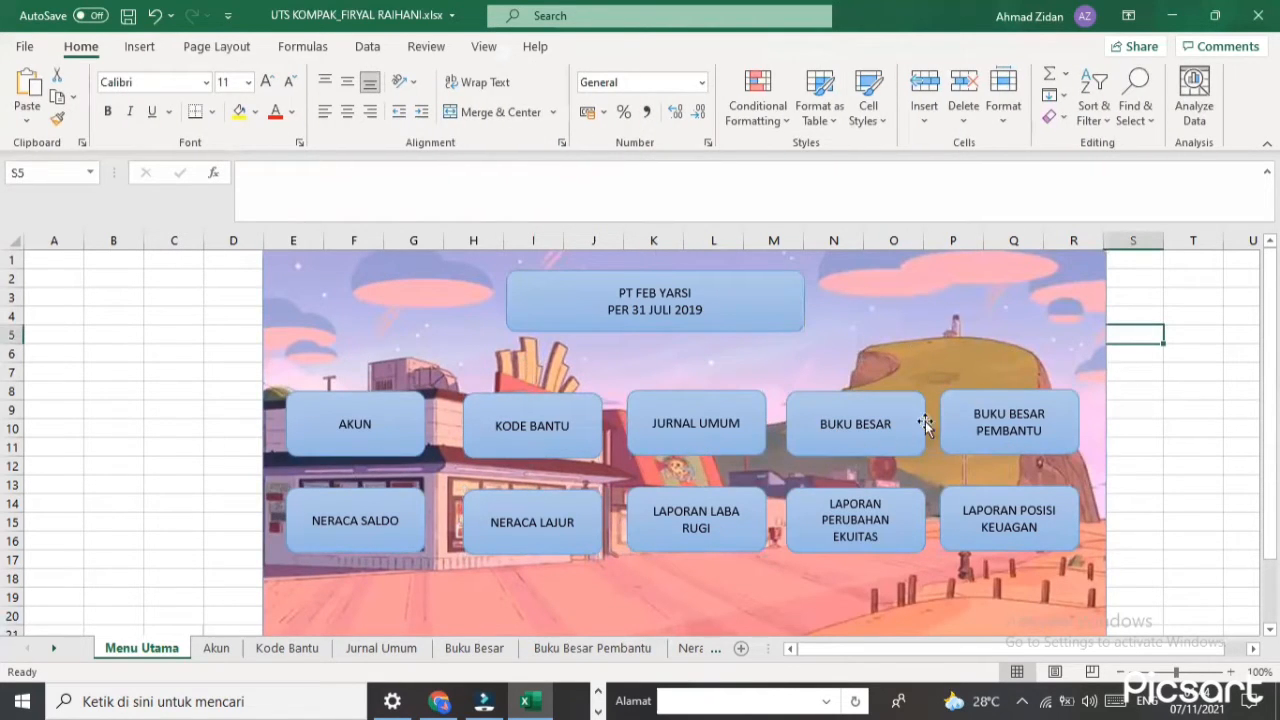
View the Akun sheet that matches the AKUN button and return to the Menu Utama sheet
{"action": "scroll", "coordinate": [479, 437], "scroll_direction": "down", "scroll_amount": 1}
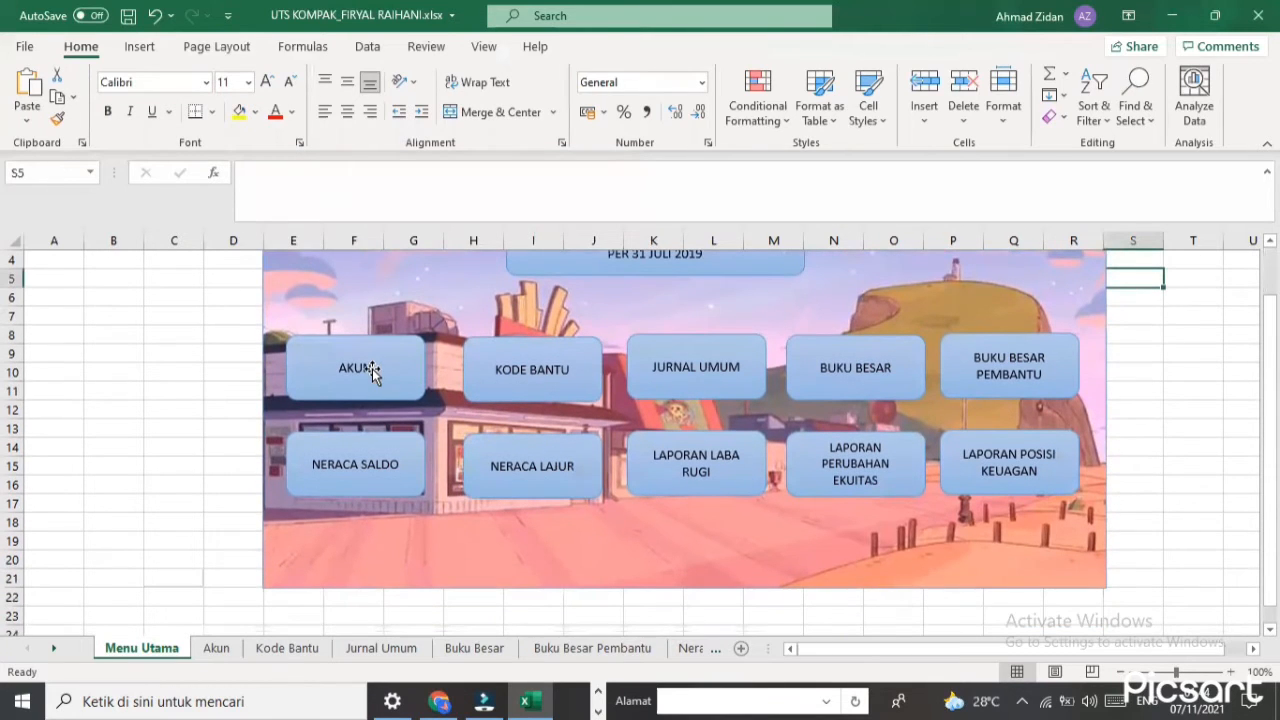
{"action": "left_click", "coordinate": [371, 371]}
{"action": "left_click", "coordinate": [563, 360]}
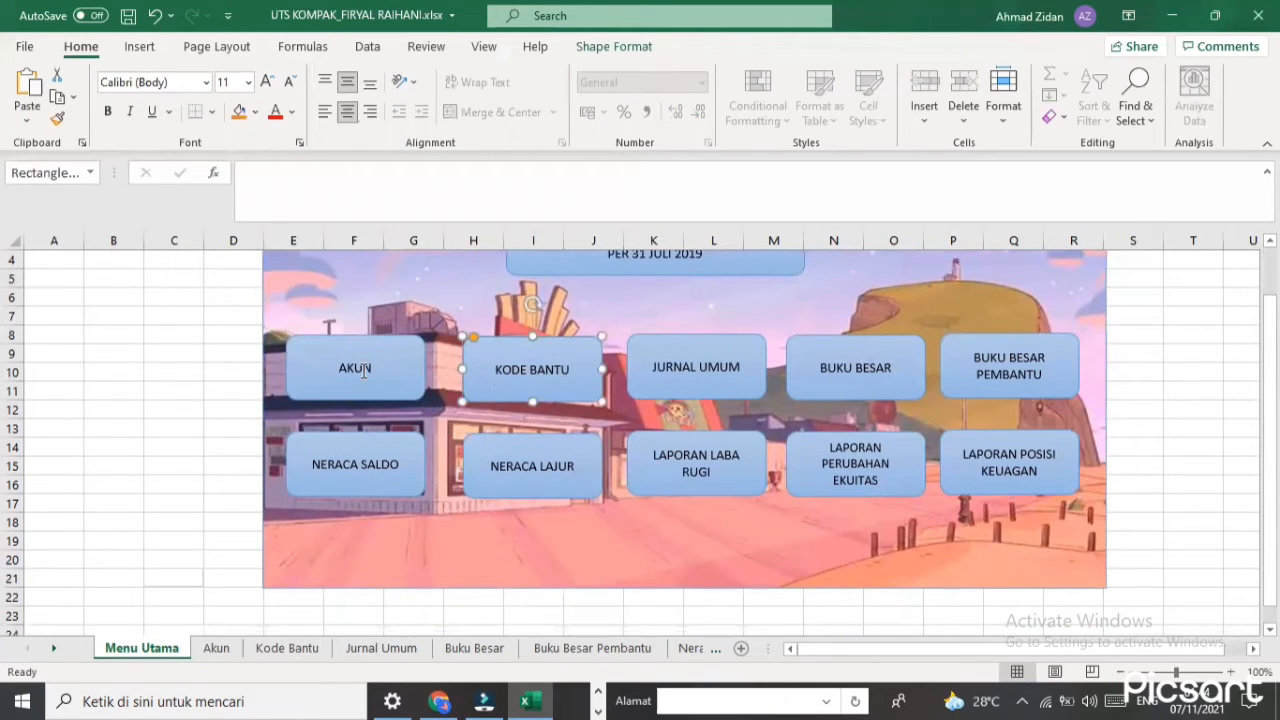
{"action": "left_click", "coordinate": [368, 371]}
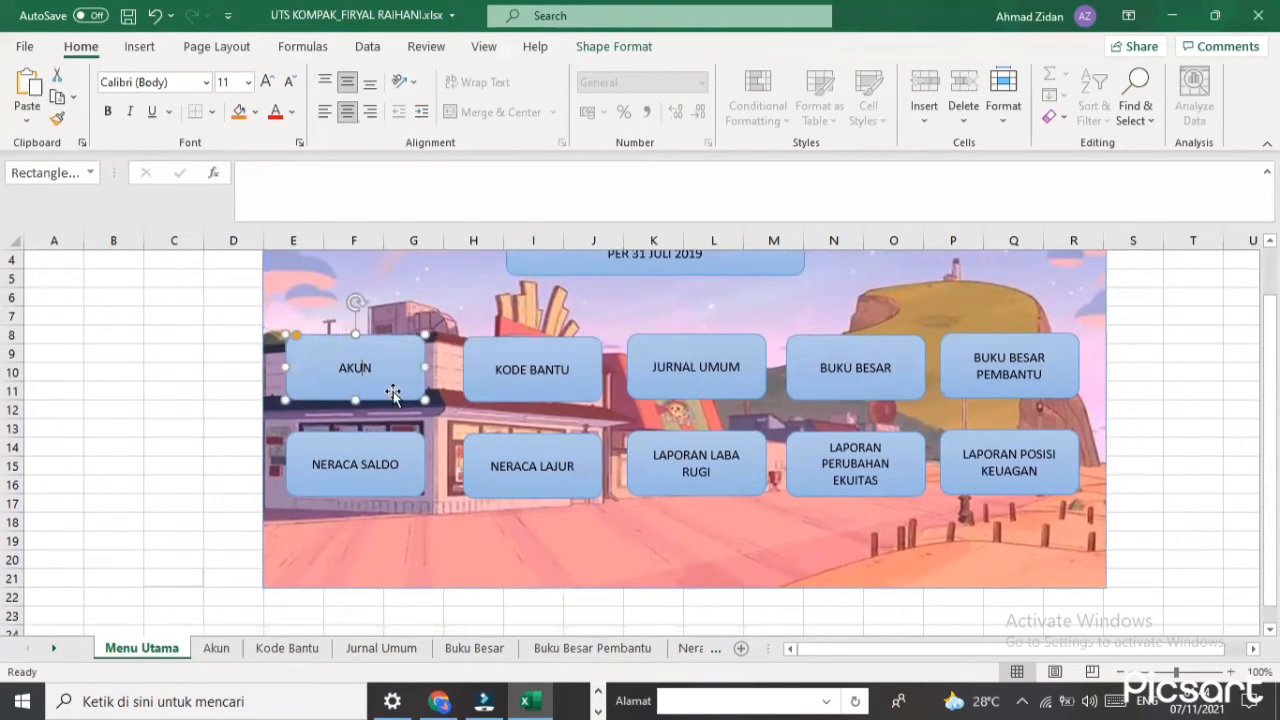
{"action": "left_click", "coordinate": [215, 648]}
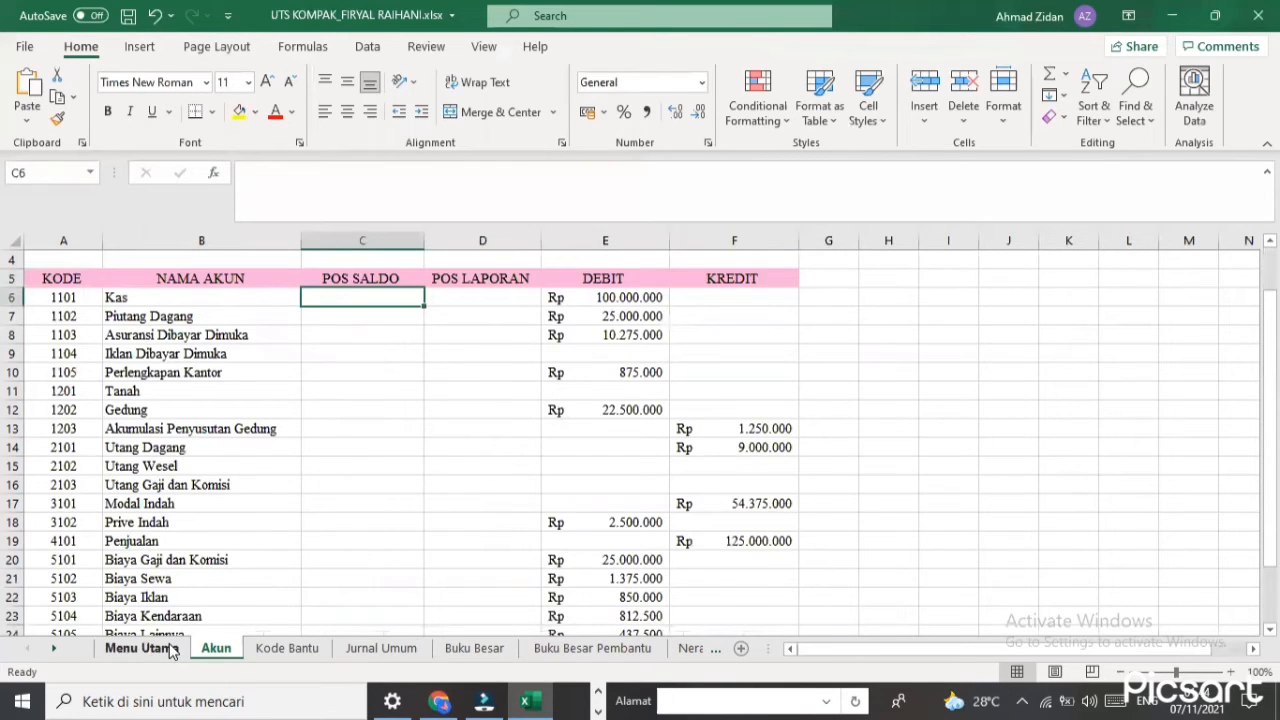
{"action": "left_click", "coordinate": [171, 651]}
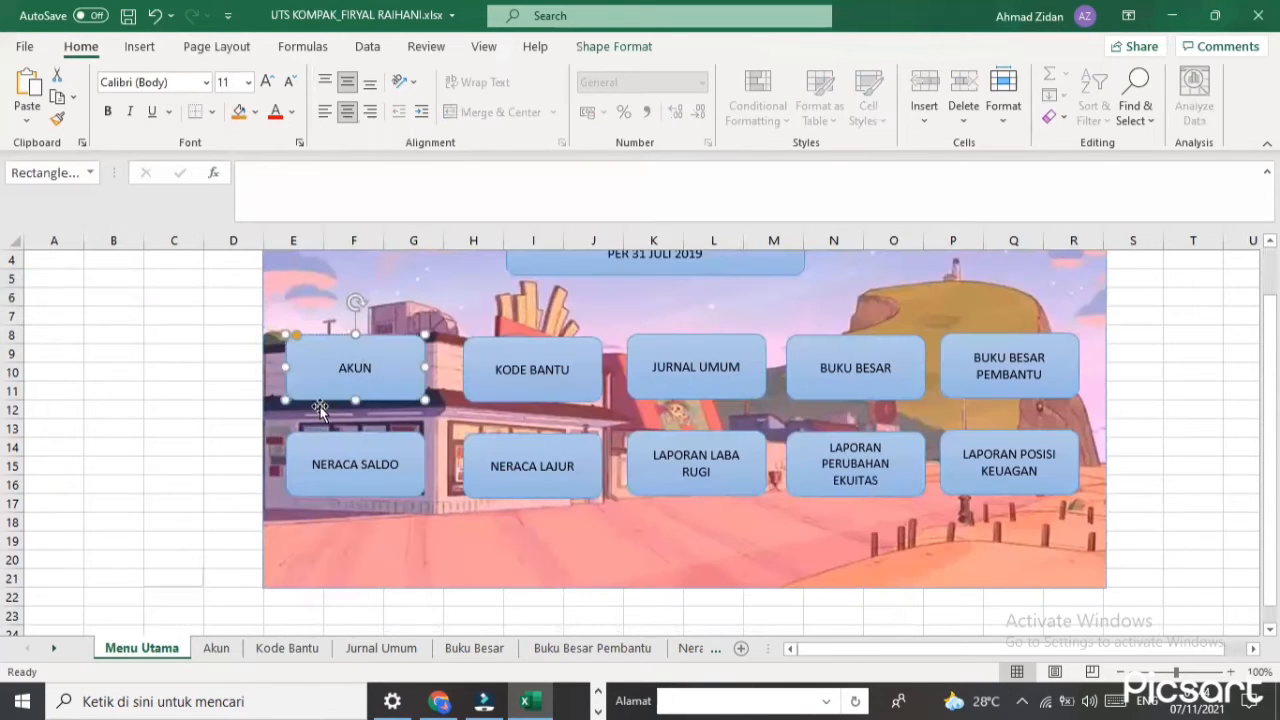
Link the AKUN button to the Akun sheet as a place in this document
{"action": "right_click", "coordinate": [367, 370]}
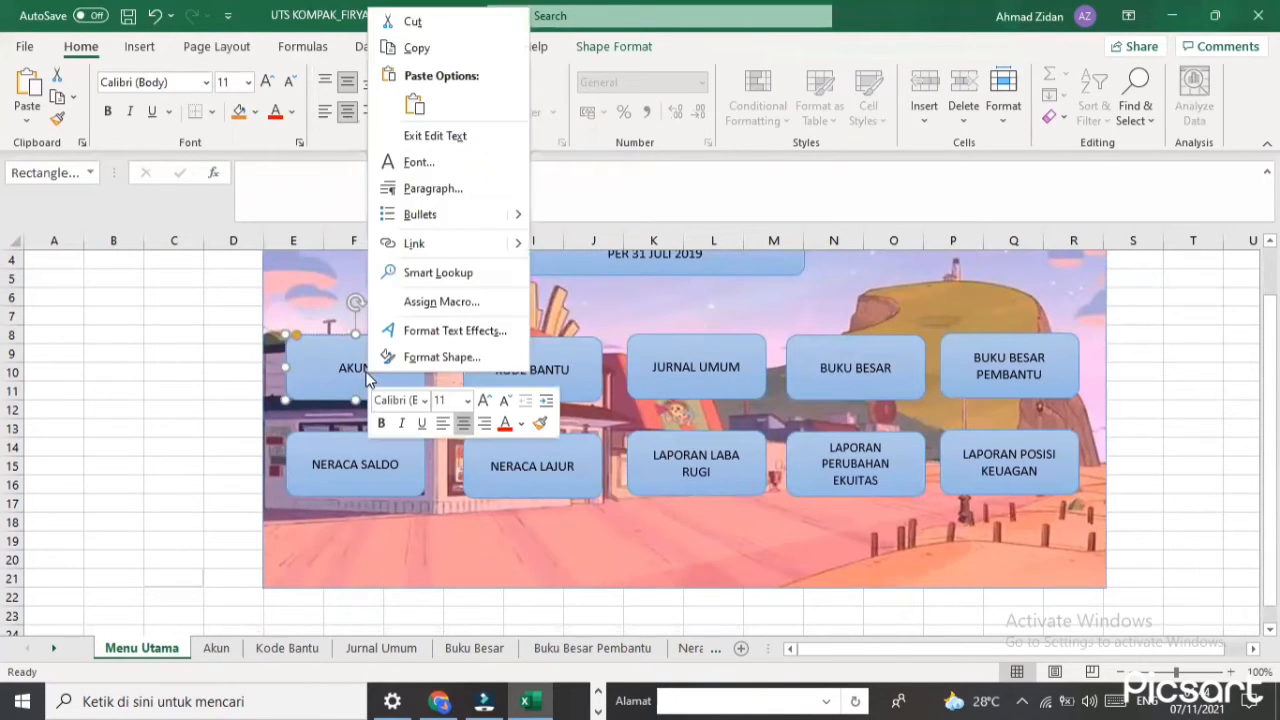
{"action": "left_click", "coordinate": [424, 246]}
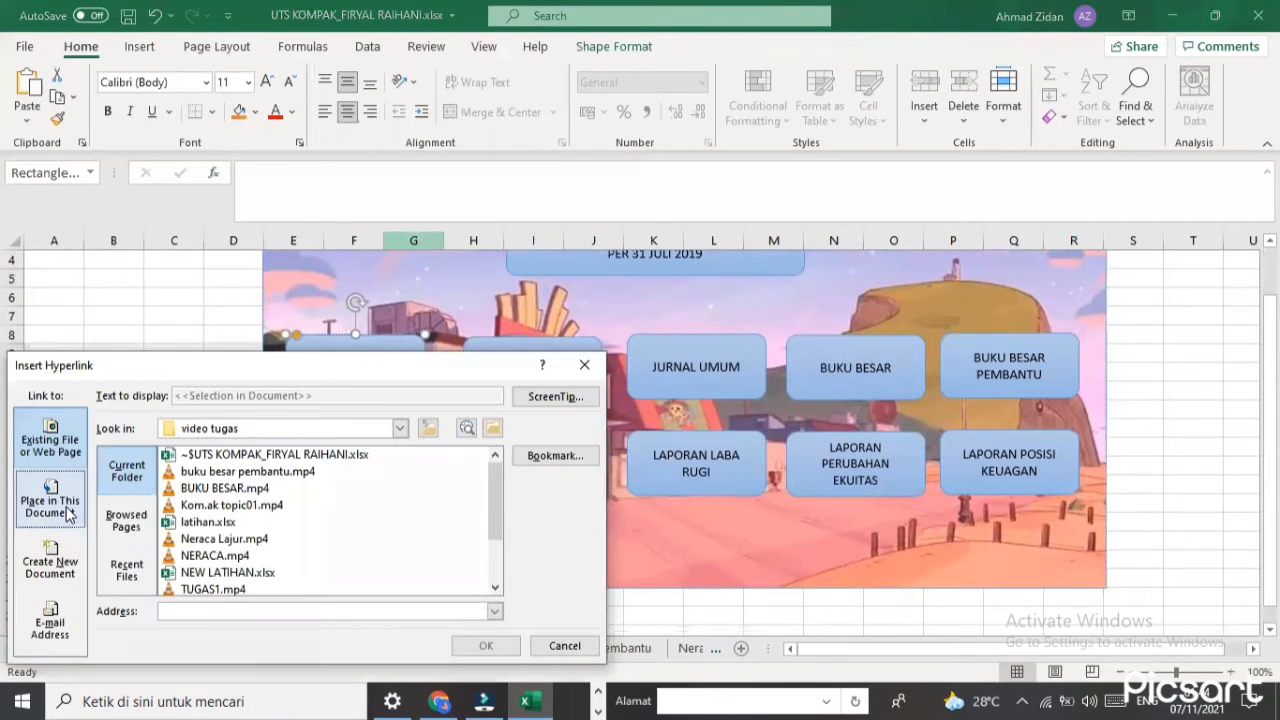
{"action": "left_click", "coordinate": [68, 513]}
{"action": "scroll", "coordinate": [175, 513], "scroll_direction": "up", "scroll_amount": 3}
{"action": "left_click", "coordinate": [173, 513]}
{"action": "left_click", "coordinate": [510, 649]}
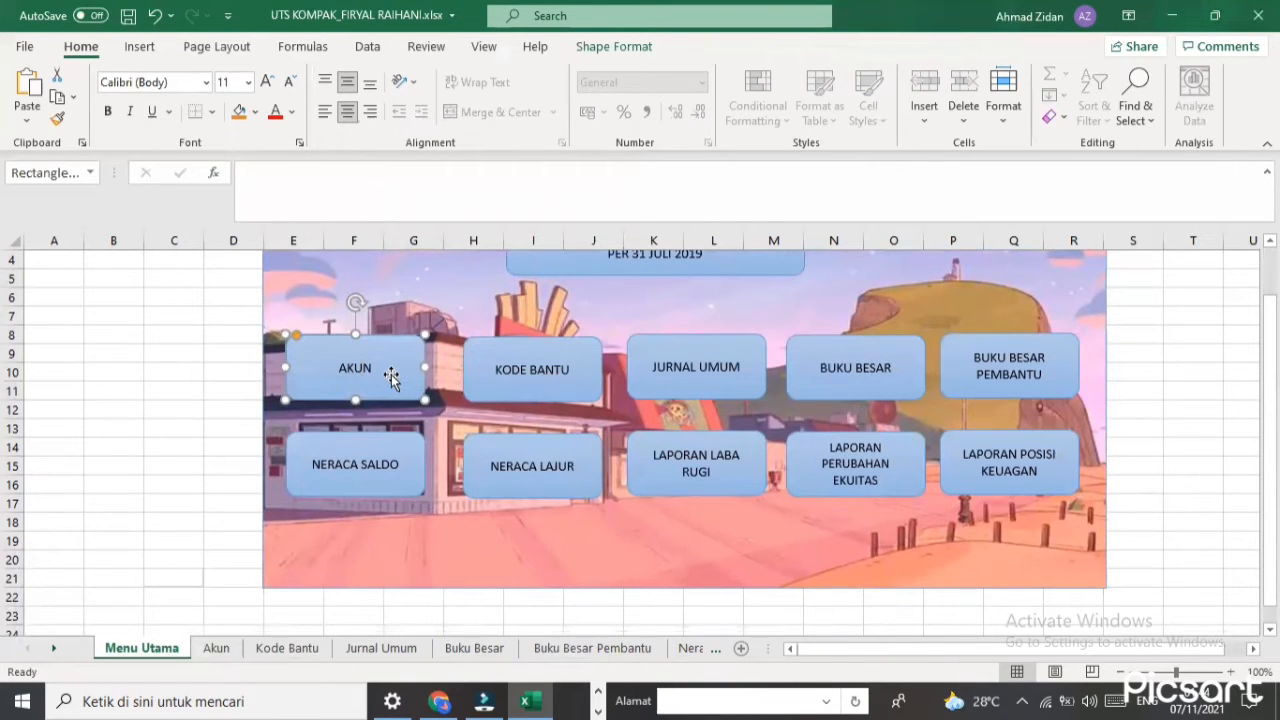
Test the AKUN button's link and return to the Menu Utama sheet
{"action": "left_click", "coordinate": [184, 446]}
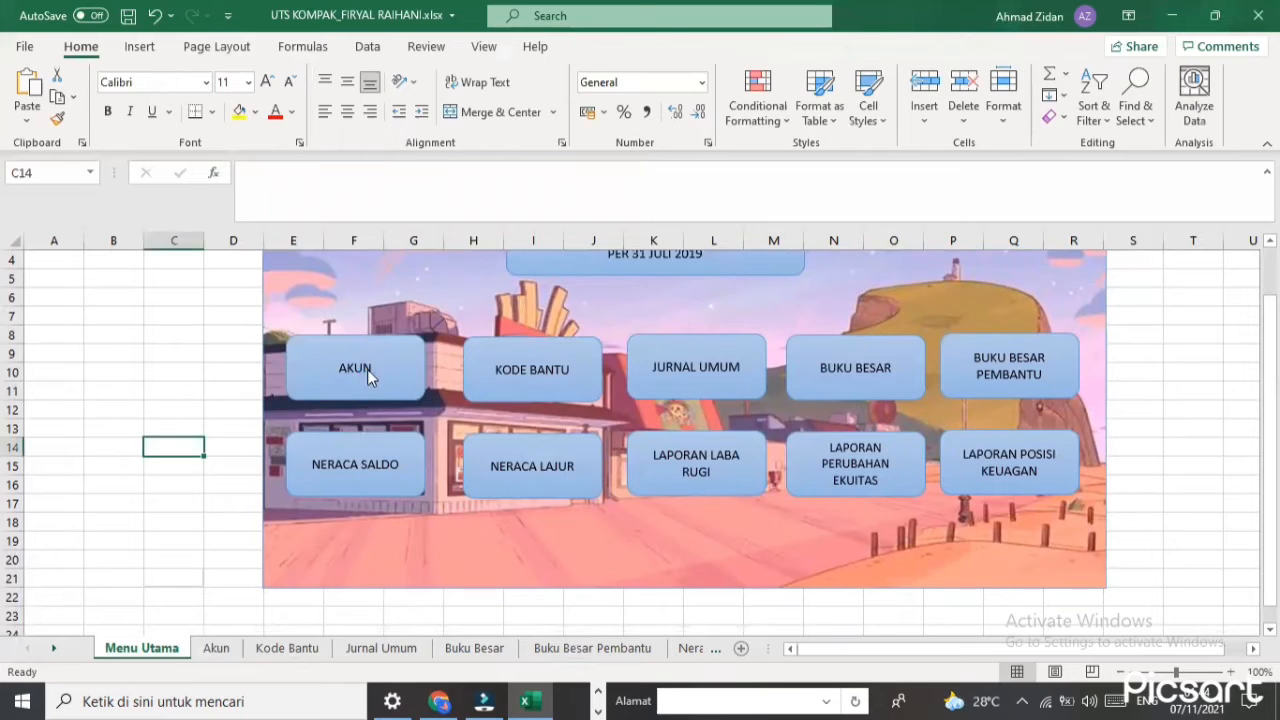
{"action": "left_click", "coordinate": [367, 369]}
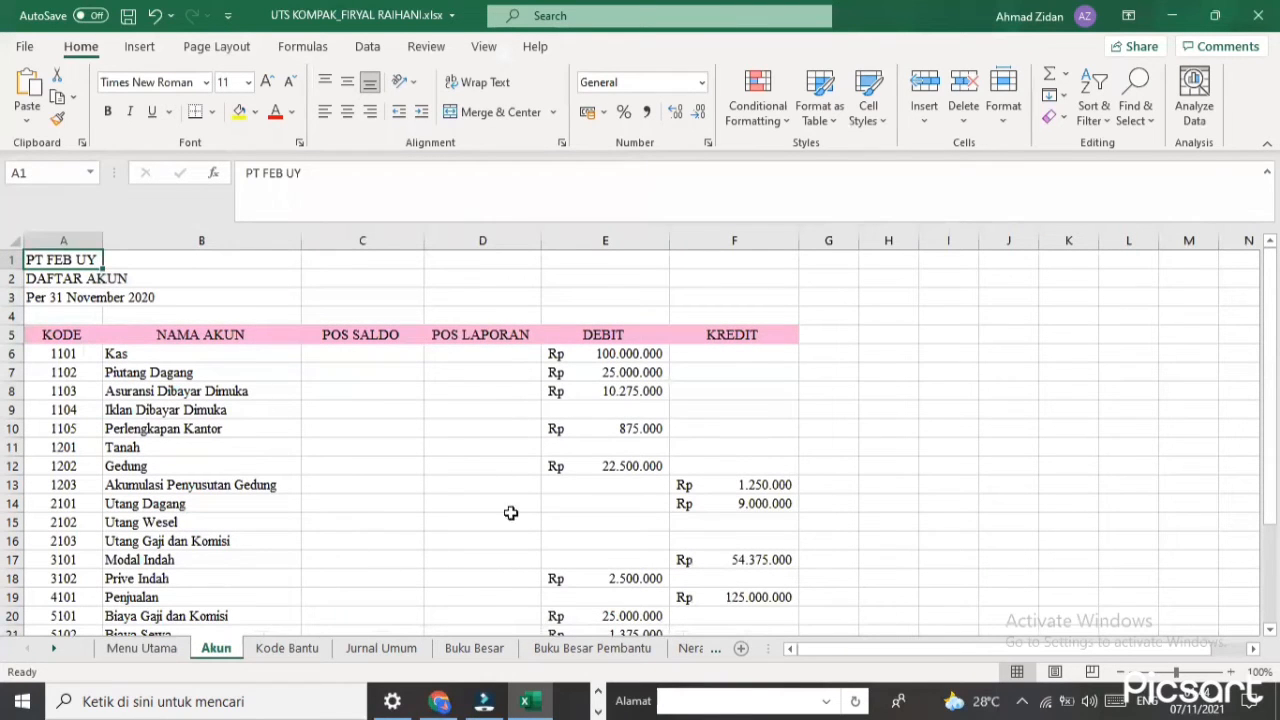
{"action": "left_click", "coordinate": [141, 648]}
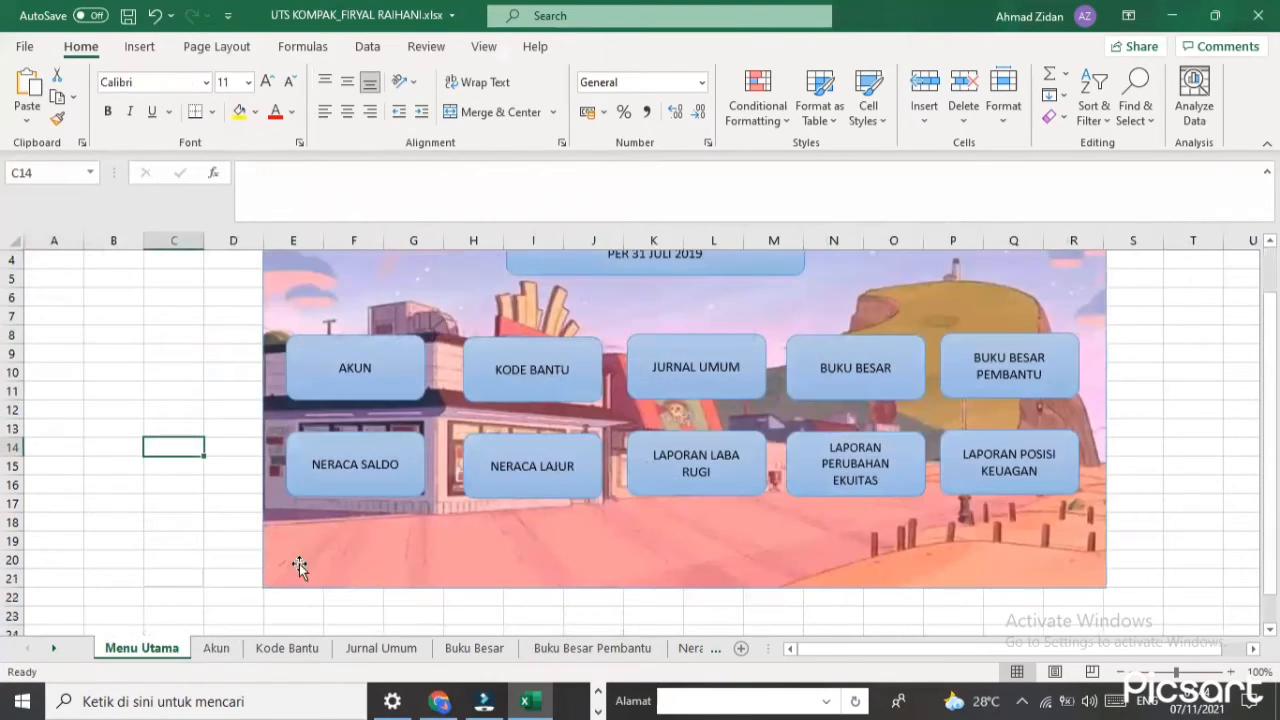
Link the KODE BANTU button to cell A1 of the Kode Bantu sheet
{"action": "right_click", "coordinate": [507, 373]}
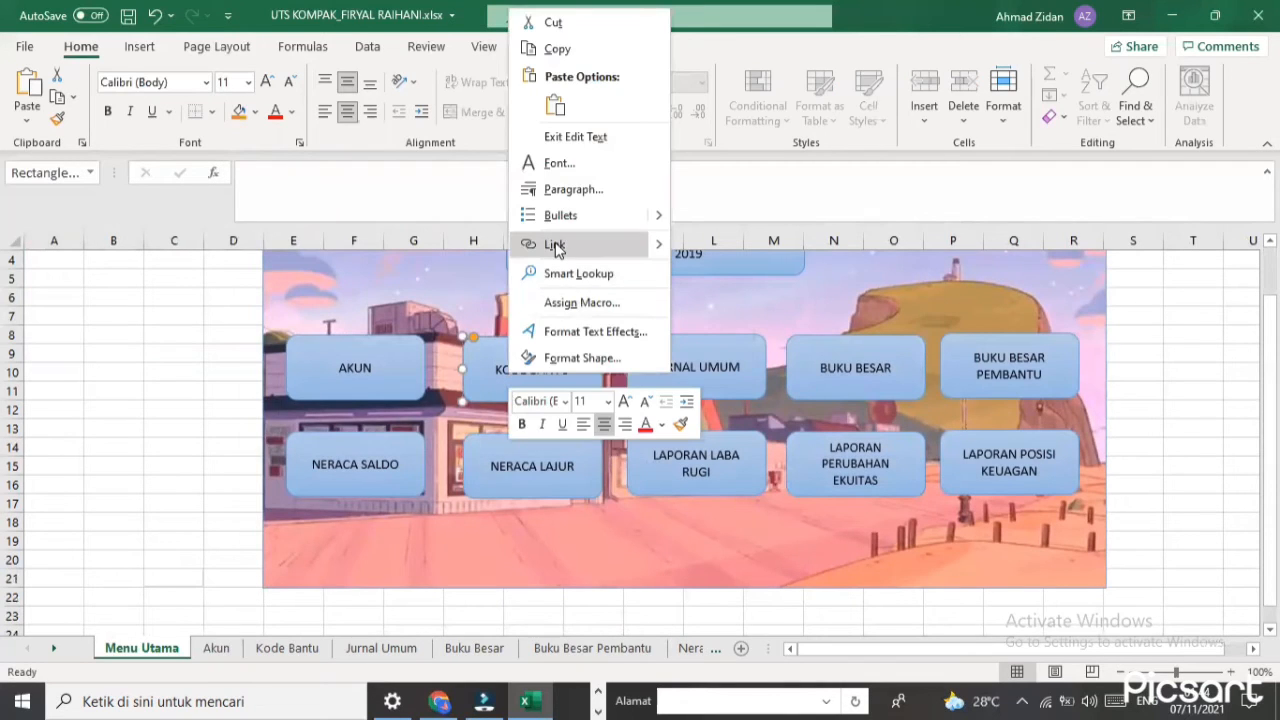
{"action": "left_click", "coordinate": [554, 245]}
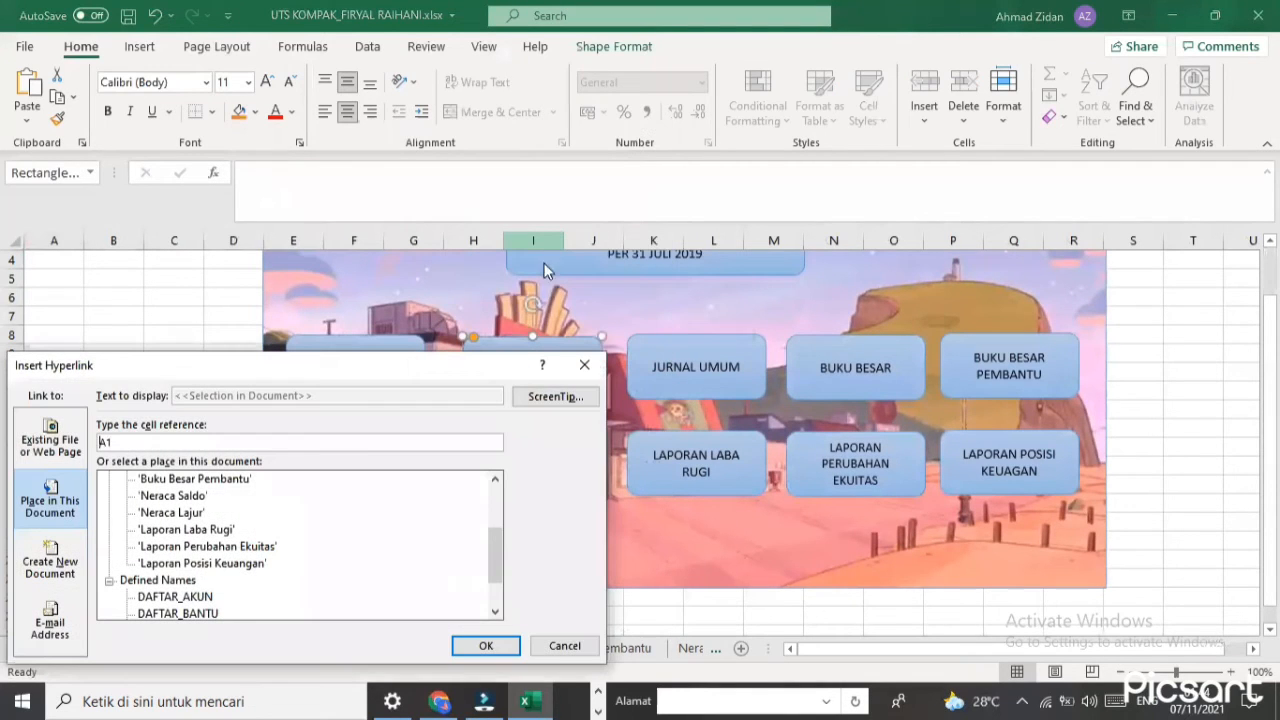
{"action": "scroll", "coordinate": [180, 517], "scroll_direction": "up", "scroll_amount": 2}
{"action": "left_click", "coordinate": [185, 530]}
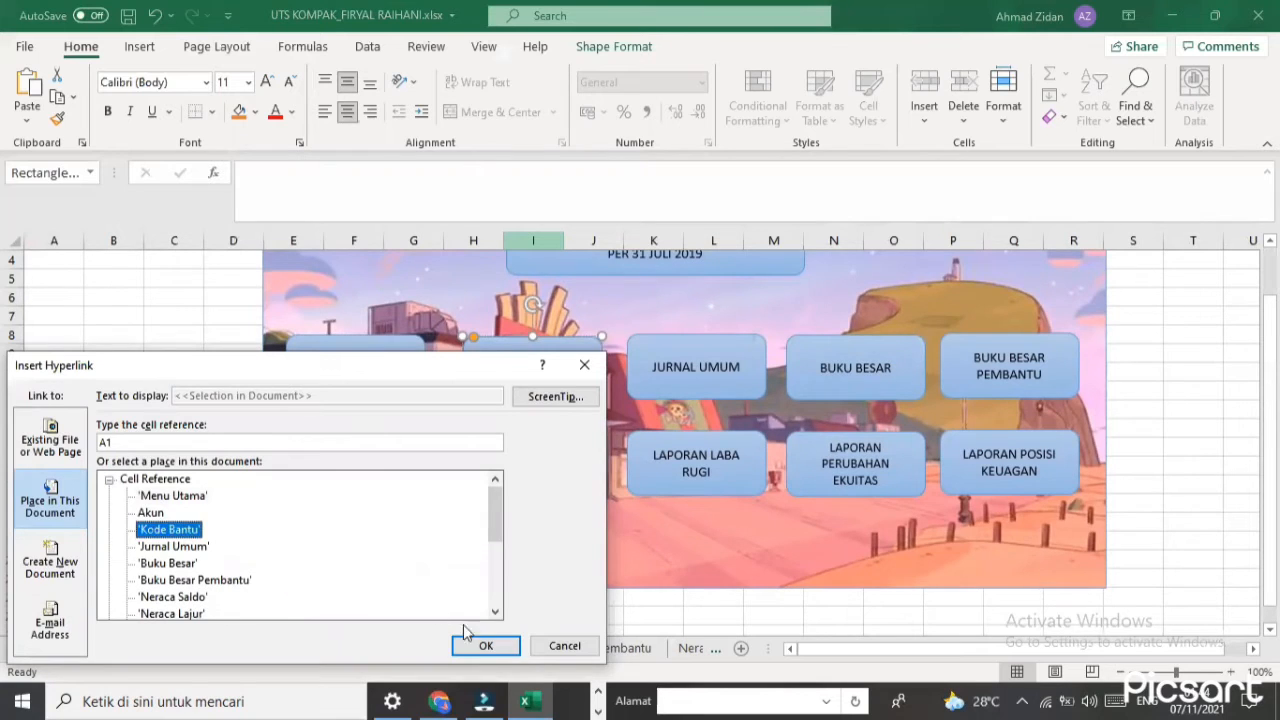
{"action": "left_click", "coordinate": [488, 644]}
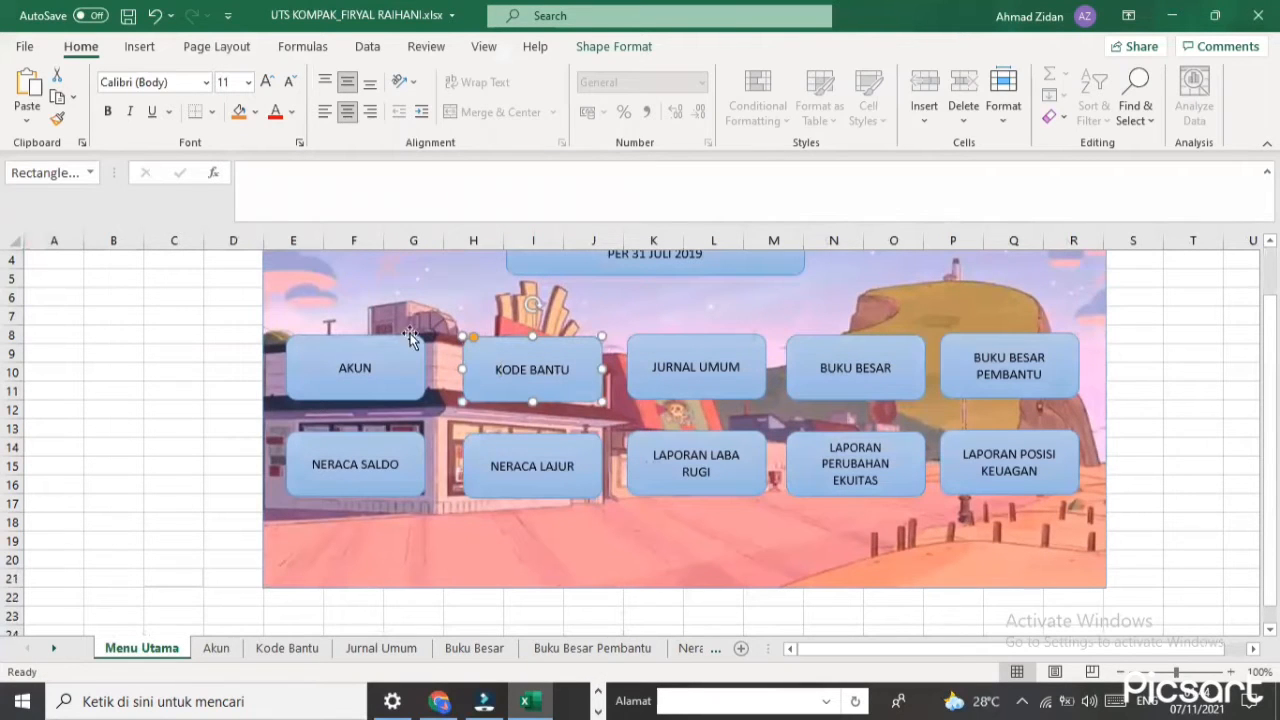
{"action": "left_click", "coordinate": [112, 392]}
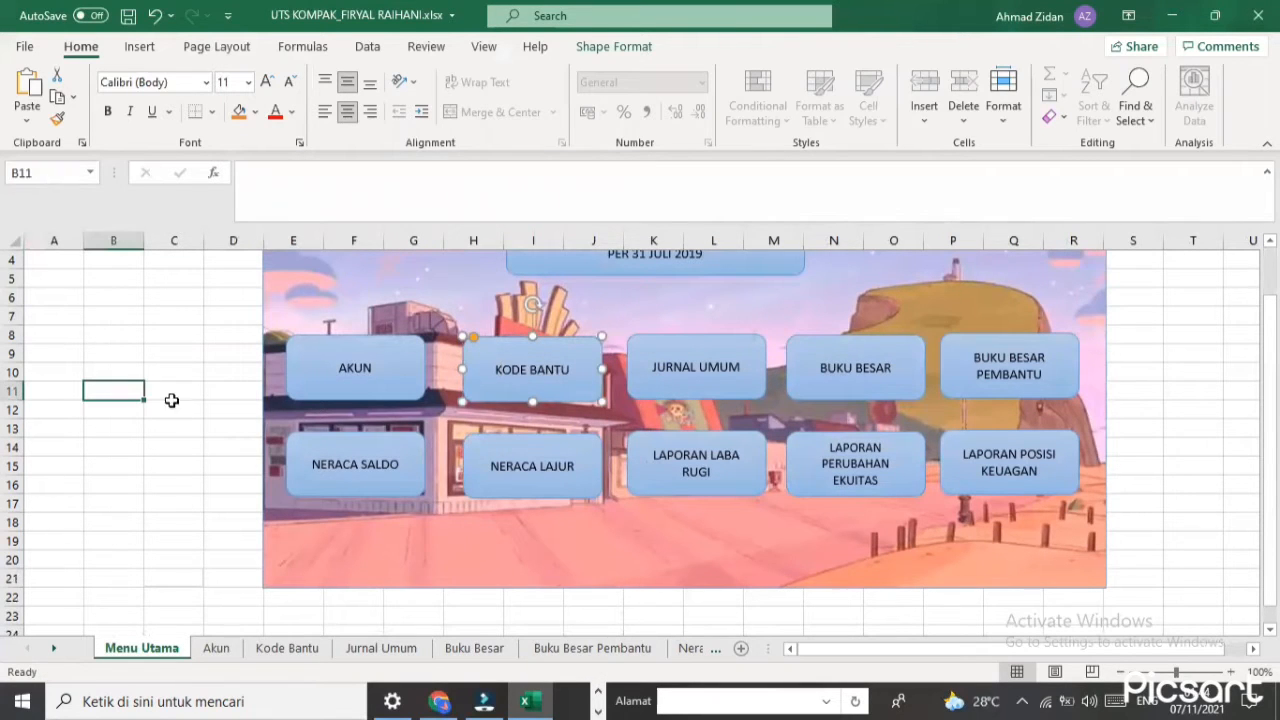
Restrict POS SALDO cell C6 on the Akun sheet to the dropdown list DEBIT;KREDIT;- without ignoring blanks, and choose DEBIT for Kas
{"action": "left_click", "coordinate": [216, 648]}
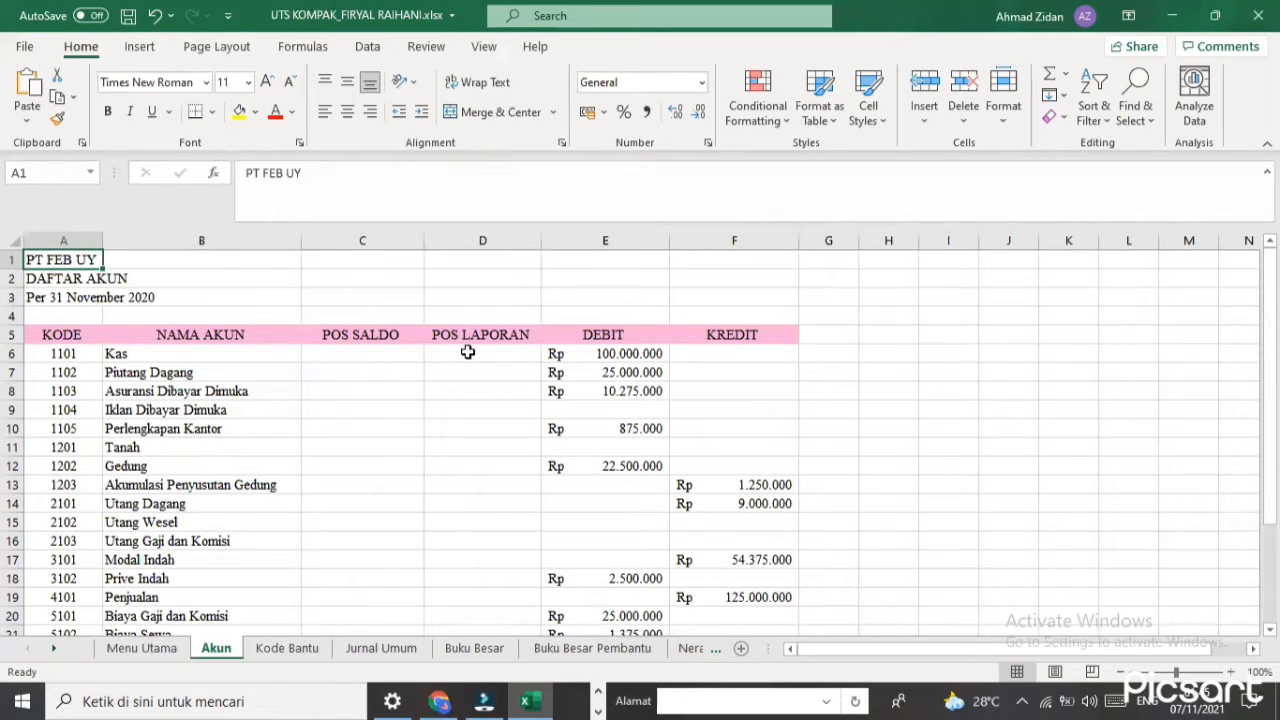
{"action": "left_click", "coordinate": [373, 355]}
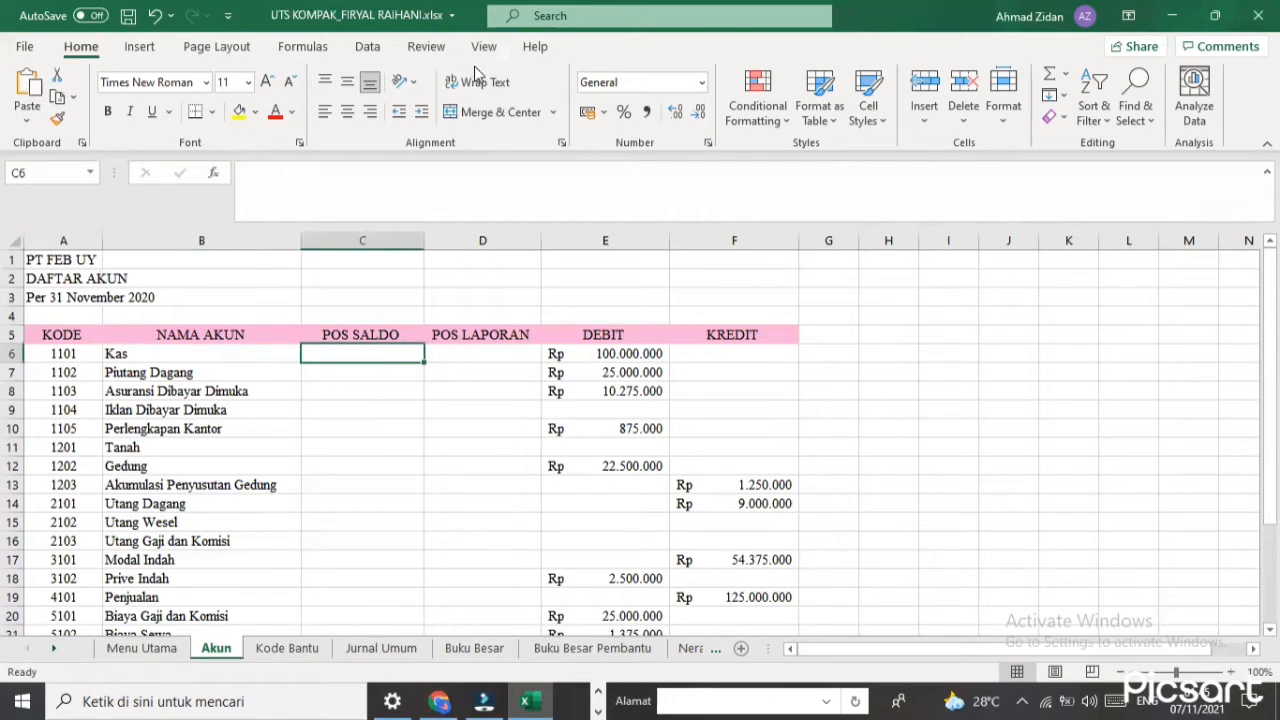
{"action": "left_click", "coordinate": [368, 47]}
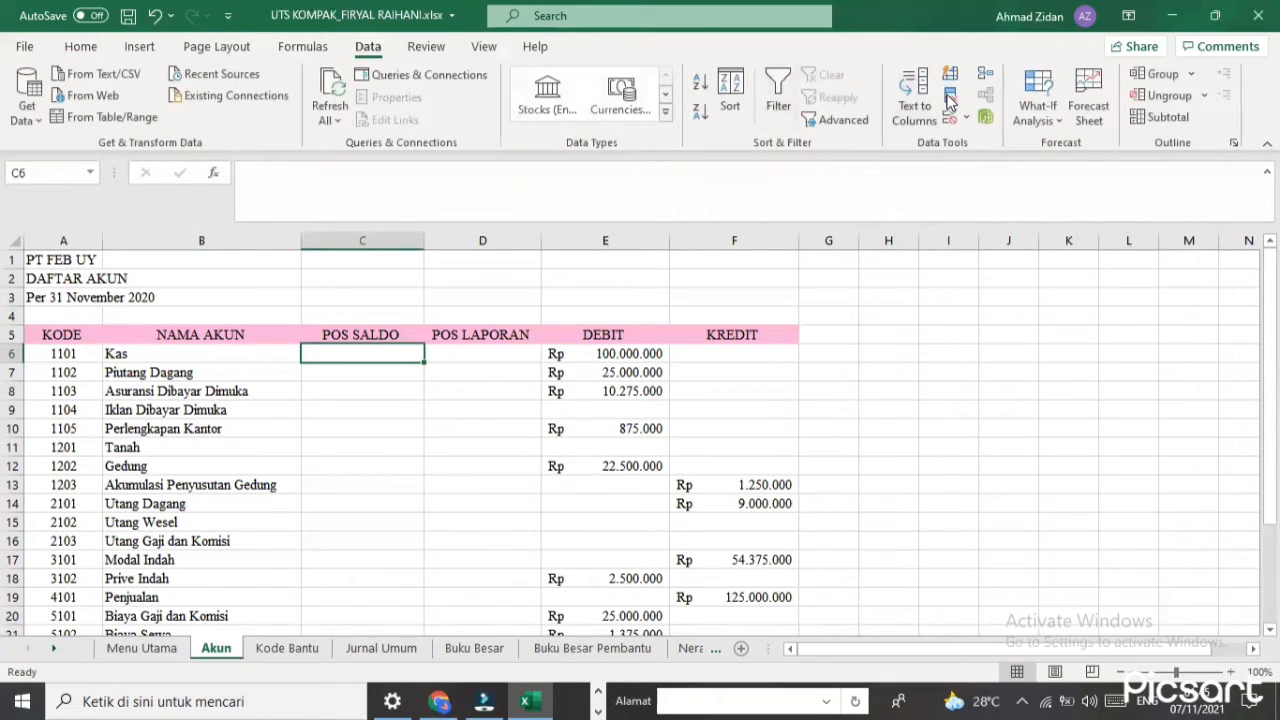
{"action": "left_click", "coordinate": [966, 120]}
{"action": "left_click", "coordinate": [970, 142]}
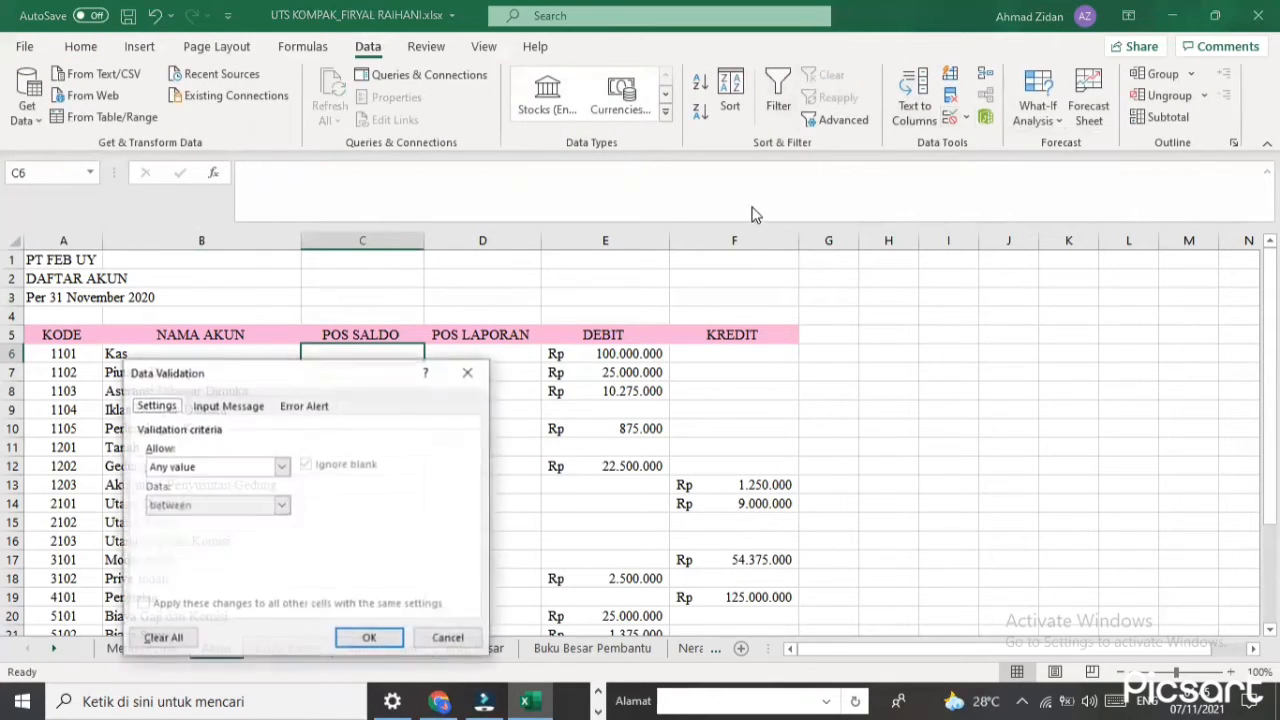
{"action": "left_click", "coordinate": [281, 466]}
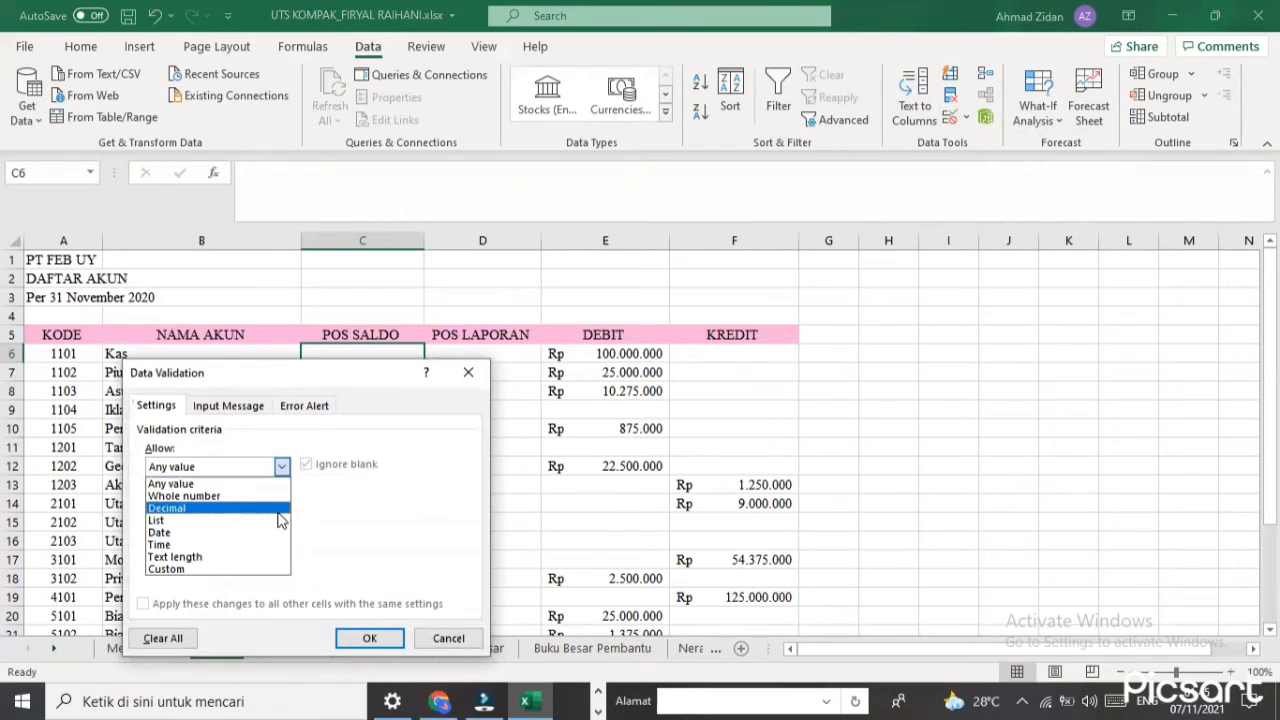
{"action": "left_click", "coordinate": [276, 530]}
{"action": "left_click", "coordinate": [327, 466]}
{"action": "left_click", "coordinate": [326, 543]}
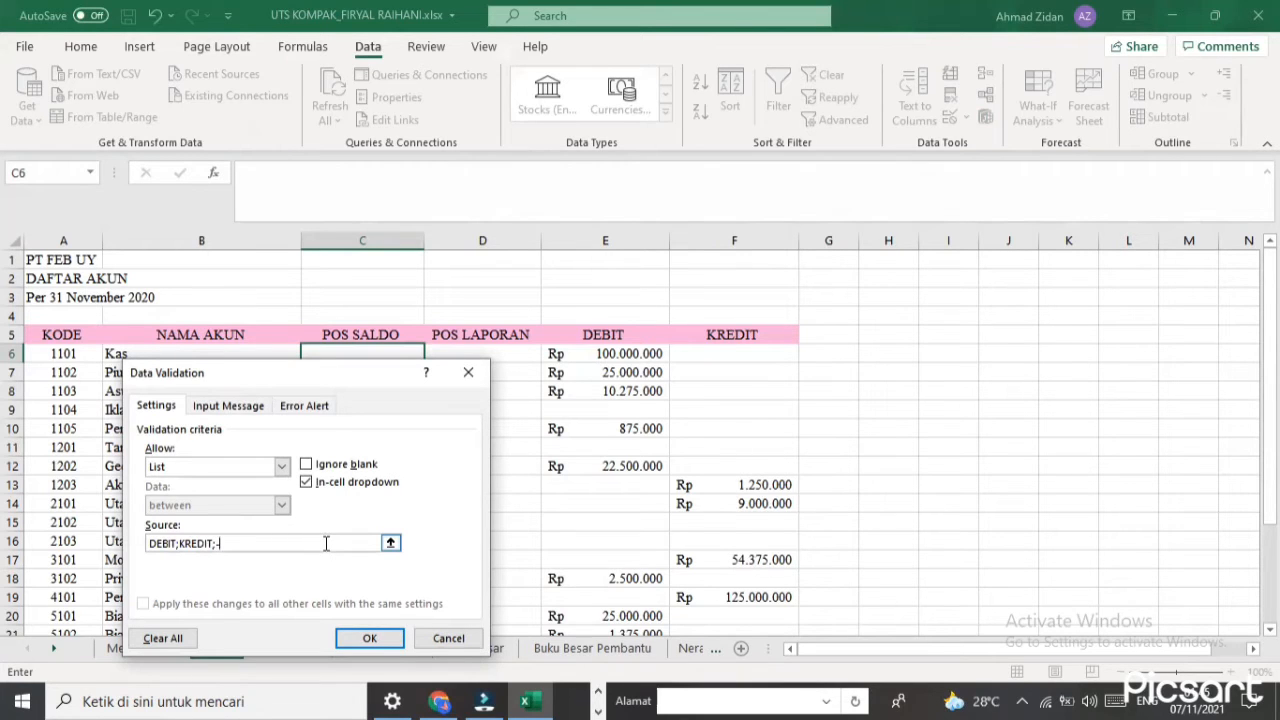
{"action": "key", "text": "Return"}
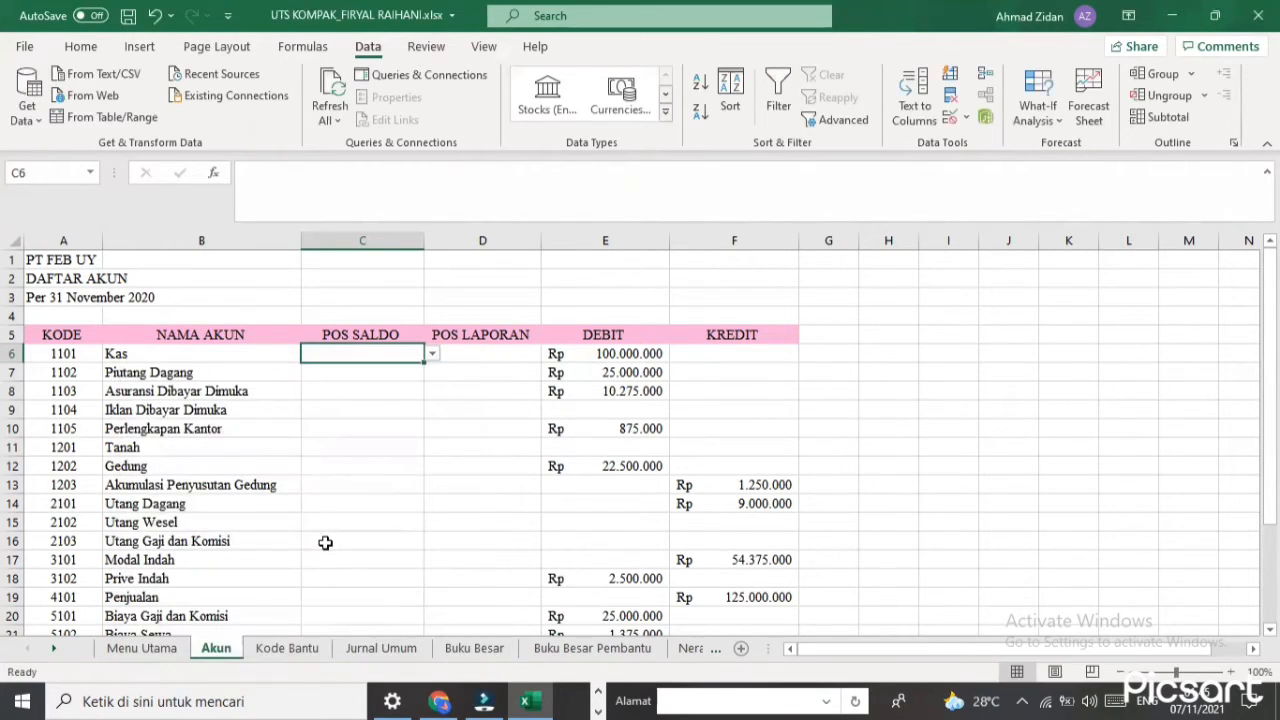
{"action": "left_click", "coordinate": [432, 354]}
{"action": "left_click", "coordinate": [417, 370]}
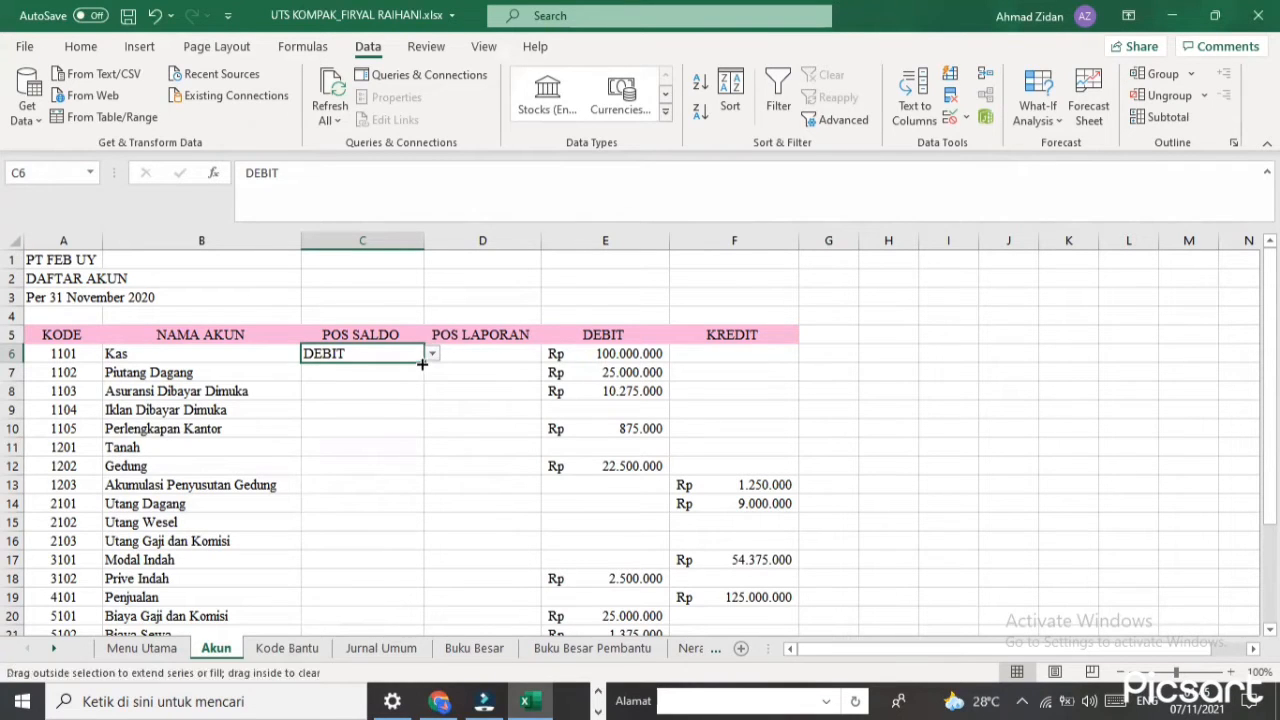
Fill DEBIT down the POS SALDO column to C26, and set cells C13 through C17 to KREDIT
{"action": "double_click", "coordinate": [424, 363]}
{"action": "scroll", "coordinate": [370, 412], "scroll_direction": "down", "scroll_amount": 2}
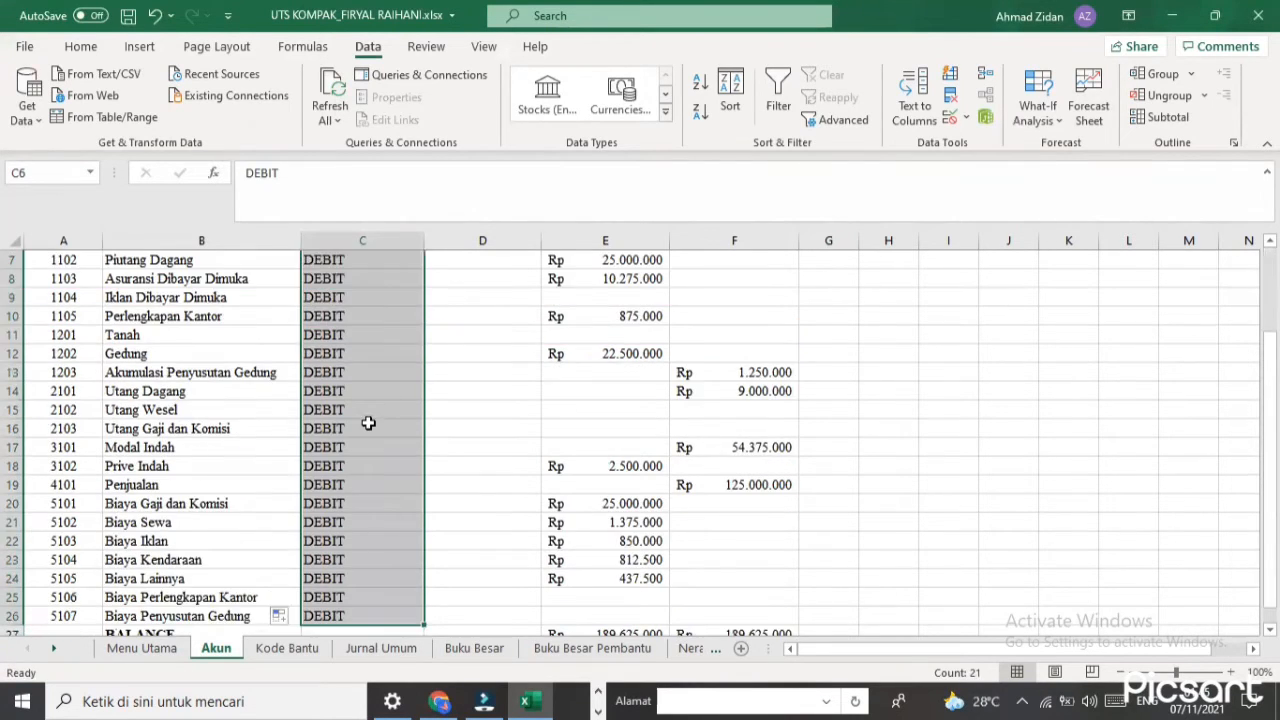
{"action": "left_click", "coordinate": [363, 428]}
{"action": "left_click", "coordinate": [305, 376]}
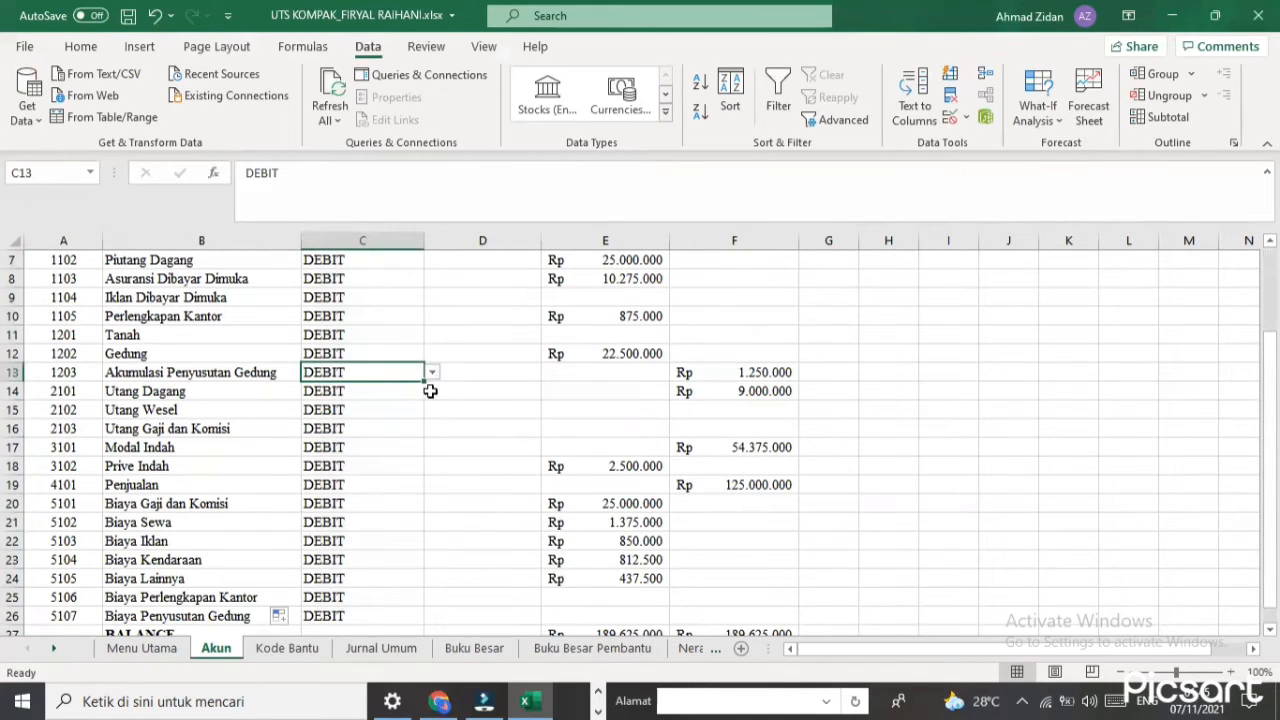
{"action": "left_click", "coordinate": [431, 375]}
{"action": "left_click", "coordinate": [412, 402]}
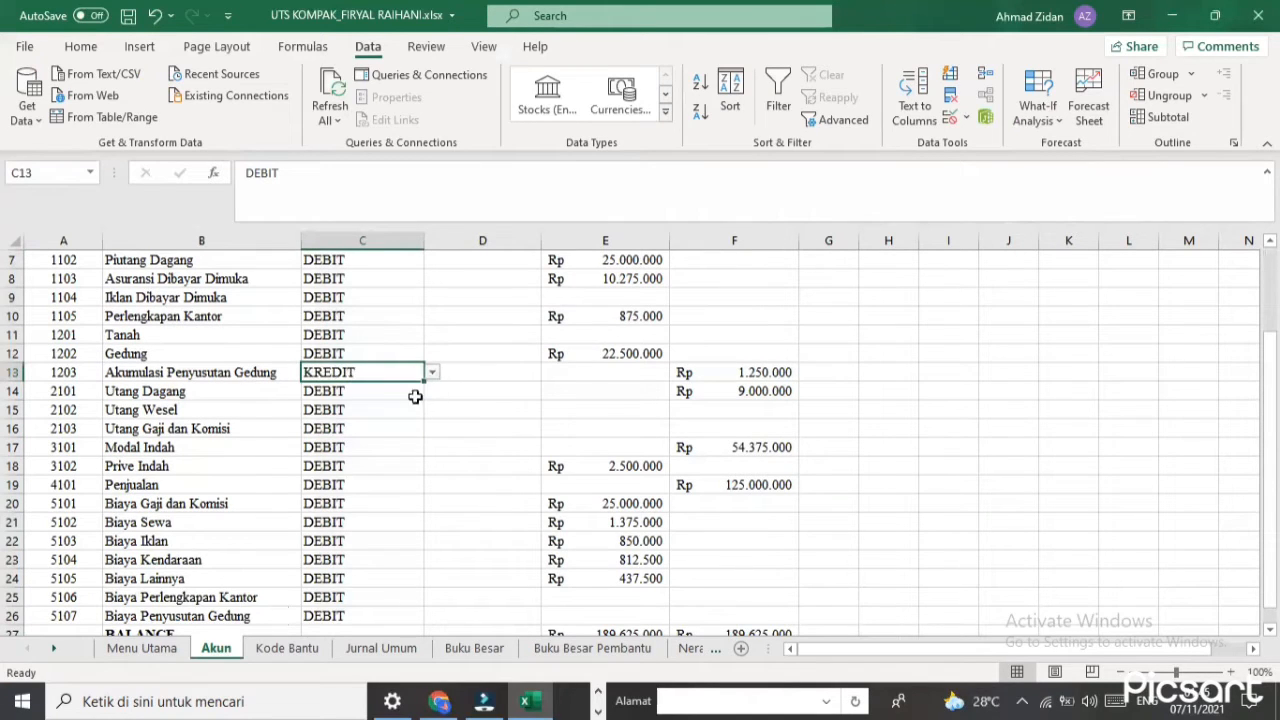
{"action": "left_click_drag", "start_coordinate": [424, 383], "coordinate": [416, 449]}
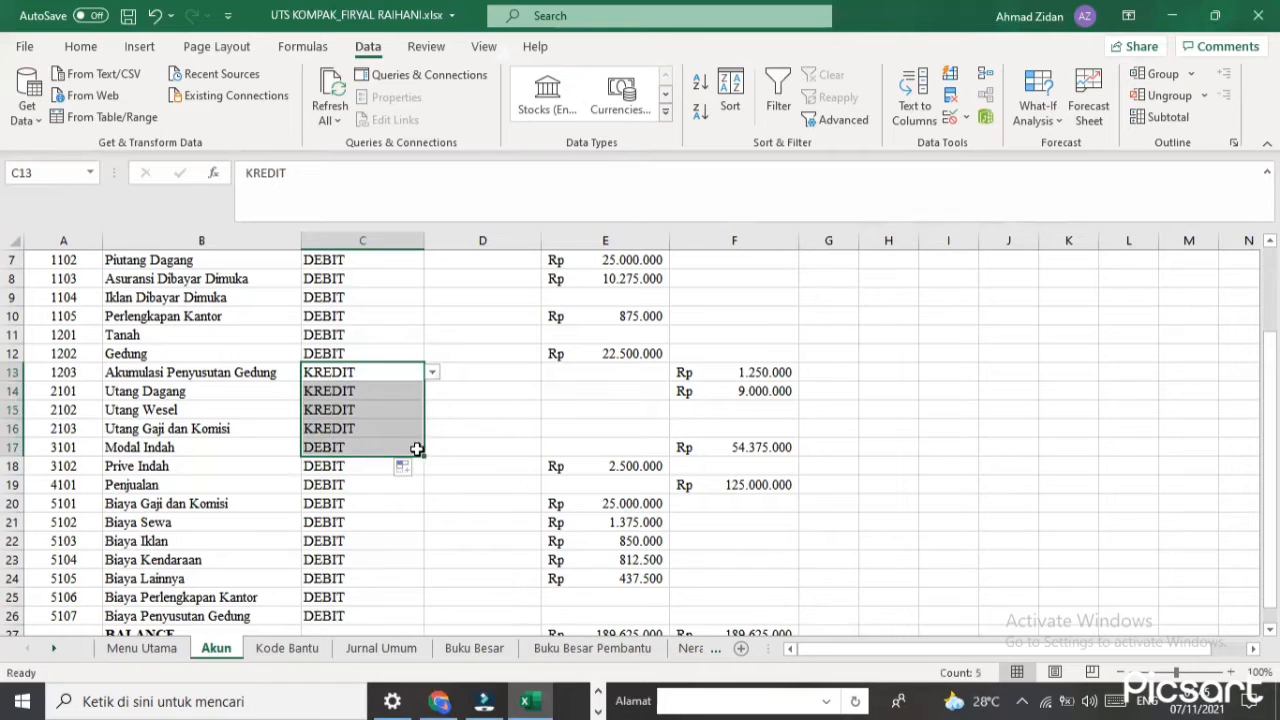
Choose KREDIT as the POS SALDO of the Penjualan account in C19
{"action": "left_click", "coordinate": [360, 485]}
{"action": "left_click", "coordinate": [433, 486]}
{"action": "left_click", "coordinate": [425, 516]}
{"action": "left_click", "coordinate": [506, 490]}
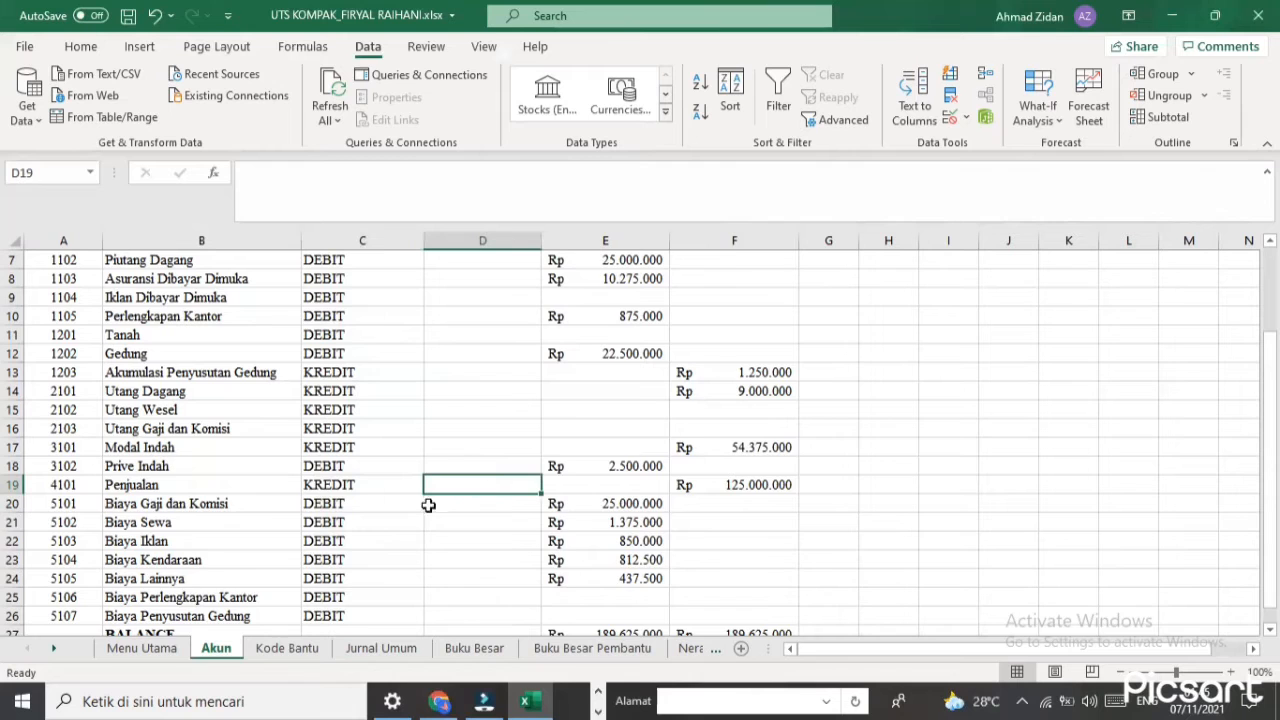
Restrict POS LAPORAN cell D6 to the dropdown list NERACA;LABA RUGI;- without ignoring blanks
{"action": "scroll", "coordinate": [400, 470], "scroll_direction": "up", "scroll_amount": 2}
{"action": "left_click", "coordinate": [436, 355]}
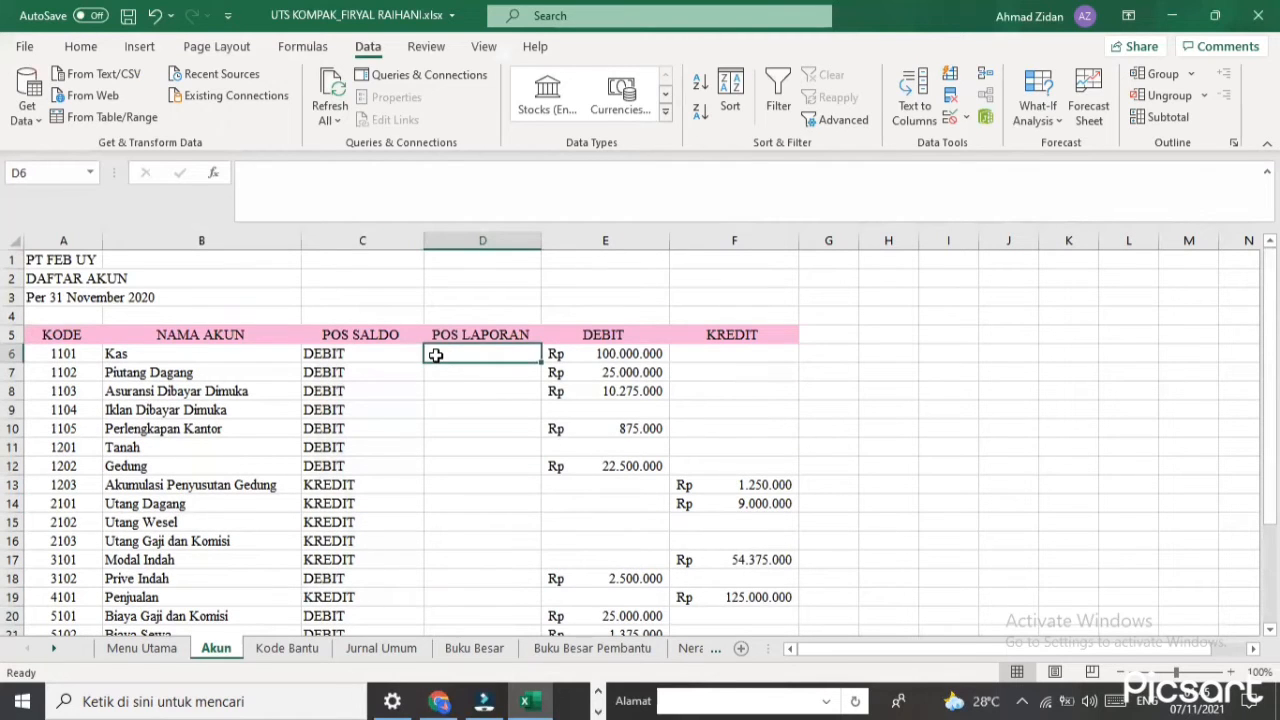
{"action": "left_click", "coordinate": [963, 117]}
{"action": "left_click", "coordinate": [967, 145]}
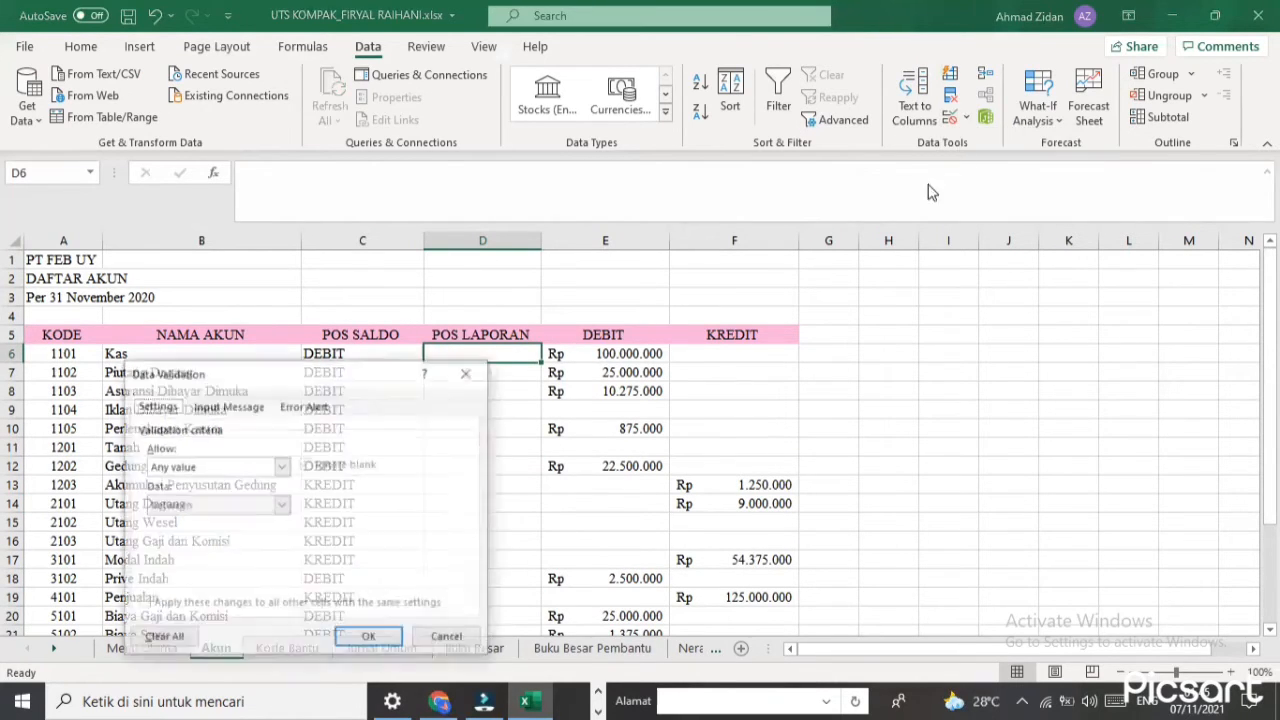
{"action": "left_click", "coordinate": [281, 467]}
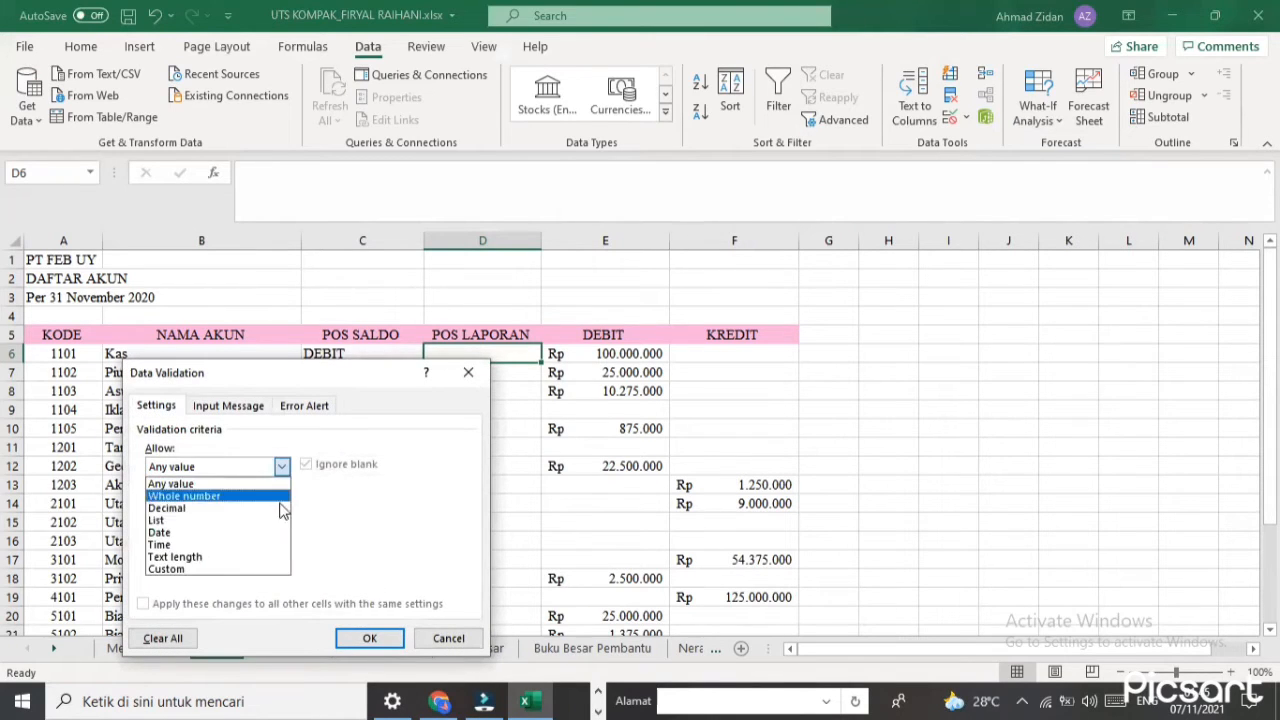
{"action": "left_click", "coordinate": [157, 520]}
{"action": "left_click", "coordinate": [306, 464]}
{"action": "left_click", "coordinate": [323, 545]}
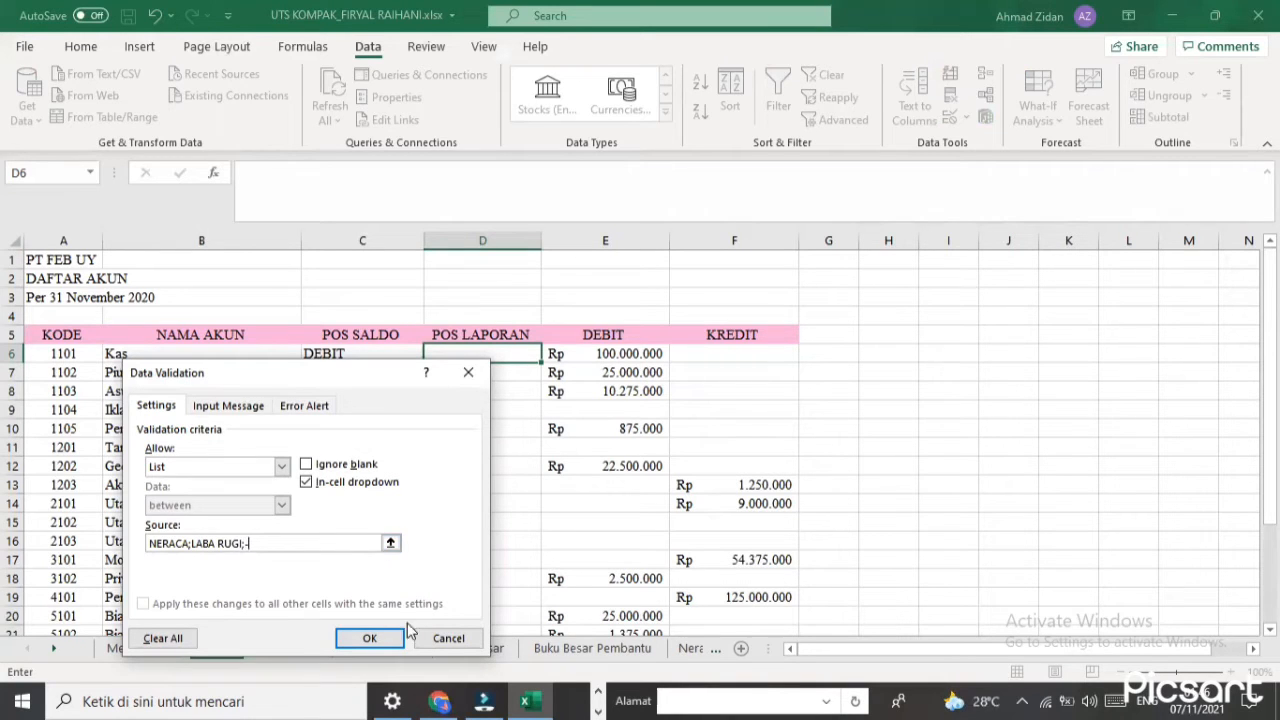
{"action": "left_click", "coordinate": [370, 636]}
Choose NERACA as the POS LAPORAN for Kas and fill it down the column to D26
{"action": "left_click", "coordinate": [552, 358]}
{"action": "left_click", "coordinate": [547, 369]}
{"action": "left_click", "coordinate": [546, 367]}
{"action": "left_click", "coordinate": [529, 354]}
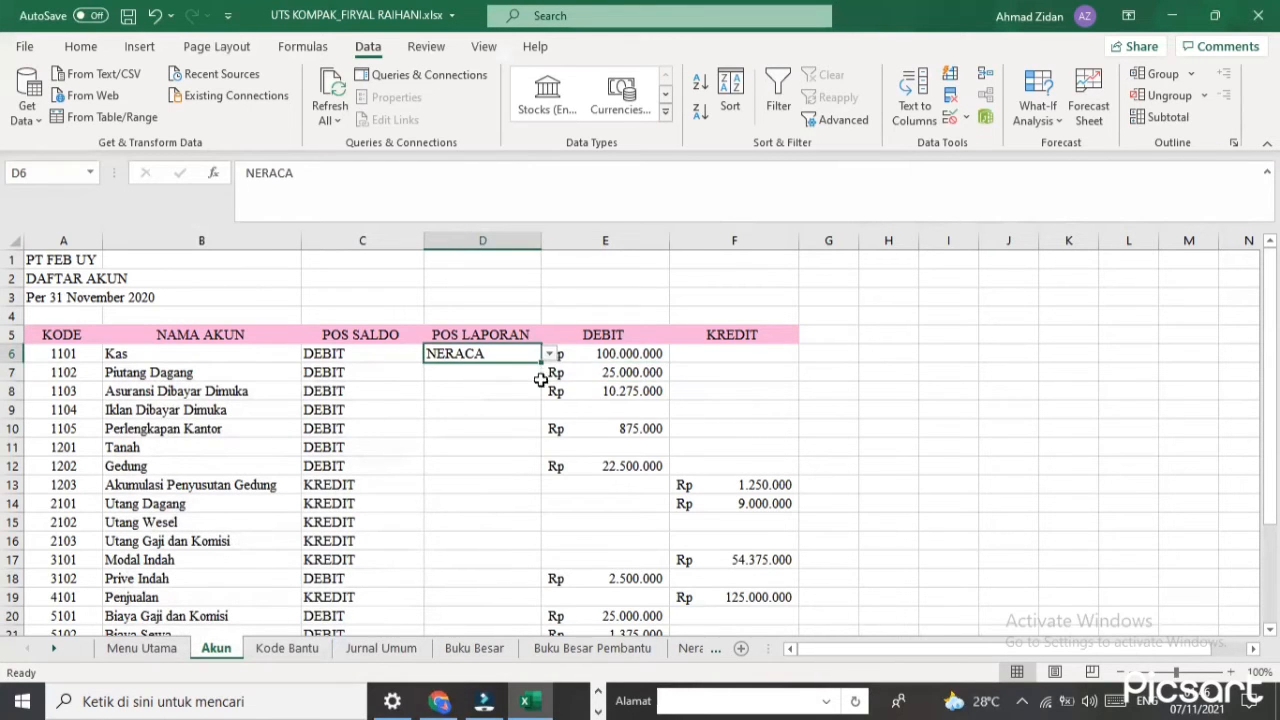
{"action": "scroll", "coordinate": [540, 380], "scroll_direction": "down", "scroll_amount": 3}
{"action": "scroll", "coordinate": [480, 323], "scroll_direction": "up", "scroll_amount": 2}
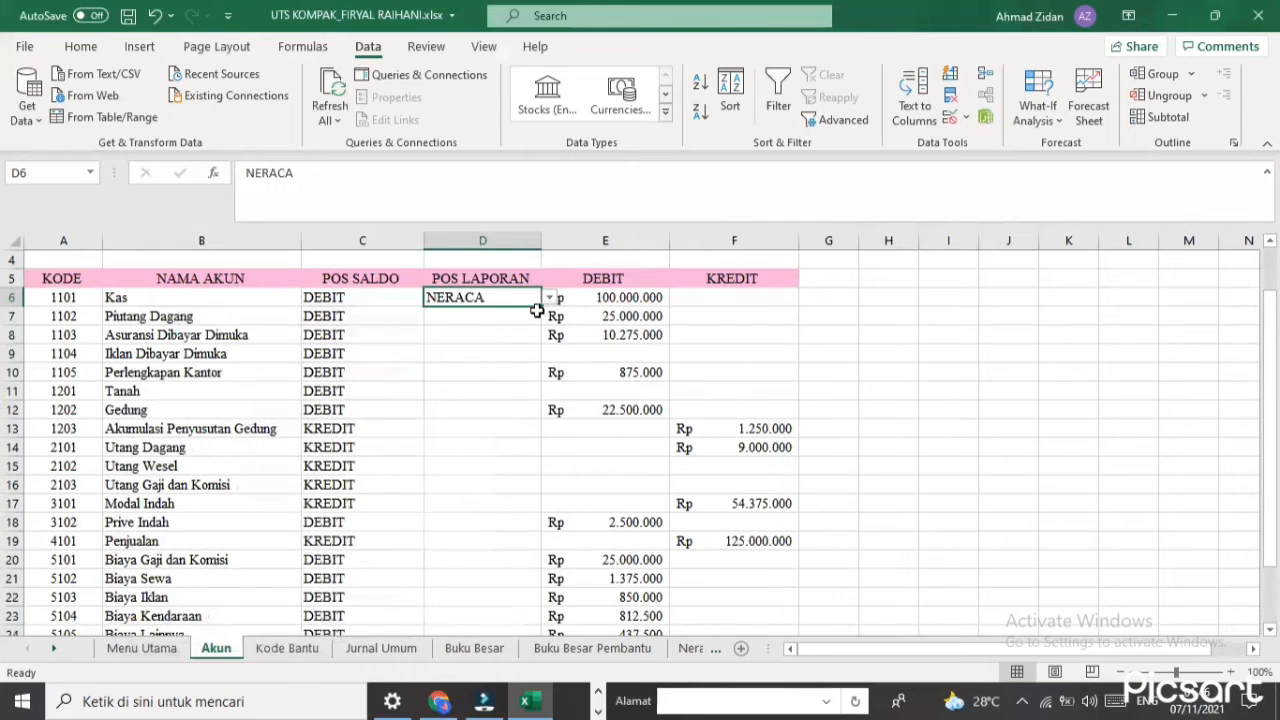
{"action": "double_click", "coordinate": [539, 308]}
{"action": "scroll", "coordinate": [537, 374], "scroll_direction": "down", "scroll_amount": 3}
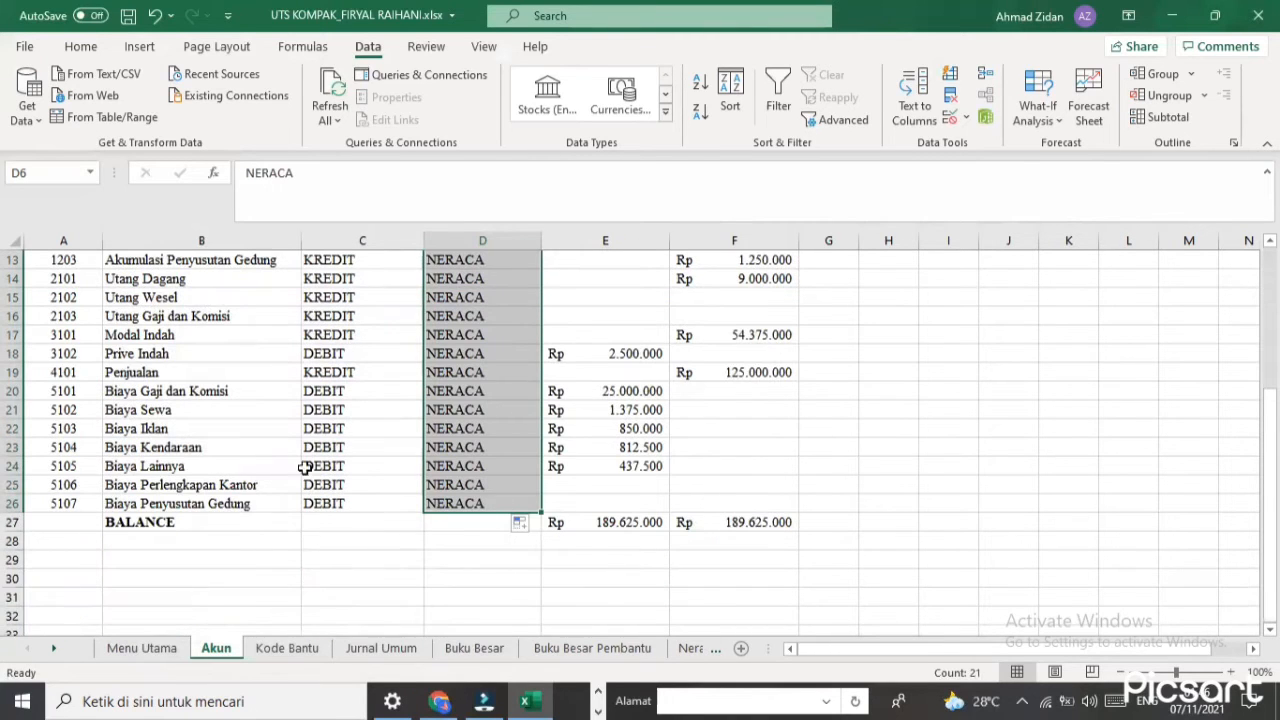
Set POS LAPORAN to LABA RUGI from Penjualan in D19 down to Biaya Penyusutan Gedung in D26
{"action": "left_click", "coordinate": [457, 375]}
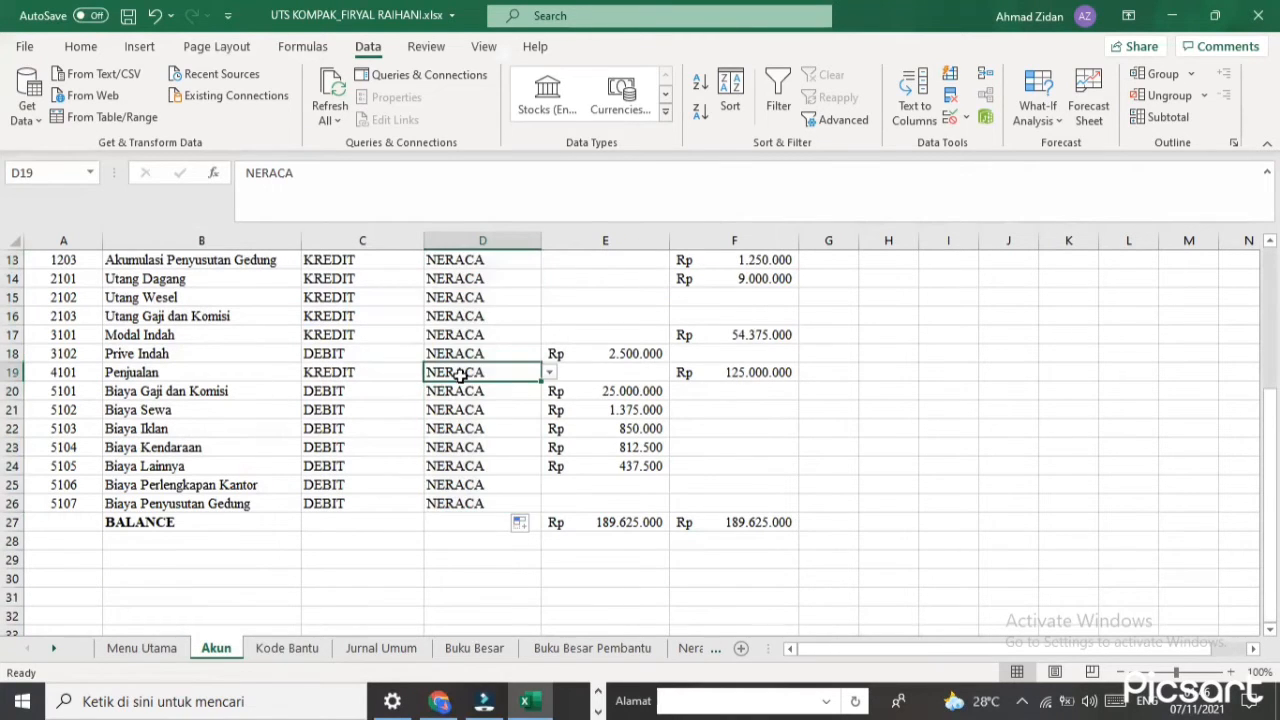
{"action": "left_click", "coordinate": [550, 373]}
{"action": "left_click", "coordinate": [548, 400]}
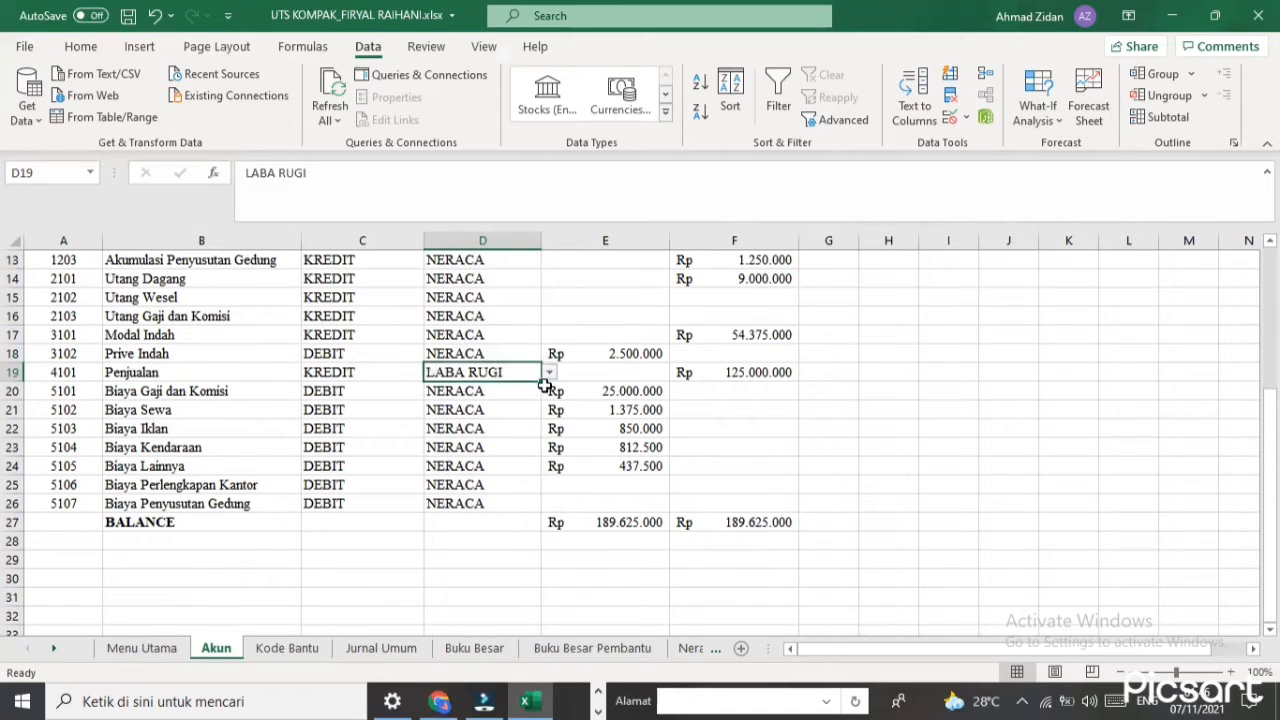
{"action": "left_click_drag", "start_coordinate": [539, 381], "coordinate": [537, 498]}
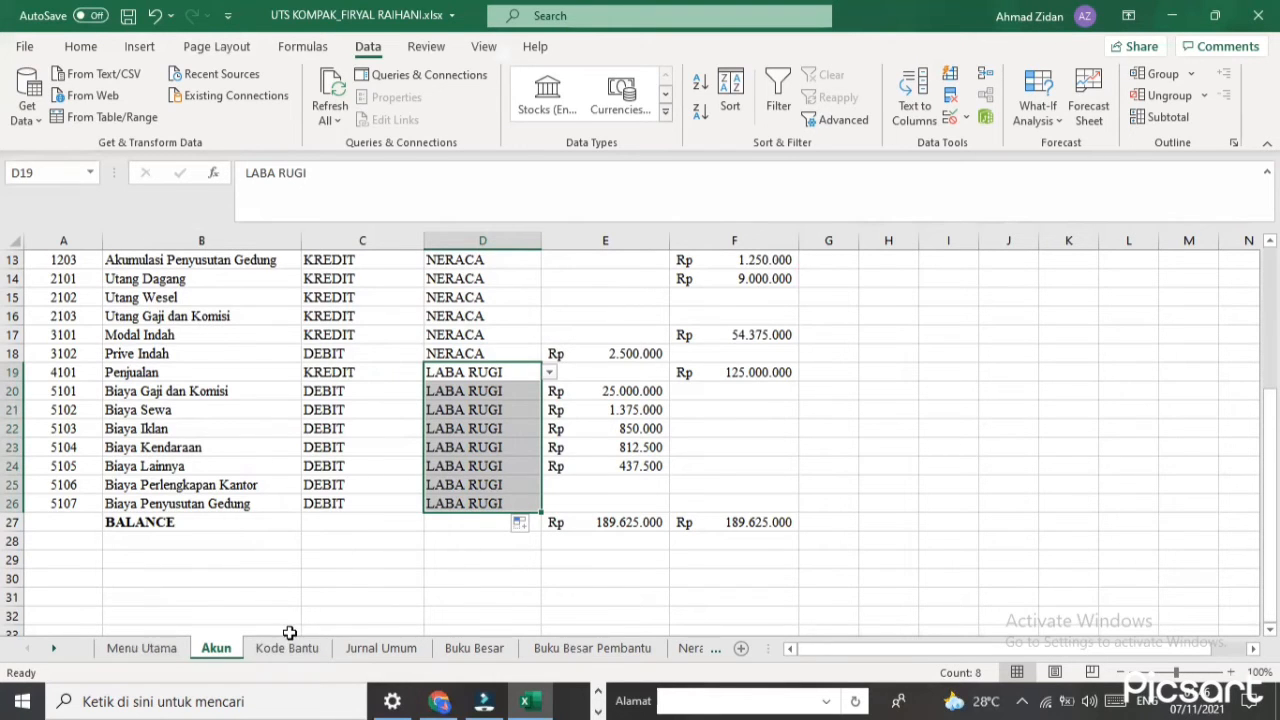
{"action": "scroll", "coordinate": [312, 602], "scroll_direction": "up", "scroll_amount": 3}
{"action": "scroll", "coordinate": [312, 602], "scroll_direction": "up", "scroll_amount": 1}
{"action": "left_click", "coordinate": [483, 488]}
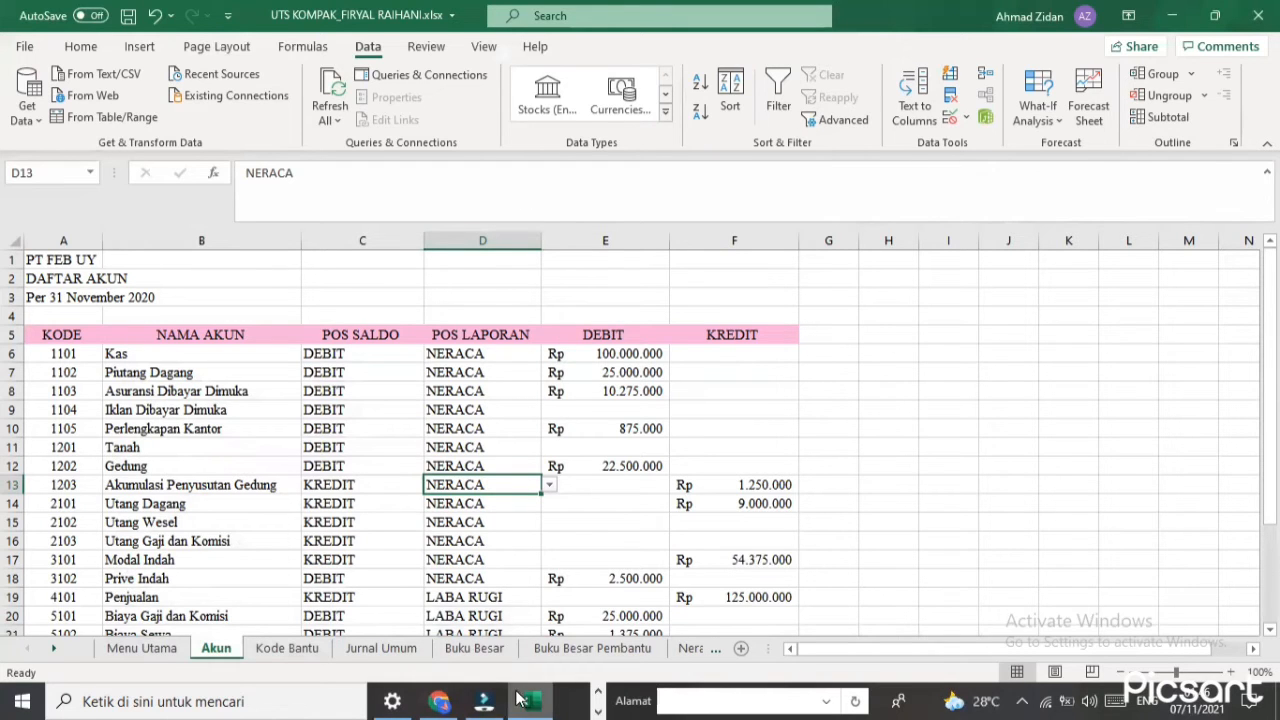
Switch to the exam PDF in Chrome and examine the STATUS column of the Daftar Kode Bantu table
{"action": "left_click", "coordinate": [445, 700]}
{"action": "scroll", "coordinate": [669, 544], "scroll_direction": "down", "scroll_amount": 9}
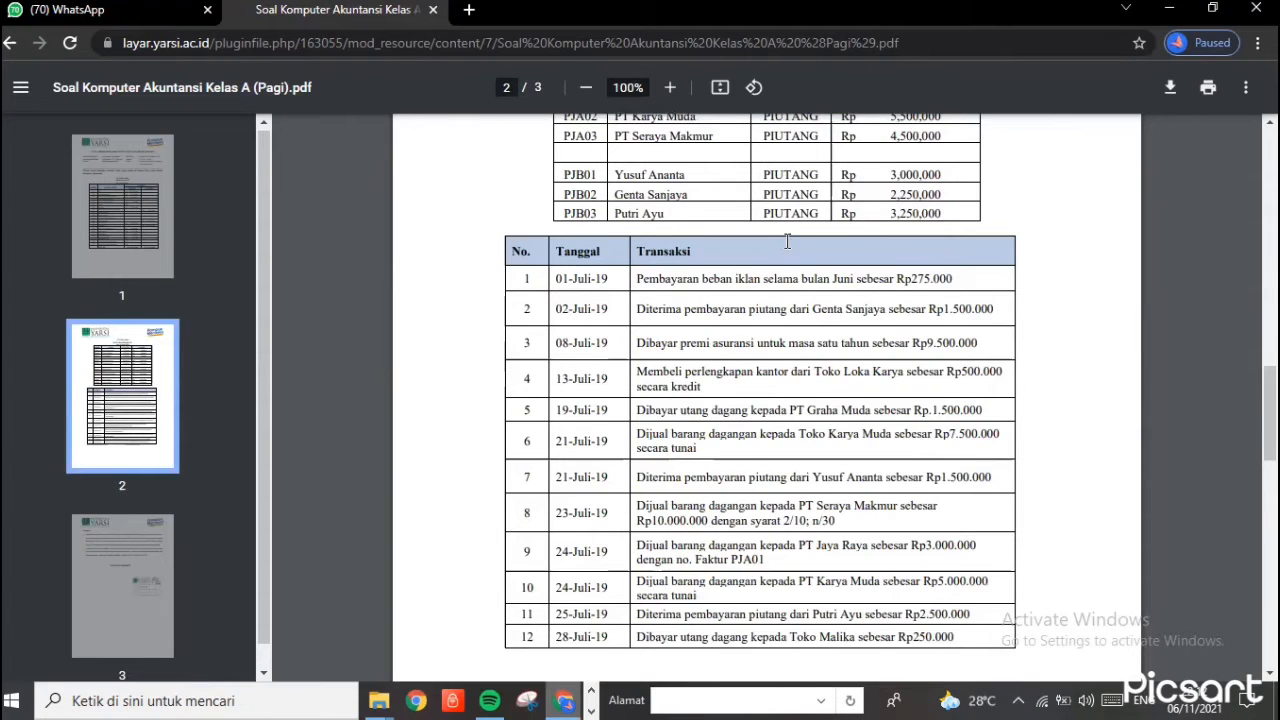
{"action": "scroll", "coordinate": [790, 240], "scroll_direction": "up", "scroll_amount": 3}
{"action": "left_click_drag", "start_coordinate": [808, 310], "coordinate": [790, 370]}
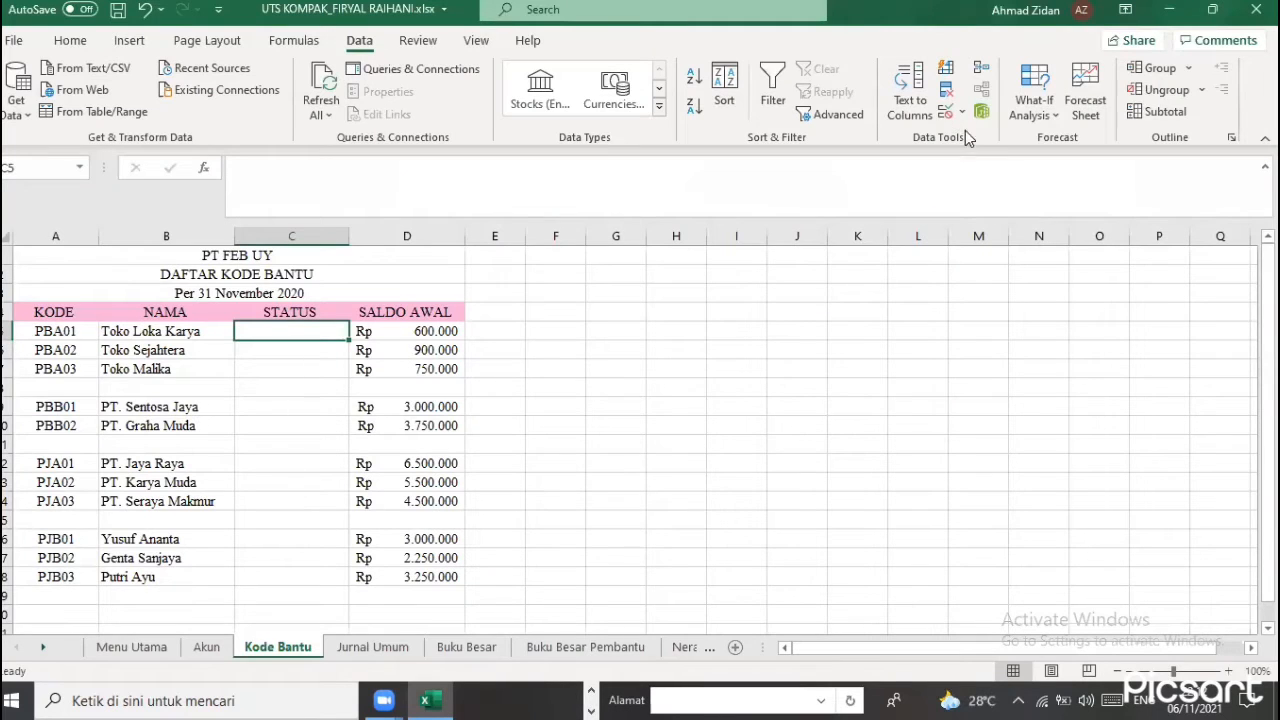
Restrict STATUS cell C5 on the Kode Bantu sheet to the dropdown list UTANG;PIUTANG;- without ignoring blanks
{"action": "left_click", "coordinate": [543, 356]}
{"action": "left_click", "coordinate": [543, 408]}
{"action": "left_click", "coordinate": [573, 352]}
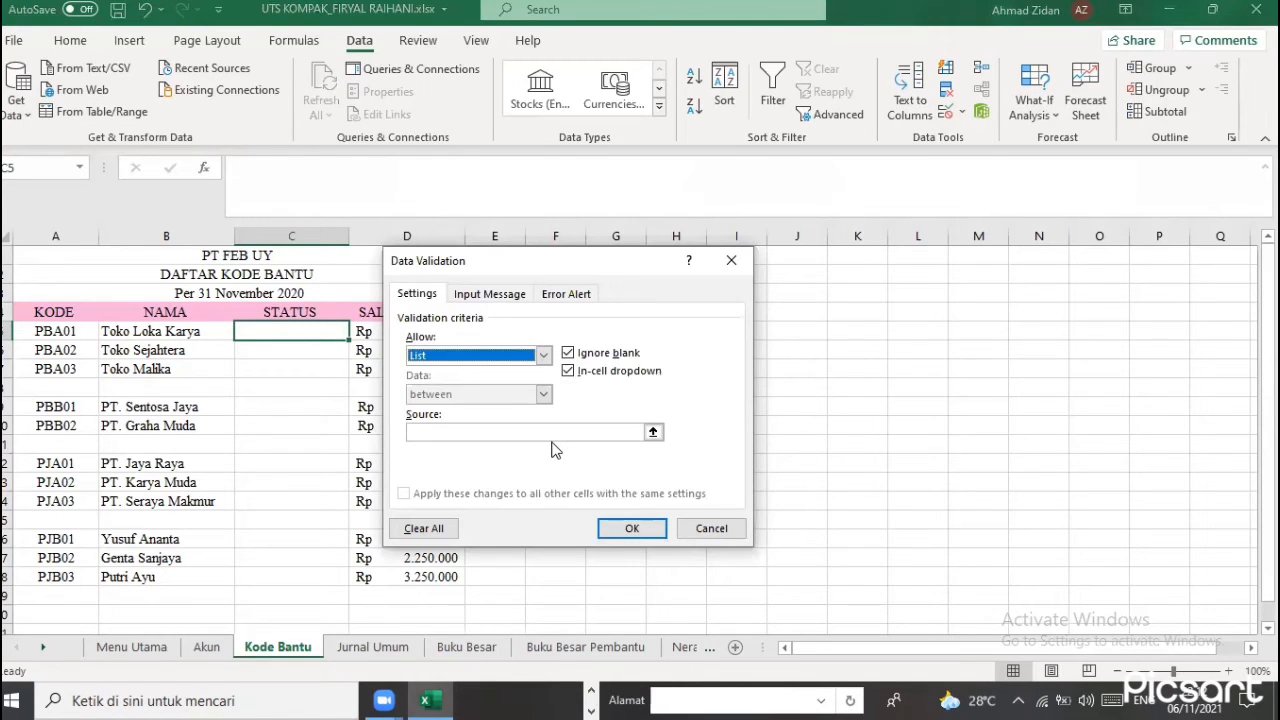
{"action": "left_click", "coordinate": [551, 432]}
{"action": "type", "text": "UTANG;PIUTAN"}
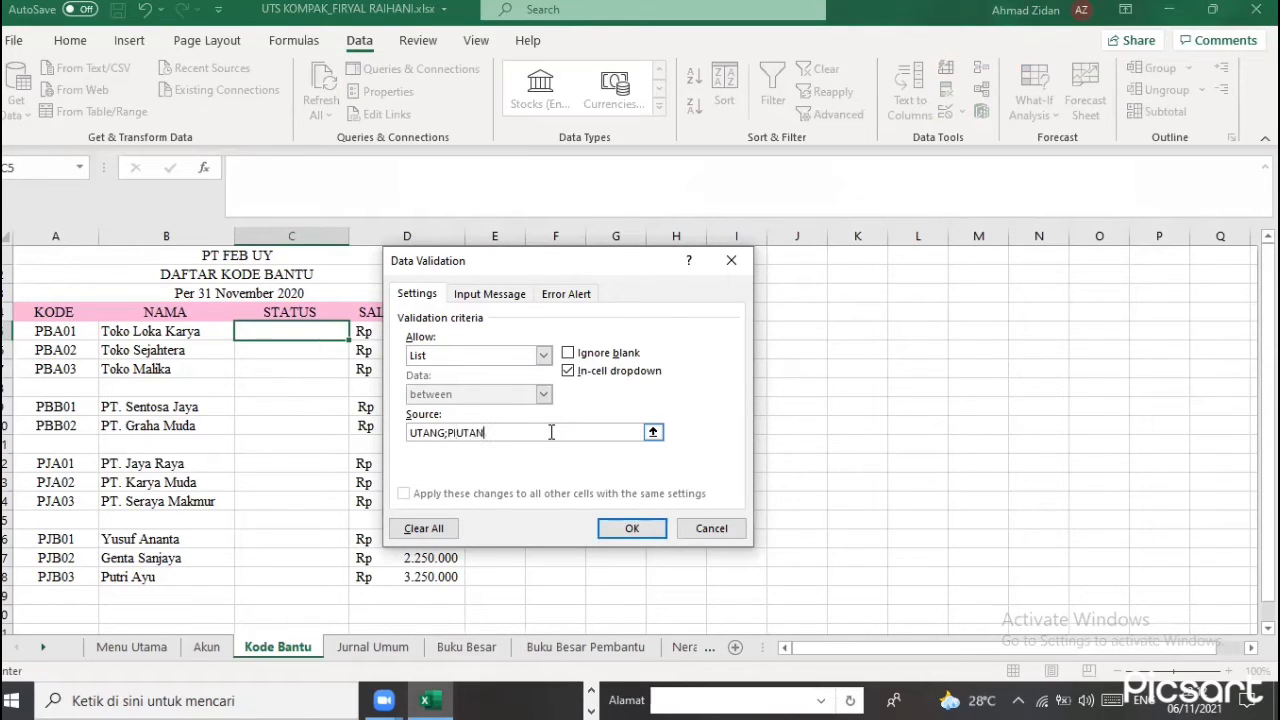
{"action": "type", "text": "G;-"}
{"action": "left_click", "coordinate": [624, 529]}
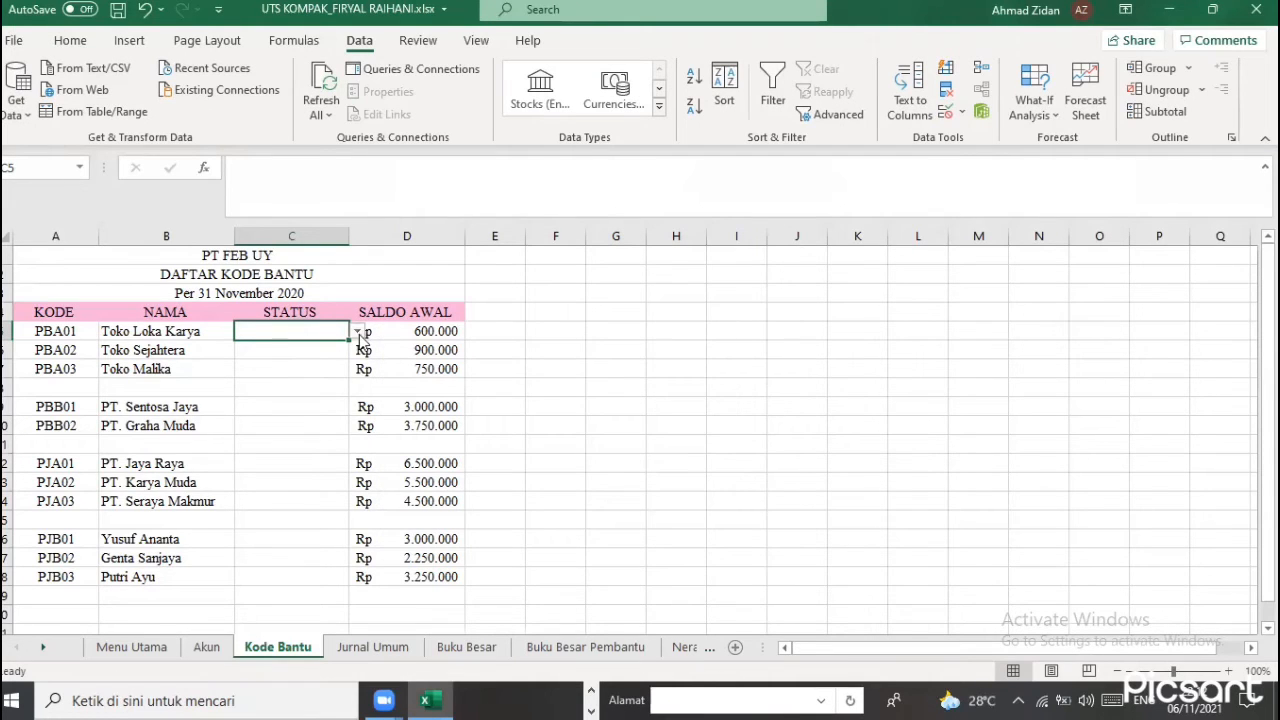
Choose UTANG as the STATUS for Toko Loka Karya and fill it down the column to C18
{"action": "left_click", "coordinate": [357, 332]}
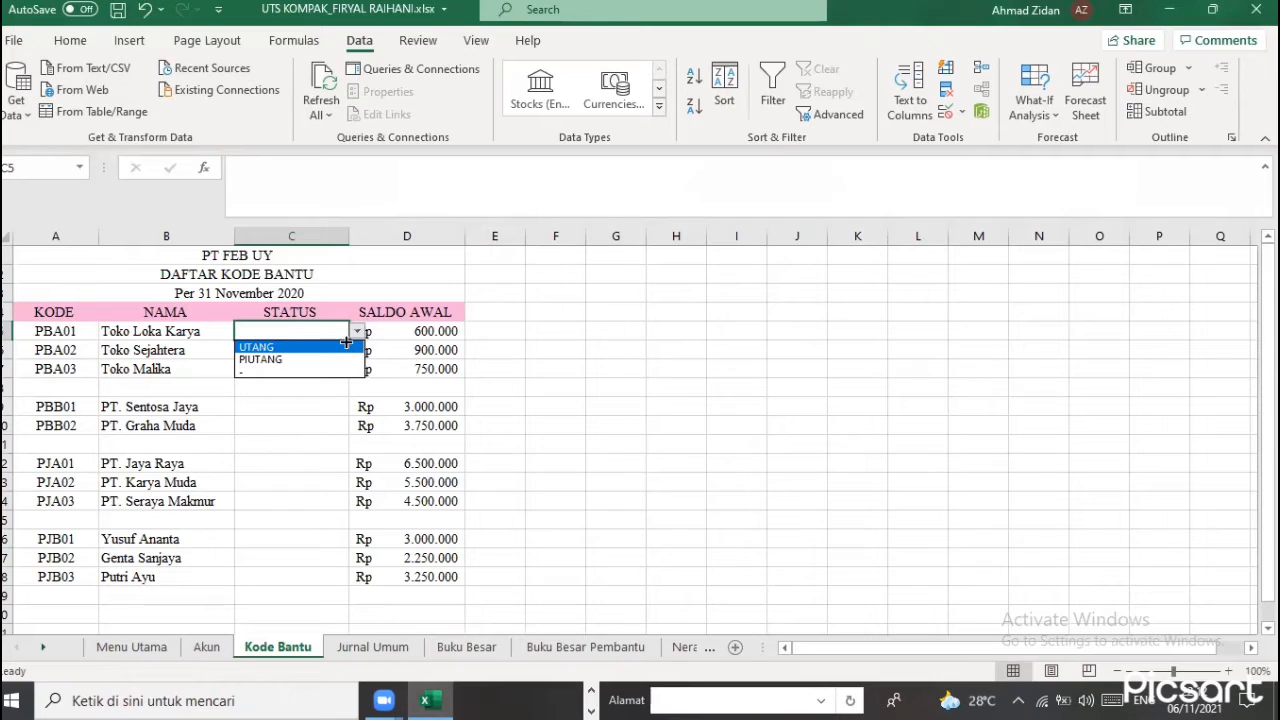
{"action": "left_click", "coordinate": [352, 348]}
{"action": "left_click_drag", "start_coordinate": [349, 341], "coordinate": [313, 386]}
Set the STATUS of the blank separator rows, cells C8, C11 and C15, to "-"
{"action": "left_click", "coordinate": [313, 386]}
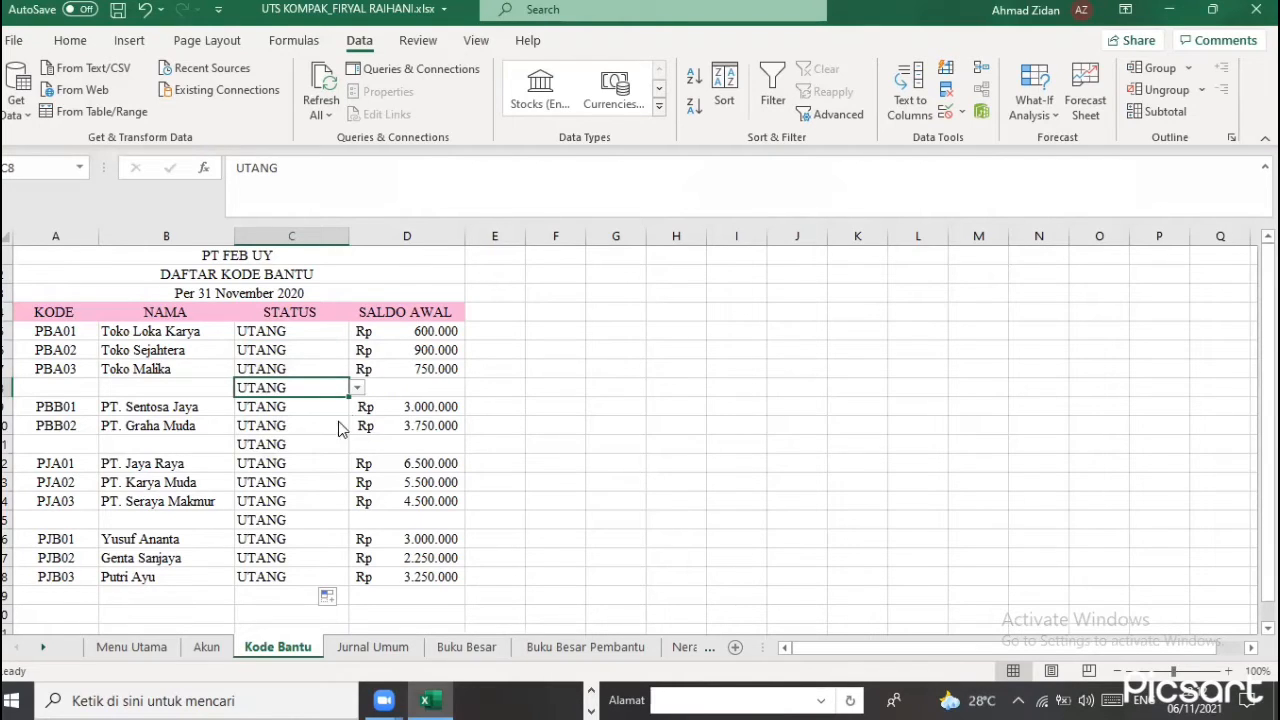
{"action": "key", "text": "alt+Down"}
{"action": "left_click", "coordinate": [337, 417]}
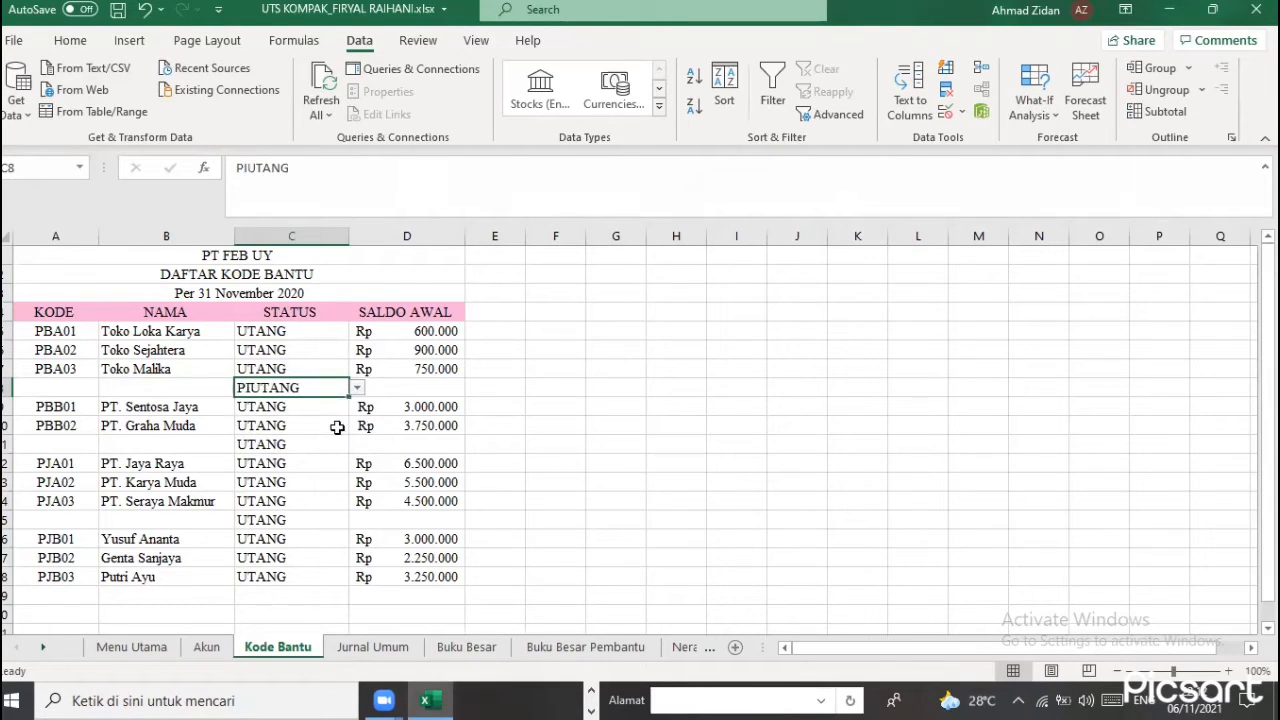
{"action": "key", "text": "Delete"}
{"action": "left_click", "coordinate": [330, 449]}
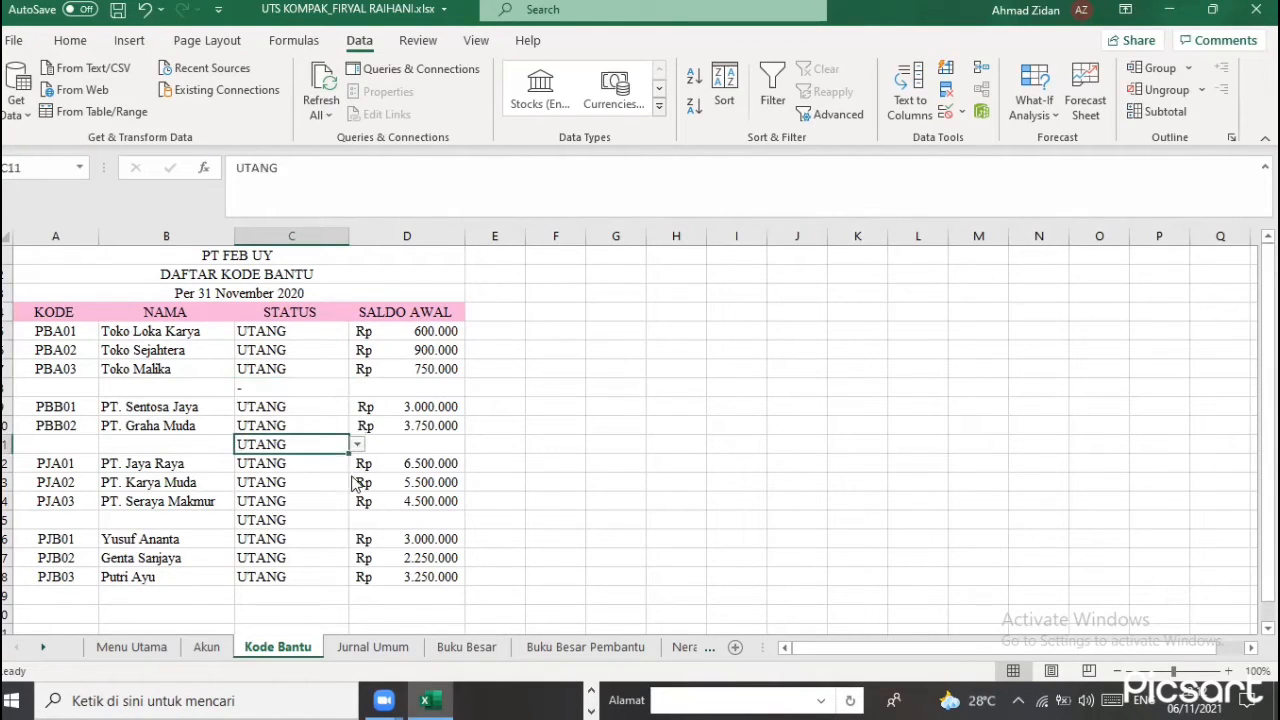
{"action": "left_click", "coordinate": [357, 445]}
{"action": "left_click", "coordinate": [349, 483]}
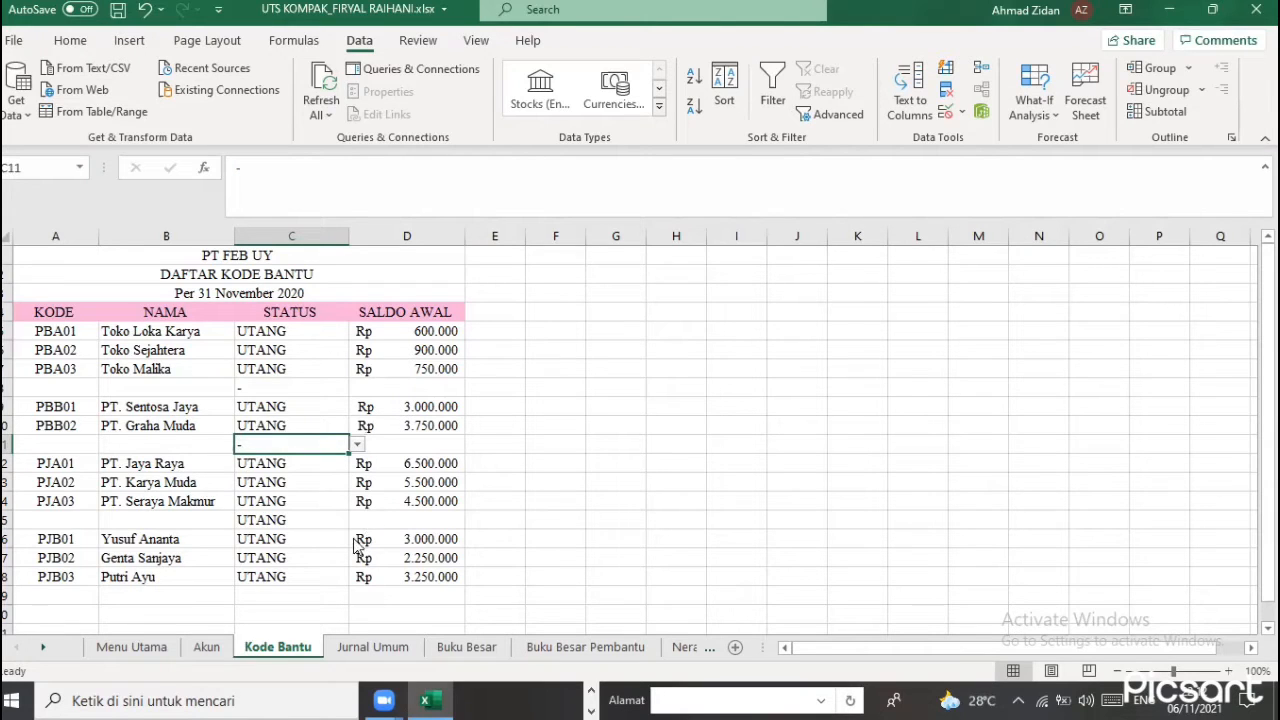
{"action": "left_click", "coordinate": [330, 520]}
{"action": "left_click", "coordinate": [357, 520]}
{"action": "left_click", "coordinate": [334, 553]}
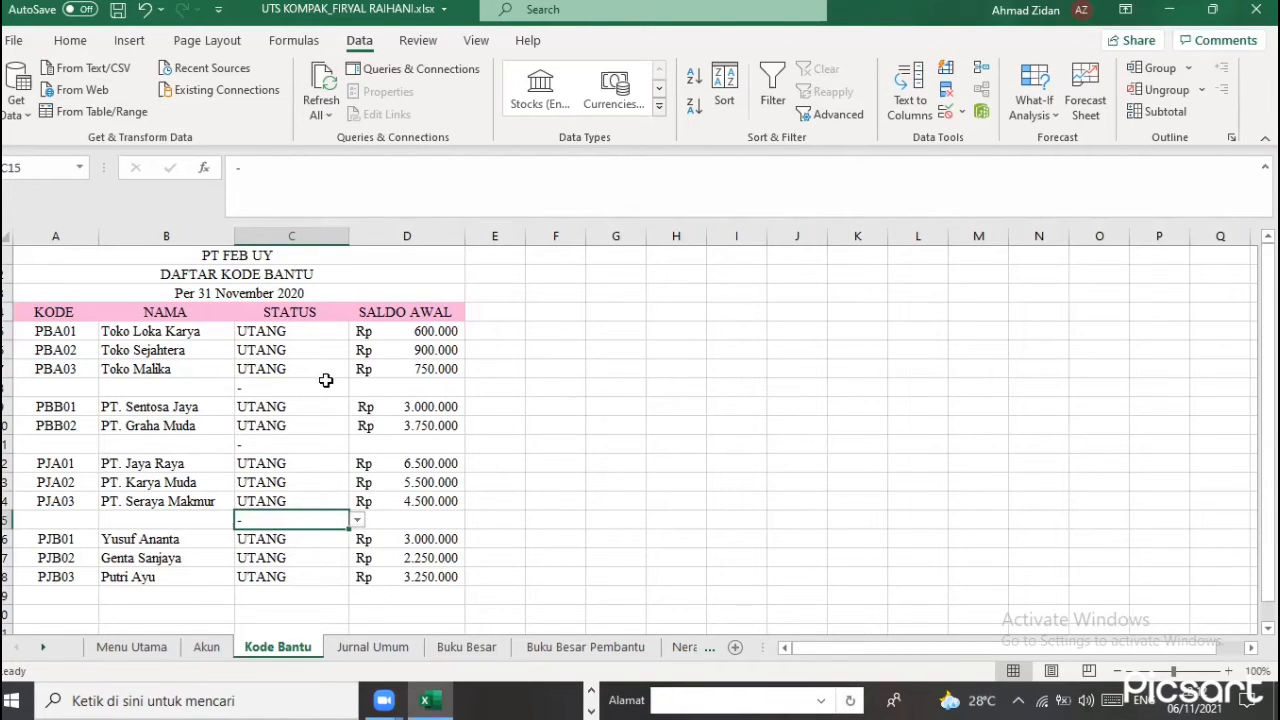
{"action": "key", "text": "Up"}
{"action": "key", "text": "Up"}
{"action": "key", "text": "Up"}
{"action": "key", "text": "Up"}
{"action": "key", "text": "Up"}
{"action": "key", "text": "Up"}
{"action": "key", "text": "Up"}
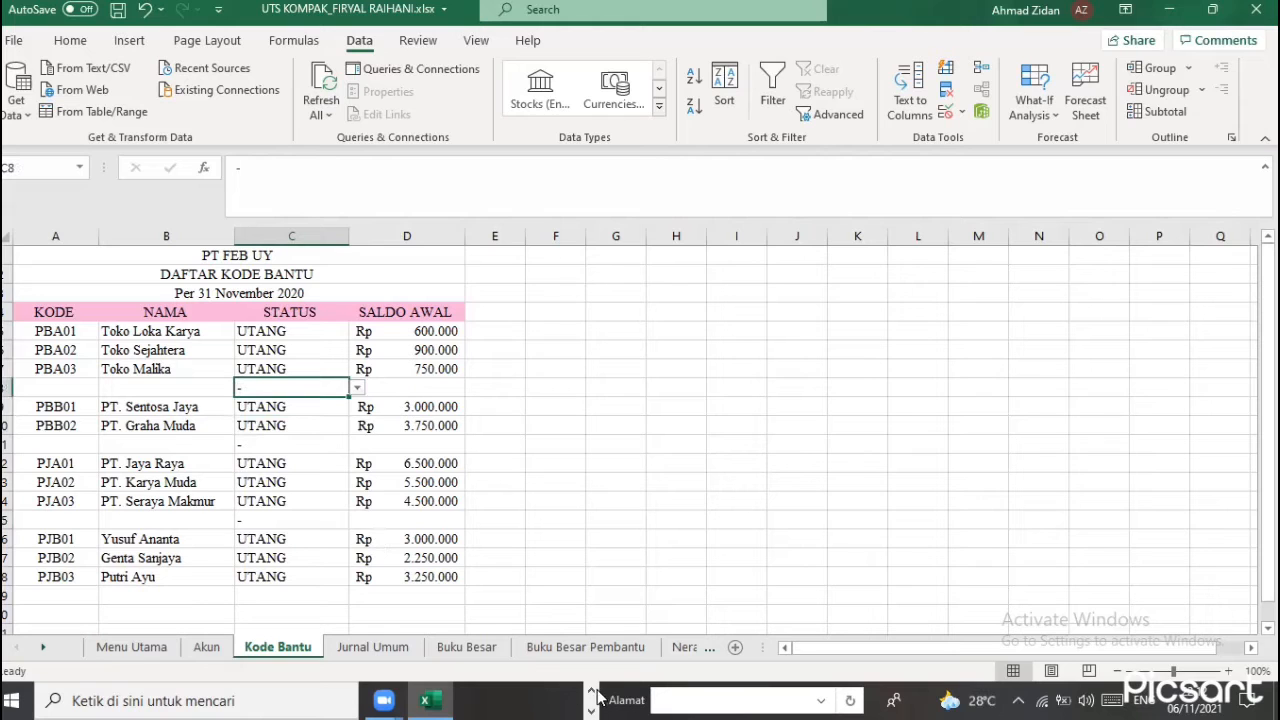
Check the STATUS of each code in the exam PDF's Daftar Kode Bantu table, and return to the Excel workbook
{"action": "left_click", "coordinate": [563, 693]}
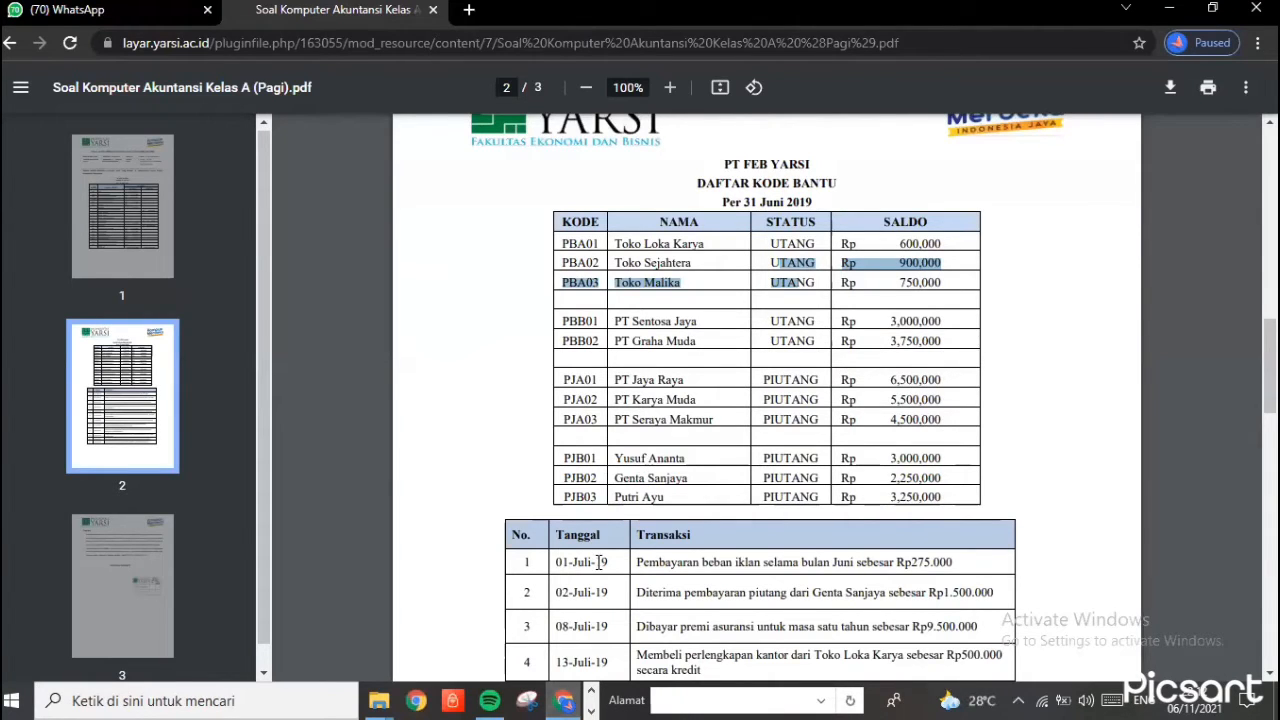
{"action": "left_click", "coordinate": [590, 705]}
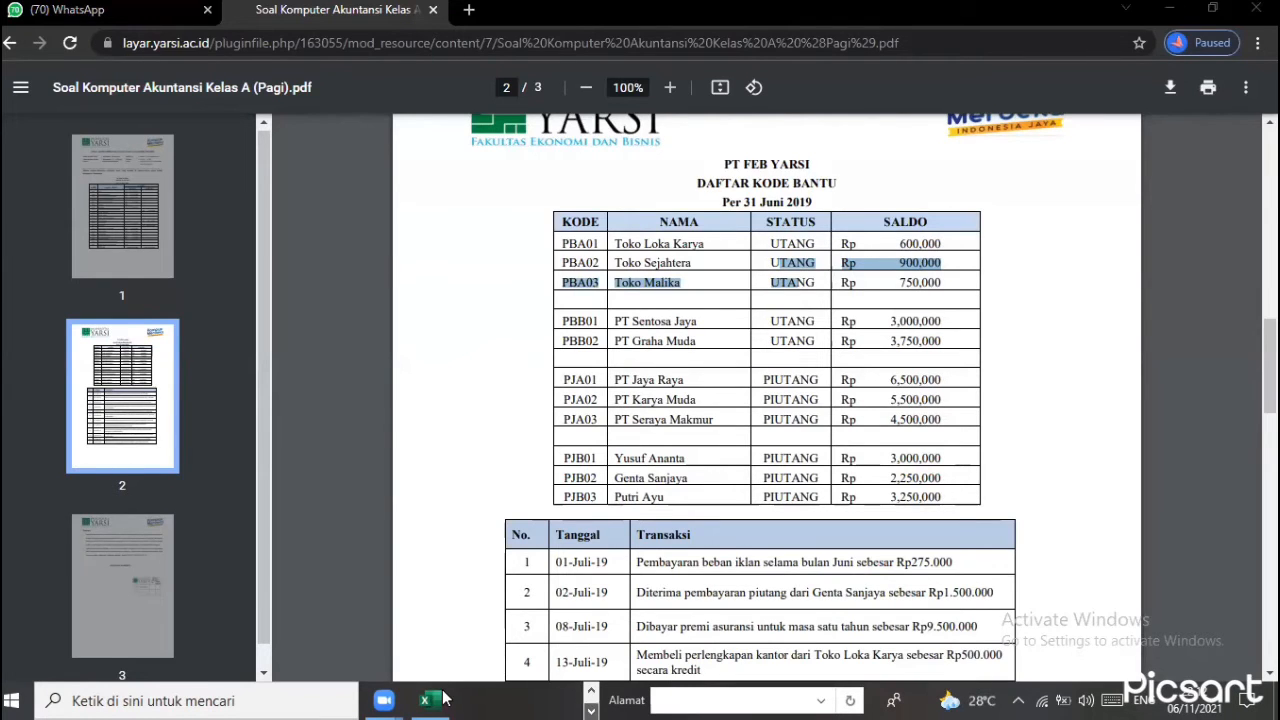
{"action": "left_click", "coordinate": [428, 700]}
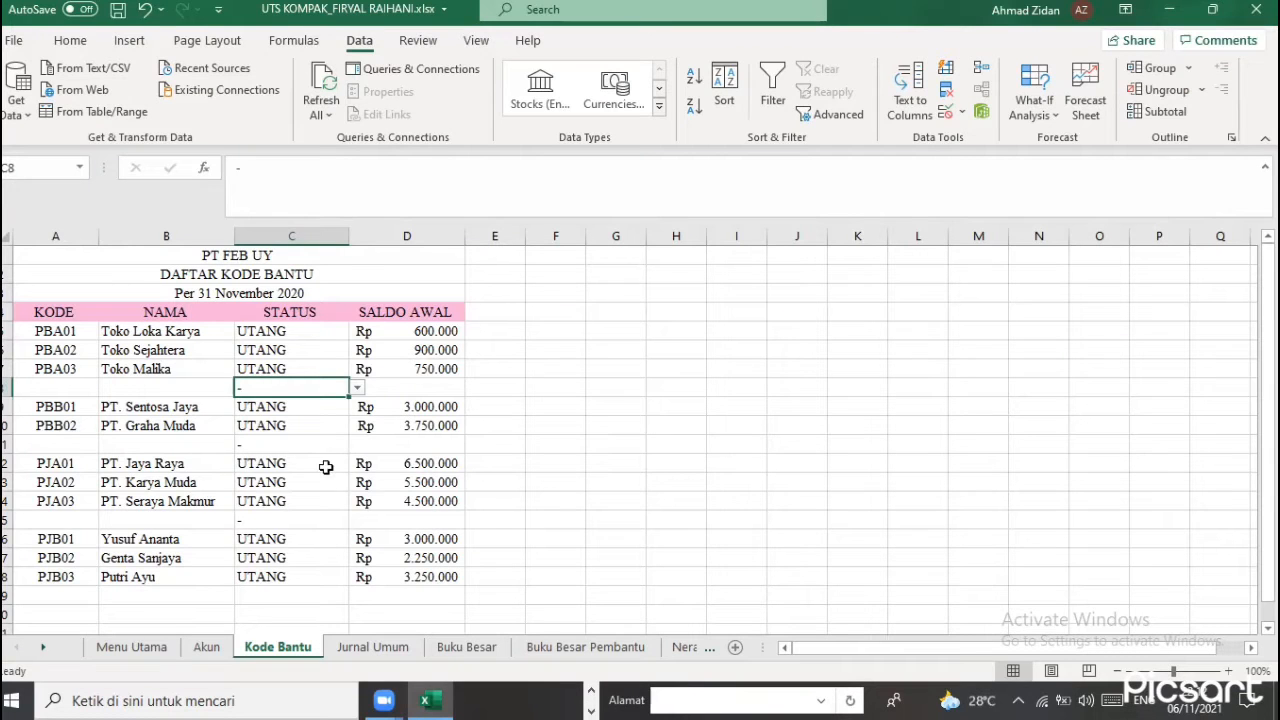
Choose PIUTANG as the STATUS for PT. Jaya Raya and fill it down to PT. Seraya Makmur in C14
{"action": "left_click", "coordinate": [336, 479]}
{"action": "left_click", "coordinate": [330, 463]}
{"action": "left_click", "coordinate": [357, 463]}
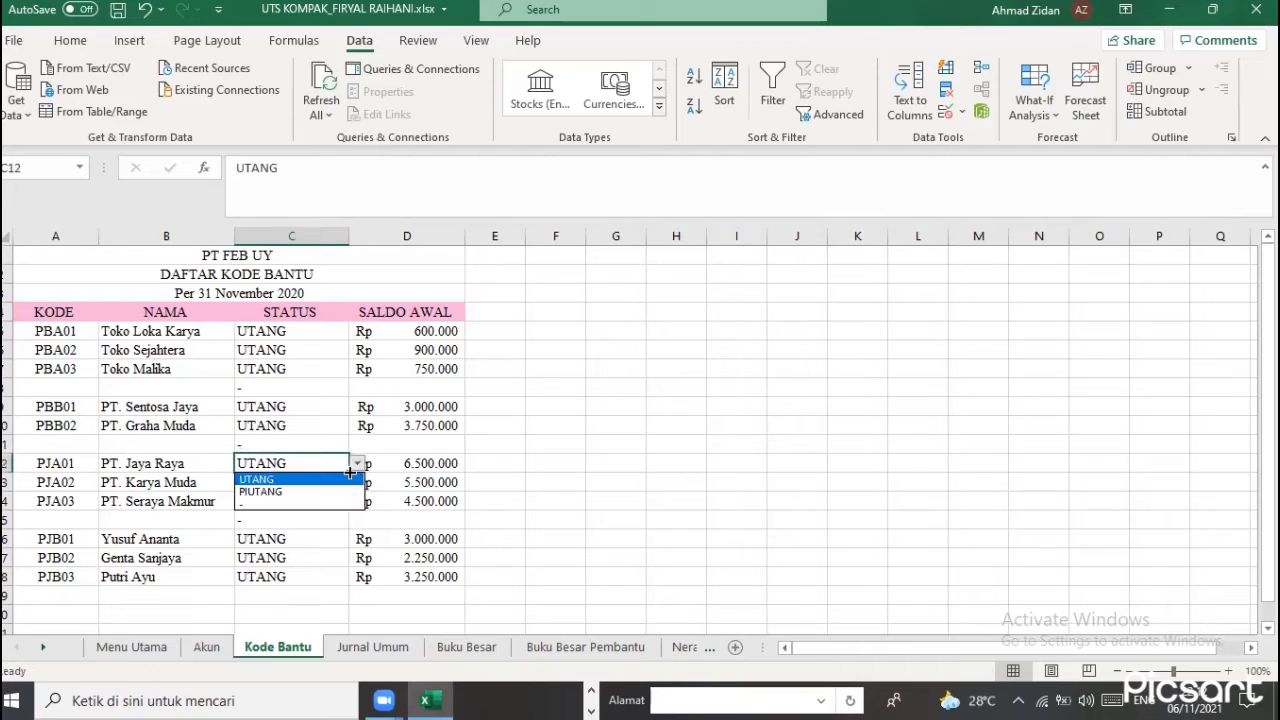
{"action": "left_click", "coordinate": [348, 491]}
{"action": "mouse_move", "coordinate": [347, 497]}
{"action": "left_mouse_down"}
{"action": "mouse_move", "coordinate": [344, 531]}
{"action": "mouse_move", "coordinate": [336, 509]}
{"action": "left_mouse_up"}
Set the STATUS of codes PJB01 through PJB03 to PIUTANG, and open the Jurnal Umum sheet
{"action": "left_click", "coordinate": [335, 543]}
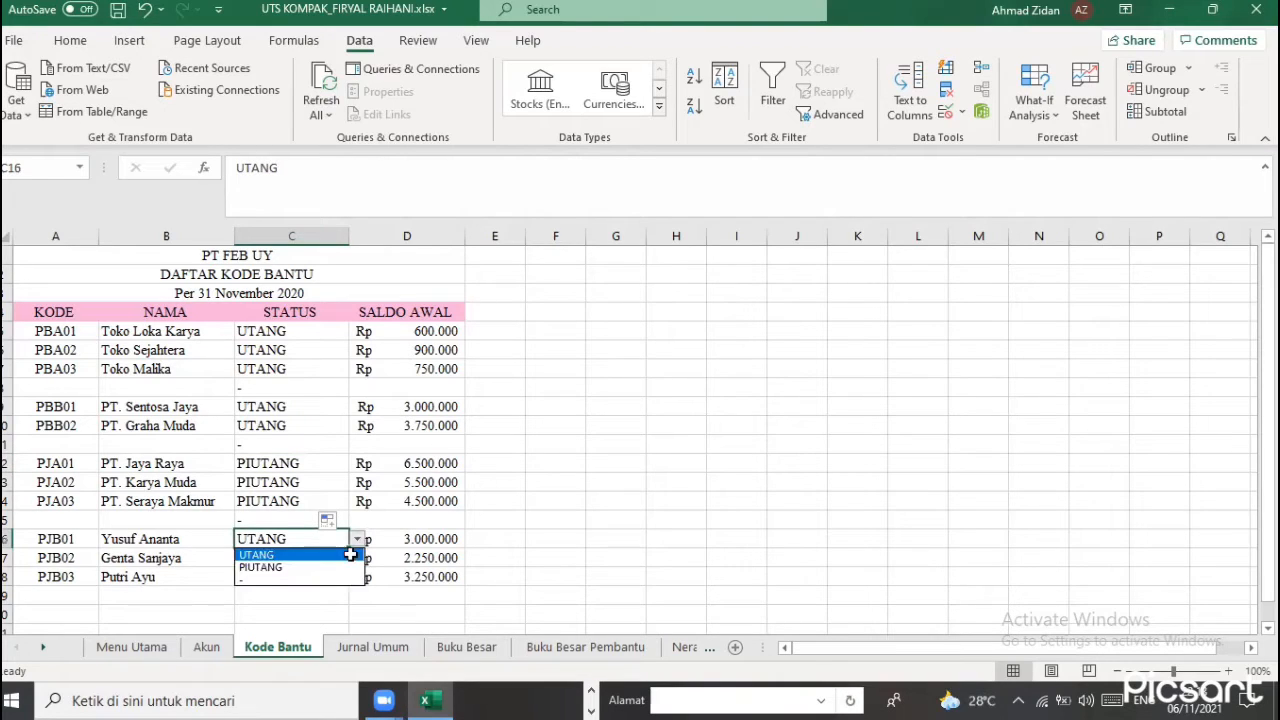
{"action": "left_click", "coordinate": [352, 567]}
{"action": "mouse_move", "coordinate": [349, 540]}
{"action": "left_mouse_down"}
{"action": "mouse_move", "coordinate": [346, 571]}
{"action": "mouse_move", "coordinate": [348, 549]}
{"action": "left_mouse_up"}
{"action": "left_click_drag", "start_coordinate": [349, 549], "coordinate": [334, 582]}
{"action": "left_click", "coordinate": [543, 485]}
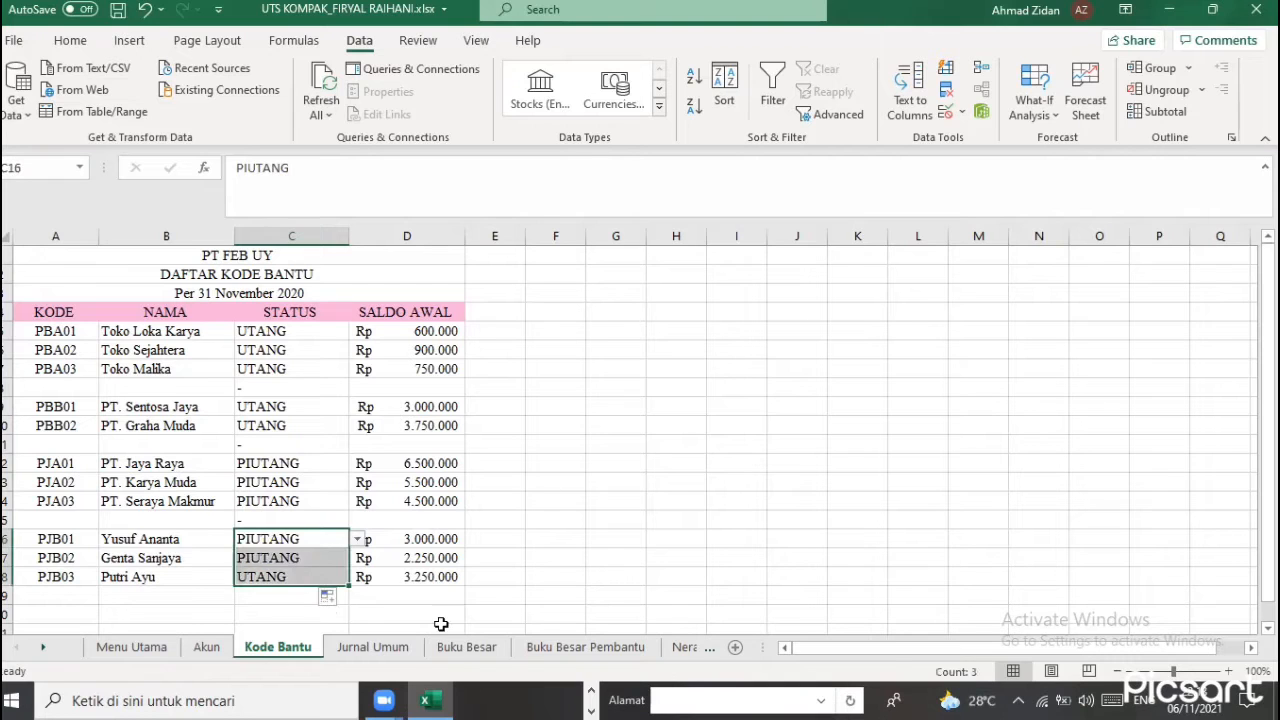
{"action": "left_click", "coordinate": [374, 648]}
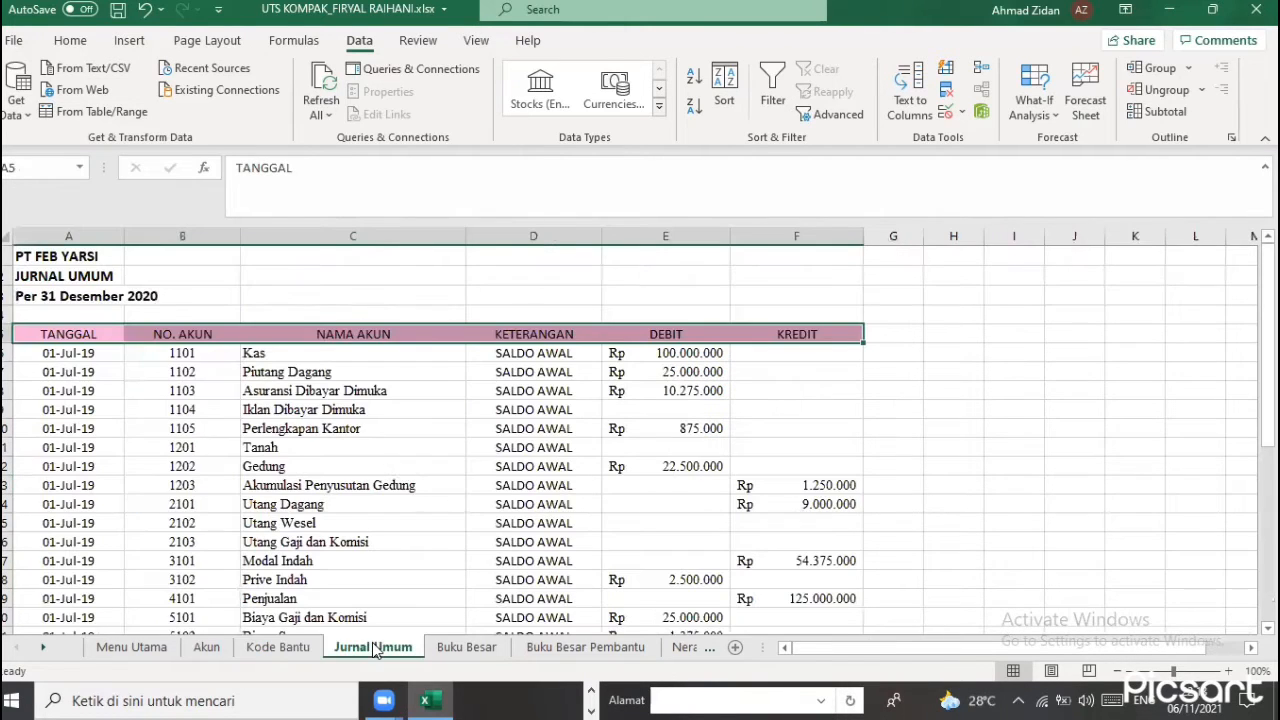
Review the SALDO AWAL entries listed on the Jurnal Umum sheet
{"action": "left_click", "coordinate": [437, 429]}
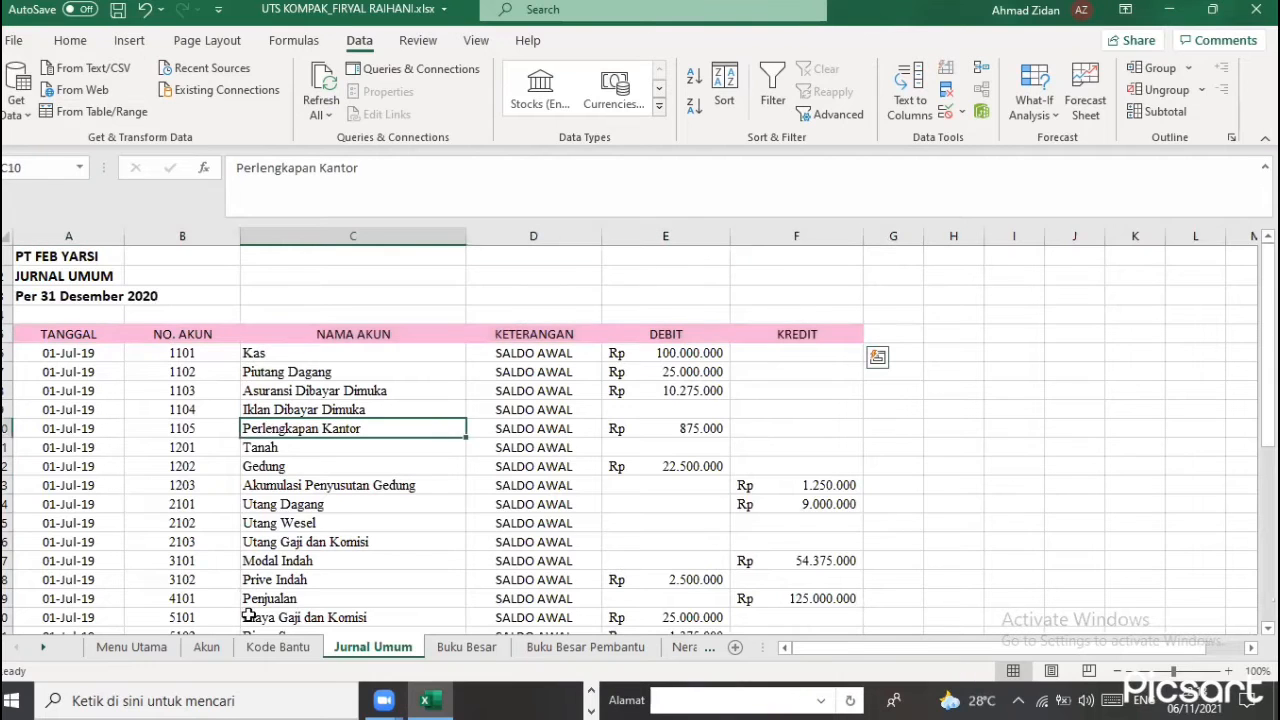
{"action": "scroll", "coordinate": [285, 585], "scroll_direction": "down", "scroll_amount": 3}
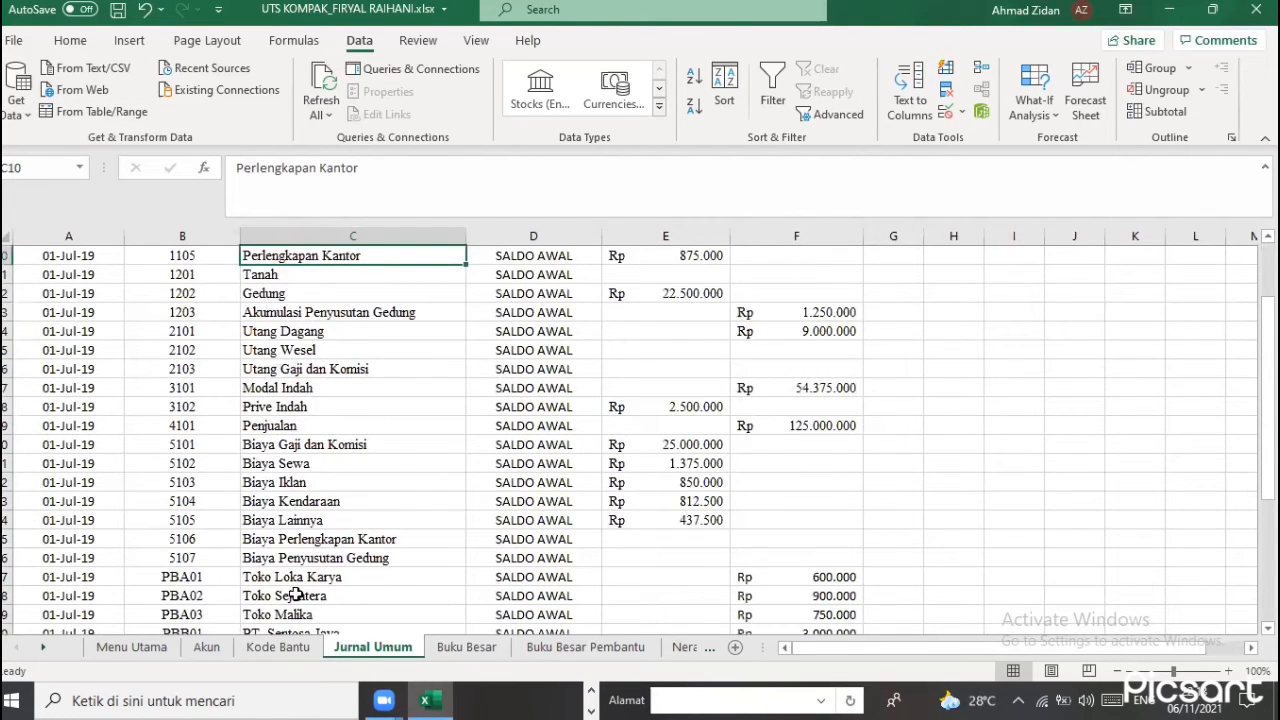
{"action": "scroll", "coordinate": [296, 594], "scroll_direction": "down", "scroll_amount": 6}
{"action": "scroll", "coordinate": [296, 594], "scroll_direction": "up", "scroll_amount": 6}
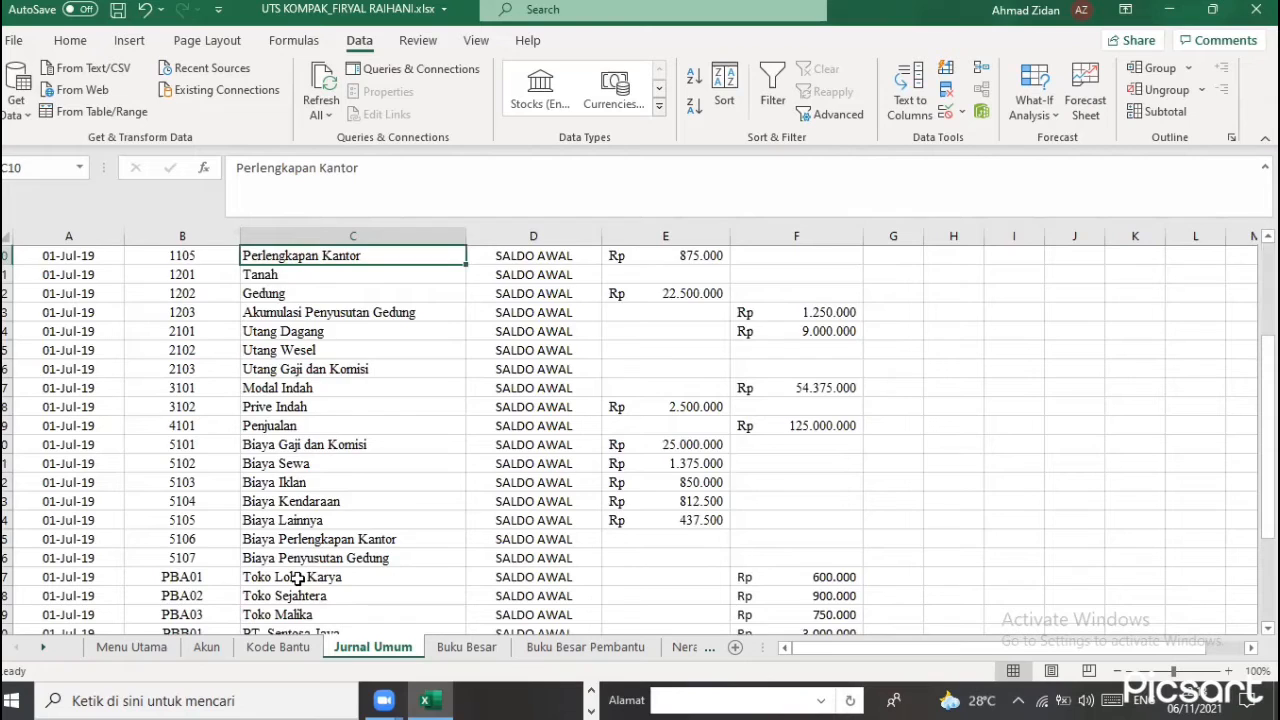
{"action": "scroll", "coordinate": [298, 580], "scroll_direction": "up", "scroll_amount": 2}
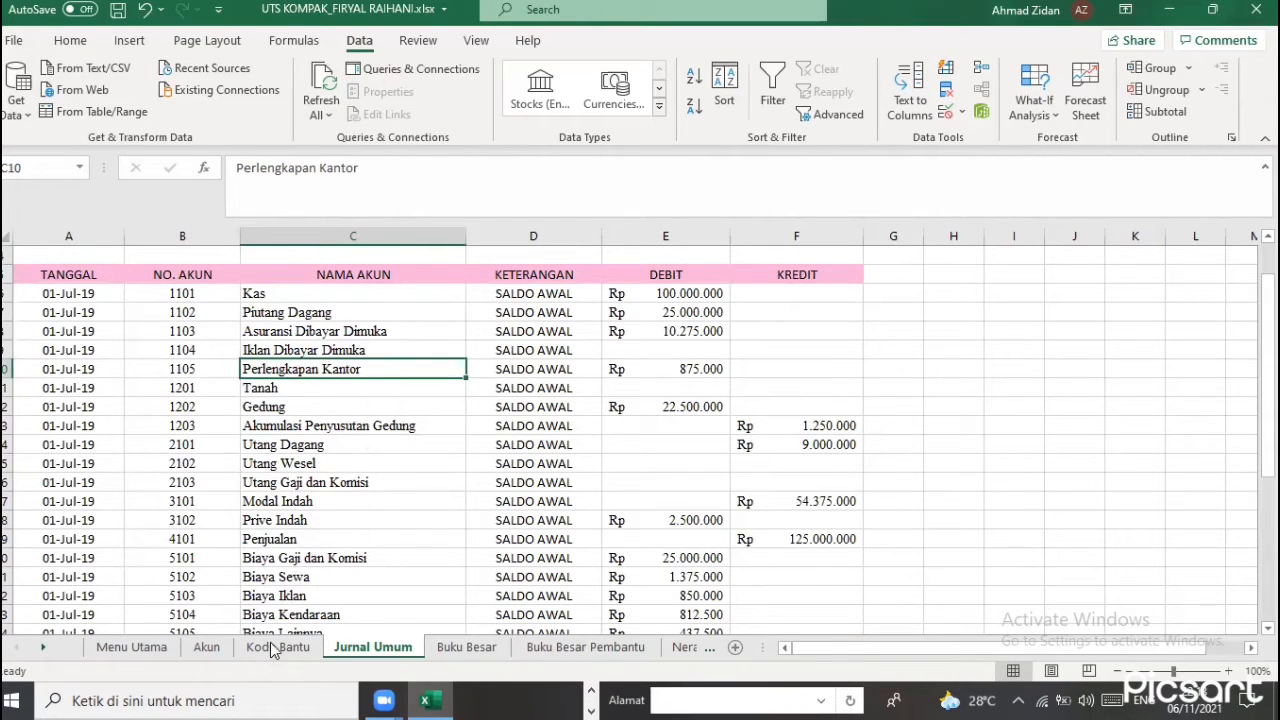
Define the name KODE_AKUN for the account codes in A6:A26 on the Akun sheet
{"action": "left_click", "coordinate": [206, 647]}
{"action": "left_click_drag", "start_coordinate": [74, 356], "coordinate": [80, 577]}
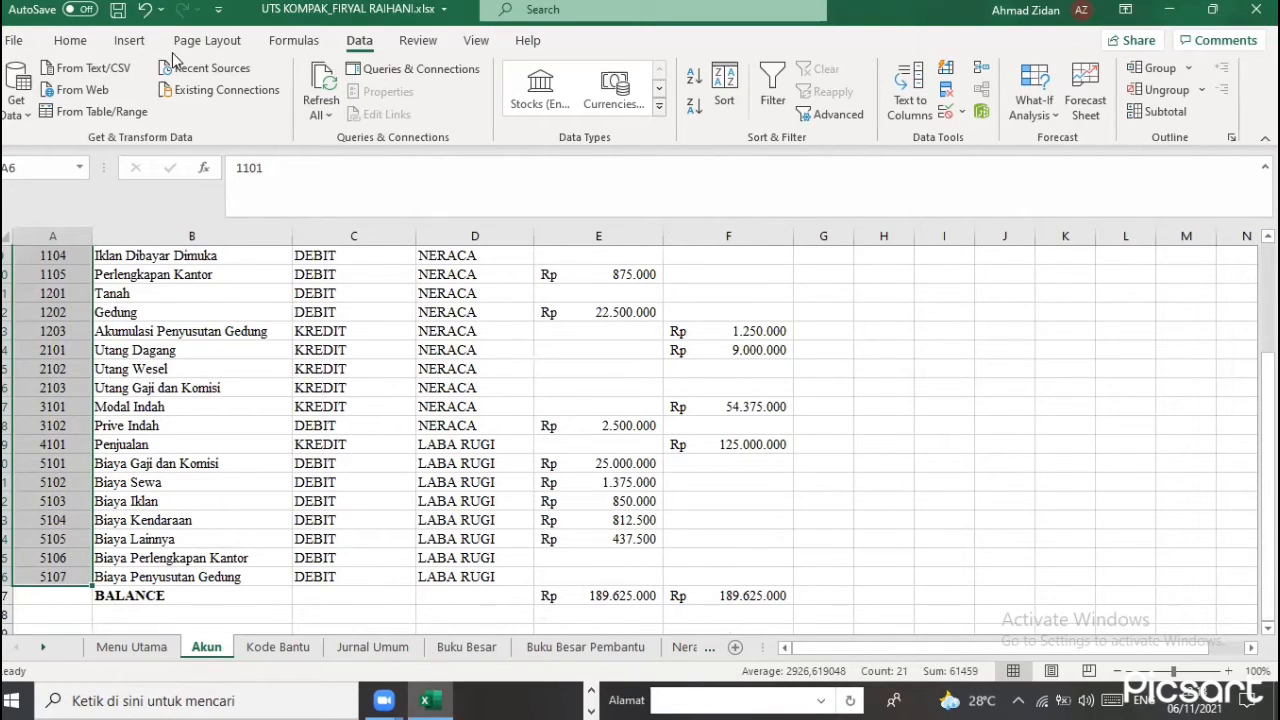
{"action": "left_click", "coordinate": [291, 42]}
{"action": "left_click", "coordinate": [626, 69]}
{"action": "left_click", "coordinate": [559, 331]}
{"action": "type", "text": "_AKUN"}
{"action": "left_click", "coordinate": [588, 487]}
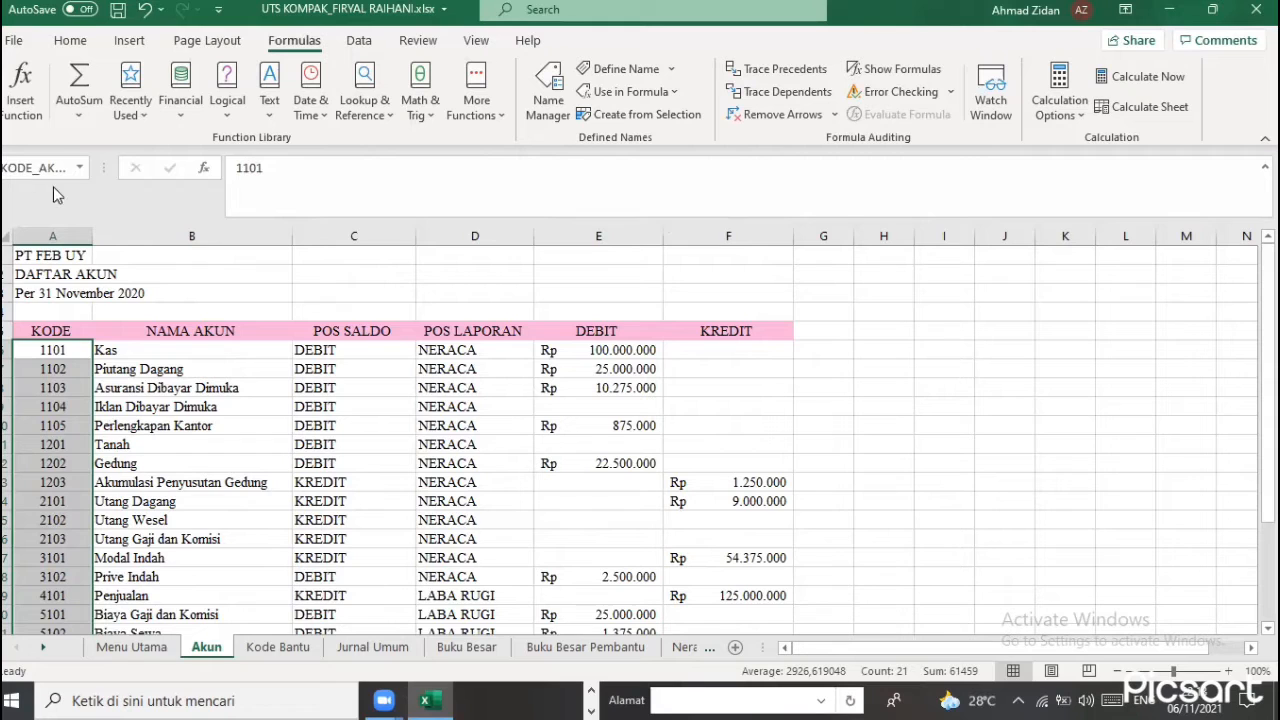
Define the name DAFTAR_AKUN for the full account table, headers included, in A5:F26 of the Akun sheet
{"action": "left_click", "coordinate": [74, 425]}
{"action": "left_click_drag", "start_coordinate": [57, 333], "coordinate": [656, 375]}
{"action": "left_click_drag", "start_coordinate": [748, 696], "coordinate": [724, 592]}
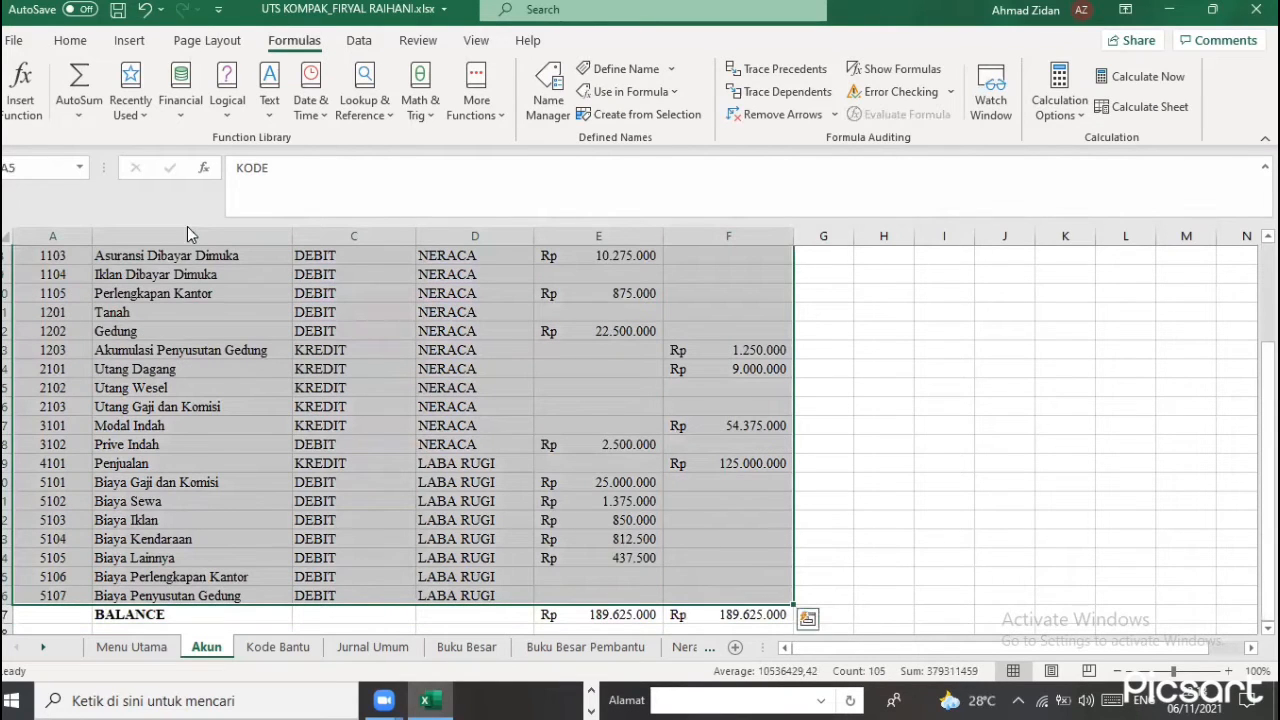
{"action": "left_click", "coordinate": [620, 68]}
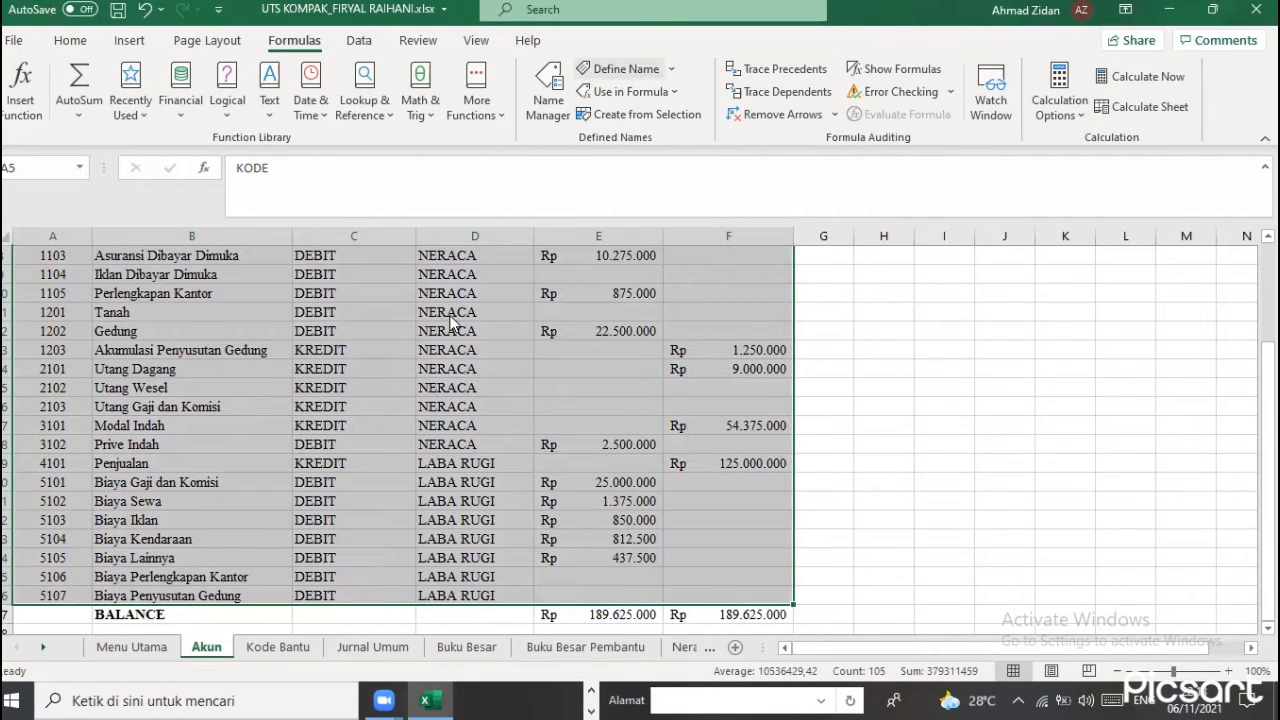
{"action": "left_click", "coordinate": [540, 330]}
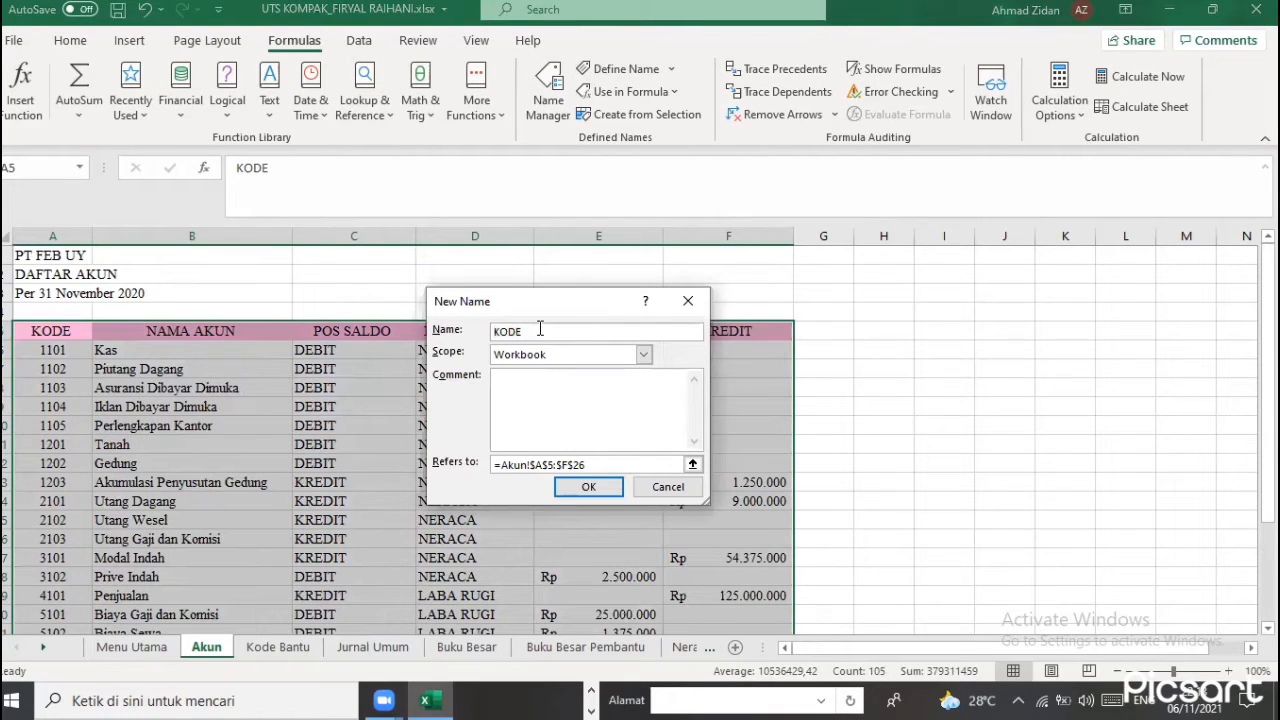
{"action": "key", "text": "BackSpace"}
{"action": "key", "text": "BackSpace"}
{"action": "key", "text": "BackSpace"}
{"action": "key", "text": "BackSpace"}
{"action": "type", "text": "DAF"}
{"action": "type", "text": "RAT"}
{"action": "key", "text": "BackSpace"}
{"action": "key", "text": "BackSpace"}
{"action": "key", "text": "BackSpace"}
{"action": "key", "text": "BackSpace"}
{"action": "type", "text": "FTAR_AKUN"}
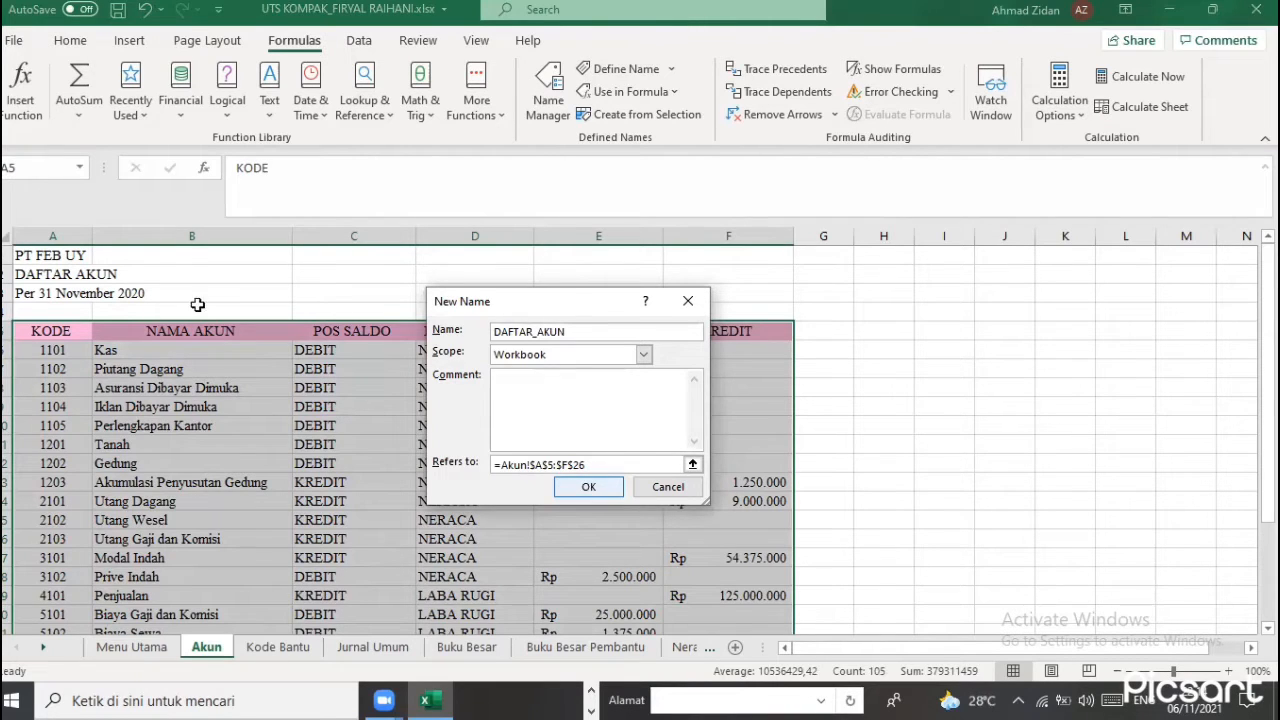
{"action": "key", "text": "Return"}
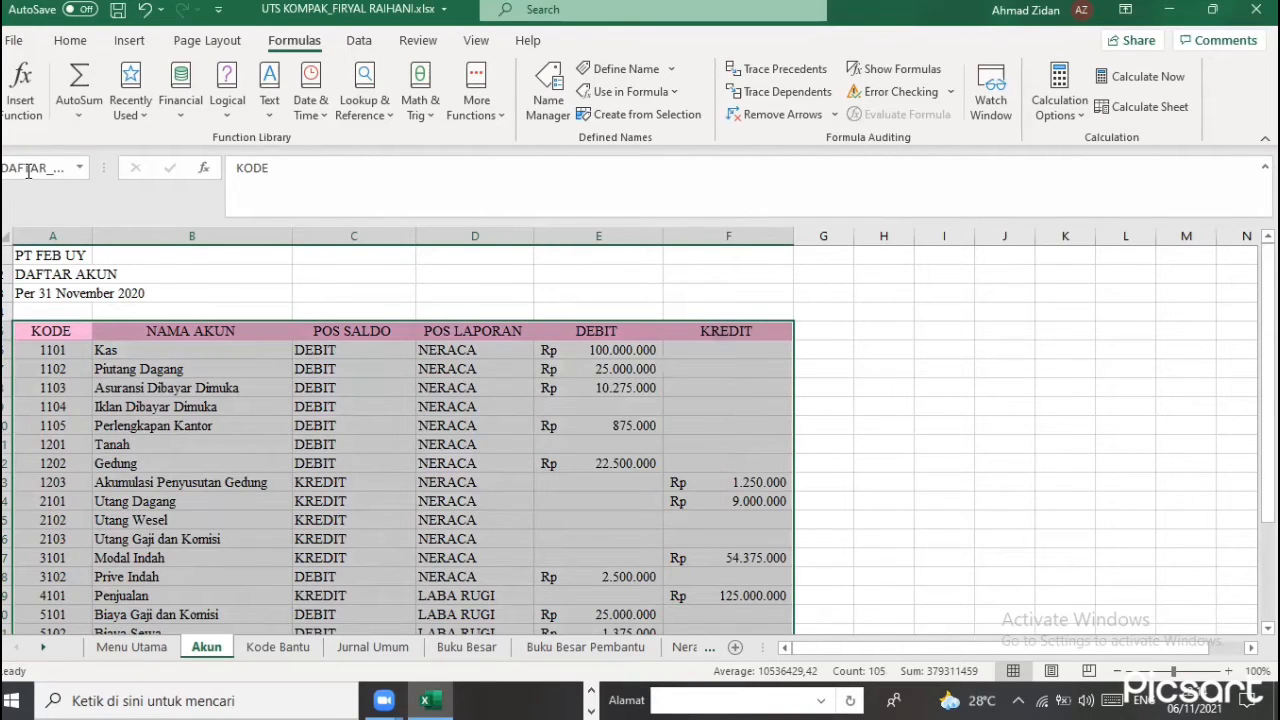
Define the name KODE_BANTU for the KODE cells A5:A18 on the Kode Bantu sheet
{"action": "left_click", "coordinate": [319, 645]}
{"action": "left_click_drag", "start_coordinate": [43, 325], "coordinate": [50, 558]}
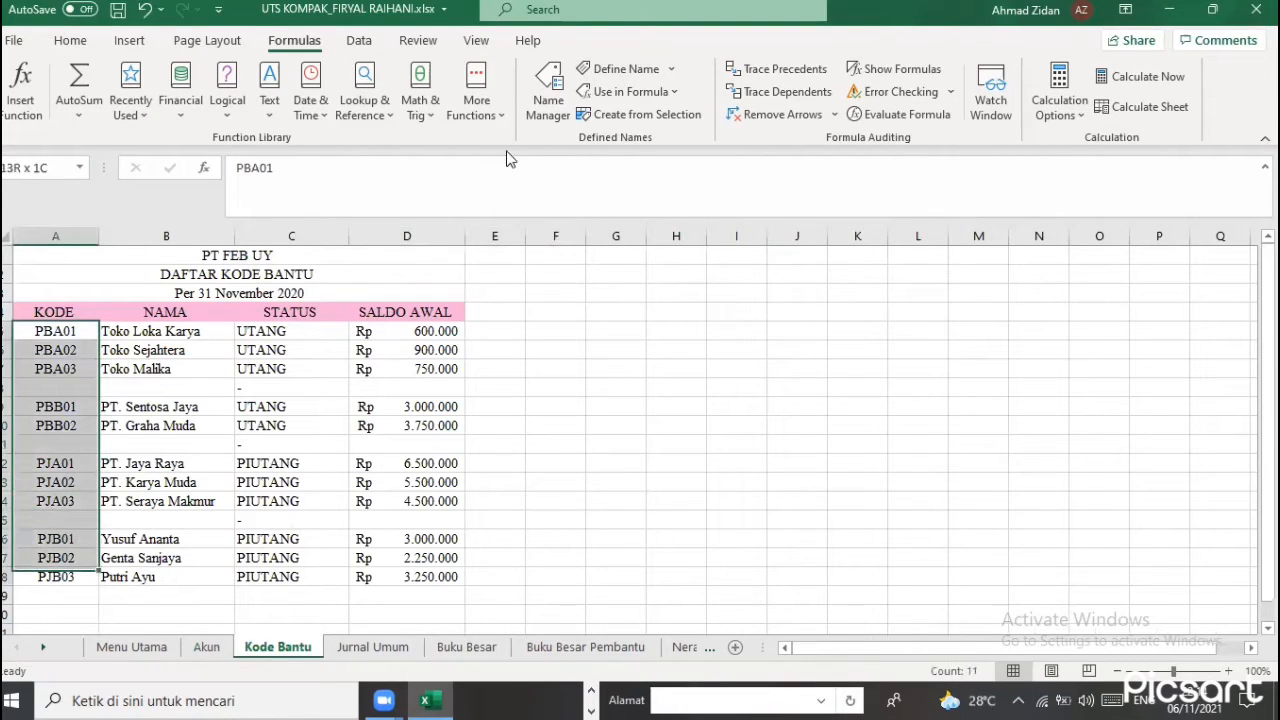
{"action": "left_click", "coordinate": [600, 68]}
{"action": "left_click", "coordinate": [538, 327]}
{"action": "double_click", "coordinate": [511, 335]}
{"action": "type", "text": "KODE_BANTU"}
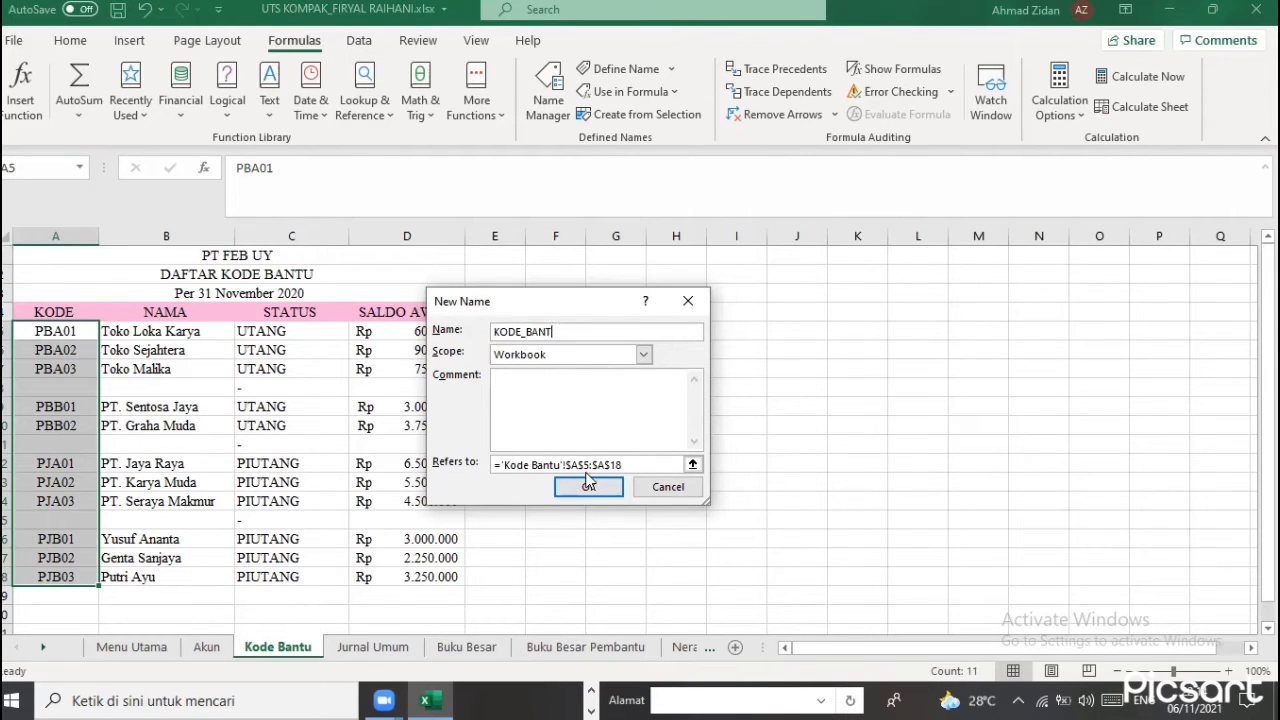
{"action": "key", "text": "Return"}
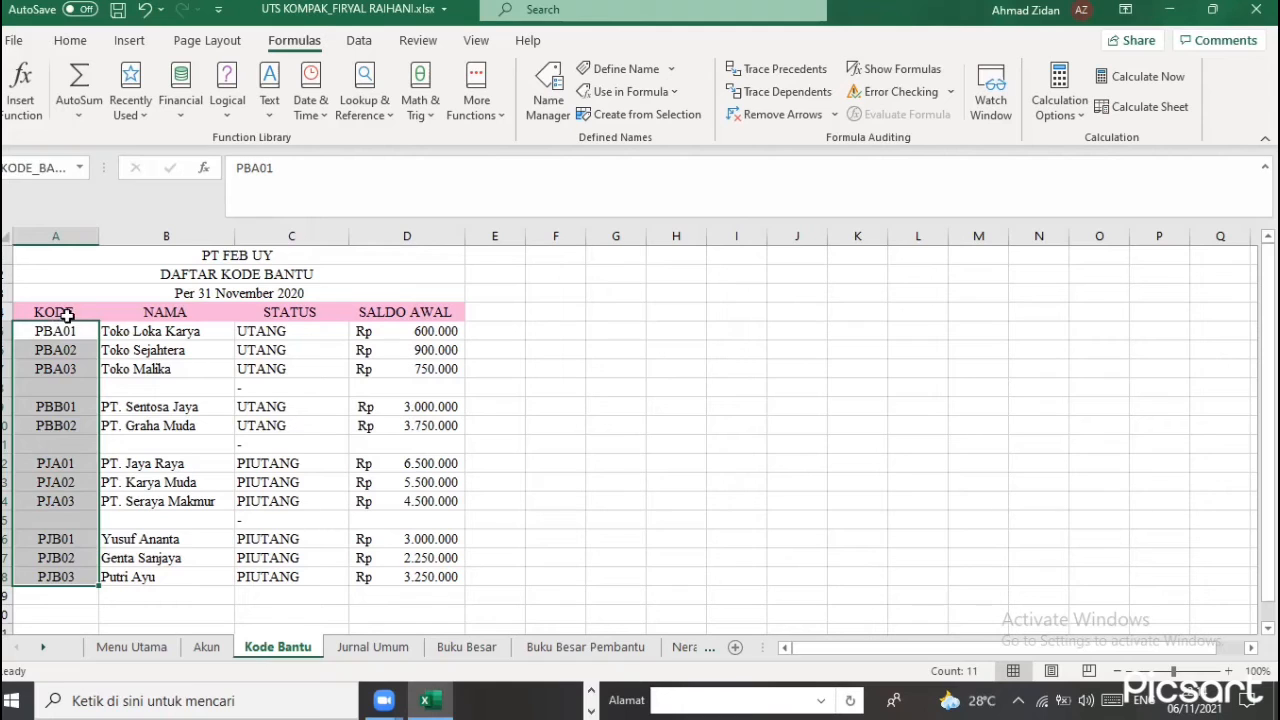
Define the name DAFTAR_BANTU for the whole Kode Bantu table, headers included, in A4:D18
{"action": "left_click", "coordinate": [60, 314]}
{"action": "left_click", "coordinate": [400, 570], "text": "shift"}
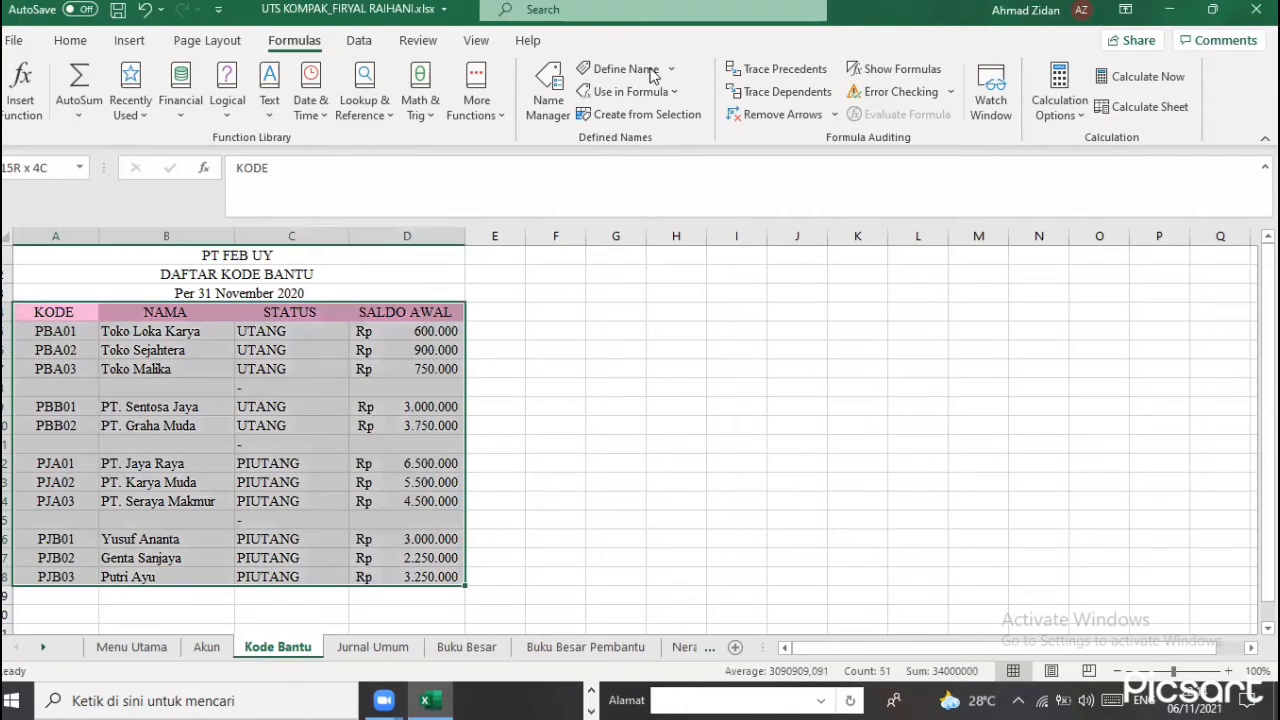
{"action": "key", "text": "BackSpace"}
{"action": "type", "text": "DAFR"}
{"action": "key", "text": "BackSpace"}
{"action": "type", "text": "TAR_BANTU"}
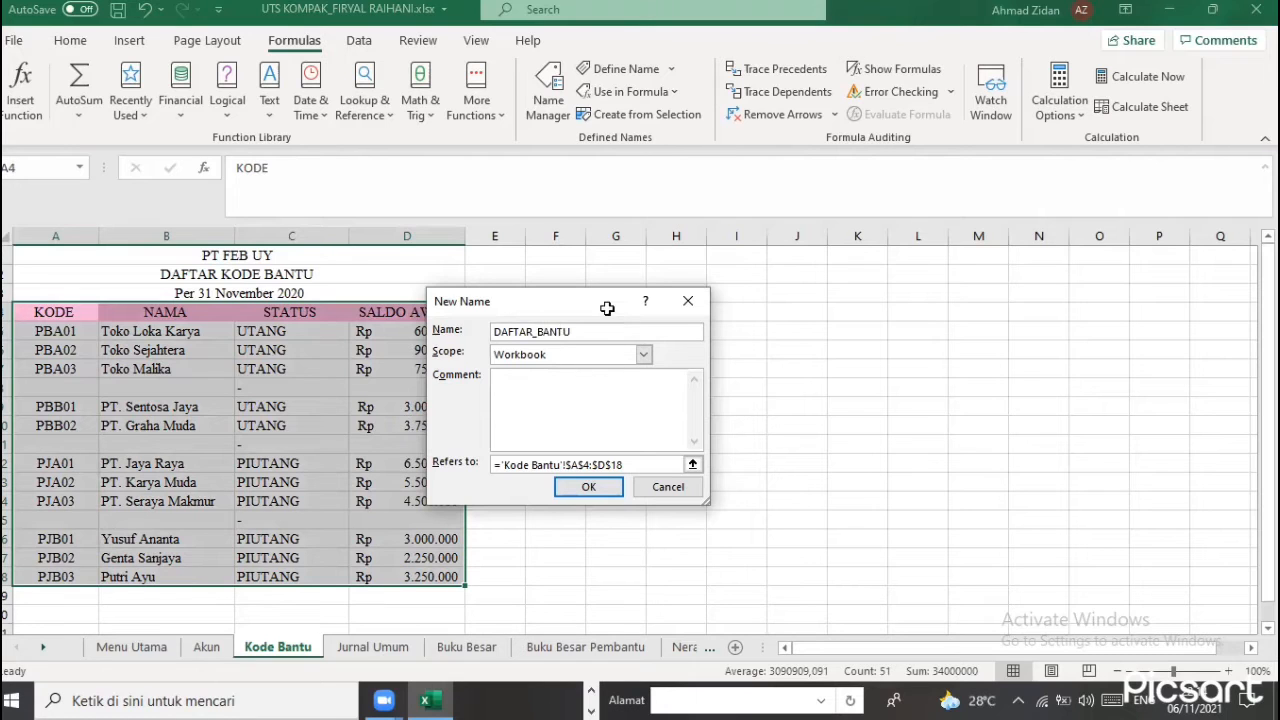
{"action": "key", "text": "Return"}
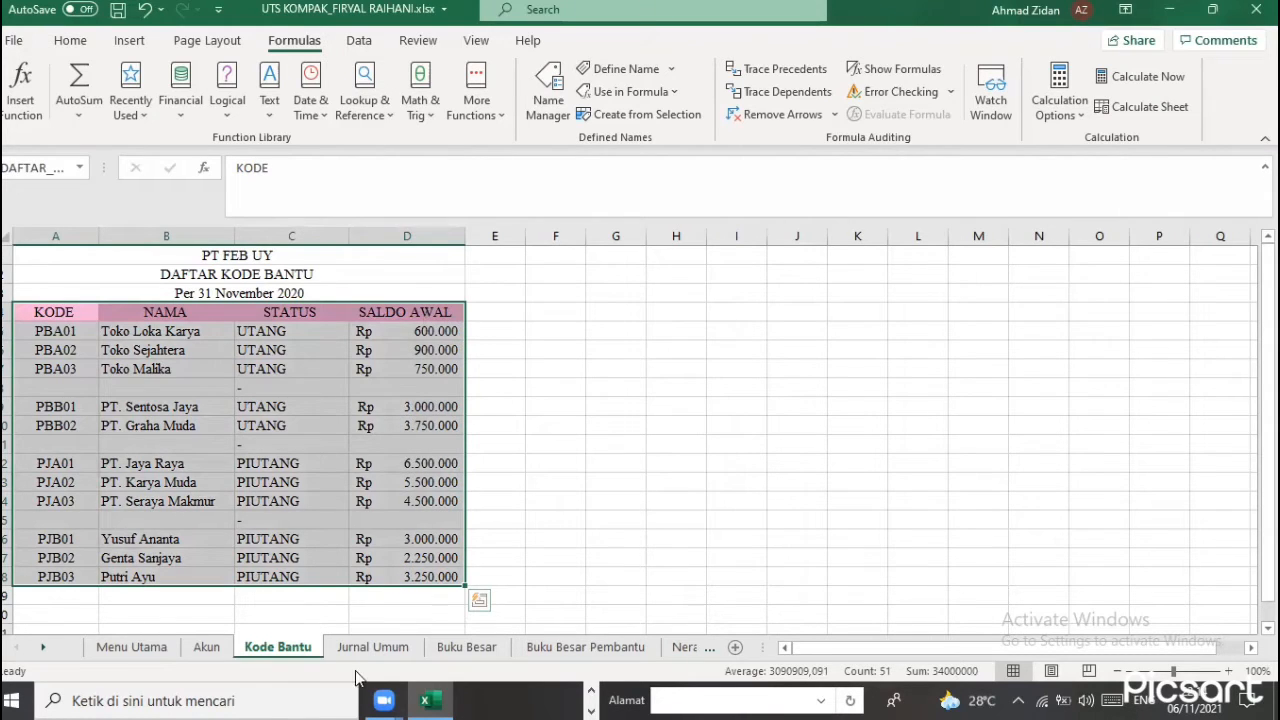
Add list data validation with source =KODE_AKUN and Ignore blank turned off to cell B38 on the Jurnal Umum sheet
{"action": "left_click", "coordinate": [345, 615]}
{"action": "left_click", "coordinate": [357, 648]}
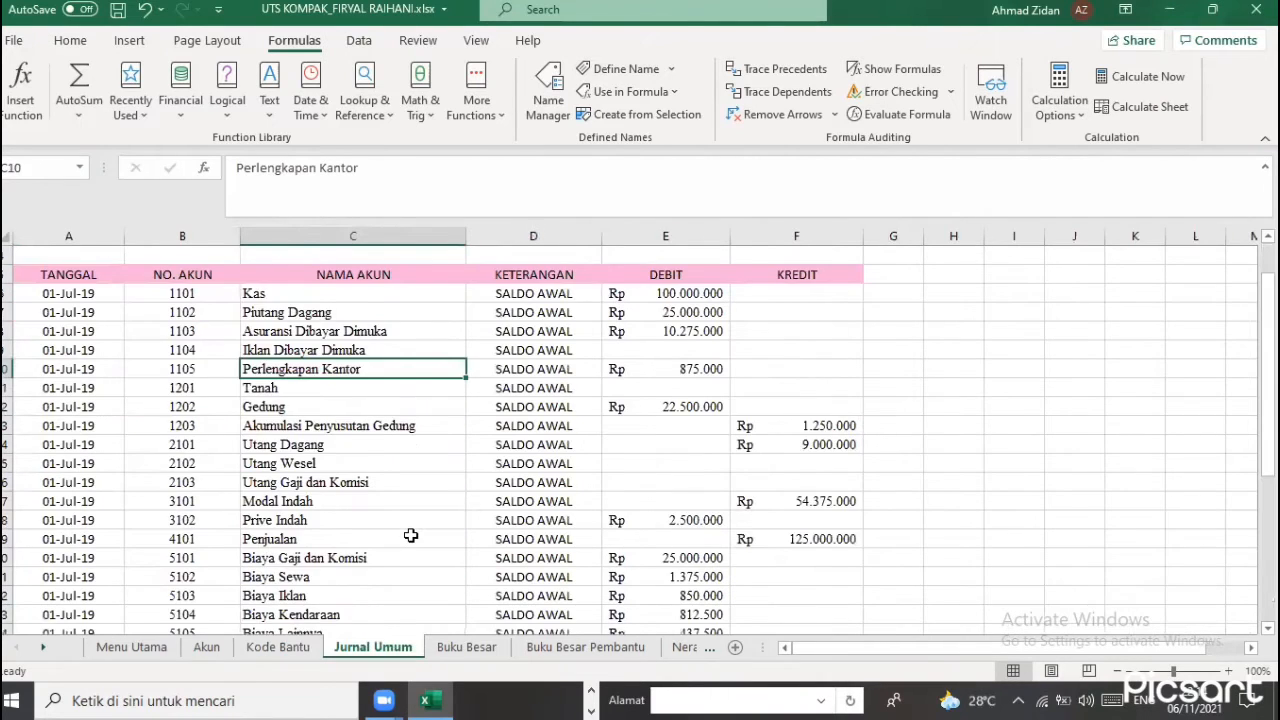
{"action": "scroll", "coordinate": [410, 534], "scroll_direction": "down", "scroll_amount": 4}
{"action": "scroll", "coordinate": [250, 540], "scroll_direction": "down", "scroll_amount": 4}
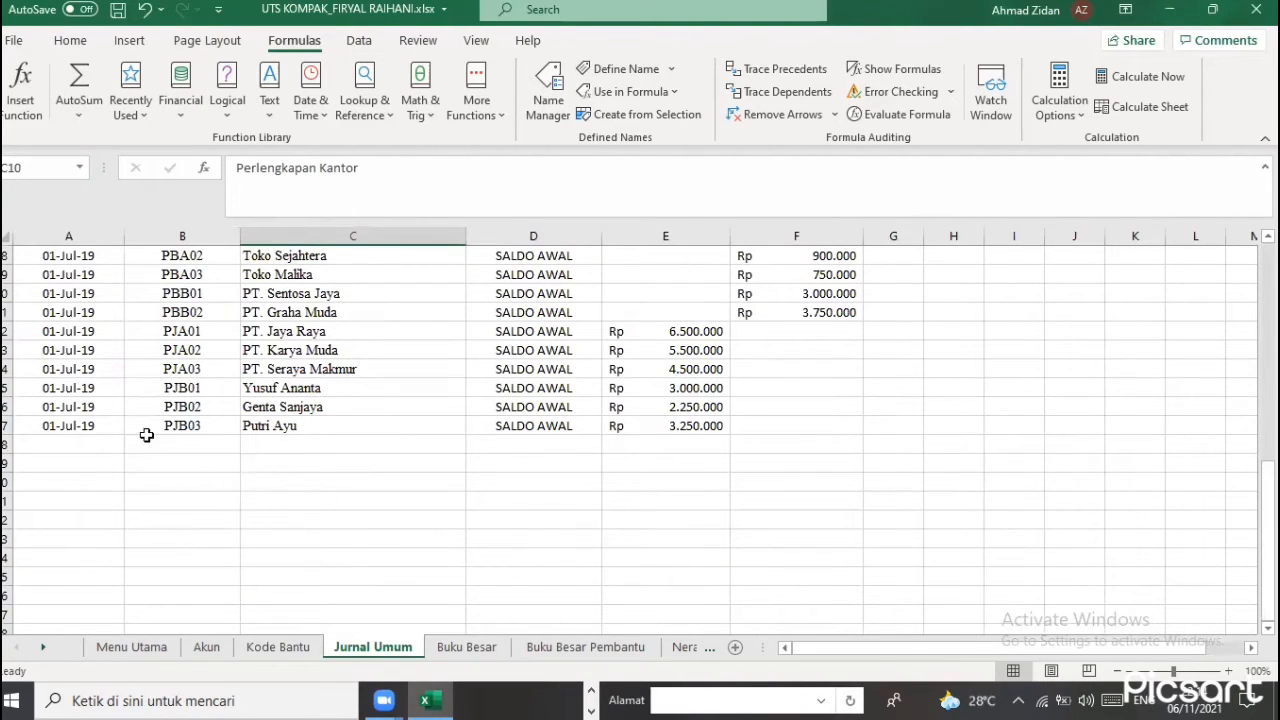
{"action": "left_click", "coordinate": [222, 442]}
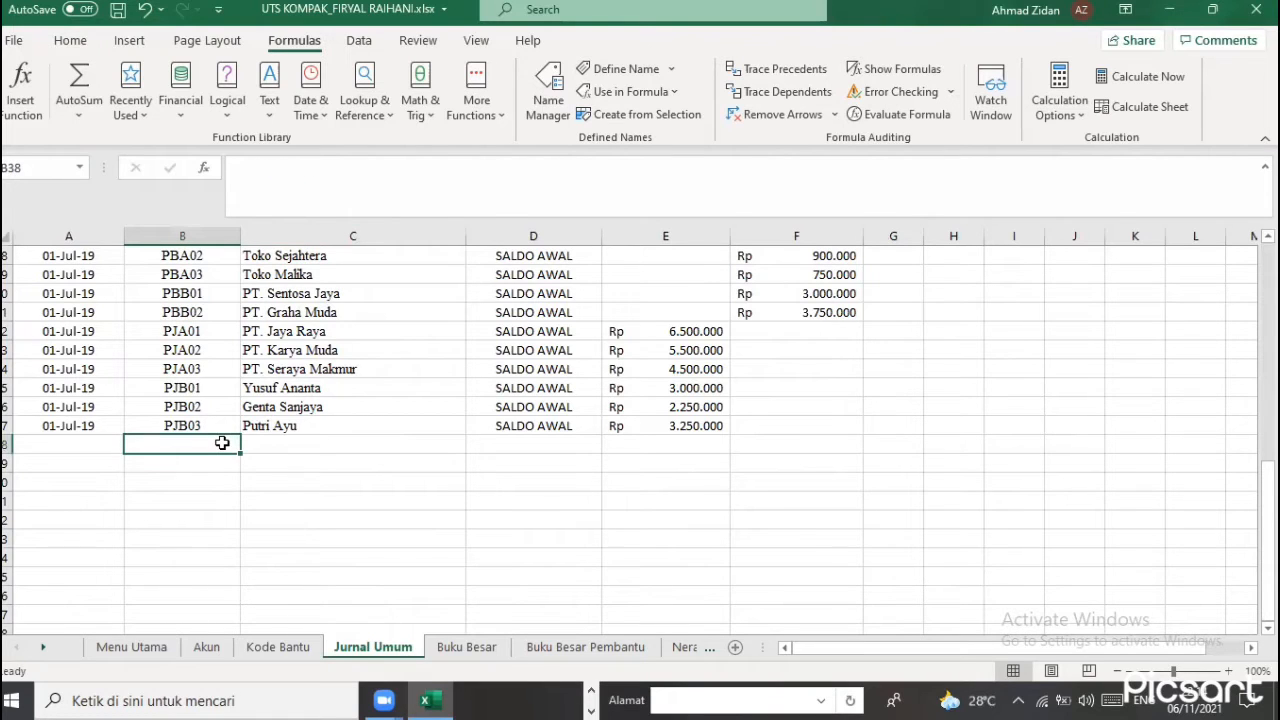
{"action": "left_click", "coordinate": [360, 40]}
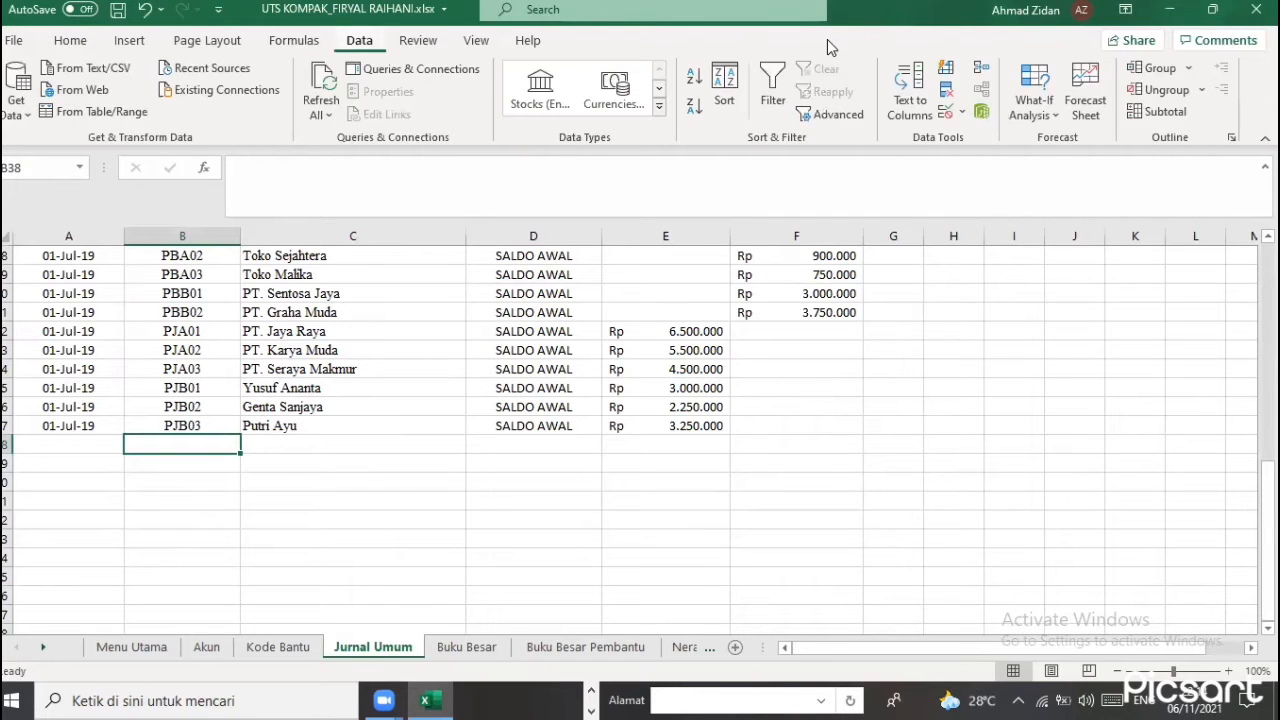
{"action": "left_click", "coordinate": [961, 111]}
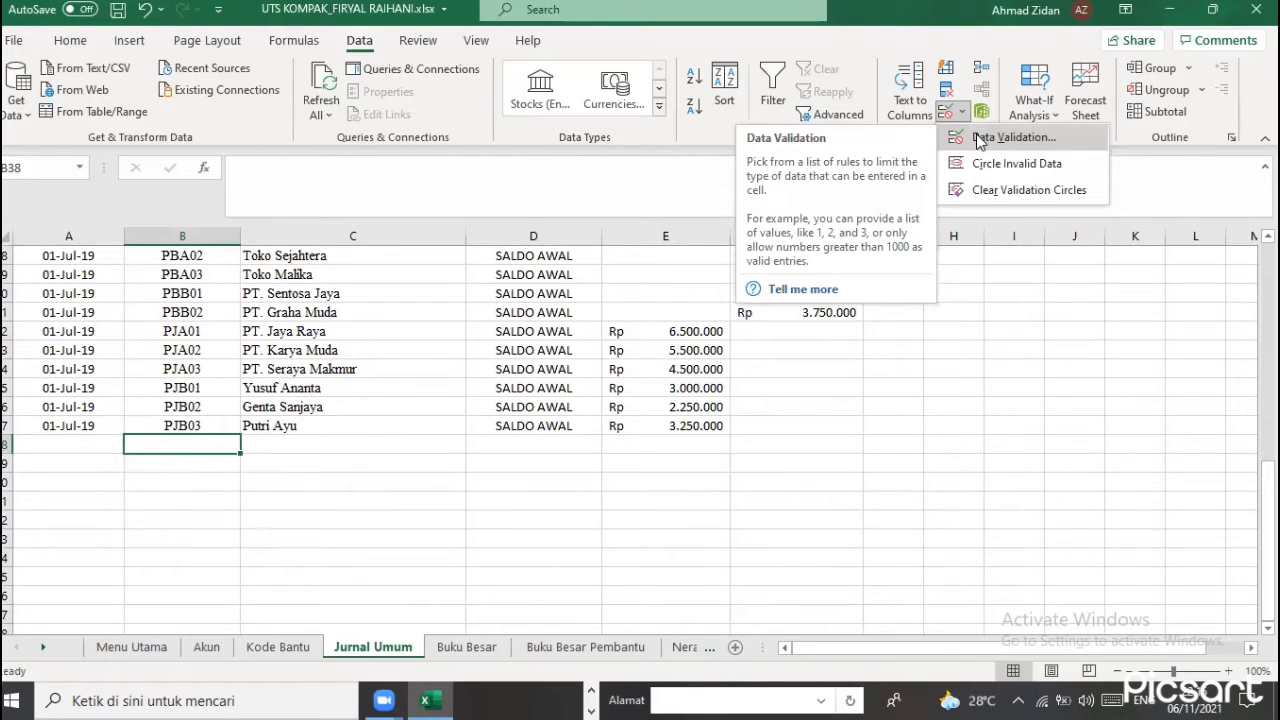
{"action": "left_click", "coordinate": [1012, 138]}
{"action": "left_click", "coordinate": [543, 356]}
{"action": "left_click", "coordinate": [528, 407]}
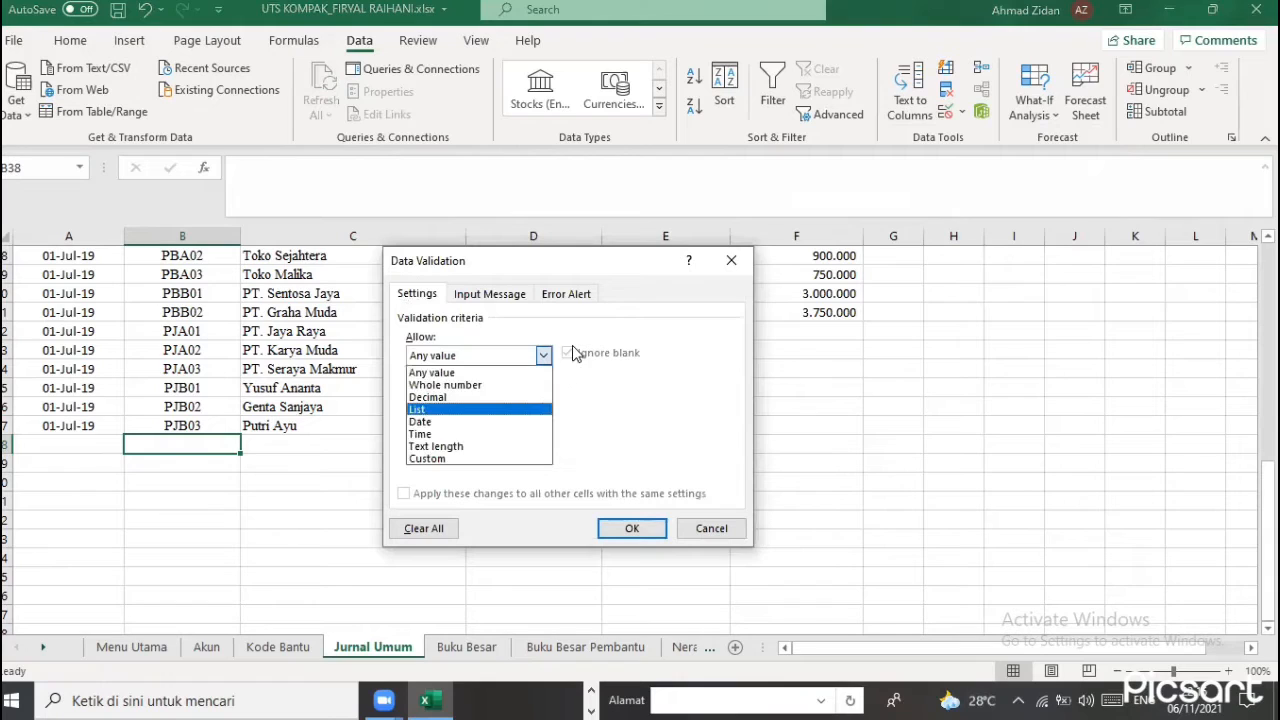
{"action": "left_click", "coordinate": [578, 356]}
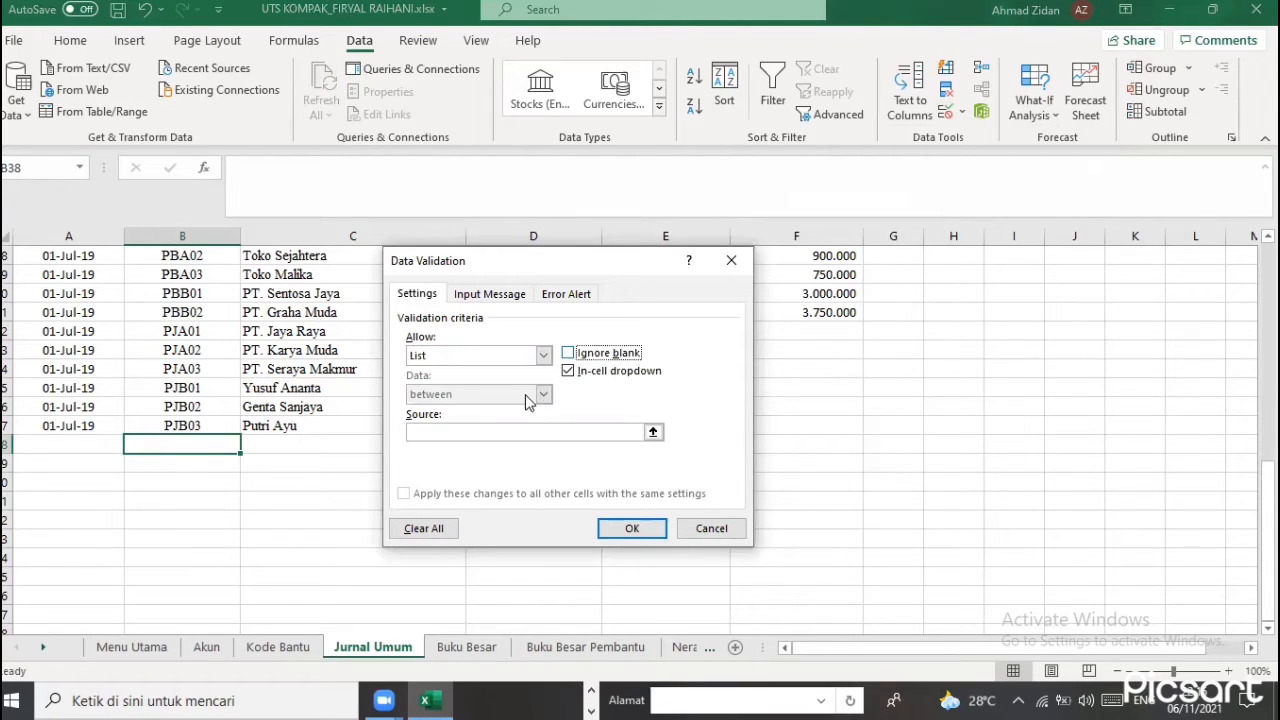
{"action": "left_click", "coordinate": [481, 435]}
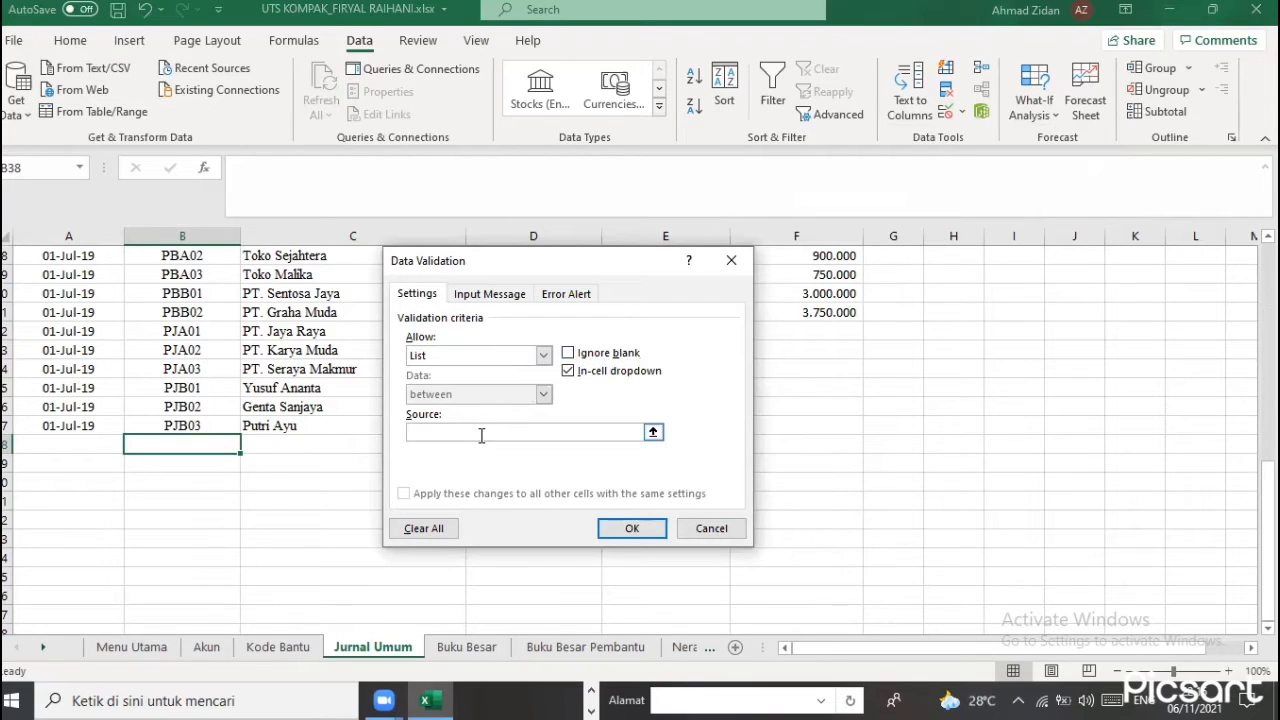
{"action": "type", "text": "=KODE_AKUN"}
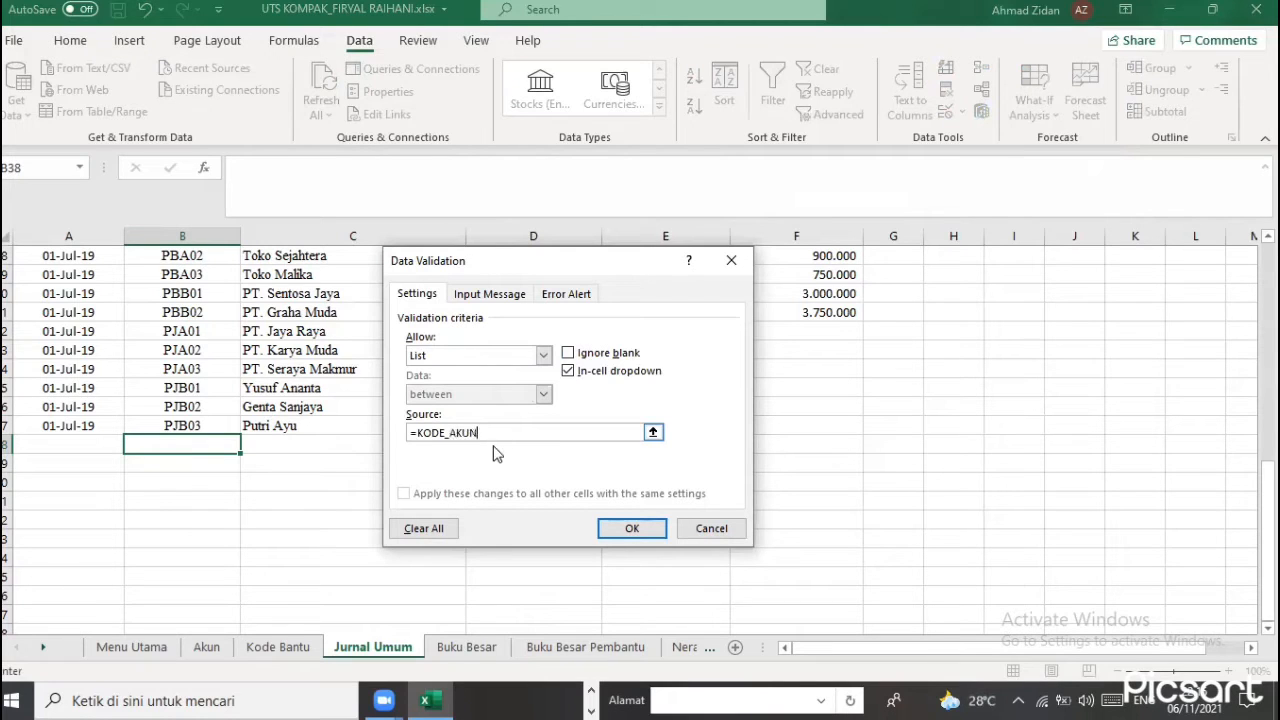
{"action": "key", "text": "Return"}
Check the account code choices in B38 and copy its dropdown down the empty NO. AKUN cells below
{"action": "left_click", "coordinate": [248, 444]}
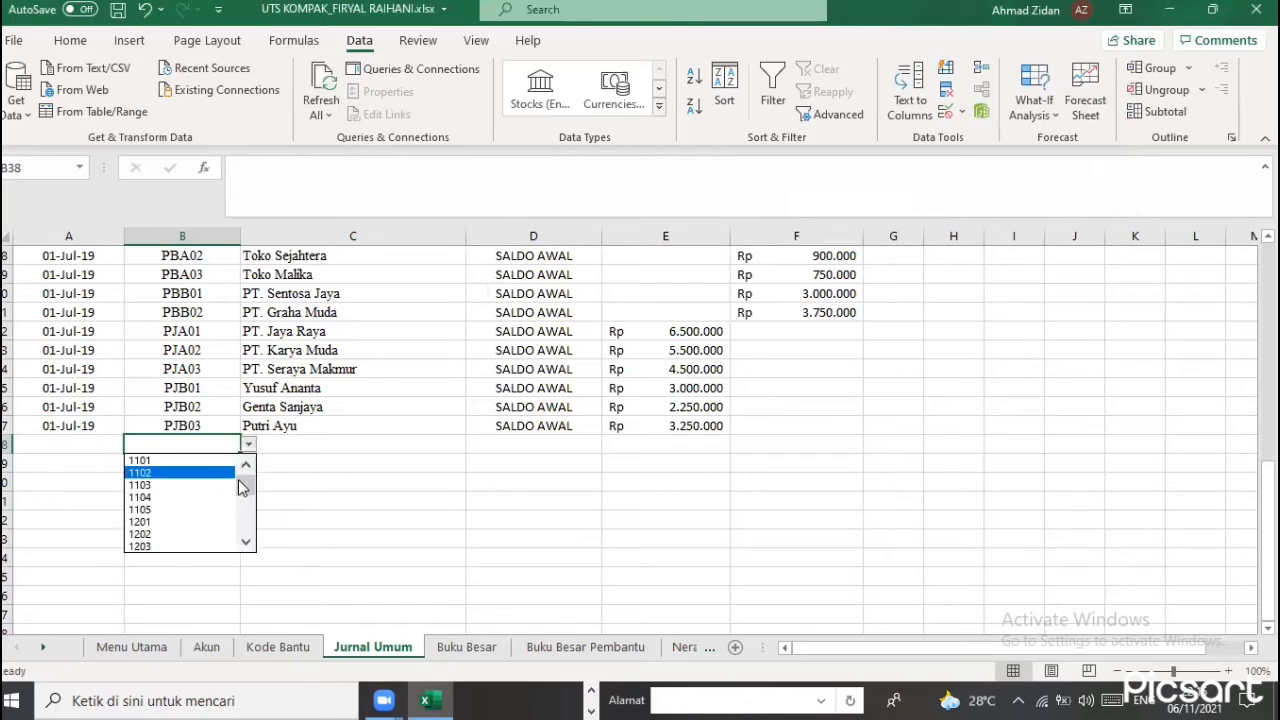
{"action": "left_click", "coordinate": [248, 446]}
{"action": "left_click_drag", "start_coordinate": [240, 452], "coordinate": [240, 563]}
{"action": "left_click", "coordinate": [278, 506]}
Insert a VLOOKUP function in cell C38 of Jurnal Umum with lookup value B38 and table array DAFTAR_AKUN
{"action": "scroll", "coordinate": [277, 505], "scroll_direction": "up", "scroll_amount": 5}
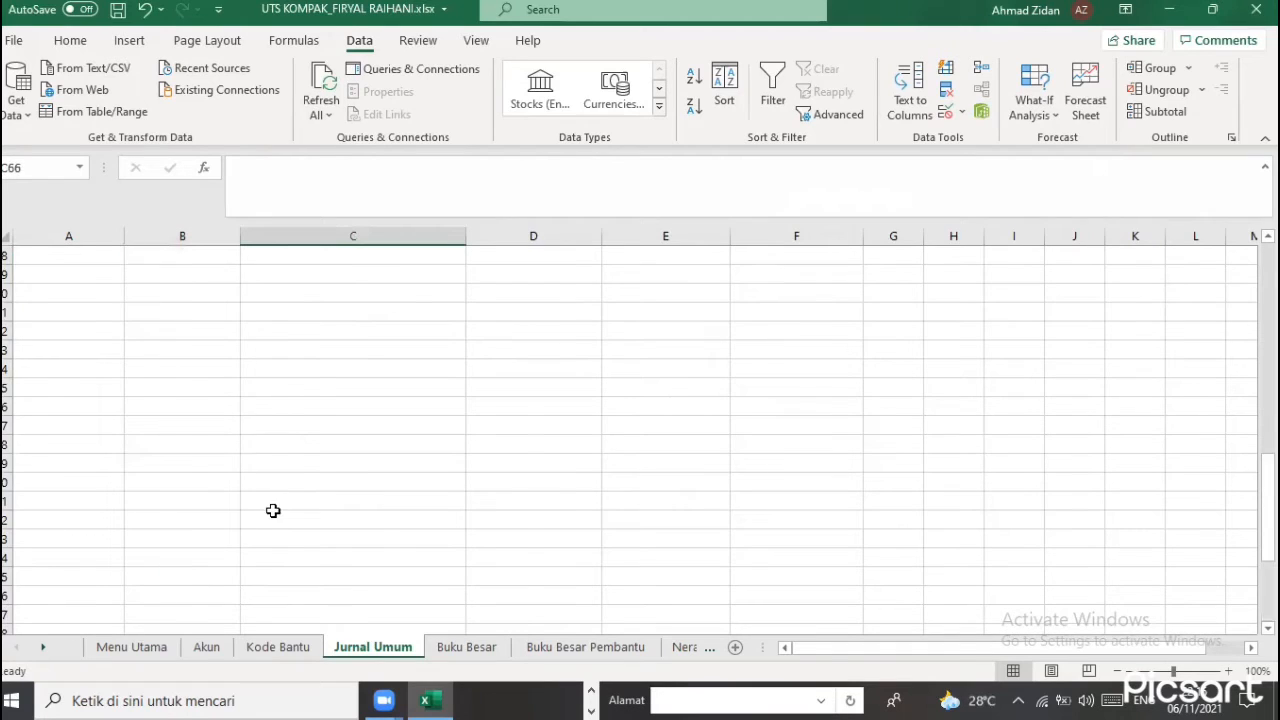
{"action": "scroll", "coordinate": [273, 511], "scroll_direction": "up", "scroll_amount": 10}
{"action": "scroll", "coordinate": [267, 482], "scroll_direction": "down", "scroll_amount": 6}
{"action": "left_click", "coordinate": [267, 482]}
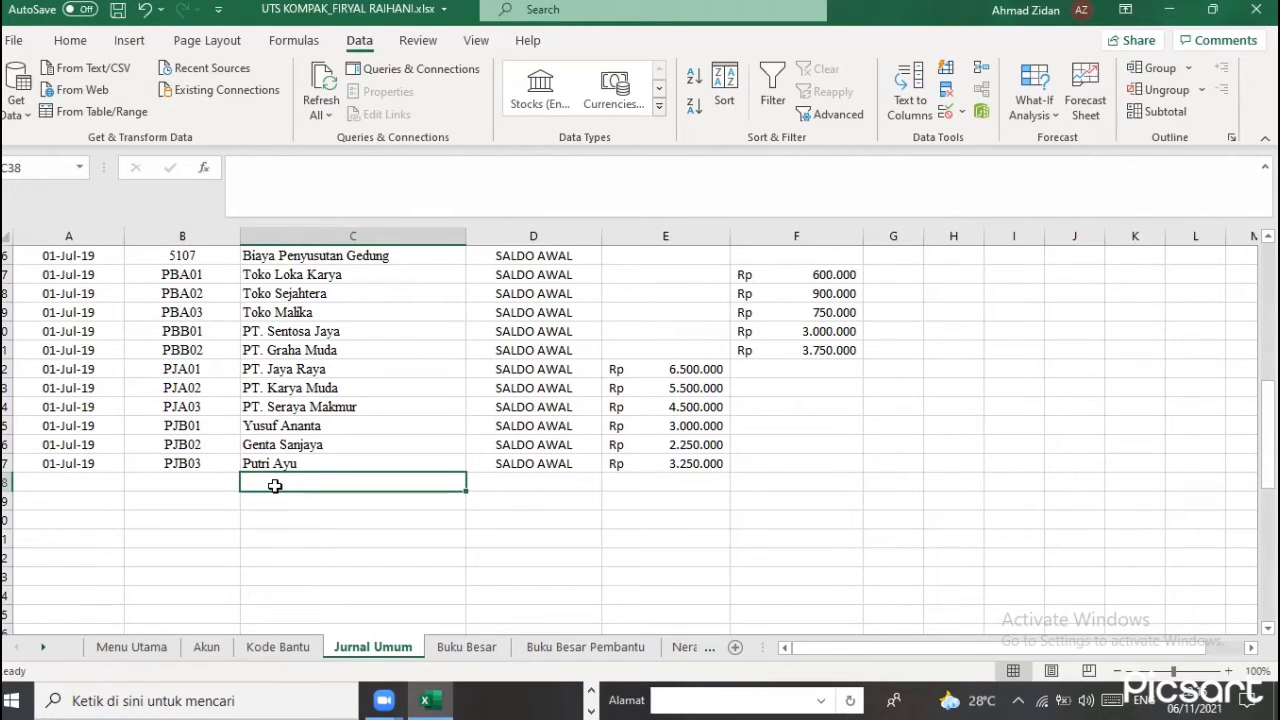
{"action": "left_click", "coordinate": [297, 42]}
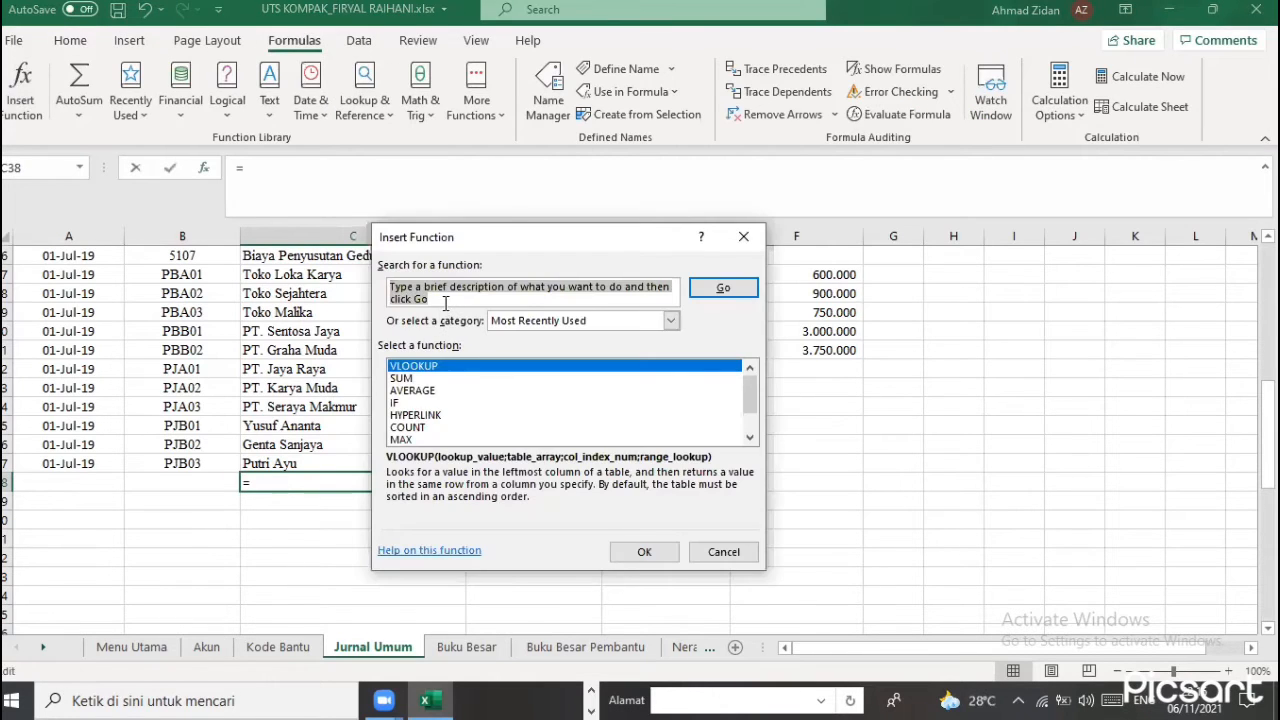
{"action": "type", "text": "V"}
{"action": "left_click", "coordinate": [474, 367]}
{"action": "key", "text": "Return"}
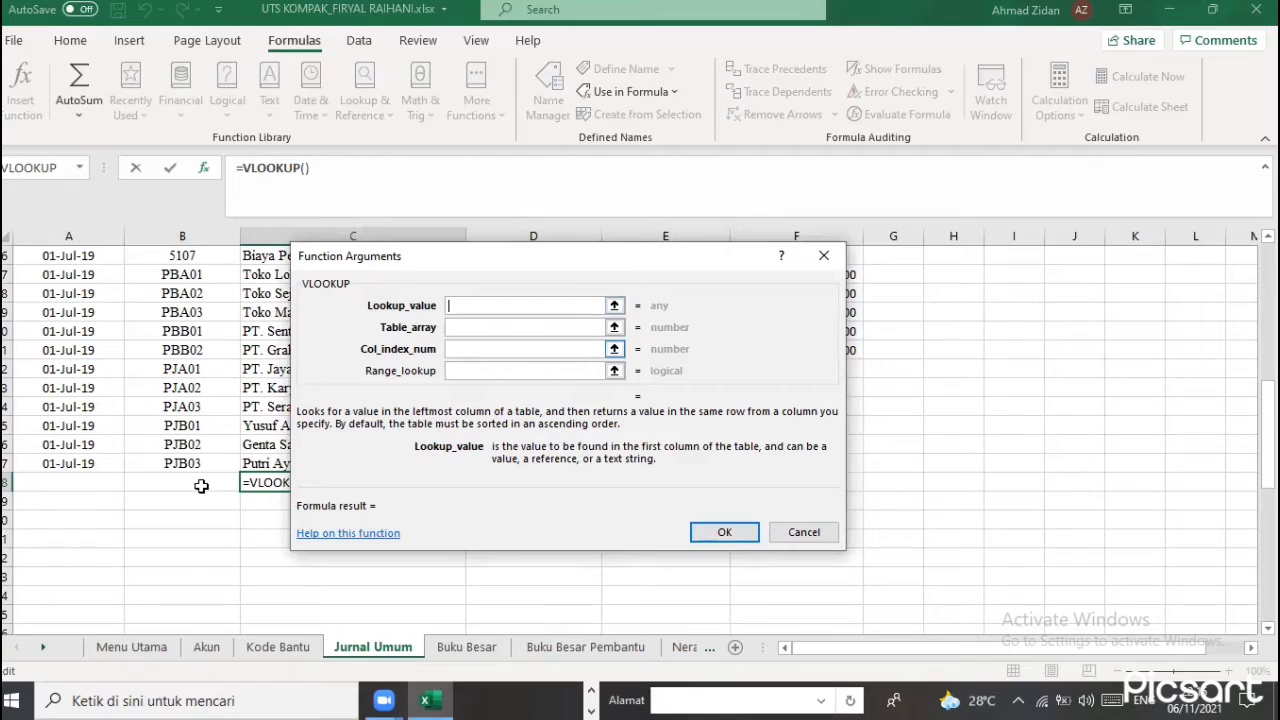
{"action": "left_click", "coordinate": [195, 483]}
{"action": "left_click", "coordinate": [453, 326]}
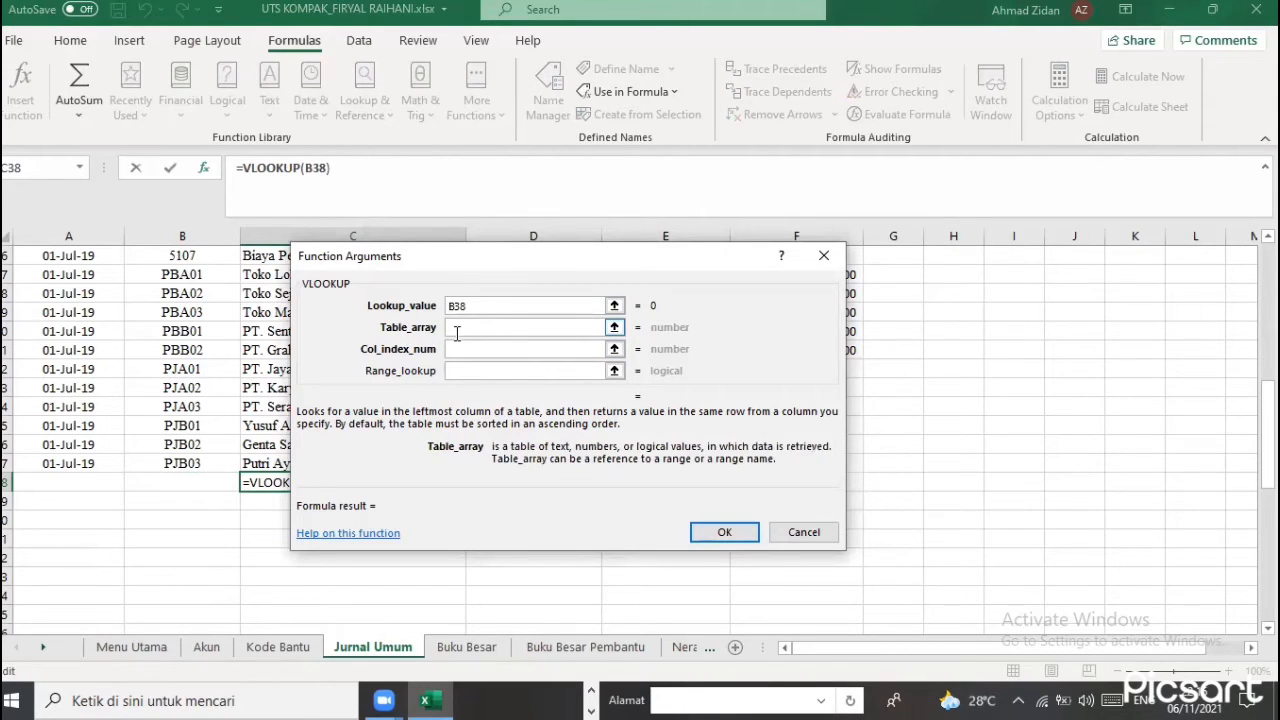
{"action": "type", "text": "D"}
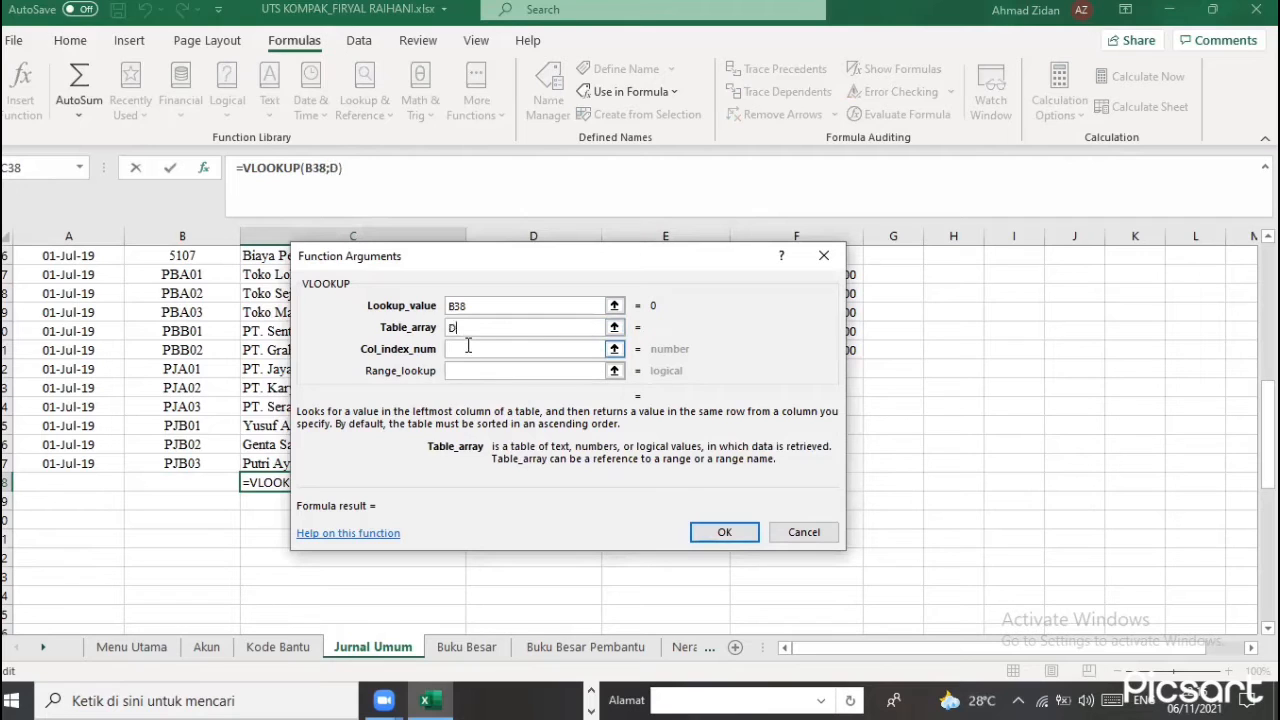
{"action": "type", "text": "AFTAR_A"}
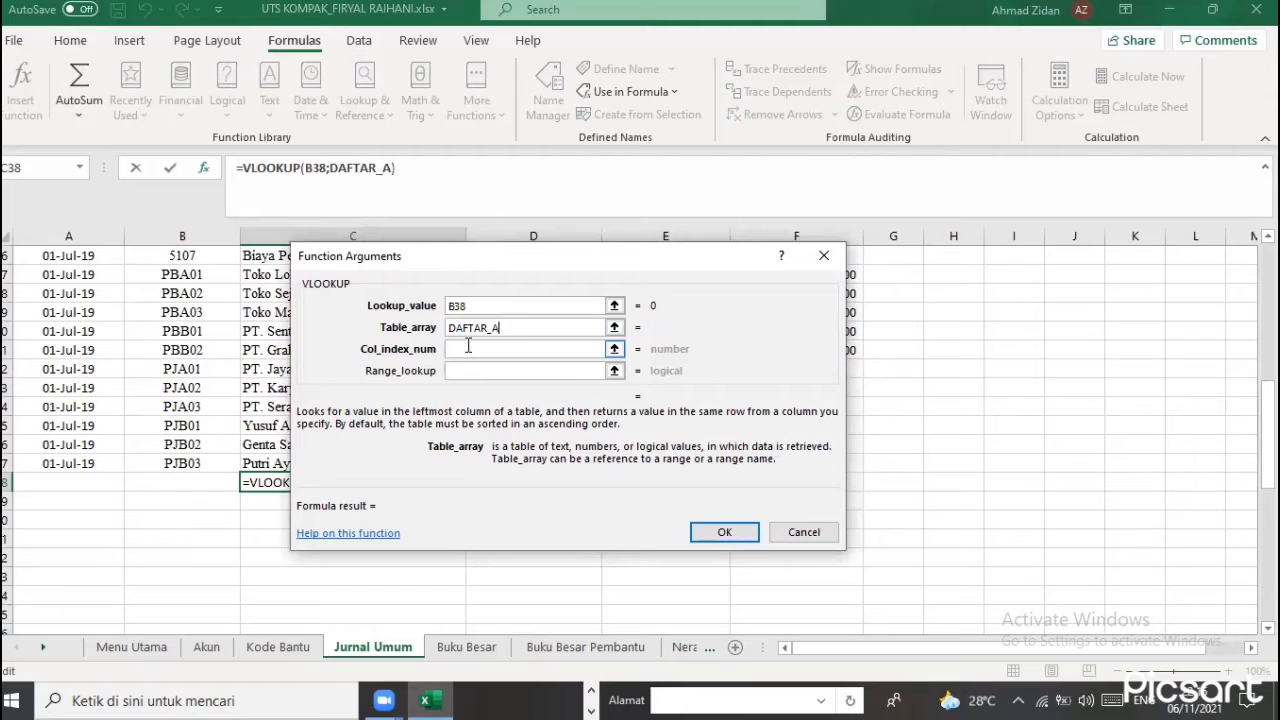
{"action": "type", "text": "KUN"}
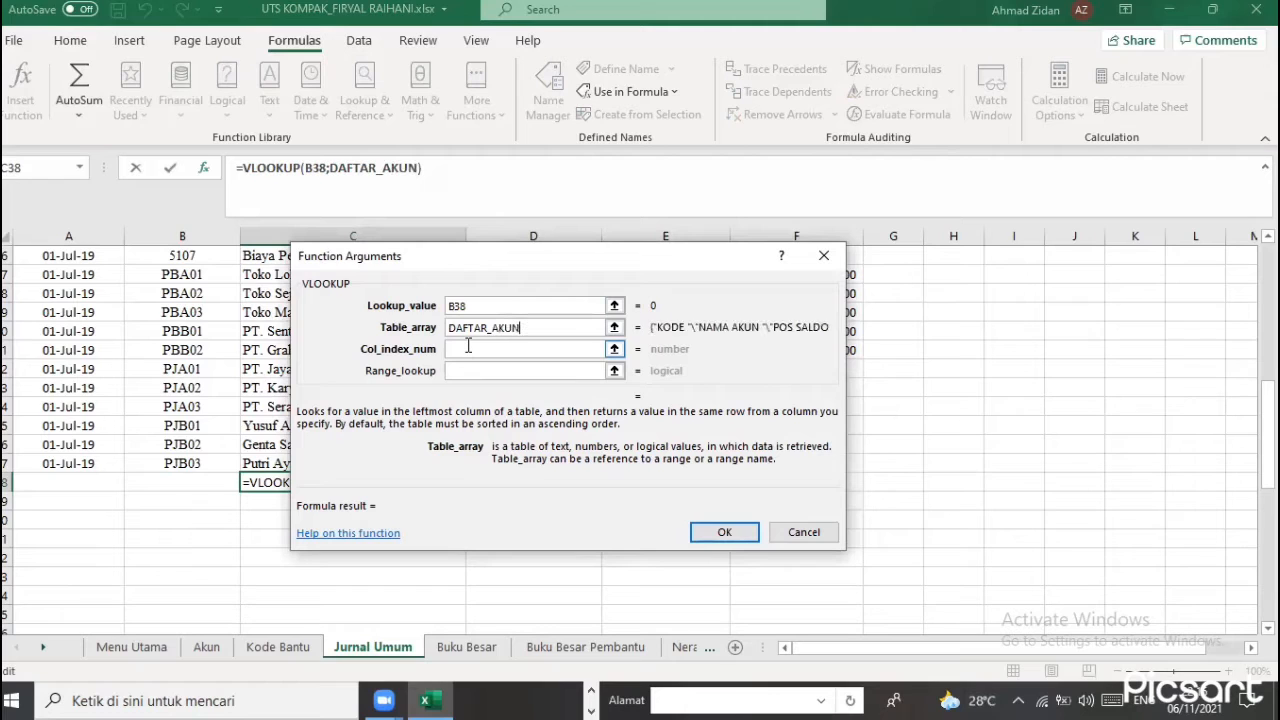
Complete the VLOOKUP in C38 with column index number 2 and range lookup FALSE
{"action": "left_click", "coordinate": [521, 351]}
{"action": "type", "text": "2"}
{"action": "left_click", "coordinate": [531, 370]}
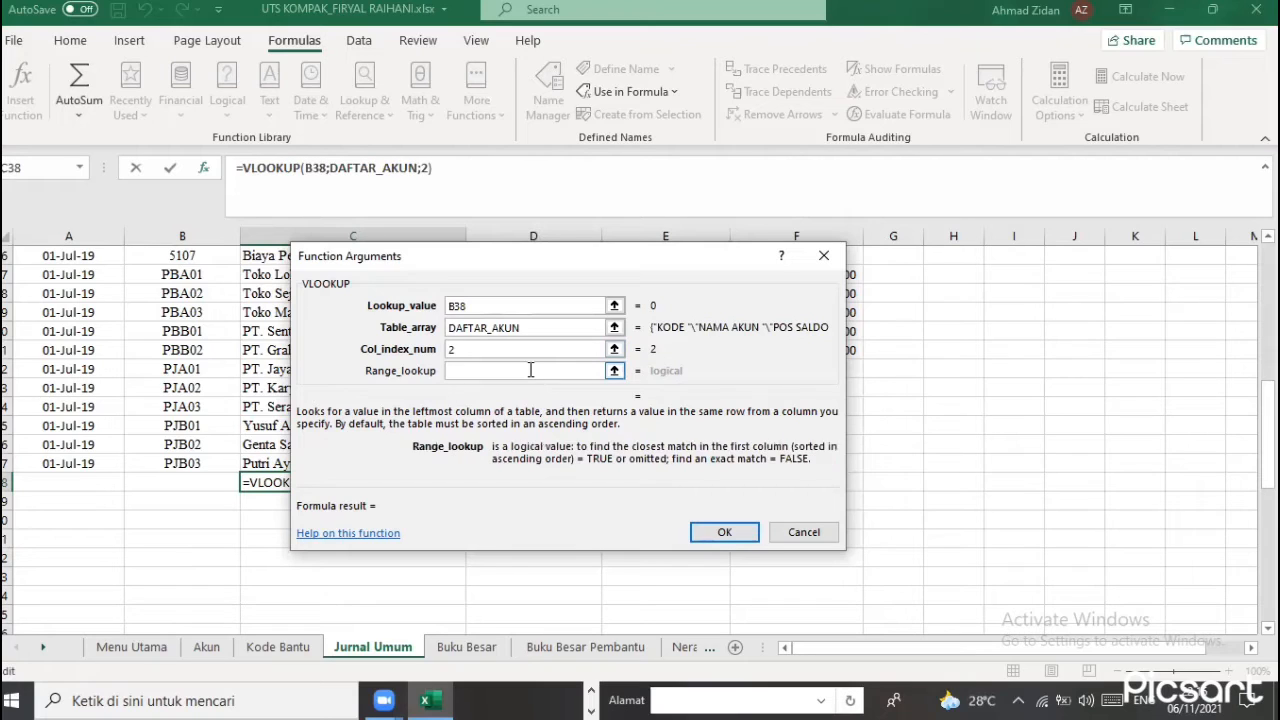
{"action": "type", "text": "FALSE"}
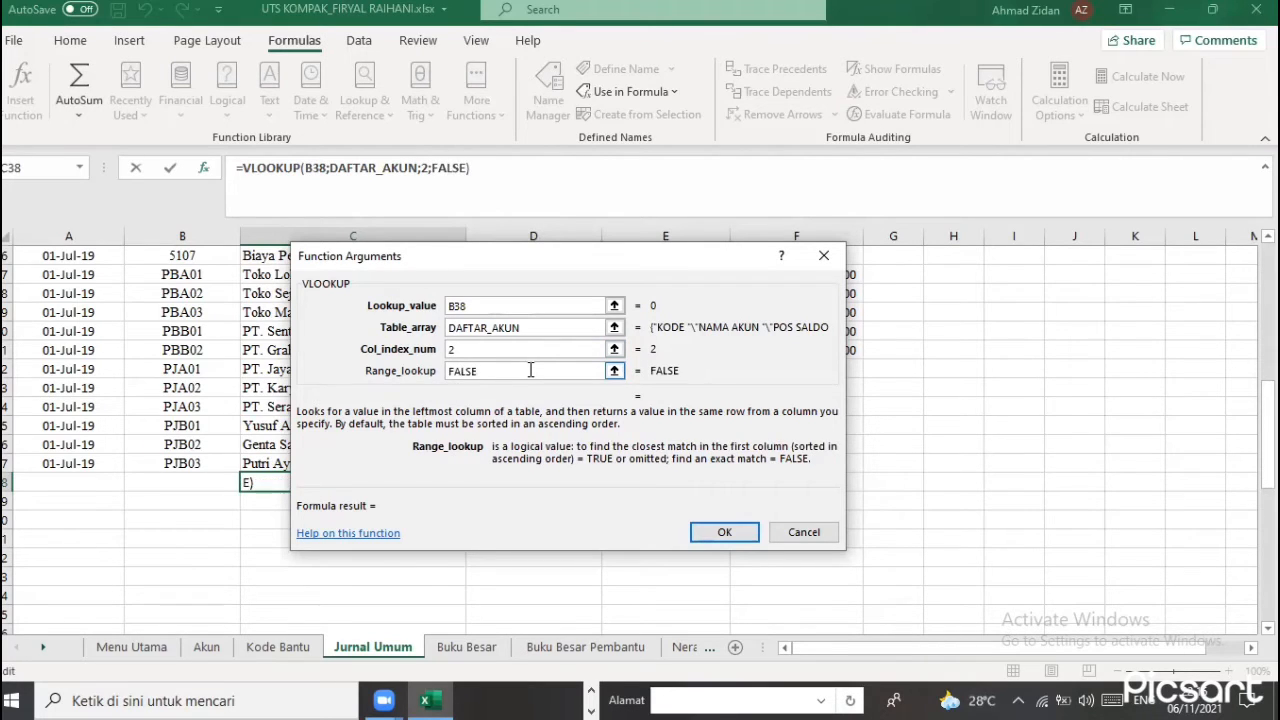
{"action": "left_click", "coordinate": [707, 525]}
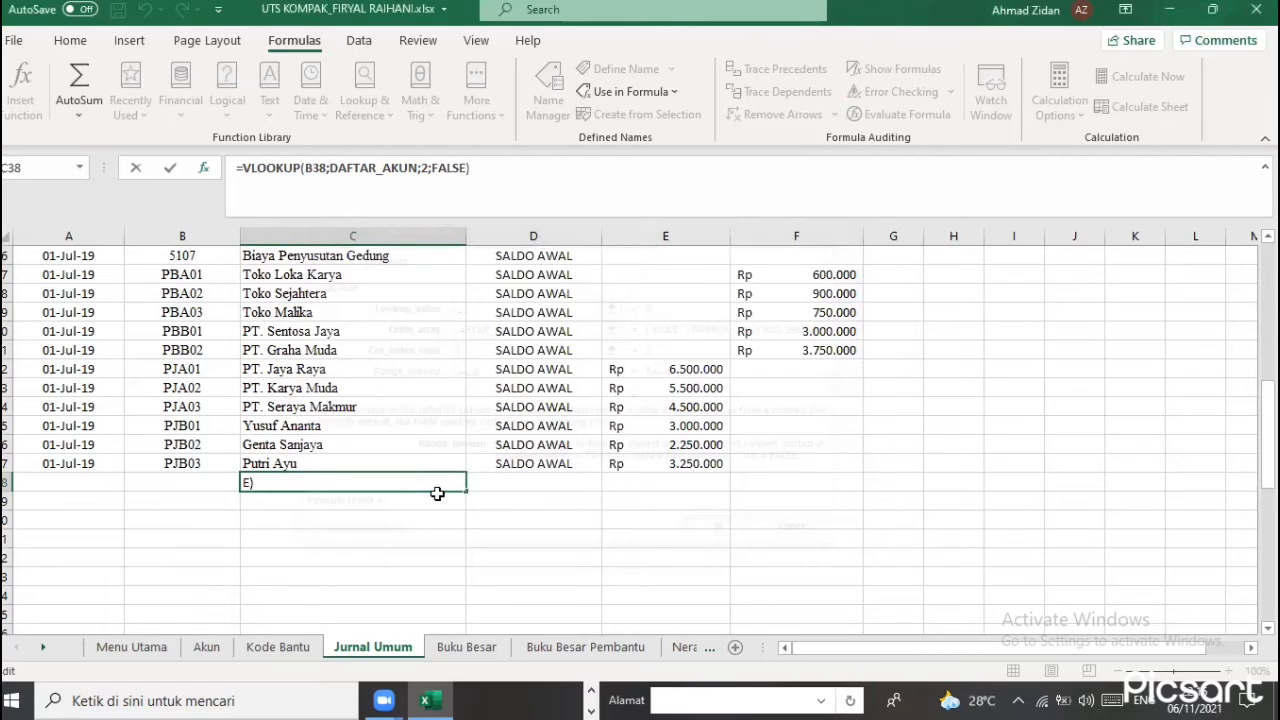
Copy the VLOOKUP formula from C38 down to C69 and check the filled cells
{"action": "left_click_drag", "start_coordinate": [465, 491], "coordinate": [435, 625]}
{"action": "left_click_drag", "start_coordinate": [438, 576], "coordinate": [459, 561]}
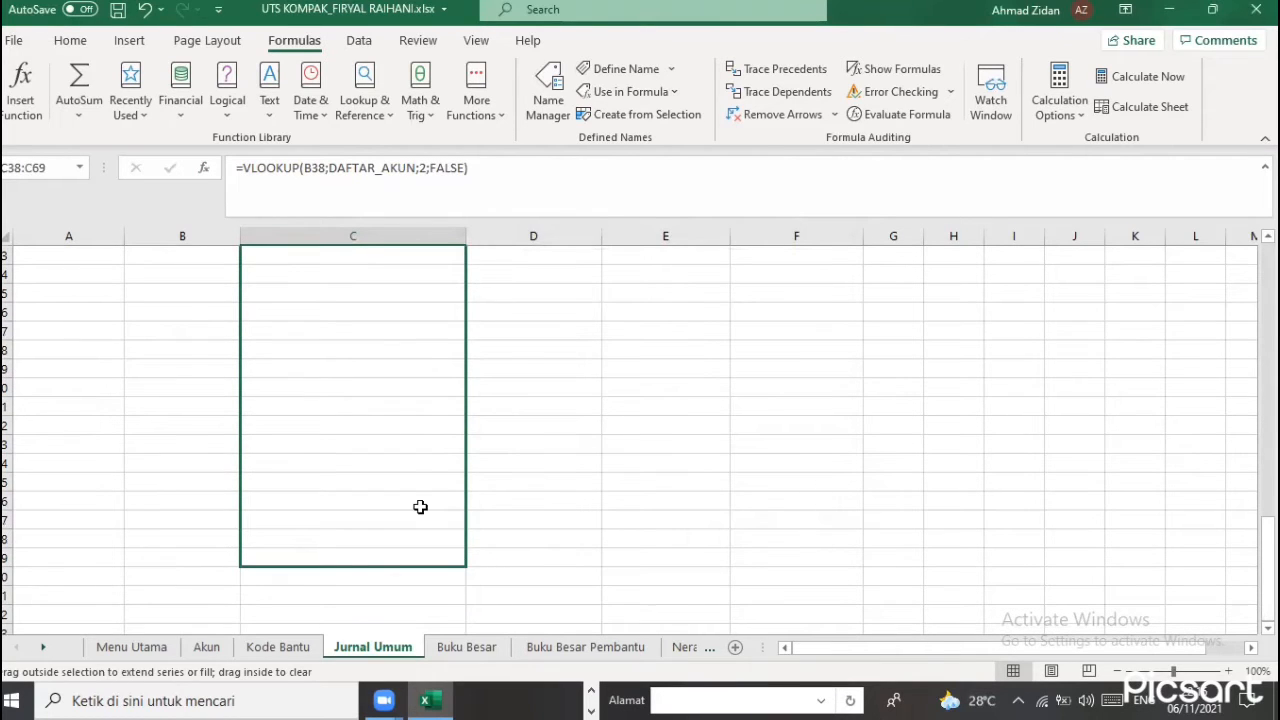
{"action": "scroll", "coordinate": [395, 585], "scroll_direction": "up", "scroll_amount": 6}
{"action": "left_click", "coordinate": [326, 479]}
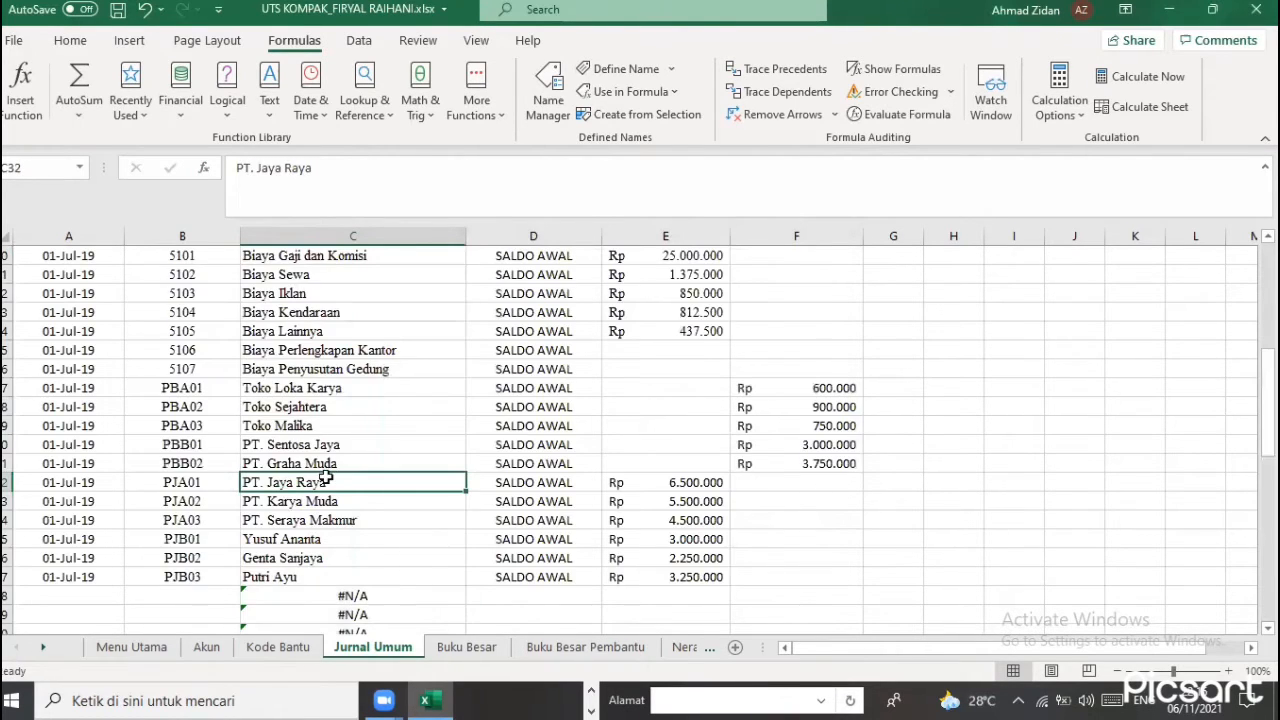
{"action": "scroll", "coordinate": [326, 479], "scroll_direction": "down", "scroll_amount": 3}
{"action": "left_click", "coordinate": [308, 426]}
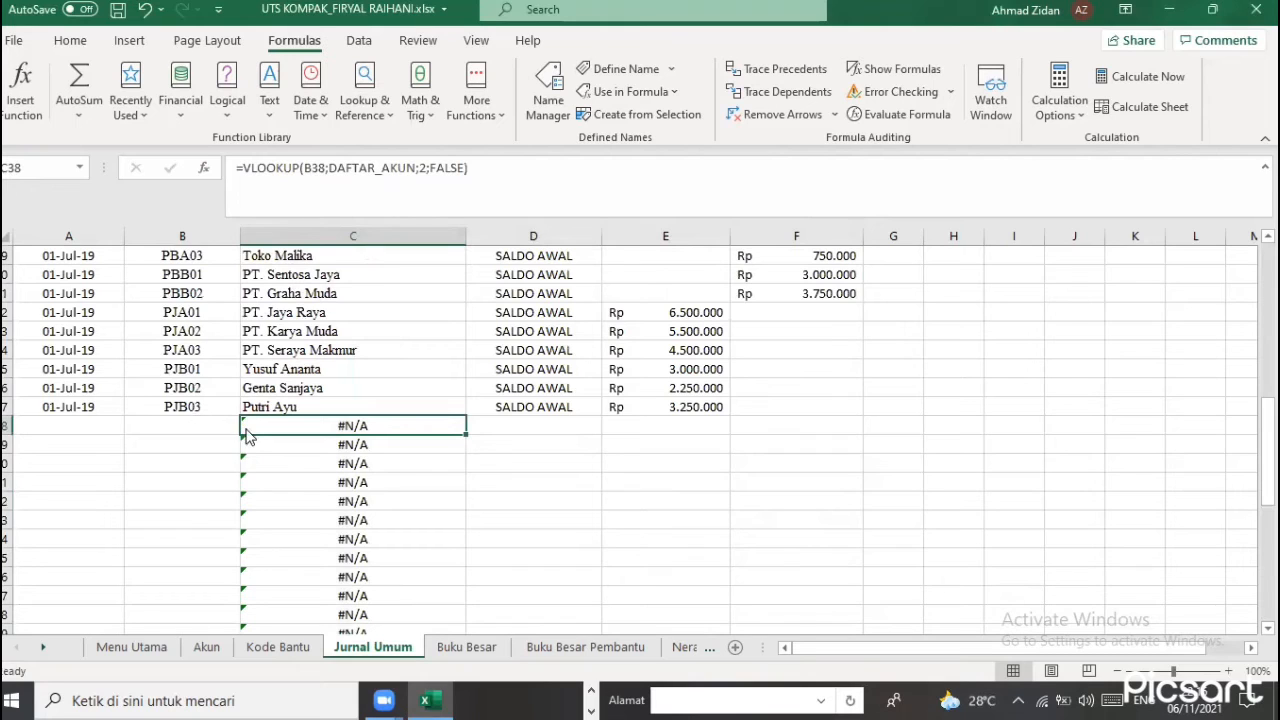
Choose account code 1101 in B38 to test the account name lookup in C38
{"action": "left_click", "coordinate": [222, 427]}
{"action": "left_click", "coordinate": [248, 427]}
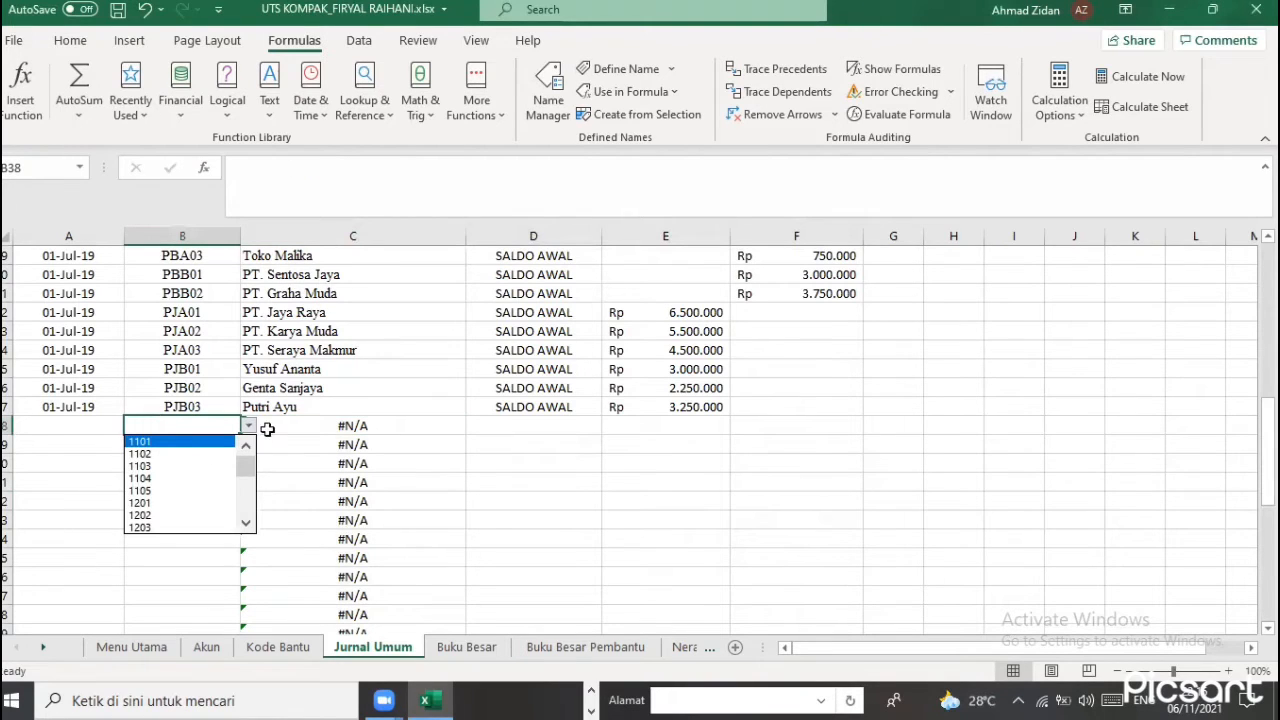
{"action": "key", "text": "Return"}
{"action": "left_click", "coordinate": [250, 426]}
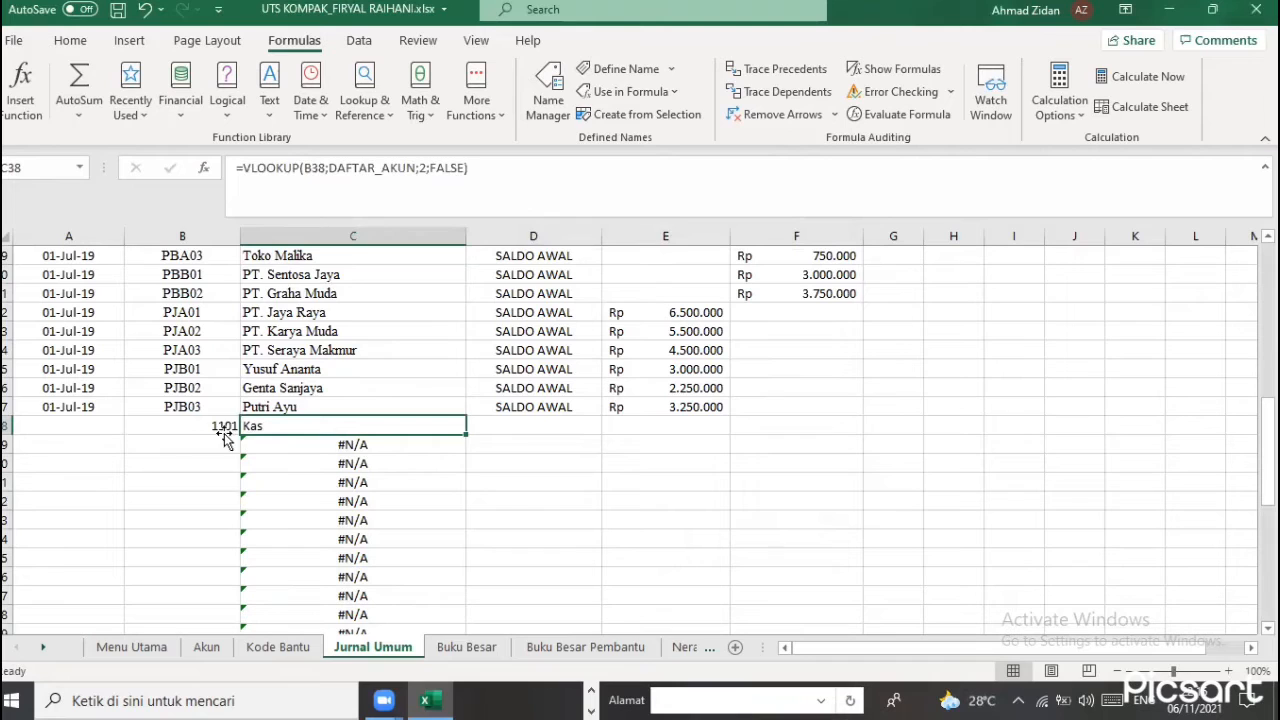
{"action": "left_click", "coordinate": [229, 425]}
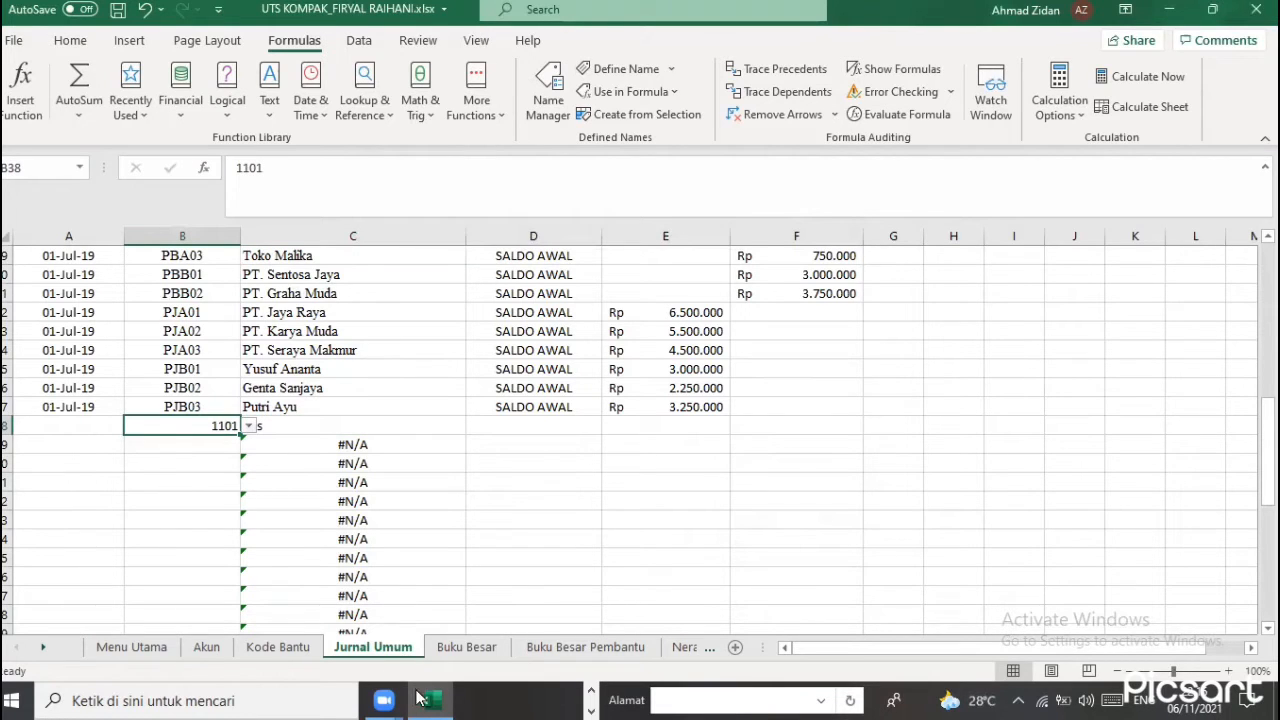
Switch to the exam PDF in the browser and read the July 2019 transaction table
{"action": "left_click", "coordinate": [567, 697]}
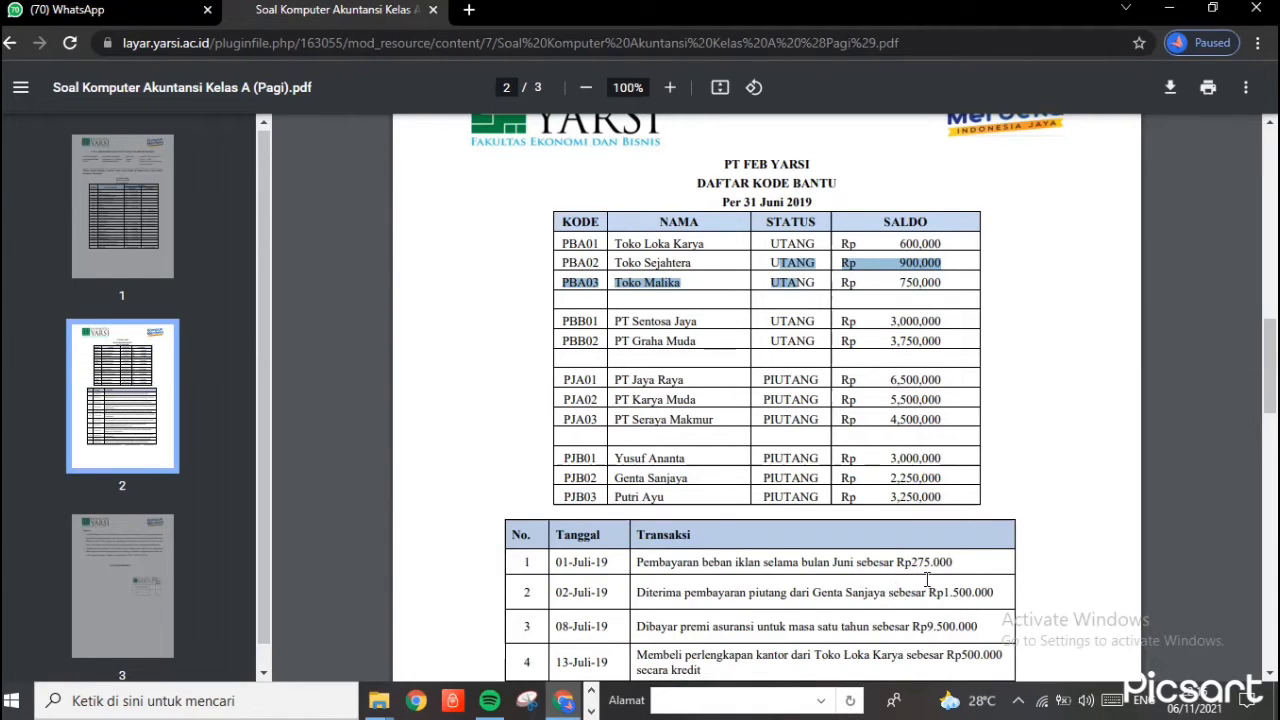
{"action": "left_click", "coordinate": [593, 709]}
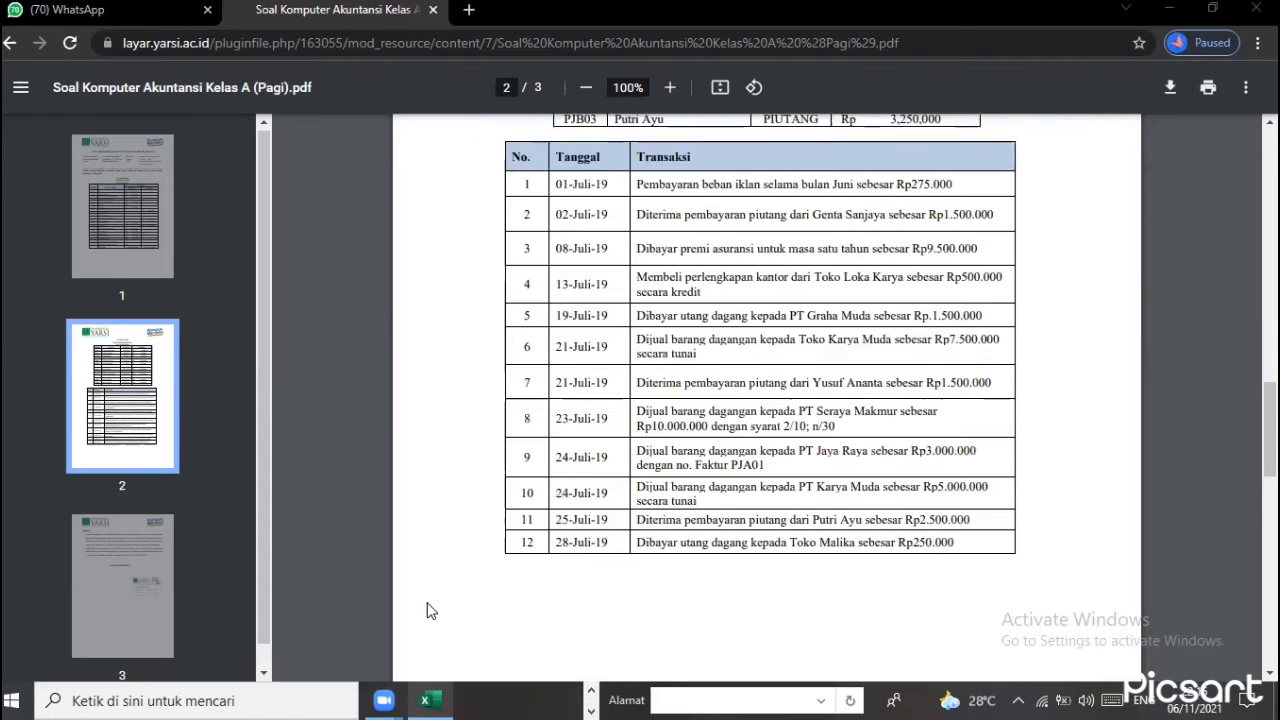
{"action": "left_click", "coordinate": [428, 609]}
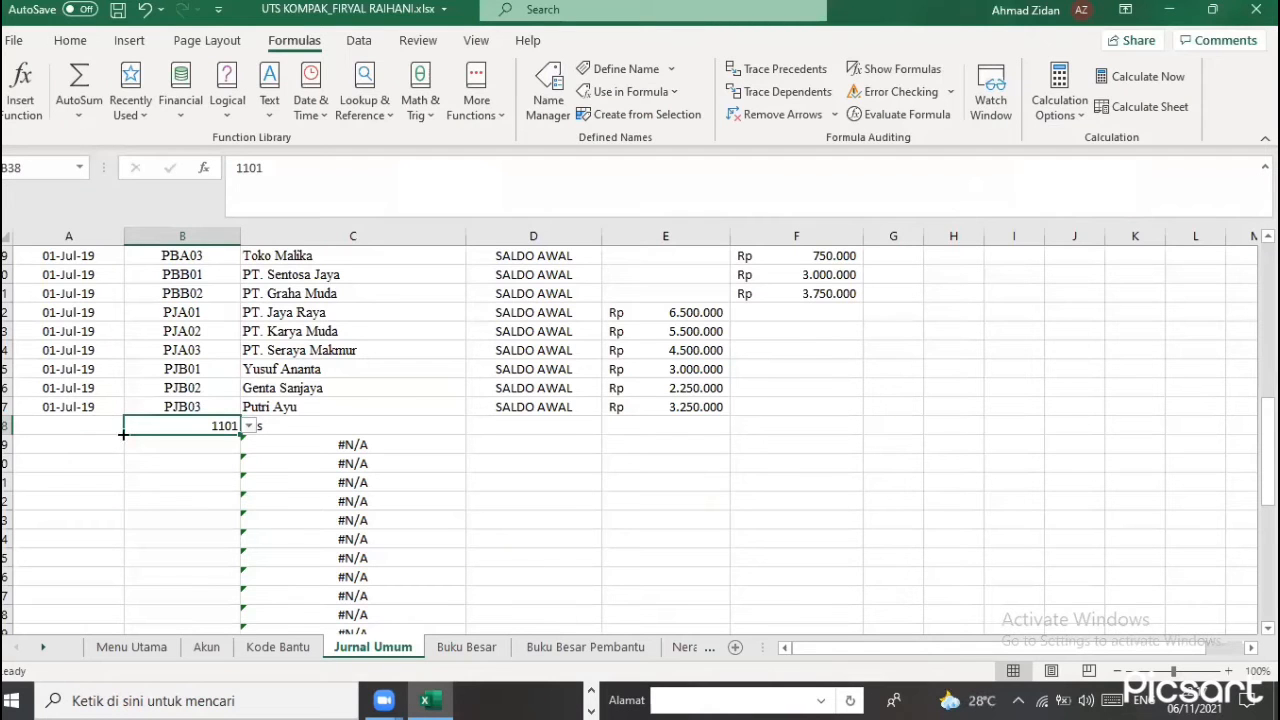
Copy the date 01-Jul-19 from A37 into A38 as an identical cell instead of a series
{"action": "left_click", "coordinate": [121, 432]}
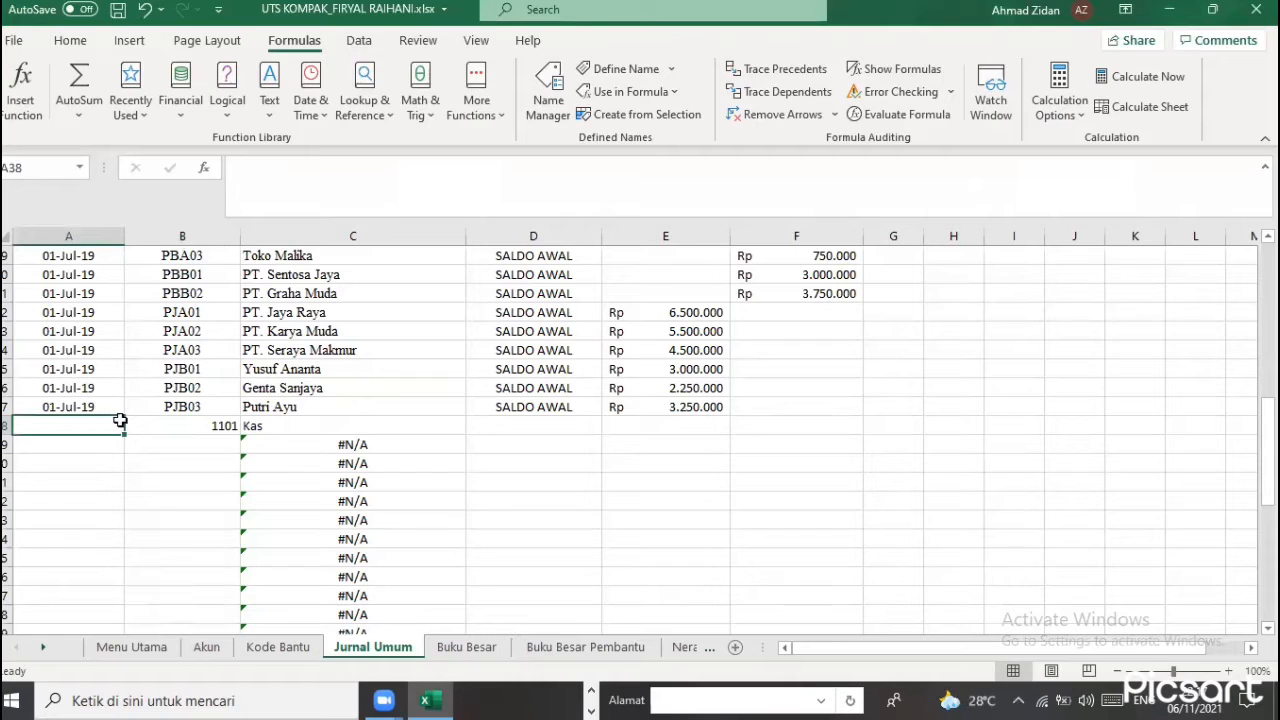
{"action": "left_click", "coordinate": [122, 414]}
{"action": "left_click_drag", "start_coordinate": [121, 428], "coordinate": [134, 430]}
{"action": "left_click", "coordinate": [134, 443]}
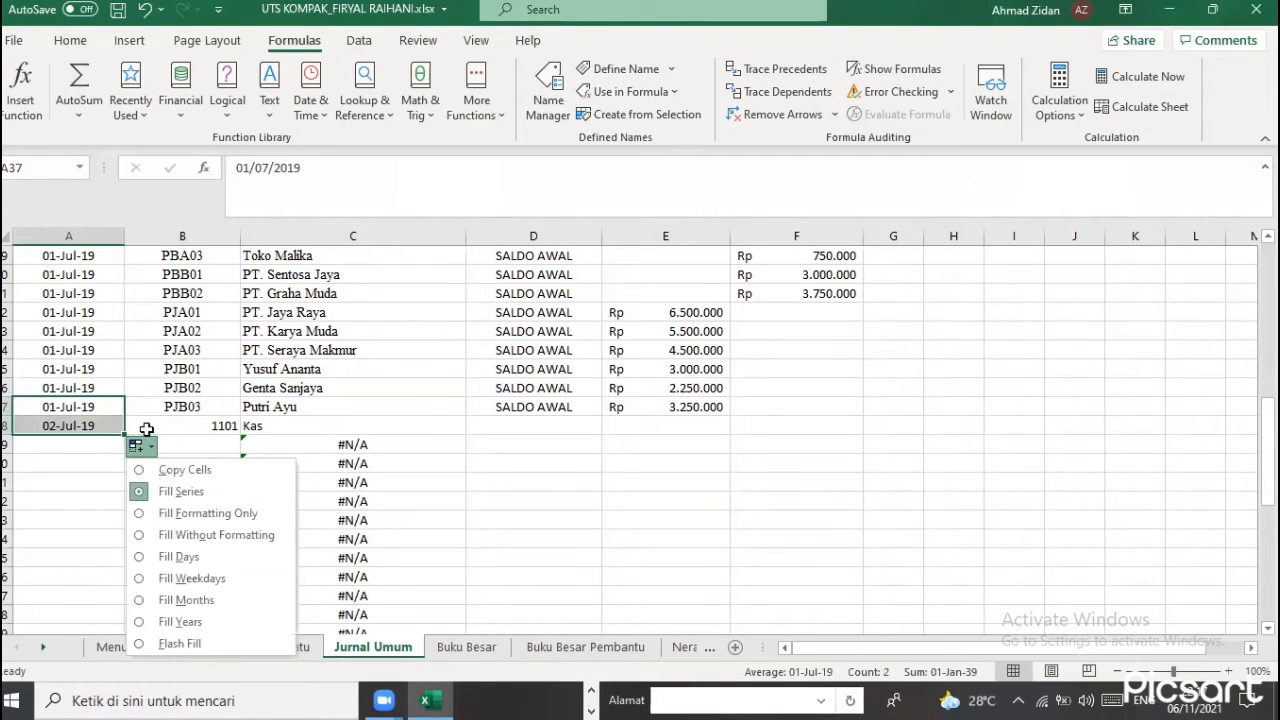
{"action": "left_click", "coordinate": [165, 469]}
Find the advertising expense code on the Akun sheet and choose account code 5103 in B38 of Jurnal Umum
{"action": "left_click", "coordinate": [230, 426]}
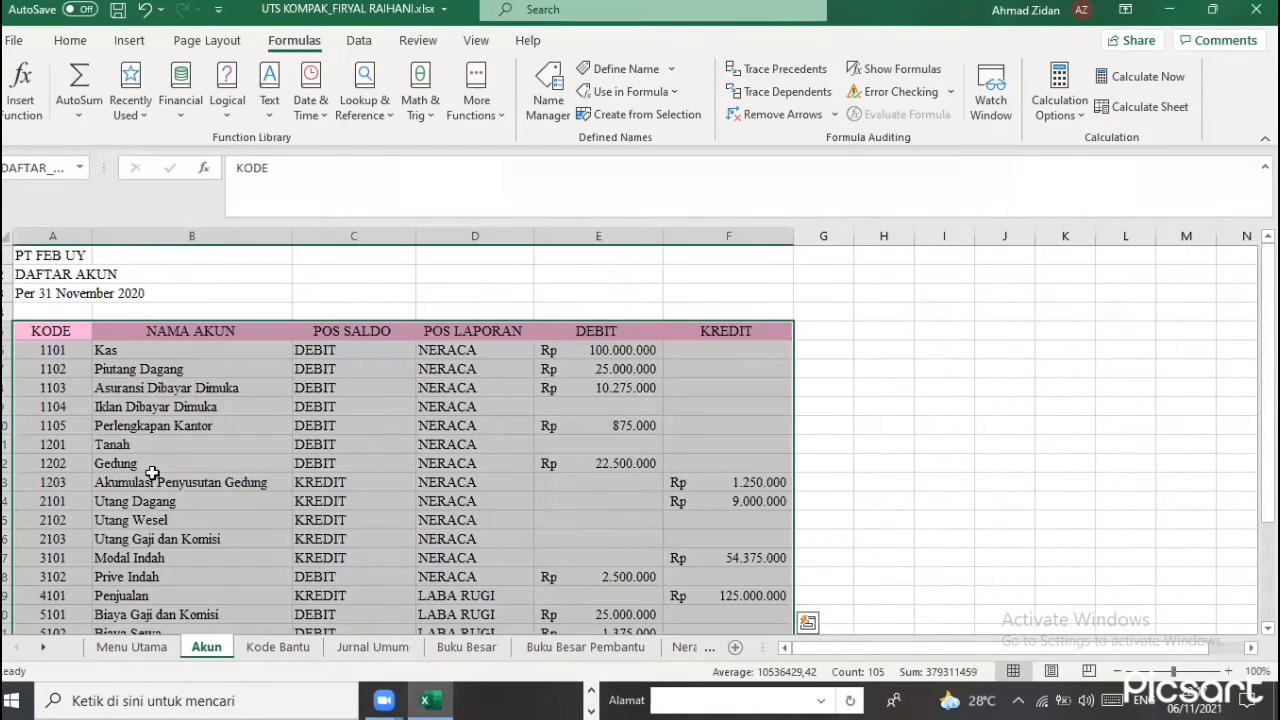
{"action": "left_click", "coordinate": [137, 499]}
{"action": "scroll", "coordinate": [154, 473], "scroll_direction": "down", "scroll_amount": 2}
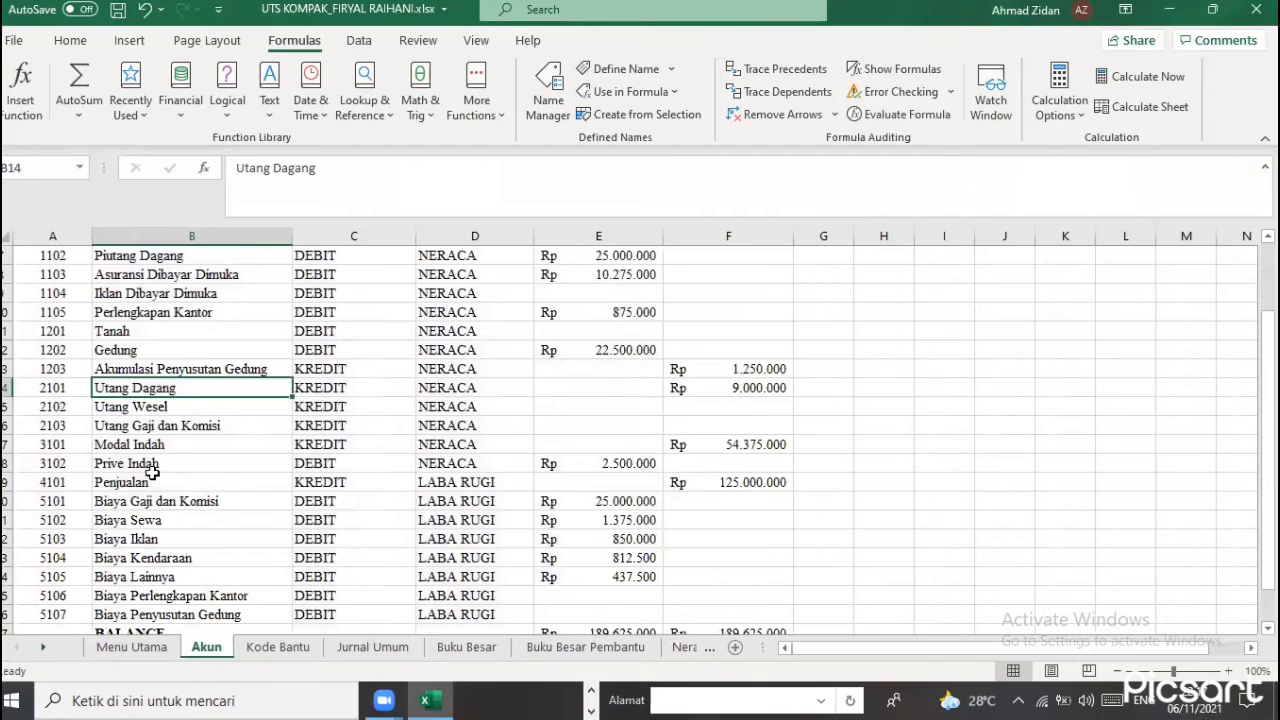
{"action": "scroll", "coordinate": [100, 435], "scroll_direction": "down", "scroll_amount": 2}
{"action": "left_click", "coordinate": [73, 427]}
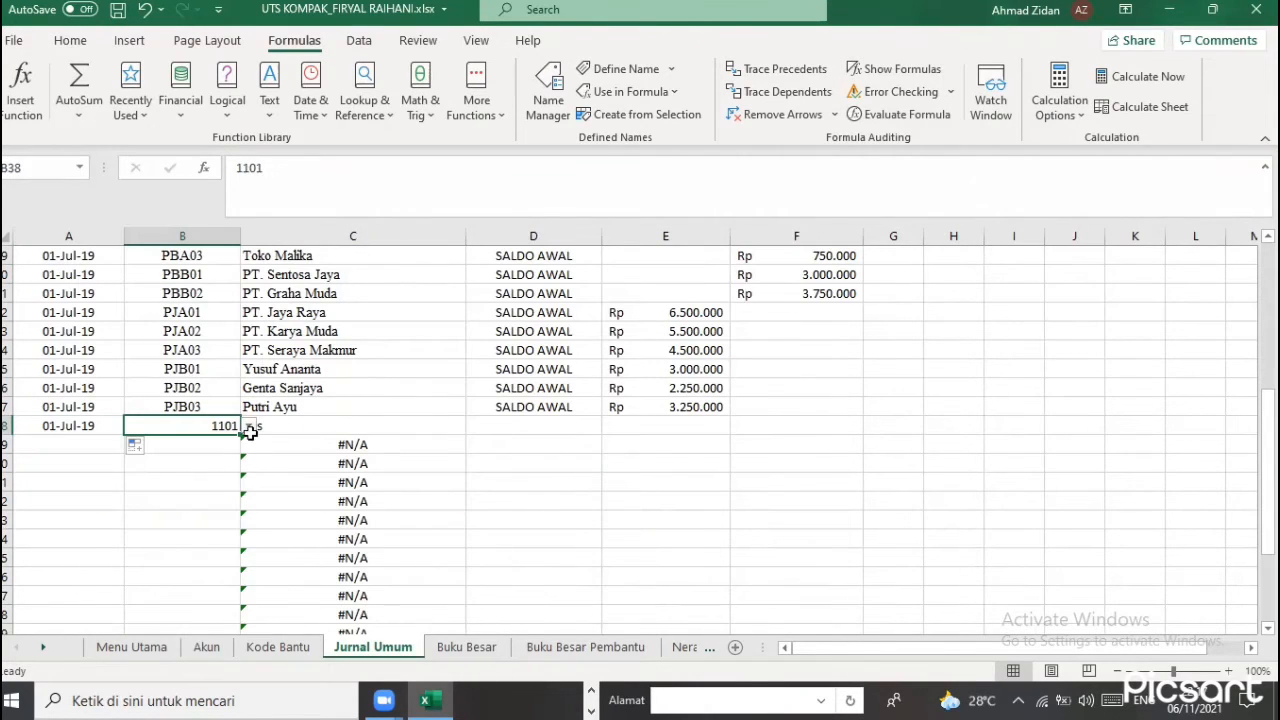
{"action": "left_click", "coordinate": [248, 426]}
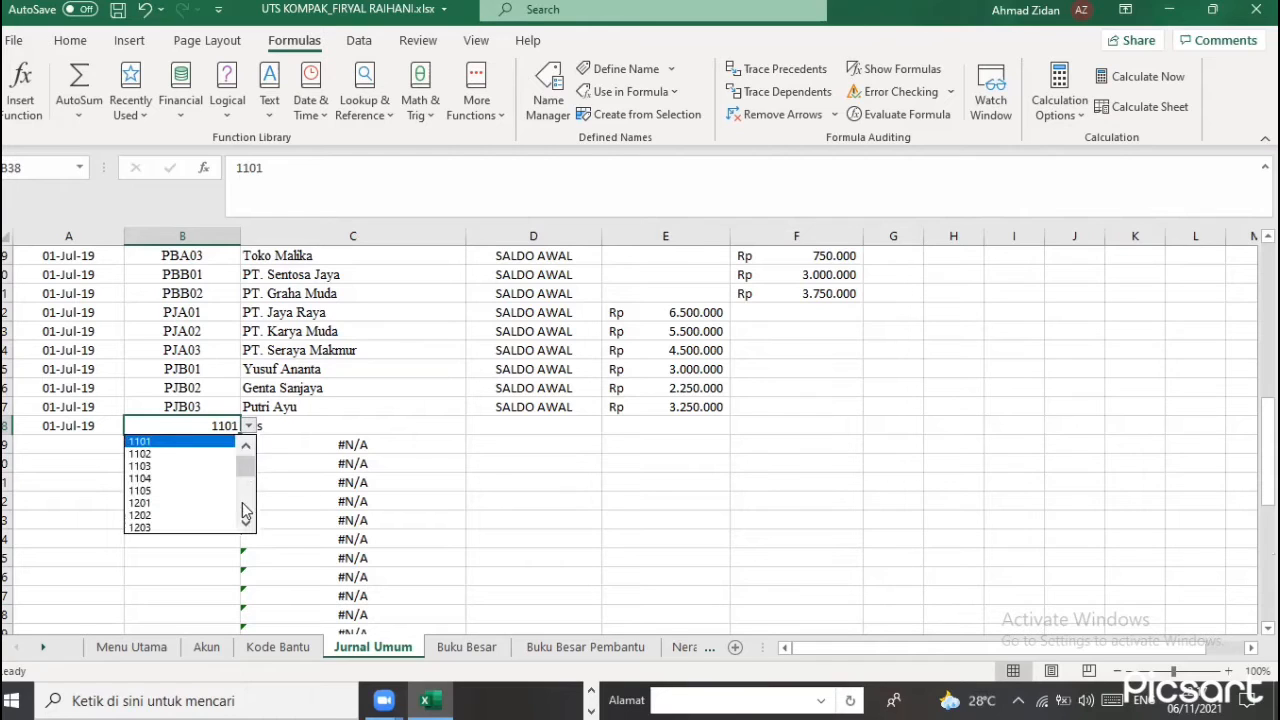
{"action": "scroll", "coordinate": [246, 497], "scroll_direction": "down", "scroll_amount": 3}
{"action": "left_click", "coordinate": [150, 479]}
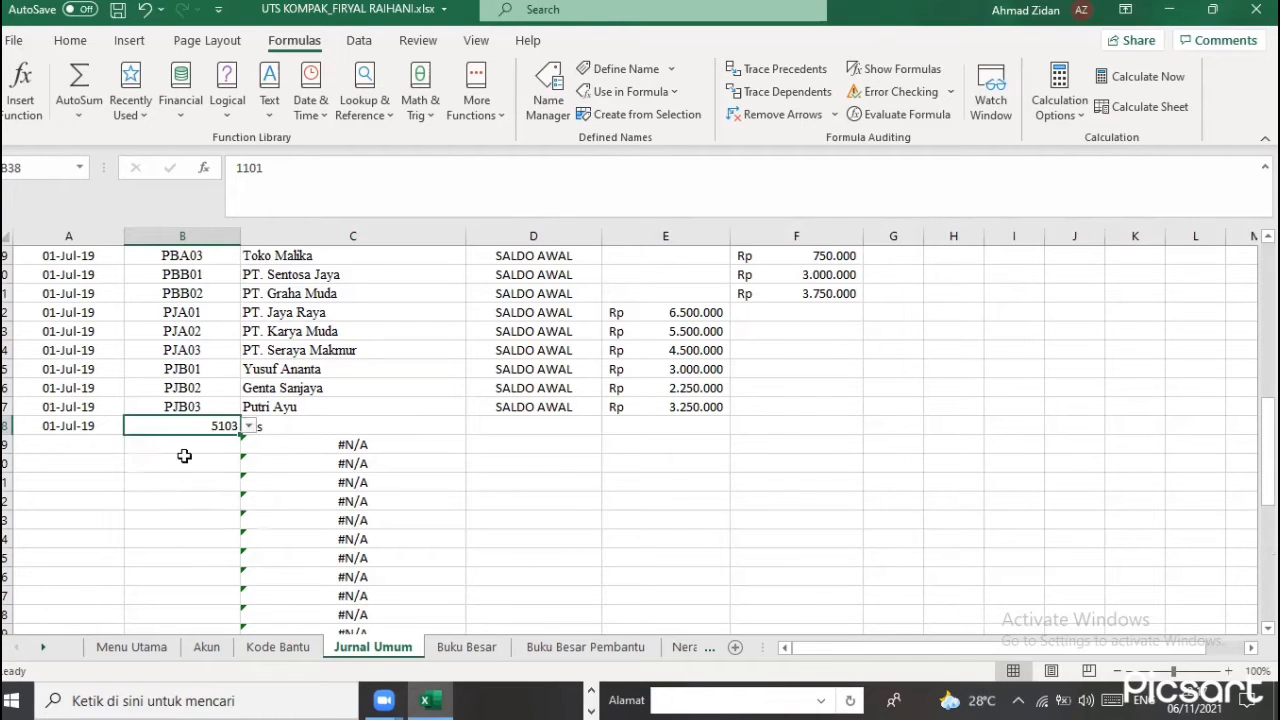
{"action": "left_click", "coordinate": [294, 428]}
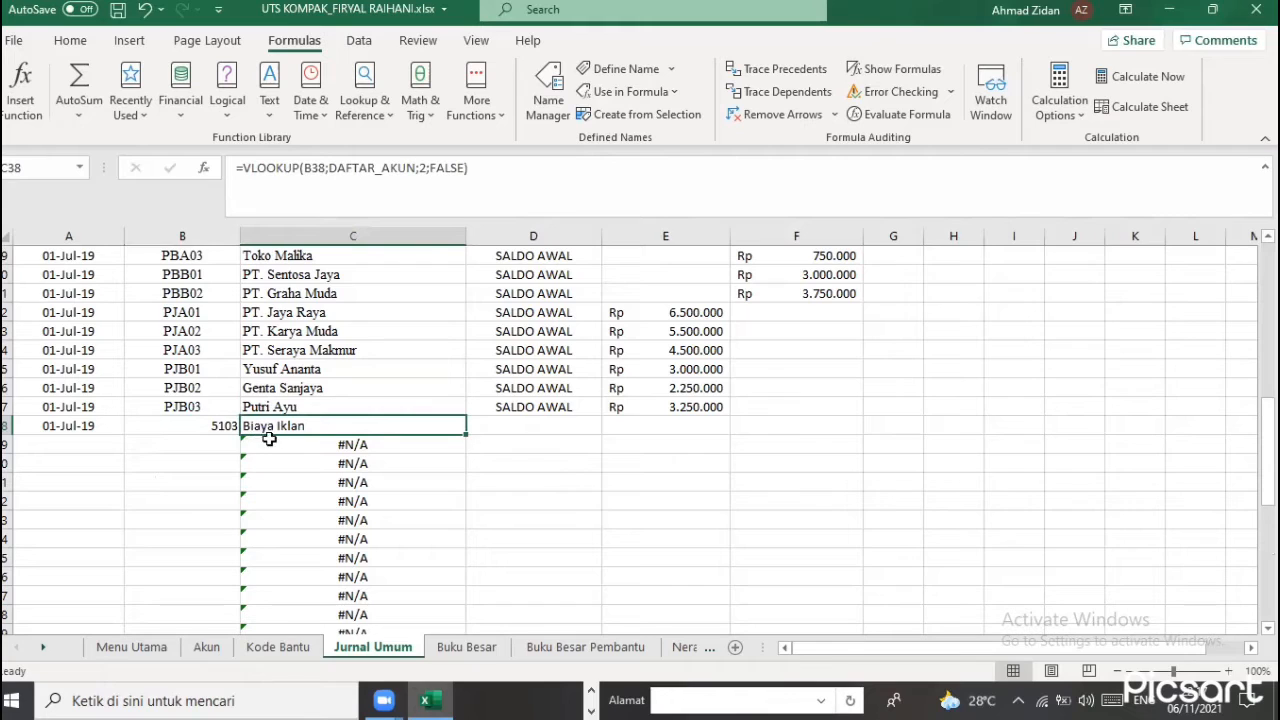
Enter the description "Pembayaran Beban Iklan" in cell D38
{"action": "left_click", "coordinate": [530, 426]}
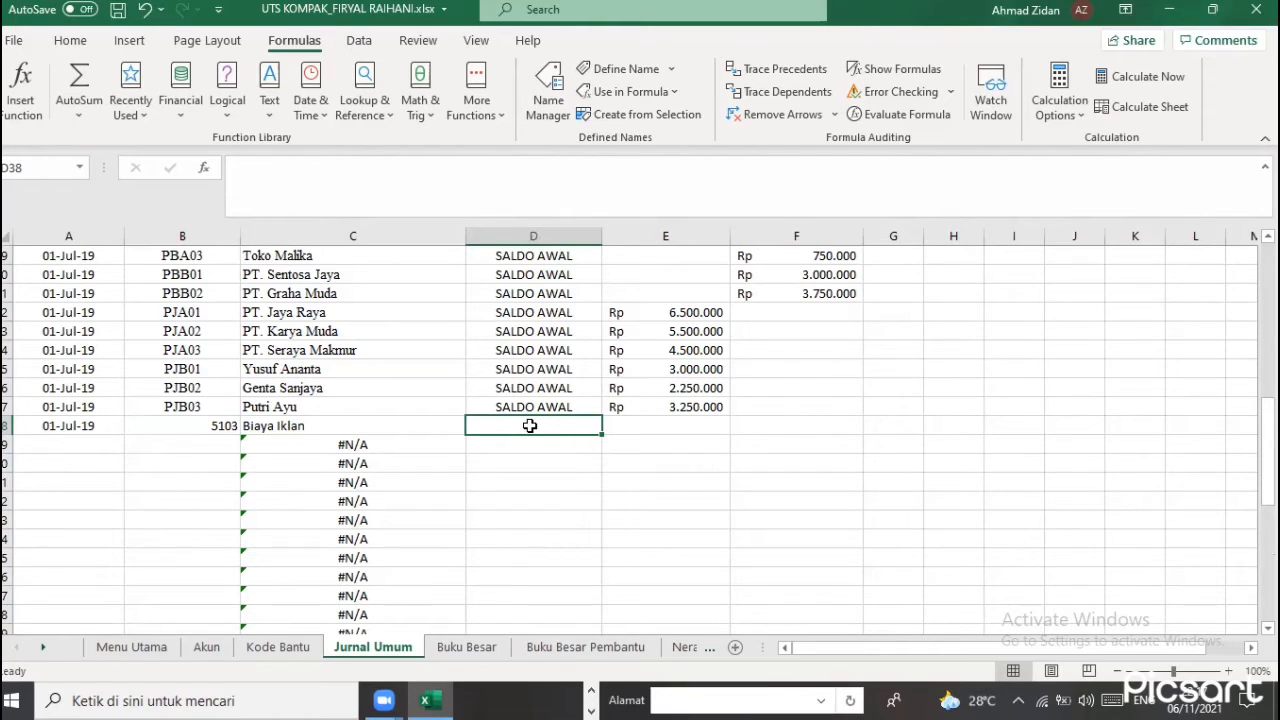
{"action": "type", "text": "p"}
{"action": "key", "text": "BackSpace"}
{"action": "type", "text": "Pembayaran Bebab"}
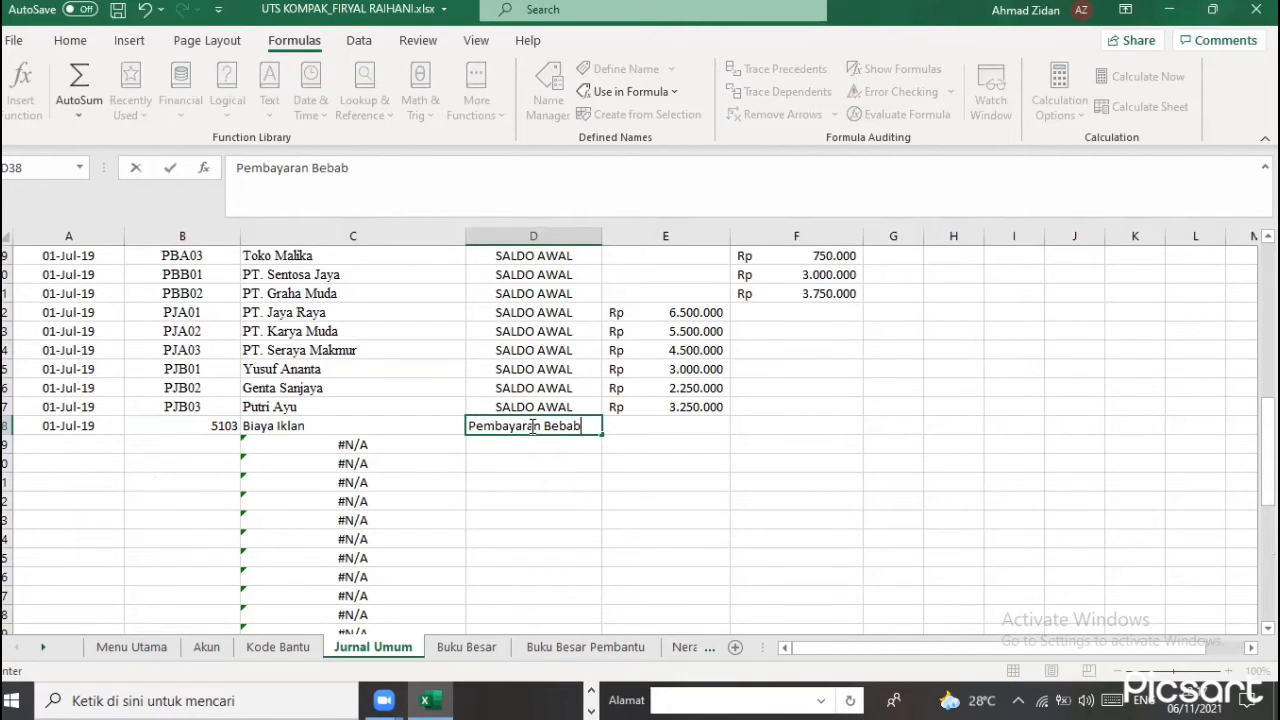
{"action": "key", "text": "BackSpace"}
{"action": "type", "text": "n Iklan"}
{"action": "left_click", "coordinate": [578, 448]}
{"action": "key", "text": "Return"}
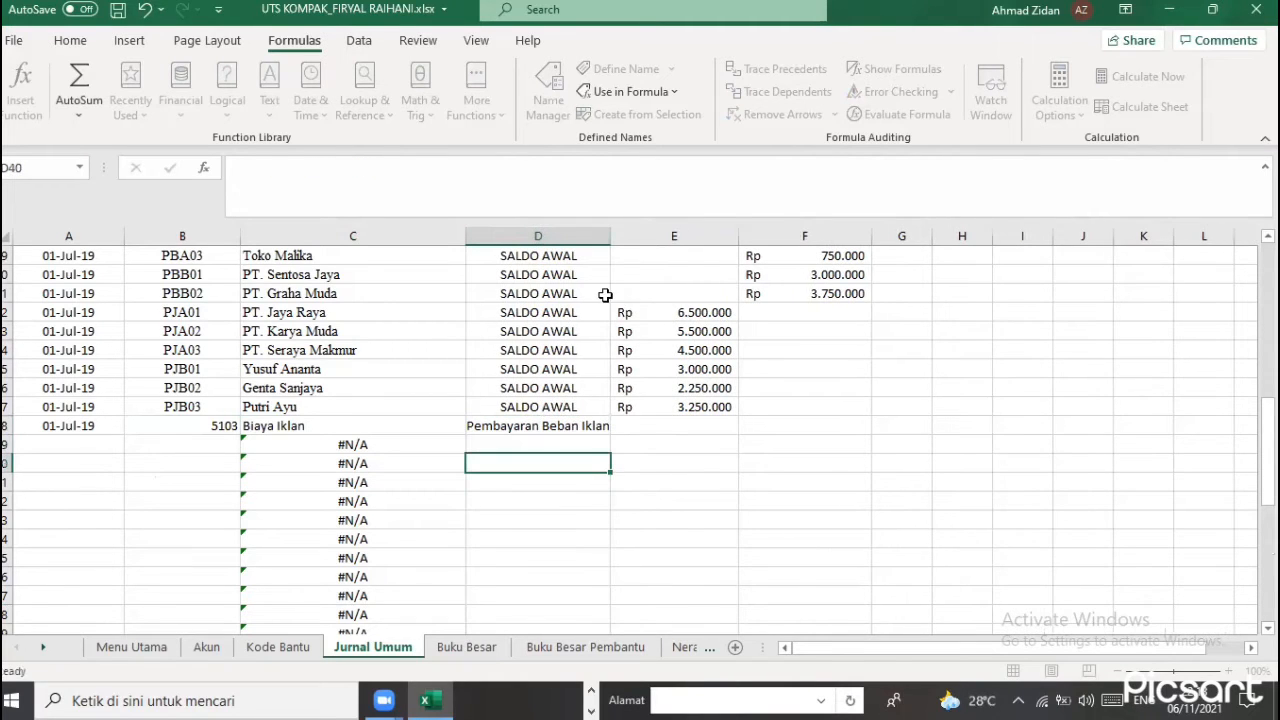
Widen column D of Jurnal Umum to leave extra room around the description text
{"action": "key", "text": "Up"}
{"action": "key", "text": "Up"}
{"action": "left_click_drag", "start_coordinate": [614, 236], "coordinate": [680, 246]}
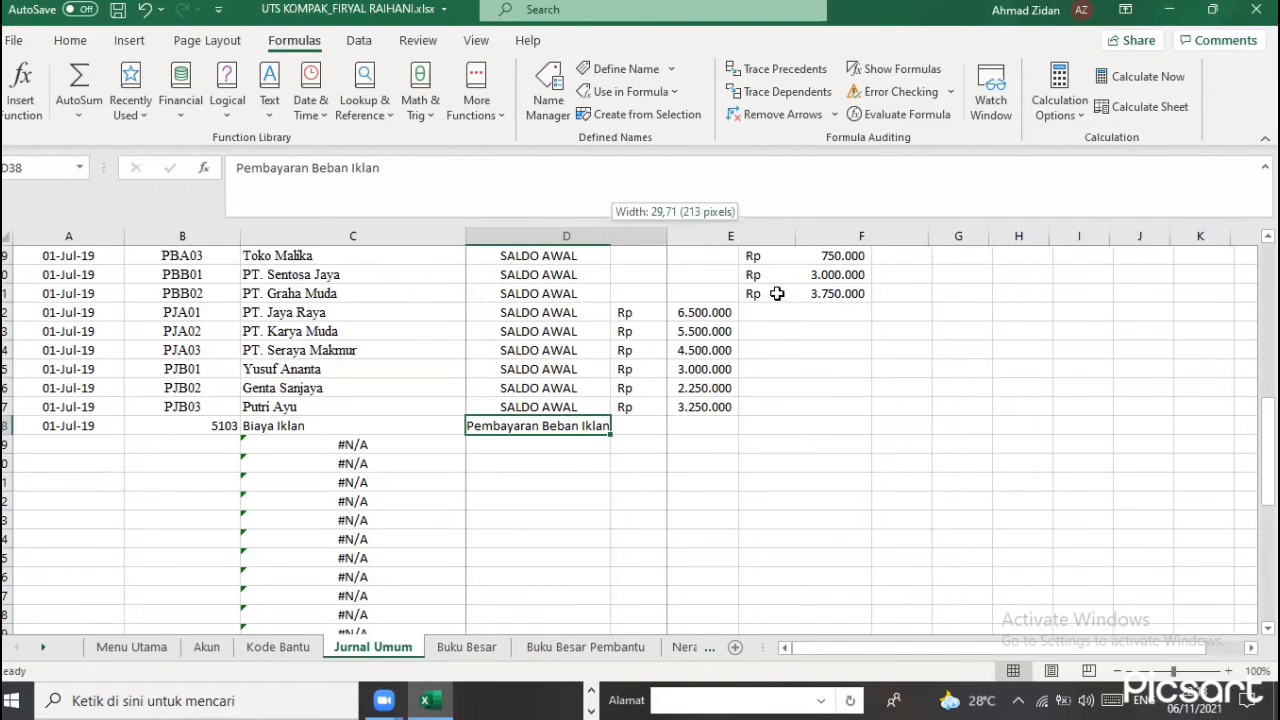
Center-align the account codes in column B of Jurnal Umum
{"action": "left_click", "coordinate": [195, 236]}
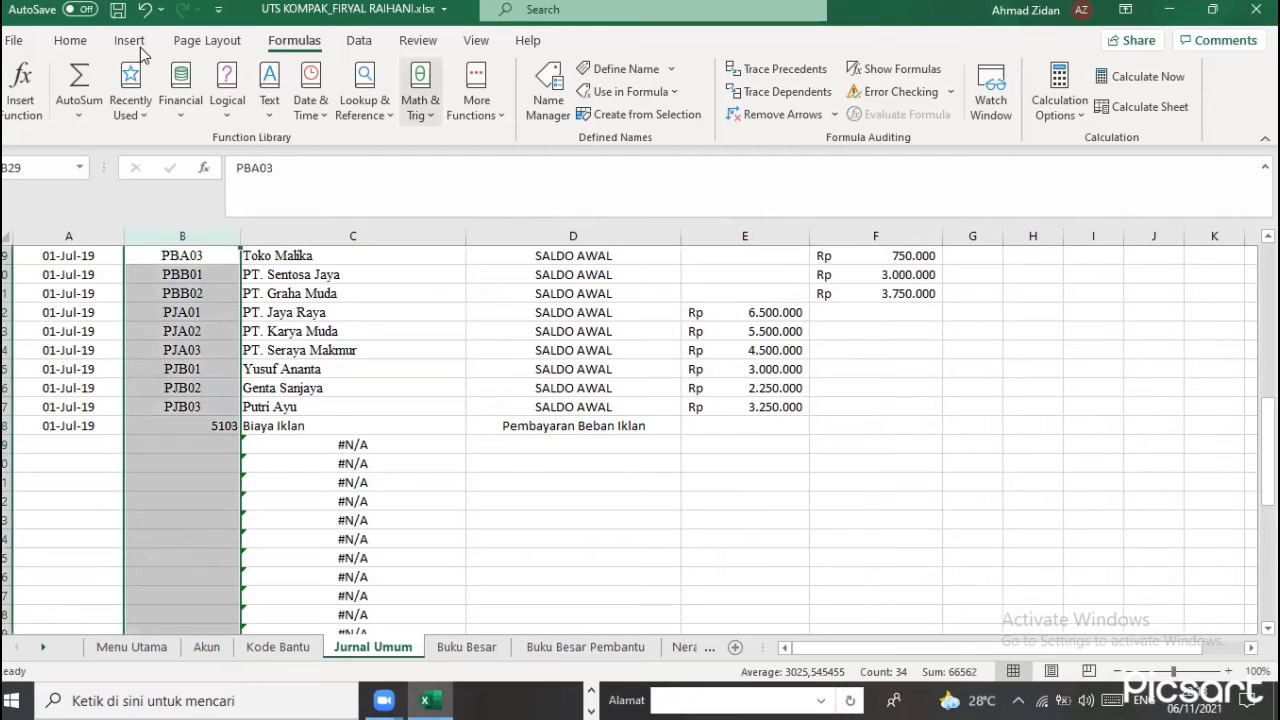
{"action": "left_click", "coordinate": [122, 42]}
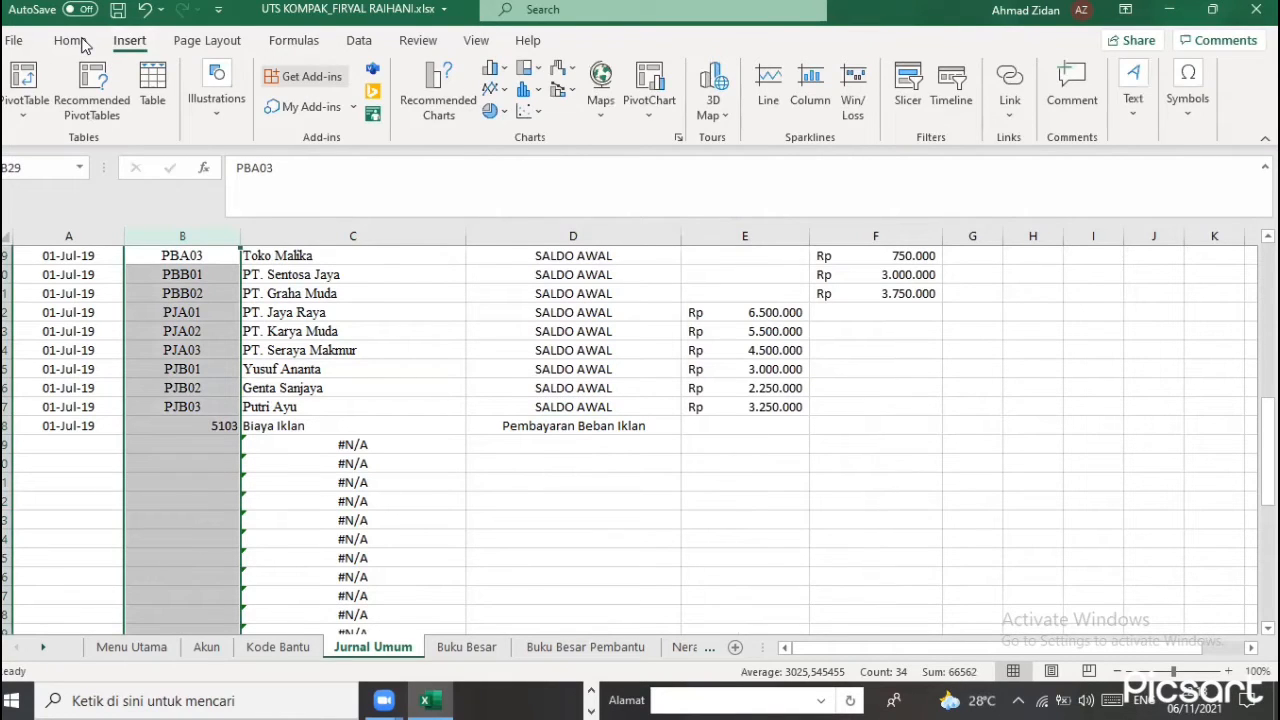
{"action": "left_click", "coordinate": [70, 40]}
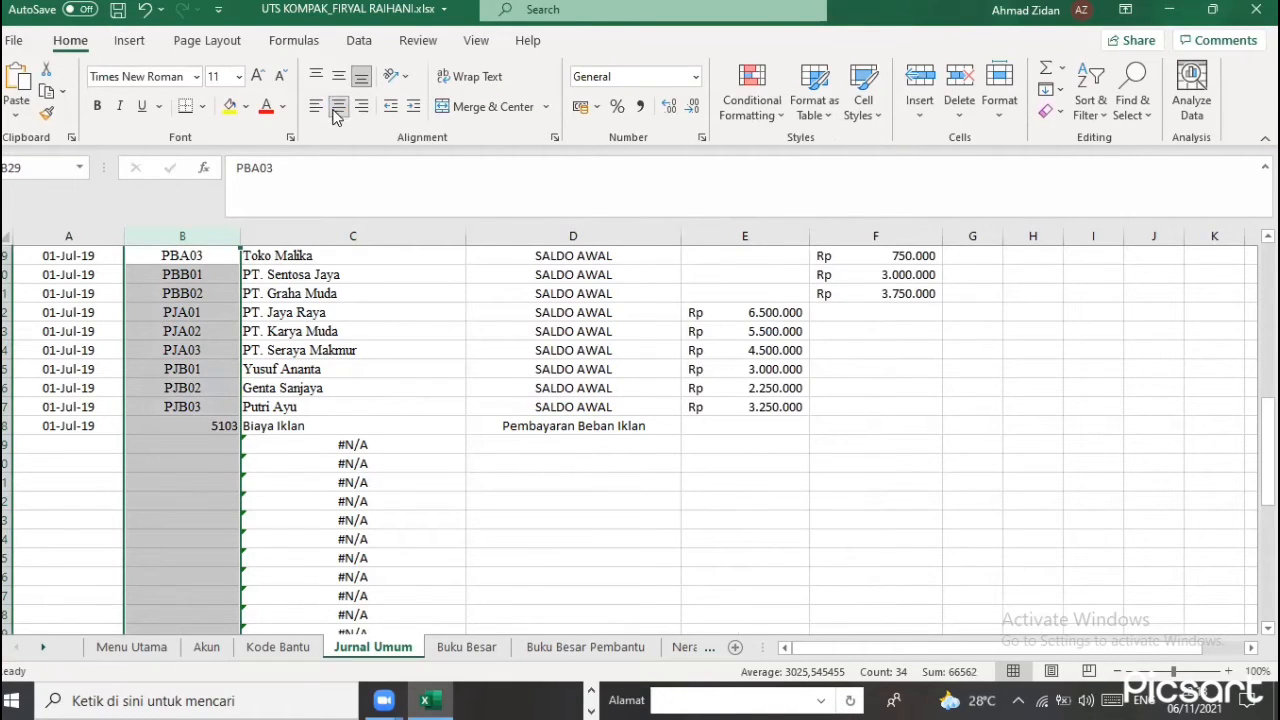
{"action": "left_click", "coordinate": [337, 108]}
{"action": "left_click", "coordinate": [342, 373]}
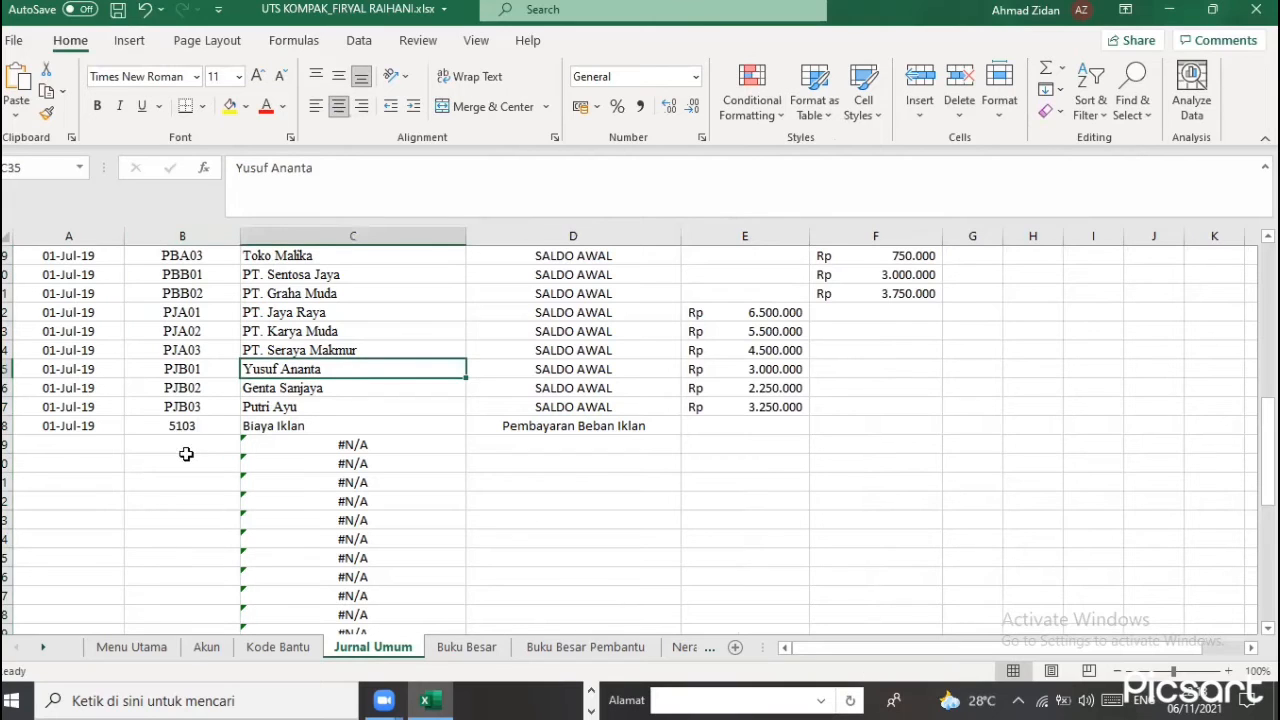
Choose account code 1101 in B39 and copy the description "Pembayaran Beban Iklan" from D38 into D39
{"action": "left_click", "coordinate": [236, 450]}
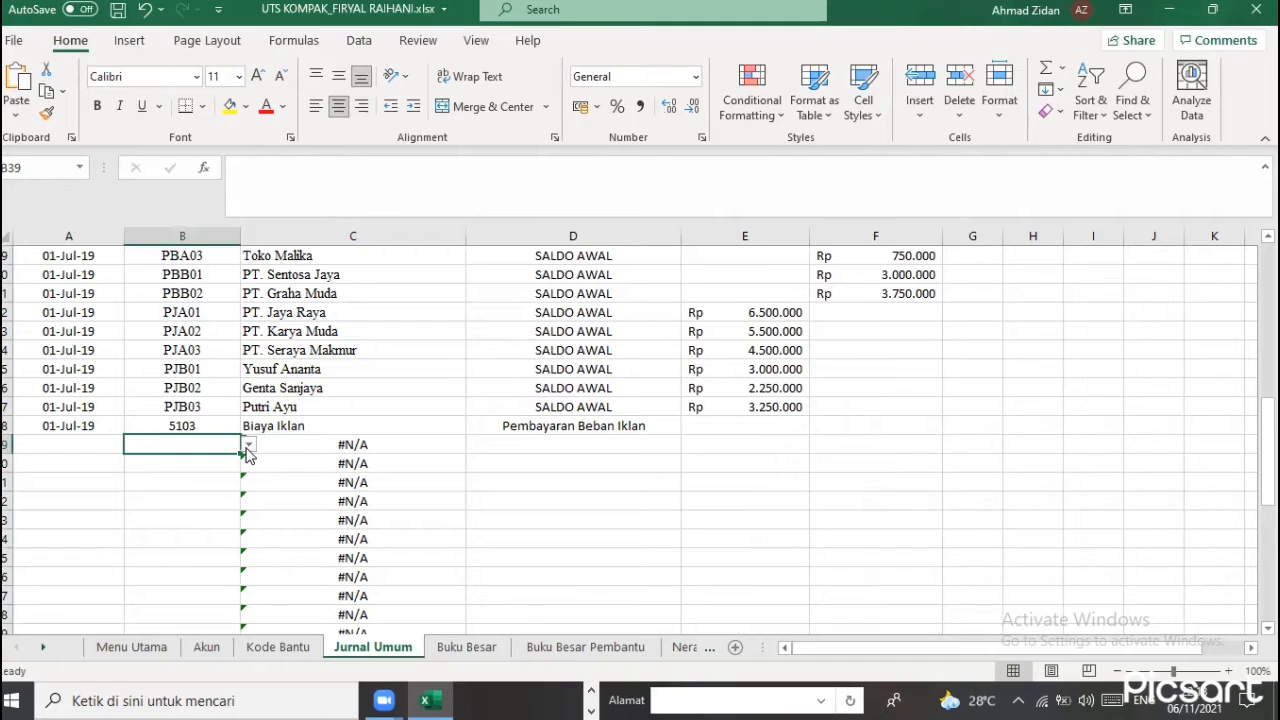
{"action": "left_click", "coordinate": [248, 446]}
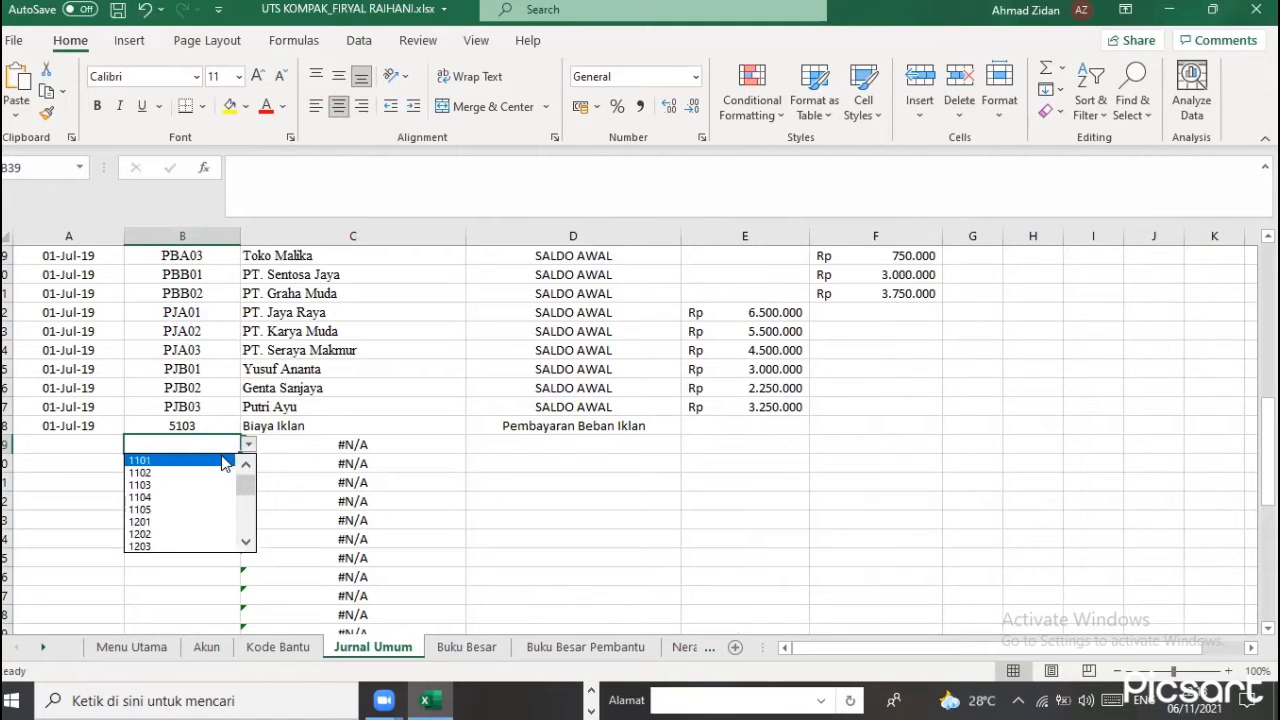
{"action": "left_click", "coordinate": [222, 462]}
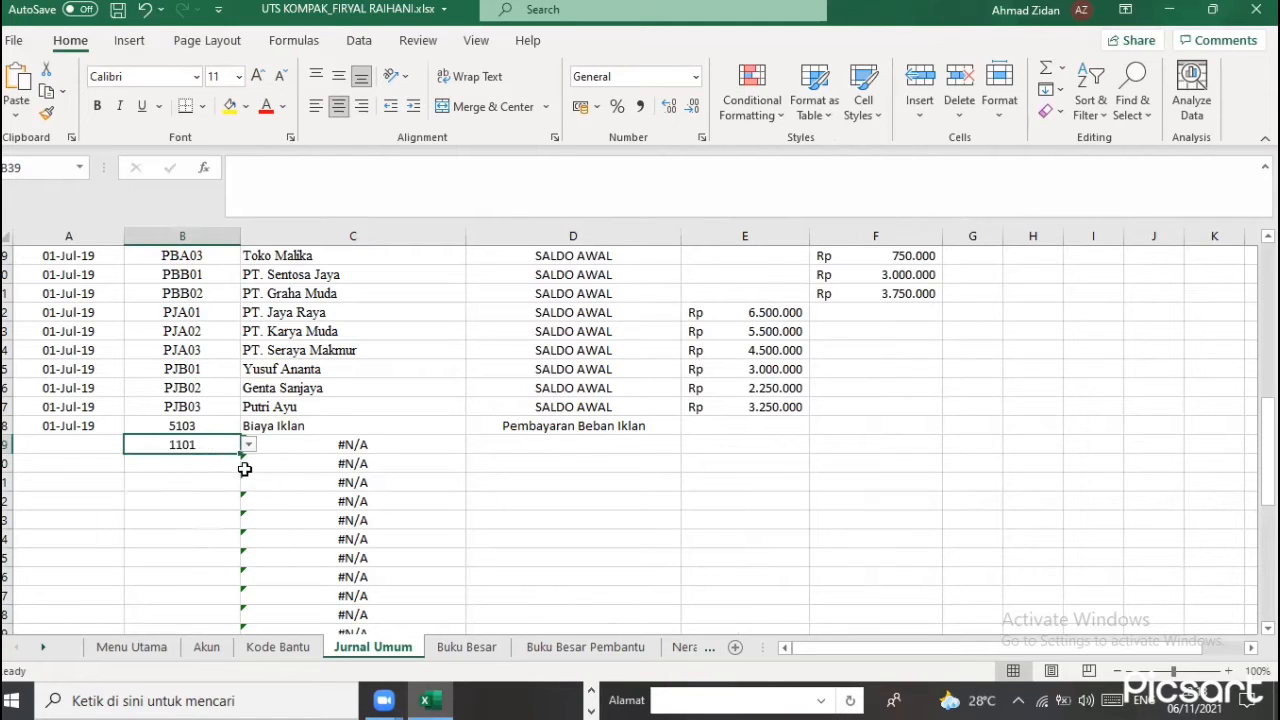
{"action": "left_click", "coordinate": [490, 443]}
{"action": "key", "text": "Up"}
{"action": "key", "text": "Up"}
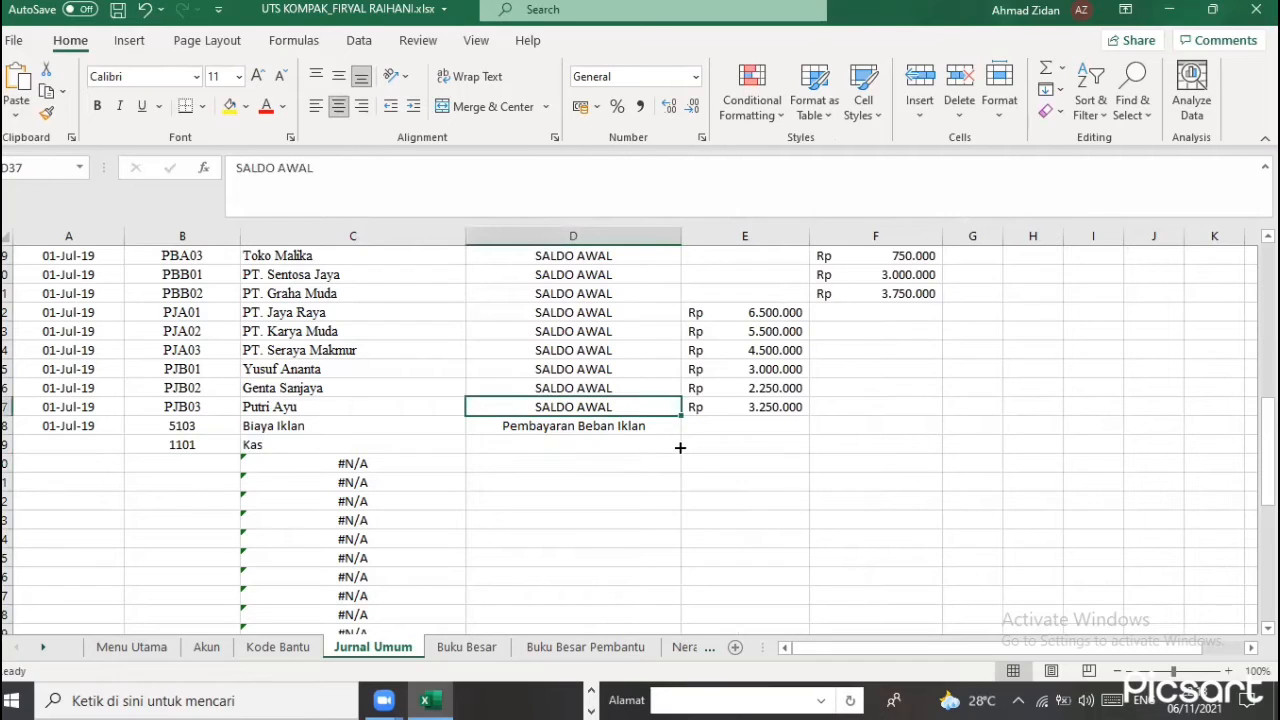
{"action": "key", "text": "Down"}
{"action": "left_click_drag", "start_coordinate": [681, 434], "coordinate": [682, 449]}
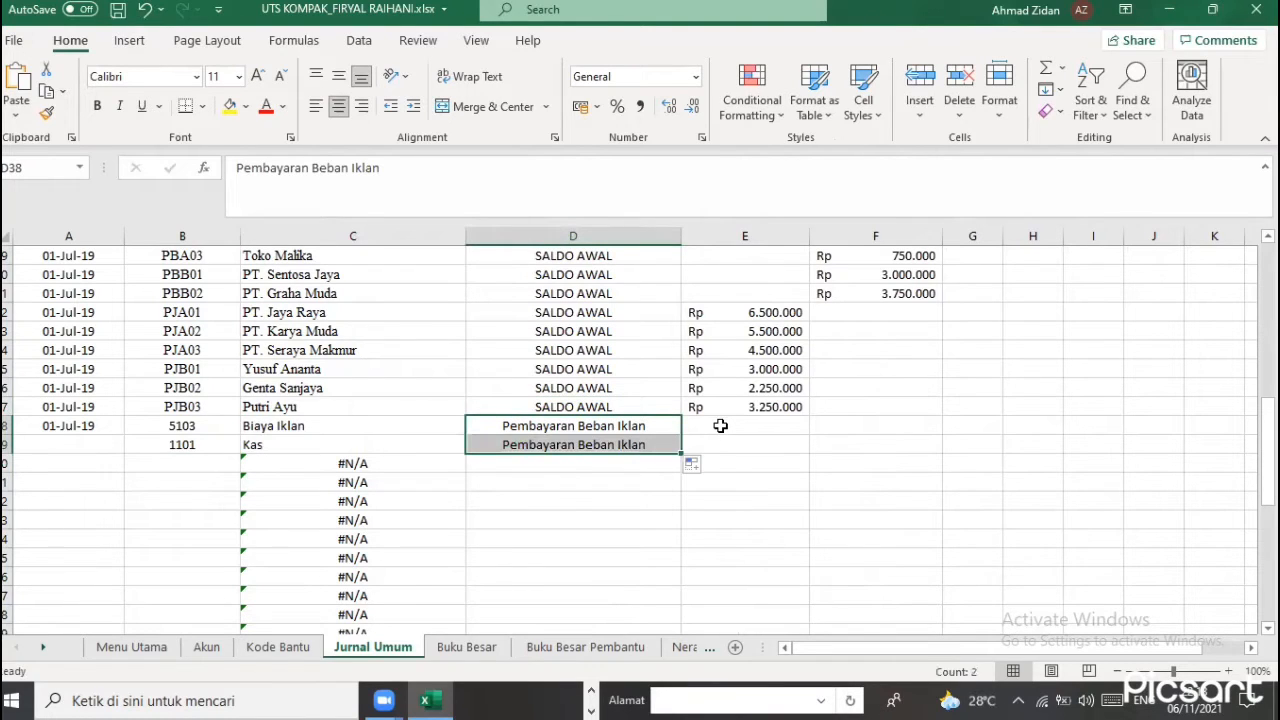
Enter the debit amount 275000 in E38 and copy it to the credit cell F39
{"action": "left_click", "coordinate": [720, 426]}
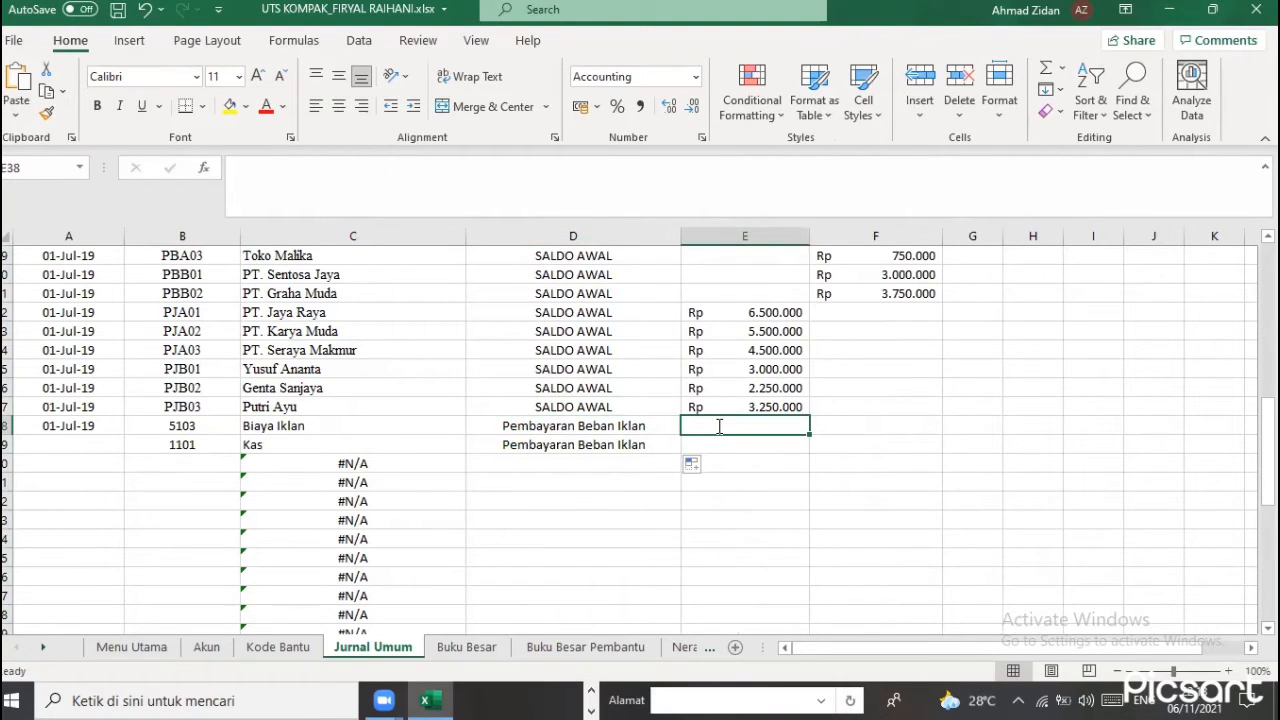
{"action": "type", "text": "27"}
{"action": "type", "text": "5.00"}
{"action": "type", "text": "000"}
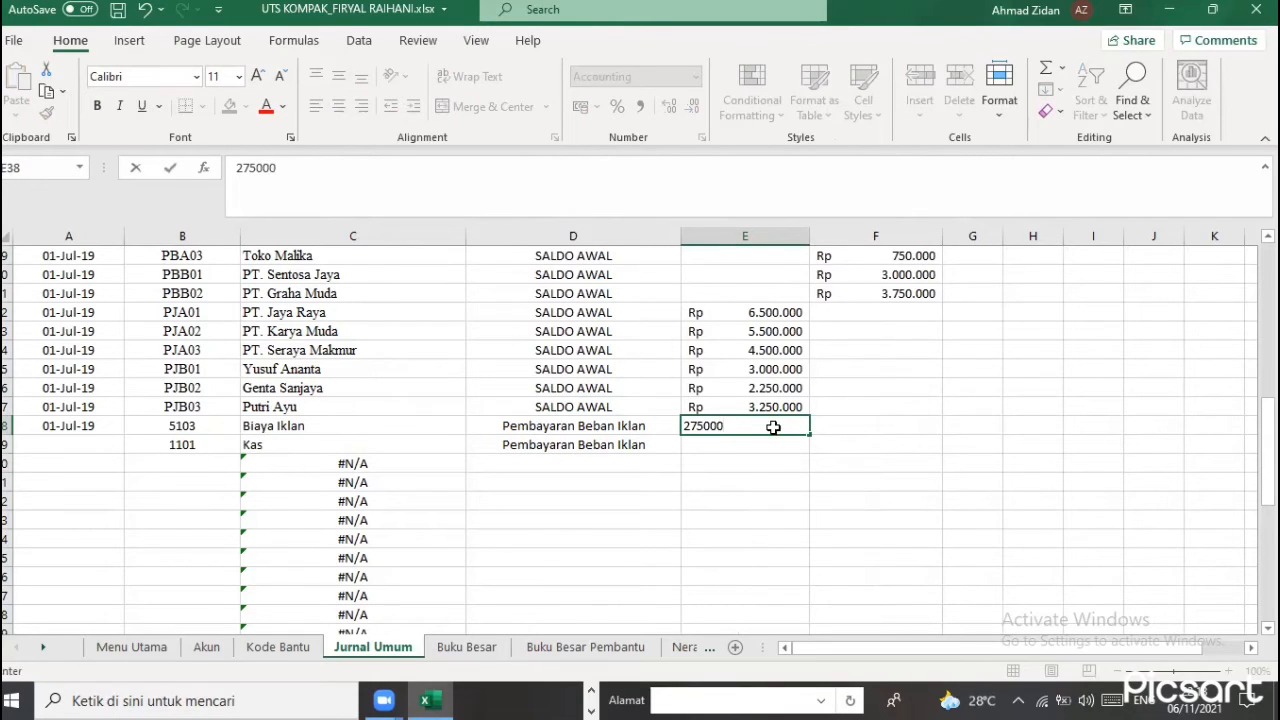
{"action": "key", "text": "Return"}
{"action": "key", "text": "Up"}
{"action": "key", "text": "ctrl+c"}
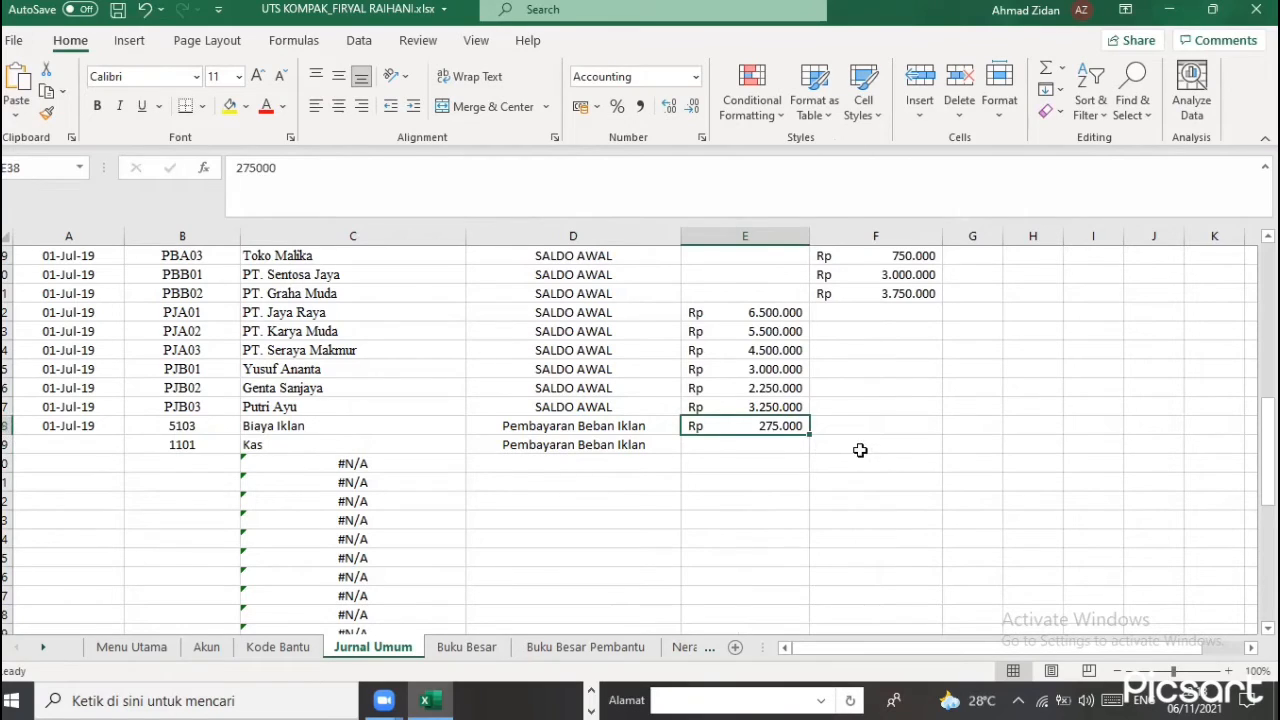
{"action": "left_click", "coordinate": [860, 450]}
{"action": "key", "text": "ctrl+v"}
{"action": "key", "text": "Down"}
{"action": "key", "text": "Down"}
{"action": "key", "text": "Down"}
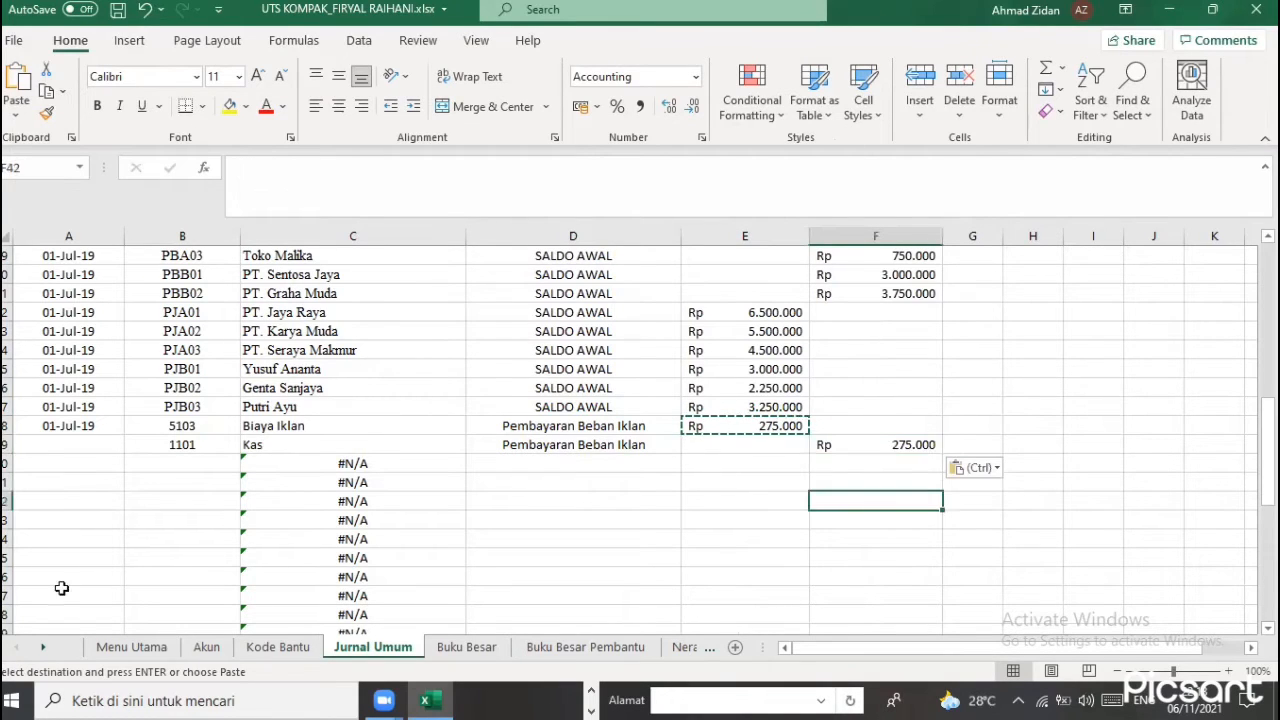
Copy the date 01-Jul-19 from A38 into A39 as an identical cell instead of a series
{"action": "left_click", "coordinate": [95, 440]}
{"action": "left_click", "coordinate": [117, 433]}
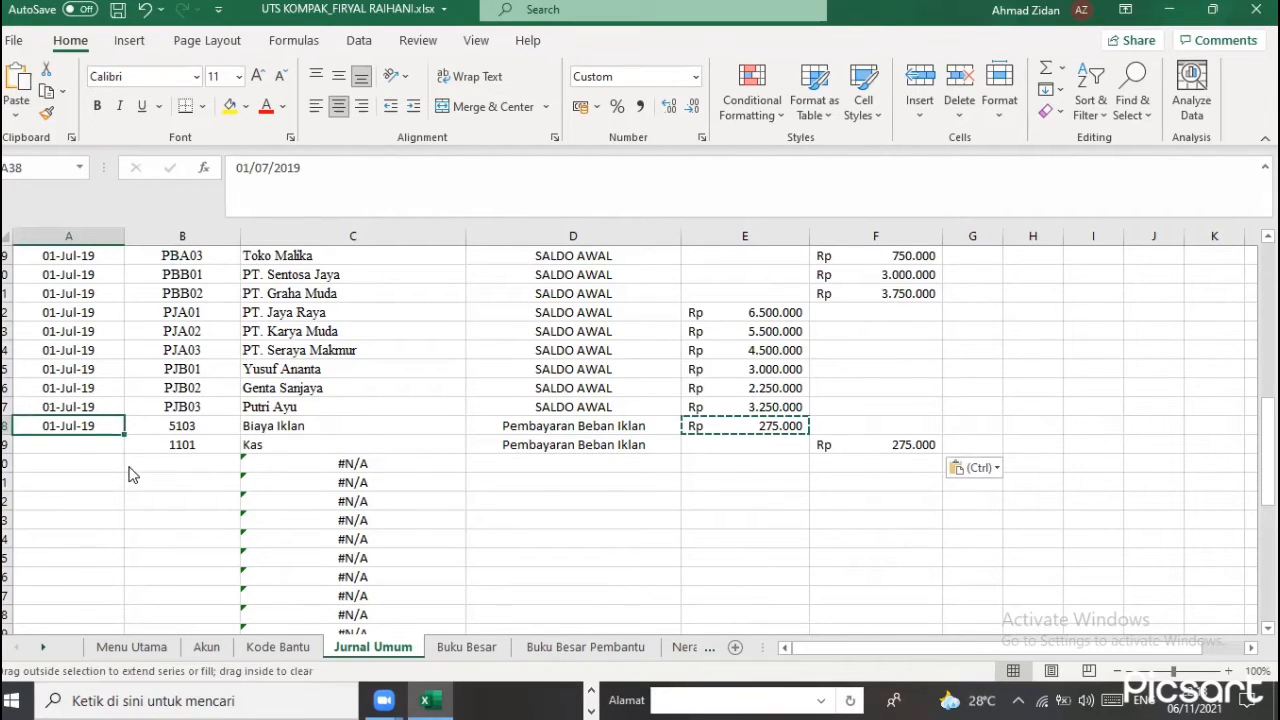
{"action": "left_click_drag", "start_coordinate": [124, 440], "coordinate": [130, 455]}
{"action": "left_click", "coordinate": [142, 466]}
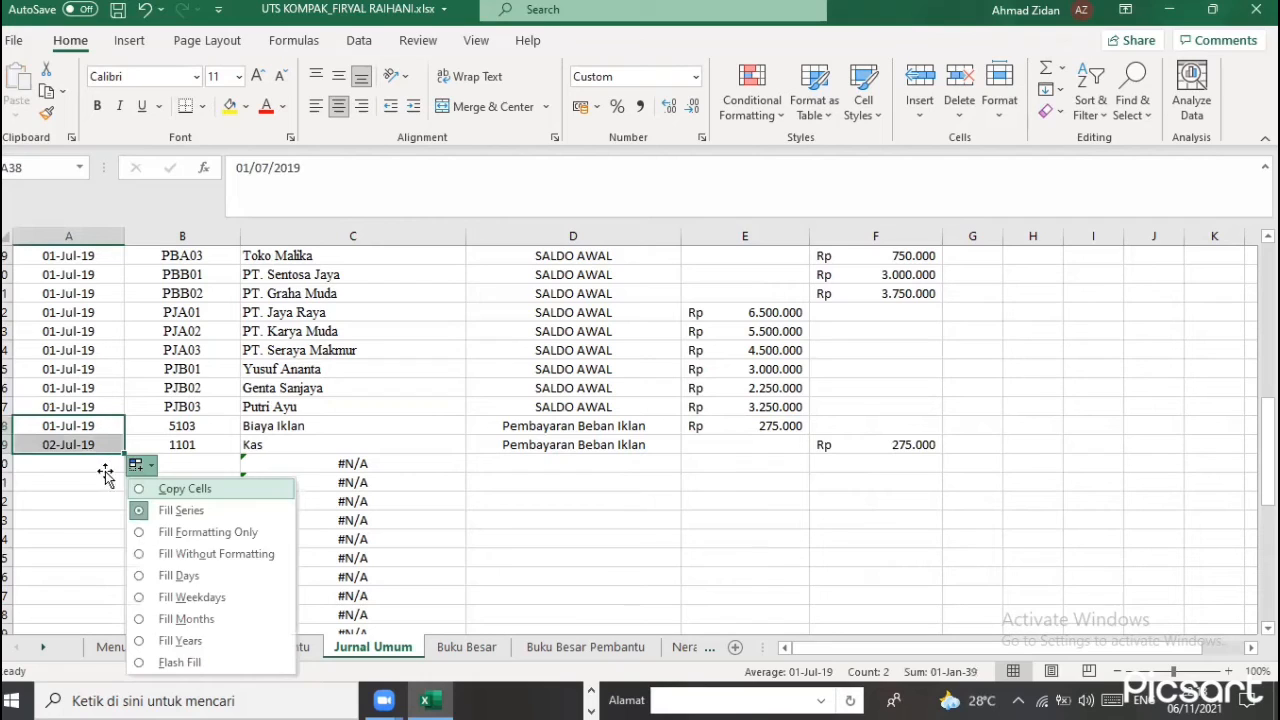
{"action": "left_click", "coordinate": [157, 488]}
Extend the date from A39 as a series so that A40 holds 02-Jul-19
{"action": "left_click", "coordinate": [102, 466]}
{"action": "left_click", "coordinate": [92, 446]}
{"action": "left_click", "coordinate": [122, 462]}
{"action": "left_click", "coordinate": [122, 453]}
{"action": "left_click_drag", "start_coordinate": [122, 466], "coordinate": [122, 470]}
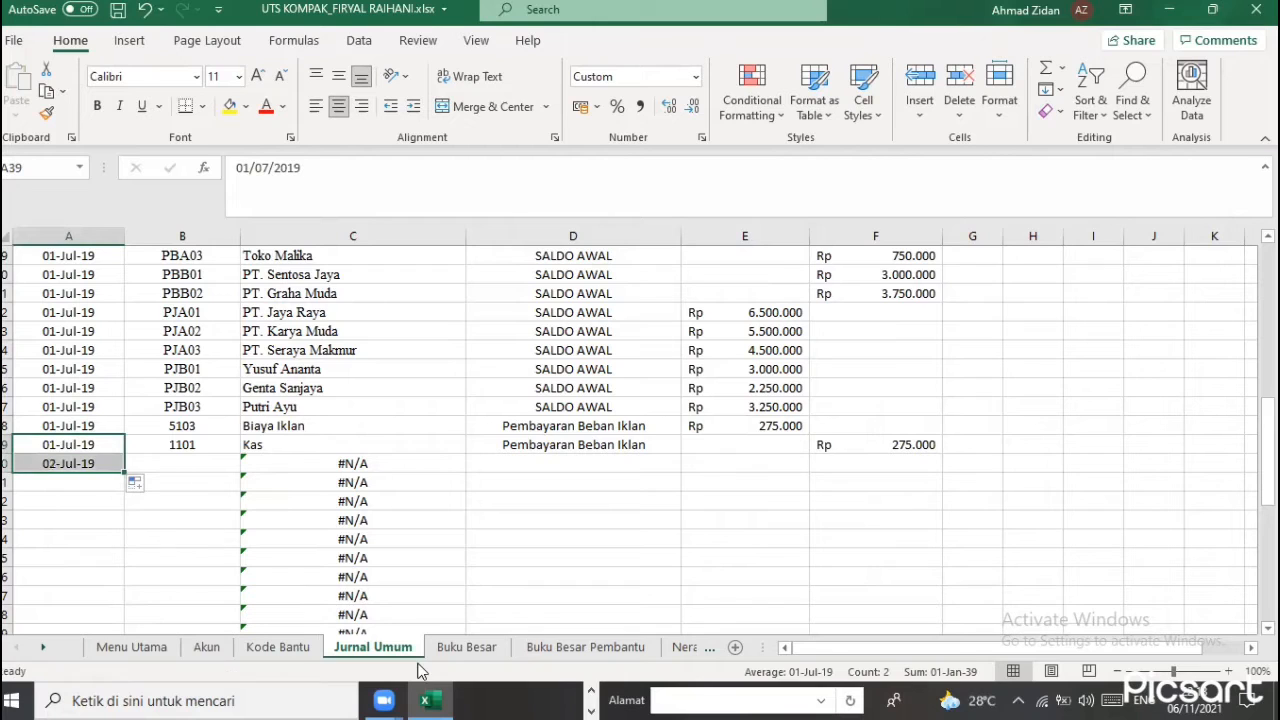
Check the 02 July transaction in the exam PDF and choose cash account code 1101 in B40 of Jurnal Umum
{"action": "left_click", "coordinate": [587, 691]}
{"action": "left_click", "coordinate": [567, 691]}
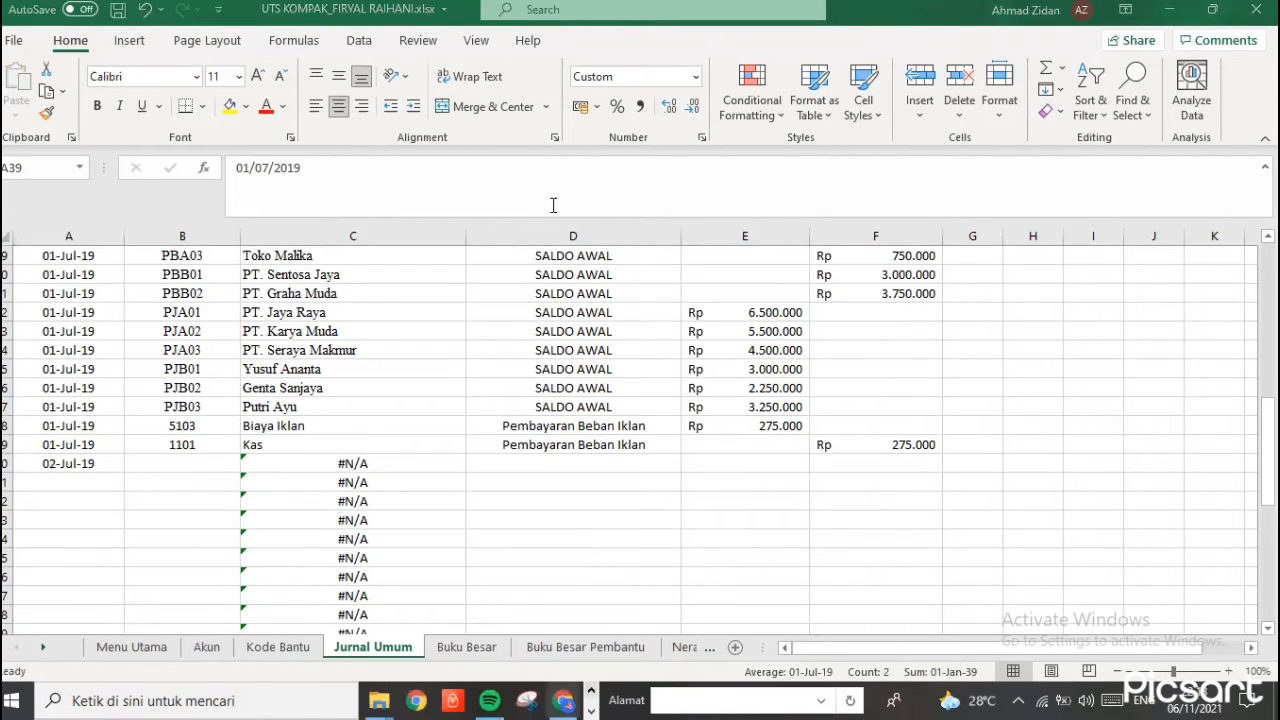
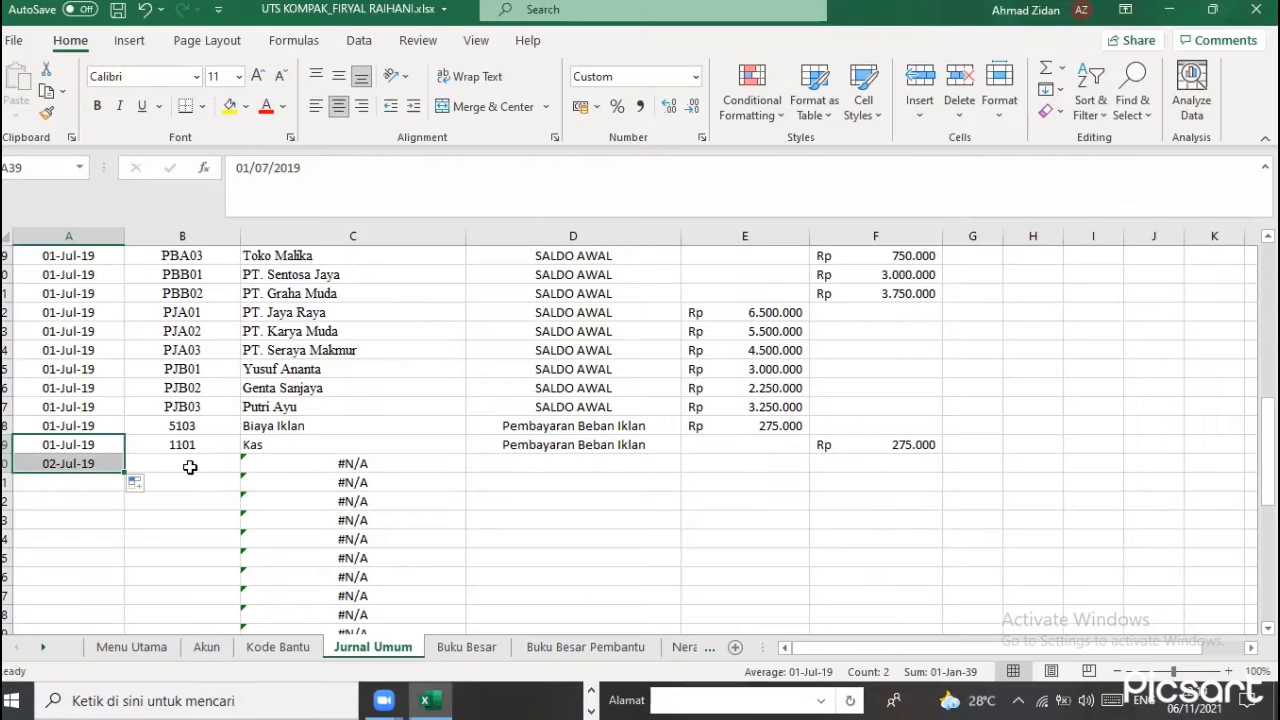
{"action": "left_click", "coordinate": [203, 463]}
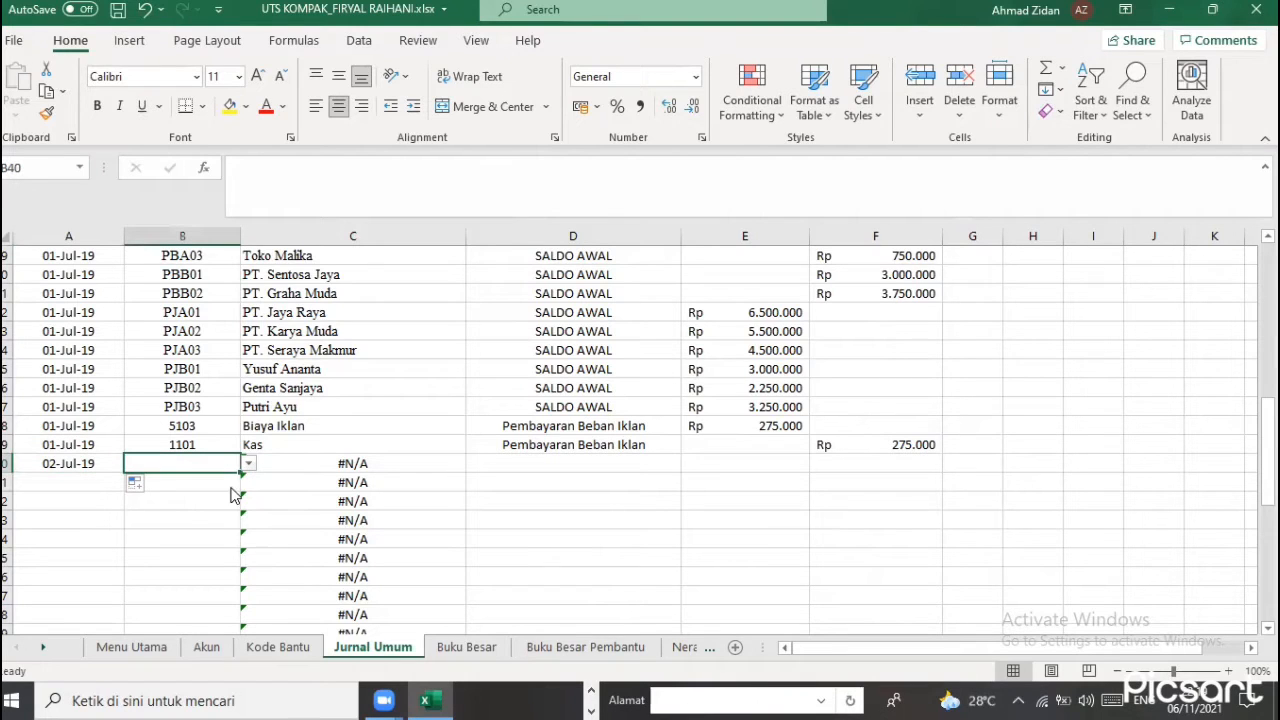
{"action": "left_click", "coordinate": [248, 463]}
{"action": "left_click", "coordinate": [226, 491]}
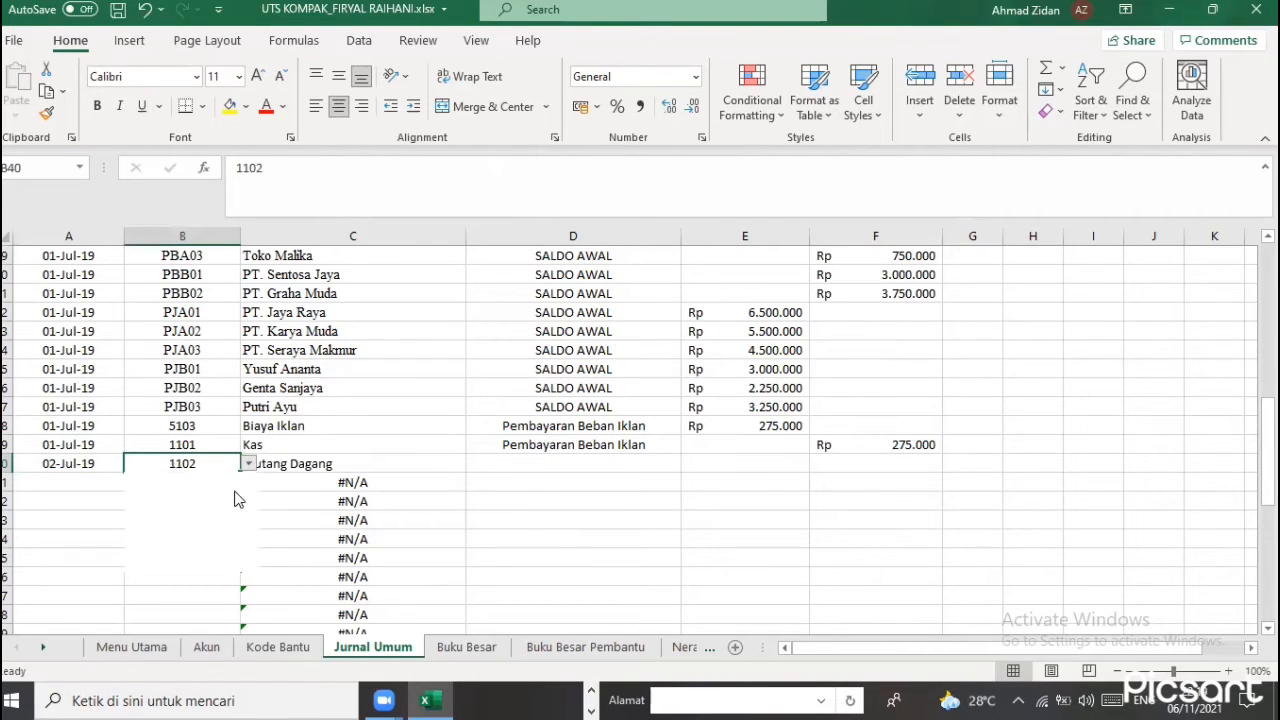
{"action": "left_click", "coordinate": [248, 463]}
{"action": "scroll", "coordinate": [183, 490], "scroll_direction": "up", "scroll_amount": 1}
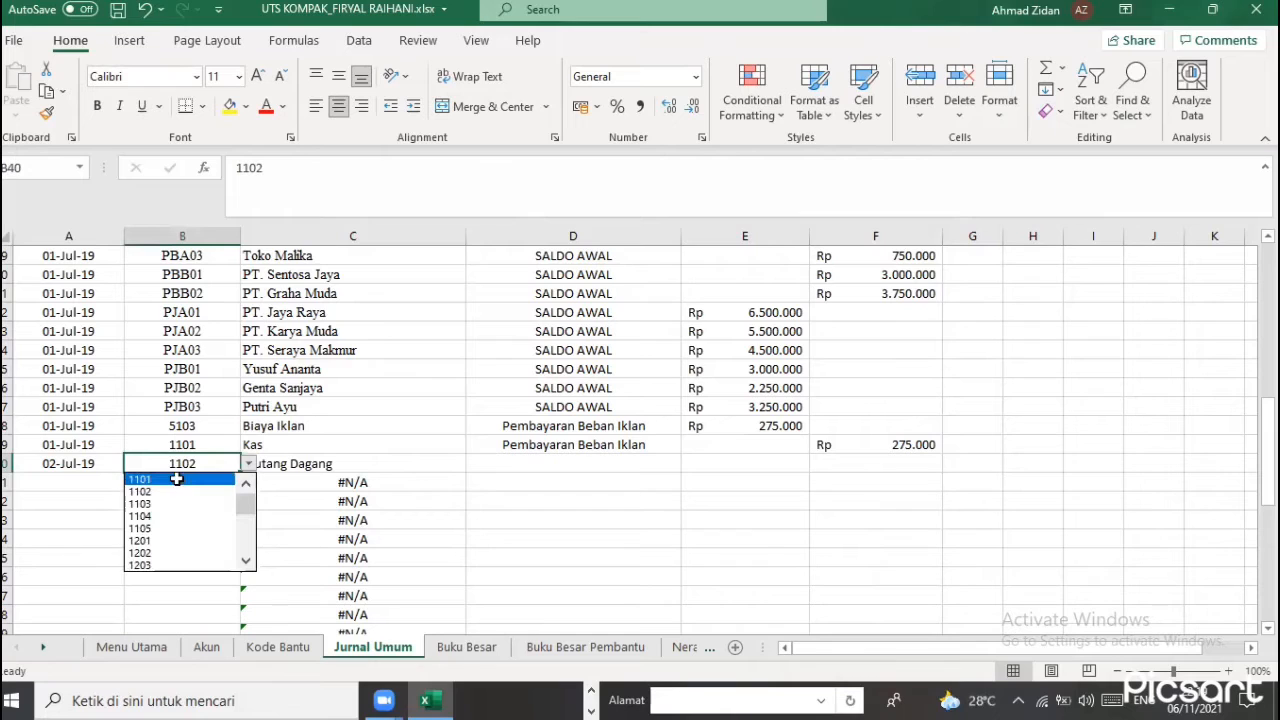
{"action": "left_click", "coordinate": [178, 479]}
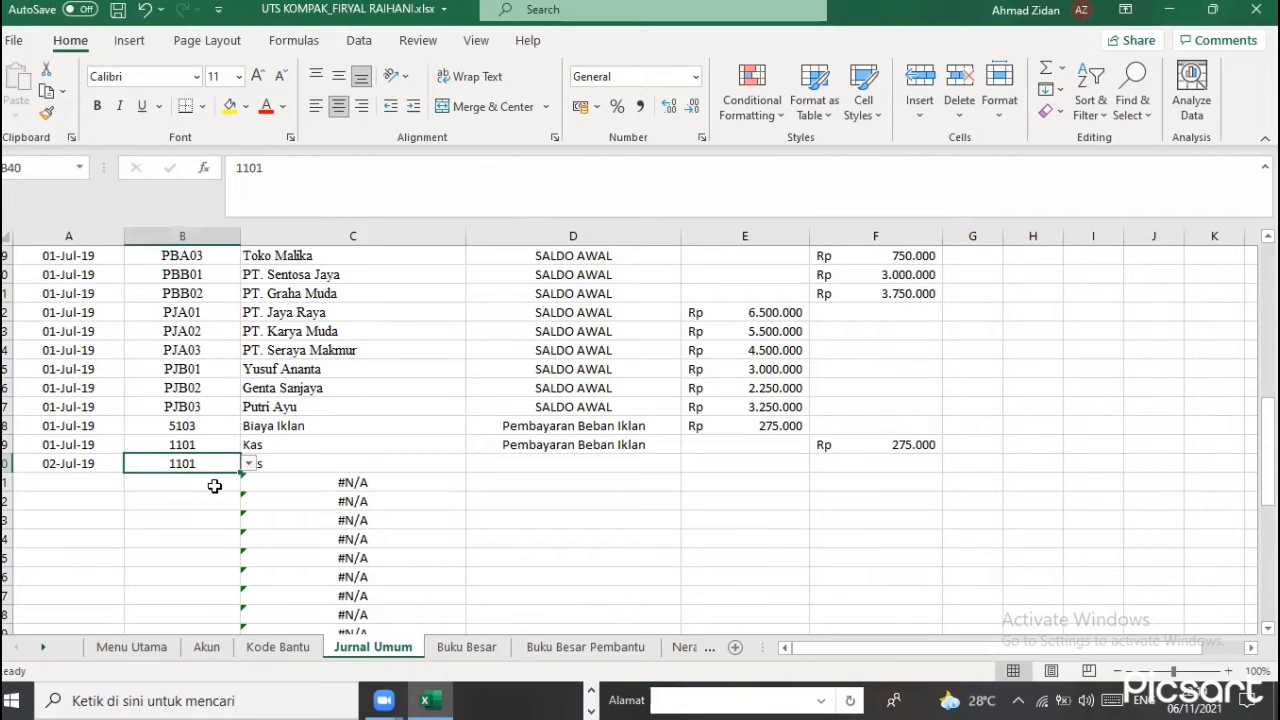
Choose the trade receivables account code 1102 in B41
{"action": "left_click", "coordinate": [212, 484]}
{"action": "left_click", "coordinate": [248, 483]}
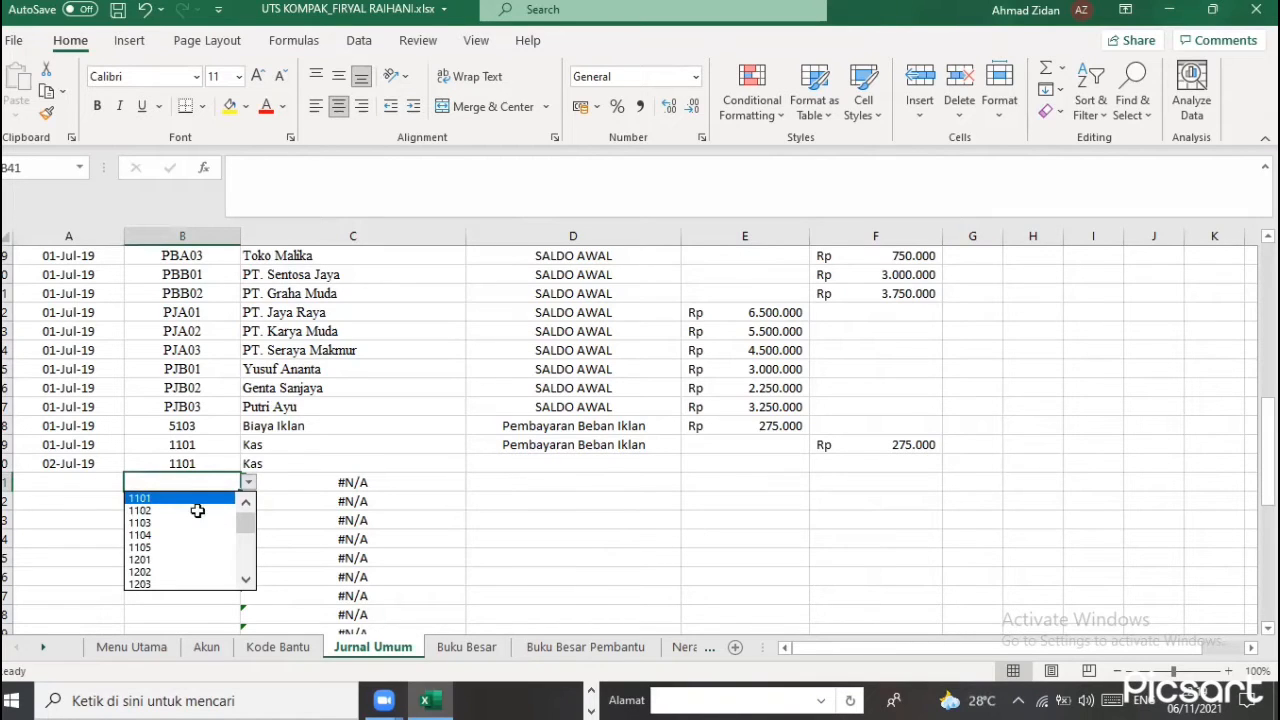
{"action": "key", "text": "Return"}
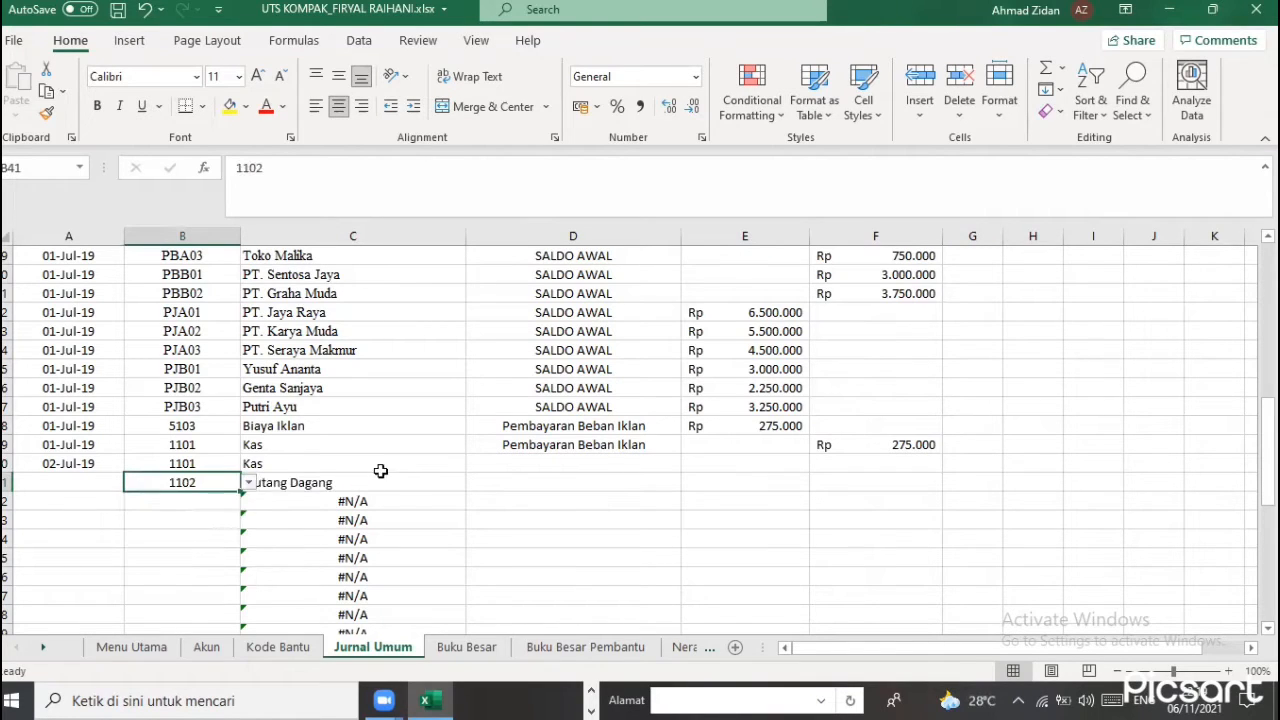
Enter the description "Penerimaan Piutang" in D40 and copy it down to D41
{"action": "key", "text": "Up"}
{"action": "key", "text": "Right"}
{"action": "left_click", "coordinate": [499, 465]}
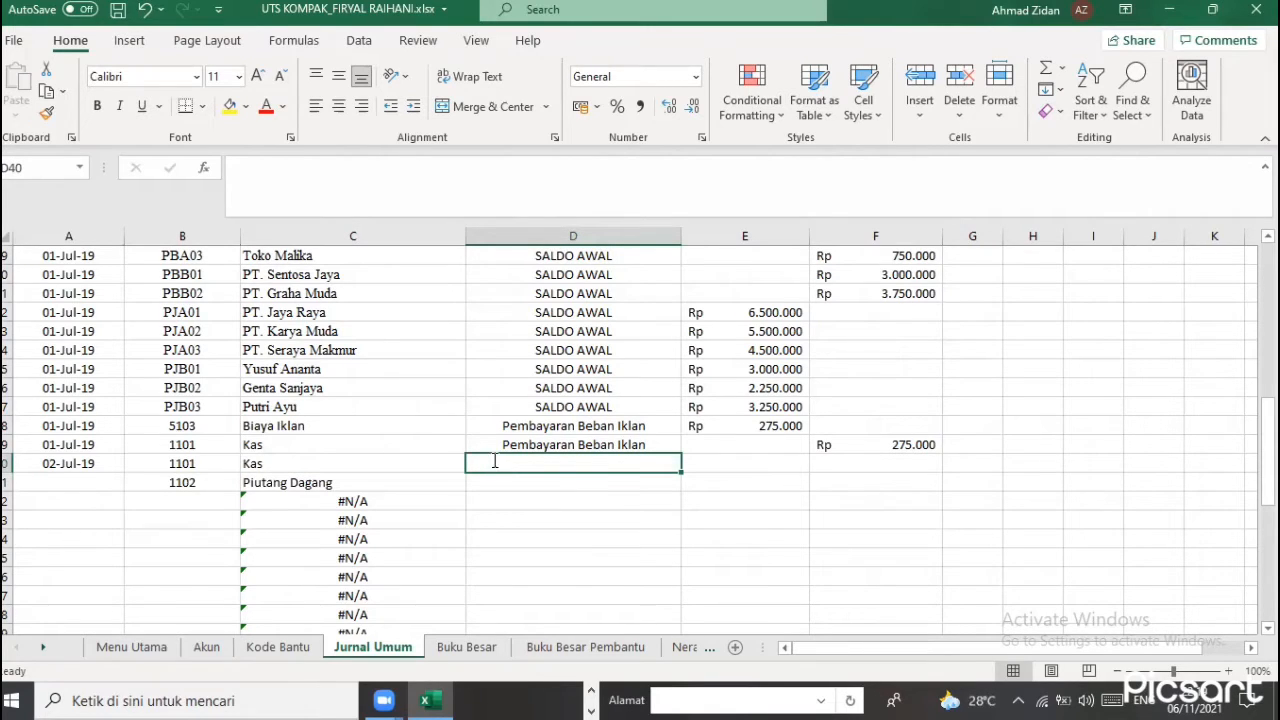
{"action": "type", "text": "Penerimaan Piutang"}
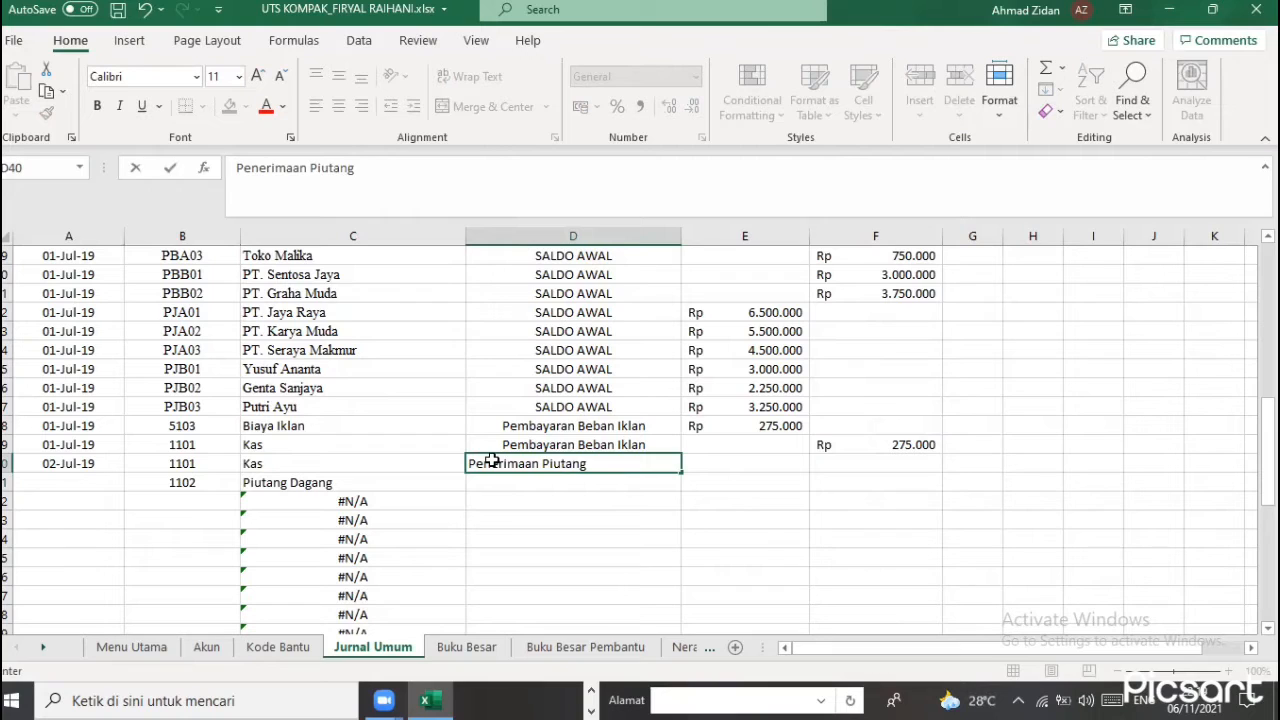
{"action": "key", "text": "Return"}
{"action": "left_click", "coordinate": [634, 466]}
{"action": "left_click_drag", "start_coordinate": [680, 472], "coordinate": [682, 486]}
Enter the debit amount 1500000 in E40 and copy it to the credit cell F41
{"action": "left_click", "coordinate": [715, 467]}
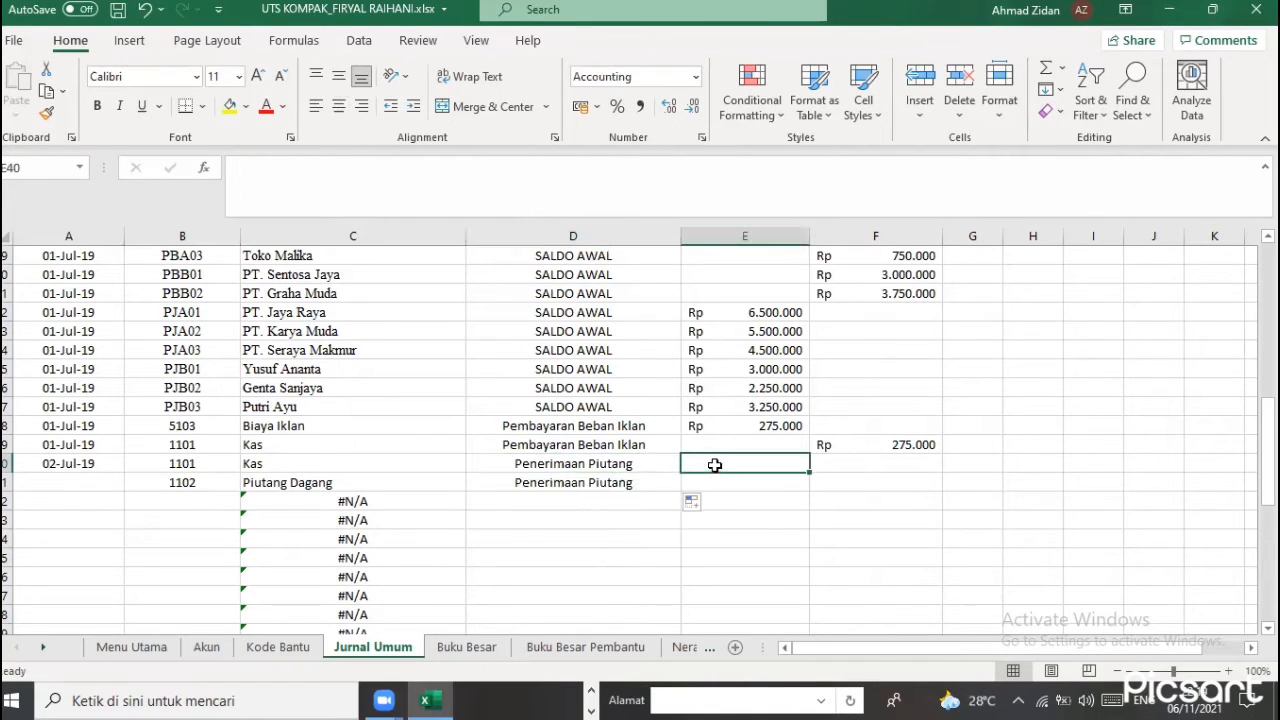
{"action": "type", "text": "1500000"}
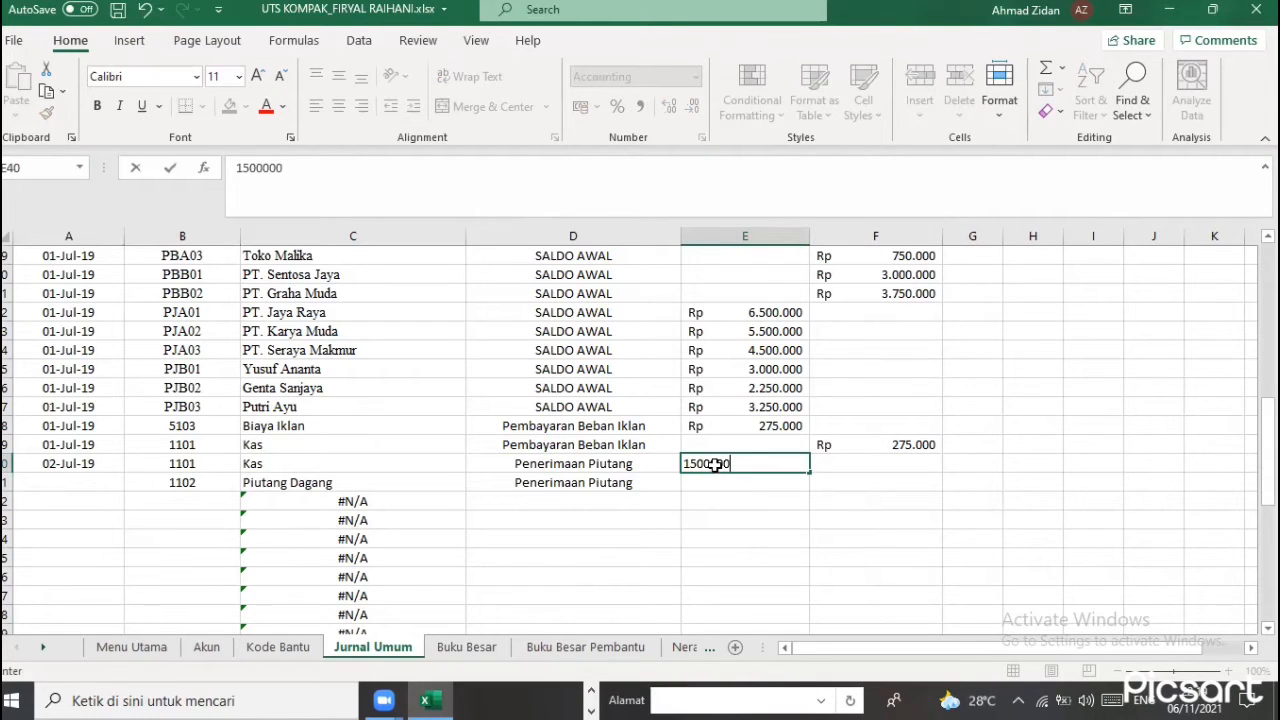
{"action": "key", "text": "Return"}
{"action": "key", "text": "Up"}
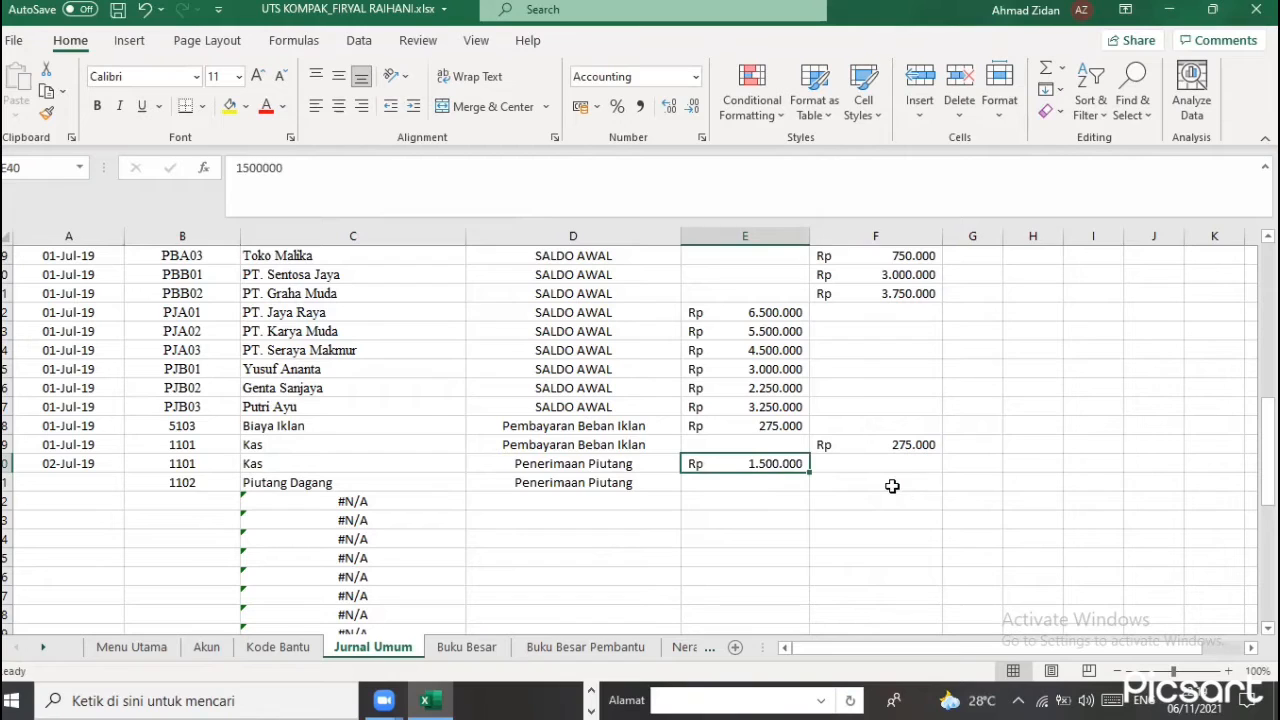
{"action": "key", "text": "ctrl+c"}
{"action": "left_click", "coordinate": [892, 486]}
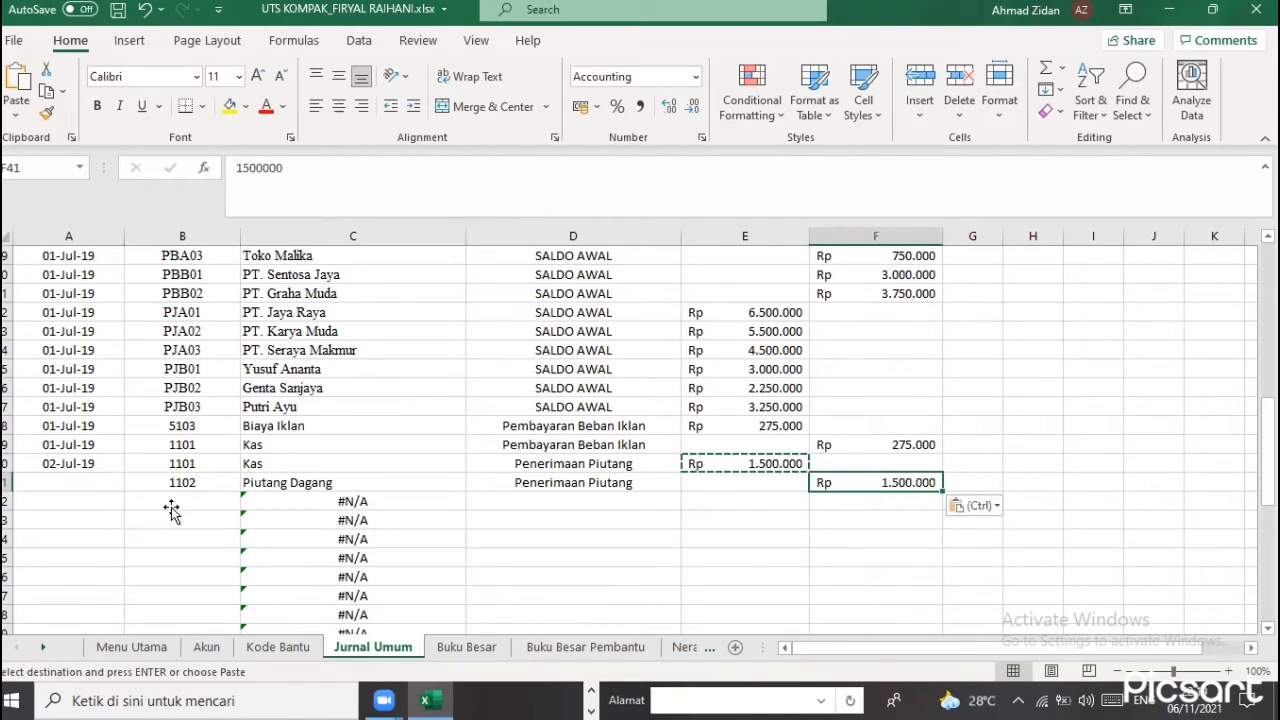
Check who paid the 02 July receivable in the exam PDF and find that customer's code in the Kode Bantu sheet
{"action": "left_click", "coordinate": [203, 503]}
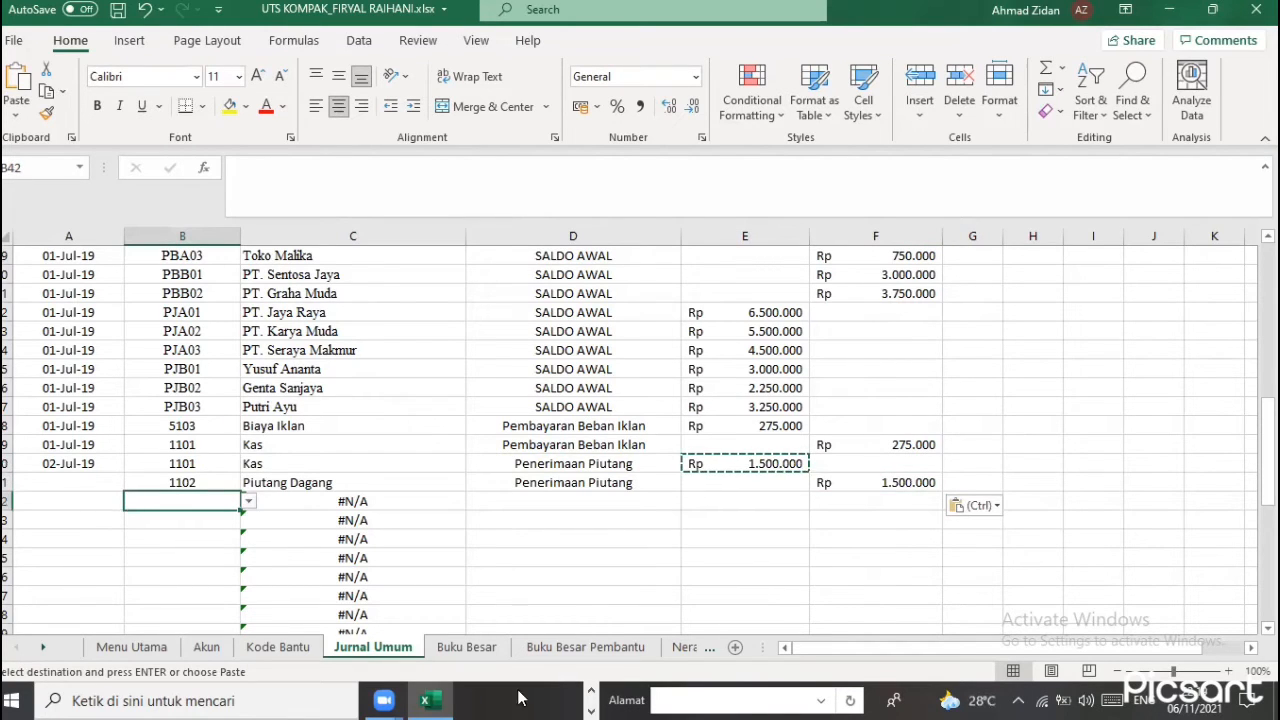
{"action": "left_click", "coordinate": [591, 691]}
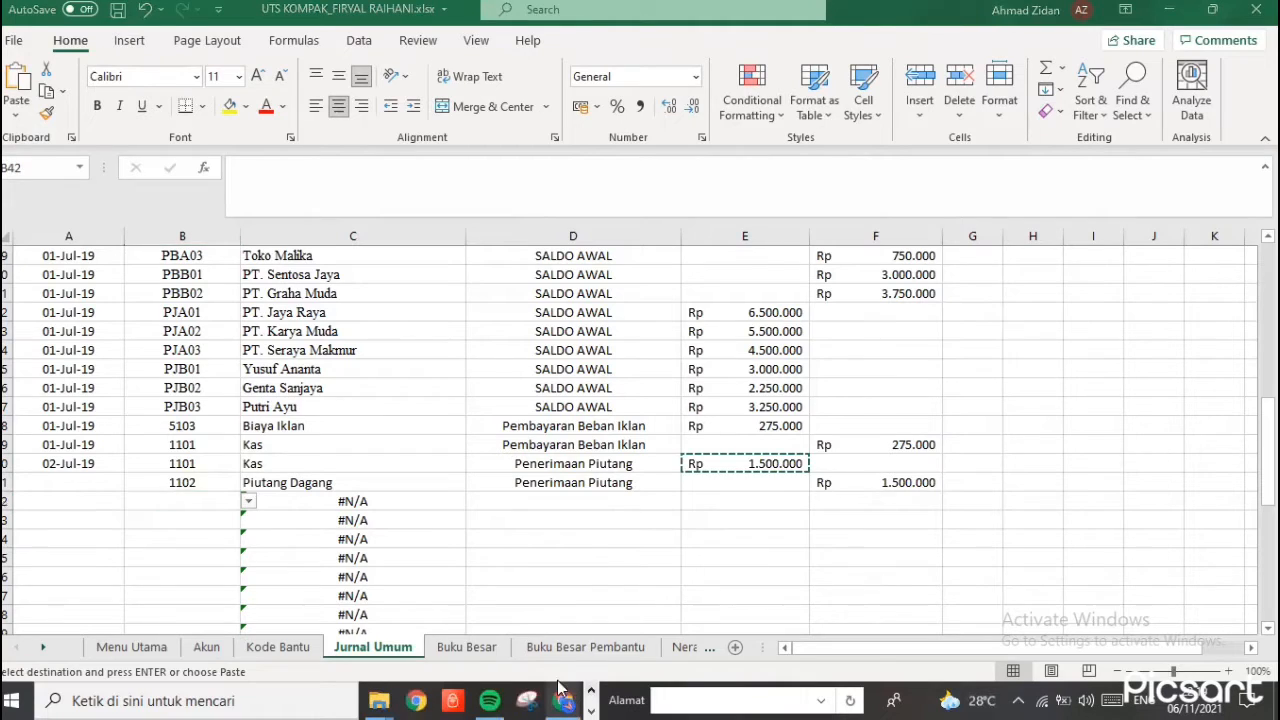
{"action": "left_click", "coordinate": [566, 699]}
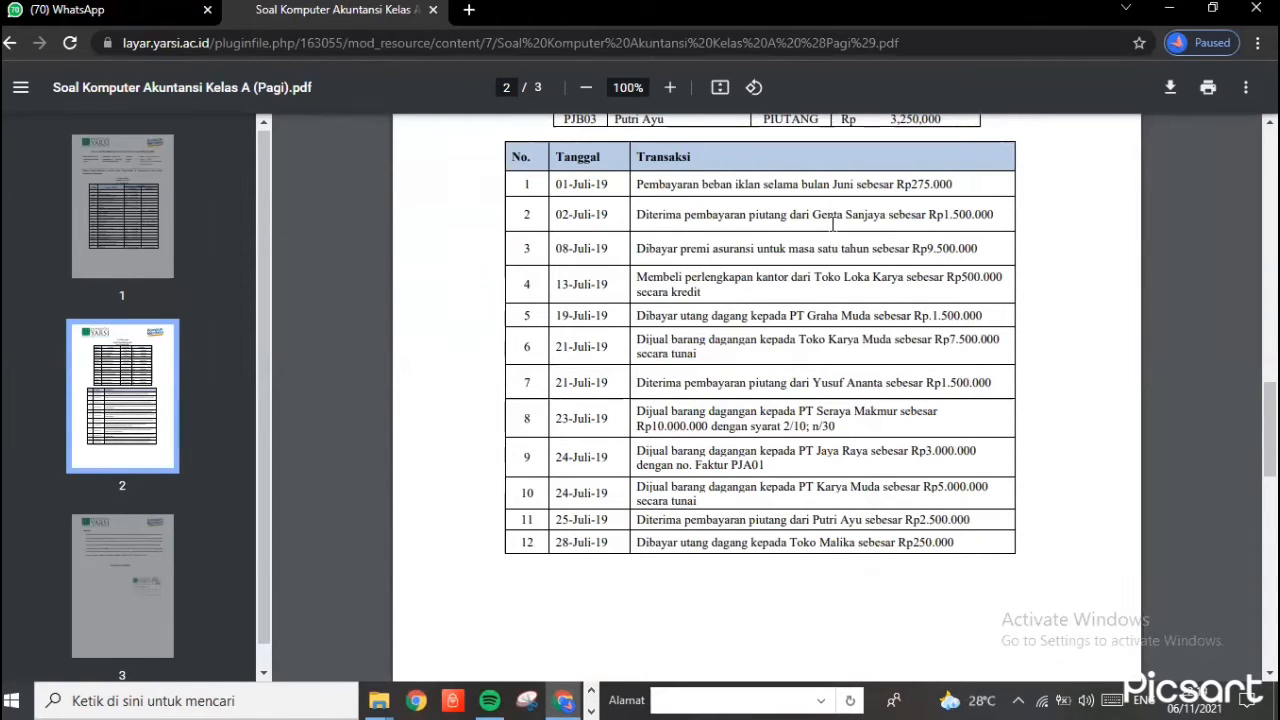
{"action": "left_click_drag", "start_coordinate": [812, 214], "coordinate": [885, 214]}
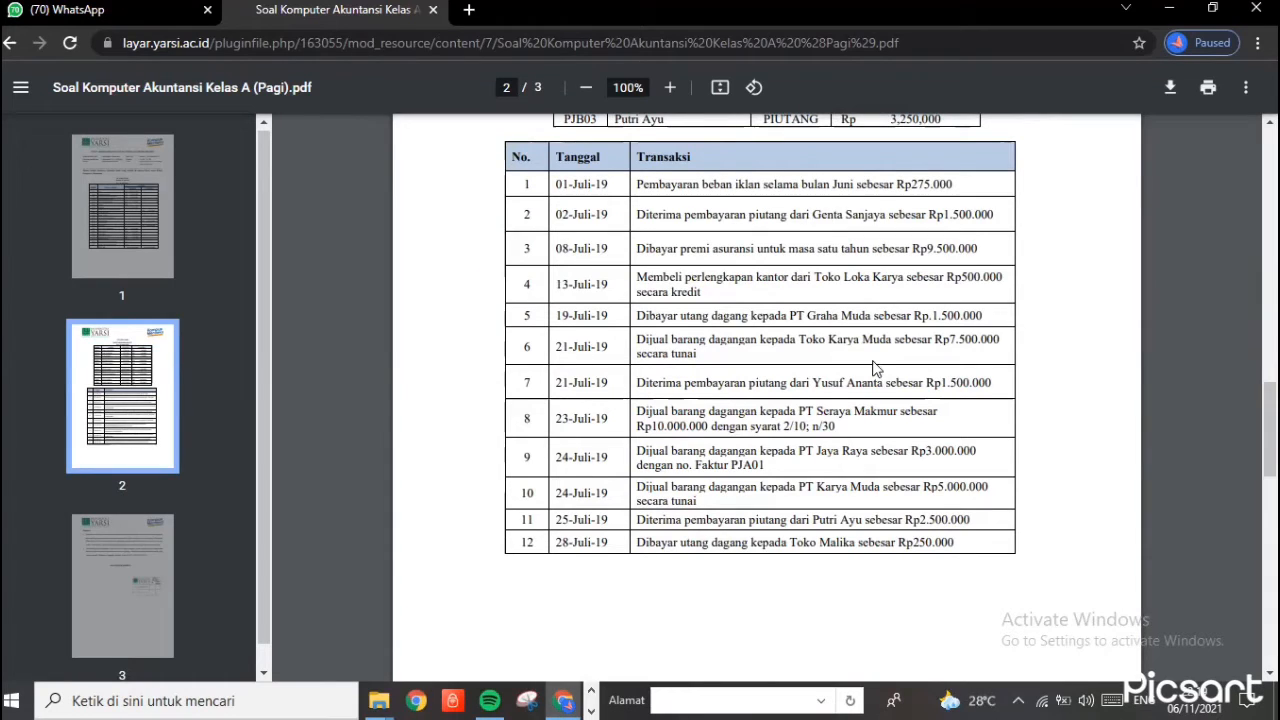
{"action": "left_click", "coordinate": [592, 694]}
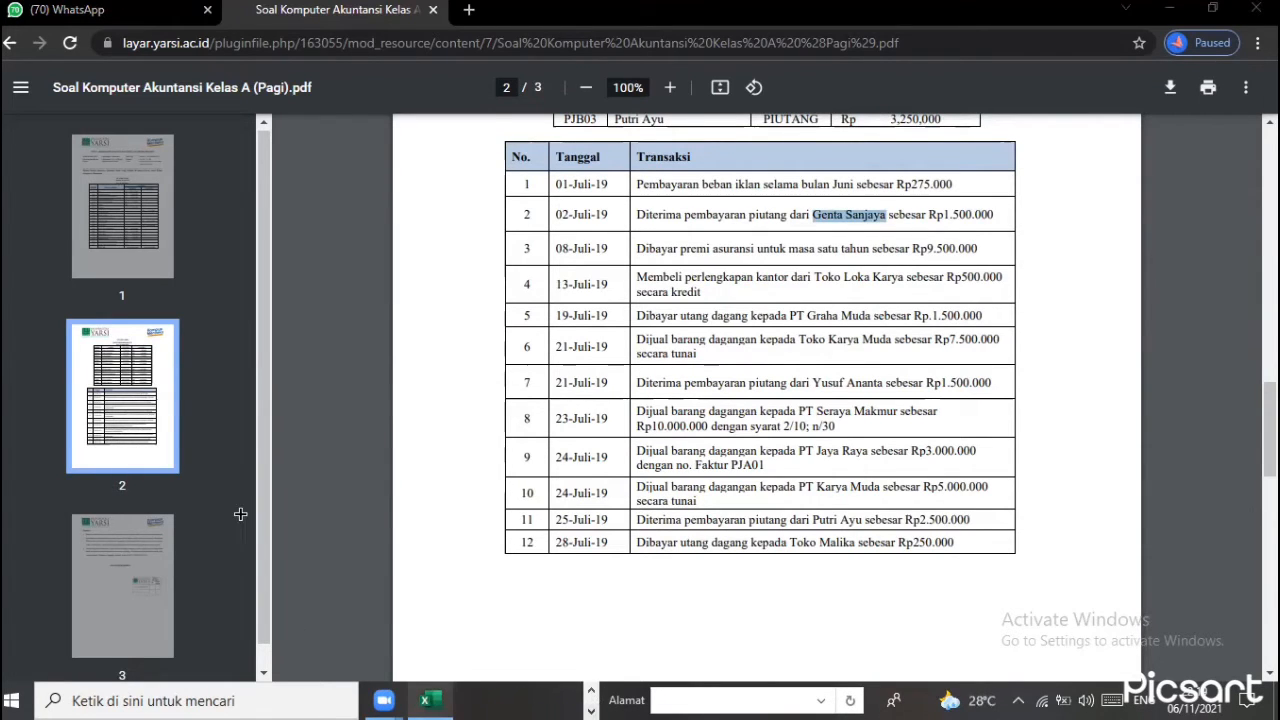
{"action": "key", "text": "alt+Tab"}
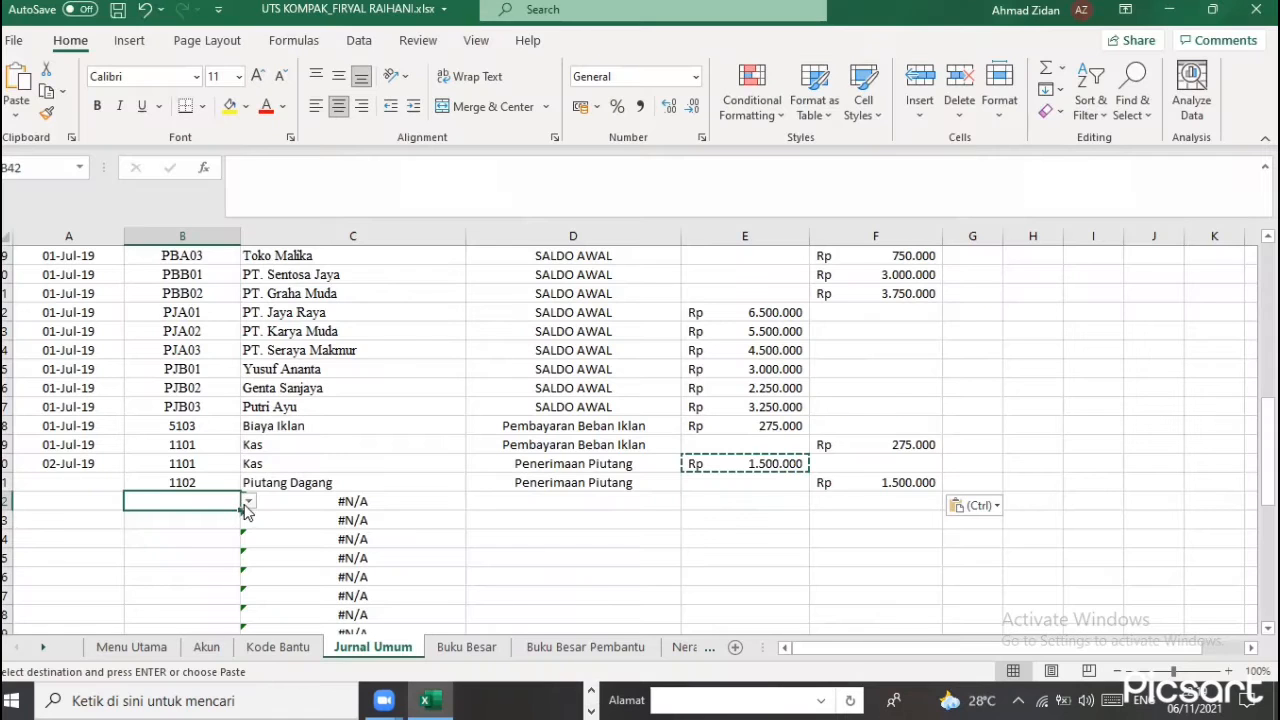
{"action": "left_click", "coordinate": [272, 647]}
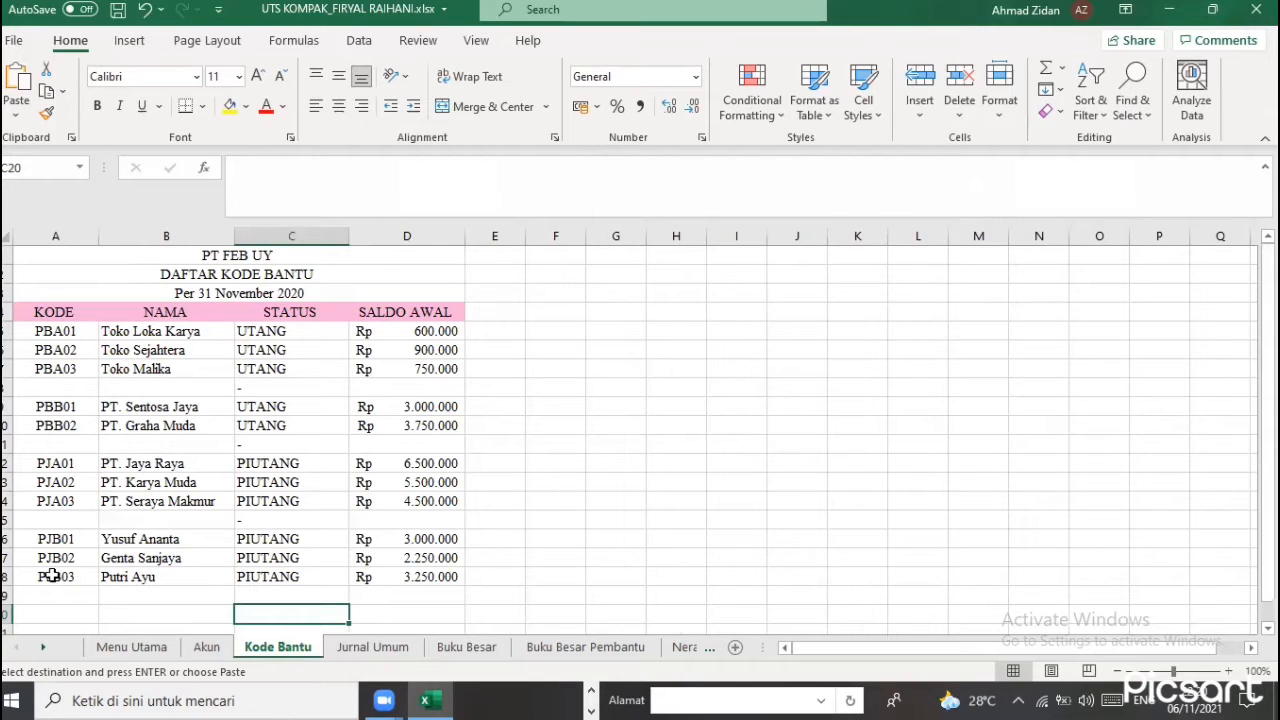
{"action": "left_click", "coordinate": [360, 648]}
{"action": "left_click", "coordinate": [249, 503]}
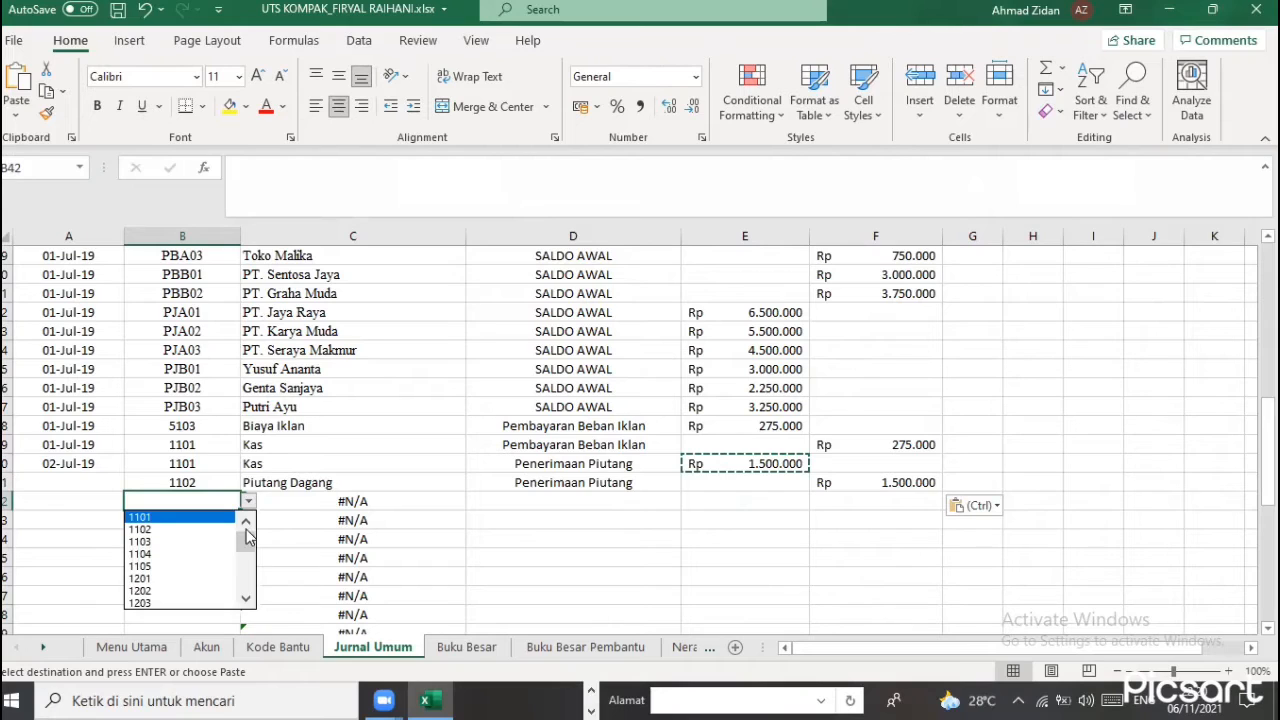
{"action": "mouse_move", "coordinate": [246, 543]}
{"action": "left_mouse_down"}
{"action": "mouse_move", "coordinate": [246, 614]}
{"action": "mouse_move", "coordinate": [253, 539]}
{"action": "left_mouse_up"}
{"action": "left_click", "coordinate": [246, 509]}
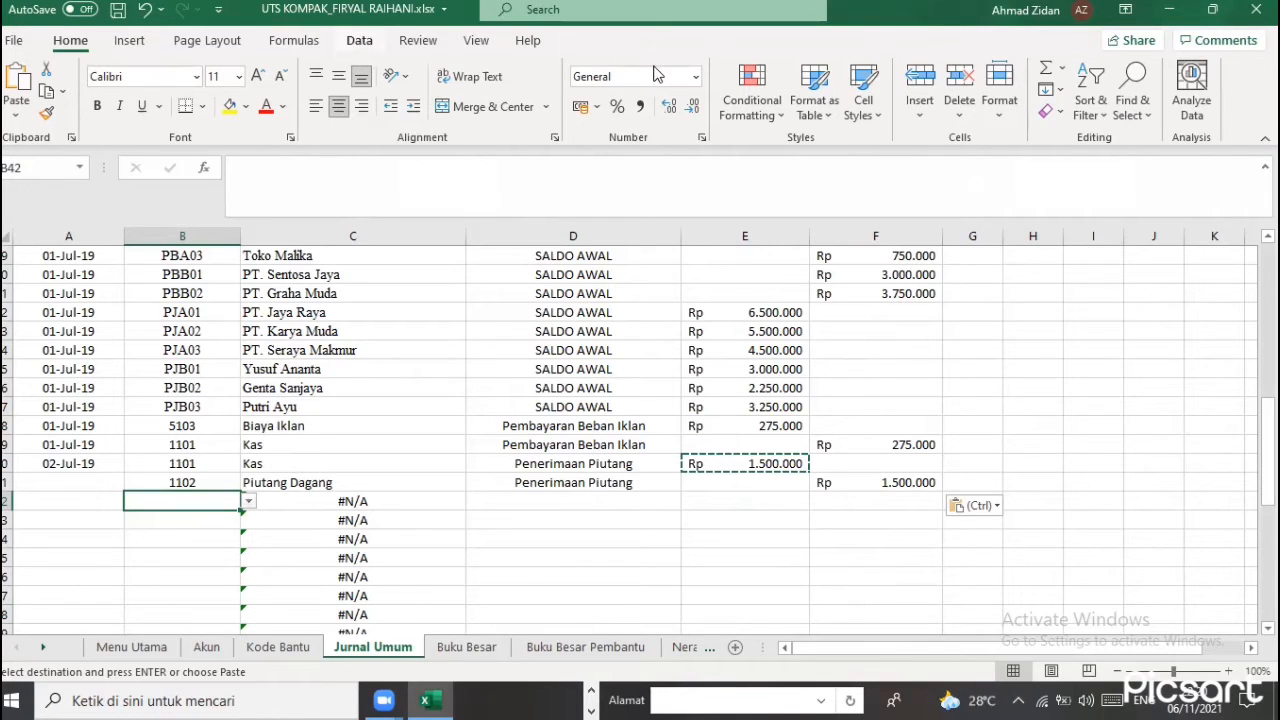
Change the list source of B42's data validation in Jurnal Umum to =KODE_BANTU
{"action": "left_click", "coordinate": [359, 41]}
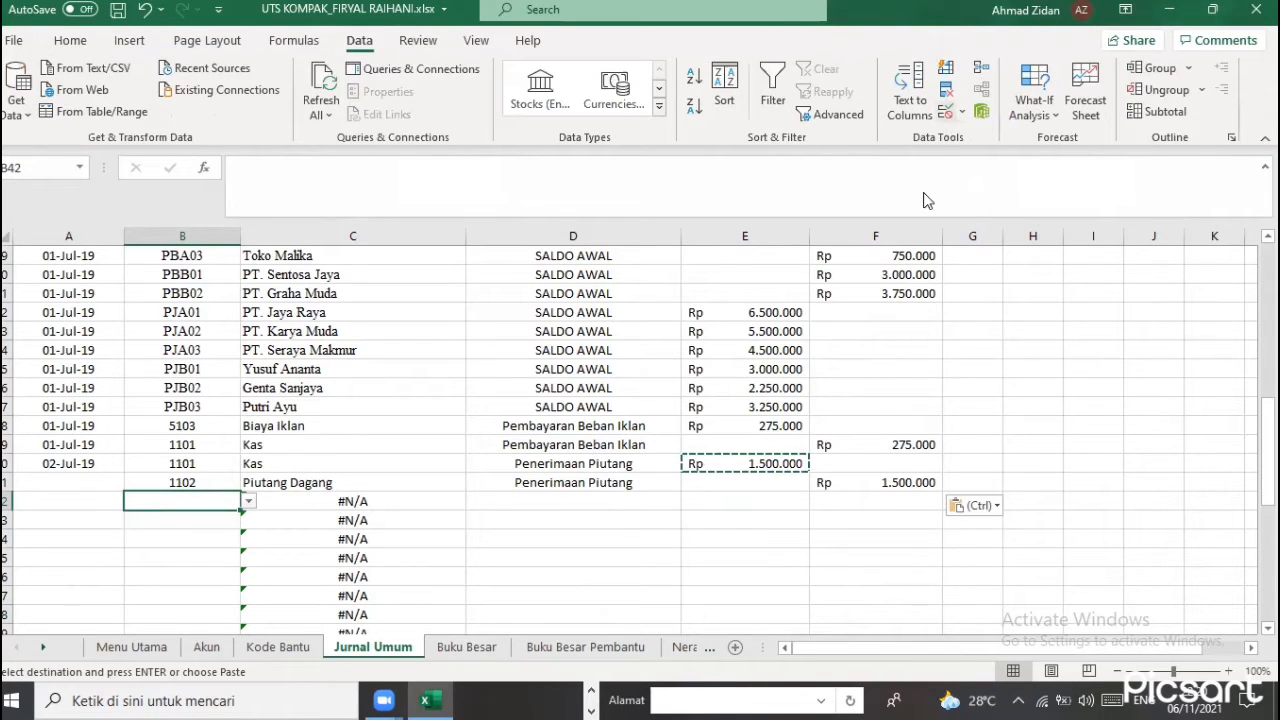
{"action": "left_click", "coordinate": [947, 111]}
{"action": "left_click", "coordinate": [975, 137]}
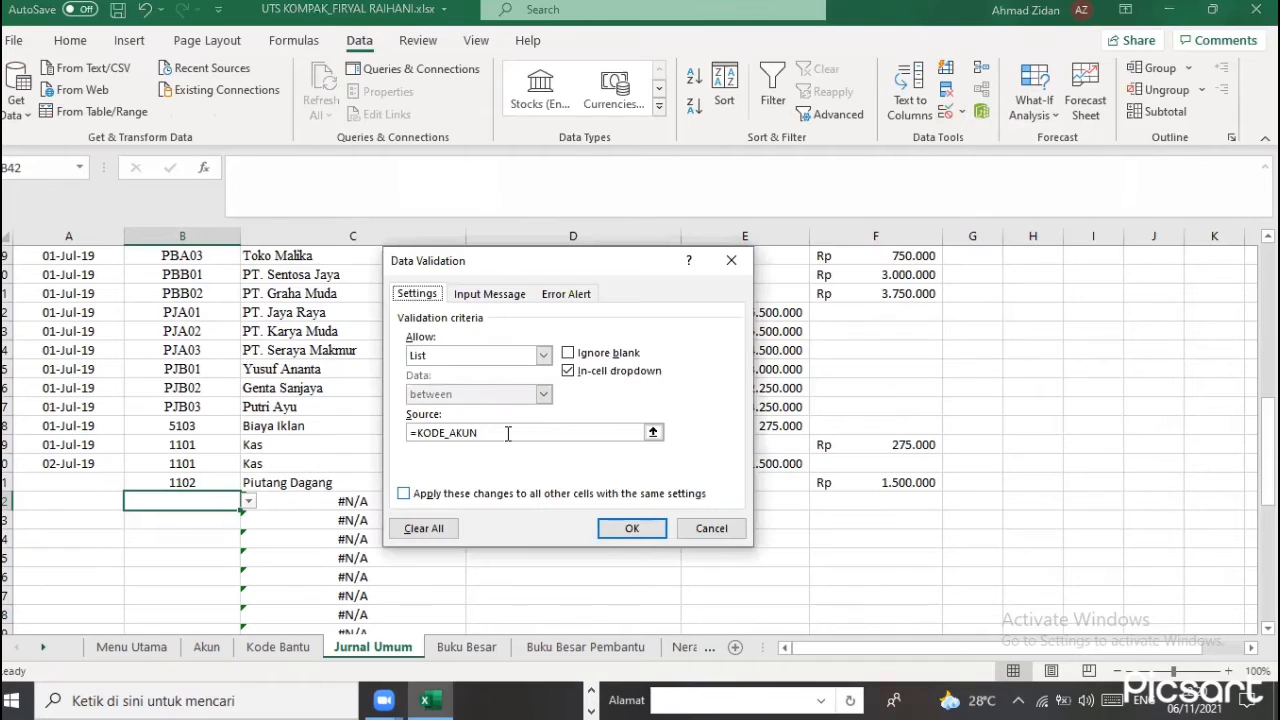
{"action": "double_click", "coordinate": [508, 433]}
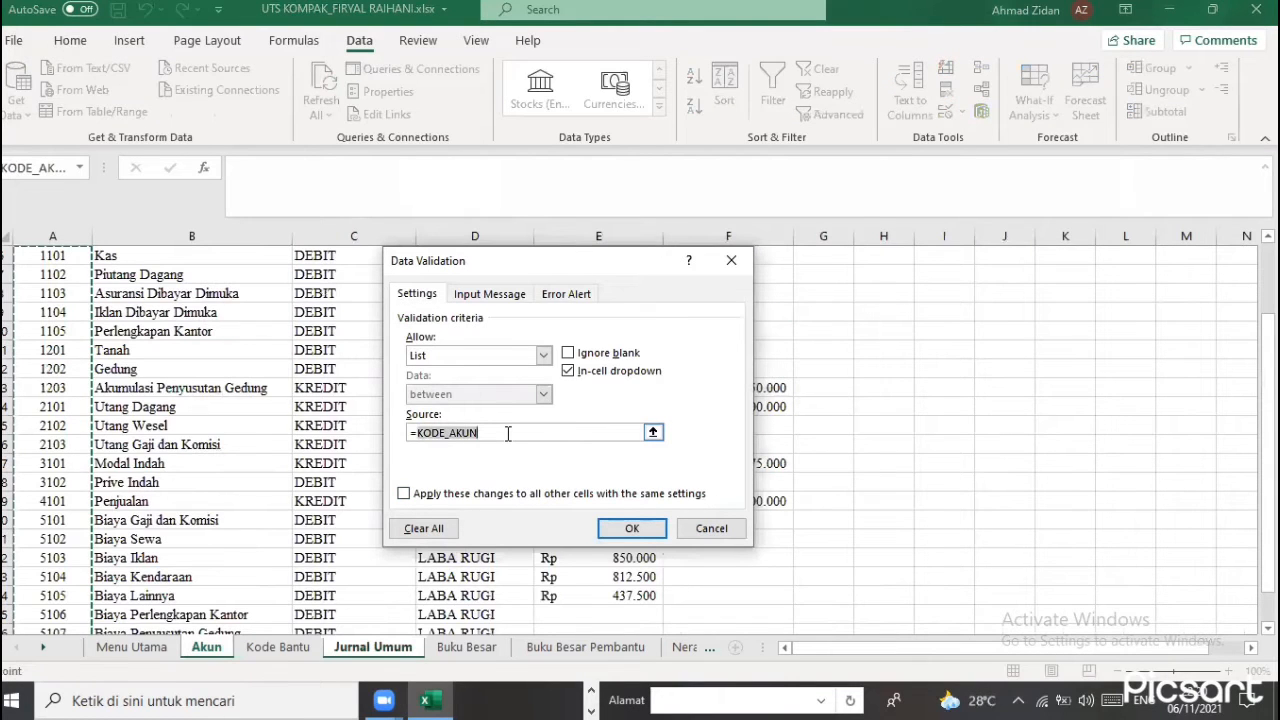
{"action": "left_click", "coordinate": [508, 433]}
{"action": "key", "text": "BackSpace"}
{"action": "key", "text": "BackSpace"}
{"action": "key", "text": "BackSpace"}
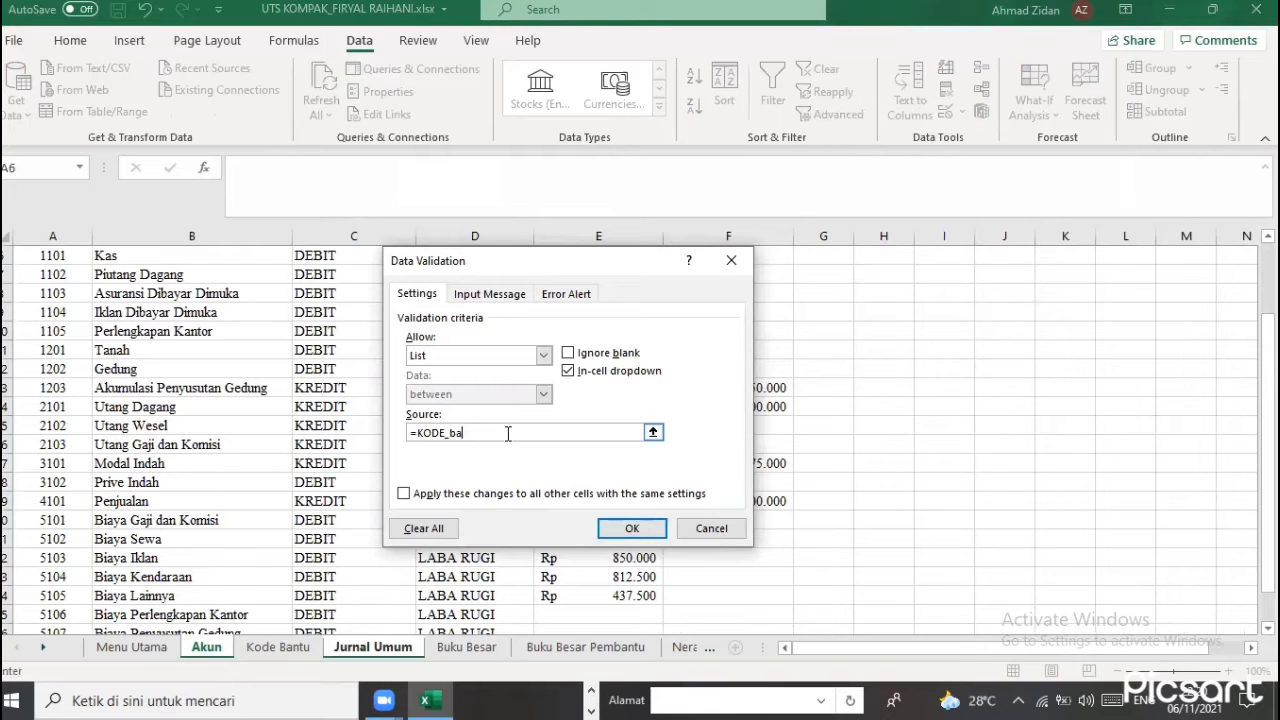
{"action": "type", "text": "BANTU"}
{"action": "key", "text": "Return"}
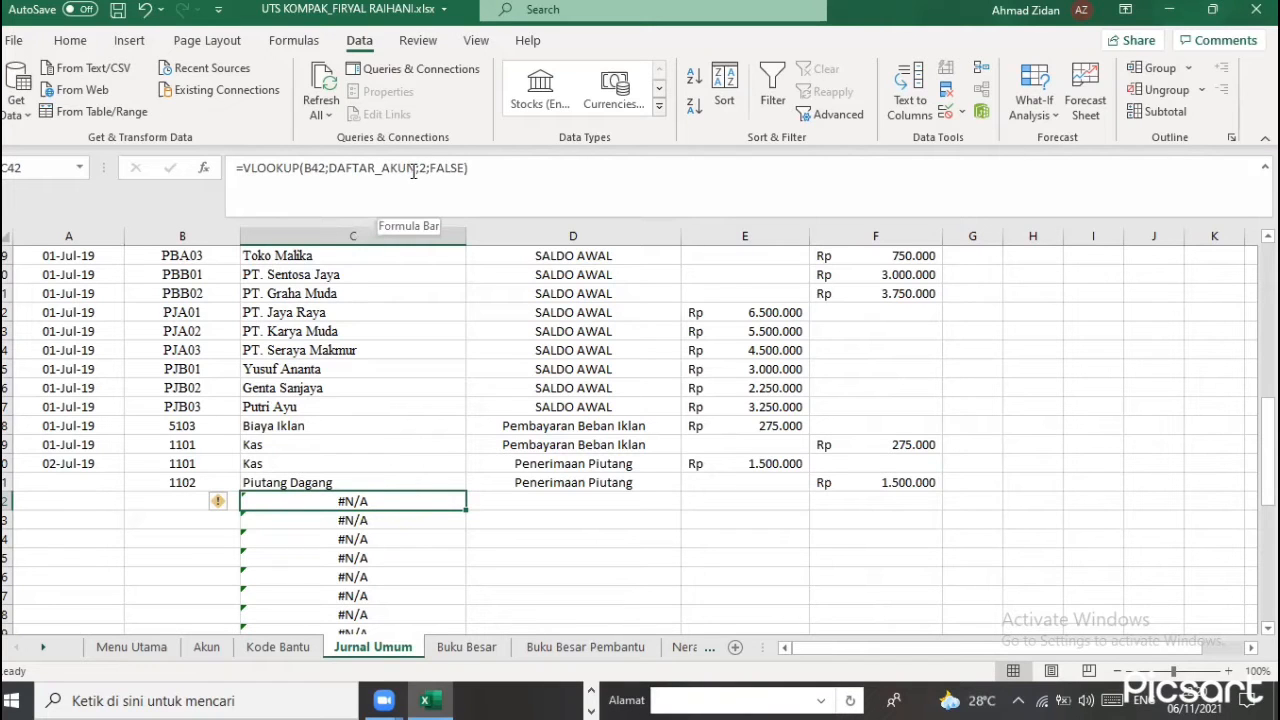
Change the lookup table in C42's VLOOKUP formula to DAFTAR_BANTU
{"action": "key", "text": "F2"}
{"action": "left_click", "coordinate": [400, 201]}
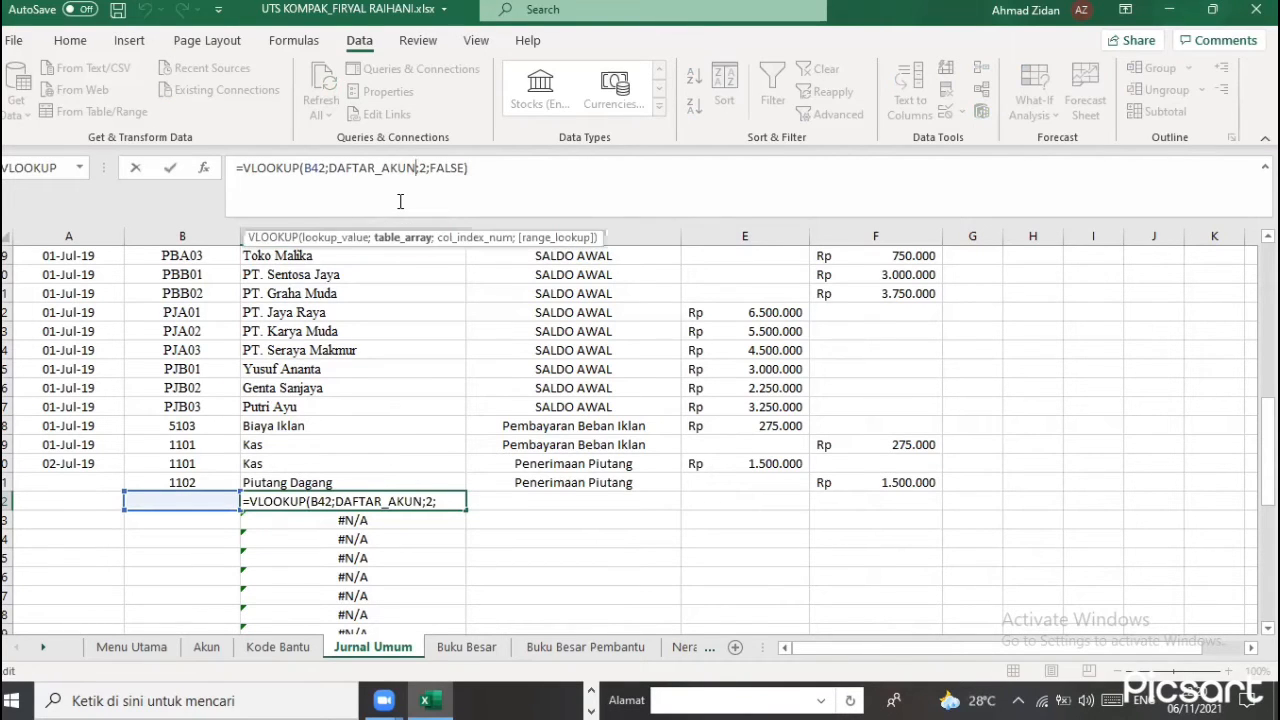
{"action": "key", "text": "BackSpace"}
{"action": "key", "text": "BackSpace"}
{"action": "key", "text": "BackSpace"}
{"action": "key", "text": "BackSpace"}
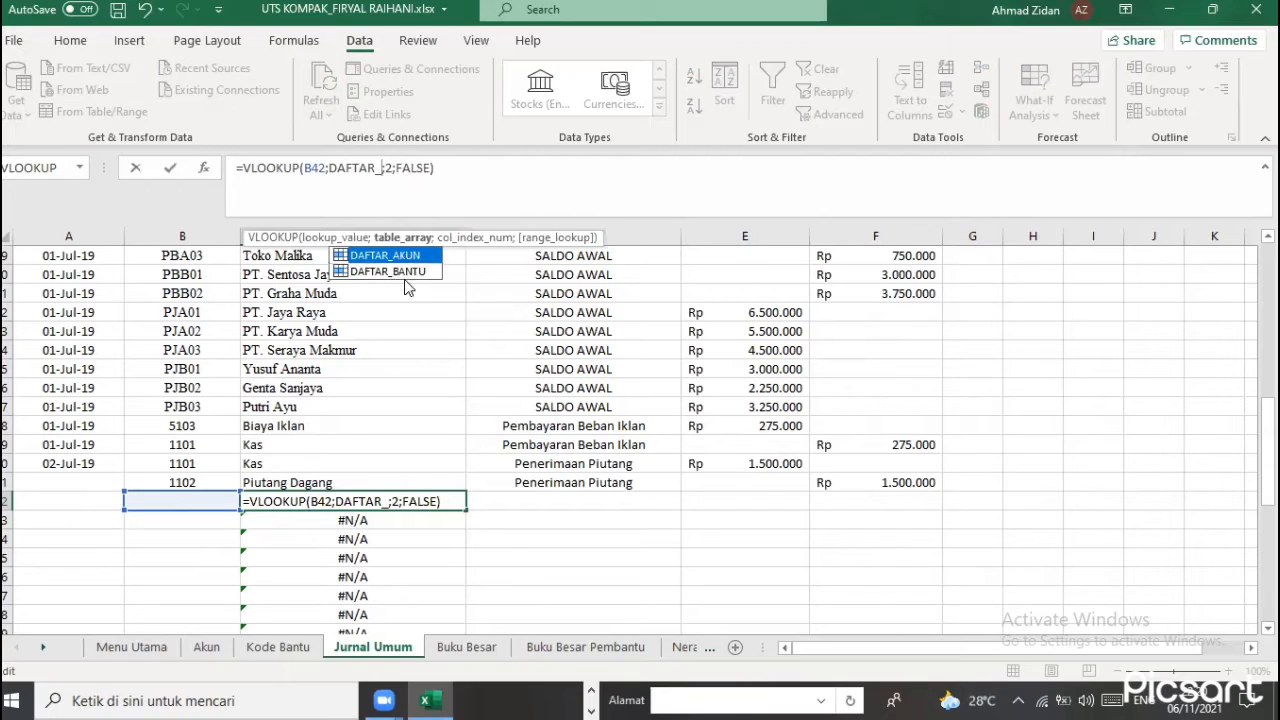
{"action": "left_click", "coordinate": [407, 274]}
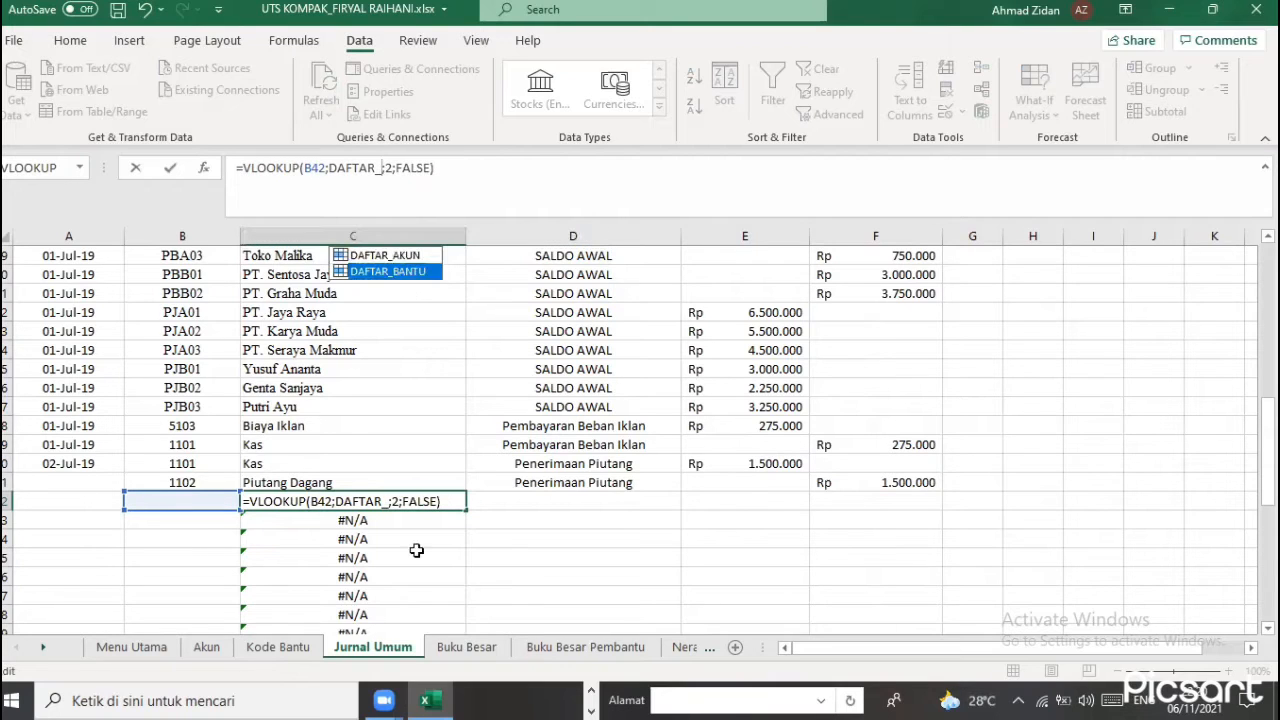
{"action": "key", "text": "Tab"}
{"action": "left_click", "coordinate": [358, 594]}
Choose the subsidiary receivable code PJB02 from the dropdown list in B42
{"action": "left_click", "coordinate": [228, 503]}
{"action": "left_click", "coordinate": [250, 502]}
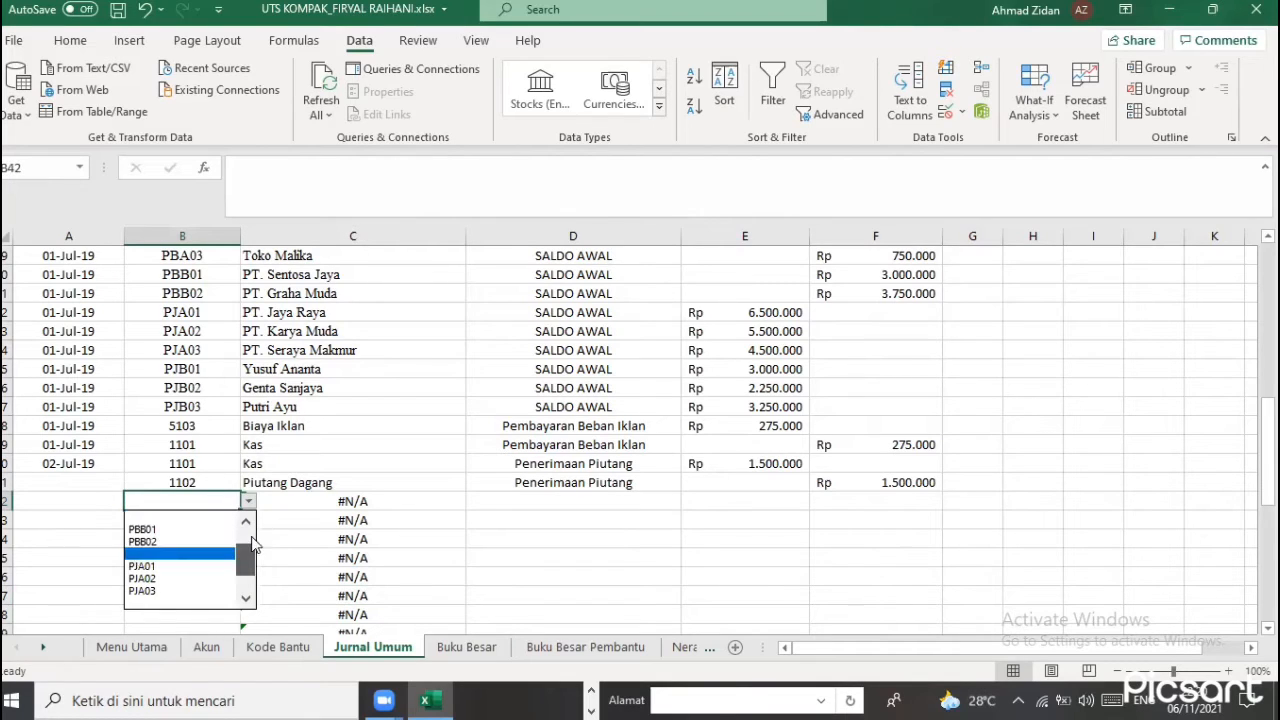
{"action": "left_click_drag", "start_coordinate": [252, 556], "coordinate": [250, 544]}
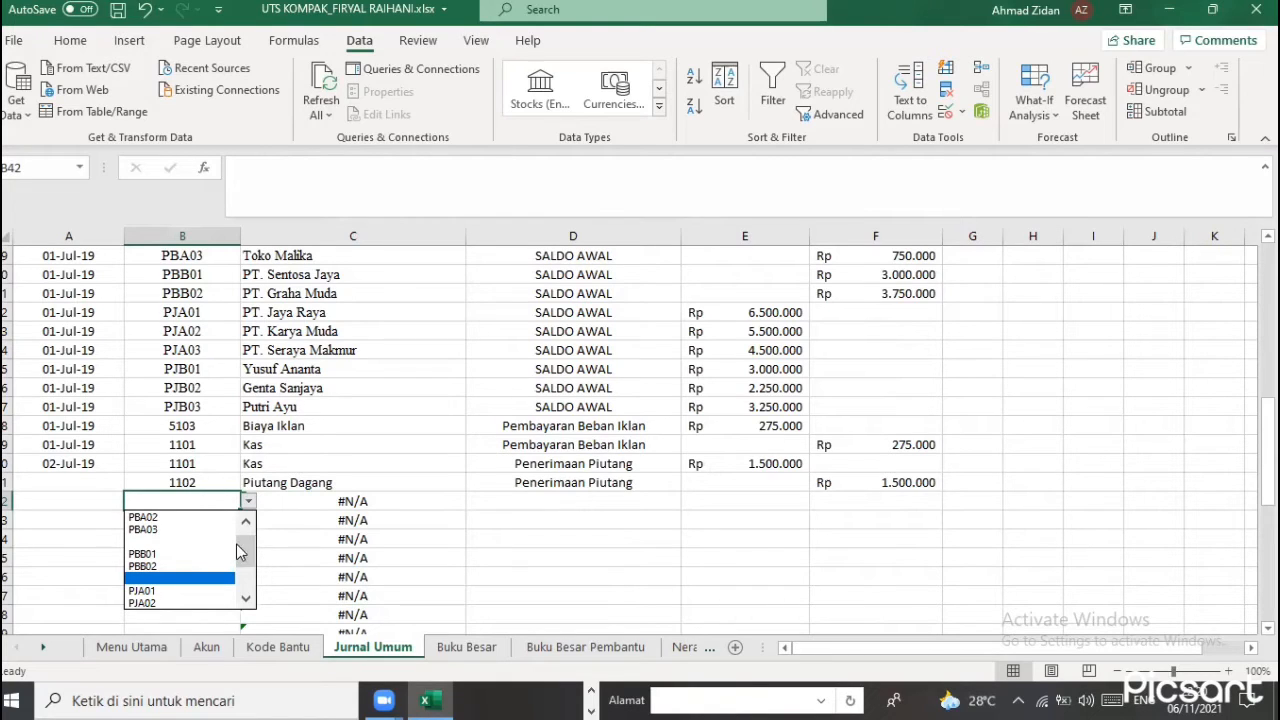
{"action": "scroll", "coordinate": [257, 577], "scroll_direction": "down", "scroll_amount": 2}
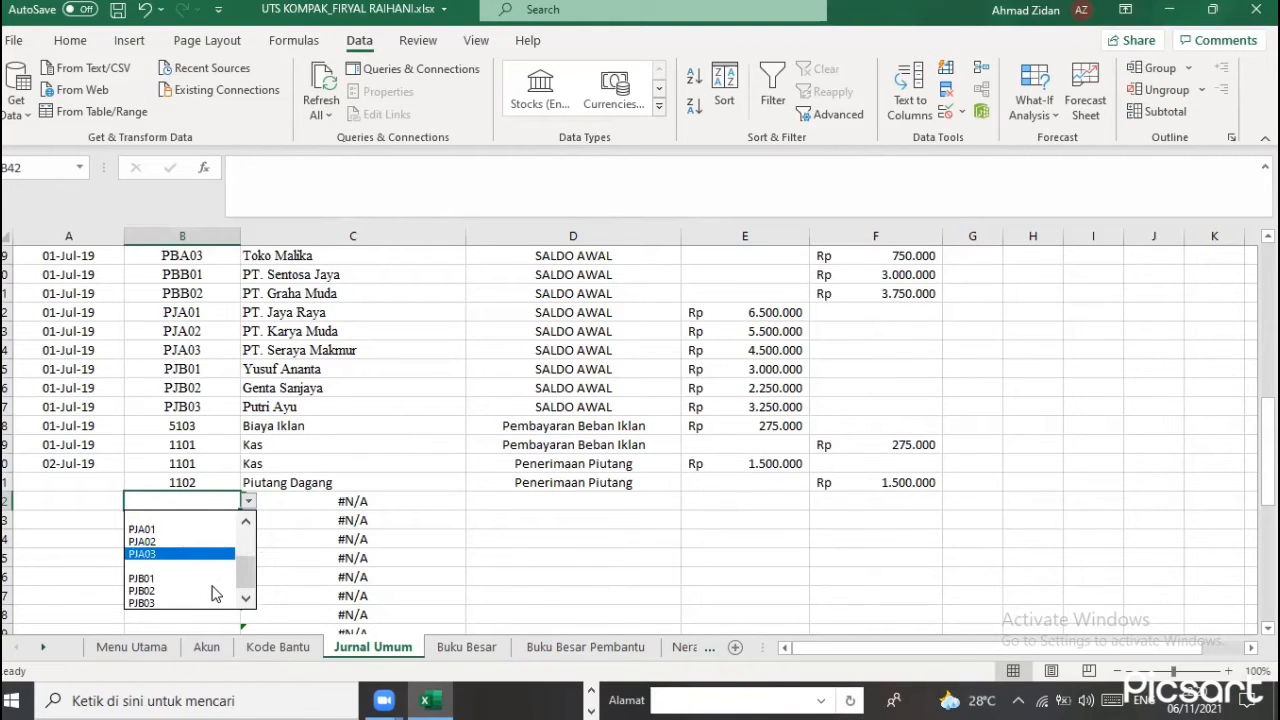
{"action": "left_click", "coordinate": [214, 590]}
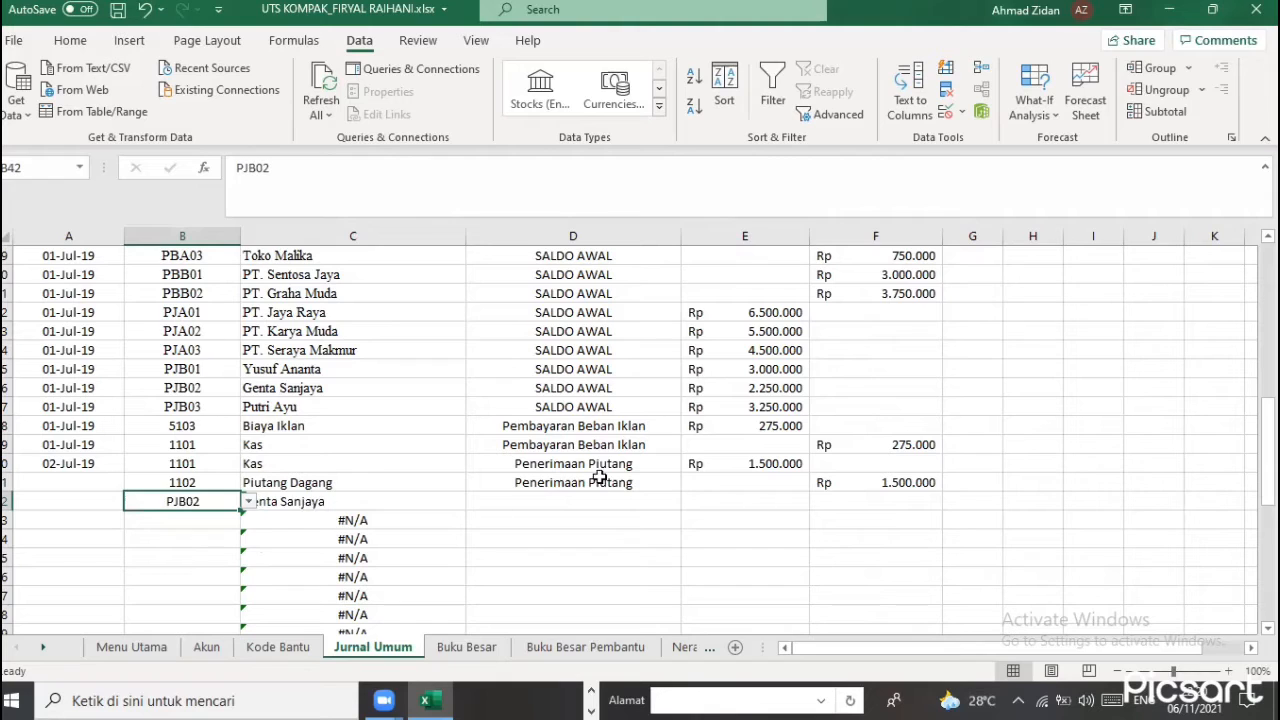
Copy the description "Penerimaan Piutang" from D41 to D42 and the credit amount 1500000 from F41 to F42
{"action": "key", "text": "Right"}
{"action": "left_click", "coordinate": [675, 484]}
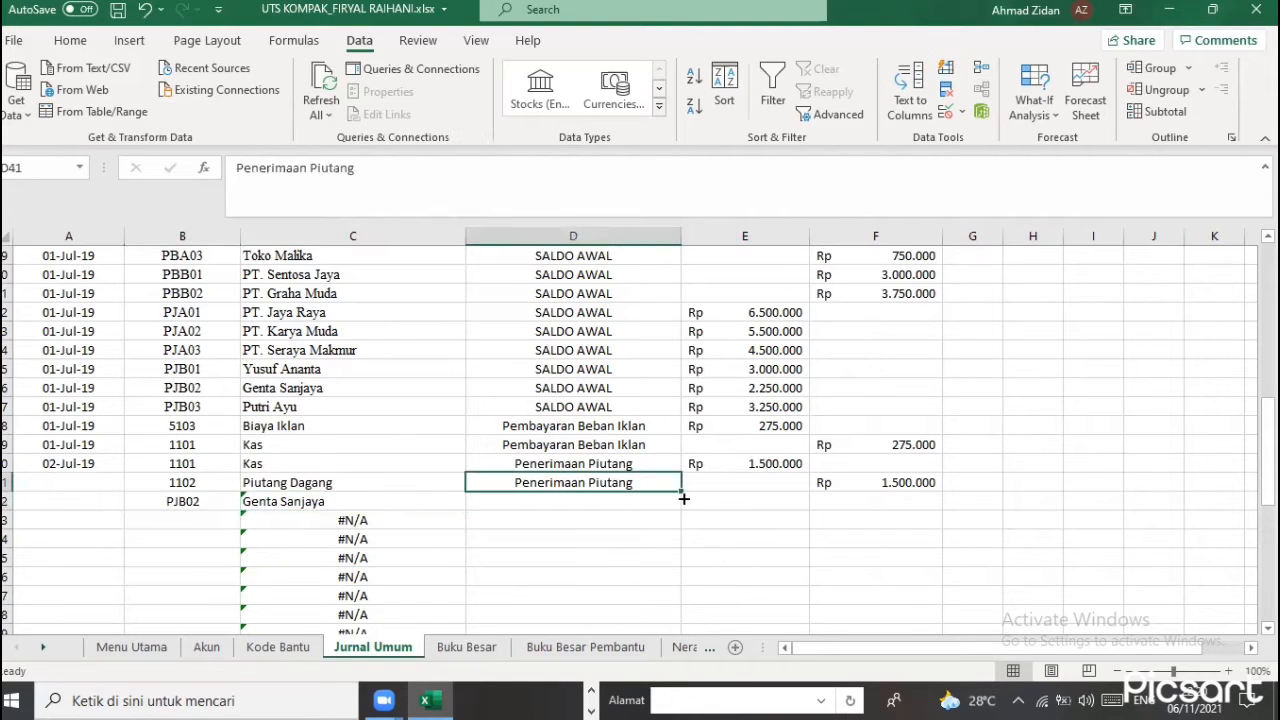
{"action": "left_click_drag", "start_coordinate": [679, 496], "coordinate": [680, 506]}
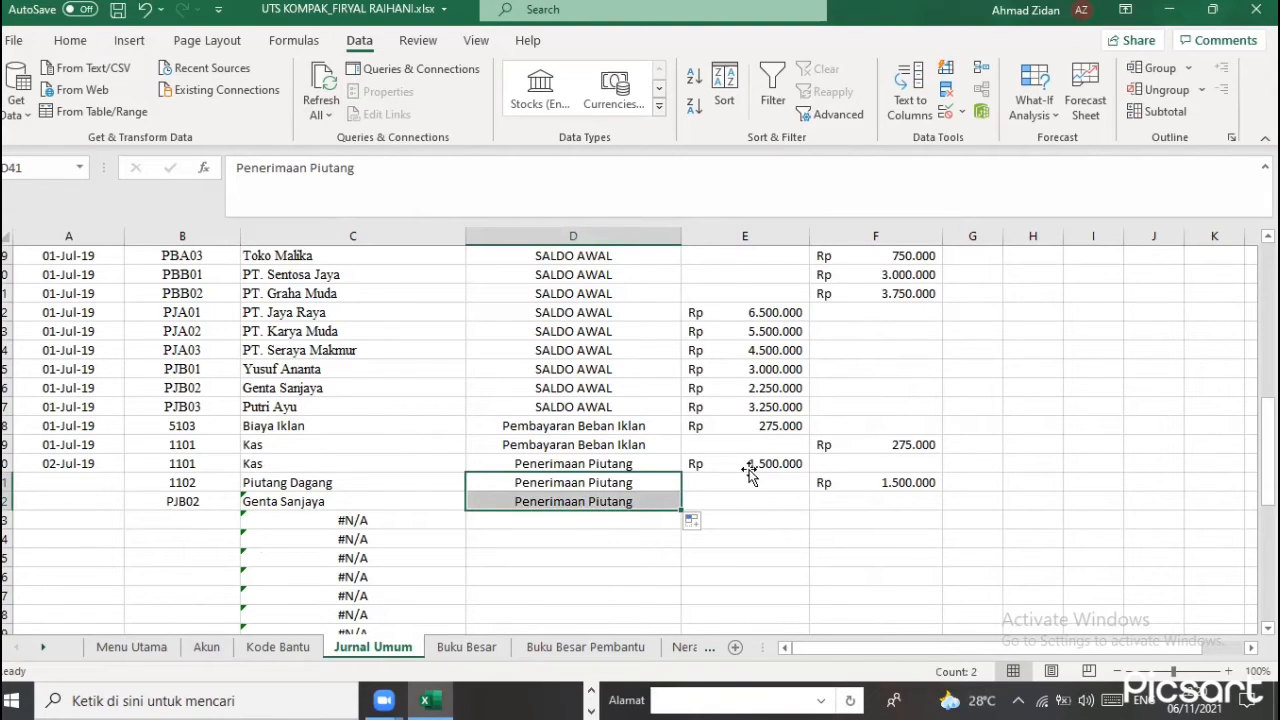
{"action": "left_click", "coordinate": [748, 467]}
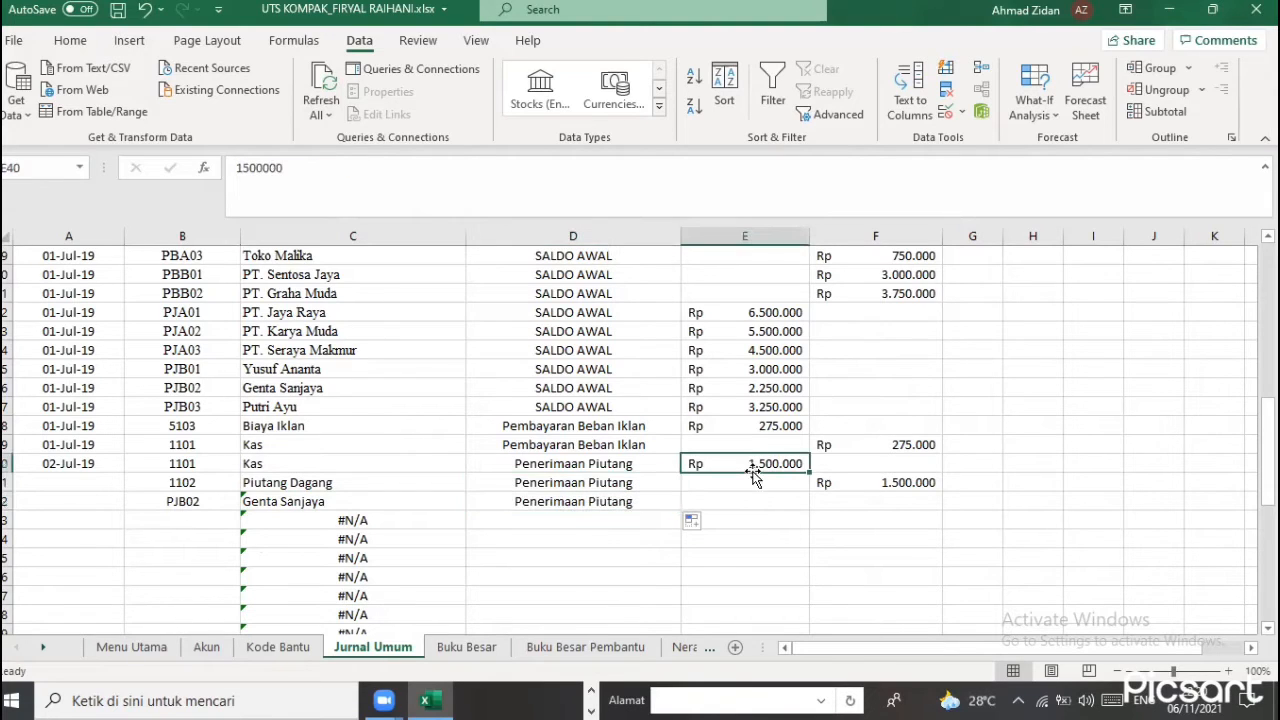
{"action": "left_click", "coordinate": [914, 478]}
{"action": "key", "text": "ctrl+c"}
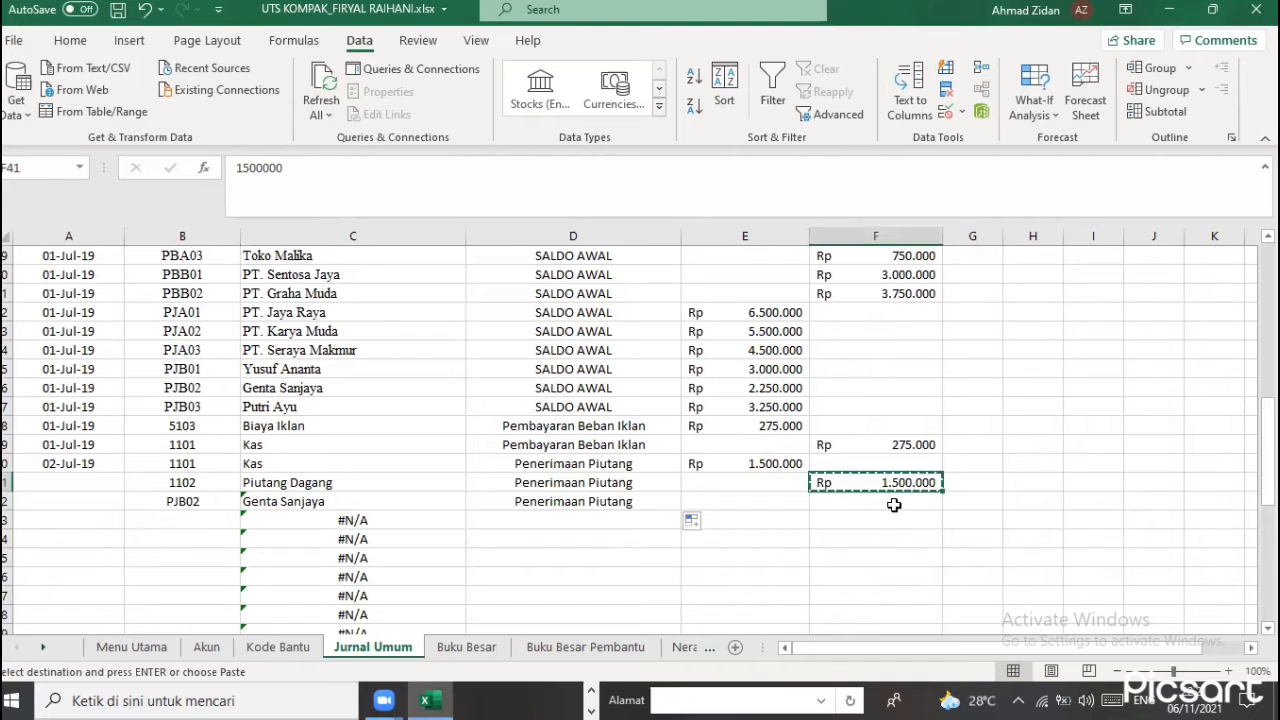
{"action": "left_click", "coordinate": [894, 505]}
{"action": "key", "text": "ctrl+v"}
{"action": "left_click", "coordinate": [765, 542]}
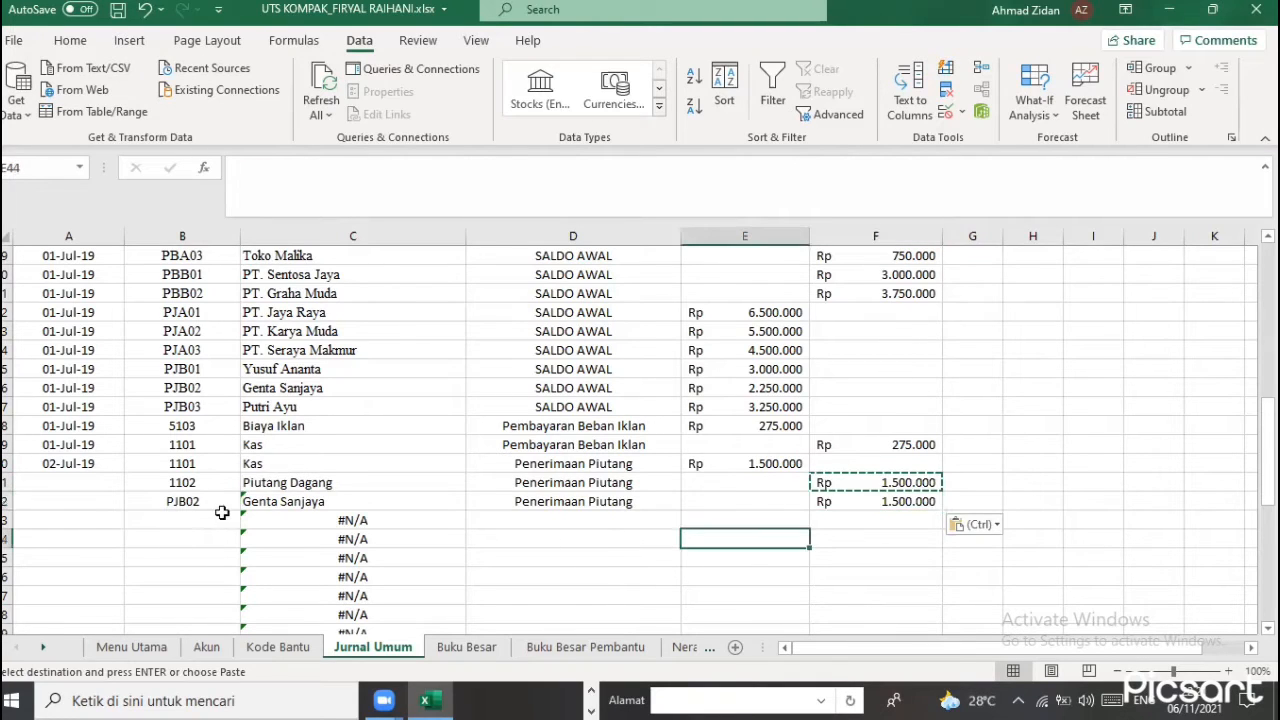
Fill the date 02-Jul-19 from A40 down to A42 as copied cells rather than a series
{"action": "left_click", "coordinate": [88, 482]}
{"action": "key", "text": "Escape"}
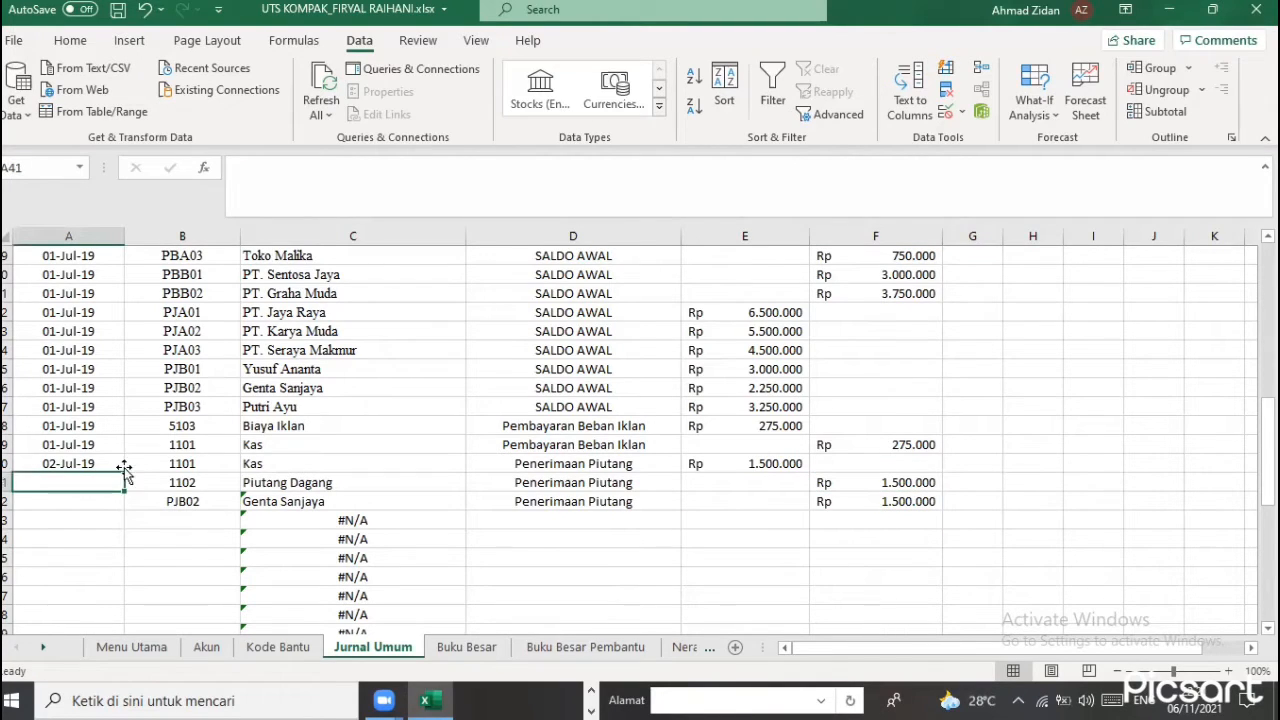
{"action": "key", "text": "Up"}
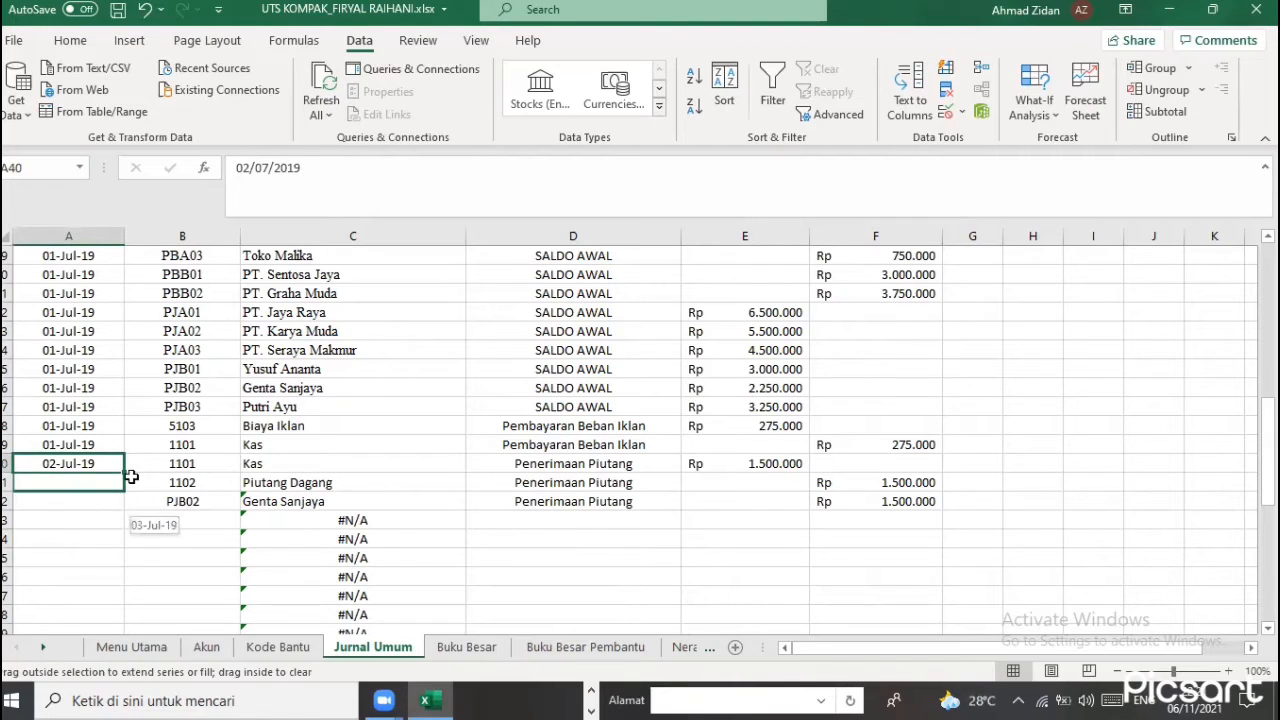
{"action": "left_click_drag", "start_coordinate": [125, 470], "coordinate": [123, 506]}
{"action": "left_click", "coordinate": [136, 519]}
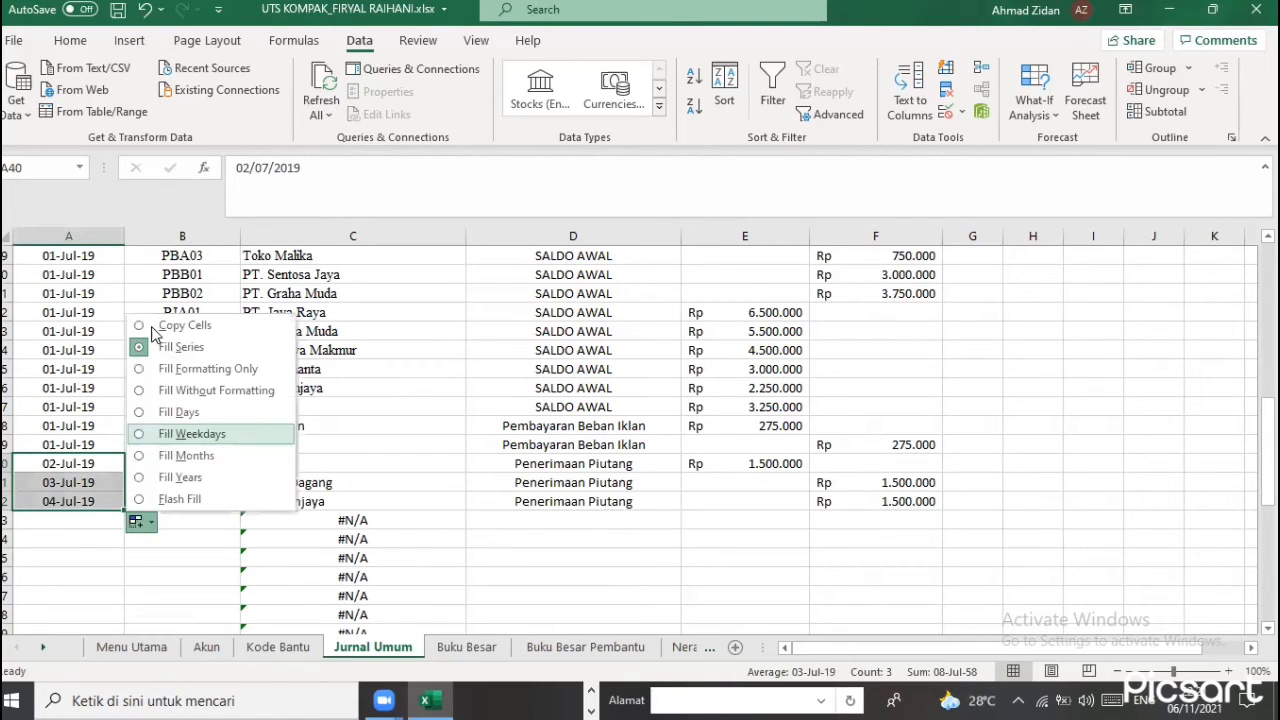
{"action": "left_click", "coordinate": [185, 325]}
{"action": "left_click", "coordinate": [92, 506]}
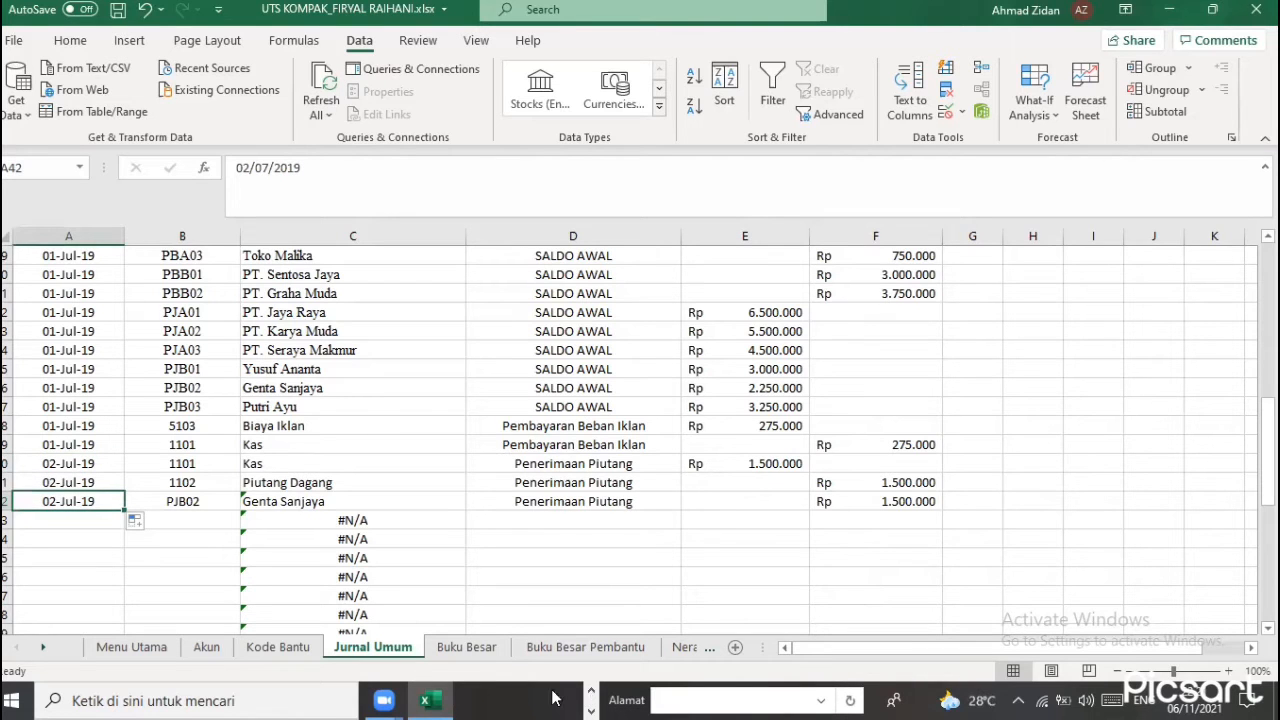
Check the third transaction's date in the exam PDF and enter 08-Jul-19 in A43 of Jurnal Umum
{"action": "key", "text": "alt+Tab"}
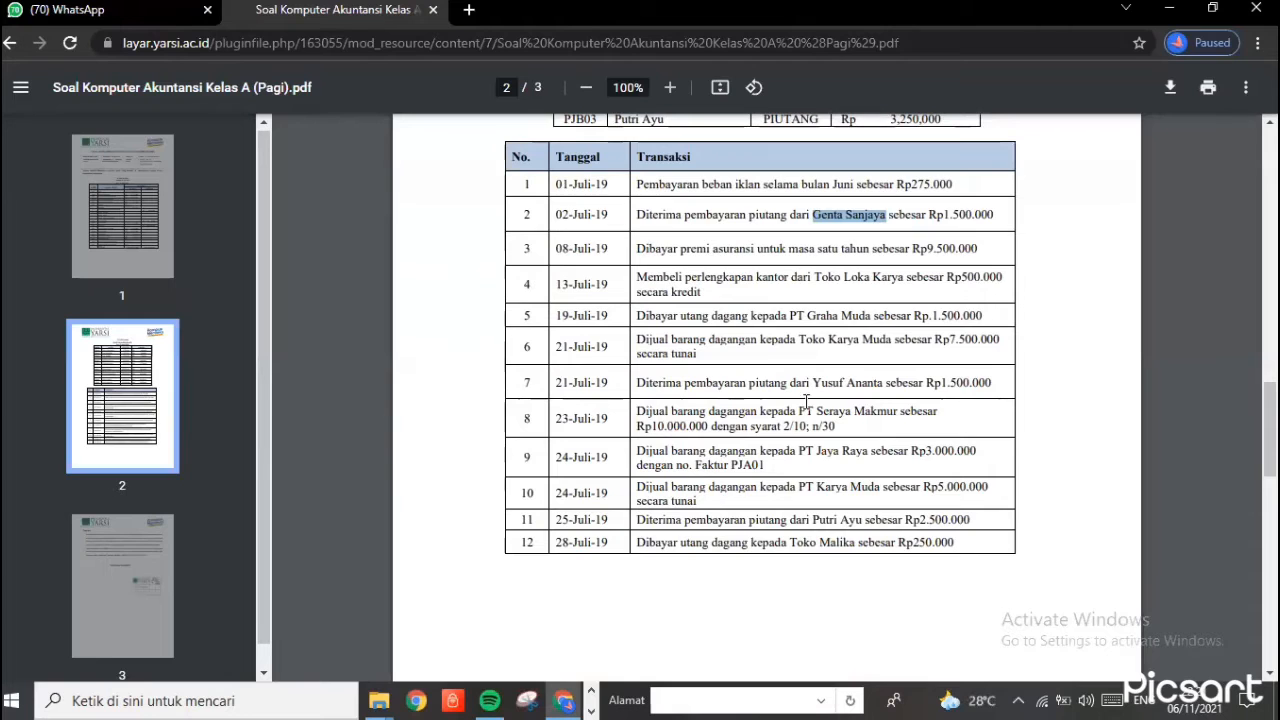
{"action": "left_click", "coordinate": [591, 691]}
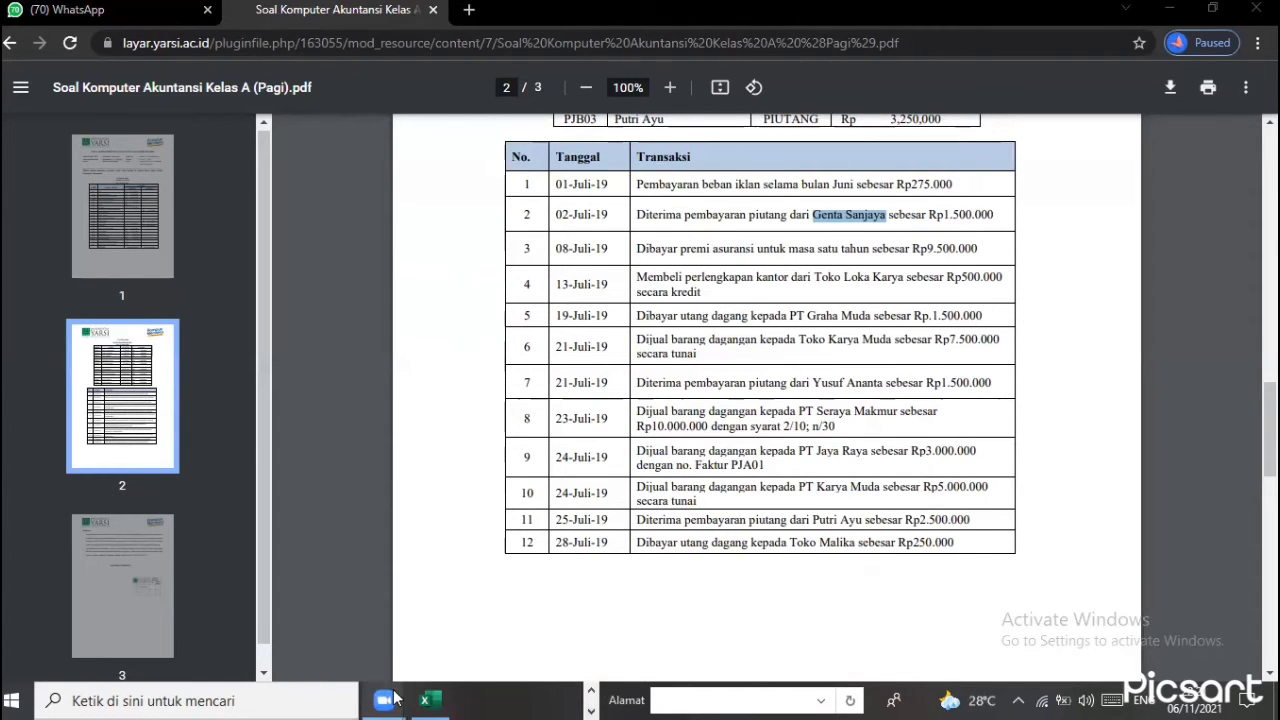
{"action": "left_click", "coordinate": [430, 700]}
{"action": "left_click", "coordinate": [110, 520]}
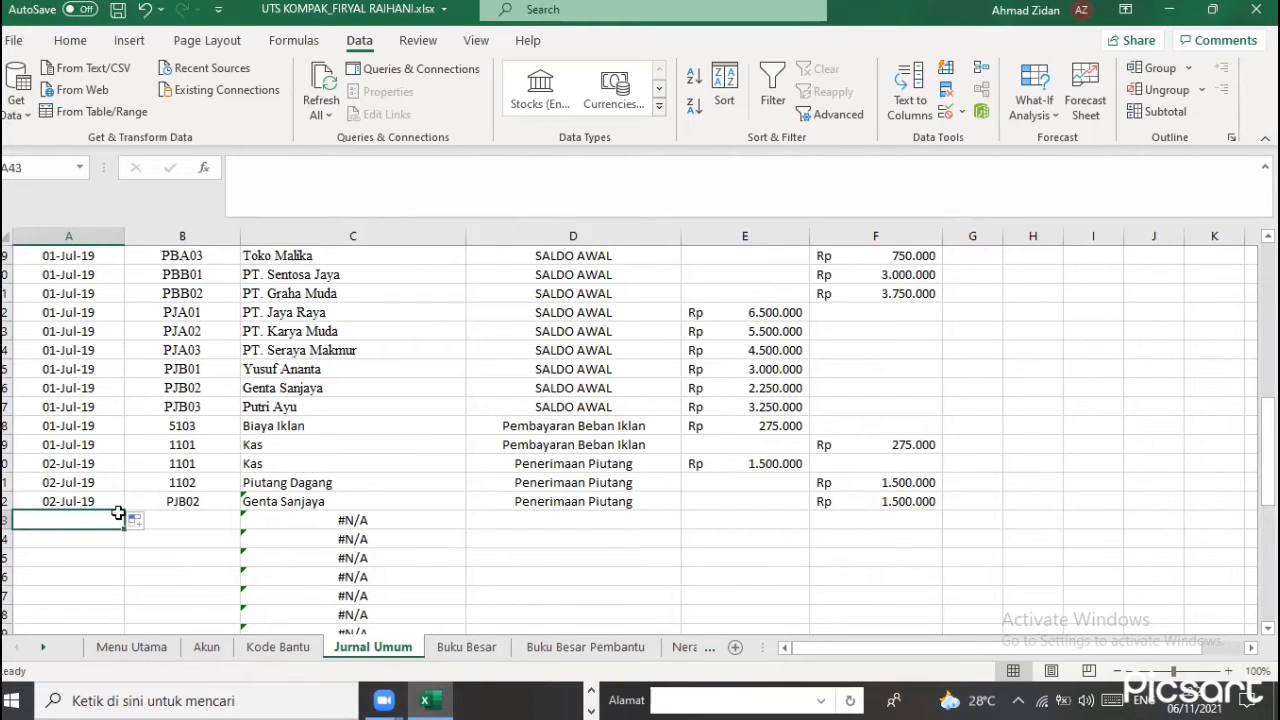
{"action": "left_click", "coordinate": [118, 507]}
{"action": "left_click_drag", "start_coordinate": [124, 511], "coordinate": [64, 528]}
{"action": "left_click", "coordinate": [66, 524]}
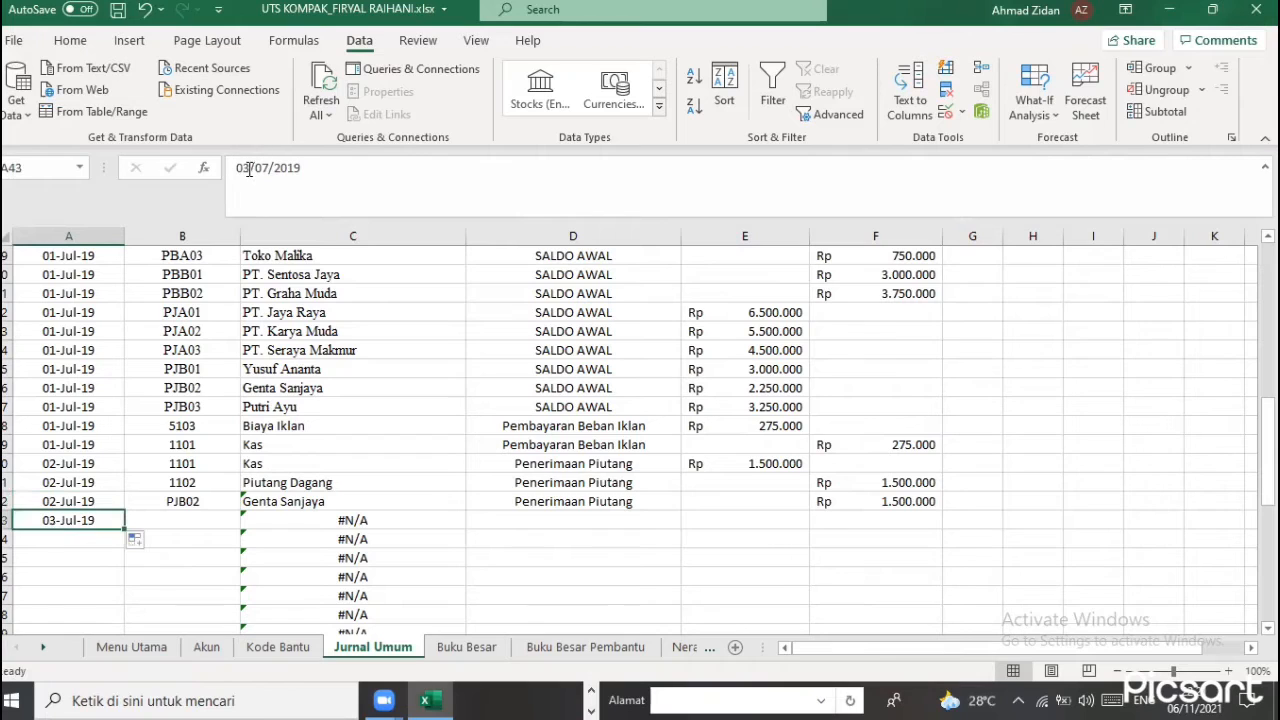
{"action": "left_click", "coordinate": [250, 169]}
{"action": "key", "text": "BackSpace"}
{"action": "type", "text": "8"}
{"action": "key", "text": "Return"}
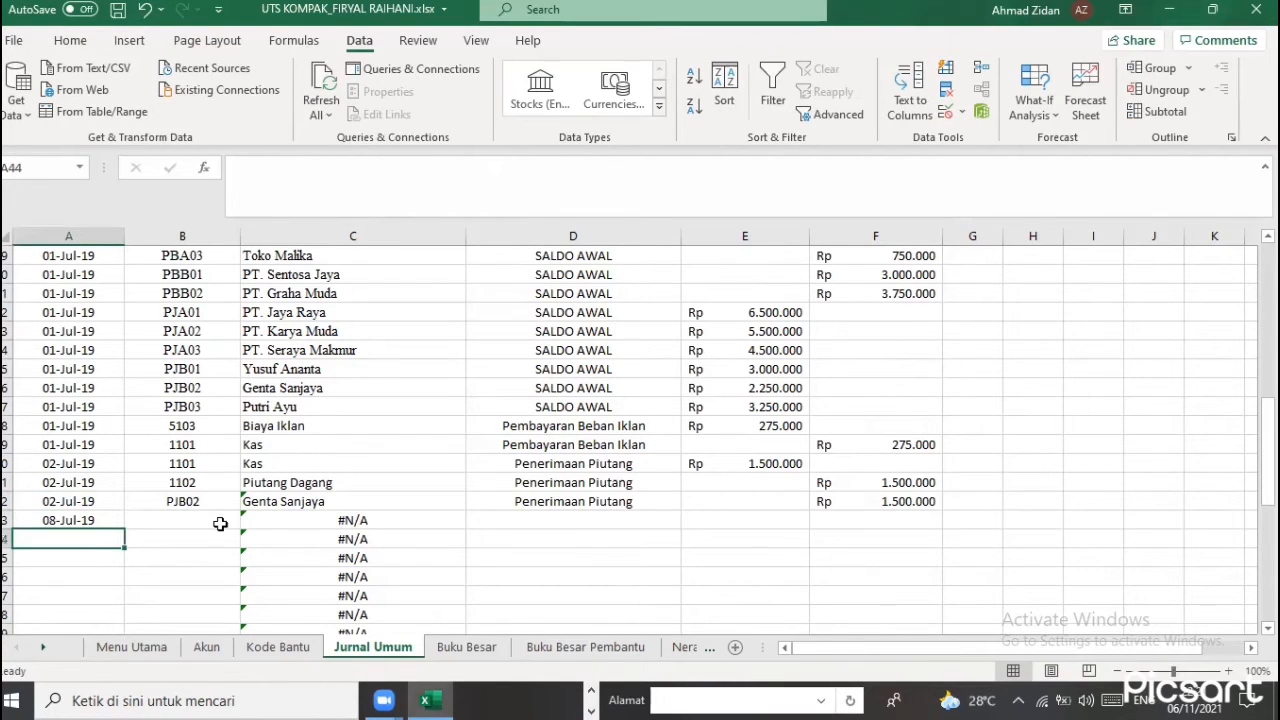
Choose account code 1103 in B43 and 1101 in B44 of Jurnal Umum from their dropdown lists
{"action": "left_click", "coordinate": [222, 522]}
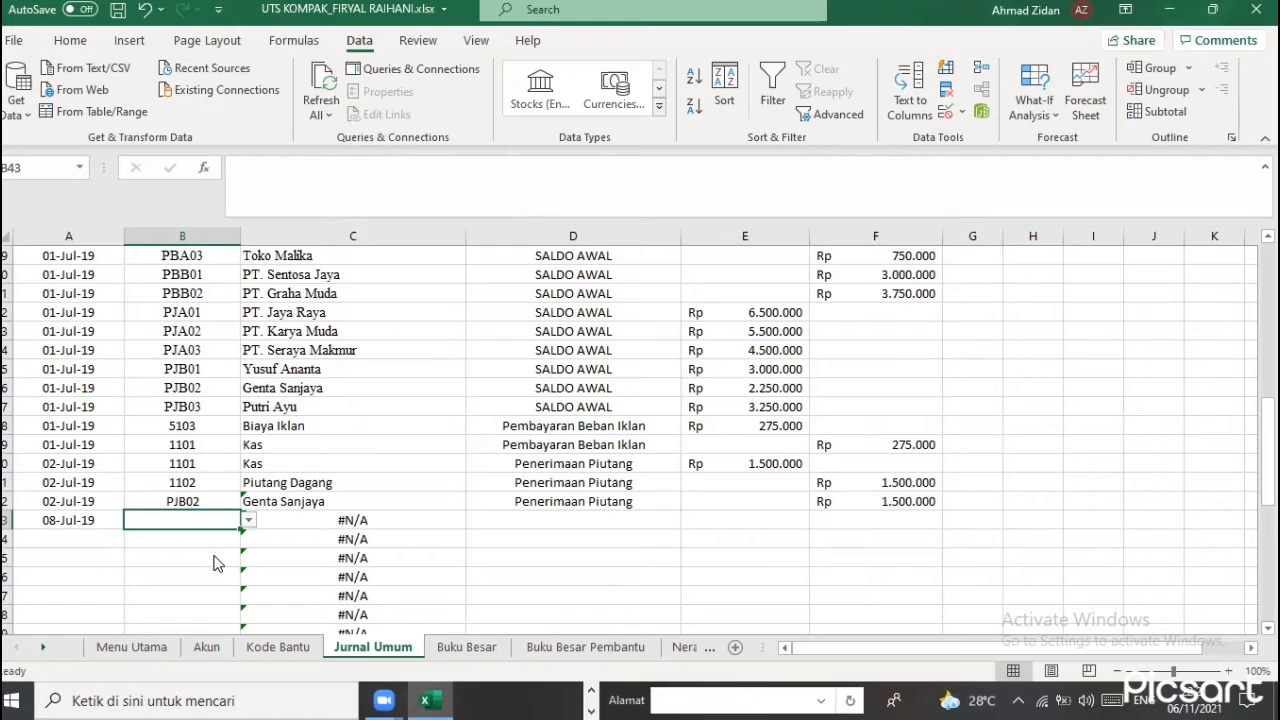
{"action": "key", "text": "alt+Down"}
{"action": "left_click", "coordinate": [228, 545]}
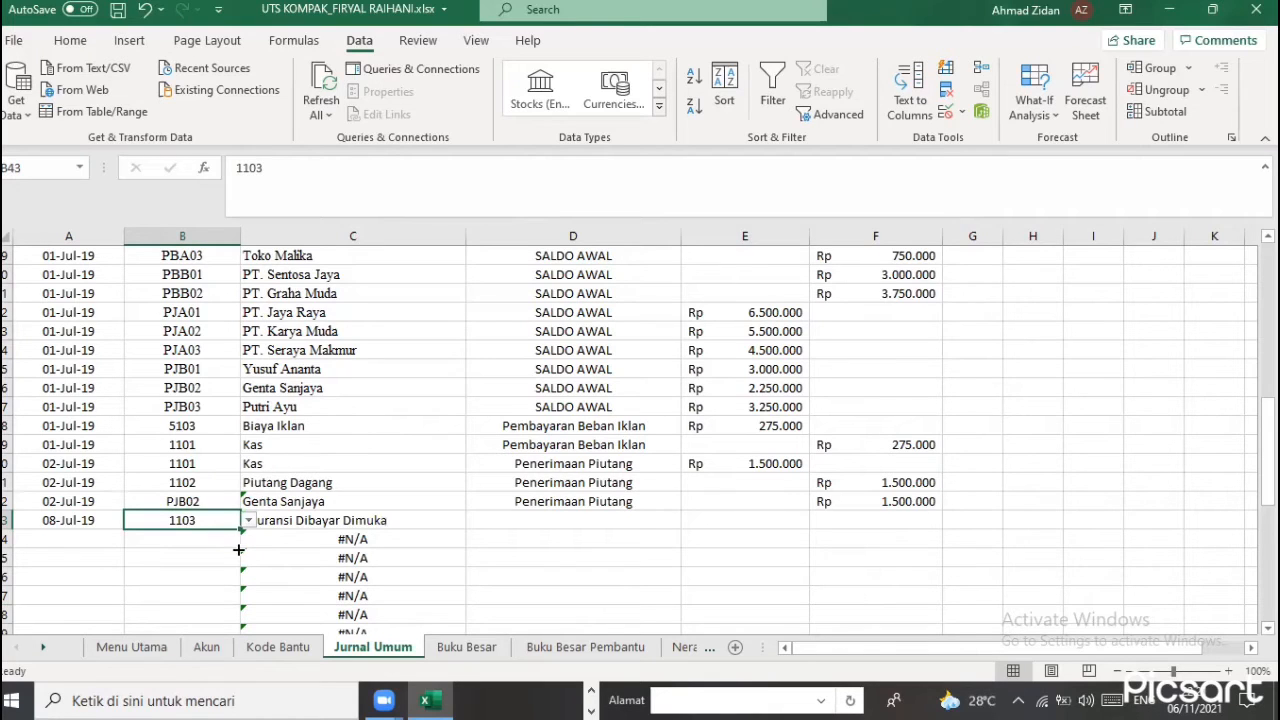
{"action": "left_click", "coordinate": [238, 547]}
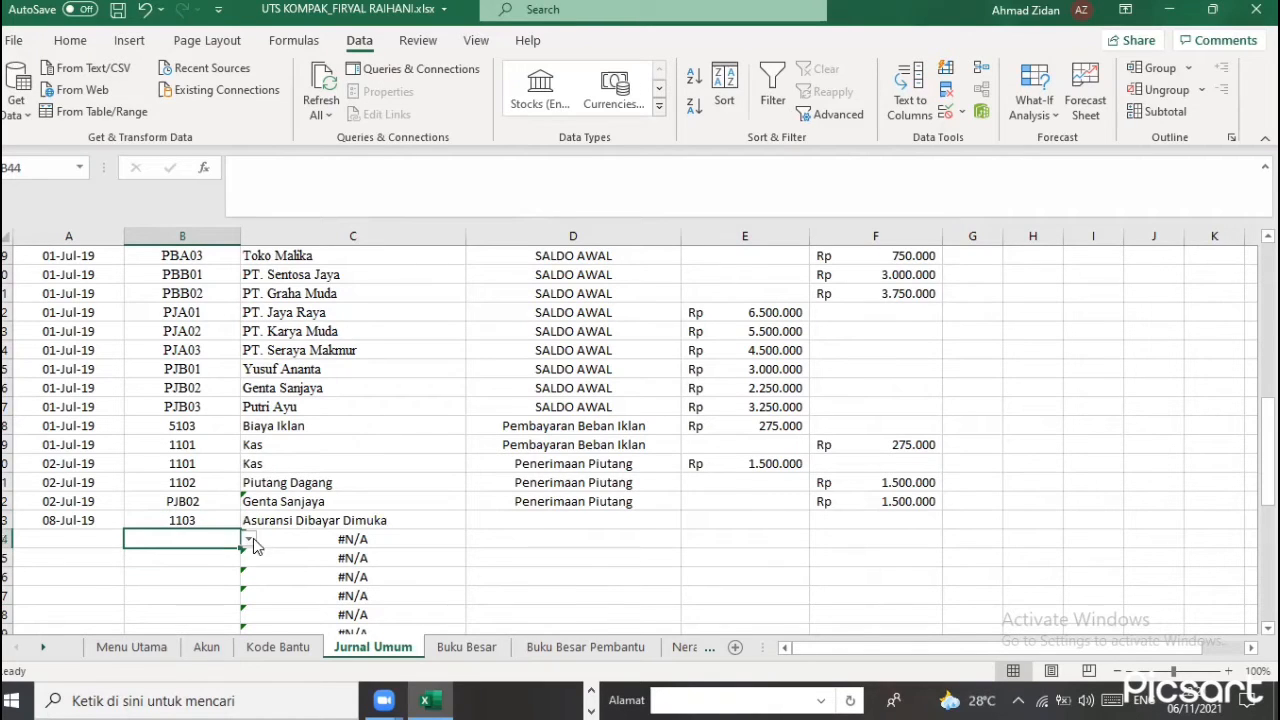
{"action": "left_click", "coordinate": [254, 545]}
{"action": "key", "text": "Return"}
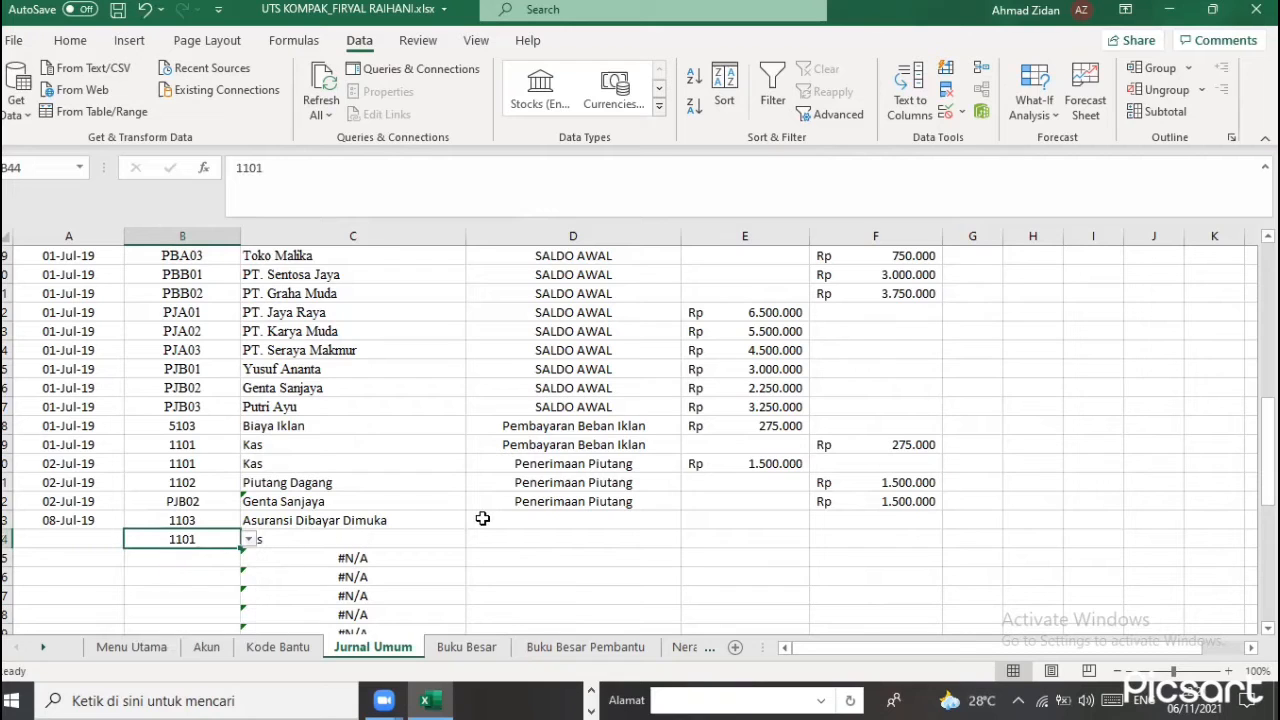
Enter the description "Pembayaran Asuransi Premi" in D43 and fill it down to D44
{"action": "left_click", "coordinate": [482, 518]}
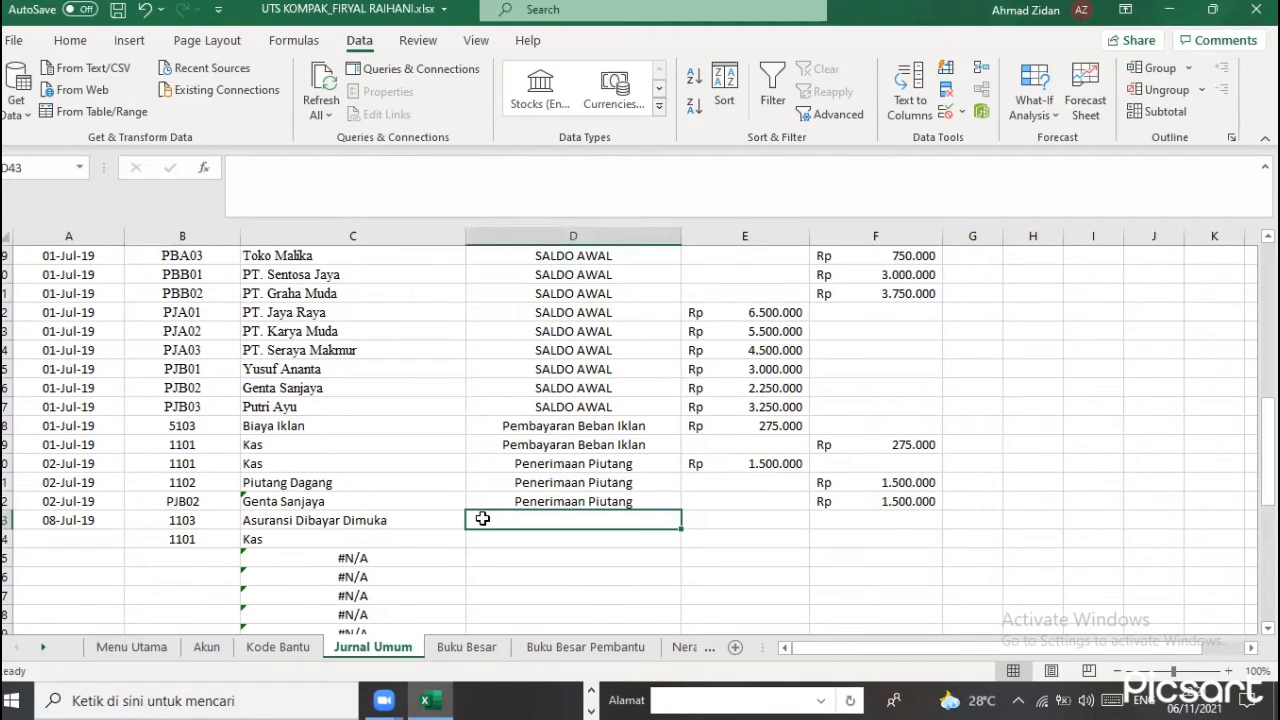
{"action": "double_click", "coordinate": [483, 519]}
{"action": "type", "text": "Pembayaran A"}
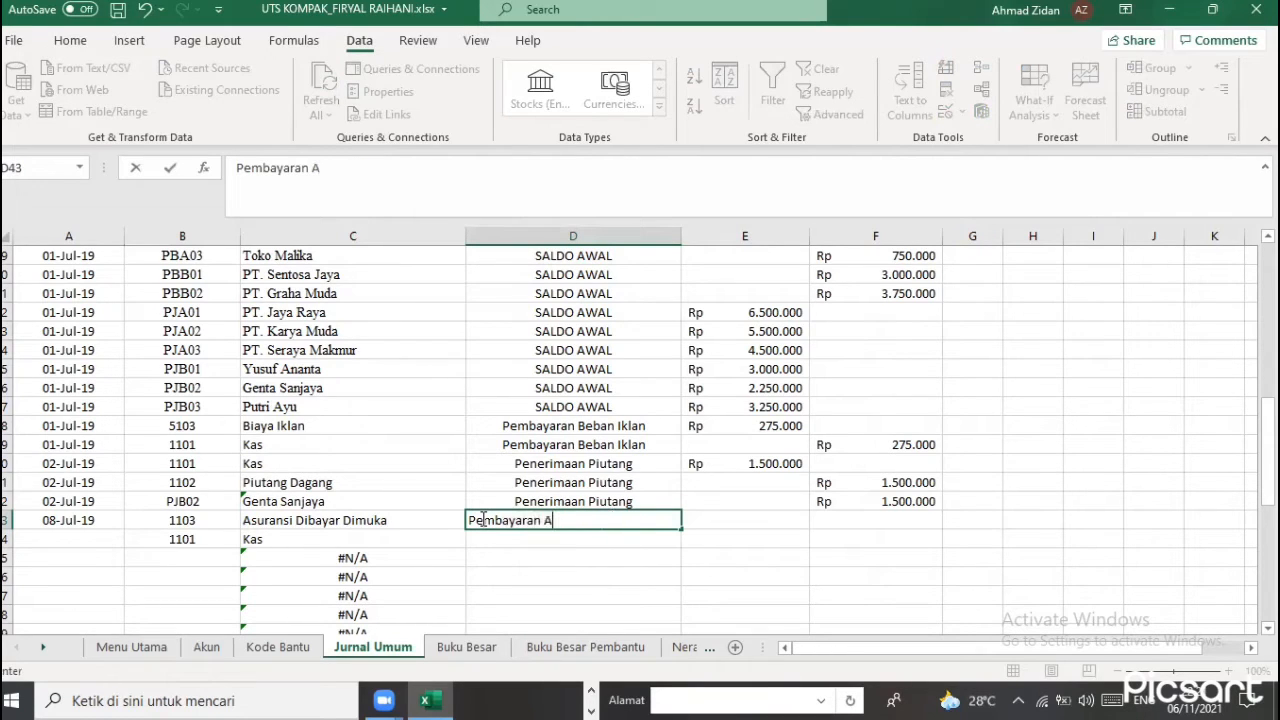
{"action": "type", "text": "suransi Premi"}
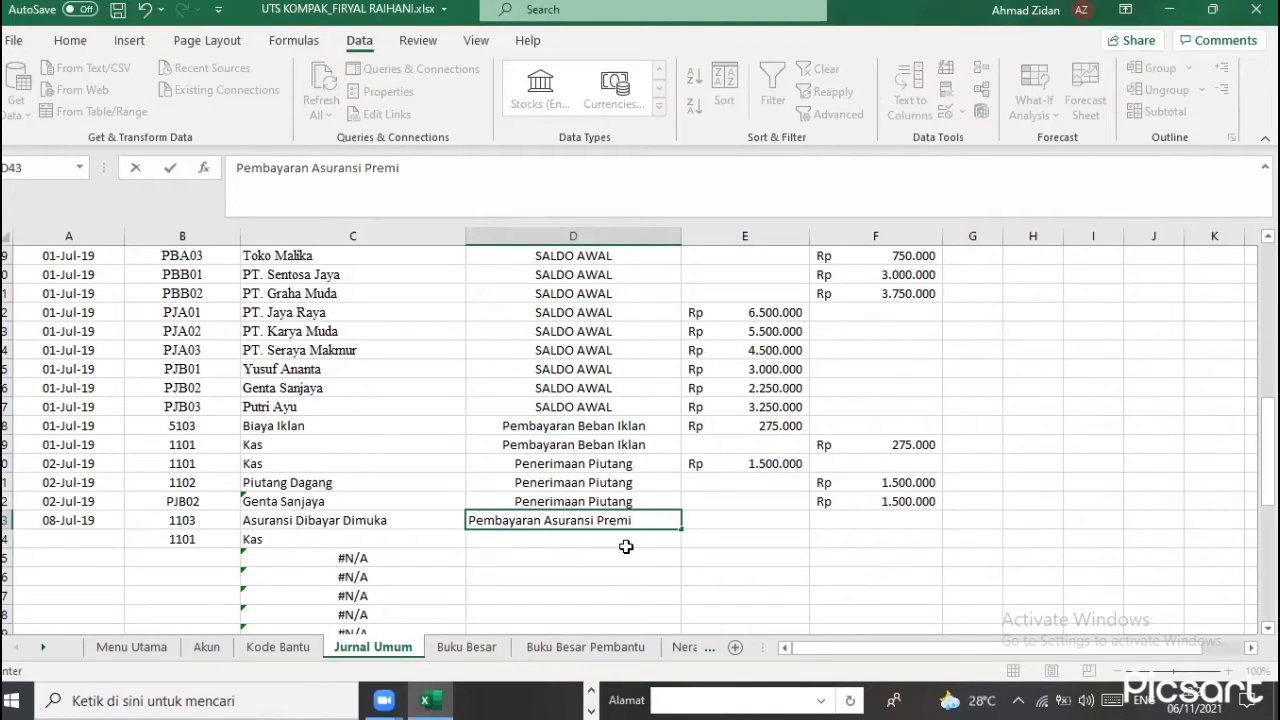
{"action": "key", "text": "ctrl+Return"}
{"action": "left_click_drag", "start_coordinate": [680, 536], "coordinate": [715, 516]}
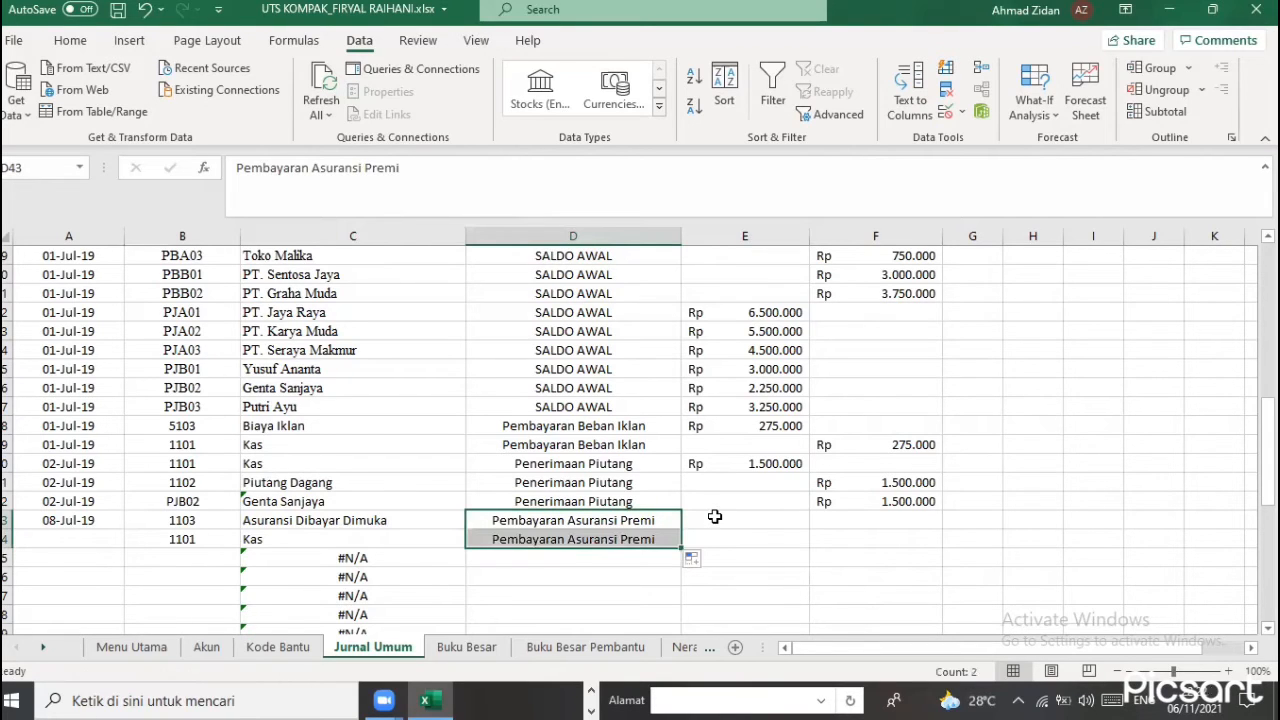
Enter the debit amount 9500000 in E43 and copy it to the credit cell F44
{"action": "left_click", "coordinate": [715, 516]}
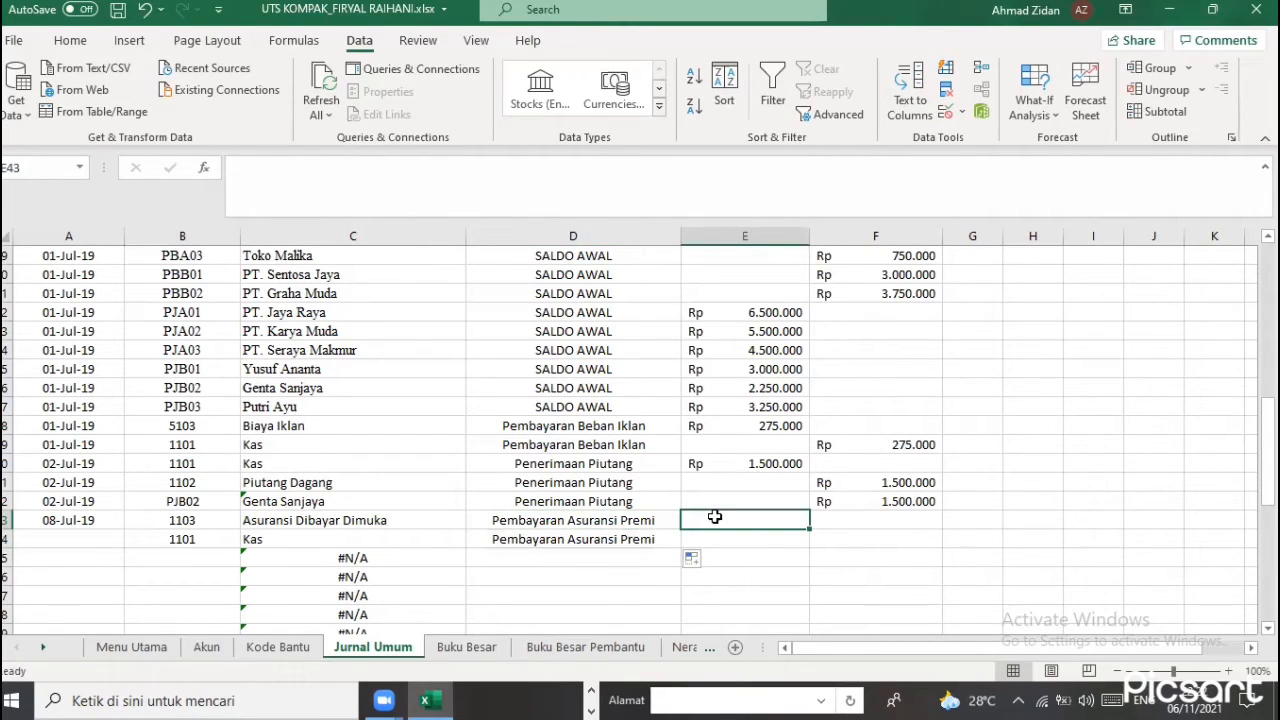
{"action": "type", "text": "9500"}
{"action": "key", "text": "Return"}
{"action": "left_click", "coordinate": [714, 517]}
{"action": "key", "text": "ctrl+c"}
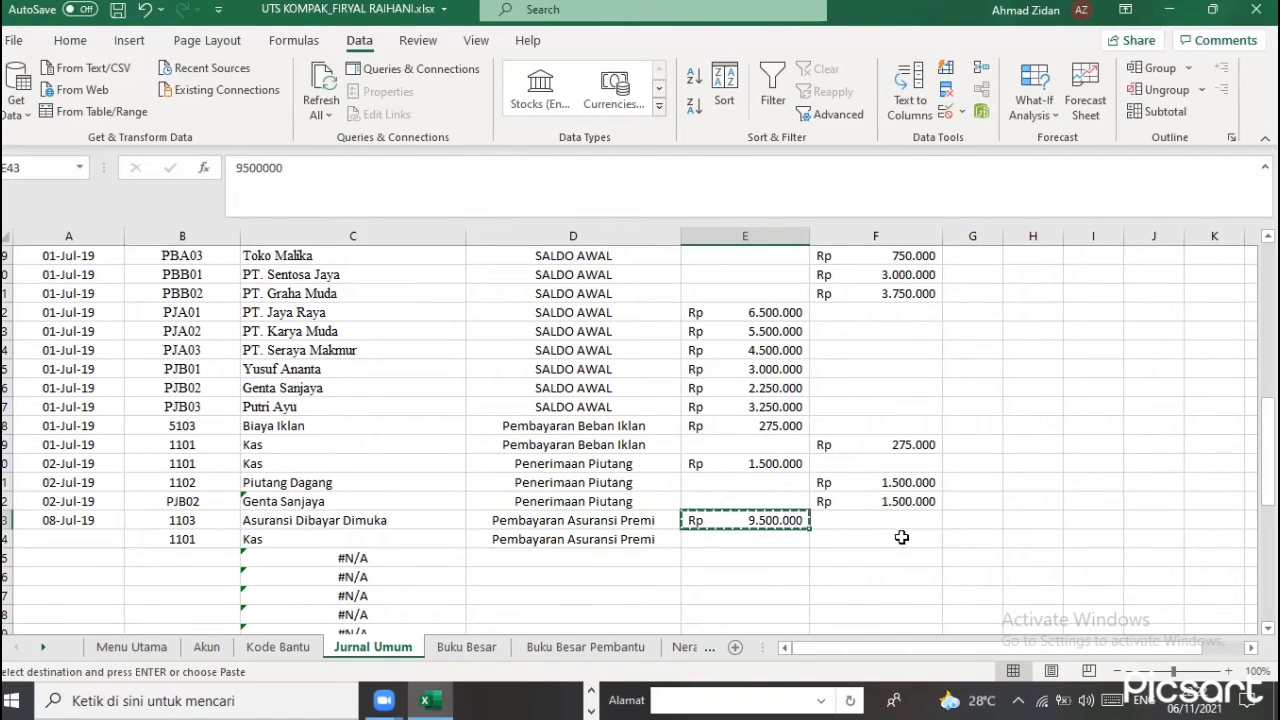
{"action": "left_click", "coordinate": [901, 537]}
{"action": "key", "text": "ctrl+v"}
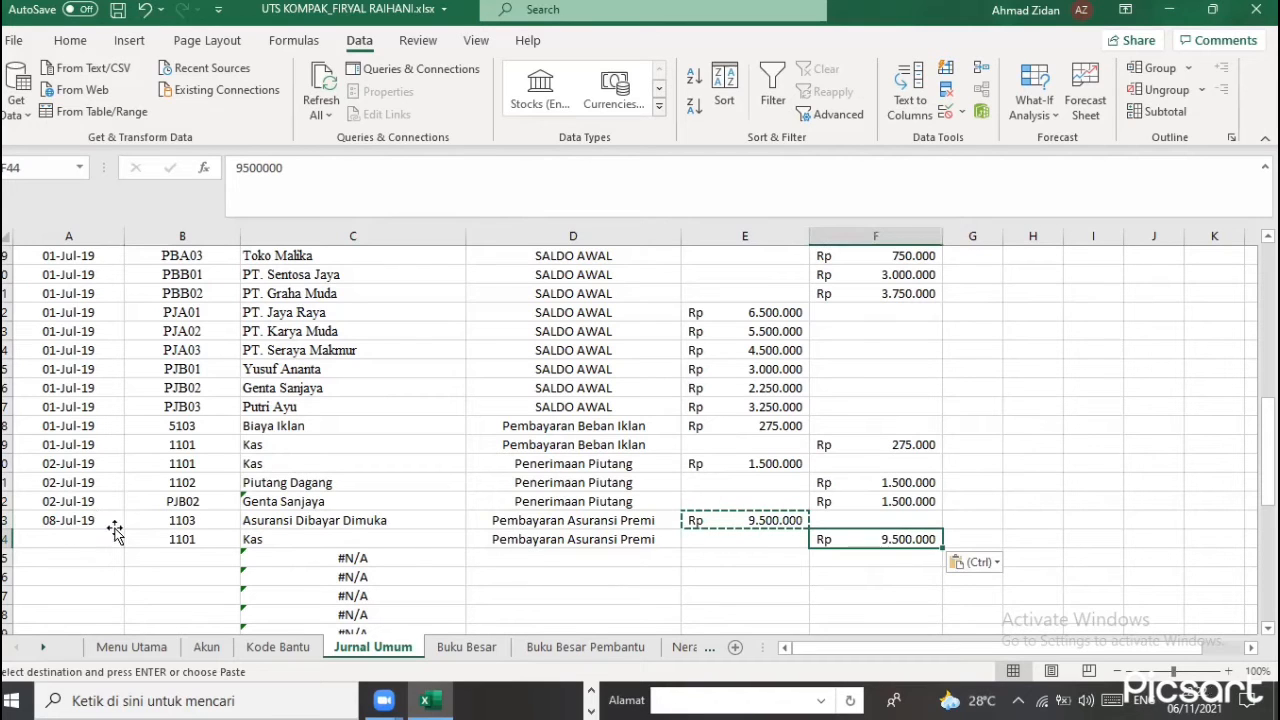
Fill the date 08-Jul-19 from A43 down to A44
{"action": "left_click", "coordinate": [115, 524]}
{"action": "left_click_drag", "start_coordinate": [125, 530], "coordinate": [145, 563]}
{"action": "left_click", "coordinate": [191, 391]}
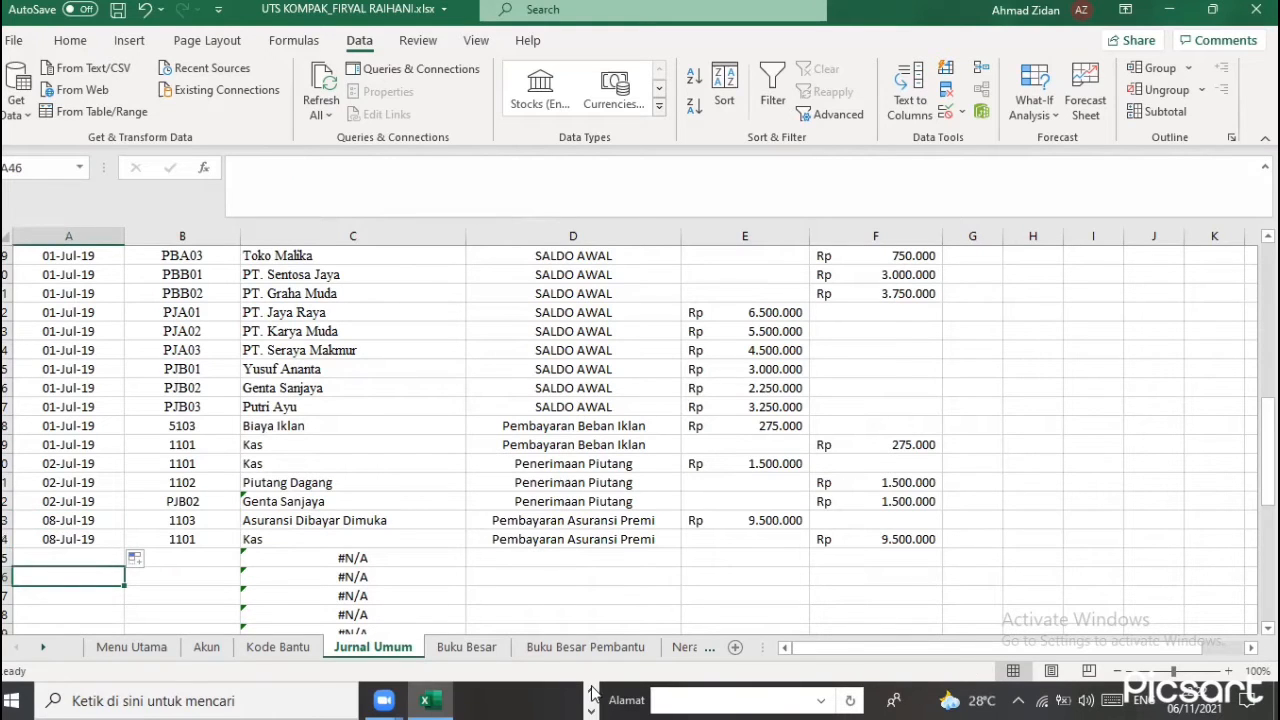
Check the next transaction in the exam PDF and enter its date 13-Jul-19 in A45
{"action": "left_click", "coordinate": [592, 691]}
{"action": "left_click", "coordinate": [565, 700]}
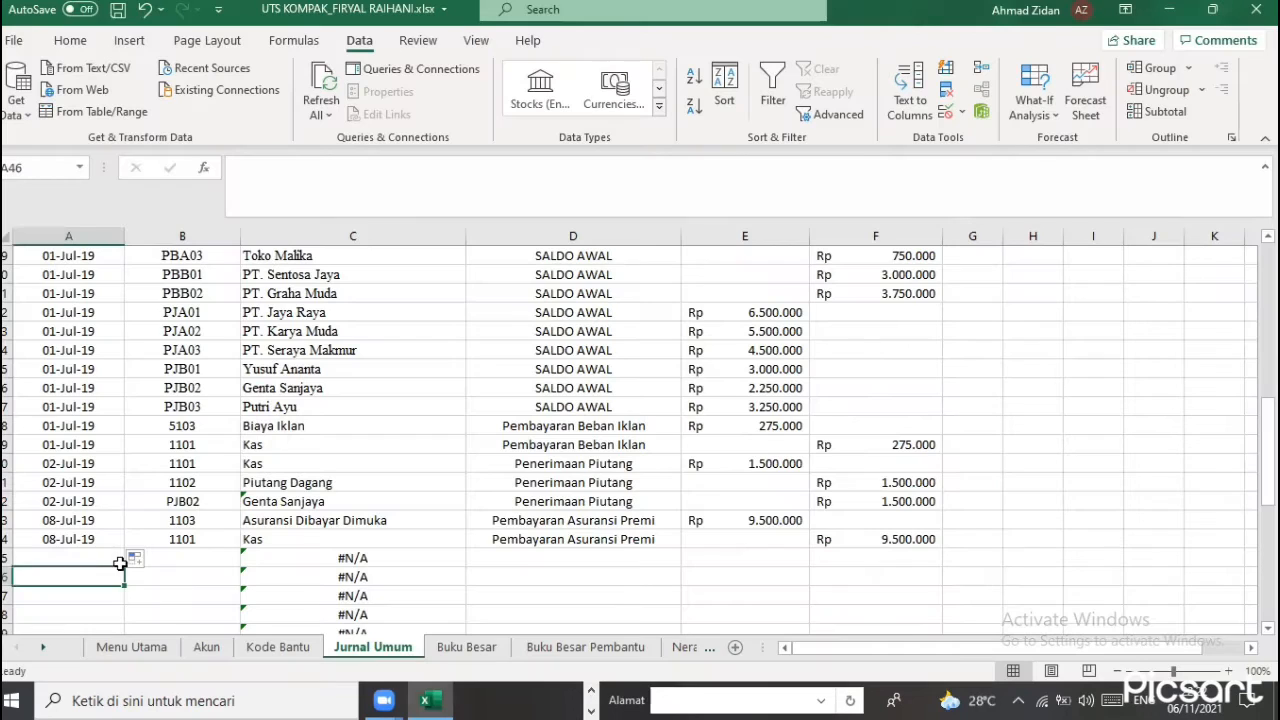
{"action": "left_click", "coordinate": [119, 563]}
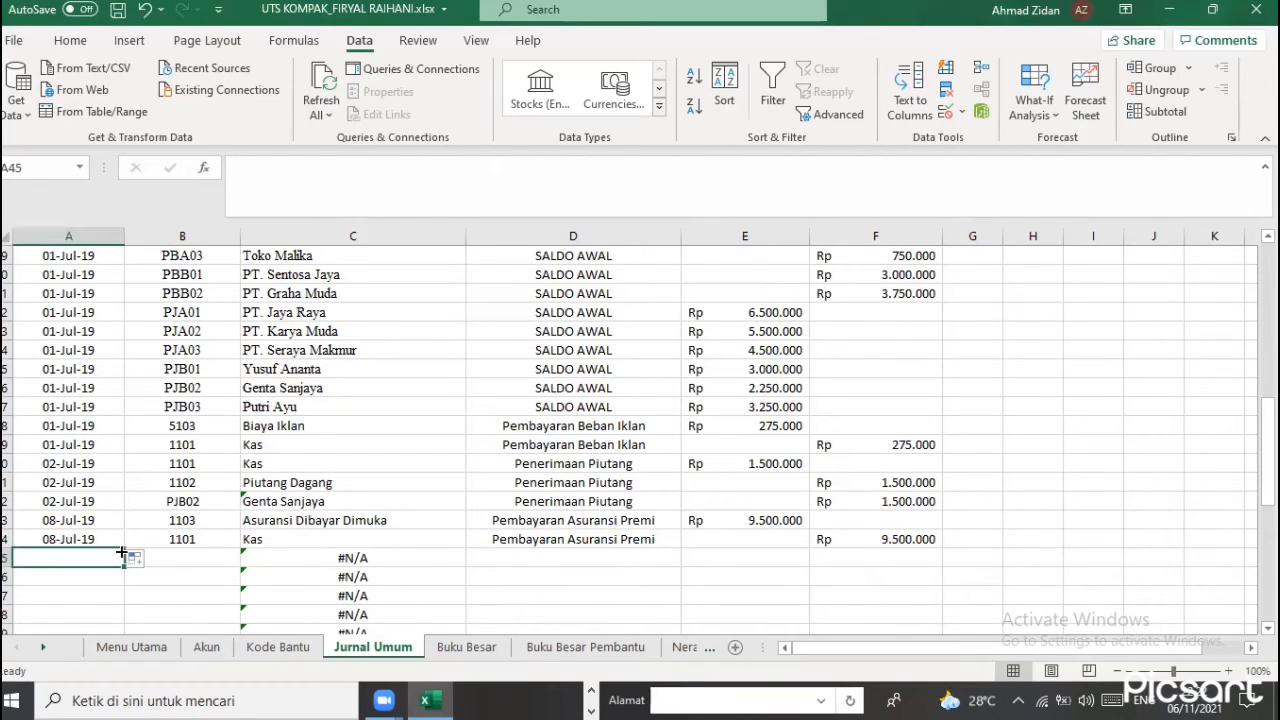
{"action": "key", "text": "Up"}
{"action": "left_click_drag", "start_coordinate": [122, 557], "coordinate": [57, 563]}
{"action": "left_click", "coordinate": [57, 563]}
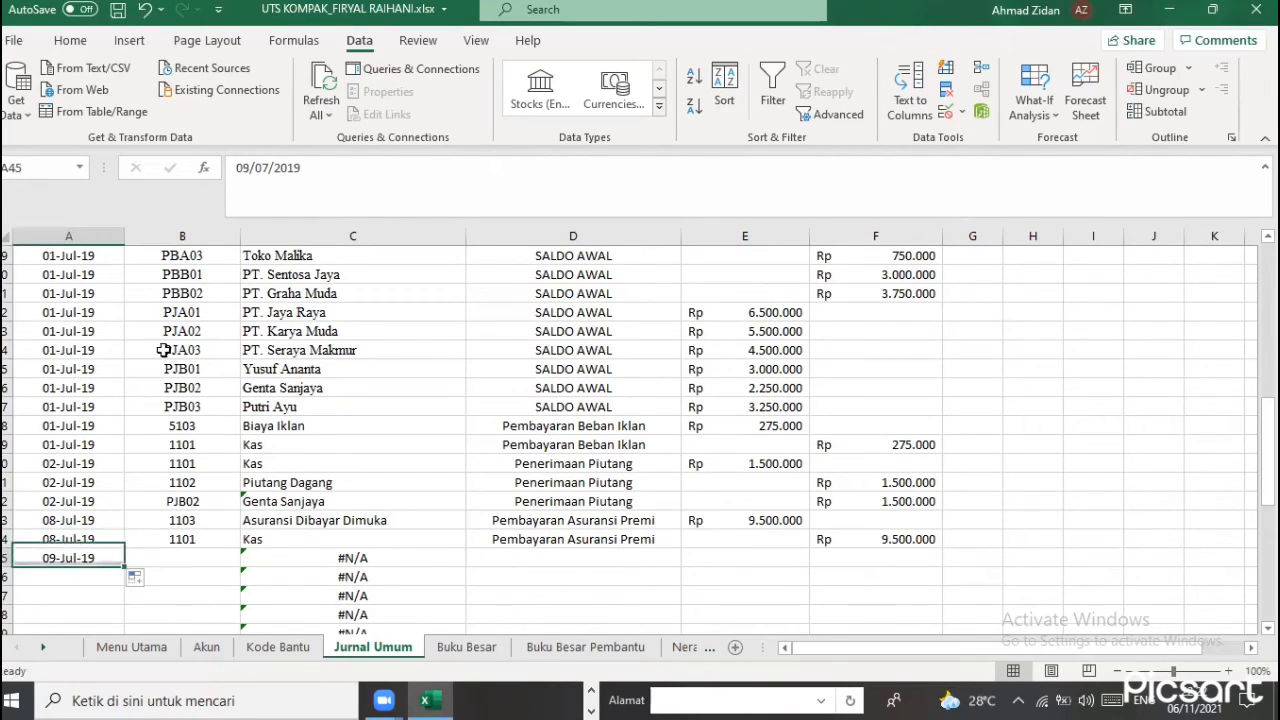
{"action": "left_click", "coordinate": [249, 170]}
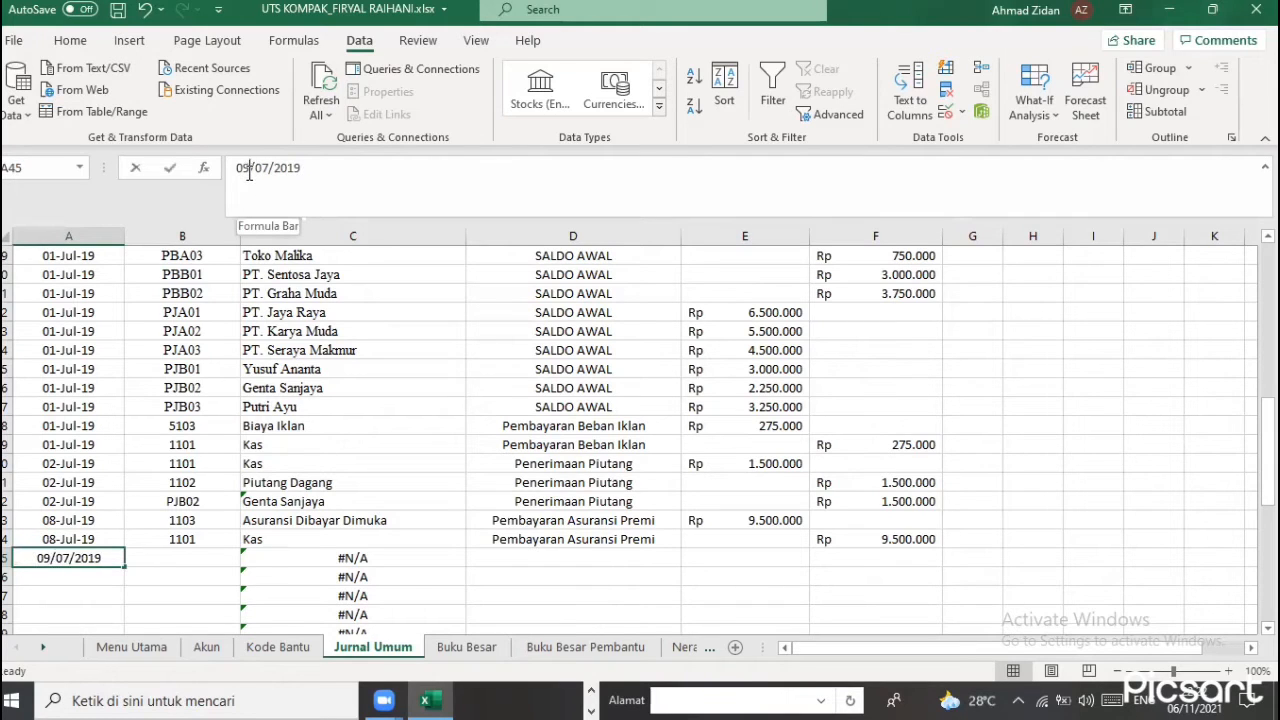
{"action": "key", "text": "BackSpace"}
{"action": "key", "text": "BackSpace"}
{"action": "type", "text": "13"}
{"action": "key", "text": "Return"}
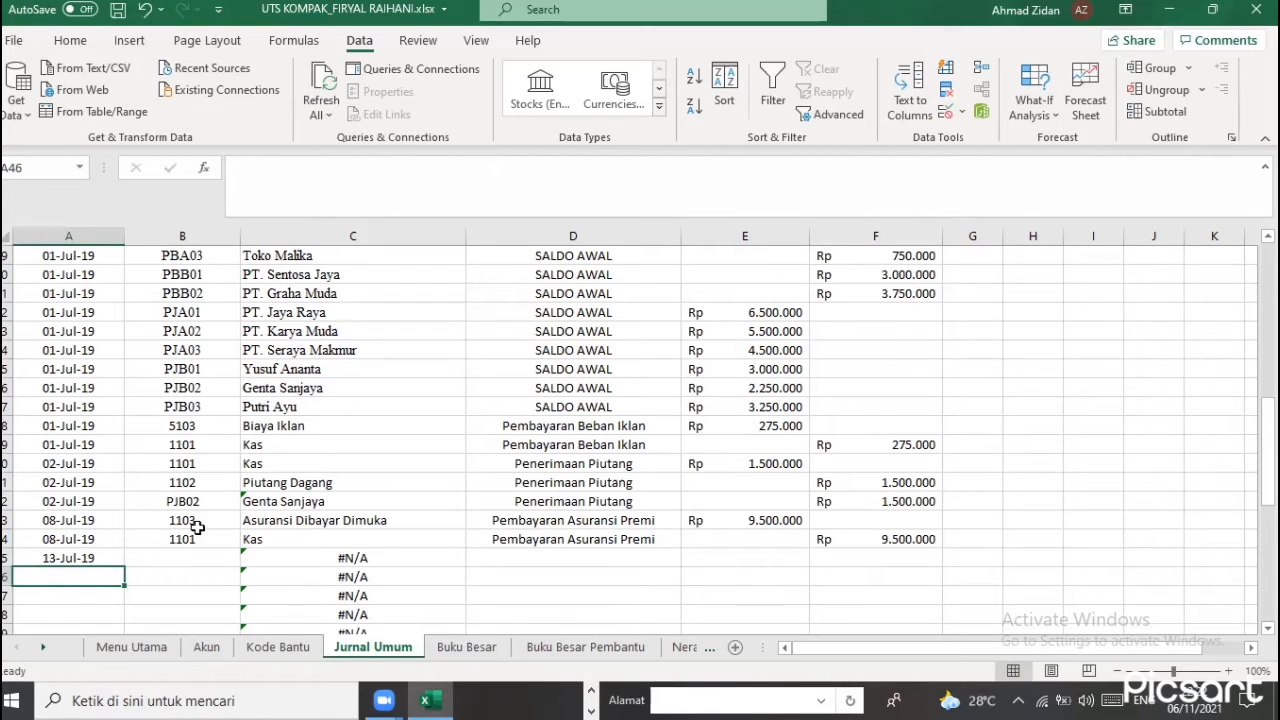
Choose account code 1105 in B45 and 2101 in B46 from their dropdown lists
{"action": "left_click", "coordinate": [191, 554]}
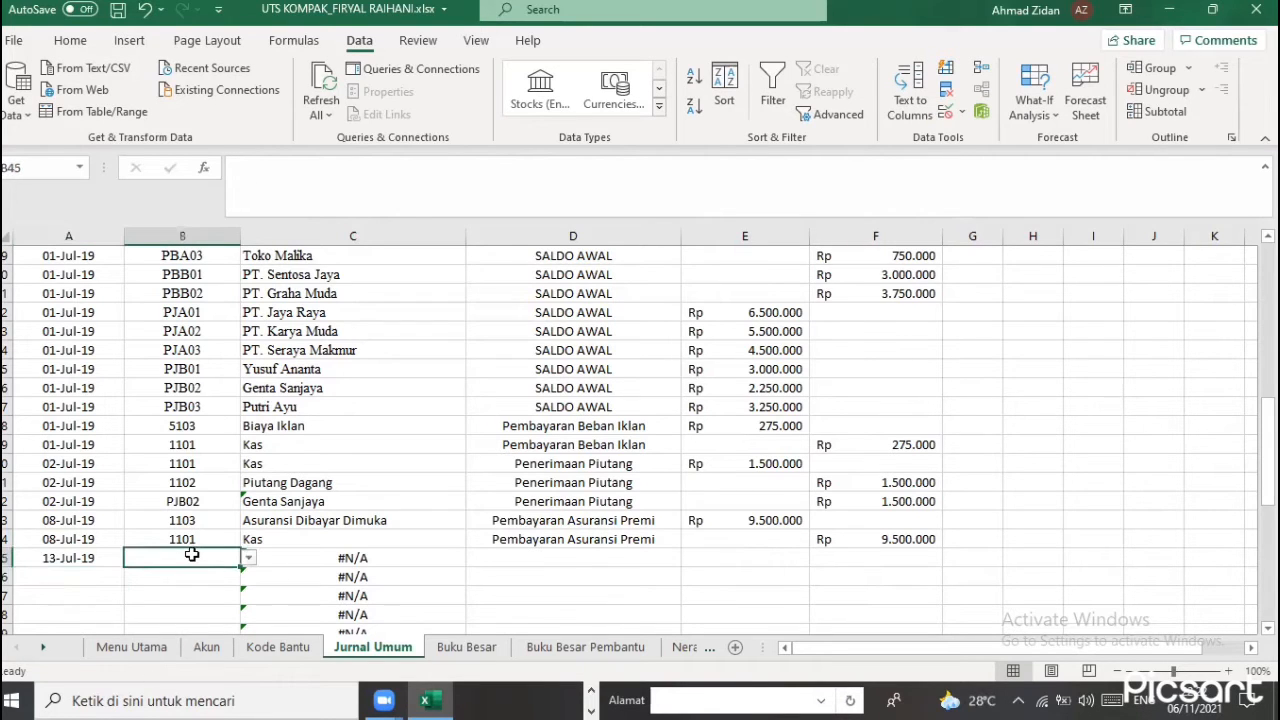
{"action": "left_click", "coordinate": [247, 561]}
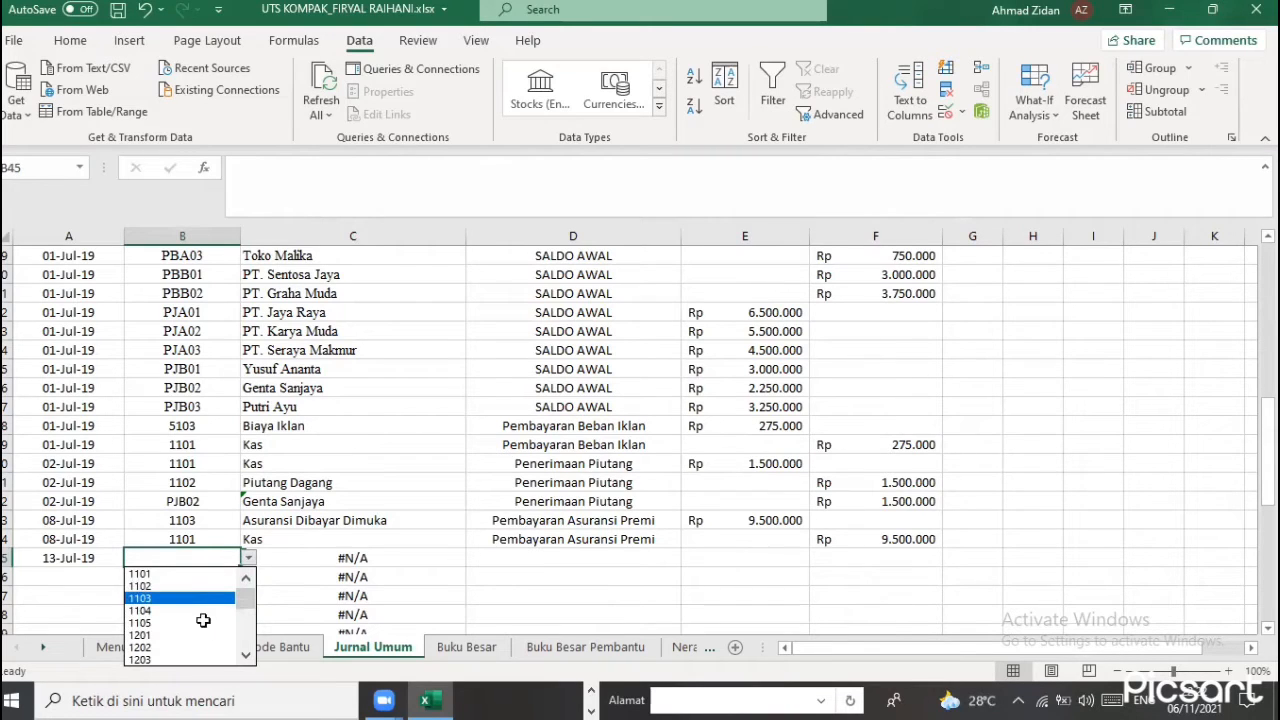
{"action": "left_click", "coordinate": [203, 621]}
{"action": "left_click", "coordinate": [205, 580]}
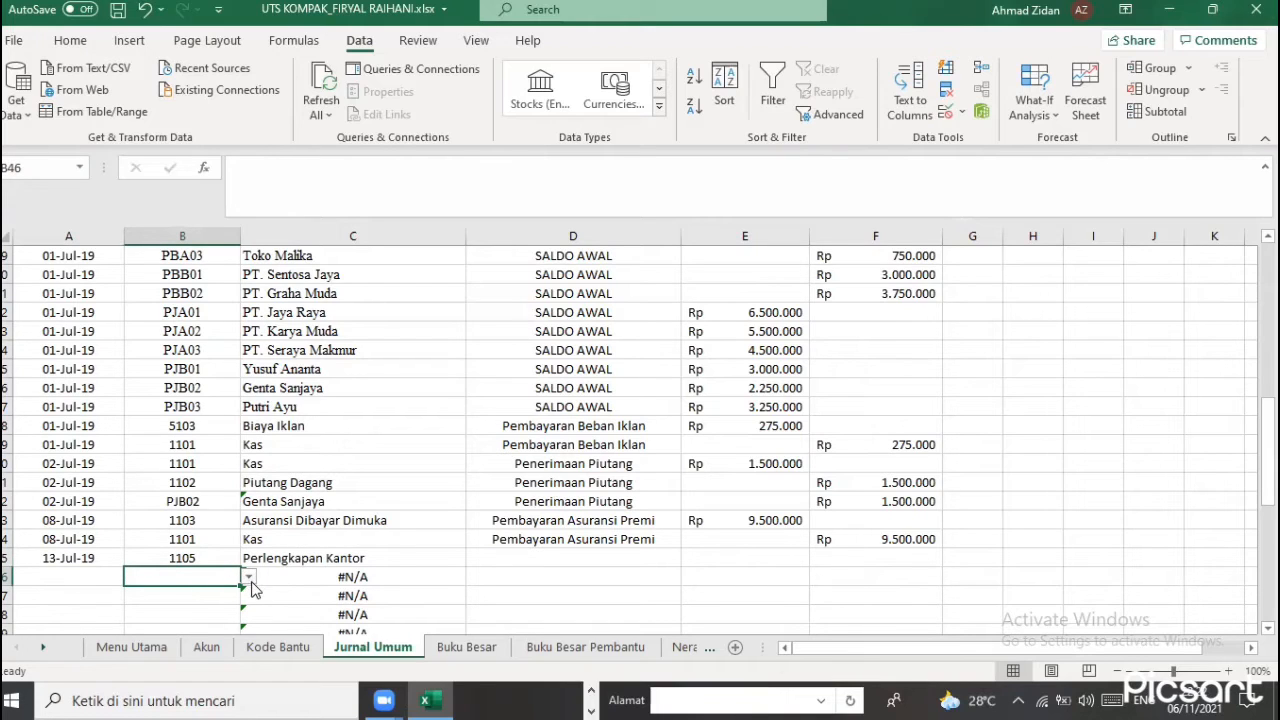
{"action": "left_click", "coordinate": [249, 579]}
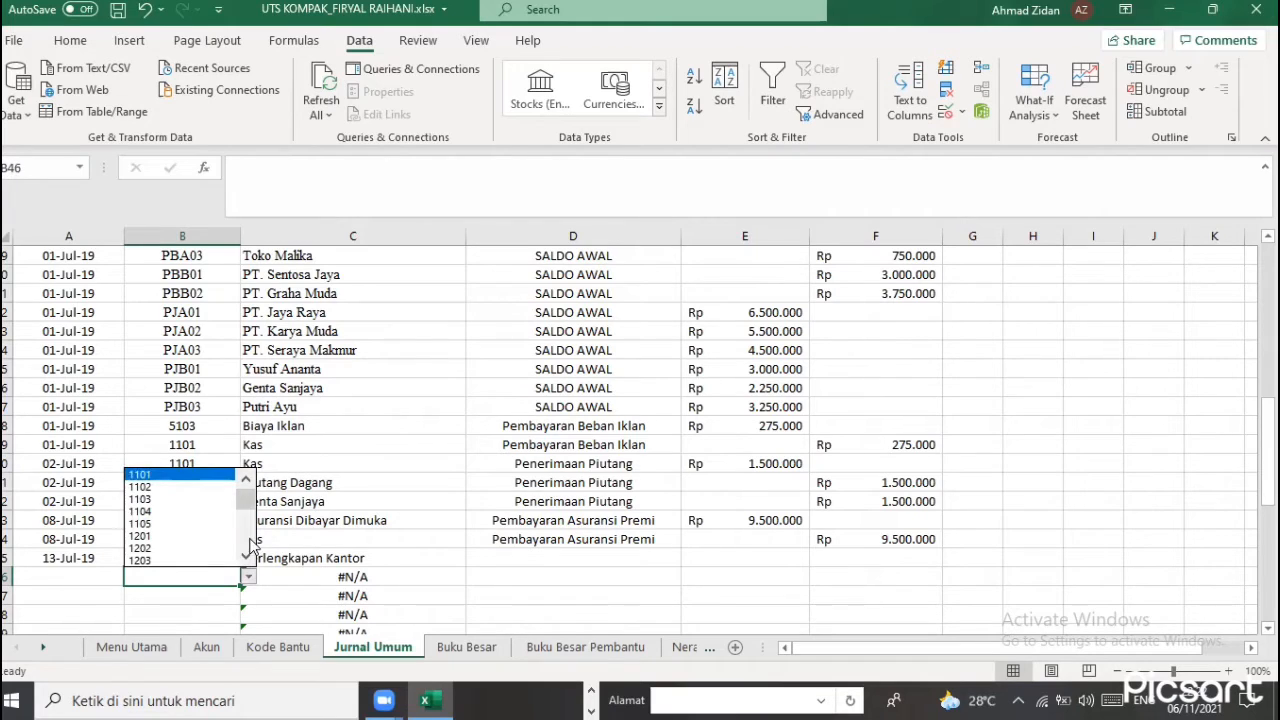
{"action": "left_click", "coordinate": [249, 538]}
{"action": "left_click_drag", "start_coordinate": [249, 537], "coordinate": [248, 531]}
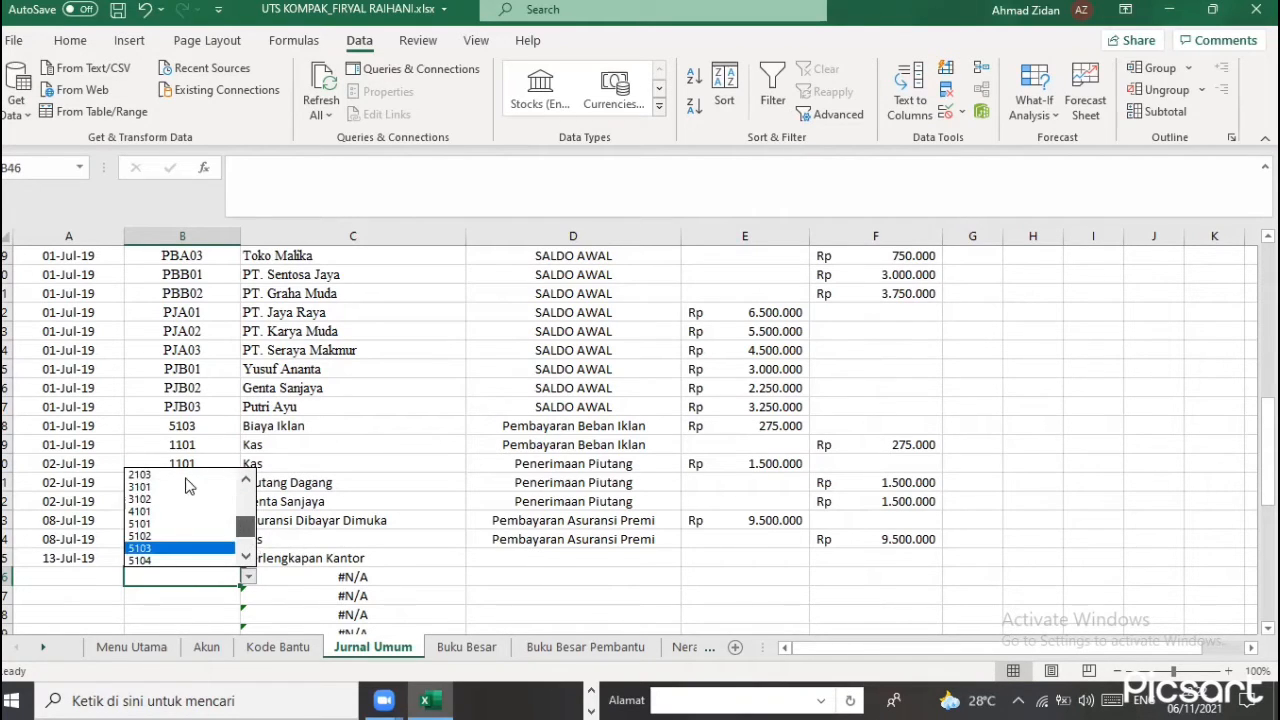
{"action": "left_click", "coordinate": [178, 474]}
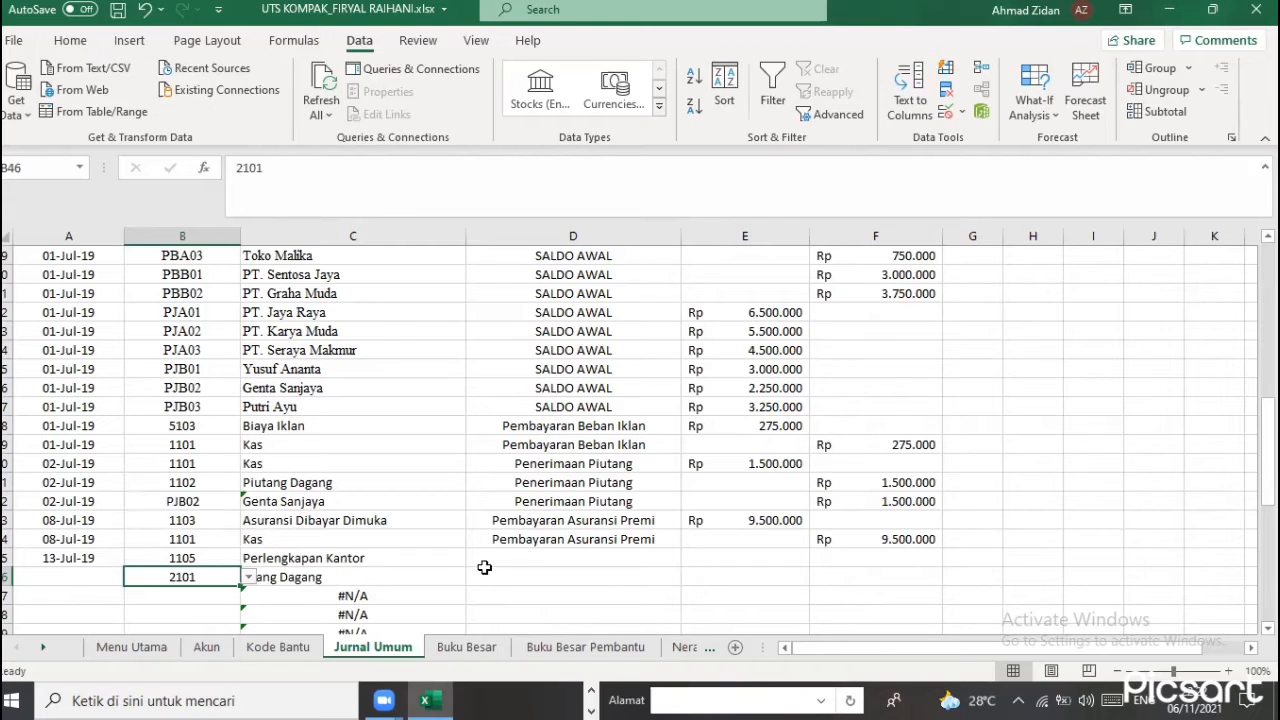
Enter the description "Pembelian Peralatan Kantor" in D45 and fill it down to D46
{"action": "left_click", "coordinate": [495, 560]}
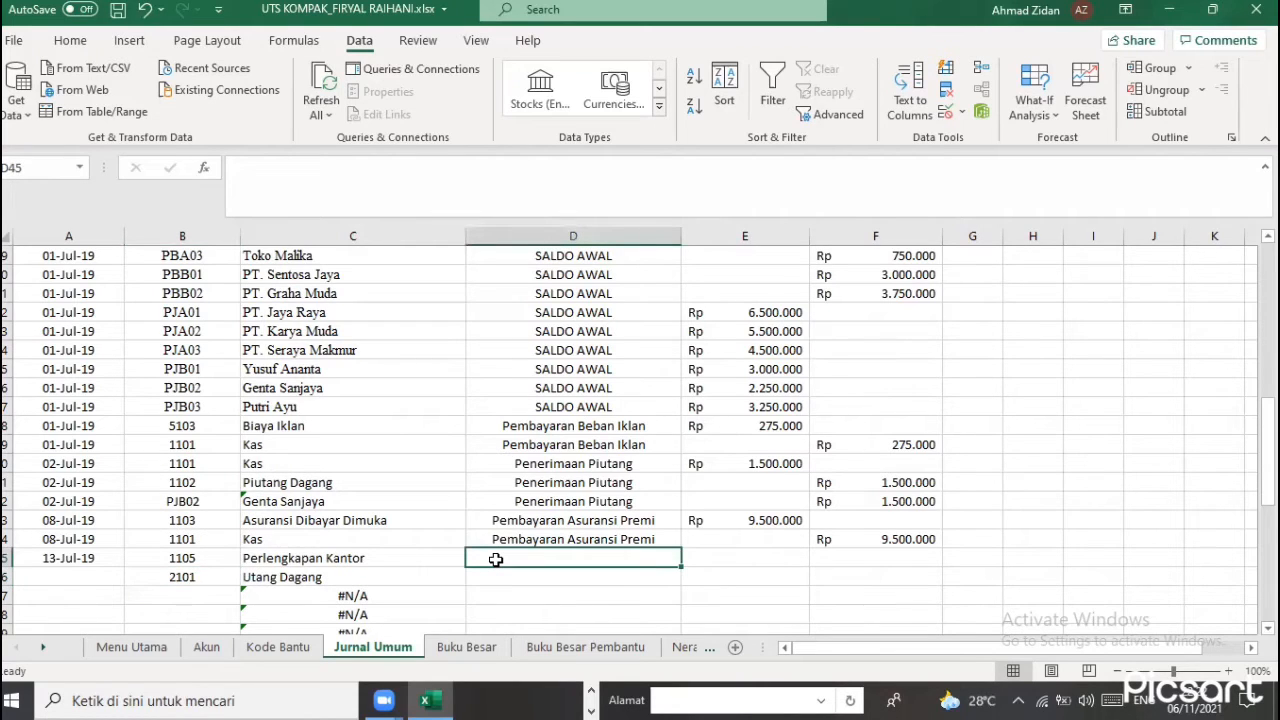
{"action": "type", "text": "P"}
{"action": "type", "text": "belian Peralatan Kanto"}
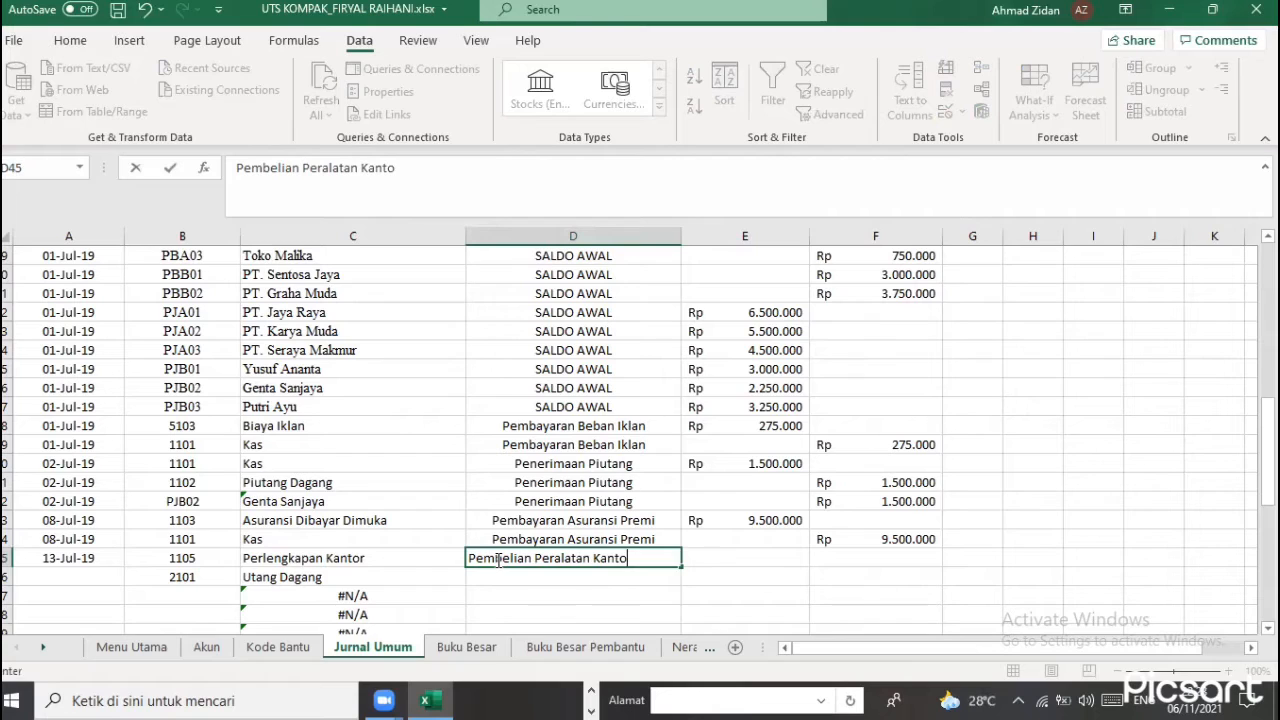
{"action": "type", "text": "r"}
{"action": "key", "text": "Return"}
{"action": "left_click", "coordinate": [495, 560]}
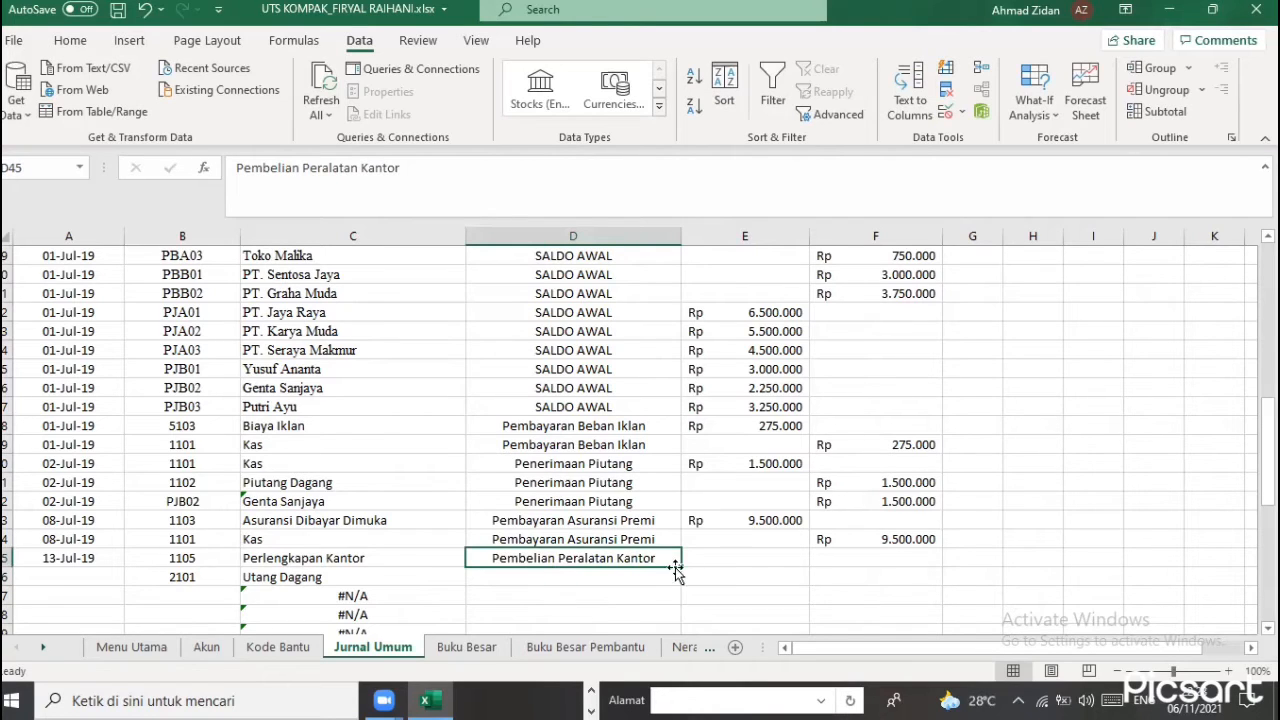
{"action": "left_click_drag", "start_coordinate": [682, 581], "coordinate": [747, 552]}
Enter the debit amount 500000 in E45 and copy it to the credit cell F46
{"action": "left_click", "coordinate": [747, 552]}
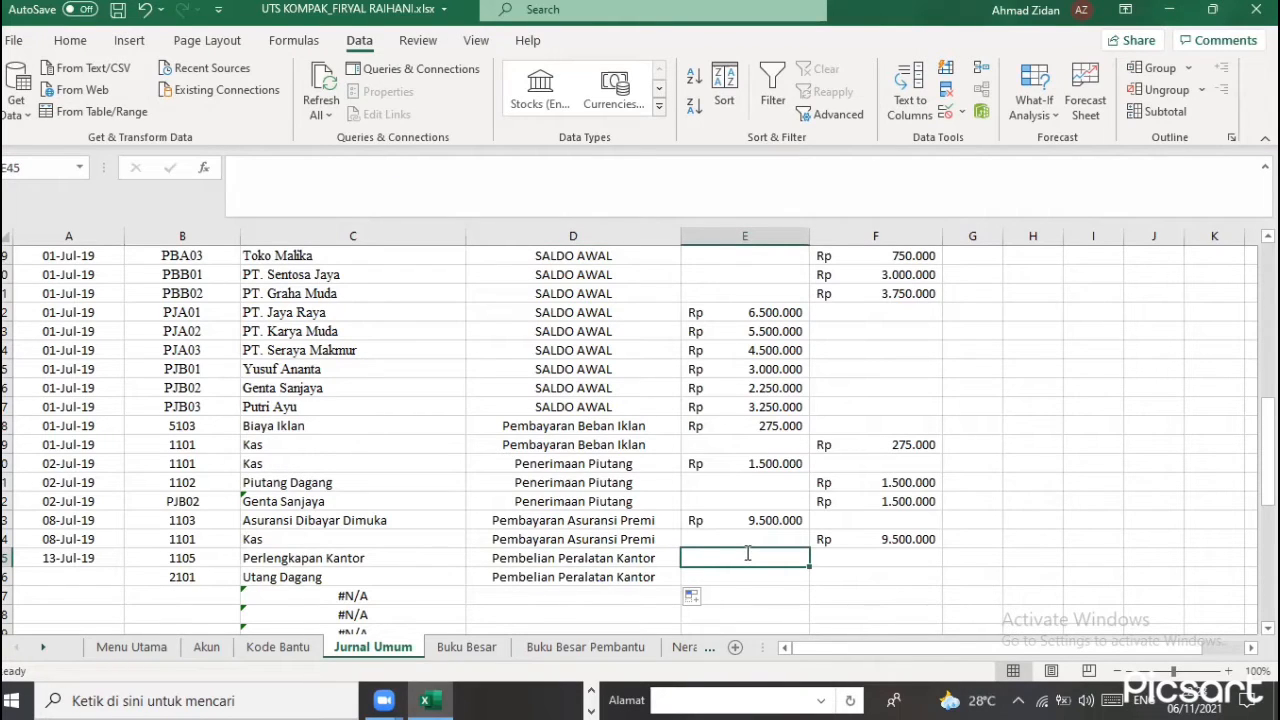
{"action": "type", "text": "500."}
{"action": "type", "text": "00000"}
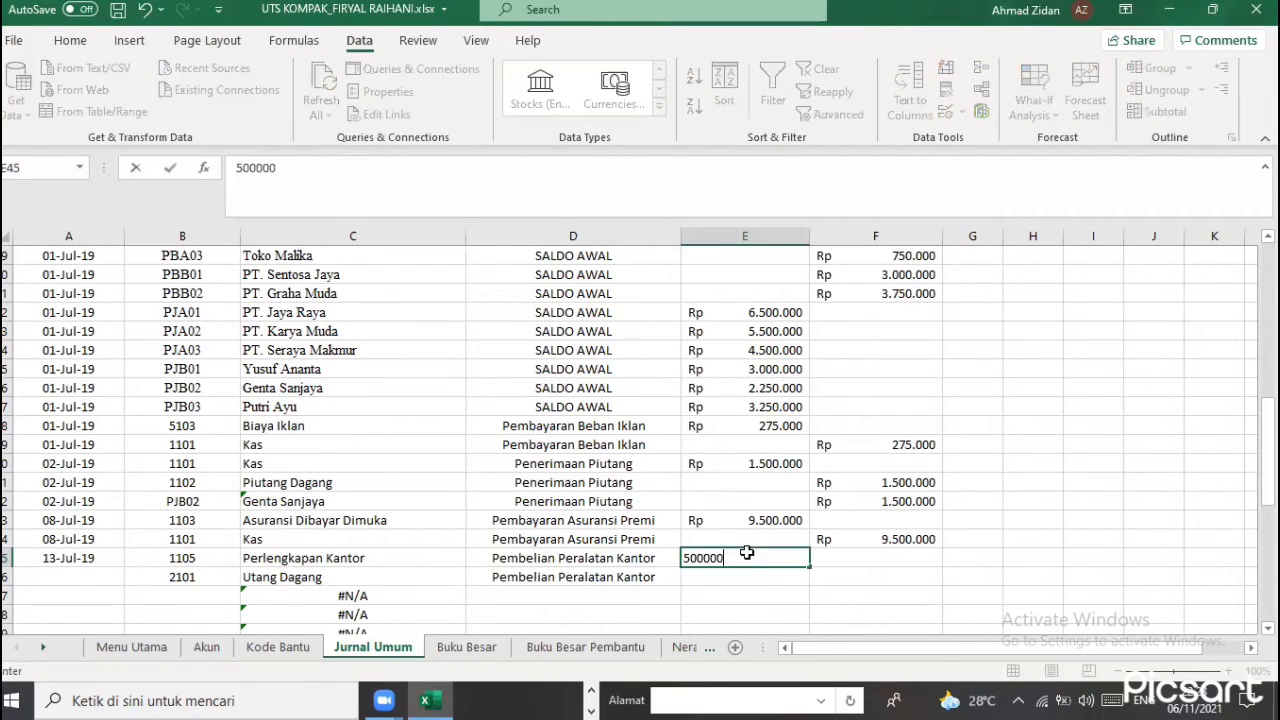
{"action": "key", "text": "Return"}
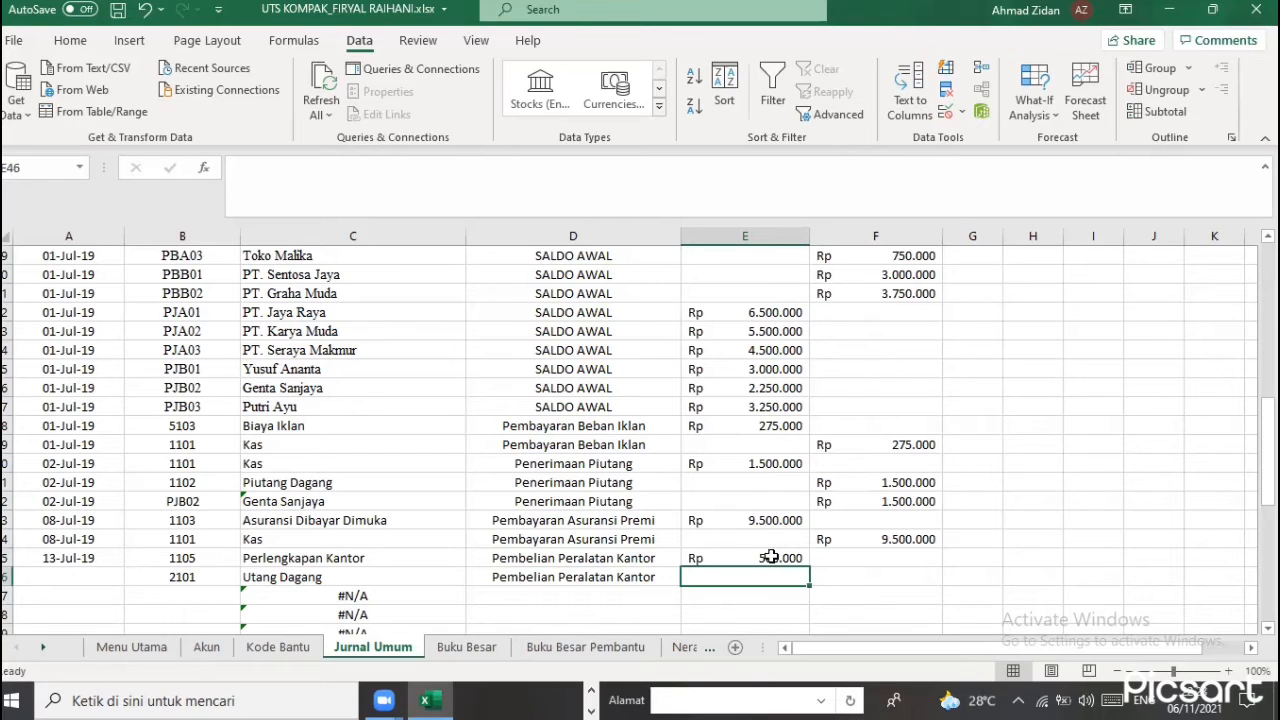
{"action": "key", "text": "Up"}
{"action": "key", "text": "ctrl+c"}
{"action": "left_click", "coordinate": [850, 580]}
{"action": "key", "text": "ctrl+v"}
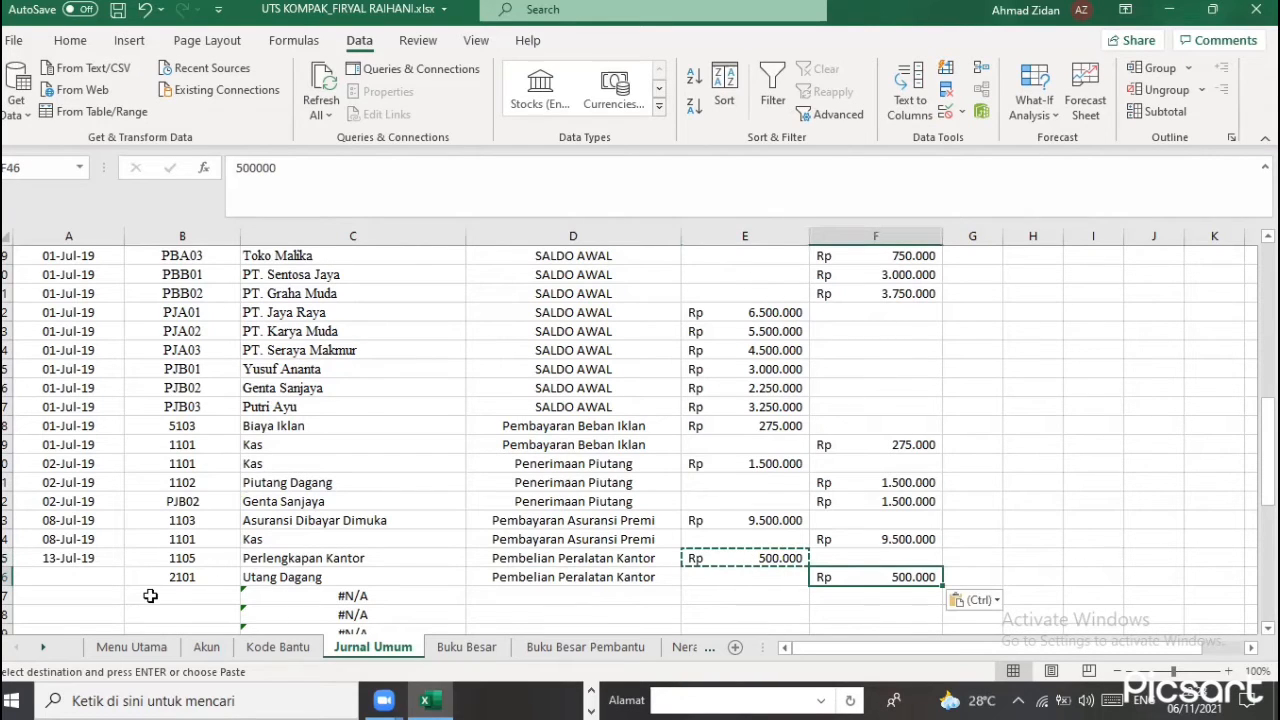
Change the data validation list source of B47 to the named range of subsidiary codes (Kode Bantu)
{"action": "left_click", "coordinate": [230, 596]}
{"action": "left_click", "coordinate": [248, 596]}
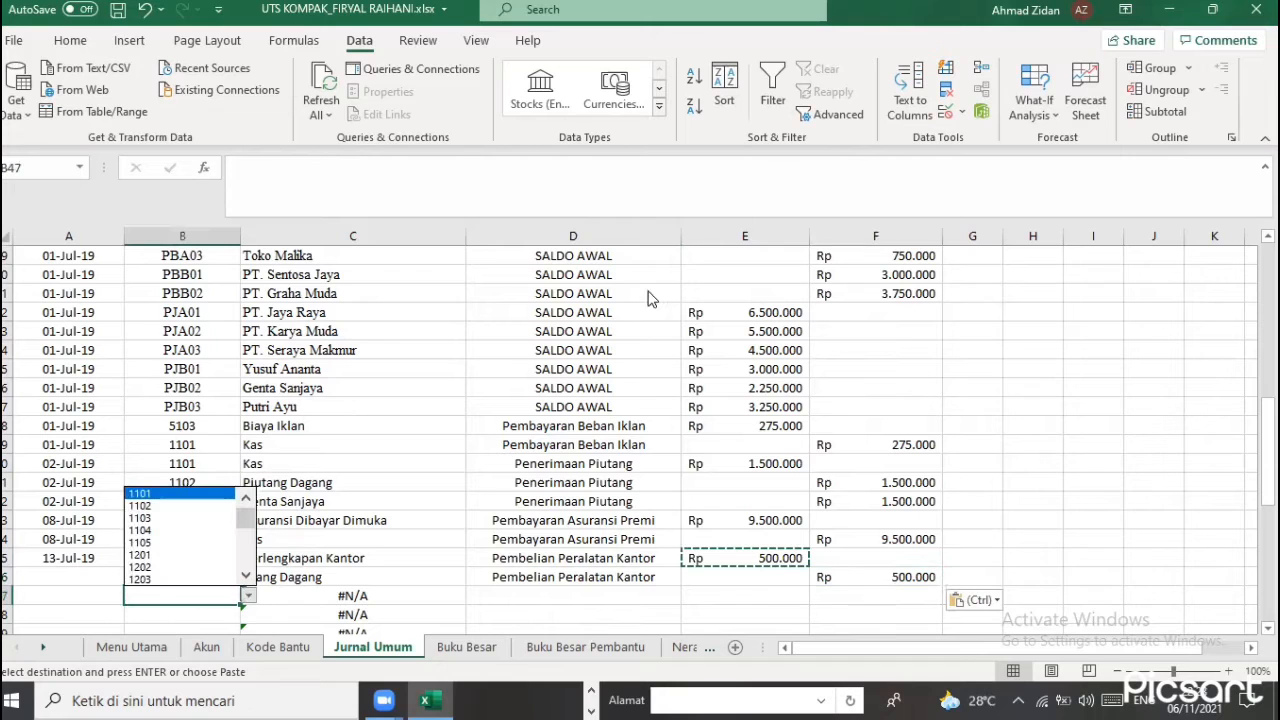
{"action": "left_click", "coordinate": [962, 111]}
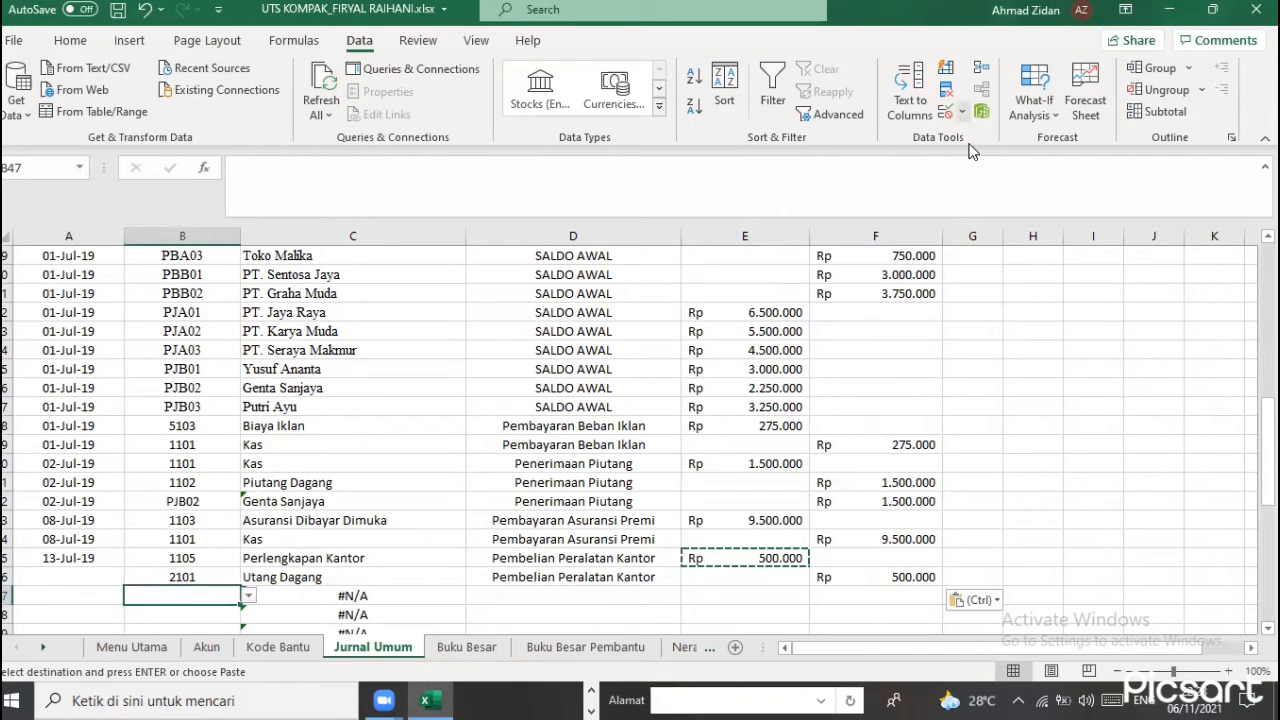
{"action": "left_click", "coordinate": [962, 111]}
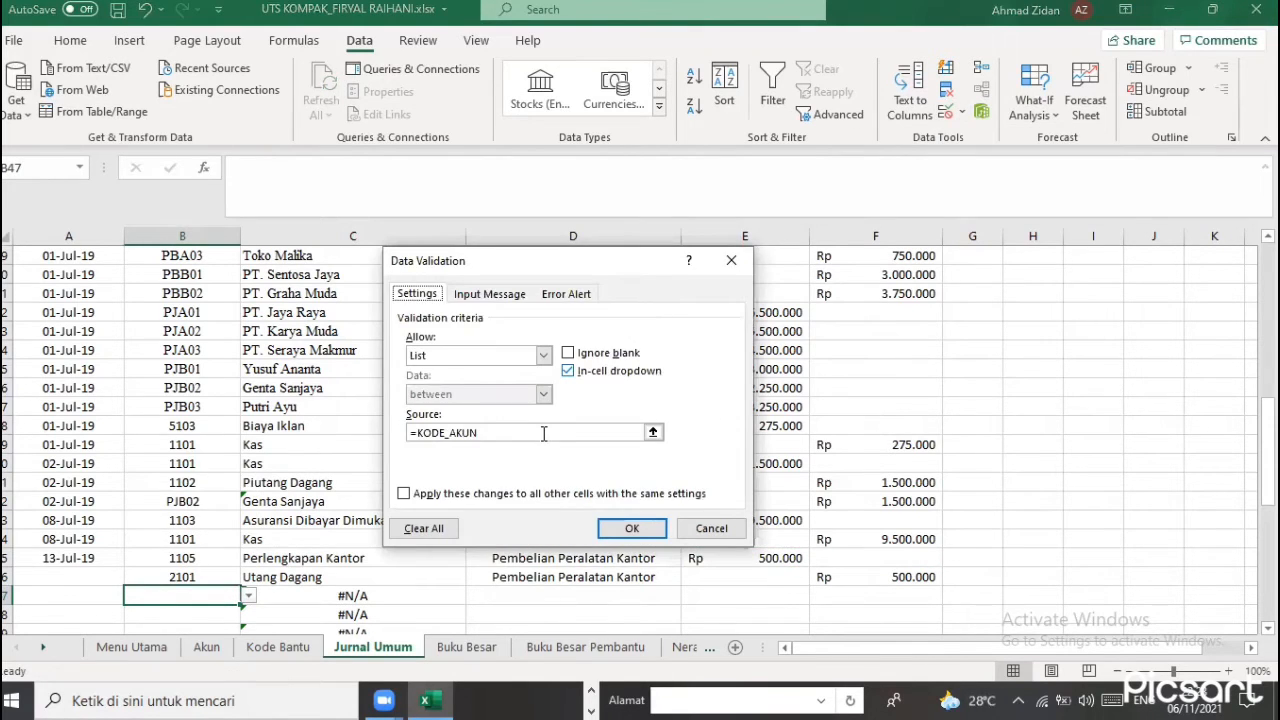
{"action": "left_click", "coordinate": [543, 433]}
{"action": "key", "text": "BackSpace"}
{"action": "key", "text": "BackSpace"}
{"action": "key", "text": "BackSpace"}
{"action": "key", "text": "BackSpace"}
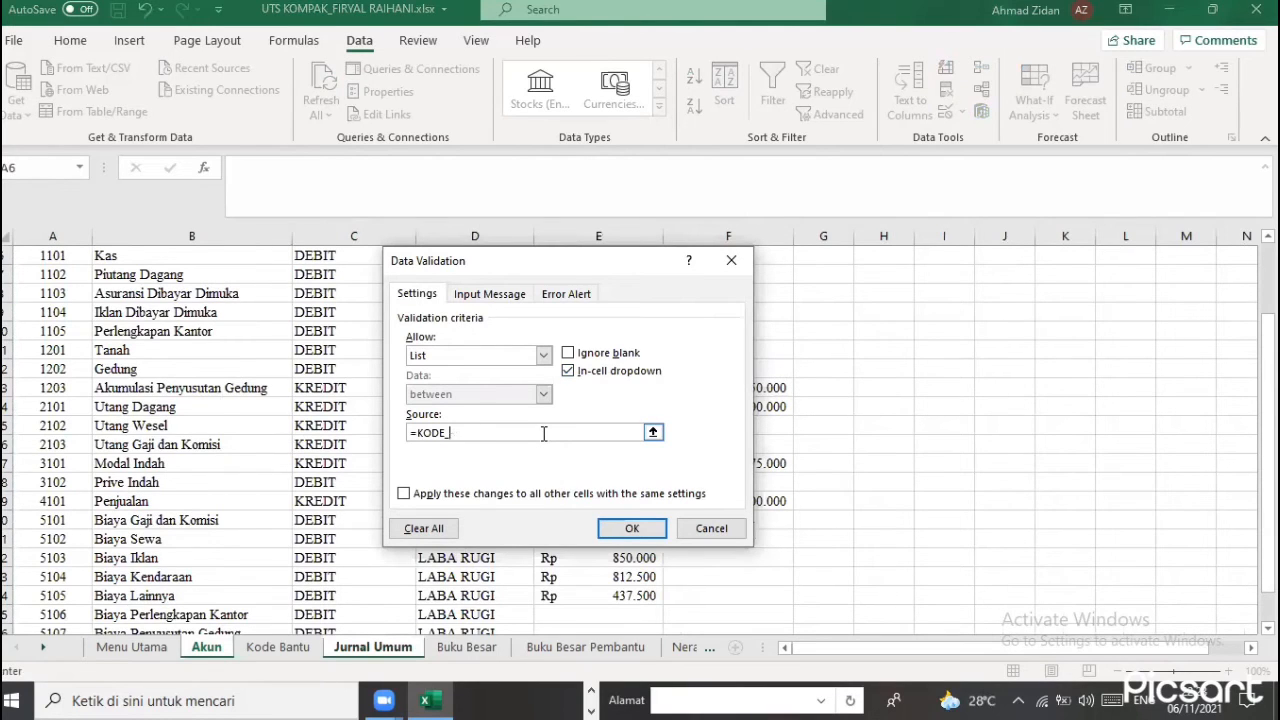
{"action": "type", "text": "BAN"}
{"action": "key", "text": "Return"}
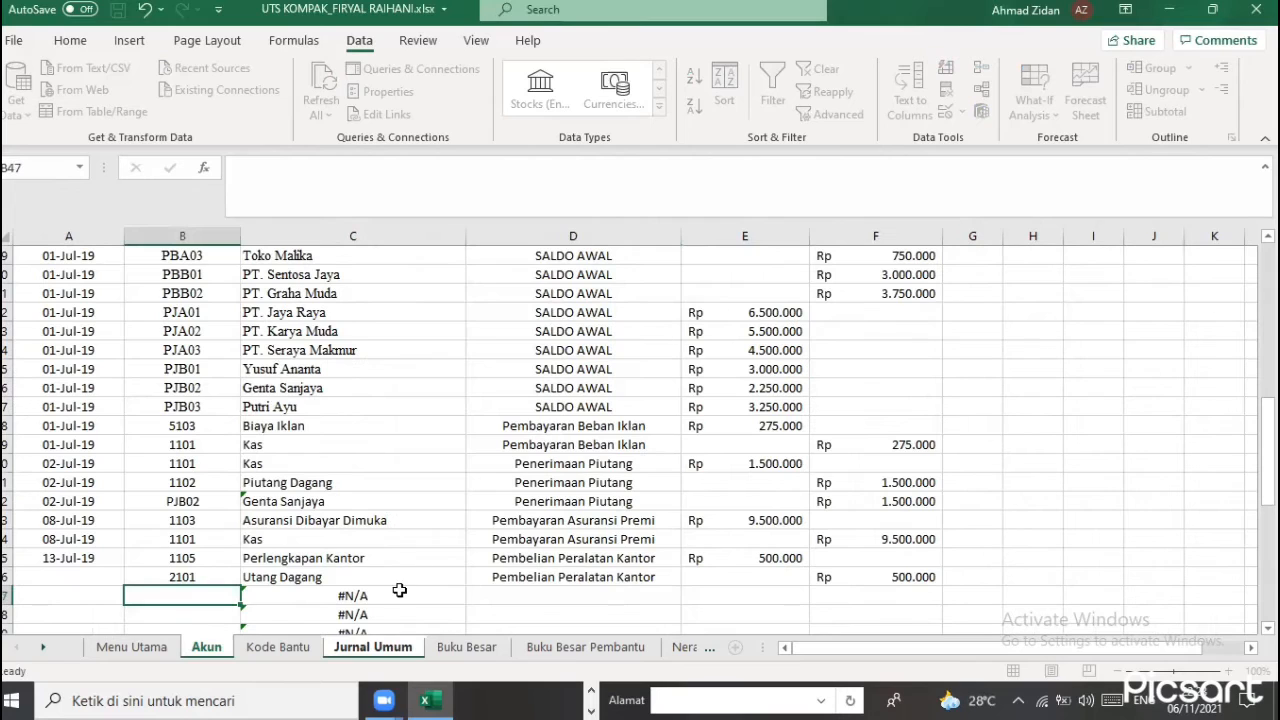
Change the lookup table in C47's VLOOKUP formula from DAFTAR_AKUN to DAFTAR_BANTU
{"action": "key", "text": "Right"}
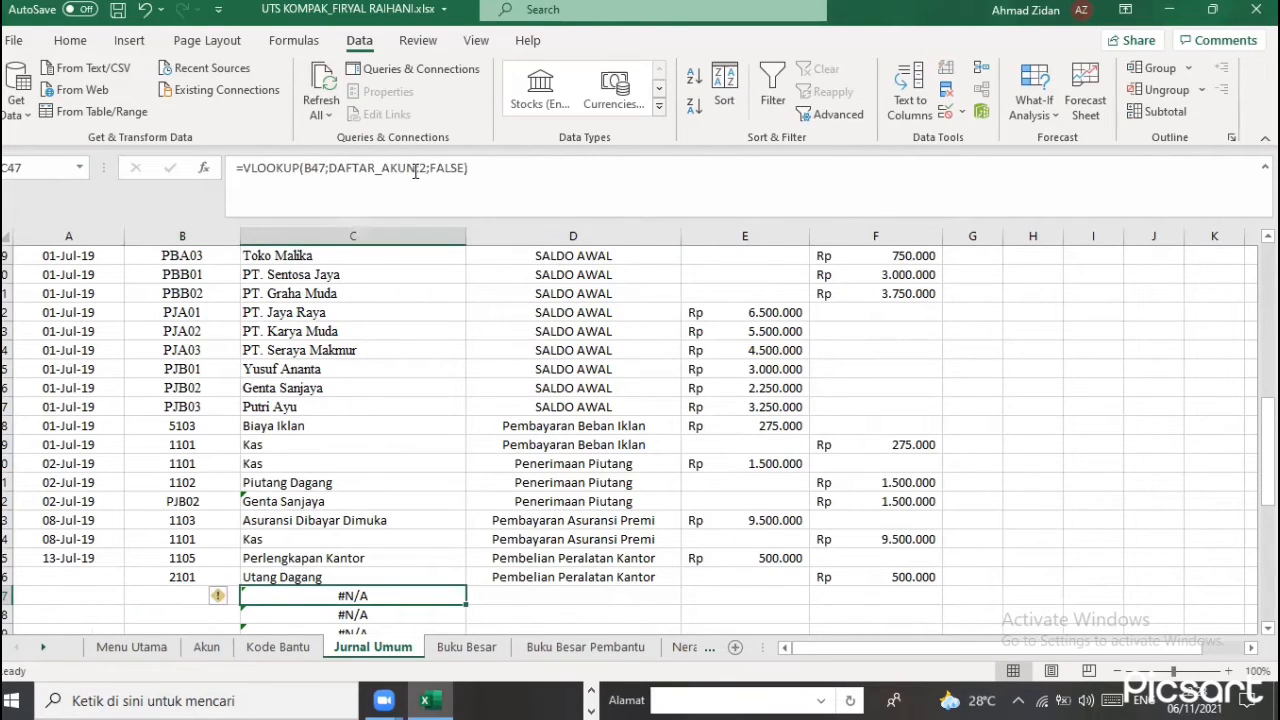
{"action": "left_click", "coordinate": [415, 170]}
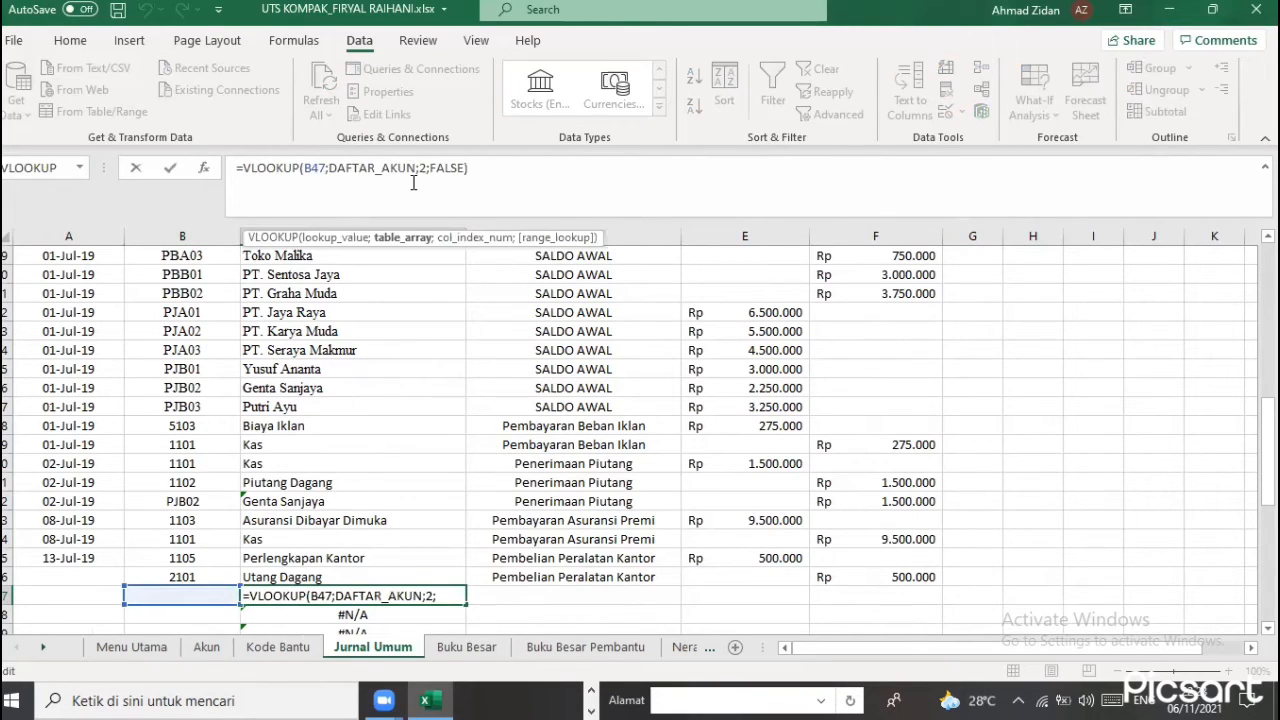
{"action": "key", "text": "BackSpace"}
{"action": "key", "text": "BackSpace"}
{"action": "key", "text": "BackSpace"}
{"action": "key", "text": "BackSpace"}
{"action": "type", "text": "BANT"}
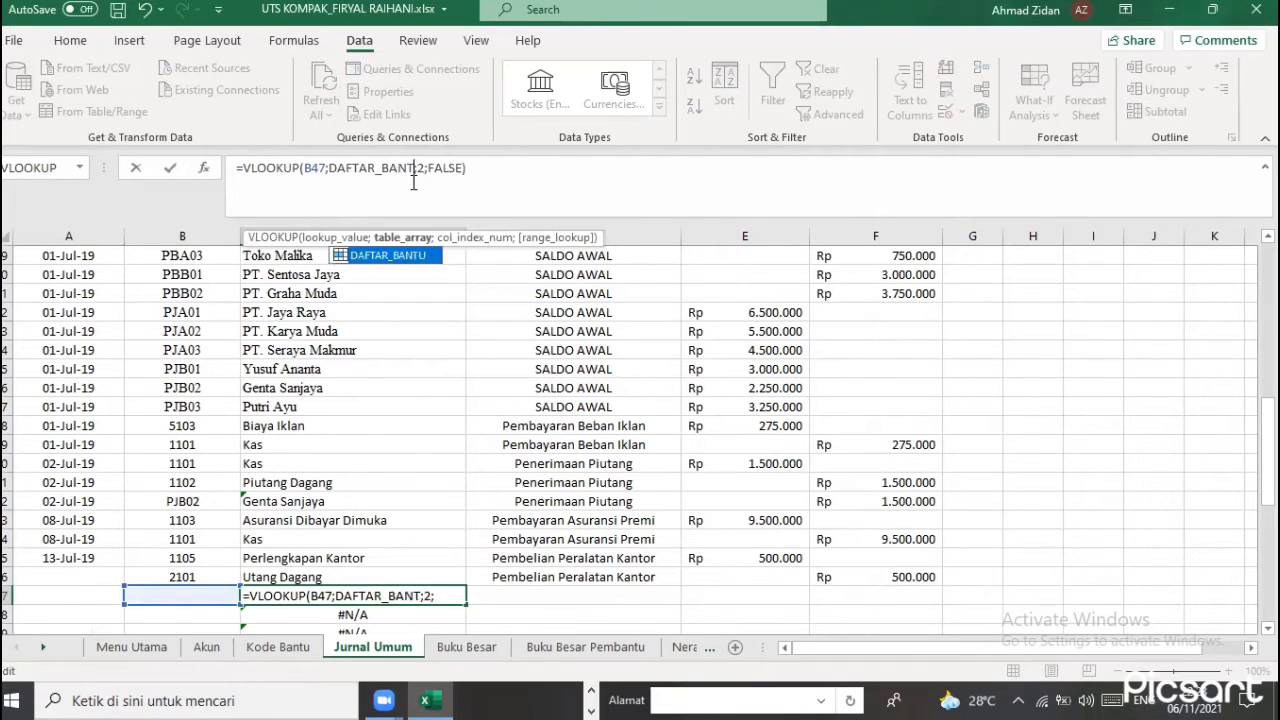
{"action": "key", "text": "Return"}
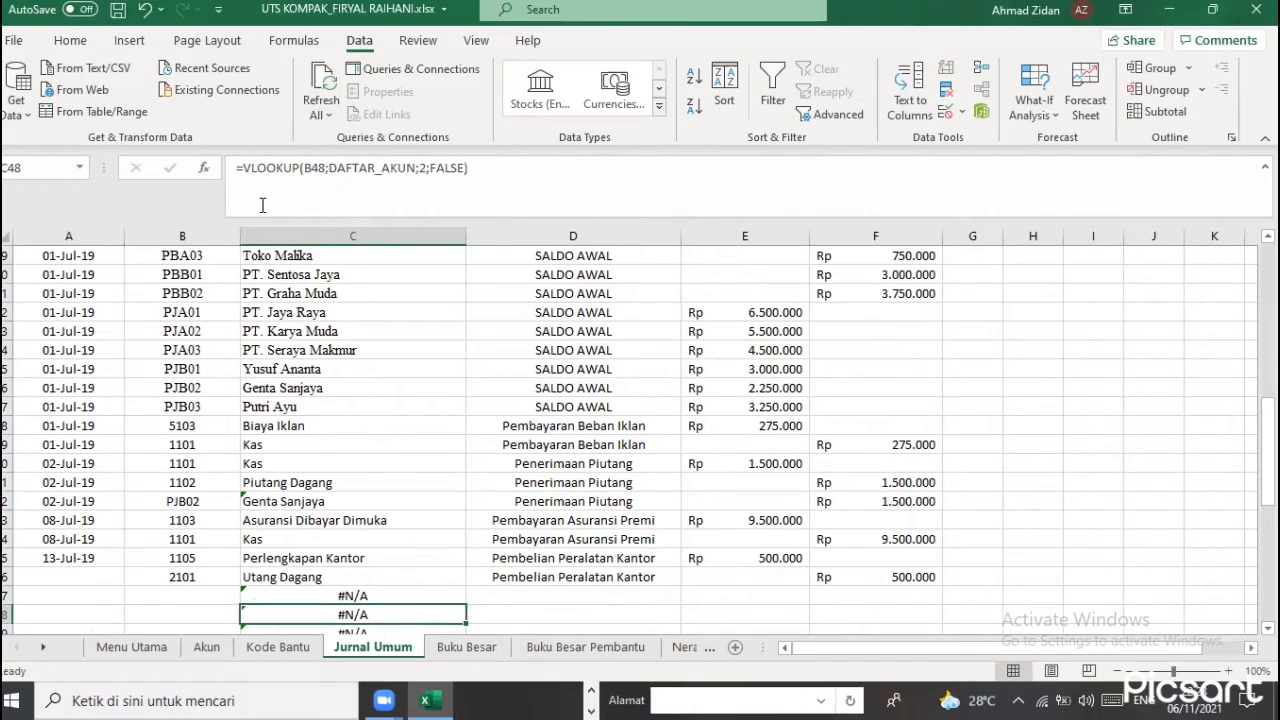
Choose the subsidiary code PBA01 for B47 from its dropdown list
{"action": "left_click", "coordinate": [237, 597]}
{"action": "left_click", "coordinate": [247, 597]}
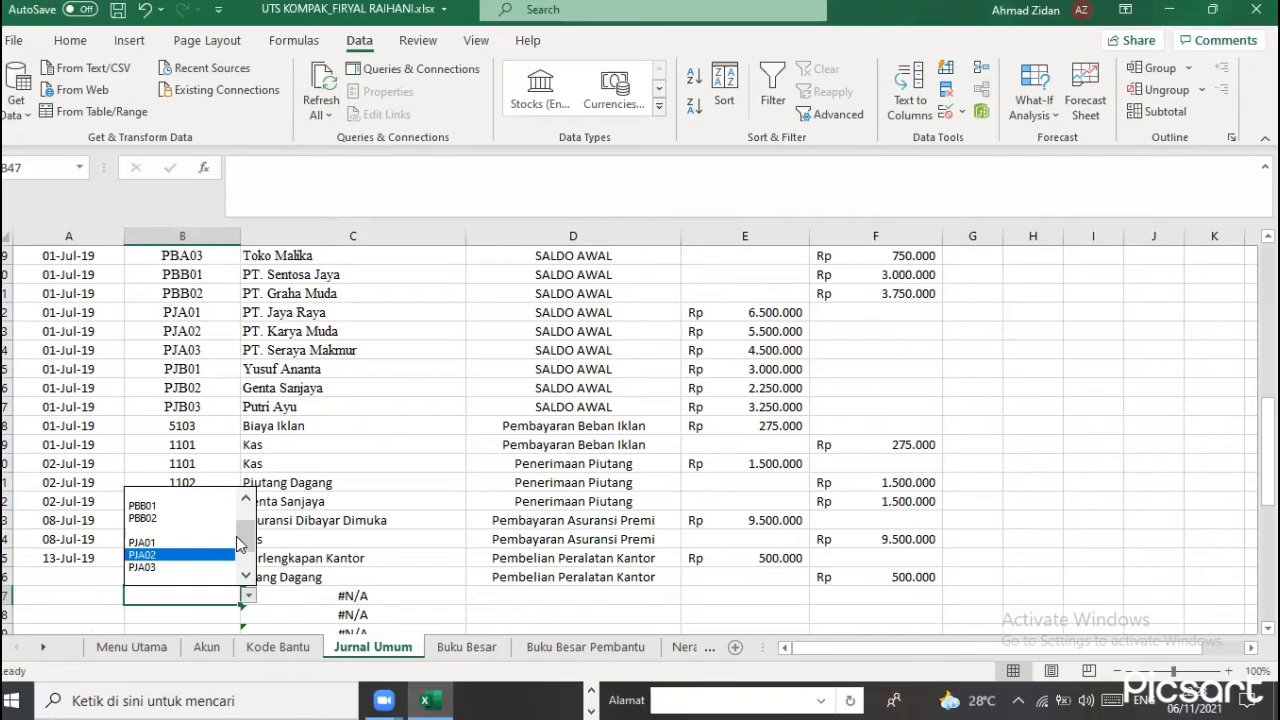
{"action": "left_click_drag", "start_coordinate": [241, 522], "coordinate": [200, 487]}
{"action": "left_click", "coordinate": [246, 575]}
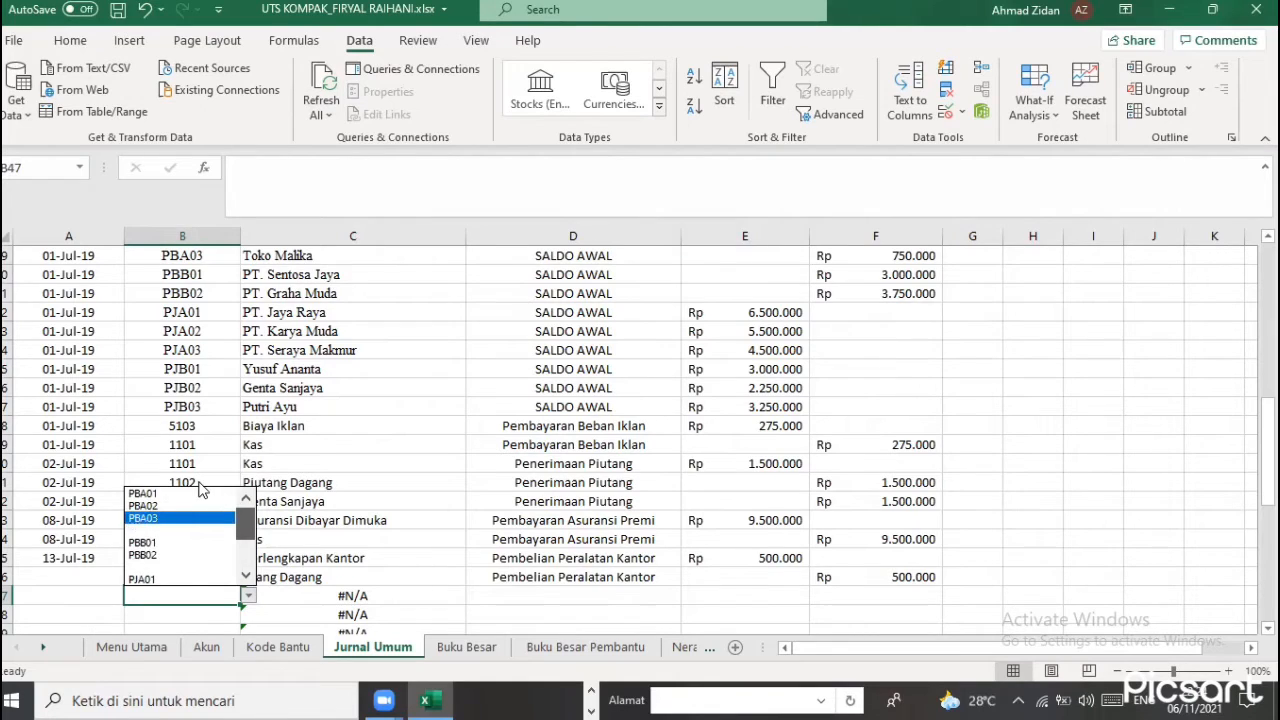
{"action": "left_click", "coordinate": [199, 483]}
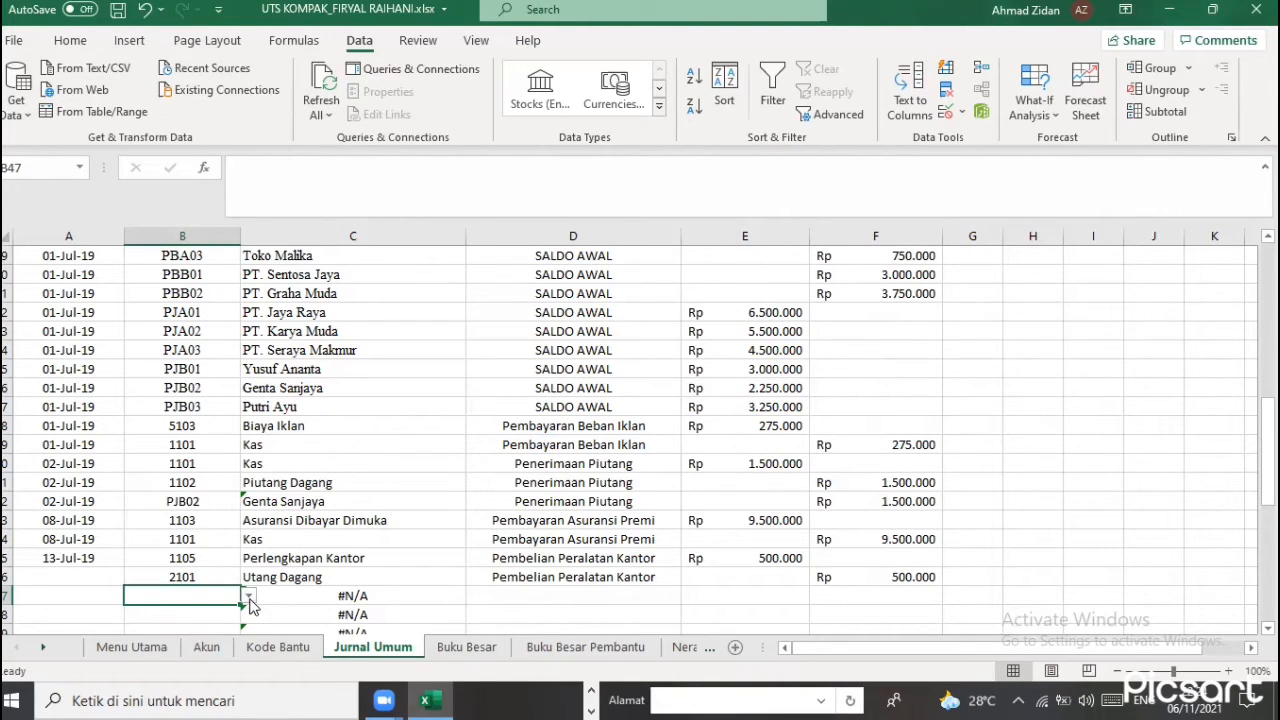
{"action": "left_click", "coordinate": [249, 598]}
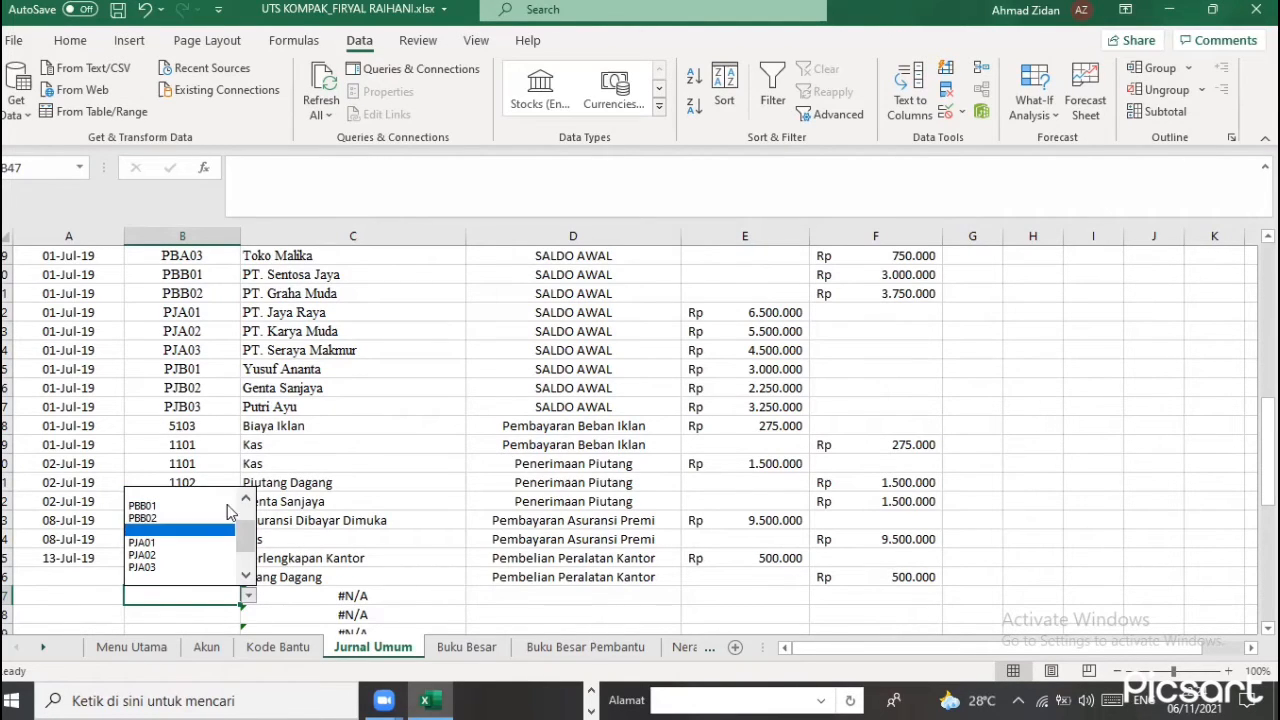
{"action": "scroll", "coordinate": [228, 512], "scroll_direction": "up", "scroll_amount": 2}
{"action": "left_click", "coordinate": [205, 513]}
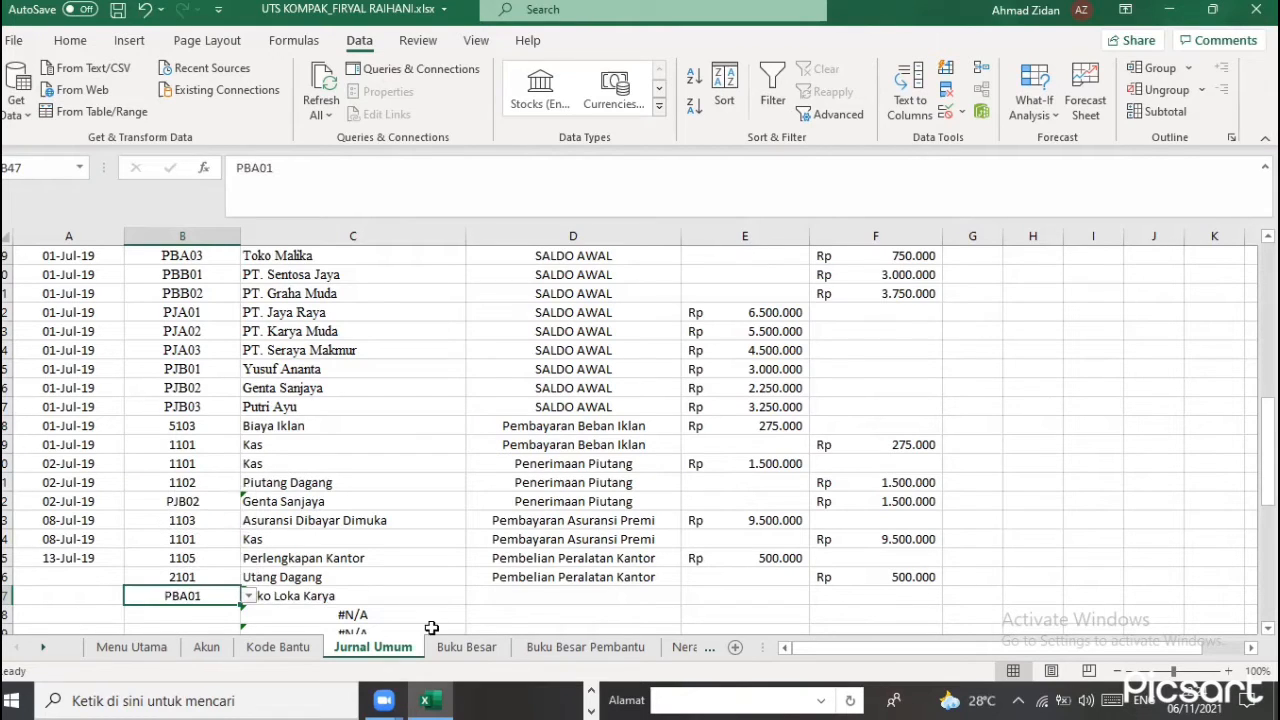
Fill the description "Pembelian Peralatan Kantor" and the 500000 credit amount from row 46 down to row 47
{"action": "left_click", "coordinate": [539, 592]}
{"action": "left_click", "coordinate": [668, 583]}
{"action": "left_click_drag", "start_coordinate": [680, 598], "coordinate": [843, 595]}
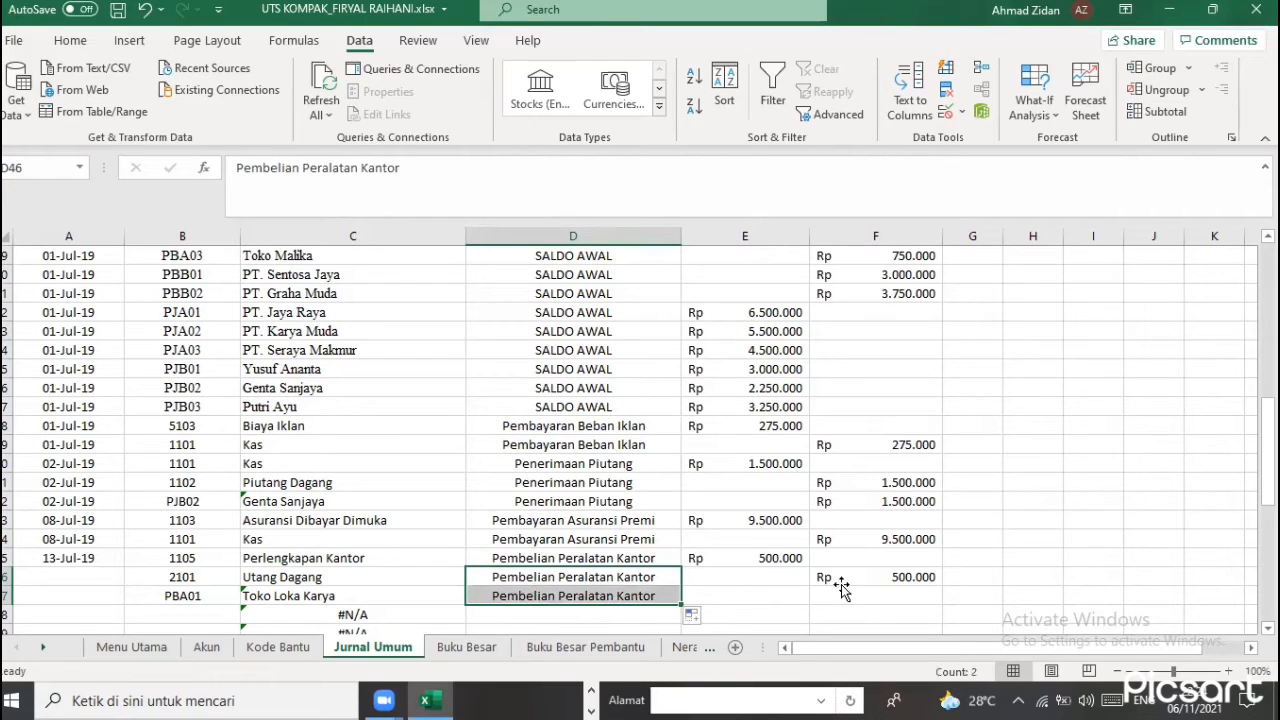
{"action": "left_click", "coordinate": [850, 596]}
{"action": "left_click", "coordinate": [935, 580]}
{"action": "left_click_drag", "start_coordinate": [940, 596], "coordinate": [940, 600]}
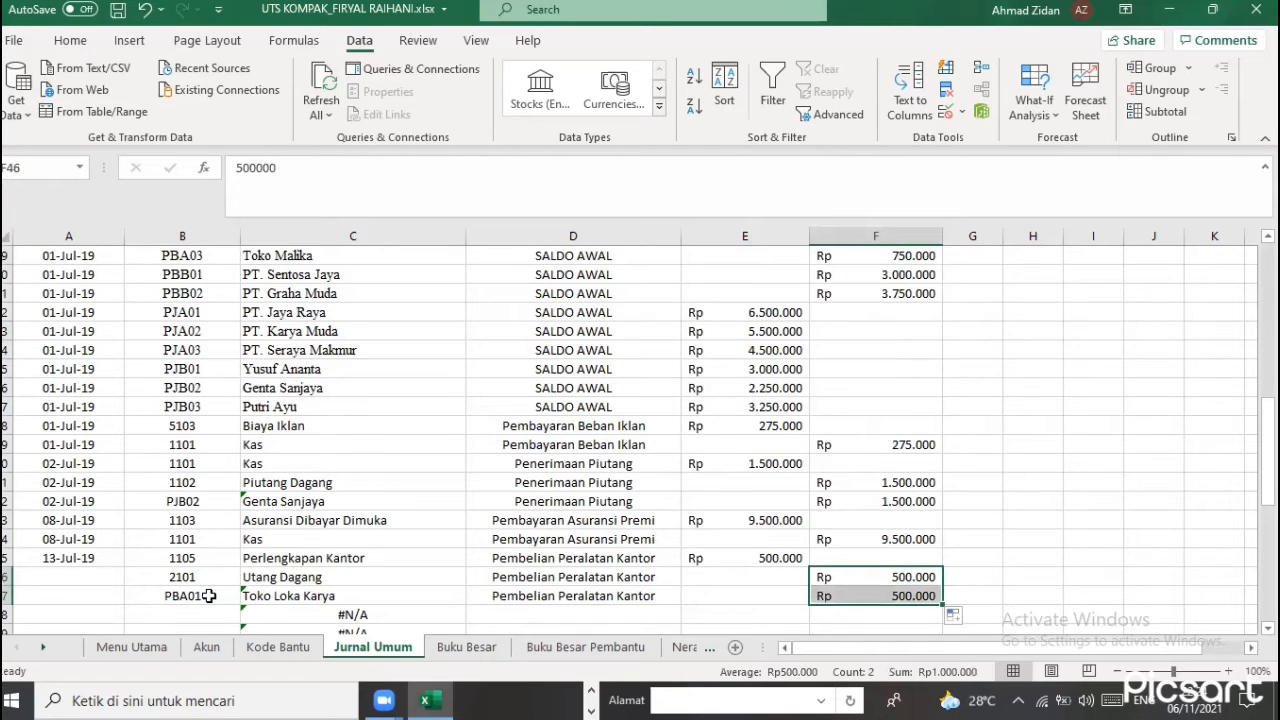
Copy the date 13-Jul-19 from A45 down to A46 and A47 as an identical date instead of a series
{"action": "scroll", "coordinate": [209, 596], "scroll_direction": "down", "scroll_amount": 1}
{"action": "scroll", "coordinate": [95, 520], "scroll_direction": "down", "scroll_amount": 1}
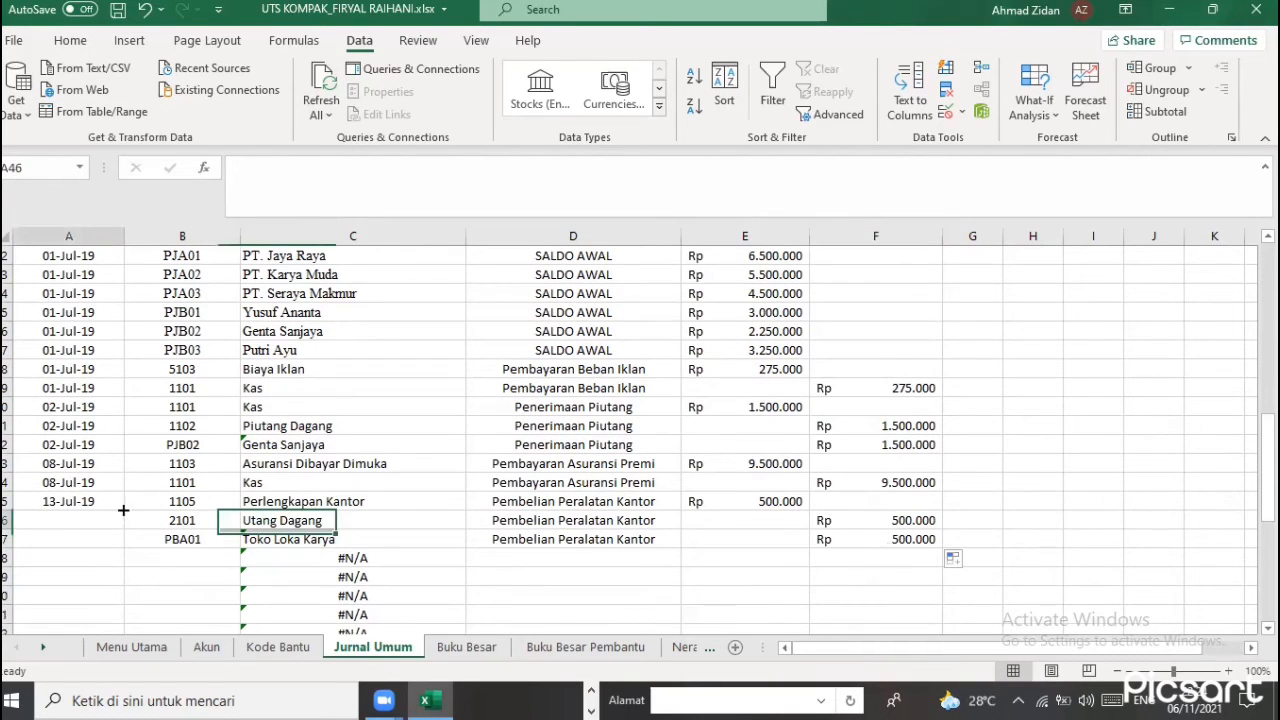
{"action": "left_click", "coordinate": [120, 506]}
{"action": "left_click_drag", "start_coordinate": [123, 508], "coordinate": [125, 556]}
{"action": "left_click", "coordinate": [135, 557]}
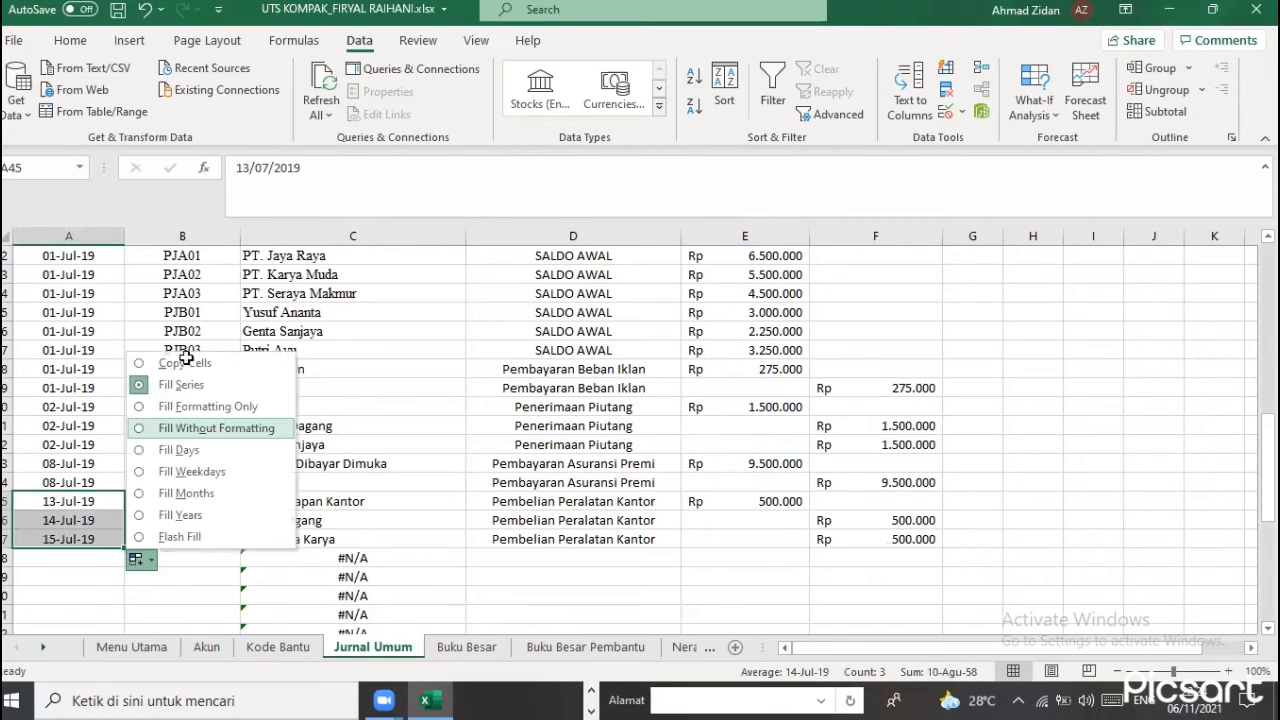
{"action": "left_click", "coordinate": [268, 432]}
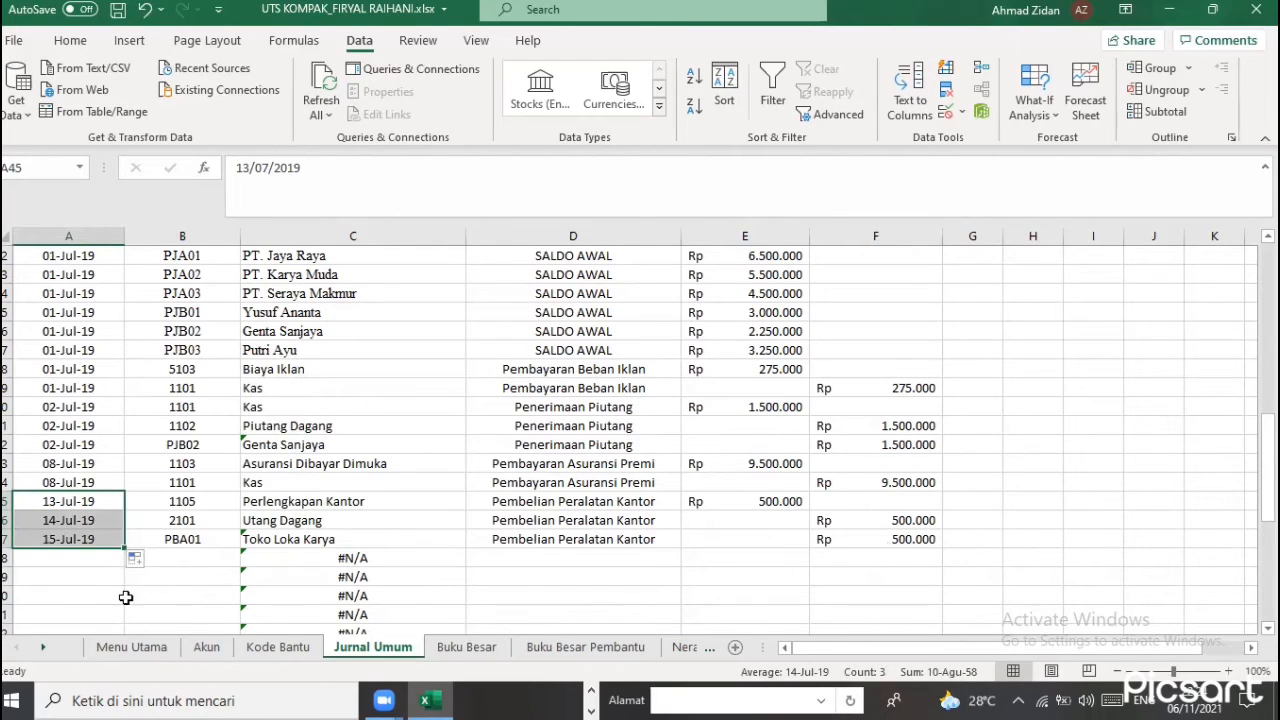
Check transaction 5 in the exam PDF in Chrome and, back in Excel's Jurnal Umum sheet, fill the date from A47 down to A48
{"action": "left_click", "coordinate": [80, 561]}
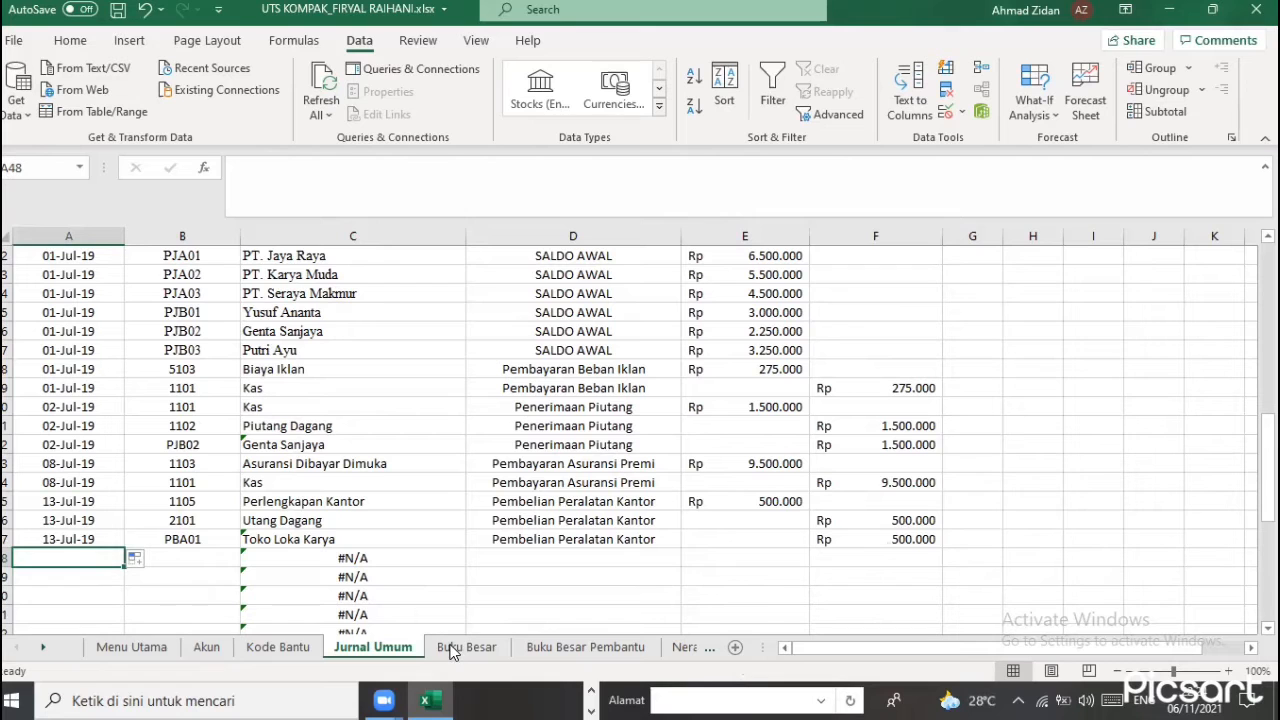
{"action": "left_click", "coordinate": [591, 691]}
{"action": "left_click", "coordinate": [565, 698]}
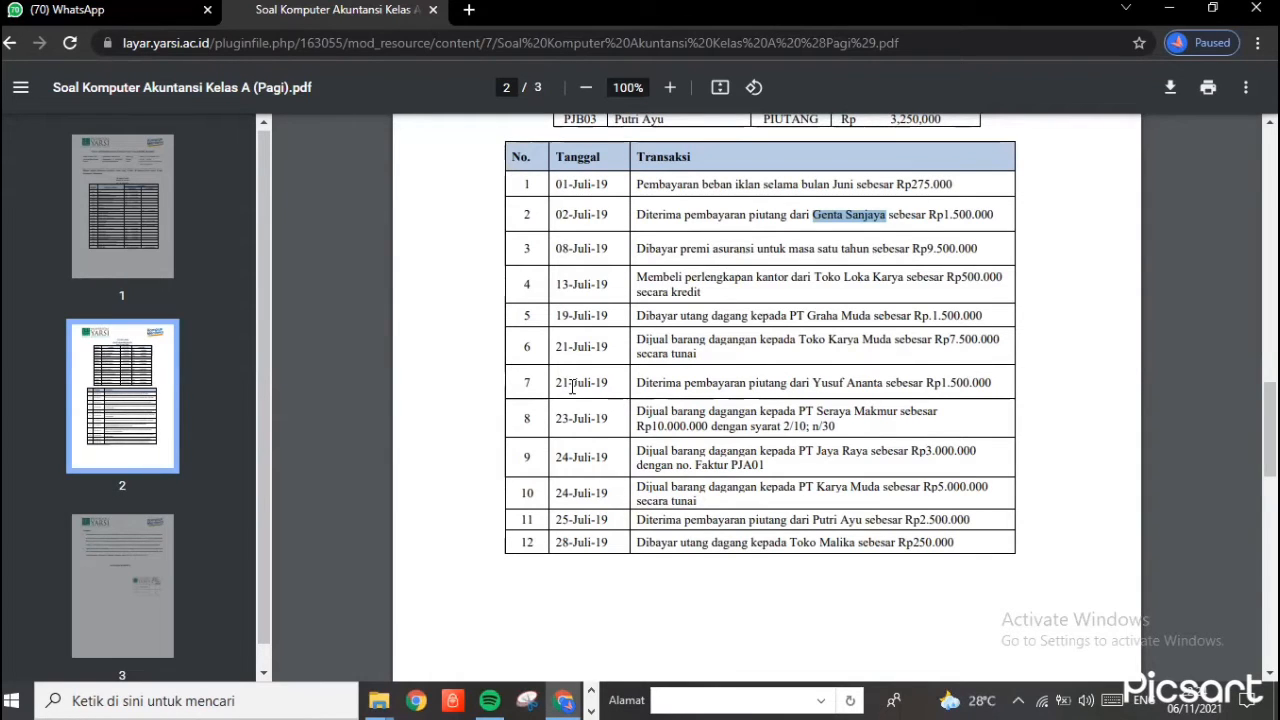
{"action": "left_click", "coordinate": [594, 704]}
{"action": "left_click", "coordinate": [428, 700]}
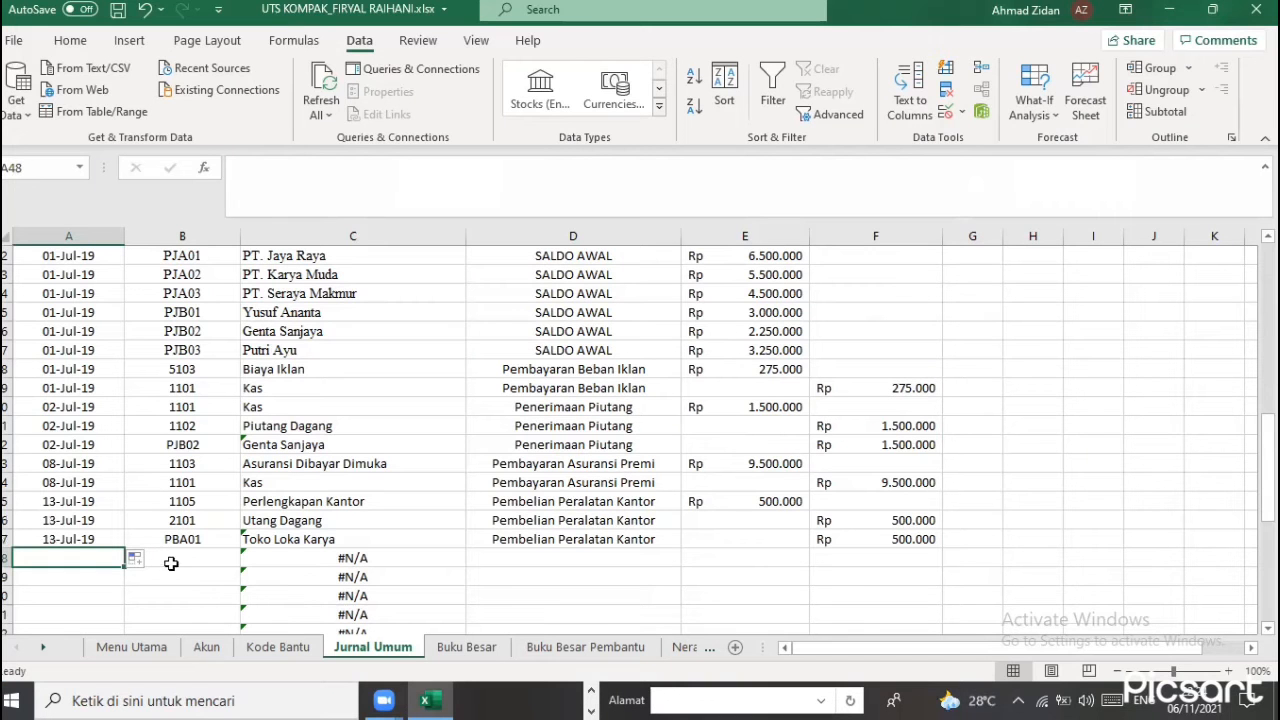
{"action": "key", "text": "Tab"}
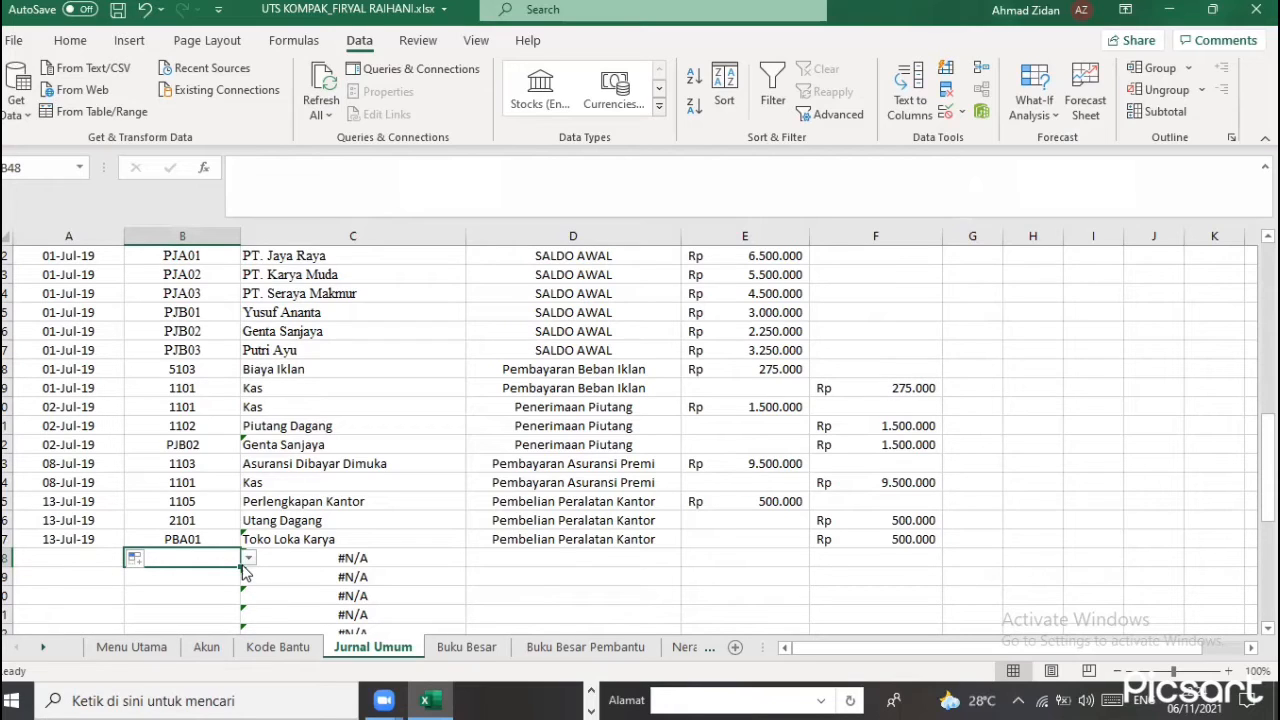
{"action": "left_click", "coordinate": [120, 545]}
{"action": "left_click_drag", "start_coordinate": [123, 551], "coordinate": [64, 566]}
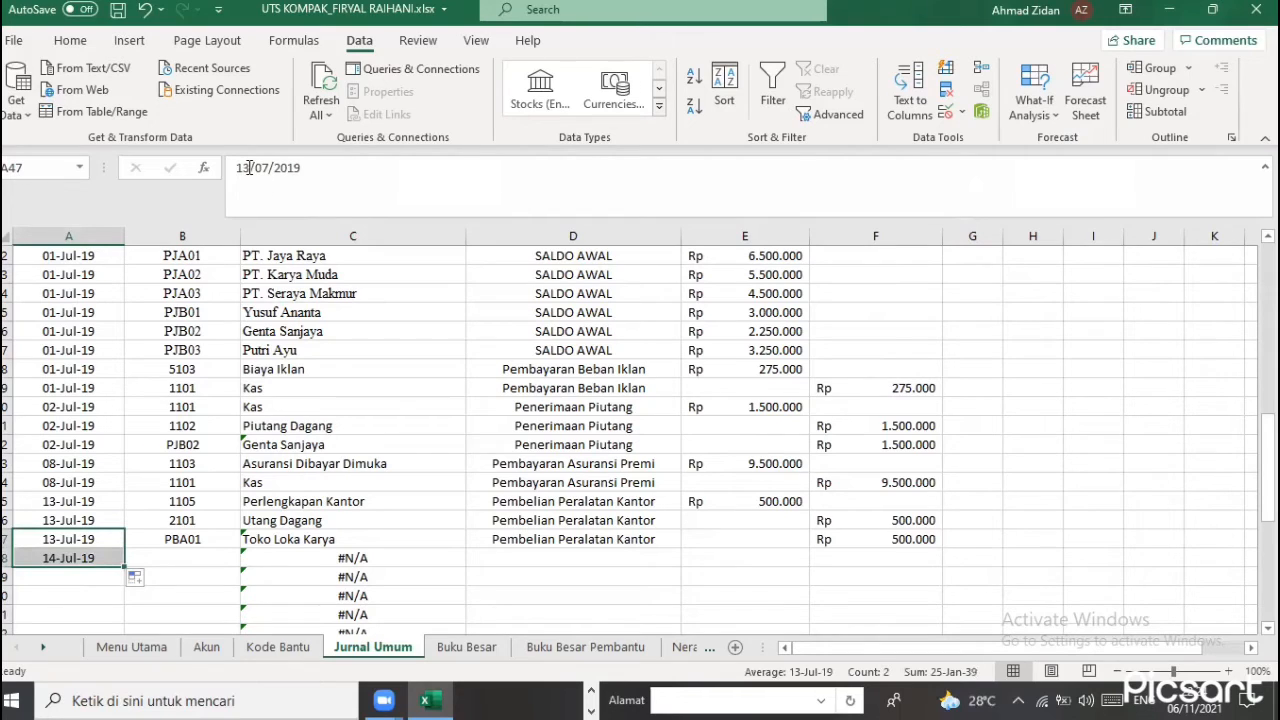
{"action": "left_click", "coordinate": [249, 167]}
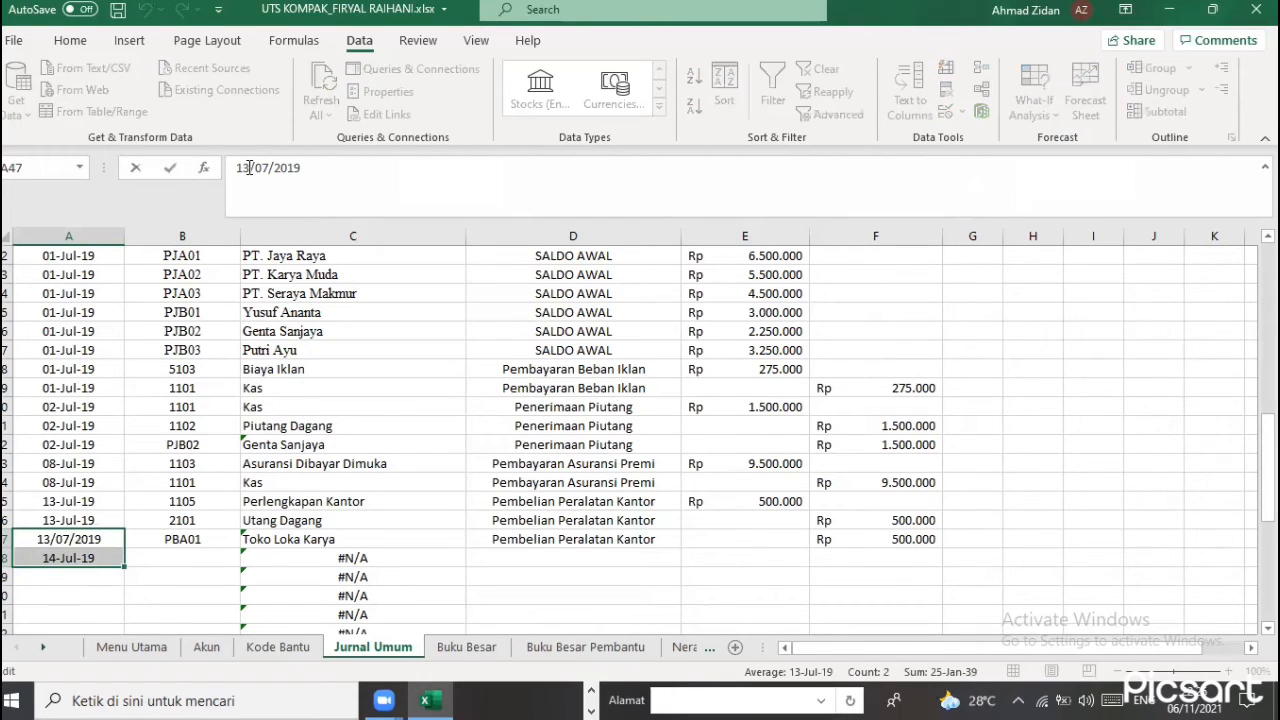
{"action": "type", "text": "9"}
{"action": "key", "text": "Return"}
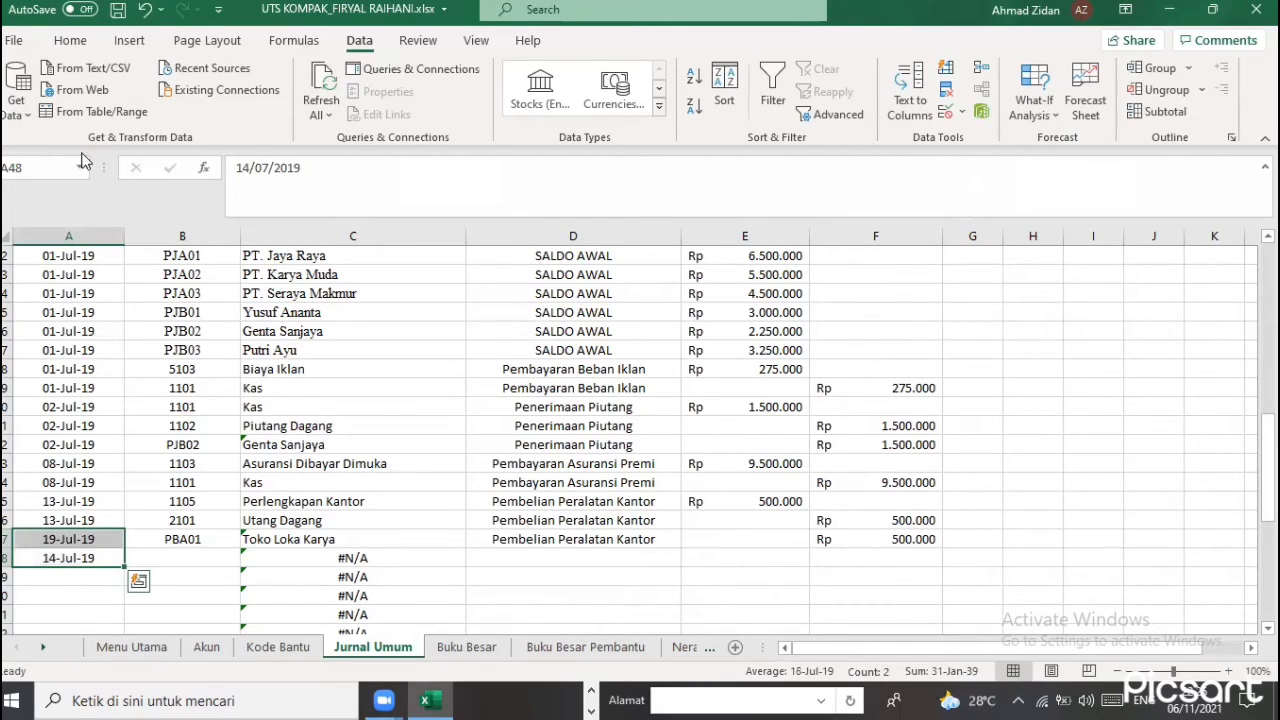
{"action": "left_click", "coordinate": [145, 10]}
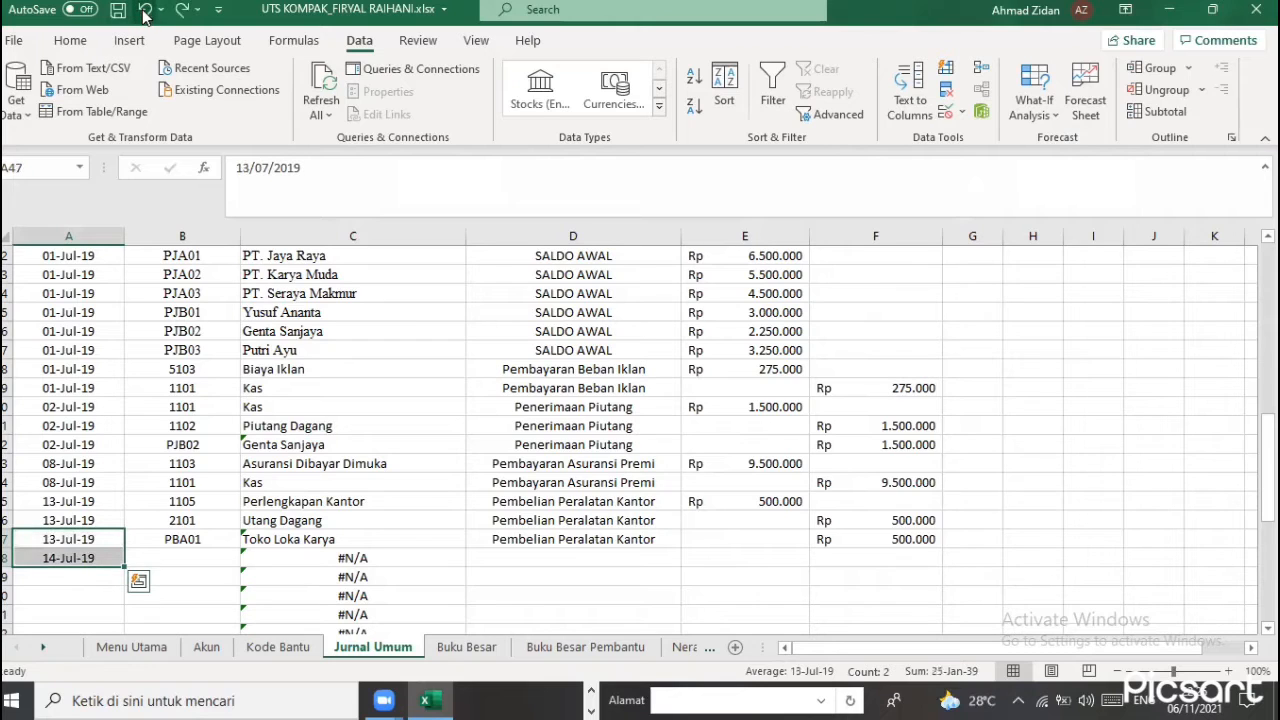
Change the date in A48 to 19/07/2019
{"action": "key", "text": "Down"}
{"action": "left_click", "coordinate": [257, 183]}
{"action": "key", "text": "BackSpace"}
{"action": "type", "text": "9"}
{"action": "key", "text": "Return"}
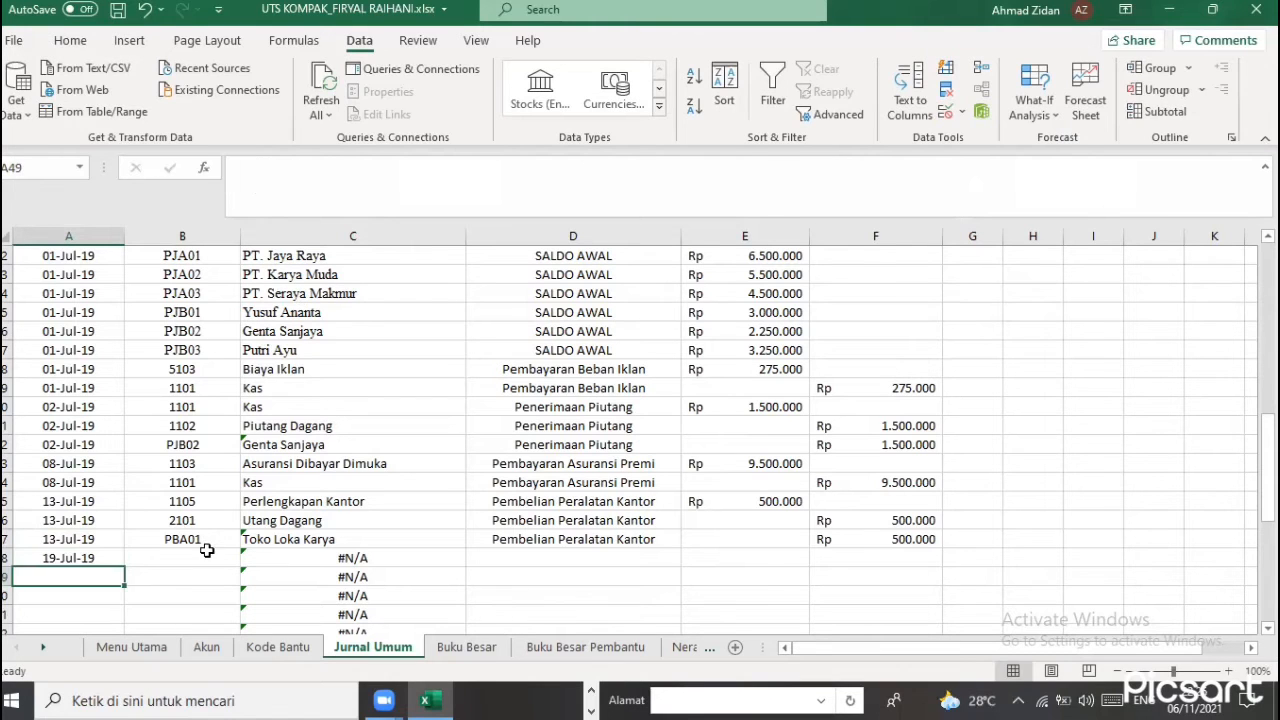
Choose account code 2101 in B48 and 1101 in B49 from their dropdown lists
{"action": "key", "text": "Right"}
{"action": "left_click", "coordinate": [249, 569]}
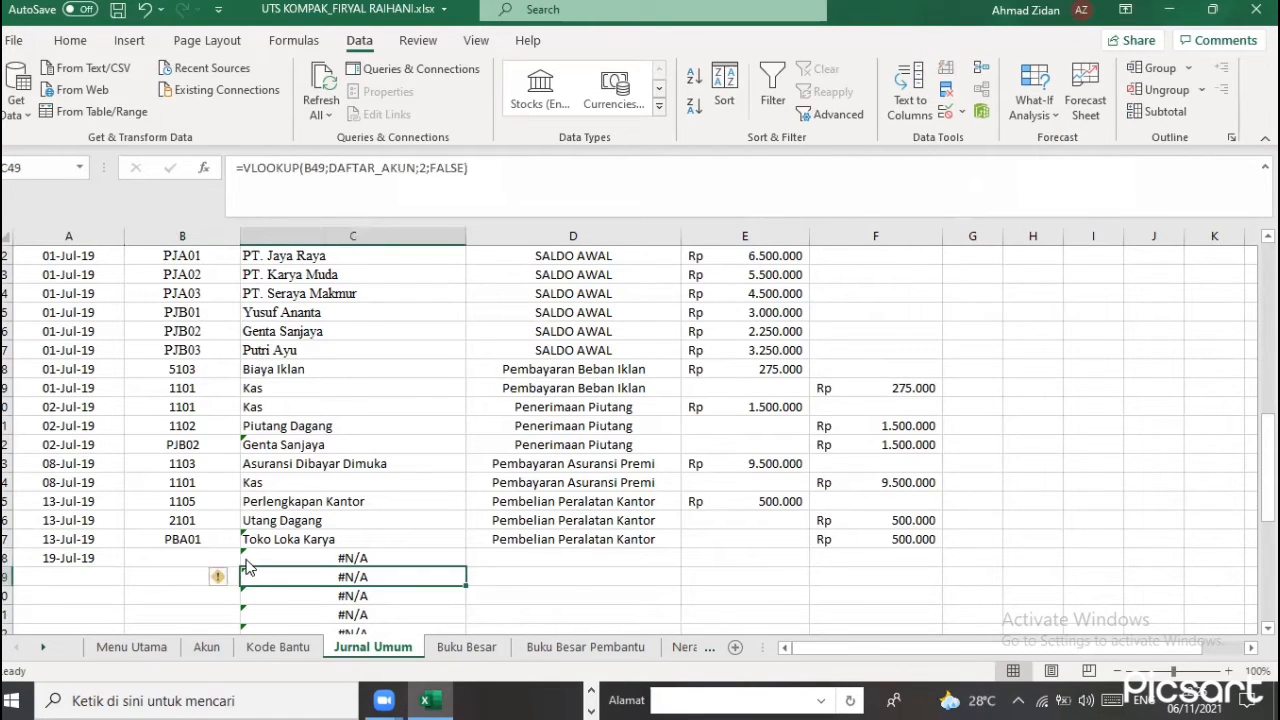
{"action": "left_click", "coordinate": [237, 558]}
{"action": "left_click", "coordinate": [248, 558]}
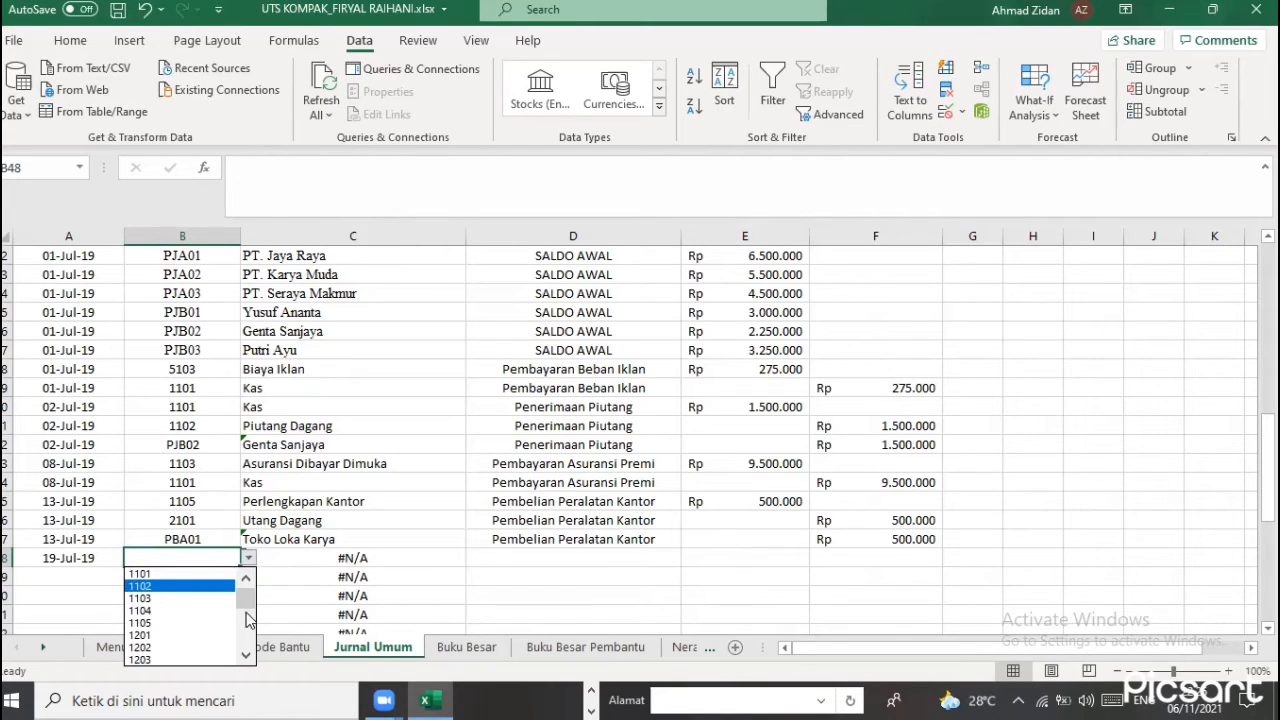
{"action": "scroll", "coordinate": [210, 602], "scroll_direction": "down", "scroll_amount": 2}
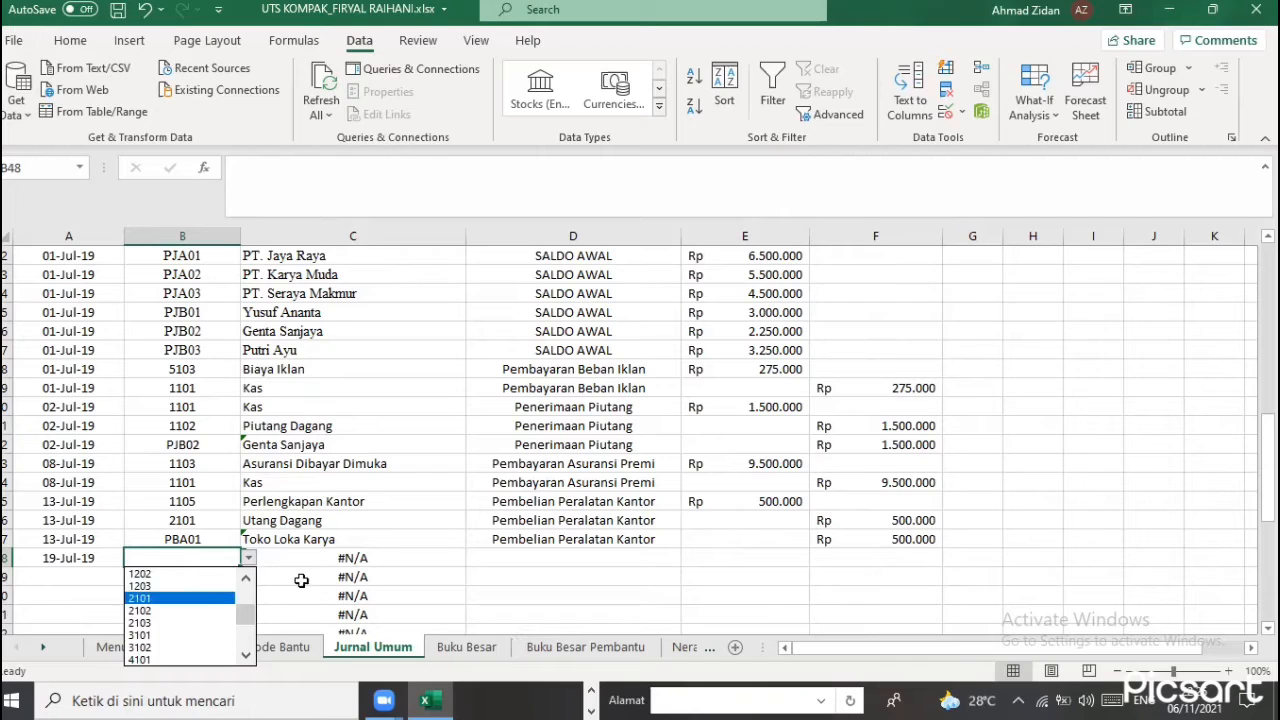
{"action": "key", "text": "Return"}
{"action": "left_click", "coordinate": [224, 576]}
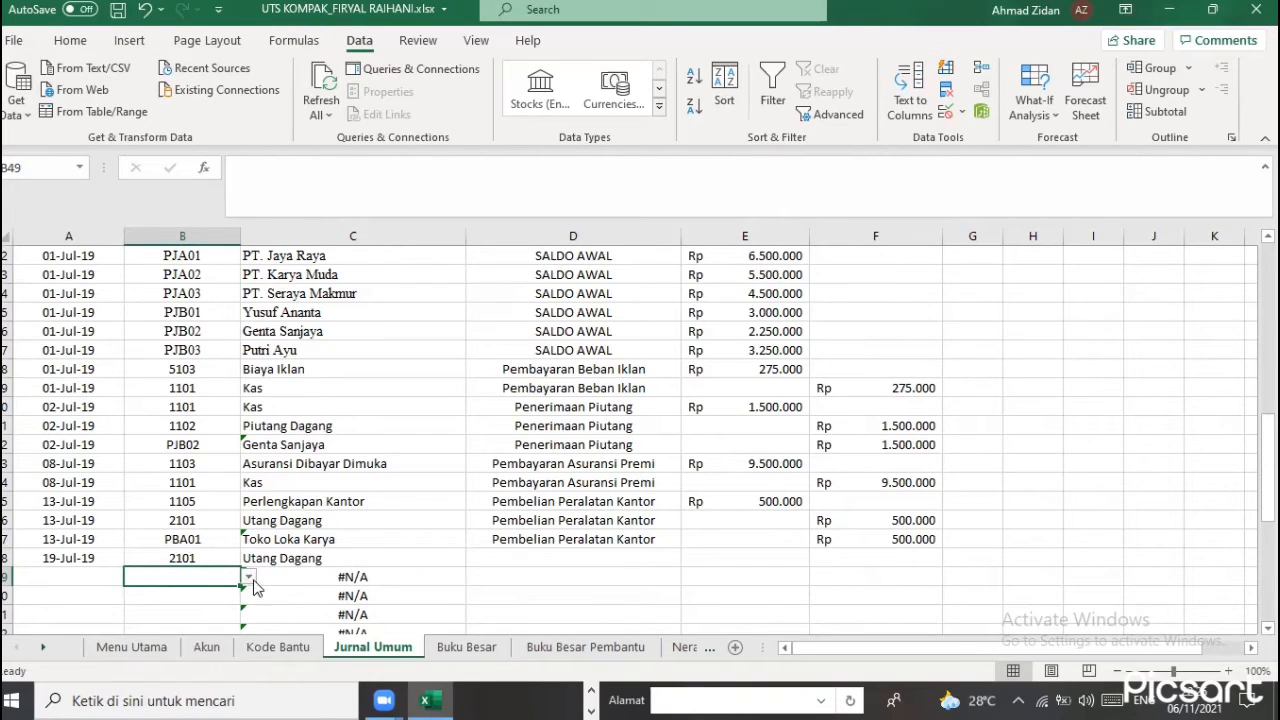
{"action": "key", "text": "alt+Down"}
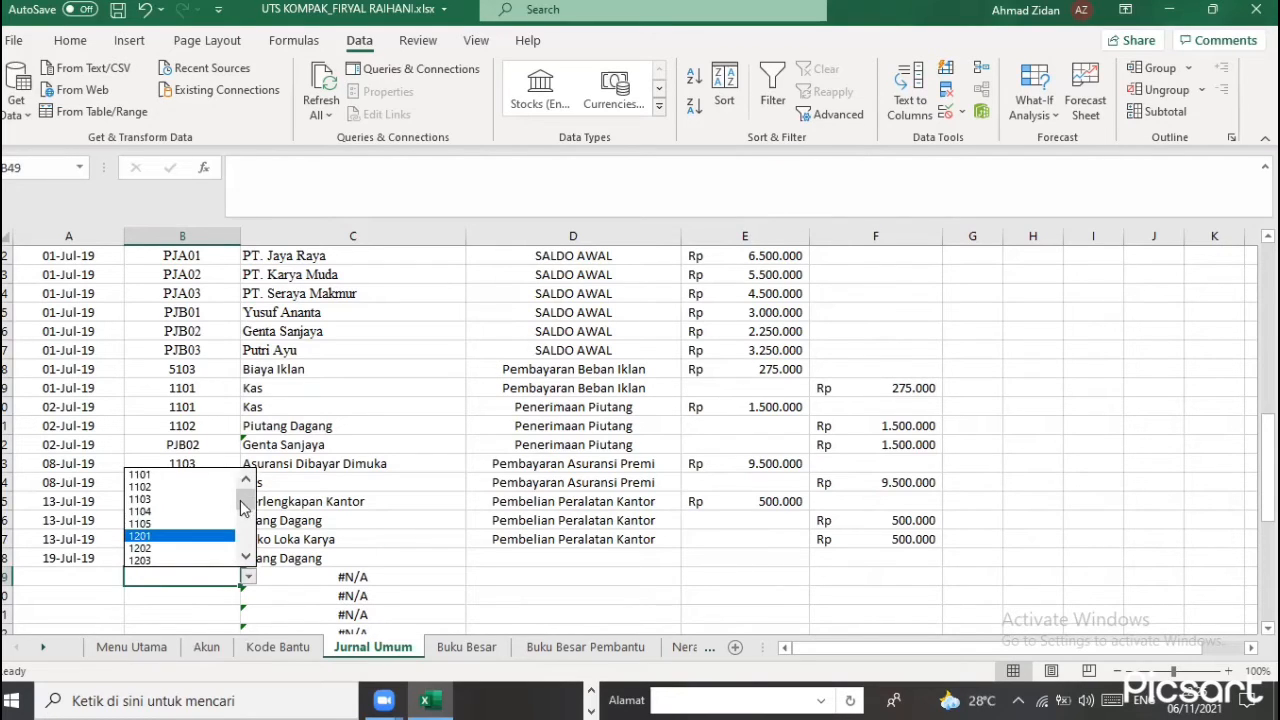
{"action": "scroll", "coordinate": [182, 511], "scroll_direction": "up", "scroll_amount": 1}
{"action": "left_click", "coordinate": [180, 475]}
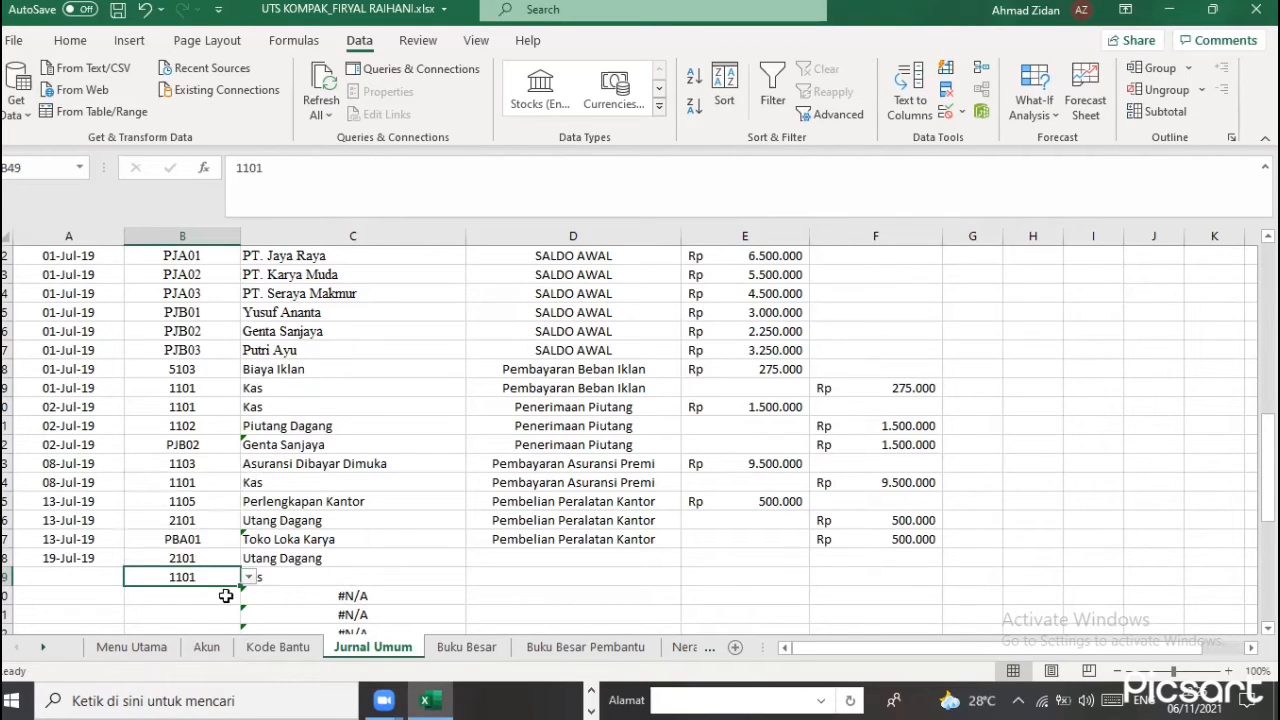
Change the data validation list source of B50 to =KODE_BANTU
{"action": "left_click", "coordinate": [226, 597]}
{"action": "left_click", "coordinate": [963, 111]}
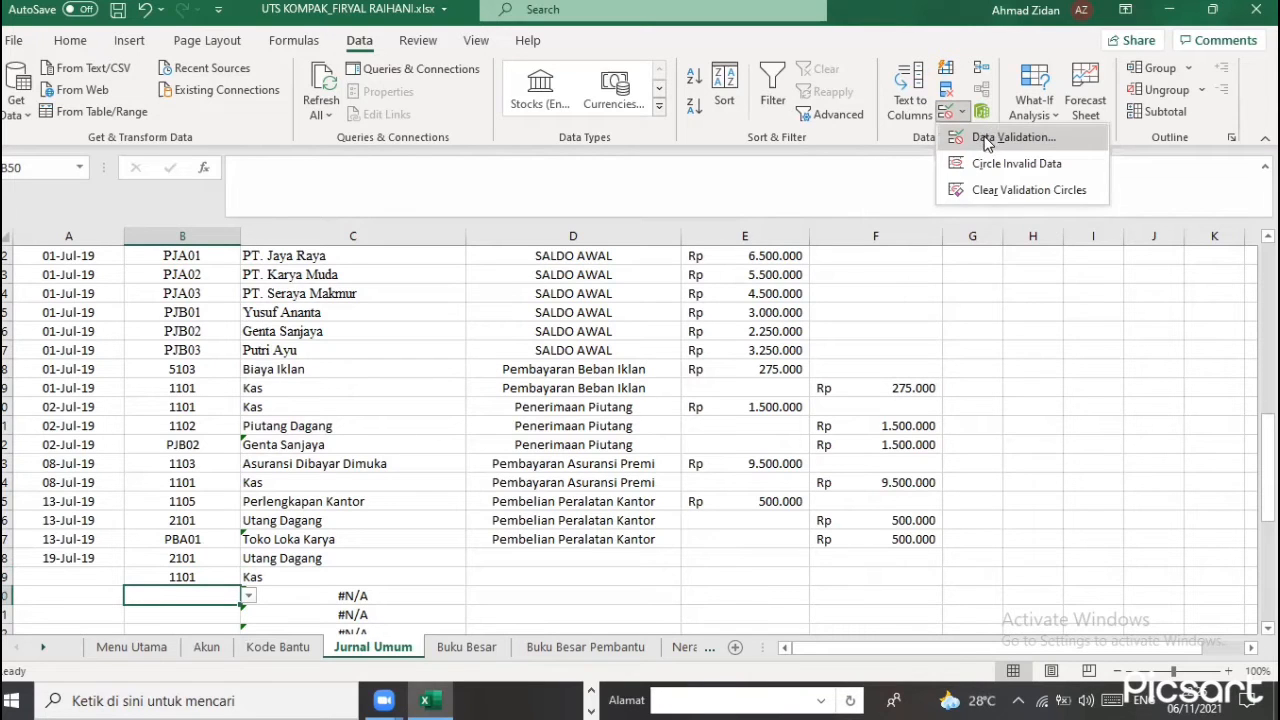
{"action": "left_click", "coordinate": [986, 143]}
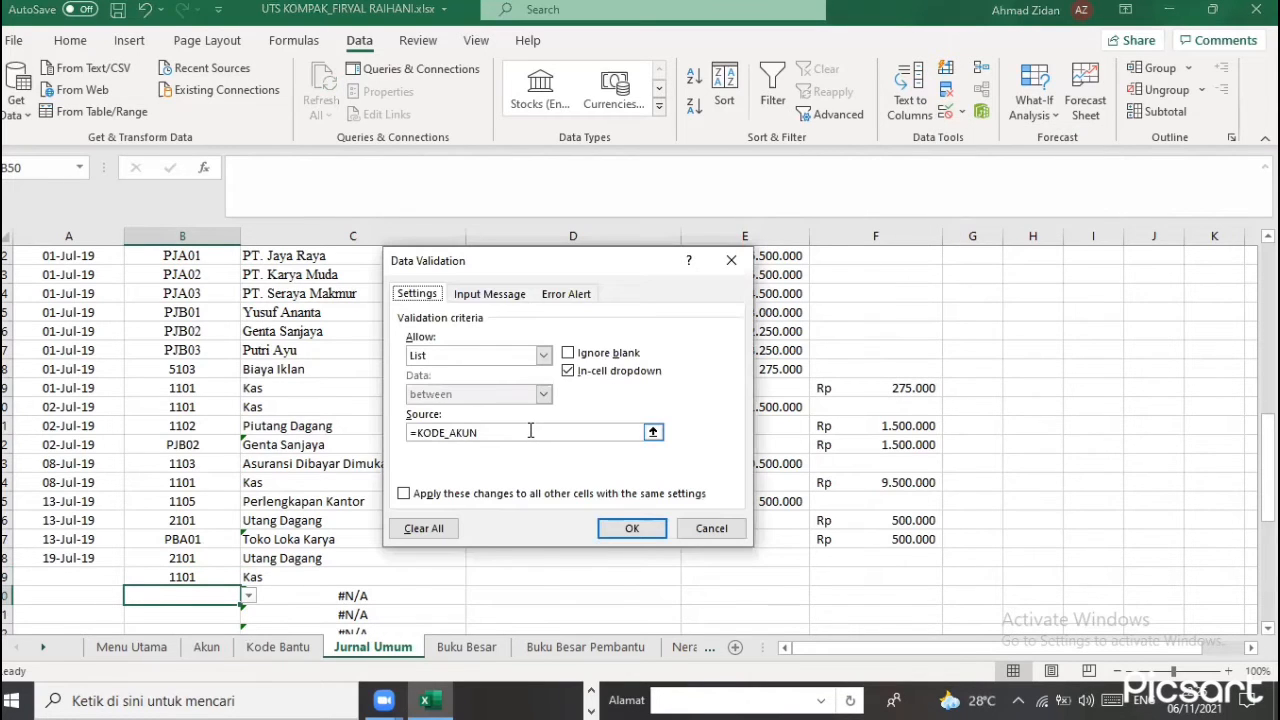
{"action": "left_click", "coordinate": [530, 432]}
{"action": "key", "text": "BackSpace"}
{"action": "key", "text": "BackSpace"}
{"action": "key", "text": "BackSpace"}
{"action": "key", "text": "BackSpace"}
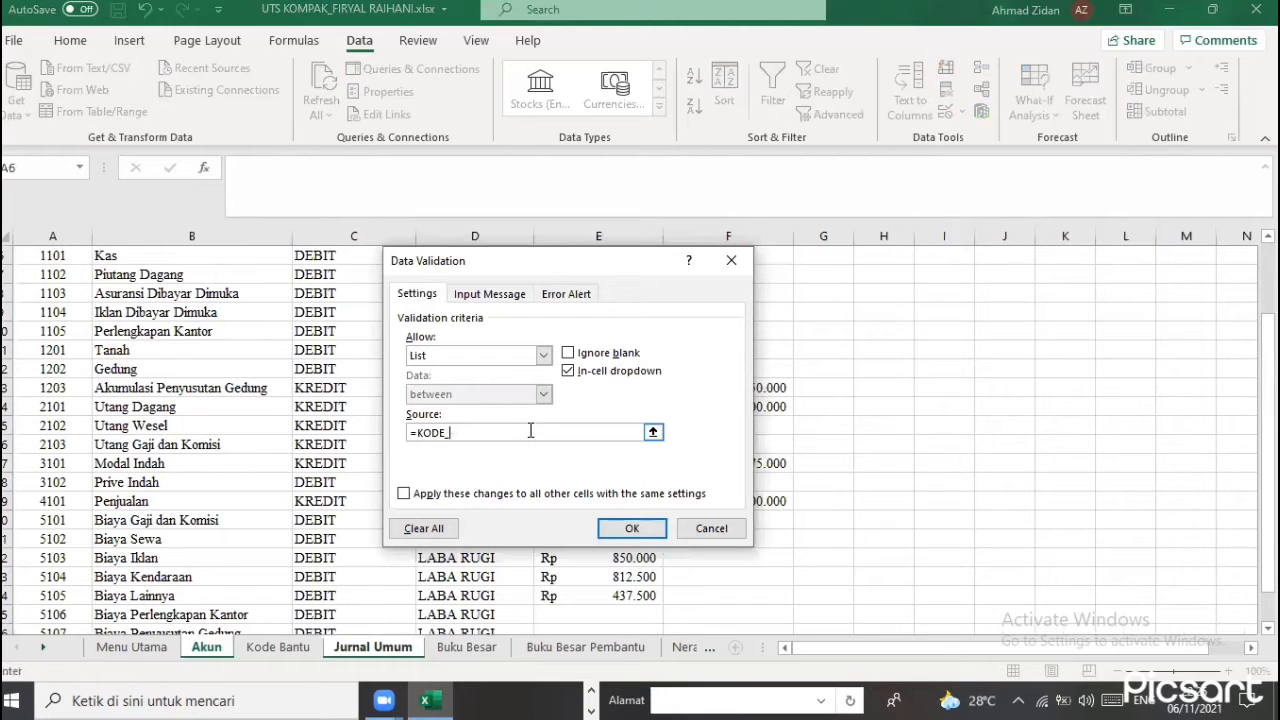
{"action": "type", "text": "BANTU"}
{"action": "key", "text": "Return"}
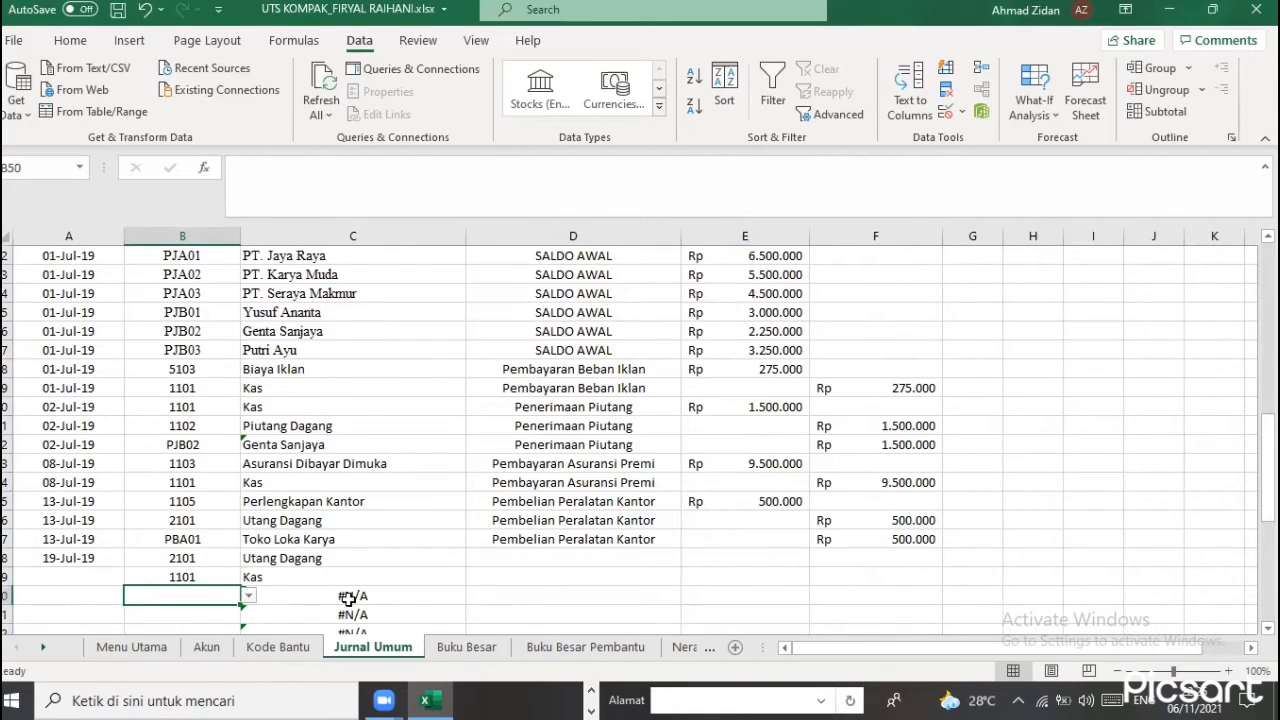
Change the VLOOKUP table in C50 from DAFTAR_AKUN to DAFTAR_BANTU
{"action": "key", "text": "Right"}
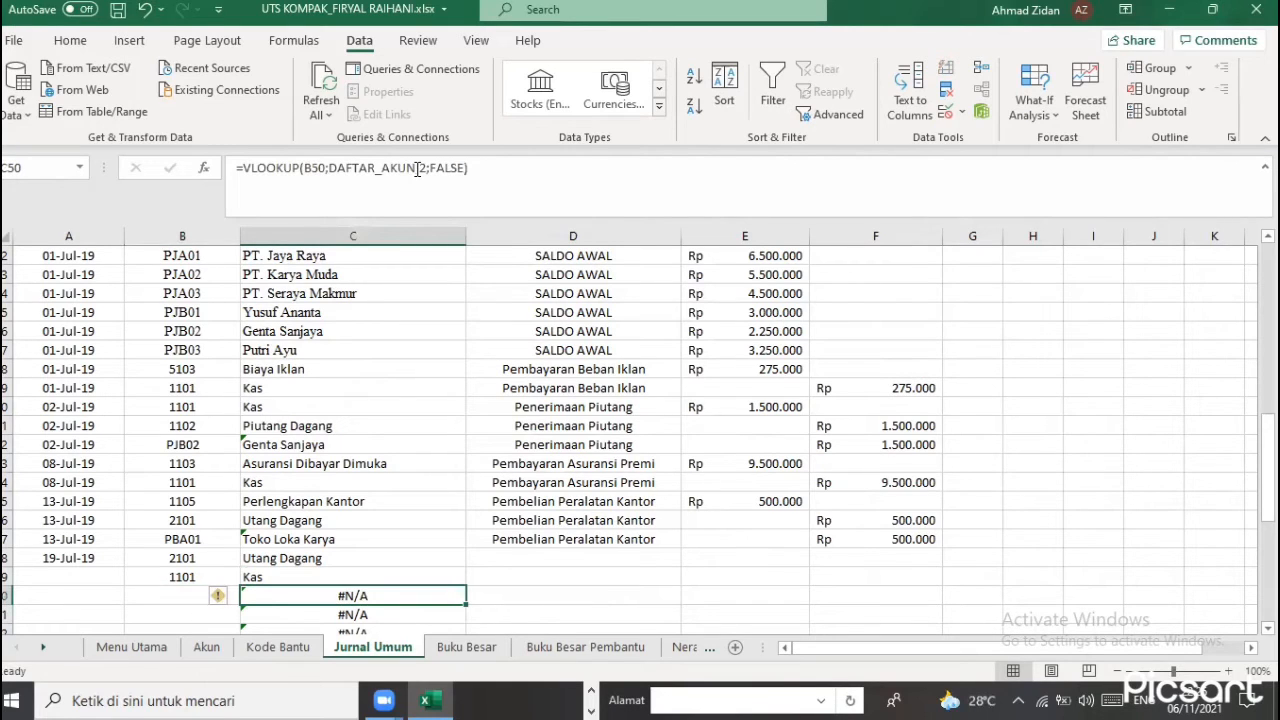
{"action": "left_click", "coordinate": [416, 169]}
{"action": "key", "text": "BackSpace"}
{"action": "key", "text": "BackSpace"}
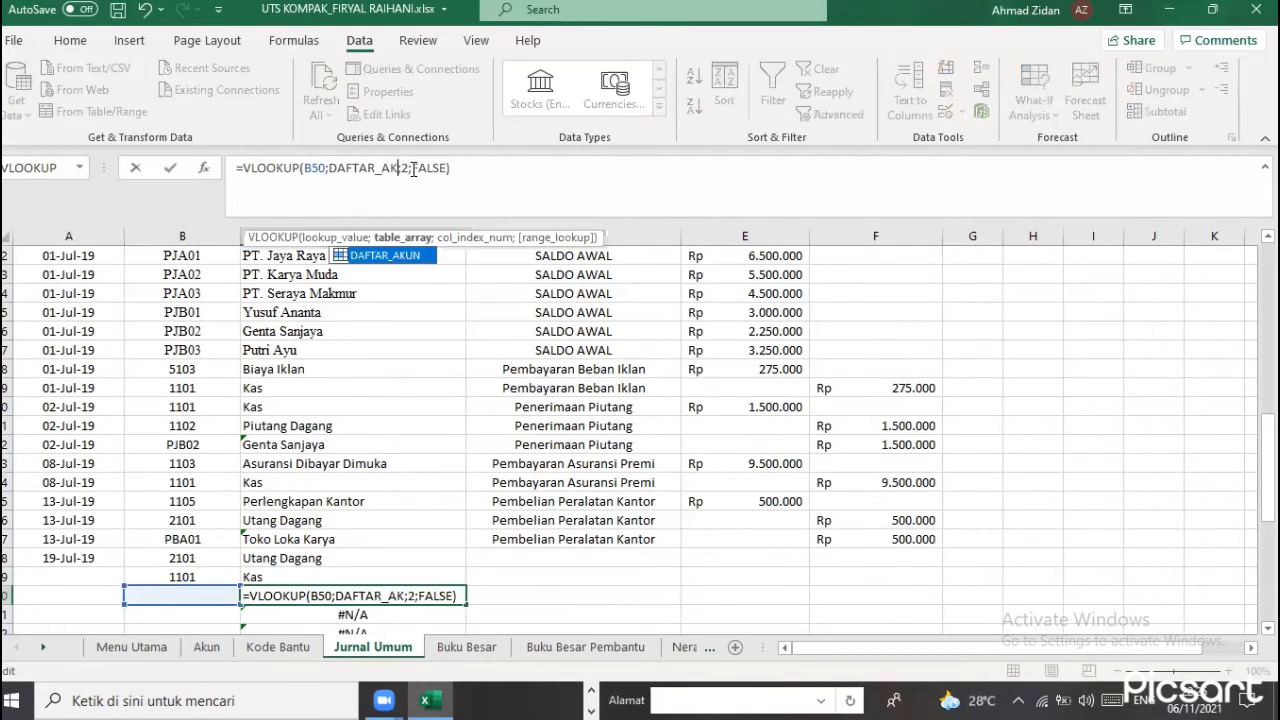
{"action": "key", "text": "BackSpace"}
{"action": "key", "text": "BackSpace"}
{"action": "type", "text": "BANTU"}
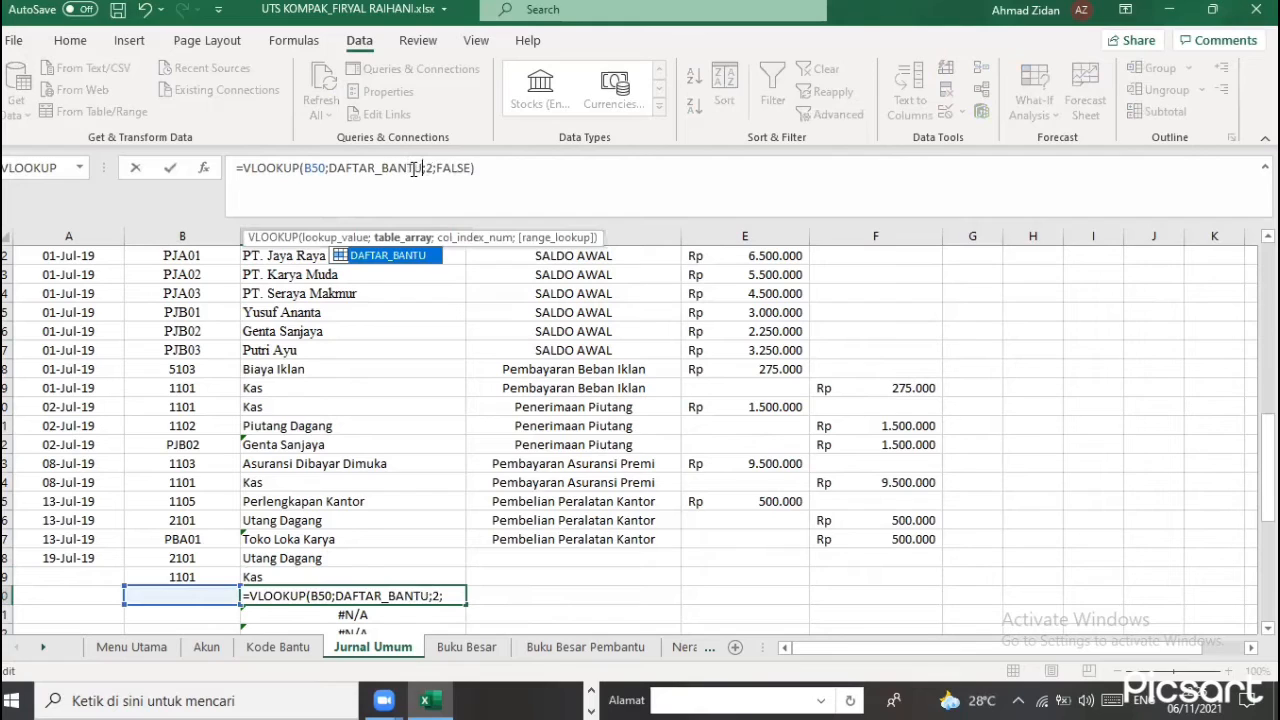
{"action": "key", "text": "Return"}
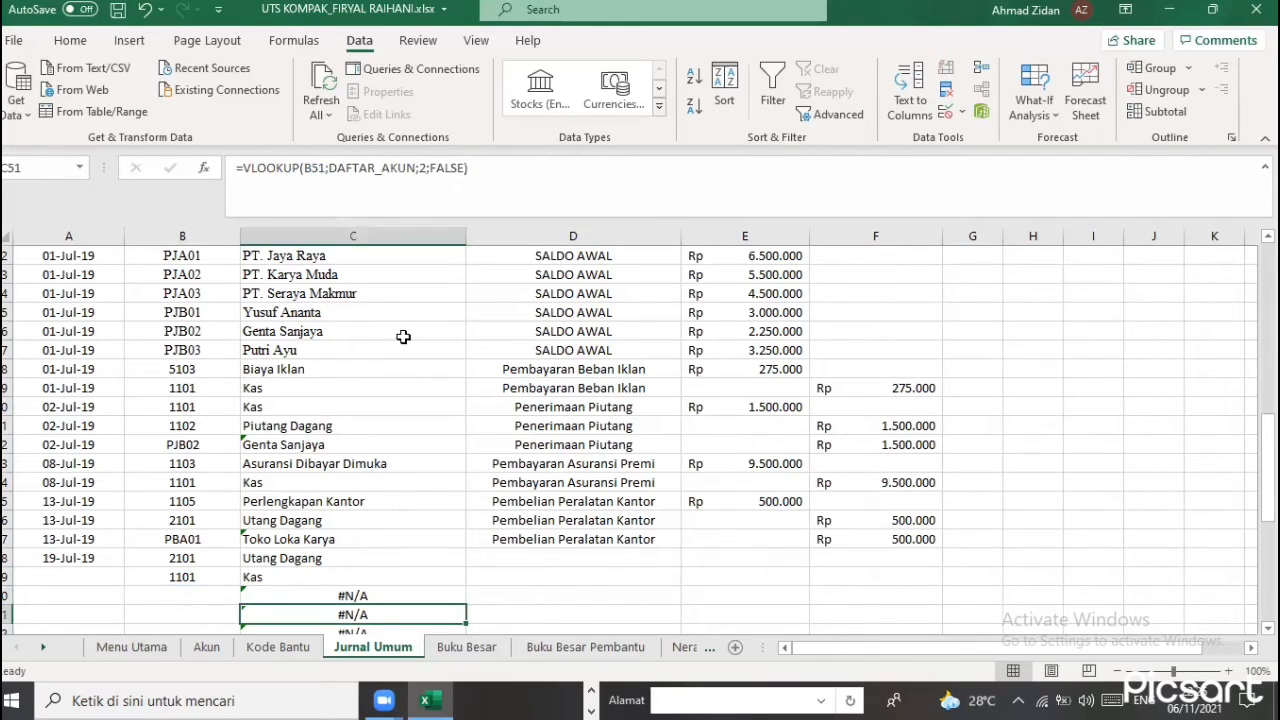
Choose subsidiary code PBB02 for B50 from its dropdown list
{"action": "left_click", "coordinate": [232, 596]}
{"action": "left_click", "coordinate": [248, 597]}
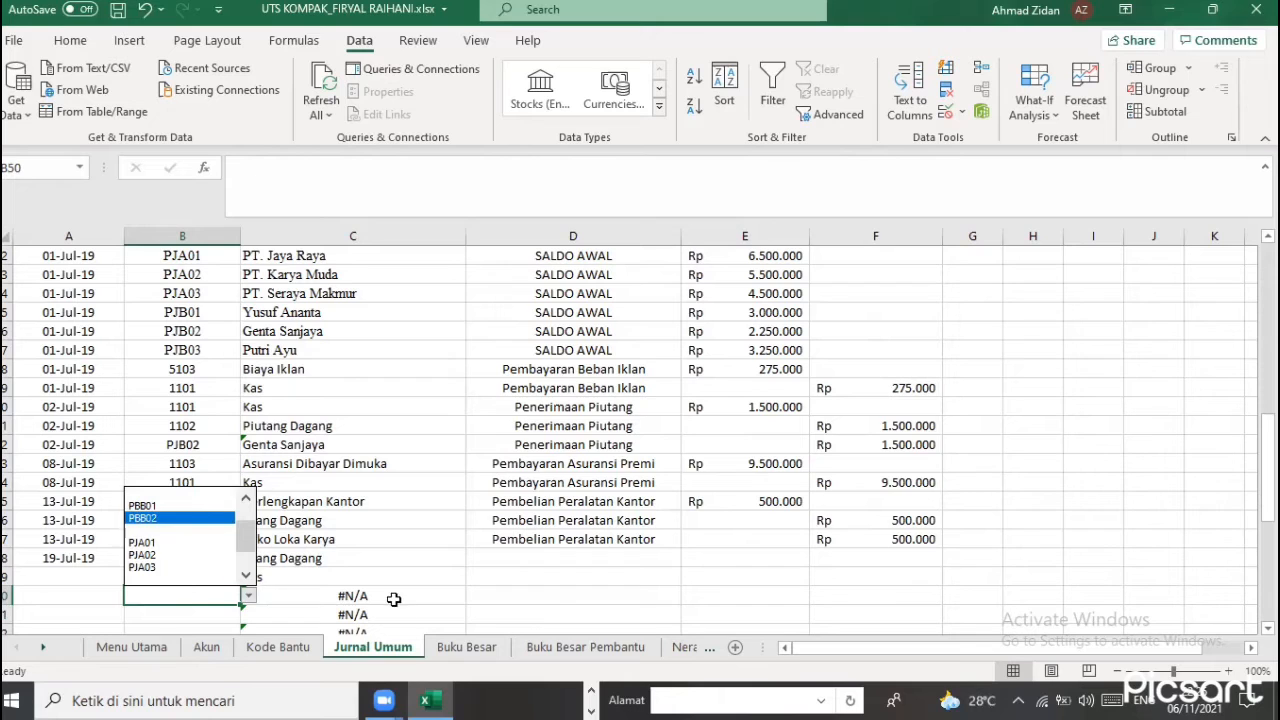
{"action": "key", "text": "Return"}
Enter the description "Pembayaran Utang Dagang" in D48 and fill it down to D50
{"action": "scroll", "coordinate": [488, 512], "scroll_direction": "down", "scroll_amount": 1}
{"action": "left_click", "coordinate": [499, 501]}
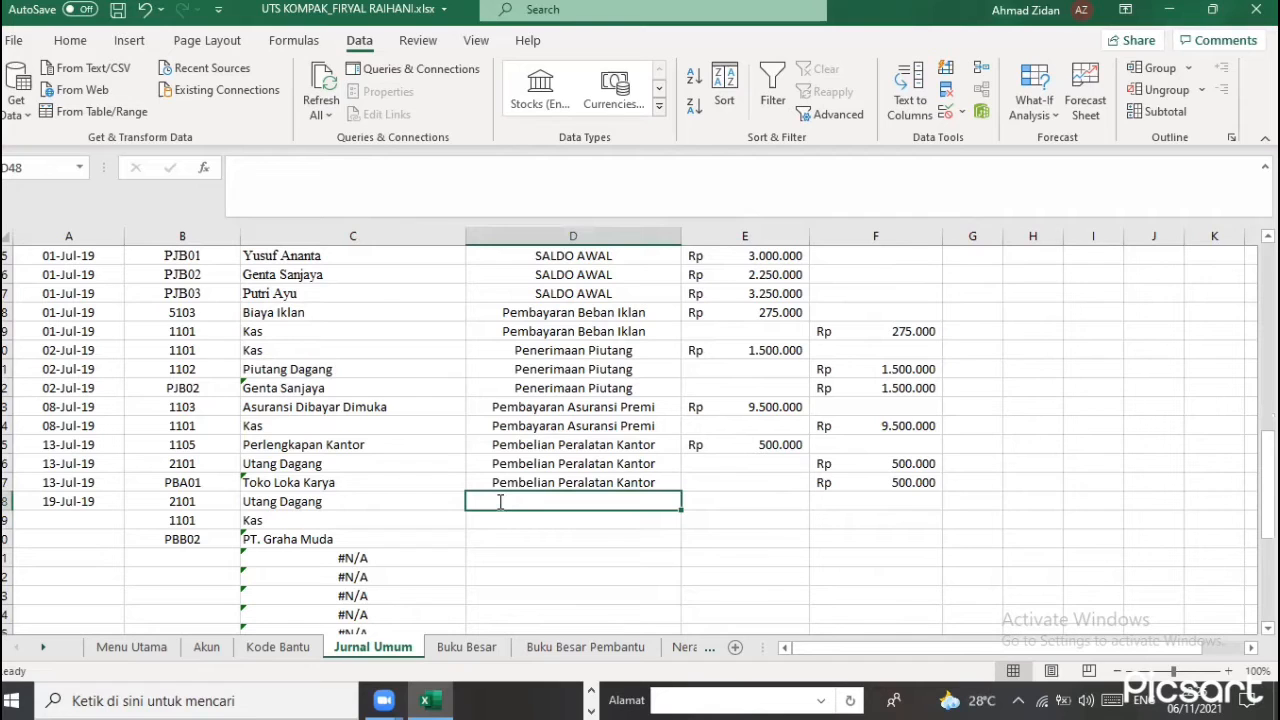
{"action": "type", "text": "p"}
{"action": "key", "text": "BackSpace"}
{"action": "type", "text": "Pe"}
{"action": "type", "text": "mbayar"}
{"action": "type", "text": "an "}
{"action": "type", "text": "Uta"}
{"action": "type", "text": "ng"}
{"action": "type", "text": "b"}
{"action": "key", "text": "BackSpace"}
{"action": "type", "text": "Dagang"}
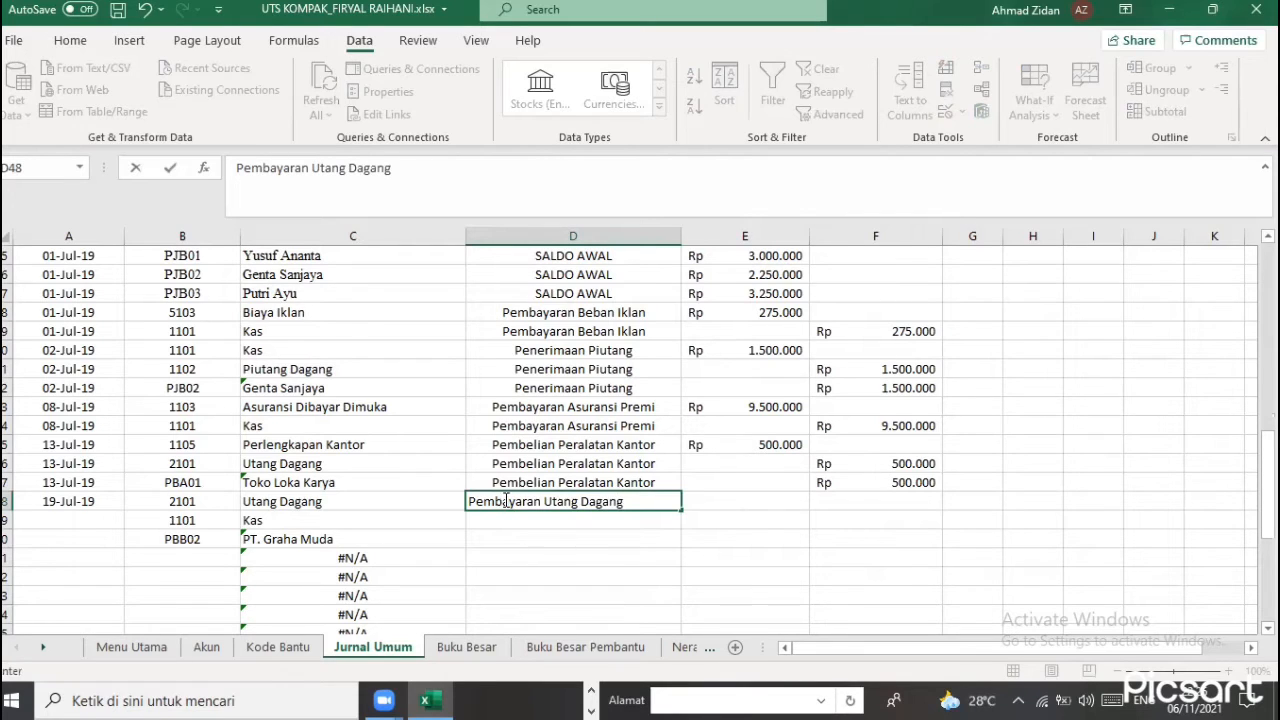
{"action": "key", "text": "Return"}
{"action": "left_click", "coordinate": [663, 507]}
{"action": "left_click_drag", "start_coordinate": [680, 511], "coordinate": [742, 520]}
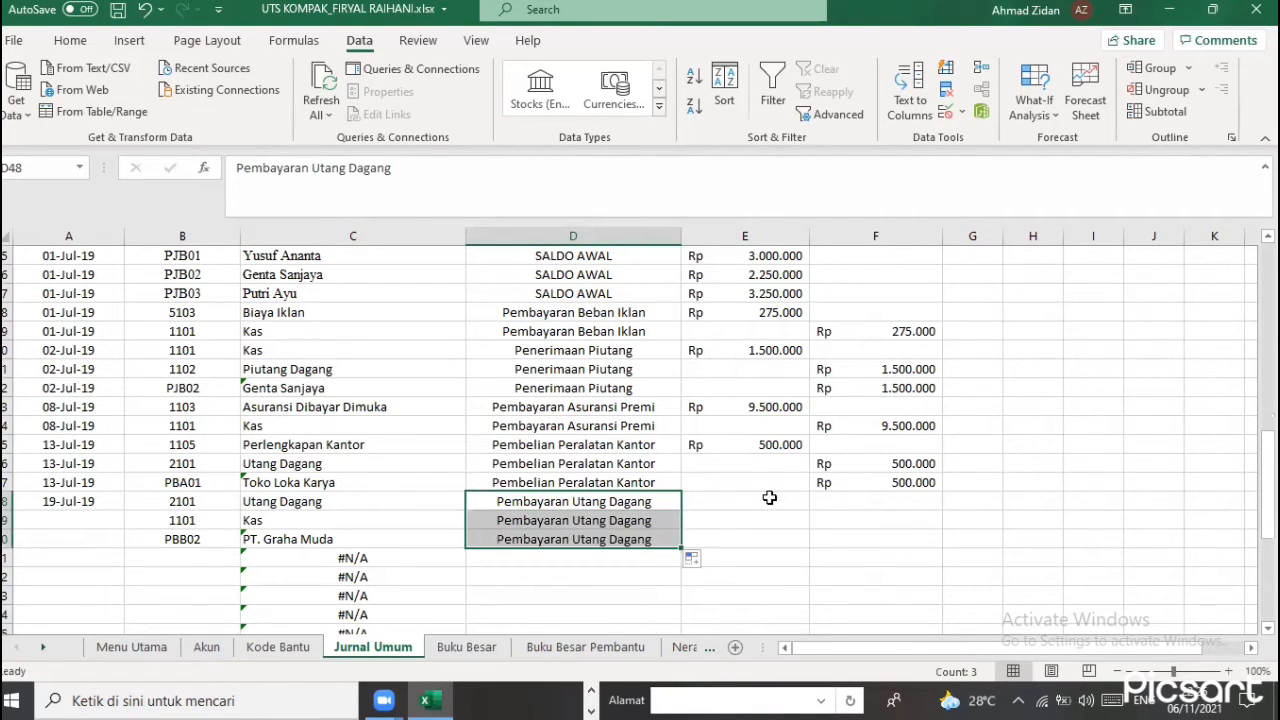
Enter 1.500.000 as the debit in E48 and copy it to the credit cell F49 and the debit cell E50
{"action": "left_click", "coordinate": [768, 497]}
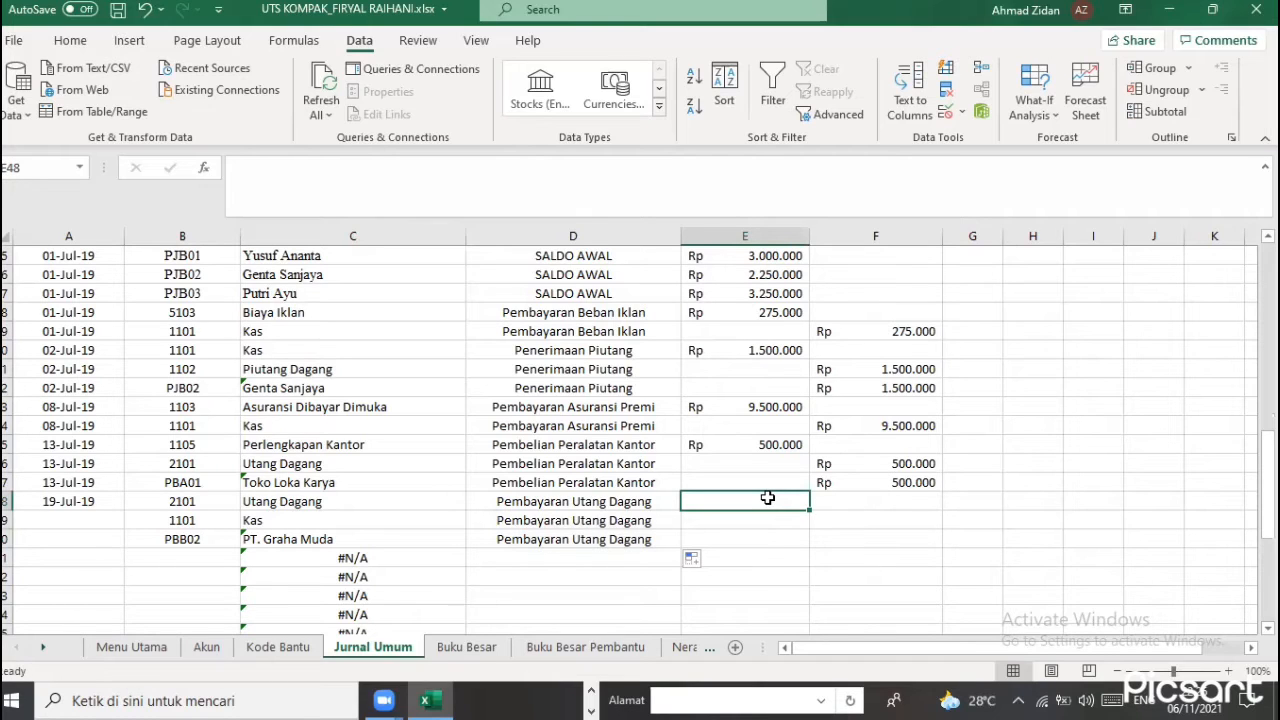
{"action": "type", "text": "1.500.000"}
{"action": "key", "text": "Return"}
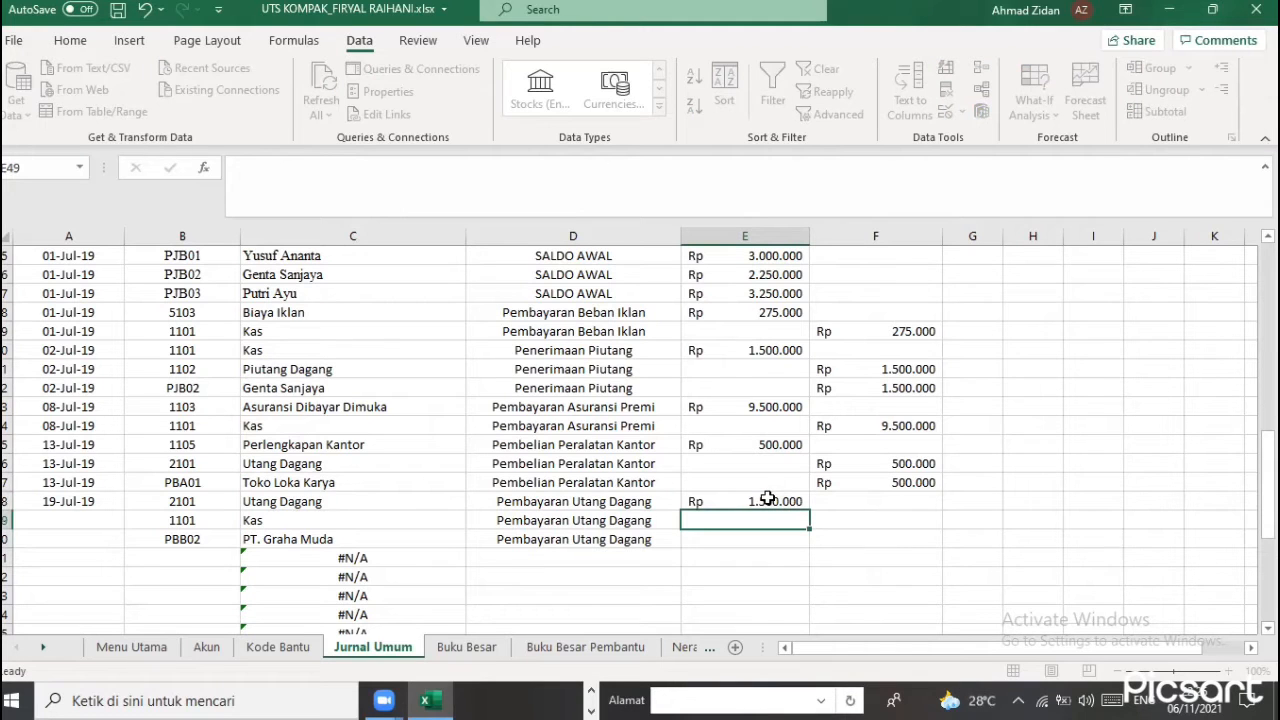
{"action": "left_click", "coordinate": [767, 498]}
{"action": "key", "text": "ctrl+c"}
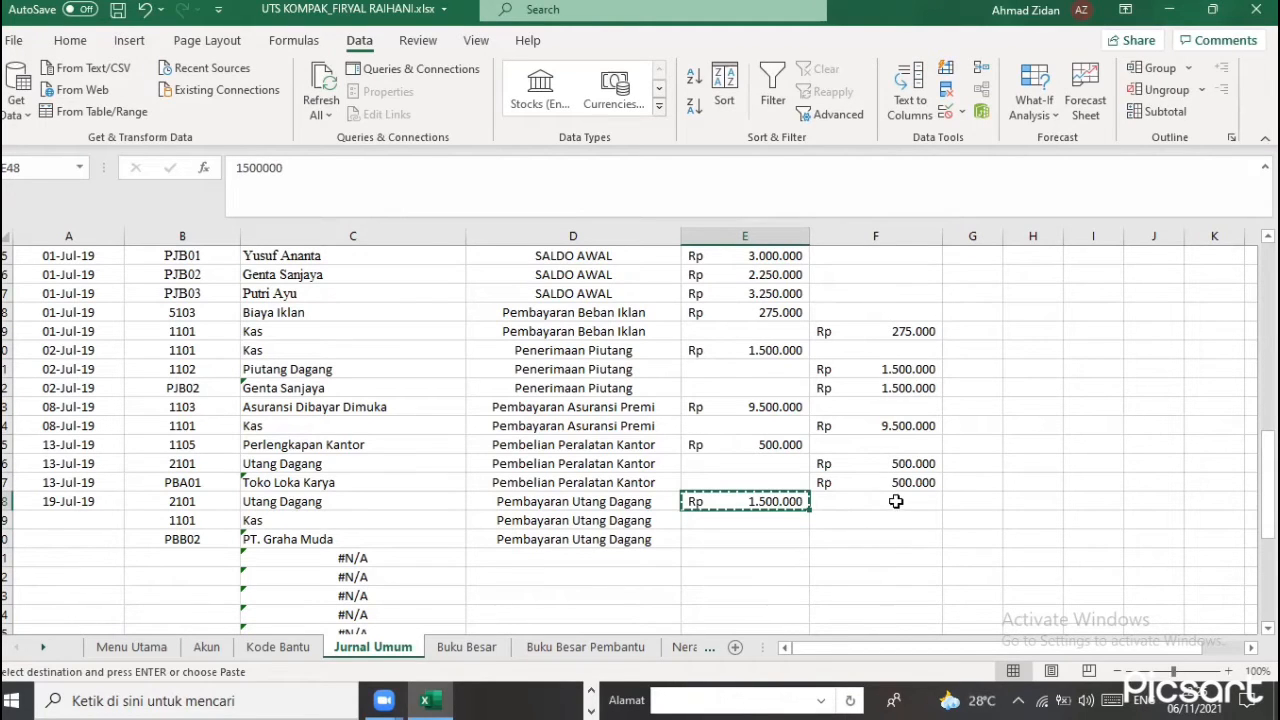
{"action": "left_click", "coordinate": [894, 514]}
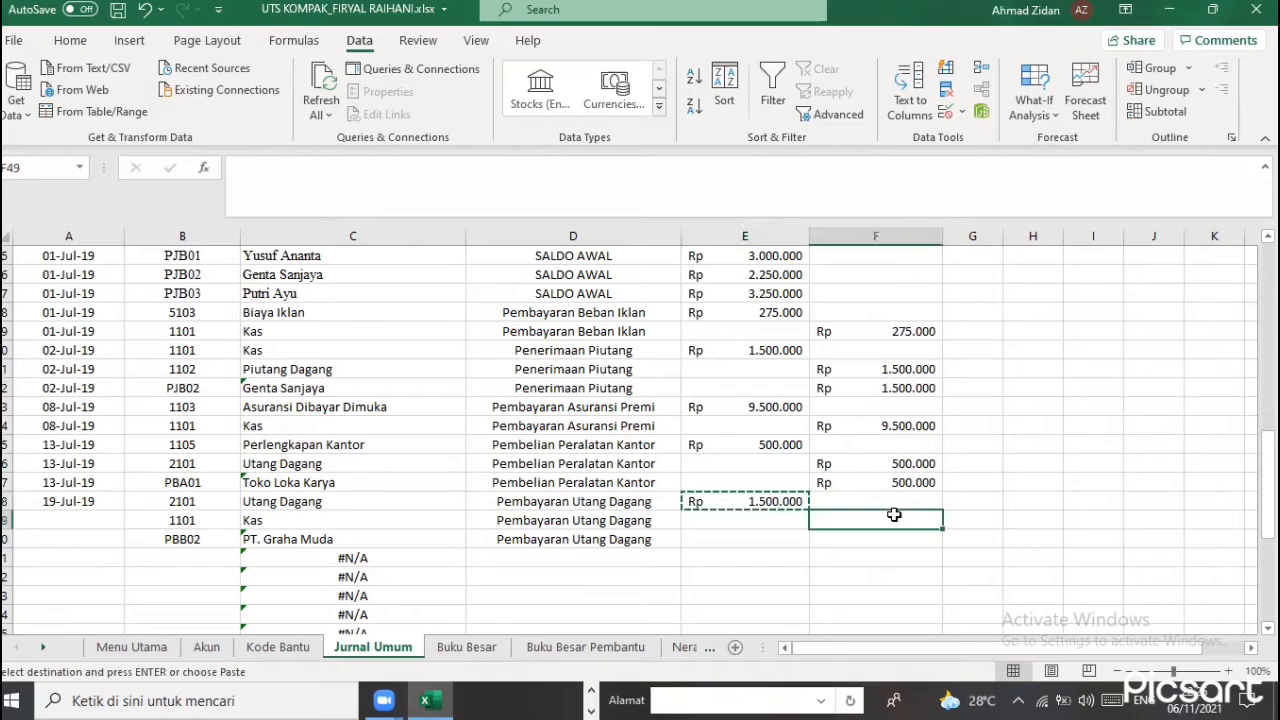
{"action": "key", "text": "ctrl+v"}
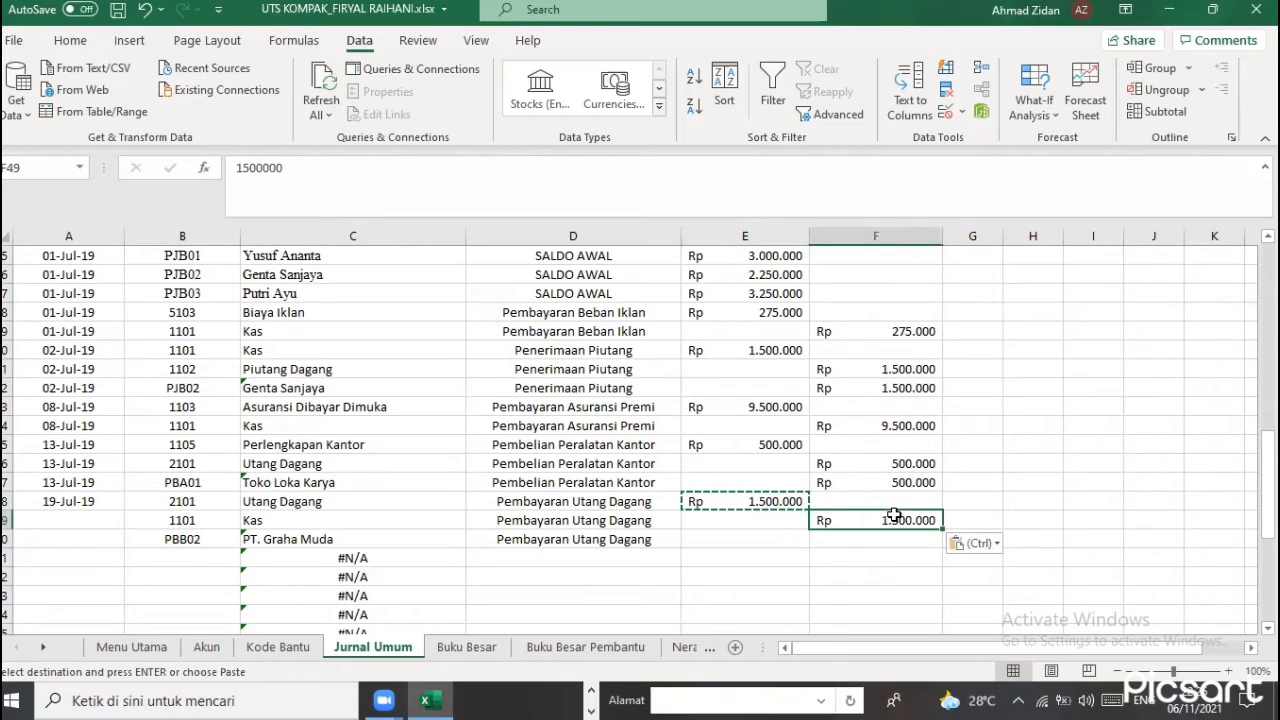
{"action": "left_click", "coordinate": [759, 537]}
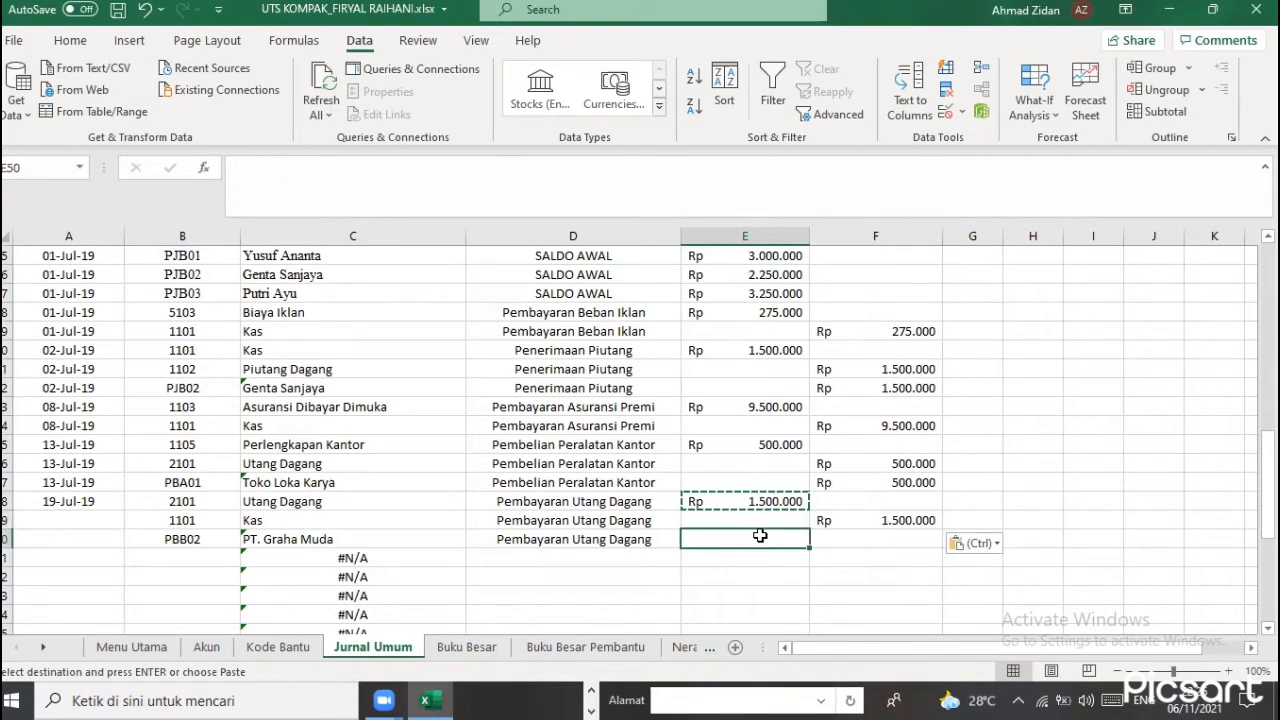
{"action": "key", "text": "ctrl+v"}
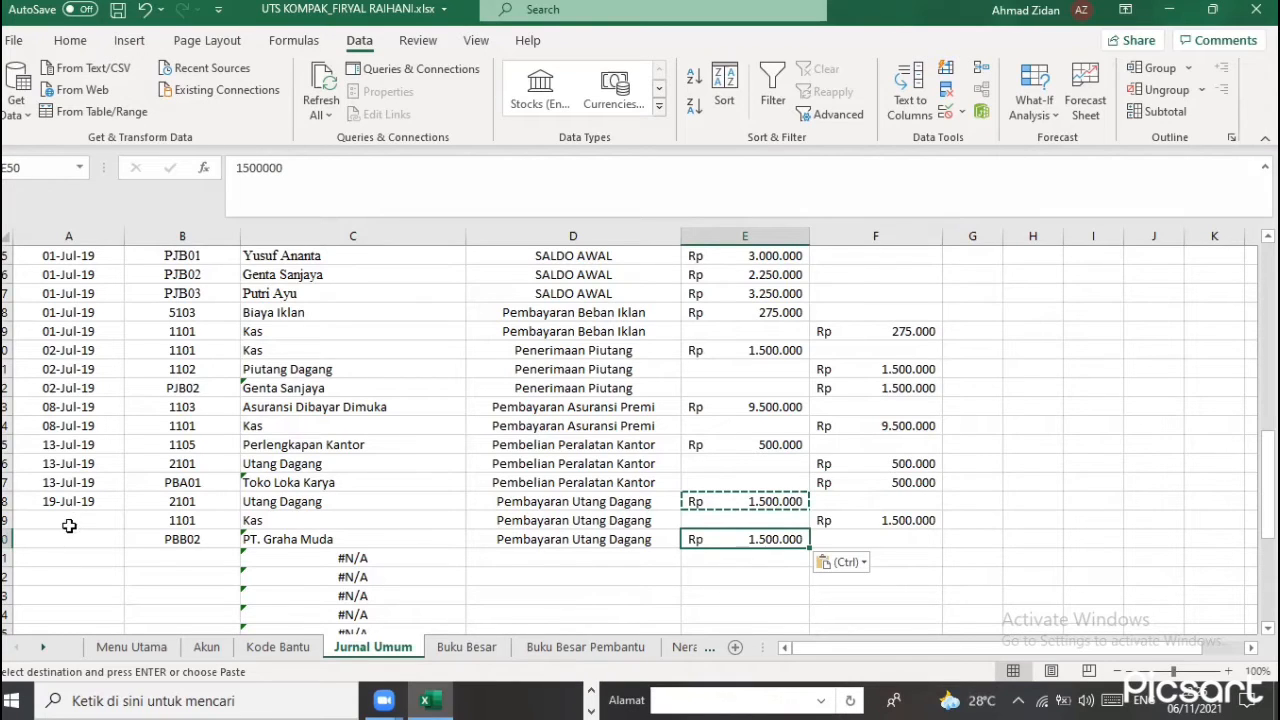
Fill the date in A48 down to A50 as copied cells so every row is dated 19/07/2019
{"action": "left_click", "coordinate": [122, 506]}
{"action": "left_click_drag", "start_coordinate": [125, 515], "coordinate": [124, 545]}
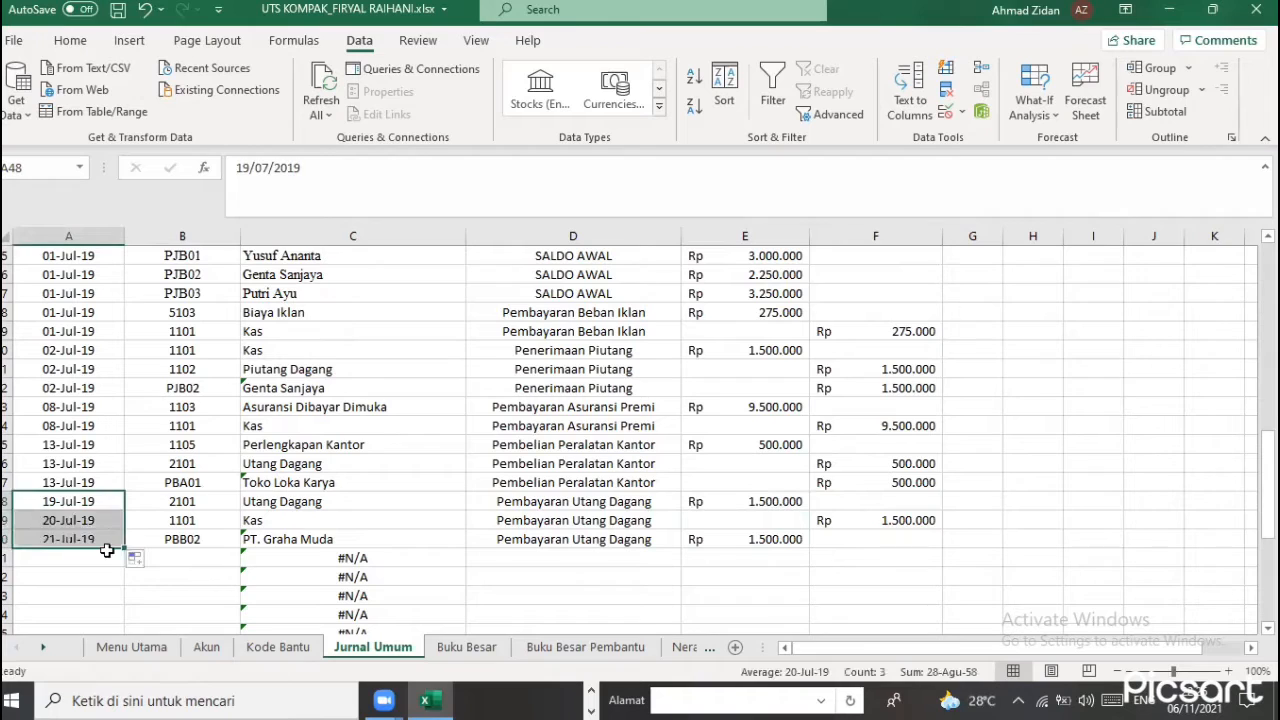
{"action": "left_click", "coordinate": [352, 577]}
{"action": "left_click", "coordinate": [103, 556]}
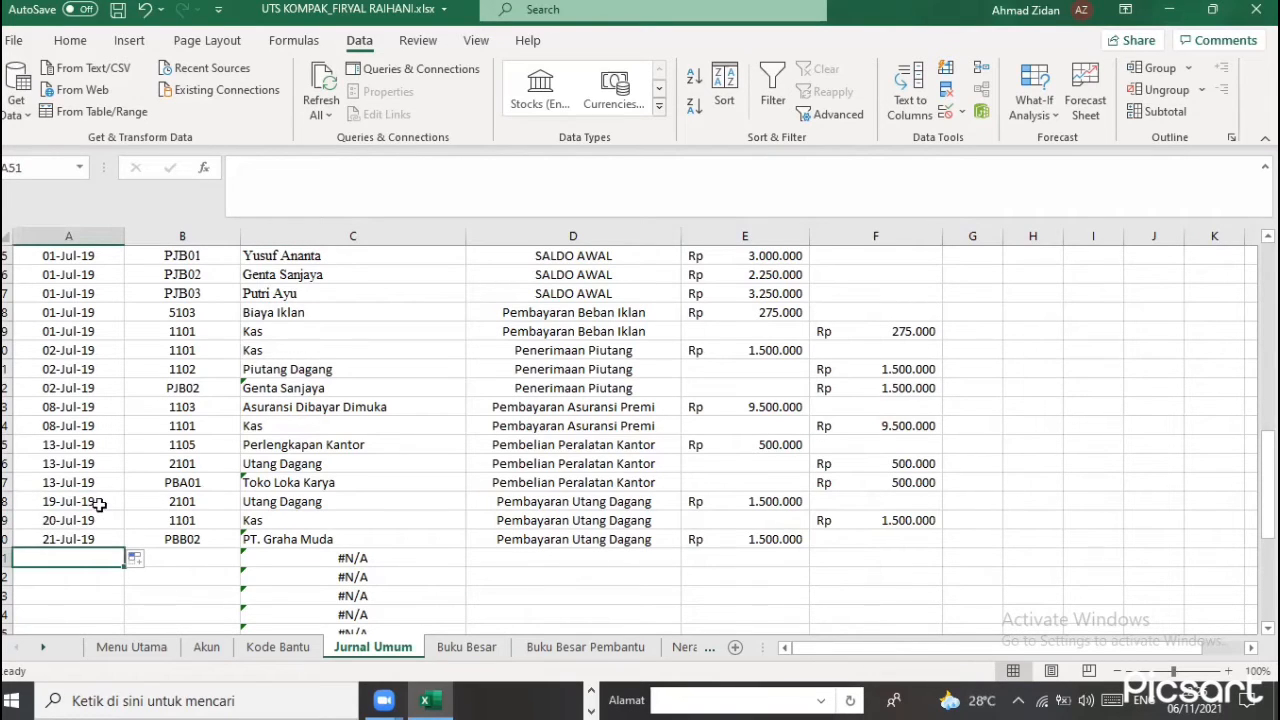
{"action": "key", "text": "Up"}
{"action": "left_click_drag", "start_coordinate": [95, 499], "coordinate": [95, 538]}
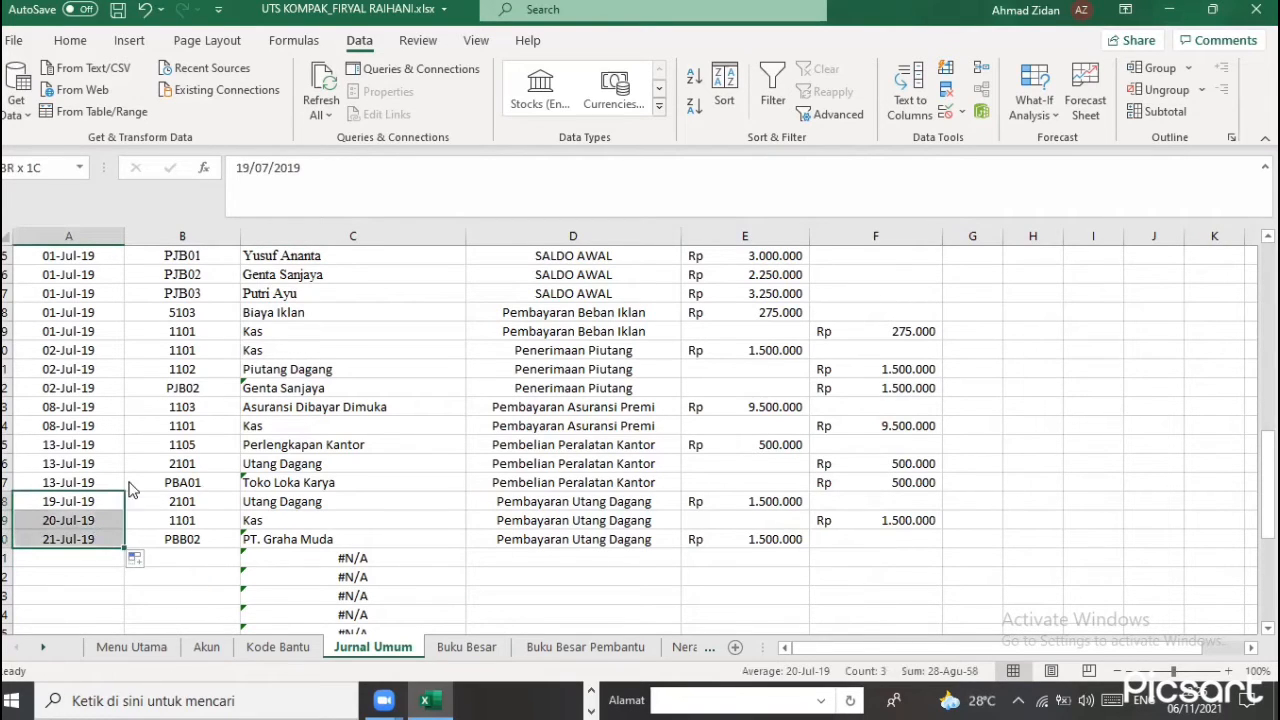
{"action": "left_click", "coordinate": [134, 558]}
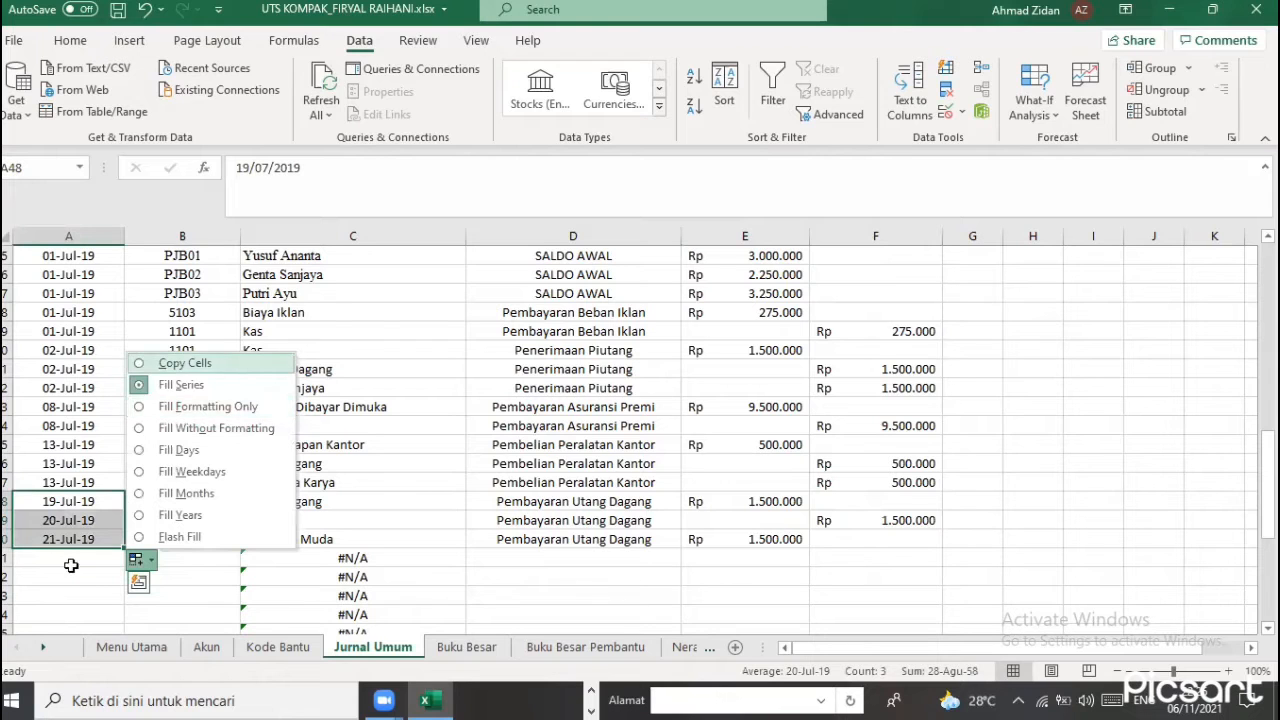
{"action": "left_click", "coordinate": [185, 363]}
{"action": "left_click", "coordinate": [71, 565]}
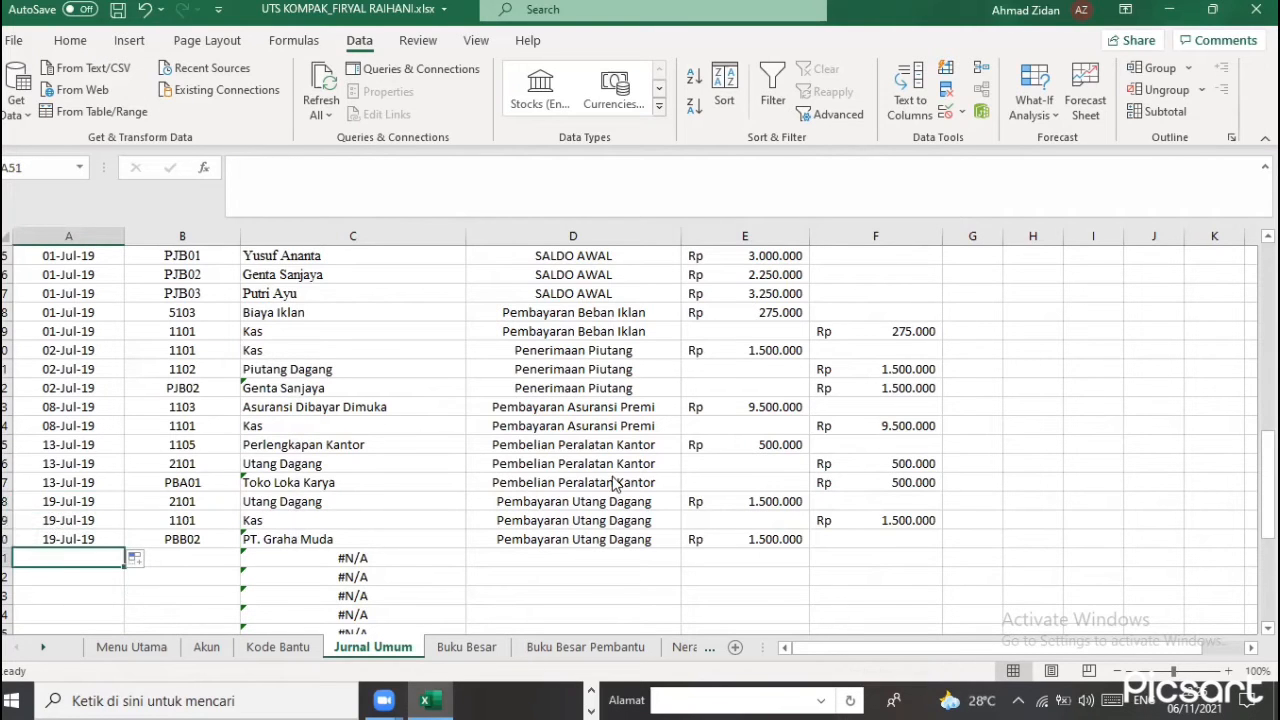
Check the next transaction in the exam PDF and, back in Jurnal Umum, fill the date into A51 and change it to 21/07/2019
{"action": "key", "text": "alt+Tab"}
{"action": "left_click", "coordinate": [94, 540]}
{"action": "left_click_drag", "start_coordinate": [124, 548], "coordinate": [68, 558]}
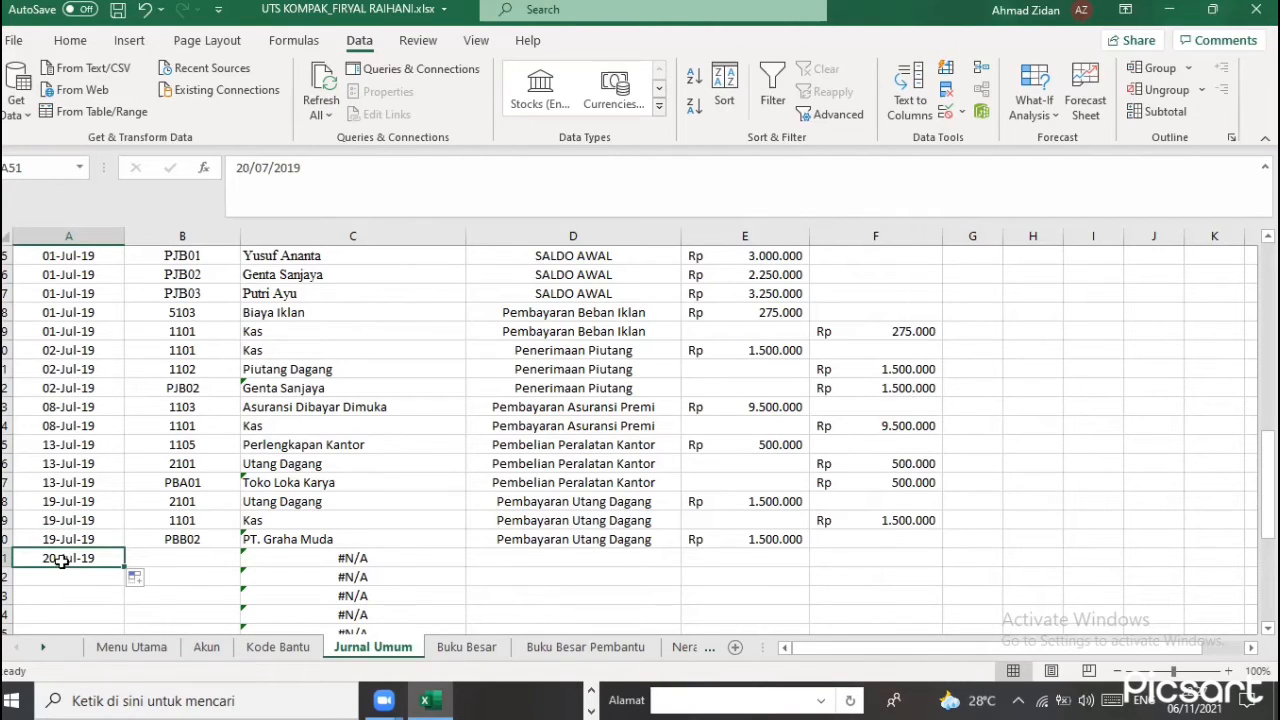
{"action": "left_click", "coordinate": [250, 169]}
{"action": "key", "text": "BackSpace"}
{"action": "type", "text": "1"}
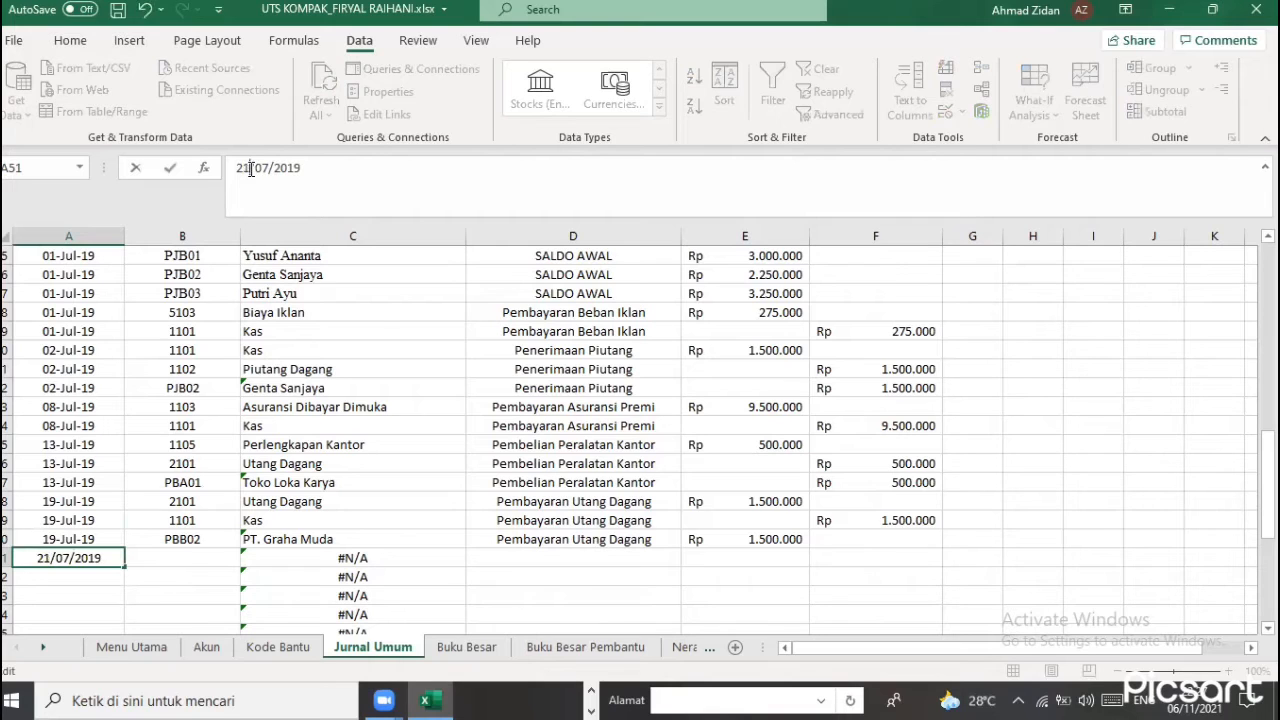
{"action": "key", "text": "Return"}
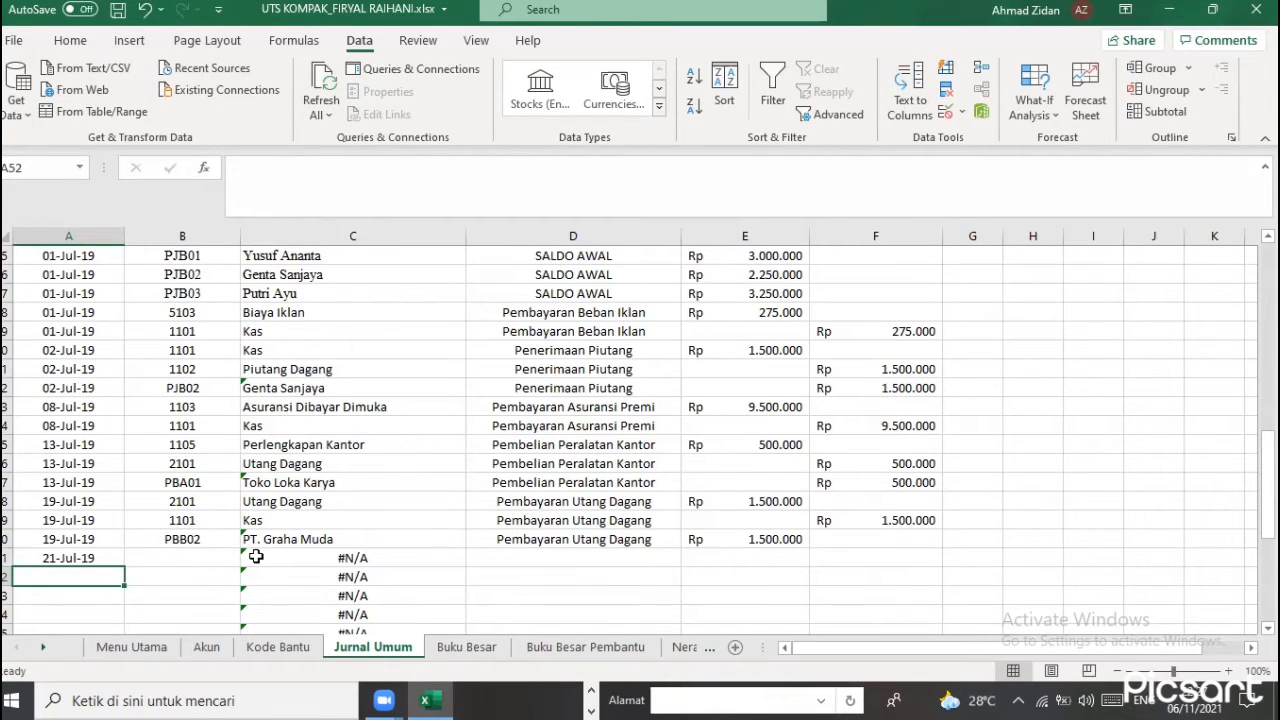
Choose account code 1101 for B51 from its dropdown list
{"action": "key", "text": "Up"}
{"action": "key", "text": "Right"}
{"action": "key", "text": "Right"}
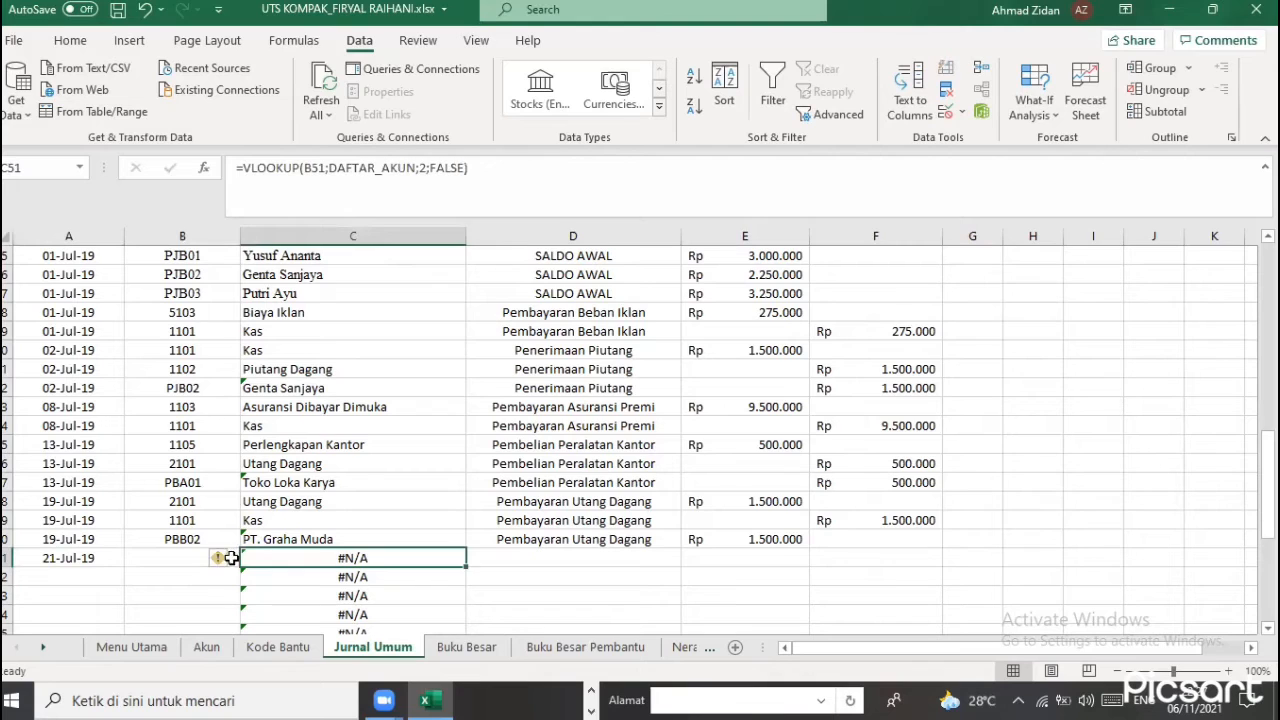
{"action": "left_click", "coordinate": [231, 557]}
{"action": "left_click", "coordinate": [248, 558]}
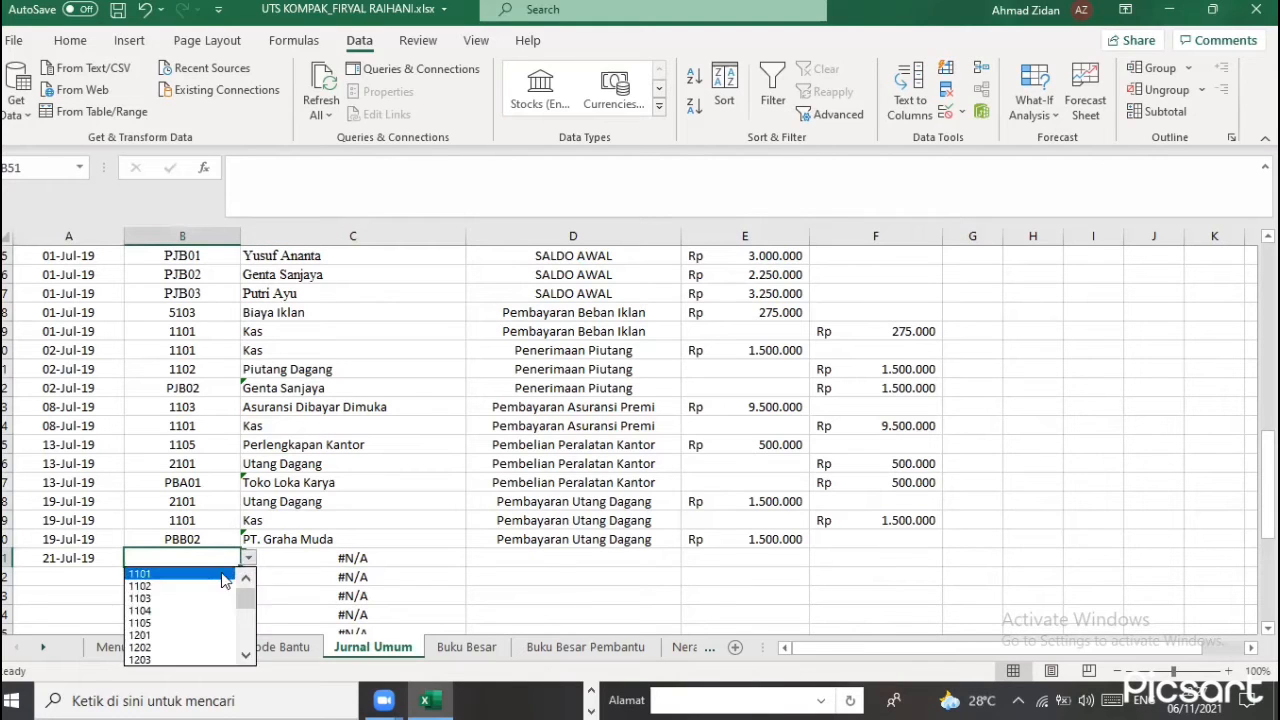
{"action": "left_click", "coordinate": [224, 577]}
Look through the account codes available in the dropdown list of B52
{"action": "key", "text": "Down"}
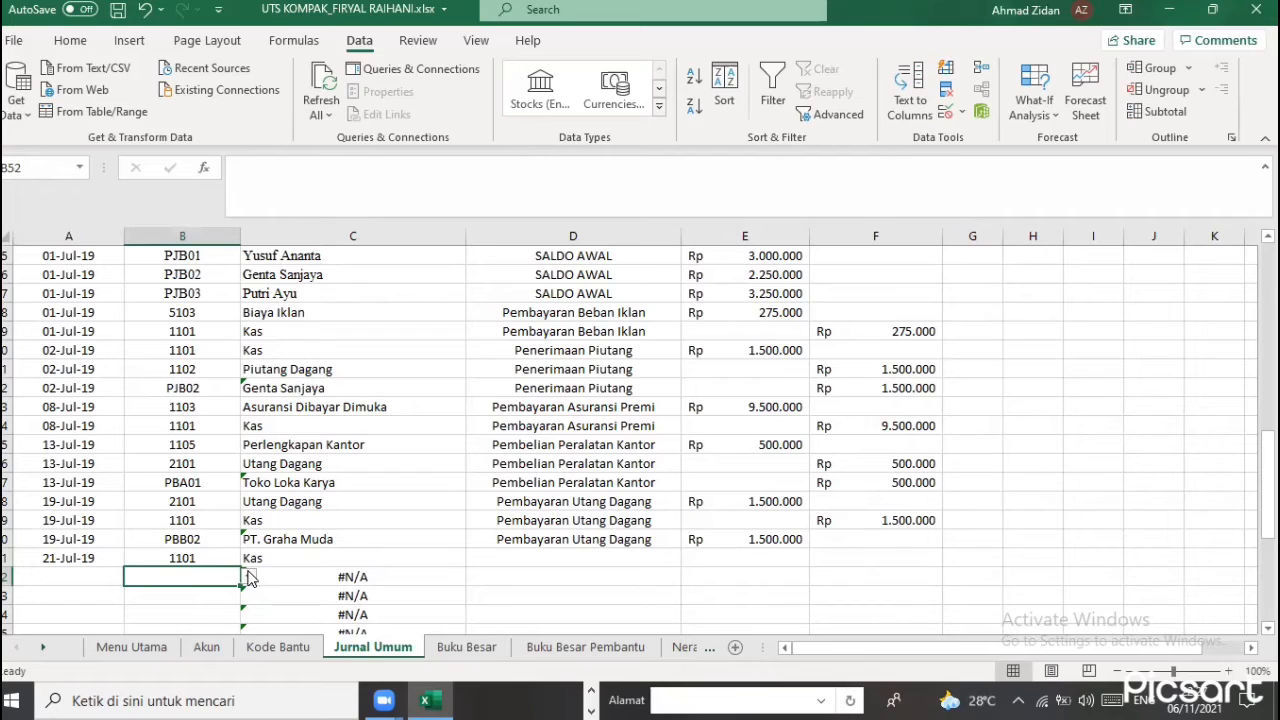
{"action": "left_click", "coordinate": [250, 577]}
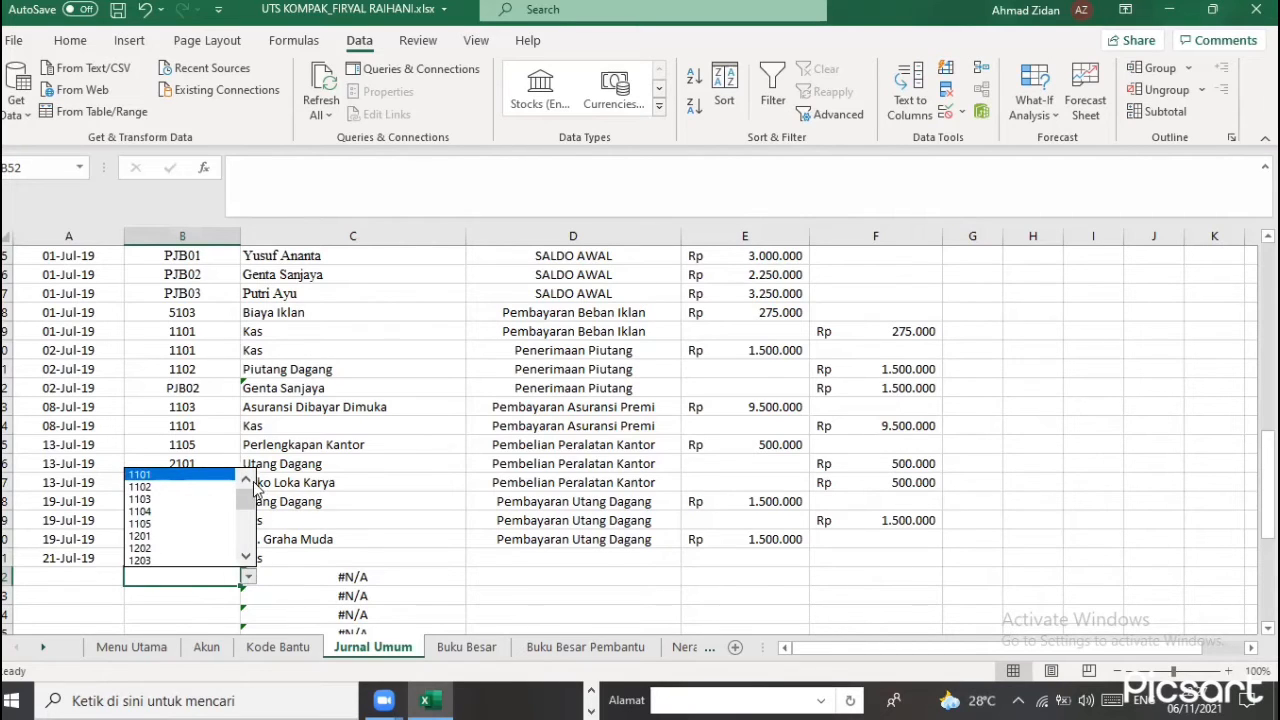
{"action": "left_click_drag", "start_coordinate": [244, 505], "coordinate": [239, 556]}
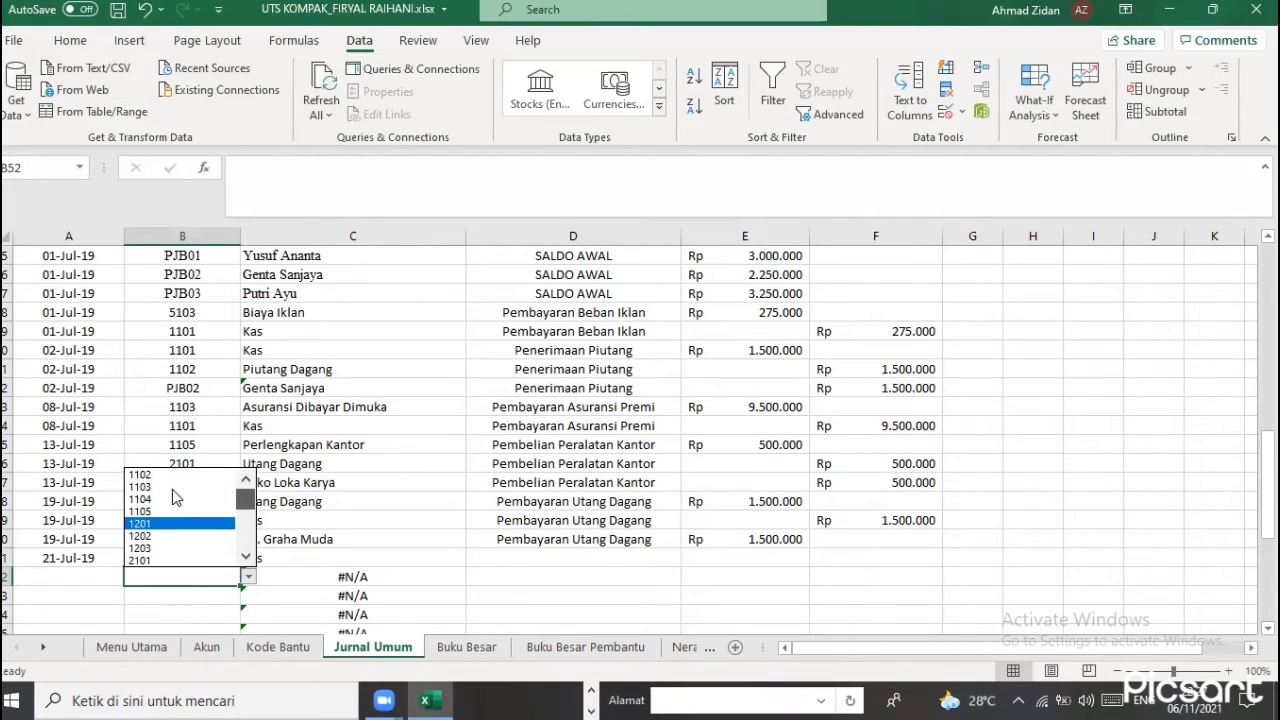
{"action": "left_click", "coordinate": [248, 579]}
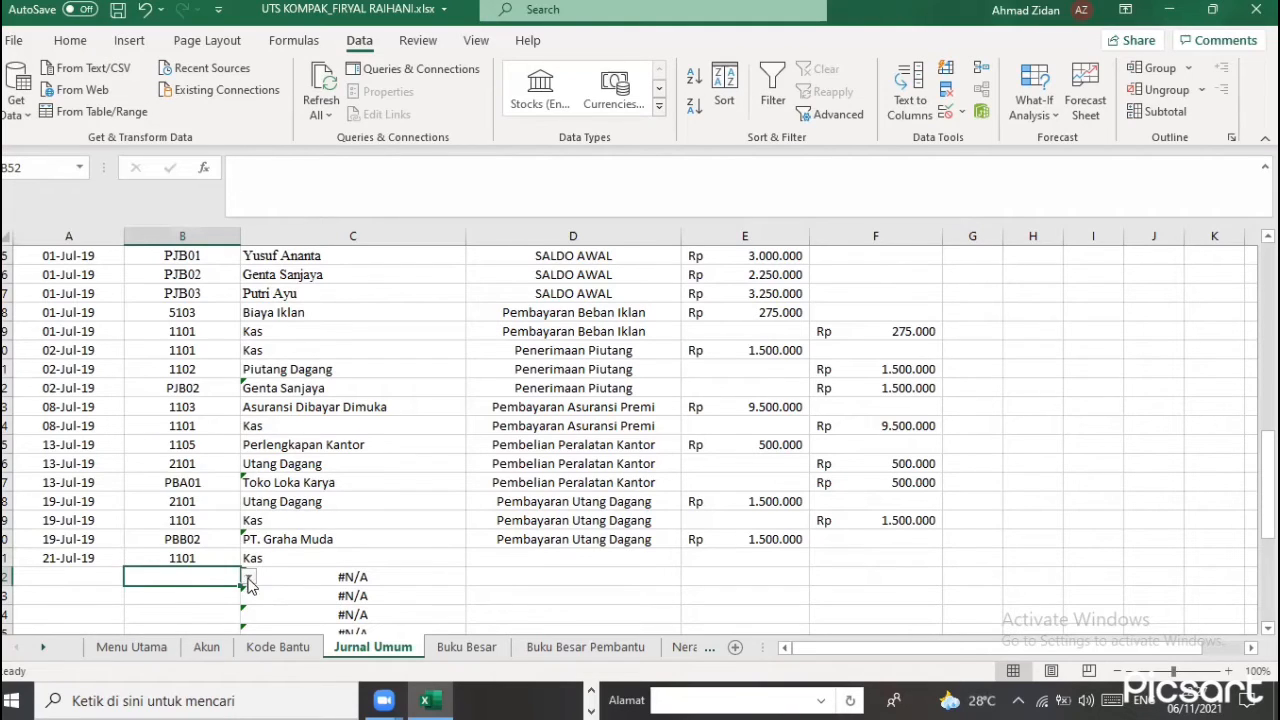
Choose account code 4101 from the code list in cell B52
{"action": "left_click", "coordinate": [248, 578]}
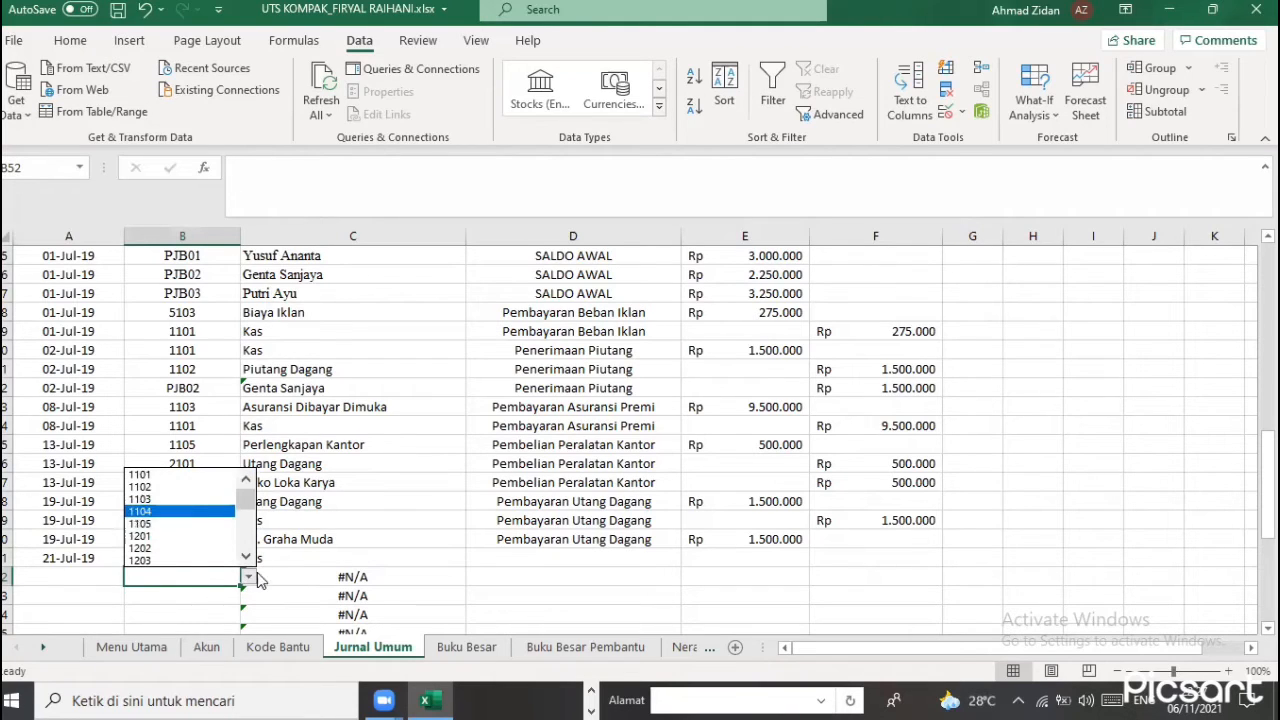
{"action": "scroll", "coordinate": [168, 483], "scroll_direction": "down", "scroll_amount": 5}
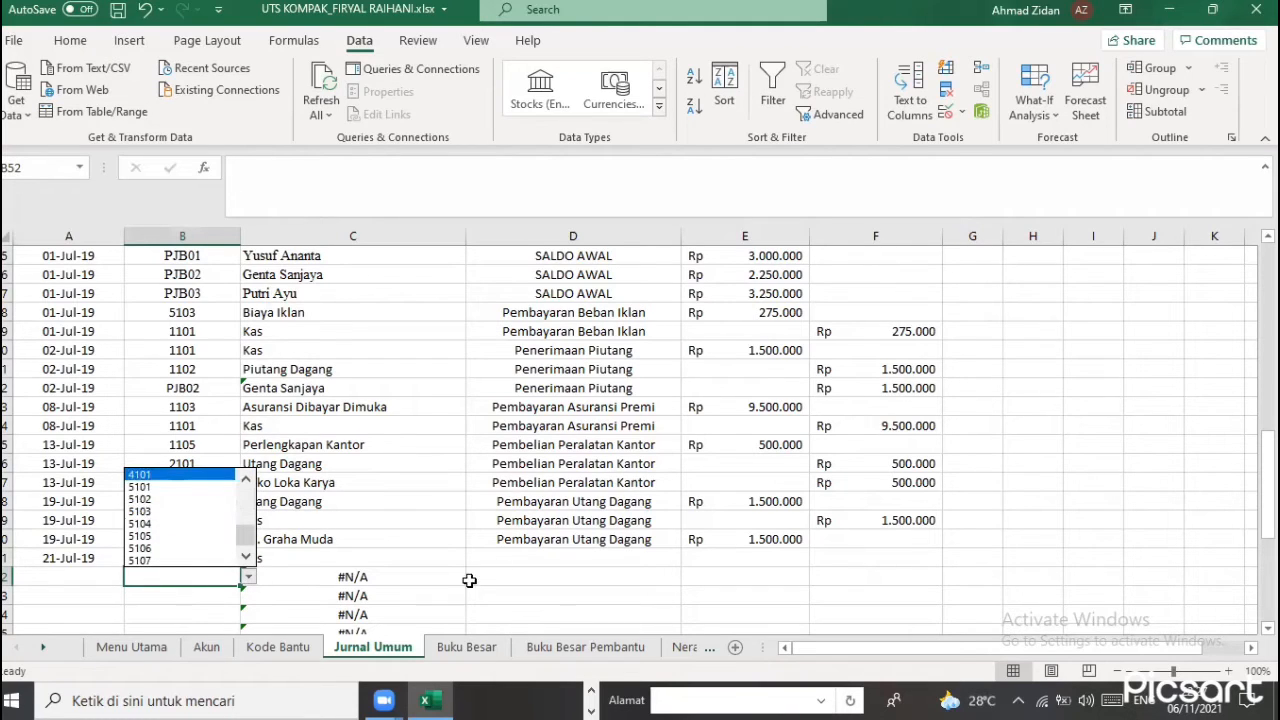
{"action": "key", "text": "Return"}
Enter the description "Penjualan Barang Dagang Secara Tunai" in cell D51 for the 21-Jul-19 cash entry
{"action": "left_click", "coordinate": [503, 558]}
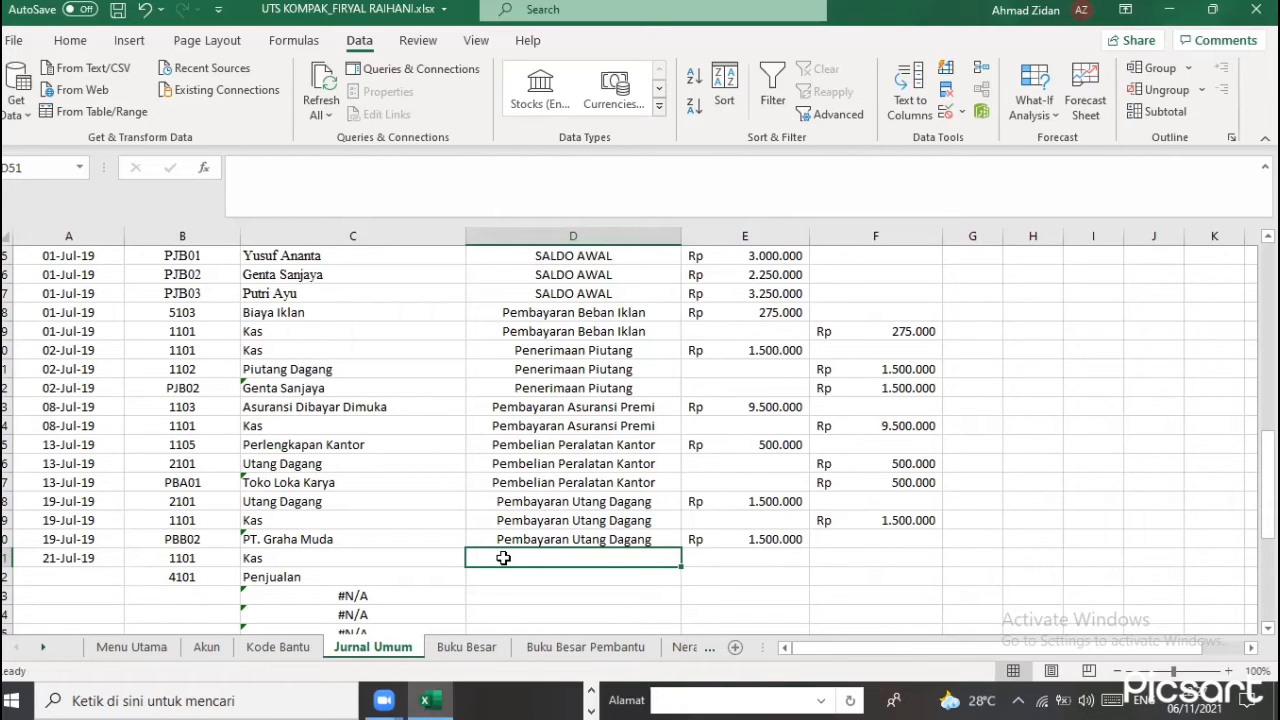
{"action": "type", "text": "P"}
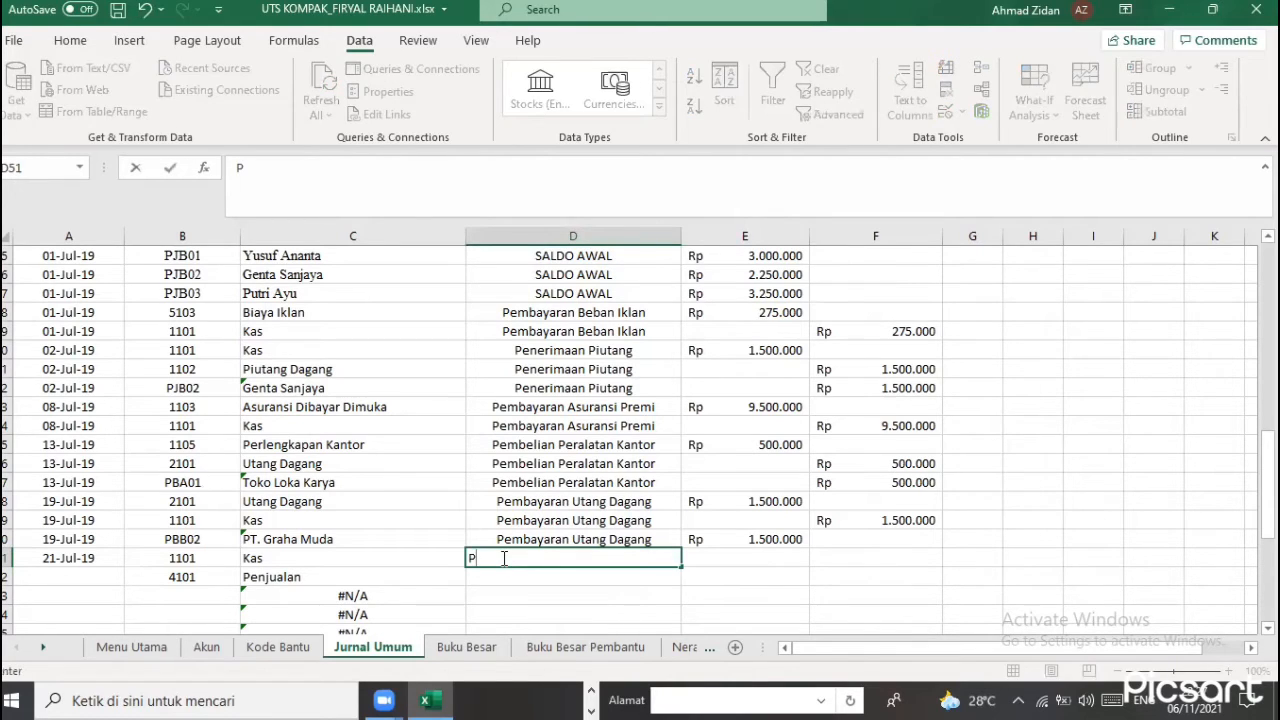
{"action": "type", "text": "enjualan Barang Dagang Secara Tunai"}
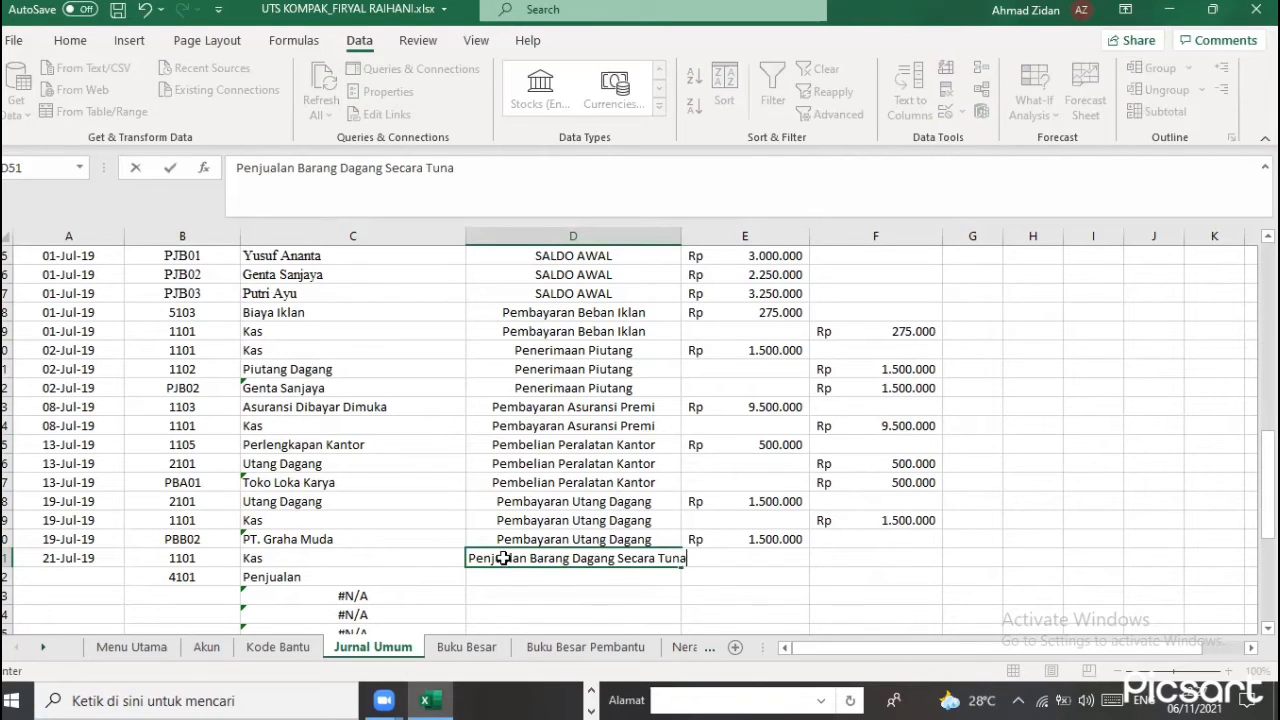
{"action": "key", "text": "Return"}
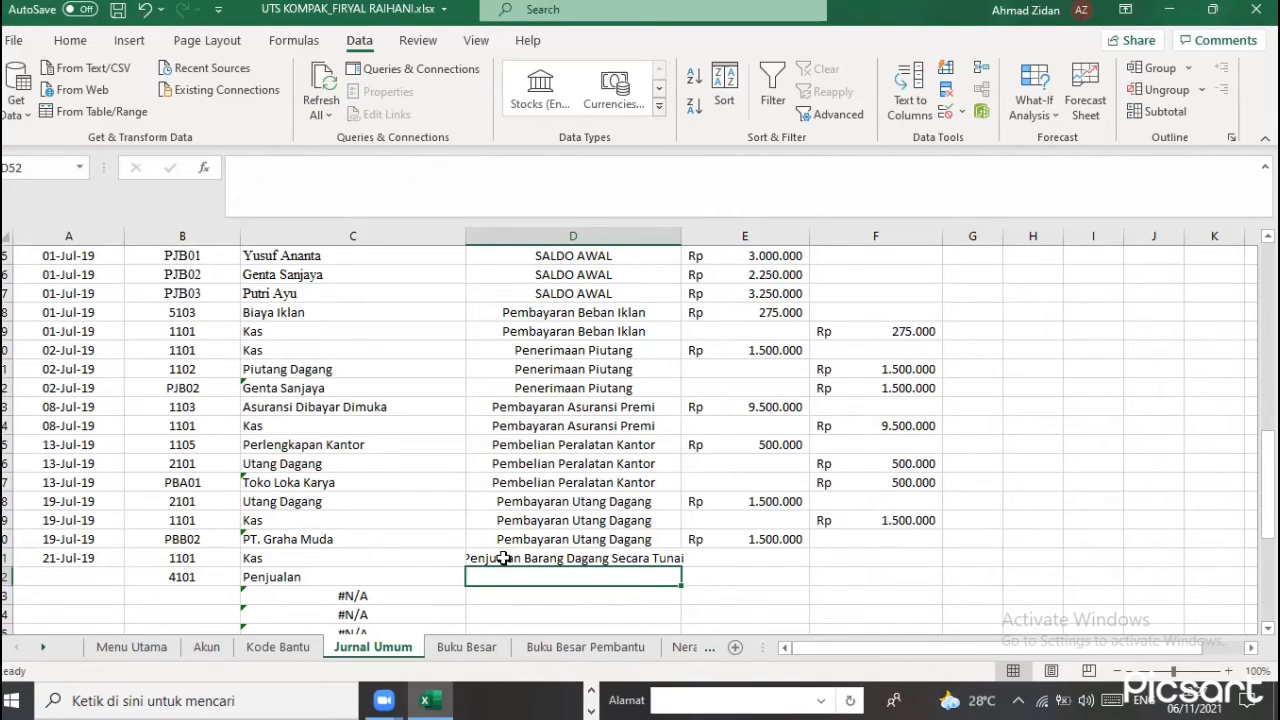
Fit column D's width to its text and fill the D51 description down to D52
{"action": "double_click", "coordinate": [701, 242]}
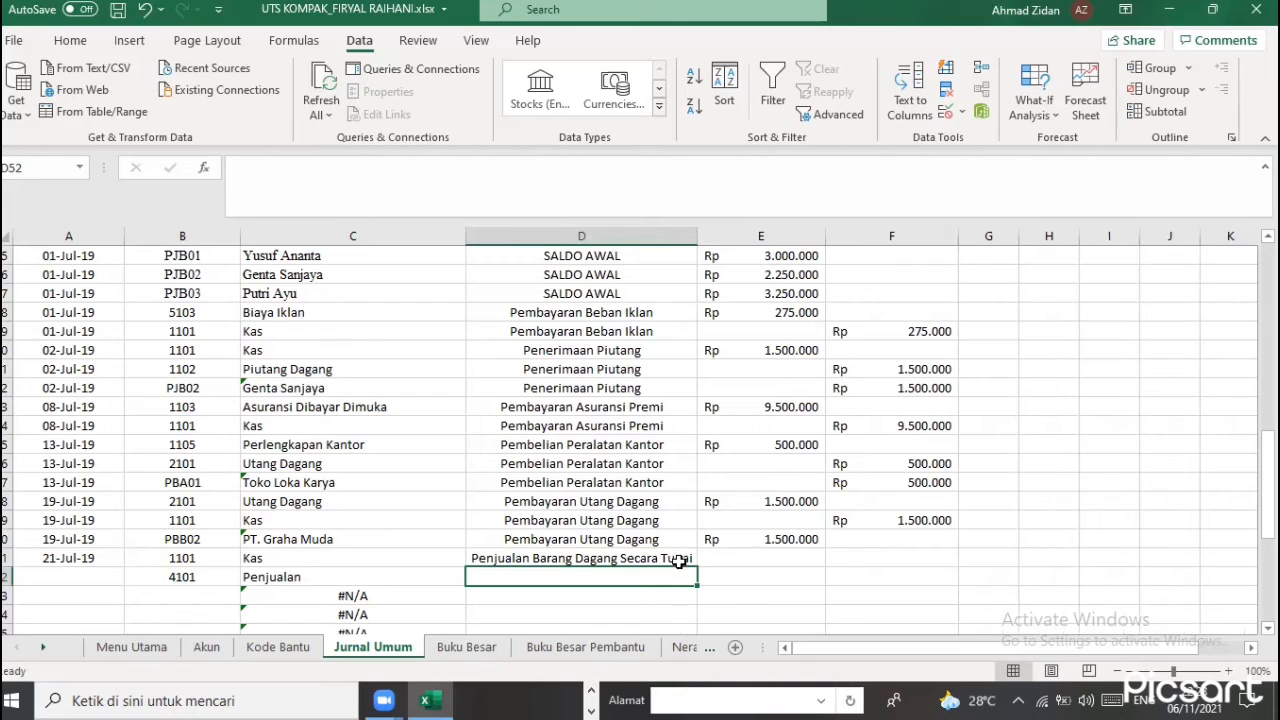
{"action": "left_click", "coordinate": [690, 561]}
{"action": "left_click_drag", "start_coordinate": [696, 569], "coordinate": [698, 581]}
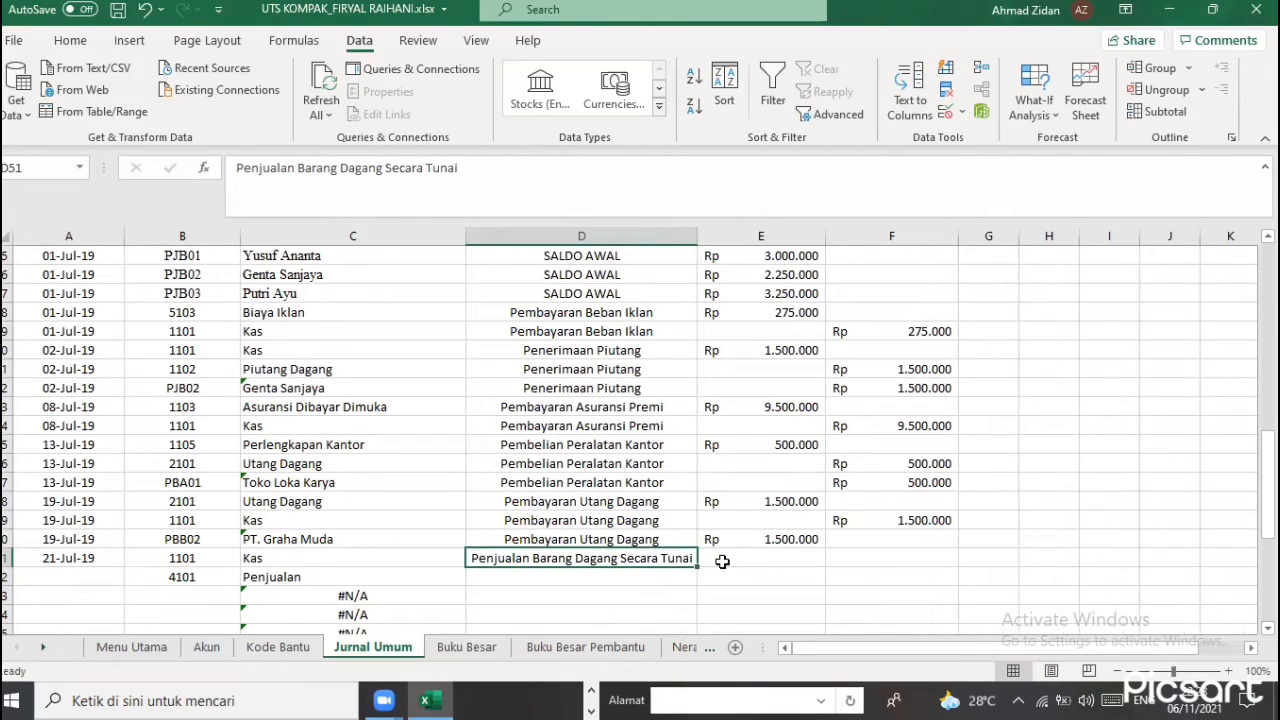
Enter a debit of 7.500.000 in E51 and copy it to F52 as the Penjualan credit
{"action": "left_click", "coordinate": [718, 560]}
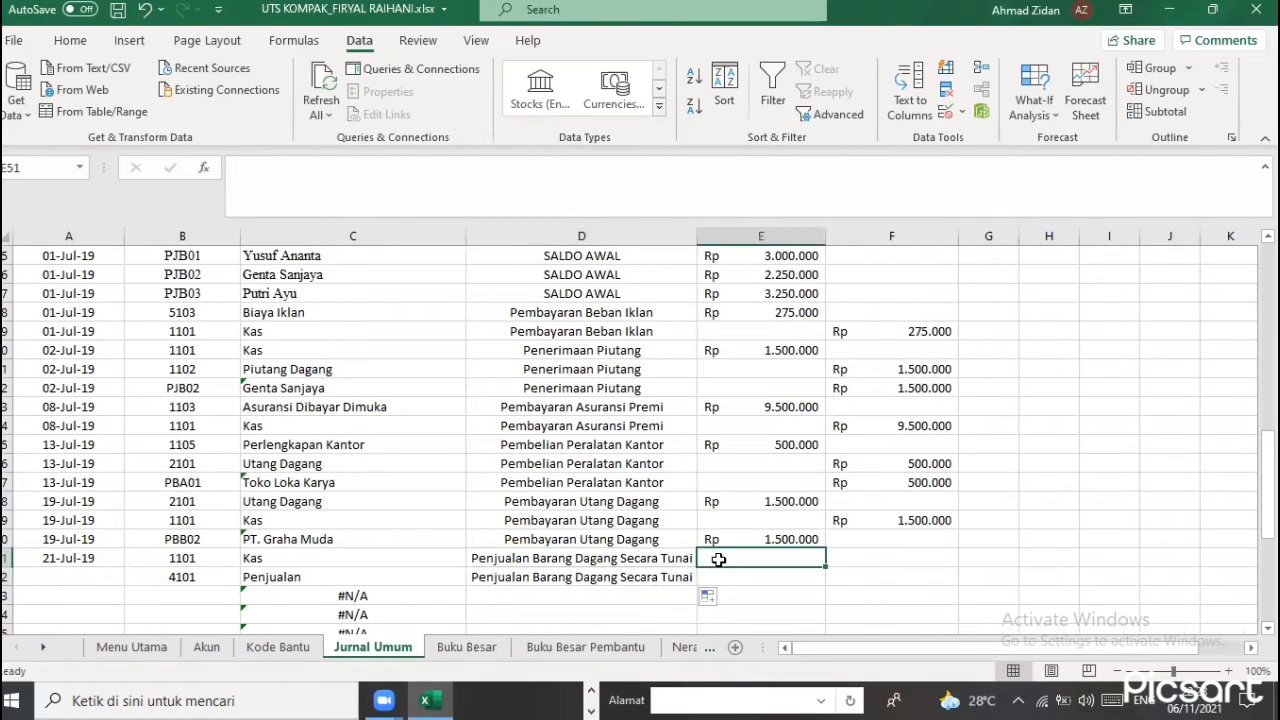
{"action": "type", "text": "7.500.000"}
{"action": "key", "text": "Return"}
{"action": "left_click", "coordinate": [718, 560]}
{"action": "key", "text": "ctrl+c"}
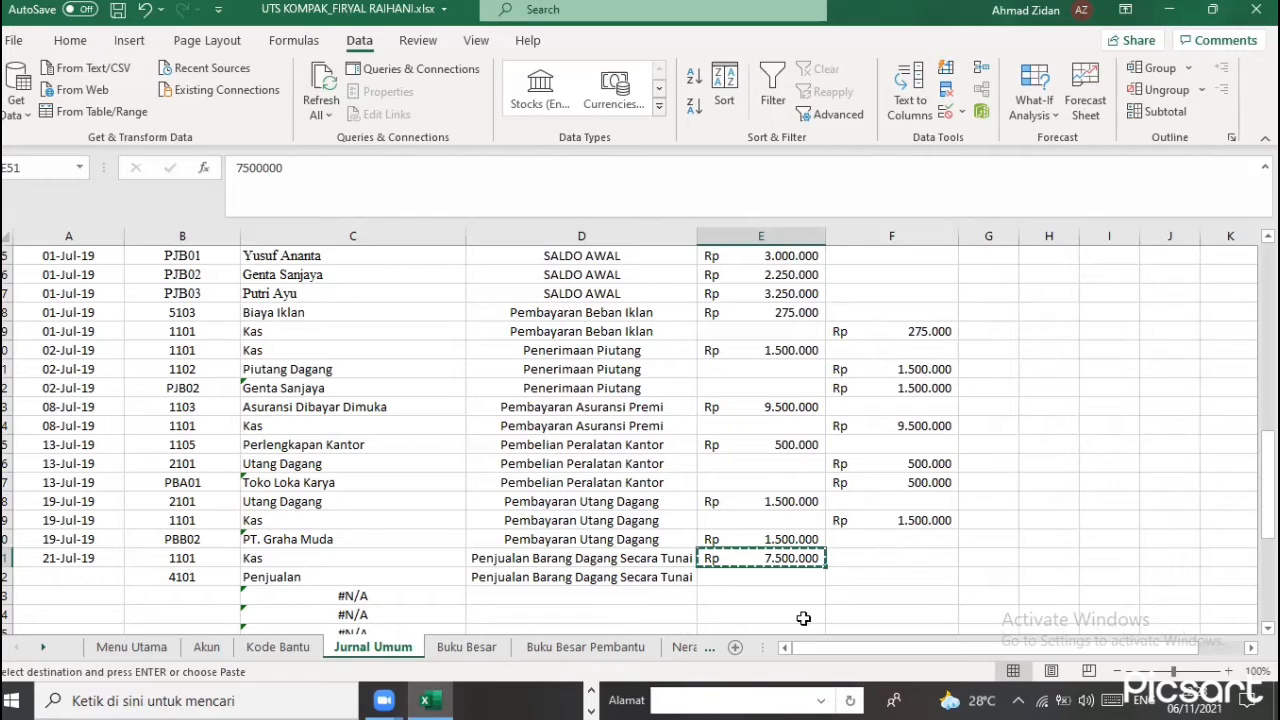
{"action": "key", "text": "Down"}
{"action": "key", "text": "Right"}
{"action": "key", "text": "ctrl+v"}
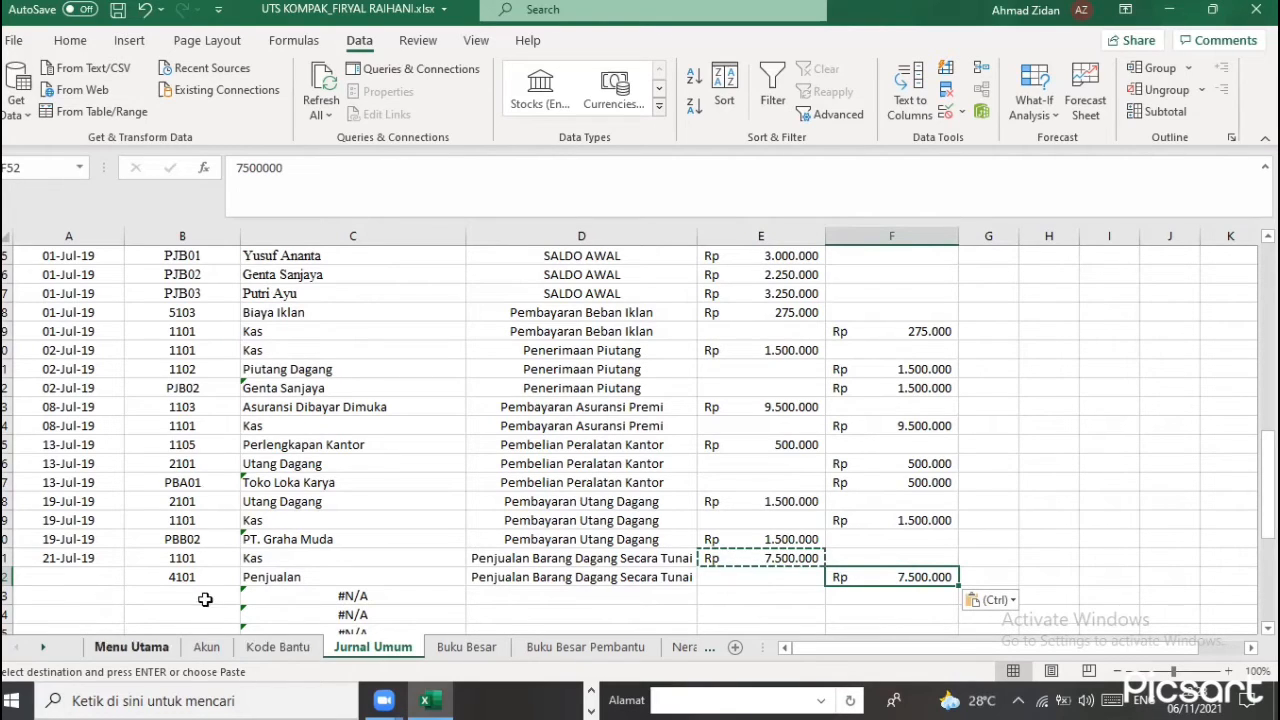
Switch to the Chrome PDF, read transaction 7 dated 21-Juli-19 and its amount, and return to the Excel journal
{"action": "left_click", "coordinate": [591, 691]}
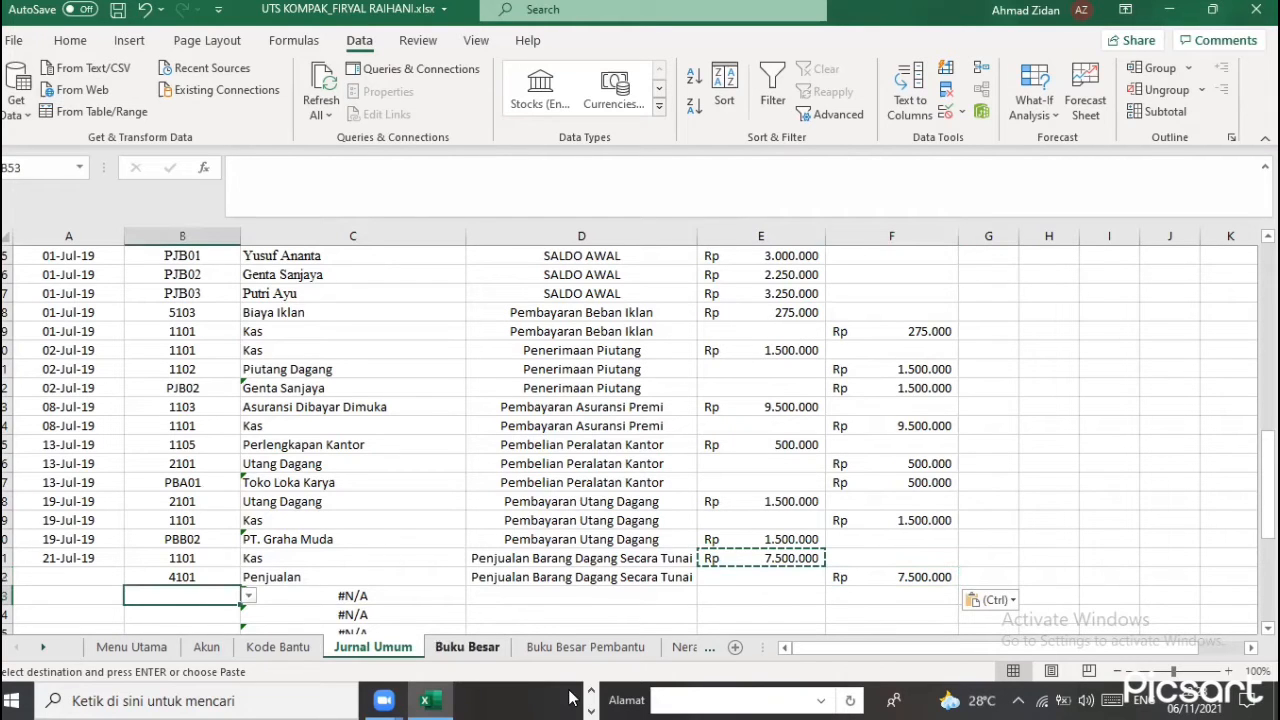
{"action": "left_click", "coordinate": [568, 696]}
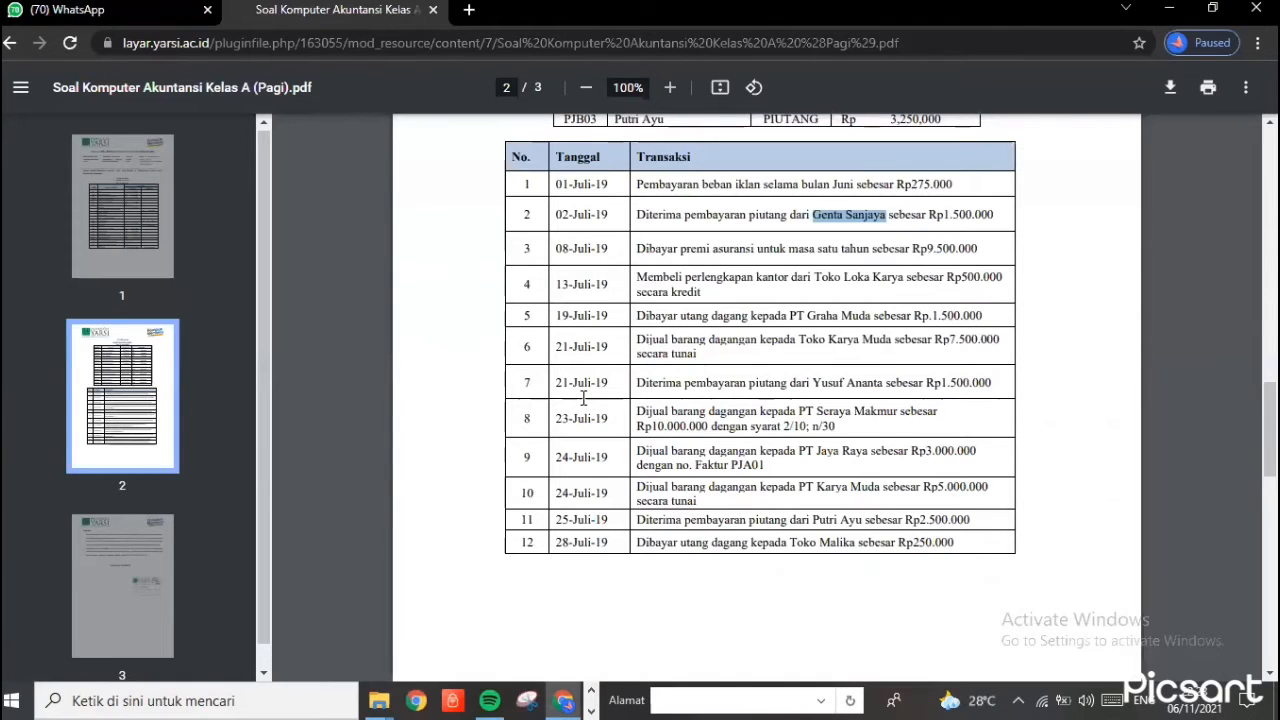
{"action": "left_click", "coordinate": [560, 390]}
{"action": "left_click_drag", "start_coordinate": [643, 390], "coordinate": [864, 394]}
{"action": "left_click", "coordinate": [952, 390]}
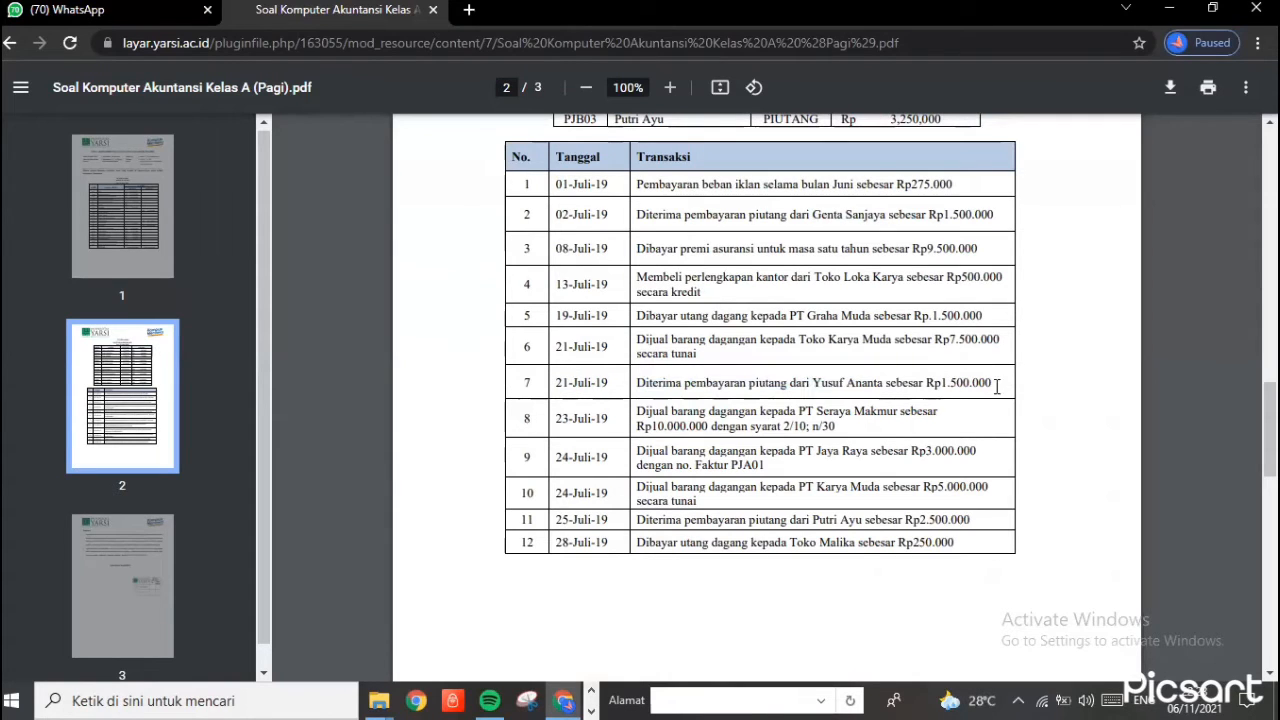
{"action": "left_click_drag", "start_coordinate": [997, 386], "coordinate": [932, 388]}
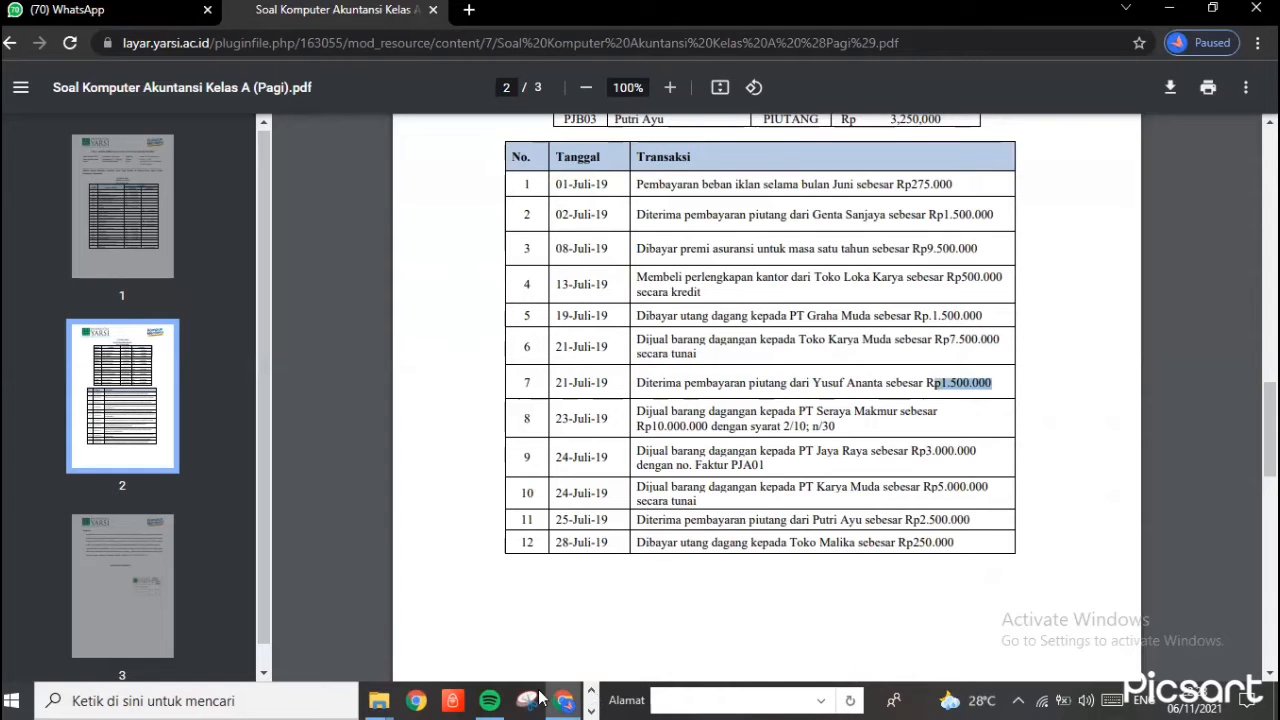
{"action": "left_click", "coordinate": [591, 711]}
{"action": "left_click", "coordinate": [442, 696]}
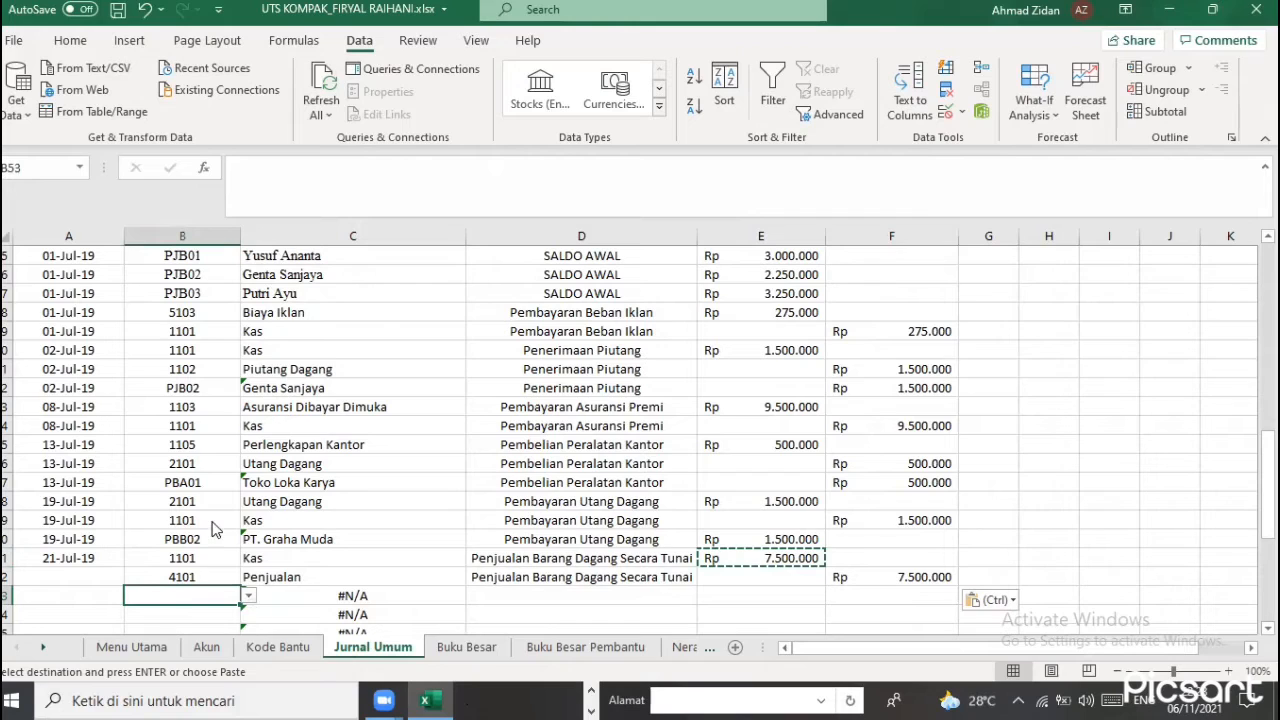
Choose account code 1101 in cell B53 and 1102 in cell B54
{"action": "left_click", "coordinate": [248, 596]}
{"action": "left_click", "coordinate": [196, 494]}
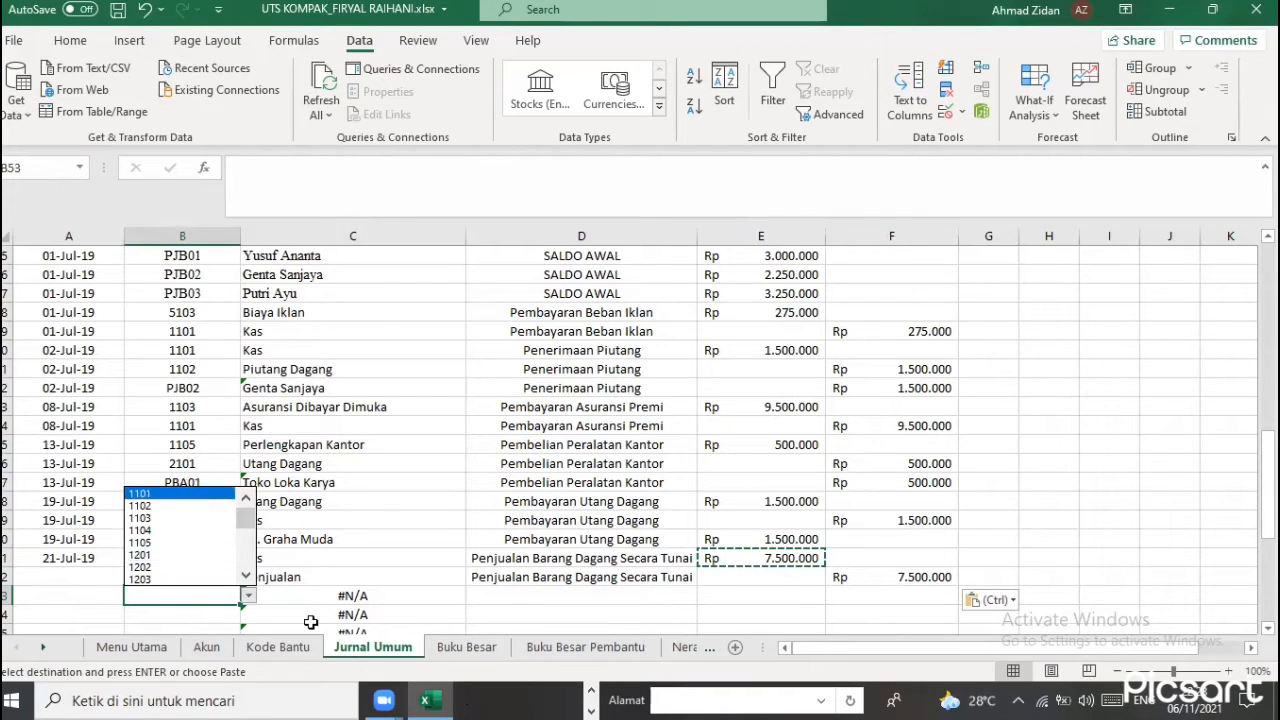
{"action": "left_click", "coordinate": [222, 613]}
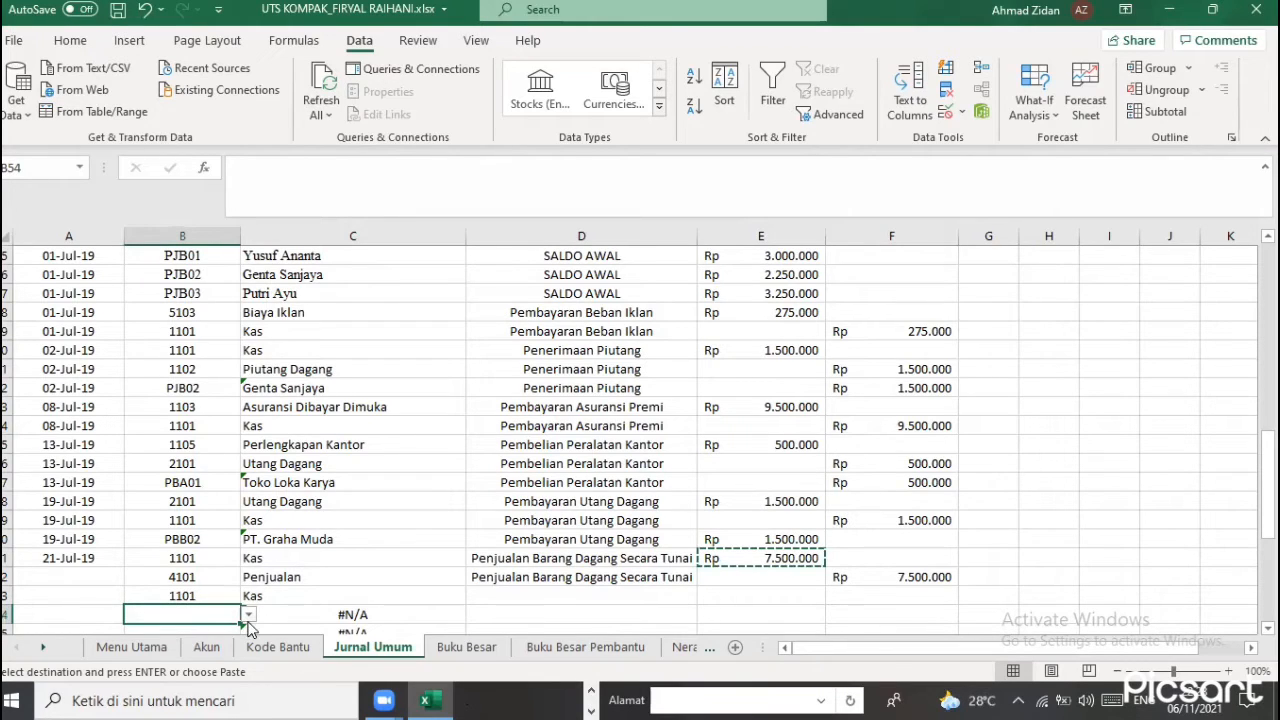
{"action": "left_click", "coordinate": [248, 616]}
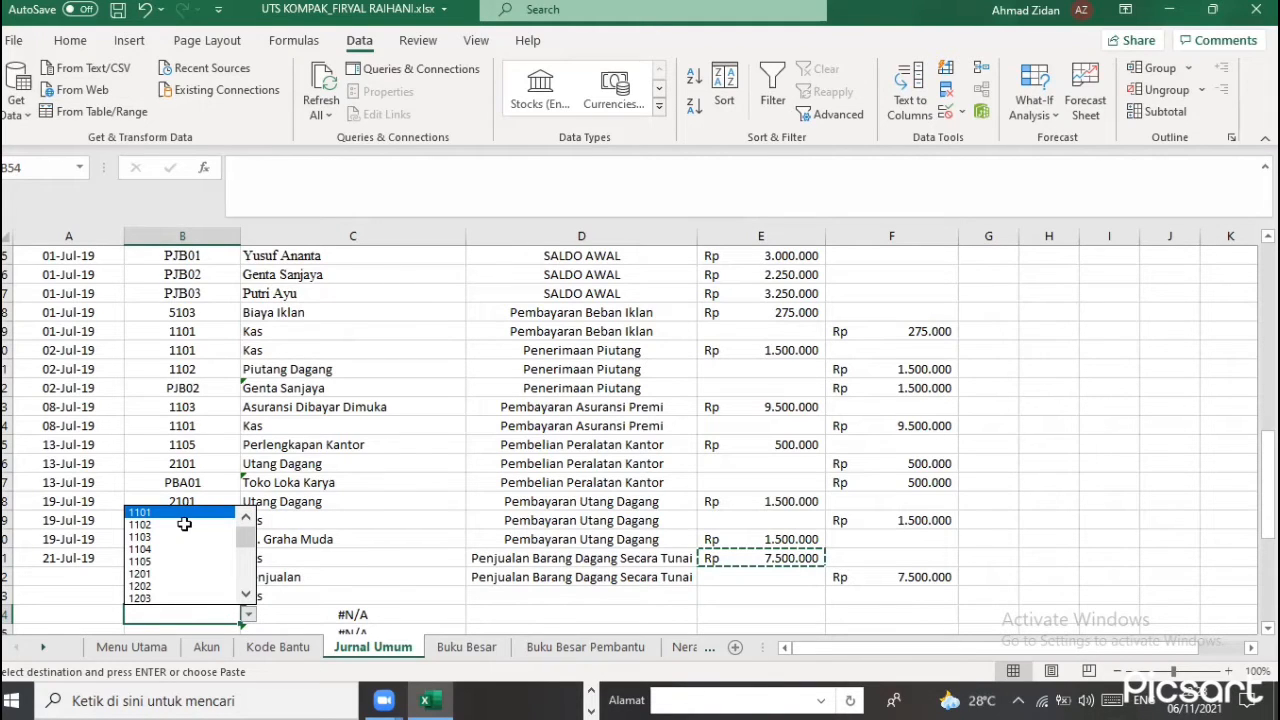
{"action": "key", "text": "Return"}
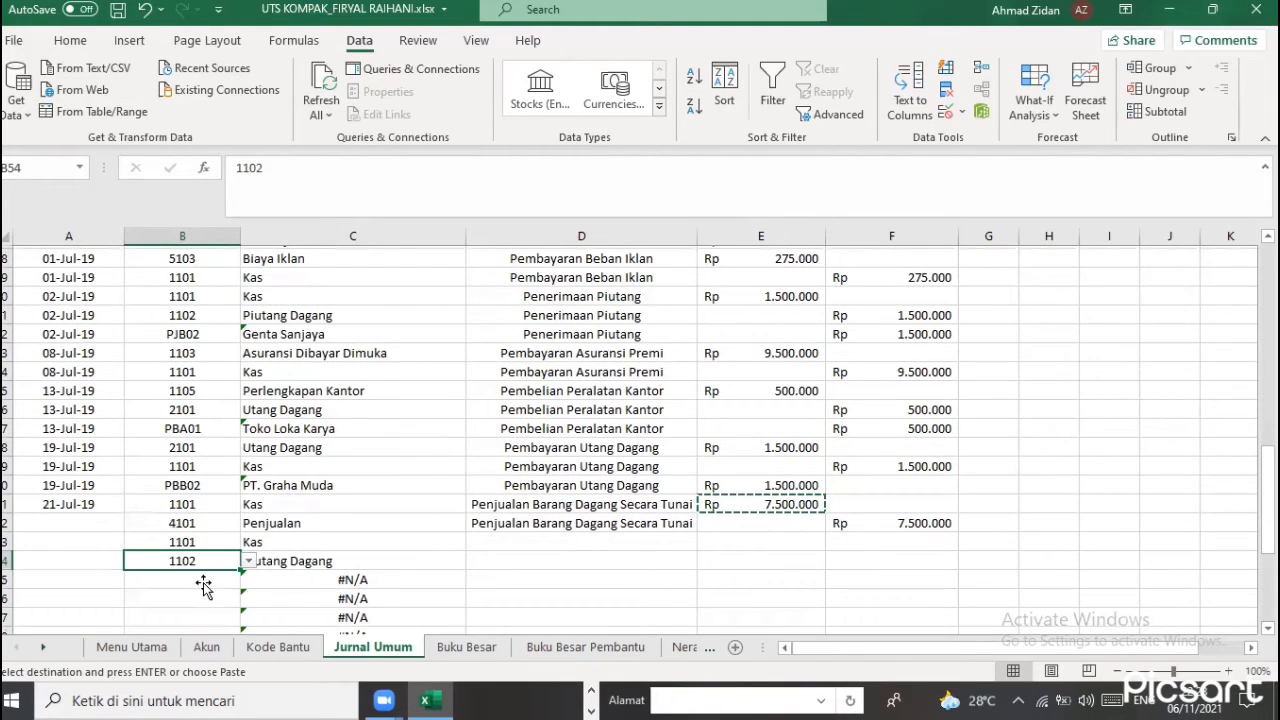
Change the data validation list source of cell B55 to DAFTAR_BANTU
{"action": "left_click", "coordinate": [946, 111]}
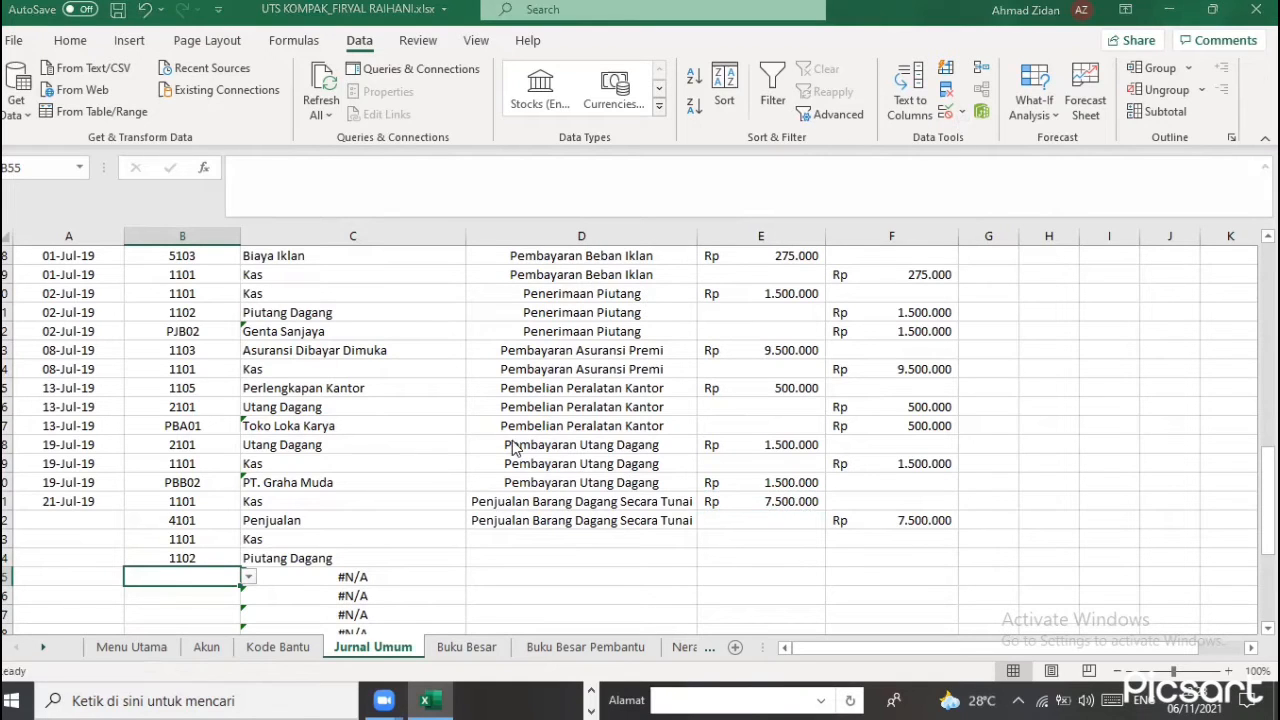
{"action": "left_click", "coordinate": [513, 435]}
{"action": "key", "text": "BackSpace"}
{"action": "key", "text": "BackSpace"}
{"action": "key", "text": "BackSpace"}
{"action": "key", "text": "BackSpace"}
{"action": "type", "text": "BANTU"}
{"action": "key", "text": "Return"}
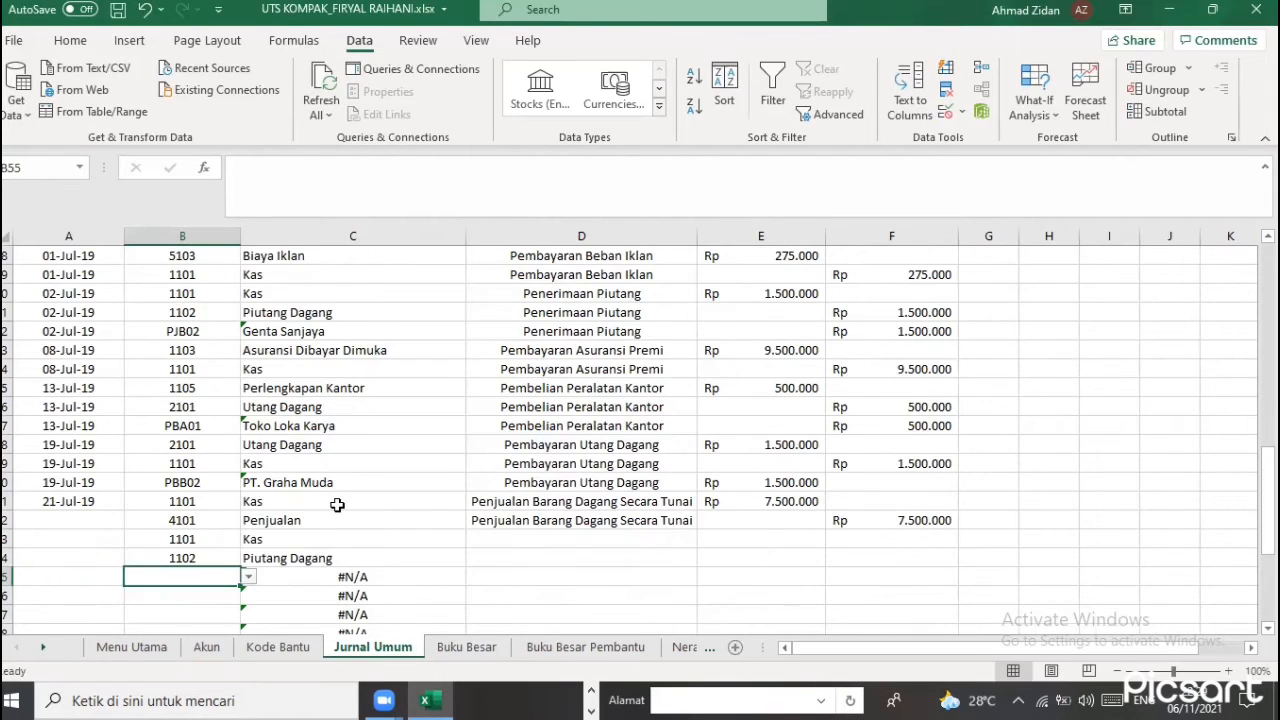
Edit the VLOOKUP formula in C55 to use DAFTAR_BANTU as its lookup table
{"action": "key", "text": "Right"}
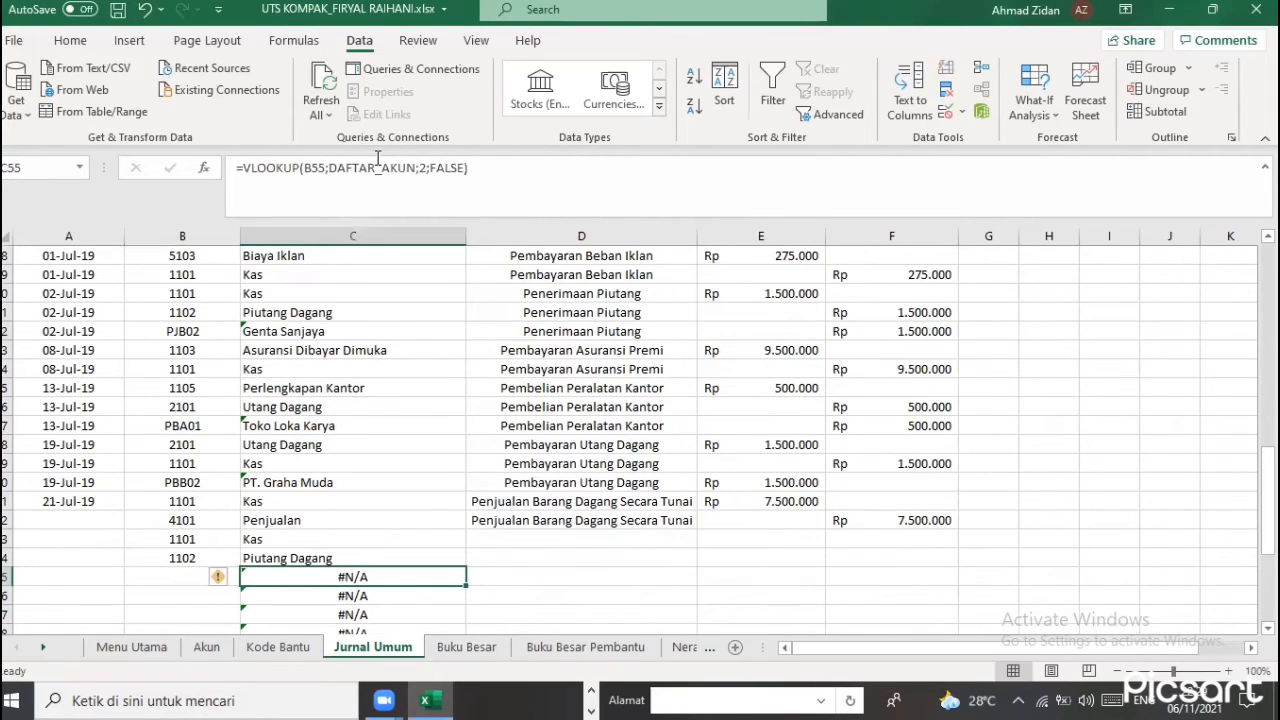
{"action": "left_click", "coordinate": [418, 172]}
{"action": "key", "text": "BackSpace"}
{"action": "key", "text": "BackSpace"}
{"action": "key", "text": "BackSpace"}
{"action": "key", "text": "BackSpace"}
{"action": "type", "text": "BANTU"}
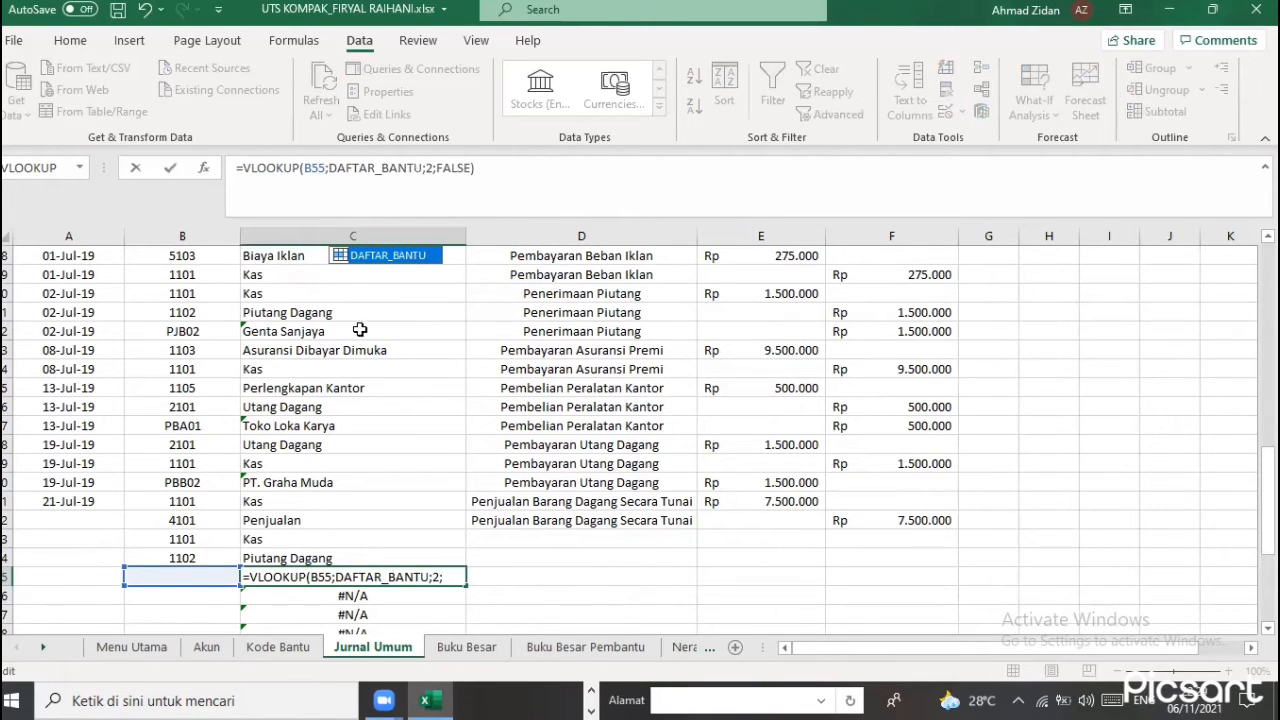
{"action": "key", "text": "Return"}
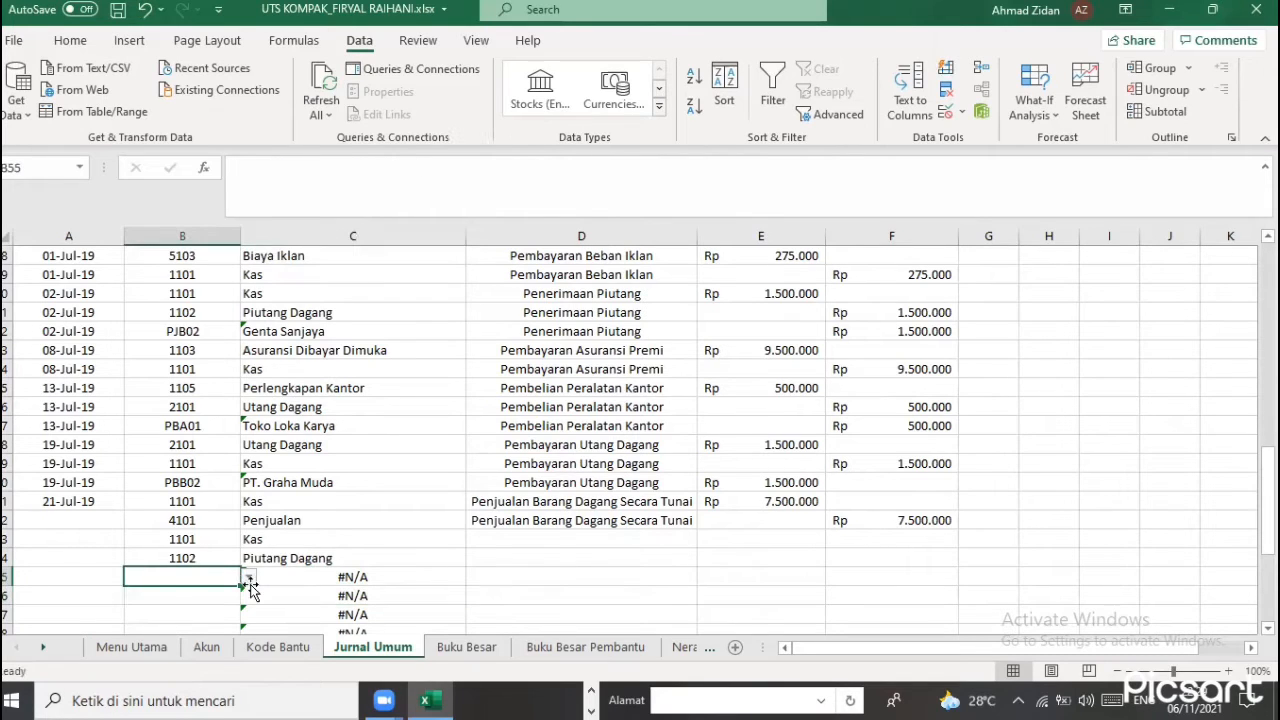
Choose subsidiary ledger code PJB01 from the code list in cell B55
{"action": "left_click", "coordinate": [250, 580]}
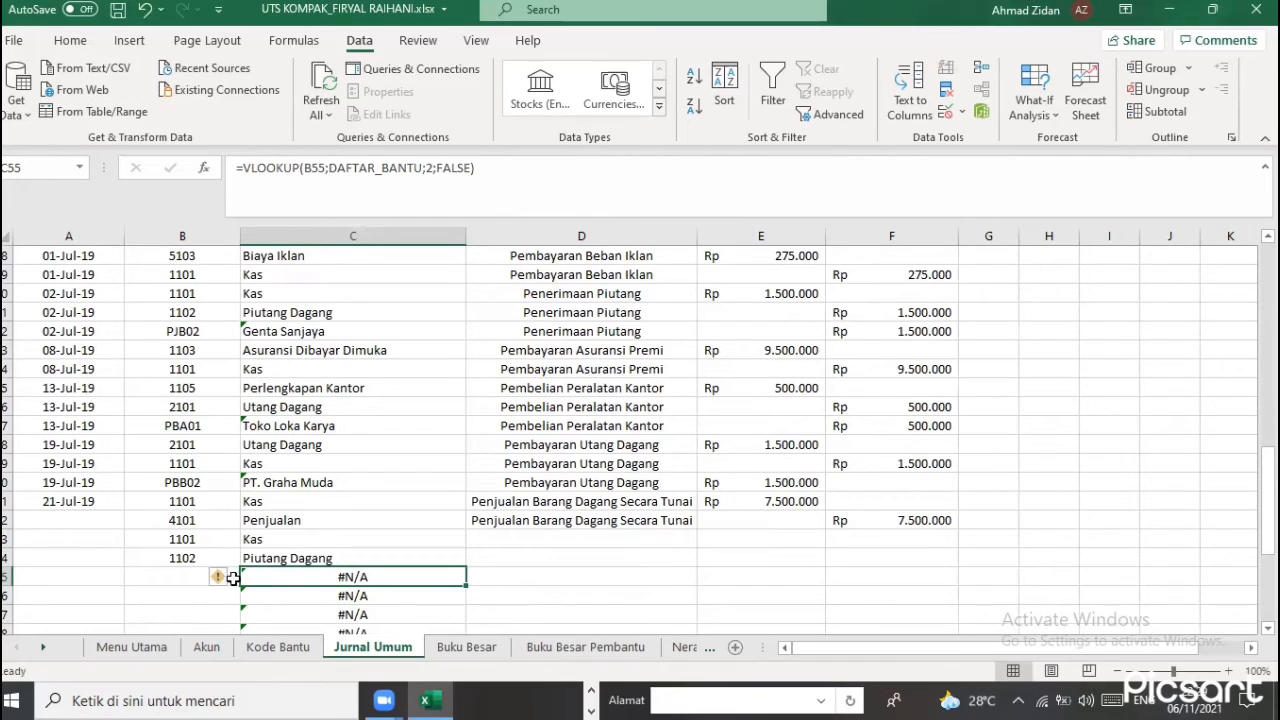
{"action": "left_click", "coordinate": [232, 580]}
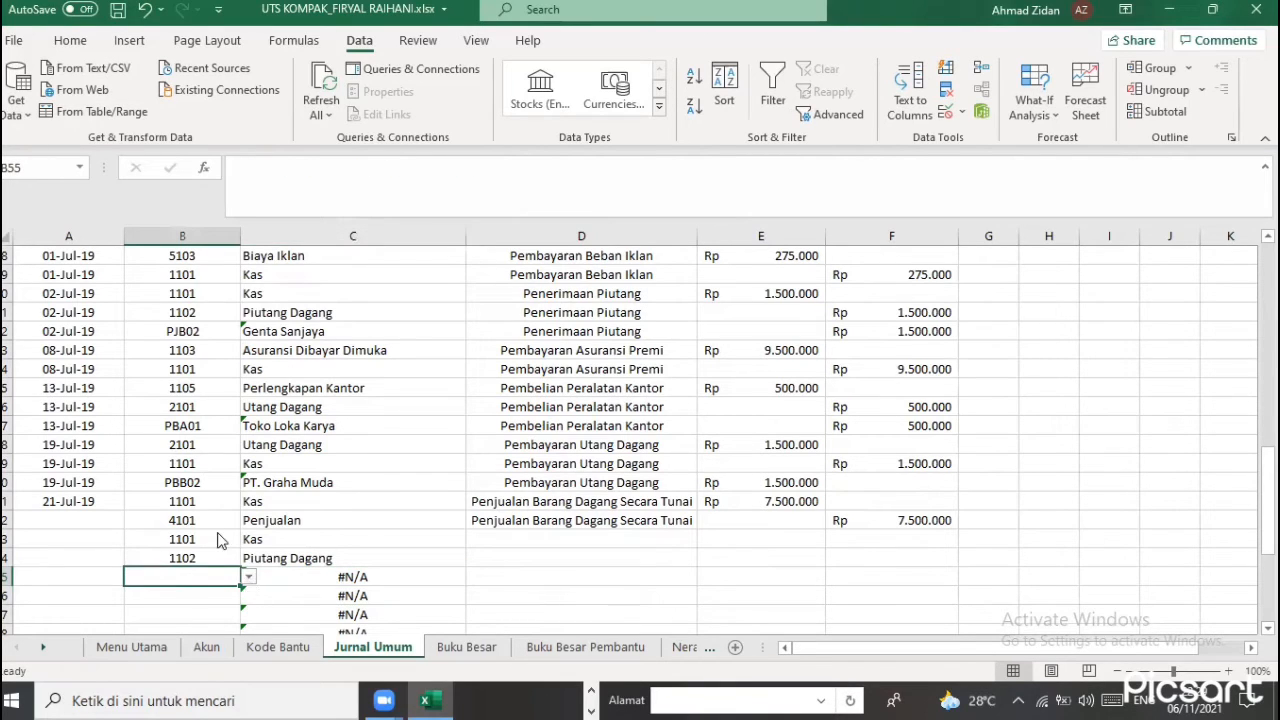
{"action": "left_click", "coordinate": [248, 577]}
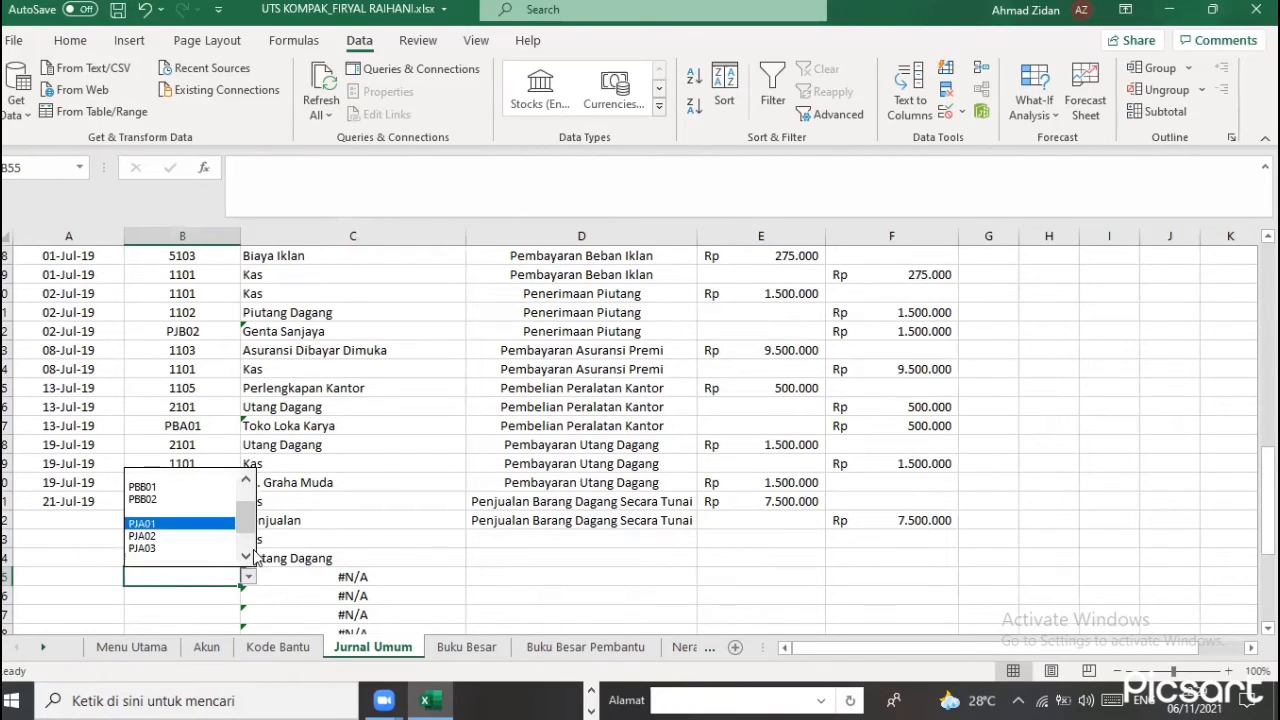
{"action": "scroll", "coordinate": [250, 552], "scroll_direction": "down", "scroll_amount": 1}
{"action": "left_click", "coordinate": [204, 537]}
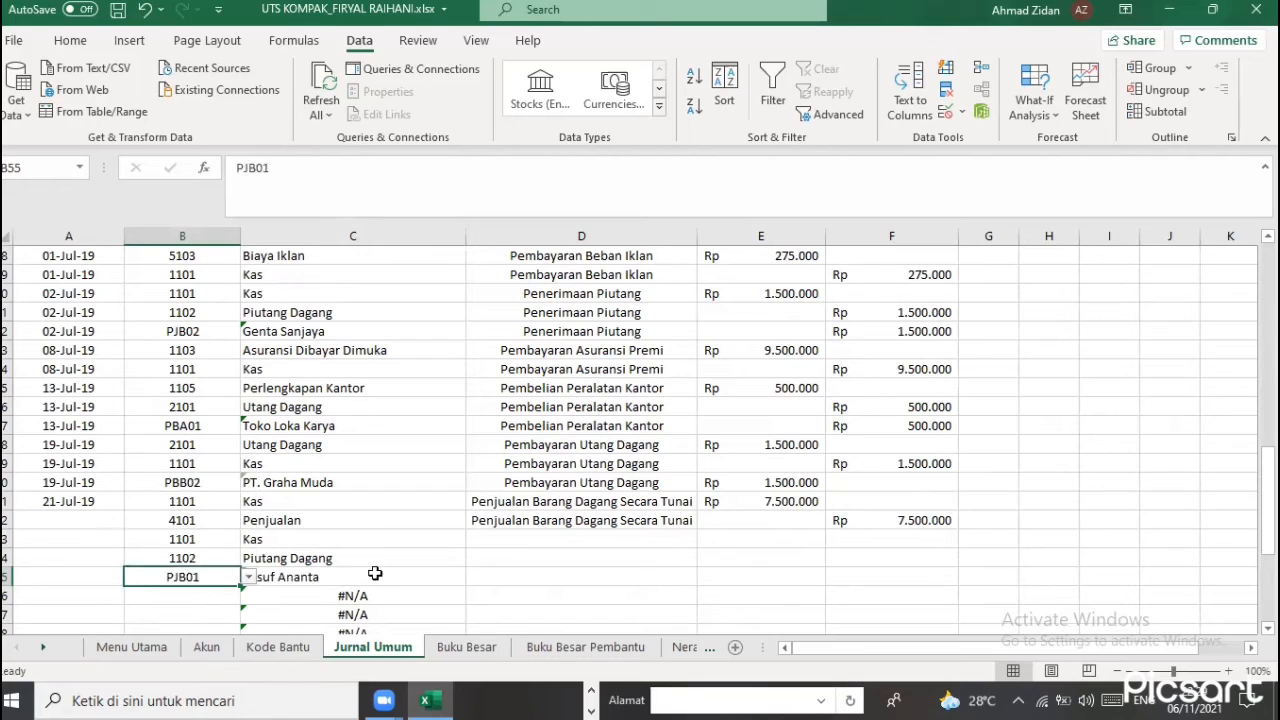
Enter the description "Penerimaan Piutang" in D53 and fill it down to D55
{"action": "left_click", "coordinate": [494, 542]}
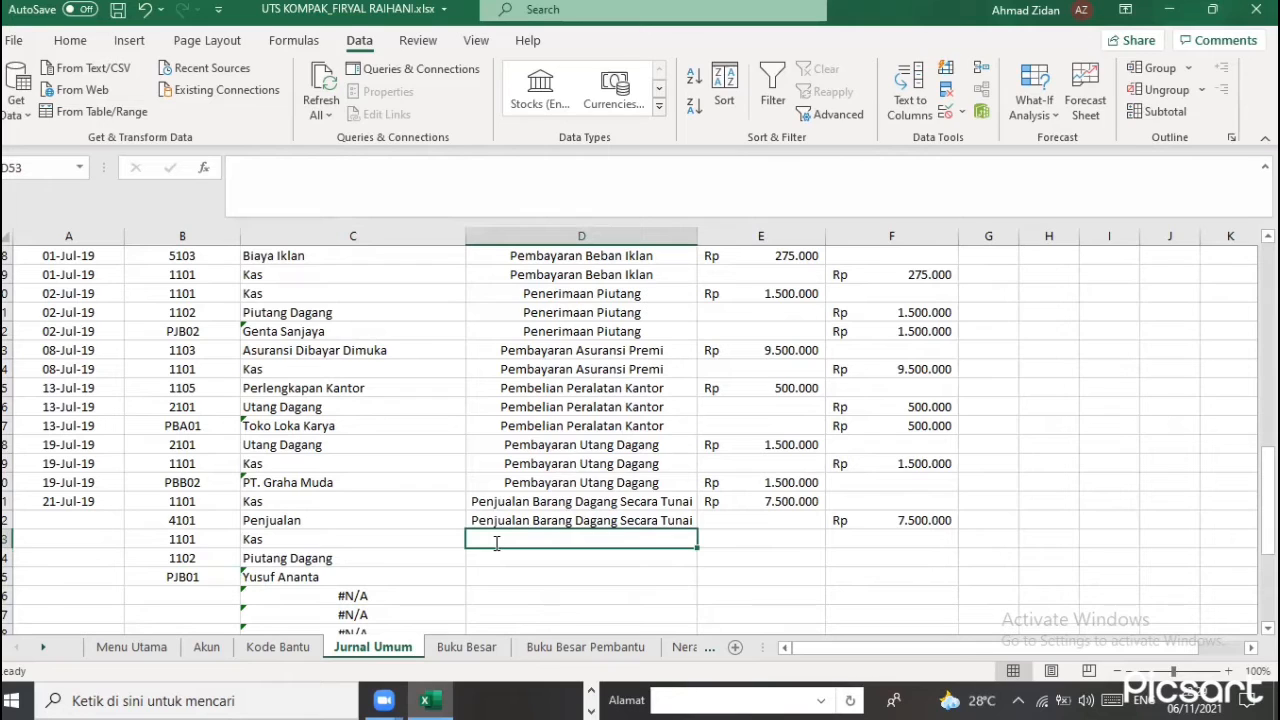
{"action": "type", "text": "p"}
{"action": "key", "text": "BackSpace"}
{"action": "type", "text": "P"}
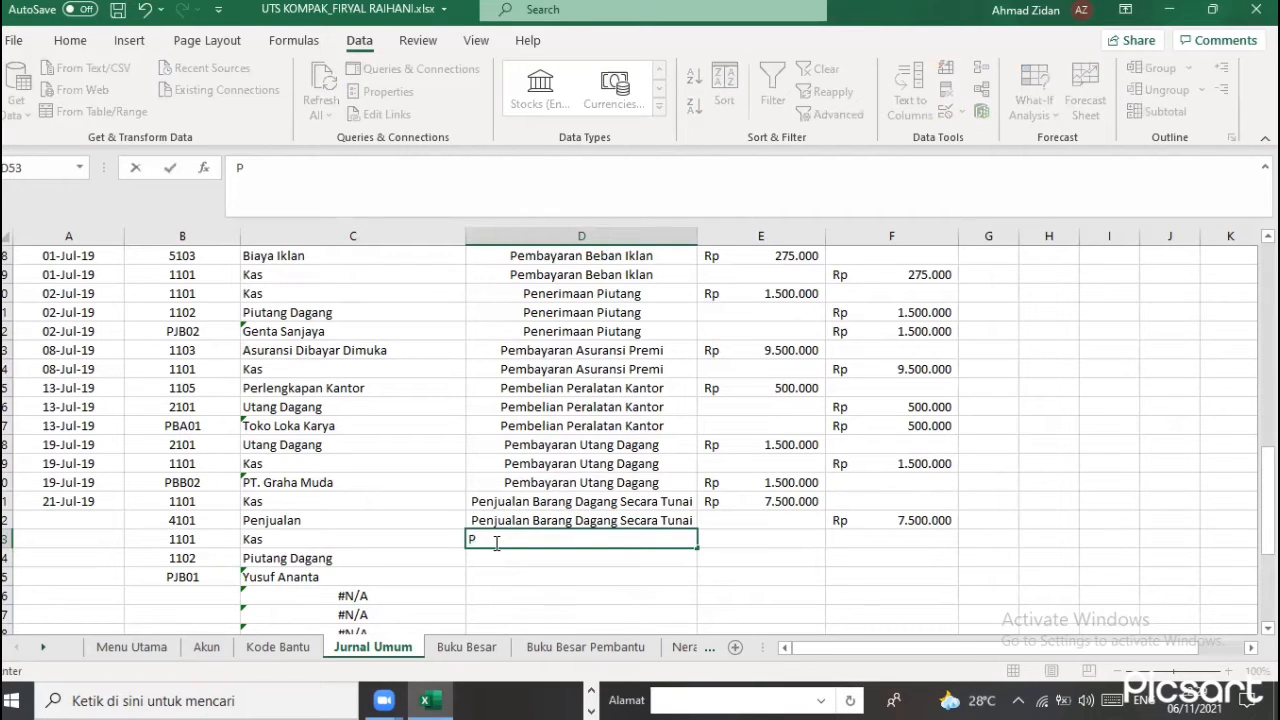
{"action": "type", "text": "enerimaan"}
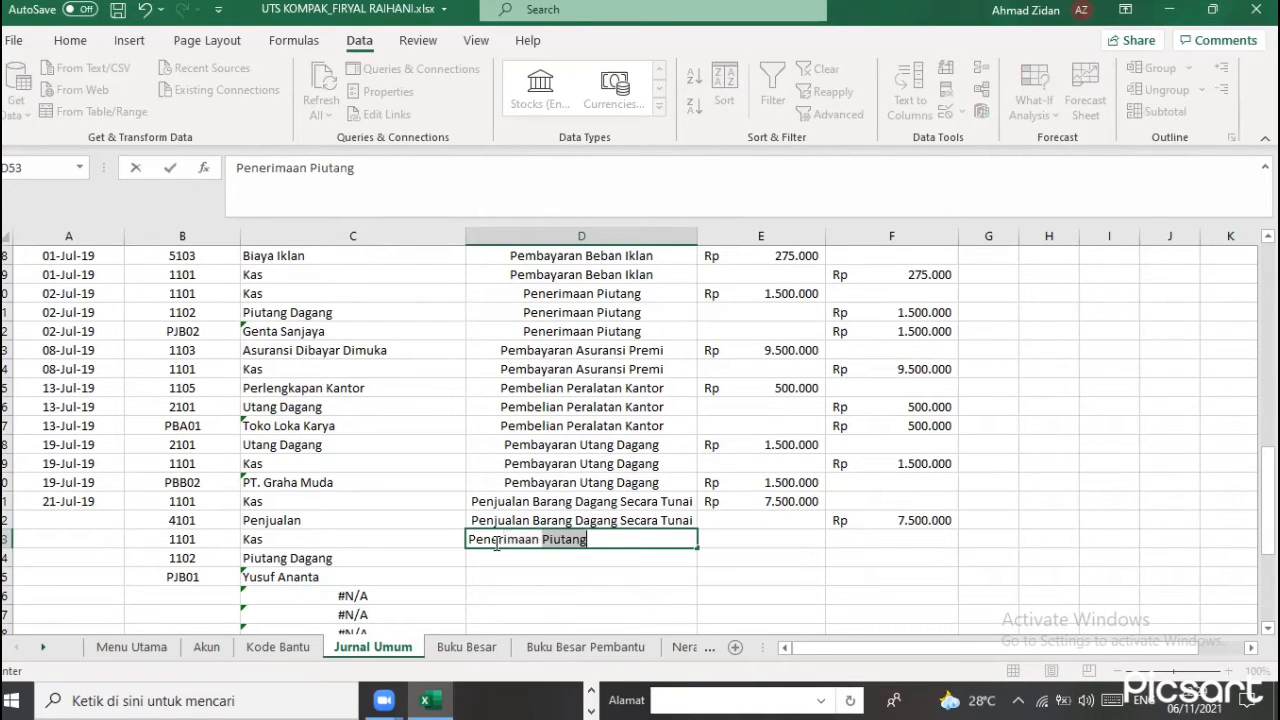
{"action": "key", "text": "Return"}
{"action": "left_click", "coordinate": [493, 543]}
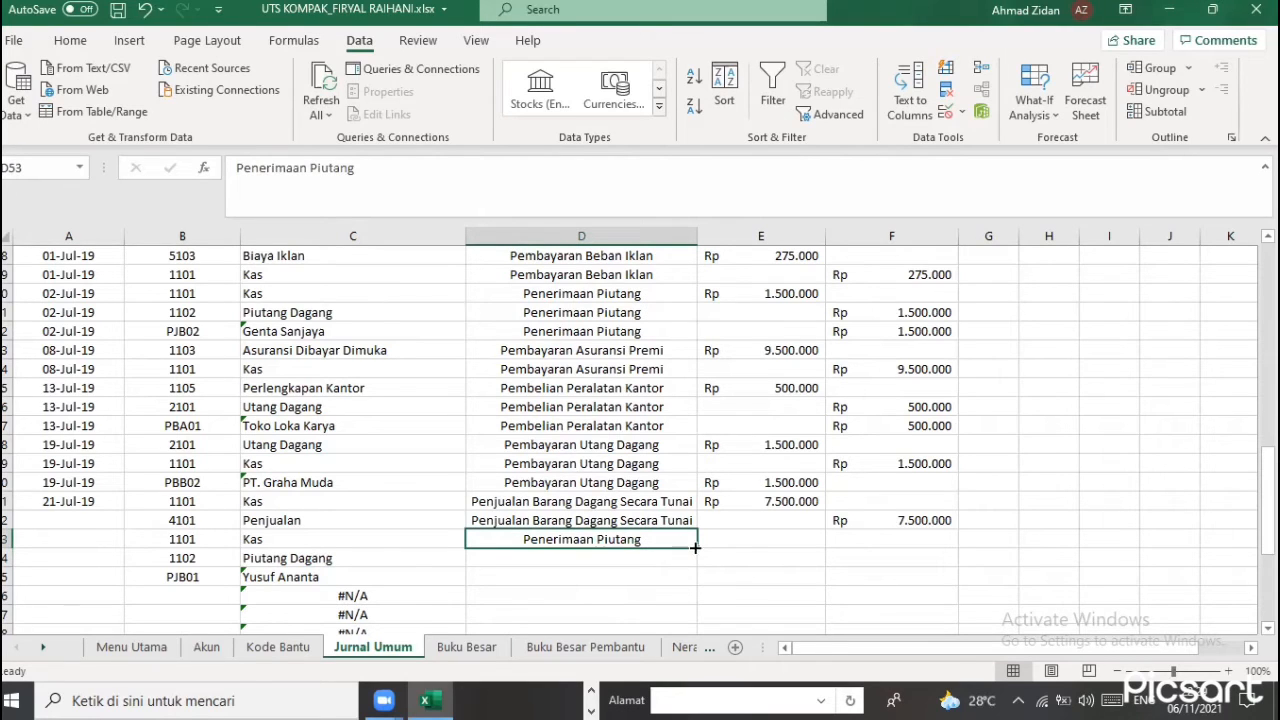
{"action": "left_click_drag", "start_coordinate": [697, 548], "coordinate": [701, 585]}
Enter a debit of 1.500.000 in E53 for the Kas row of the receivable payment
{"action": "left_click", "coordinate": [790, 537]}
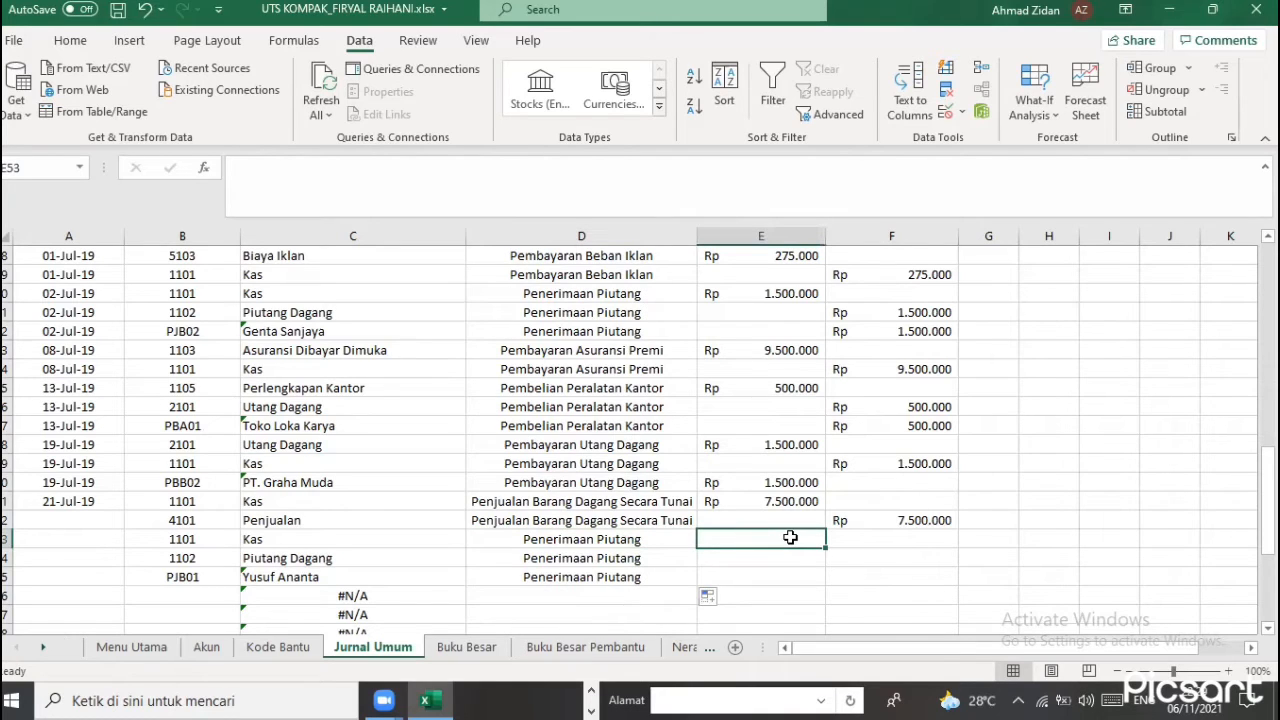
{"action": "type", "text": "1.500.000"}
{"action": "key", "text": "Return"}
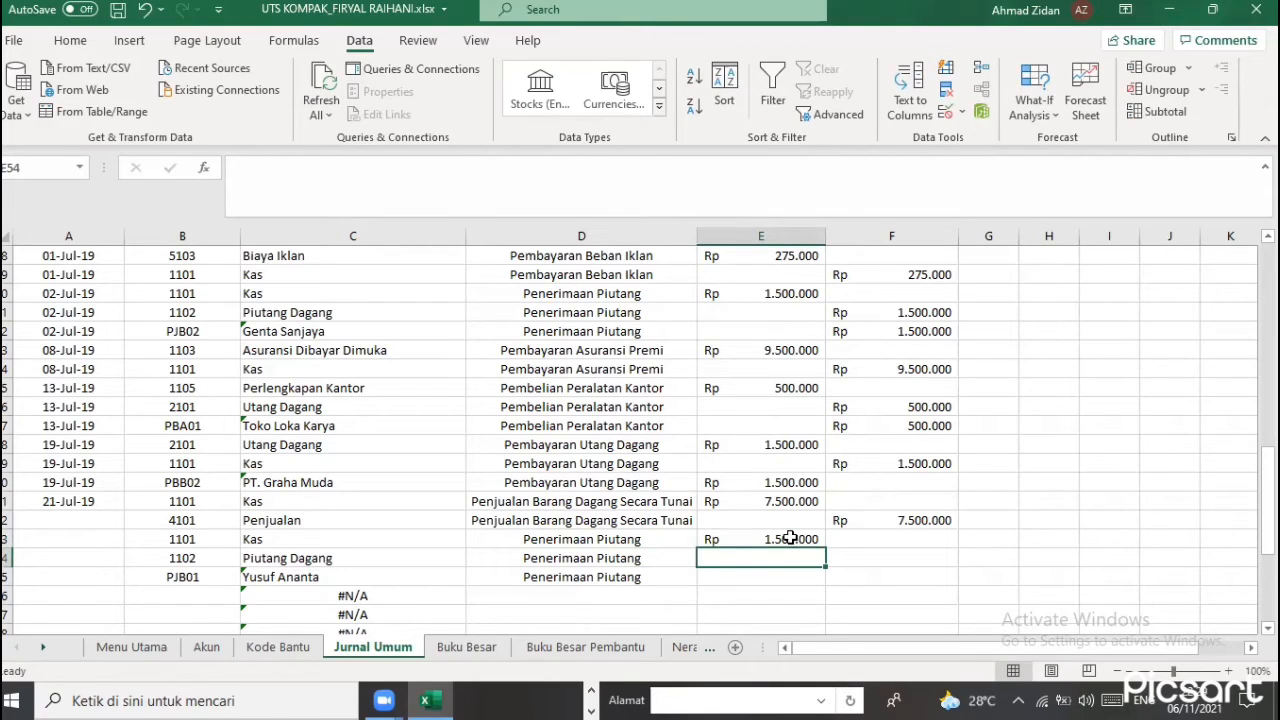
Copy the 1.500.000 debit from E53 into credit cells F54 and F55 for the receivable payment
{"action": "left_click", "coordinate": [790, 538]}
{"action": "key", "text": "ctrl+c"}
{"action": "left_click", "coordinate": [877, 561]}
{"action": "key", "text": "ctrl+c"}
{"action": "left_click", "coordinate": [800, 538]}
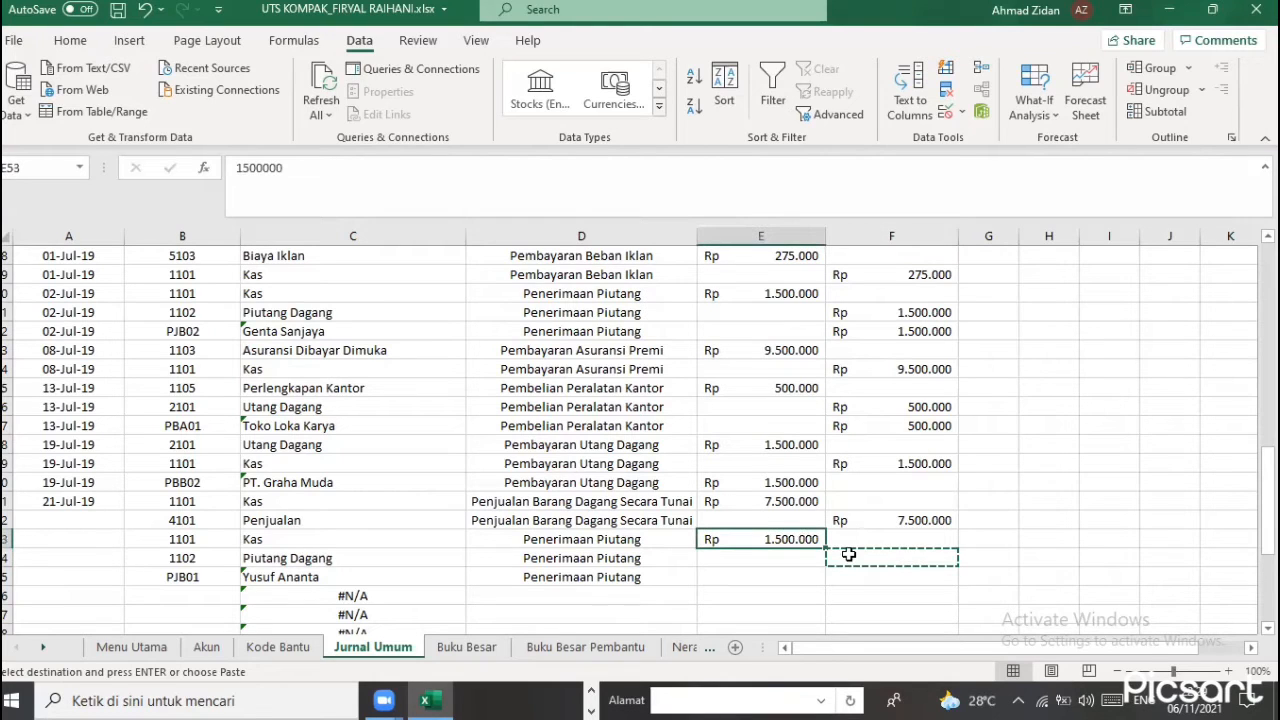
{"action": "key", "text": "ctrl+c"}
{"action": "left_click", "coordinate": [850, 556]}
{"action": "key", "text": "ctrl+v"}
{"action": "left_click", "coordinate": [866, 575]}
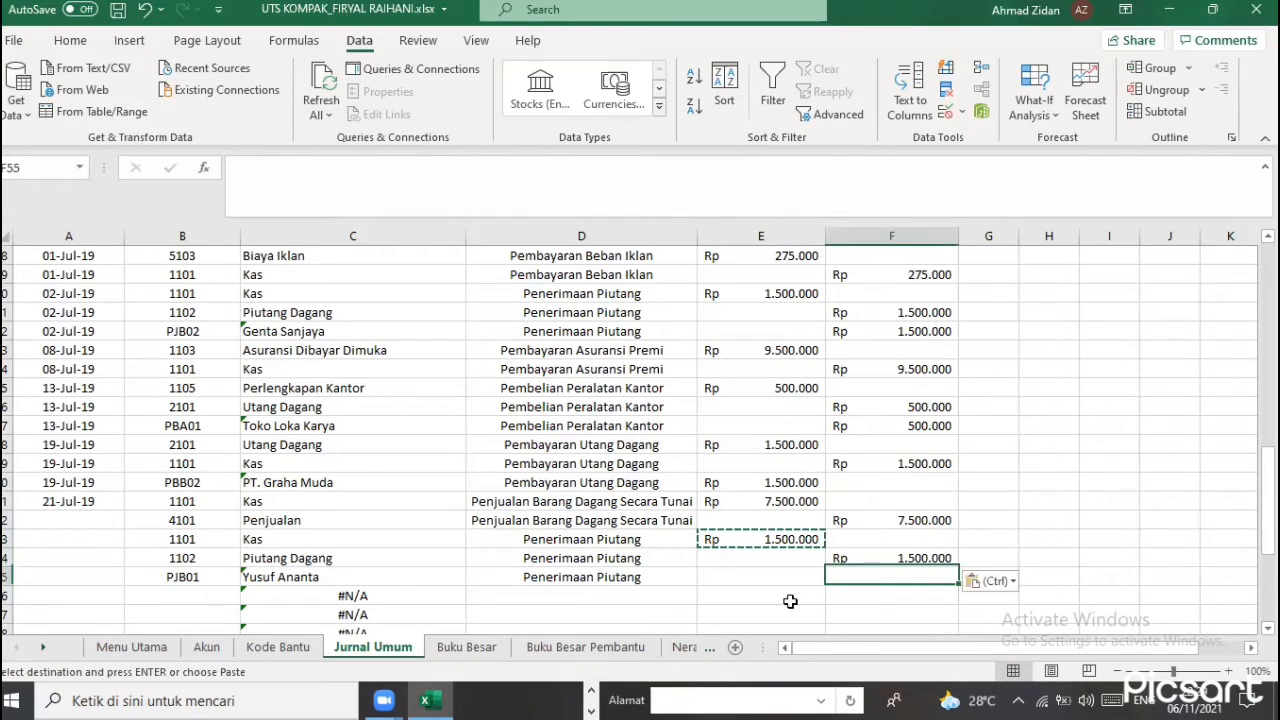
{"action": "key", "text": "ctrl+v"}
Fill the date 21-Jul-19 from A51 down to A55 as identical copies, and extend the date series into A56
{"action": "scroll", "coordinate": [420, 557], "scroll_direction": "down", "scroll_amount": 1}
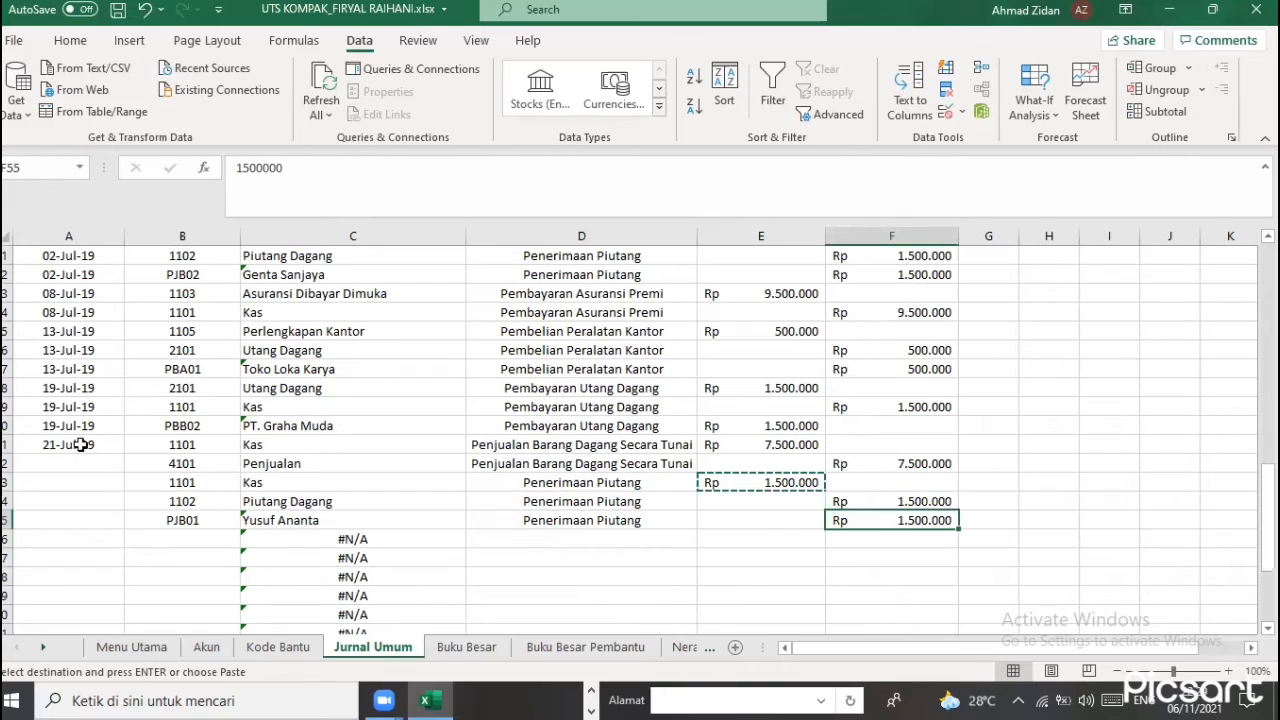
{"action": "left_click", "coordinate": [88, 444]}
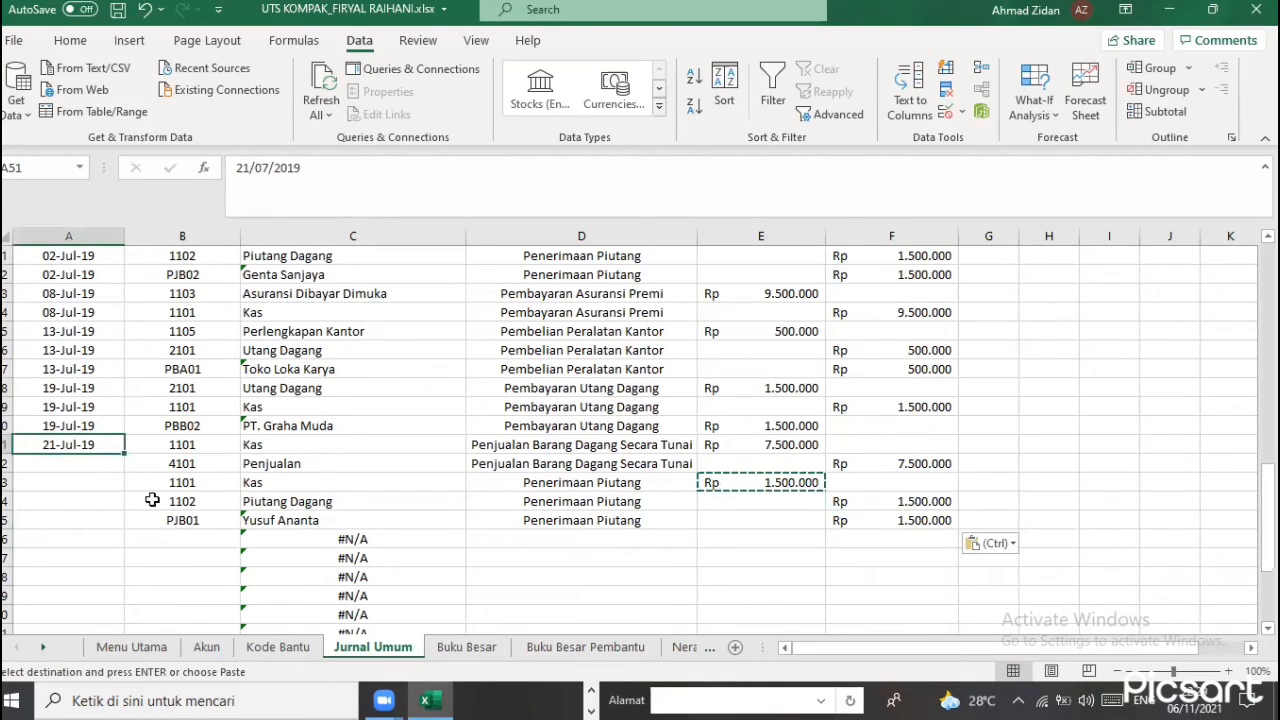
{"action": "left_click_drag", "start_coordinate": [124, 453], "coordinate": [129, 524]}
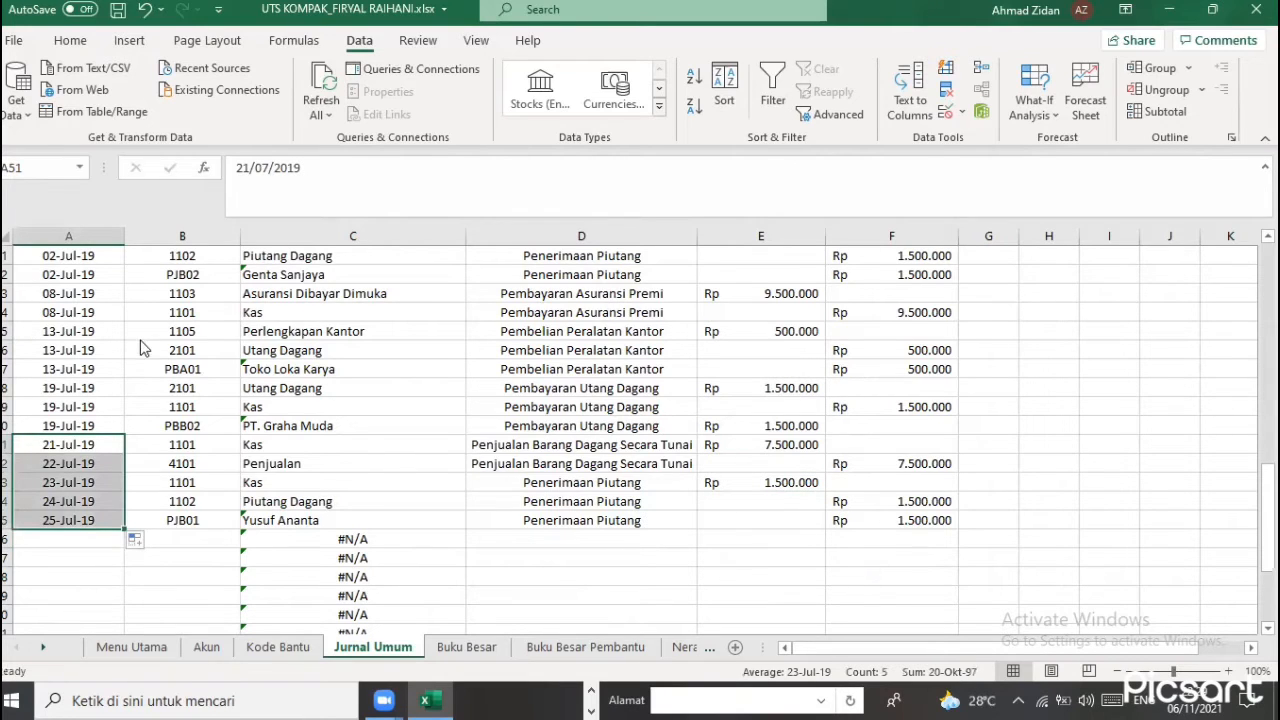
{"action": "left_click", "coordinate": [135, 540]}
{"action": "left_click", "coordinate": [150, 345]}
{"action": "left_click", "coordinate": [83, 538]}
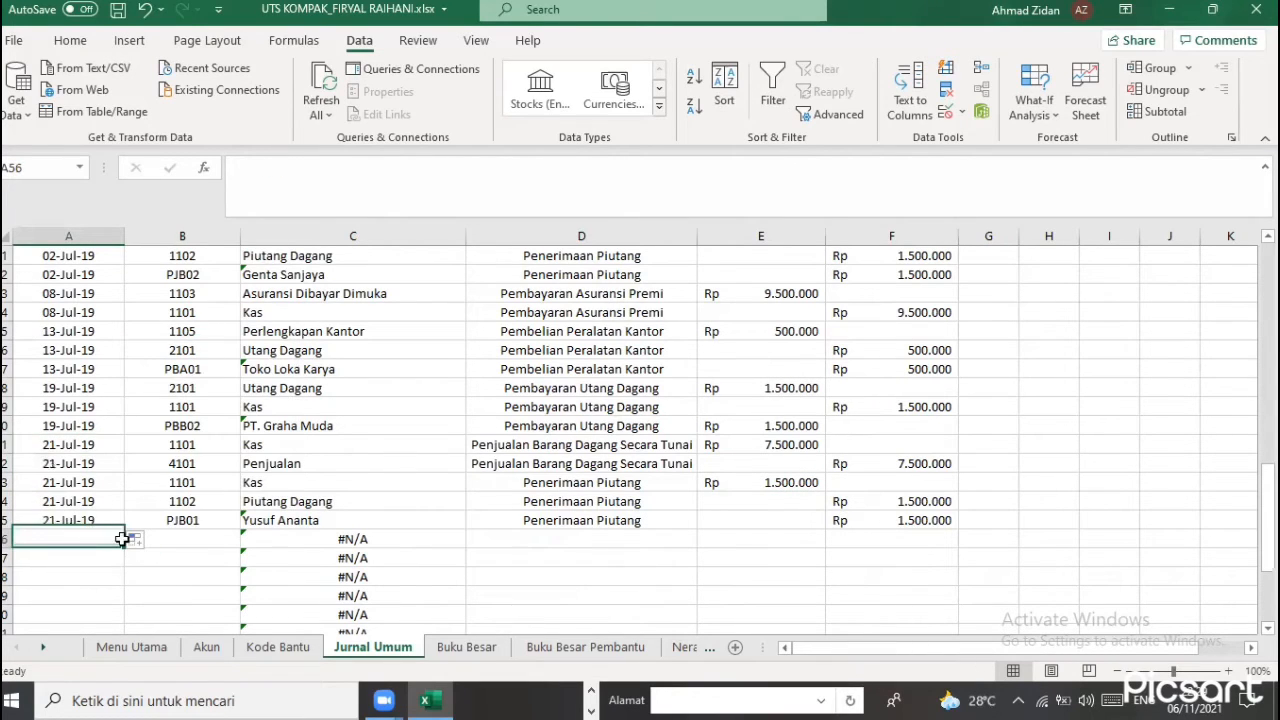
{"action": "left_click", "coordinate": [121, 525]}
{"action": "left_click_drag", "start_coordinate": [126, 530], "coordinate": [71, 541]}
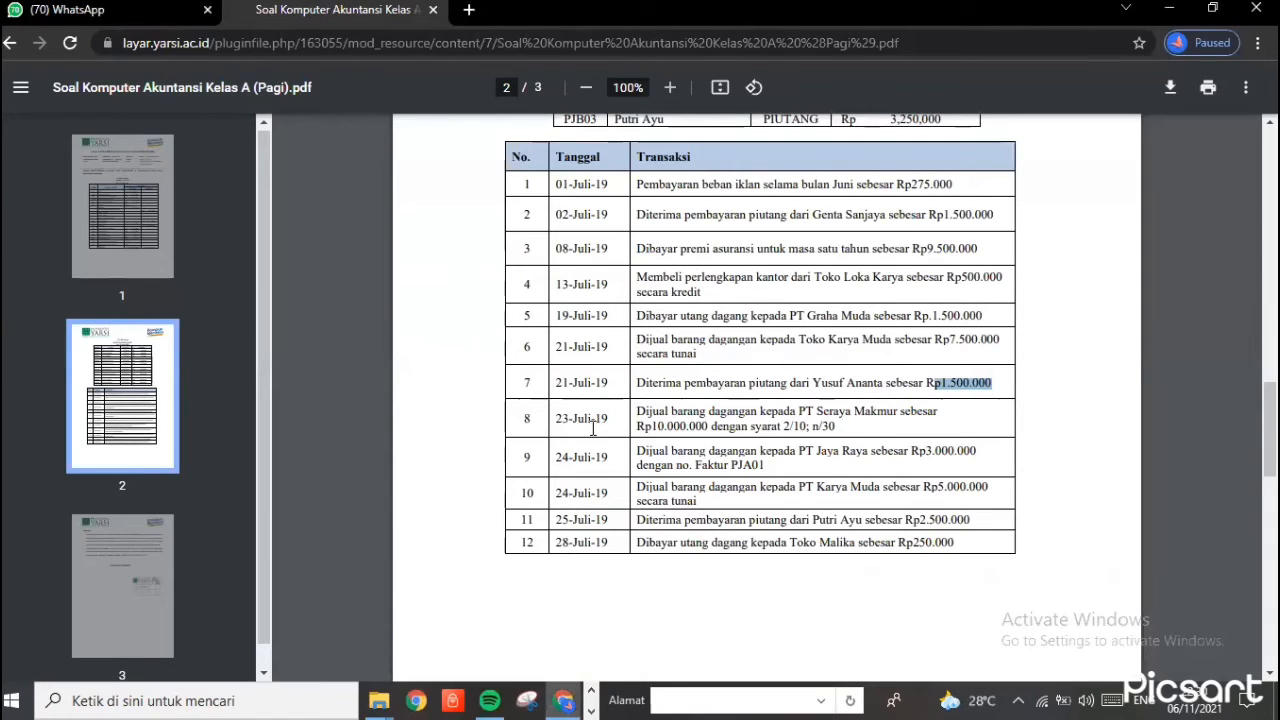
Read transaction 8 in the assignment PDF for its date, customer, amount and payment terms, then return to the workbook
{"action": "double_click", "coordinate": [593, 420]}
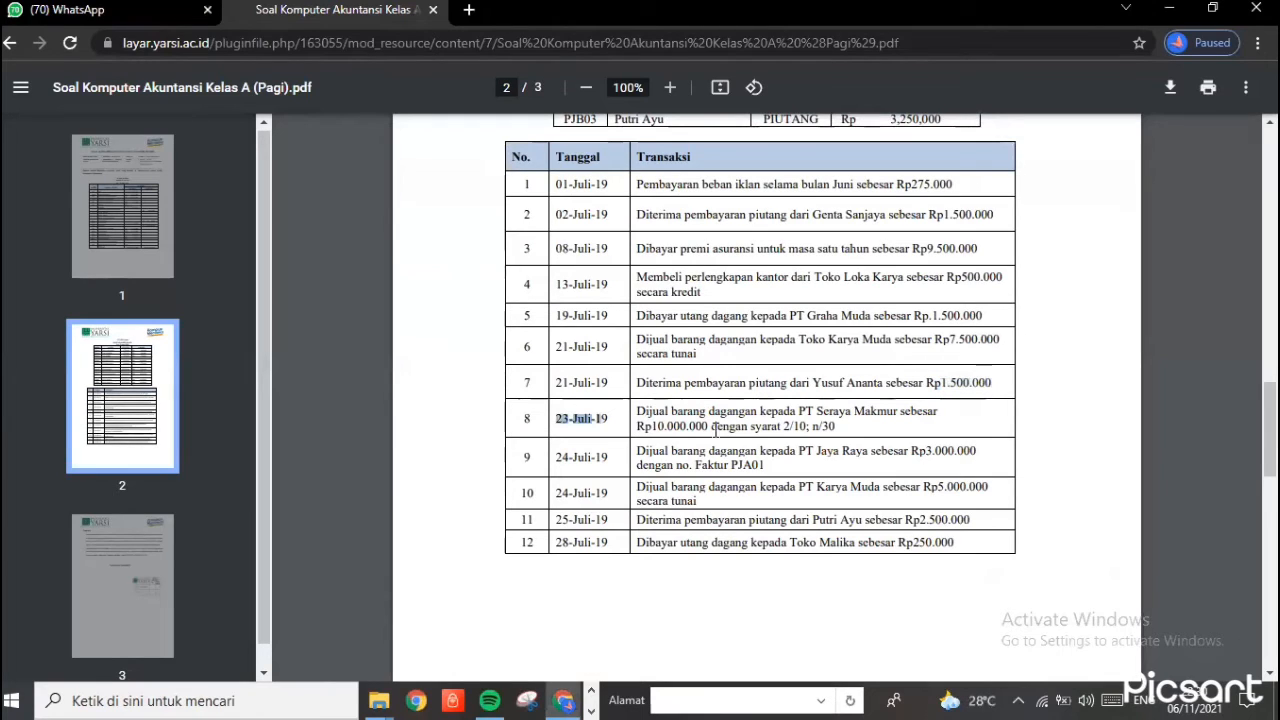
{"action": "left_click_drag", "start_coordinate": [700, 411], "coordinate": [709, 450]}
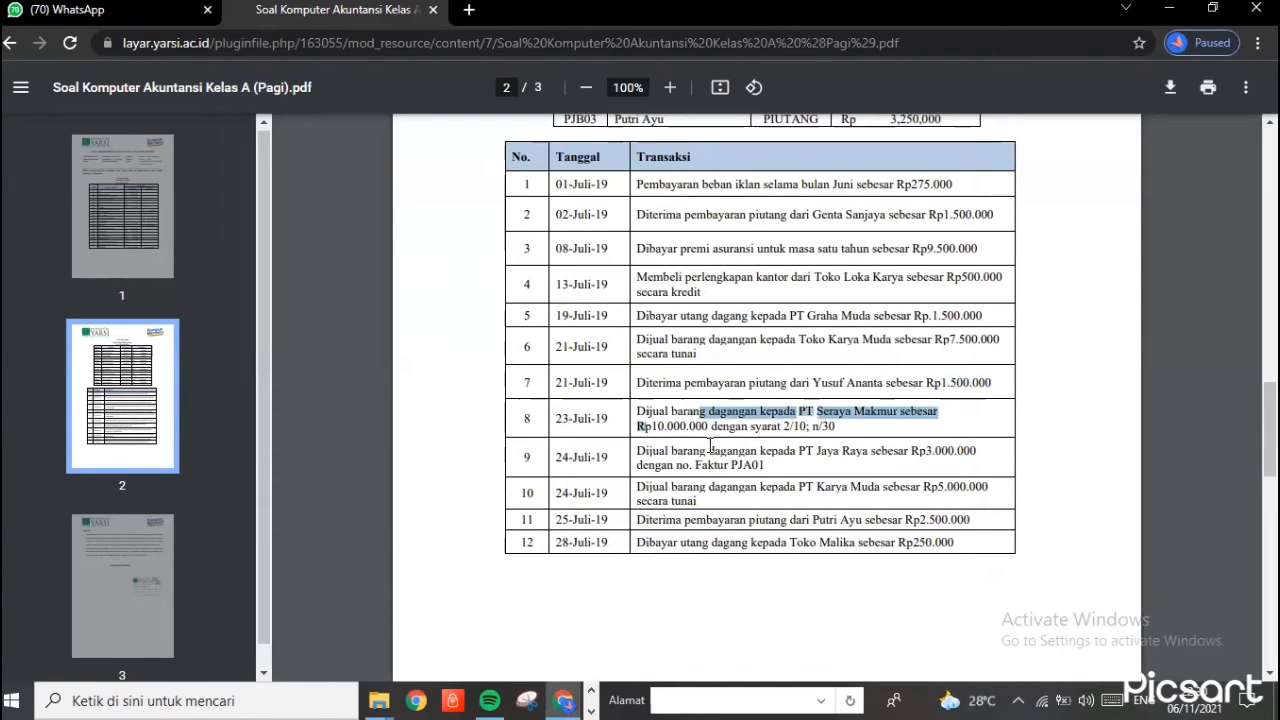
{"action": "left_click", "coordinate": [857, 432]}
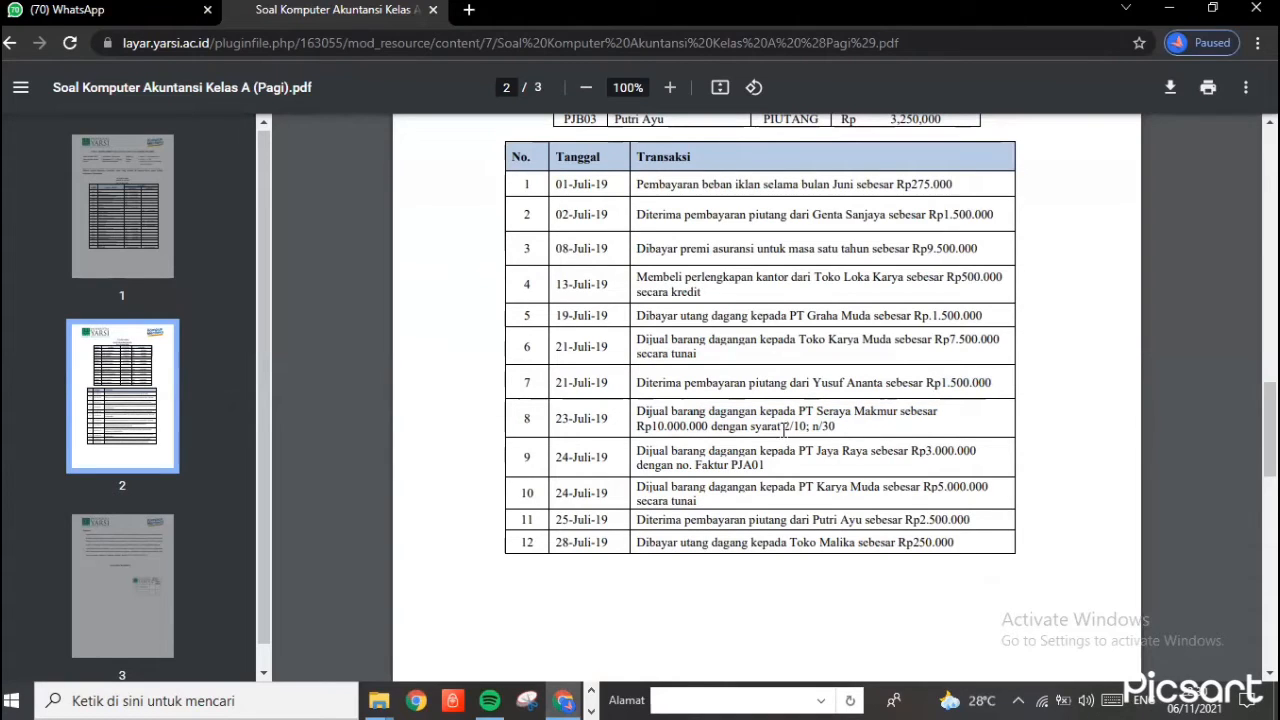
{"action": "left_click_drag", "start_coordinate": [827, 430], "coordinate": [786, 432]}
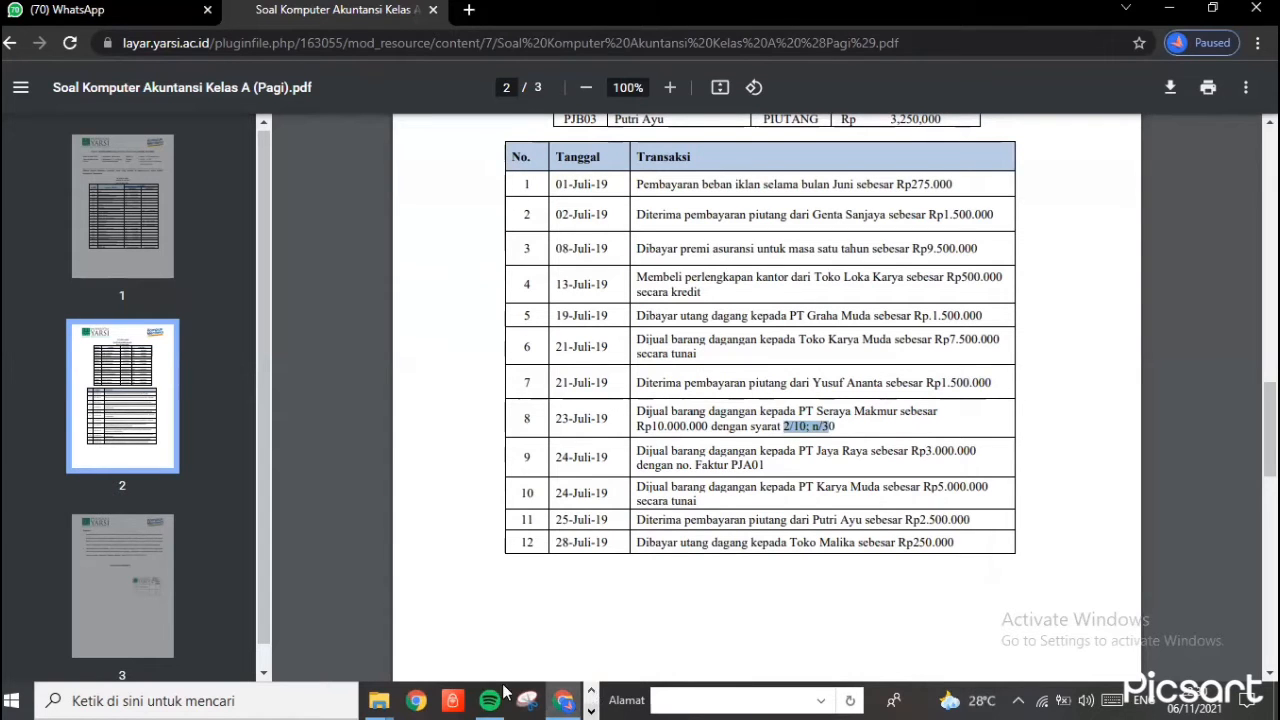
{"action": "scroll", "coordinate": [503, 692], "scroll_direction": "down", "scroll_amount": 1}
{"action": "left_click", "coordinate": [445, 698]}
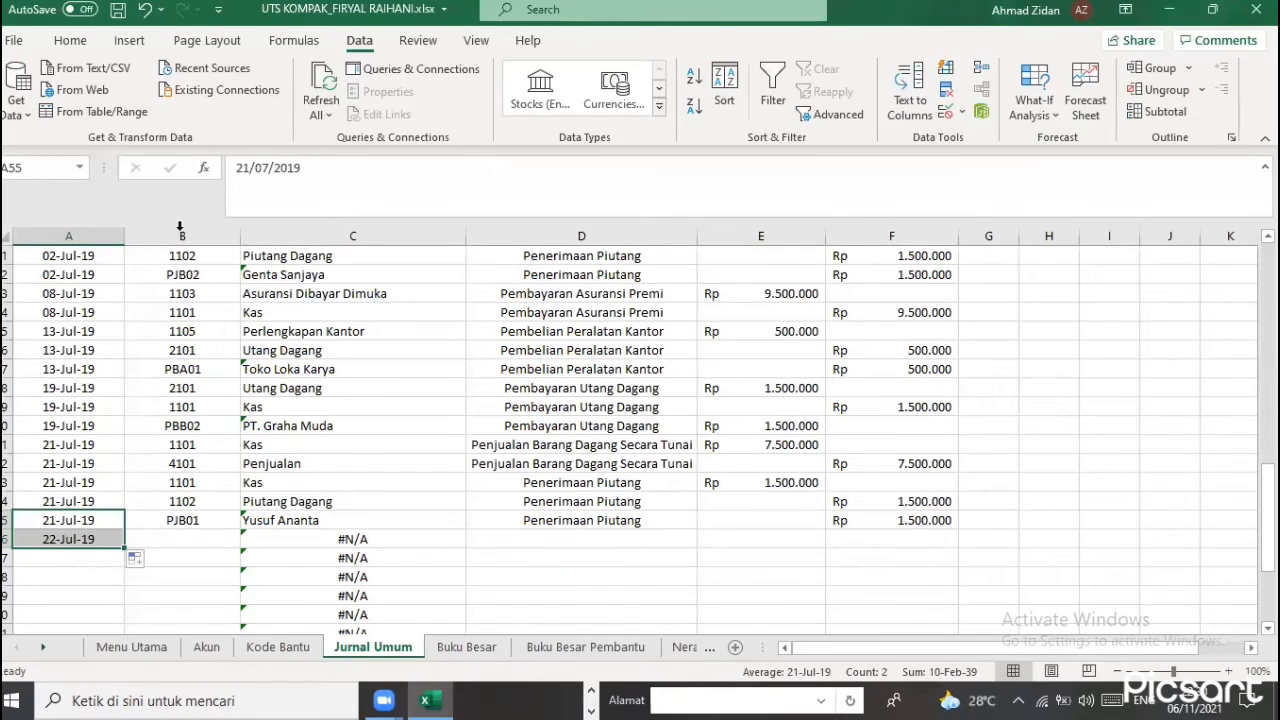
Change the date in A56 to 23/07/2019
{"action": "left_click", "coordinate": [62, 536]}
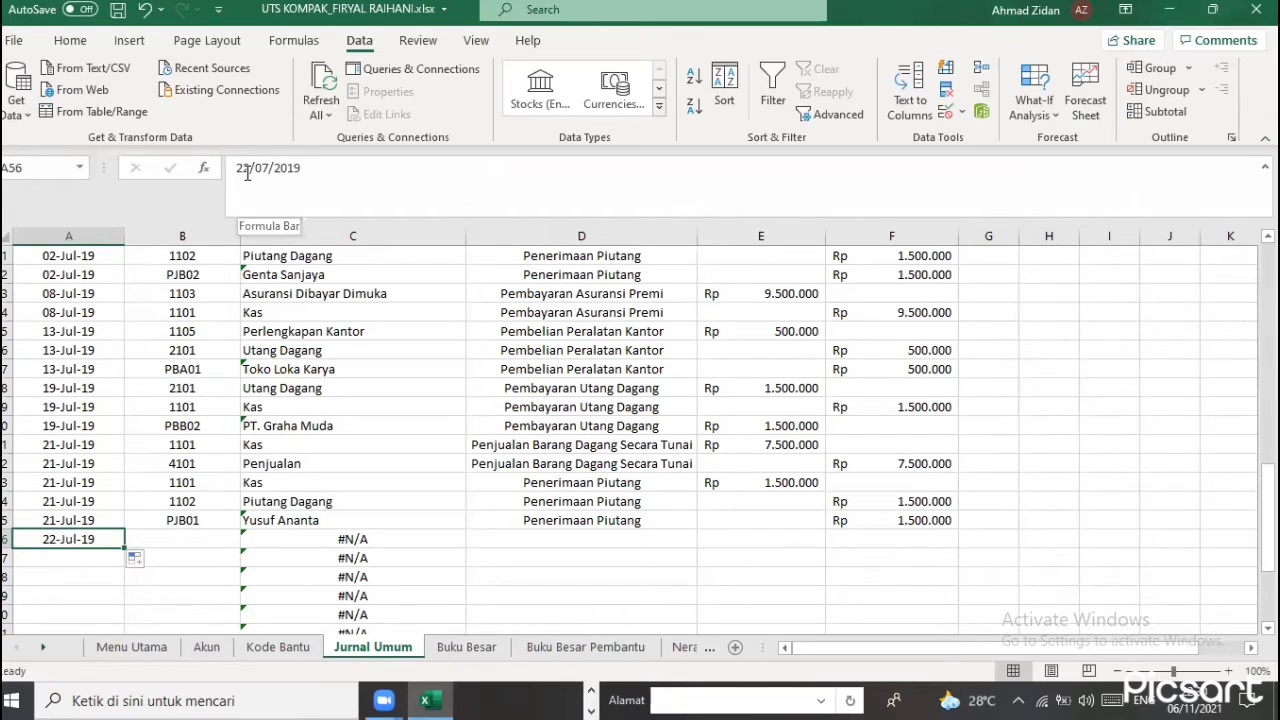
{"action": "left_click", "coordinate": [247, 173]}
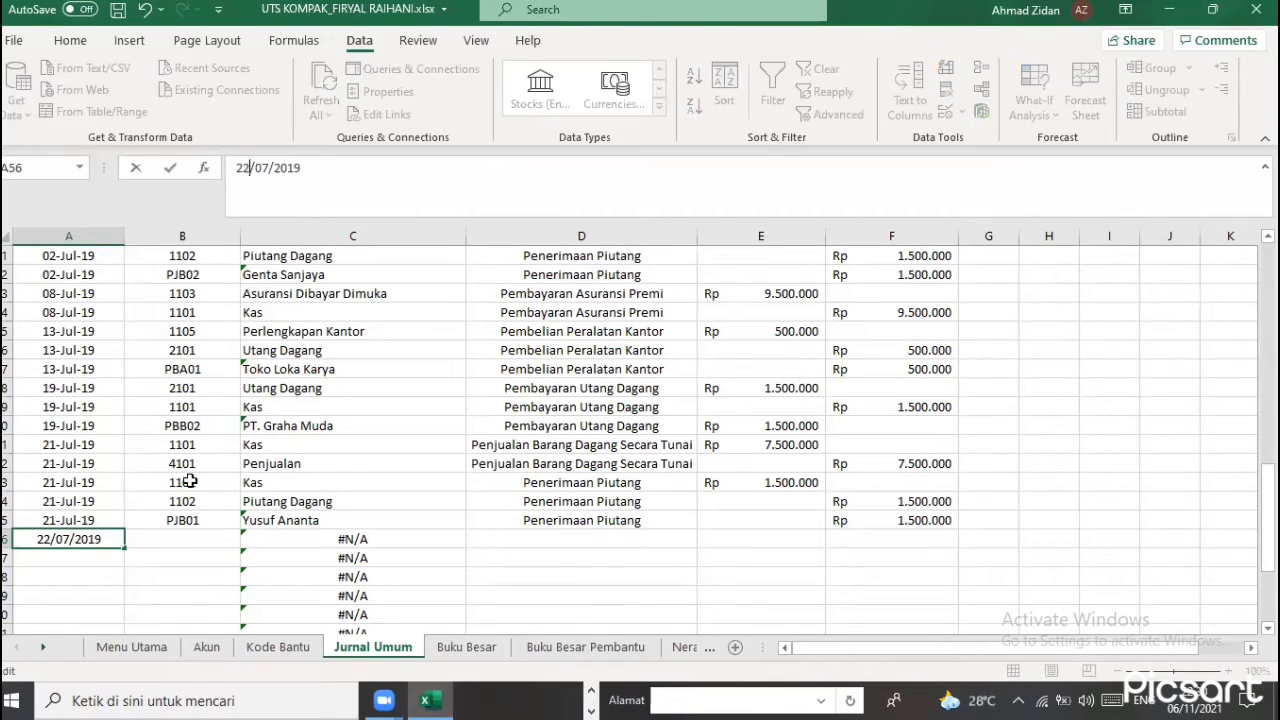
{"action": "left_click", "coordinate": [237, 540]}
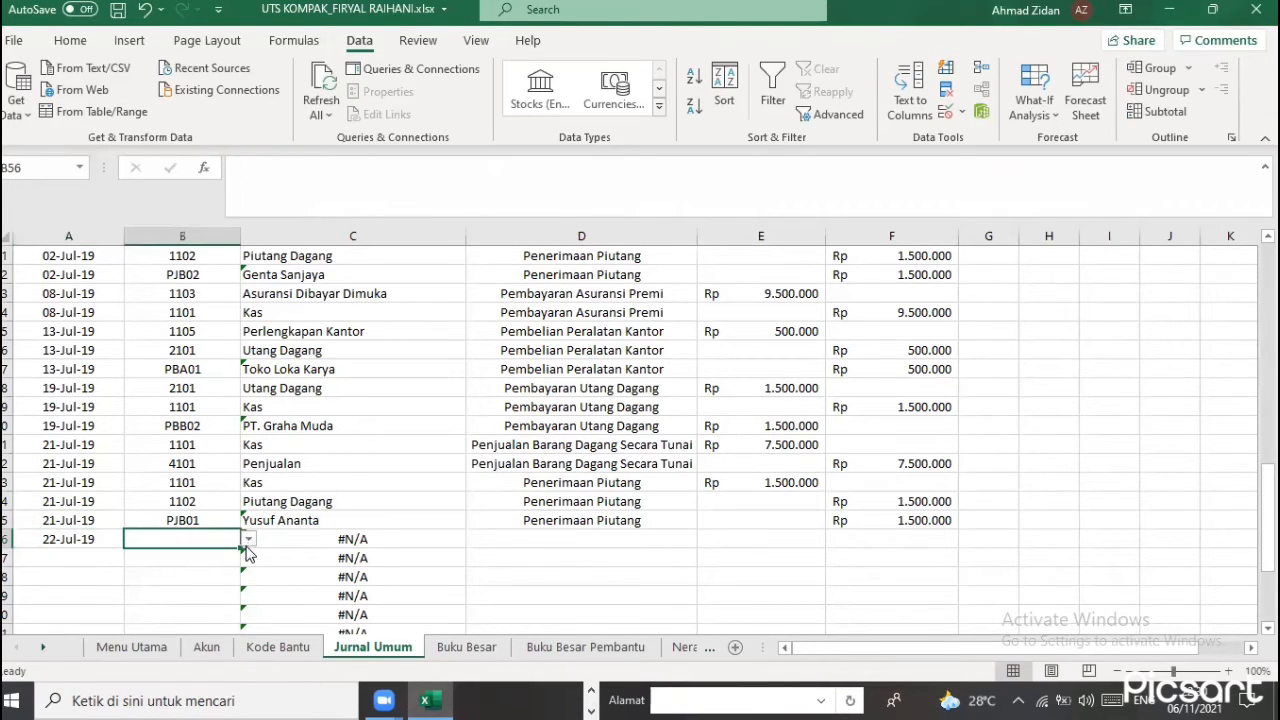
{"action": "left_click", "coordinate": [248, 539]}
{"action": "left_click", "coordinate": [64, 536]}
{"action": "left_click", "coordinate": [247, 167]}
{"action": "key", "text": "BackSpace"}
{"action": "type", "text": "3"}
{"action": "key", "text": "Return"}
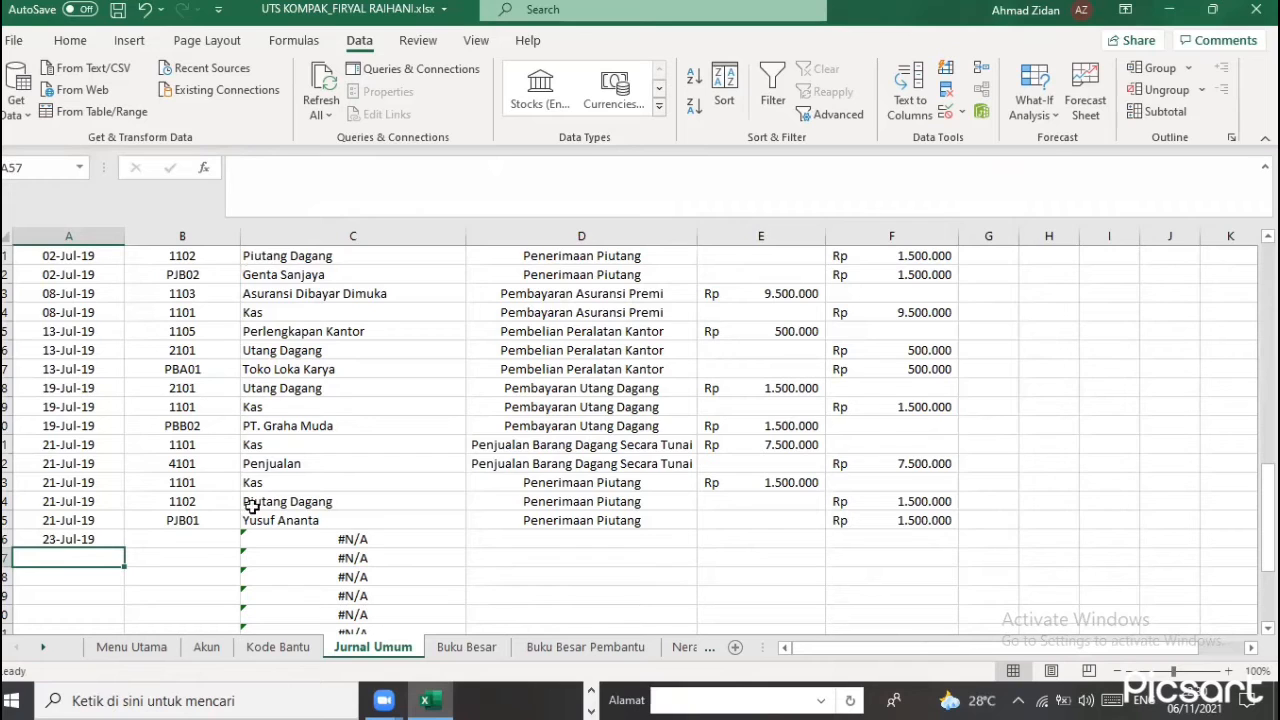
Choose account code 1102 in B56 and account code 4101 in B57 from the code lists
{"action": "key", "text": "Up"}
{"action": "key", "text": "Right"}
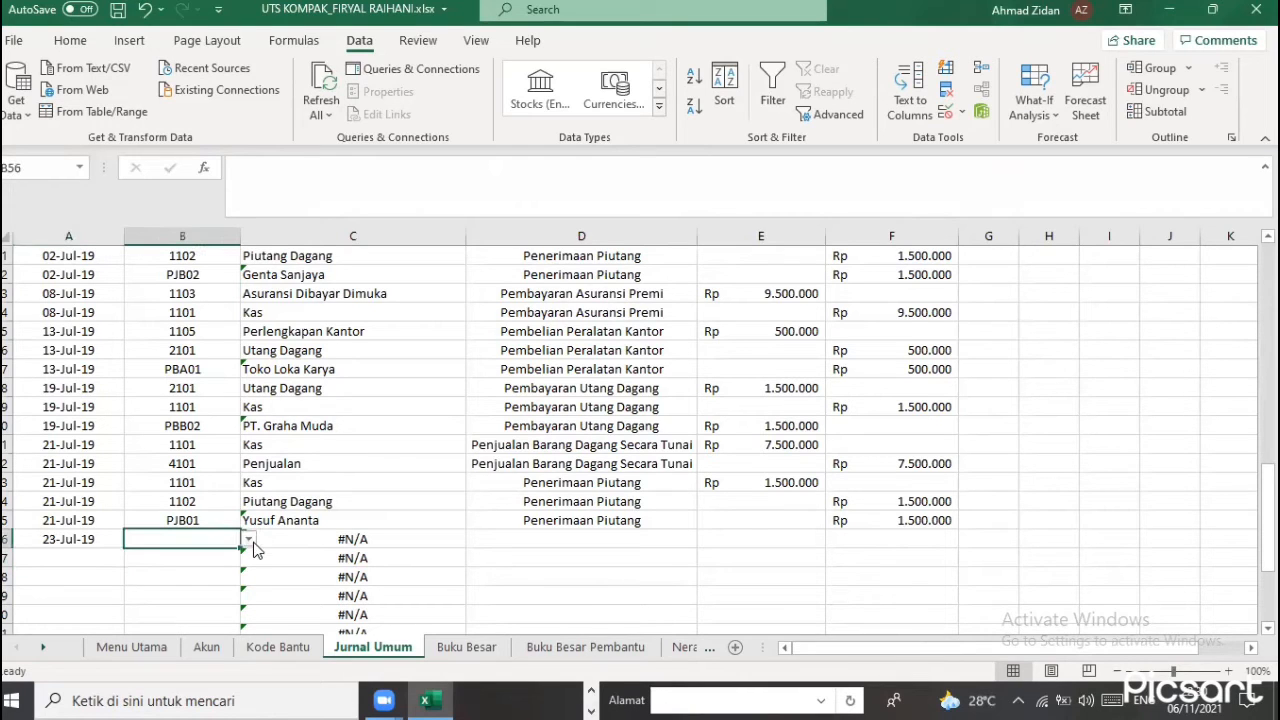
{"action": "left_click", "coordinate": [248, 540]}
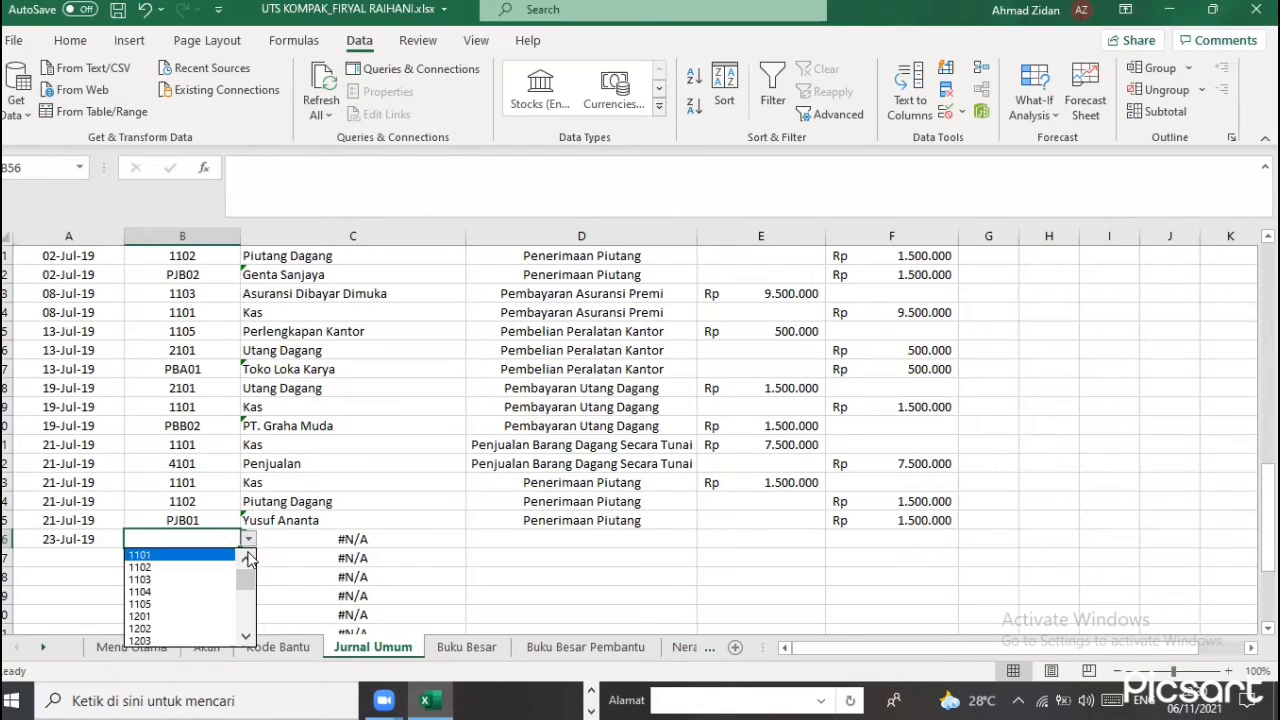
{"action": "left_click", "coordinate": [228, 566]}
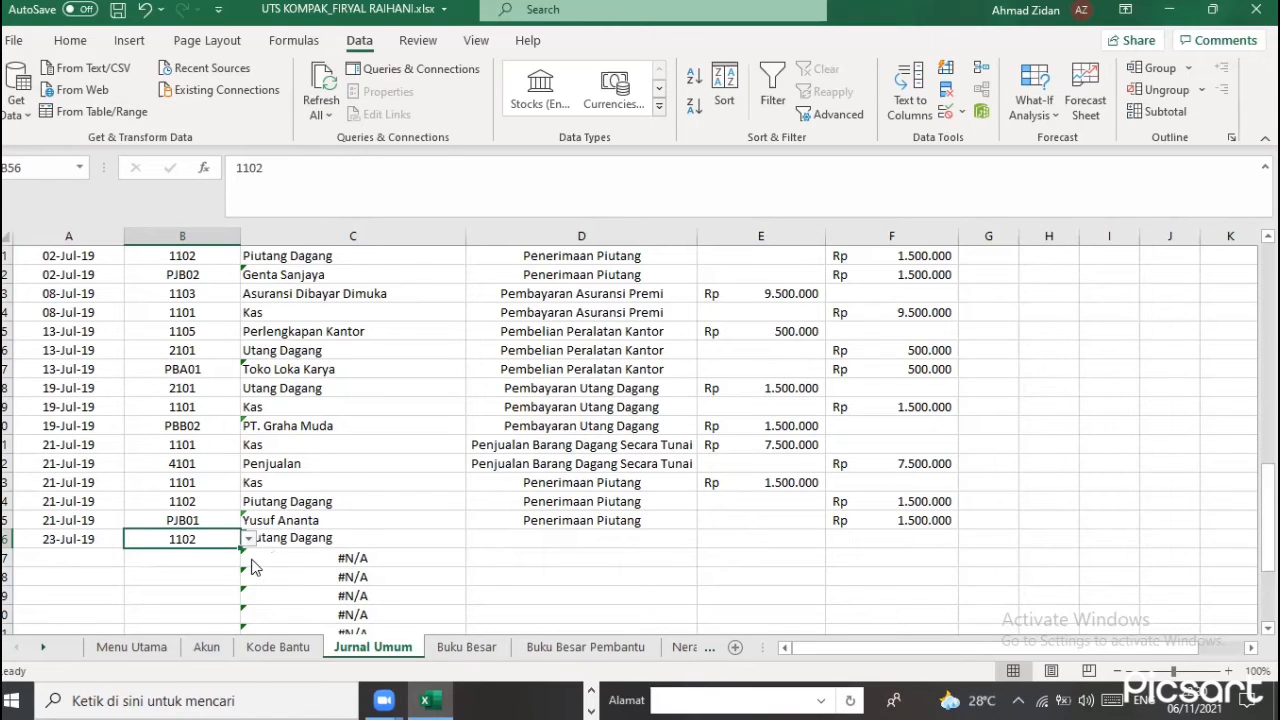
{"action": "key", "text": "Down"}
{"action": "left_click", "coordinate": [250, 559]}
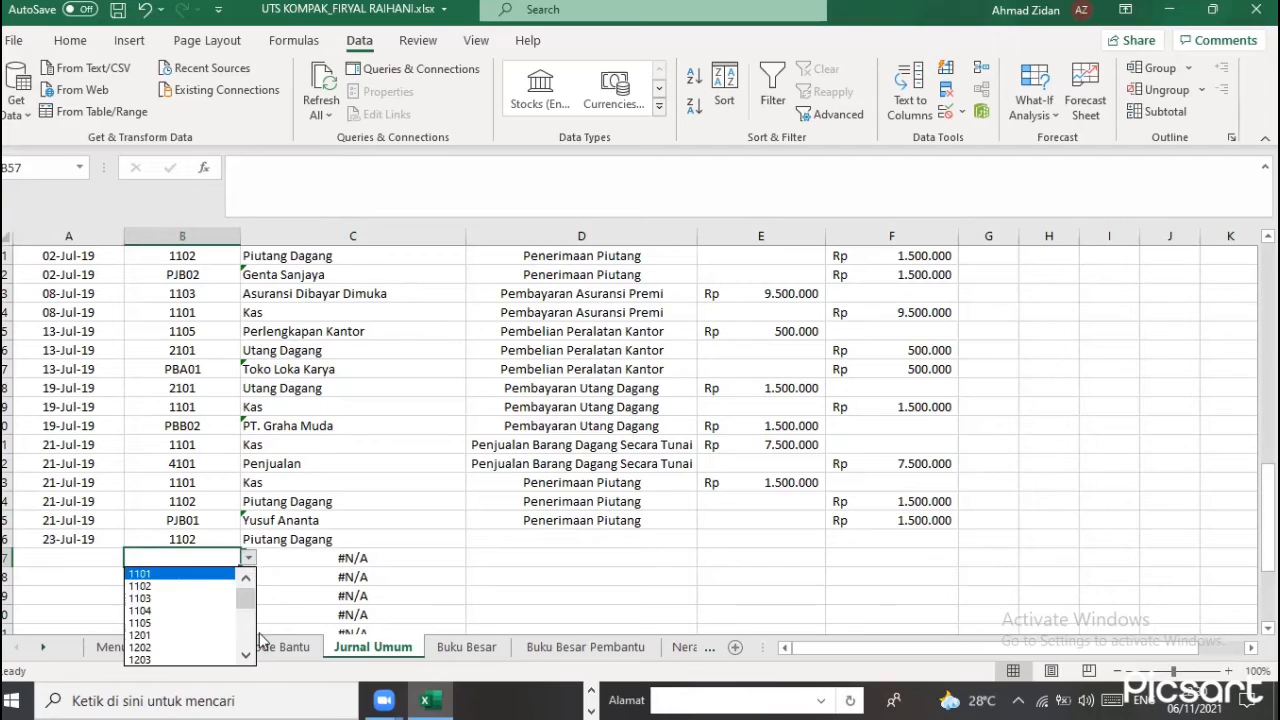
{"action": "scroll", "coordinate": [197, 597], "scroll_direction": "down", "scroll_amount": 5}
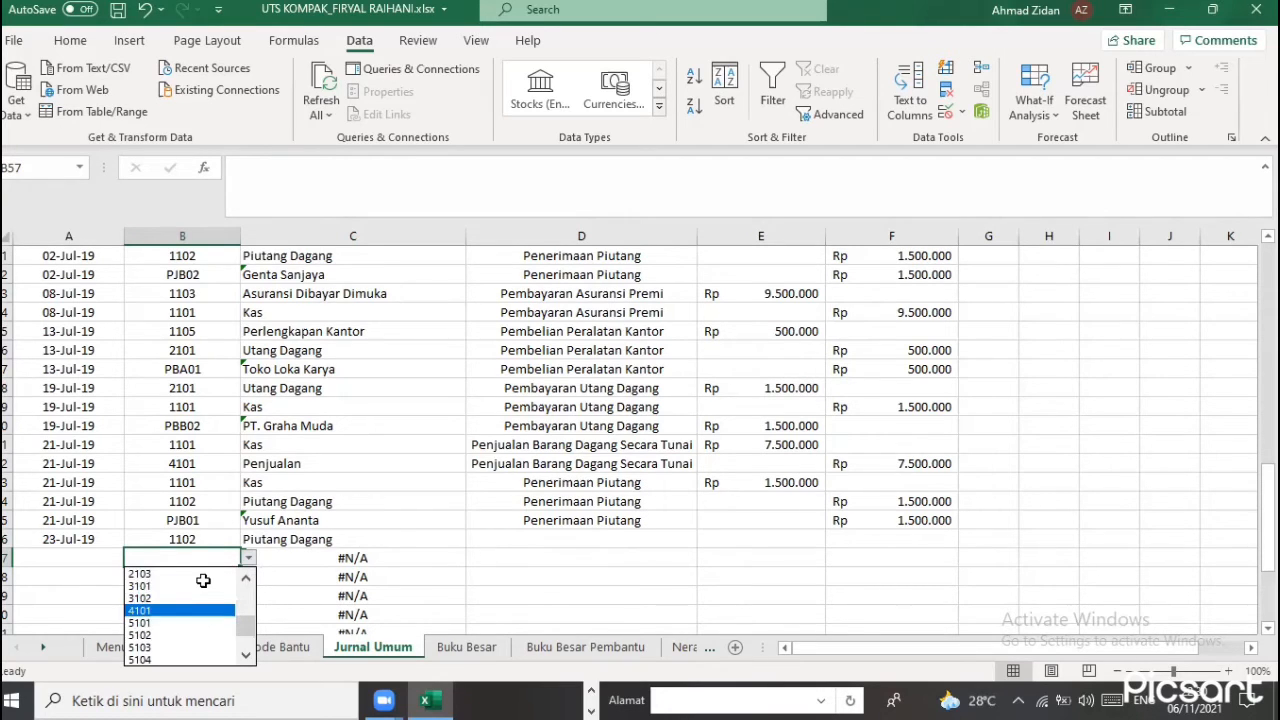
{"action": "left_click", "coordinate": [206, 586]}
Set the data validation list source of B58 to =KODE_BANTU and choose subsidiary ledger code PJA03
{"action": "key", "text": "Down"}
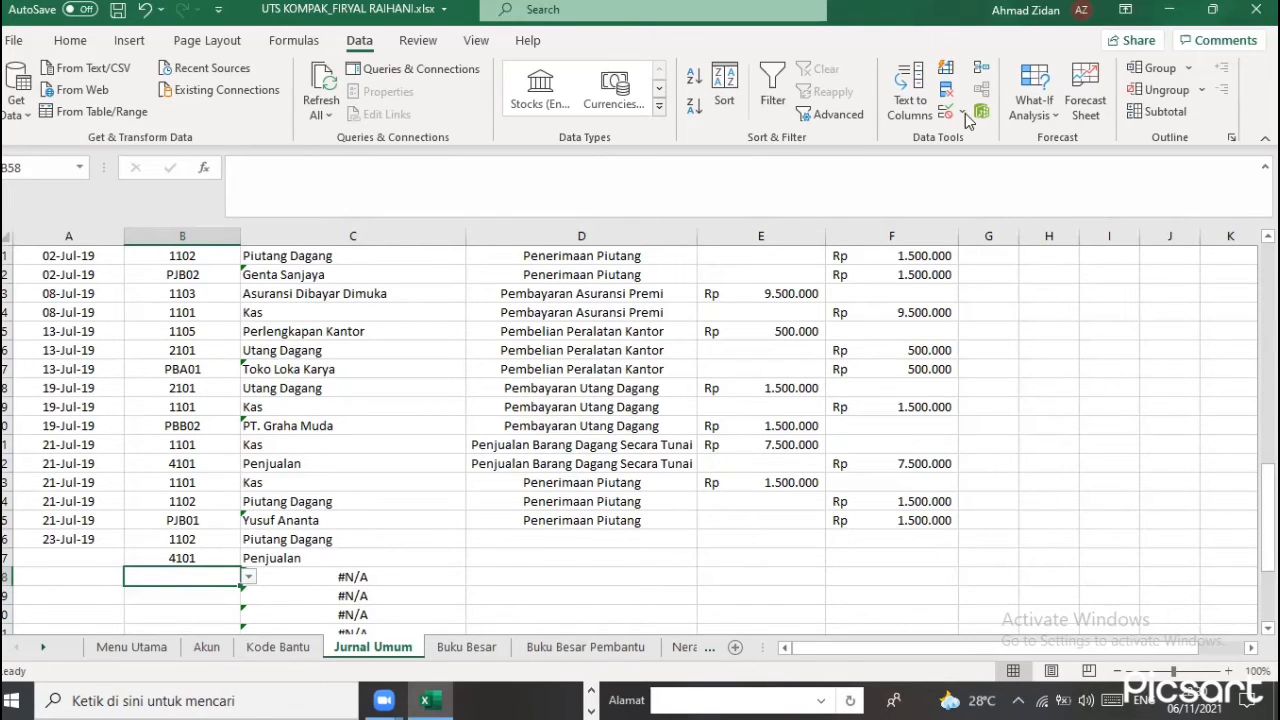
{"action": "left_click", "coordinate": [961, 143]}
{"action": "left_click", "coordinate": [536, 436]}
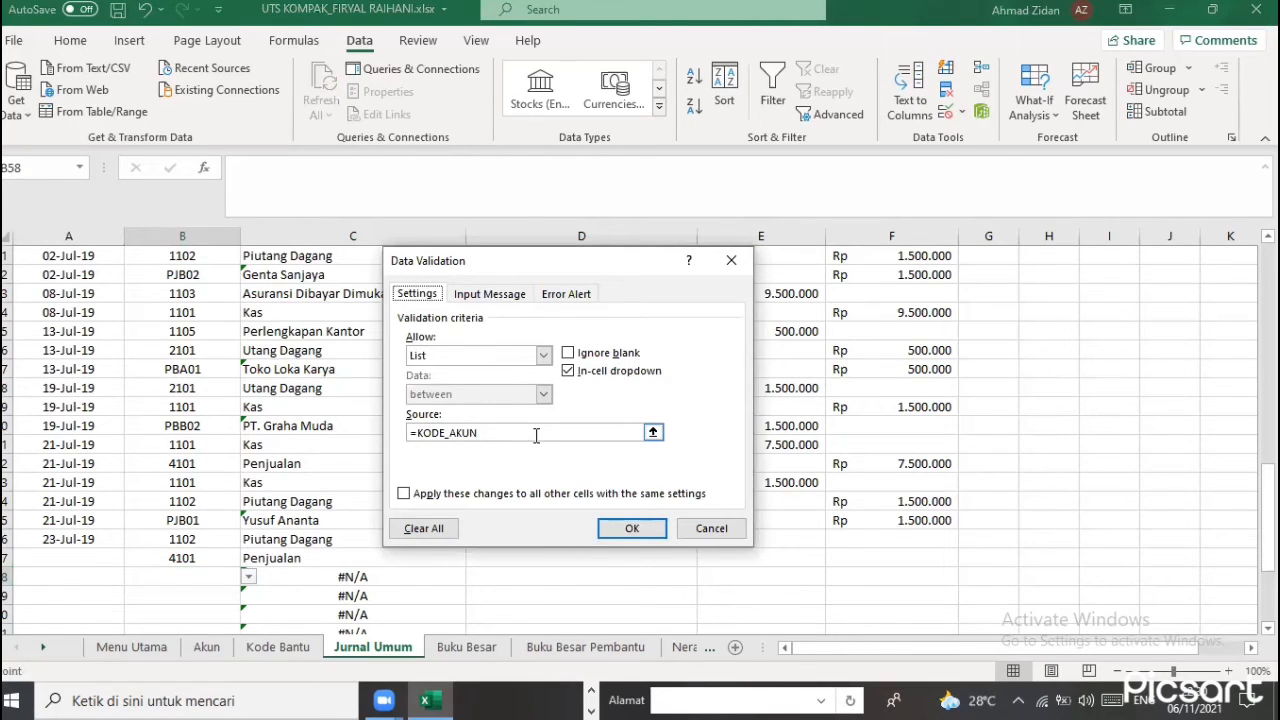
{"action": "key", "text": "BackSpace"}
{"action": "key", "text": "BackSpace"}
{"action": "key", "text": "BackSpace"}
{"action": "key", "text": "BackSpace"}
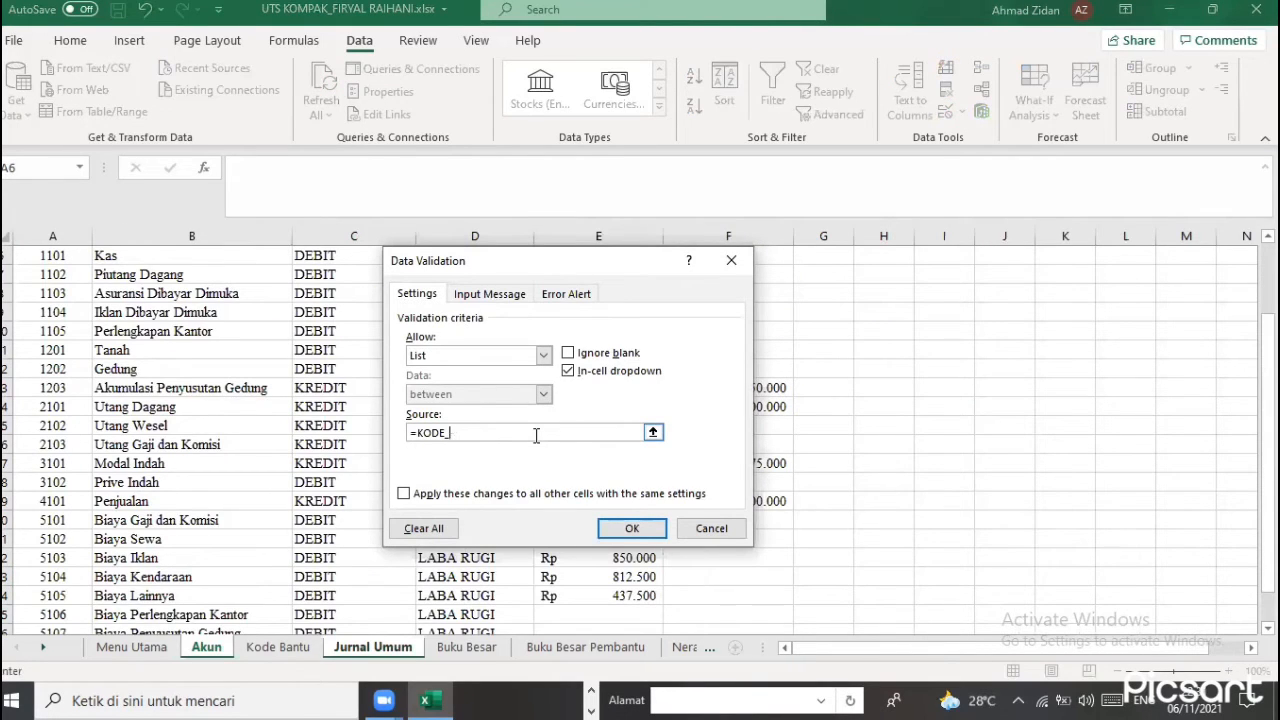
{"action": "type", "text": "BANT"}
{"action": "key", "text": "Return"}
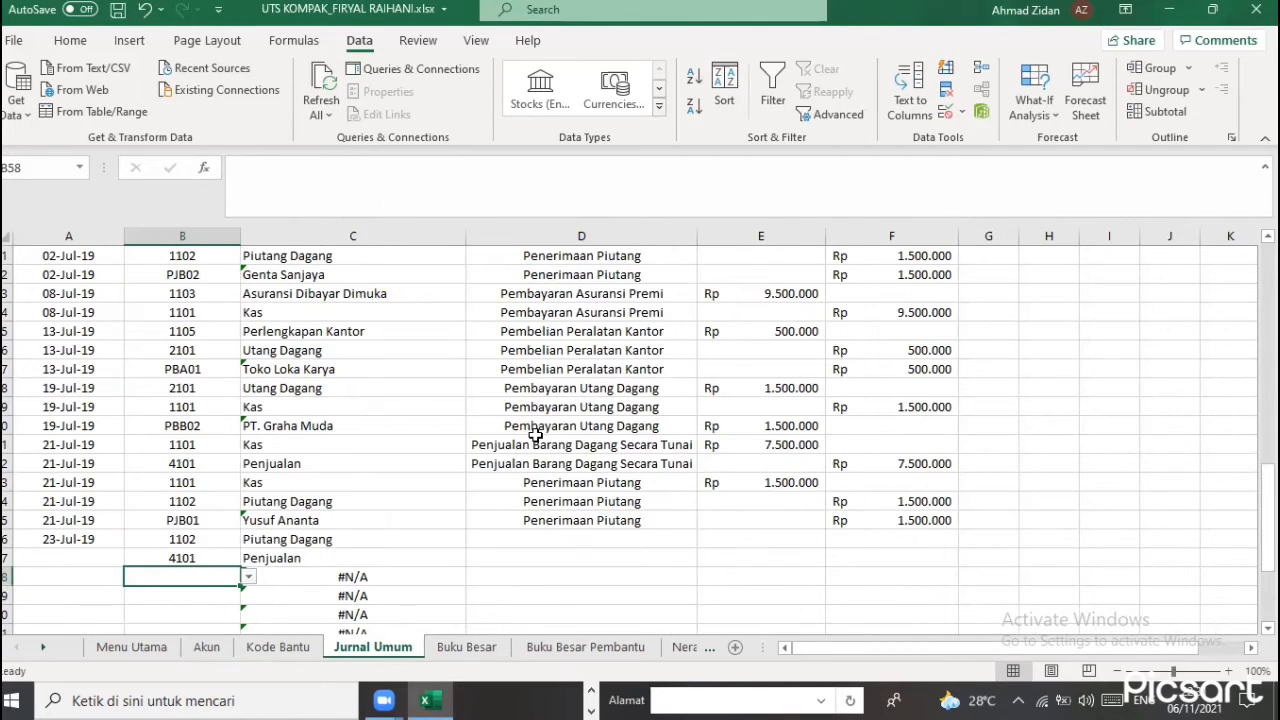
{"action": "left_click", "coordinate": [249, 578]}
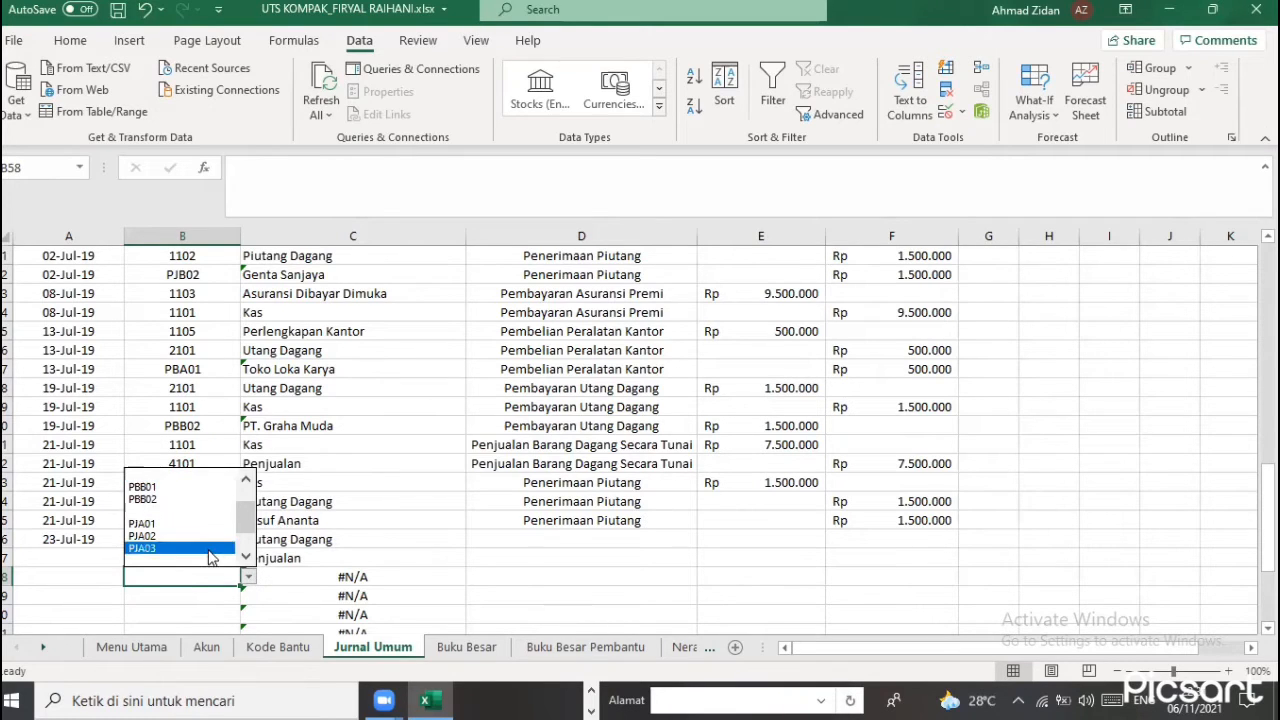
{"action": "left_click", "coordinate": [212, 549]}
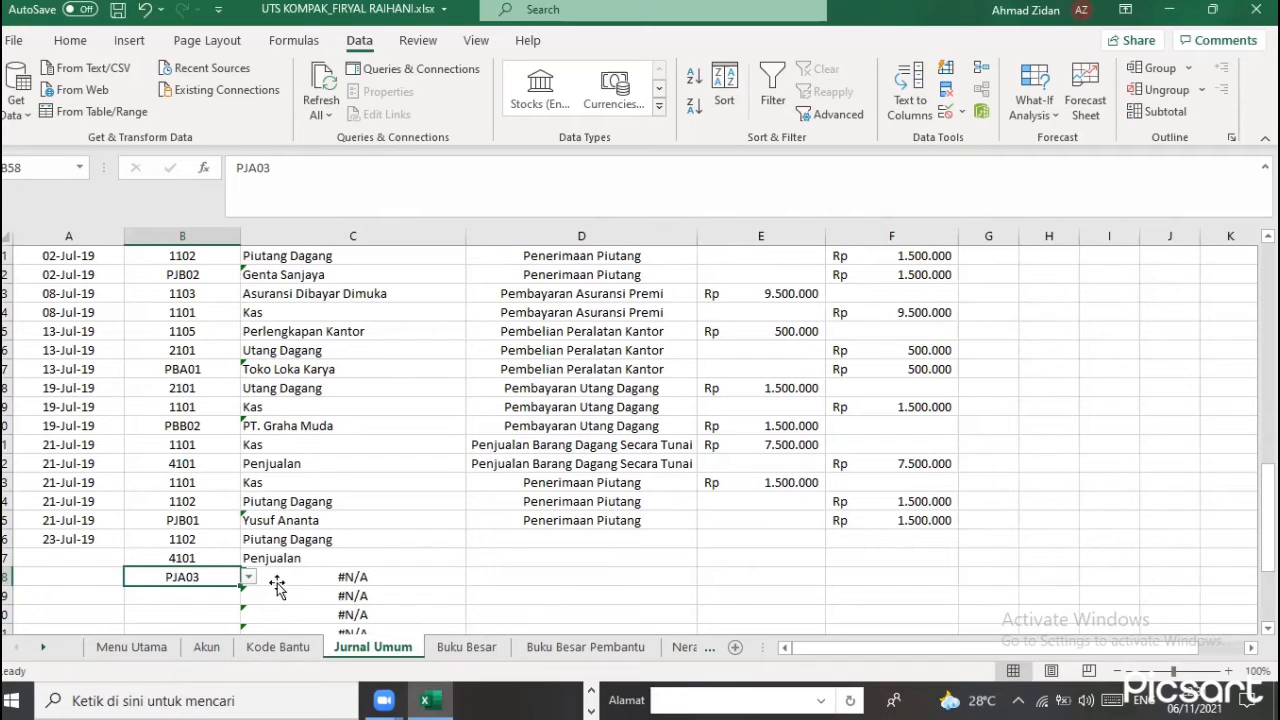
Edit the VLOOKUP formula in C58 to use DAFTAR_BANTU as its lookup table
{"action": "left_click", "coordinate": [256, 578]}
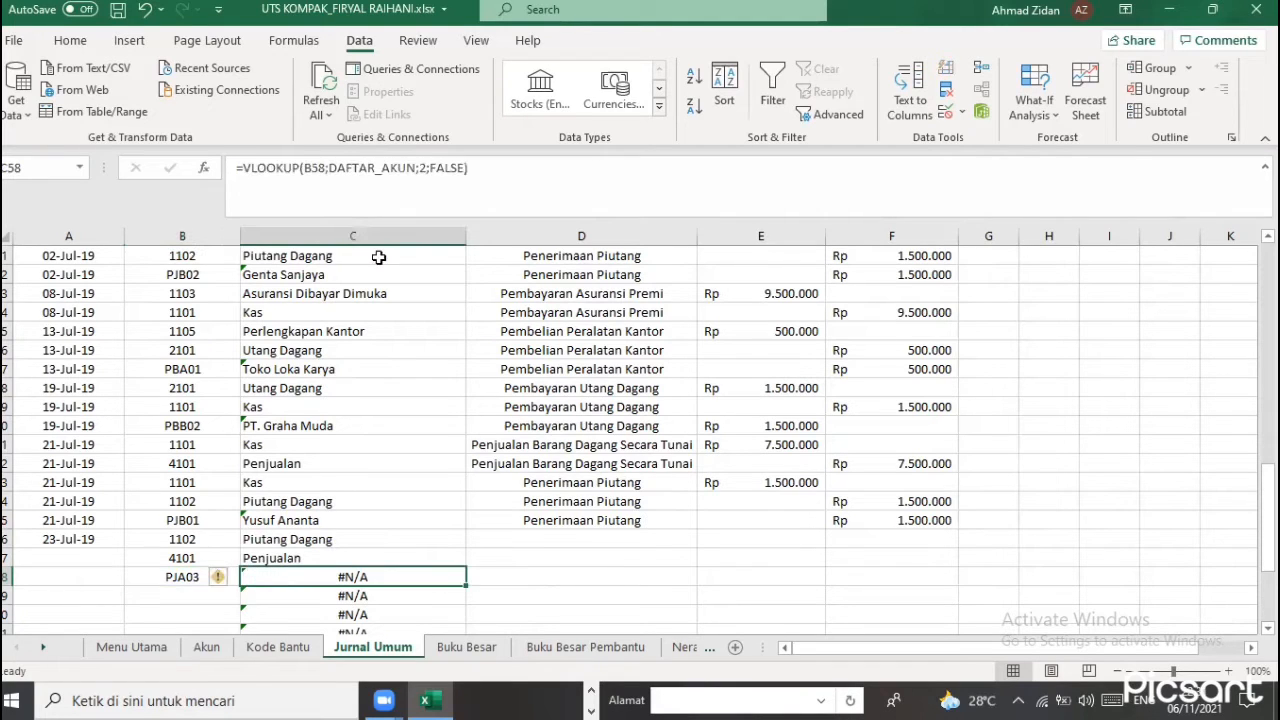
{"action": "left_click", "coordinate": [417, 179]}
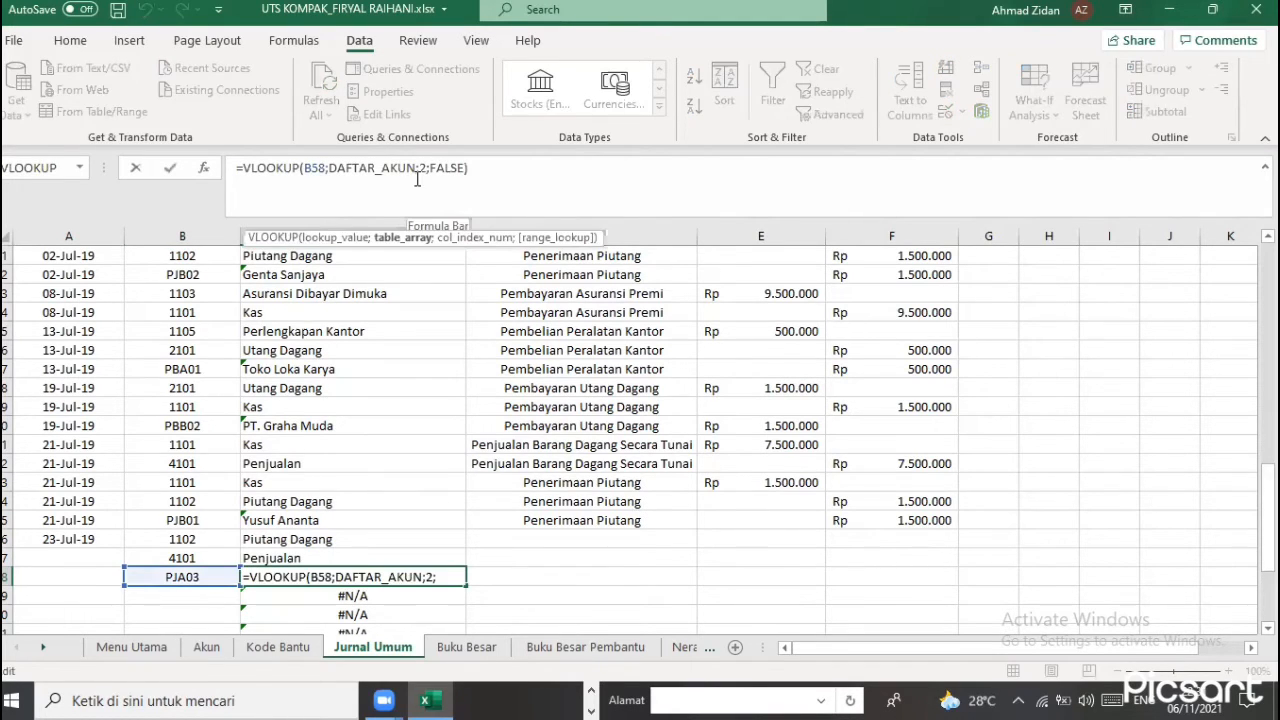
{"action": "key", "text": "BackSpace"}
{"action": "key", "text": "BackSpace"}
{"action": "key", "text": "BackSpace"}
{"action": "key", "text": "BackSpace"}
{"action": "type", "text": "BAN"}
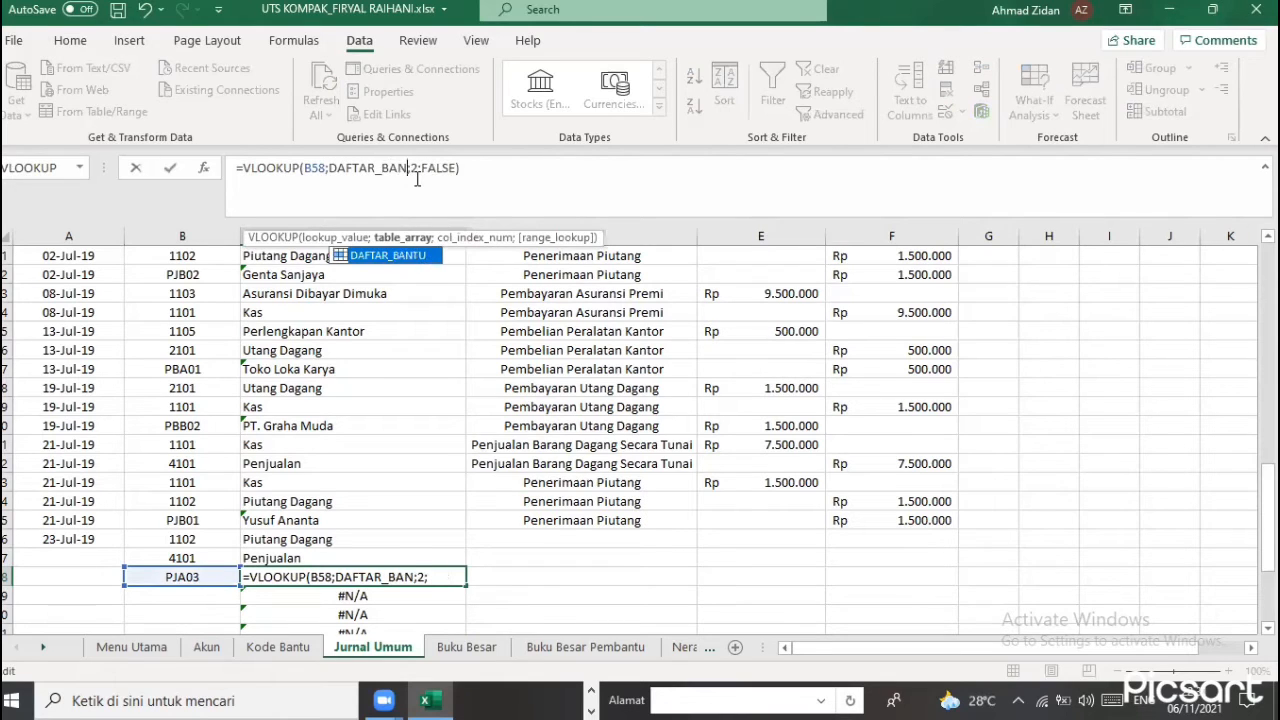
{"action": "type", "text": "TU"}
{"action": "key", "text": "Return"}
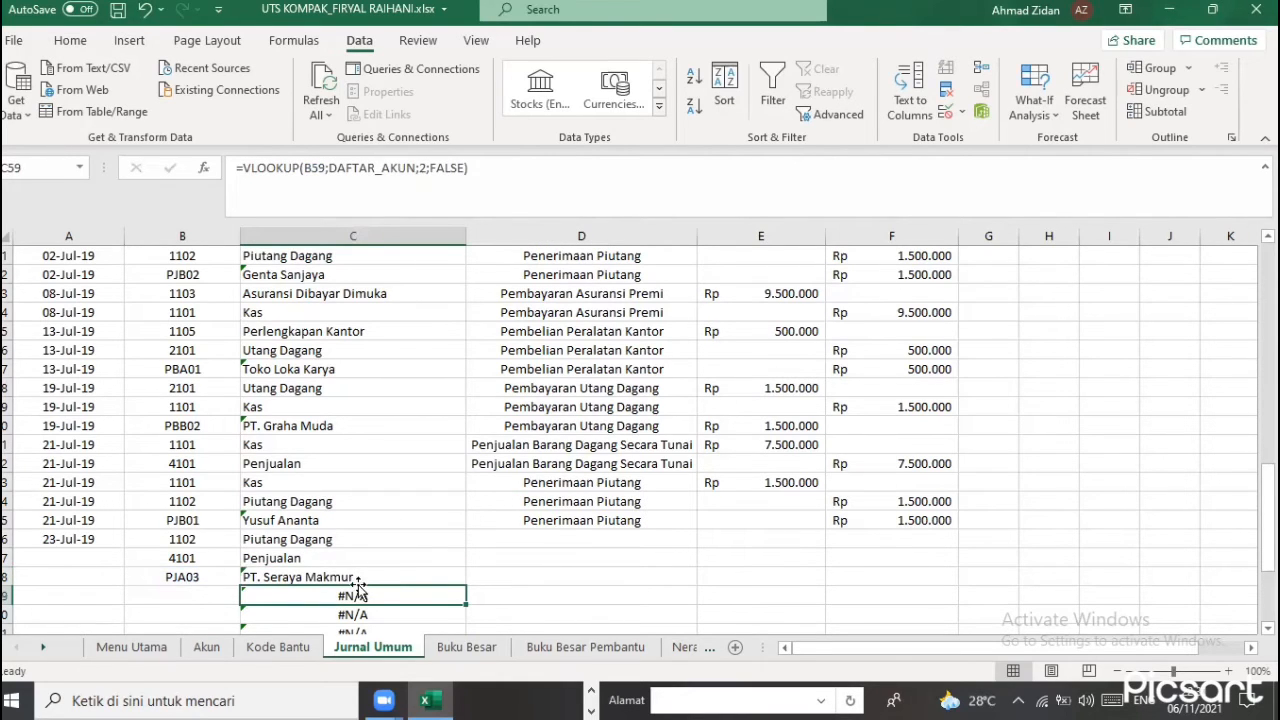
{"action": "left_click", "coordinate": [382, 553]}
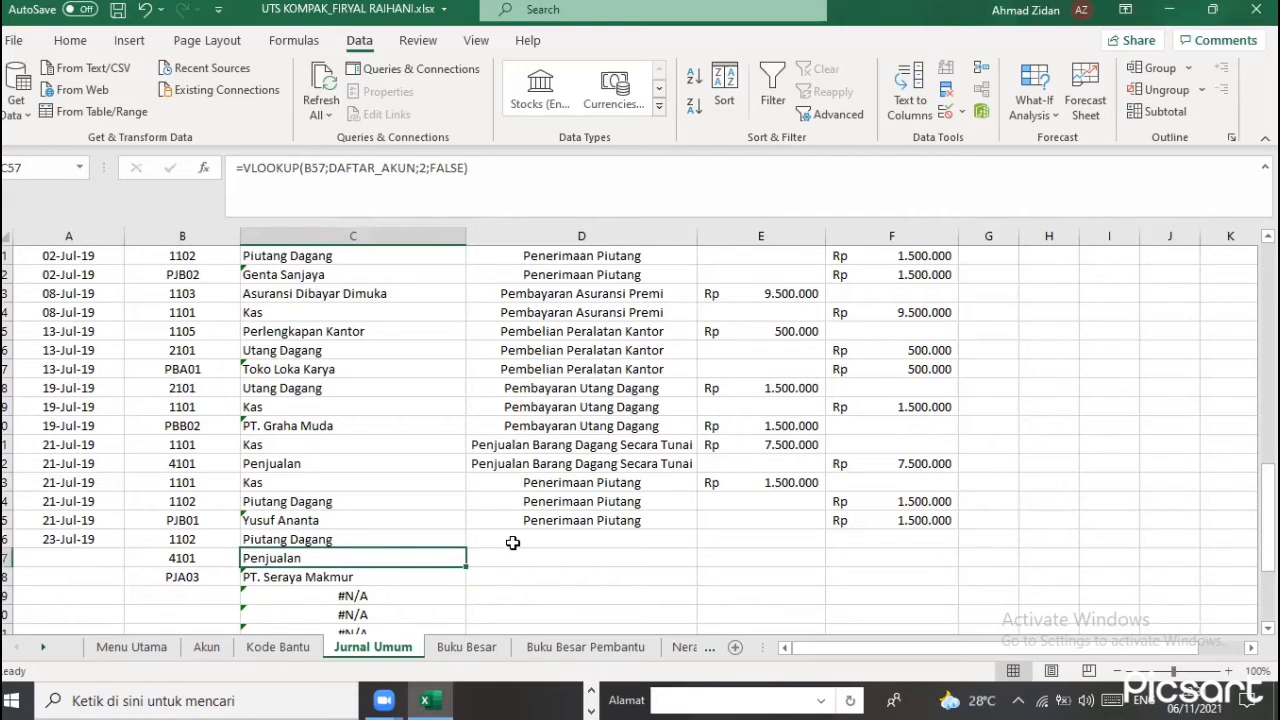
Enter the description Penjualan Barang Dagang Secara Kredit in D56 and fill it down to D58
{"action": "left_click", "coordinate": [512, 540]}
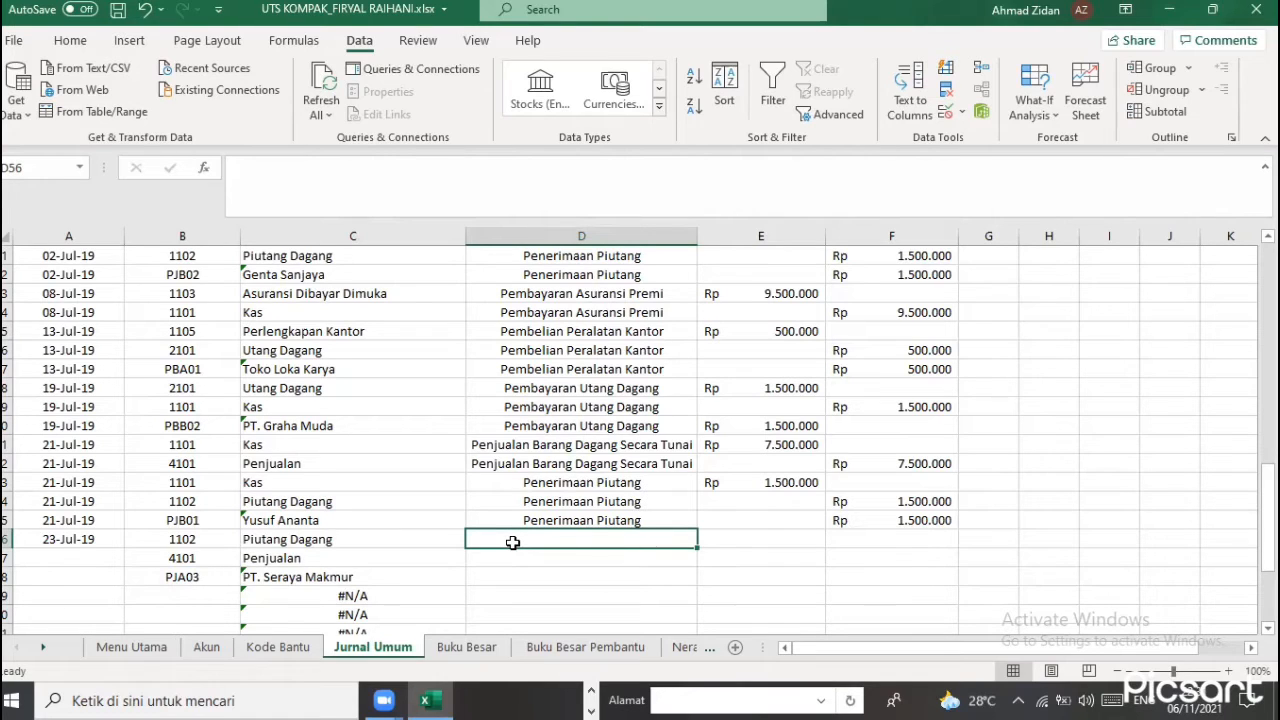
{"action": "type", "text": "p"}
{"action": "key", "text": "BackSpace"}
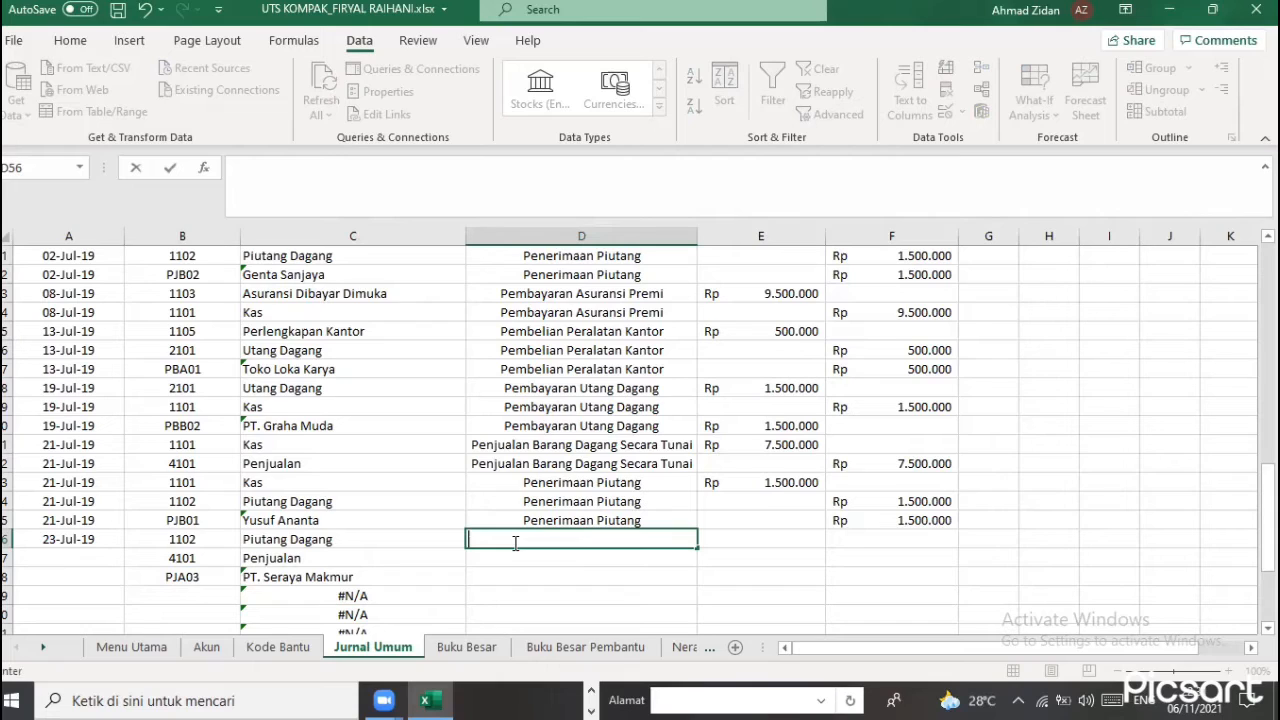
{"action": "type", "text": "Penj"}
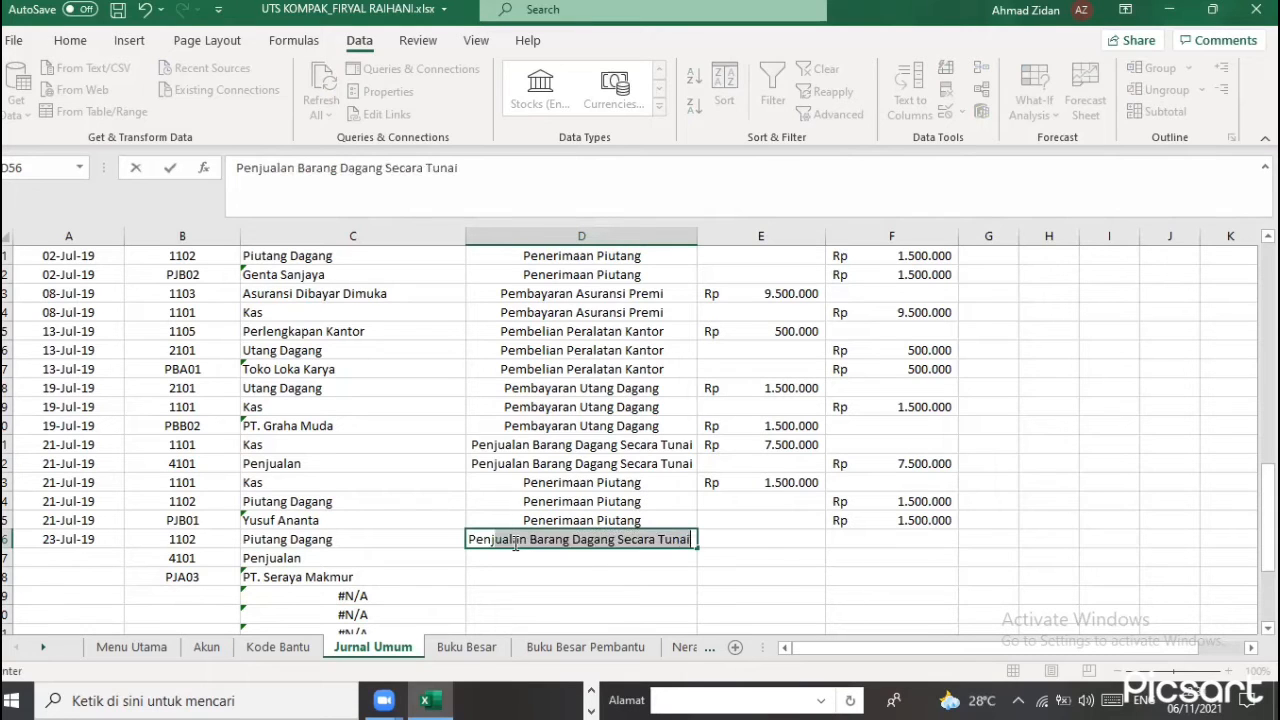
{"action": "type", "text": "ualan Barang Dagang"}
{"action": "key", "text": "BackSpace"}
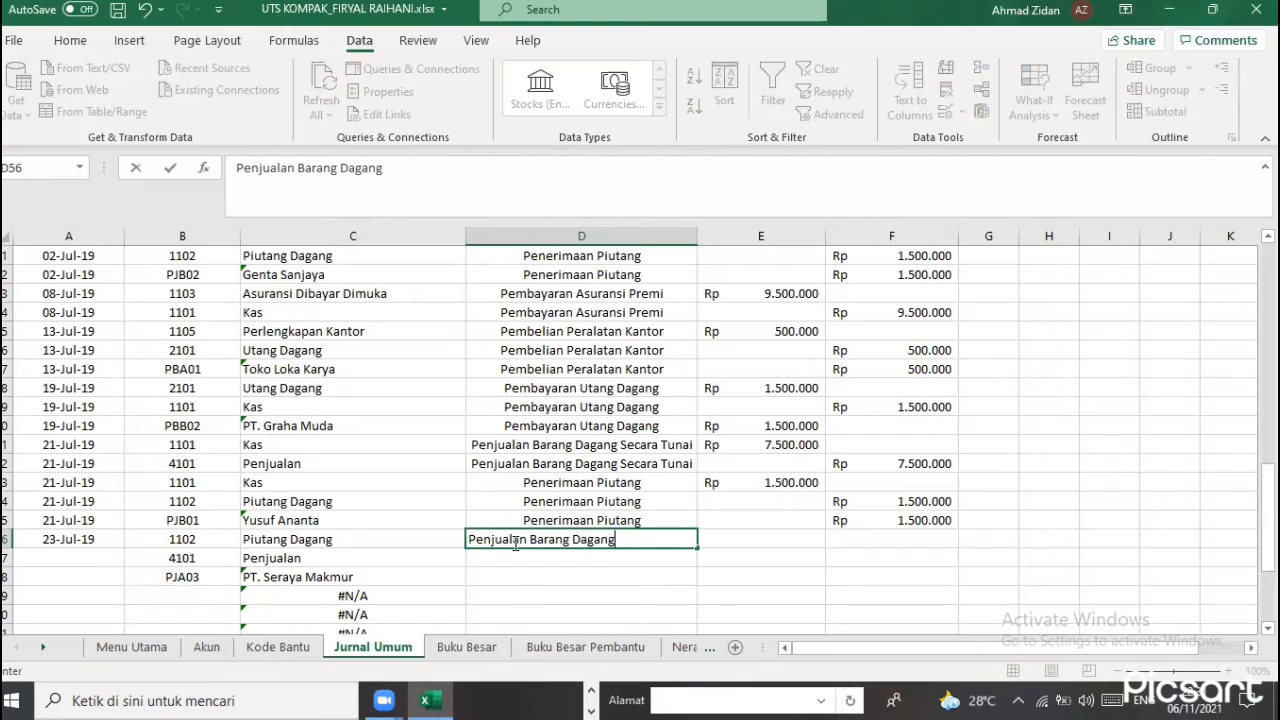
{"action": "type", "text": "Secara "}
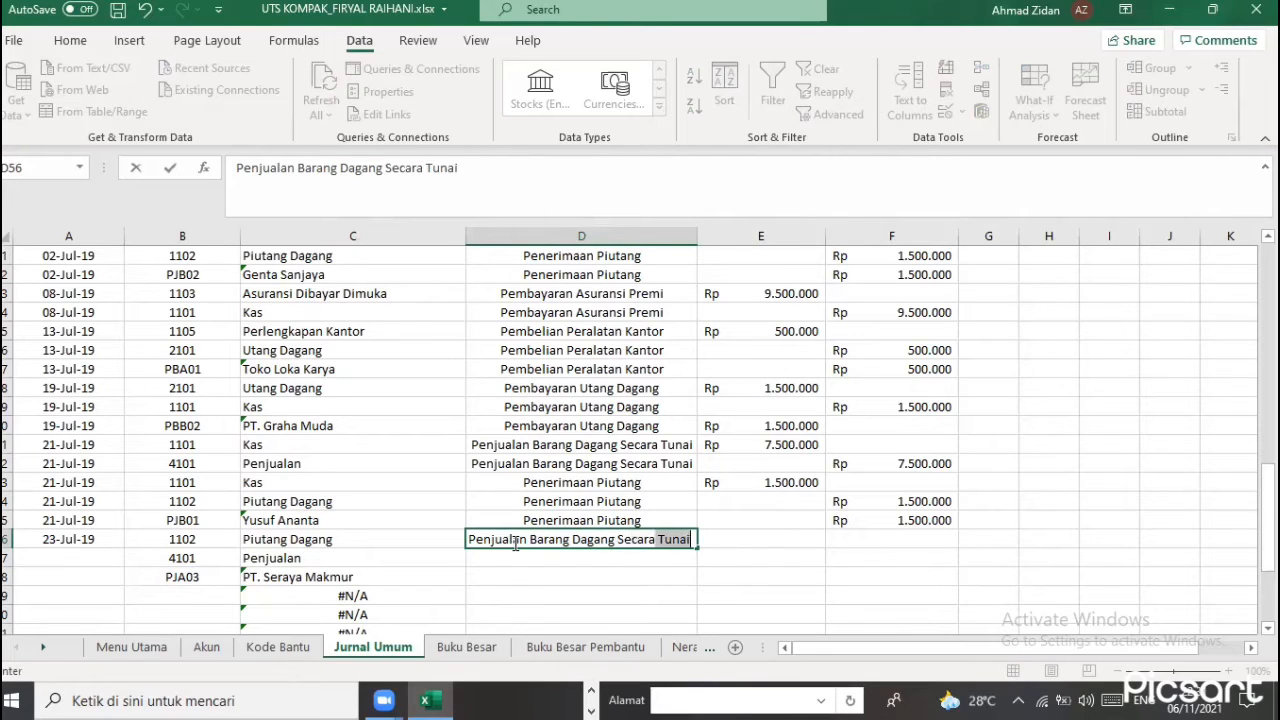
{"action": "type", "text": "Kred"}
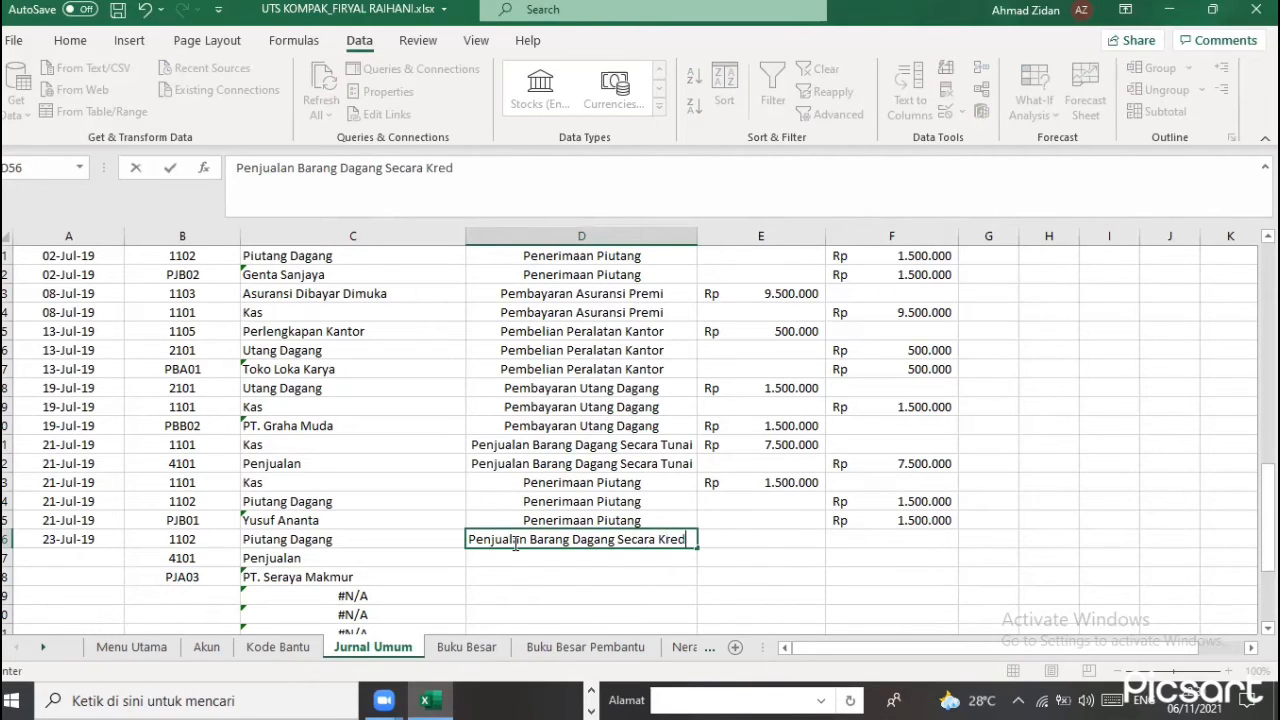
{"action": "type", "text": "it"}
{"action": "key", "text": "Return"}
{"action": "key", "text": "Up"}
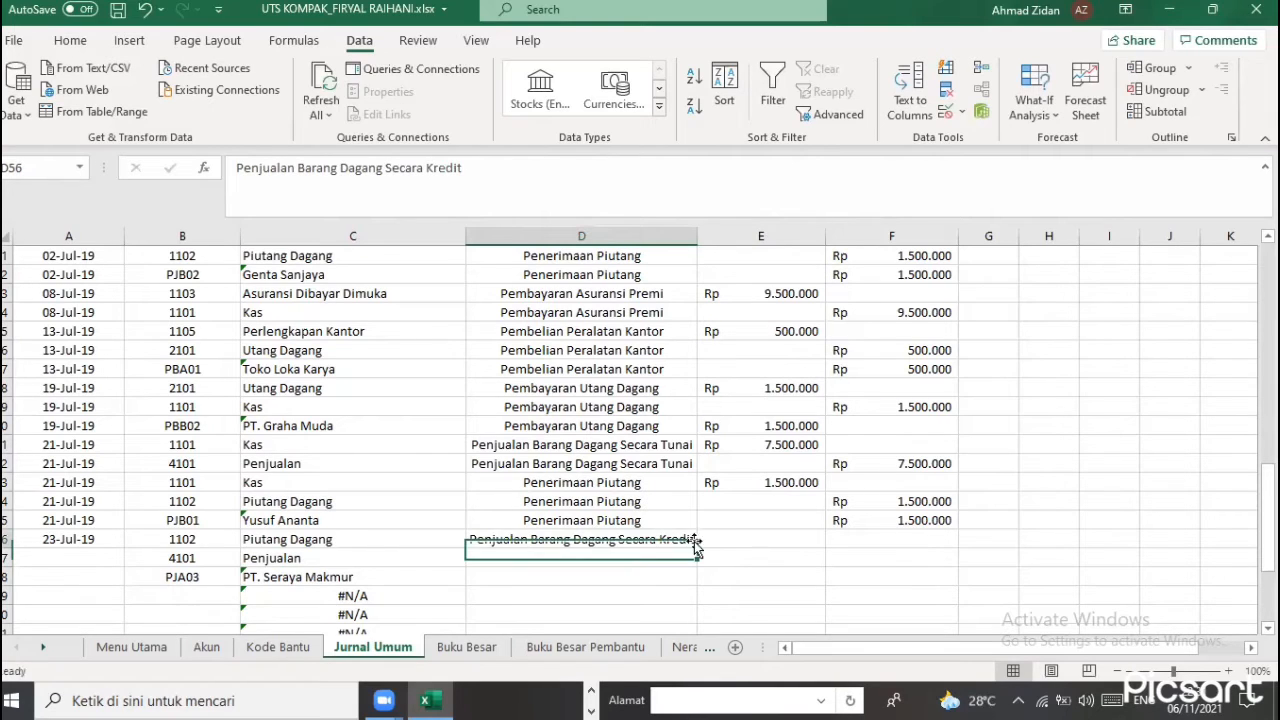
{"action": "left_click_drag", "start_coordinate": [697, 545], "coordinate": [694, 580]}
Enter a debit of 10.000.000 in E56 for the Piutang Dagang line
{"action": "left_click", "coordinate": [760, 538]}
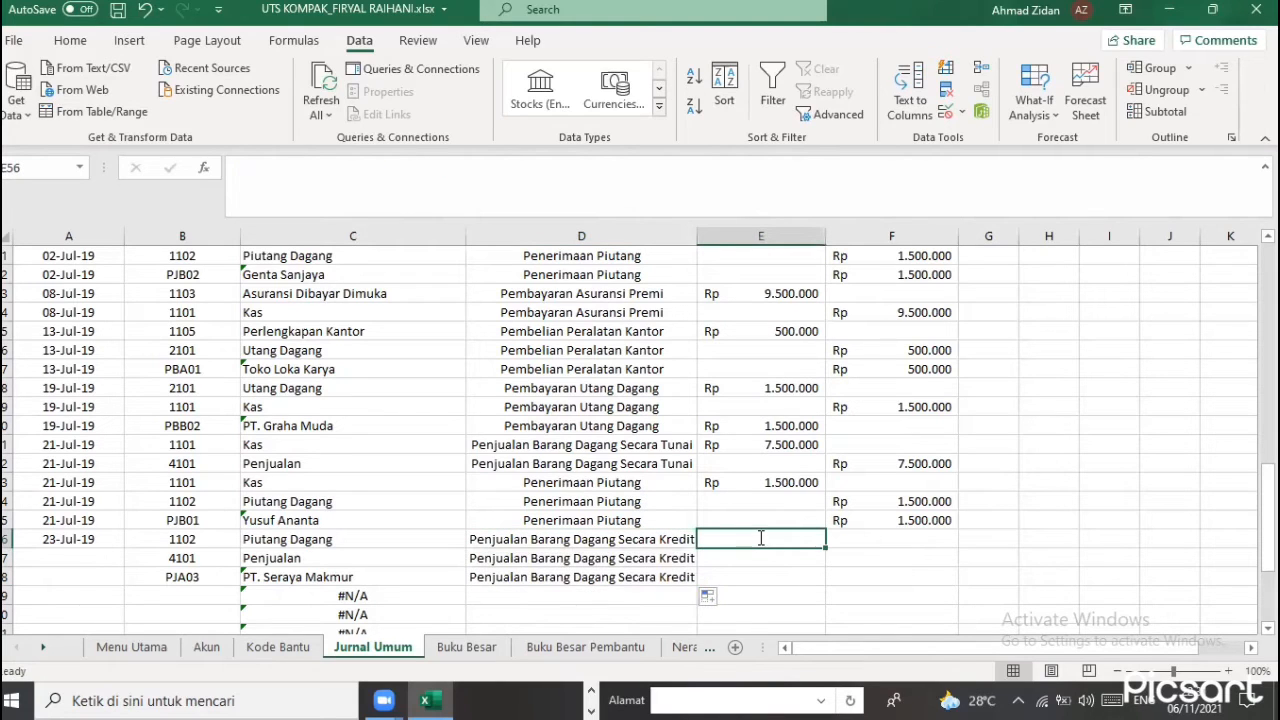
{"action": "type", "text": "1"}
{"action": "type", "text": "0."}
{"action": "type", "text": "00"}
{"action": "type", "text": "0"}
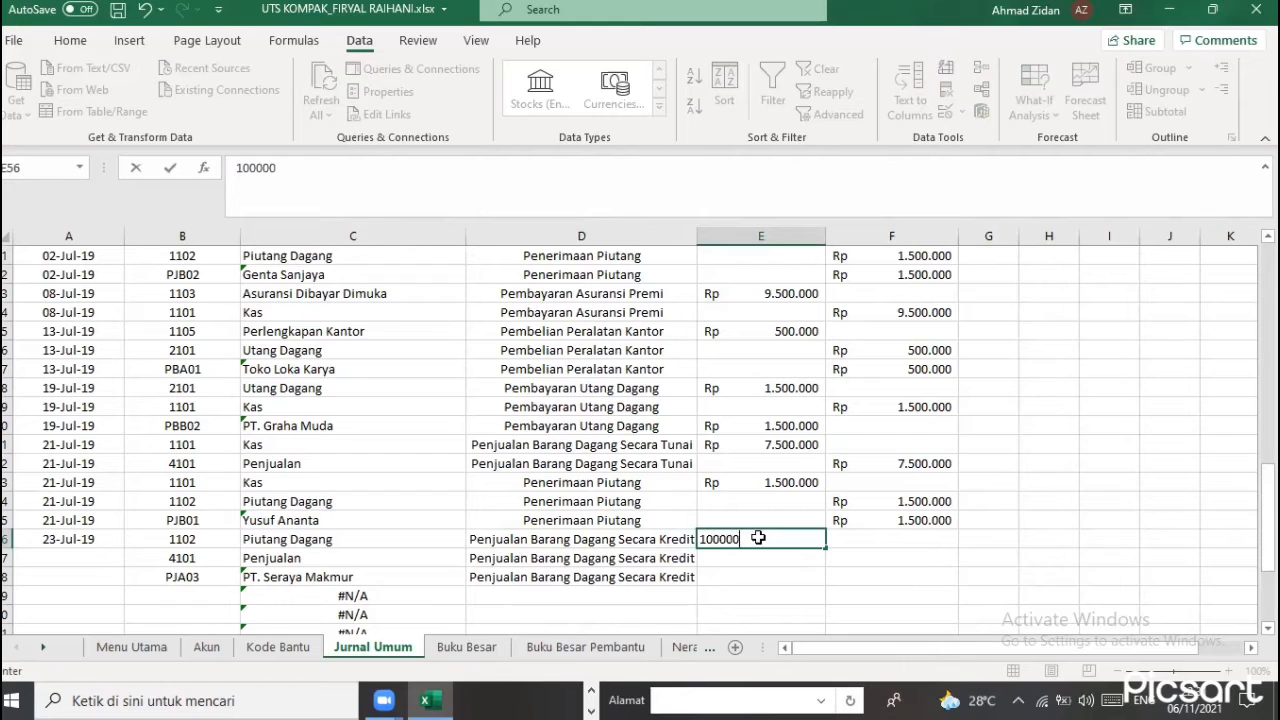
{"action": "type", "text": ".000"}
{"action": "key", "text": "Return"}
Copy the 10.000.000 amount from E56 to the credit cell F57 and the debit cell E58
{"action": "left_click", "coordinate": [760, 538]}
{"action": "key", "text": "ctrl+c"}
{"action": "left_click", "coordinate": [855, 562]}
{"action": "key", "text": "ctrl+c"}
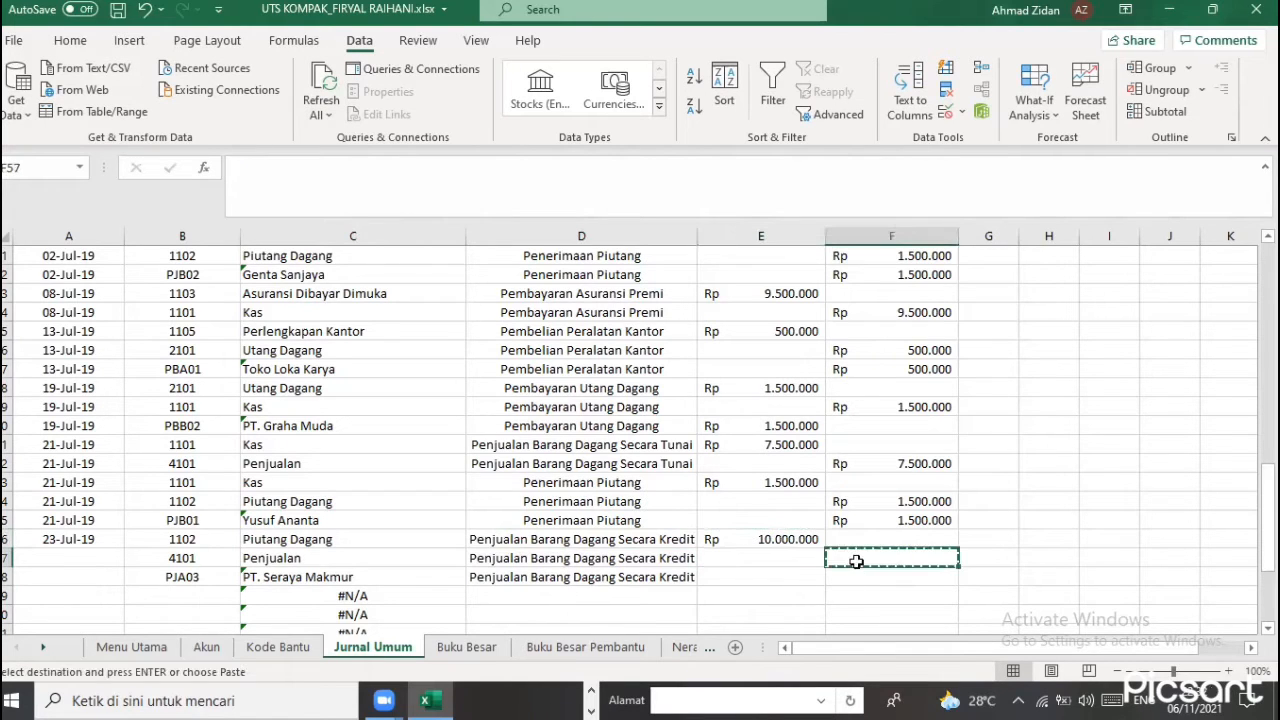
{"action": "left_click", "coordinate": [806, 536]}
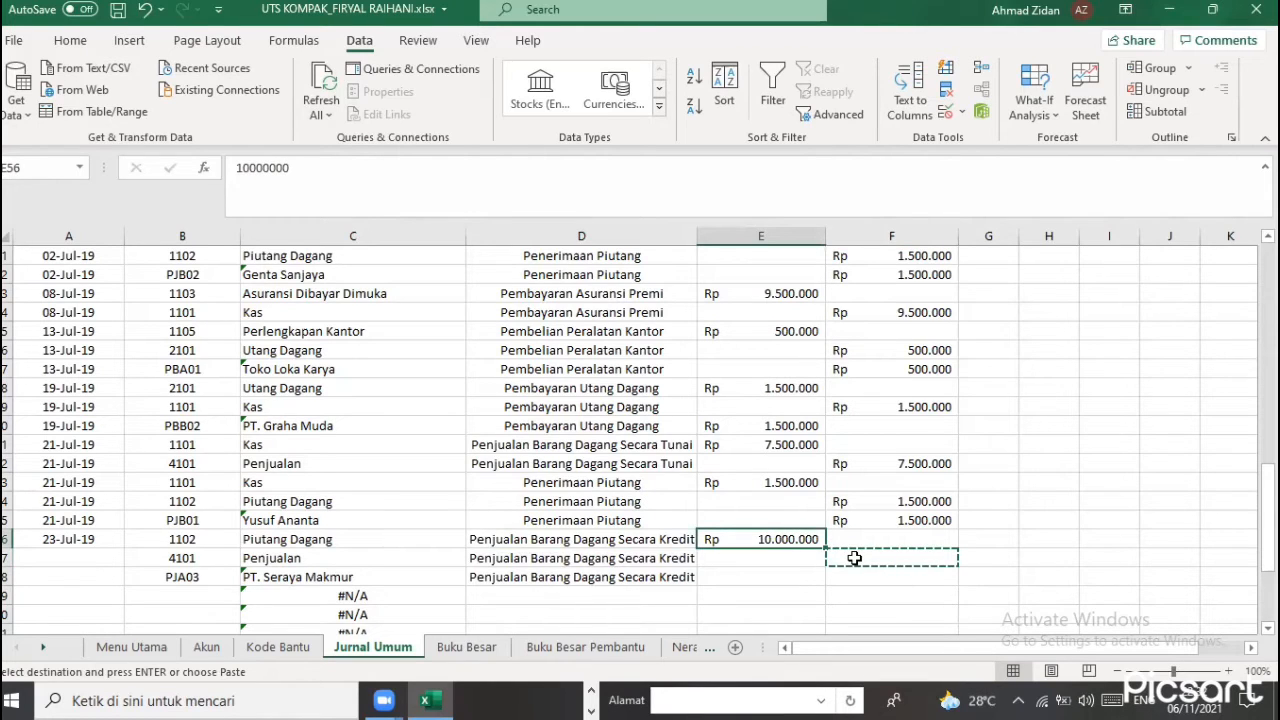
{"action": "key", "text": "ctrl+c"}
{"action": "left_click", "coordinate": [855, 558]}
{"action": "key", "text": "ctrl+v"}
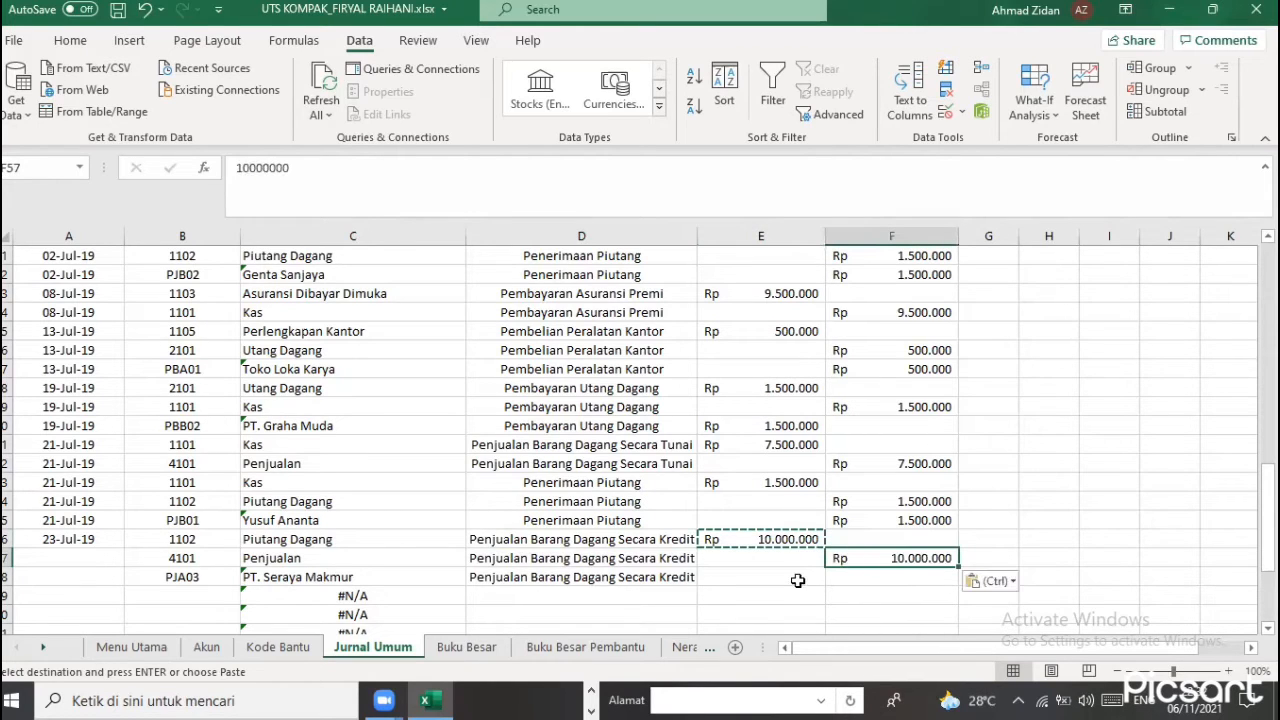
{"action": "left_click", "coordinate": [797, 581]}
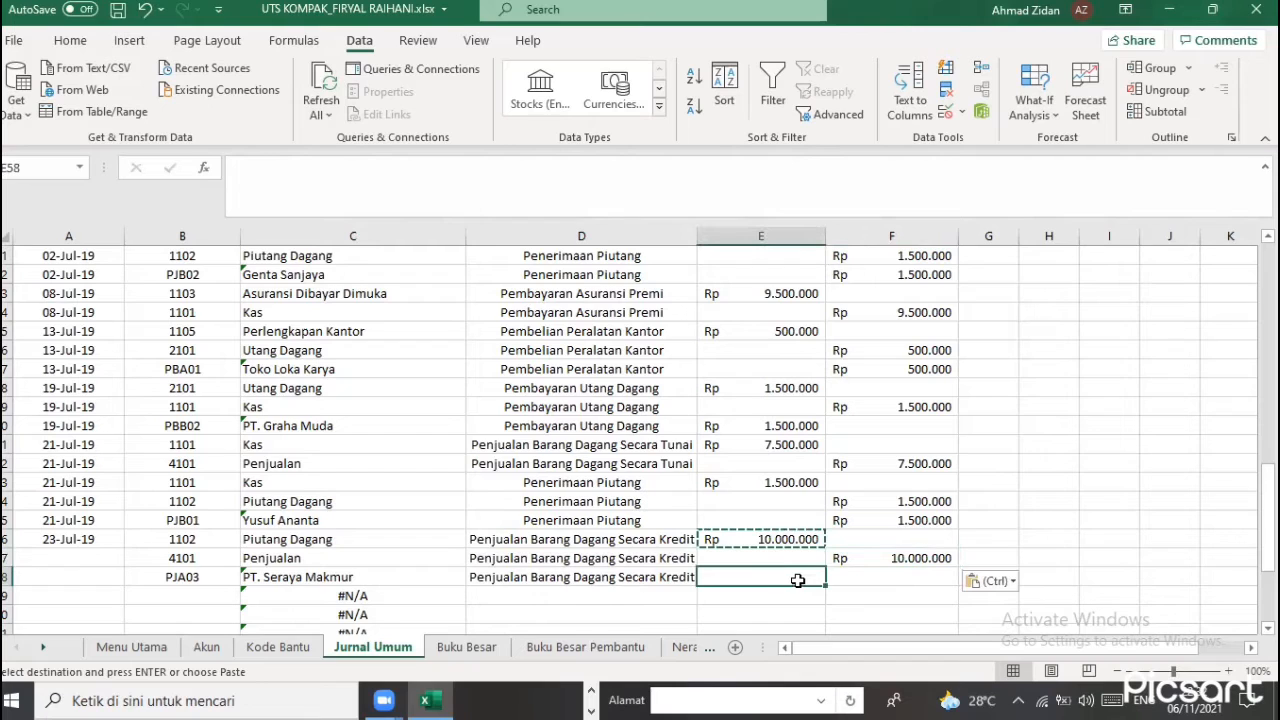
{"action": "key", "text": "ctrl+v"}
Fill the date in A56 down to A58 as copied cells rather than a series
{"action": "scroll", "coordinate": [218, 500], "scroll_direction": "down", "scroll_amount": 2}
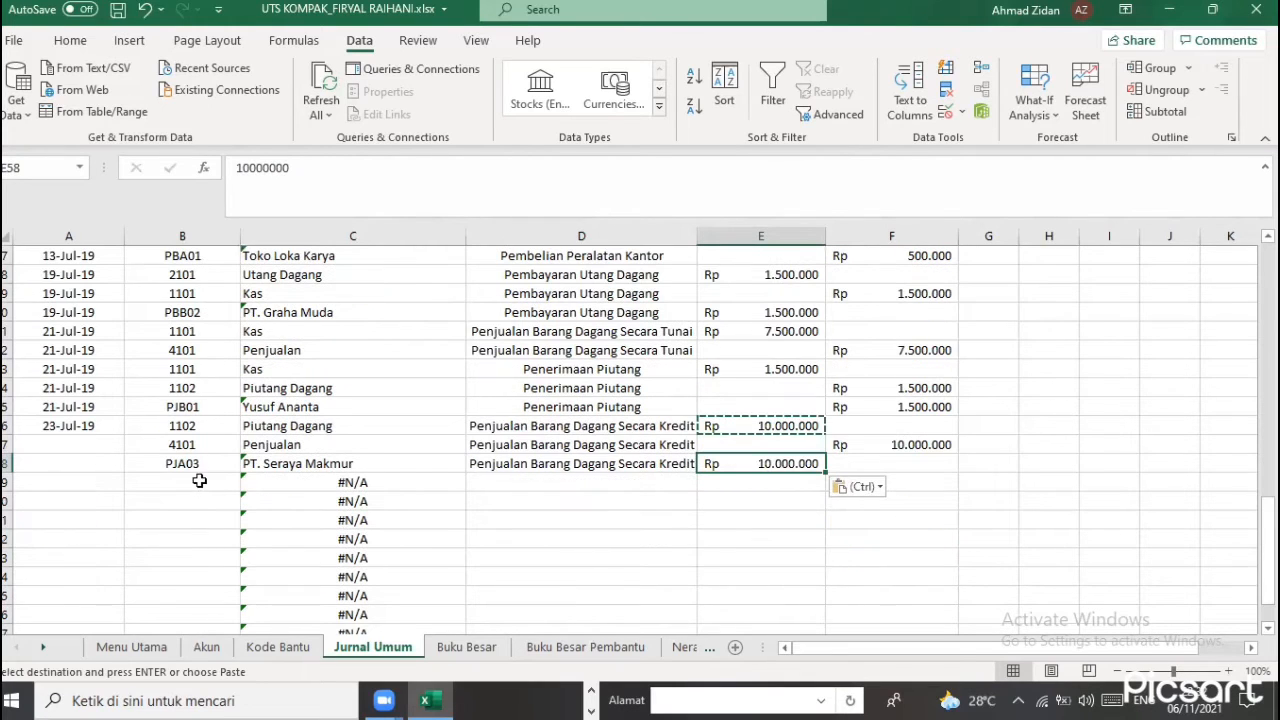
{"action": "left_click", "coordinate": [111, 432]}
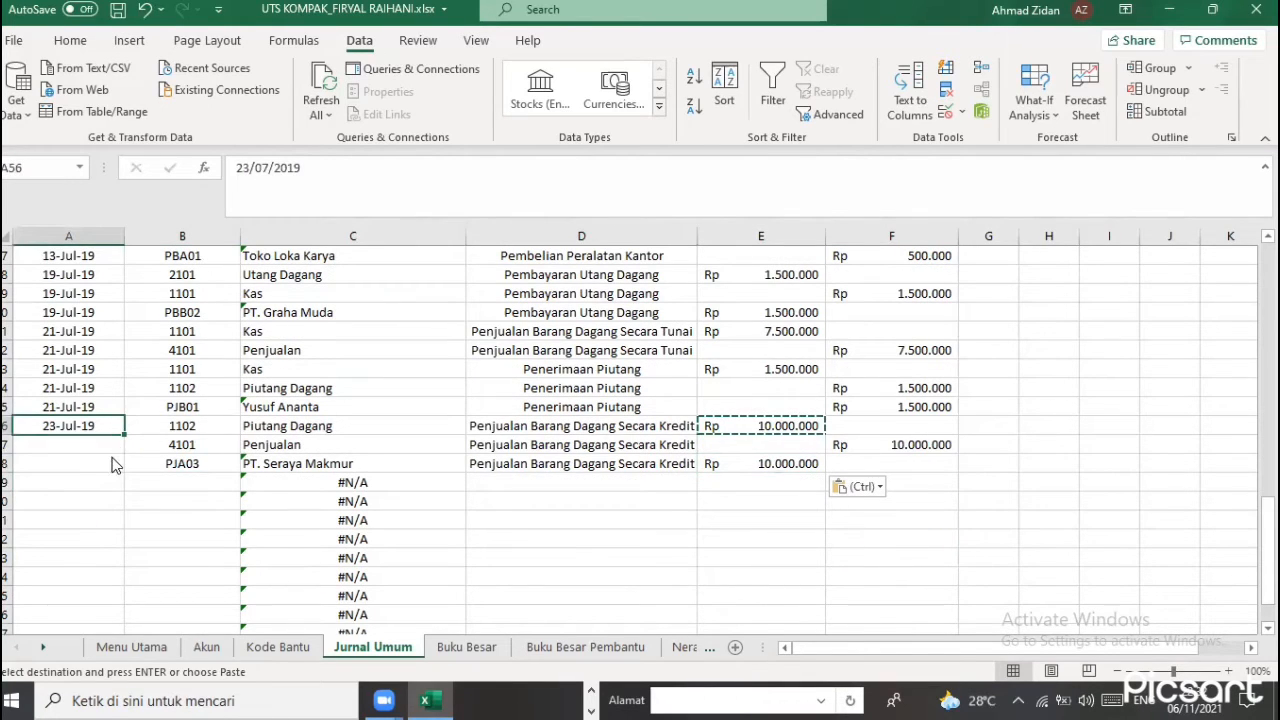
{"action": "key", "text": "Escape"}
{"action": "left_click_drag", "start_coordinate": [121, 445], "coordinate": [127, 472]}
{"action": "left_click", "coordinate": [141, 484]}
{"action": "left_click", "coordinate": [187, 291]}
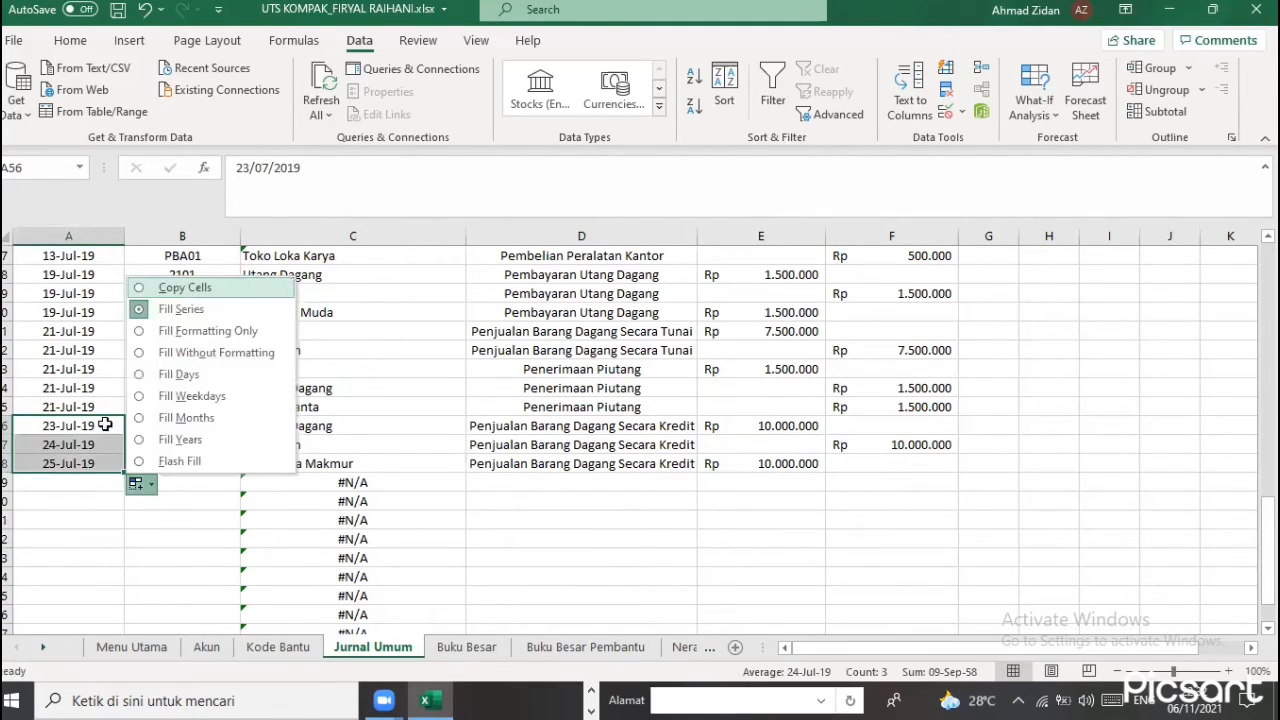
Check transaction 9 in the assignment PDF and fill the date series from A58 into A59 to give 24-Jul-19
{"action": "left_click", "coordinate": [94, 484]}
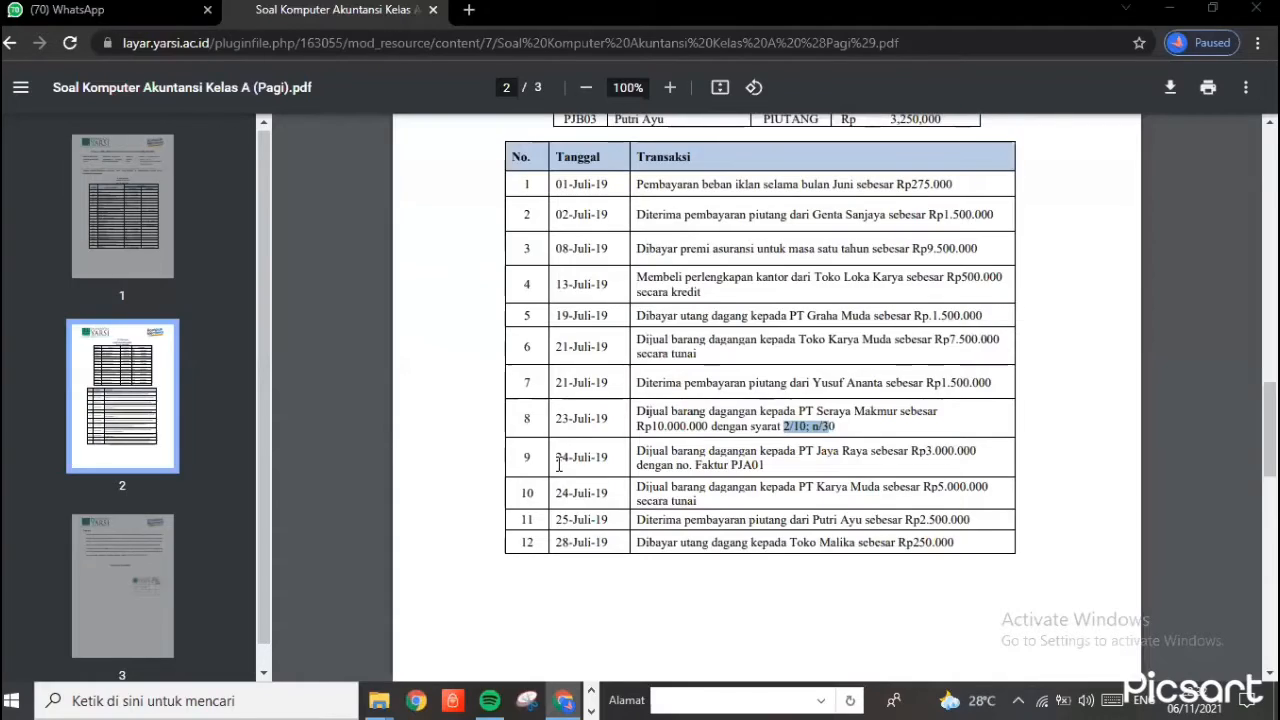
{"action": "key", "text": "alt+Tab"}
{"action": "left_click_drag", "start_coordinate": [595, 460], "coordinate": [556, 457]}
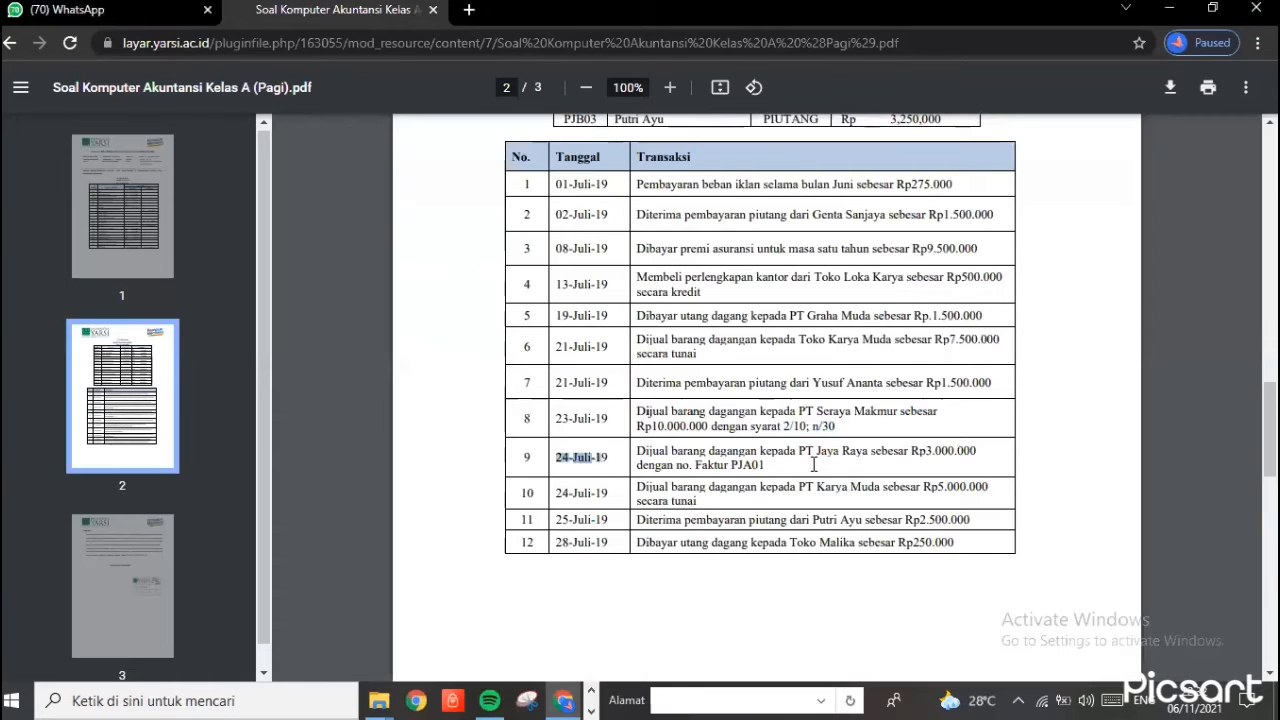
{"action": "left_click_drag", "start_coordinate": [798, 452], "coordinate": [676, 452]}
{"action": "left_click_drag", "start_coordinate": [889, 471], "coordinate": [892, 487]}
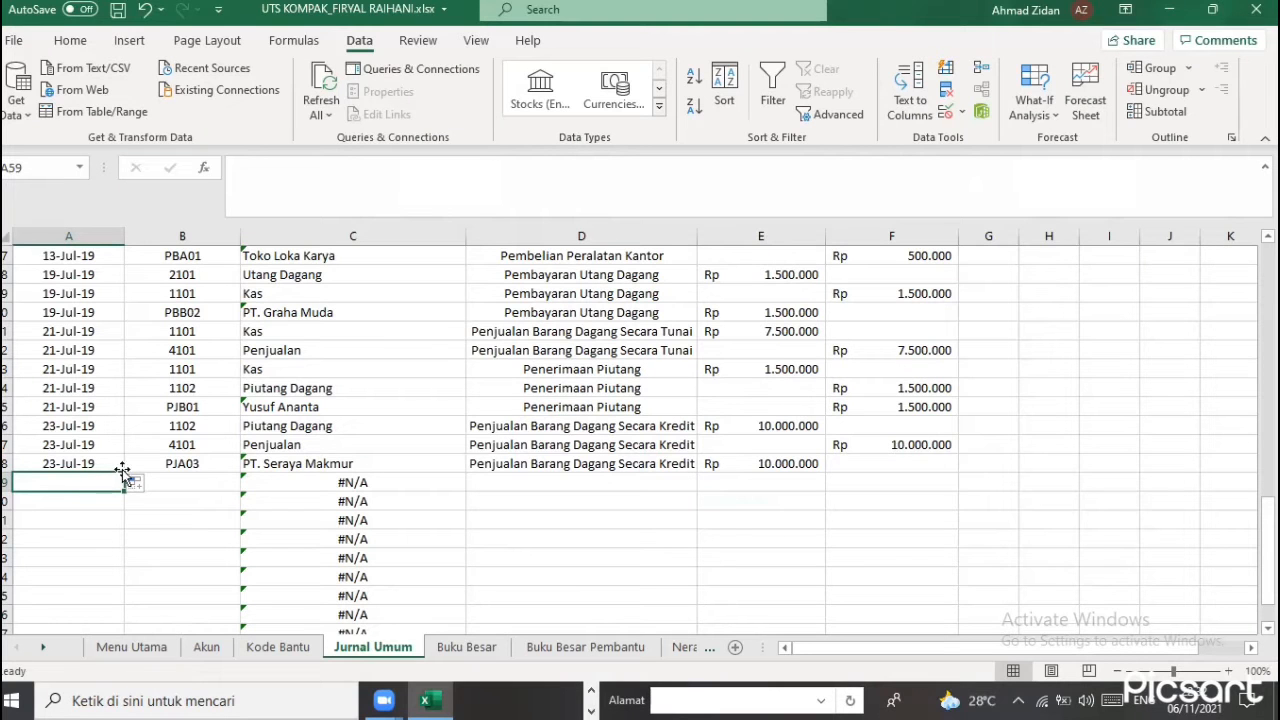
{"action": "left_click", "coordinate": [120, 467]}
{"action": "left_click_drag", "start_coordinate": [124, 473], "coordinate": [183, 488]}
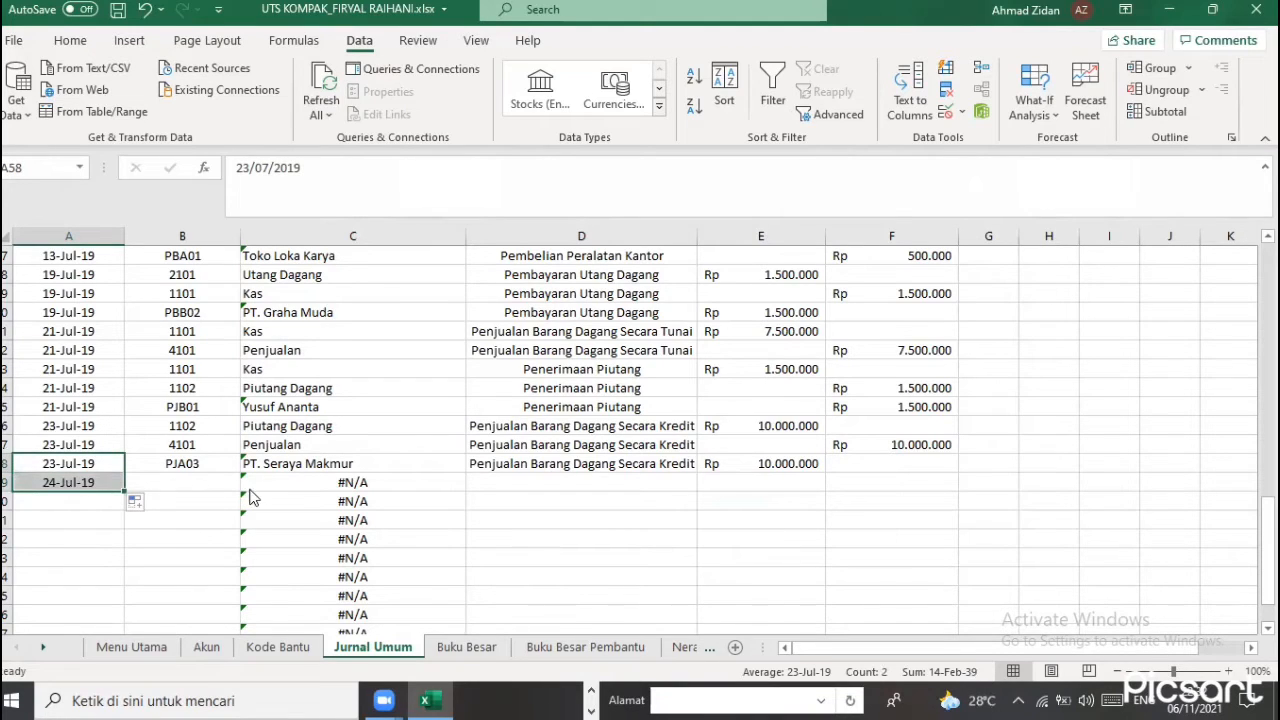
Choose account code 1102 in B59 and account code 4101 in B60 from the code lists
{"action": "left_click", "coordinate": [238, 484]}
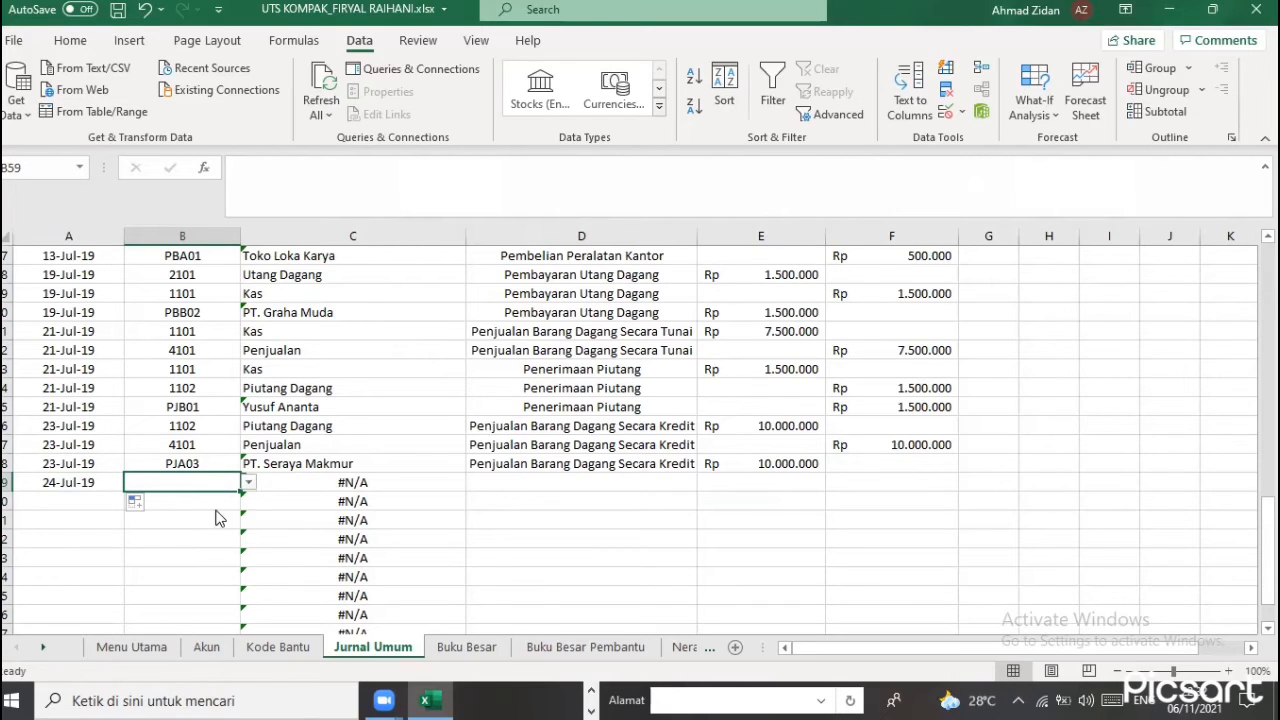
{"action": "key", "text": "alt+Down"}
{"action": "left_click", "coordinate": [212, 510]}
{"action": "key", "text": "Return"}
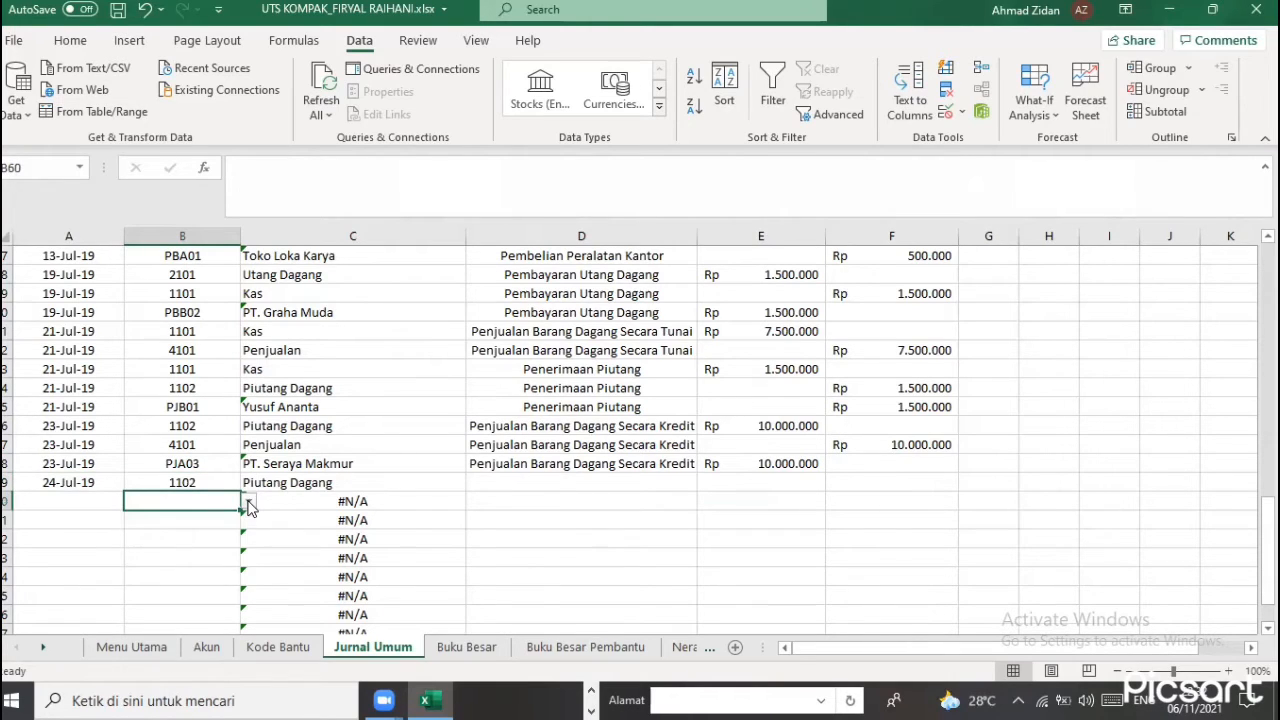
{"action": "left_click", "coordinate": [248, 504]}
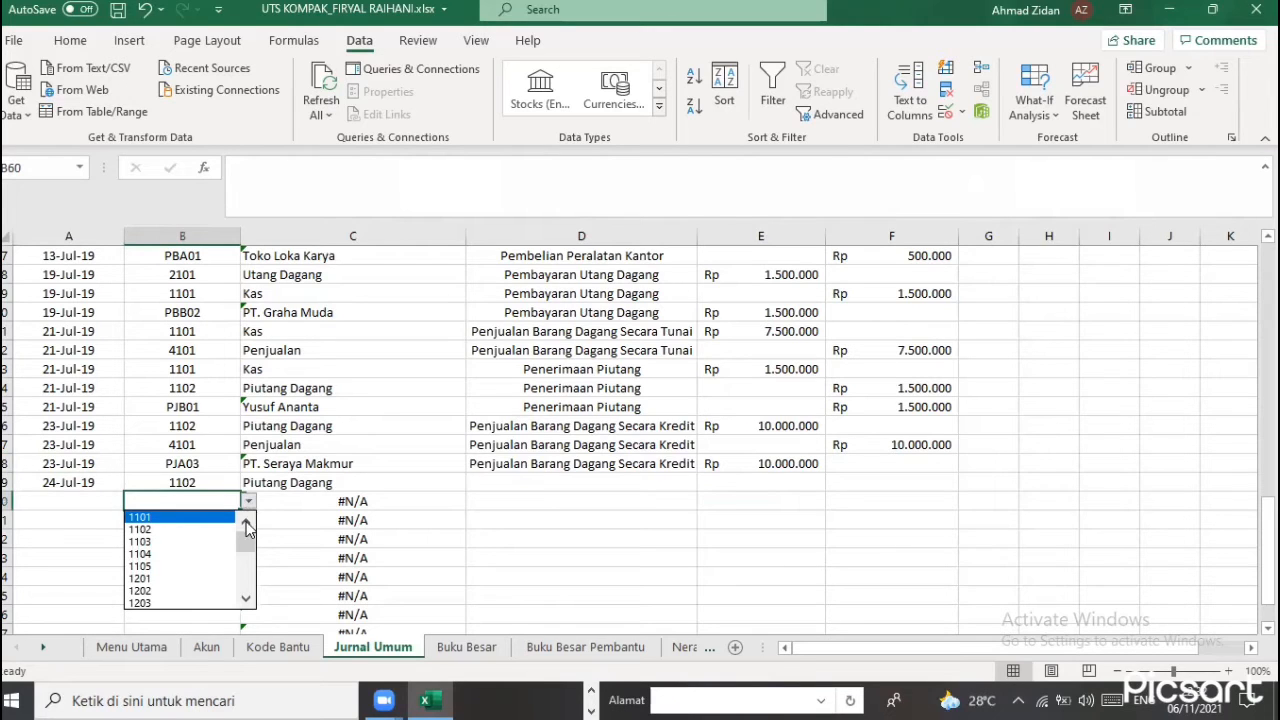
{"action": "scroll", "coordinate": [257, 576], "scroll_direction": "down", "scroll_amount": 3}
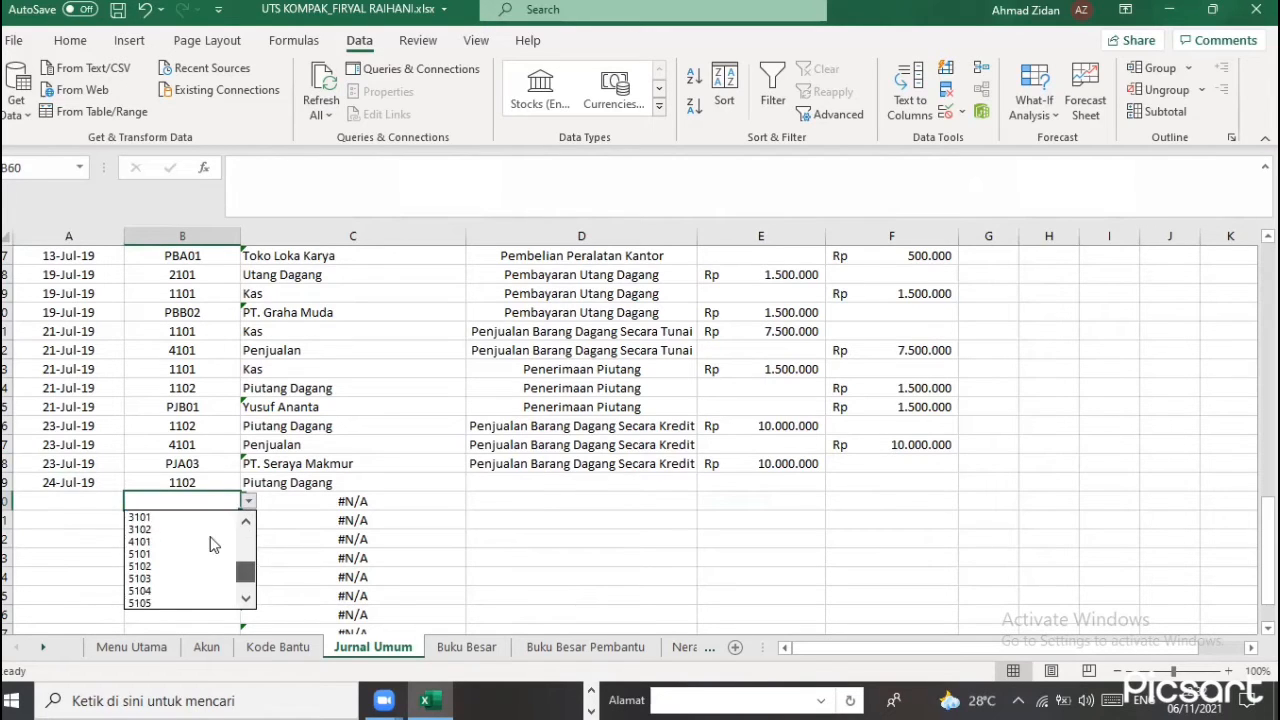
{"action": "scroll", "coordinate": [215, 545], "scroll_direction": "up", "scroll_amount": 1}
{"action": "left_click", "coordinate": [222, 577]}
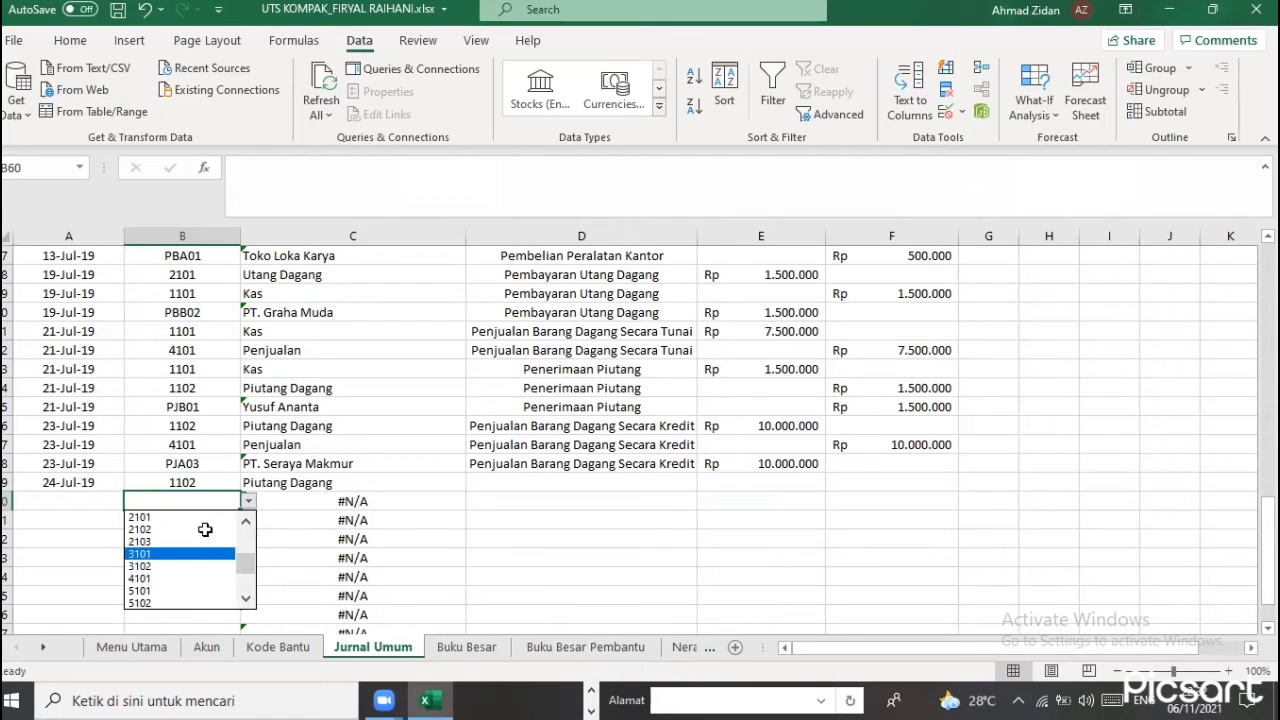
Set the data validation list source of B61 to =KODE_BANTU
{"action": "left_click", "coordinate": [239, 526]}
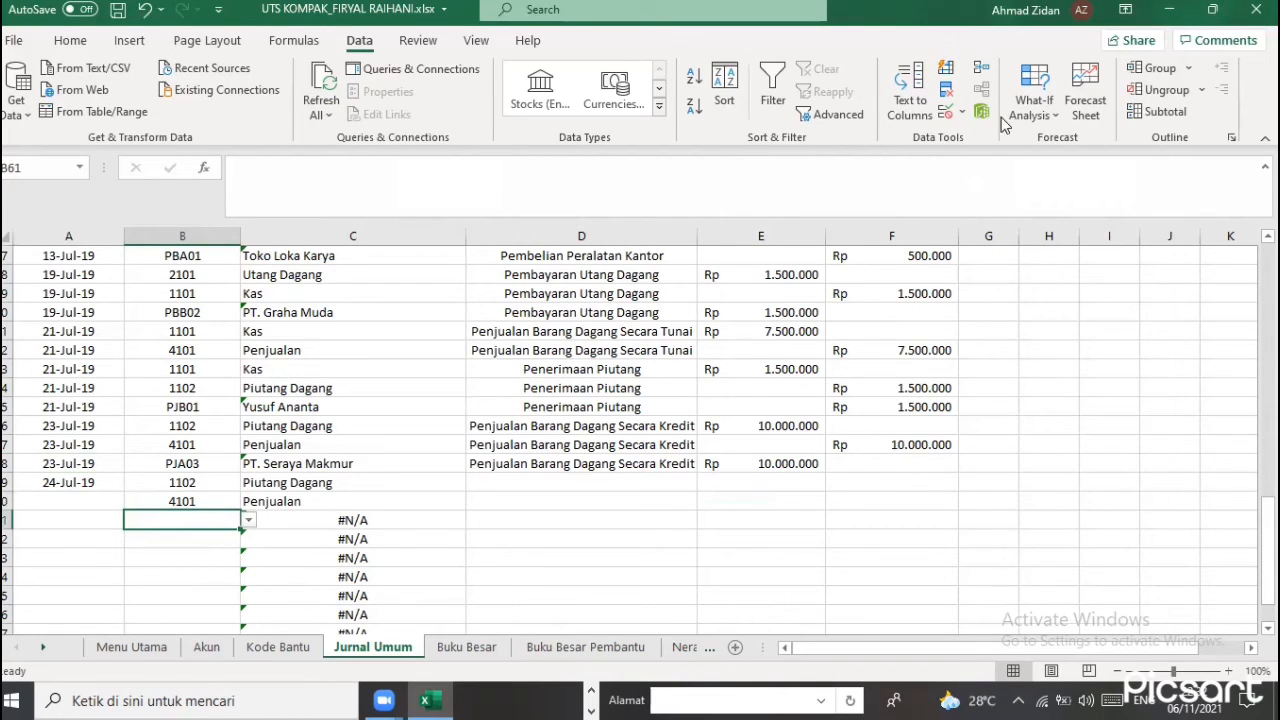
{"action": "left_click", "coordinate": [964, 112]}
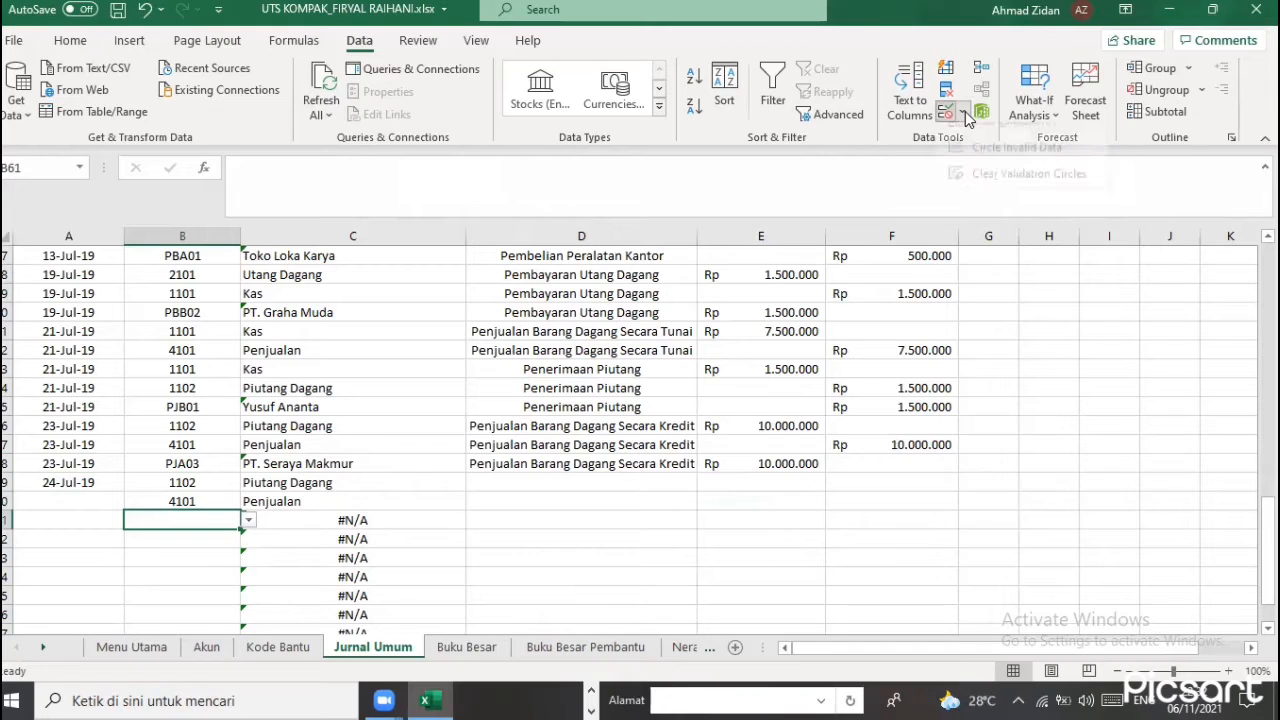
{"action": "left_click", "coordinate": [971, 139]}
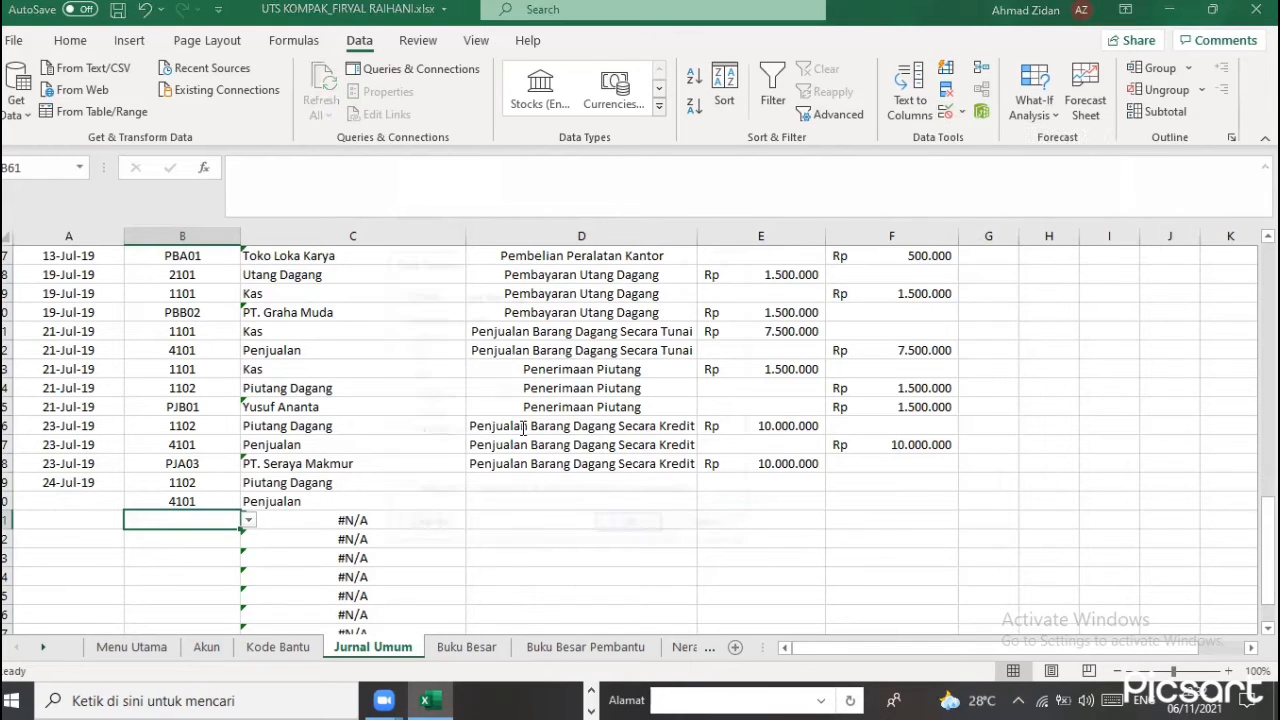
{"action": "key", "text": "BackSpace"}
{"action": "key", "text": "BackSpace"}
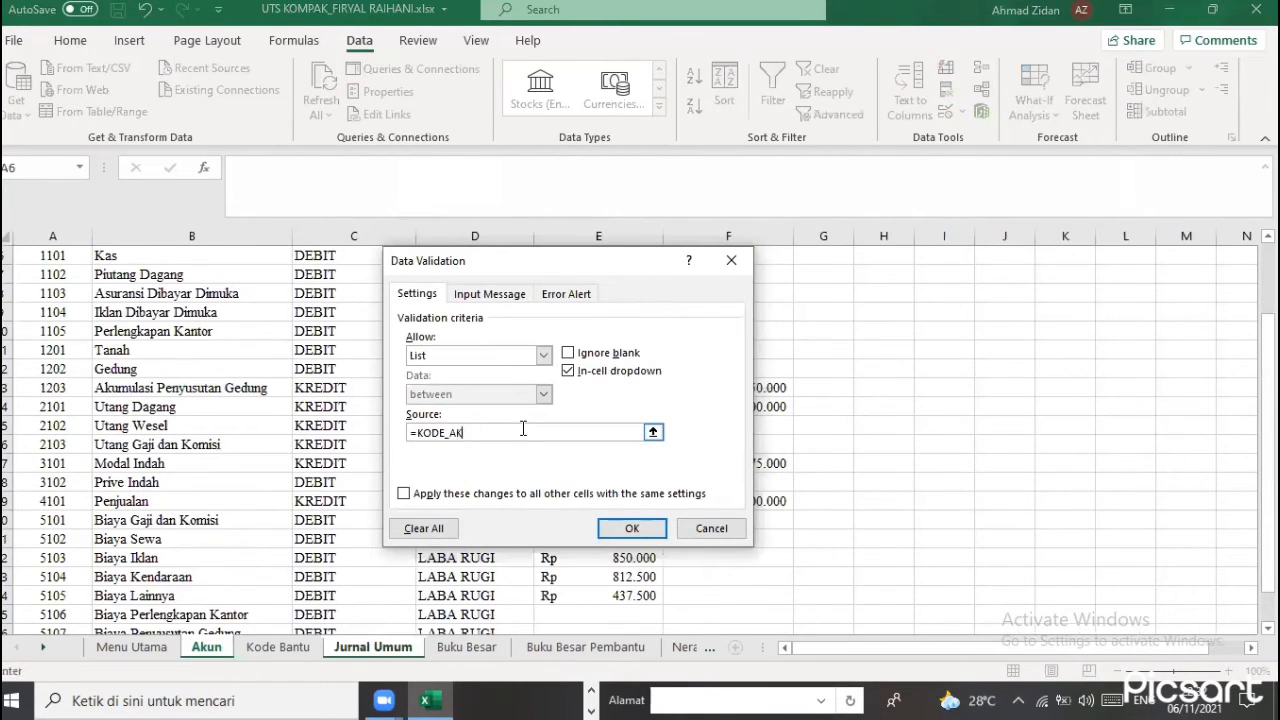
{"action": "type", "text": "BAN"}
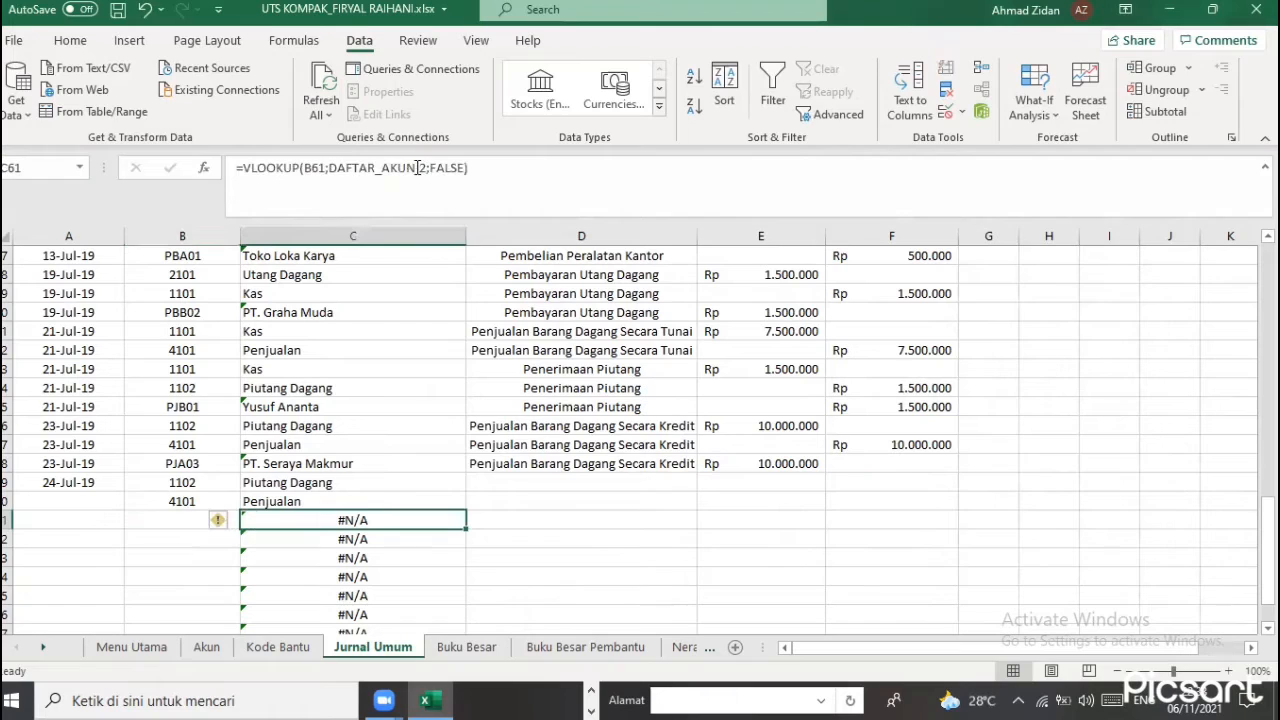
Edit the VLOOKUP formula in C61 to use DAFTAR_BANTU as its lookup table
{"action": "left_click", "coordinate": [418, 168]}
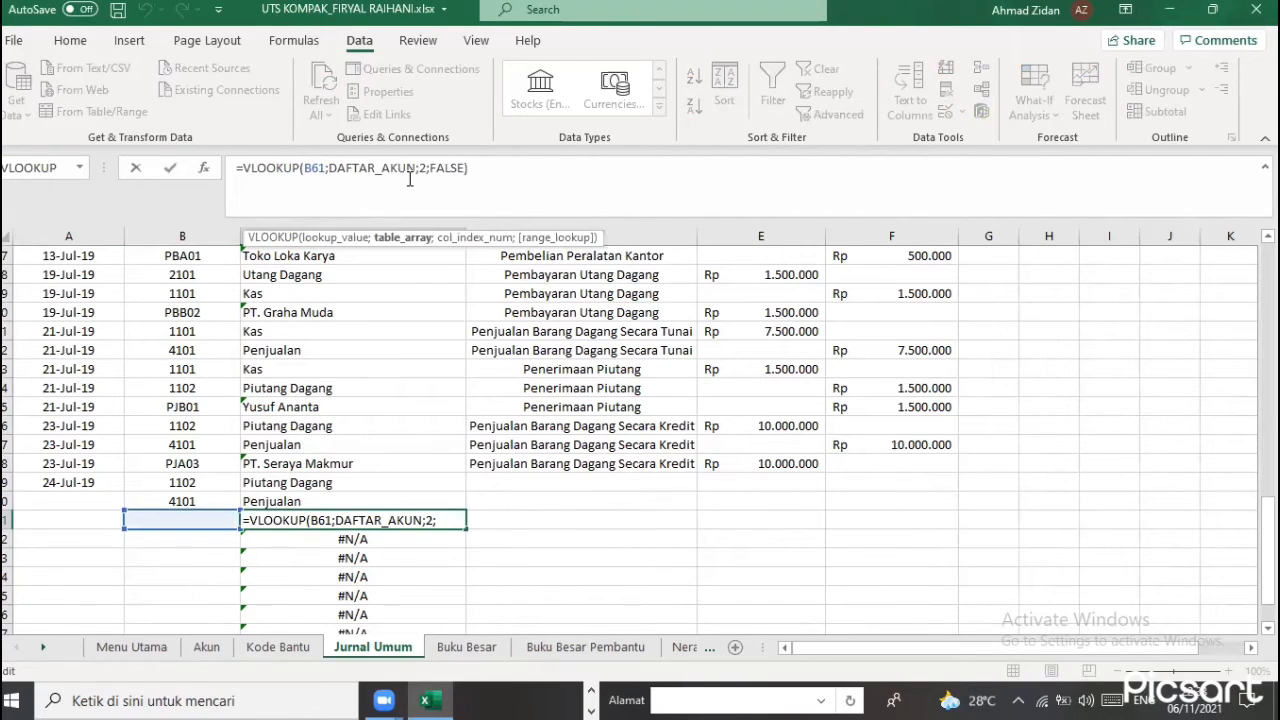
{"action": "key", "text": "BackSpace"}
{"action": "key", "text": "BackSpace"}
{"action": "key", "text": "BackSpace"}
{"action": "key", "text": "BackSpace"}
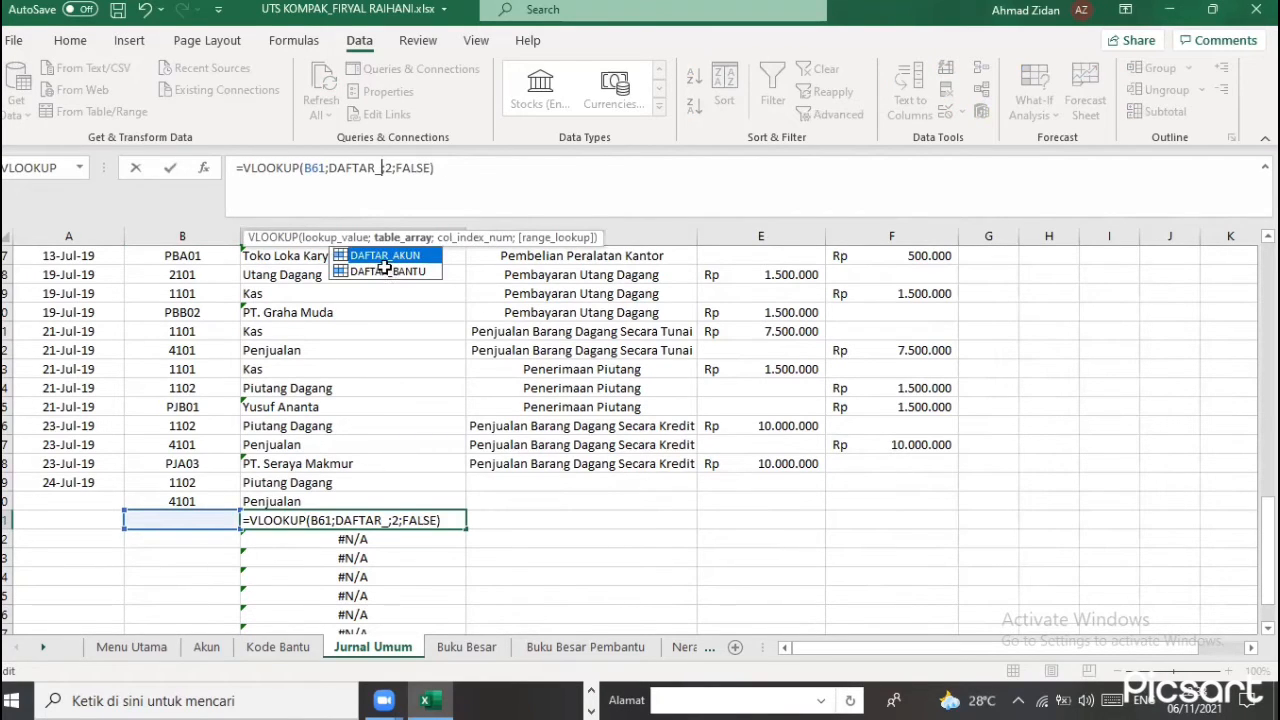
{"action": "double_click", "coordinate": [388, 272]}
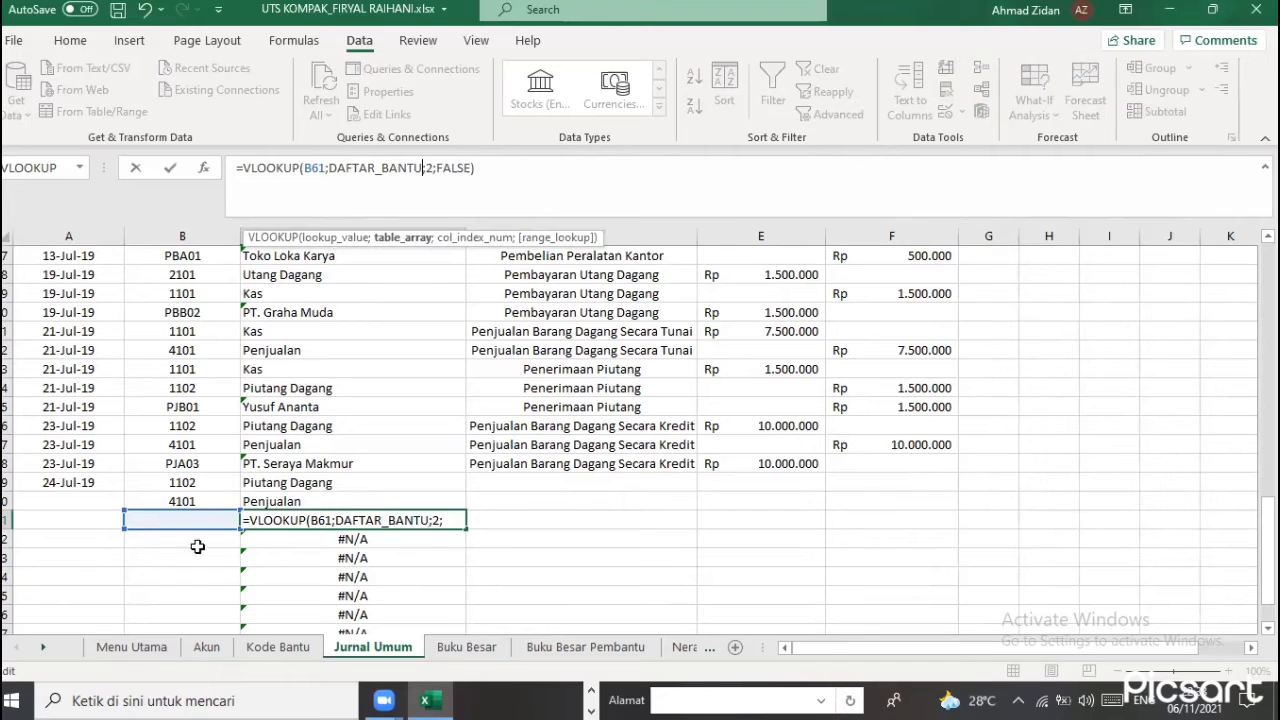
{"action": "key", "text": "Return"}
Choose the subsidiary code PJA01 in B61 from its code list
{"action": "left_click", "coordinate": [228, 517]}
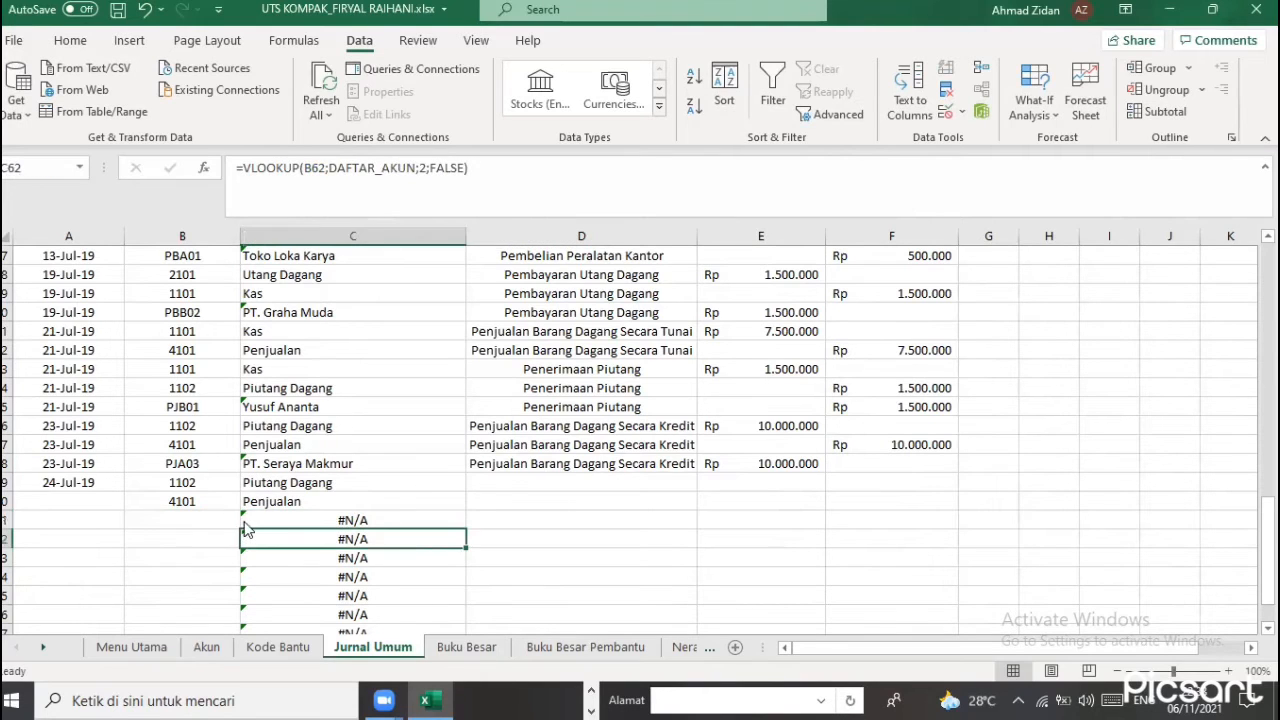
{"action": "left_click", "coordinate": [249, 526]}
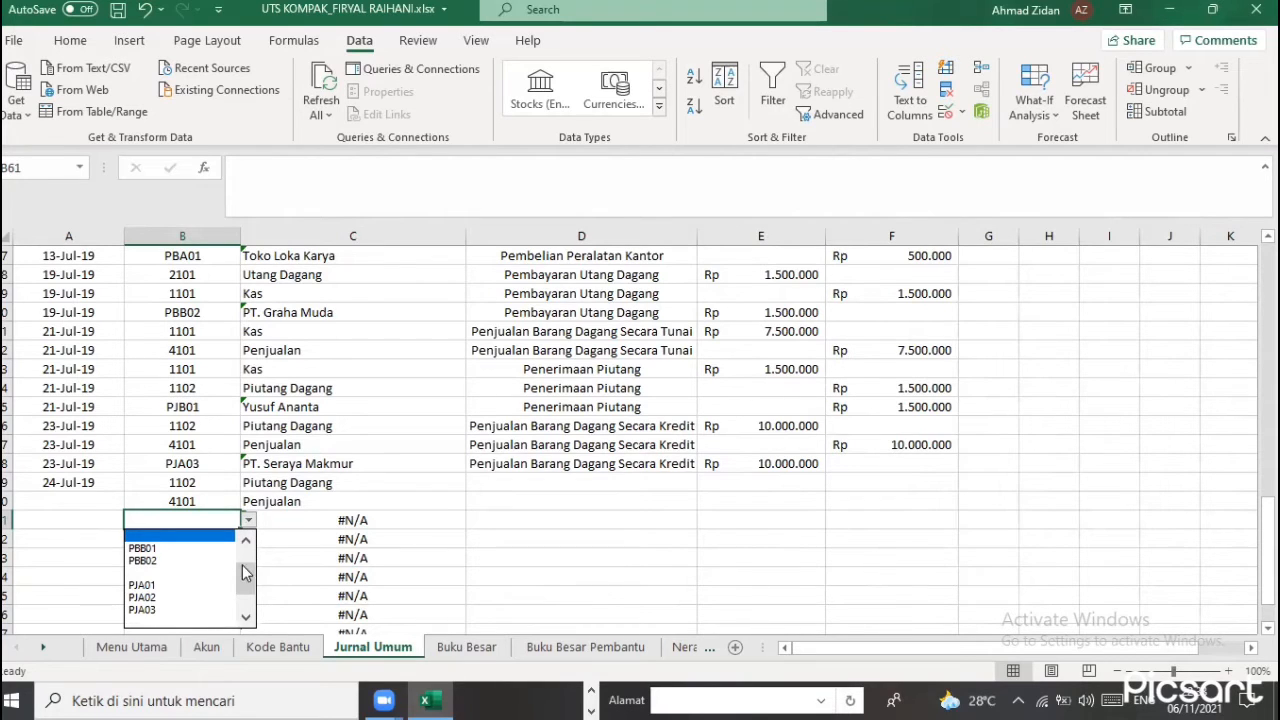
{"action": "scroll", "coordinate": [247, 571], "scroll_direction": "up", "scroll_amount": 1}
{"action": "left_click", "coordinate": [196, 621]}
{"action": "left_click", "coordinate": [416, 531]}
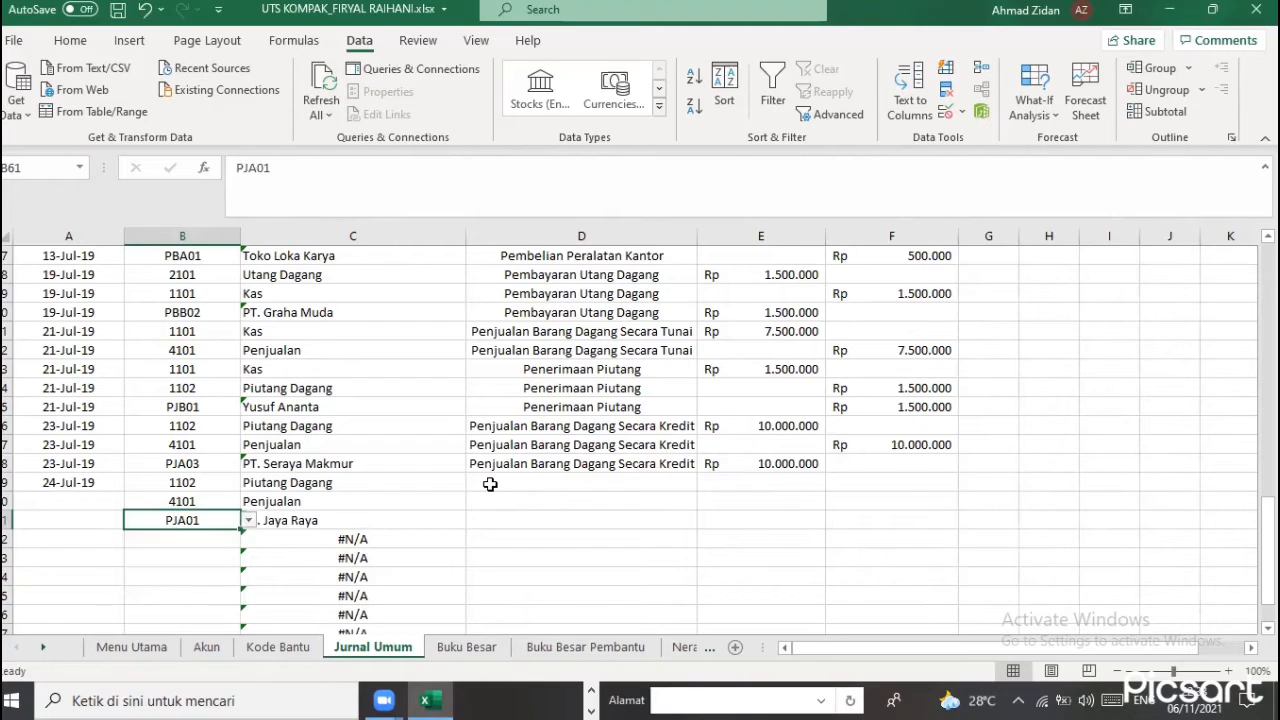
Fill the description Penjualan Barang Dagang Secara Kredit from D58 down through D61
{"action": "left_click", "coordinate": [494, 479]}
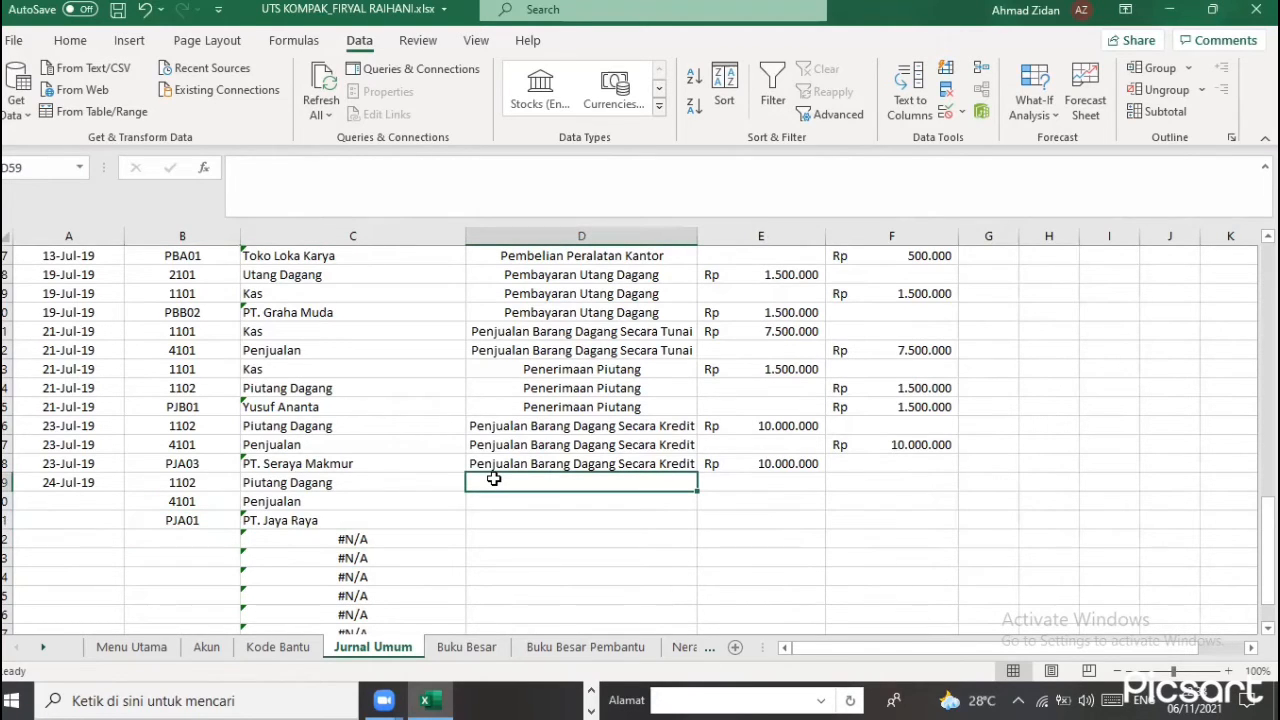
{"action": "left_click", "coordinate": [635, 461]}
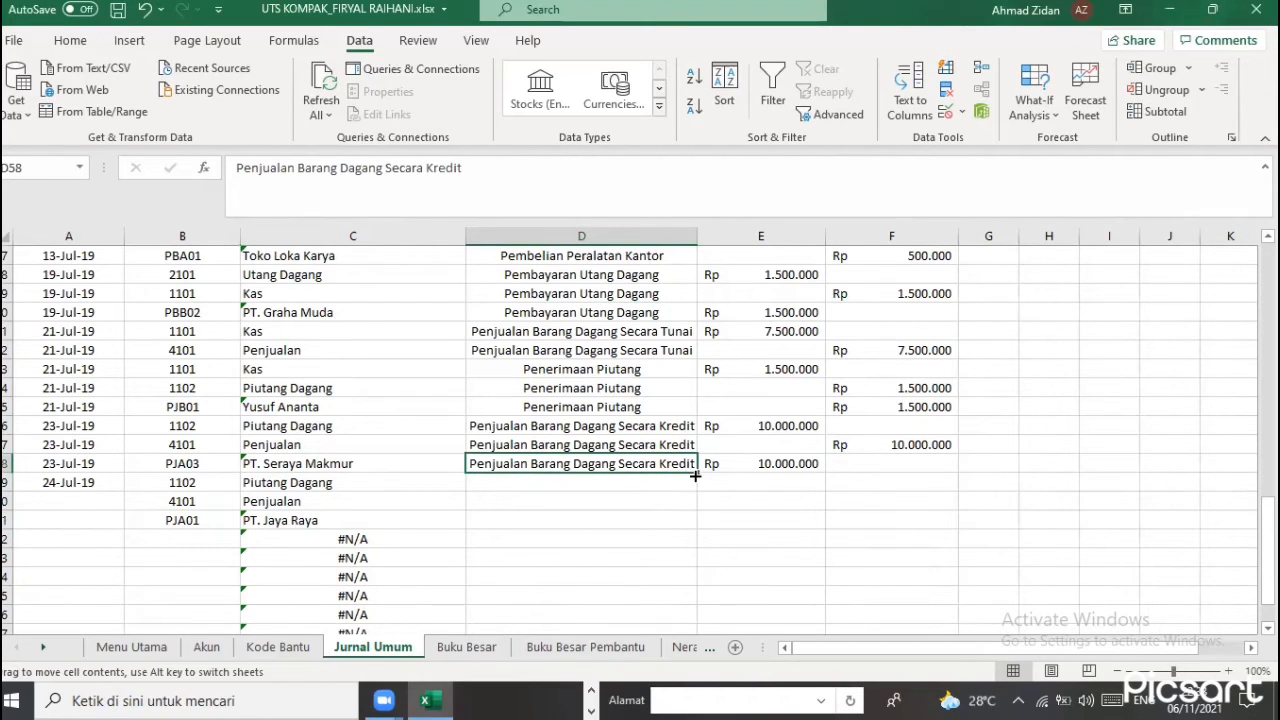
{"action": "left_click_drag", "start_coordinate": [710, 516], "coordinate": [708, 519]}
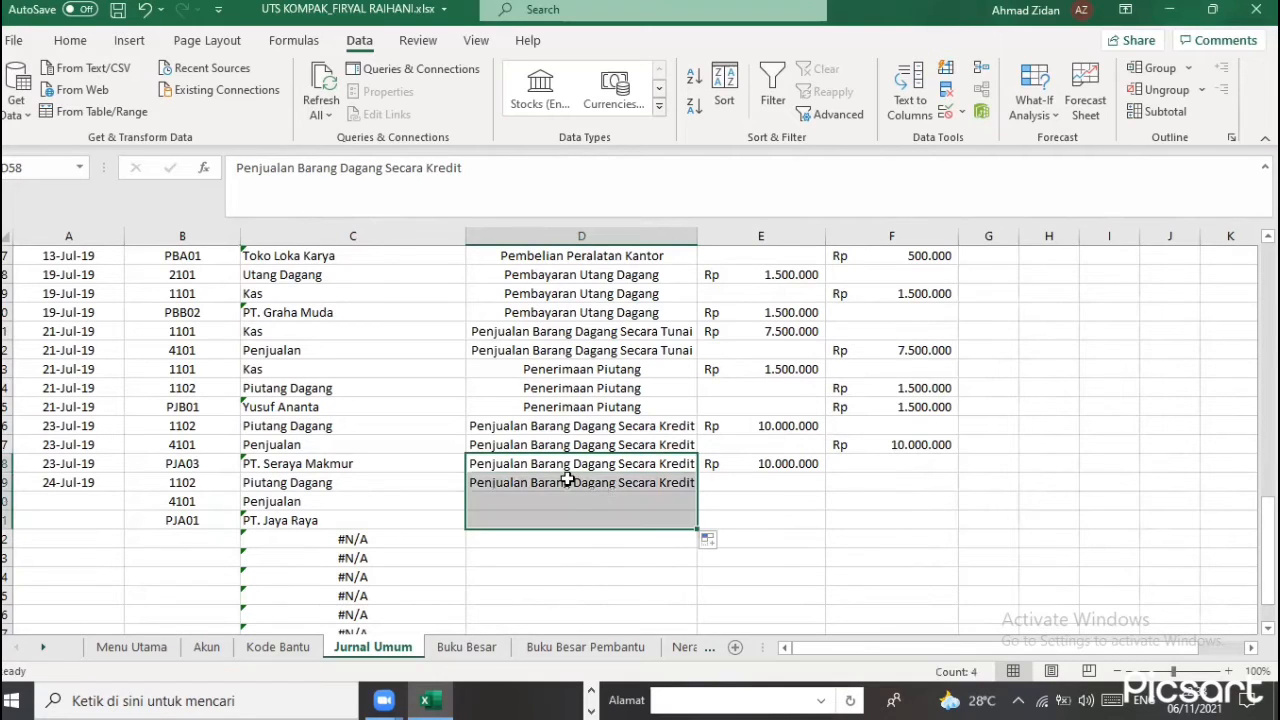
Enter a debit of 3000000 in E59 and copy it to the credit cell F60 and the debit cell E61
{"action": "left_click", "coordinate": [775, 486]}
{"action": "type", "text": "3000000"}
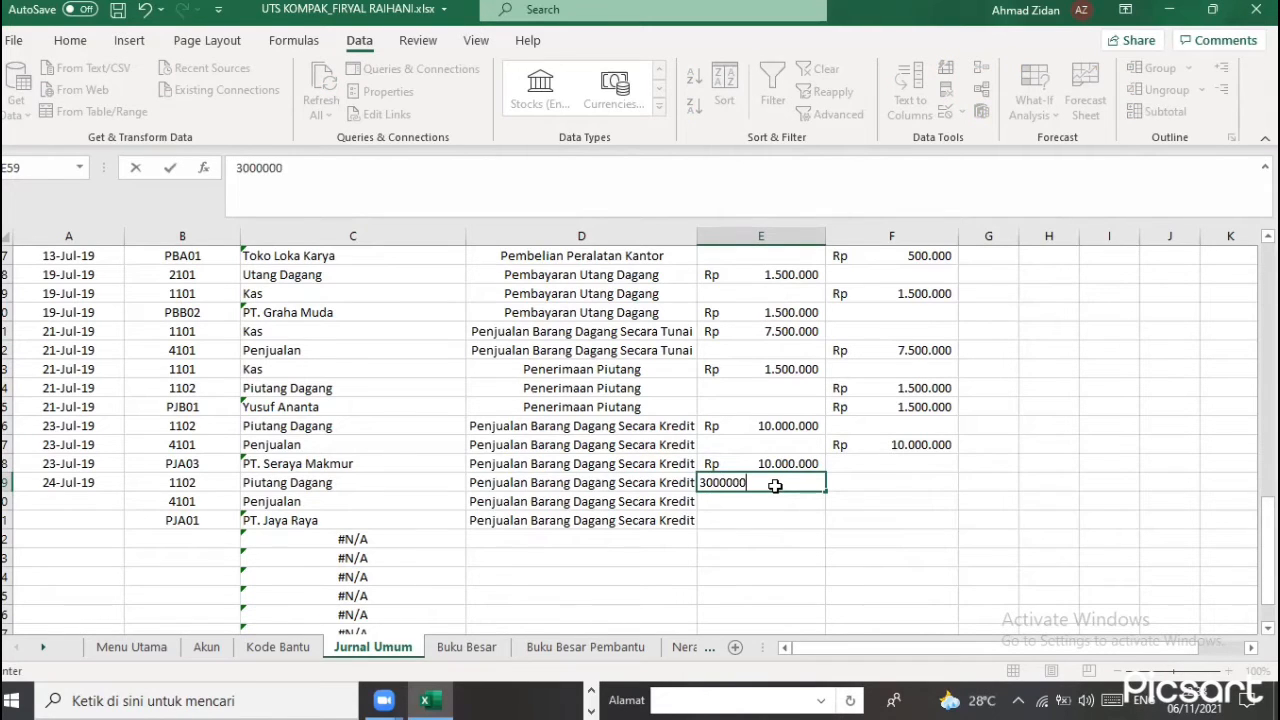
{"action": "key", "text": "Return"}
{"action": "left_click", "coordinate": [776, 485]}
{"action": "key", "text": "ctrl+c"}
{"action": "left_click", "coordinate": [866, 499]}
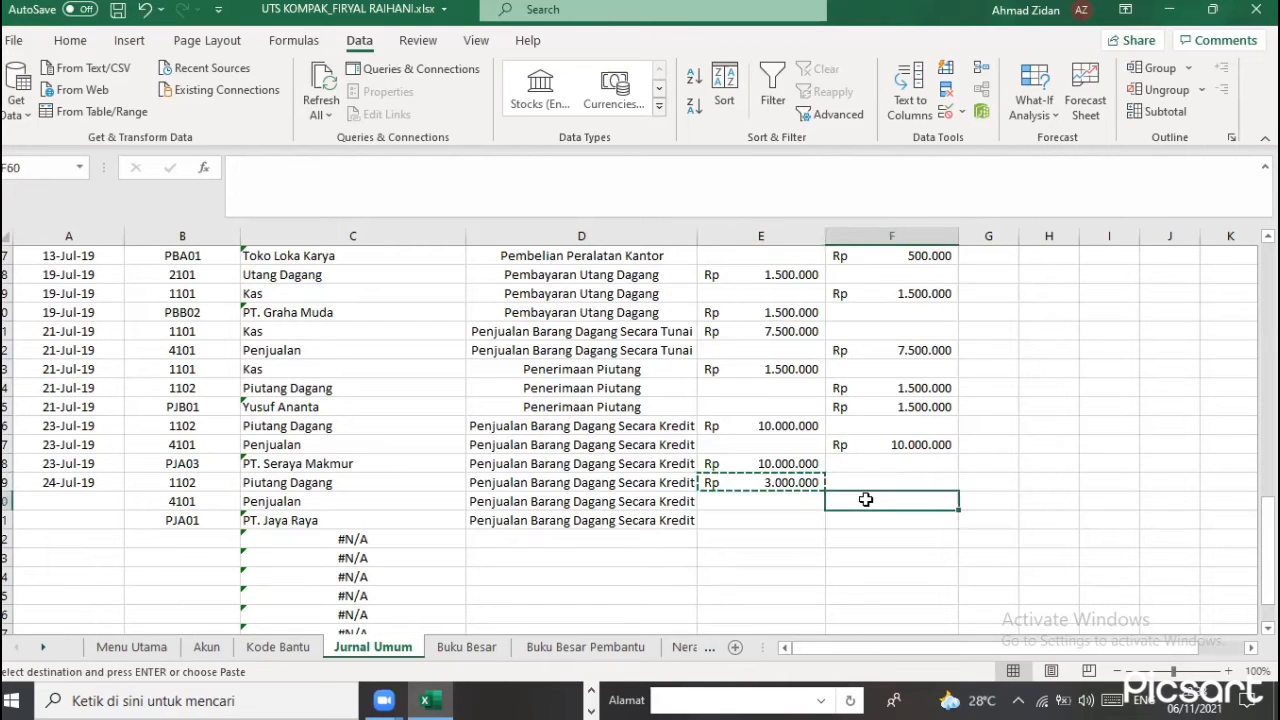
{"action": "key", "text": "ctrl+v"}
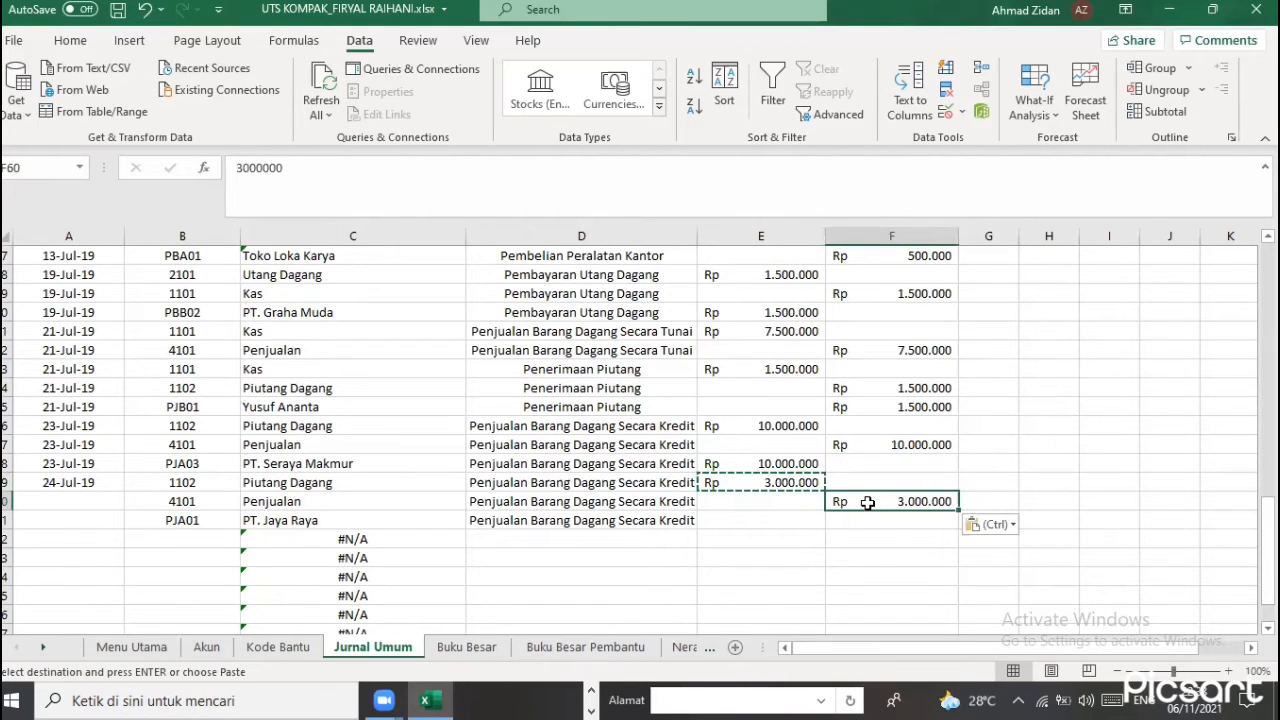
{"action": "left_click", "coordinate": [763, 518]}
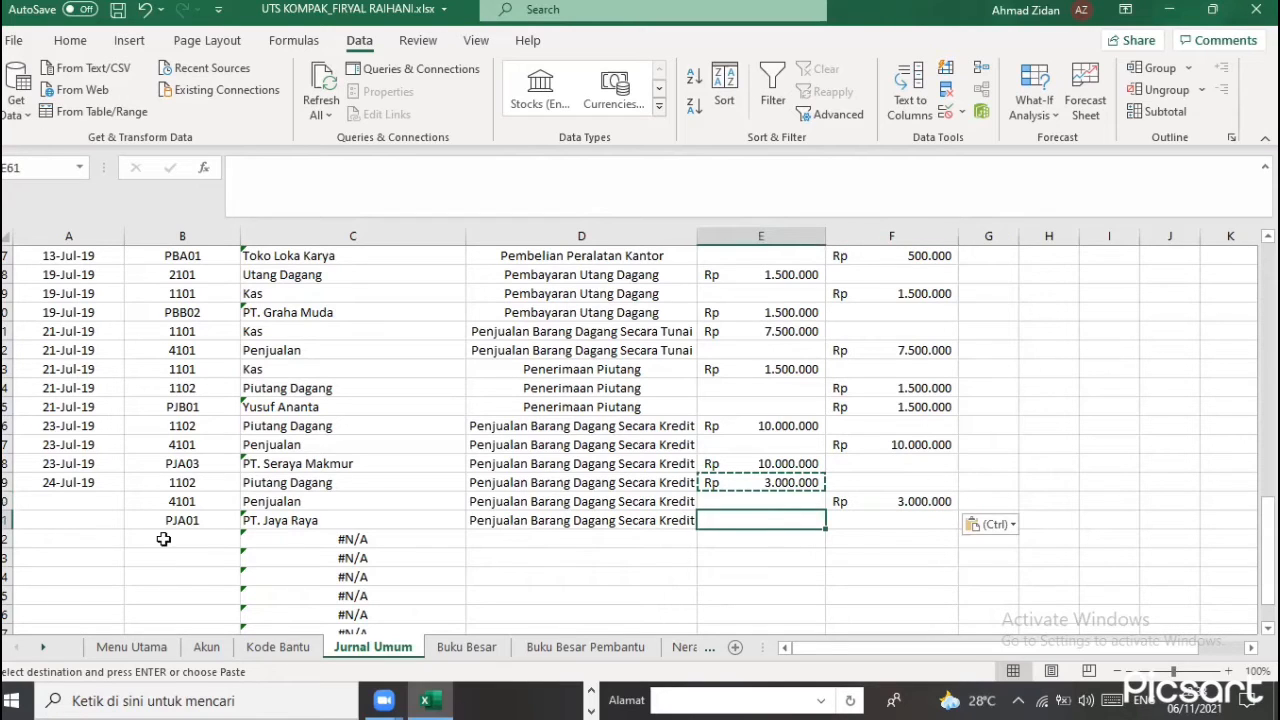
{"action": "key", "text": "ctrl+v"}
Switch to the assignment PDF in the browser, read transaction 10, and return to the Excel workbook
{"action": "left_click", "coordinate": [108, 485]}
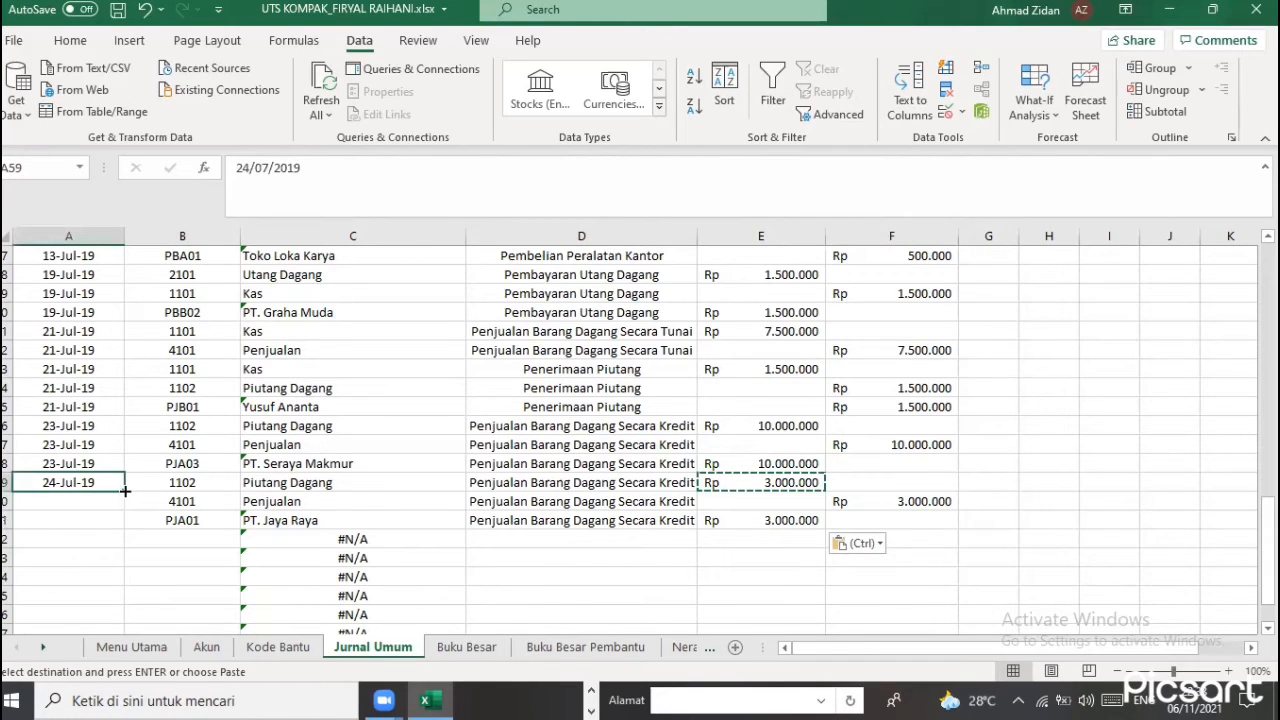
{"action": "left_click", "coordinate": [146, 541]}
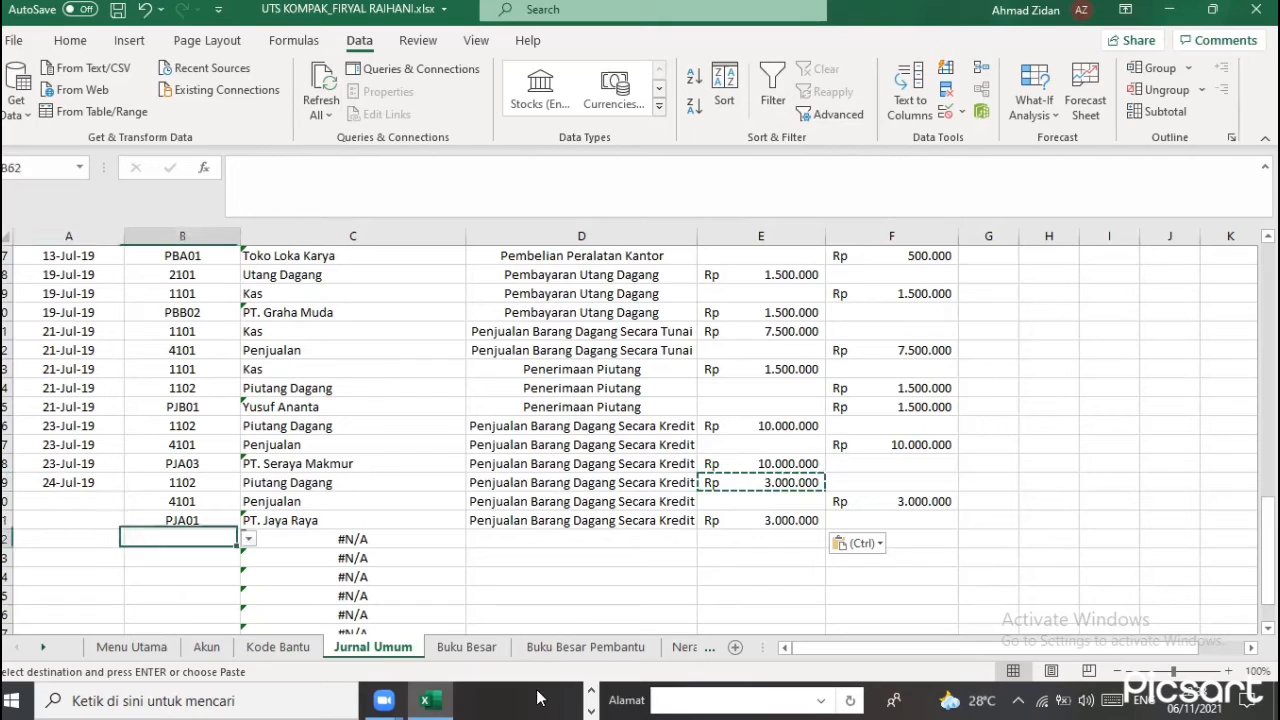
{"action": "left_click", "coordinate": [594, 688]}
{"action": "left_click", "coordinate": [570, 695]}
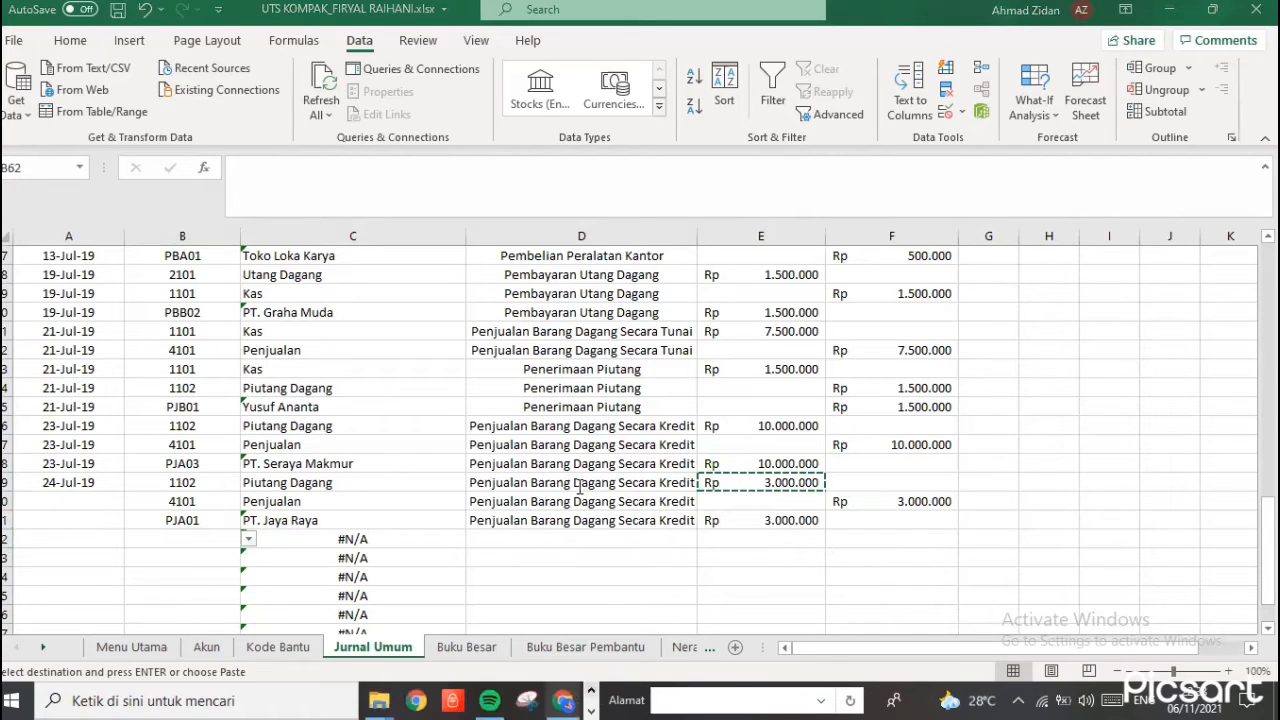
{"action": "left_click_drag", "start_coordinate": [668, 487], "coordinate": [846, 494]}
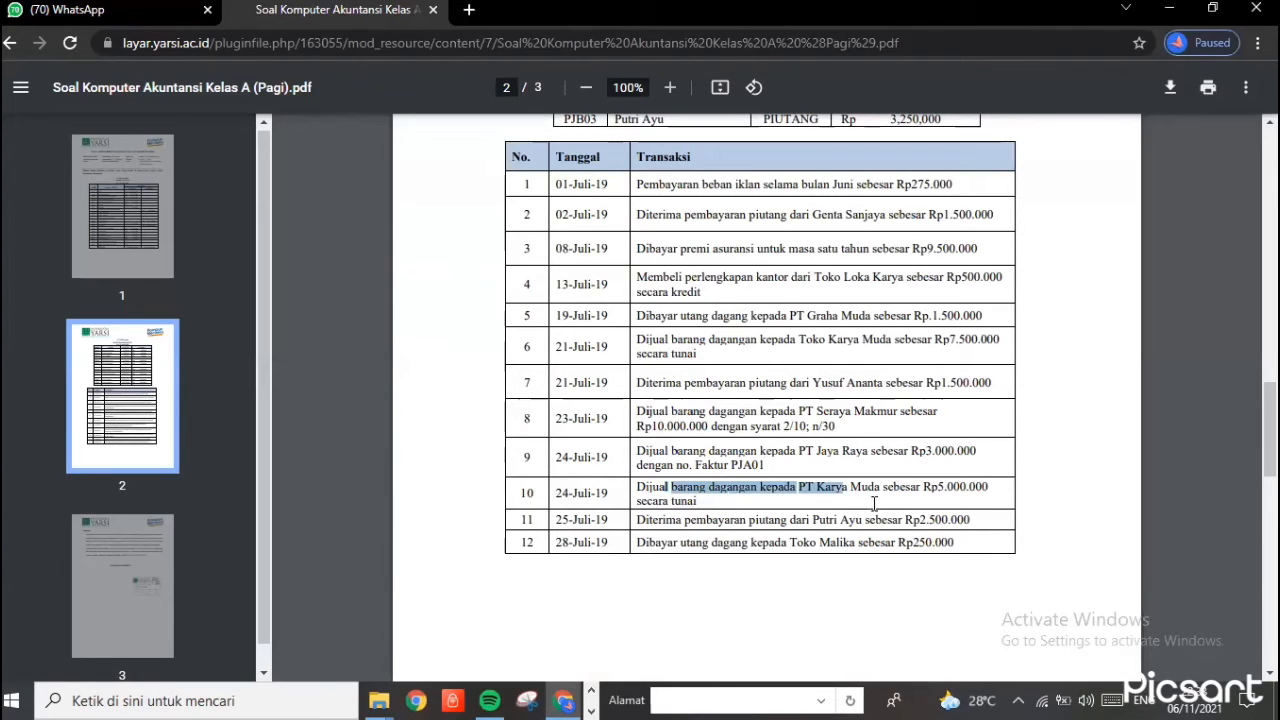
{"action": "left_click", "coordinate": [808, 552]}
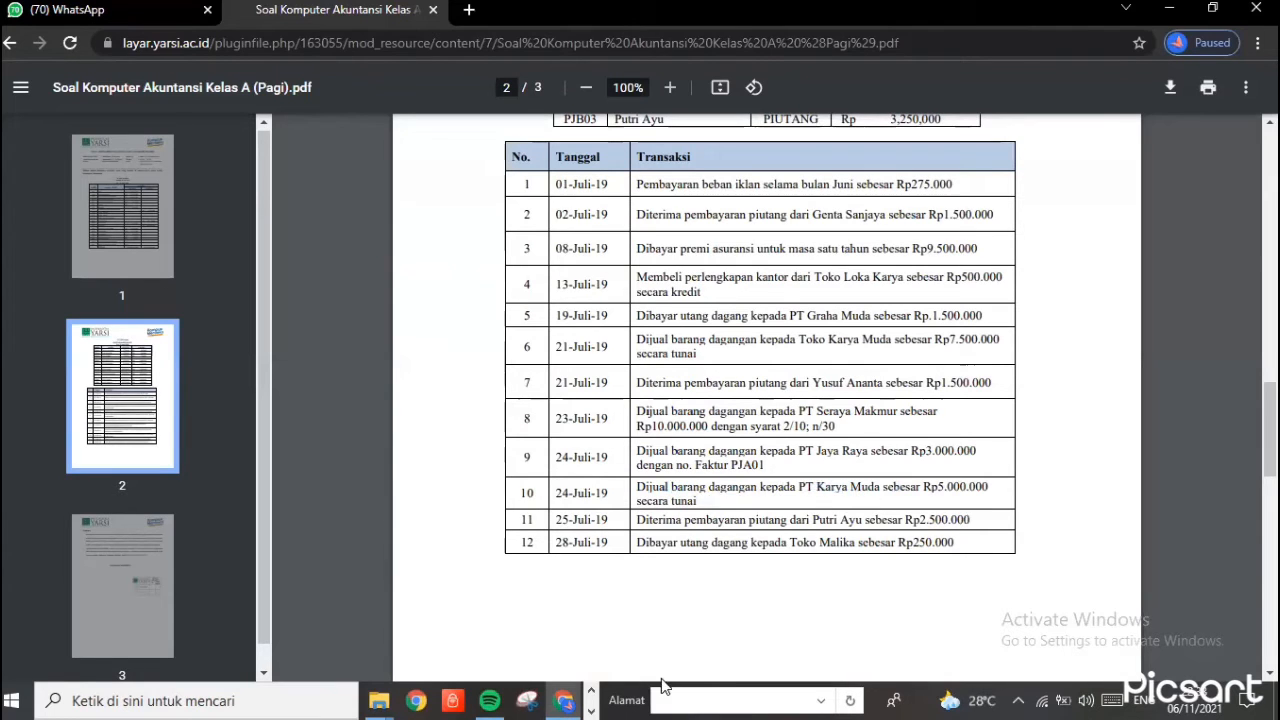
{"action": "left_click", "coordinate": [591, 690]}
{"action": "left_click", "coordinate": [428, 700]}
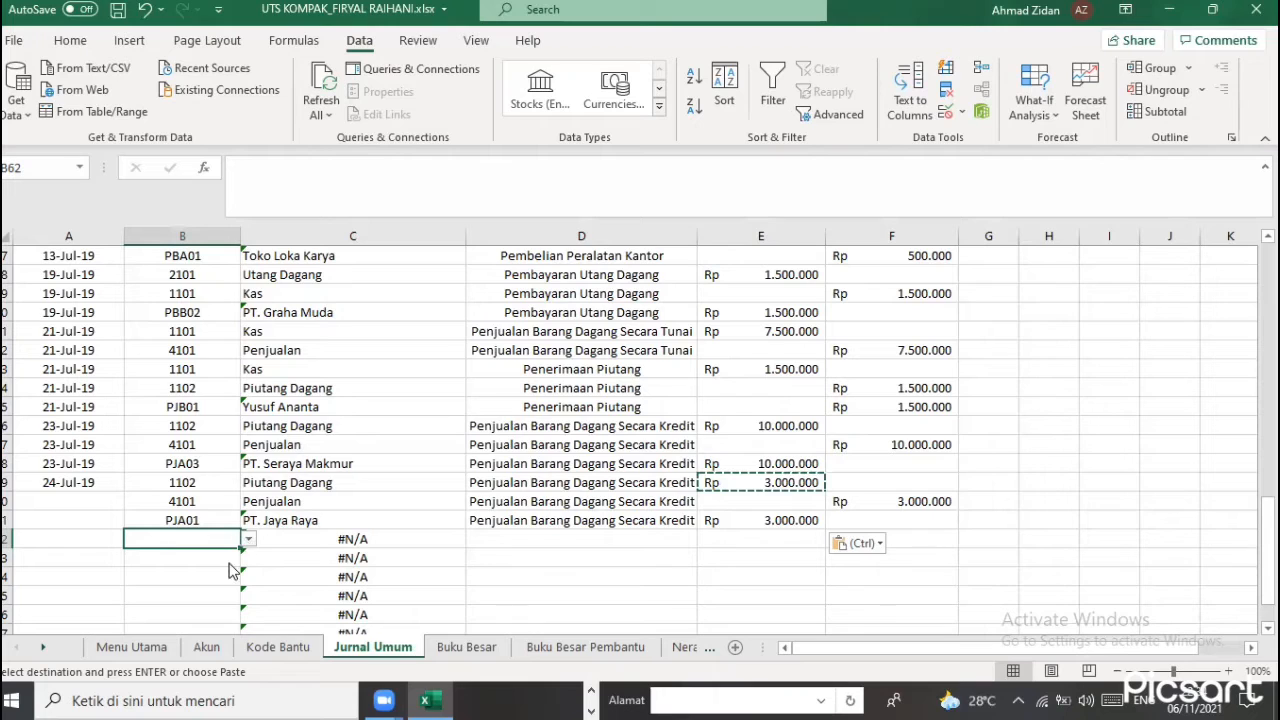
Choose account code 1101 in B62 and account code 4101 in B63 from the code lists
{"action": "left_click", "coordinate": [248, 539]}
{"action": "left_click", "coordinate": [248, 539]}
{"action": "left_click", "coordinate": [248, 539]}
{"action": "left_click", "coordinate": [238, 556]}
{"action": "left_click", "coordinate": [238, 562]}
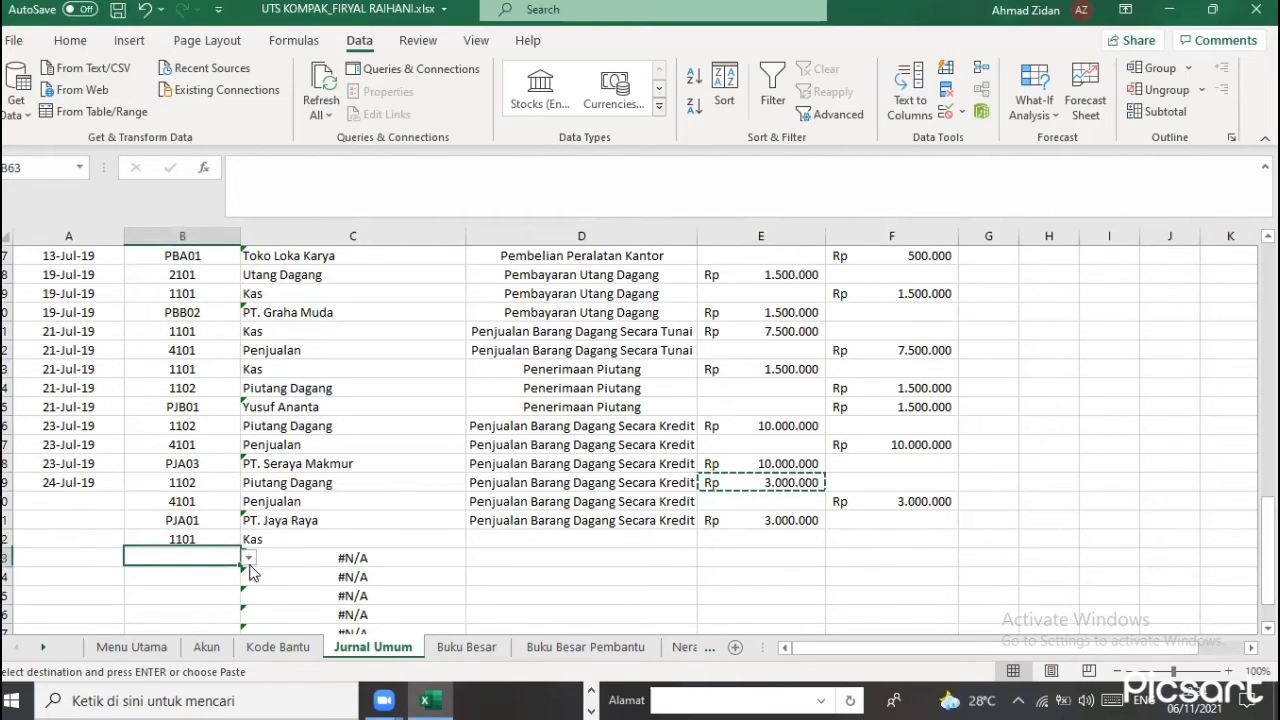
{"action": "left_click", "coordinate": [248, 558]}
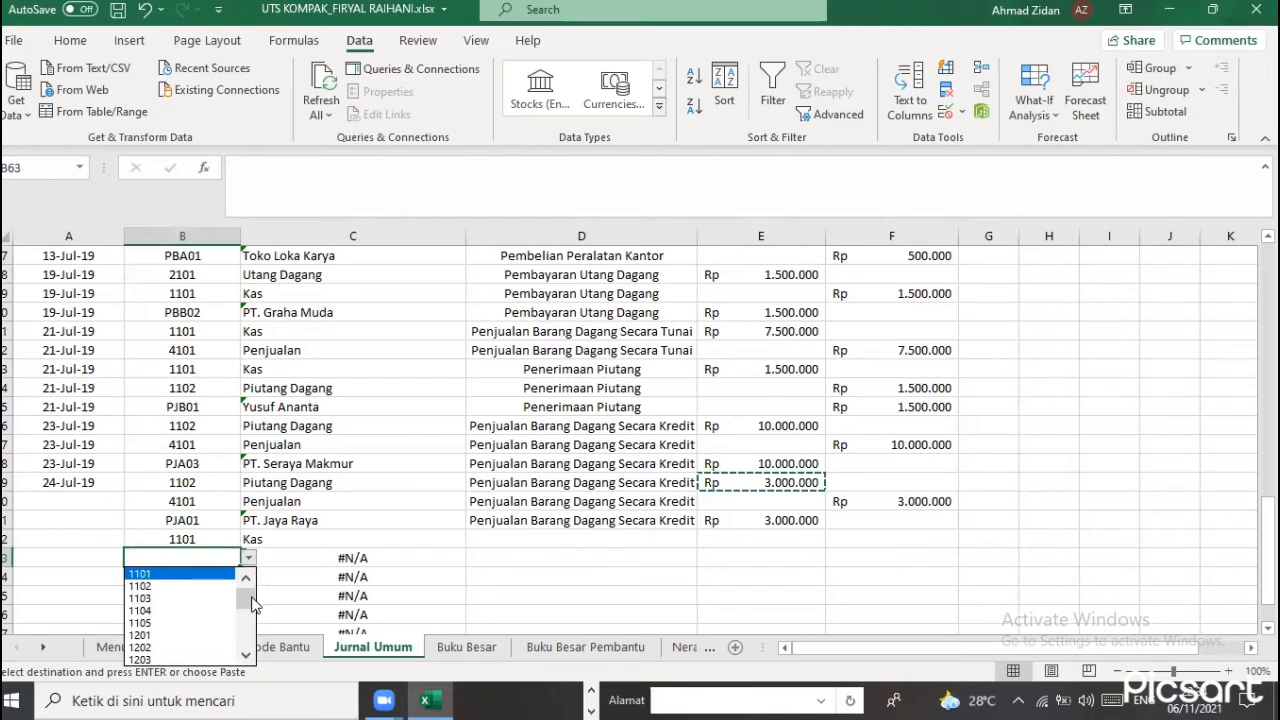
{"action": "scroll", "coordinate": [218, 630], "scroll_direction": "down", "scroll_amount": 1}
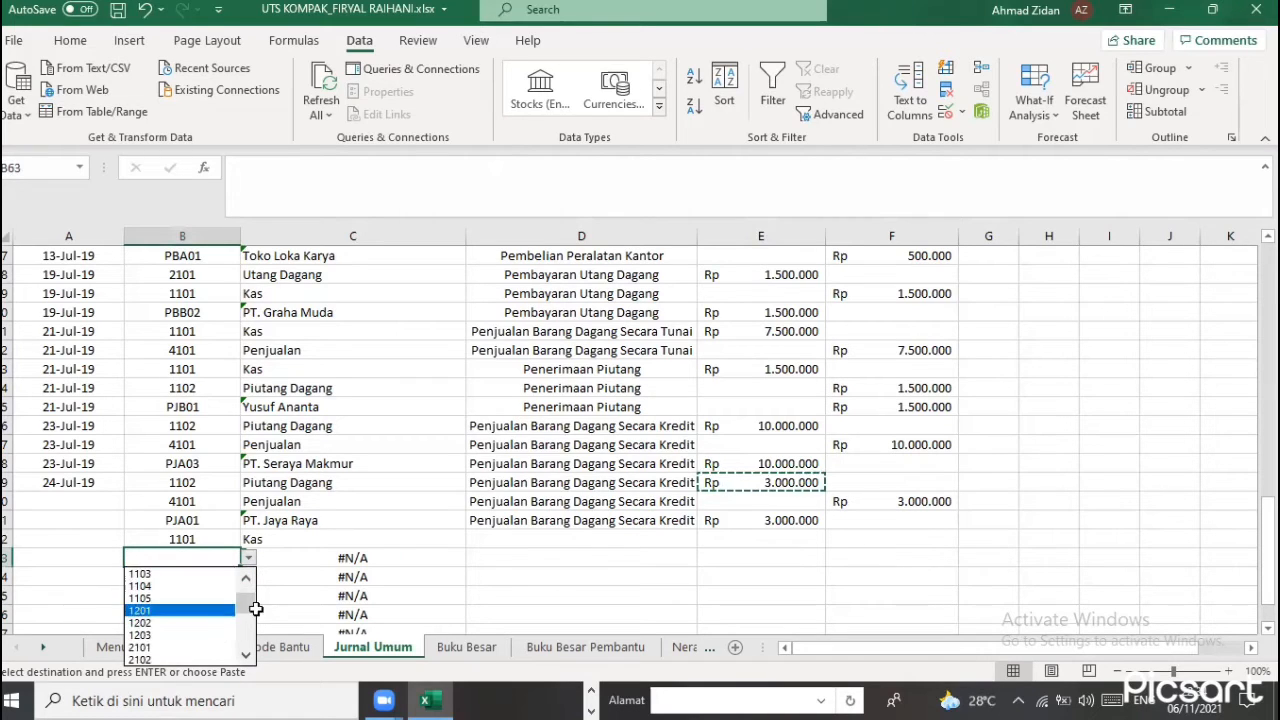
{"action": "left_click", "coordinate": [253, 604]}
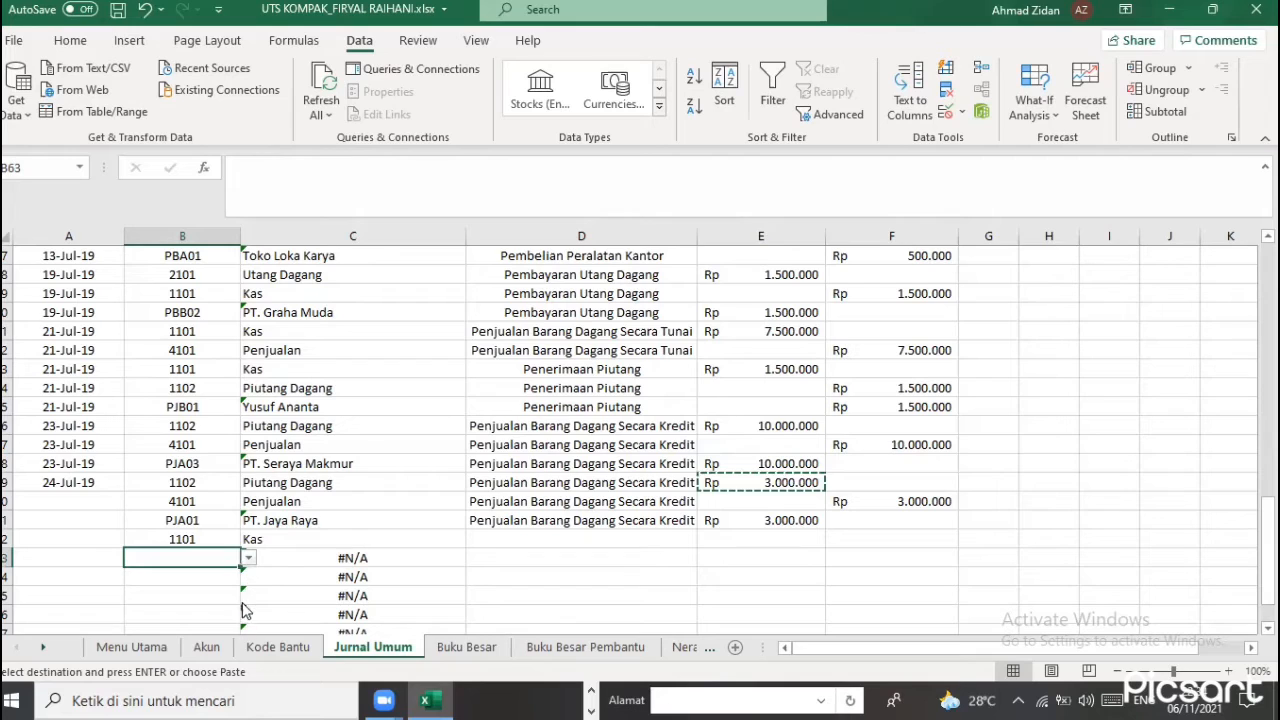
{"action": "left_click", "coordinate": [248, 558]}
{"action": "left_click_drag", "start_coordinate": [248, 626], "coordinate": [249, 634]}
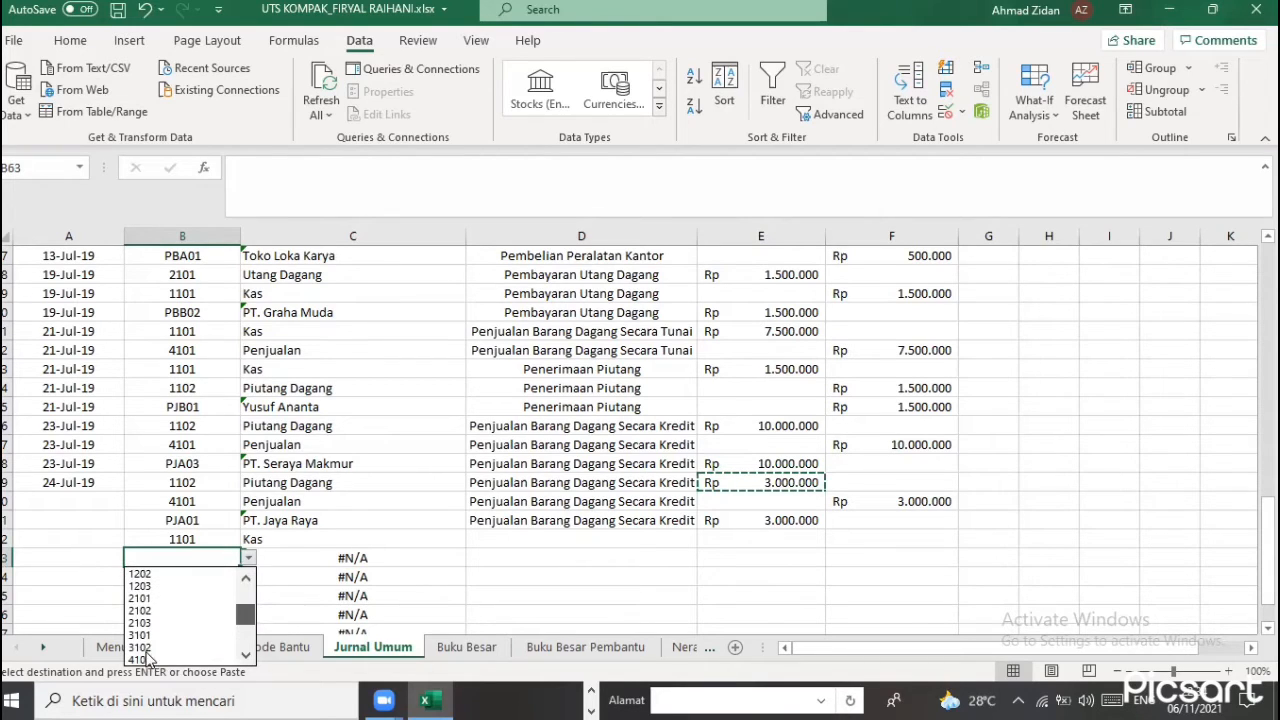
{"action": "key", "text": "Return"}
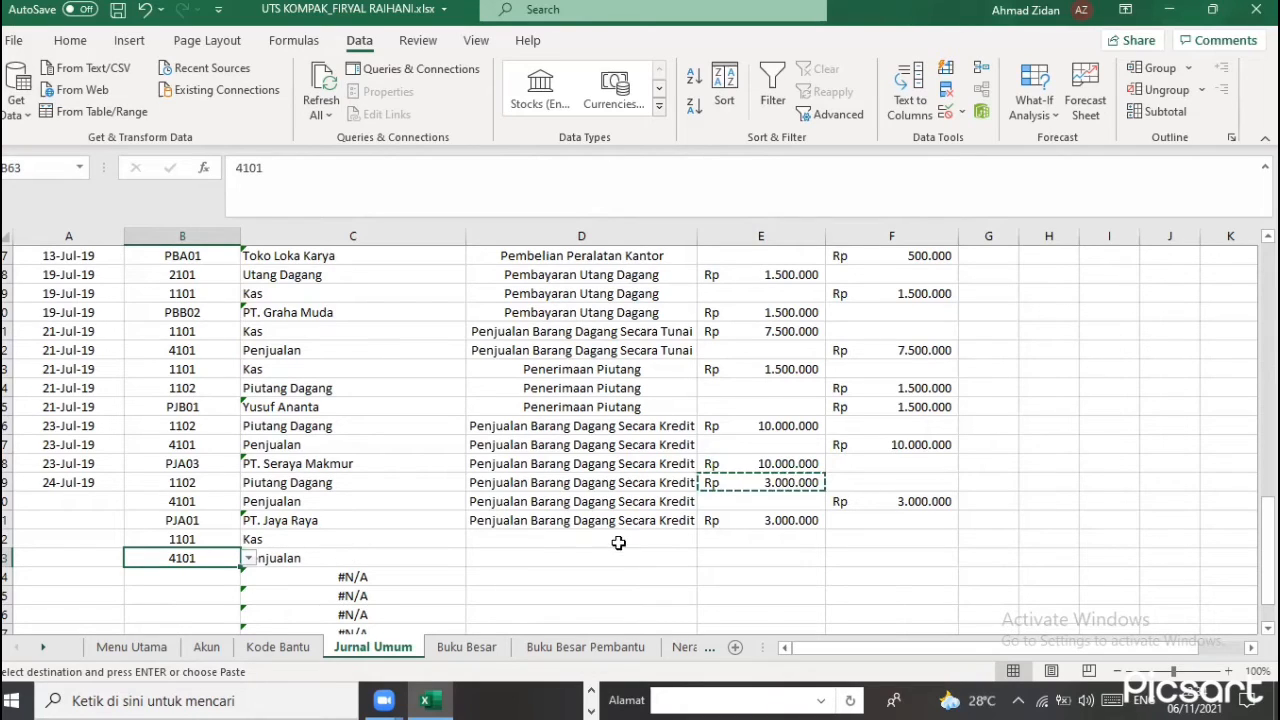
Enter the description Penjualan Barang Dagang Secara Tunai in D62 and fill it down to D63
{"action": "left_click", "coordinate": [550, 531]}
{"action": "key", "text": "Escape"}
{"action": "type", "text": "Penjualan Barang Dag ang Secara Tunai"}
{"action": "key", "text": "Return"}
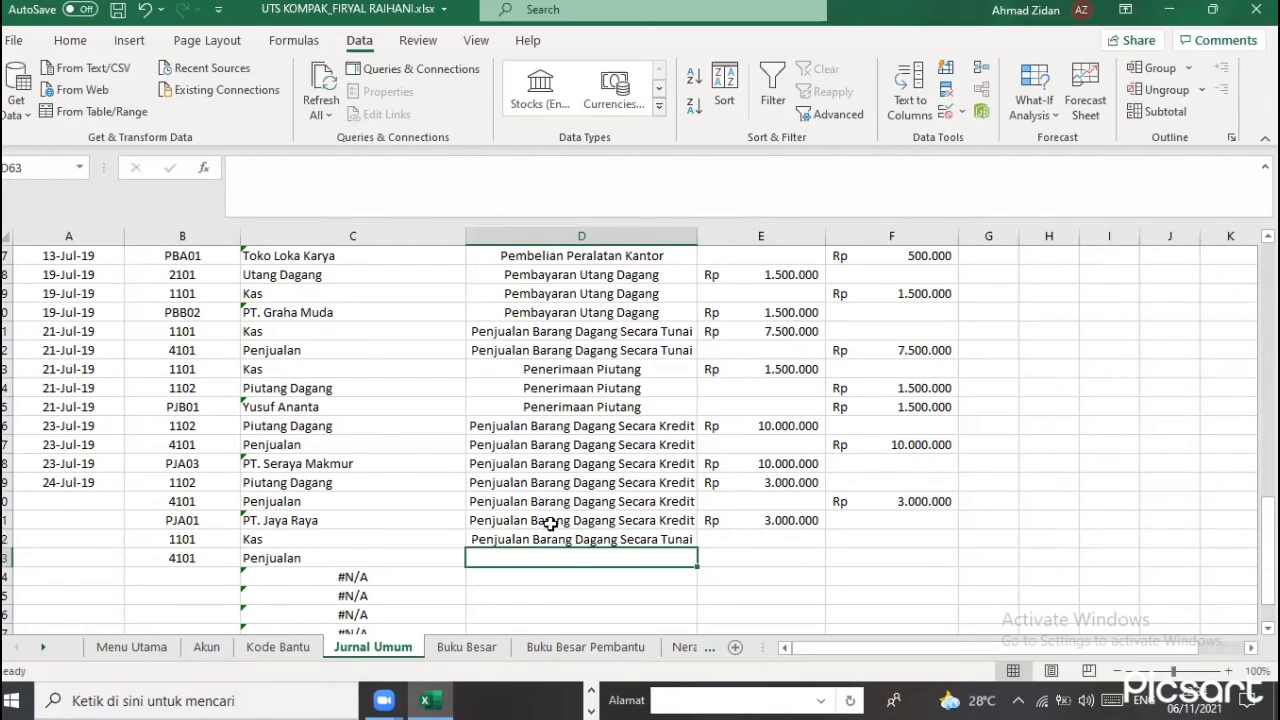
{"action": "left_click", "coordinate": [600, 540]}
{"action": "left_click_drag", "start_coordinate": [697, 547], "coordinate": [697, 560]}
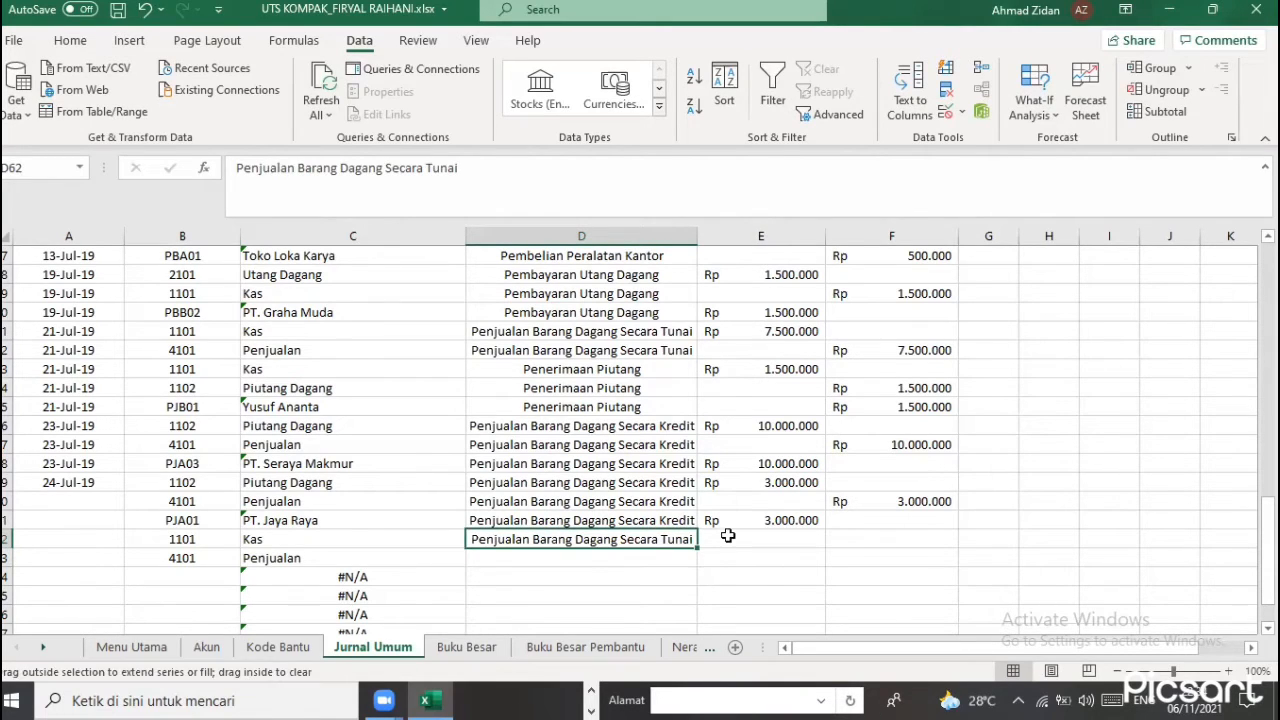
Enter a debit of 5000000 in E62 and copy it to the credit cell F63
{"action": "left_click", "coordinate": [728, 536]}
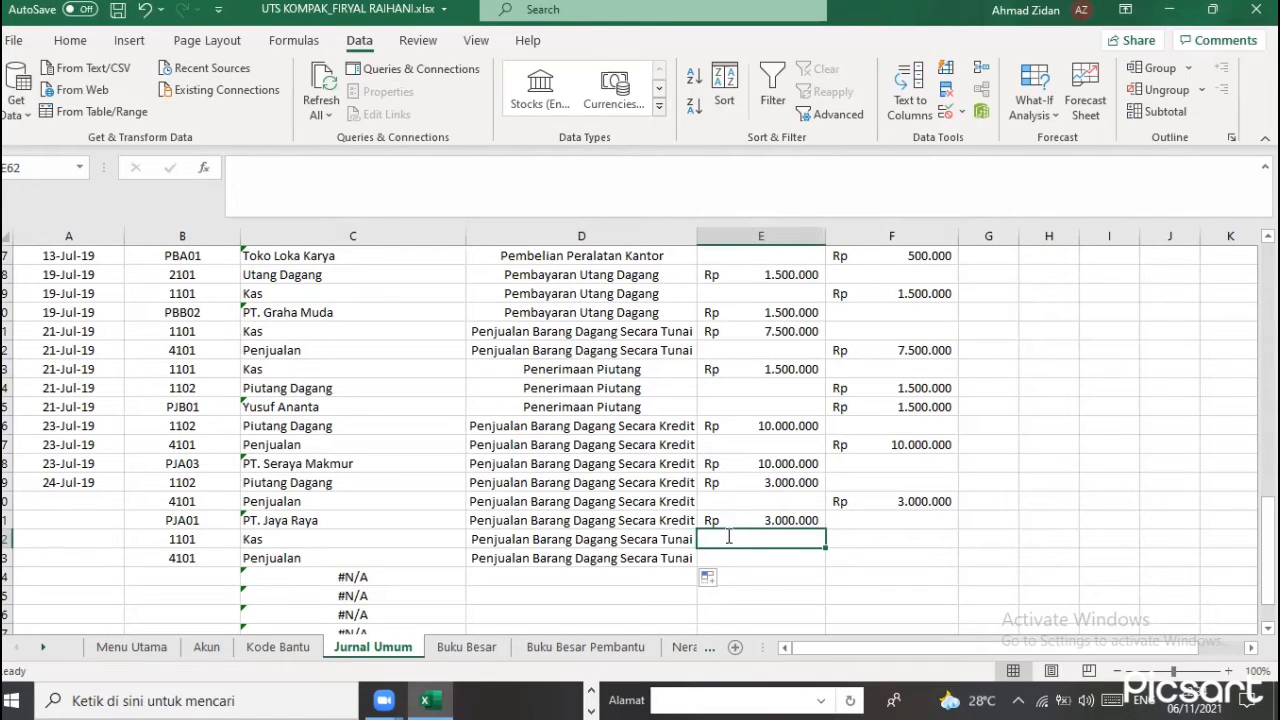
{"action": "type", "text": "5000000"}
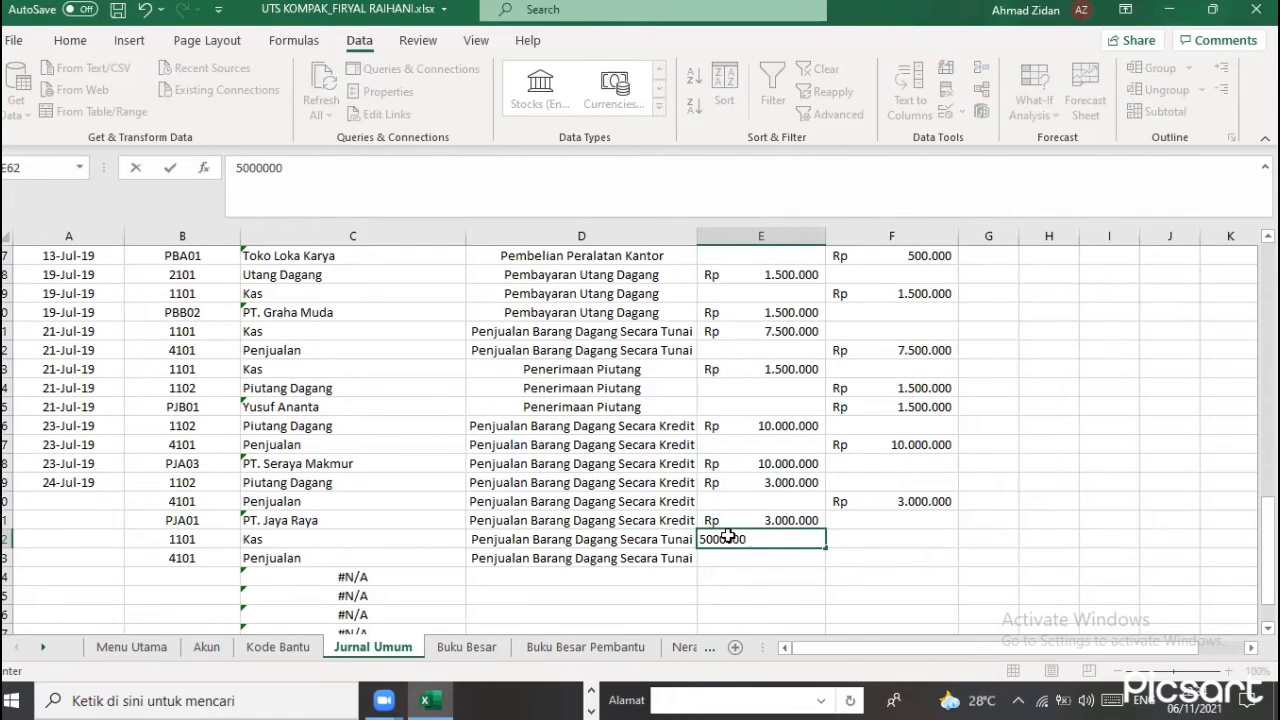
{"action": "key", "text": "Return"}
{"action": "left_click", "coordinate": [785, 541]}
{"action": "key", "text": "ctrl+c"}
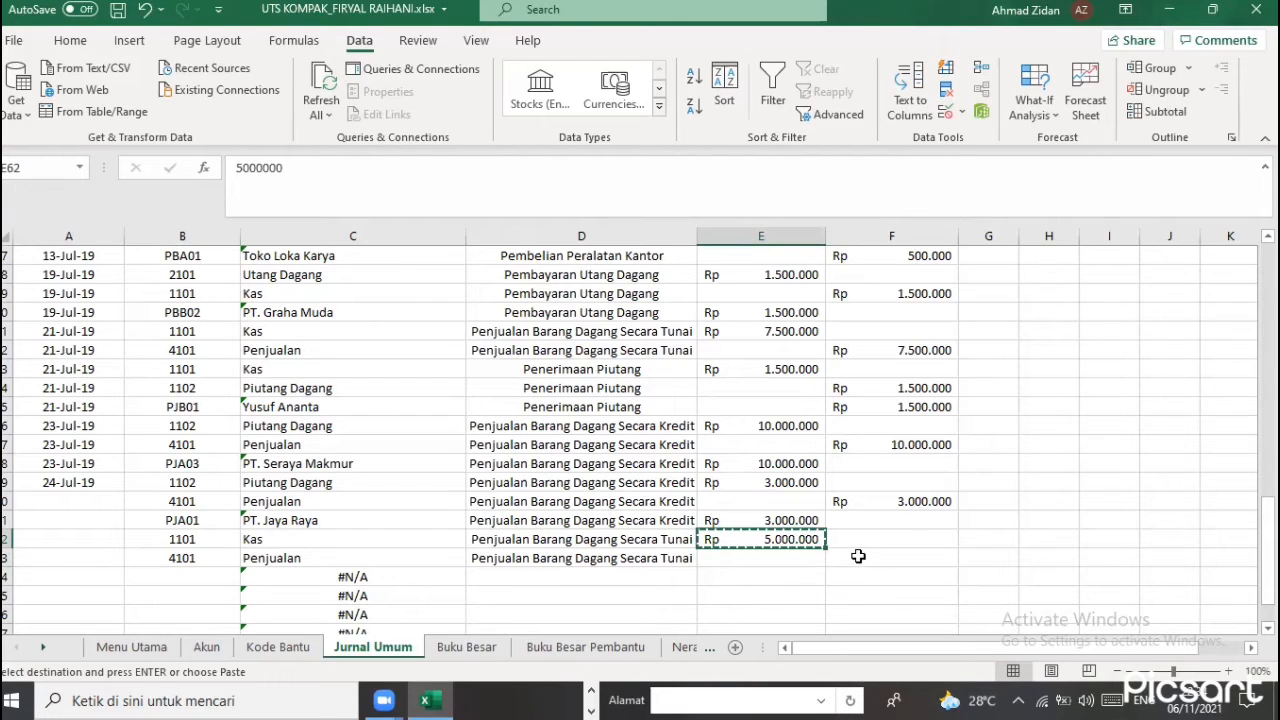
{"action": "left_click", "coordinate": [858, 556]}
{"action": "key", "text": "ctrl+v"}
{"action": "left_click", "coordinate": [786, 578]}
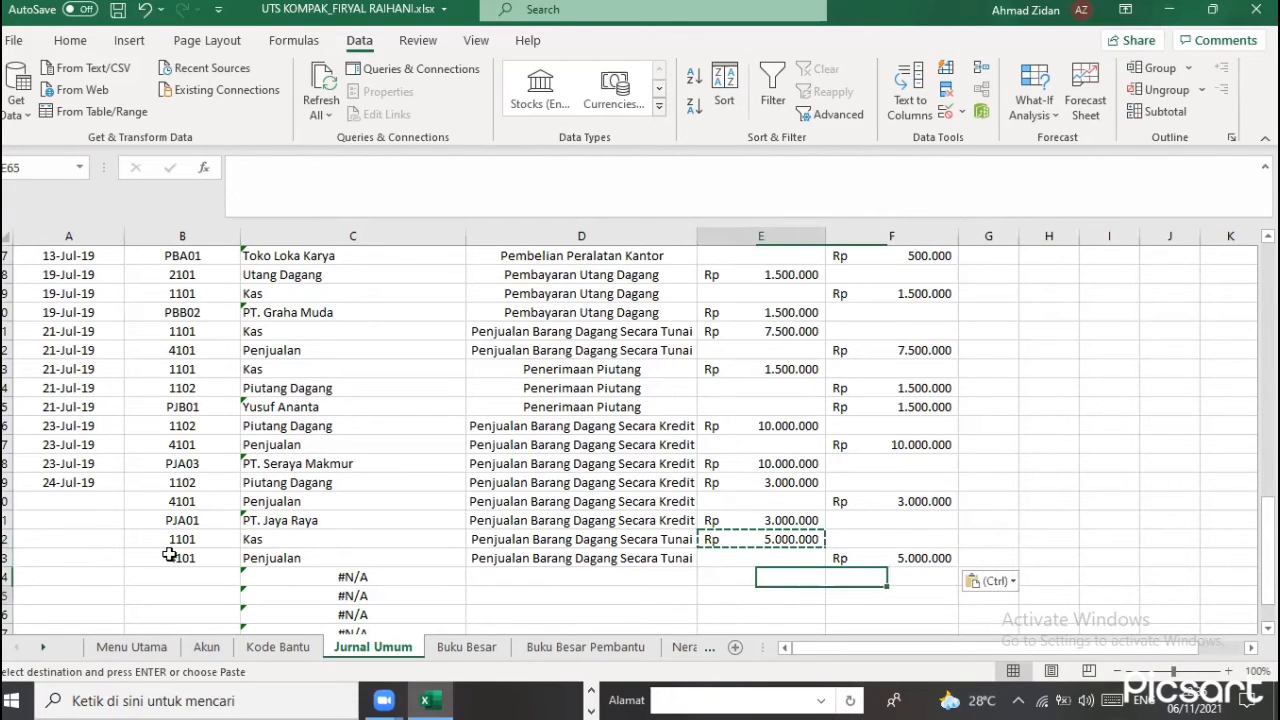
Fill the date 24-Jul-19 from A59 down through A63 as identical copies instead of a series
{"action": "left_click", "coordinate": [101, 481]}
{"action": "left_click_drag", "start_coordinate": [124, 491], "coordinate": [119, 566]}
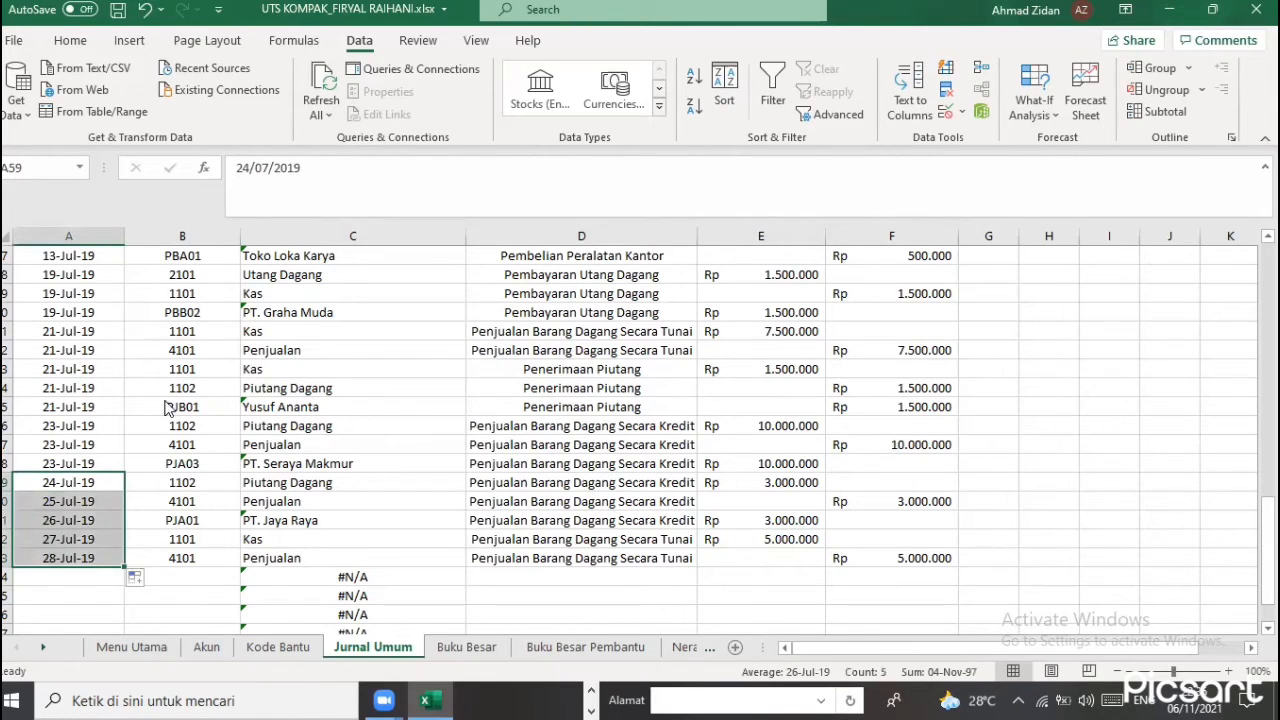
{"action": "left_click", "coordinate": [135, 577]}
{"action": "left_click", "coordinate": [160, 385]}
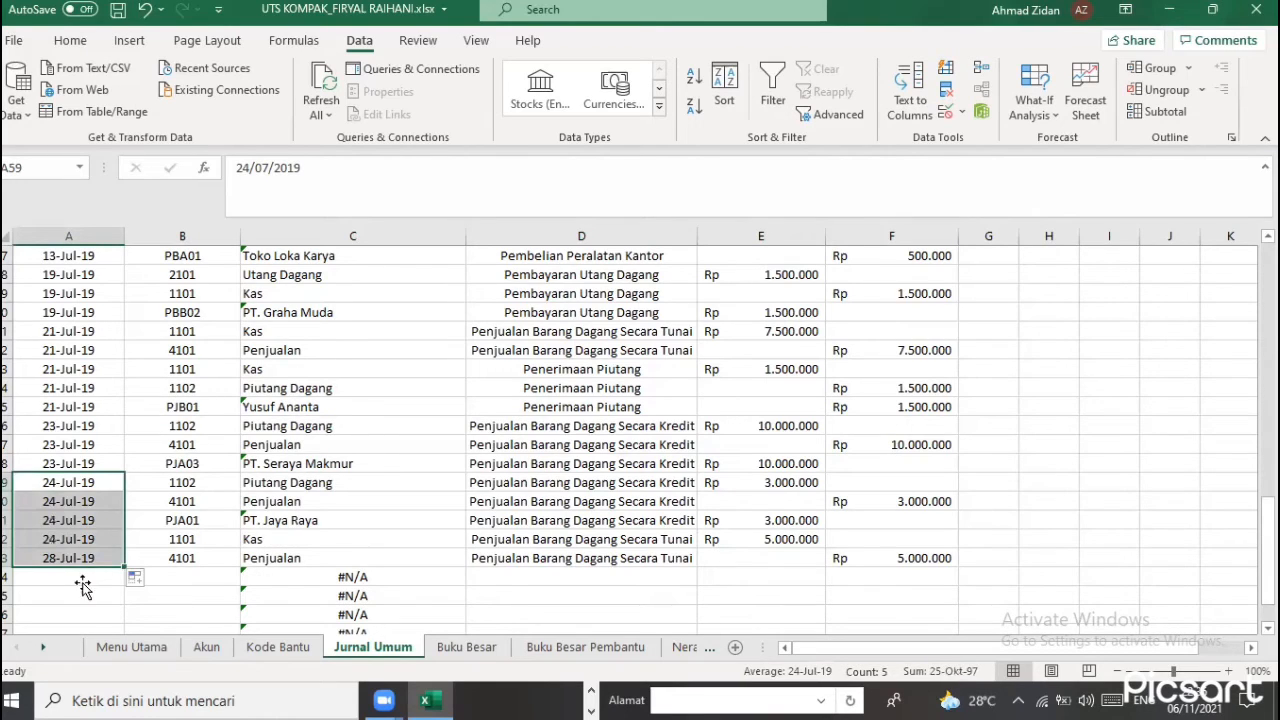
{"action": "left_click", "coordinate": [83, 582]}
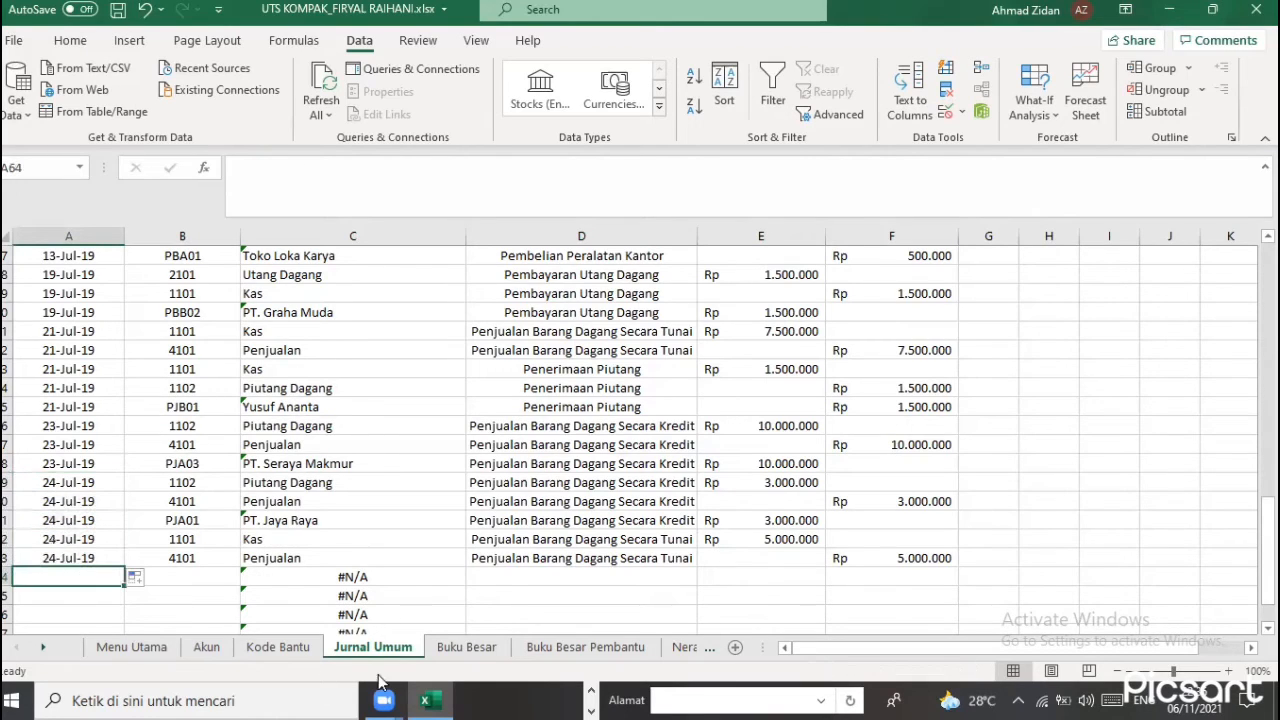
Extend the date series from A63 into A64 to give 25-Jul-19, and check transaction 11 in the assignment PDF in the browser
{"action": "left_click", "coordinate": [120, 562]}
{"action": "left_click_drag", "start_coordinate": [123, 567], "coordinate": [124, 600]}
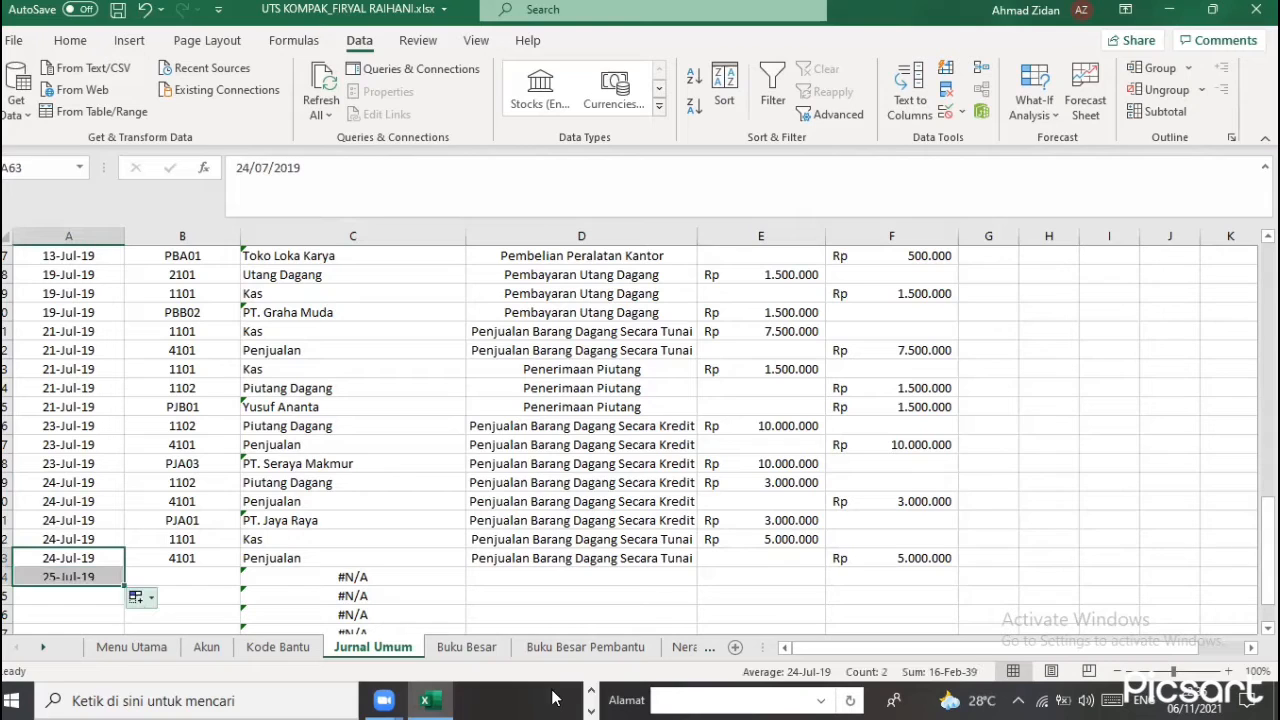
{"action": "left_click", "coordinate": [590, 691]}
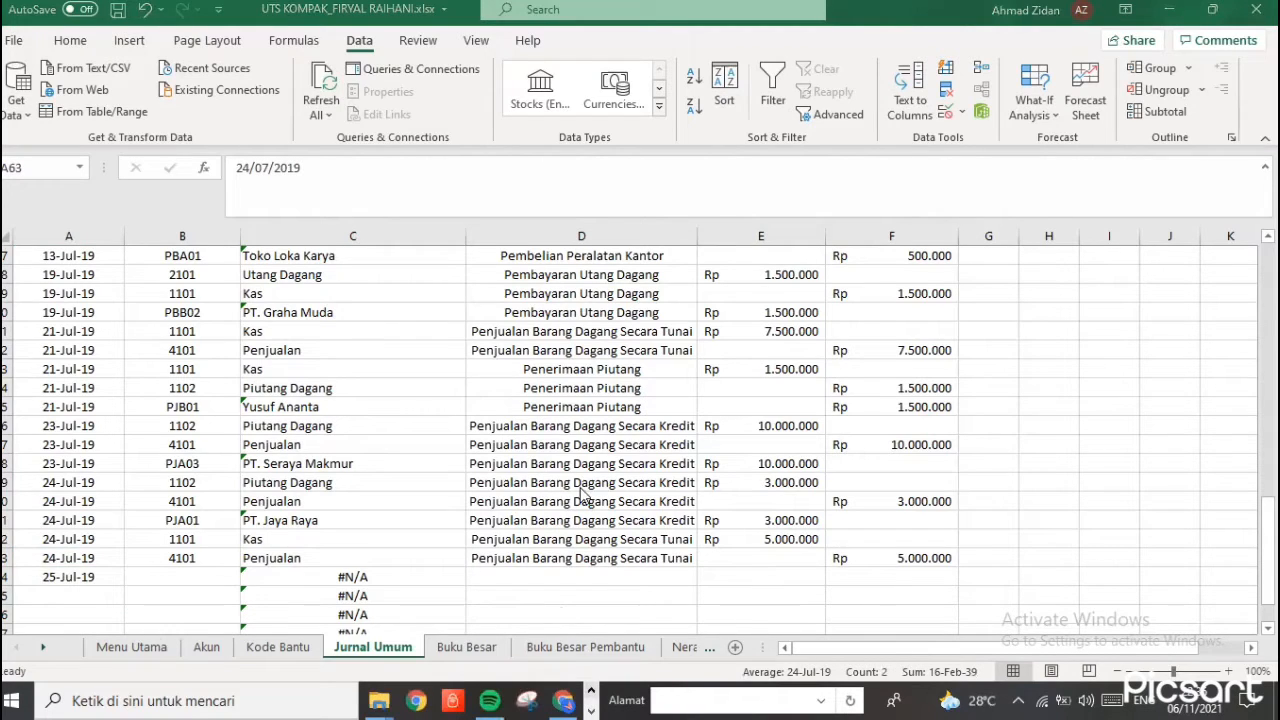
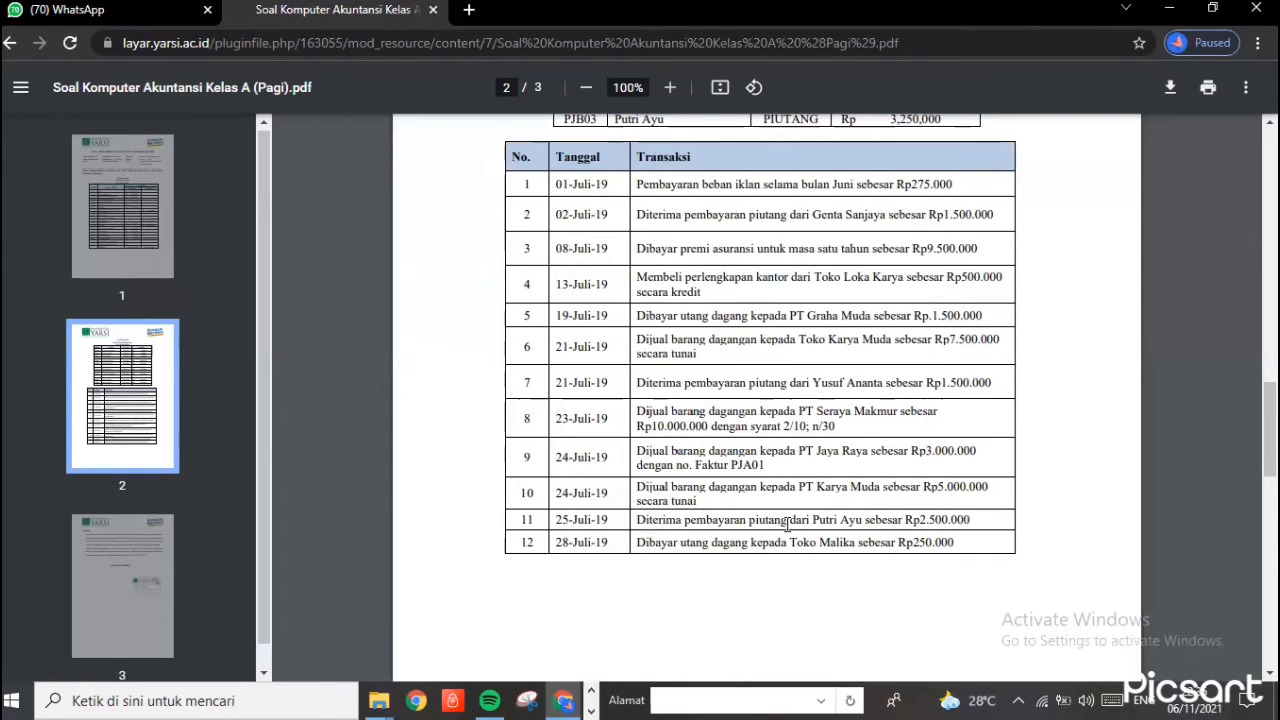
{"action": "double_click", "coordinate": [838, 520]}
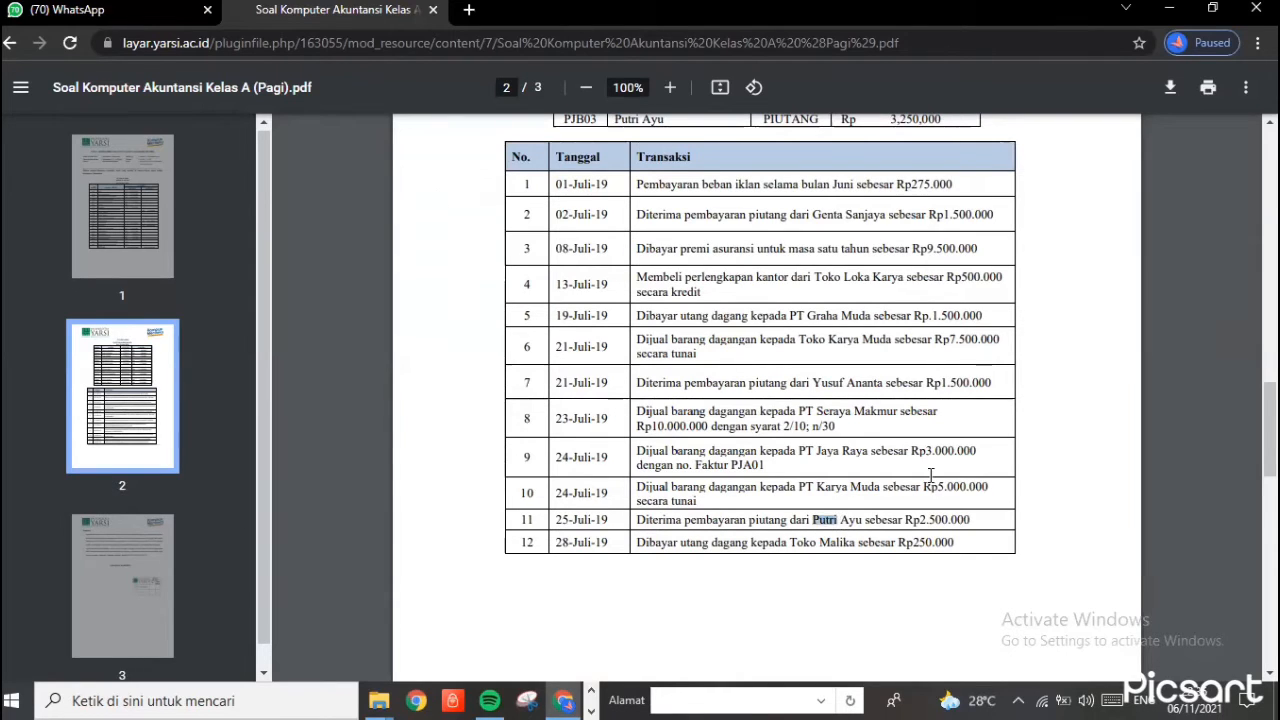
Return to the Jurnal Umum sheet and choose account code 1101 for the 25-Jul-19 entry in B64
{"action": "left_click", "coordinate": [592, 692]}
{"action": "left_click", "coordinate": [418, 695]}
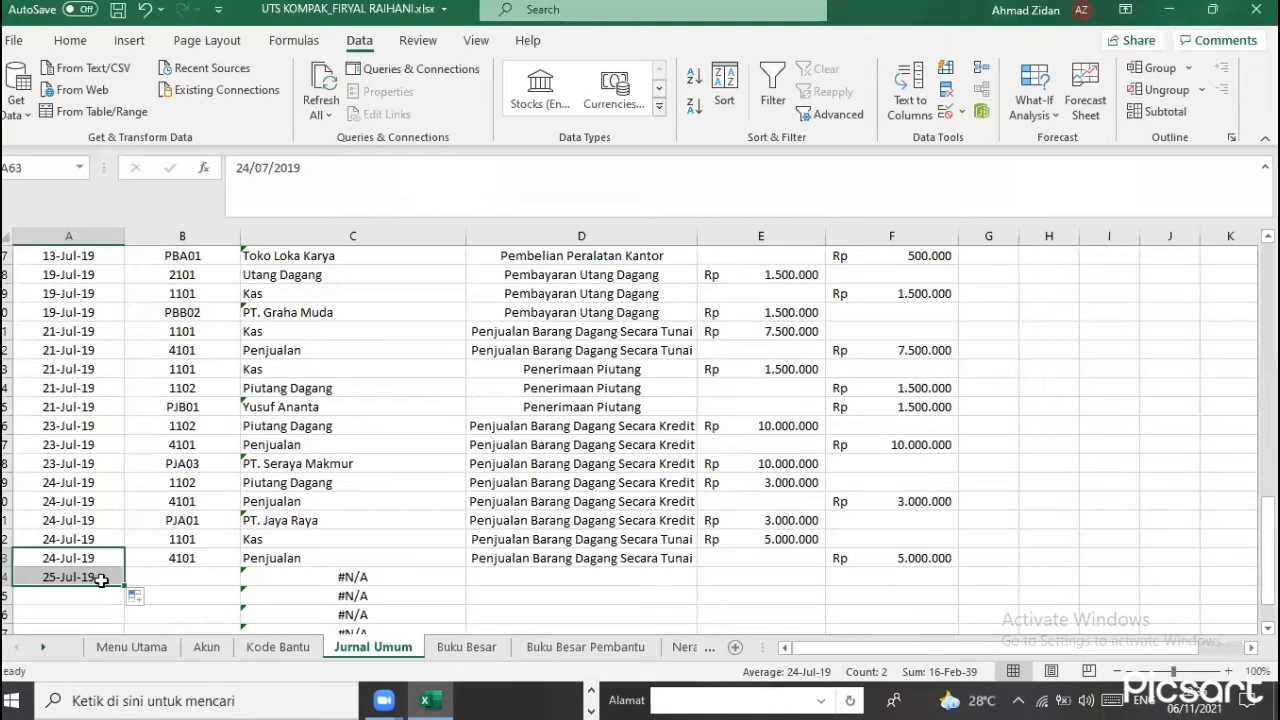
{"action": "left_click", "coordinate": [183, 590]}
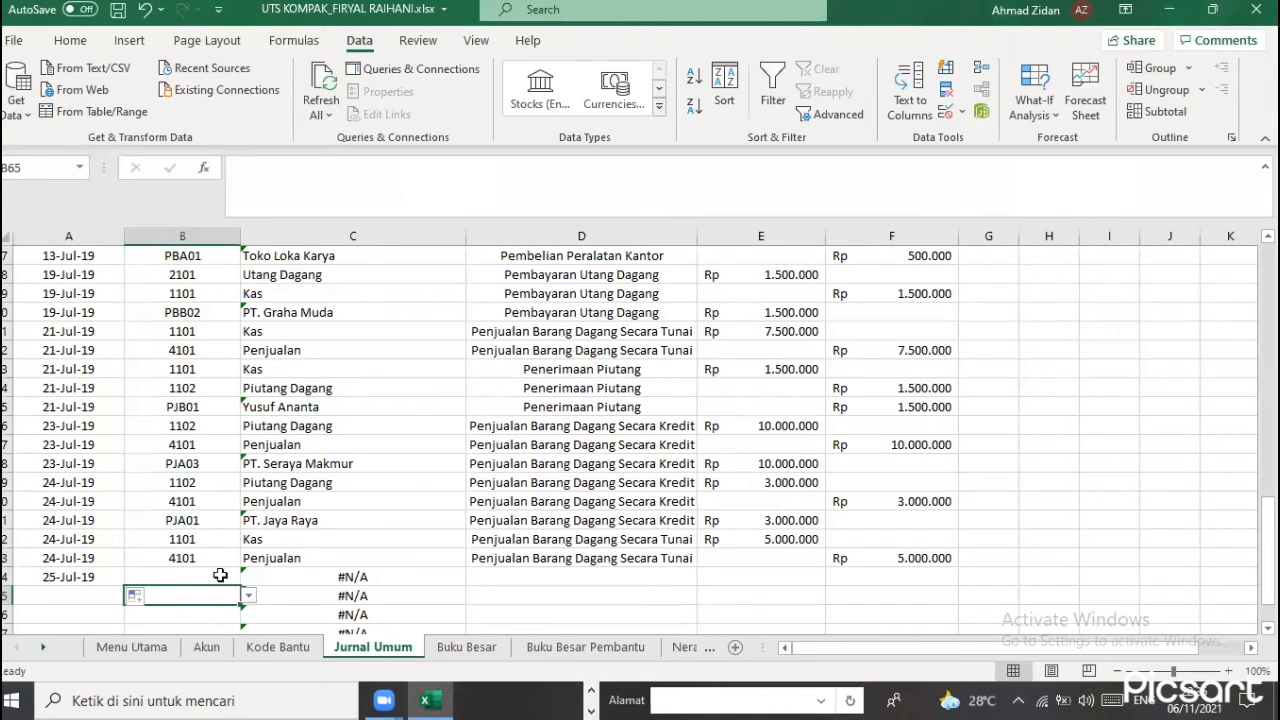
{"action": "key", "text": "Up"}
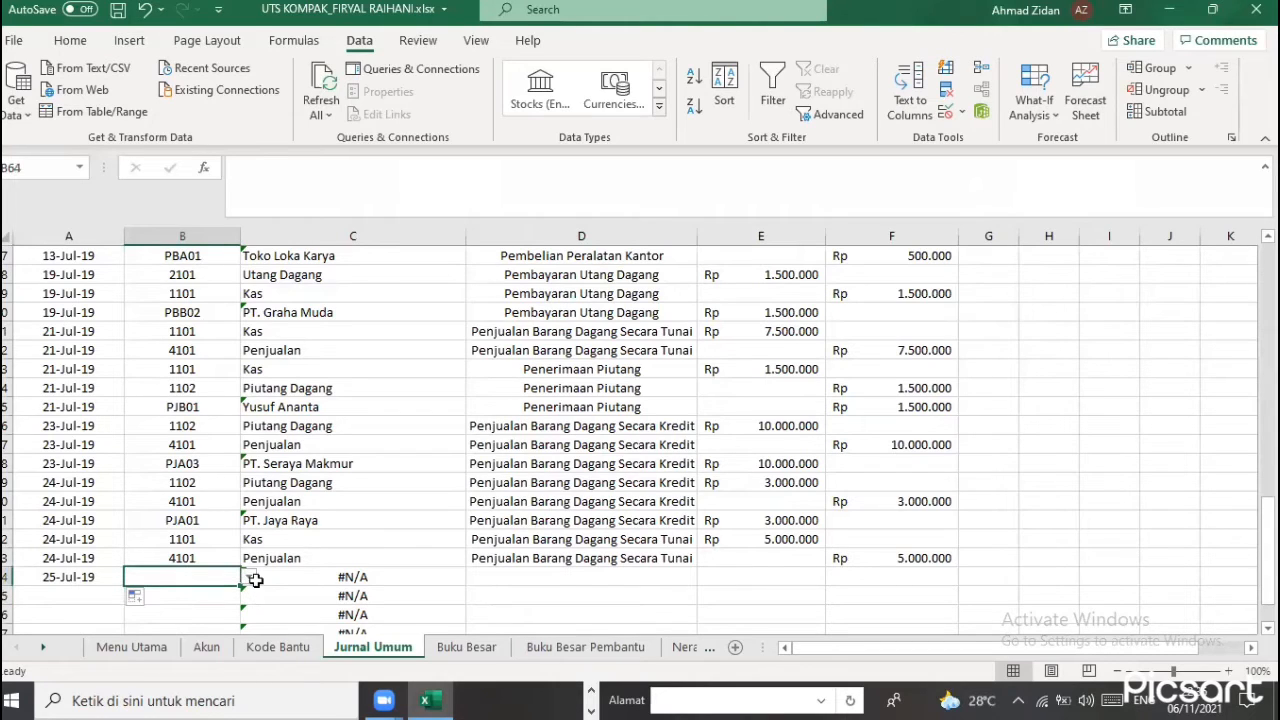
{"action": "key", "text": "Right"}
{"action": "left_click", "coordinate": [203, 580]}
{"action": "left_click", "coordinate": [248, 577]}
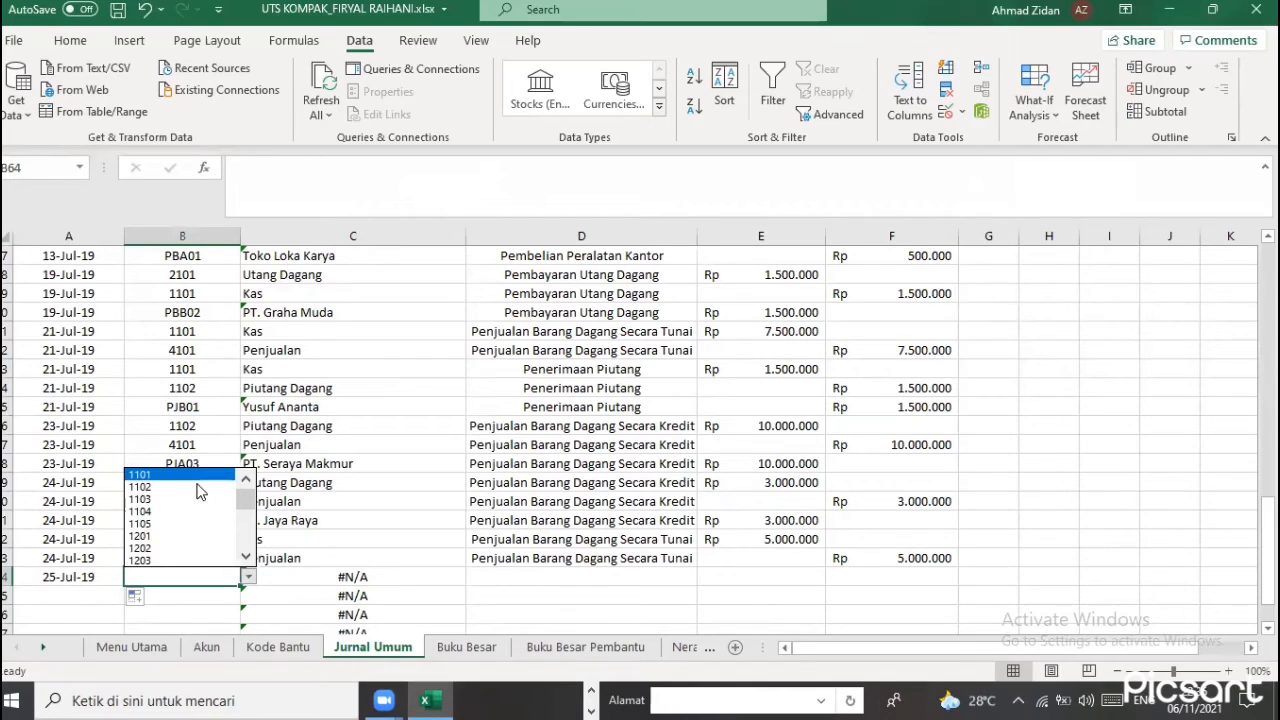
{"action": "key", "text": "Return"}
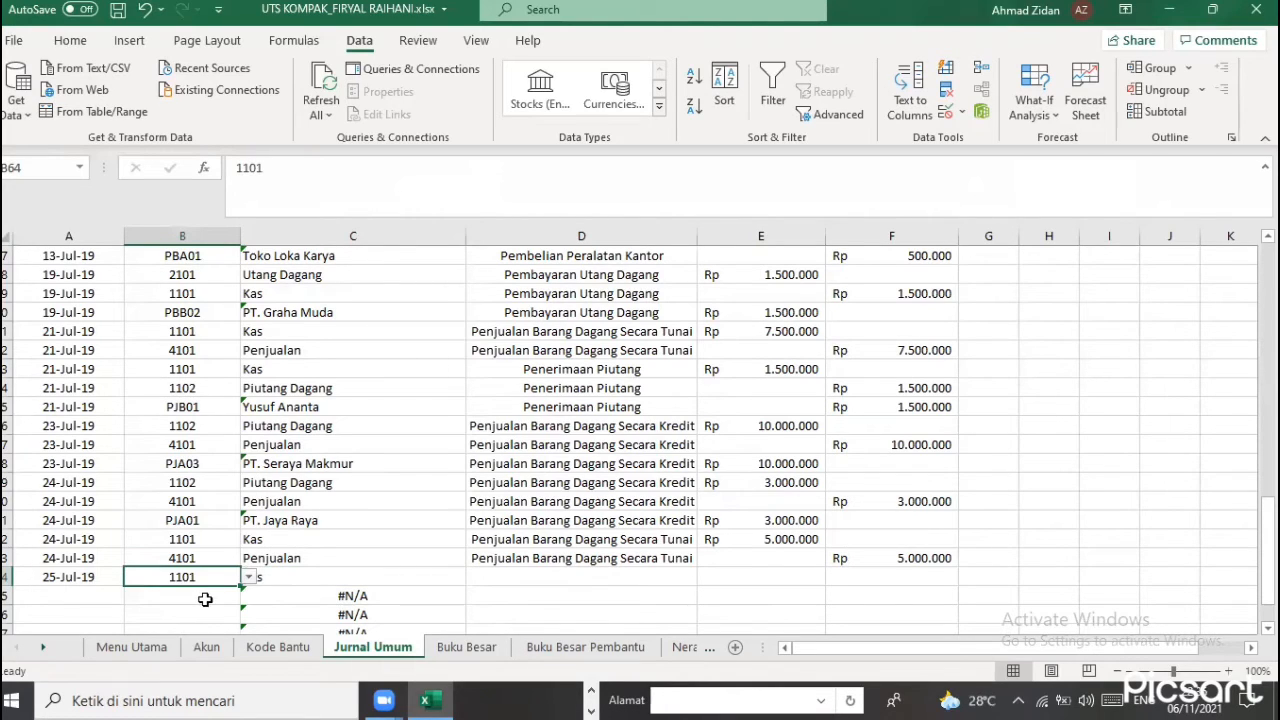
Choose account code 1102 in B65
{"action": "left_click", "coordinate": [256, 603]}
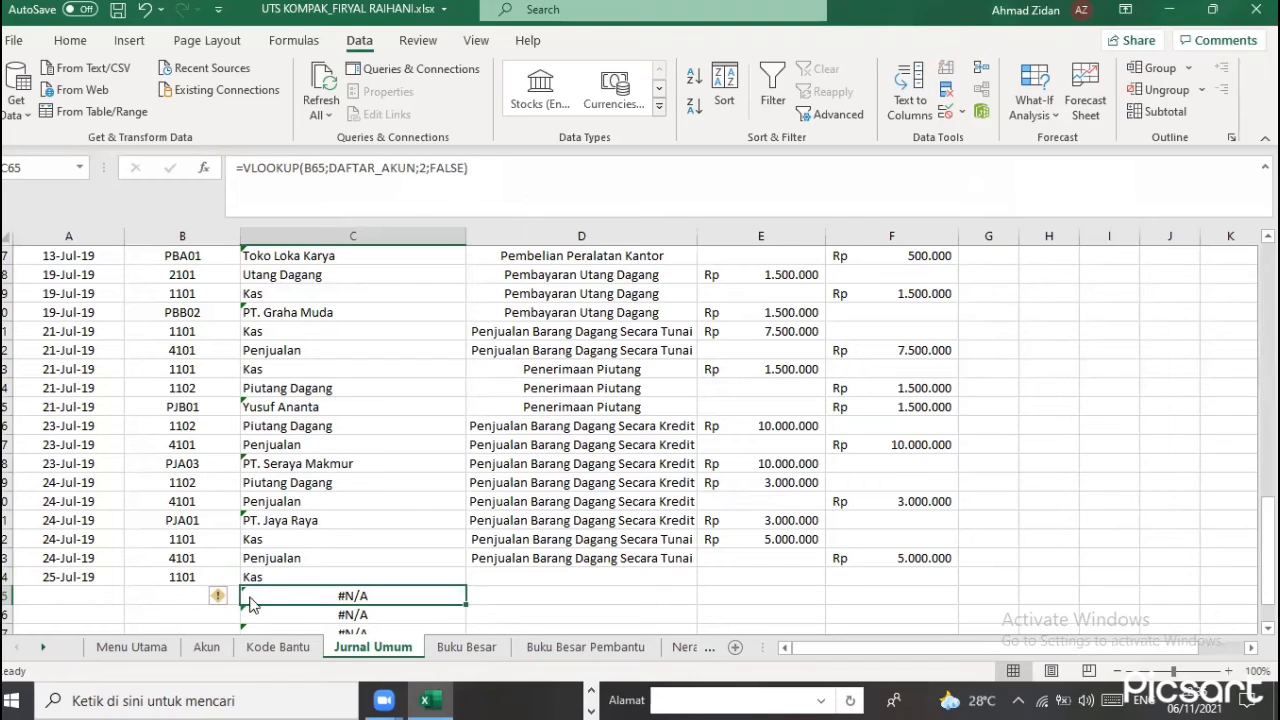
{"action": "key", "text": "Left"}
{"action": "key", "text": "alt+Down"}
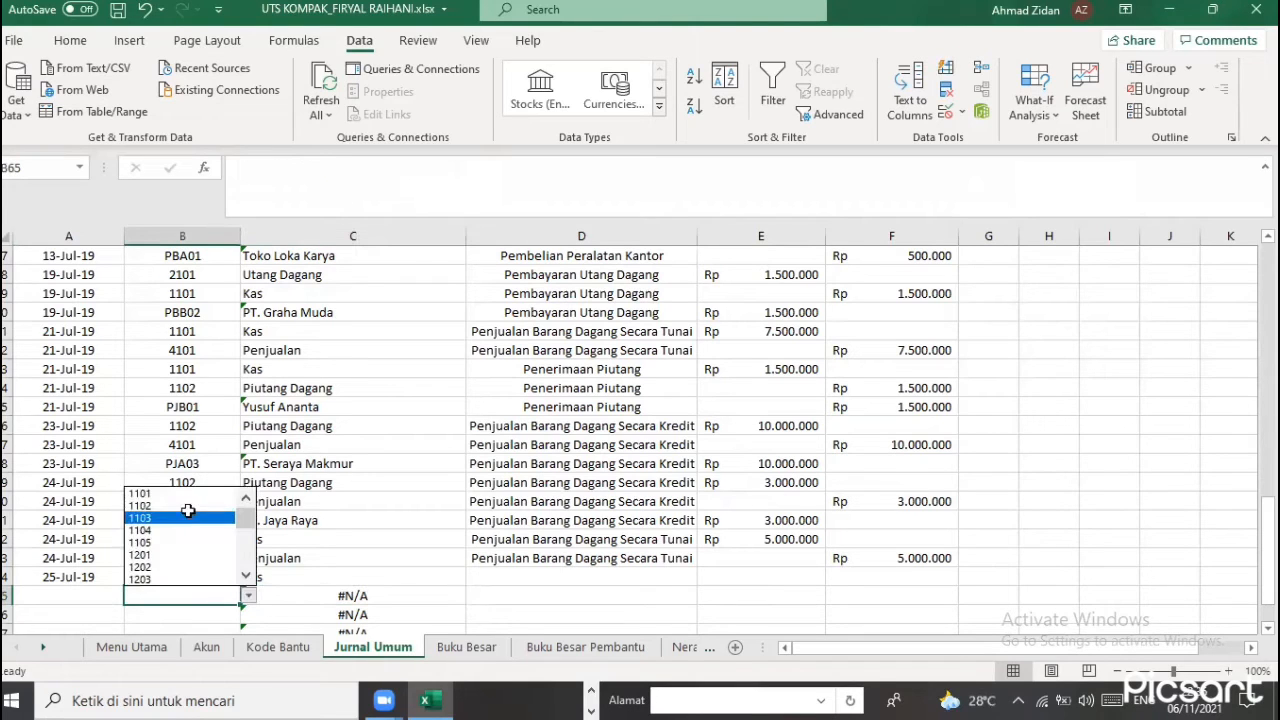
{"action": "key", "text": "Up"}
{"action": "key", "text": "Return"}
Change the data validation list source of B66 to =KODE_BANTU
{"action": "left_click", "coordinate": [222, 615]}
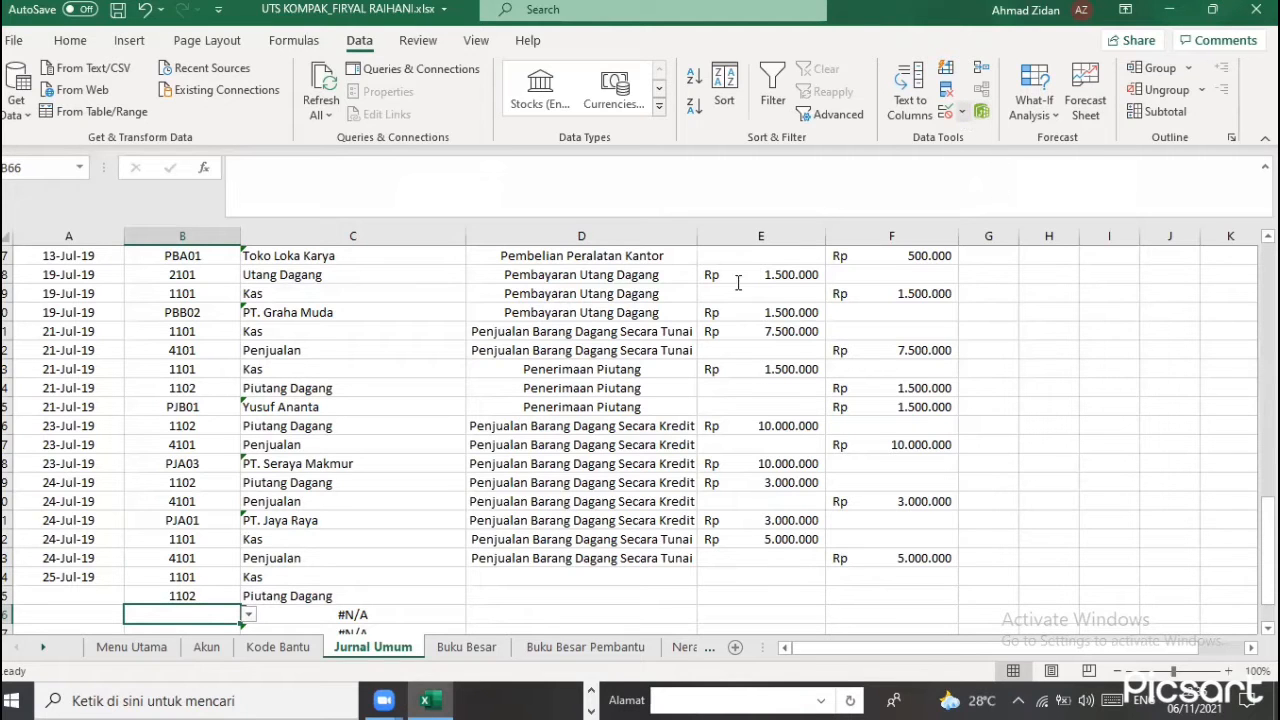
{"action": "left_click", "coordinate": [962, 111]}
{"action": "left_click", "coordinate": [1005, 131]}
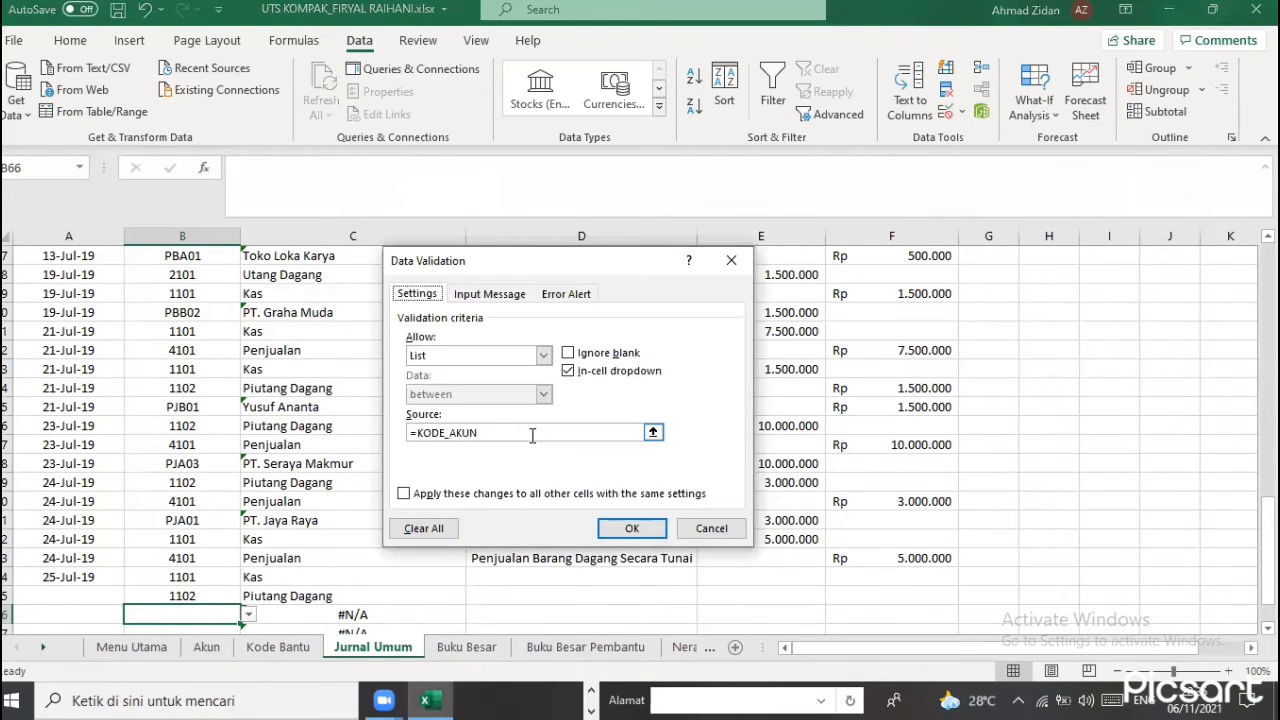
{"action": "left_click", "coordinate": [532, 436]}
{"action": "key", "text": "BackSpace"}
{"action": "key", "text": "BackSpace"}
{"action": "type", "text": "BANT"}
{"action": "key", "text": "Return"}
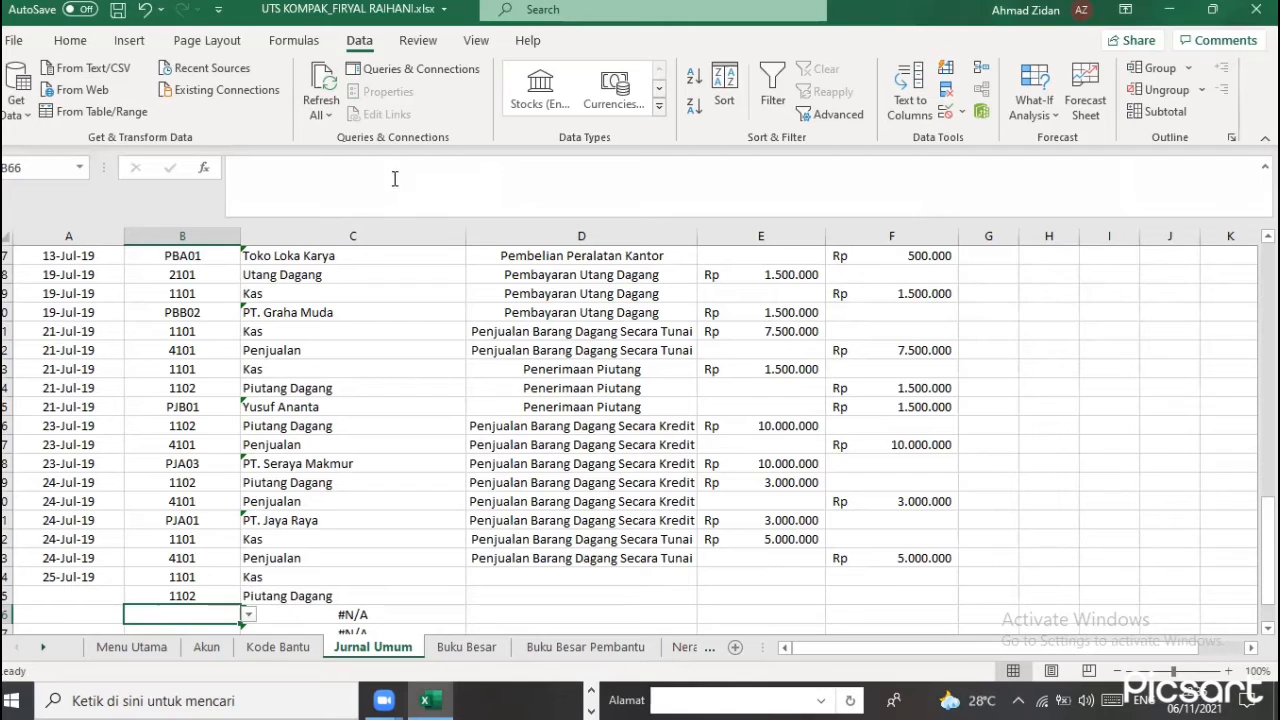
Edit the VLOOKUP formula in C66 to look up DAFTAR_BANTU instead of DAFTAR_AKUN
{"action": "key", "text": "Right"}
{"action": "key", "text": "F2"}
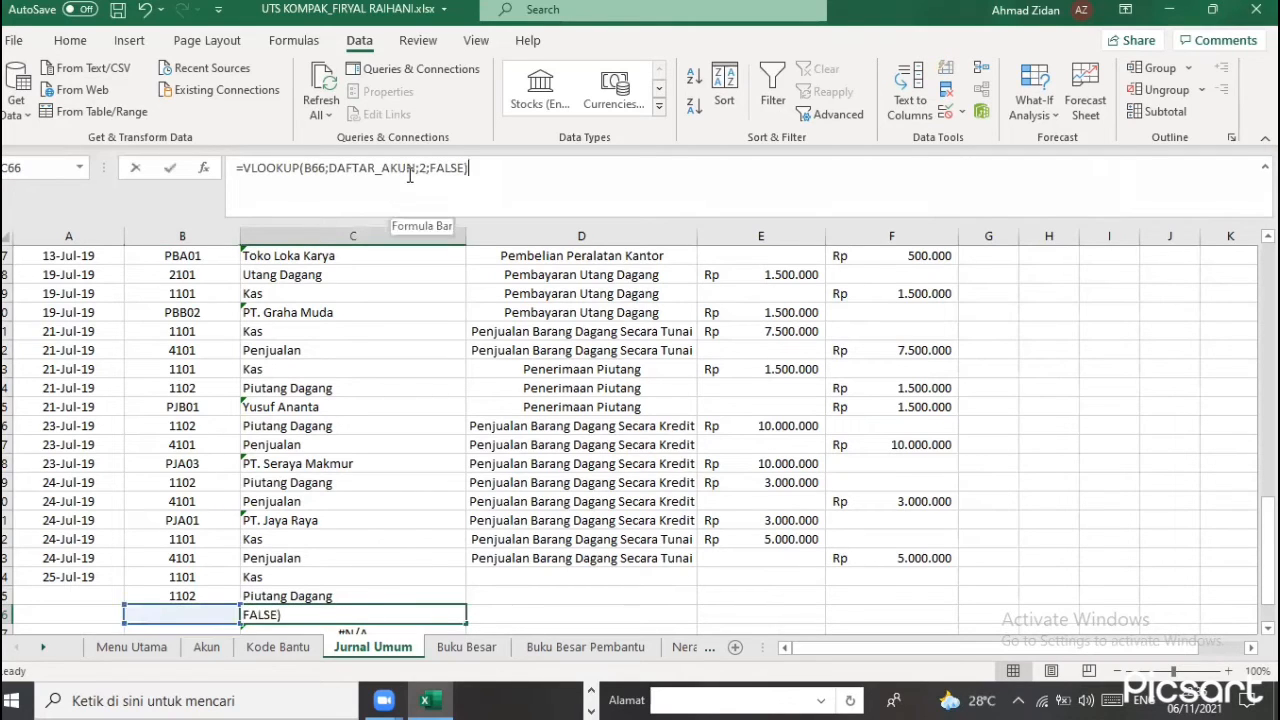
{"action": "left_click", "coordinate": [409, 168]}
{"action": "key", "text": "Delete"}
{"action": "key", "text": "BackSpace"}
{"action": "key", "text": "BackSpace"}
{"action": "key", "text": "BackSpace"}
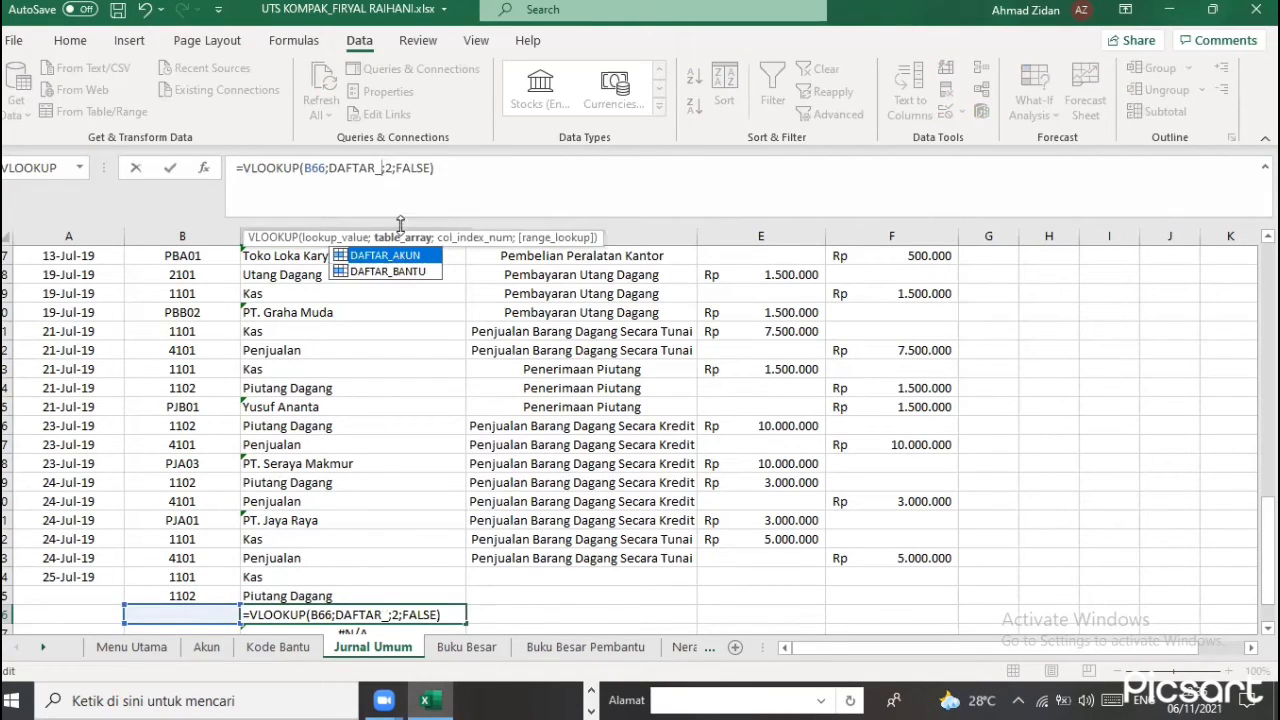
{"action": "left_click", "coordinate": [394, 272]}
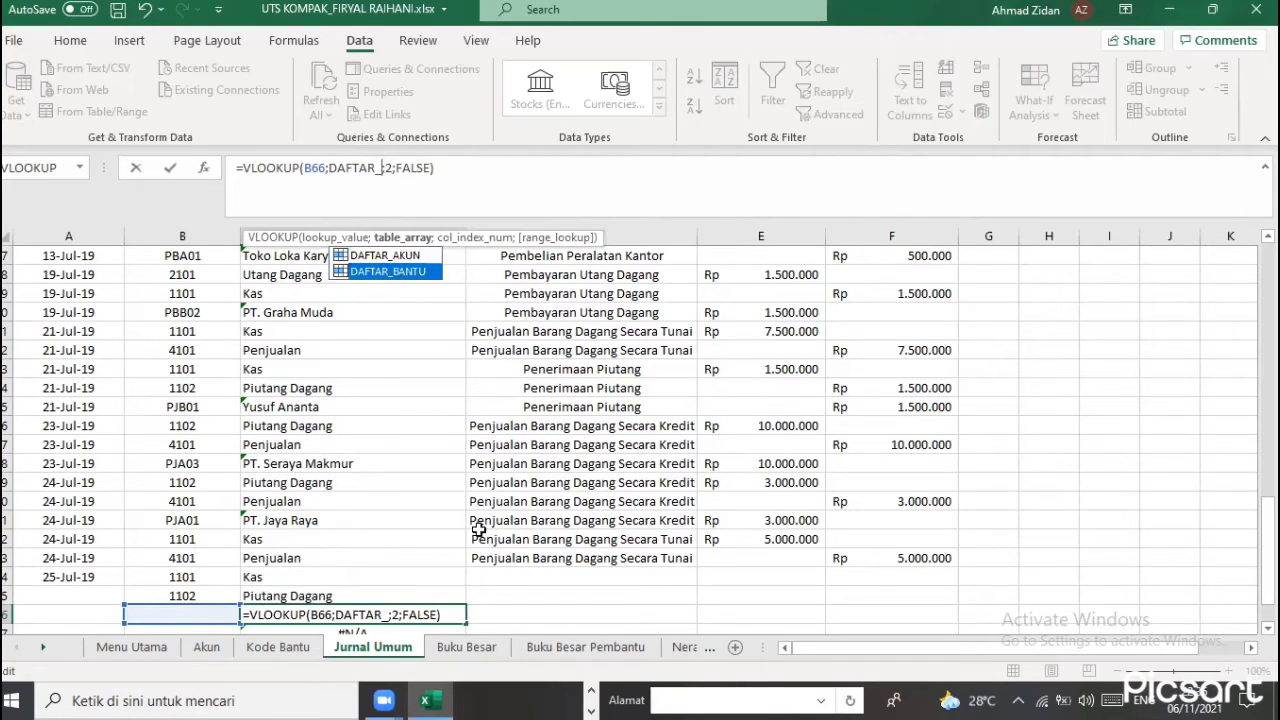
{"action": "double_click", "coordinate": [394, 272]}
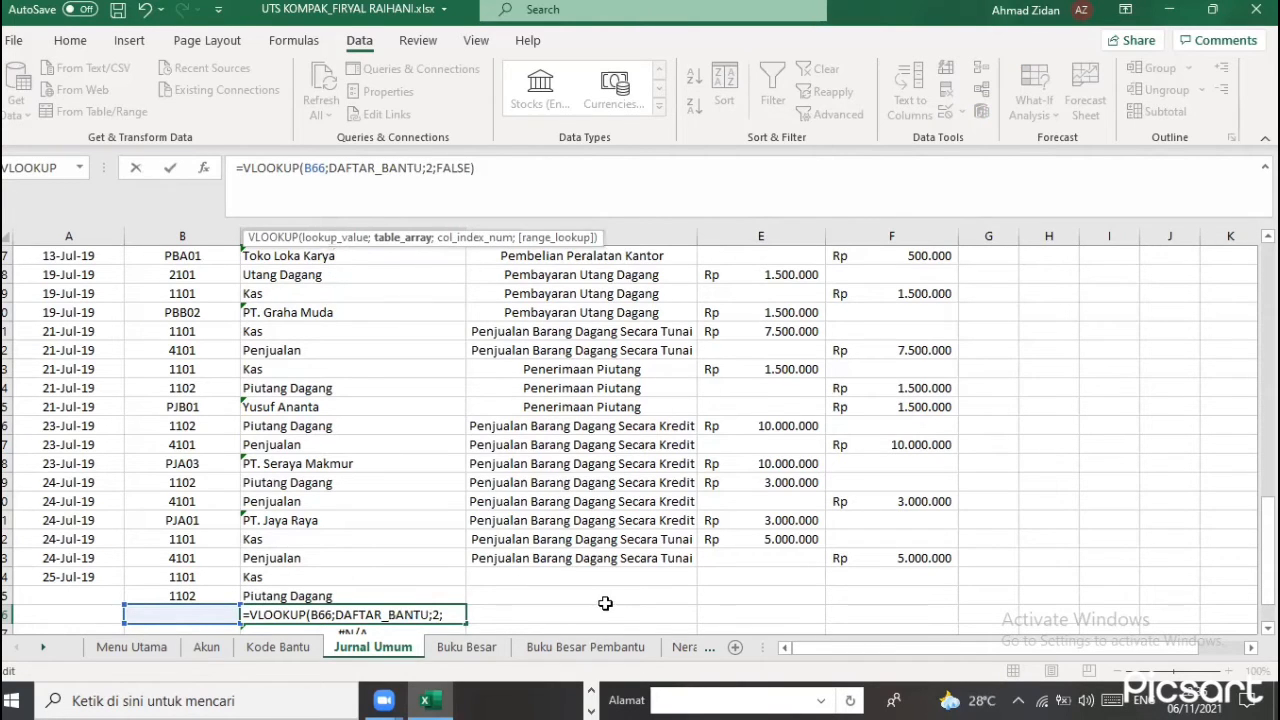
{"action": "key", "text": "Return"}
Choose the subsidiary code PJB03 in B66
{"action": "left_click", "coordinate": [236, 540]}
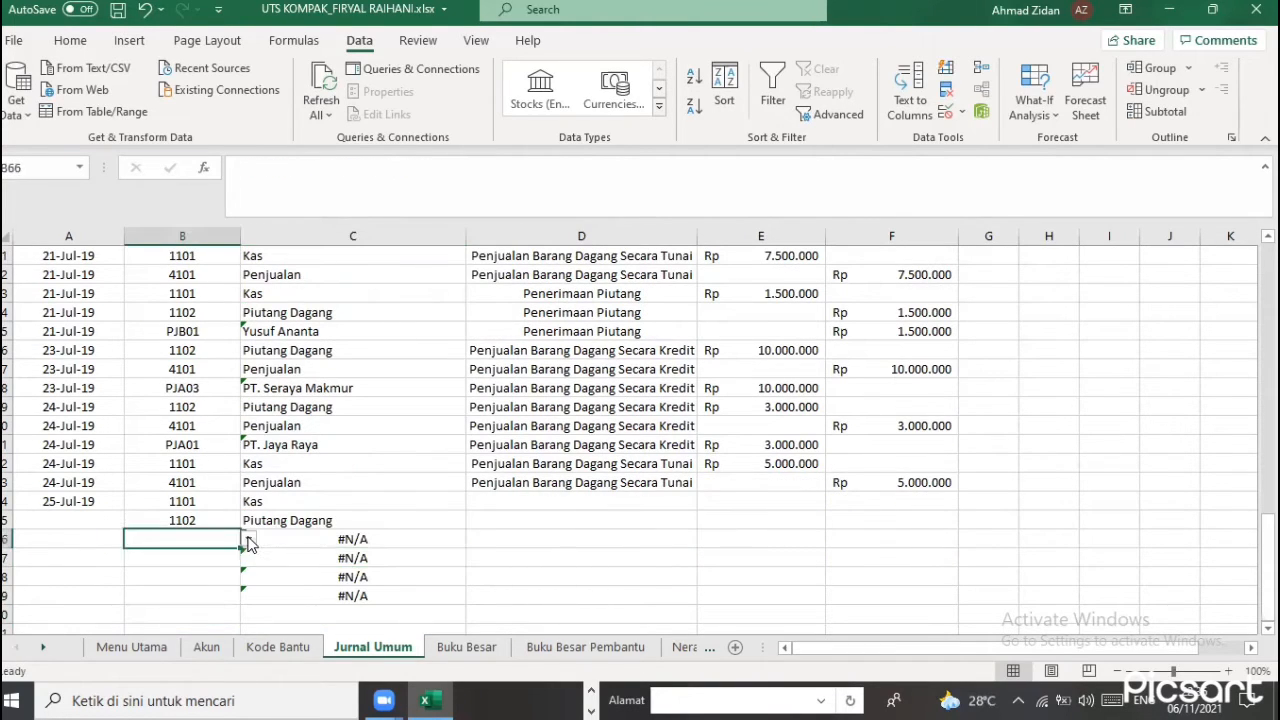
{"action": "left_click", "coordinate": [248, 541]}
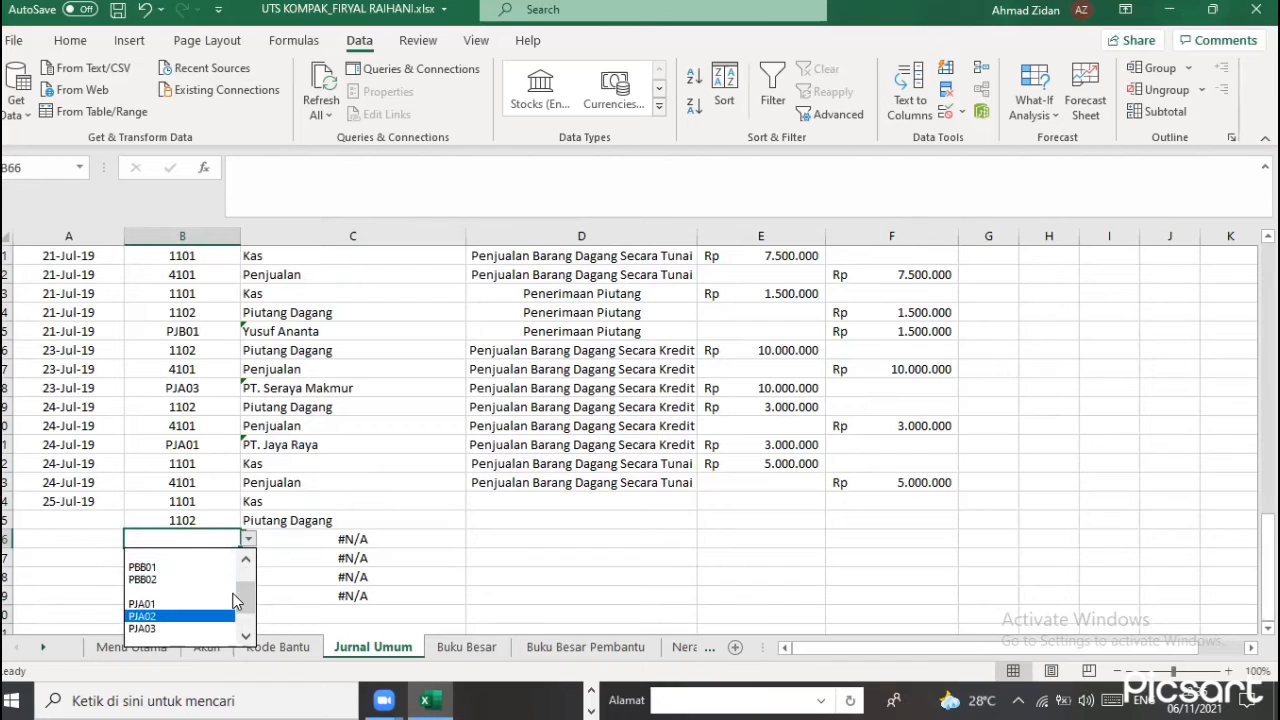
{"action": "left_click", "coordinate": [244, 630]}
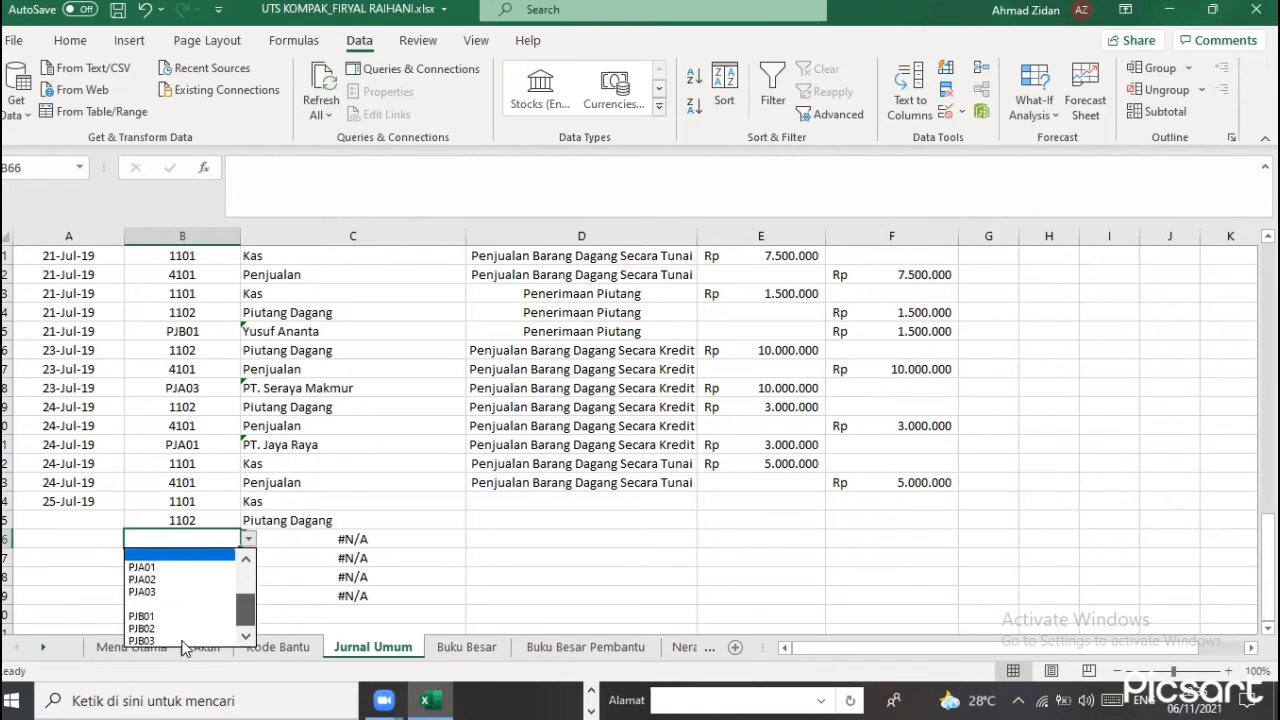
{"action": "left_click", "coordinate": [182, 641]}
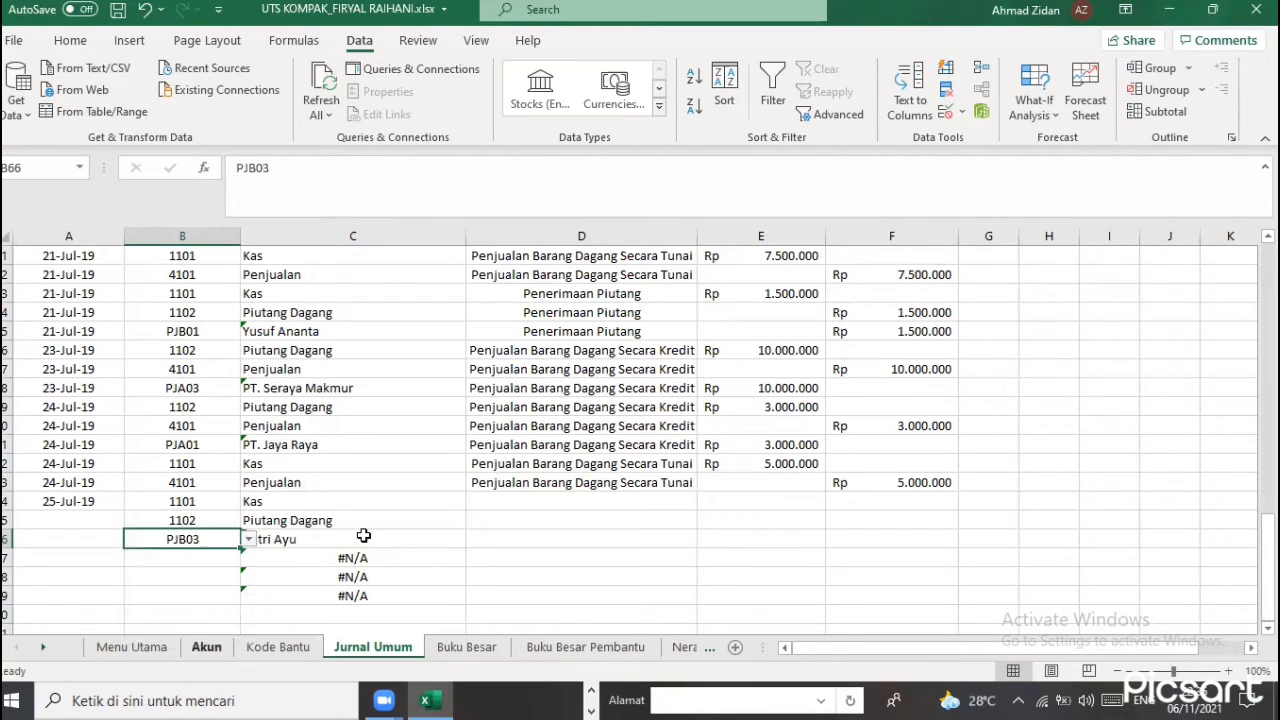
{"action": "key", "text": "Right"}
Enter the description Penerimaan Piutang in D64 and fill it down to D66
{"action": "left_click", "coordinate": [505, 500]}
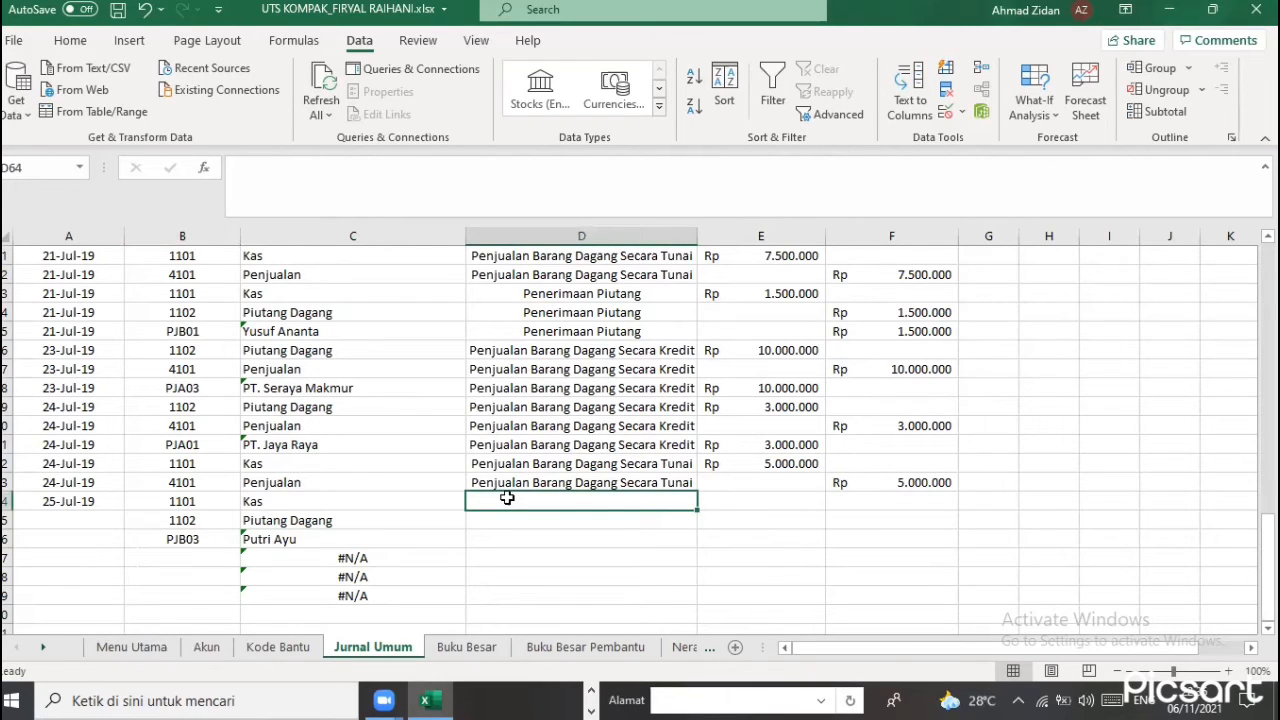
{"action": "type", "text": "p"}
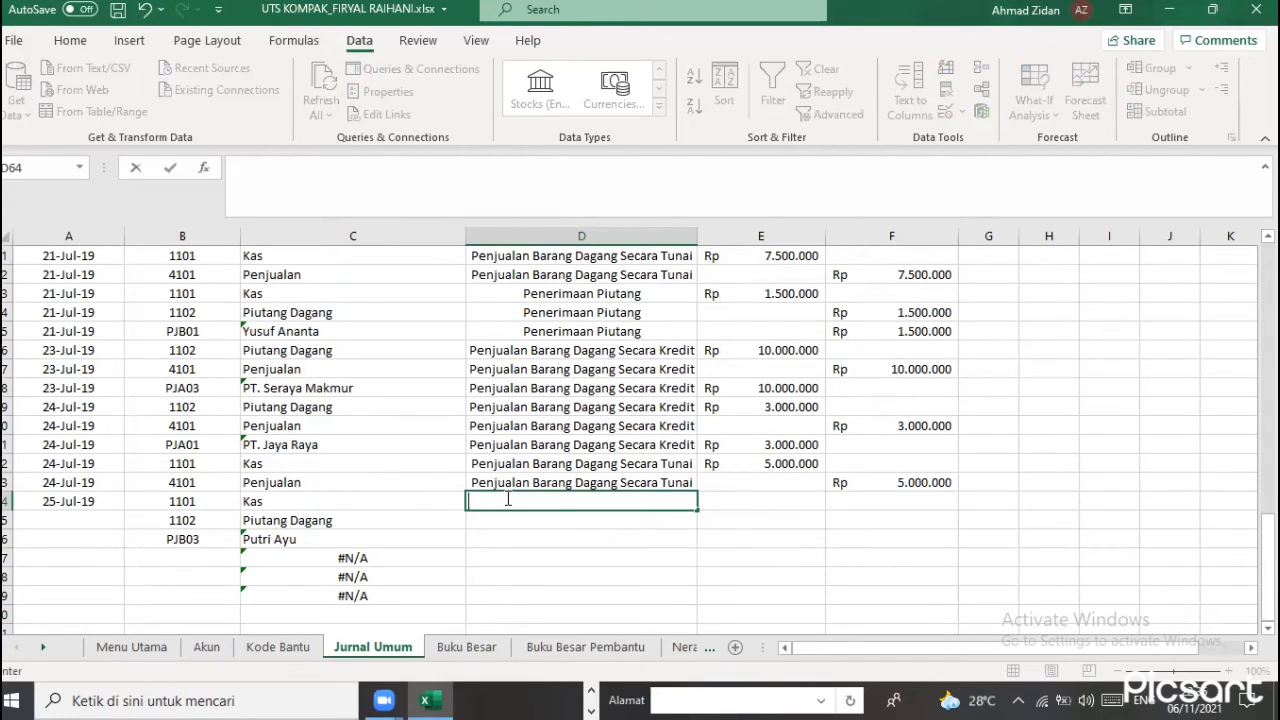
{"action": "type", "text": "ene"}
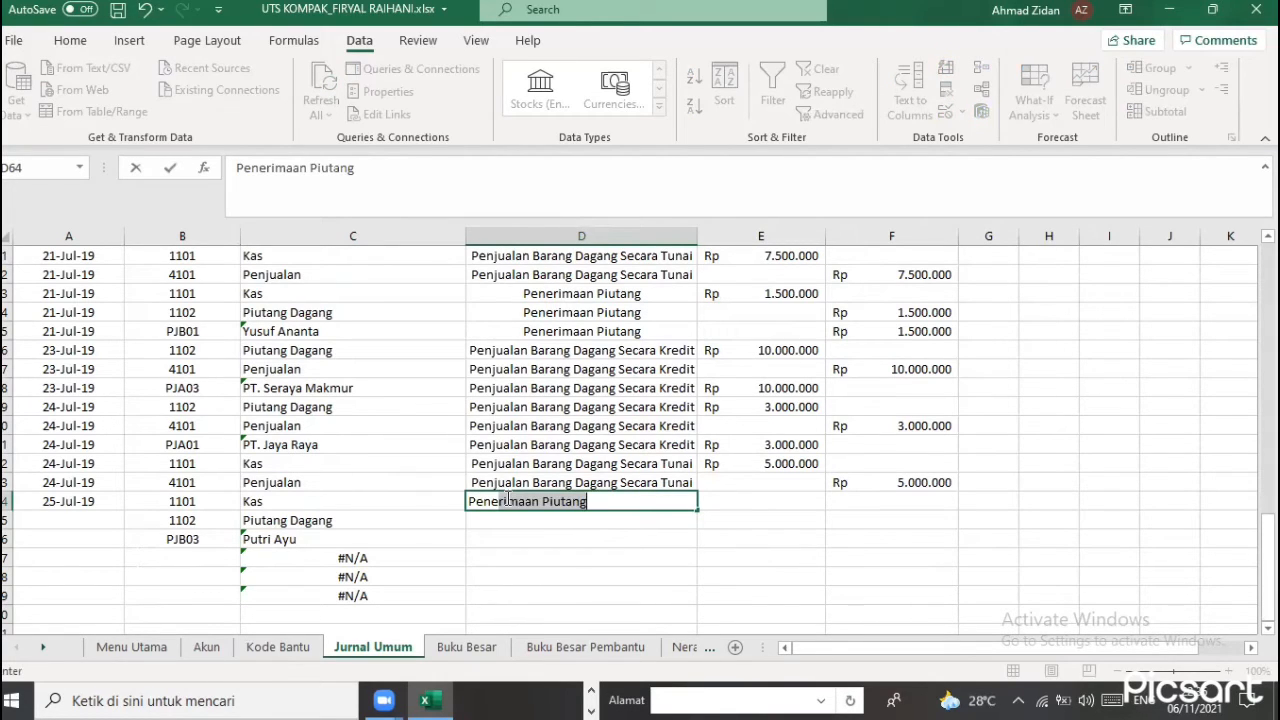
{"action": "type", "text": "rimaa"}
{"action": "key", "text": "ctrl+Return"}
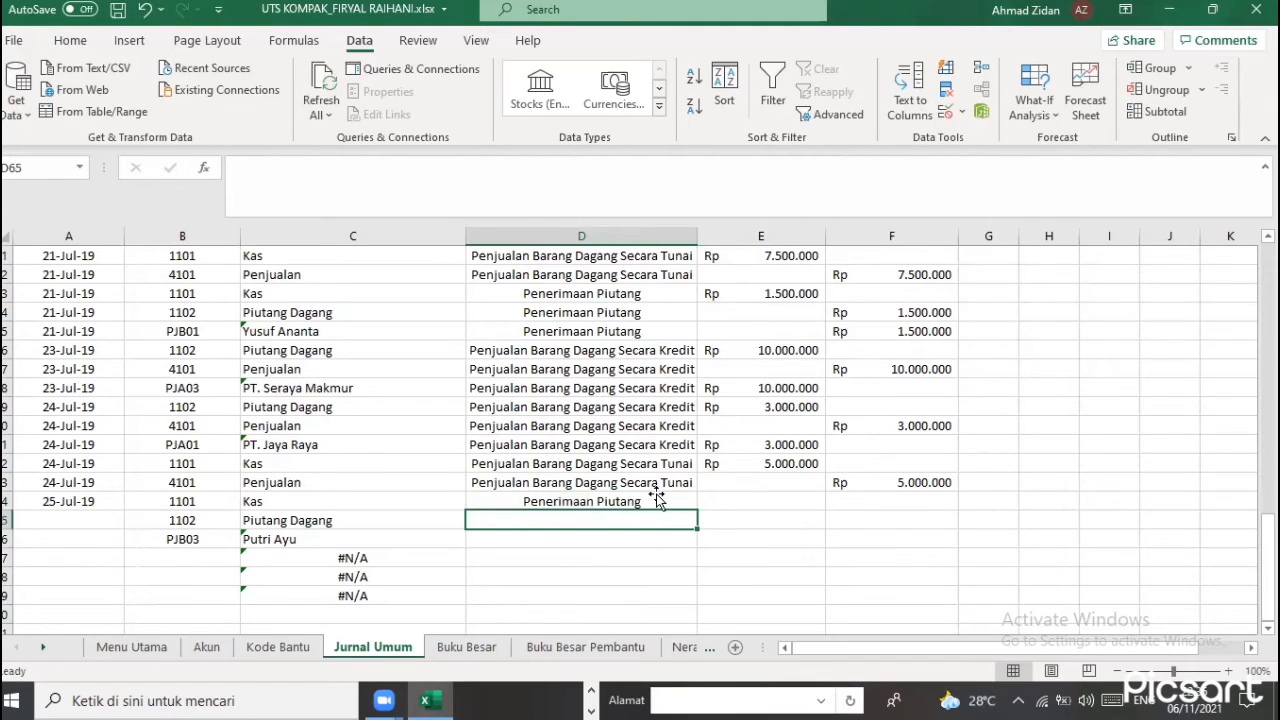
{"action": "left_click_drag", "start_coordinate": [697, 519], "coordinate": [692, 524]}
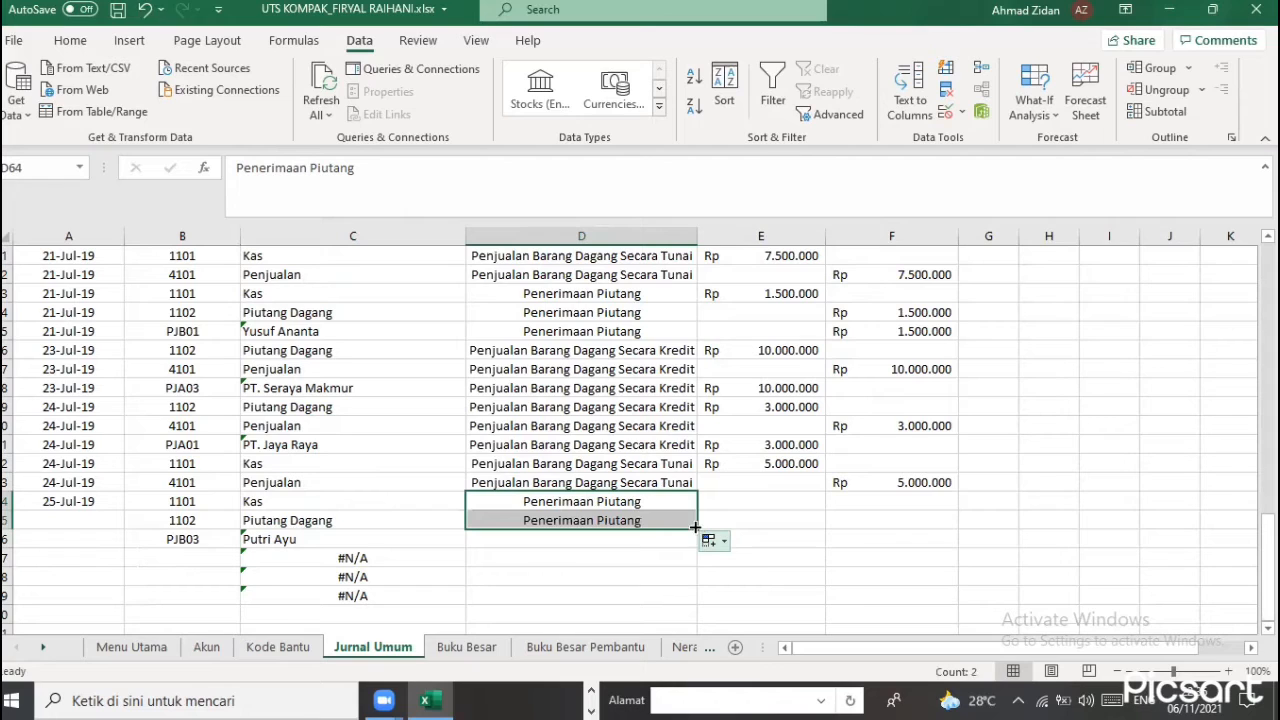
{"action": "left_click_drag", "start_coordinate": [703, 527], "coordinate": [700, 541]}
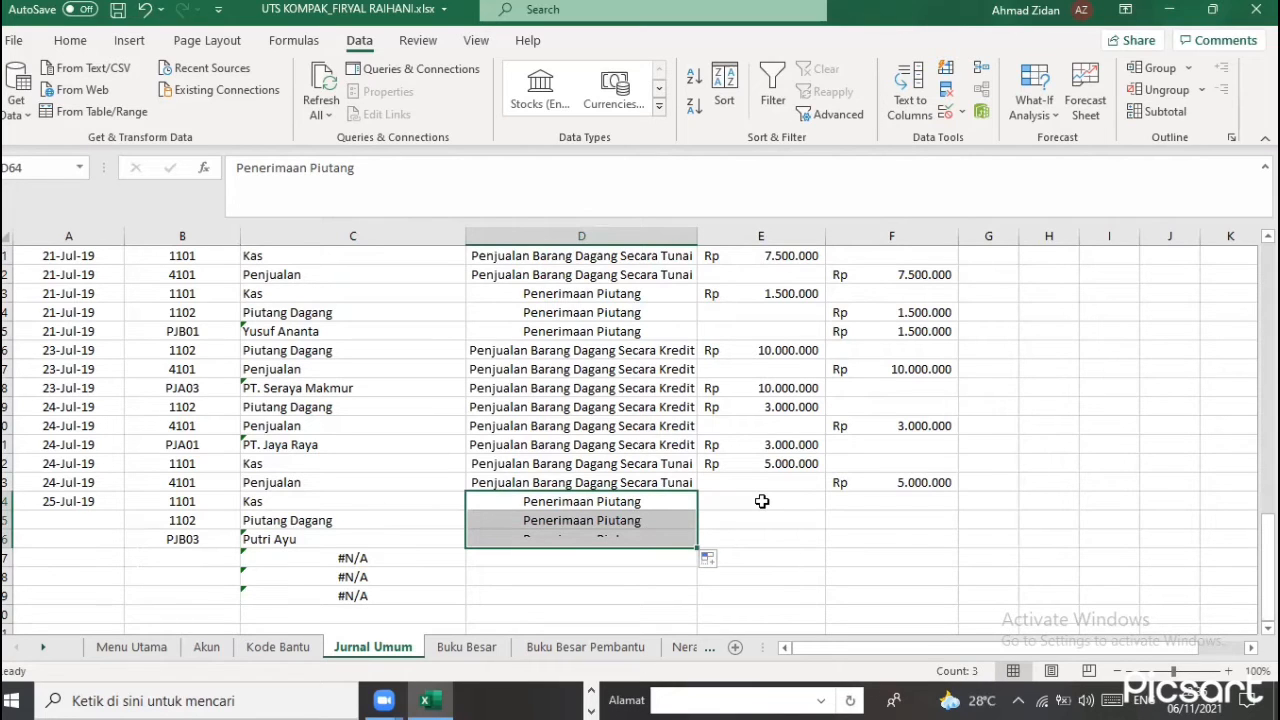
Enter a debit of 2500000 in E64 and copy it to the credit cells F65 and F66
{"action": "left_click", "coordinate": [762, 501]}
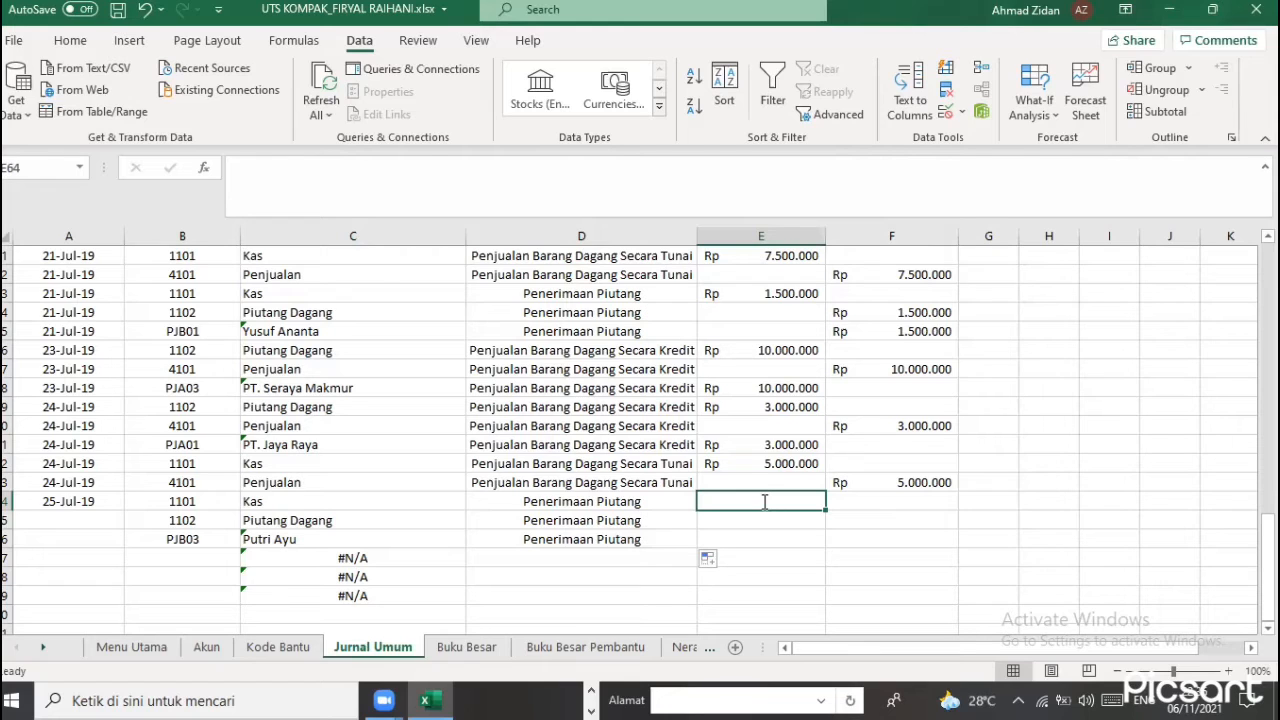
{"action": "type", "text": "2500"}
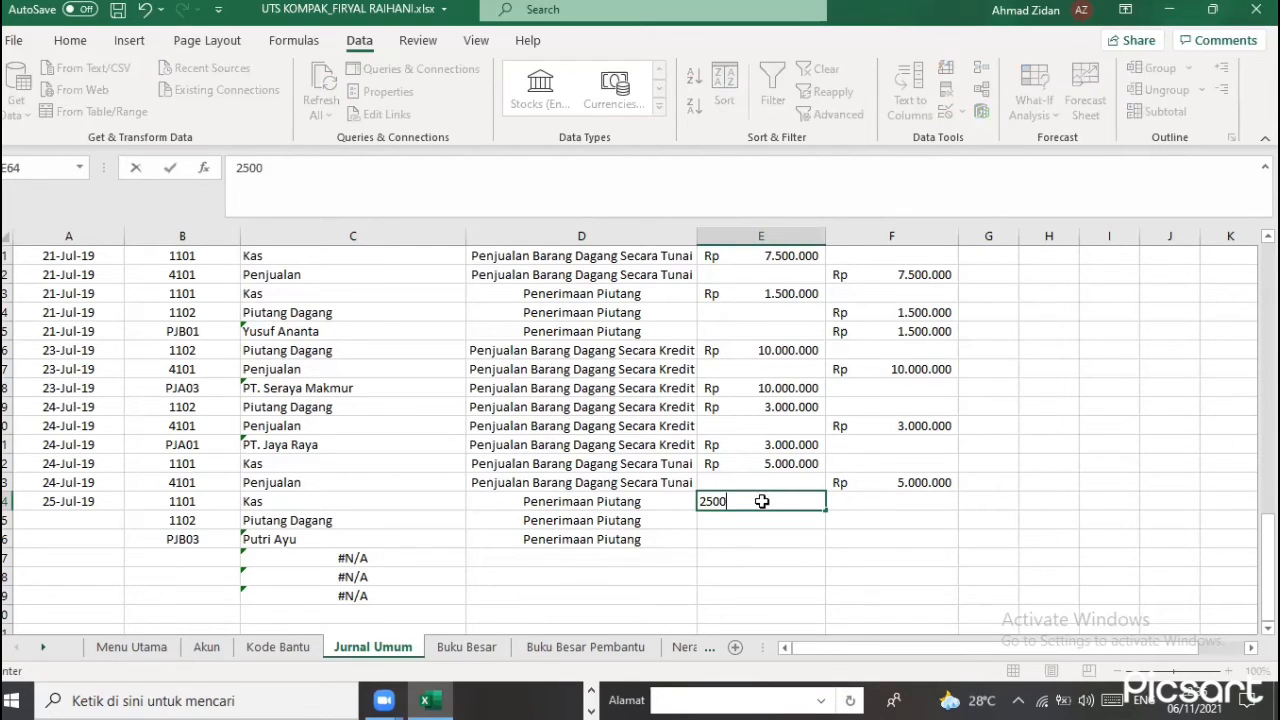
{"action": "key", "text": "Return"}
{"action": "left_click", "coordinate": [762, 500]}
{"action": "key", "text": "ctrl+c"}
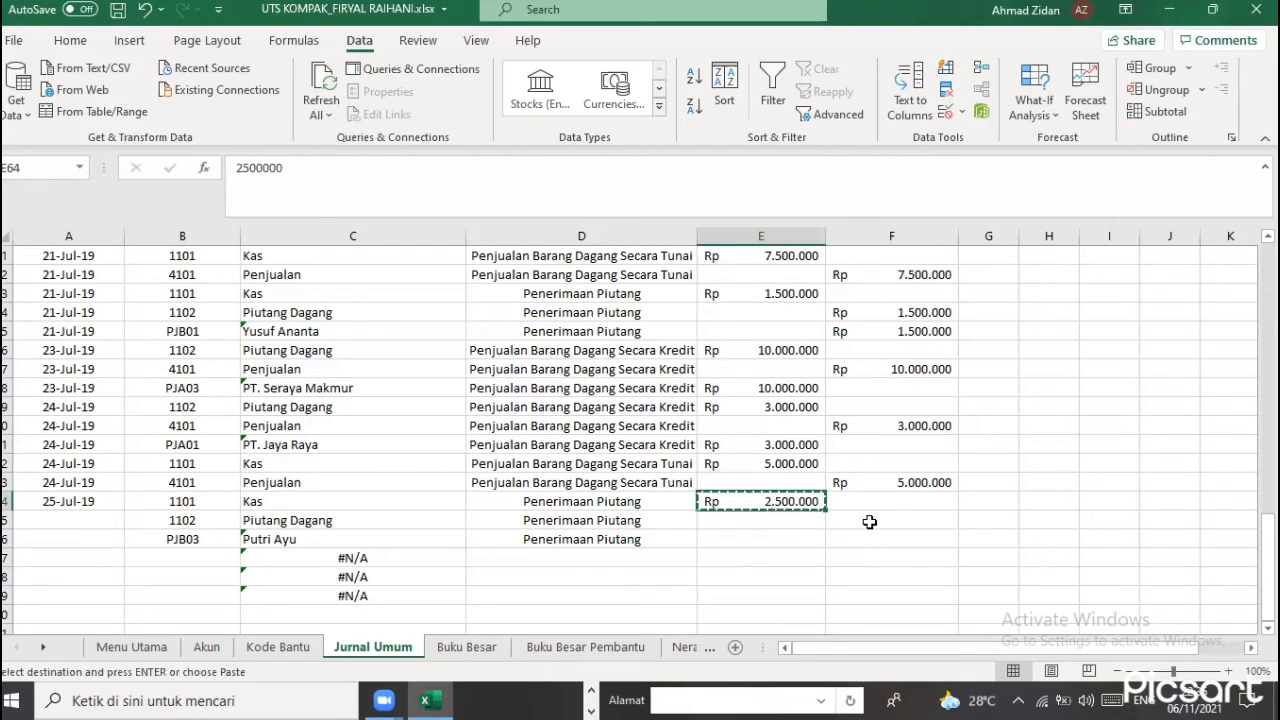
{"action": "left_click", "coordinate": [866, 521]}
{"action": "key", "text": "ctrl+v"}
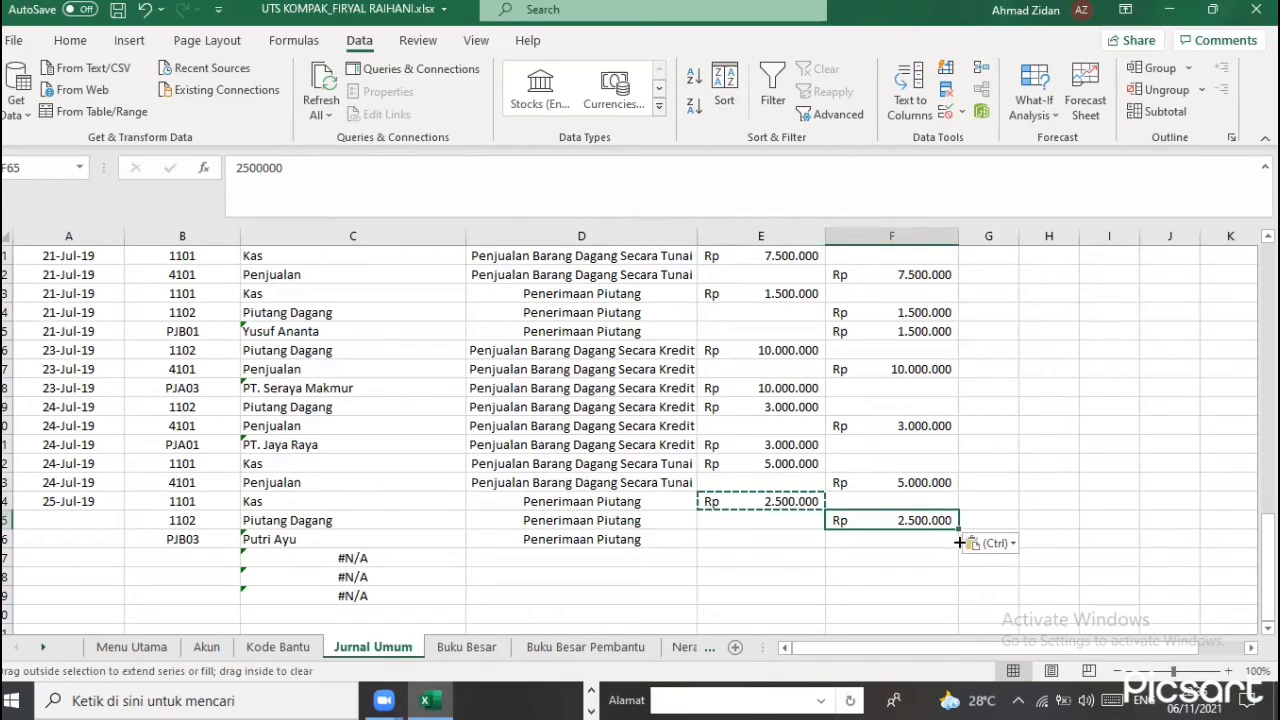
{"action": "left_click_drag", "start_coordinate": [958, 543], "coordinate": [955, 550]}
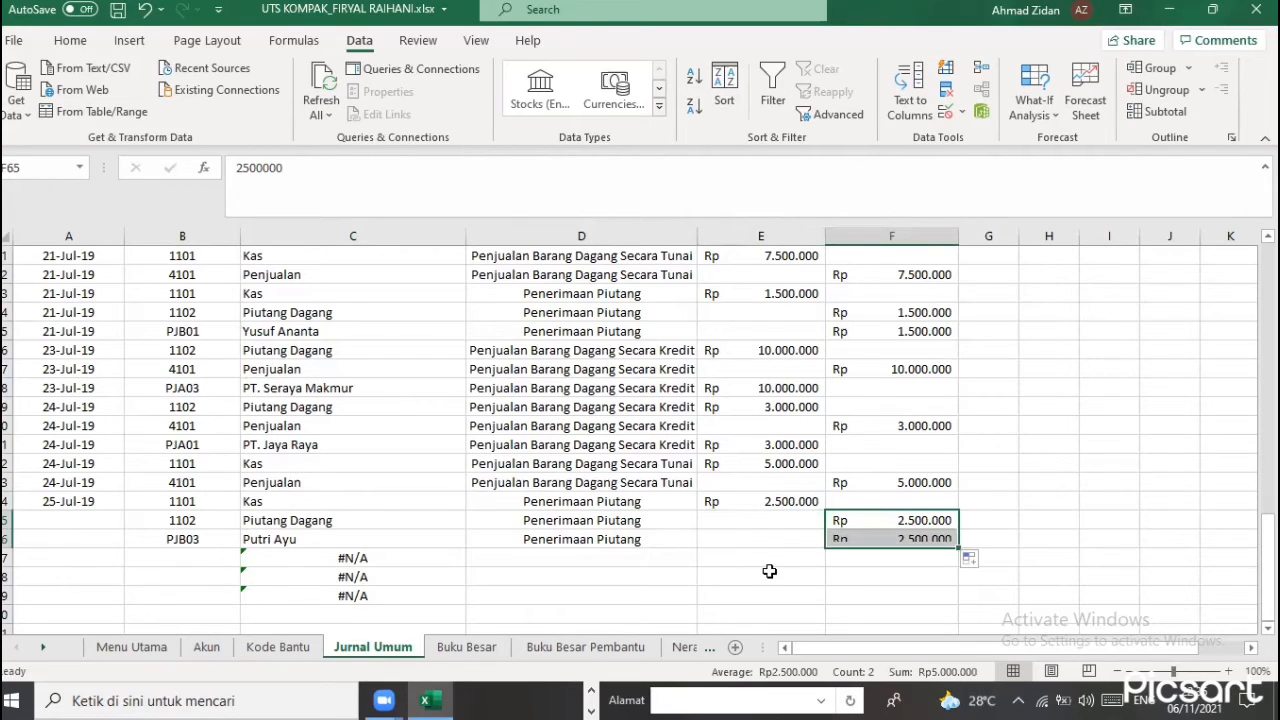
Fill the date 25-Jul-19 from A64 down to A66 as identical copies instead of a series
{"action": "left_click", "coordinate": [95, 499]}
{"action": "left_click_drag", "start_coordinate": [123, 513], "coordinate": [129, 557]}
{"action": "left_click", "coordinate": [140, 560]}
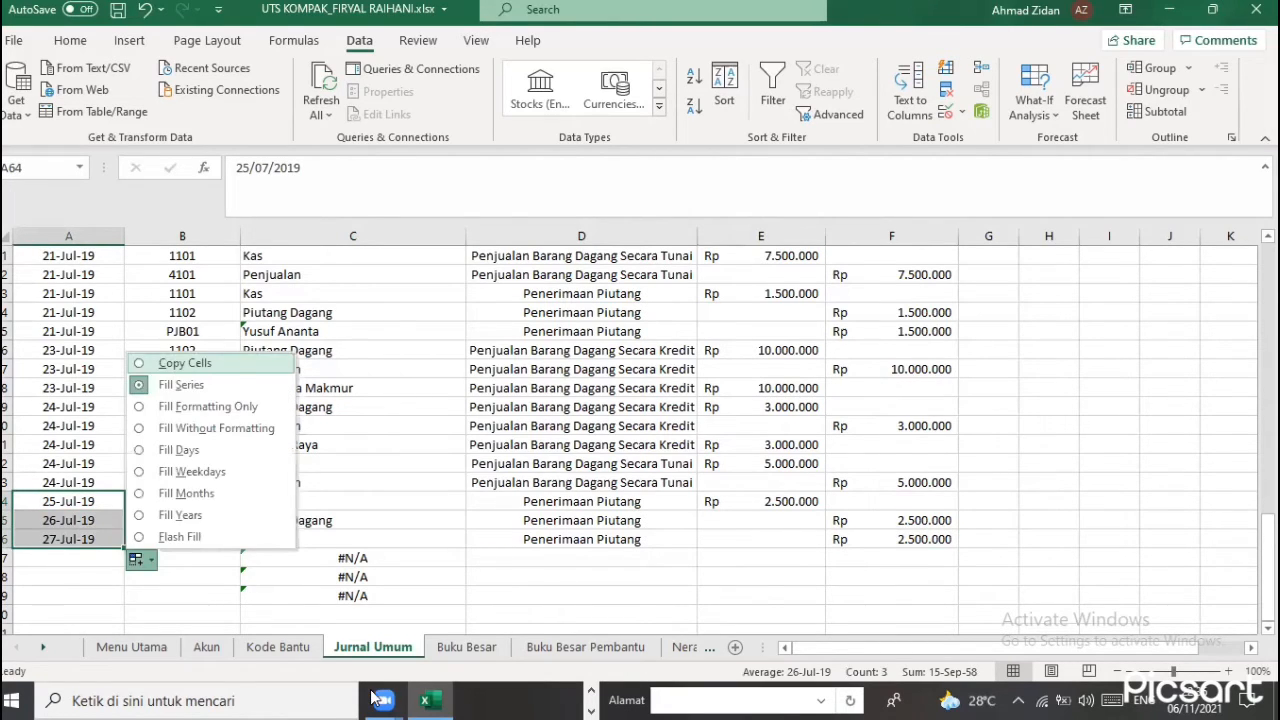
{"action": "key", "text": "c"}
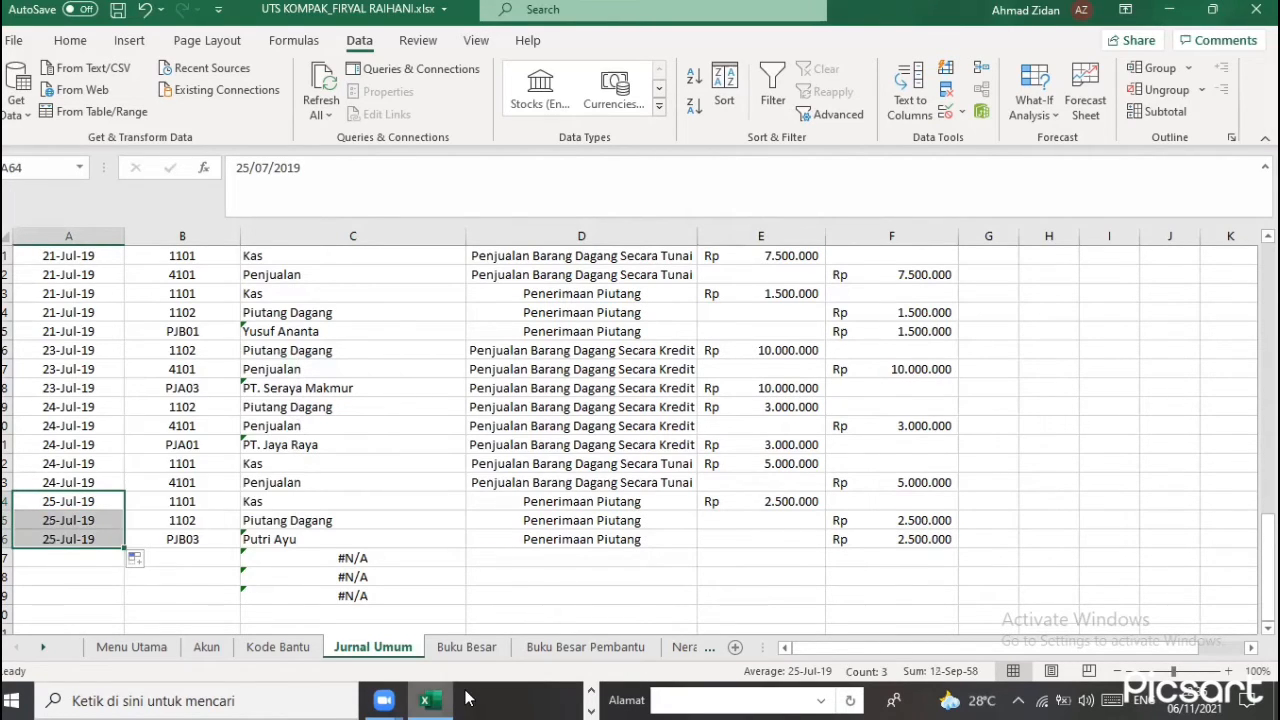
Extend the date column into A67 and set its date to 28/07/2019
{"action": "left_click", "coordinate": [590, 692]}
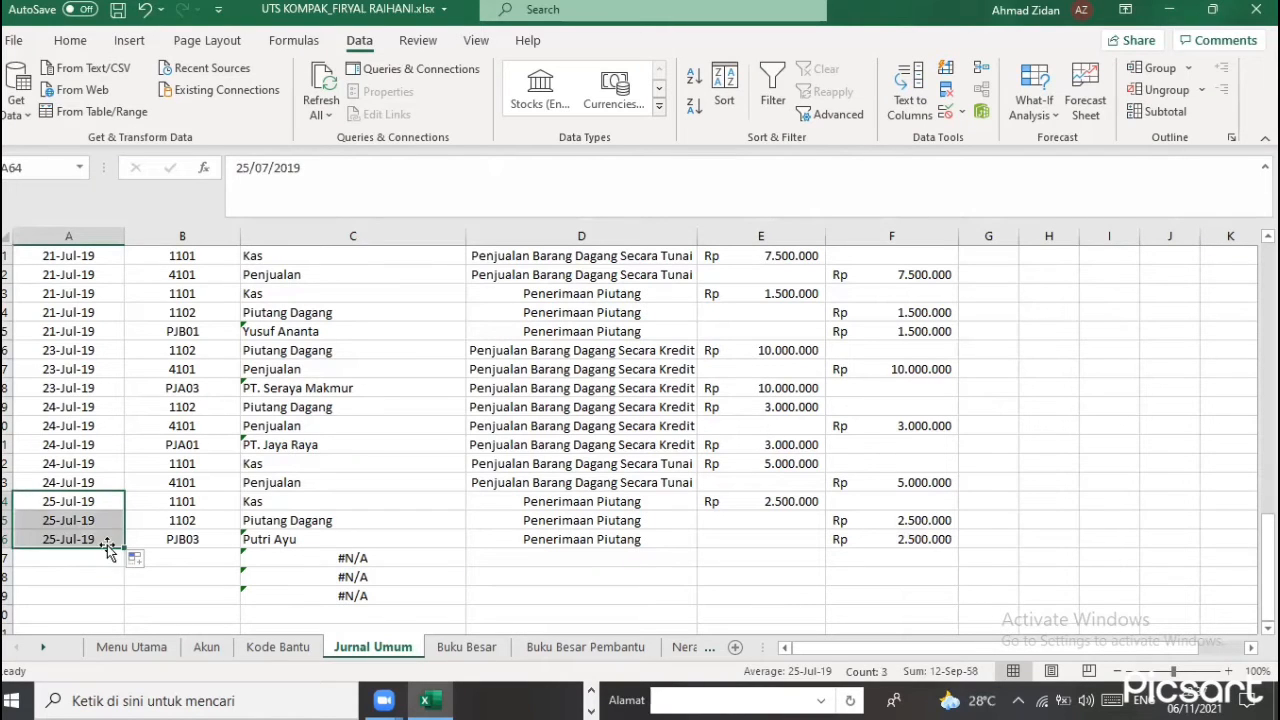
{"action": "left_click", "coordinate": [108, 553]}
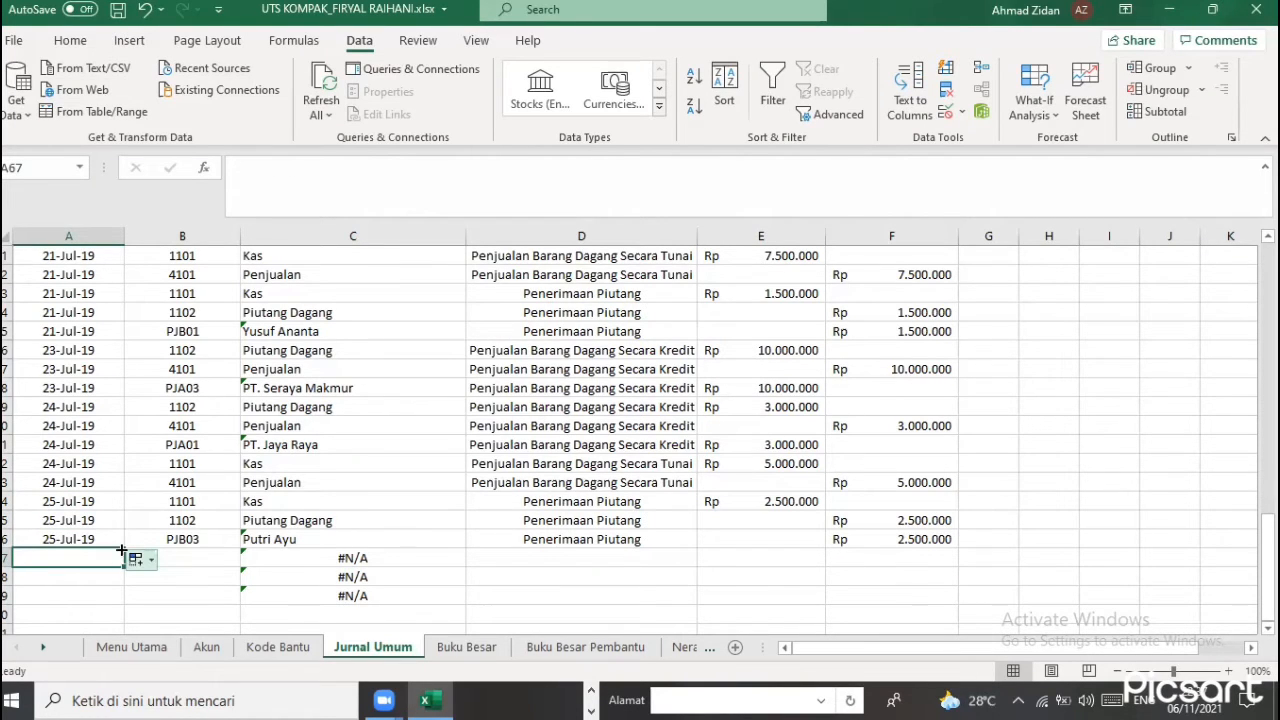
{"action": "key", "text": "Up"}
{"action": "left_click_drag", "start_coordinate": [124, 548], "coordinate": [60, 557]}
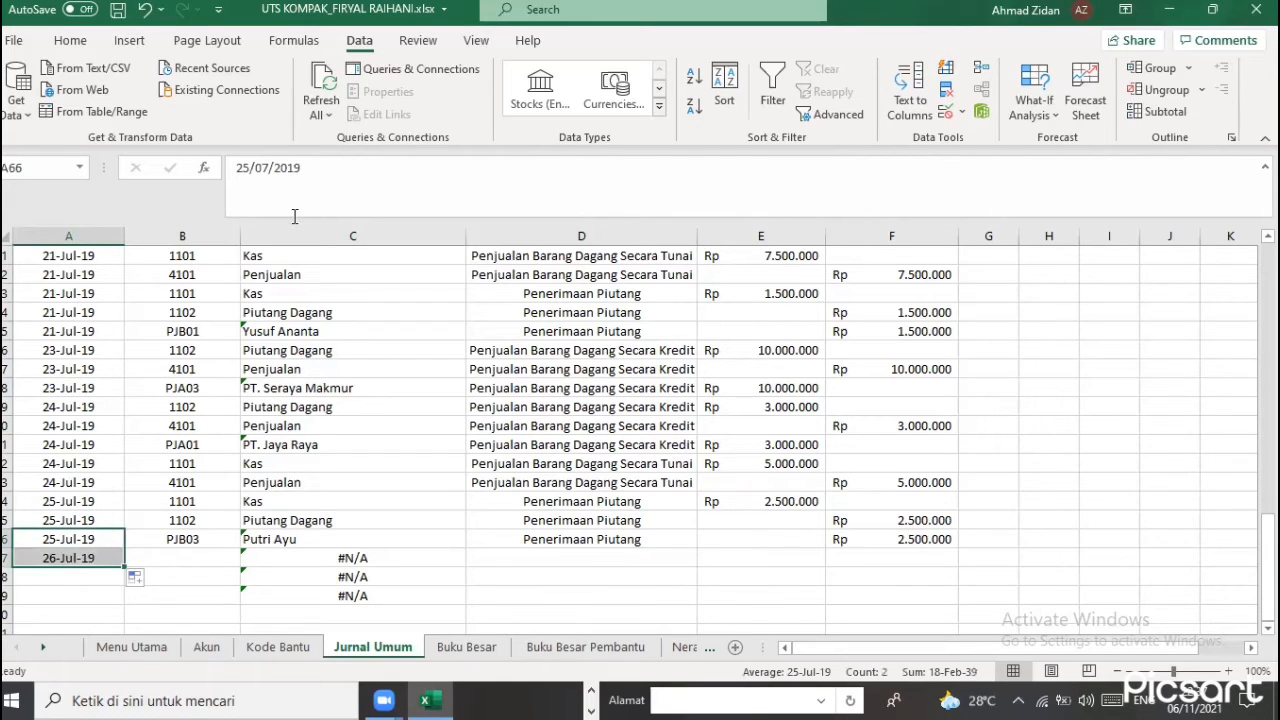
{"action": "key", "text": "Down"}
{"action": "left_click", "coordinate": [247, 168]}
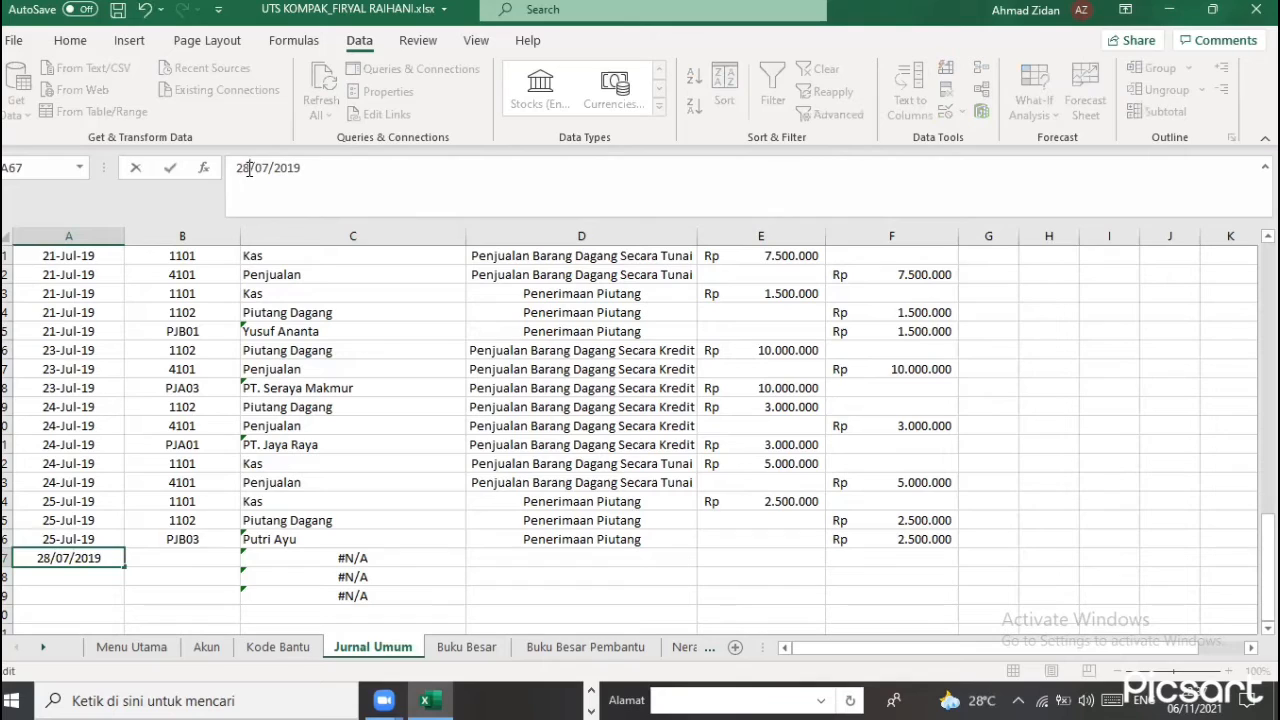
{"action": "type", "text": "8"}
{"action": "key", "text": "Return"}
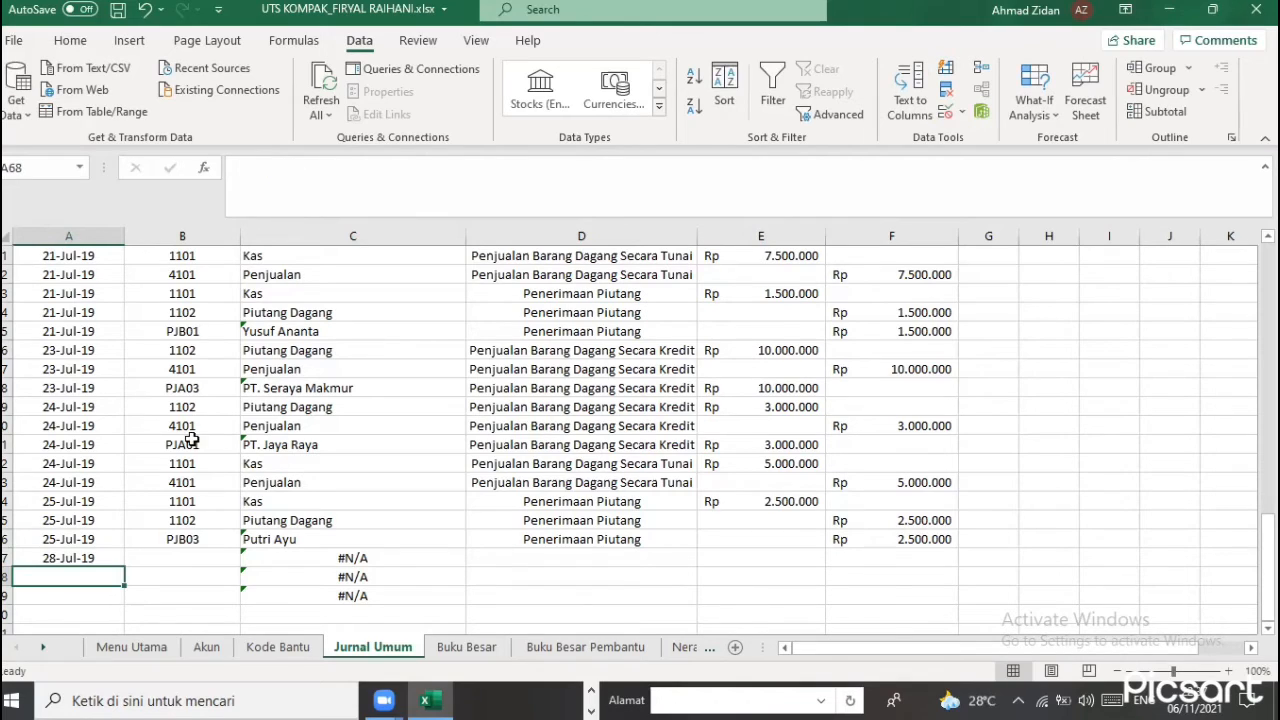
Choose account code 2101 in B67 and 1101 in B68
{"action": "key", "text": "Up"}
{"action": "key", "text": "Right"}
{"action": "left_click", "coordinate": [249, 560]}
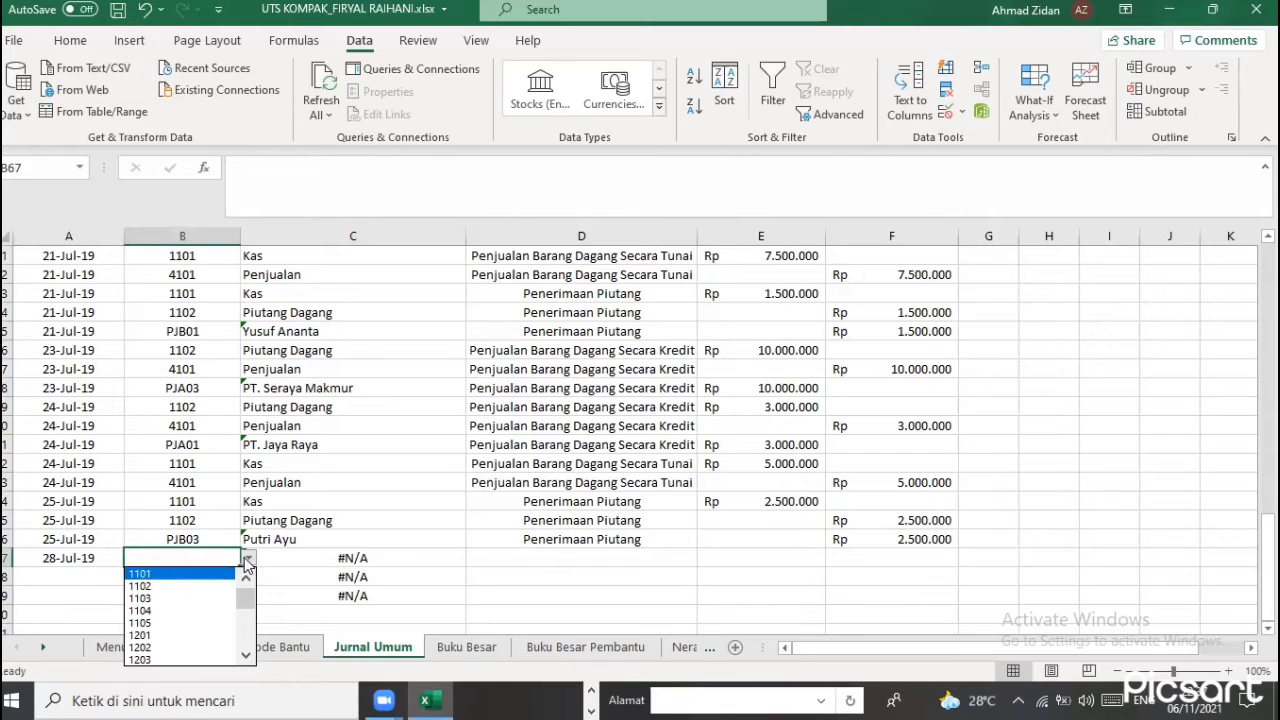
{"action": "left_click_drag", "start_coordinate": [246, 600], "coordinate": [227, 618]}
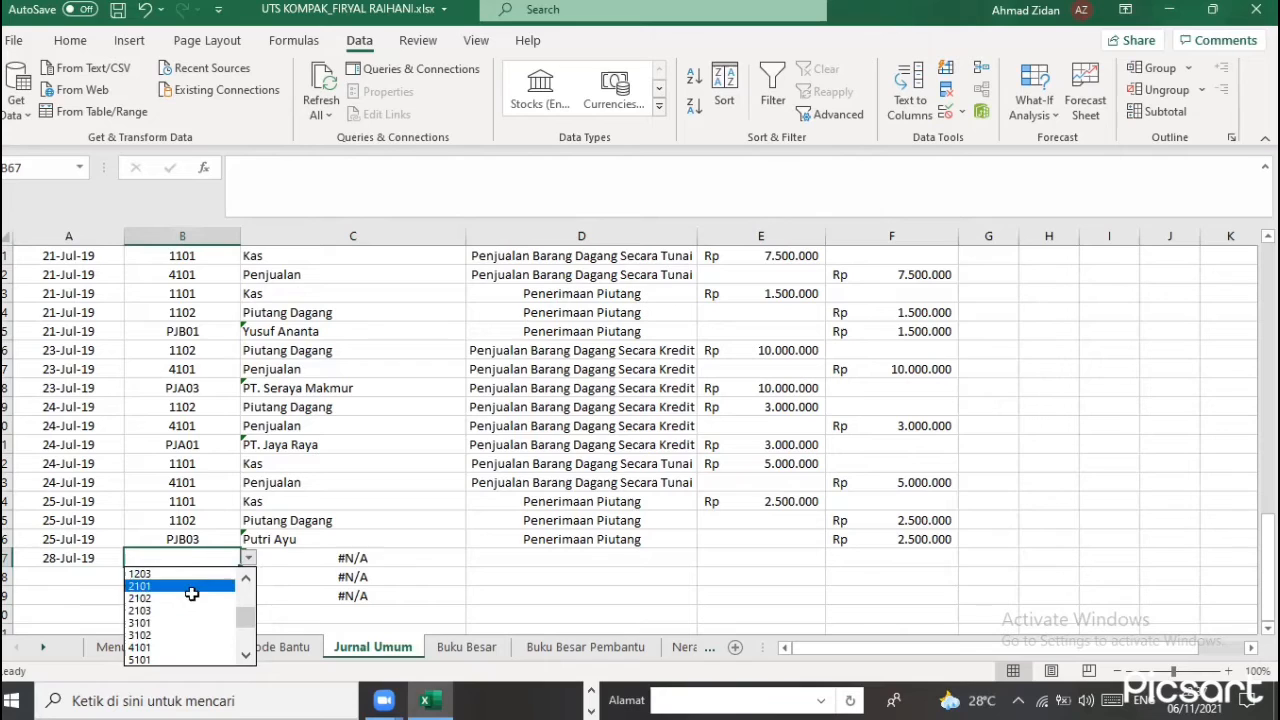
{"action": "left_click", "coordinate": [189, 587]}
{"action": "key", "text": "Return"}
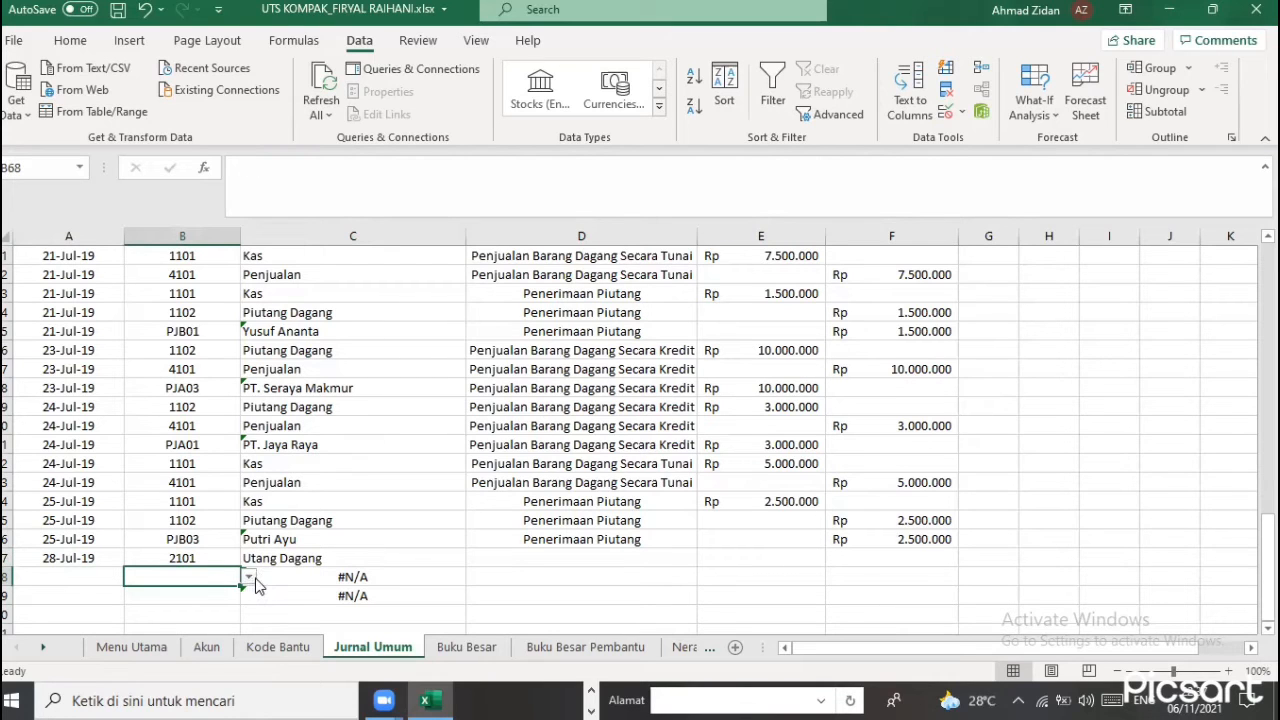
{"action": "left_click", "coordinate": [249, 578]}
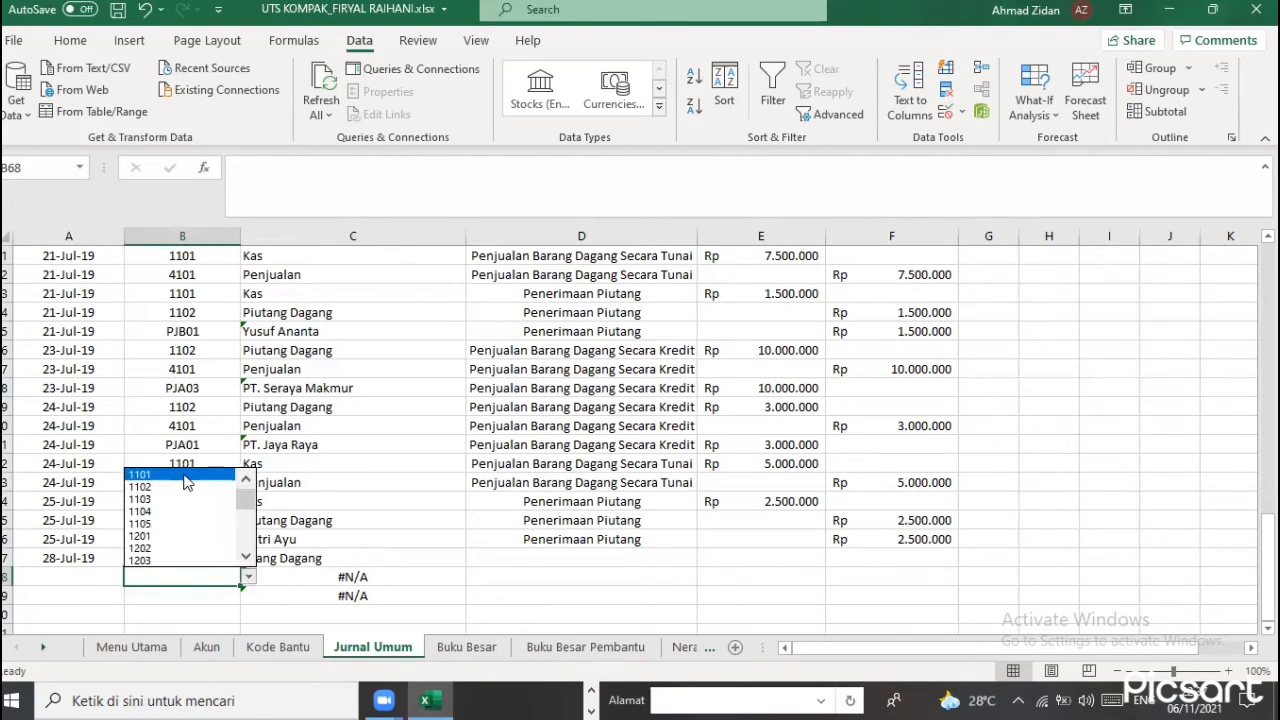
{"action": "key", "text": "Return"}
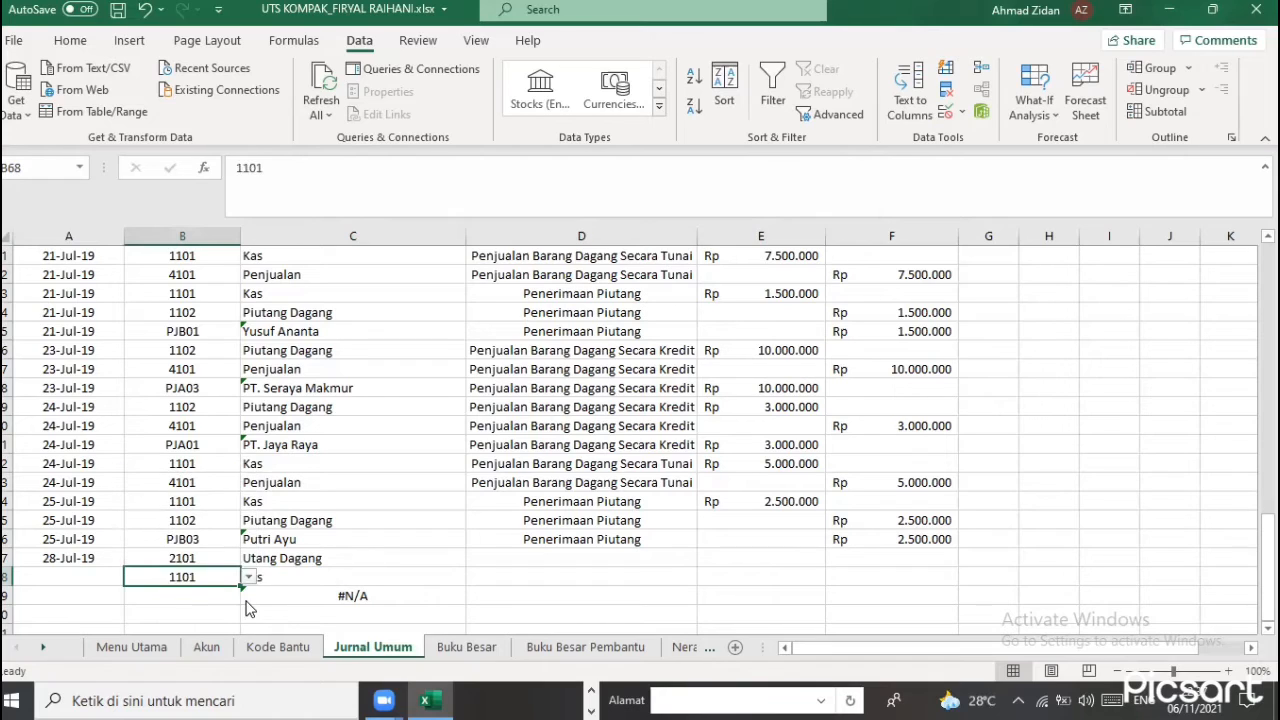
{"action": "key", "text": "Return"}
Change the list validation source of B69 from account codes to =KODE_BANTU
{"action": "left_click", "coordinate": [249, 596]}
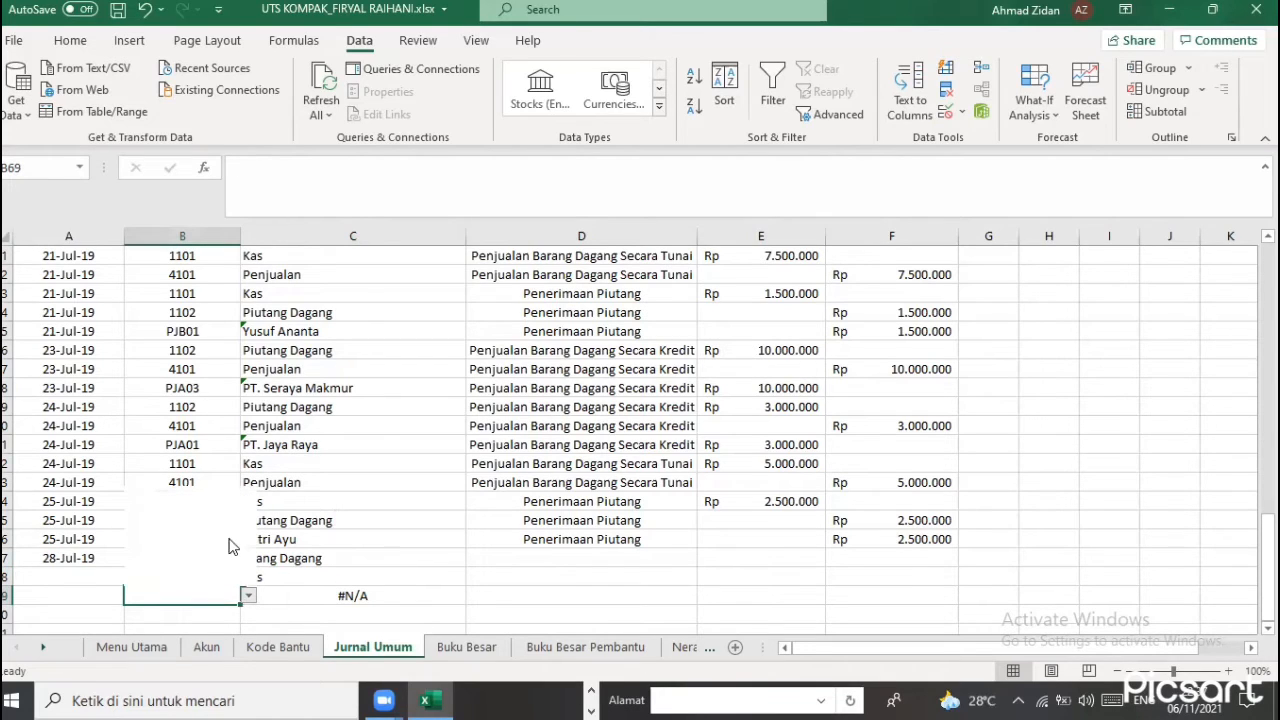
{"action": "left_click", "coordinate": [966, 118]}
{"action": "left_click", "coordinate": [970, 148]}
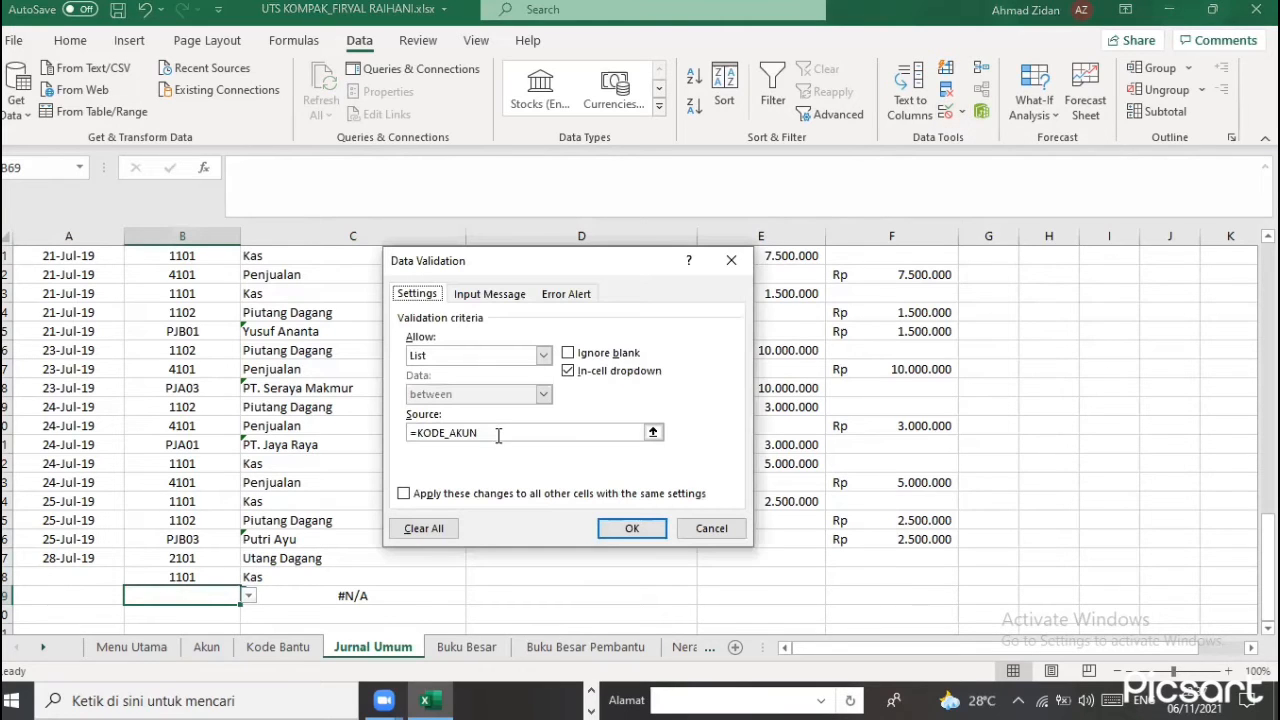
{"action": "left_click", "coordinate": [489, 432]}
{"action": "key", "text": "BackSpace"}
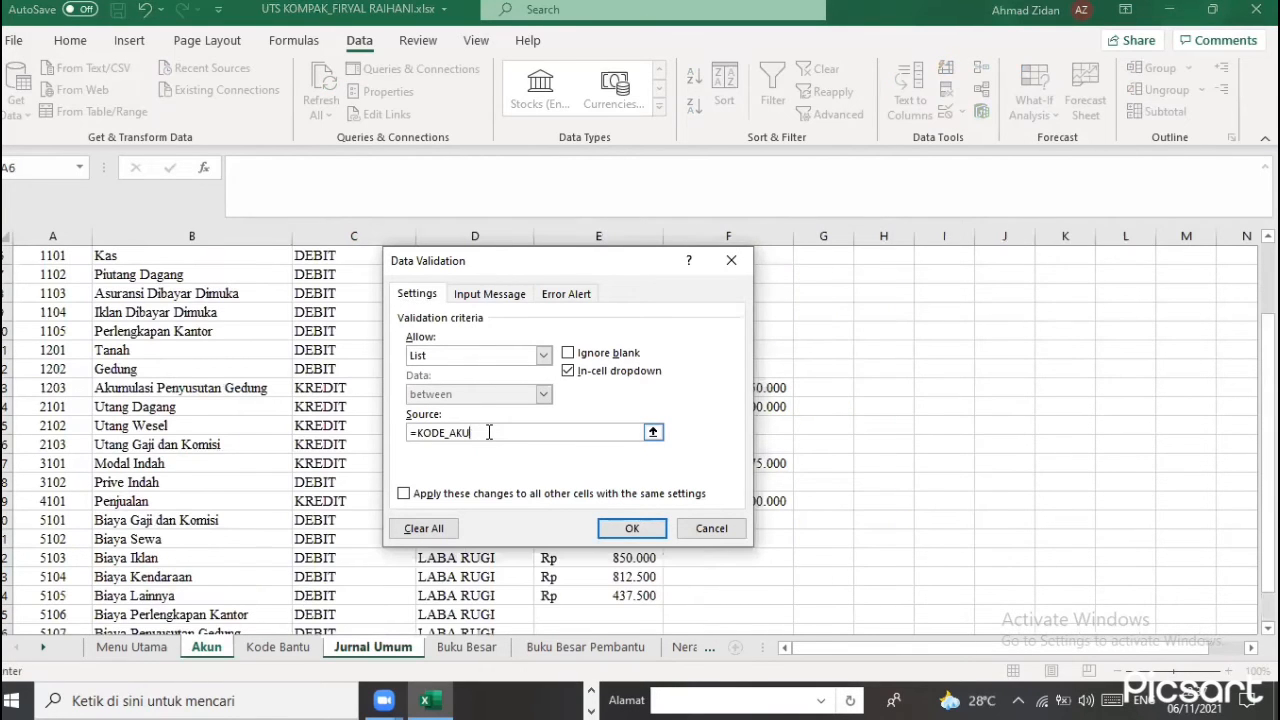
{"action": "type", "text": "BANTU"}
{"action": "left_click", "coordinate": [605, 534]}
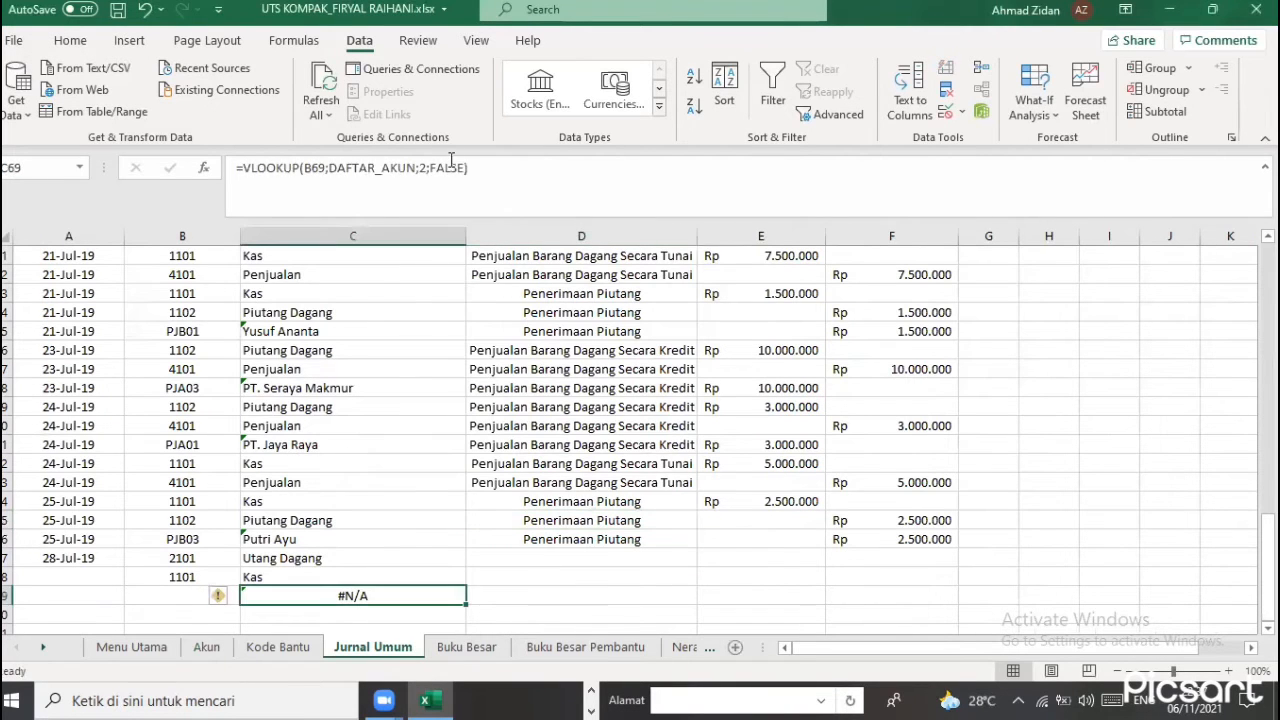
Edit the VLOOKUP formula in C69 to use DAFTAR_BANTU as its lookup table
{"action": "left_click", "coordinate": [398, 183]}
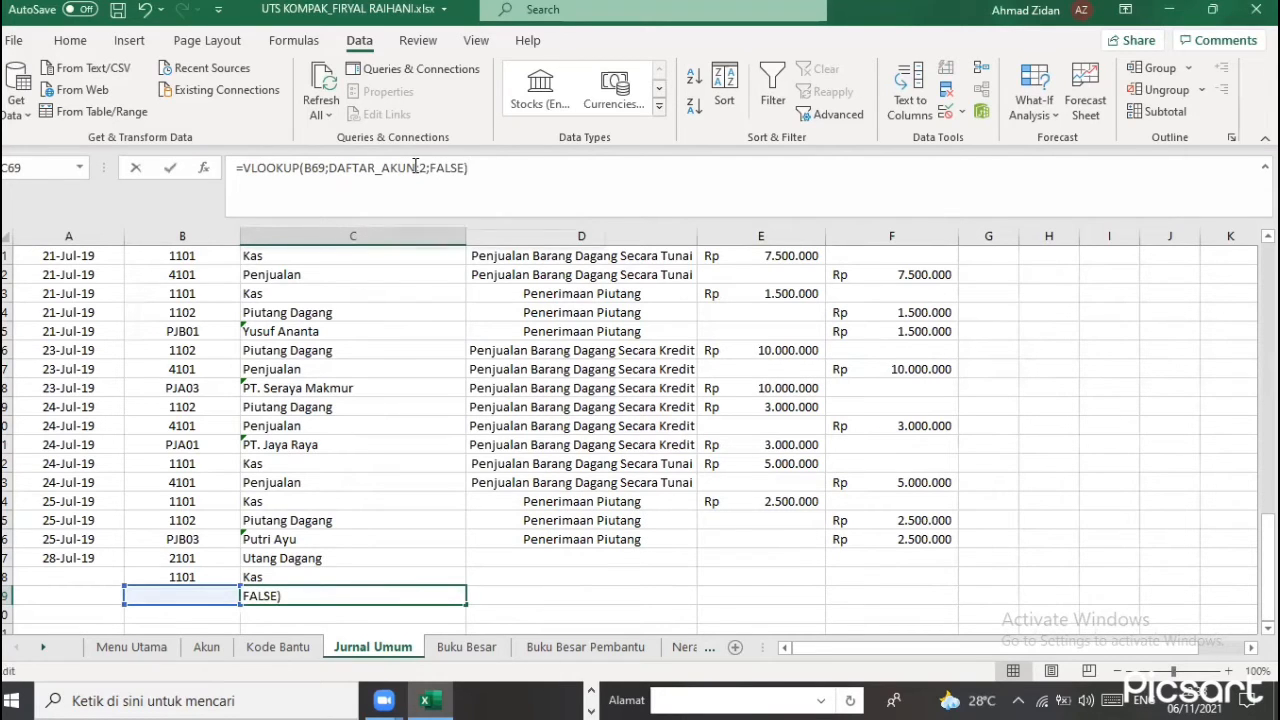
{"action": "left_click", "coordinate": [409, 170]}
{"action": "key", "text": "BackSpace"}
{"action": "key", "text": "BackSpace"}
{"action": "key", "text": "BackSpace"}
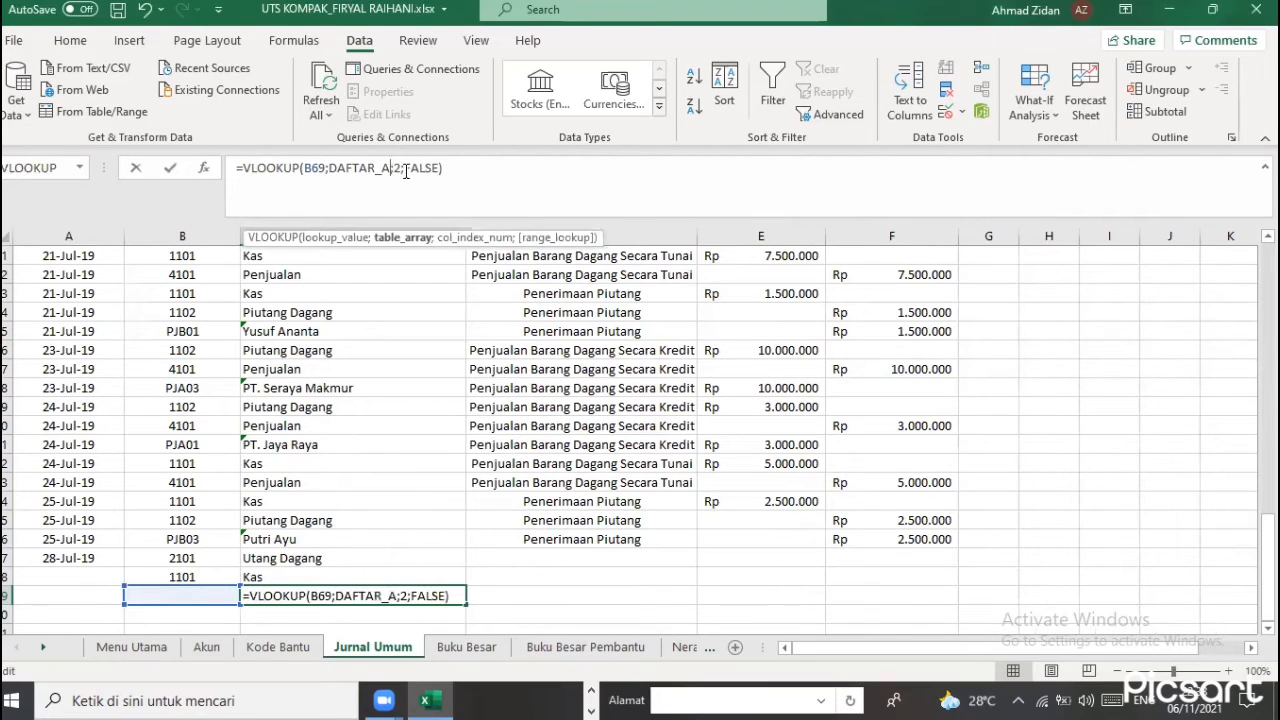
{"action": "key", "text": "BackSpace"}
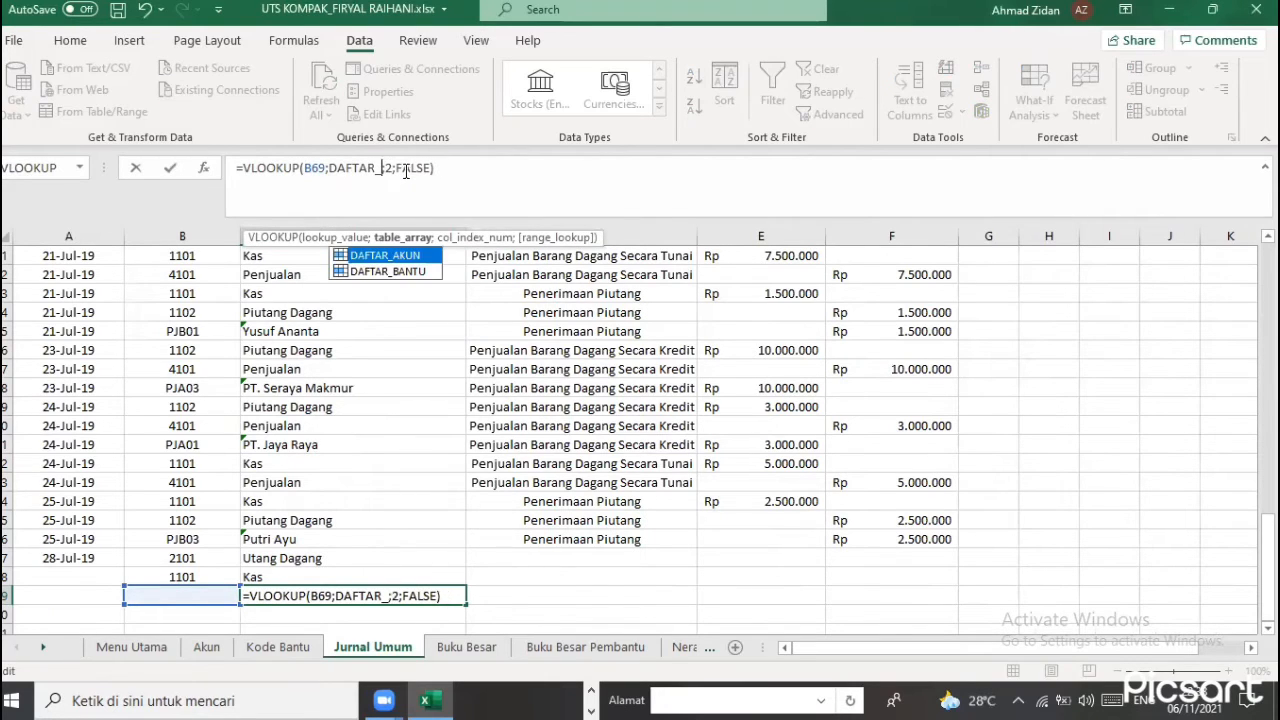
{"action": "double_click", "coordinate": [372, 272]}
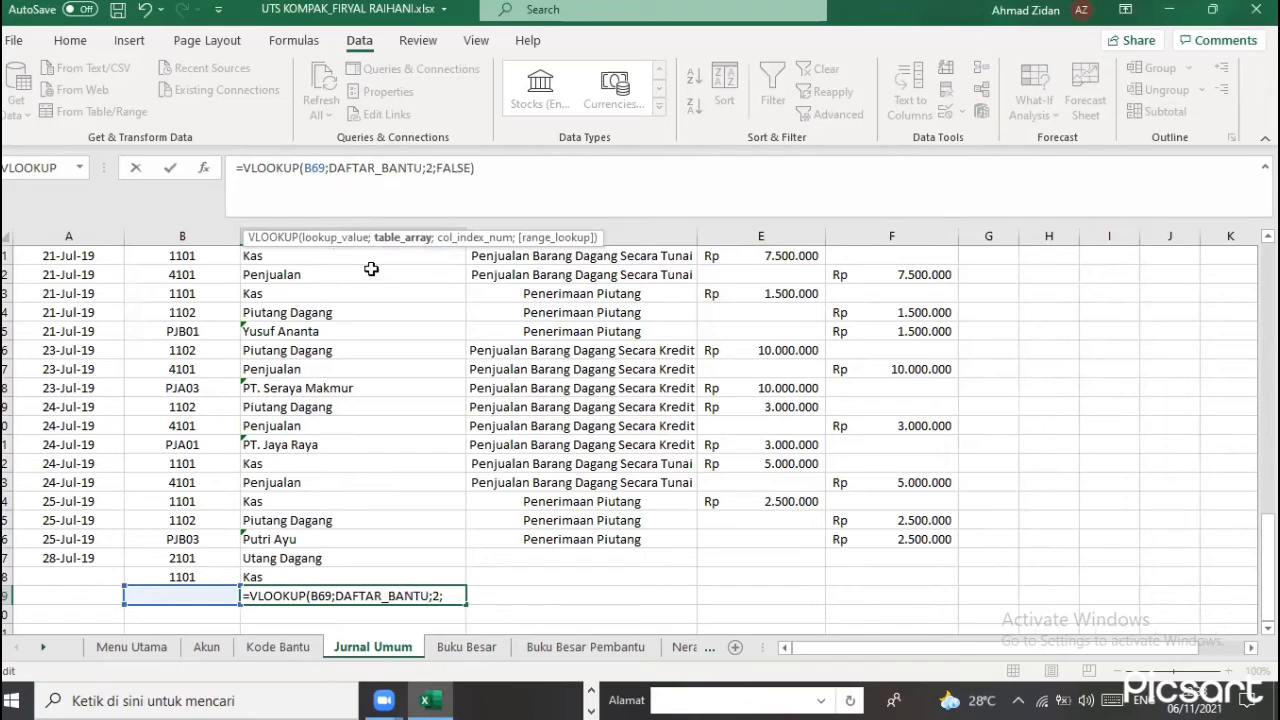
{"action": "key", "text": "Return"}
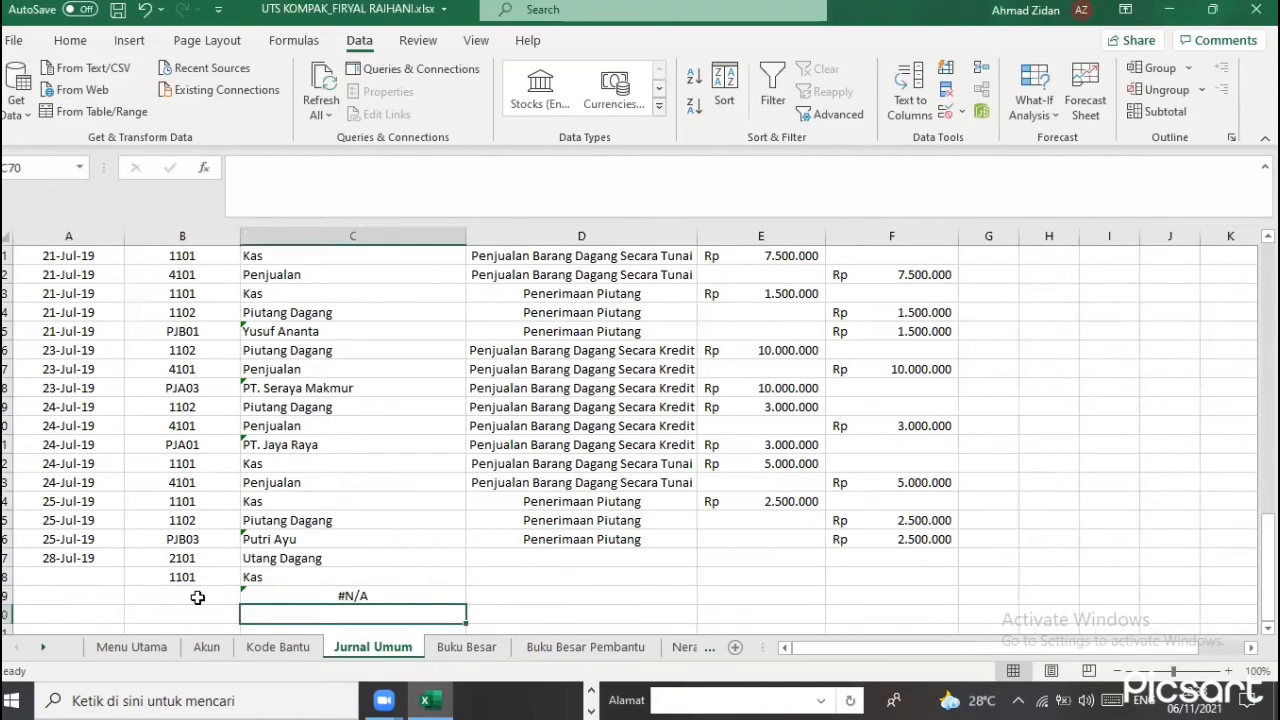
Choose the subsidiary code PBA03 in B69
{"action": "left_click", "coordinate": [182, 595]}
{"action": "left_click", "coordinate": [249, 597]}
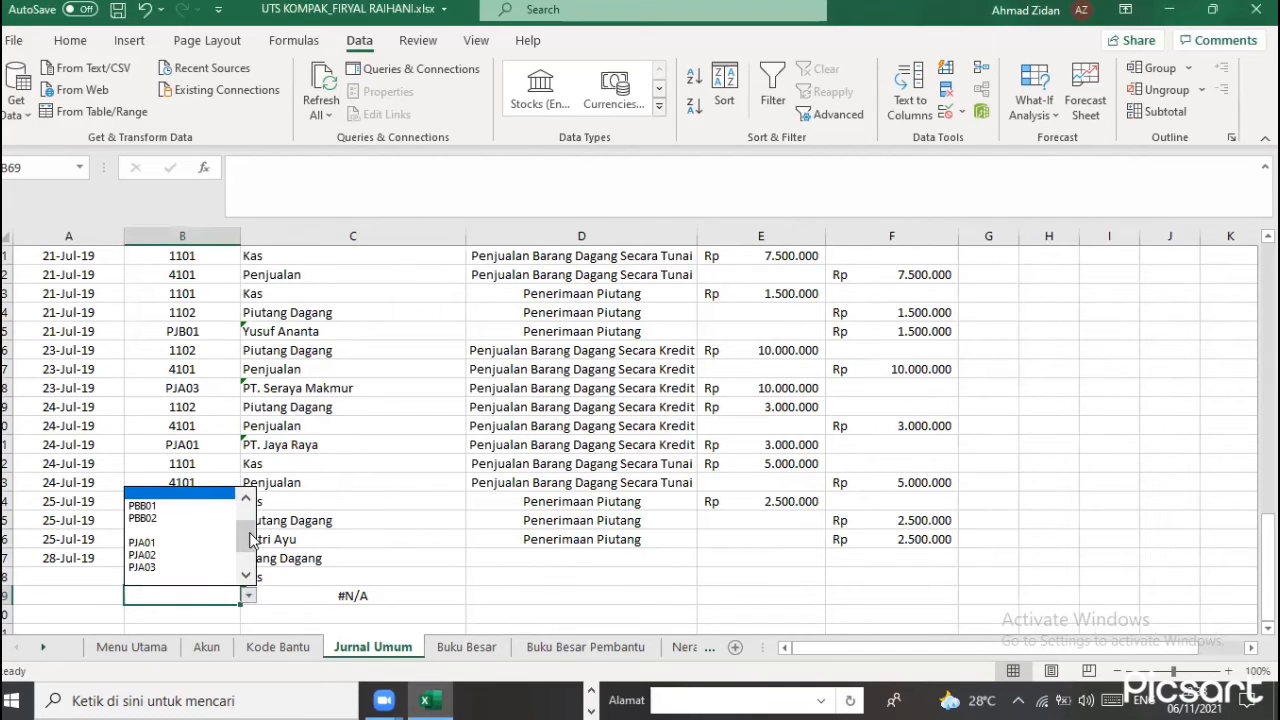
{"action": "scroll", "coordinate": [204, 519], "scroll_direction": "up", "scroll_amount": 1}
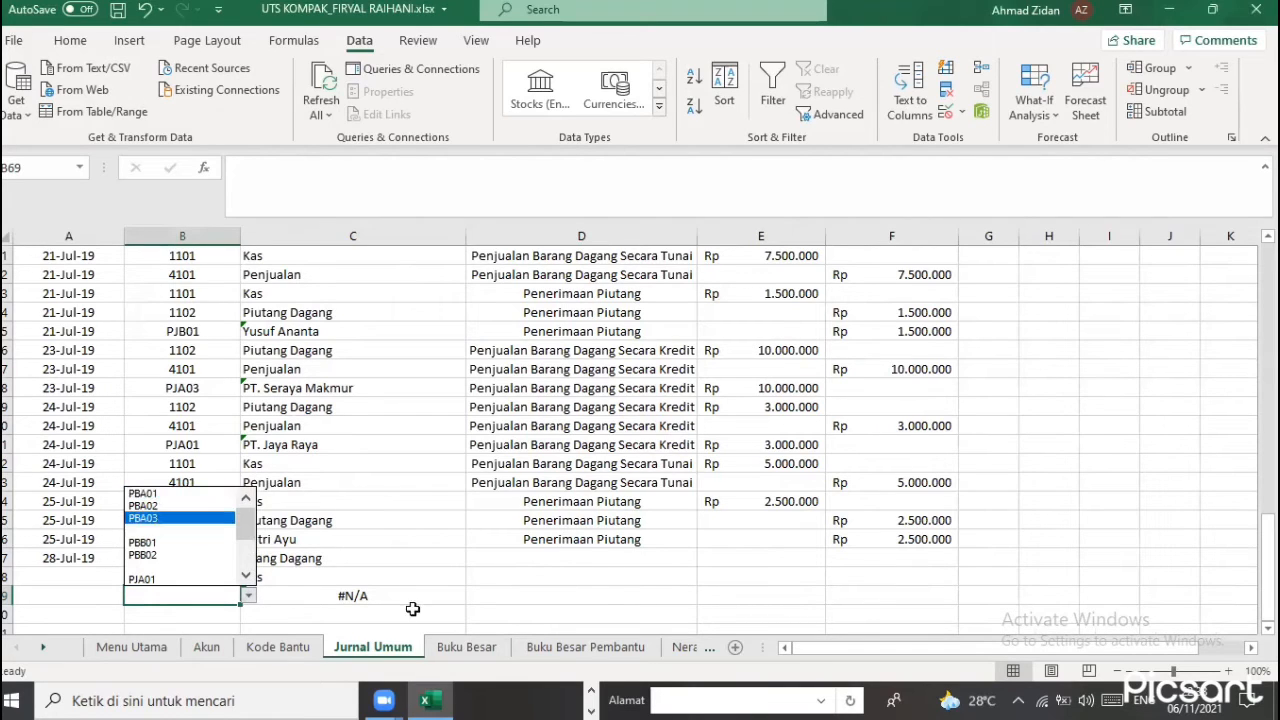
{"action": "key", "text": "Return"}
Enter the description Pembayaran Utang Dagang in D67 and fill it down to D69
{"action": "left_click", "coordinate": [524, 558]}
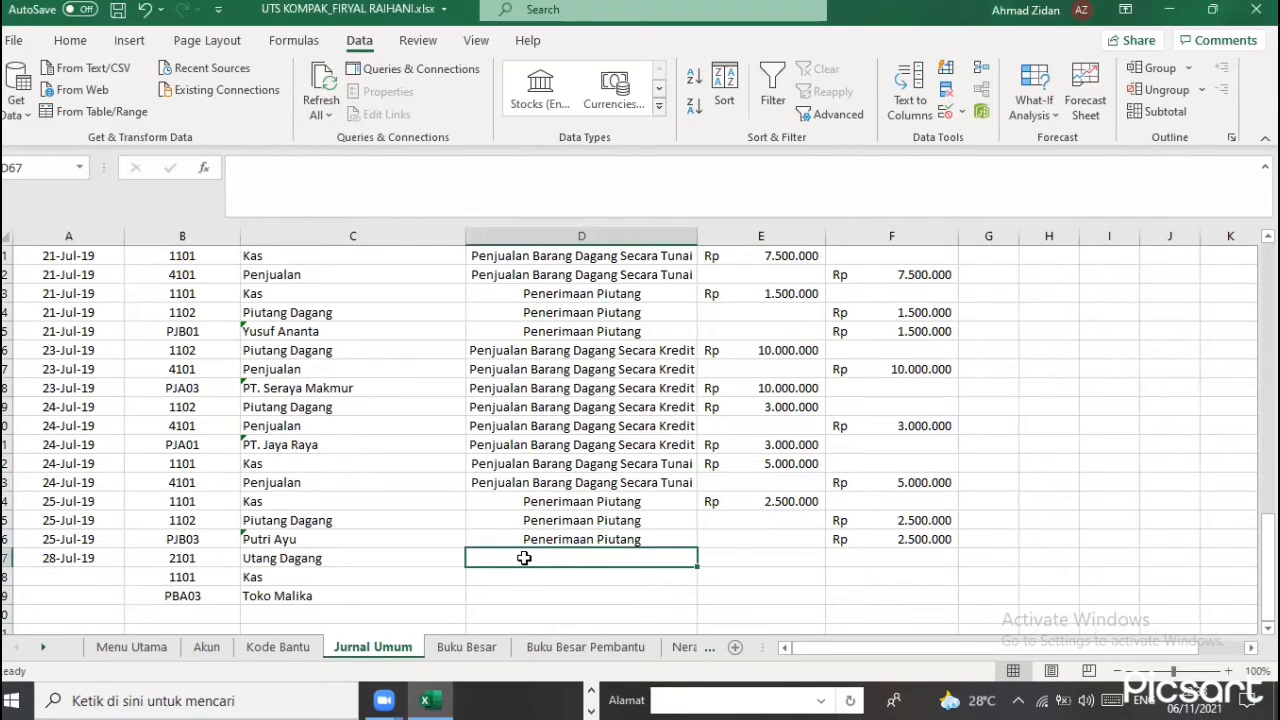
{"action": "type", "text": "p"}
{"action": "key", "text": "BackSpace"}
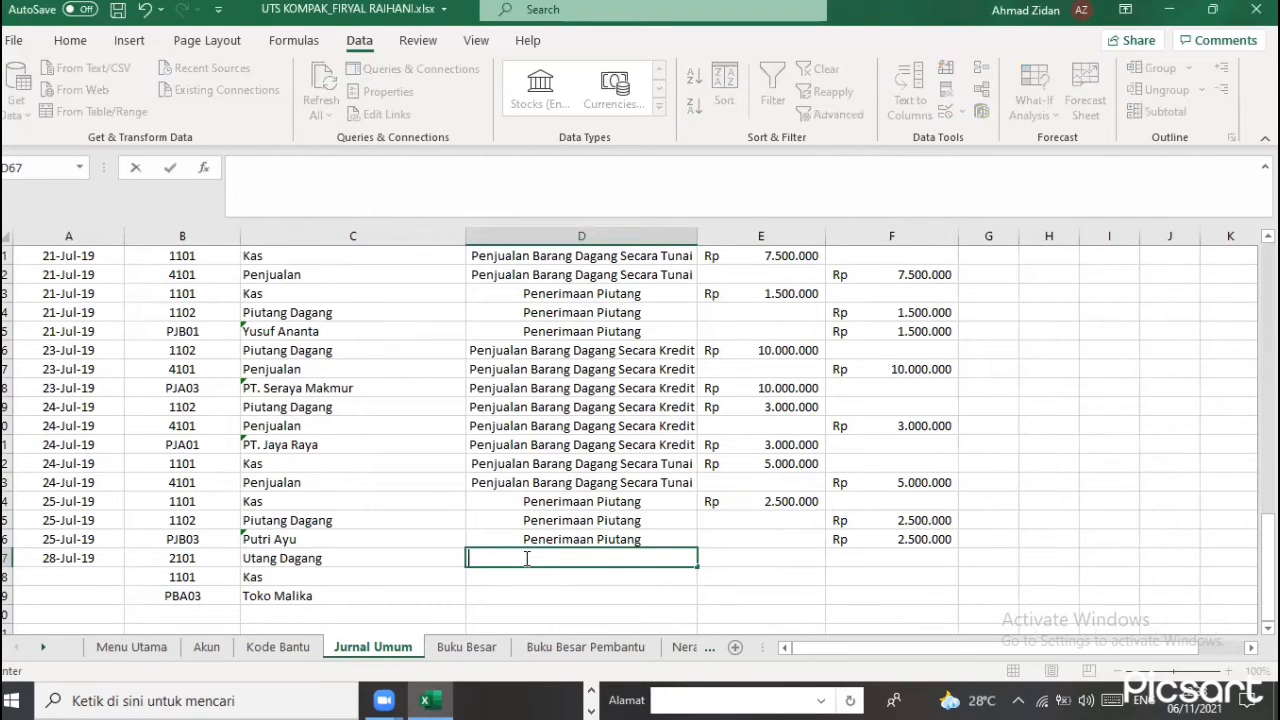
{"action": "type", "text": "Pembayr"}
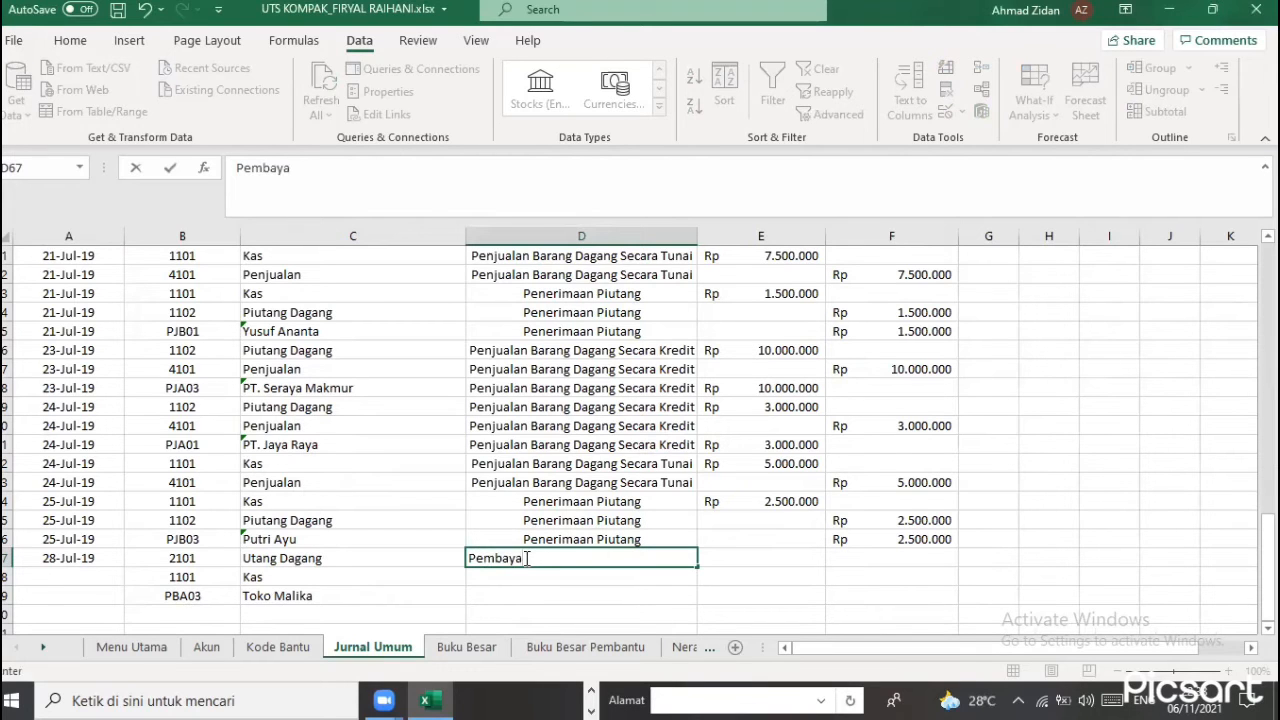
{"action": "type", "text": "ran U"}
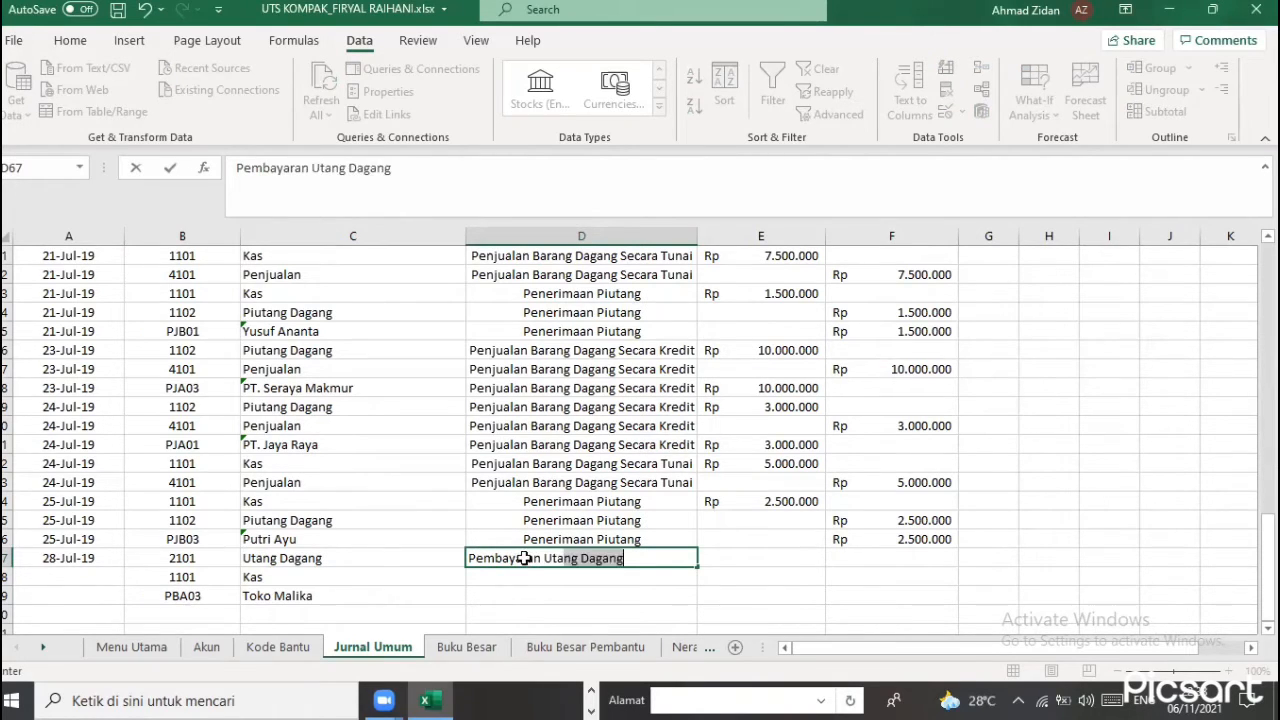
{"action": "key", "text": "ctrl+Return"}
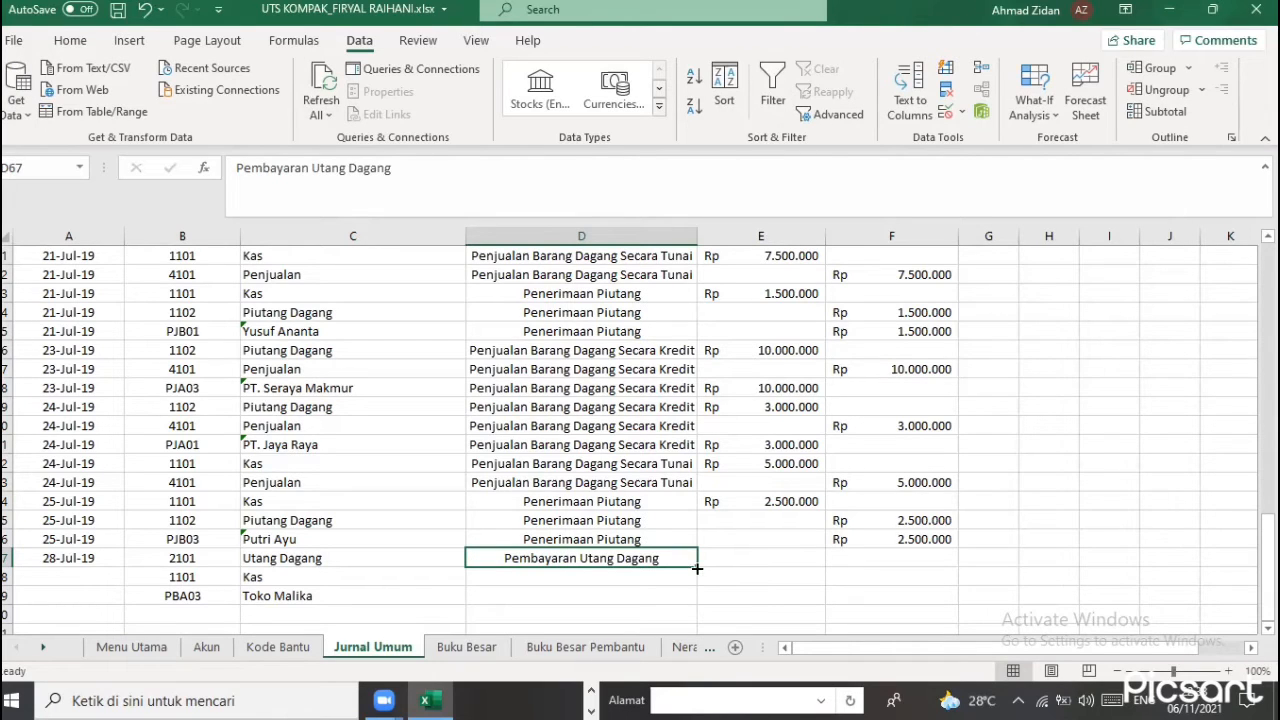
{"action": "left_click_drag", "start_coordinate": [697, 567], "coordinate": [697, 596]}
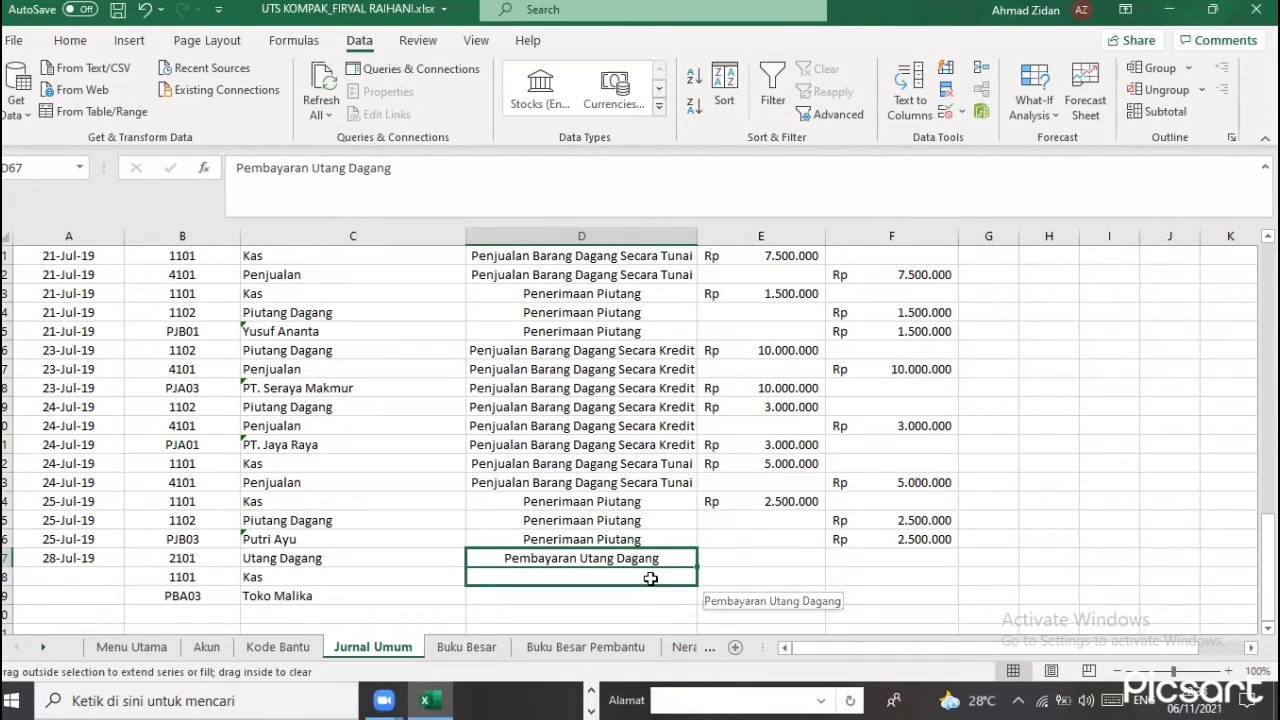
Fill the date 28-Jul-19 from A67 down to A69 as identical copies instead of a series
{"action": "left_click", "coordinate": [121, 565]}
{"action": "left_click_drag", "start_coordinate": [117, 594], "coordinate": [106, 594]}
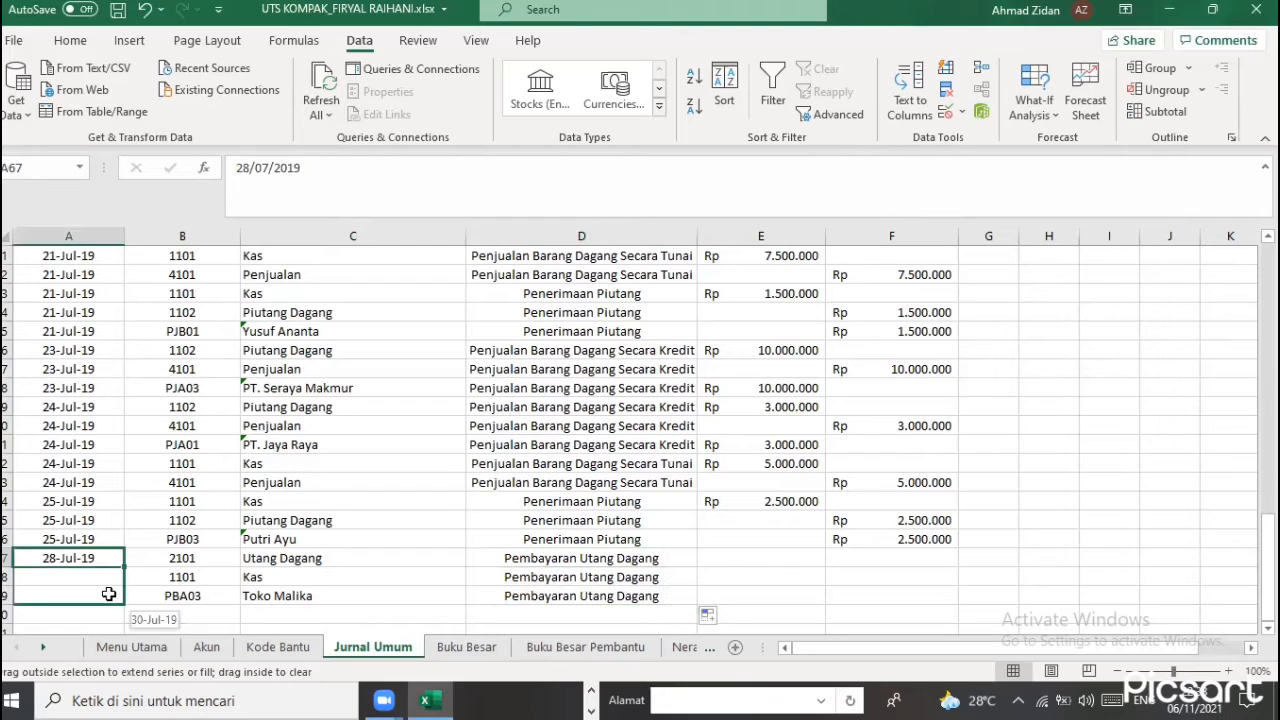
{"action": "left_click", "coordinate": [152, 418]}
Enter a debit of 250000 in E67 and copy it to credit cell F68 and debit cell E69
{"action": "left_click", "coordinate": [722, 558]}
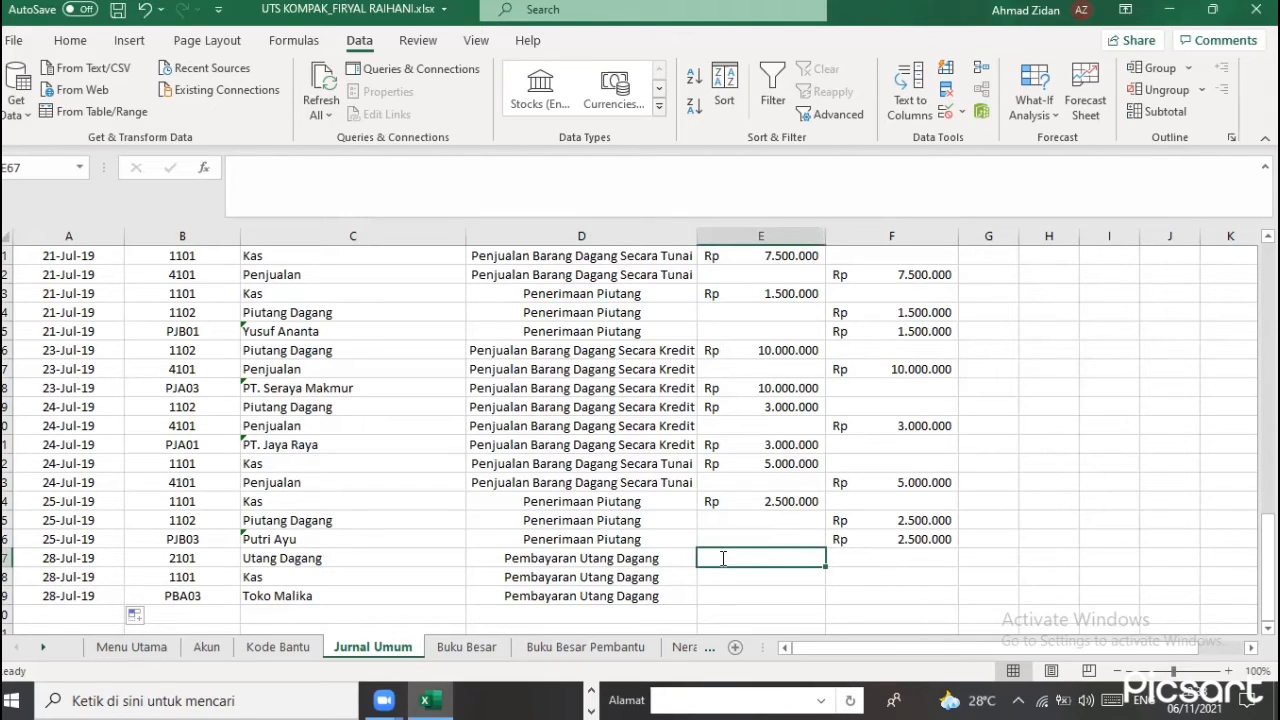
{"action": "type", "text": "250000"}
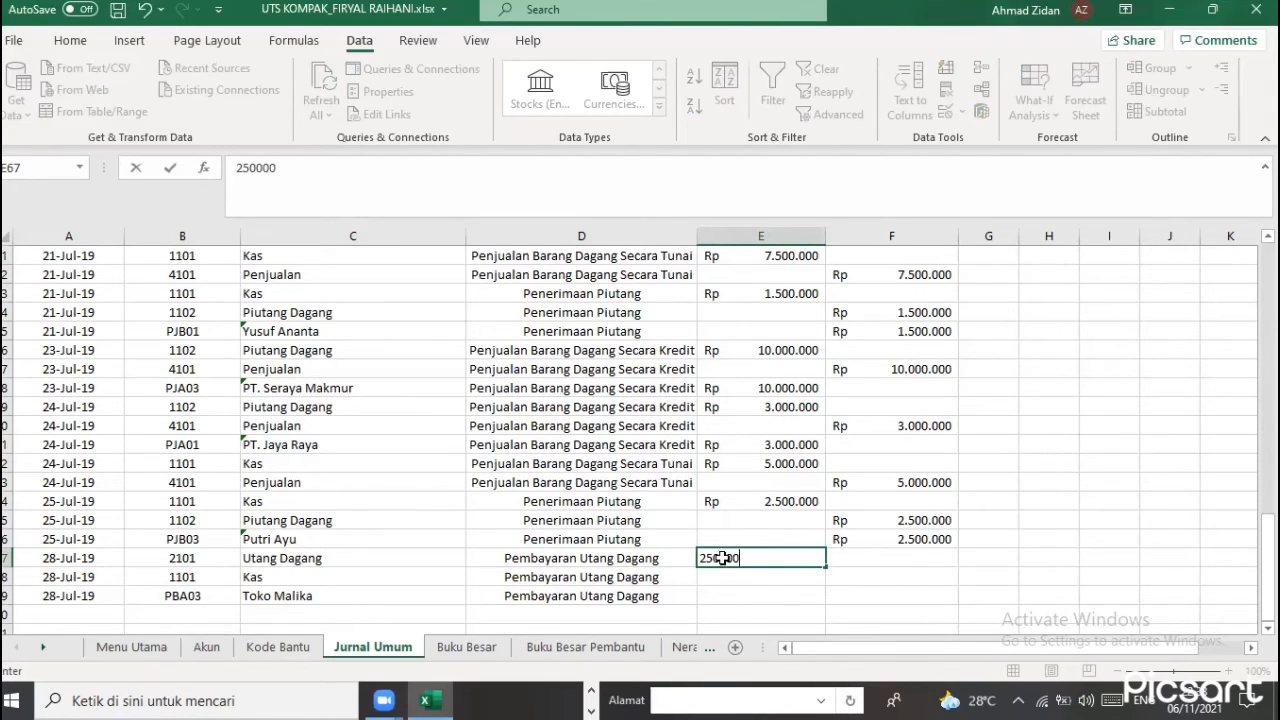
{"action": "key", "text": "Return"}
{"action": "left_click", "coordinate": [722, 558]}
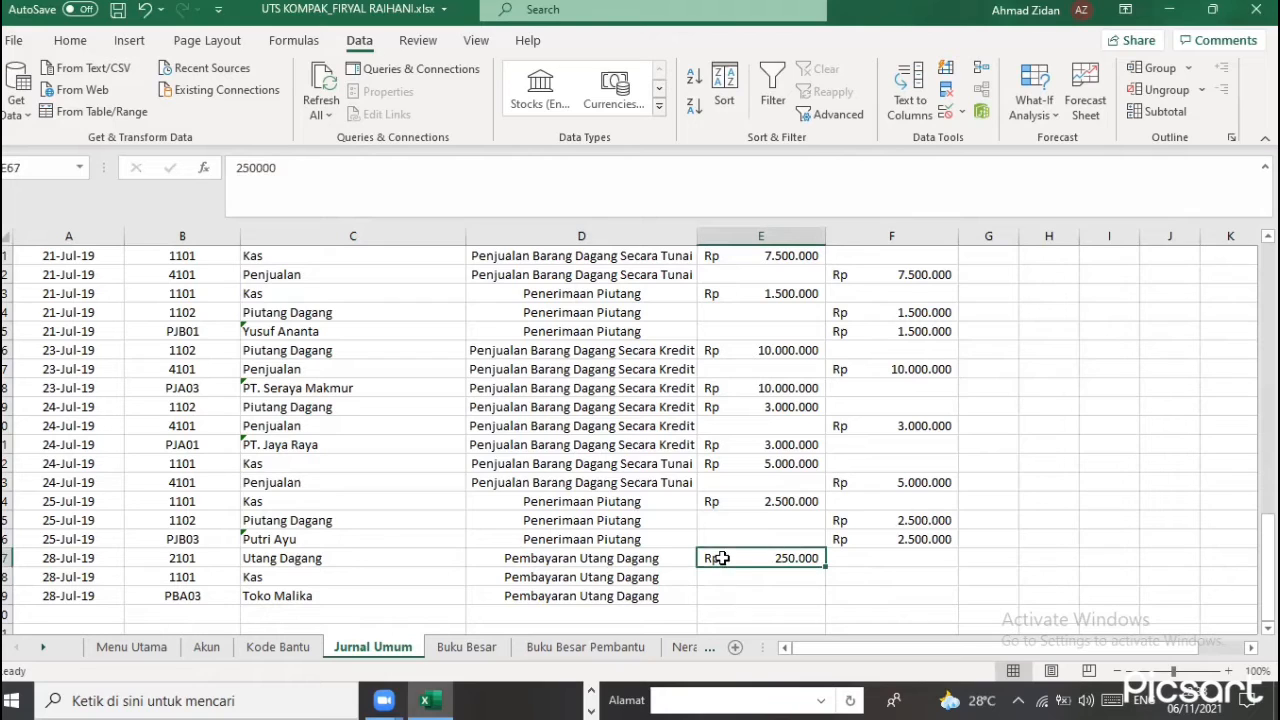
{"action": "key", "text": "ctrl+c"}
{"action": "left_click", "coordinate": [885, 577]}
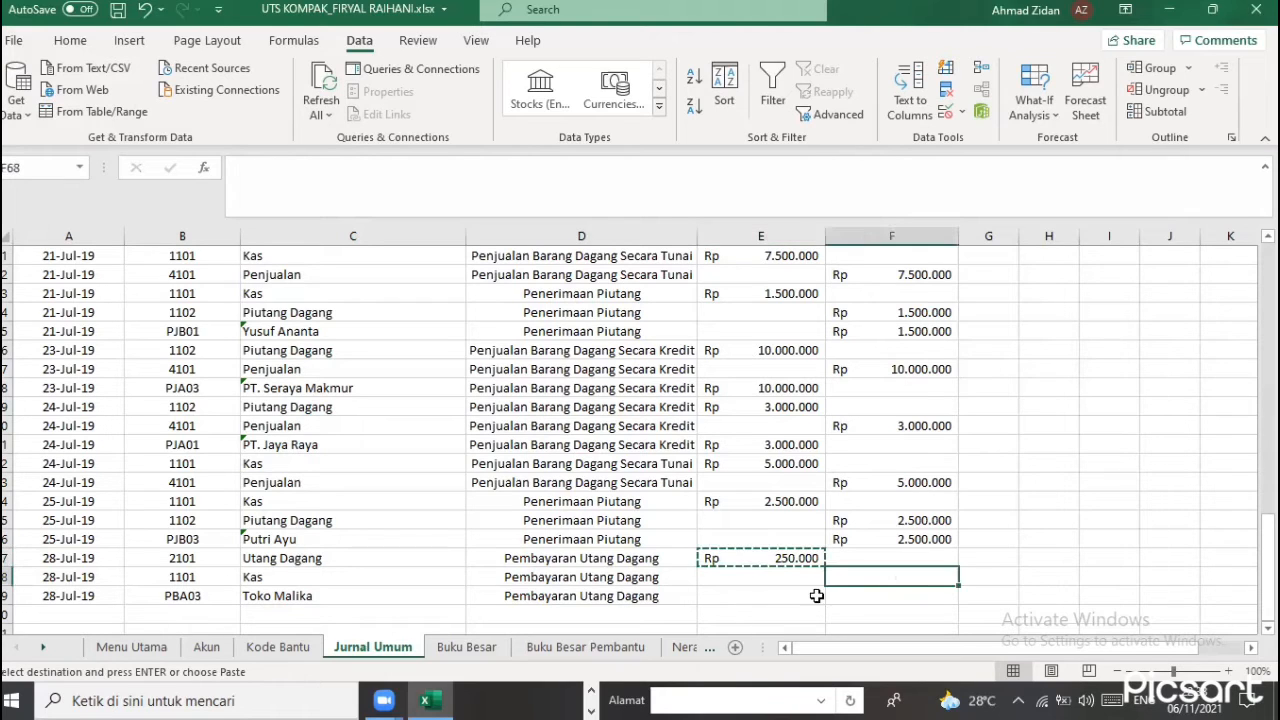
{"action": "key", "text": "ctrl+v"}
{"action": "left_click", "coordinate": [815, 595]}
{"action": "key", "text": "ctrl+v"}
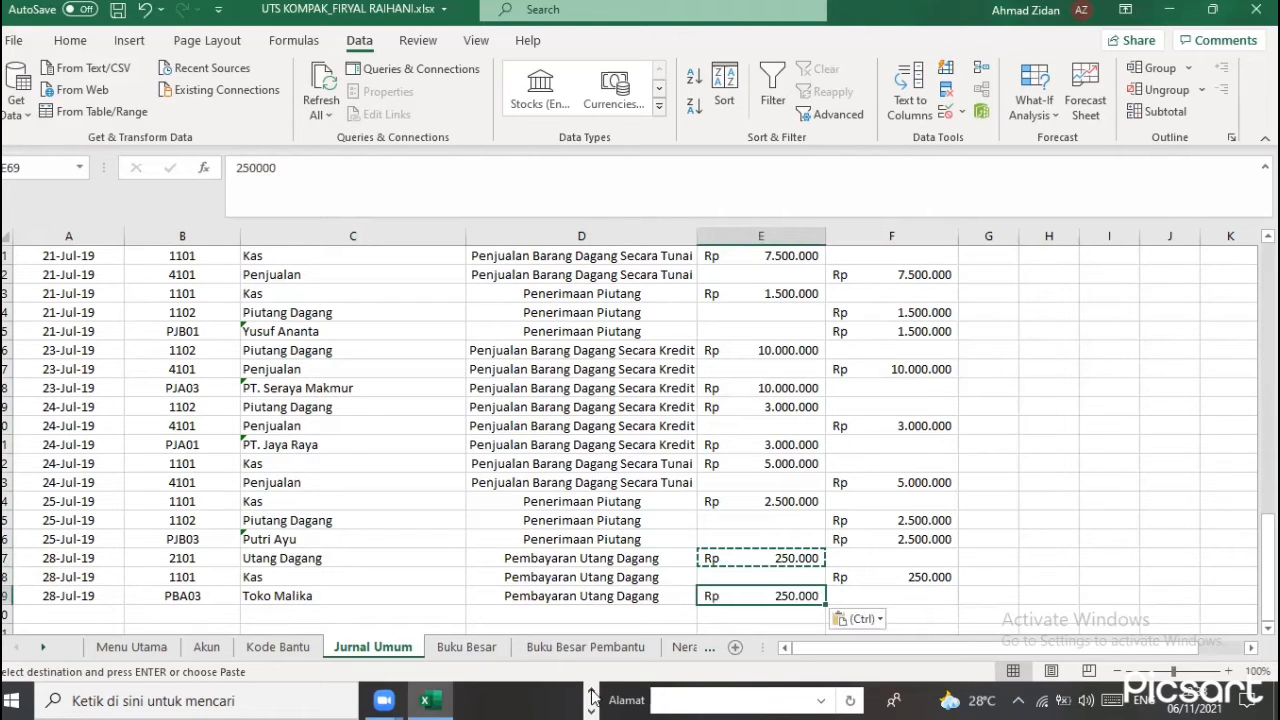
Check the July transaction list in the assignment PDF in the browser, and return to the Excel workbook
{"action": "key", "text": "alt+Tab"}
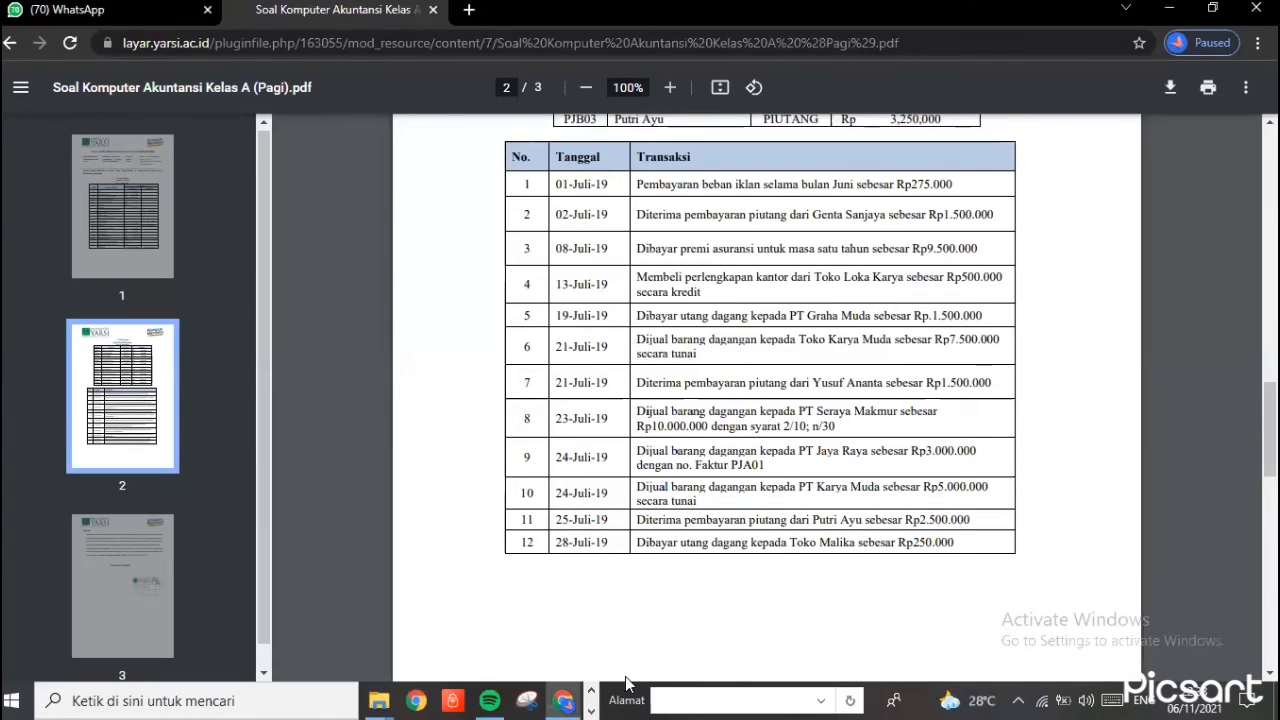
{"action": "left_click", "coordinate": [591, 690]}
{"action": "left_click", "coordinate": [428, 700]}
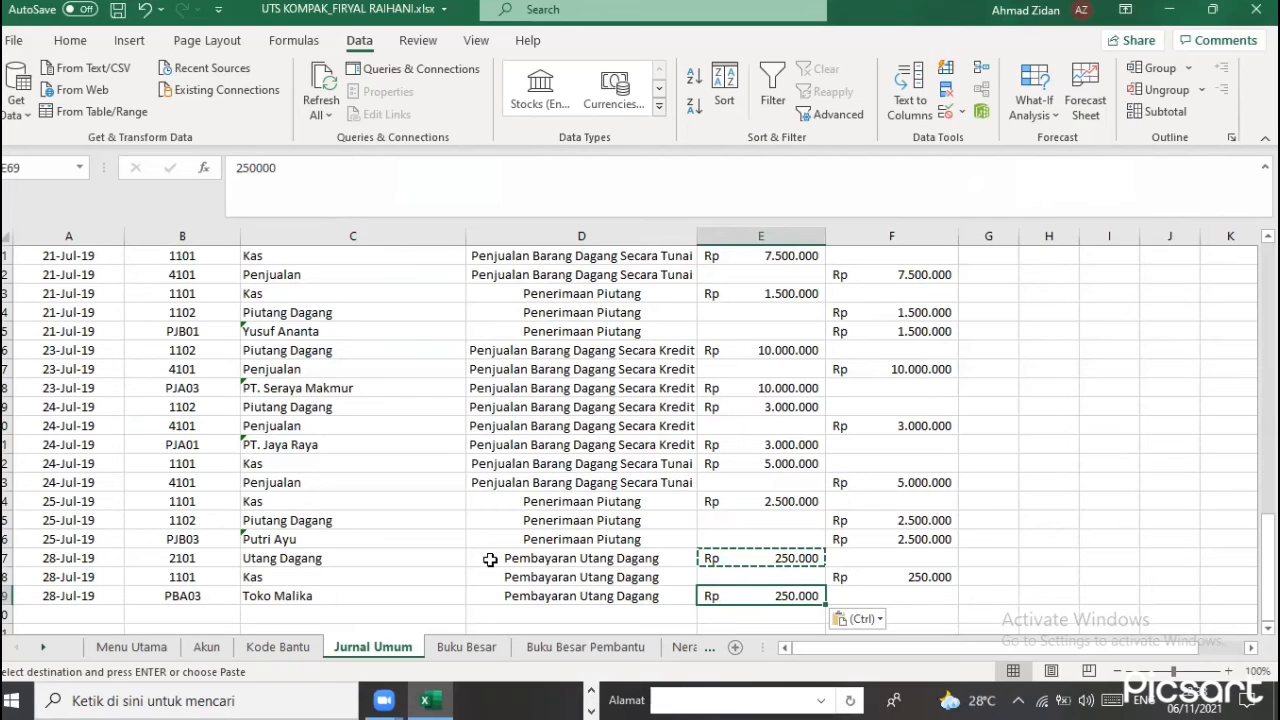
Shade the 13-Jul-19 PBA01 row of the journal, A47:F47, with the light pink fill from the recent colors
{"action": "left_click", "coordinate": [884, 522]}
{"action": "scroll", "coordinate": [715, 424], "scroll_direction": "up", "scroll_amount": 15}
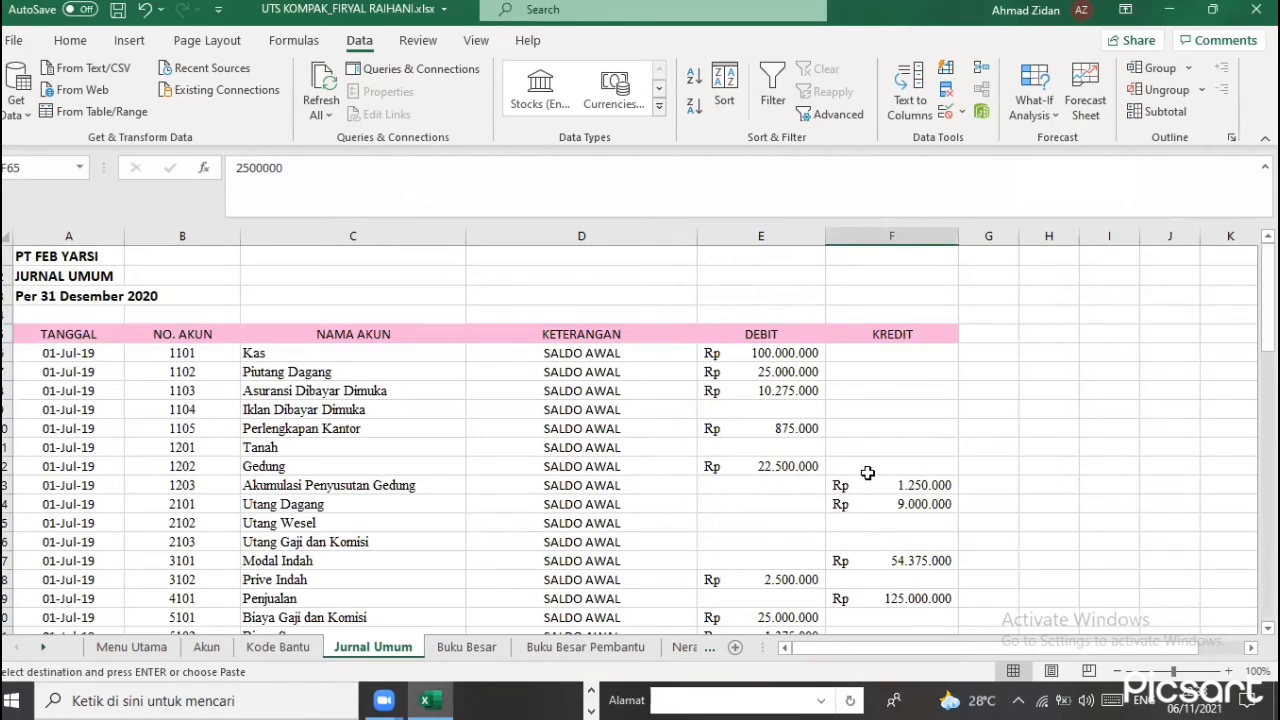
{"action": "scroll", "coordinate": [506, 517], "scroll_direction": "down", "scroll_amount": 15}
{"action": "scroll", "coordinate": [106, 523], "scroll_direction": "down", "scroll_amount": 3}
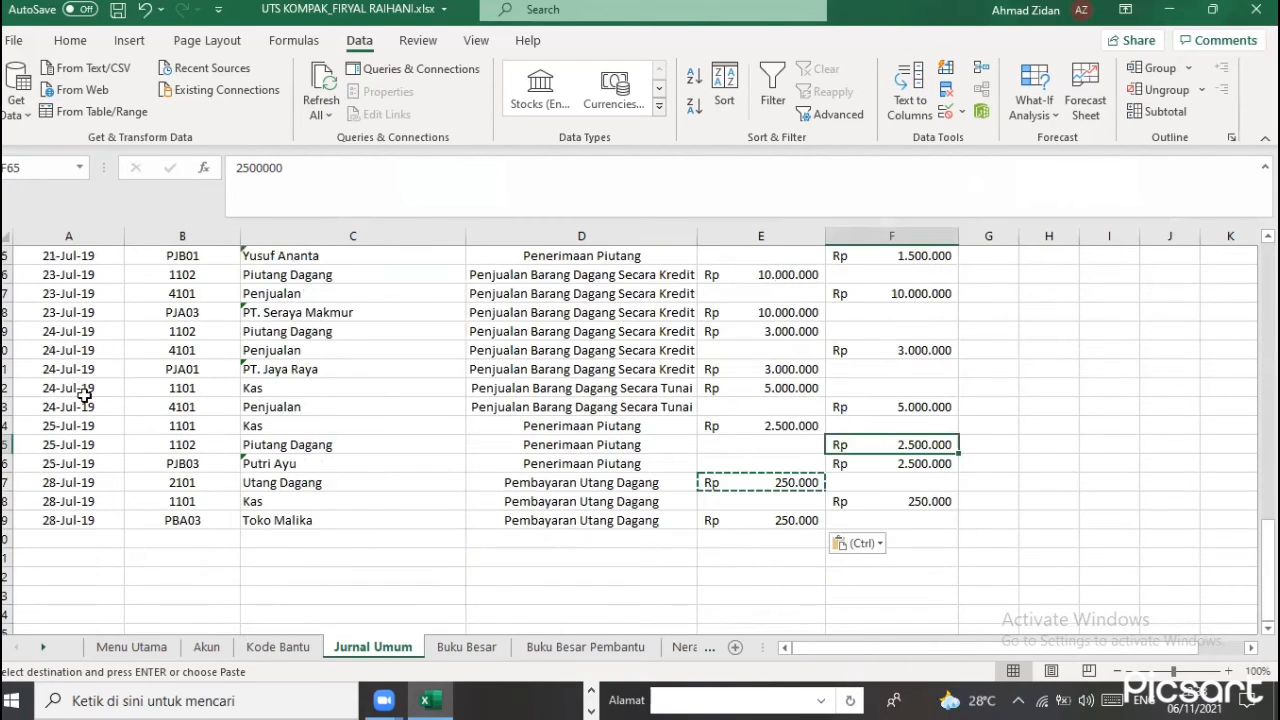
{"action": "scroll", "coordinate": [224, 314], "scroll_direction": "up", "scroll_amount": 1}
{"action": "scroll", "coordinate": [224, 314], "scroll_direction": "up", "scroll_amount": 1}
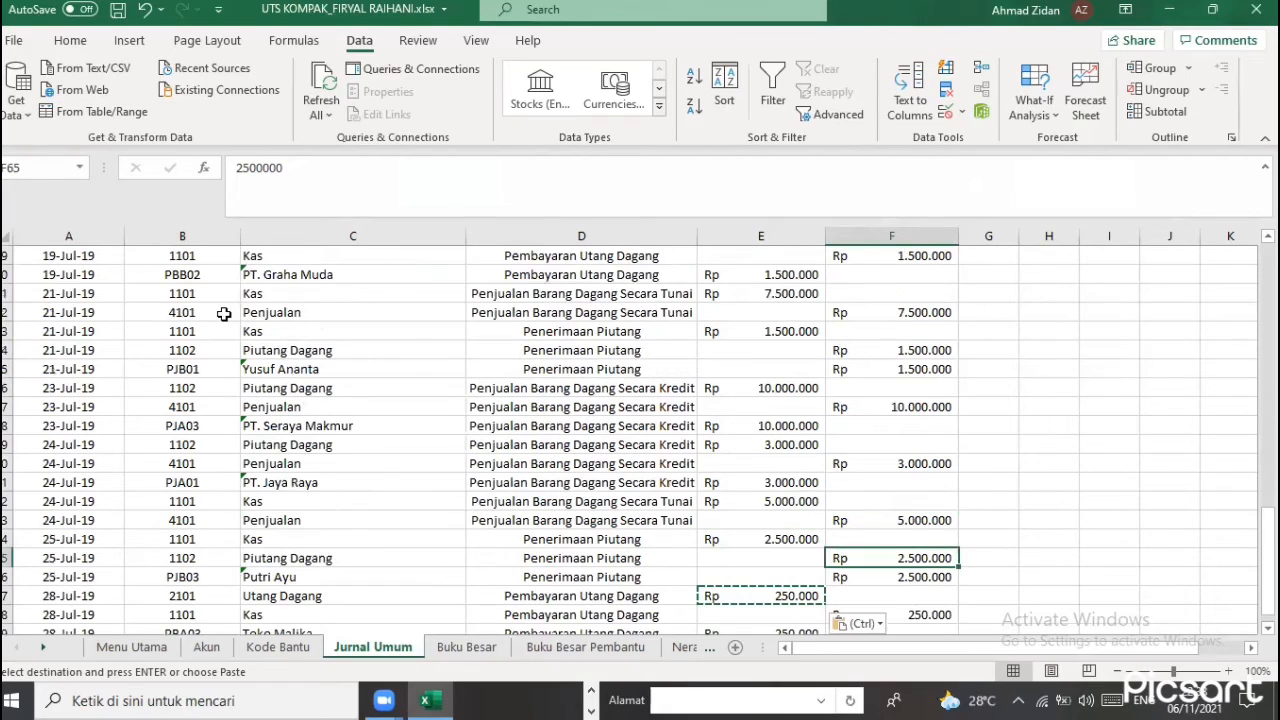
{"action": "scroll", "coordinate": [224, 297], "scroll_direction": "up", "scroll_amount": 2}
{"action": "left_click", "coordinate": [99, 333]}
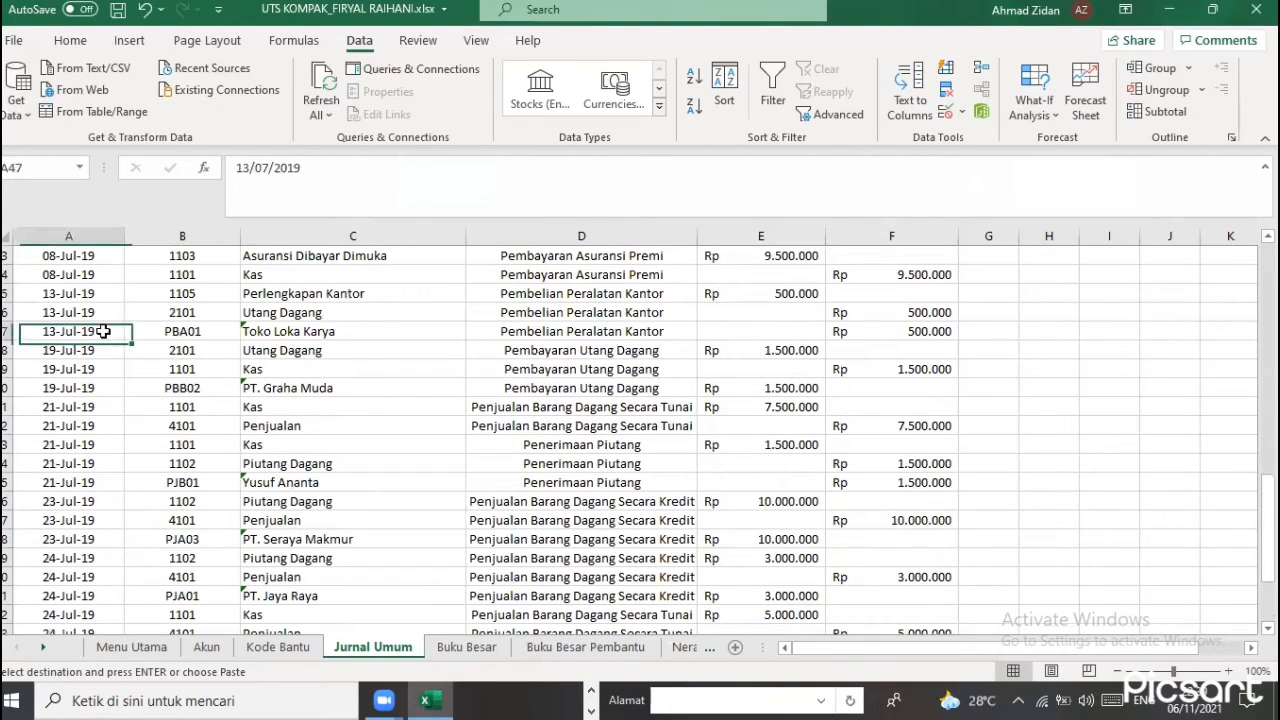
{"action": "left_click_drag", "start_coordinate": [445, 350], "coordinate": [850, 330]}
{"action": "key", "text": "ctrl+v"}
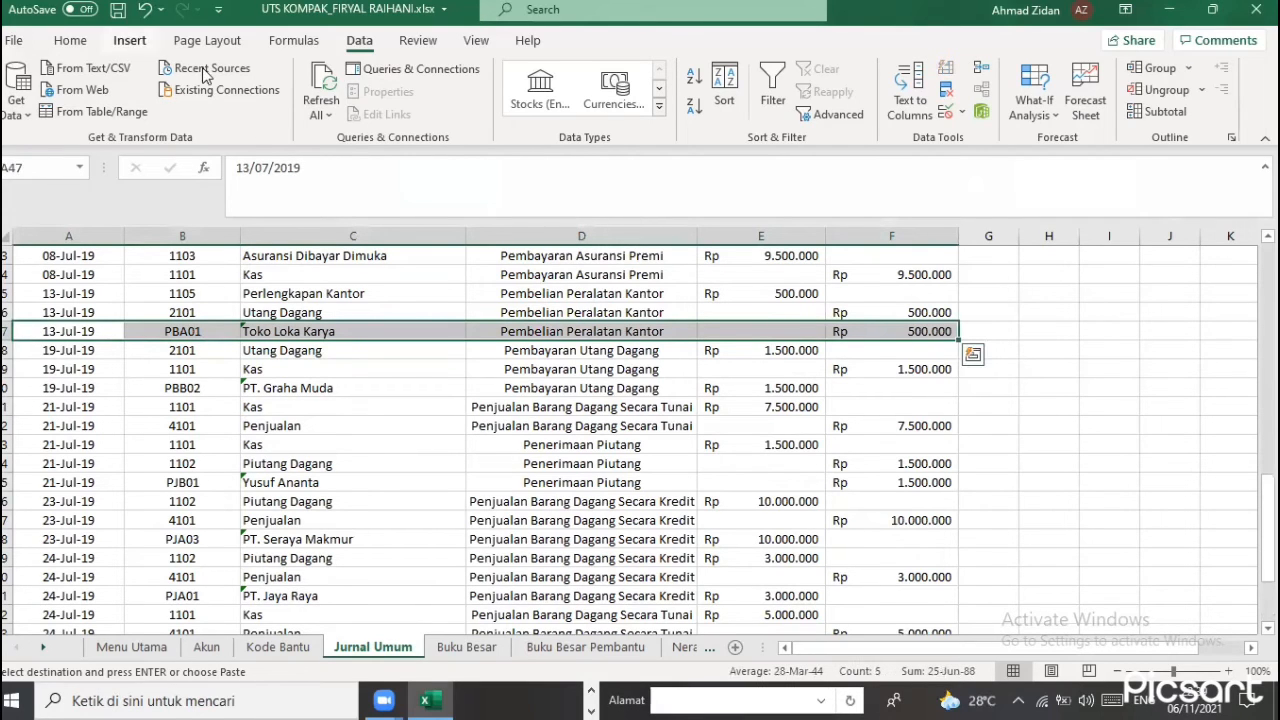
{"action": "left_click", "coordinate": [118, 48]}
{"action": "left_click", "coordinate": [83, 35]}
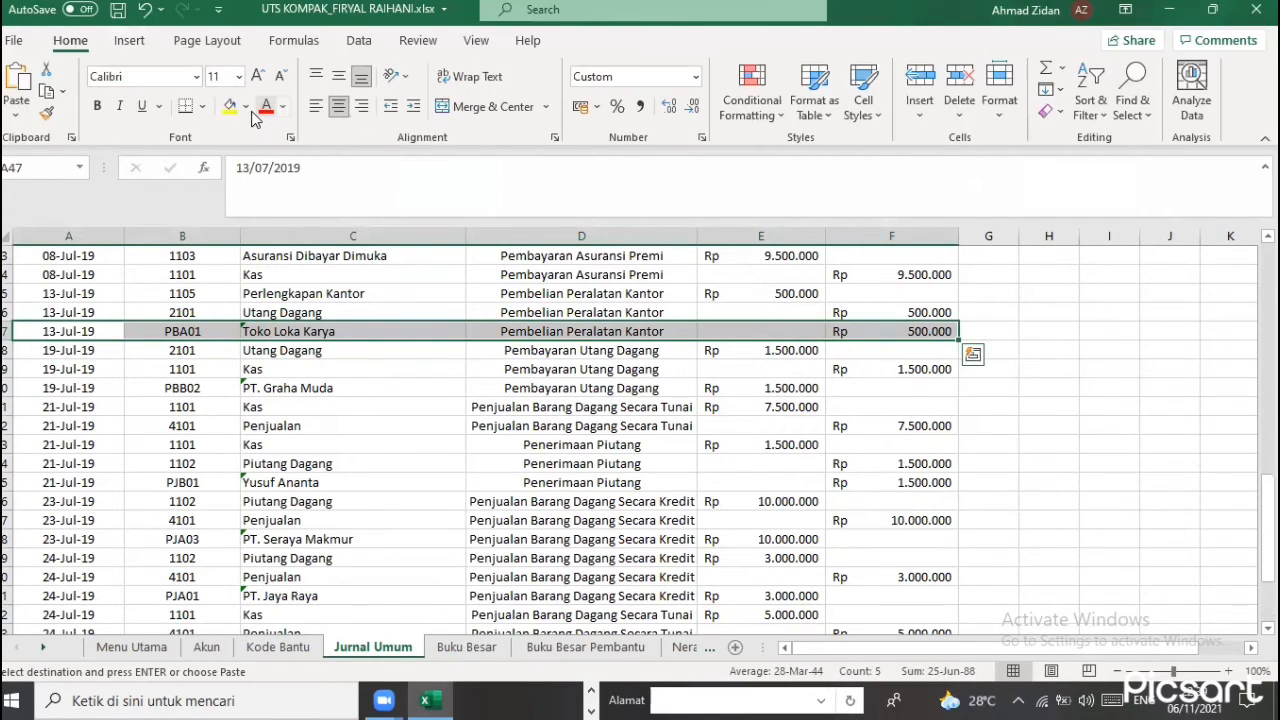
{"action": "left_click", "coordinate": [245, 106]}
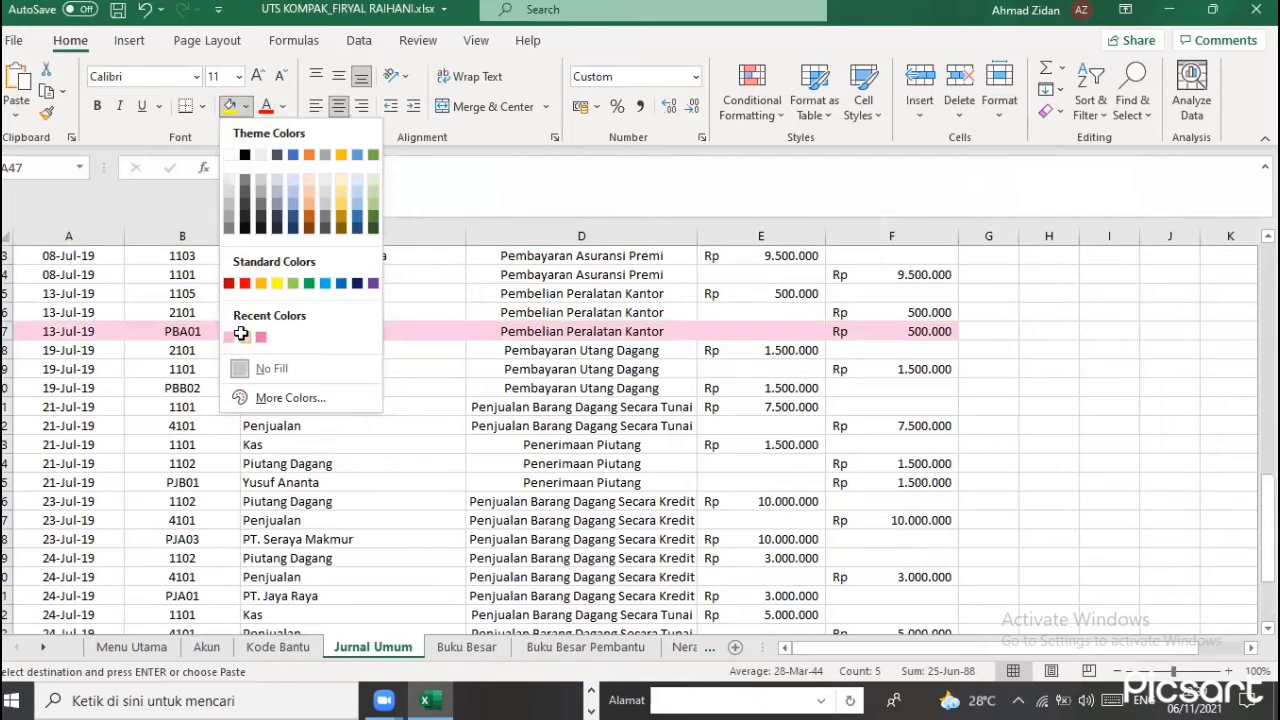
{"action": "left_click", "coordinate": [239, 337]}
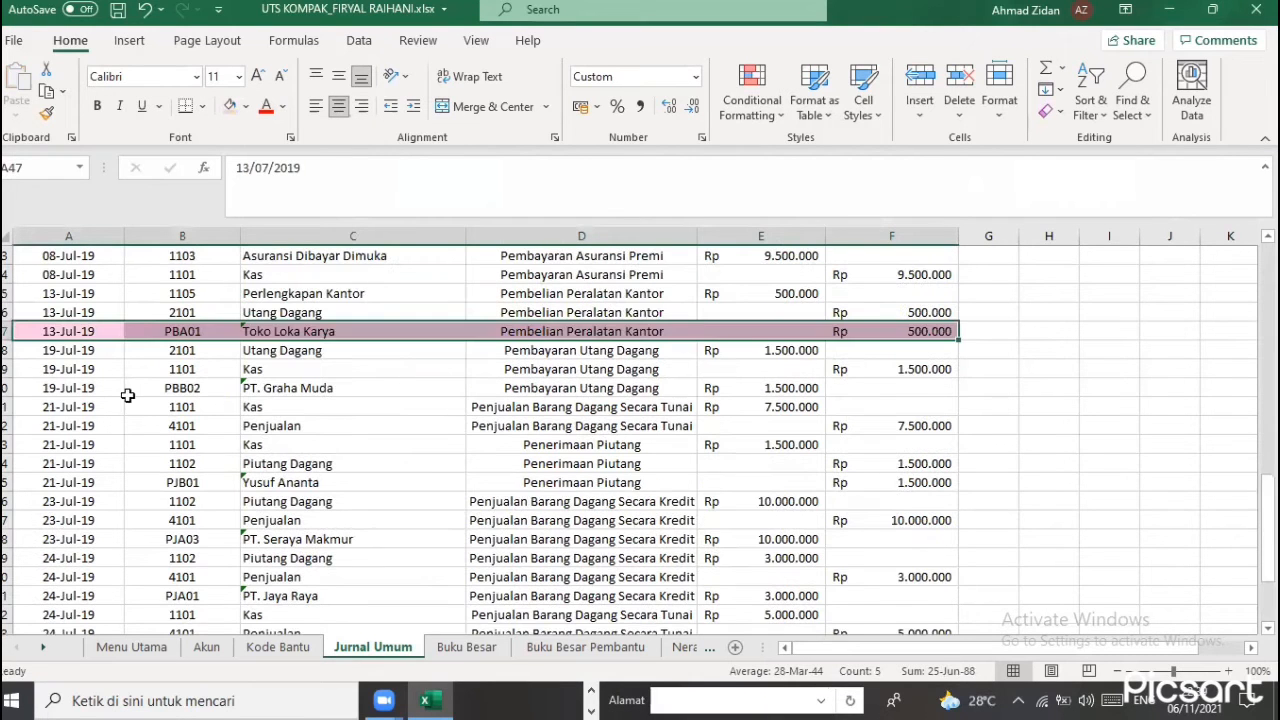
Apply the same light pink fill to the PBB02 row A50:F50 and the PJB01 row A55:F55
{"action": "left_click_drag", "start_coordinate": [90, 387], "coordinate": [862, 388]}
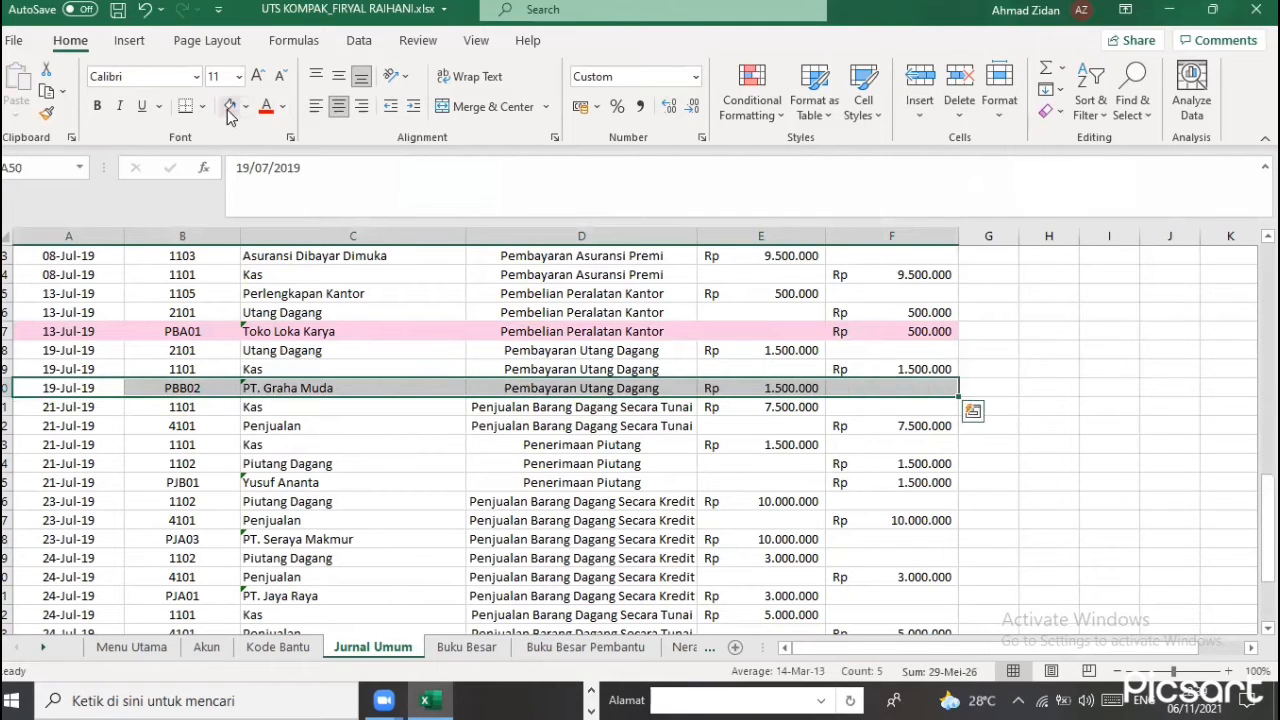
{"action": "key", "text": "F4"}
{"action": "left_click_drag", "start_coordinate": [90, 483], "coordinate": [390, 500]}
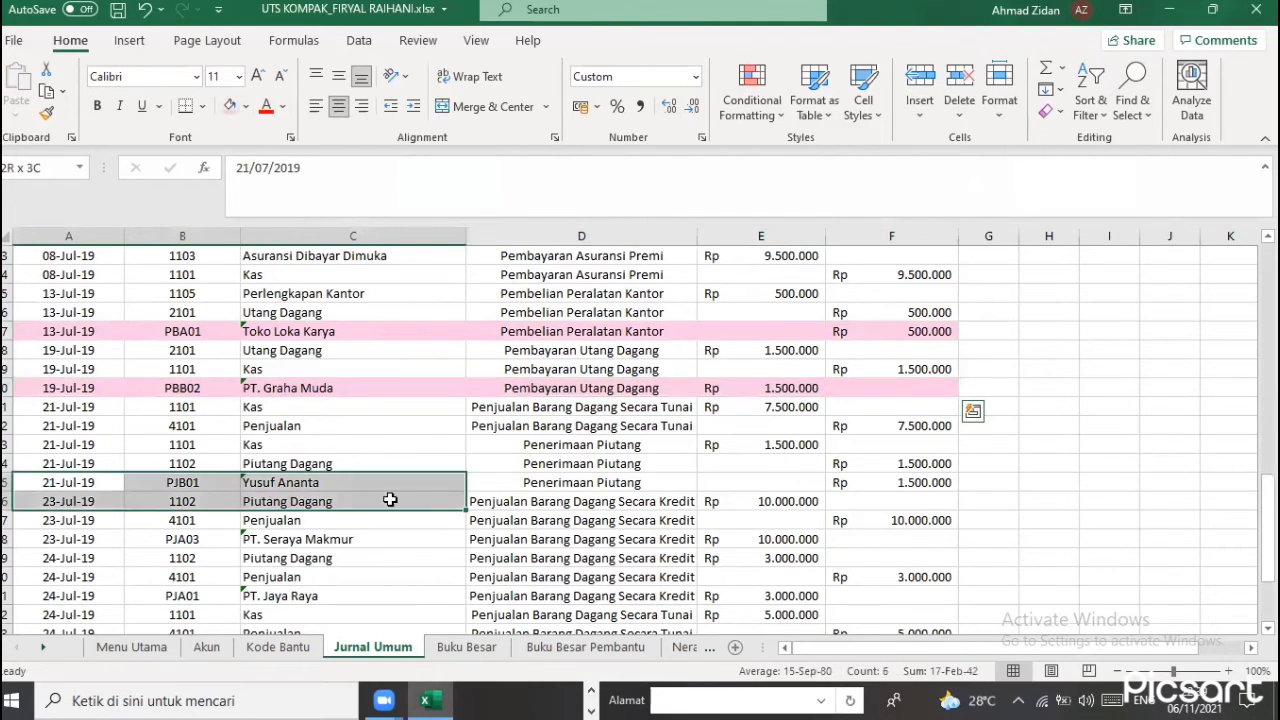
{"action": "left_click_drag", "start_coordinate": [726, 465], "coordinate": [884, 487]}
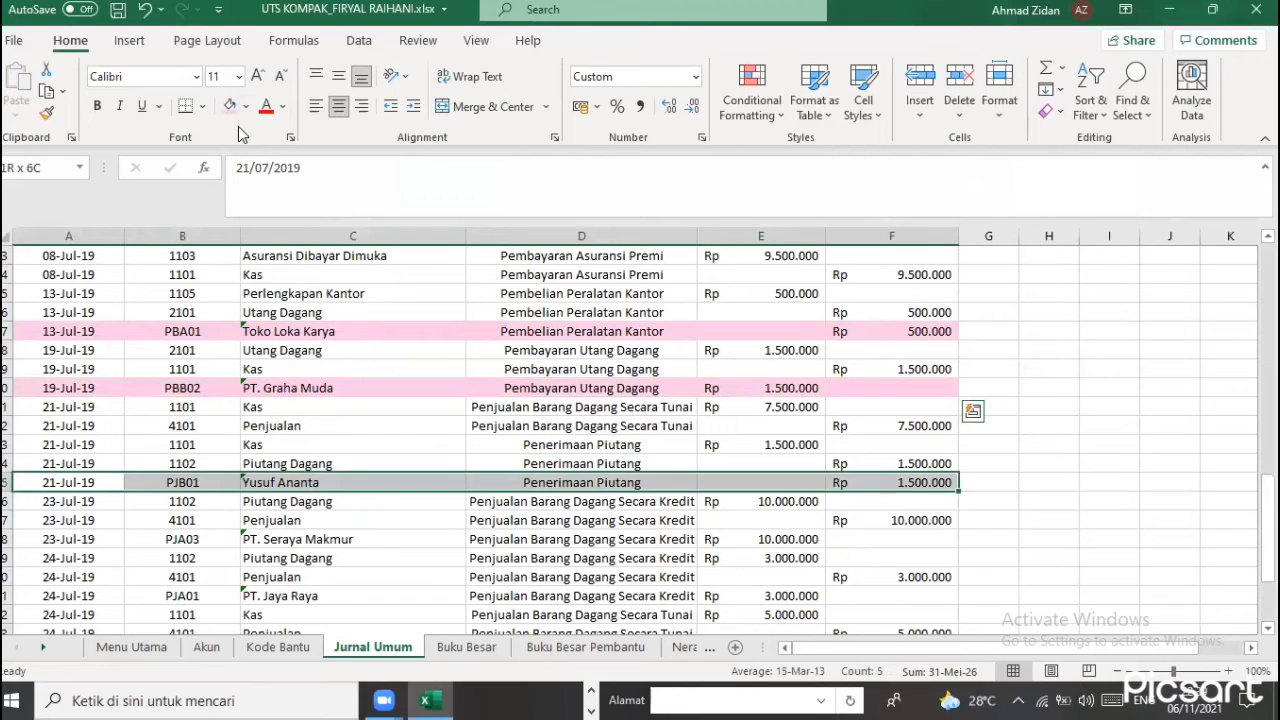
{"action": "key", "text": "F4"}
Shade the PJA03 row A58:F58 and the 24-Jul-19 PJA01 row A61:F61 with the same light pink fill
{"action": "scroll", "coordinate": [55, 428], "scroll_direction": "down", "scroll_amount": 2}
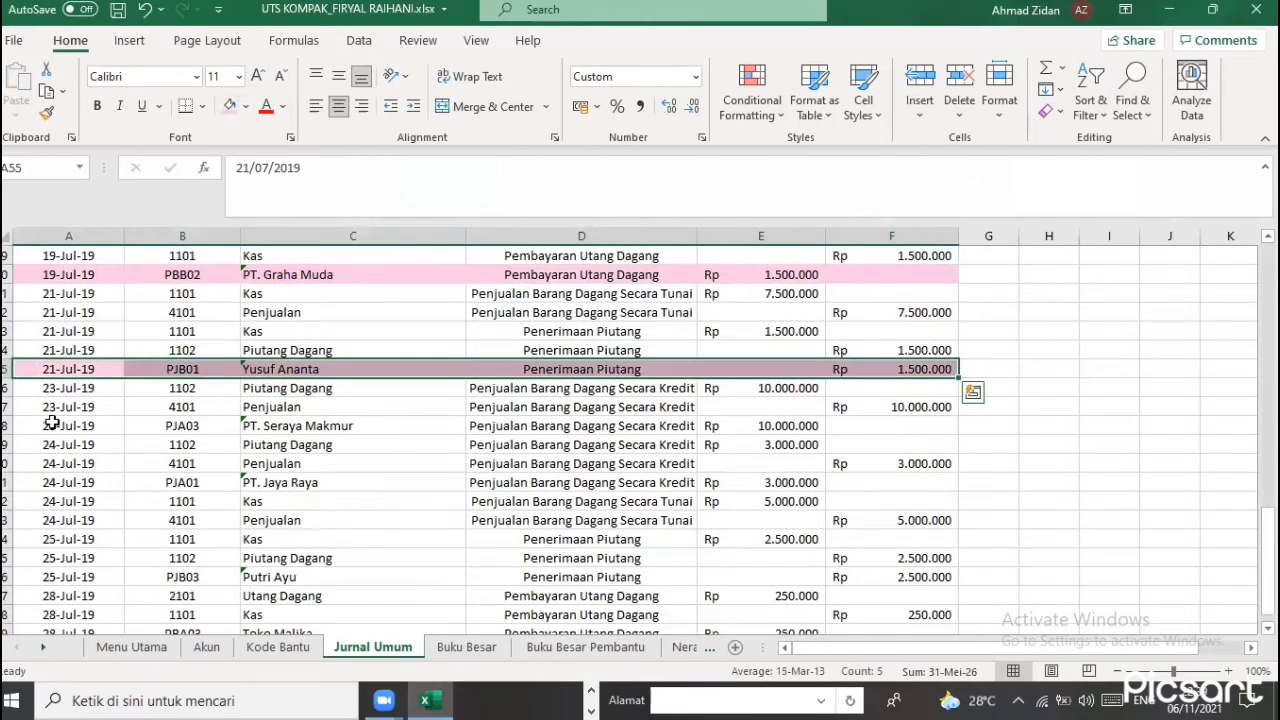
{"action": "left_click_drag", "start_coordinate": [70, 426], "coordinate": [858, 419]}
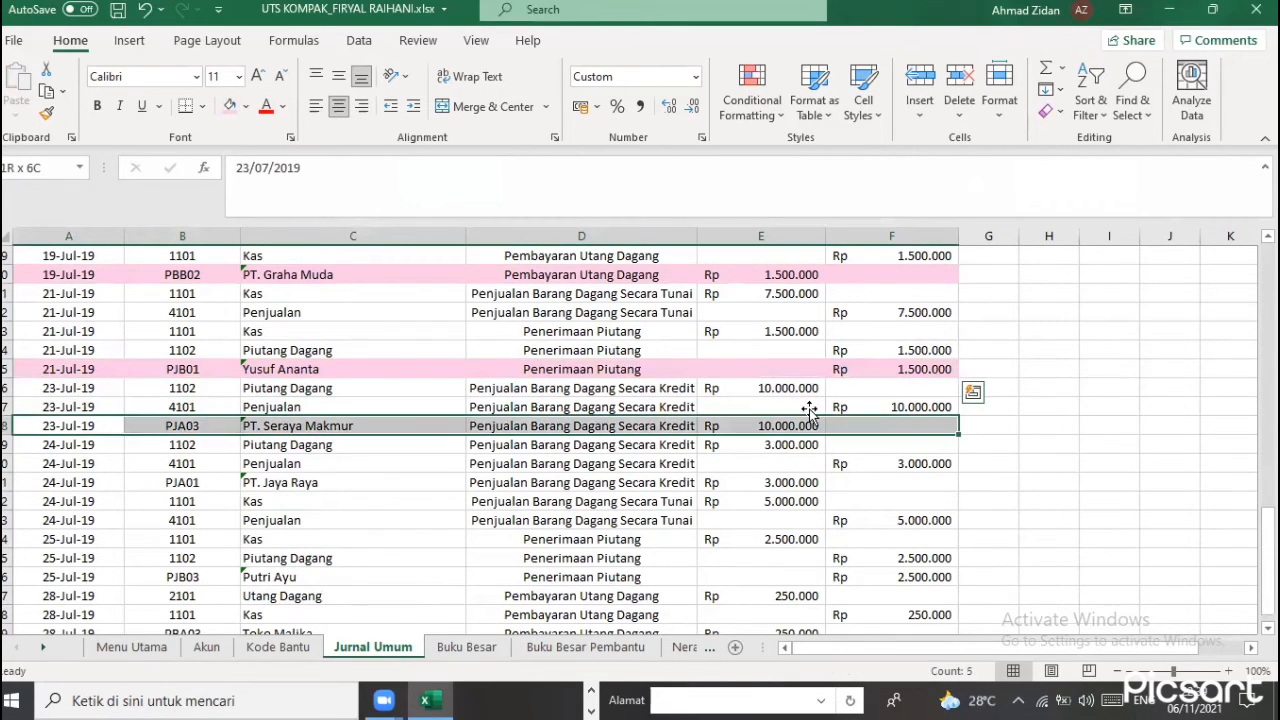
{"action": "key", "text": "F4"}
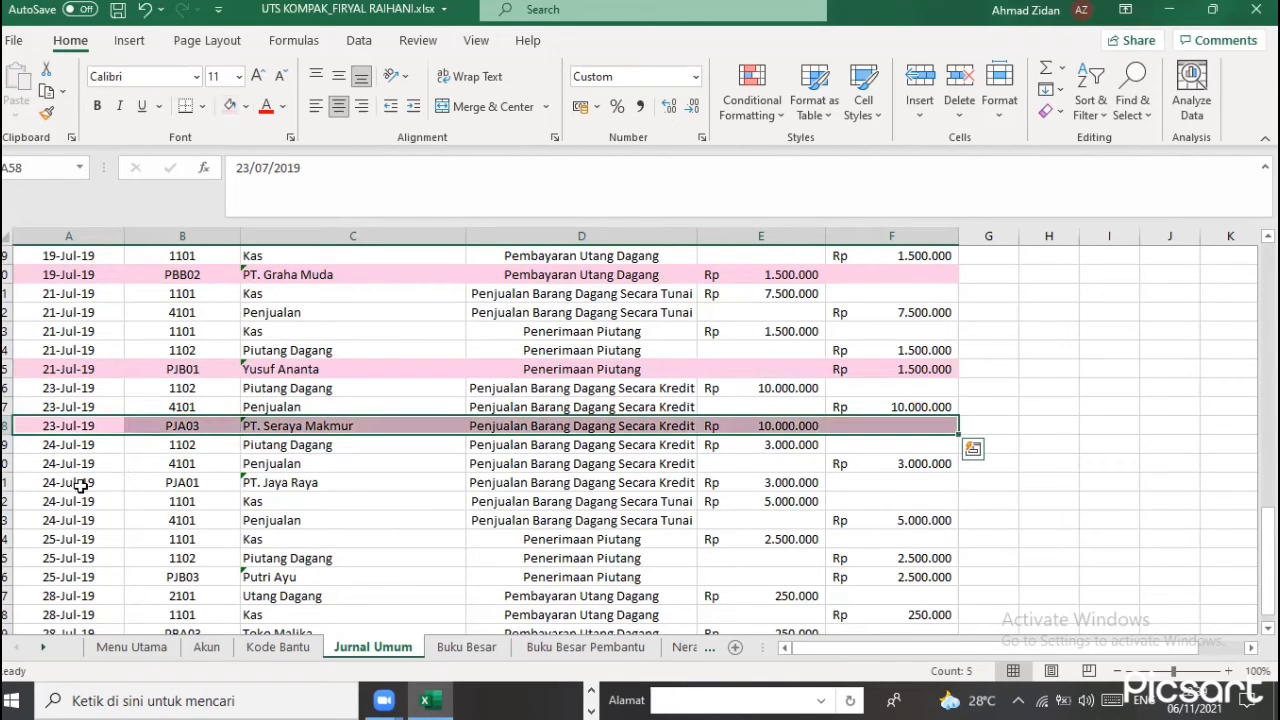
{"action": "left_click_drag", "start_coordinate": [68, 482], "coordinate": [832, 480]}
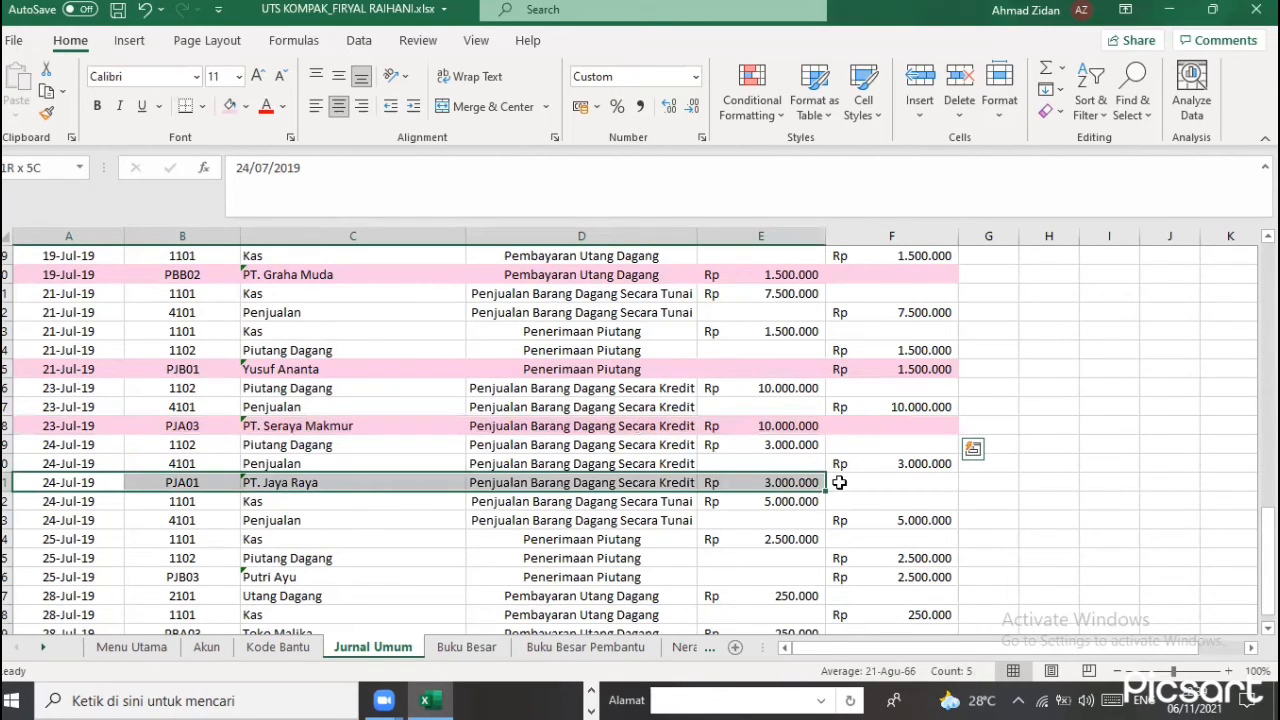
{"action": "key", "text": "F4"}
Apply the light pink fill to the 25-Jul-19 PJB03 row, A66:F66
{"action": "scroll", "coordinate": [129, 514], "scroll_direction": "down", "scroll_amount": 1}
{"action": "left_click", "coordinate": [100, 521]}
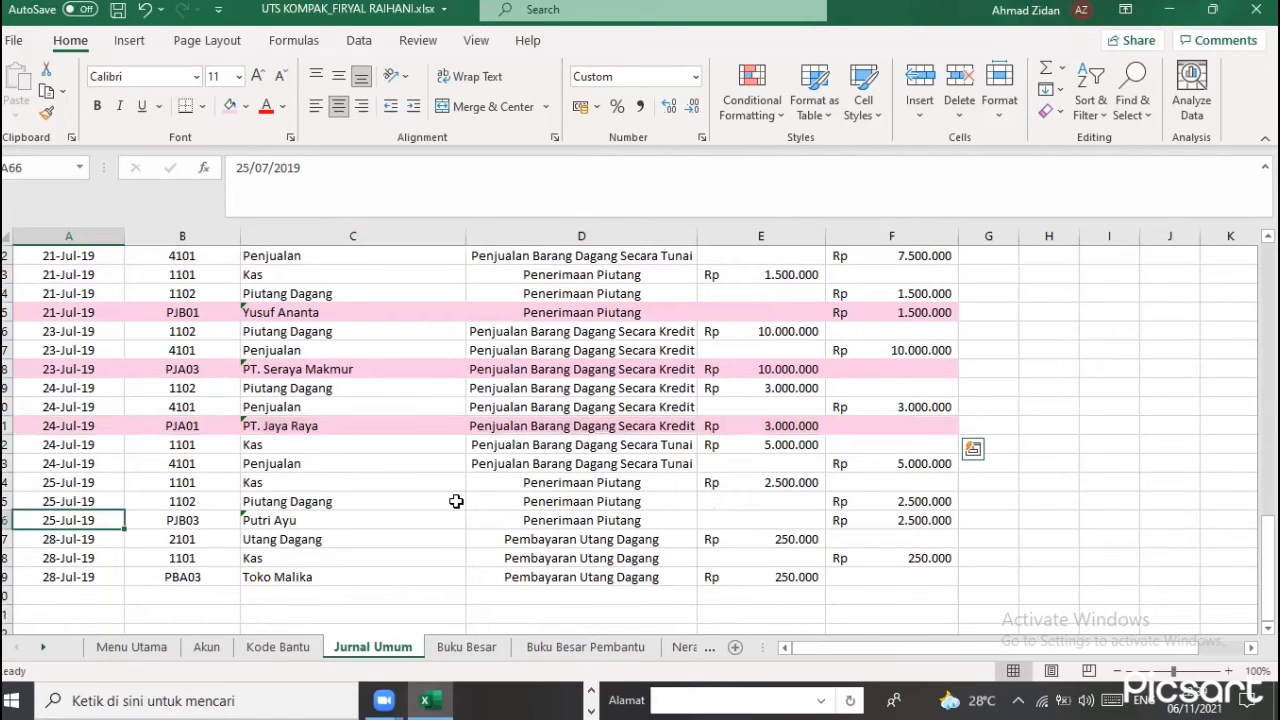
{"action": "left_click_drag", "start_coordinate": [718, 526], "coordinate": [876, 524]}
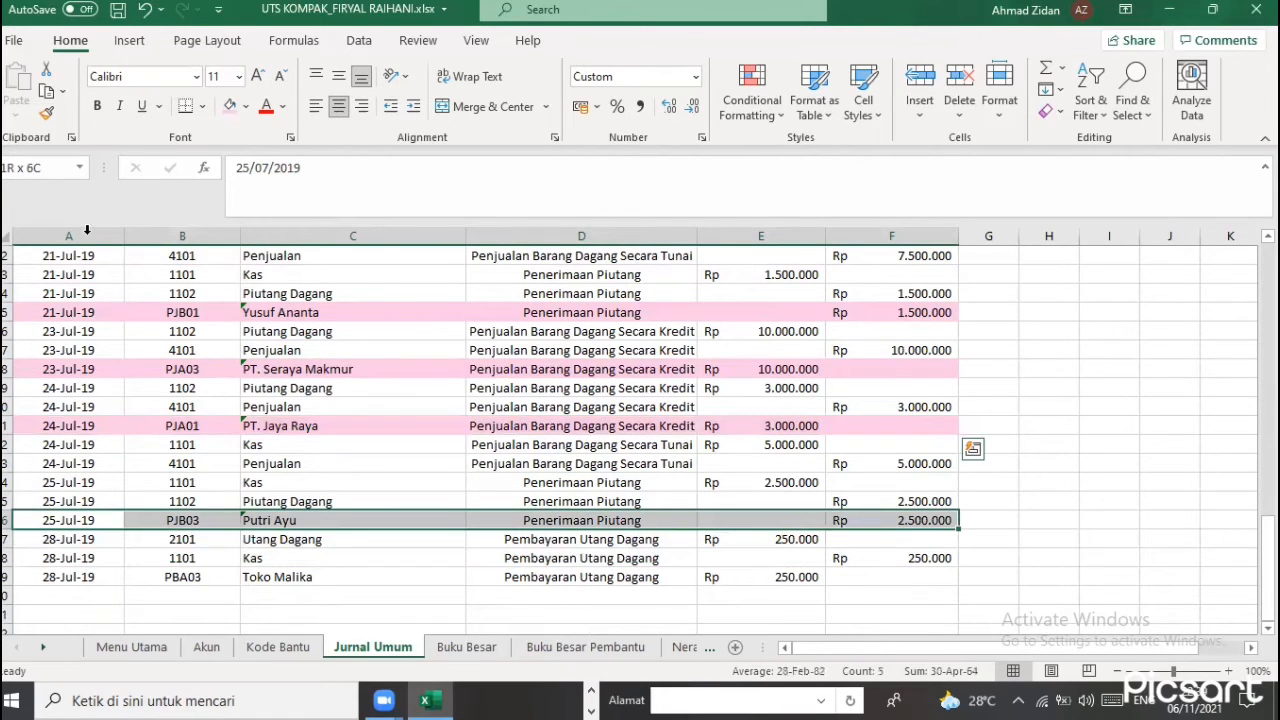
{"action": "key", "text": "F4"}
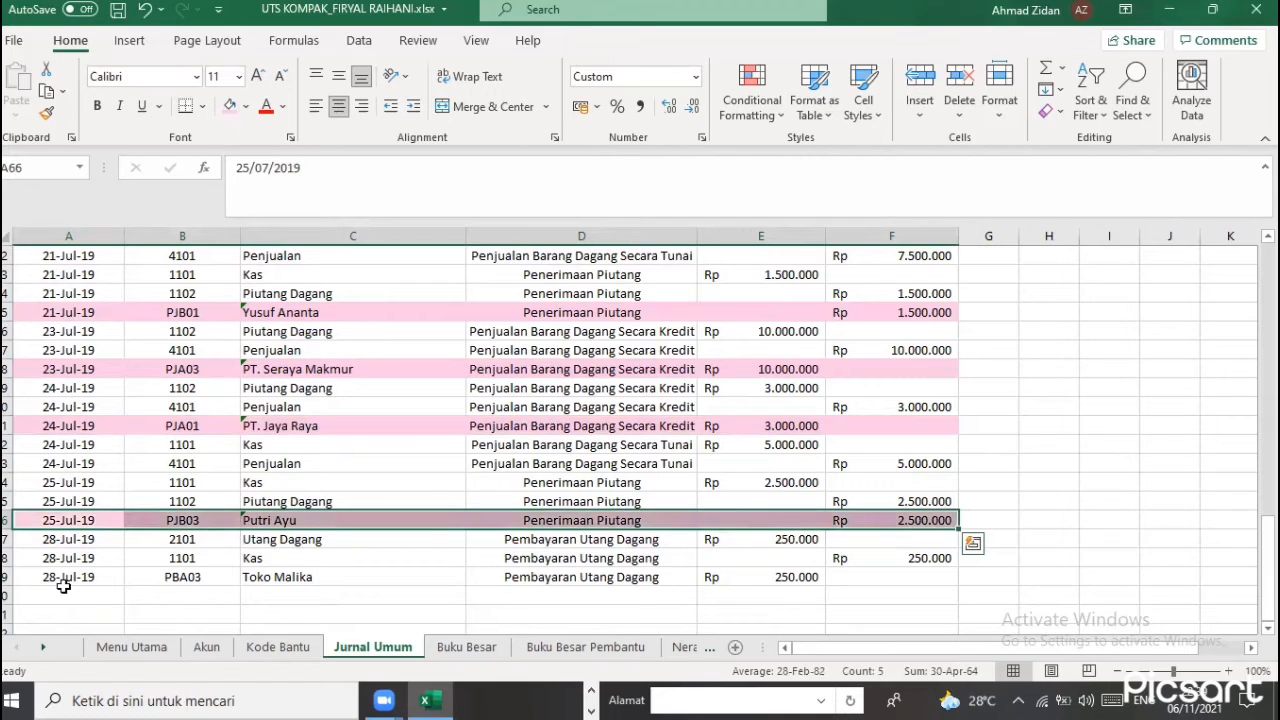
{"action": "left_click_drag", "start_coordinate": [65, 589], "coordinate": [562, 590]}
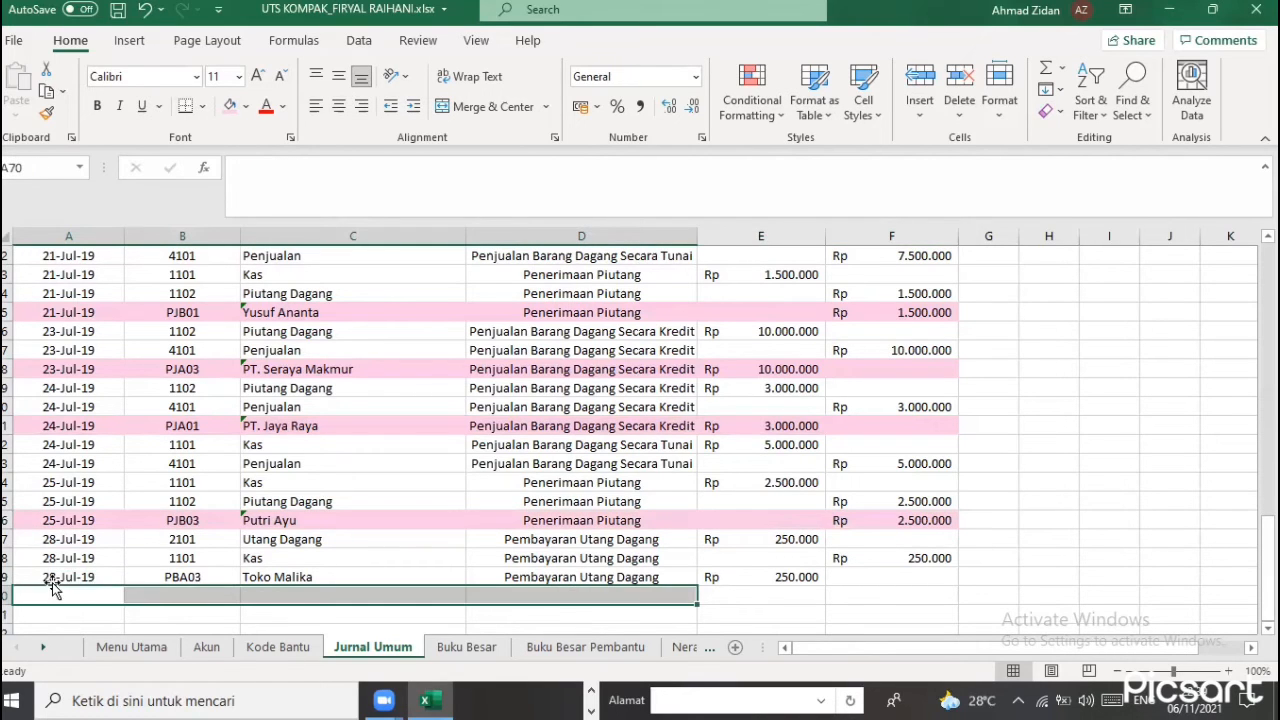
{"action": "left_click_drag", "start_coordinate": [86, 581], "coordinate": [85, 575]}
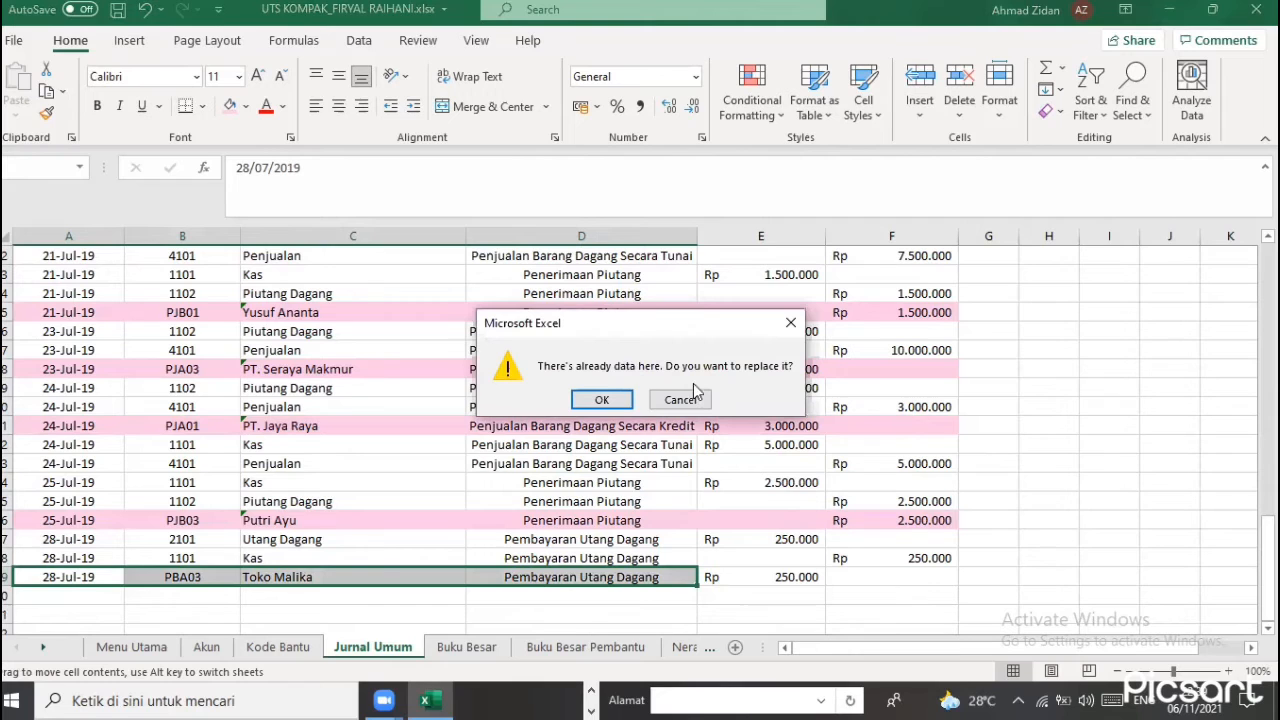
{"action": "left_click", "coordinate": [612, 400]}
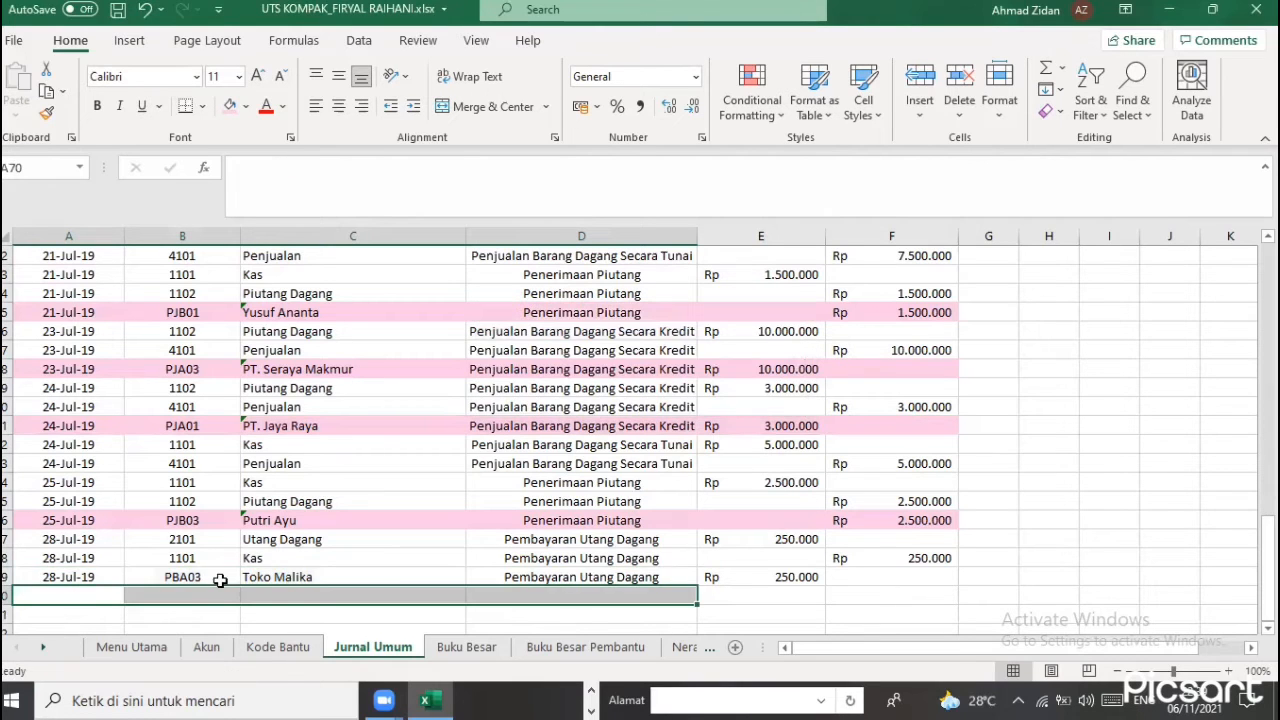
{"action": "left_click_drag", "start_coordinate": [97, 597], "coordinate": [64, 585]}
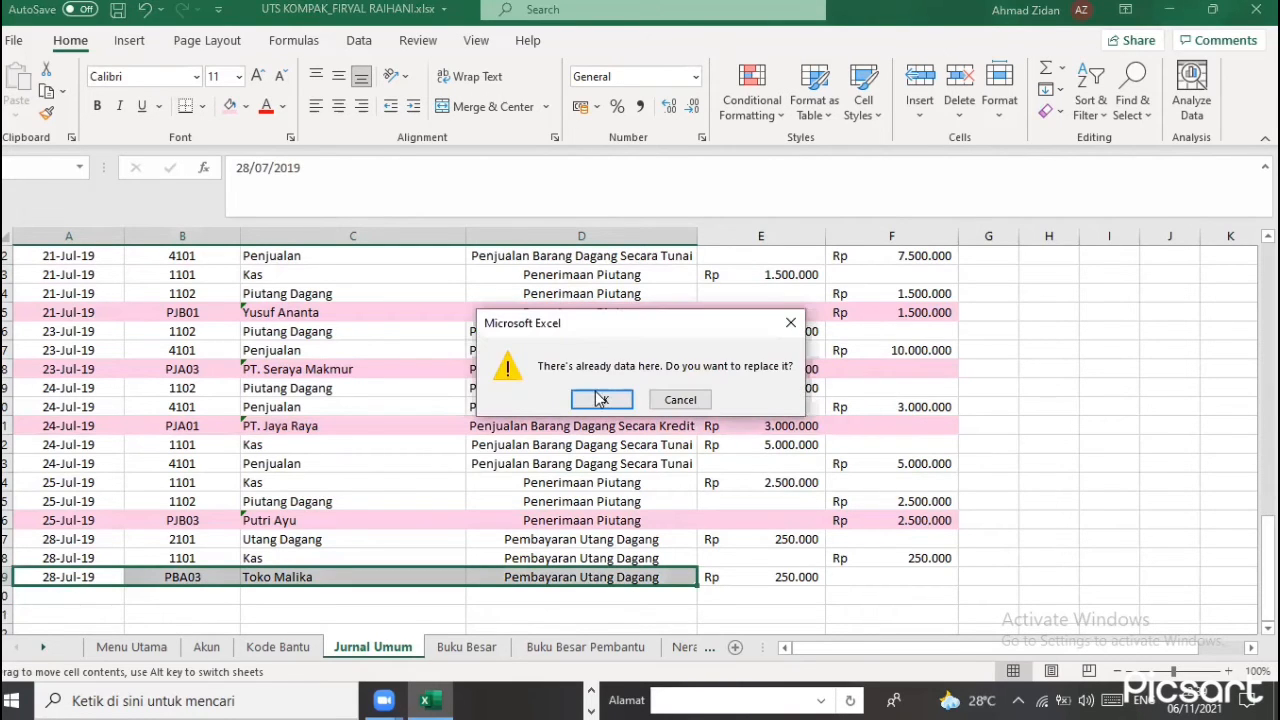
{"action": "key", "text": "Return"}
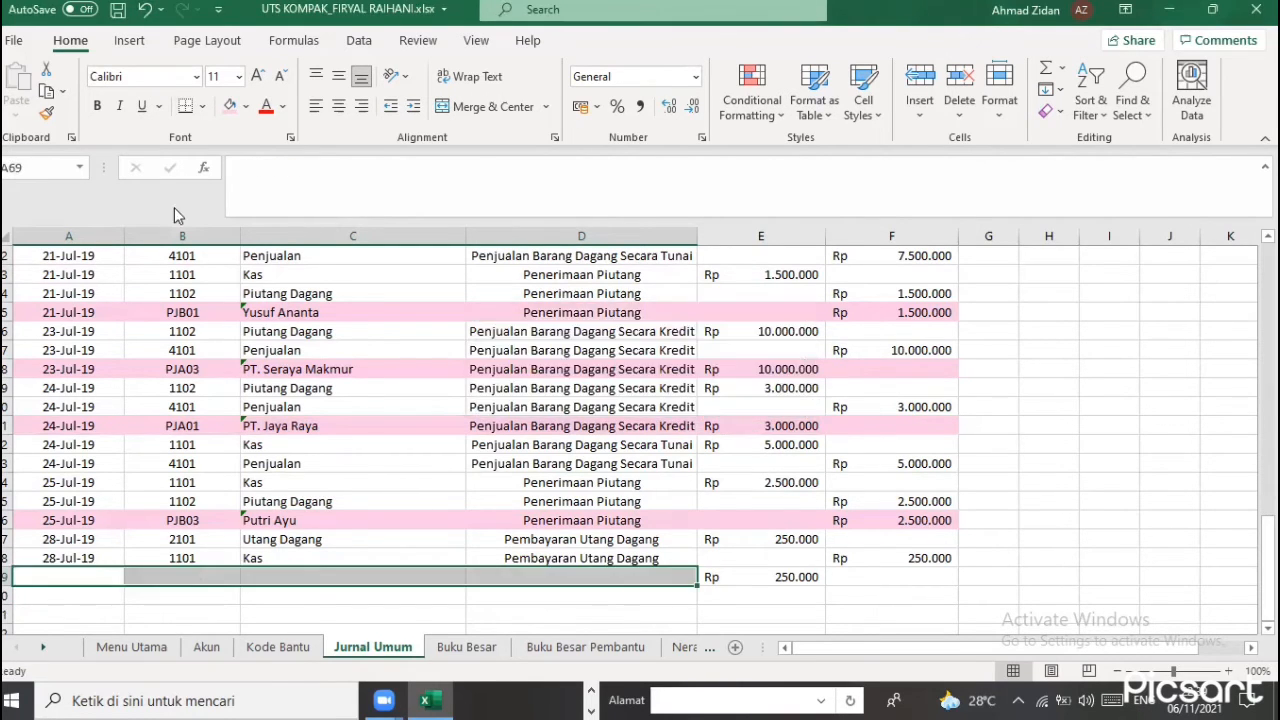
{"action": "left_click", "coordinate": [148, 14]}
{"action": "left_click", "coordinate": [600, 500]}
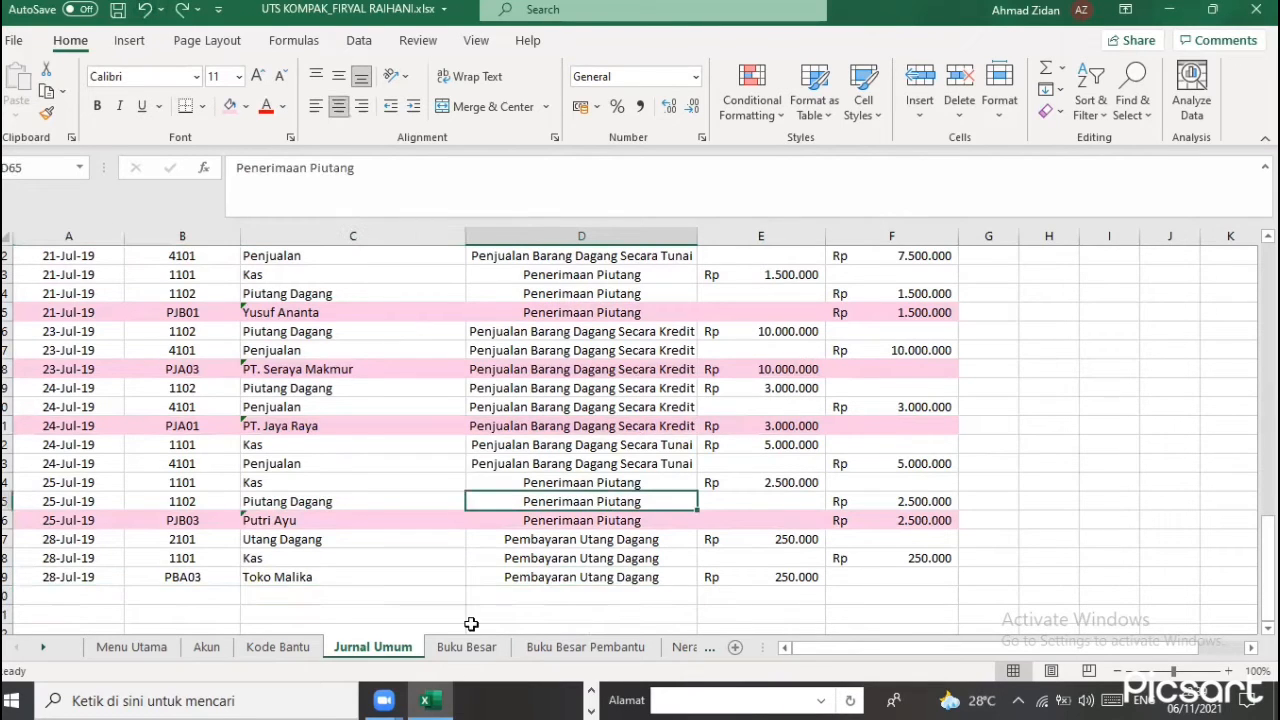
Shade the 28-Jul-19 PBA03 row, A69:F69, with the same light pink fill
{"action": "left_click", "coordinate": [62, 577]}
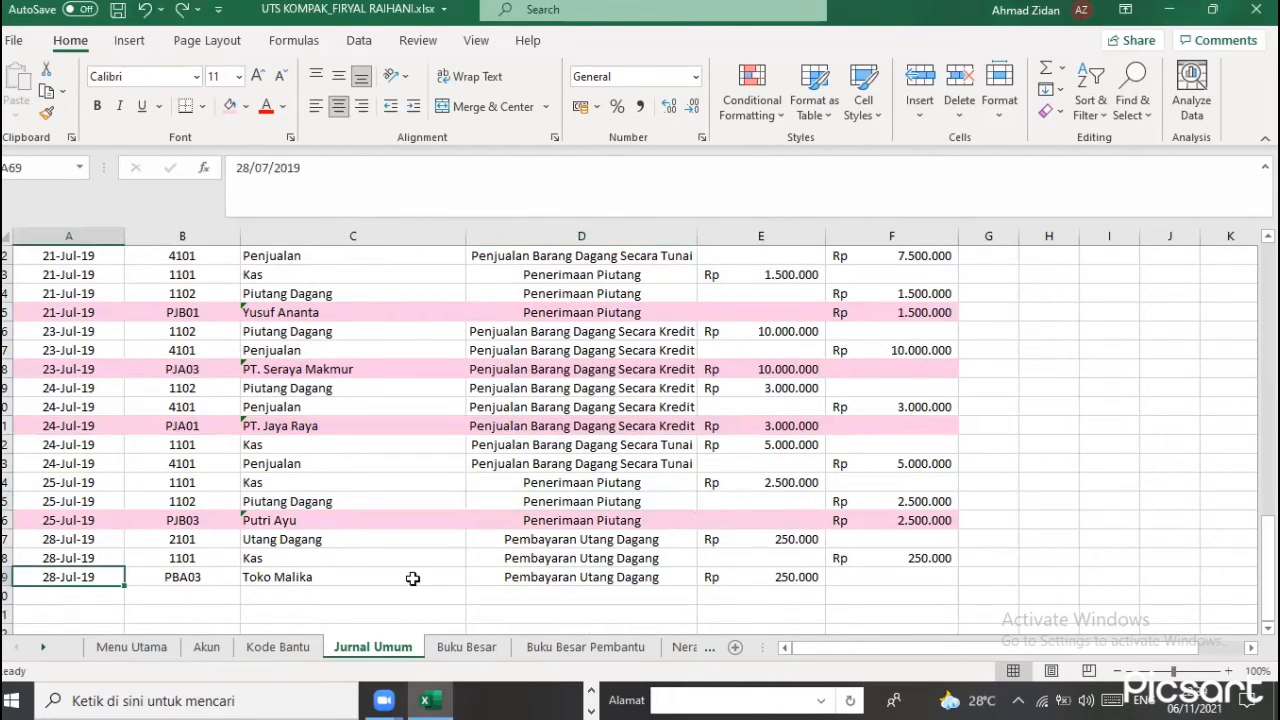
{"action": "left_click_drag", "start_coordinate": [733, 552], "coordinate": [860, 575]}
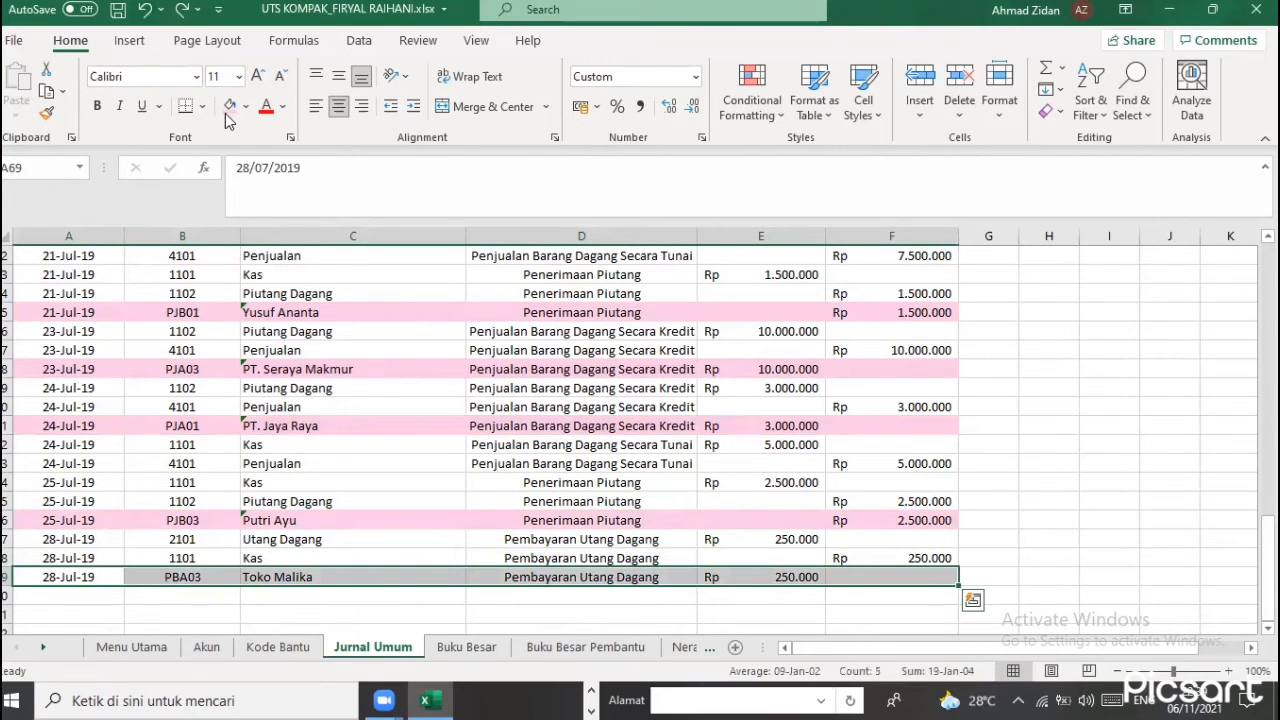
{"action": "left_click", "coordinate": [308, 426]}
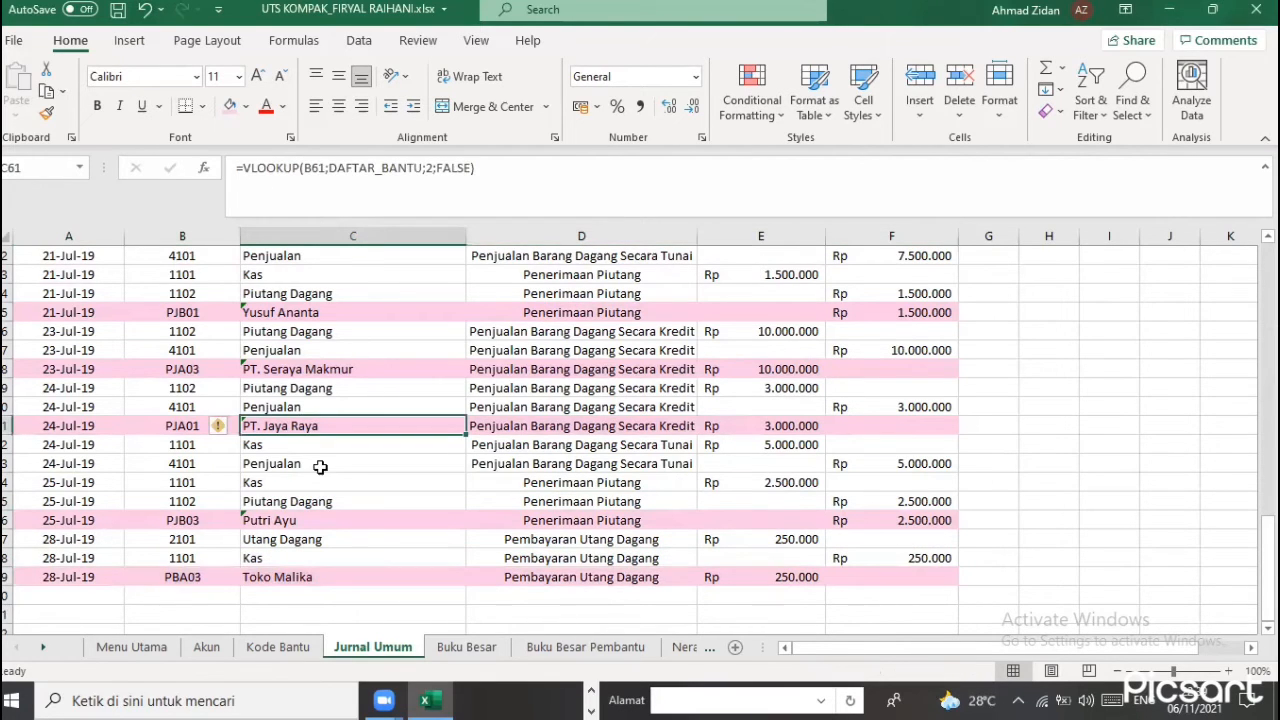
Check the title block on the Buku Besar sheet and return to the Jurnal Umum sheet
{"action": "scroll", "coordinate": [331, 465], "scroll_direction": "up", "scroll_amount": 9}
{"action": "scroll", "coordinate": [460, 343], "scroll_direction": "up", "scroll_amount": 4}
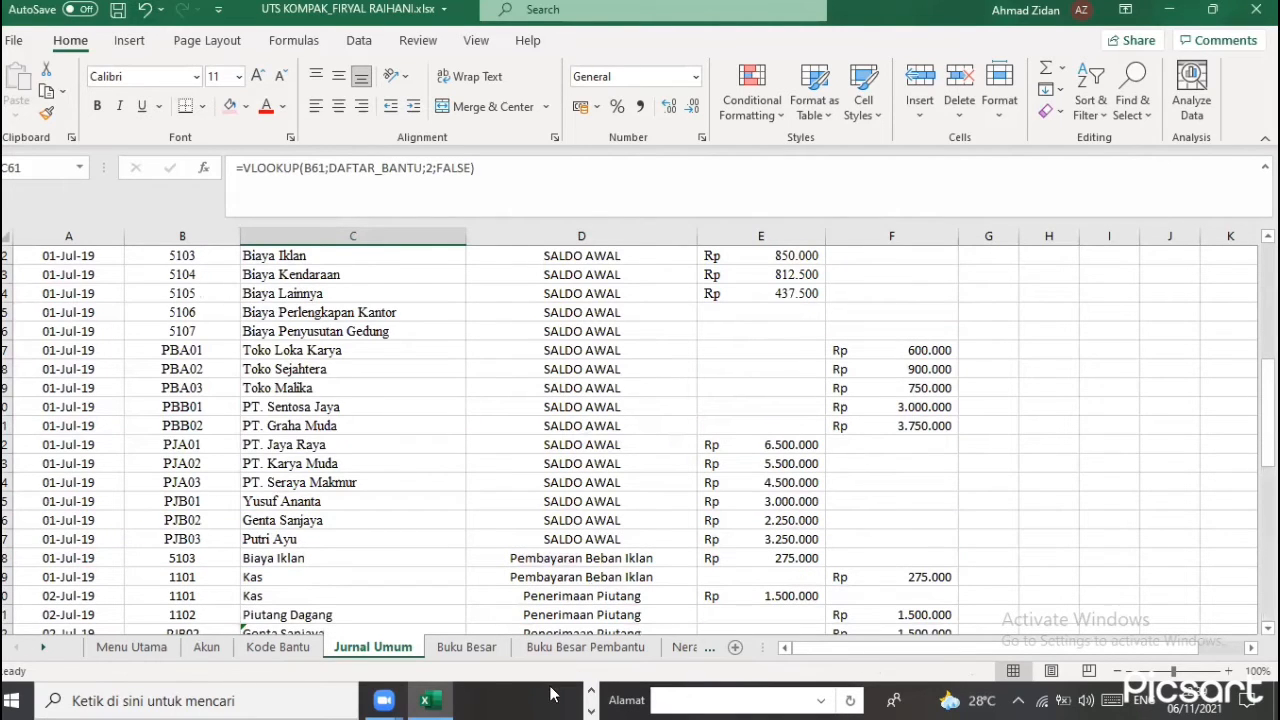
{"action": "left_click", "coordinate": [436, 652]}
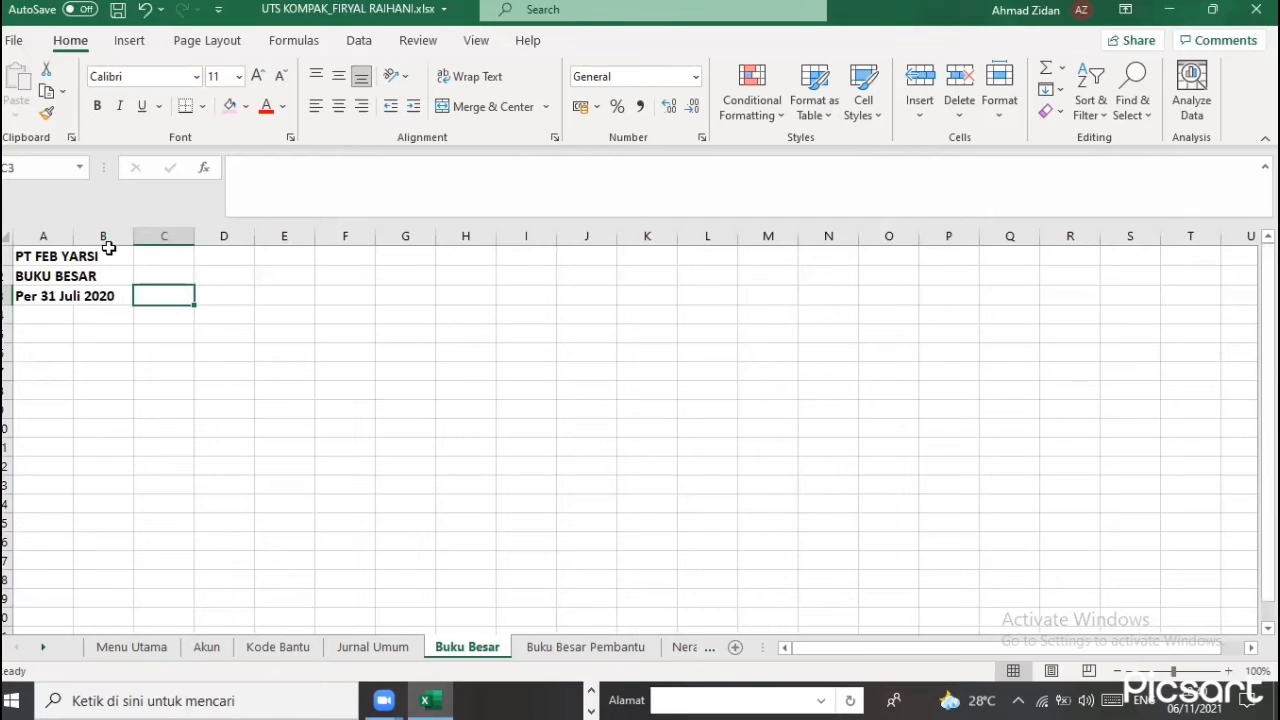
{"action": "left_click", "coordinate": [392, 654]}
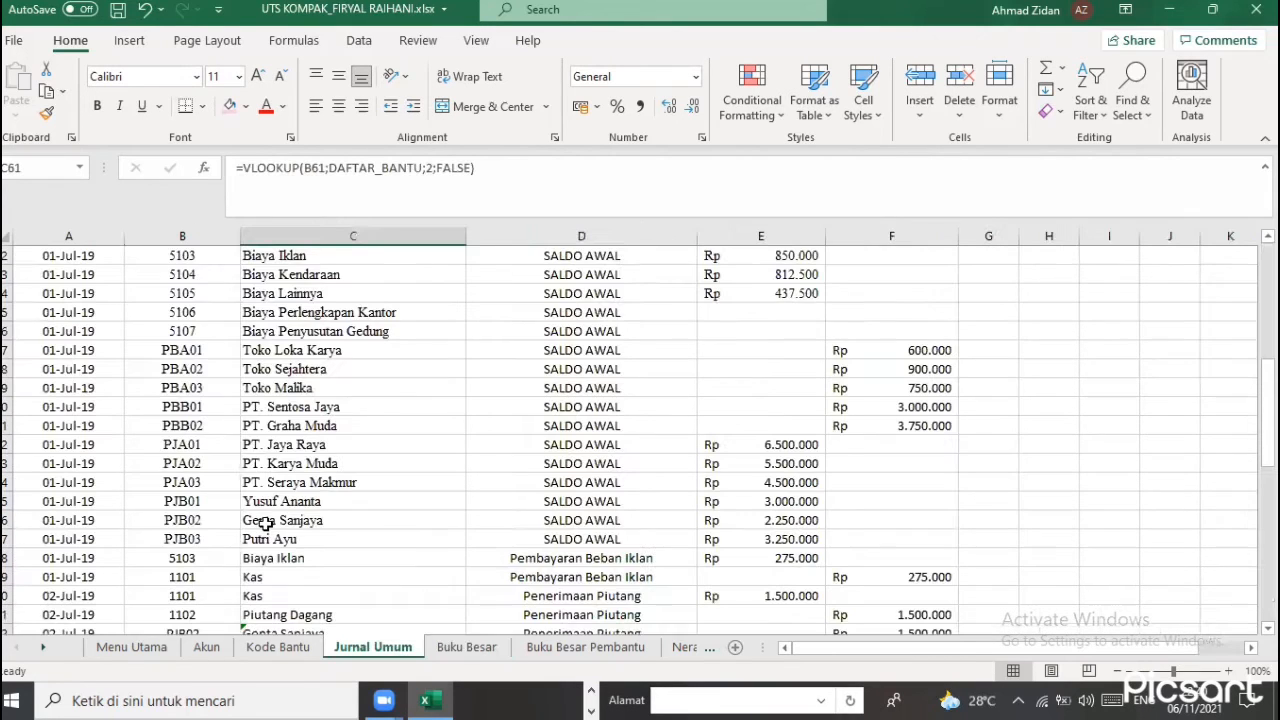
Change the period heading in A3 of Jurnal Umum to Per 31 JULI 2019, and switch to the Buku Besar sheet
{"action": "scroll", "coordinate": [265, 523], "scroll_direction": "up", "scroll_amount": 17}
{"action": "left_click", "coordinate": [107, 293]}
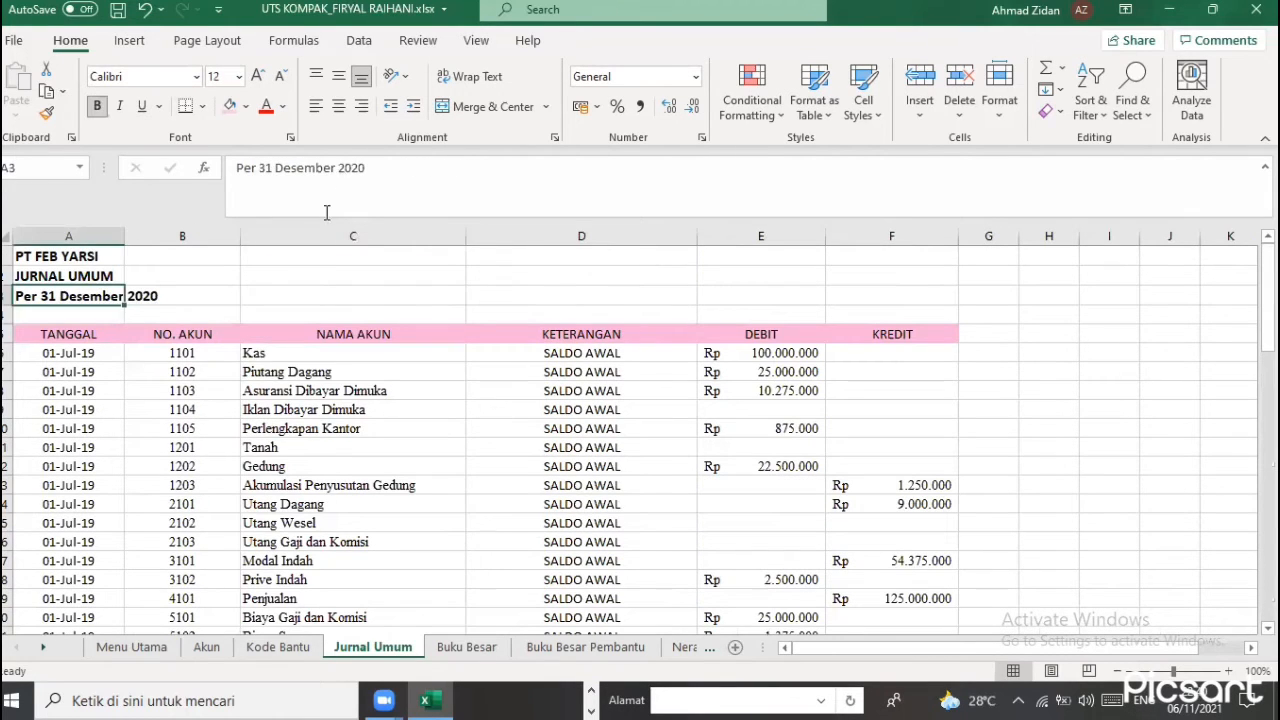
{"action": "left_click_drag", "start_coordinate": [361, 167], "coordinate": [278, 184]}
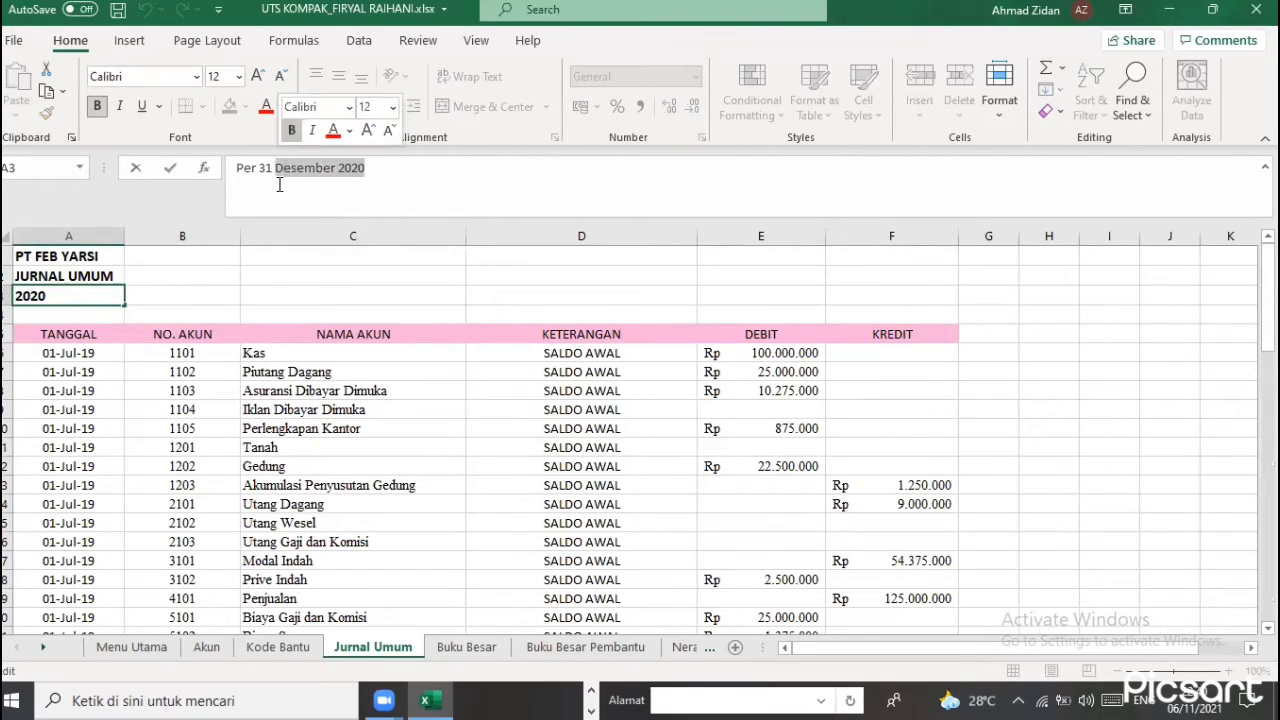
{"action": "type", "text": "ju"}
{"action": "key", "text": "BackSpace"}
{"action": "key", "text": "BackSpace"}
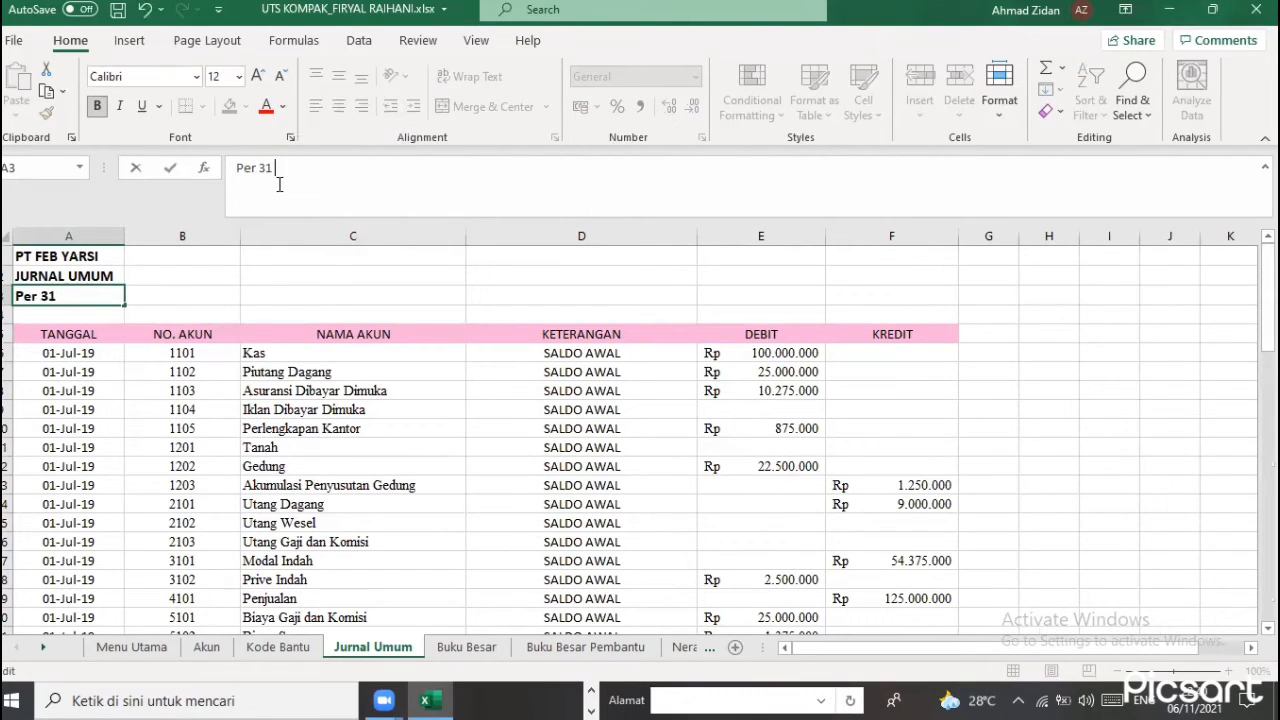
{"action": "type", "text": "JULI 2019"}
{"action": "key", "text": "Return"}
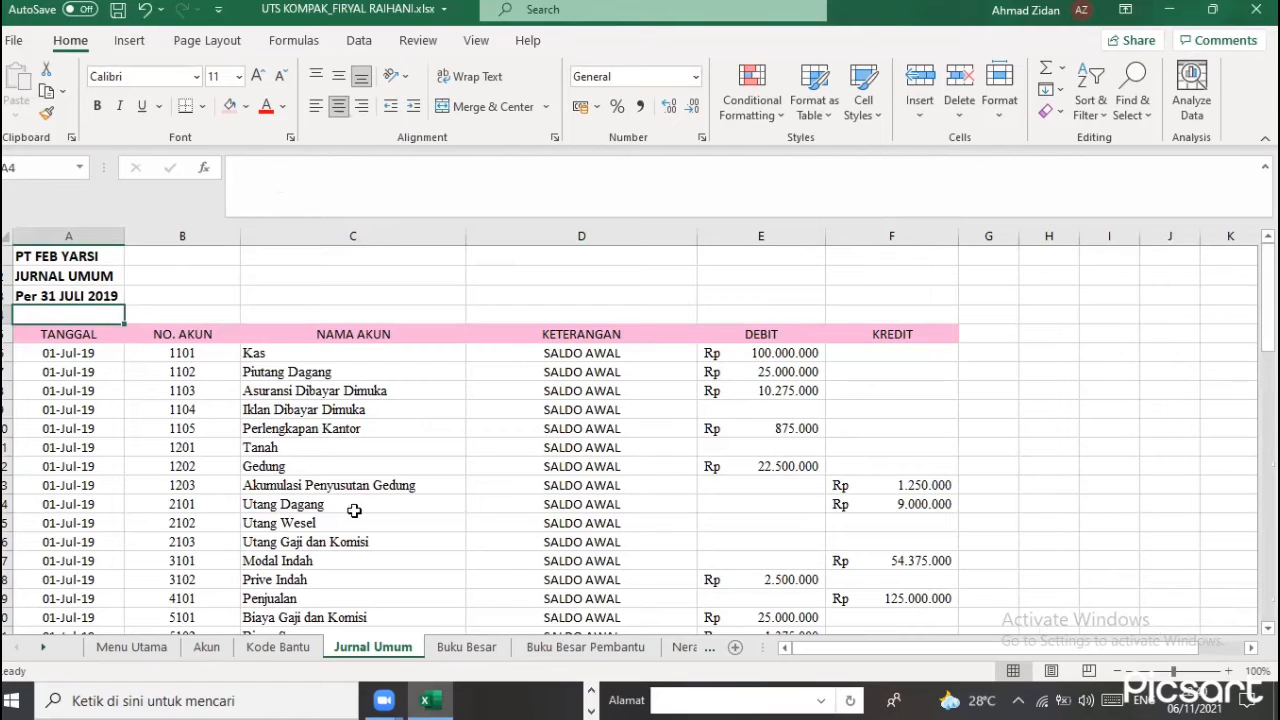
{"action": "left_click", "coordinate": [449, 648]}
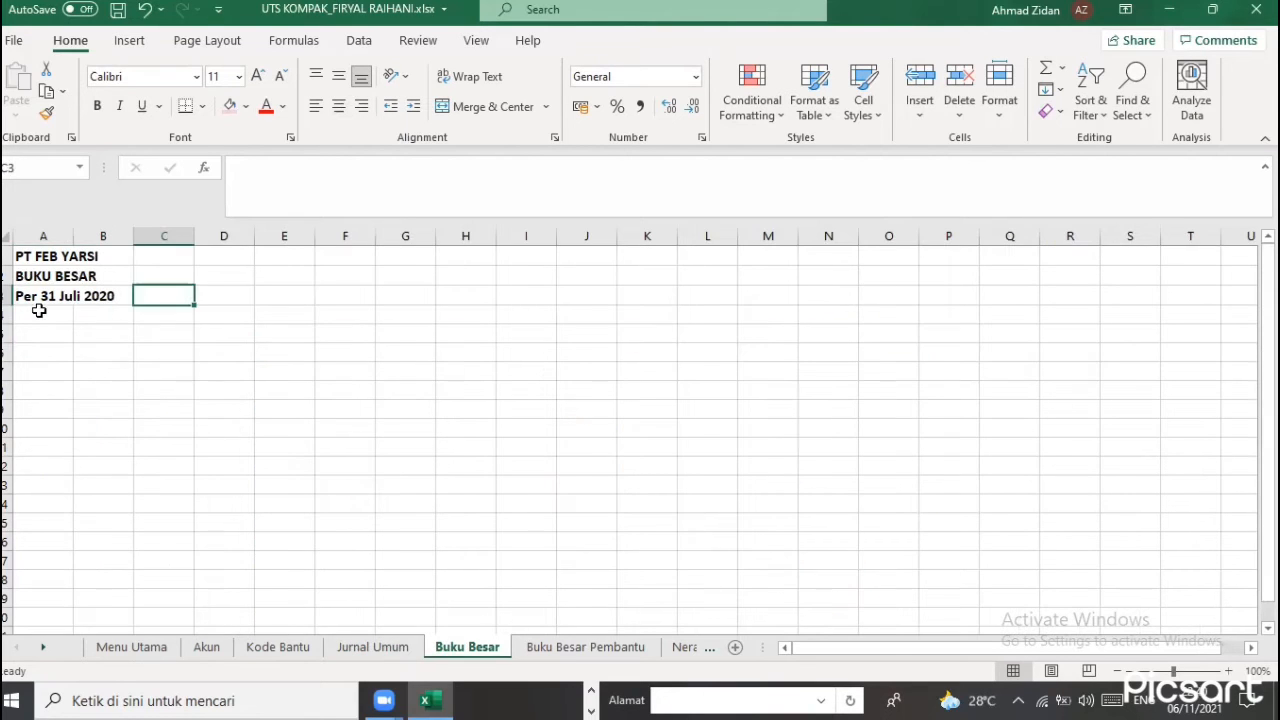
Insert a PivotTable at A7 of the Buku Besar sheet using Jurnal Umum range A5:F69 as its source
{"action": "left_click", "coordinate": [57, 340]}
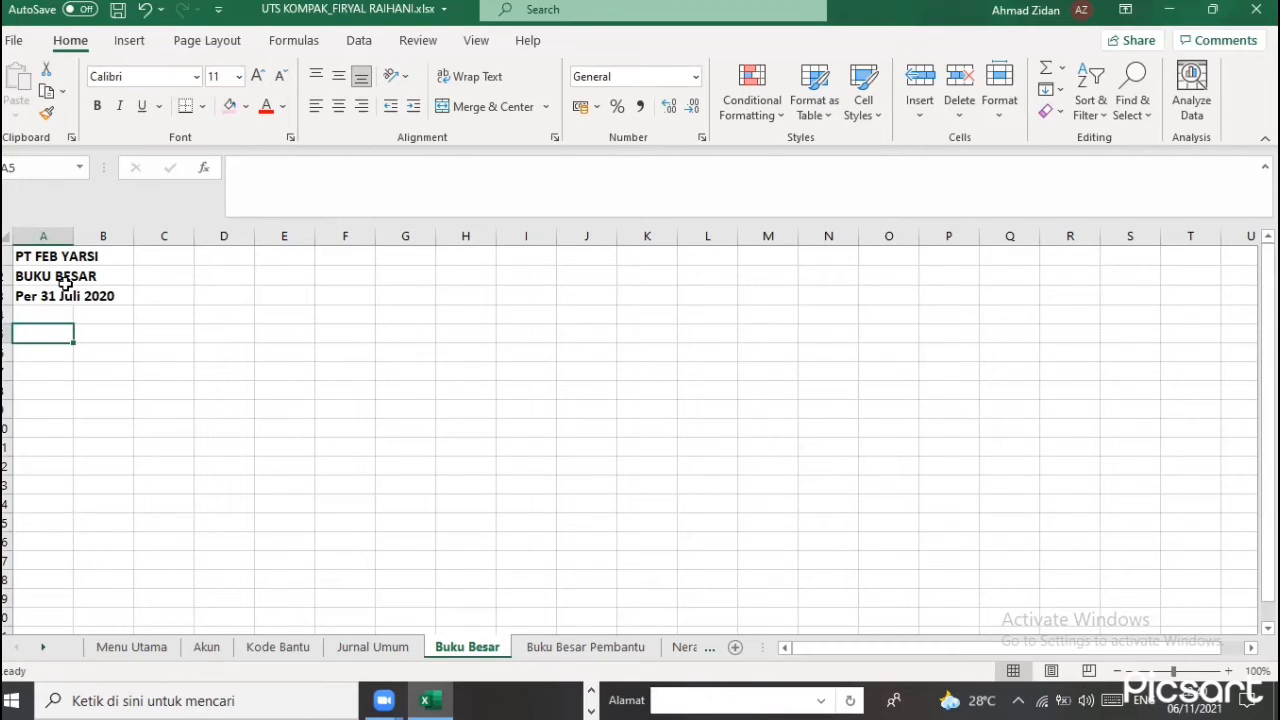
{"action": "left_click", "coordinate": [48, 372]}
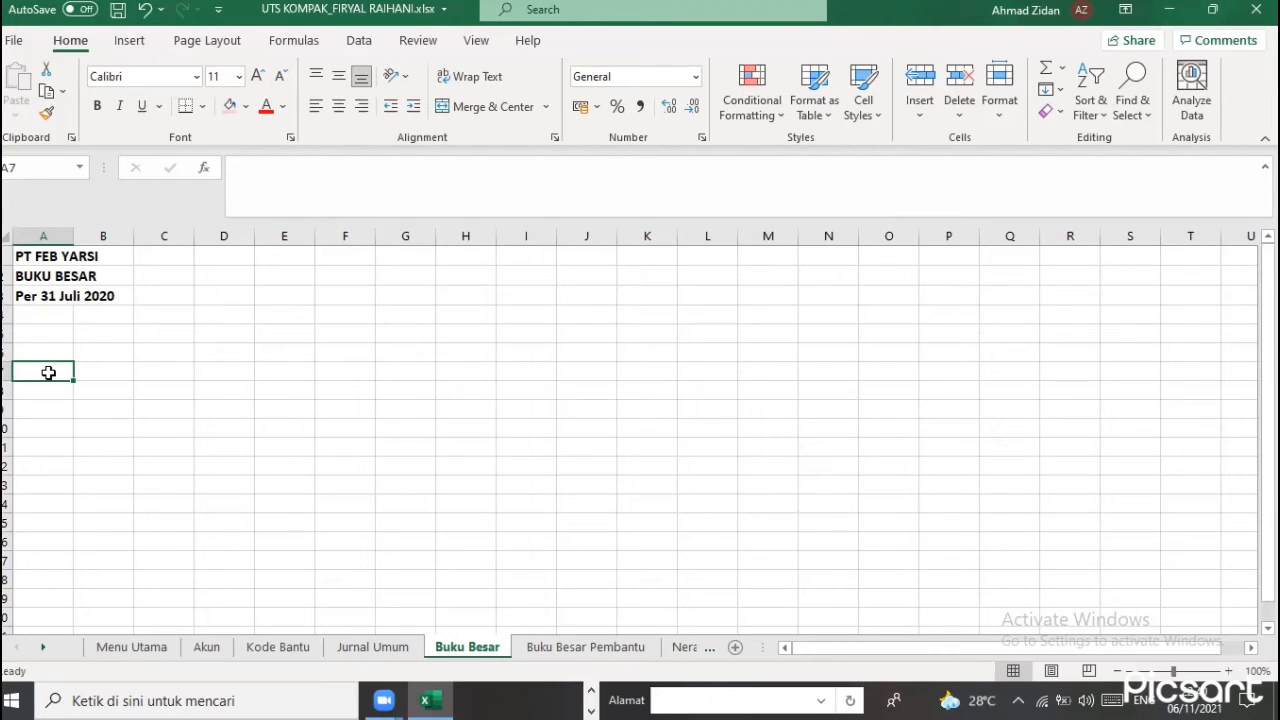
{"action": "left_click", "coordinate": [133, 41]}
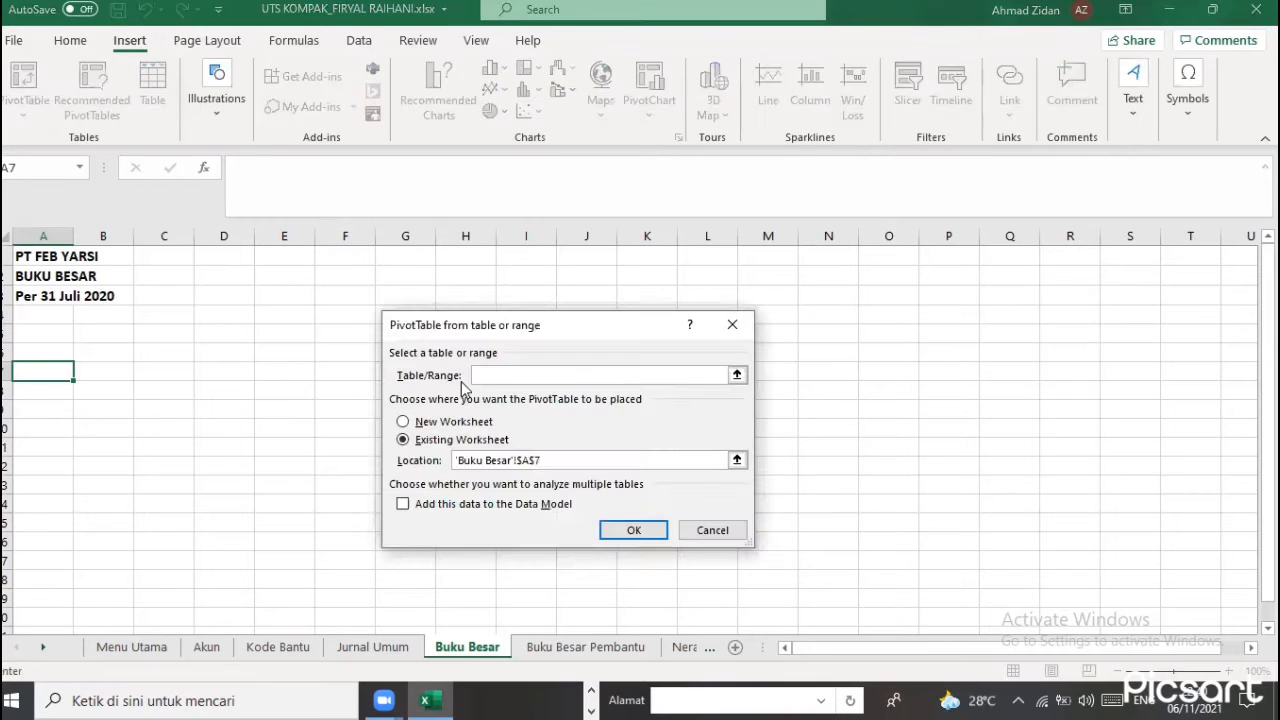
{"action": "left_click", "coordinate": [388, 649]}
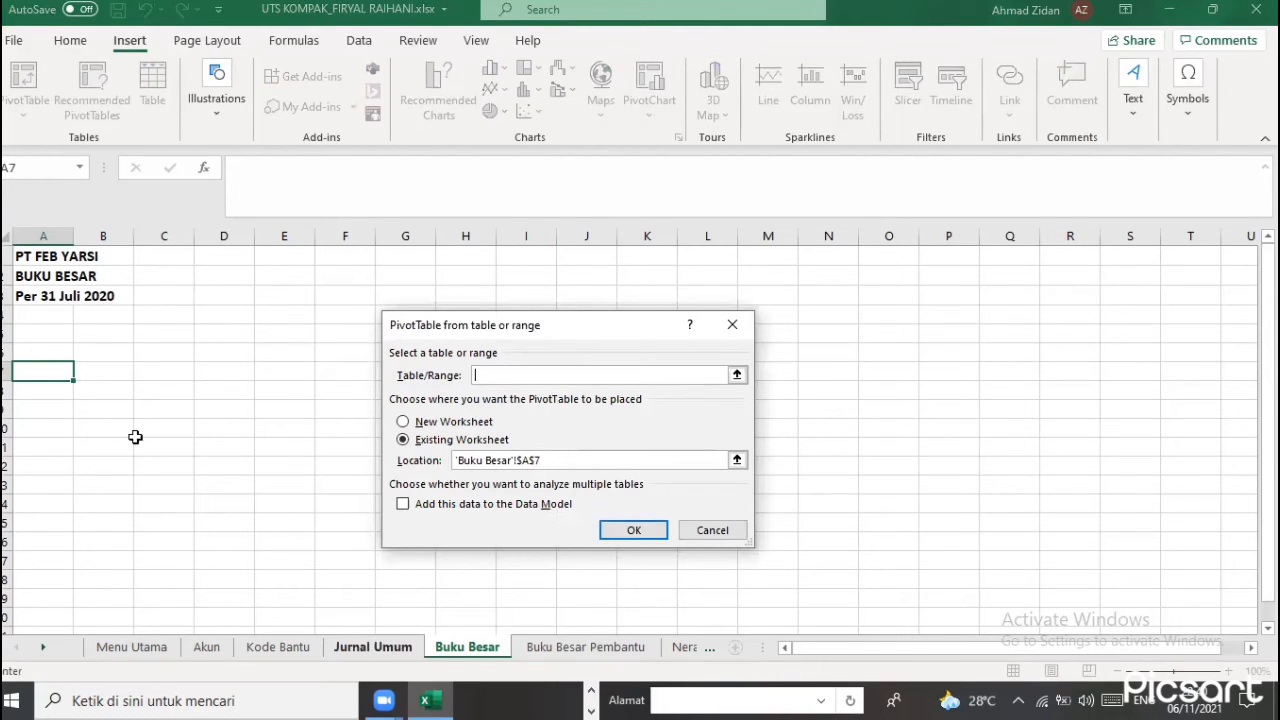
{"action": "left_click_drag", "start_coordinate": [852, 374], "coordinate": [838, 590]}
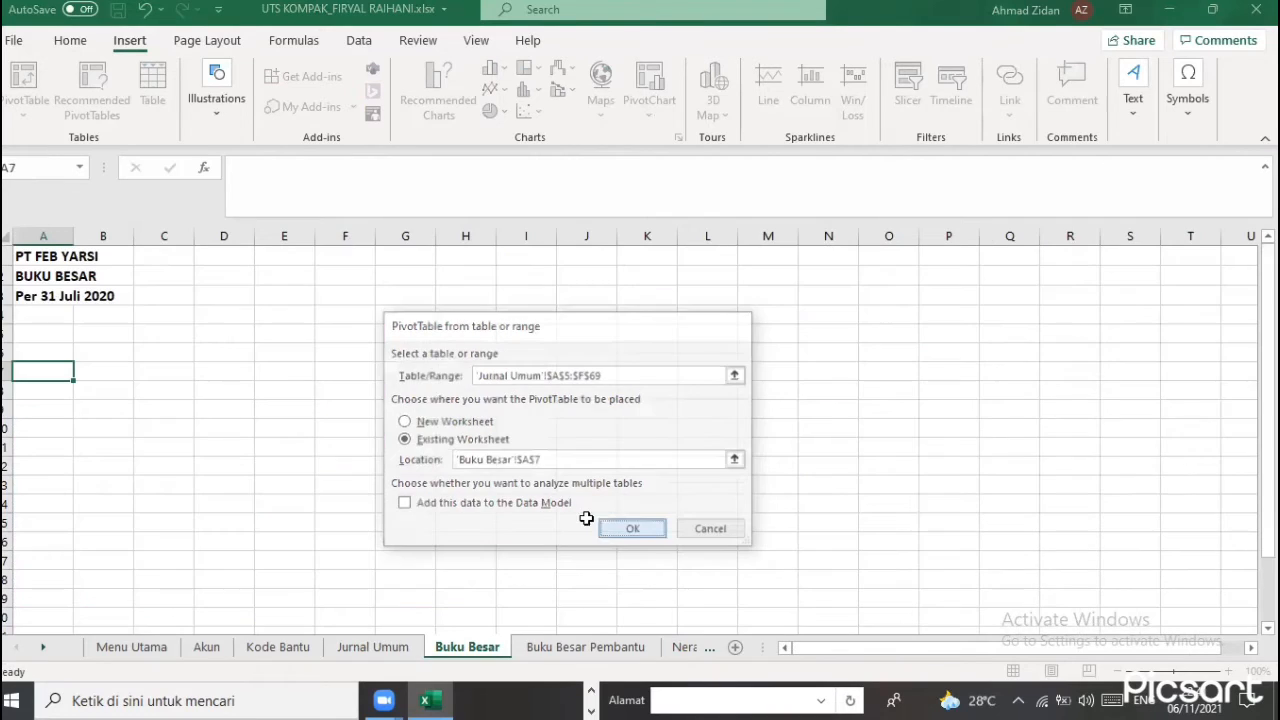
{"action": "key", "text": "Return"}
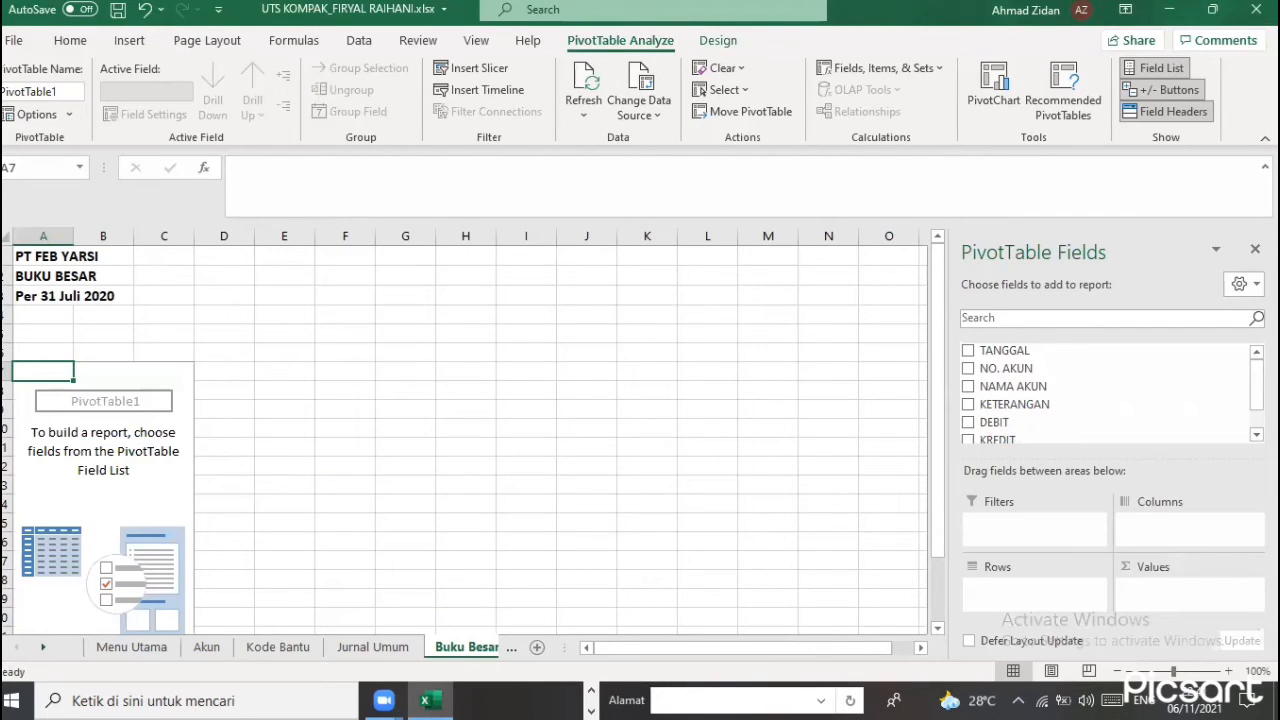
Lay out the PivotTable with NO. AKUN as filter, TANGGAL and KETERANGAN as rows, and DEBIT and KREDIT as summed values
{"action": "left_click_drag", "start_coordinate": [1057, 375], "coordinate": [1054, 531]}
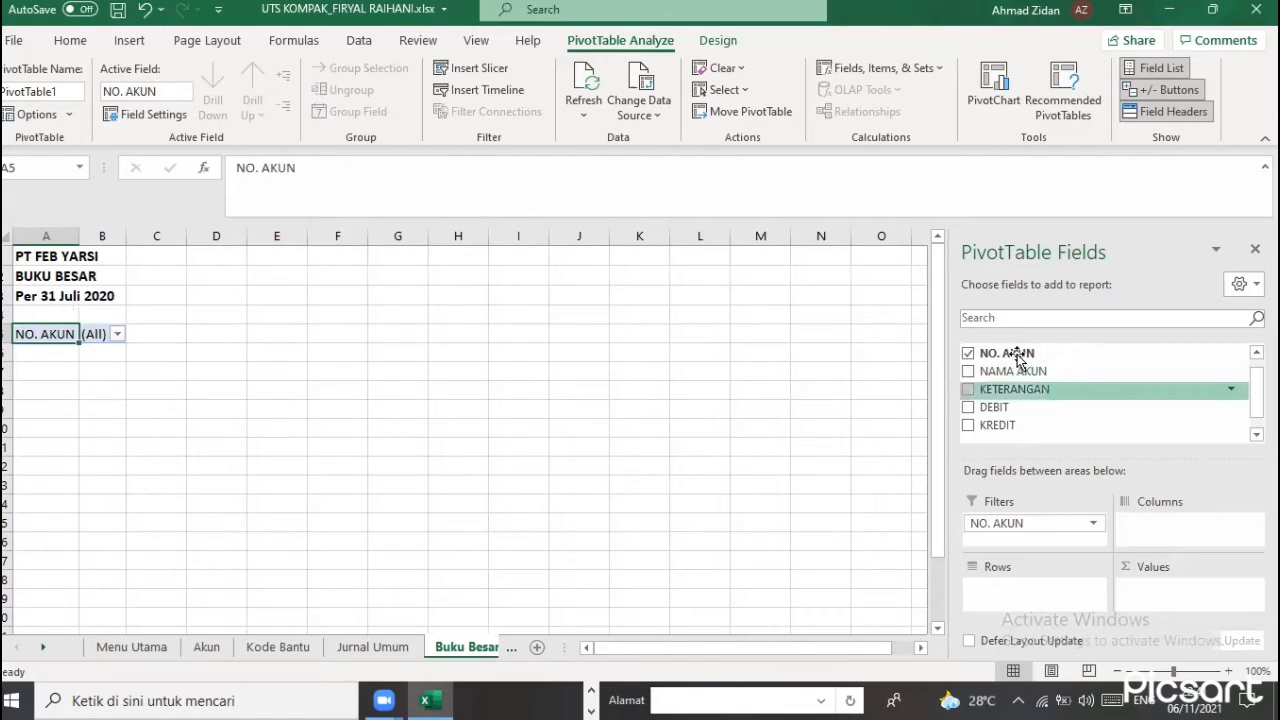
{"action": "left_click_drag", "start_coordinate": [1017, 358], "coordinate": [1029, 578]}
{"action": "left_click_drag", "start_coordinate": [1027, 400], "coordinate": [1000, 606]}
{"action": "left_click_drag", "start_coordinate": [1008, 410], "coordinate": [1150, 596]}
{"action": "left_click_drag", "start_coordinate": [1010, 427], "coordinate": [1154, 606]}
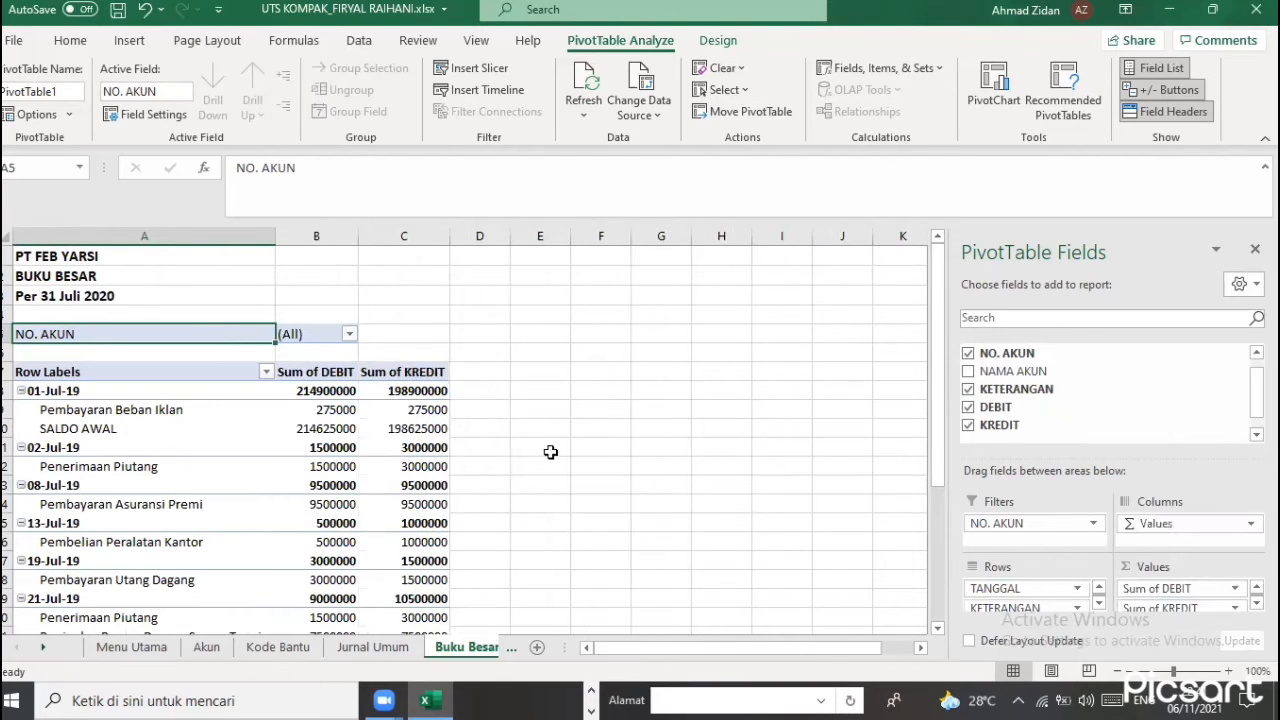
Set the TANGGAL row field to no subtotals and show its item labels in tabular form
{"action": "scroll", "coordinate": [295, 452], "scroll_direction": "down", "scroll_amount": 3}
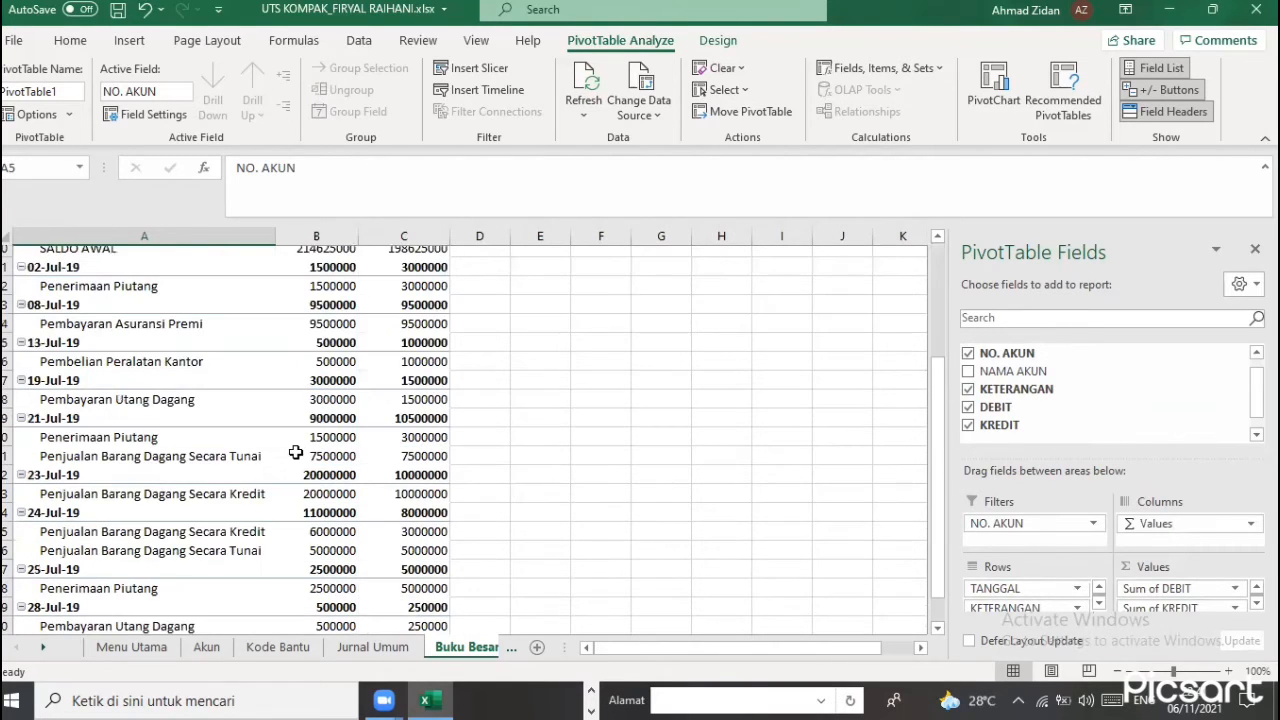
{"action": "scroll", "coordinate": [1020, 593], "scroll_direction": "up", "scroll_amount": 2}
{"action": "left_click", "coordinate": [1063, 590]}
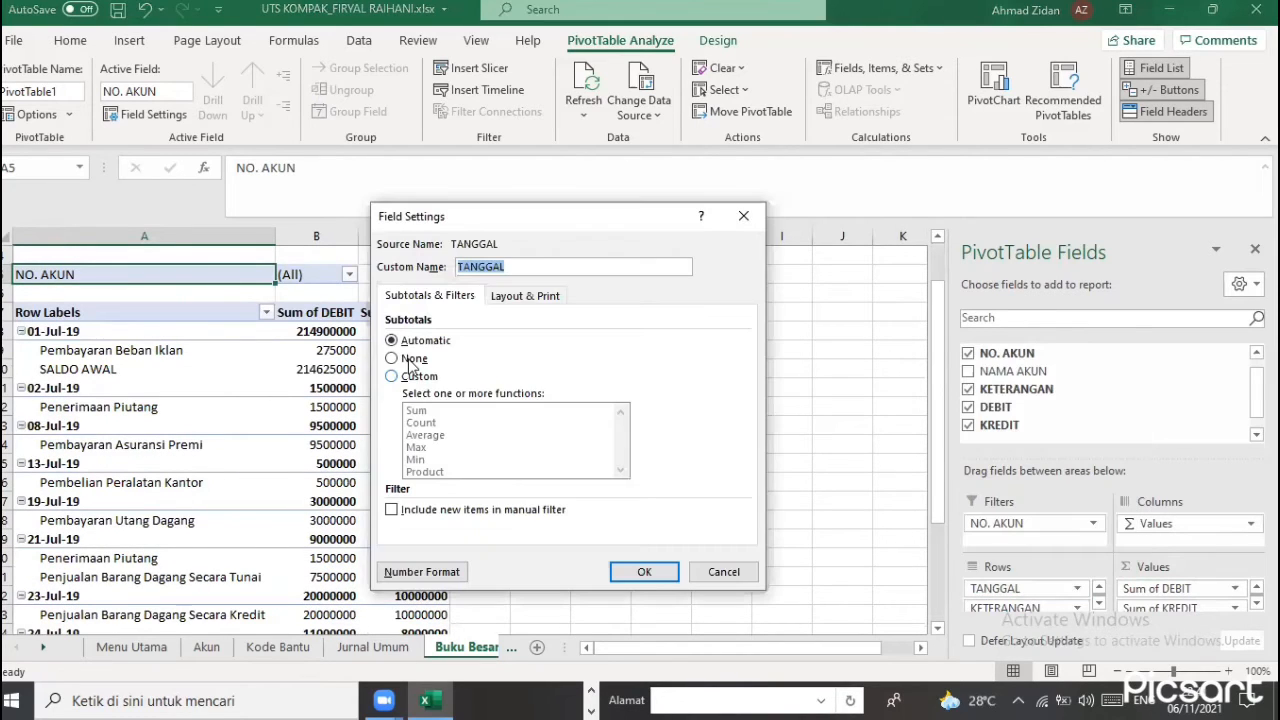
{"action": "left_click", "coordinate": [410, 362]}
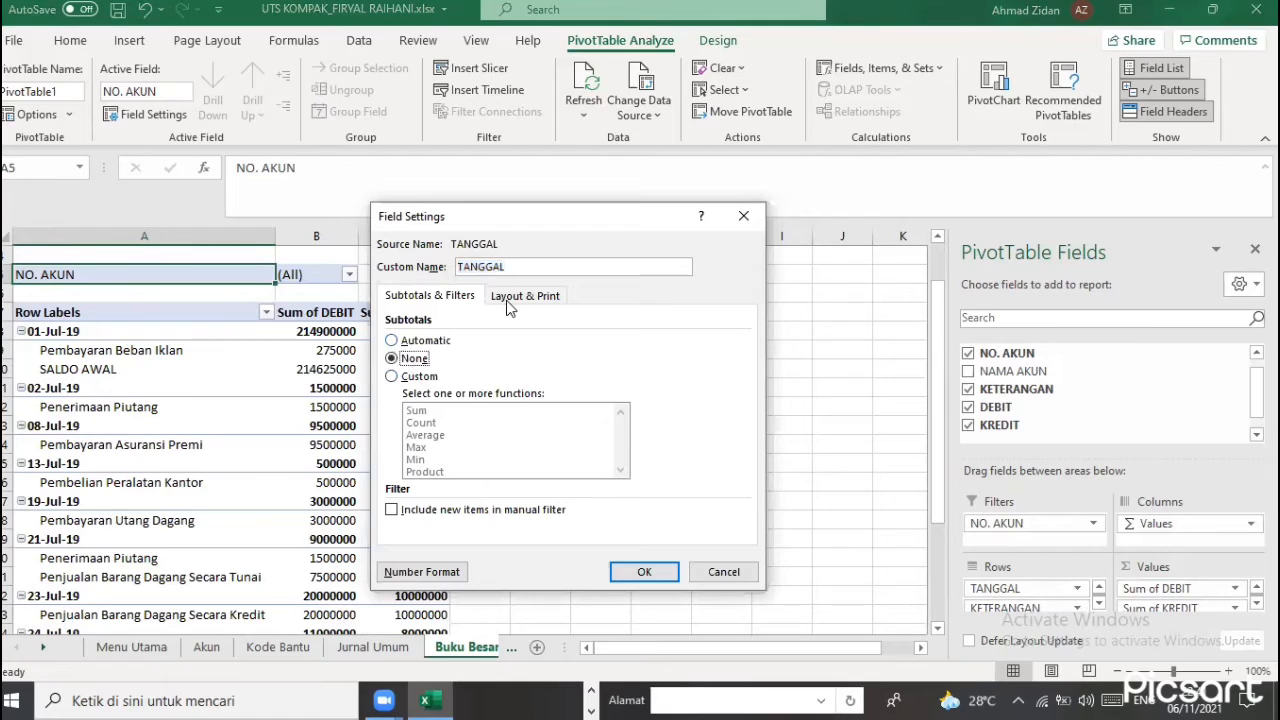
{"action": "left_click", "coordinate": [512, 298]}
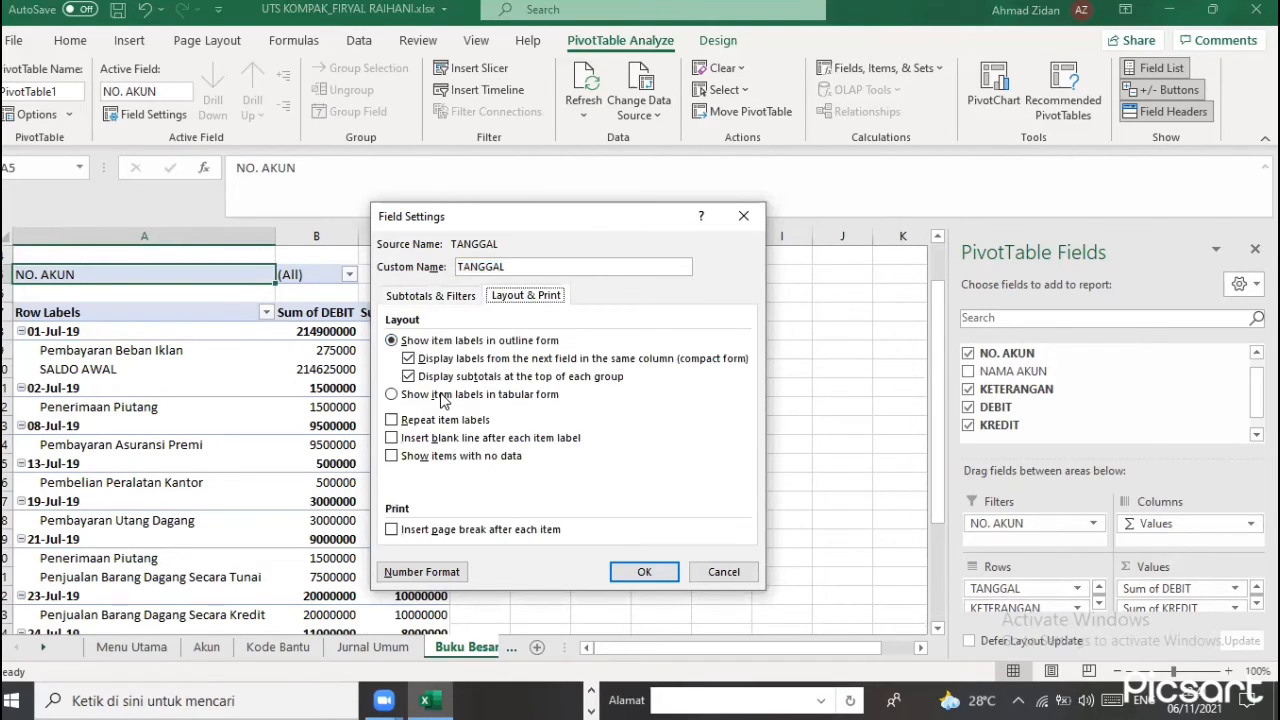
{"action": "left_click", "coordinate": [443, 398]}
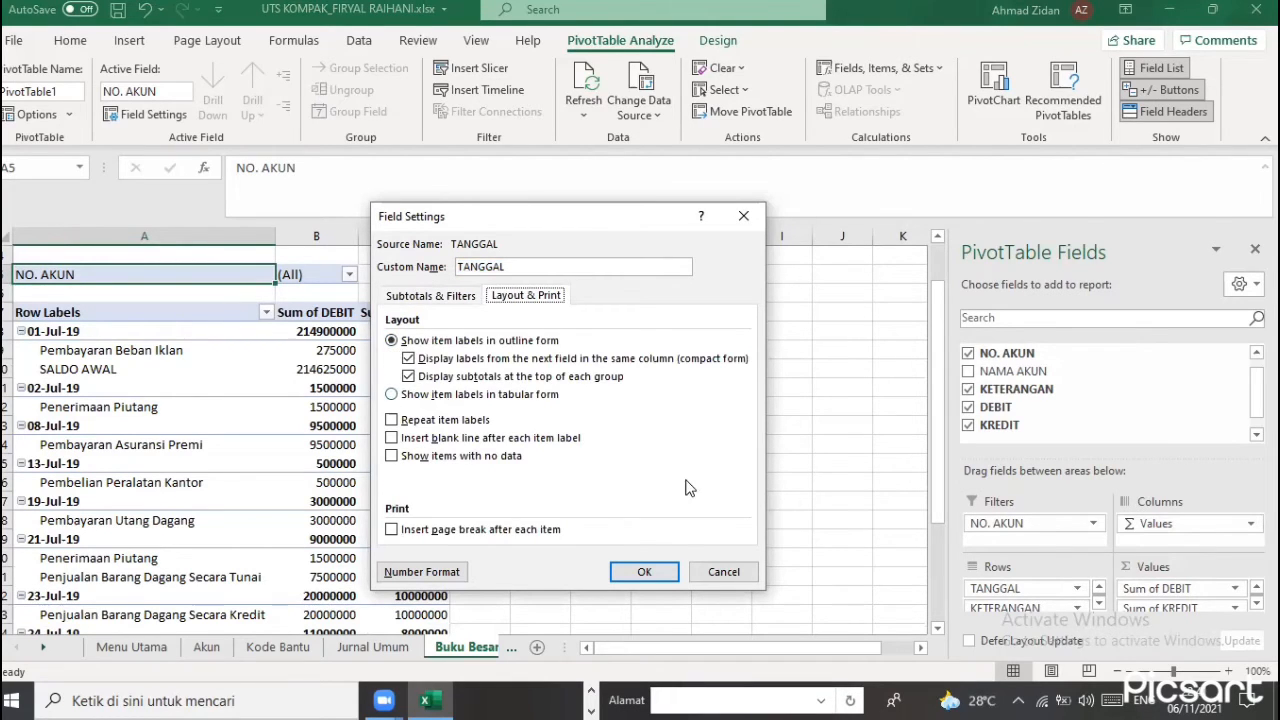
{"action": "left_click", "coordinate": [669, 572]}
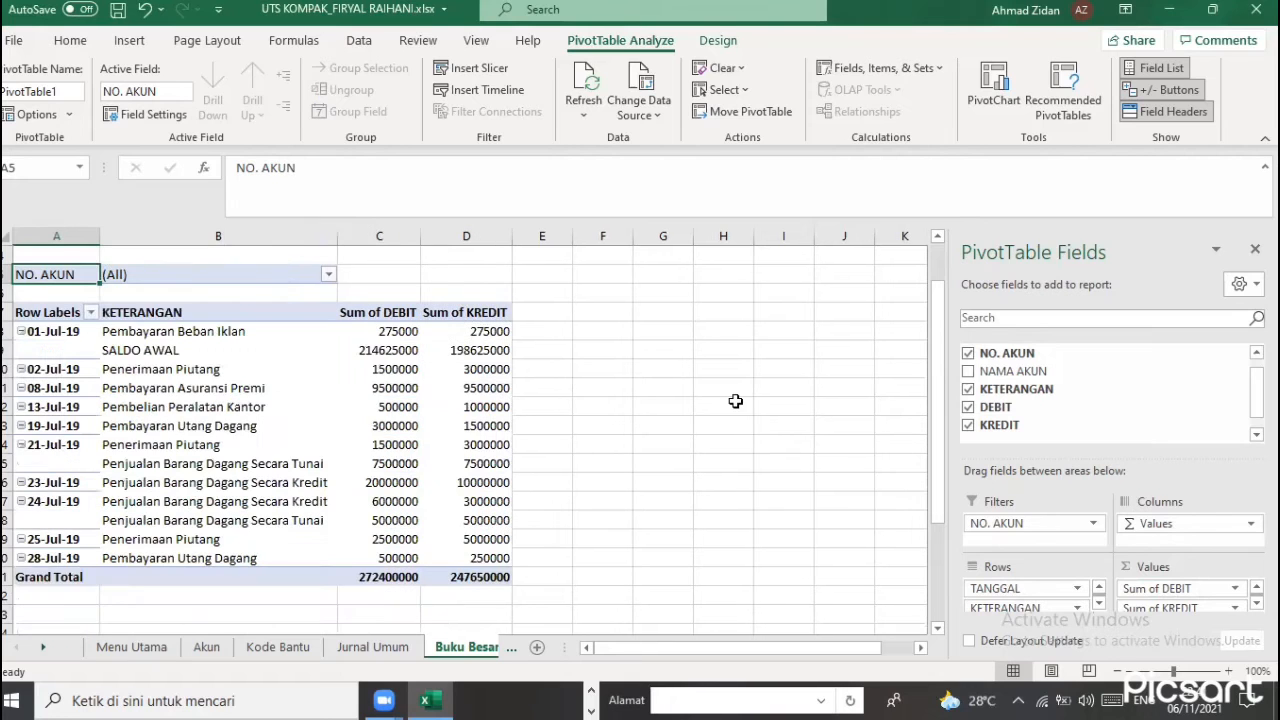
Format the debit and credit columns C:D of the PivotTable with the Accounting number format
{"action": "left_click", "coordinate": [444, 441]}
{"action": "left_click_drag", "start_coordinate": [378, 233], "coordinate": [454, 253]}
{"action": "left_click", "coordinate": [696, 76]}
{"action": "left_click", "coordinate": [645, 250]}
{"action": "left_click", "coordinate": [588, 443]}
Enter the label Nama Akun in A6, directly below the NO. AKUN filter
{"action": "left_click", "coordinate": [73, 295]}
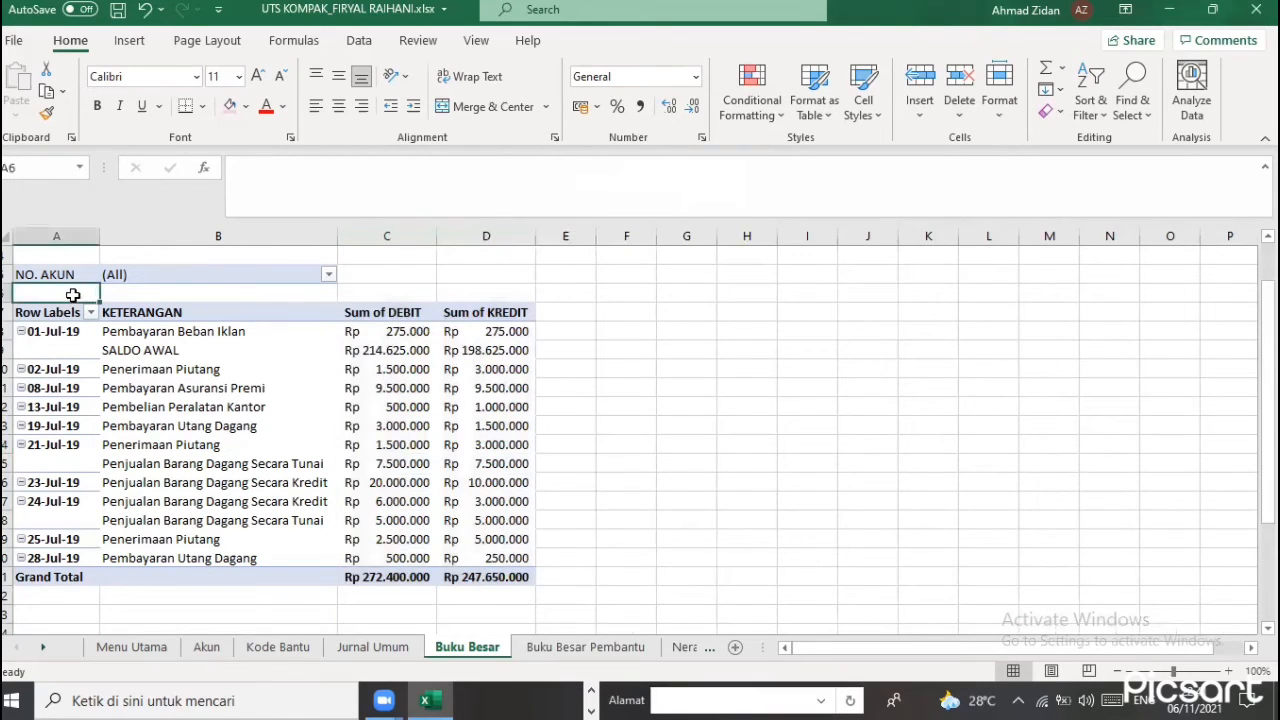
{"action": "type", "text": "n"}
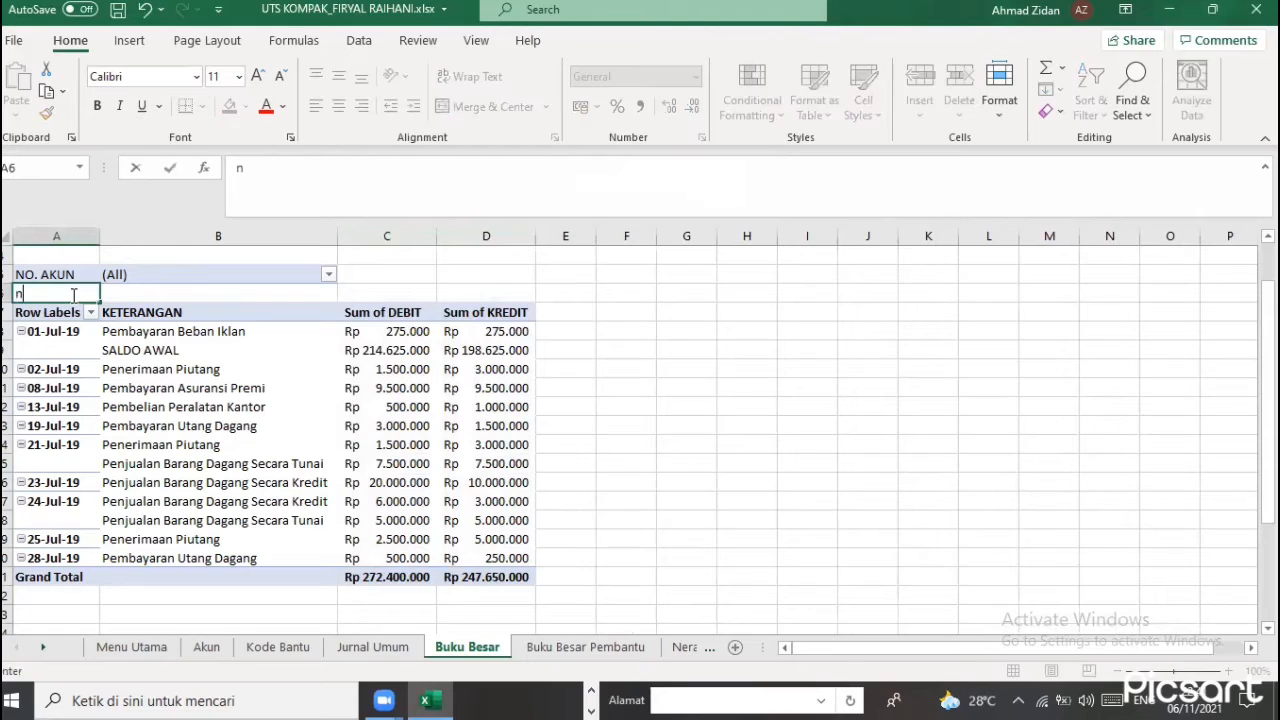
{"action": "key", "text": "BackSpace"}
{"action": "type", "text": "N"}
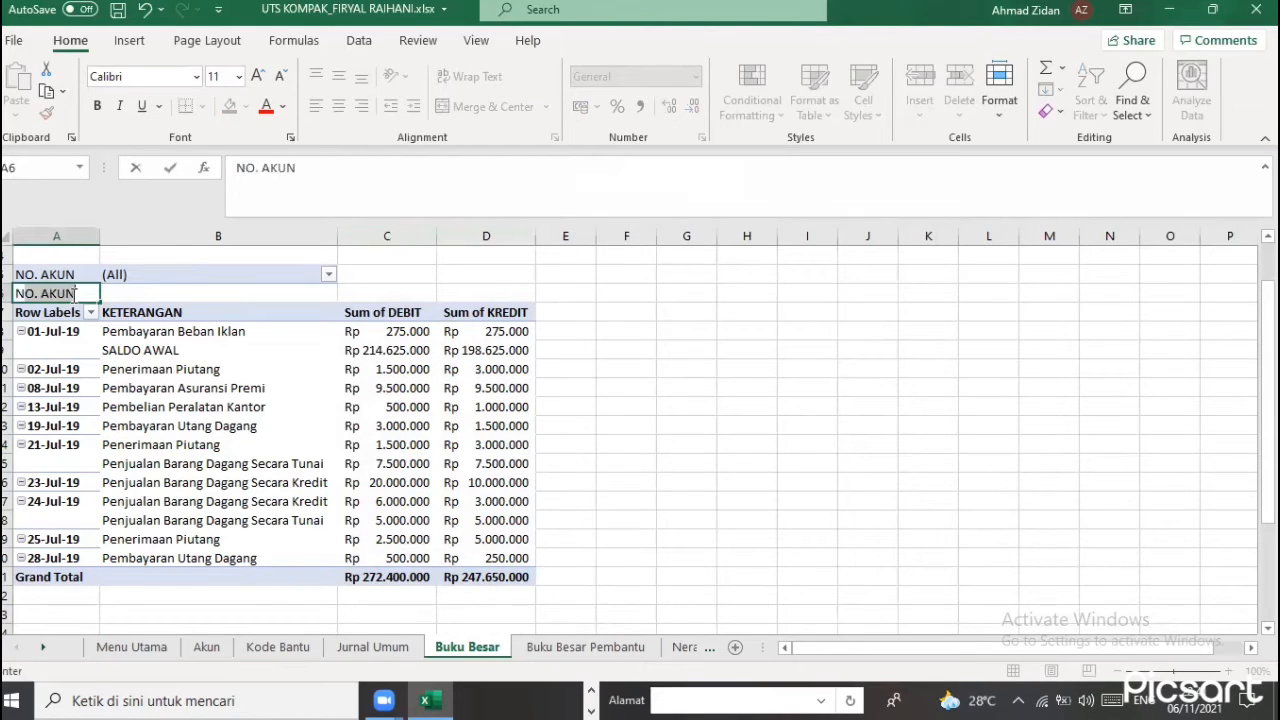
{"action": "type", "text": "ama A"}
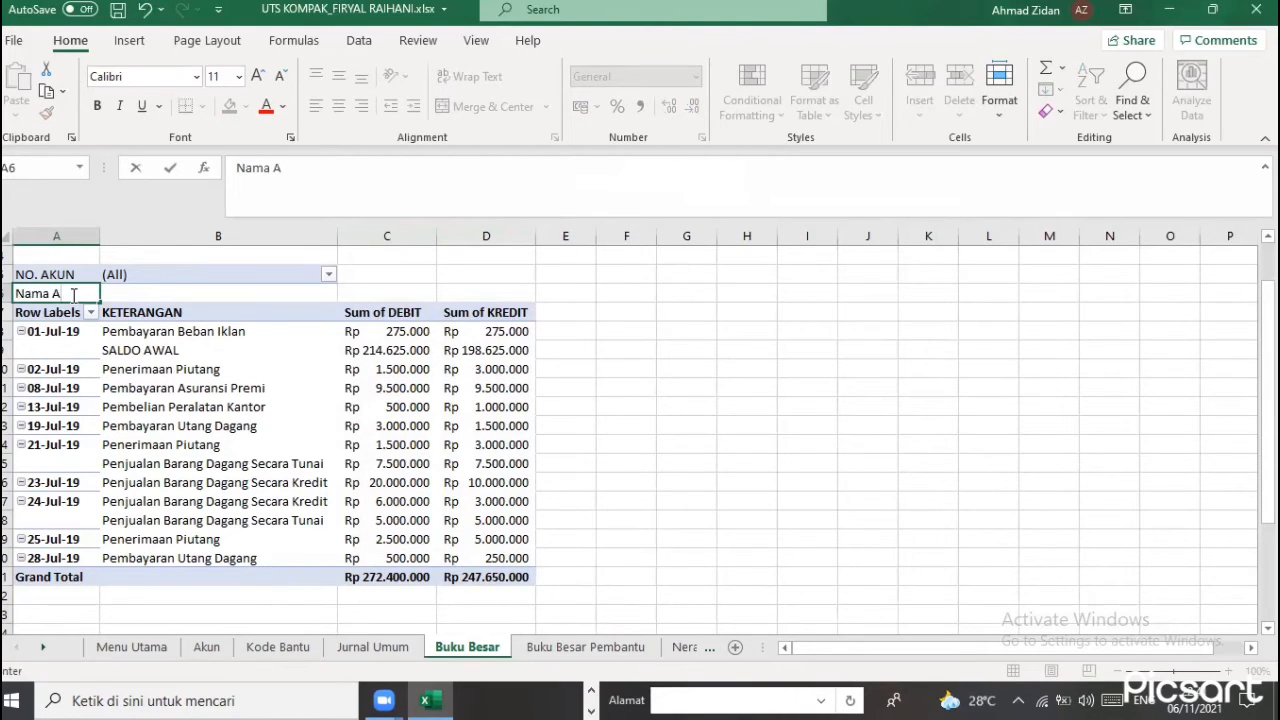
{"action": "type", "text": "kun"}
{"action": "key", "text": "Return"}
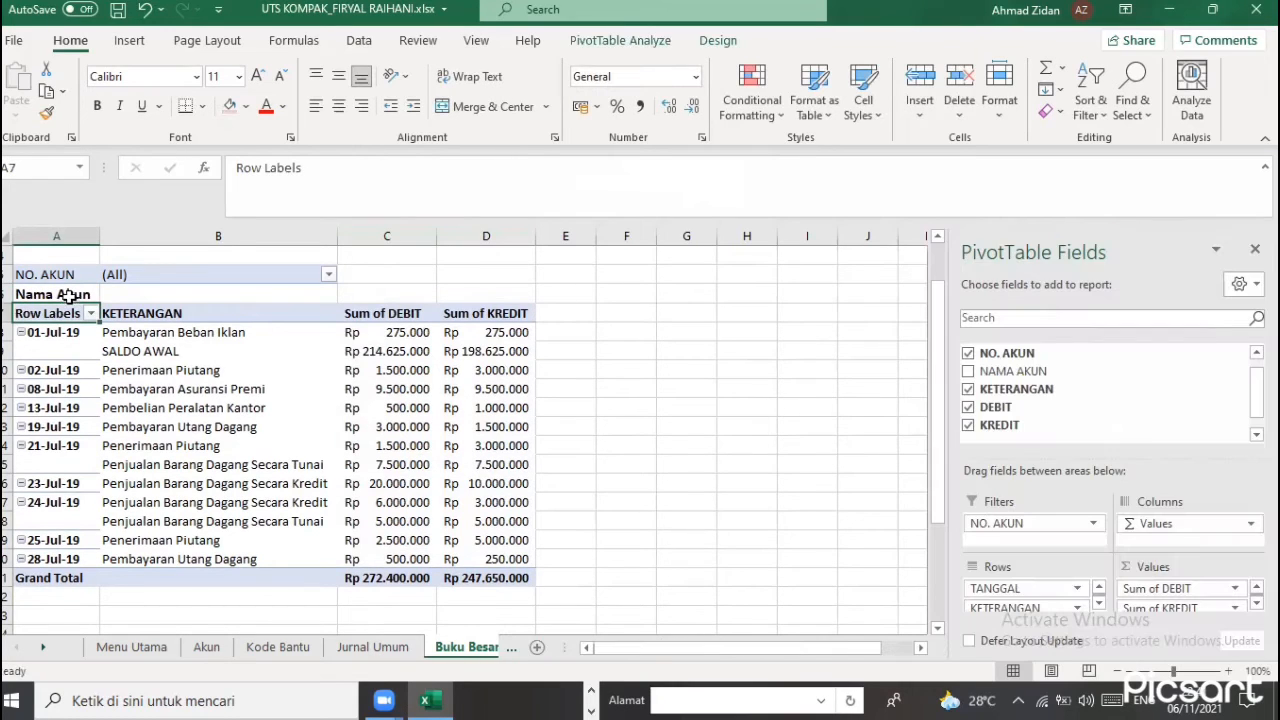
Apply the custom number format @* ":" to A6 so the Nama Akun label ends with a right-aligned colon
{"action": "key", "text": "Up"}
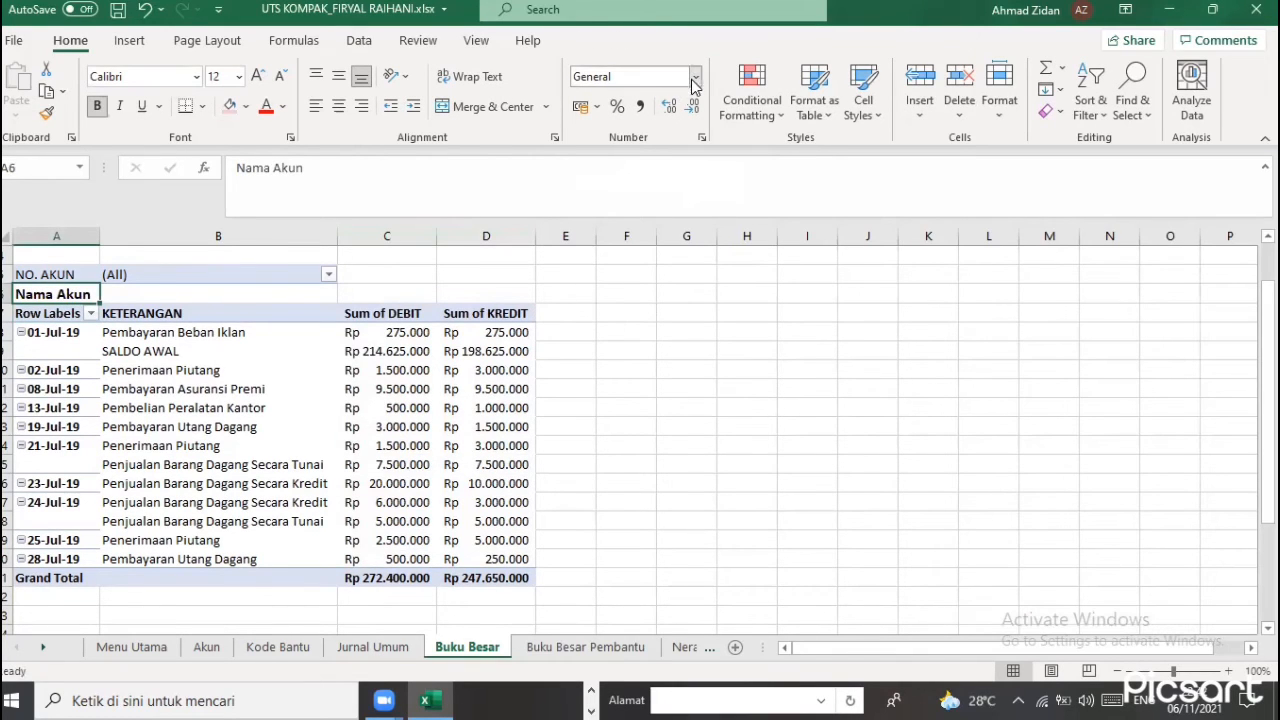
{"action": "left_click", "coordinate": [741, 513]}
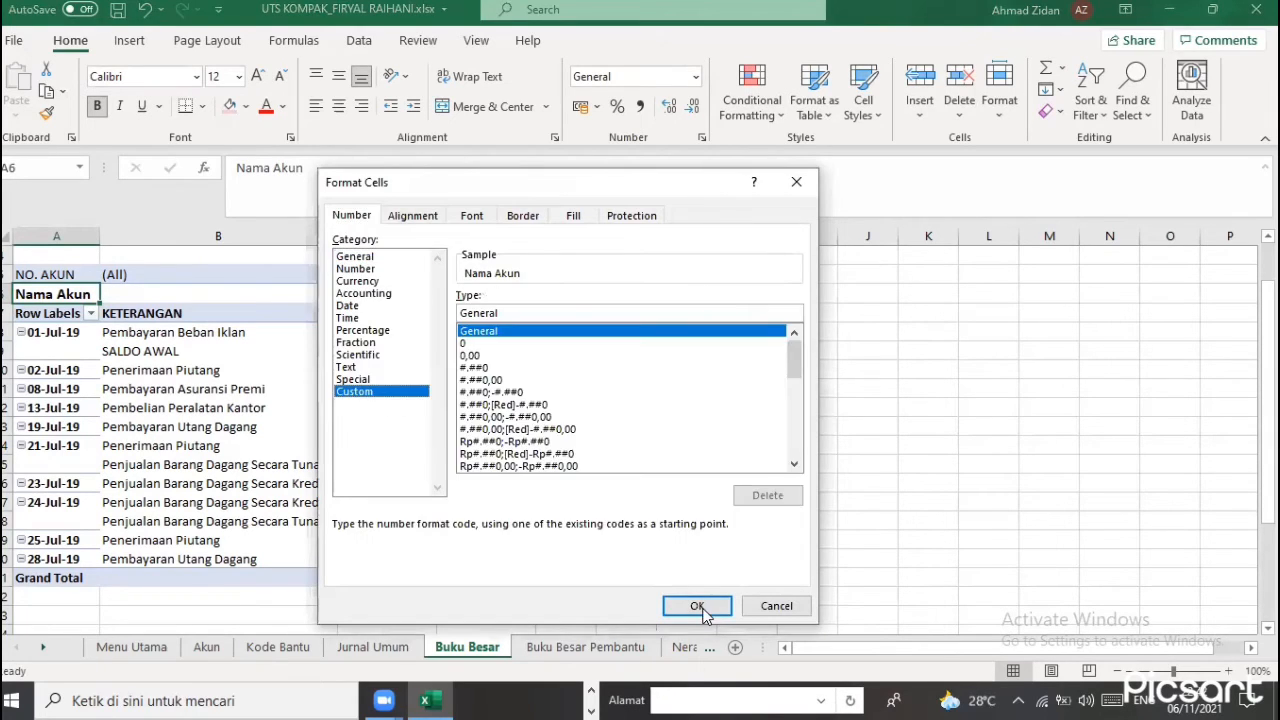
{"action": "left_click", "coordinate": [786, 366]}
{"action": "left_click_drag", "start_coordinate": [796, 361], "coordinate": [785, 498]}
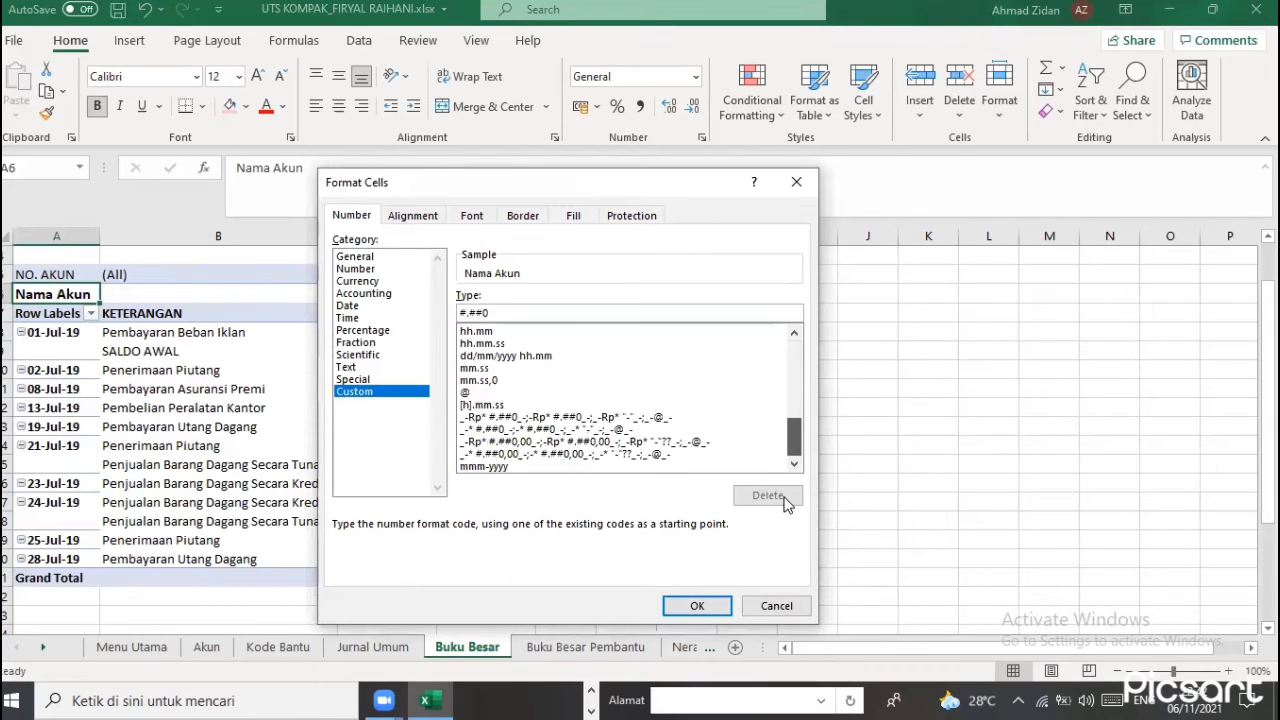
{"action": "double_click", "coordinate": [564, 312]}
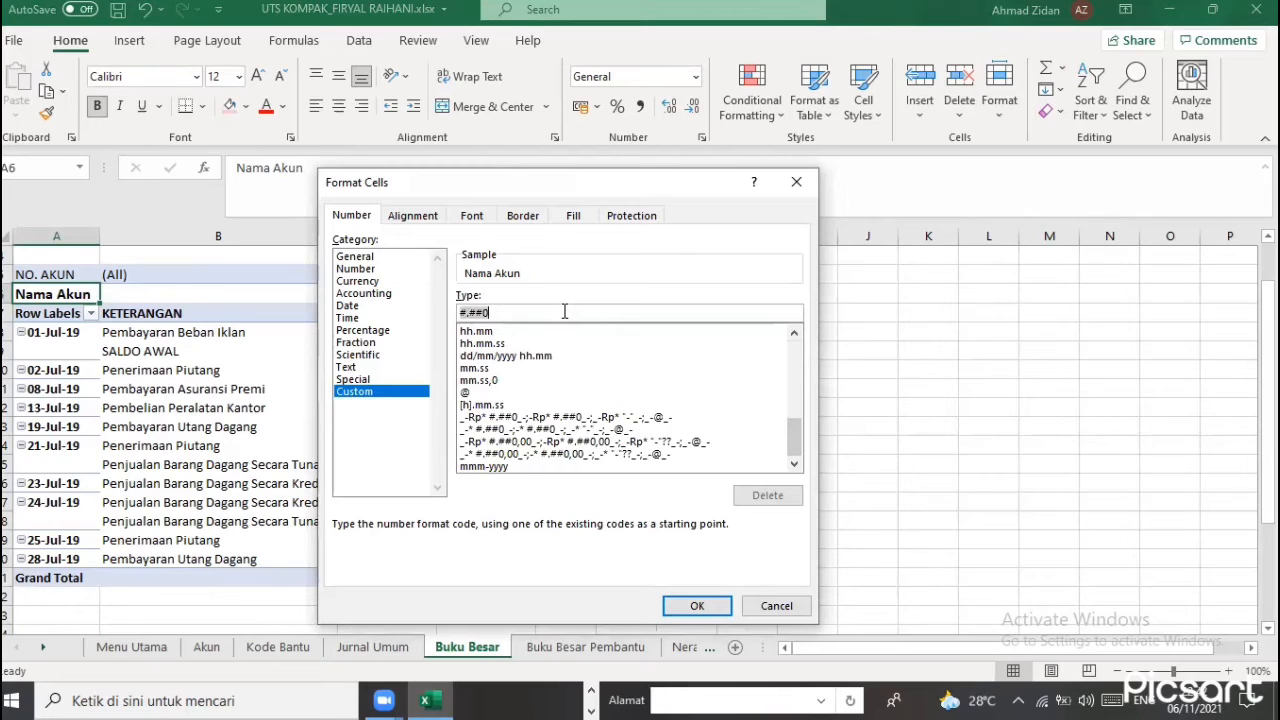
{"action": "key", "text": "BackSpace"}
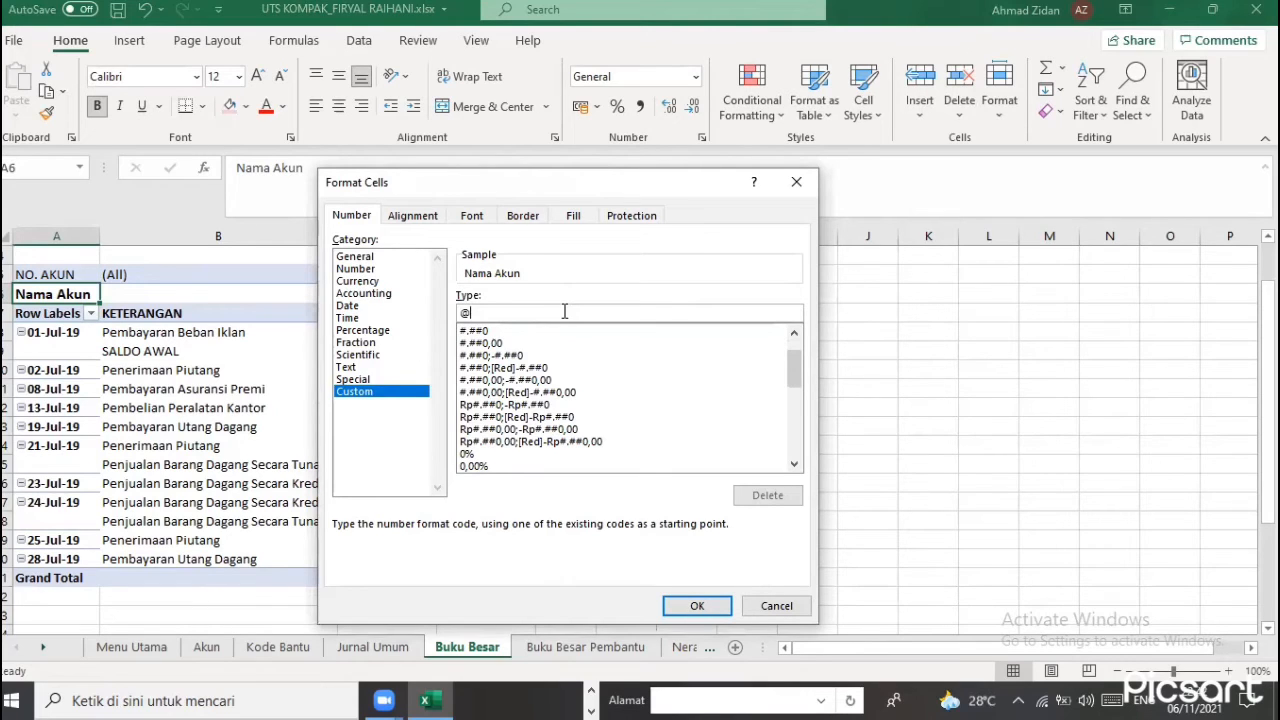
{"action": "type", "text": "@8"}
{"action": "key", "text": "BackSpace"}
{"action": "type", "text": "* @"}
{"action": "key", "text": "BackSpace"}
{"action": "left_click", "coordinate": [708, 600]}
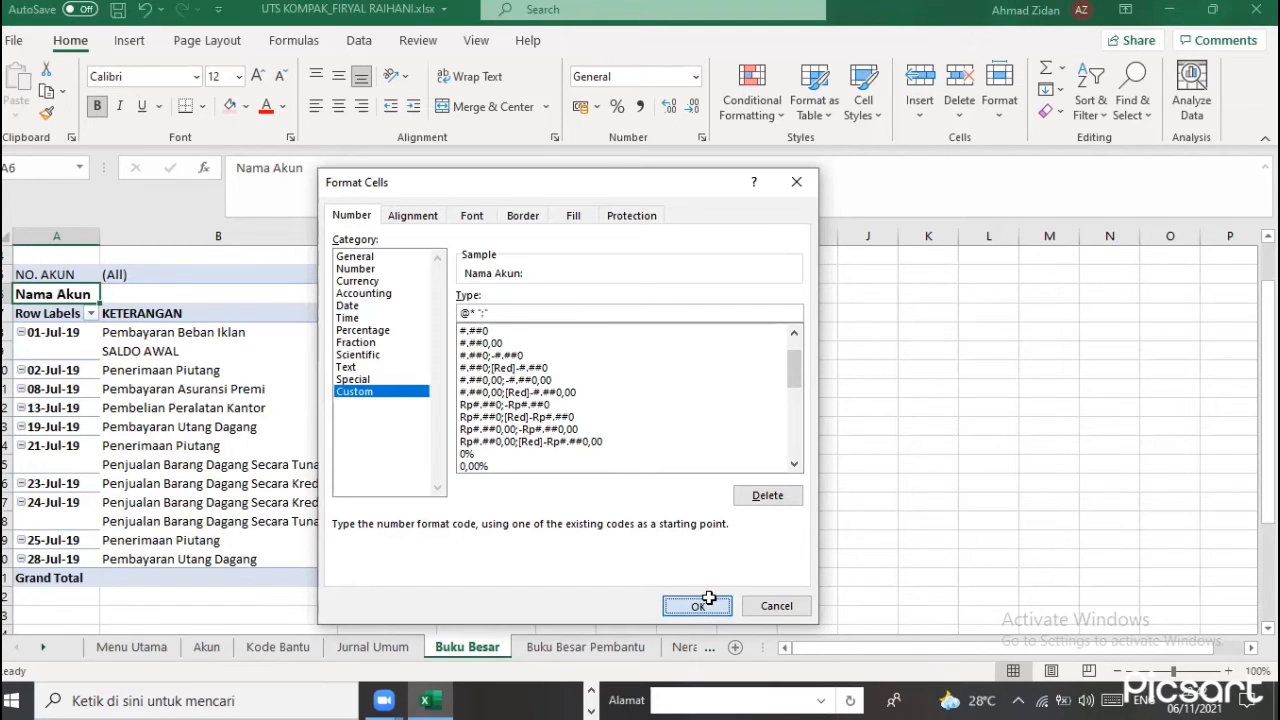
Apply the existing custom format @* ":" to the NO. AKUN label in A5
{"action": "left_click", "coordinate": [68, 274]}
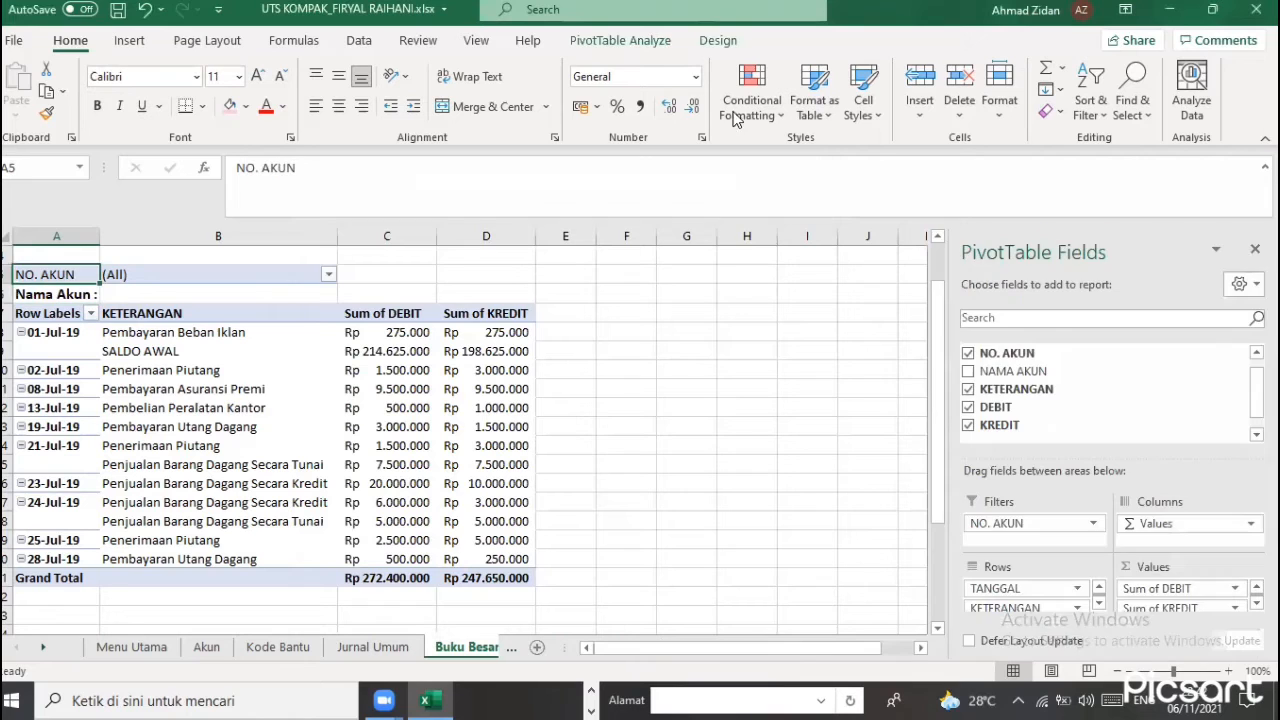
{"action": "left_click", "coordinate": [695, 78]}
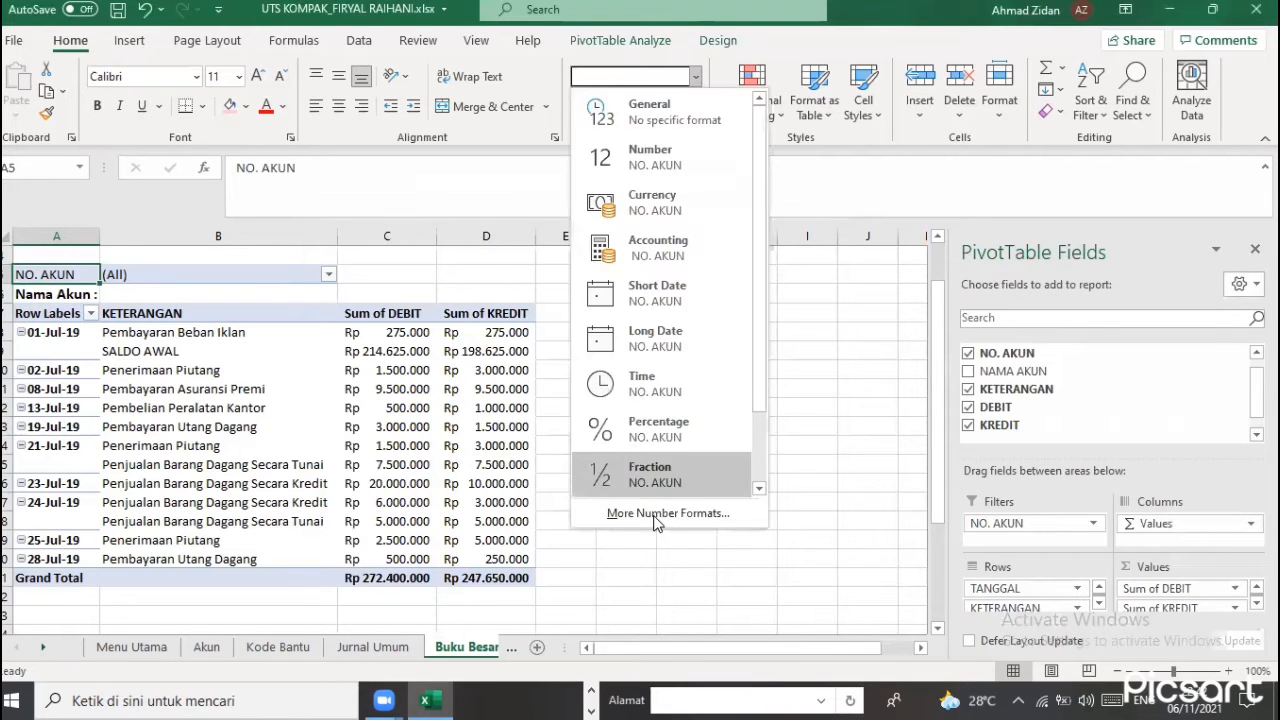
{"action": "left_click", "coordinate": [655, 515]}
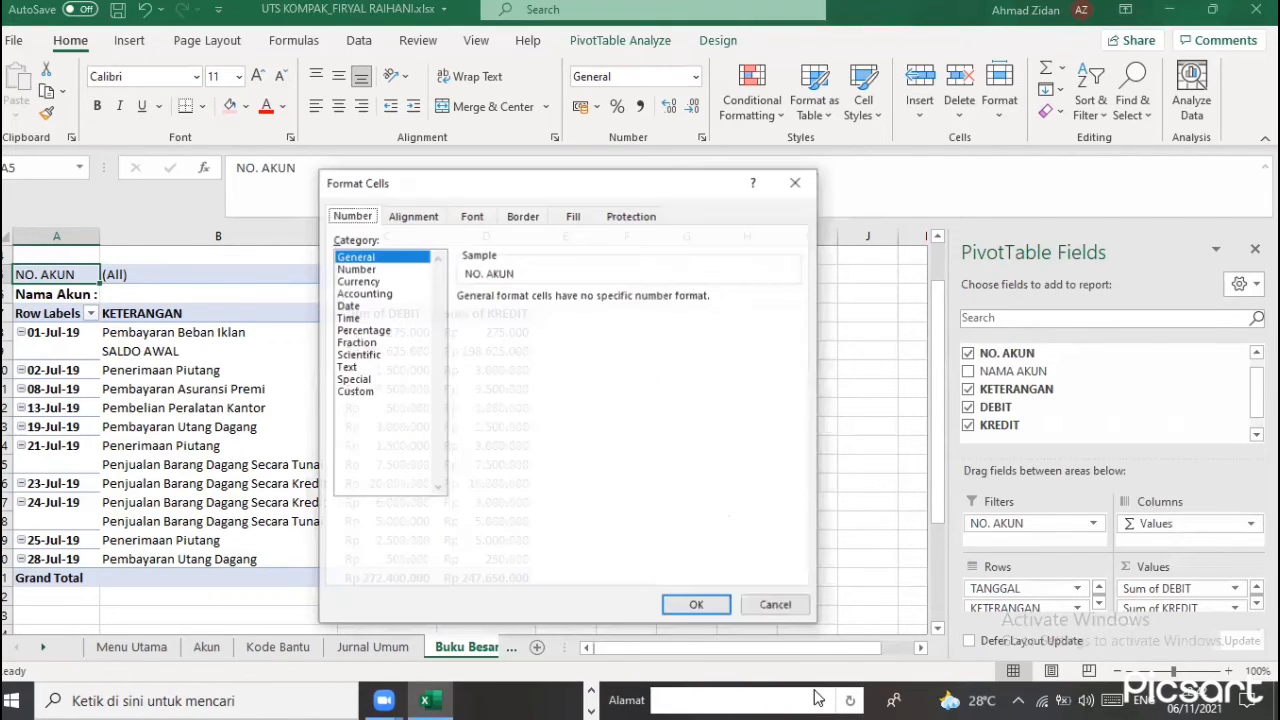
{"action": "left_click", "coordinate": [423, 392]}
{"action": "left_click", "coordinate": [793, 462]}
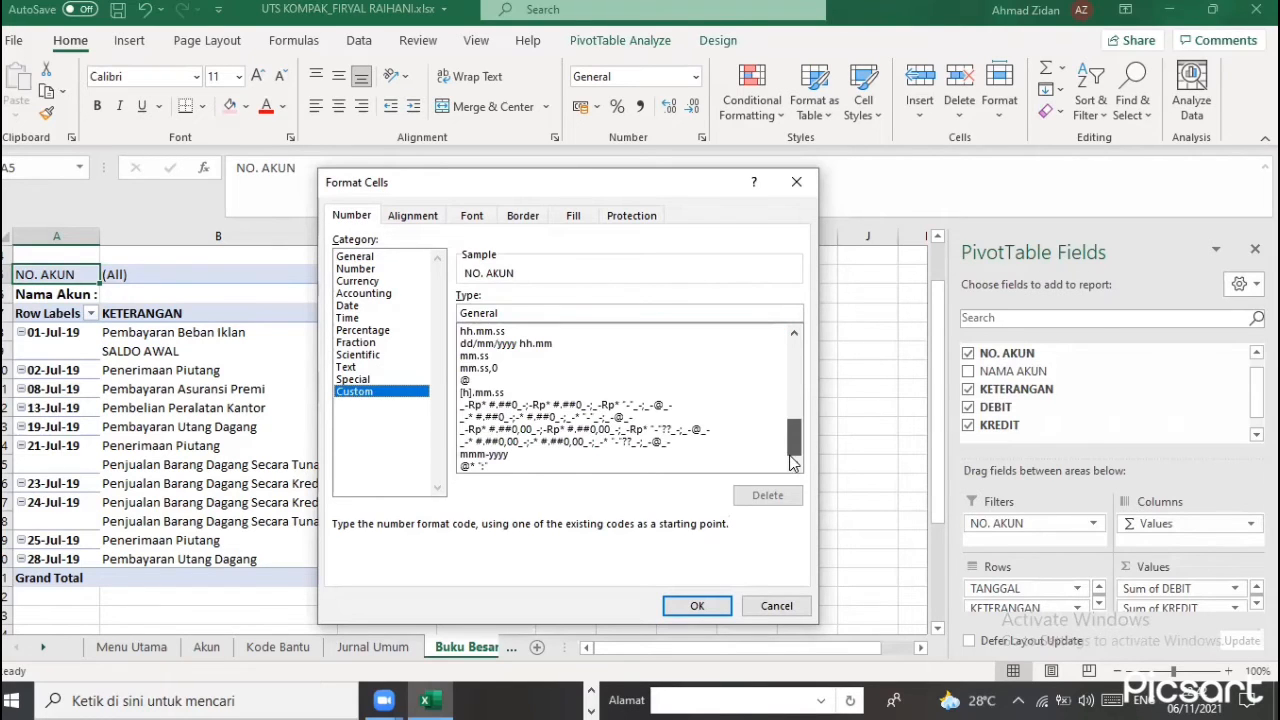
{"action": "left_click", "coordinate": [523, 467]}
{"action": "left_click", "coordinate": [710, 600]}
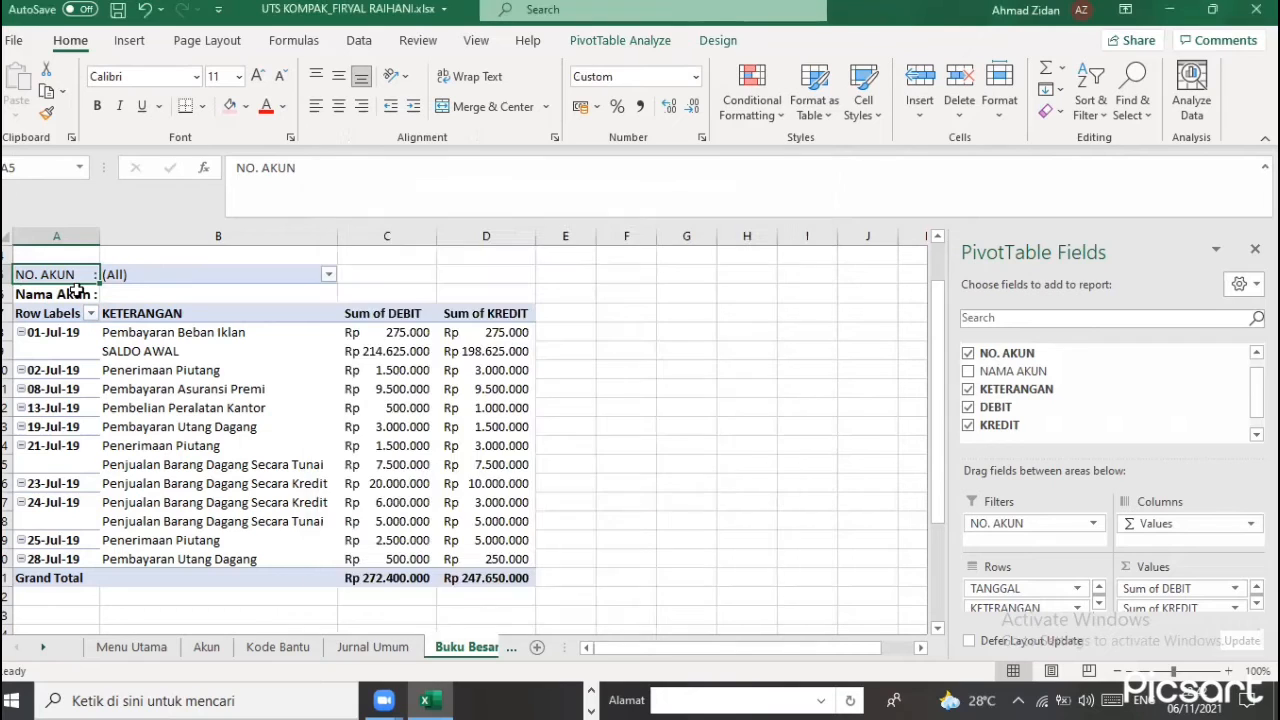
Copy the Nama Akun label from A6 into D5 and D6
{"action": "left_click", "coordinate": [77, 291]}
{"action": "key", "text": "ctrl+c"}
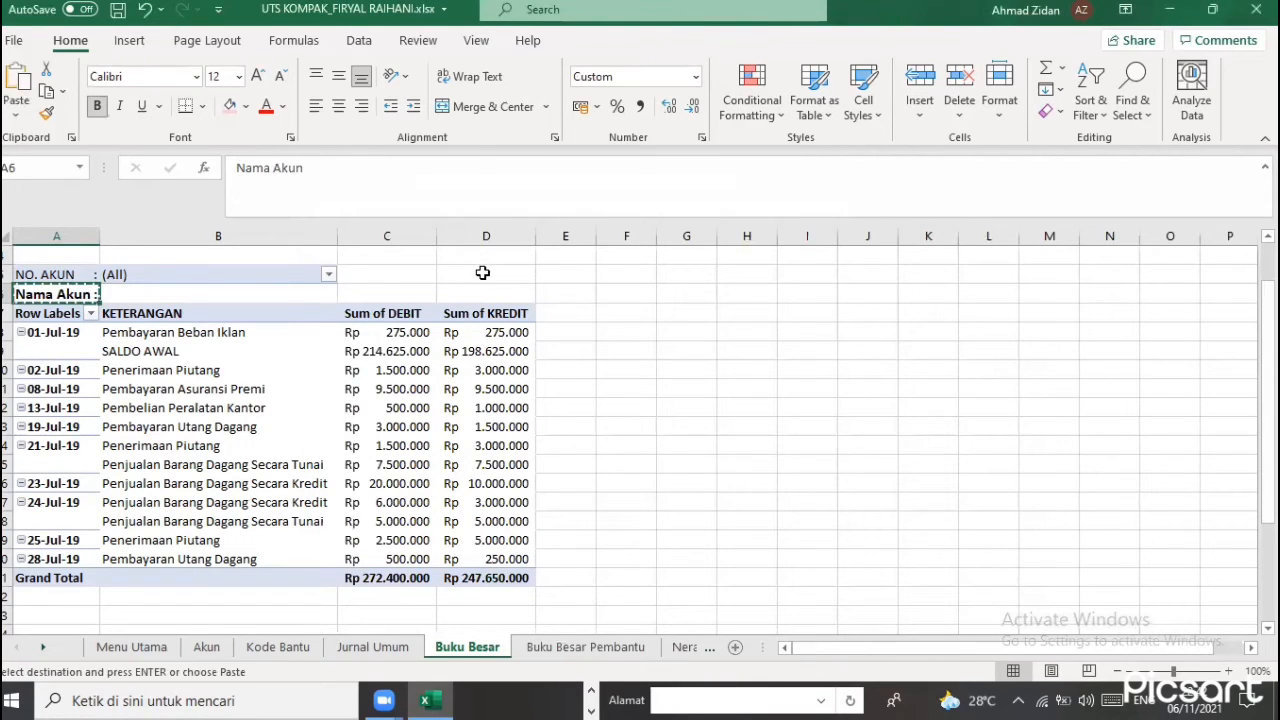
{"action": "left_click", "coordinate": [482, 272]}
{"action": "key", "text": "ctrl+v"}
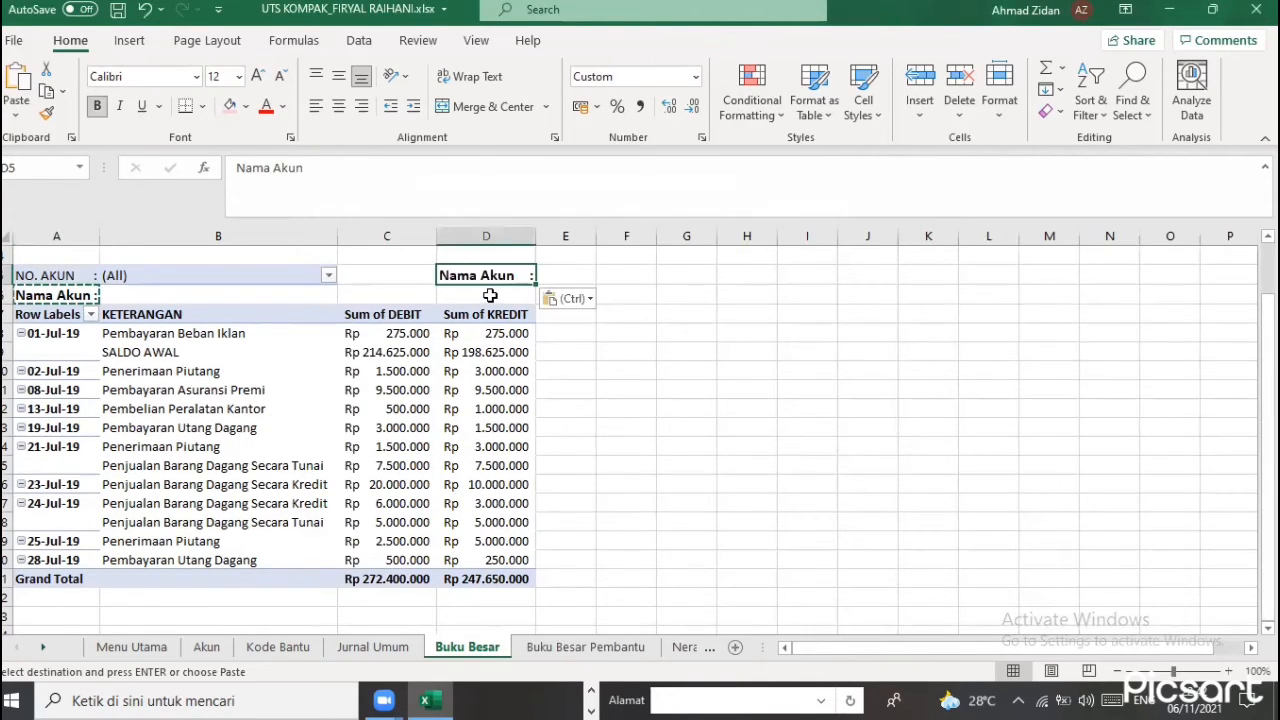
{"action": "left_click", "coordinate": [487, 294]}
{"action": "key", "text": "ctrl+v"}
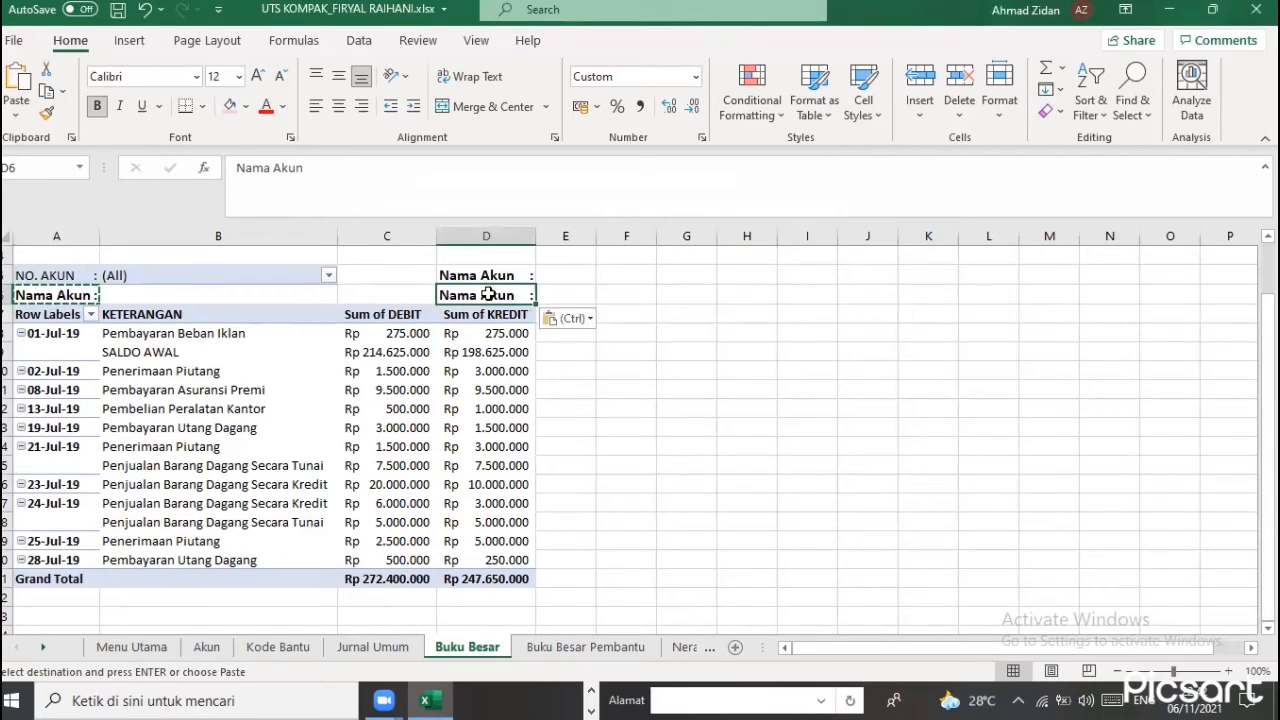
Replace the label in D6 with Saldo Awal
{"action": "type", "text": "Sal"}
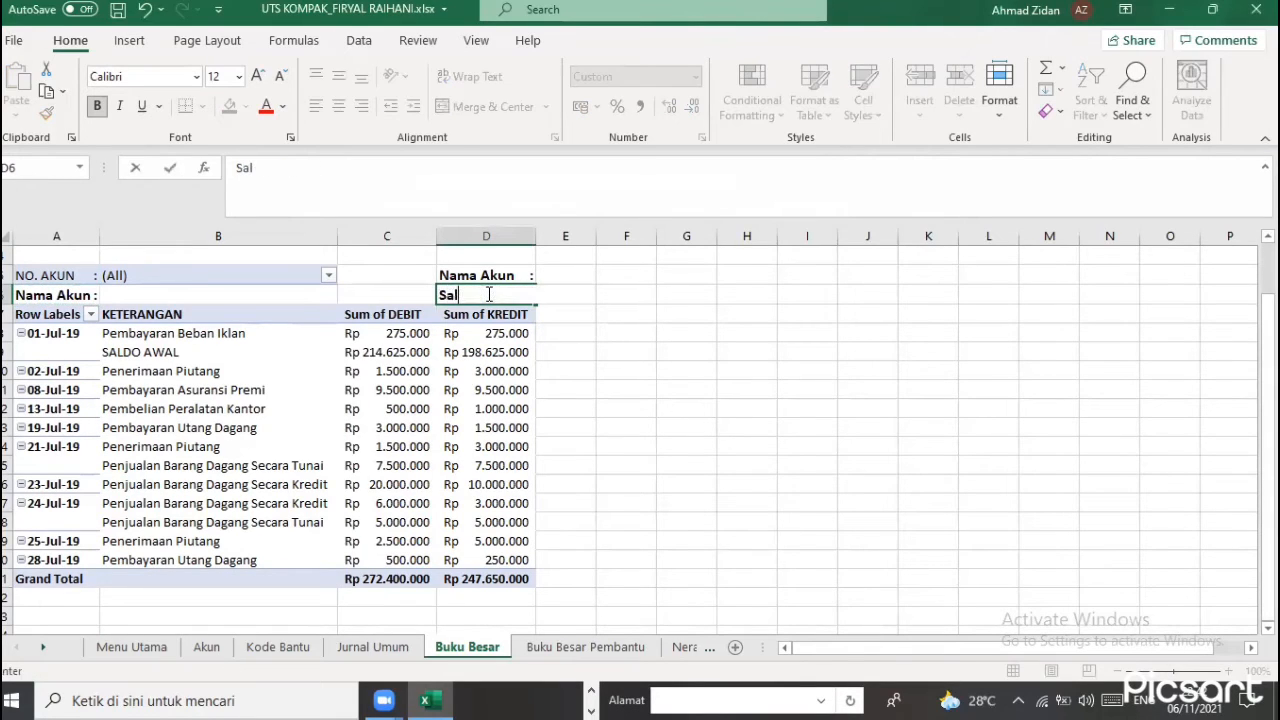
{"action": "type", "text": "do AW"}
{"action": "key", "text": "BackSpace"}
{"action": "type", "text": "wal"}
{"action": "key", "text": "Return"}
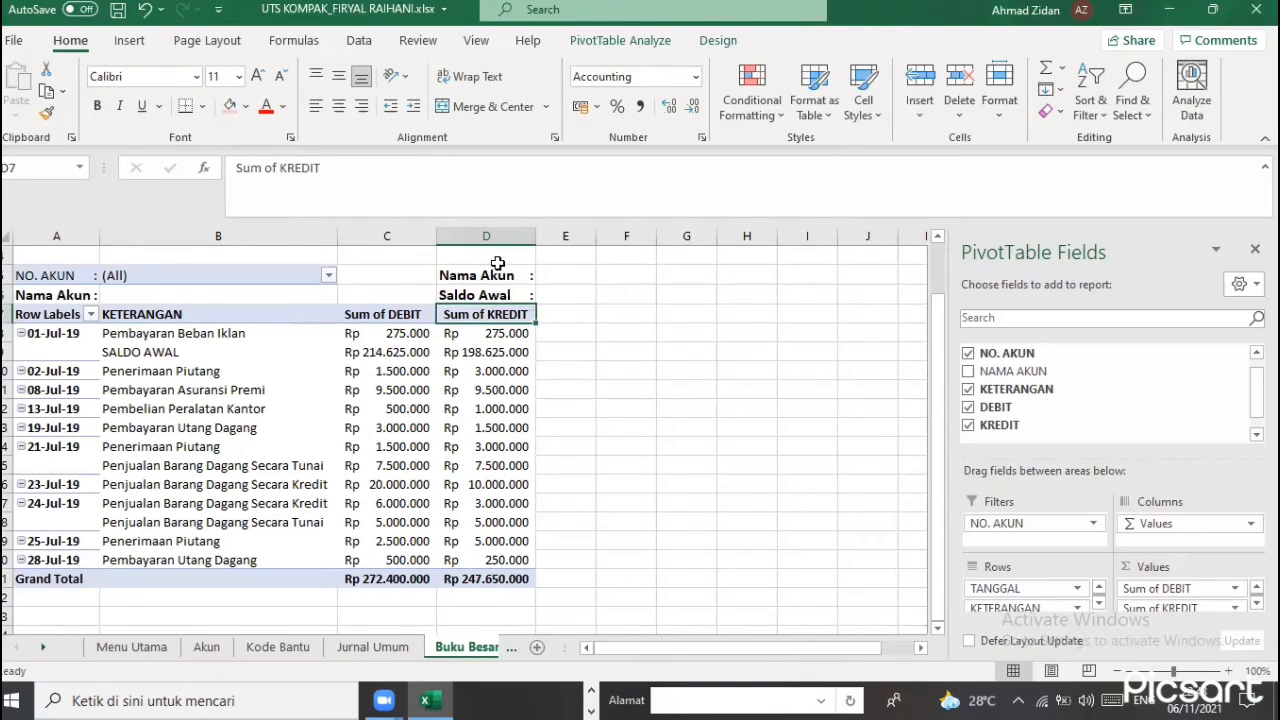
Replace the label in D5 with Pos Saldo
{"action": "left_click", "coordinate": [495, 278]}
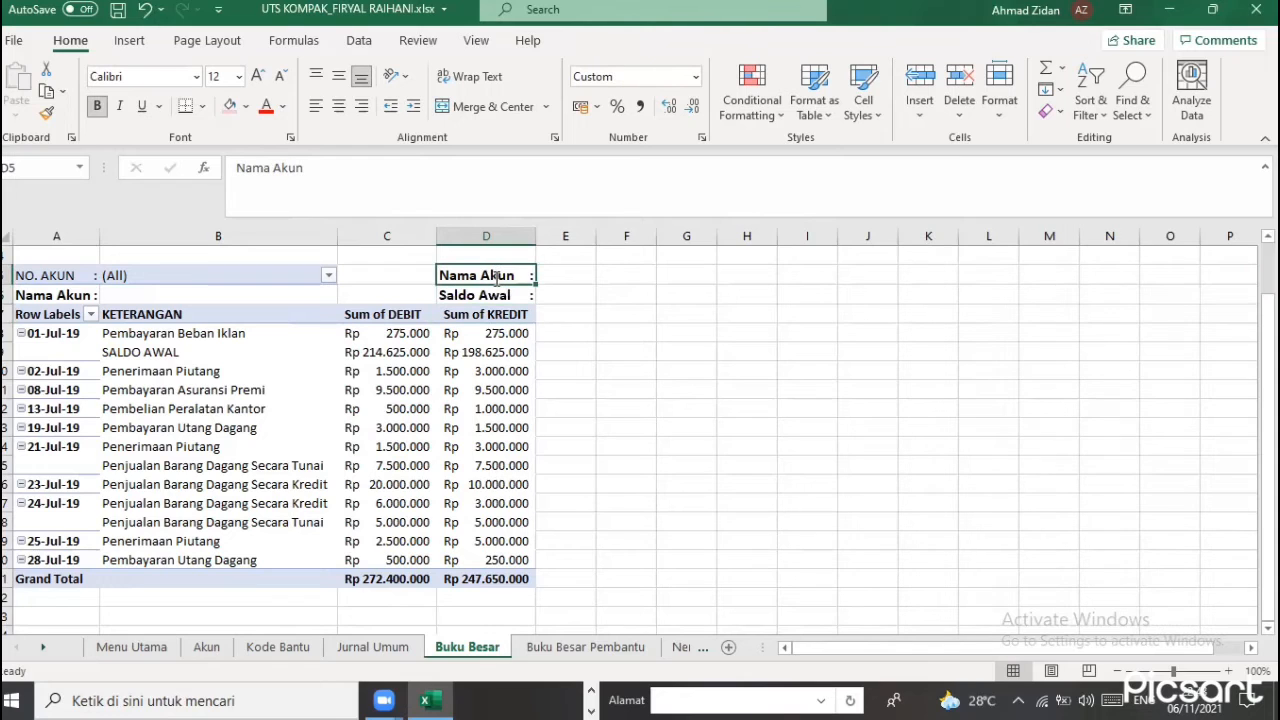
{"action": "type", "text": "Pos "}
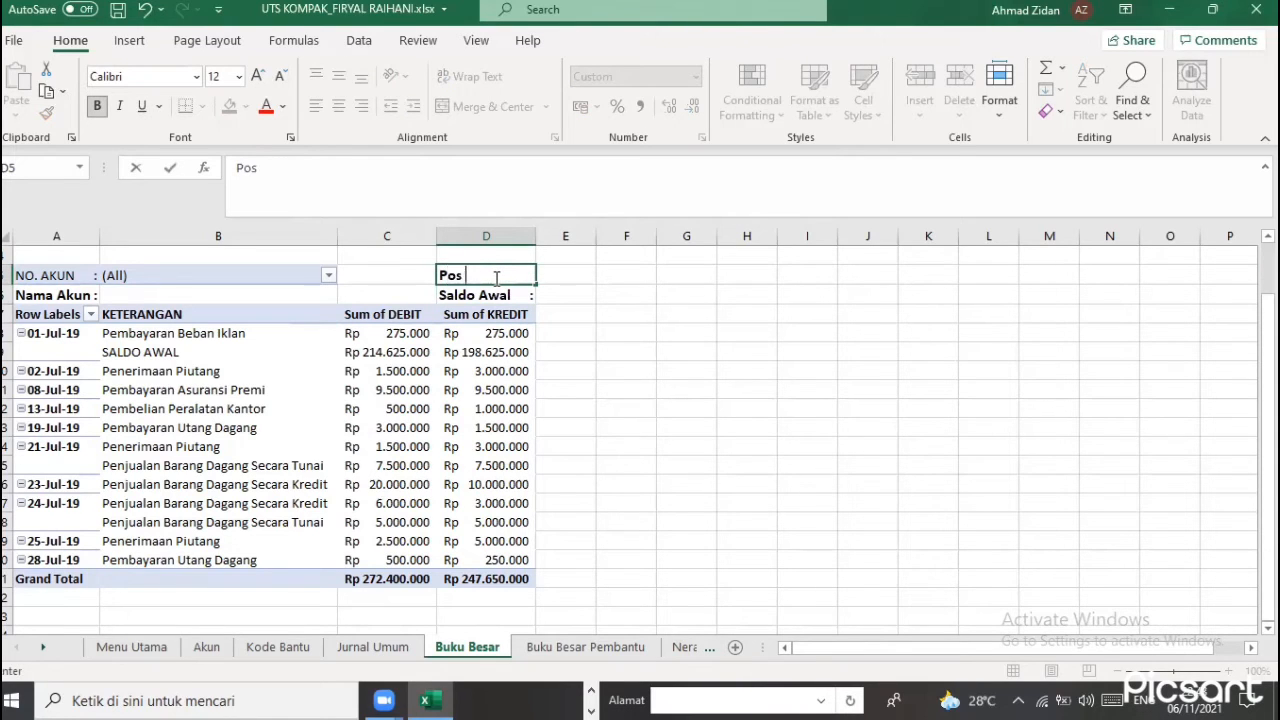
{"action": "type", "text": "Saldo"}
{"action": "key", "text": "Return"}
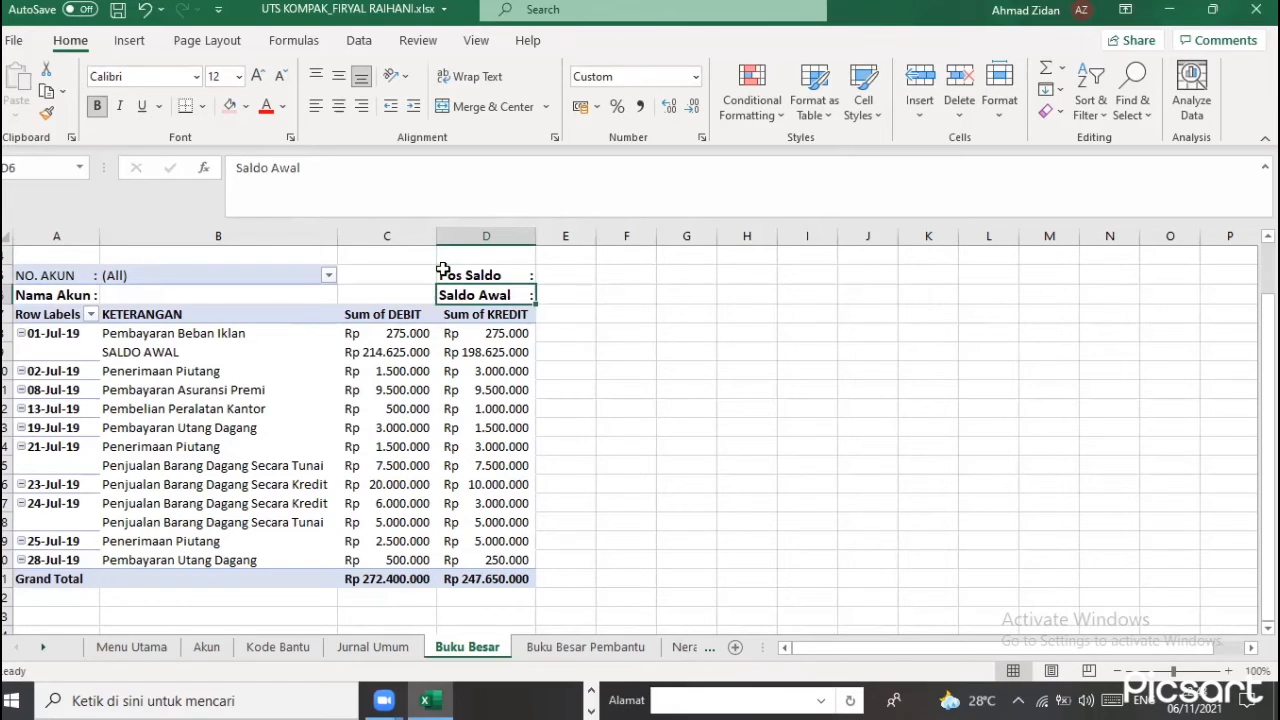
Enter =VLOOKUP(B5;DAFTAR_AKUN;2;FALSE) in B6 to look up the account name for the selected account number
{"action": "left_click", "coordinate": [237, 293]}
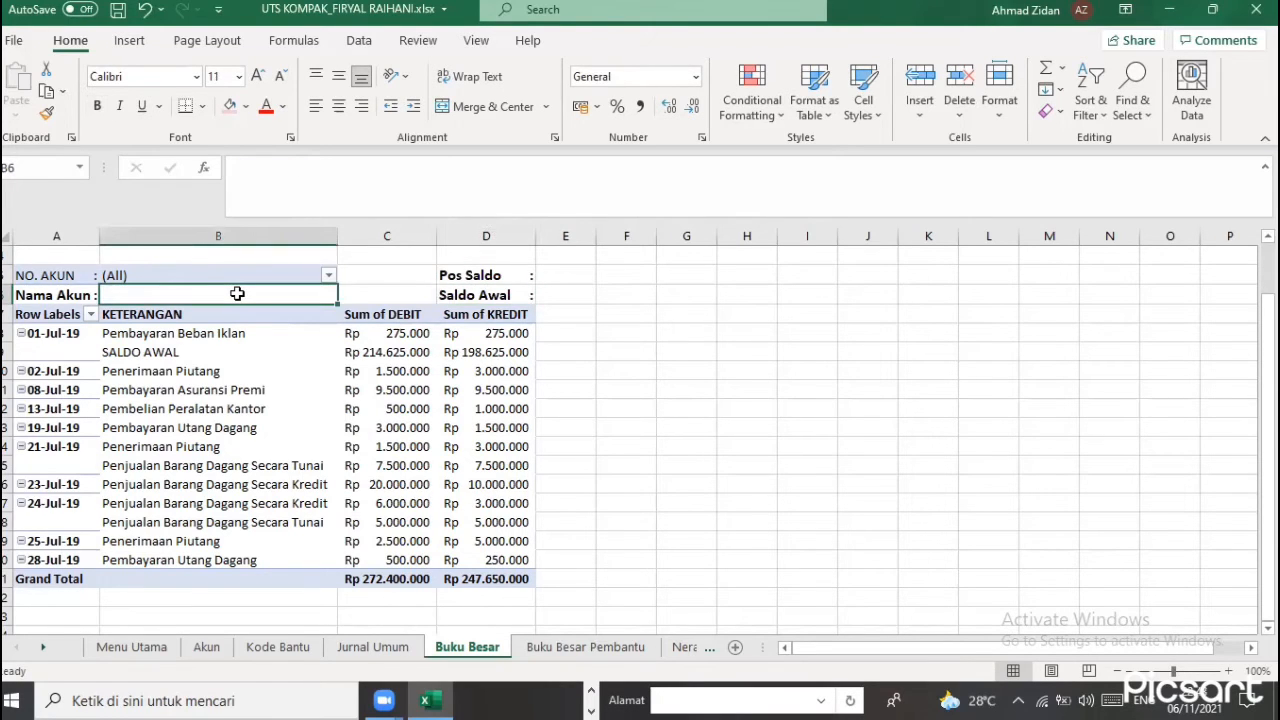
{"action": "type", "text": "="}
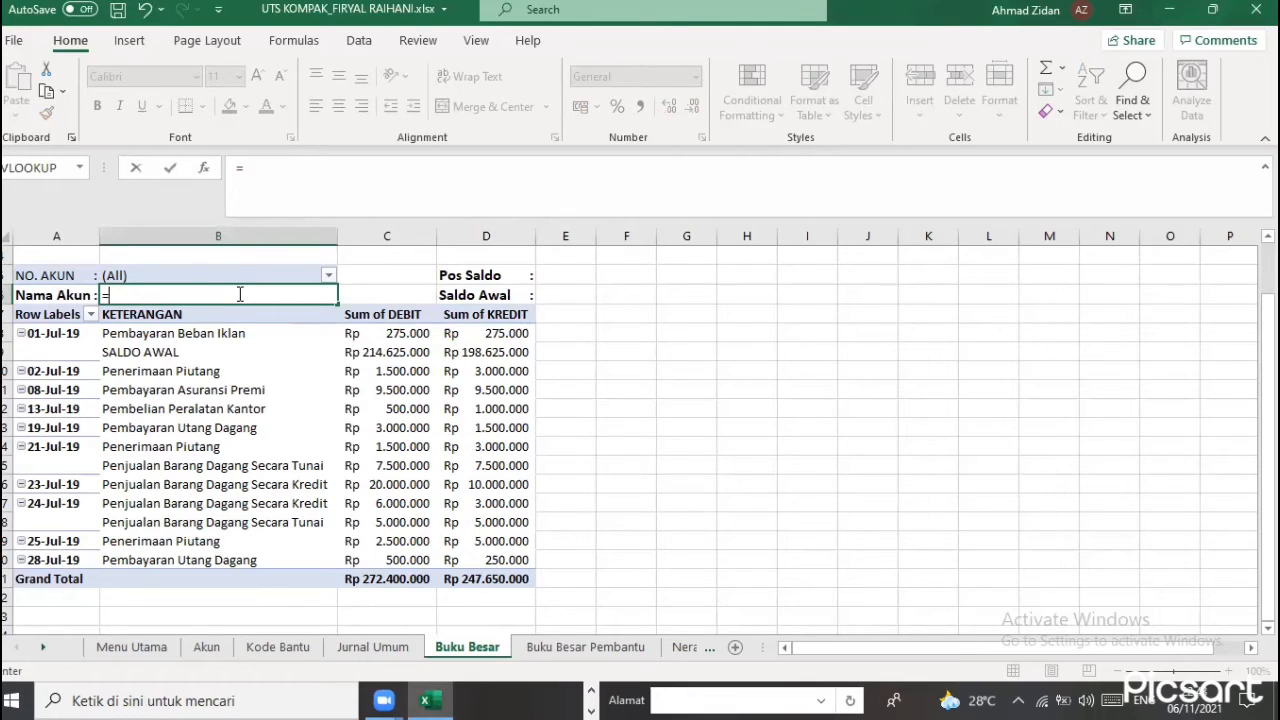
{"action": "type", "text": "vloo"}
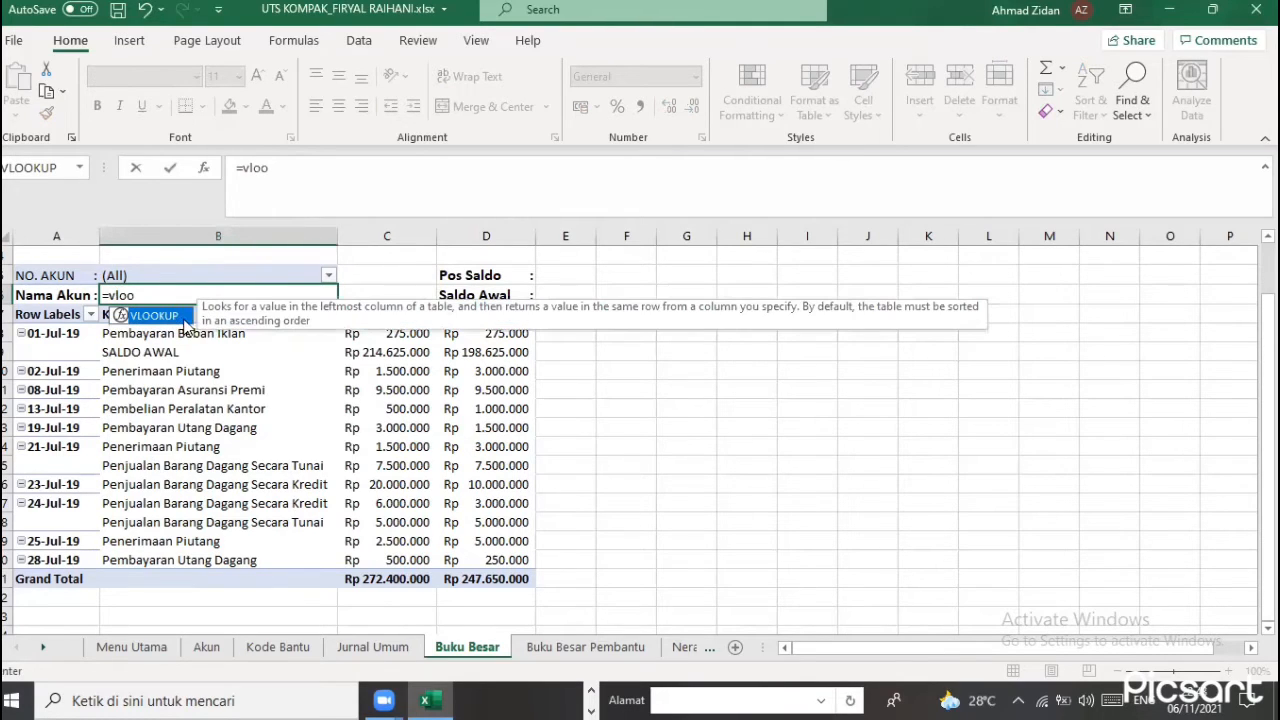
{"action": "double_click", "coordinate": [160, 316]}
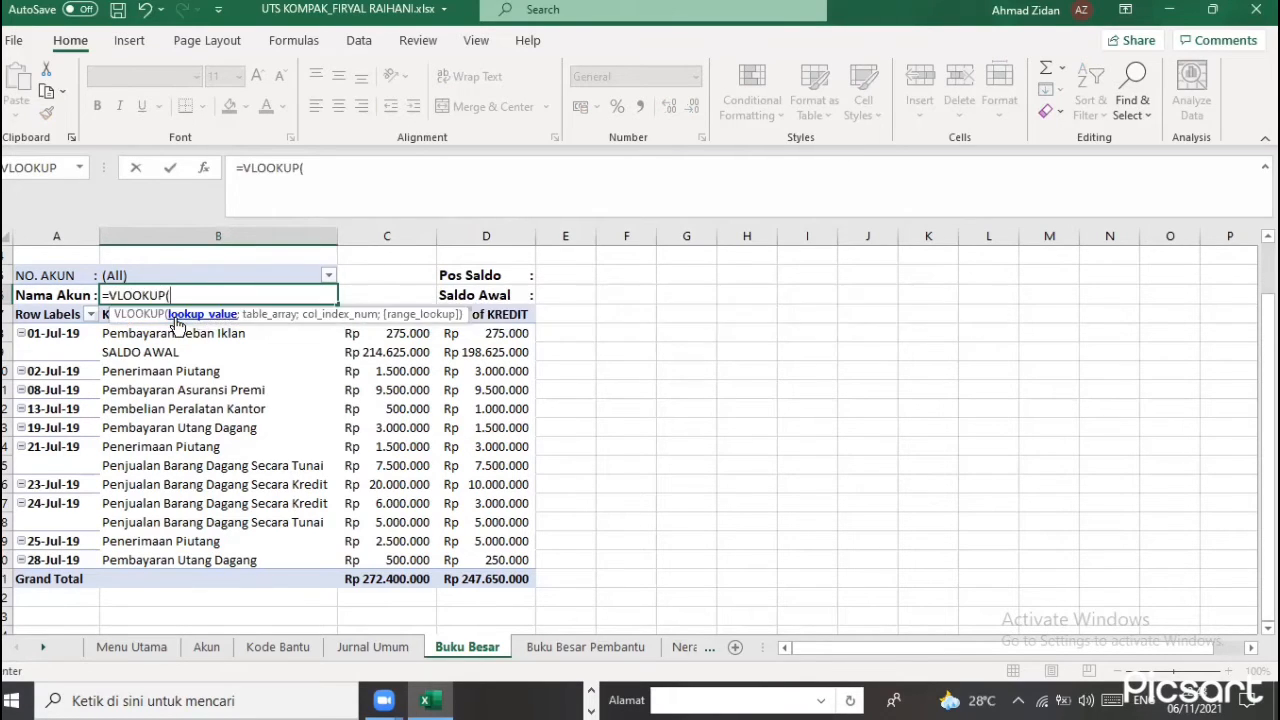
{"action": "left_click", "coordinate": [192, 275]}
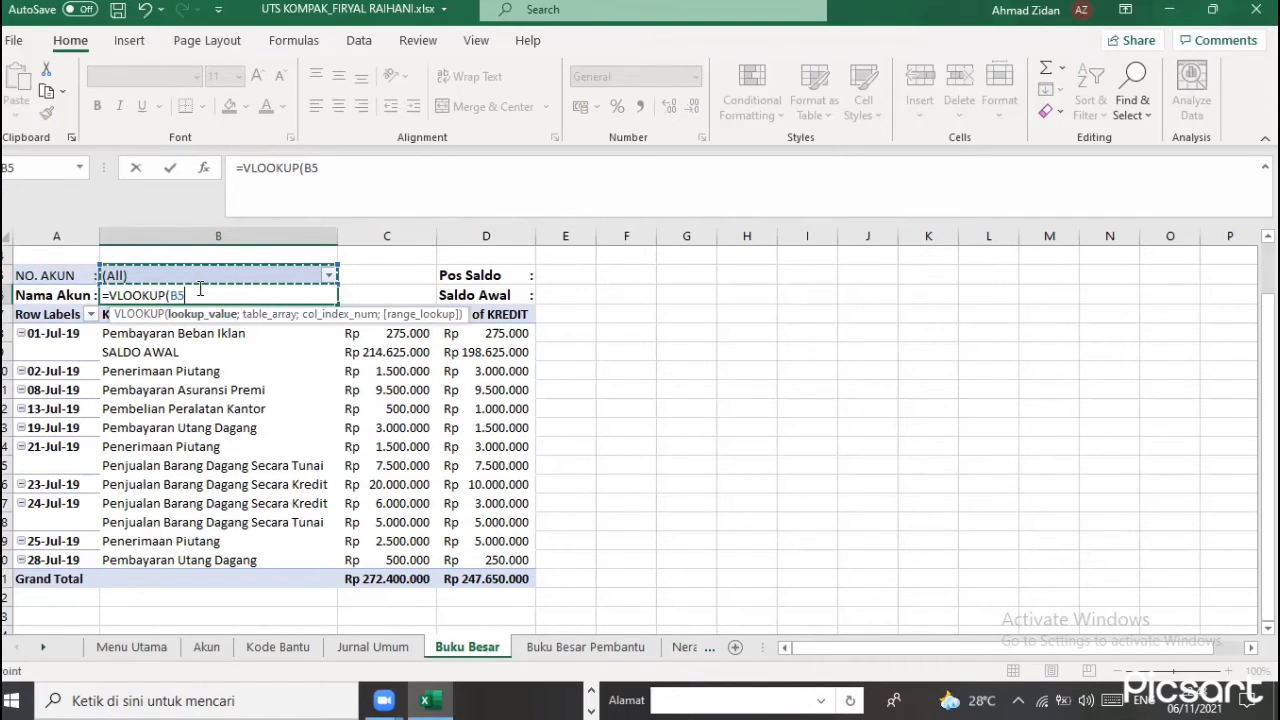
{"action": "type", "text": ";"}
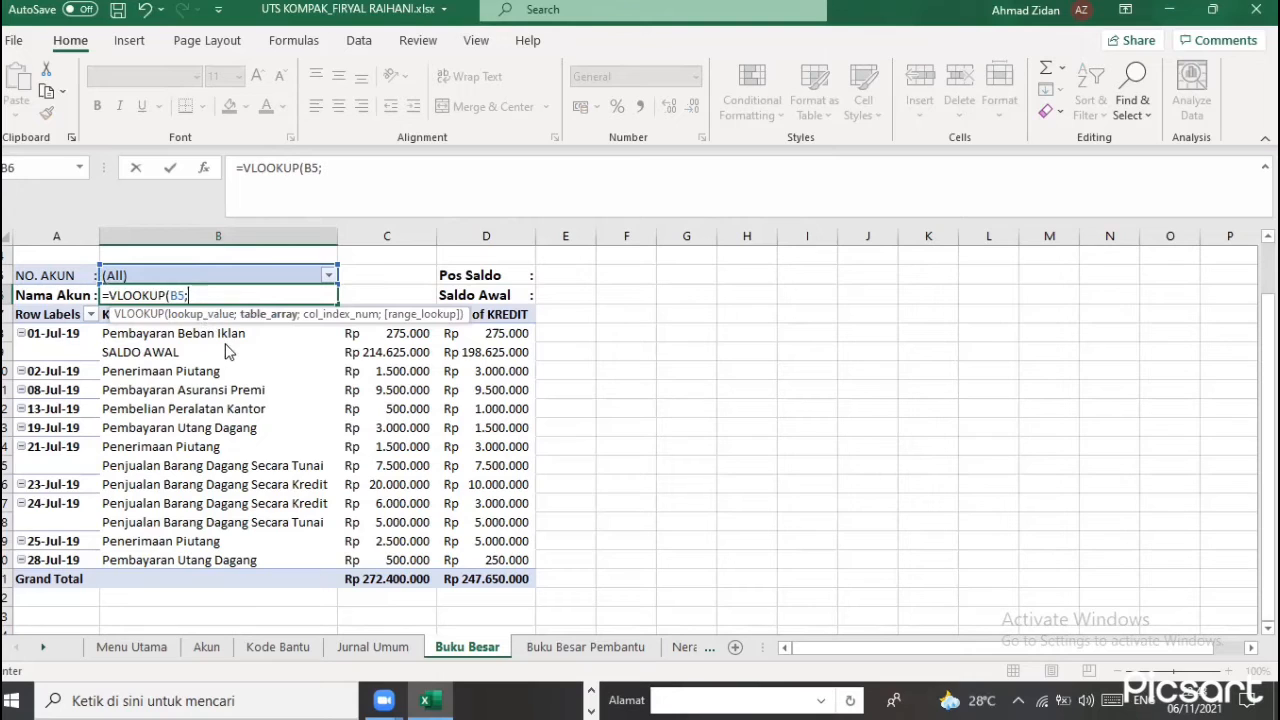
{"action": "type", "text": "d"}
{"action": "key", "text": "Tab"}
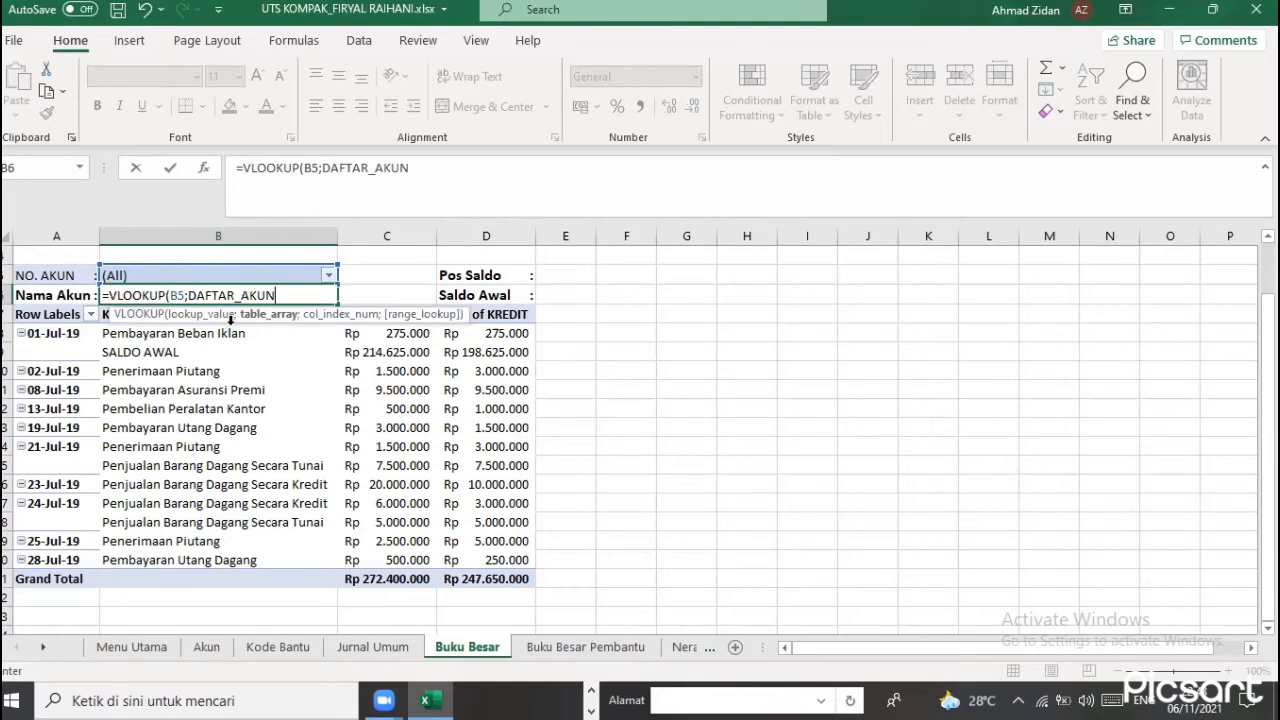
{"action": "type", "text": ";2;"}
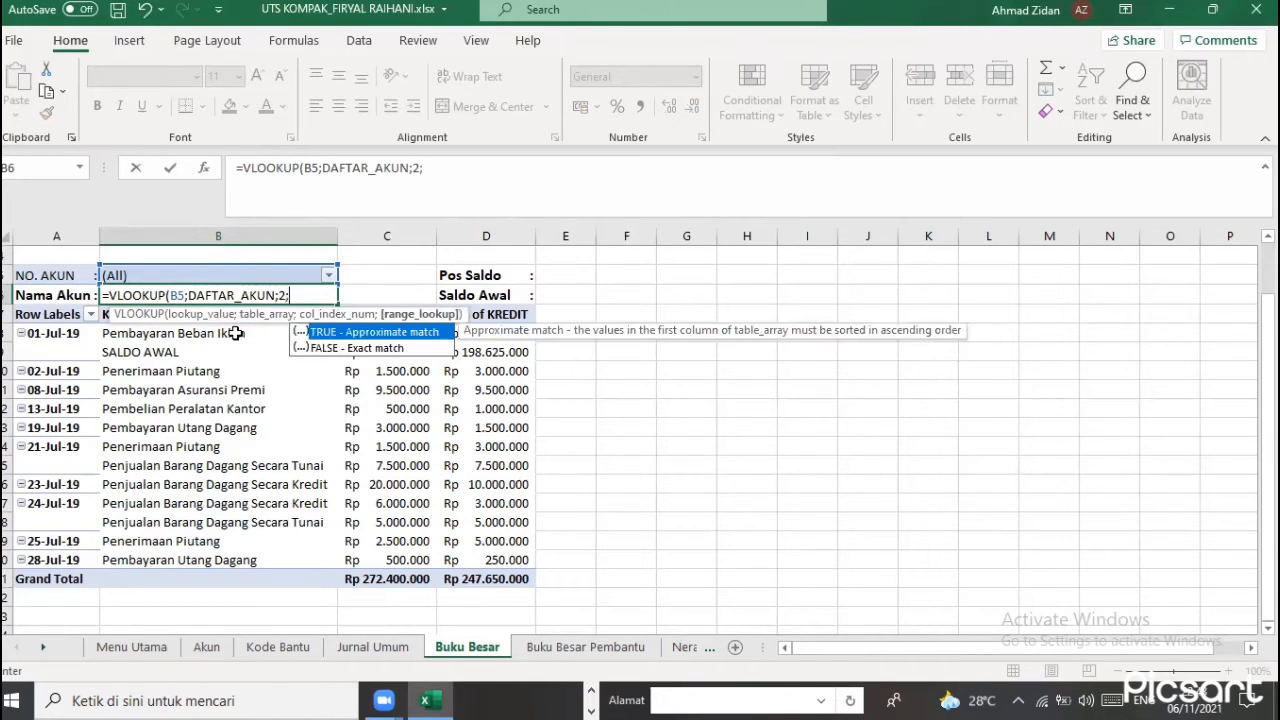
{"action": "left_click", "coordinate": [318, 355]}
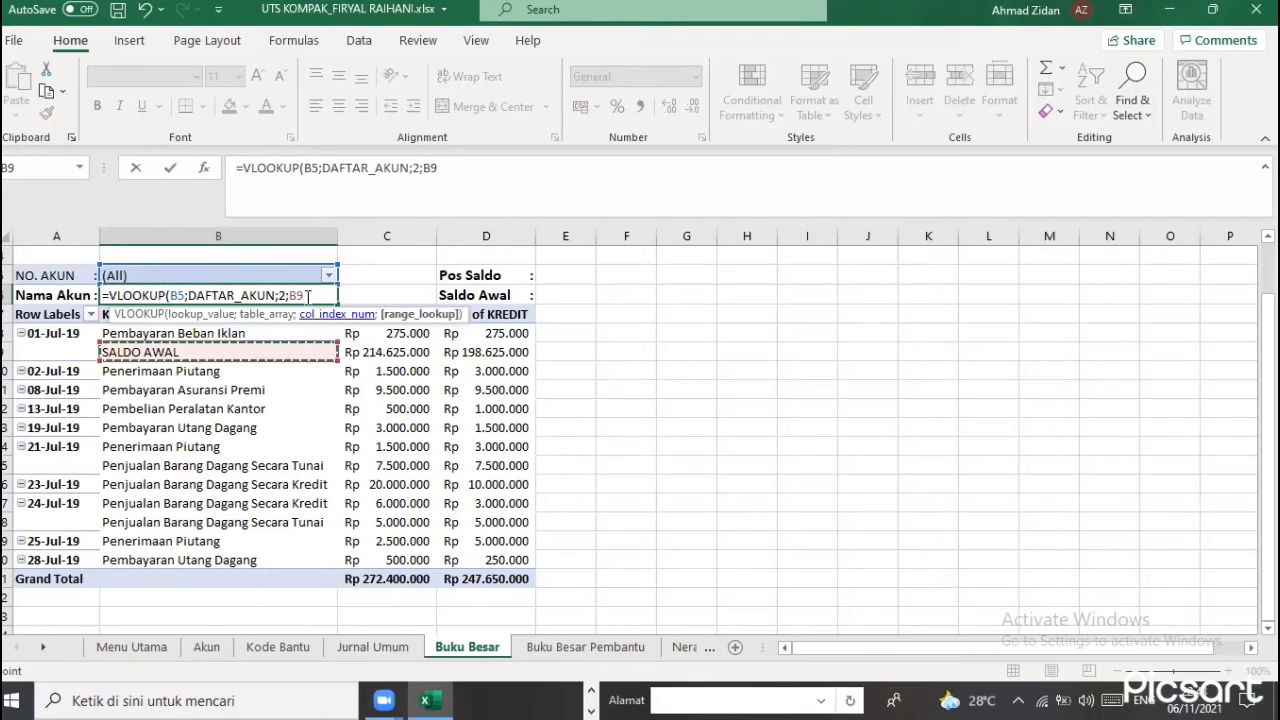
{"action": "key", "text": "BackSpace"}
{"action": "key", "text": "BackSpace"}
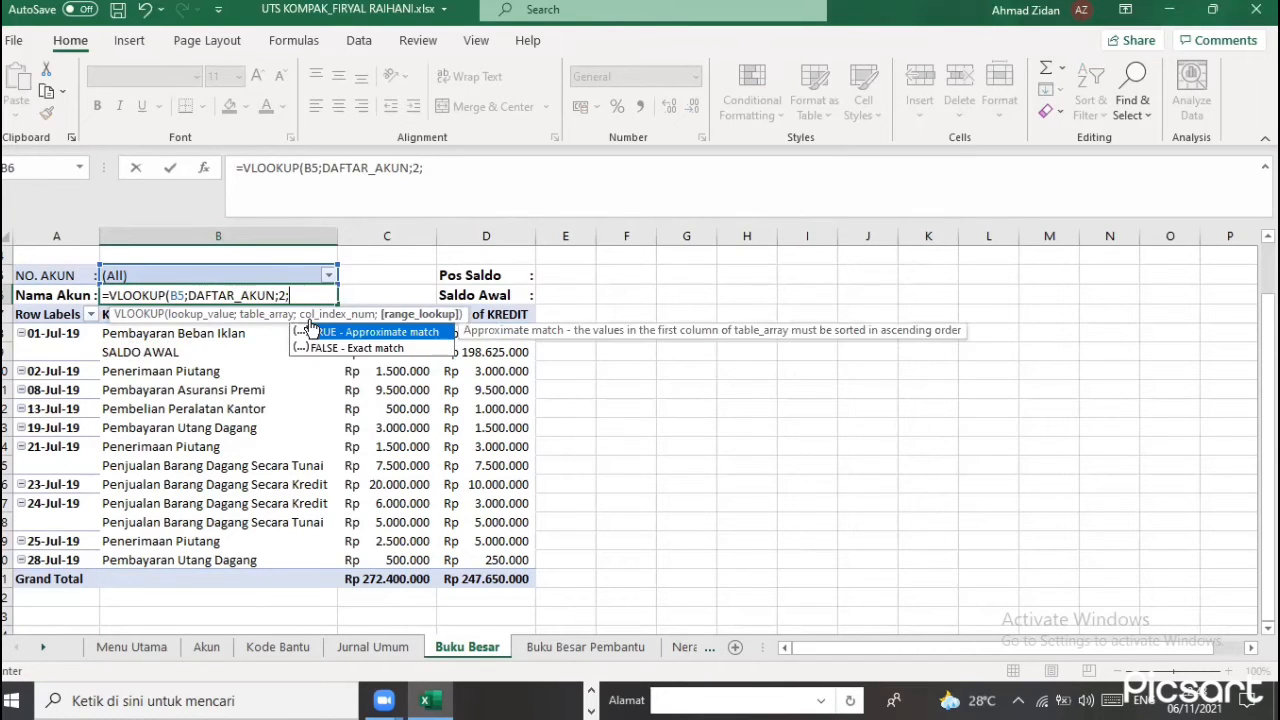
{"action": "double_click", "coordinate": [333, 348]}
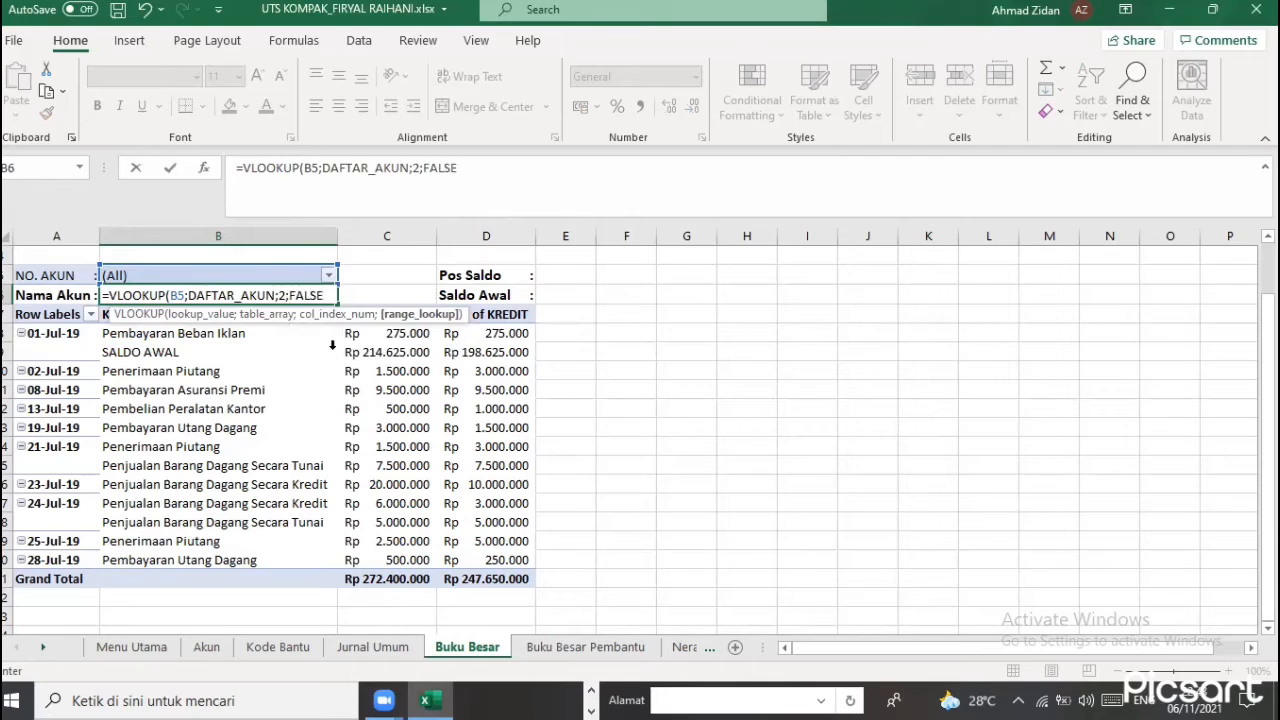
{"action": "key", "text": "Return"}
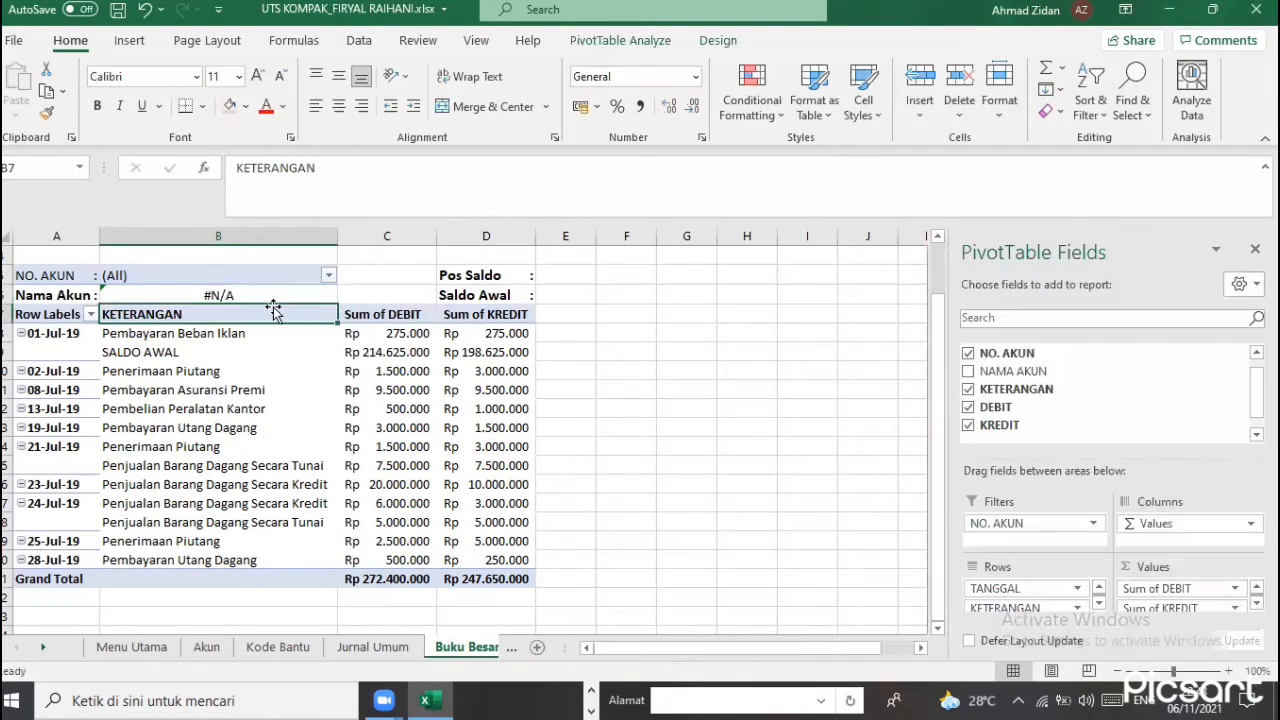
Copy the VLOOKUP formula from B6 into E5 and E6, beside the Pos Saldo and Saldo Awal labels
{"action": "left_click", "coordinate": [267, 291]}
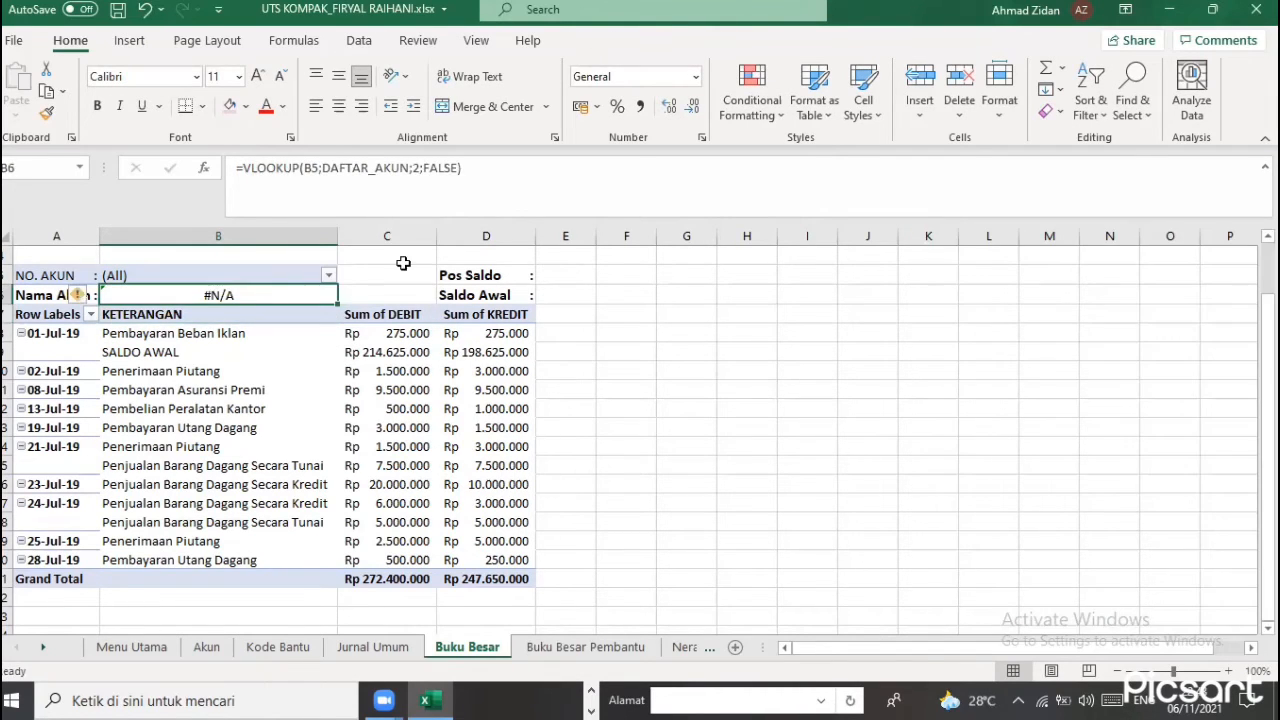
{"action": "key", "text": "ctrl+c"}
{"action": "left_click", "coordinate": [554, 274]}
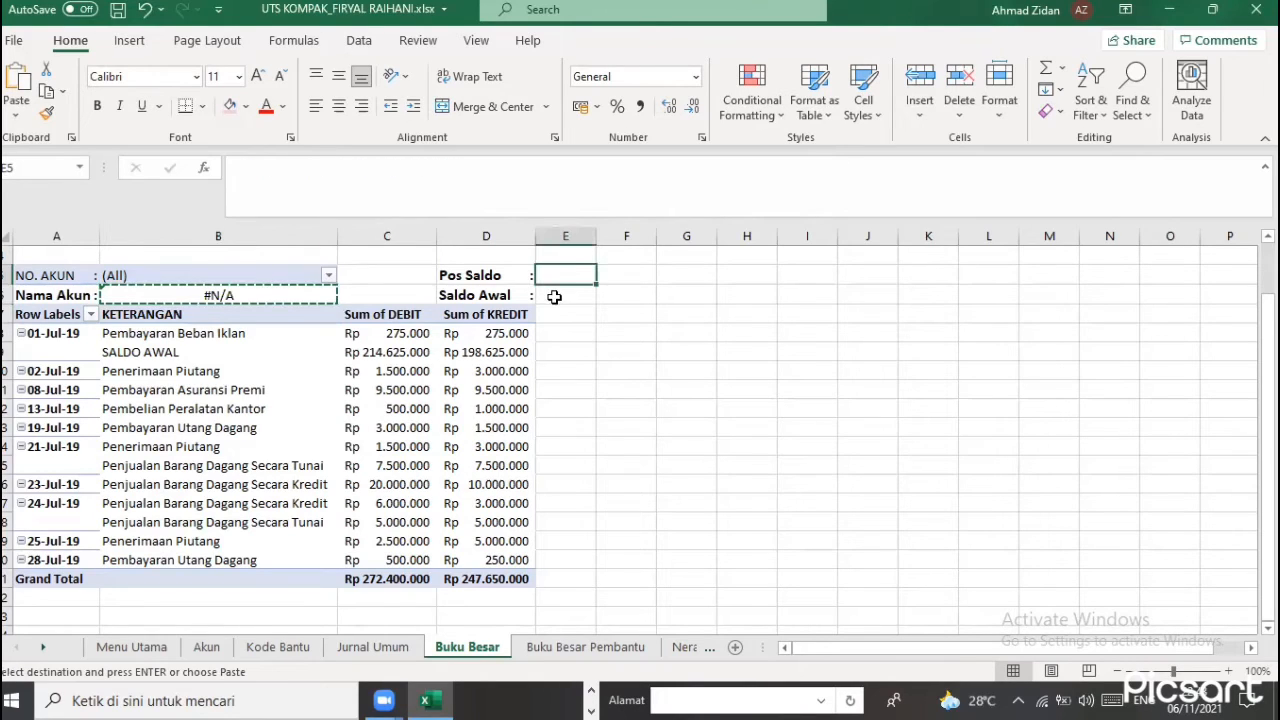
{"action": "key", "text": "ctrl+v"}
{"action": "left_click", "coordinate": [545, 294]}
{"action": "key", "text": "ctrl+v"}
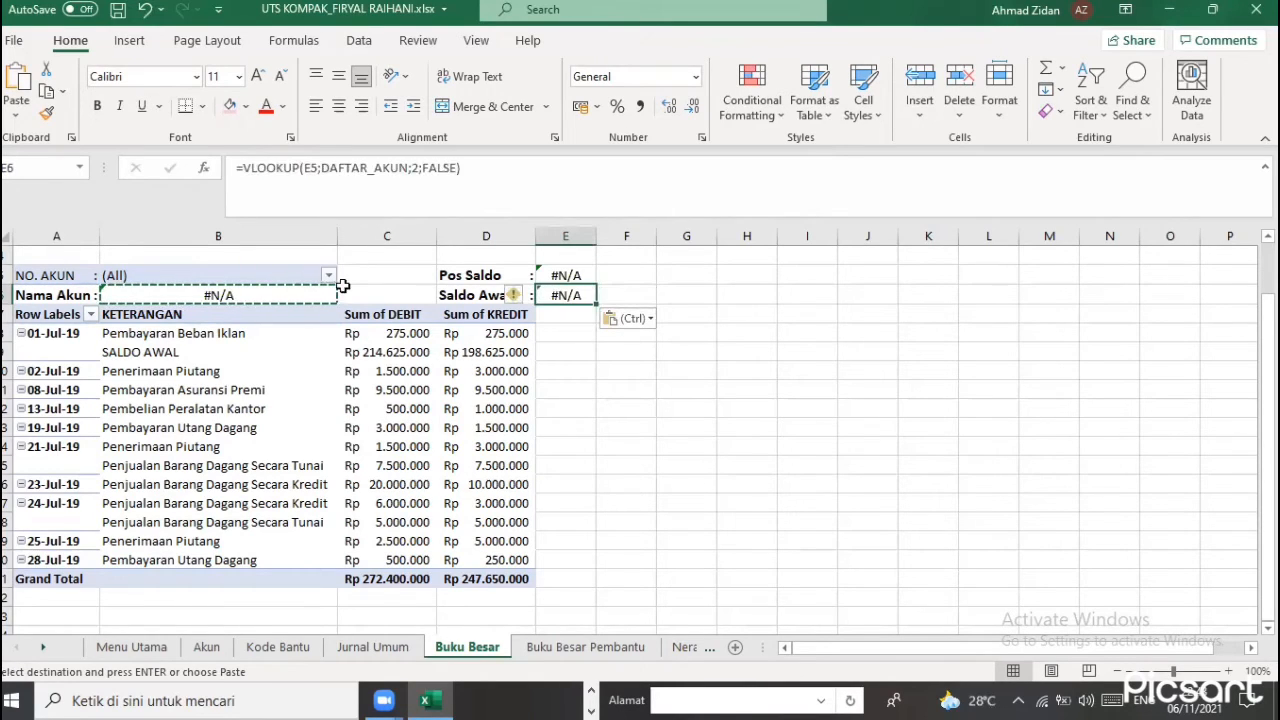
Change the Pos Saldo formula in E5 to =VLOOKUP(B5;DAFTAR_AKUN;3;FALSE)
{"action": "left_click", "coordinate": [552, 277]}
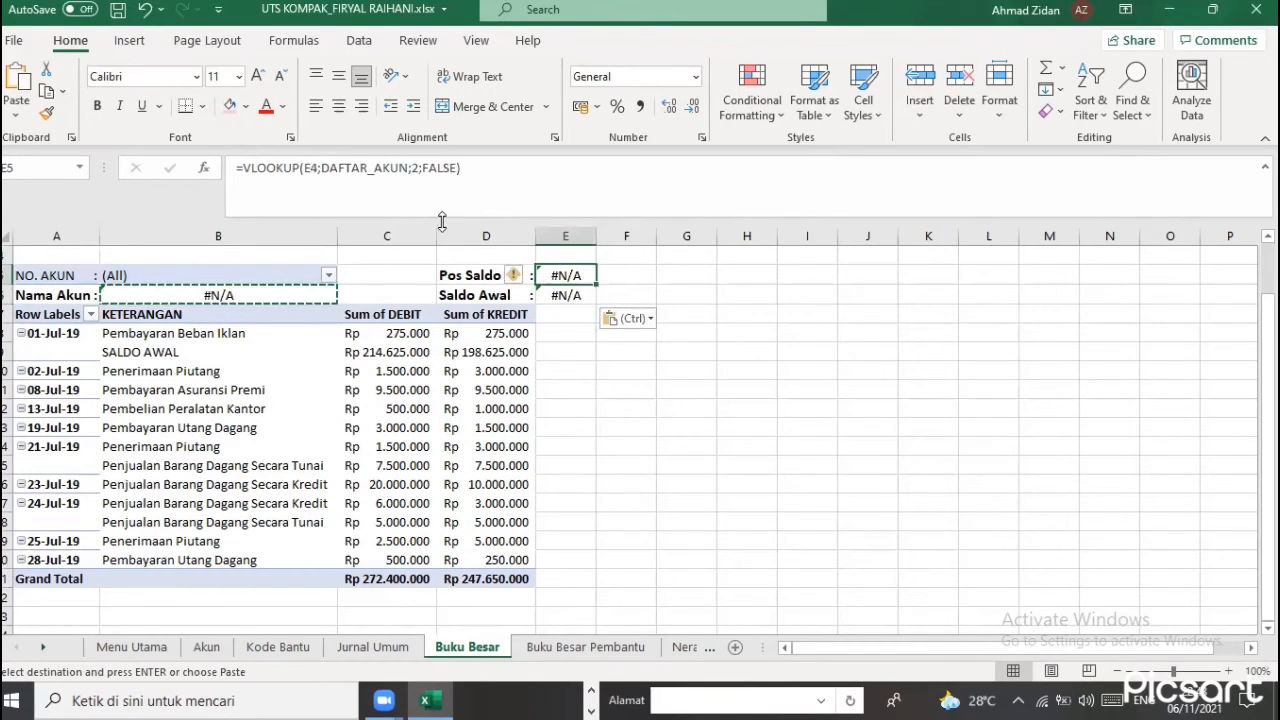
{"action": "double_click", "coordinate": [312, 168]}
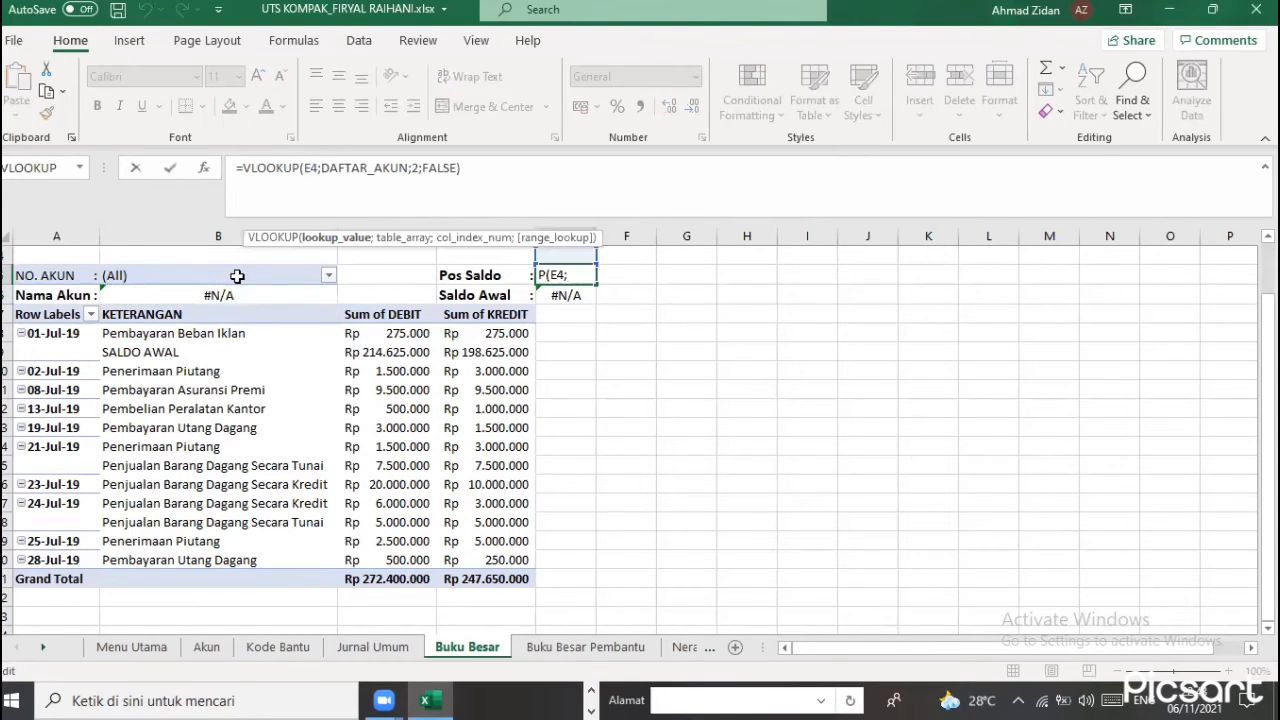
{"action": "left_click", "coordinate": [234, 273]}
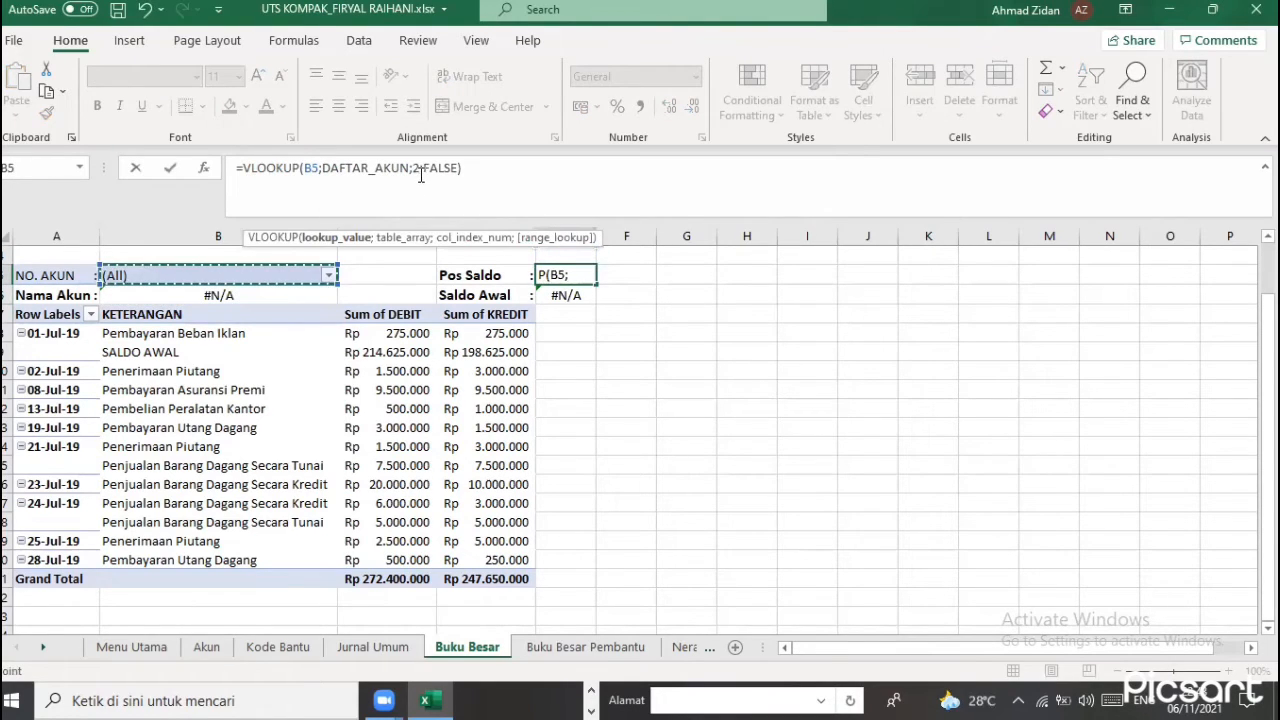
{"action": "left_click", "coordinate": [421, 170]}
{"action": "key", "text": "BackSpace"}
{"action": "type", "text": "3"}
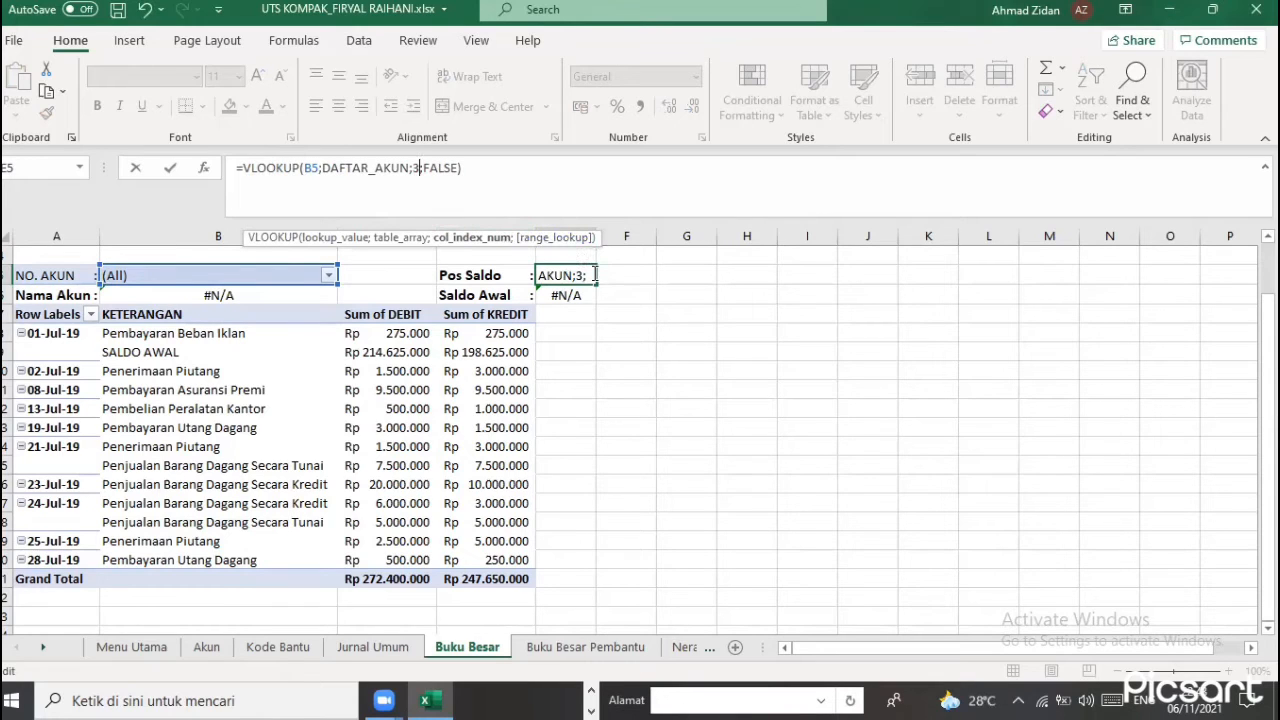
{"action": "key", "text": "Return"}
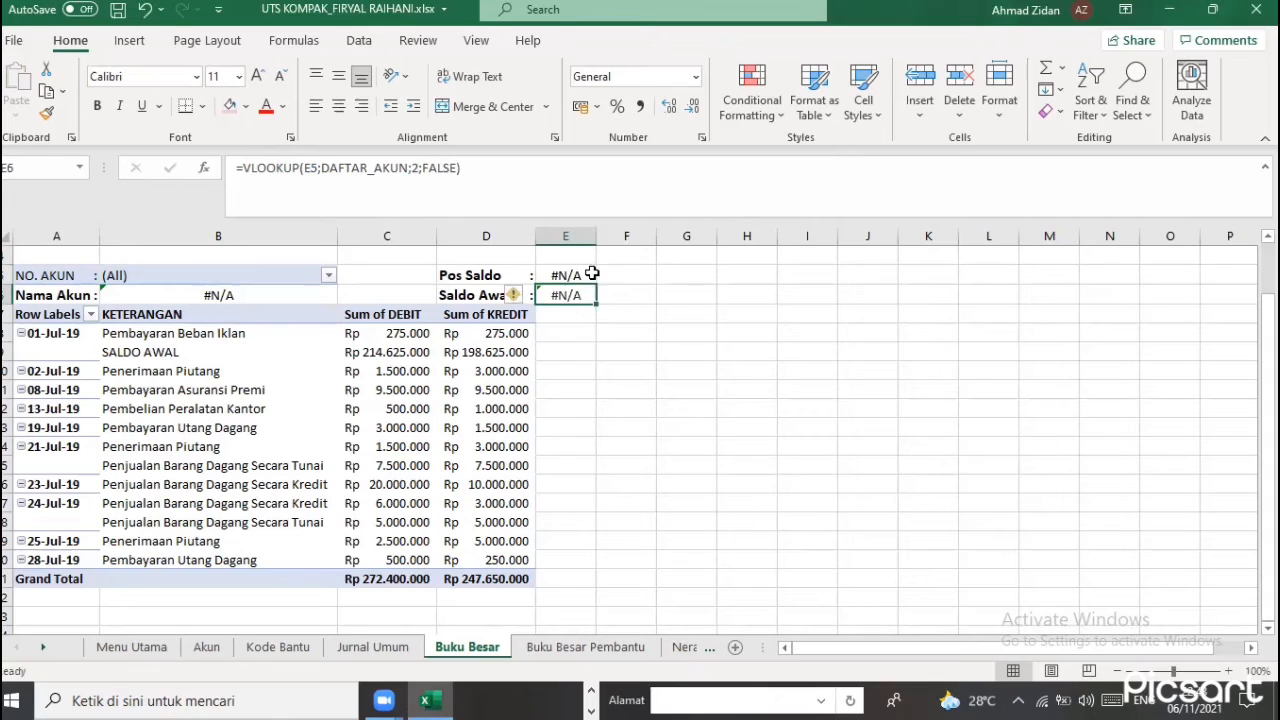
Change the Saldo Awal lookup in E6 to use B5 as lookup value and 5 as column index
{"action": "left_click", "coordinate": [320, 196]}
{"action": "key", "text": "BackSpace"}
{"action": "key", "text": "BackSpace"}
{"action": "left_click", "coordinate": [220, 275]}
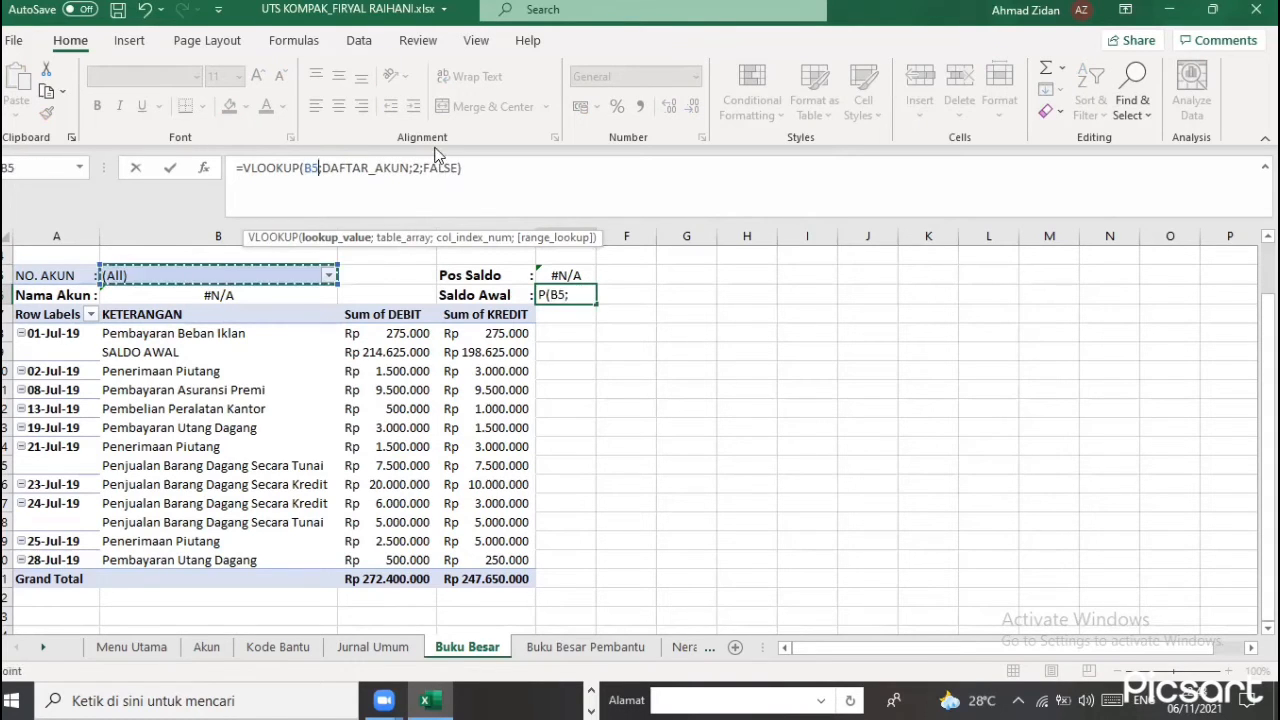
{"action": "left_click", "coordinate": [435, 187]}
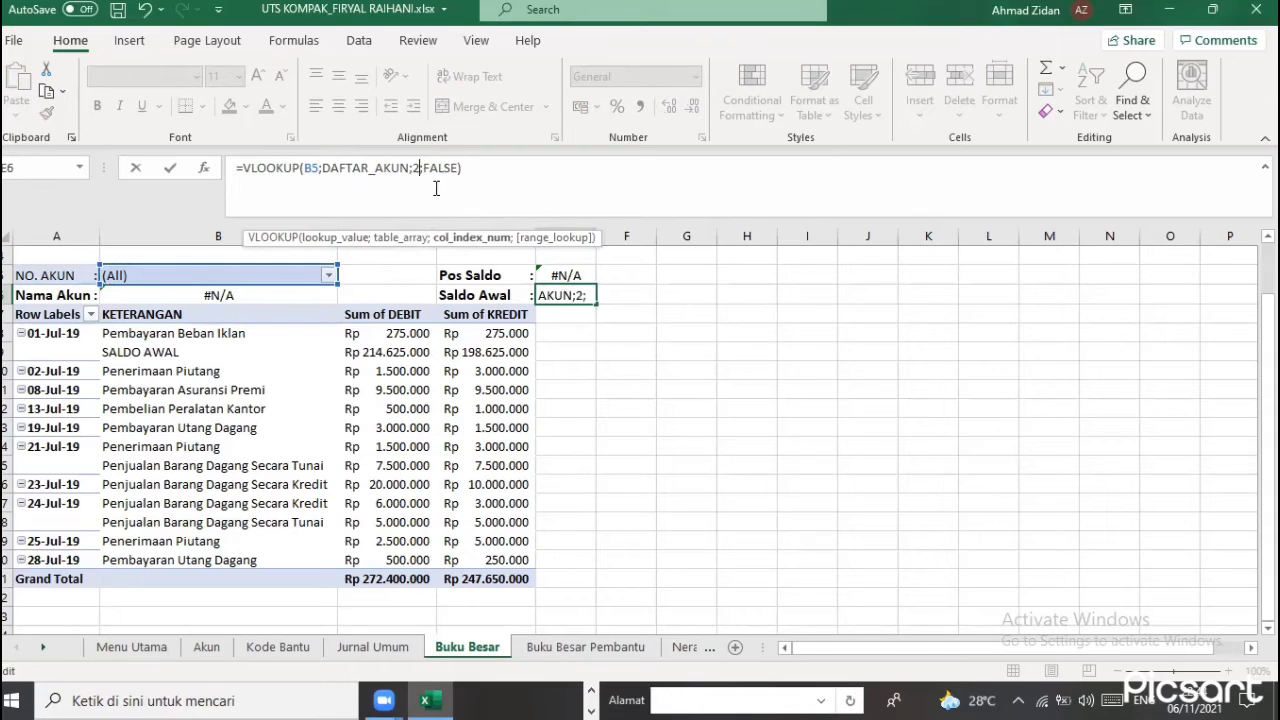
{"action": "key", "text": "BackSpace"}
{"action": "type", "text": "5"}
Extend the E6 formula by adding +VLOOKUP(B5;DAFTAR_AKUN;6;FALSE) after the first lookup
{"action": "left_click", "coordinate": [474, 167]}
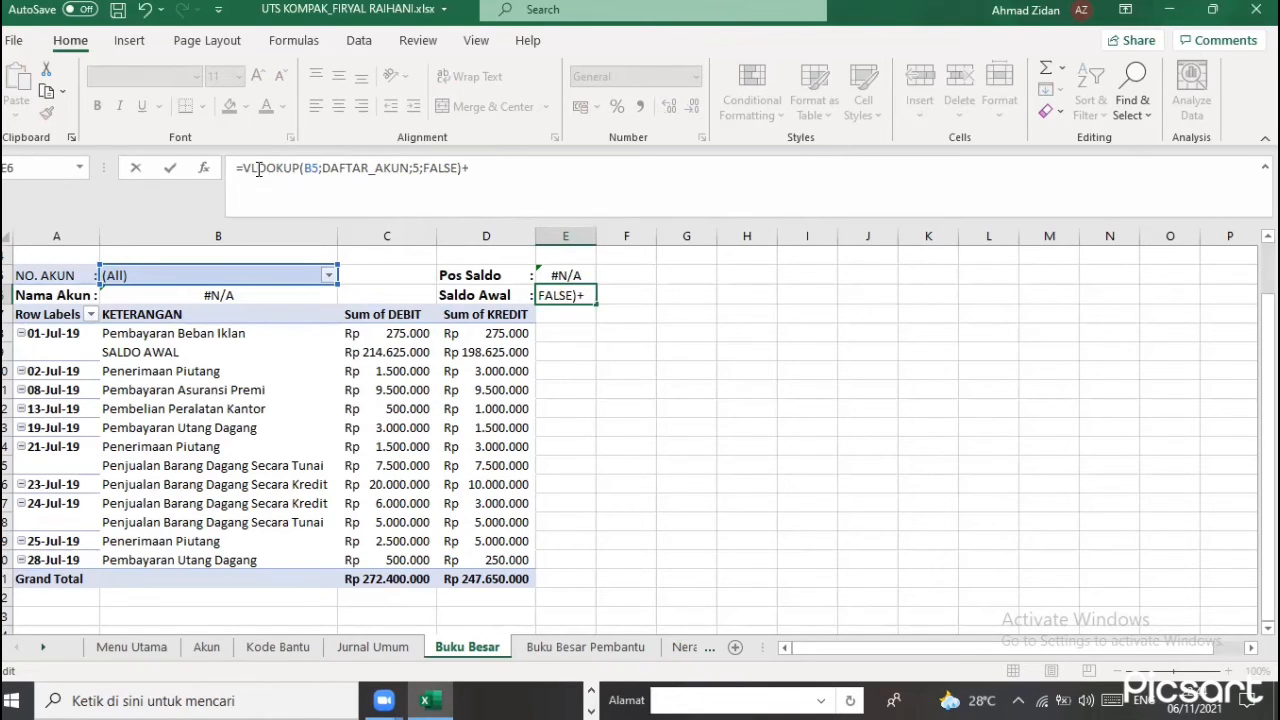
{"action": "left_click_drag", "start_coordinate": [243, 168], "coordinate": [455, 192]}
{"action": "left_click", "coordinate": [509, 162]}
{"action": "key", "text": "ctrl+v"}
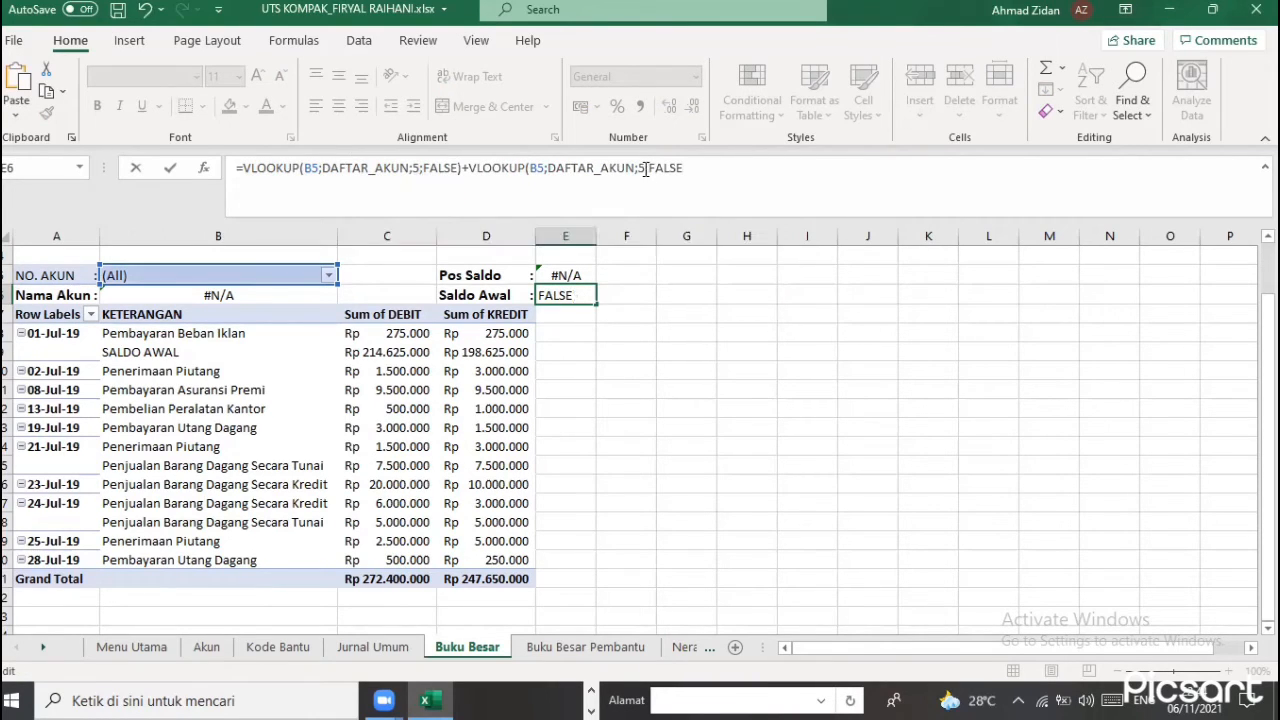
{"action": "left_click", "coordinate": [640, 168]}
{"action": "key", "text": "BackSpace"}
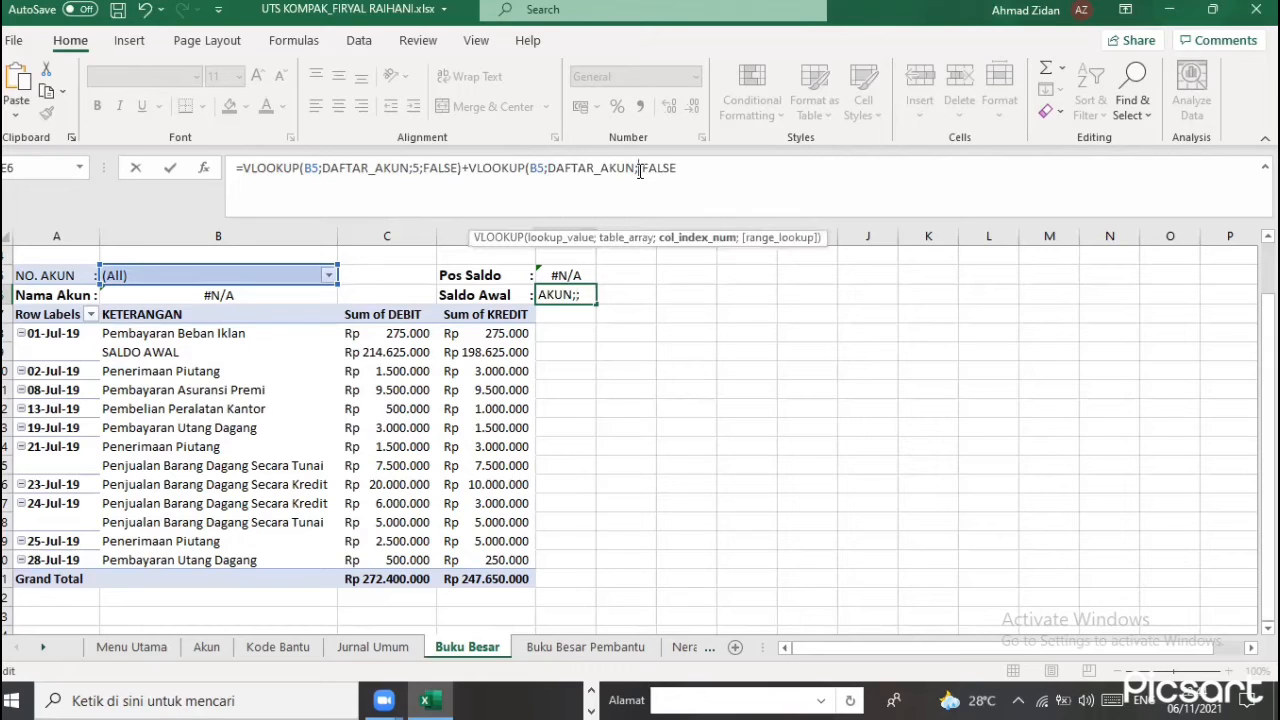
{"action": "type", "text": "6"}
{"action": "left_click", "coordinate": [689, 168]}
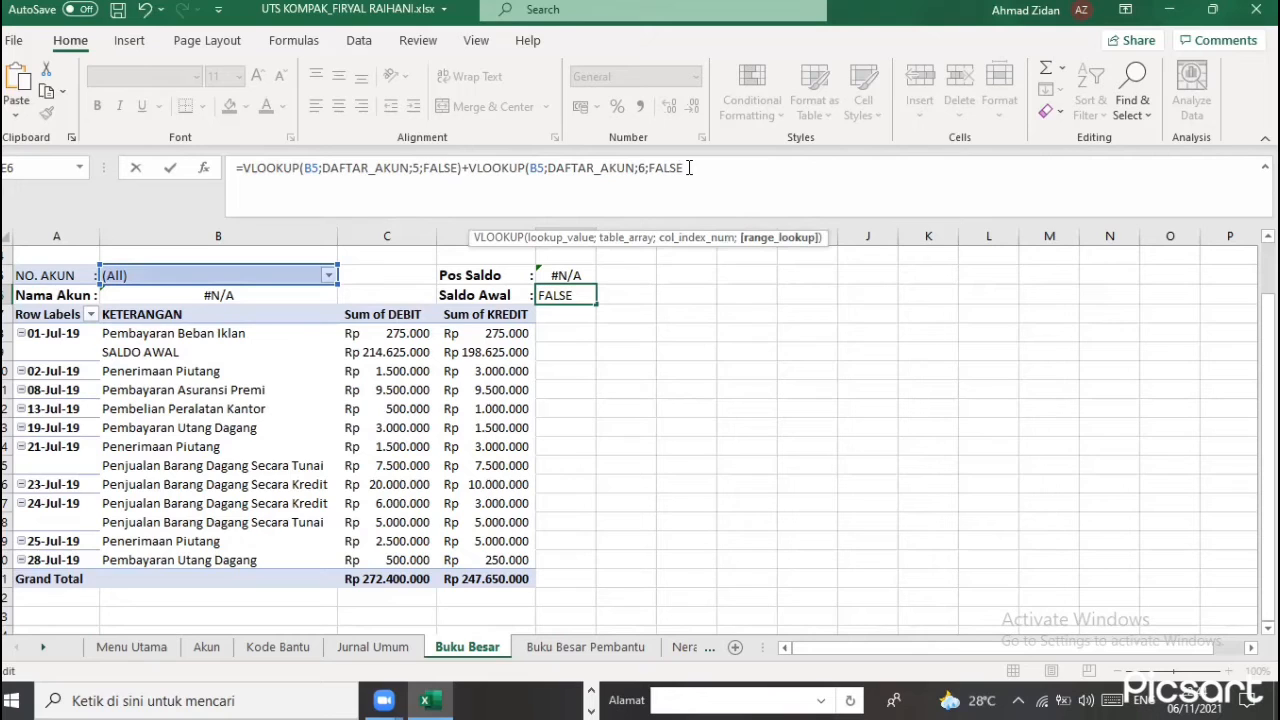
{"action": "type", "text": ")"}
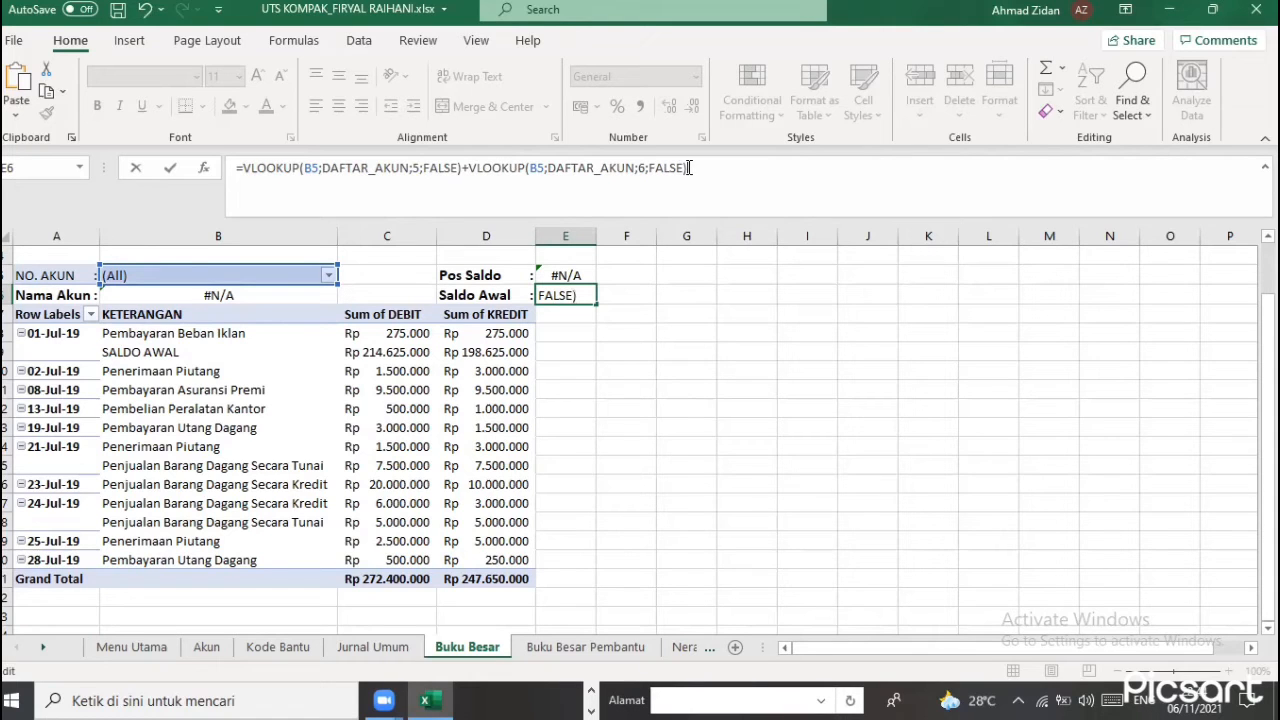
{"action": "key", "text": "Return"}
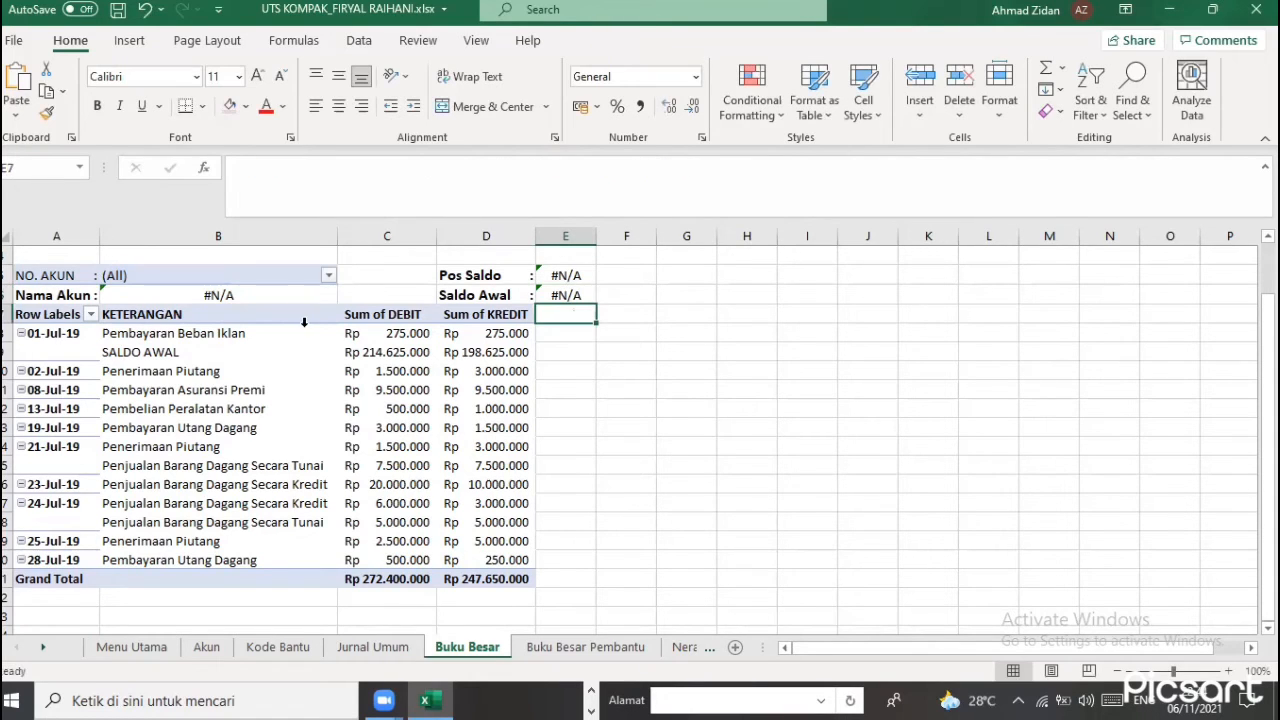
Filter the PivotTable to NO. AKUN 1101 and check the Saldo Awal formula in E6
{"action": "left_click", "coordinate": [328, 275]}
{"action": "left_click", "coordinate": [150, 337]}
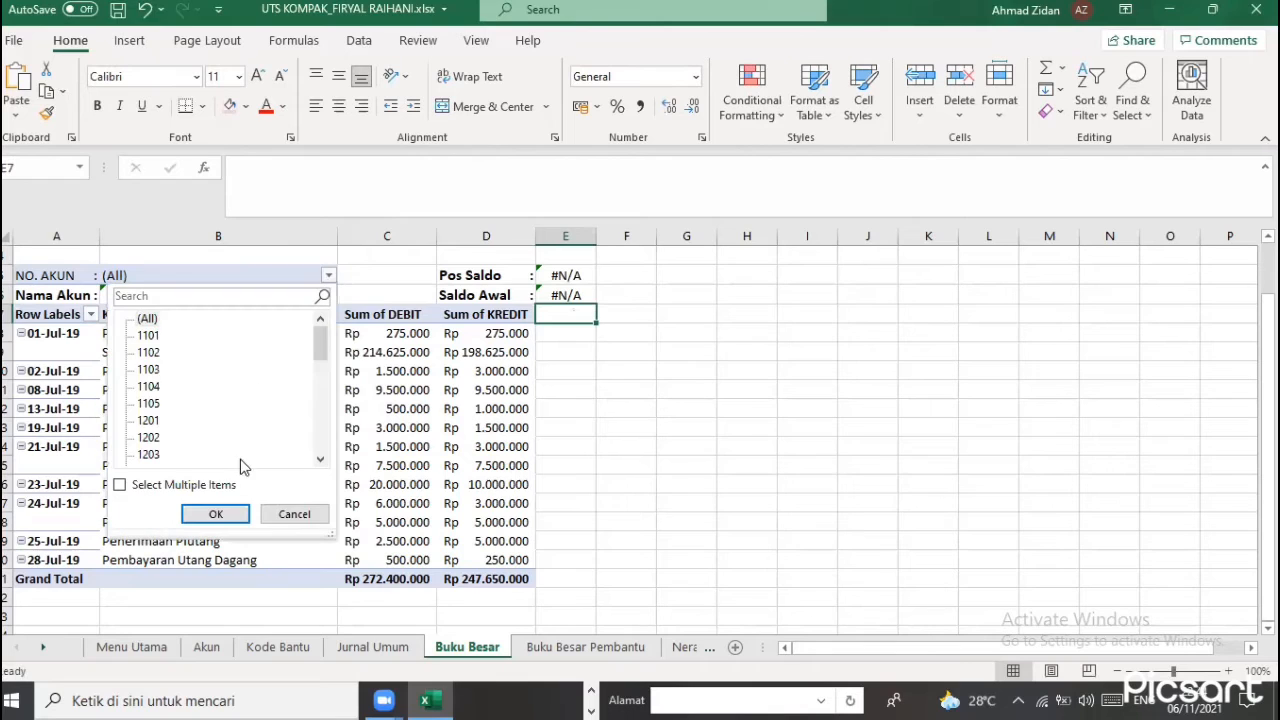
{"action": "left_click", "coordinate": [215, 513]}
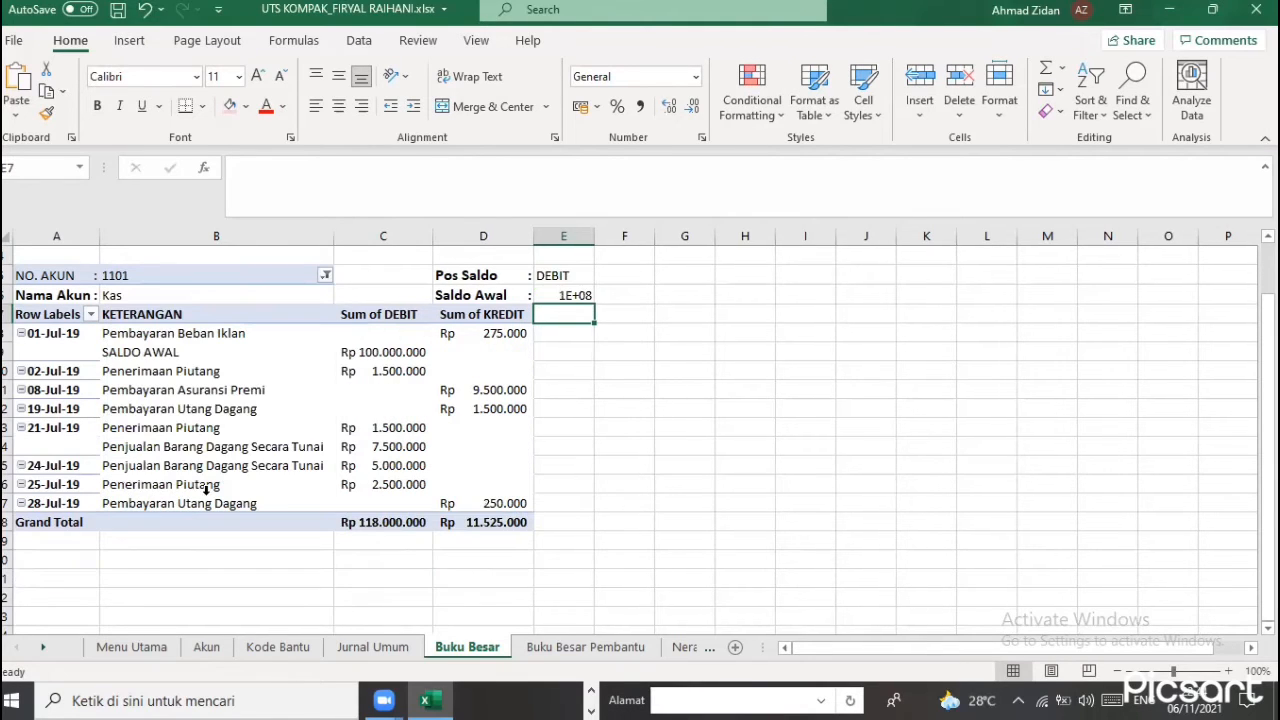
{"action": "left_click", "coordinate": [570, 294]}
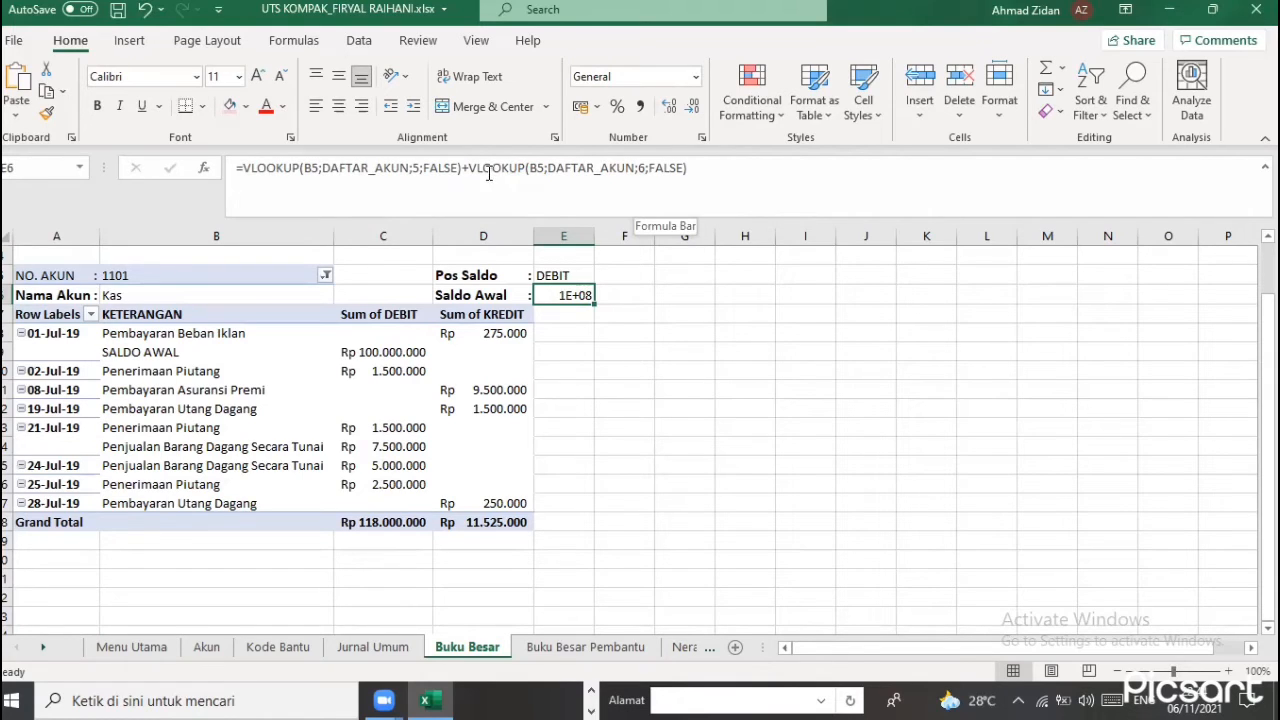
{"action": "left_click", "coordinate": [465, 190]}
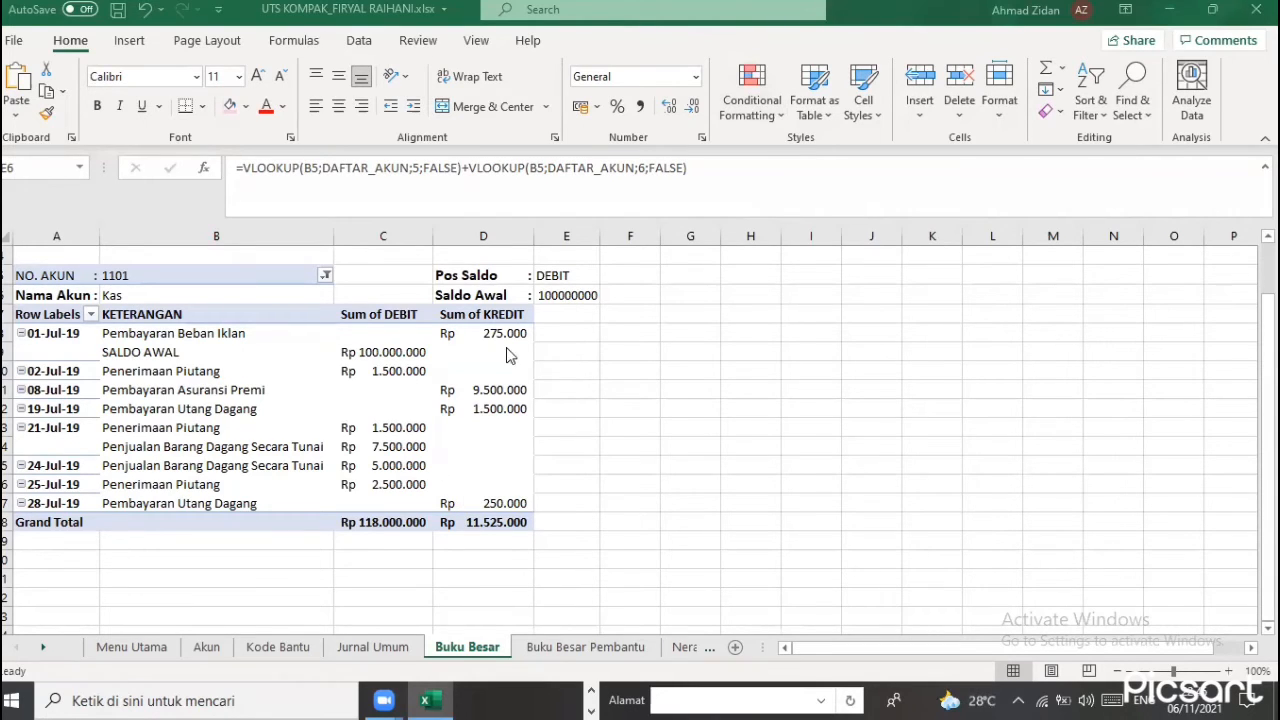
Start a calculated field named SALDO in the Buku Besar PivotTable
{"action": "left_click", "coordinate": [558, 325]}
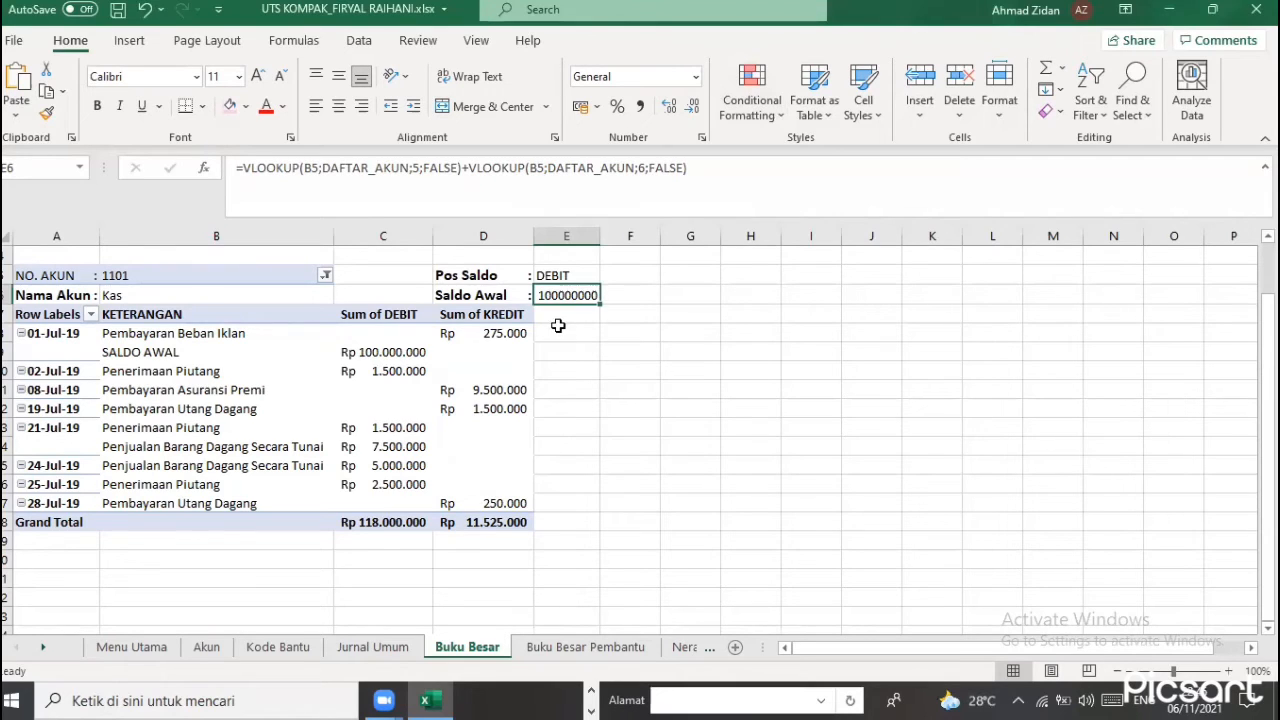
{"action": "left_click", "coordinate": [561, 315]}
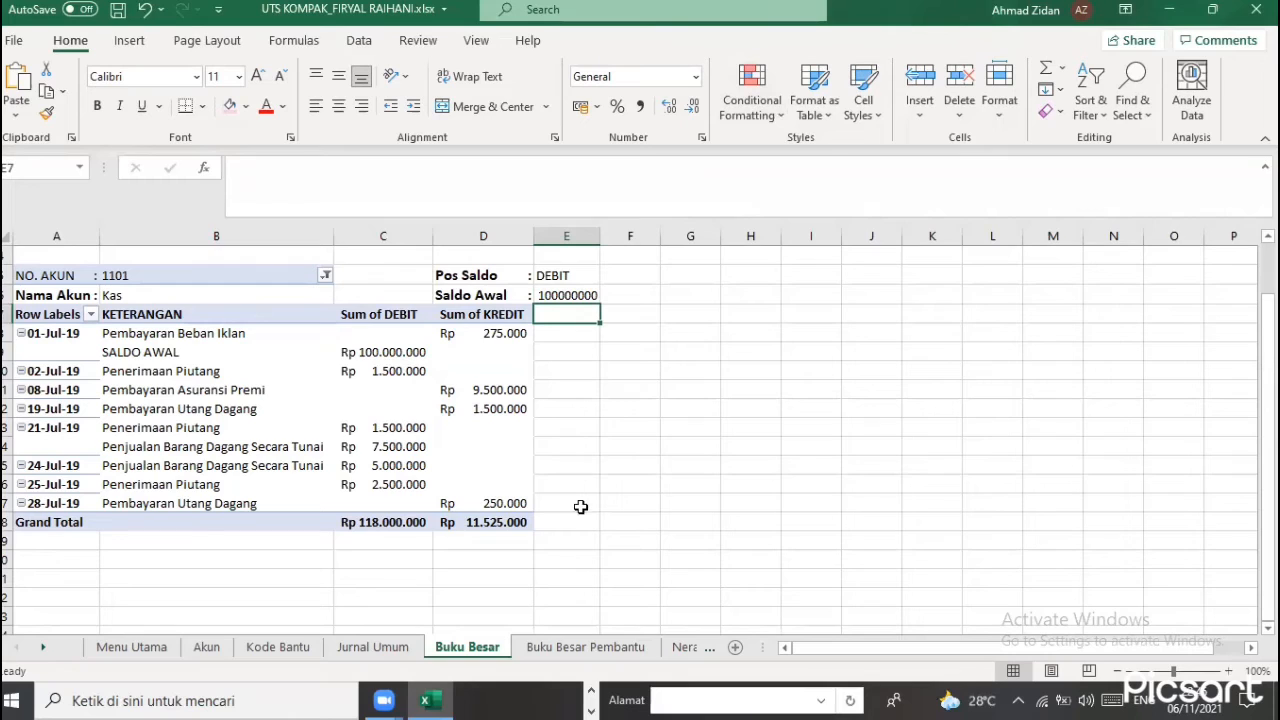
{"action": "left_click", "coordinate": [476, 317]}
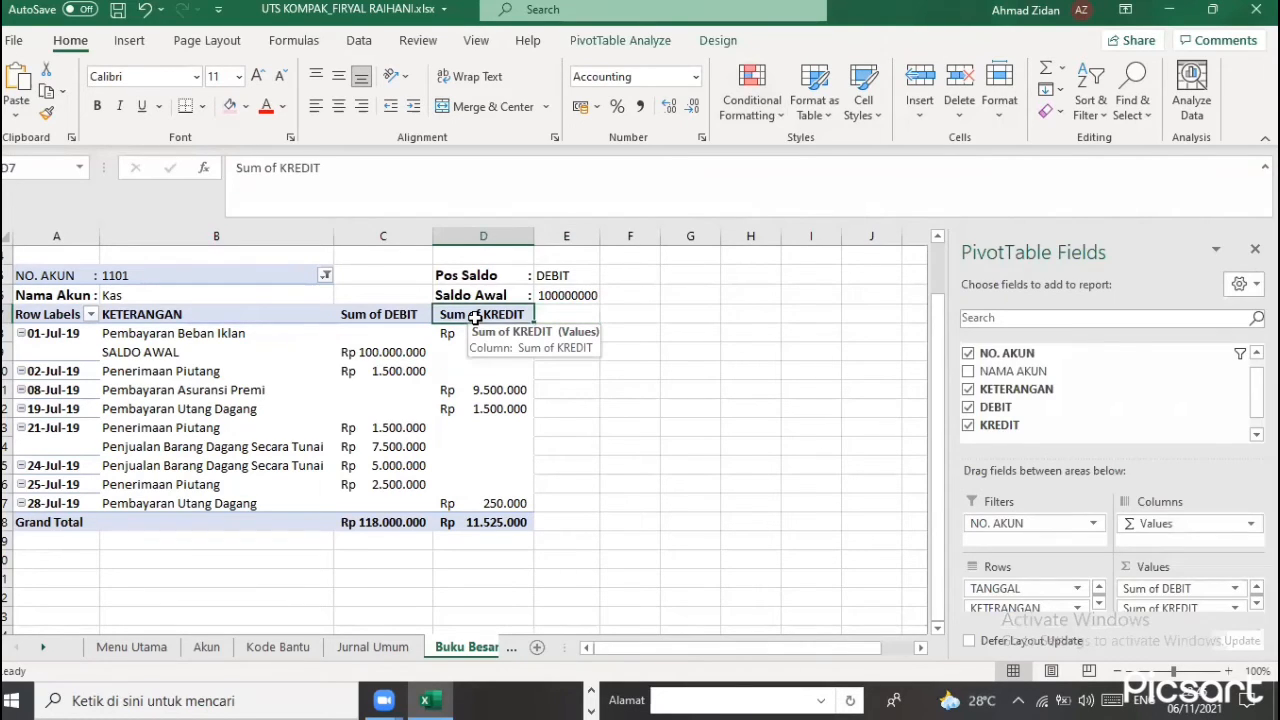
{"action": "left_click", "coordinate": [620, 40]}
{"action": "left_click", "coordinate": [832, 70]}
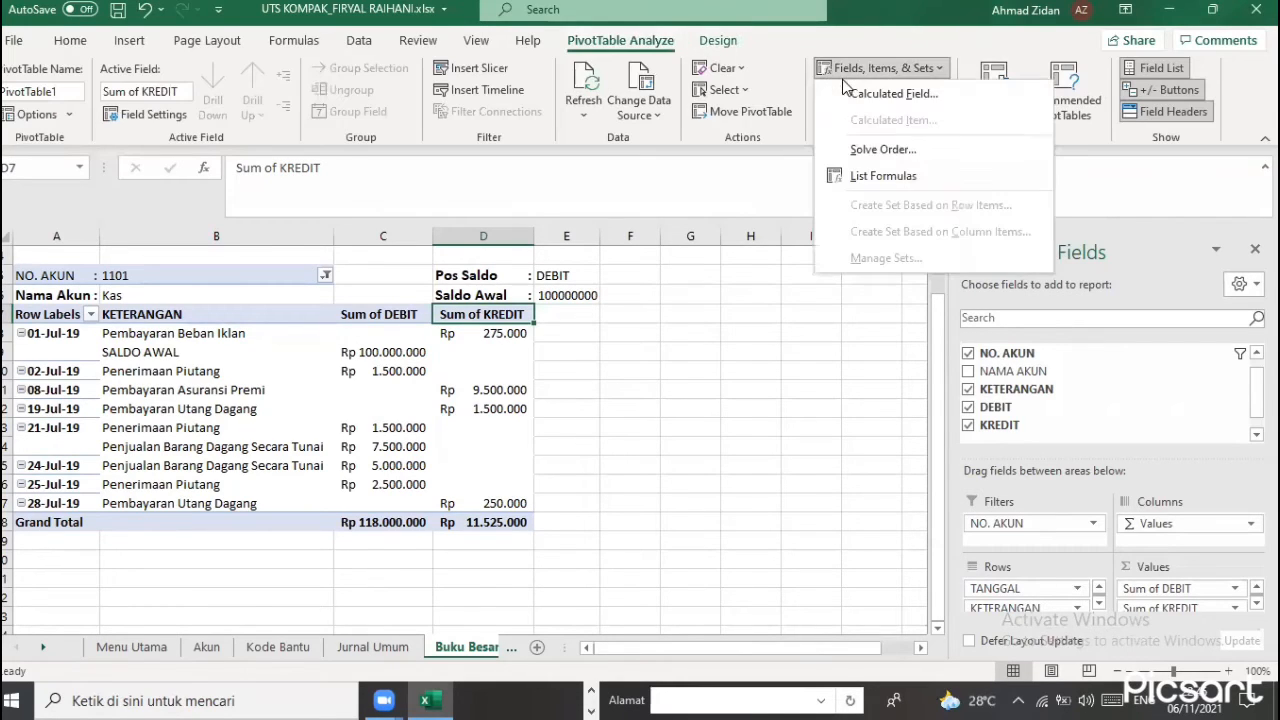
{"action": "left_click", "coordinate": [848, 97]}
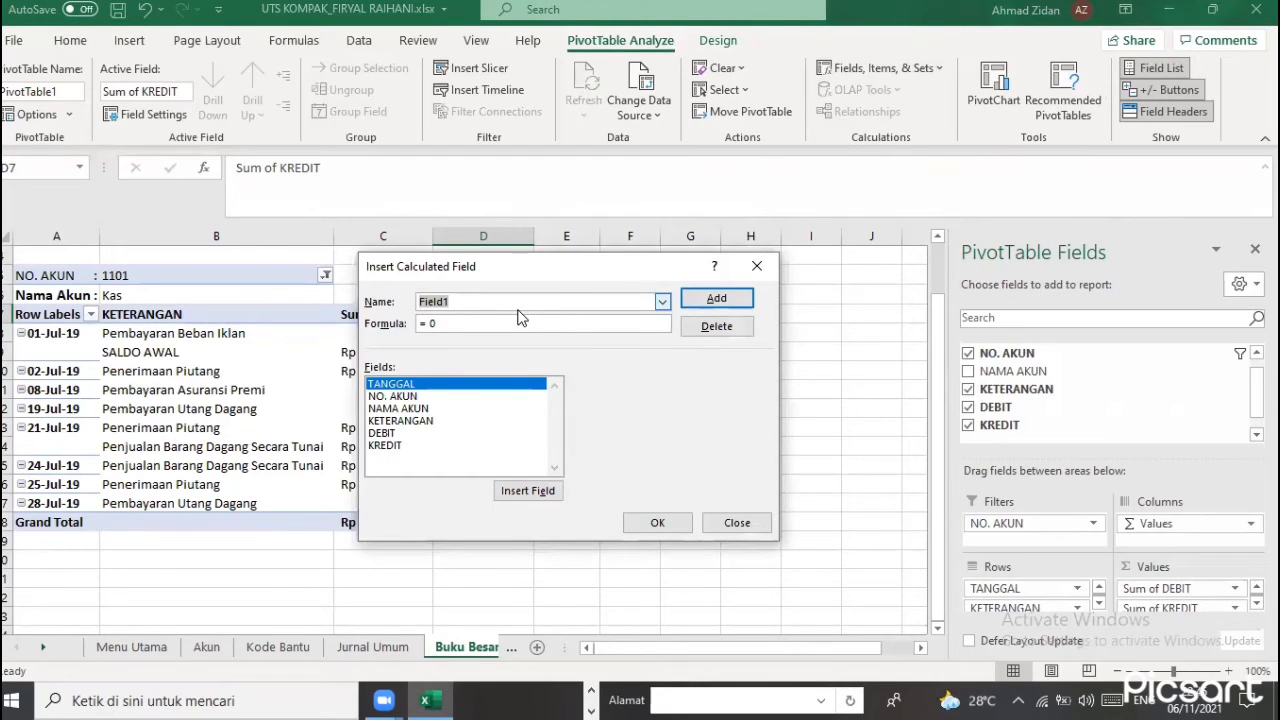
{"action": "type", "text": "SALDO"}
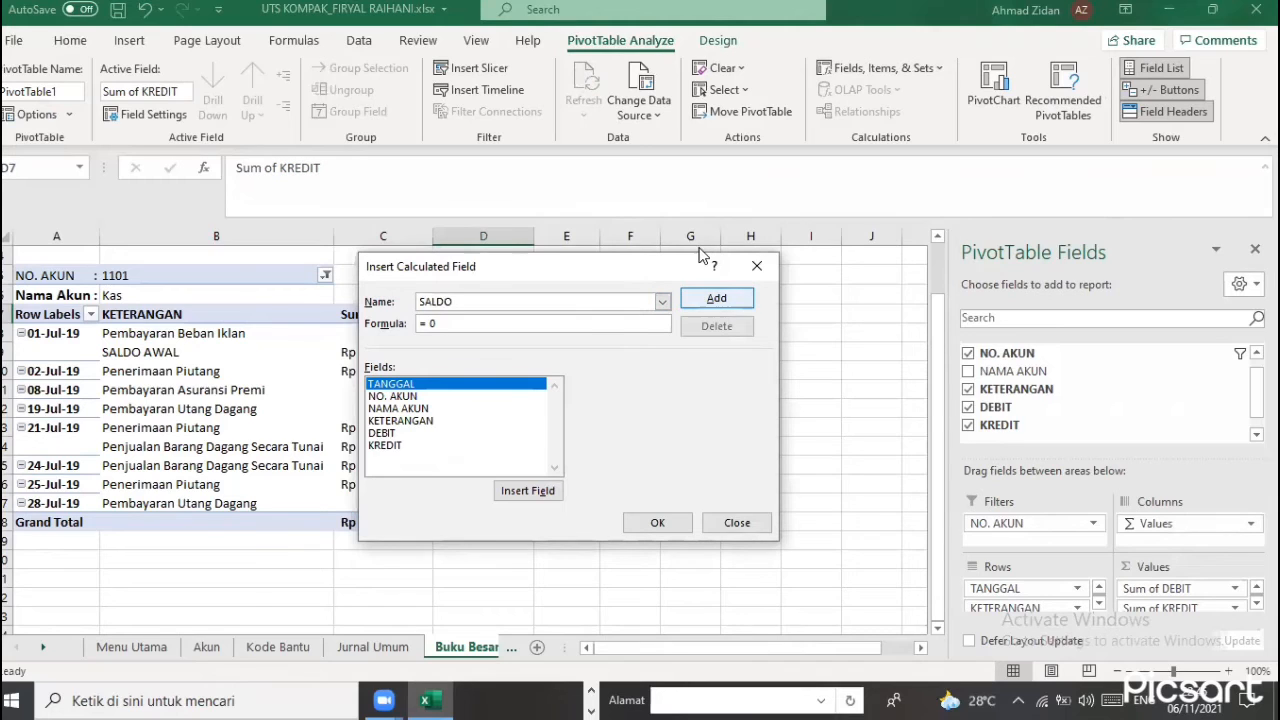
Define the SALDO field's formula as = DEBIT - KREDIT and add it to the PivotTable
{"action": "left_click", "coordinate": [583, 323]}
{"action": "key", "text": "BackSpace"}
{"action": "left_click", "coordinate": [427, 433]}
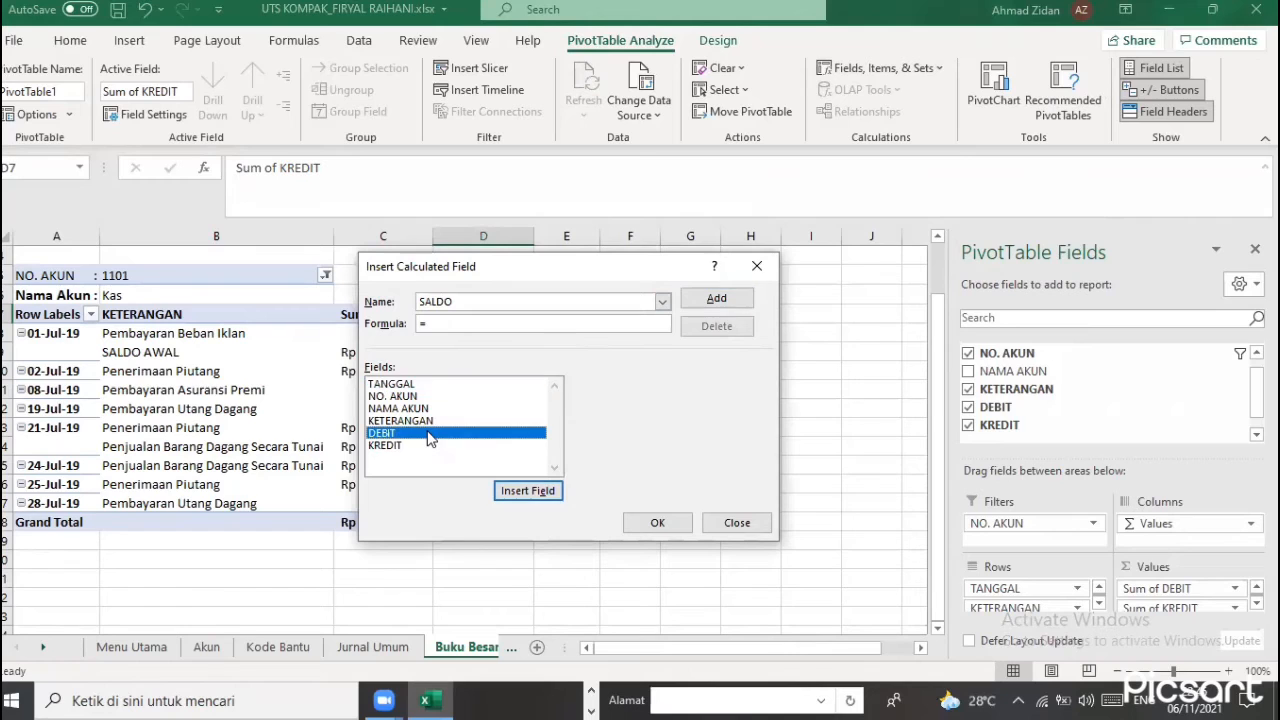
{"action": "left_click", "coordinate": [436, 447]}
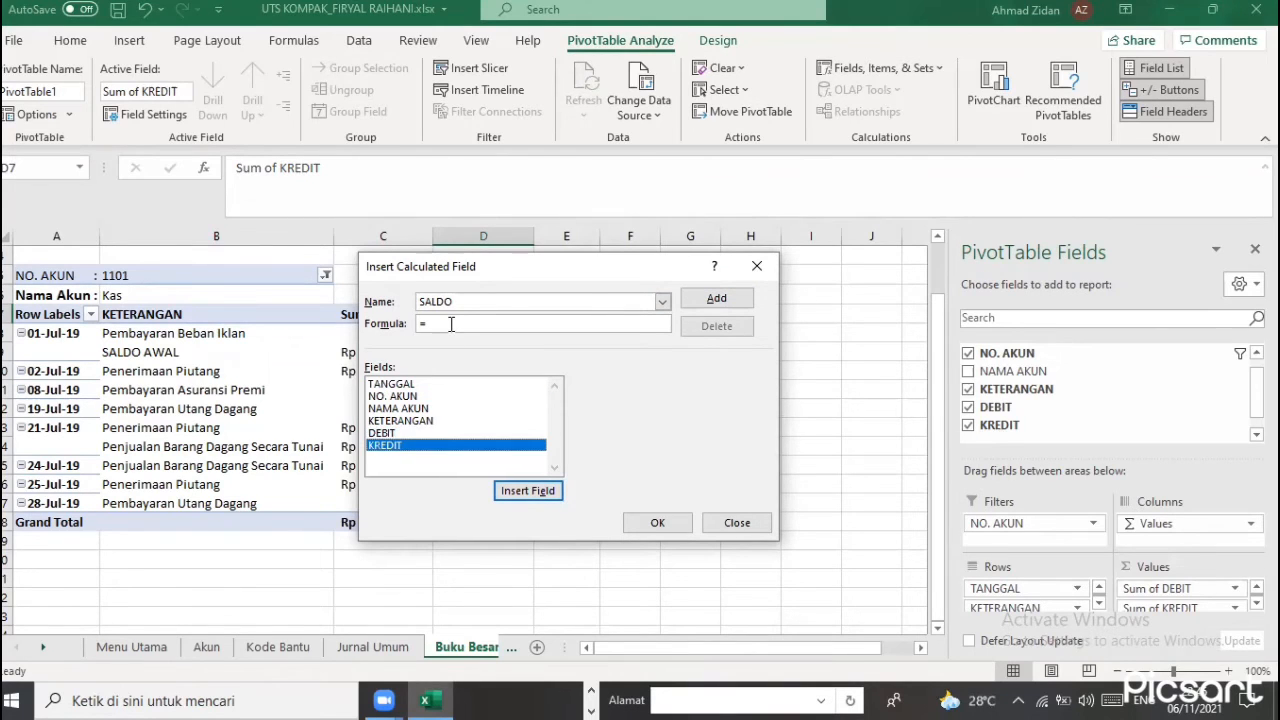
{"action": "double_click", "coordinate": [455, 433]}
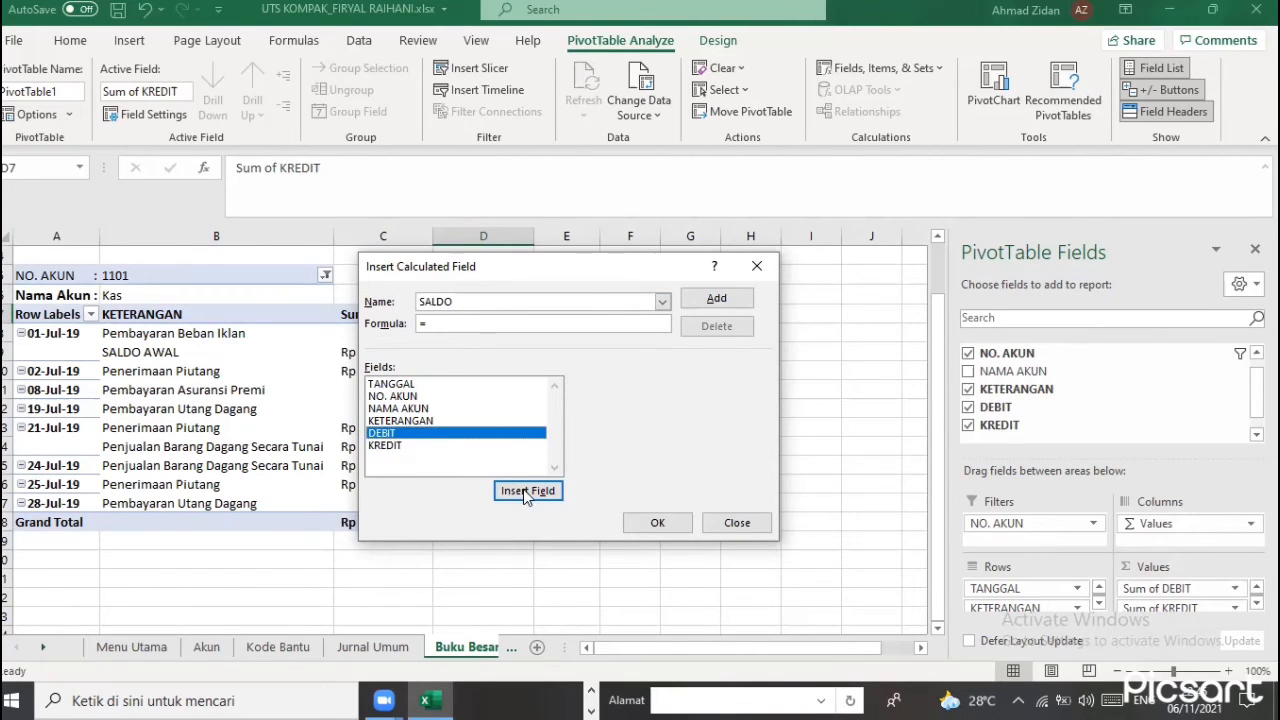
{"action": "type", "text": "-"}
{"action": "left_click", "coordinate": [465, 446]}
{"action": "left_click", "coordinate": [512, 490]}
{"action": "left_click", "coordinate": [710, 300]}
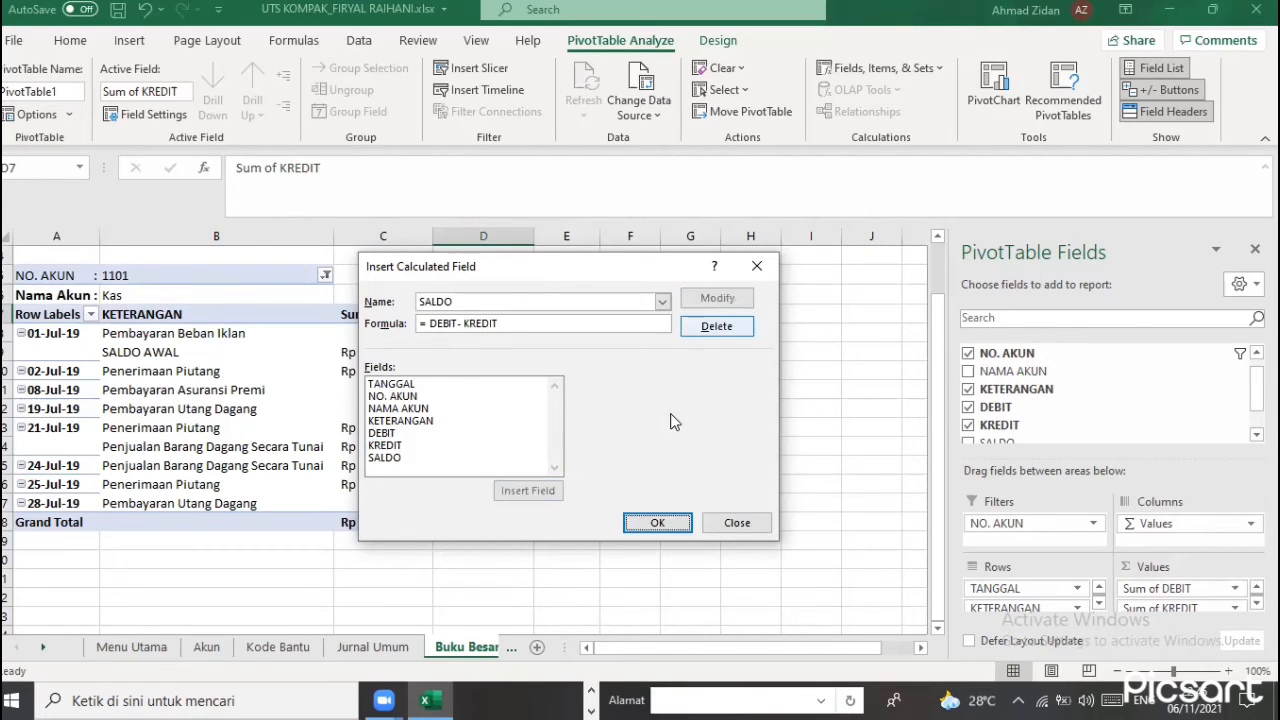
{"action": "left_click", "coordinate": [657, 516]}
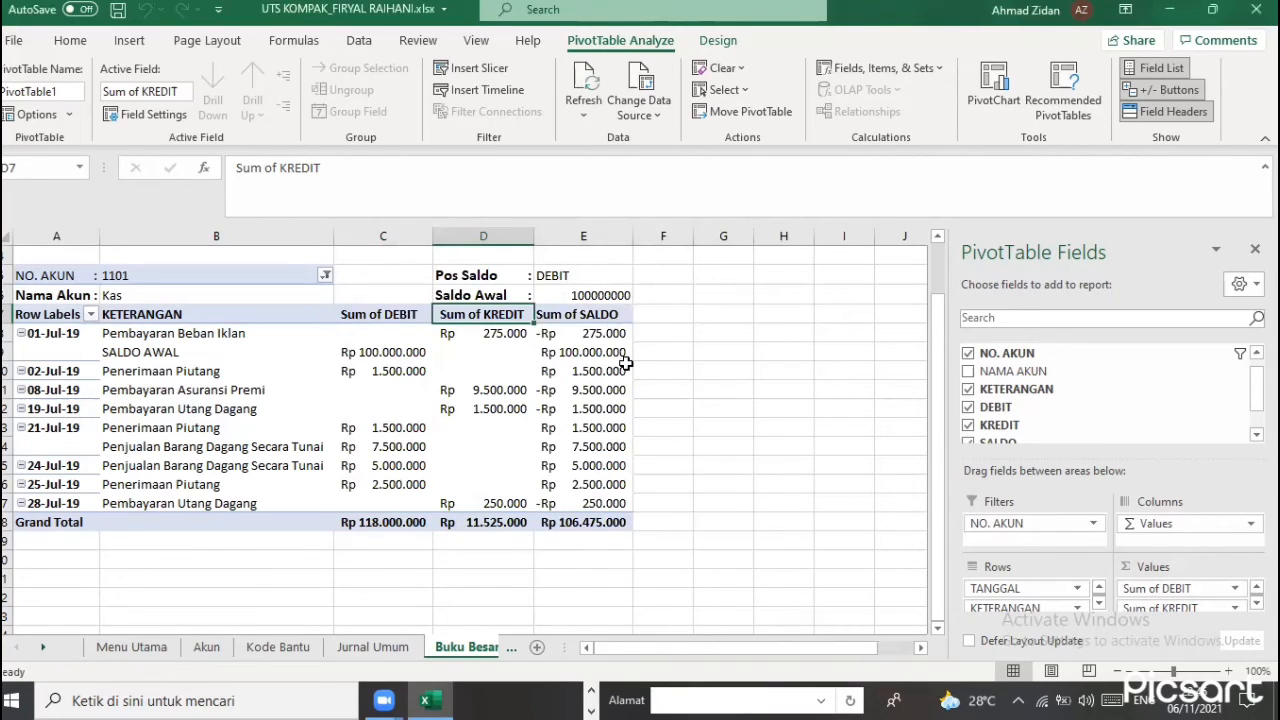
{"action": "left_click", "coordinate": [566, 318]}
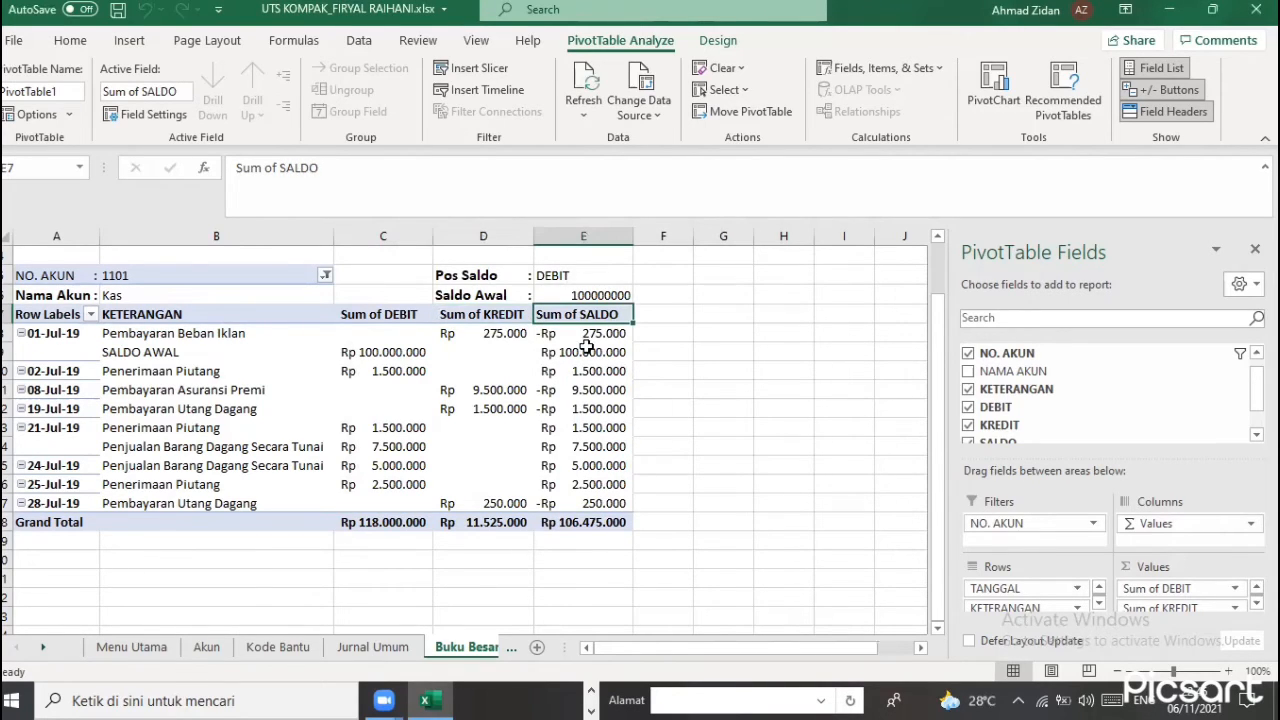
Copy the whole account 1101 ledger block, including its header lookups and Grand Total, to A21
{"action": "left_click", "coordinate": [38, 276]}
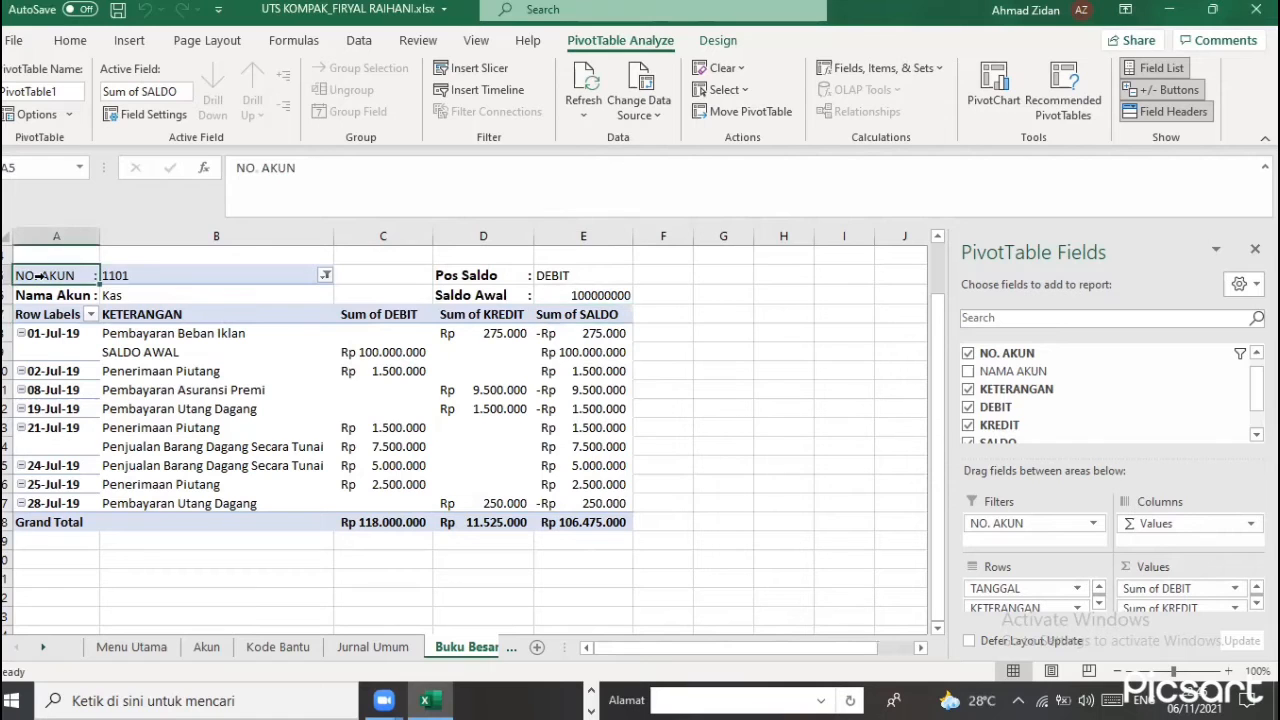
{"action": "scroll", "coordinate": [132, 327], "scroll_direction": "up", "scroll_amount": 1}
{"action": "left_click", "coordinate": [132, 323]}
{"action": "left_click_drag", "start_coordinate": [73, 336], "coordinate": [590, 568]}
{"action": "key", "text": "ctrl+c"}
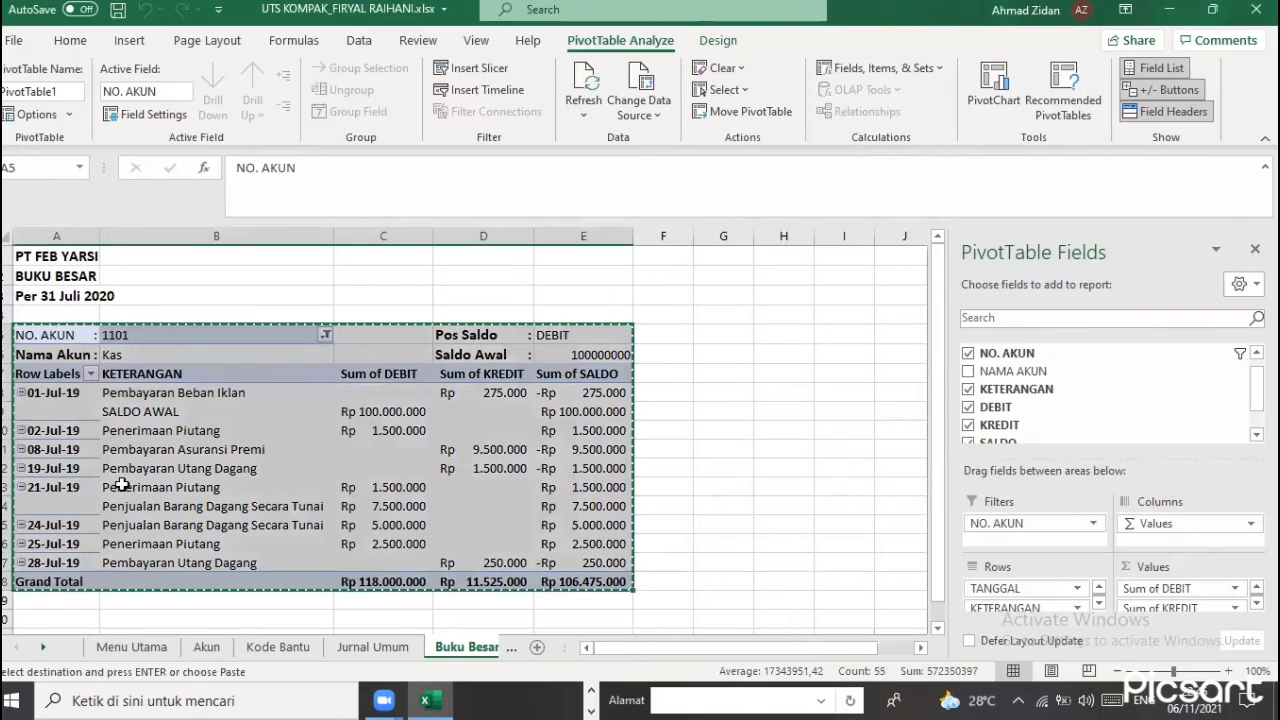
{"action": "scroll", "coordinate": [48, 461], "scroll_direction": "down", "scroll_amount": 3}
{"action": "left_click", "coordinate": [48, 461]}
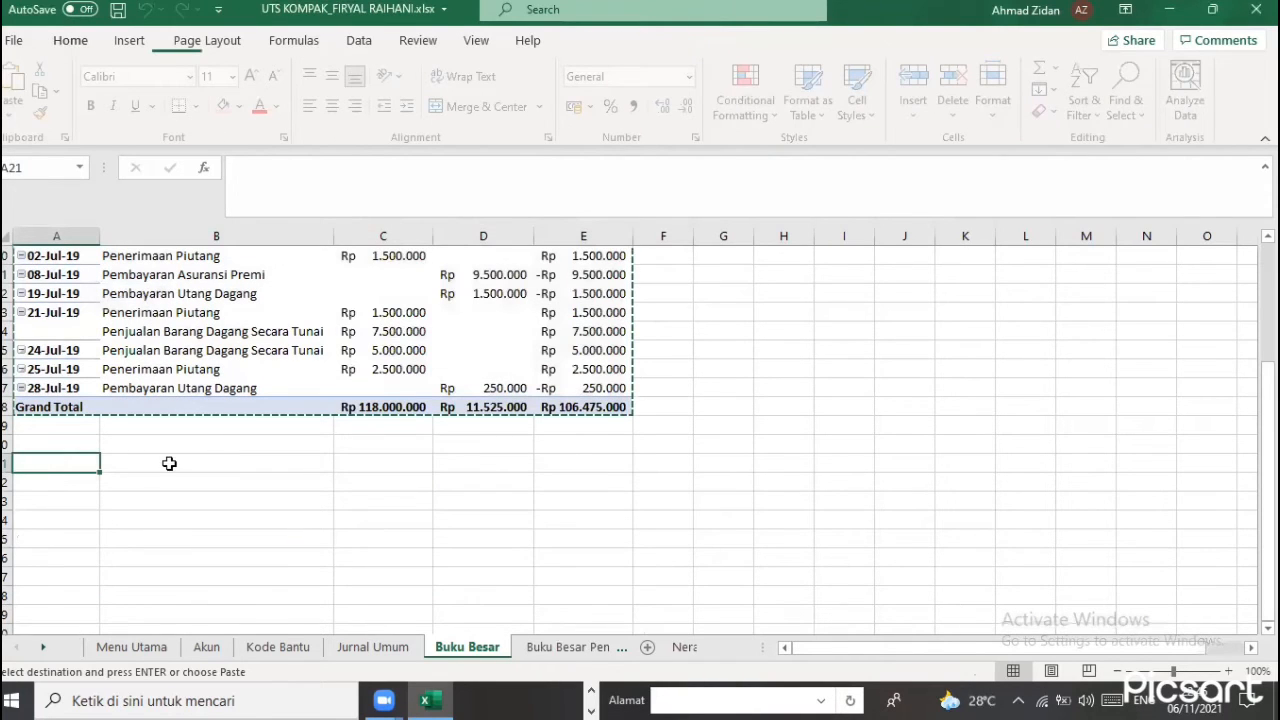
{"action": "key", "text": "ctrl+v"}
Filter the copied PivotTable to NO. AKUN 1102 and check its resulting entries
{"action": "left_click", "coordinate": [280, 484]}
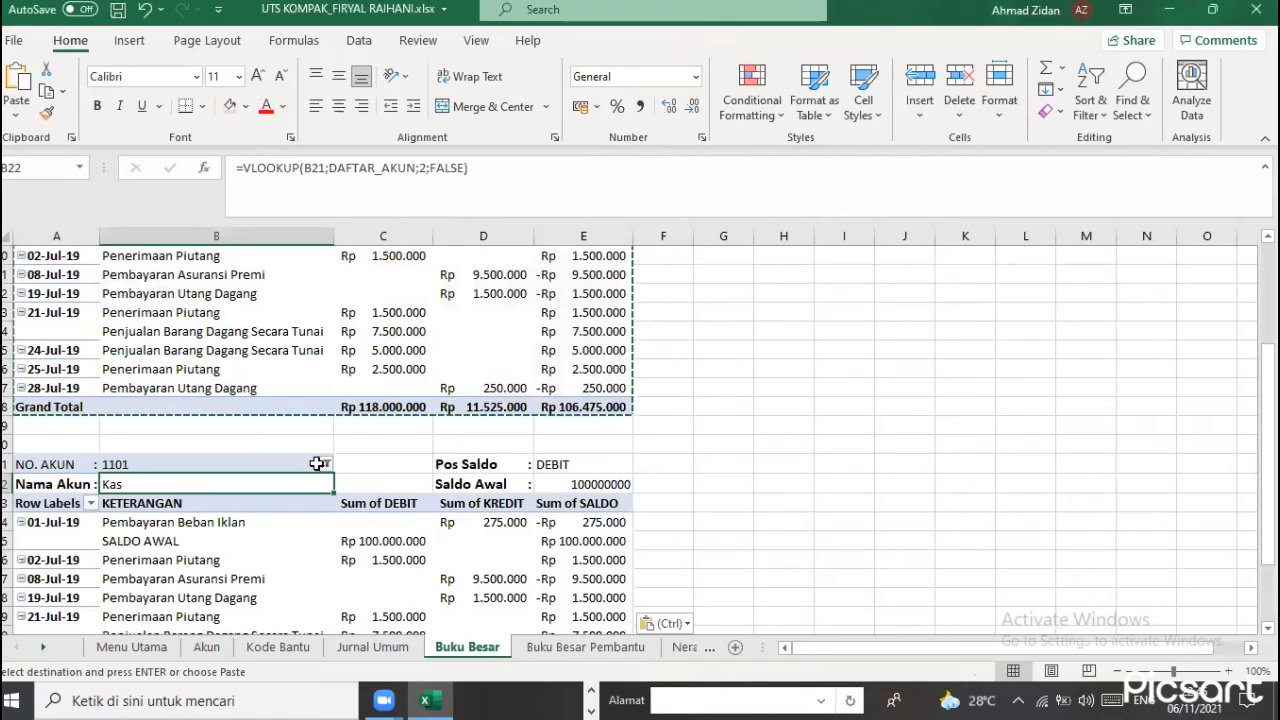
{"action": "left_click", "coordinate": [324, 464]}
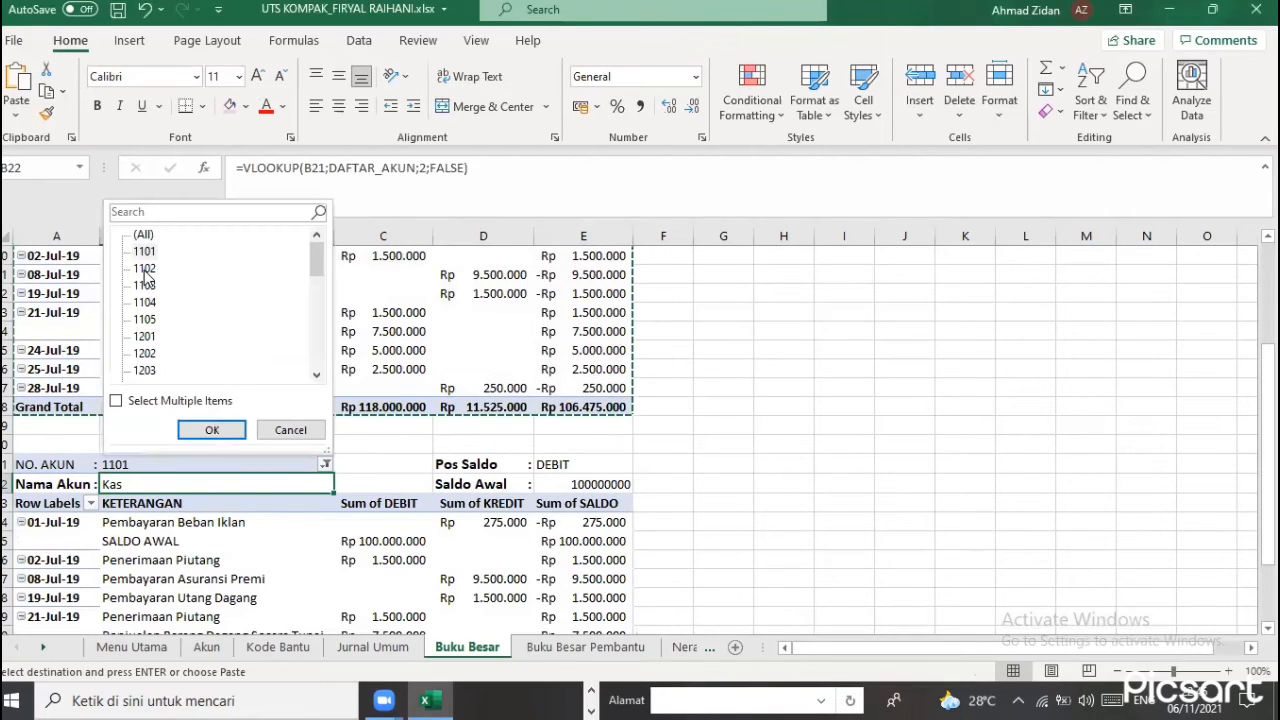
{"action": "left_click", "coordinate": [218, 432]}
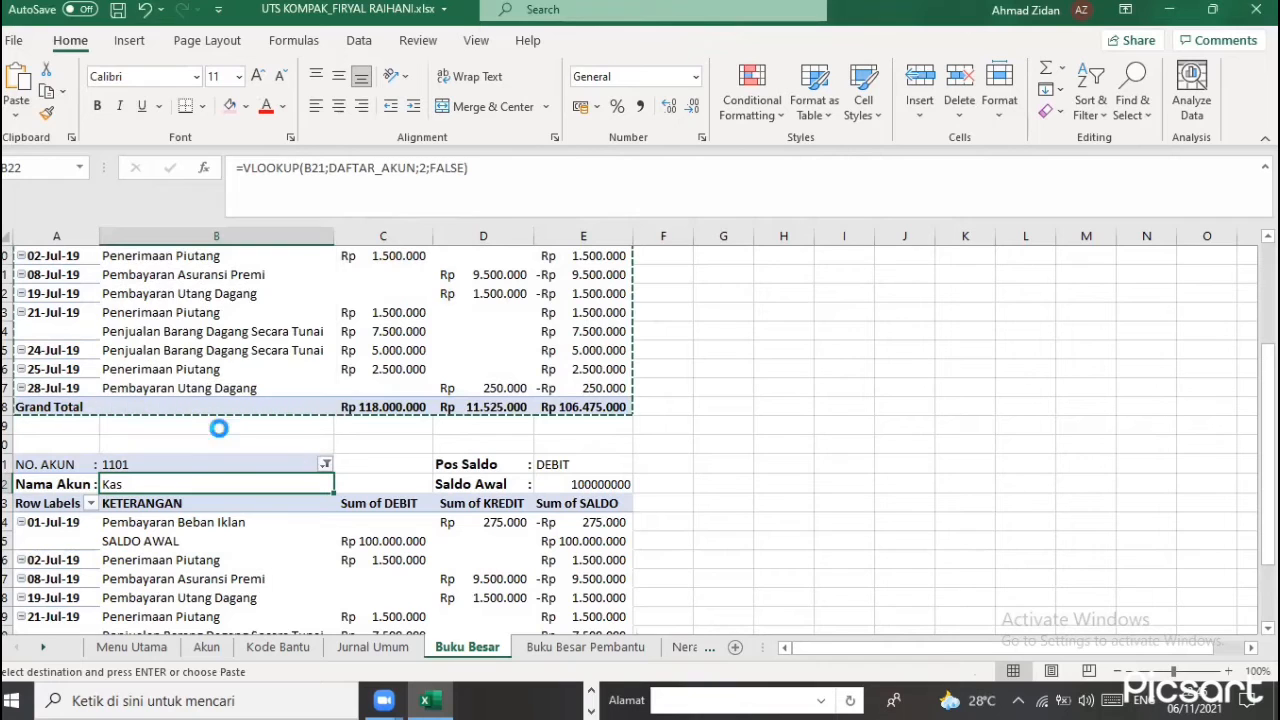
{"action": "left_click", "coordinate": [262, 500]}
{"action": "scroll", "coordinate": [606, 408], "scroll_direction": "down", "scroll_amount": 4}
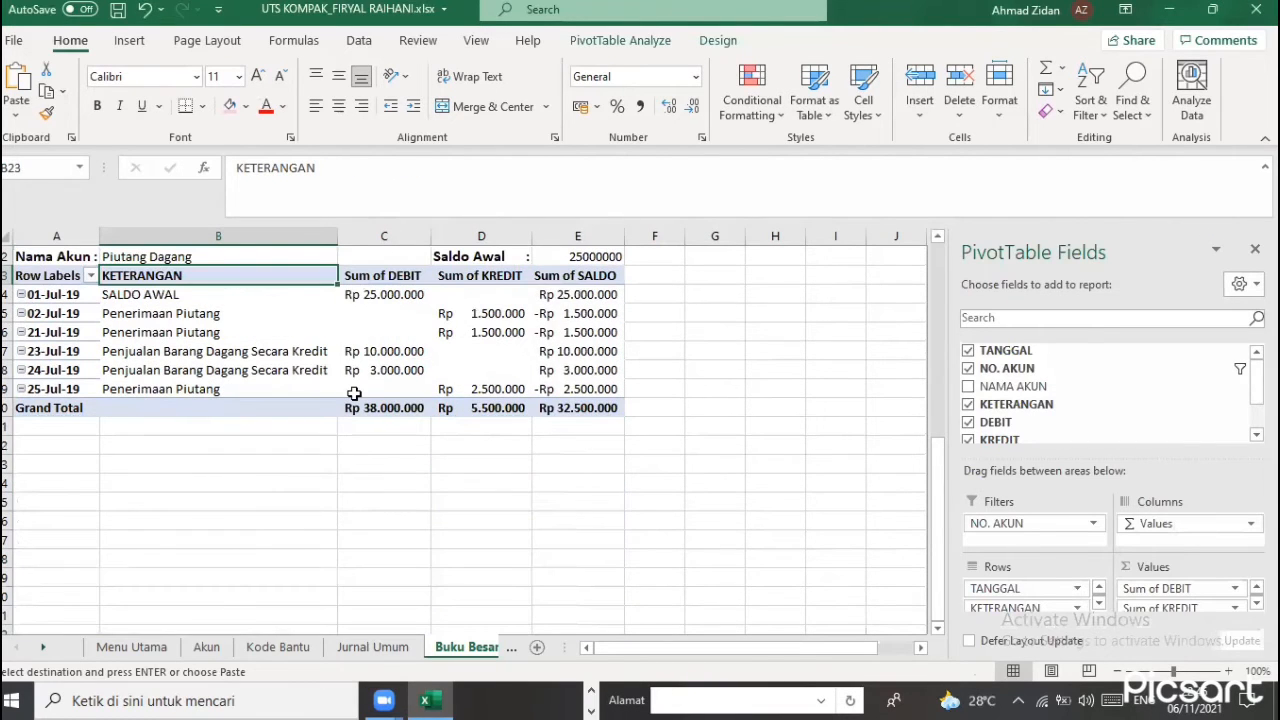
Widen columns C and E so the Sum of DEBIT and Sum of SALDO amounts fit
{"action": "scroll", "coordinate": [556, 360], "scroll_direction": "up", "scroll_amount": 5}
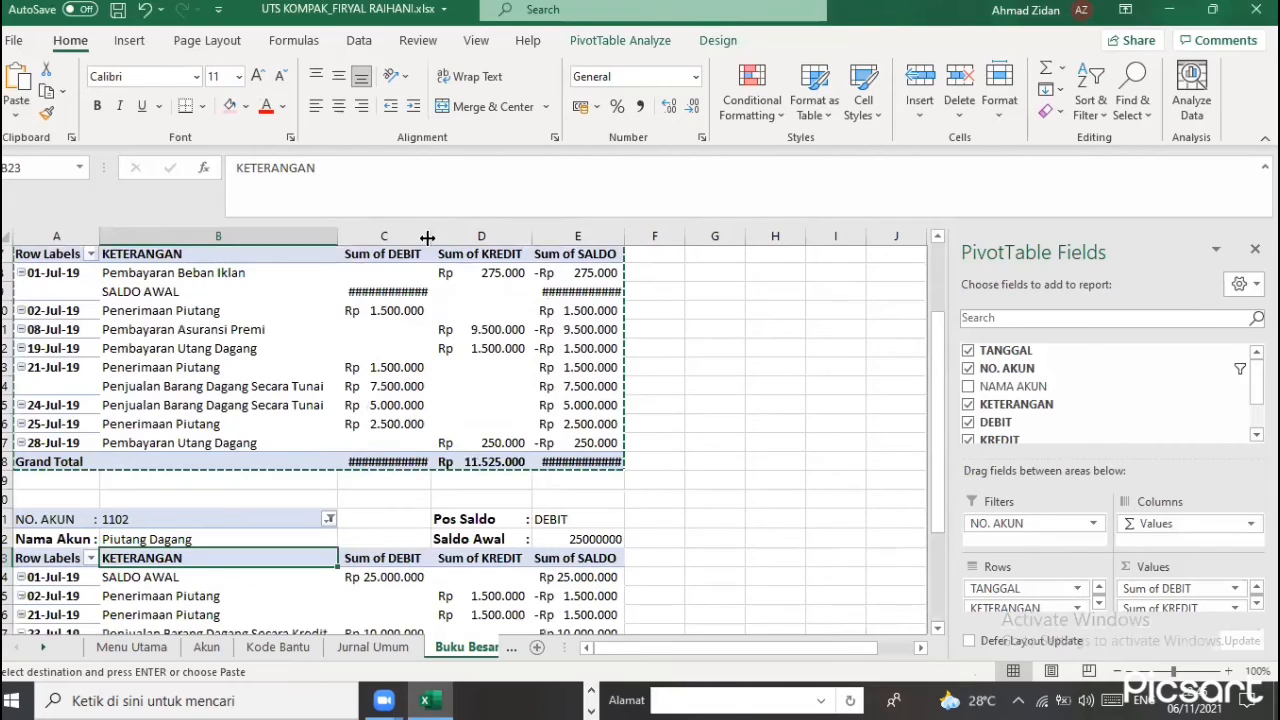
{"action": "left_click_drag", "start_coordinate": [431, 238], "coordinate": [451, 238]}
{"action": "left_click_drag", "start_coordinate": [646, 232], "coordinate": [675, 241]}
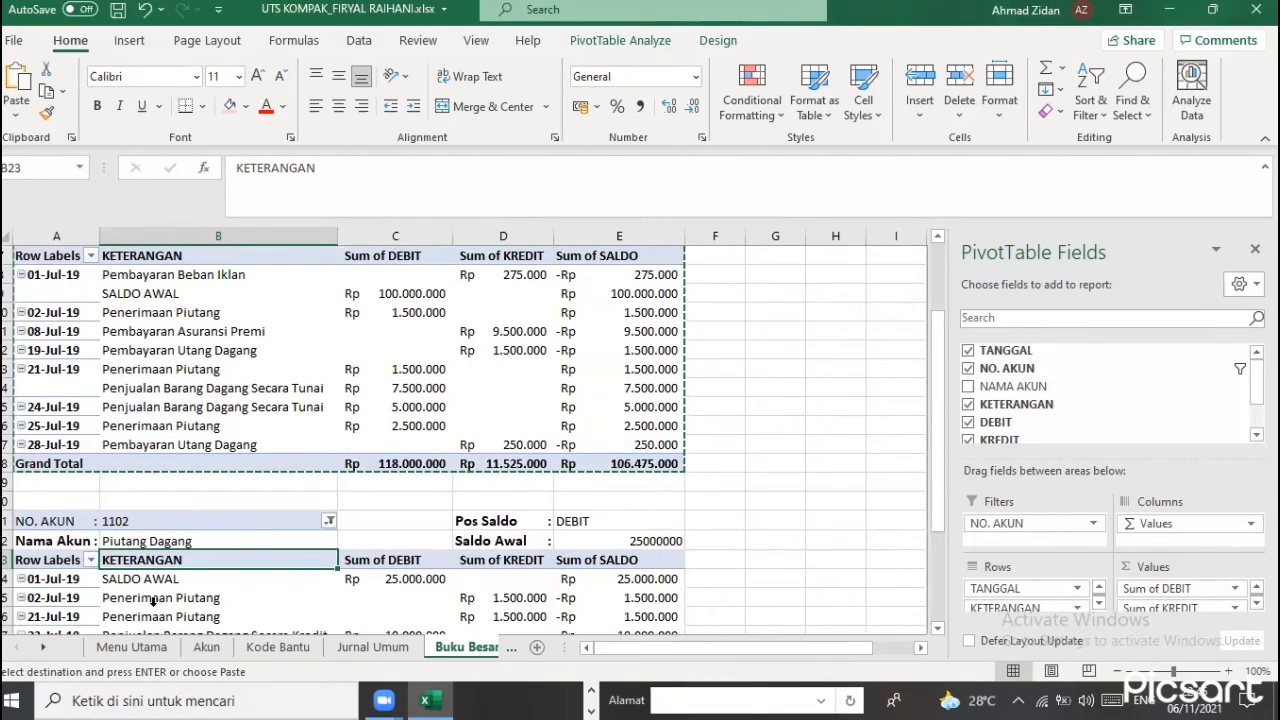
Insert a PivotTable at A7 on the Buku Besar Pembantu sheet from the Jurnal Umum data, spanning A5 through the last 28-Jul-19 entry in column F
{"action": "left_click", "coordinate": [43, 647]}
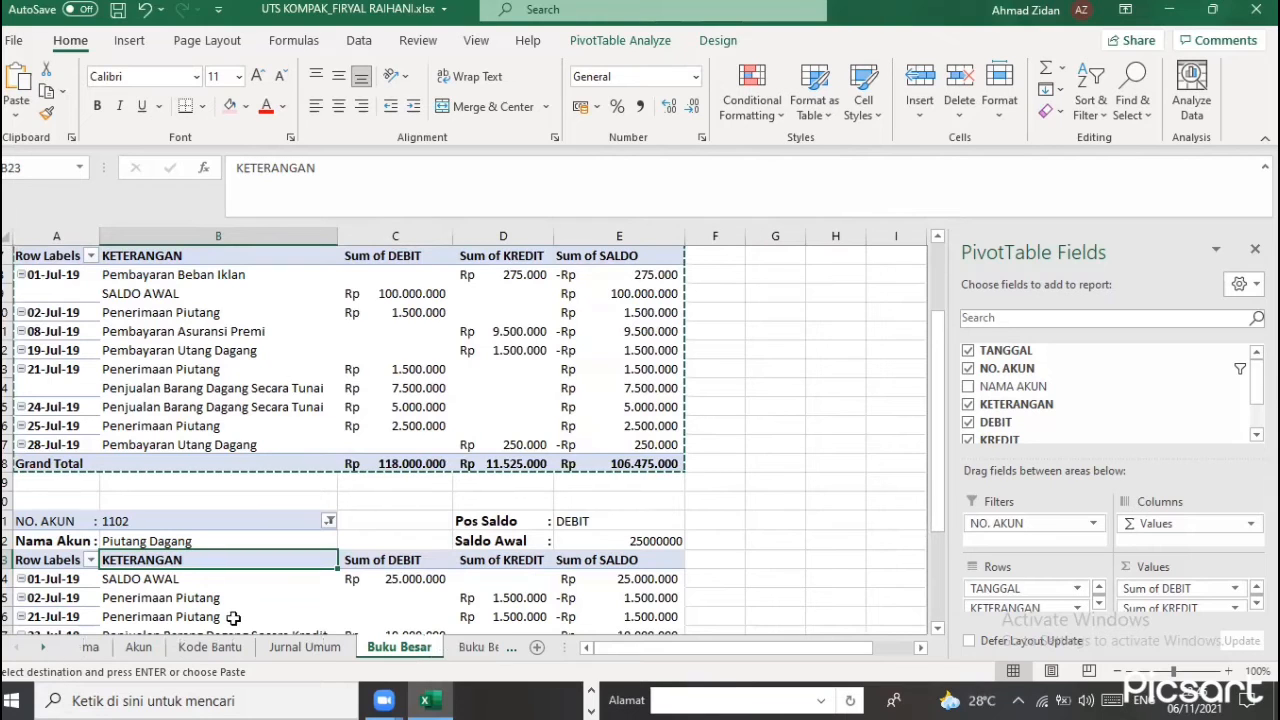
{"action": "left_click", "coordinate": [446, 649]}
{"action": "left_click", "coordinate": [127, 394]}
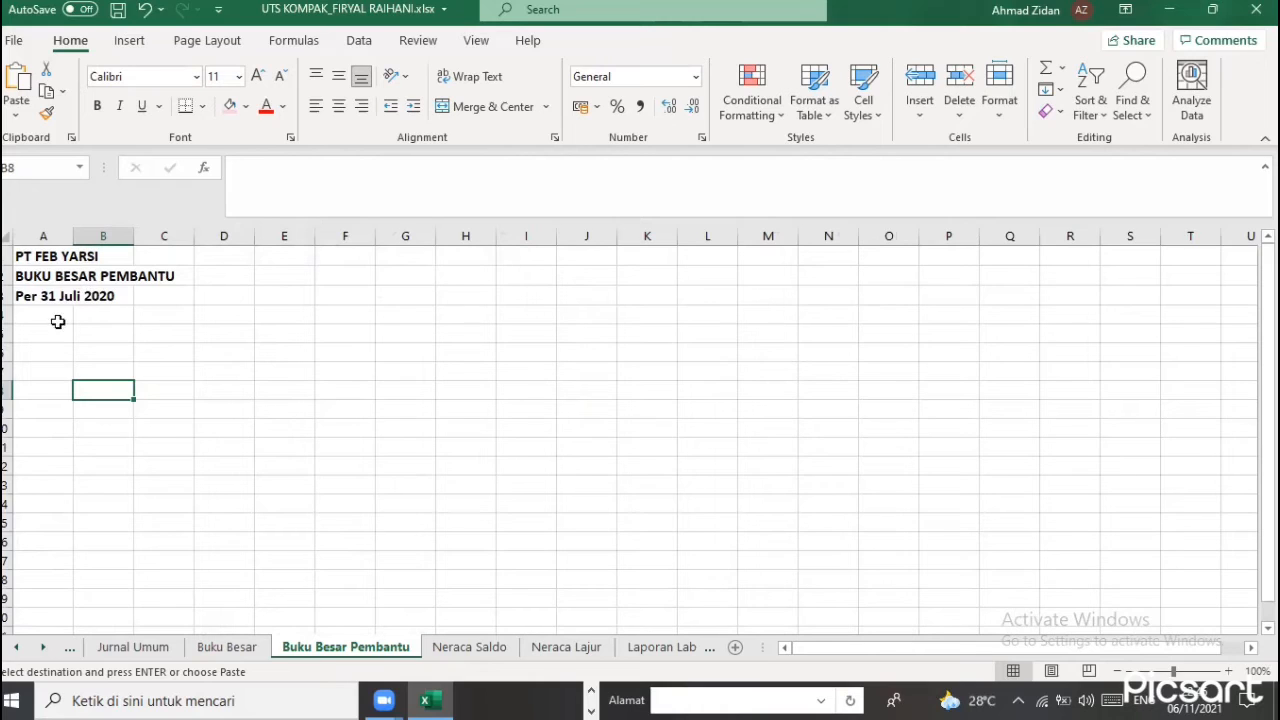
{"action": "left_click", "coordinate": [29, 386]}
{"action": "left_click", "coordinate": [28, 371]}
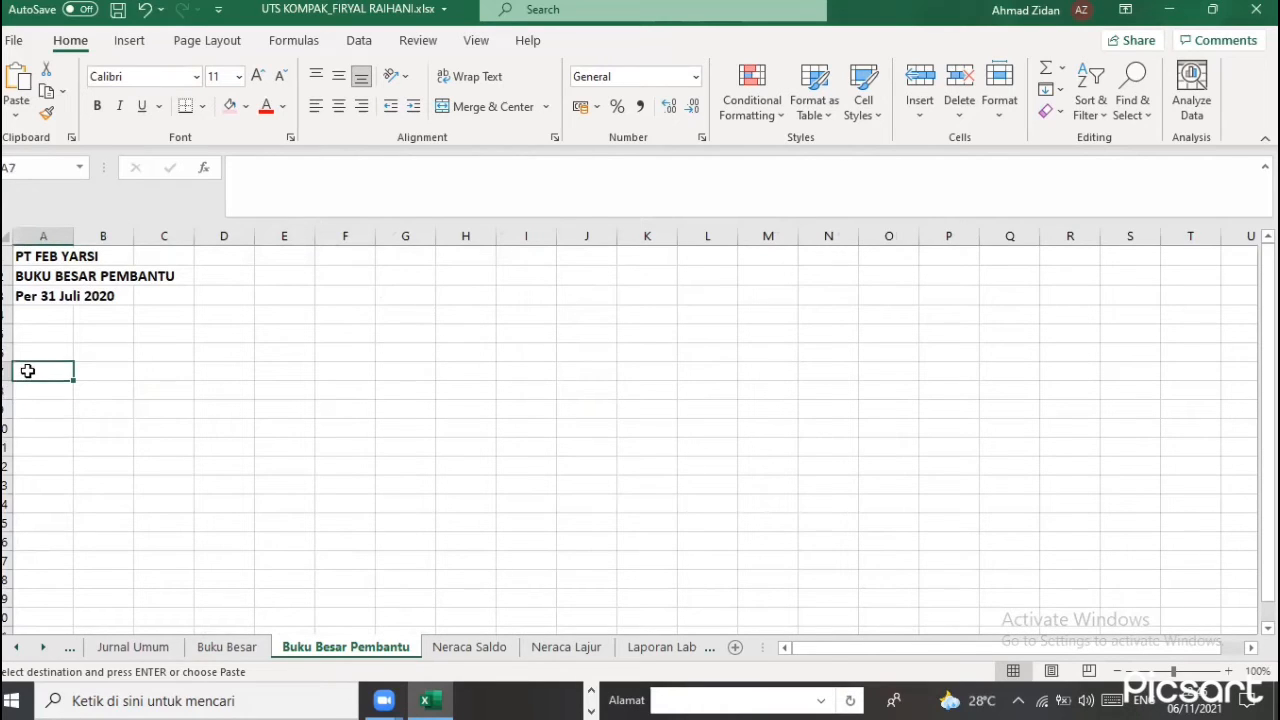
{"action": "left_click", "coordinate": [133, 40]}
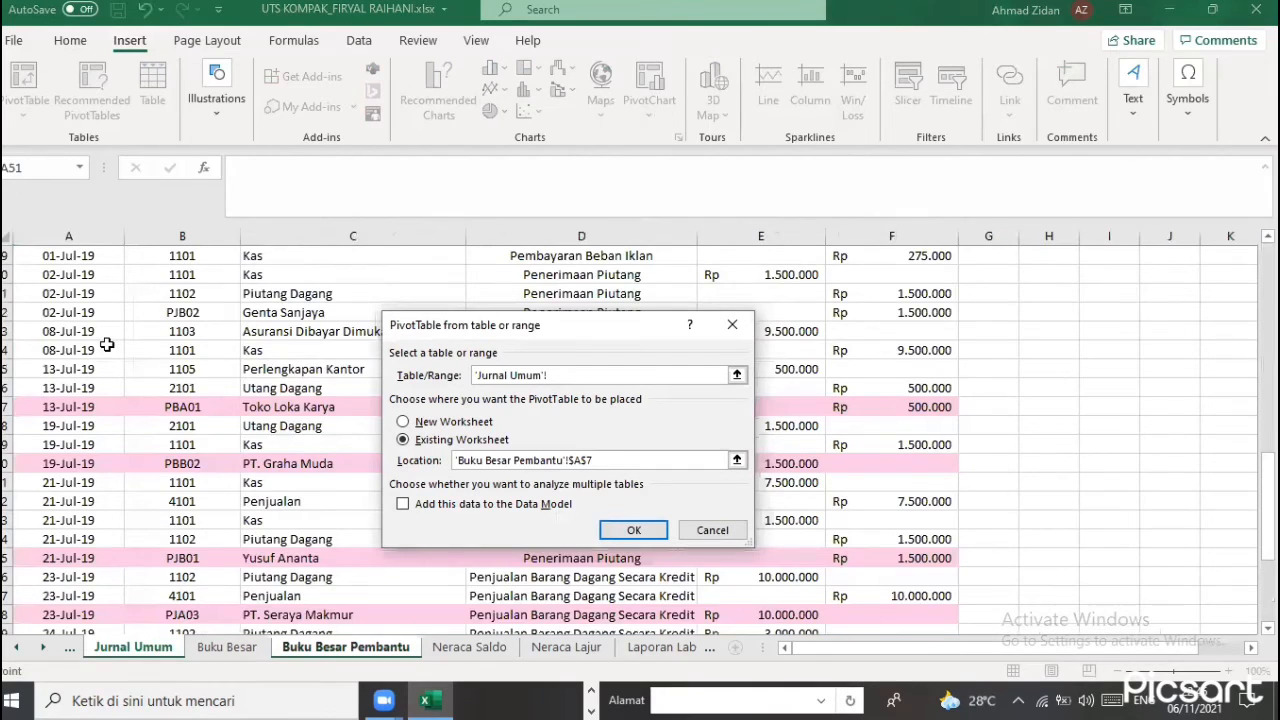
{"action": "scroll", "coordinate": [107, 343], "scroll_direction": "up", "scroll_amount": 6}
{"action": "scroll", "coordinate": [181, 314], "scroll_direction": "up", "scroll_amount": 6}
{"action": "left_click_drag", "start_coordinate": [72, 295], "coordinate": [860, 696]}
{"action": "left_click_drag", "start_coordinate": [847, 620], "coordinate": [850, 576]}
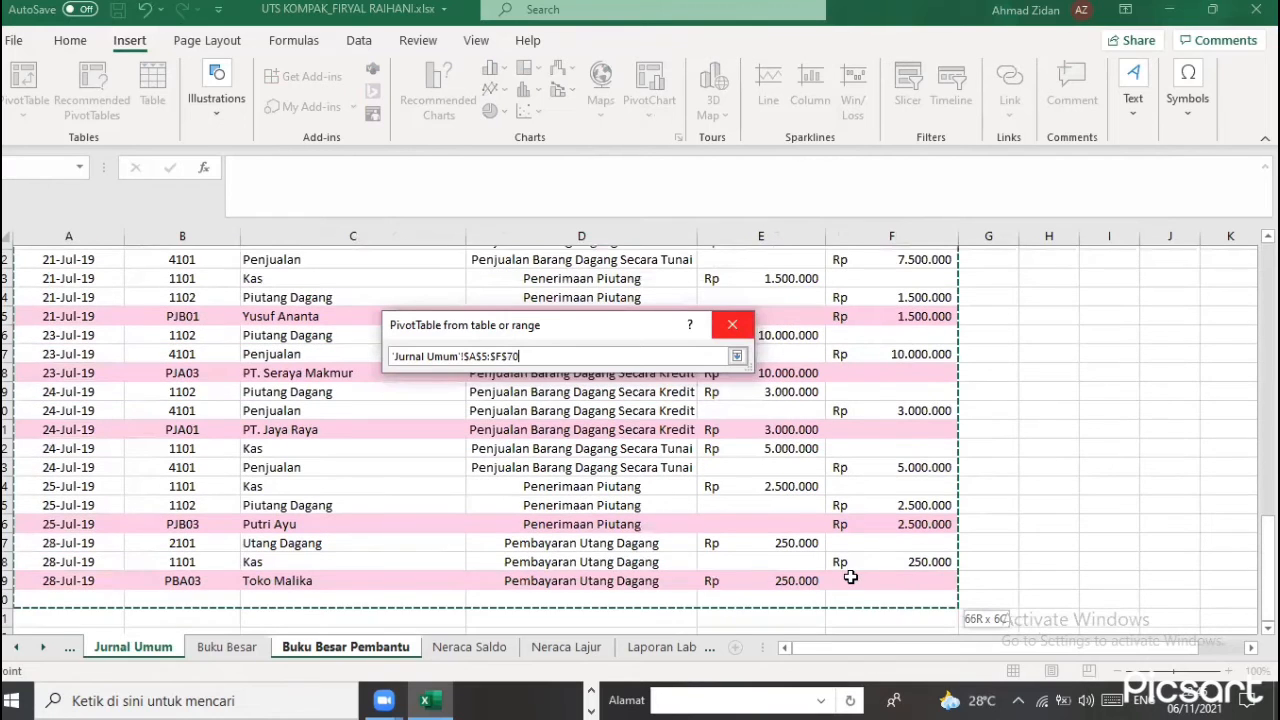
{"action": "left_click", "coordinate": [654, 524]}
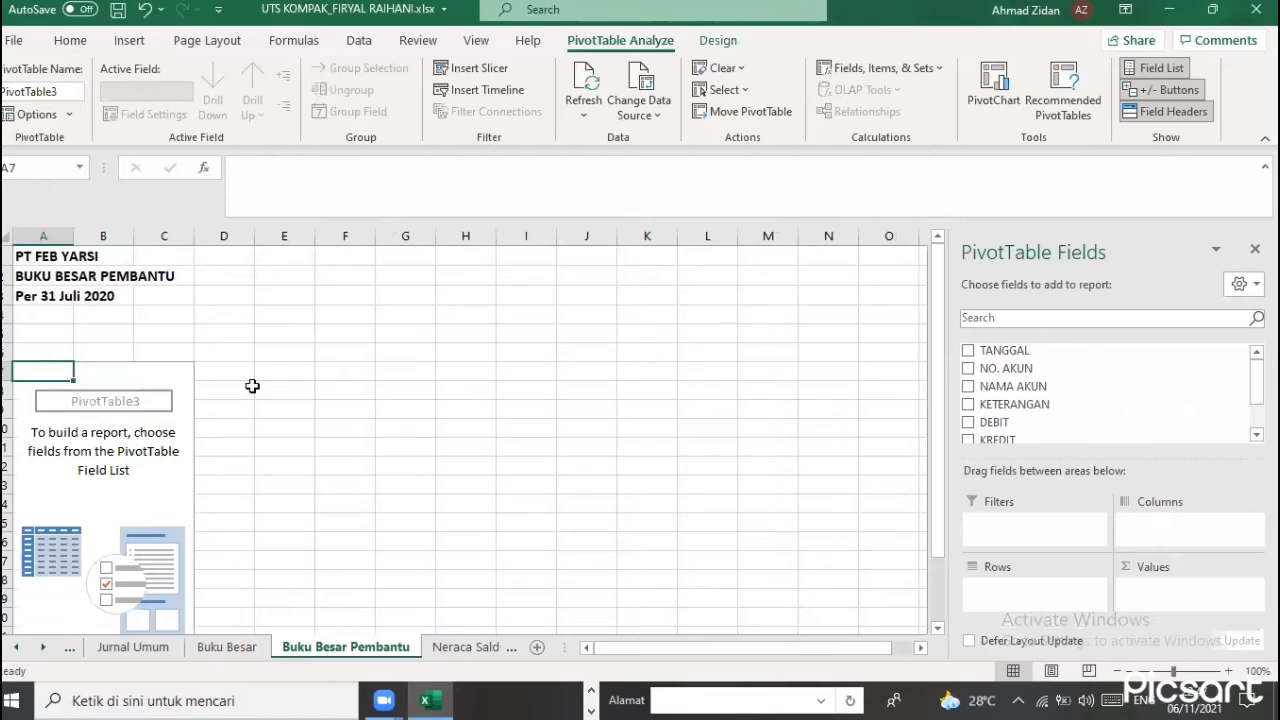
Place NO. AKUN in the PivotTable's Filters, TANGGAL and KETERANGAN in Rows, and DEBIT and KREDIT in Values
{"action": "left_click_drag", "start_coordinate": [995, 373], "coordinate": [1006, 522]}
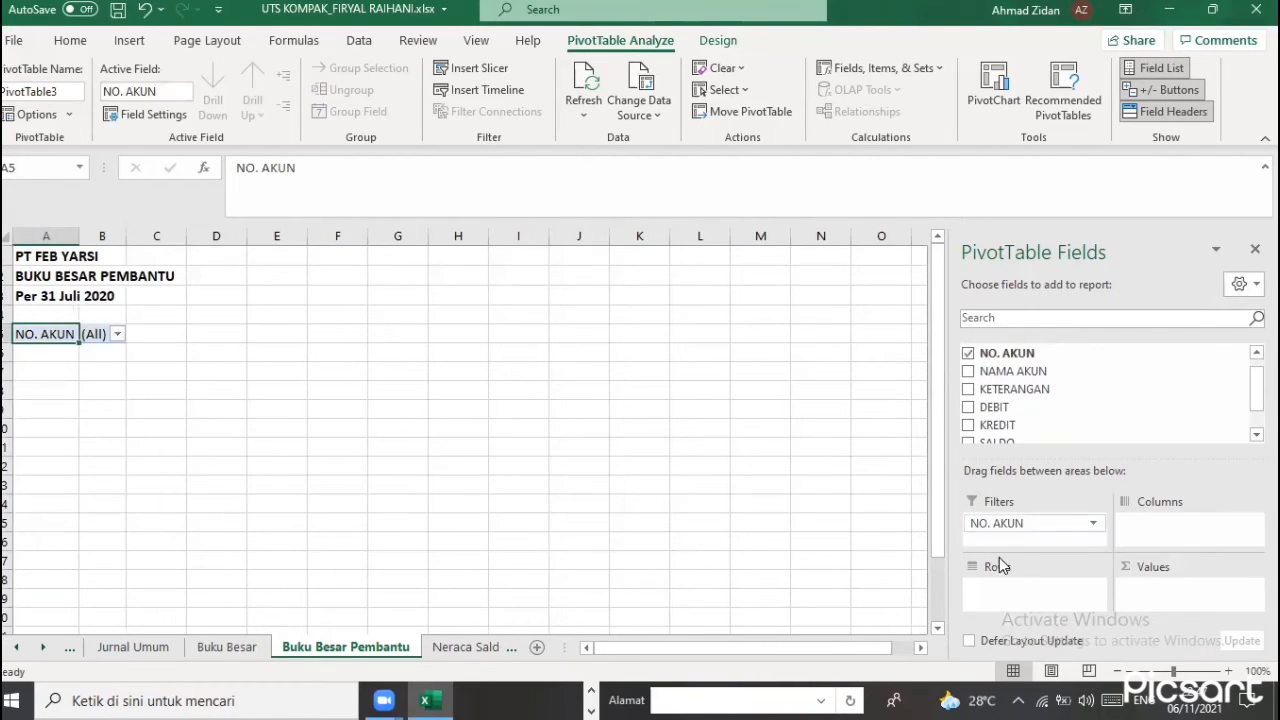
{"action": "left_click_drag", "start_coordinate": [1020, 357], "coordinate": [1022, 614]}
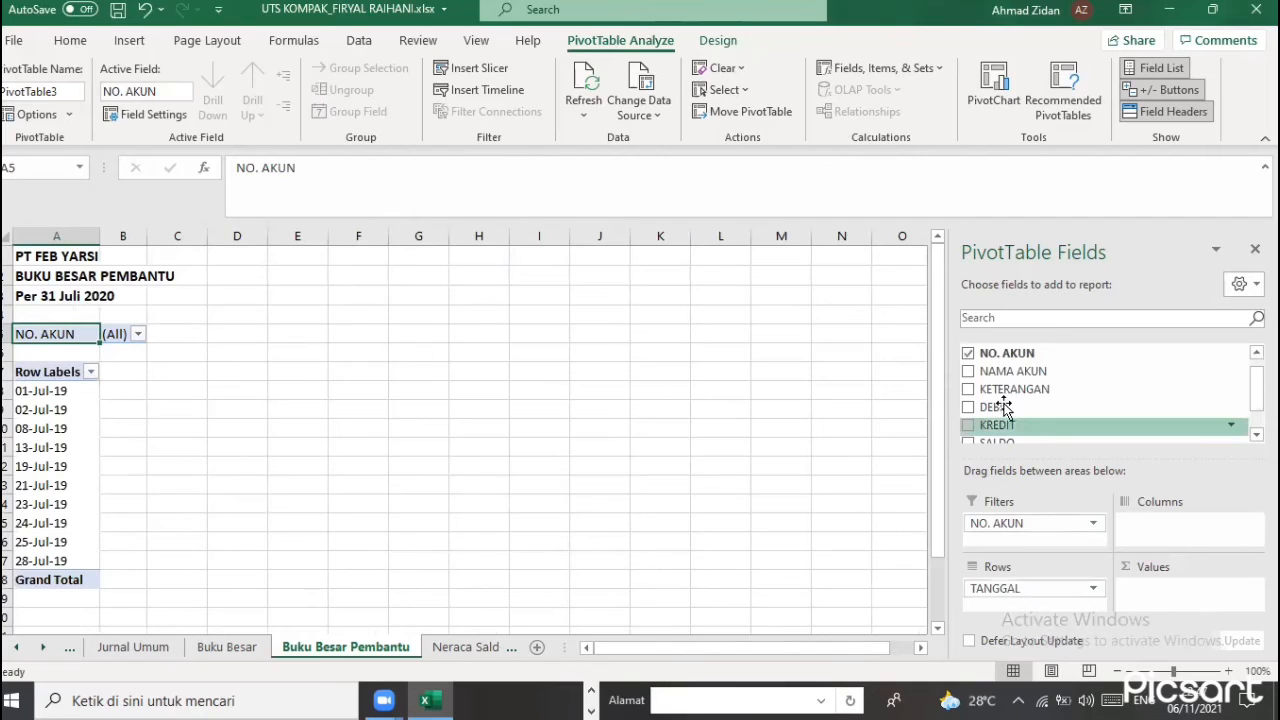
{"action": "left_click_drag", "start_coordinate": [1003, 398], "coordinate": [990, 605]}
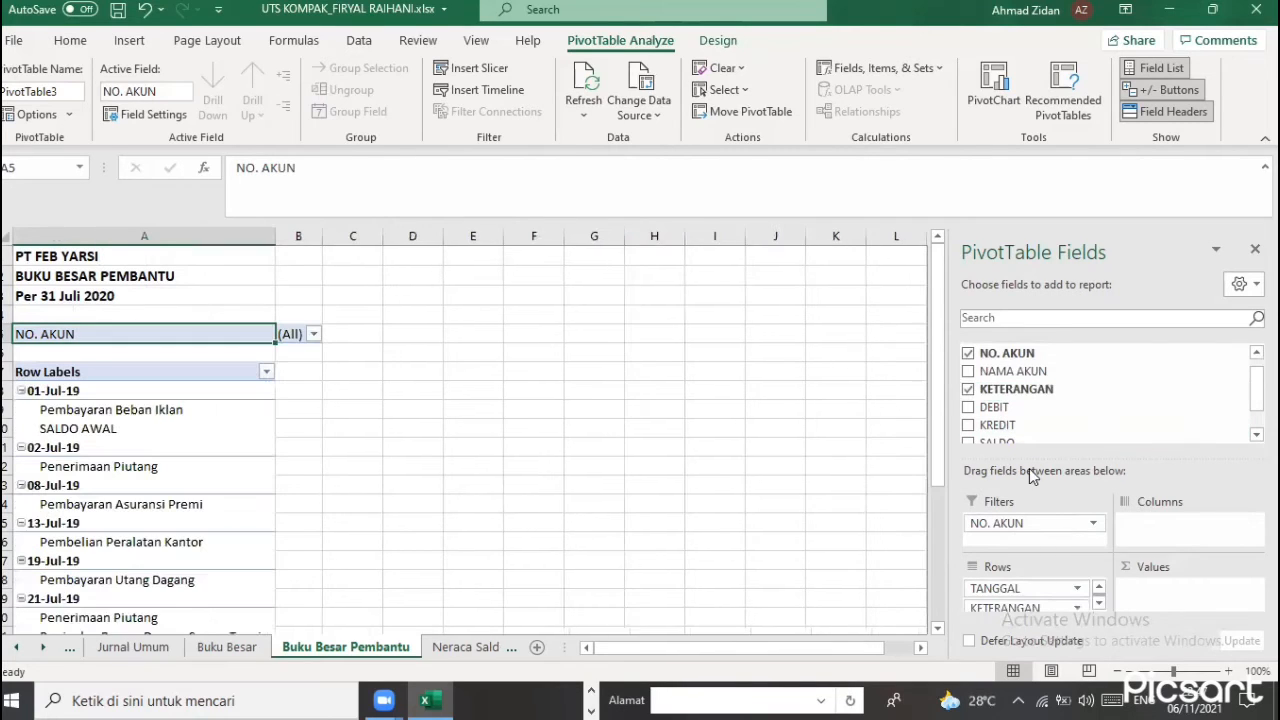
{"action": "left_click_drag", "start_coordinate": [1000, 408], "coordinate": [1150, 592]}
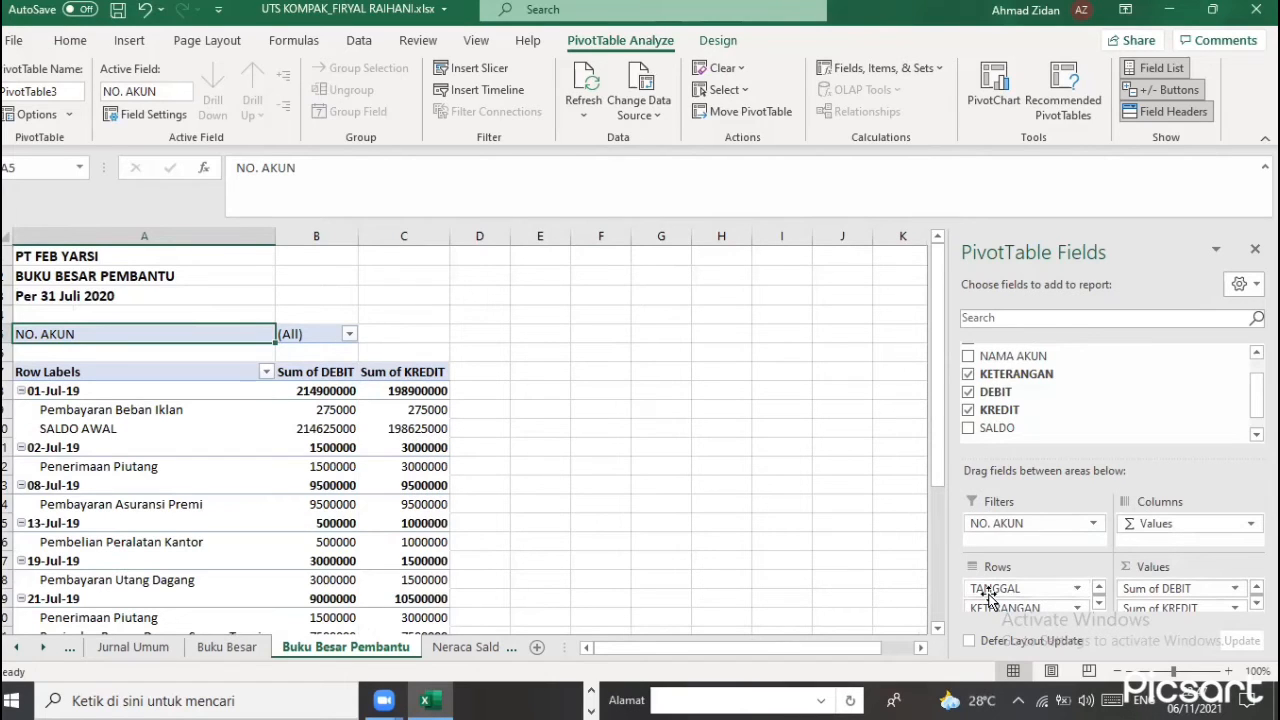
Show TANGGAL item labels in tabular form and format the DEBIT and KREDIT columns as Rupiah accounting without decimals
{"action": "left_click", "coordinate": [988, 592]}
{"action": "left_click", "coordinate": [1005, 566]}
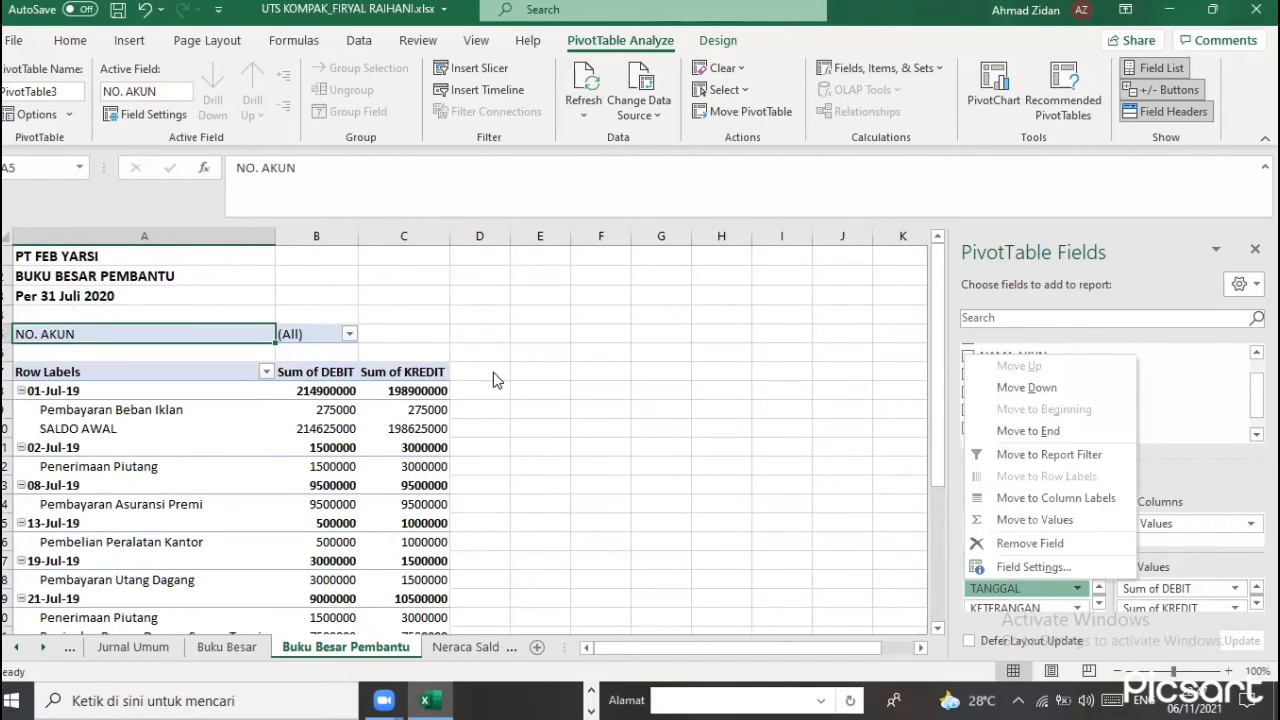
{"action": "left_click", "coordinate": [515, 298]}
{"action": "left_click", "coordinate": [510, 395]}
{"action": "left_click", "coordinate": [660, 576]}
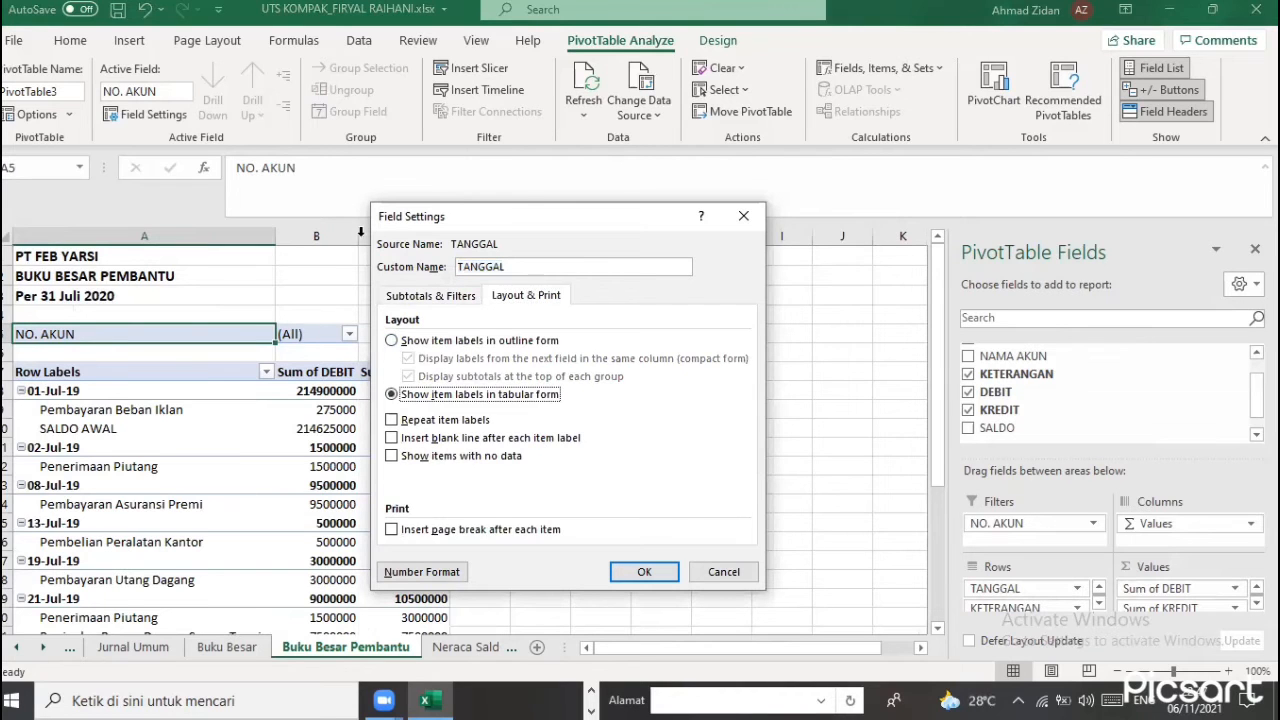
{"action": "left_click_drag", "start_coordinate": [379, 235], "coordinate": [482, 235]}
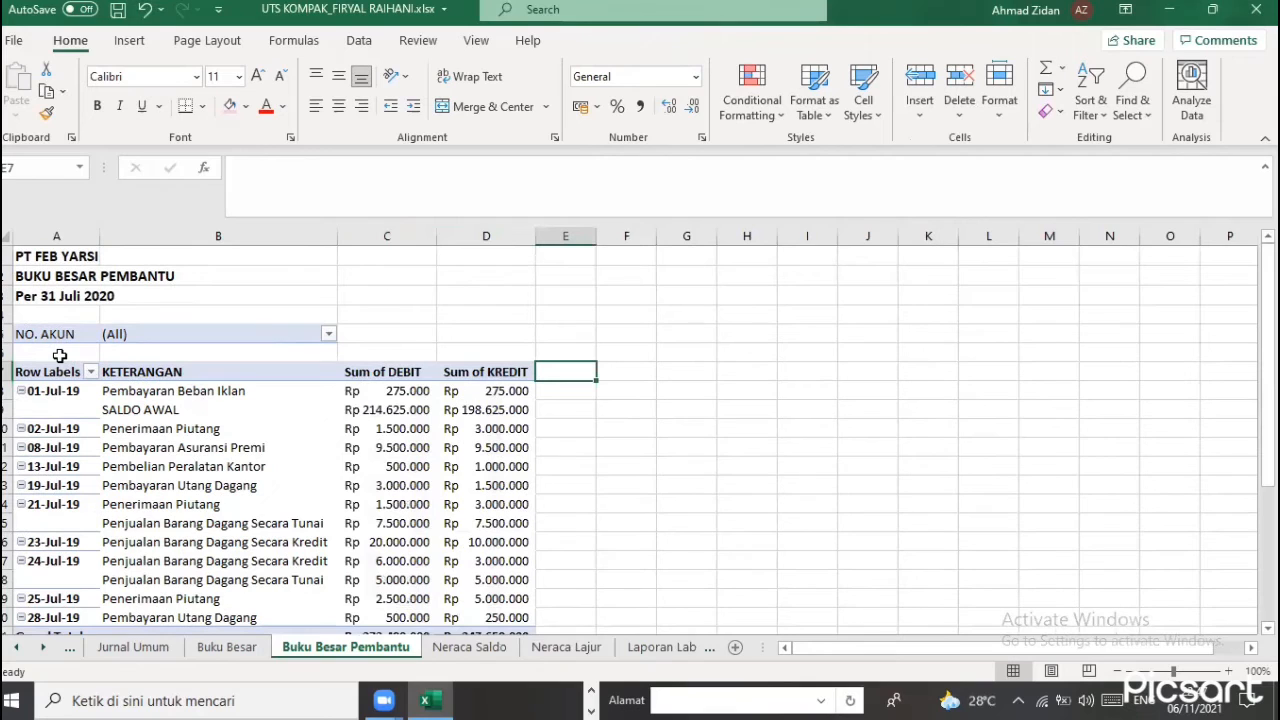
Enter the label Nama Relasi in cell A6, under the NO. AKUN filter
{"action": "left_click", "coordinate": [60, 356]}
{"action": "type", "text": "nN"}
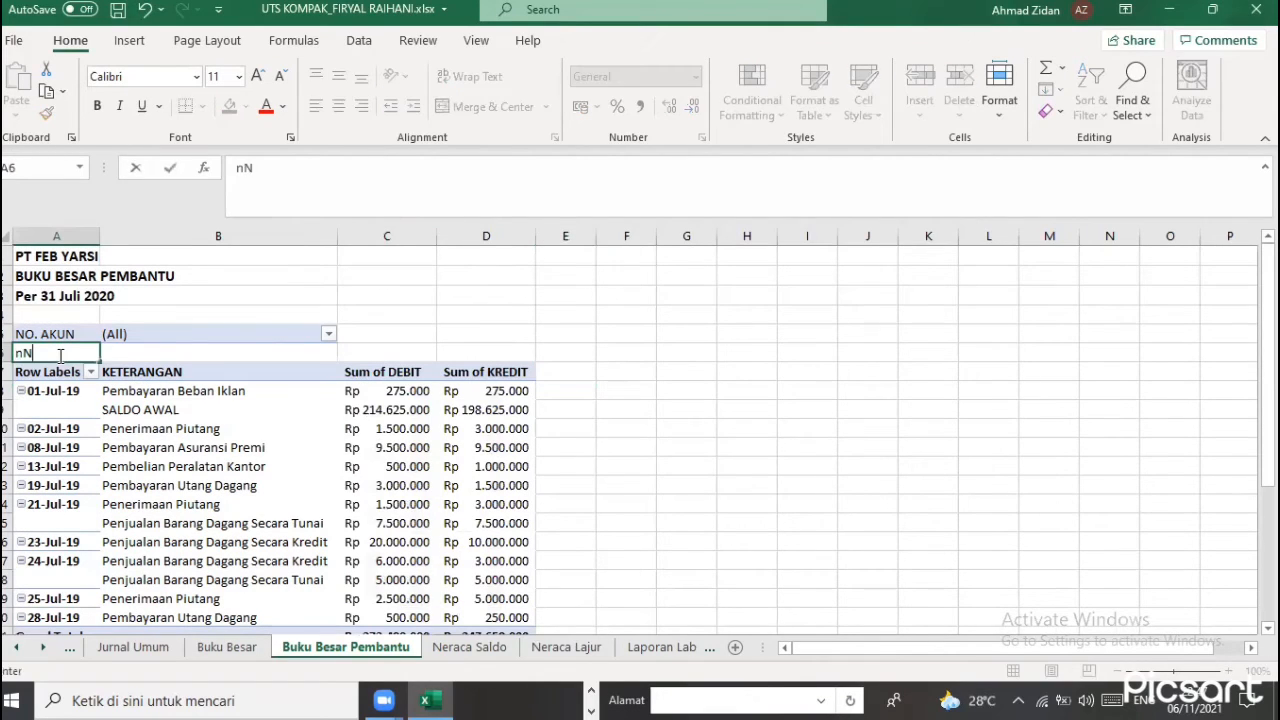
{"action": "key", "text": "BackSpace"}
{"action": "type", "text": "Nama Rel"}
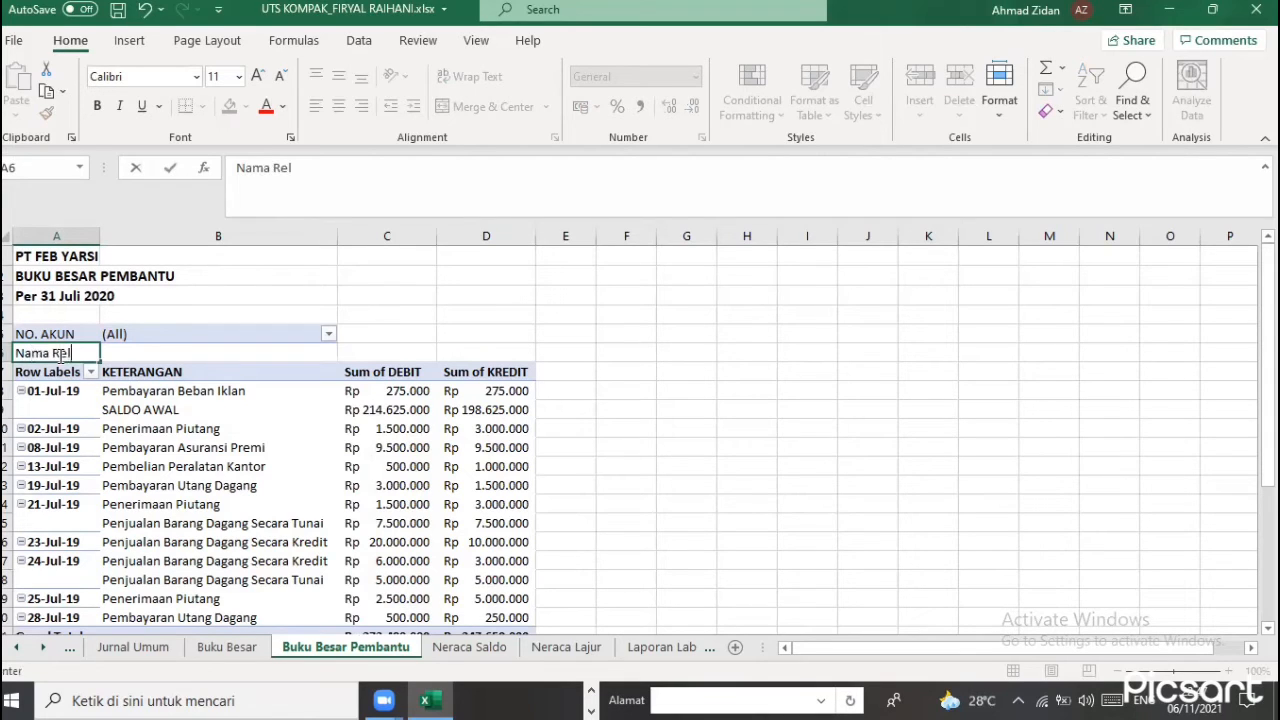
{"action": "type", "text": "asi"}
{"action": "key", "text": "ctrl+Return"}
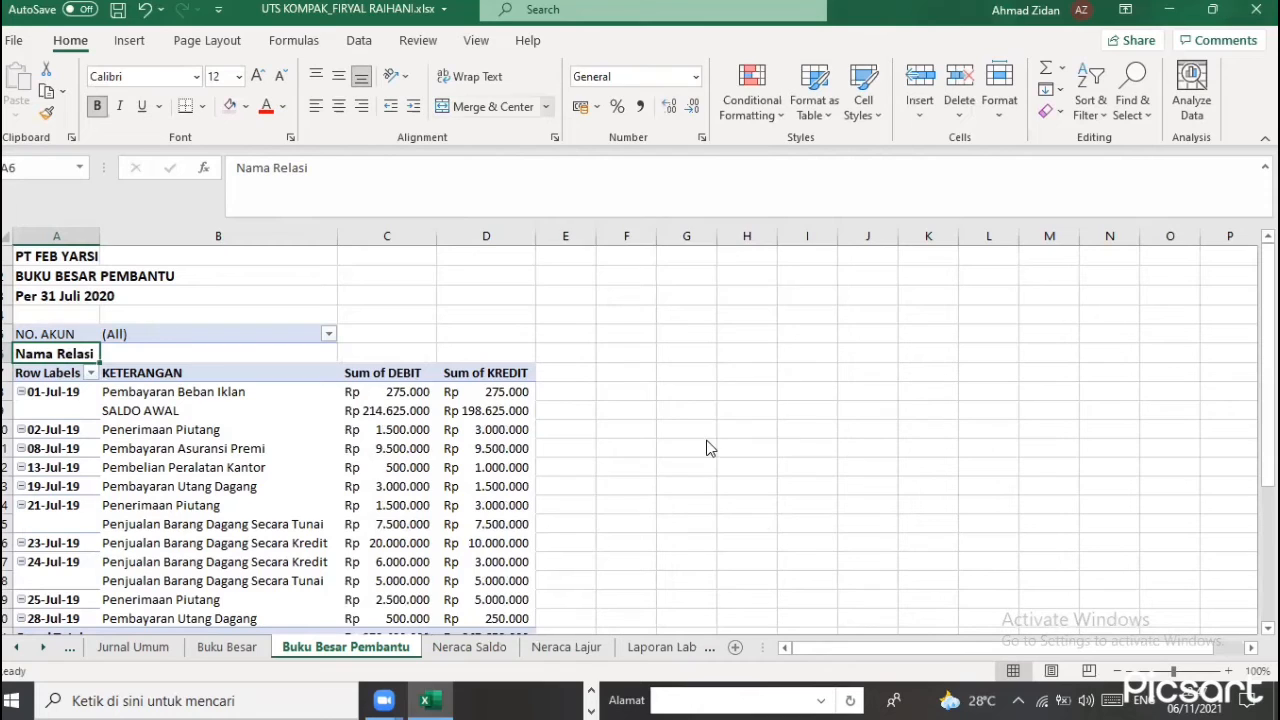
Apply the existing custom number format @* ":" to the Nama Relasi label in A6
{"action": "left_click", "coordinate": [696, 77]}
{"action": "key", "text": "Escape"}
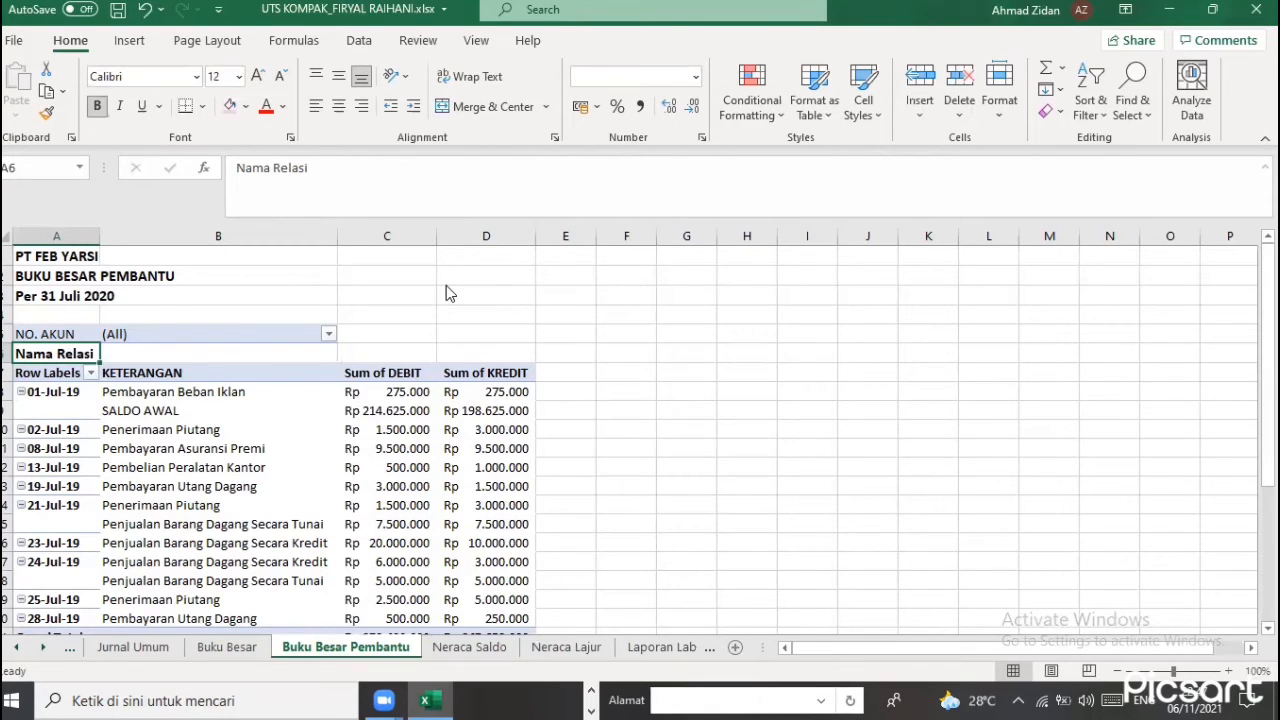
{"action": "key", "text": "ctrl+1"}
{"action": "left_click", "coordinate": [356, 391]}
{"action": "left_click_drag", "start_coordinate": [786, 352], "coordinate": [812, 456]}
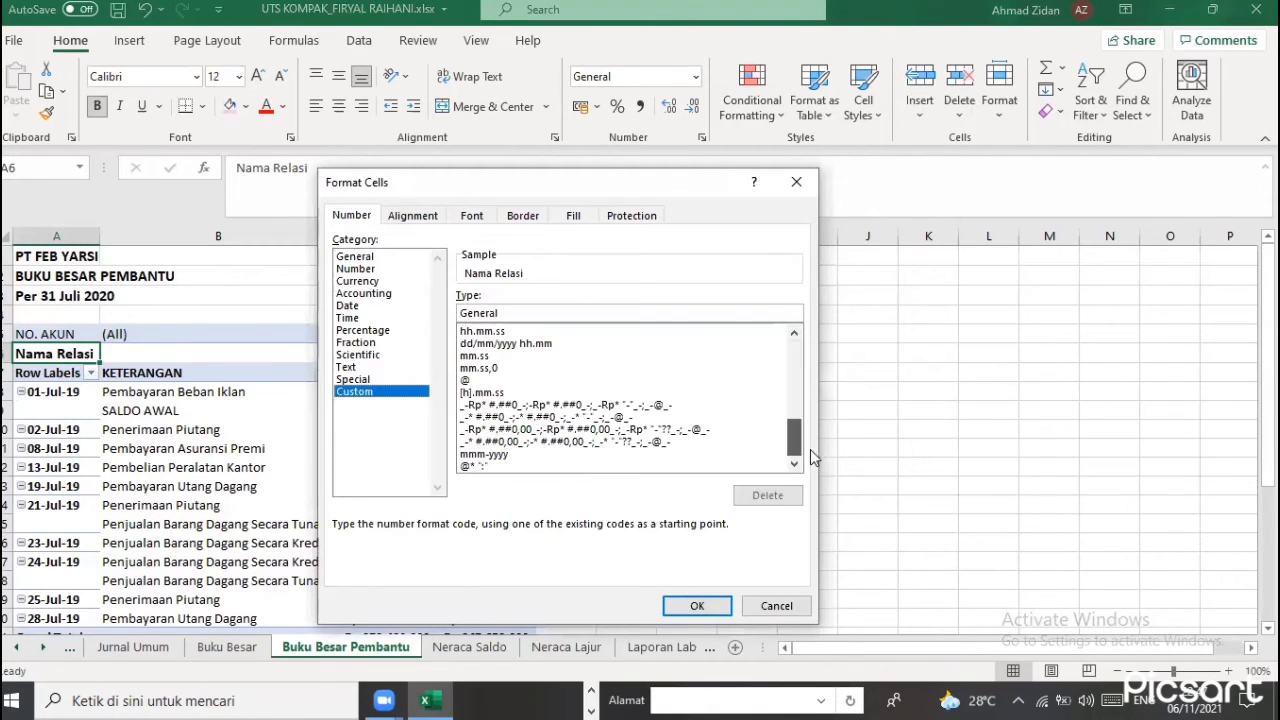
{"action": "left_click", "coordinate": [480, 465]}
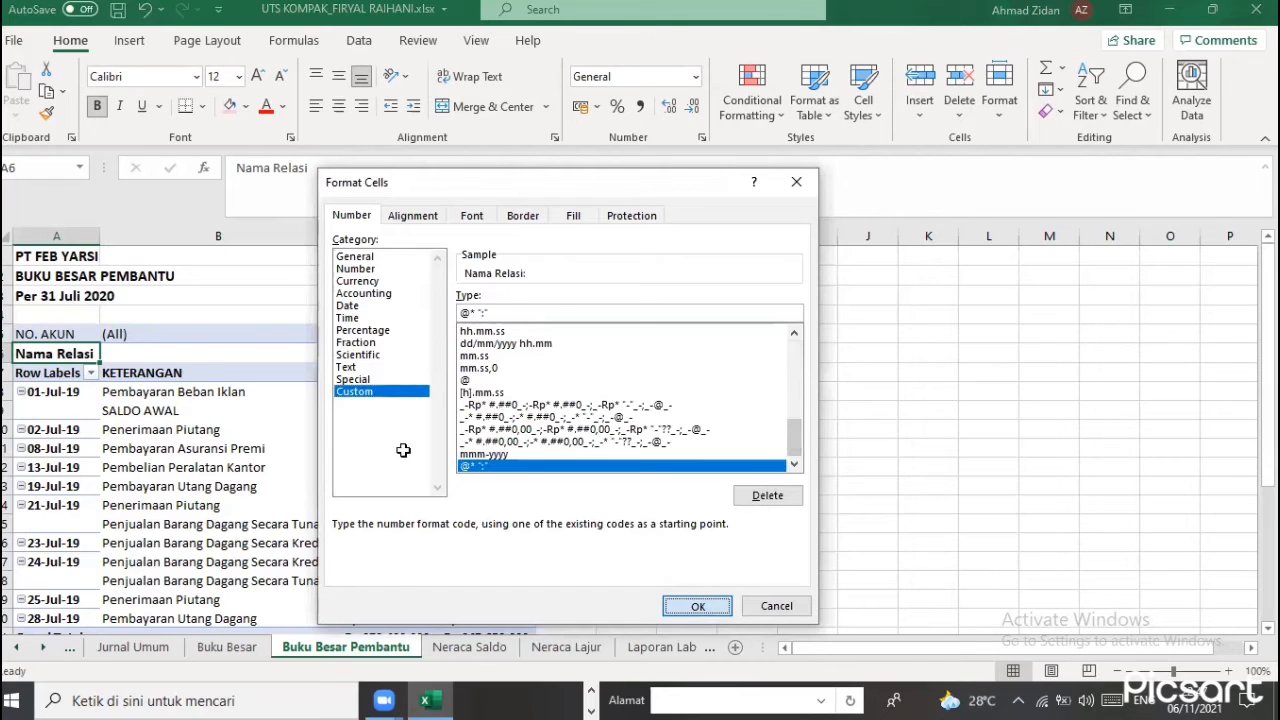
{"action": "key", "text": "Return"}
Apply the custom number format @* ":" to the NO. AKUN label in A5
{"action": "left_click", "coordinate": [70, 333]}
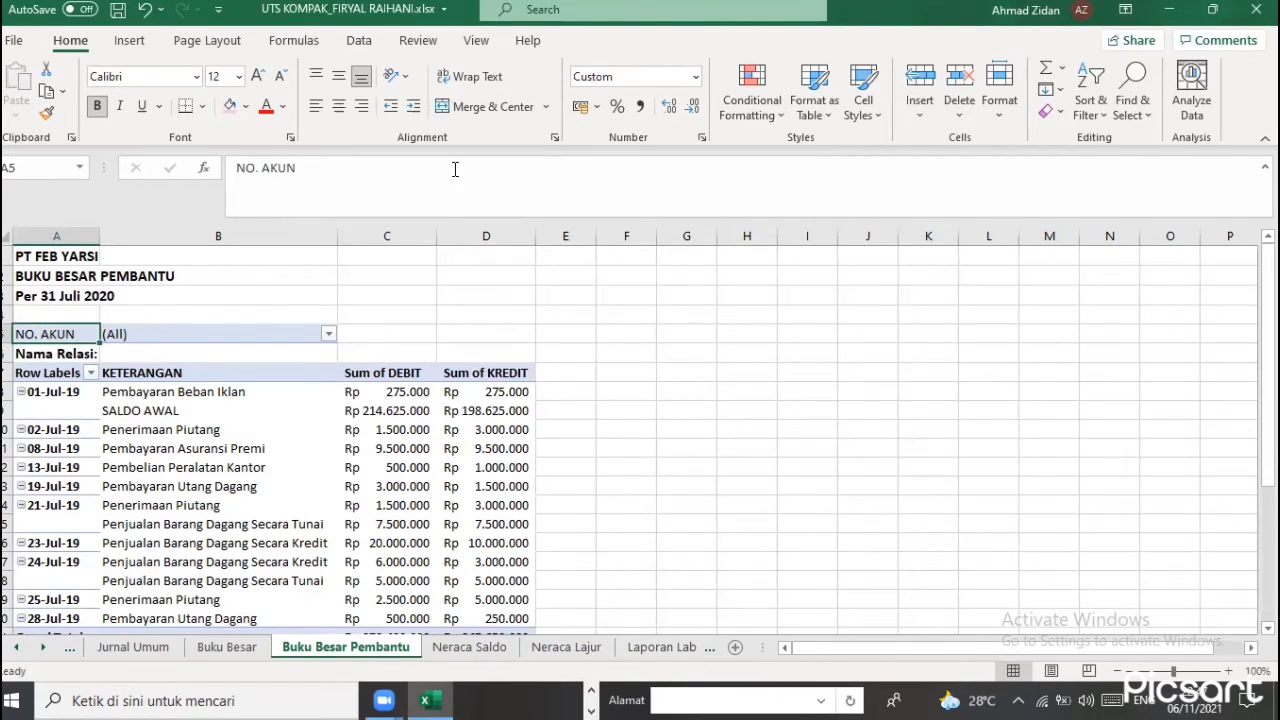
{"action": "left_click", "coordinate": [695, 77]}
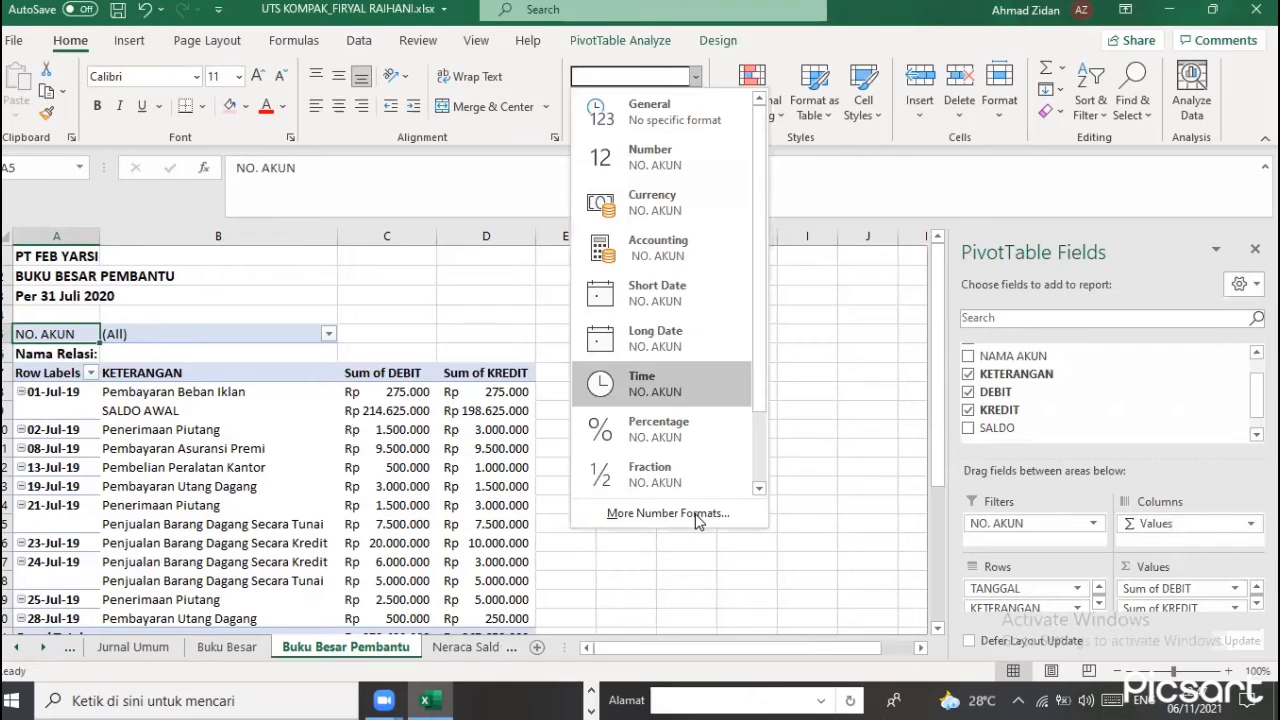
{"action": "left_click", "coordinate": [697, 514]}
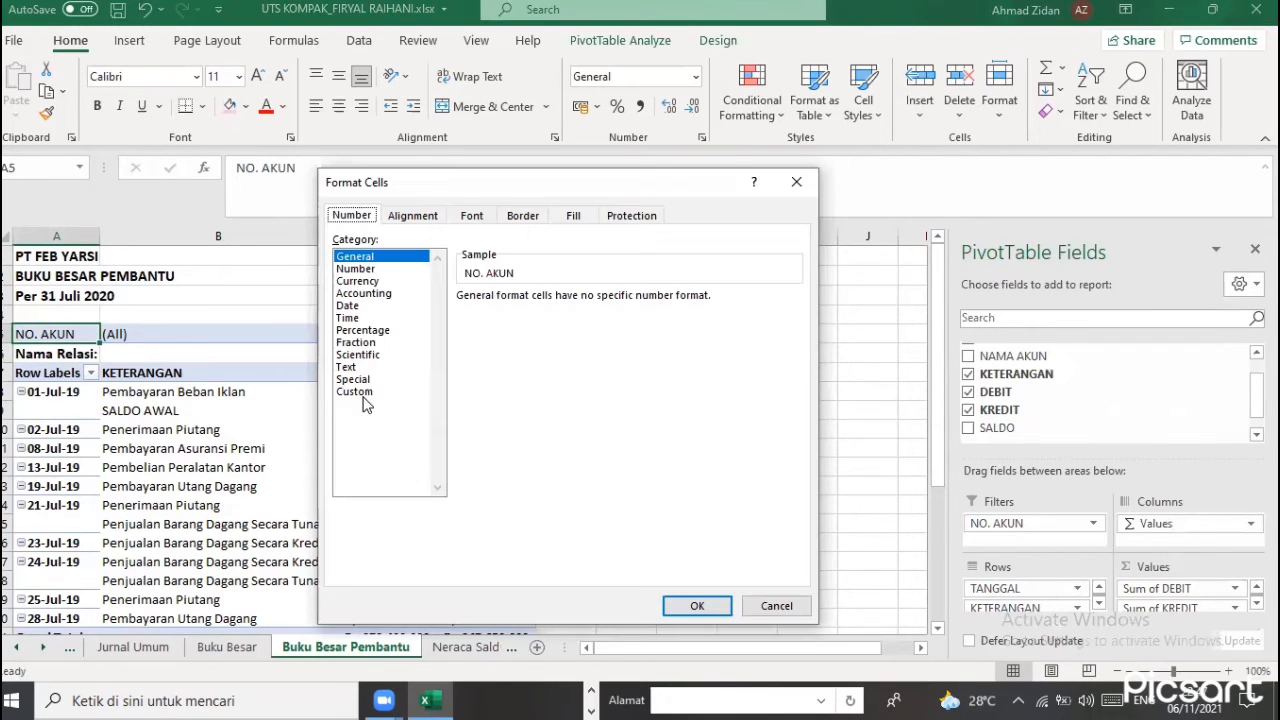
{"action": "left_click", "coordinate": [370, 400]}
{"action": "scroll", "coordinate": [665, 440], "scroll_direction": "down", "scroll_amount": 10}
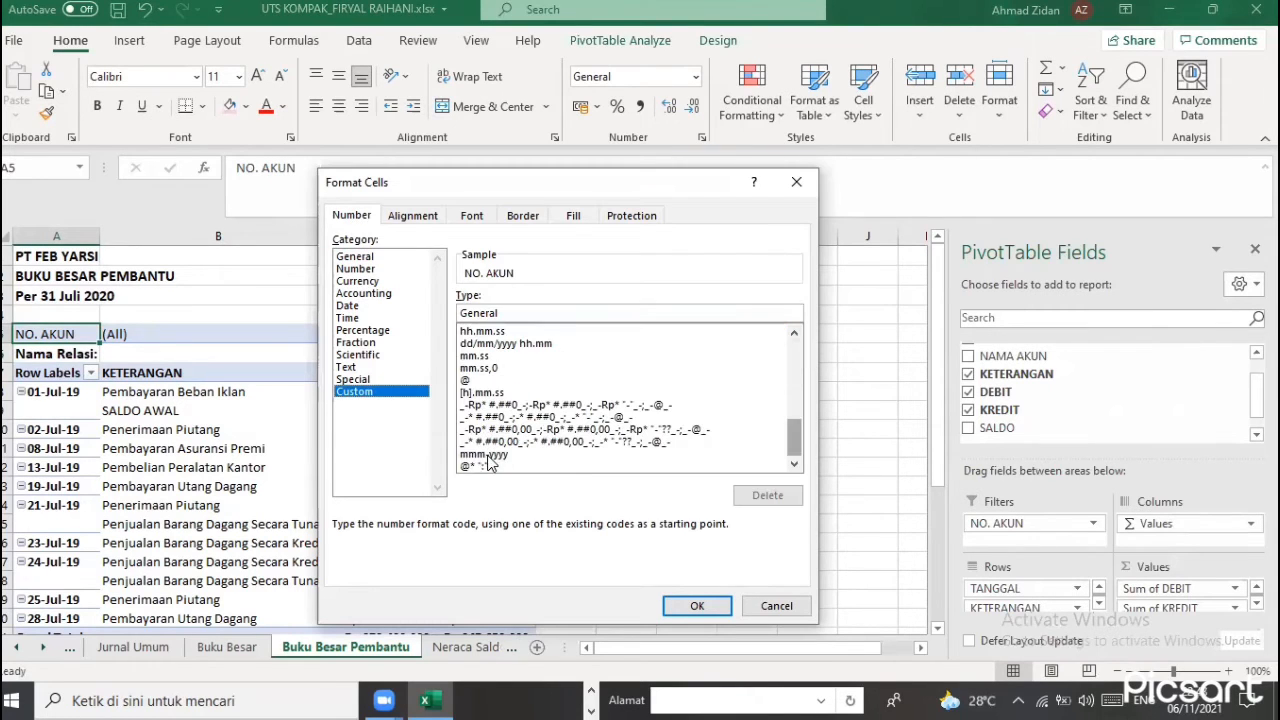
{"action": "left_click", "coordinate": [490, 467]}
{"action": "left_click", "coordinate": [697, 606]}
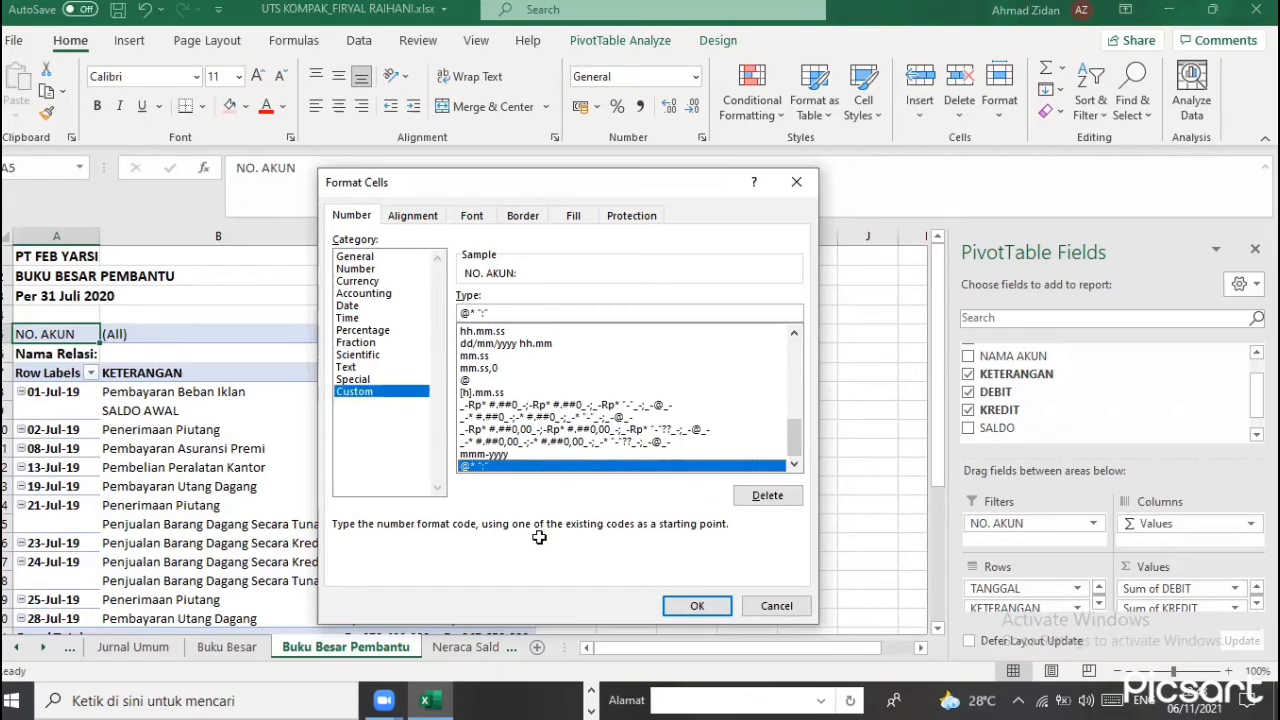
Copy the Nama Relasi label from A6 into cells D5 and D6
{"action": "left_click", "coordinate": [62, 371]}
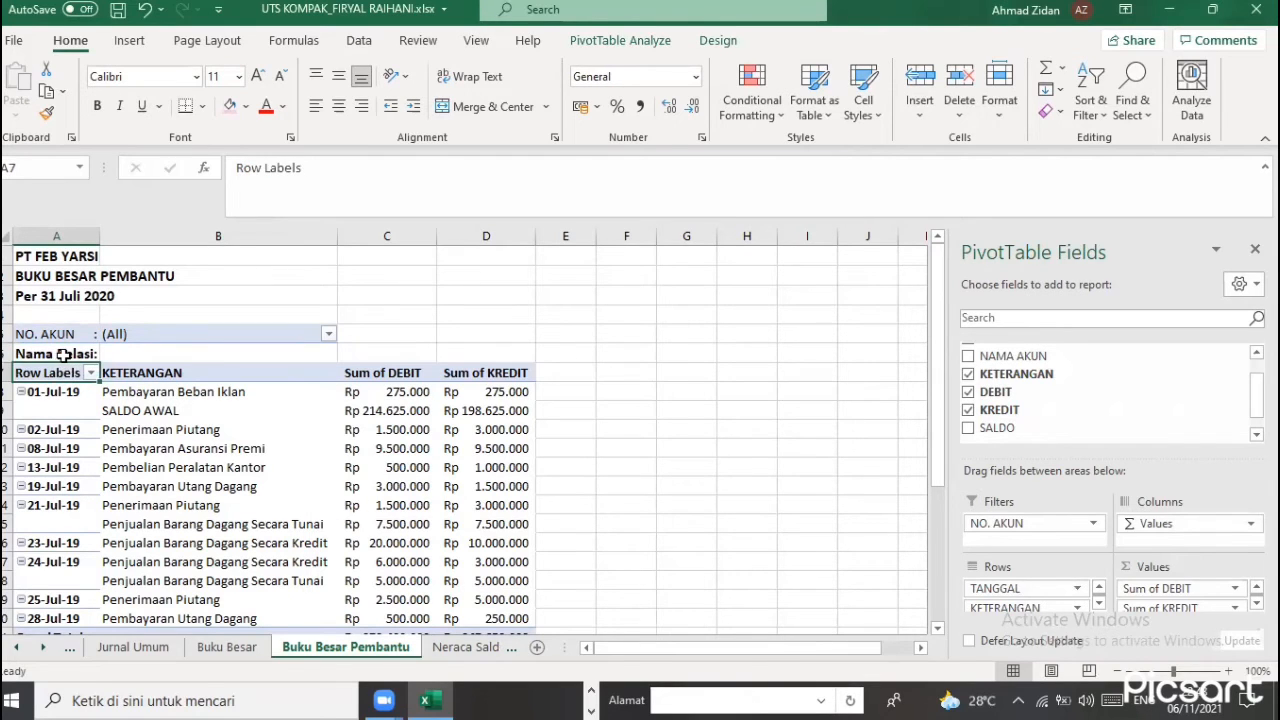
{"action": "left_click", "coordinate": [62, 354]}
{"action": "key", "text": "ctrl+c"}
{"action": "left_click", "coordinate": [482, 336]}
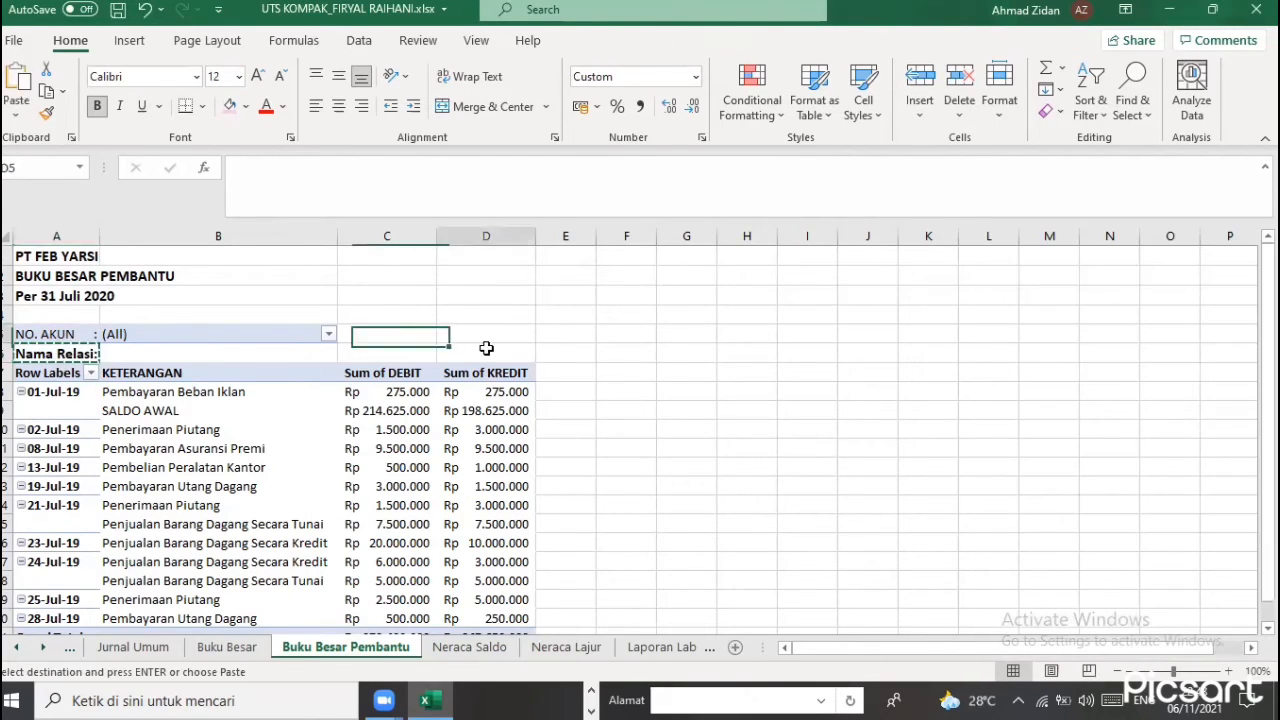
{"action": "key", "text": "ctrl+v"}
{"action": "left_click", "coordinate": [488, 354]}
{"action": "key", "text": "ctrl+v"}
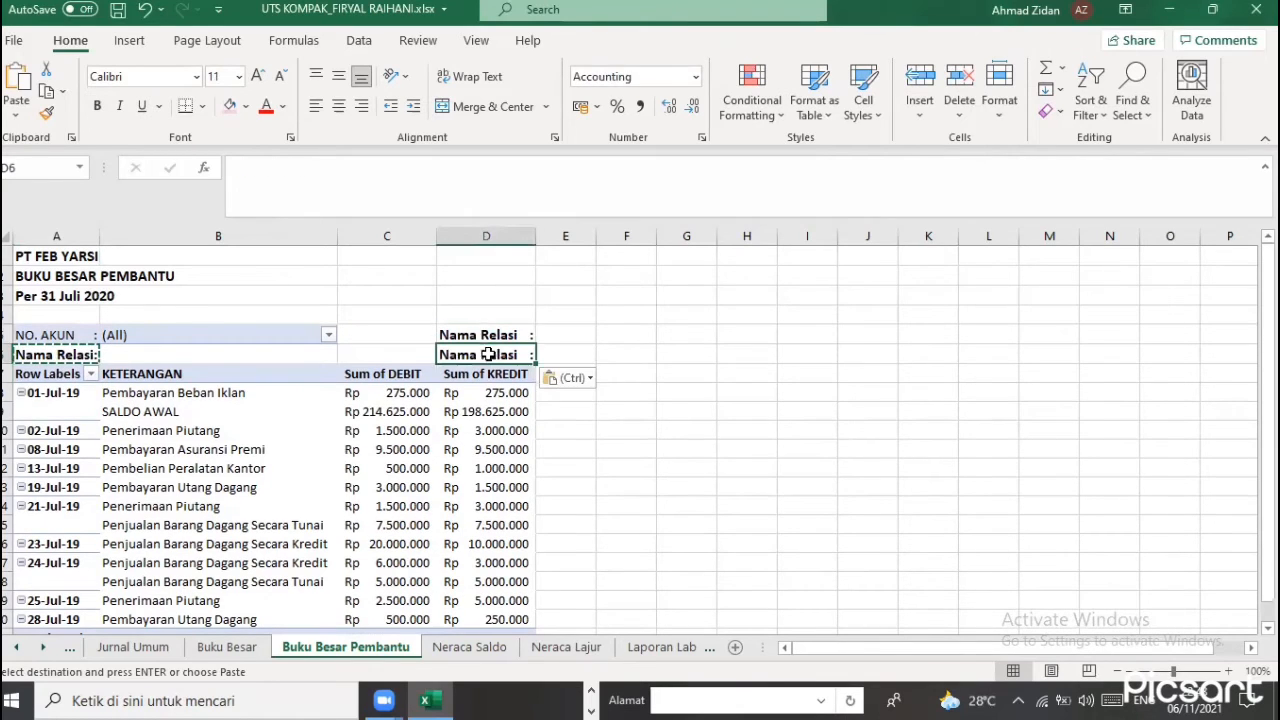
Replace the copied label in cell D5 with Pos Saldo
{"action": "double_click", "coordinate": [482, 335]}
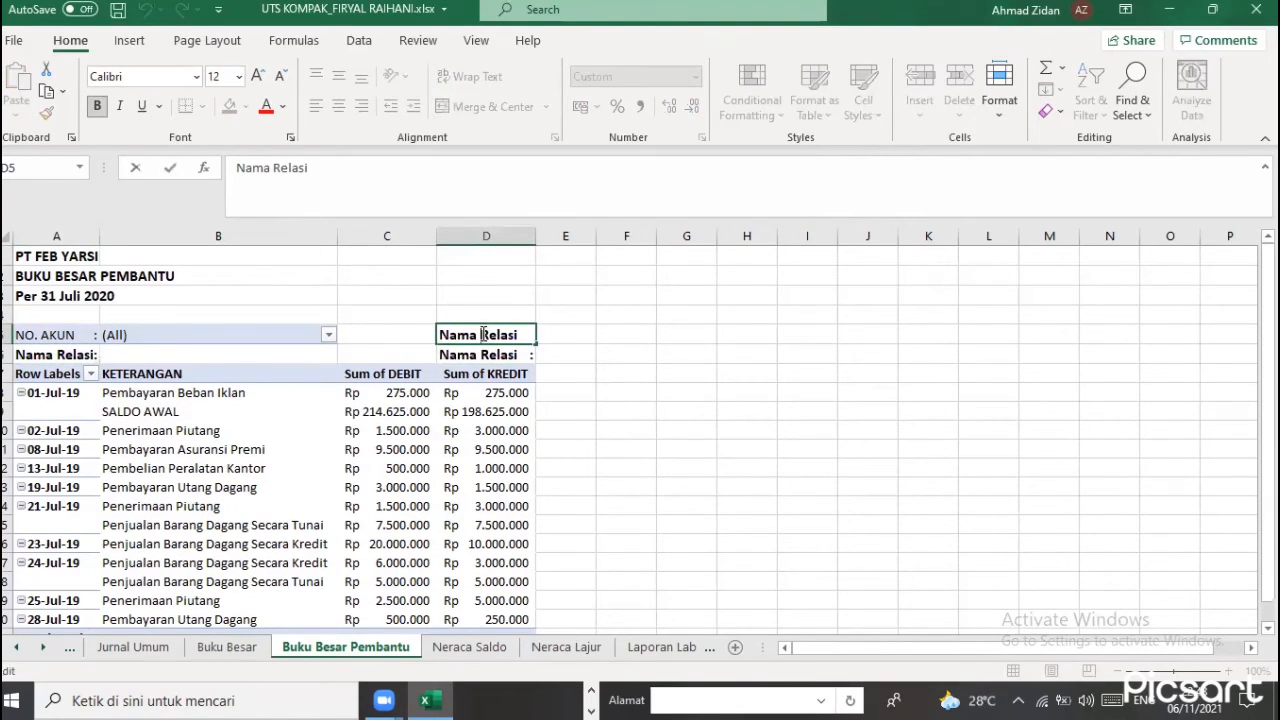
{"action": "left_click_drag", "start_coordinate": [531, 341], "coordinate": [432, 332]}
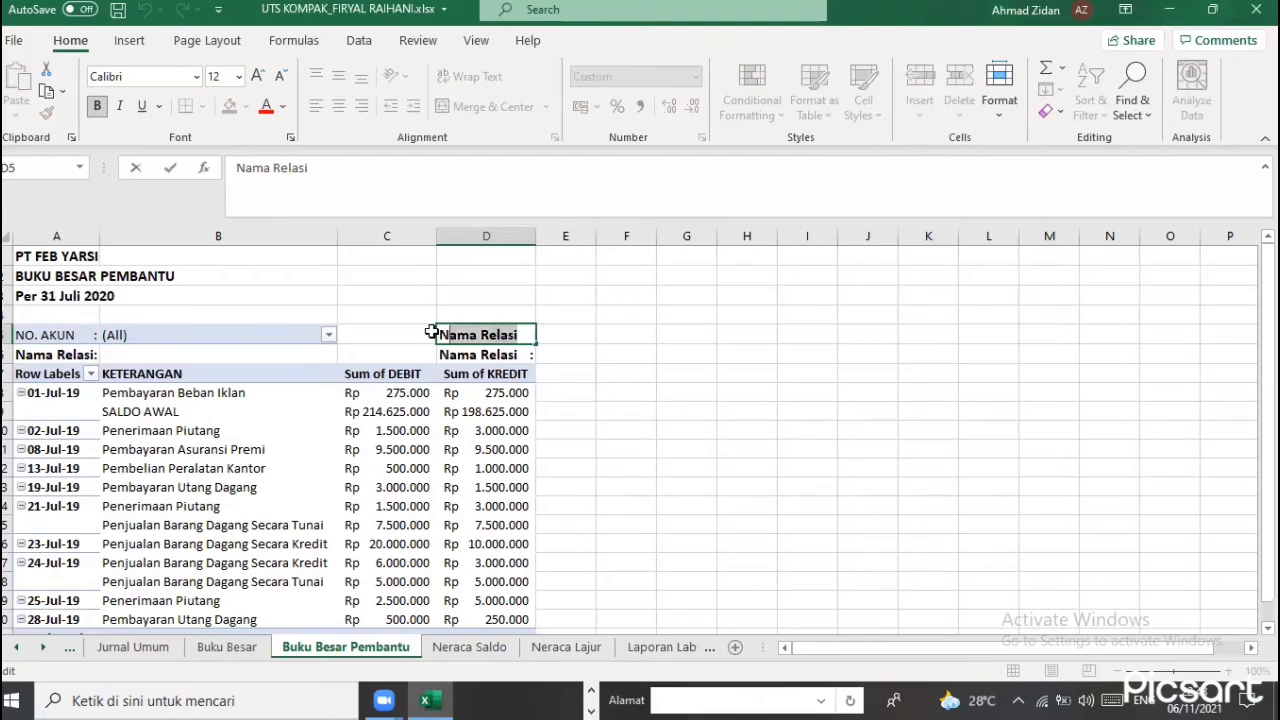
{"action": "key", "text": "BackSpace"}
{"action": "type", "text": "Pos Sa"}
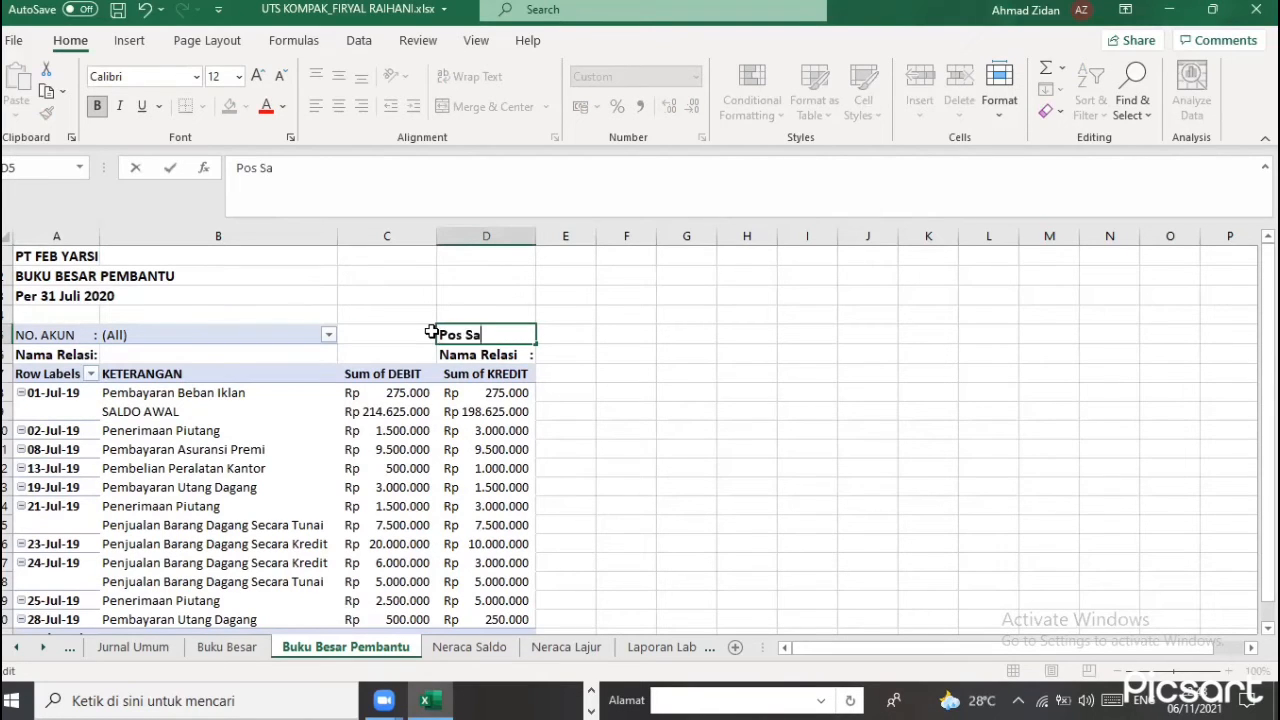
{"action": "type", "text": "ldo"}
{"action": "key", "text": "Return"}
Clear the copied Nama Relasi text from cell D6
{"action": "key", "text": "BackSpace"}
{"action": "key", "text": "BackSpace"}
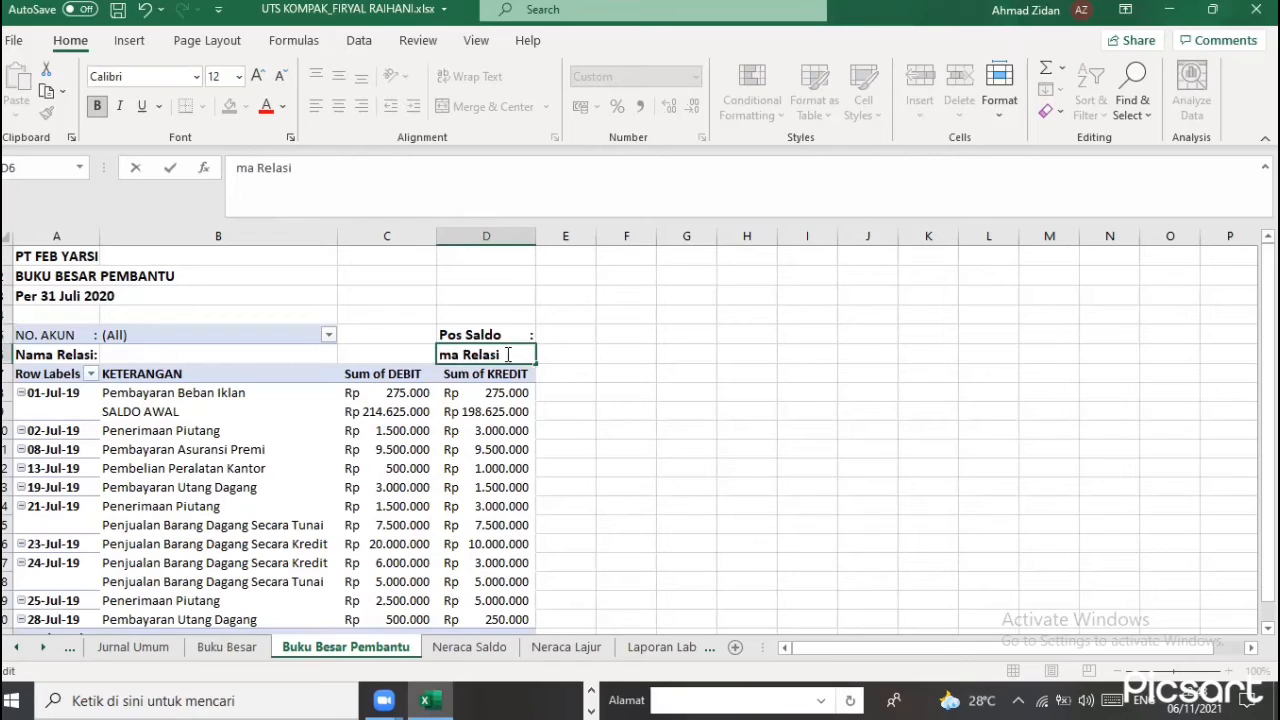
{"action": "triple_click", "coordinate": [509, 355]}
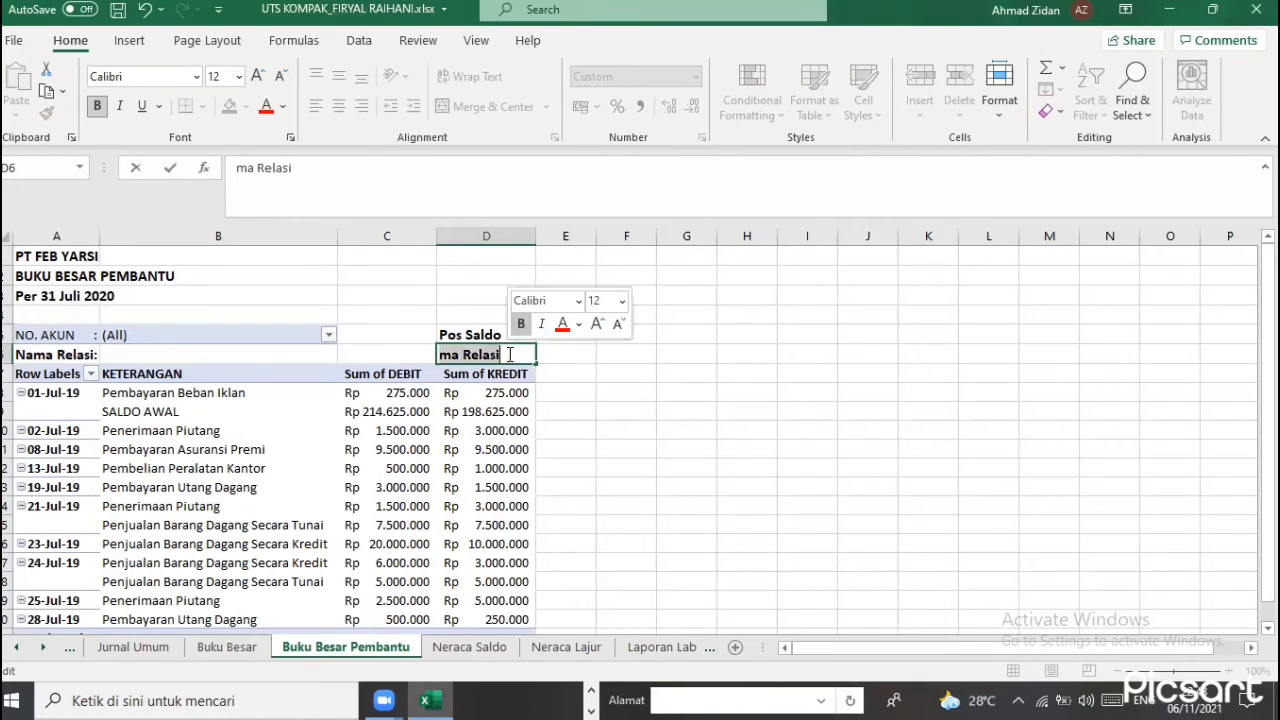
Replace the text in cell D6 with the label "Saldo Awal"
{"action": "key", "text": "BackSpace"}
{"action": "type", "text": "Sum of KREDIT"}
{"action": "type", "text": "Saldo"}
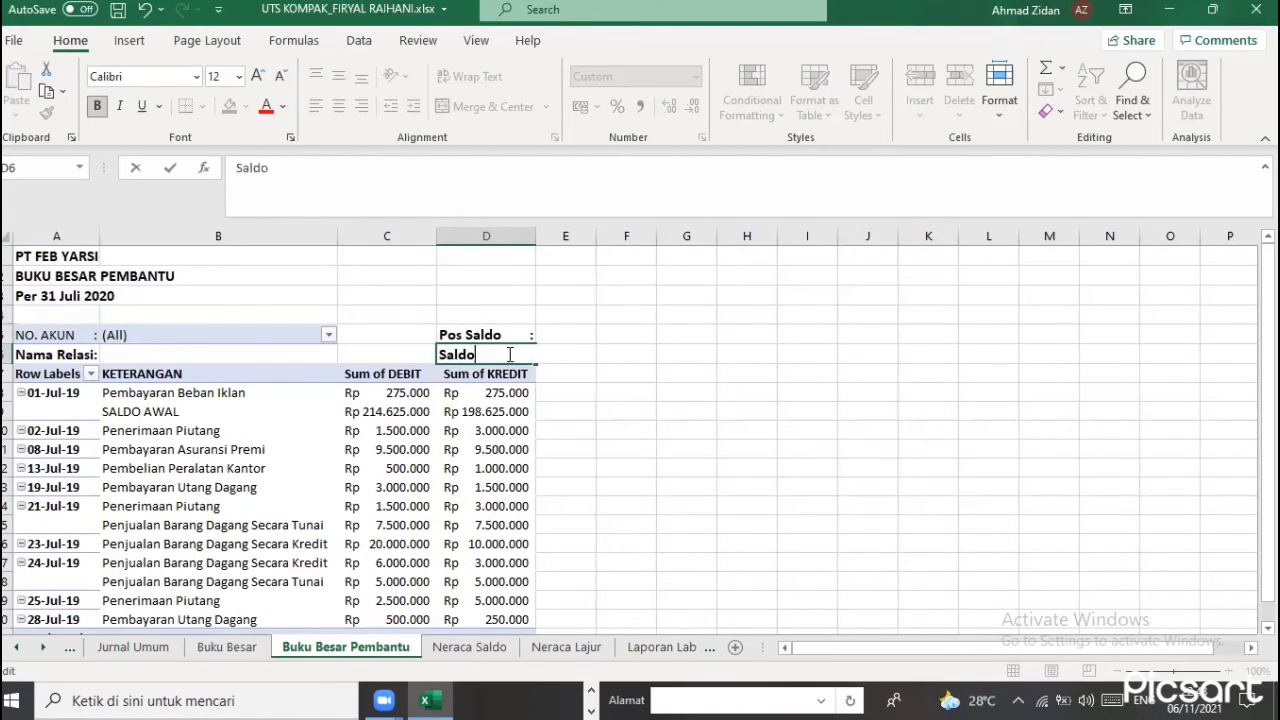
{"action": "type", "text": " Awal"}
{"action": "key", "text": "Return"}
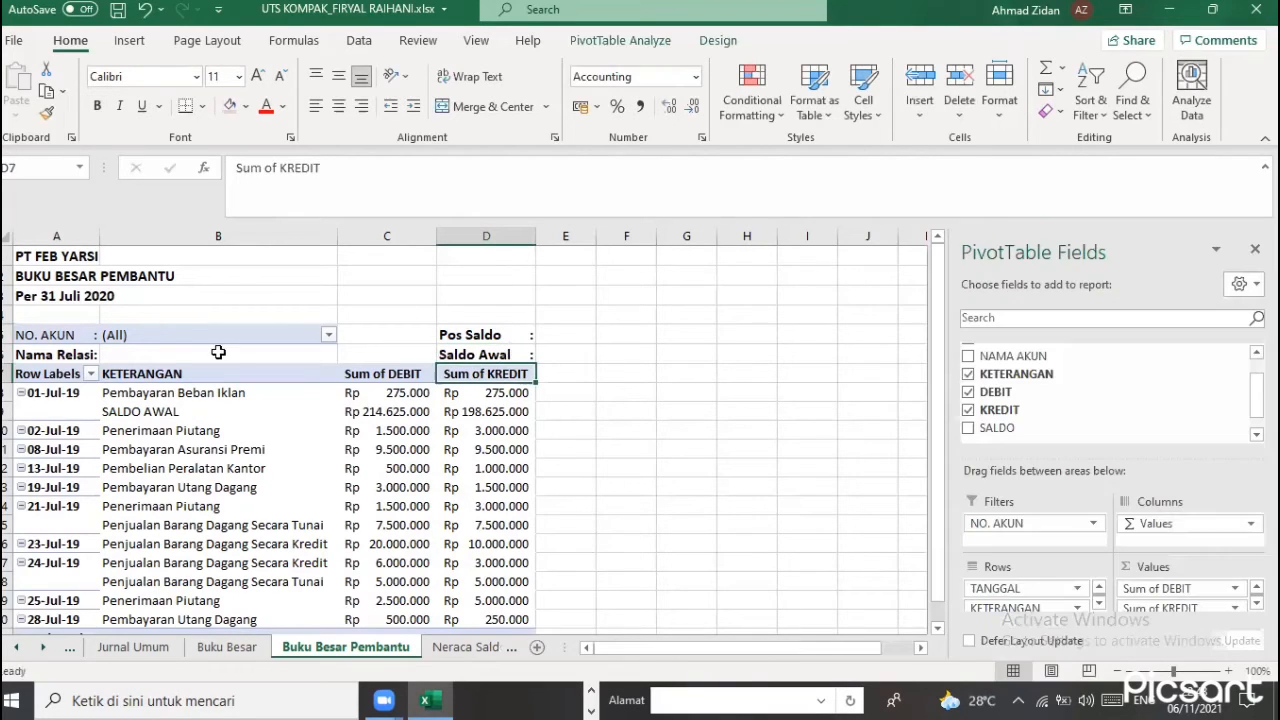
Enter the formula =VLOOKUP(B5;DAFTAR_BANTU;2;FALSE) in cell B6 beside Nama Relasi
{"action": "left_click", "coordinate": [167, 354]}
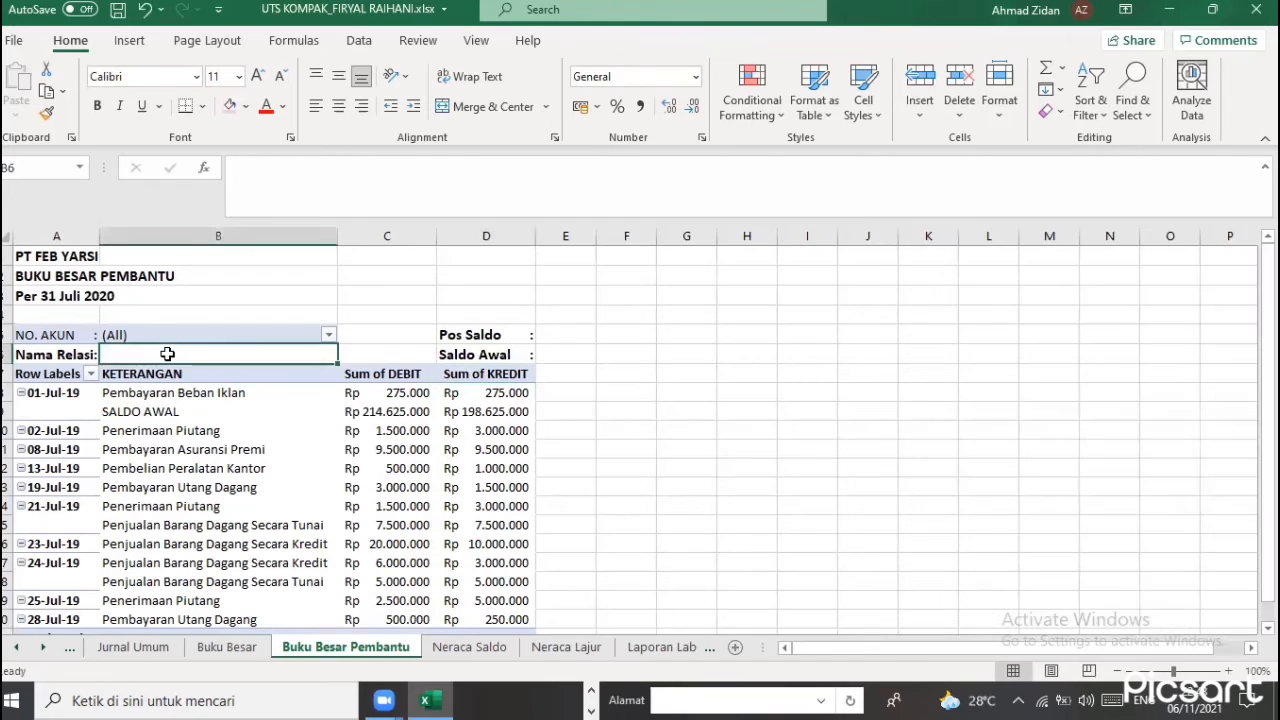
{"action": "type", "text": "="}
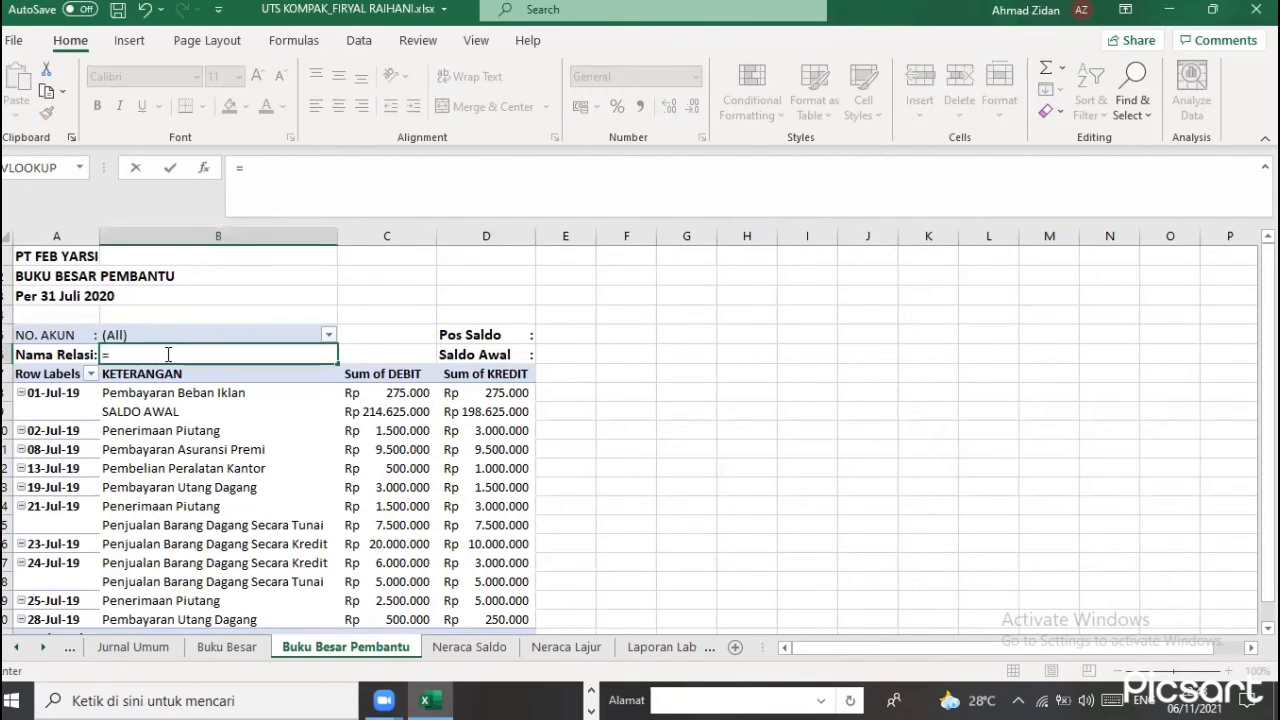
{"action": "type", "text": "v"}
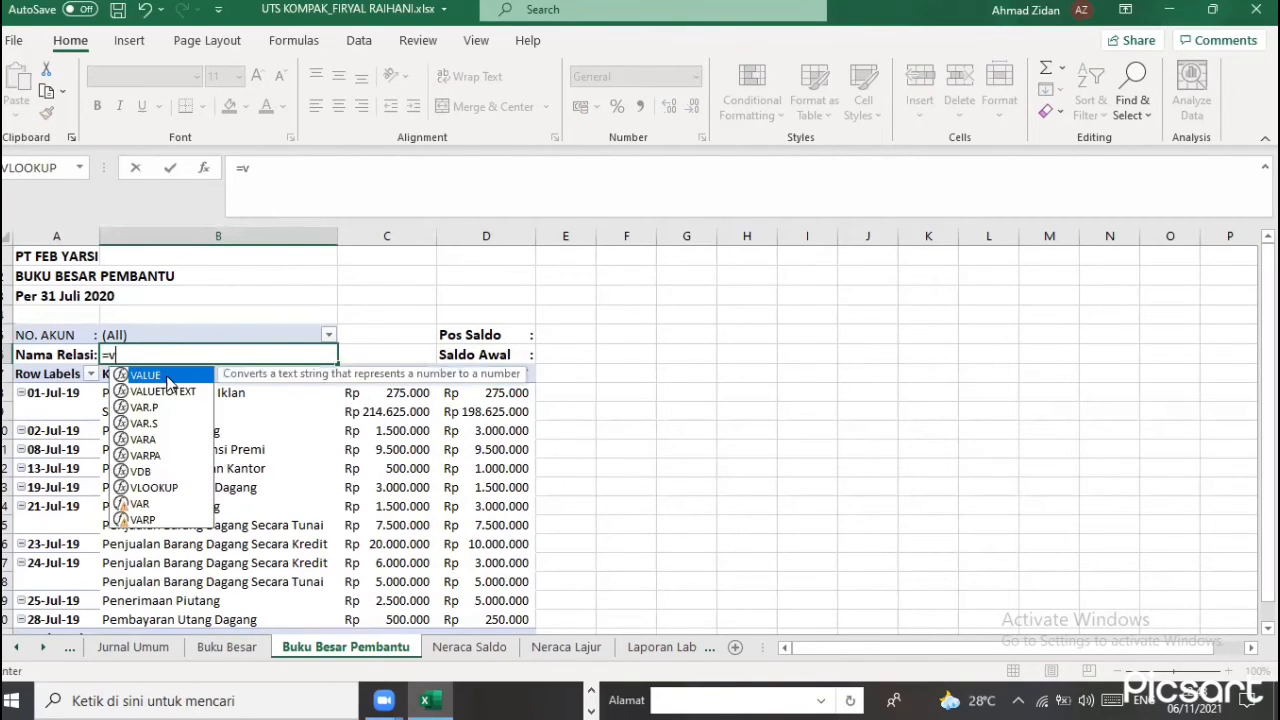
{"action": "type", "text": "l"}
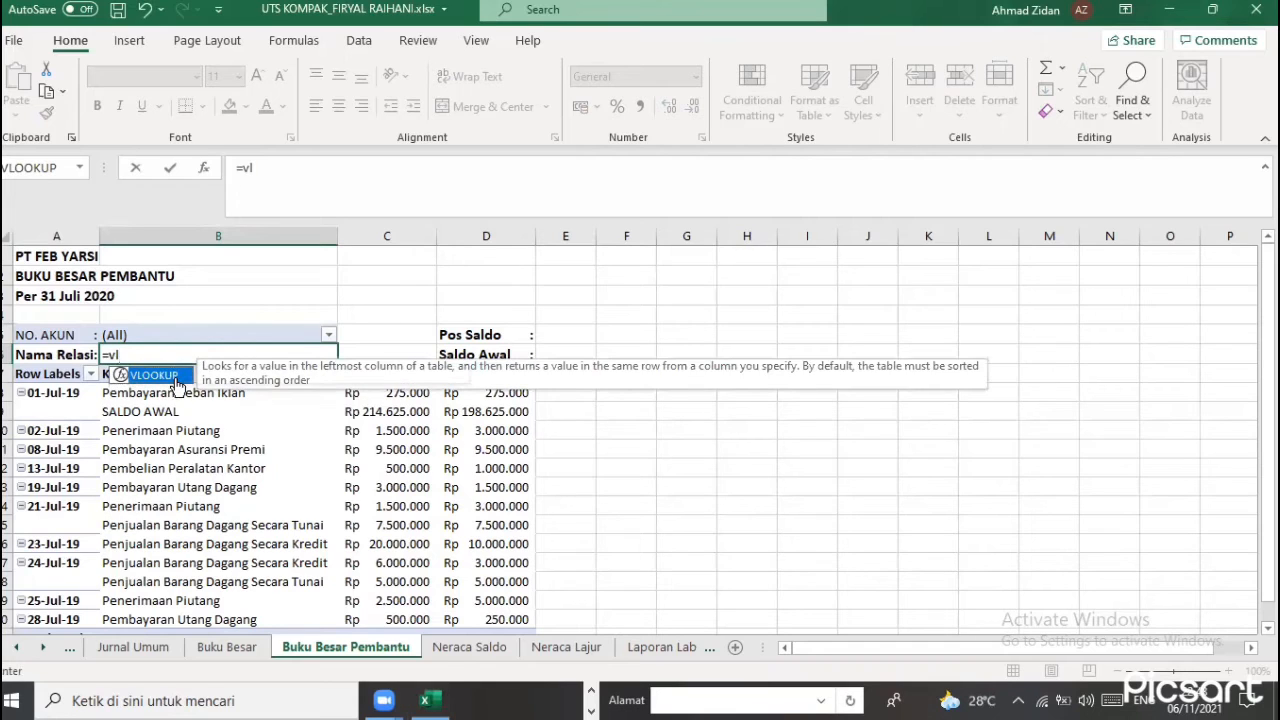
{"action": "double_click", "coordinate": [176, 376]}
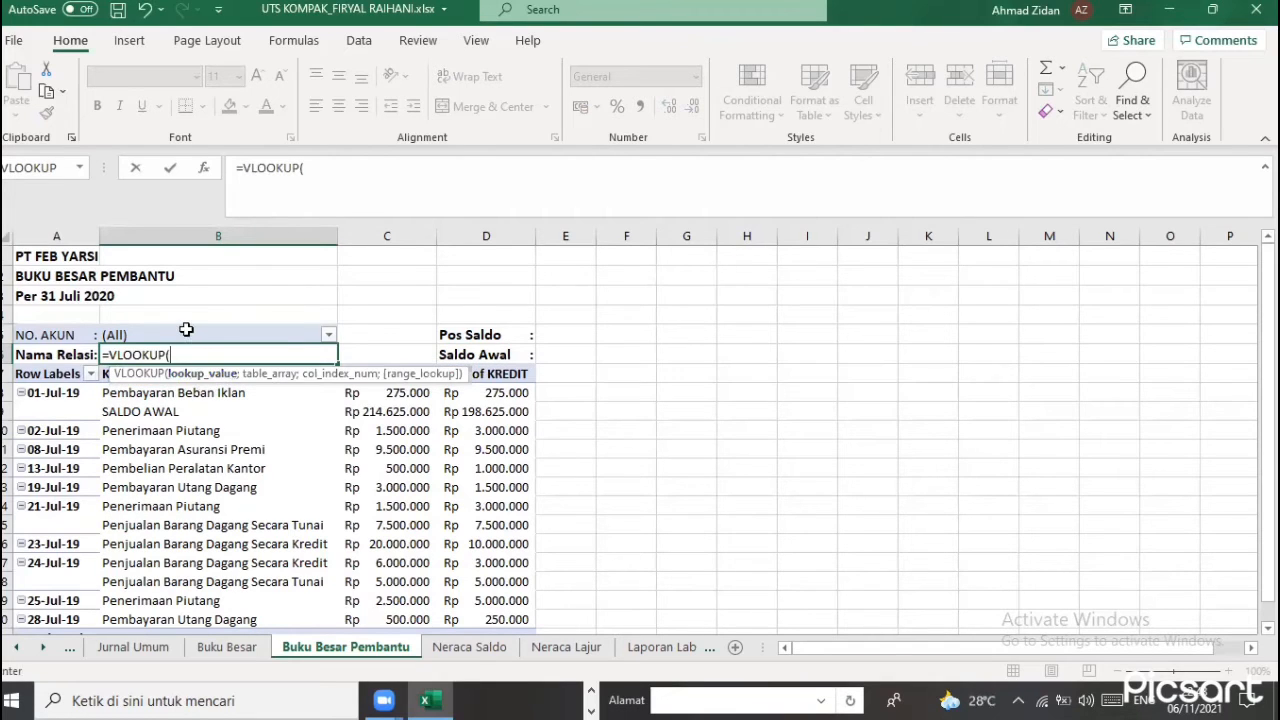
{"action": "left_click", "coordinate": [186, 330]}
{"action": "type", "text": ";"}
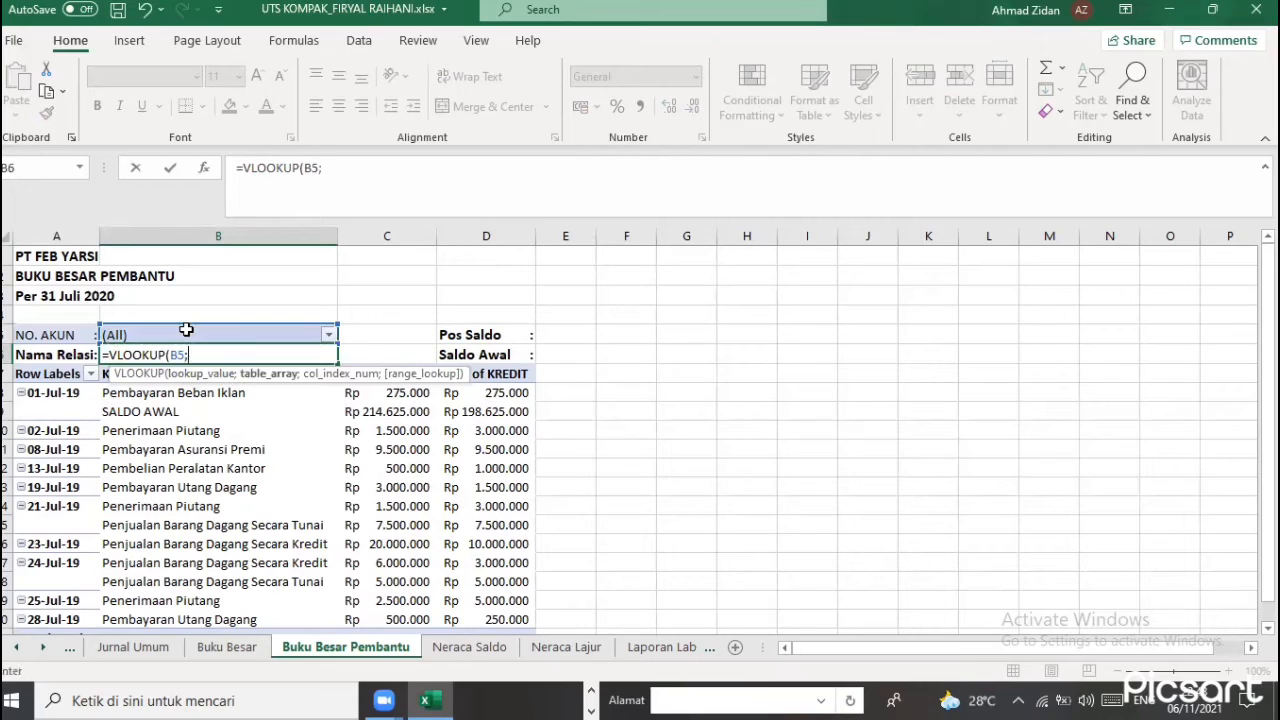
{"action": "type", "text": "d"}
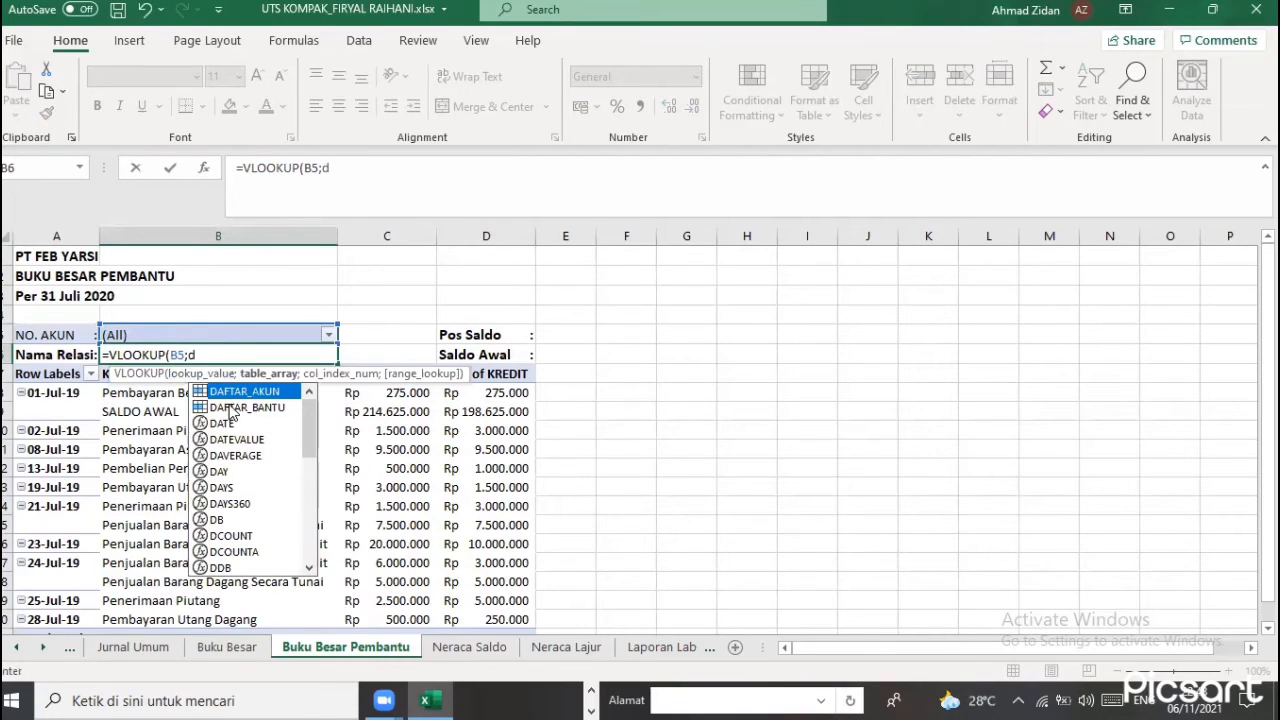
{"action": "double_click", "coordinate": [230, 407]}
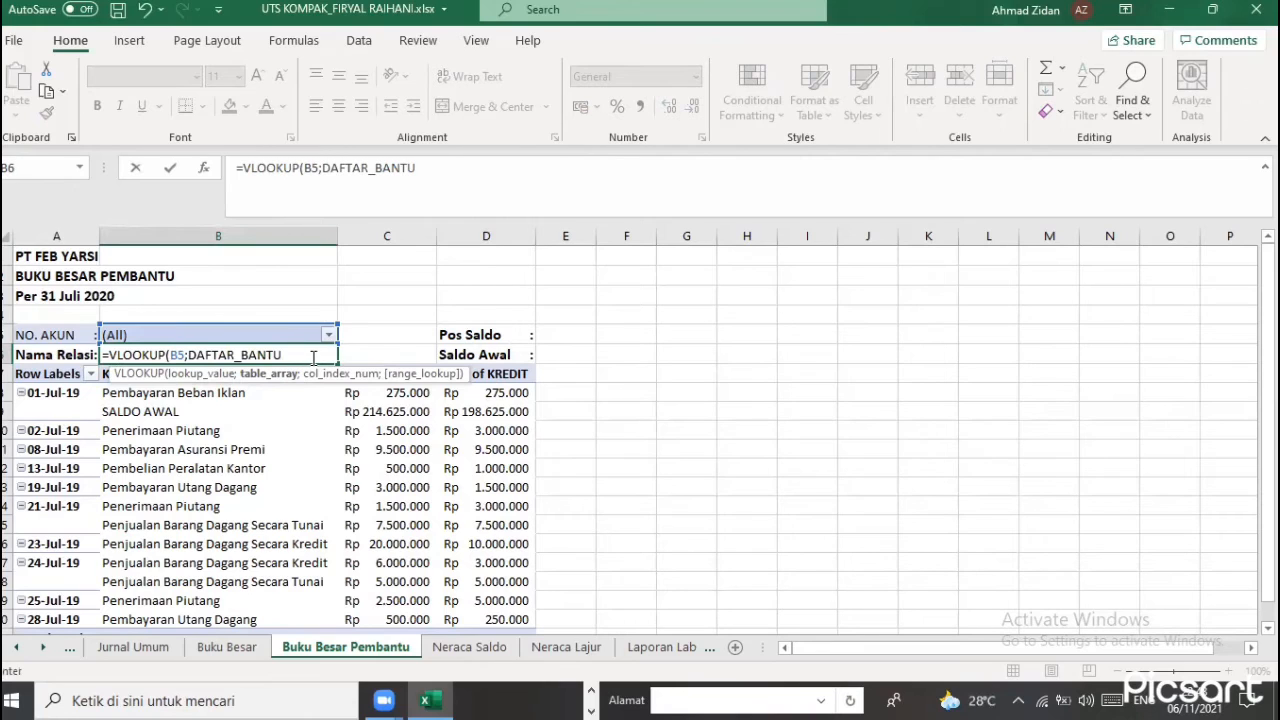
{"action": "type", "text": ";"}
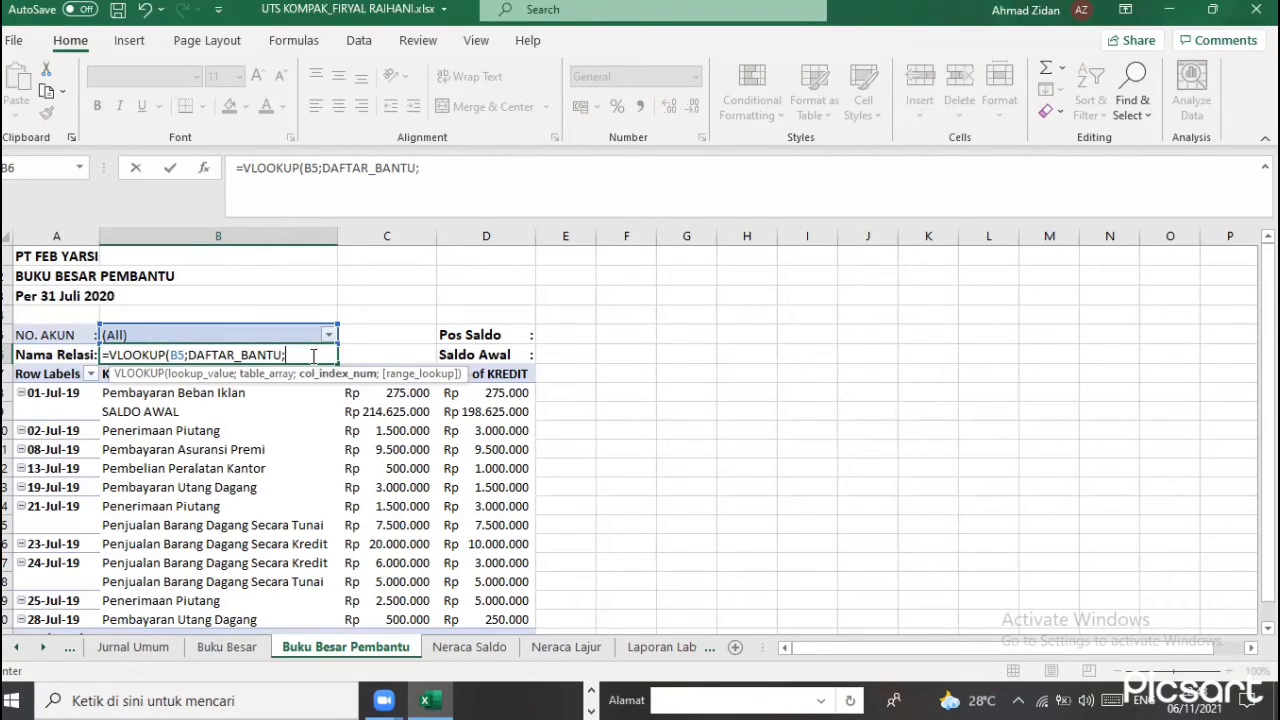
{"action": "type", "text": "2;f"}
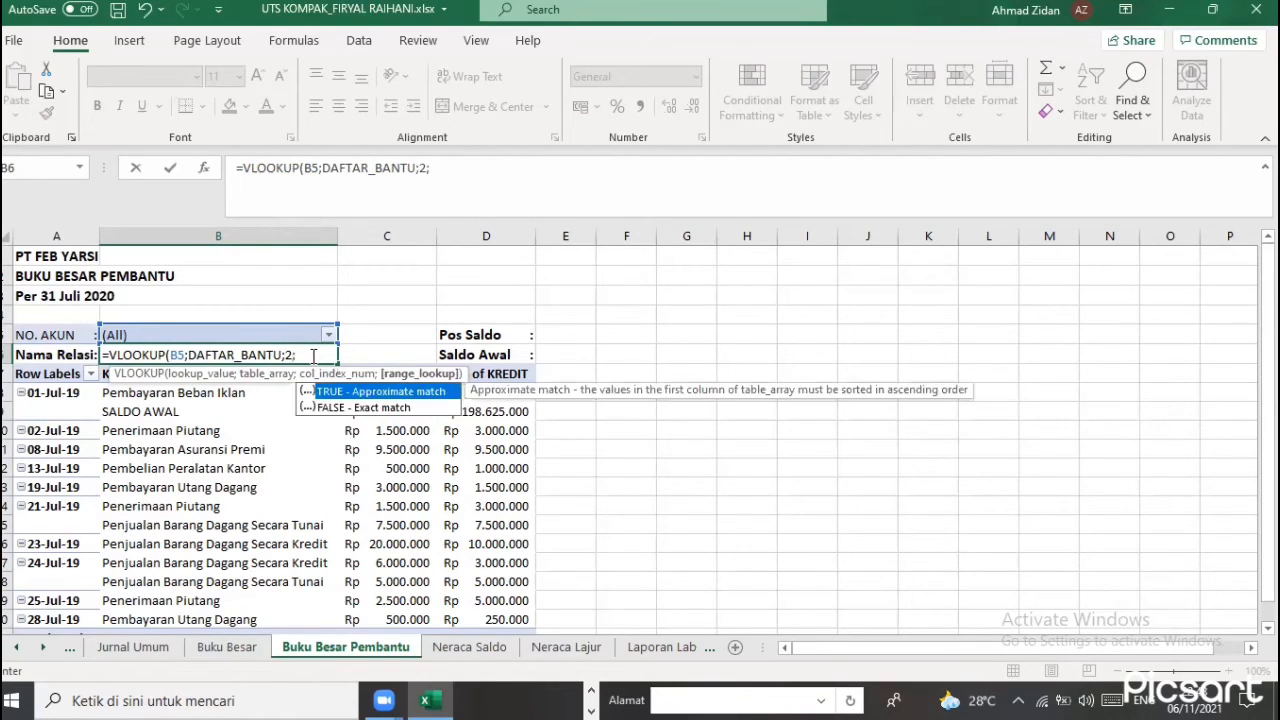
{"action": "double_click", "coordinate": [340, 407]}
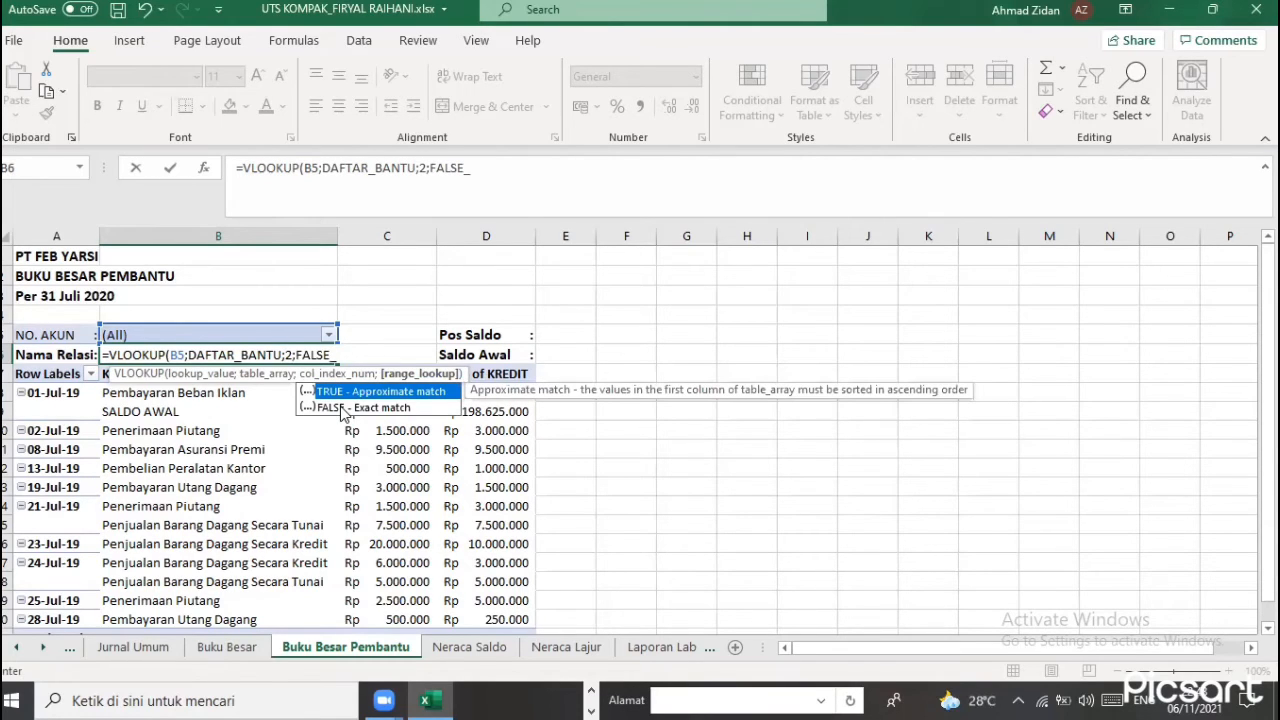
{"action": "key", "text": "Return"}
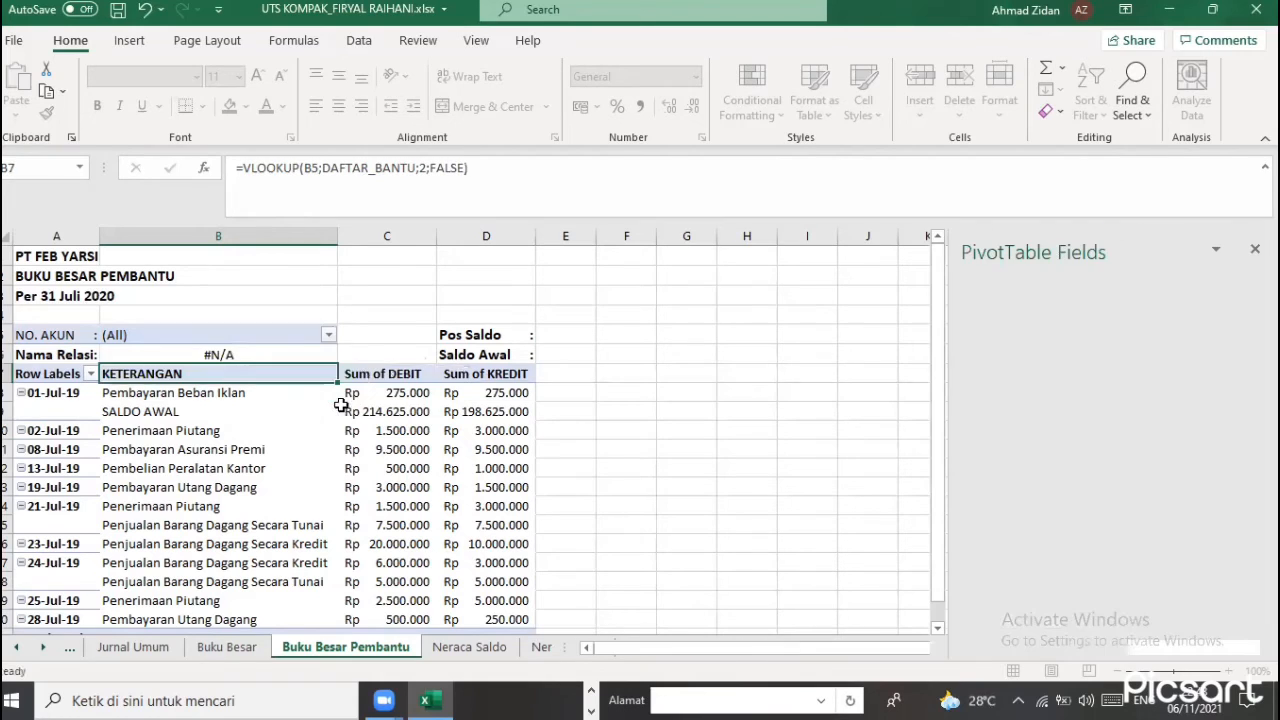
Copy the Nama Relasi lookup formula from B6 into cells E5 and E6, and widen column E slightly
{"action": "left_click", "coordinate": [303, 355]}
{"action": "key", "text": "ctrl+c"}
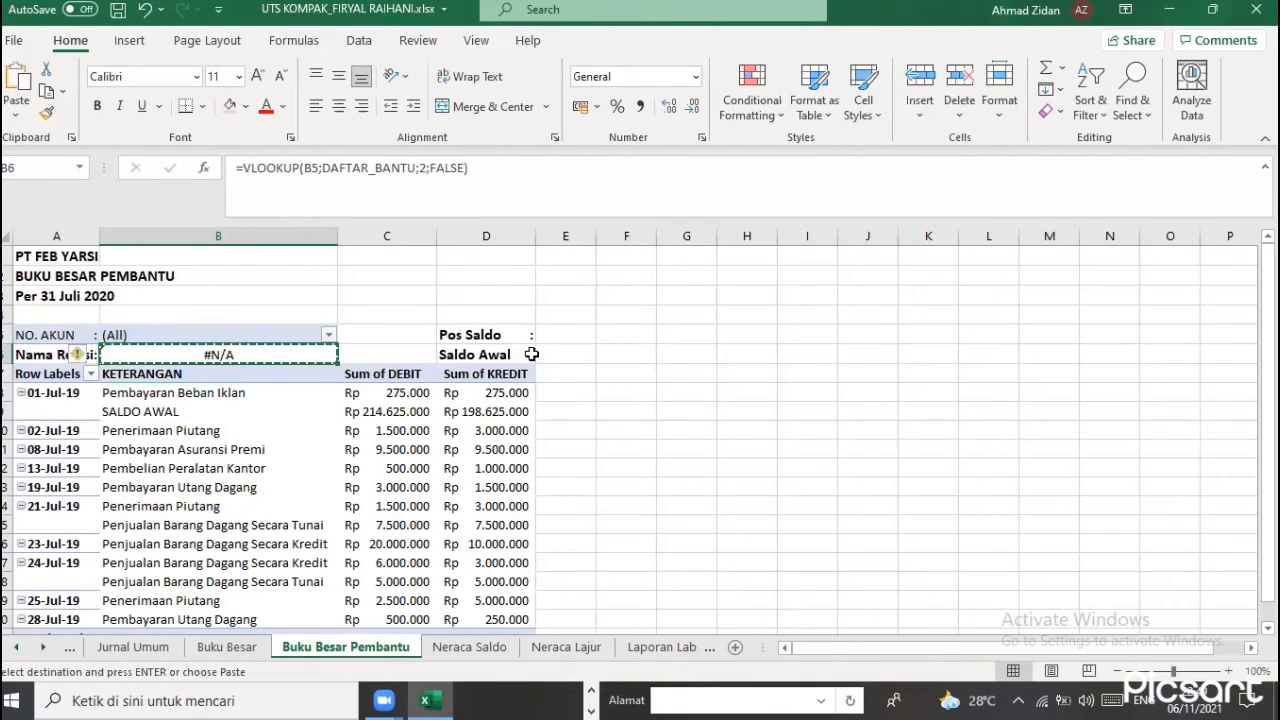
{"action": "left_click", "coordinate": [582, 335]}
{"action": "key", "text": "ctrl+v"}
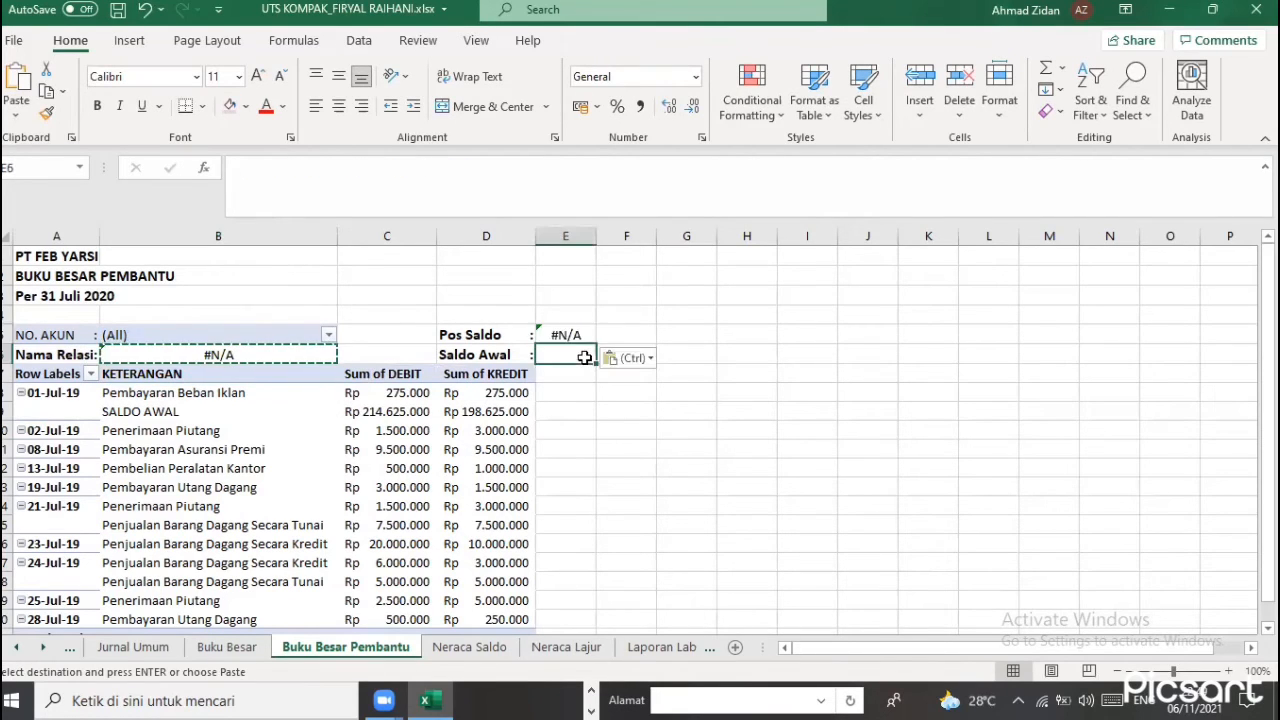
{"action": "key", "text": "Down"}
{"action": "key", "text": "ctrl+v"}
{"action": "left_click_drag", "start_coordinate": [599, 235], "coordinate": [617, 236]}
Edit the Pos Saldo formula in E5 to look up B5 and return column 3 of DAFTAR_BANTU
{"action": "left_click", "coordinate": [585, 338]}
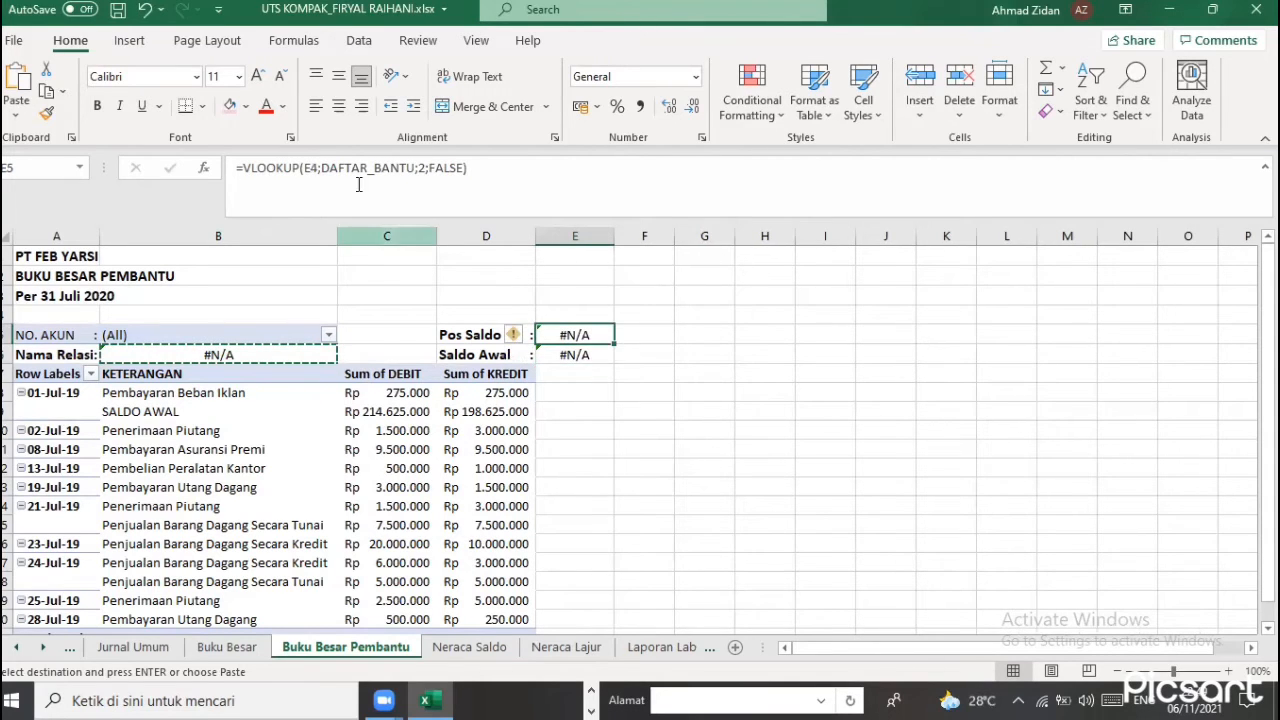
{"action": "left_click", "coordinate": [317, 168]}
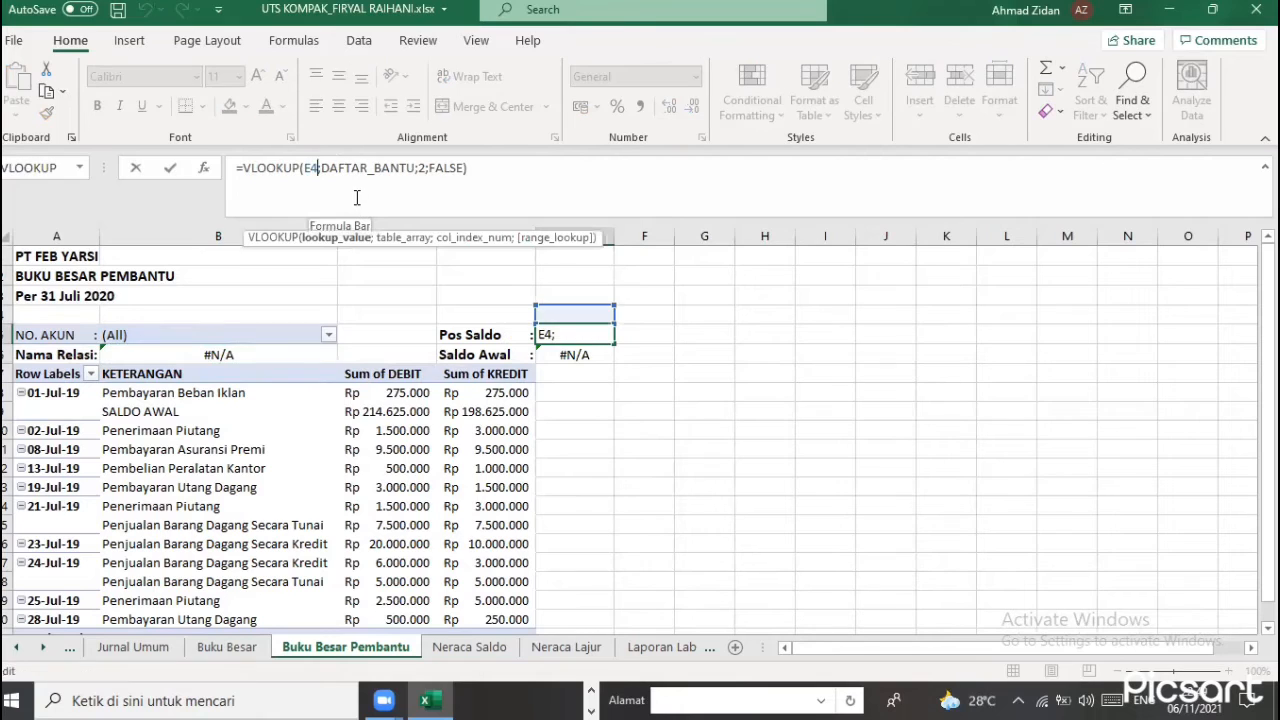
{"action": "key", "text": "BackSpace"}
{"action": "key", "text": "BackSpace"}
{"action": "left_click", "coordinate": [320, 335]}
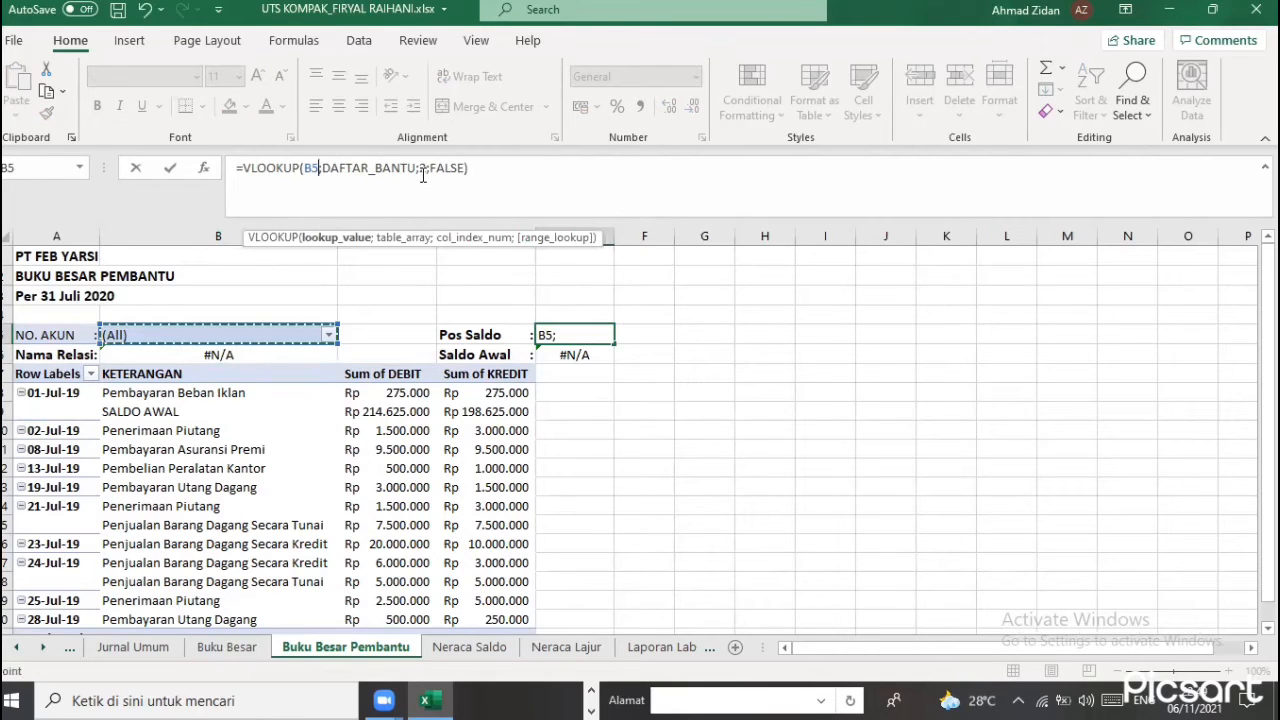
{"action": "left_click", "coordinate": [430, 182]}
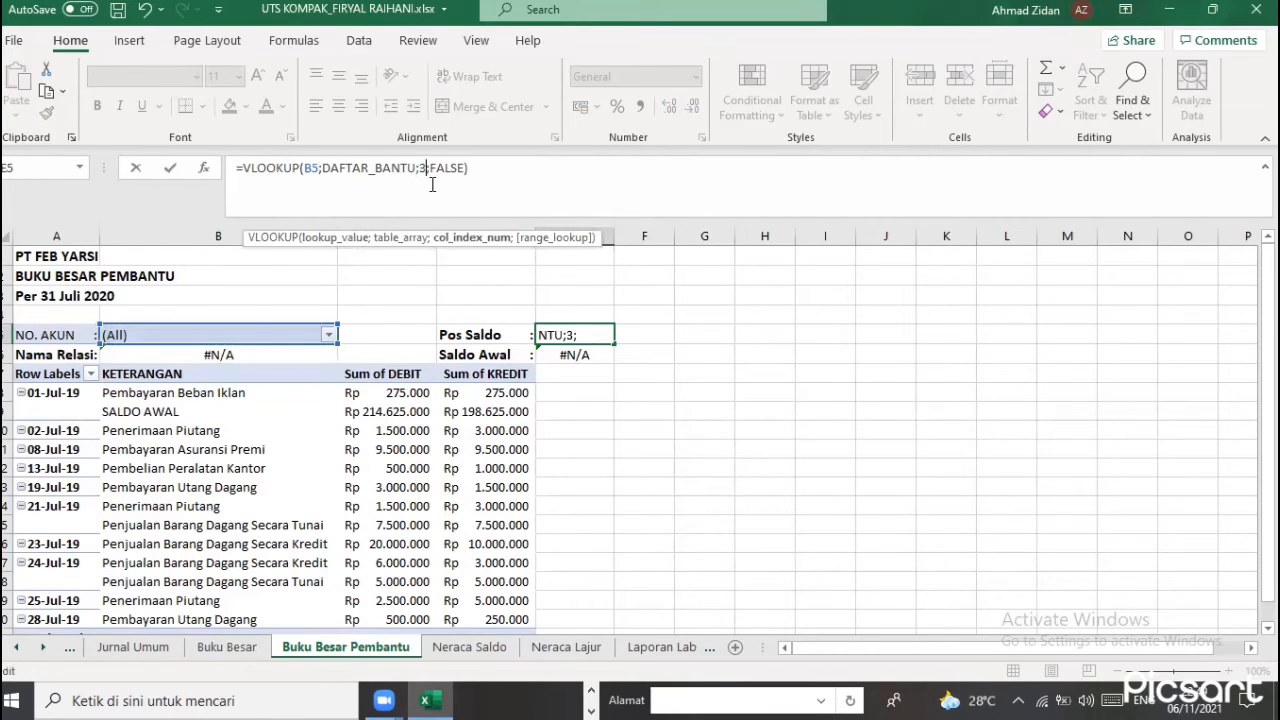
Edit the Saldo Awal formula in E6 to look up B5 and return column 4 of DAFTAR_BANTU
{"action": "left_click", "coordinate": [576, 355]}
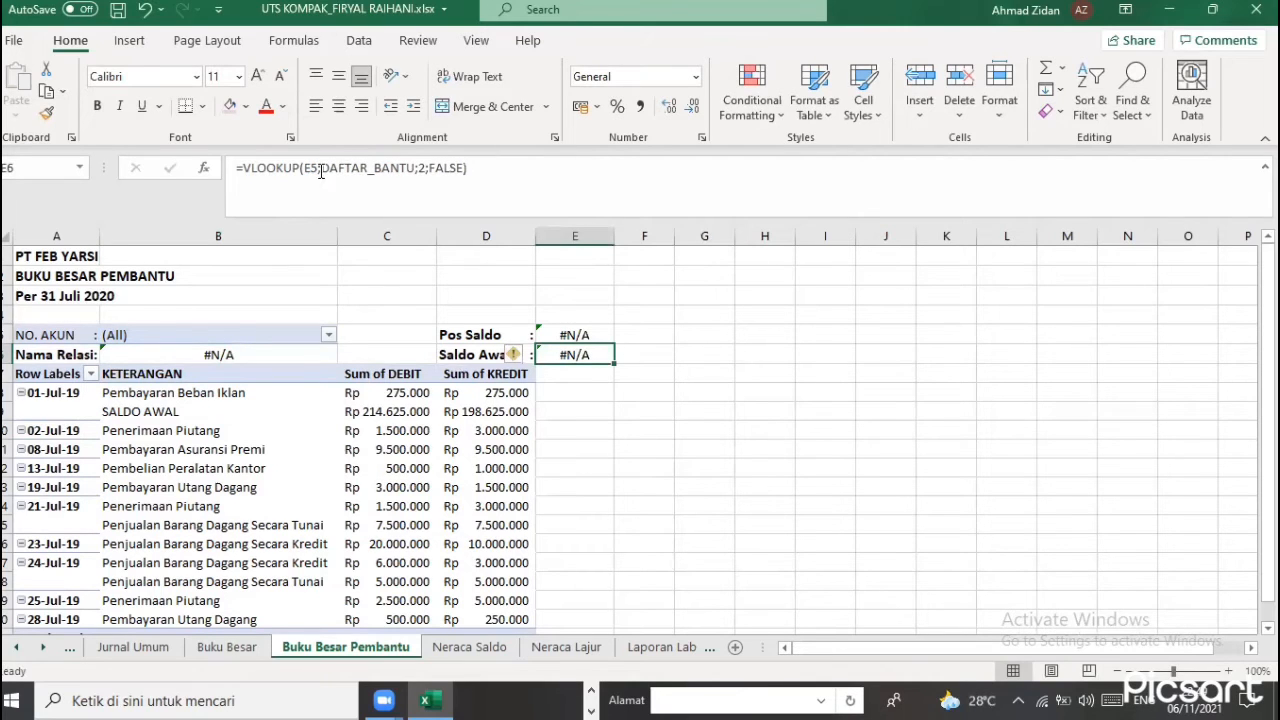
{"action": "left_click_drag", "start_coordinate": [318, 194], "coordinate": [302, 201]}
{"action": "left_click", "coordinate": [222, 336]}
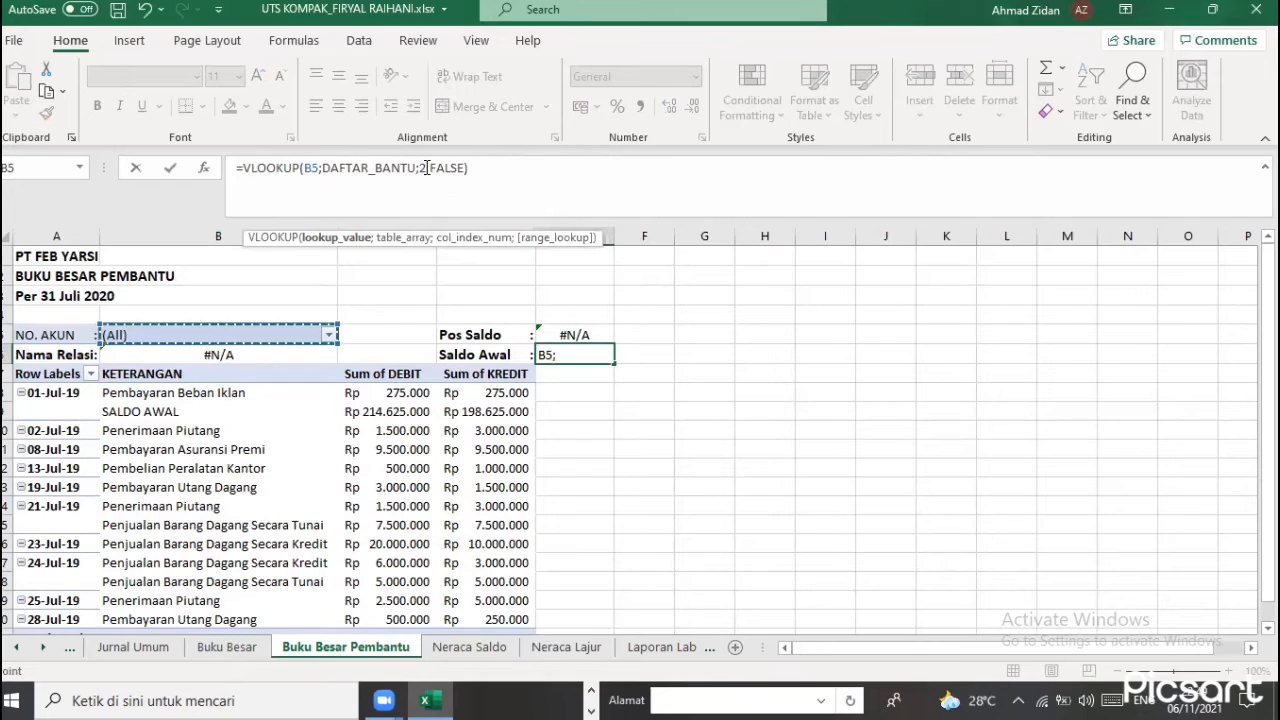
{"action": "left_click", "coordinate": [453, 194]}
{"action": "key", "text": "BackSpace"}
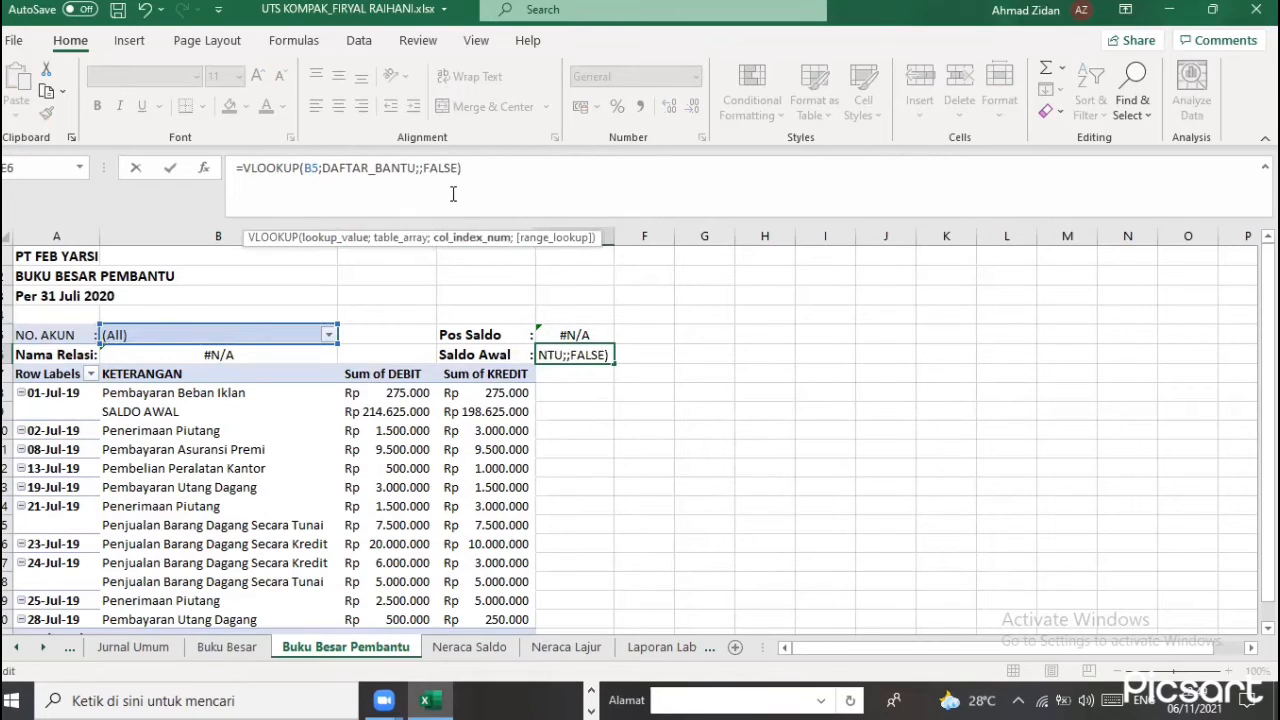
{"action": "type", "text": "4"}
{"action": "key", "text": "Return"}
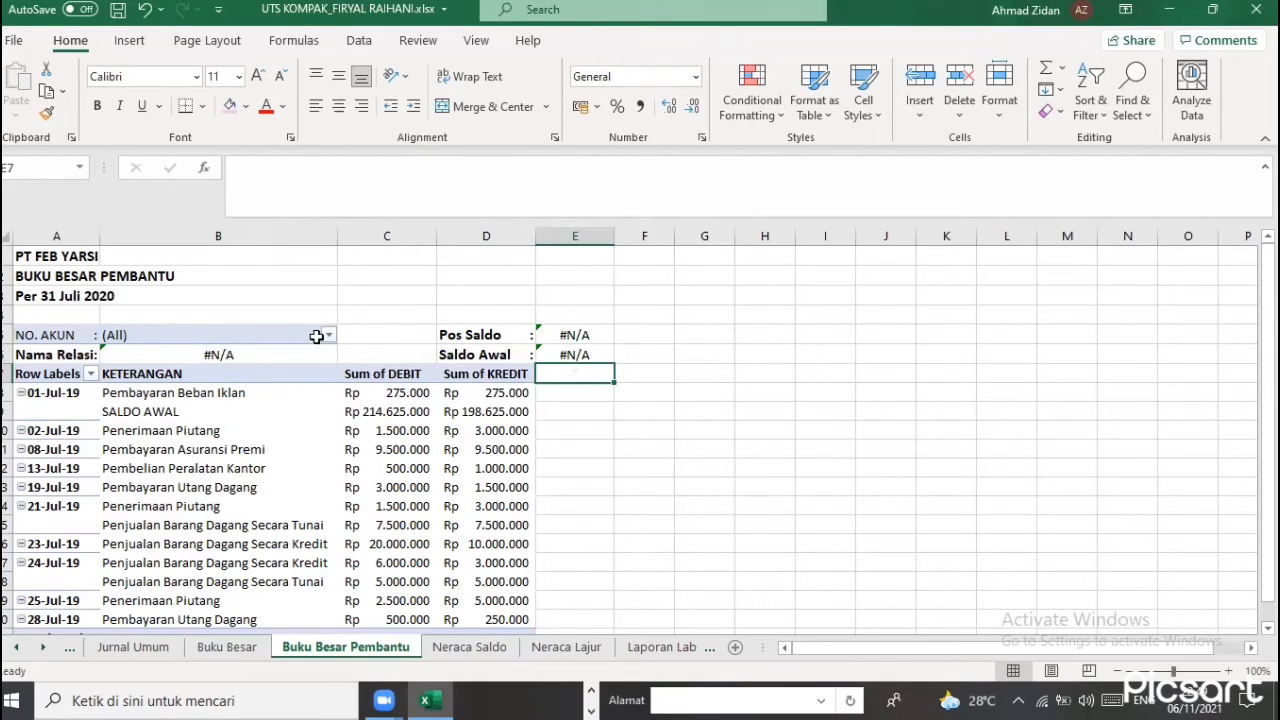
Filter the pivot table's NO. AKUN field to account PBA01
{"action": "left_click", "coordinate": [327, 335]}
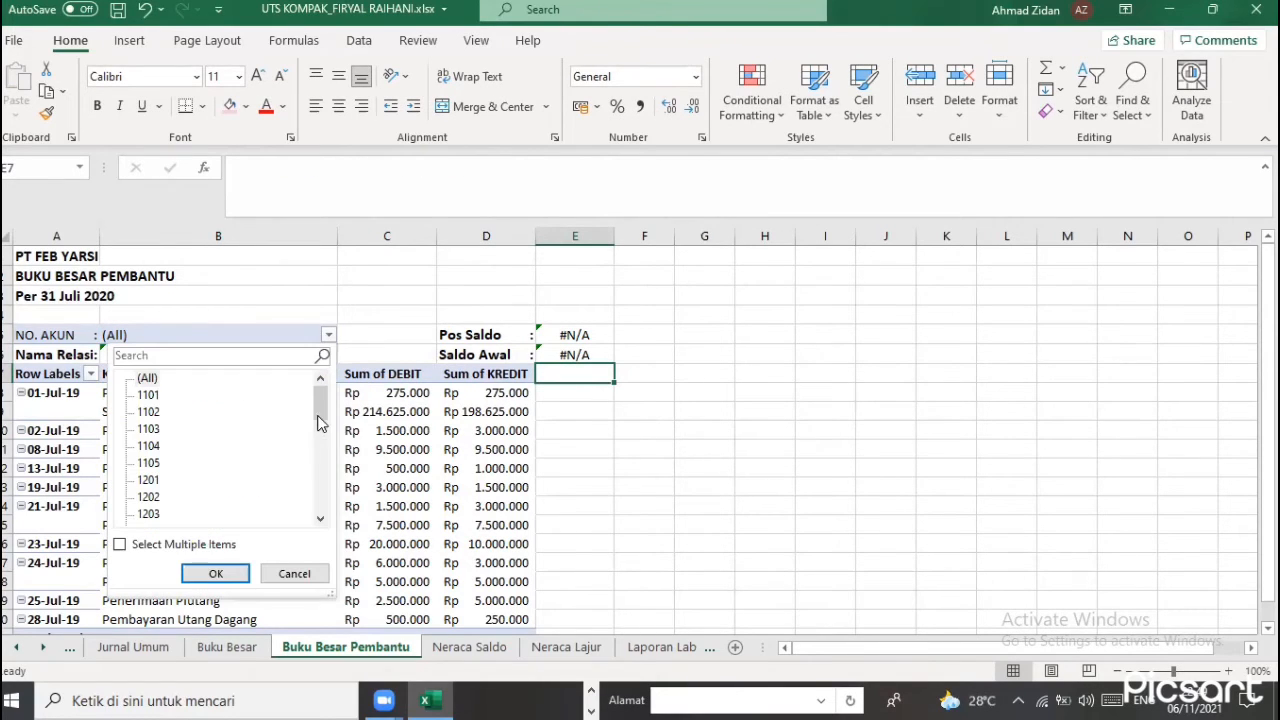
{"action": "scroll", "coordinate": [310, 455], "scroll_direction": "down", "scroll_amount": 5}
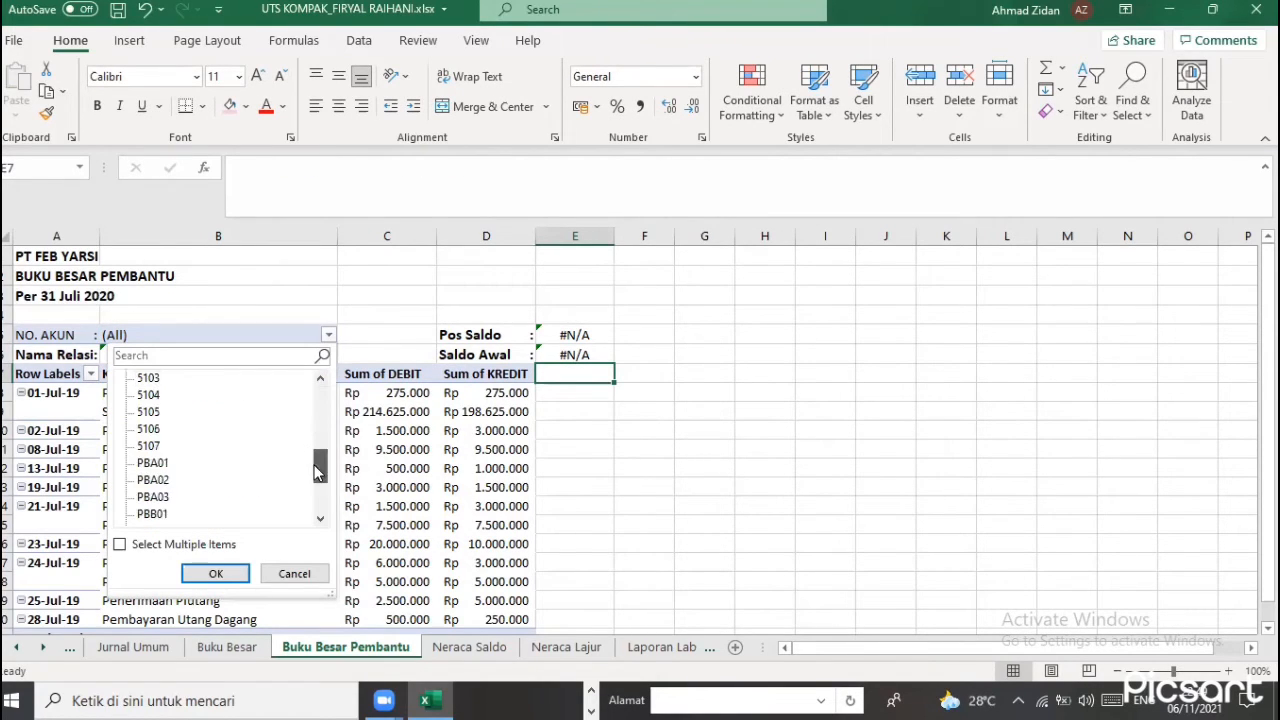
{"action": "left_click", "coordinate": [153, 463]}
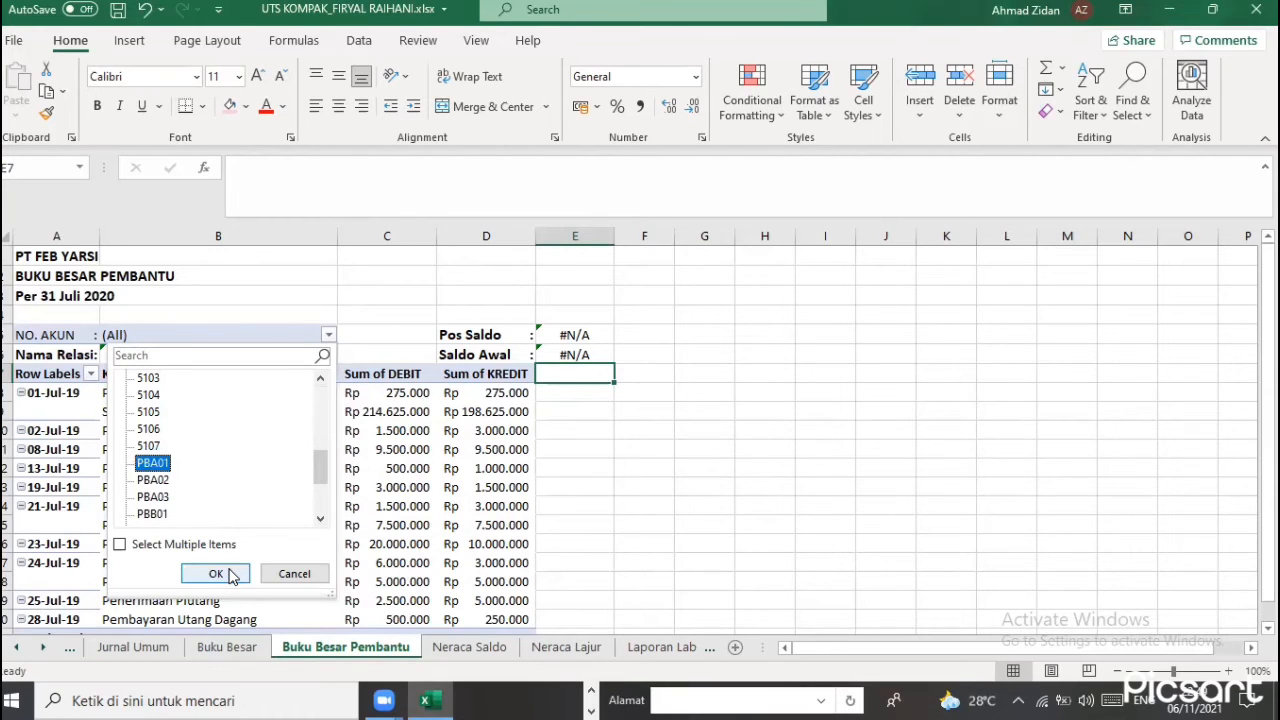
{"action": "left_click", "coordinate": [216, 574]}
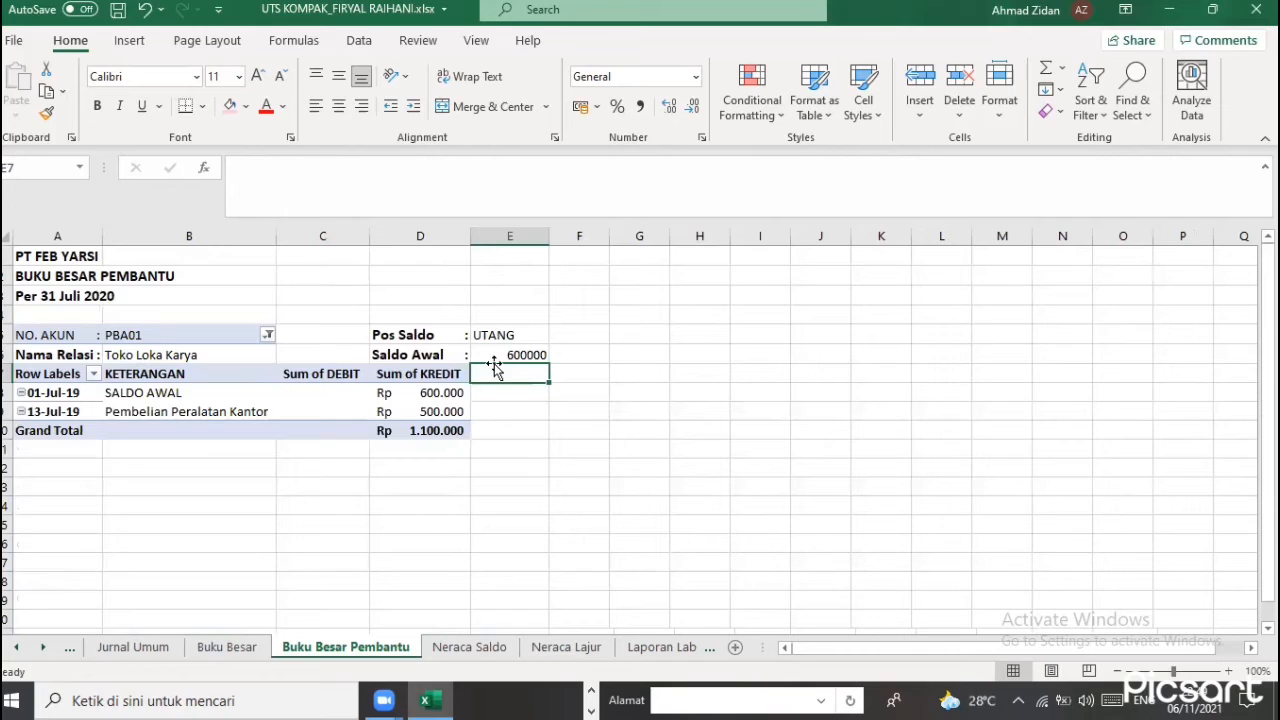
Apply the Accounting number format to the Saldo Awal value in E6
{"action": "key", "text": "Up"}
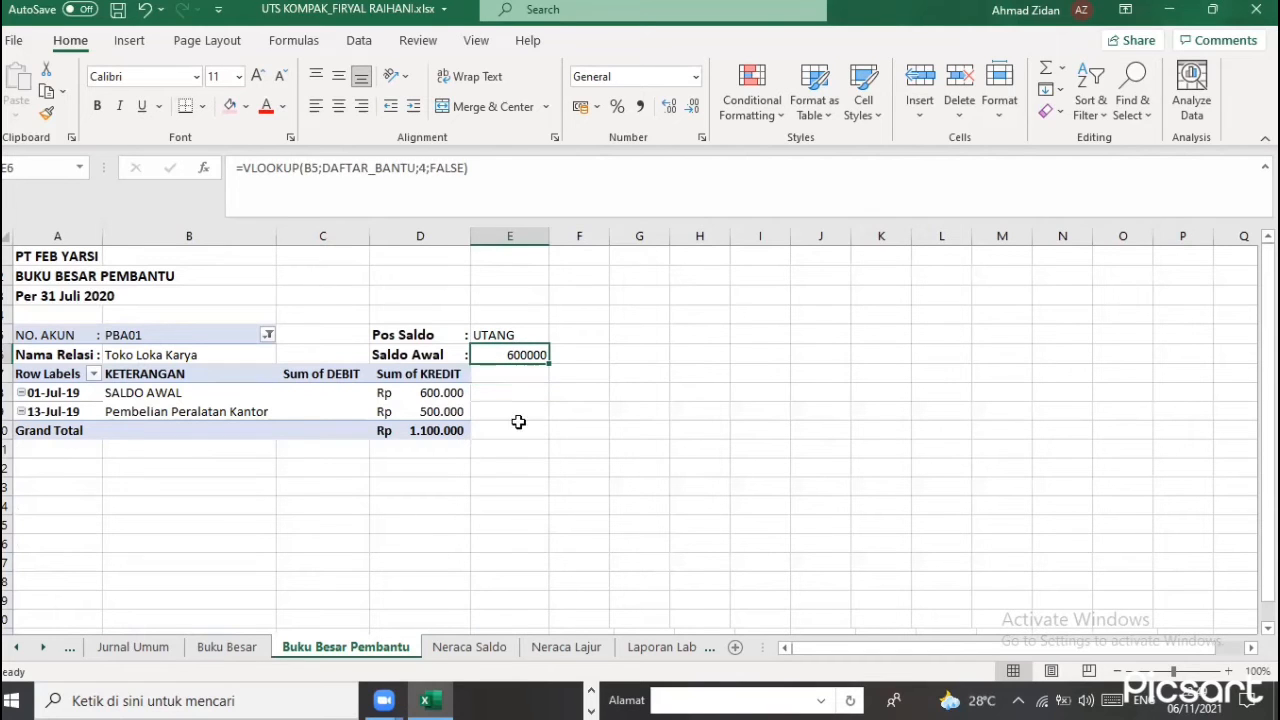
{"action": "left_click", "coordinate": [696, 77]}
{"action": "key", "text": "Return"}
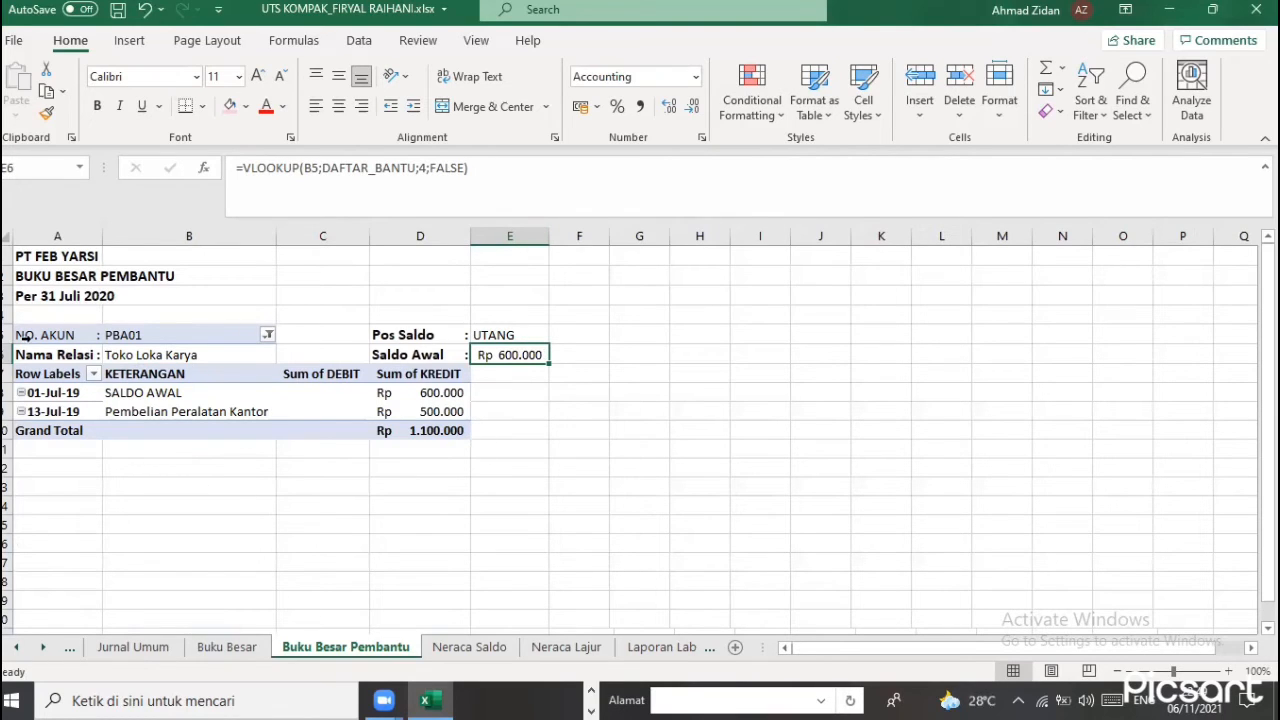
Copy the whole PBA01 ledger block A5:E10 and paste it starting at cell A12
{"action": "left_click_drag", "start_coordinate": [46, 342], "coordinate": [48, 355]}
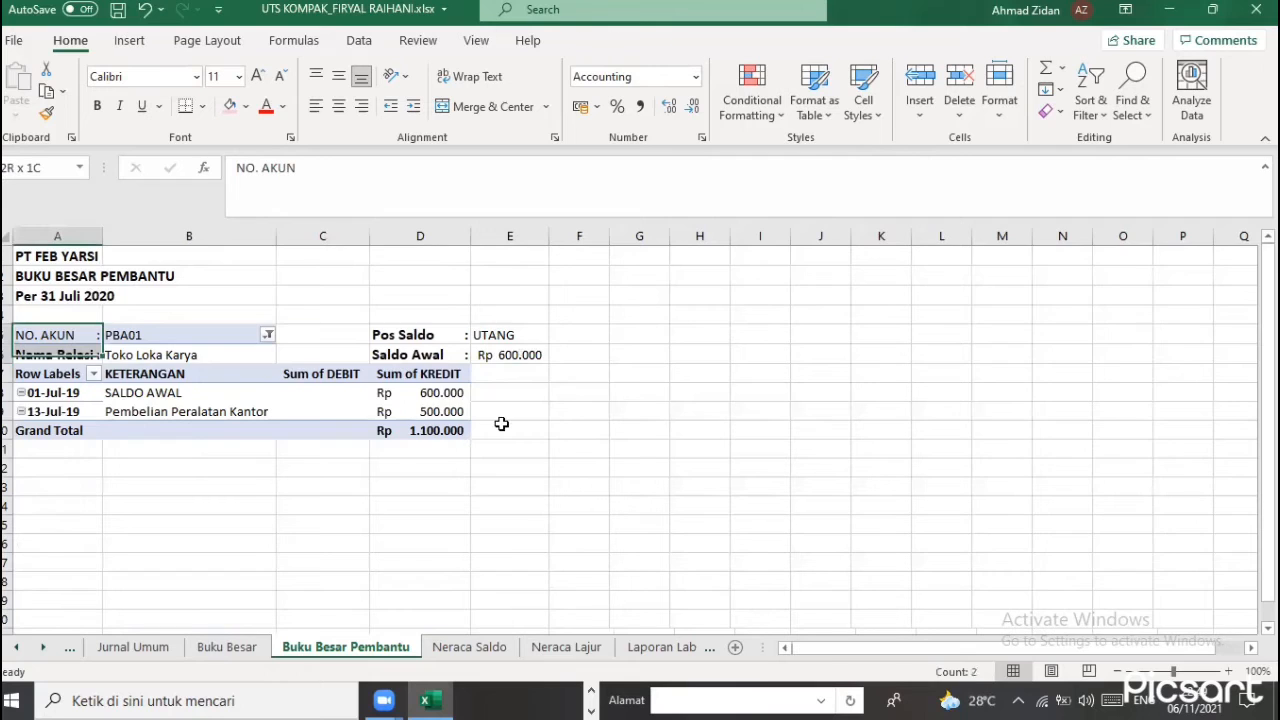
{"action": "key", "text": "ctrl+a"}
{"action": "key", "text": "ctrl+c"}
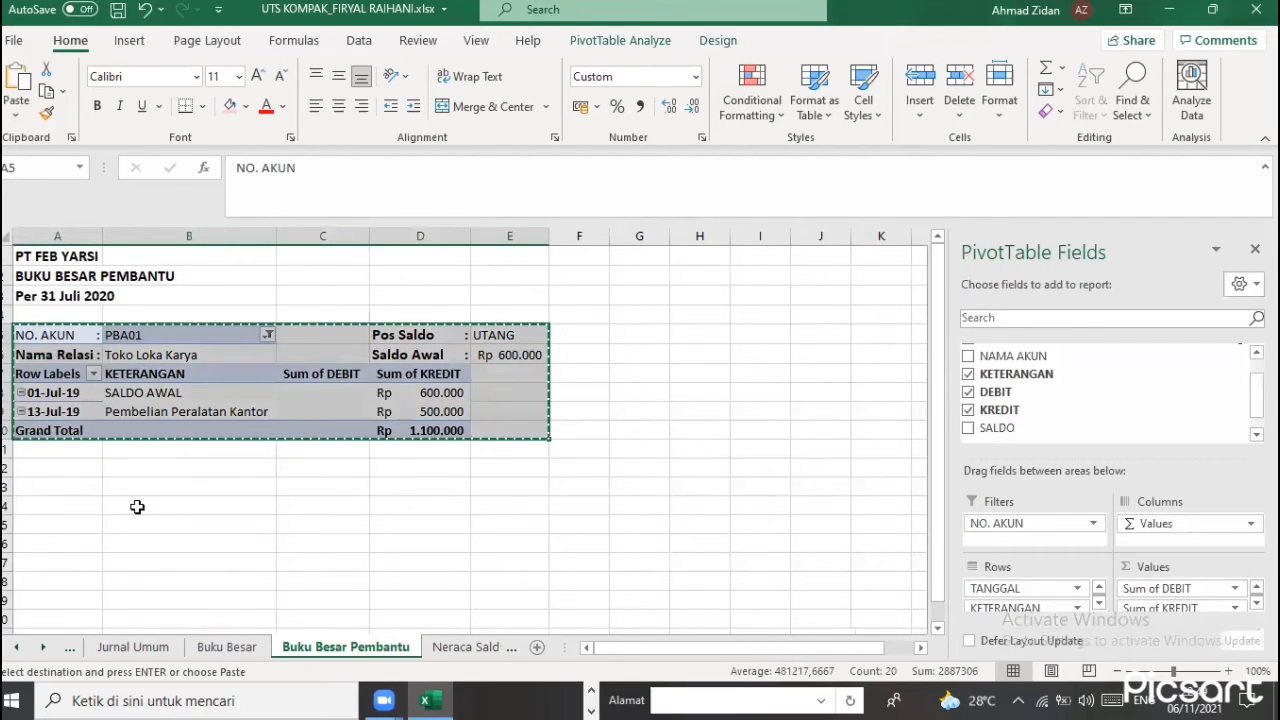
{"action": "left_click", "coordinate": [67, 472]}
{"action": "key", "text": "ctrl+v"}
{"action": "left_click", "coordinate": [255, 489]}
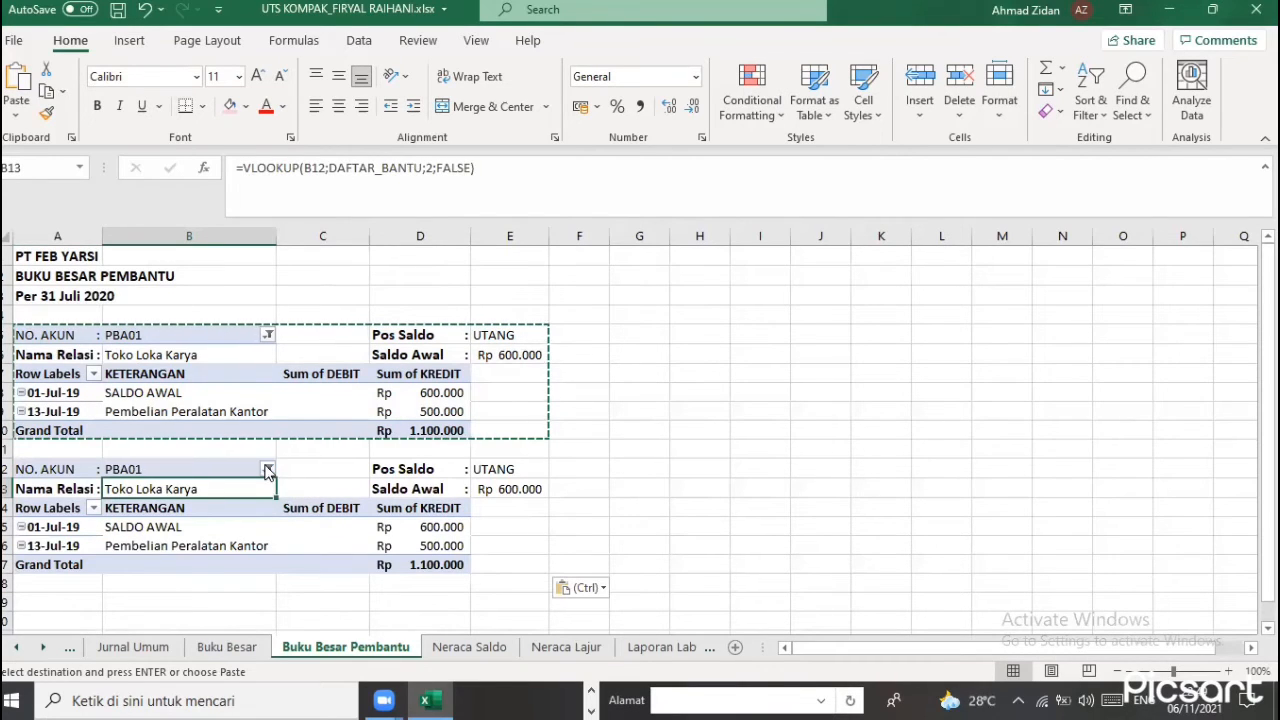
Filter the copied lower pivot table's NO. AKUN field to account PJA02
{"action": "left_click", "coordinate": [267, 335]}
{"action": "left_click_drag", "start_coordinate": [259, 272], "coordinate": [261, 328]}
{"action": "left_click", "coordinate": [155, 435]}
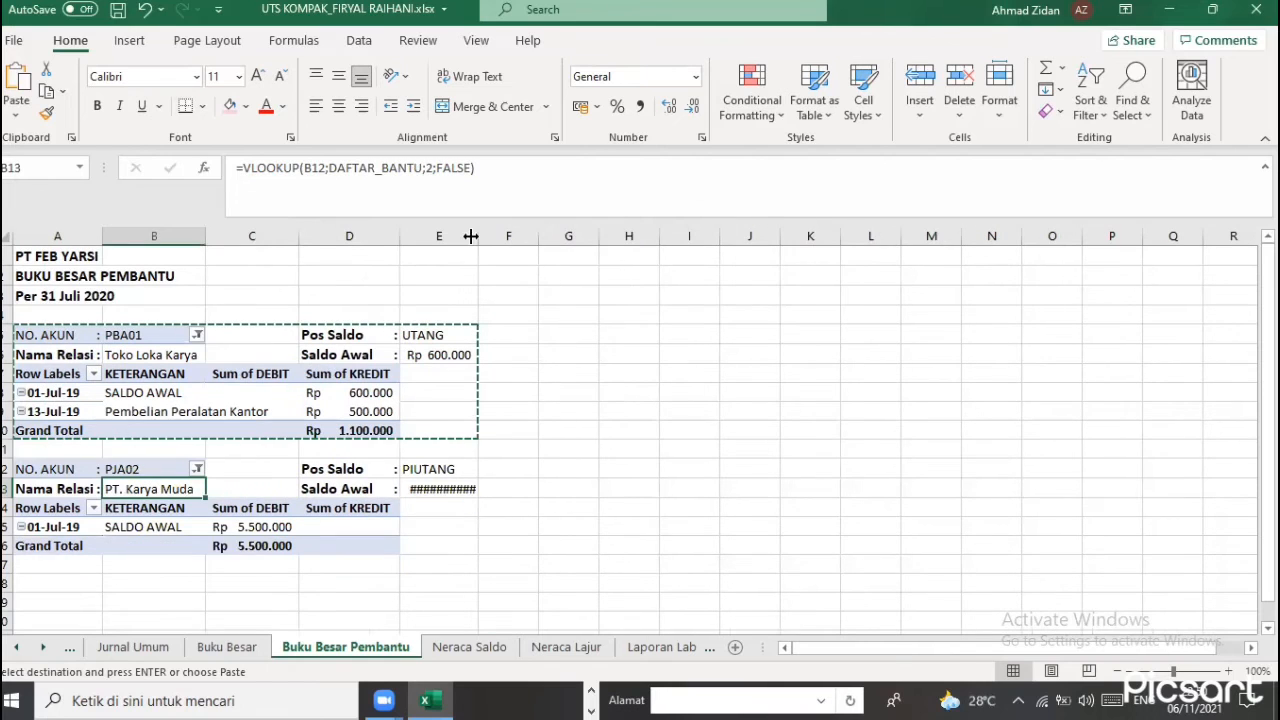
Widen column E so the Saldo Awal amounts fit, and clear the copy selection
{"action": "left_click_drag", "start_coordinate": [478, 234], "coordinate": [510, 246]}
{"action": "left_click", "coordinate": [574, 442]}
{"action": "key", "text": "Escape"}
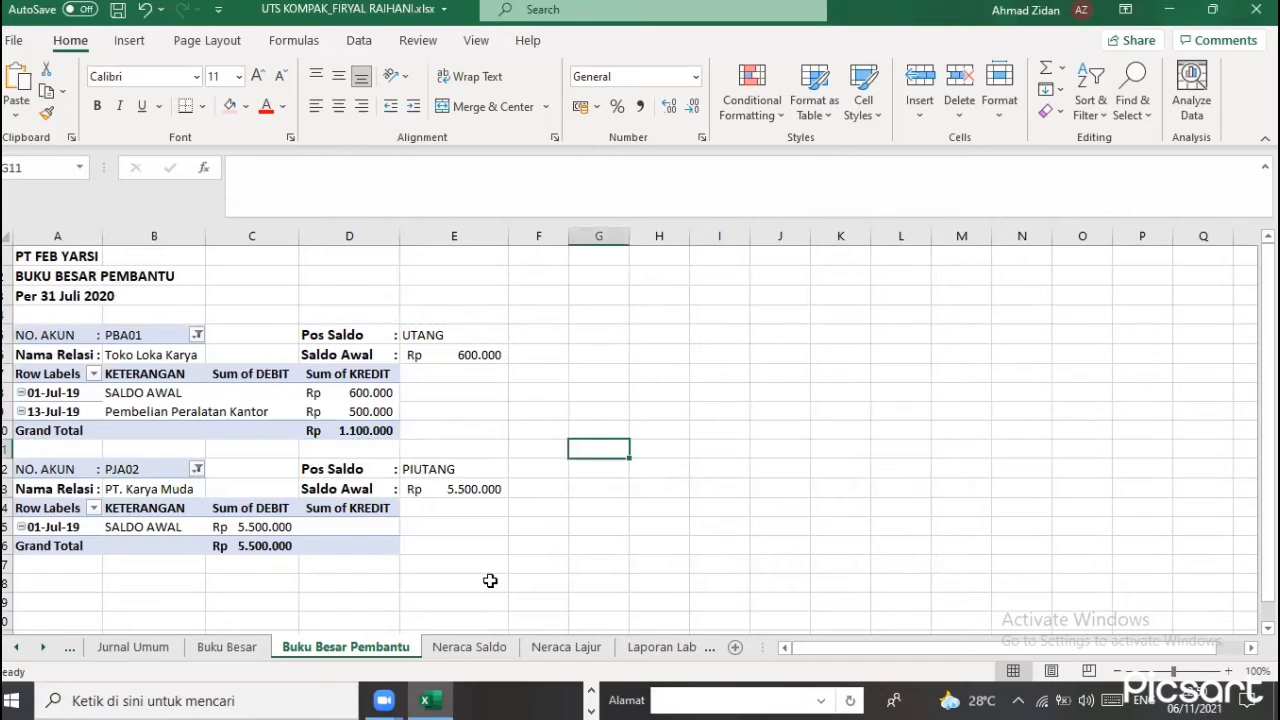
Insert a PivotTable at cell A5 of the Neraca Saldo sheet from the range A5:F69 on the Jurnal Umum sheet
{"action": "left_click", "coordinate": [444, 652]}
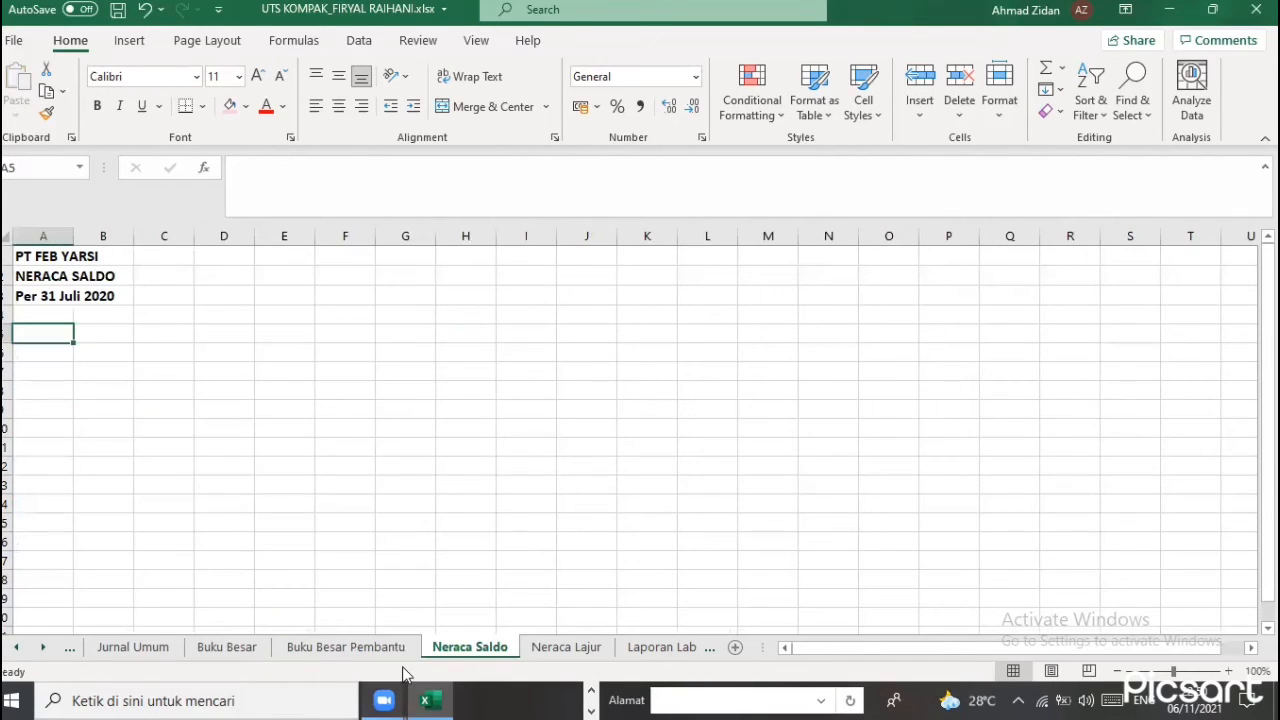
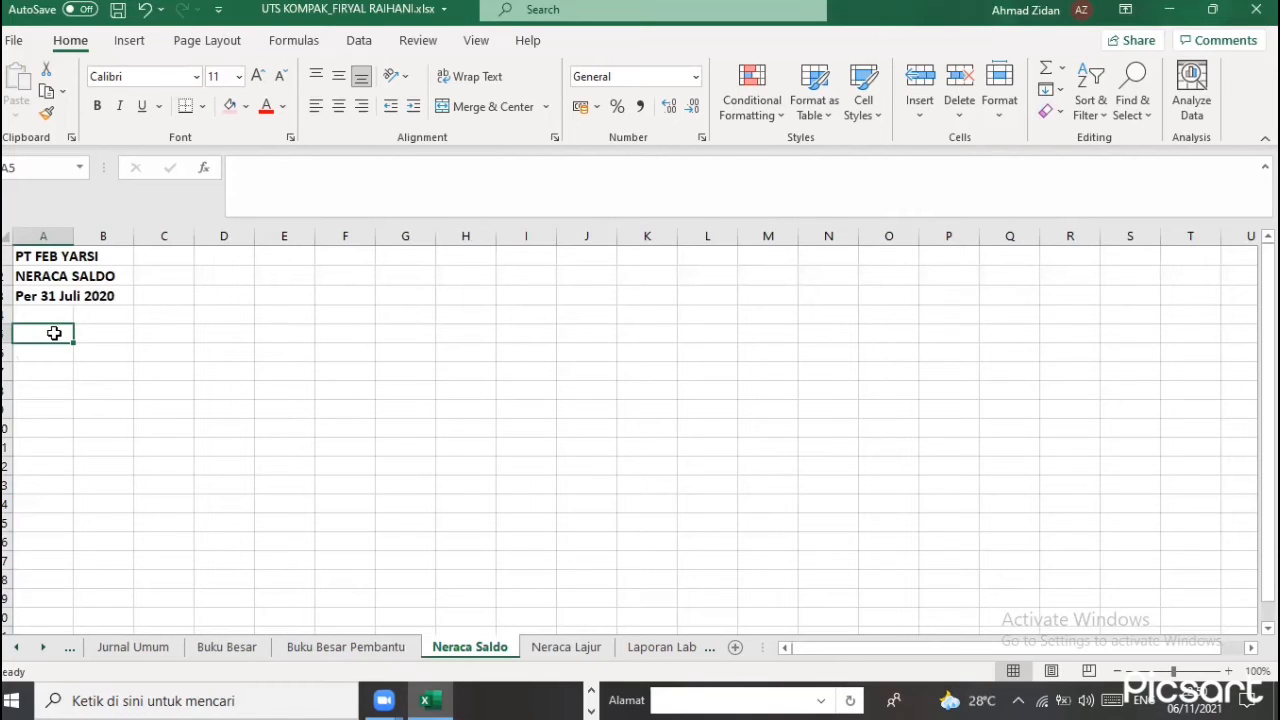
{"action": "left_click", "coordinate": [24, 85]}
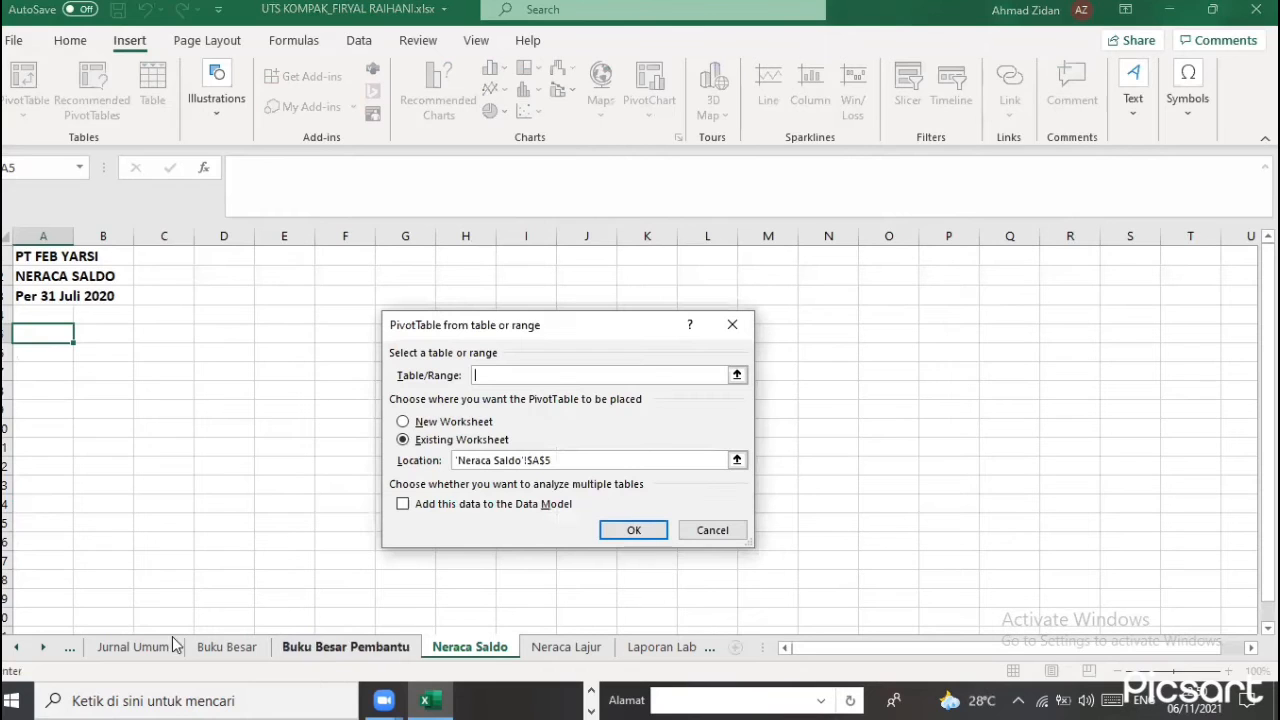
{"action": "left_click", "coordinate": [137, 650]}
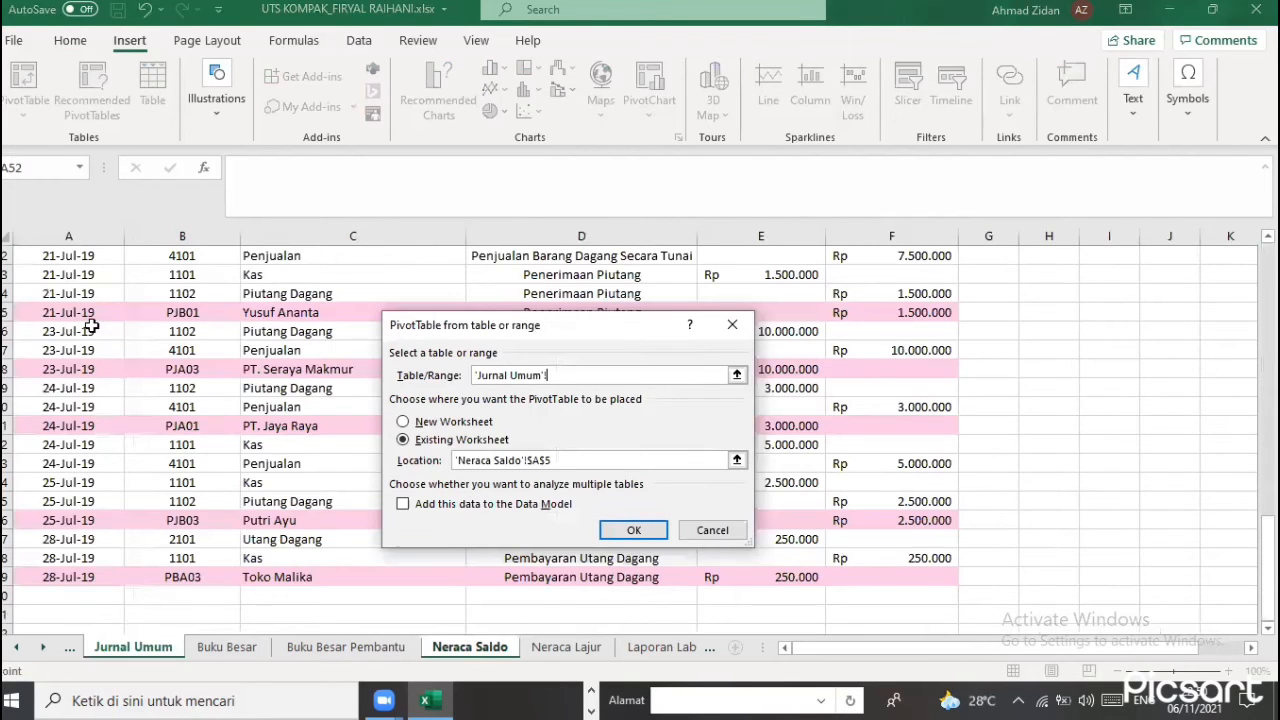
{"action": "scroll", "coordinate": [90, 326], "scroll_direction": "up", "scroll_amount": 17}
{"action": "left_click_drag", "start_coordinate": [88, 333], "coordinate": [933, 582]}
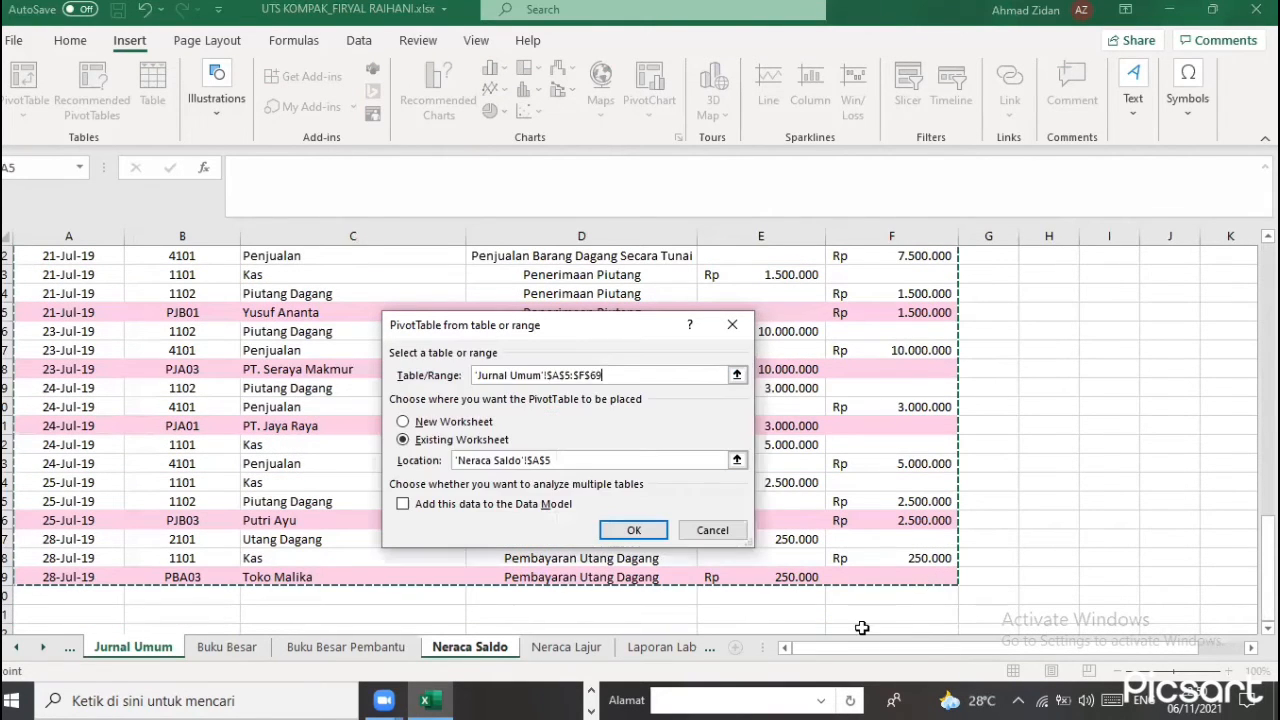
{"action": "left_click", "coordinate": [645, 532]}
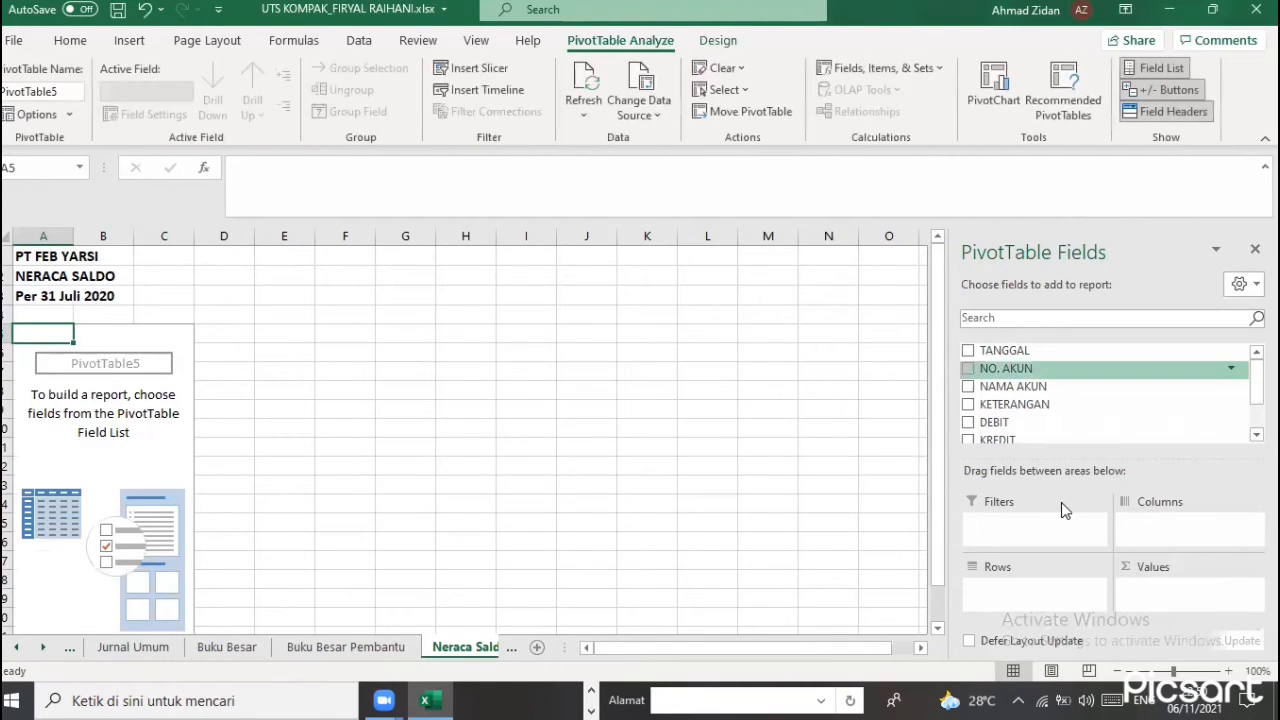
Add NO. AKUN and NAMA AKUN as row fields and SALDO as the summed value in the new PivotTable
{"action": "left_click_drag", "start_coordinate": [1012, 371], "coordinate": [1033, 592]}
{"action": "left_click_drag", "start_coordinate": [1010, 394], "coordinate": [1020, 640]}
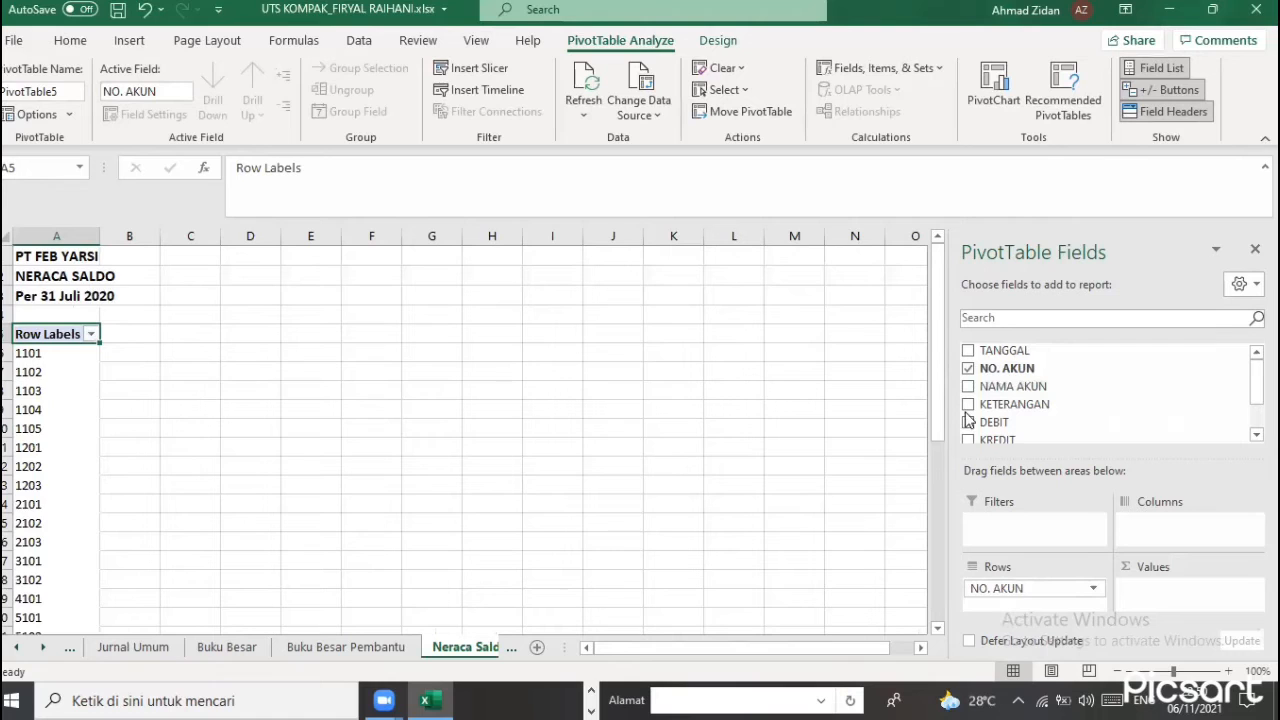
{"action": "left_click_drag", "start_coordinate": [987, 394], "coordinate": [1006, 608]}
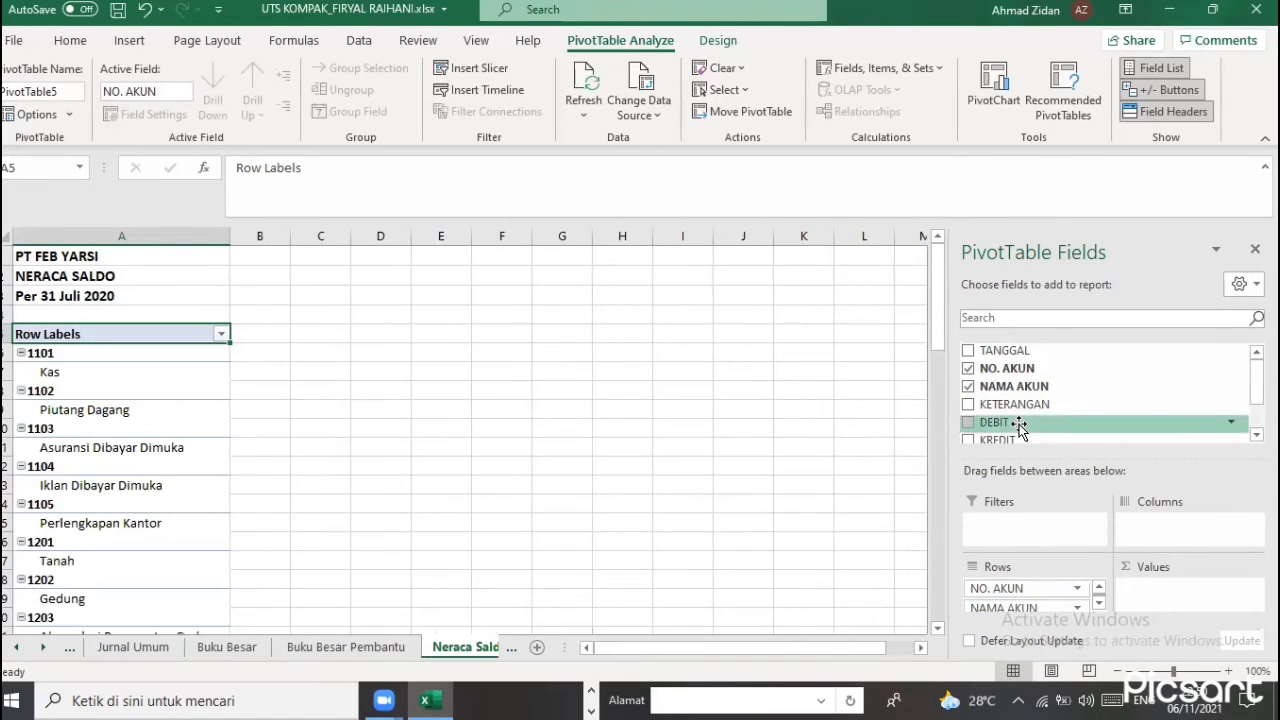
{"action": "scroll", "coordinate": [1017, 417], "scroll_direction": "down", "scroll_amount": 2}
{"action": "left_click_drag", "start_coordinate": [1017, 414], "coordinate": [1166, 616]}
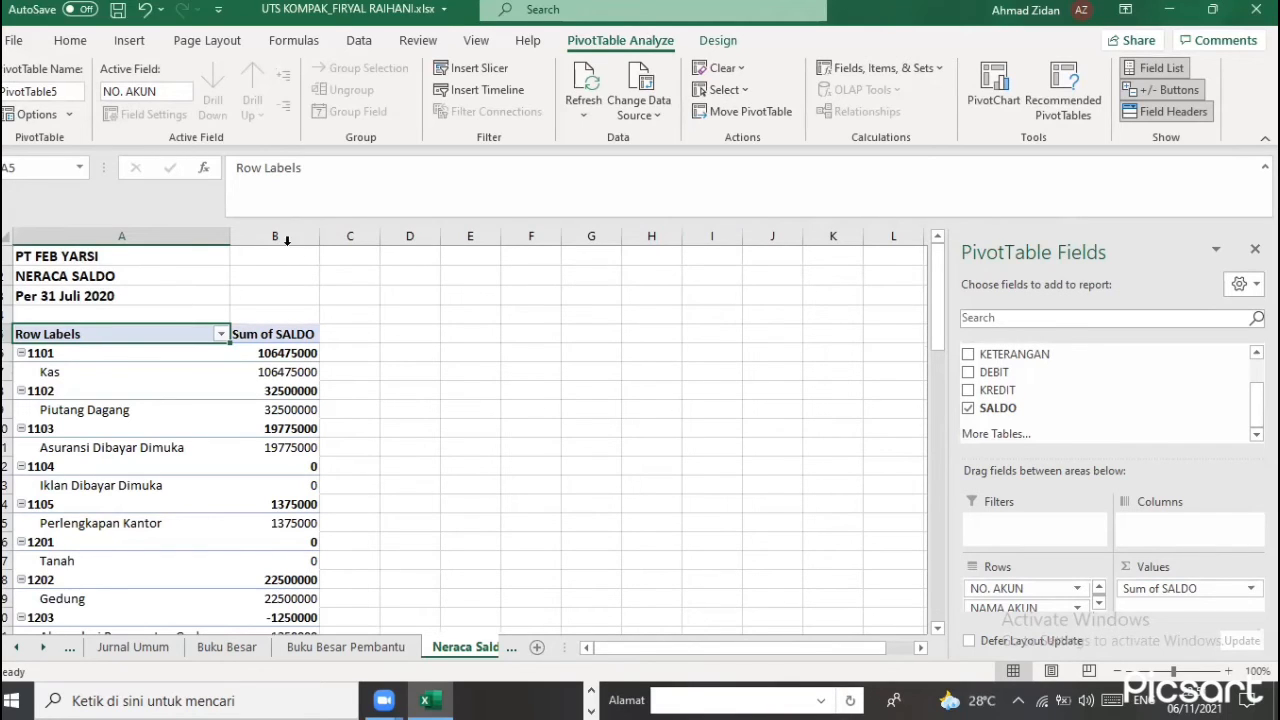
Set the NO. AKUN field to show no subtotals and display its item labels in tabular form
{"action": "double_click", "coordinate": [997, 589]}
{"action": "left_click", "coordinate": [412, 358]}
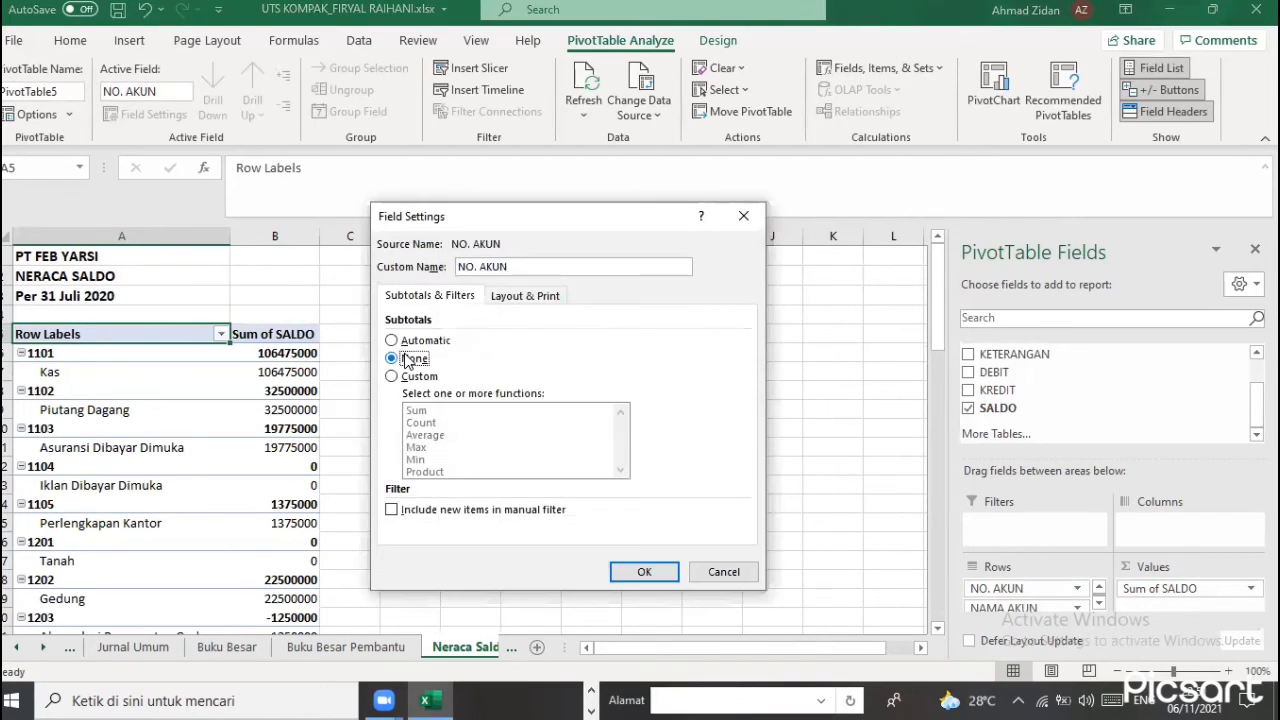
{"action": "left_click", "coordinate": [538, 300]}
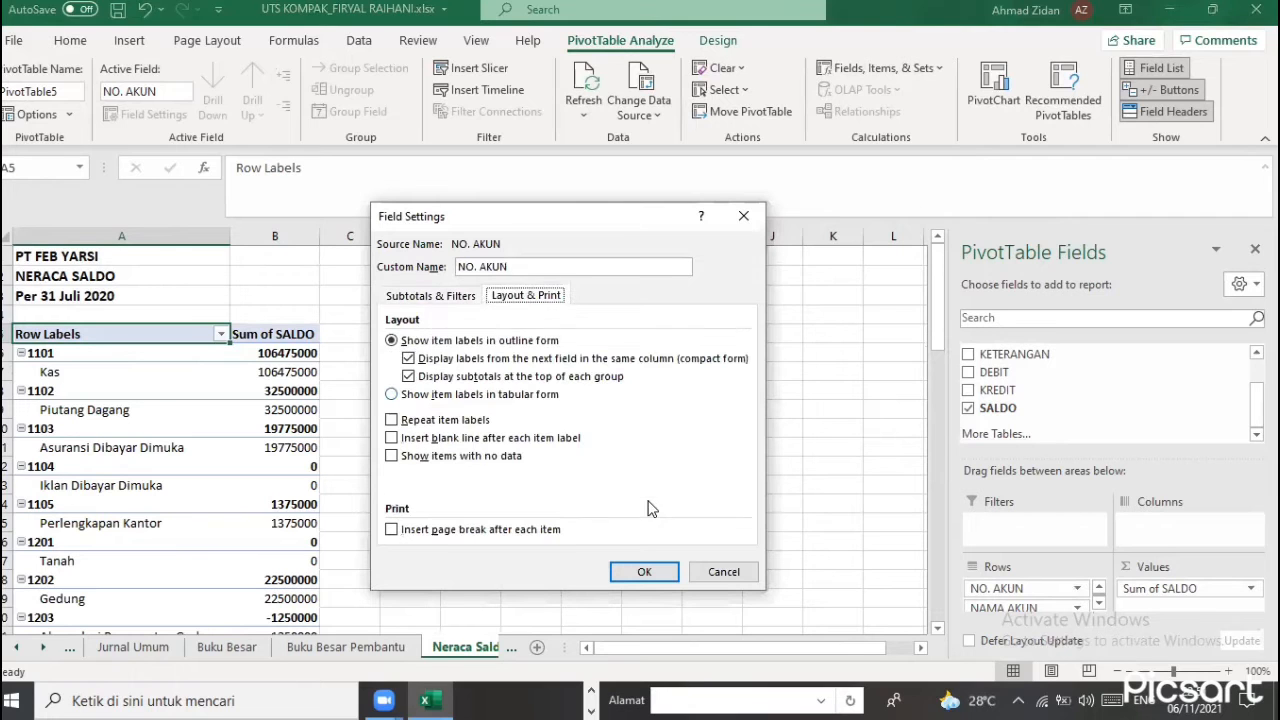
{"action": "left_click", "coordinate": [392, 394]}
{"action": "left_click", "coordinate": [644, 572]}
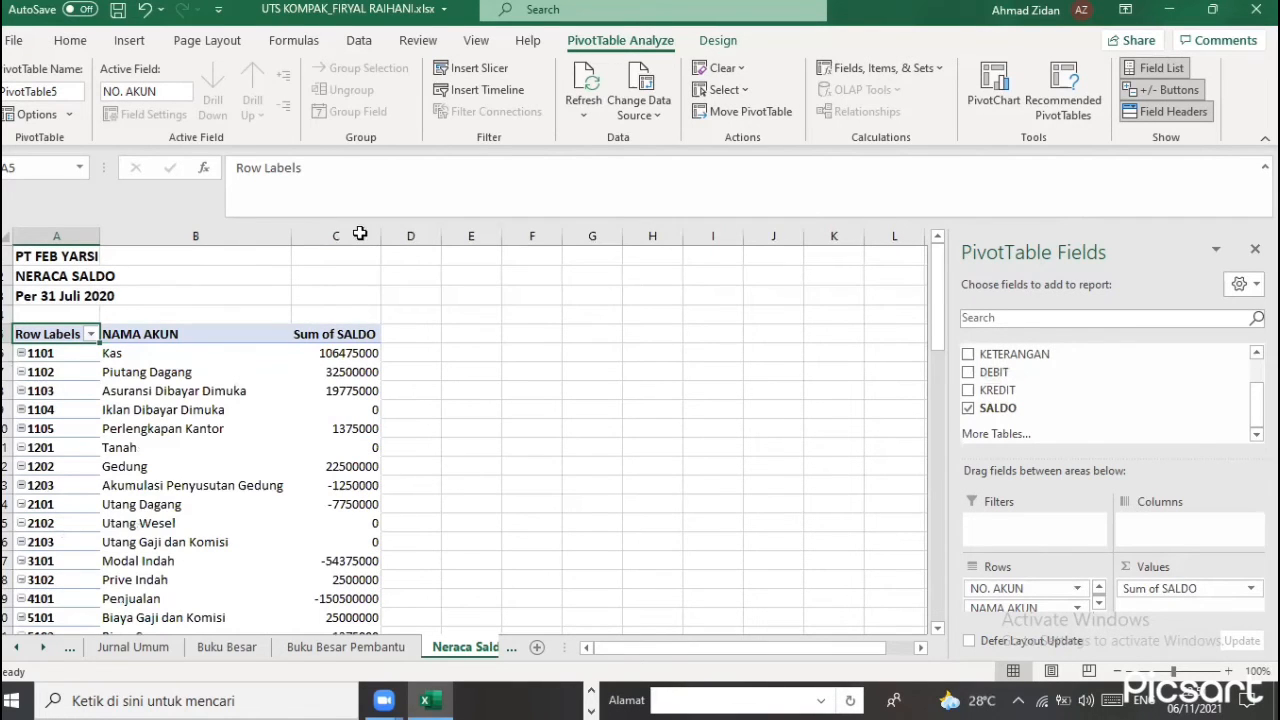
Apply the Accounting number format to the whole Sum of SALDO column C
{"action": "left_click", "coordinate": [360, 233]}
{"action": "left_click", "coordinate": [697, 78]}
{"action": "left_click", "coordinate": [669, 255]}
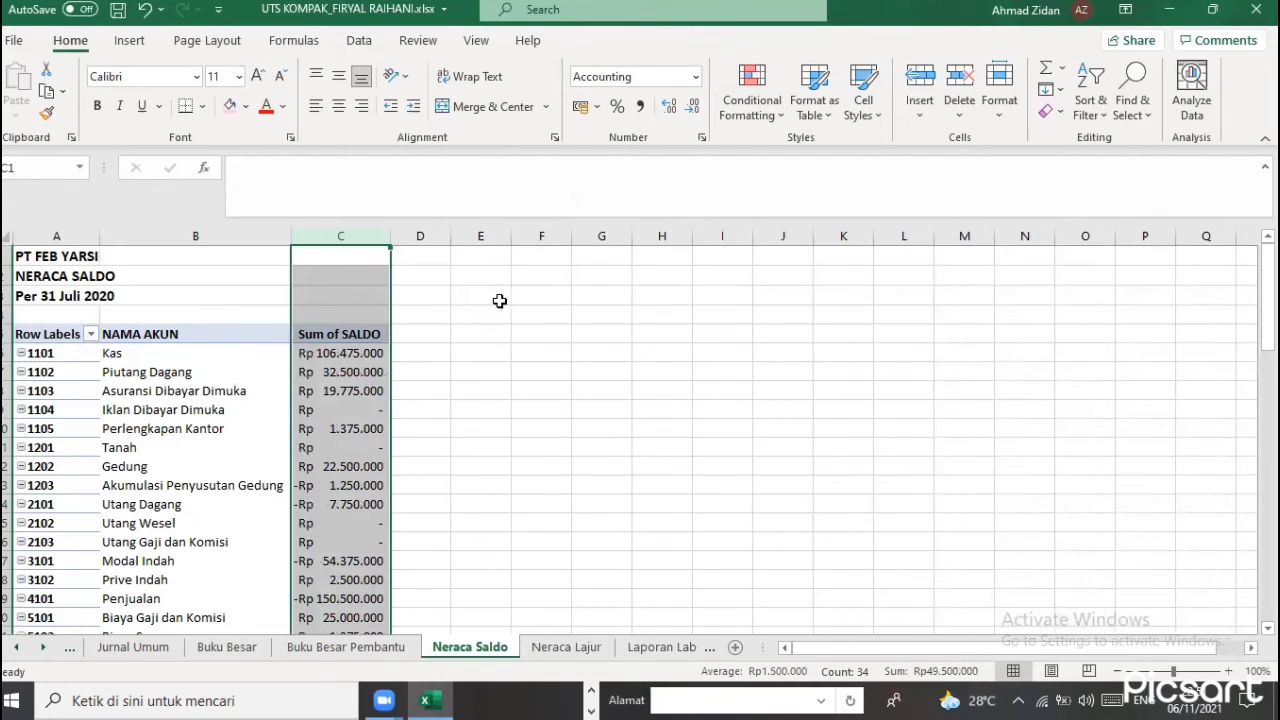
{"action": "scroll", "coordinate": [511, 325], "scroll_direction": "down", "scroll_amount": 2}
{"action": "left_click", "coordinate": [513, 334]}
Filter the NO. AKUN row field to exclude all subsidiary accounts from PBA01 through PJB03, keeping only the numeric account codes
{"action": "scroll", "coordinate": [345, 343], "scroll_direction": "down", "scroll_amount": 1}
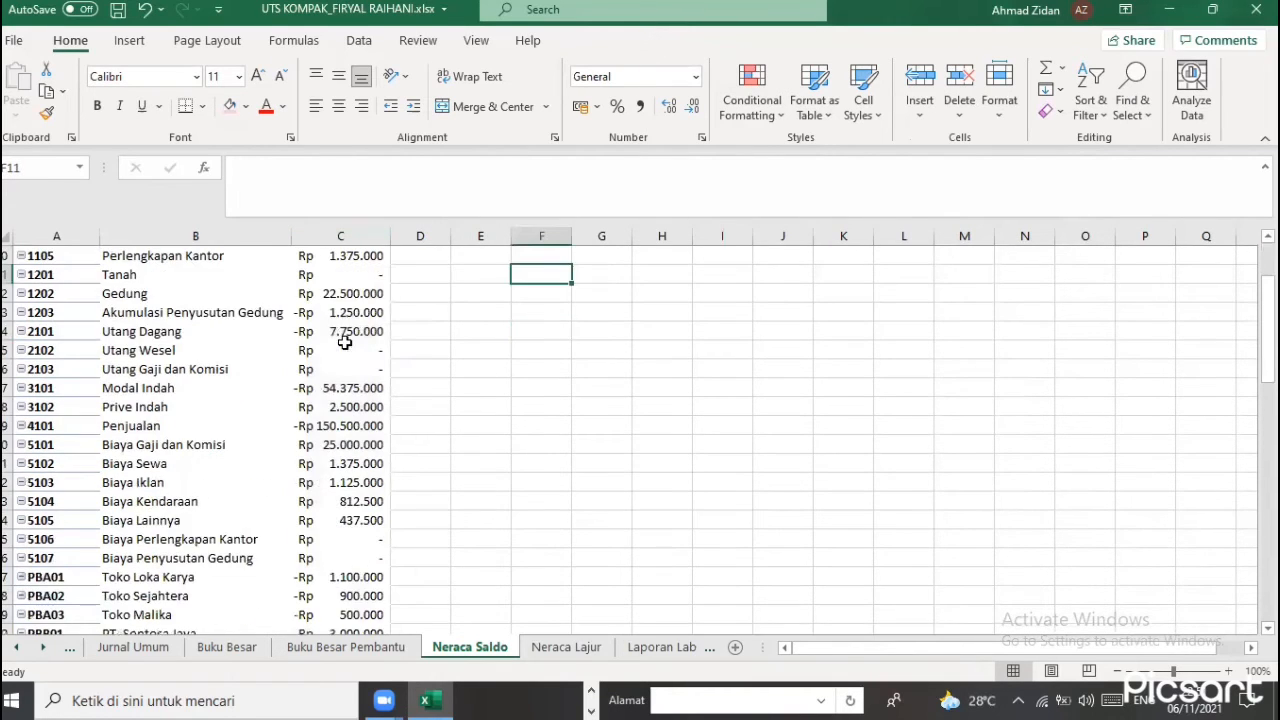
{"action": "scroll", "coordinate": [335, 345], "scroll_direction": "down", "scroll_amount": 5}
{"action": "scroll", "coordinate": [240, 355], "scroll_direction": "up", "scroll_amount": 5}
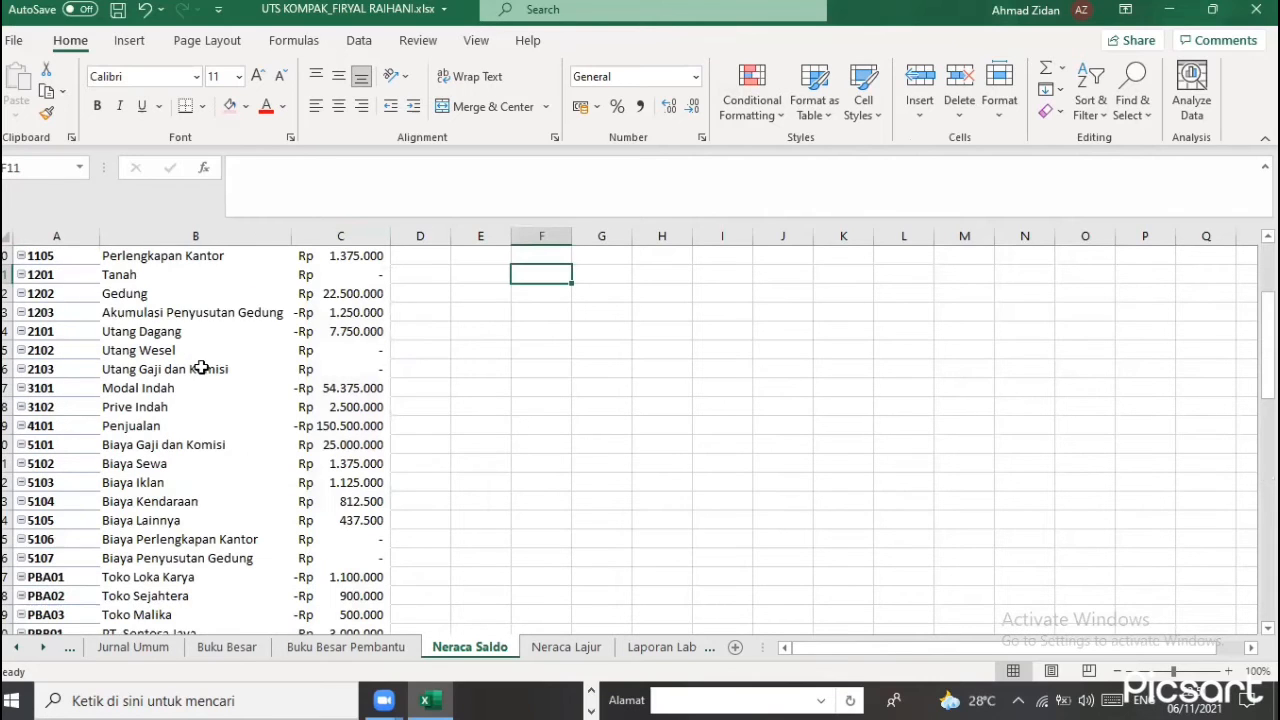
{"action": "scroll", "coordinate": [182, 336], "scroll_direction": "down", "scroll_amount": 3}
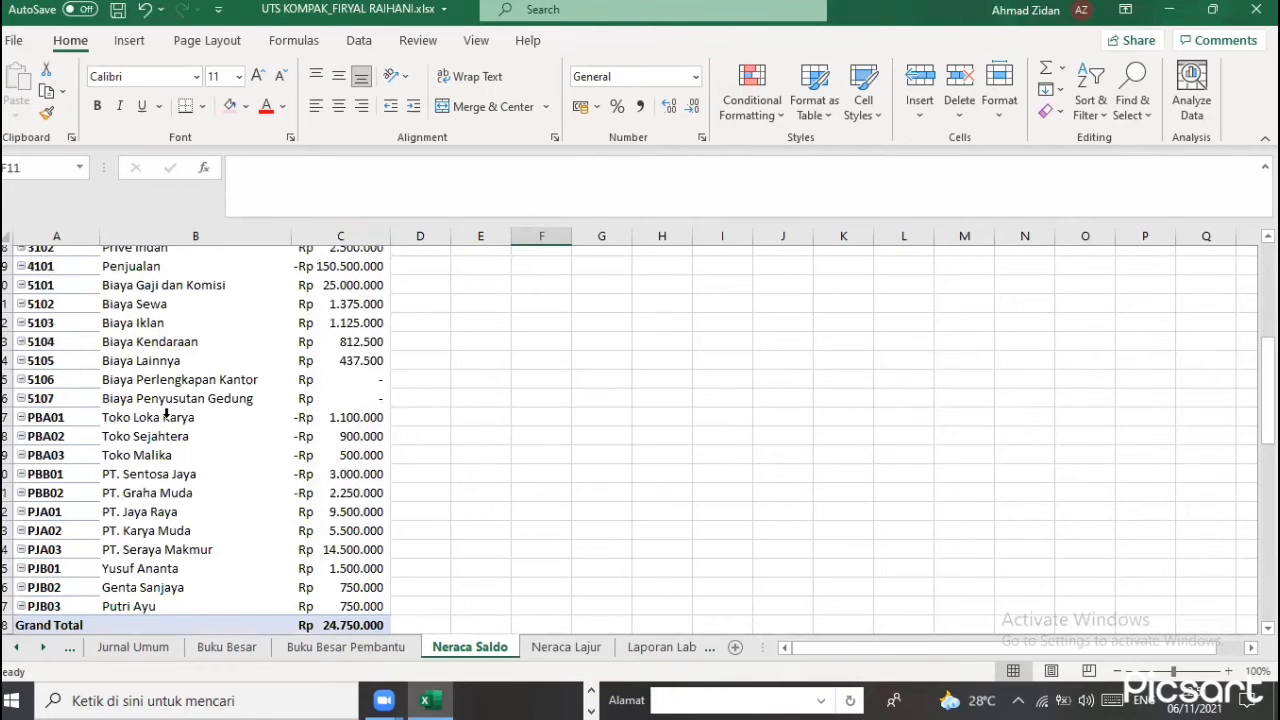
{"action": "scroll", "coordinate": [166, 412], "scroll_direction": "down", "scroll_amount": 1}
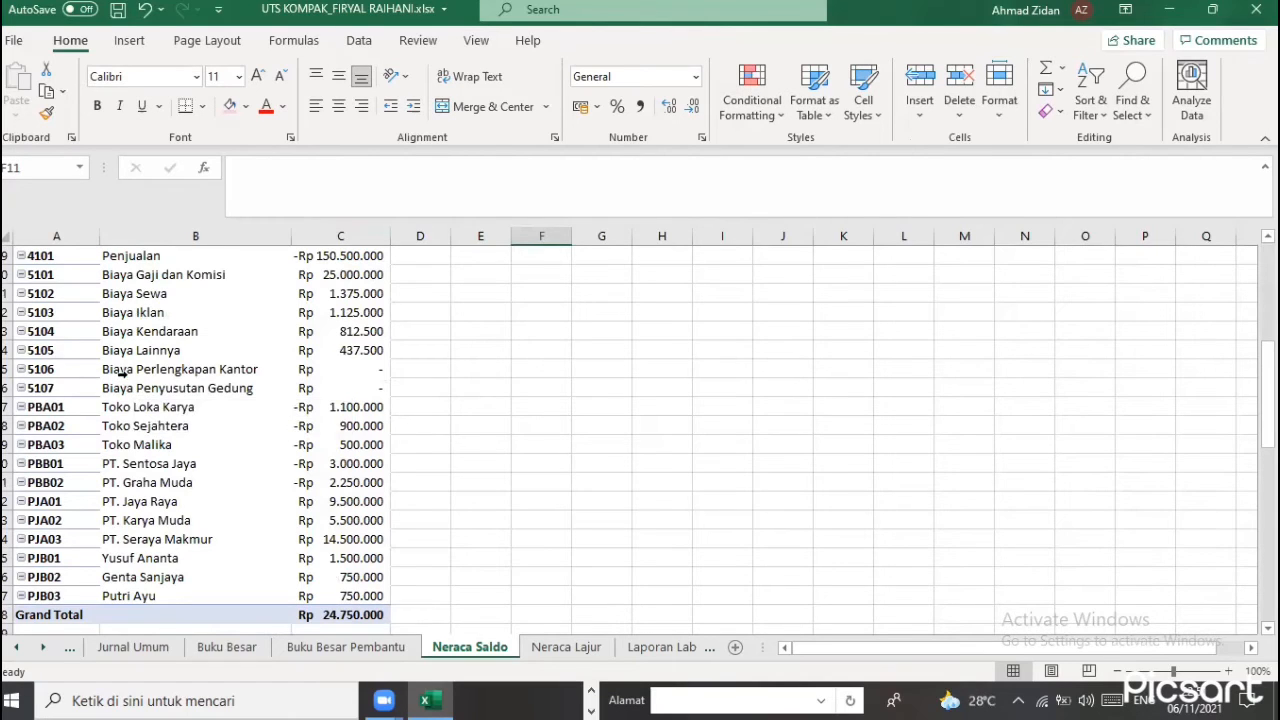
{"action": "scroll", "coordinate": [118, 423], "scroll_direction": "up", "scroll_amount": 4}
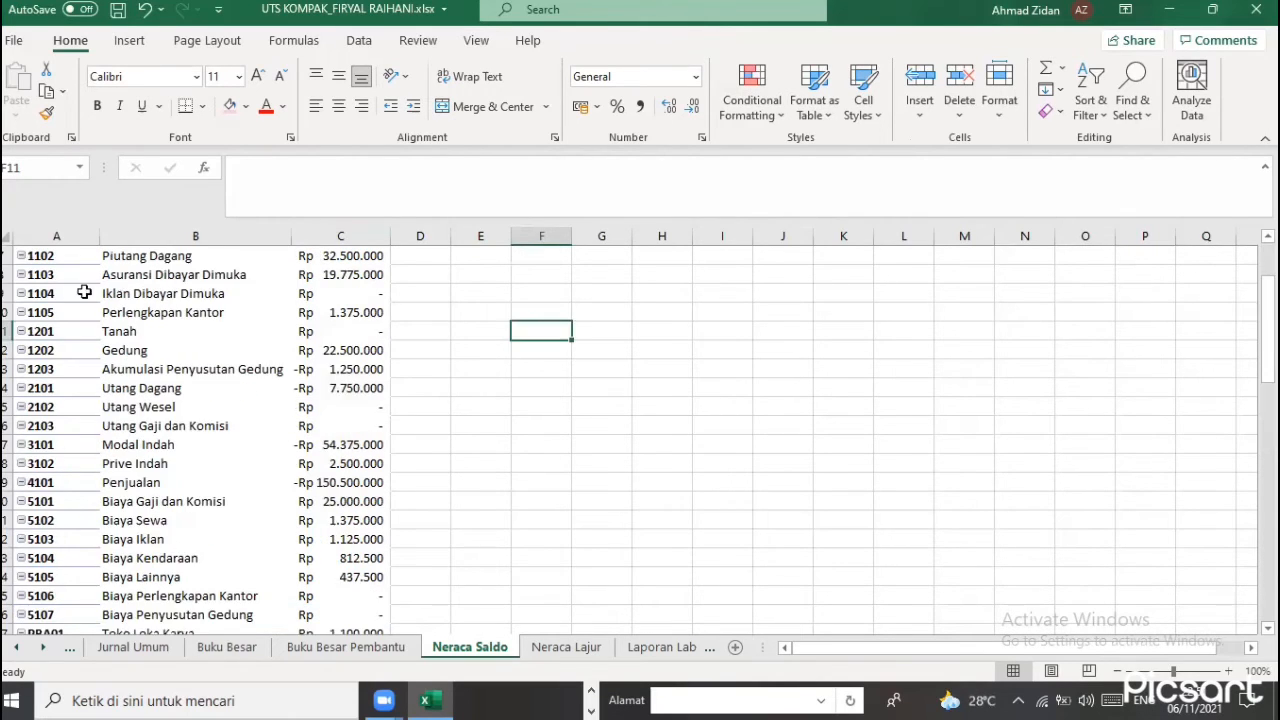
{"action": "scroll", "coordinate": [88, 338], "scroll_direction": "up", "scroll_amount": 2}
{"action": "left_click", "coordinate": [90, 335]}
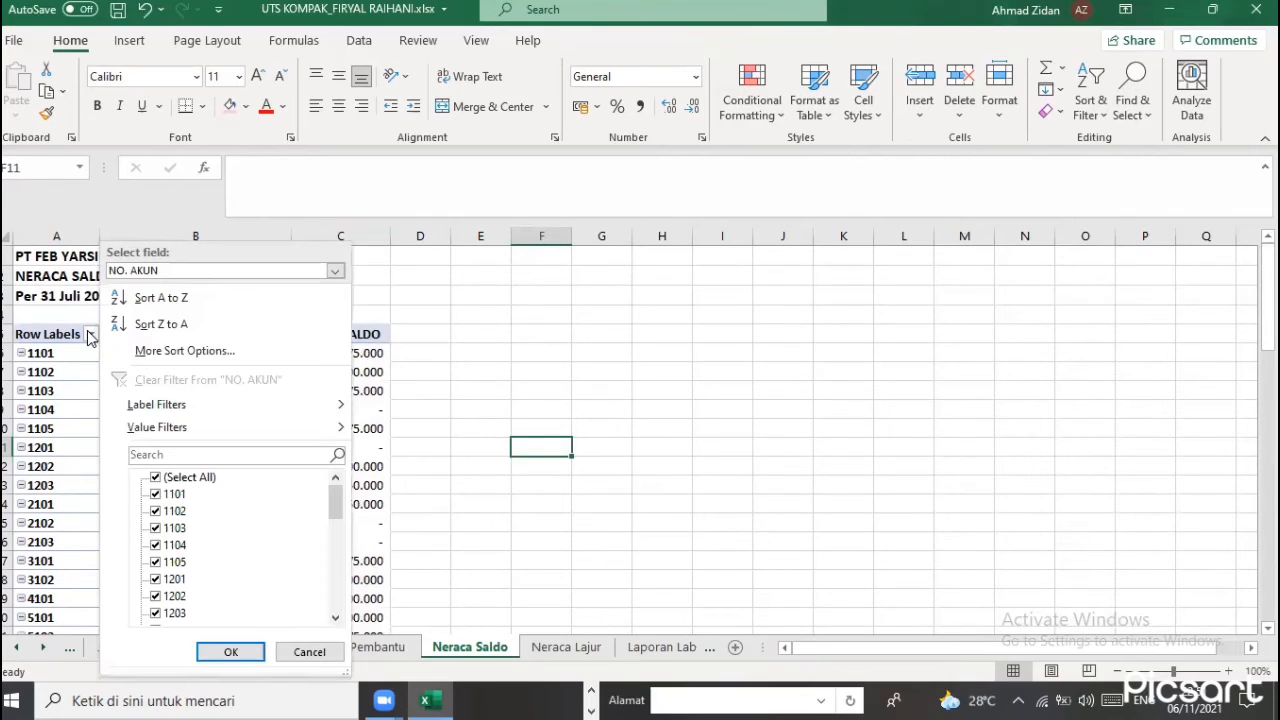
{"action": "left_click_drag", "start_coordinate": [335, 497], "coordinate": [343, 579]}
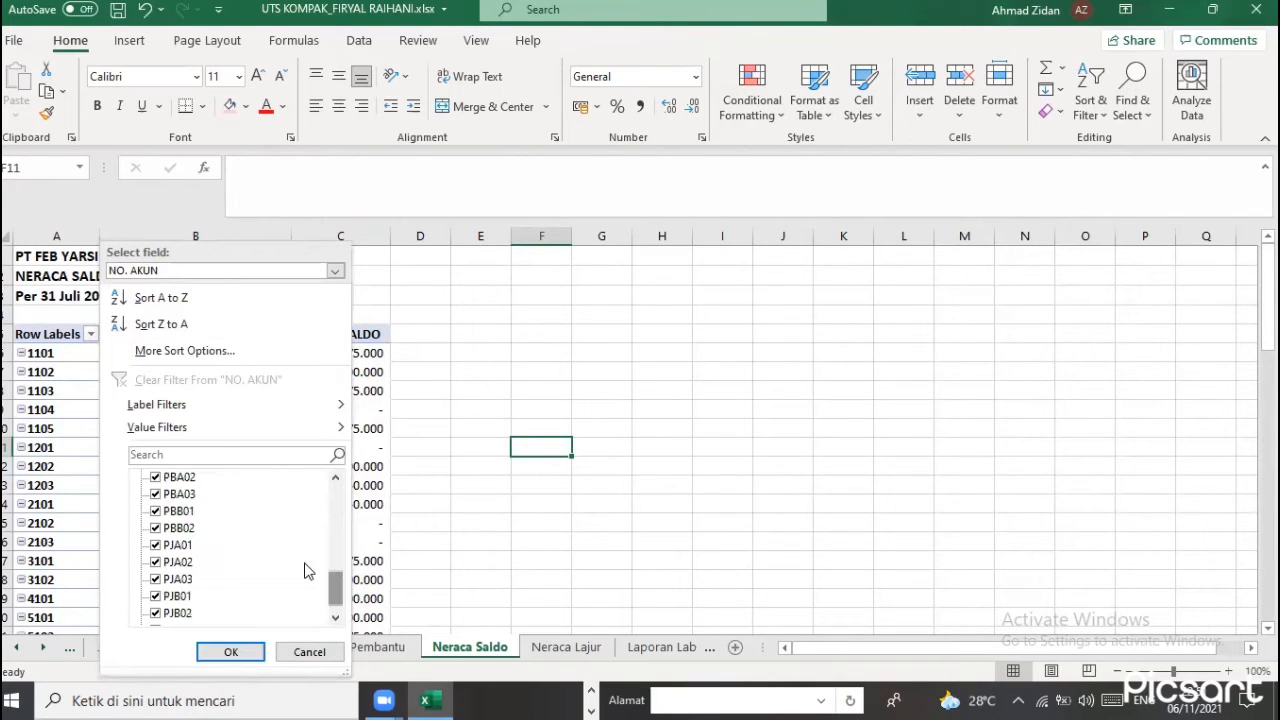
{"action": "scroll", "coordinate": [158, 520], "scroll_direction": "up", "scroll_amount": 1}
{"action": "left_click", "coordinate": [155, 511]}
{"action": "left_click", "coordinate": [155, 545]}
{"action": "left_click", "coordinate": [155, 528]}
{"action": "left_click", "coordinate": [156, 562]}
{"action": "left_click", "coordinate": [155, 579]}
{"action": "left_click", "coordinate": [155, 596]}
{"action": "left_click", "coordinate": [155, 613]}
{"action": "left_click", "coordinate": [157, 582]}
{"action": "left_click", "coordinate": [164, 597]}
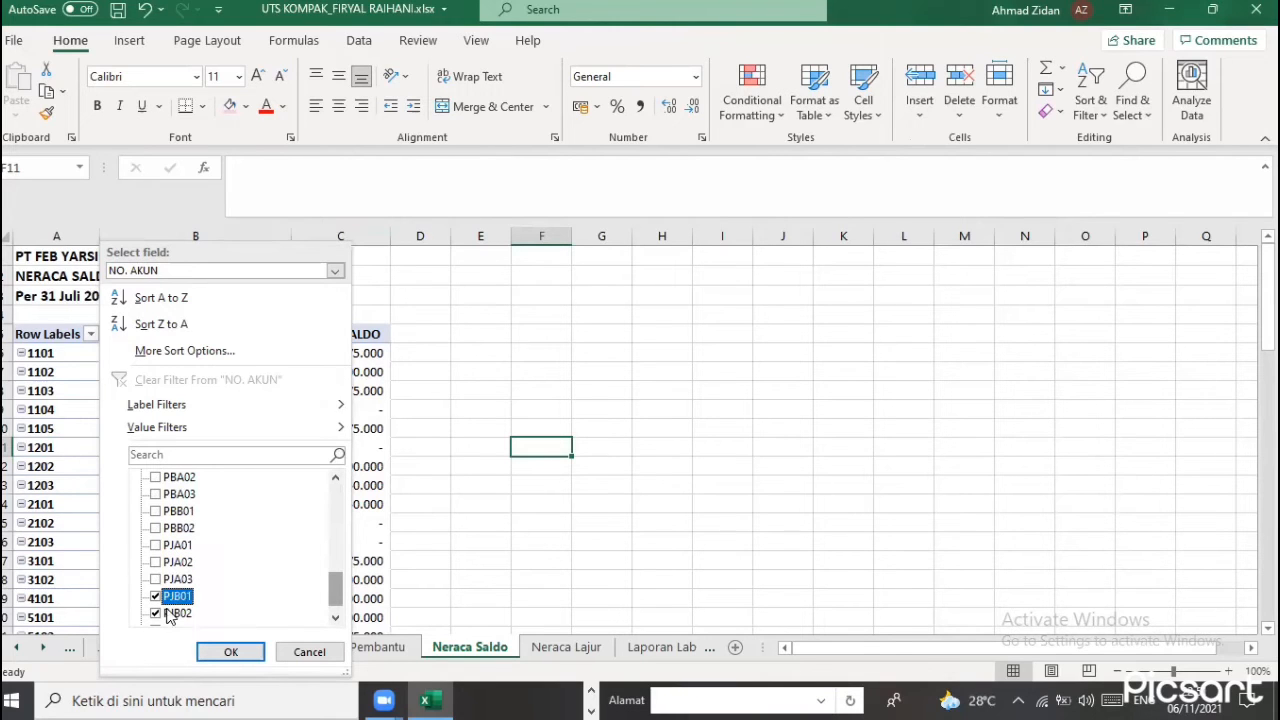
{"action": "left_click", "coordinate": [163, 614]}
{"action": "left_click", "coordinate": [156, 597]}
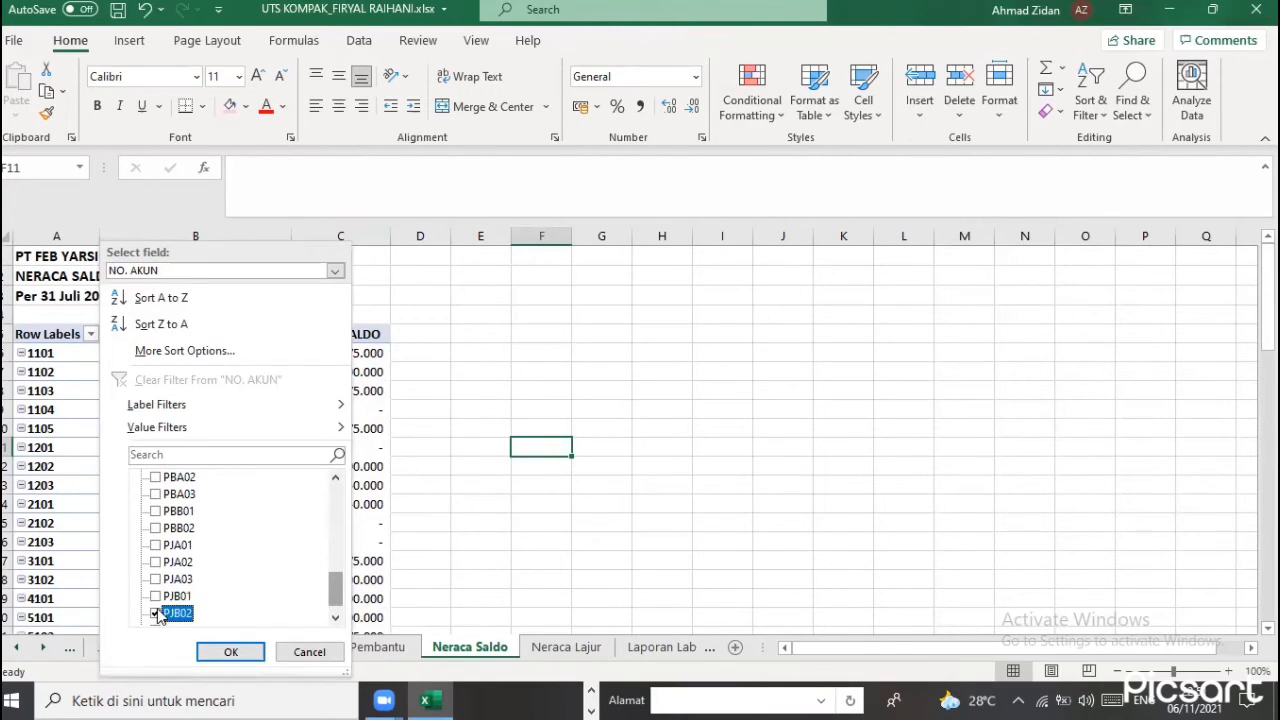
{"action": "scroll", "coordinate": [160, 609], "scroll_direction": "down", "scroll_amount": 1}
{"action": "left_click", "coordinate": [156, 613]}
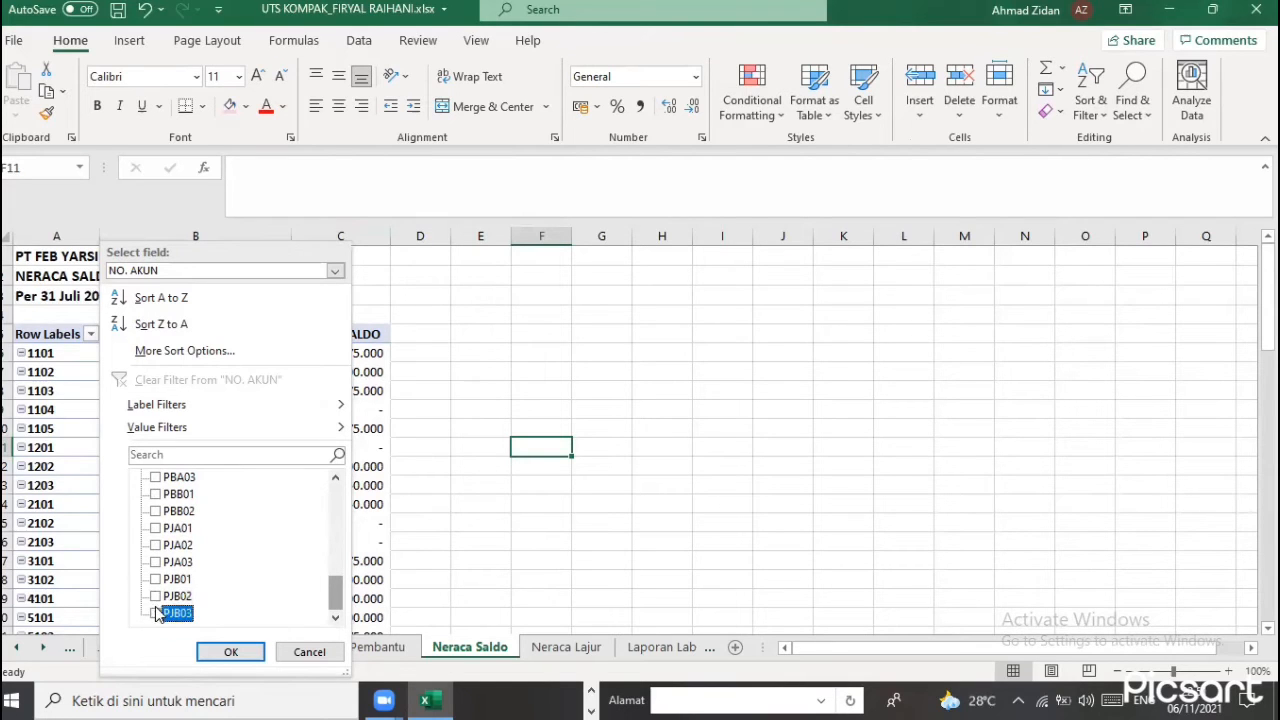
{"action": "left_click", "coordinate": [229, 653]}
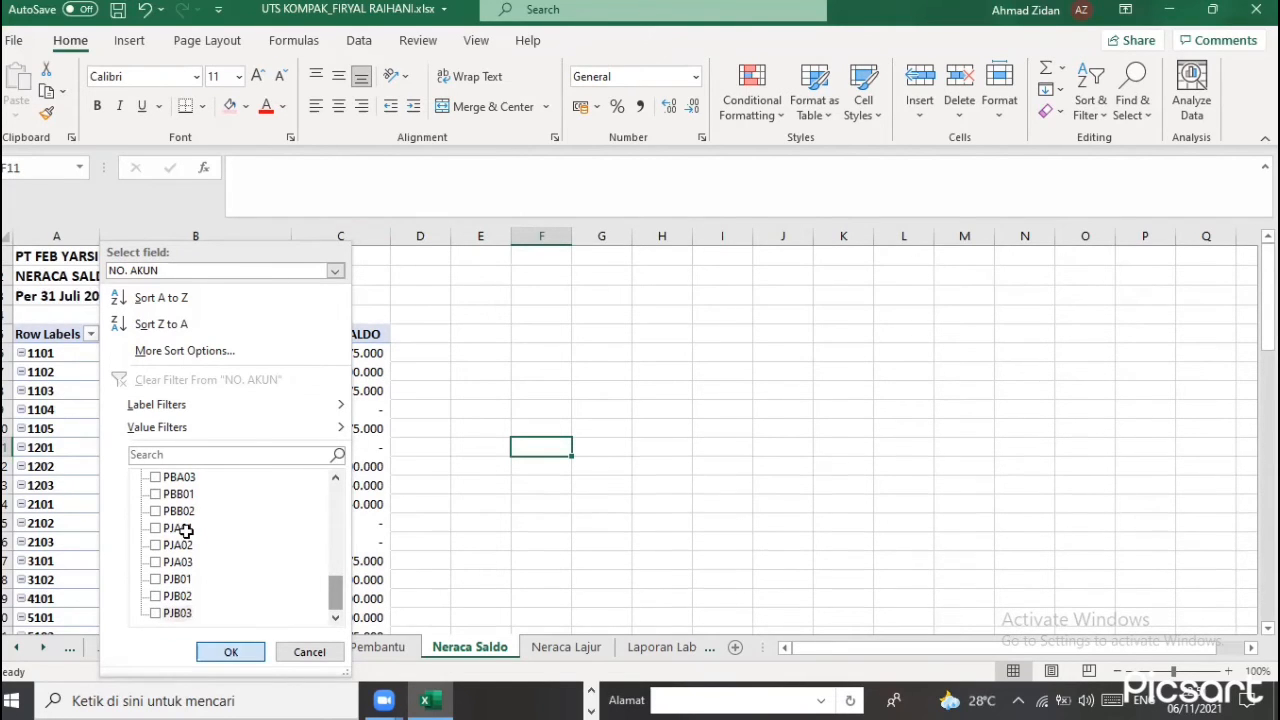
{"action": "scroll", "coordinate": [186, 531], "scroll_direction": "down", "scroll_amount": 4}
{"action": "scroll", "coordinate": [48, 398], "scroll_direction": "up", "scroll_amount": 4}
Rename the Row Labels header in A5 to No Akun
{"action": "left_click", "coordinate": [40, 340]}
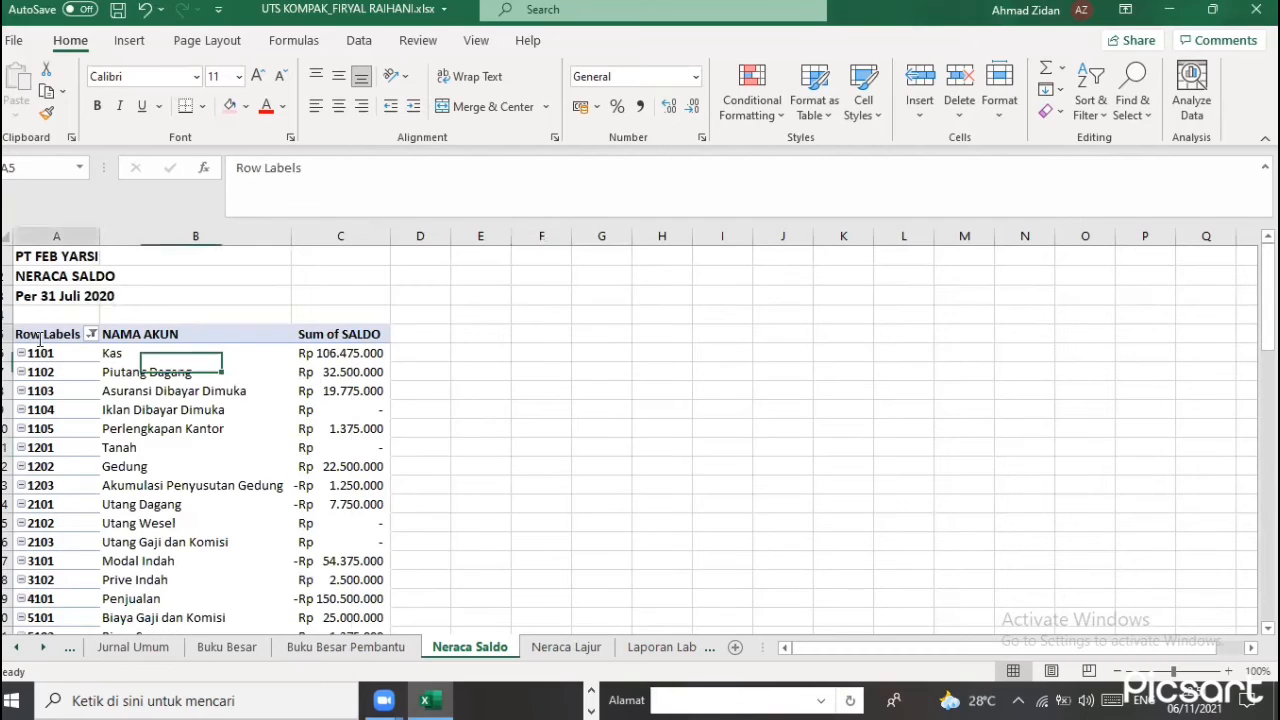
{"action": "double_click", "coordinate": [74, 336]}
{"action": "left_click_drag", "start_coordinate": [85, 337], "coordinate": [10, 332]}
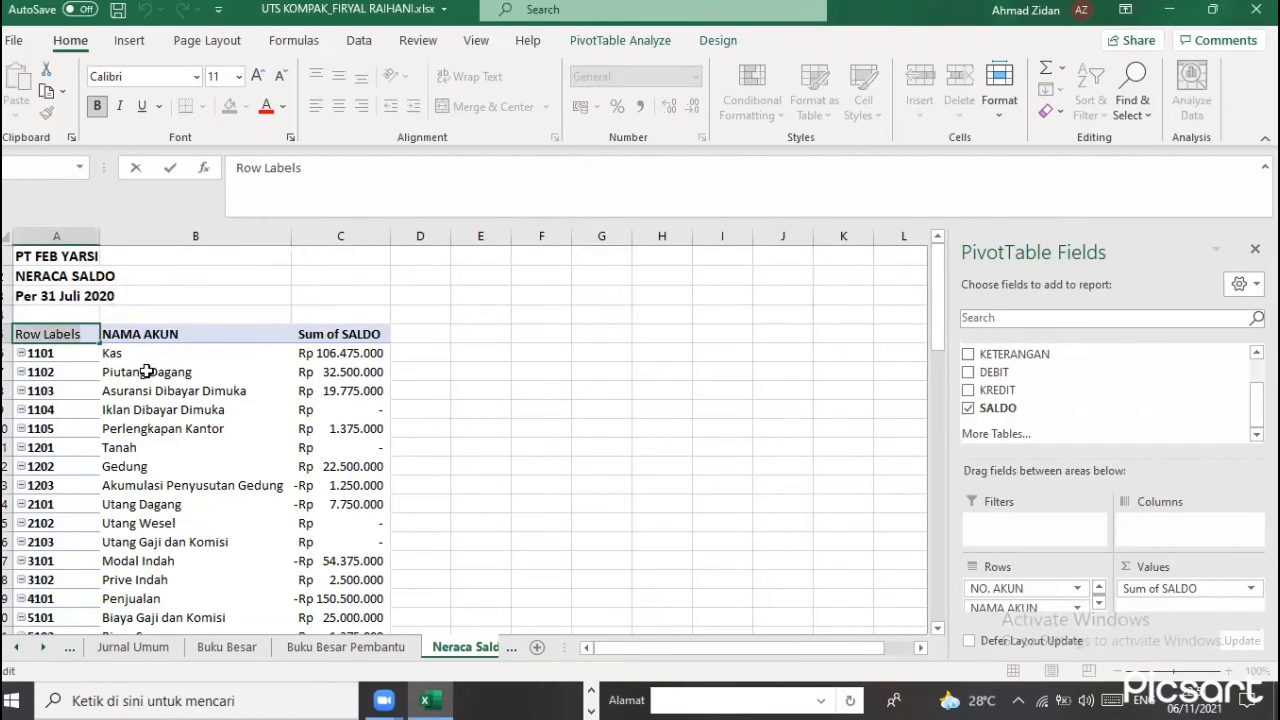
{"action": "type", "text": "No"}
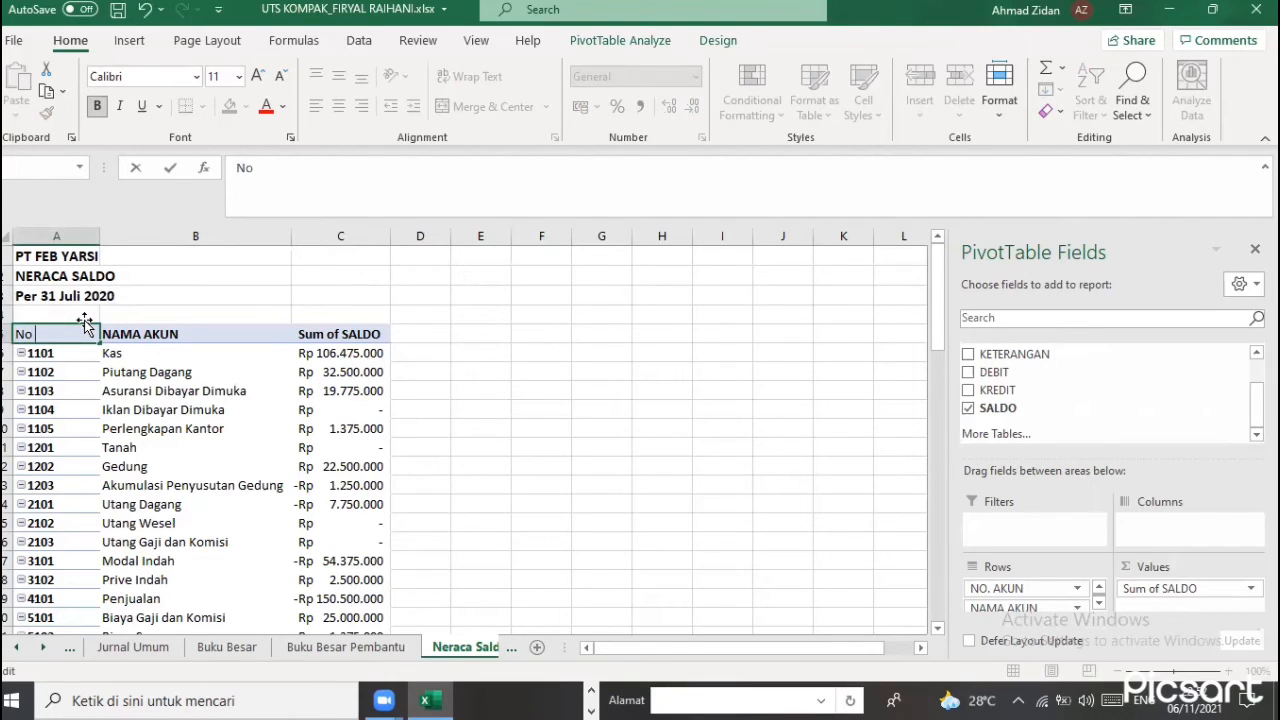
{"action": "type", "text": " Akun"}
{"action": "key", "text": "Return"}
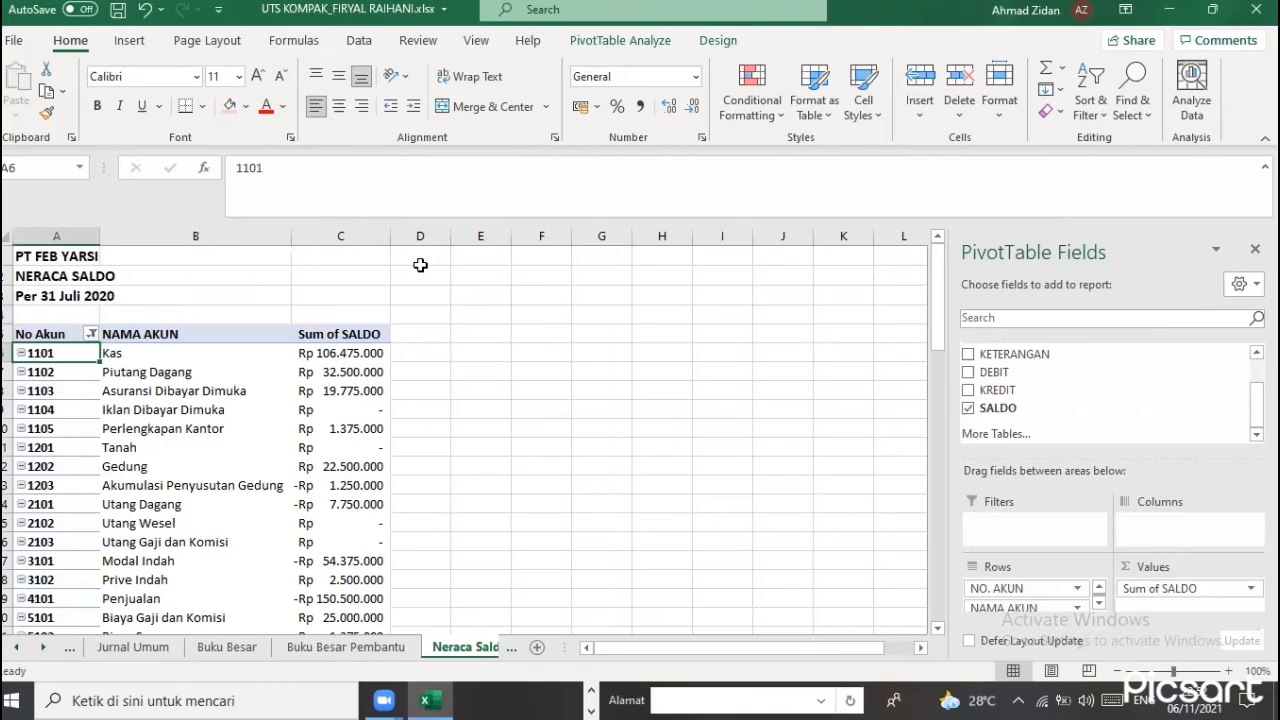
Widen the empty columns D and E beside the trial balance PivotTable
{"action": "left_click_drag", "start_coordinate": [451, 235], "coordinate": [491, 235]}
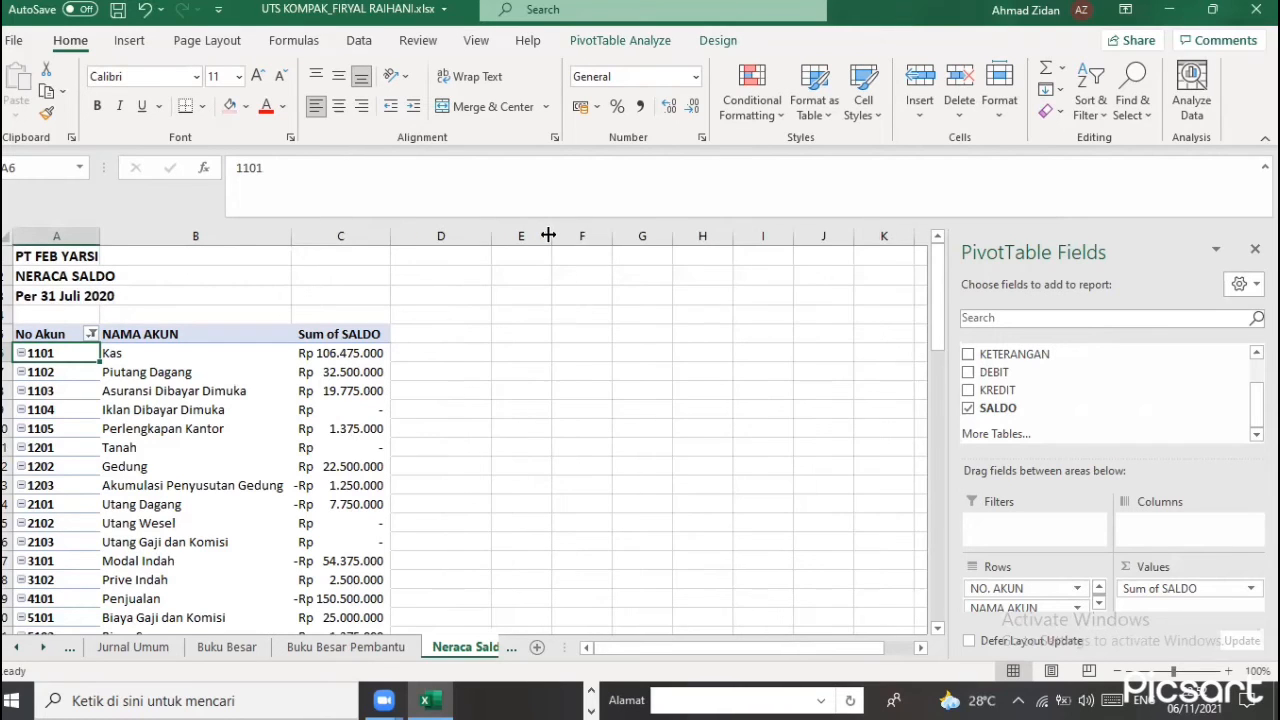
{"action": "left_click_drag", "start_coordinate": [603, 235], "coordinate": [605, 235]}
{"action": "left_click", "coordinate": [334, 390]}
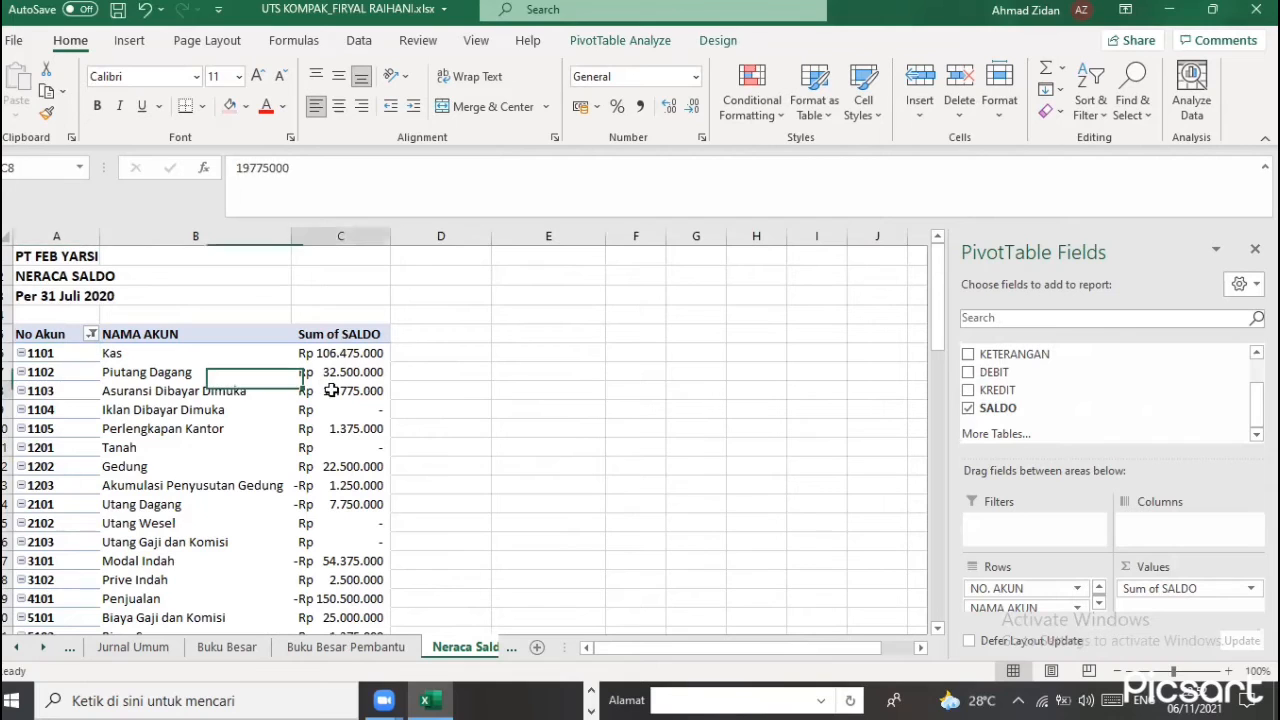
{"action": "left_click", "coordinate": [338, 334]}
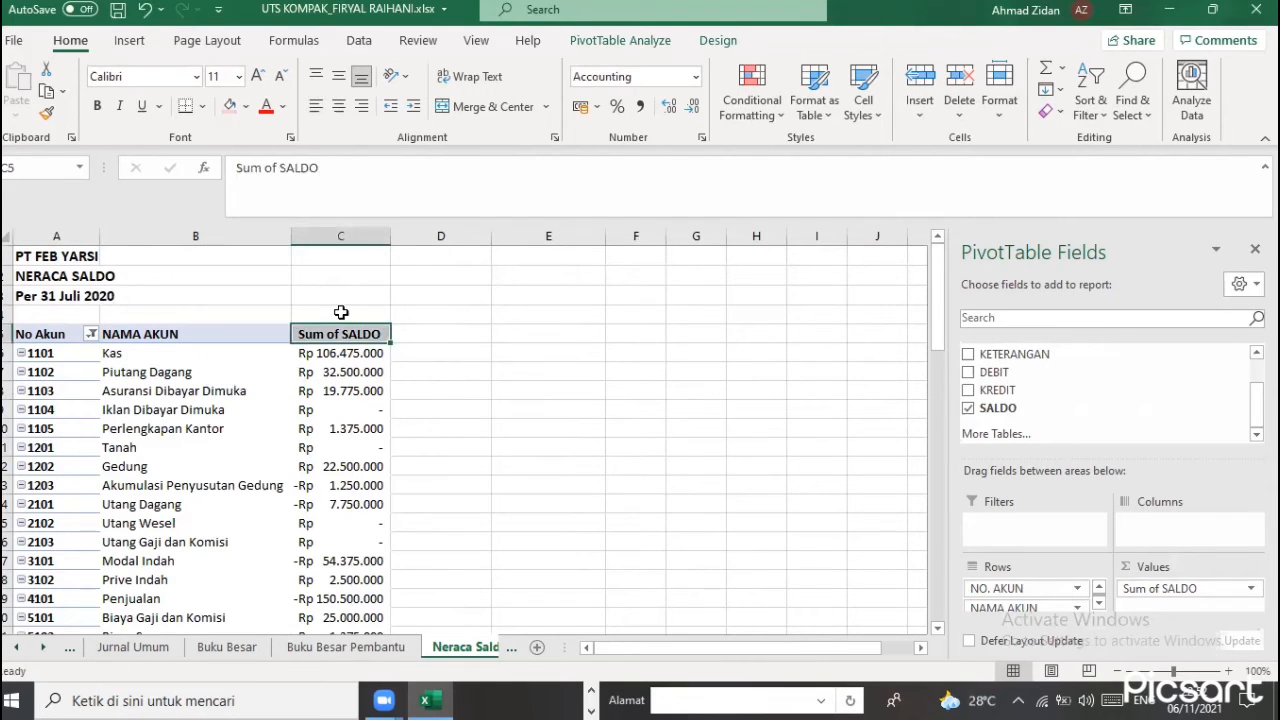
{"action": "left_click", "coordinate": [351, 229]}
{"action": "left_click", "coordinate": [457, 333]}
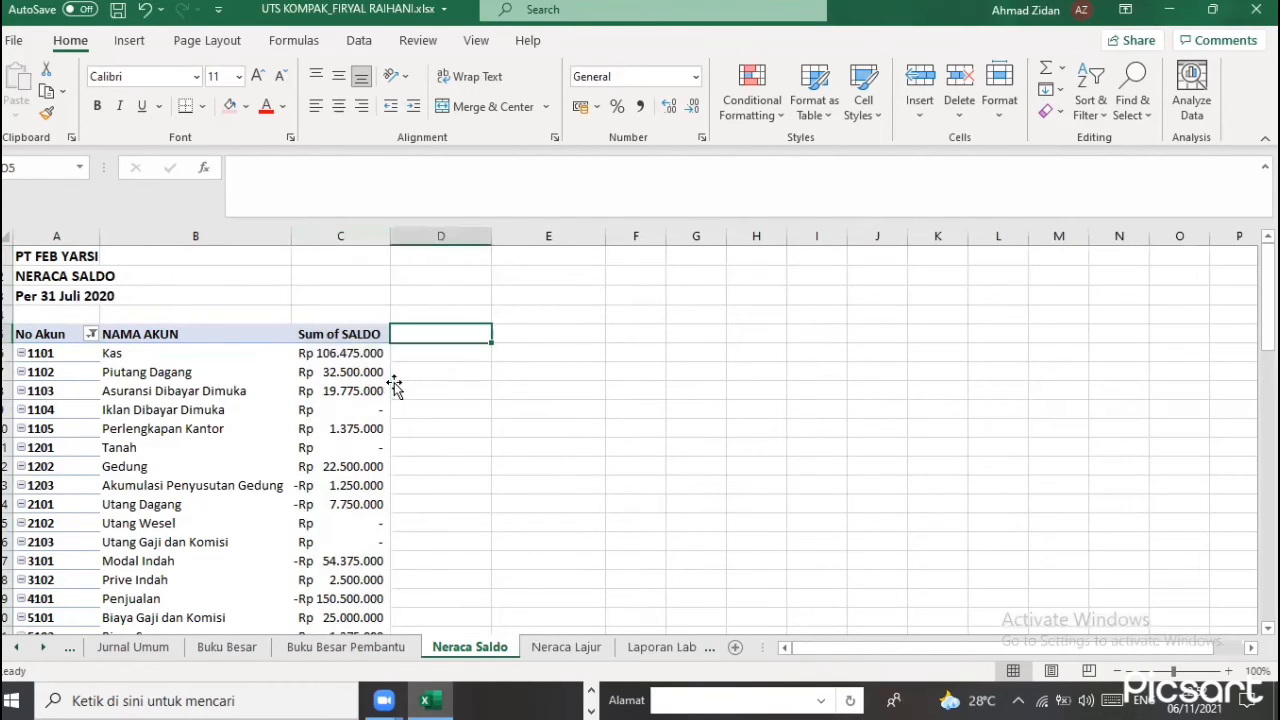
Enter the headers Debit in D5 and Kredit in E5 beside the Sum of SALDO column
{"action": "key", "text": "Right"}
{"action": "left_click", "coordinate": [422, 328]}
{"action": "type", "text": "D"}
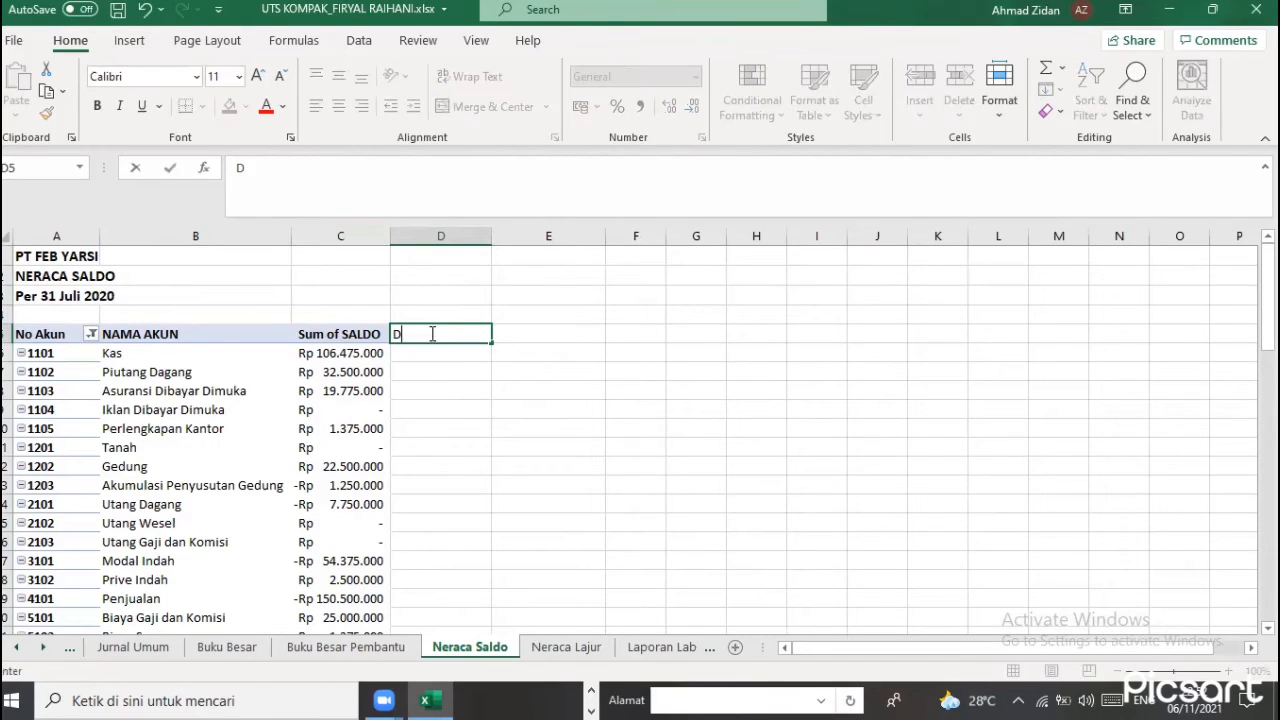
{"action": "type", "text": "ebit"}
{"action": "key", "text": "ctrl+Return"}
{"action": "key", "text": "Tab"}
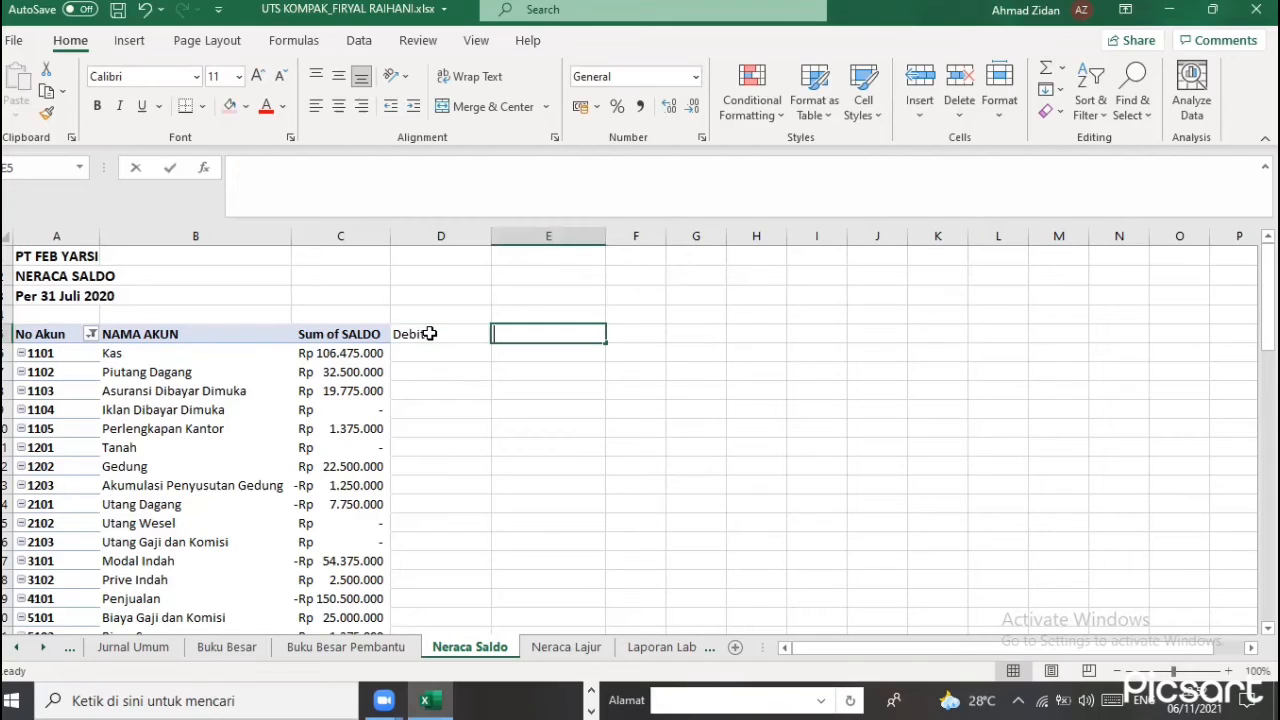
{"action": "type", "text": "Kre"}
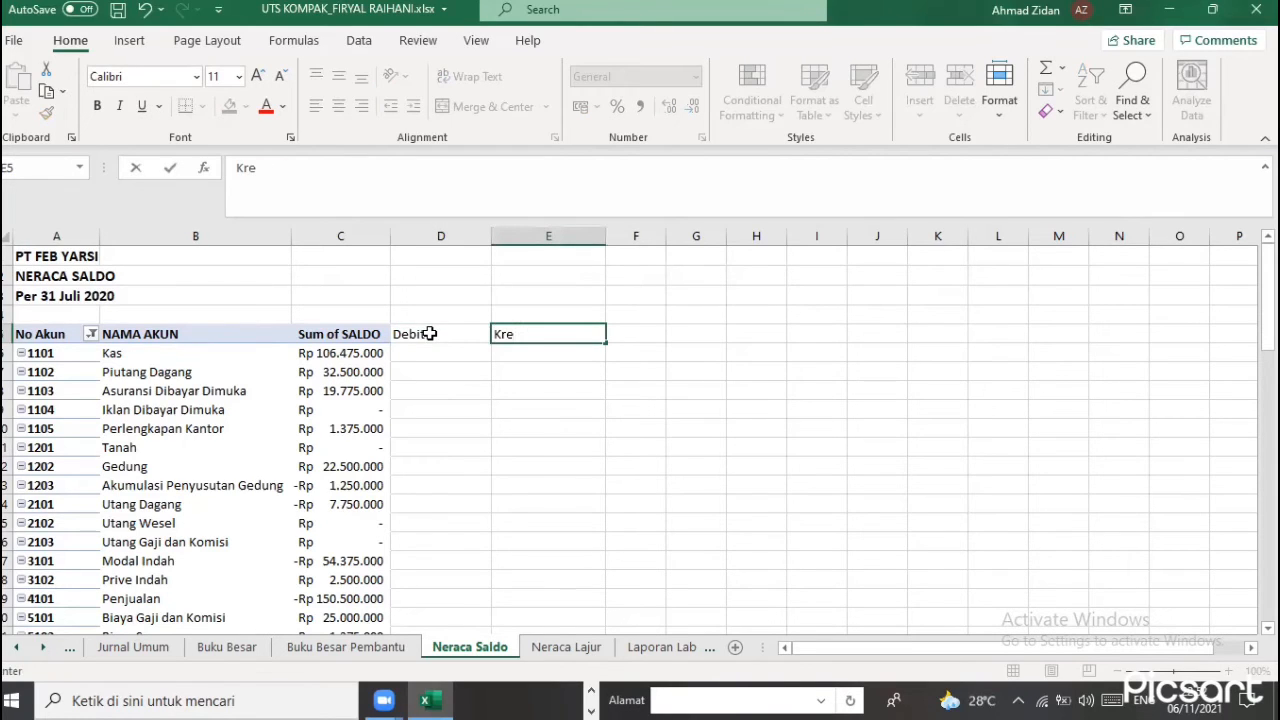
{"action": "key", "text": "BackSpace"}
{"action": "key", "text": "BackSpace"}
{"action": "key", "text": "BackSpace"}
{"action": "type", "text": "KRED"}
{"action": "key", "text": "BackSpace"}
{"action": "key", "text": "BackSpace"}
{"action": "key", "text": "BackSpace"}
{"action": "type", "text": "redit"}
{"action": "key", "text": "Return"}
Center the Debit and Kredit headers in D5:E5 and give them the light blue fill of the PivotTable header
{"action": "left_click", "coordinate": [443, 334]}
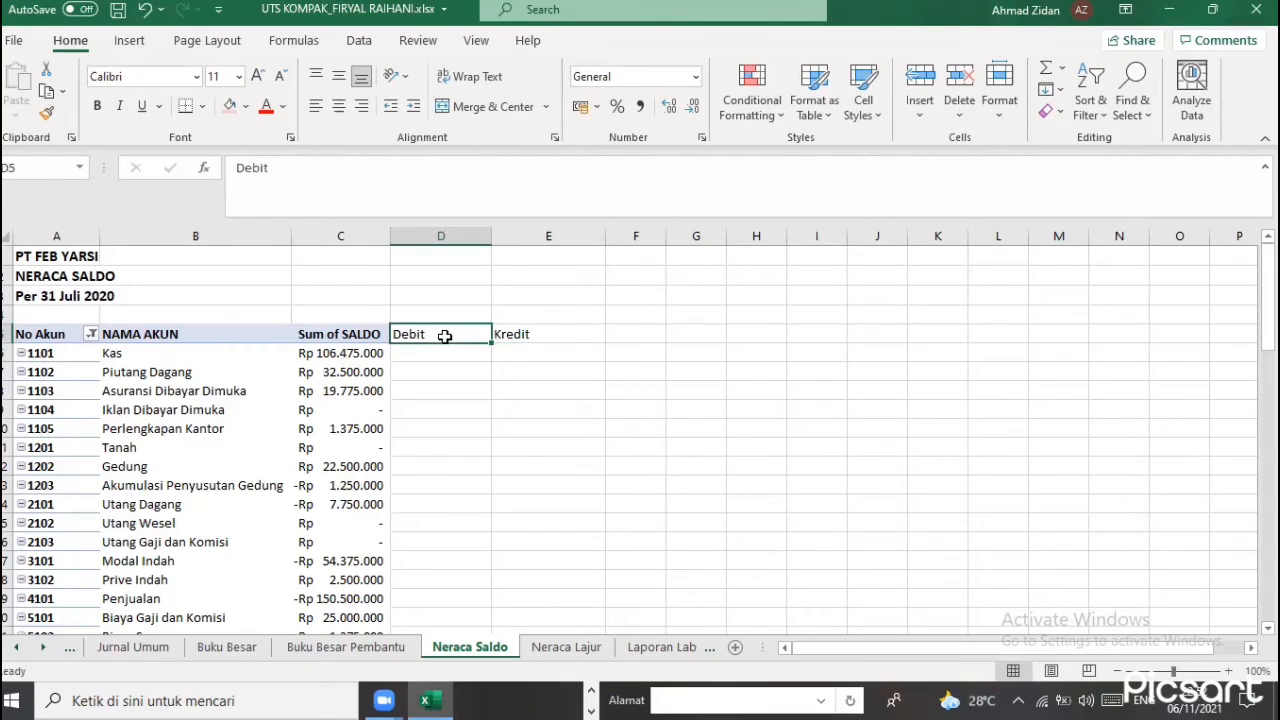
{"action": "left_click", "coordinate": [529, 337], "text": "shift"}
{"action": "left_click", "coordinate": [339, 106]}
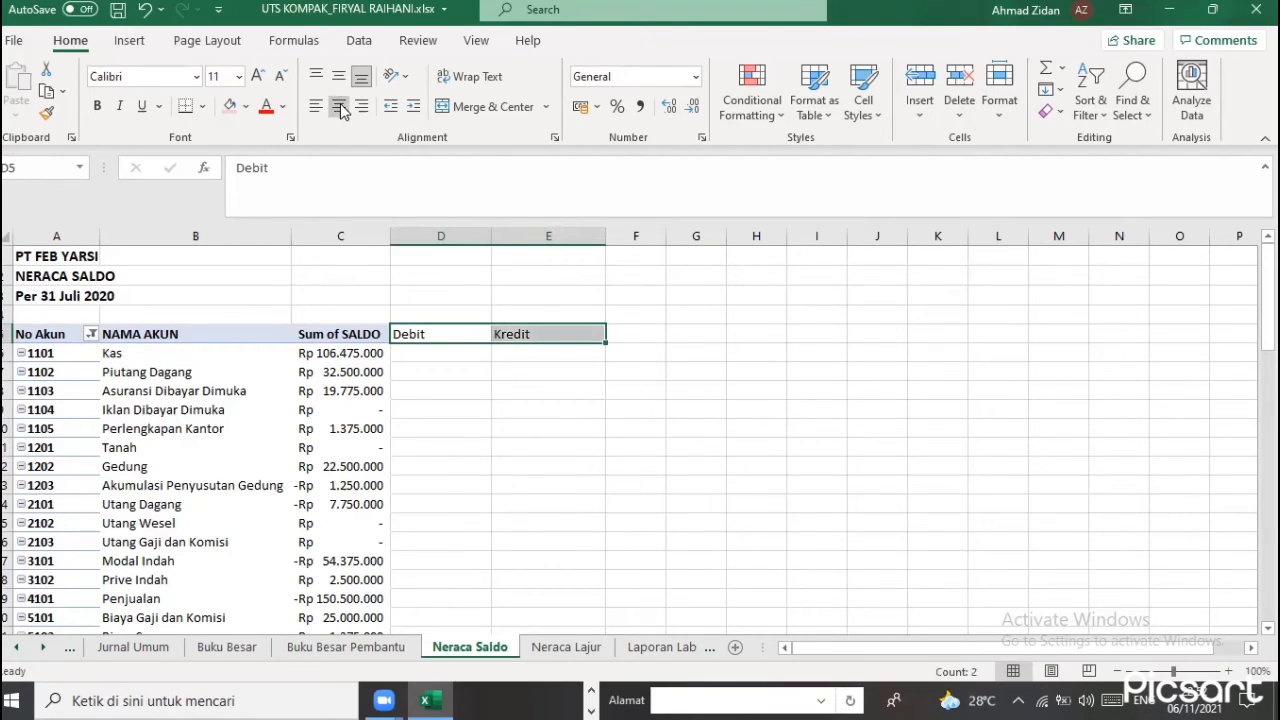
{"action": "left_click", "coordinate": [245, 106]}
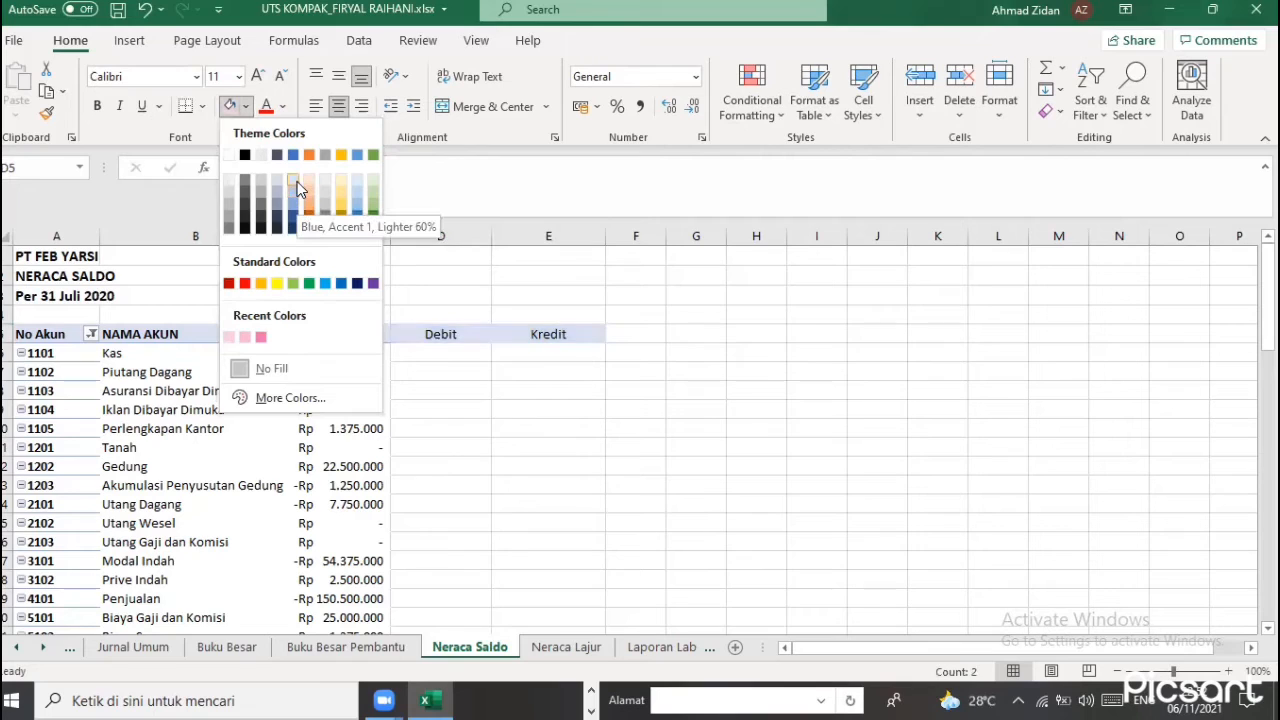
{"action": "left_click", "coordinate": [524, 384]}
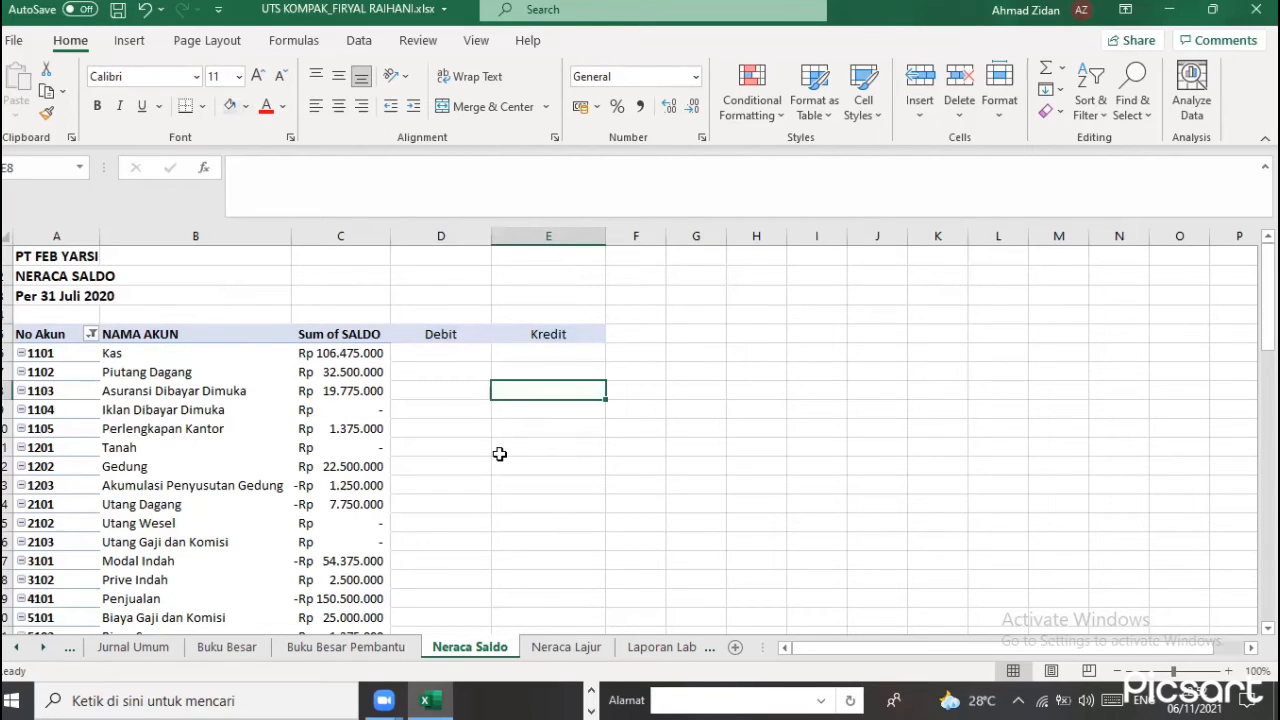
Enter =C6 in the Debit cell D6 and copy the formula down the column through the Grand Total row
{"action": "left_click", "coordinate": [437, 354]}
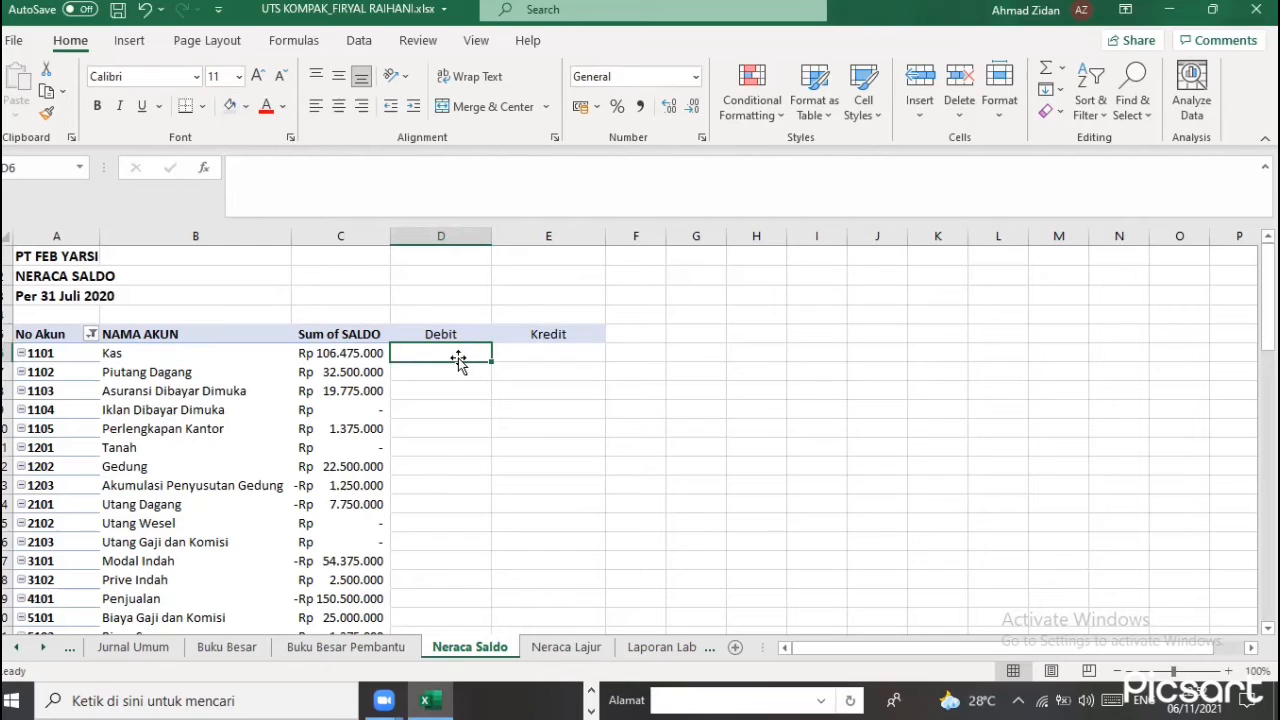
{"action": "type", "text": "="}
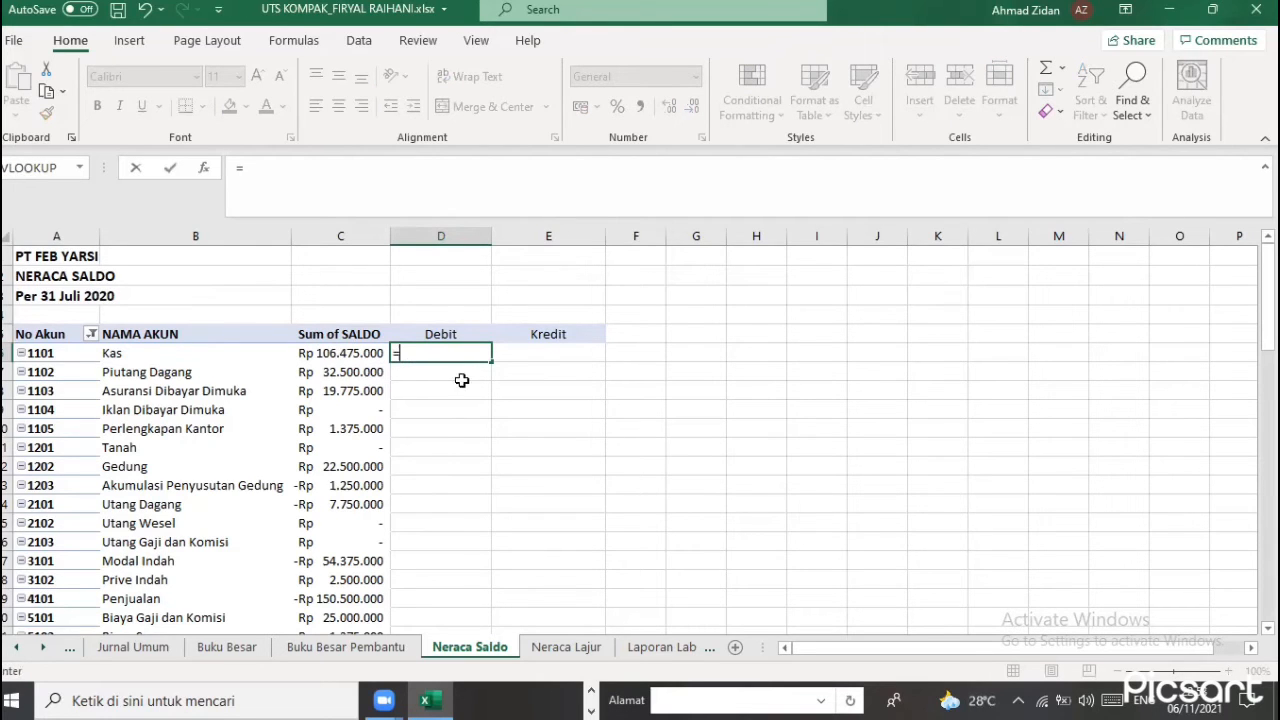
{"action": "type", "text": "c6"}
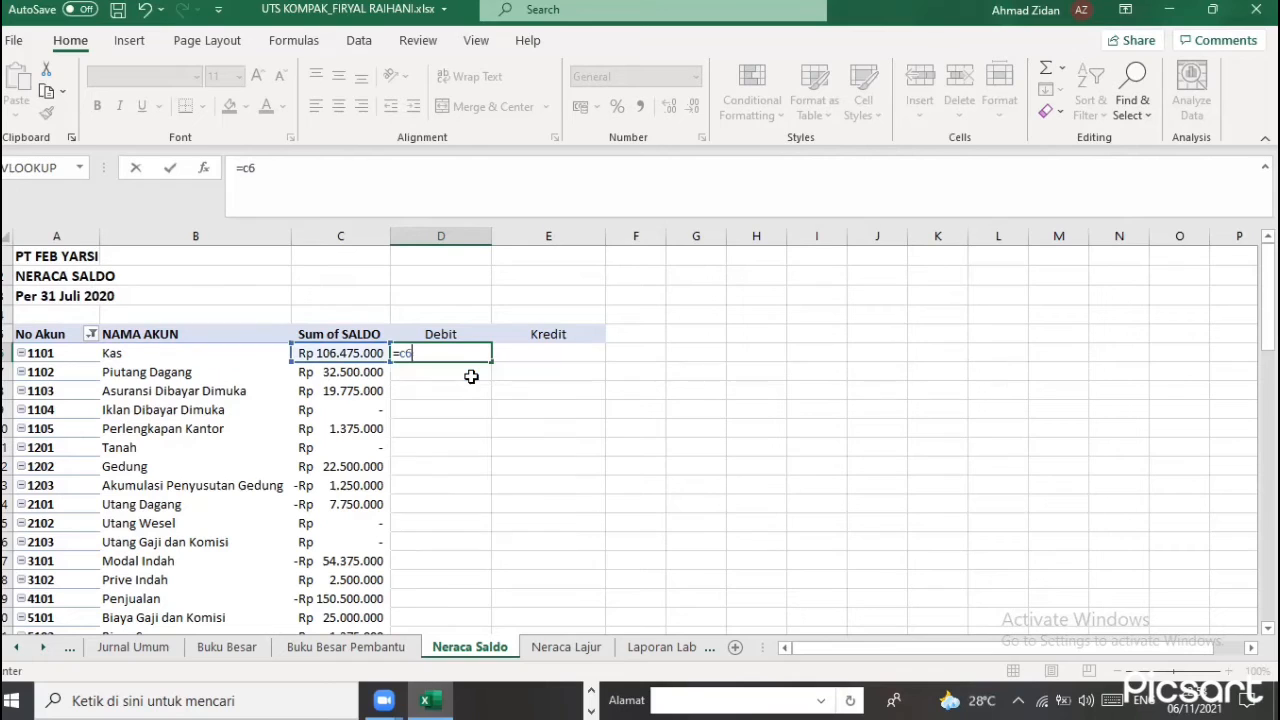
{"action": "key", "text": "Return"}
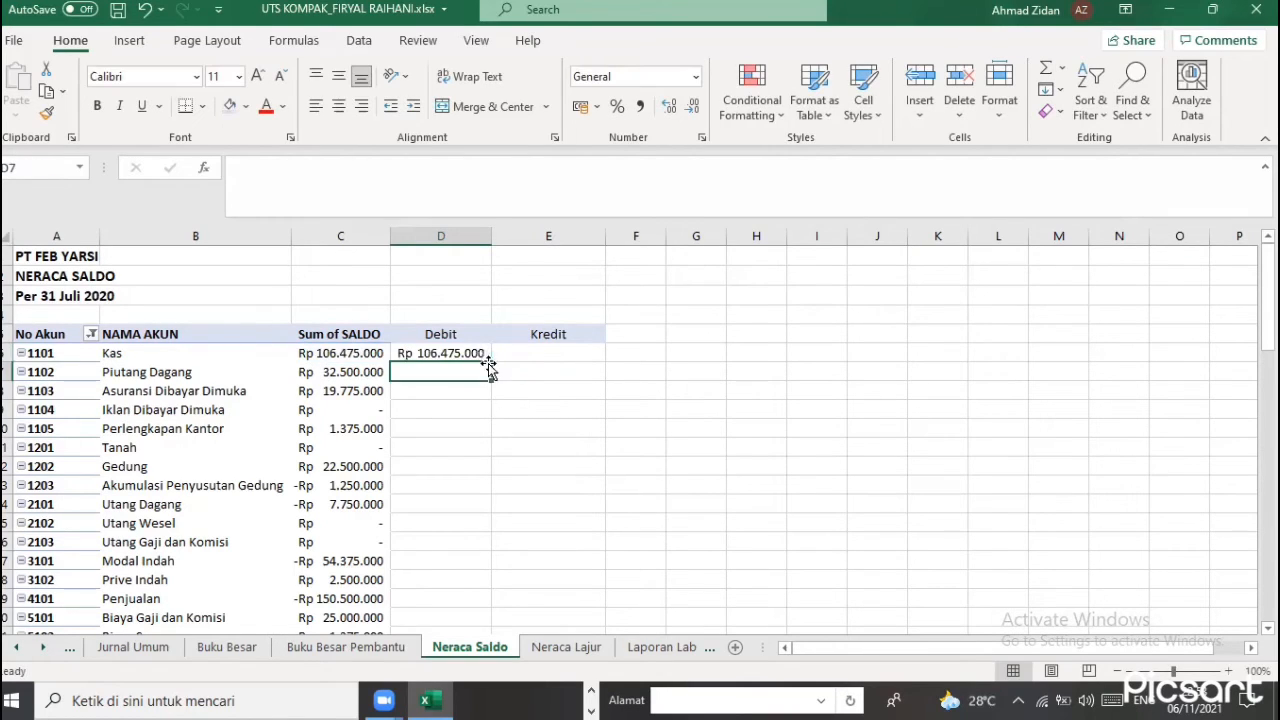
{"action": "left_click", "coordinate": [487, 363]}
{"action": "double_click", "coordinate": [489, 364]}
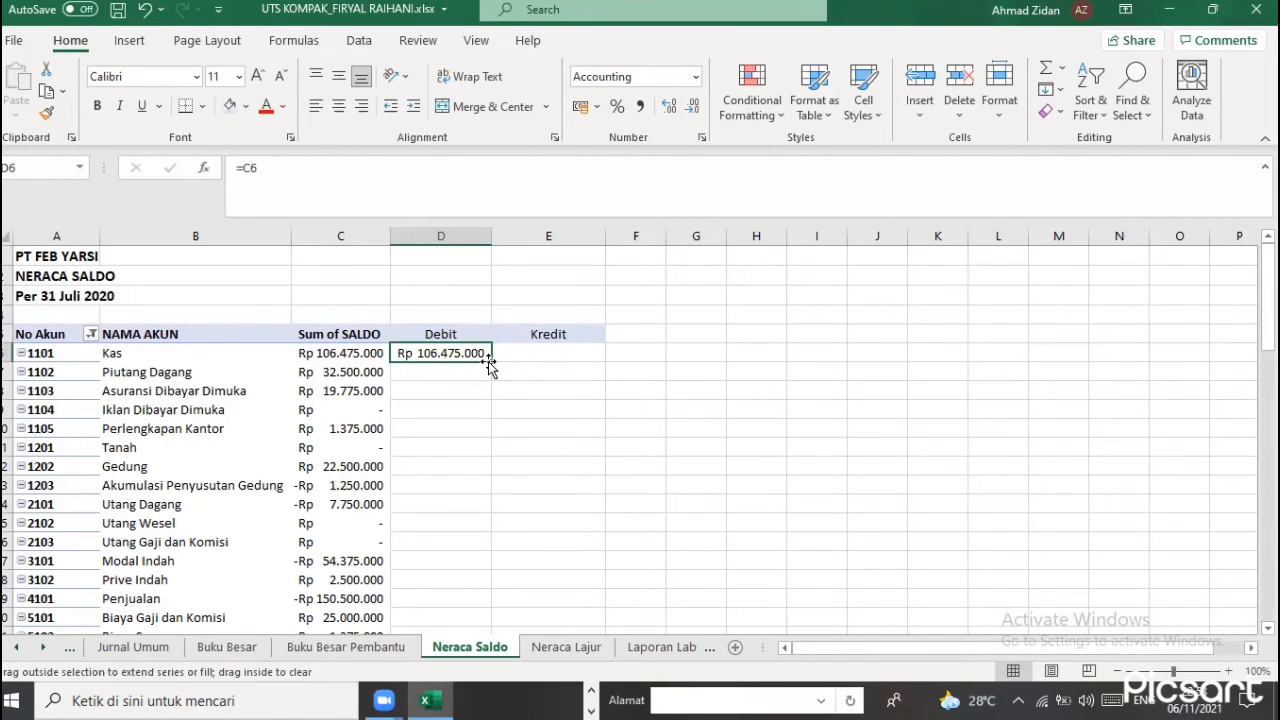
{"action": "scroll", "coordinate": [487, 459], "scroll_direction": "down", "scroll_amount": 2}
{"action": "left_click", "coordinate": [486, 460]}
{"action": "left_click", "coordinate": [531, 460]}
{"action": "scroll", "coordinate": [531, 460], "scroll_direction": "up", "scroll_amount": 2}
{"action": "scroll", "coordinate": [465, 385], "scroll_direction": "down", "scroll_amount": 4}
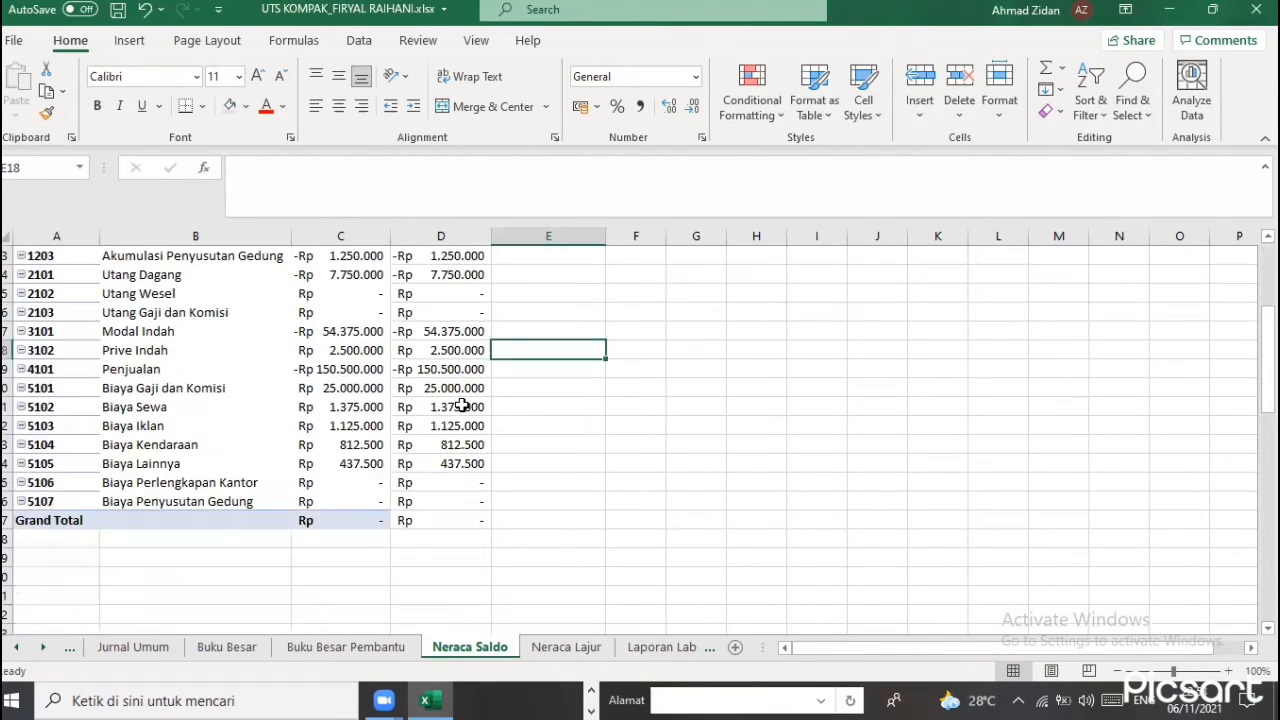
{"action": "scroll", "coordinate": [448, 417], "scroll_direction": "down", "scroll_amount": 2}
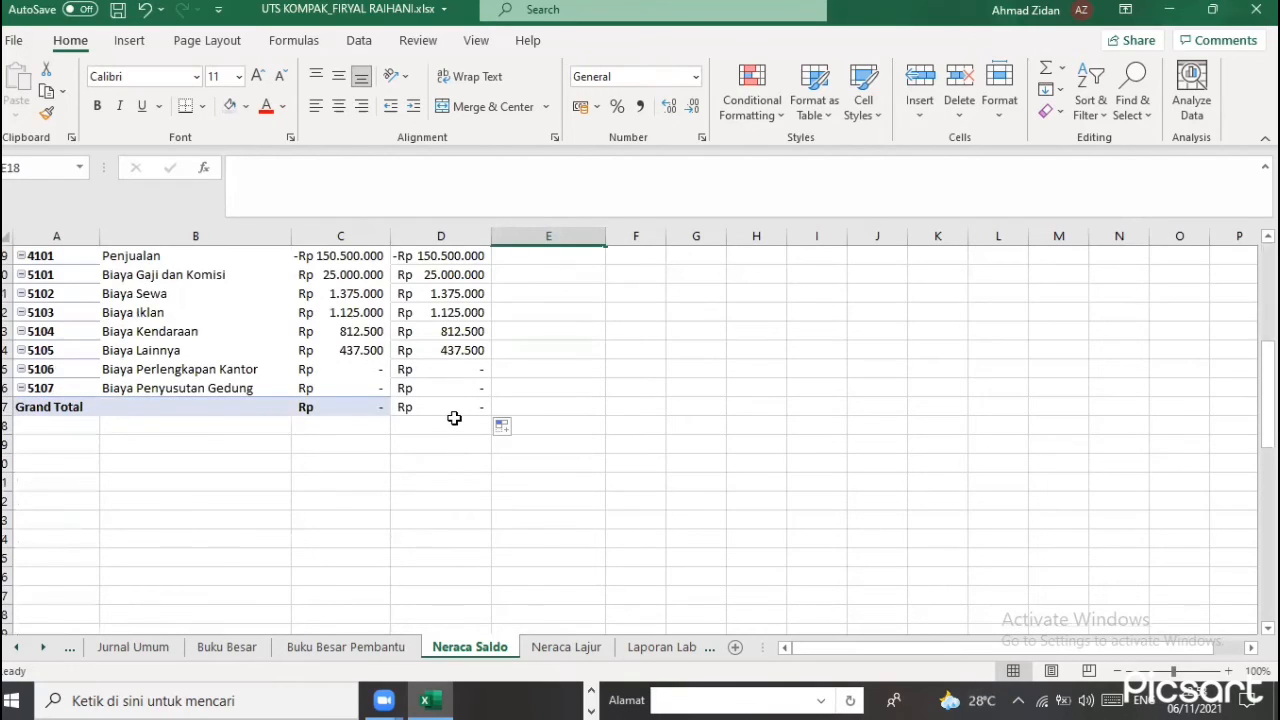
{"action": "scroll", "coordinate": [454, 418], "scroll_direction": "up", "scroll_amount": 6}
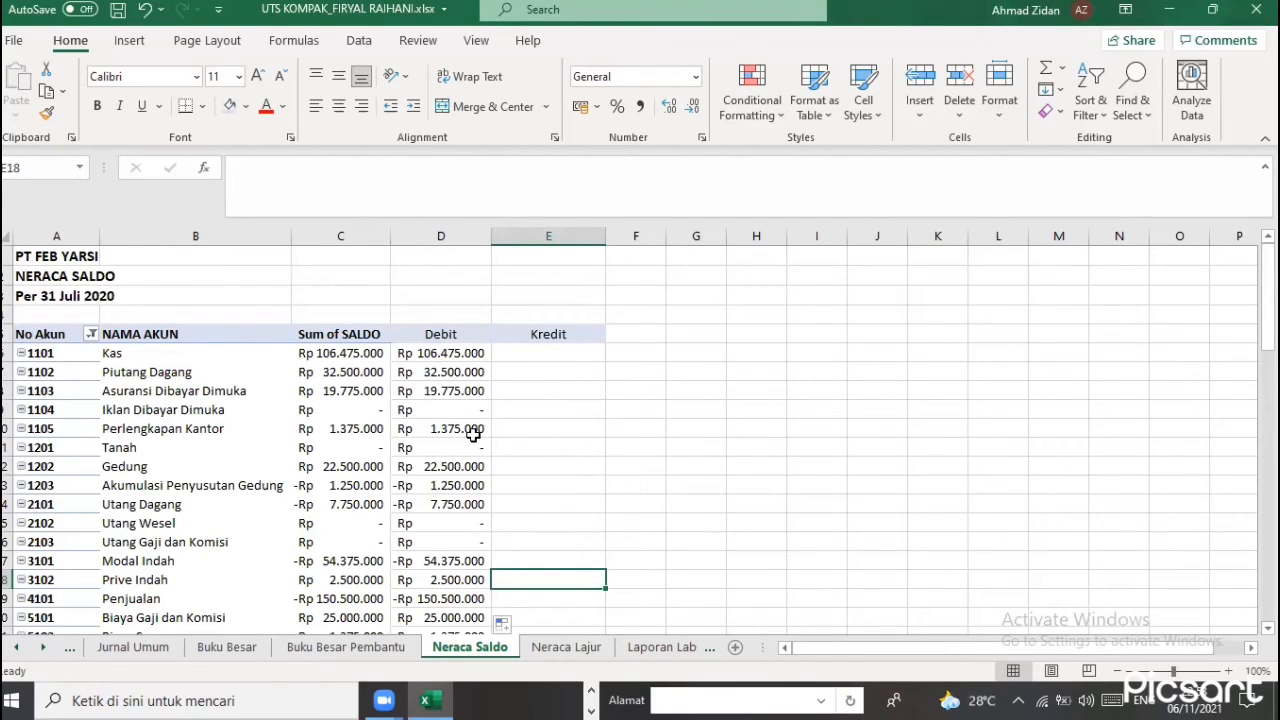
Clear the Debit formulas in D13:D16 for accounts 1203, 2101, 2102 and 2103
{"action": "scroll", "coordinate": [366, 484], "scroll_direction": "down", "scroll_amount": 1}
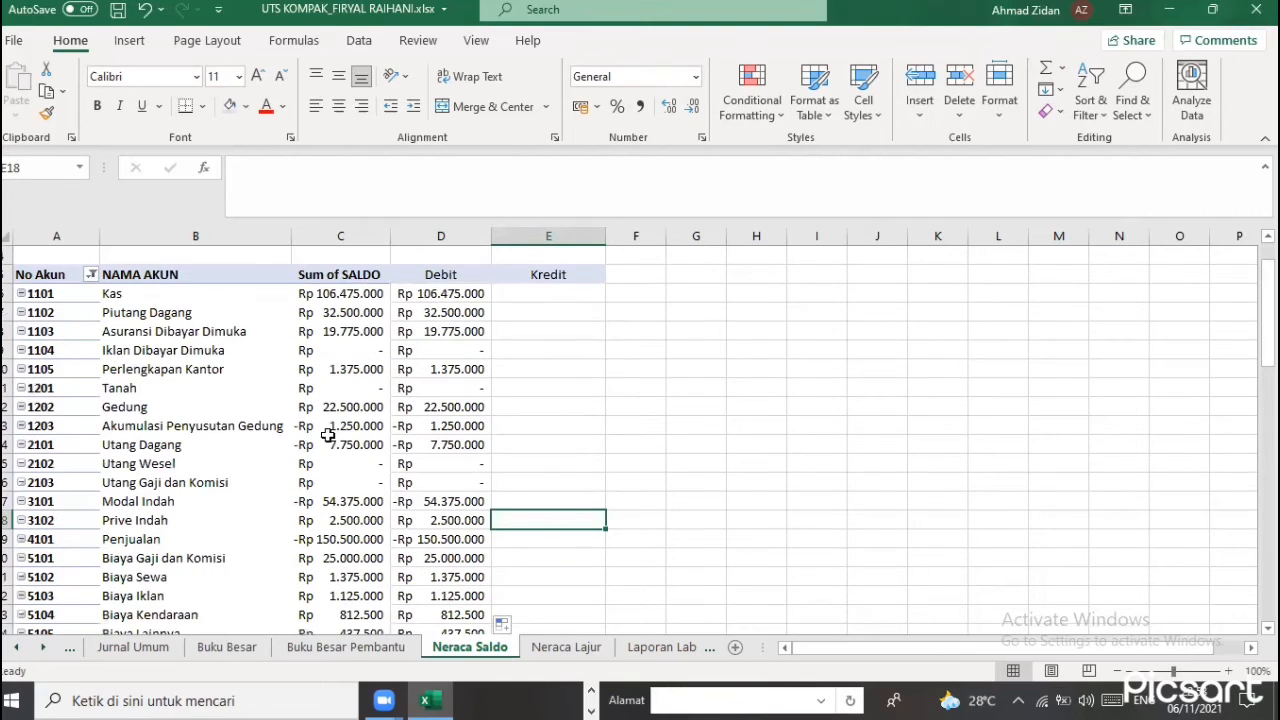
{"action": "left_click", "coordinate": [425, 425]}
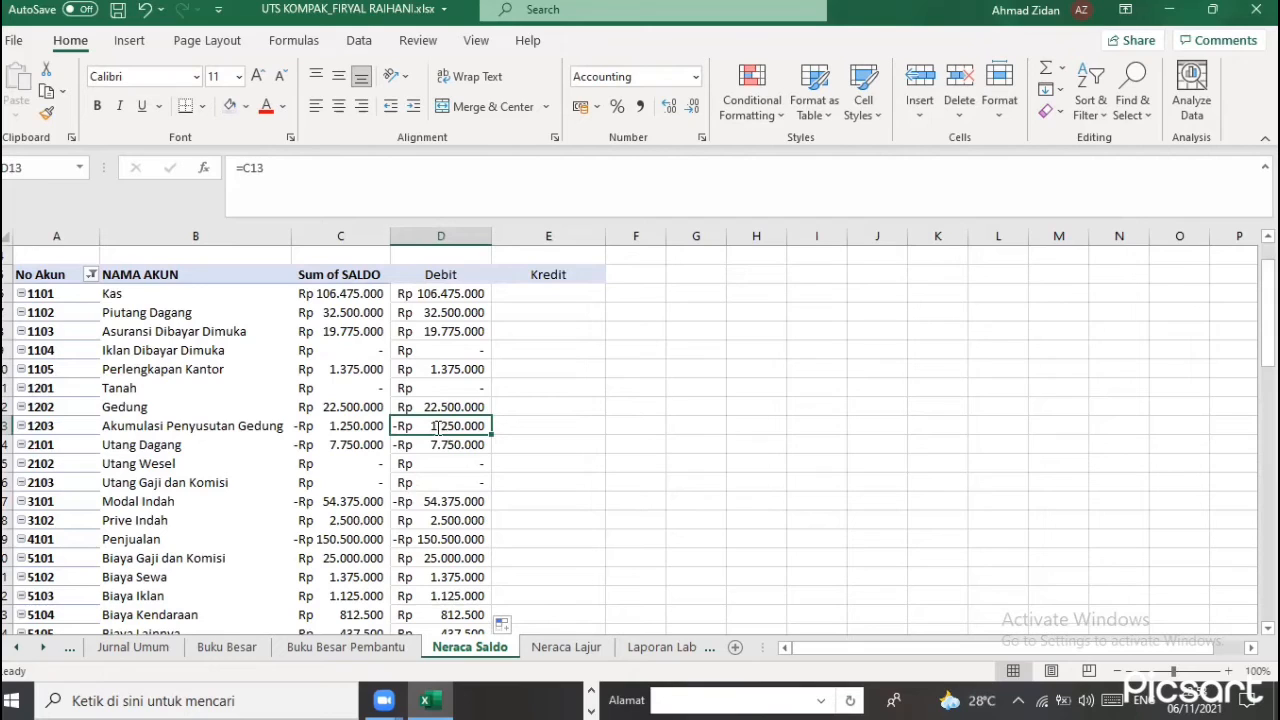
{"action": "key", "text": "BackSpace"}
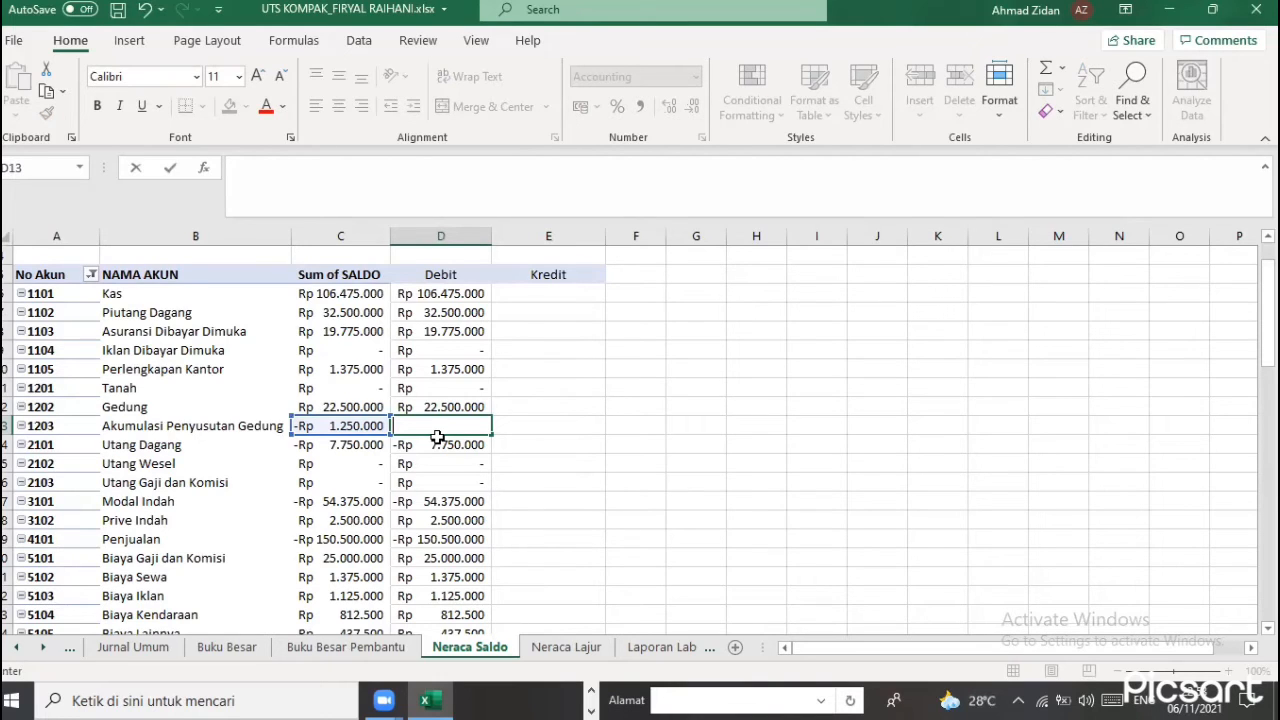
{"action": "key", "text": "Return"}
{"action": "key", "text": "BackSpace"}
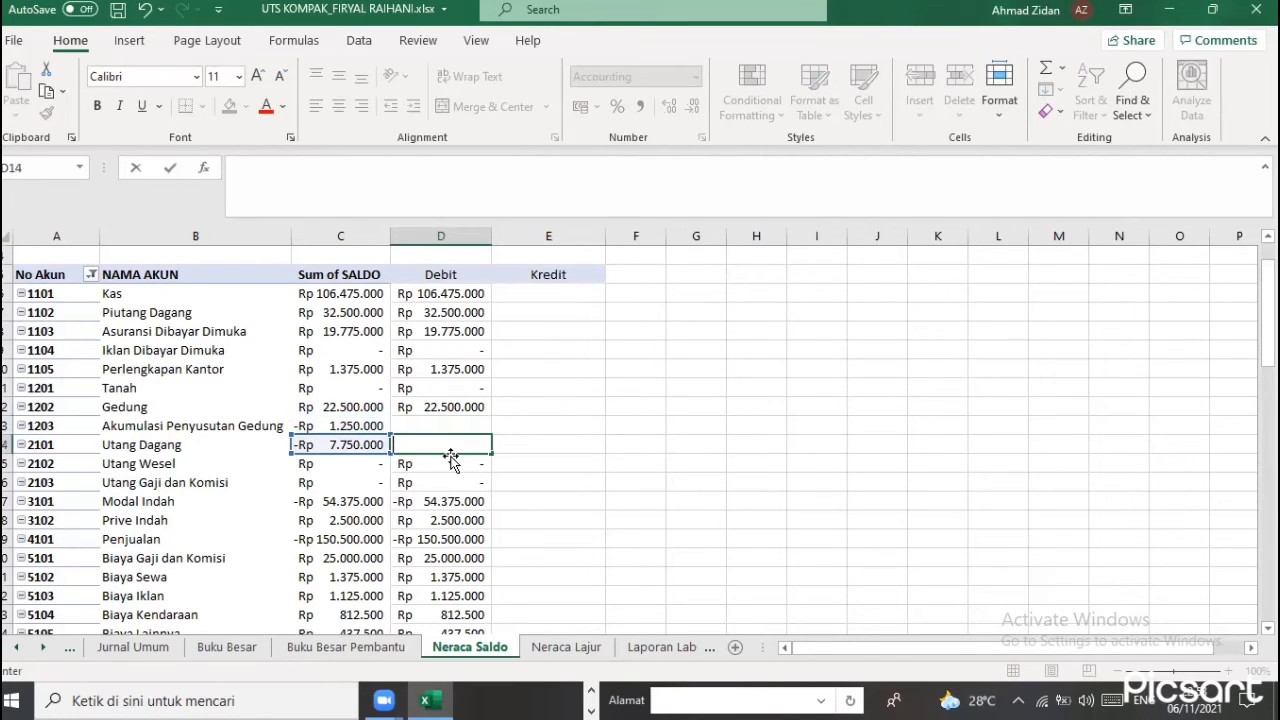
{"action": "key", "text": "Return"}
{"action": "key", "text": "BackSpace"}
{"action": "left_click", "coordinate": [462, 484]}
{"action": "key", "text": "BackSpace"}
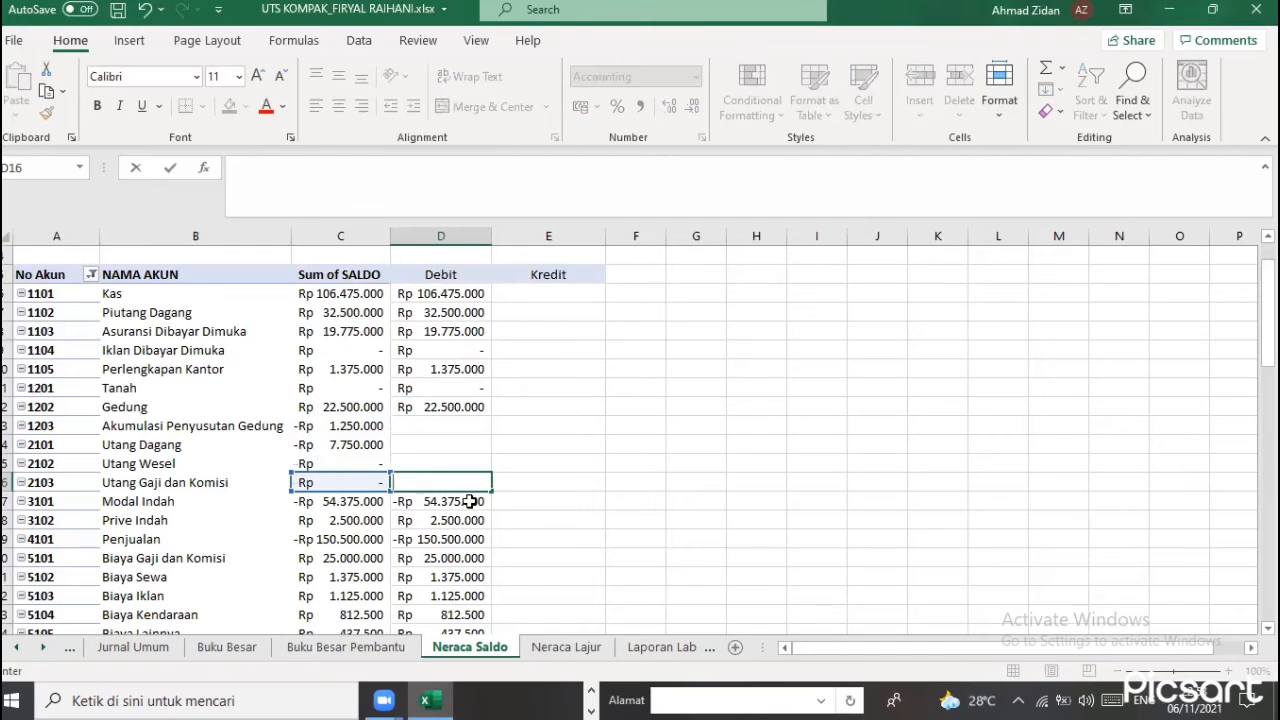
Clear the Debit formulas in D17 and D19 for accounts 3101 and 4101, keeping the one for account 3102
{"action": "double_click", "coordinate": [472, 505]}
{"action": "key", "text": "BackSpace"}
{"action": "key", "text": "BackSpace"}
{"action": "key", "text": "BackSpace"}
{"action": "key", "text": "BackSpace"}
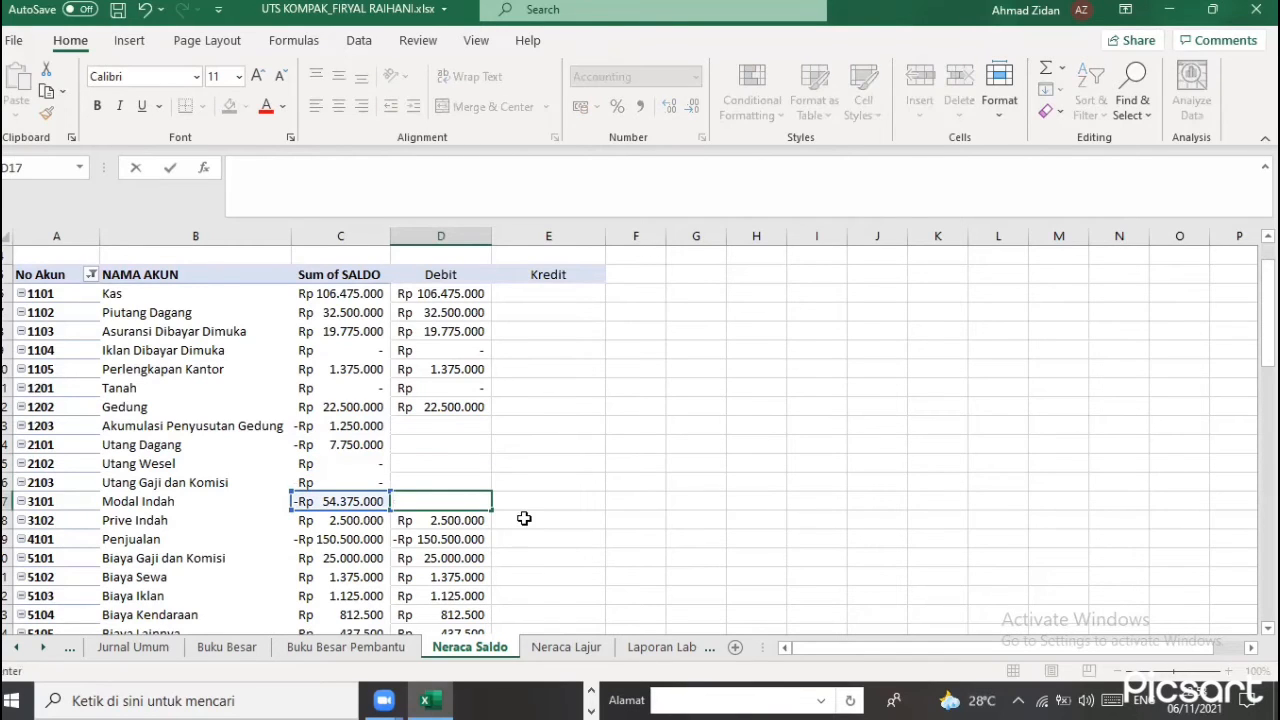
{"action": "left_click", "coordinate": [524, 518]}
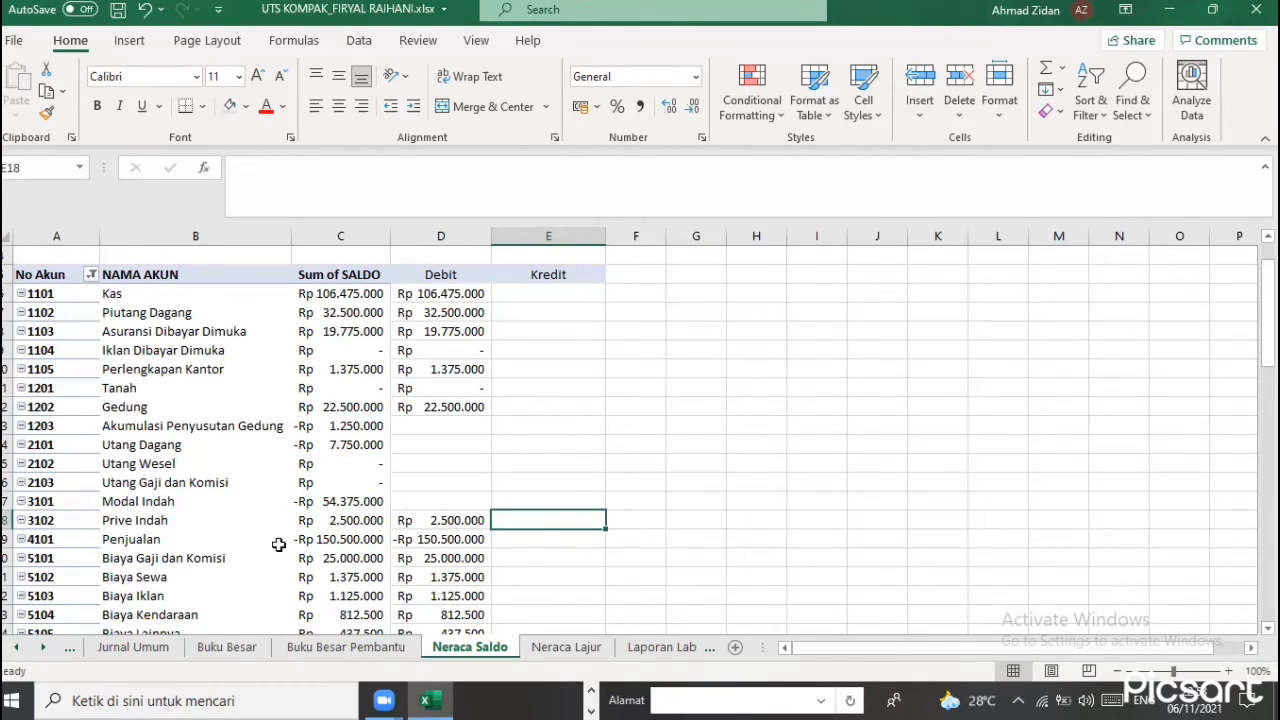
{"action": "key", "text": "Left"}
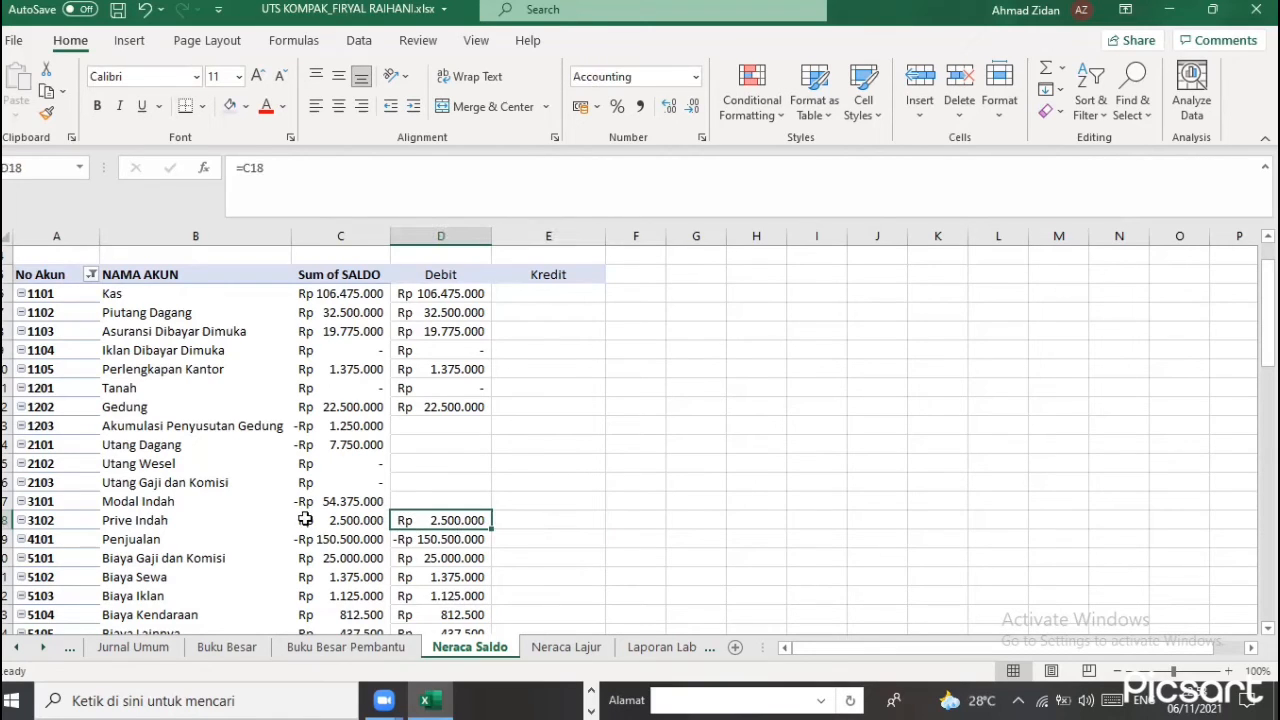
{"action": "left_click", "coordinate": [441, 539]}
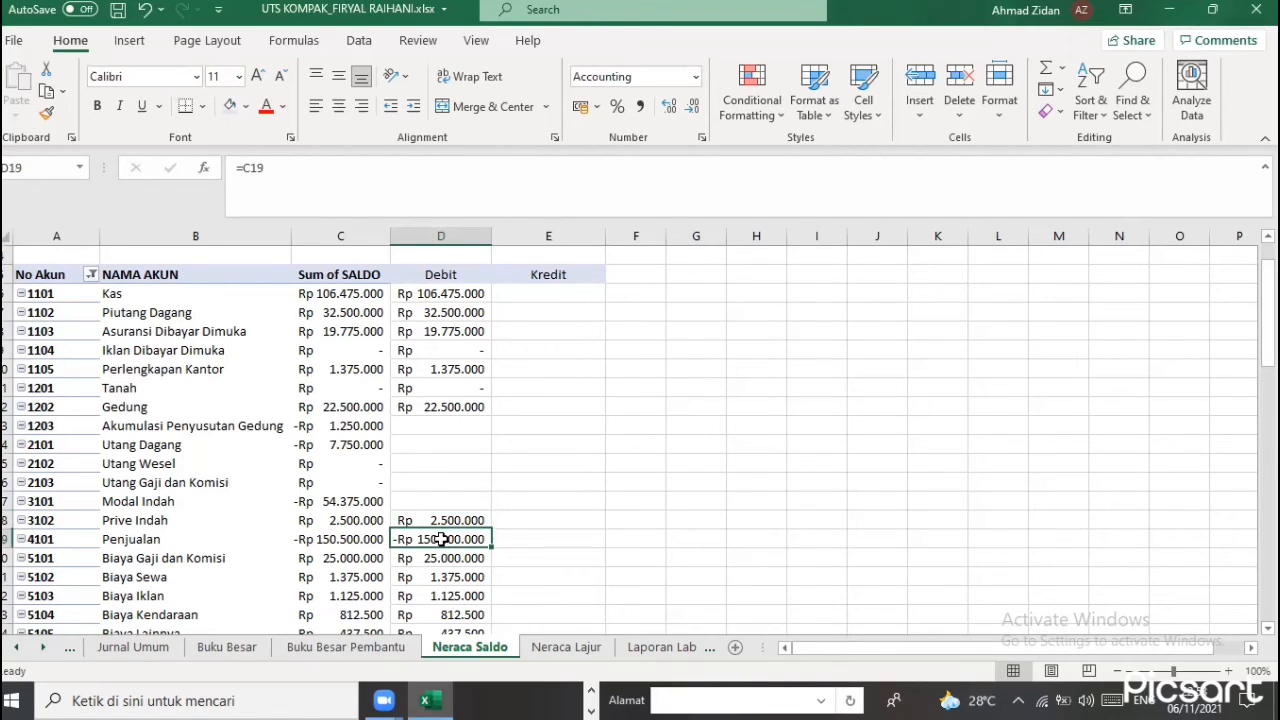
{"action": "key", "text": "BackSpace"}
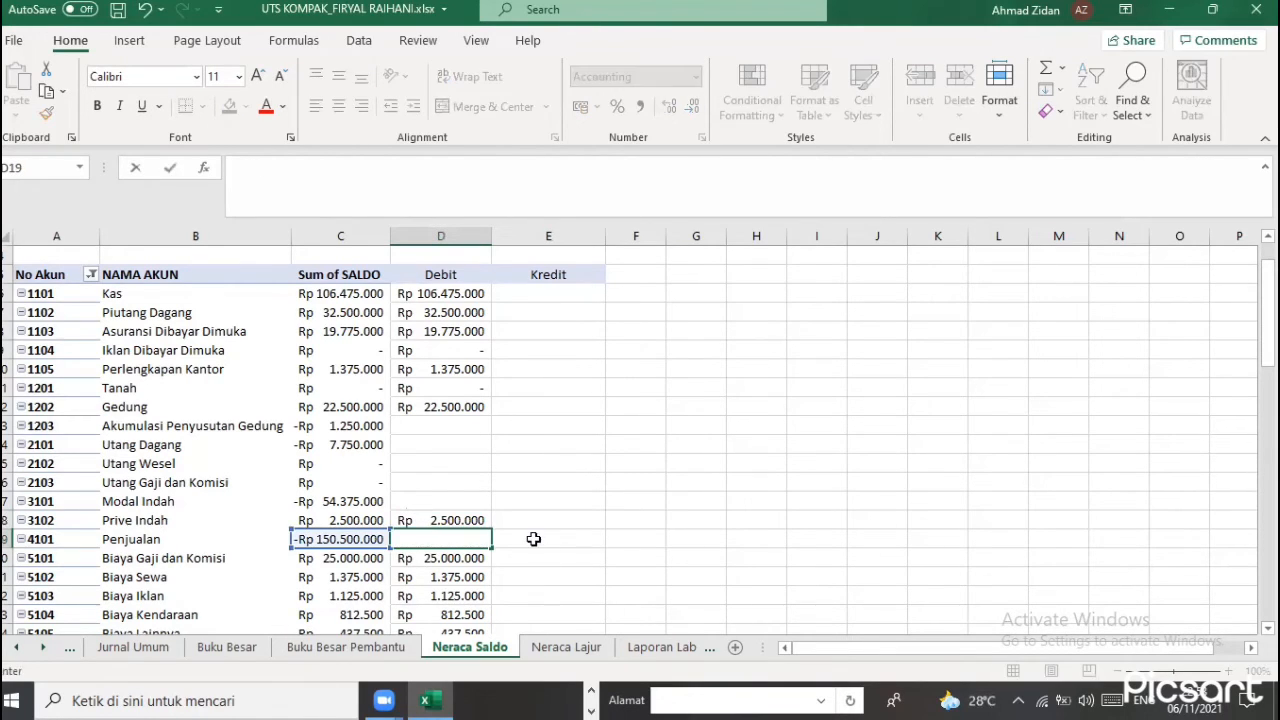
{"action": "key", "text": "Right"}
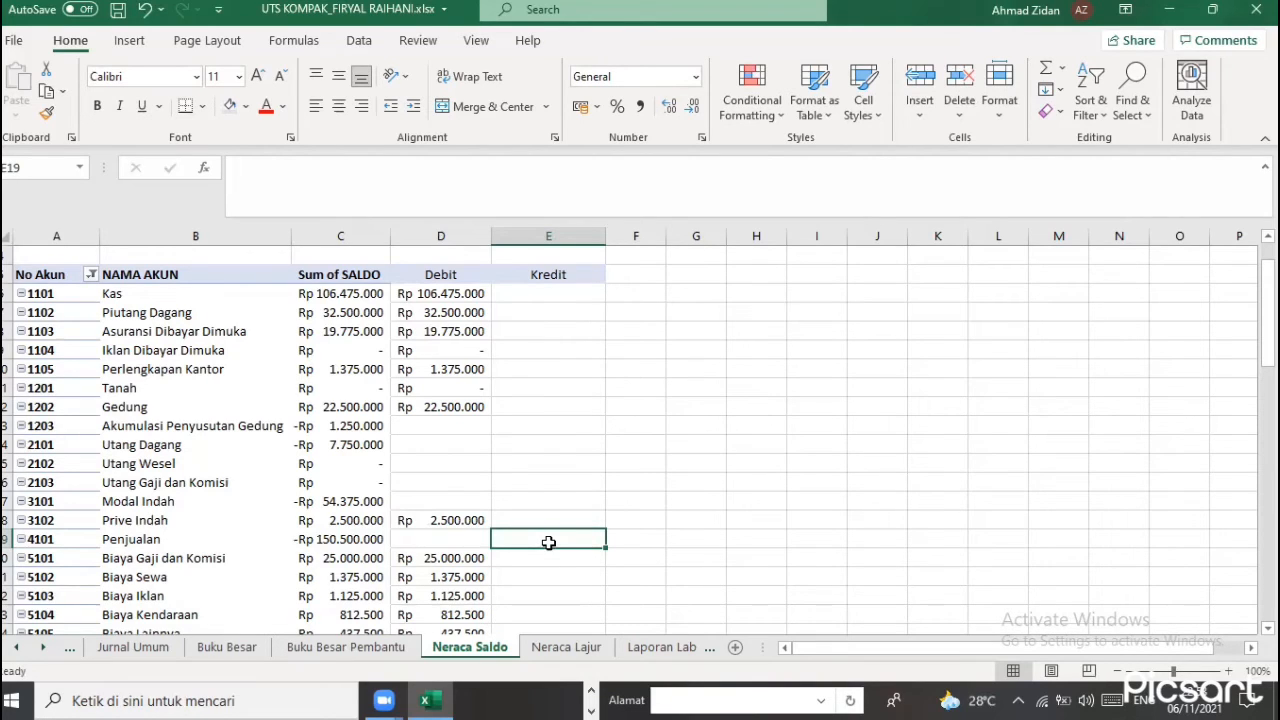
Enter =-C13 in the Kredit cell E13 and copy the formula down through E19
{"action": "type", "text": "="}
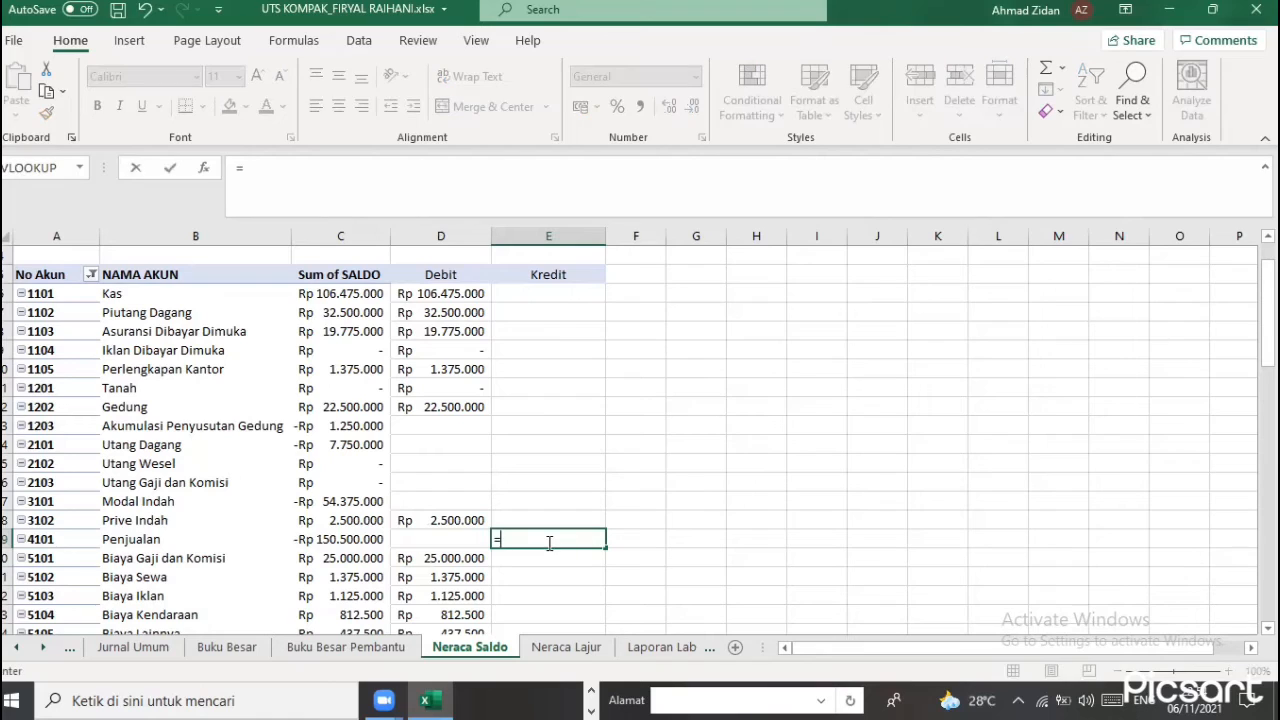
{"action": "key", "text": "Escape"}
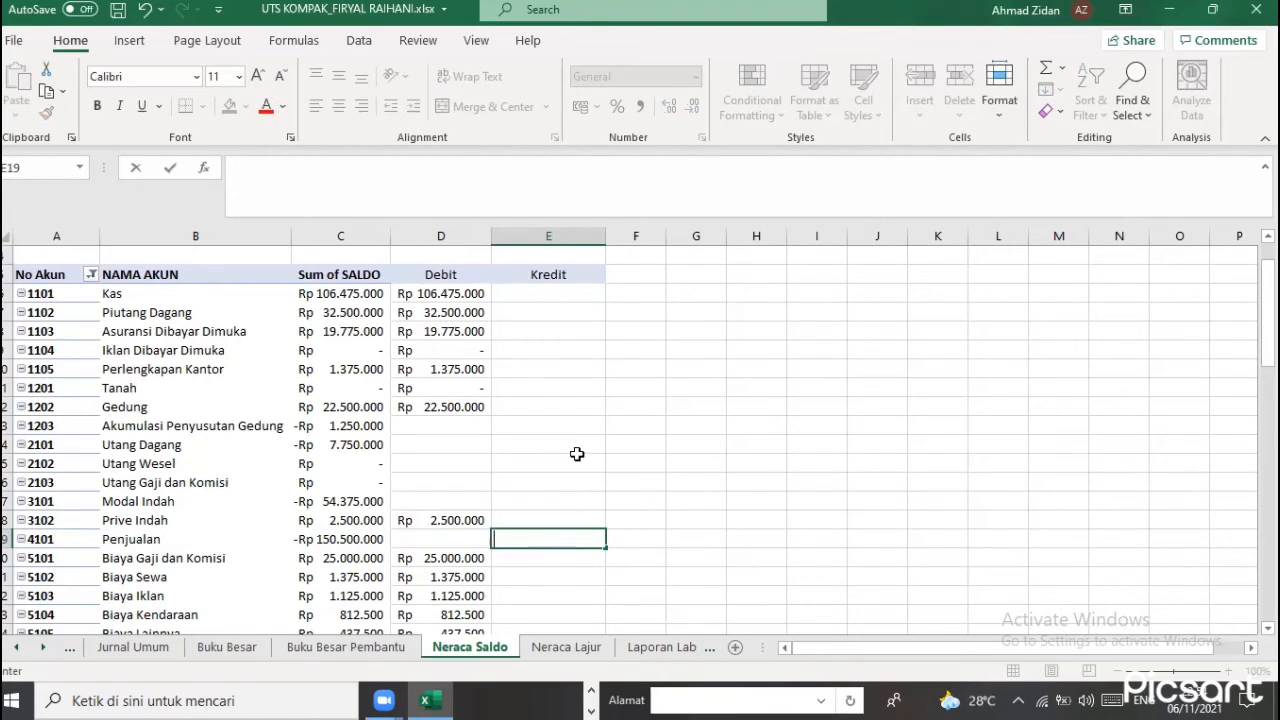
{"action": "left_click", "coordinate": [518, 426]}
{"action": "double_click", "coordinate": [518, 426]}
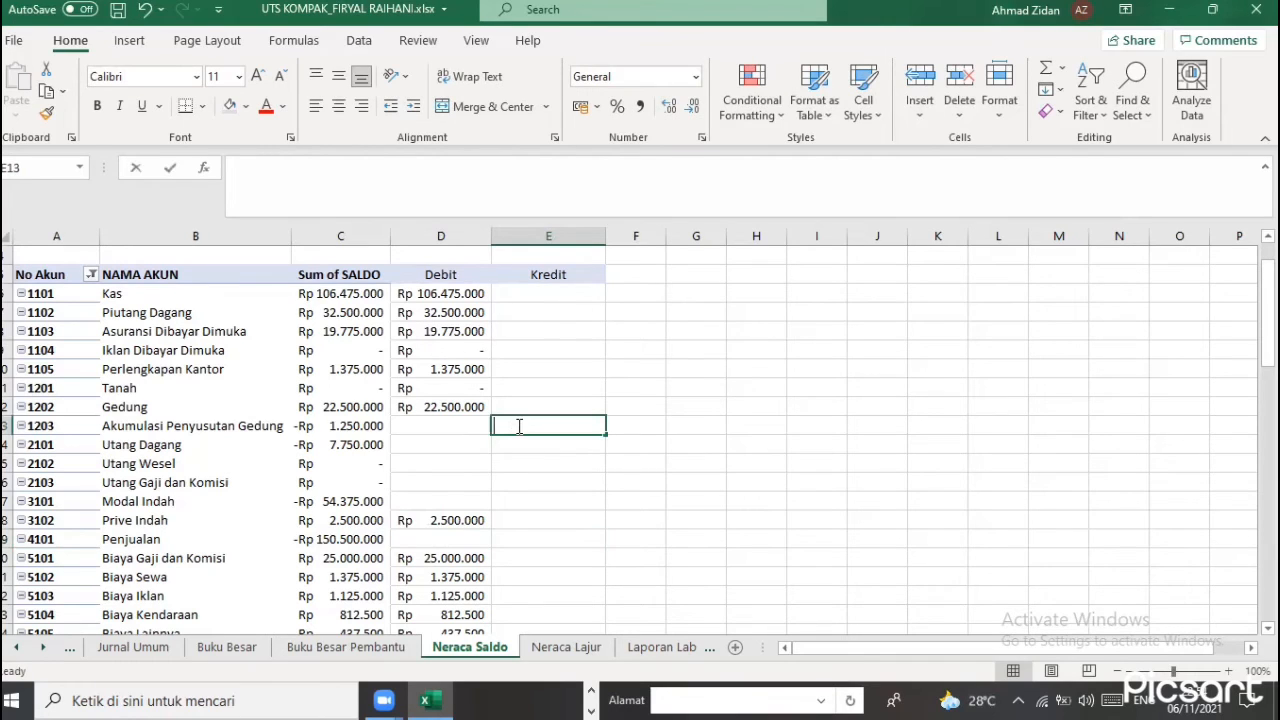
{"action": "type", "text": "="}
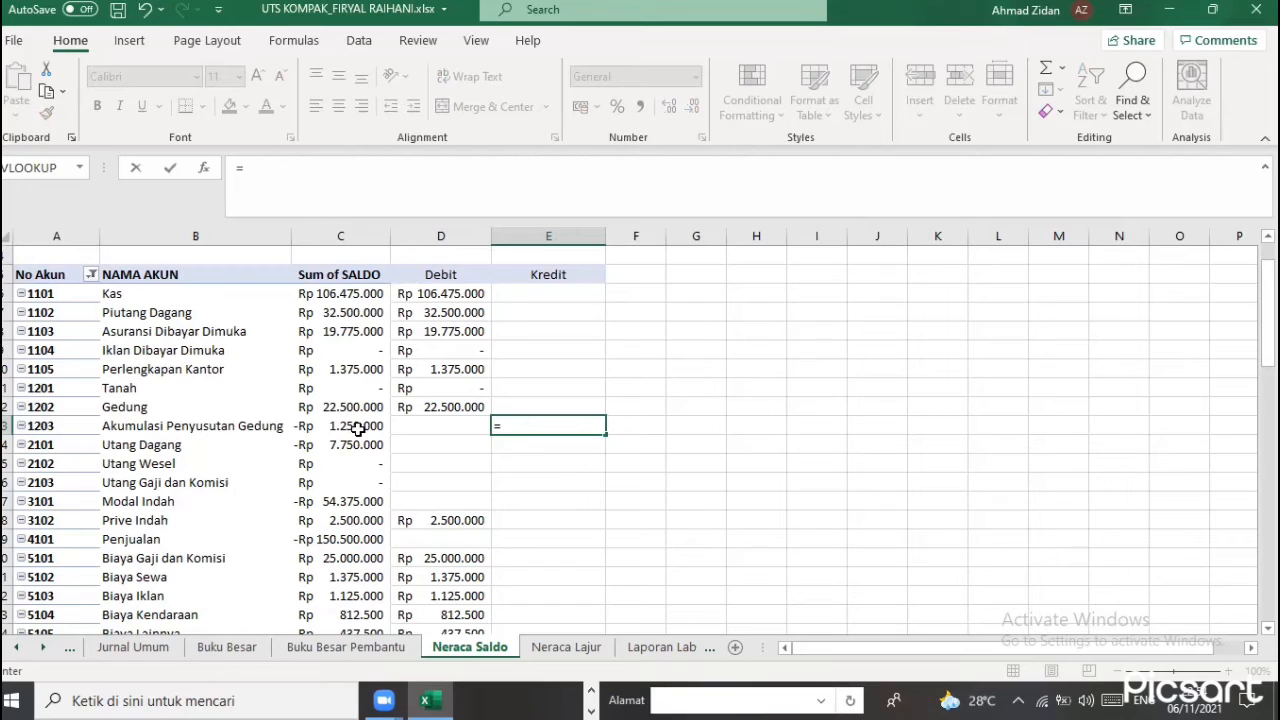
{"action": "type", "text": "c13"}
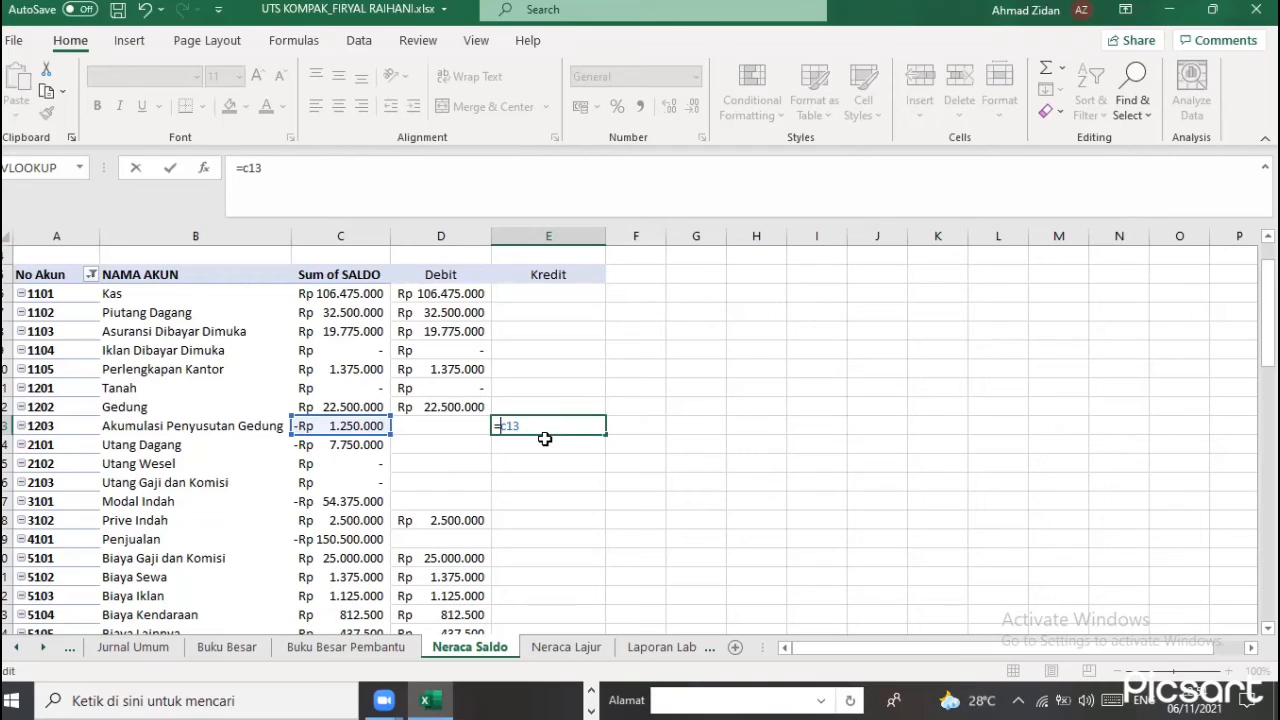
{"action": "type", "text": "-"}
{"action": "key", "text": "ctrl+Return"}
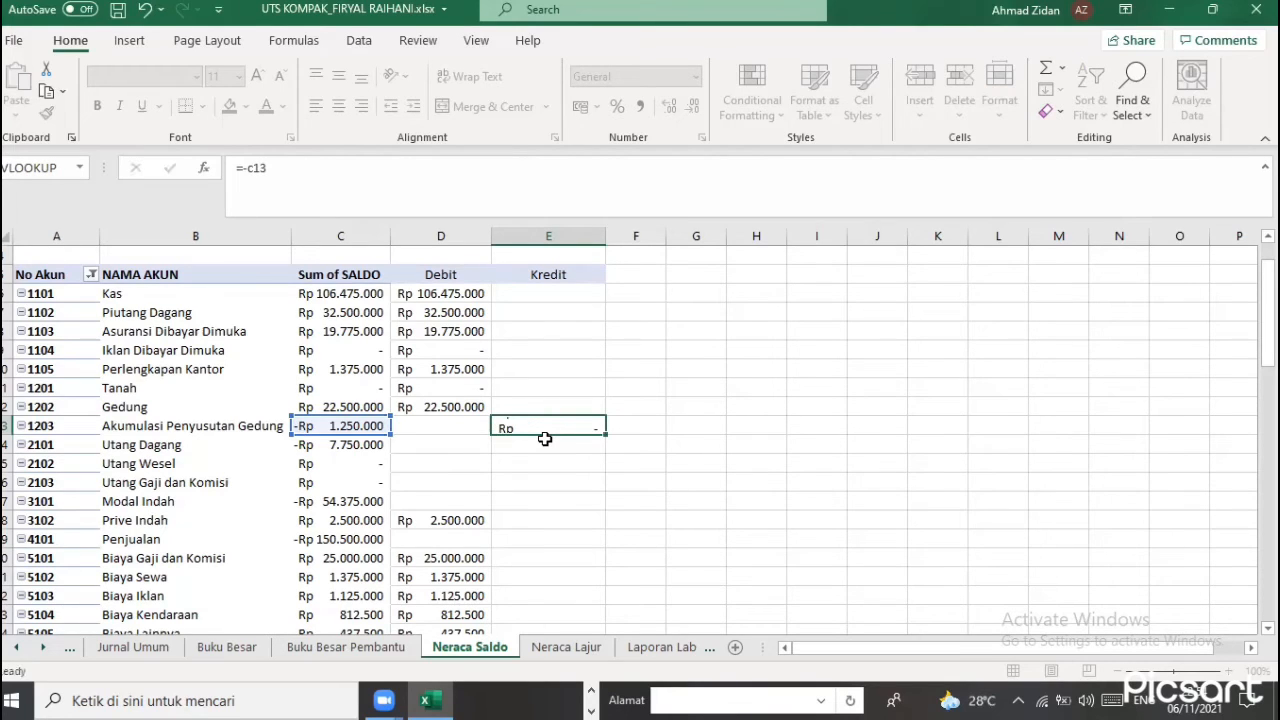
{"action": "key", "text": "Return"}
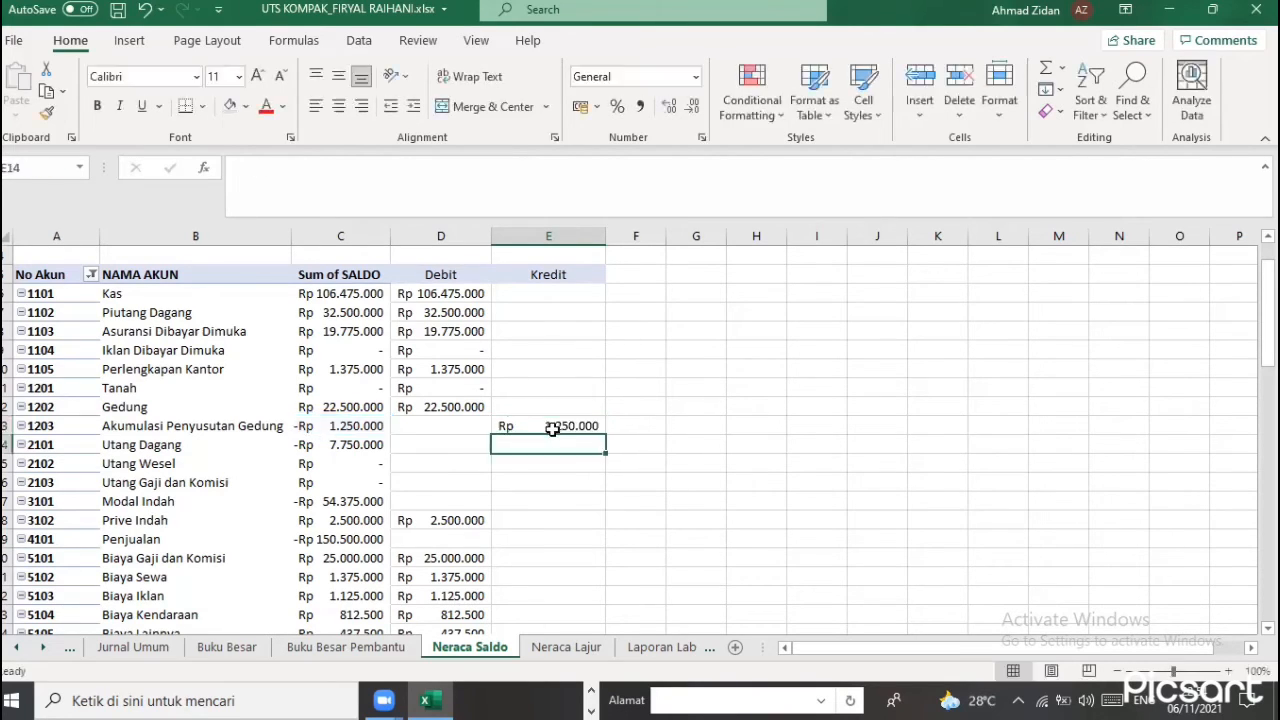
{"action": "left_click", "coordinate": [603, 431]}
{"action": "left_click_drag", "start_coordinate": [606, 506], "coordinate": [606, 548]}
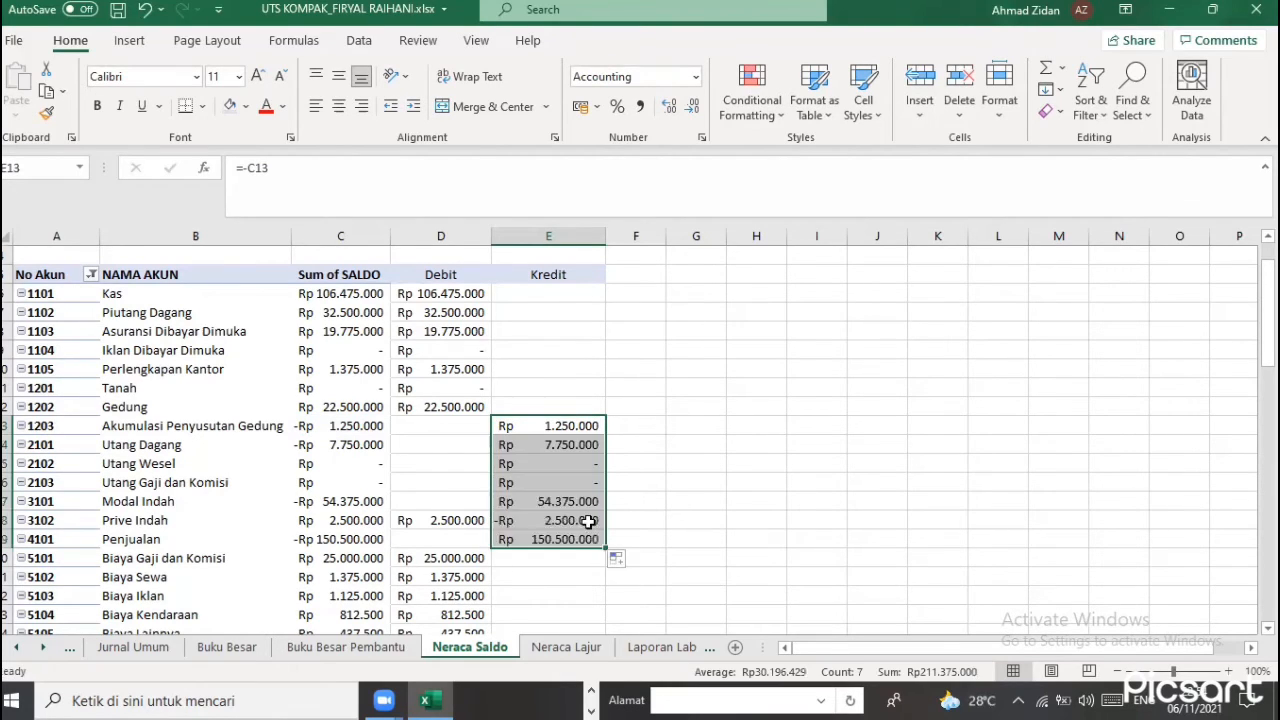
Clear the Kredit formula in E18 for account 3102, Prive Indah
{"action": "left_click", "coordinate": [585, 519]}
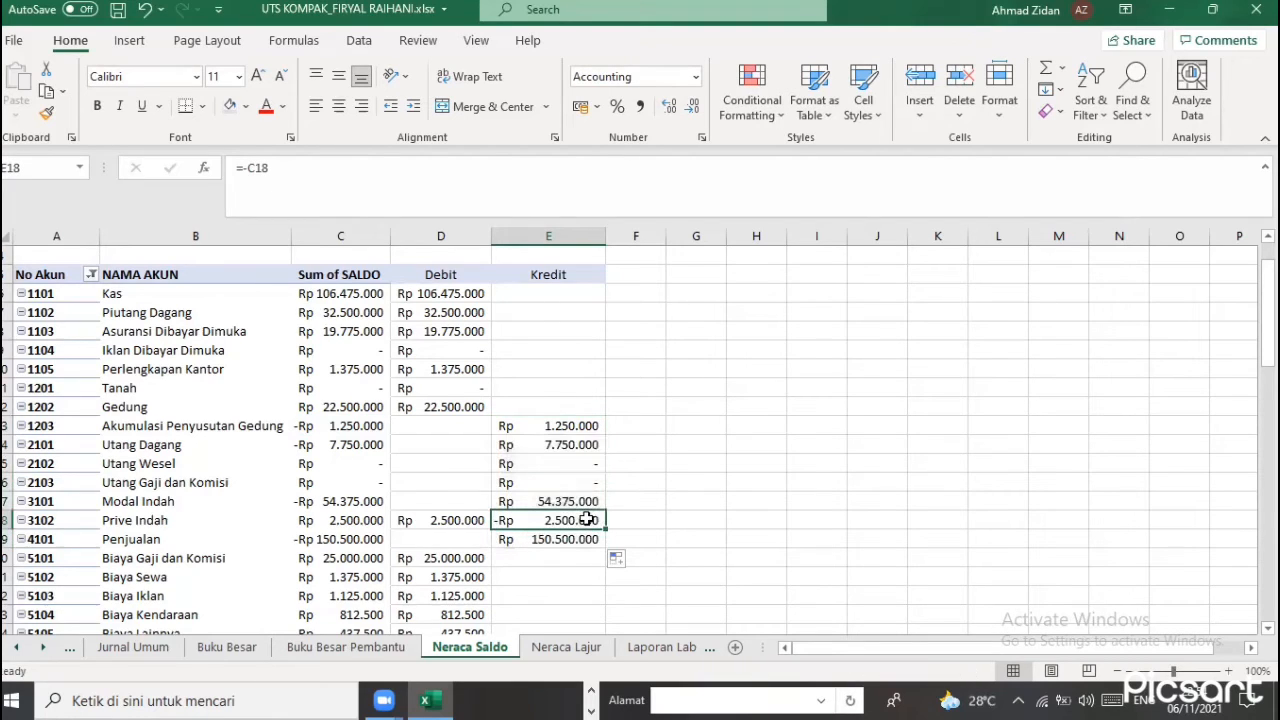
{"action": "key", "text": "BackSpace"}
{"action": "left_click", "coordinate": [597, 575]}
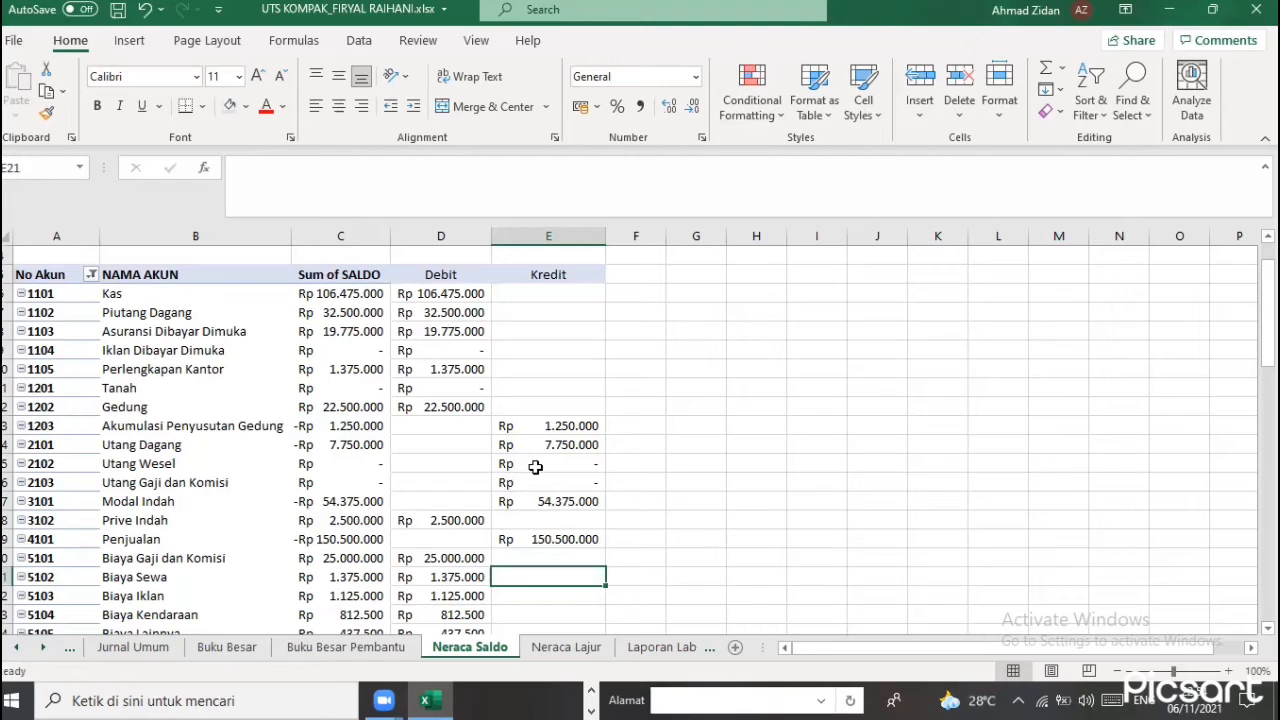
Examine the Debit and Kredit columns down to the Grand Total row and how they depend on the Sum of SALDO column
{"action": "scroll", "coordinate": [537, 470], "scroll_direction": "down", "scroll_amount": 2}
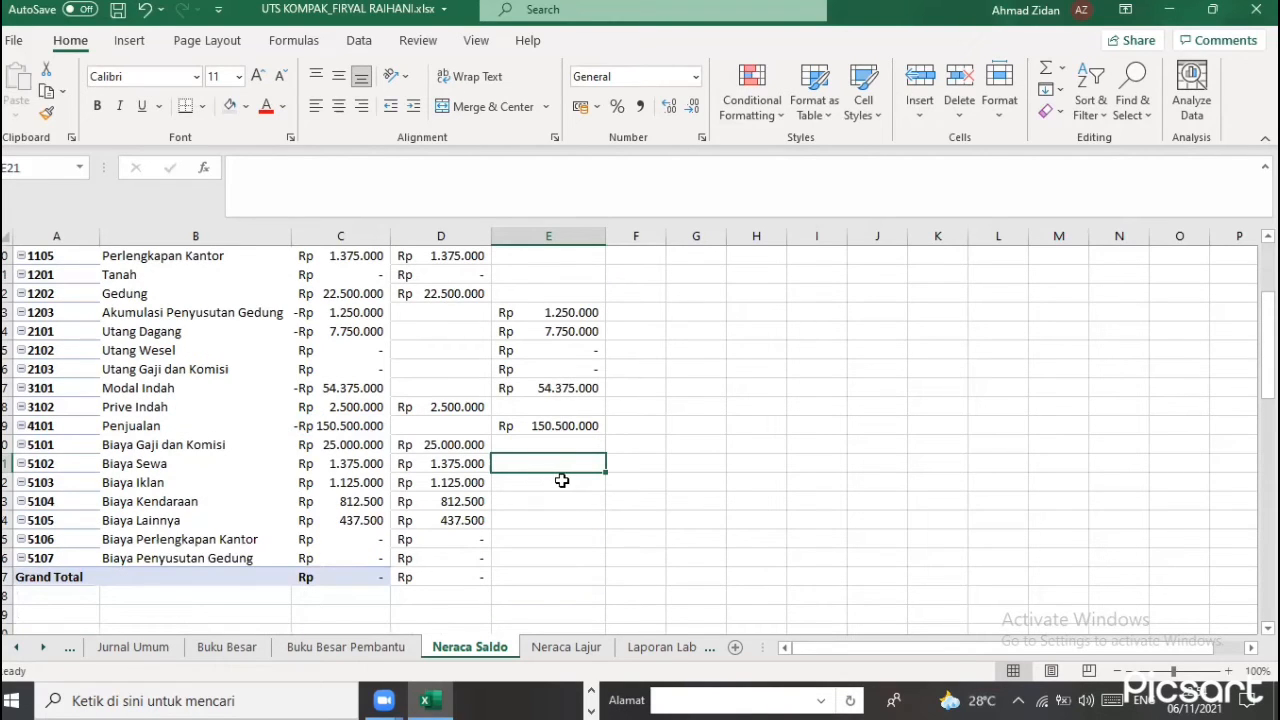
{"action": "scroll", "coordinate": [362, 248], "scroll_direction": "up", "scroll_amount": 2}
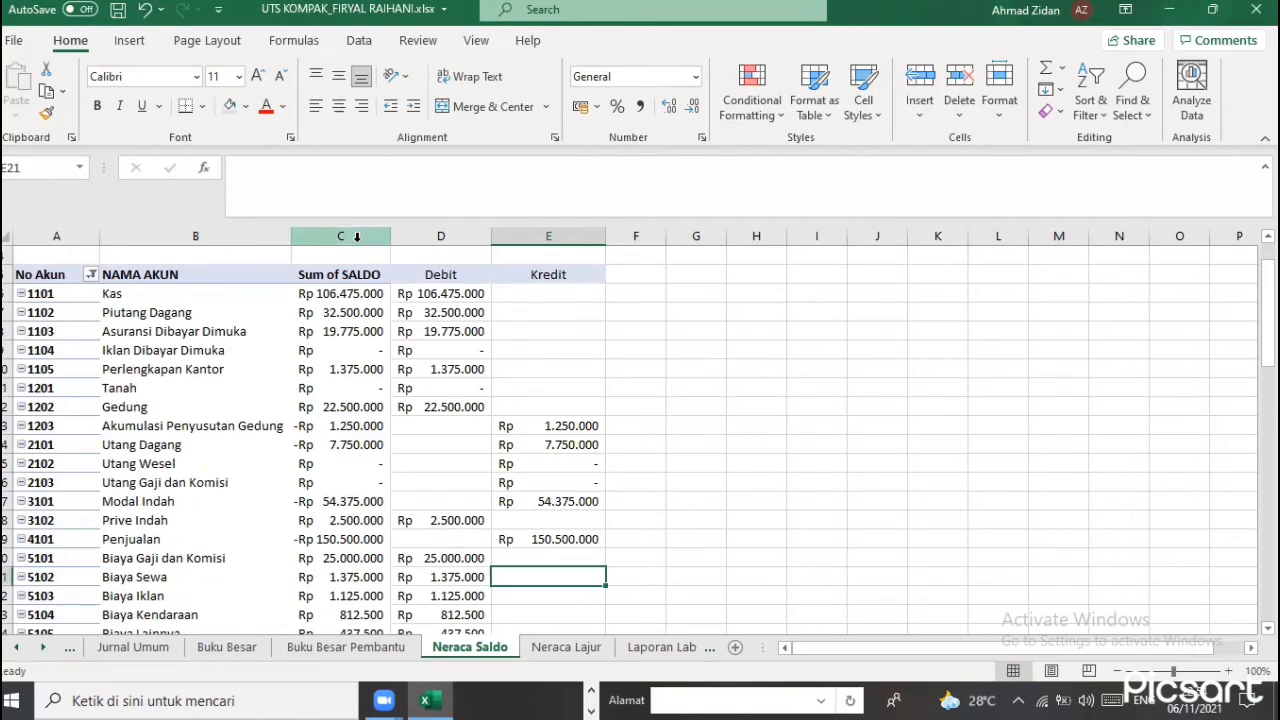
{"action": "left_click", "coordinate": [360, 261]}
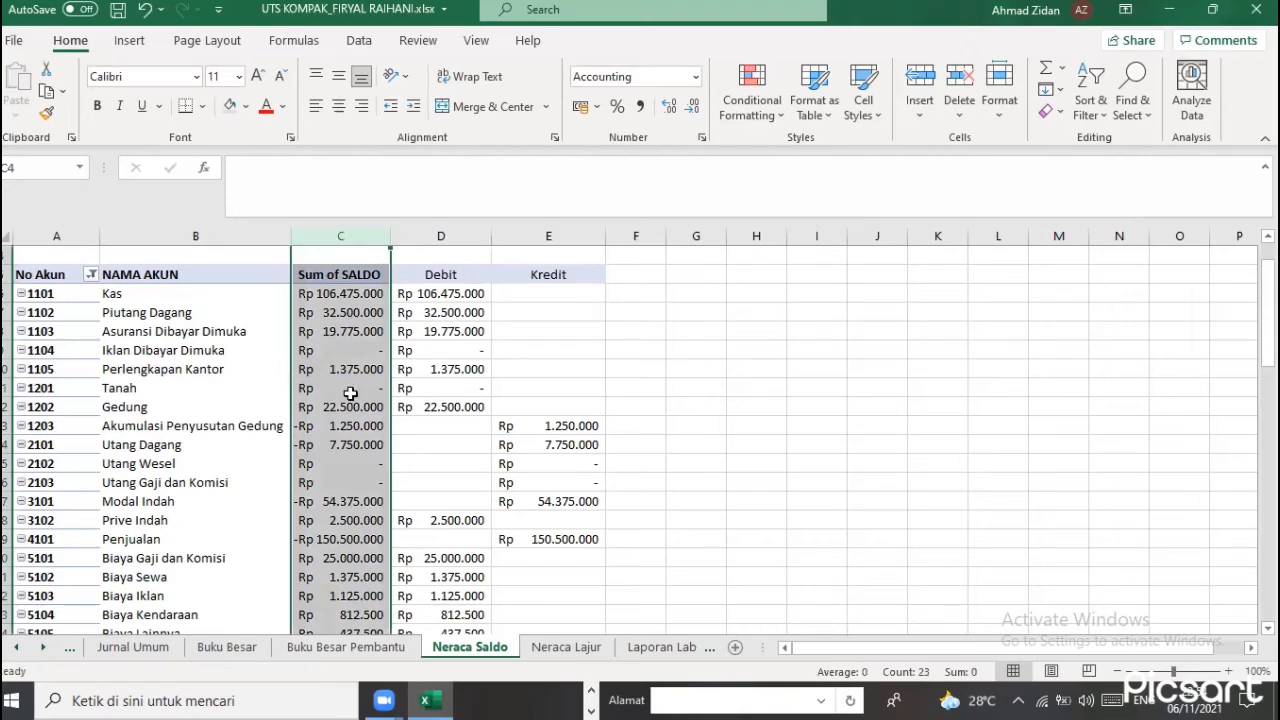
{"action": "left_click", "coordinate": [480, 388]}
{"action": "left_click", "coordinate": [495, 316]}
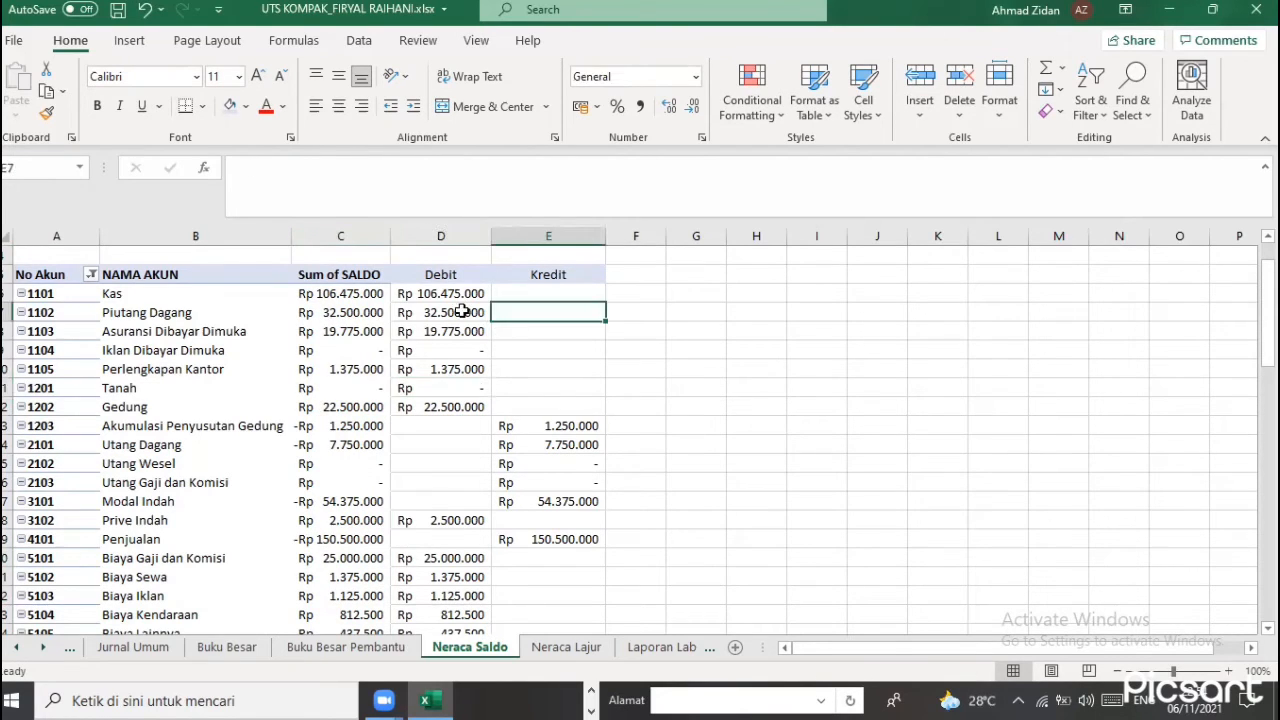
{"action": "left_click", "coordinate": [514, 391]}
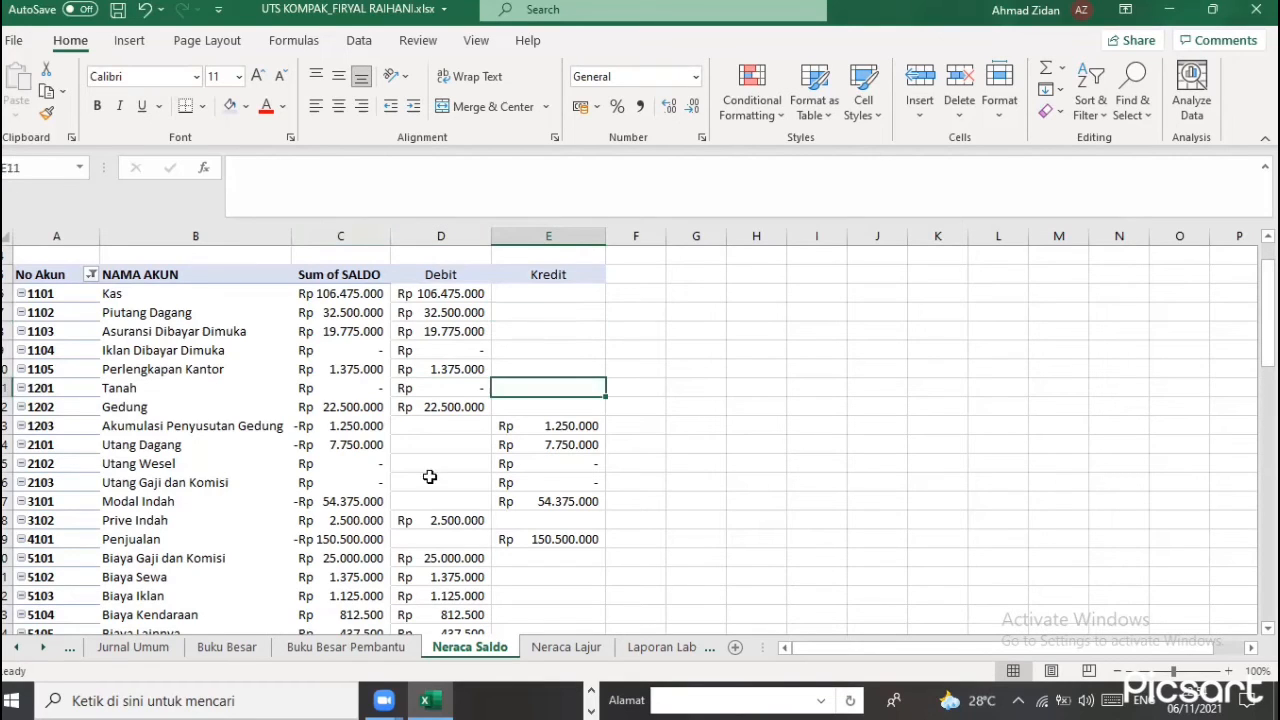
{"action": "scroll", "coordinate": [525, 490], "scroll_direction": "down", "scroll_amount": 2}
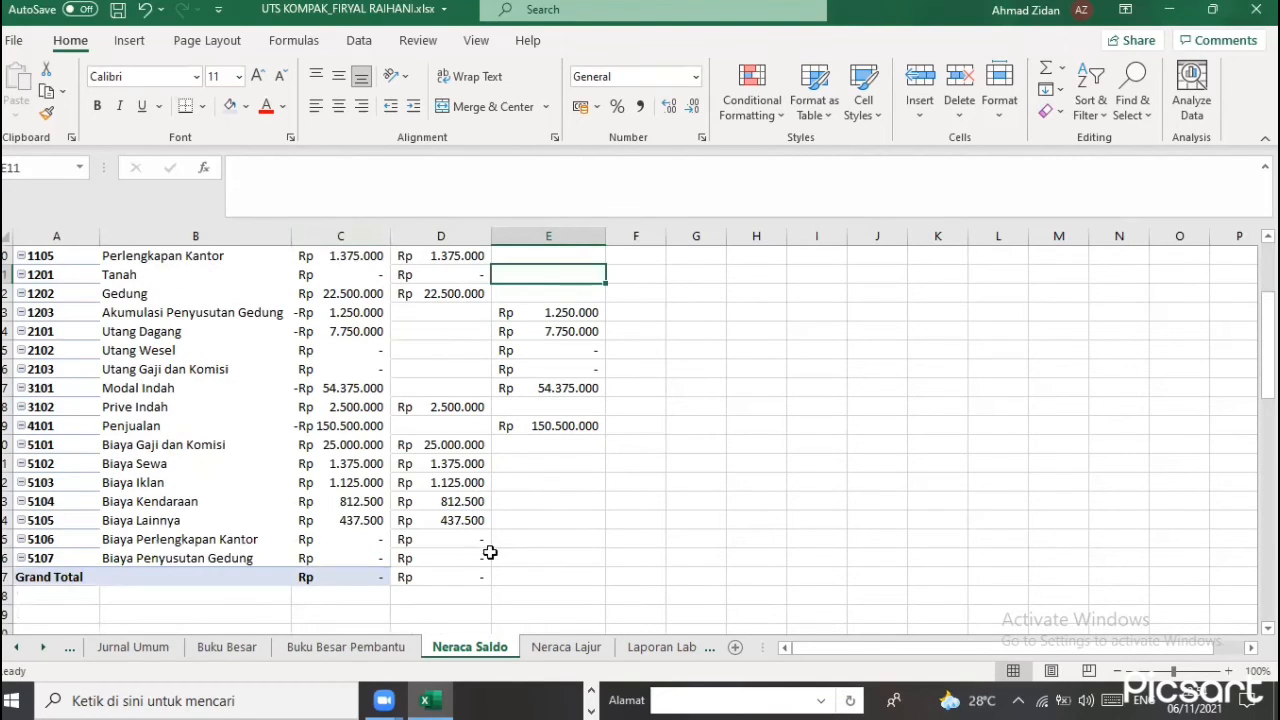
{"action": "scroll", "coordinate": [345, 380], "scroll_direction": "up", "scroll_amount": 3}
{"action": "left_click", "coordinate": [340, 334]}
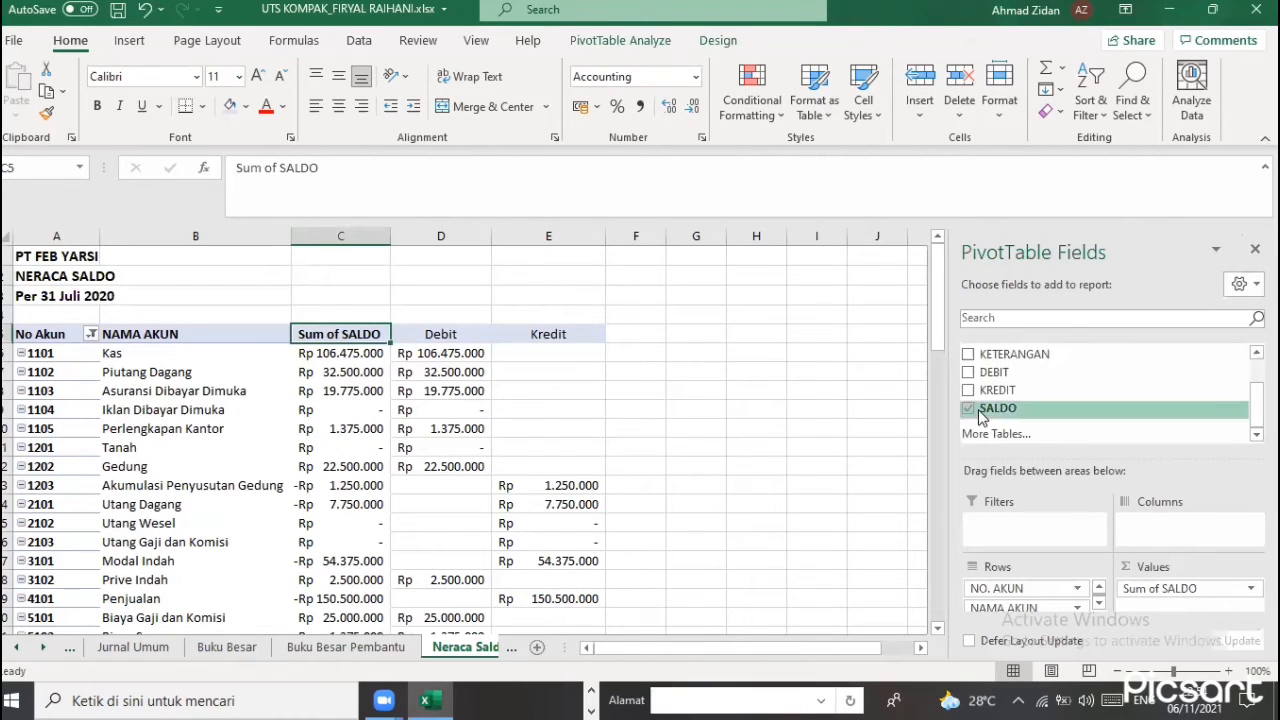
{"action": "left_click", "coordinate": [447, 359]}
{"action": "left_click", "coordinate": [352, 368]}
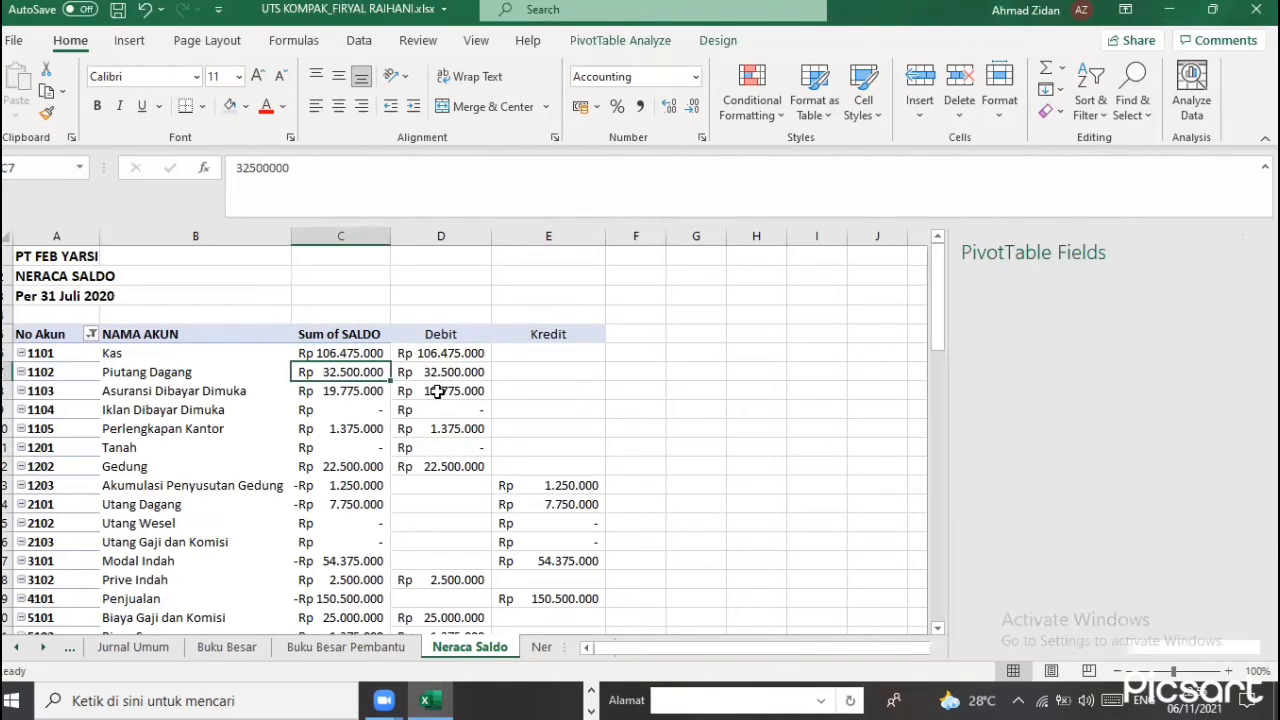
{"action": "key", "text": "Down"}
{"action": "key", "text": "Down"}
{"action": "left_click", "coordinate": [406, 360]}
{"action": "key", "text": "Left"}
{"action": "key", "text": "Right"}
{"action": "key", "text": "Down"}
{"action": "key", "text": "Down"}
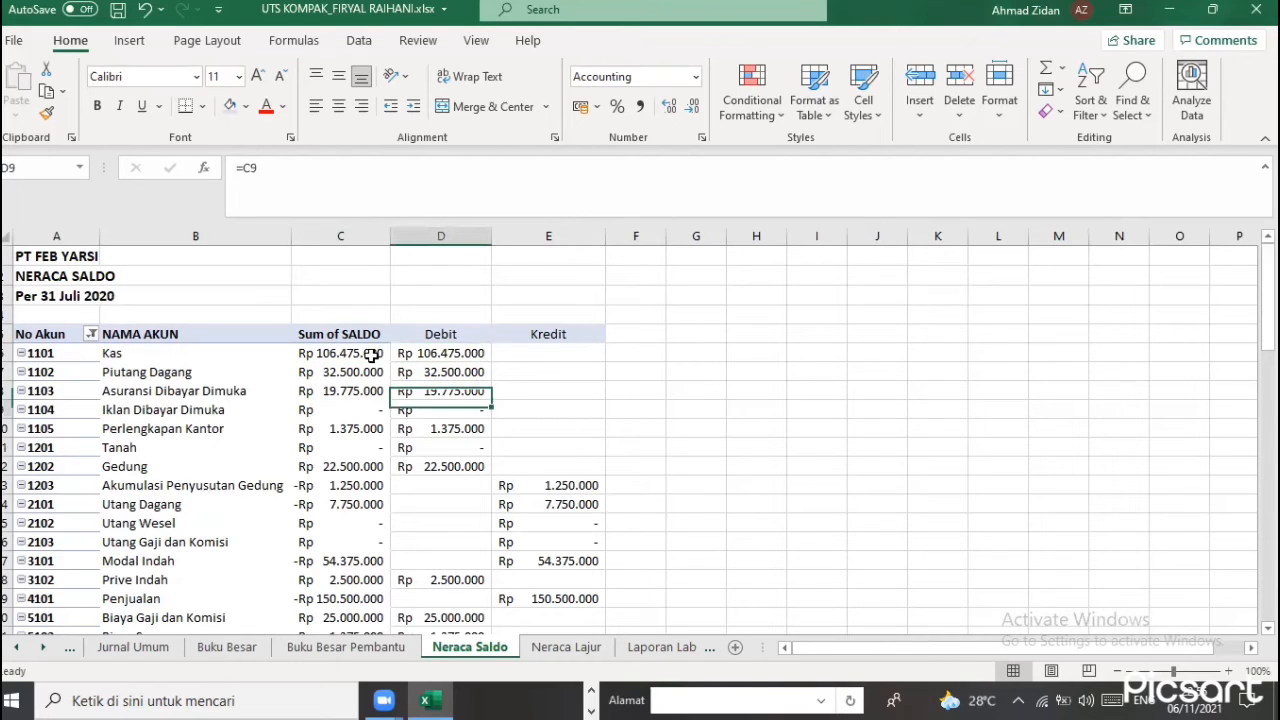
{"action": "left_click", "coordinate": [350, 335]}
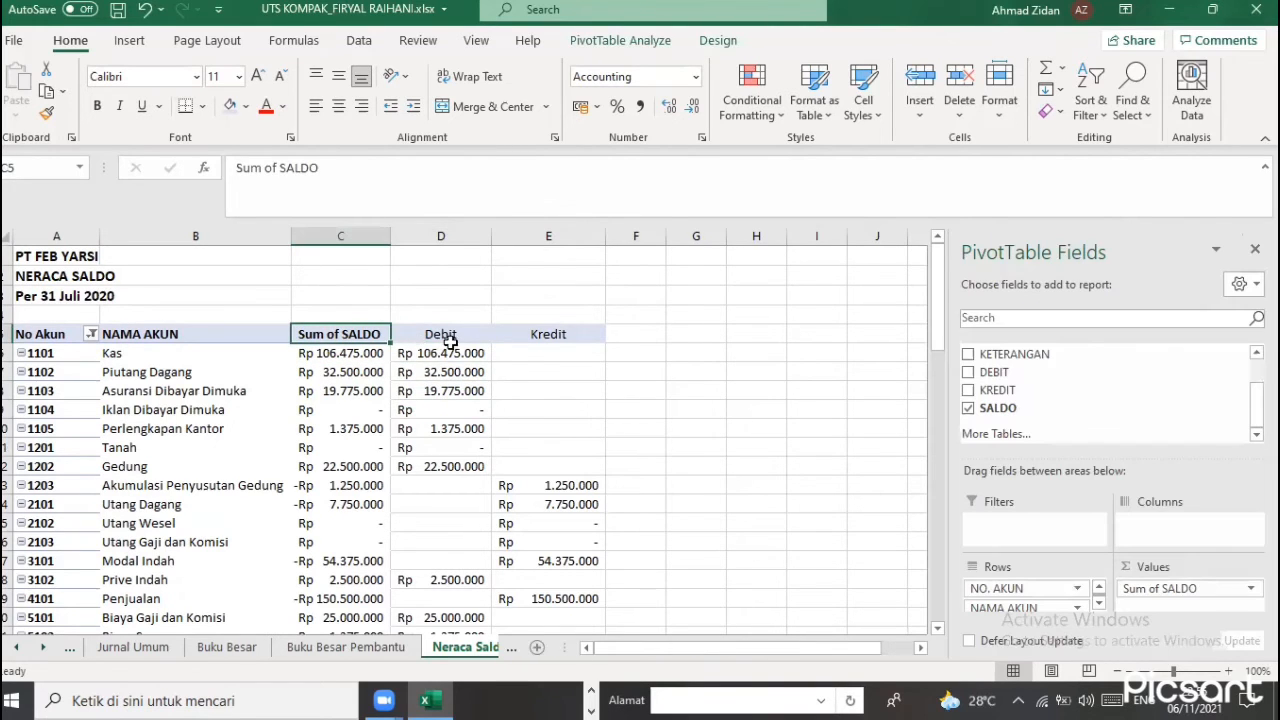
{"action": "left_click_drag", "start_coordinate": [440, 334], "coordinate": [554, 569]}
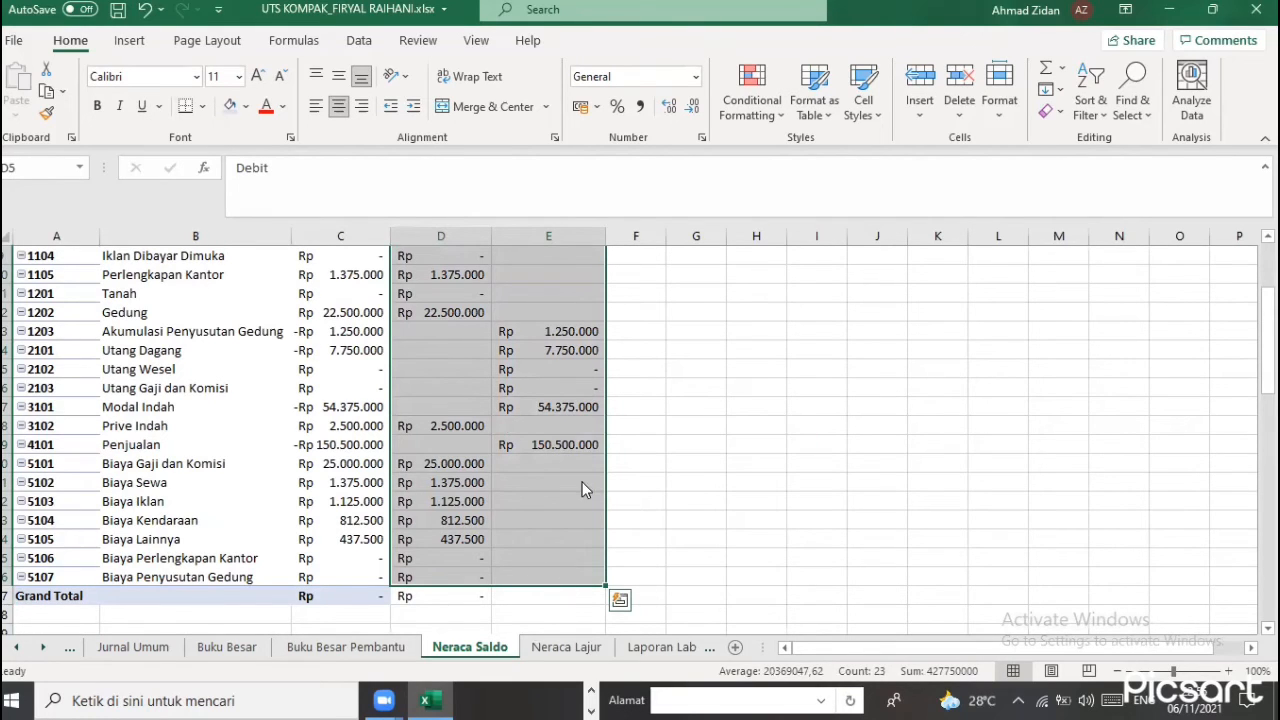
{"action": "key", "text": "ctrl+q"}
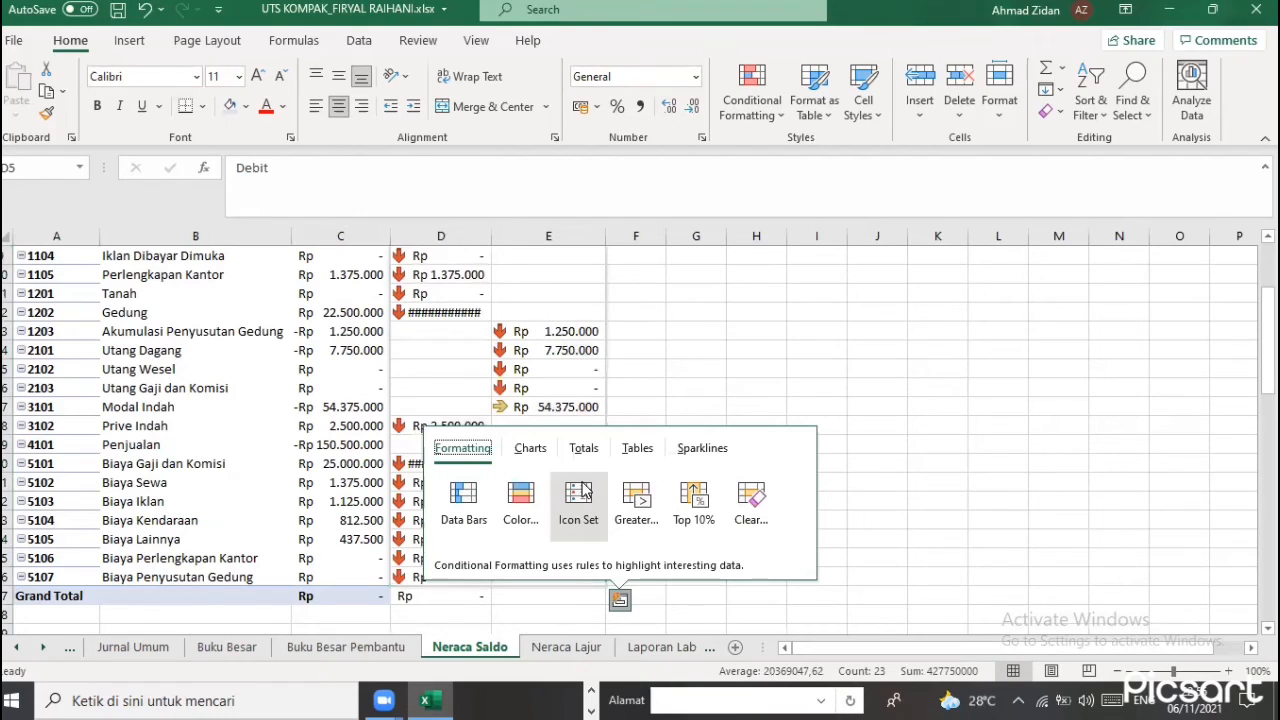
{"action": "left_click", "coordinate": [686, 350]}
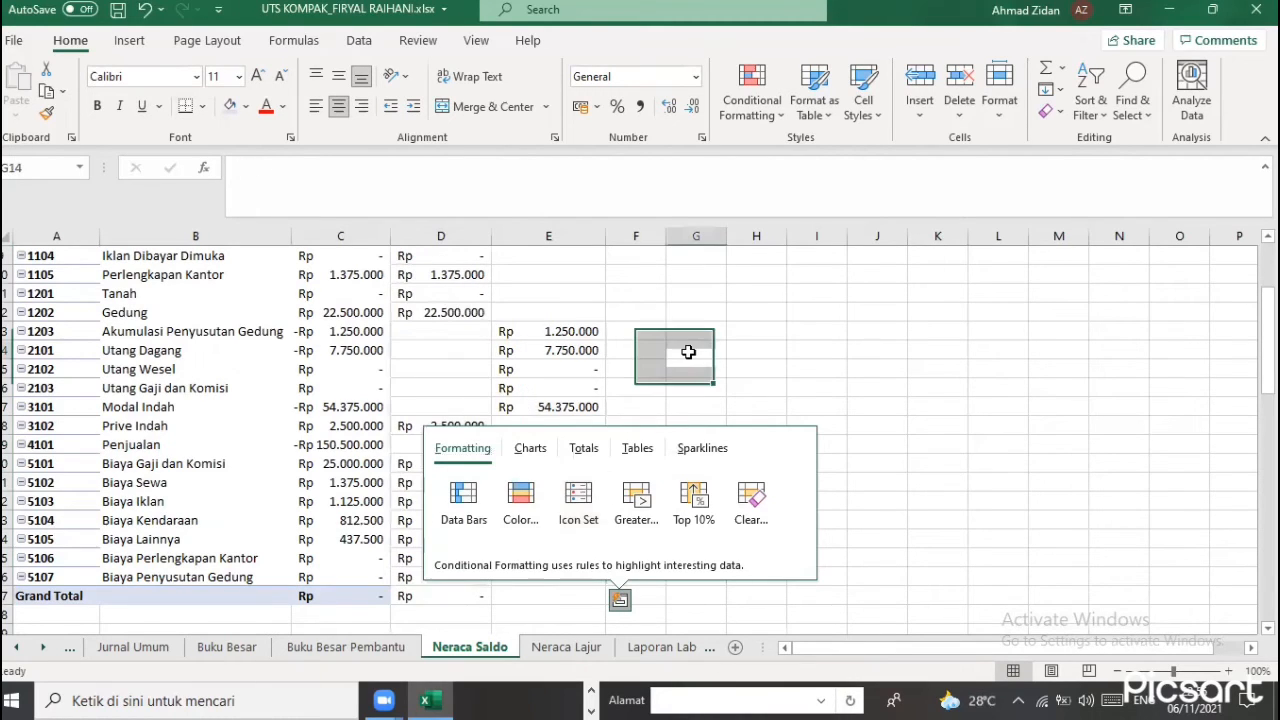
{"action": "scroll", "coordinate": [428, 332], "scroll_direction": "up", "scroll_amount": 3}
Copy the Debit and Kredit range D5:E26 and paste it in place with Paste Special set to Values
{"action": "left_click", "coordinate": [436, 334]}
{"action": "left_click_drag", "start_coordinate": [562, 367], "coordinate": [528, 573]}
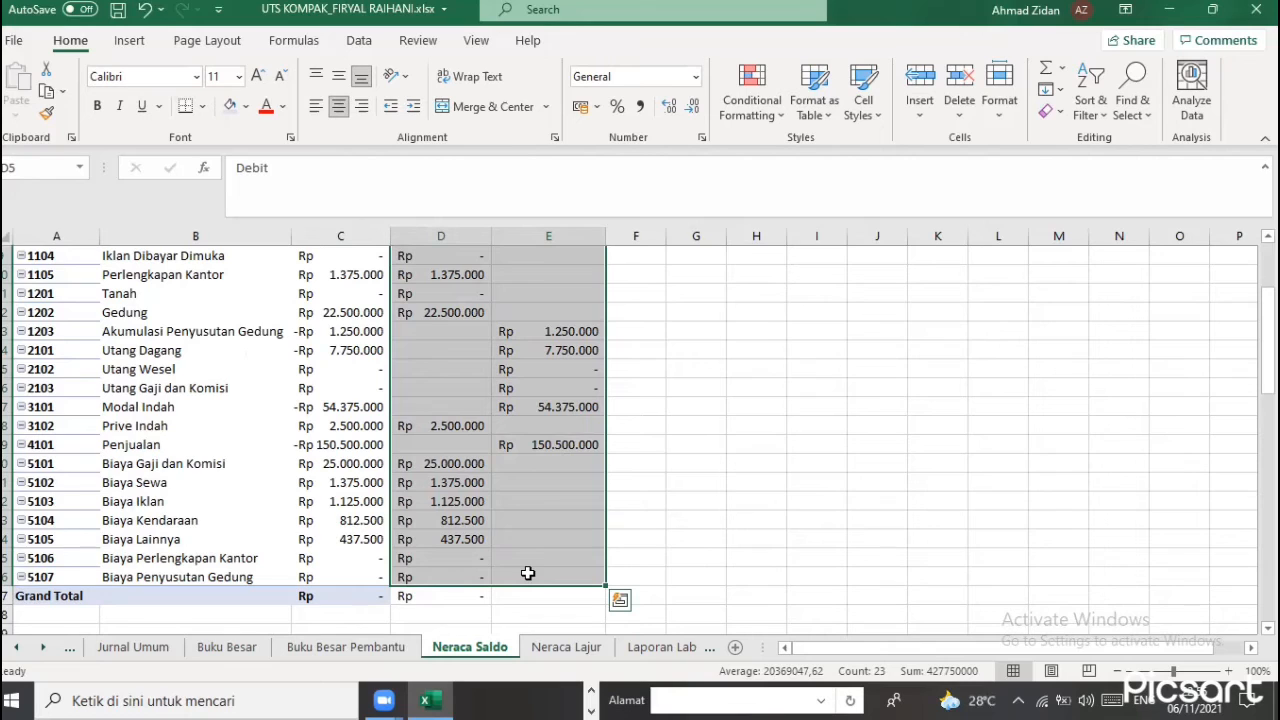
{"action": "key", "text": "ctrl+c"}
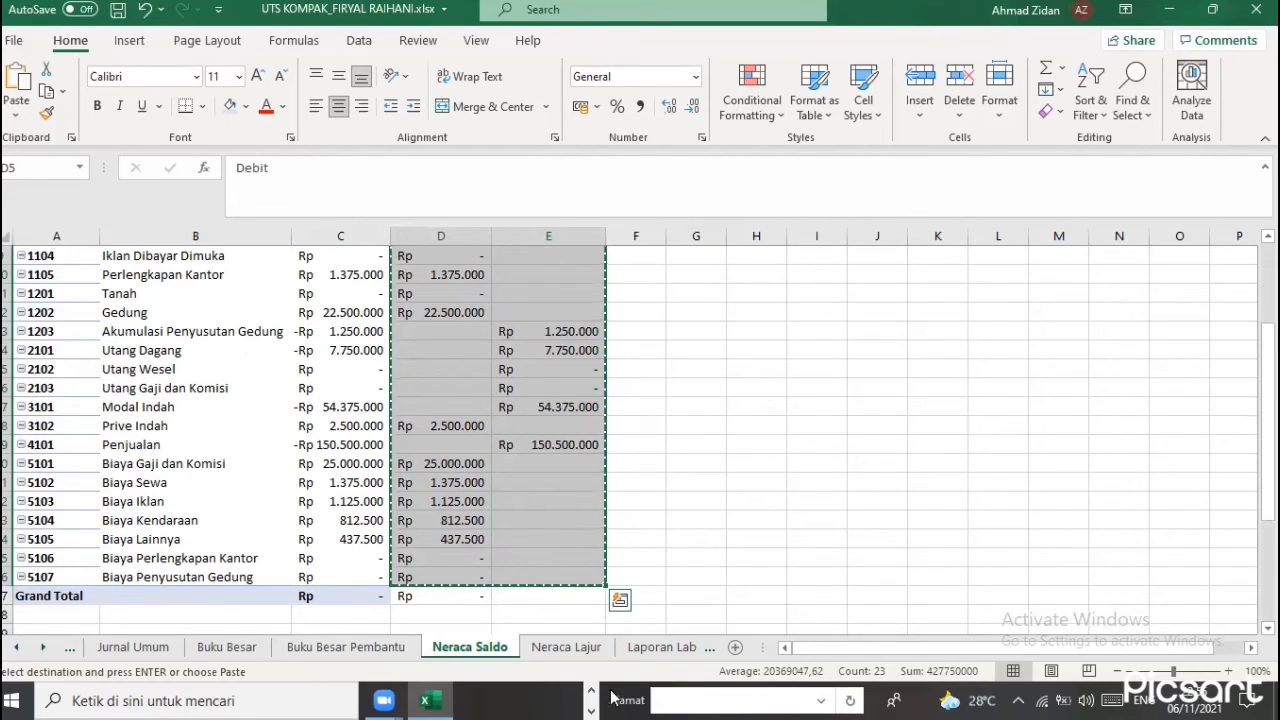
{"action": "key", "text": "alt"}
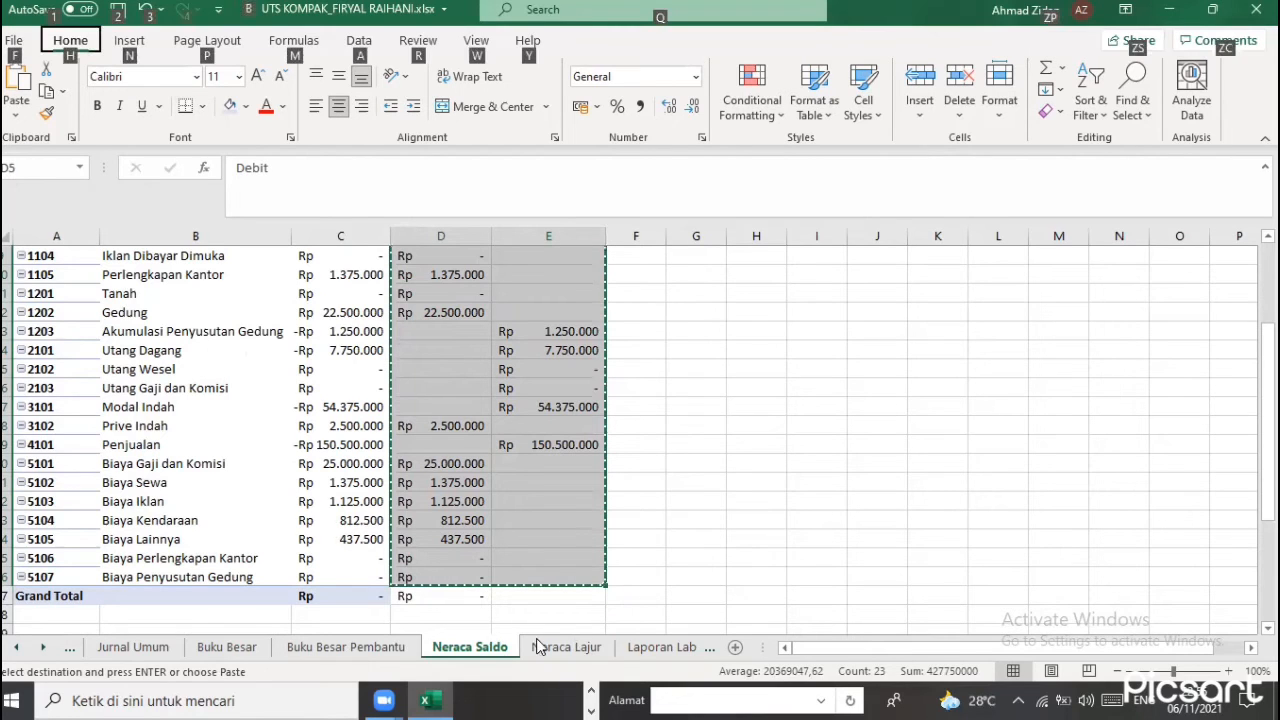
{"action": "key", "text": "e"}
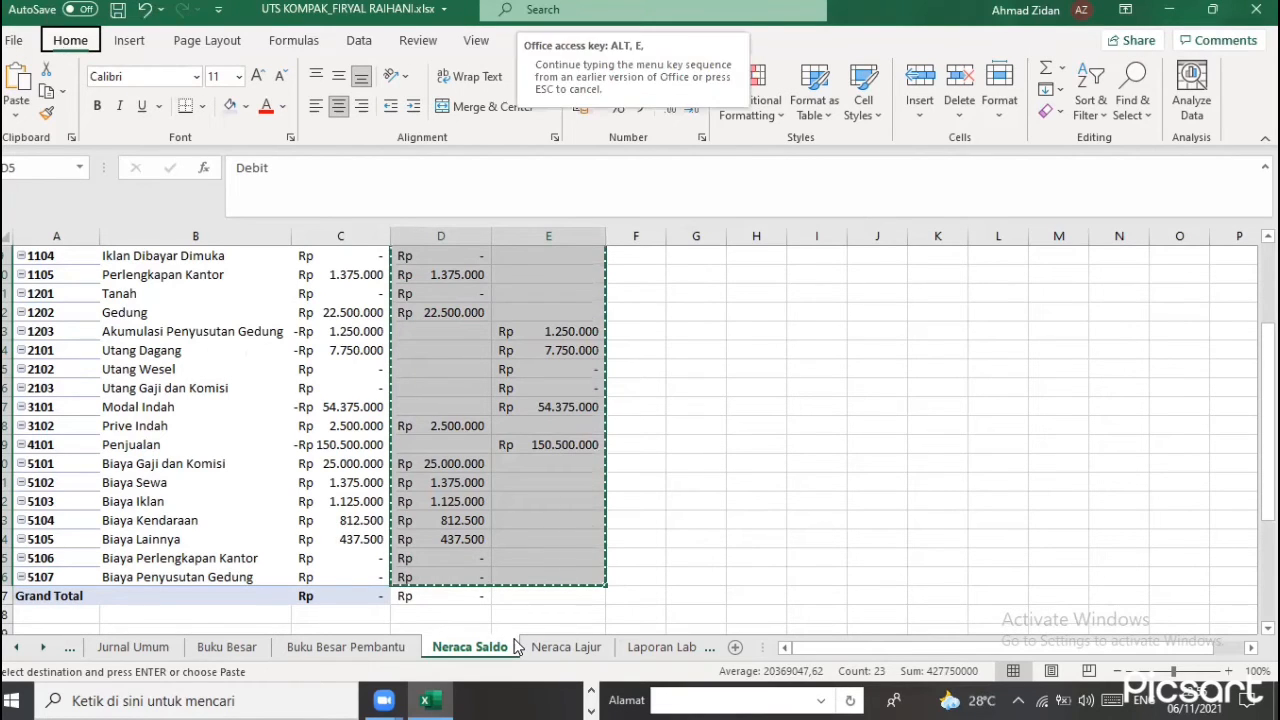
{"action": "key", "text": "s"}
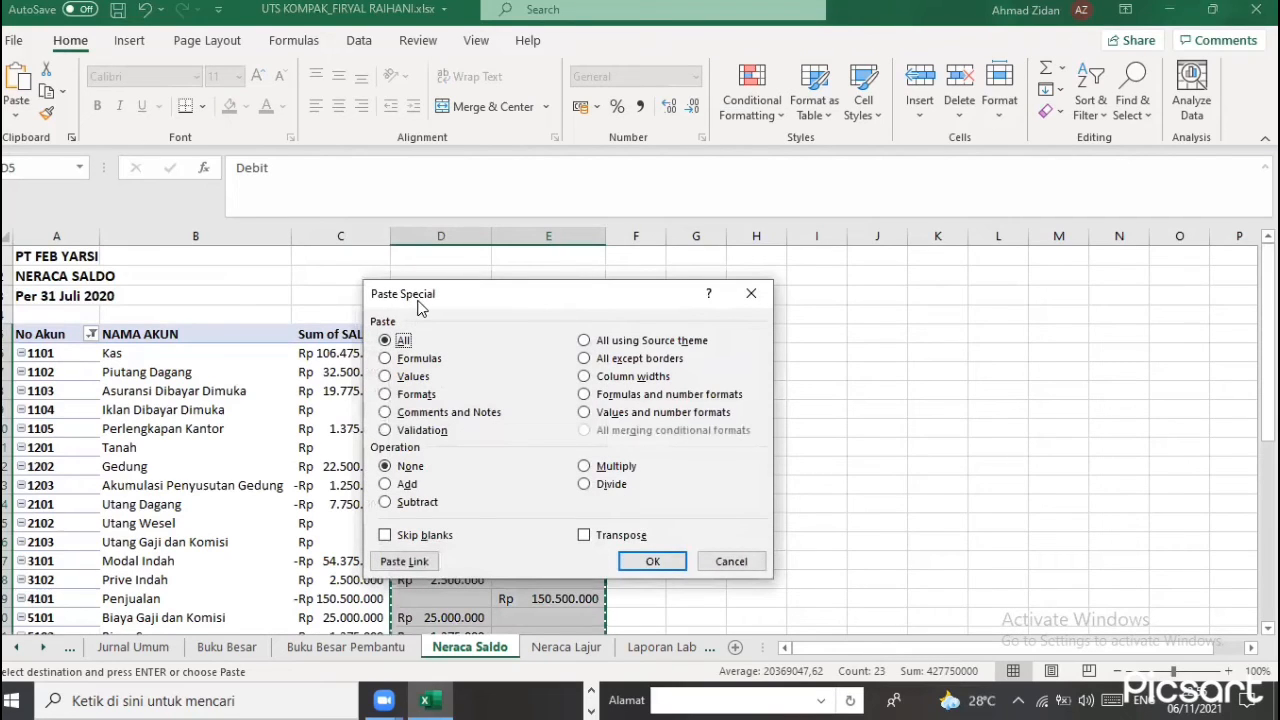
{"action": "left_click", "coordinate": [414, 377]}
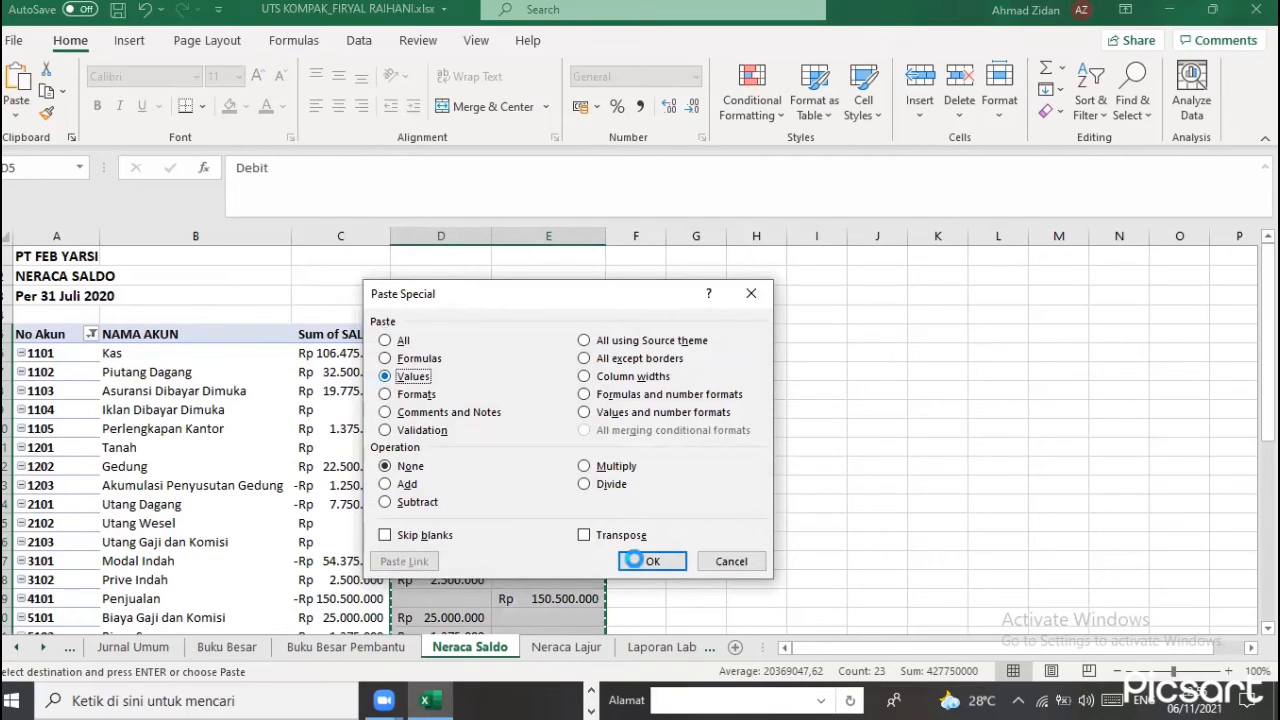
{"action": "key", "text": "Return"}
Check whether the Debit cells hold static values instead of formulas, and end the copy mode
{"action": "left_click", "coordinate": [468, 424]}
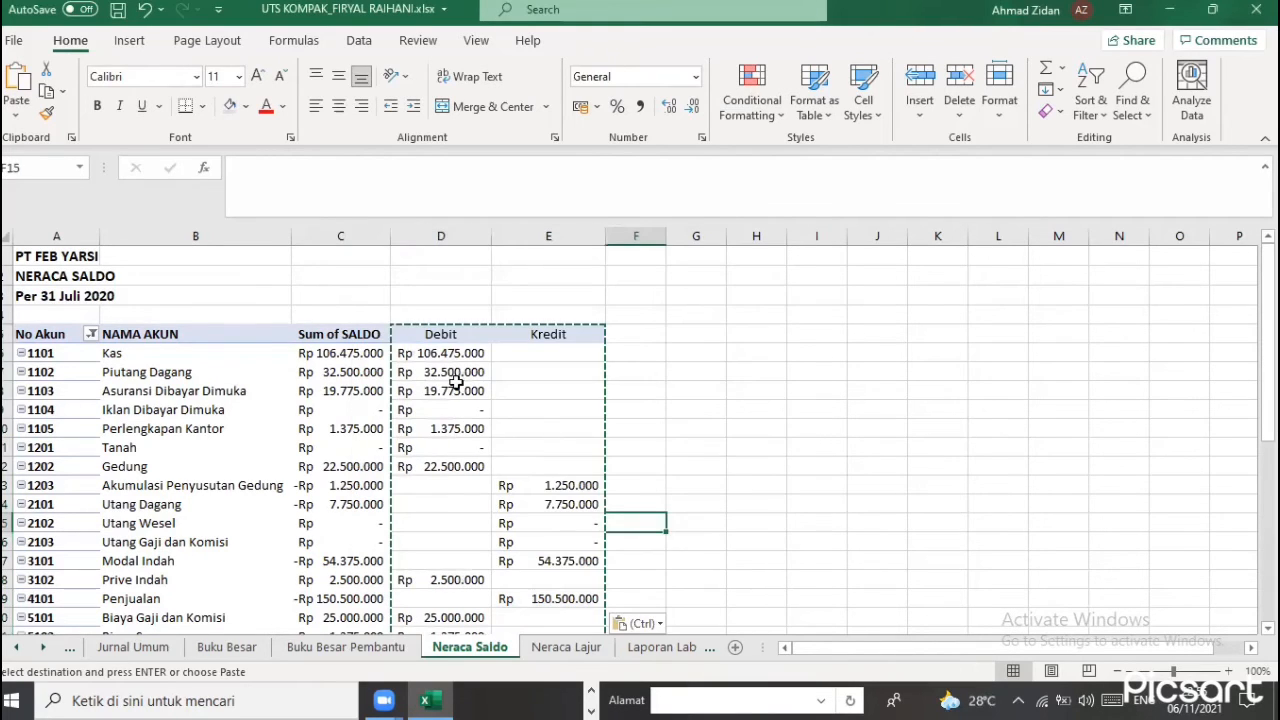
{"action": "left_click", "coordinate": [454, 368]}
{"action": "left_click", "coordinate": [458, 356]}
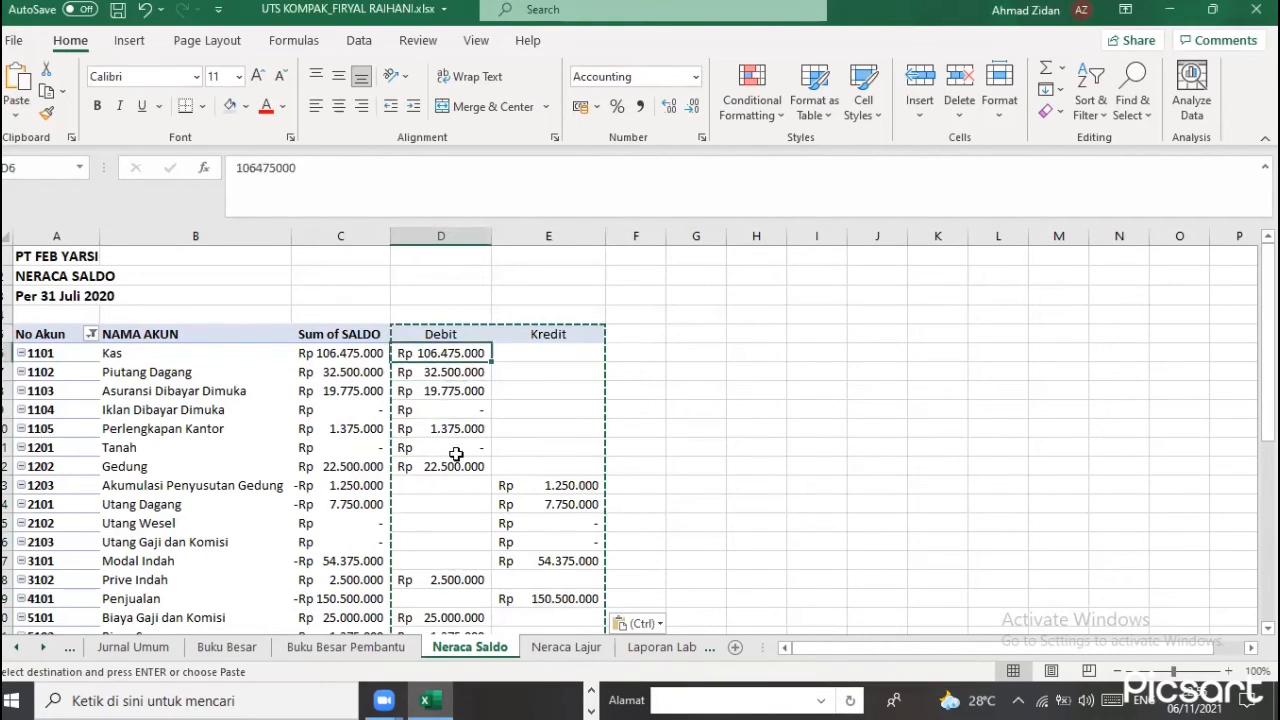
{"action": "left_click", "coordinate": [362, 372]}
{"action": "left_click", "coordinate": [348, 388]}
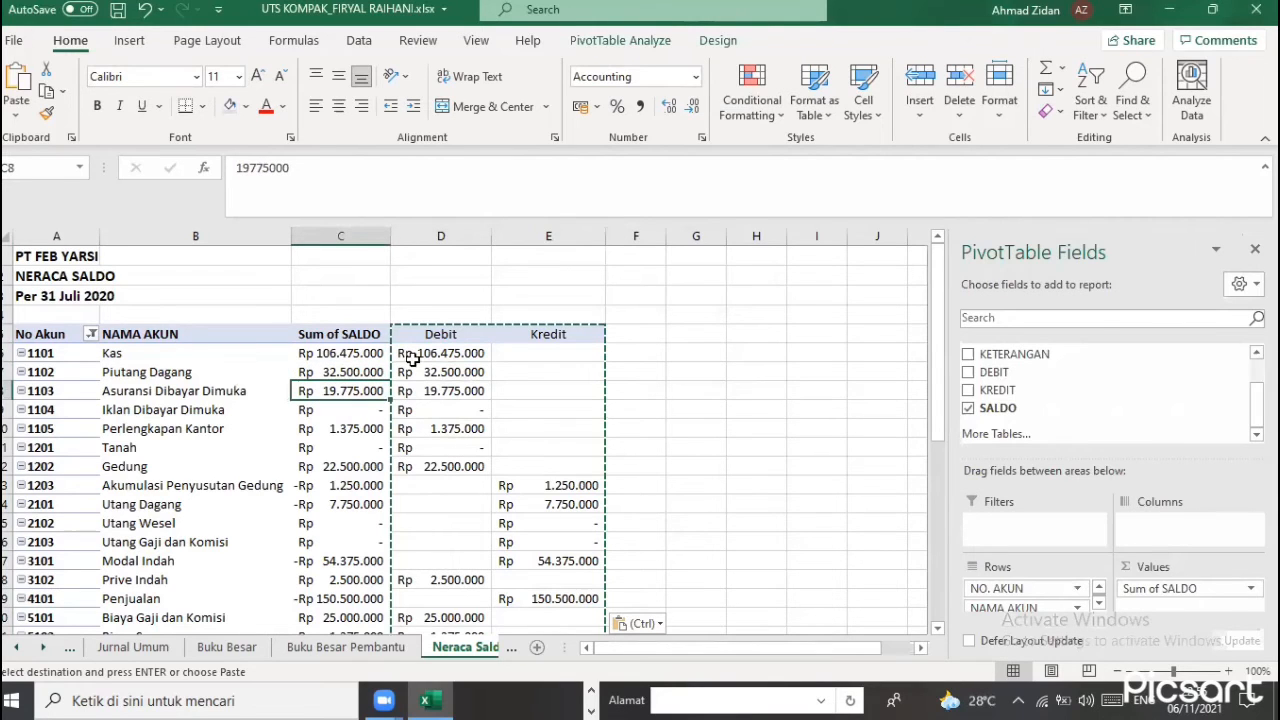
{"action": "left_click", "coordinate": [462, 446]}
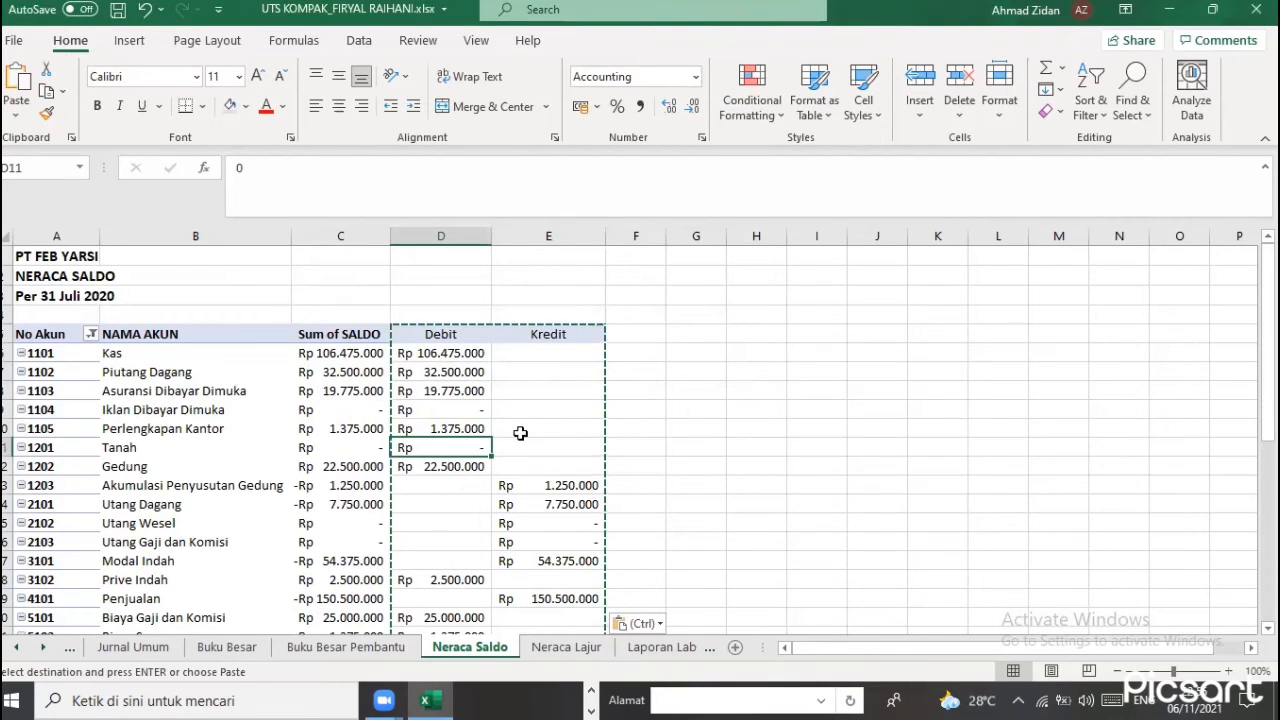
{"action": "key", "text": "Escape"}
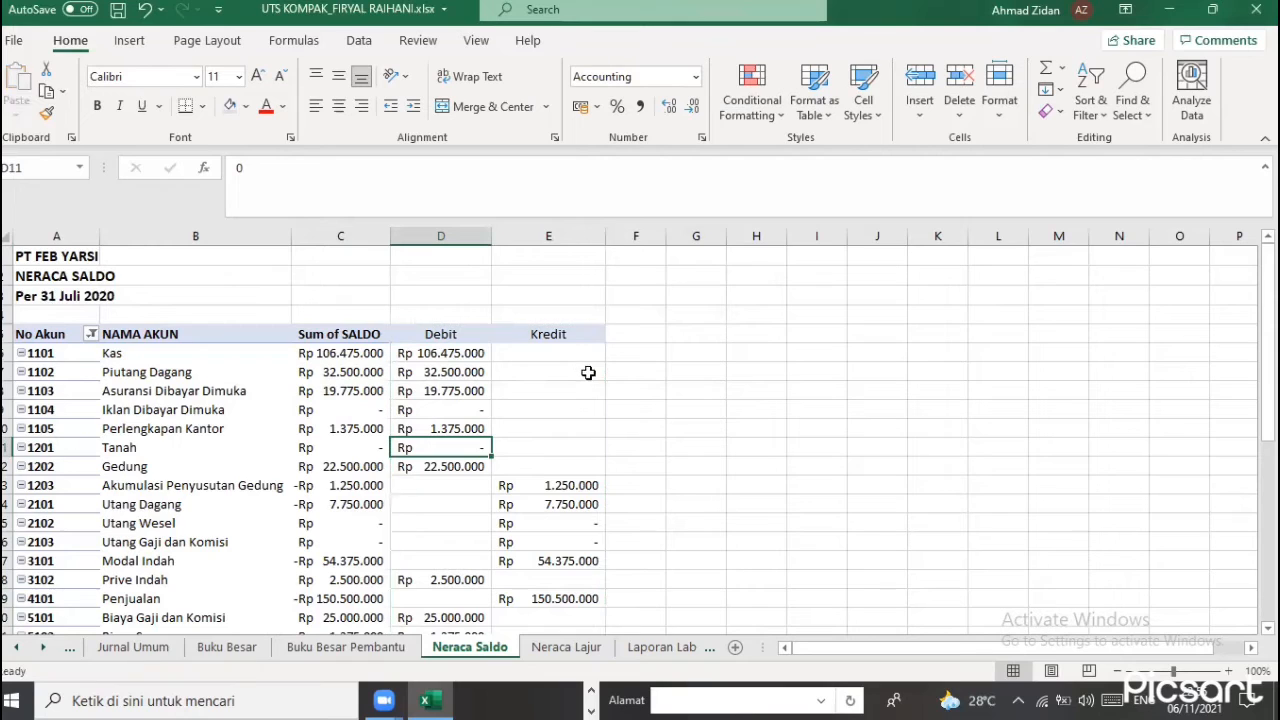
{"action": "left_click", "coordinate": [414, 409]}
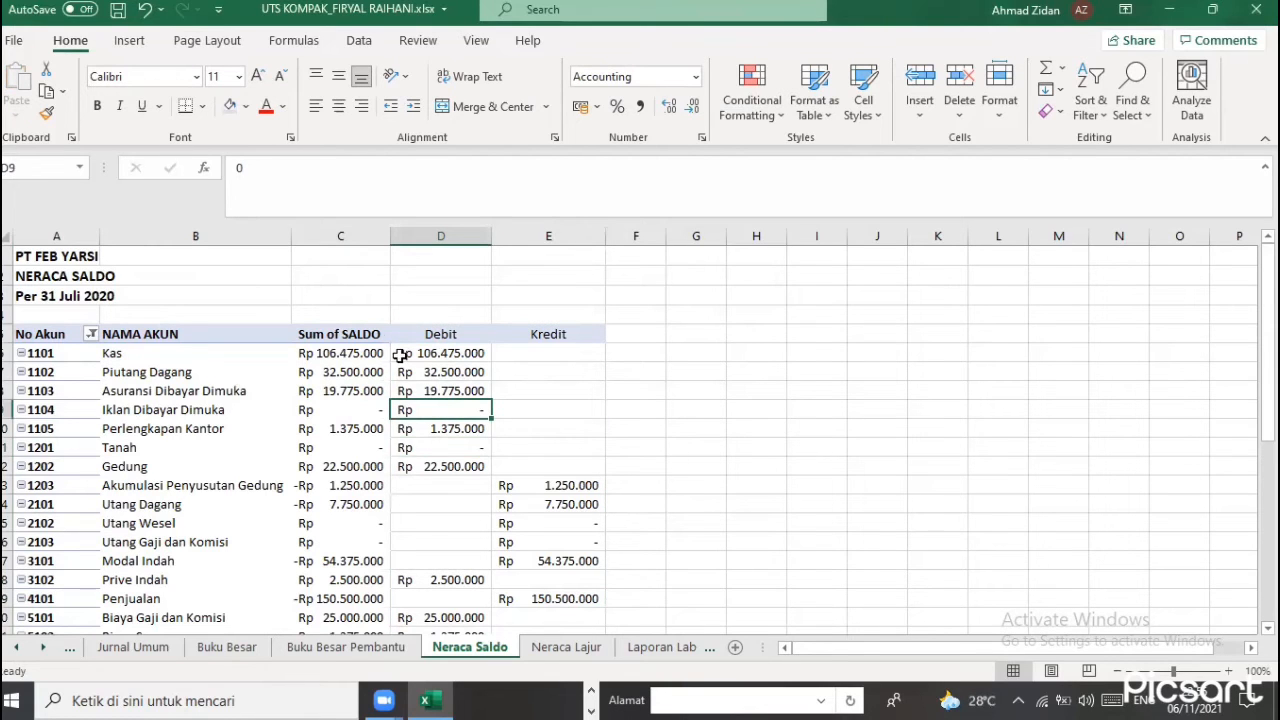
Remove the Sum of SALDO field from the PivotTable's values
{"action": "left_click", "coordinate": [370, 334]}
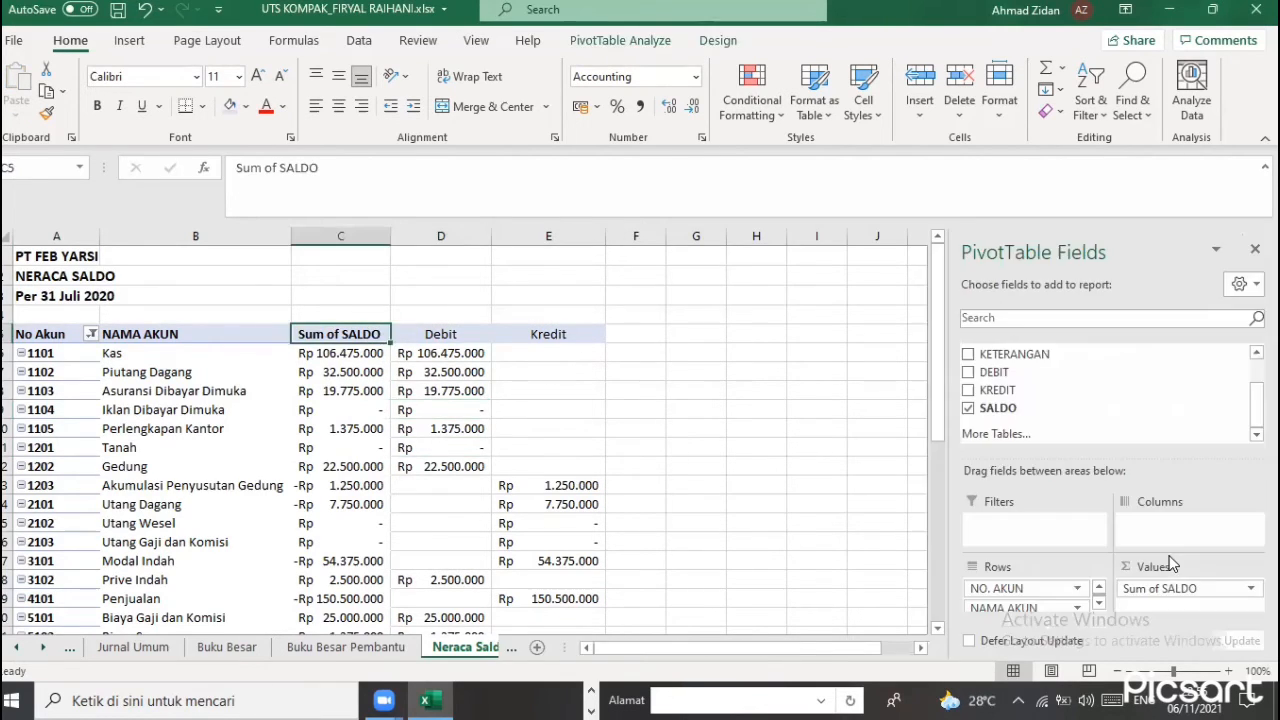
{"action": "left_click_drag", "start_coordinate": [1181, 591], "coordinate": [1036, 393]}
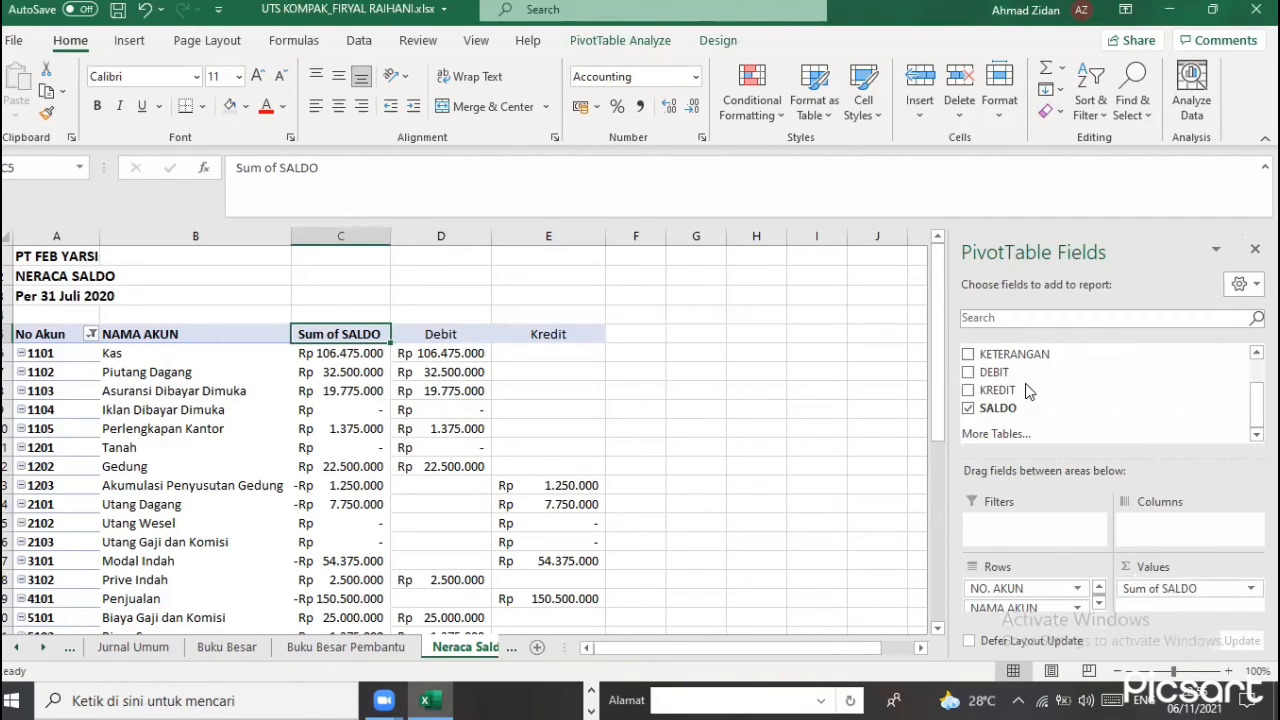
{"action": "left_click", "coordinate": [332, 236]}
{"action": "left_click", "coordinate": [514, 502]}
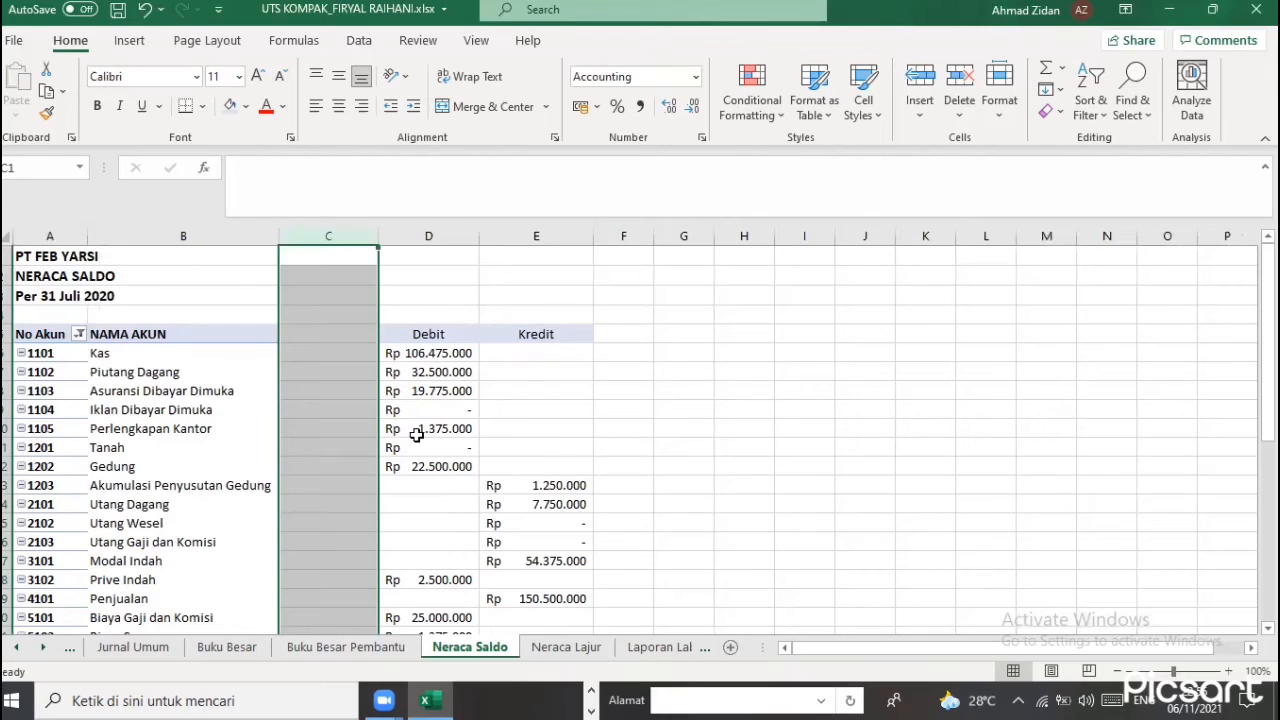
{"action": "left_click", "coordinate": [428, 429]}
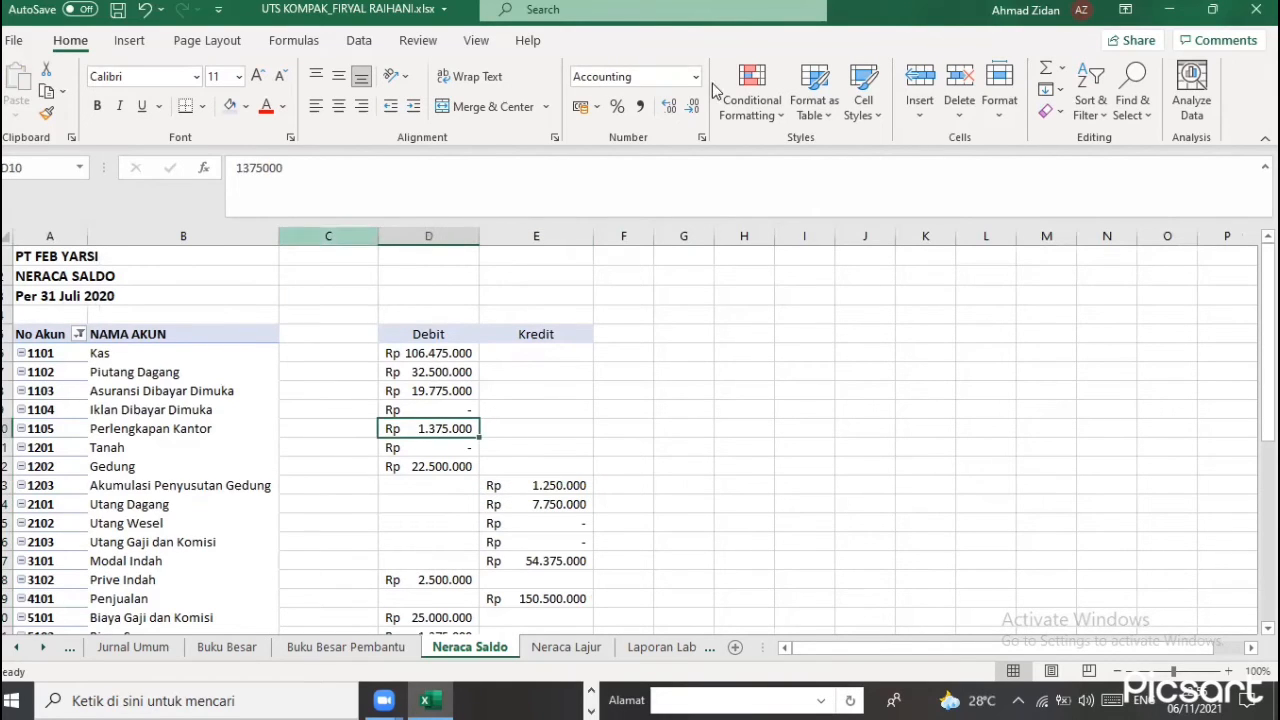
Delete the empty column C between the account names and the Debit column
{"action": "left_click", "coordinate": [328, 236]}
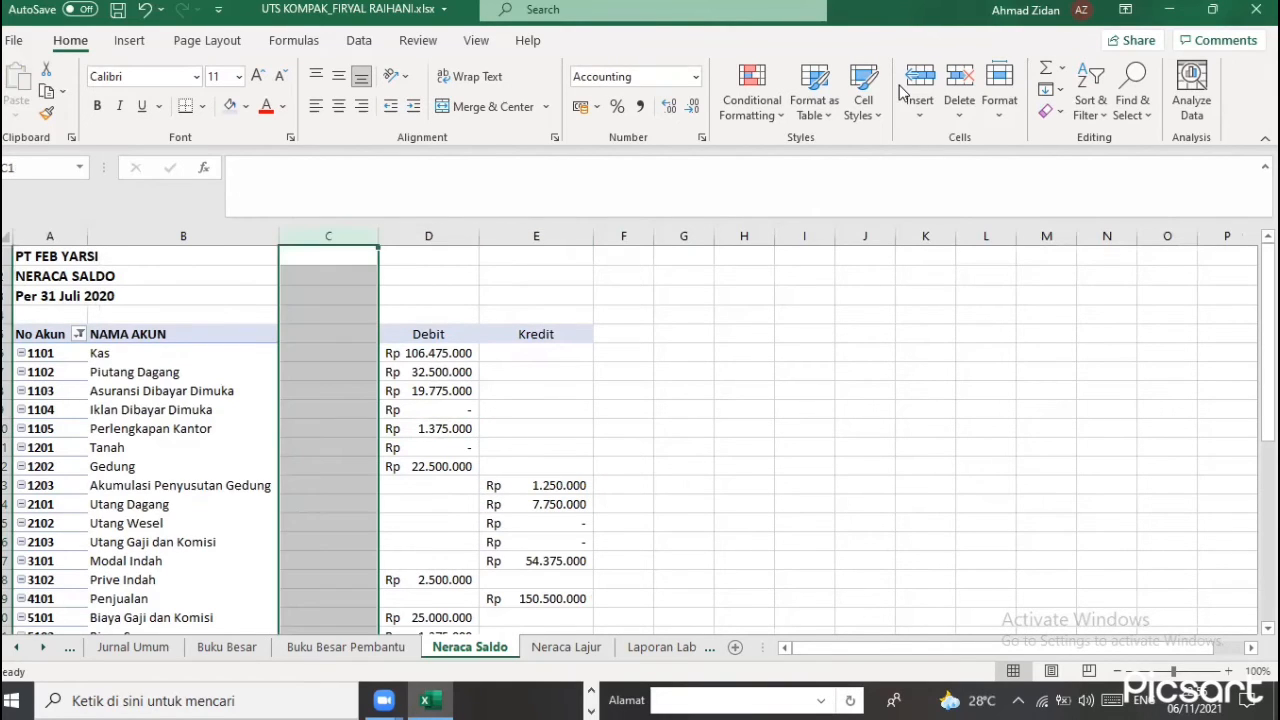
{"action": "key", "text": "ctrl+minus"}
{"action": "left_click", "coordinate": [482, 452]}
Replace the broken Grand Total cell C27 of the Debit column with the formula =SUM(C6:C26)
{"action": "scroll", "coordinate": [380, 537], "scroll_direction": "down", "scroll_amount": 4}
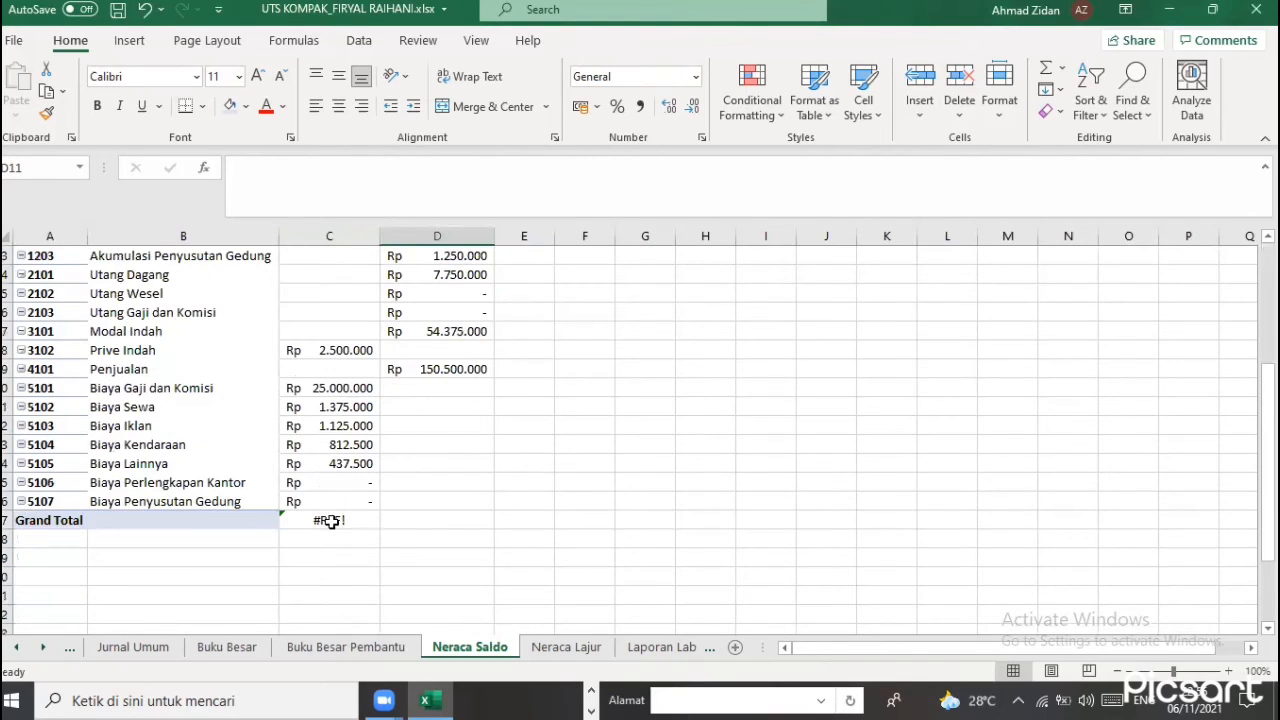
{"action": "left_click", "coordinate": [349, 524]}
{"action": "key", "text": "BackSpace"}
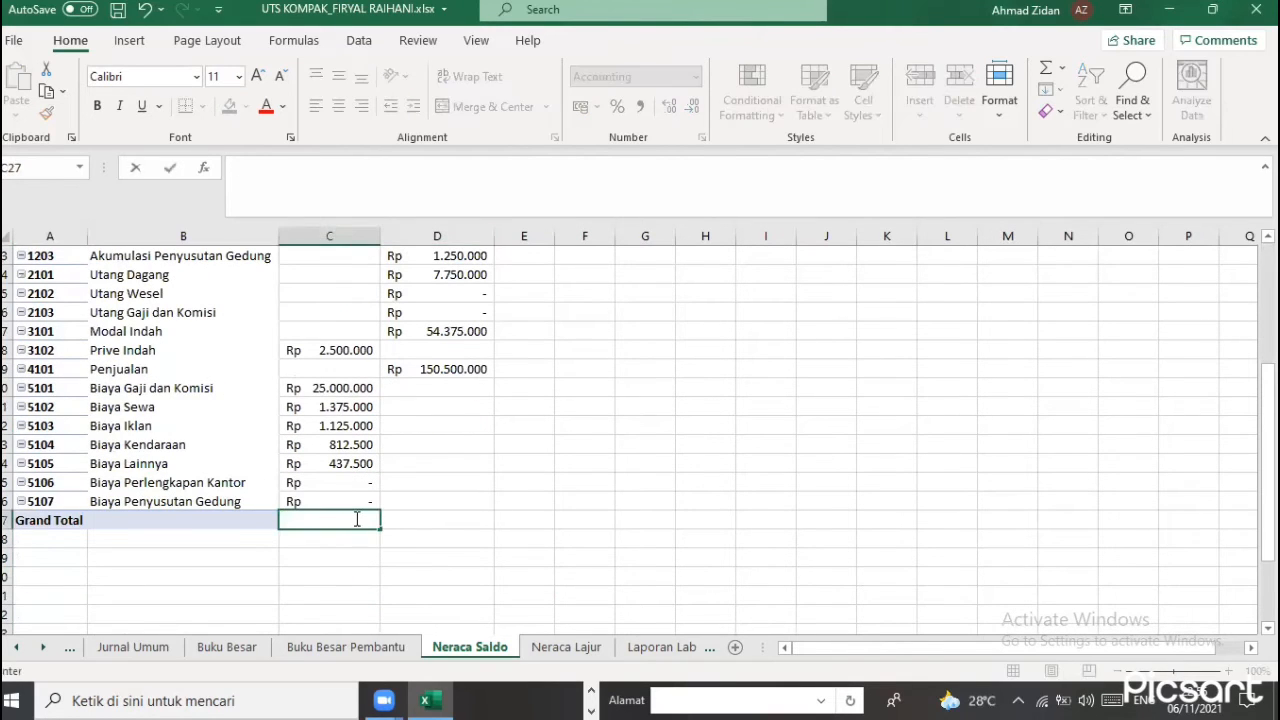
{"action": "type", "text": "="}
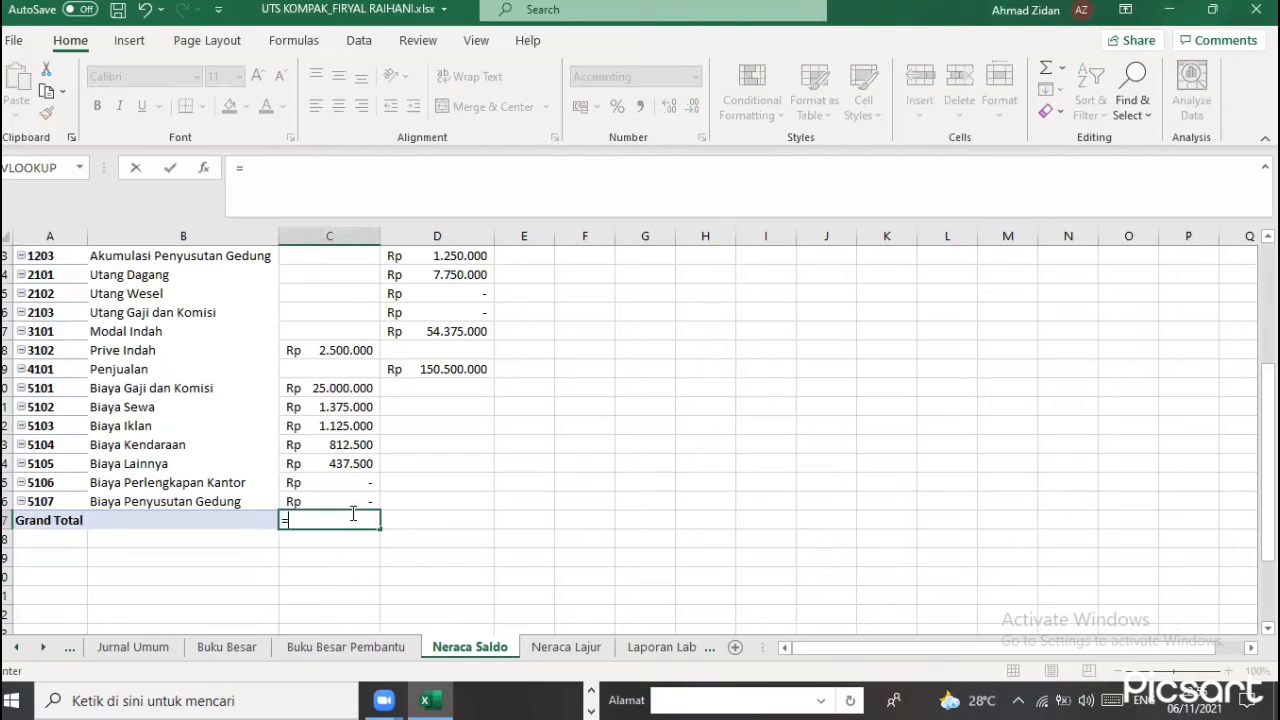
{"action": "type", "text": "sum"}
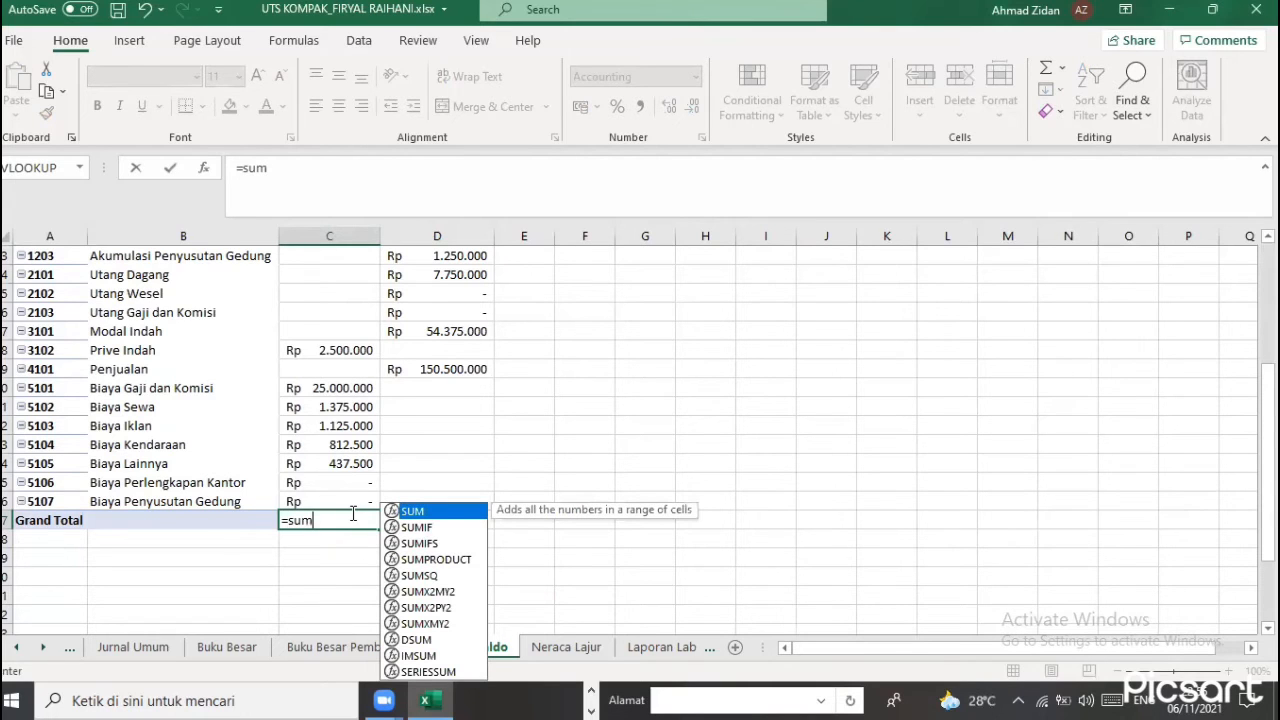
{"action": "double_click", "coordinate": [437, 513]}
{"action": "scroll", "coordinate": [343, 286], "scroll_direction": "up", "scroll_amount": 3}
{"action": "left_click_drag", "start_coordinate": [343, 291], "coordinate": [337, 592]}
{"action": "key", "text": "Return"}
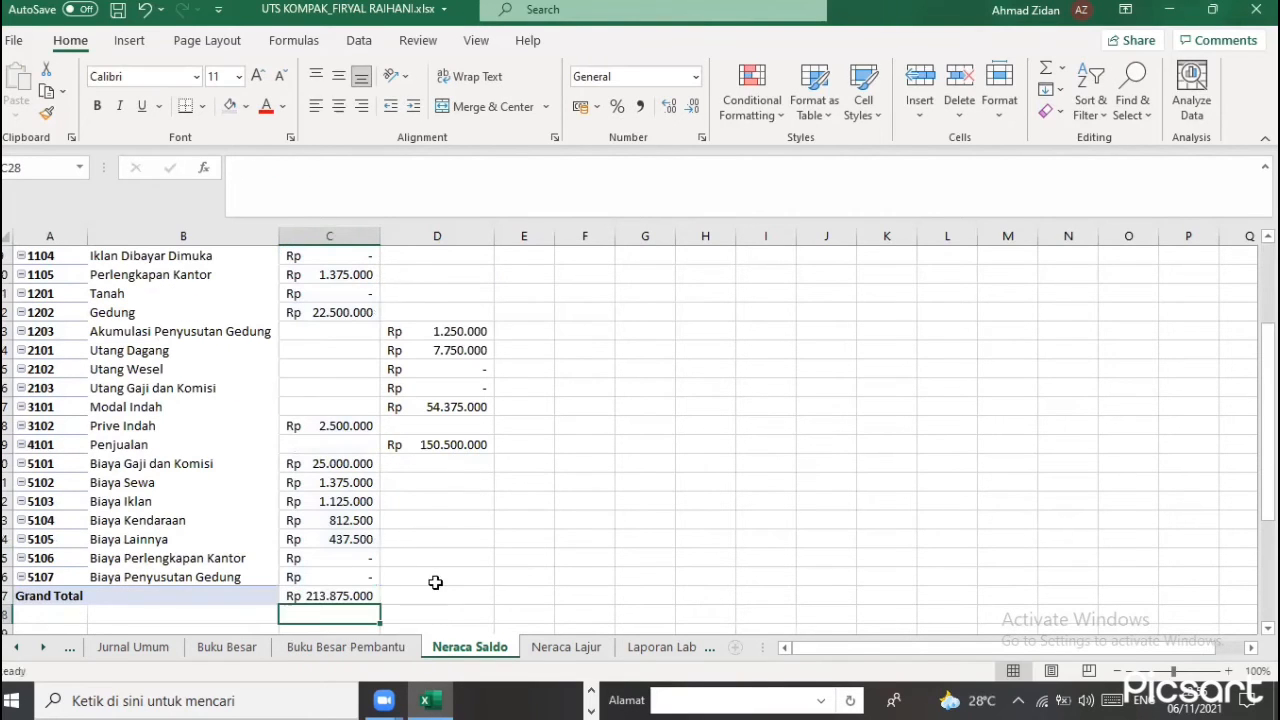
Total the Kredit column in the Grand Total row by entering =SUM(D6:D26) in cell D27
{"action": "left_click", "coordinate": [432, 598]}
{"action": "type", "text": "="}
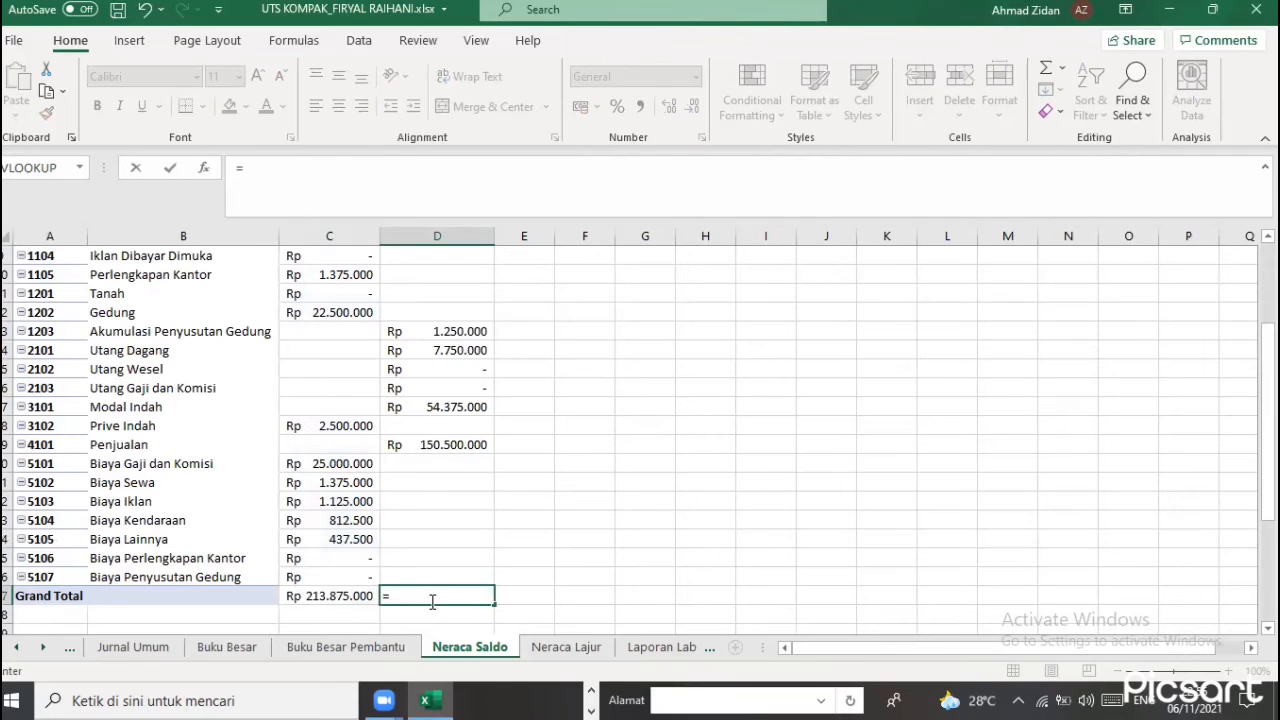
{"action": "type", "text": "sum"}
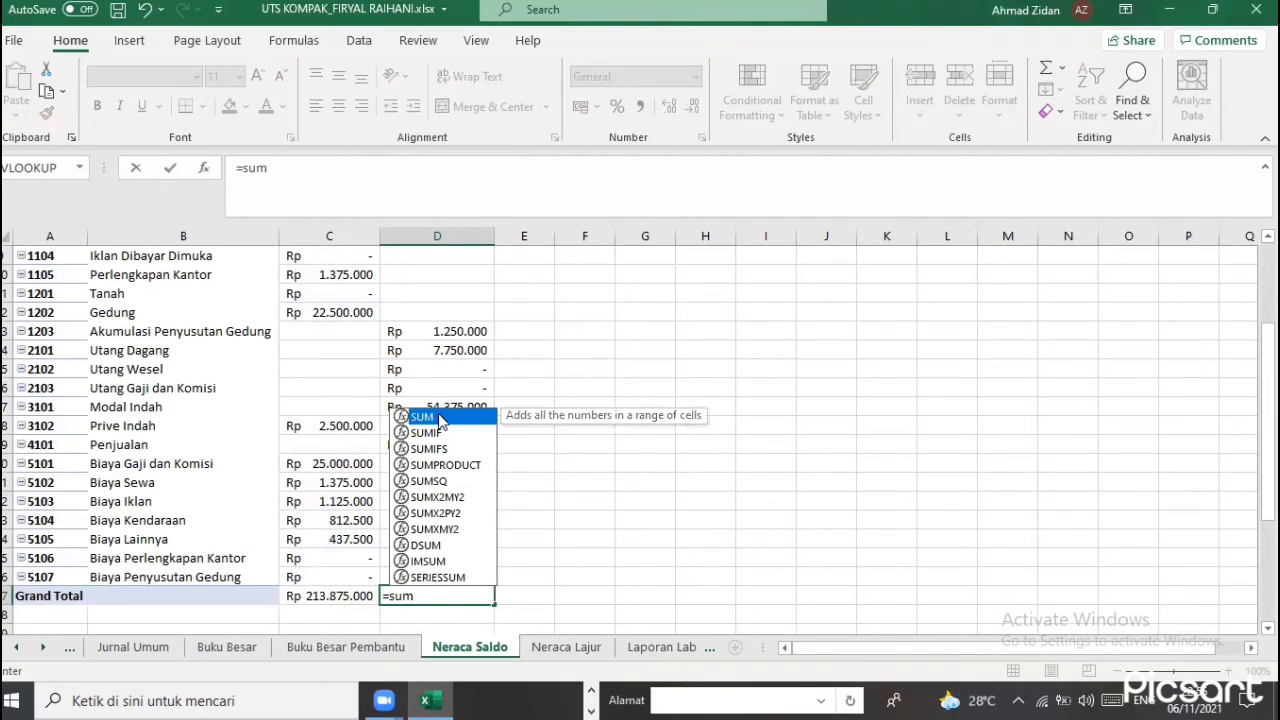
{"action": "double_click", "coordinate": [440, 420]}
{"action": "scroll", "coordinate": [437, 321], "scroll_direction": "up", "scroll_amount": 2}
{"action": "left_click_drag", "start_coordinate": [437, 321], "coordinate": [456, 612]}
{"action": "left_click_drag", "start_coordinate": [445, 550], "coordinate": [460, 502]}
{"action": "key", "text": "Return"}
{"action": "key", "text": "Up"}
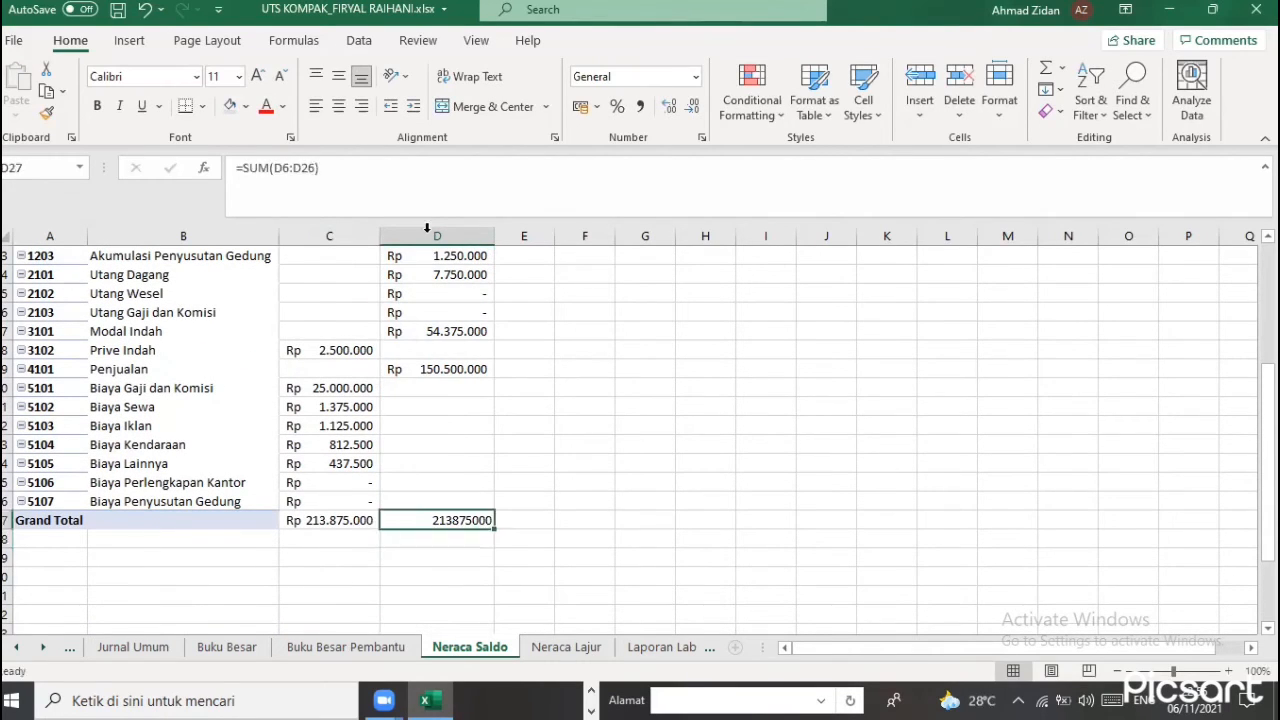
Apply the Accounting number format to column D and compare the Debit and Kredit grand totals
{"action": "left_click", "coordinate": [425, 236]}
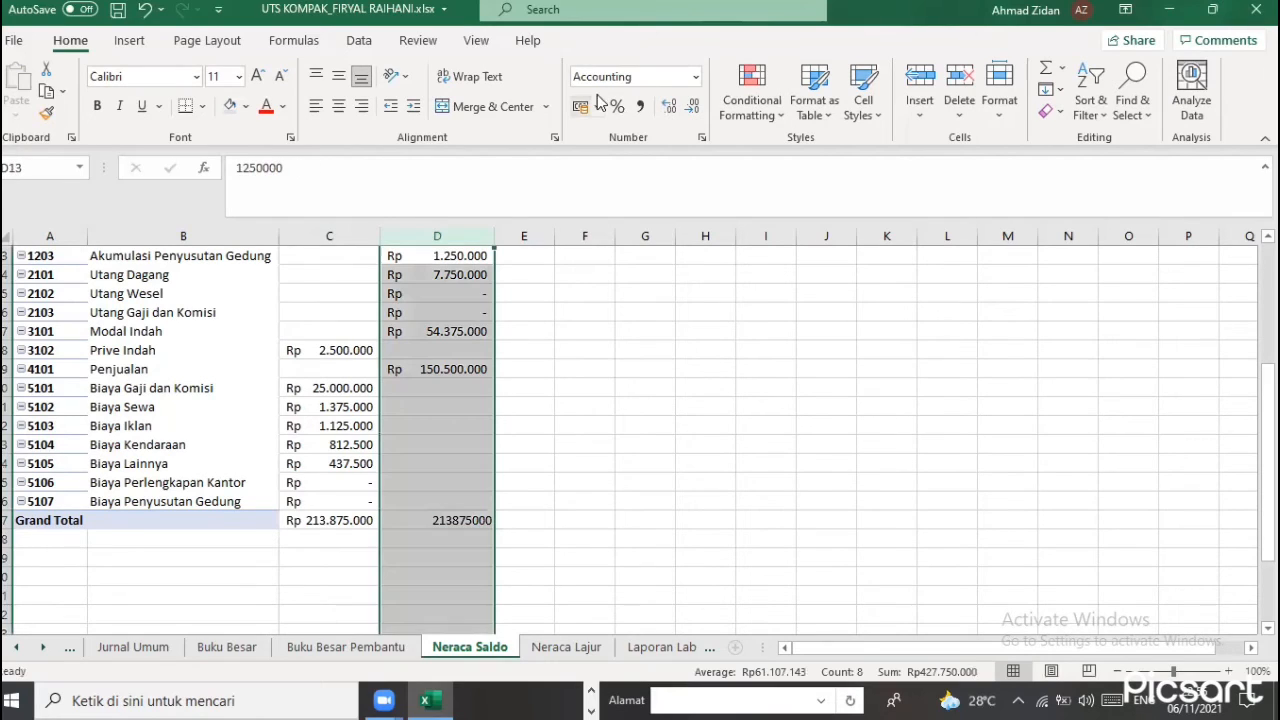
{"action": "left_click", "coordinate": [695, 76]}
{"action": "left_click", "coordinate": [680, 250]}
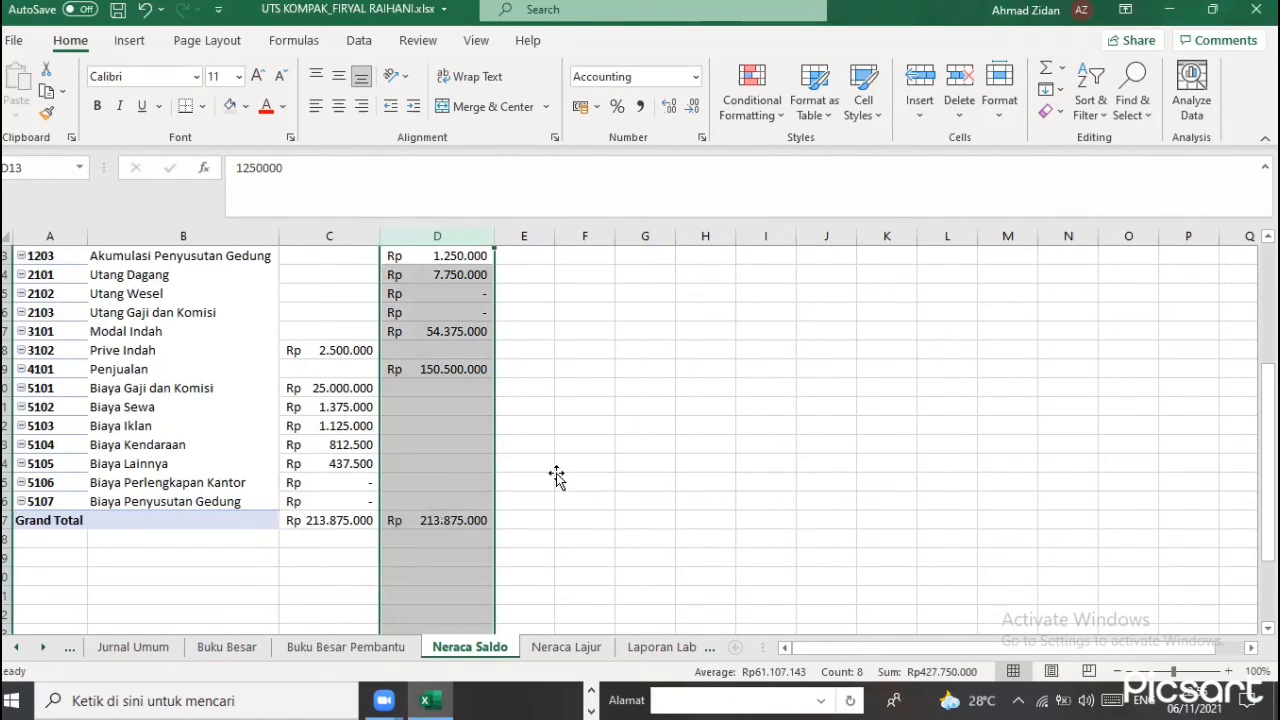
{"action": "left_click_drag", "start_coordinate": [535, 483], "coordinate": [575, 483]}
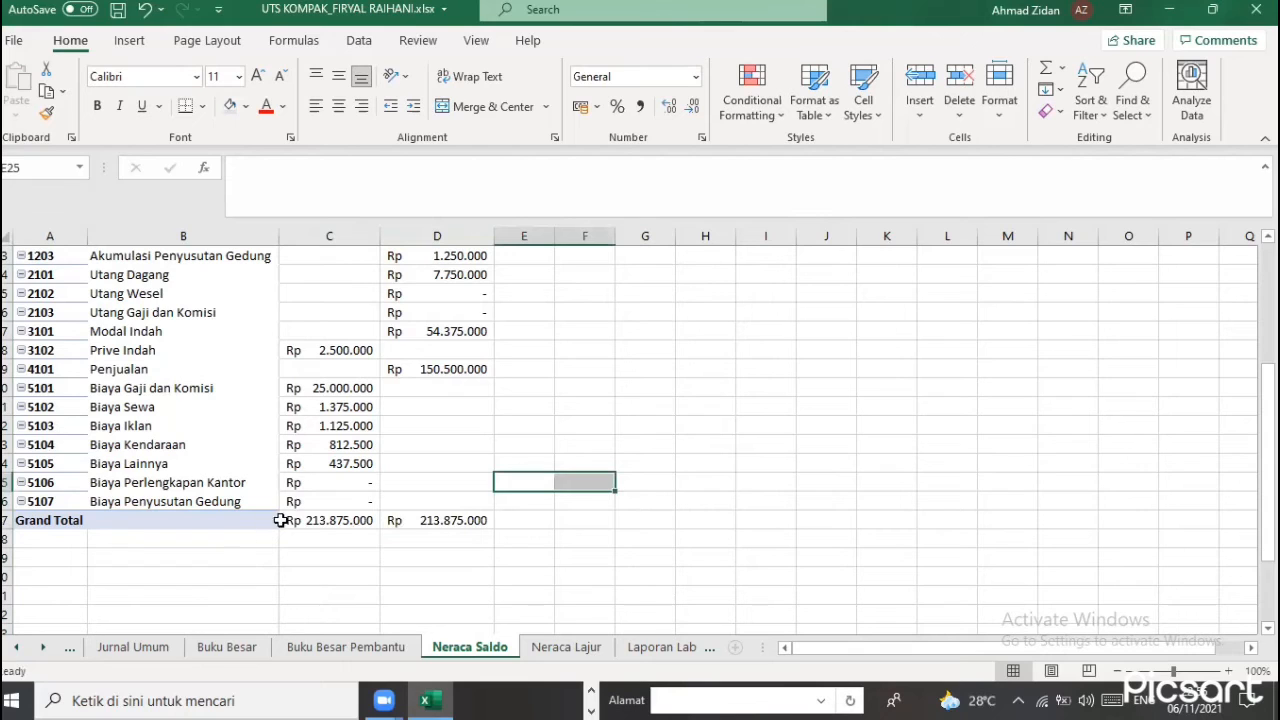
{"action": "left_click_drag", "start_coordinate": [330, 520], "coordinate": [440, 520]}
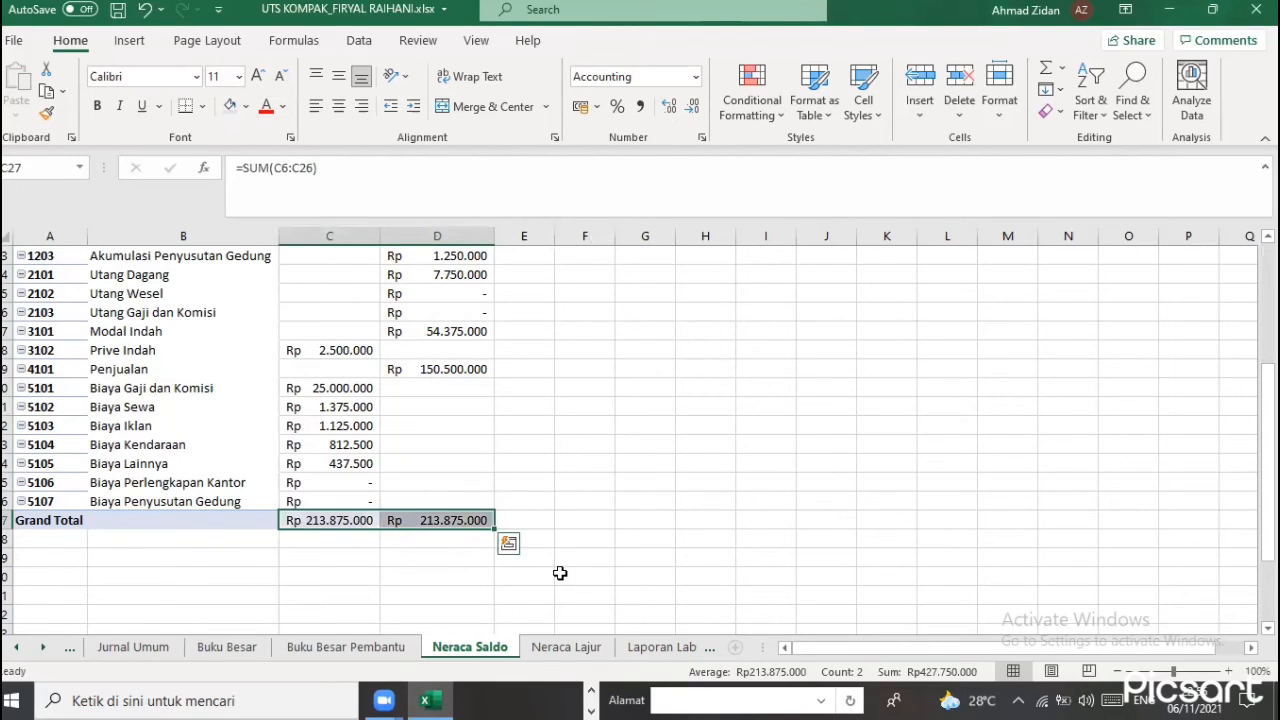
{"action": "left_click", "coordinate": [560, 573]}
{"action": "scroll", "coordinate": [560, 570], "scroll_direction": "up", "scroll_amount": 4}
Open the Neraca Lajur sheet and review its column headings, from KODE AKUN through LABA RUGI and NERACA
{"action": "left_click", "coordinate": [548, 649]}
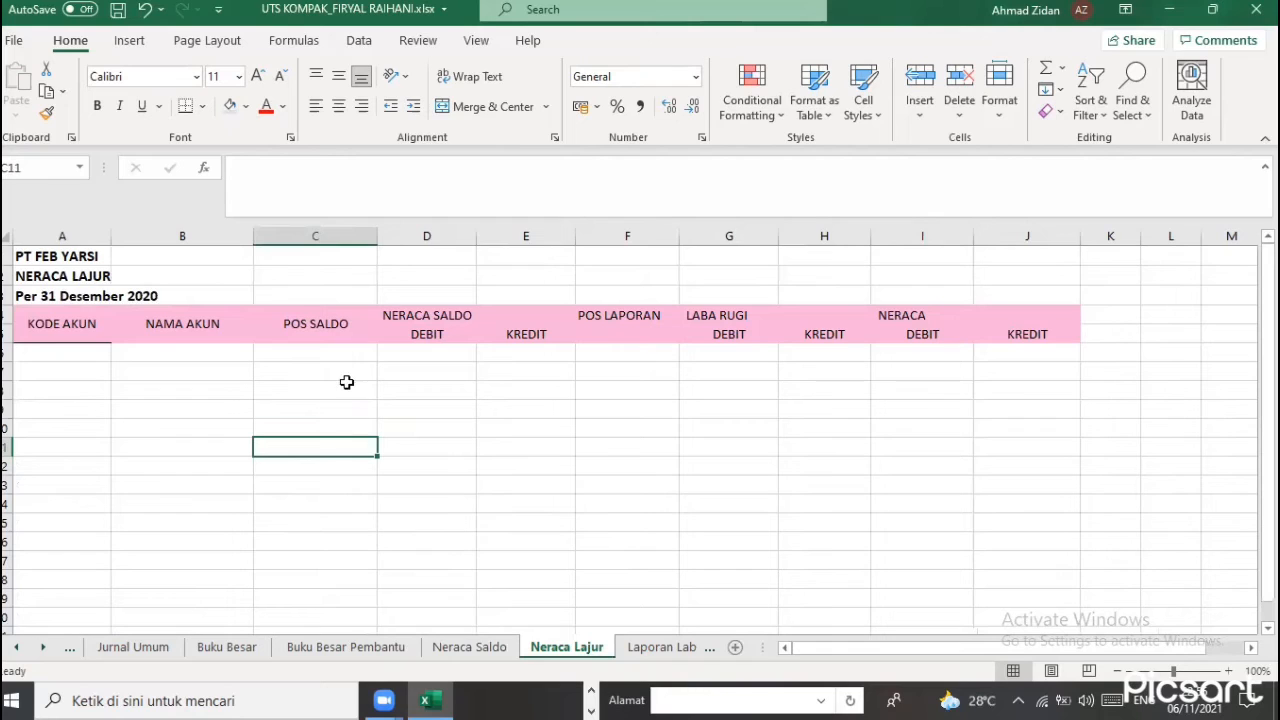
{"action": "left_click", "coordinate": [46, 318]}
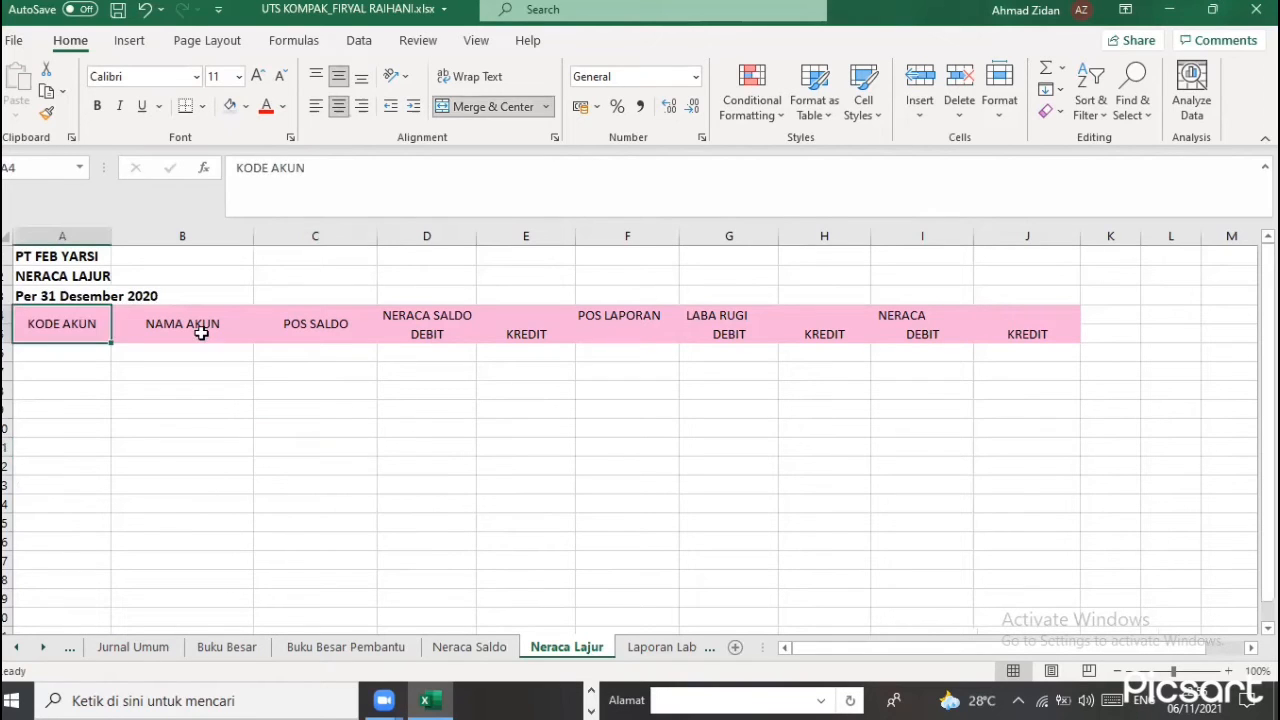
{"action": "left_click", "coordinate": [352, 326]}
{"action": "left_click", "coordinate": [440, 334]}
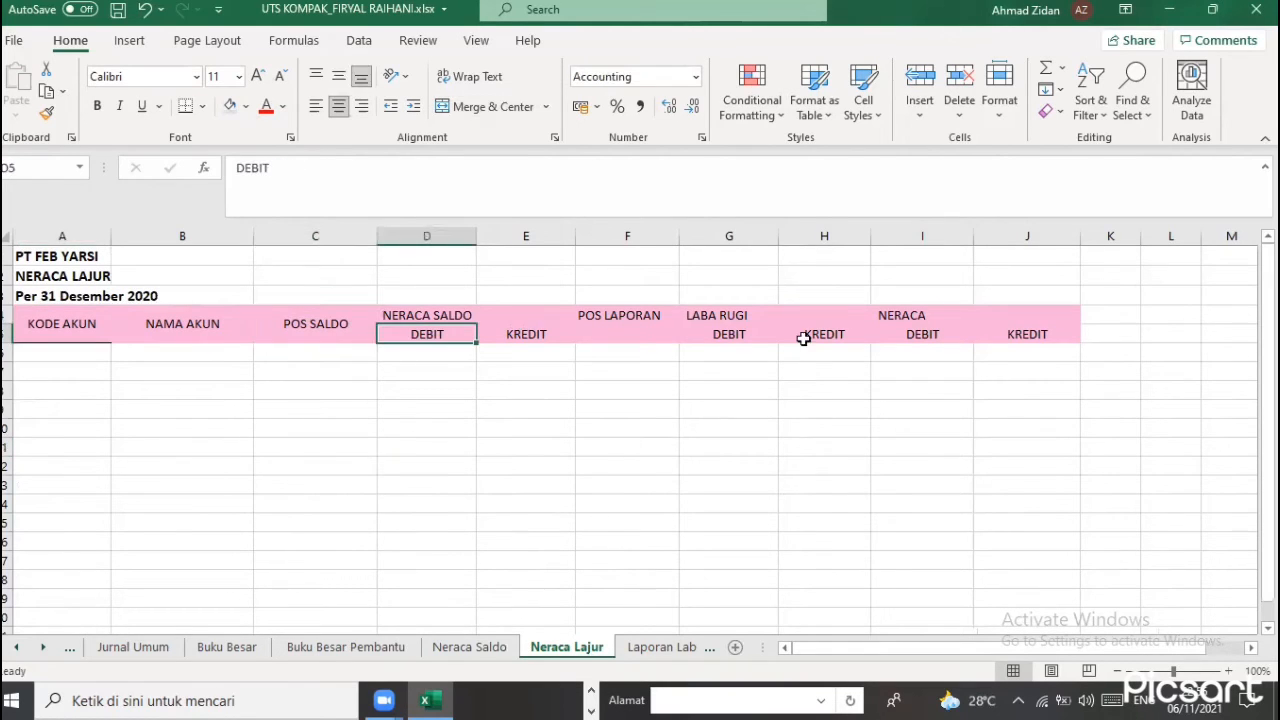
{"action": "left_click_drag", "start_coordinate": [850, 316], "coordinate": [950, 320]}
{"action": "left_click", "coordinate": [298, 430]}
List the account codes under KODE AKUN by entering =KODE_AKUN in cell A6
{"action": "left_click", "coordinate": [77, 356]}
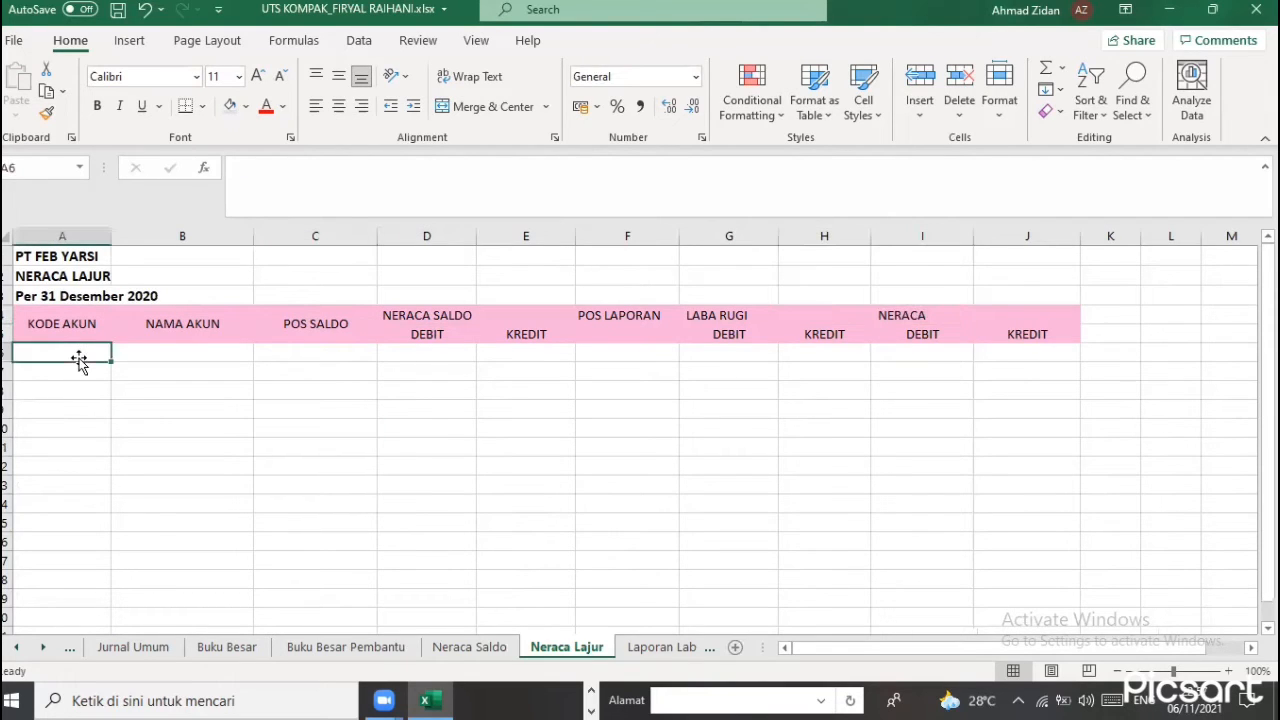
{"action": "type", "text": "=ko"}
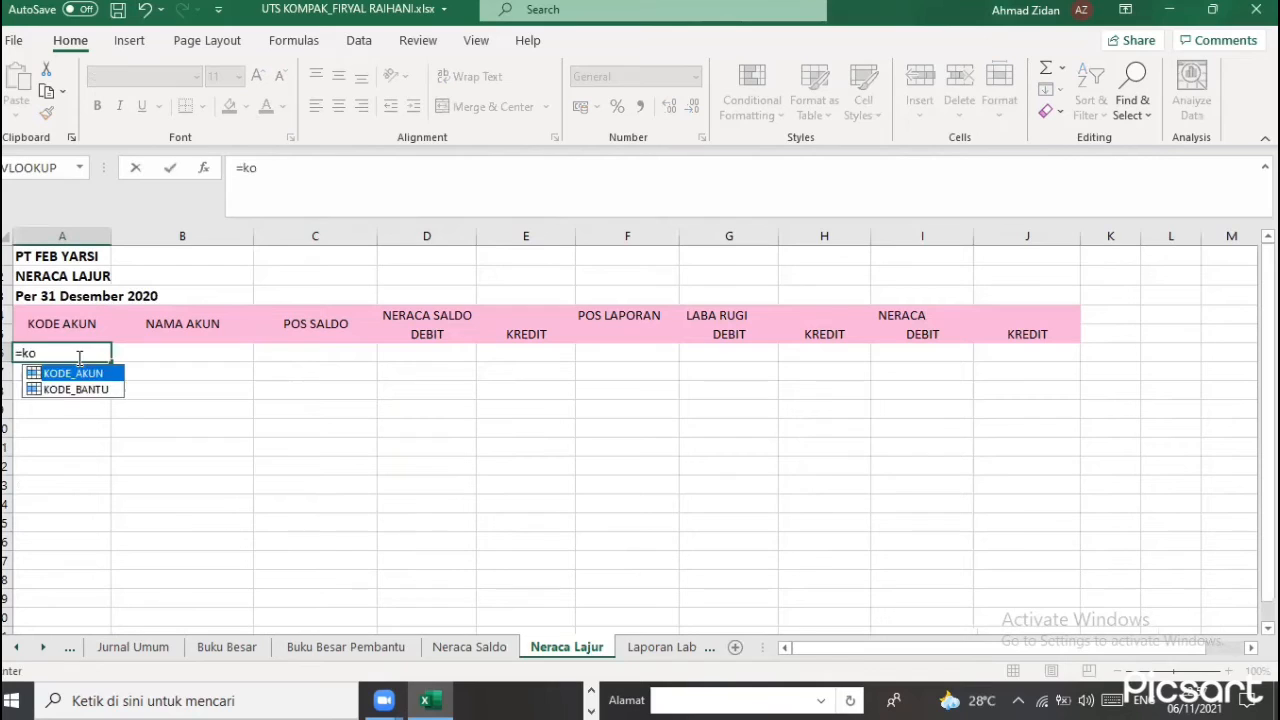
{"action": "double_click", "coordinate": [80, 370]}
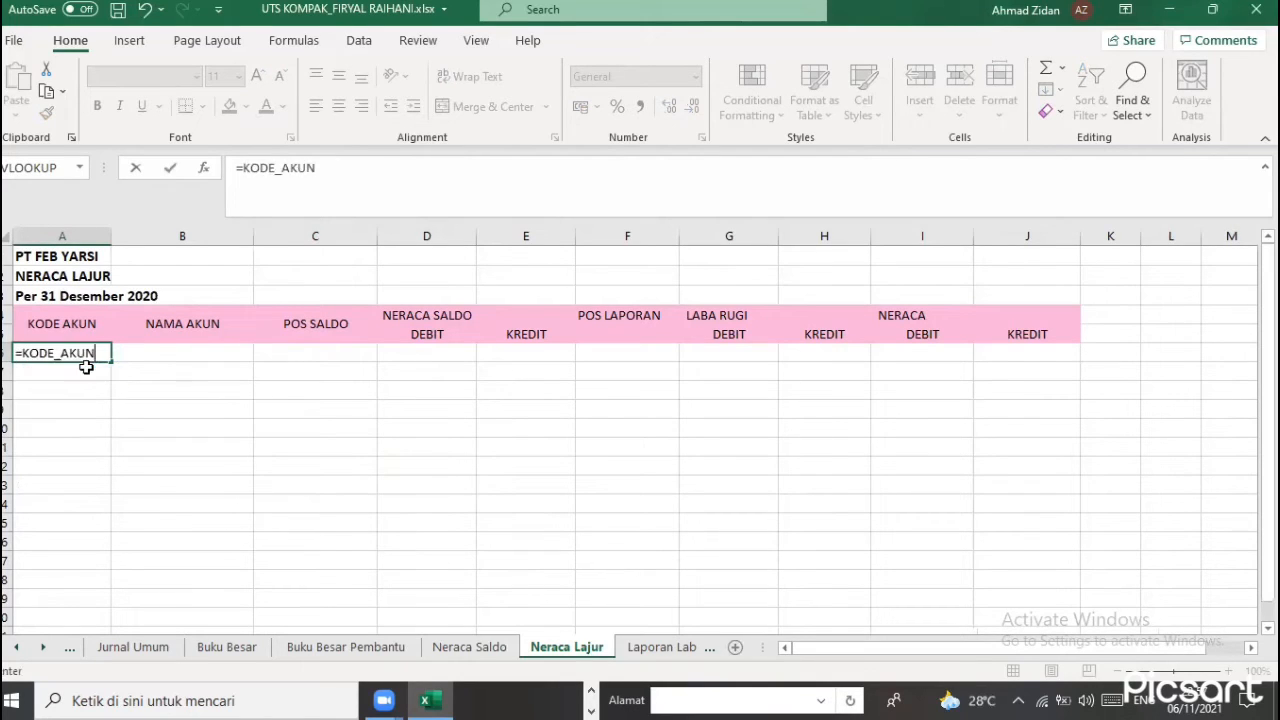
{"action": "key", "text": "Return"}
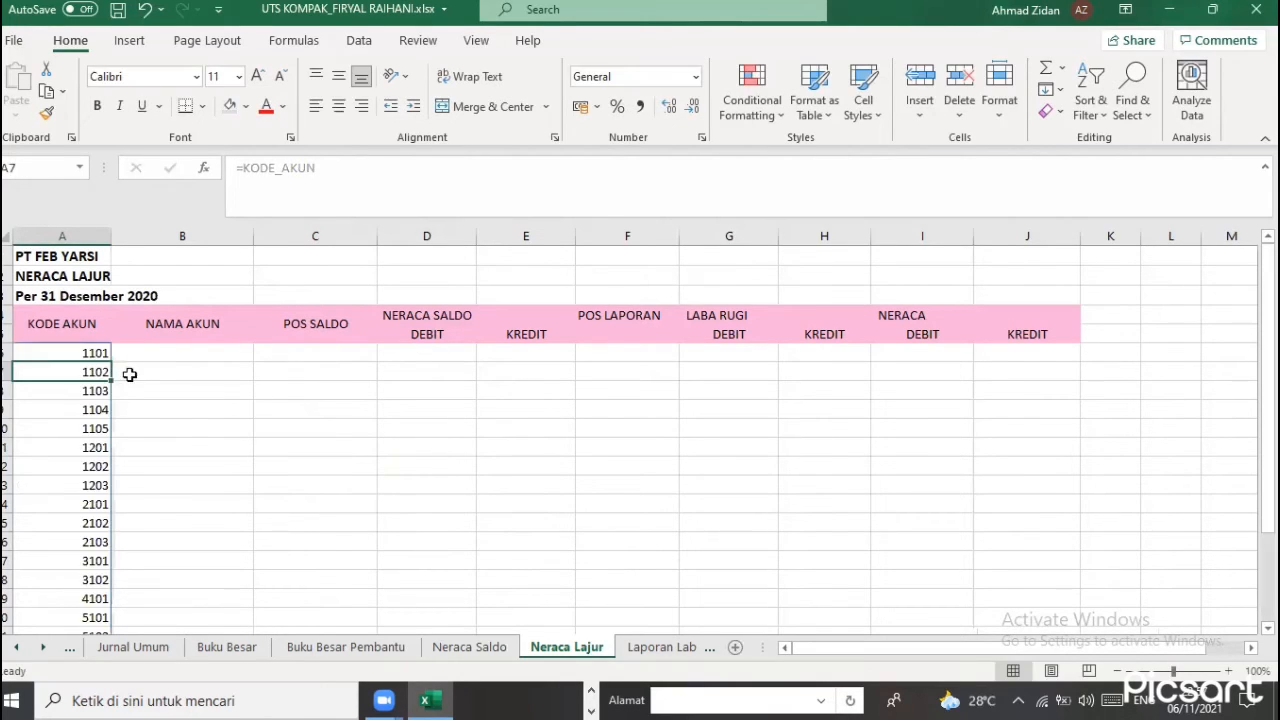
Centre the account codes horizontally in the range A6:A26
{"action": "scroll", "coordinate": [110, 480], "scroll_direction": "down", "scroll_amount": 4}
{"action": "scroll", "coordinate": [152, 202], "scroll_direction": "up", "scroll_amount": 1}
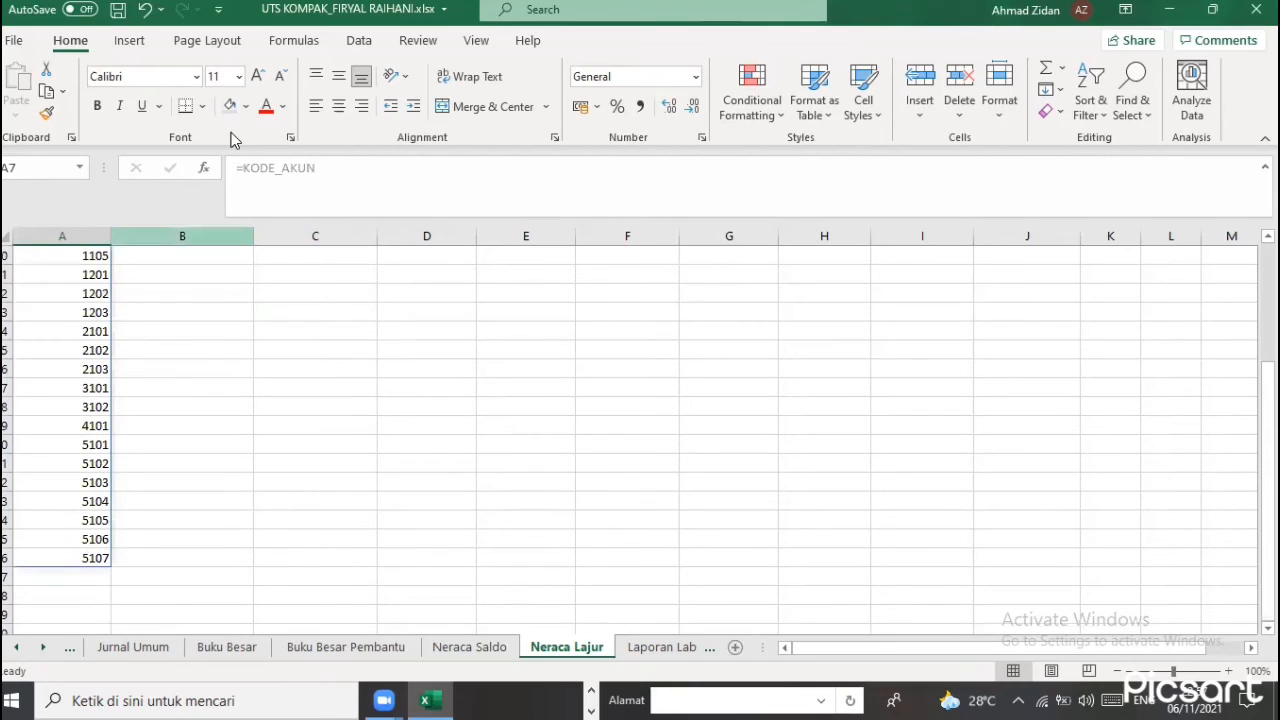
{"action": "left_click", "coordinate": [341, 110]}
{"action": "scroll", "coordinate": [61, 369], "scroll_direction": "up", "scroll_amount": 3}
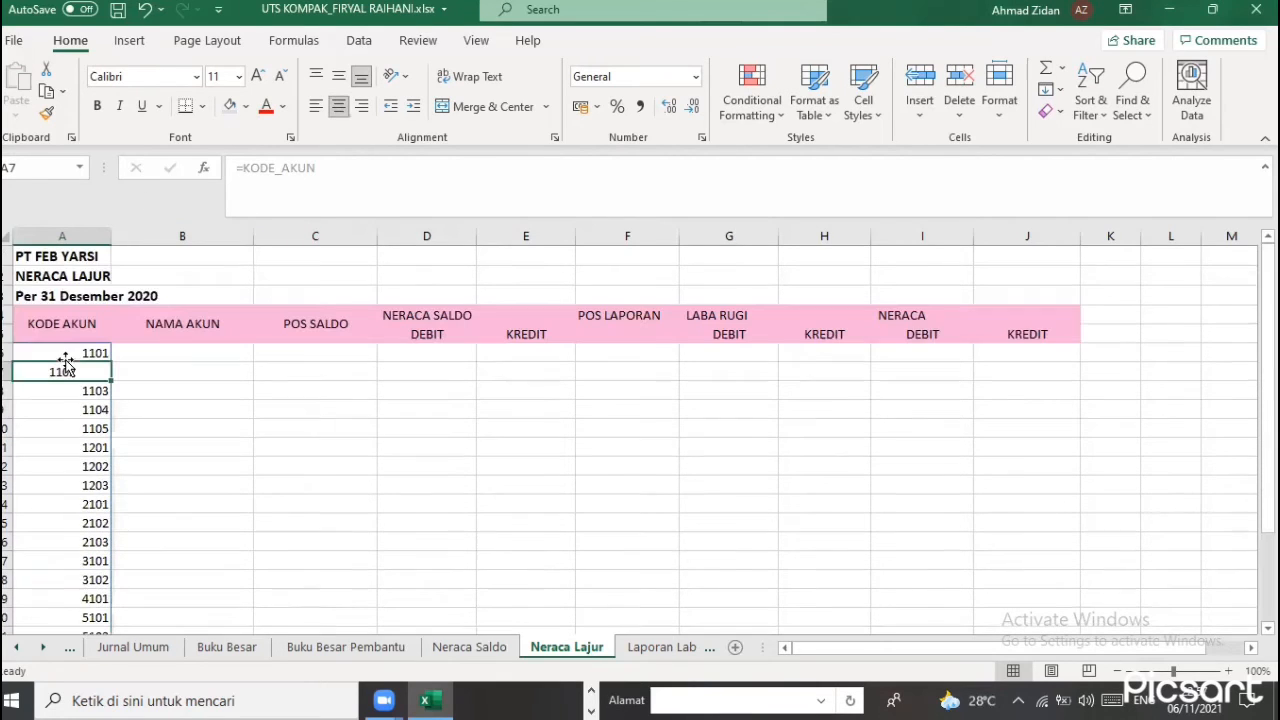
{"action": "key", "text": "Up"}
{"action": "left_click_drag", "start_coordinate": [91, 696], "coordinate": [86, 552]}
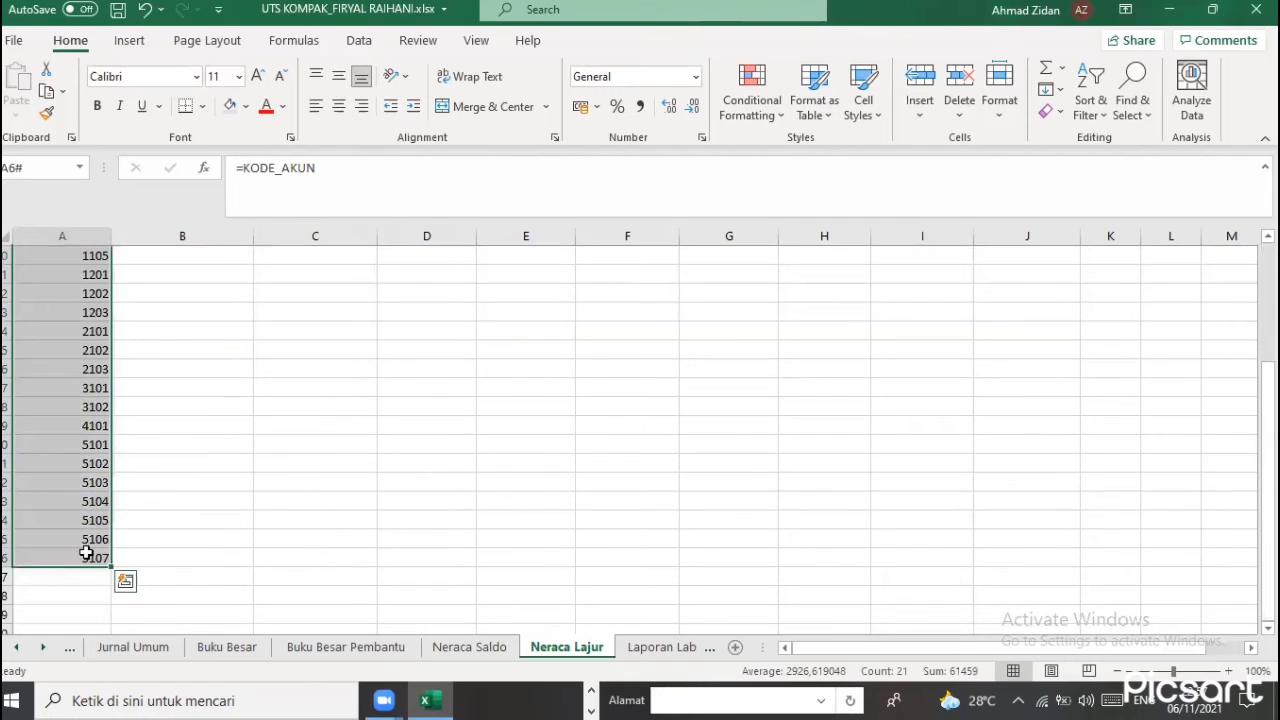
{"action": "left_click", "coordinate": [338, 106]}
{"action": "scroll", "coordinate": [177, 403], "scroll_direction": "up", "scroll_amount": 3}
Look up the first account's name in cell B6 with =VLOOKUP(A6;DAFTAR_AKUN;2;FALSE)
{"action": "left_click", "coordinate": [175, 350]}
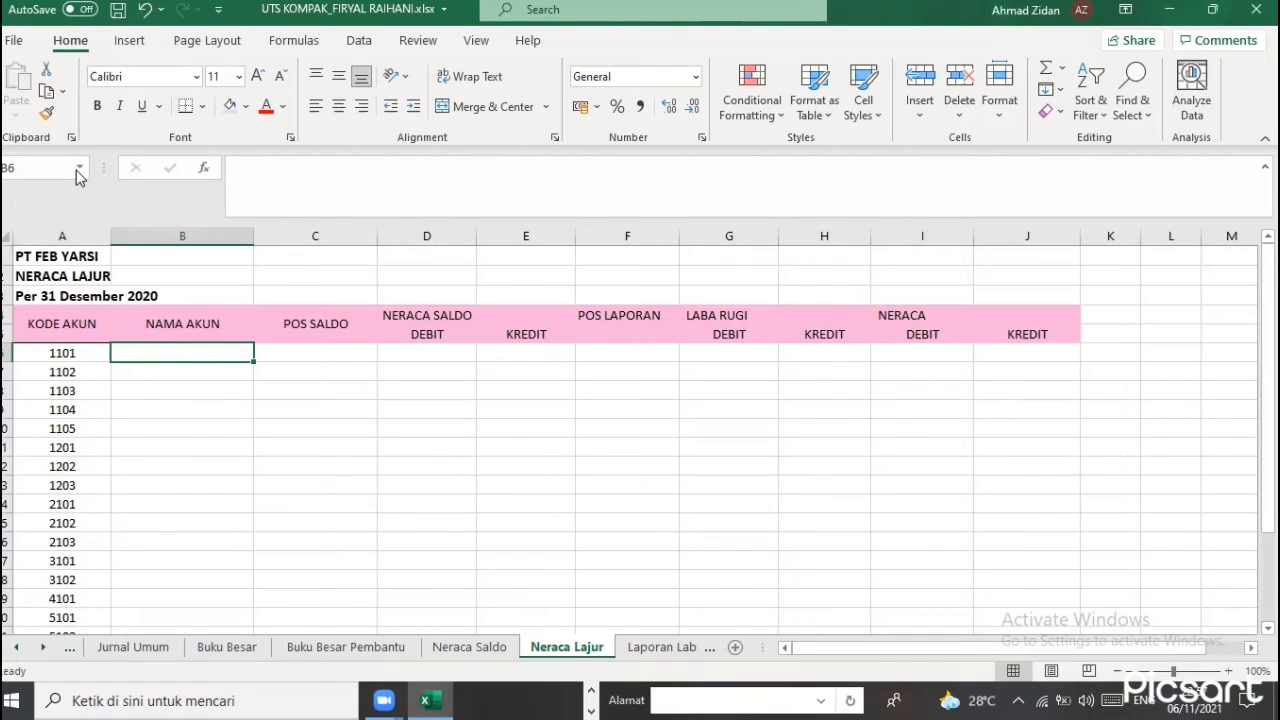
{"action": "type", "text": "=vlo"}
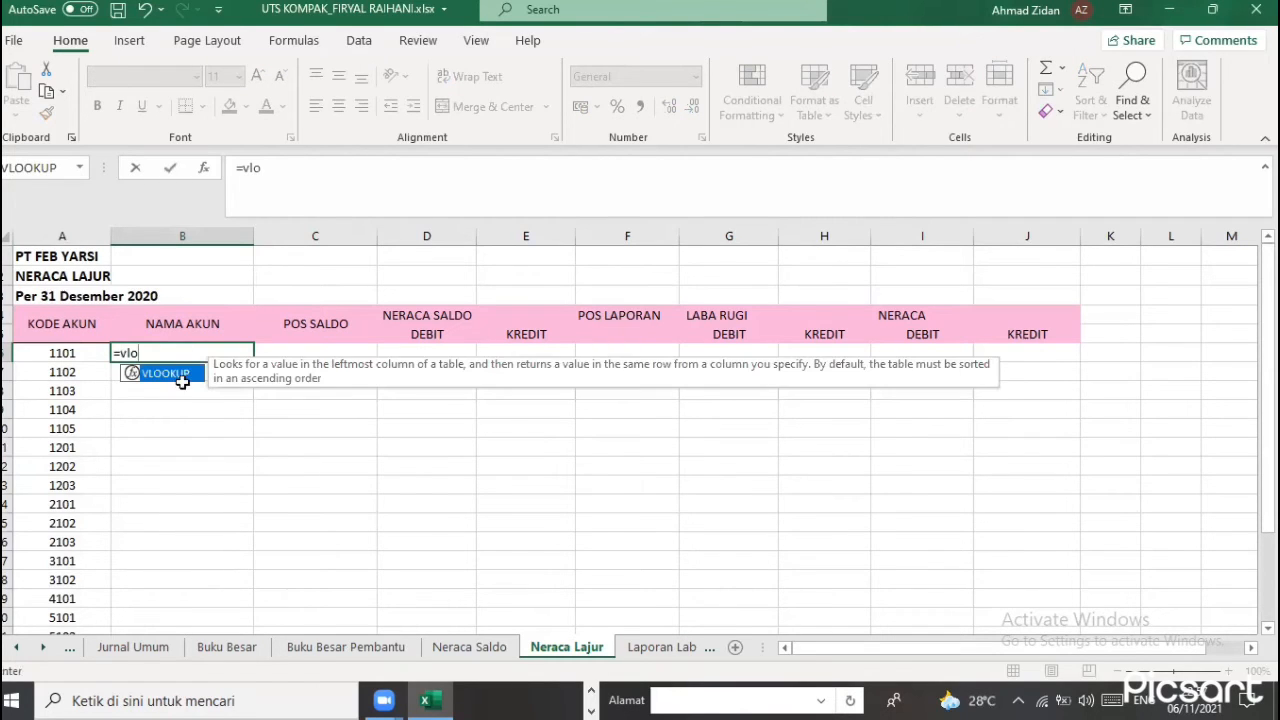
{"action": "double_click", "coordinate": [165, 373]}
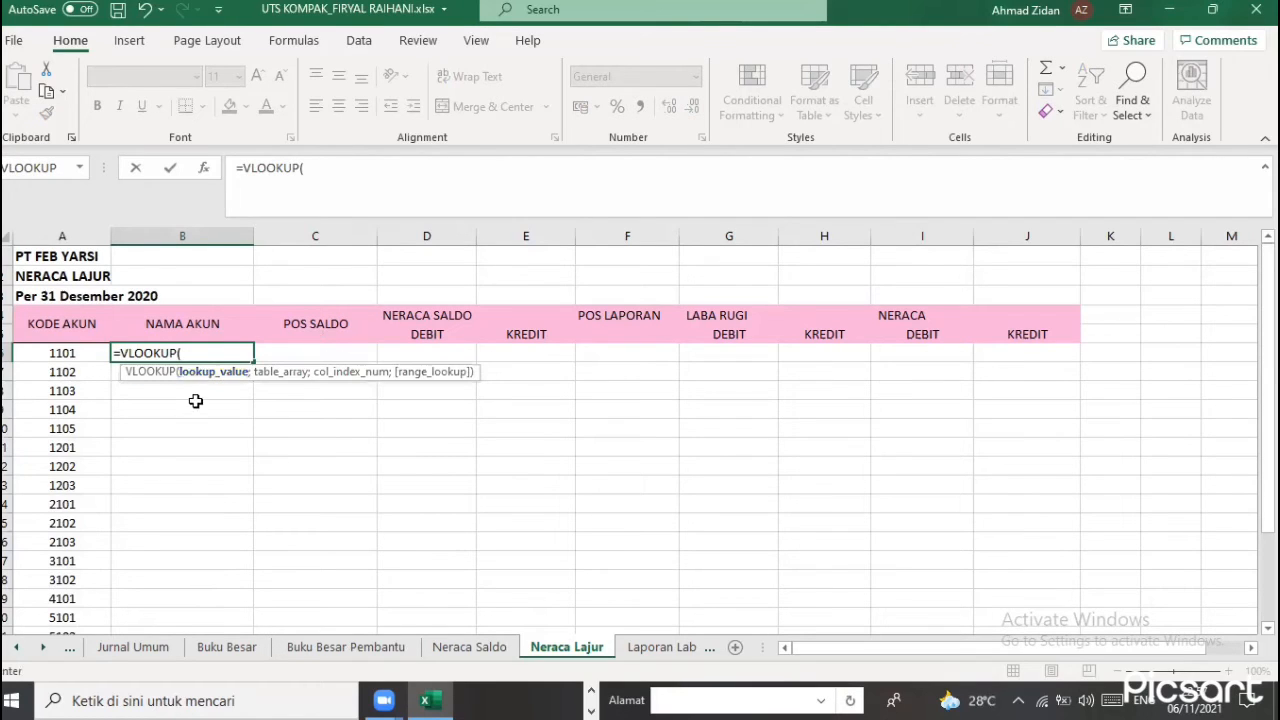
{"action": "left_click", "coordinate": [75, 353]}
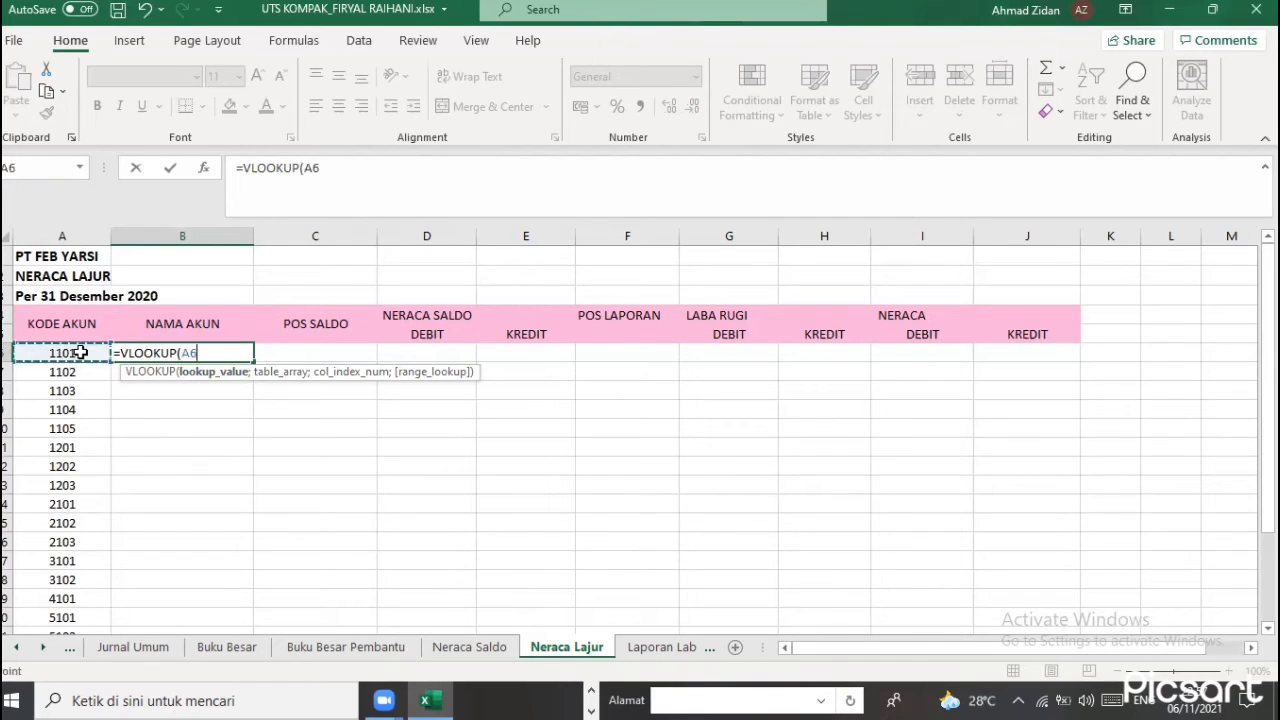
{"action": "type", "text": ";"}
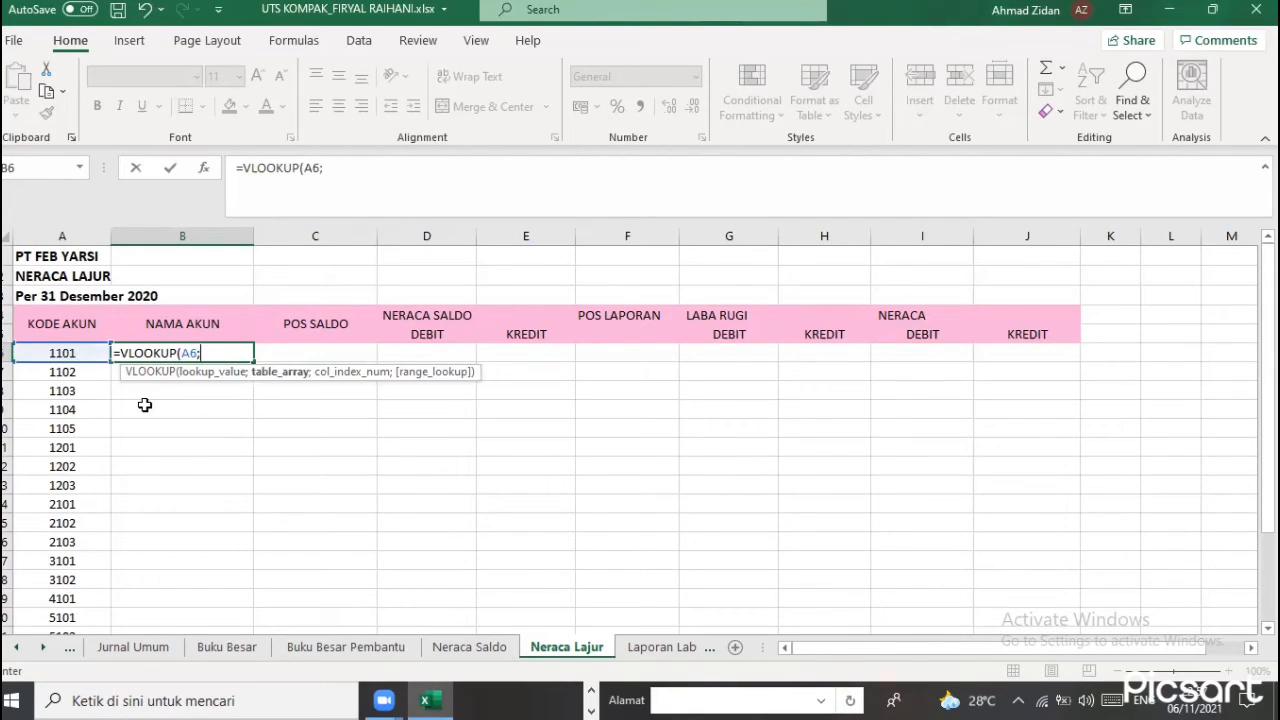
{"action": "type", "text": "d"}
{"action": "double_click", "coordinate": [259, 389]}
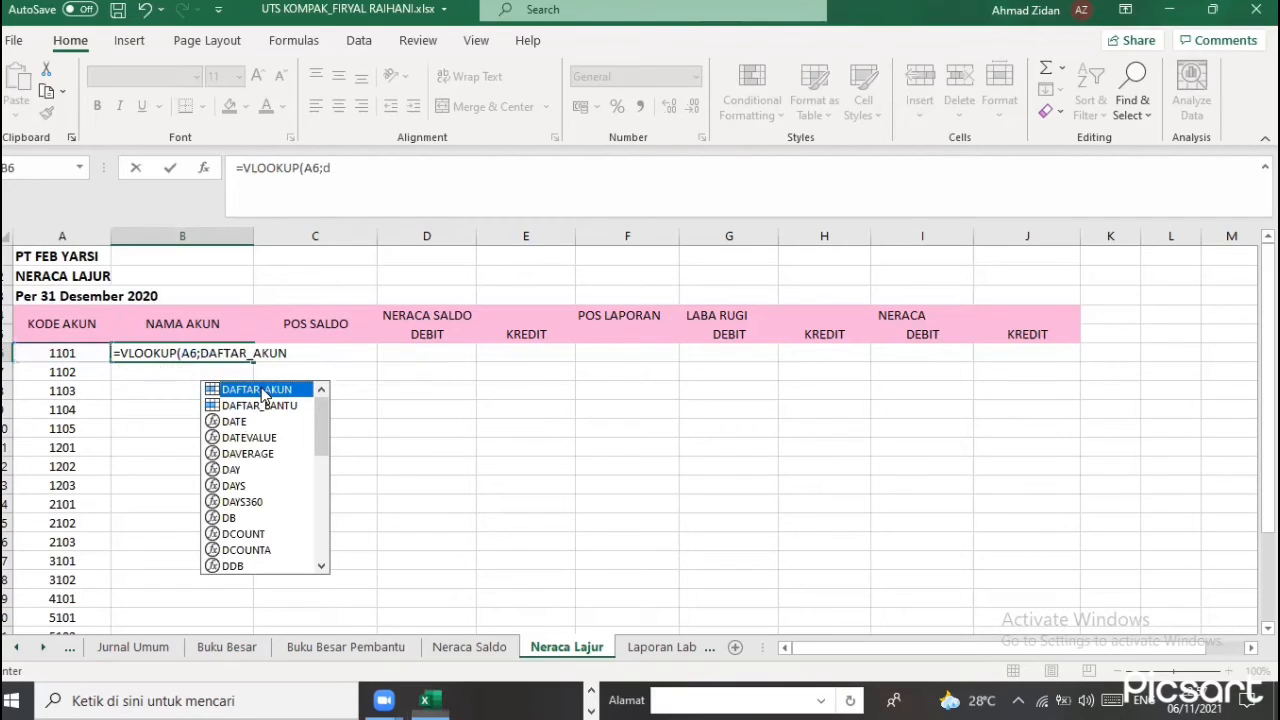
{"action": "type", "text": ";"}
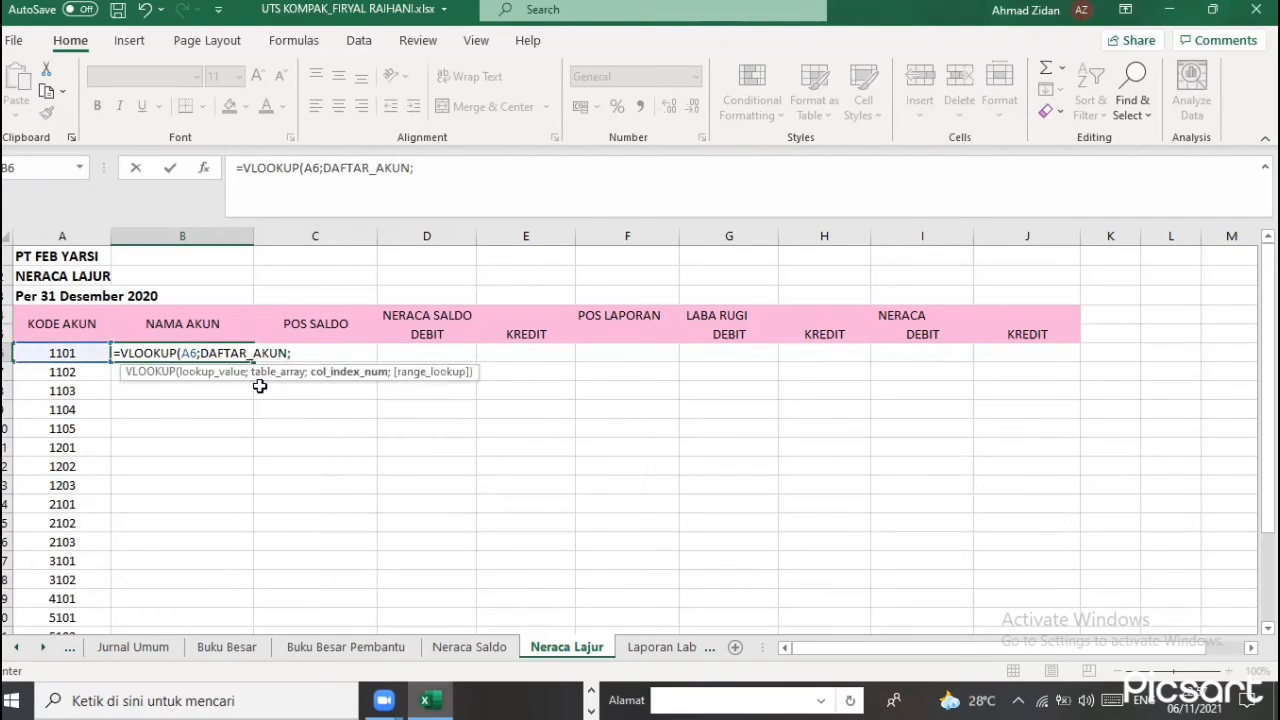
{"action": "type", "text": "2;f"}
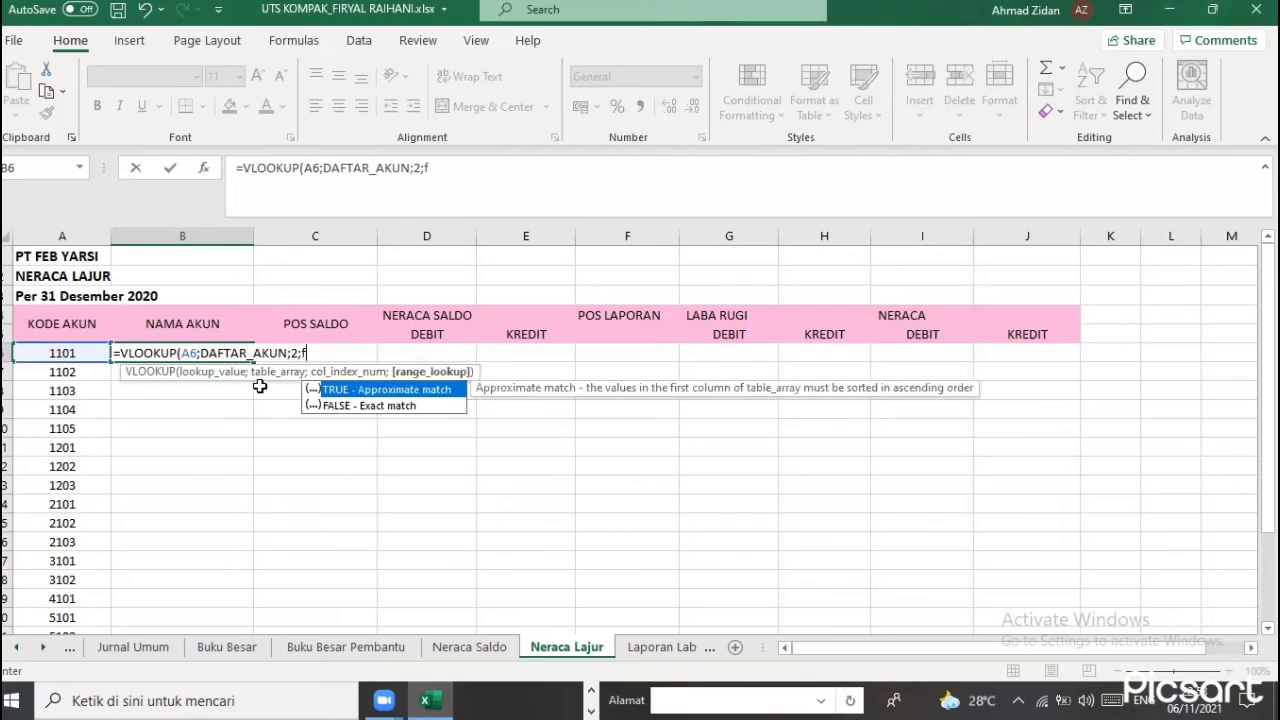
{"action": "double_click", "coordinate": [327, 407]}
{"action": "type", "text": ")"}
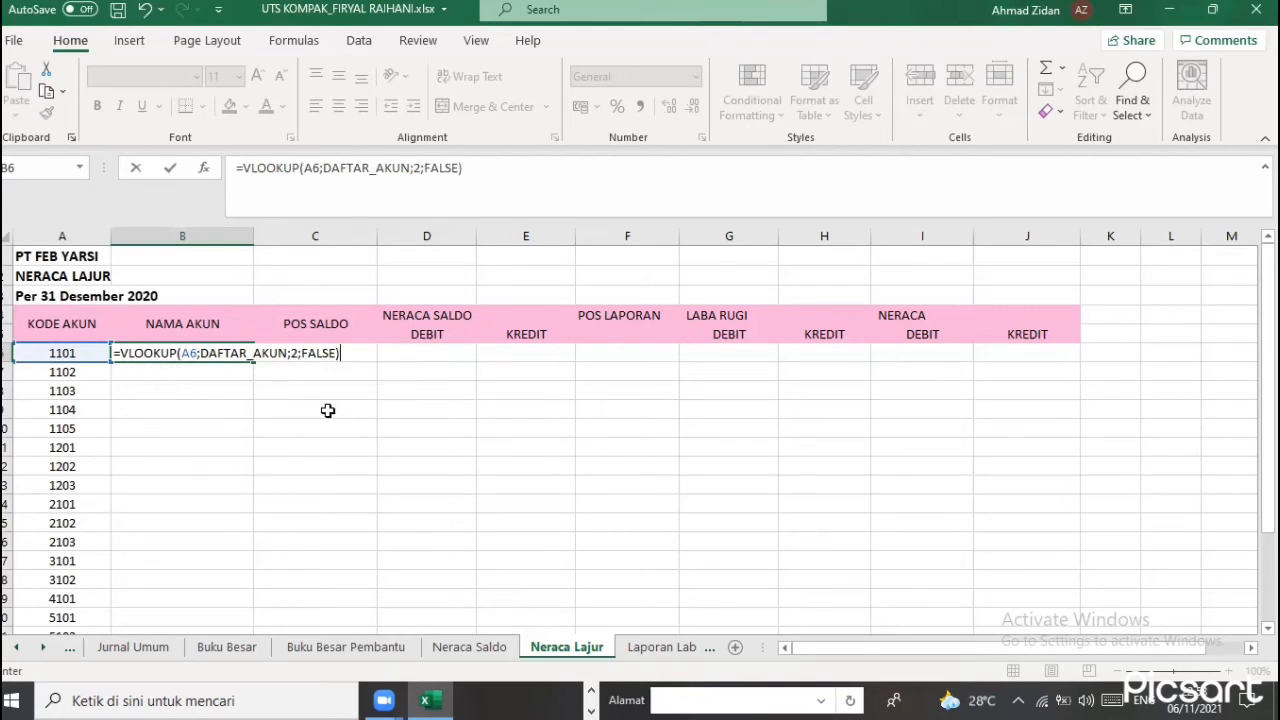
{"action": "key", "text": "Return"}
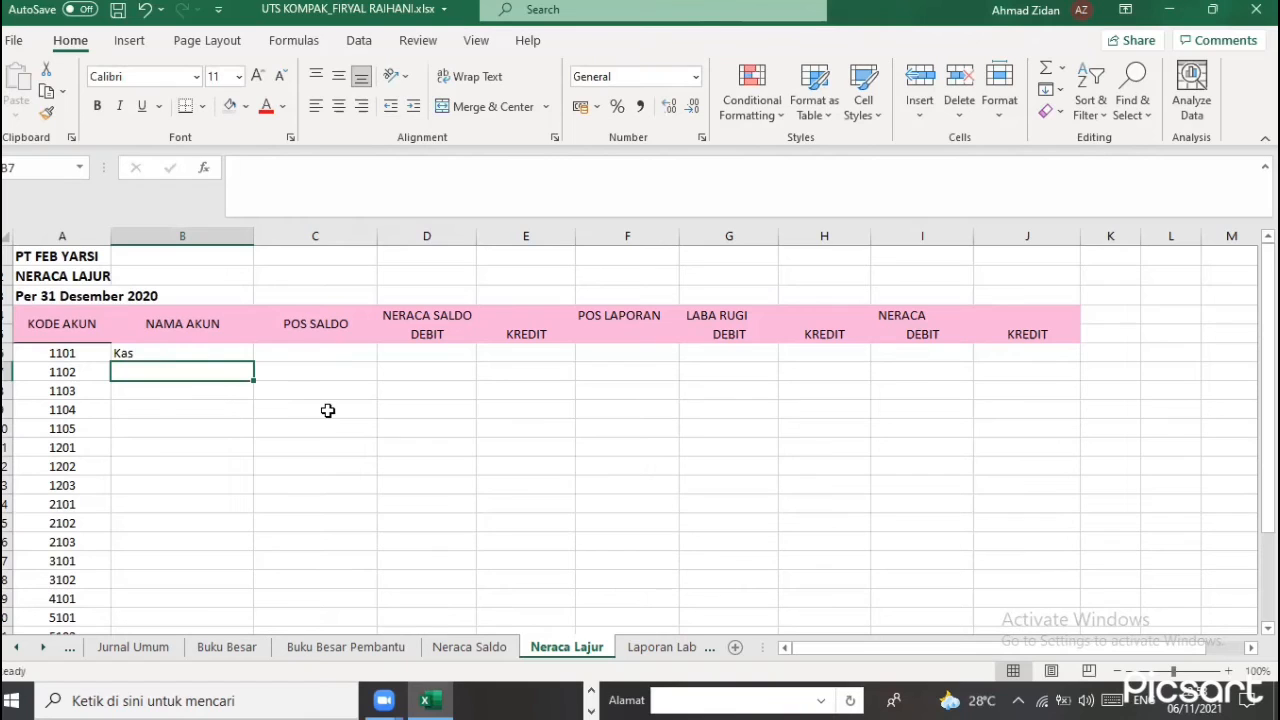
Fill the B6 lookup formula down beside all account codes and widen column B to fit the longest account name
{"action": "left_click", "coordinate": [249, 359]}
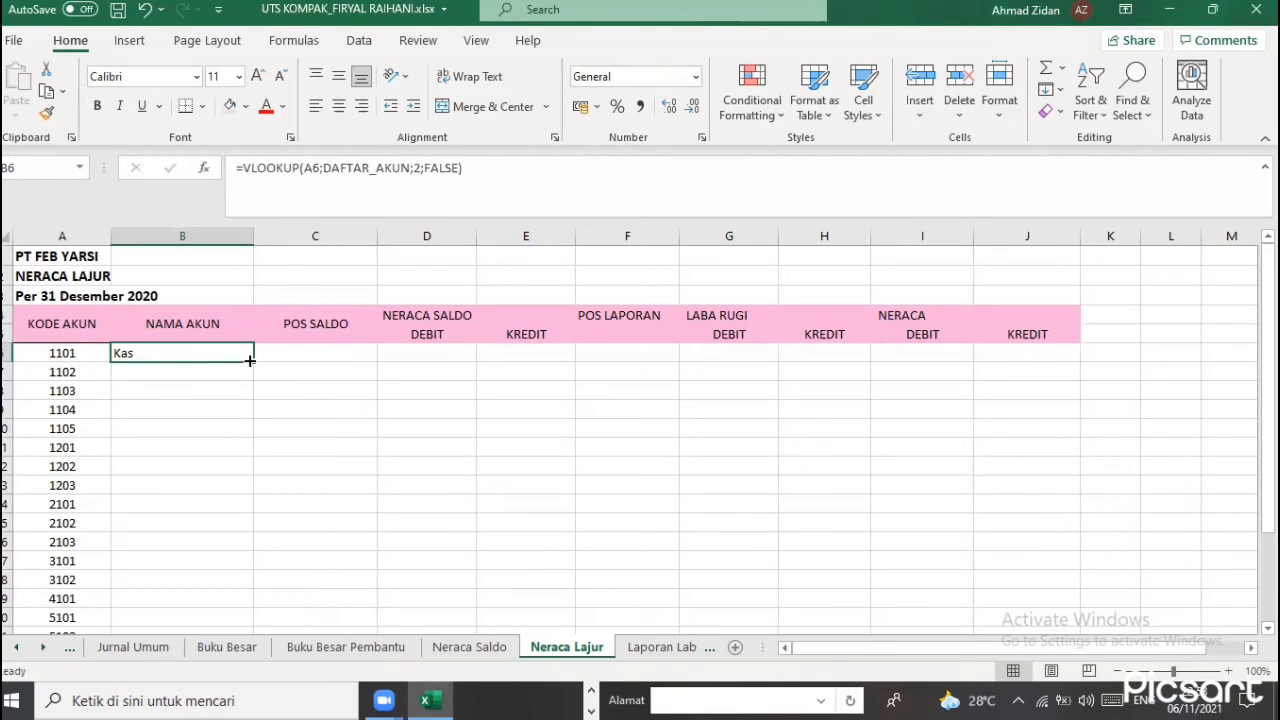
{"action": "double_click", "coordinate": [249, 359]}
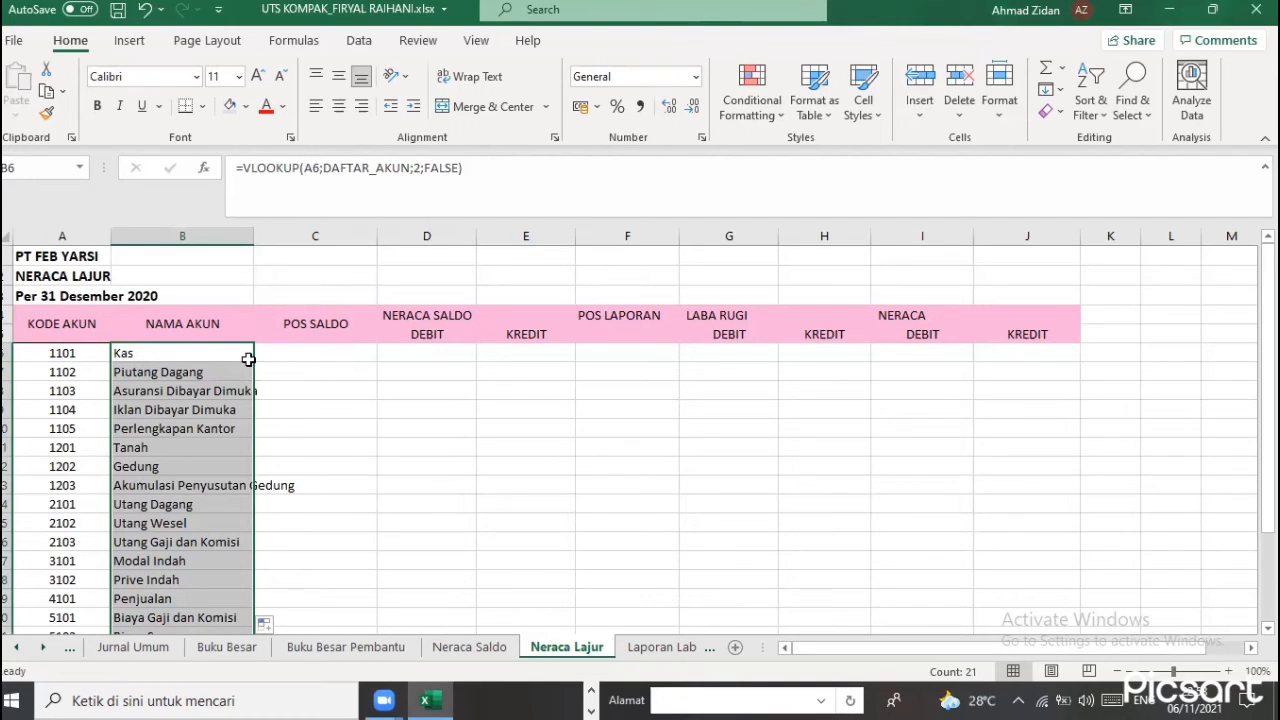
{"action": "left_click_drag", "start_coordinate": [254, 240], "coordinate": [309, 245]}
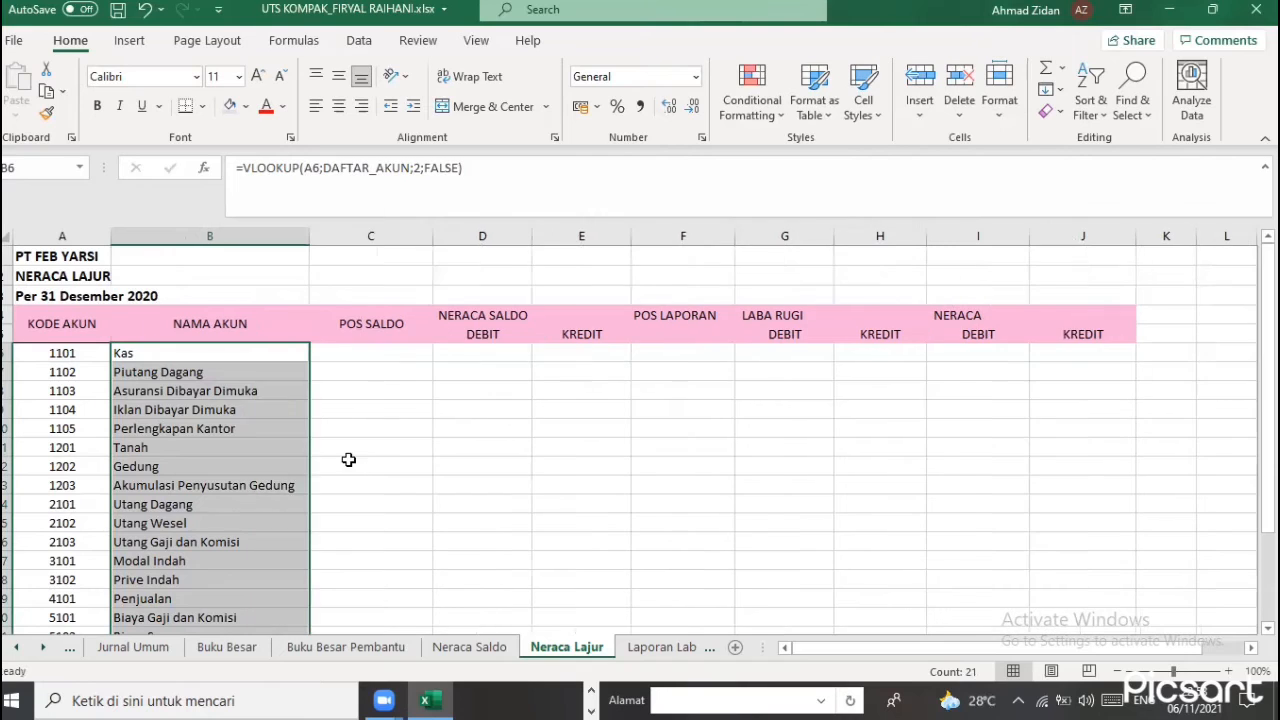
Look up the first account's POS SALDO in cell C6 with =VLOOKUP(A6;DAFTAR_AKUN;3;FALSE)
{"action": "left_click", "coordinate": [346, 460]}
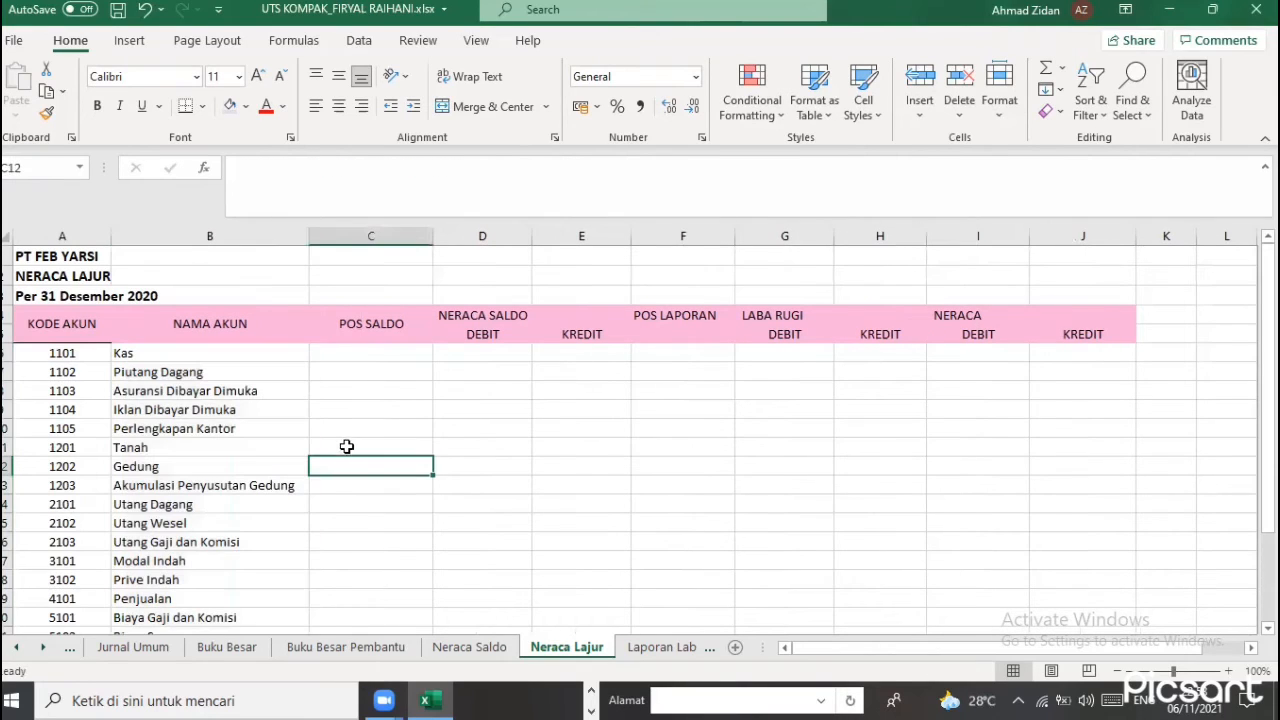
{"action": "left_click", "coordinate": [344, 356]}
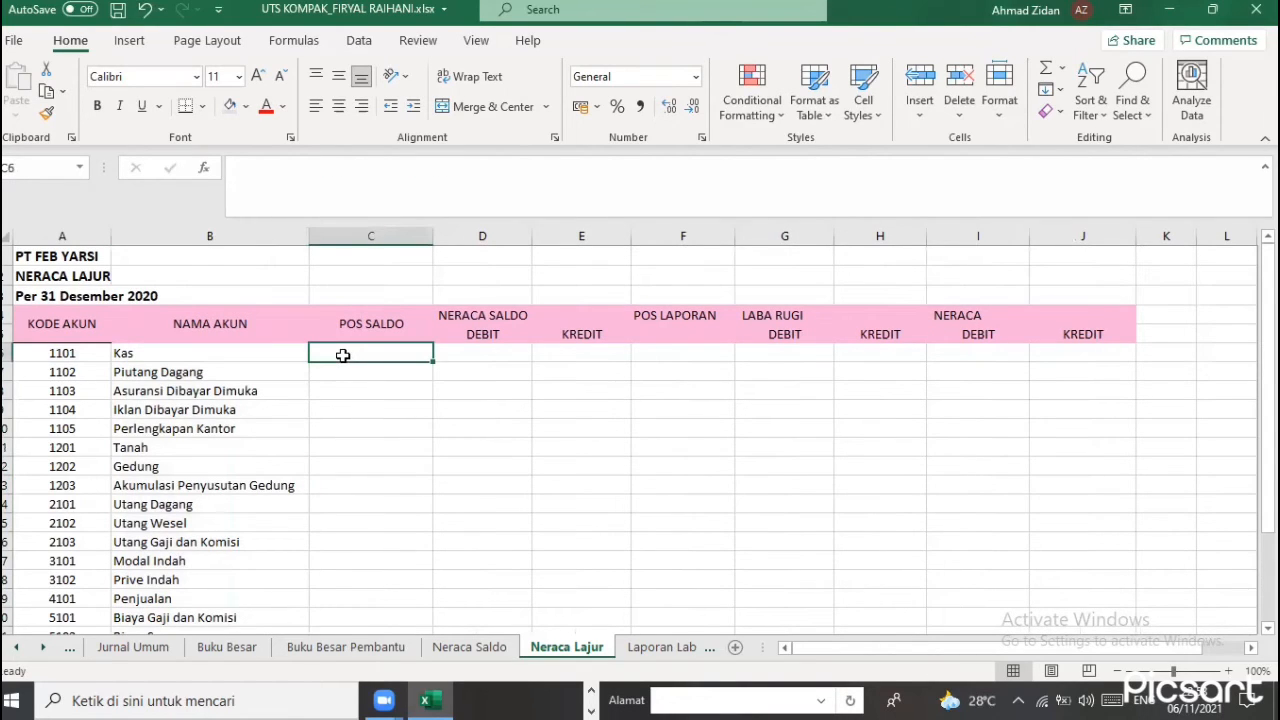
{"action": "type", "text": "="}
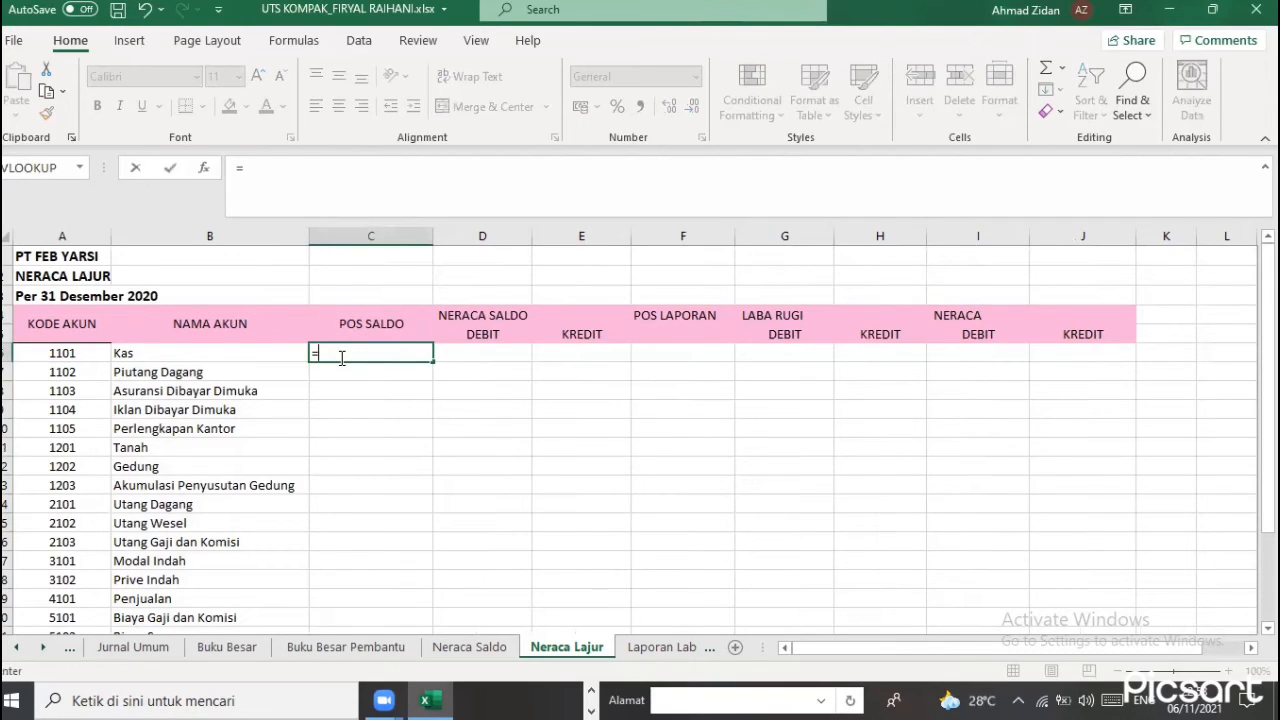
{"action": "type", "text": "vl"}
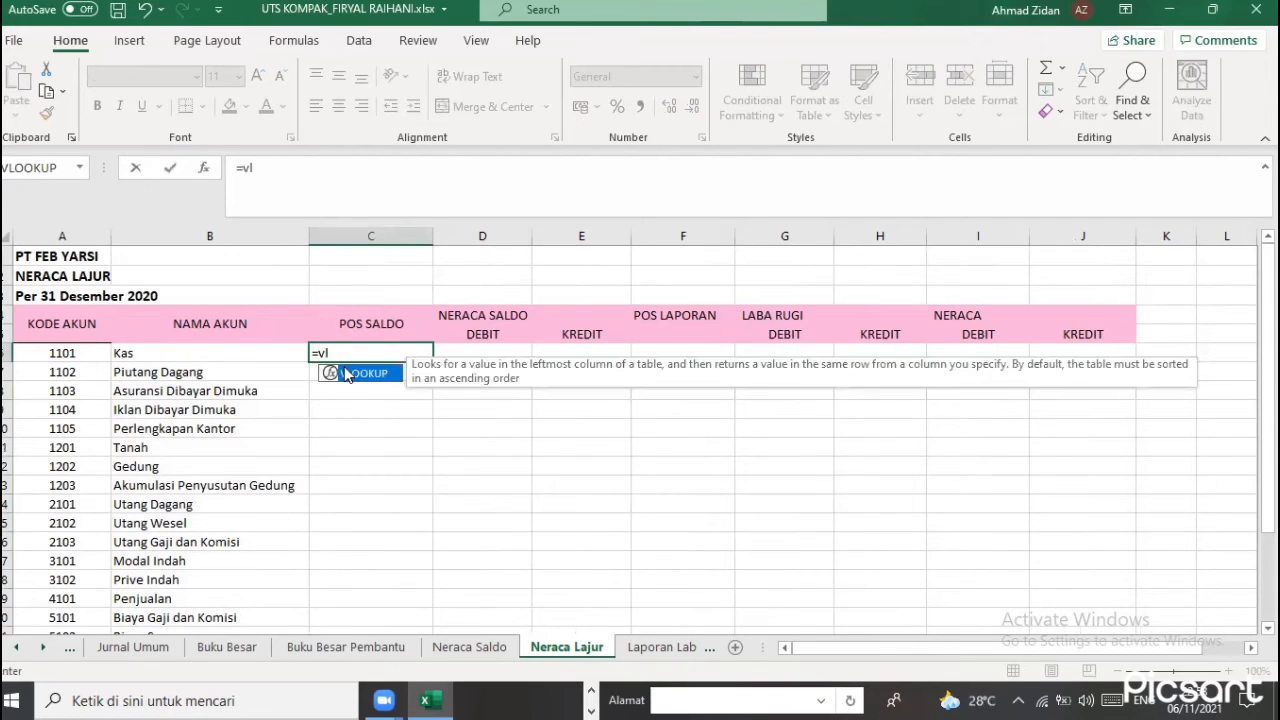
{"action": "key", "text": "Tab"}
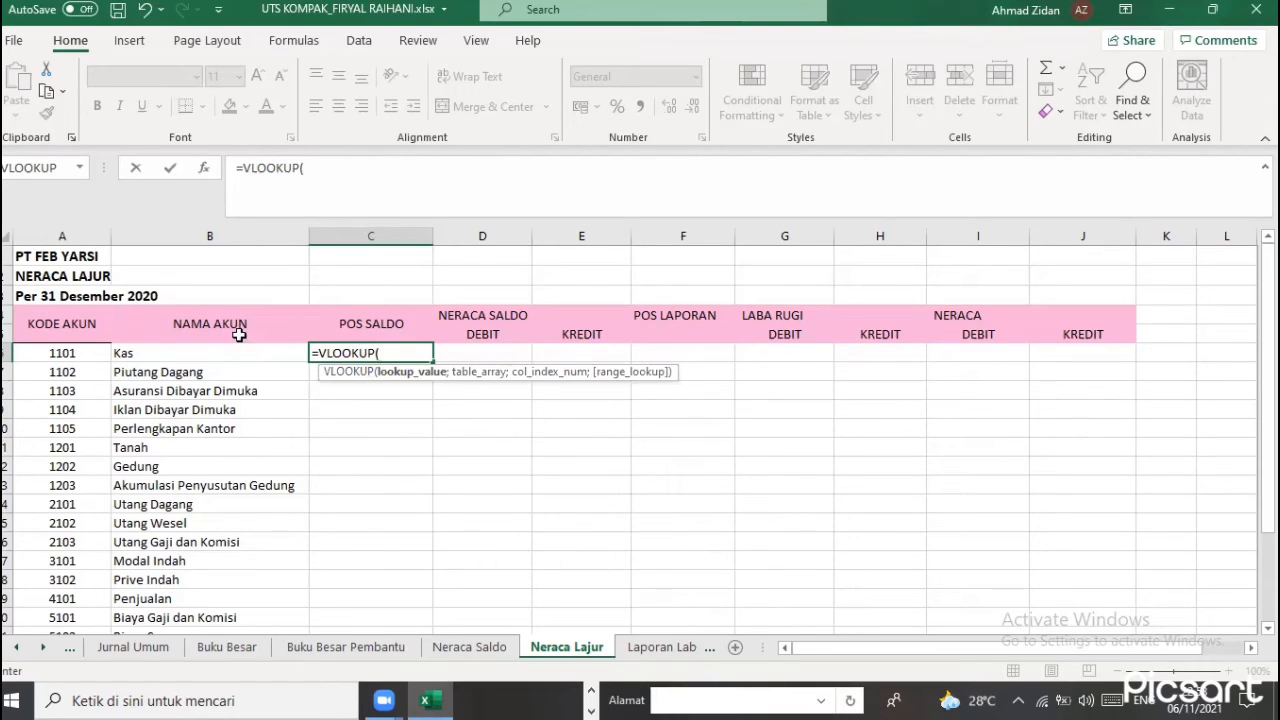
{"action": "left_click", "coordinate": [80, 363]}
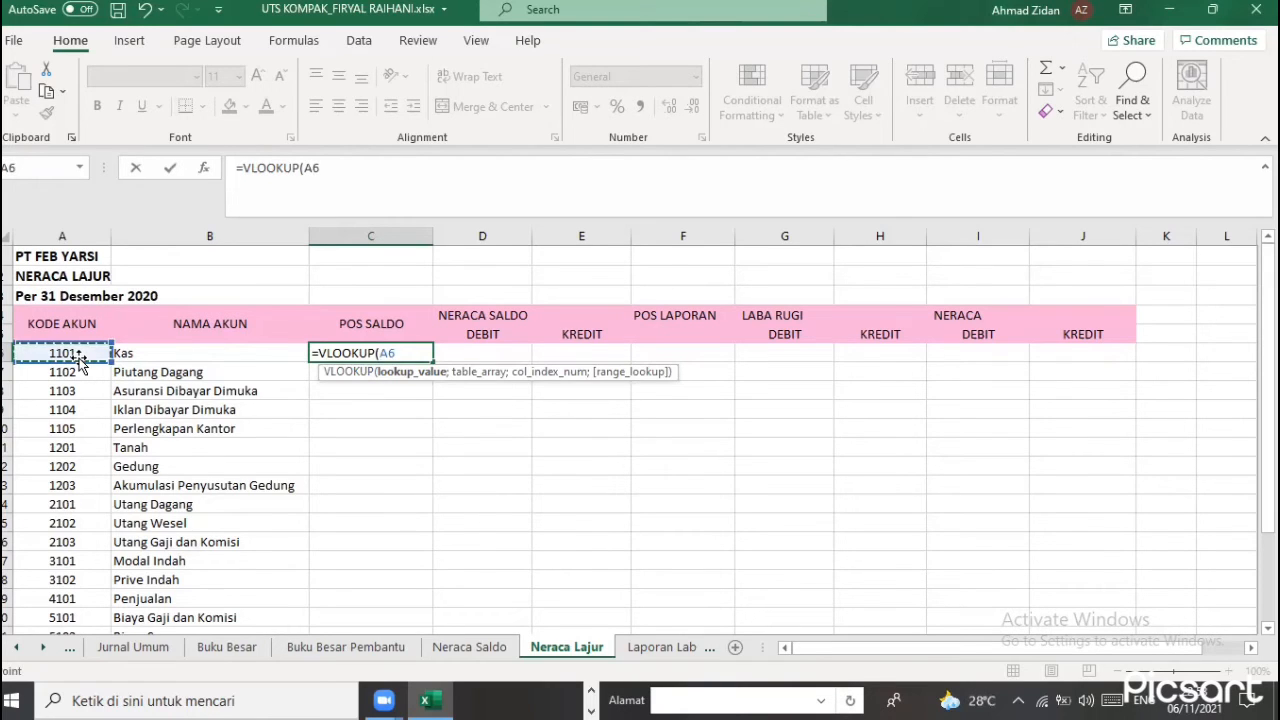
{"action": "type", "text": ";d"}
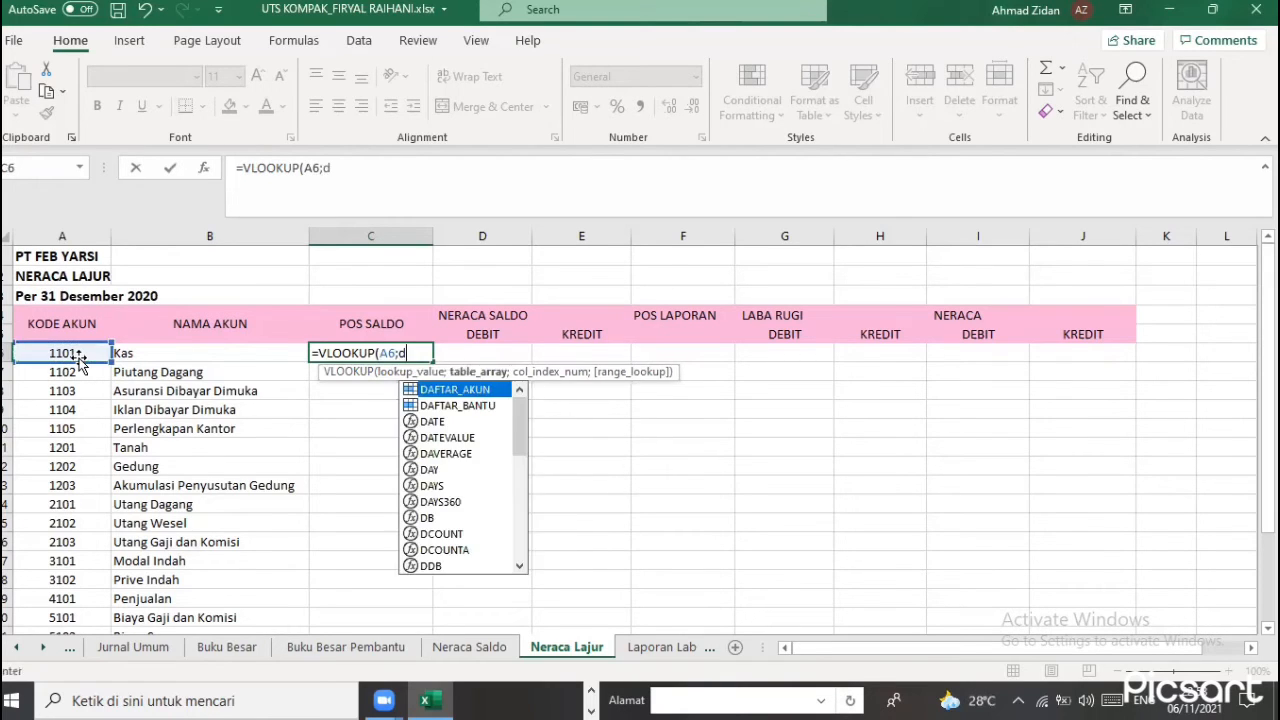
{"action": "double_click", "coordinate": [445, 390]}
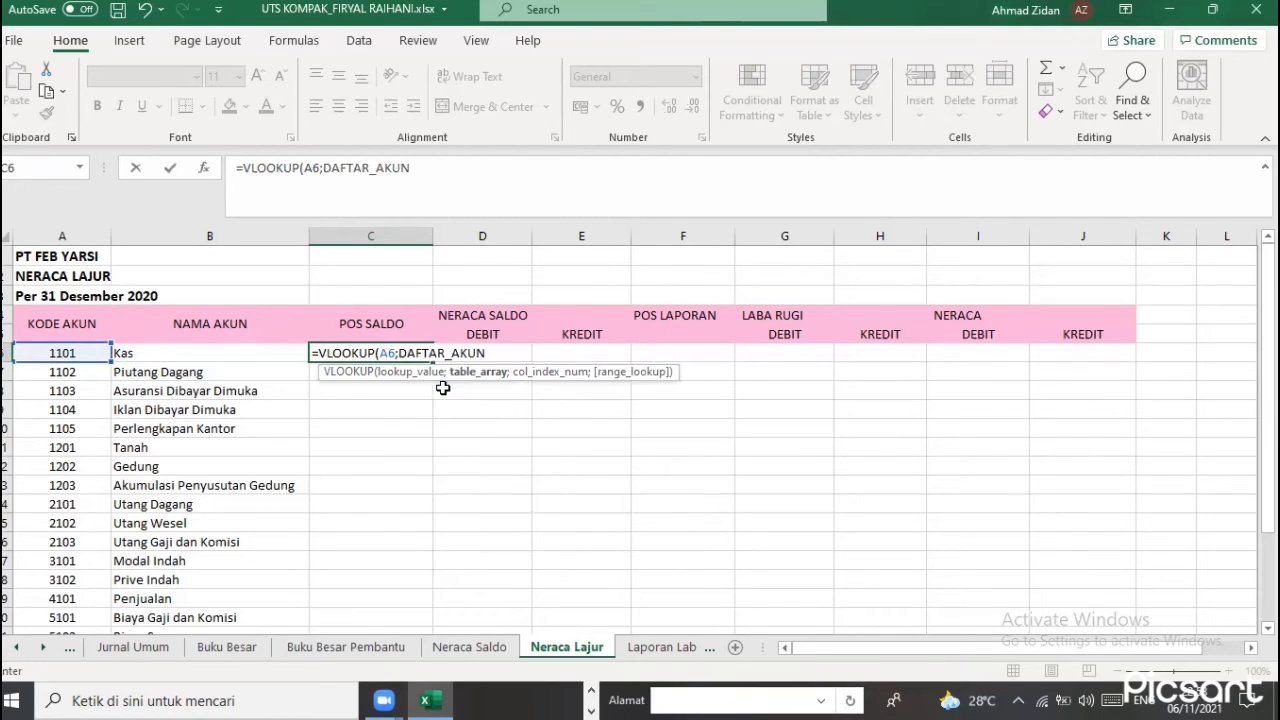
{"action": "type", "text": ";3"}
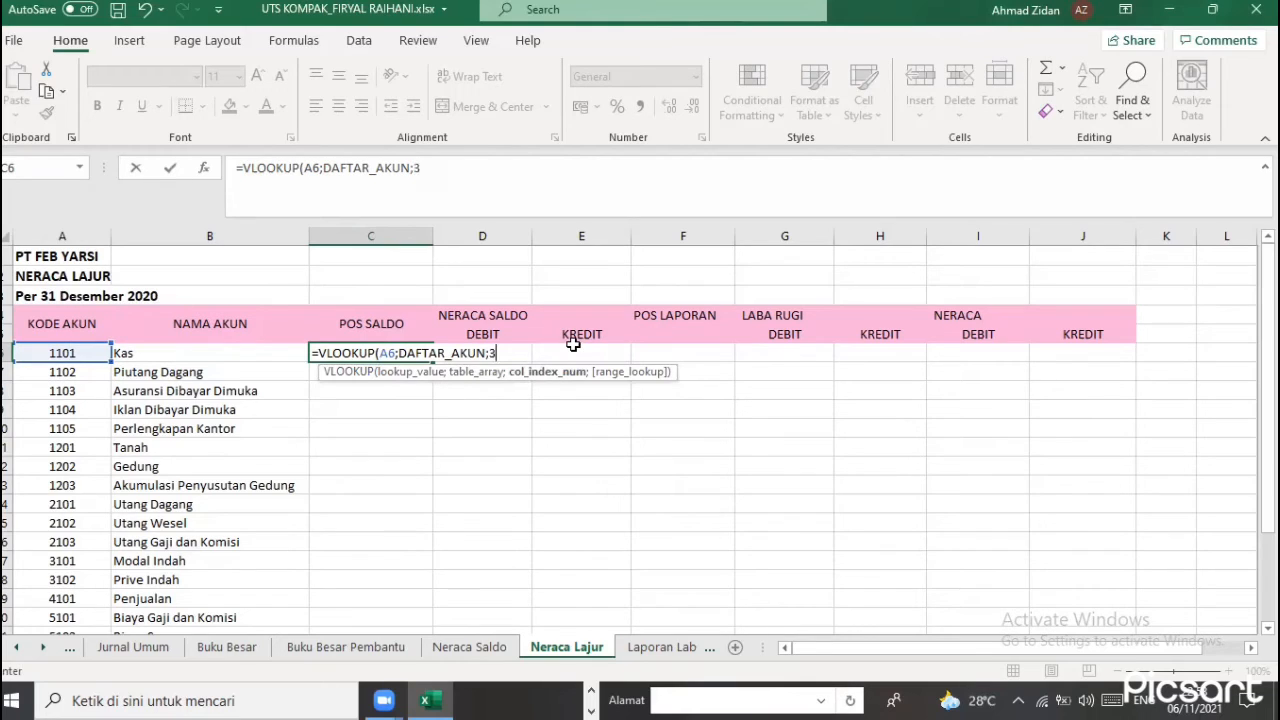
{"action": "type", "text": ";"}
{"action": "double_click", "coordinate": [597, 401]}
{"action": "type", "text": ")"}
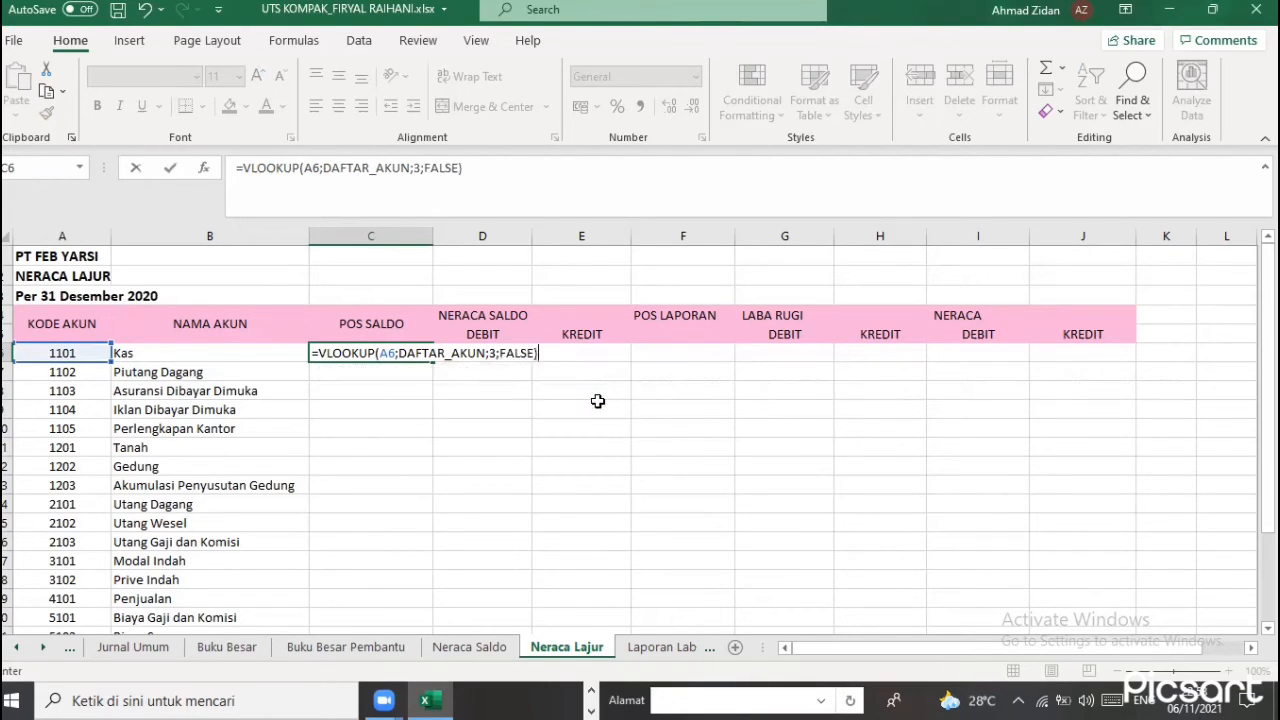
{"action": "key", "text": "Return"}
Fill the C6 lookup formula down the POS SALDO column for all account codes
{"action": "left_click", "coordinate": [426, 356]}
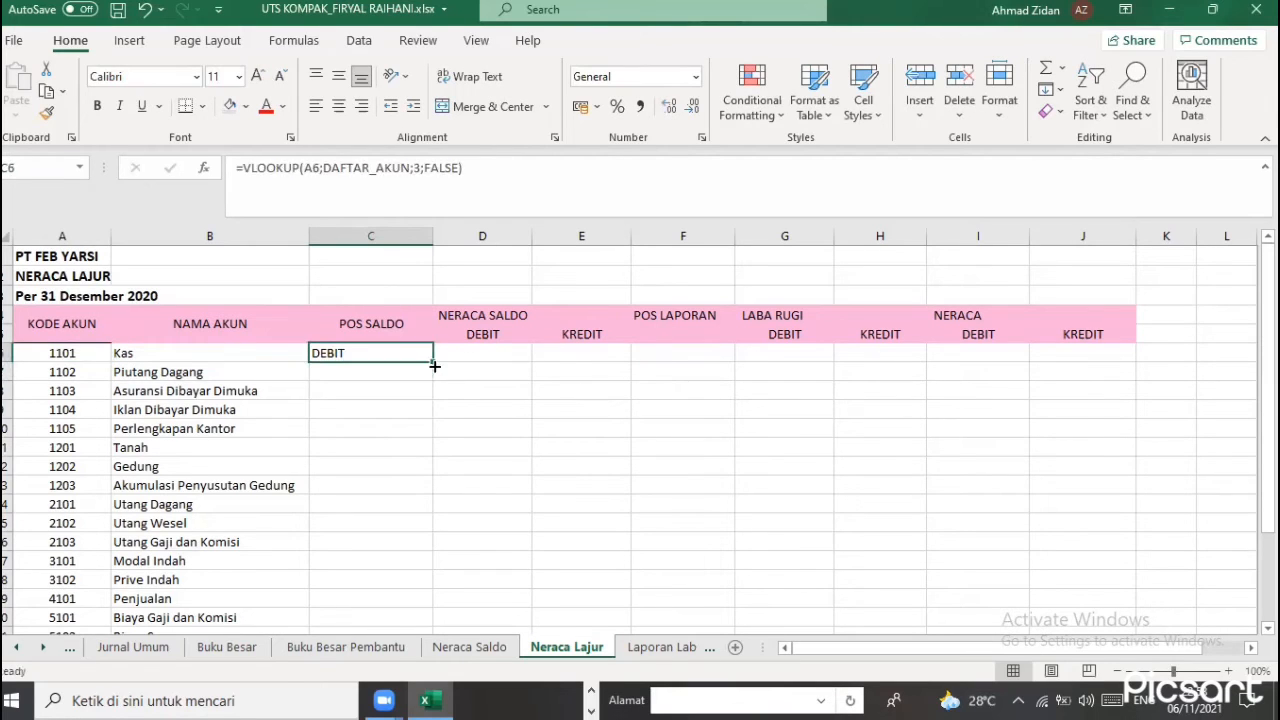
{"action": "double_click", "coordinate": [434, 364]}
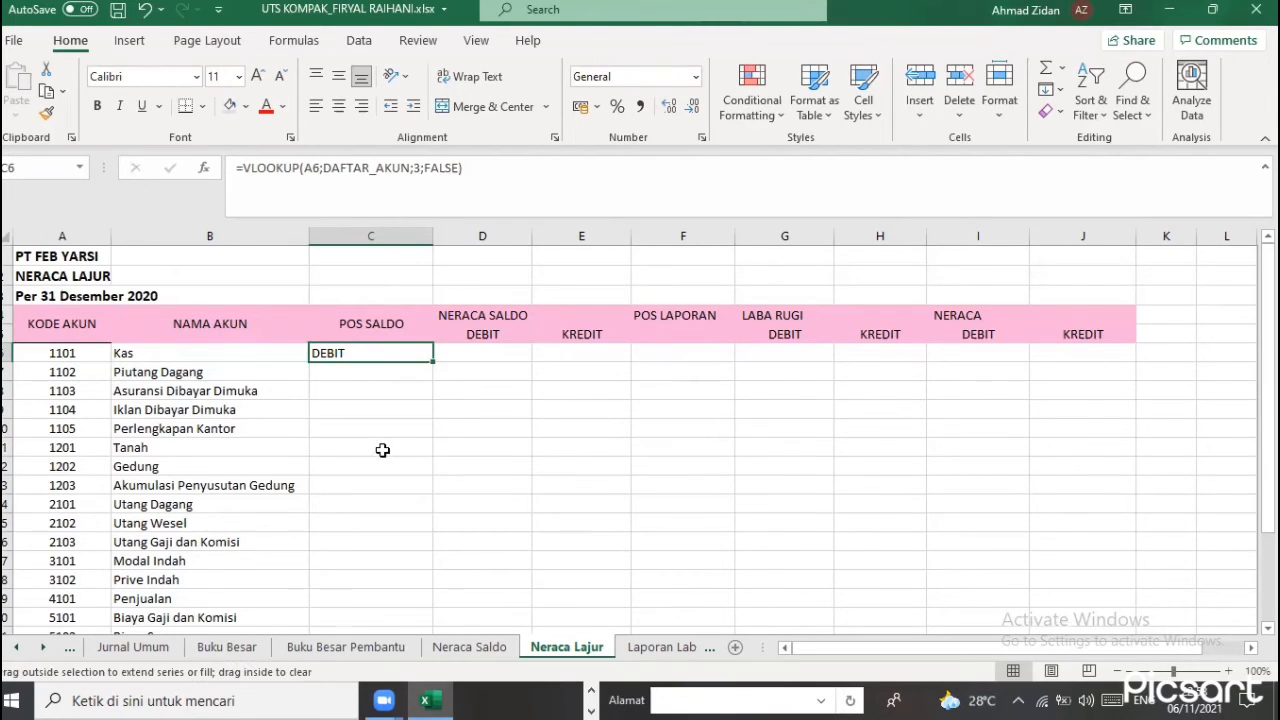
{"action": "scroll", "coordinate": [386, 450], "scroll_direction": "up", "scroll_amount": 3}
Begin an IF formula in the Neraca Saldo DEBIT cell D6 with the logical test C6="DEBIT"
{"action": "left_click", "coordinate": [469, 354]}
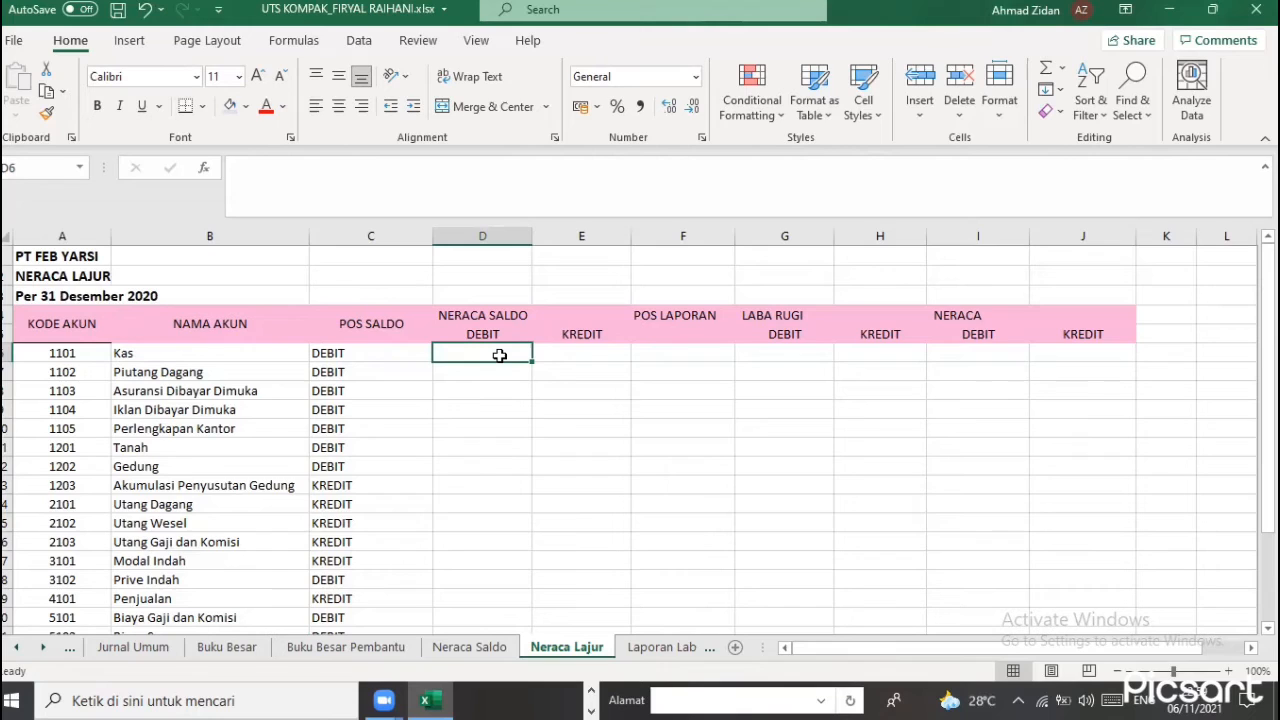
{"action": "type", "text": "=if"}
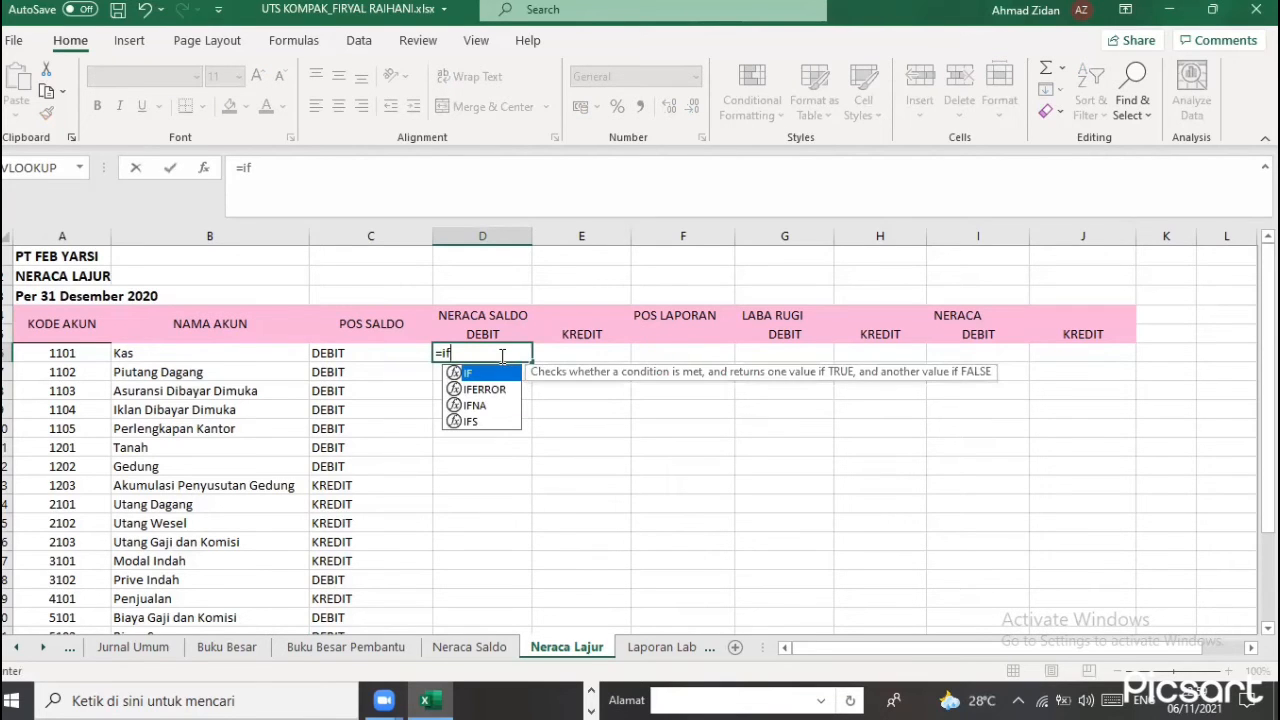
{"action": "double_click", "coordinate": [497, 374]}
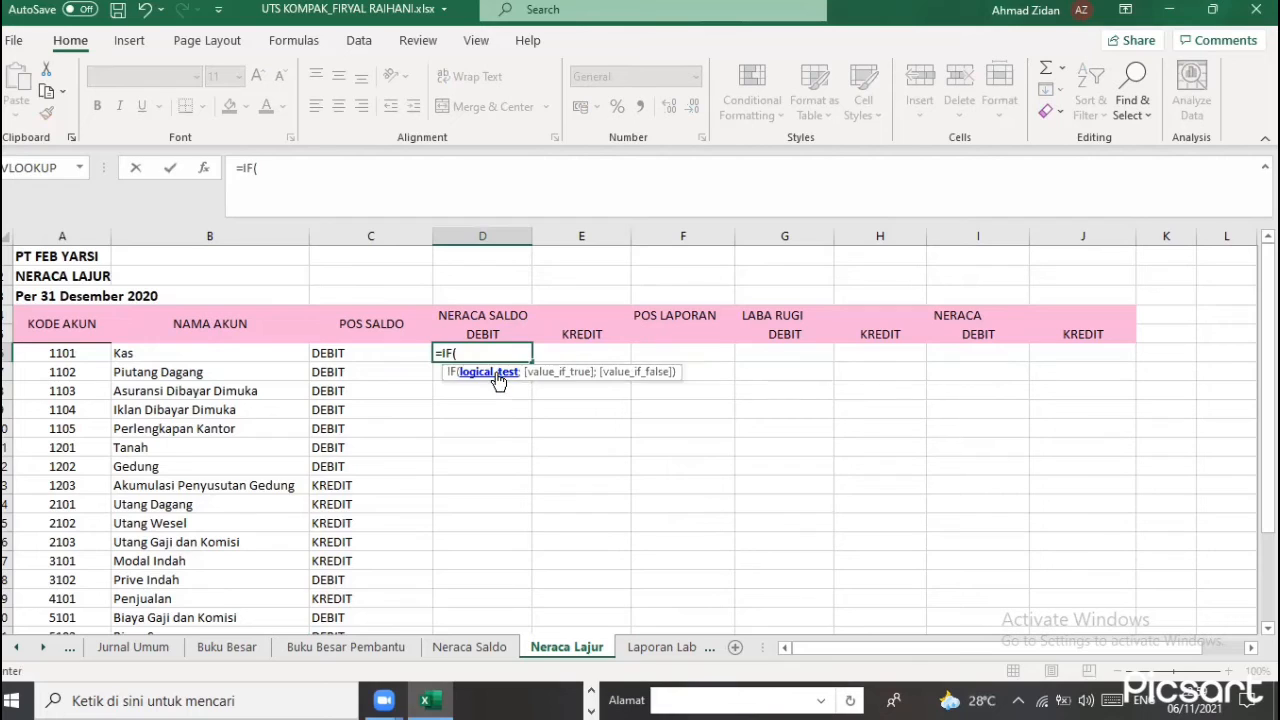
{"action": "left_click", "coordinate": [405, 356]}
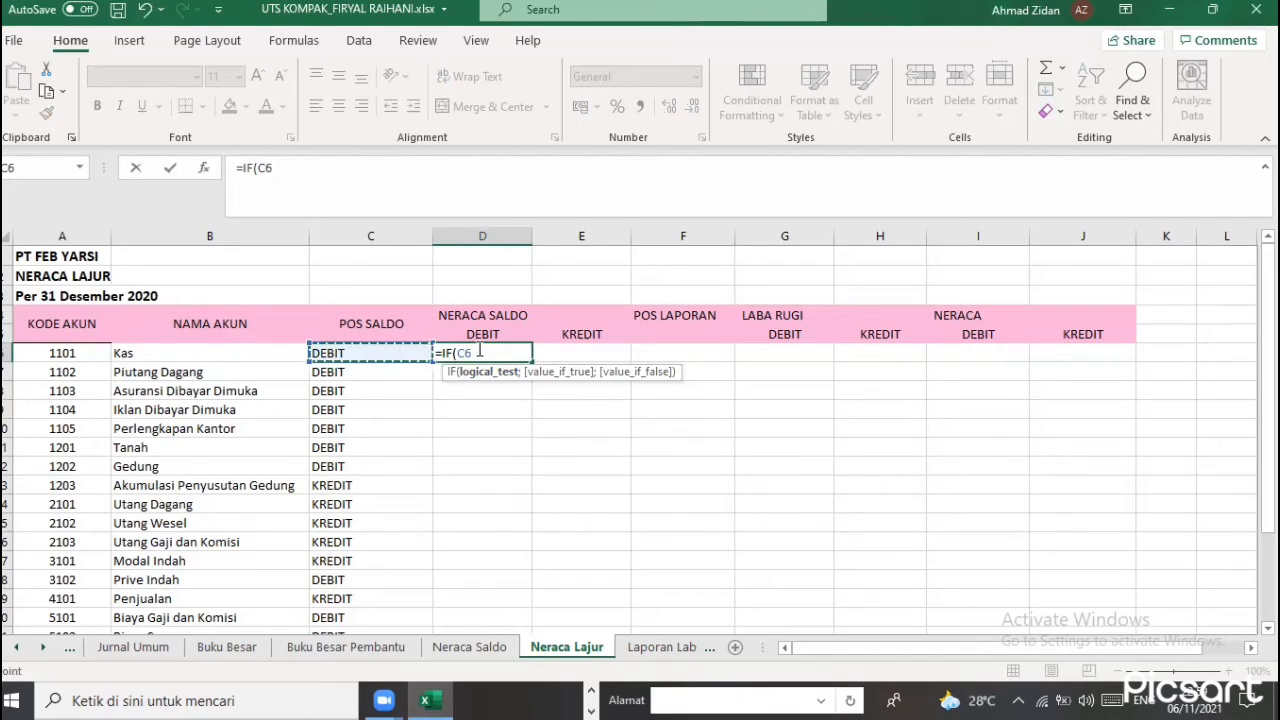
{"action": "type", "text": "=\""}
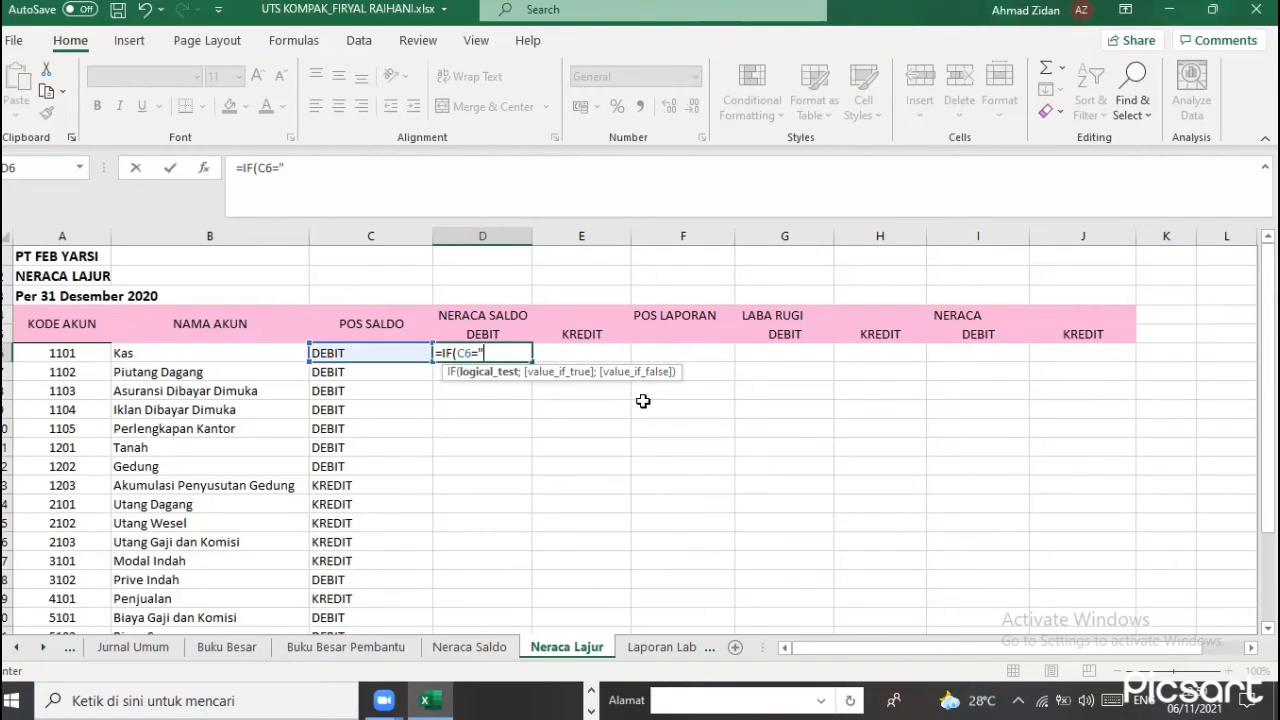
{"action": "type", "text": "d"}
{"action": "key", "text": "BackSpace"}
{"action": "type", "text": "DEBIT\";"}
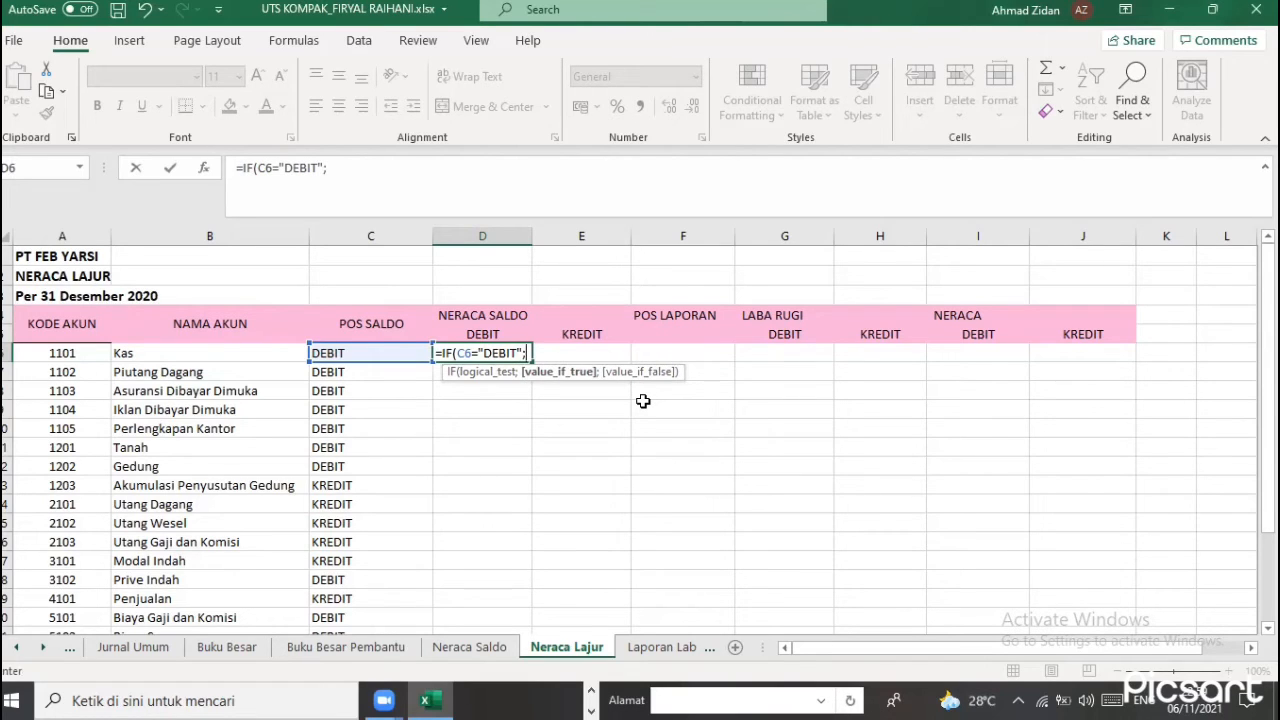
Add SUMIF(Akun!A:A;Akun!A6;Akun!E:E) as the start of the IF formula's true value, referencing the Akun sheet
{"action": "type", "text": "SUM"}
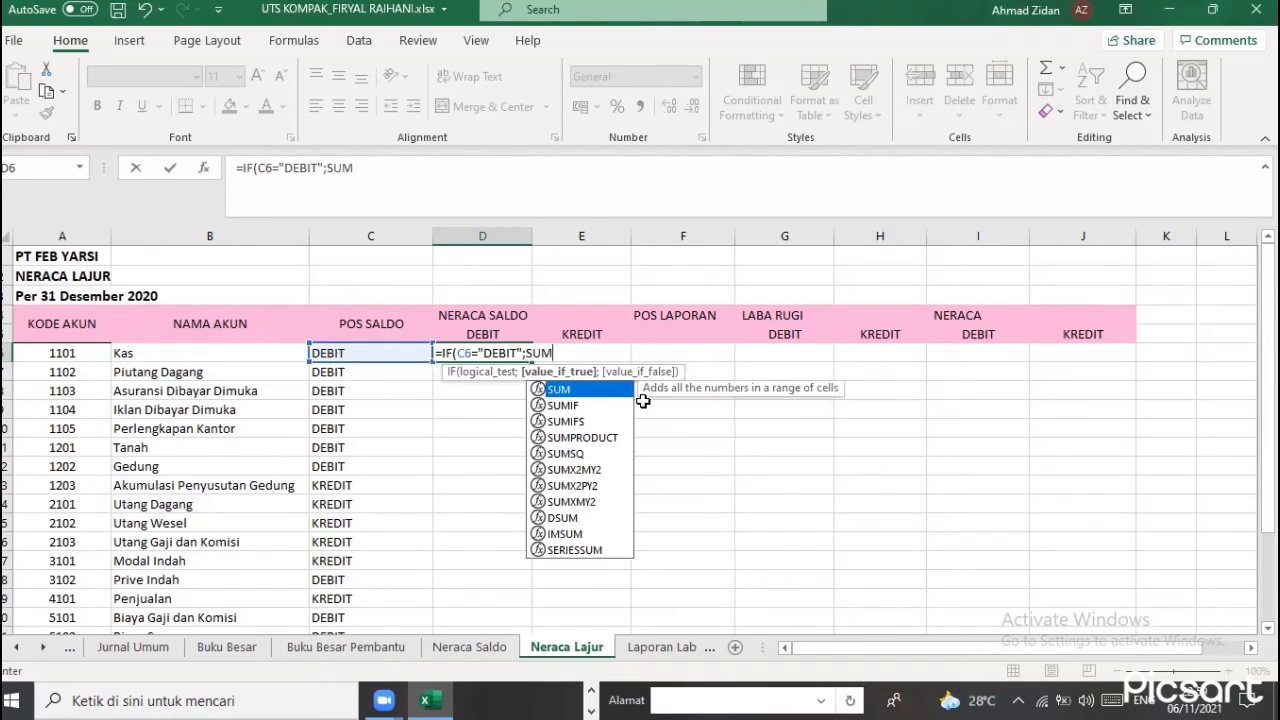
{"action": "left_click", "coordinate": [588, 404]}
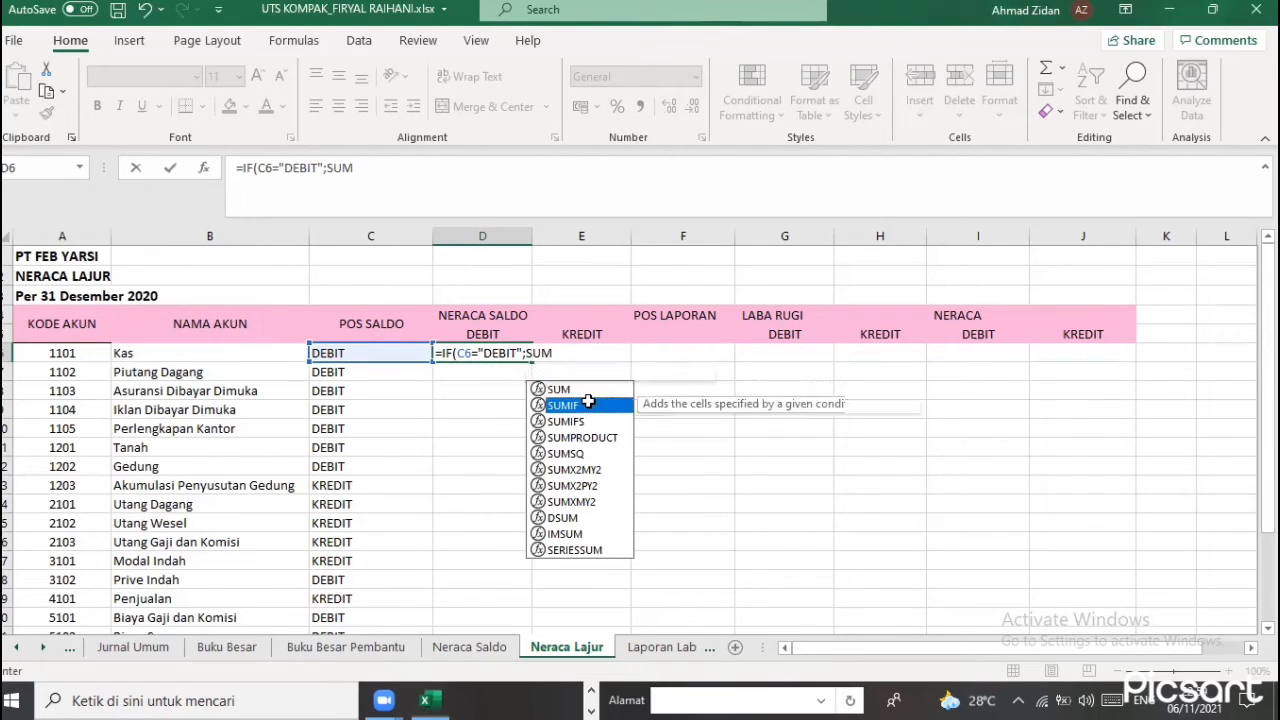
{"action": "double_click", "coordinate": [588, 404]}
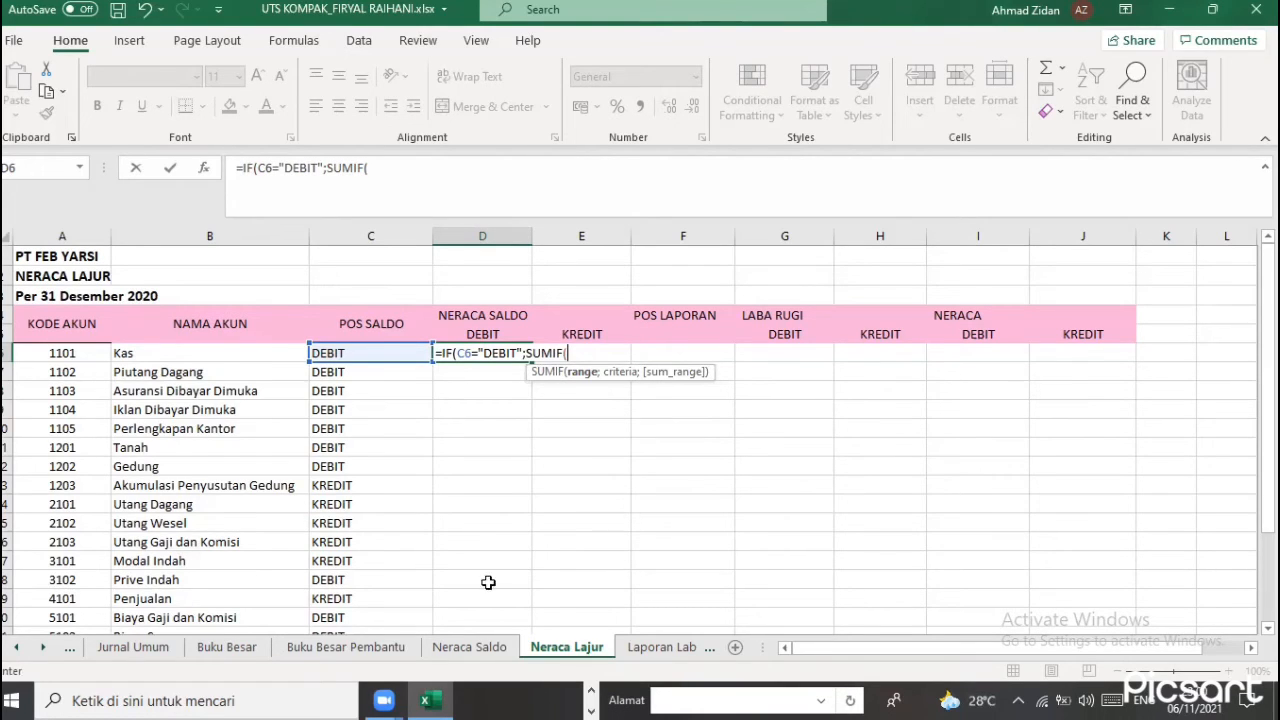
{"action": "right_click", "coordinate": [47, 650]}
{"action": "left_click", "coordinate": [76, 406]}
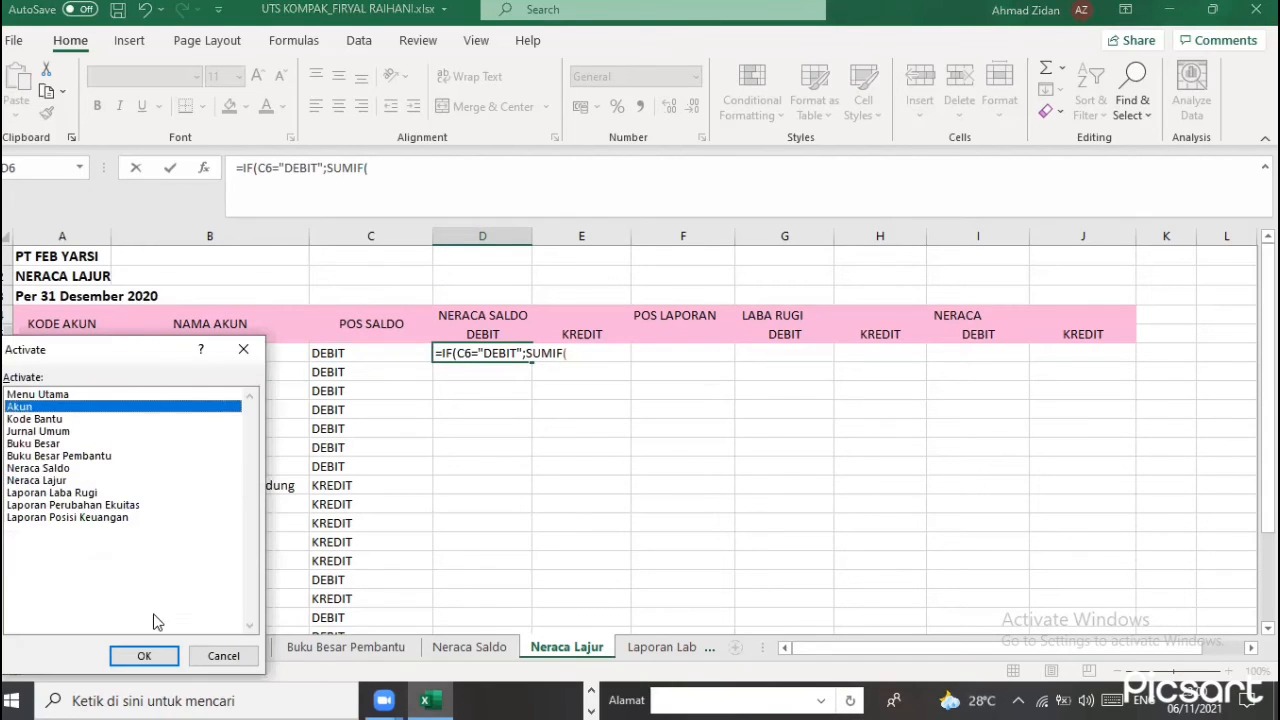
{"action": "left_click", "coordinate": [144, 655]}
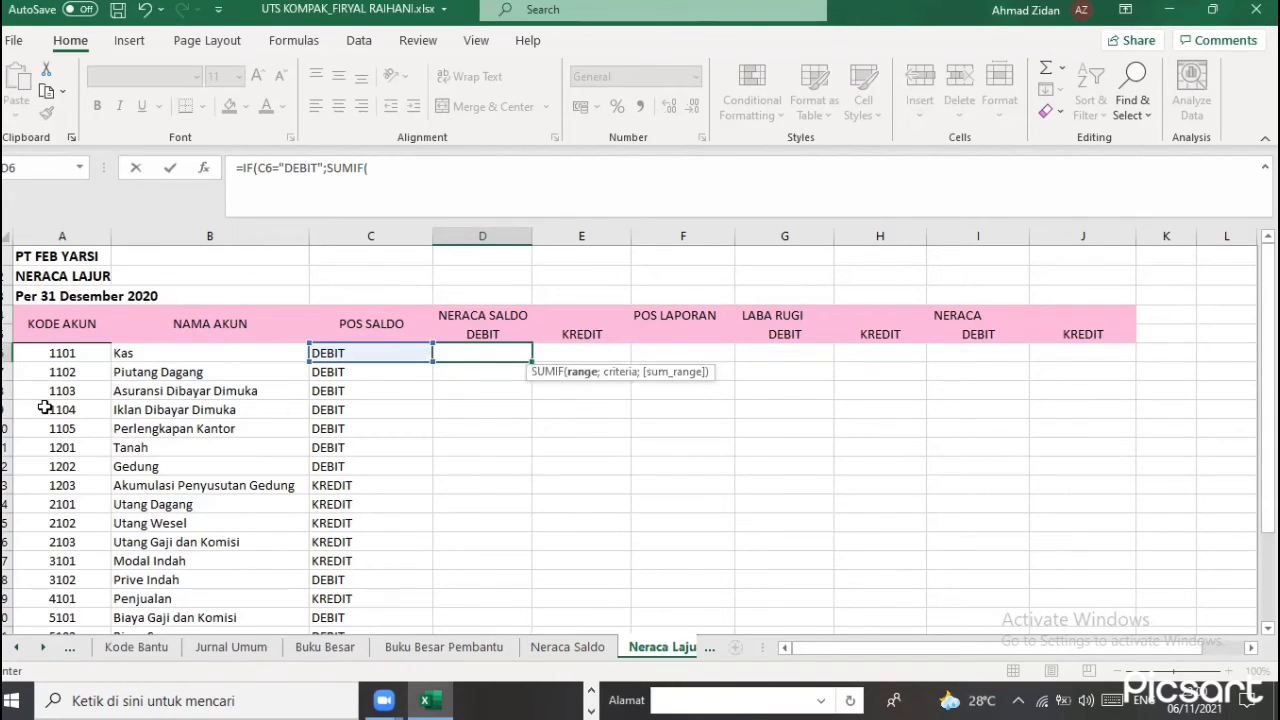
{"action": "left_click", "coordinate": [68, 235]}
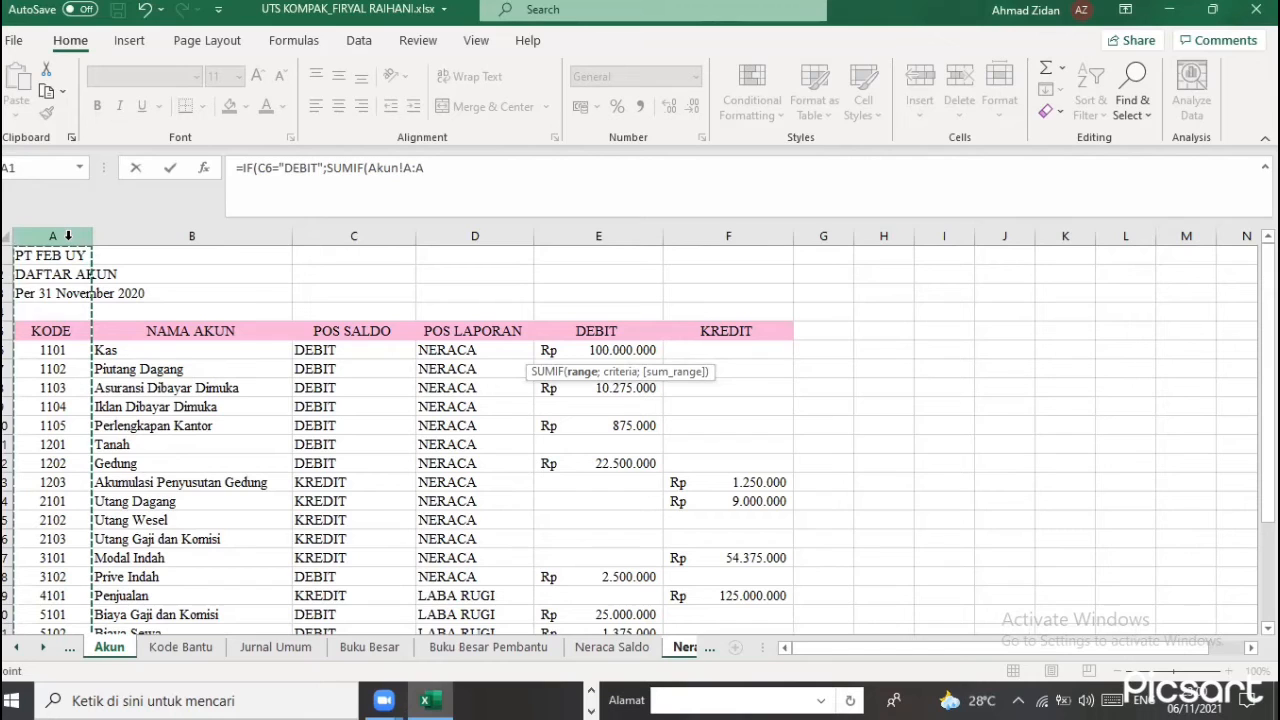
{"action": "type", "text": ";"}
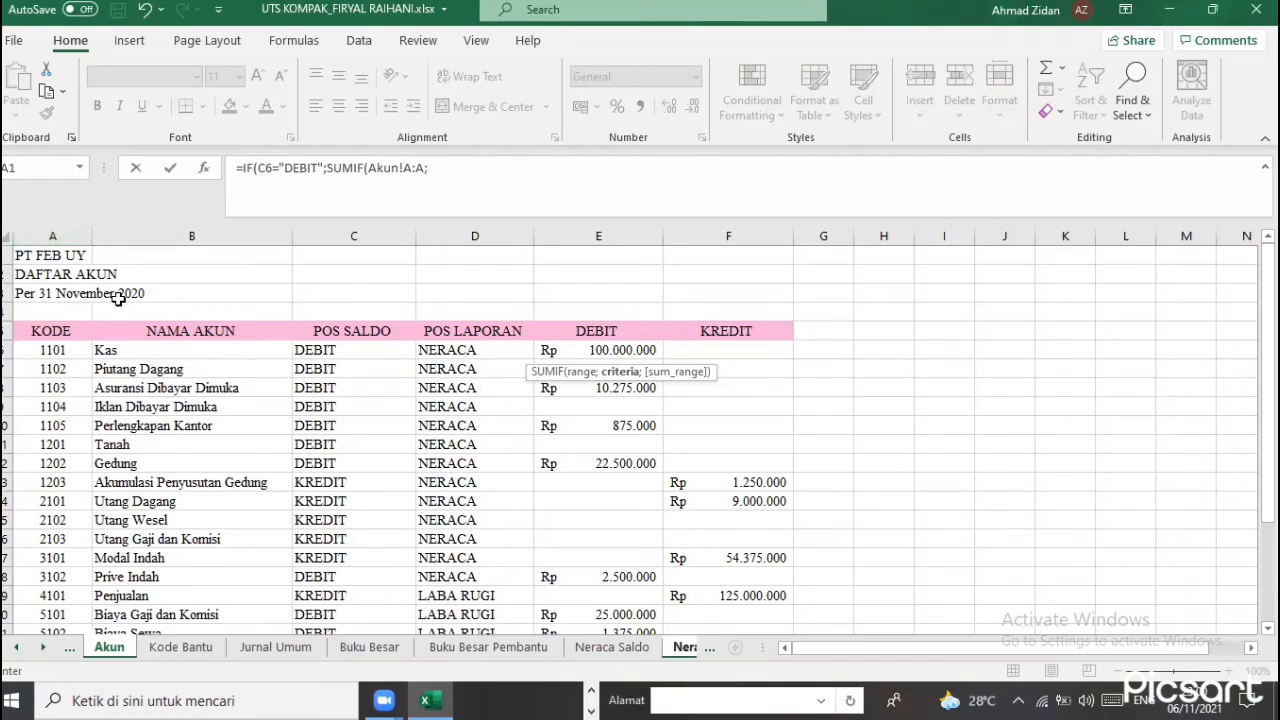
{"action": "left_click", "coordinate": [61, 350]}
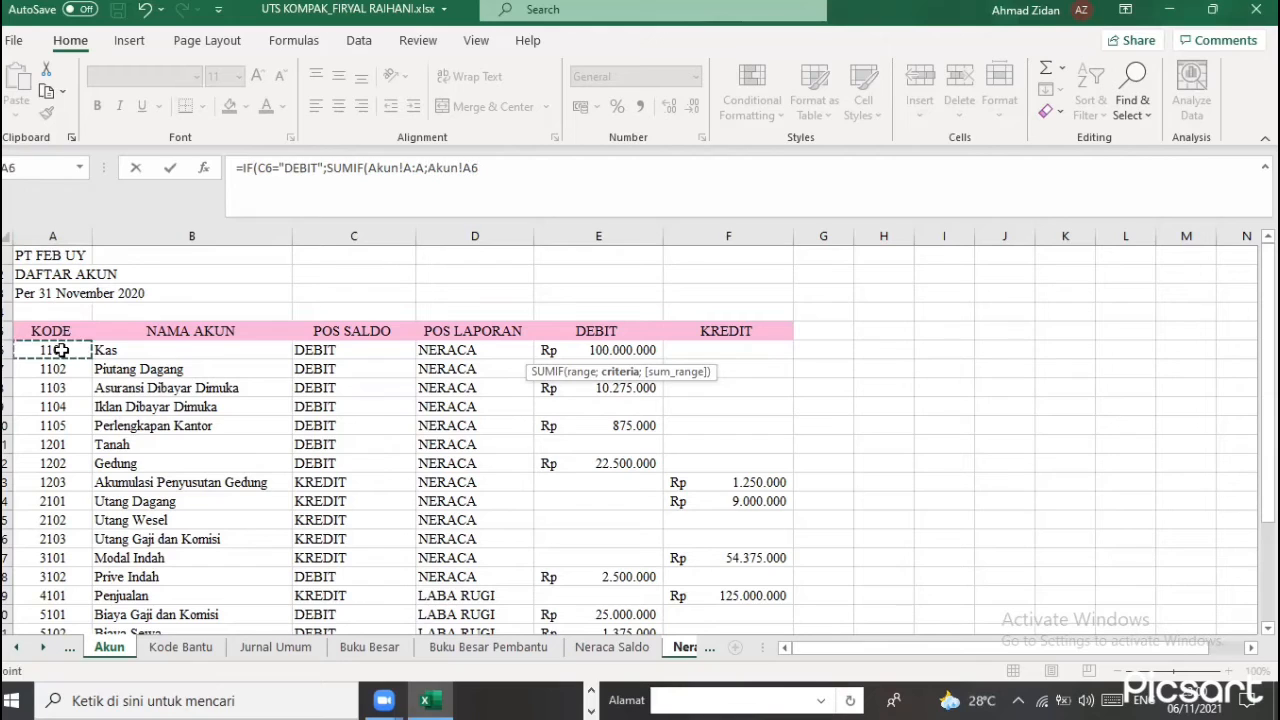
{"action": "type", "text": ";"}
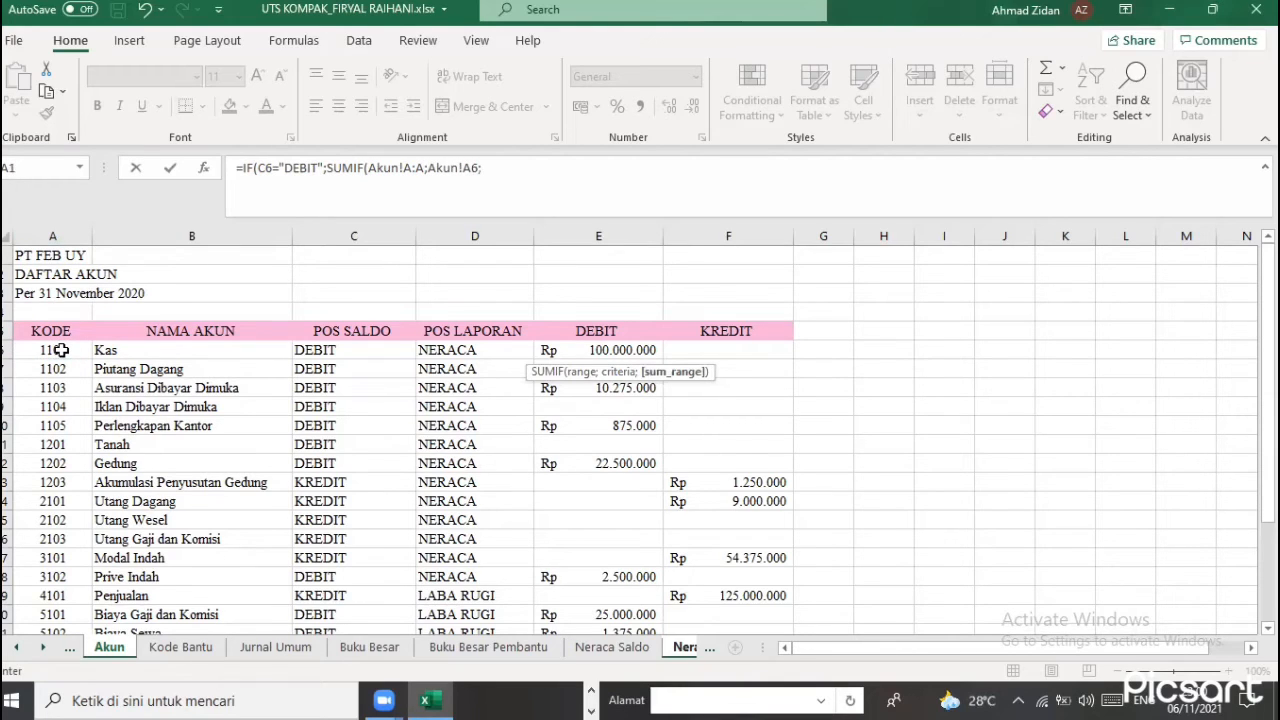
{"action": "left_click", "coordinate": [508, 175]}
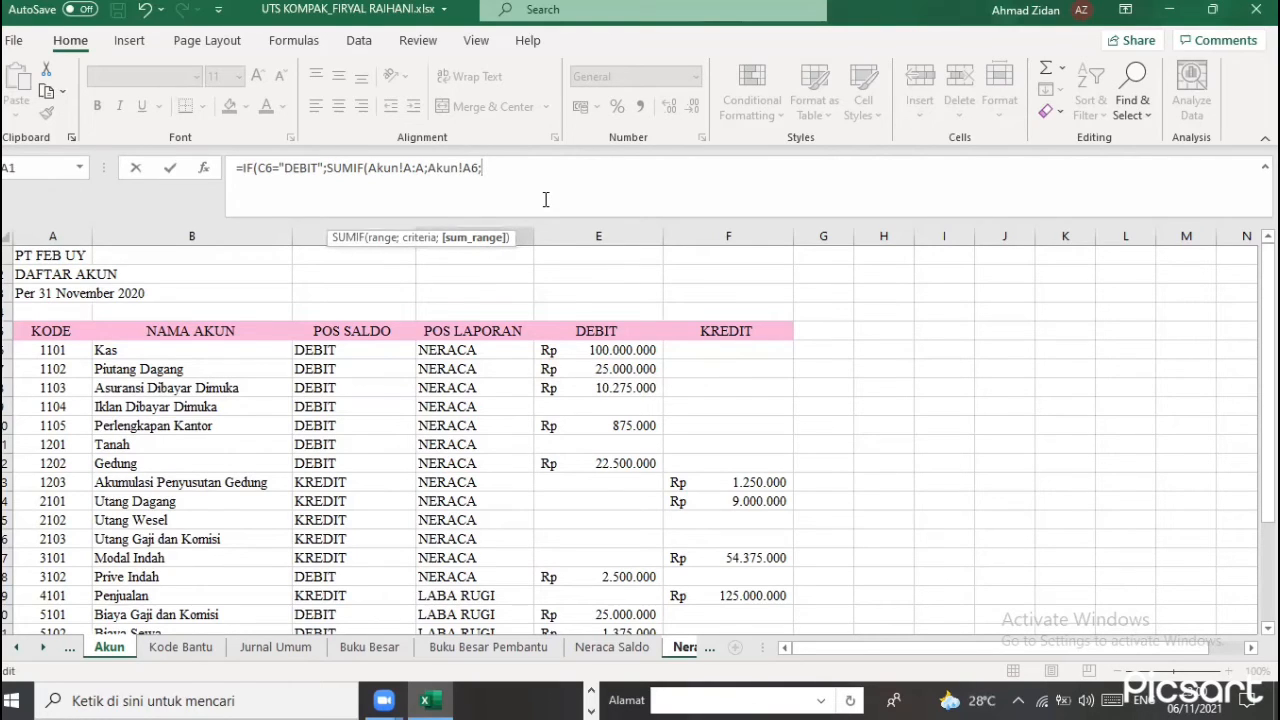
{"action": "left_click", "coordinate": [636, 231]}
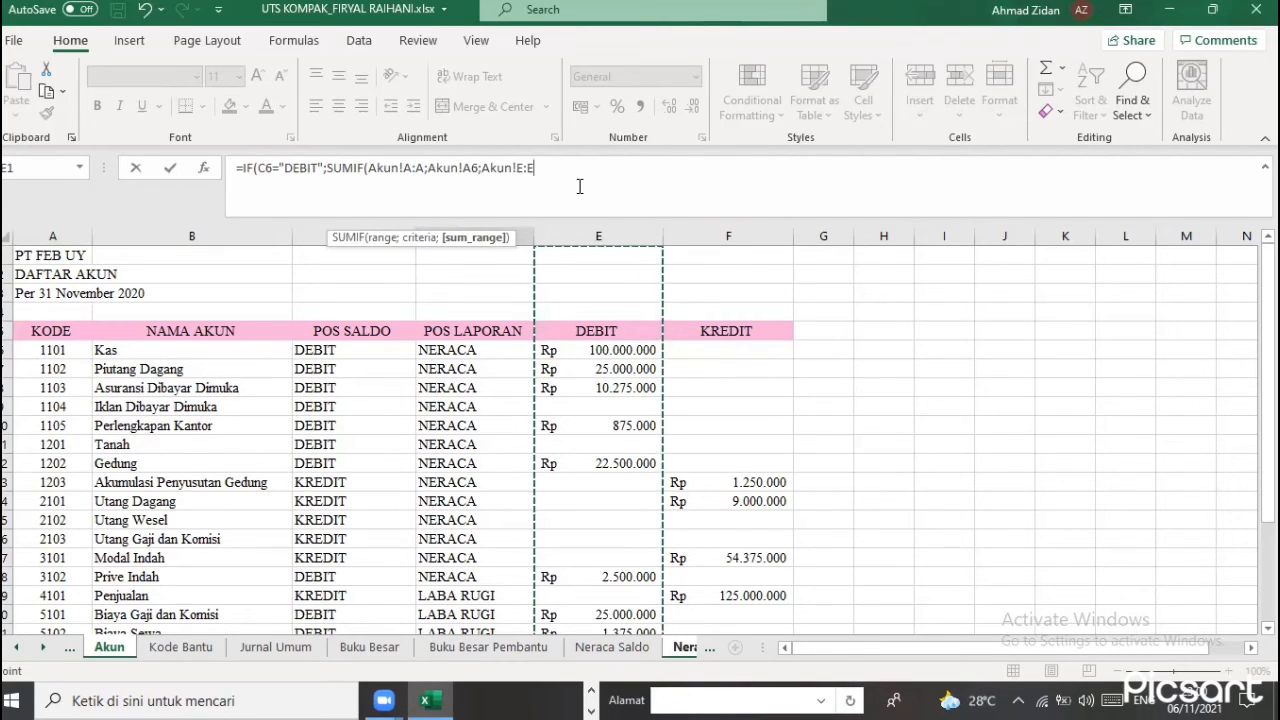
{"action": "type", "text": ")"}
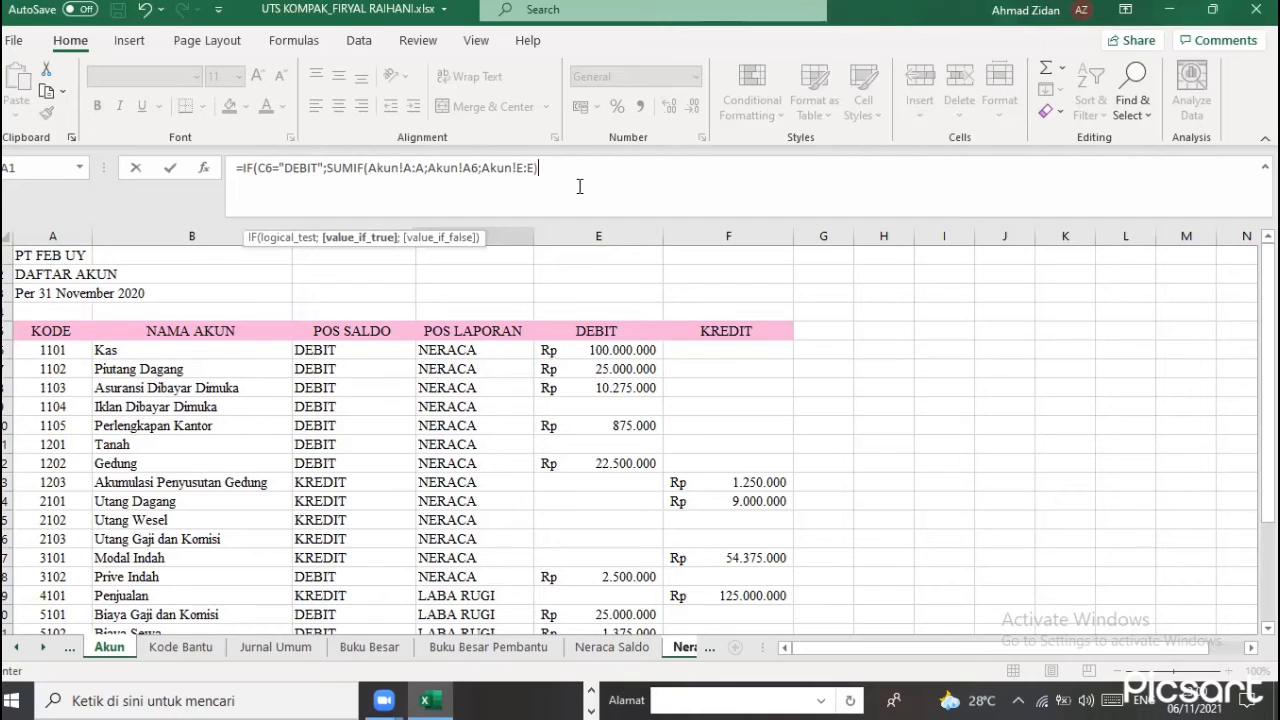
Subtract SUMIF(Akun!A:A;Akun!A6;Akun!E:E) from the first SUMIF in the IF formula's true value
{"action": "type", "text": "-SU"}
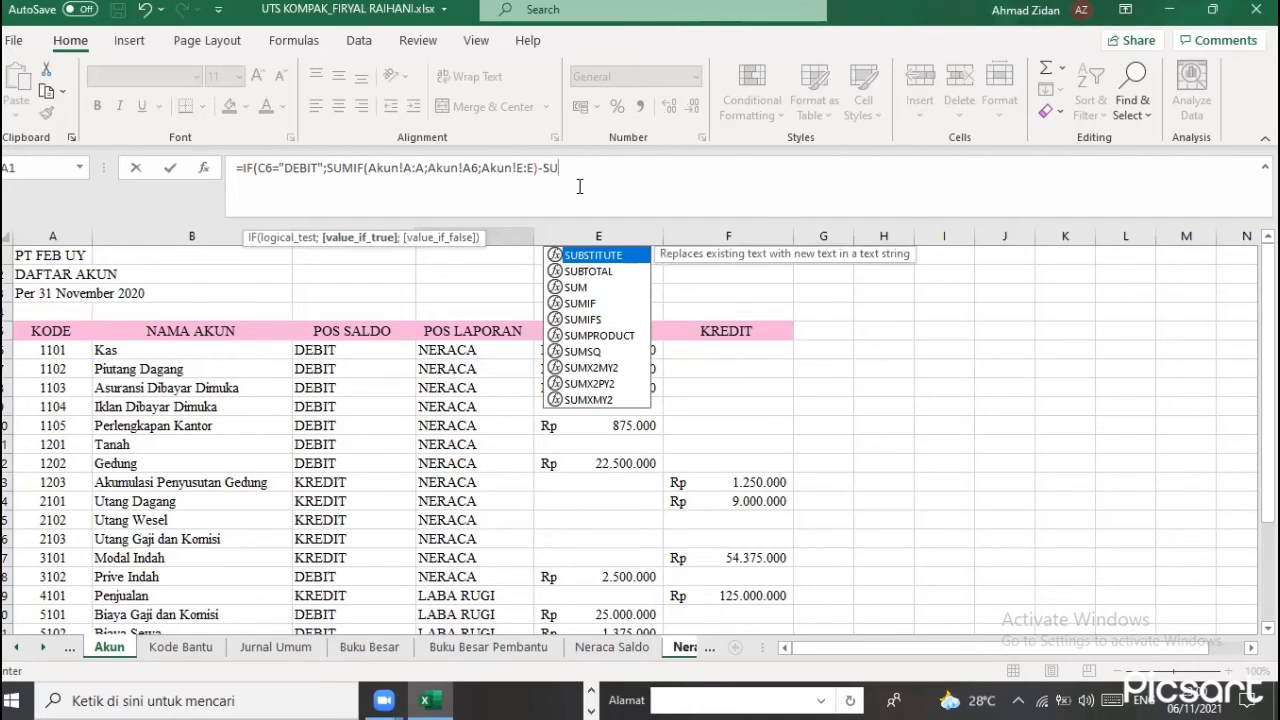
{"action": "left_click", "coordinate": [590, 303]}
{"action": "double_click", "coordinate": [586, 299]}
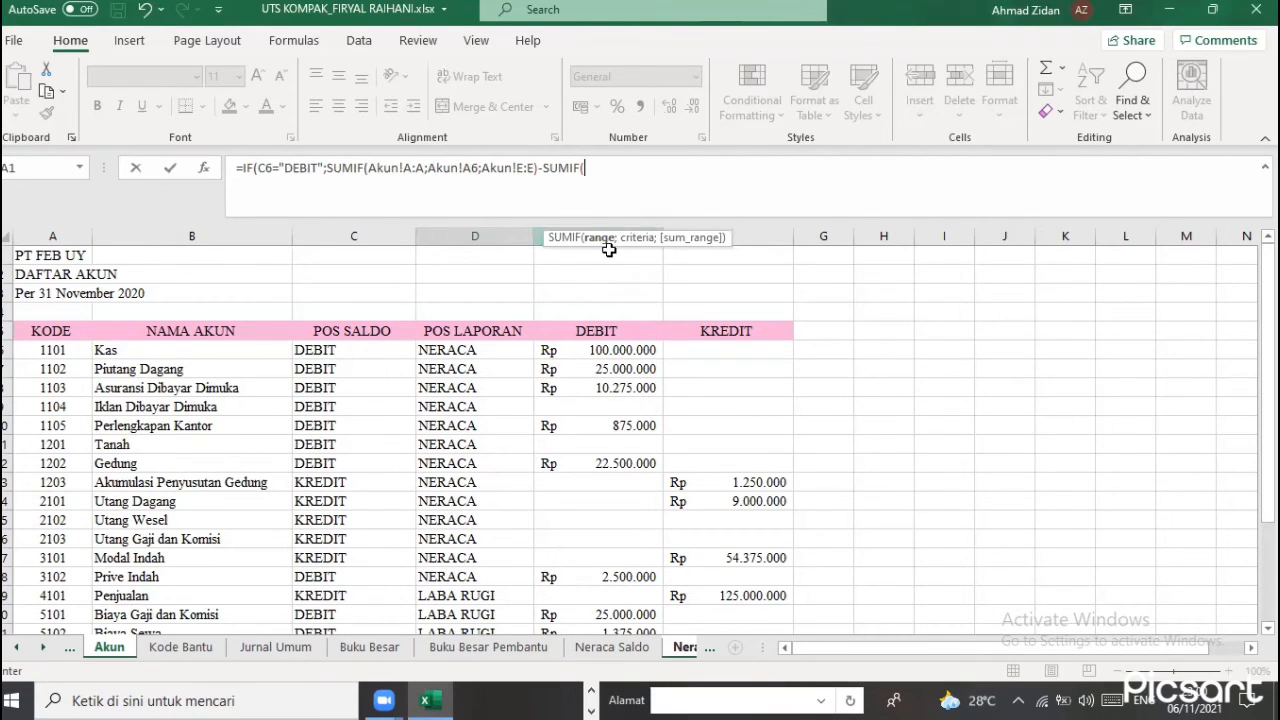
{"action": "left_click", "coordinate": [53, 235]}
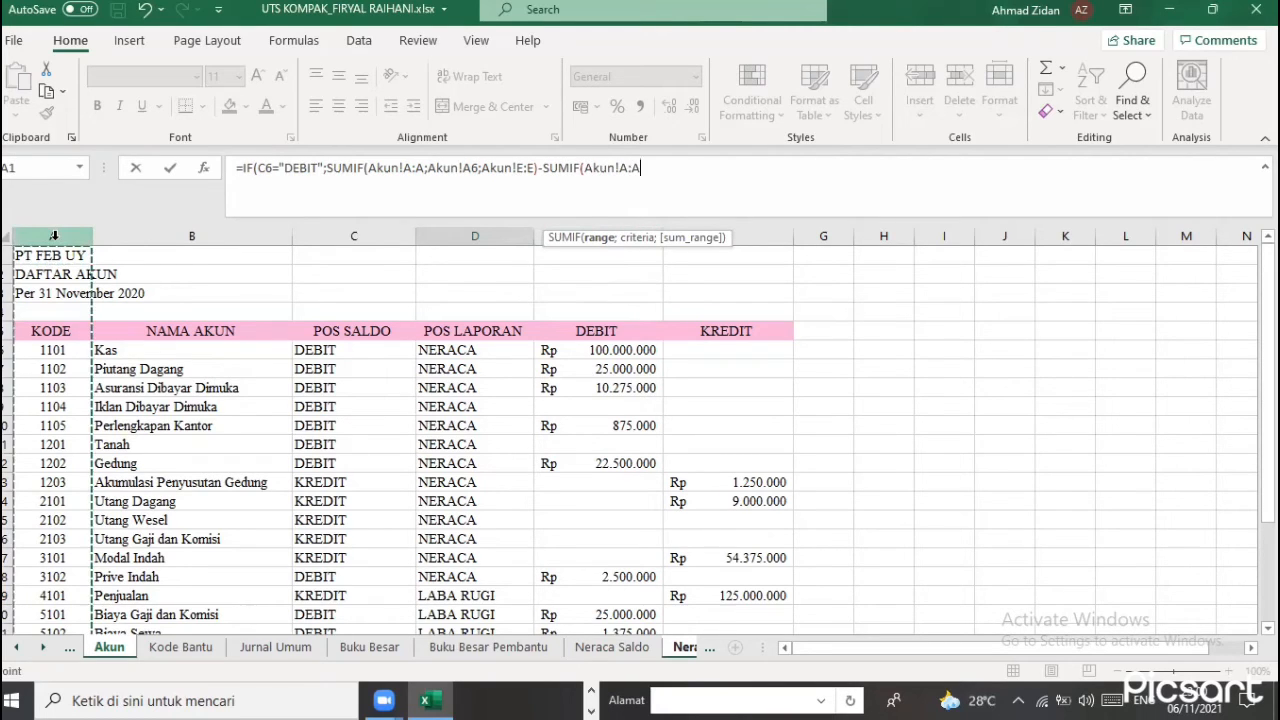
{"action": "type", "text": ";"}
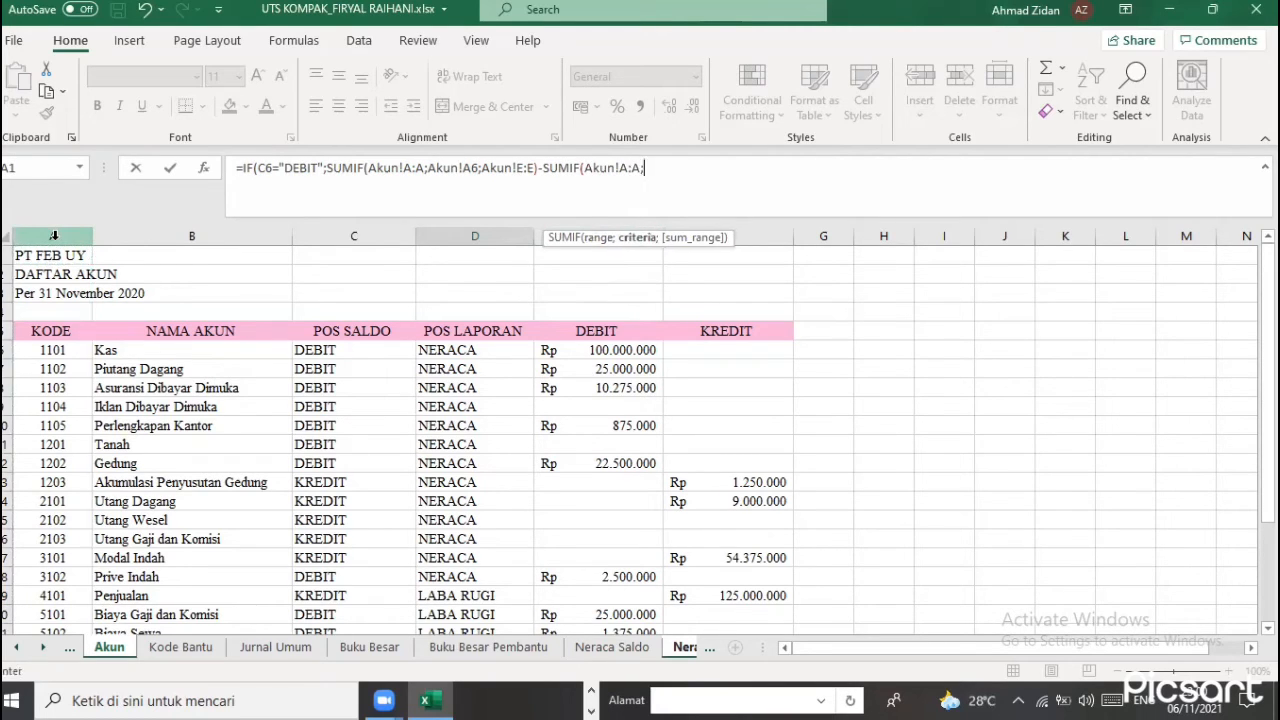
{"action": "left_click", "coordinate": [45, 350]}
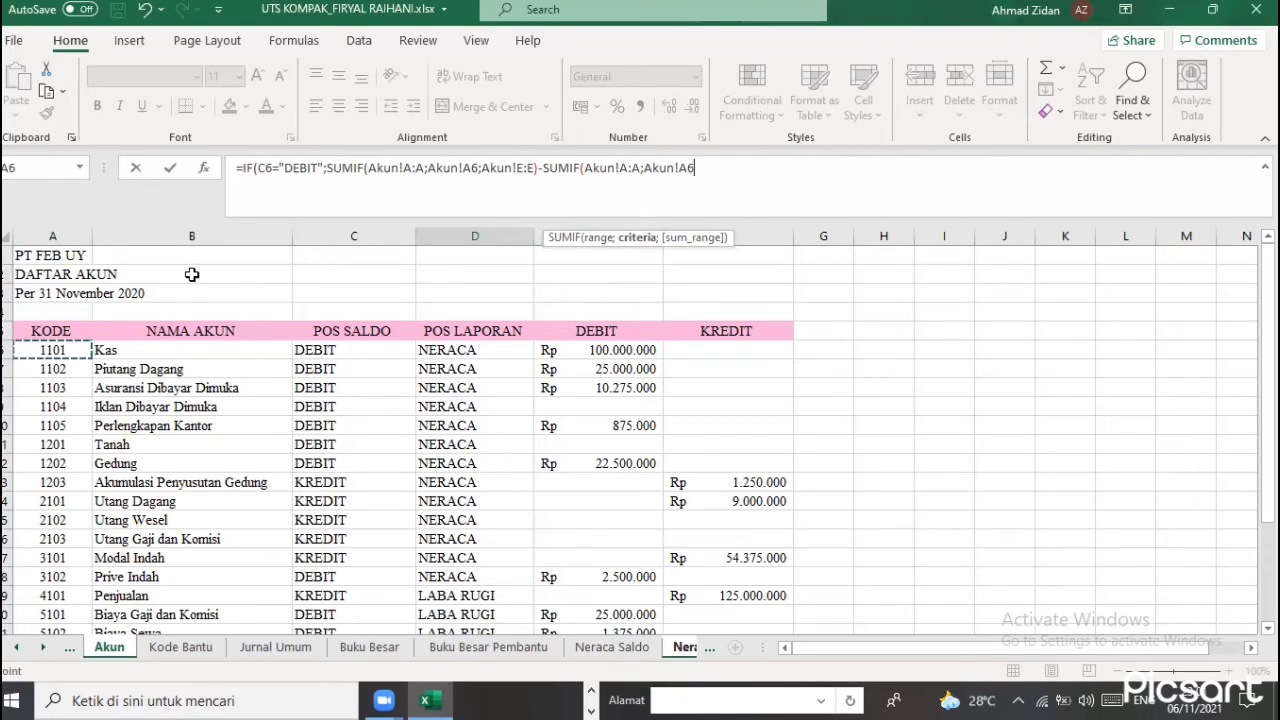
{"action": "type", "text": ";"}
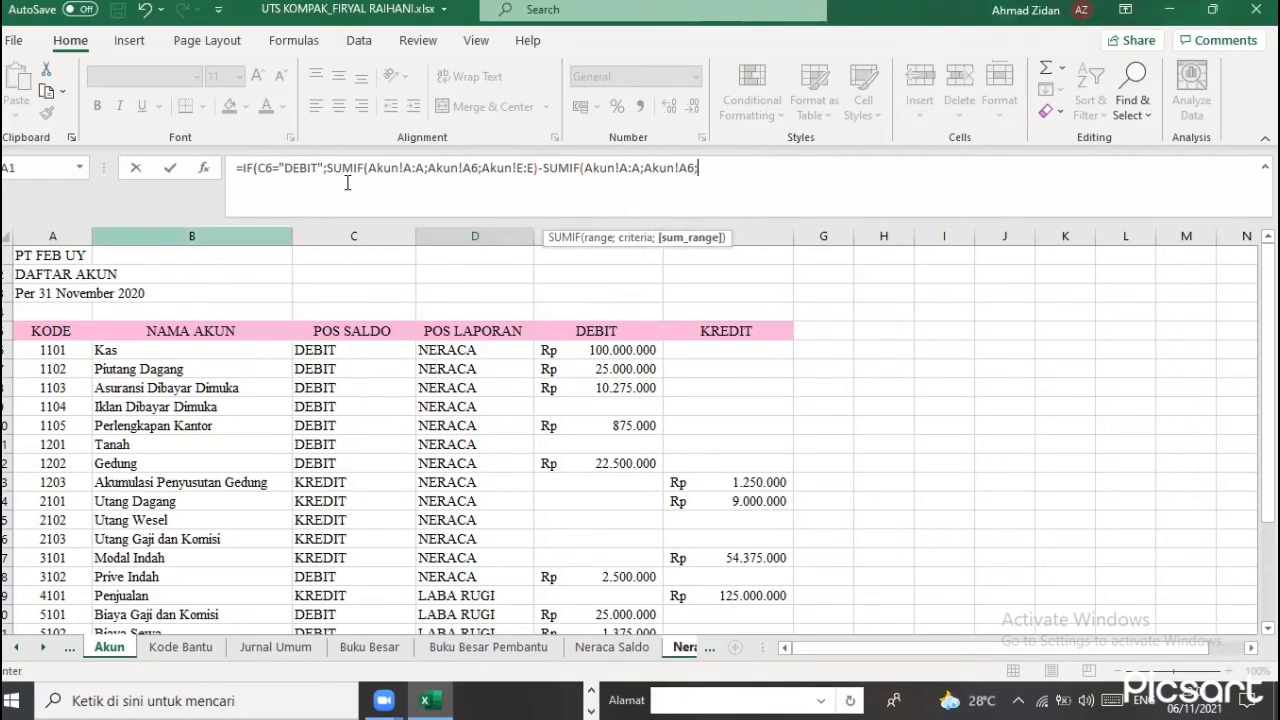
{"action": "left_click", "coordinate": [540, 240]}
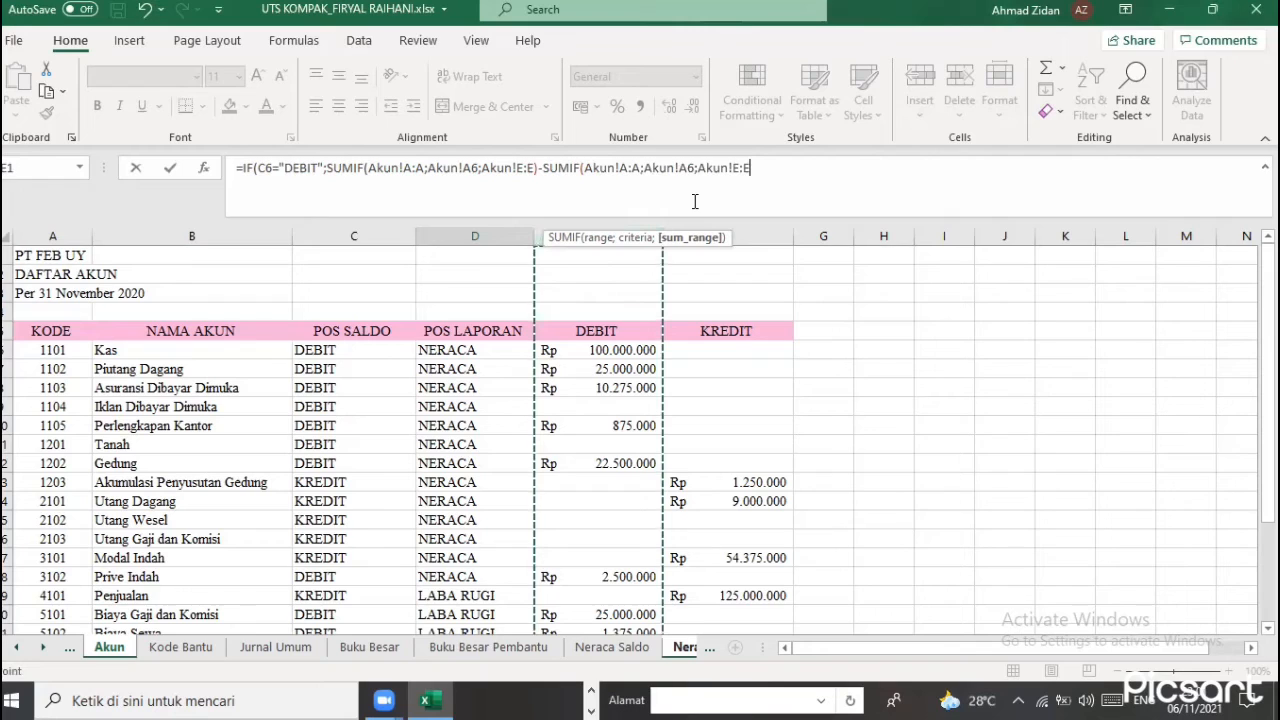
{"action": "type", "text": ")"}
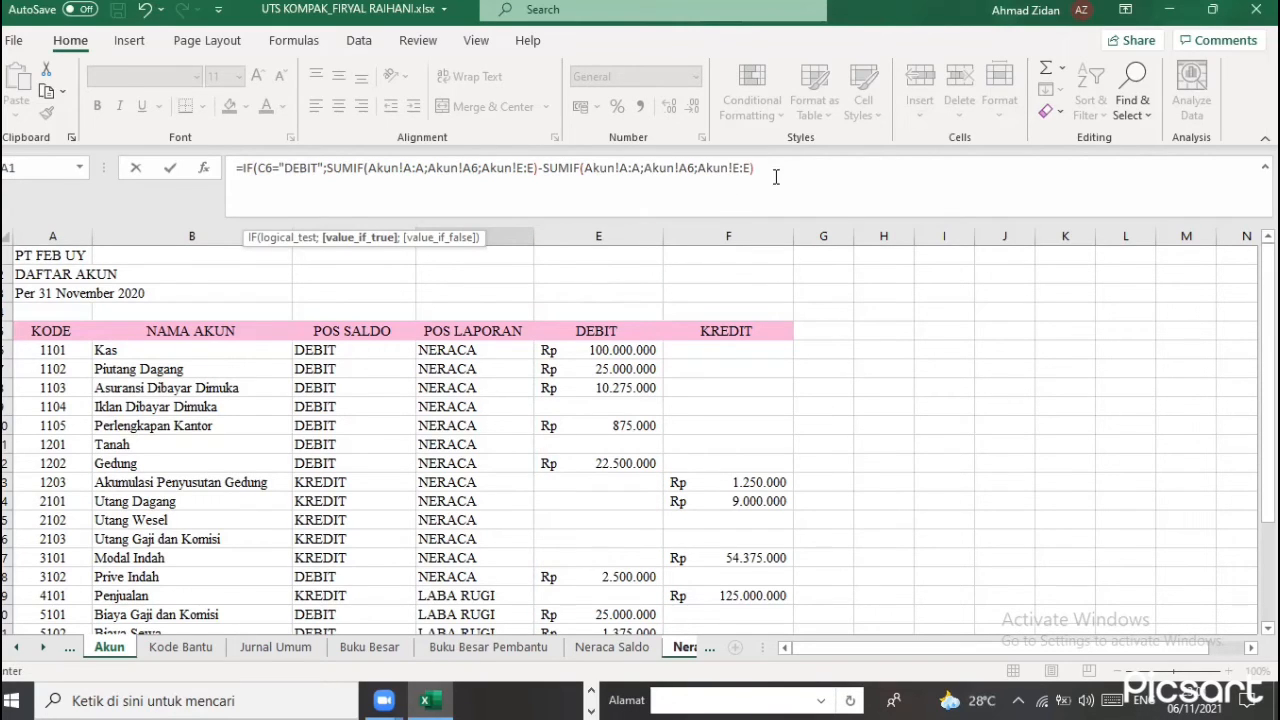
{"action": "left_click_drag", "start_coordinate": [630, 172], "coordinate": [743, 167]}
{"action": "left_click", "coordinate": [744, 168]}
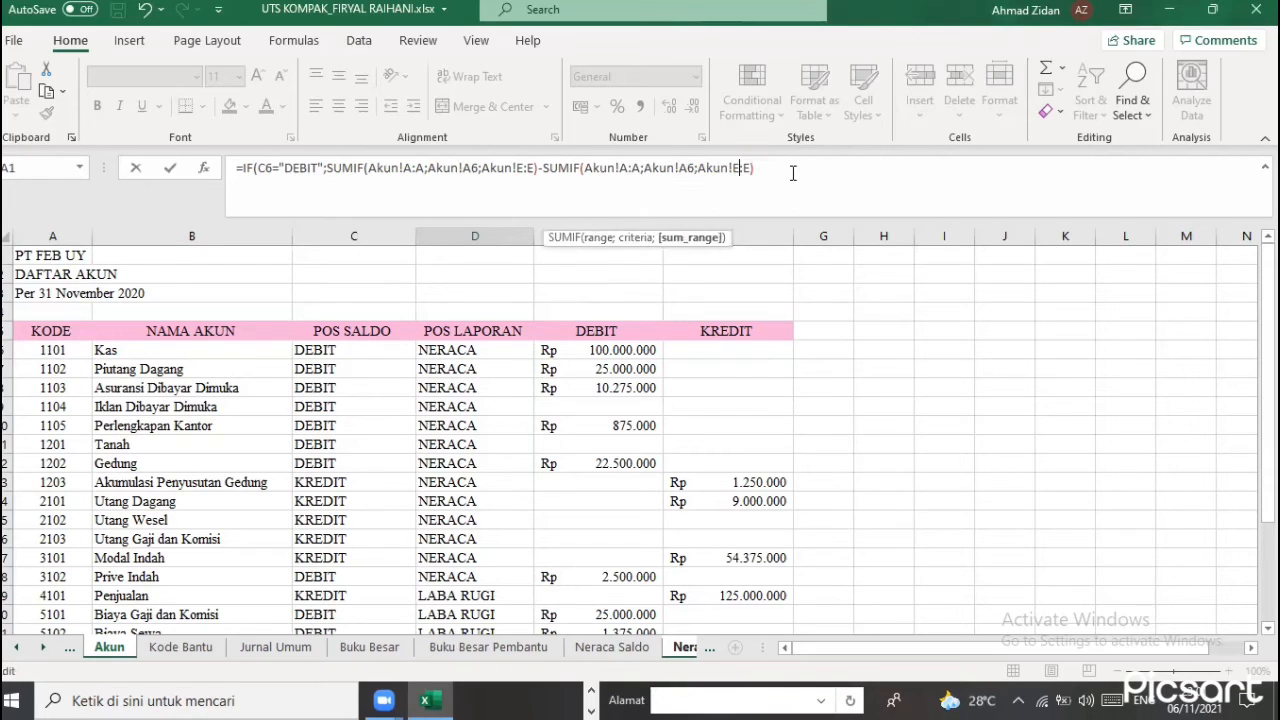
{"action": "left_click", "coordinate": [792, 173]}
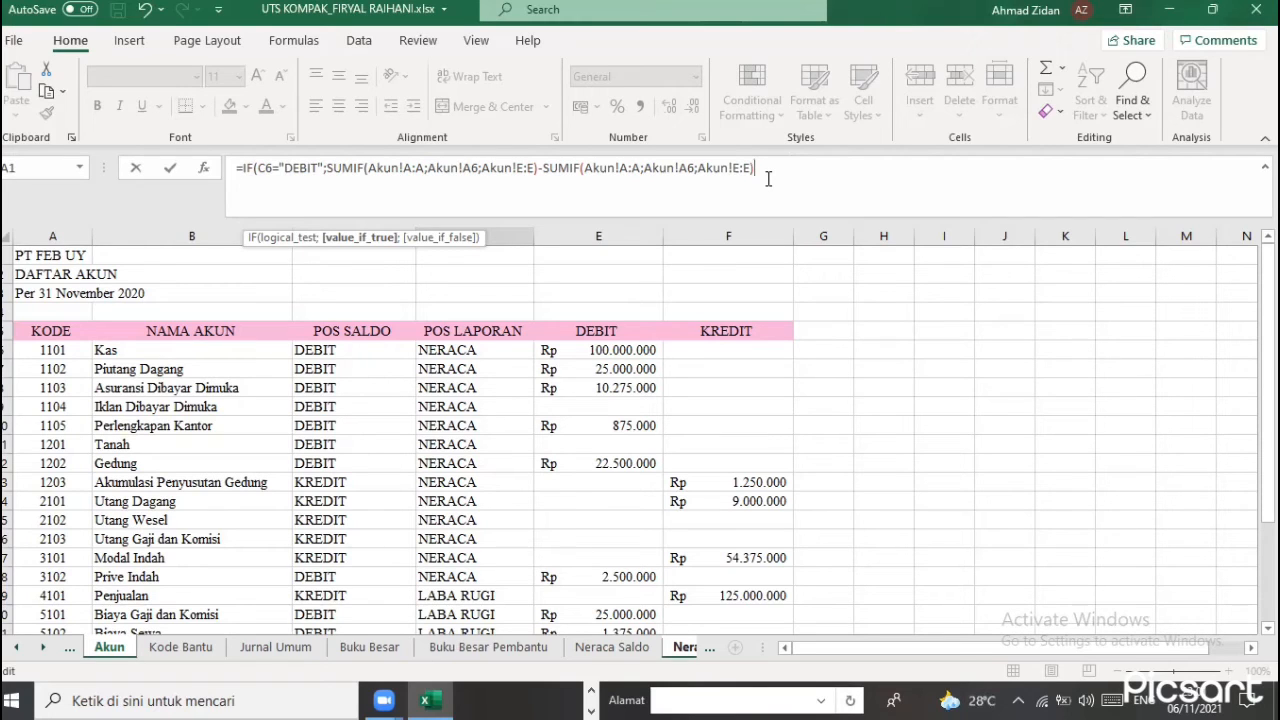
Add another SUMIF to the true value, using column B of the Jurnal Umum sheet ('Jurnal Umum'!B:B) as its range
{"action": "type", "text": "+SUM"}
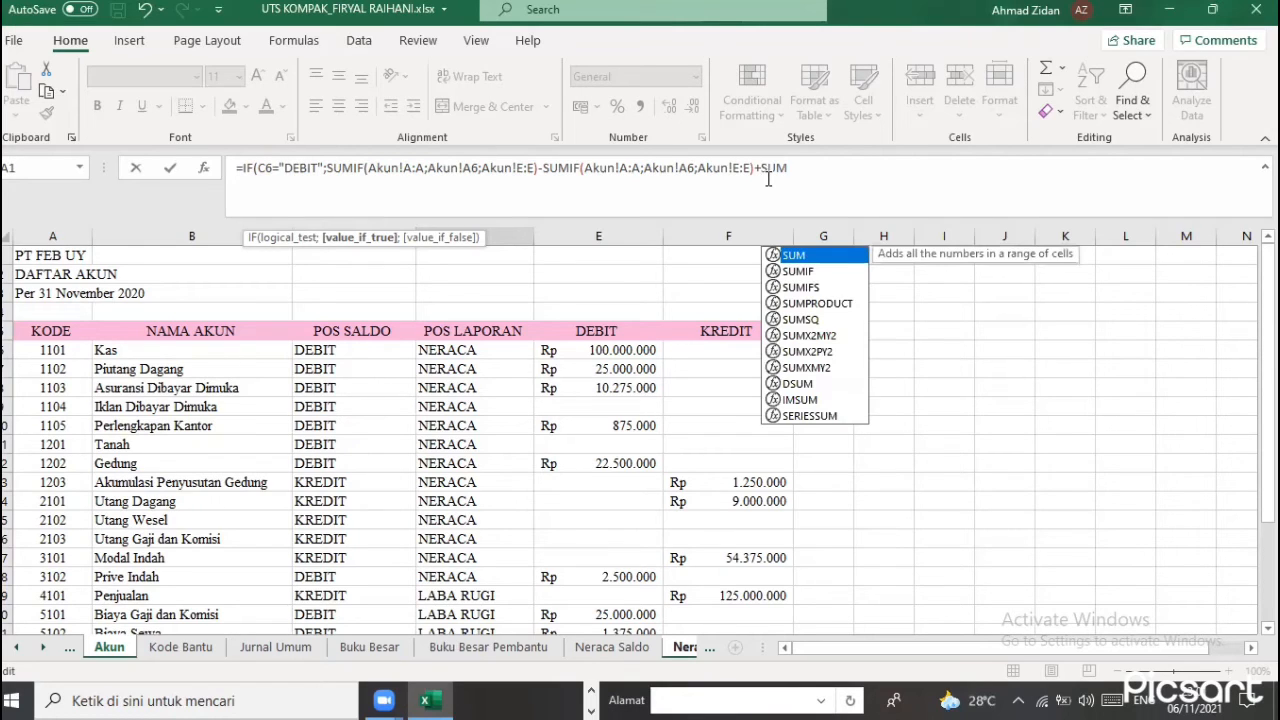
{"action": "left_click", "coordinate": [847, 276]}
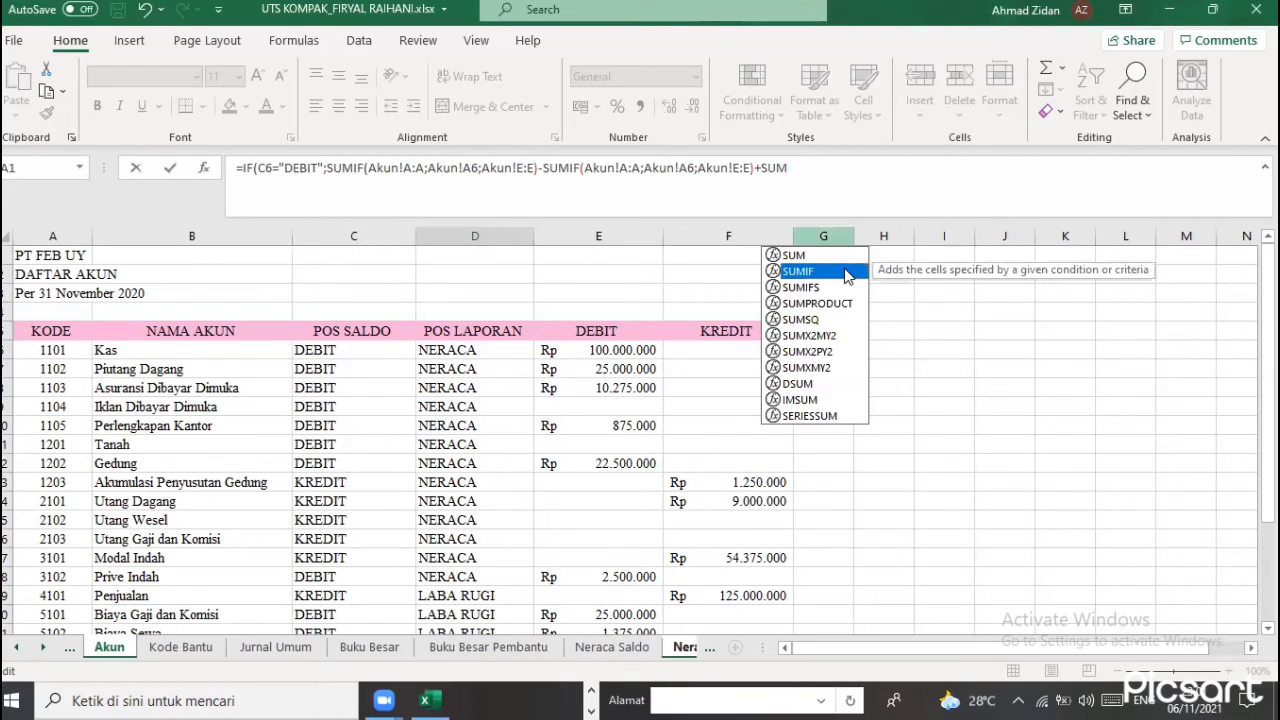
{"action": "double_click", "coordinate": [845, 272]}
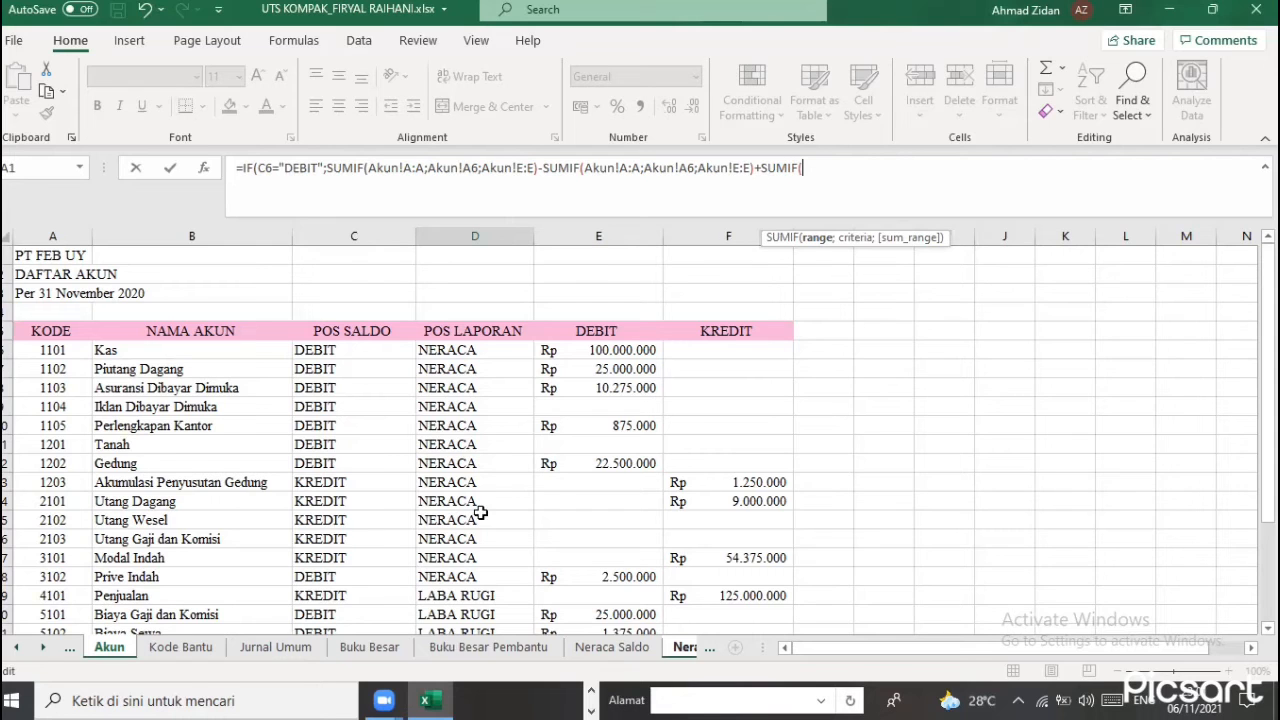
{"action": "left_click", "coordinate": [259, 651]}
{"action": "scroll", "coordinate": [208, 284], "scroll_direction": "up", "scroll_amount": 8}
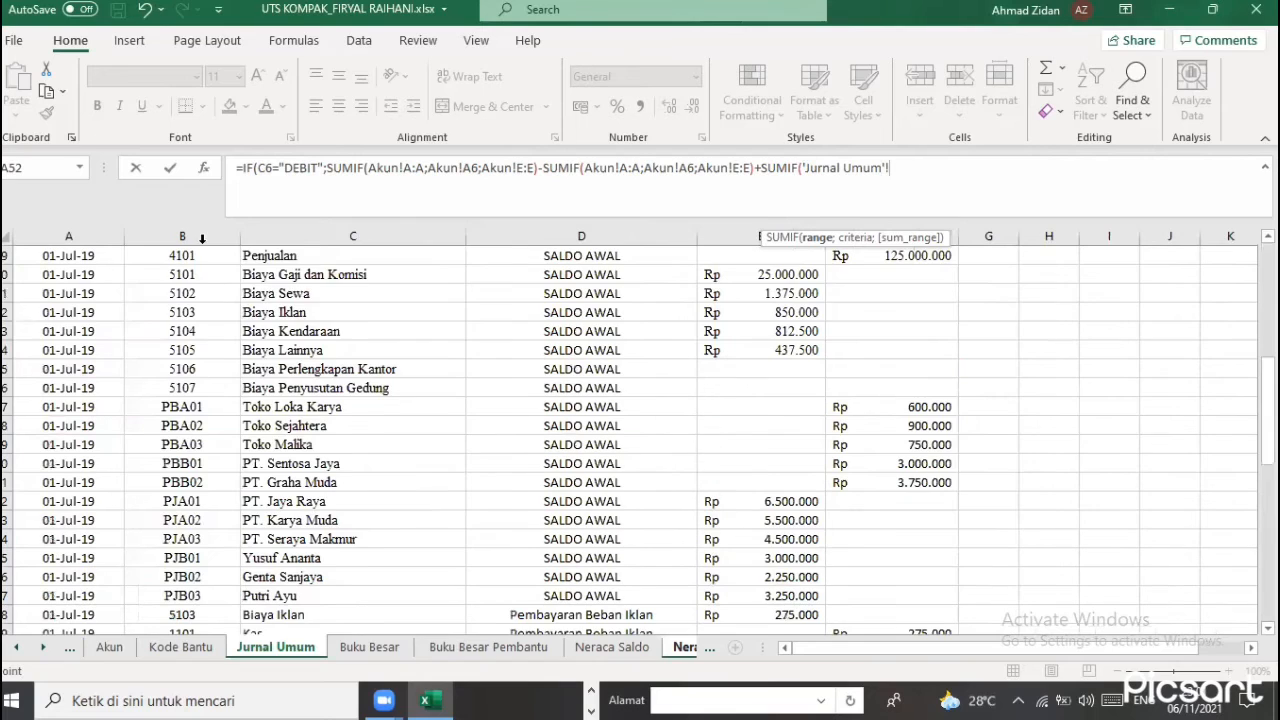
{"action": "scroll", "coordinate": [208, 284], "scroll_direction": "up", "scroll_amount": 6}
{"action": "left_click", "coordinate": [201, 238]}
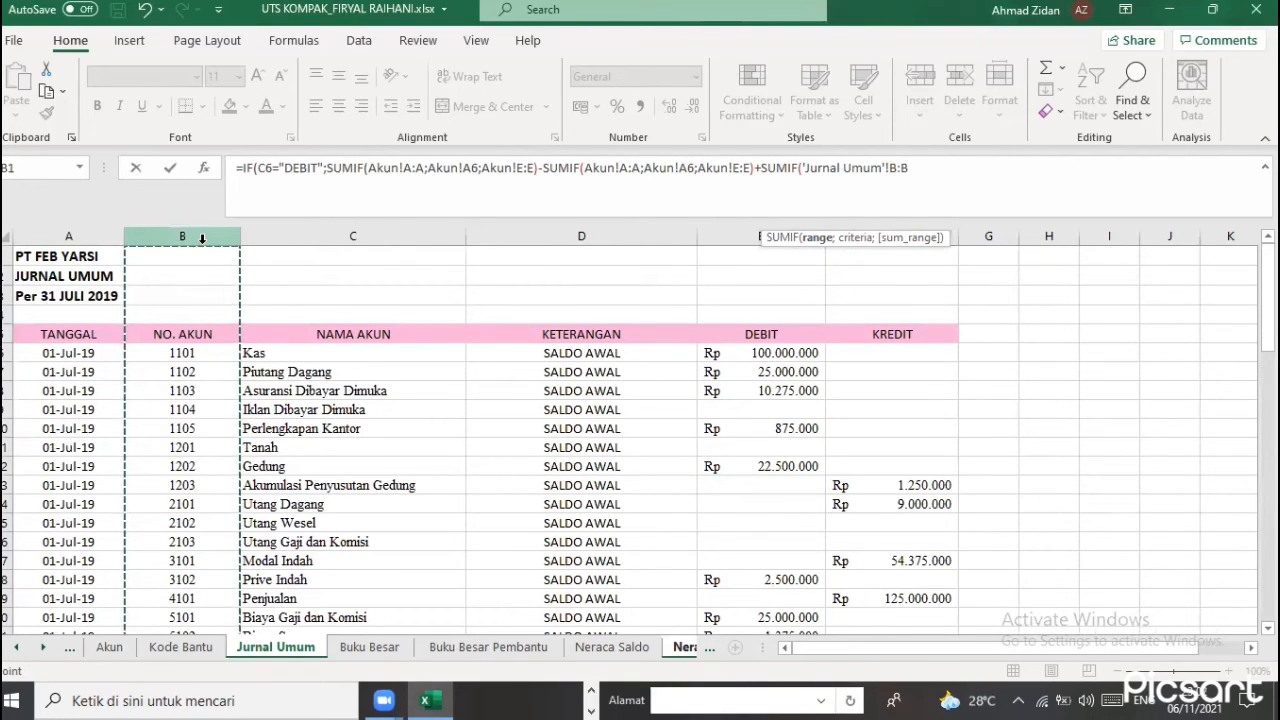
{"action": "type", "text": ";"}
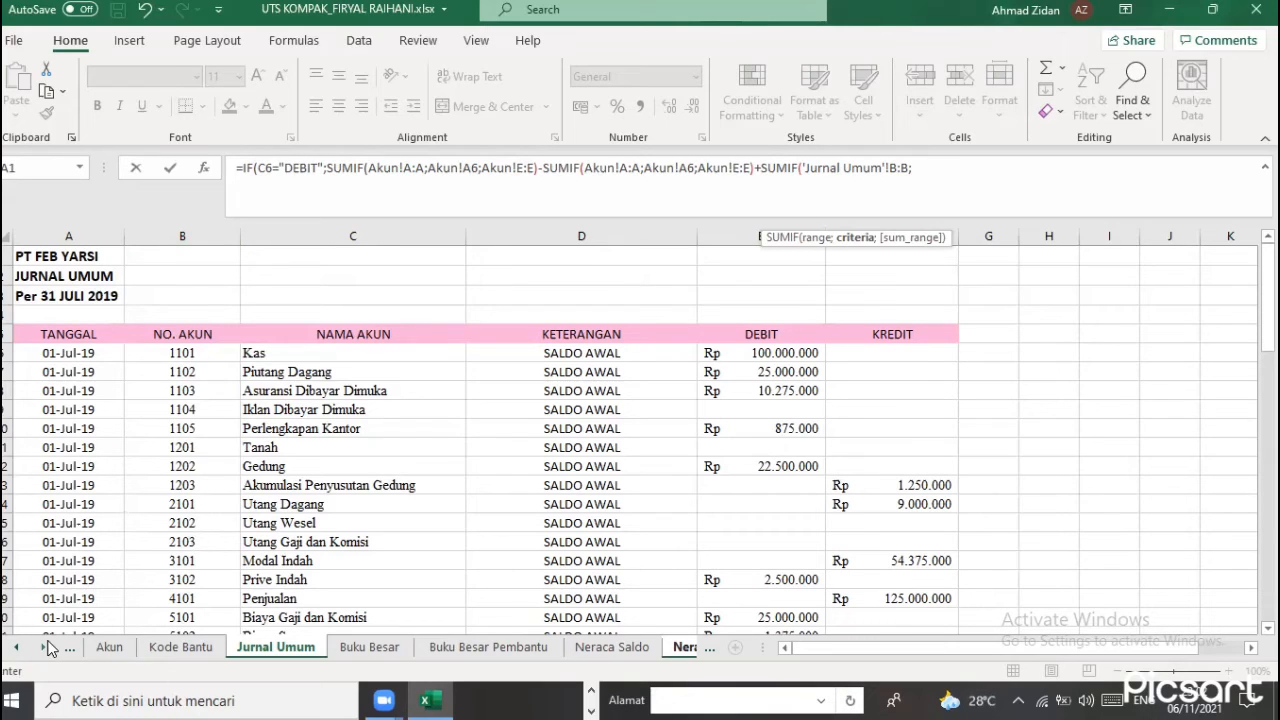
Complete the added SUMIF with the criterion 'Neraca Lajur'!A6 and the sum range 'Jurnal Umum'!E:E
{"action": "left_click", "coordinate": [66, 480]}
{"action": "left_click", "coordinate": [160, 648]}
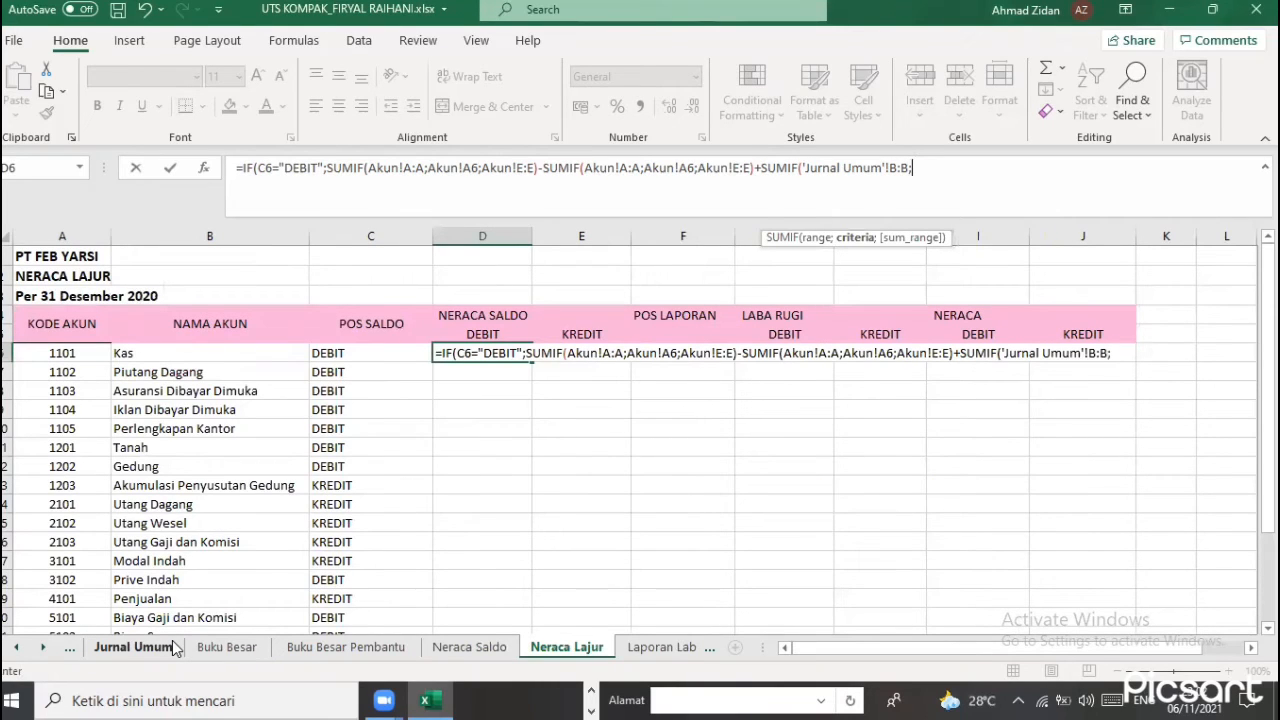
{"action": "left_click", "coordinate": [50, 355]}
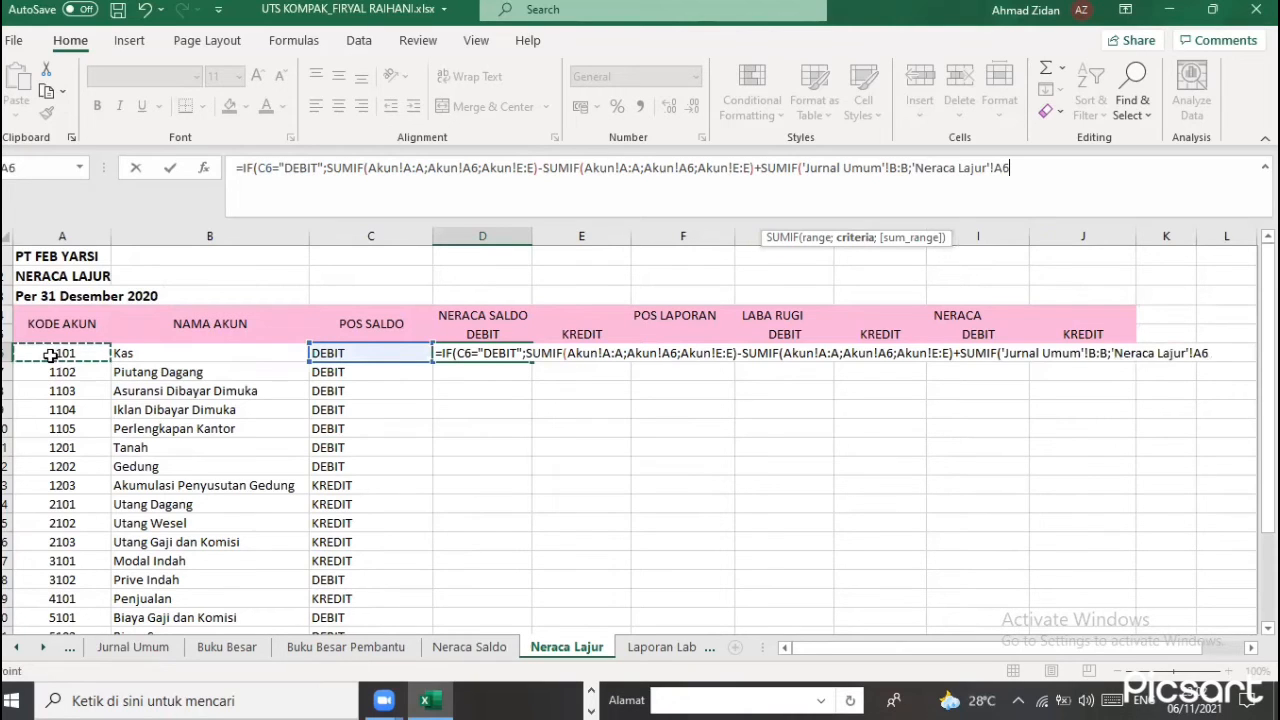
{"action": "type", "text": ";"}
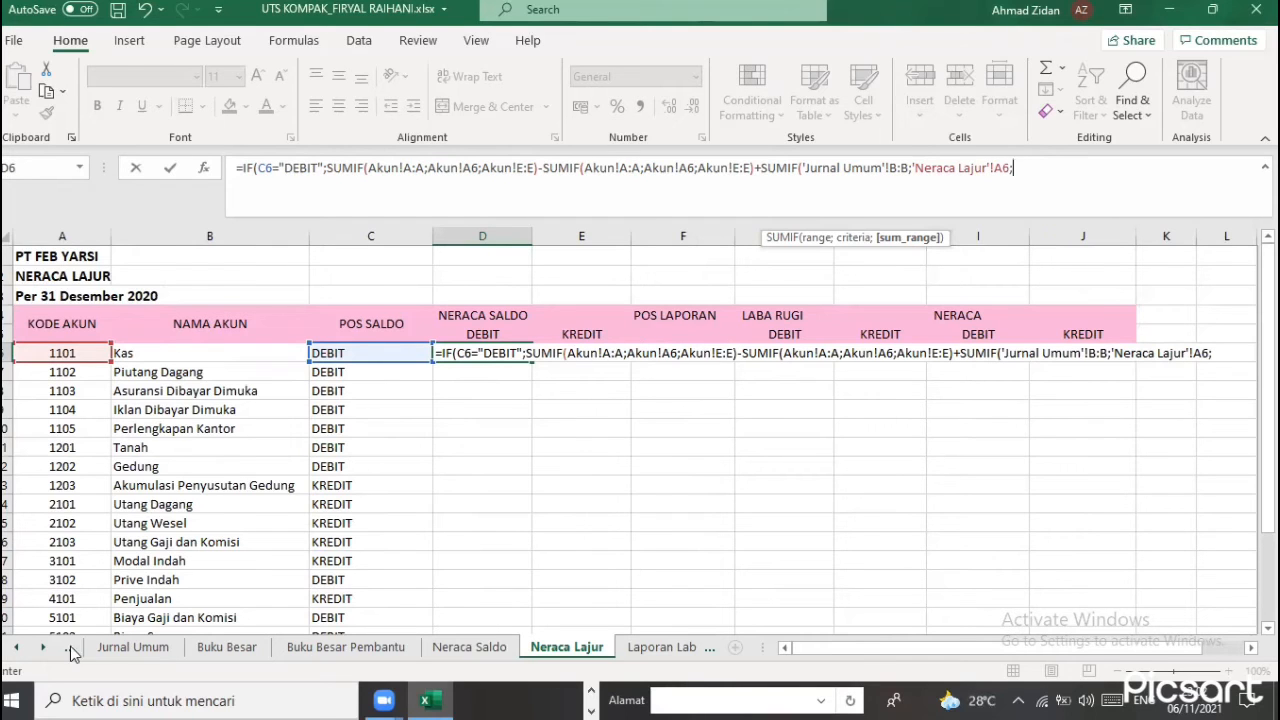
{"action": "left_click", "coordinate": [110, 648]}
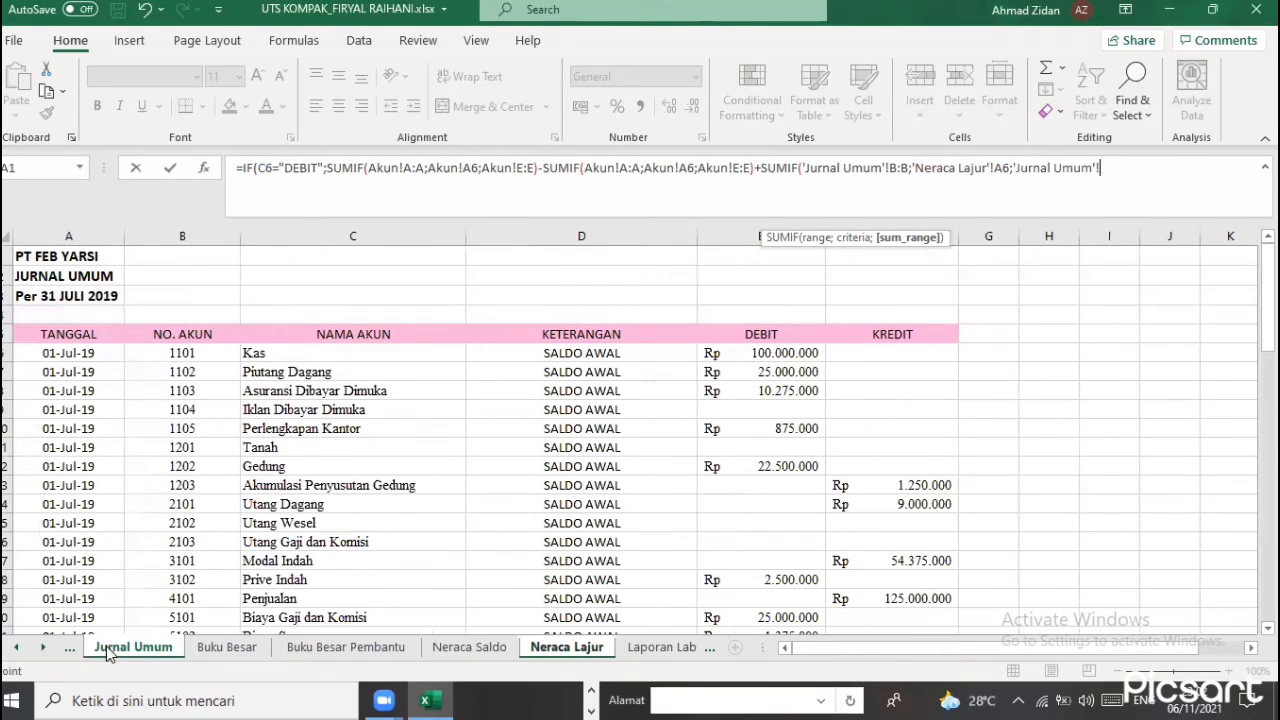
{"action": "left_click", "coordinate": [738, 236]}
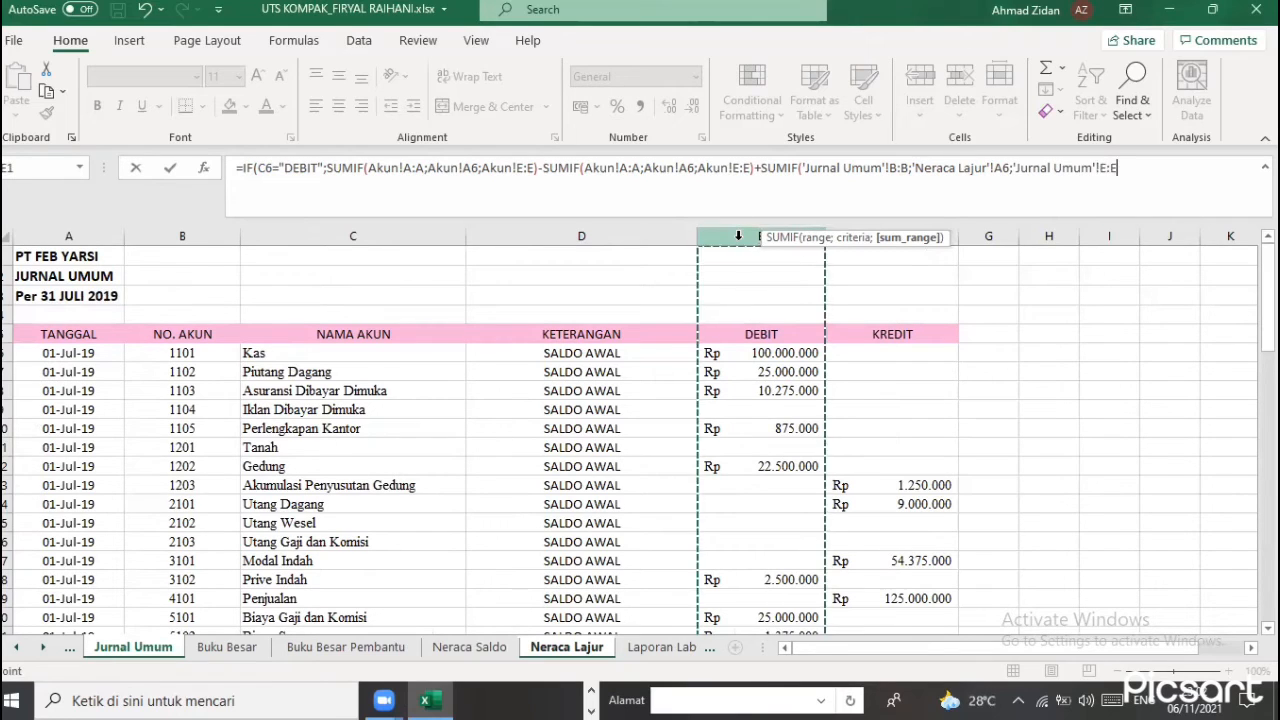
{"action": "type", "text": ")"}
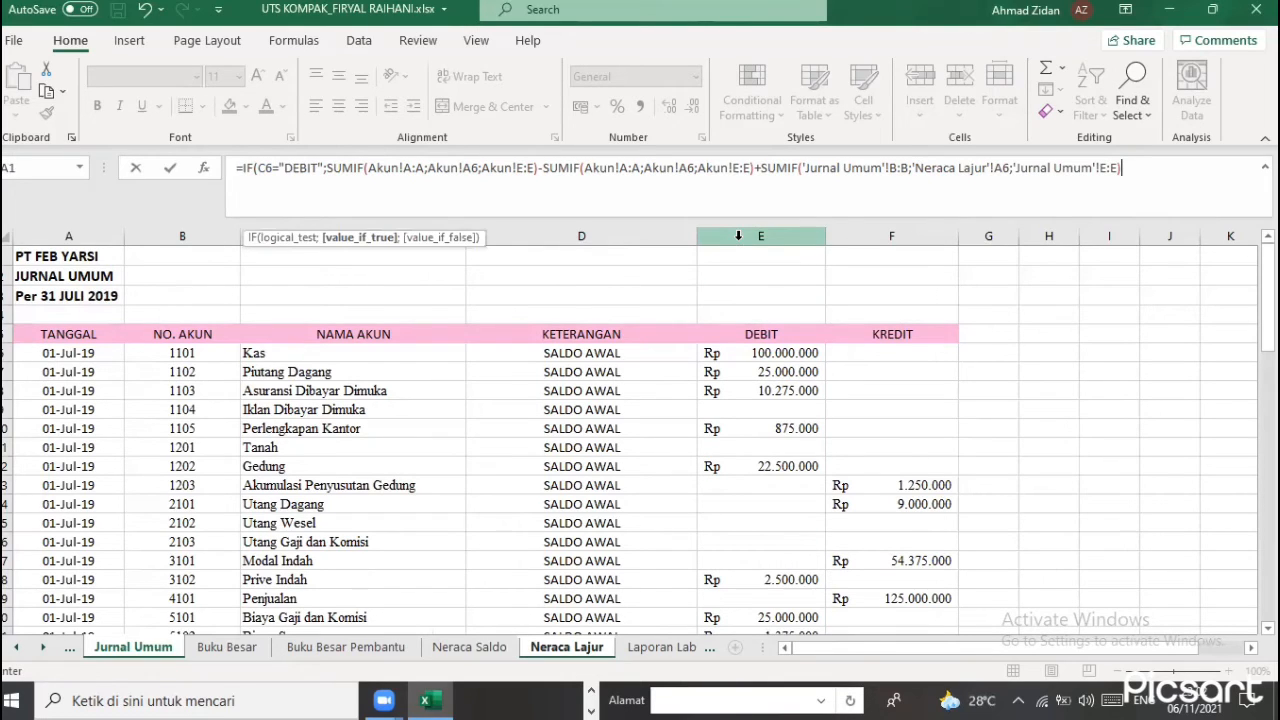
Subtract SUMIF('Jurnal Umum'!B:B;'Neraca Lajur'!A6;'Jurnal Umum'!F:F) at the end of the IF formula's true value
{"action": "type", "text": "-SUM"}
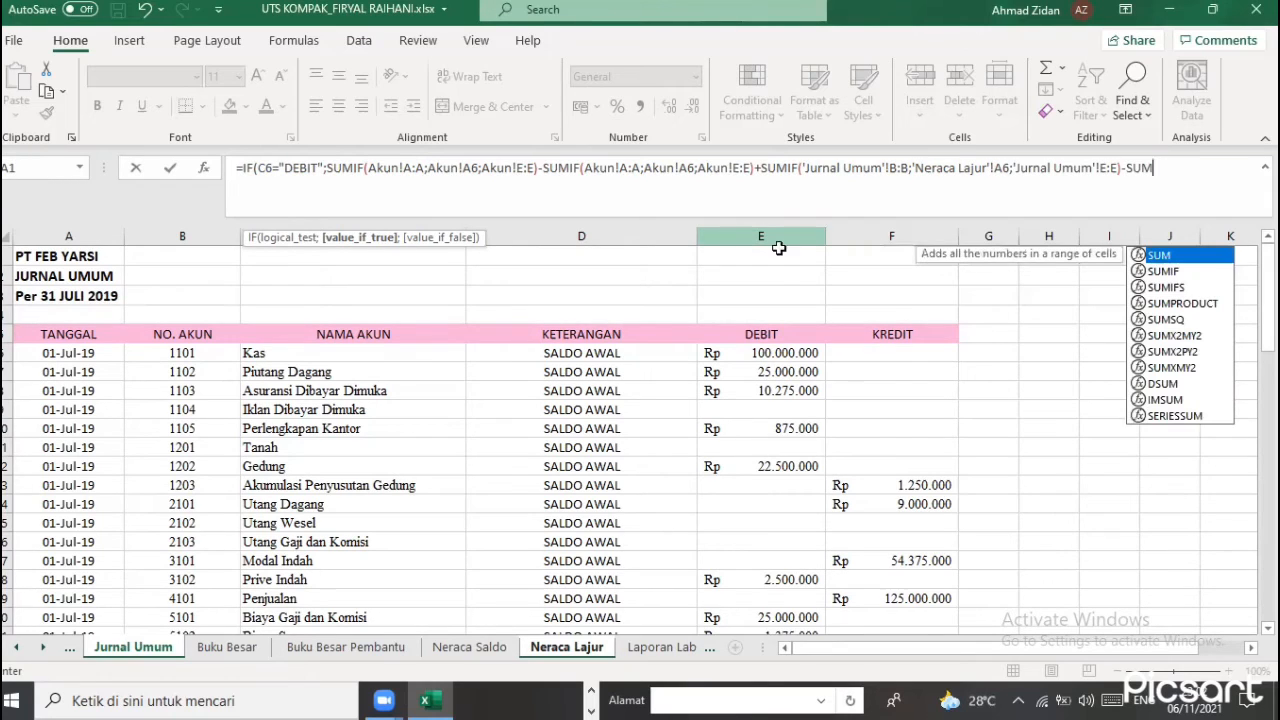
{"action": "double_click", "coordinate": [1166, 271]}
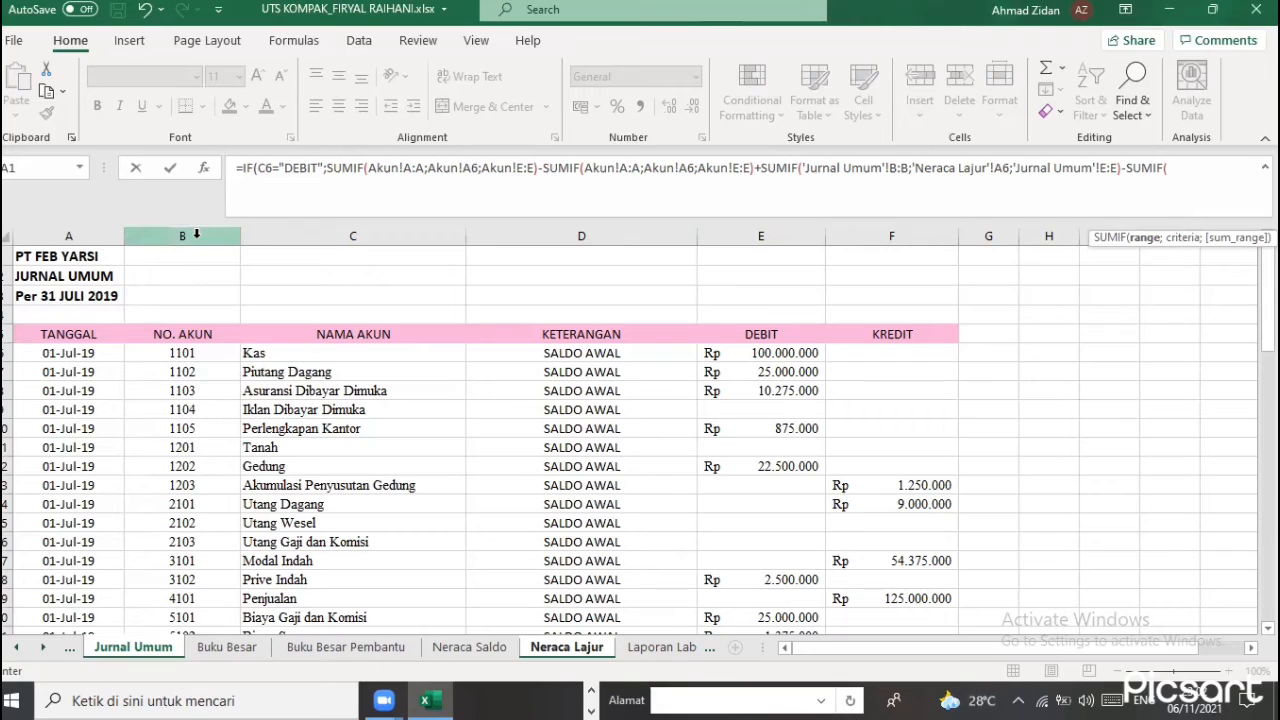
{"action": "left_click", "coordinate": [197, 234]}
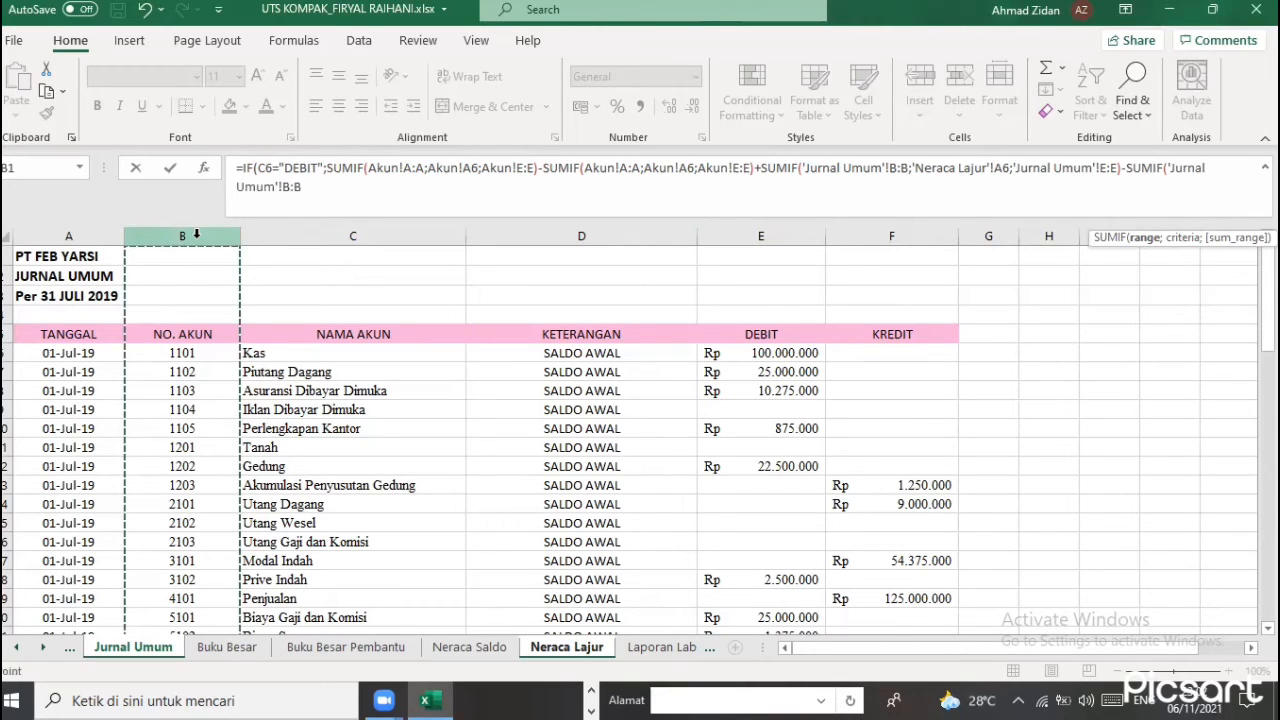
{"action": "type", "text": ";"}
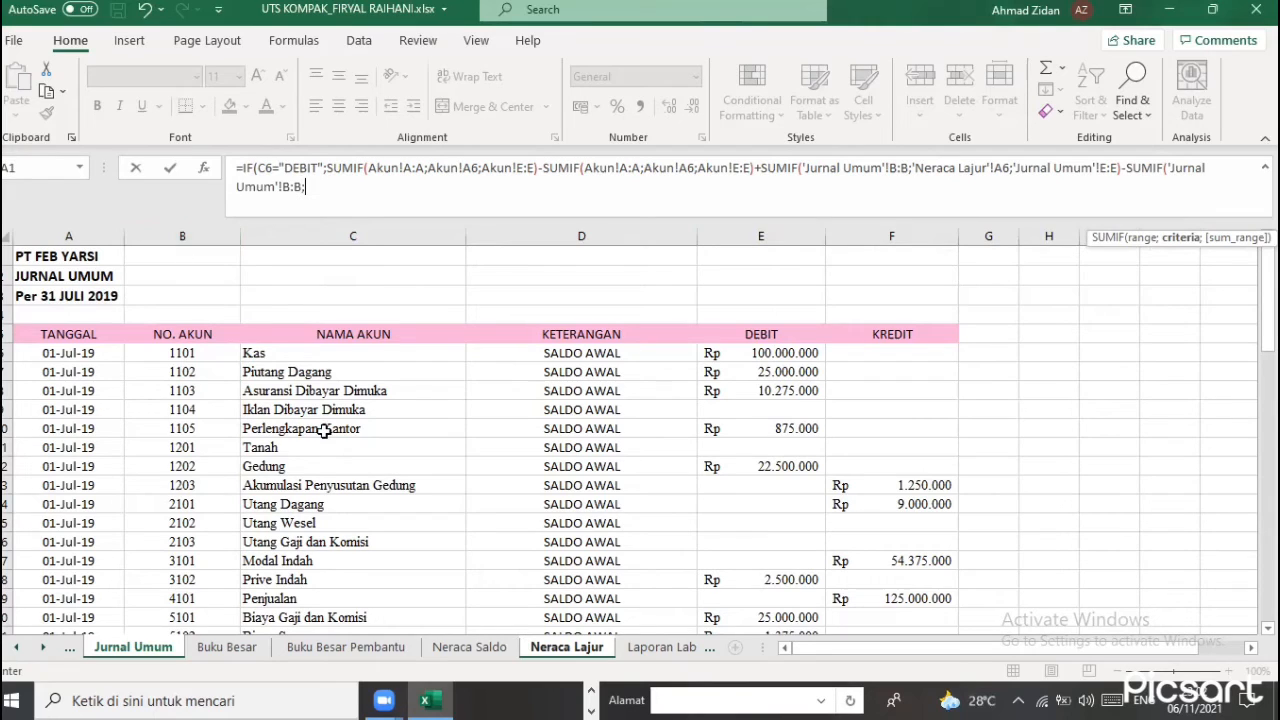
{"action": "left_click", "coordinate": [563, 648]}
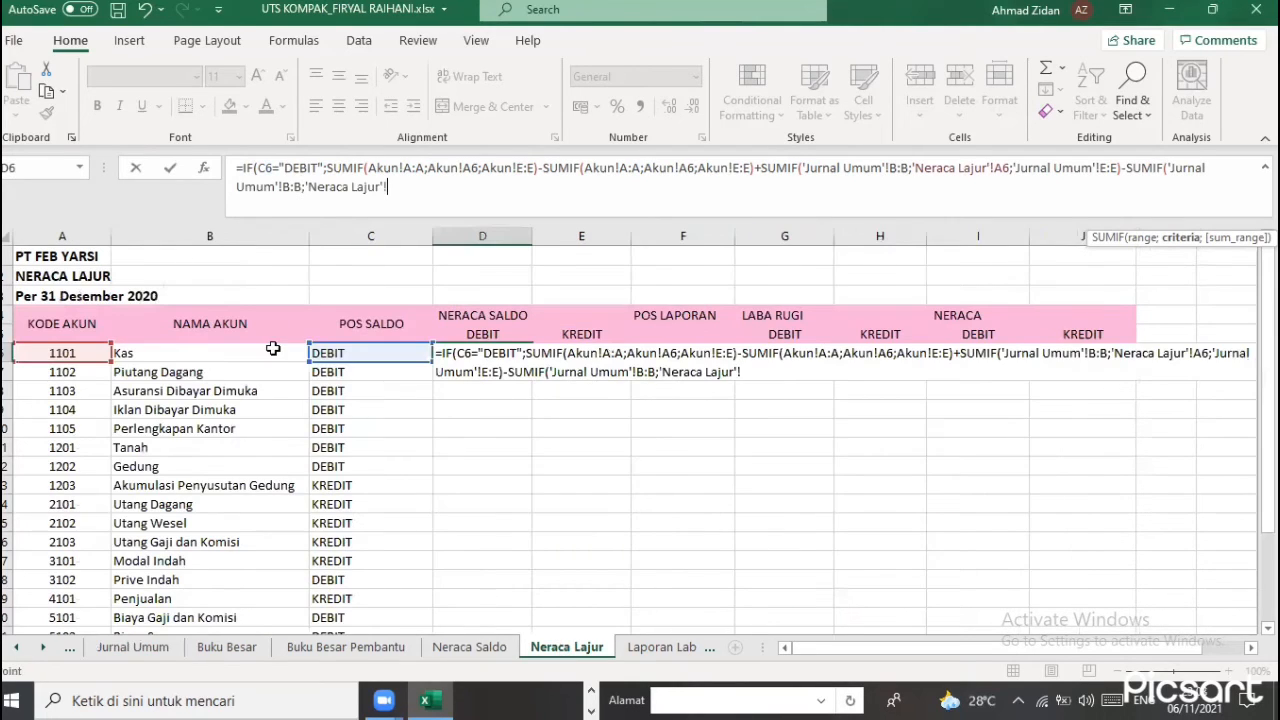
{"action": "left_click", "coordinate": [86, 355]}
{"action": "type", "text": ";"}
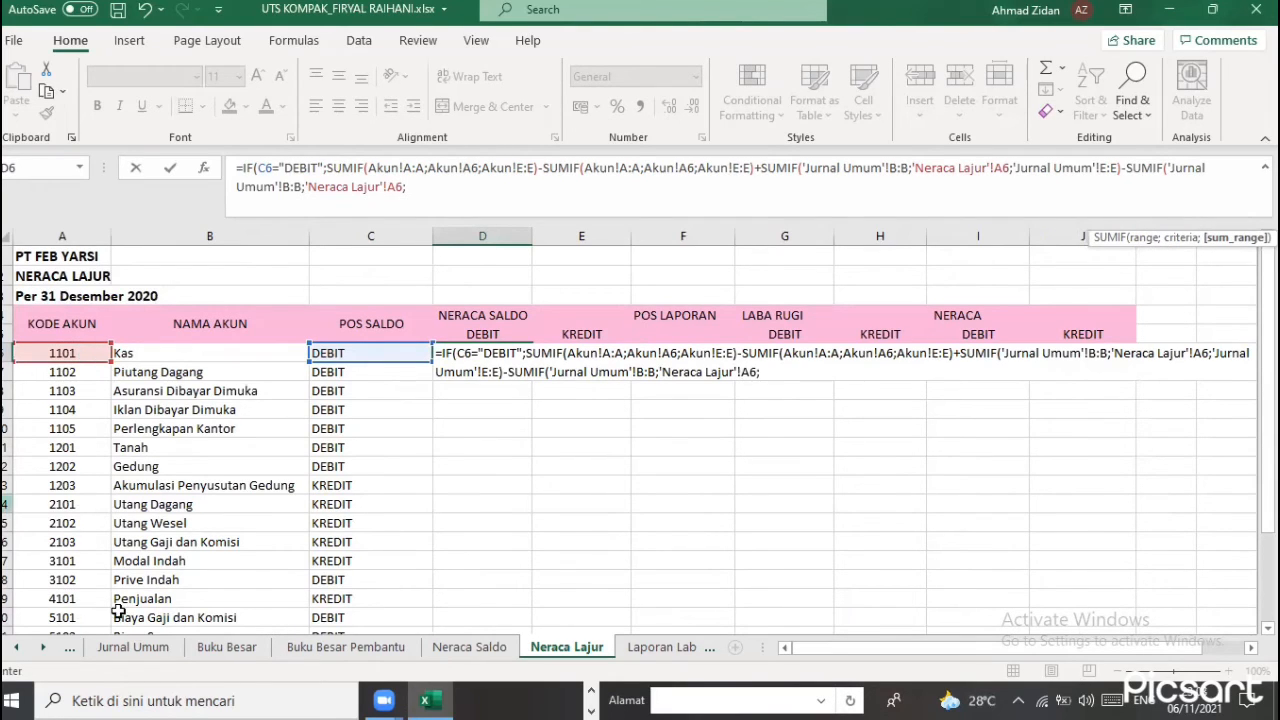
{"action": "left_click", "coordinate": [143, 648]}
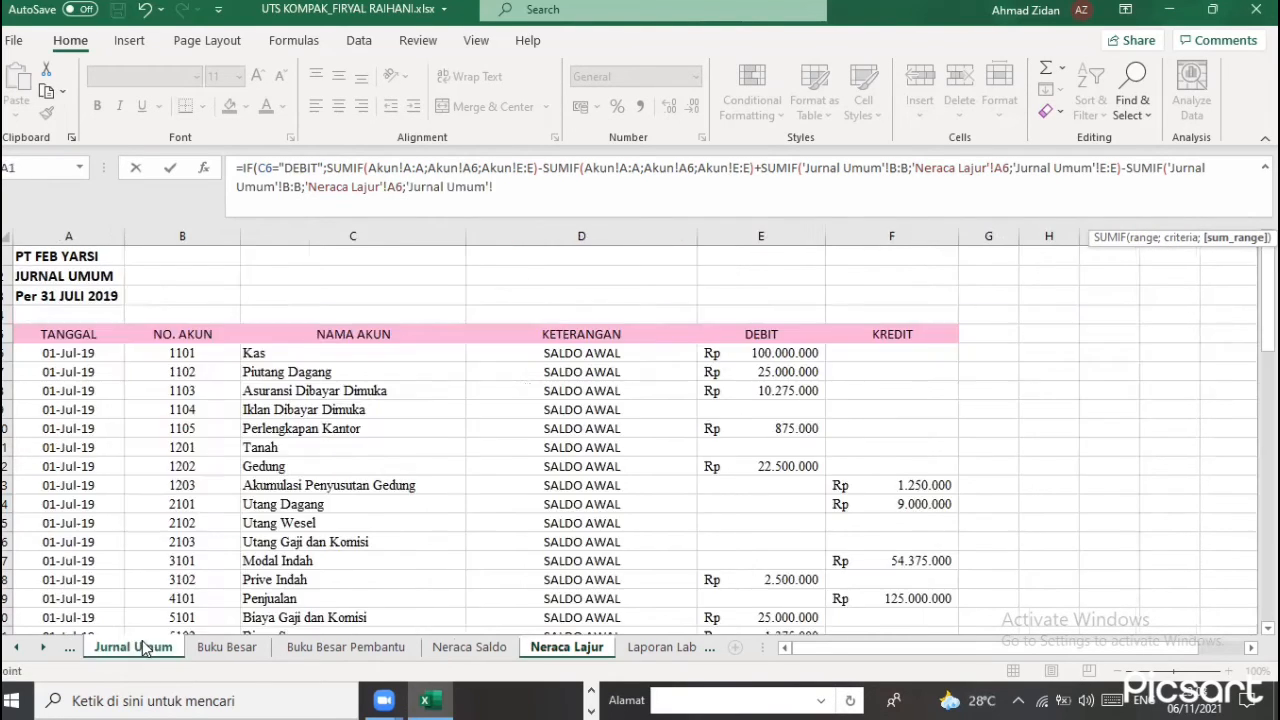
{"action": "left_click", "coordinate": [893, 235]}
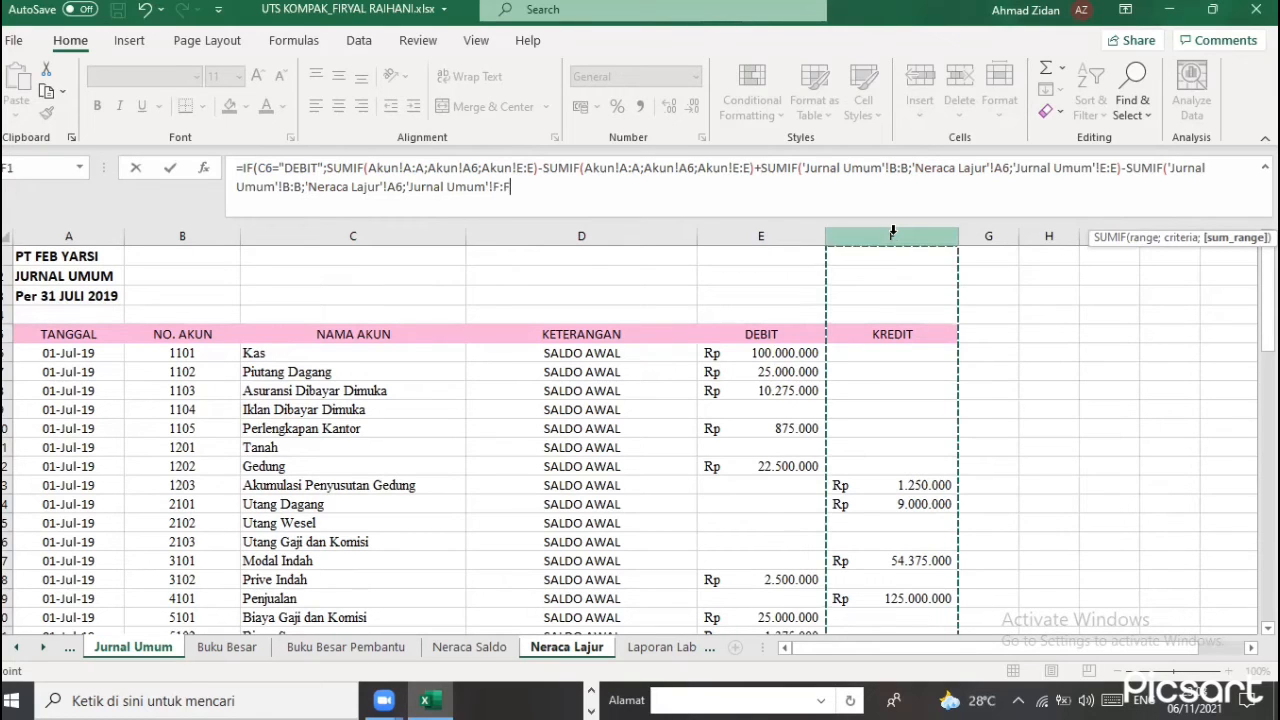
{"action": "type", "text": ")"}
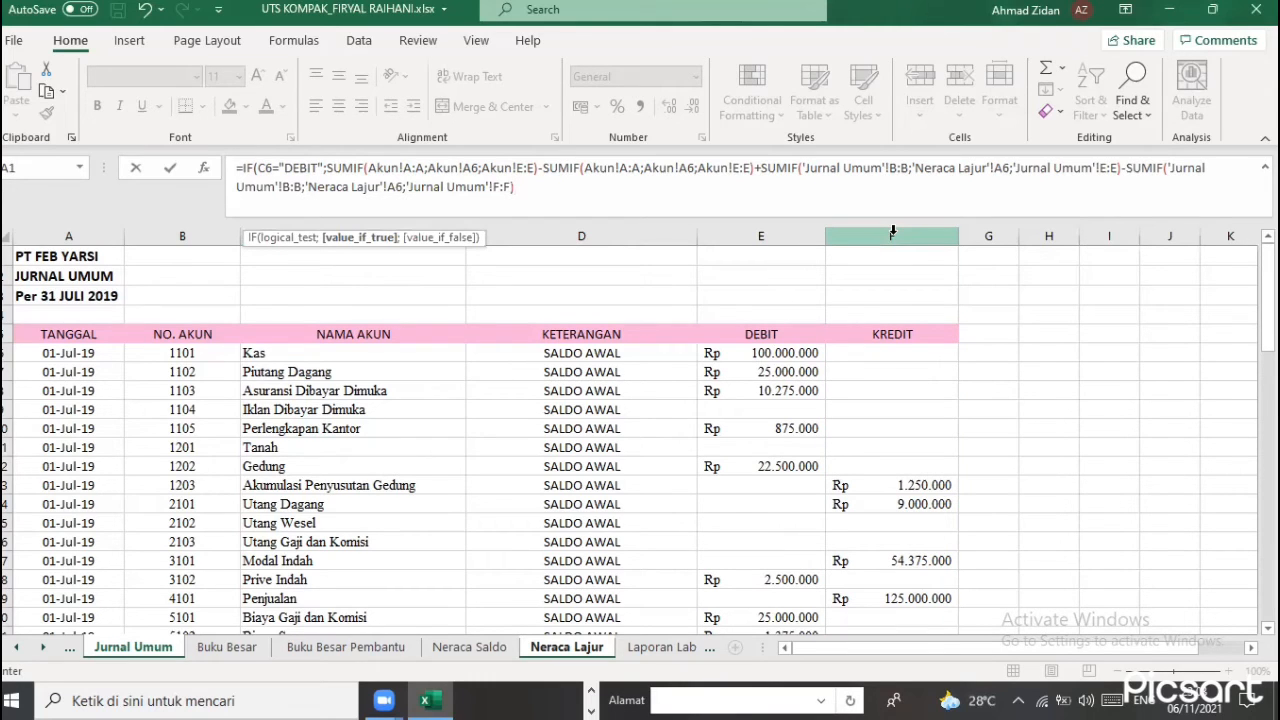
Give the IF formula 0 as its false value, enter it in D6 and reselect that cell
{"action": "type", "text": ";"}
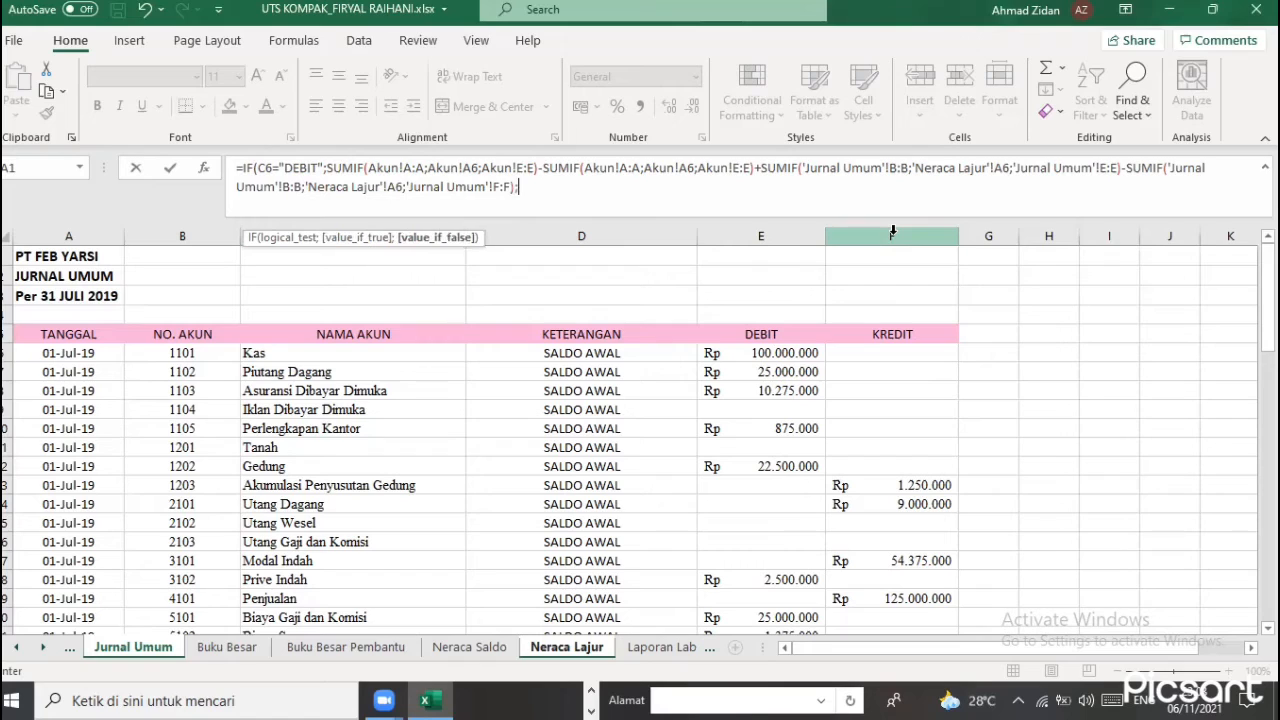
{"action": "type", "text": "0)"}
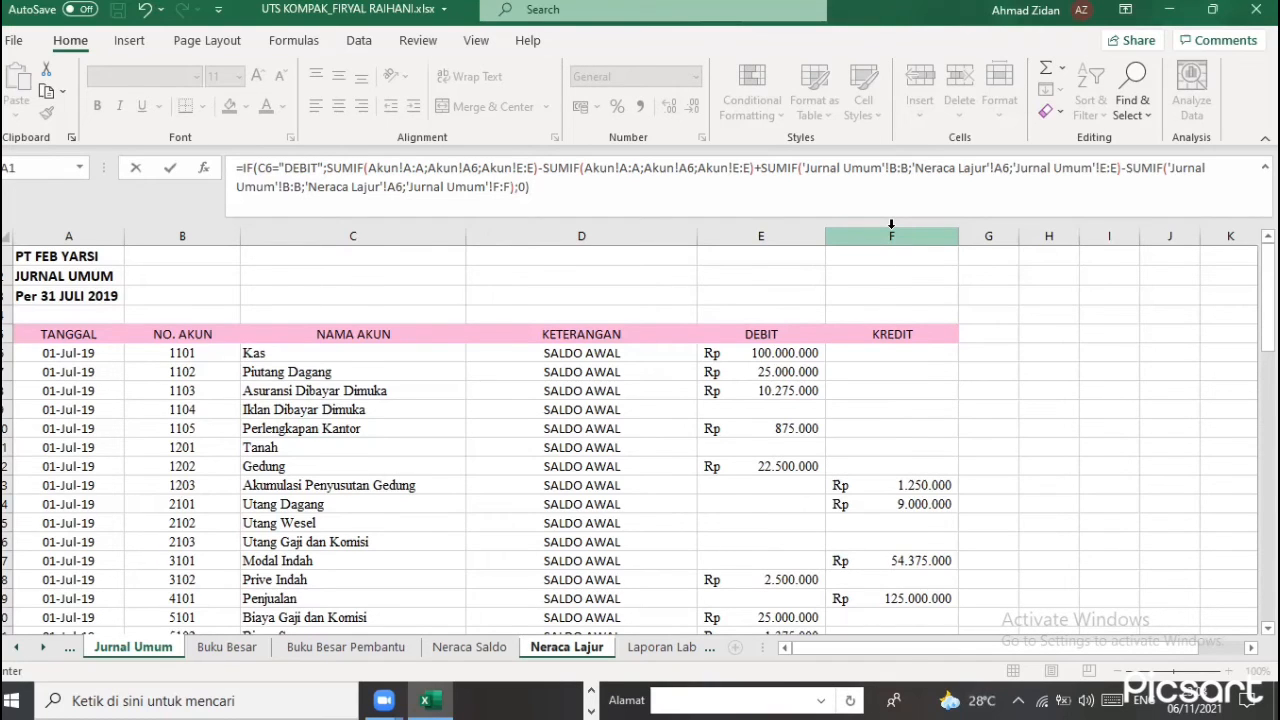
{"action": "key", "text": "Return"}
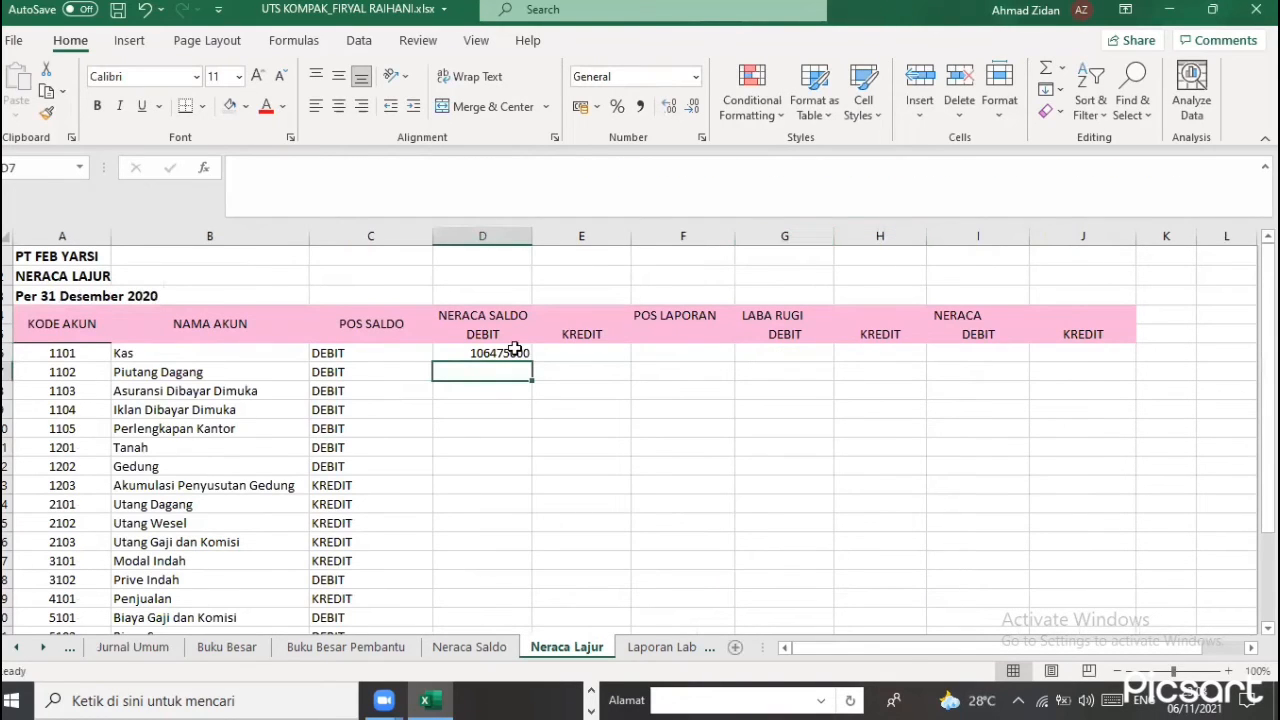
{"action": "left_click", "coordinate": [518, 353]}
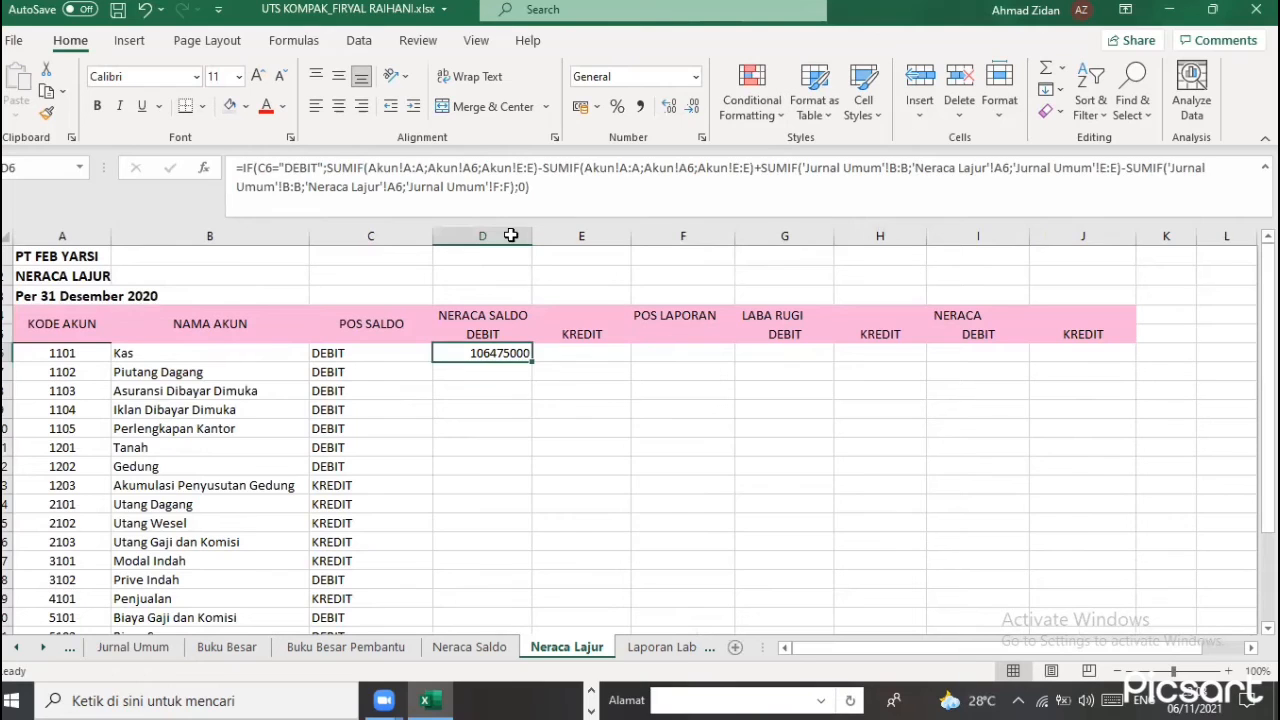
Give columns D through J of the Neraca Lajur sheet one uniform, slightly adjusted width
{"action": "left_click", "coordinate": [702, 235], "text": "shift"}
{"action": "left_click", "coordinate": [1068, 238], "text": "shift"}
{"action": "left_click_drag", "start_coordinate": [629, 236], "coordinate": [632, 236]}
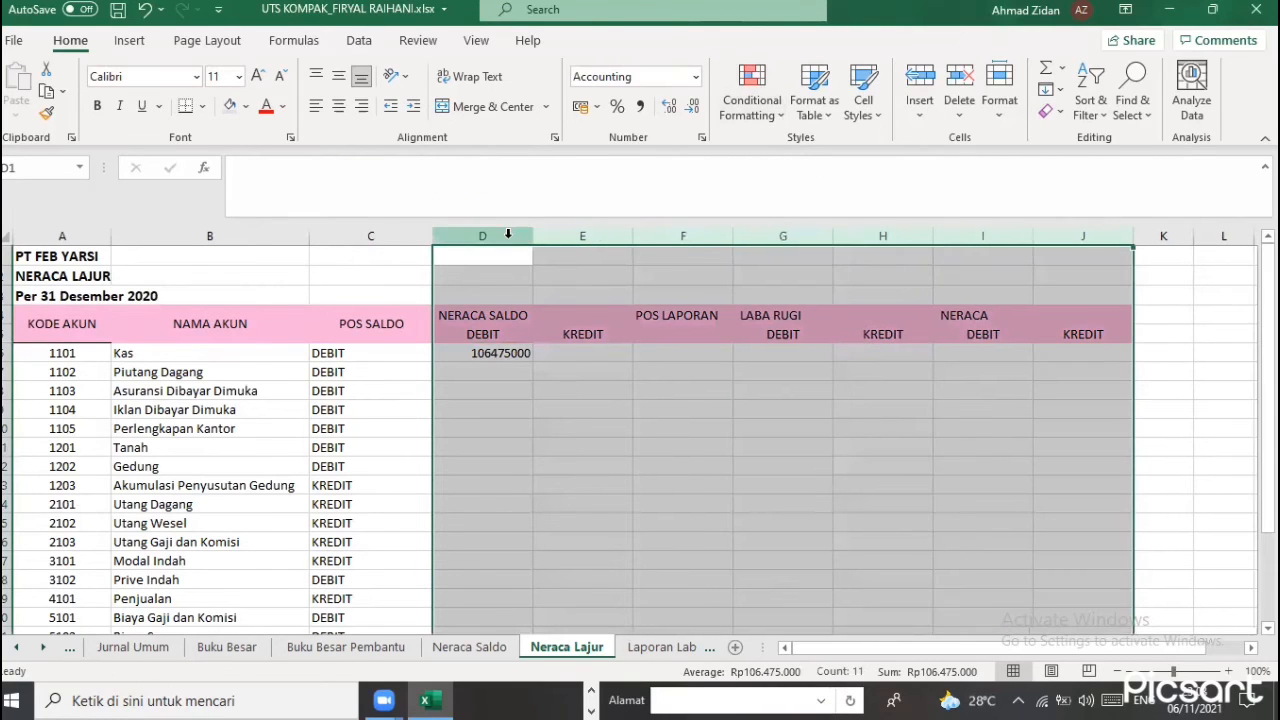
Format columns D and E as Accounting and fill the D6 formula down to the last account, Biaya Penyusutan Gedung
{"action": "left_click", "coordinate": [510, 232]}
{"action": "left_click", "coordinate": [577, 238], "text": "shift"}
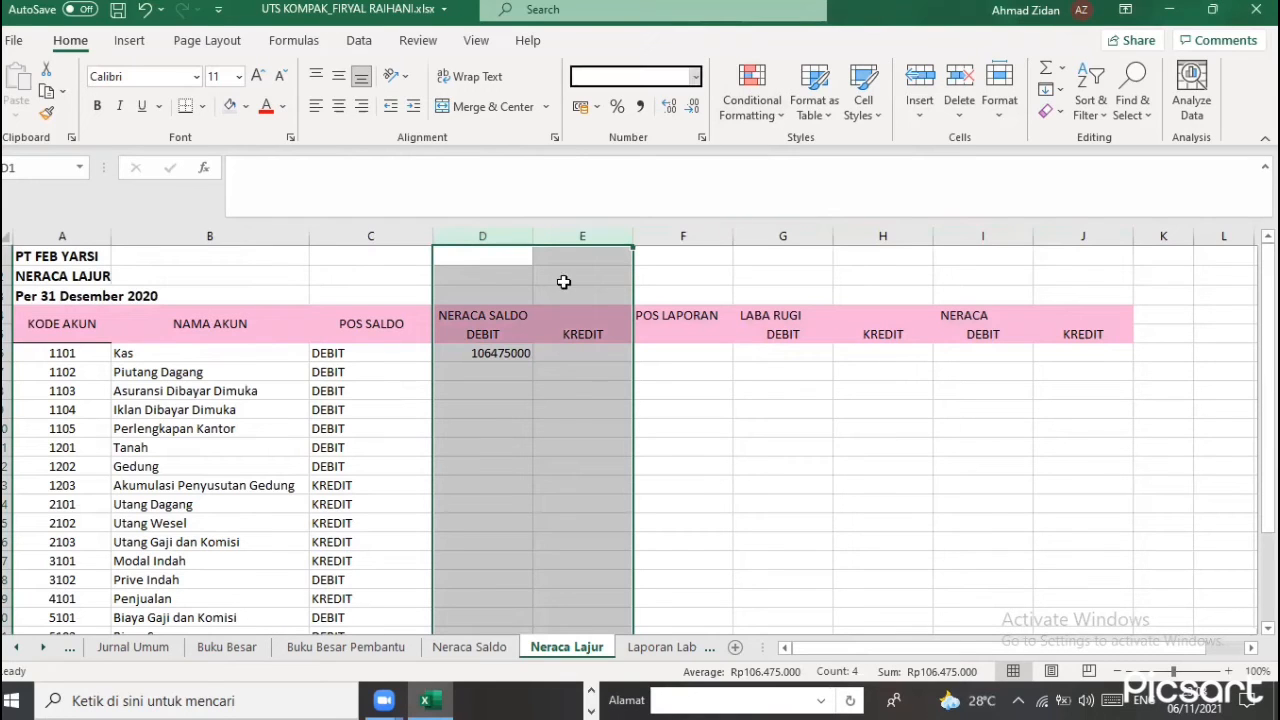
{"action": "left_click", "coordinate": [527, 357]}
{"action": "left_click", "coordinate": [578, 410]}
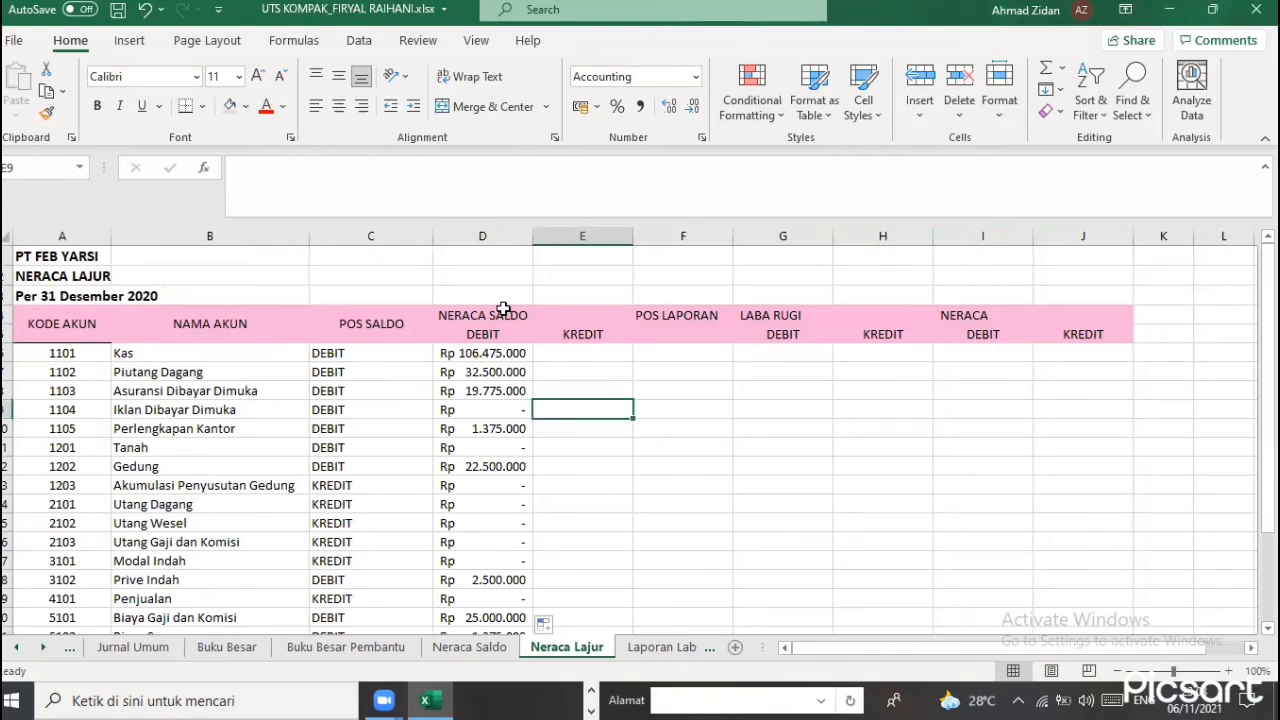
{"action": "scroll", "coordinate": [499, 477], "scroll_direction": "down", "scroll_amount": 3}
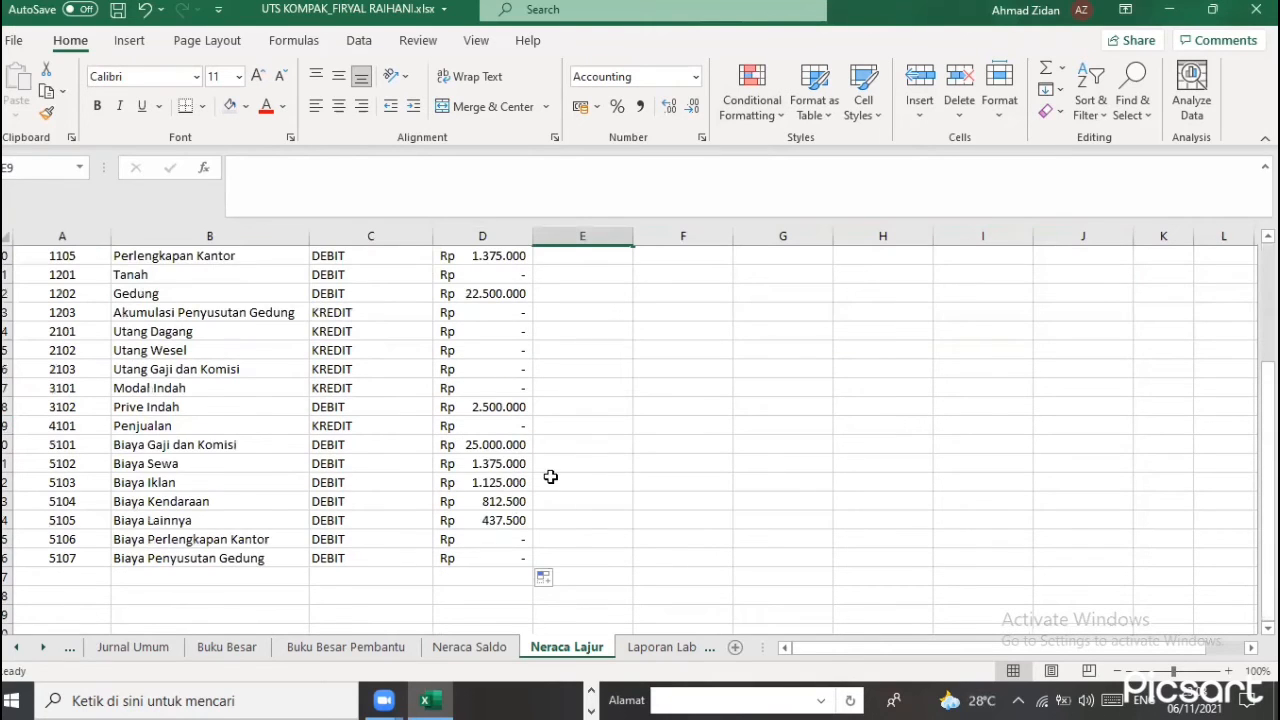
{"action": "scroll", "coordinate": [550, 476], "scroll_direction": "up", "scroll_amount": 3}
Start an IF formula in E6 under KREDIT with the logical test C6="KREDIT"
{"action": "left_click", "coordinate": [576, 355]}
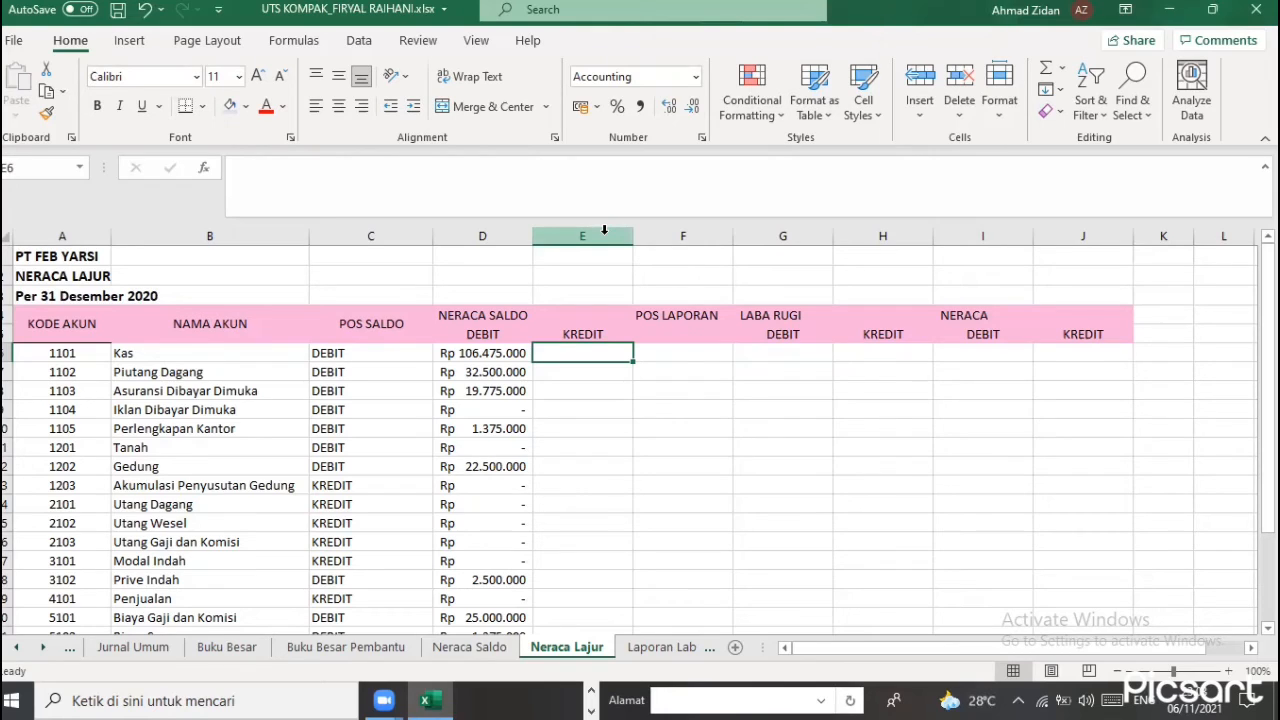
{"action": "type", "text": "="}
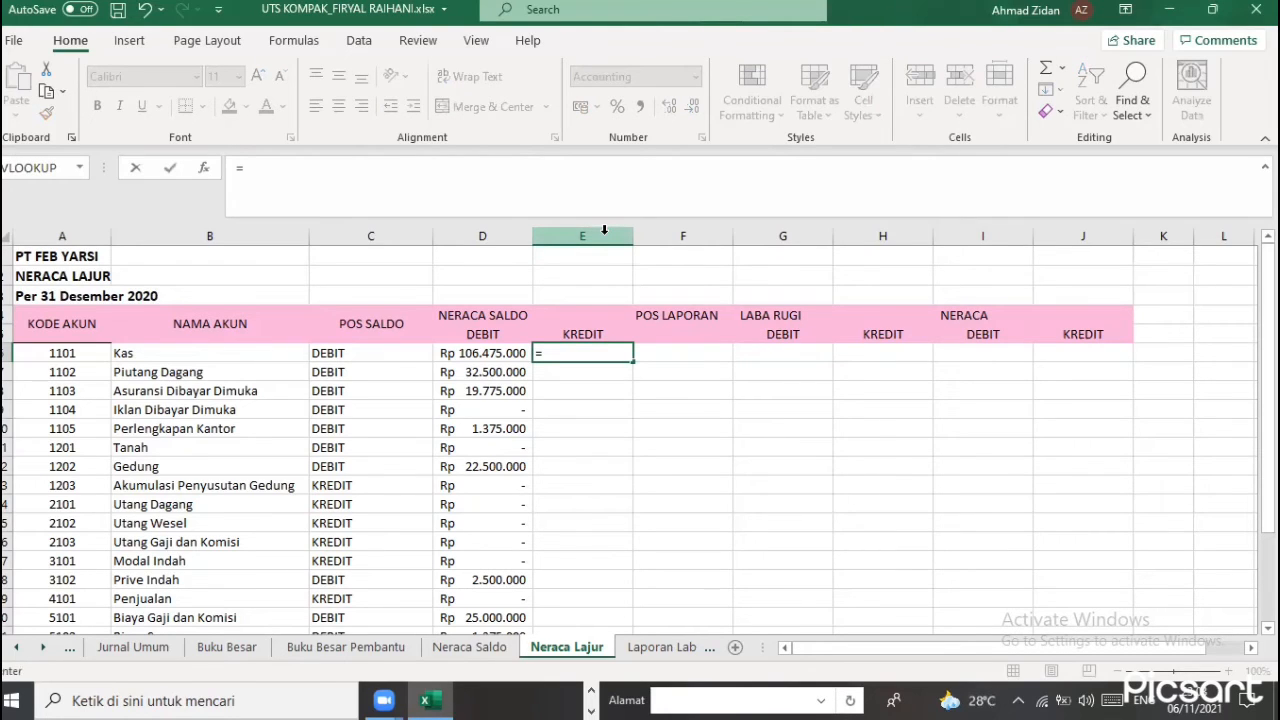
{"action": "type", "text": "IF"}
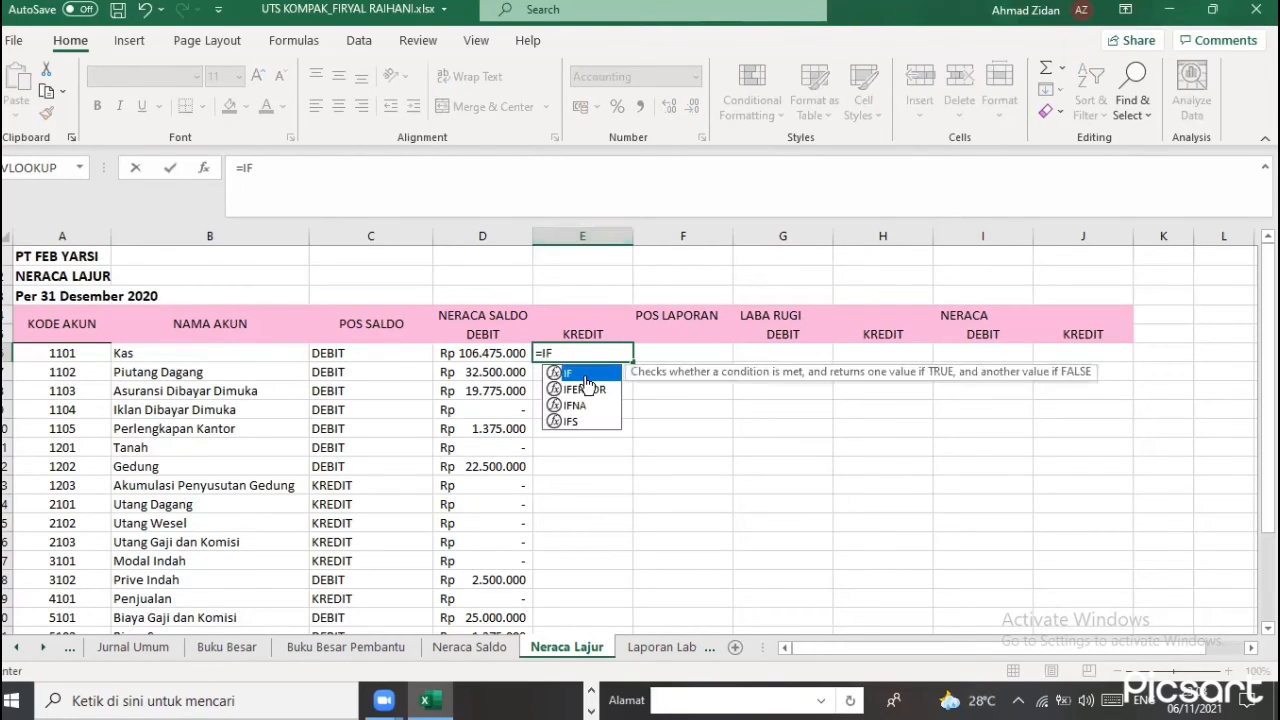
{"action": "type", "text": "("}
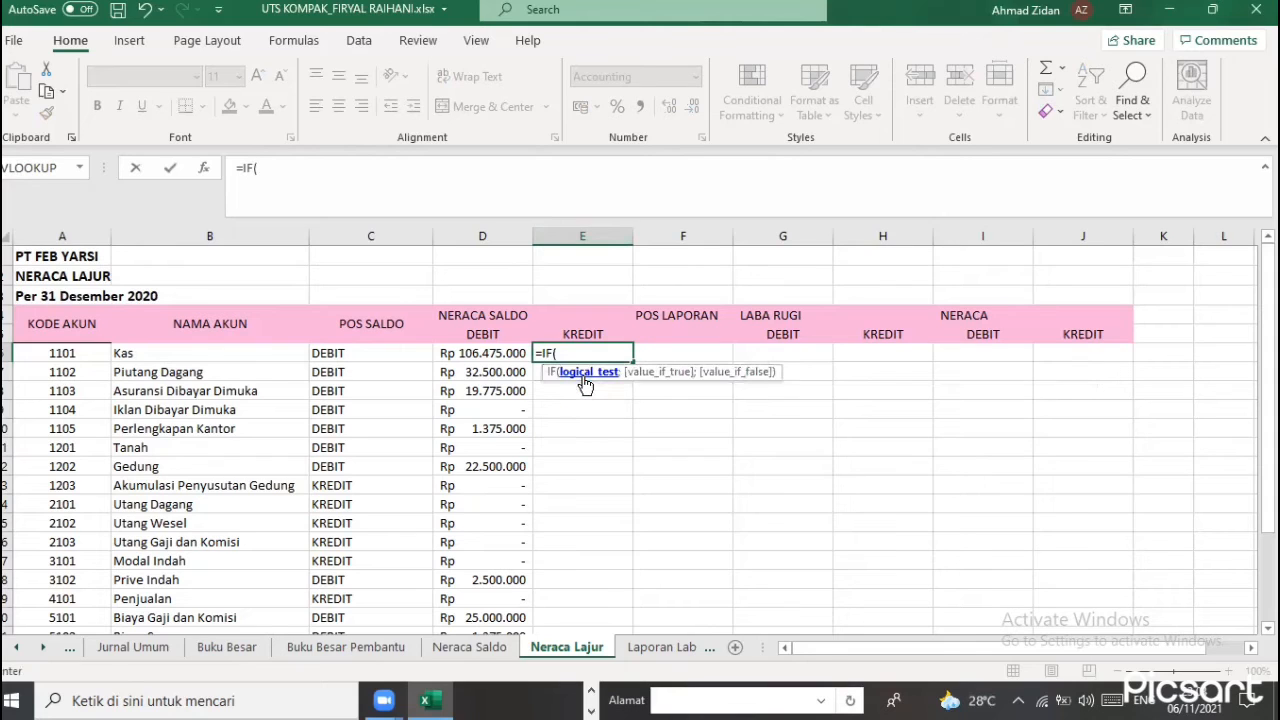
{"action": "left_click", "coordinate": [341, 353]}
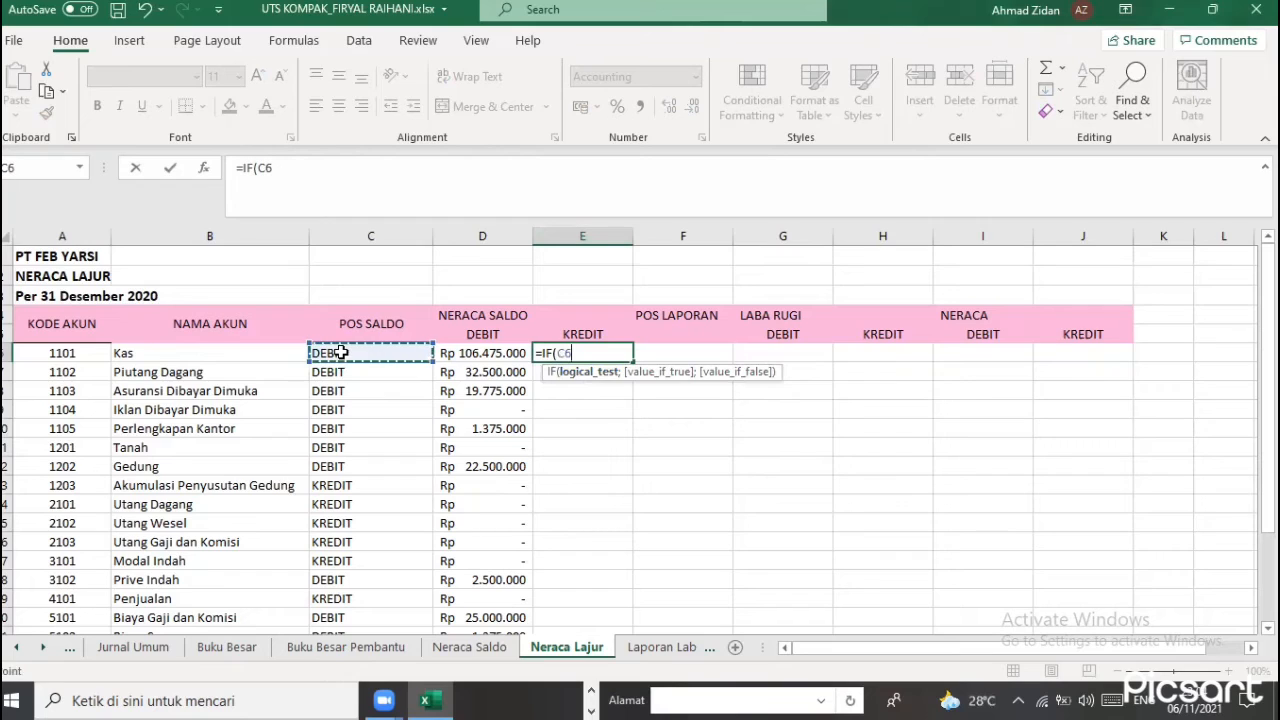
{"action": "type", "text": "=\"K"}
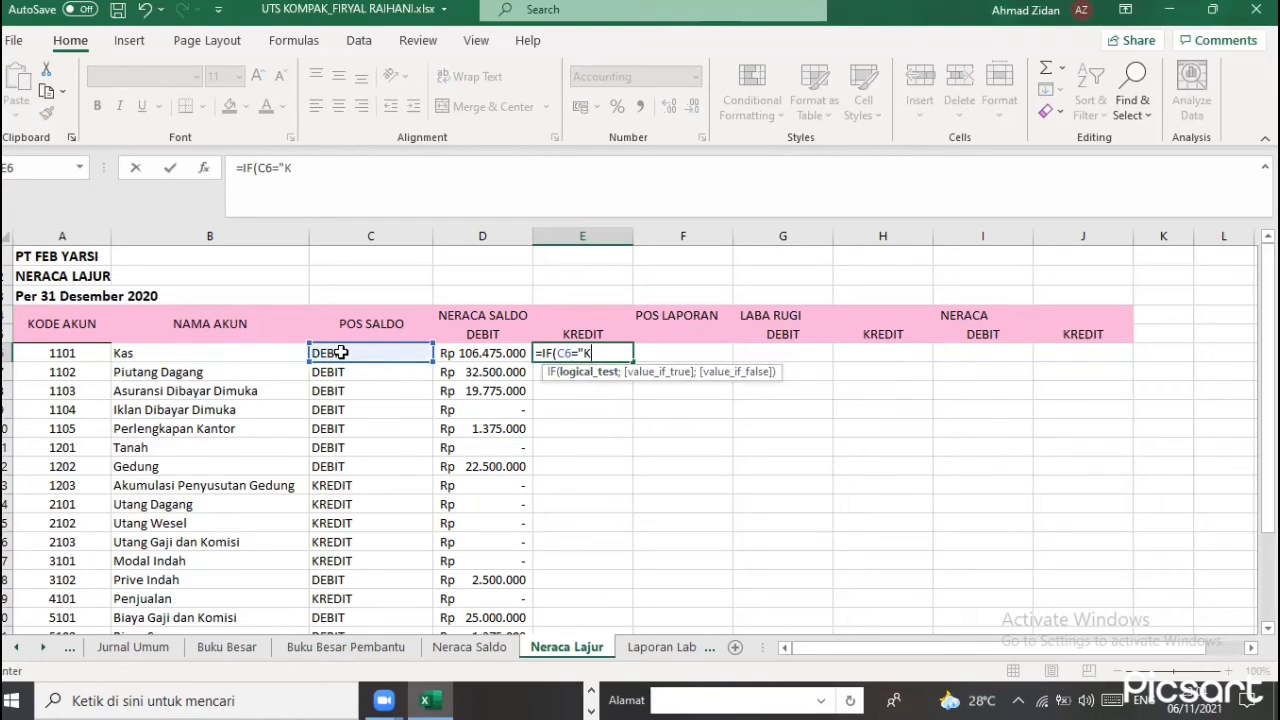
{"action": "type", "text": "REDIT\";"}
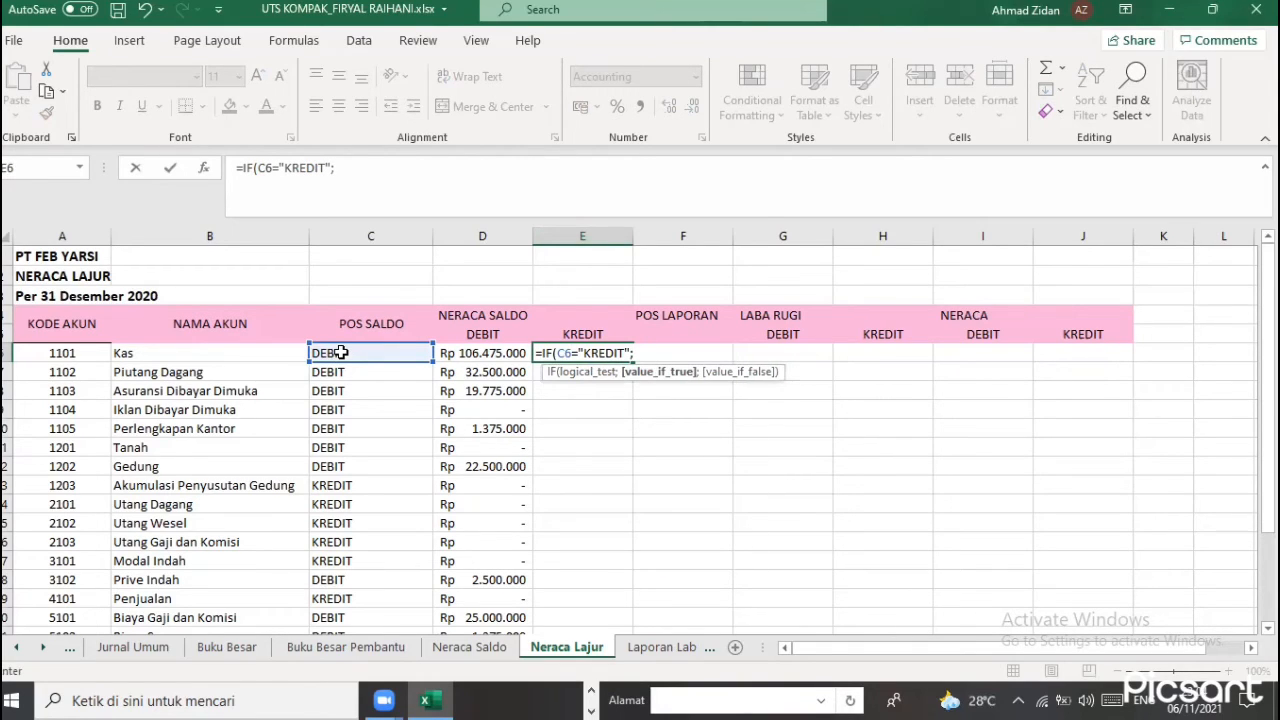
Begin the IF formula's true value with a SUMIF whose range is column A of the Akun sheet (Akun!A:A)
{"action": "type", "text": "SUM"}
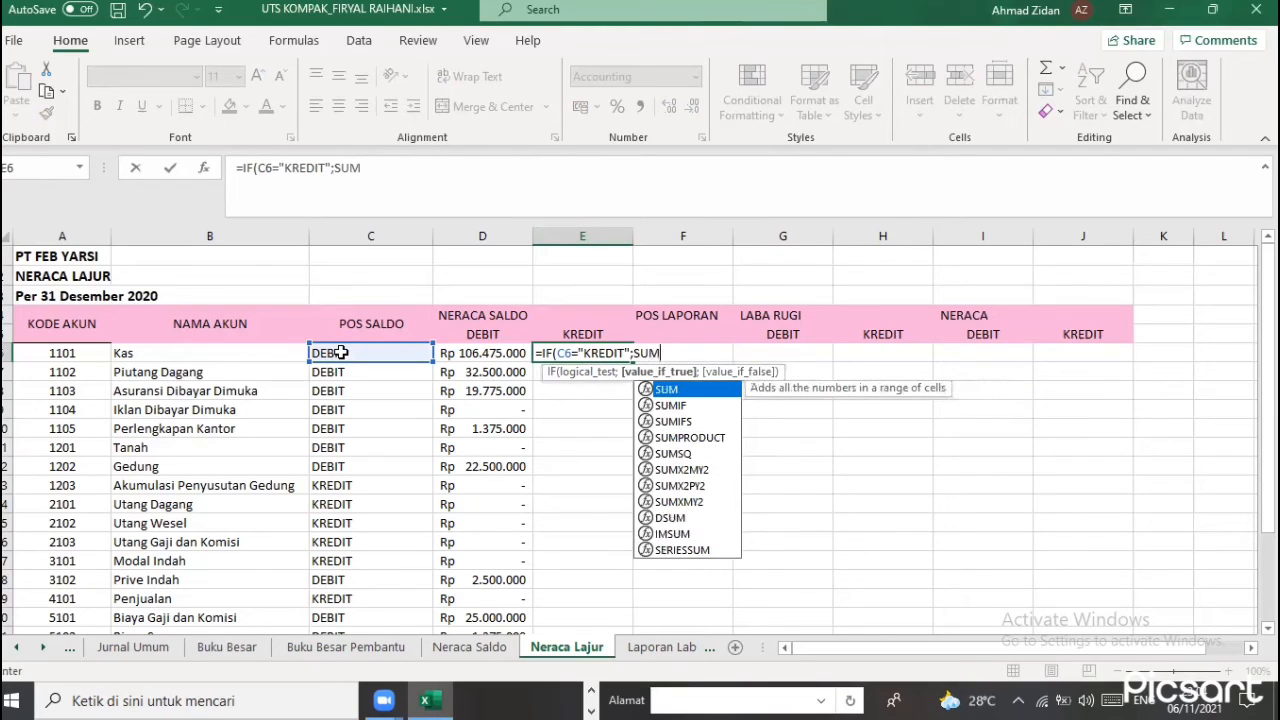
{"action": "left_click", "coordinate": [665, 405]}
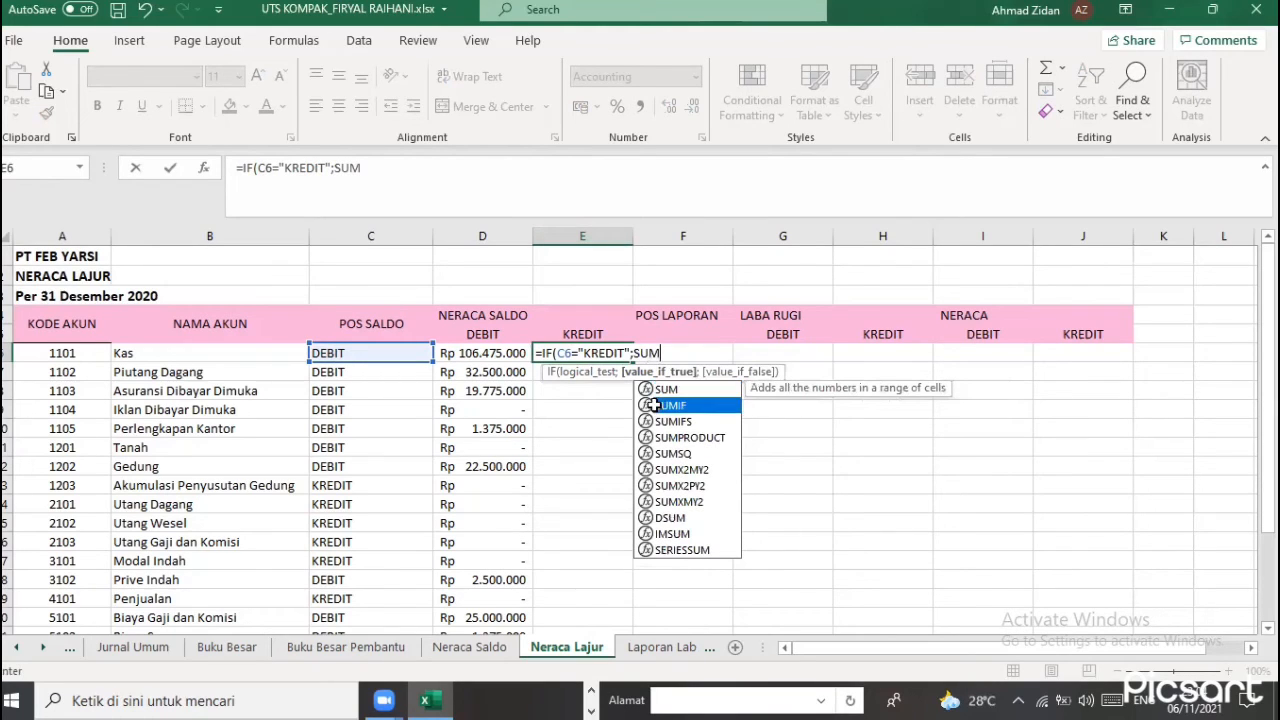
{"action": "double_click", "coordinate": [665, 405]}
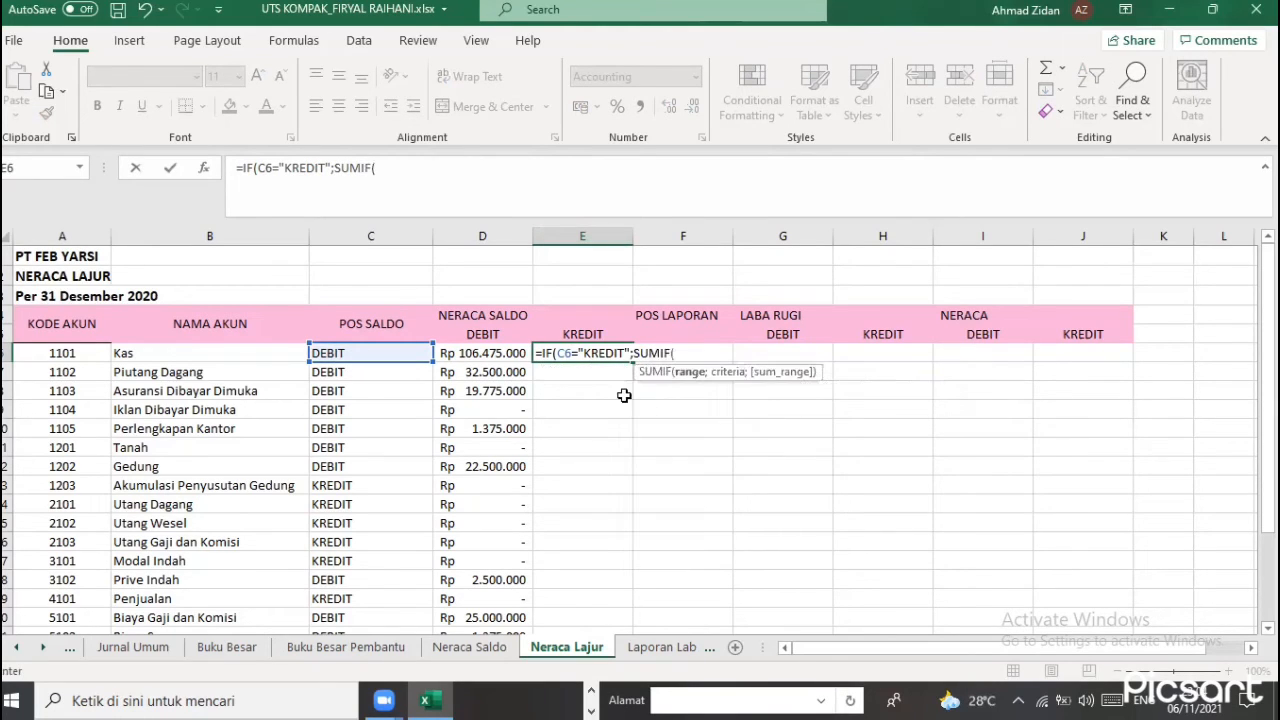
{"action": "right_click", "coordinate": [18, 651]}
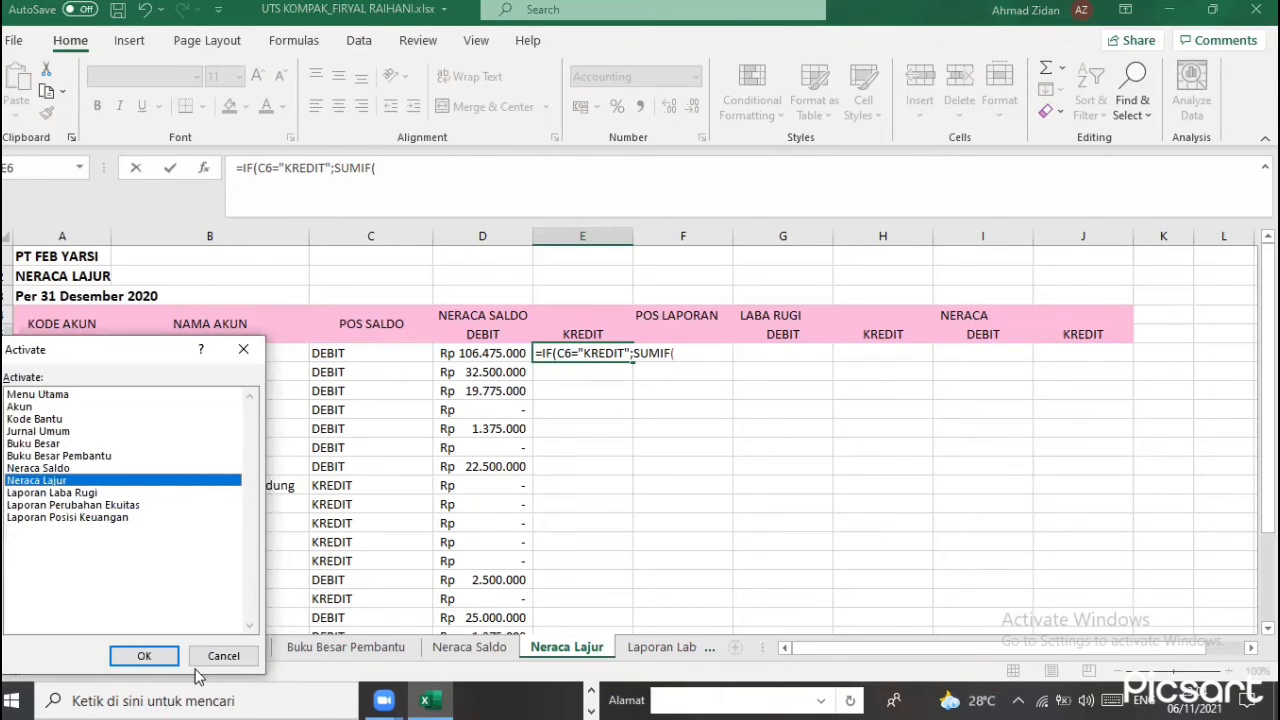
{"action": "key", "text": "a"}
{"action": "left_click", "coordinate": [144, 656]}
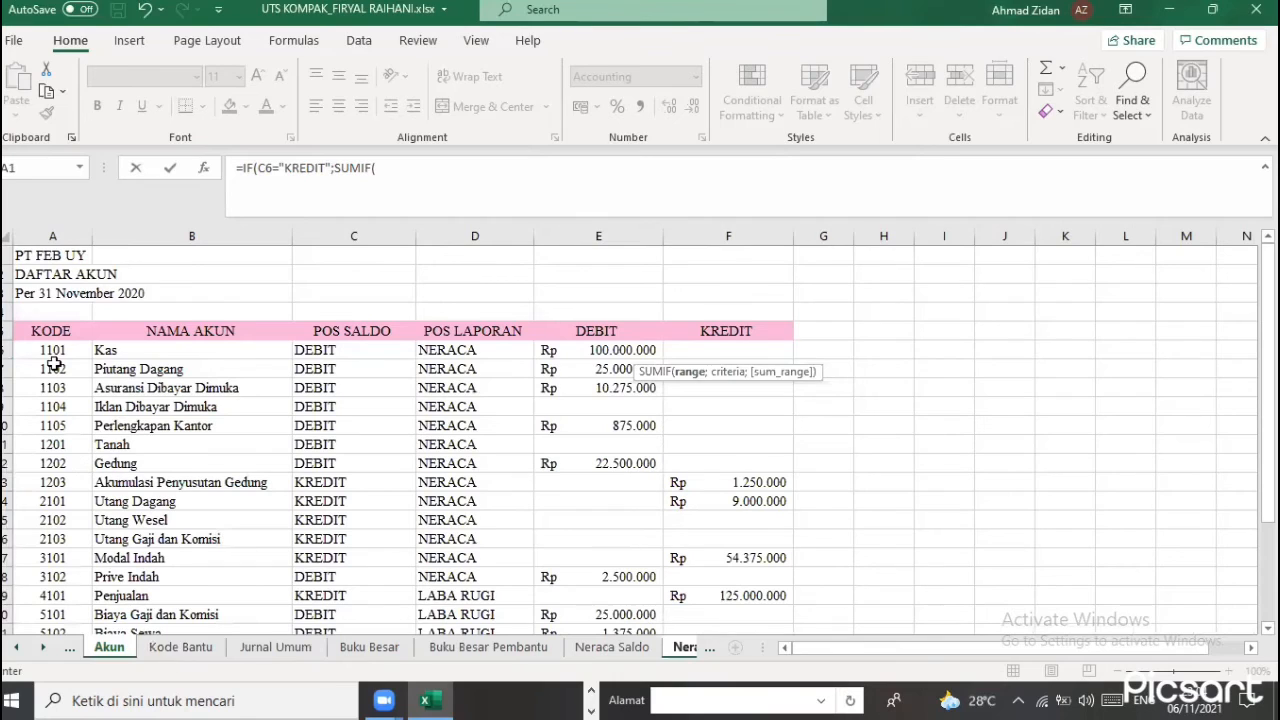
{"action": "left_click", "coordinate": [66, 237]}
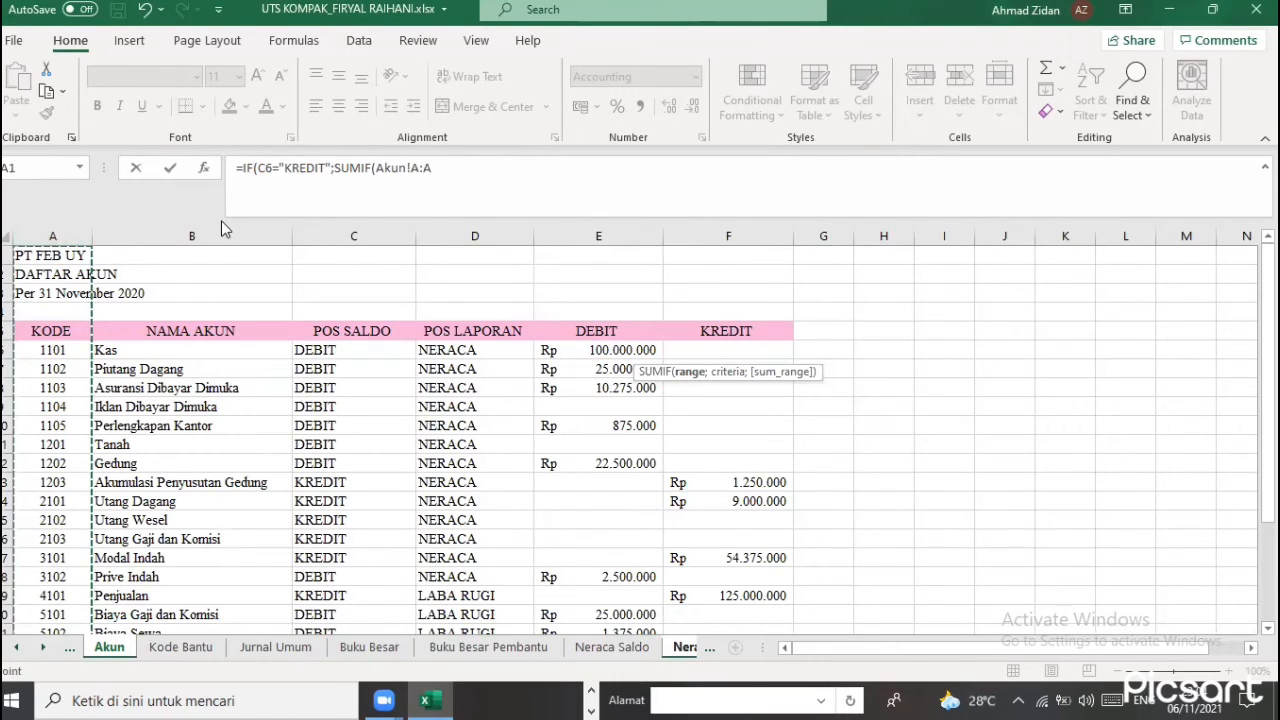
Complete the SUMIF with the criterion Akun!A6 and the sum range Akun!E:E, and append a plus sign
{"action": "type", "text": ";"}
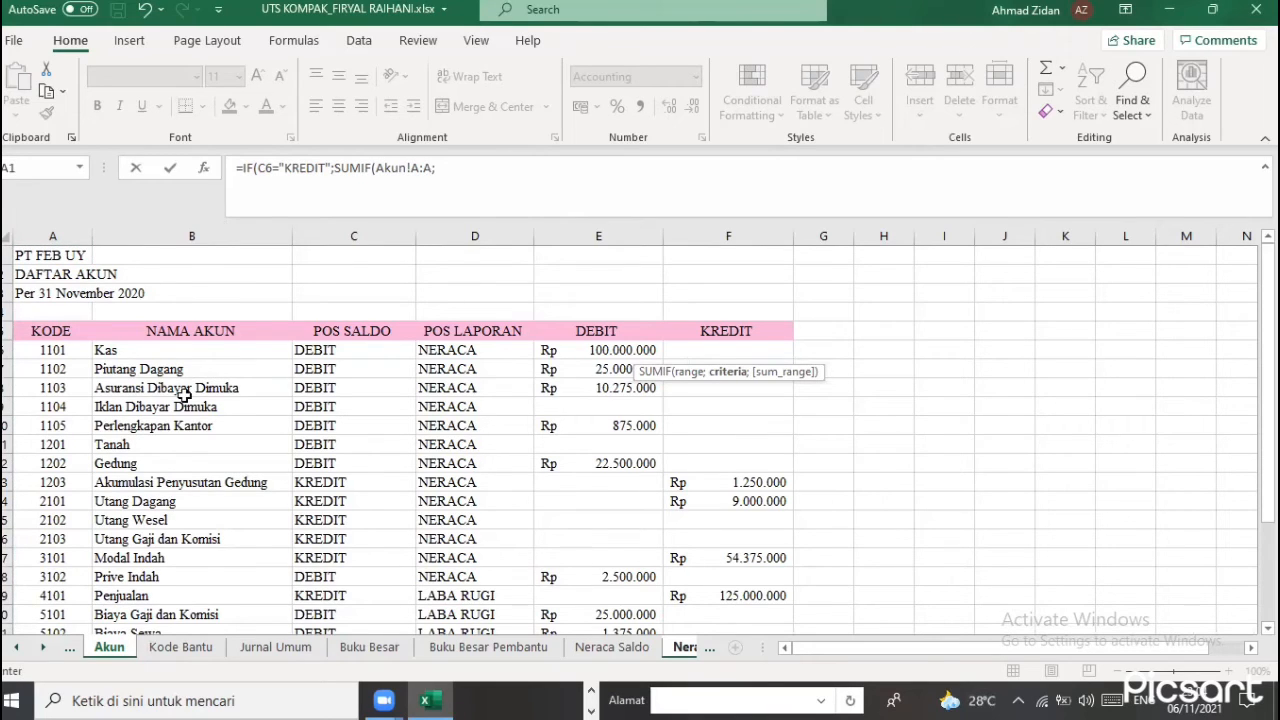
{"action": "left_click", "coordinate": [61, 349]}
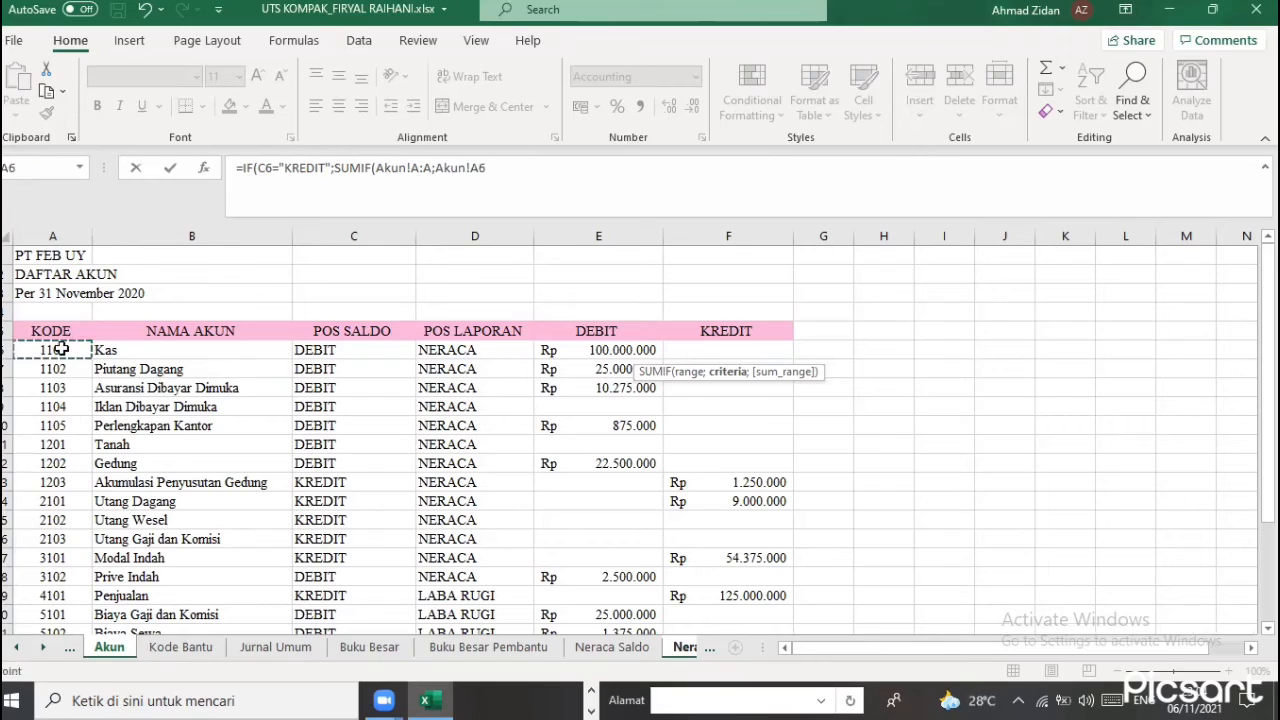
{"action": "type", "text": ";"}
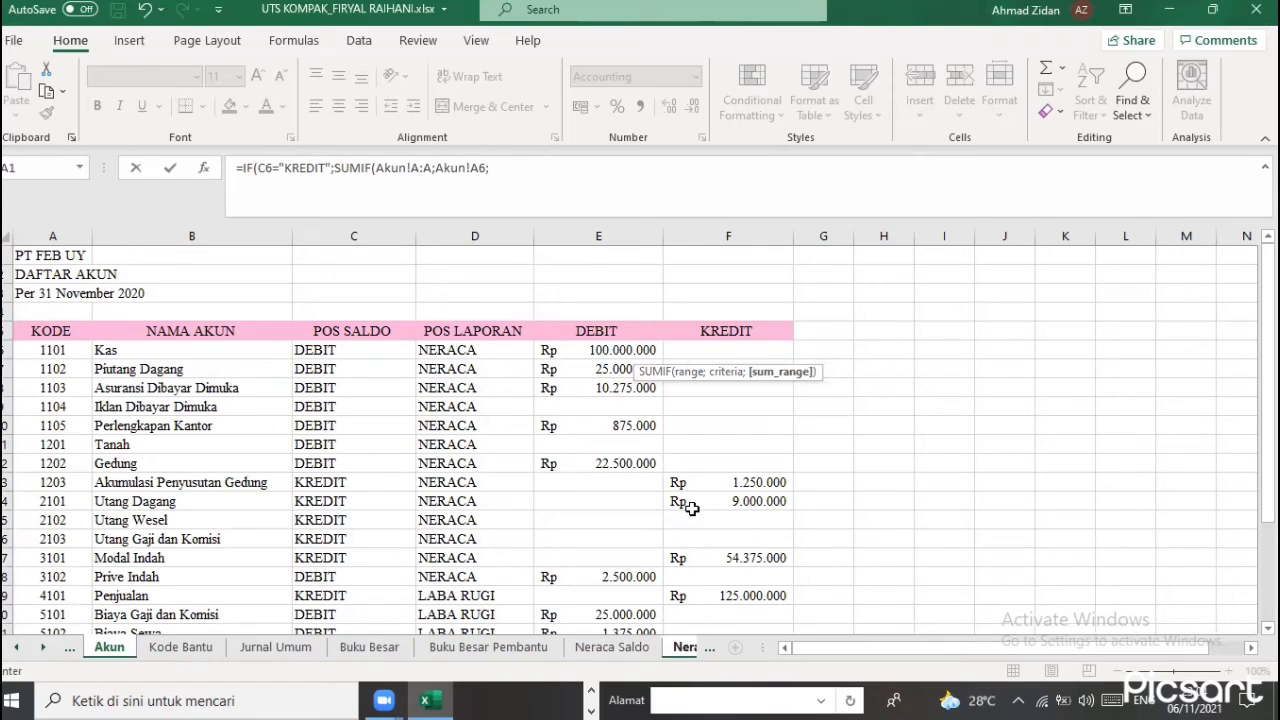
{"action": "left_click", "coordinate": [621, 232]}
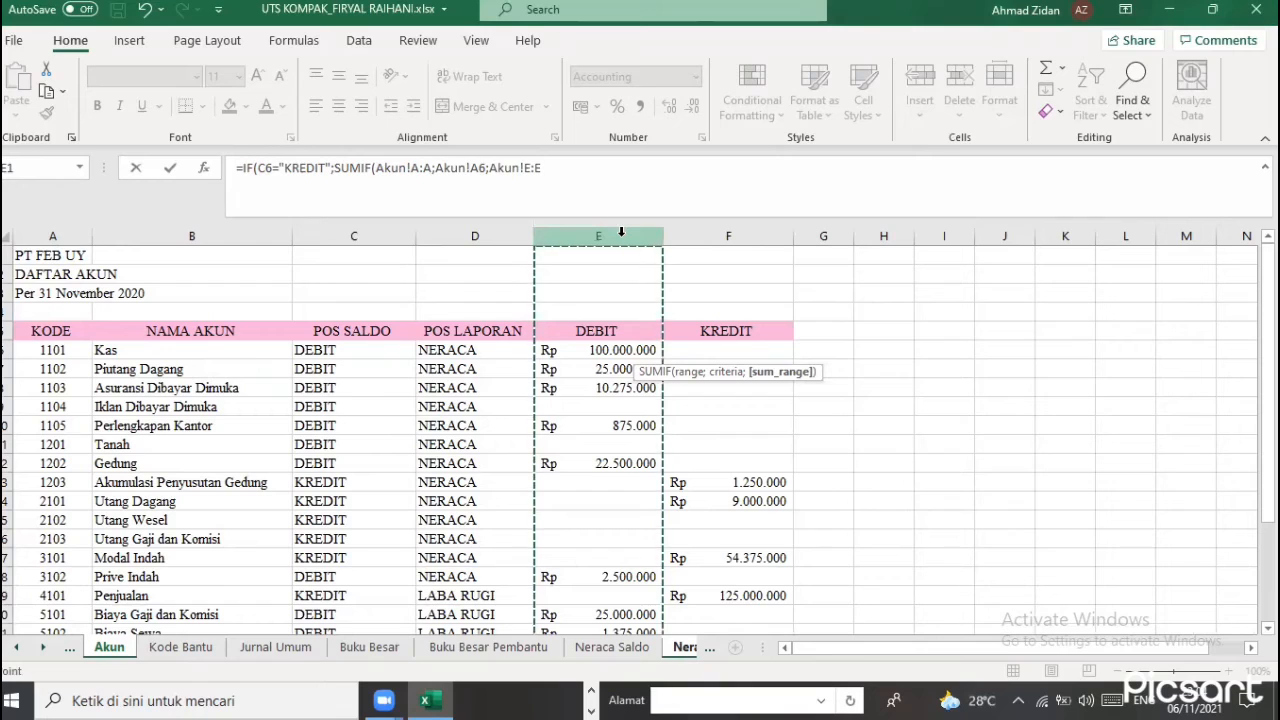
{"action": "type", "text": ";"}
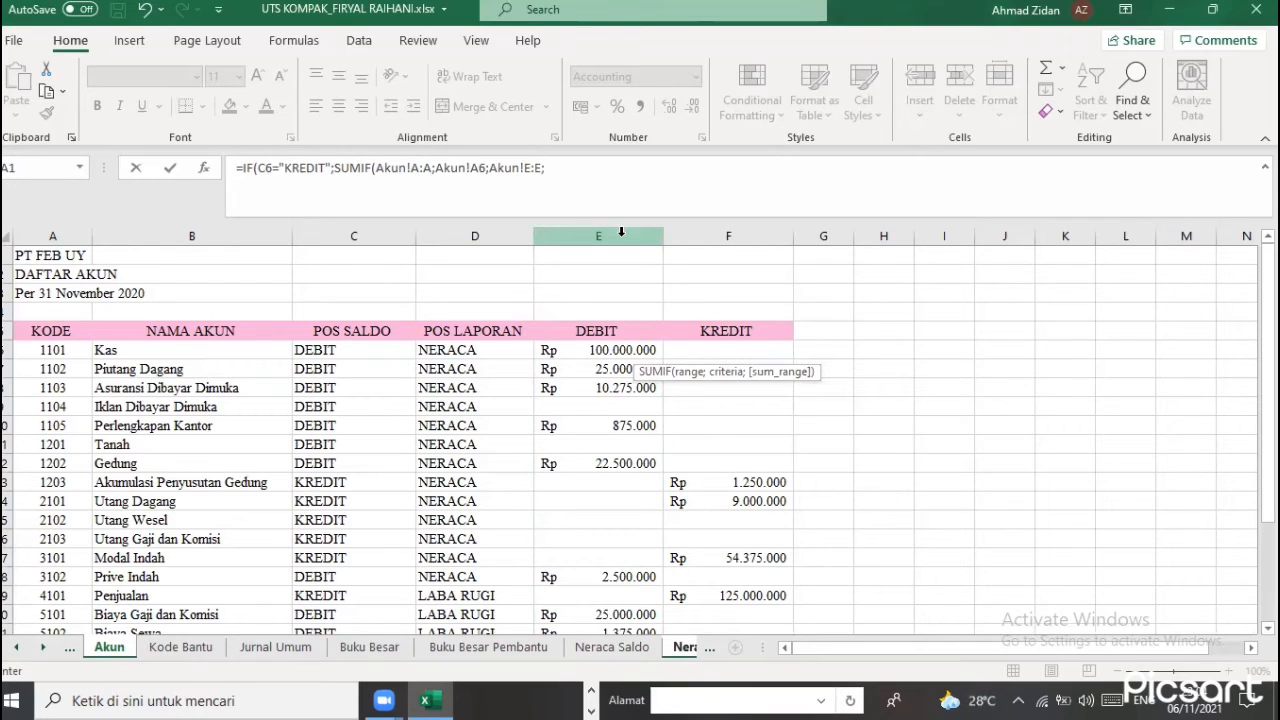
{"action": "type", "text": "E"}
{"action": "key", "text": "BackSpace"}
{"action": "key", "text": "BackSpace"}
{"action": "type", "text": ")+"}
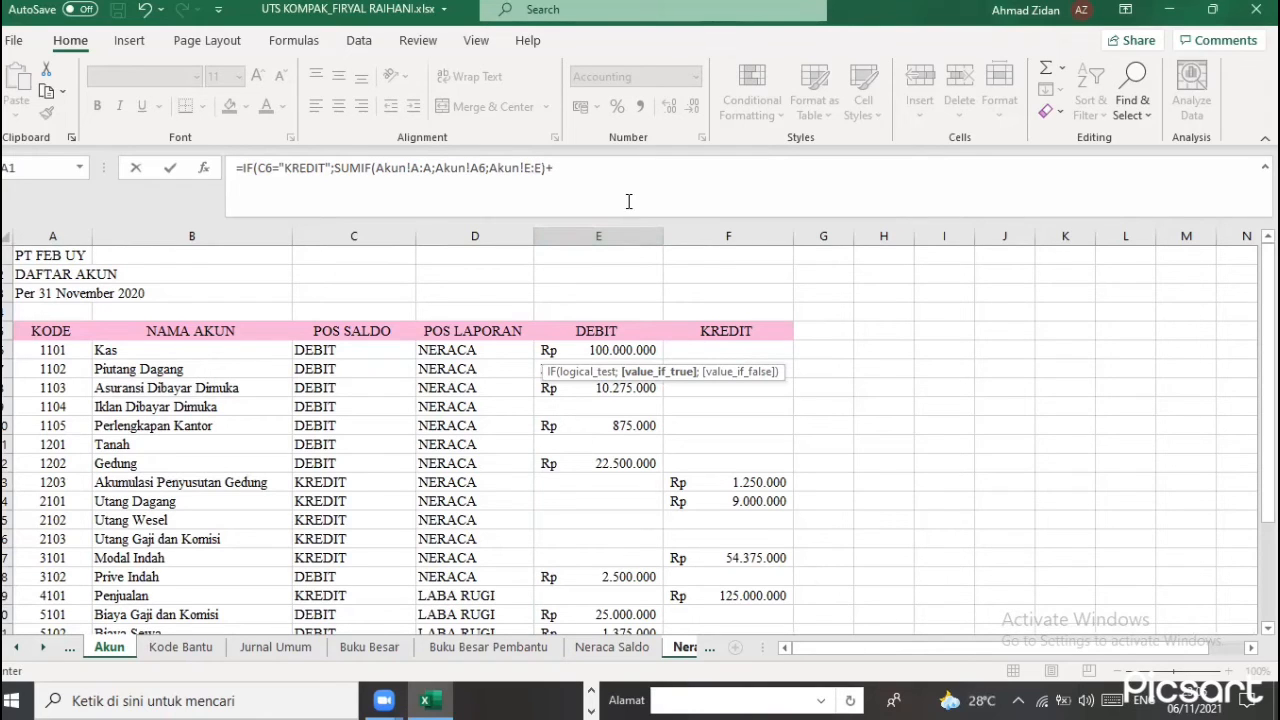
Add a second SUMIF to the true value, using column B of the Jurnal Umum sheet as its range
{"action": "type", "text": "SU"}
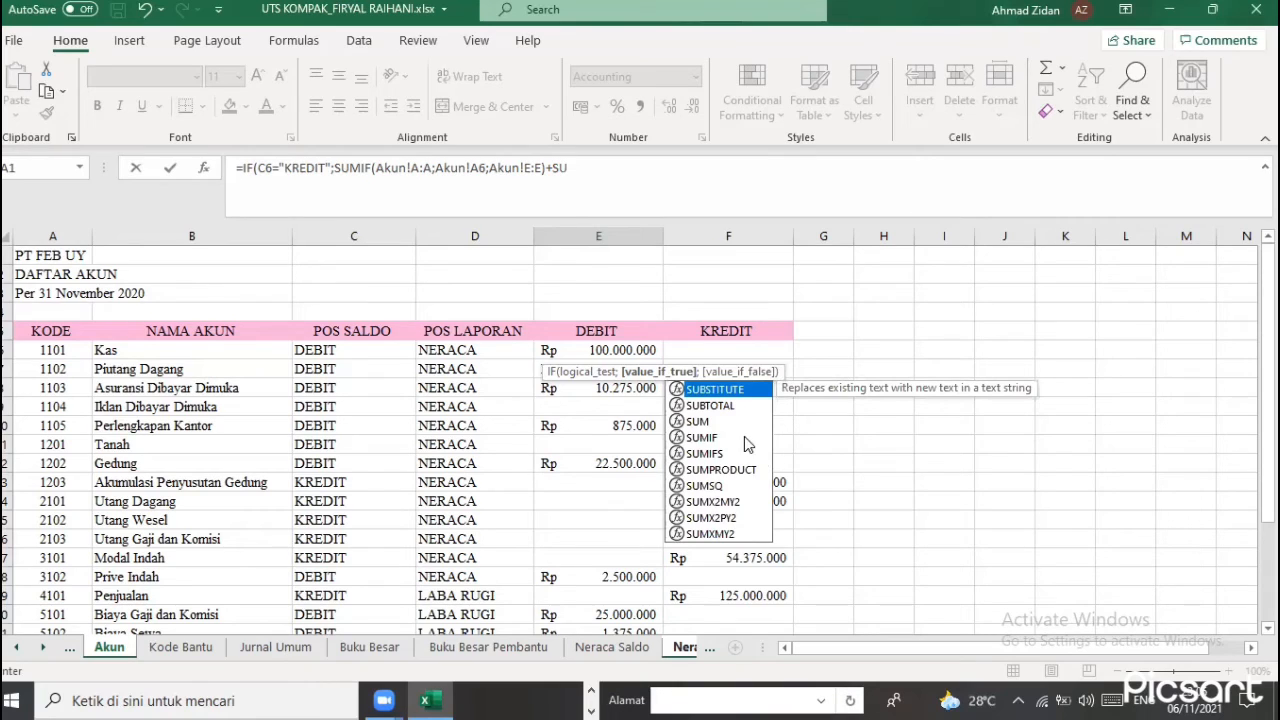
{"action": "double_click", "coordinate": [744, 437]}
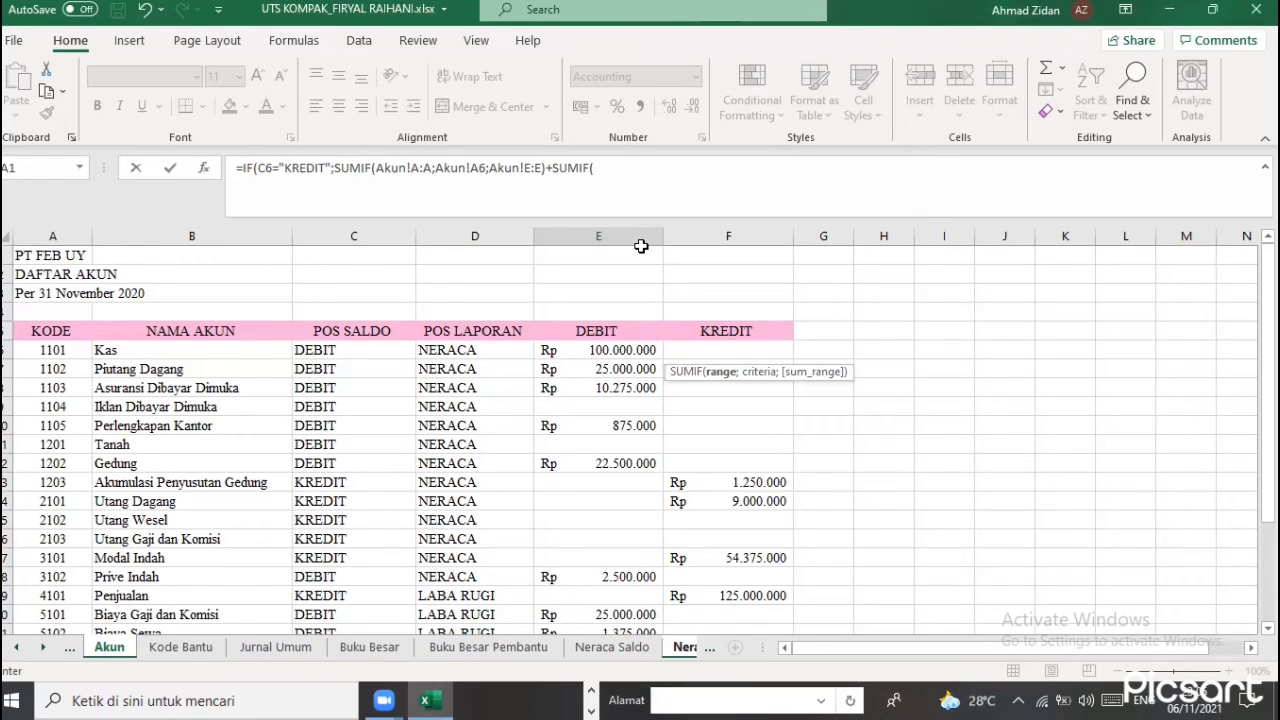
{"action": "left_click", "coordinate": [308, 647]}
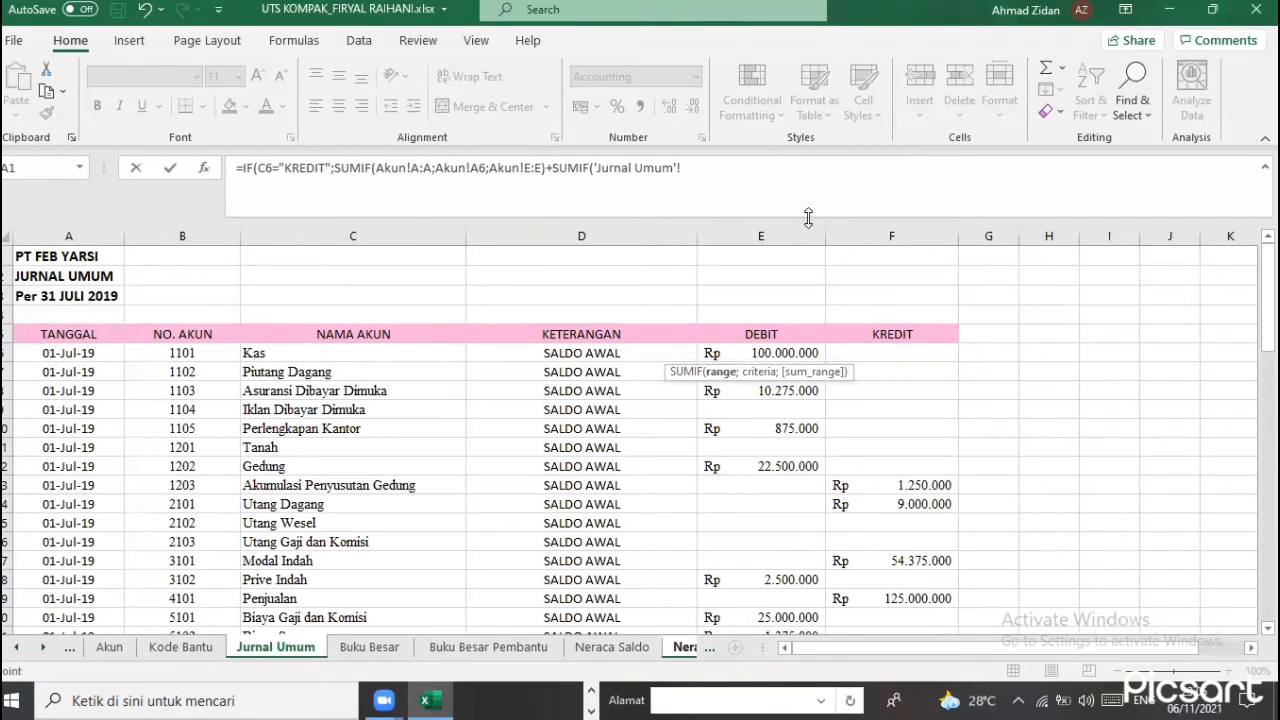
{"action": "left_click", "coordinate": [764, 175]}
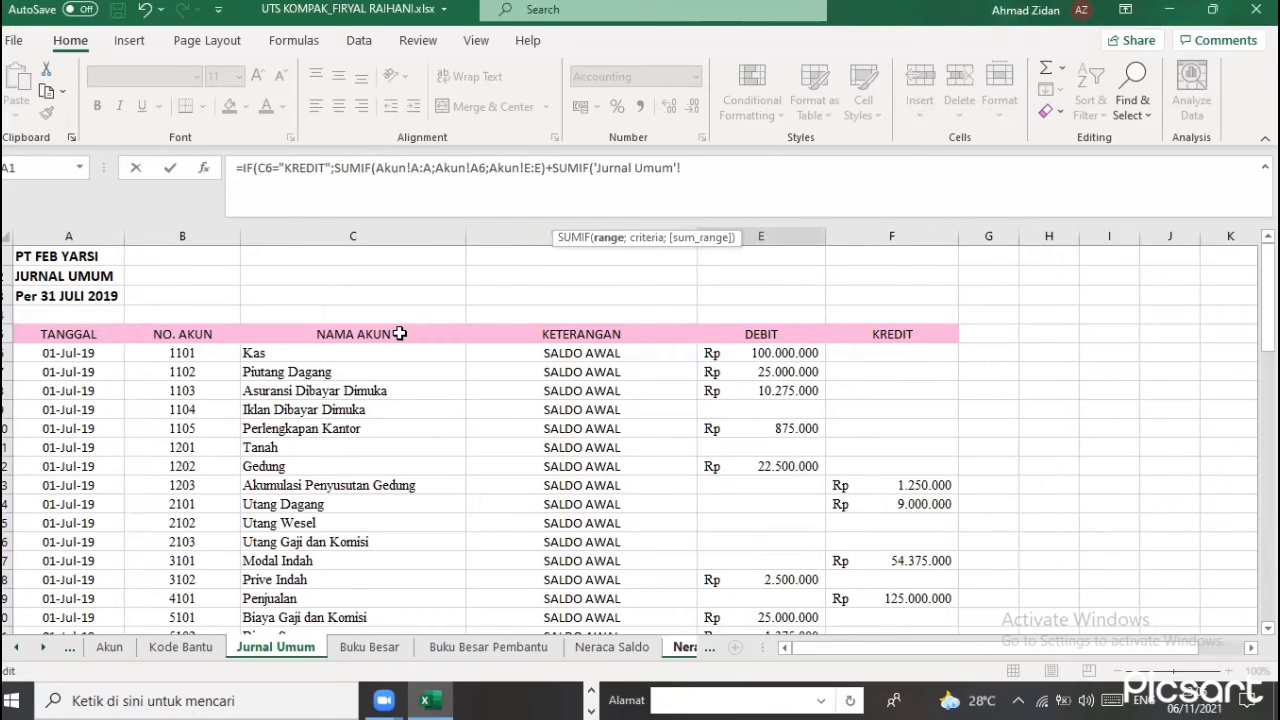
{"action": "left_click", "coordinate": [172, 234]}
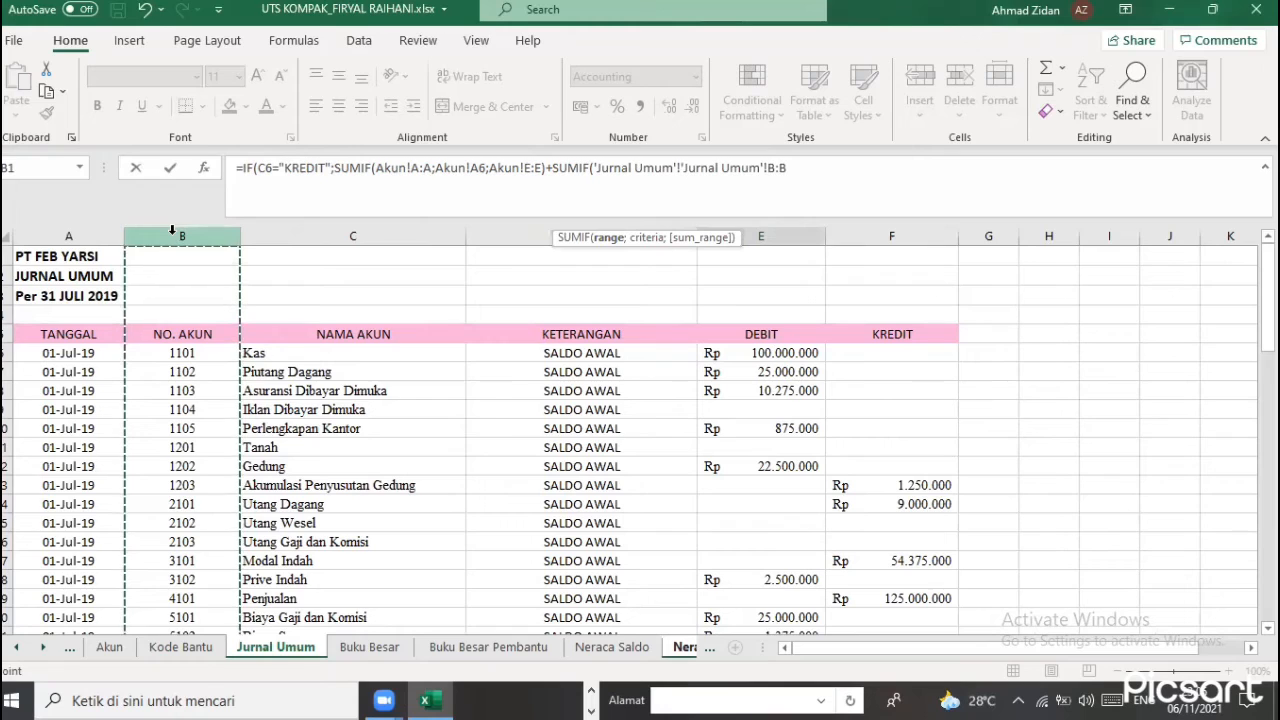
{"action": "type", "text": ";"}
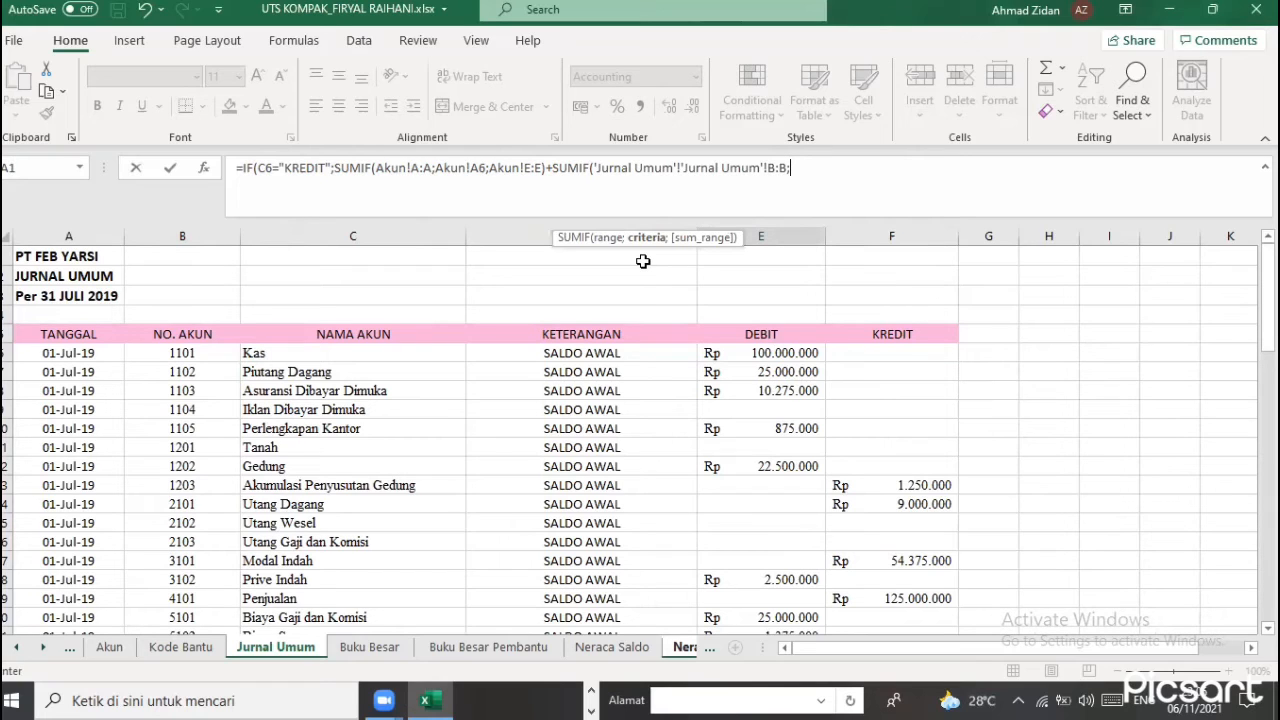
Set the second SUMIF's criterion to 'Neraca Lajur'!A6 and its sum range to 'Jurnal Umum'!F:F
{"action": "left_click", "coordinate": [678, 650]}
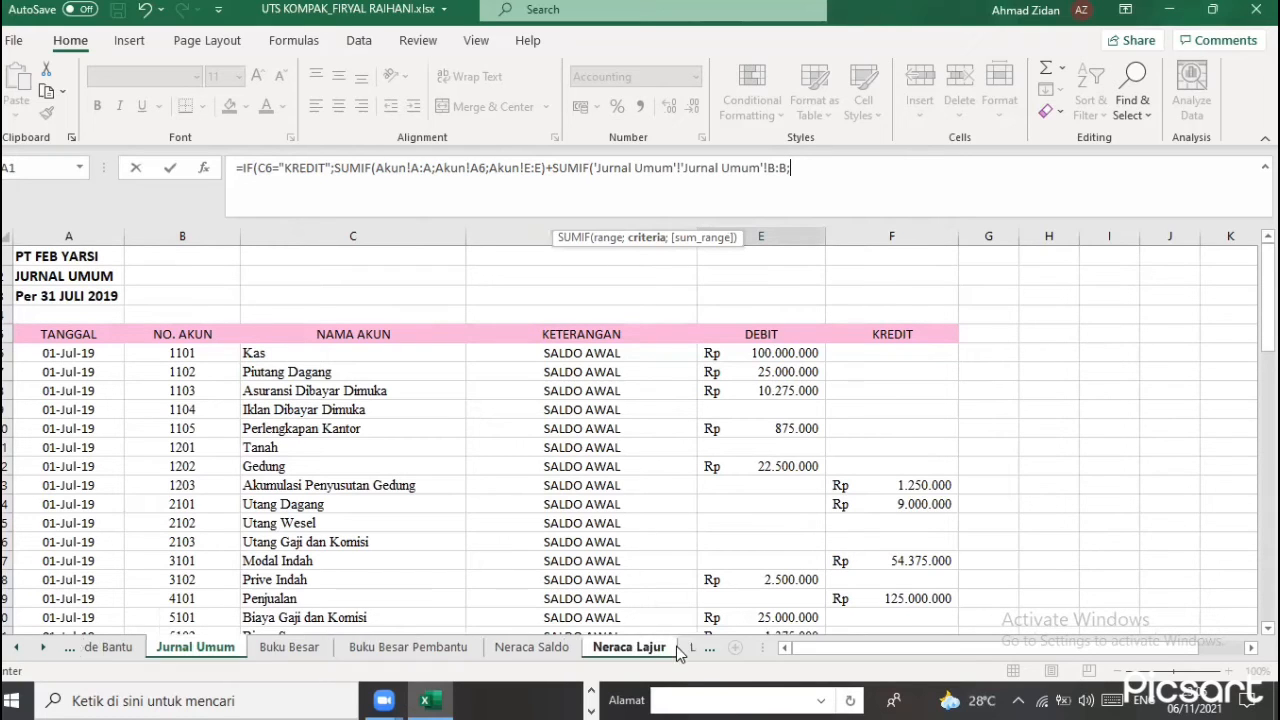
{"action": "left_click", "coordinate": [624, 650]}
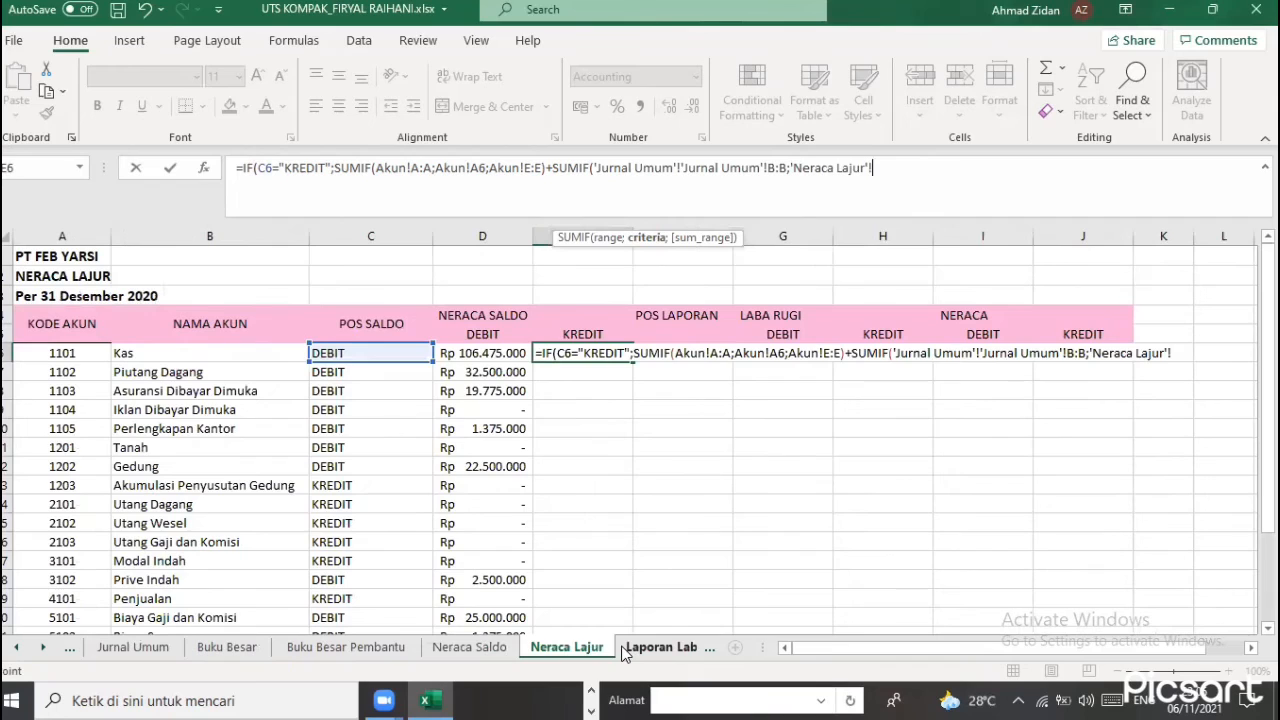
{"action": "left_click", "coordinate": [50, 357]}
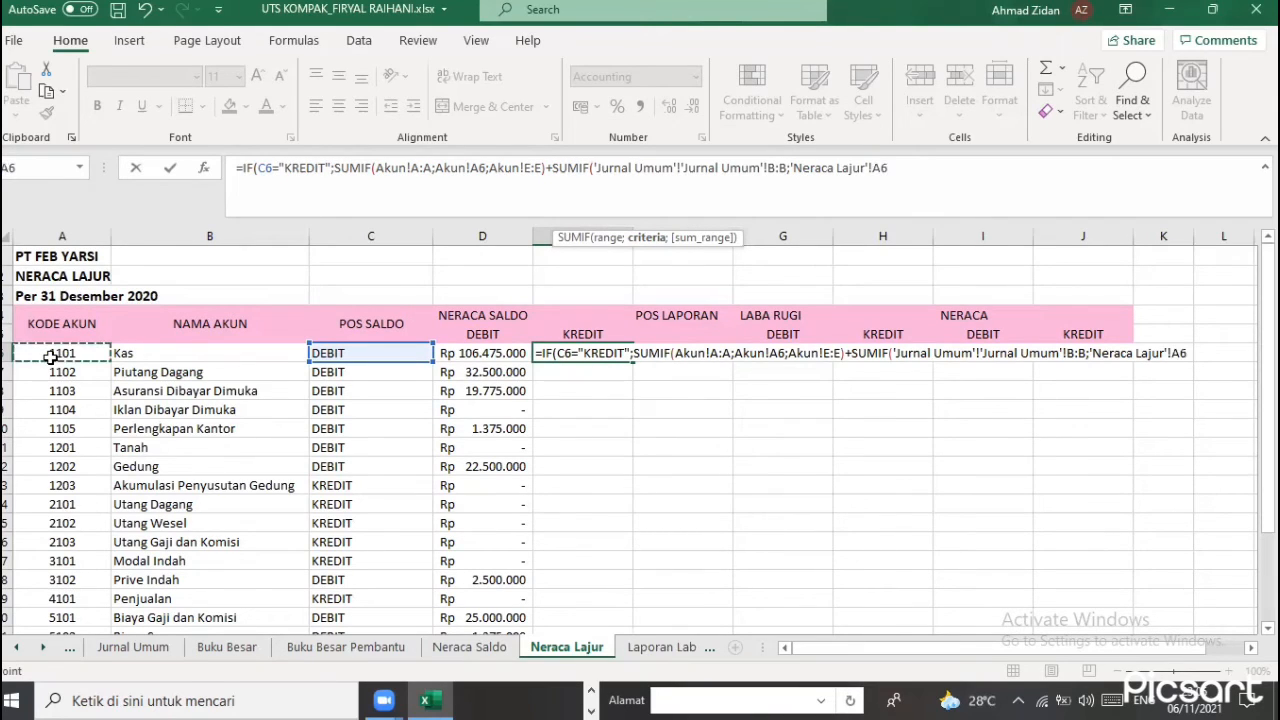
{"action": "type", "text": ";"}
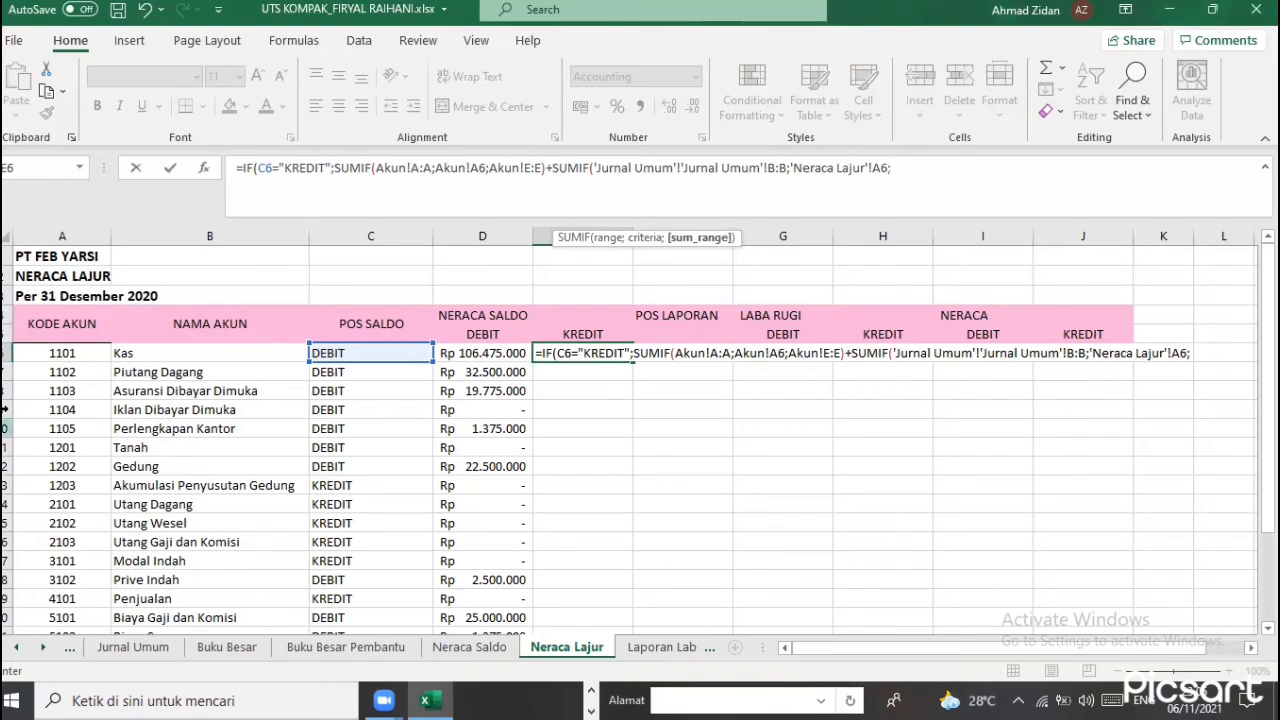
{"action": "left_click", "coordinate": [164, 651]}
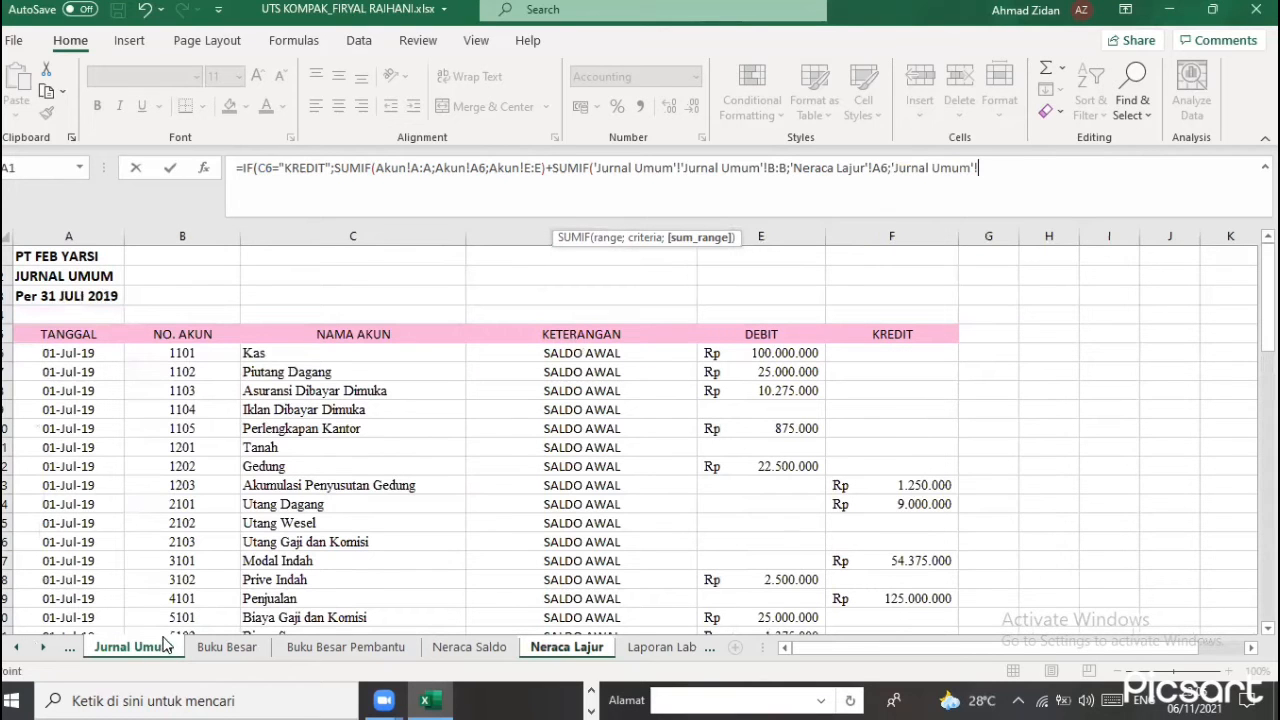
{"action": "left_click", "coordinate": [910, 236]}
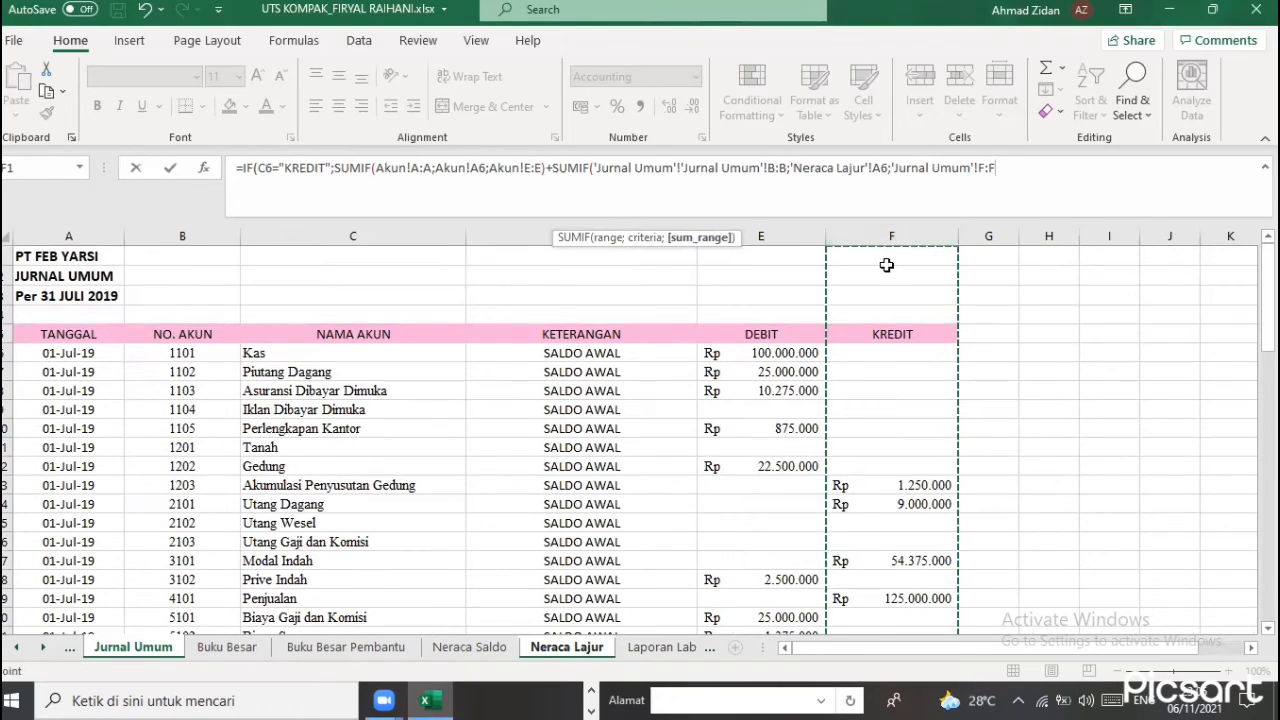
Close the second SUMIF and subtract a third SUMIF that uses 'Jurnal Umum'!B:B as its range
{"action": "type", "text": ")"}
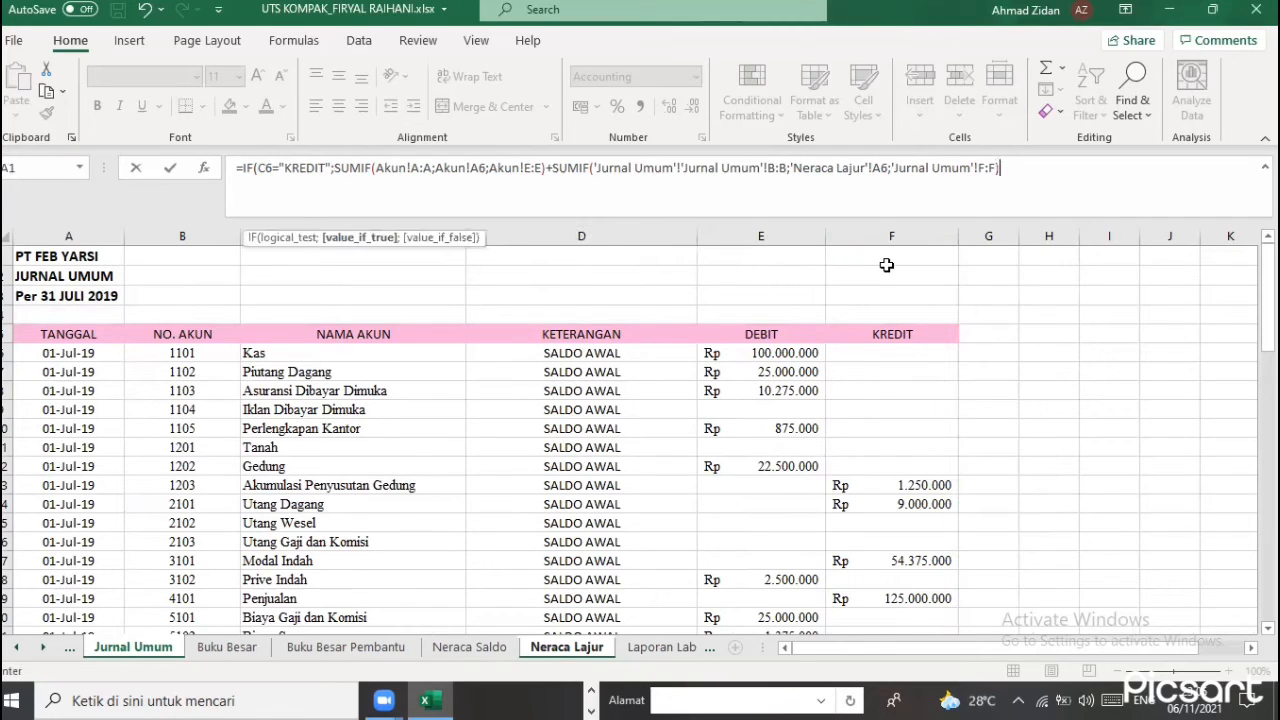
{"action": "type", "text": "-SUM"}
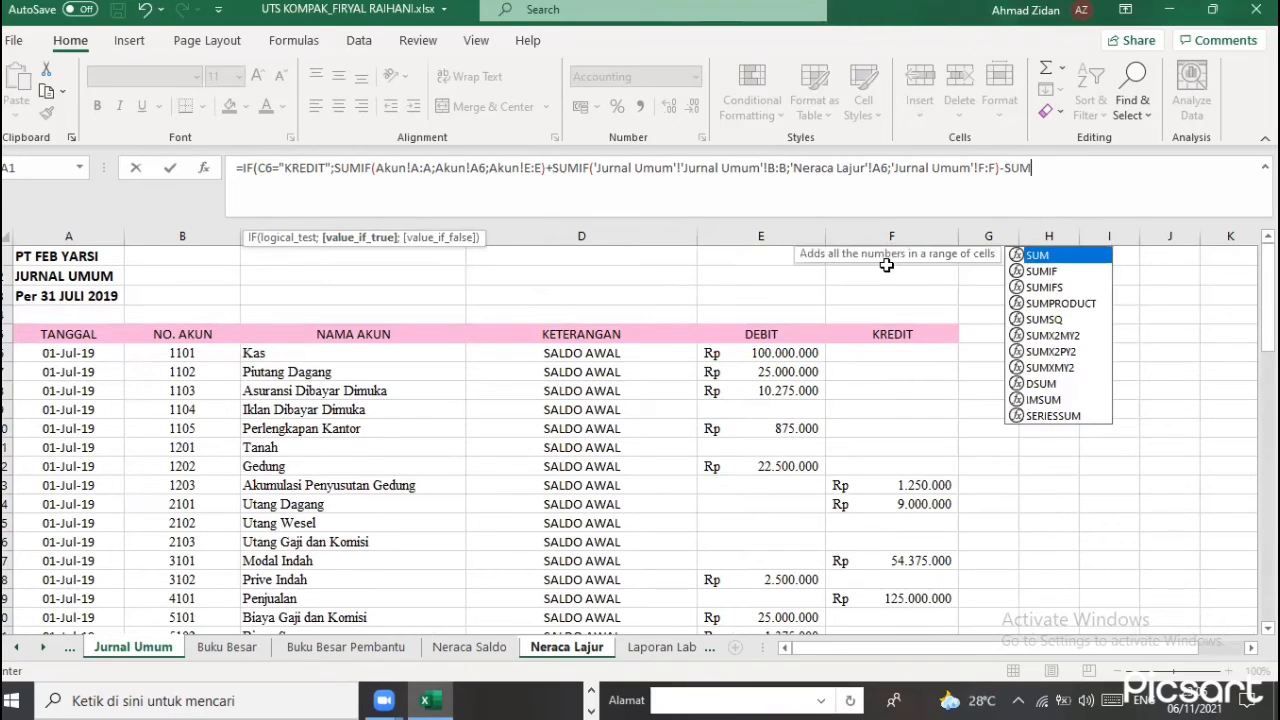
{"action": "double_click", "coordinate": [1067, 273]}
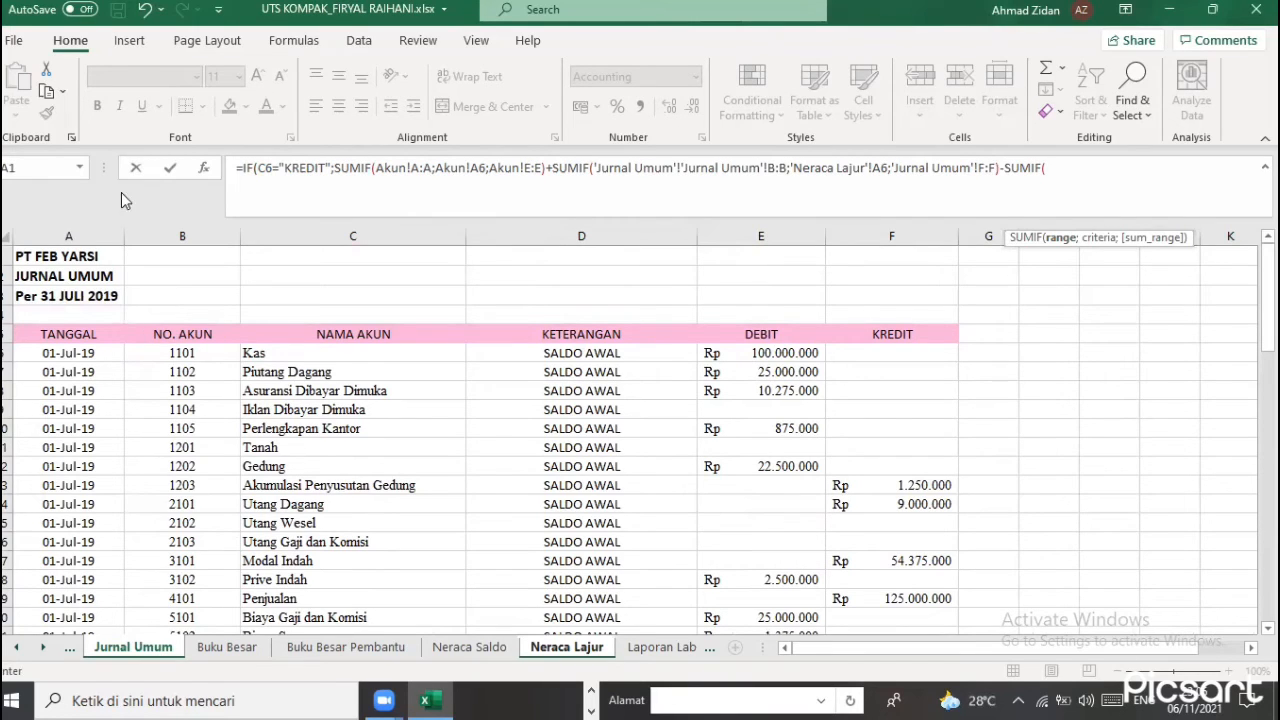
{"action": "left_click", "coordinate": [165, 233]}
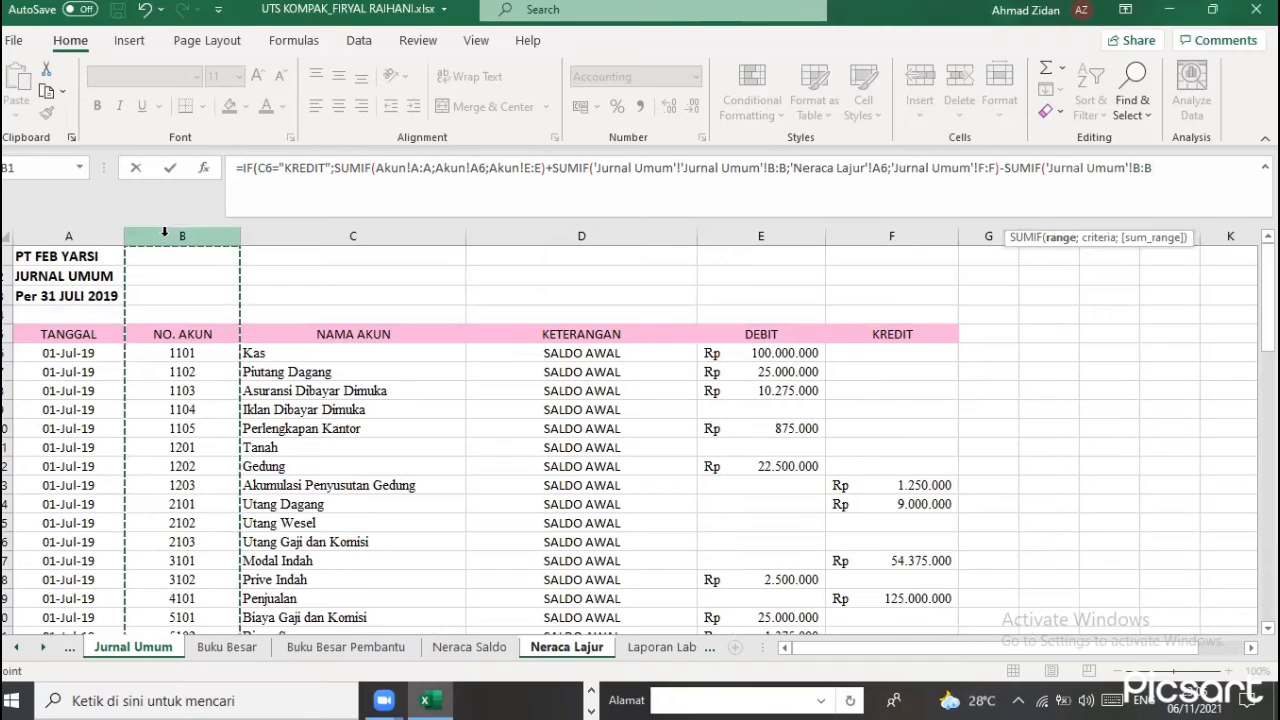
{"action": "type", "text": ";"}
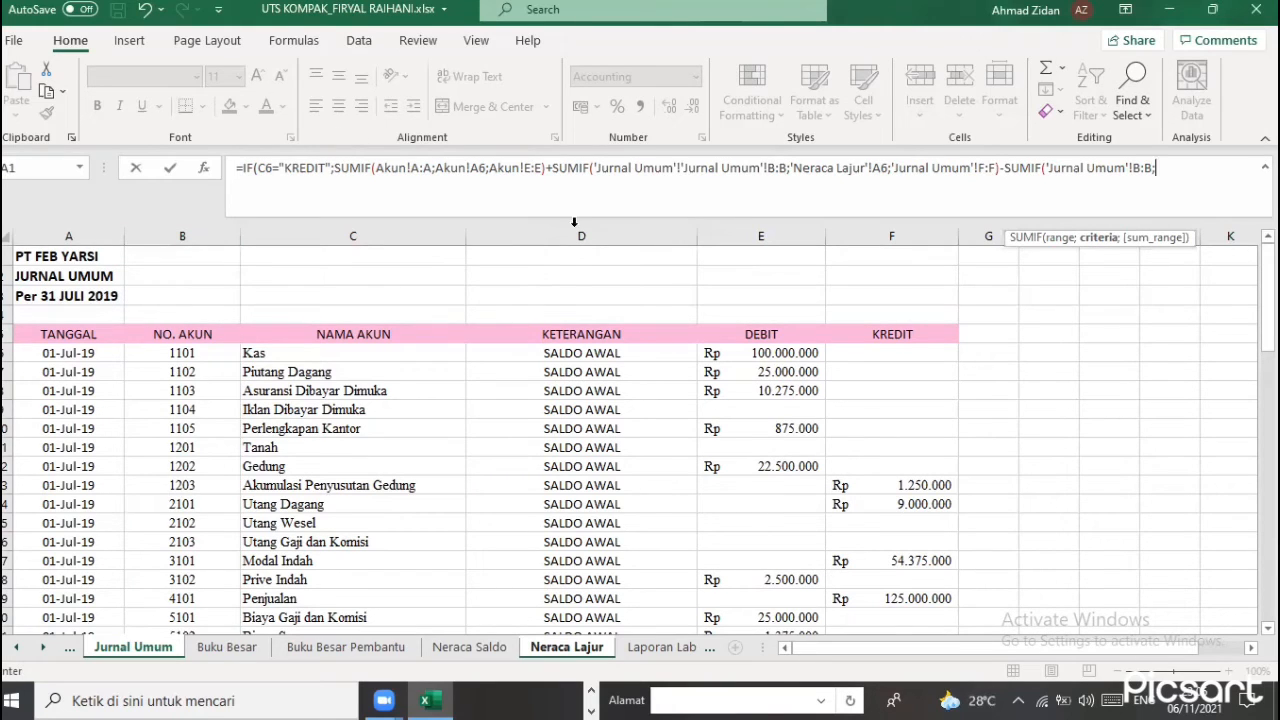
Set the third SUMIF's criterion to 'Neraca Lajur'!A6 and its sum range to 'Jurnal Umum'!E:E, and close it
{"action": "left_click", "coordinate": [596, 650]}
{"action": "left_click", "coordinate": [88, 353]}
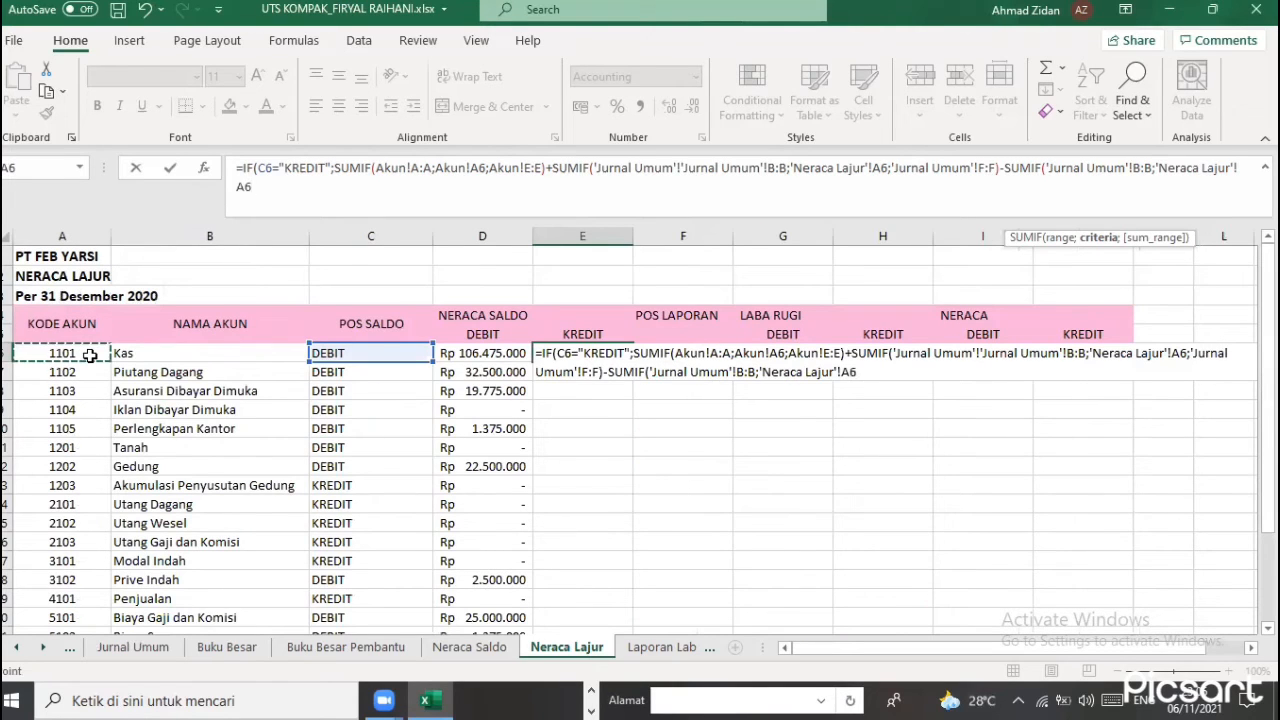
{"action": "type", "text": ";"}
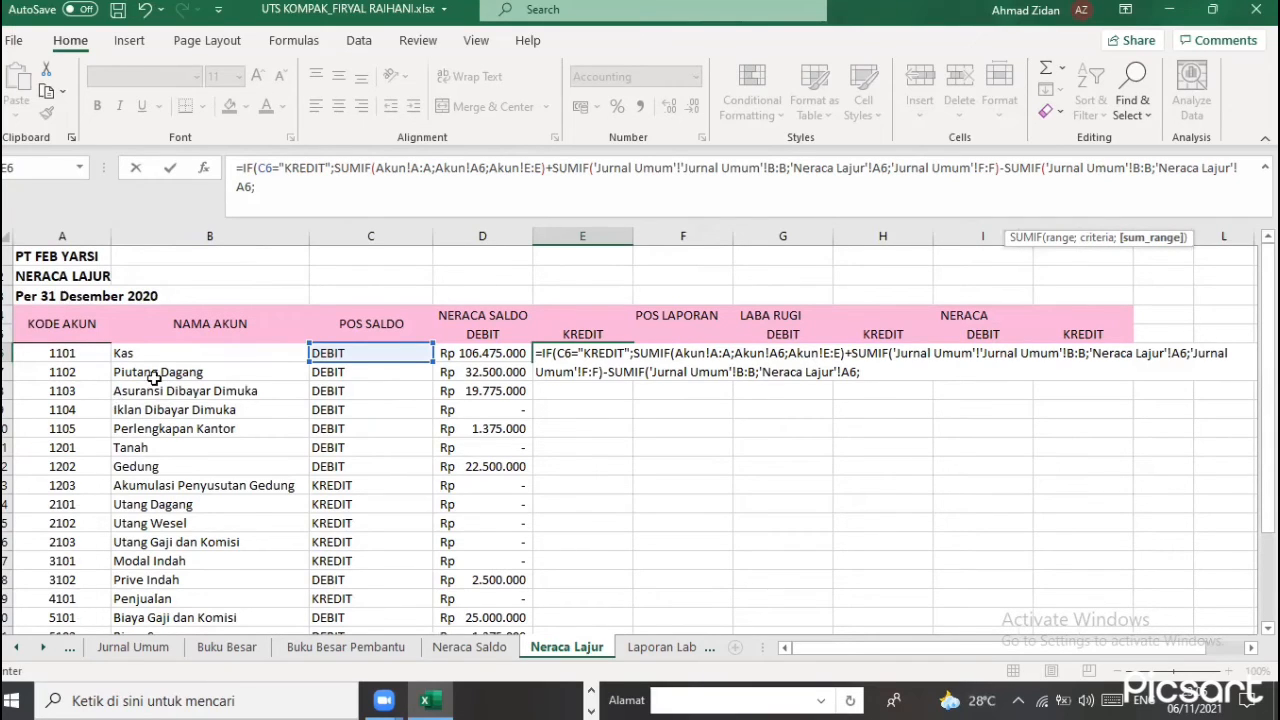
{"action": "left_click", "coordinate": [122, 650]}
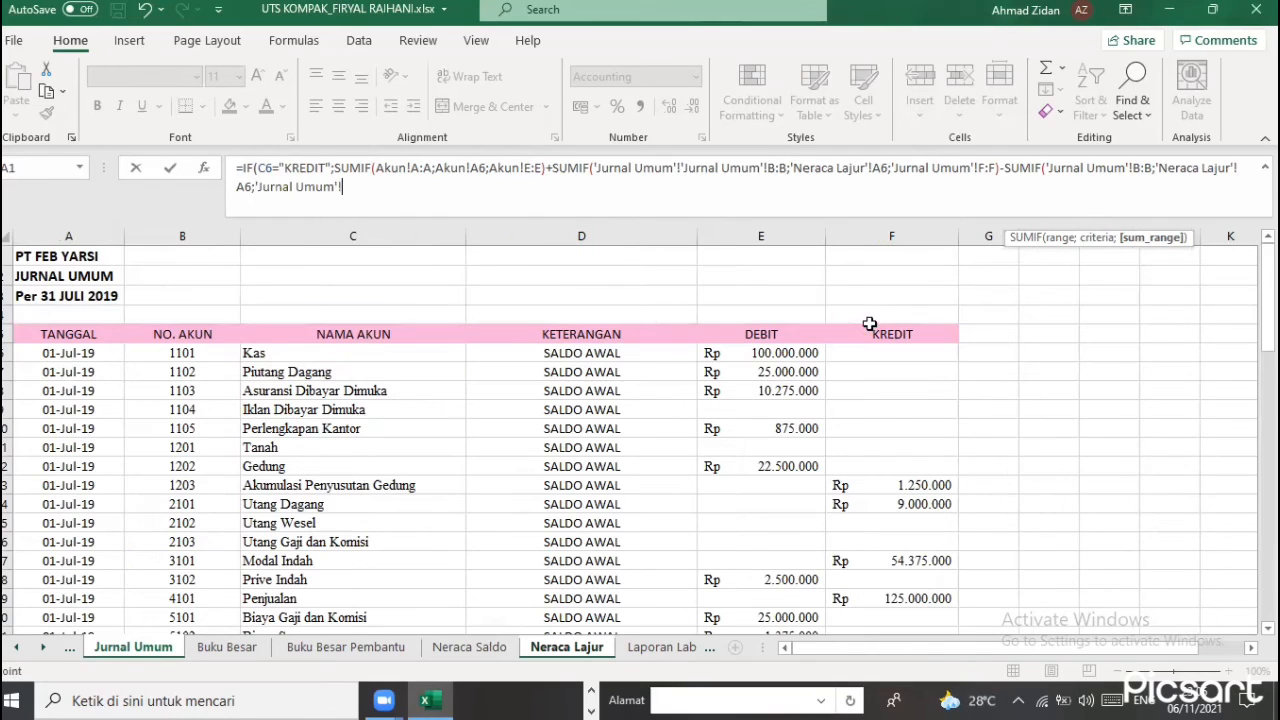
{"action": "left_click", "coordinate": [783, 235]}
{"action": "type", "text": ";"}
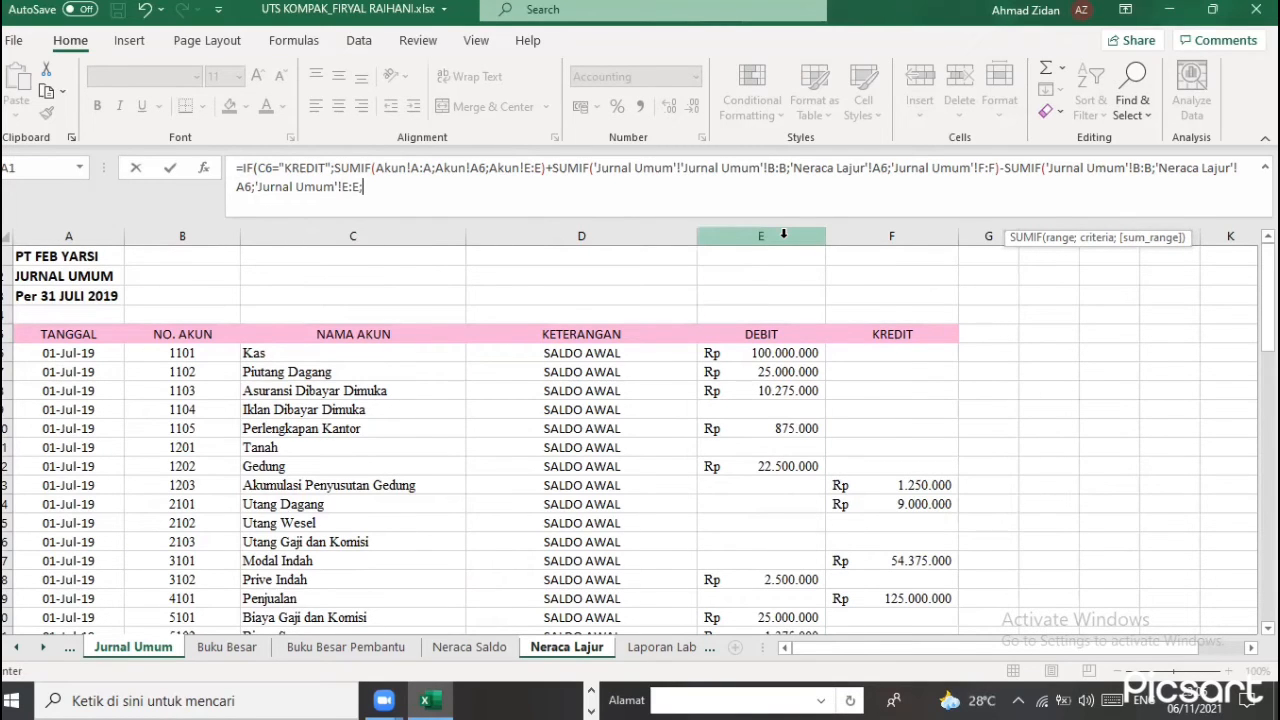
{"action": "type", "text": "E)"}
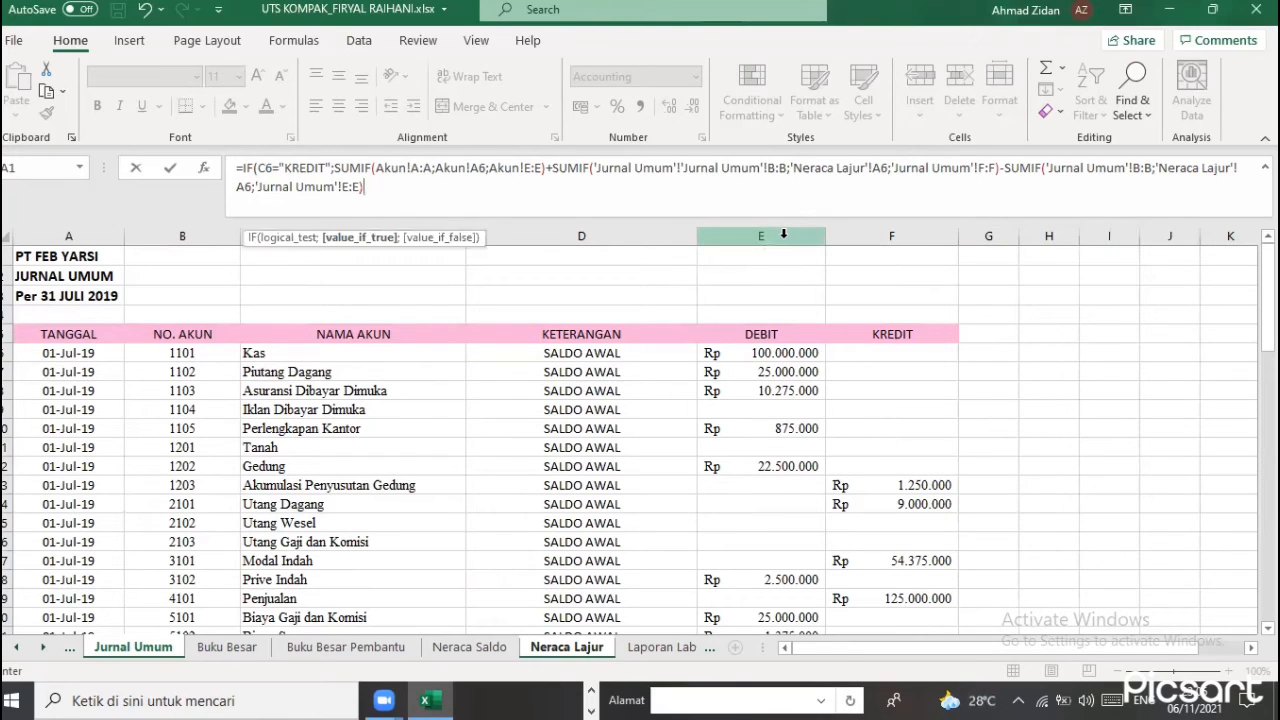
Try to complete the IF formula with a false value of 0 and enter it in the cell
{"action": "type", "text": "; "}
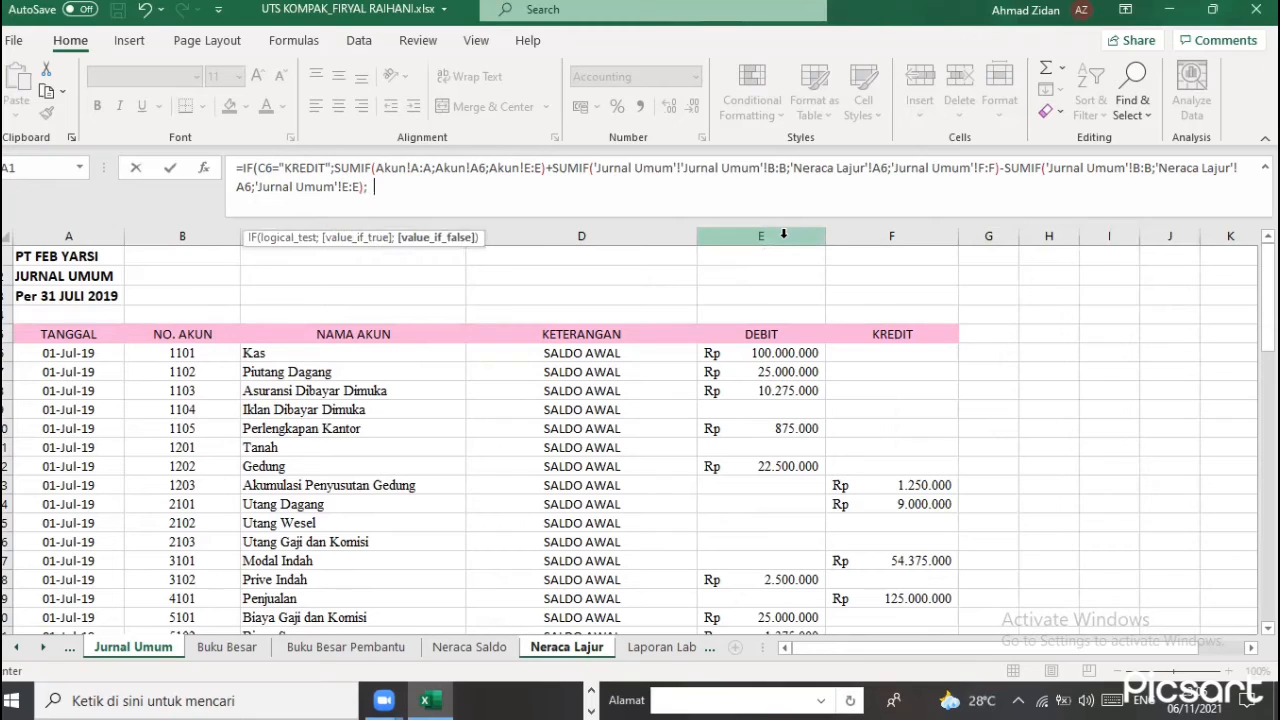
{"action": "type", "text": "0)"}
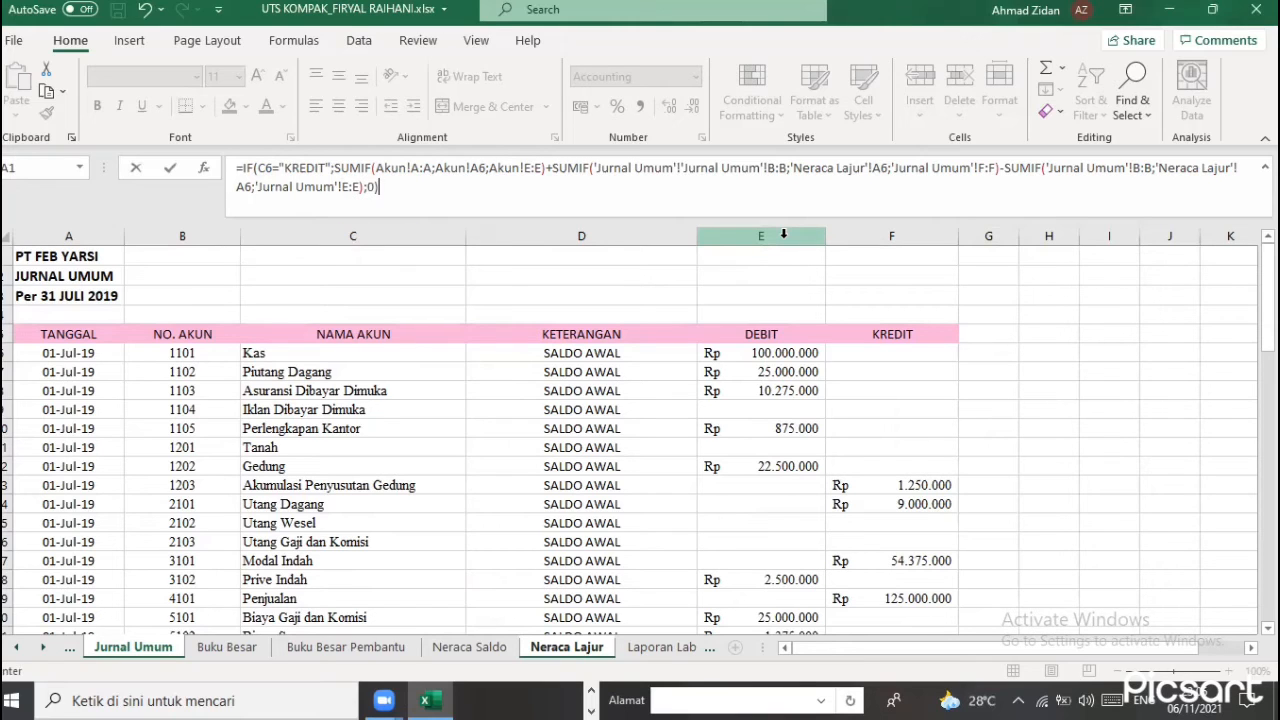
{"action": "key", "text": "Return"}
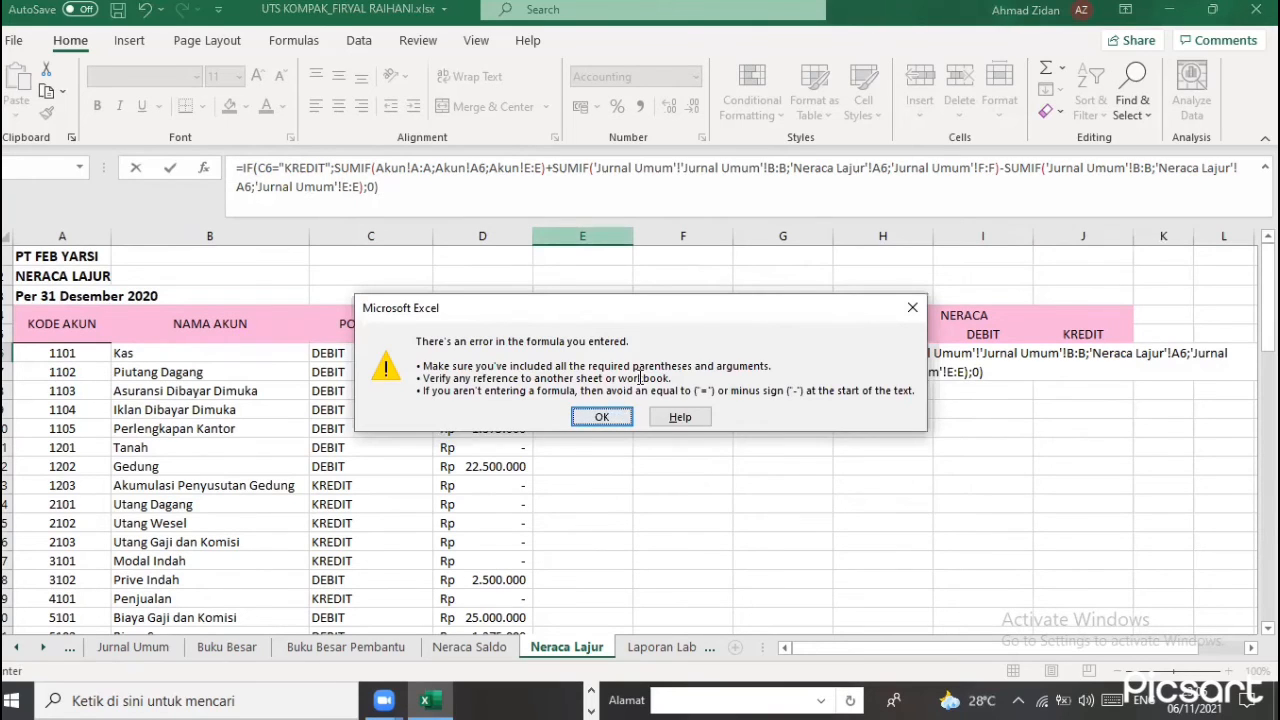
{"action": "left_click", "coordinate": [609, 416]}
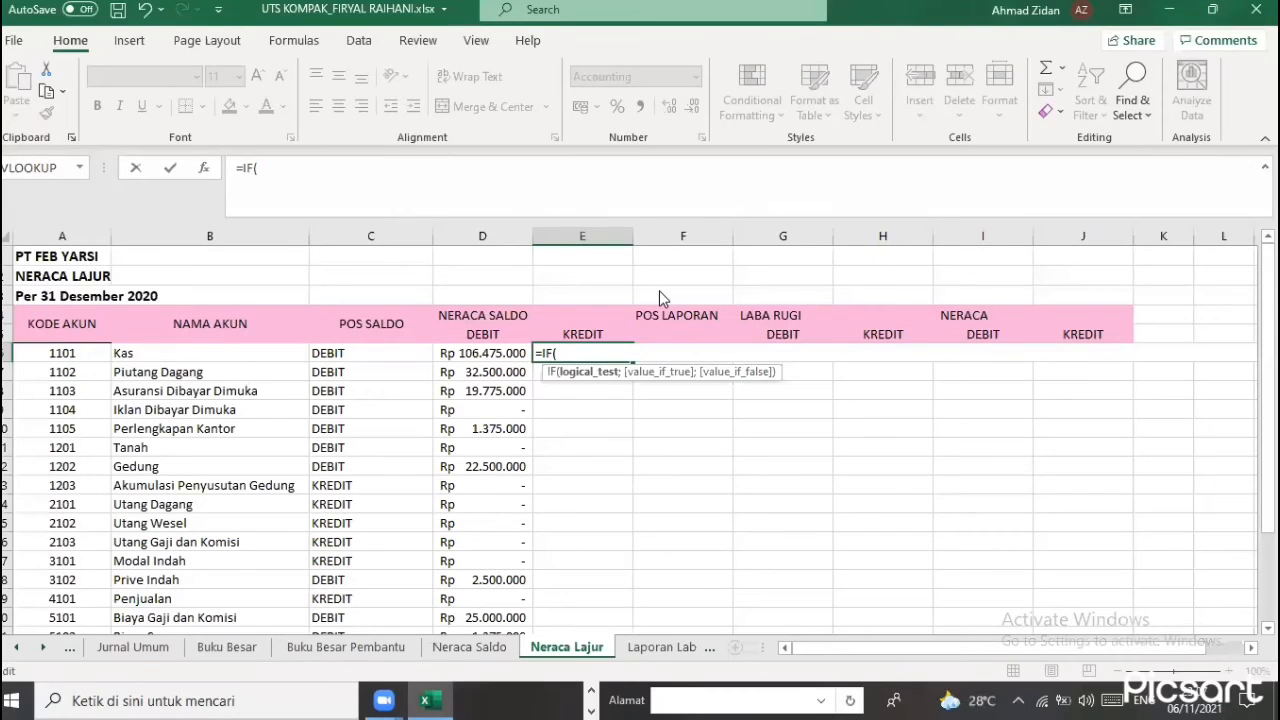
{"action": "left_click", "coordinate": [568, 356]}
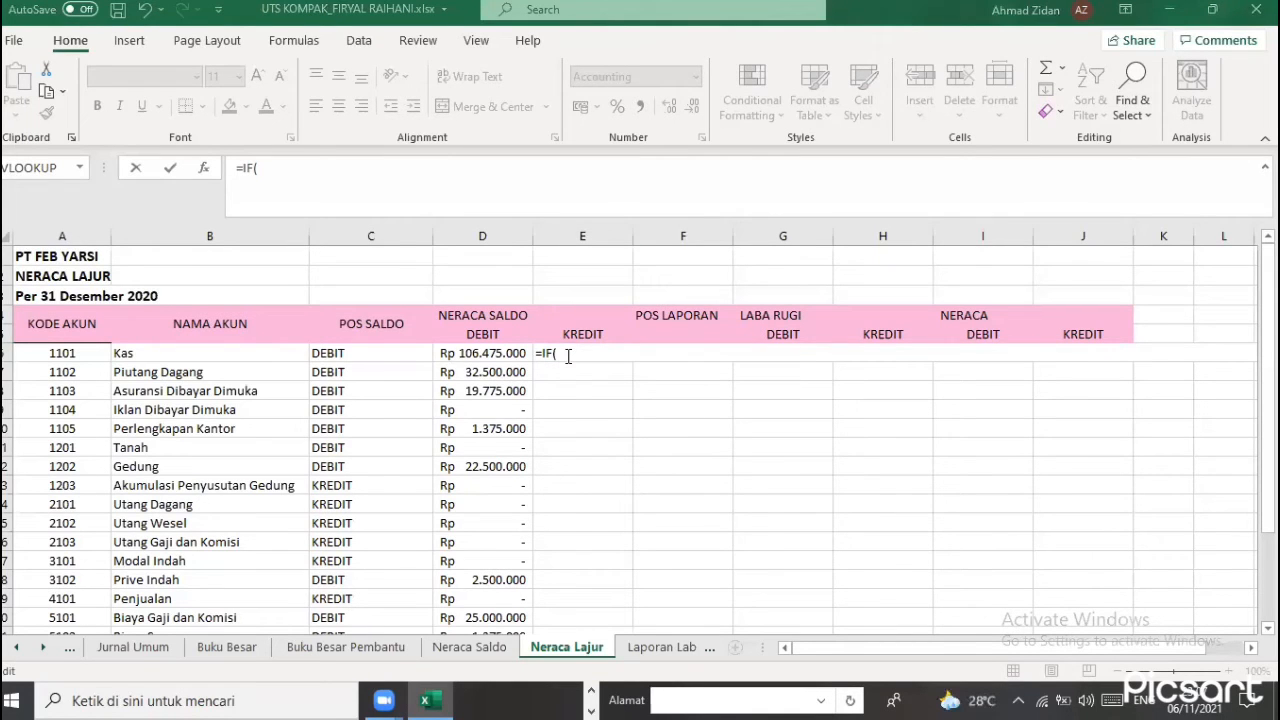
{"action": "left_click", "coordinate": [394, 354]}
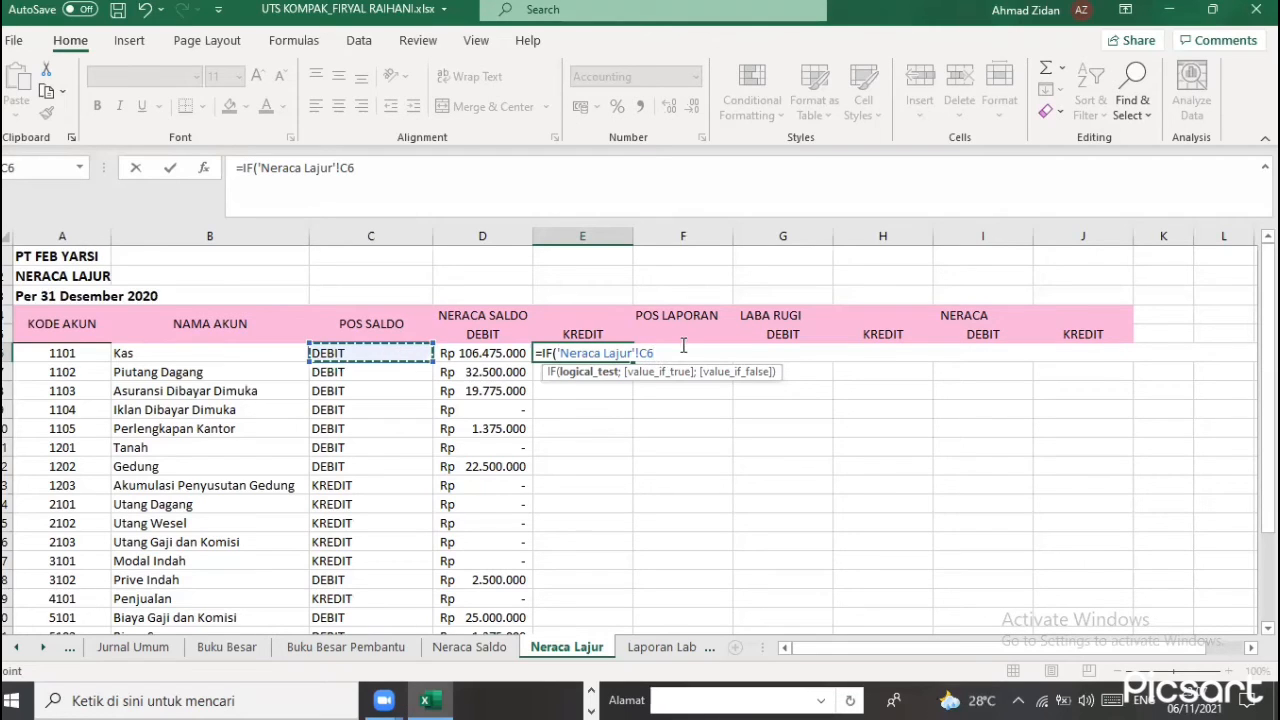
{"action": "key", "text": "BackSpace"}
{"action": "key", "text": "BackSpace"}
{"action": "key", "text": "BackSpace"}
{"action": "key", "text": "BackSpace"}
{"action": "key", "text": "BackSpace"}
{"action": "key", "text": "BackSpace"}
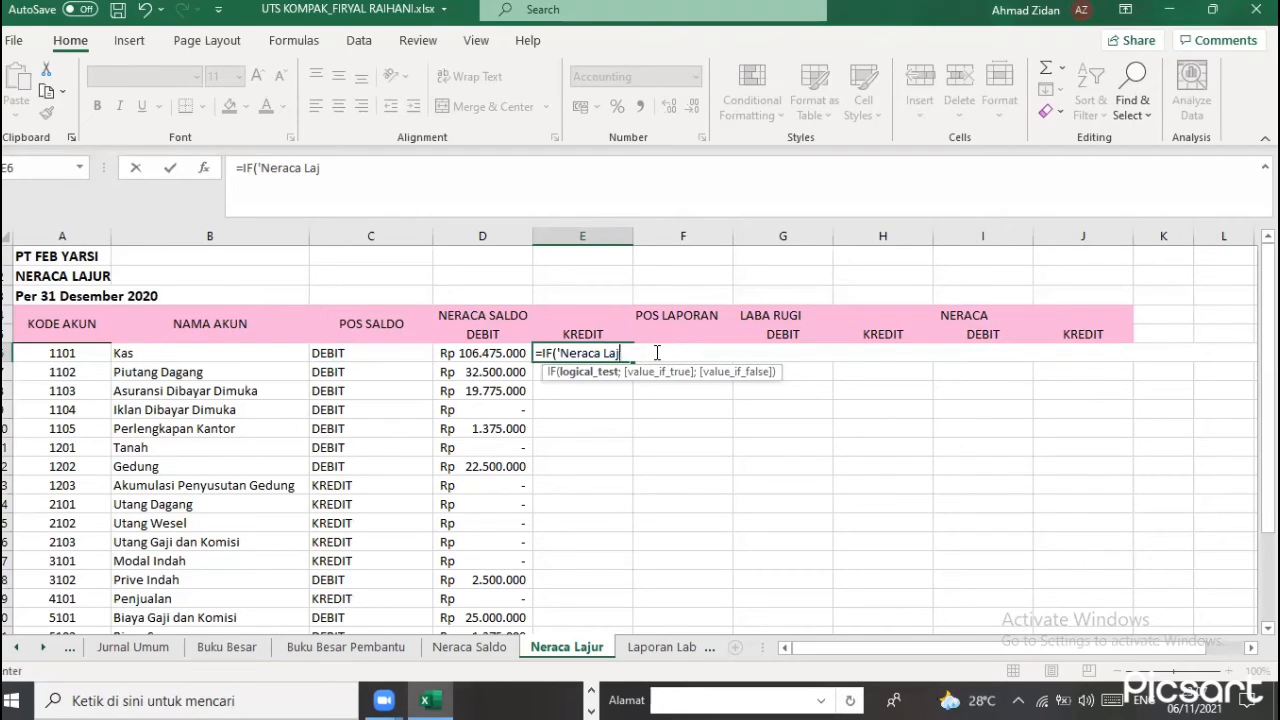
{"action": "key", "text": "BackSpace"}
{"action": "key", "text": "BackSpace"}
{"action": "key", "text": "BackSpace"}
{"action": "key", "text": "BackSpace"}
{"action": "key", "text": "BackSpace"}
{"action": "key", "text": "BackSpace"}
{"action": "key", "text": "BackSpace"}
{"action": "key", "text": "BackSpace"}
{"action": "key", "text": "BackSpace"}
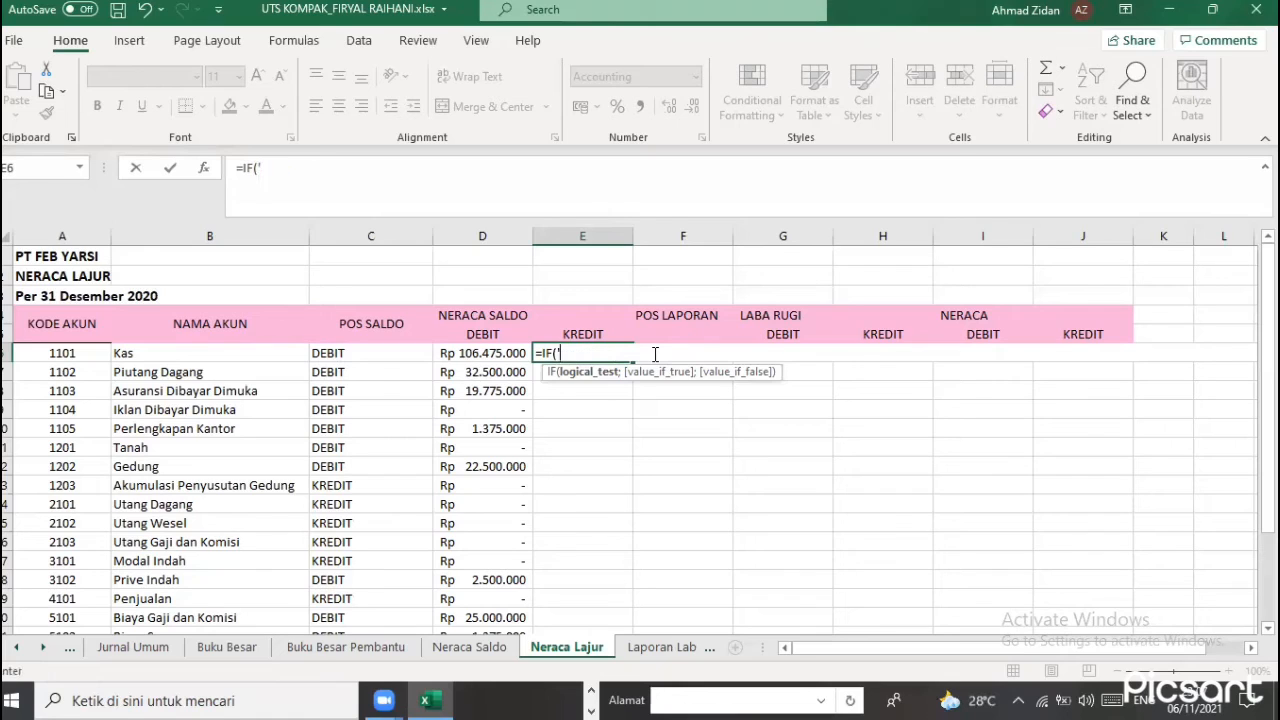
{"action": "key", "text": "BackSpace"}
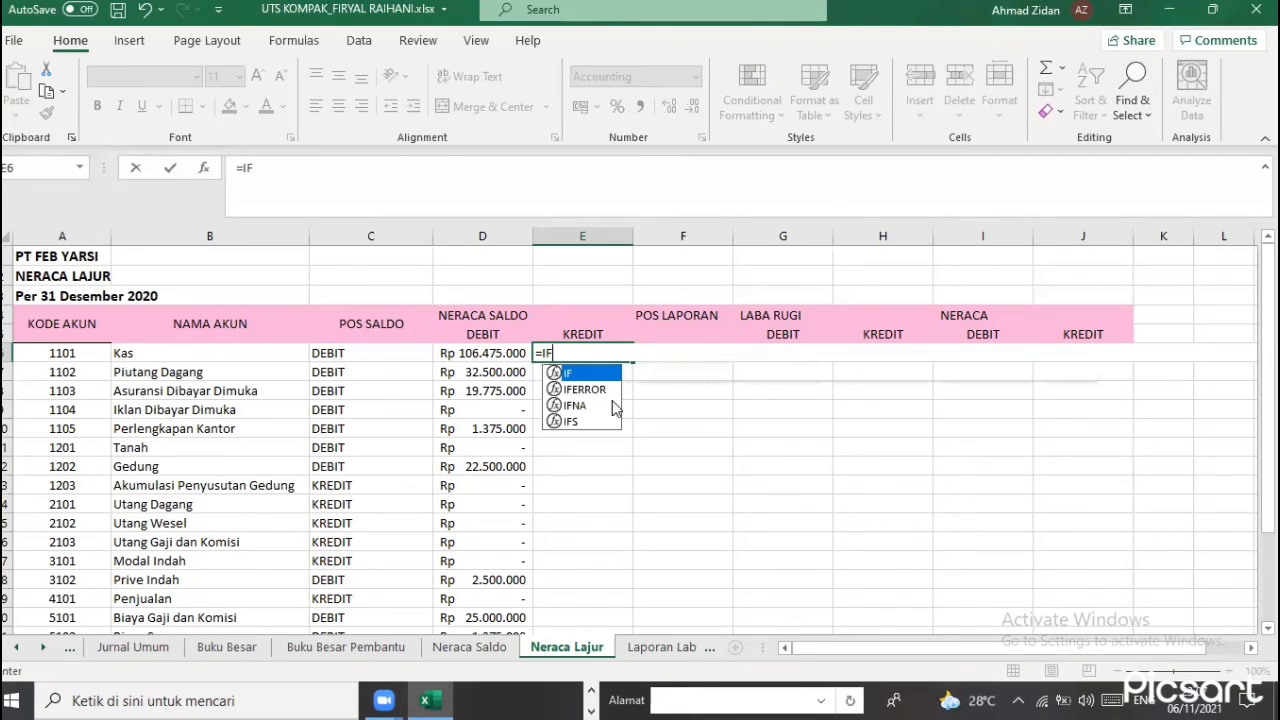
{"action": "key", "text": "Escape"}
{"action": "left_click", "coordinate": [642, 421]}
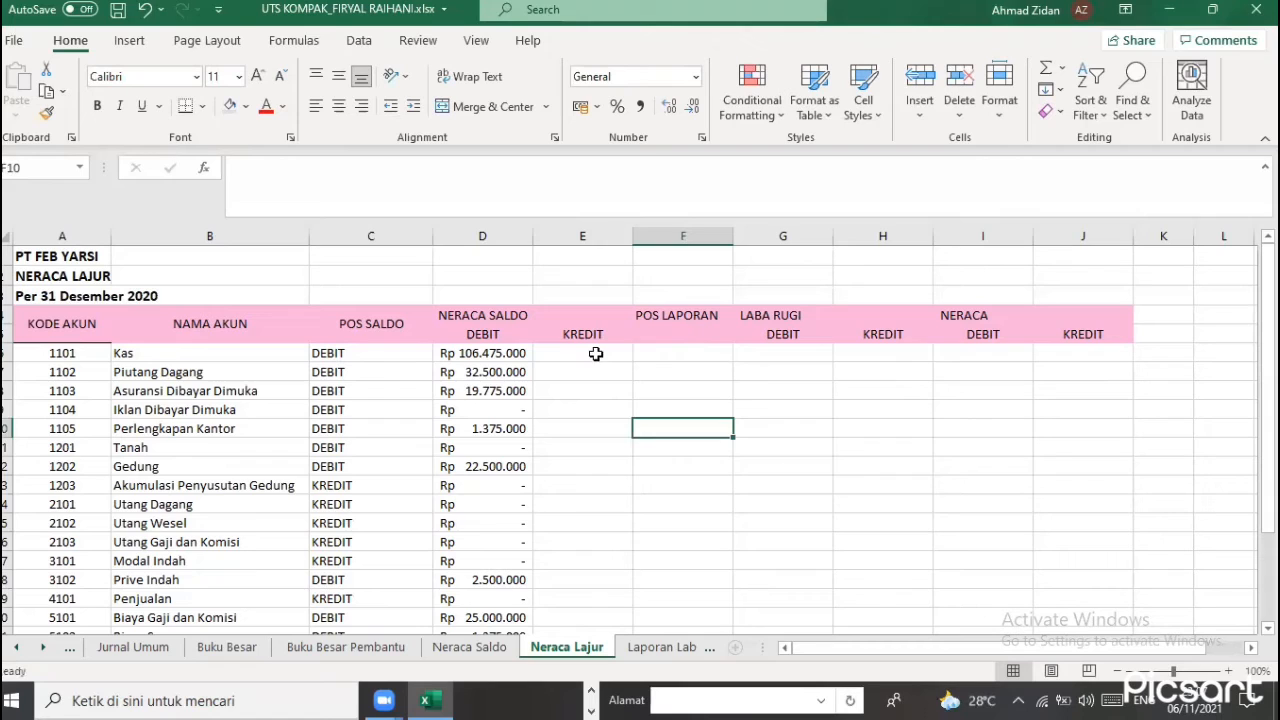
Start a new IF formula in the Neraca Saldo KREDIT cell for Kas (E6), testing whether C6 equals "KREDIT"
{"action": "left_click", "coordinate": [595, 356]}
{"action": "type", "text": "="}
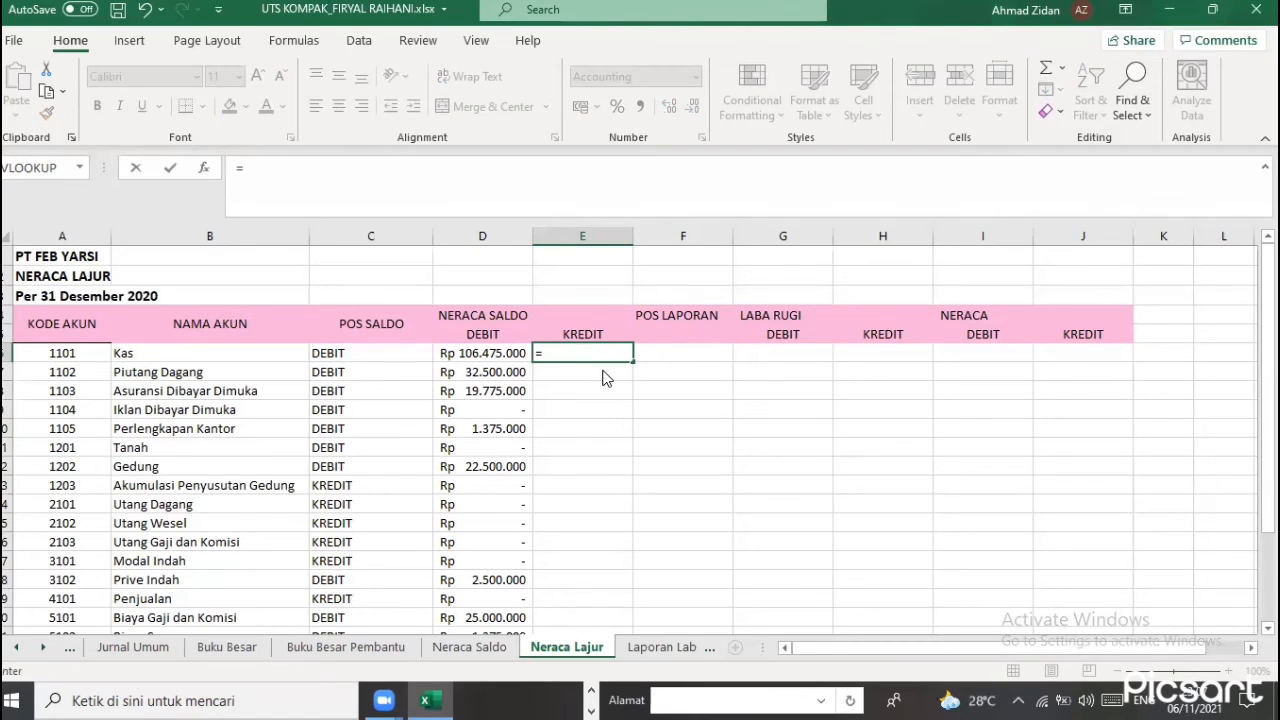
{"action": "type", "text": "IF"}
{"action": "double_click", "coordinate": [607, 377]}
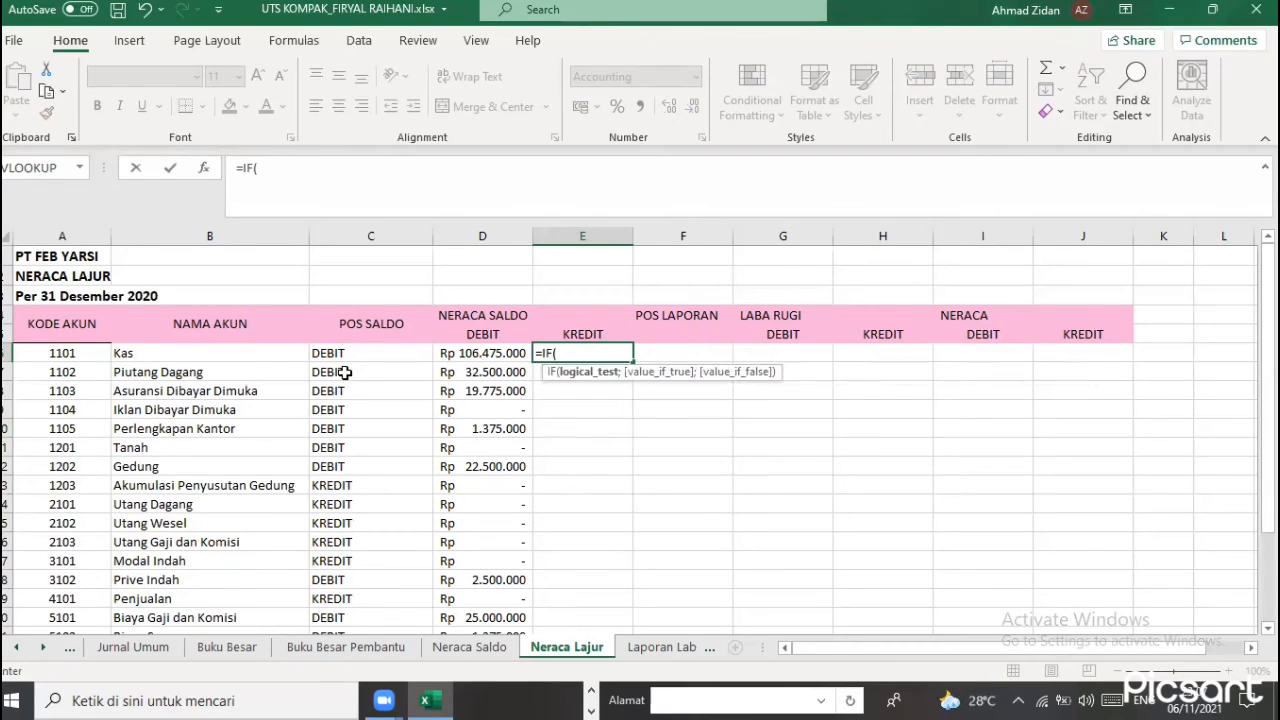
{"action": "left_click", "coordinate": [346, 355]}
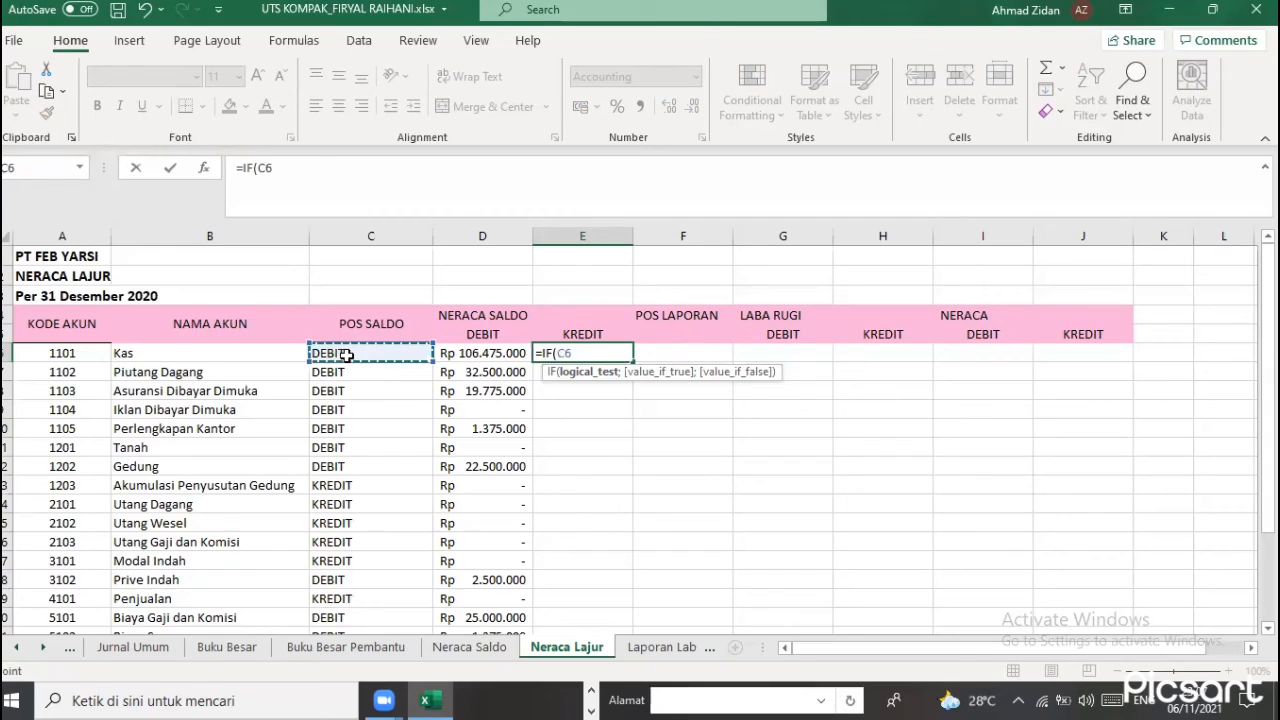
{"action": "type", "text": ";"}
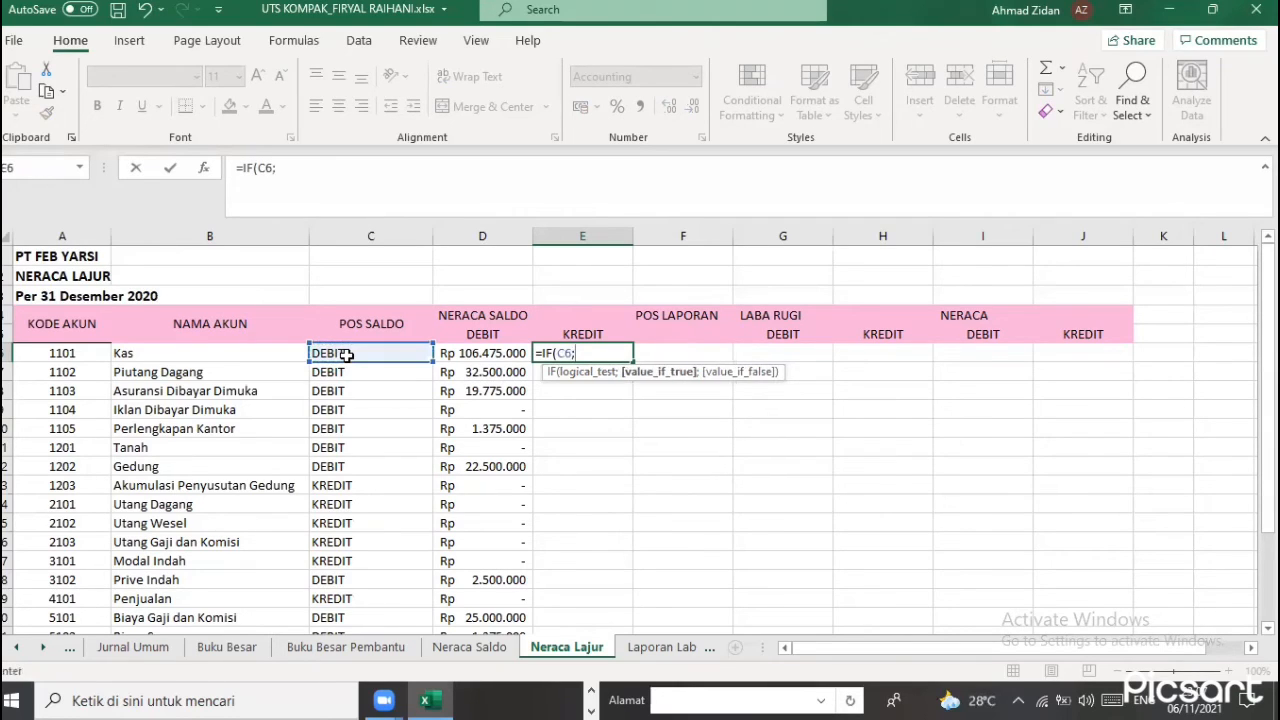
{"action": "key", "text": "BackSpace"}
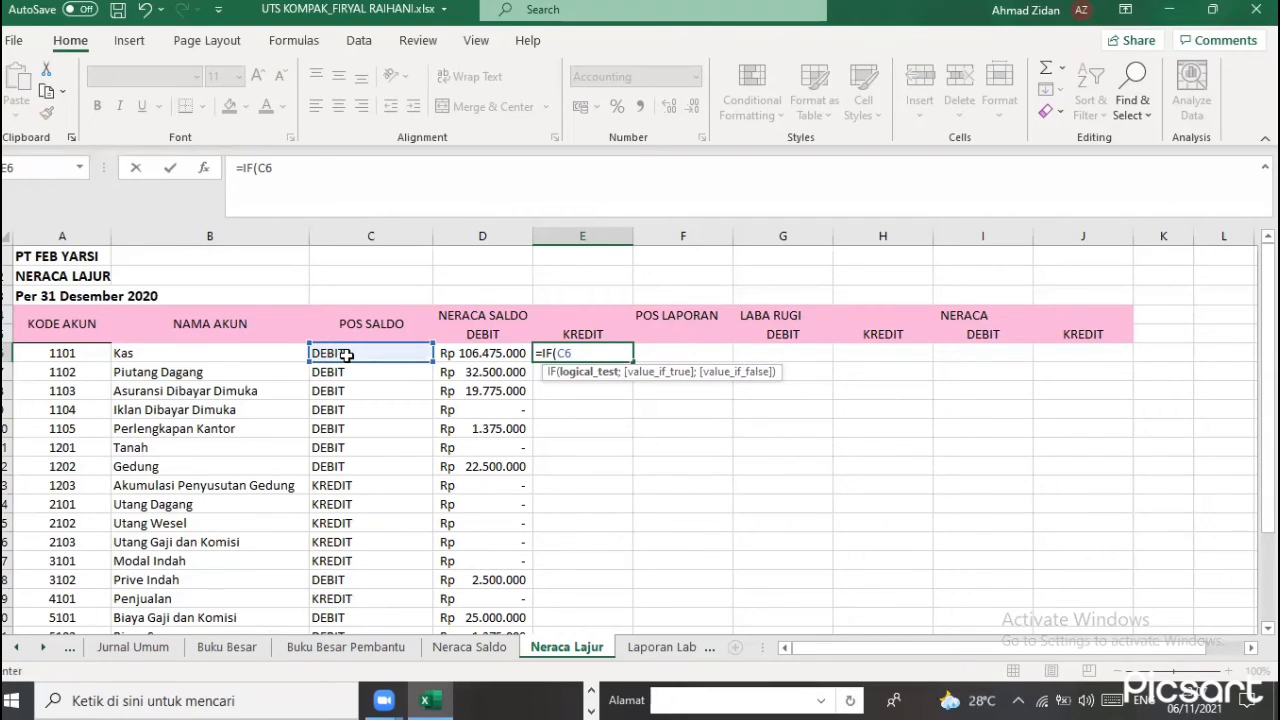
{"action": "type", "text": "=2"}
{"action": "key", "text": "BackSpace"}
{"action": "type", "text": "\"KREDIT"}
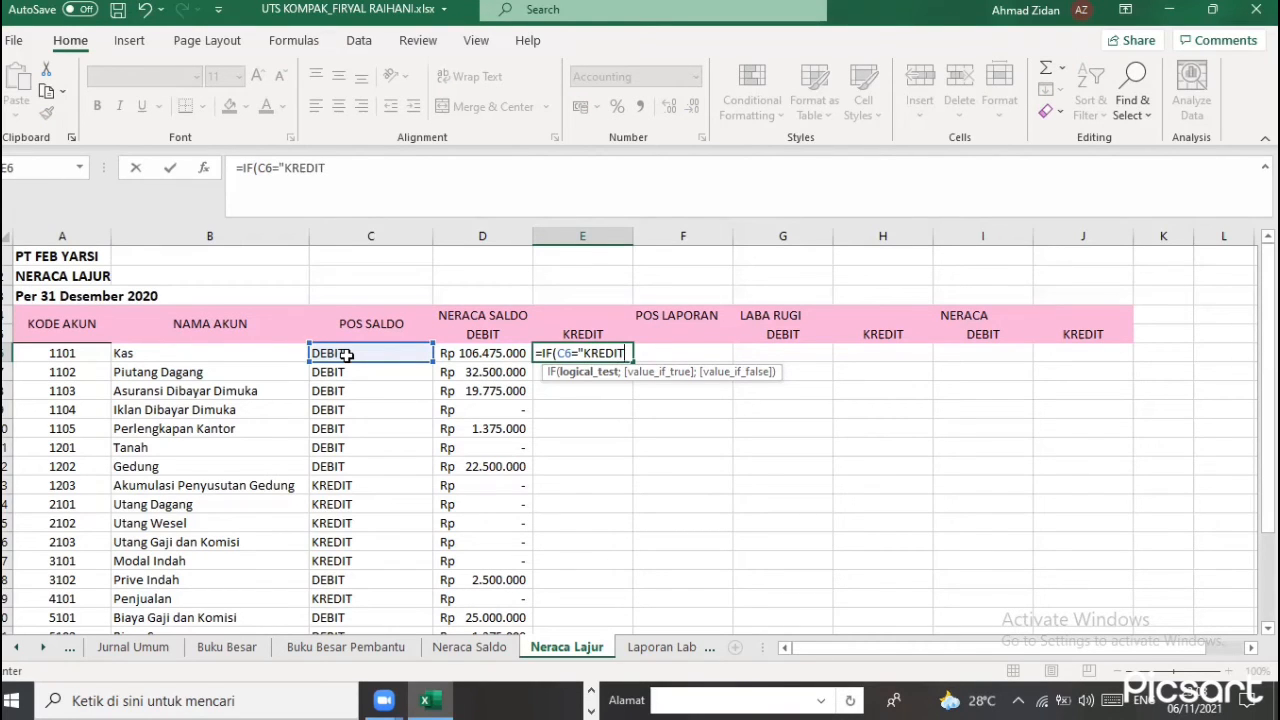
{"action": "type", "text": "\";"}
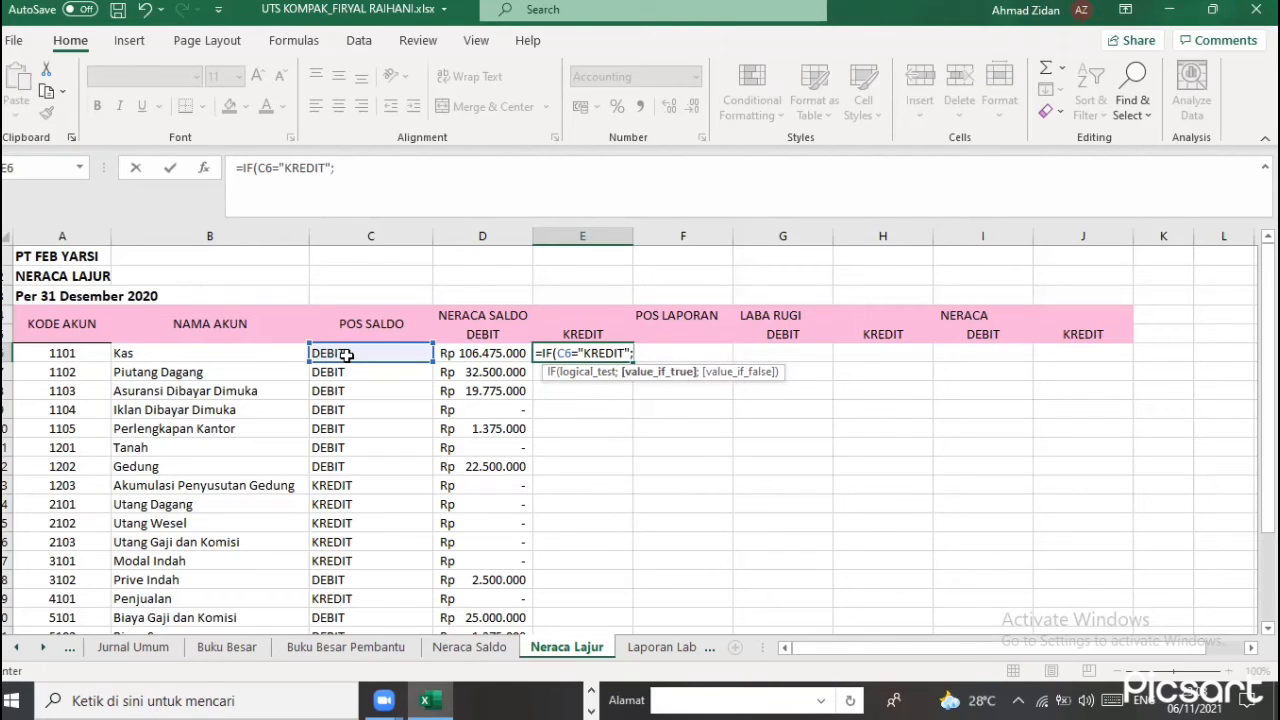
Begin the IF's true value with a SUMIF whose range is column A of the Akun sheet (Akun!A:A)
{"action": "type", "text": "SUM"}
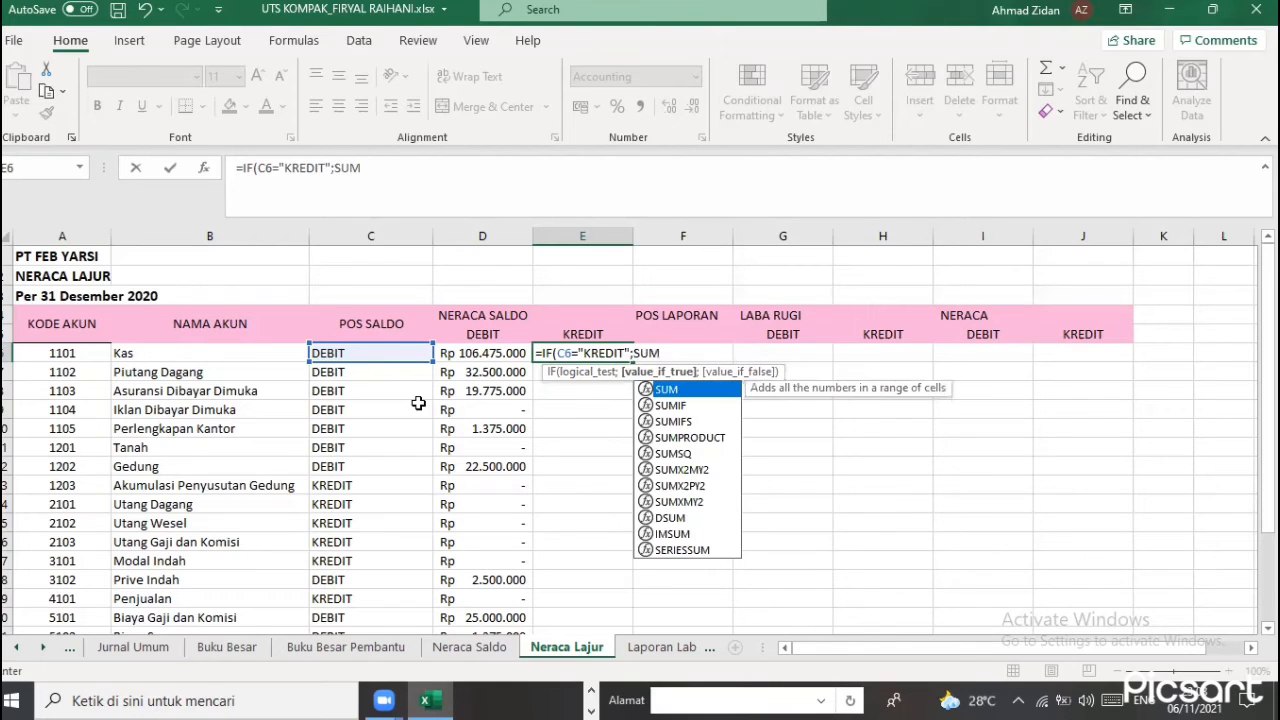
{"action": "double_click", "coordinate": [705, 403]}
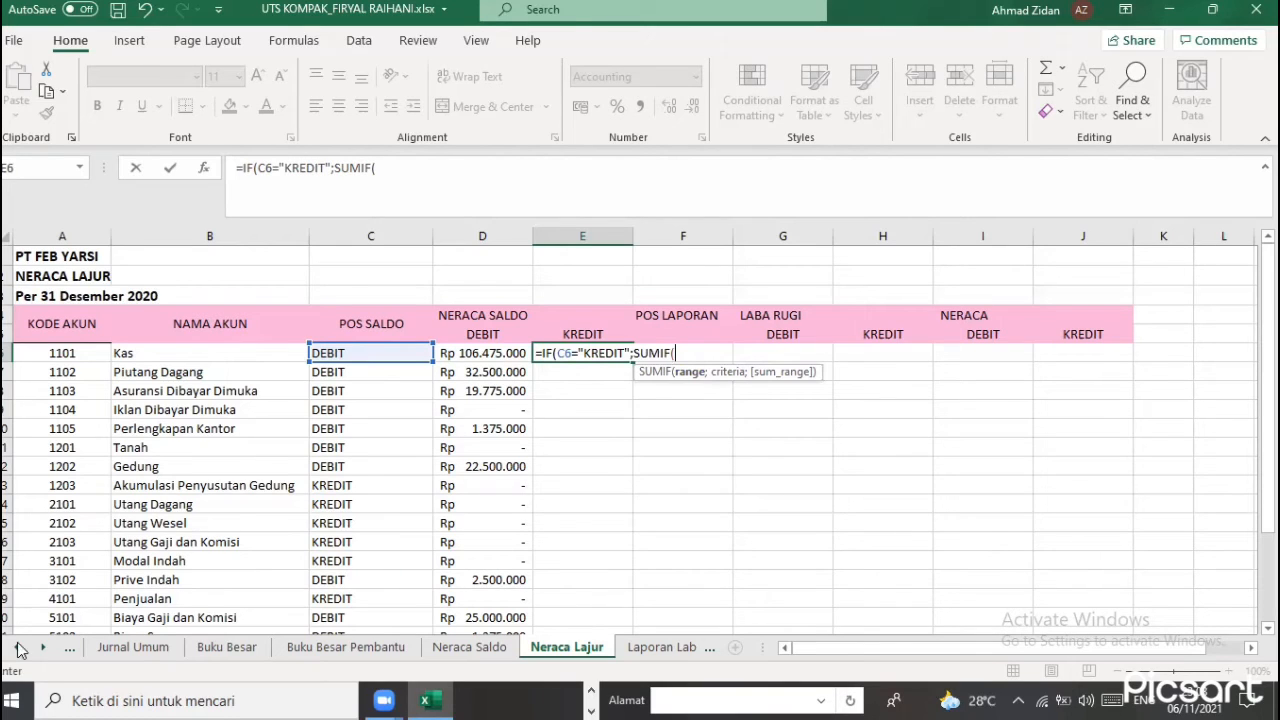
{"action": "left_click", "coordinate": [70, 649]}
{"action": "left_click", "coordinate": [112, 646]}
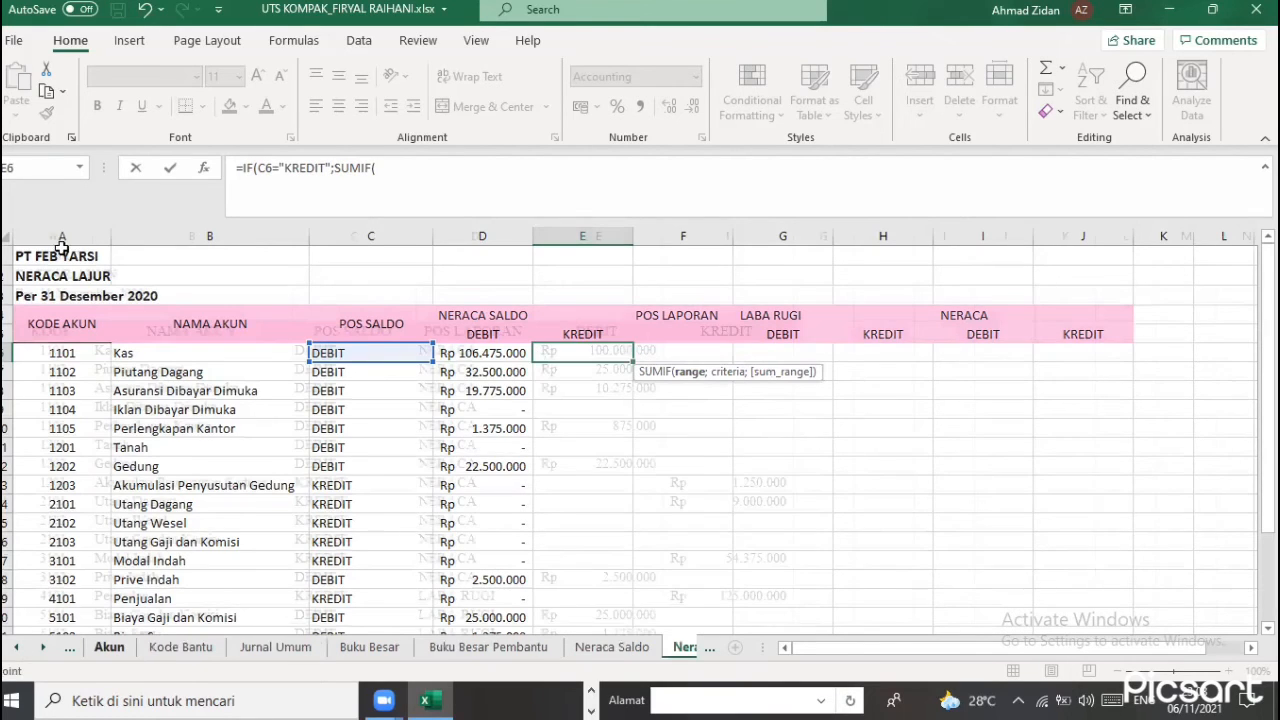
{"action": "left_click", "coordinate": [57, 236]}
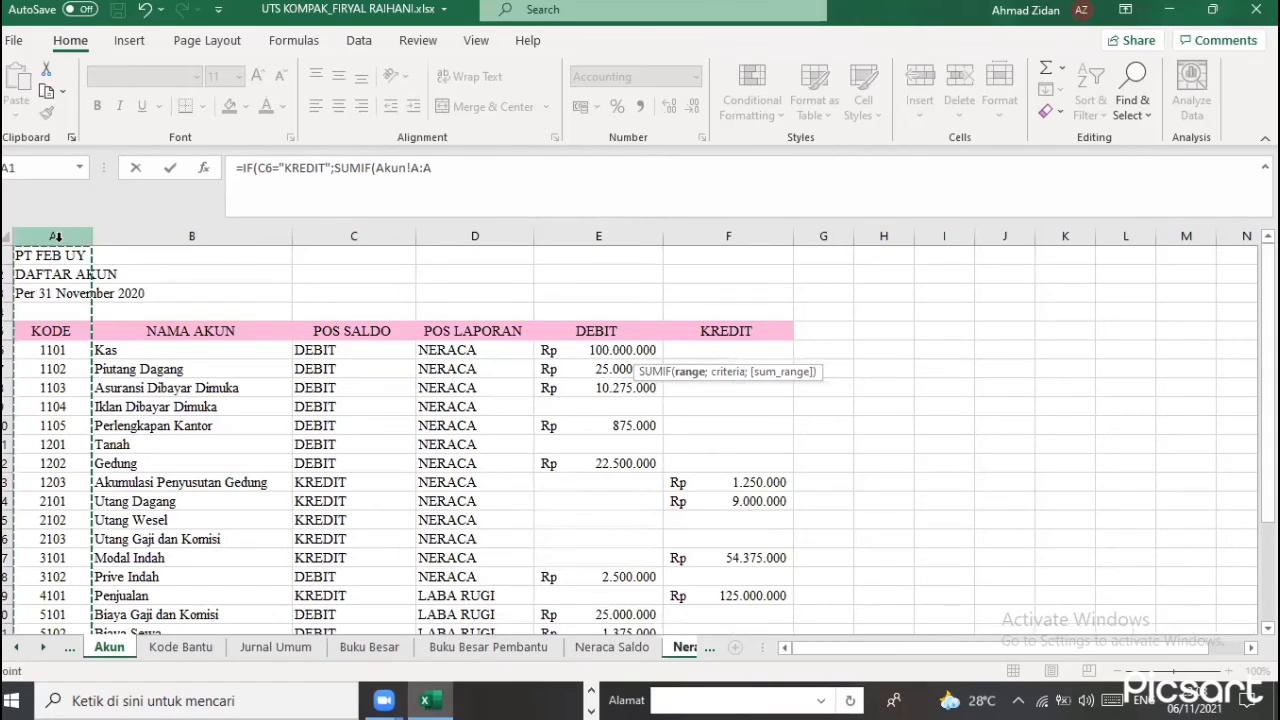
{"action": "type", "text": ";"}
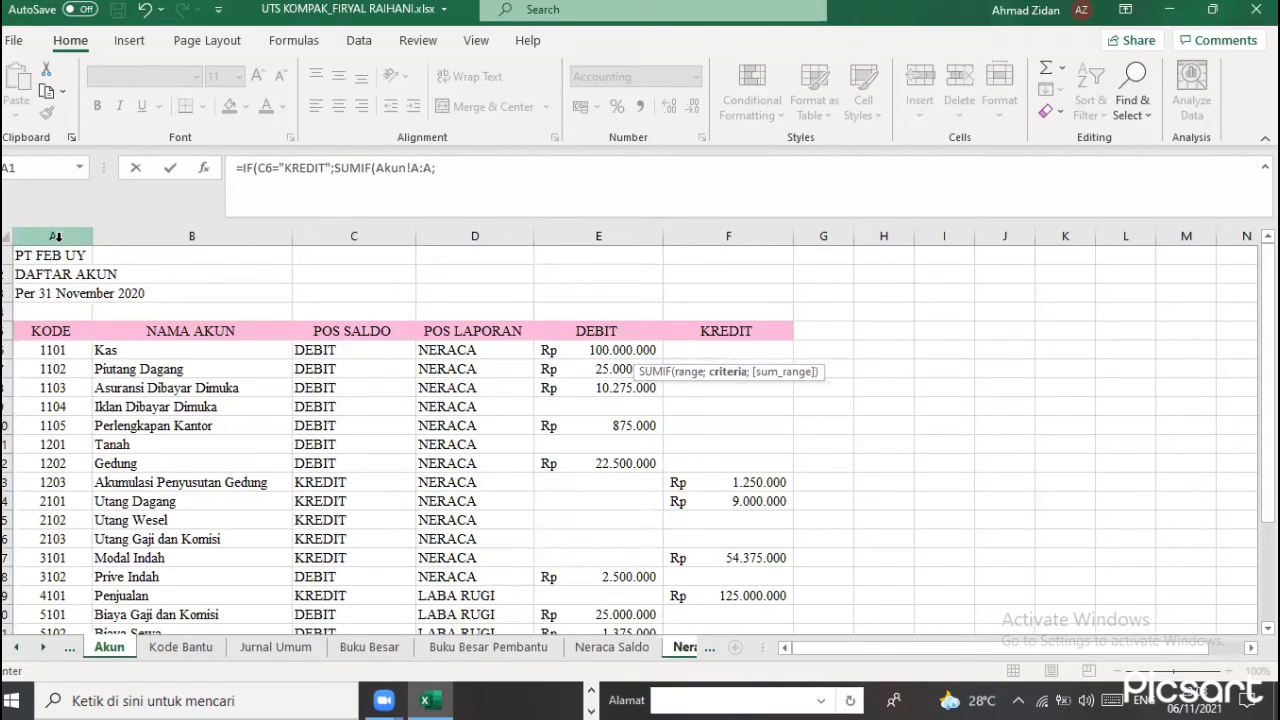
Set the SUMIF's criterion to Akun!A6 and its sum range to Akun!E:E
{"action": "left_click", "coordinate": [71, 353]}
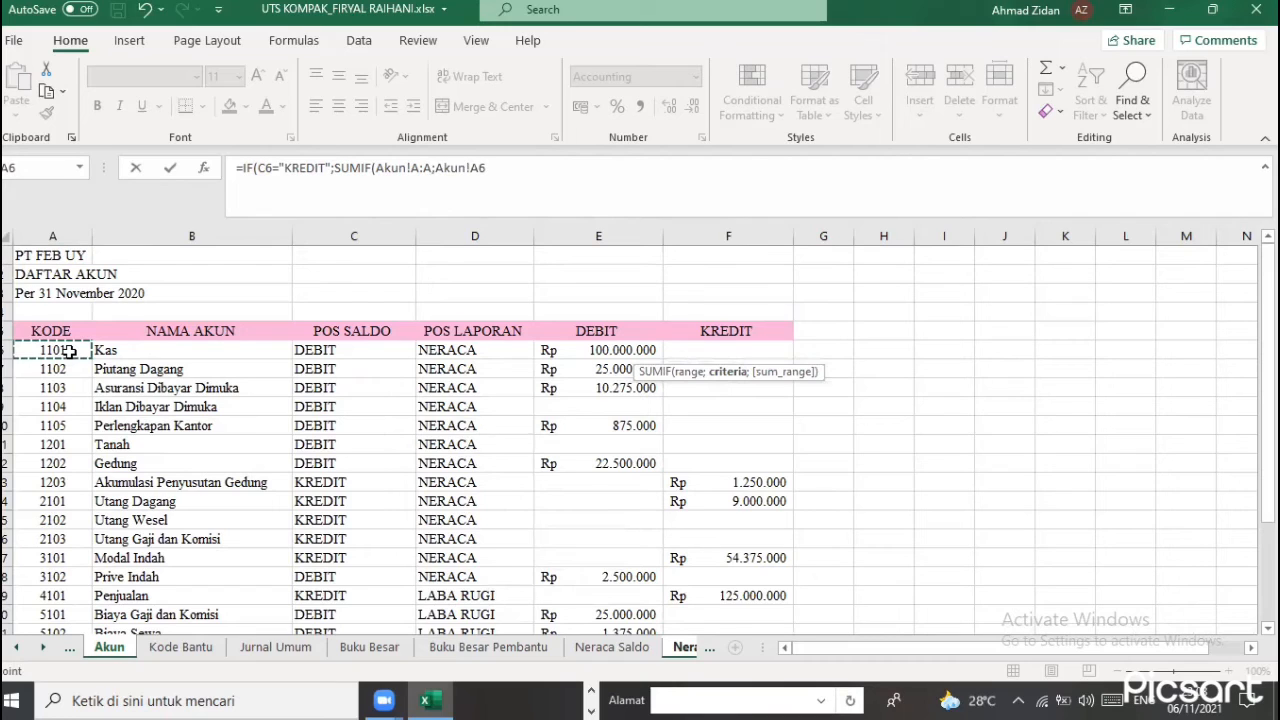
{"action": "type", "text": ";"}
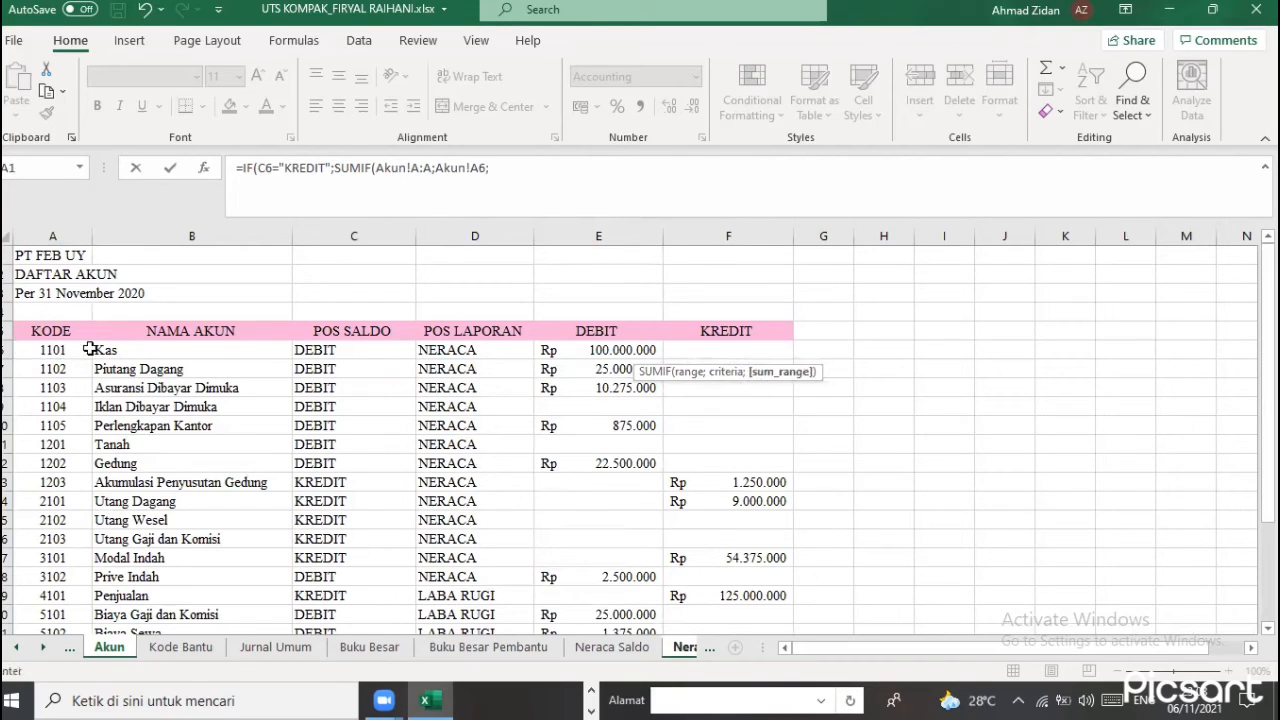
{"action": "left_click", "coordinate": [616, 232]}
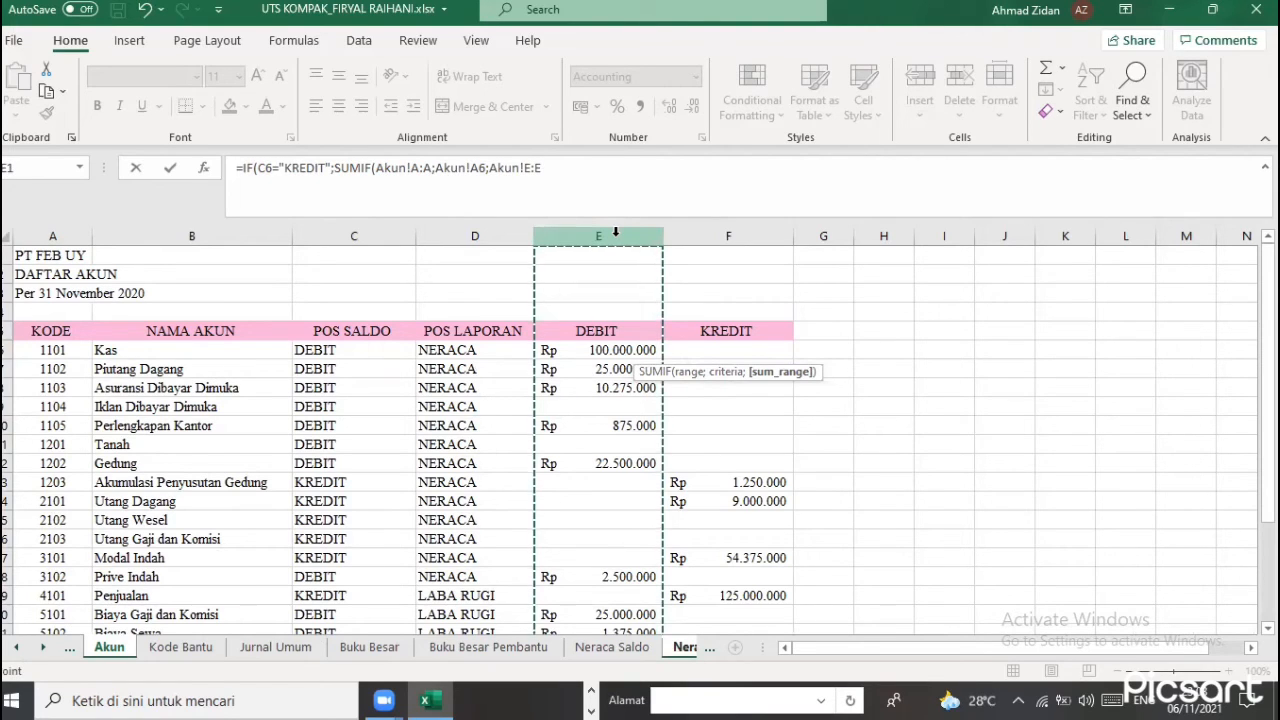
Close the first SUMIF and subtract a copy of it, SUMIF(Akun!A:A;Akun!A6;Akun!E:E), in the IF's true value
{"action": "type", "text": ")-"}
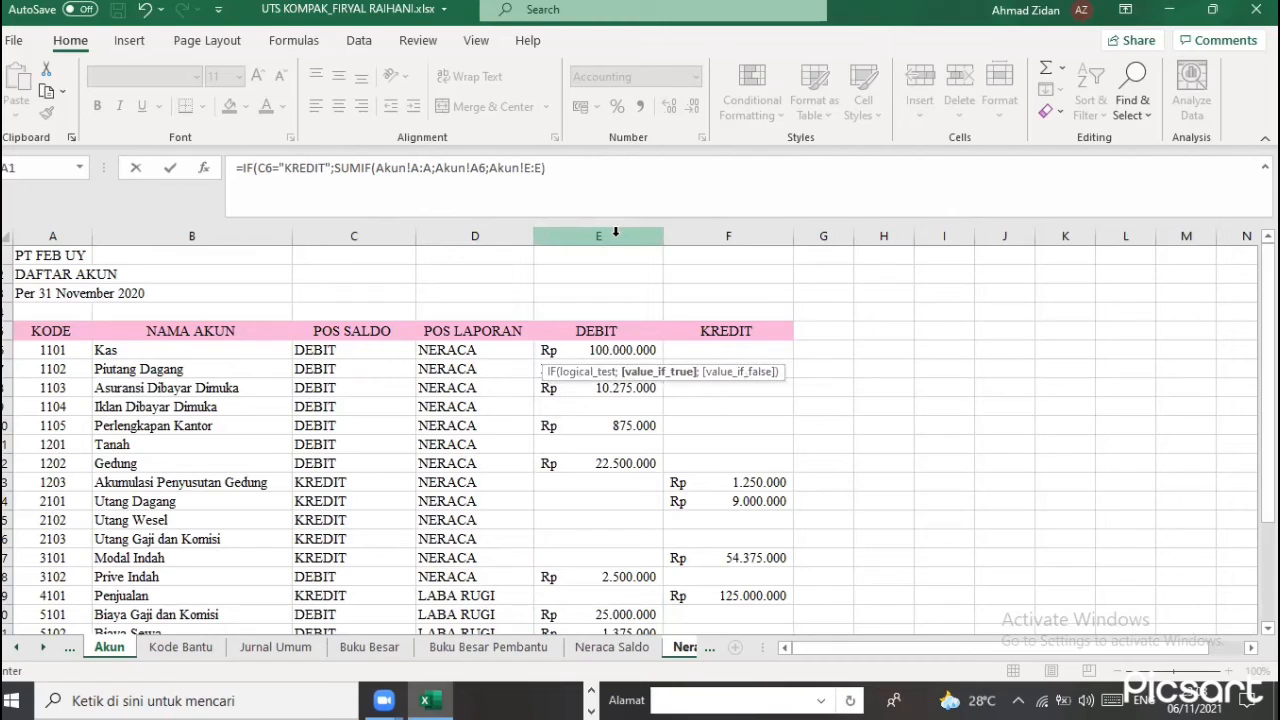
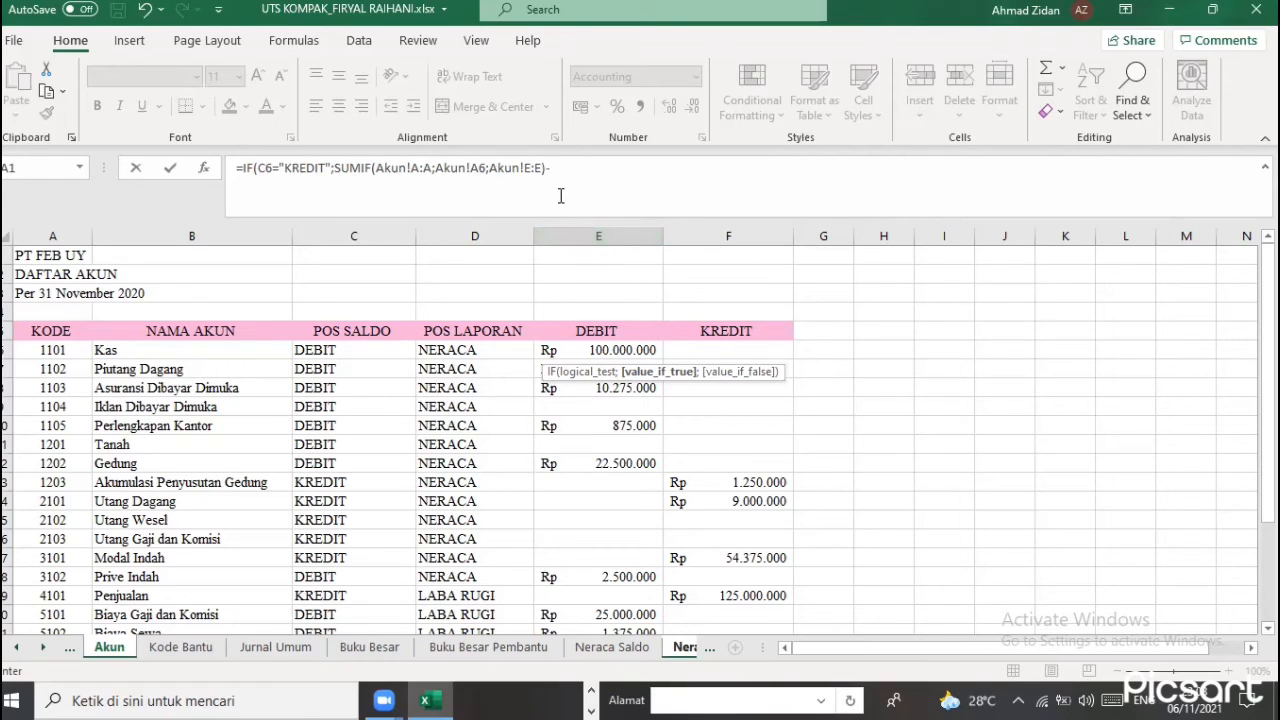
{"action": "left_click_drag", "start_coordinate": [547, 170], "coordinate": [338, 168]}
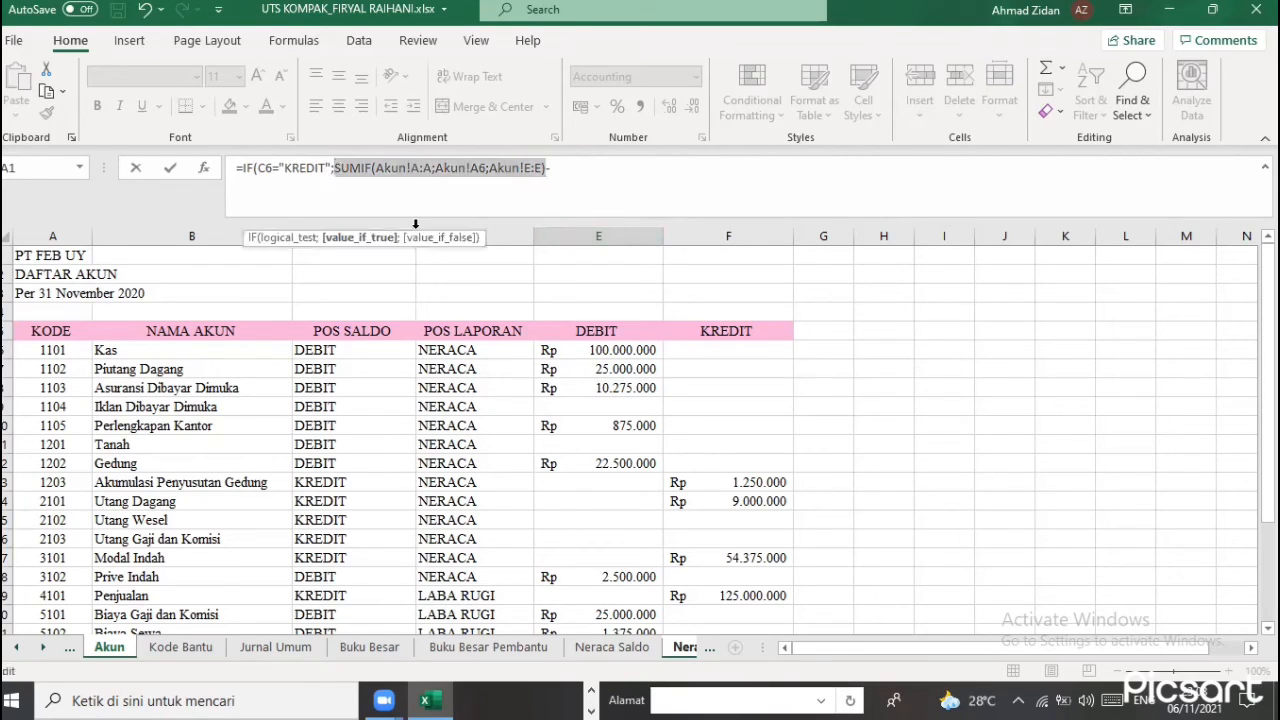
{"action": "key", "text": "ctrl+c"}
{"action": "left_click", "coordinate": [581, 175]}
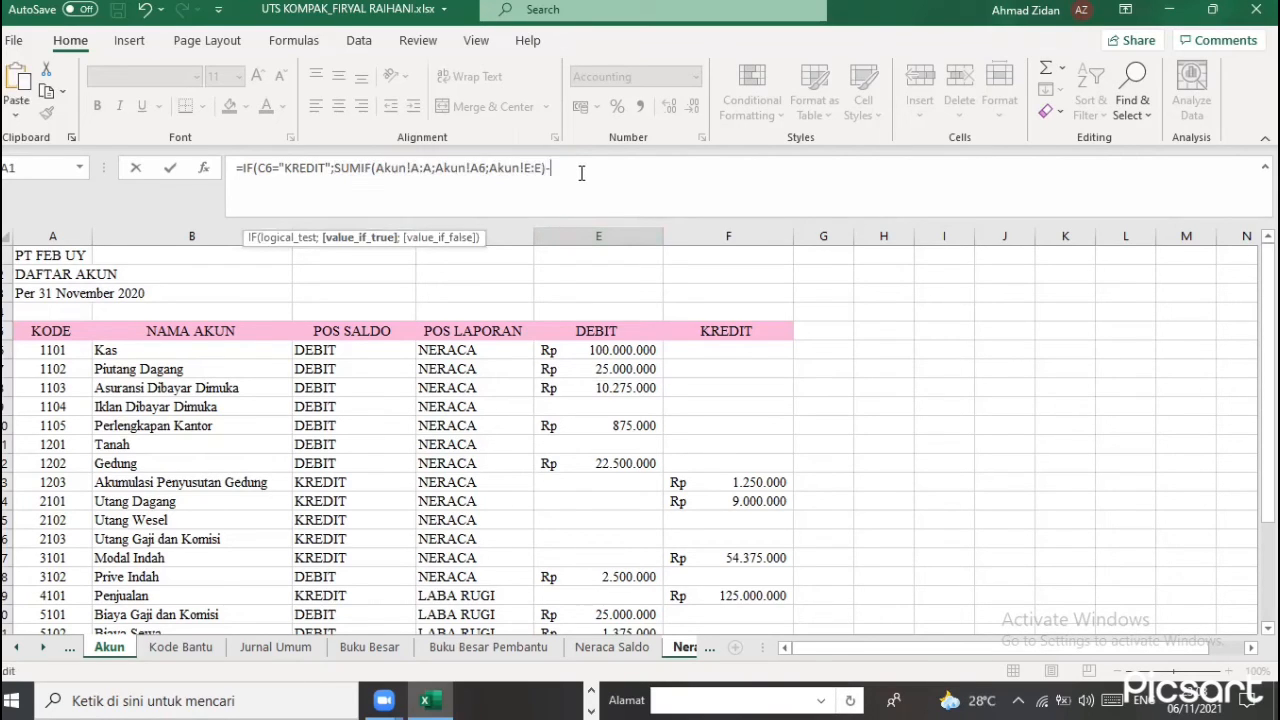
{"action": "key", "text": "ctrl+v"}
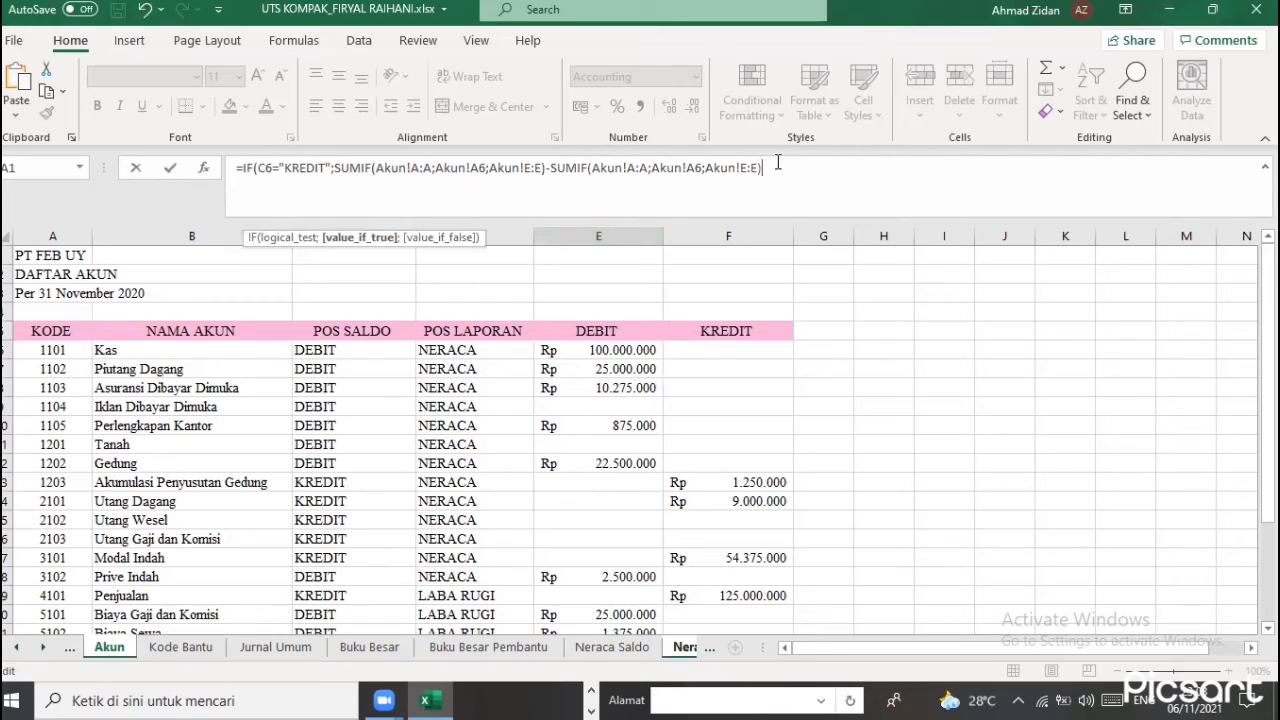
Add a further SUMIF term whose range is the NO. AKUN column of the Jurnal Umum sheet ('Jurnal Umum'!B:B)
{"action": "type", "text": "+SUM"}
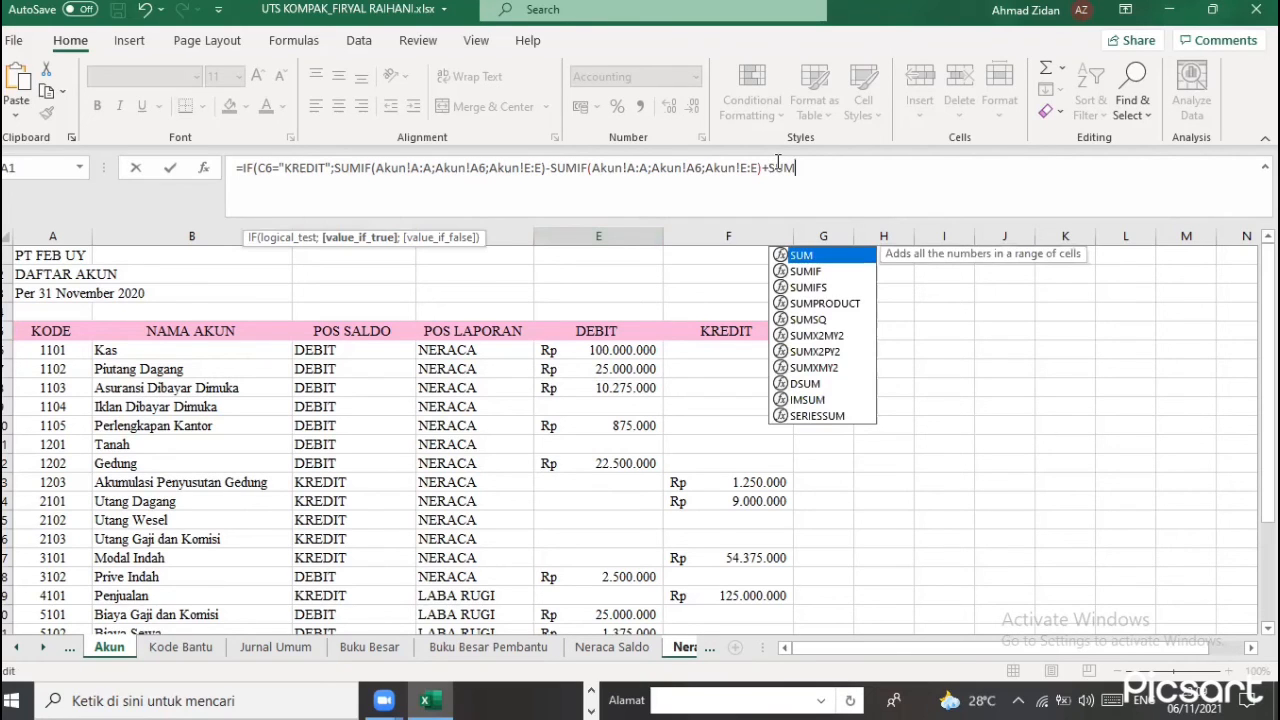
{"action": "double_click", "coordinate": [847, 270]}
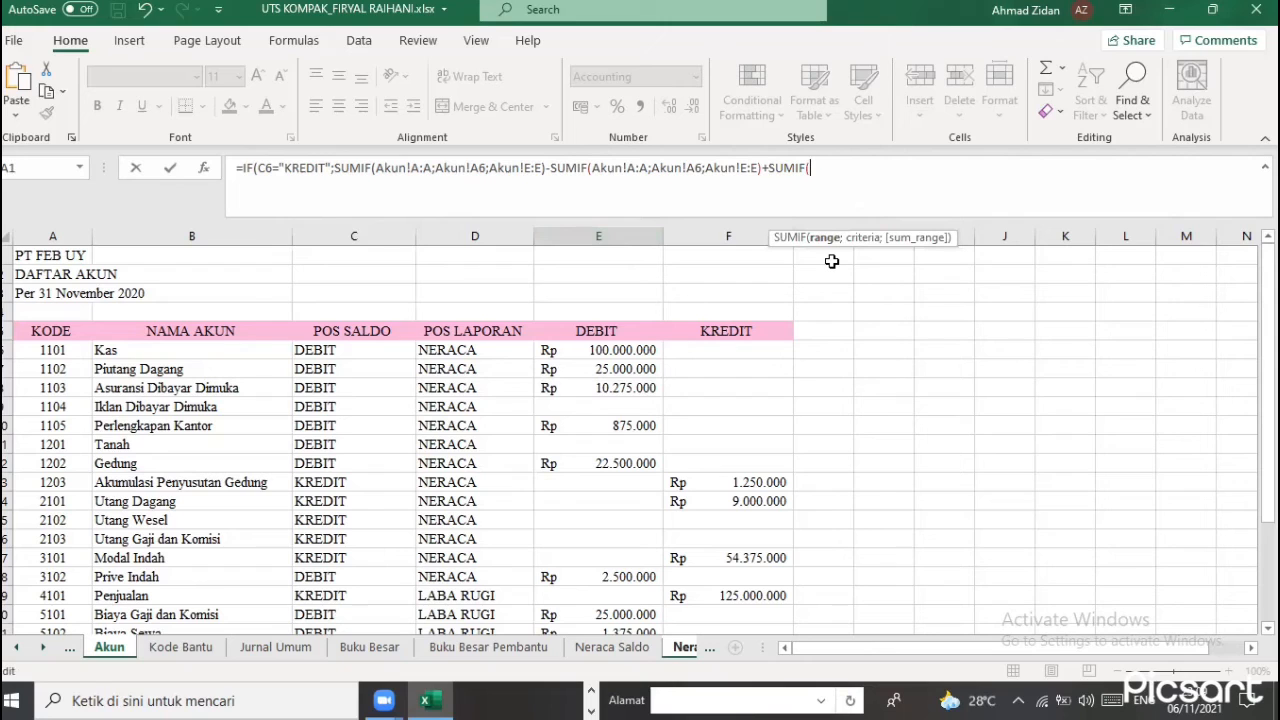
{"action": "left_click", "coordinate": [276, 647]}
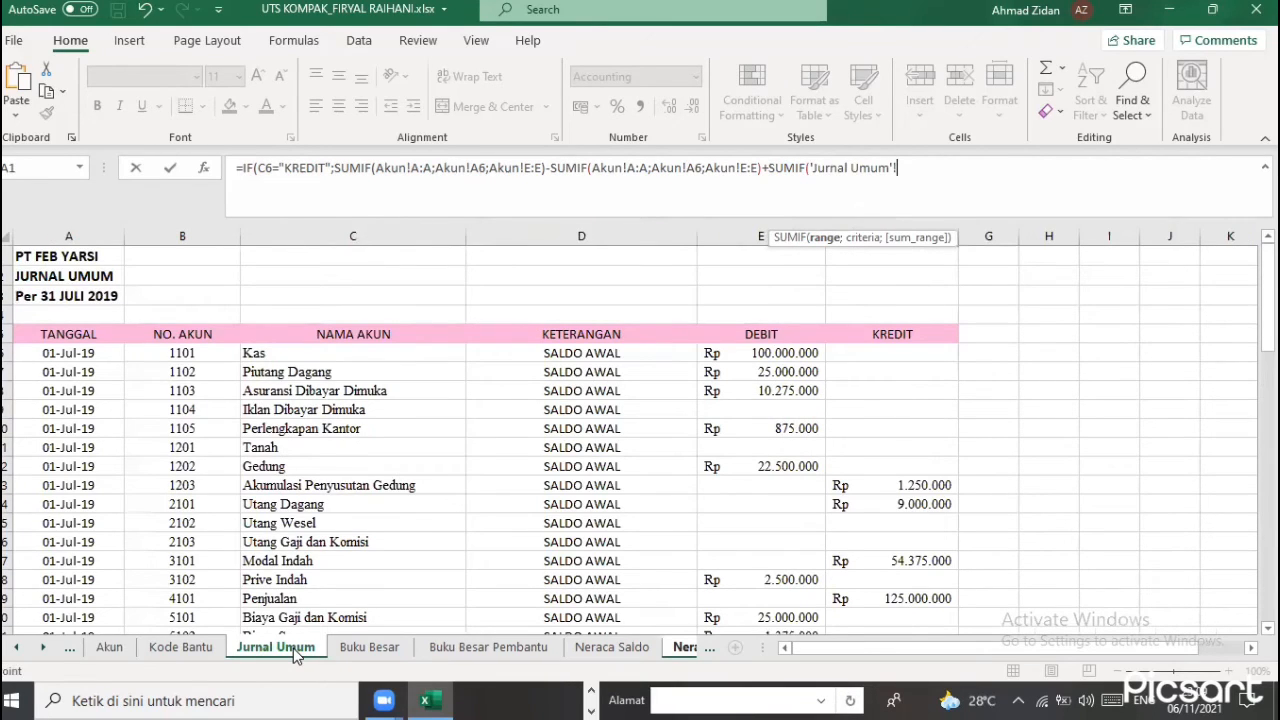
{"action": "left_click", "coordinate": [208, 238]}
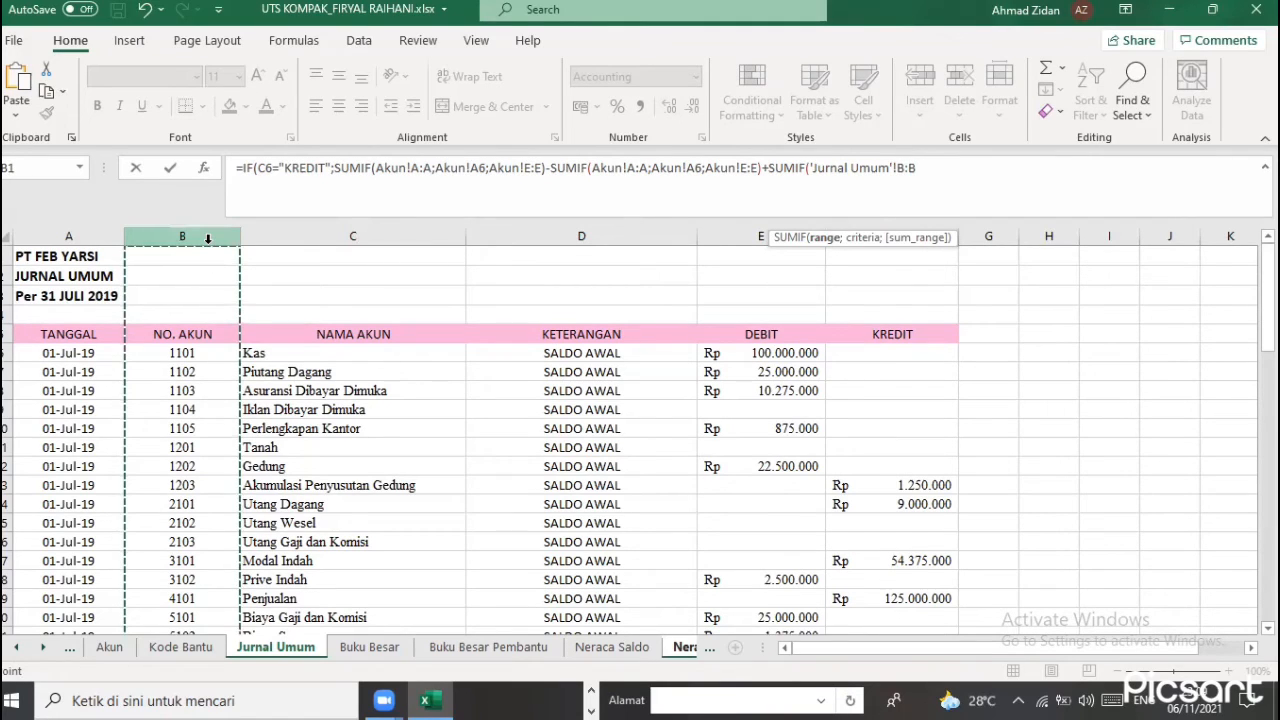
{"action": "type", "text": ";"}
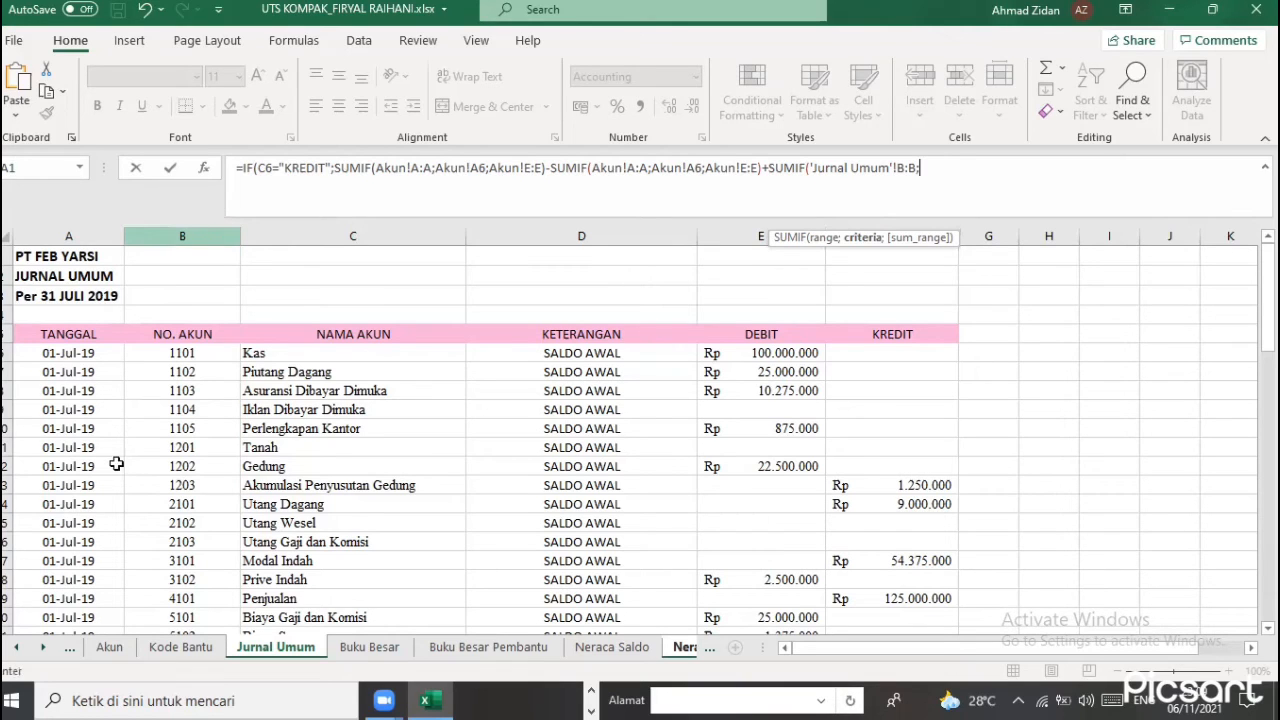
Set the added SUMIF's criterion to 'Neraca Lajur'!A6 and its sum range to the KREDIT column 'Jurnal Umum'!F:F
{"action": "left_click", "coordinate": [682, 648]}
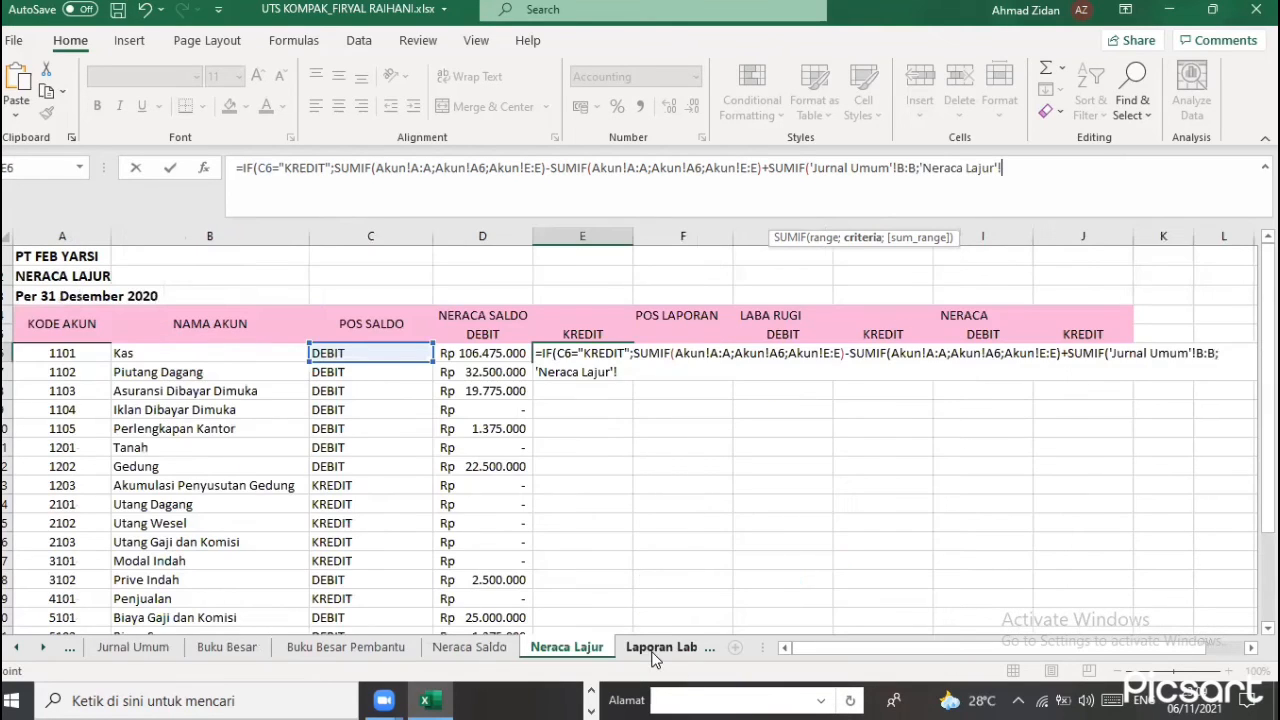
{"action": "left_click", "coordinate": [46, 355]}
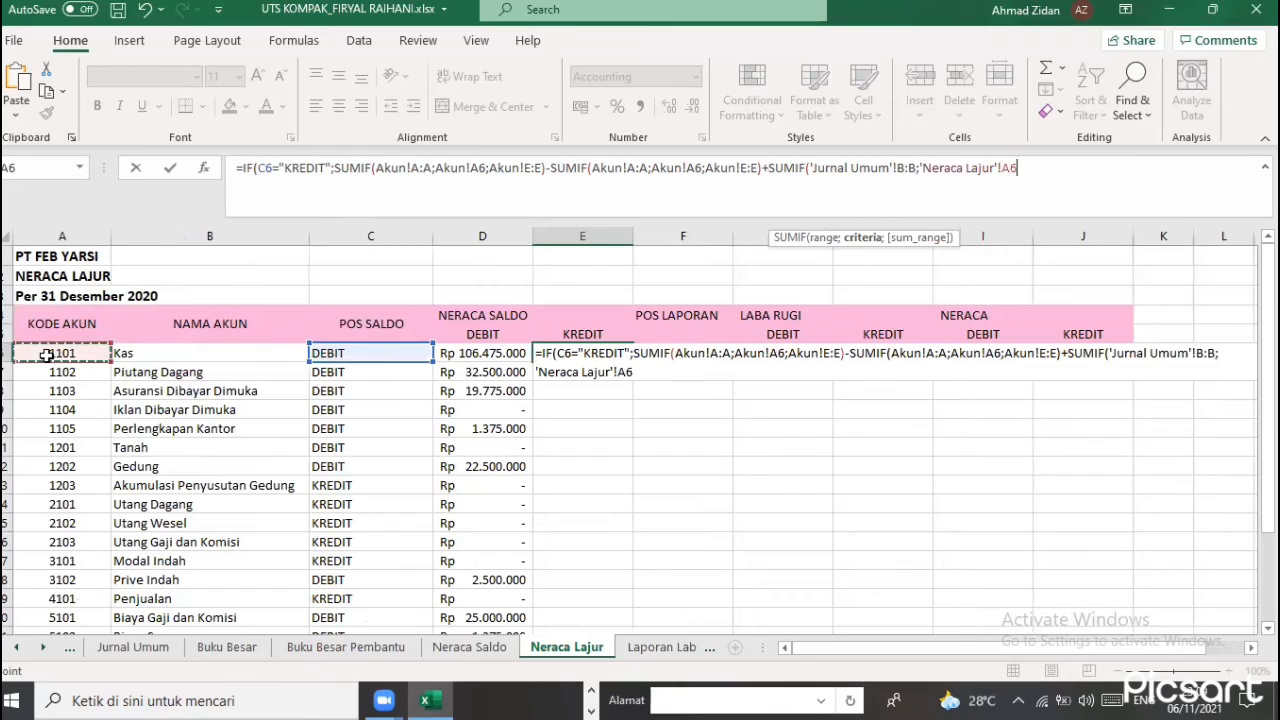
{"action": "type", "text": ";"}
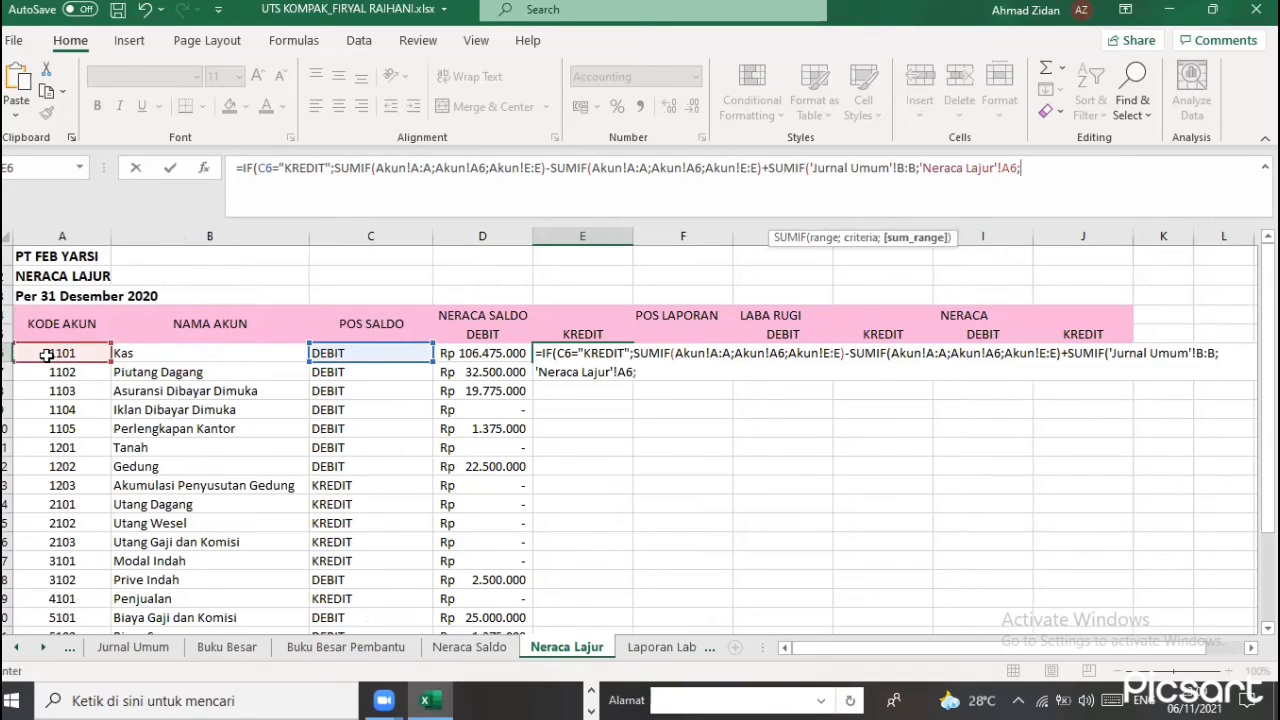
{"action": "left_click", "coordinate": [123, 647]}
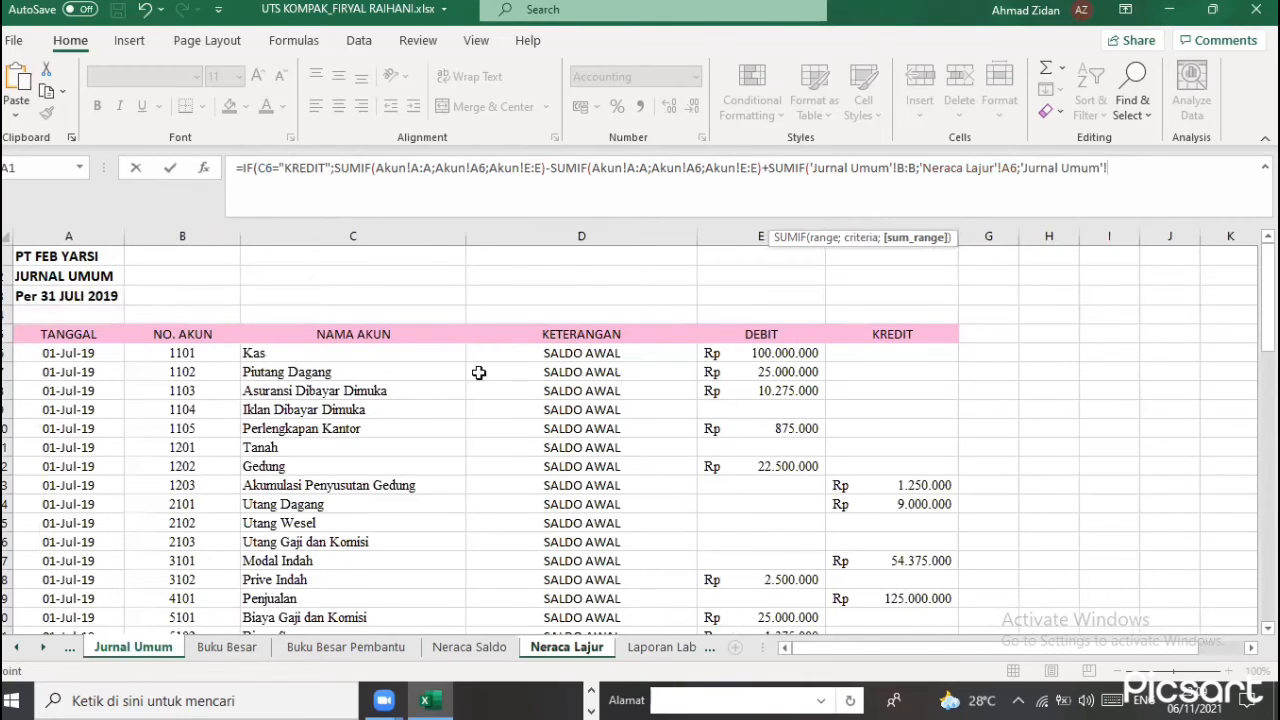
{"action": "left_click", "coordinate": [906, 224]}
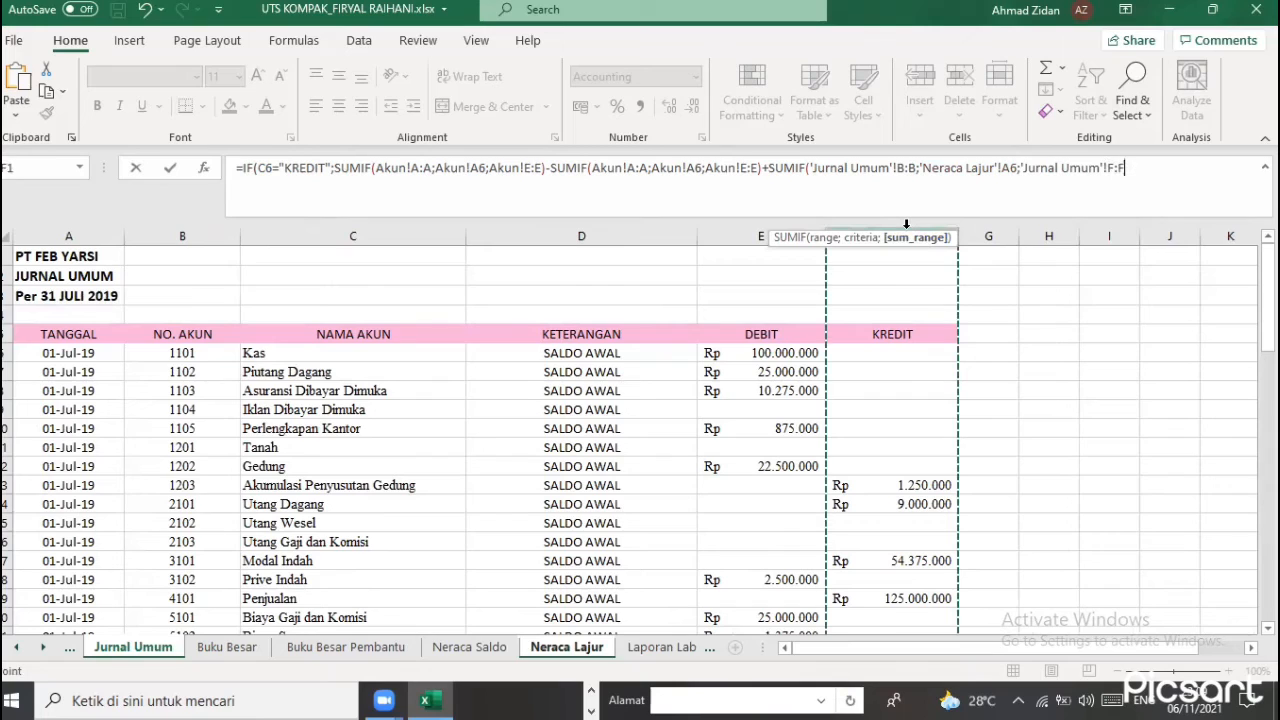
{"action": "type", "text": ";"}
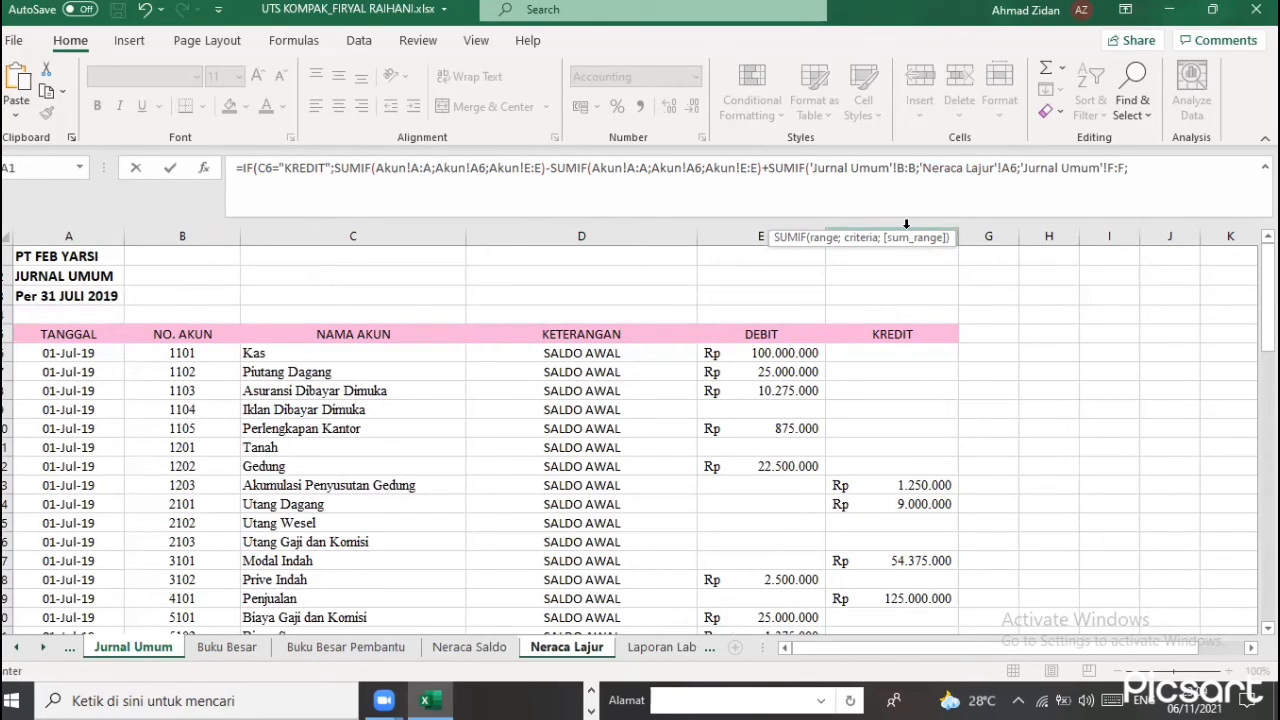
{"action": "key", "text": "BackSpace"}
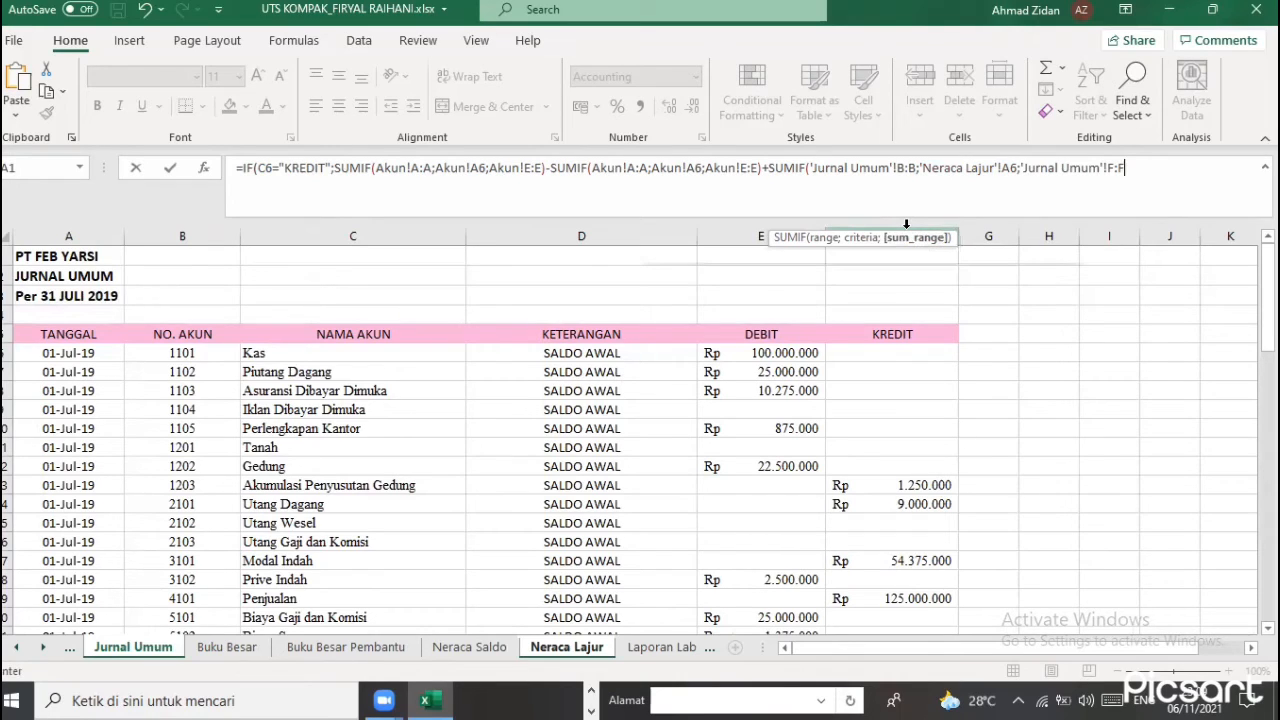
{"action": "type", "text": ")"}
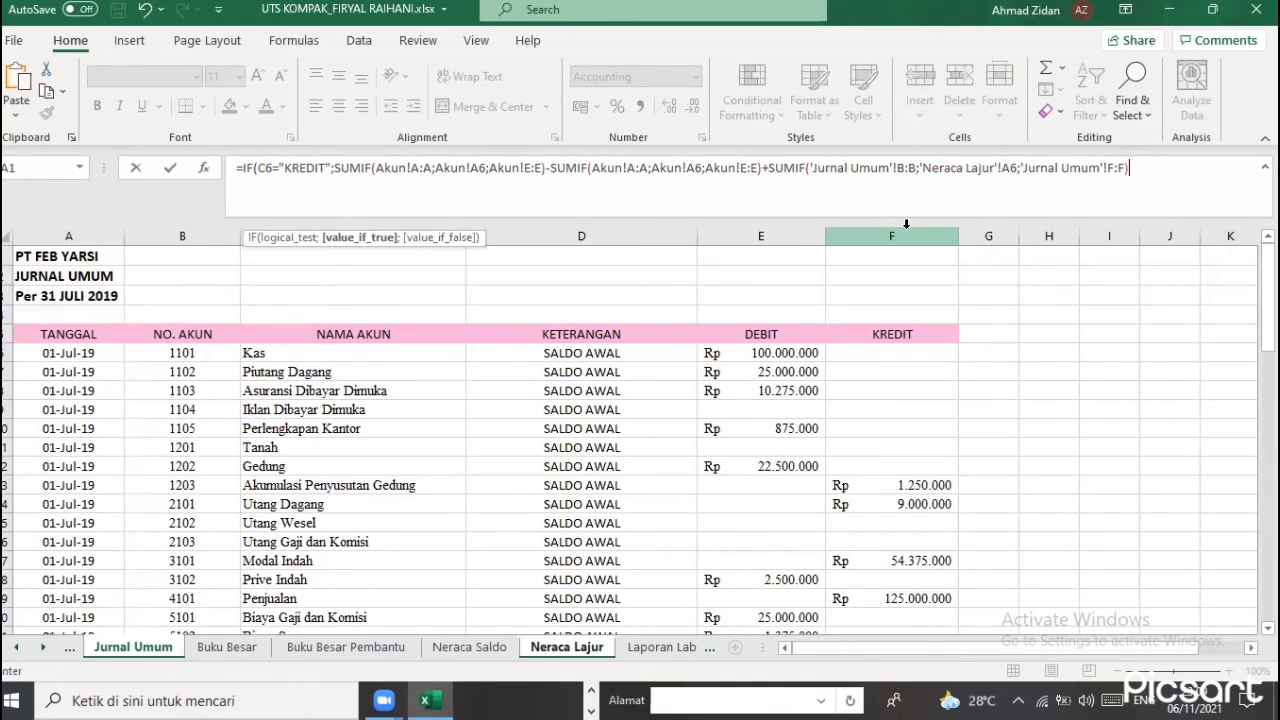
Subtract another SUMIF term from the formula, again using 'Jurnal Umum'!B:B as its range
{"action": "type", "text": "-SU"}
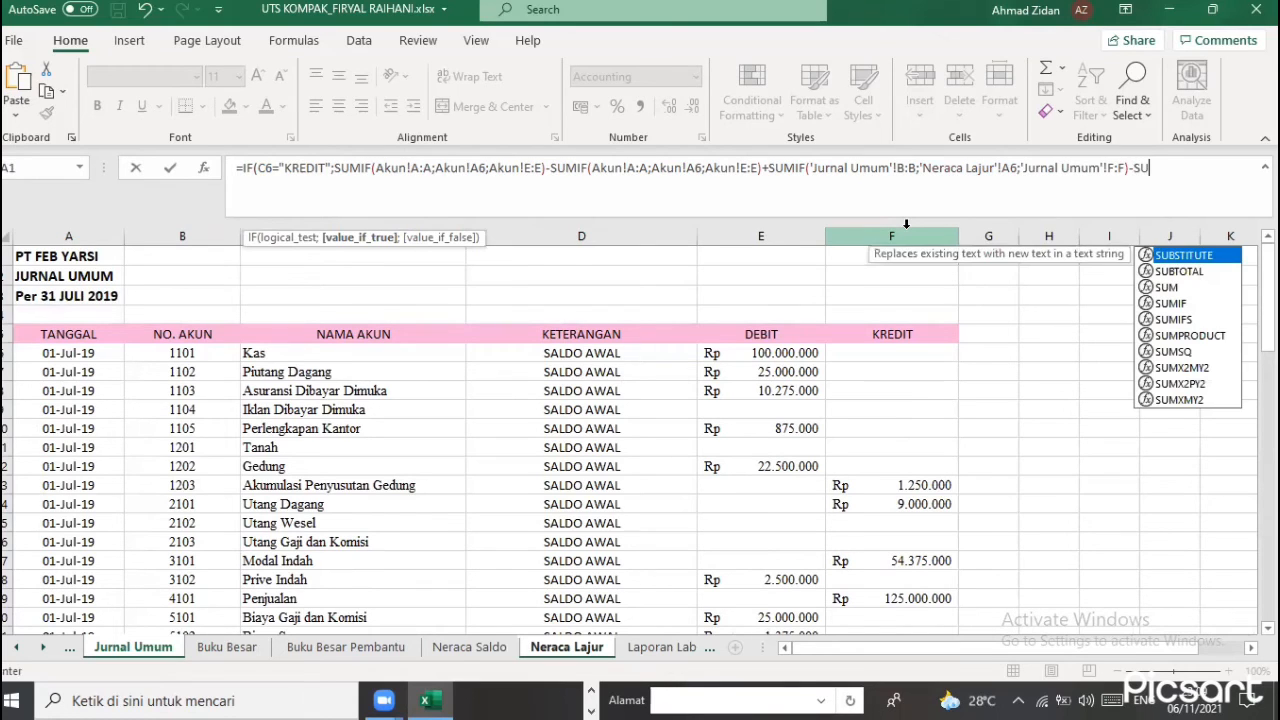
{"action": "type", "text": "M"}
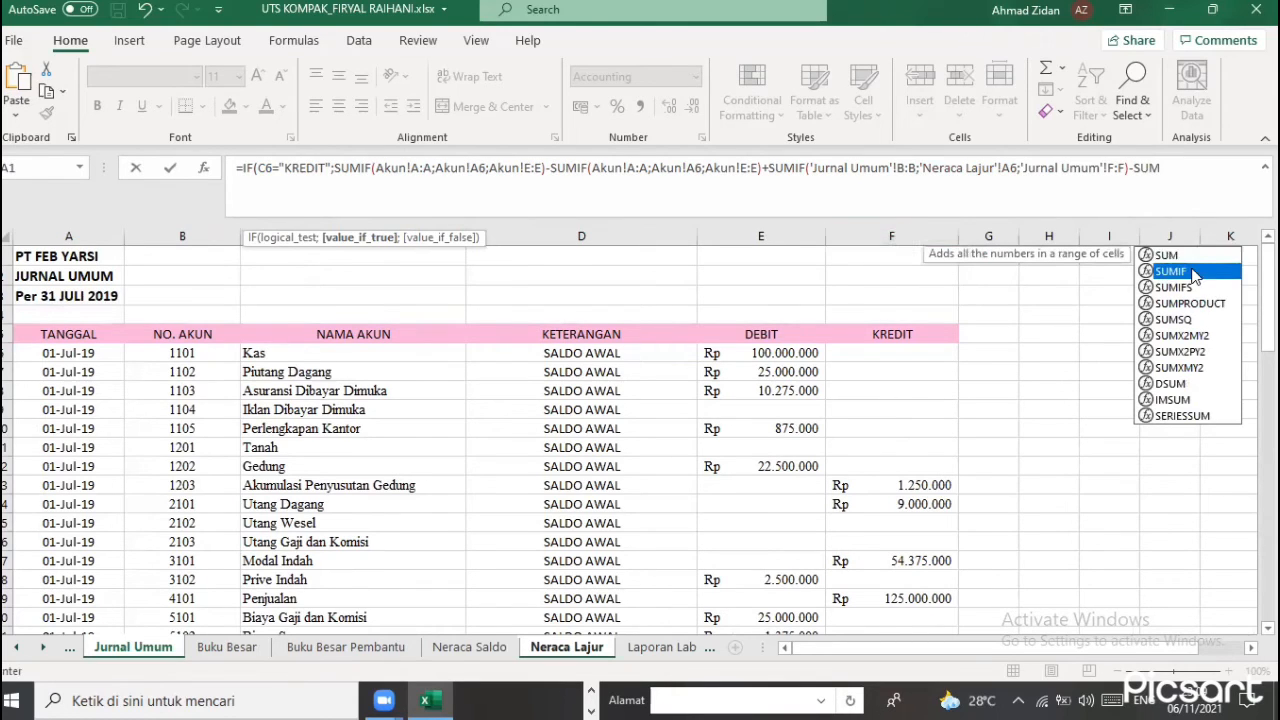
{"action": "double_click", "coordinate": [1183, 265]}
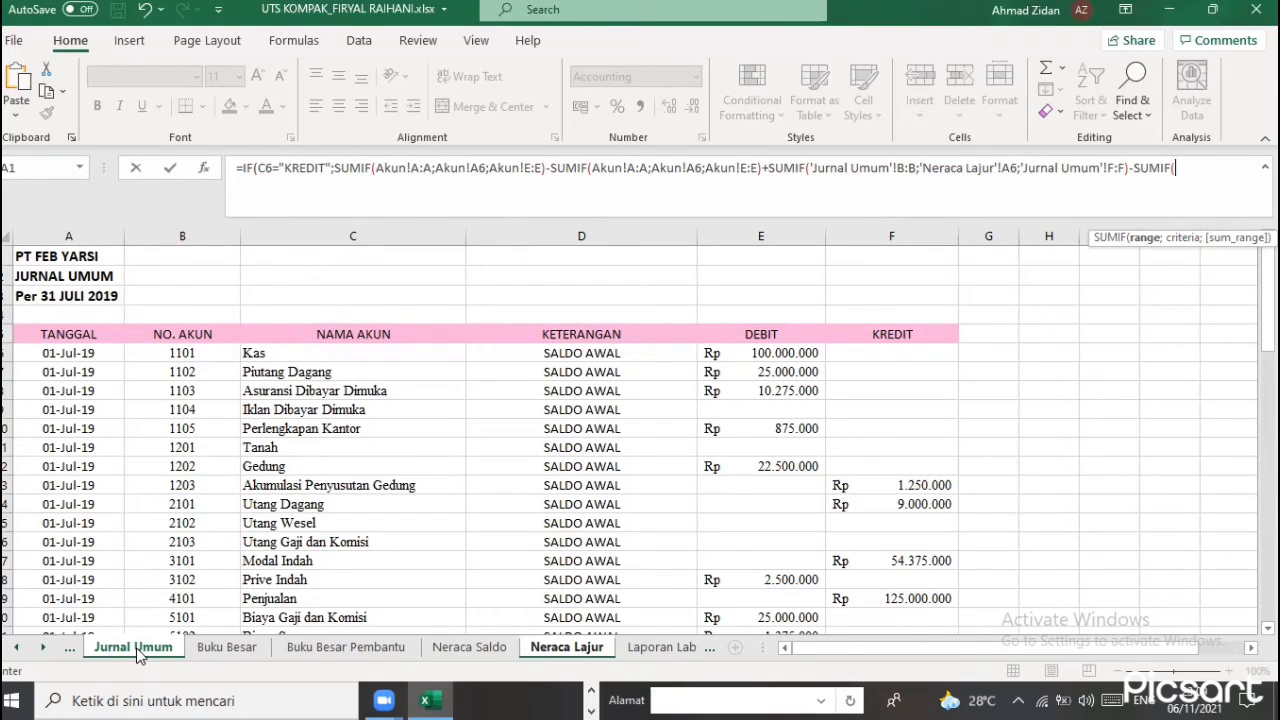
{"action": "left_click", "coordinate": [163, 233]}
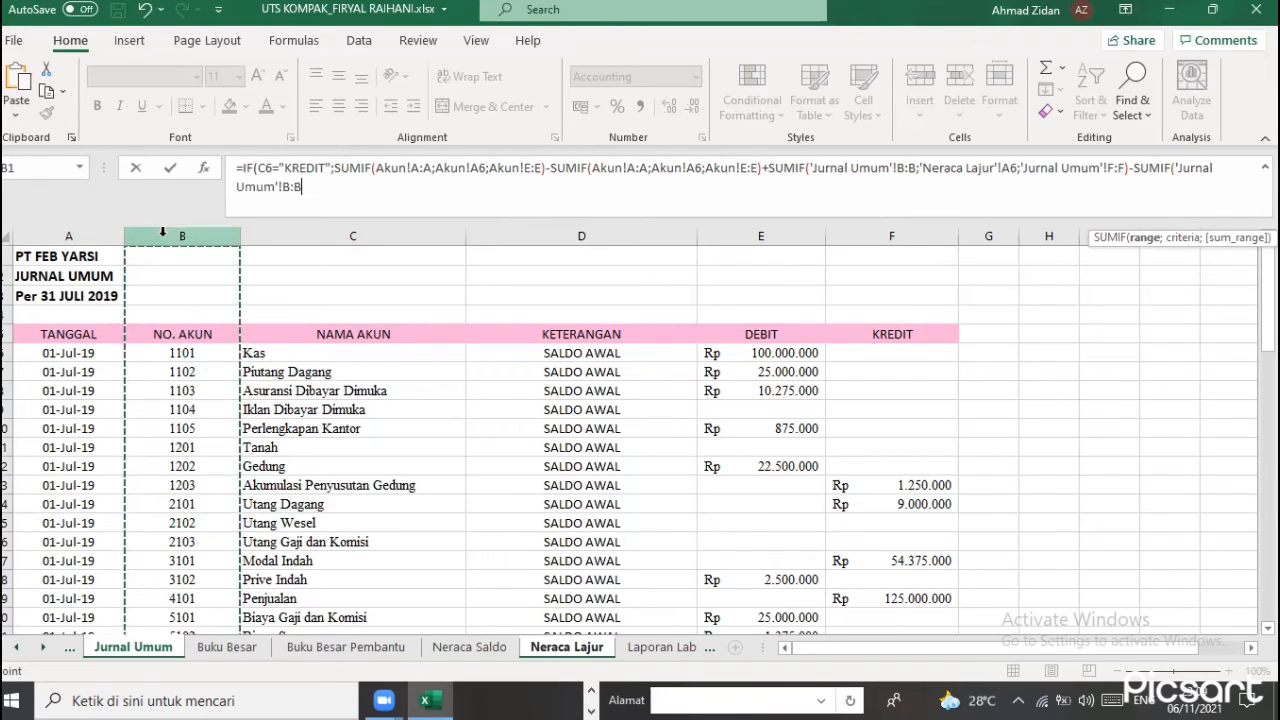
{"action": "type", "text": ";"}
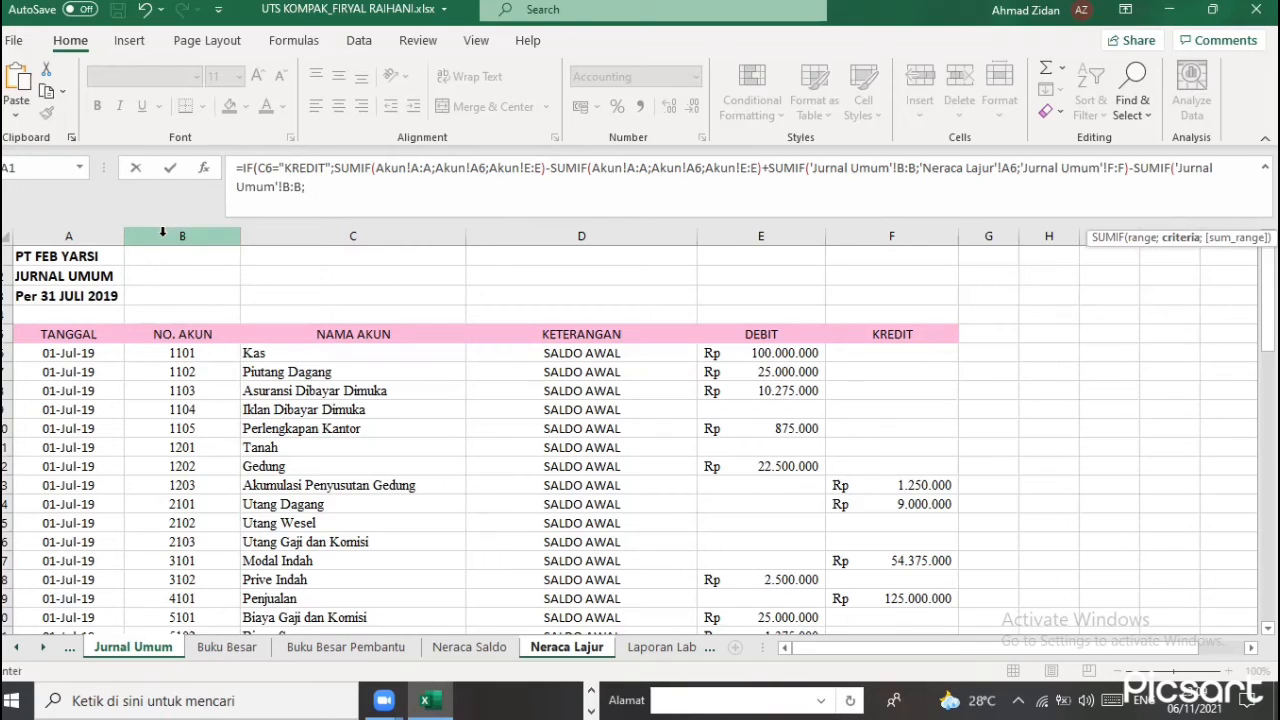
Set the subtracted SUMIF's criterion to 'Neraca Lajur'!A6 and its sum range to the DEBIT column 'Jurnal Umum'!E:E
{"action": "left_click", "coordinate": [607, 648]}
{"action": "left_click", "coordinate": [62, 352]}
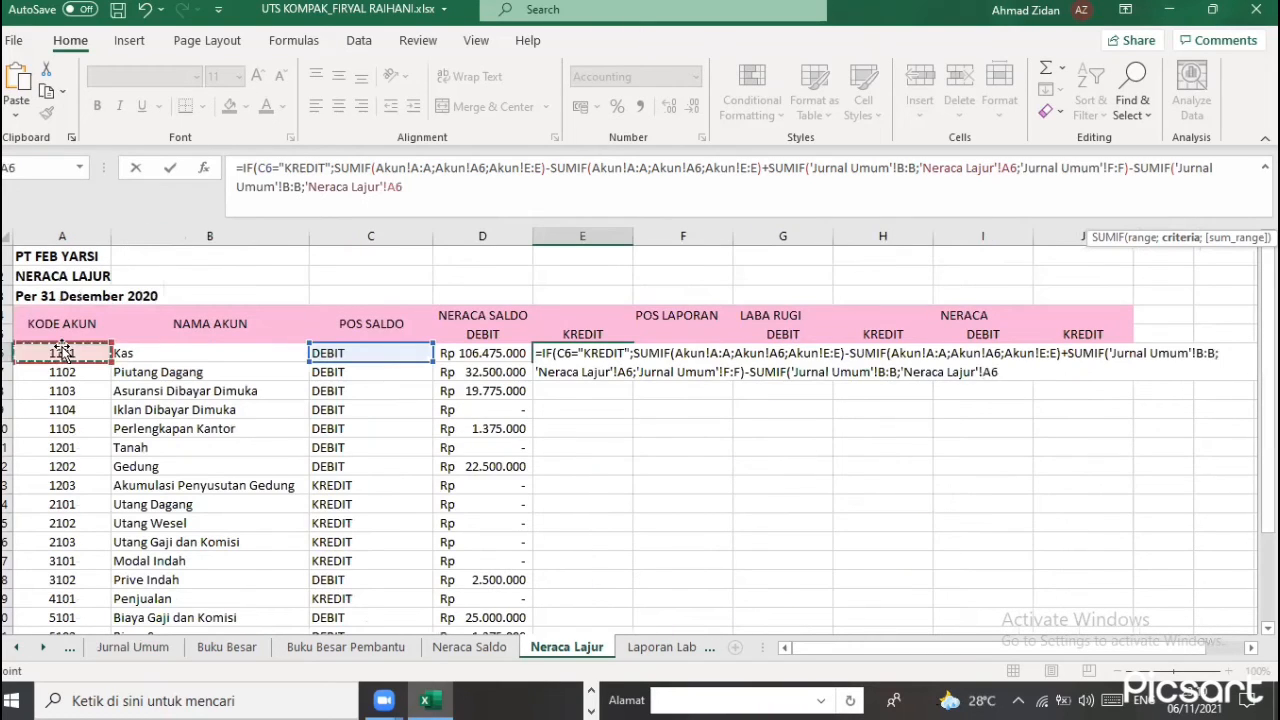
{"action": "type", "text": ";"}
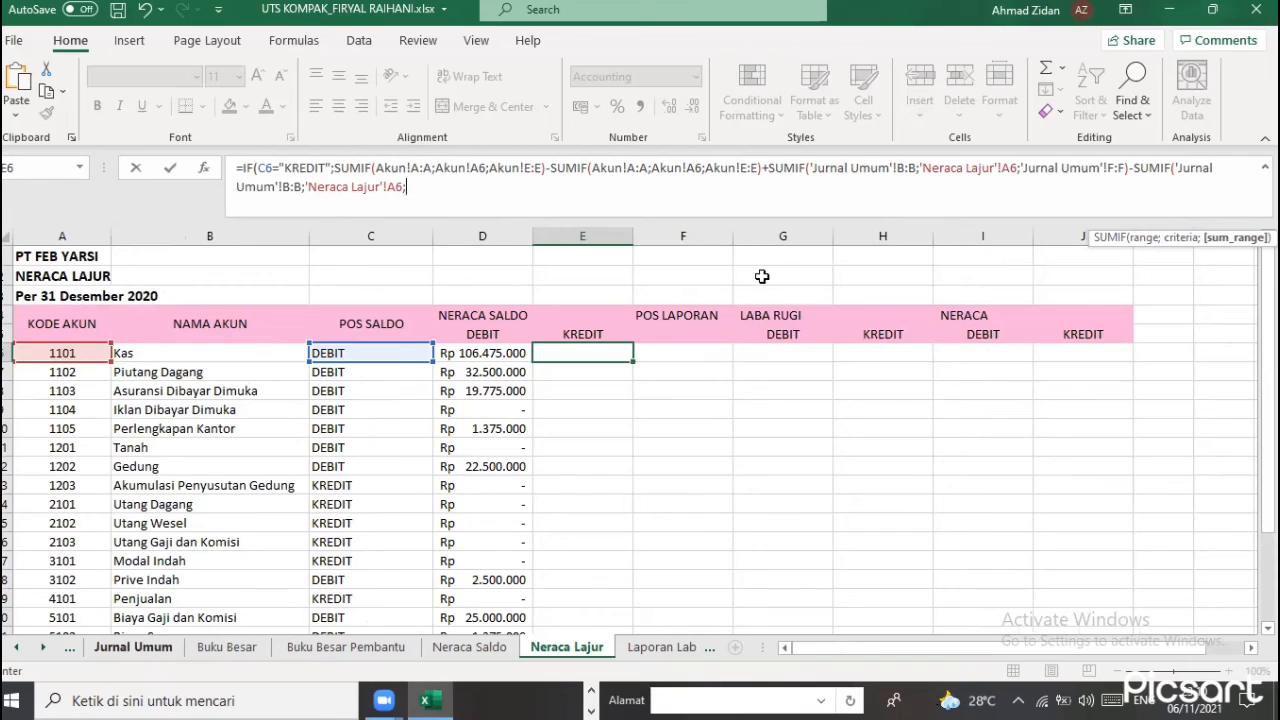
{"action": "key", "text": "ctrl+Page_Up"}
{"action": "key", "text": "ctrl+Page_Up"}
{"action": "key", "text": "ctrl+Page_Up"}
{"action": "key", "text": "ctrl+Page_Up"}
{"action": "left_click", "coordinate": [744, 237]}
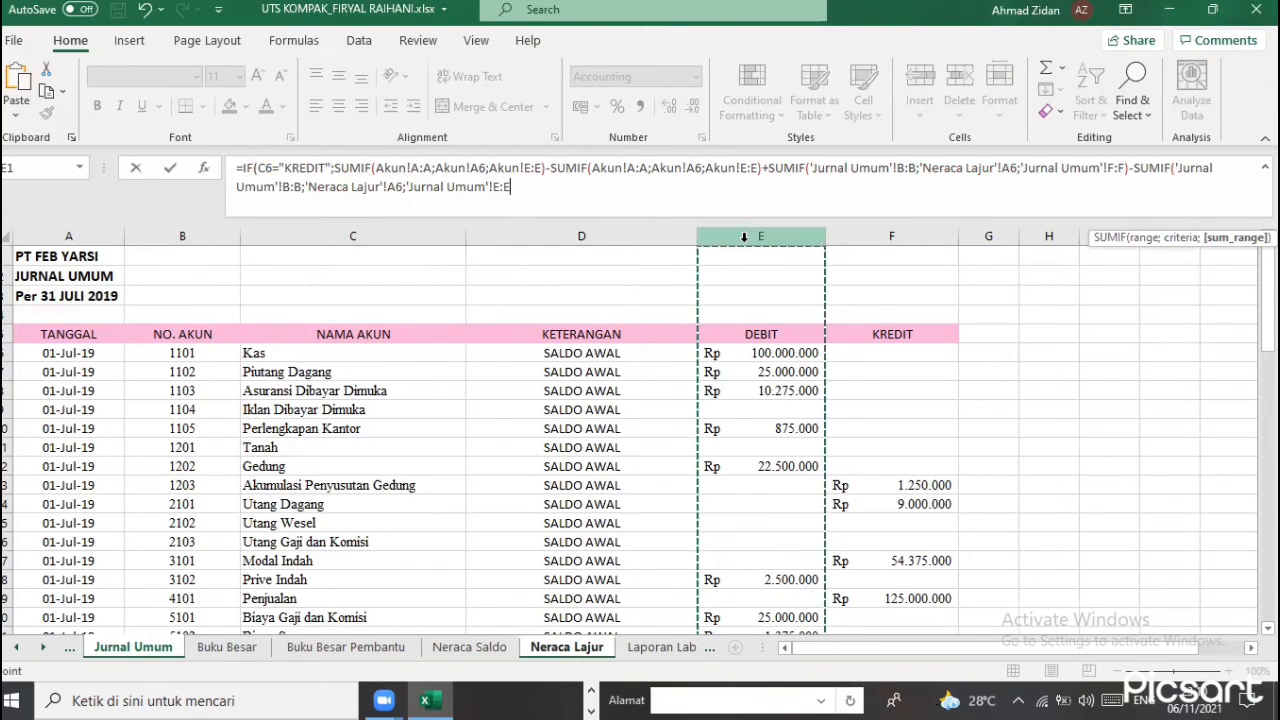
{"action": "type", "text": ")"}
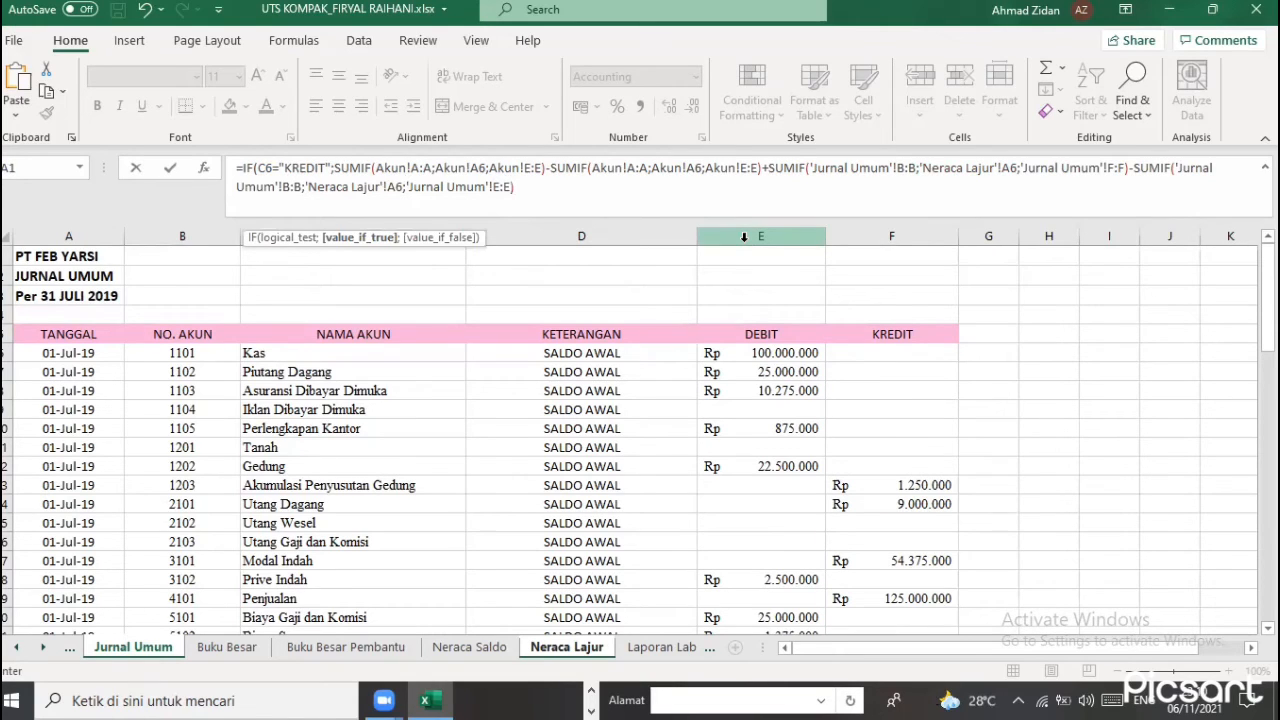
Complete the IF formula with a false value of 0 and enter it in E6
{"action": "type", "text": ";0"}
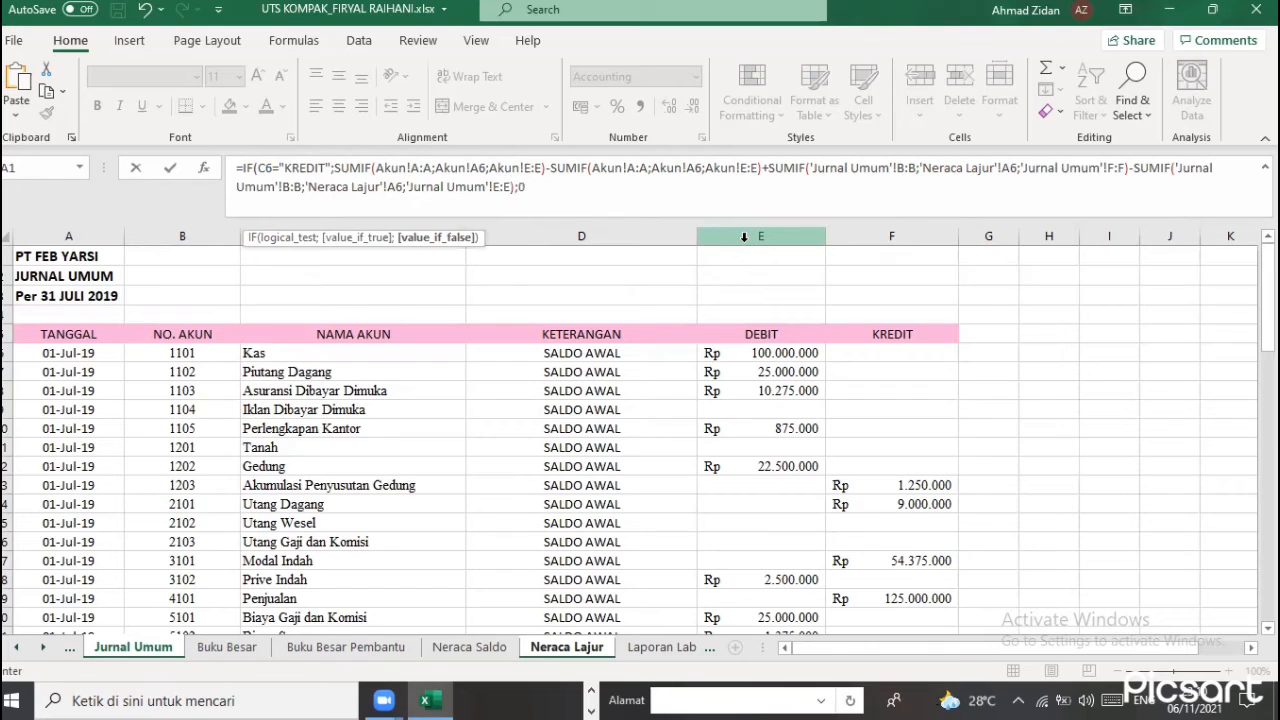
{"action": "type", "text": ")"}
{"action": "key", "text": "Return"}
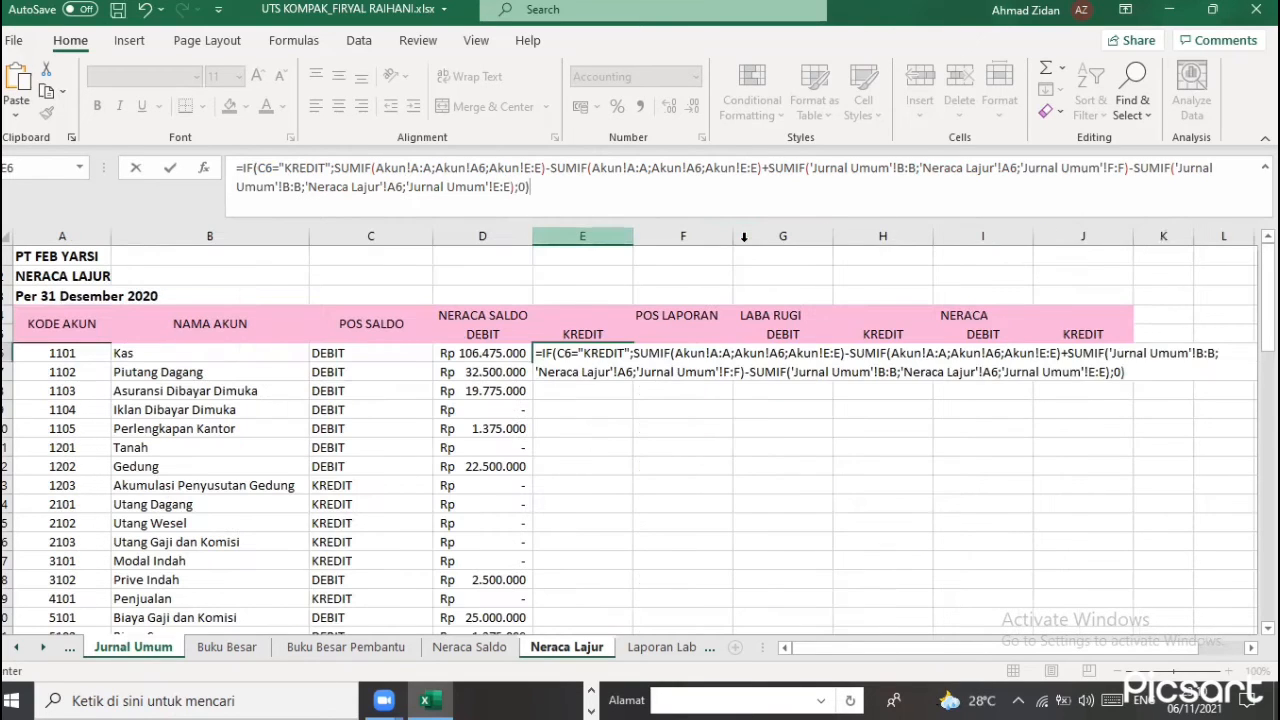
Examine the second Akun SUMIF term inside the formula of the Kas KREDIT cell (E6)
{"action": "left_click", "coordinate": [626, 355]}
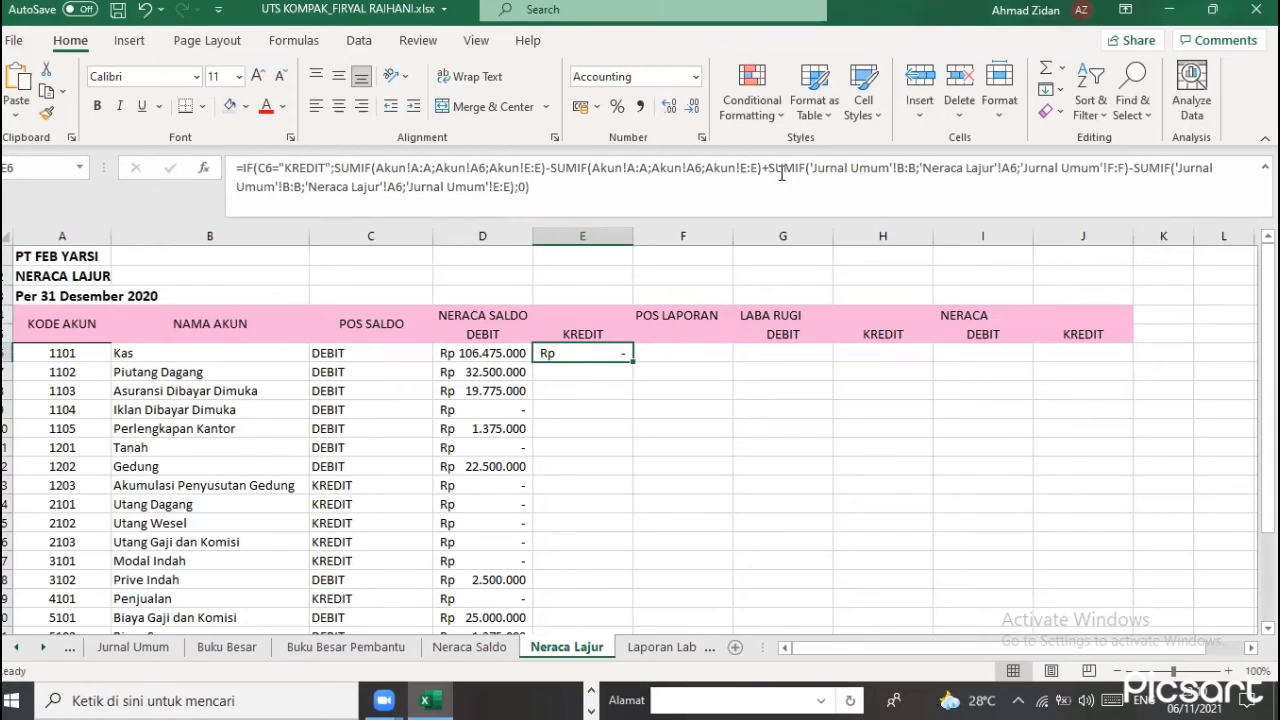
{"action": "left_click_drag", "start_coordinate": [765, 169], "coordinate": [551, 167]}
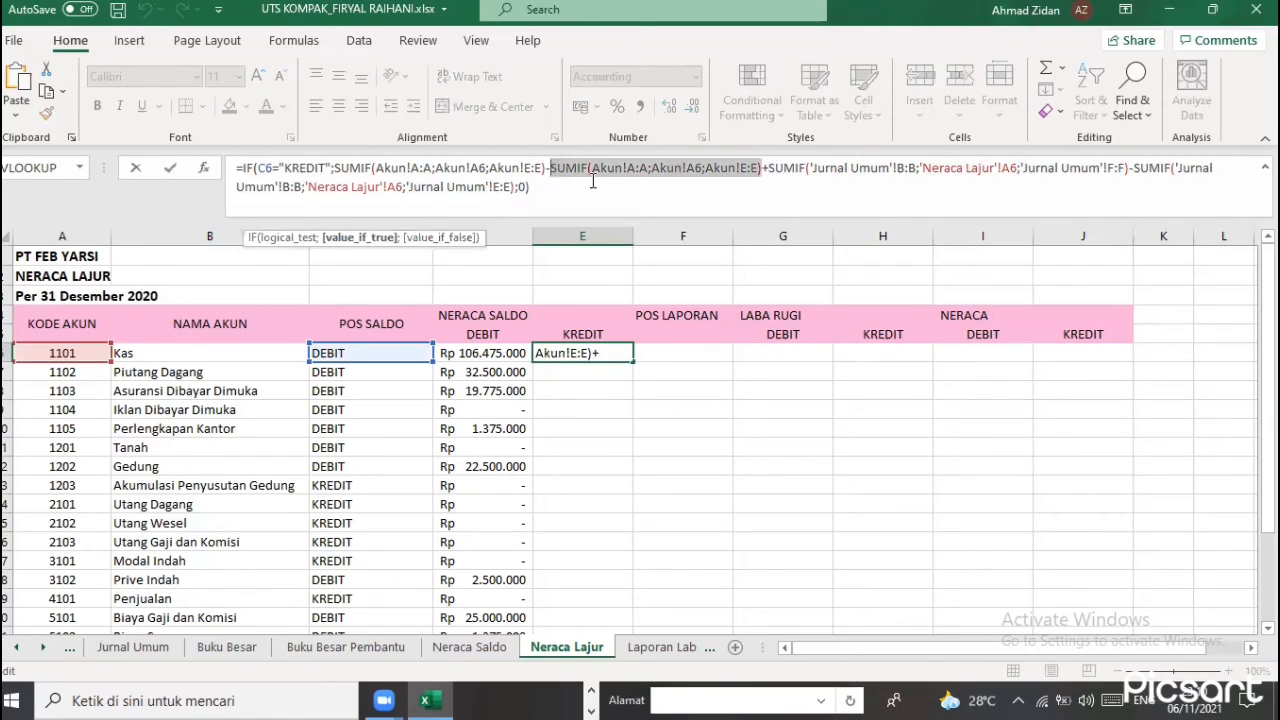
{"action": "left_click", "coordinate": [752, 170]}
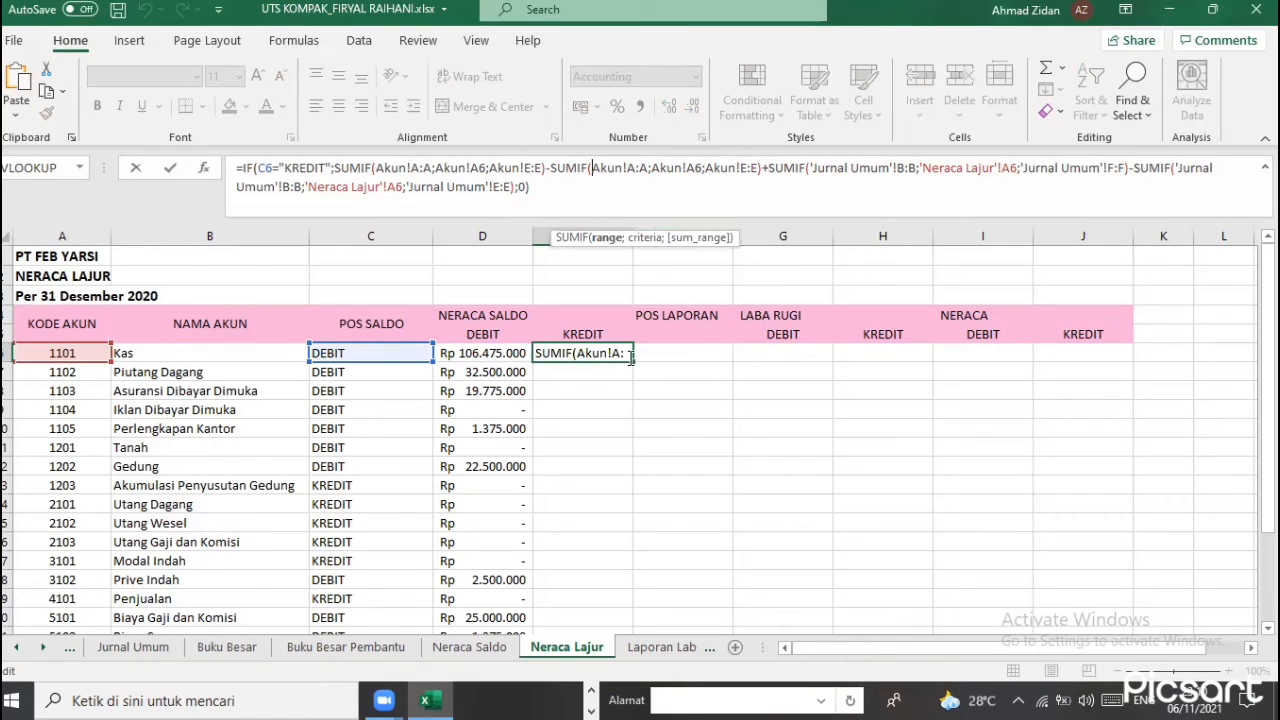
{"action": "key", "text": "ctrl+Return"}
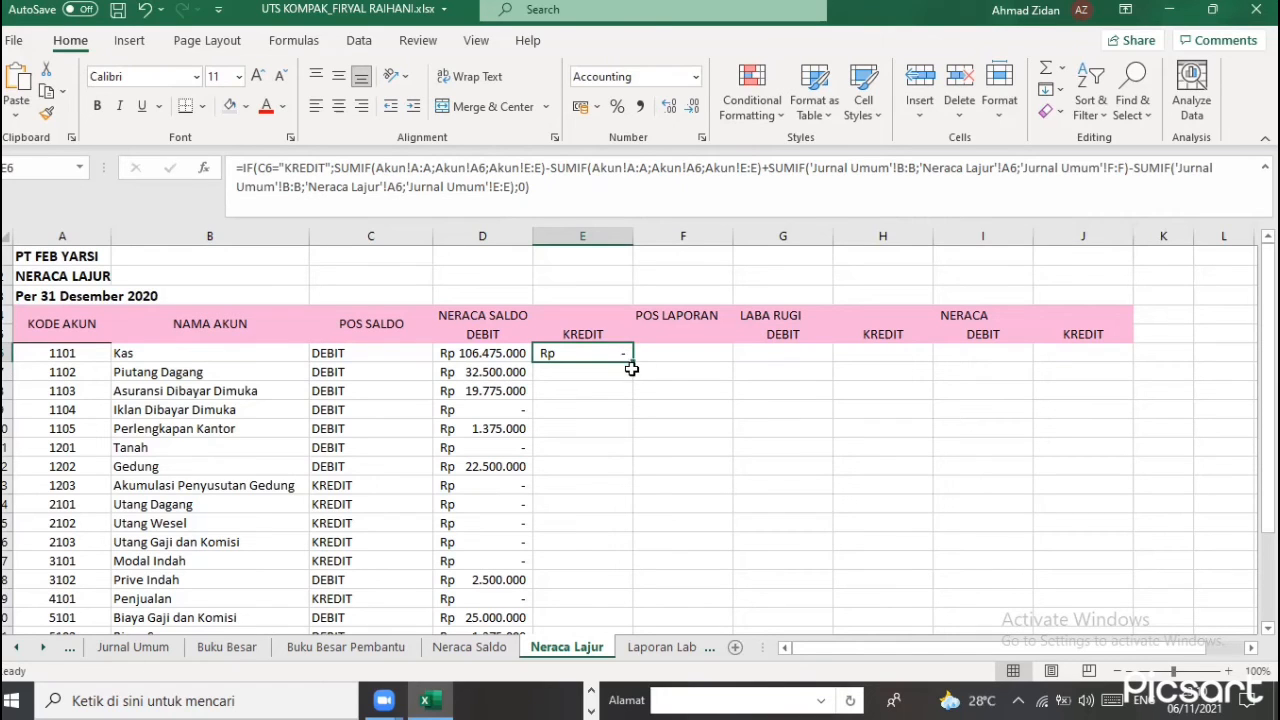
Fill the E6 formula down the Neraca Saldo KREDIT column for all accounts and check the filled cell for Penjualan
{"action": "double_click", "coordinate": [630, 357]}
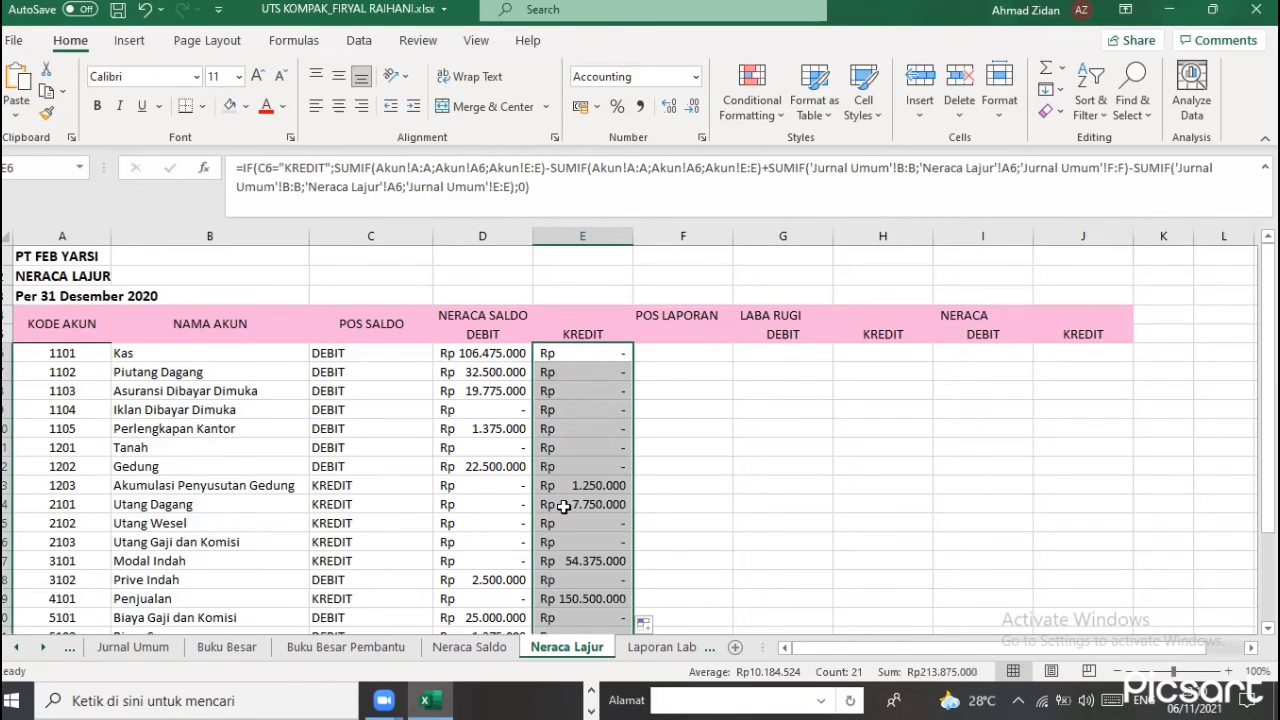
{"action": "scroll", "coordinate": [608, 488], "scroll_direction": "down", "scroll_amount": 3}
{"action": "left_click", "coordinate": [568, 428]}
{"action": "scroll", "coordinate": [677, 326], "scroll_direction": "up", "scroll_amount": 3}
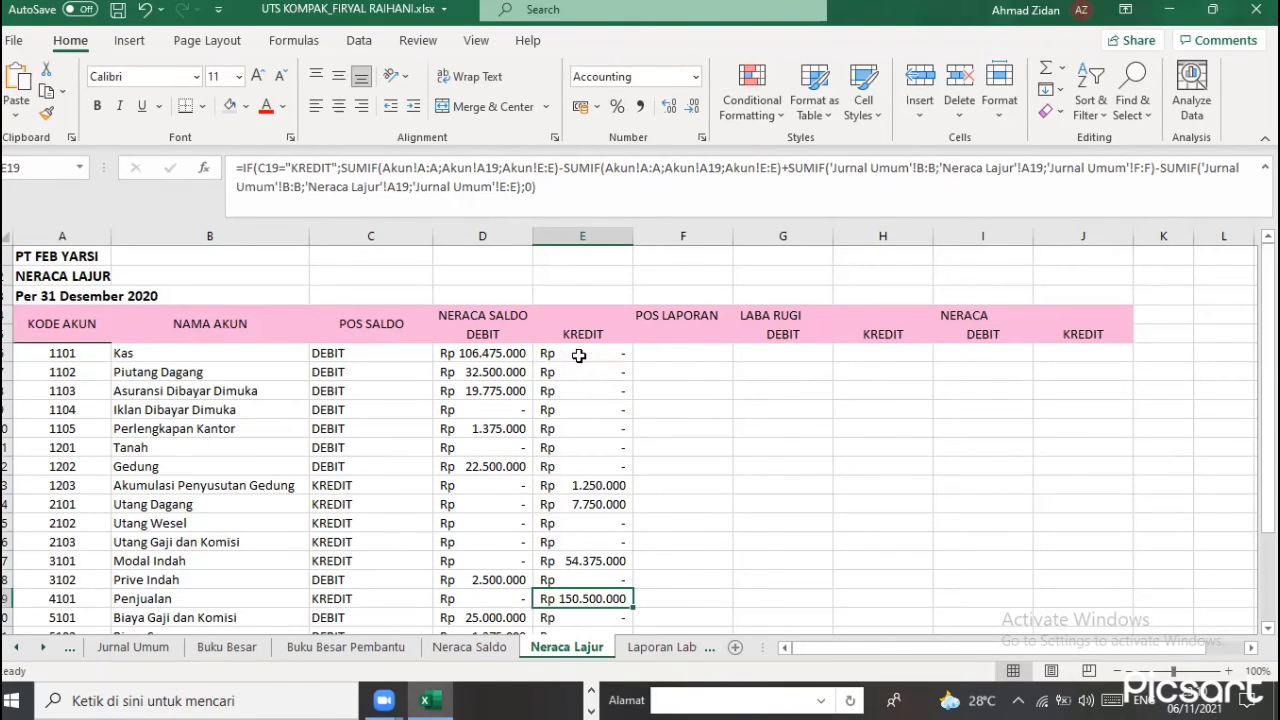
Start a VLOOKUP formula in the Kas POS LAPORAN cell (F6) with account code A6 as the lookup value
{"action": "left_click", "coordinate": [698, 354]}
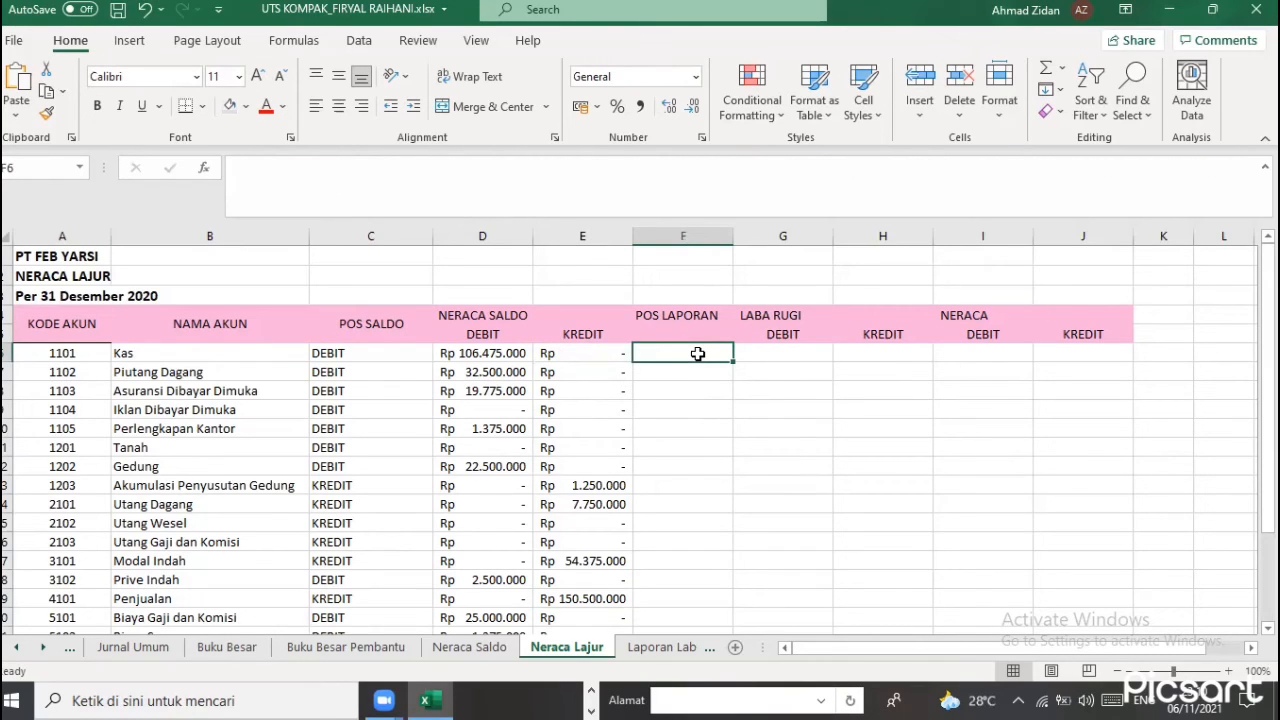
{"action": "type", "text": "=V"}
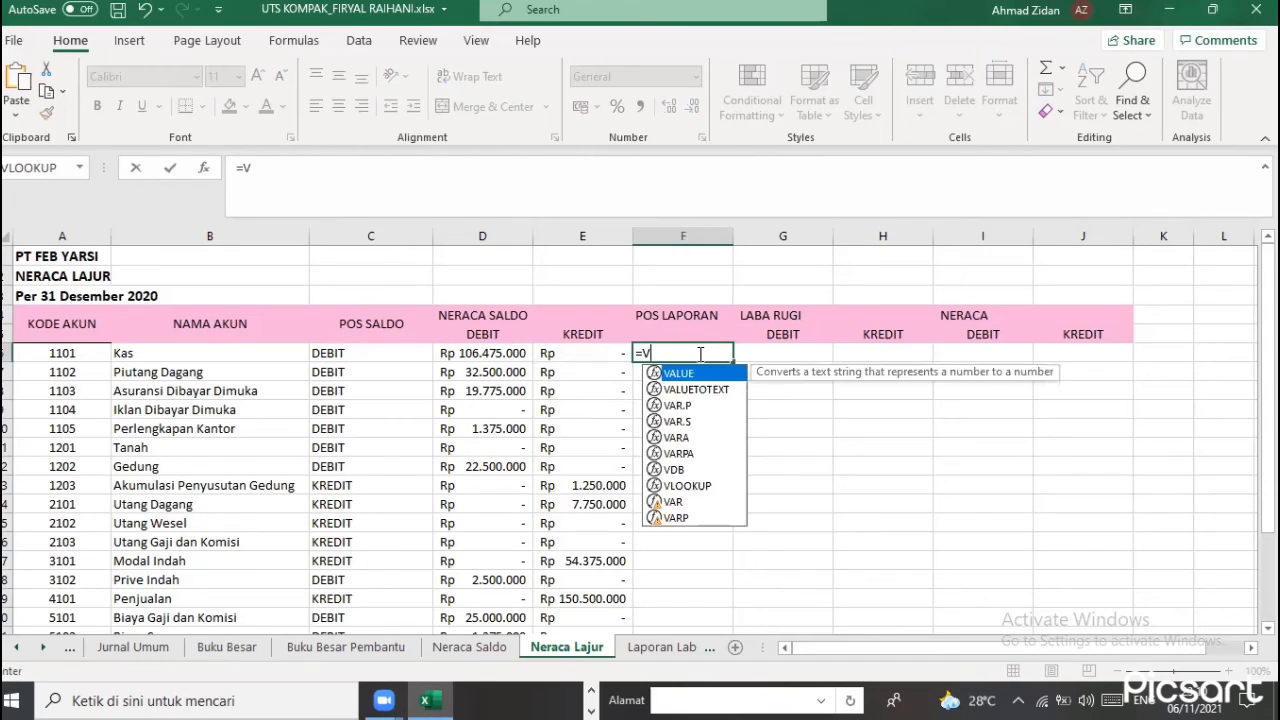
{"action": "type", "text": "LOO"}
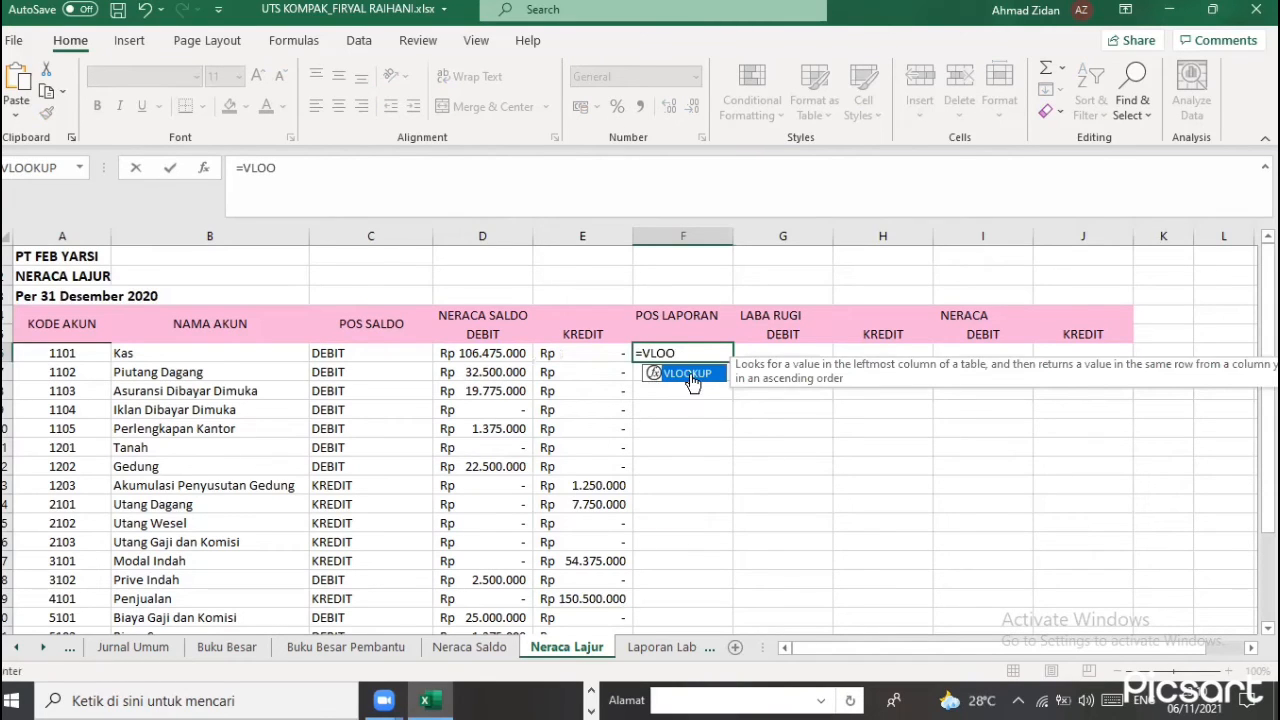
{"action": "double_click", "coordinate": [688, 374]}
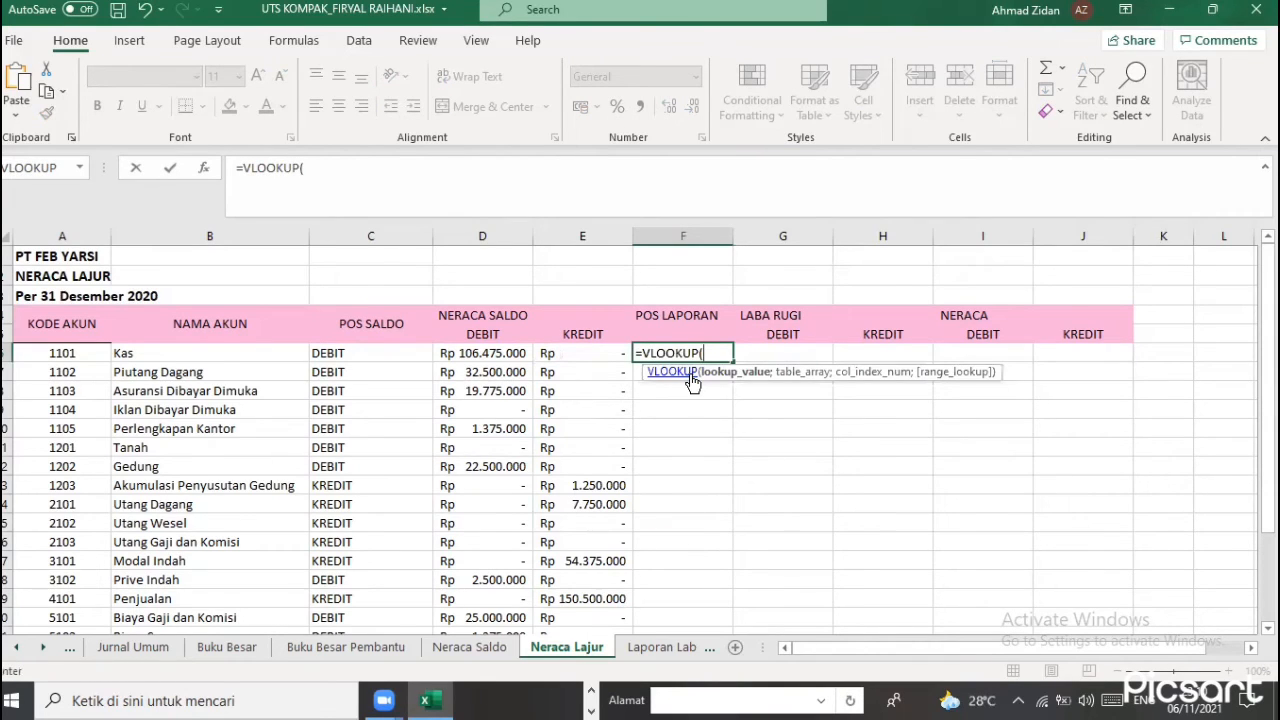
{"action": "type", "text": "A6"}
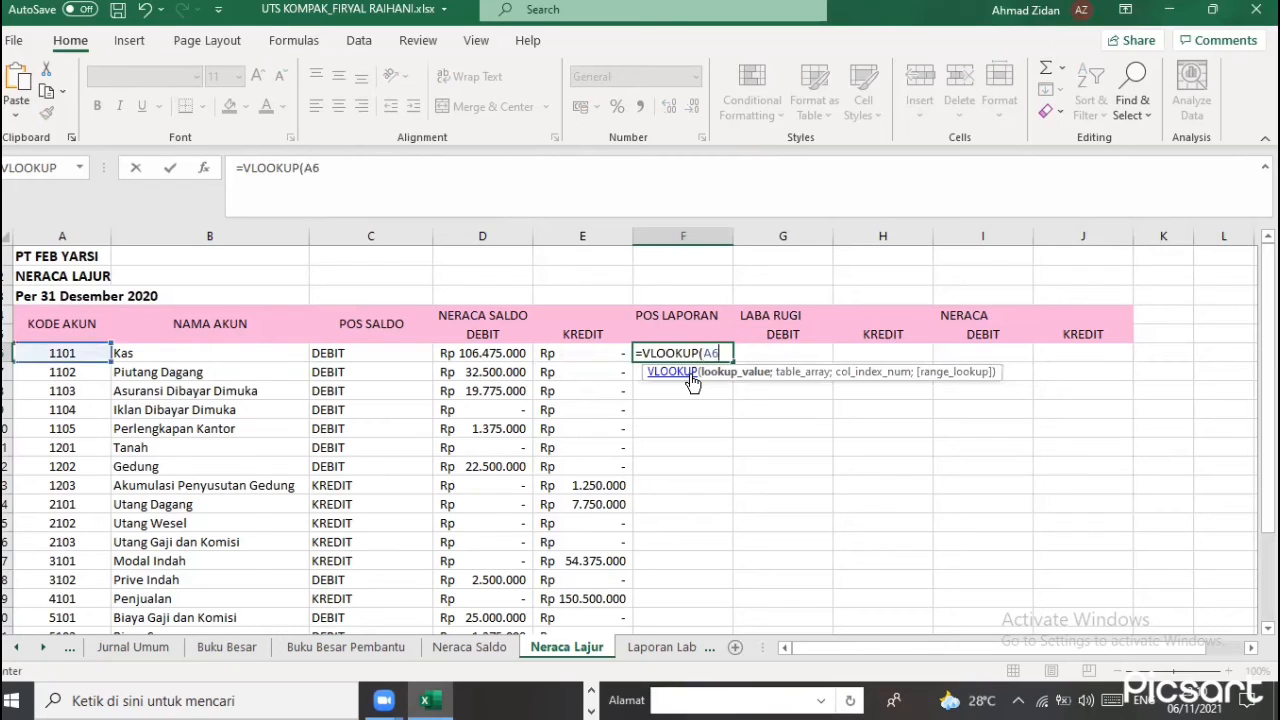
{"action": "key", "text": "BackSpace"}
{"action": "key", "text": "BackSpace"}
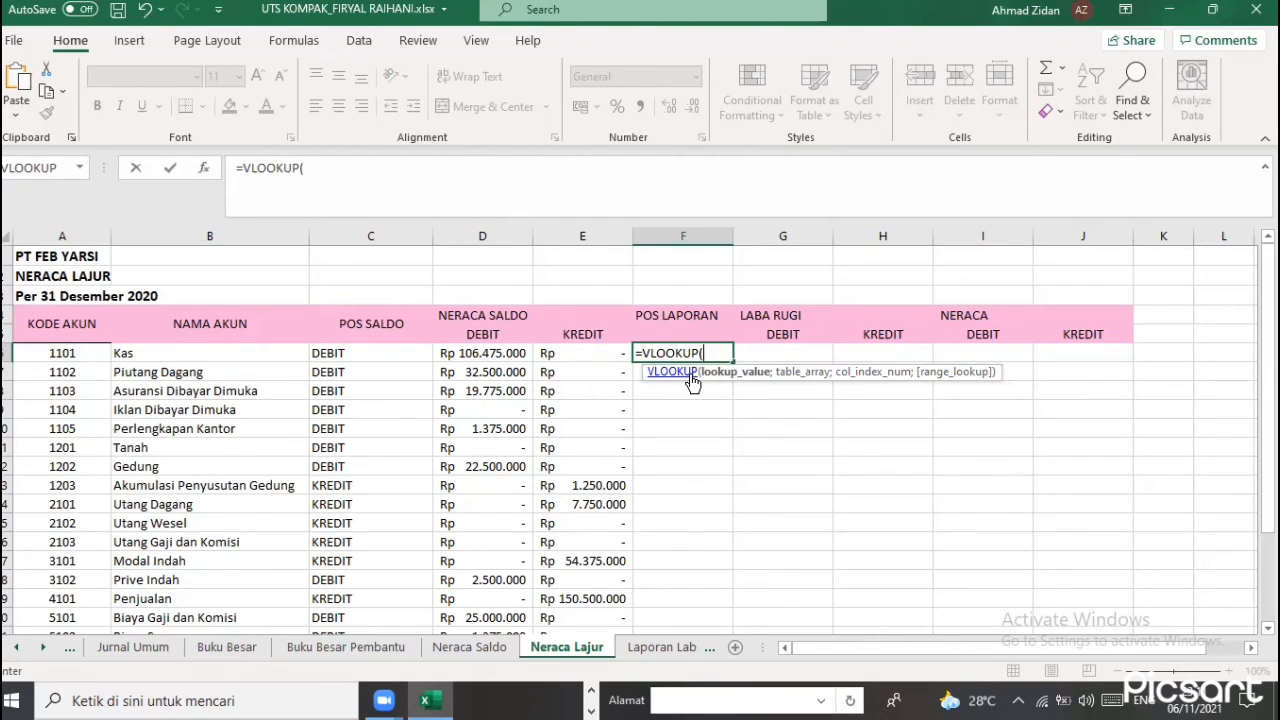
{"action": "left_click", "coordinate": [94, 358]}
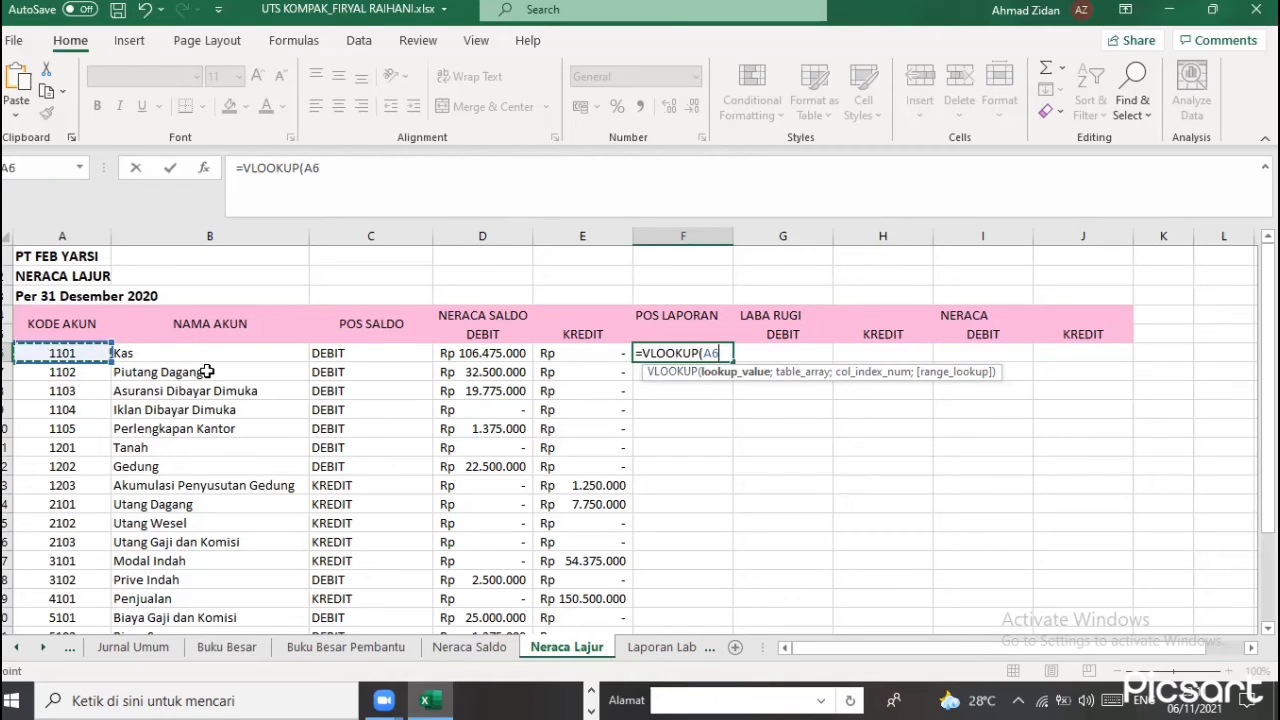
Complete the VLOOKUP with the DAFTAR_AKUN table, column index 4 and an exact match (FALSE), and enter it in F6
{"action": "type", "text": ";D"}
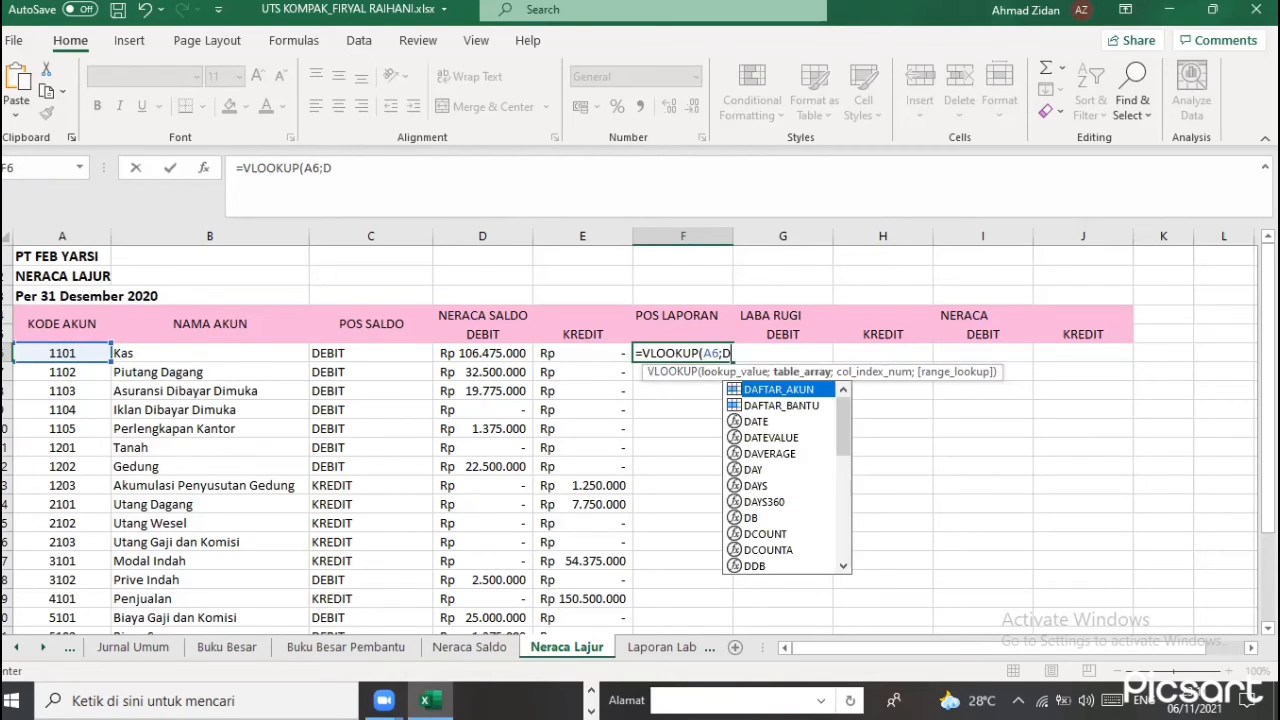
{"action": "double_click", "coordinate": [793, 389]}
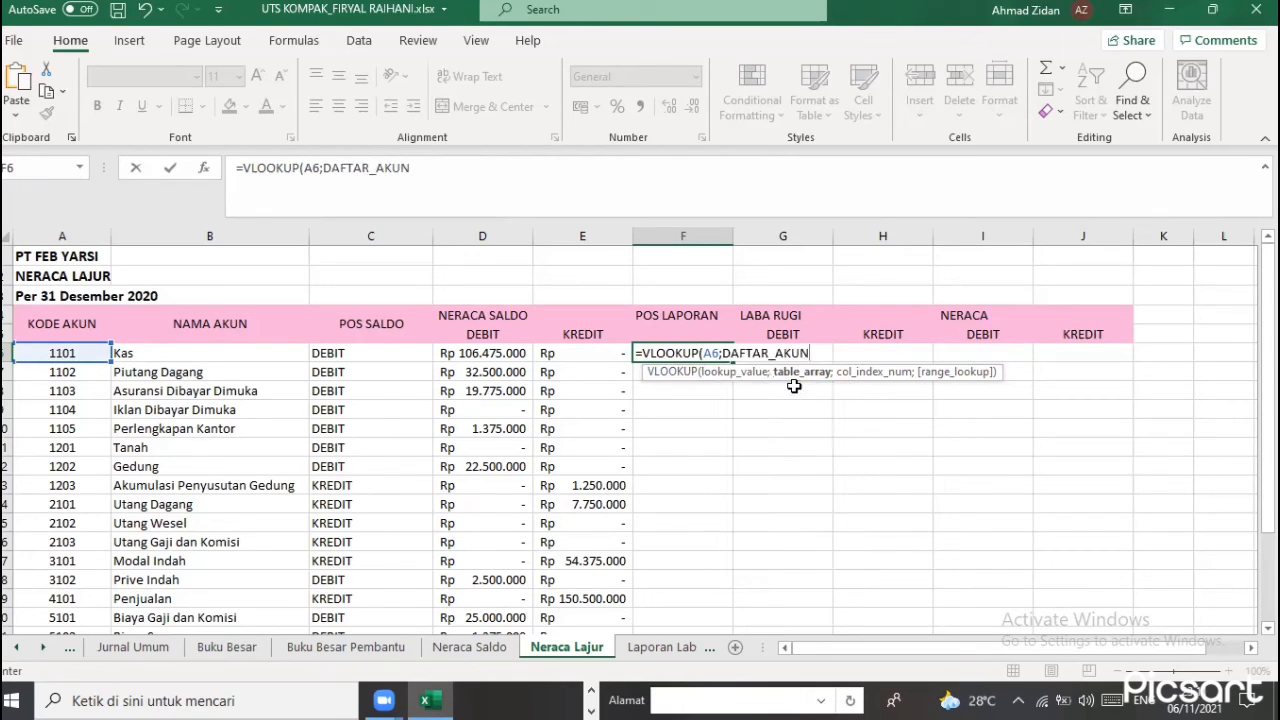
{"action": "type", "text": ";4"}
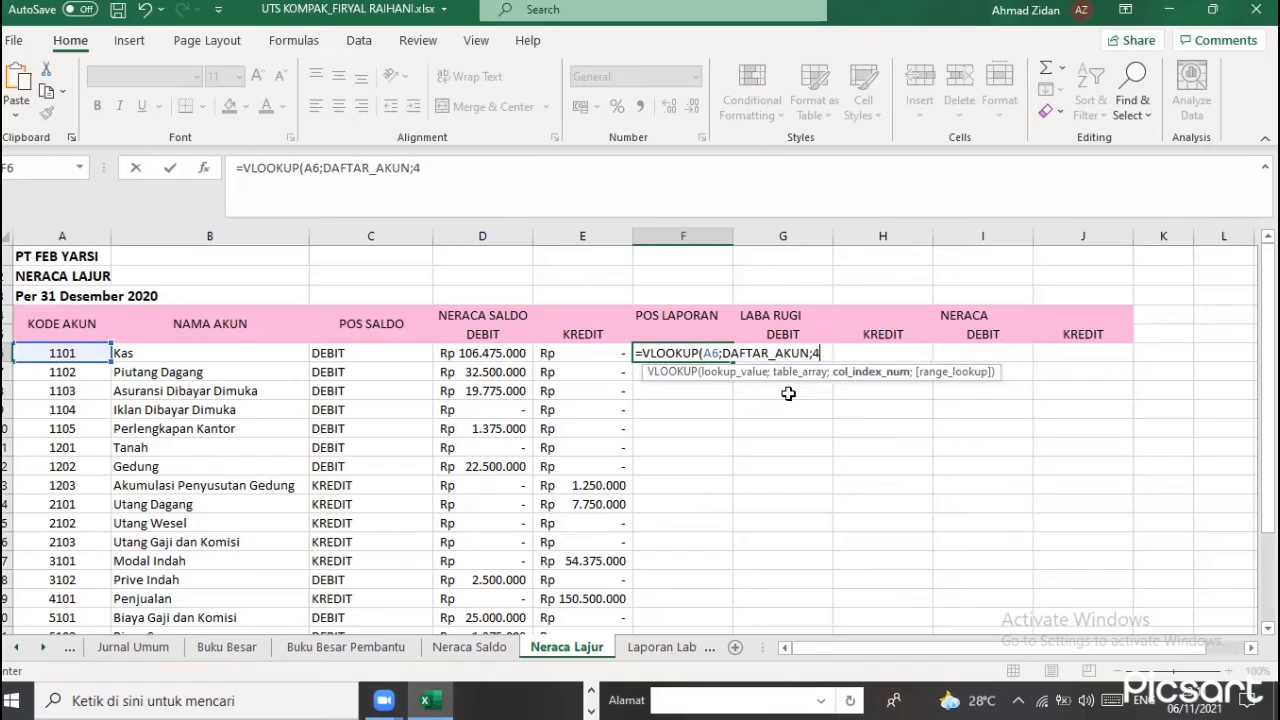
{"action": "type", "text": ";F"}
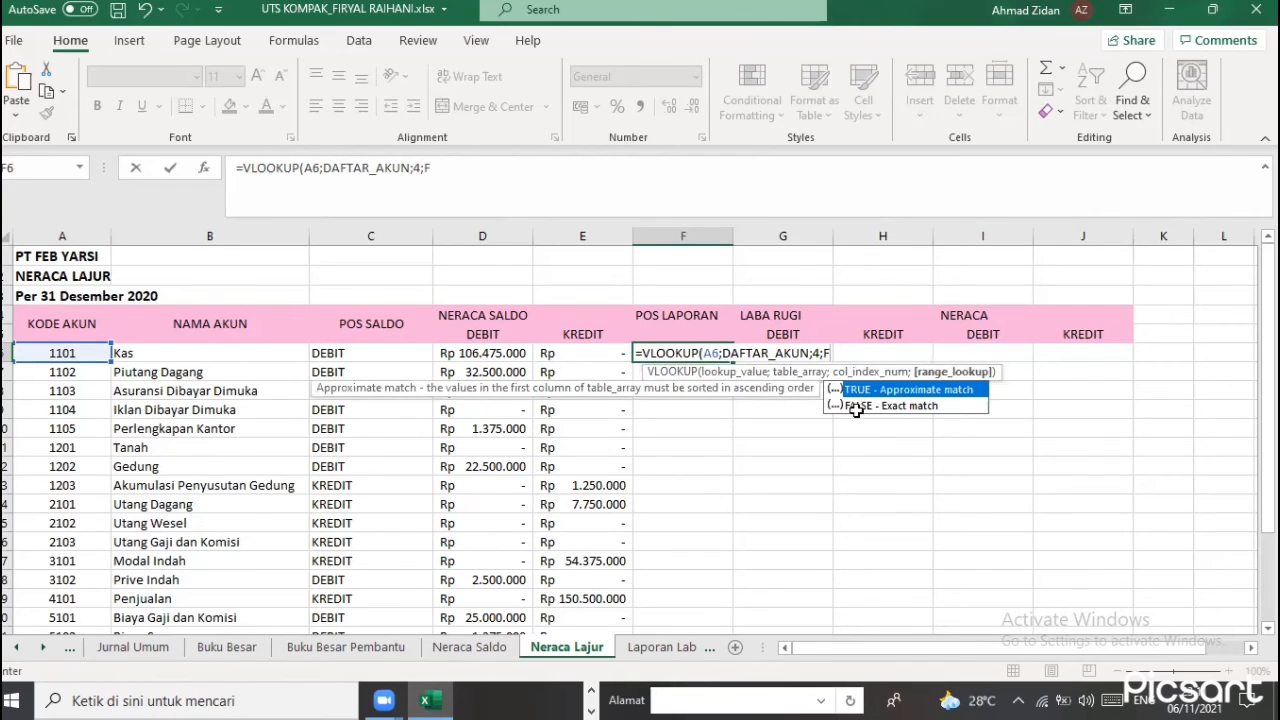
{"action": "double_click", "coordinate": [856, 406]}
{"action": "type", "text": ")"}
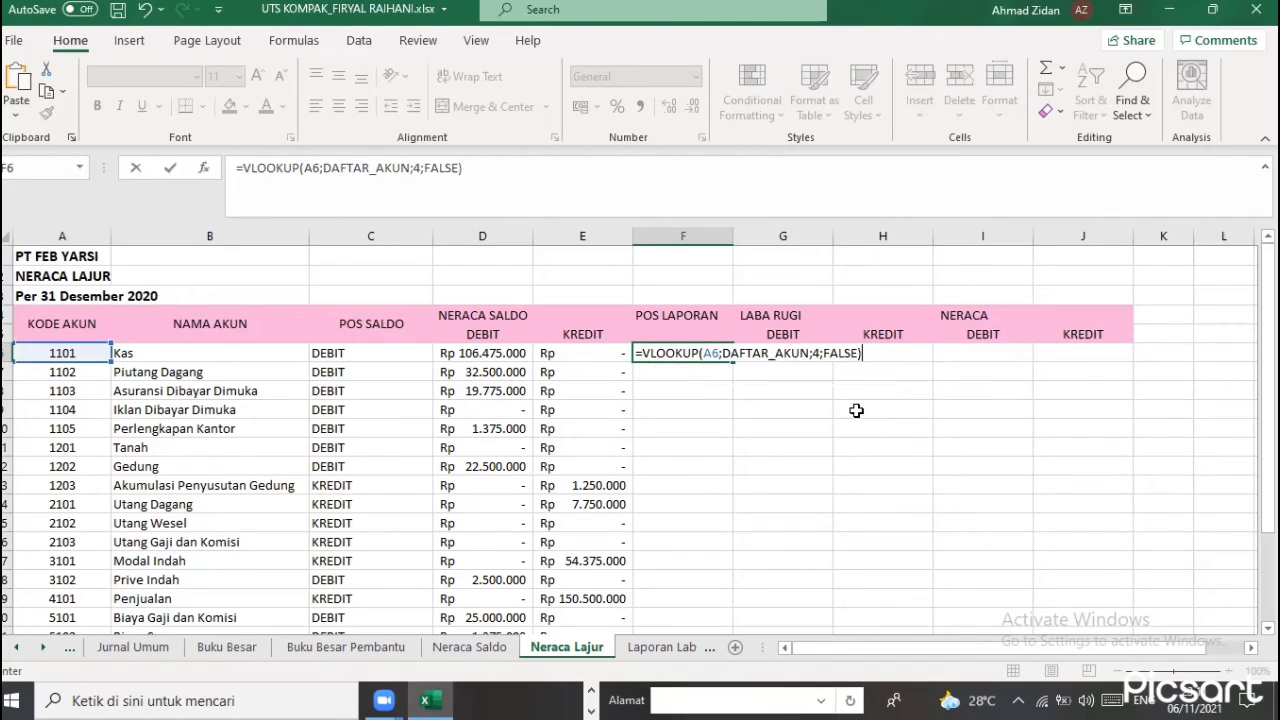
{"action": "key", "text": "Return"}
{"action": "key", "text": "Up"}
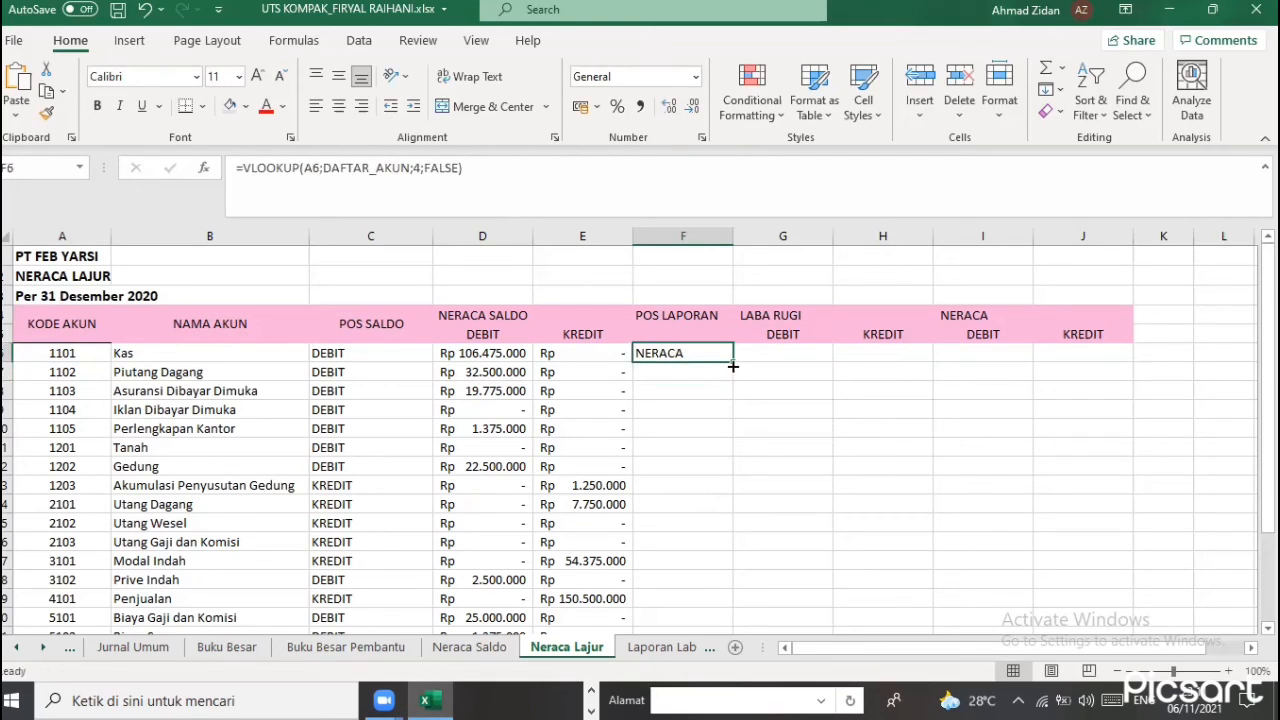
Fill the F6 formula down the POS LAPORAN column for all accounts and check the filled rows
{"action": "double_click", "coordinate": [732, 362]}
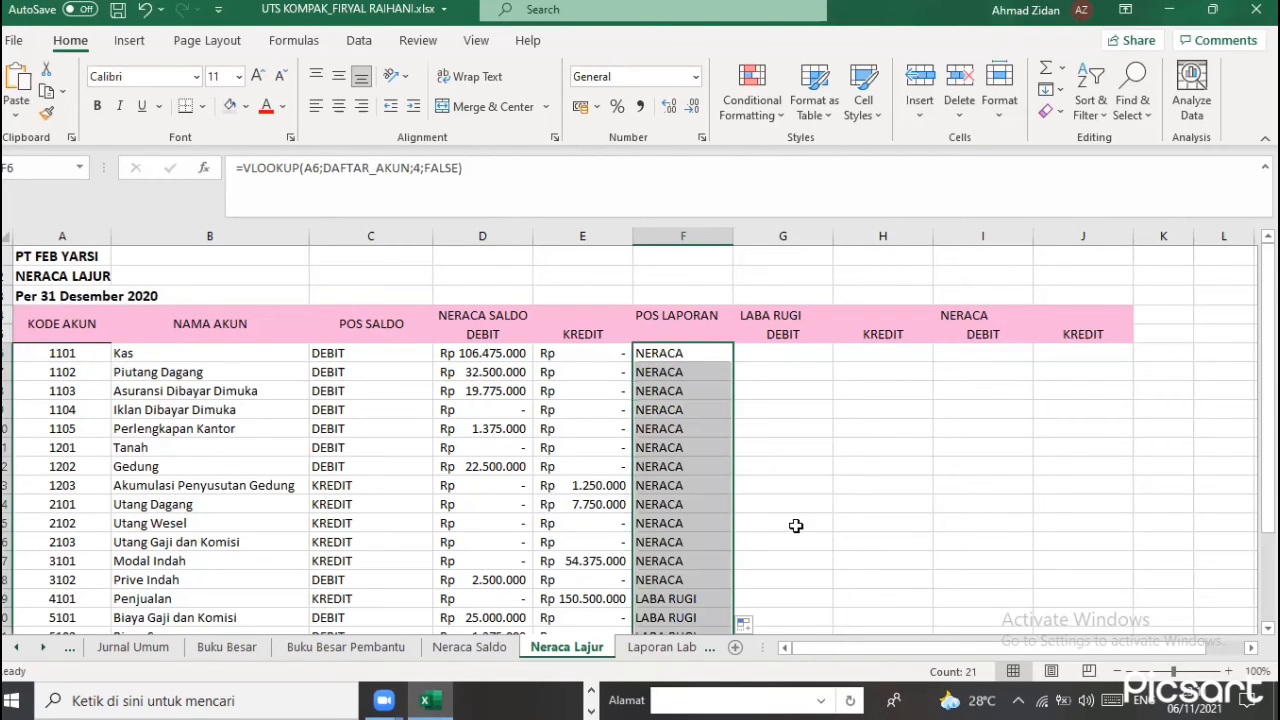
{"action": "scroll", "coordinate": [780, 350], "scroll_direction": "down", "scroll_amount": 1}
{"action": "scroll", "coordinate": [796, 352], "scroll_direction": "up", "scroll_amount": 1}
Start an IF formula in the Kas LABA RUGI DEBIT cell (G6) with the condition F6="LABA RUGI"
{"action": "left_click", "coordinate": [796, 352]}
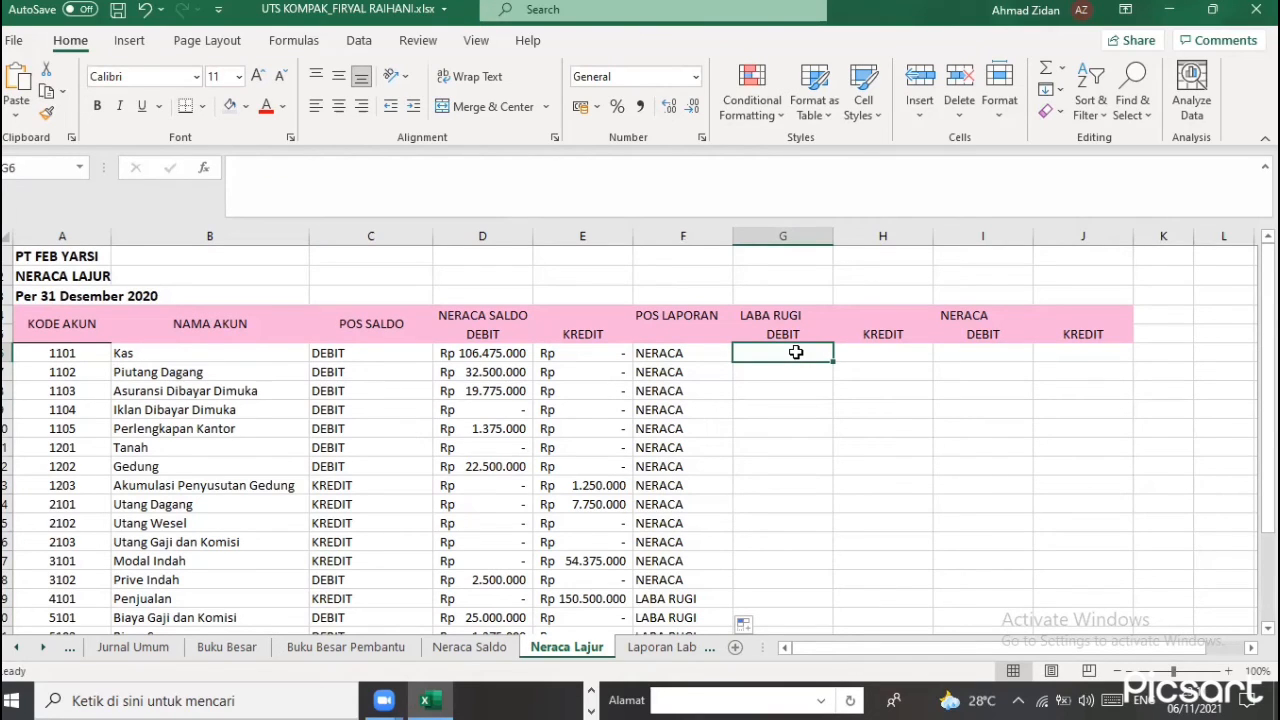
{"action": "type", "text": "="}
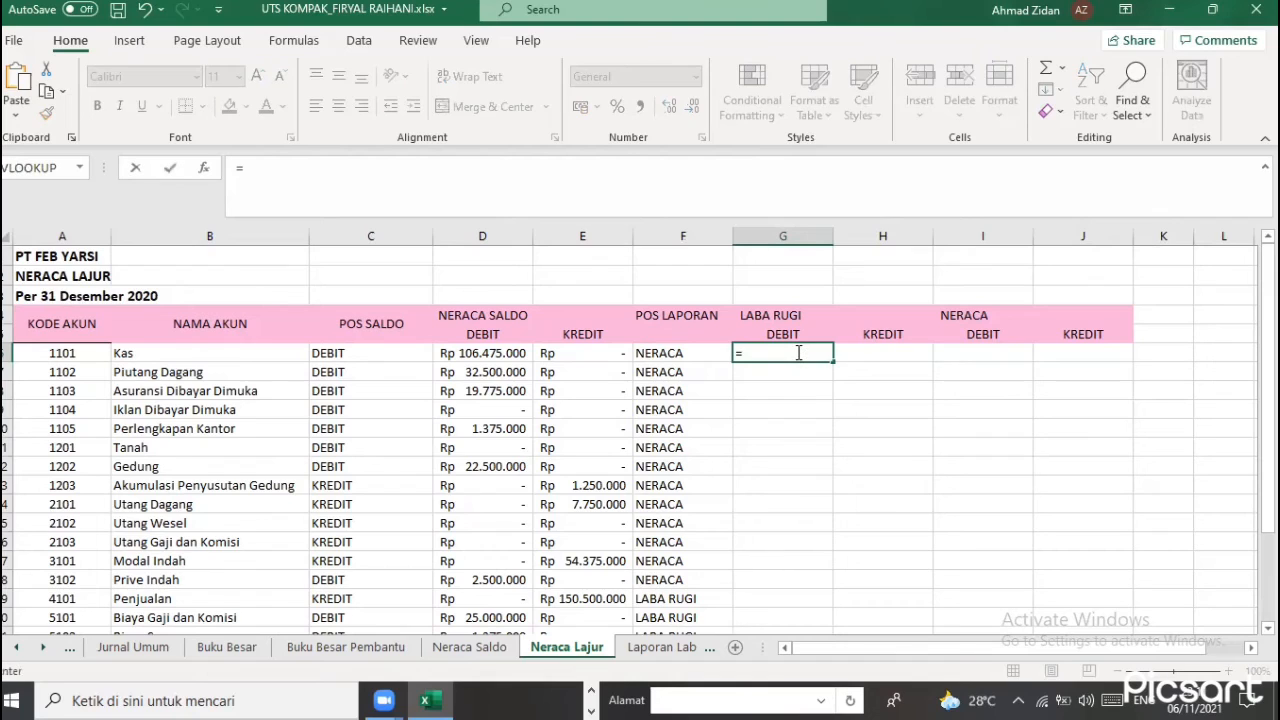
{"action": "type", "text": "IF"}
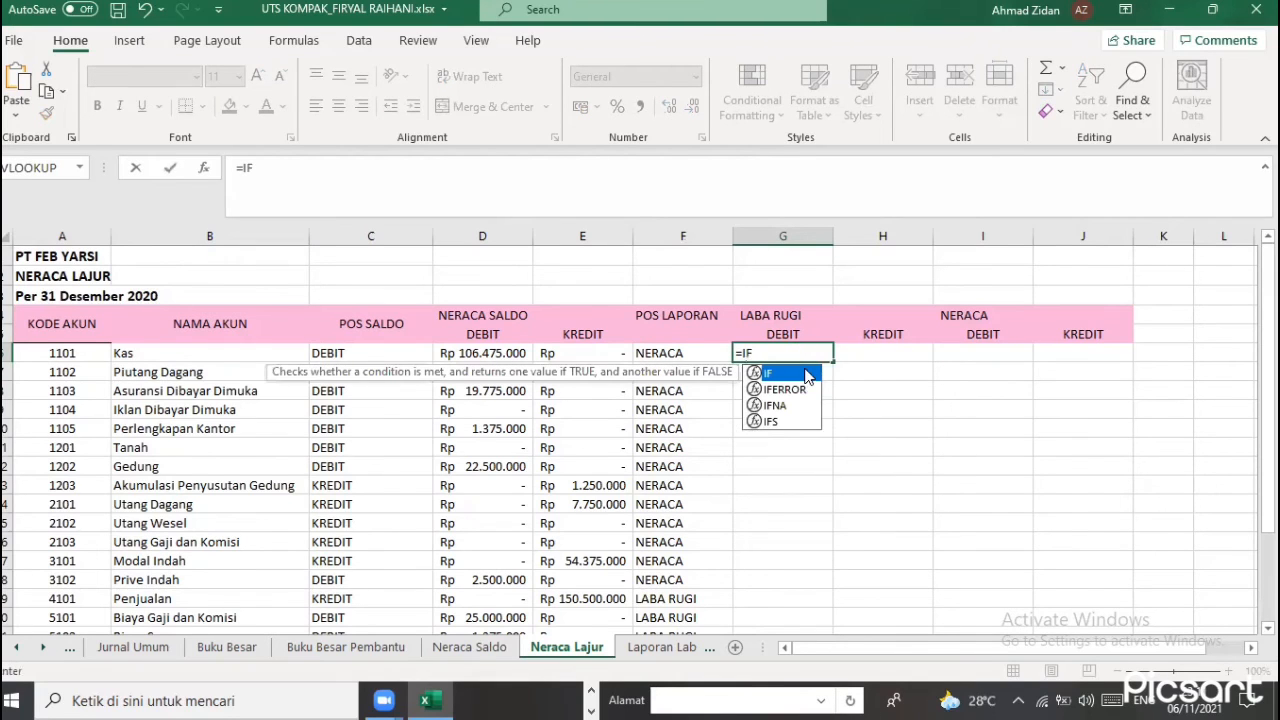
{"action": "double_click", "coordinate": [806, 376]}
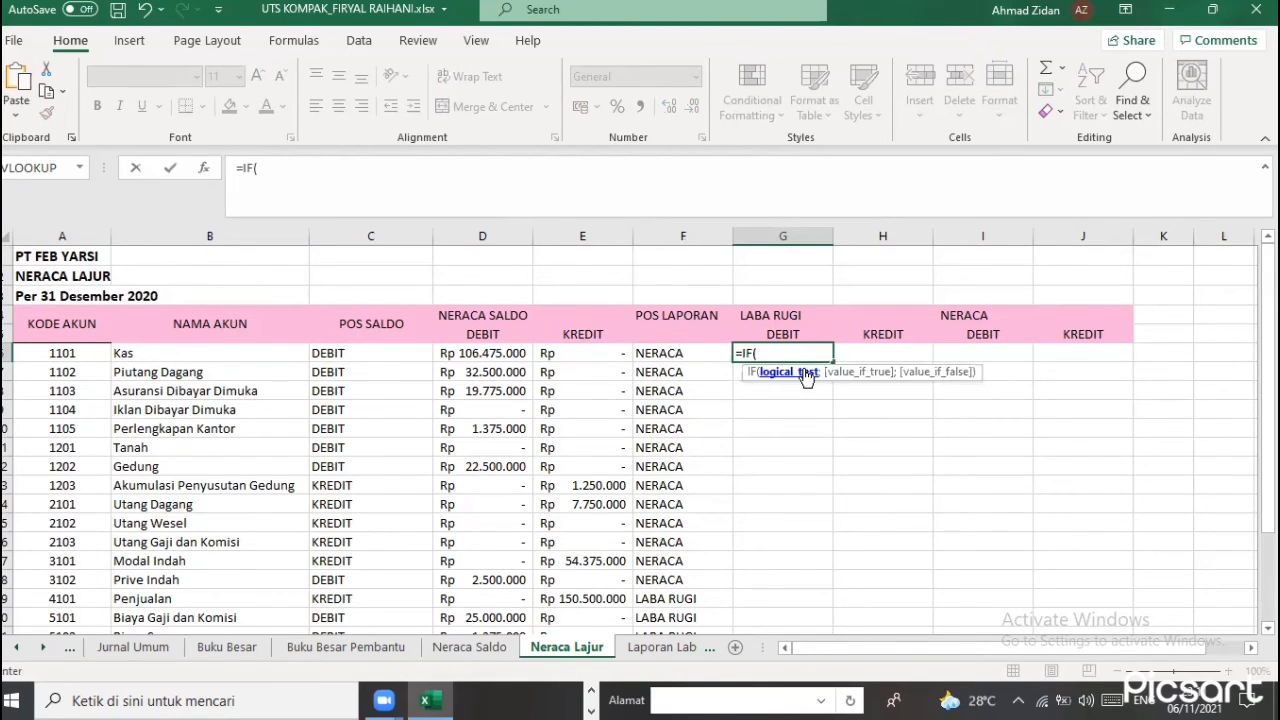
{"action": "left_click", "coordinate": [696, 355]}
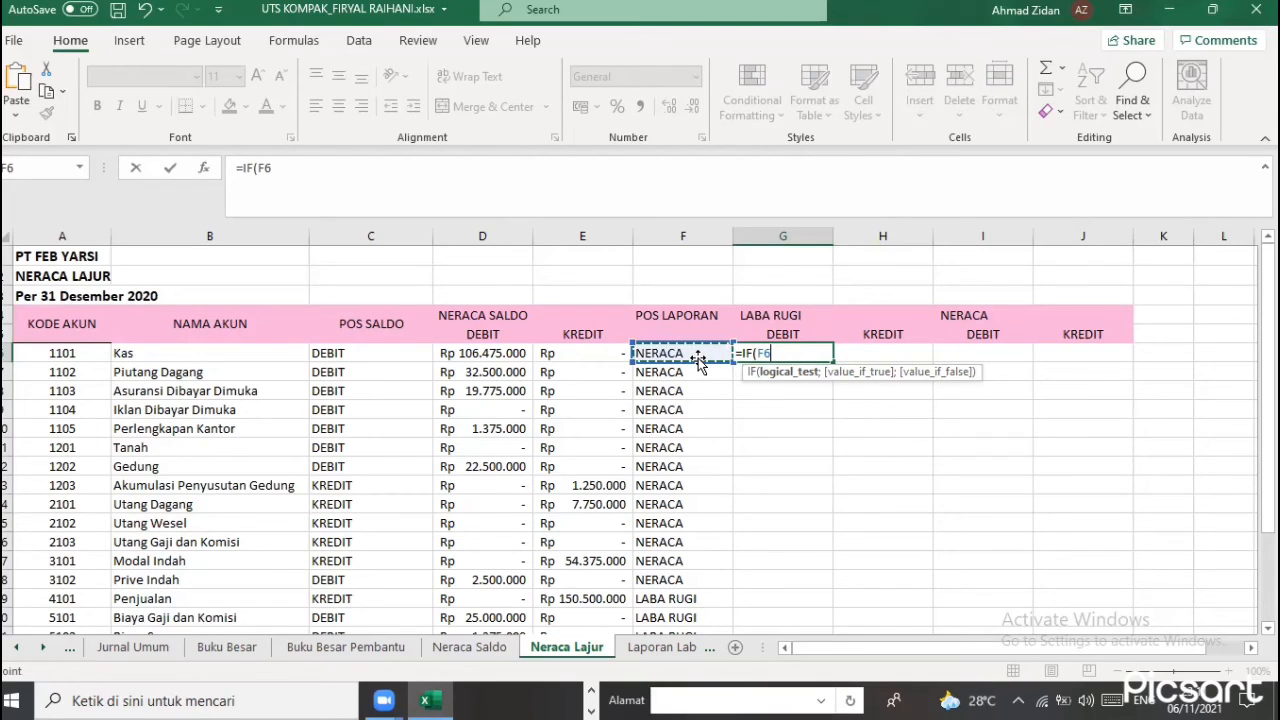
{"action": "type", "text": "=\"l"}
{"action": "key", "text": "BackSpace"}
{"action": "type", "text": "LABA"}
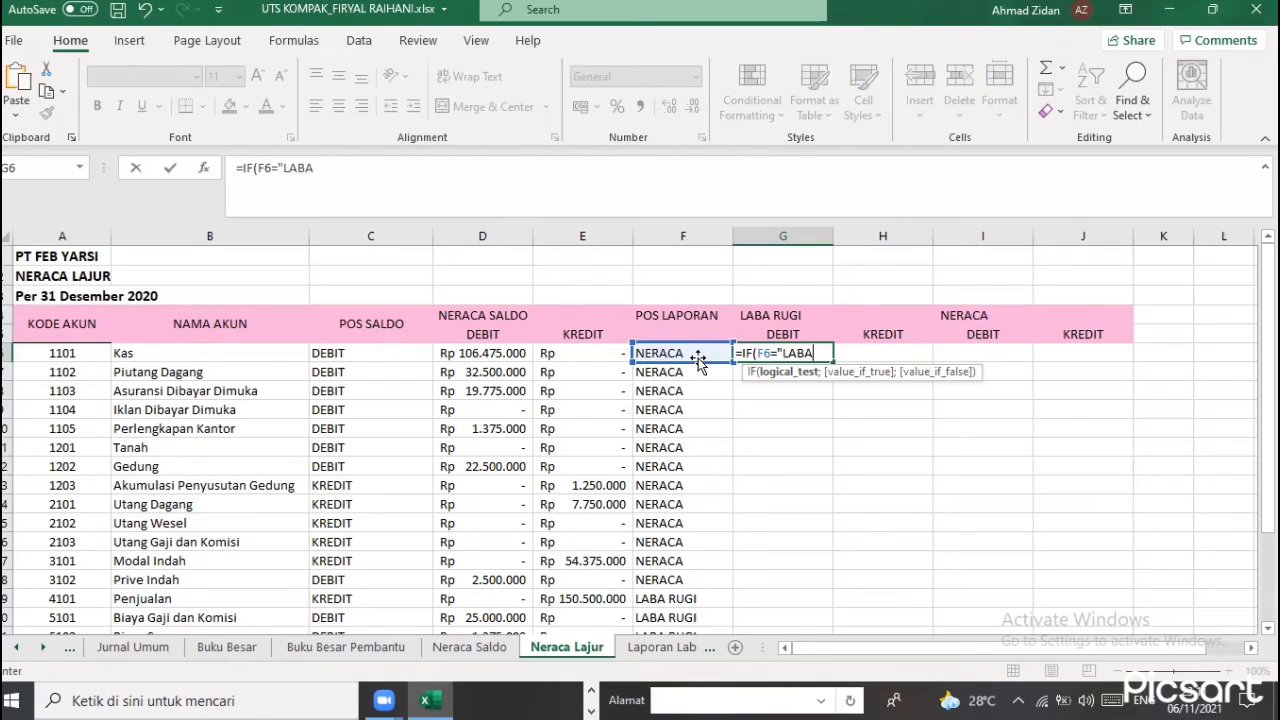
{"action": "type", "text": " RUGI\";"}
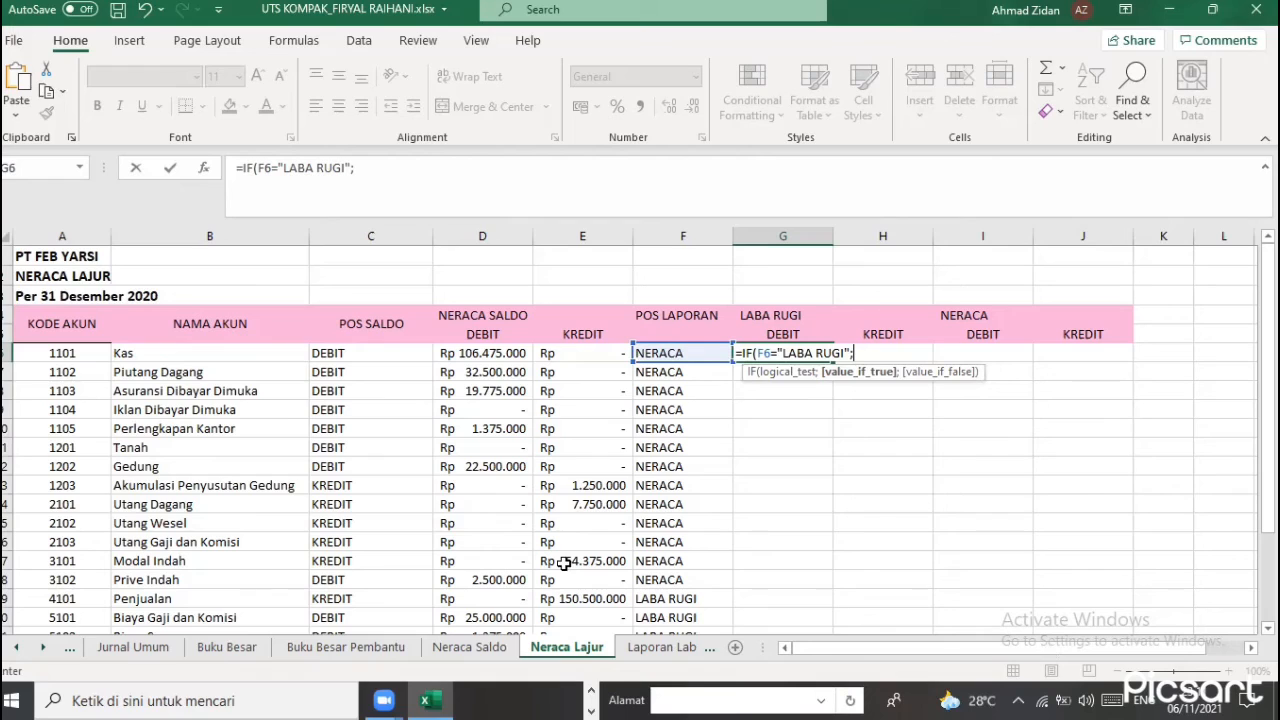
Complete the G6 formula as =IF(F6="LABA RUGI";D6;0) and fill it down the LABA RUGI debit column for all accounts
{"action": "left_click", "coordinate": [514, 354]}
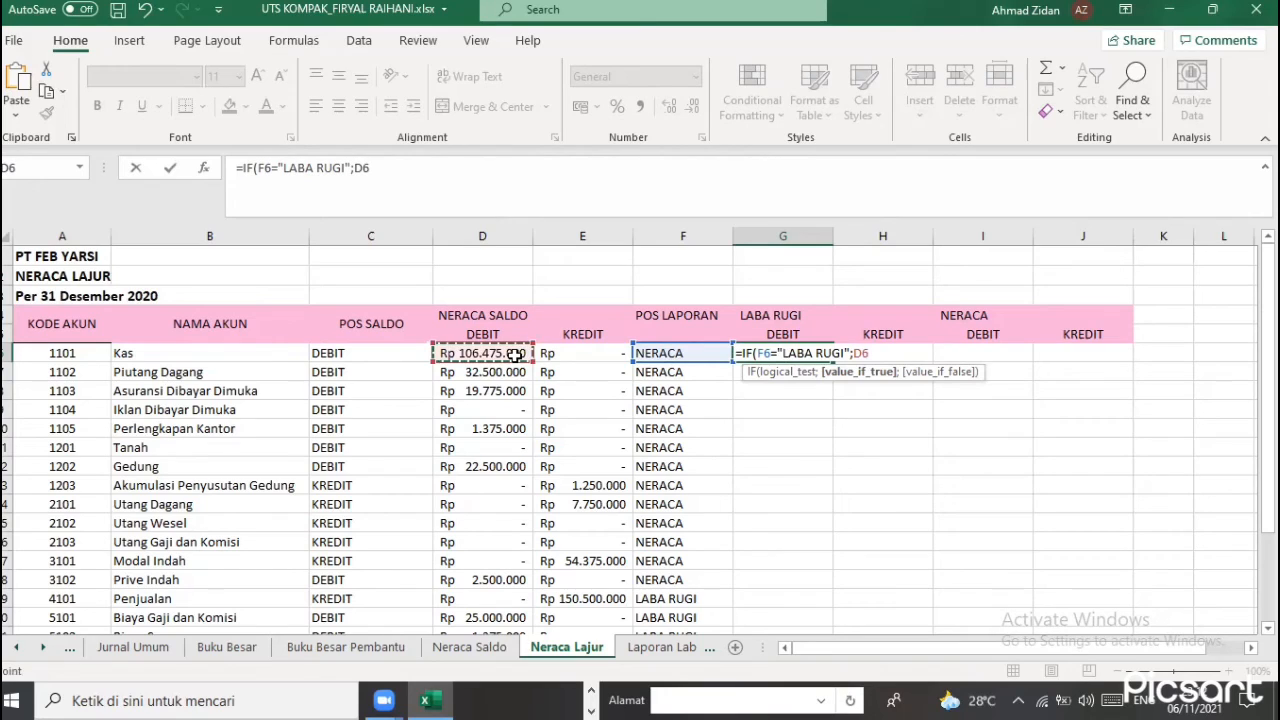
{"action": "type", "text": ";"}
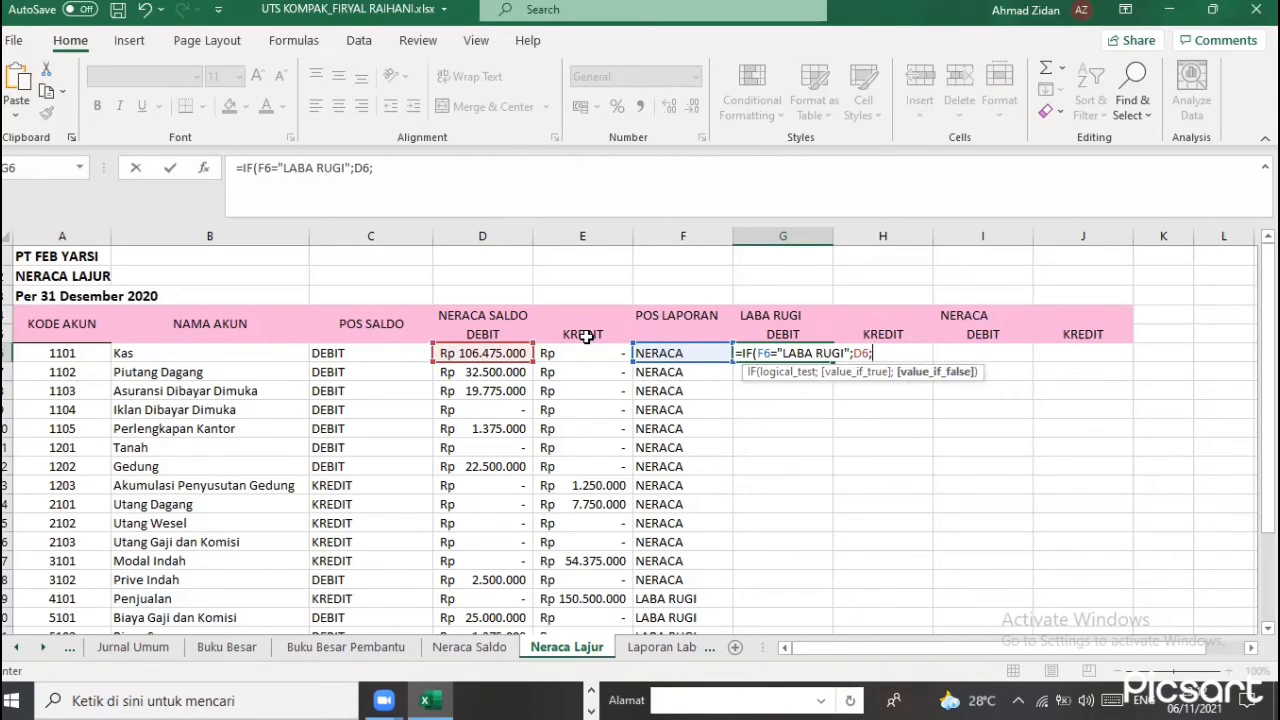
{"action": "type", "text": "0)"}
{"action": "key", "text": "Return"}
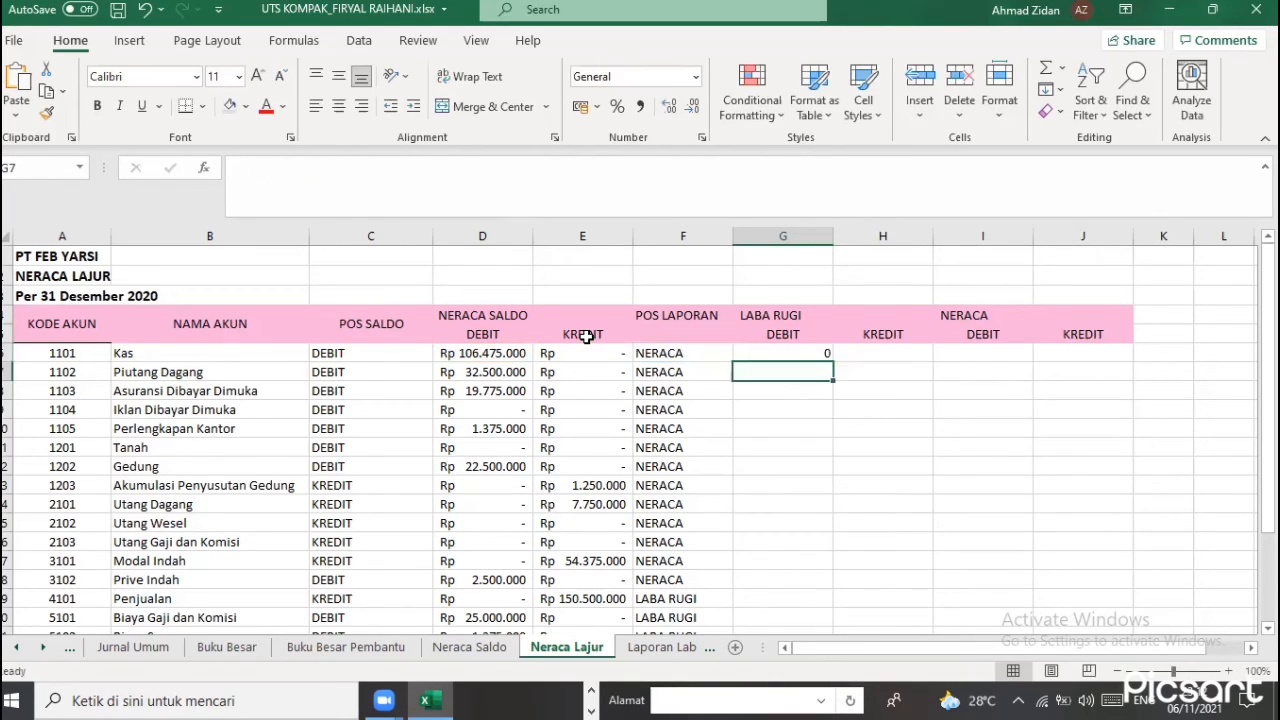
{"action": "left_click", "coordinate": [790, 354]}
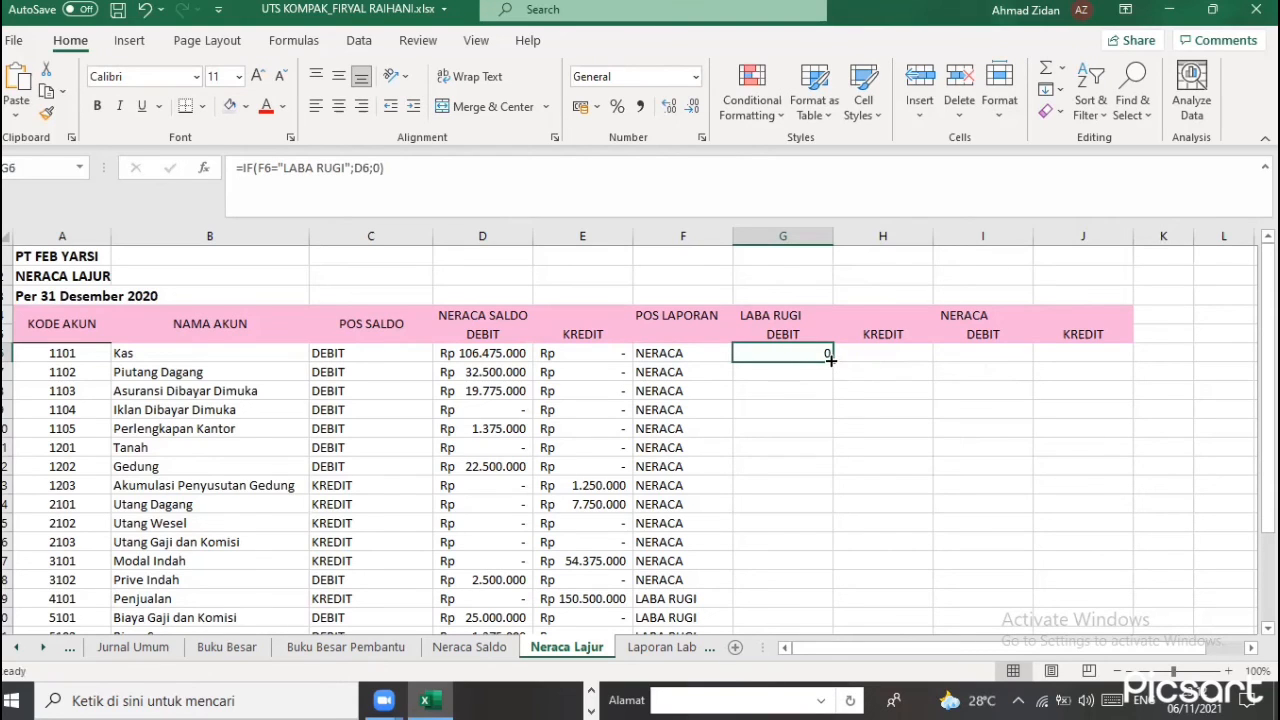
{"action": "double_click", "coordinate": [829, 360]}
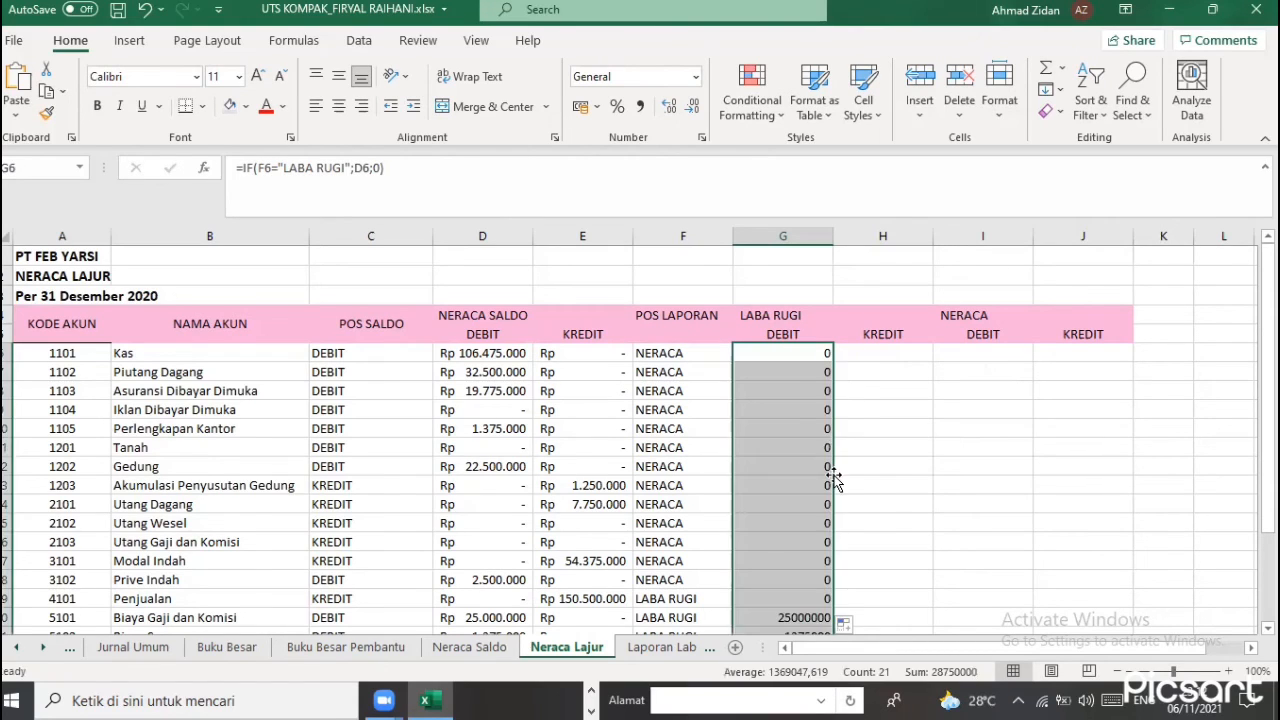
{"action": "scroll", "coordinate": [781, 280], "scroll_direction": "down", "scroll_amount": 3}
{"action": "scroll", "coordinate": [808, 360], "scroll_direction": "up", "scroll_amount": 3}
Apply the rupiah Accounting number format to the LABA RUGI debit and credit columns G and H
{"action": "left_click_drag", "start_coordinate": [798, 335], "coordinate": [850, 366]}
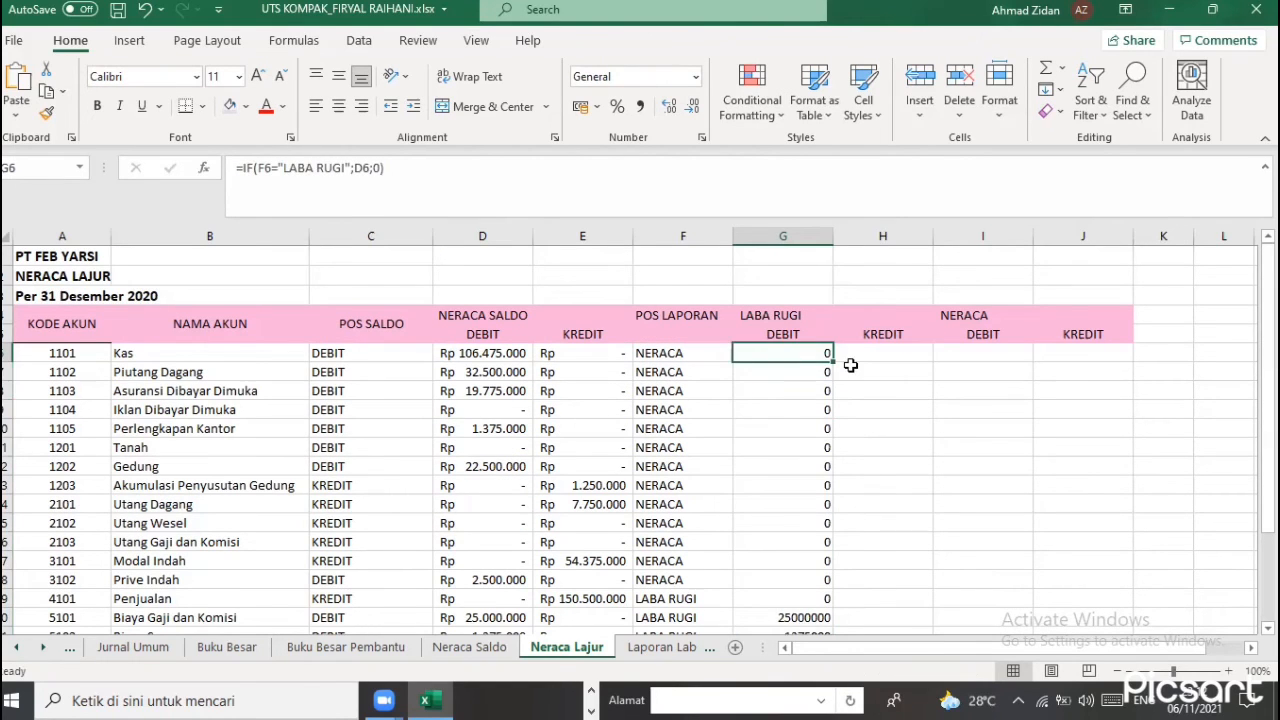
{"action": "left_click", "coordinate": [790, 334]}
{"action": "key", "text": "ctrl+v"}
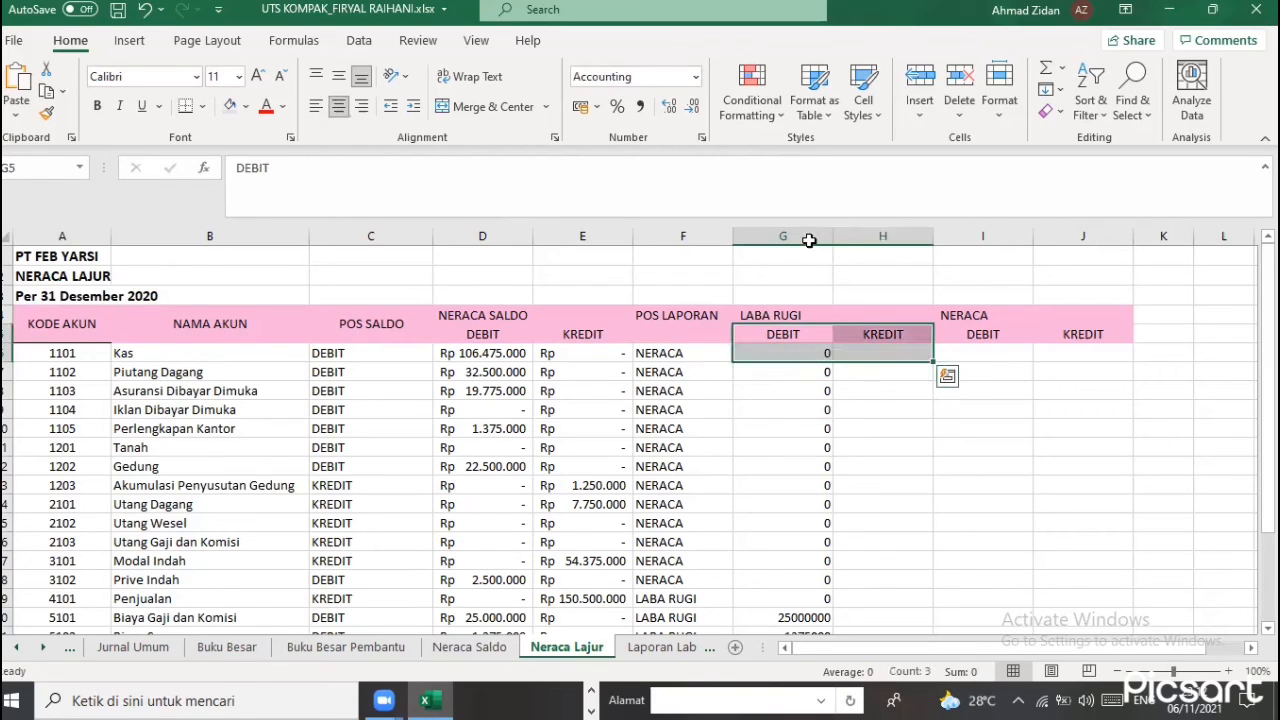
{"action": "left_click_drag", "start_coordinate": [821, 238], "coordinate": [870, 238]}
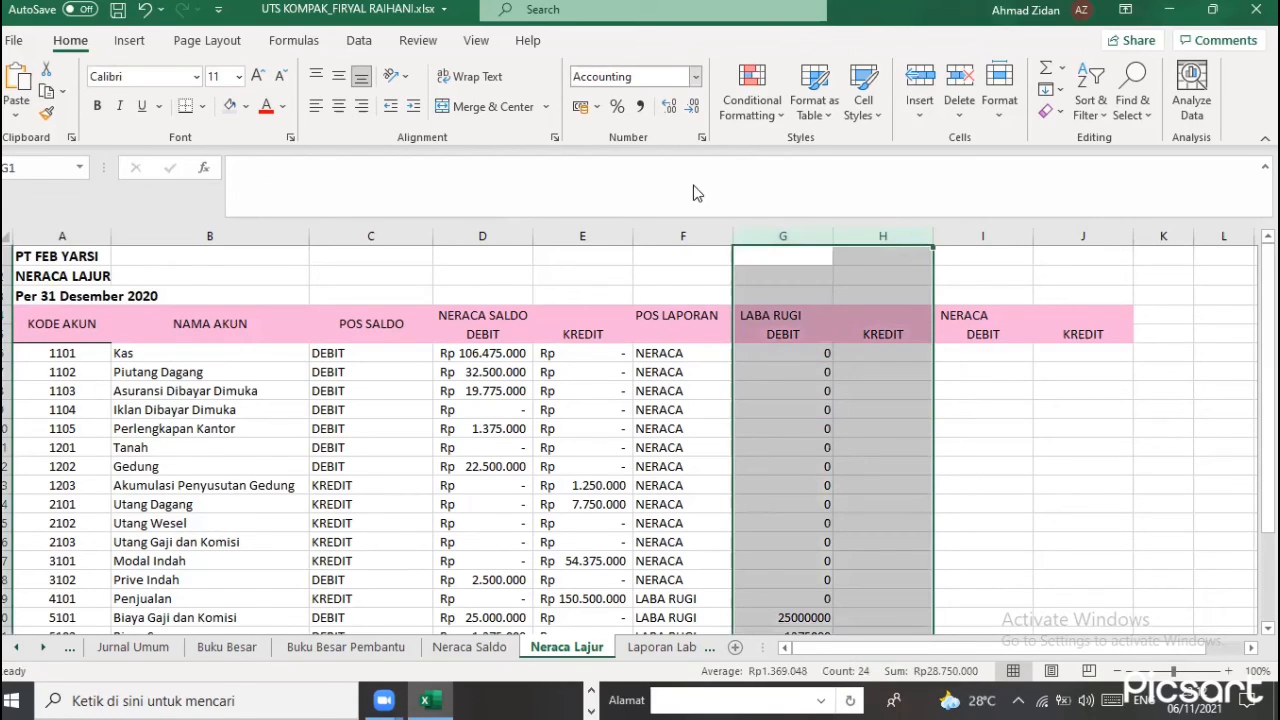
{"action": "left_click", "coordinate": [683, 244]}
{"action": "left_click", "coordinate": [866, 431]}
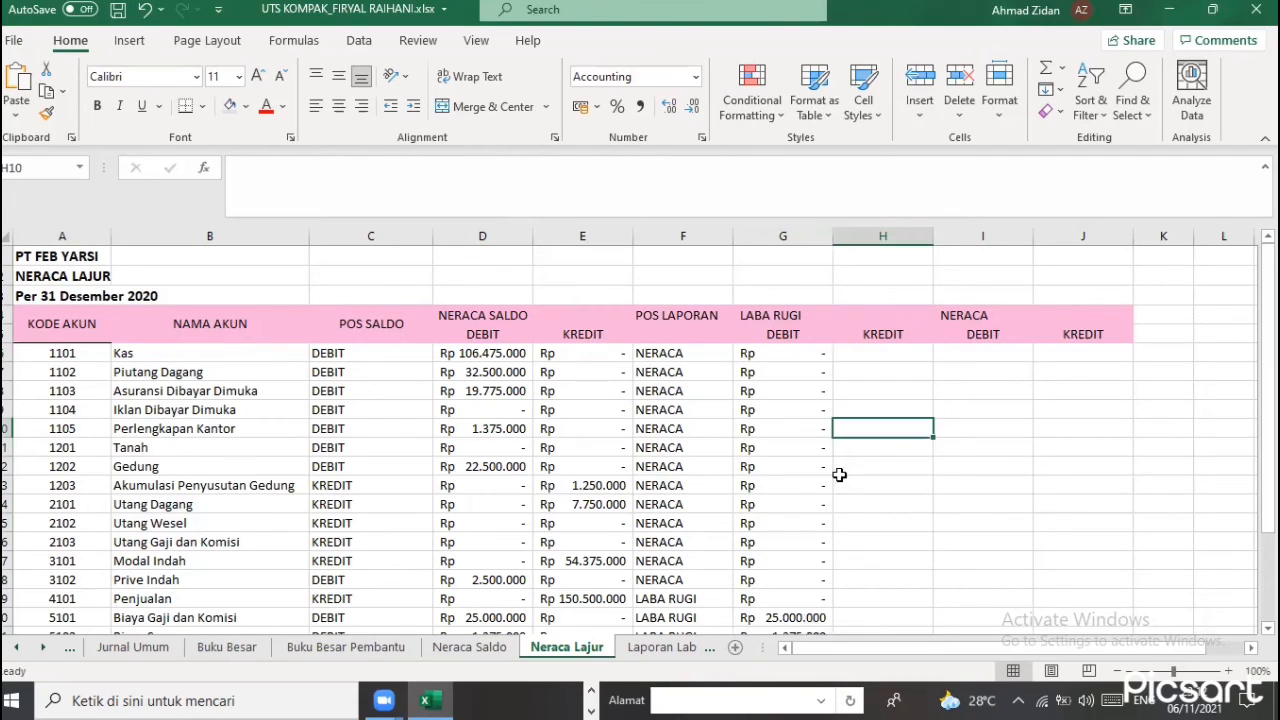
Enter the formula =IF(F6="LABA RUGI";E6;0) in cell H6 for the LABA RUGI credit amount
{"action": "left_click", "coordinate": [879, 352]}
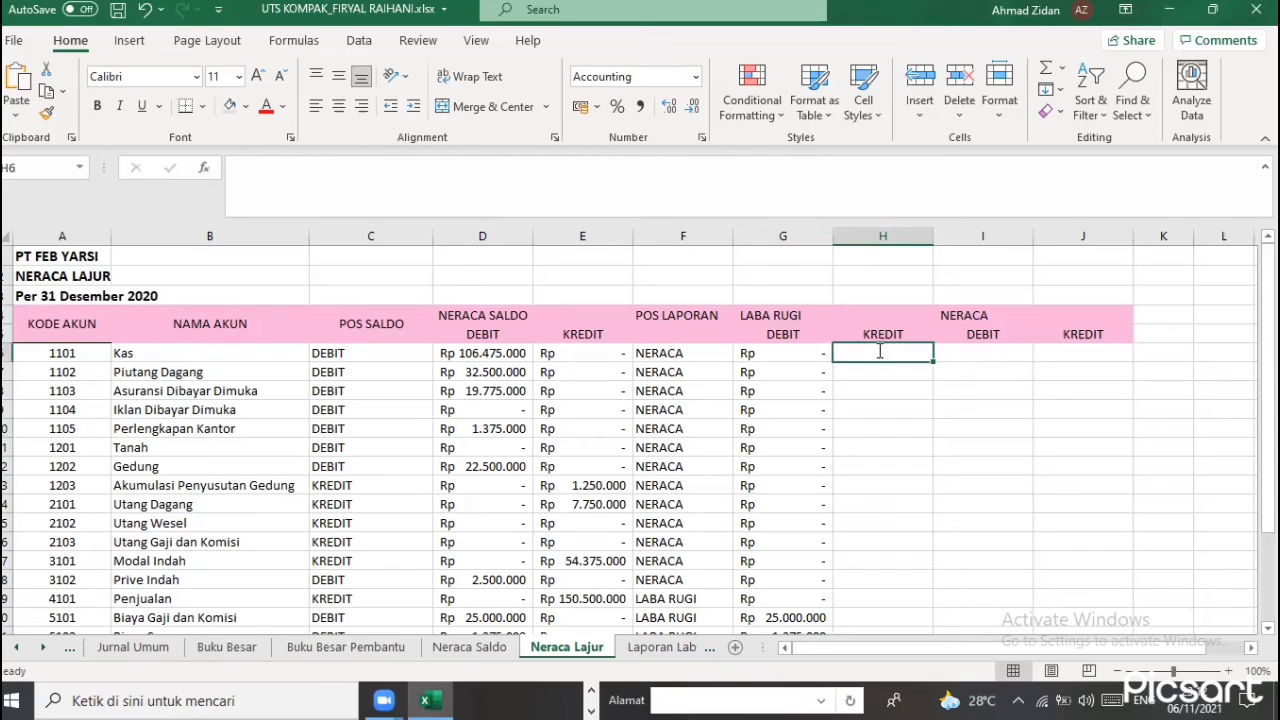
{"action": "type", "text": "=IF"}
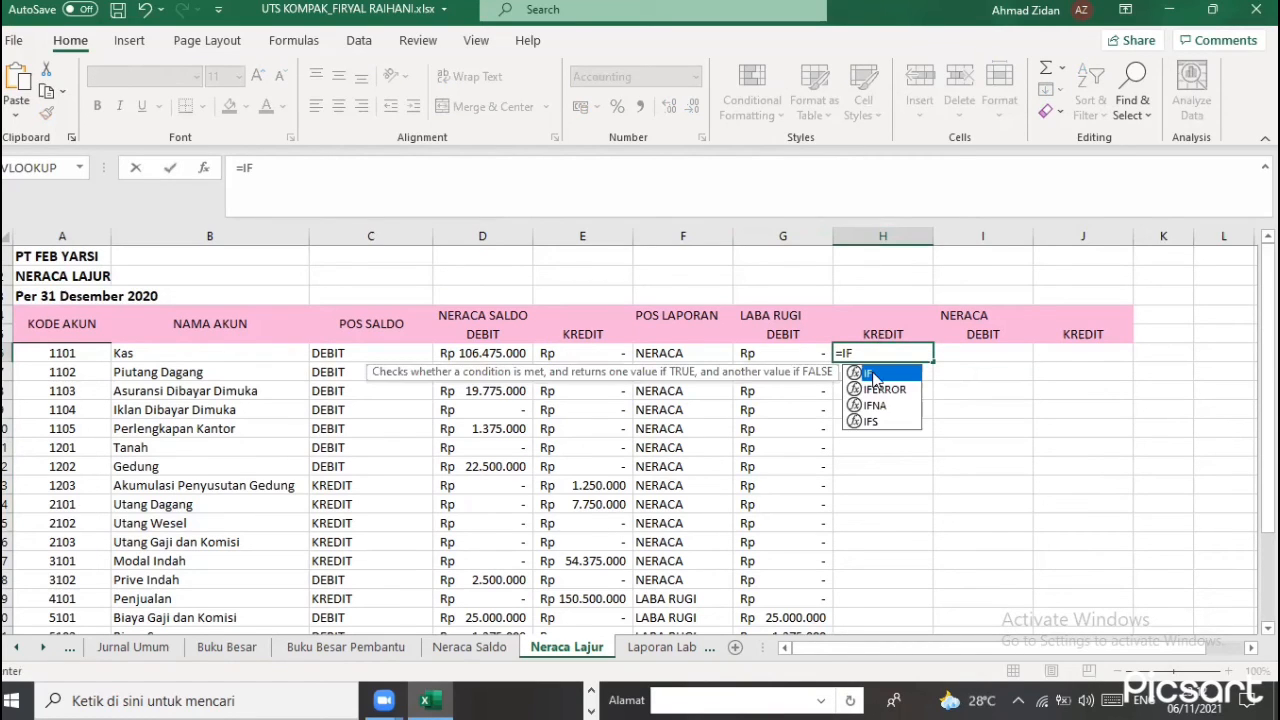
{"action": "double_click", "coordinate": [873, 374]}
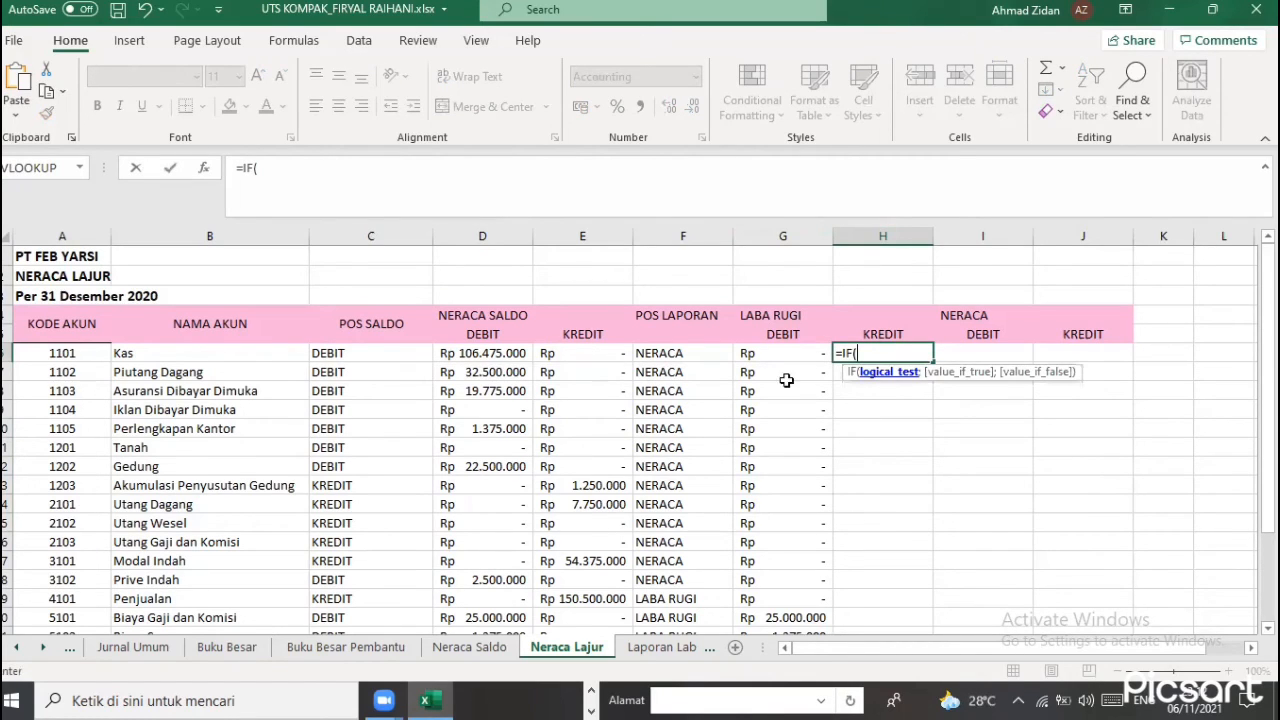
{"action": "left_click", "coordinate": [693, 353]}
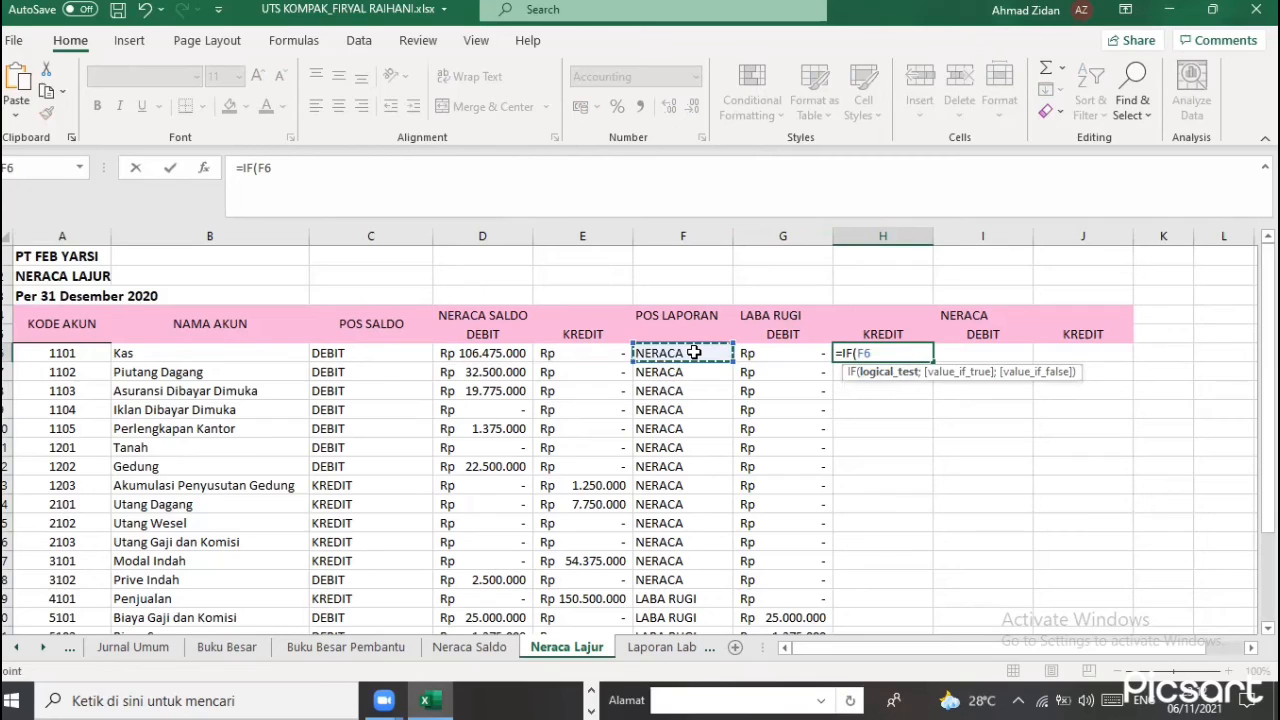
{"action": "type", "text": "=\""}
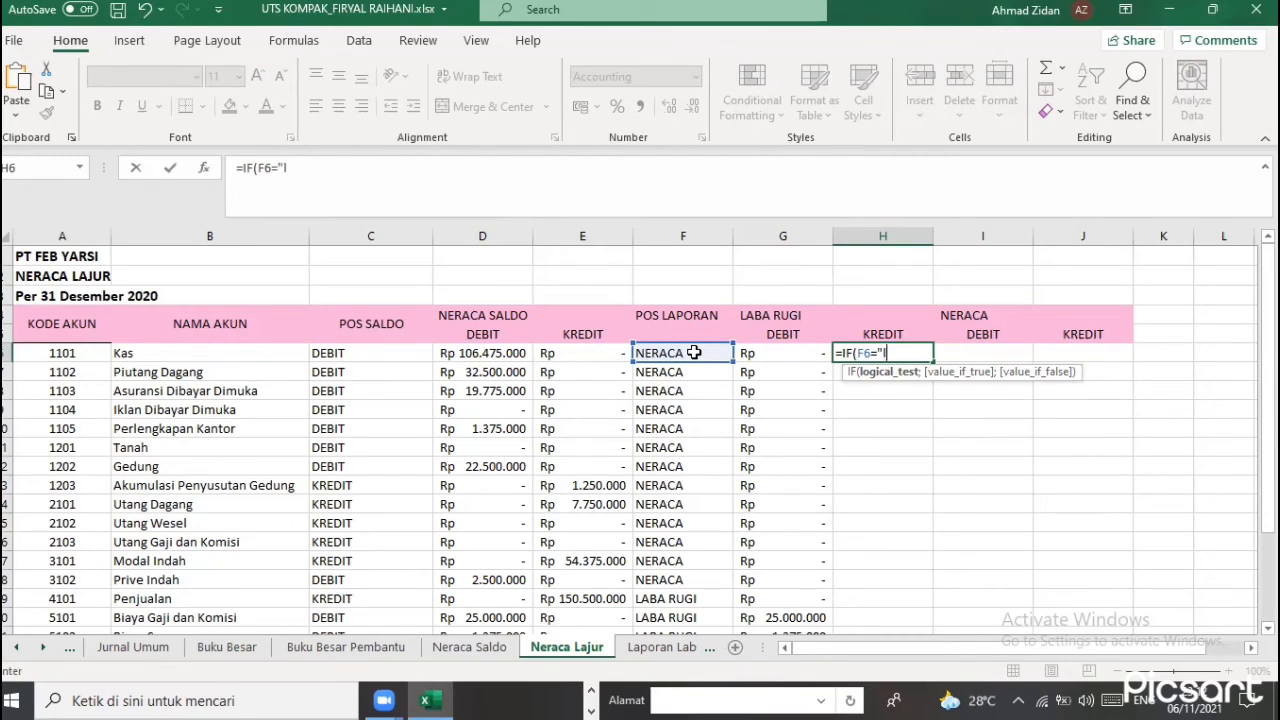
{"action": "type", "text": "LABA RUG"}
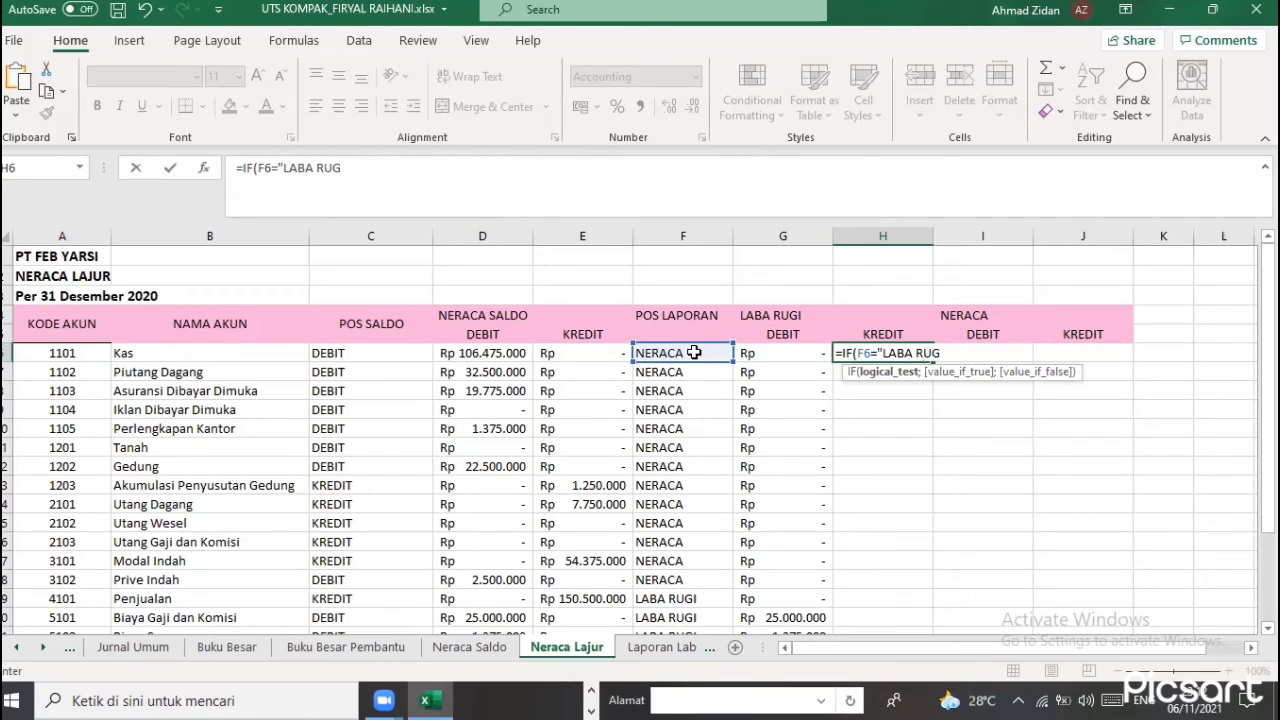
{"action": "type", "text": "I\";"}
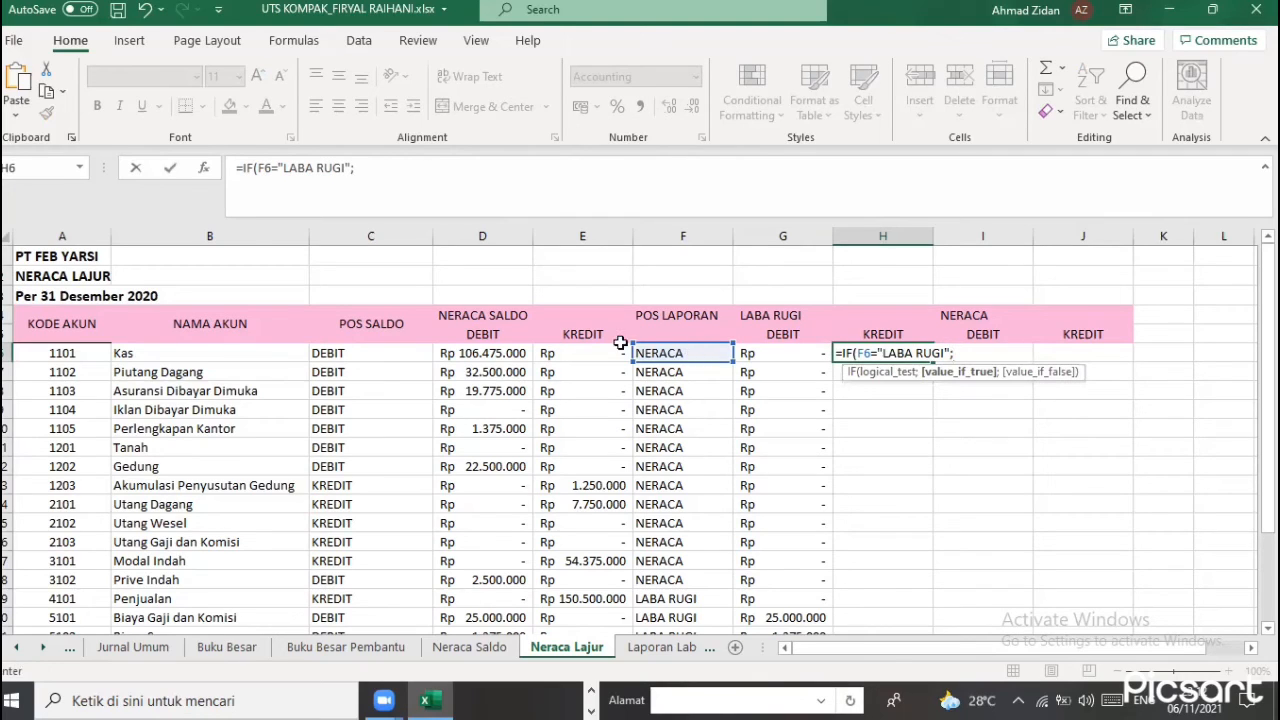
{"action": "left_click", "coordinate": [567, 356]}
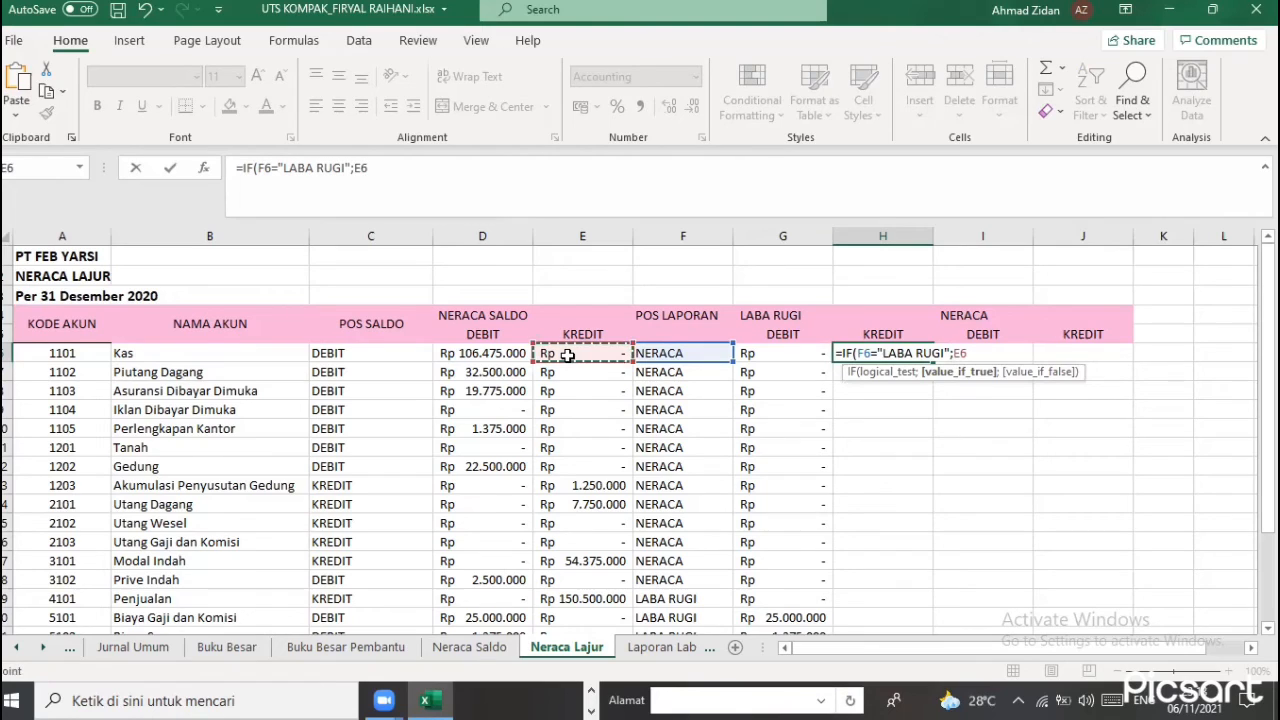
{"action": "type", "text": ";0)"}
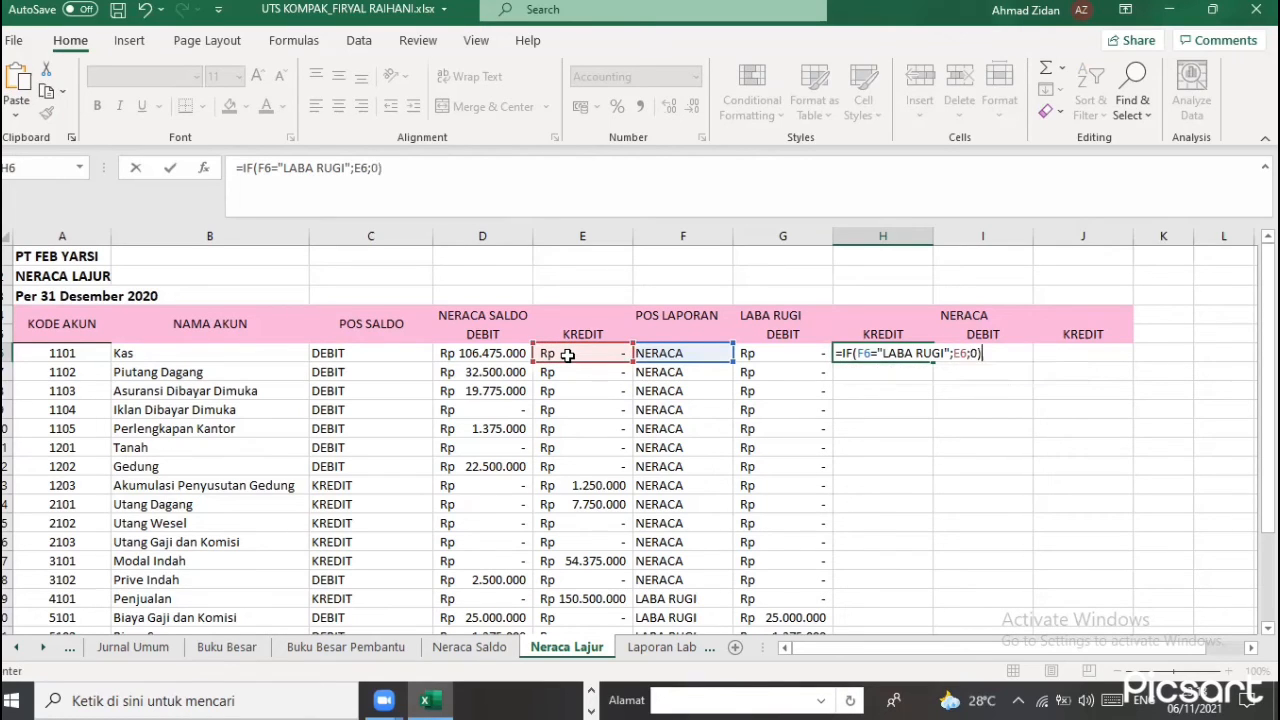
{"action": "key", "text": "Return"}
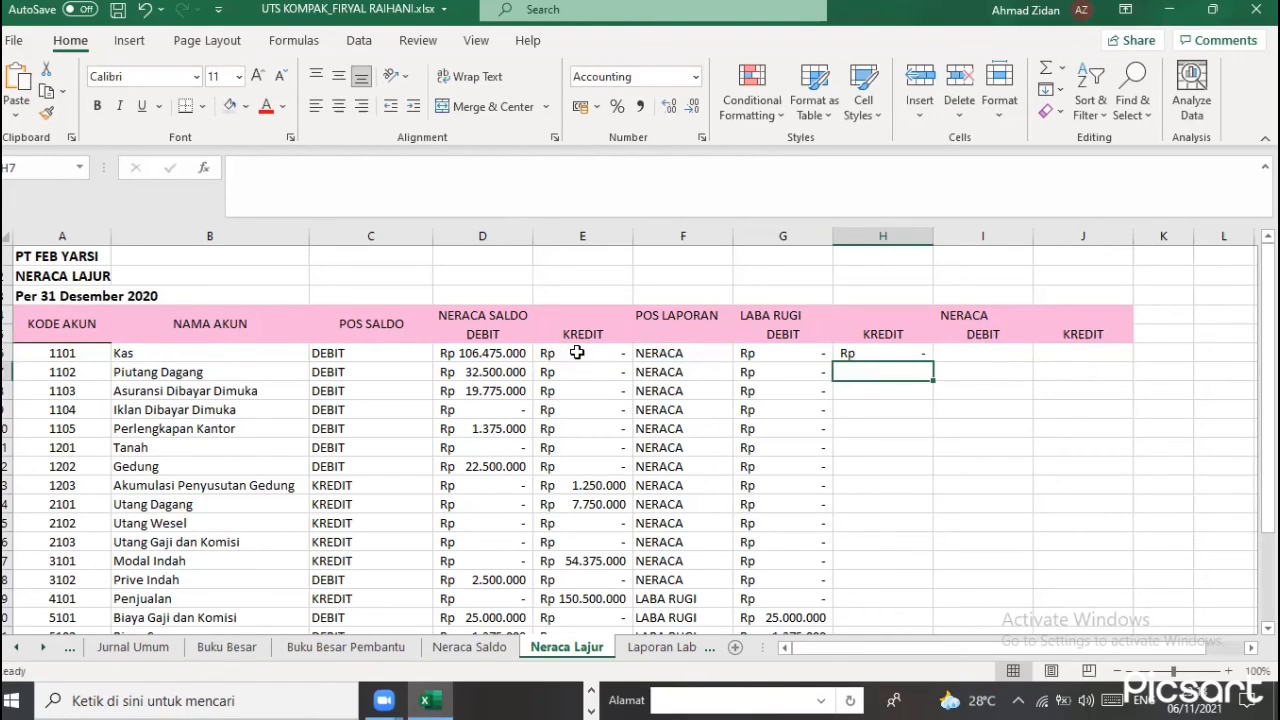
Fill the H6 formula down the LABA RUGI credit column to the last account and check the copied rows
{"action": "left_click", "coordinate": [928, 360]}
{"action": "double_click", "coordinate": [933, 362]}
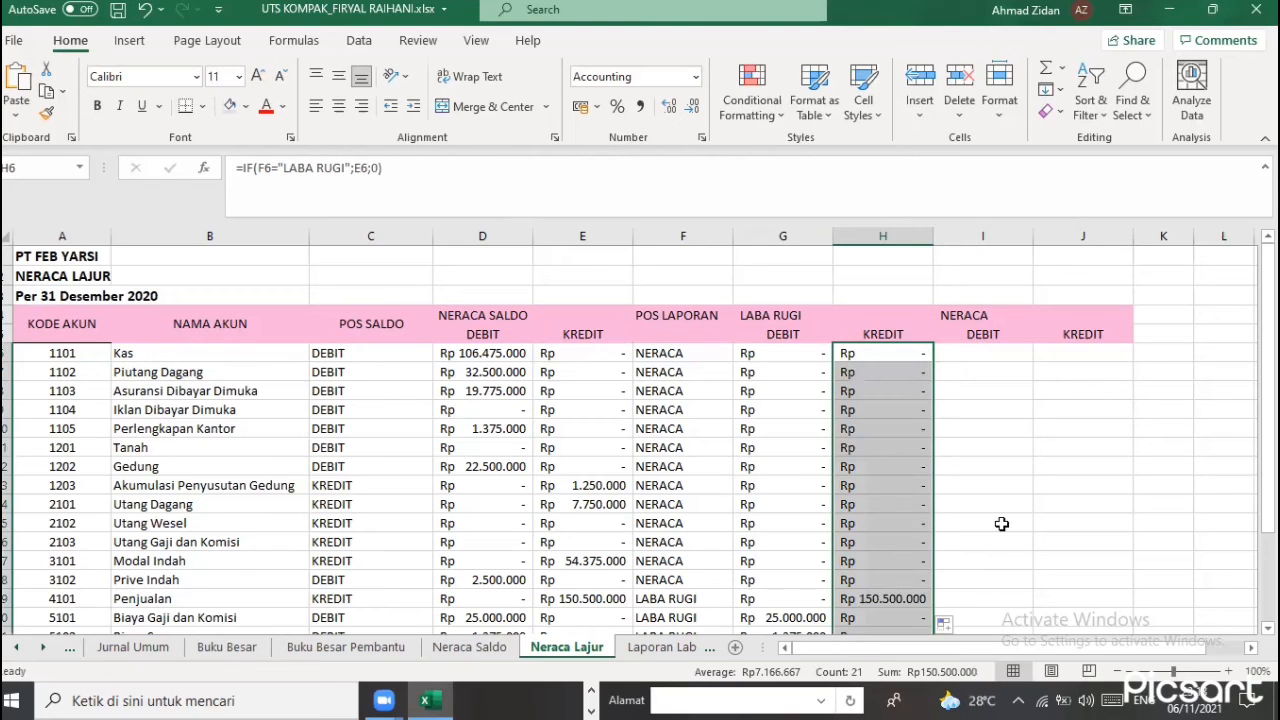
{"action": "scroll", "coordinate": [979, 536], "scroll_direction": "down", "scroll_amount": 2}
{"action": "scroll", "coordinate": [894, 550], "scroll_direction": "up", "scroll_amount": 2}
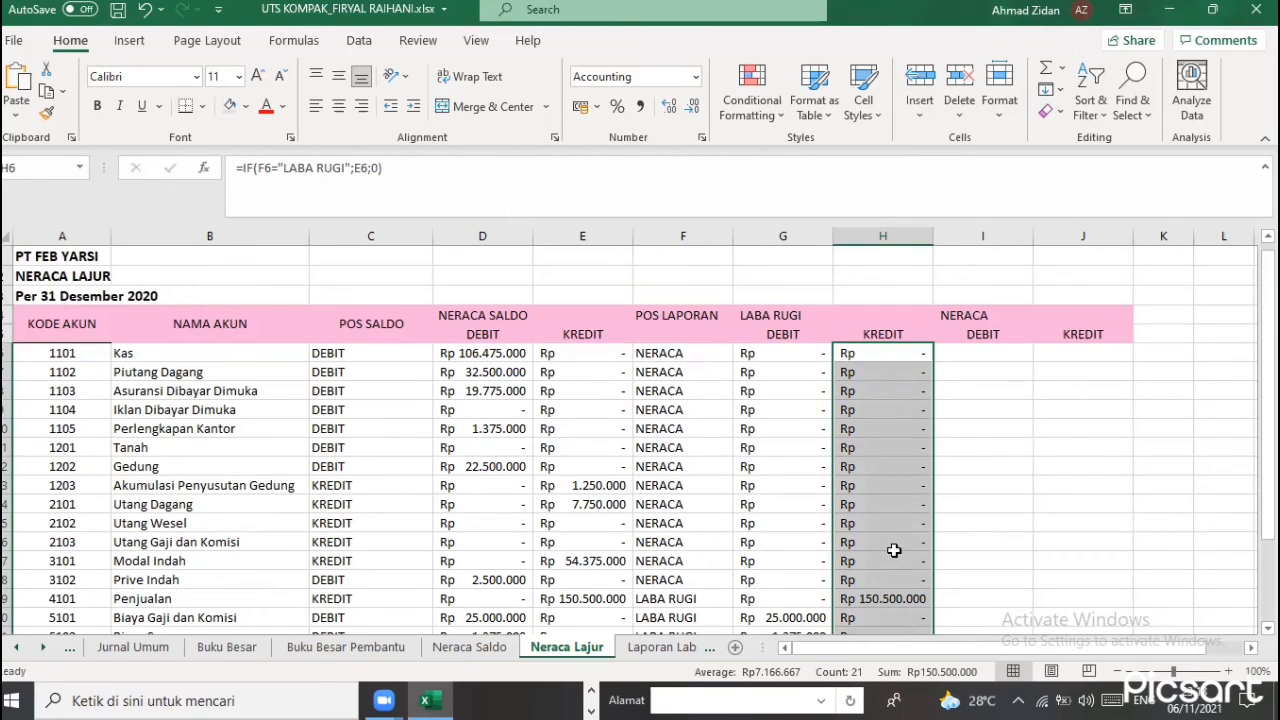
{"action": "scroll", "coordinate": [894, 550], "scroll_direction": "down", "scroll_amount": 2}
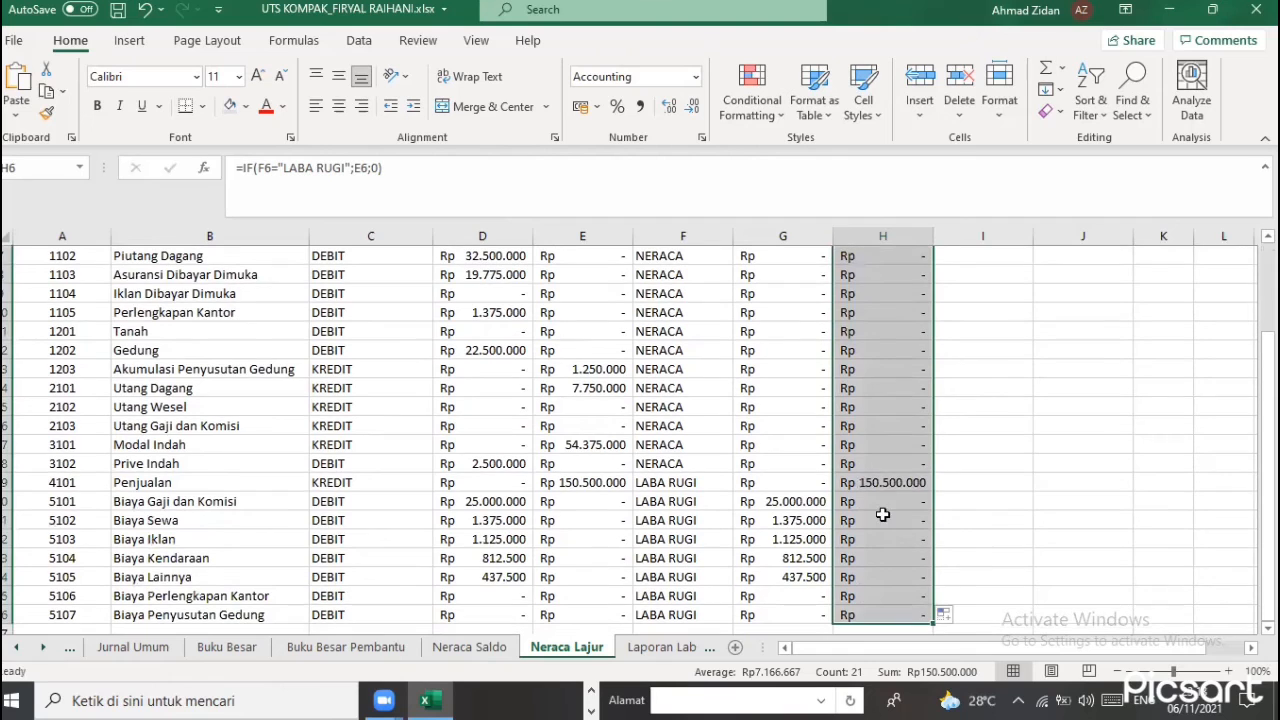
{"action": "left_click", "coordinate": [885, 503]}
{"action": "scroll", "coordinate": [983, 490], "scroll_direction": "up", "scroll_amount": 2}
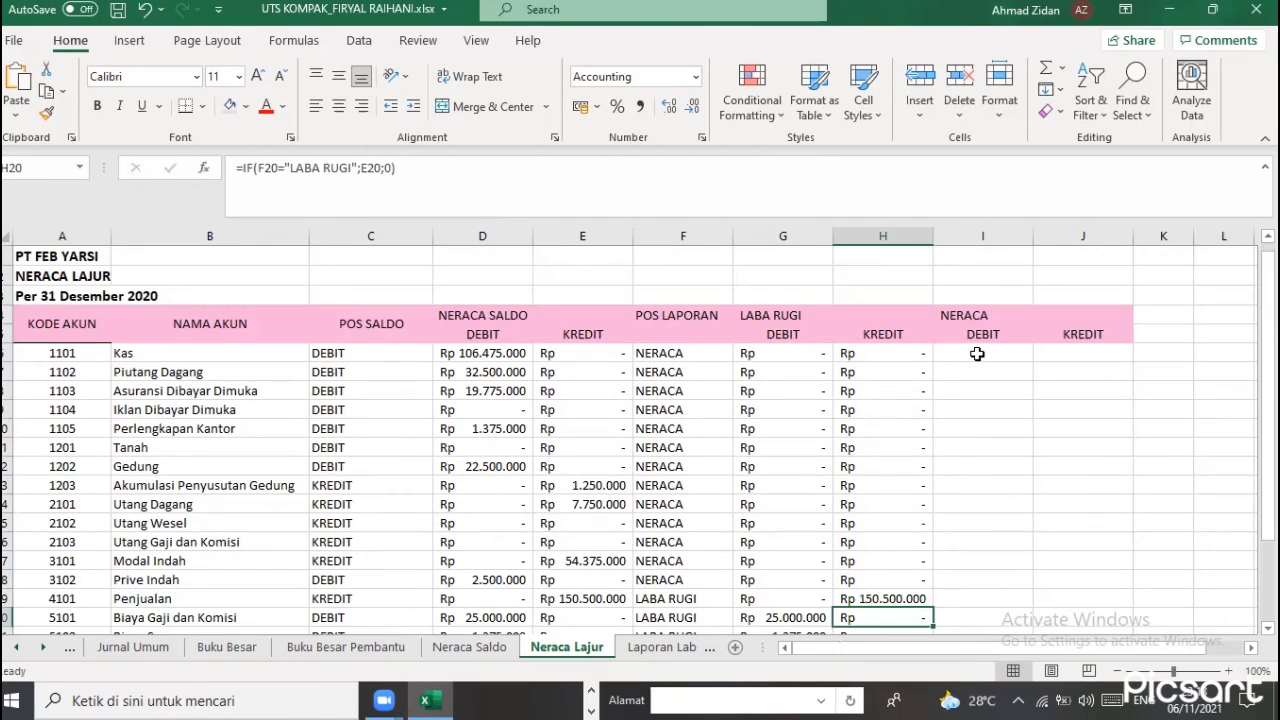
Enter the formula =IF(F6="NERACA";D6;0) in cell I6 for the NERACA debit amount
{"action": "left_click", "coordinate": [979, 355]}
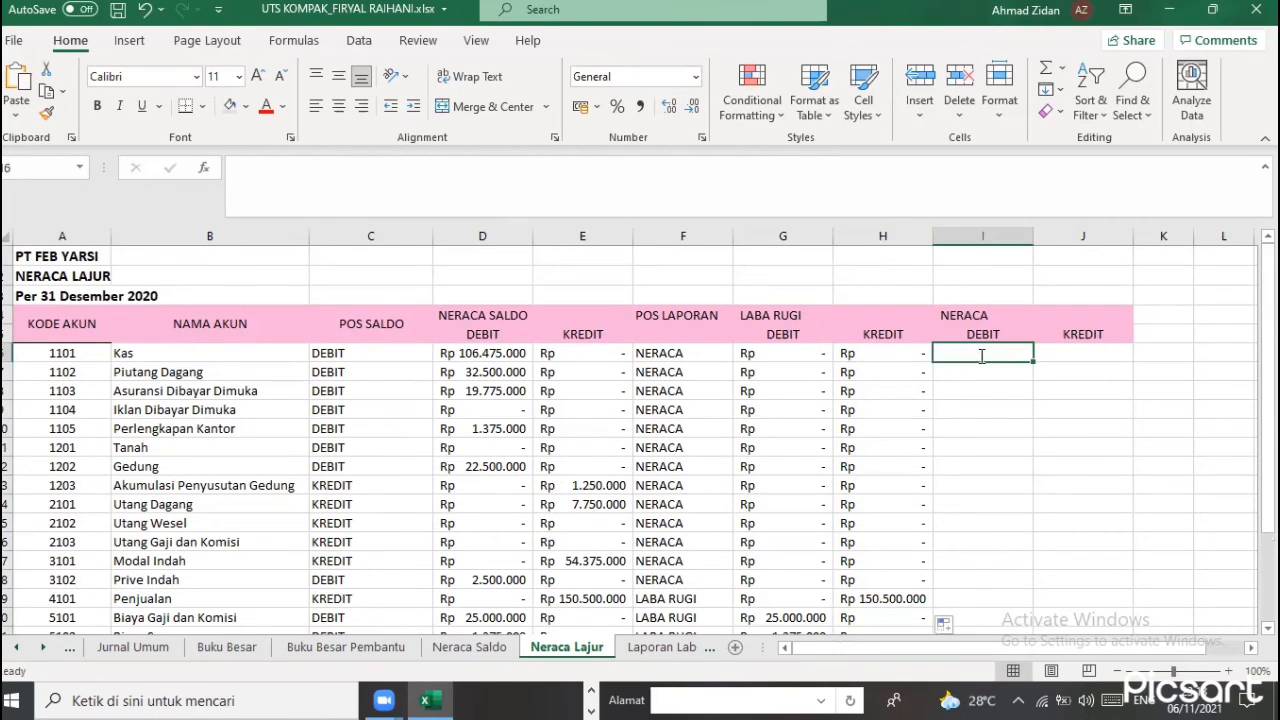
{"action": "type", "text": "=IF"}
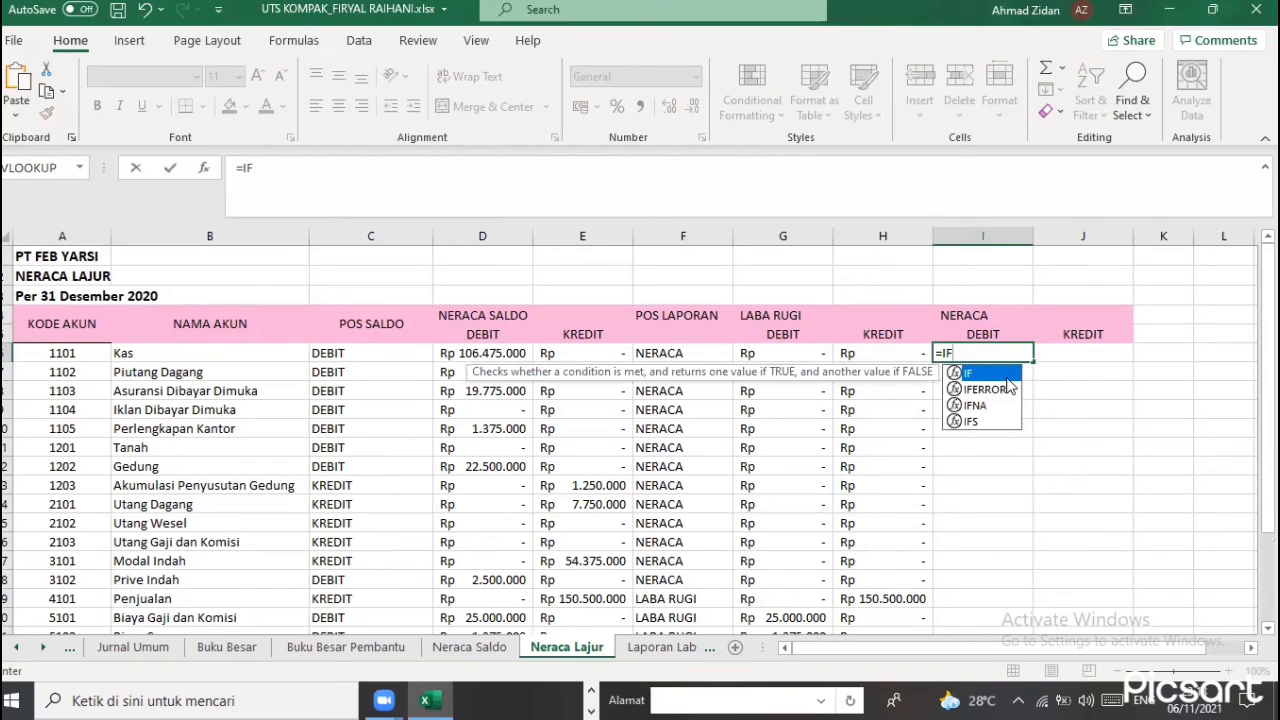
{"action": "double_click", "coordinate": [1005, 378]}
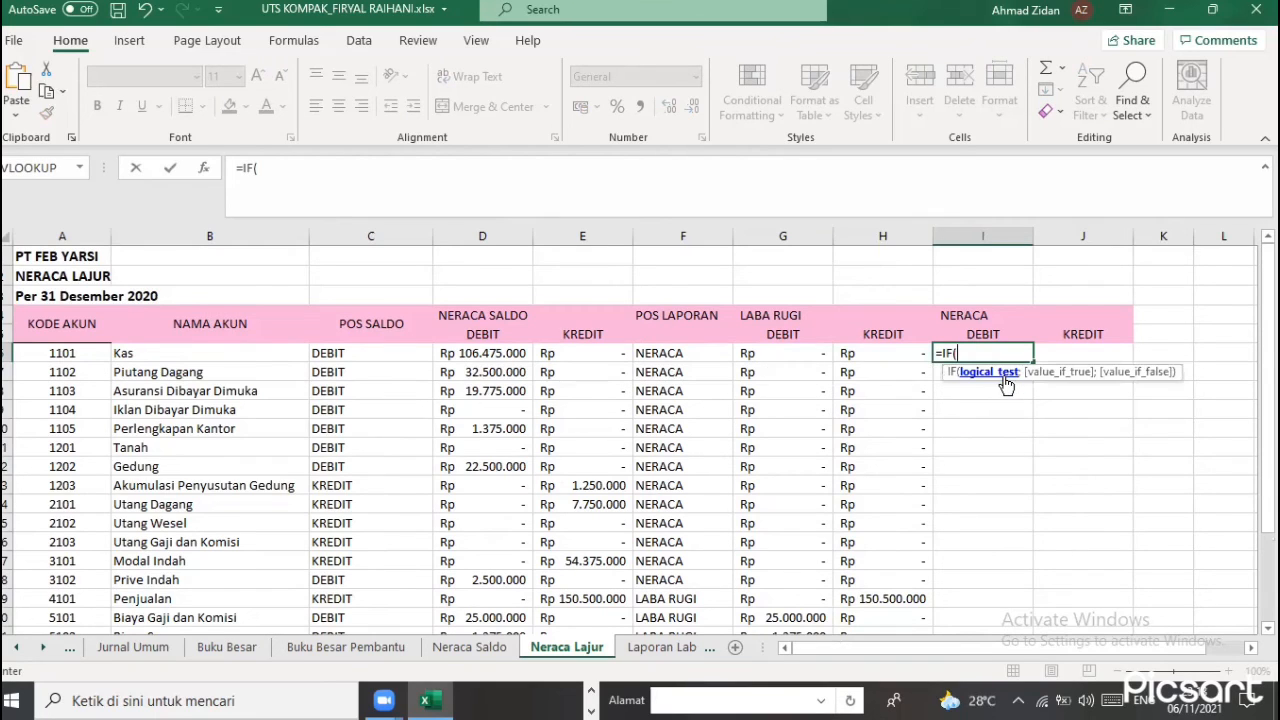
{"action": "left_click", "coordinate": [658, 350]}
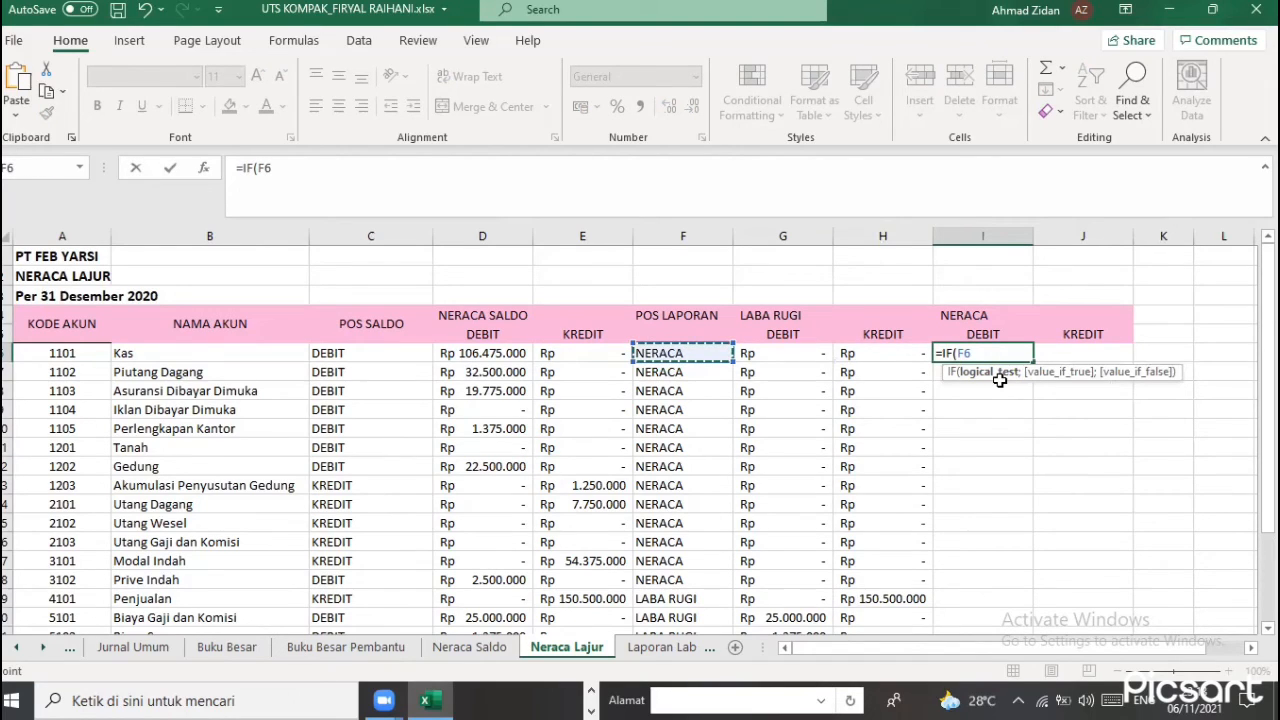
{"action": "type", "text": "=\"NE"}
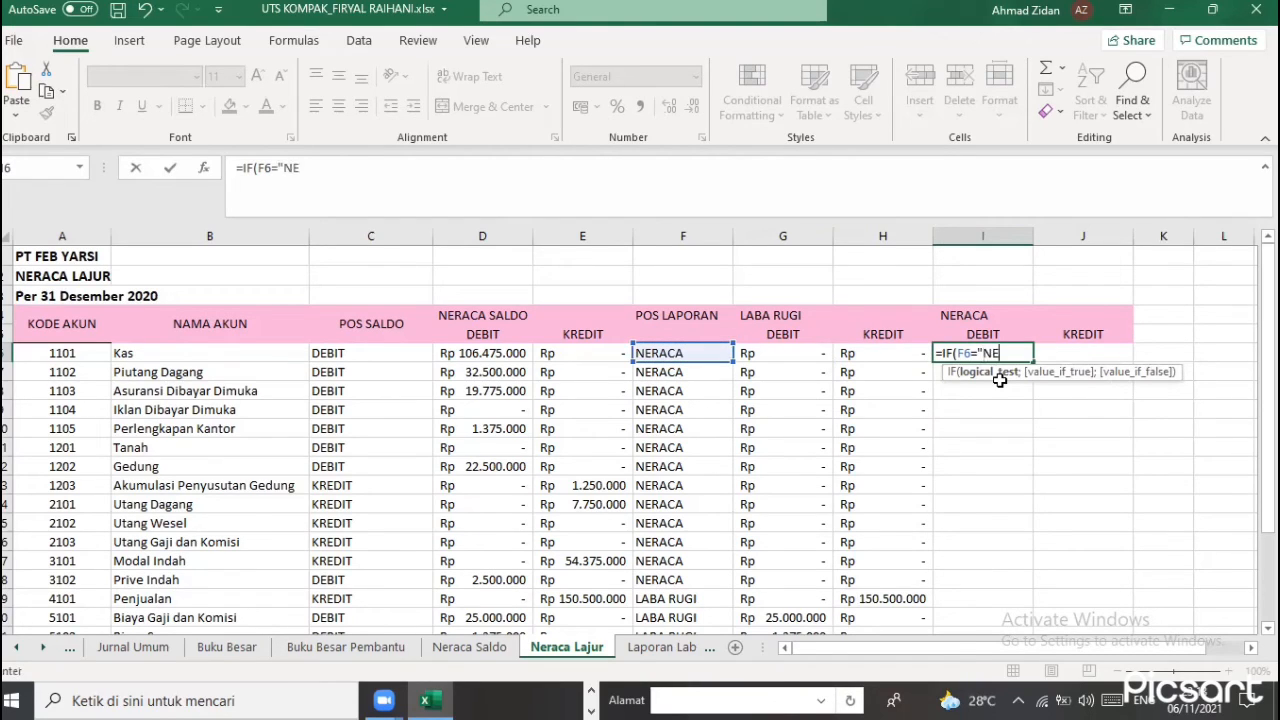
{"action": "type", "text": "RACA\";"}
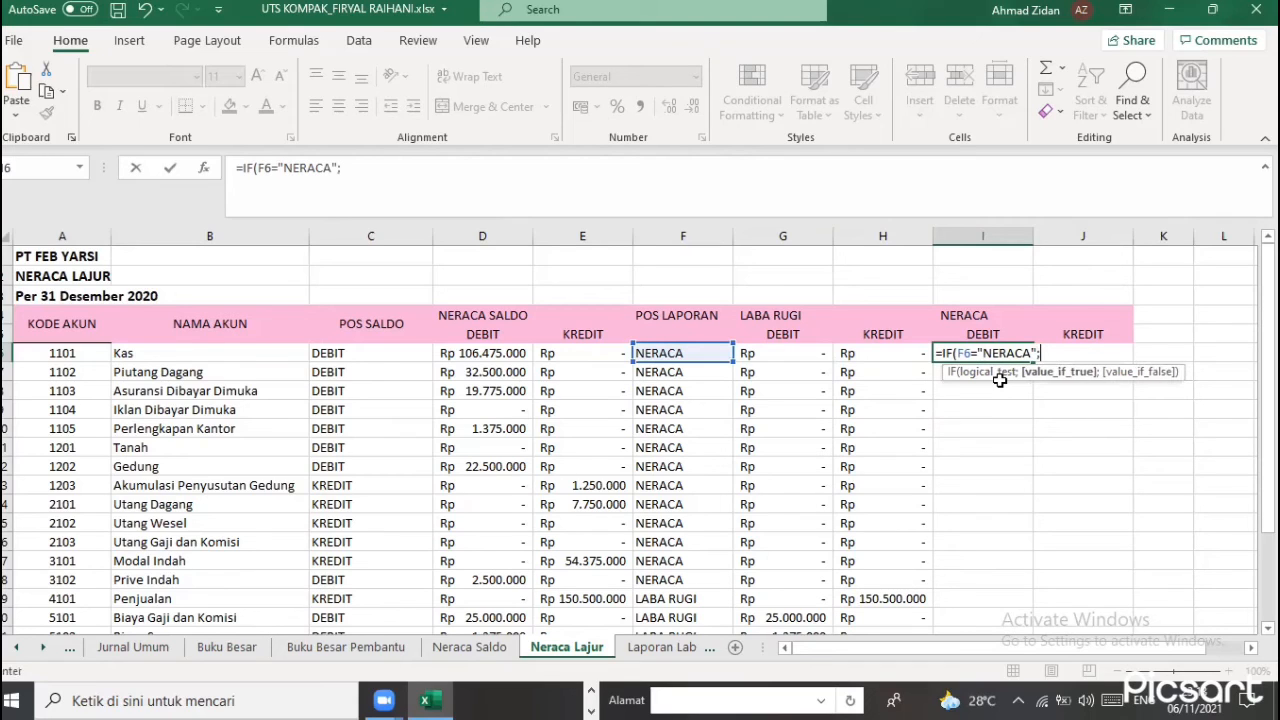
{"action": "left_click", "coordinate": [511, 356]}
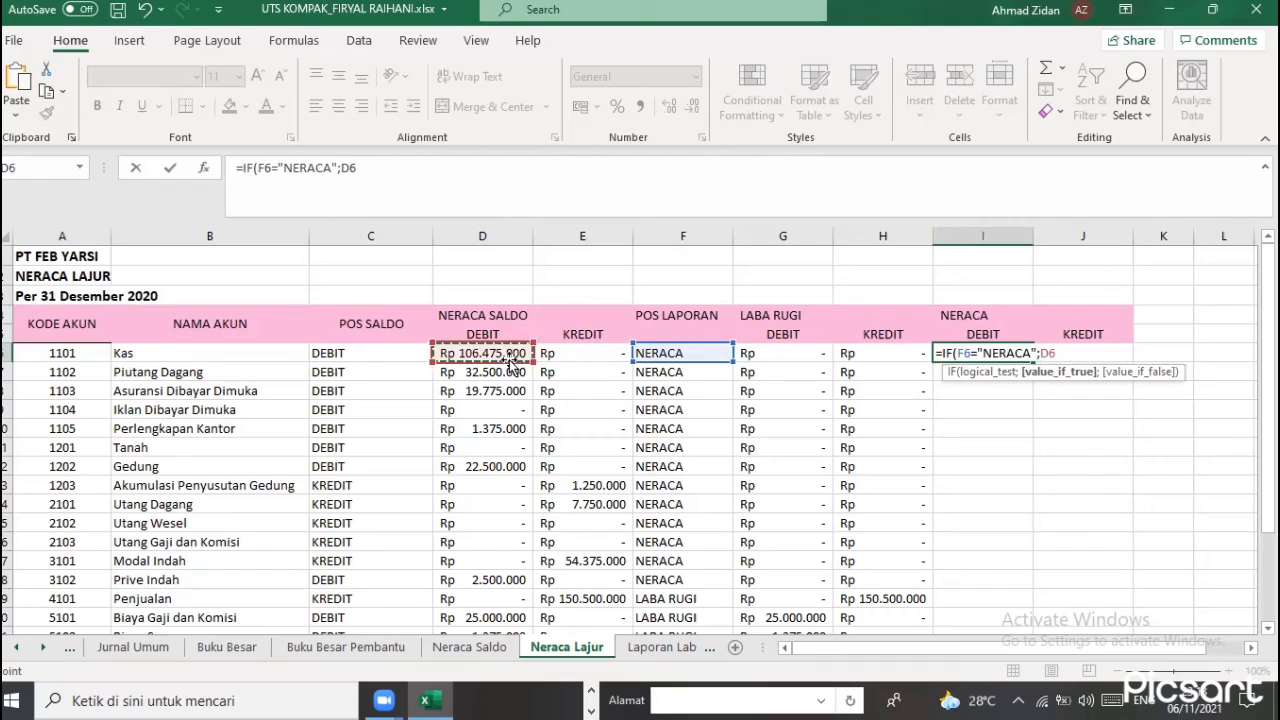
{"action": "key", "text": "Return"}
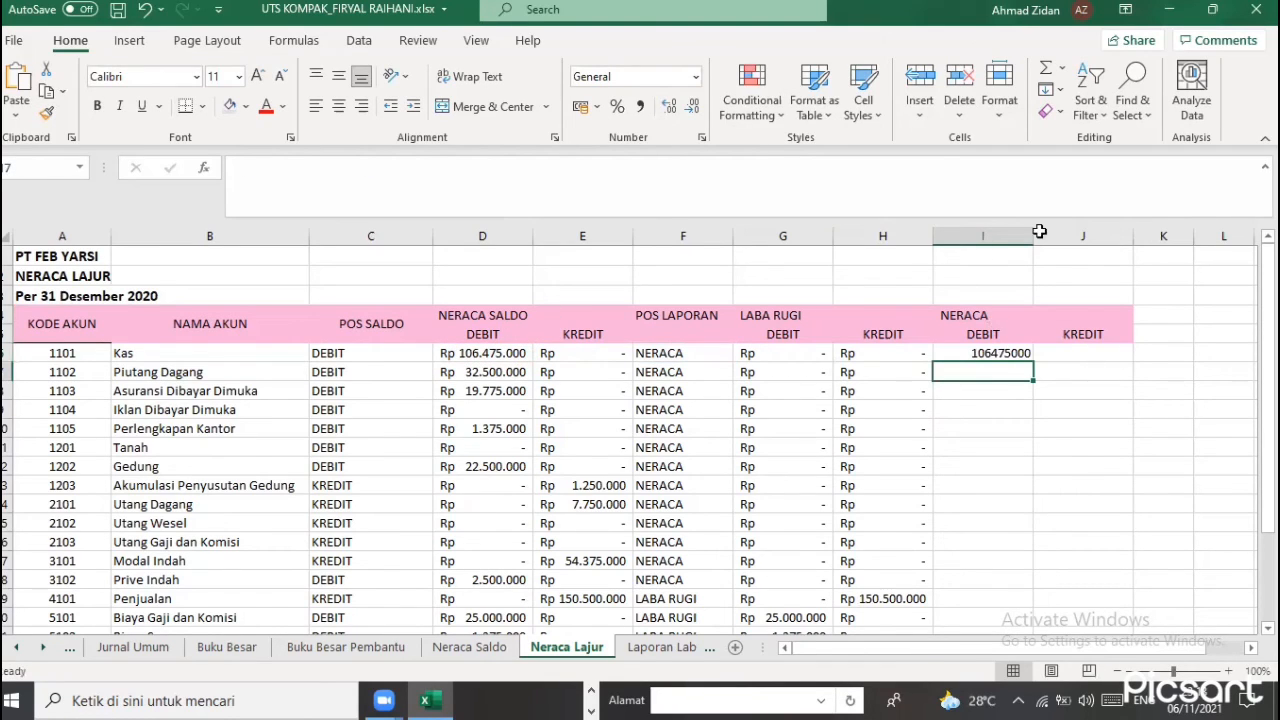
Format columns I and J as rupiah Accounting and fill the I6 formula down to the last account
{"action": "left_click_drag", "start_coordinate": [1015, 236], "coordinate": [1080, 236]}
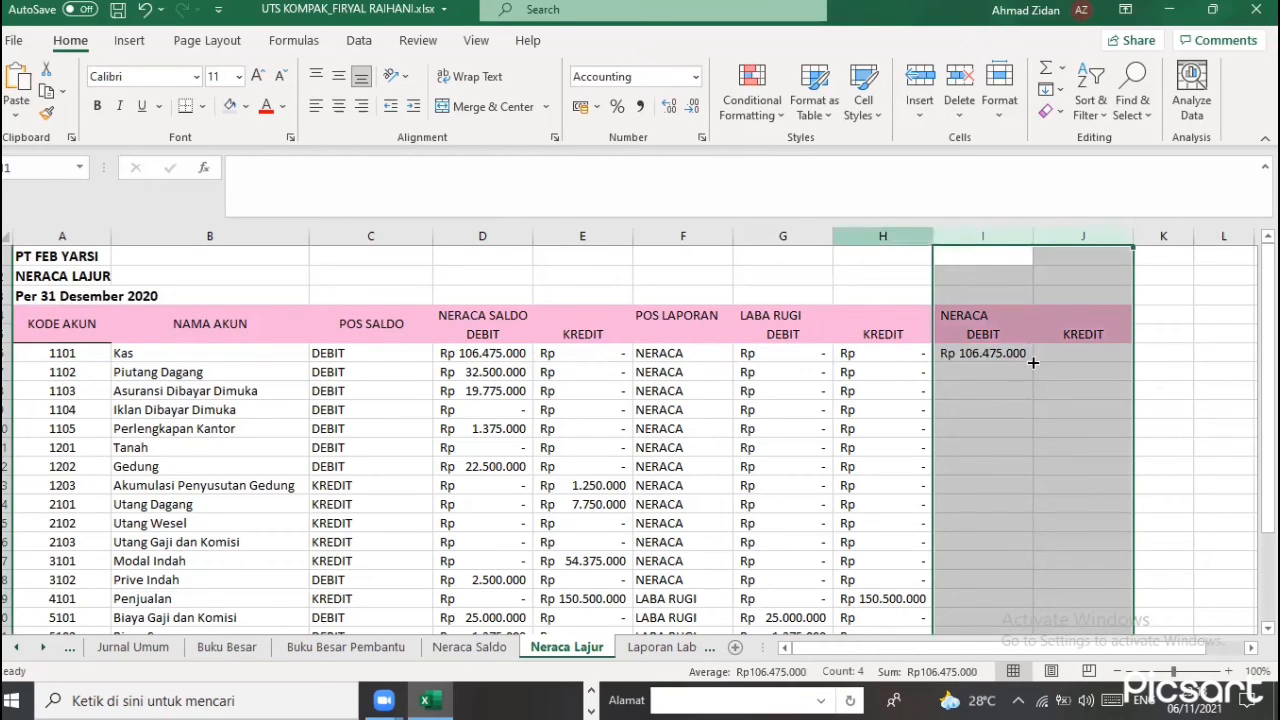
{"action": "left_click", "coordinate": [1030, 360]}
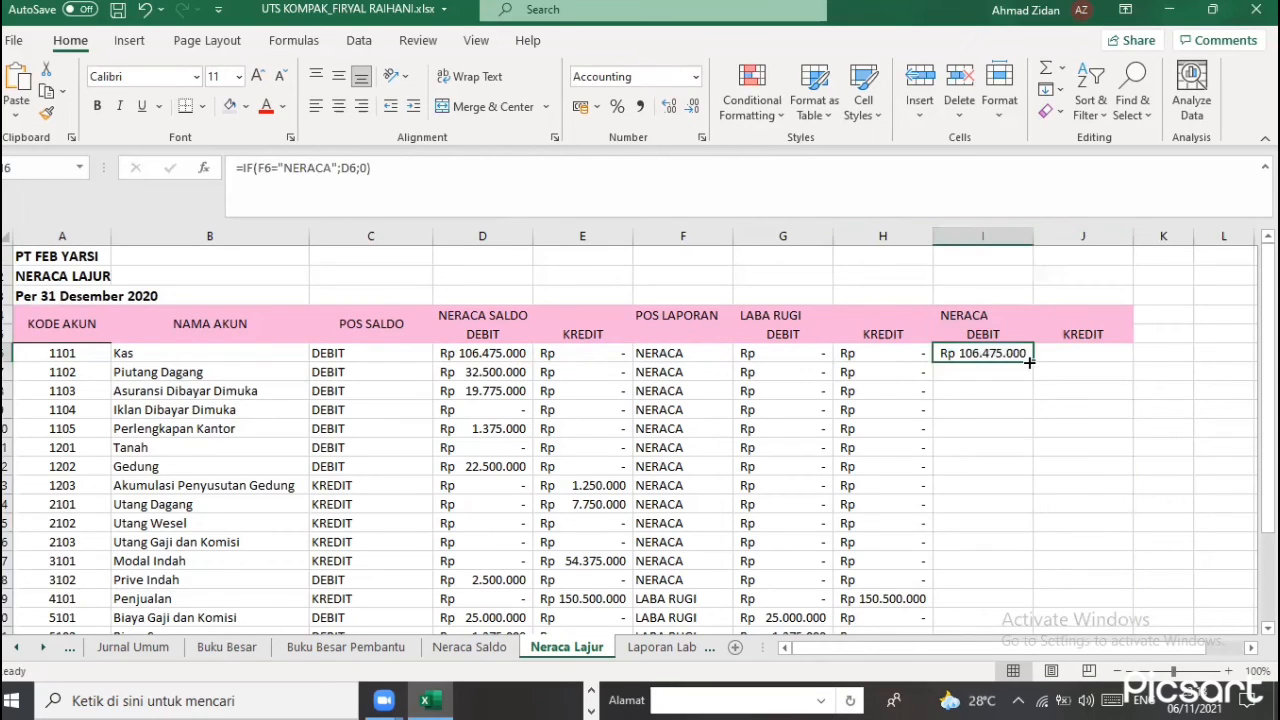
{"action": "double_click", "coordinate": [1032, 362]}
{"action": "scroll", "coordinate": [1083, 454], "scroll_direction": "down", "scroll_amount": 2}
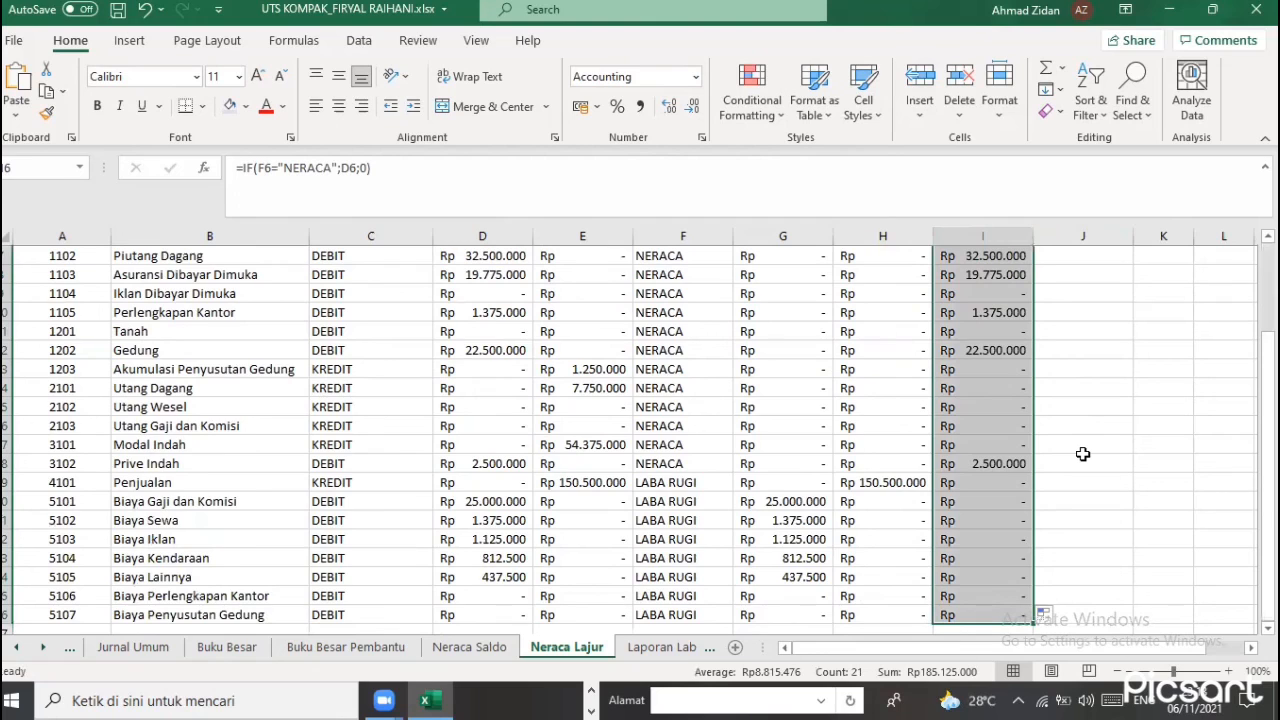
{"action": "scroll", "coordinate": [1083, 454], "scroll_direction": "down", "scroll_amount": 4}
{"action": "scroll", "coordinate": [1085, 362], "scroll_direction": "up", "scroll_amount": 6}
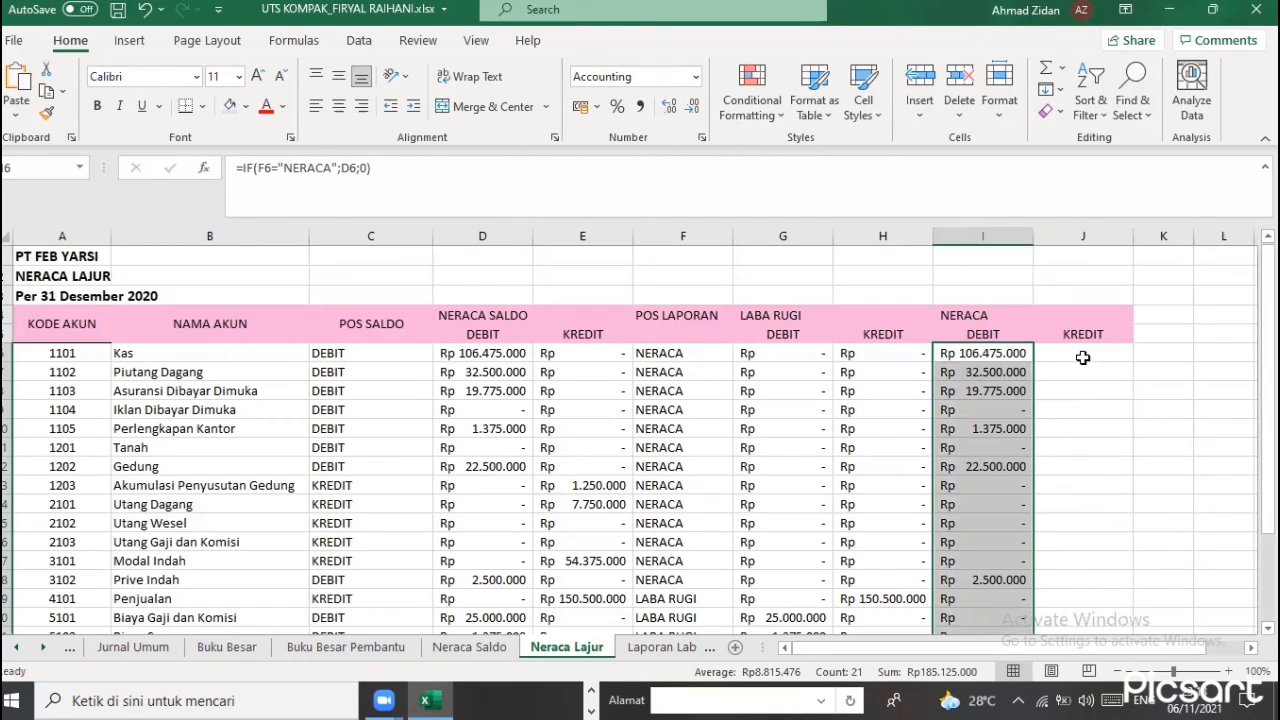
Enter the formula =IF(F6="NERACA";E6;0) in cell J6 for the NERACA credit amount
{"action": "left_click", "coordinate": [1083, 357]}
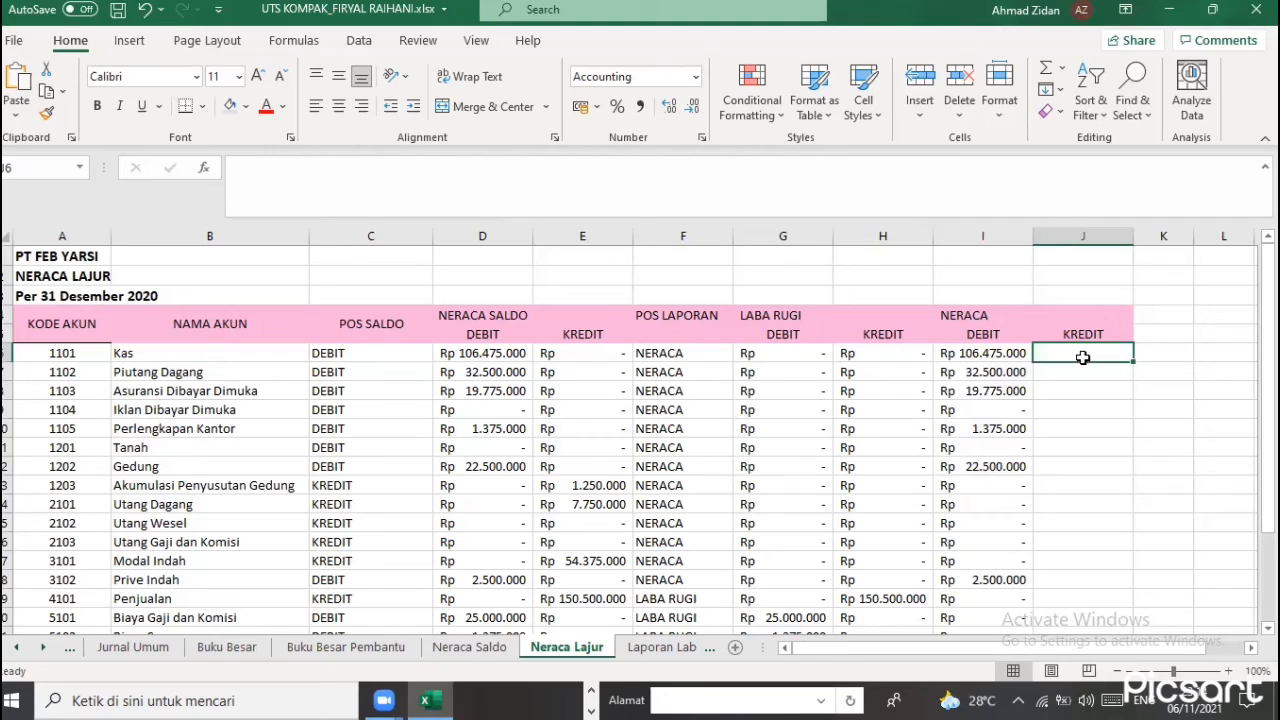
{"action": "type", "text": "="}
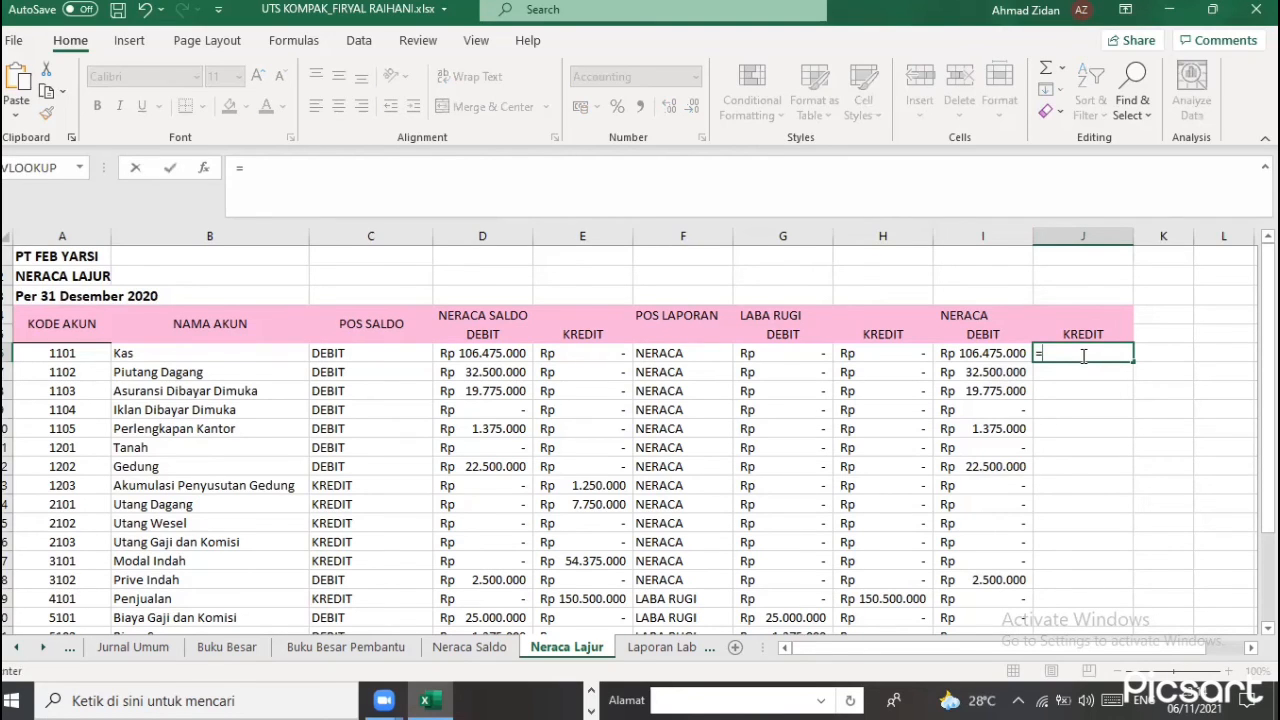
{"action": "type", "text": "IF("}
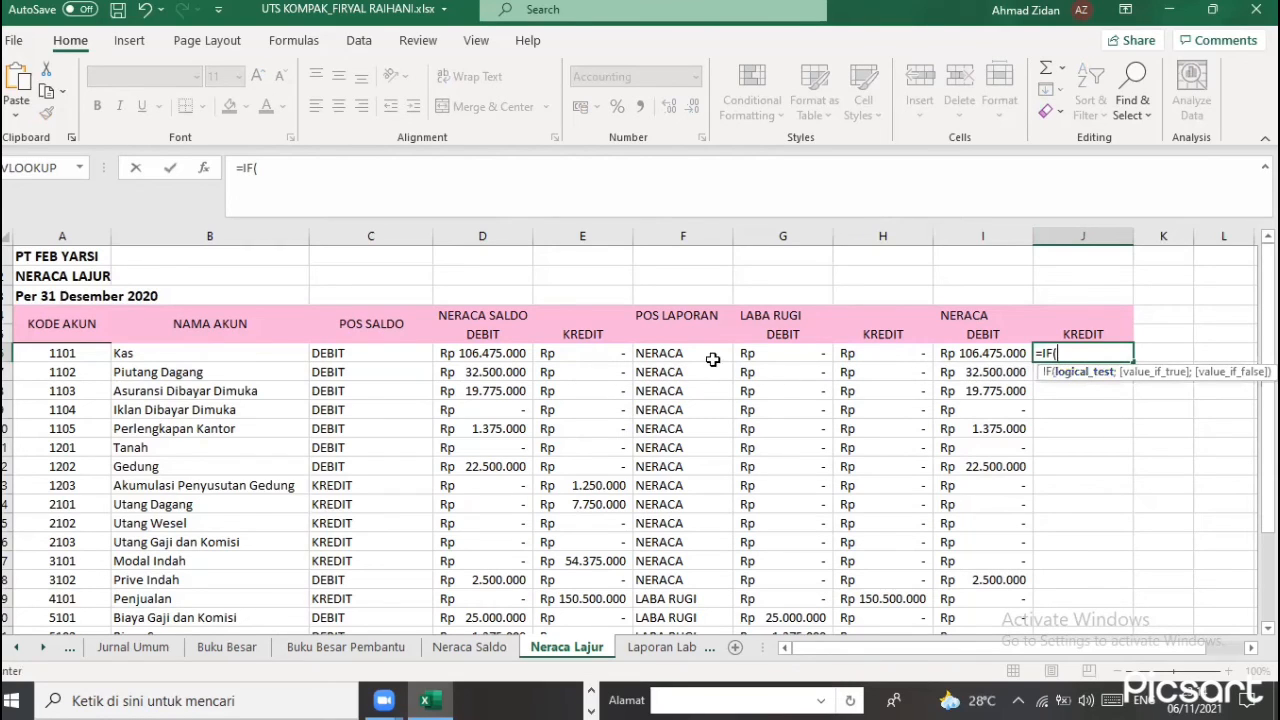
{"action": "key", "text": "Left"}
{"action": "key", "text": "Left"}
{"action": "key", "text": "Left"}
{"action": "key", "text": "Left"}
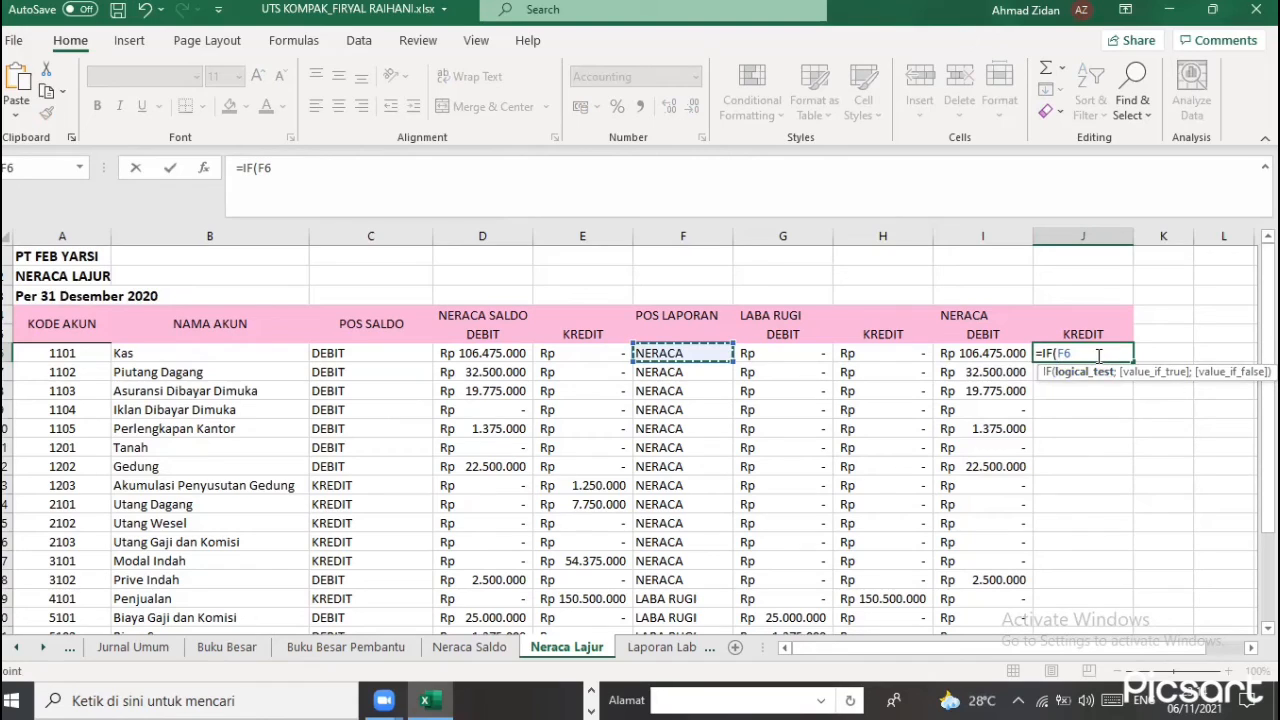
{"action": "type", "text": "=\"N"}
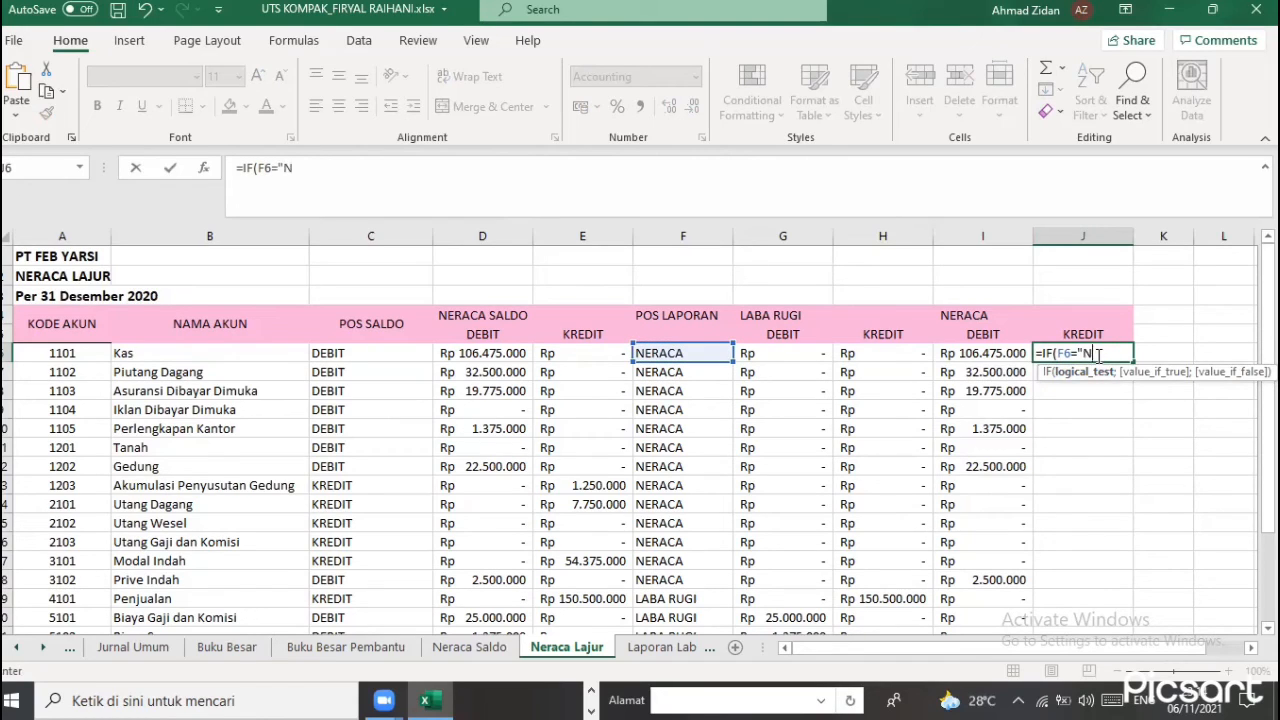
{"action": "type", "text": "ERACA\";"}
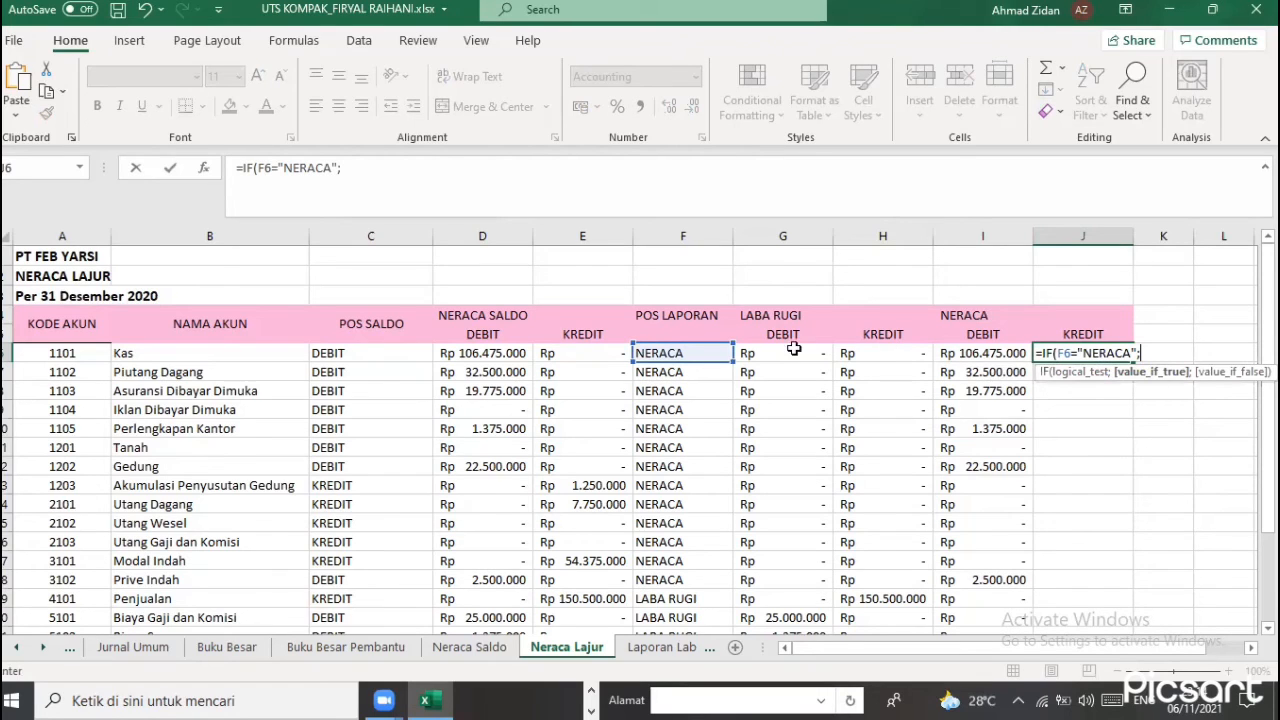
{"action": "left_click", "coordinate": [586, 354]}
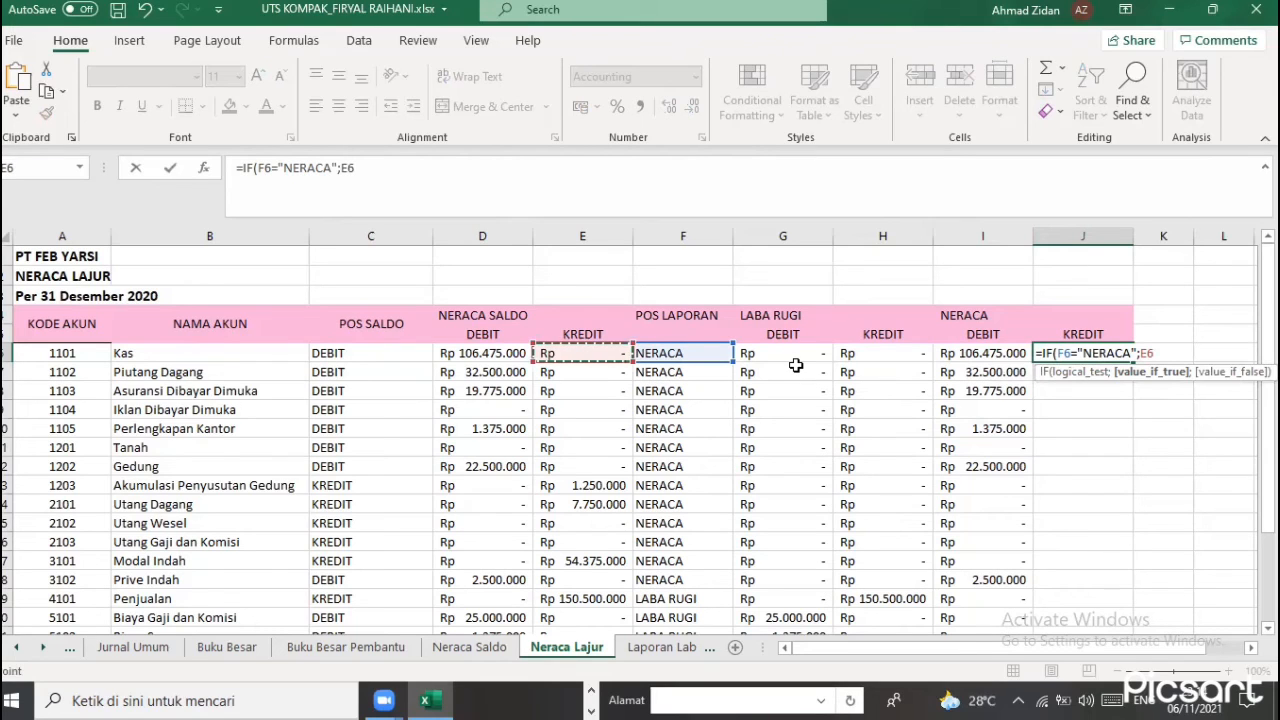
{"action": "type", "text": ";0"}
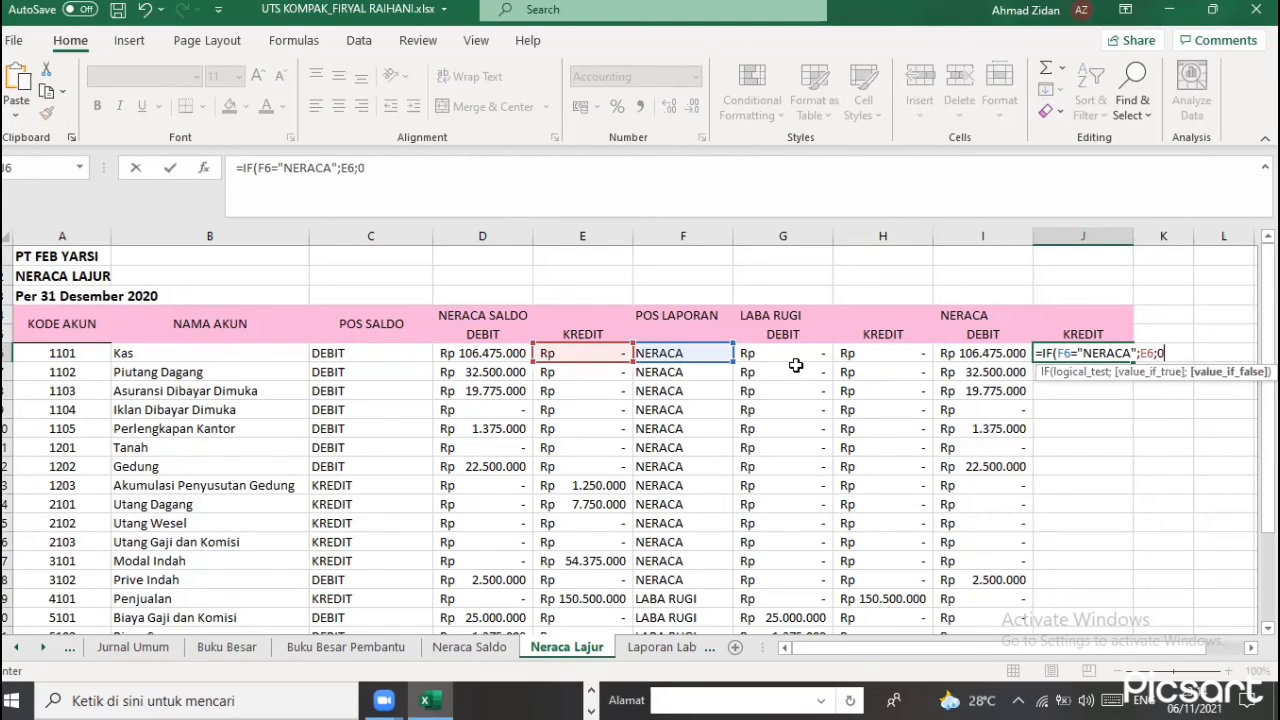
{"action": "key", "text": "Return"}
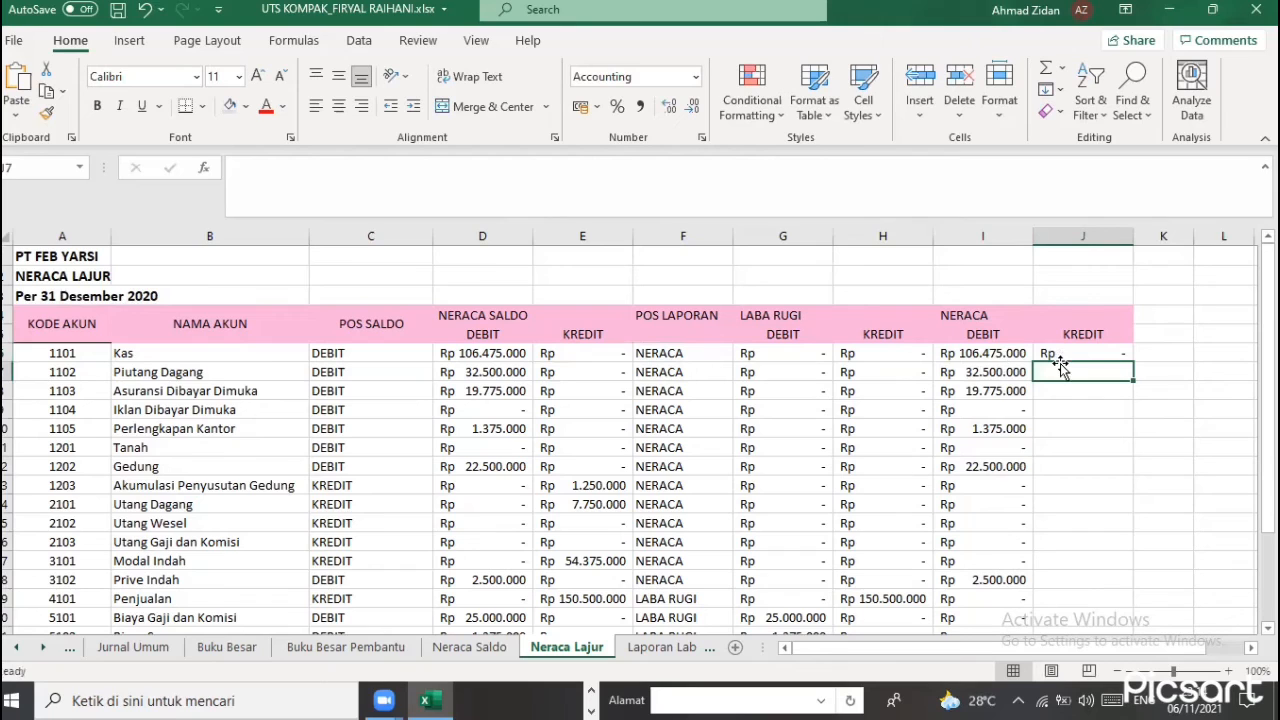
Fill the J6 formula down the NERACA credit column to the last account
{"action": "left_click", "coordinate": [1126, 355]}
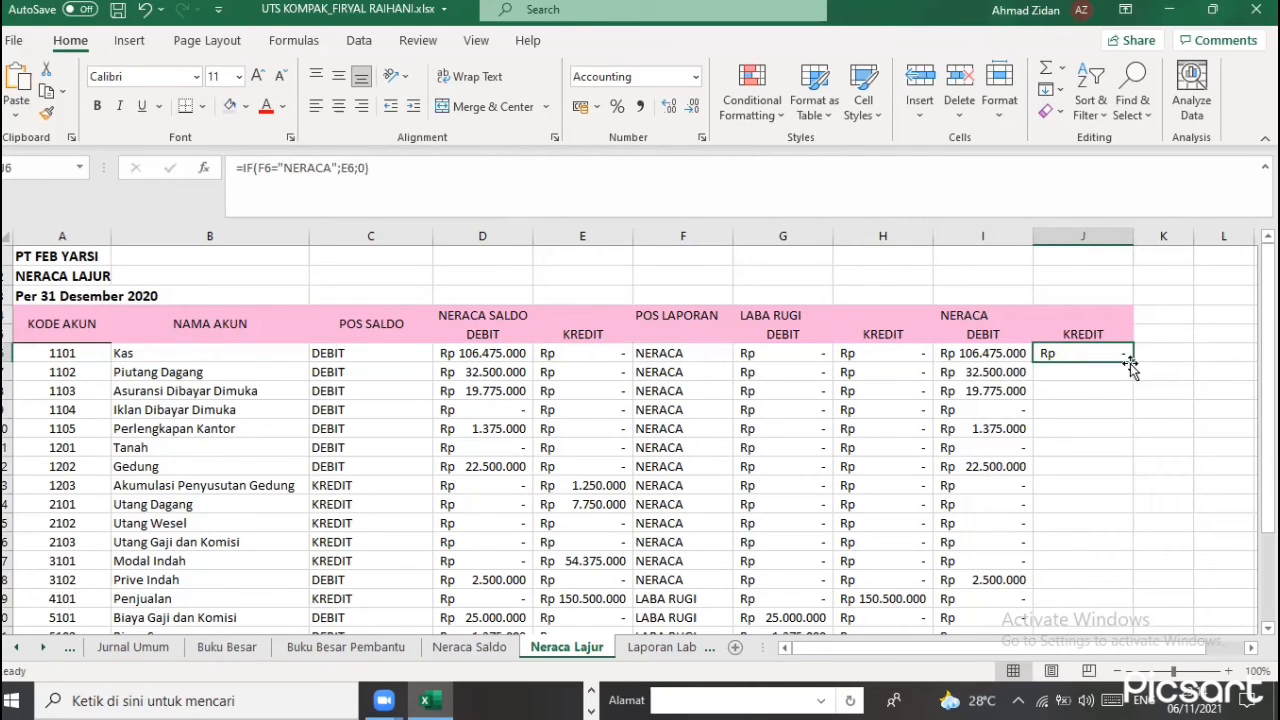
{"action": "double_click", "coordinate": [1133, 362]}
{"action": "scroll", "coordinate": [880, 514], "scroll_direction": "down", "scroll_amount": 4}
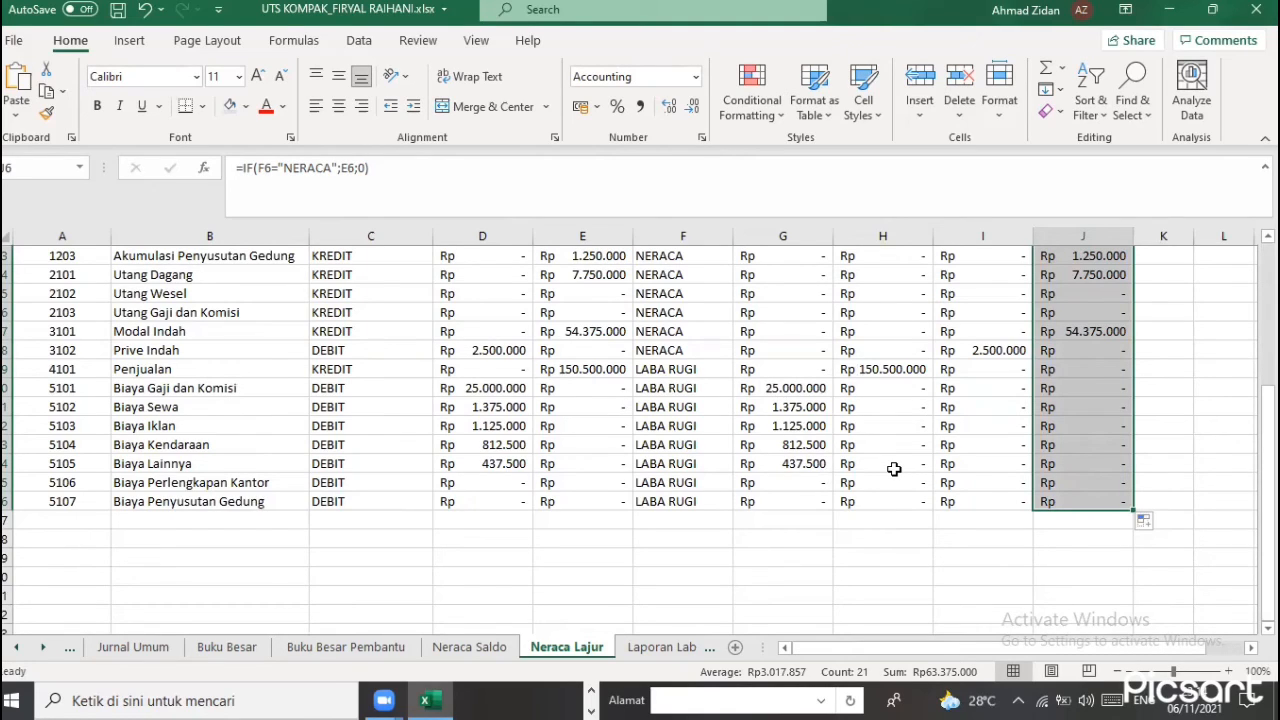
Total the NERACA SALDO debit column in cell D27 with a SUM from D6 to the last account
{"action": "left_click", "coordinate": [492, 520]}
{"action": "type", "text": "="}
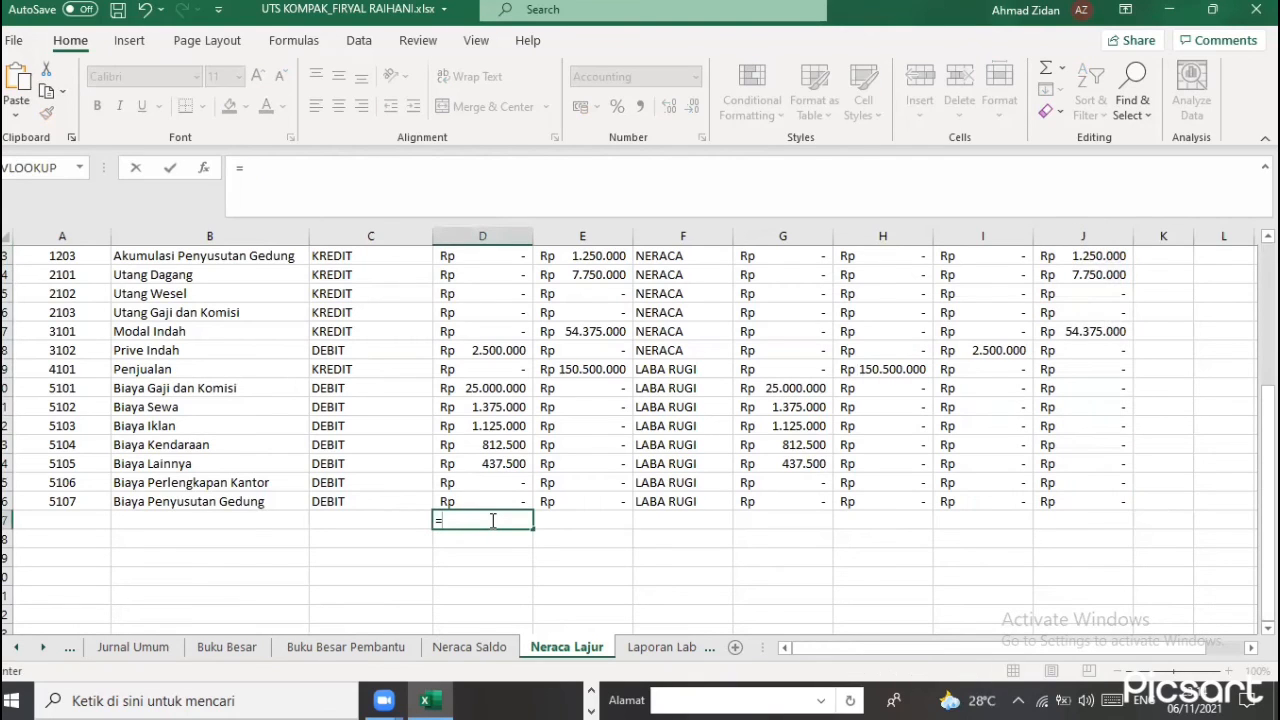
{"action": "type", "text": "SU"}
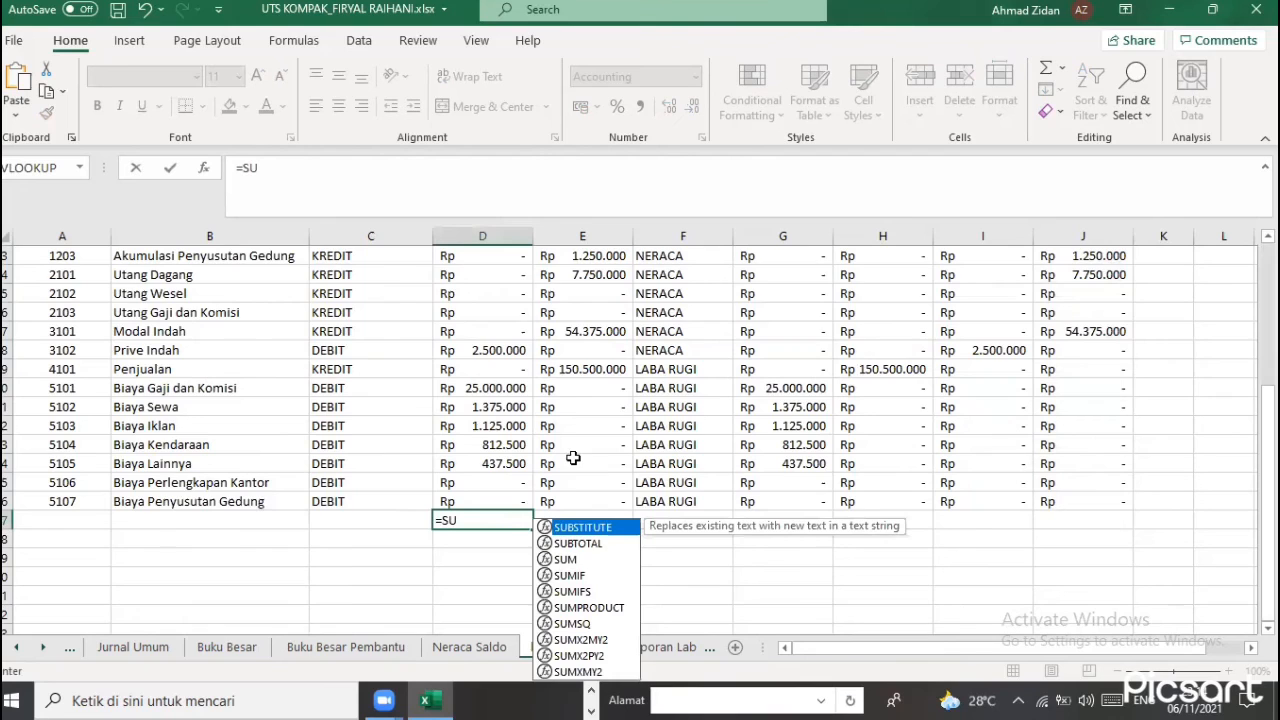
{"action": "type", "text": "M("}
{"action": "scroll", "coordinate": [548, 395], "scroll_direction": "up", "scroll_amount": 4}
{"action": "left_click", "coordinate": [505, 353]}
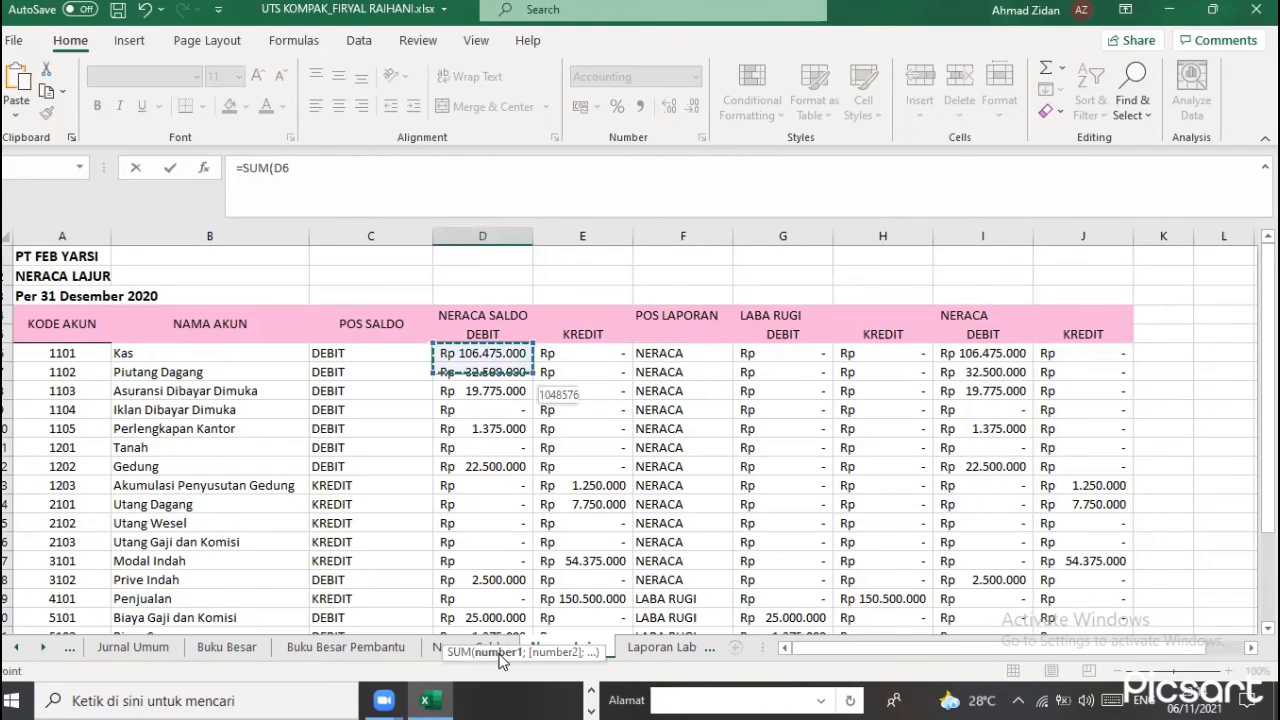
{"action": "left_click_drag", "start_coordinate": [508, 696], "coordinate": [552, 607]}
{"action": "key", "text": "Return"}
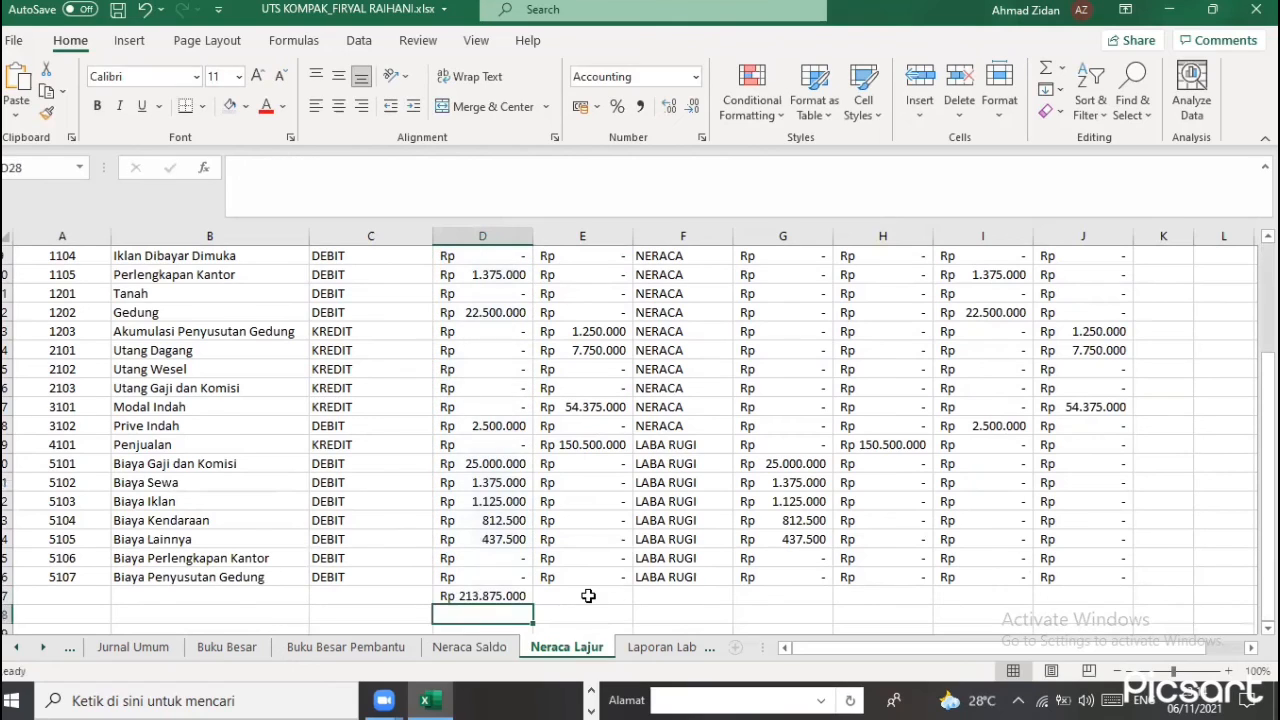
Total the NERACA SALDO credit column in cell E27 with a SUM of E6:E26
{"action": "left_click", "coordinate": [588, 596]}
{"action": "type", "text": "="}
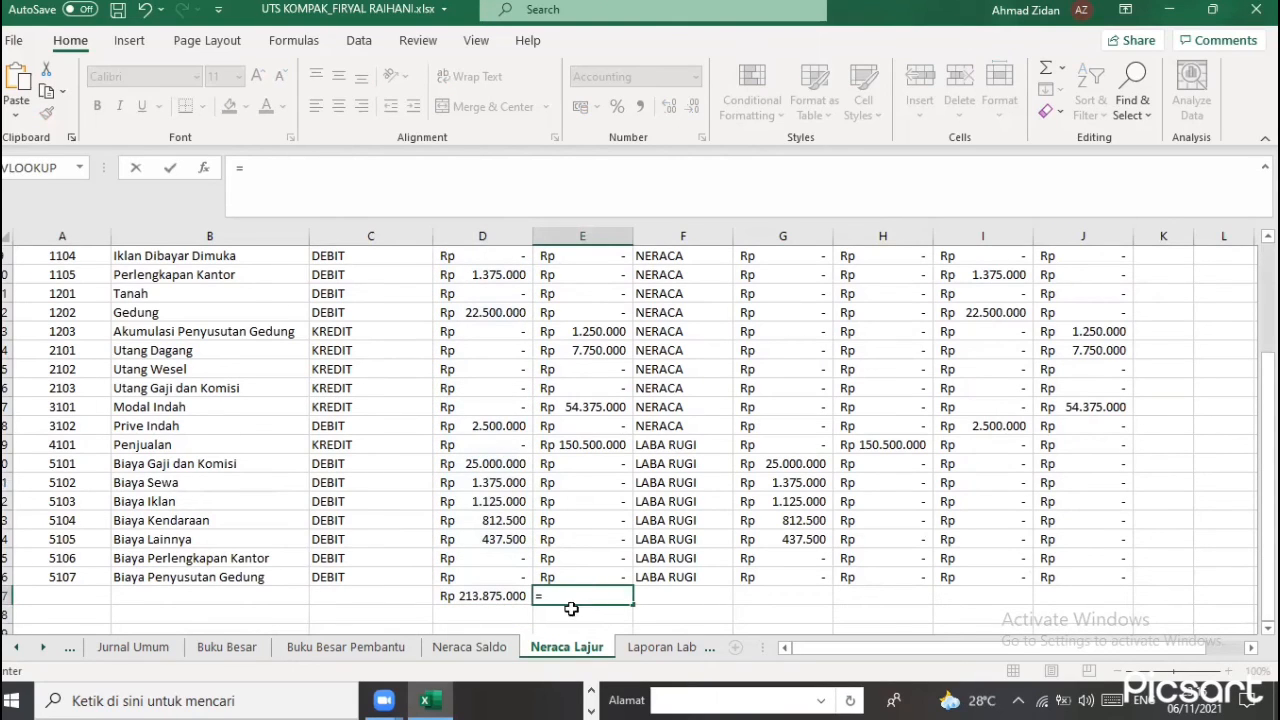
{"action": "type", "text": "SU"}
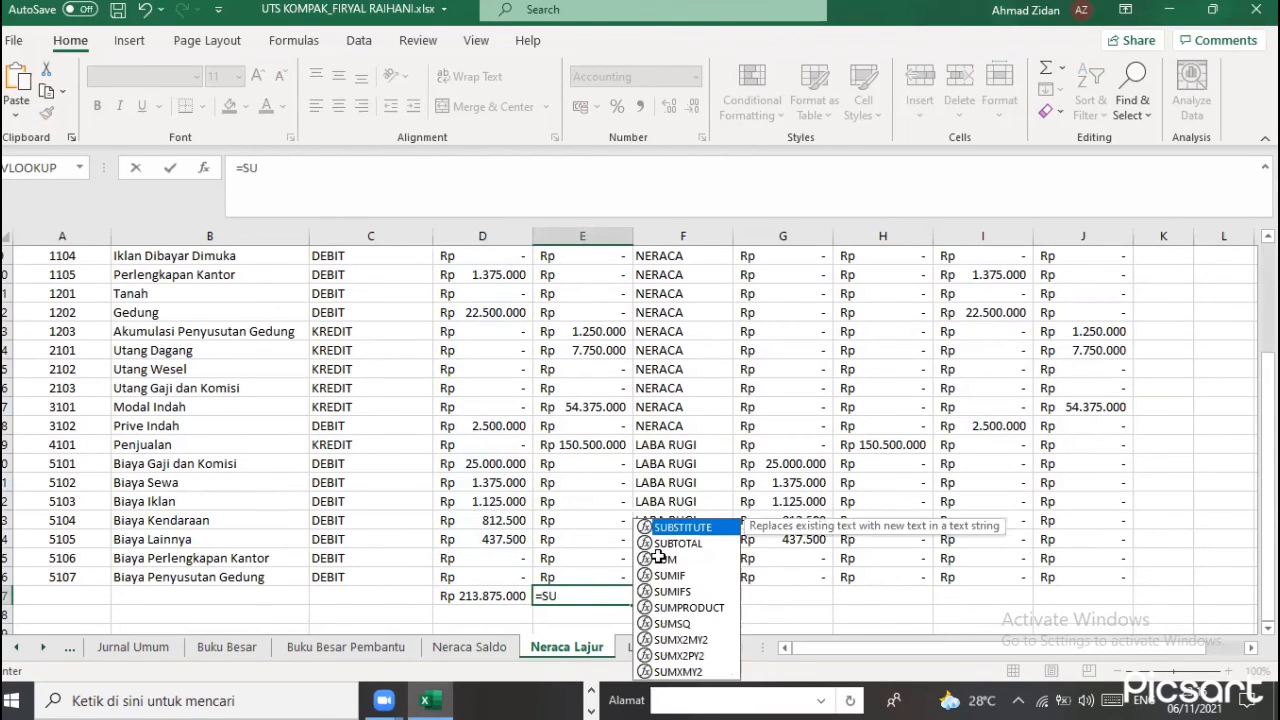
{"action": "type", "text": "M("}
{"action": "scroll", "coordinate": [576, 390], "scroll_direction": "up", "scroll_amount": 3}
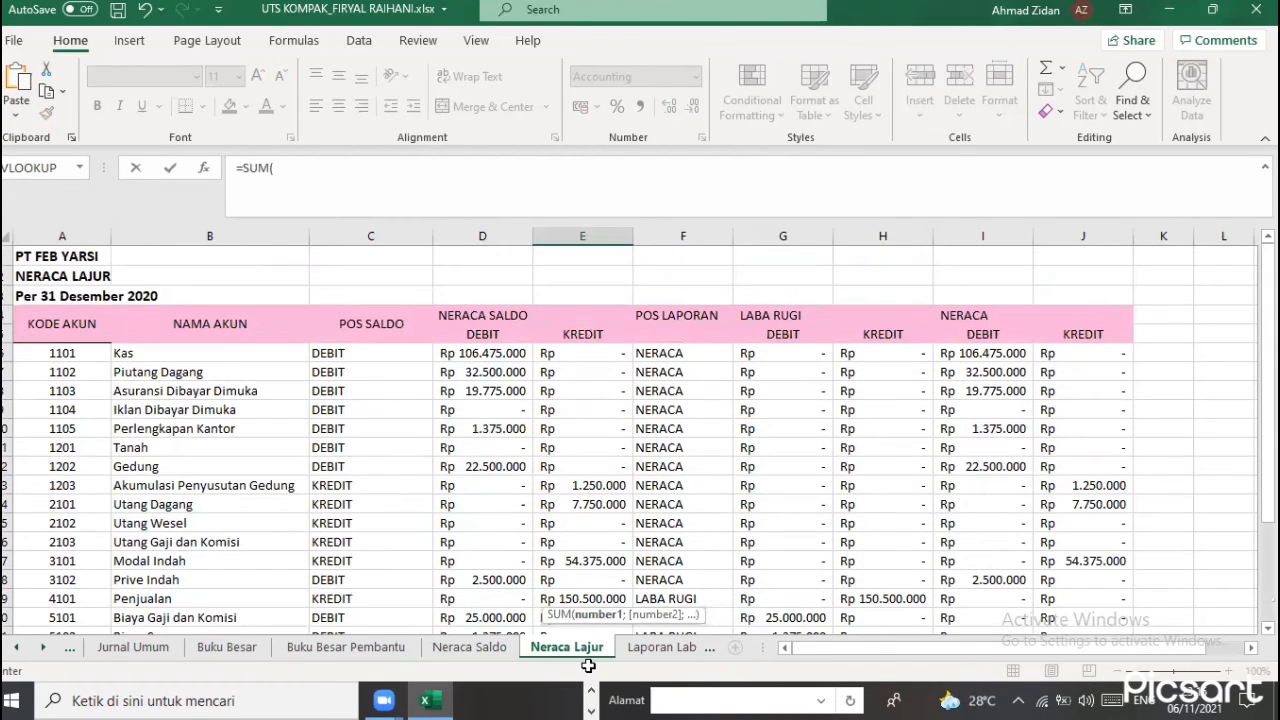
{"action": "left_click_drag", "start_coordinate": [591, 697], "coordinate": [576, 578]}
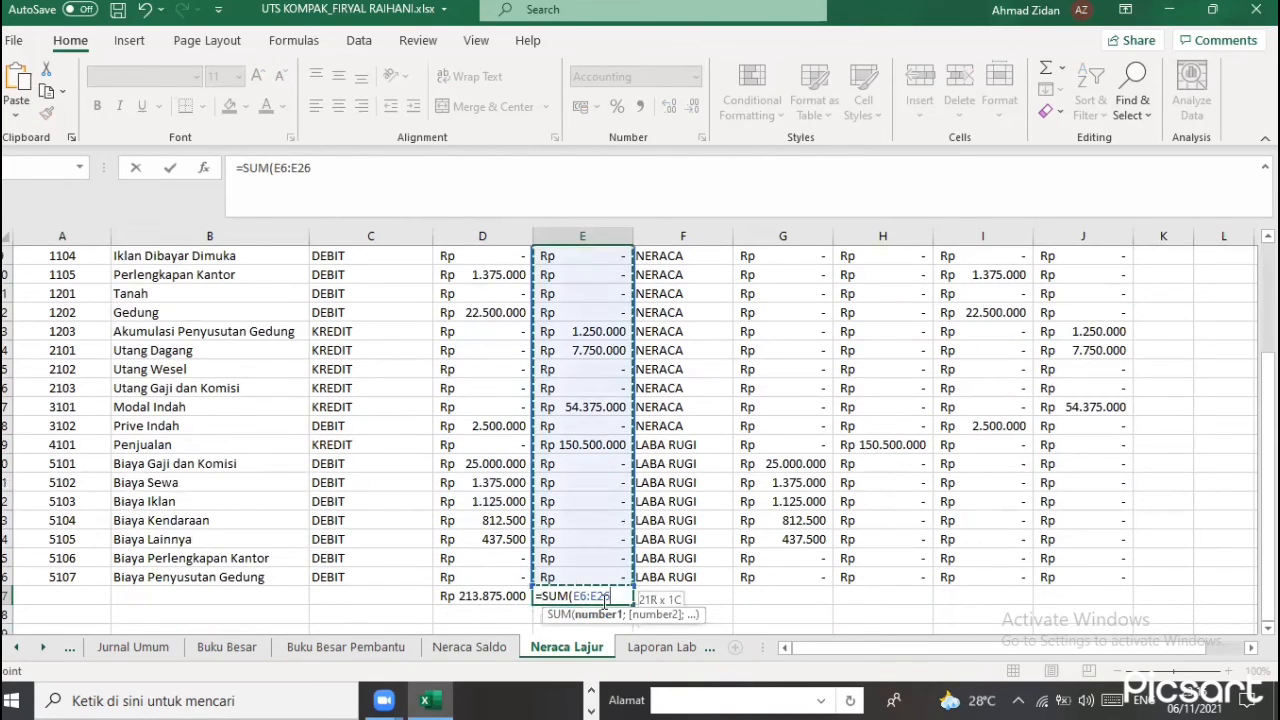
{"action": "key", "text": "Return"}
Total the LABA RUGI debit column in cell G27 with a SUM of G6:G26
{"action": "left_click", "coordinate": [791, 591]}
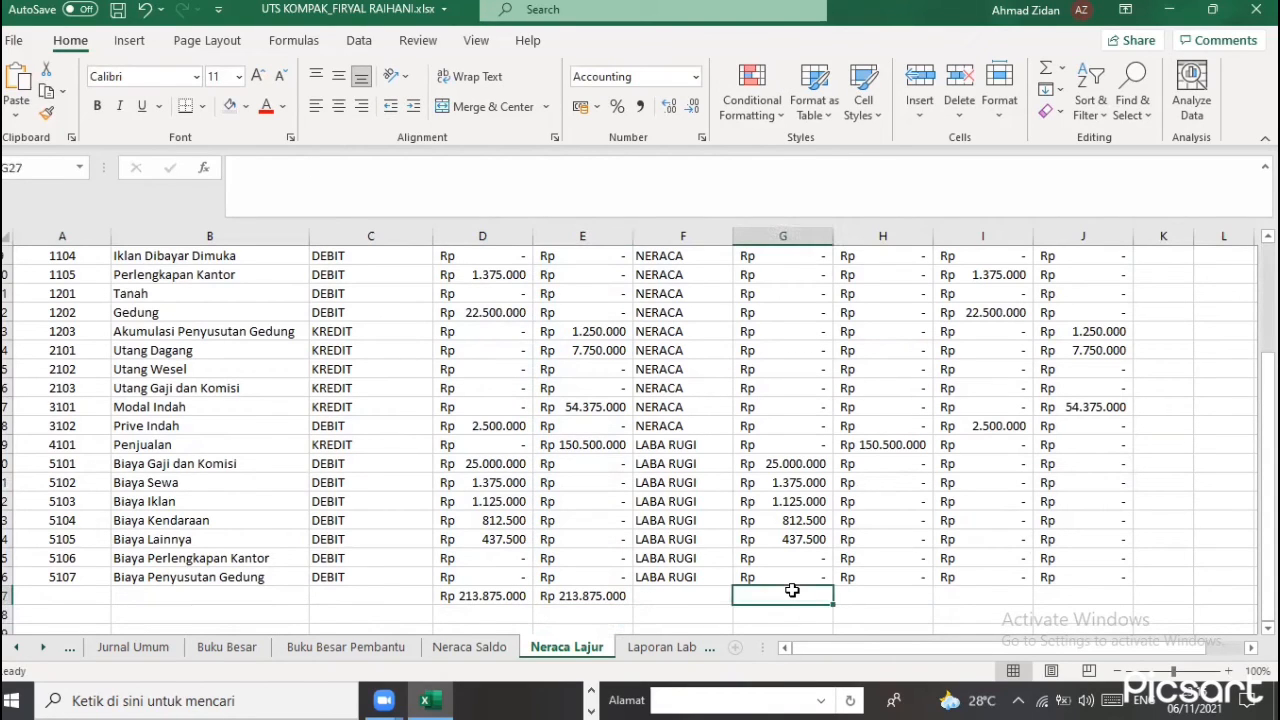
{"action": "type", "text": "=S"}
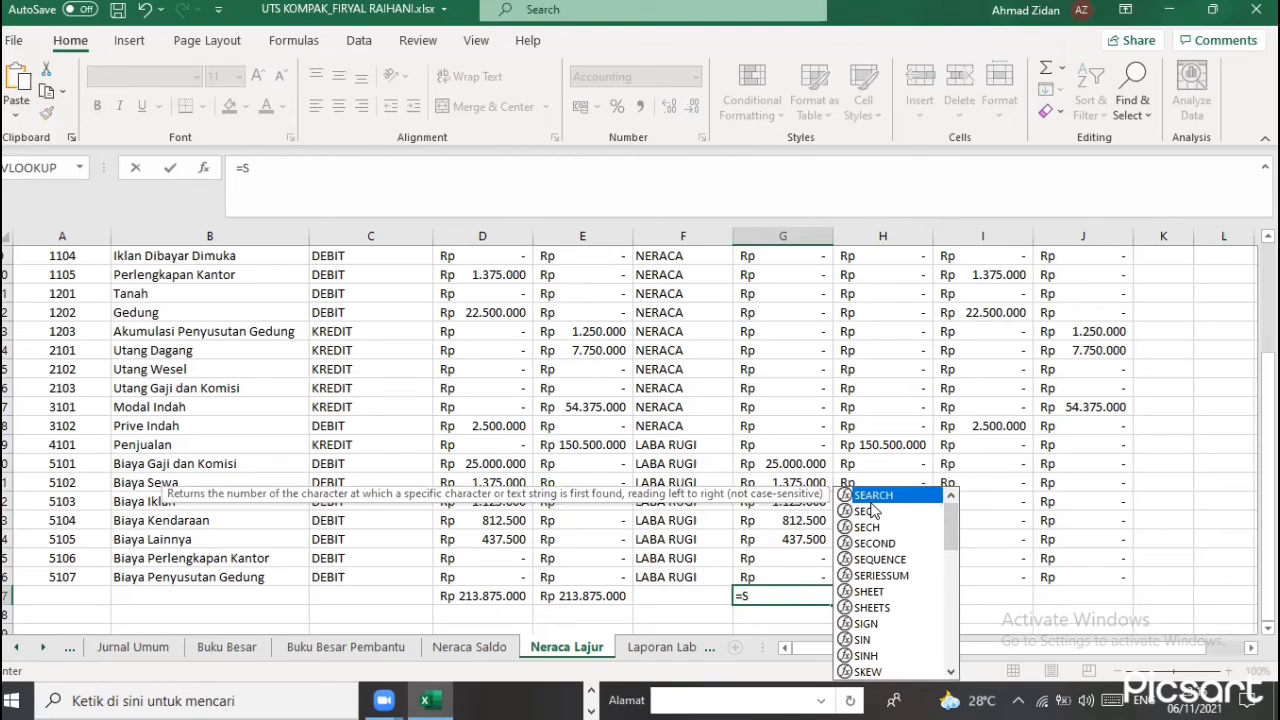
{"action": "type", "text": "U"}
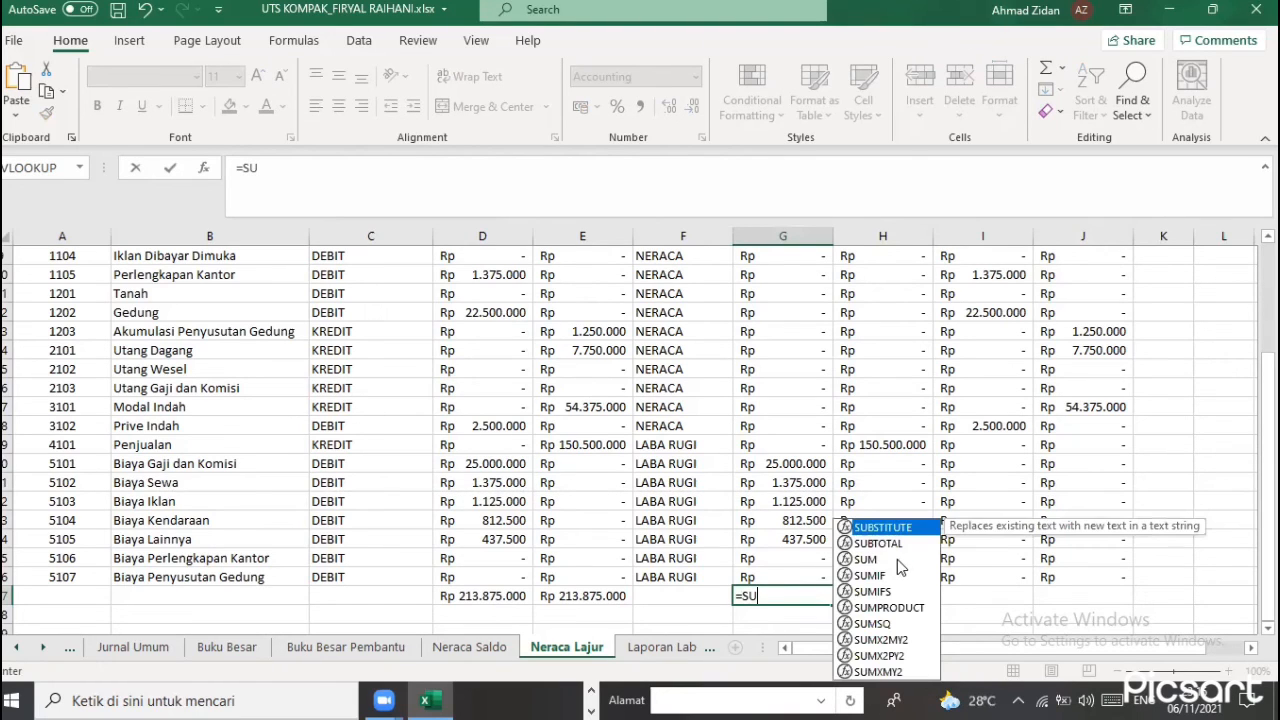
{"action": "left_click", "coordinate": [872, 559]}
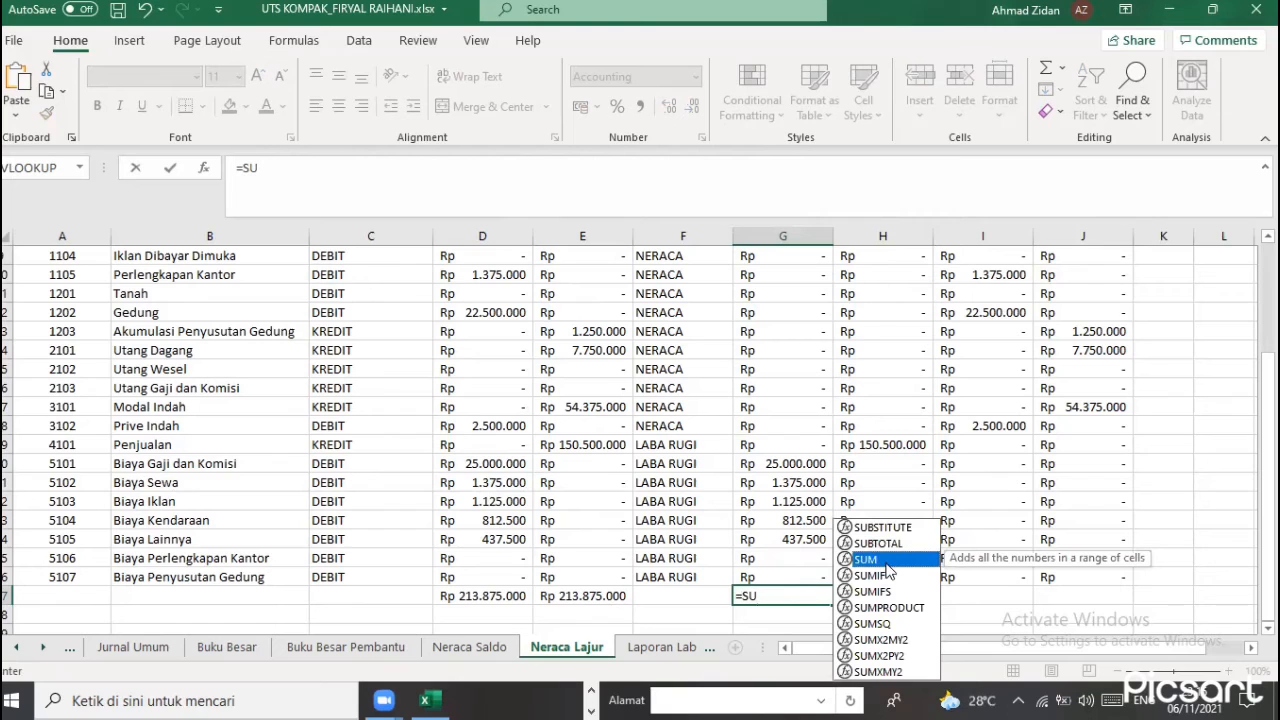
{"action": "key", "text": "Tab"}
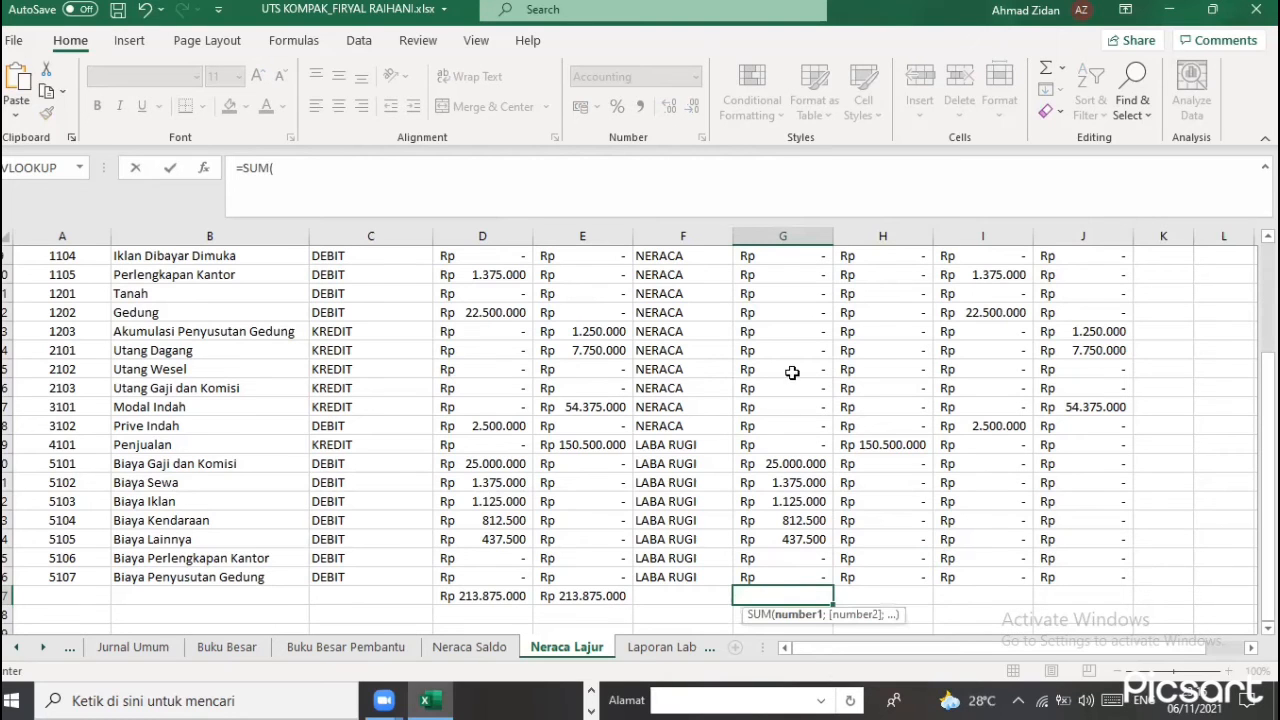
{"action": "scroll", "coordinate": [788, 360], "scroll_direction": "up", "scroll_amount": 3}
{"action": "left_click_drag", "start_coordinate": [788, 357], "coordinate": [779, 577]}
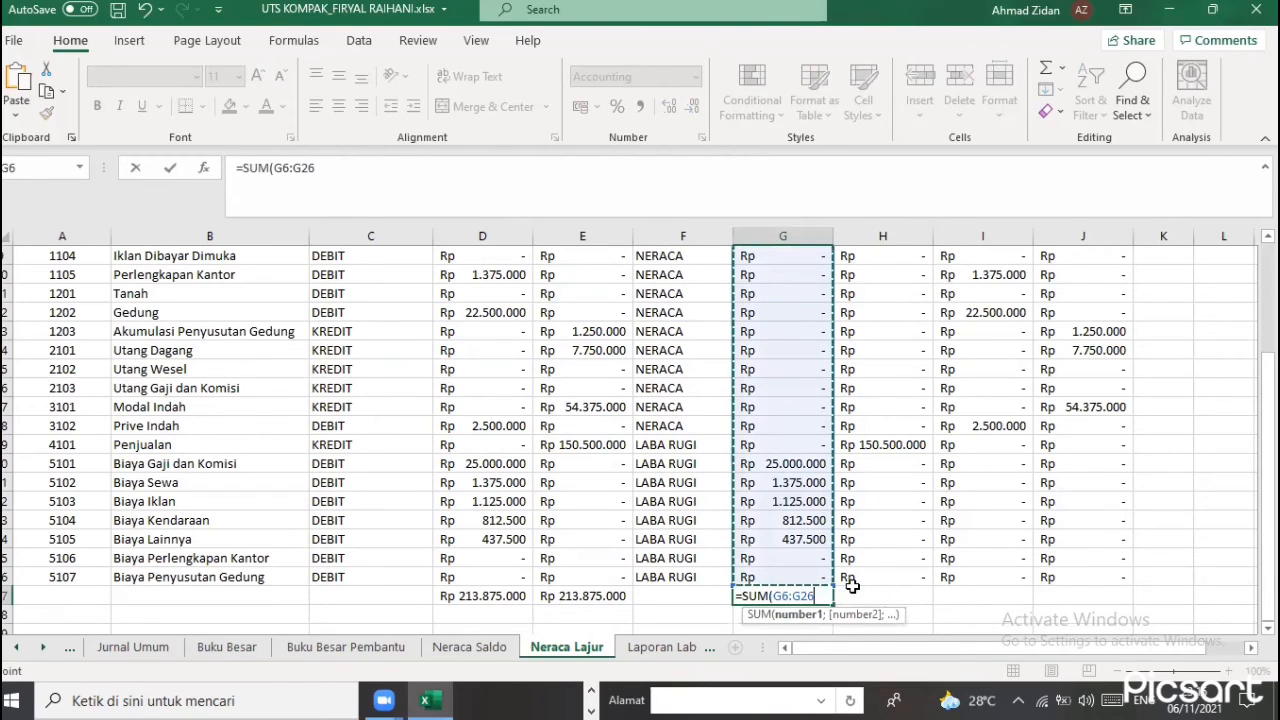
{"action": "key", "text": "Return"}
{"action": "key", "text": "Up"}
{"action": "key", "text": "Up"}
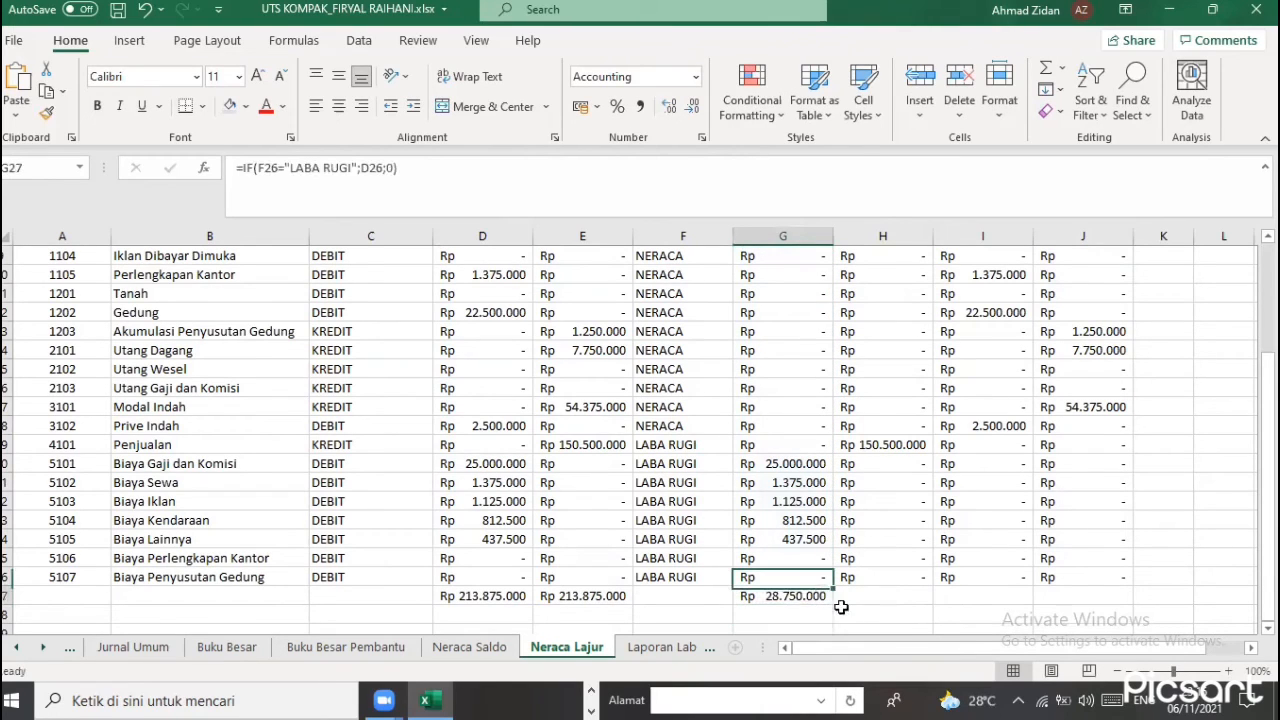
Copy the G27 total across to H27:J27 for the LABA RUGI credit and both NERACA columns
{"action": "left_click", "coordinate": [829, 604]}
{"action": "mouse_move", "coordinate": [829, 603]}
{"action": "left_mouse_down"}
{"action": "mouse_move", "coordinate": [937, 604]}
{"action": "mouse_move", "coordinate": [806, 587]}
{"action": "mouse_move", "coordinate": [831, 607]}
{"action": "left_mouse_up"}
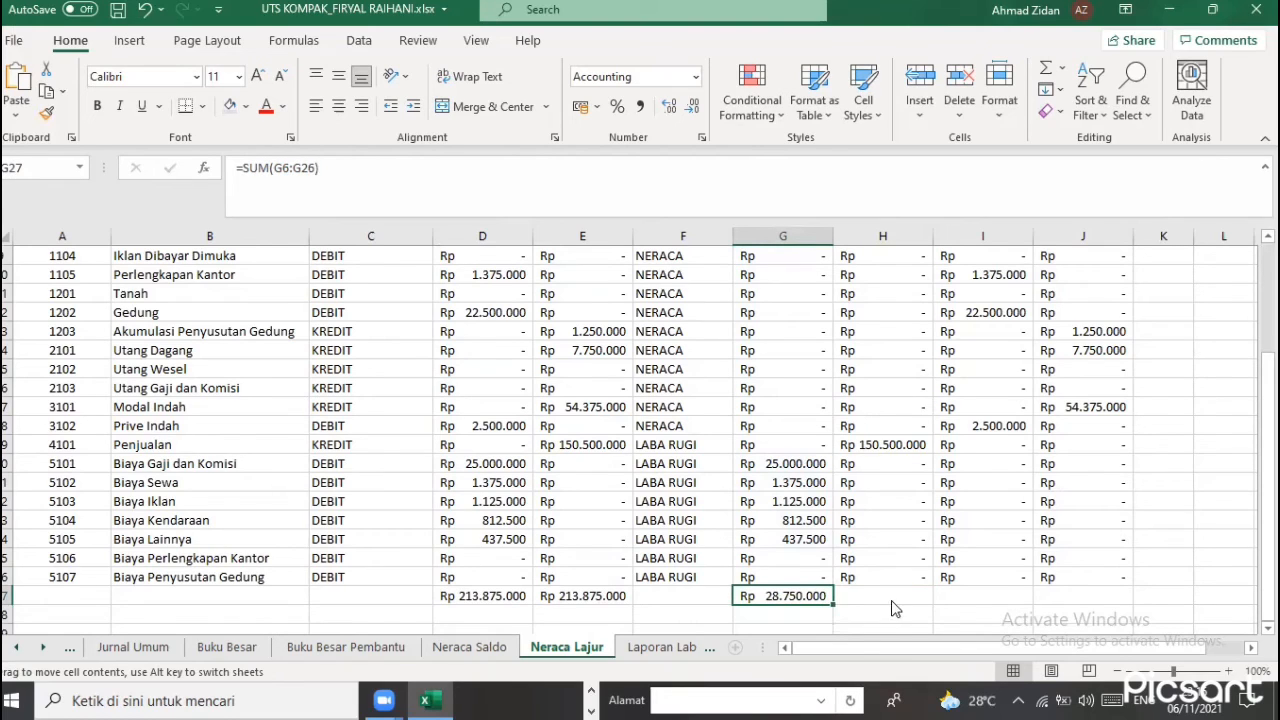
{"action": "mouse_move", "coordinate": [930, 608]}
{"action": "left_mouse_down"}
{"action": "mouse_move", "coordinate": [826, 603]}
{"action": "mouse_move", "coordinate": [914, 608]}
{"action": "left_mouse_up"}
{"action": "left_click_drag", "start_coordinate": [1059, 614], "coordinate": [1188, 571]}
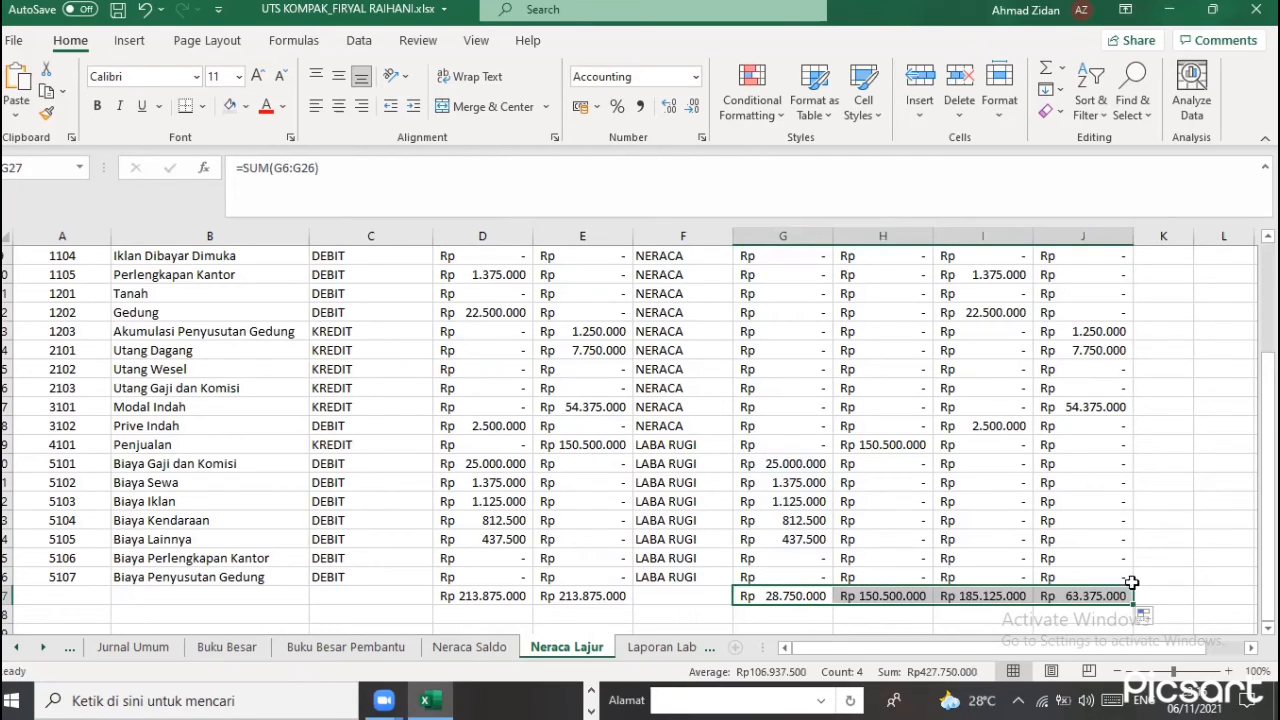
{"action": "left_click", "coordinate": [1173, 561]}
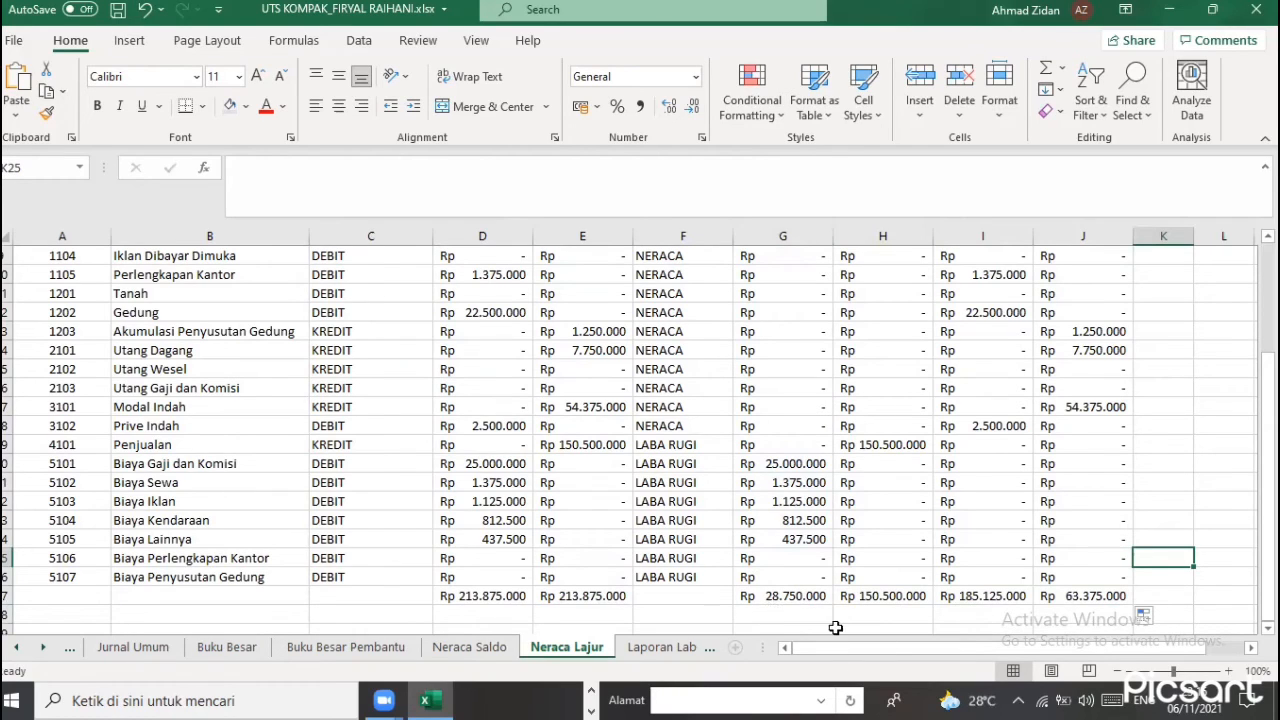
Enter the formula =H27-G27 in cell G28 to calculate the LABA RUGI credit minus debit difference
{"action": "left_click", "coordinate": [794, 613]}
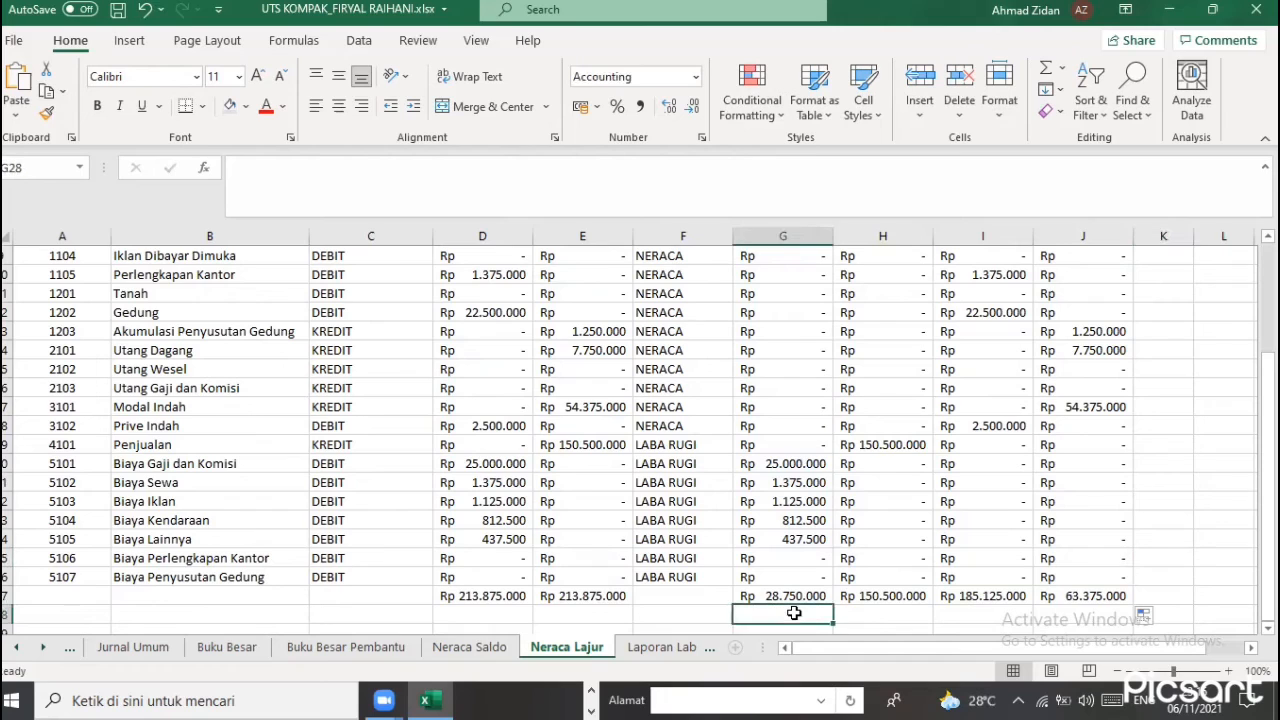
{"action": "type", "text": "="}
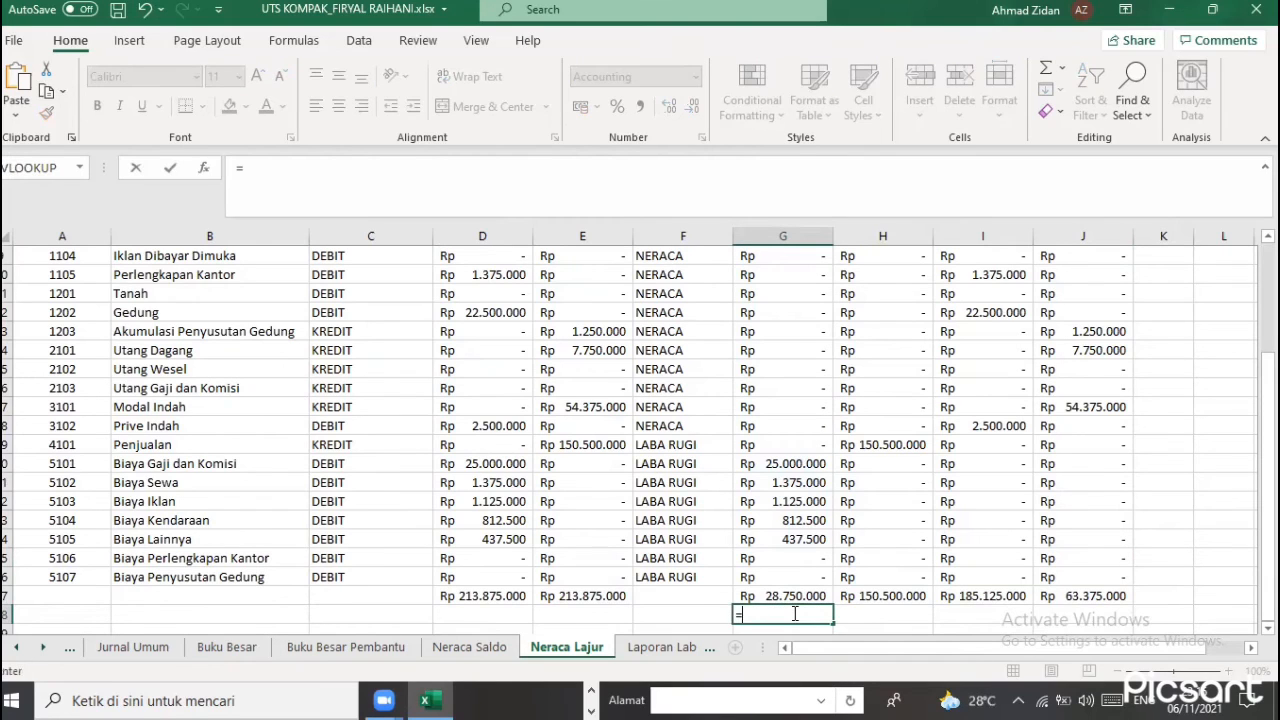
{"action": "left_click", "coordinate": [867, 596]}
{"action": "type", "text": "-"}
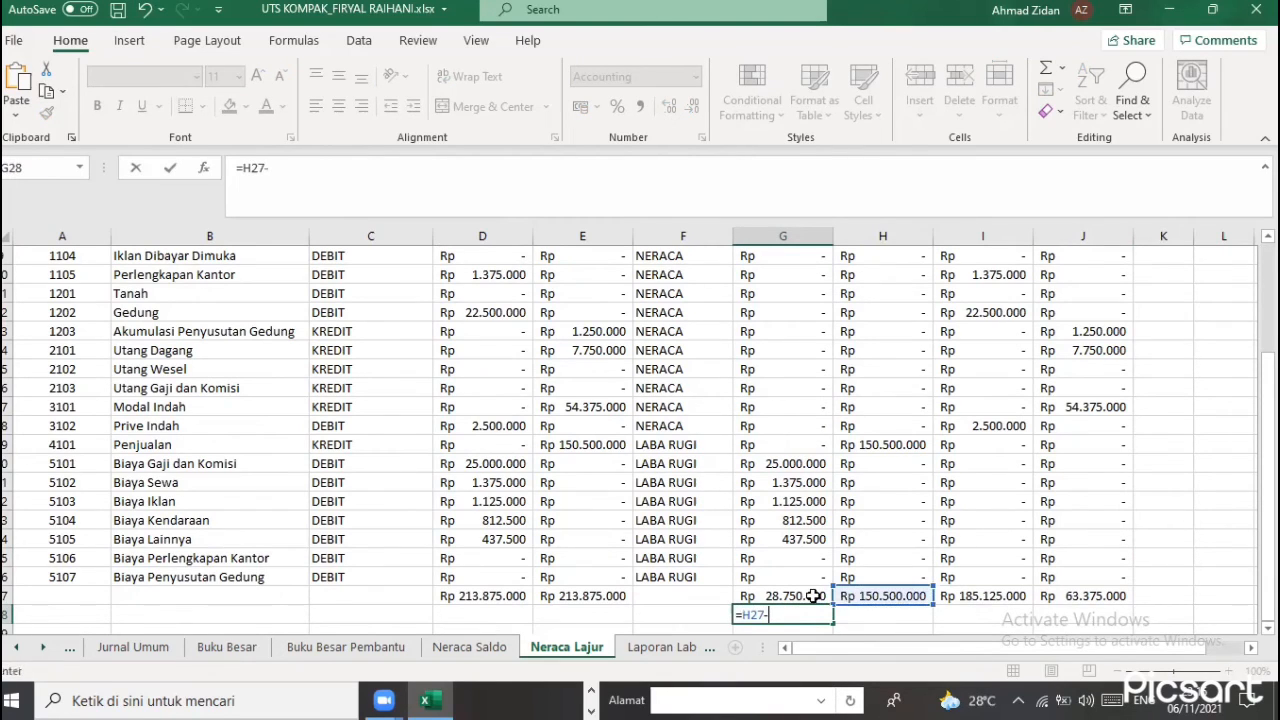
{"action": "left_click", "coordinate": [805, 598]}
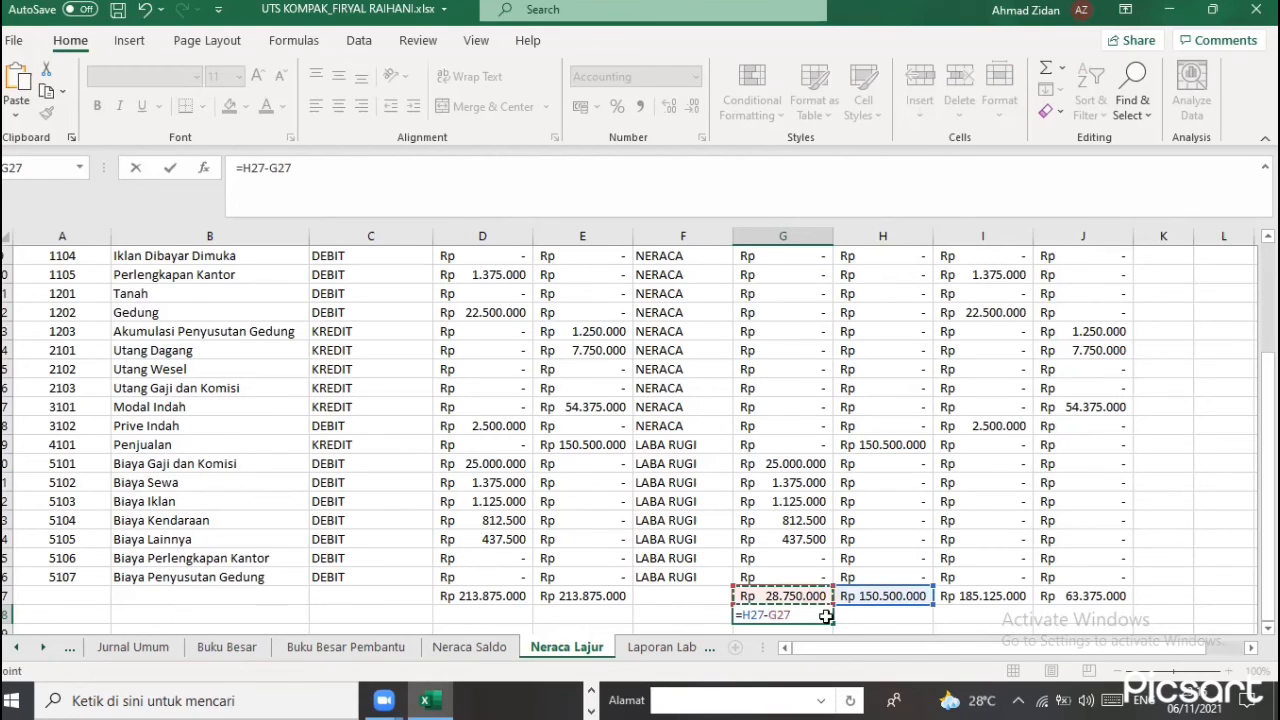
{"action": "key", "text": "Return"}
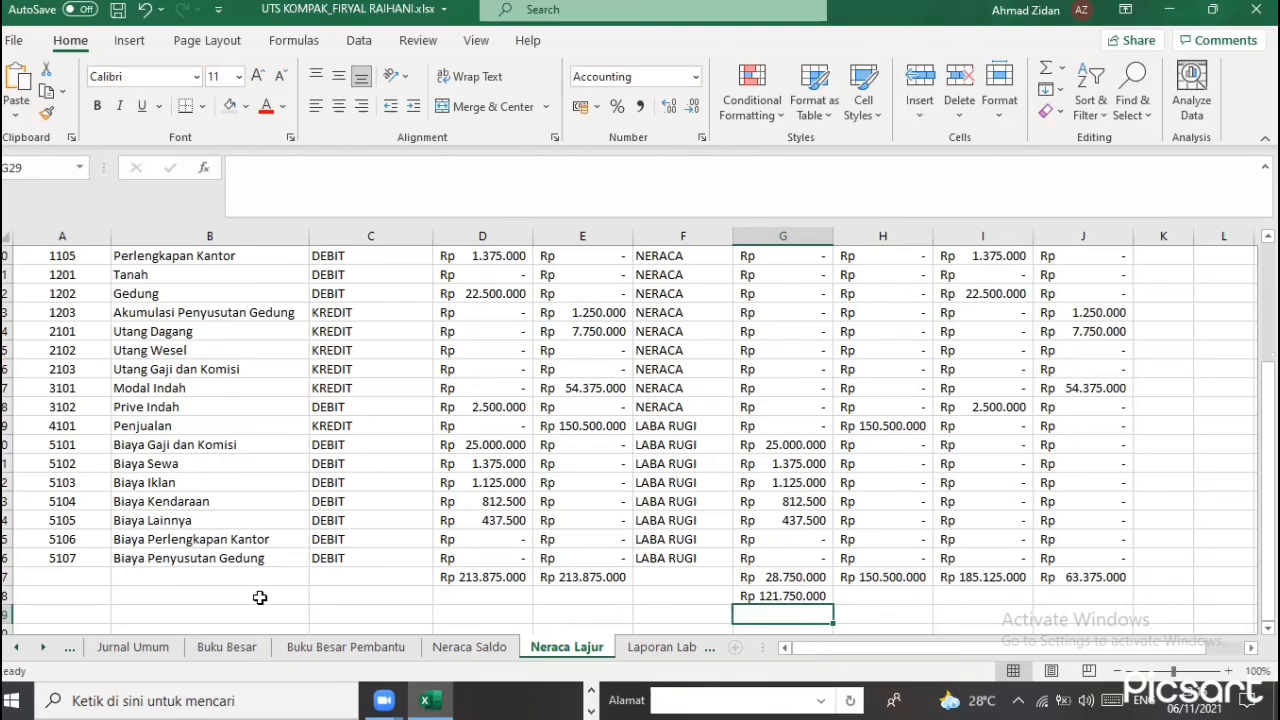
Label row 28 as LABA RUGI in cell B28, below the account names
{"action": "left_click", "coordinate": [260, 597]}
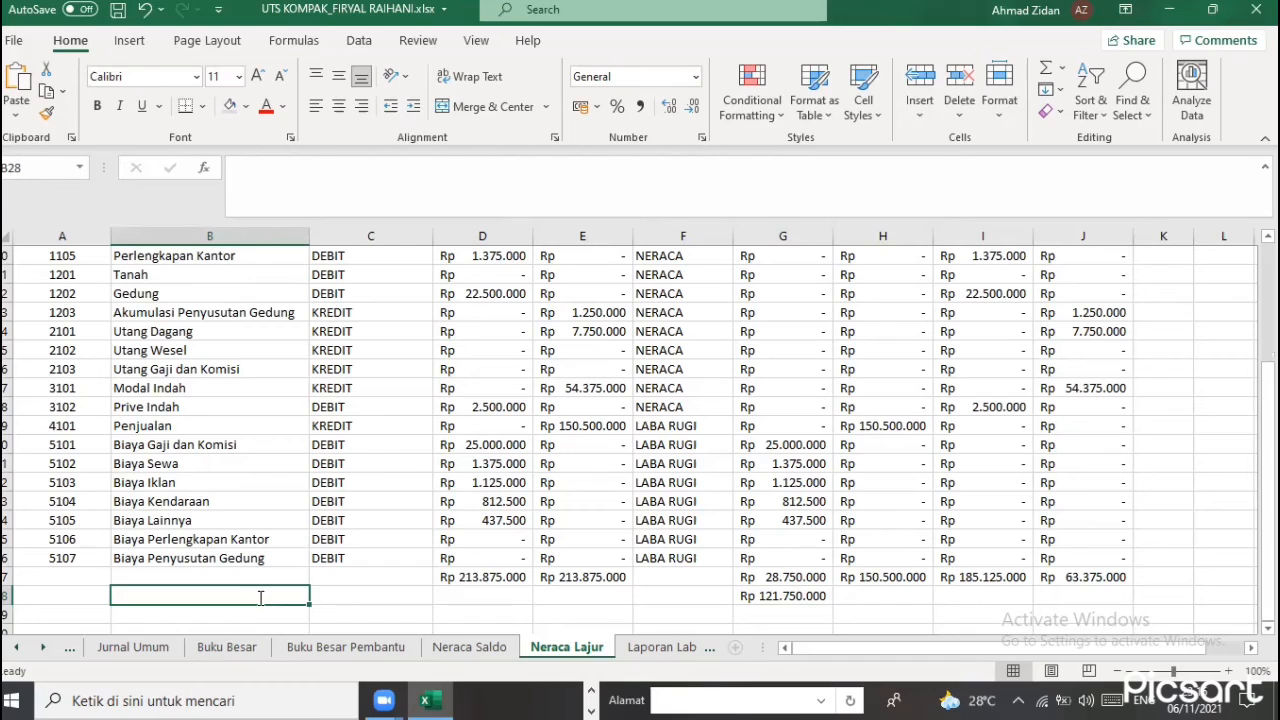
{"action": "type", "text": "l"}
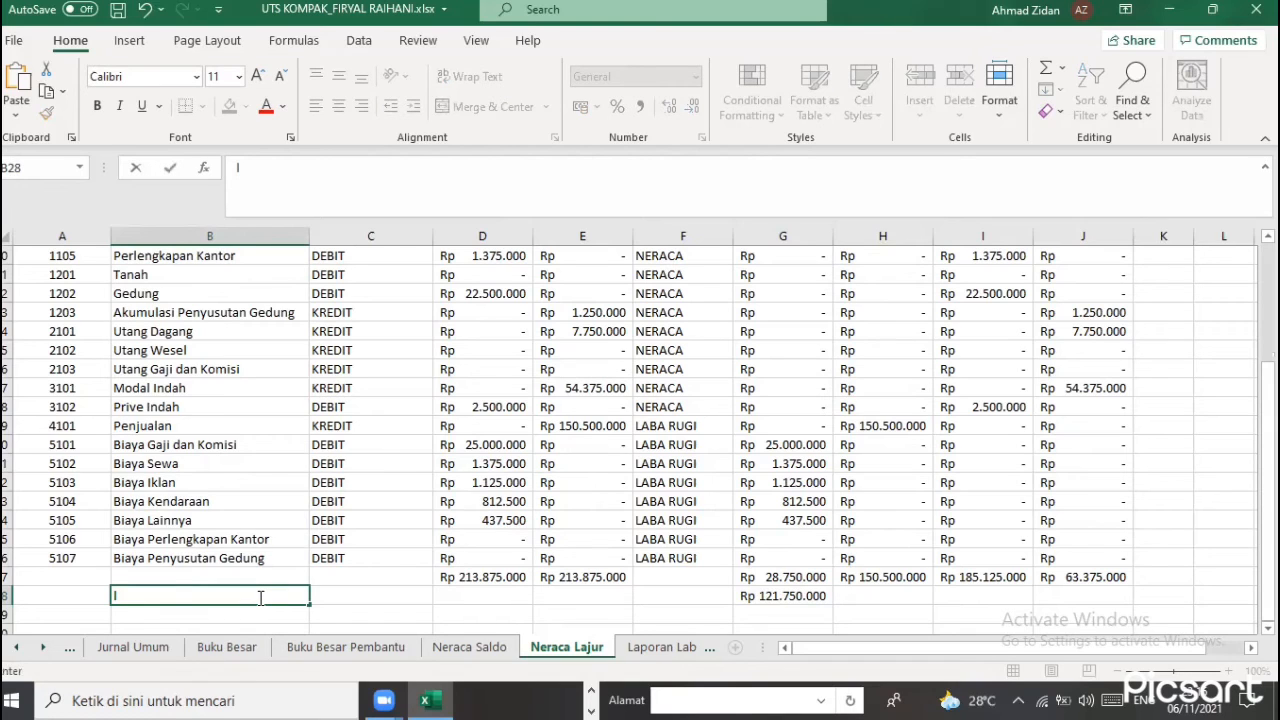
{"action": "type", "text": "ABA RUGI"}
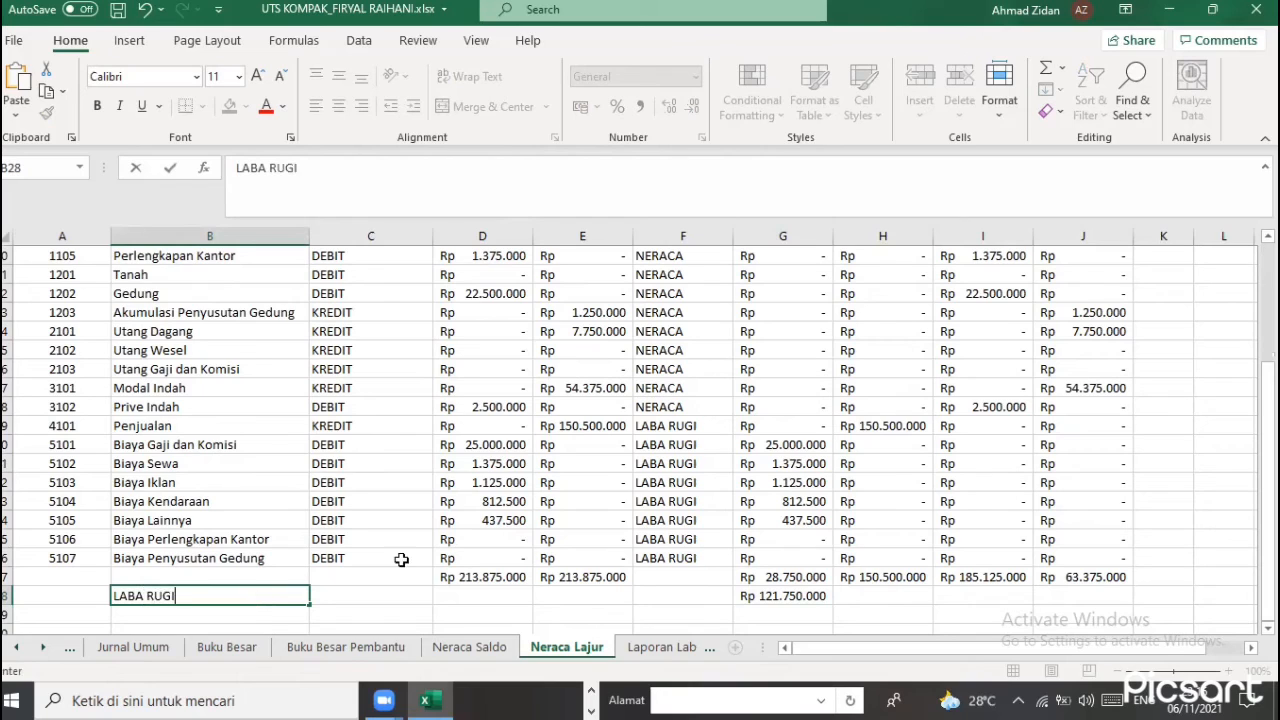
{"action": "left_click", "coordinate": [912, 627]}
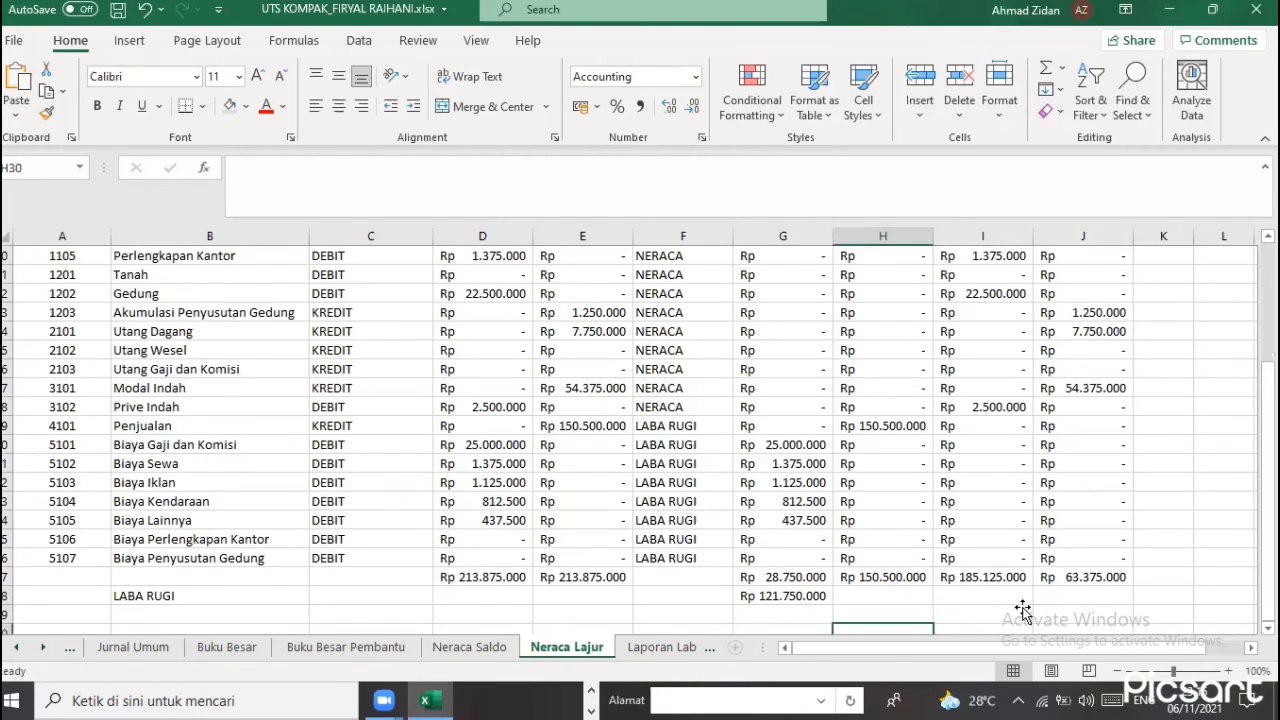
Enter the formula =I27-J27 in cell J28 to calculate the NERACA debit minus credit difference
{"action": "left_click", "coordinate": [1020, 600]}
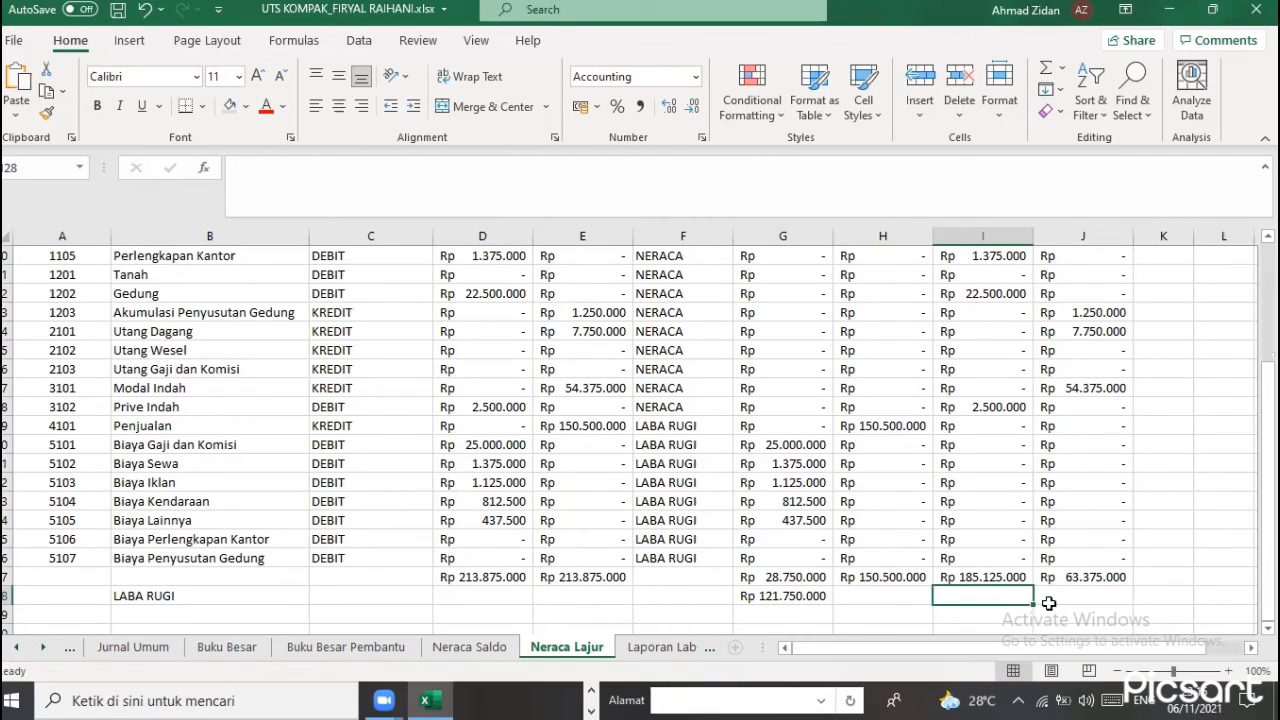
{"action": "left_click", "coordinate": [1052, 597]}
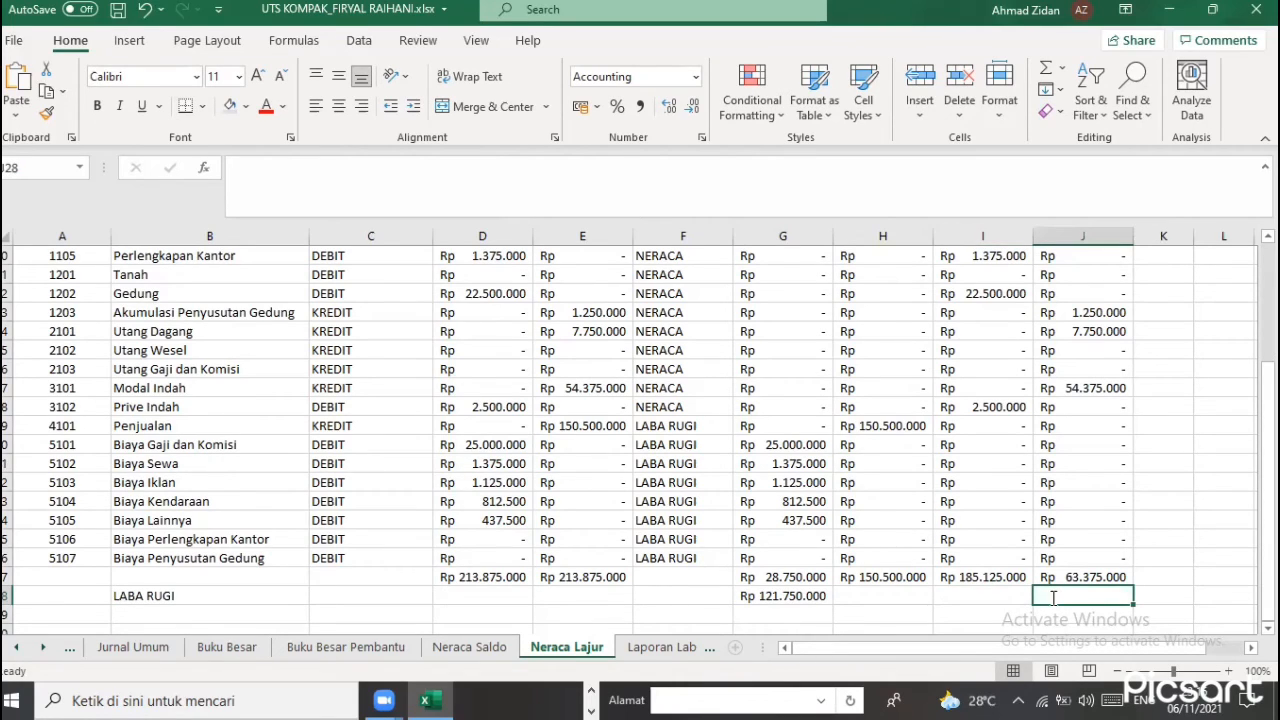
{"action": "type", "text": "="}
{"action": "left_click", "coordinate": [1016, 577]}
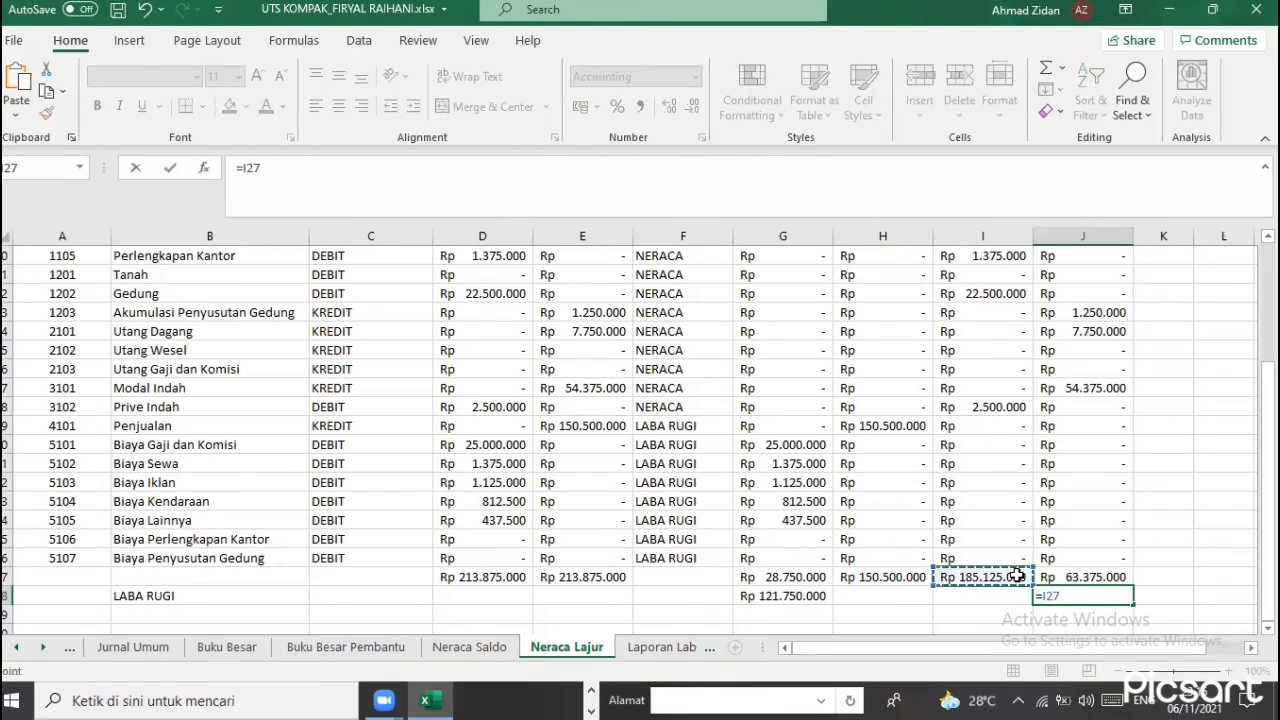
{"action": "type", "text": "-"}
{"action": "key", "text": "Up"}
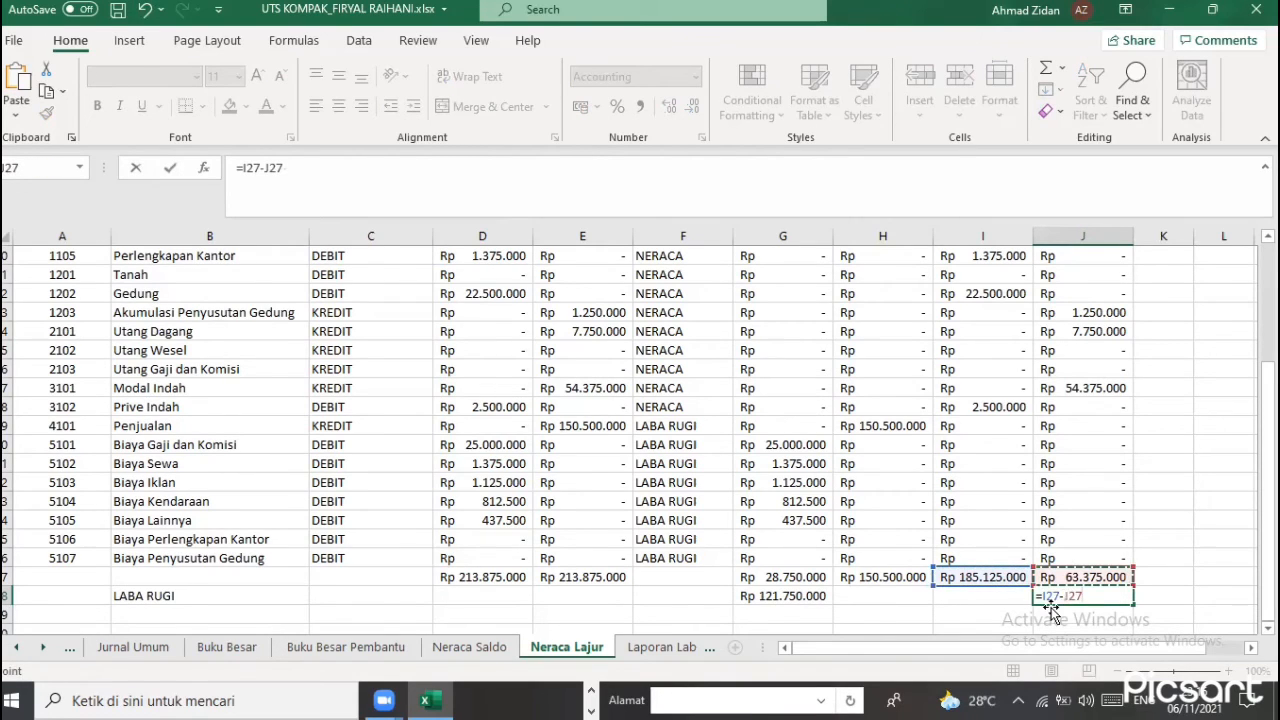
{"action": "key", "text": "Return"}
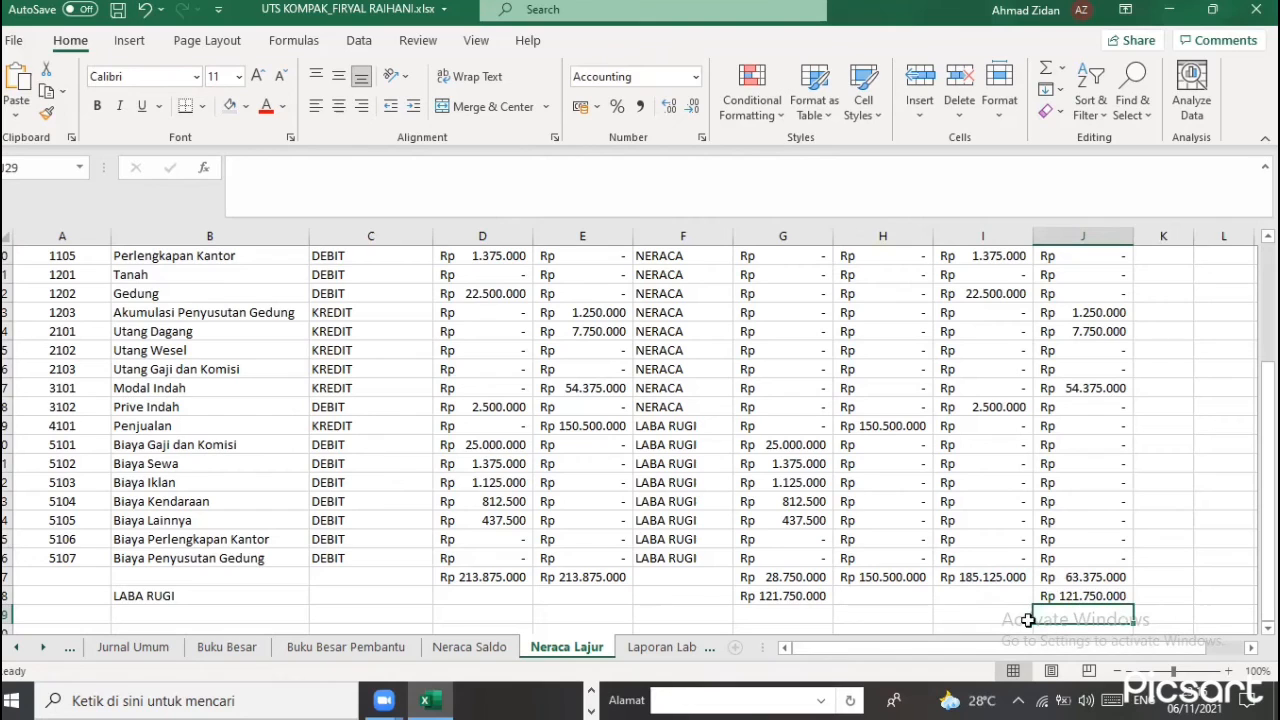
Carry the NERACA SALDO totals down to row 29 by entering =D27 in cell D29 and =E27 in cell E29
{"action": "scroll", "coordinate": [990, 614], "scroll_direction": "down", "scroll_amount": 1}
{"action": "scroll", "coordinate": [830, 545], "scroll_direction": "down", "scroll_amount": 1}
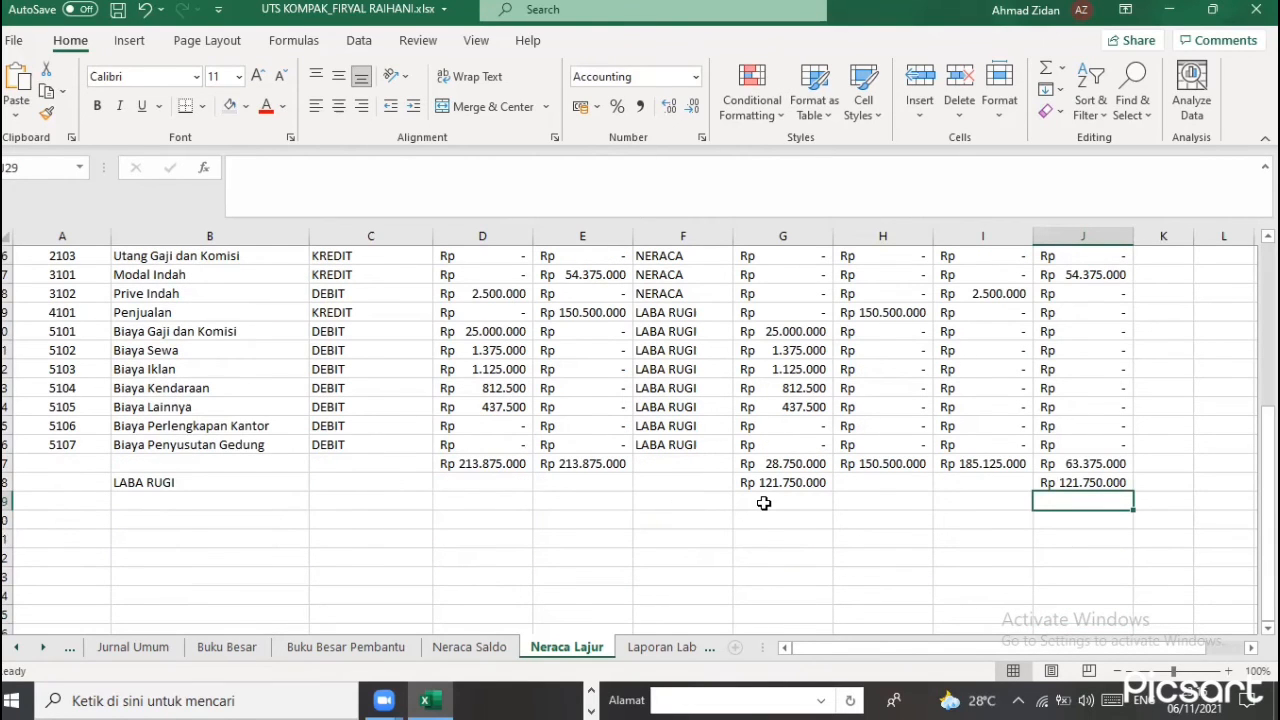
{"action": "left_click", "coordinate": [763, 503]}
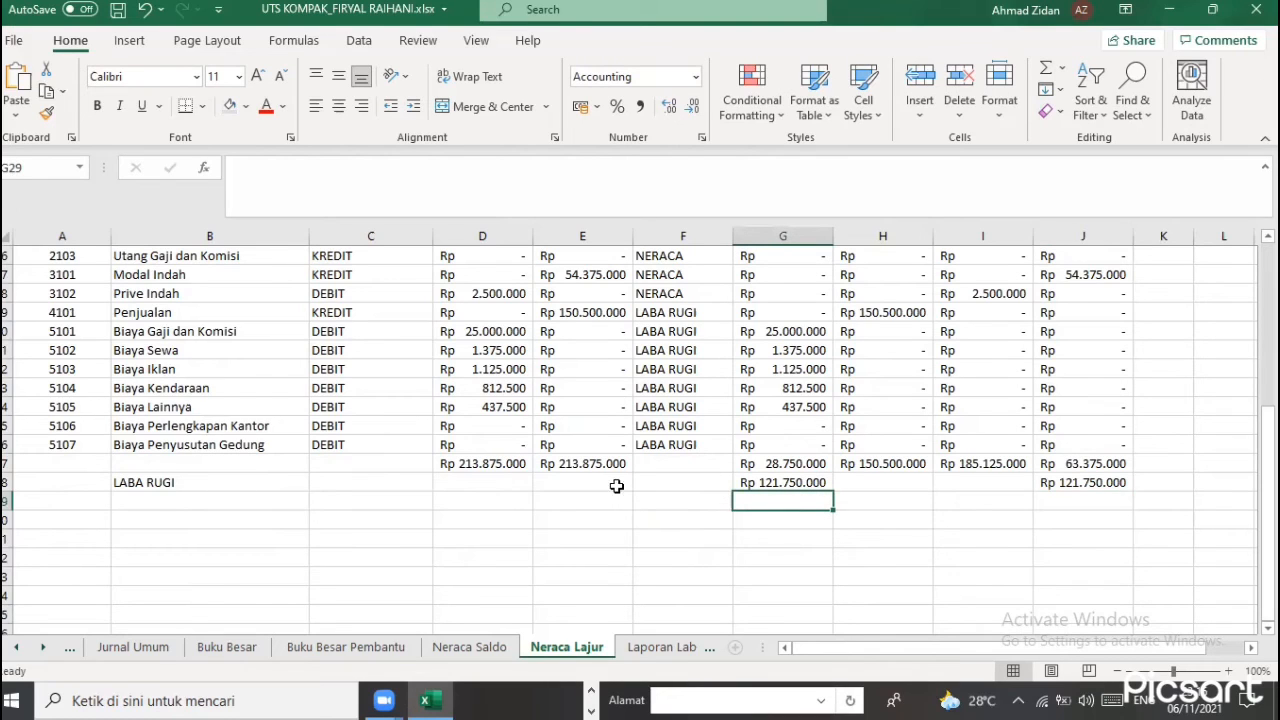
{"action": "left_click", "coordinate": [505, 501]}
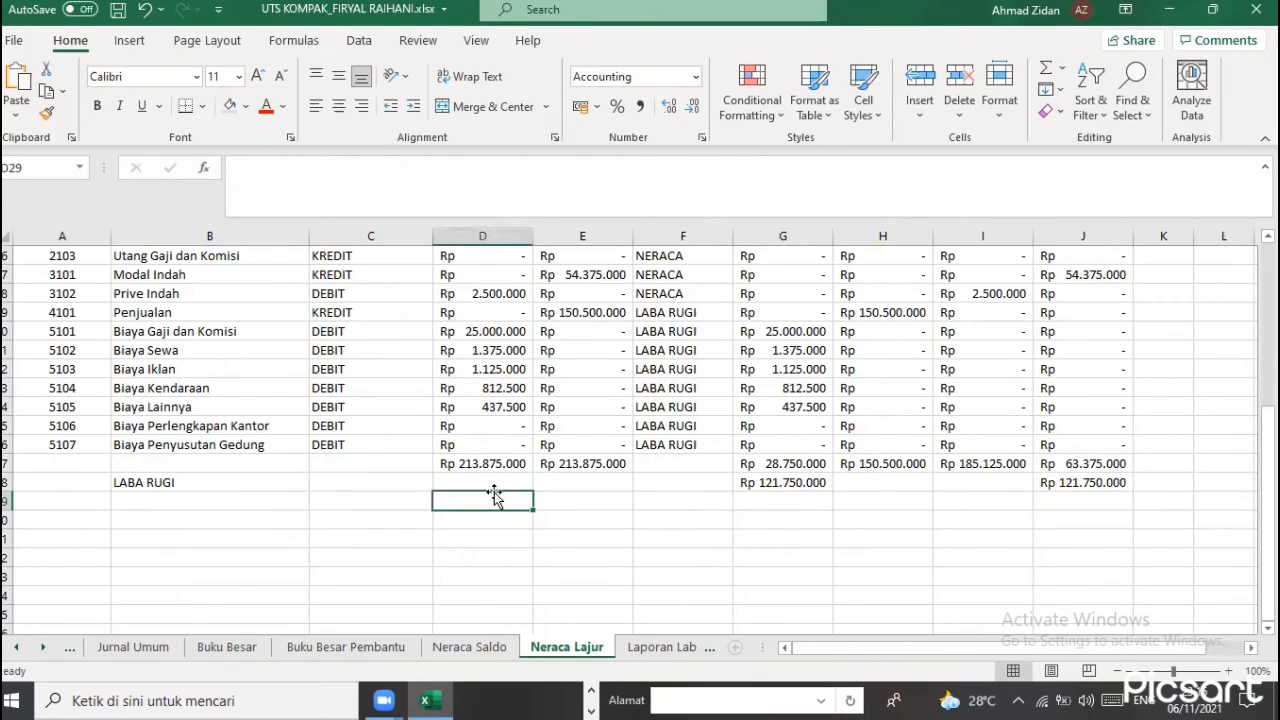
{"action": "type", "text": "="}
{"action": "left_click", "coordinate": [496, 463]}
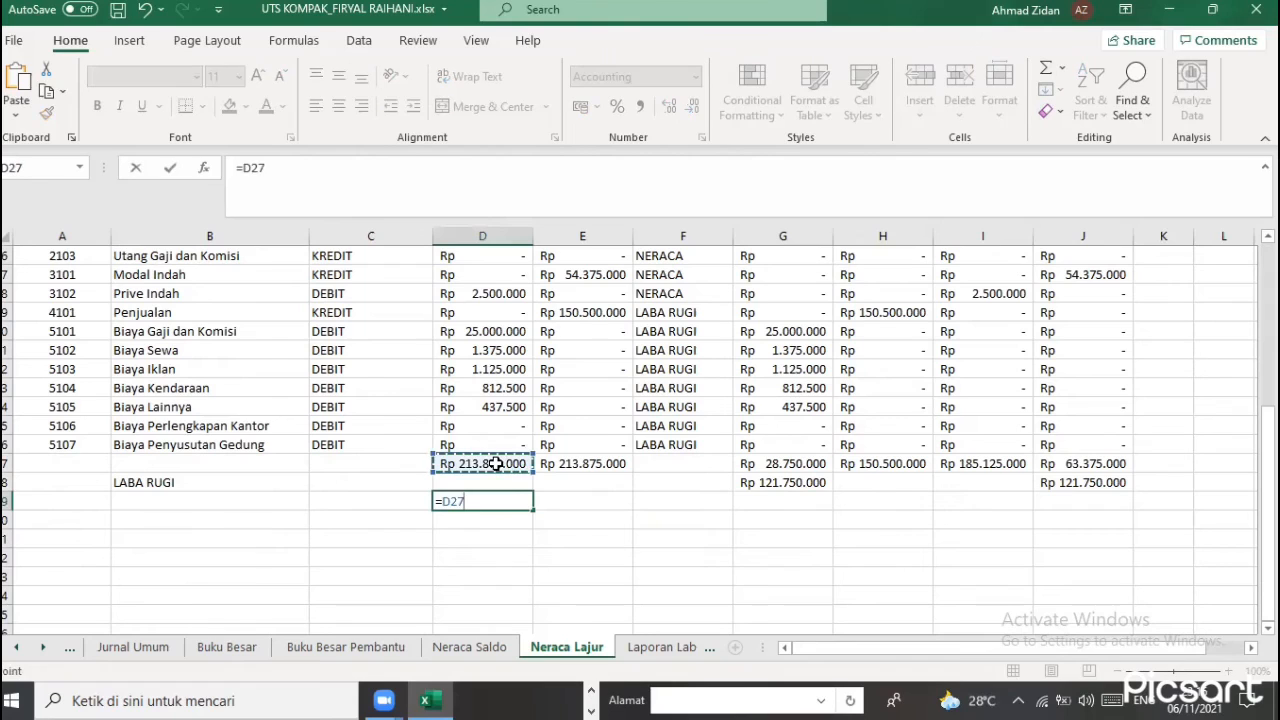
{"action": "key", "text": "Return"}
{"action": "key", "text": "Up"}
{"action": "key", "text": "Right"}
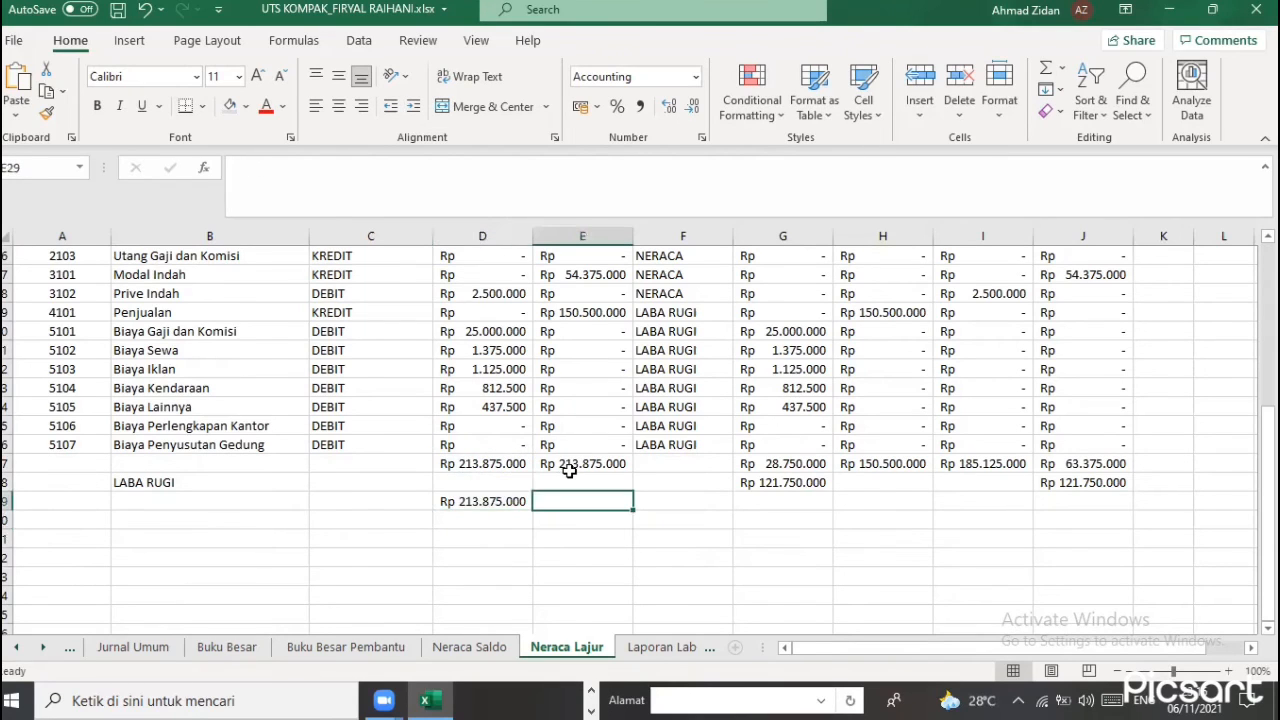
{"action": "type", "text": "="}
{"action": "left_click", "coordinate": [570, 470]}
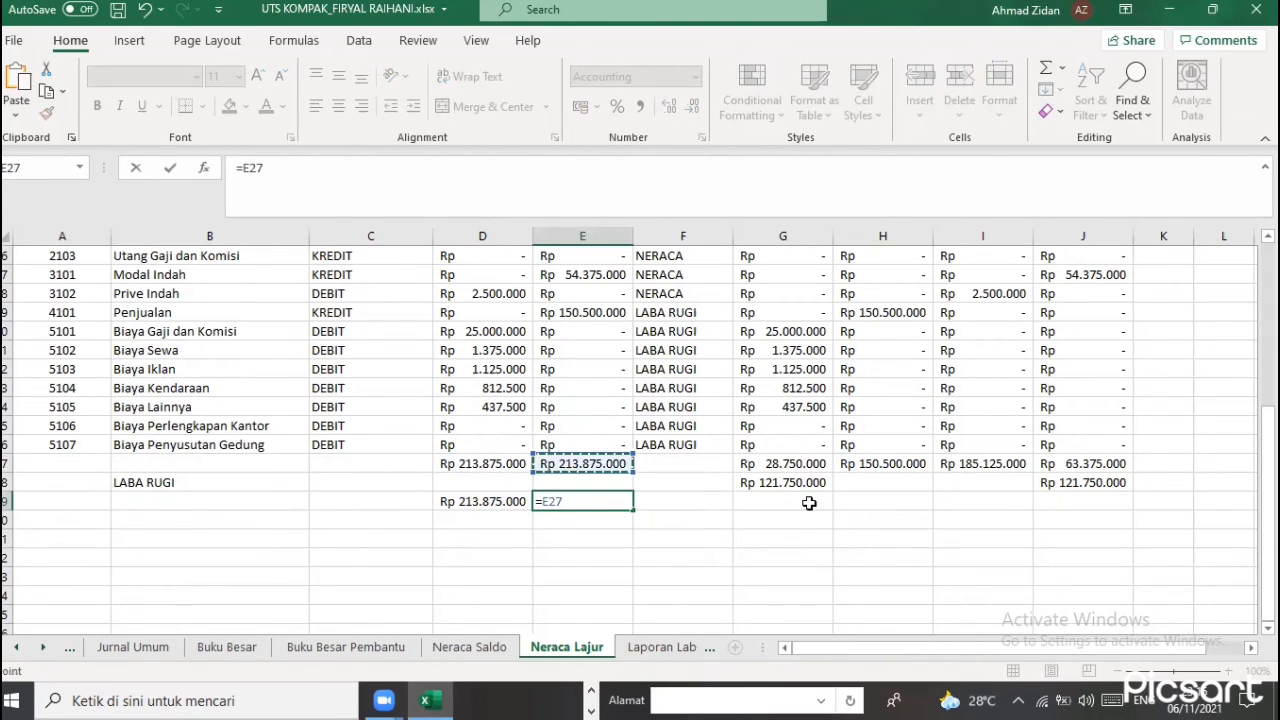
{"action": "key", "text": "Return"}
Calculate the final LABA RUGI debit total in cell G29 with a SUM of G27:G28
{"action": "left_click", "coordinate": [803, 496]}
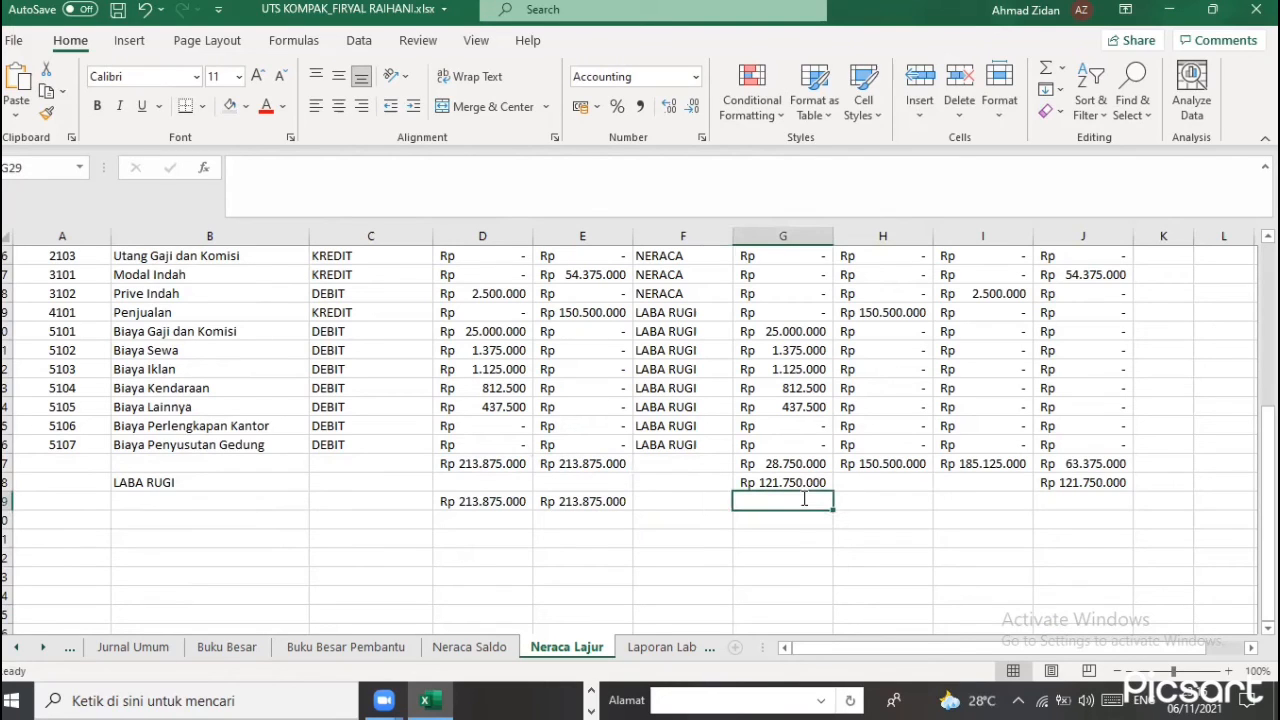
{"action": "type", "text": "=SU"}
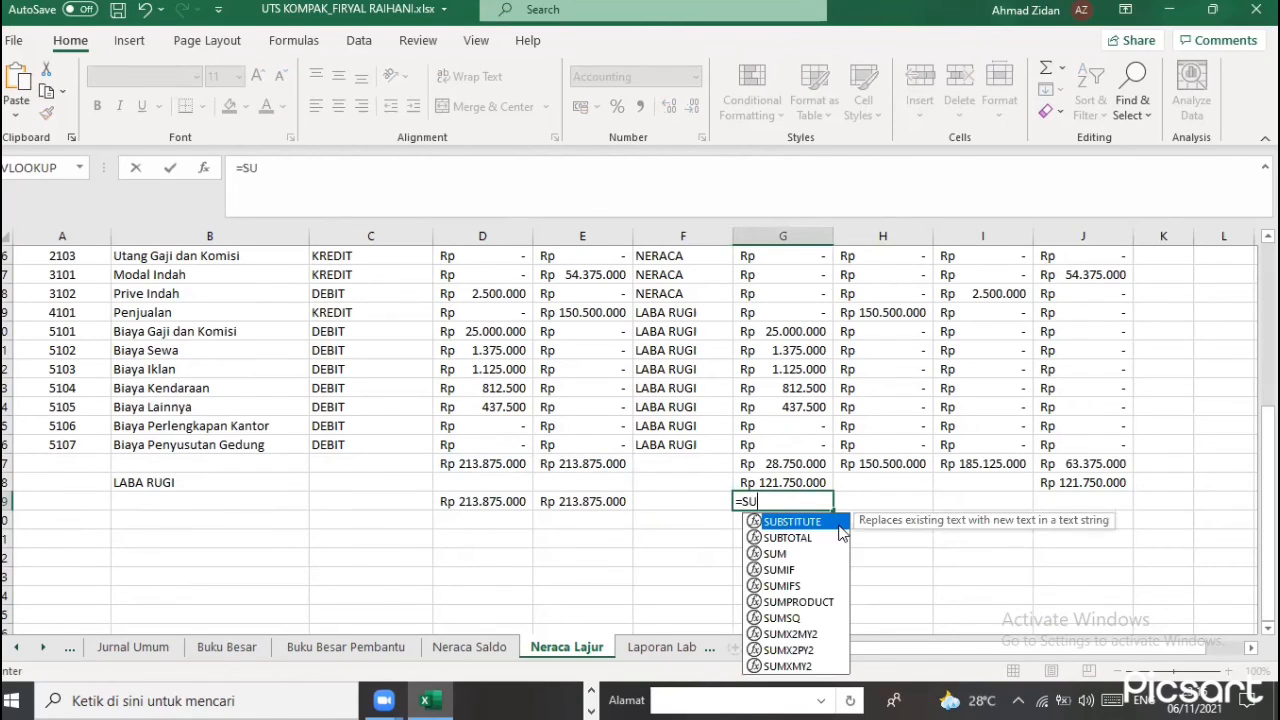
{"action": "left_click", "coordinate": [818, 553]}
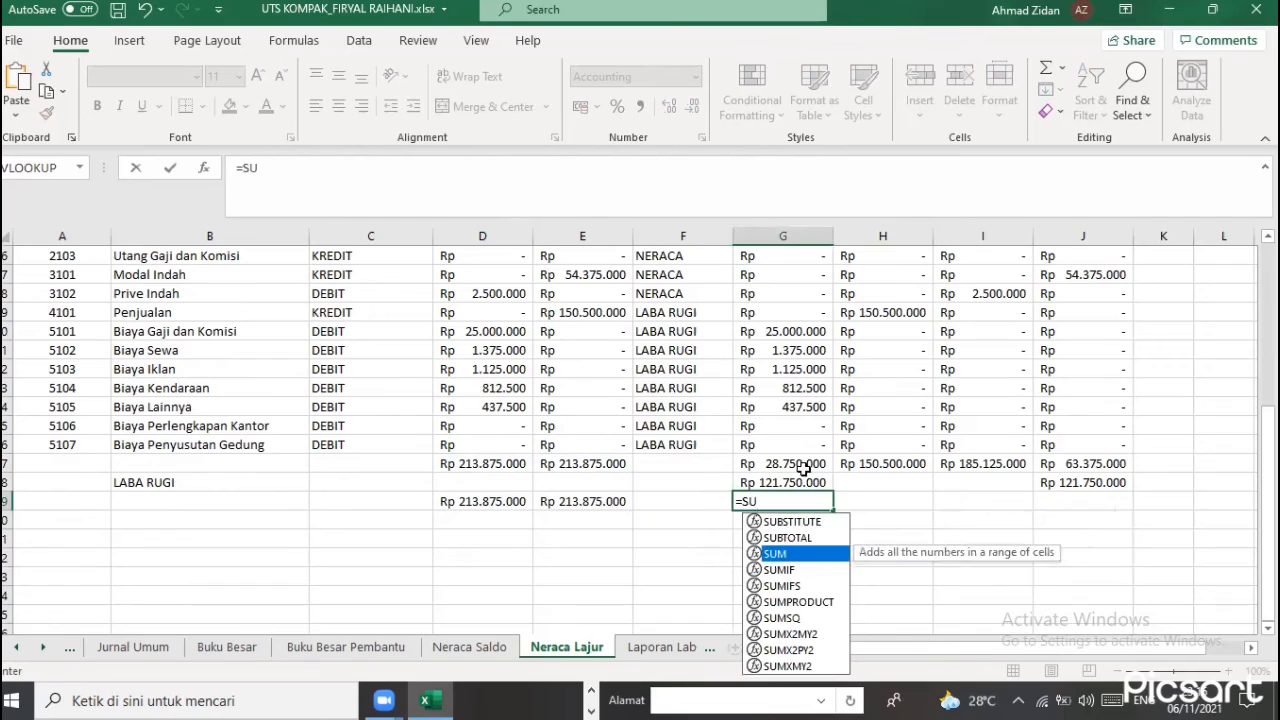
{"action": "key", "text": "Tab"}
{"action": "type", "text": "G27:G28"}
{"action": "key", "text": "Return"}
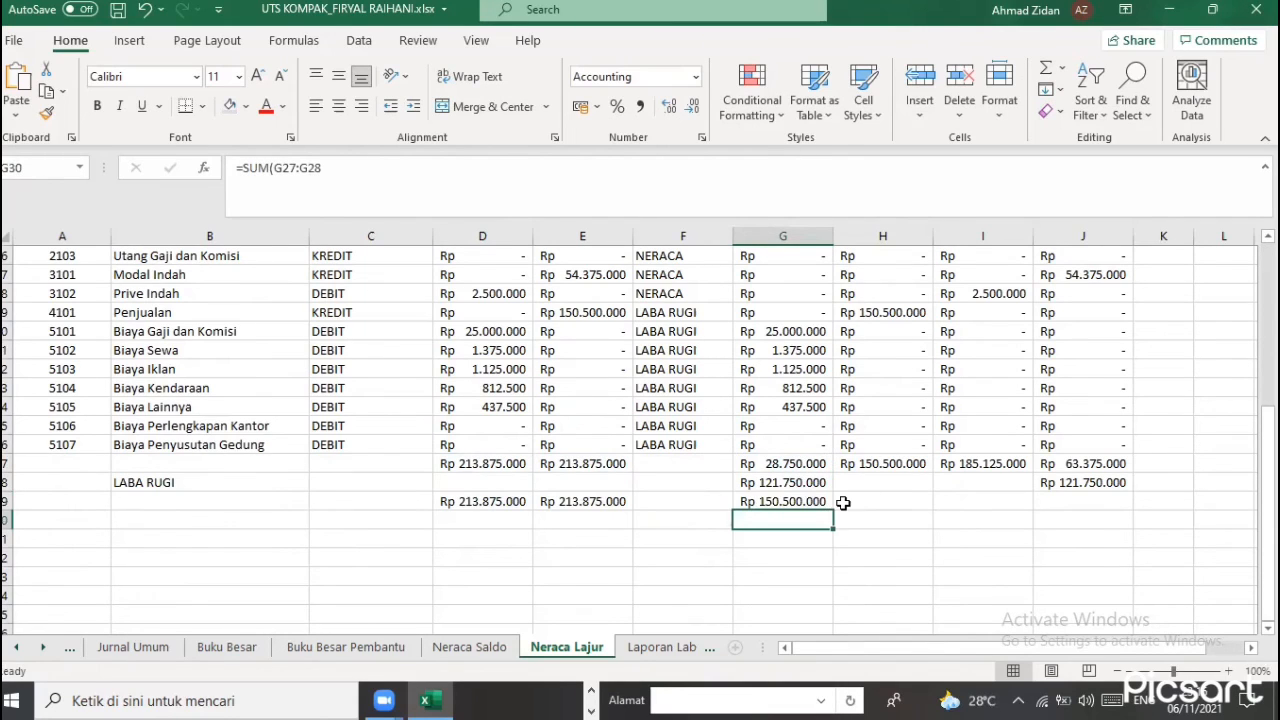
Carry the LABA RUGI credit and NERACA debit totals down by entering =H27 in cell H29 and =I27 in cell I29
{"action": "left_click", "coordinate": [854, 501]}
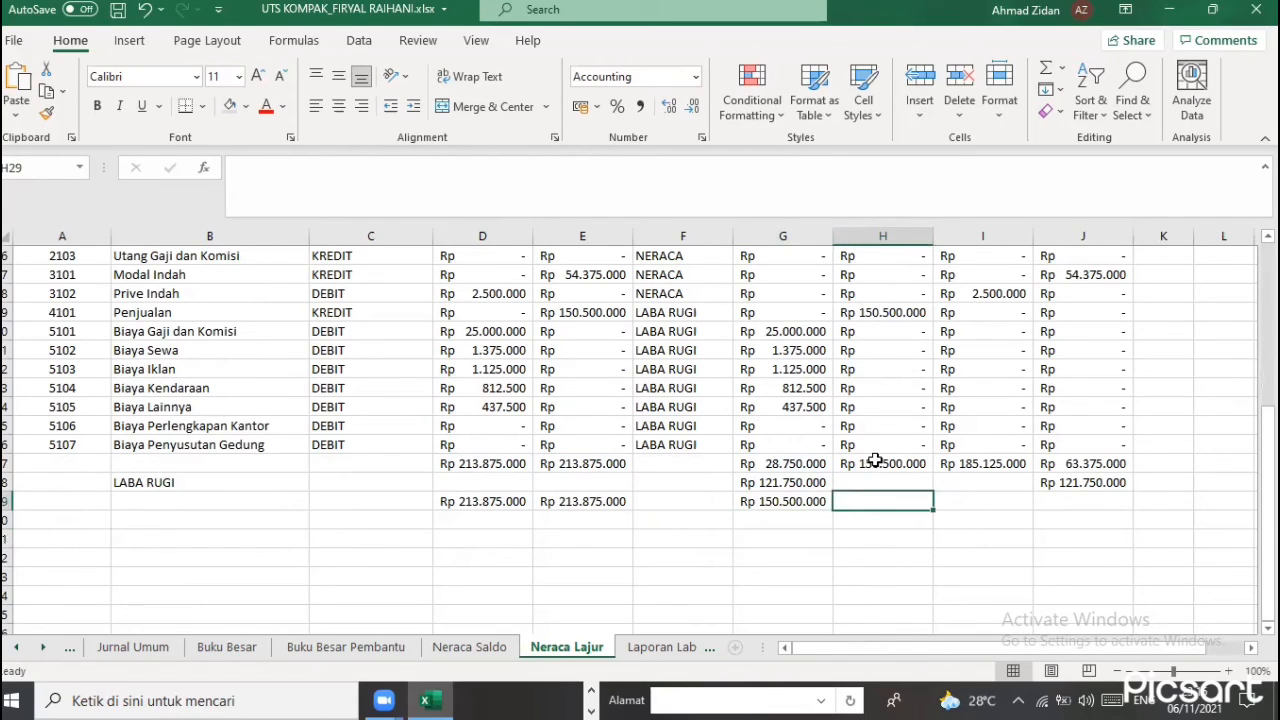
{"action": "type", "text": "="}
{"action": "left_click", "coordinate": [878, 463]}
{"action": "key", "text": "Return"}
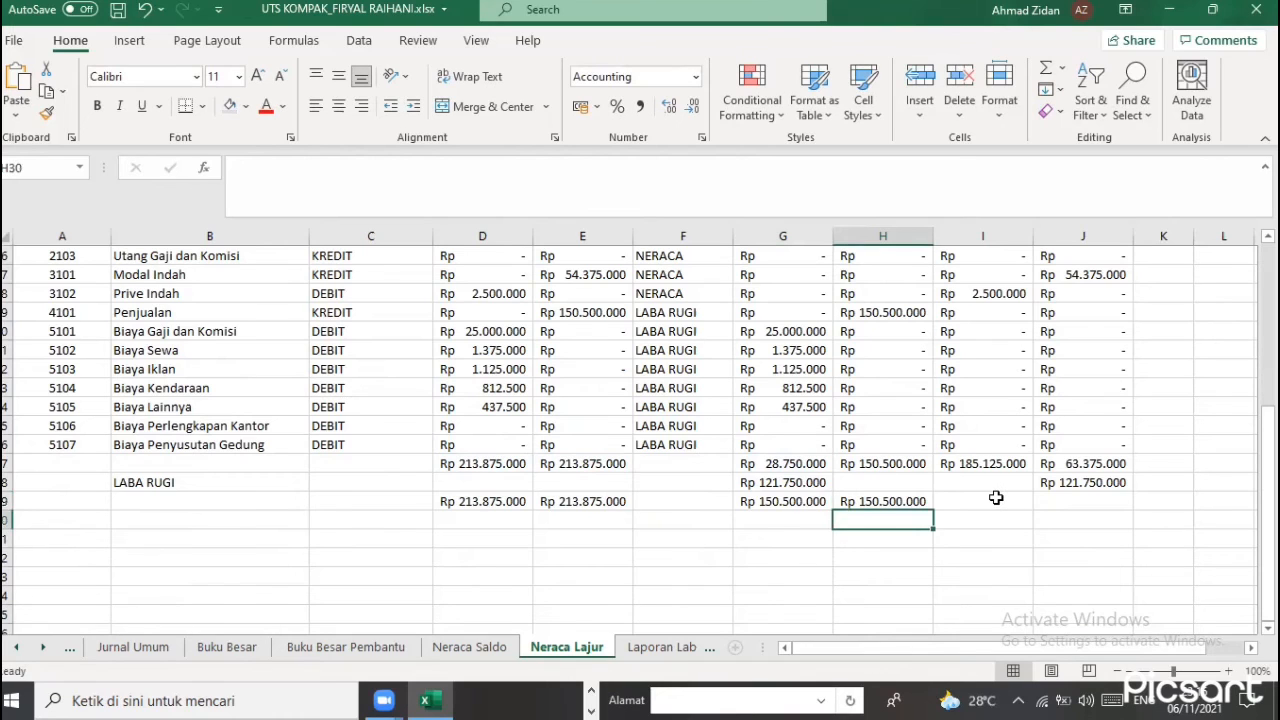
{"action": "left_click", "coordinate": [998, 497]}
{"action": "type", "text": "="}
{"action": "left_click", "coordinate": [996, 465]}
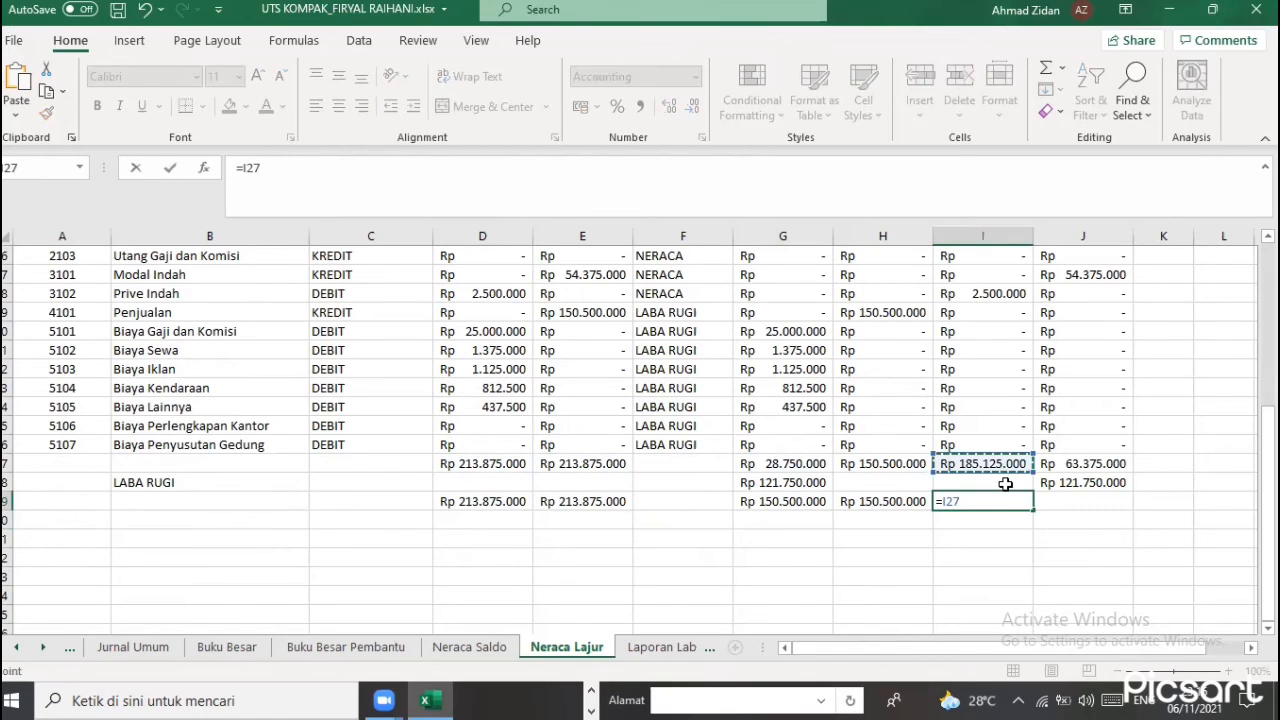
{"action": "key", "text": "Return"}
Calculate the final NERACA credit total in cell J29 with a SUM of J27:J28
{"action": "left_click", "coordinate": [1055, 508]}
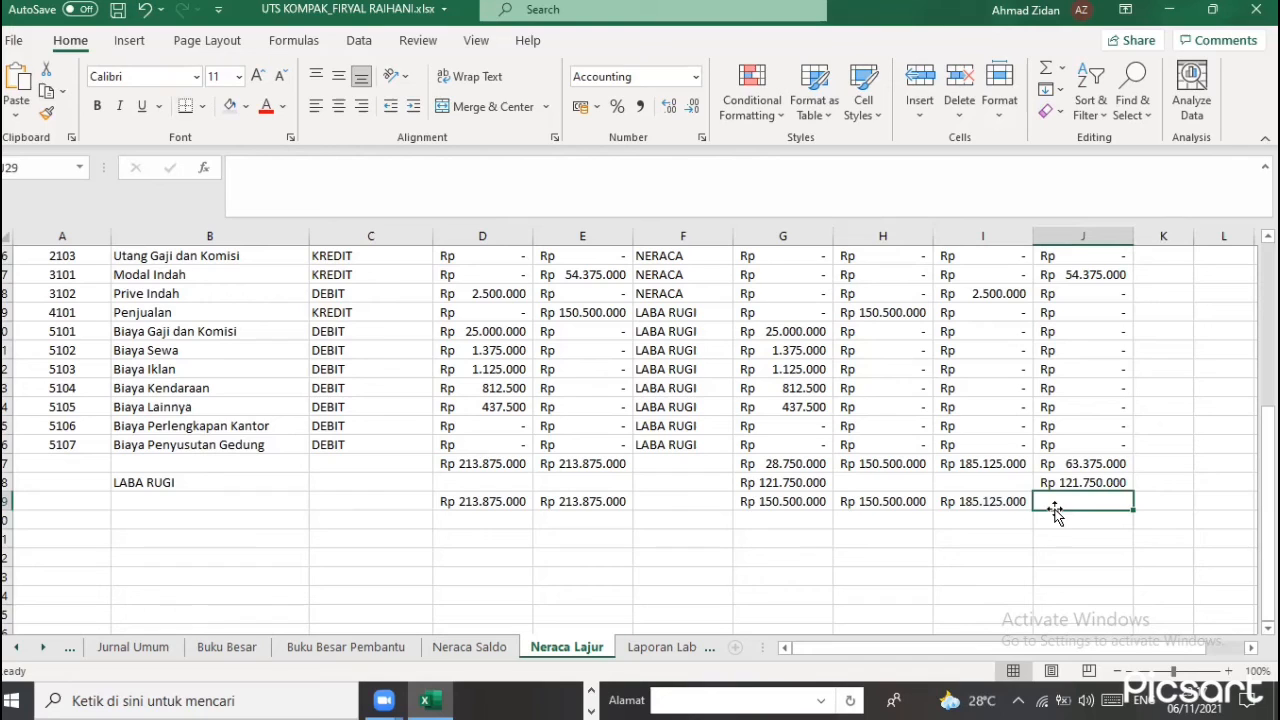
{"action": "type", "text": "=SU"}
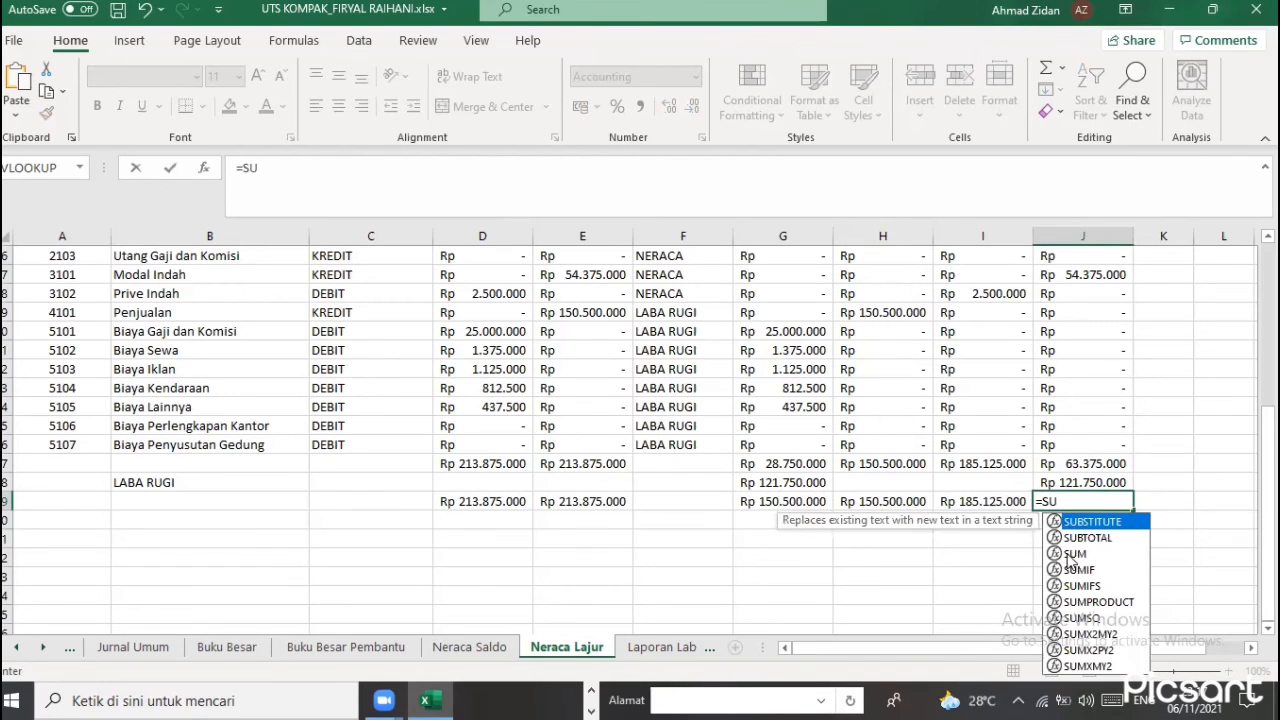
{"action": "left_click", "coordinate": [1075, 555]}
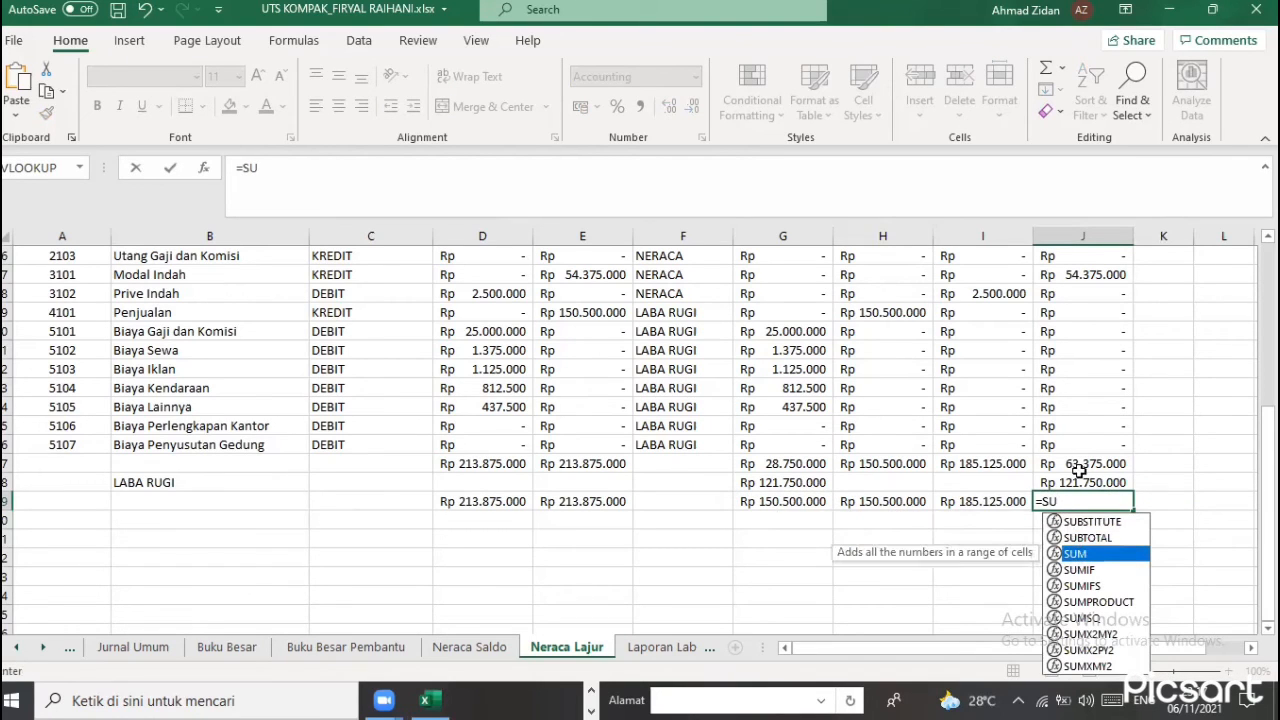
{"action": "key", "text": "Tab"}
{"action": "left_click_drag", "start_coordinate": [1081, 465], "coordinate": [1083, 484]}
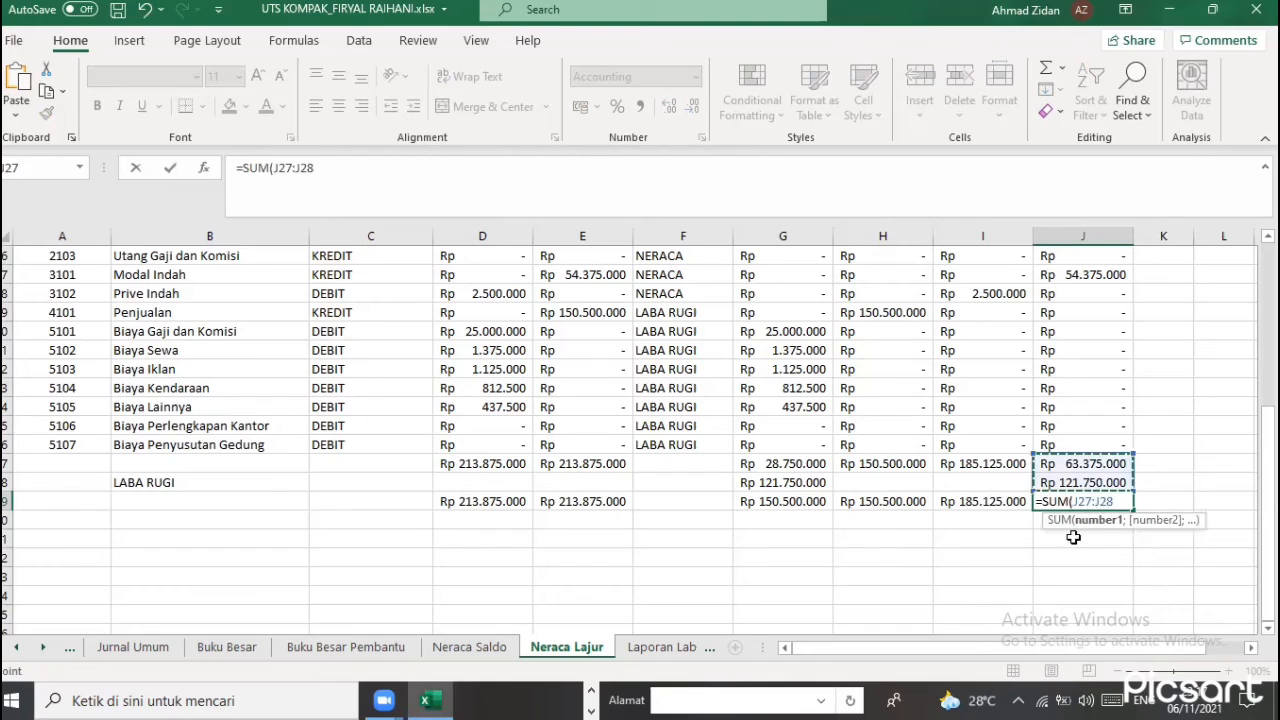
{"action": "key", "text": "Return"}
{"action": "key", "text": "Up"}
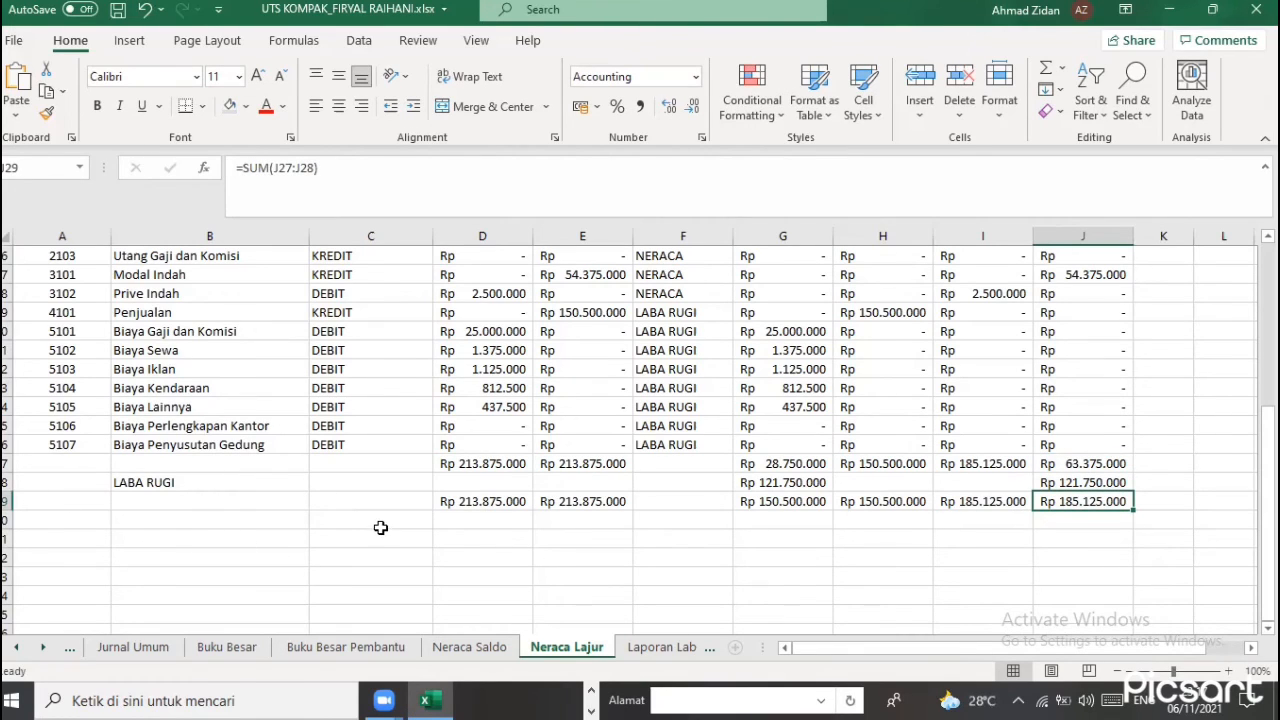
Open the Laporan Laba Rugi sheet and examine its column headings, account codes and the empty NAMA AKUN cell for account 4101
{"action": "scroll", "coordinate": [380, 530], "scroll_direction": "up", "scroll_amount": 9}
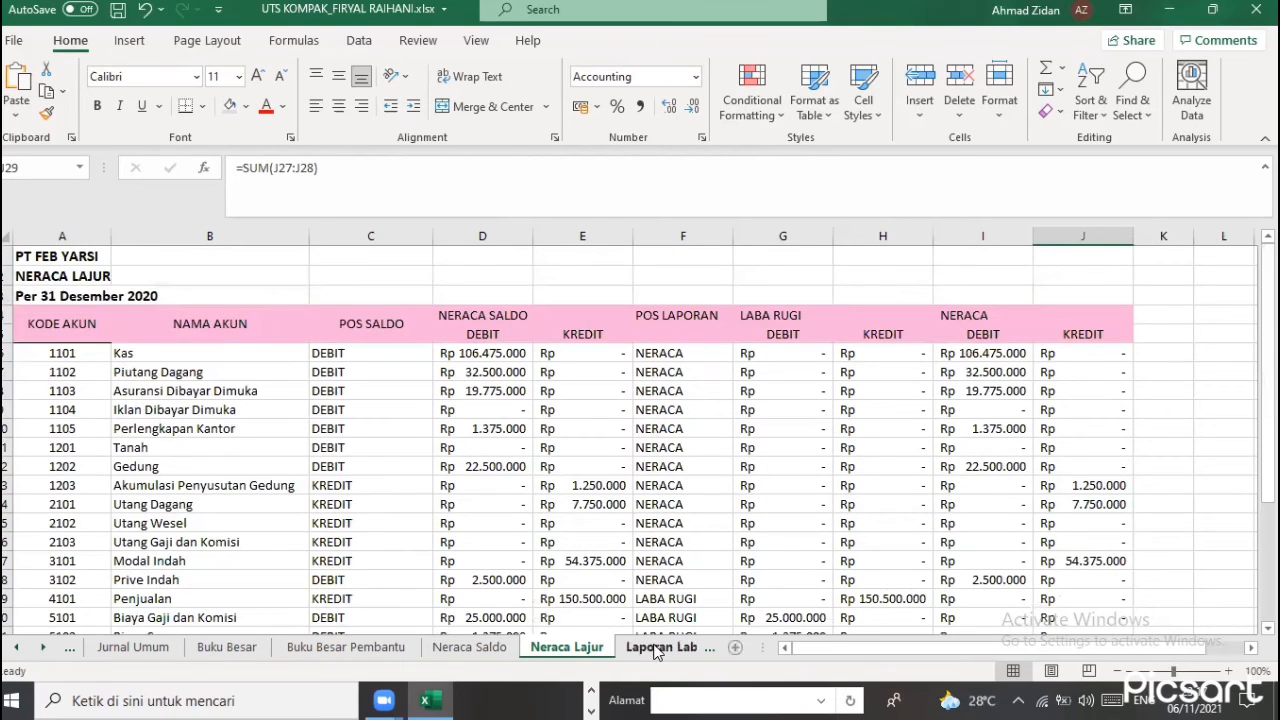
{"action": "left_click", "coordinate": [662, 648]}
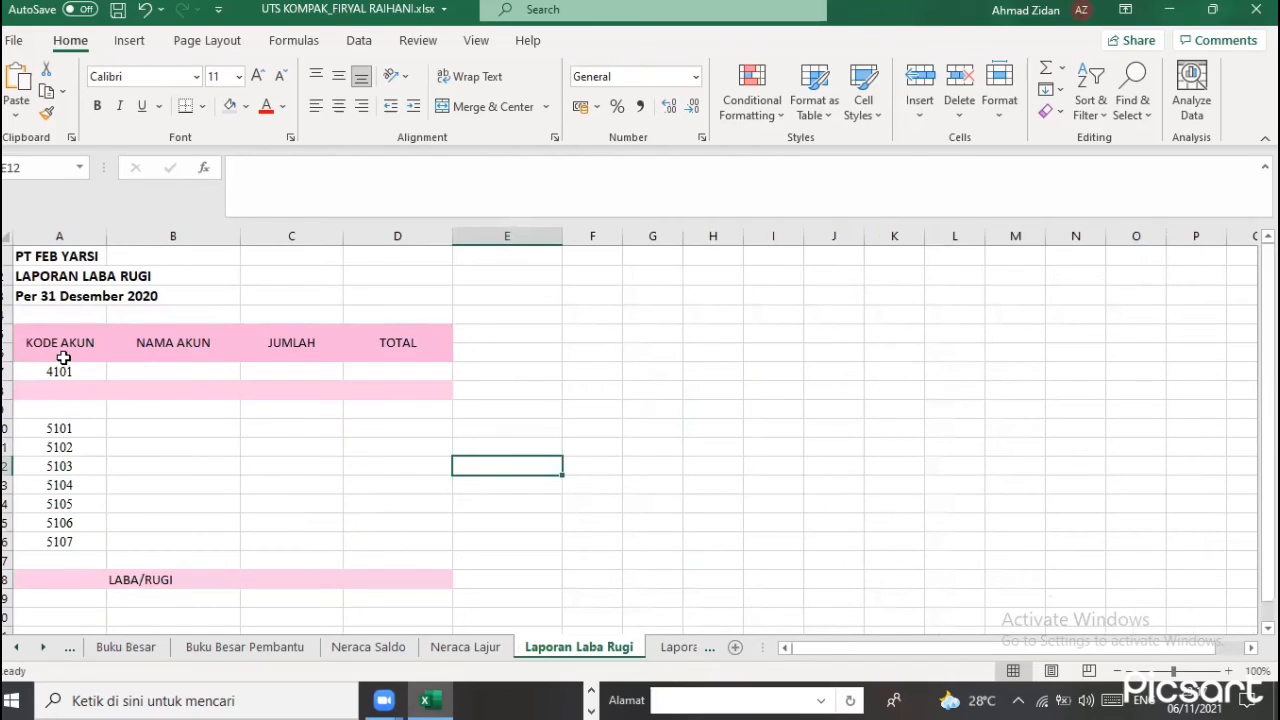
{"action": "left_click_drag", "start_coordinate": [60, 340], "coordinate": [68, 505]}
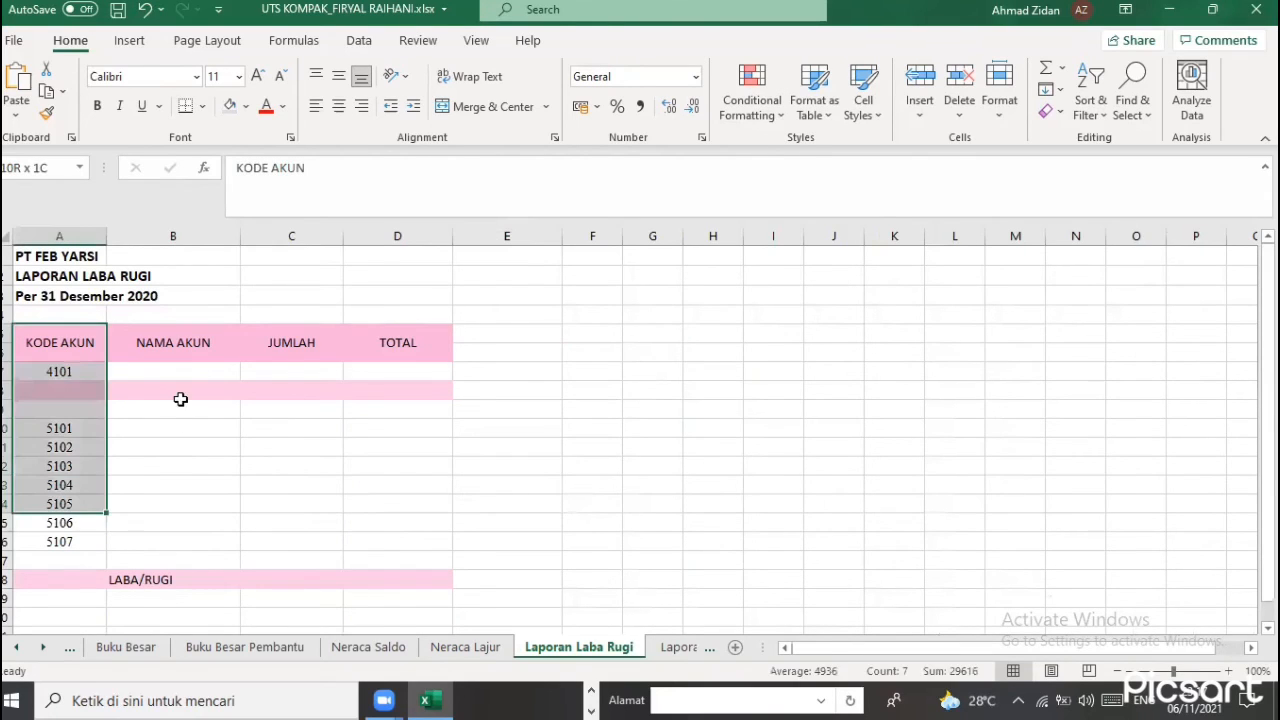
{"action": "left_click", "coordinate": [183, 390]}
{"action": "left_click", "coordinate": [189, 343]}
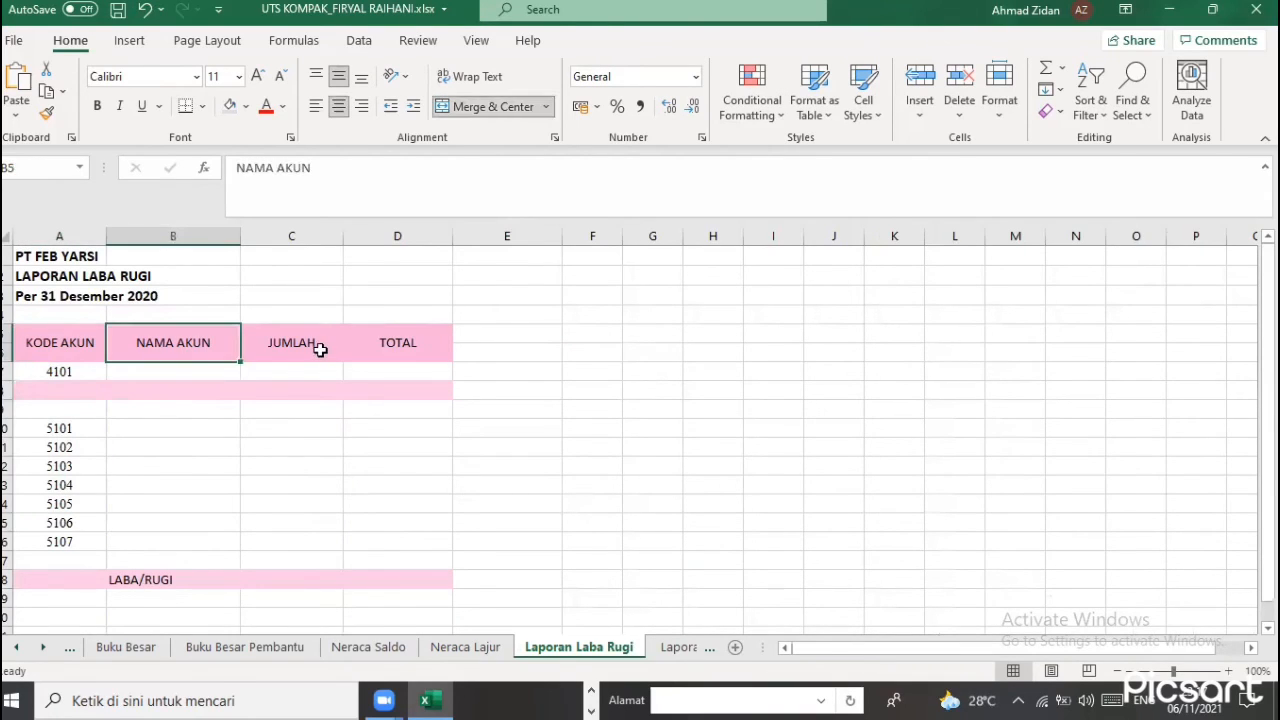
{"action": "key", "text": "Right"}
{"action": "key", "text": "Right"}
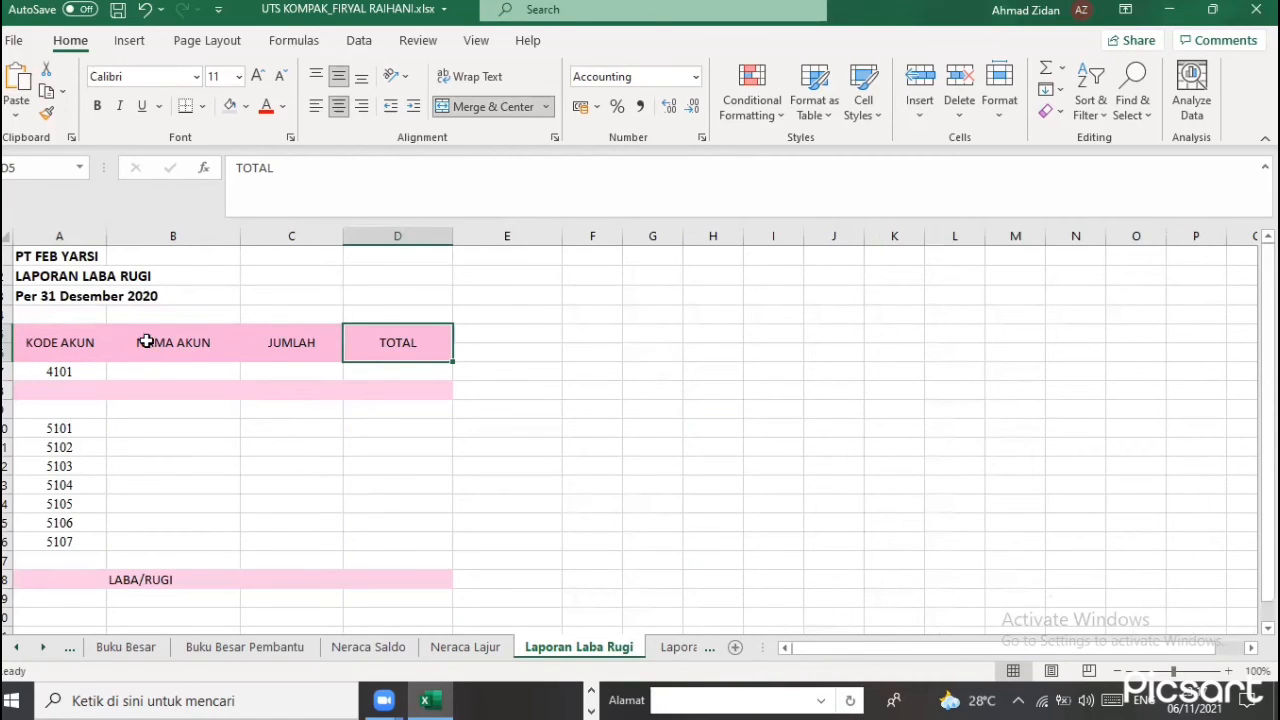
{"action": "left_click", "coordinate": [59, 373]}
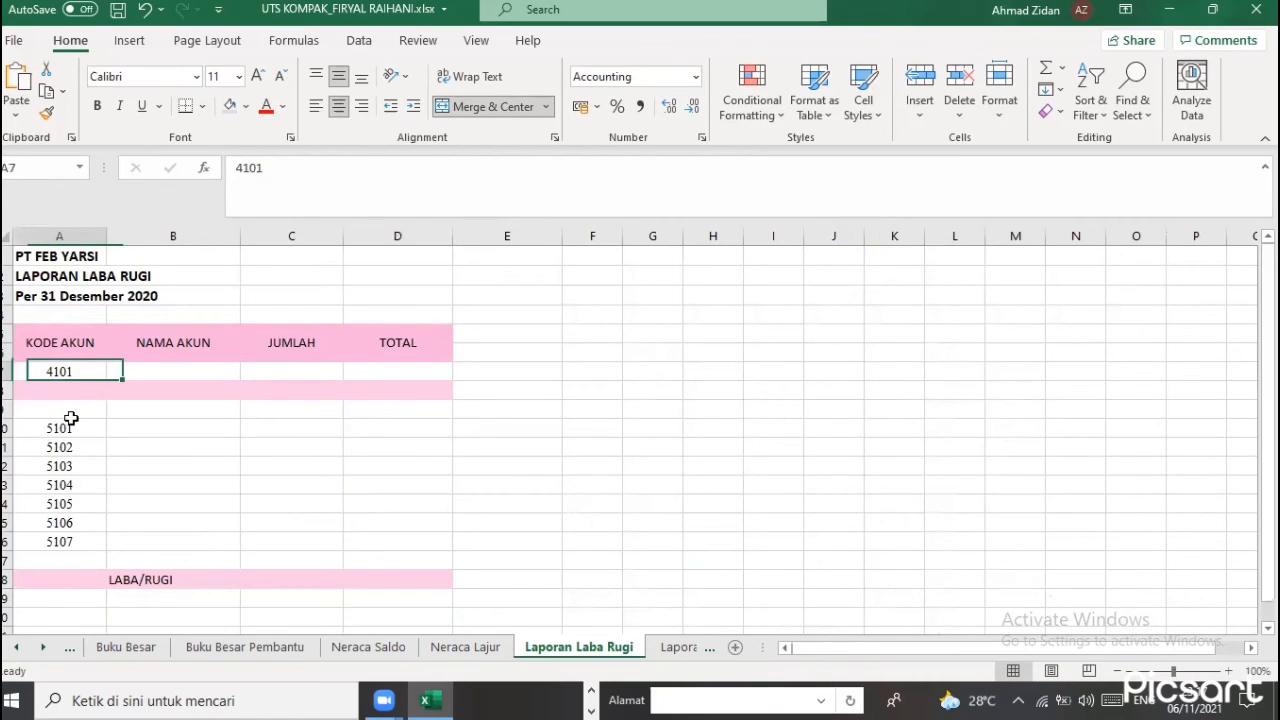
{"action": "key", "text": "Down"}
{"action": "key", "text": "Down"}
{"action": "key", "text": "Down"}
{"action": "key", "text": "Down"}
{"action": "key", "text": "Down"}
{"action": "key", "text": "Down"}
{"action": "key", "text": "Down"}
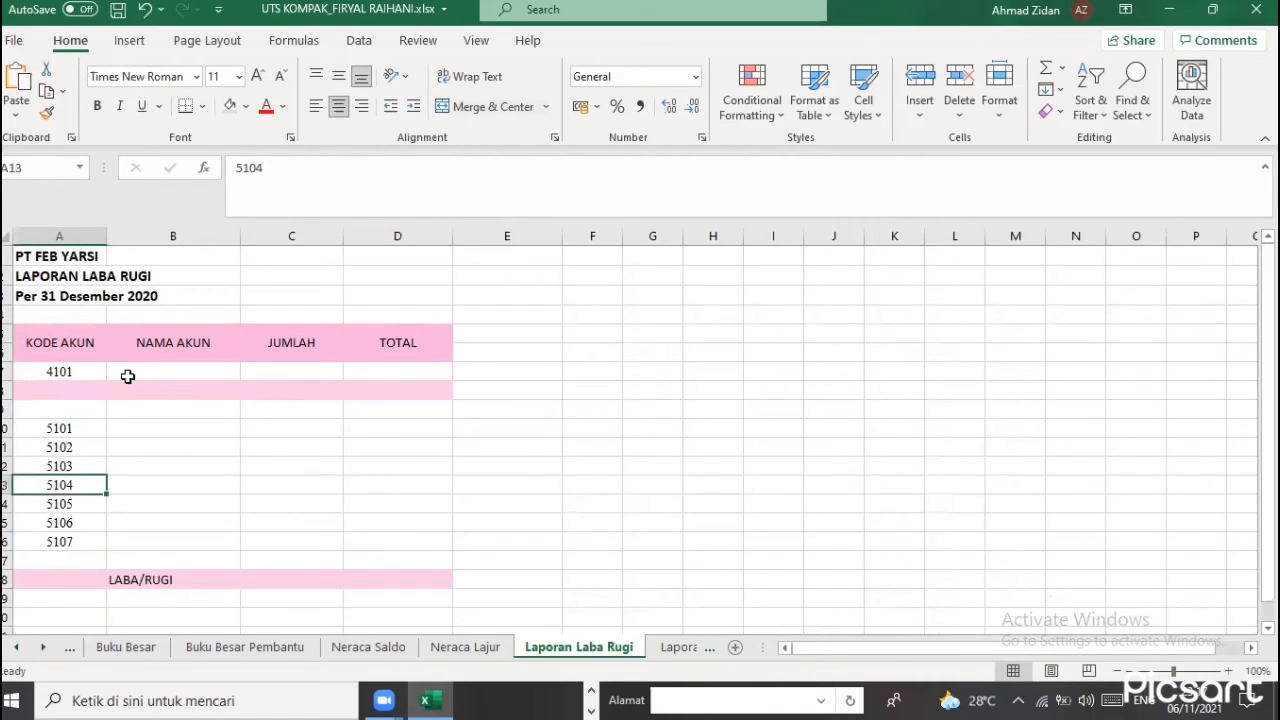
{"action": "left_click", "coordinate": [127, 376]}
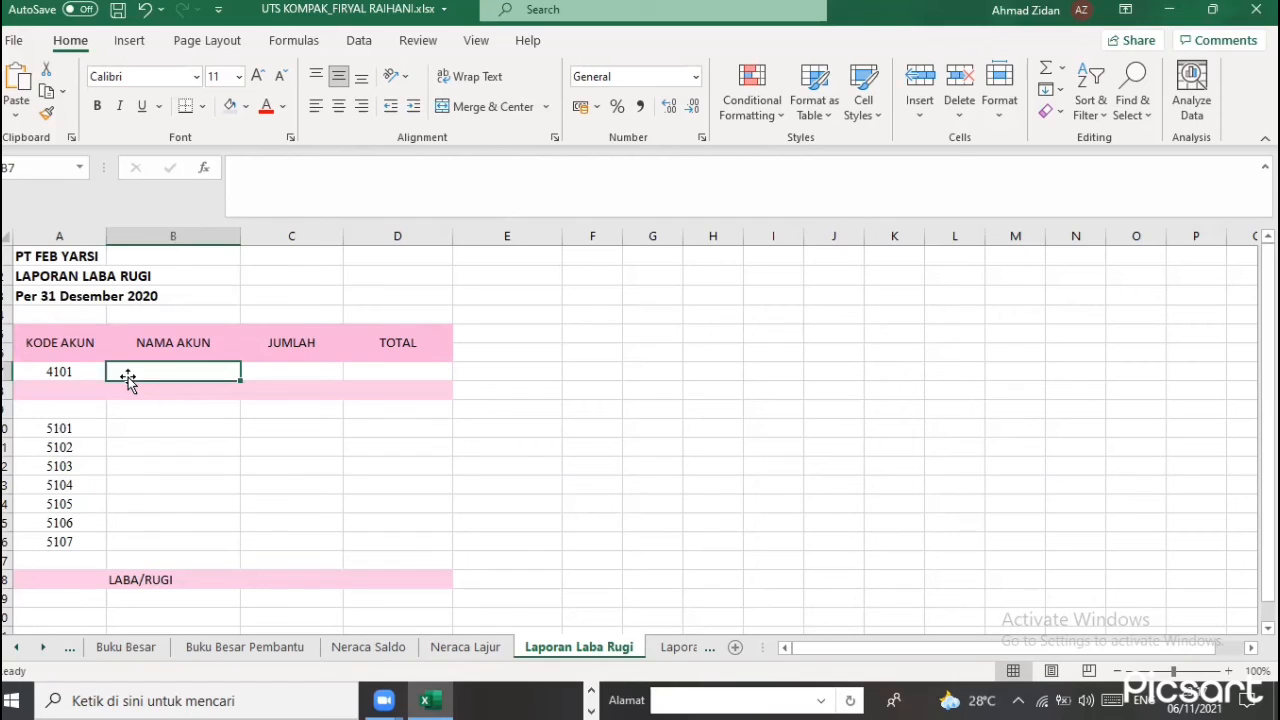
Look up the account name for code 4101 in cell B7 with =VLOOKUP(A7;DAFTAR_AKUN;2;FALSE)
{"action": "type", "text": "=VLOO"}
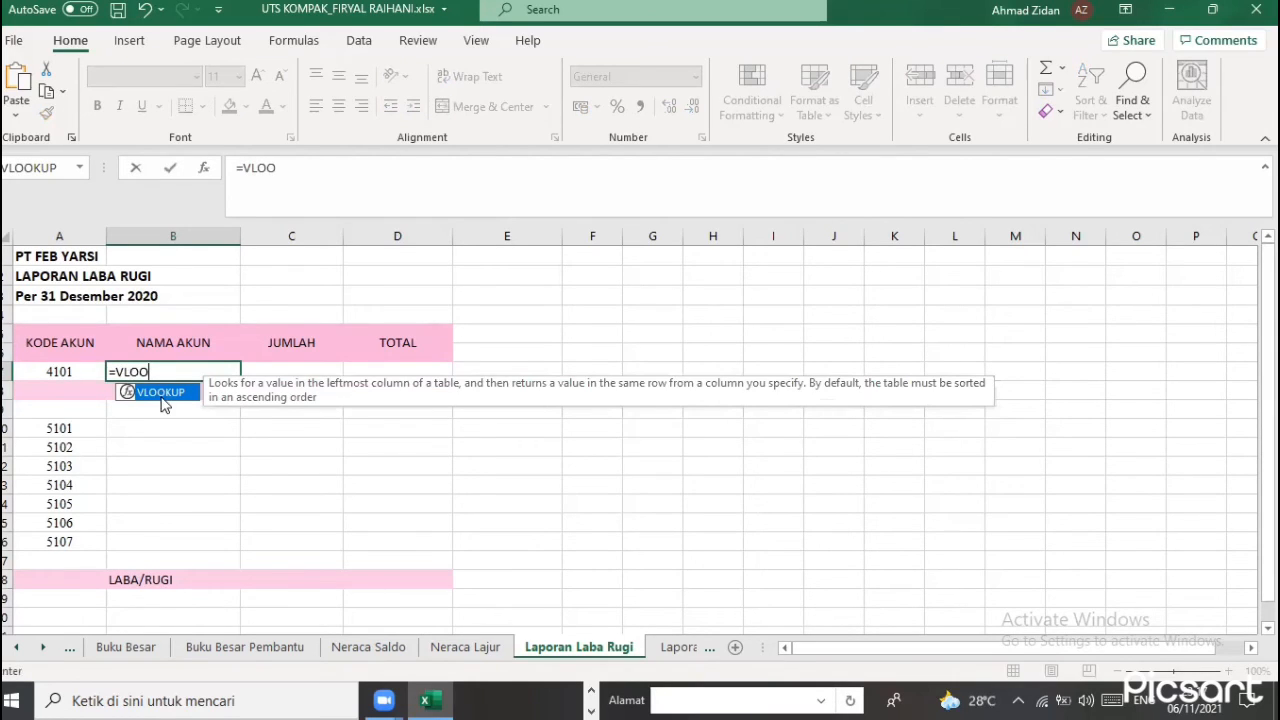
{"action": "double_click", "coordinate": [162, 394]}
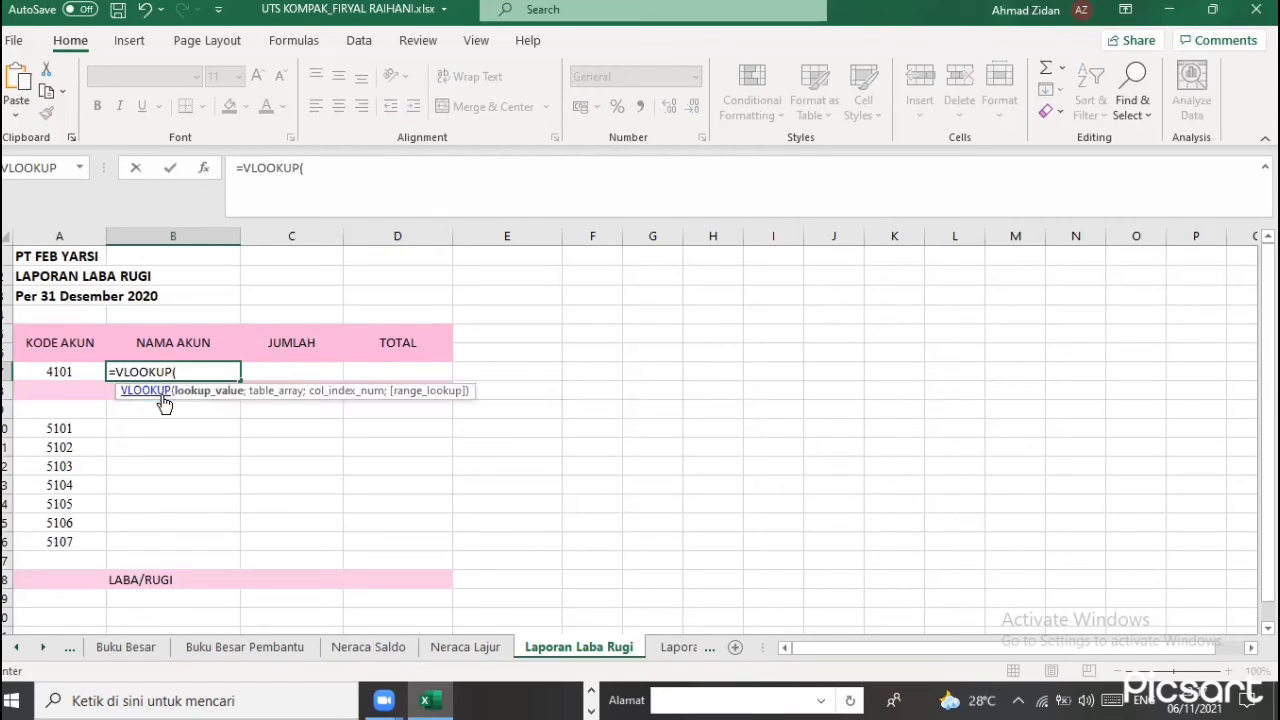
{"action": "left_click", "coordinate": [78, 371]}
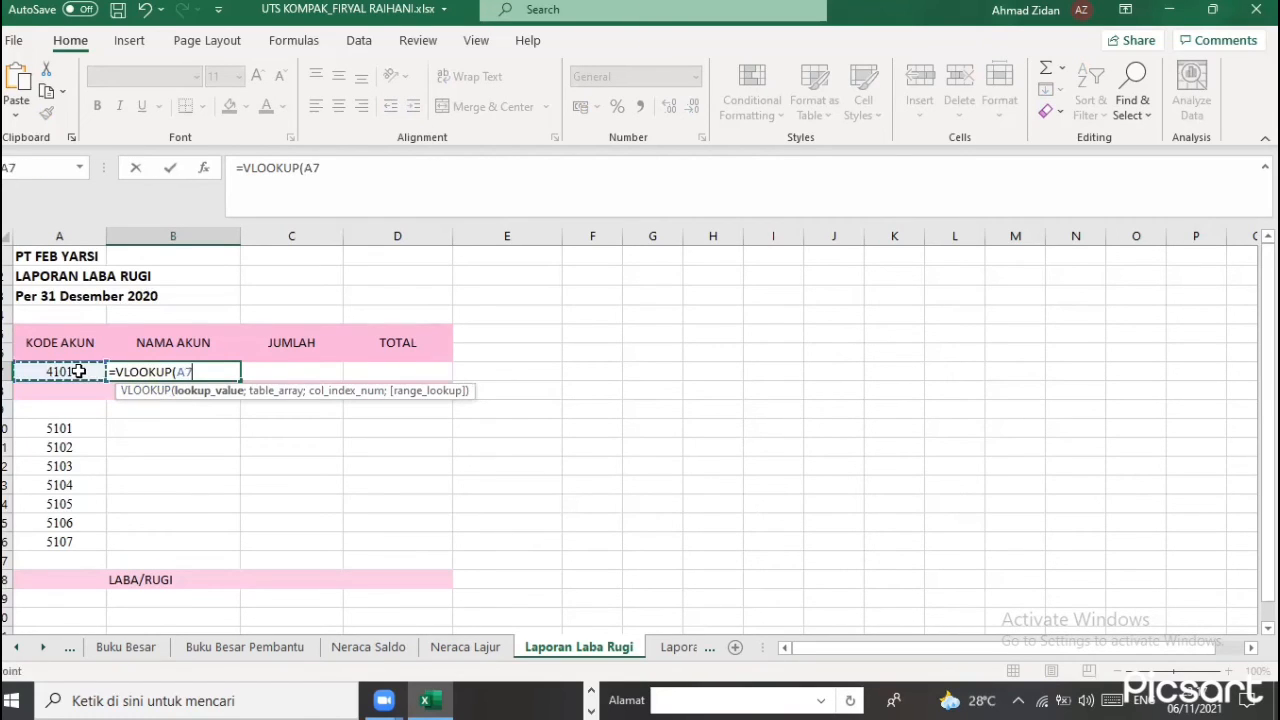
{"action": "type", "text": ";"}
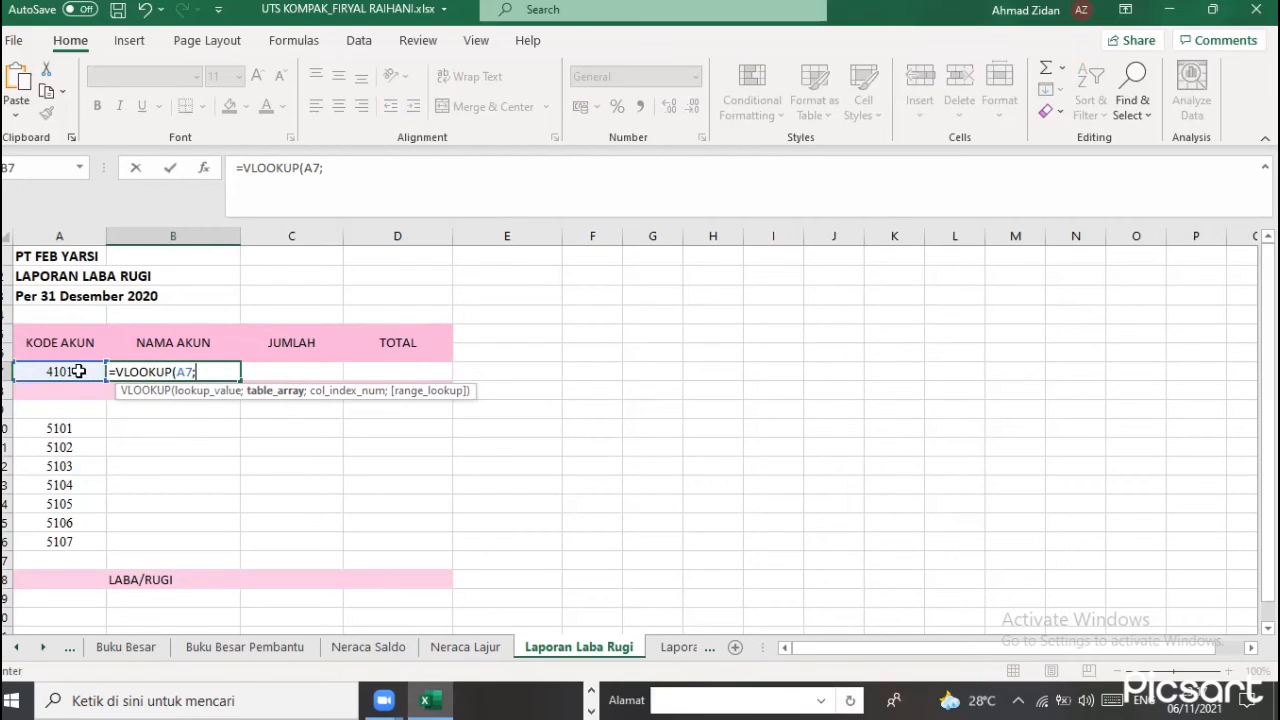
{"action": "type", "text": "D"}
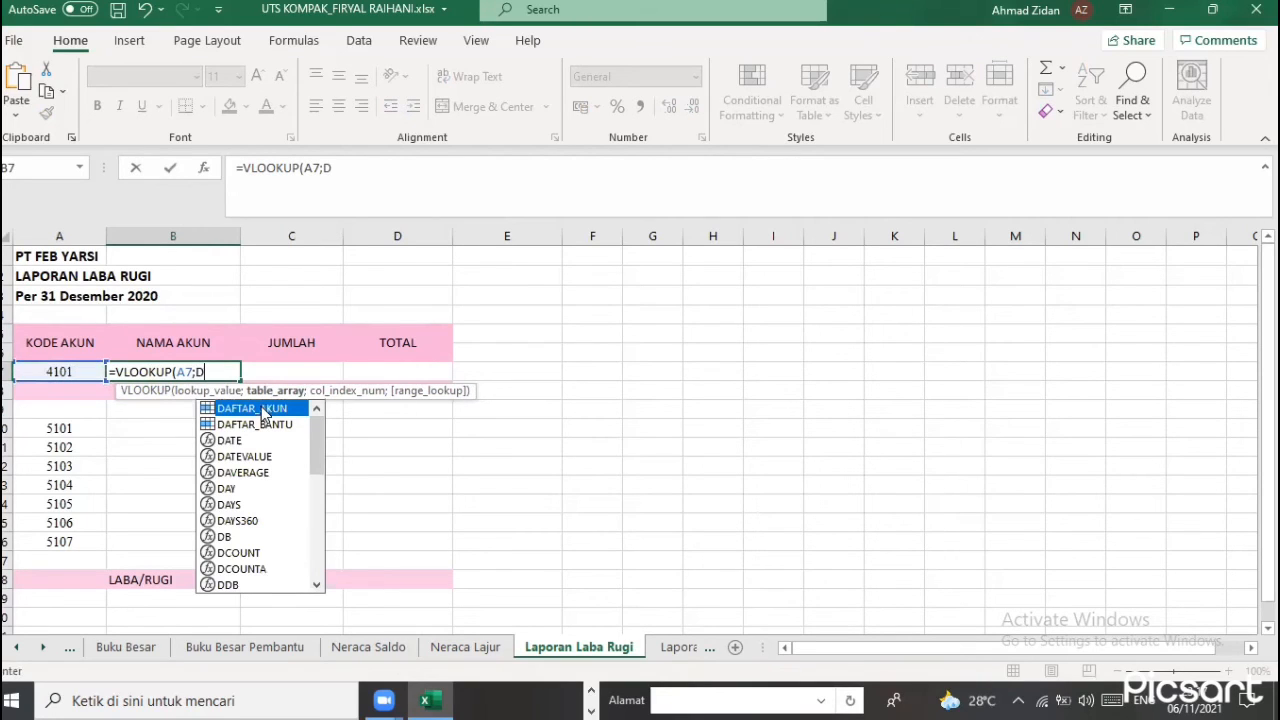
{"action": "double_click", "coordinate": [262, 409]}
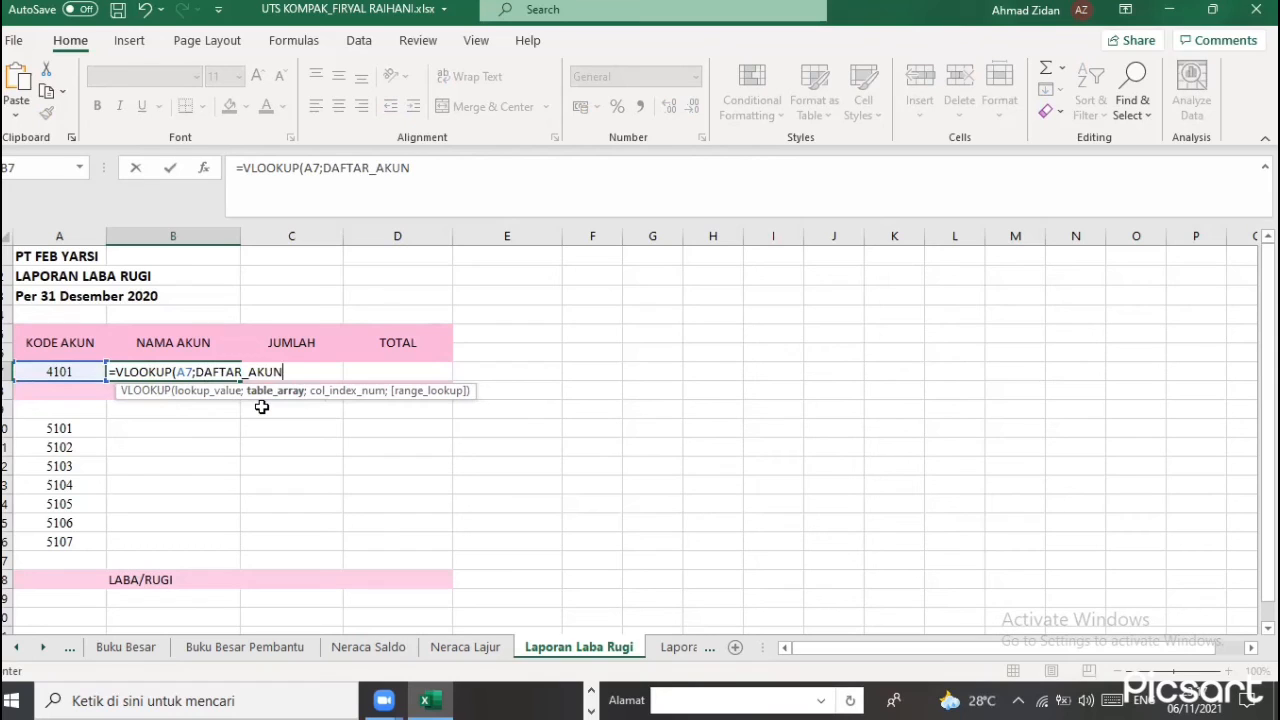
{"action": "type", "text": ";2;"}
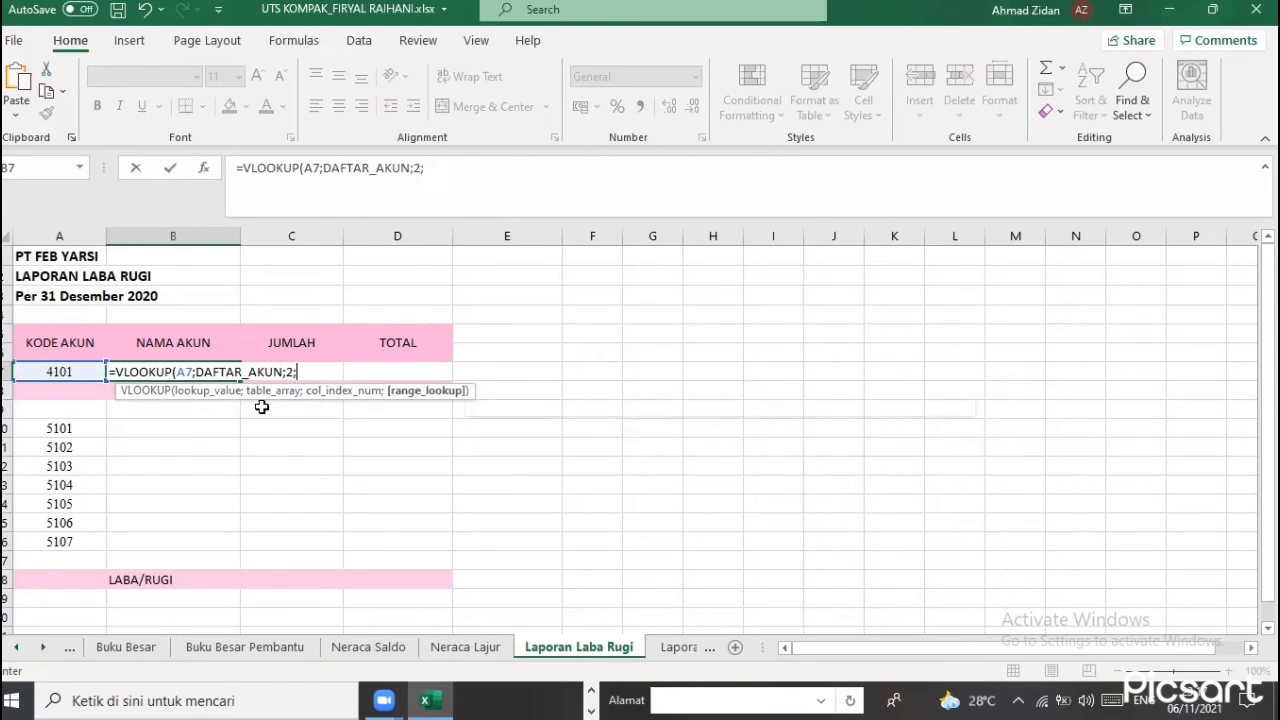
{"action": "double_click", "coordinate": [350, 425]}
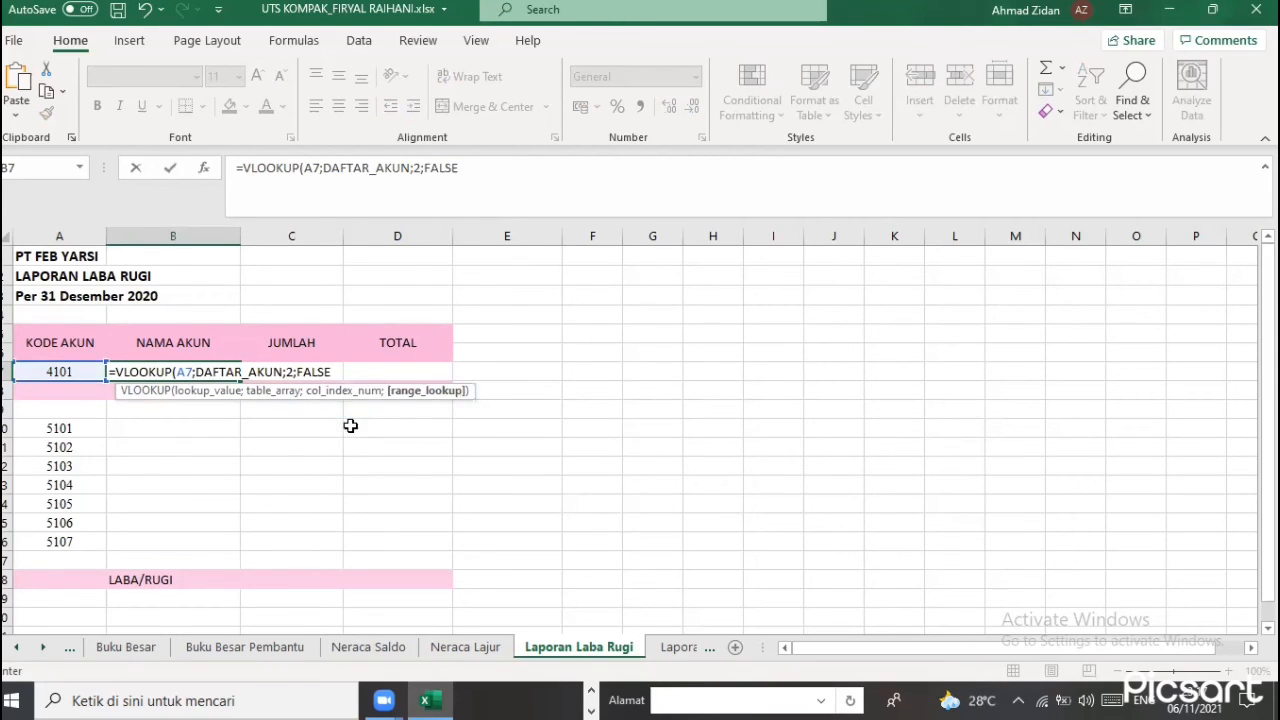
{"action": "type", "text": ")"}
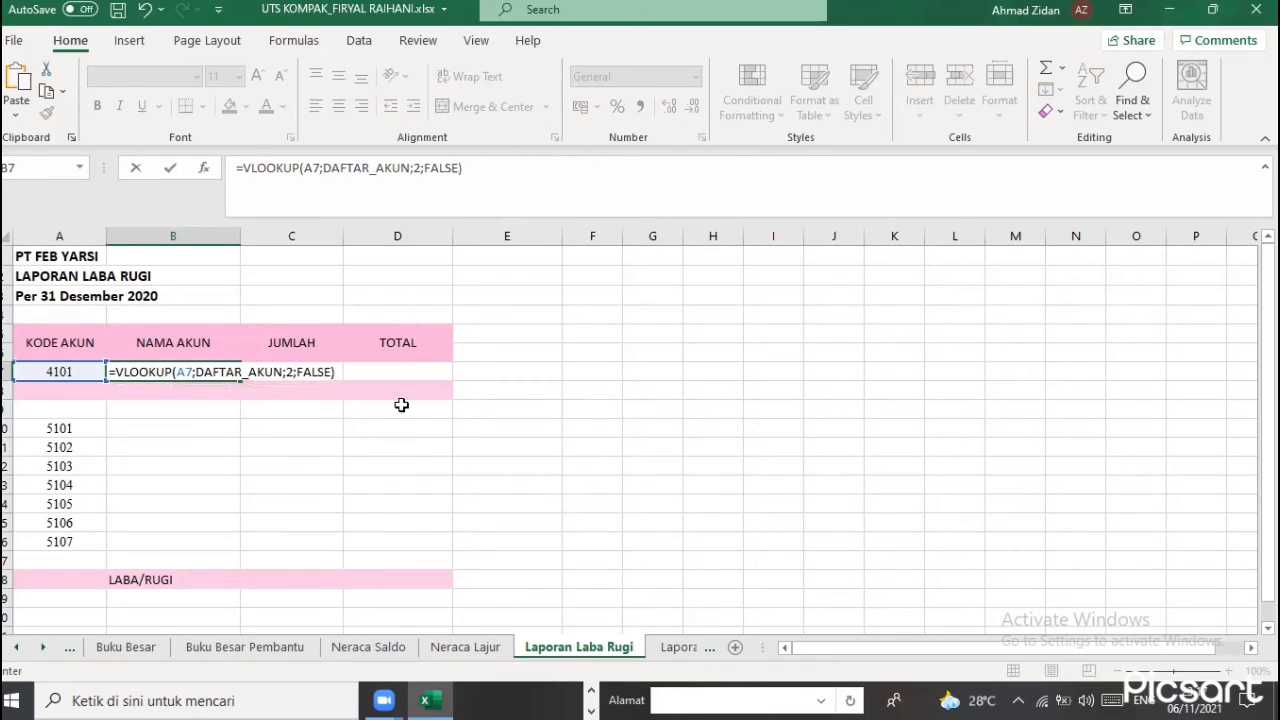
{"action": "key", "text": "Return"}
Copy the account-name formula from B7 down to account 5107, and clear it from cells B8 and B9, which have no account code
{"action": "left_click", "coordinate": [234, 374]}
{"action": "left_click_drag", "start_coordinate": [240, 381], "coordinate": [238, 502]}
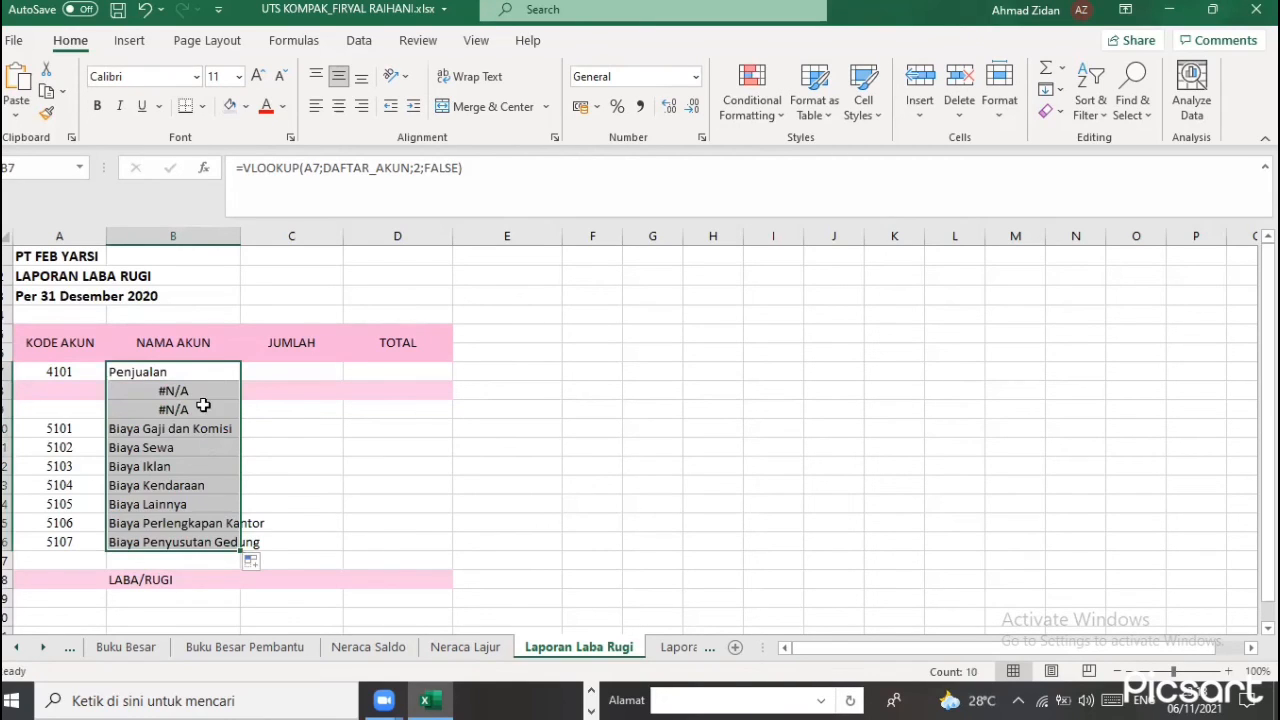
{"action": "left_click", "coordinate": [206, 421]}
{"action": "key", "text": "Up"}
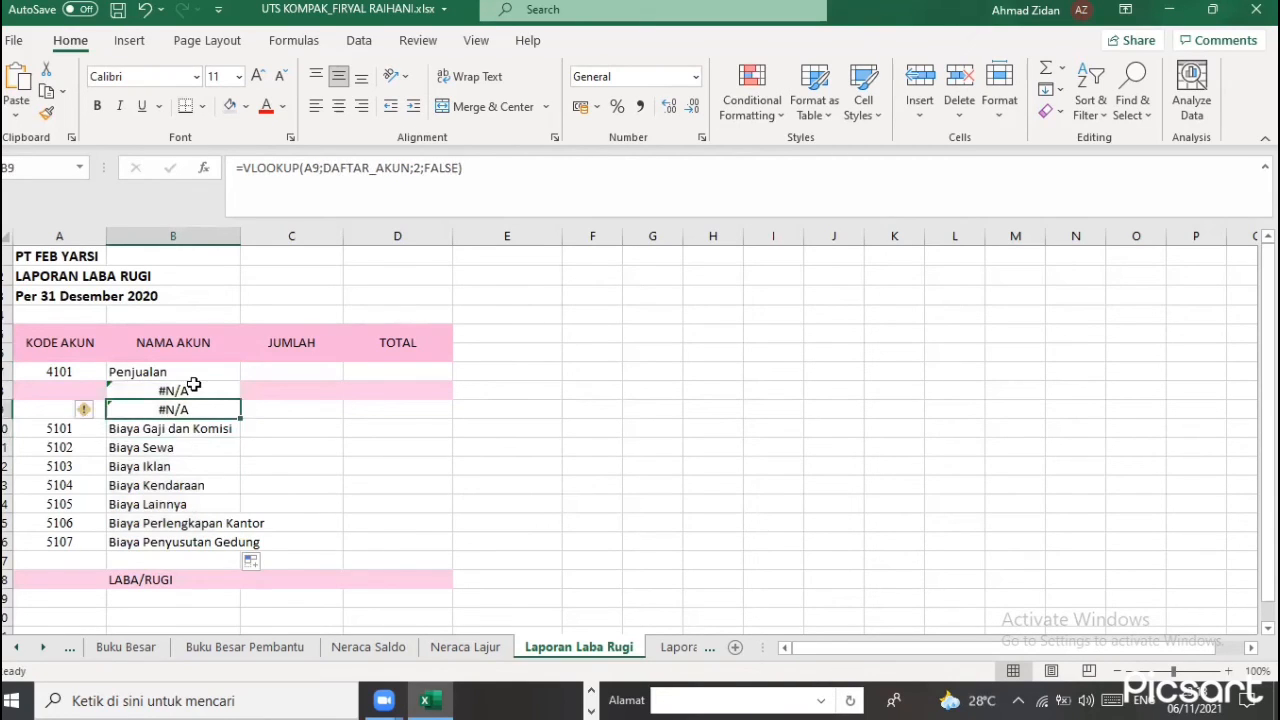
{"action": "key", "text": "BackSpace"}
{"action": "key", "text": "Up"}
{"action": "key", "text": "BackSpace"}
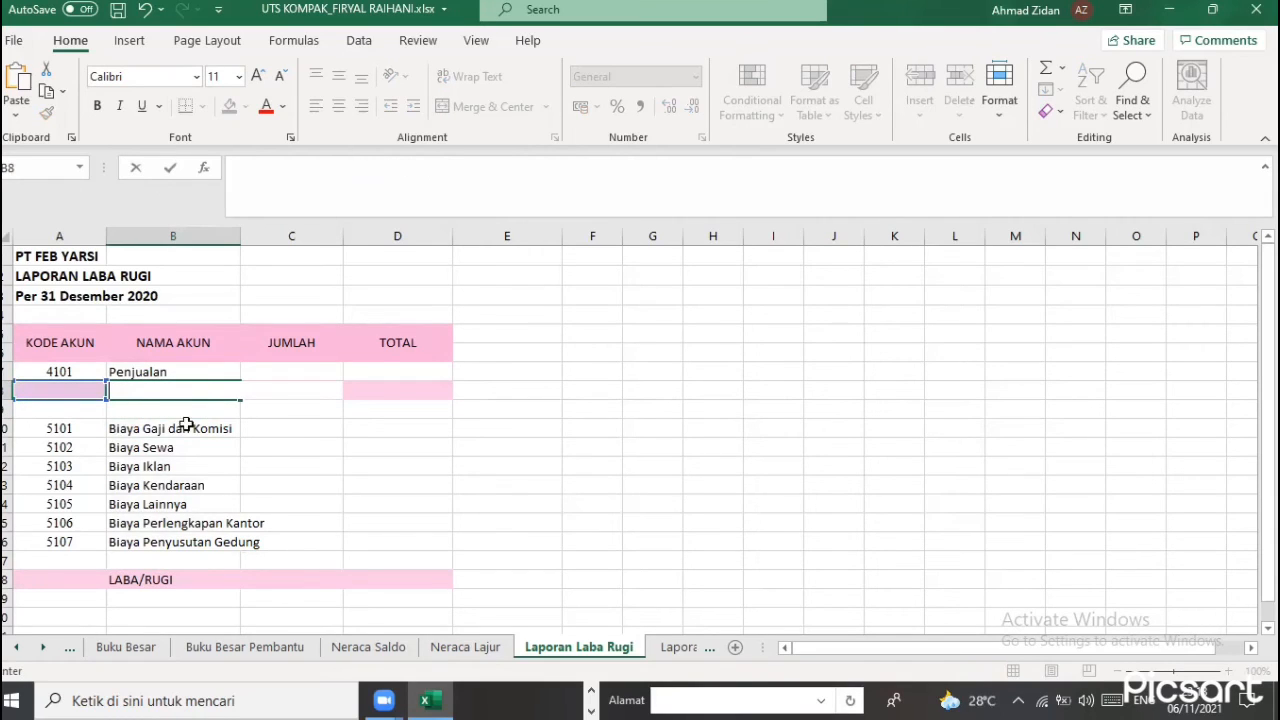
{"action": "key", "text": "Return"}
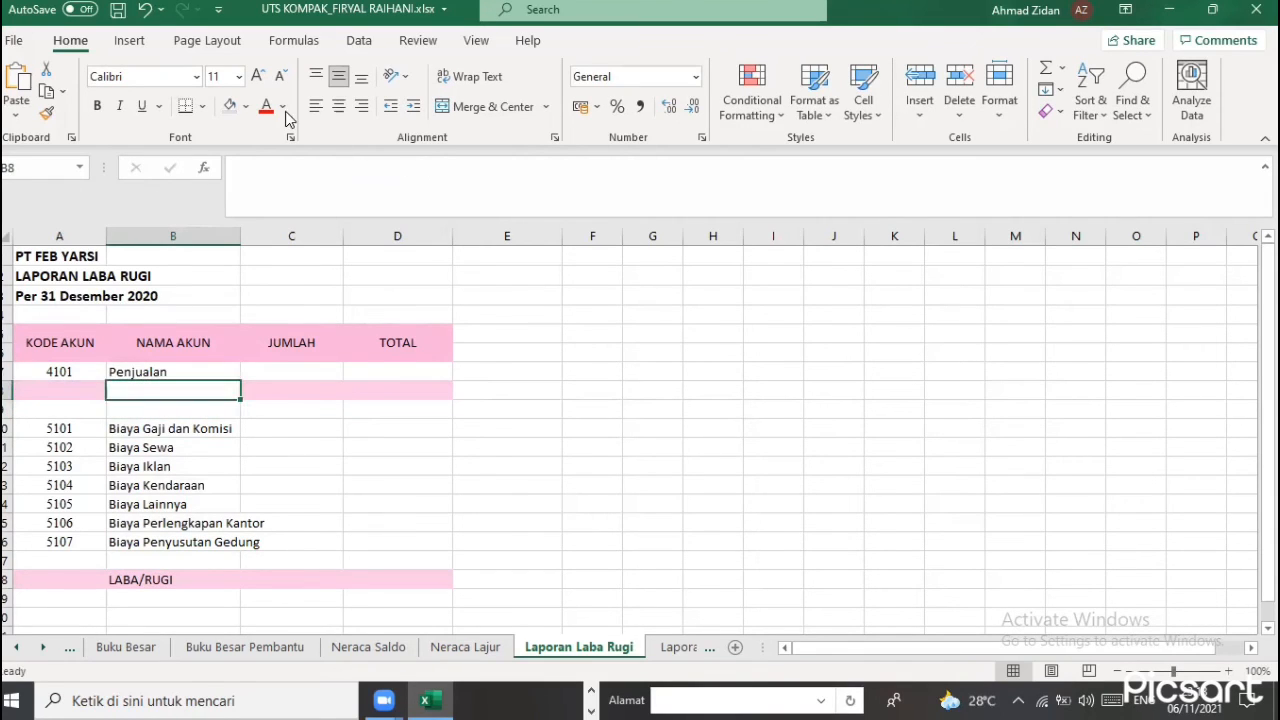
Fill cell B8 with light pink to match the rest of its row
{"action": "left_click", "coordinate": [283, 106]}
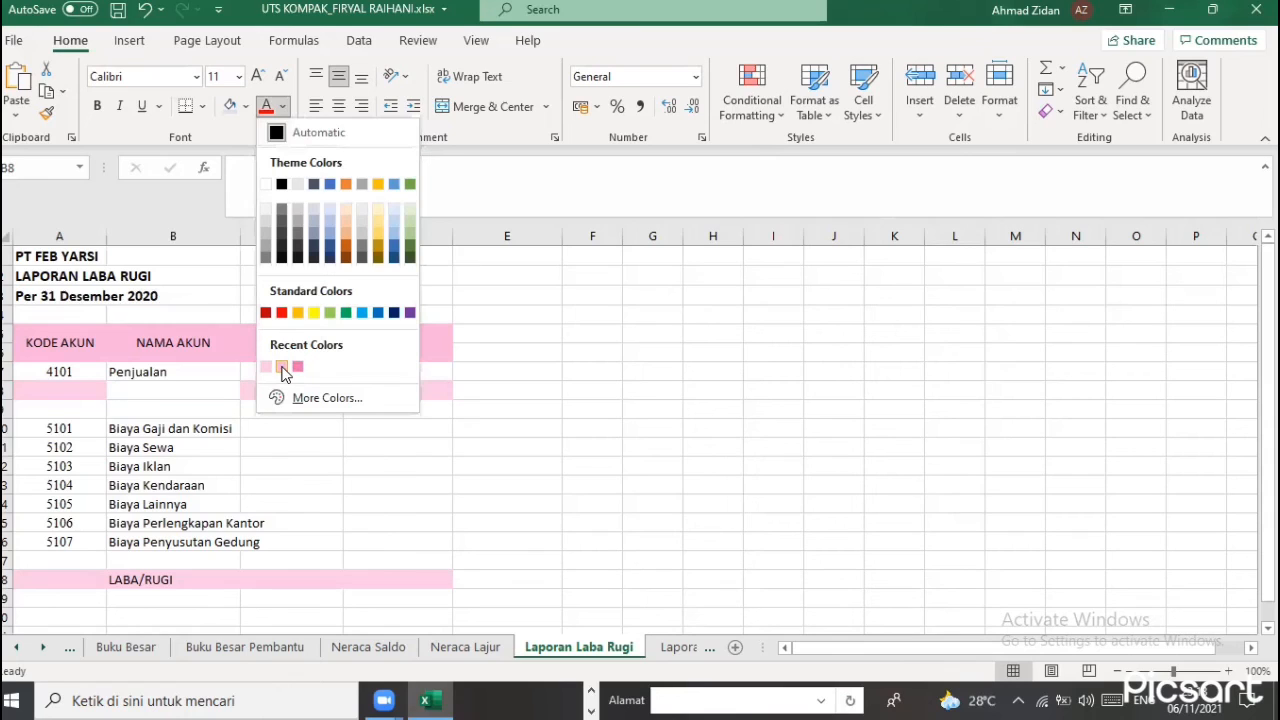
{"action": "key", "text": "Escape"}
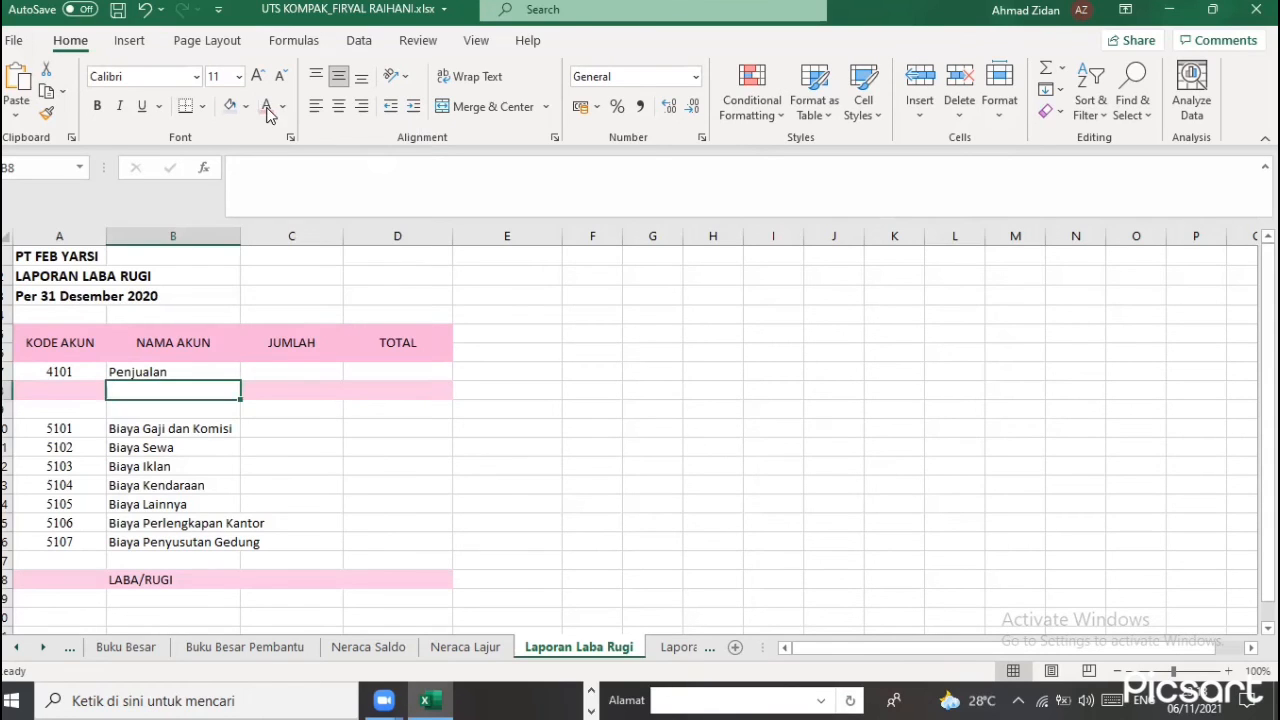
{"action": "left_click", "coordinate": [245, 106]}
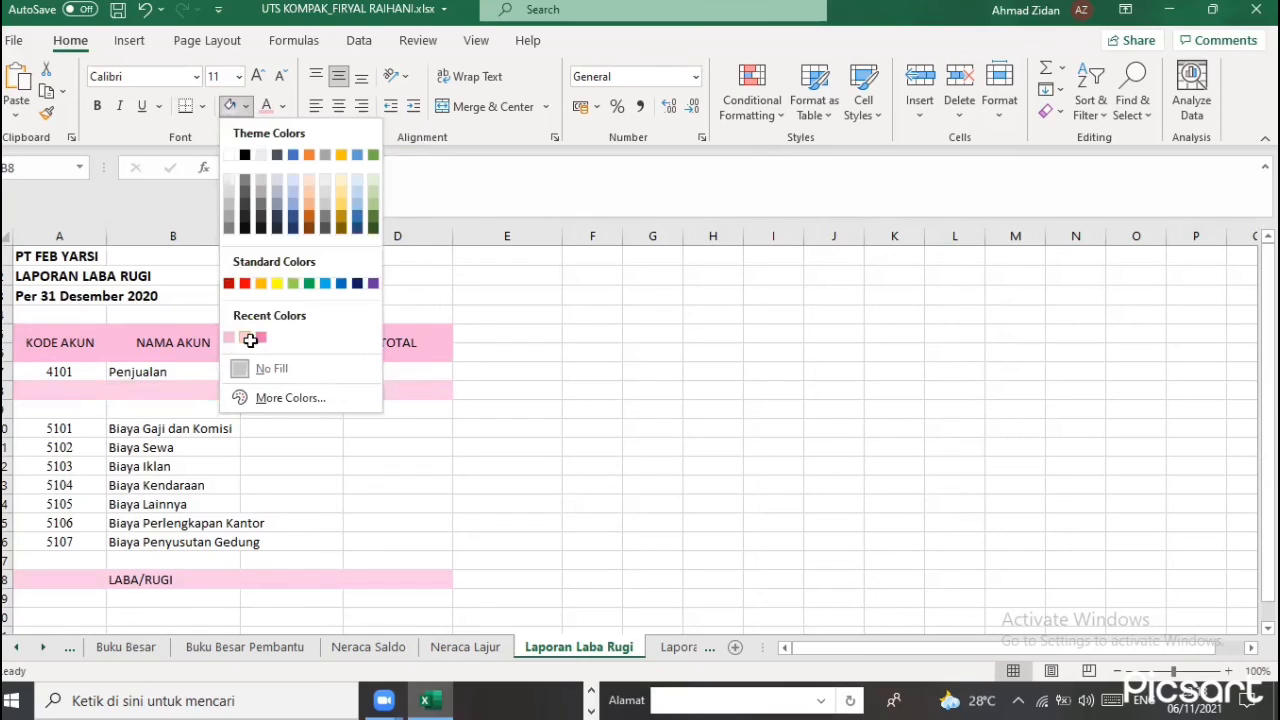
{"action": "left_click", "coordinate": [189, 385]}
{"action": "key", "text": "Down"}
{"action": "key", "text": "Right"}
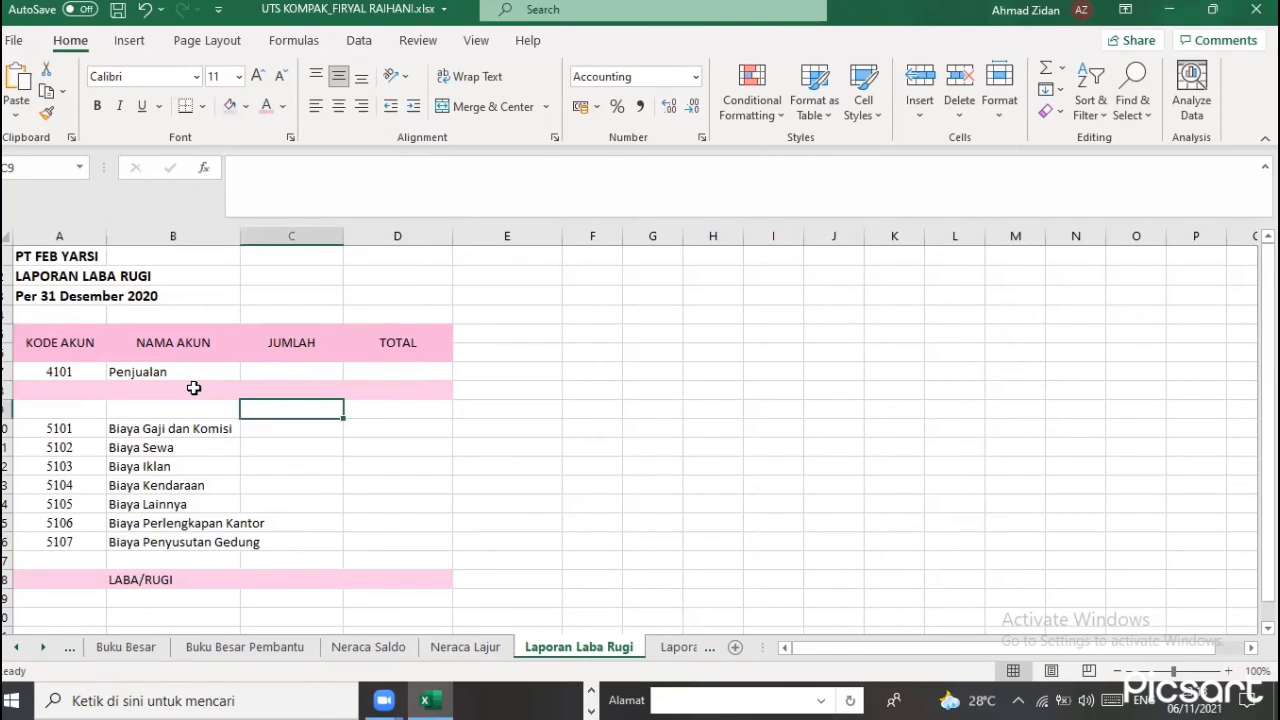
{"action": "left_click", "coordinate": [194, 388]}
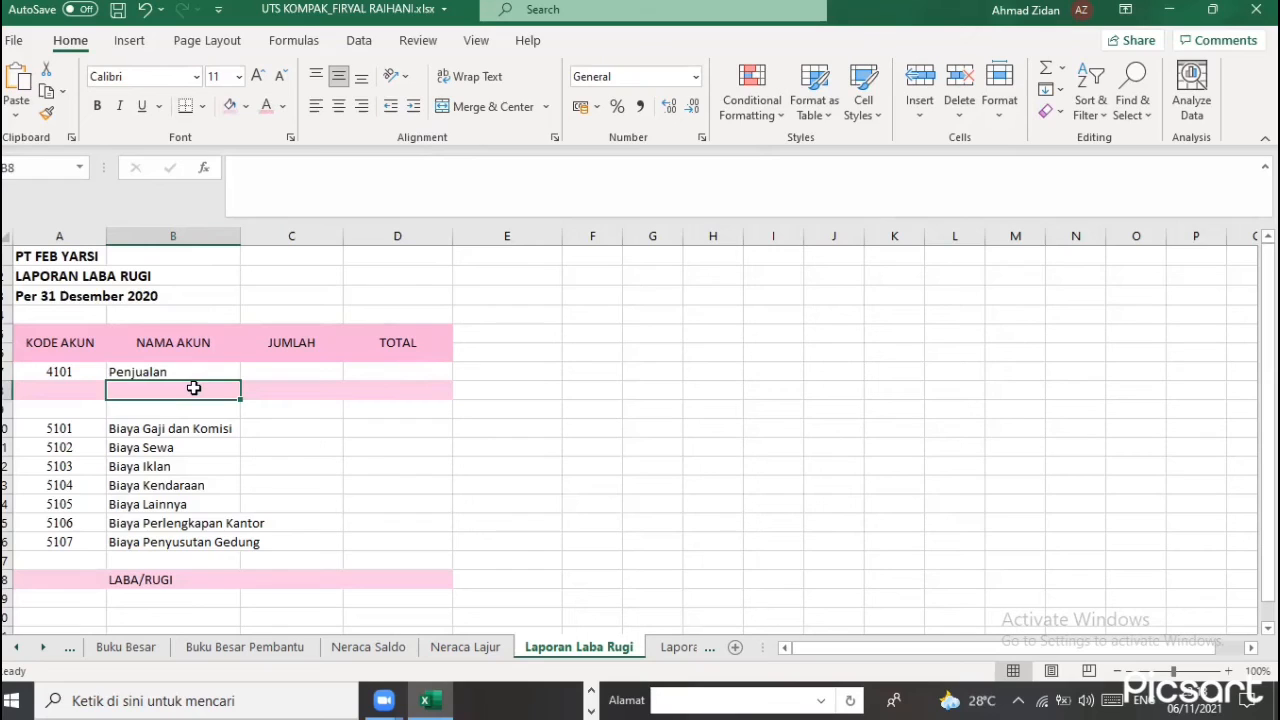
Reset the font colour of cell B8 to Automatic
{"action": "type", "text": "j"}
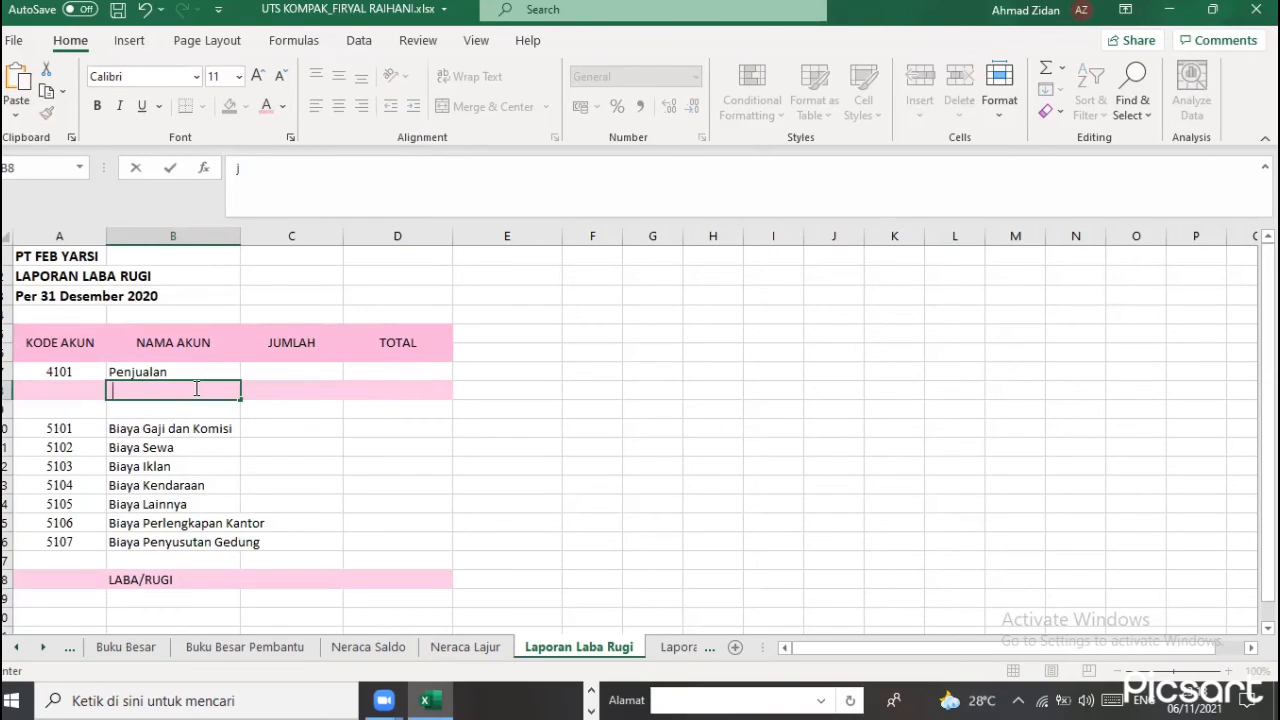
{"action": "key", "text": "BackSpace"}
{"action": "left_click", "coordinate": [283, 107]}
{"action": "left_click", "coordinate": [293, 134]}
Enter "Jumlah Penjualan" in cell B8 and widen the NAMA AKUN column to fit the longest account names
{"action": "type", "text": "JUMLAH"}
{"action": "key", "text": "BackSpace"}
{"action": "key", "text": "BackSpace"}
{"action": "key", "text": "BackSpace"}
{"action": "key", "text": "BackSpace"}
{"action": "key", "text": "BackSpace"}
{"action": "key", "text": "BackSpace"}
{"action": "type", "text": "umlah Penjualan"}
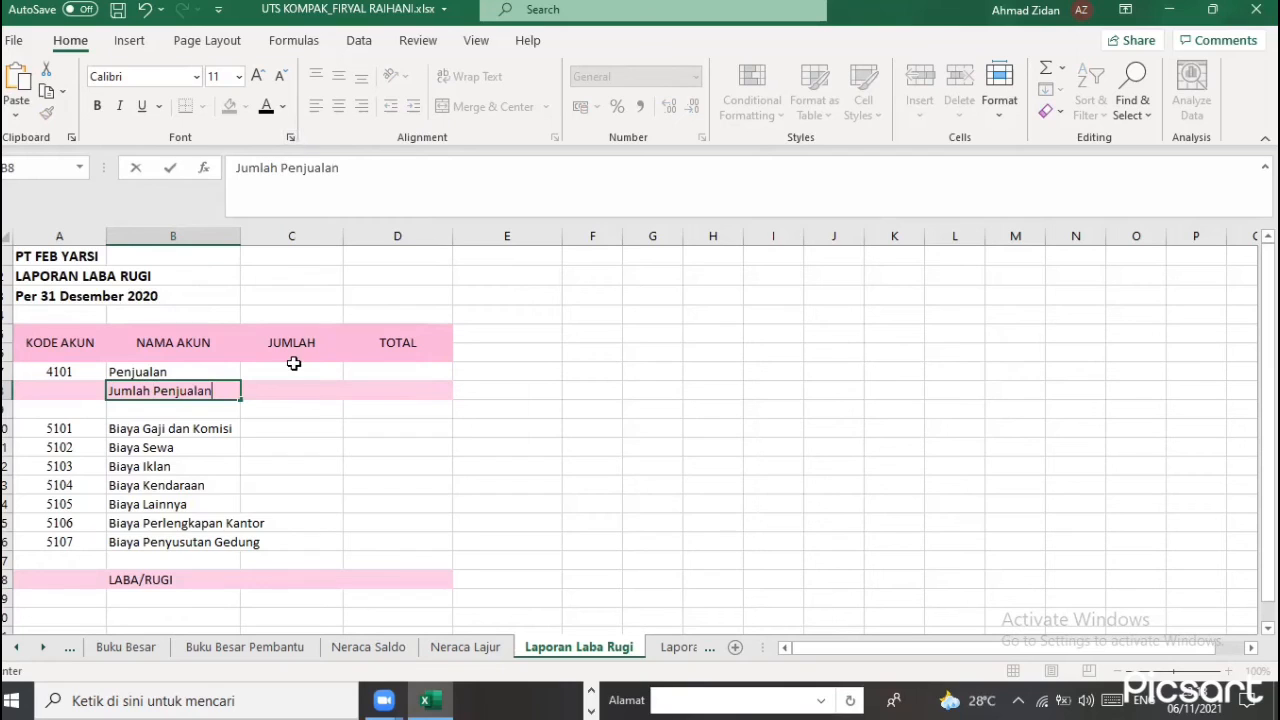
{"action": "left_click", "coordinate": [297, 370]}
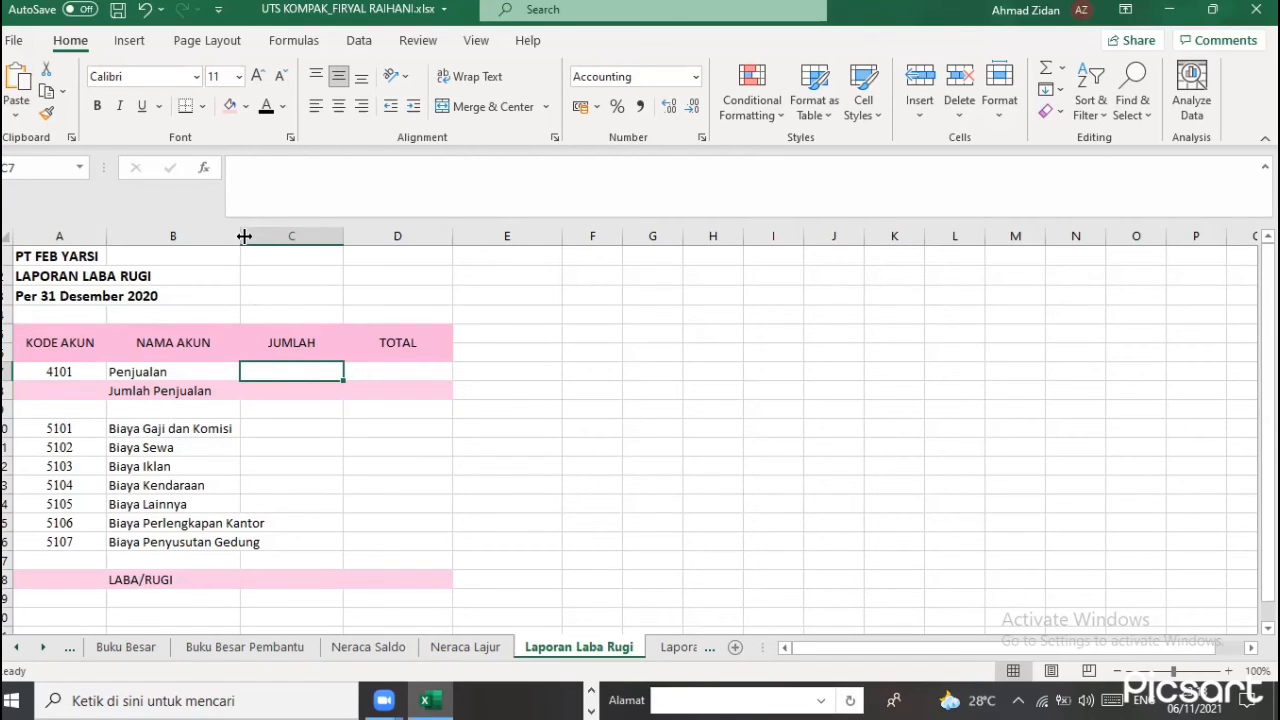
{"action": "left_click_drag", "start_coordinate": [272, 240], "coordinate": [276, 240]}
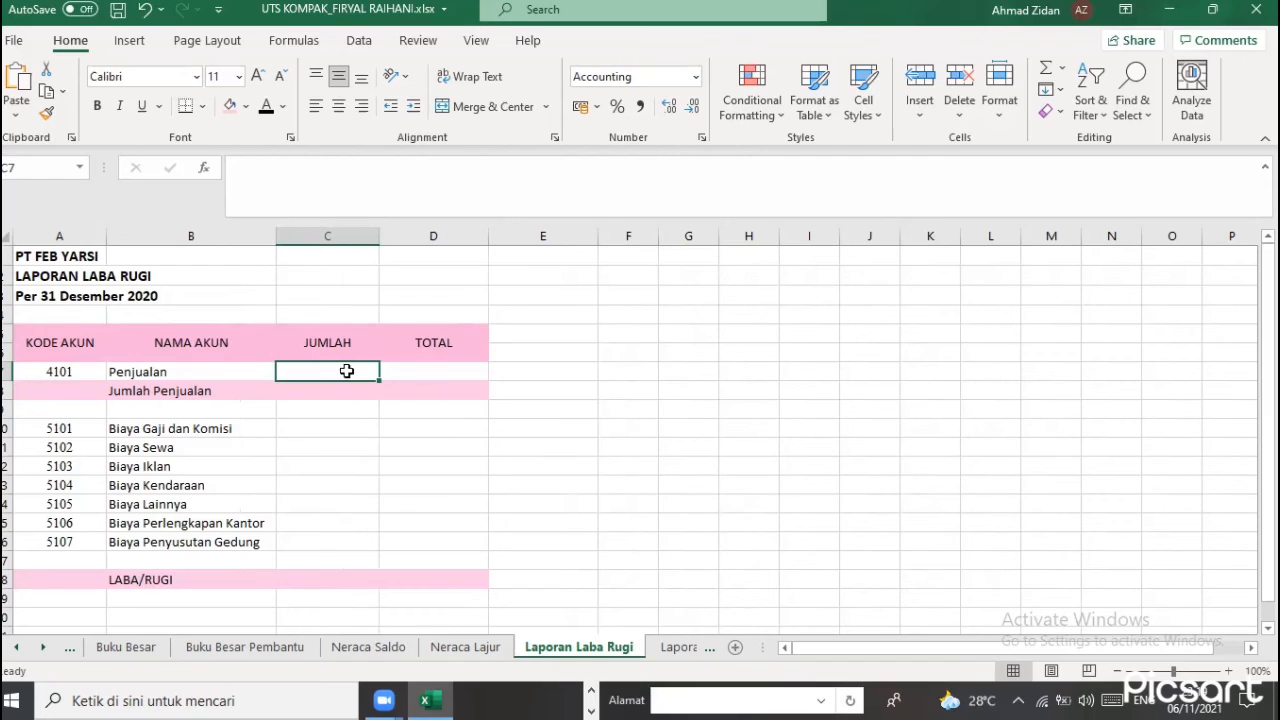
Begin the JUMLAH formula in cell C7 with =SUMIF('Neraca Lajur'!A:A;'Laporan Laba Rugi'!A7;'Neraca Lajur'!G:G)+ to sum the LABA RUGI debit column
{"action": "type", "text": "=sum"}
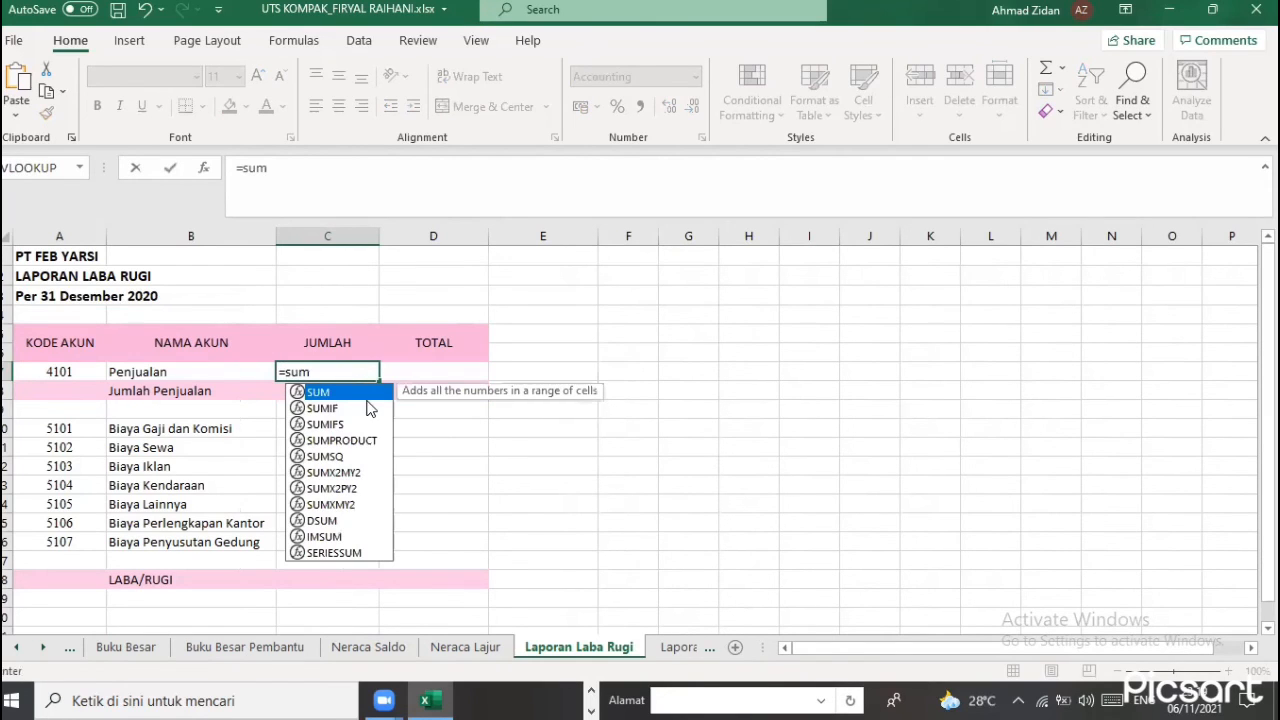
{"action": "double_click", "coordinate": [335, 406]}
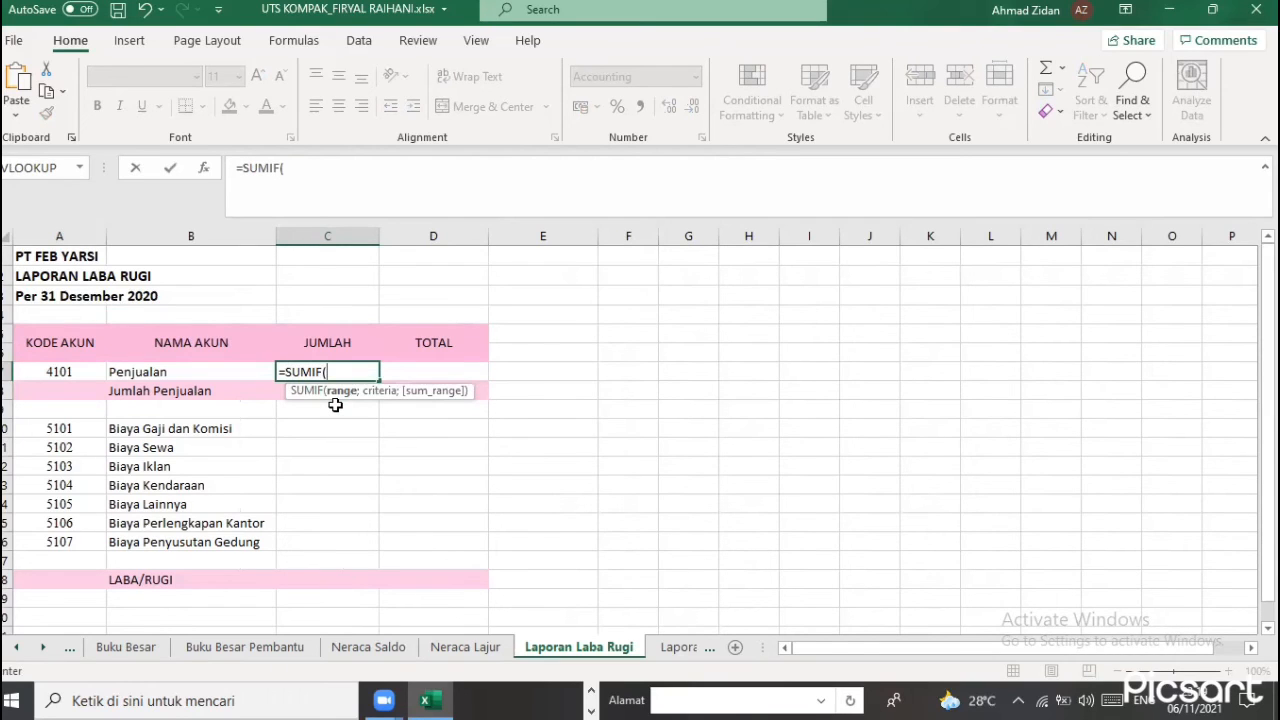
{"action": "left_click", "coordinate": [437, 650]}
{"action": "left_click", "coordinate": [61, 234]}
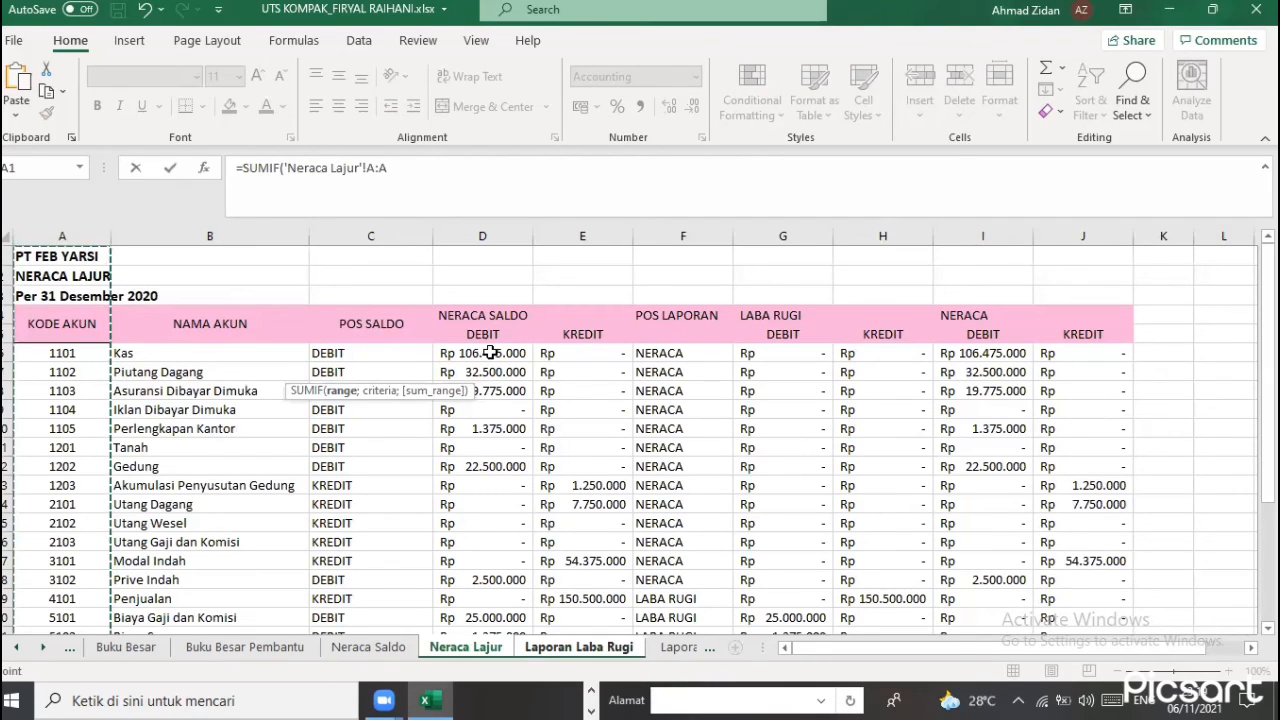
{"action": "type", "text": ";"}
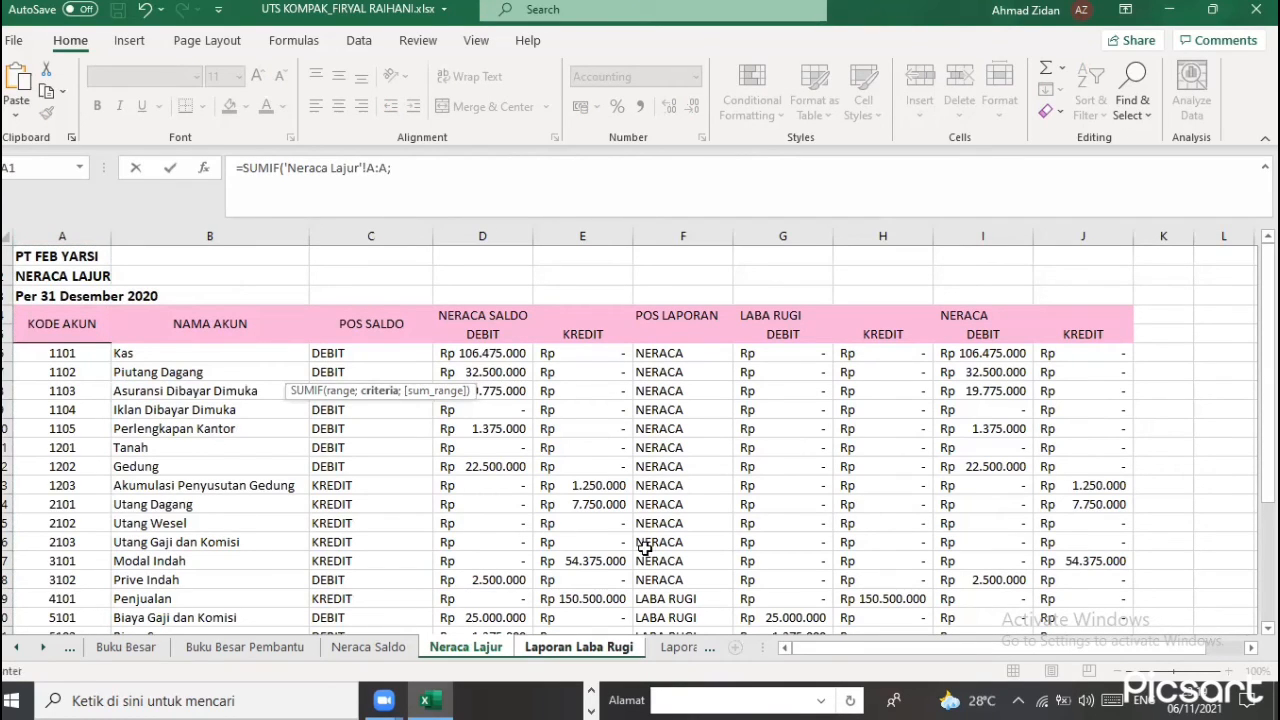
{"action": "left_click", "coordinate": [580, 647]}
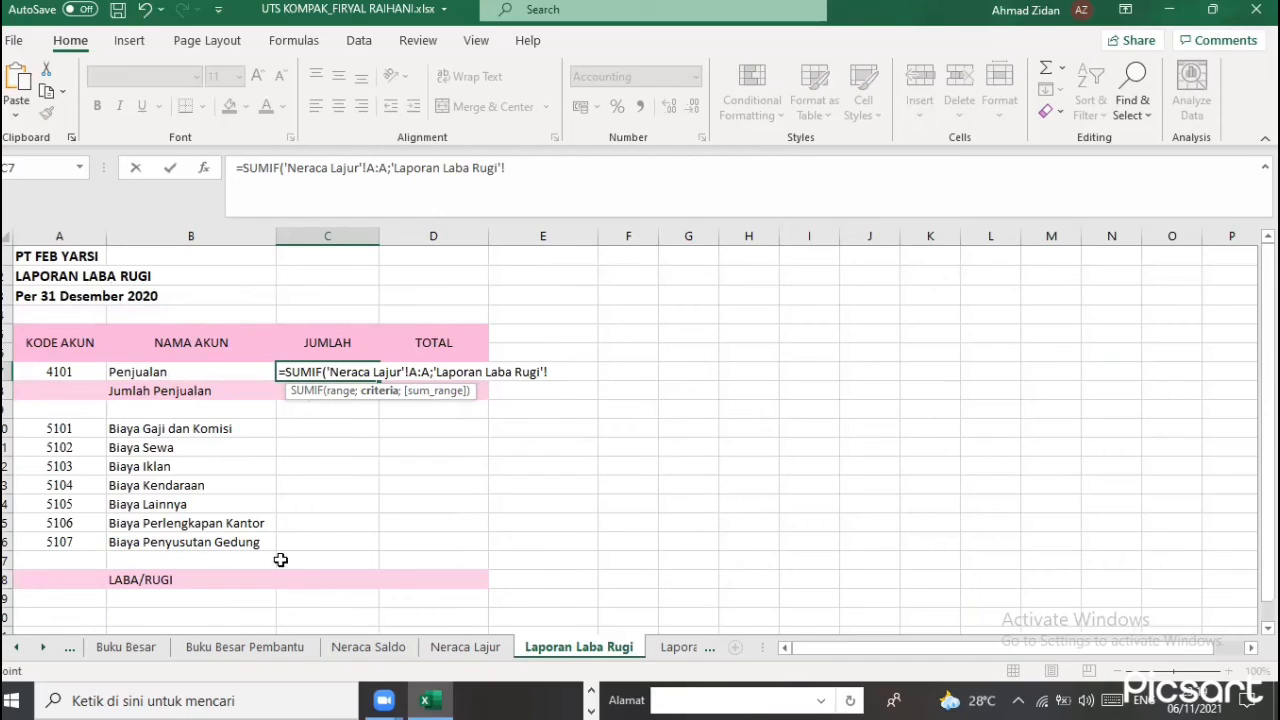
{"action": "left_click", "coordinate": [70, 380]}
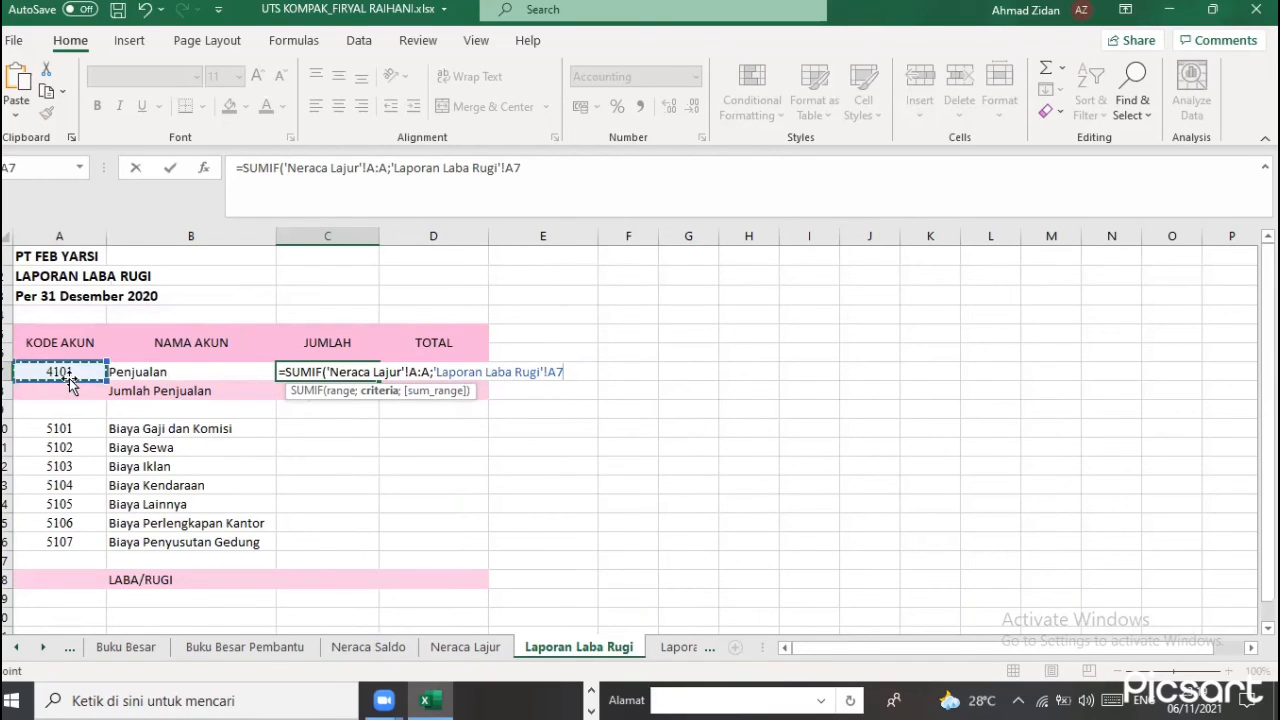
{"action": "type", "text": ";"}
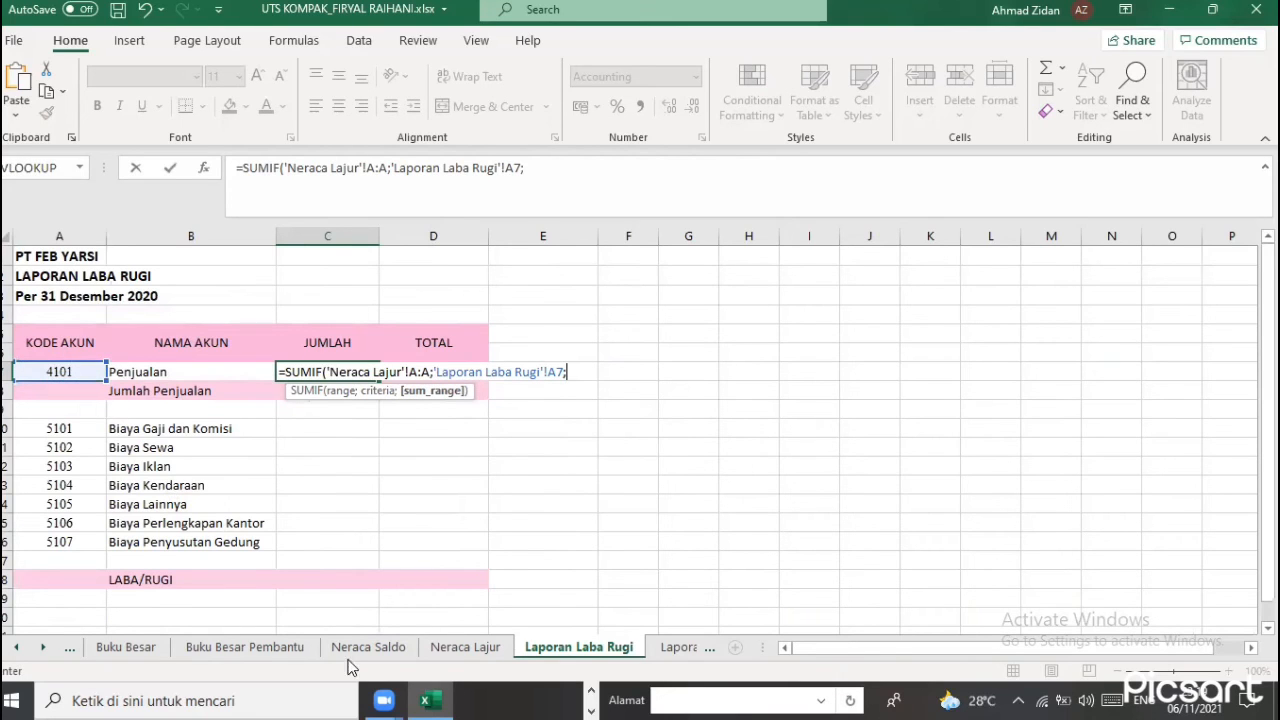
{"action": "left_click", "coordinate": [463, 647]}
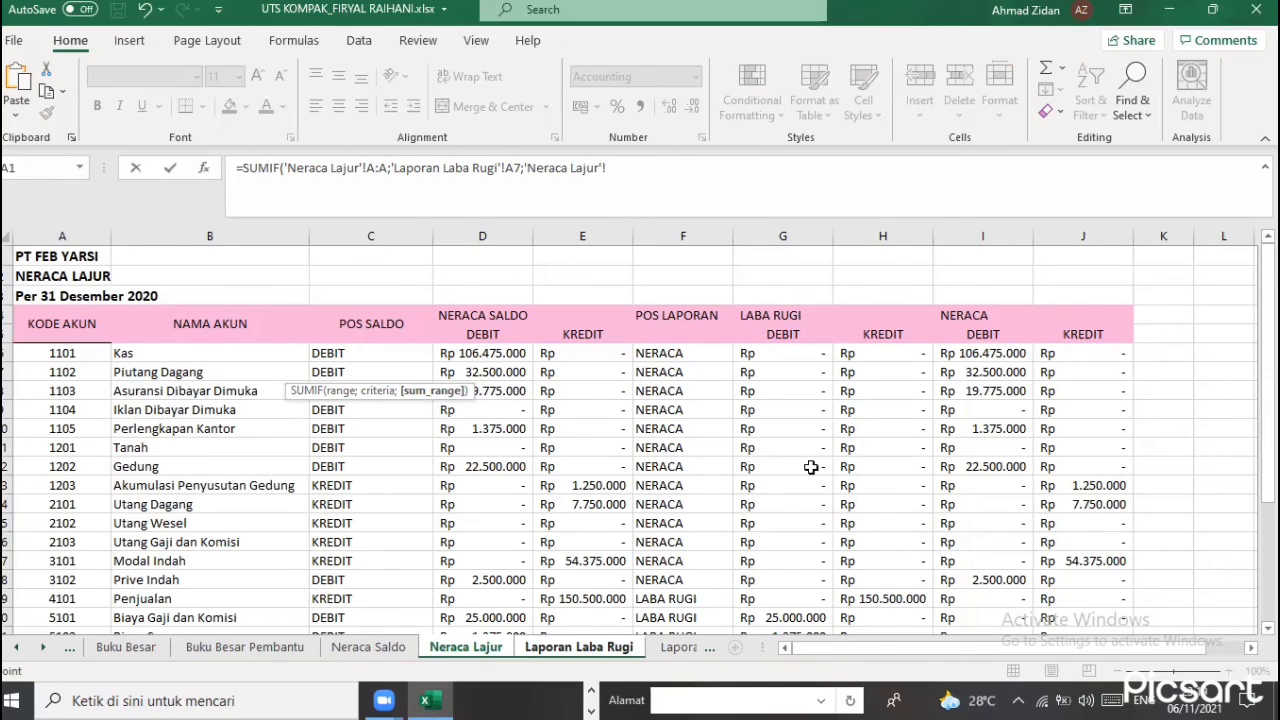
{"action": "left_click", "coordinate": [786, 235]}
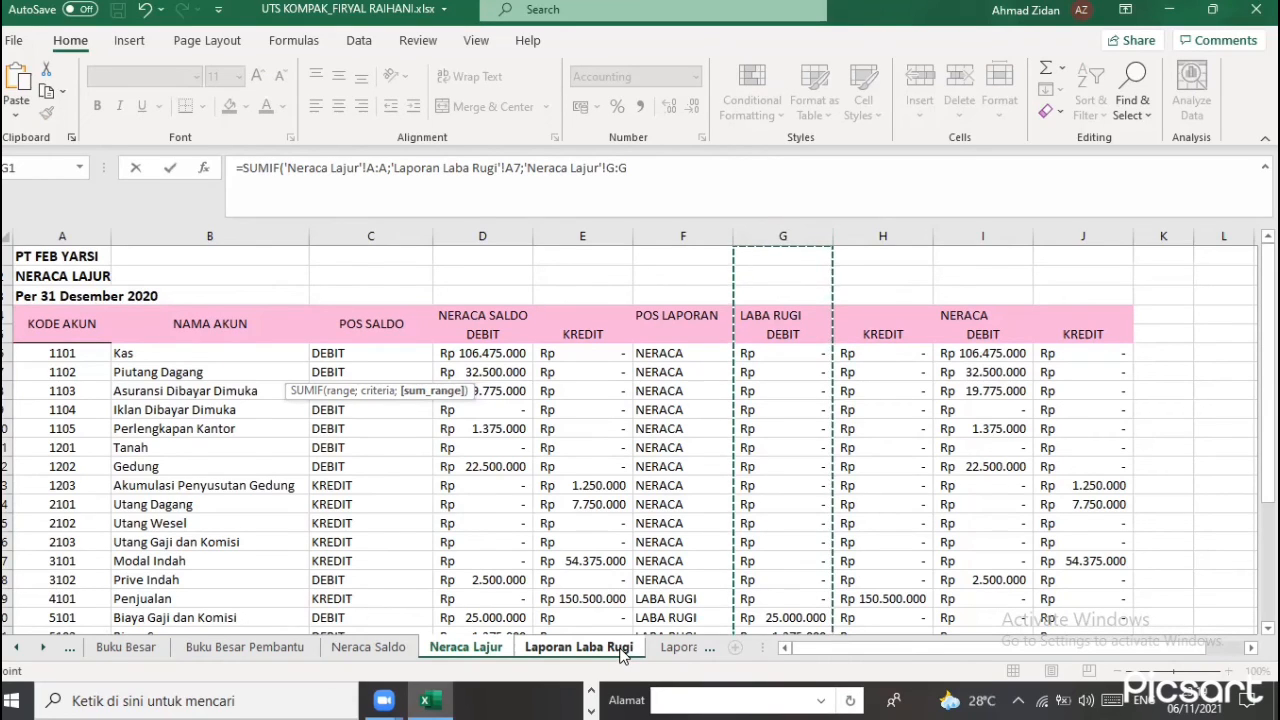
{"action": "type", "text": ")+"}
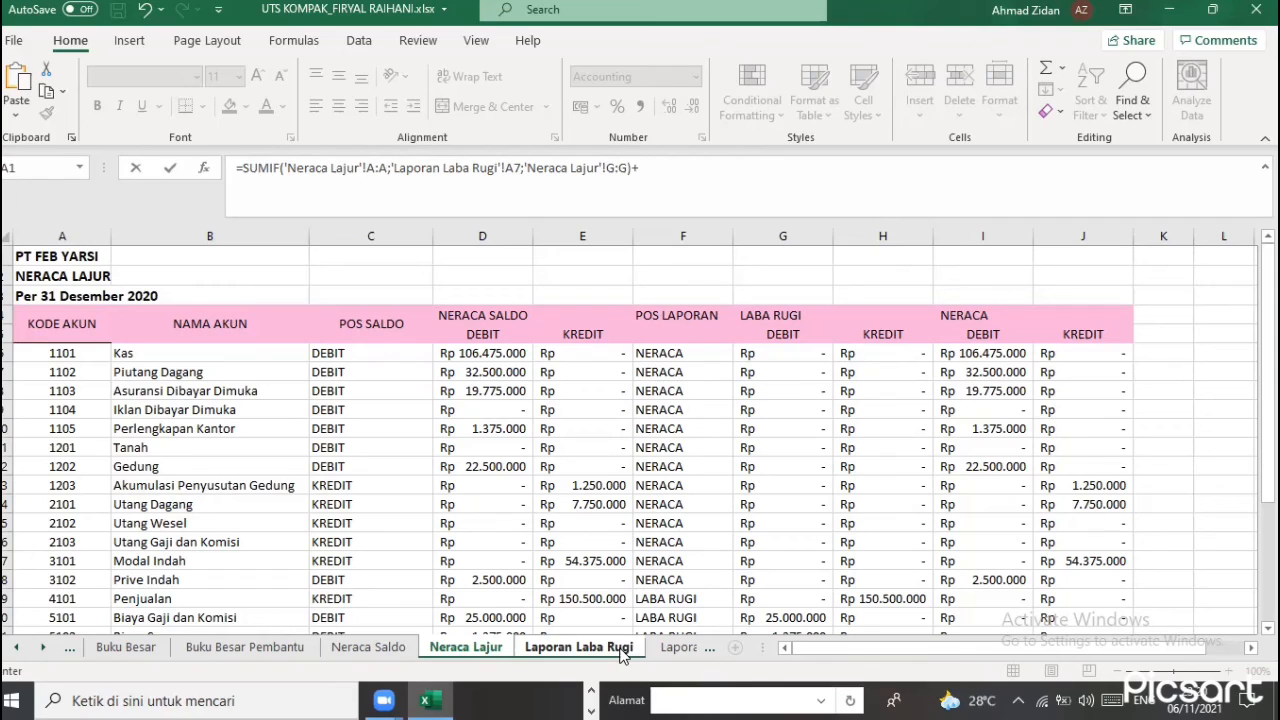
Complete cell C7's formula by adding SUMIF('Neraca Lajur'!A:A;'Laporan Laba Rugi'!A7;'Neraca Lajur'!H:H) for the LABA RUGI credit column
{"action": "left_click_drag", "start_coordinate": [245, 168], "coordinate": [618, 188]}
{"action": "key", "text": "ctrl+c"}
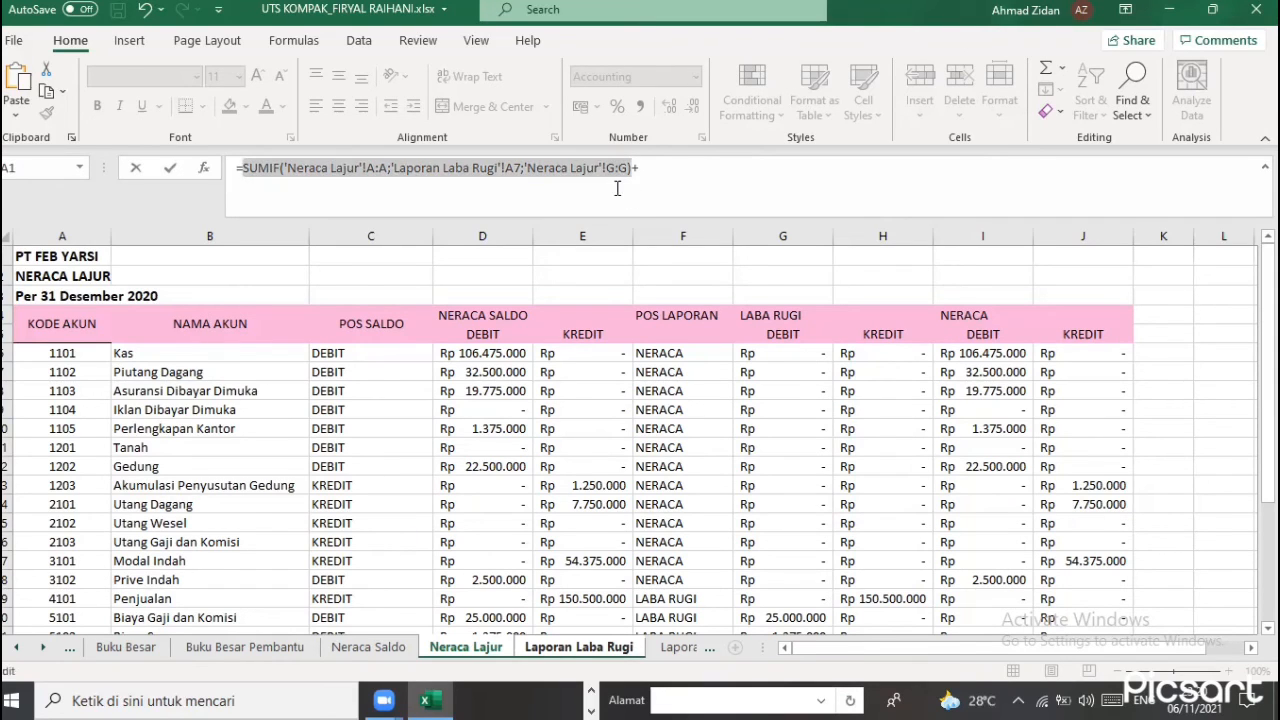
{"action": "left_click", "coordinate": [645, 167]}
{"action": "type", "text": "+"}
{"action": "key", "text": "ctrl+v"}
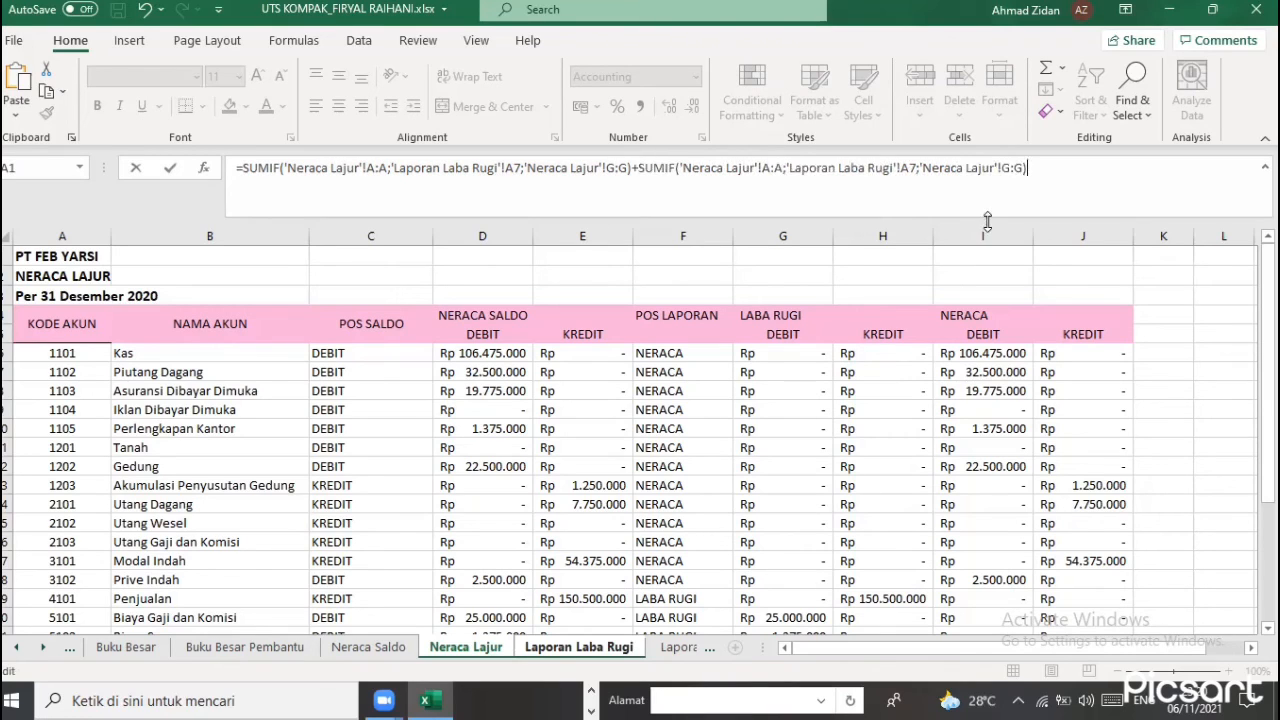
{"action": "left_click", "coordinate": [1018, 167]}
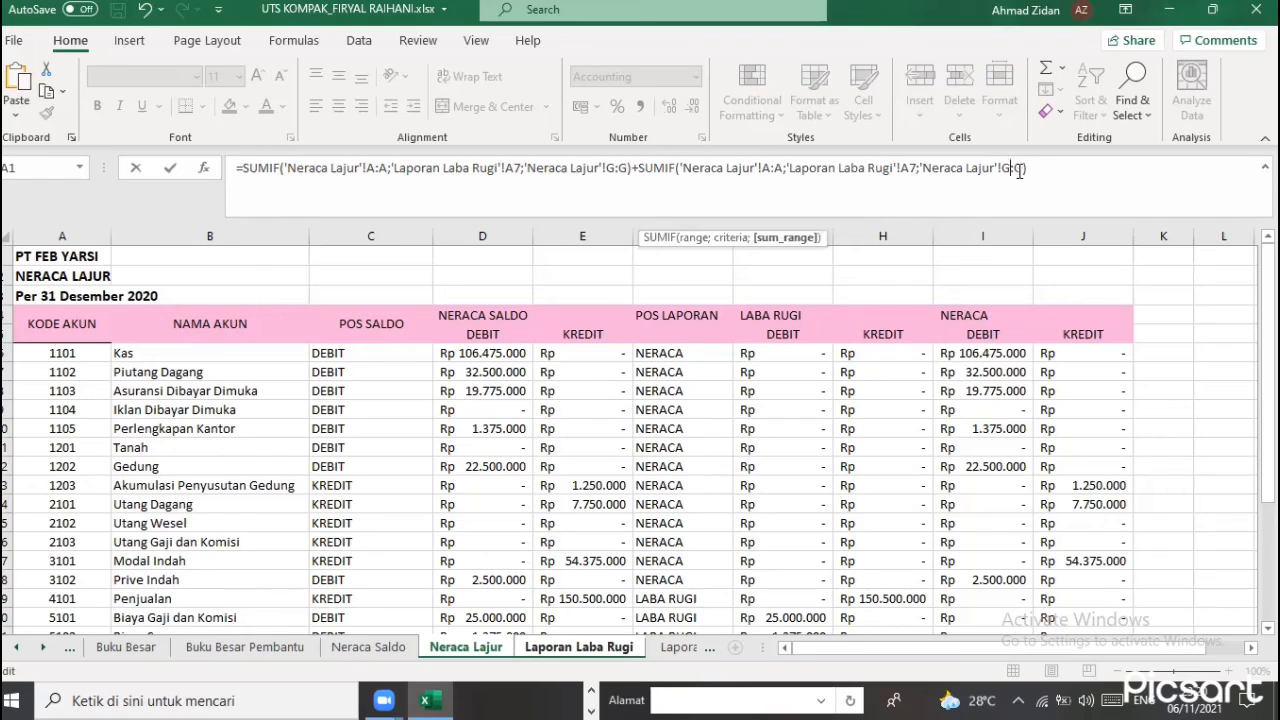
{"action": "type", "text": "h"}
{"action": "key", "text": "BackSpace"}
{"action": "type", "text": "H"}
{"action": "key", "text": "BackSpace"}
{"action": "type", "text": "H"}
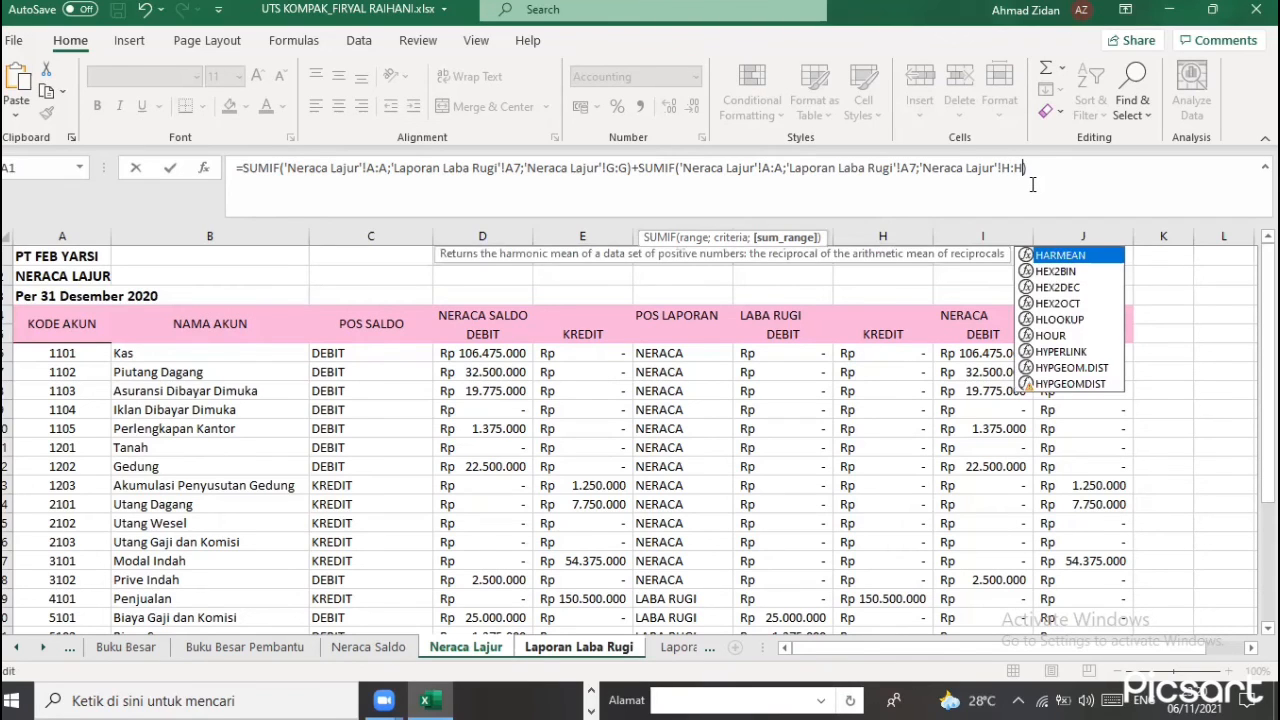
{"action": "key", "text": "Return"}
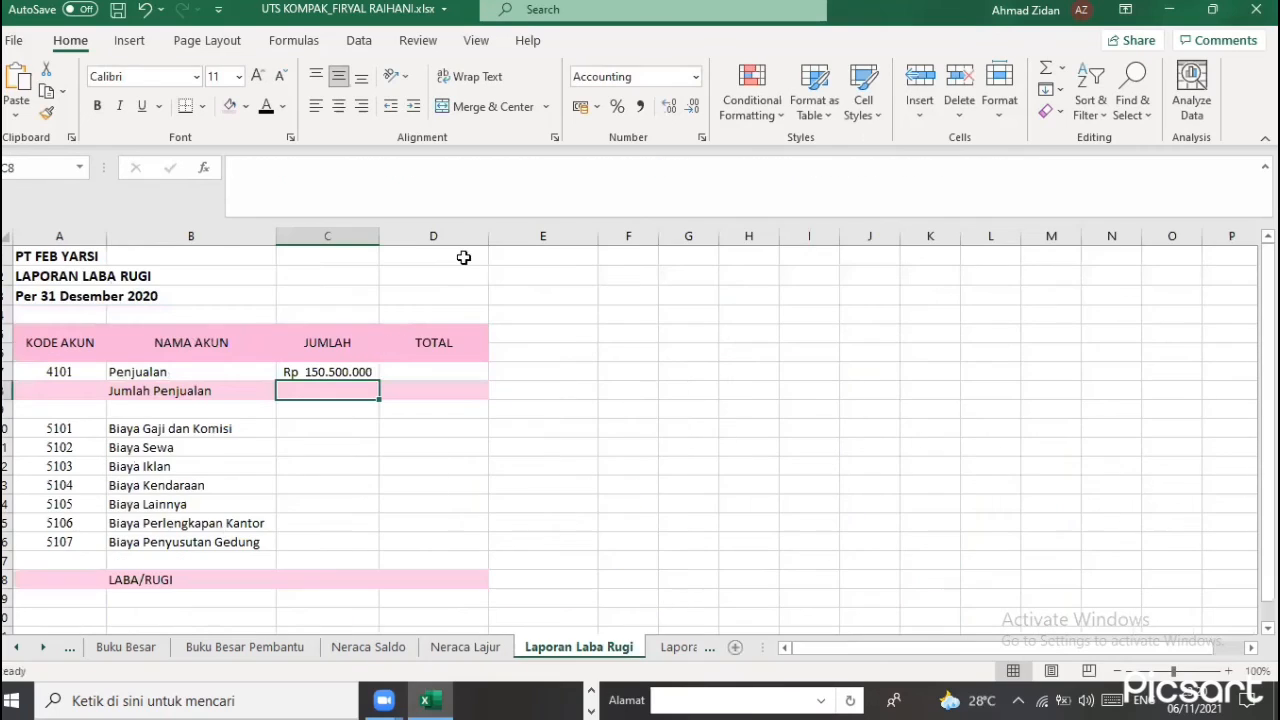
Enter a SUM of cell C7 in cell D8 as the TOTAL of Jumlah Penjualan
{"action": "left_click", "coordinate": [397, 391]}
{"action": "type", "text": "=SU"}
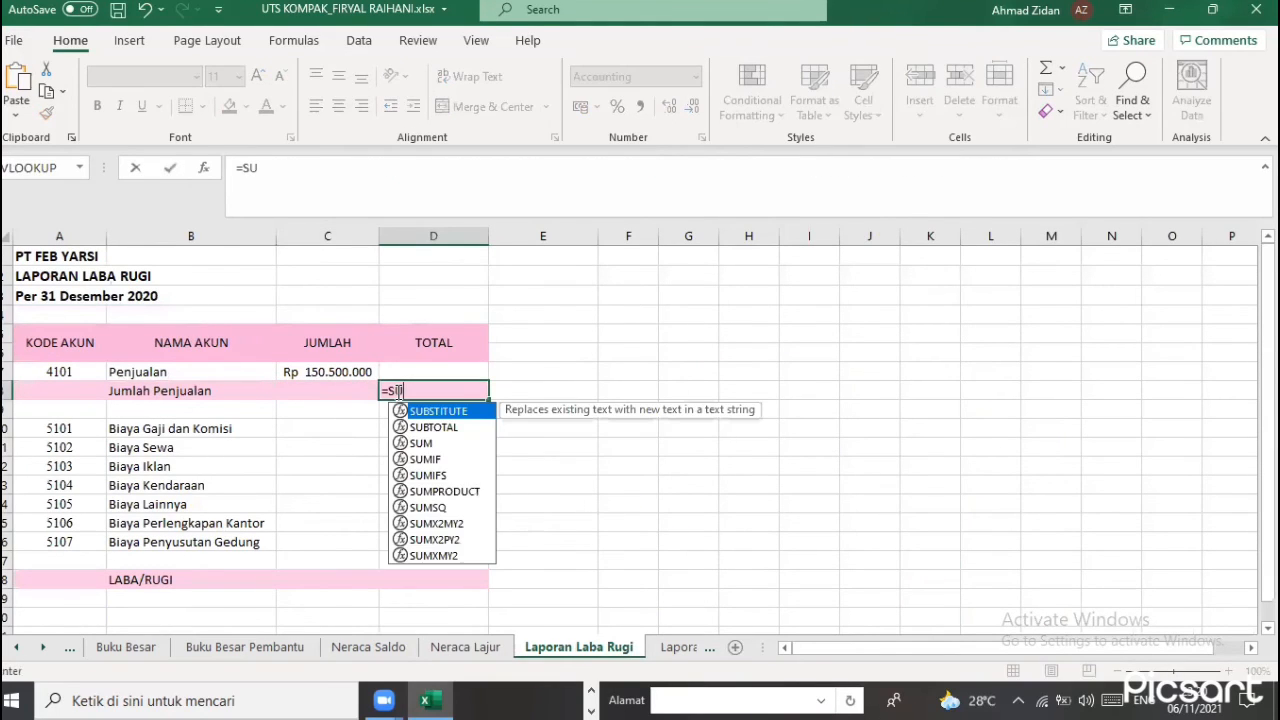
{"action": "double_click", "coordinate": [435, 443]}
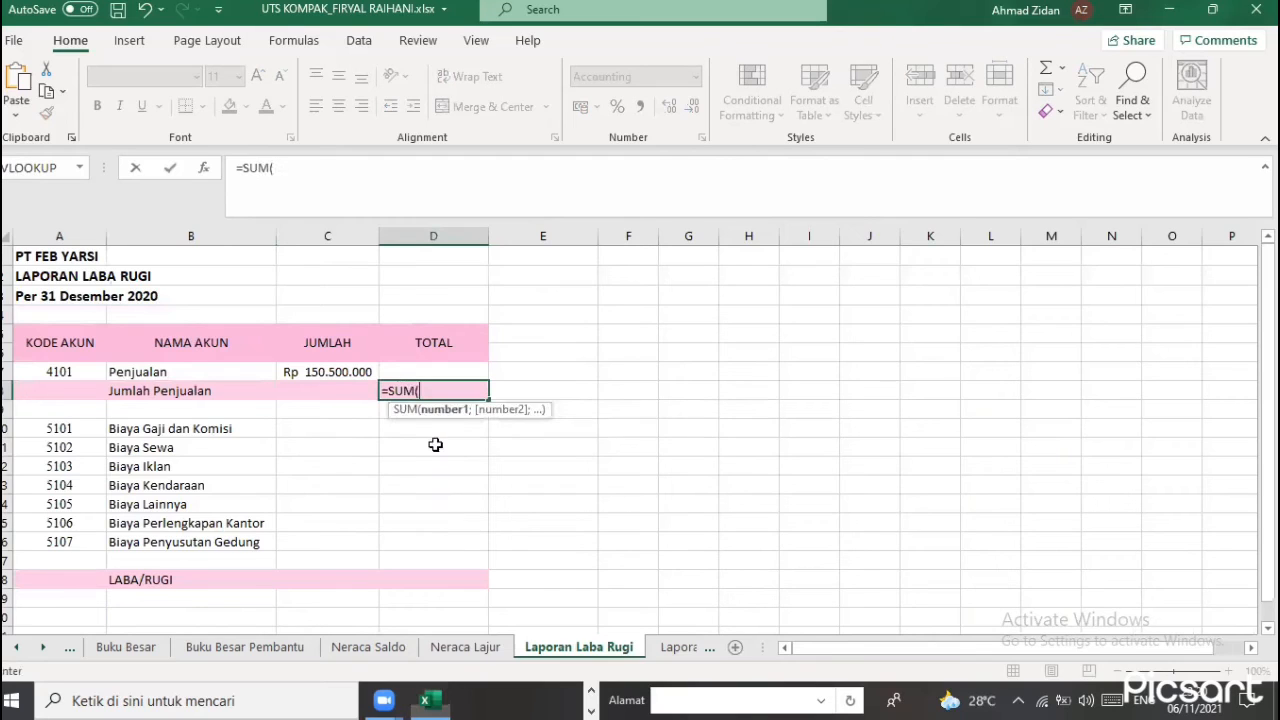
{"action": "left_click", "coordinate": [354, 368]}
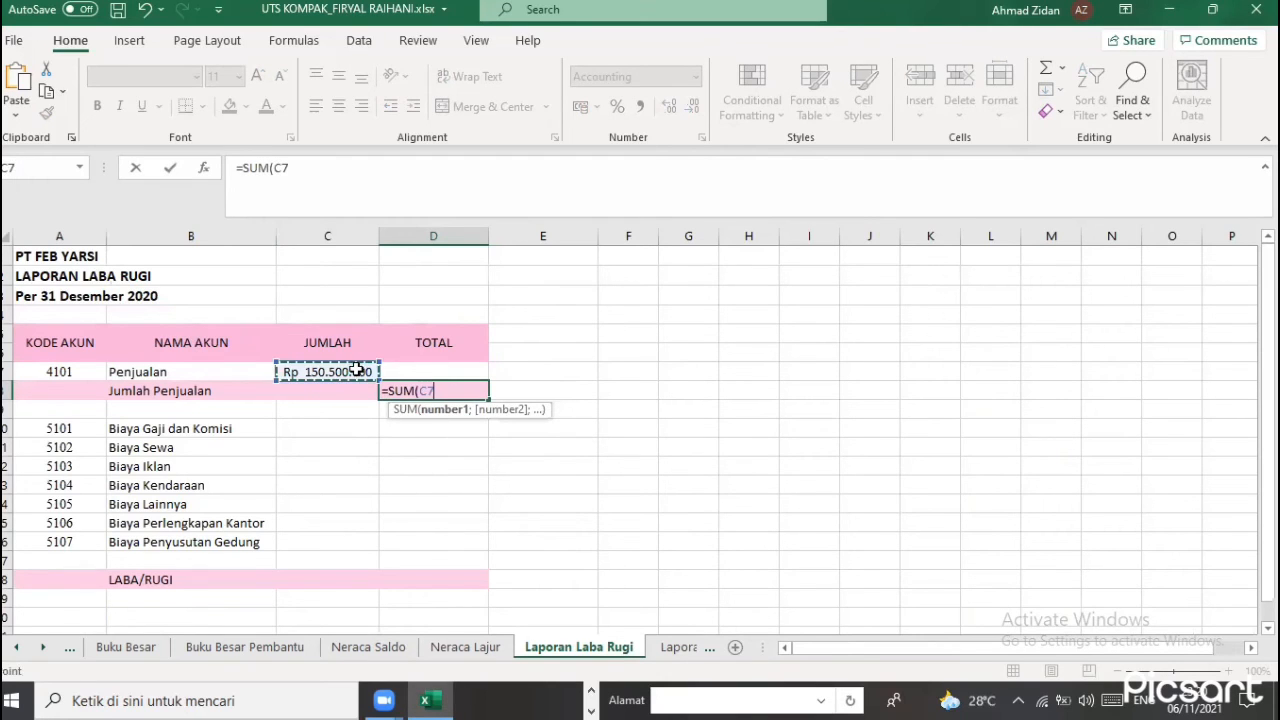
{"action": "key", "text": "Return"}
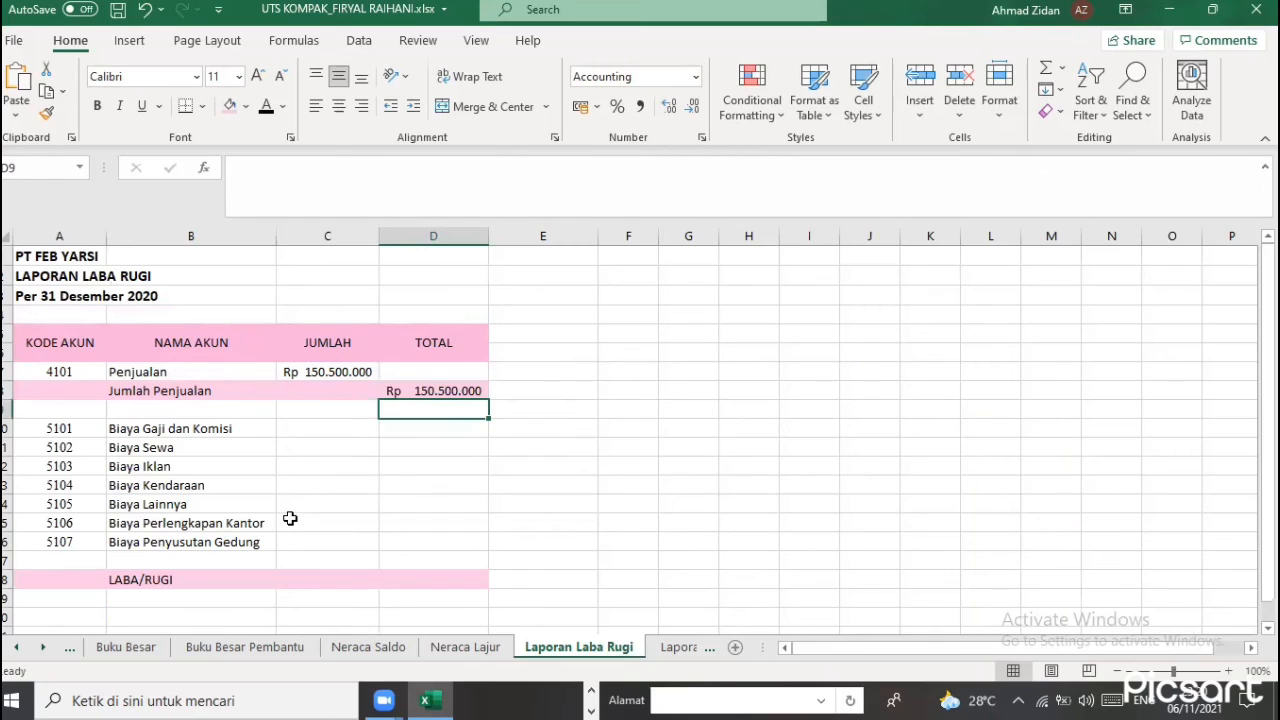
{"action": "left_click", "coordinate": [288, 429]}
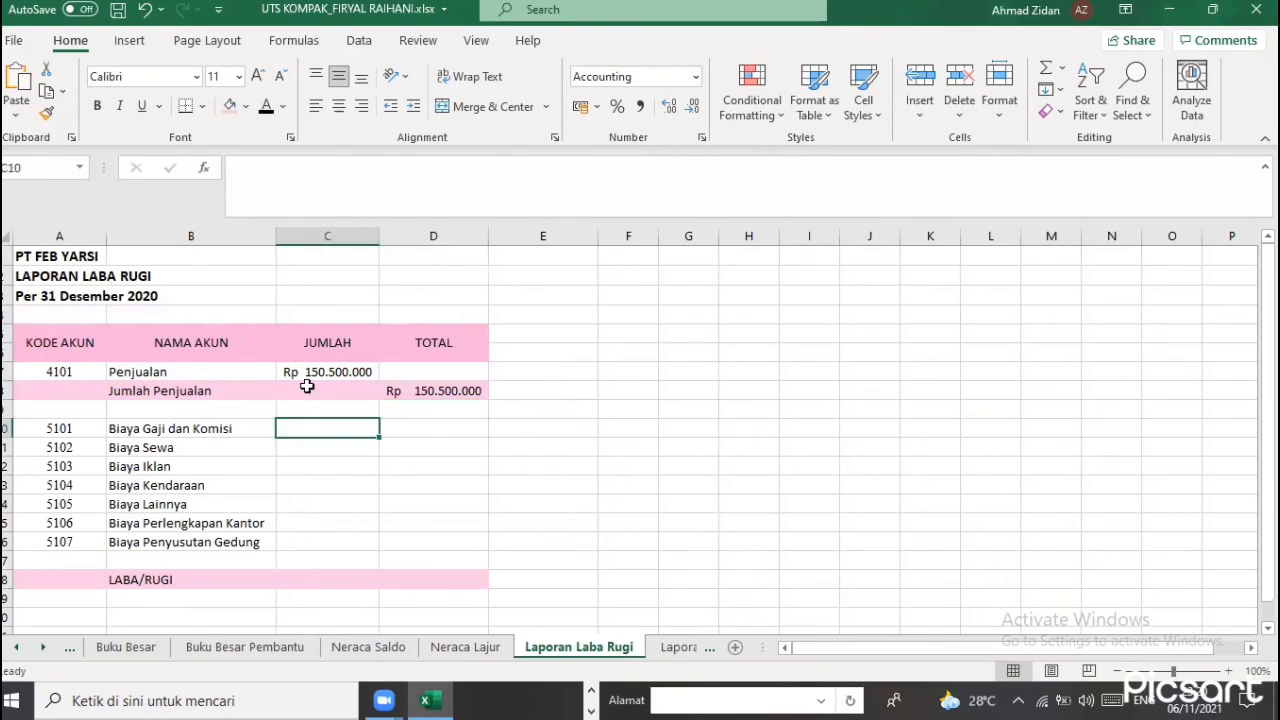
{"action": "left_click", "coordinate": [307, 372]}
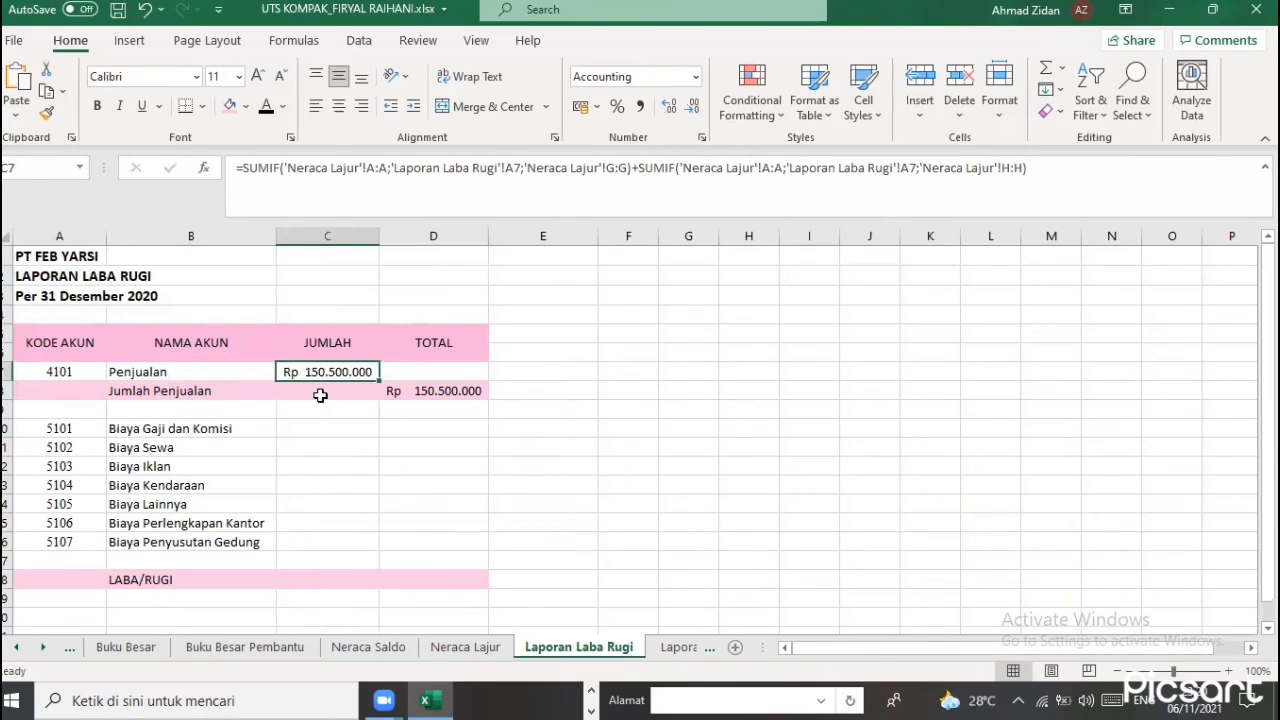
{"action": "key", "text": "ctrl+v"}
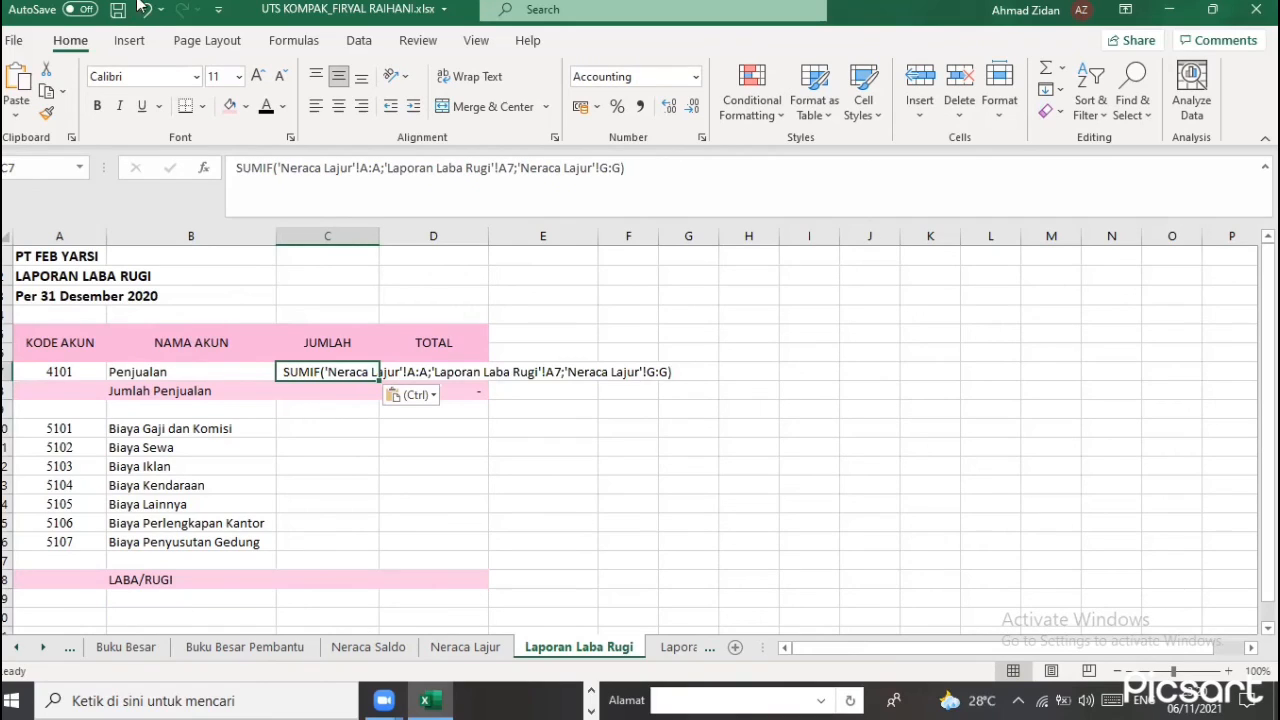
{"action": "key", "text": "ctrl+z"}
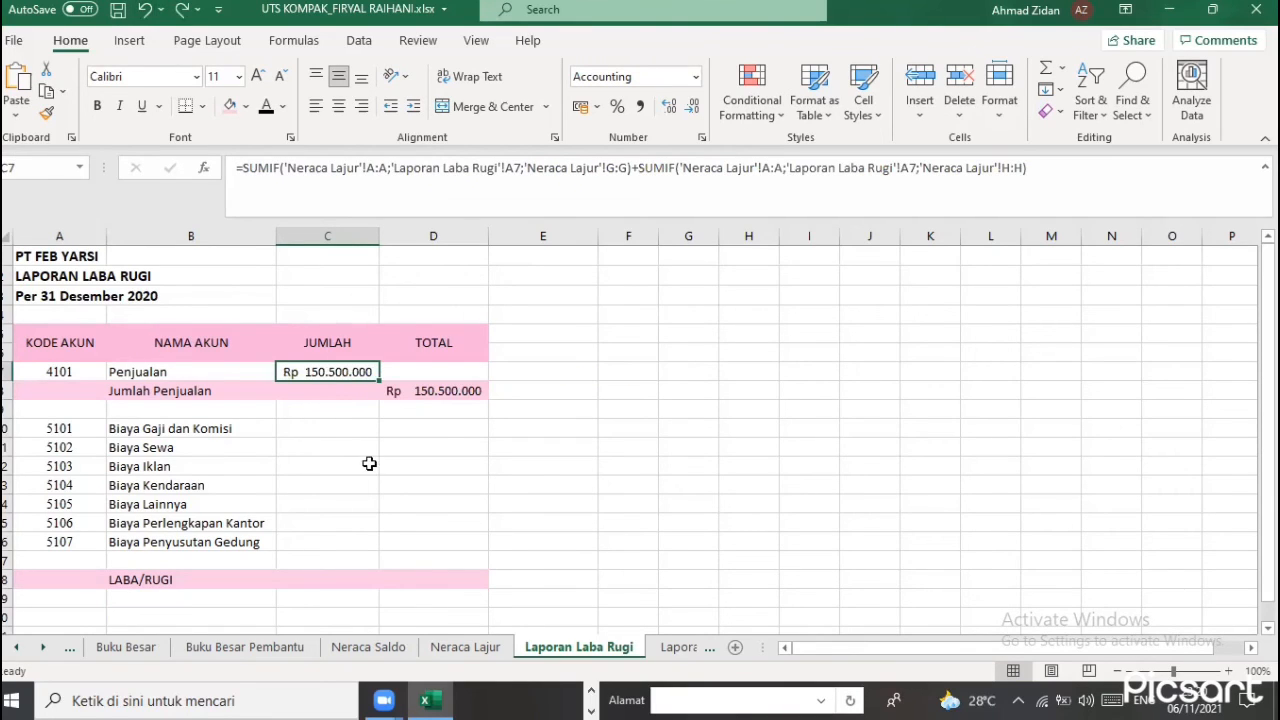
Copy the SUMIF formula from cell C7 to C10 and fill it down to C16 for all the expense accounts
{"action": "key", "text": "ctrl+c"}
{"action": "left_click", "coordinate": [341, 427]}
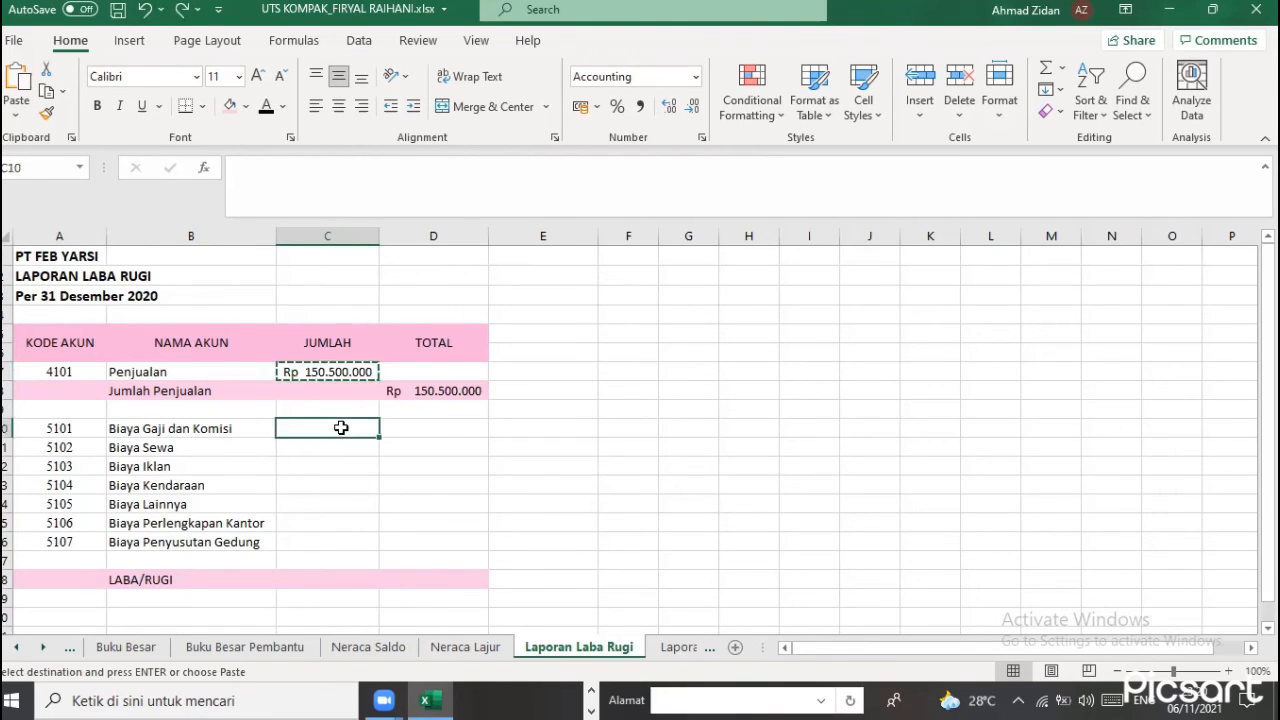
{"action": "key", "text": "ctrl+v"}
{"action": "left_click_drag", "start_coordinate": [378, 435], "coordinate": [447, 538]}
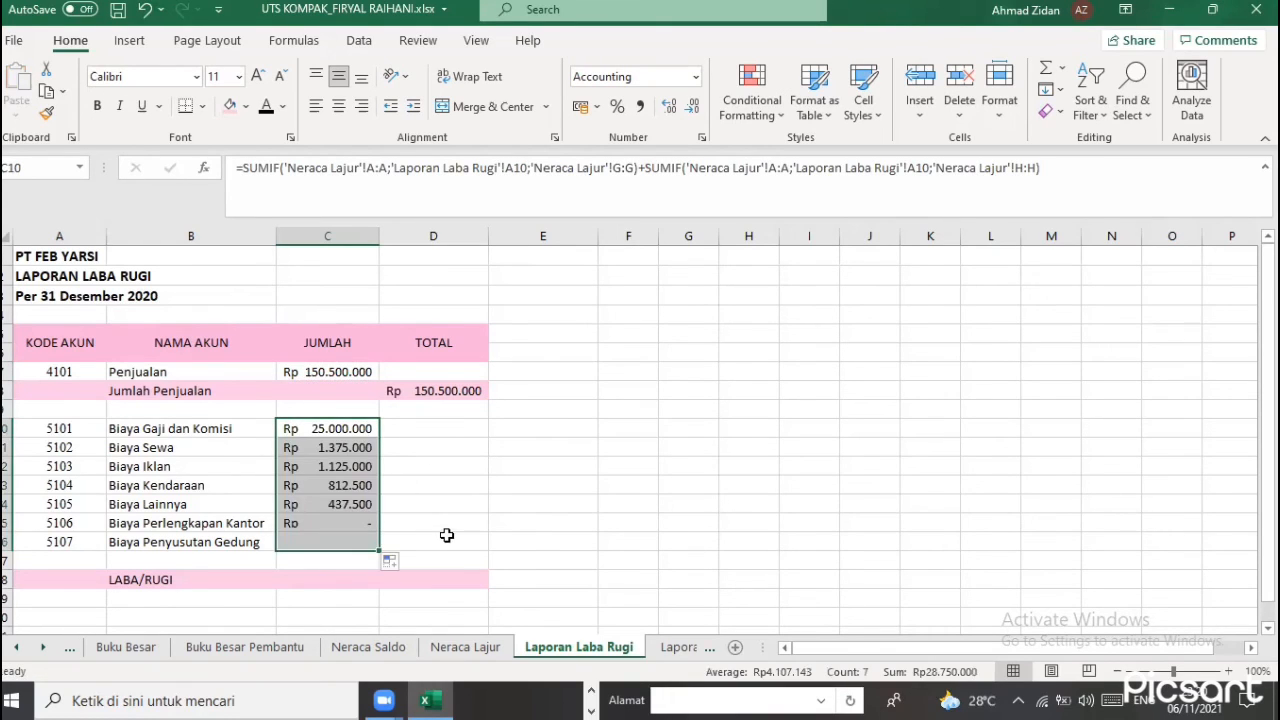
{"action": "left_click", "coordinate": [445, 542]}
{"action": "left_click", "coordinate": [432, 582]}
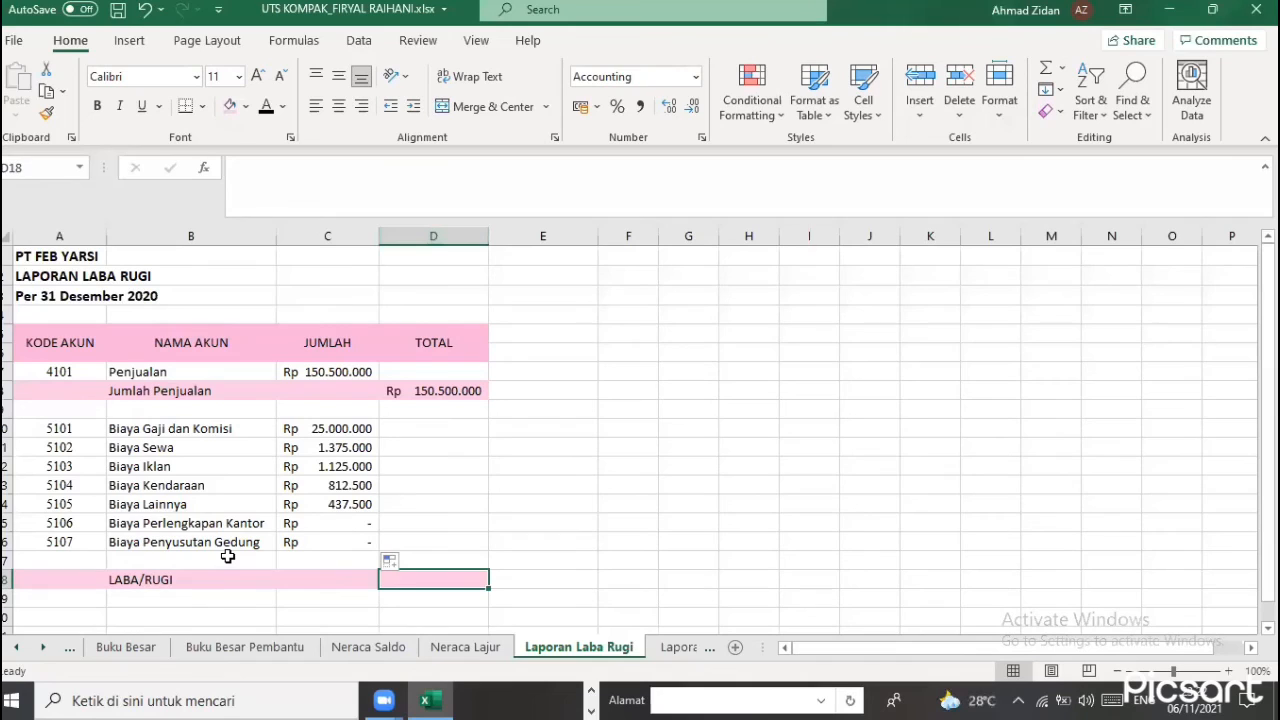
Enter the label "Jumlah Biaya" in cell B17 below the expense accounts
{"action": "left_click", "coordinate": [228, 556]}
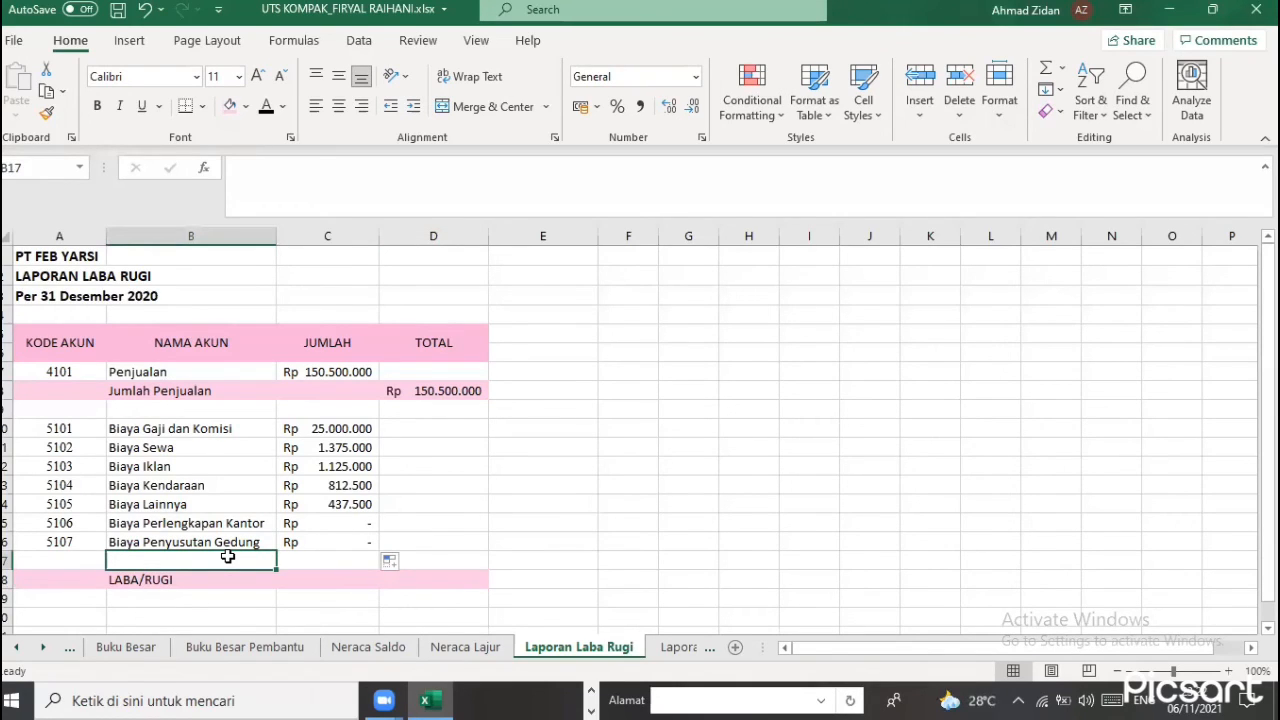
{"action": "type", "text": "j"}
{"action": "key", "text": "BackSpace"}
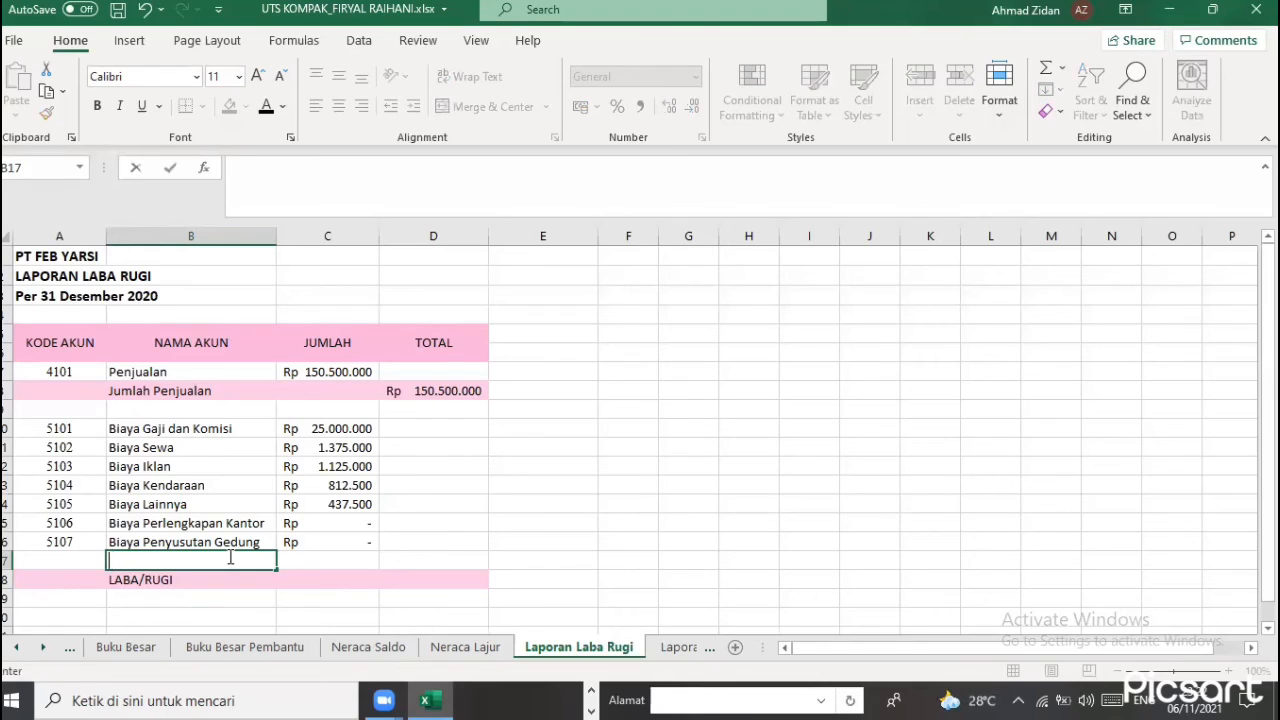
{"action": "type", "text": "Jumlah Biaya"}
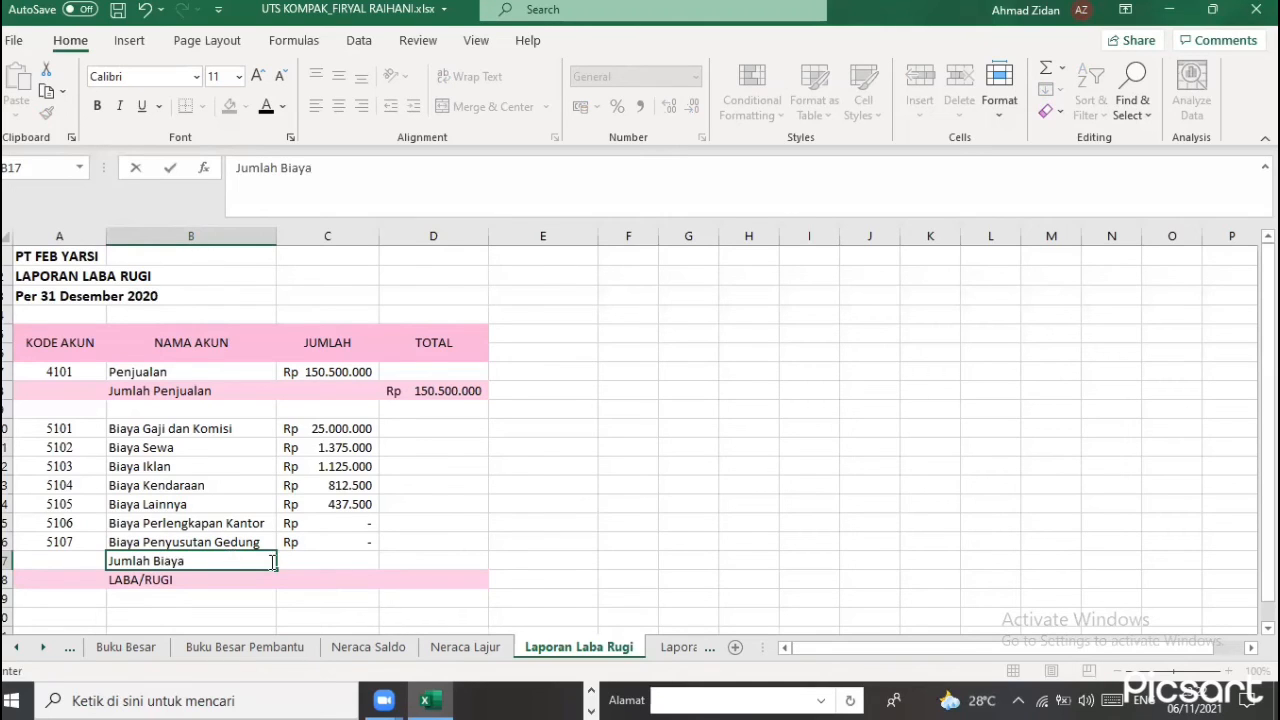
Total the expense accounts' JUMLAH amounts with SUM in cell D17 and insert a blank row above LABA/RUGI
{"action": "left_click", "coordinate": [412, 560]}
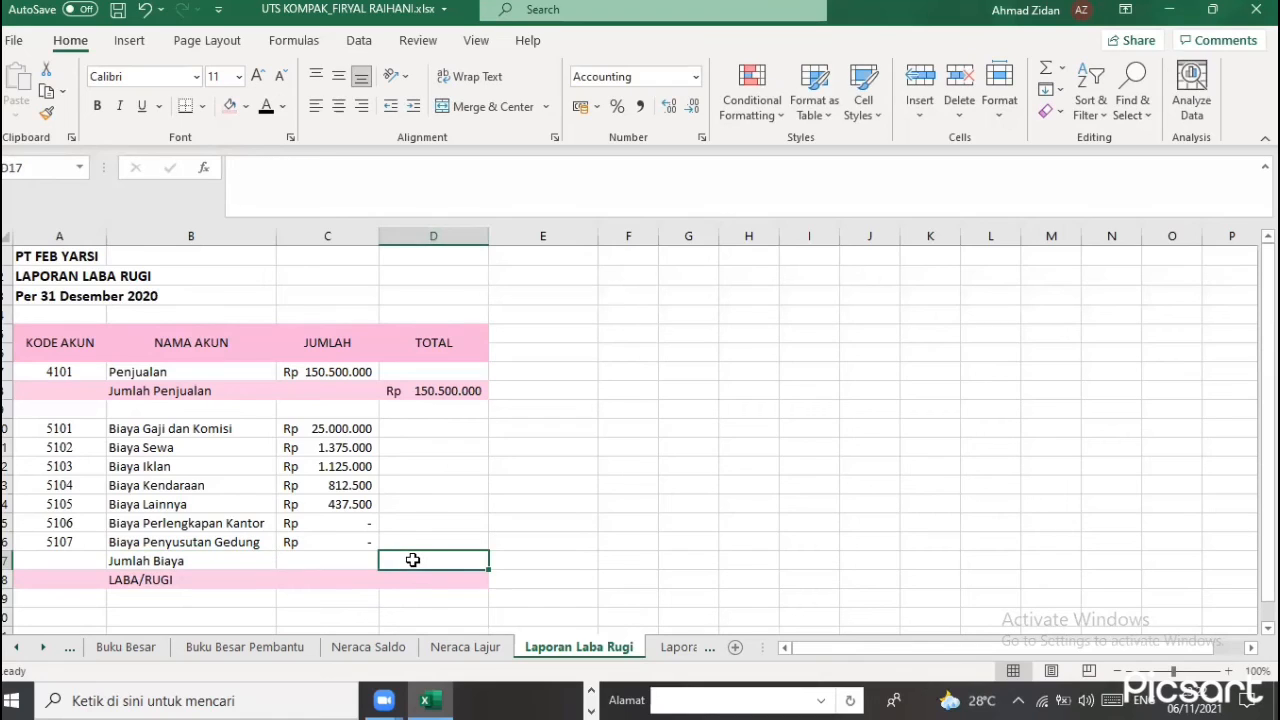
{"action": "type", "text": "="}
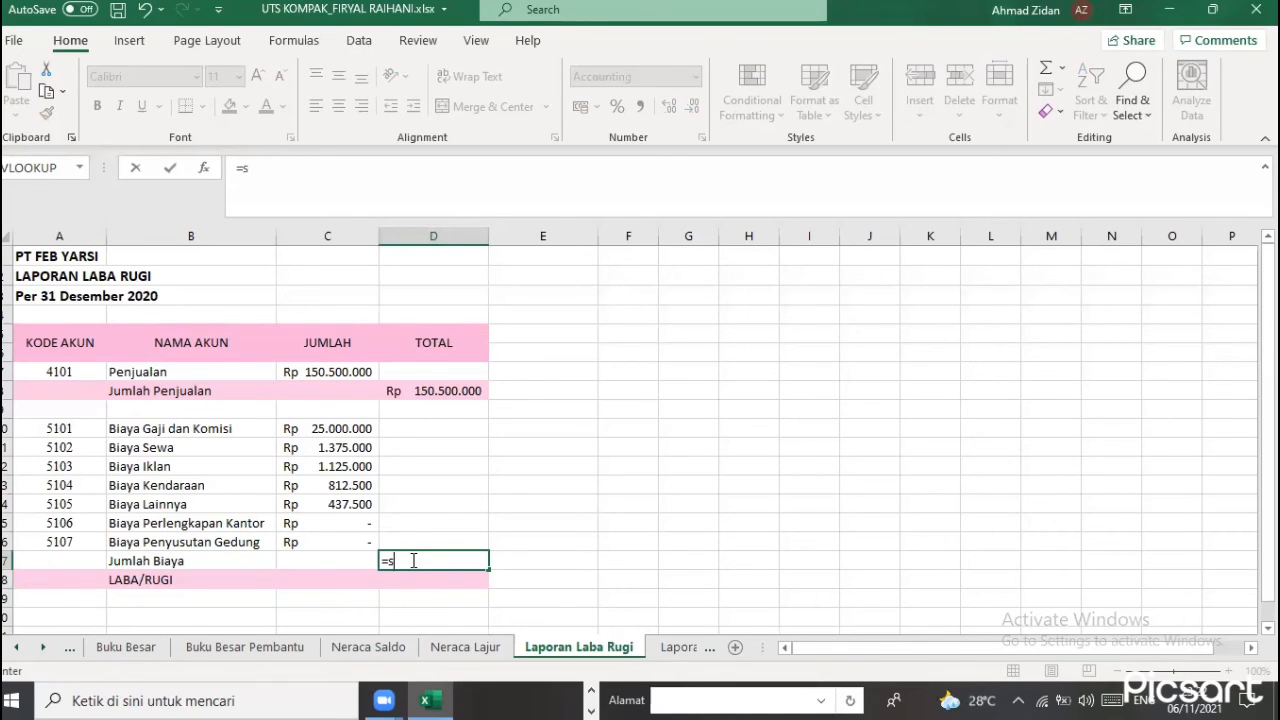
{"action": "type", "text": "sum"}
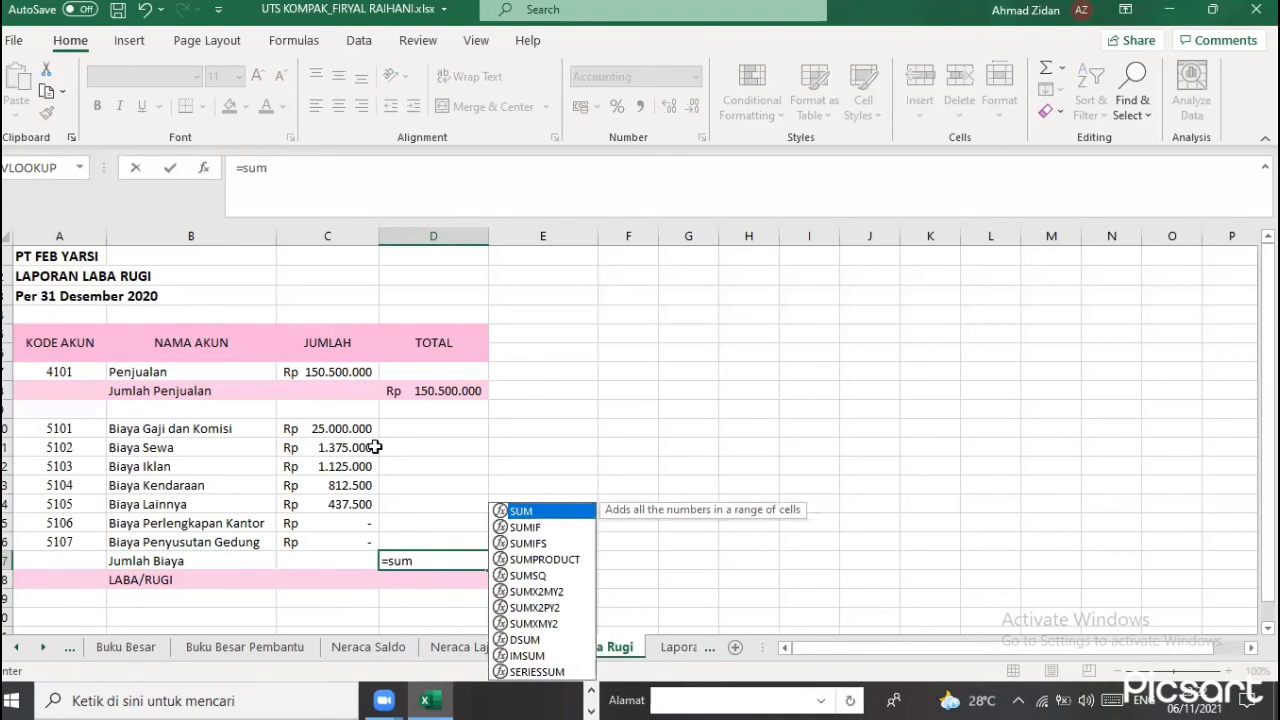
{"action": "key", "text": "Tab"}
{"action": "left_click_drag", "start_coordinate": [345, 412], "coordinate": [345, 543]}
{"action": "key", "text": "Return"}
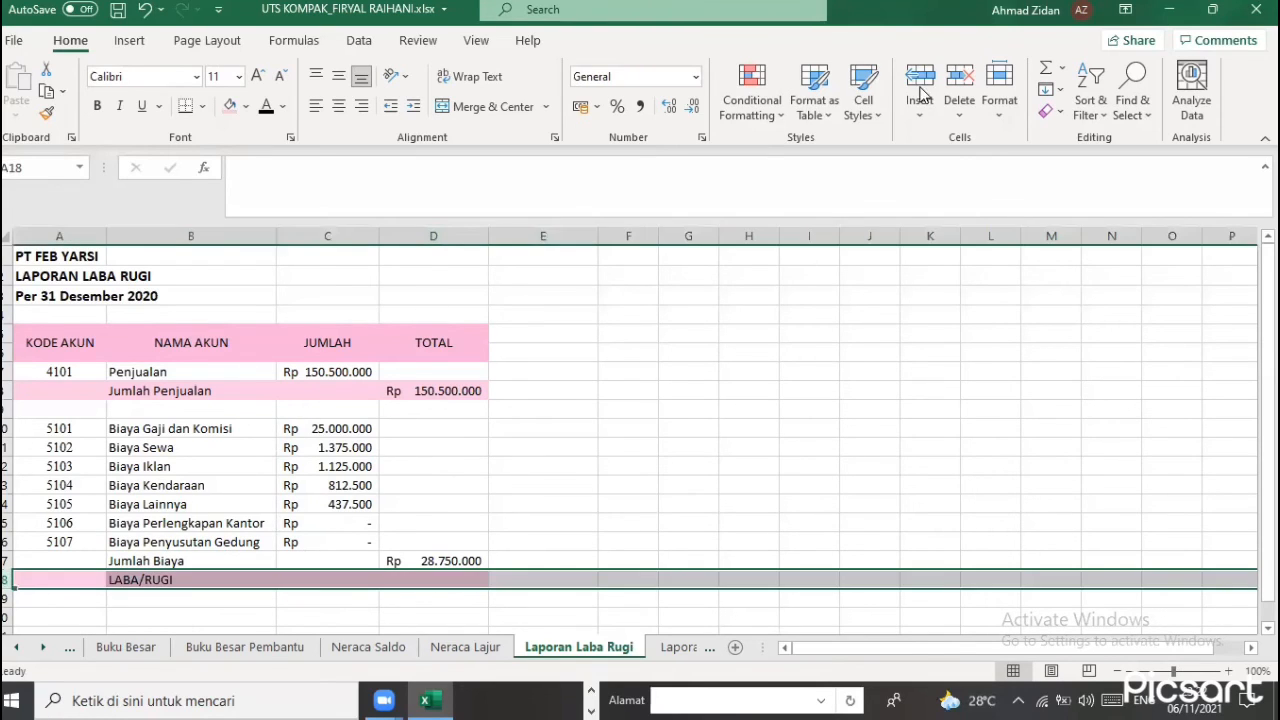
{"action": "left_click", "coordinate": [920, 88]}
{"action": "left_click", "coordinate": [195, 614]}
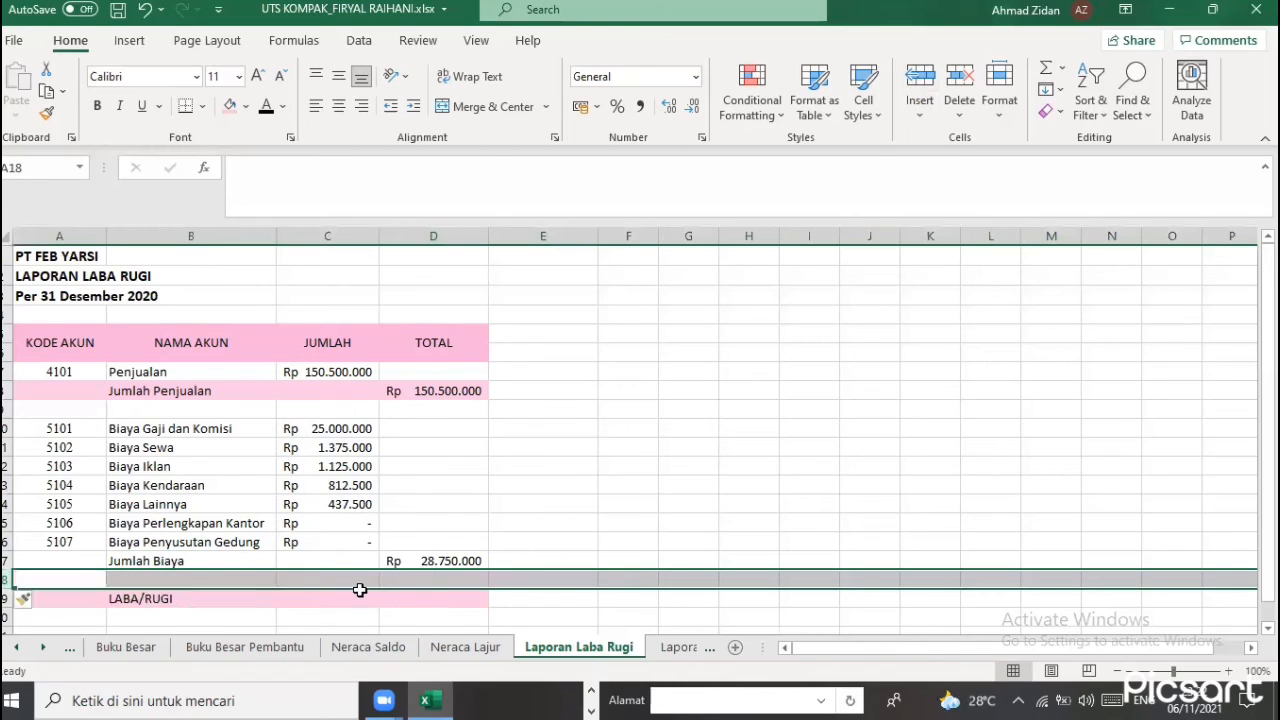
Try calculating LABA/RUGI in cell D19 as a SUM of D8:D18
{"action": "left_click", "coordinate": [417, 601]}
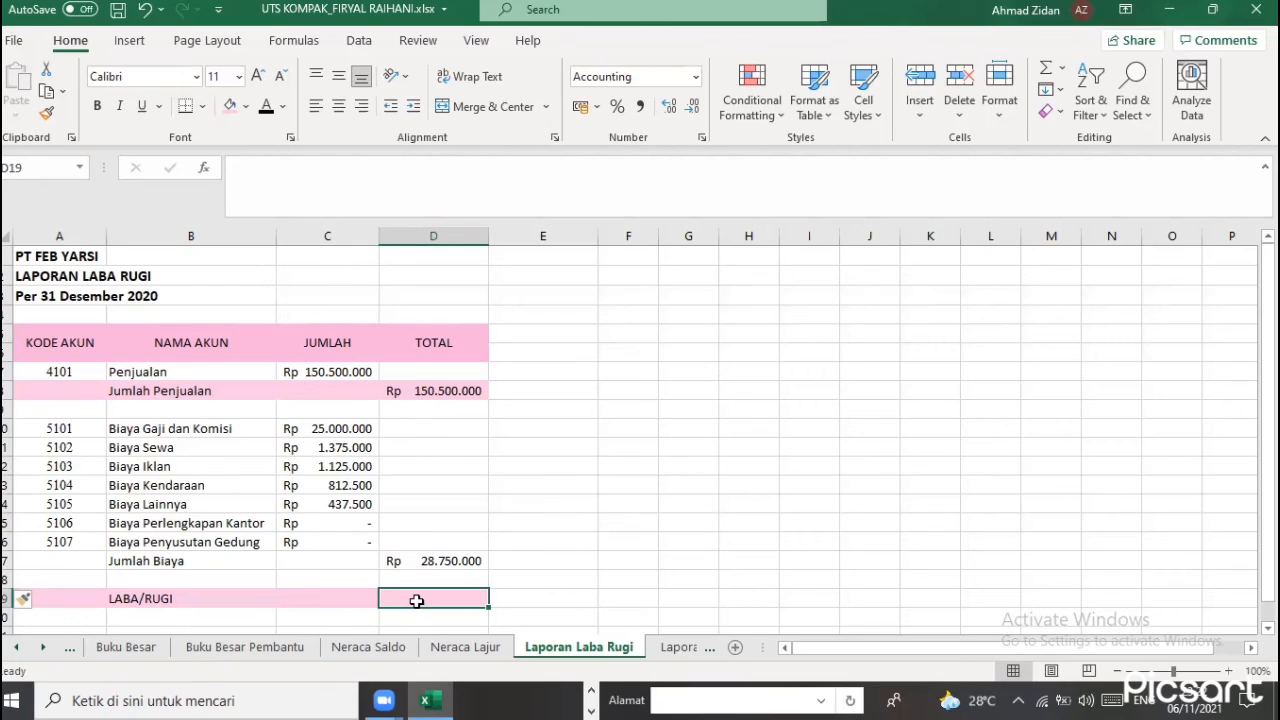
{"action": "double_click", "coordinate": [417, 601]}
{"action": "type", "text": "=sum"}
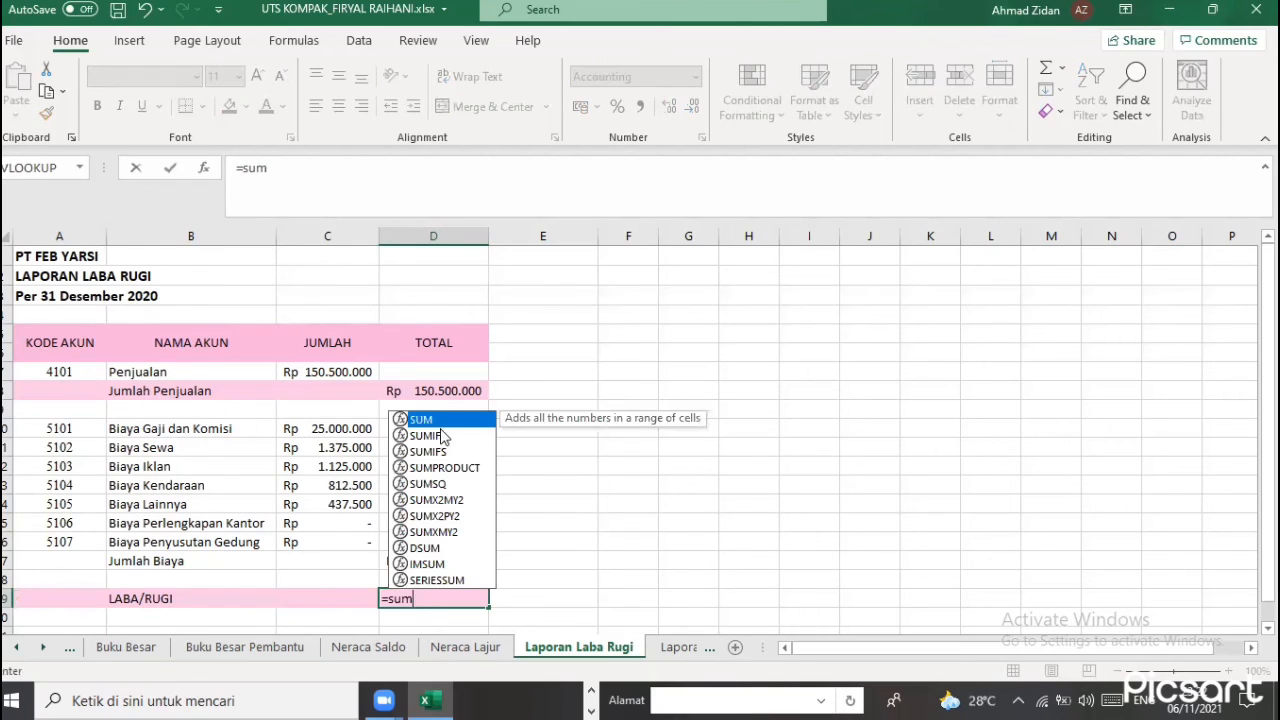
{"action": "key", "text": "Tab"}
{"action": "left_click_drag", "start_coordinate": [451, 390], "coordinate": [463, 572]}
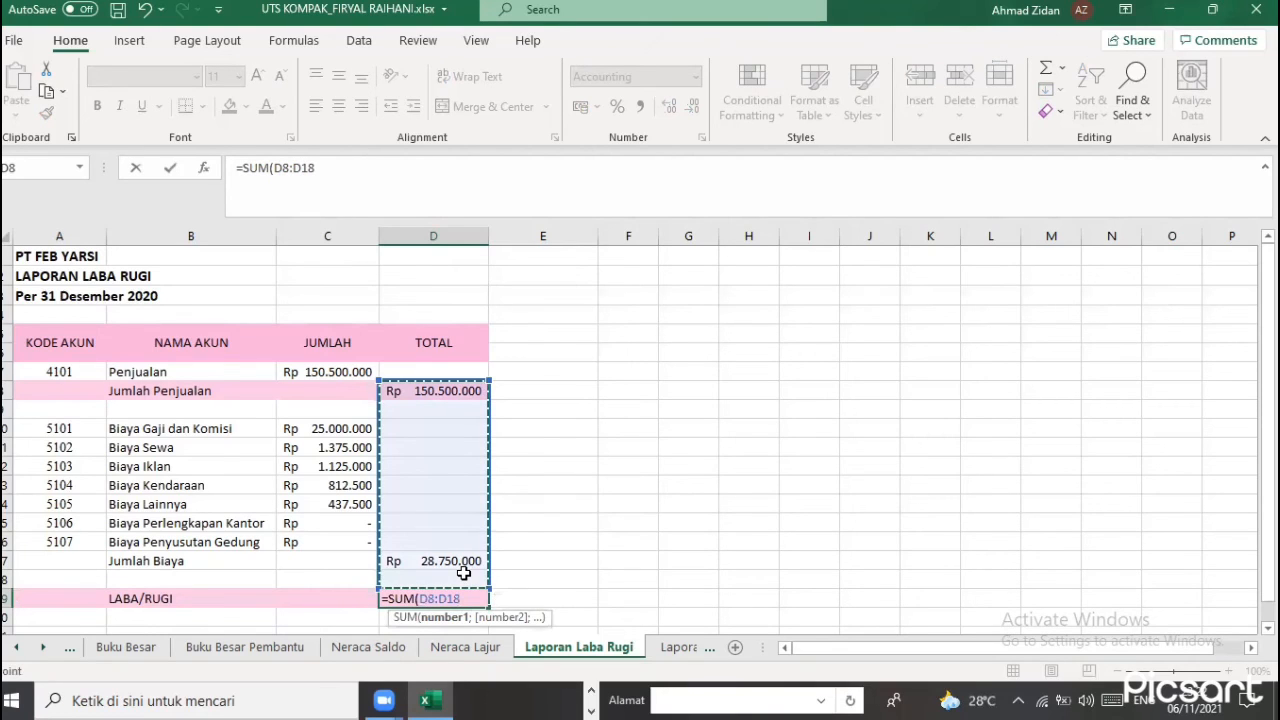
{"action": "key", "text": "Return"}
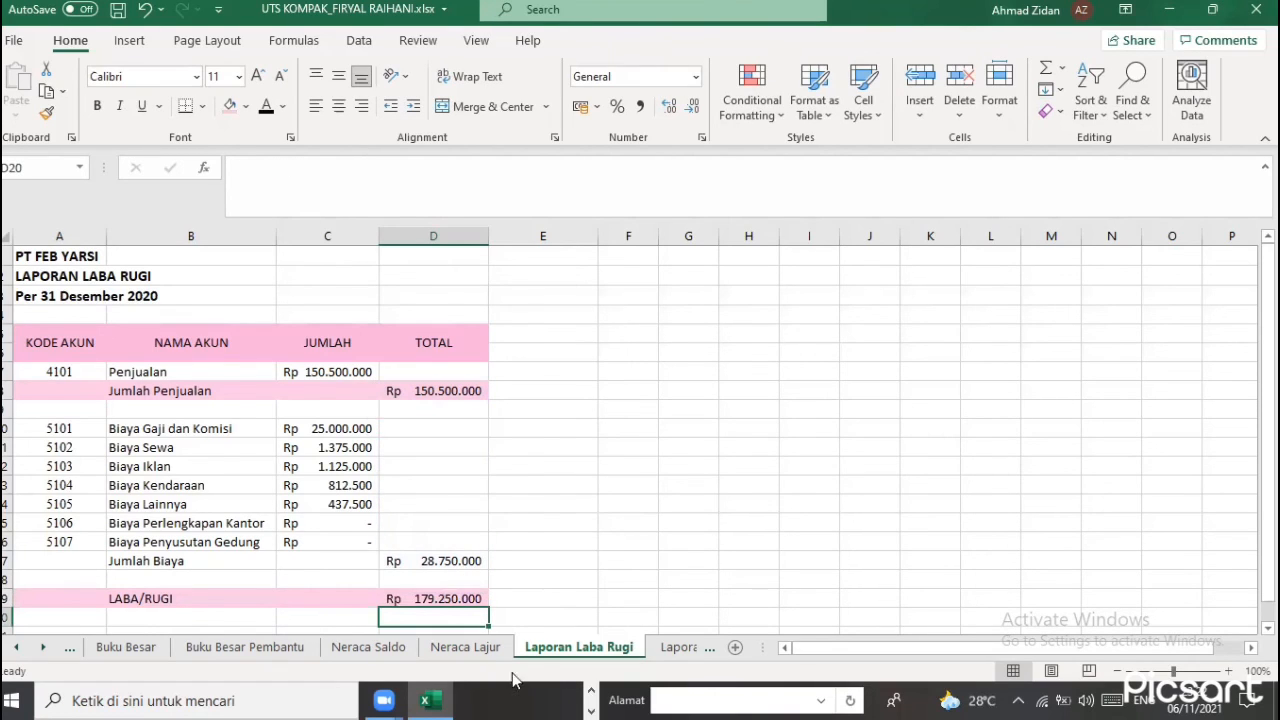
Set the LABA/RUGI total in cell D19 to Jumlah Penjualan minus Jumlah Biaya with =D8-D17
{"action": "double_click", "coordinate": [449, 599]}
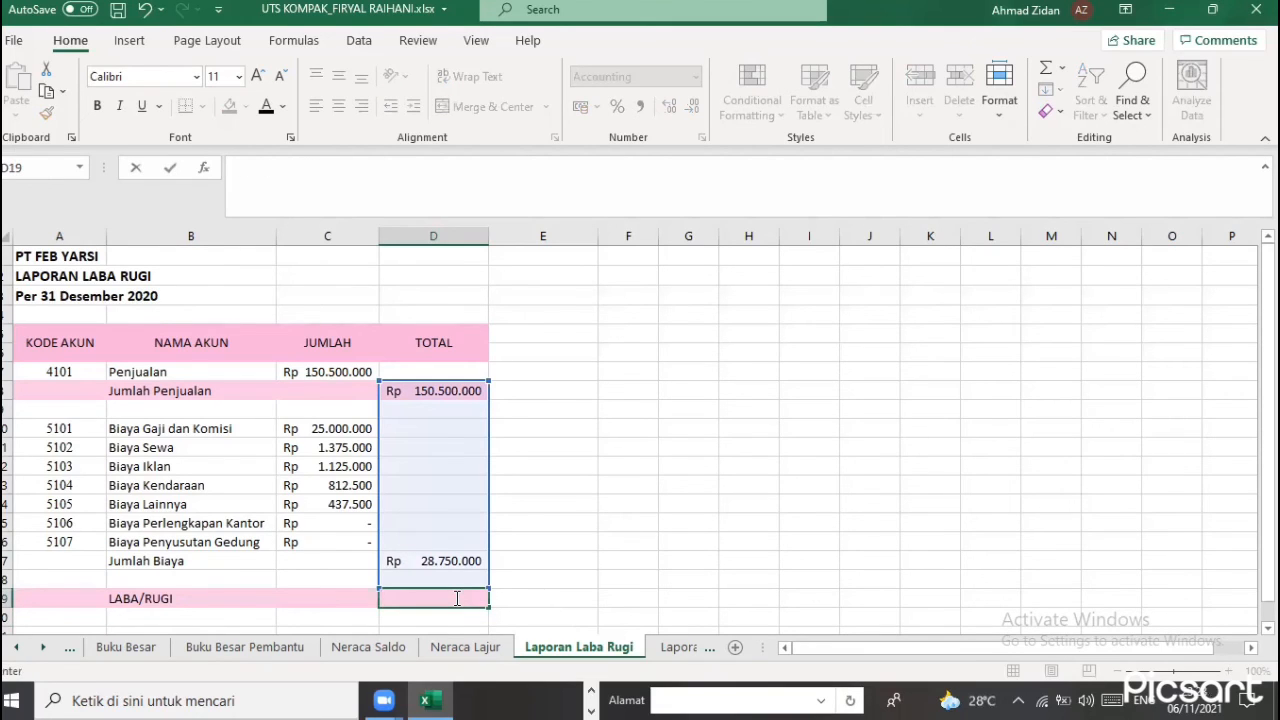
{"action": "type", "text": "="}
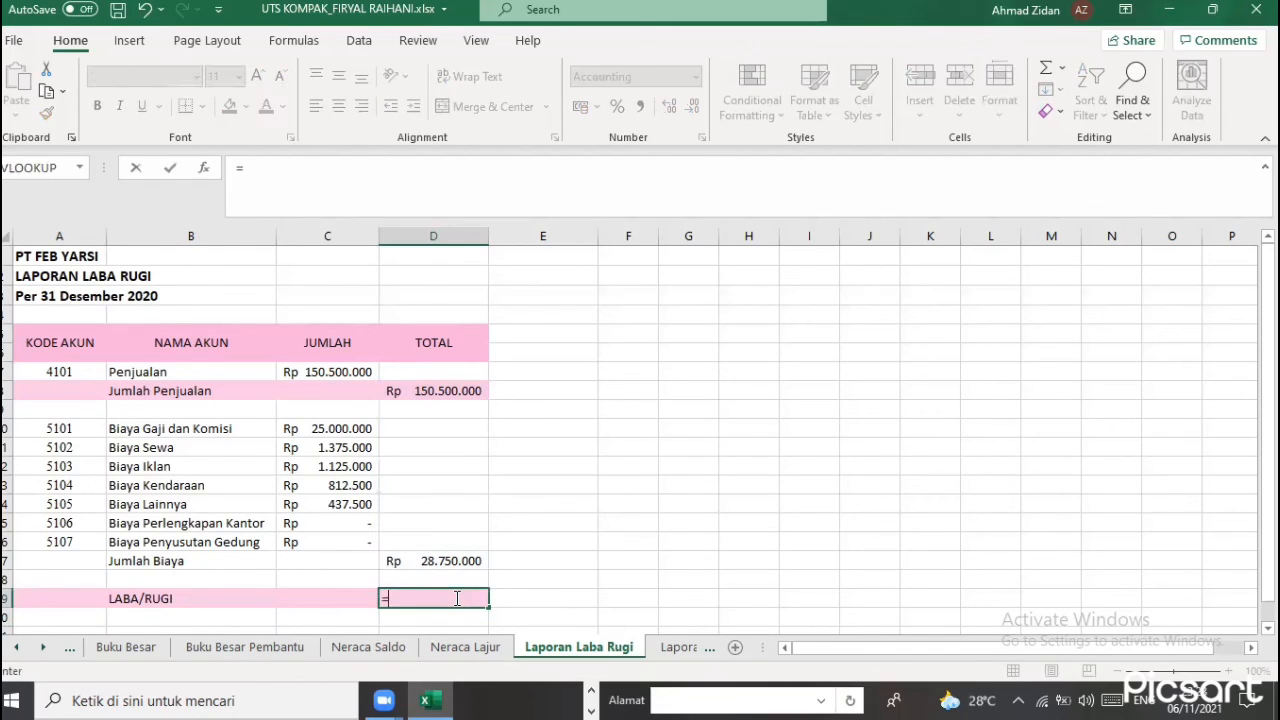
{"action": "left_click", "coordinate": [452, 390]}
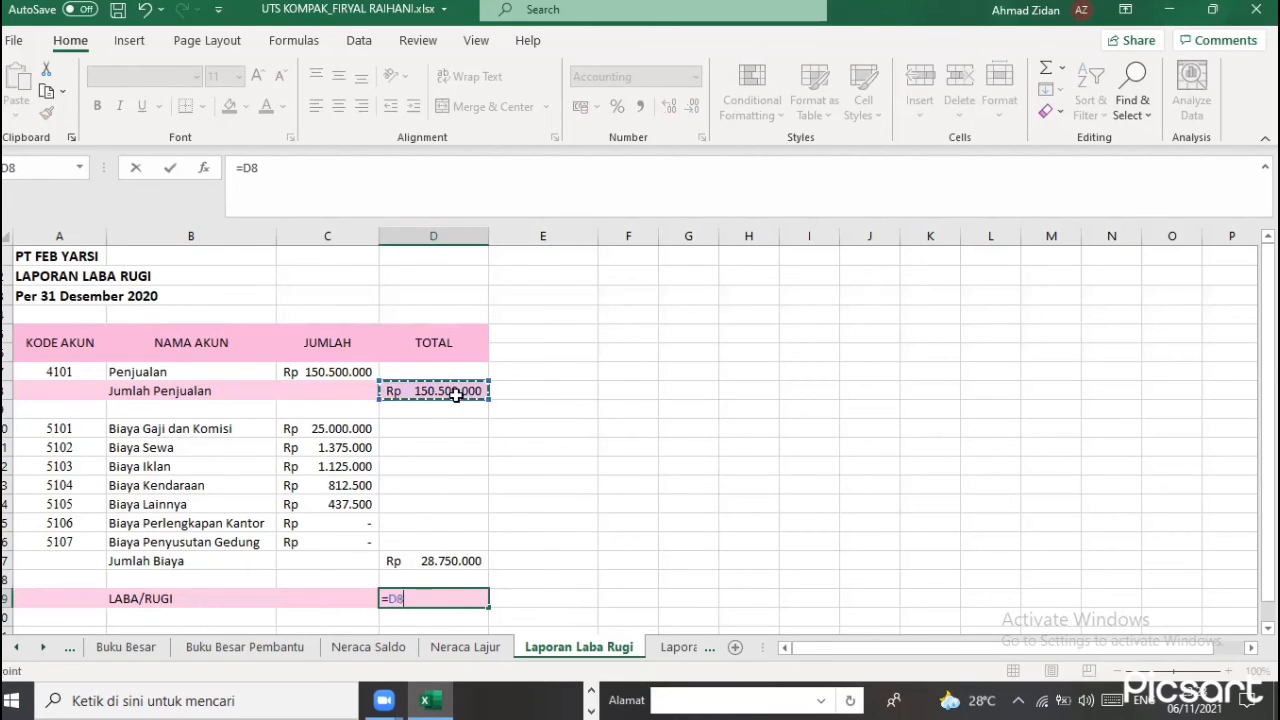
{"action": "type", "text": "="}
{"action": "key", "text": "BackSpace"}
{"action": "type", "text": "-"}
{"action": "left_click", "coordinate": [458, 560]}
{"action": "key", "text": "Return"}
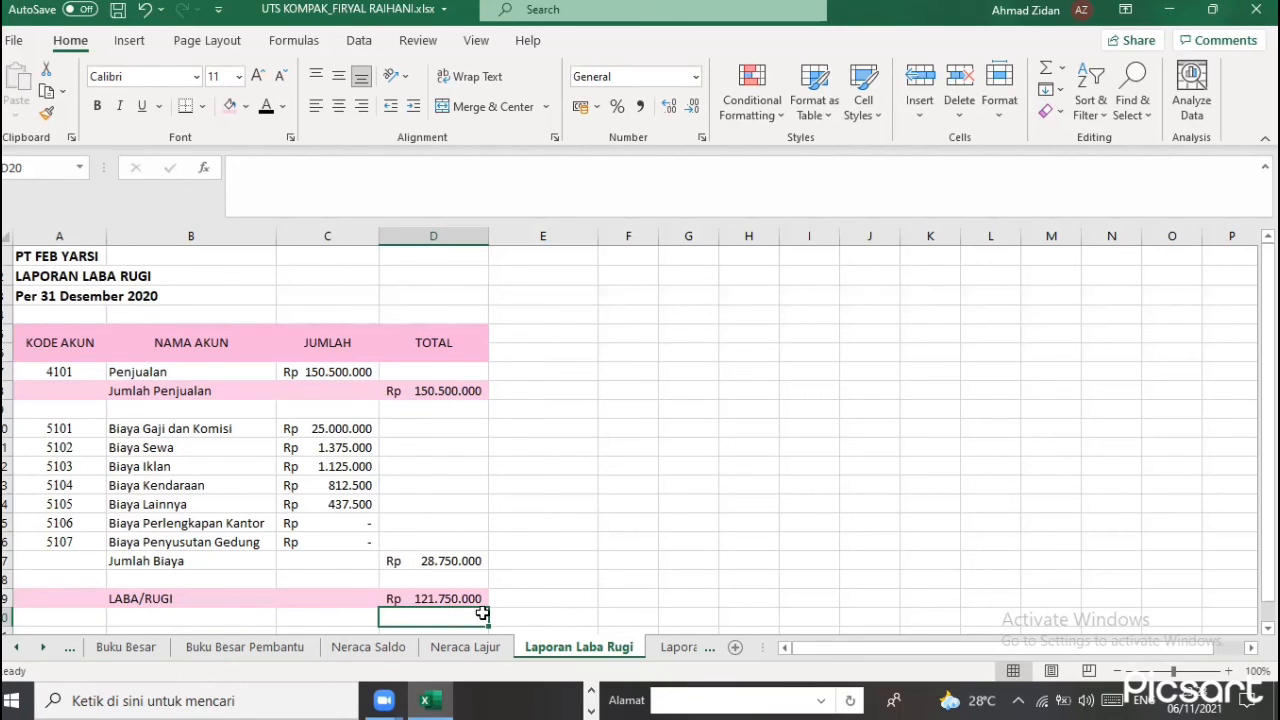
Check the LABA RUGI amount in cell G28 of the Neraca Lajur sheet against the income statement's result
{"action": "left_click", "coordinate": [465, 647]}
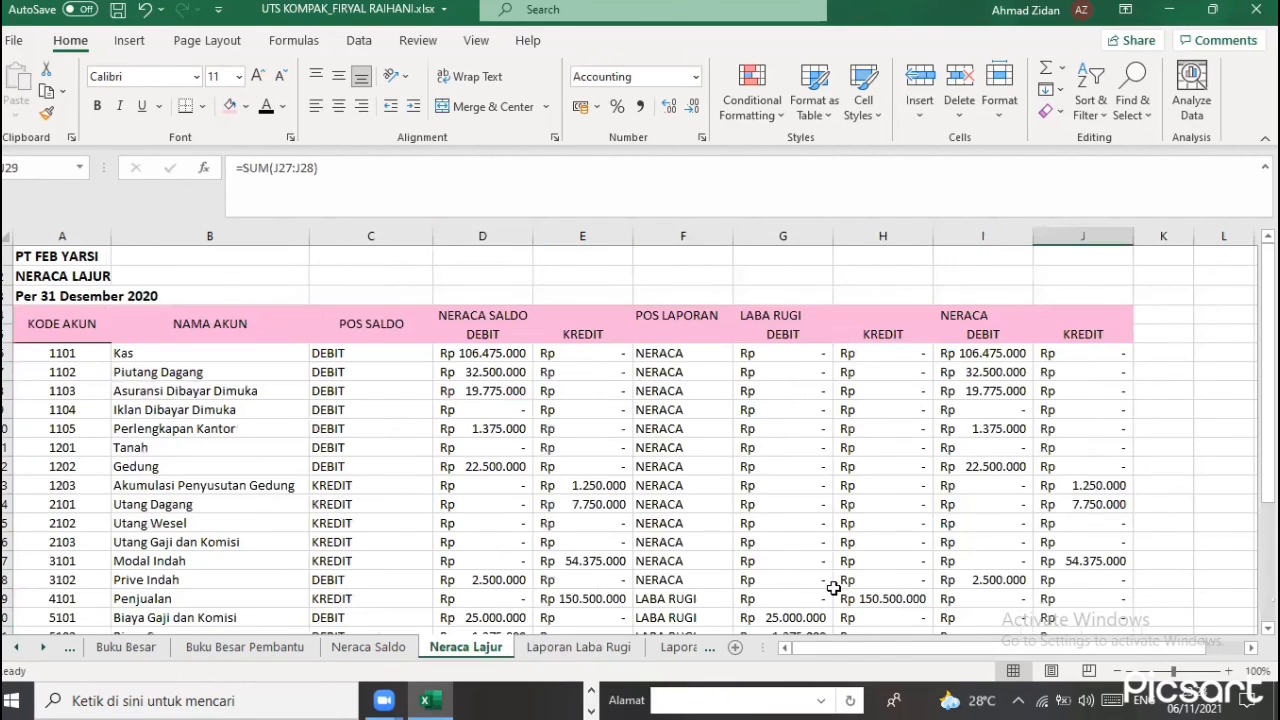
{"action": "scroll", "coordinate": [833, 588], "scroll_direction": "down", "scroll_amount": 8}
{"action": "scroll", "coordinate": [814, 466], "scroll_direction": "up", "scroll_amount": 2}
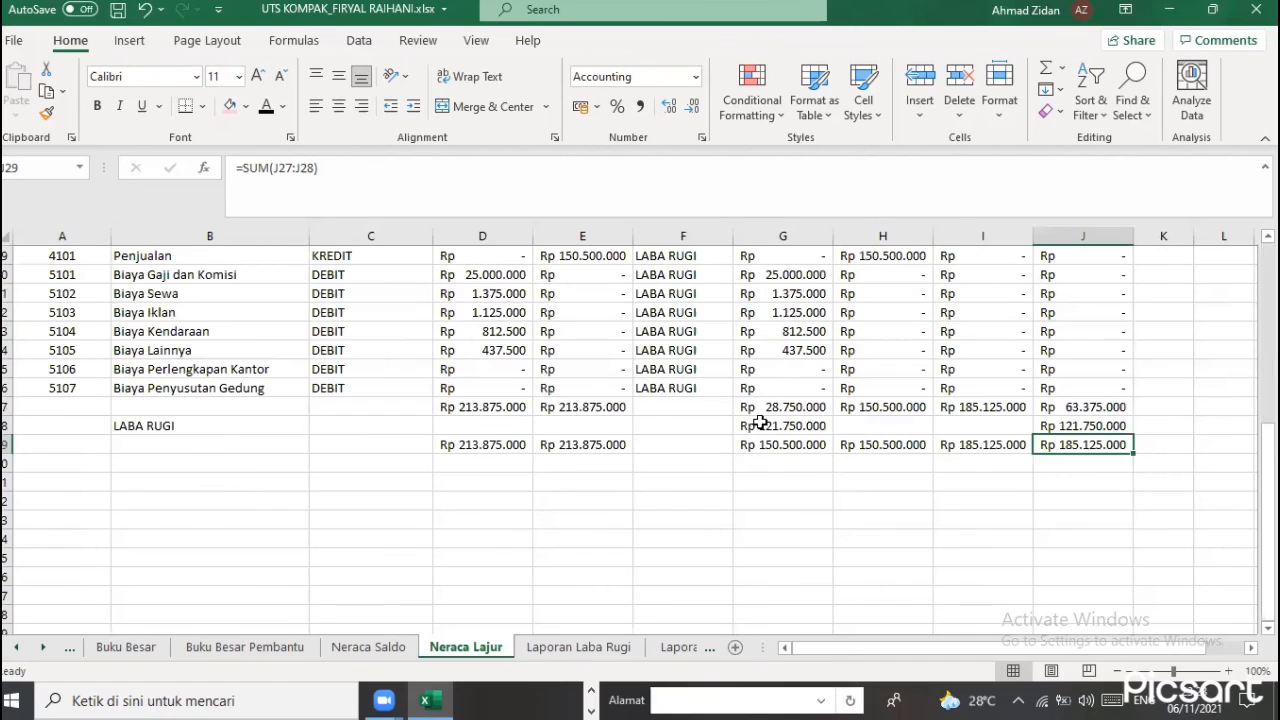
{"action": "left_click", "coordinate": [752, 431]}
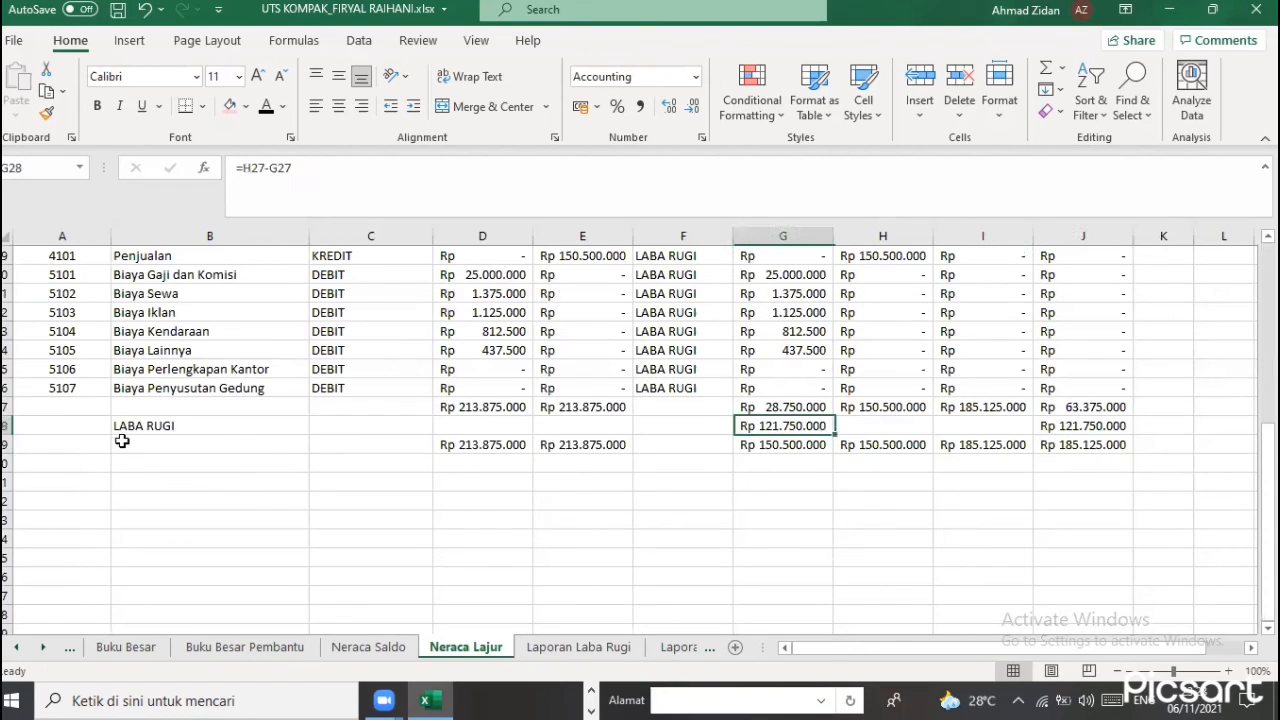
Check the LABA/RUGI total on the Laporan Laba Rugi sheet and go to the Laporan Perubahan Ekuitas sheet
{"action": "left_click", "coordinate": [610, 650]}
{"action": "left_click", "coordinate": [430, 615]}
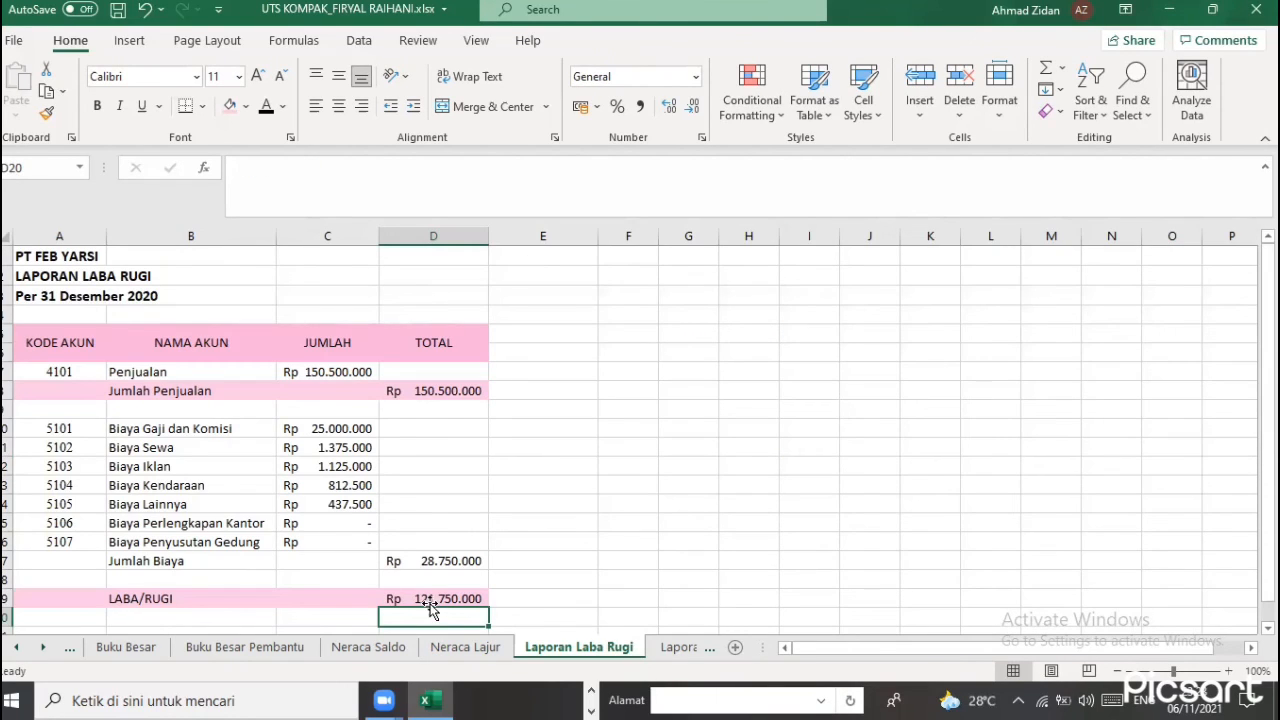
{"action": "left_click", "coordinate": [668, 649]}
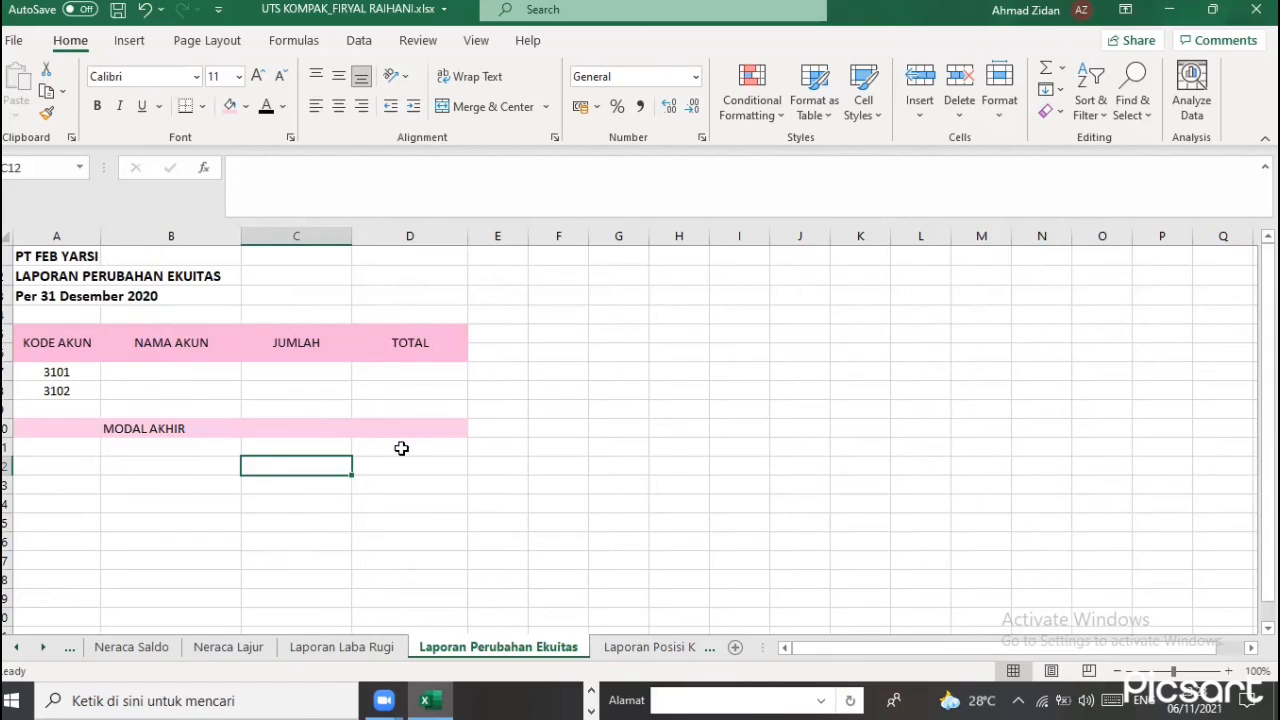
Start a SUMIF formula in cell B7 that matches Neraca Lajur column A to code A7 and sums column J, followed by a minus sign
{"action": "left_click", "coordinate": [226, 376]}
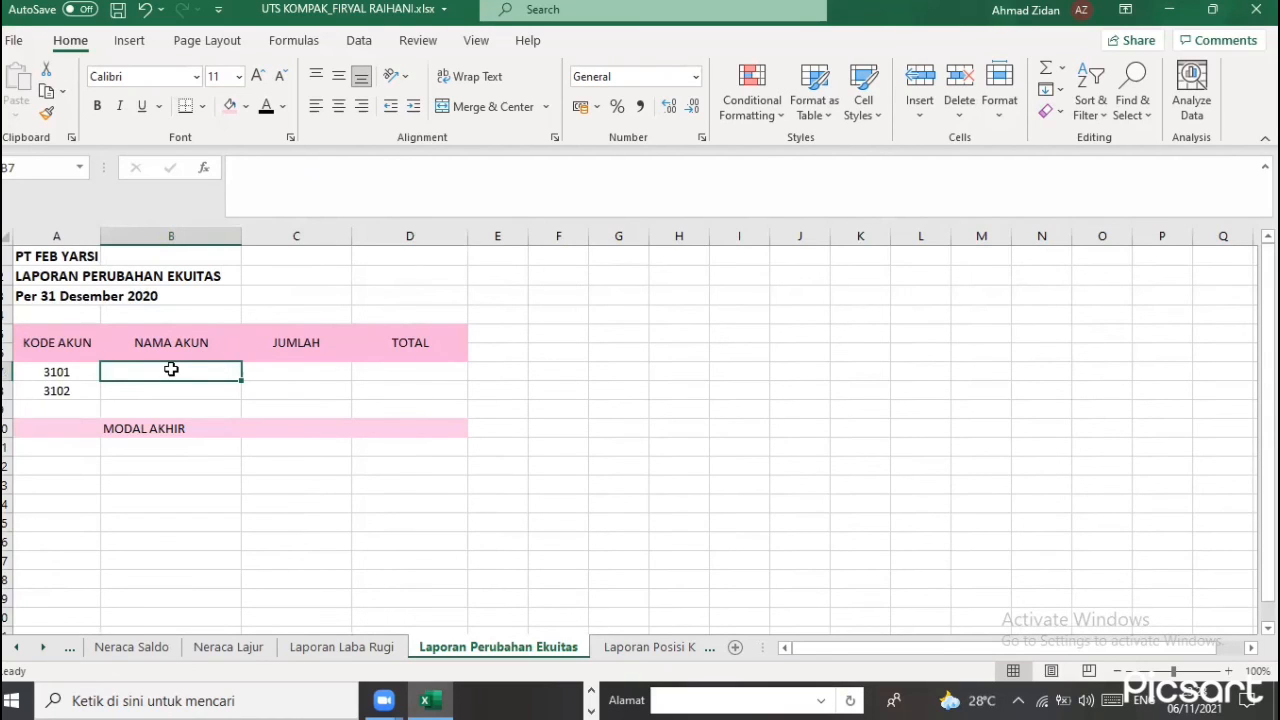
{"action": "type", "text": "=sum"}
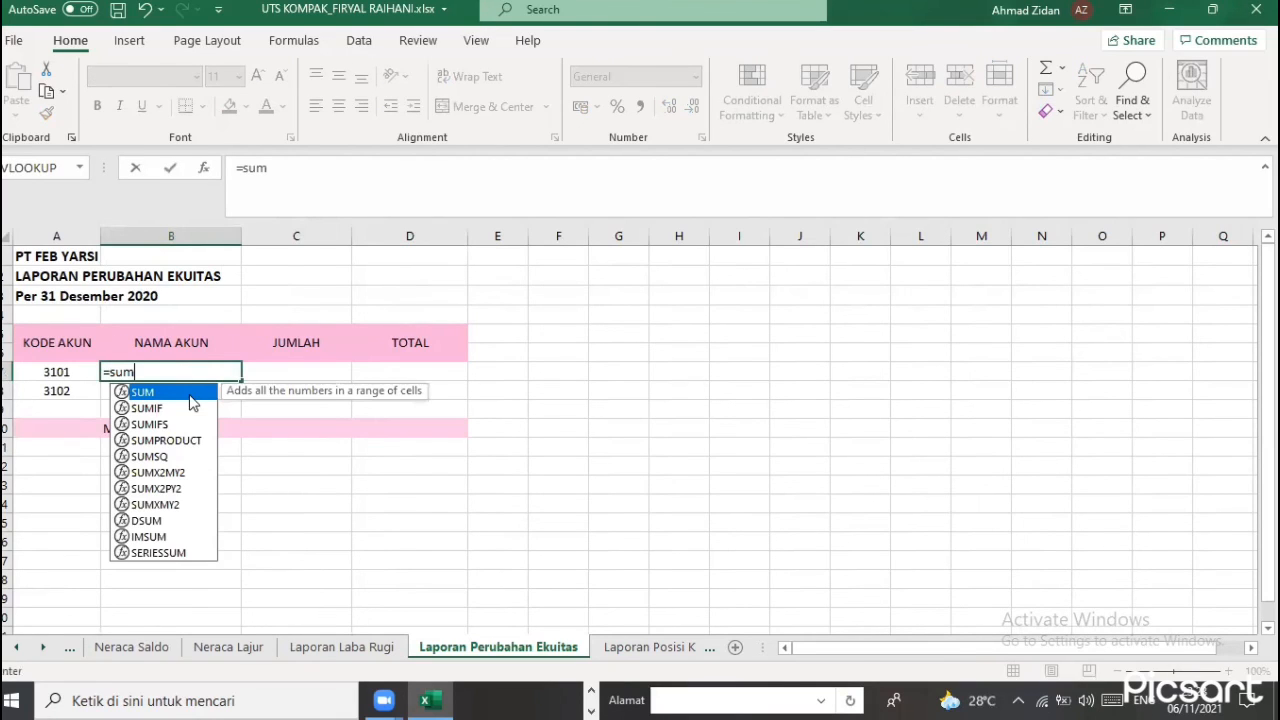
{"action": "double_click", "coordinate": [165, 408]}
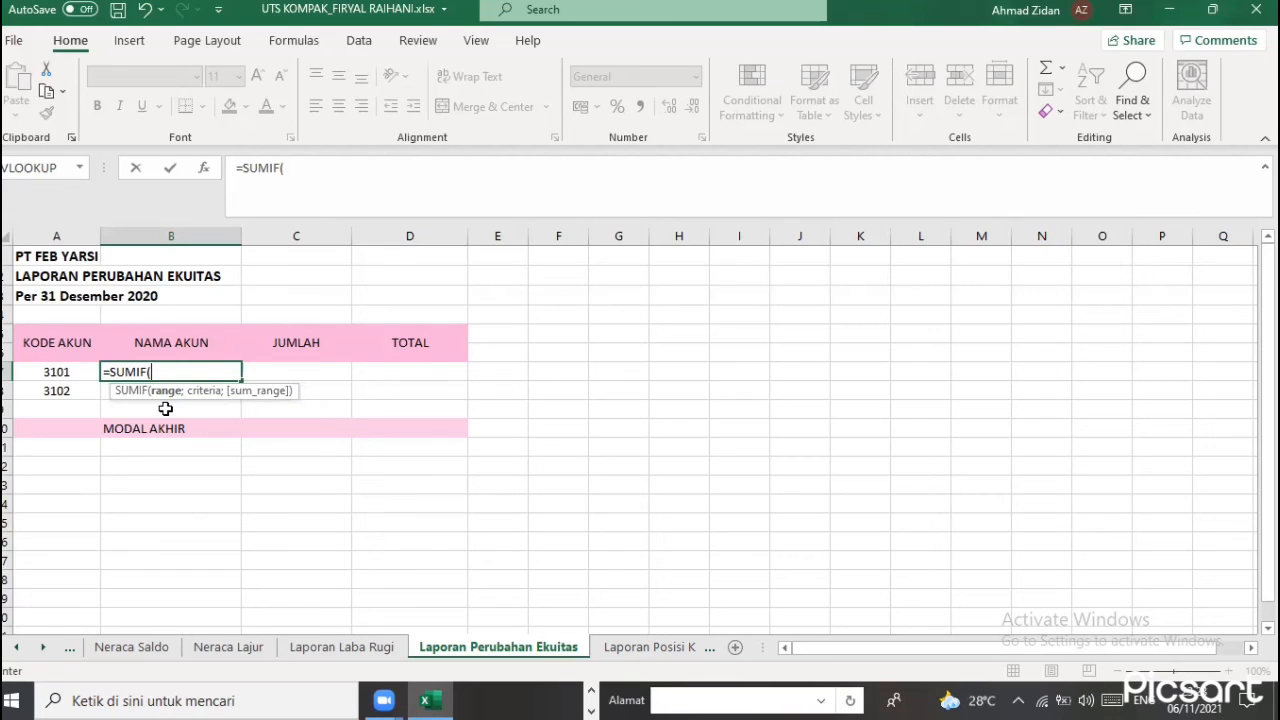
{"action": "left_click", "coordinate": [248, 647]}
{"action": "left_click", "coordinate": [64, 235]}
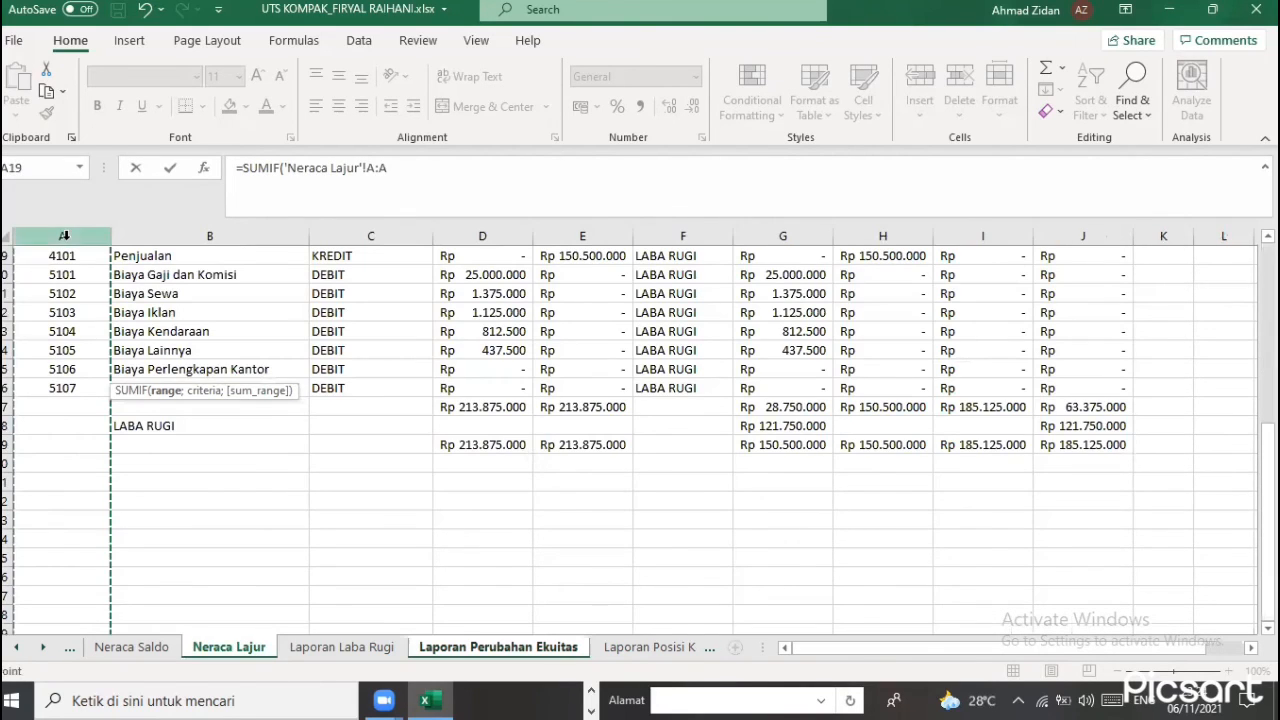
{"action": "type", "text": ";"}
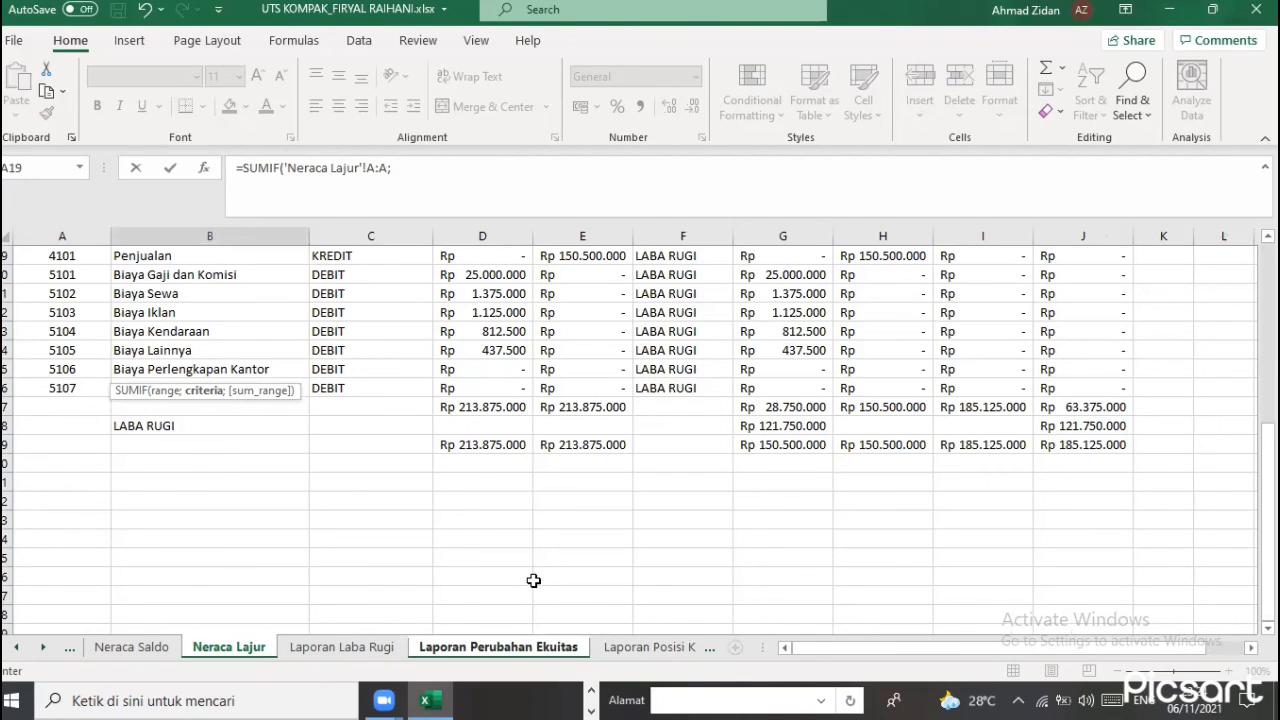
{"action": "scroll", "coordinate": [534, 580], "scroll_direction": "up", "scroll_amount": 6}
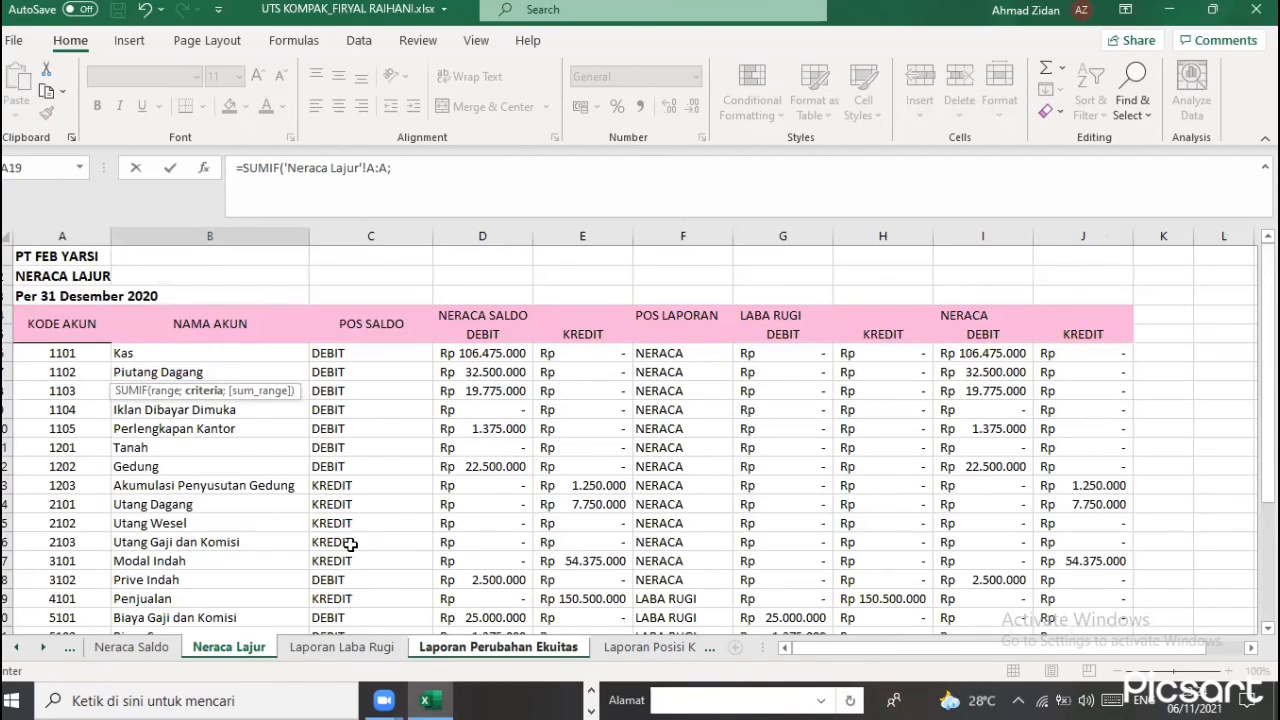
{"action": "left_click", "coordinate": [572, 648]}
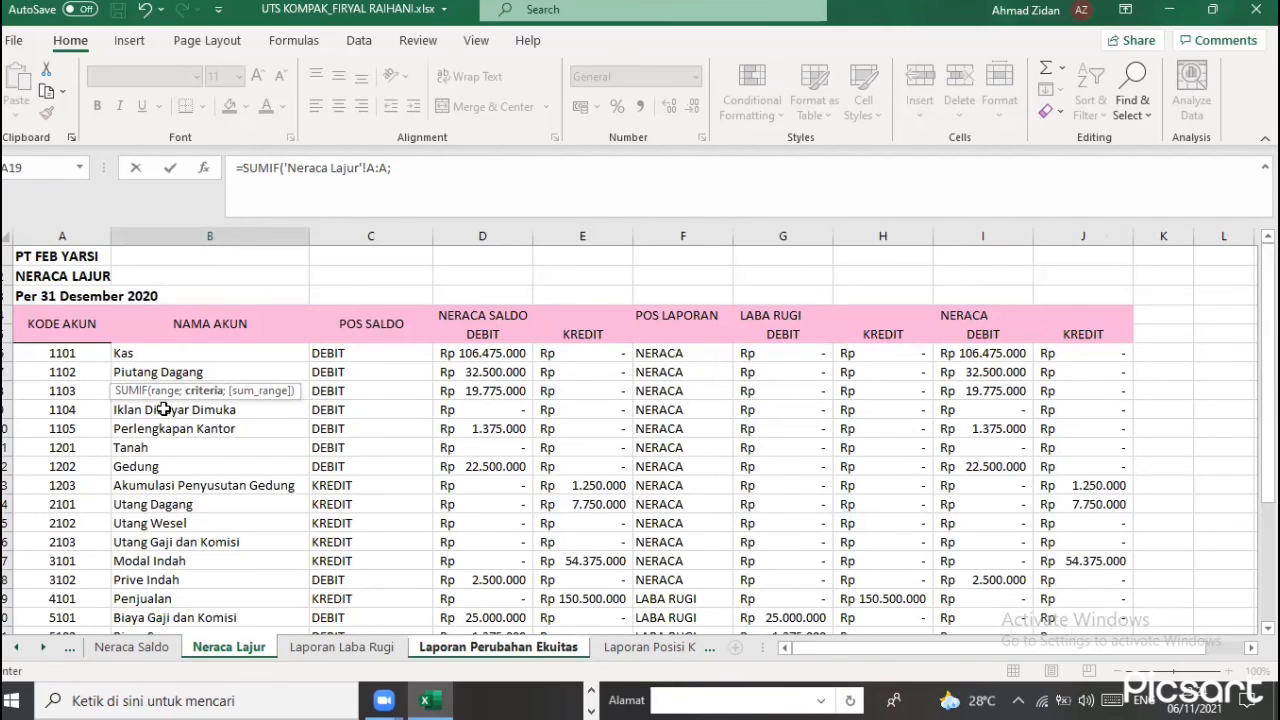
{"action": "left_click", "coordinate": [76, 374]}
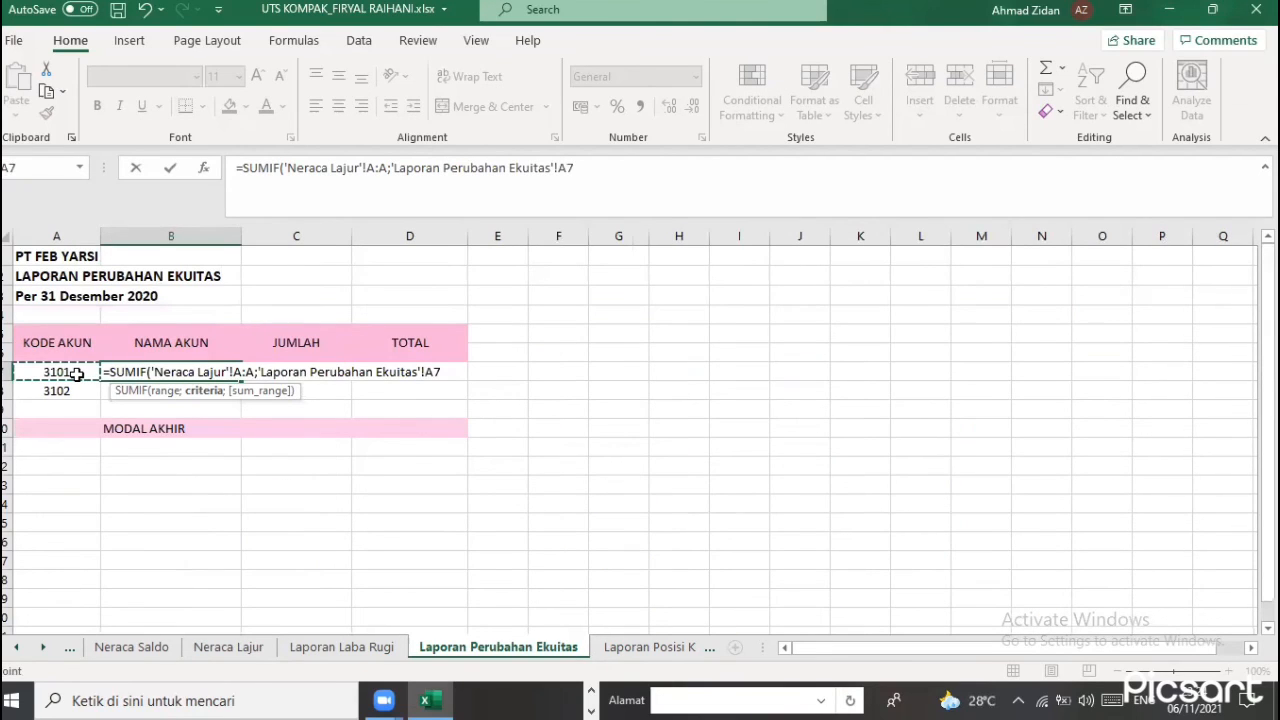
{"action": "type", "text": ";"}
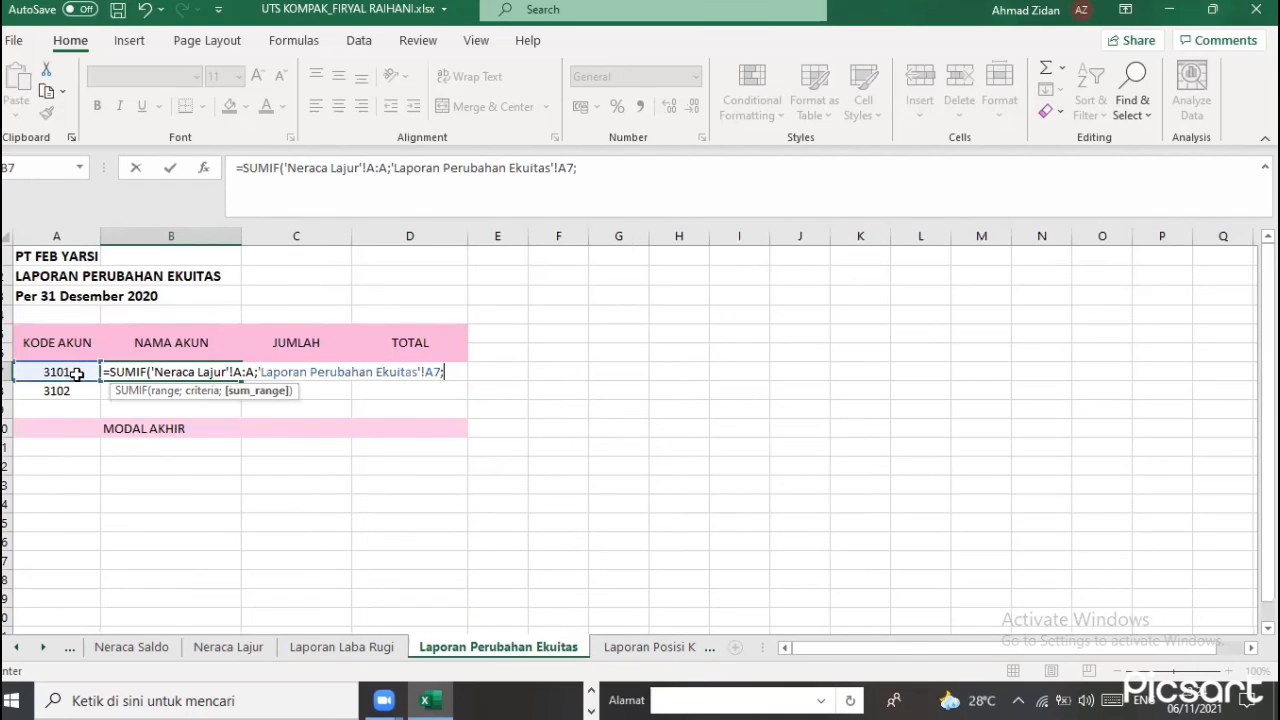
{"action": "left_click", "coordinate": [200, 650]}
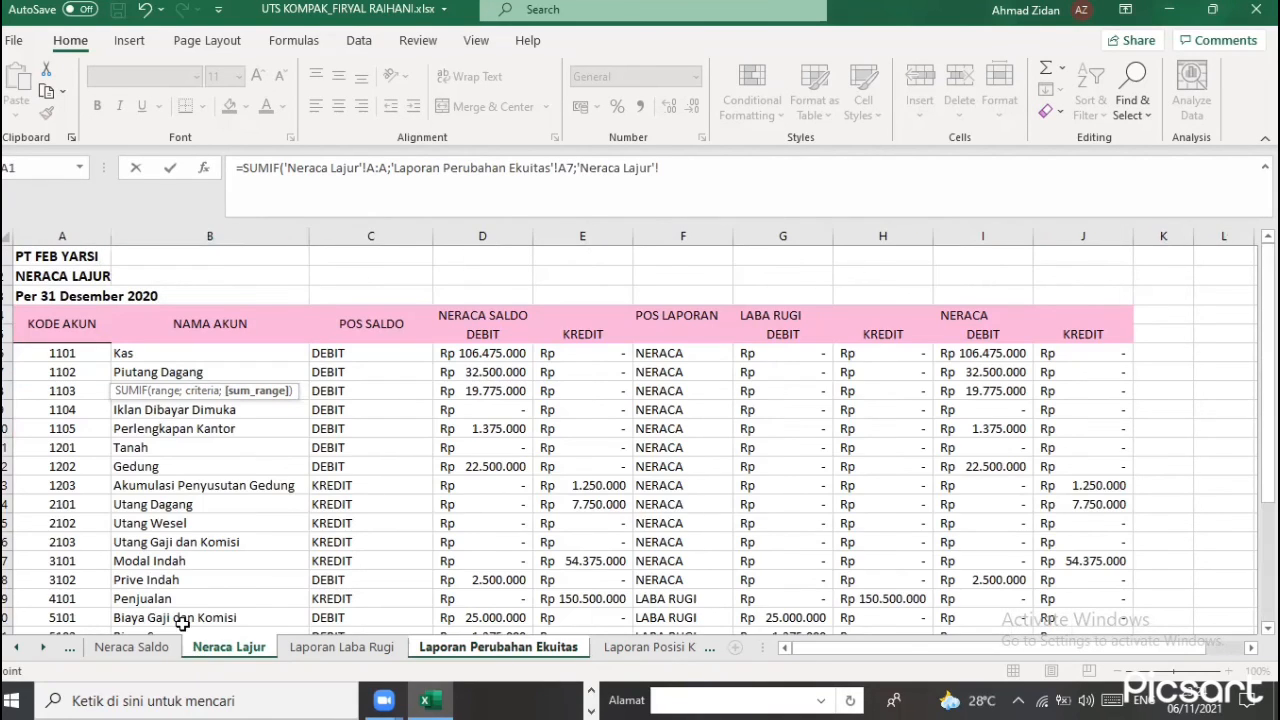
{"action": "left_click", "coordinate": [1089, 232]}
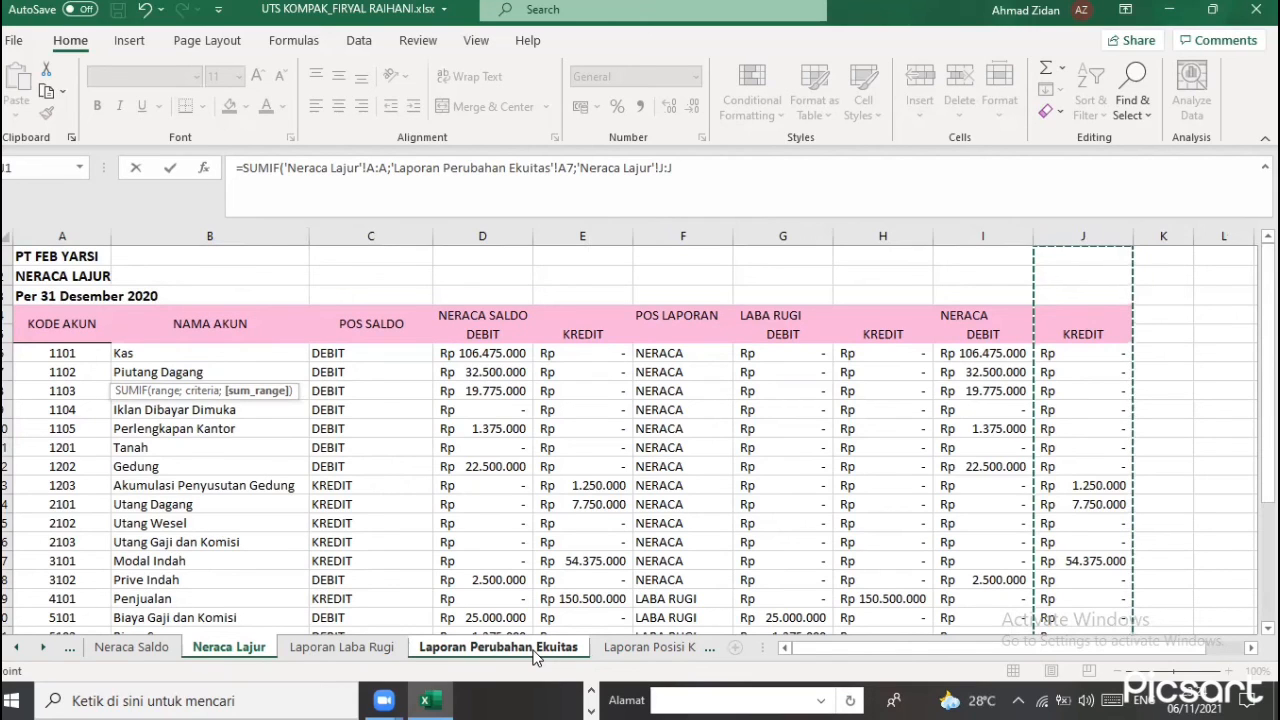
{"action": "type", "text": ")-"}
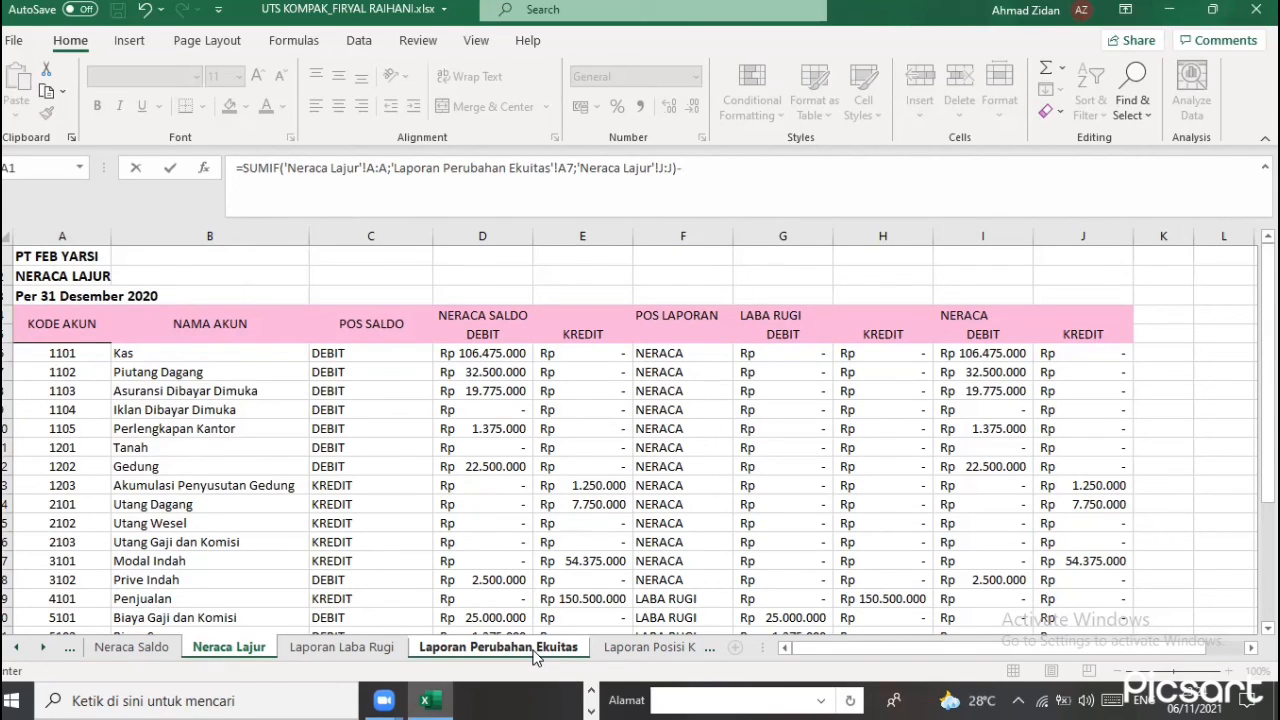
Complete the B7 formula by subtracting a copy of the SUMIF with its sum range changed to Neraca Lajur column I
{"action": "left_click_drag", "start_coordinate": [242, 170], "coordinate": [706, 173]}
{"action": "key", "text": "ctrl+c"}
{"action": "left_click", "coordinate": [706, 173]}
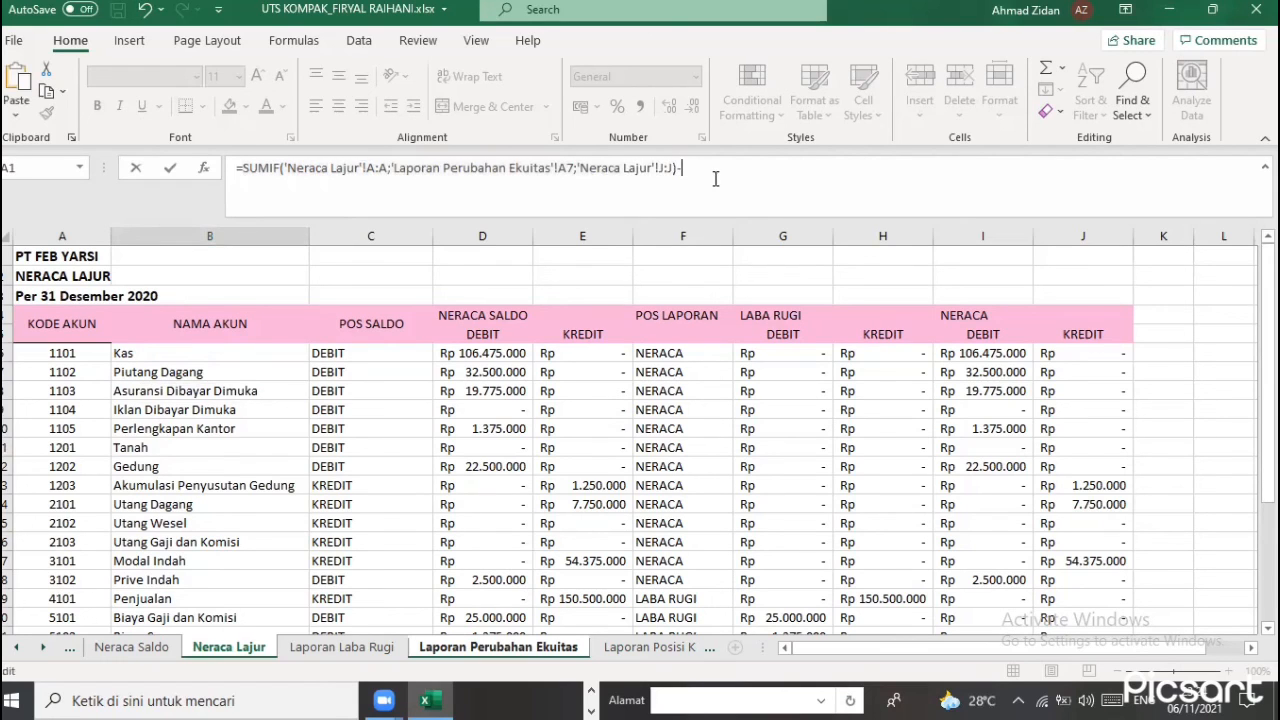
{"action": "type", "text": "-"}
{"action": "key", "text": "ctrl+v"}
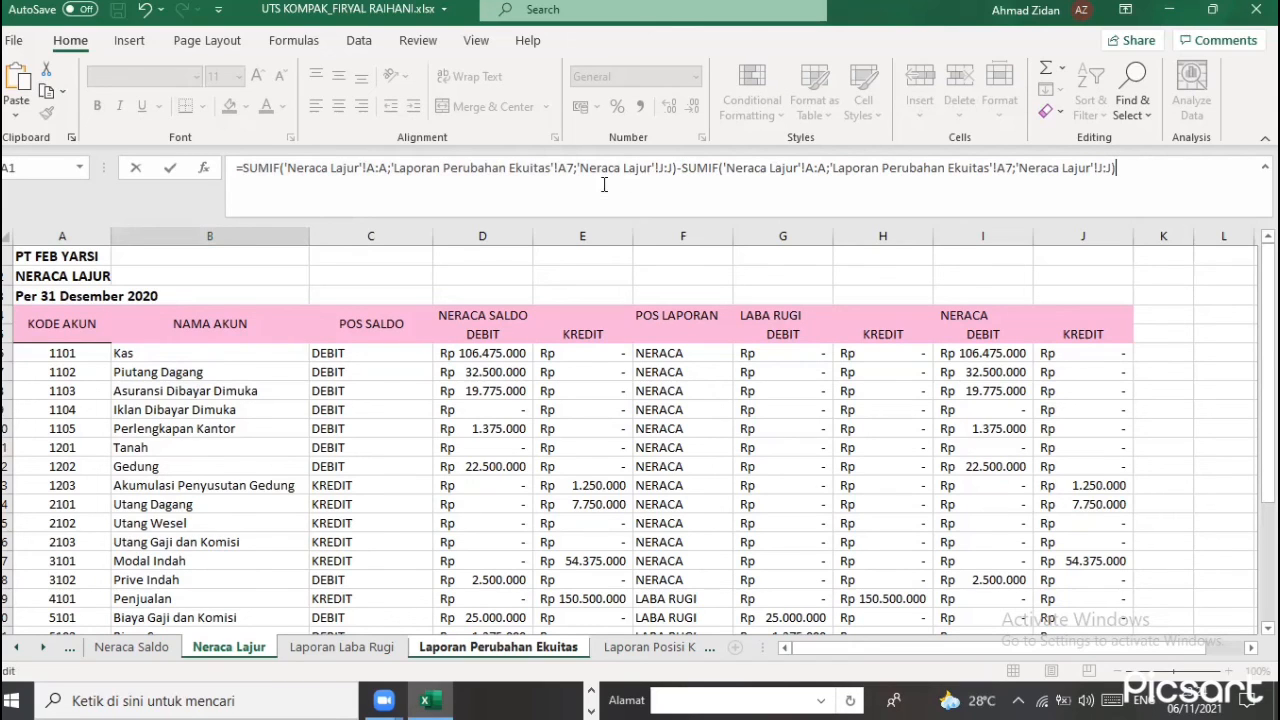
{"action": "left_click", "coordinate": [1105, 171]}
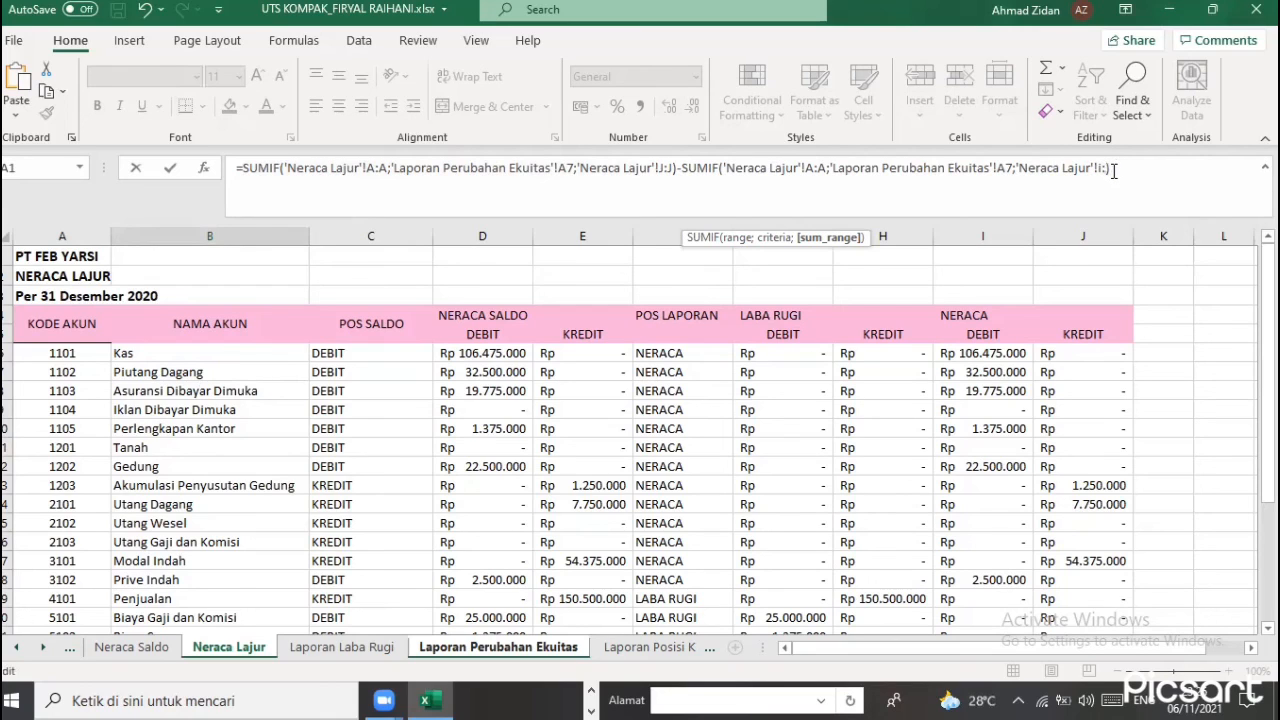
{"action": "key", "text": "BackSpace"}
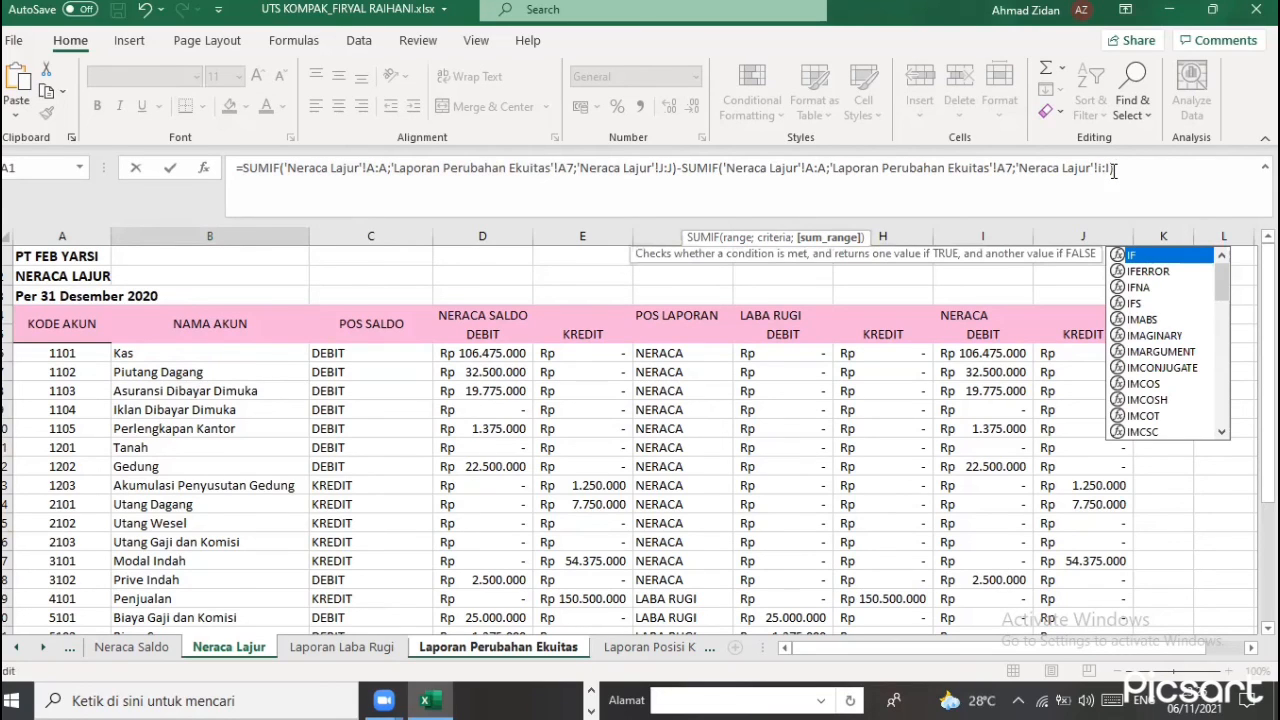
{"action": "type", "text": ")"}
{"action": "key", "text": "Left"}
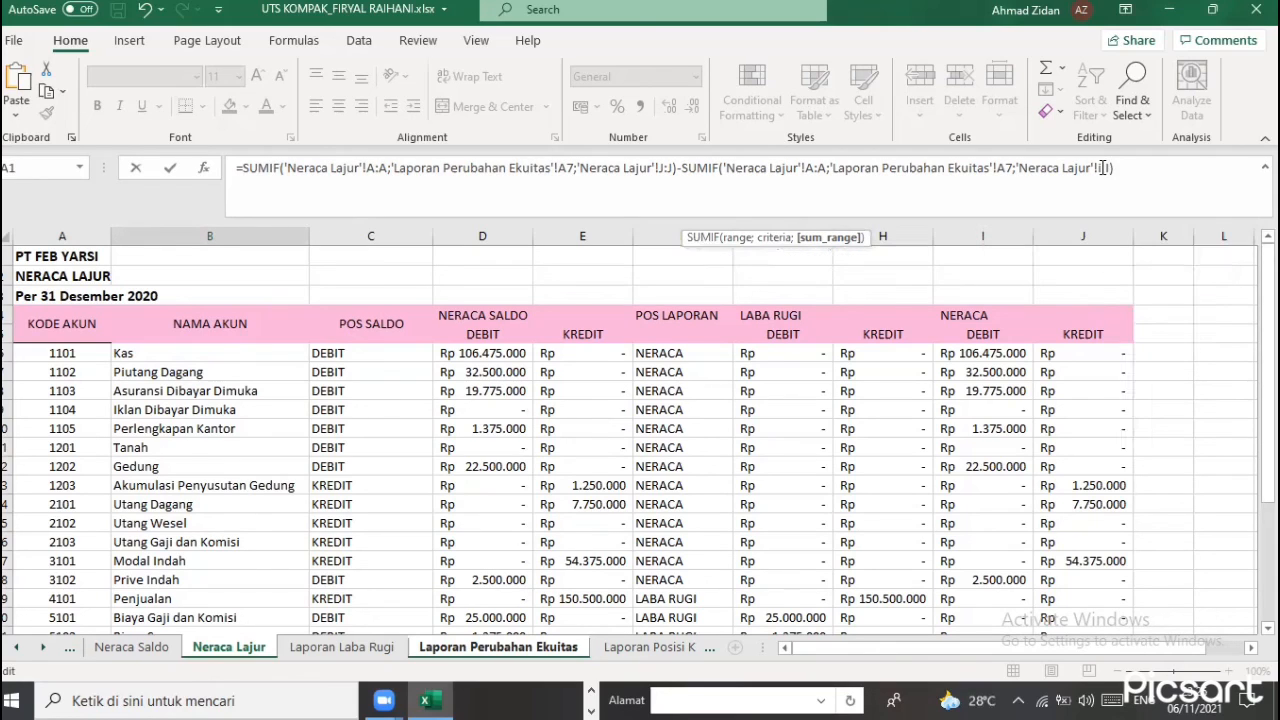
{"action": "key", "text": "BackSpace"}
{"action": "type", "text": "I:I"}
{"action": "left_click", "coordinate": [1213, 186]}
{"action": "key", "text": "Return"}
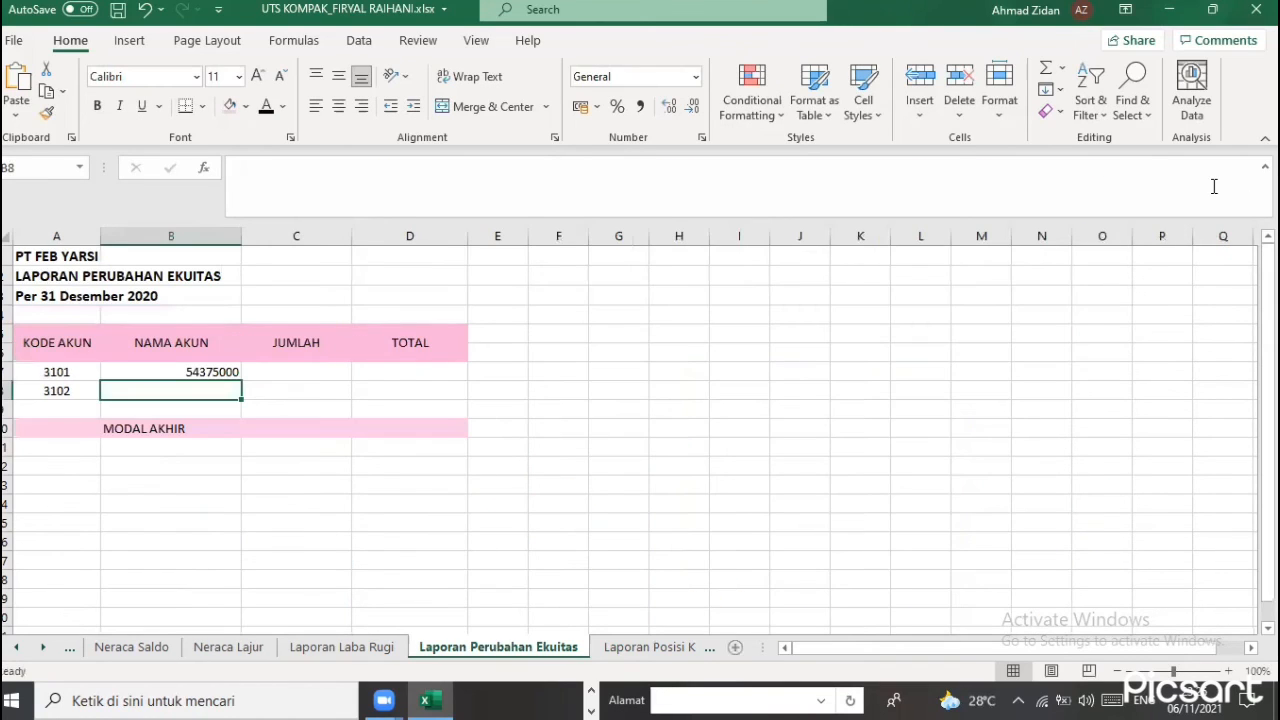
Format columns B to D of the Laporan Perubahan Ekuitas sheet as Accounting
{"action": "left_click", "coordinate": [208, 232]}
{"action": "key", "text": "shift+Right"}
{"action": "key", "text": "shift+Right"}
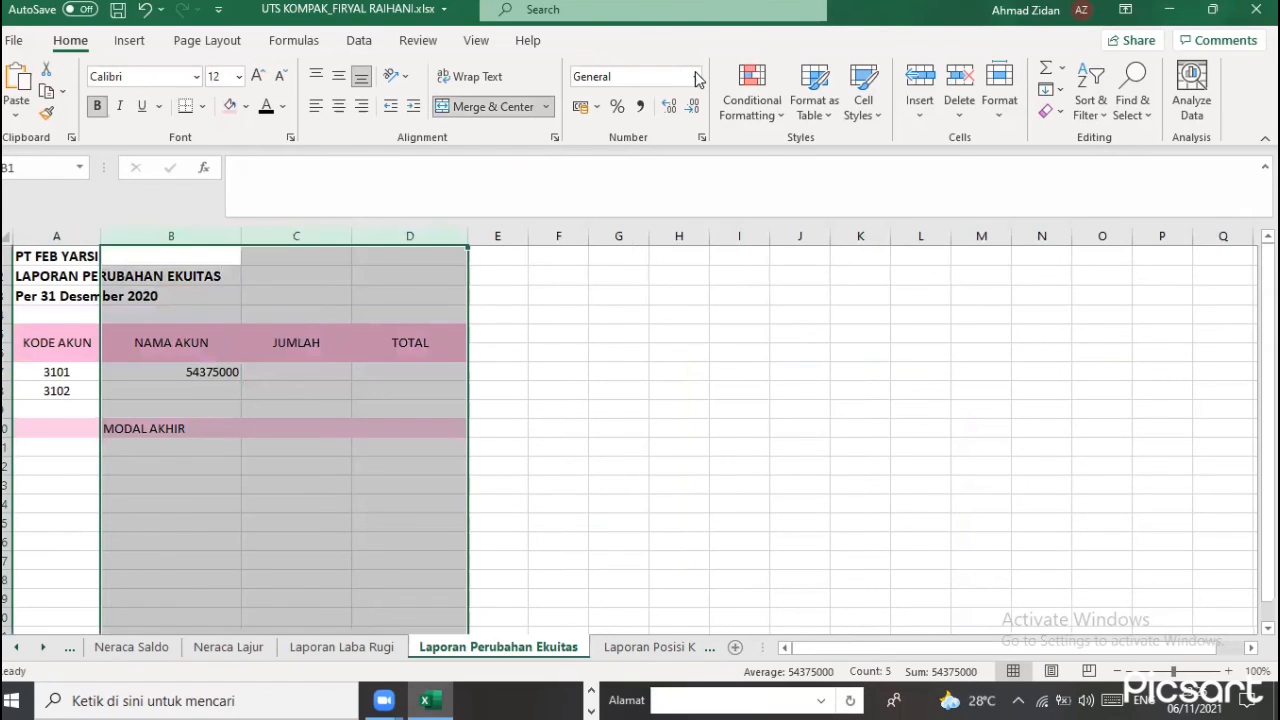
{"action": "left_click", "coordinate": [697, 77]}
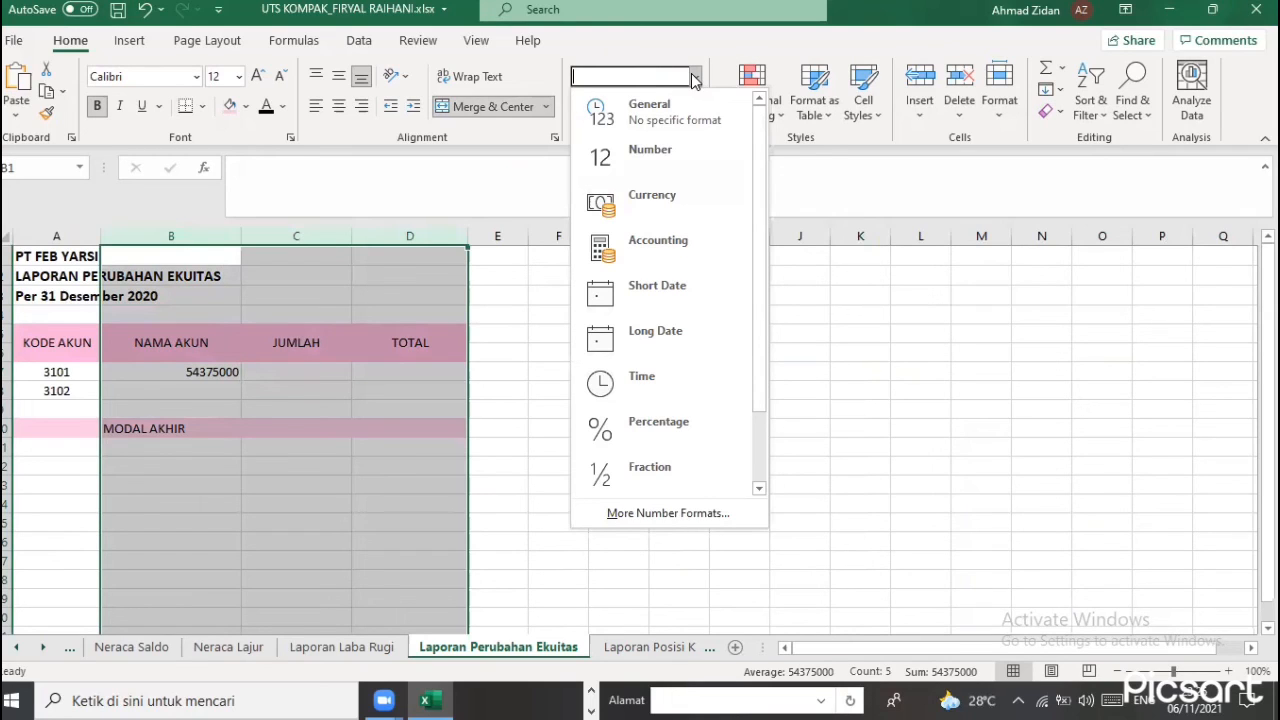
{"action": "left_click", "coordinate": [666, 245]}
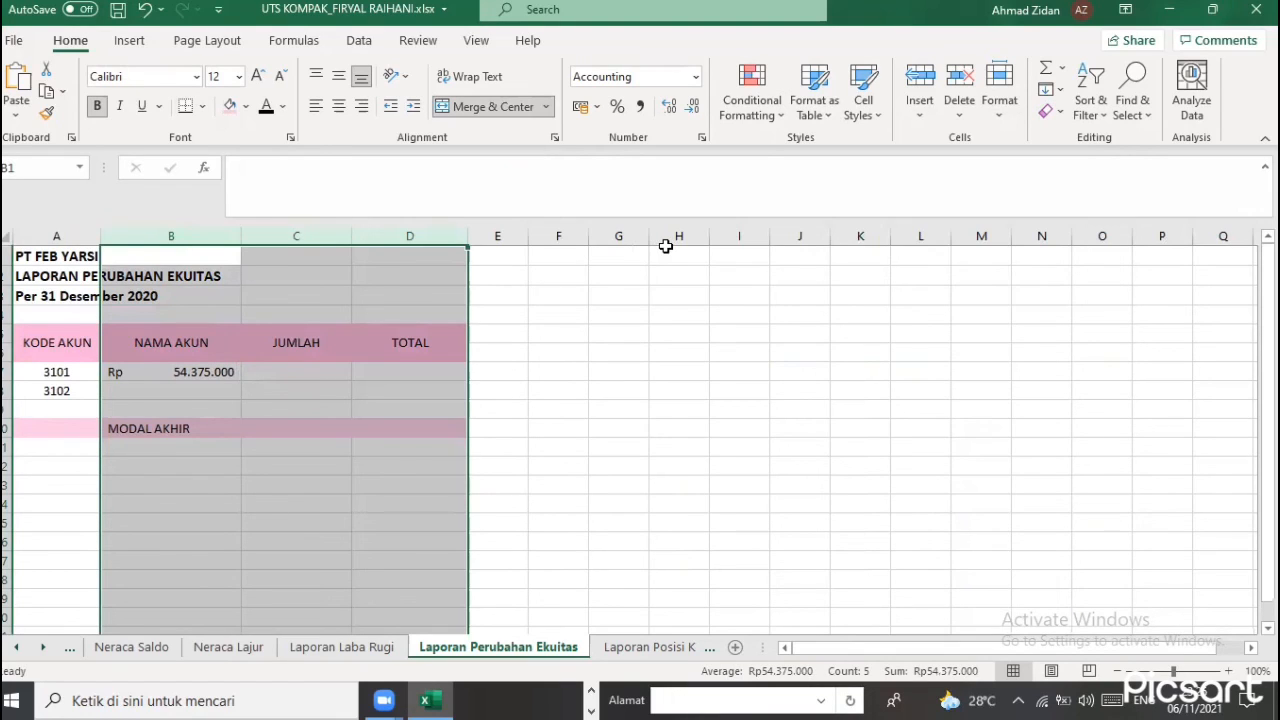
Copy the SUMIF formula from cell B7 into the JUMLAH cell C7
{"action": "left_click", "coordinate": [202, 359]}
{"action": "left_click", "coordinate": [203, 372]}
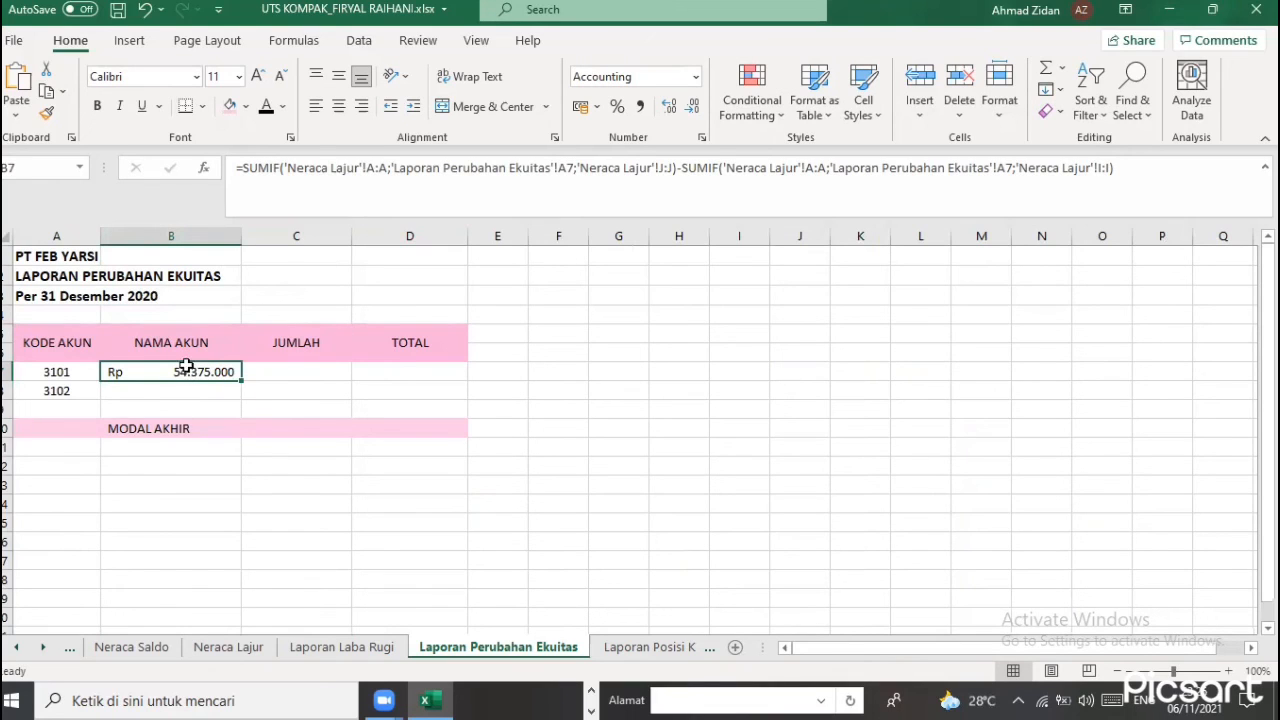
{"action": "key", "text": "ctrl+v"}
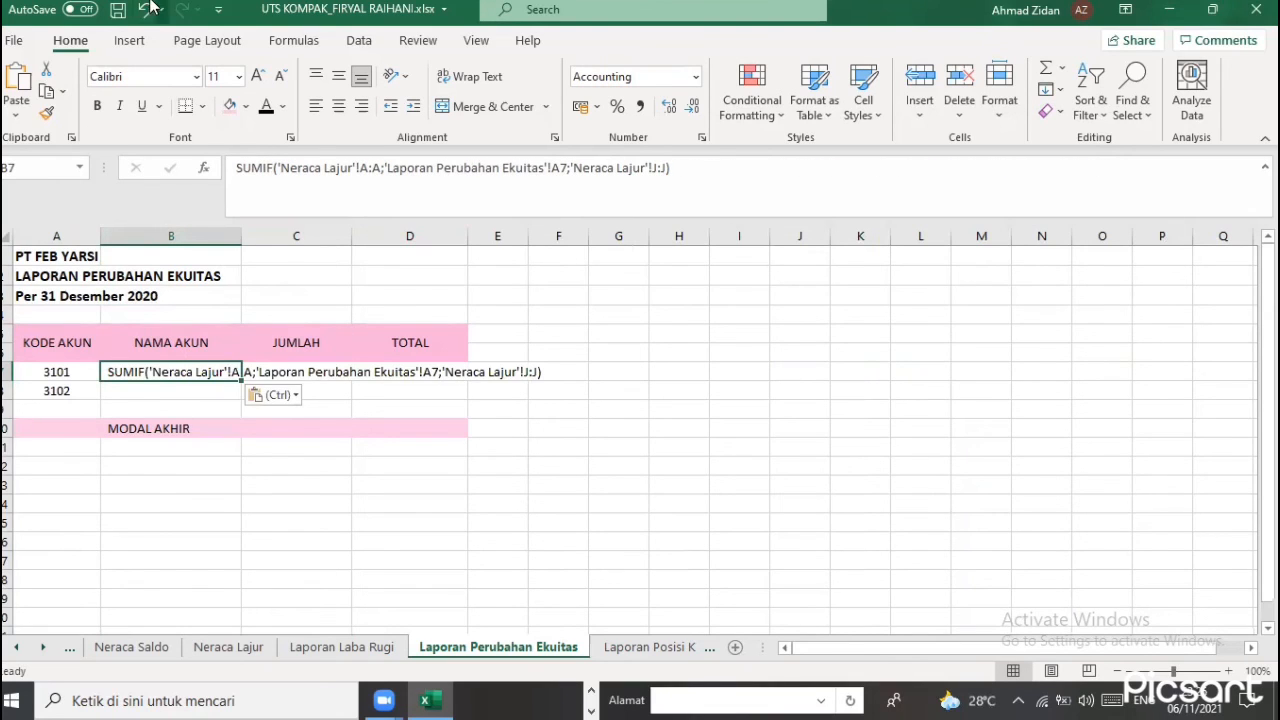
{"action": "key", "text": "ctrl+z"}
{"action": "key", "text": "ctrl+c"}
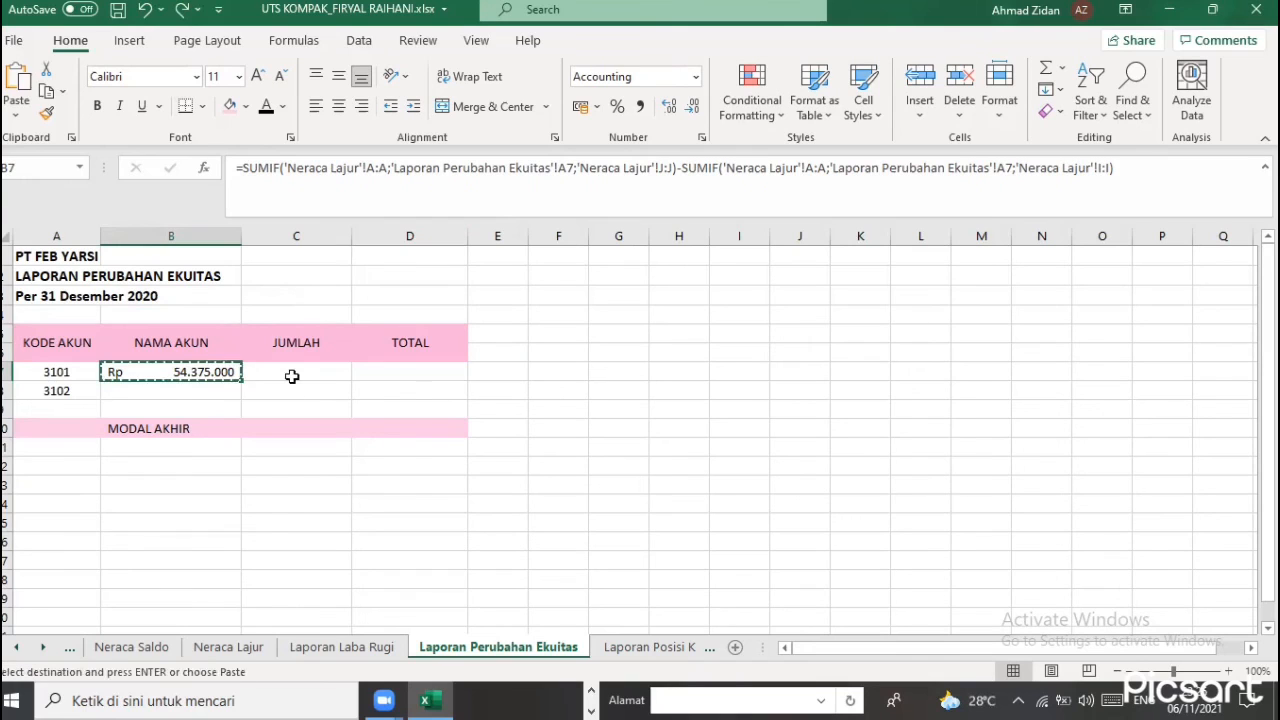
{"action": "left_click", "coordinate": [292, 376]}
{"action": "key", "text": "ctrl+v"}
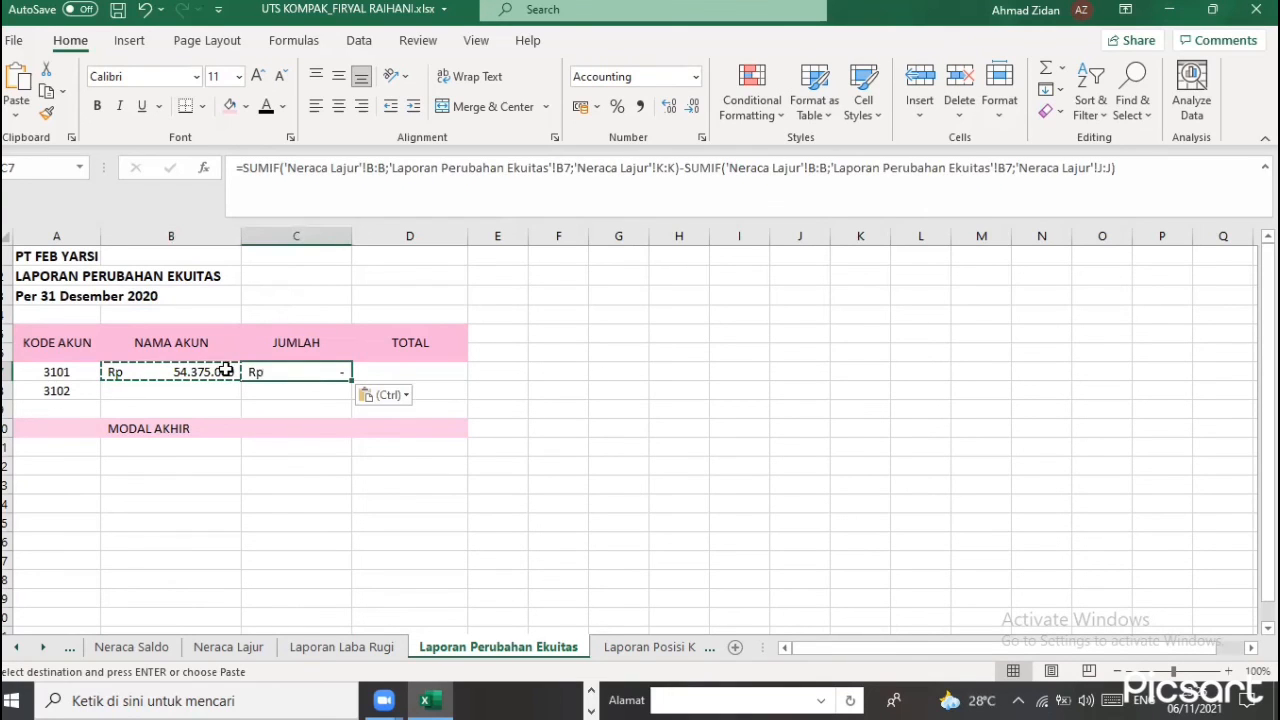
Replace the formula in B7 with the start of a VLOOKUP that looks up code A7 in the DAFTAR_AKUN table
{"action": "left_click", "coordinate": [226, 371]}
{"action": "key", "text": "BackSpace"}
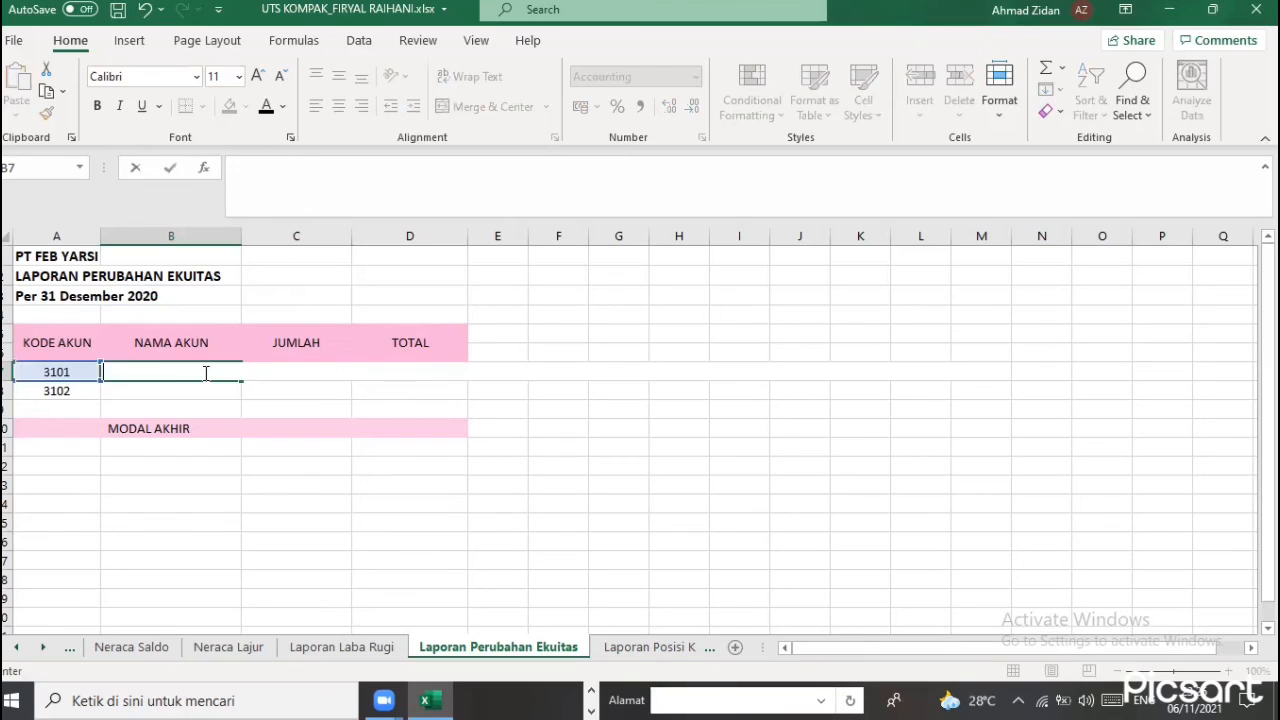
{"action": "type", "text": "="}
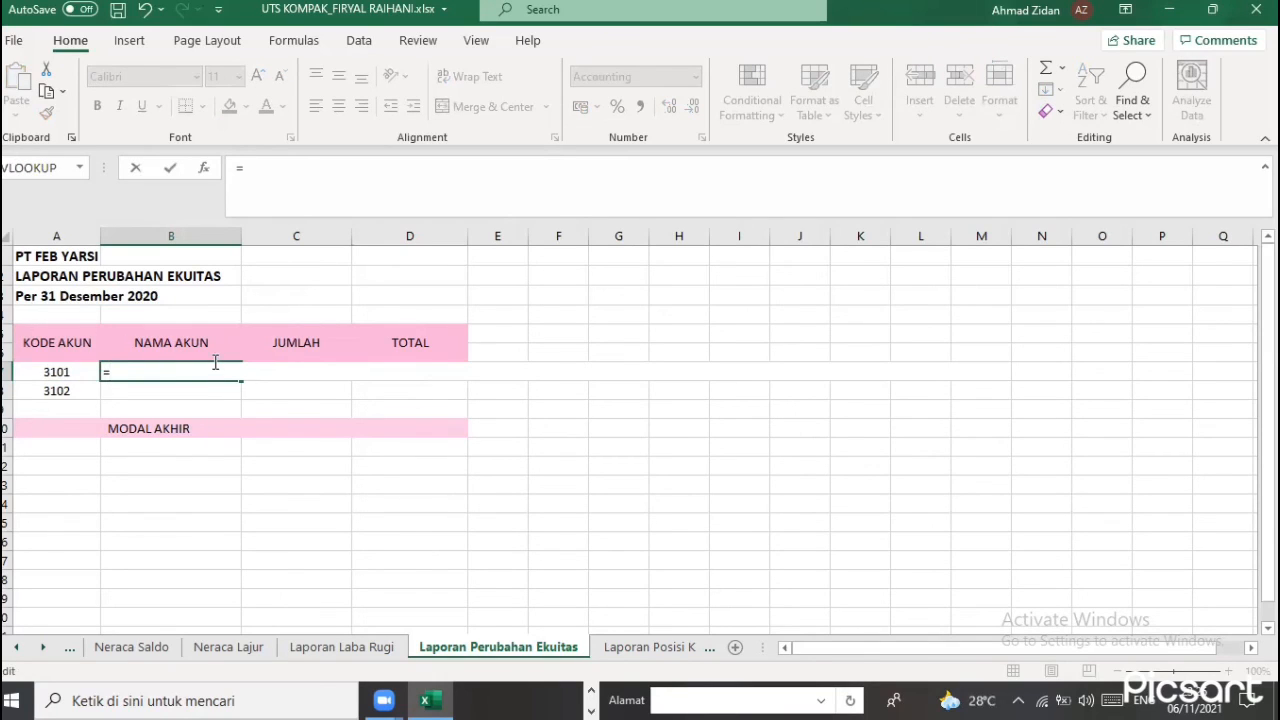
{"action": "type", "text": "vlo"}
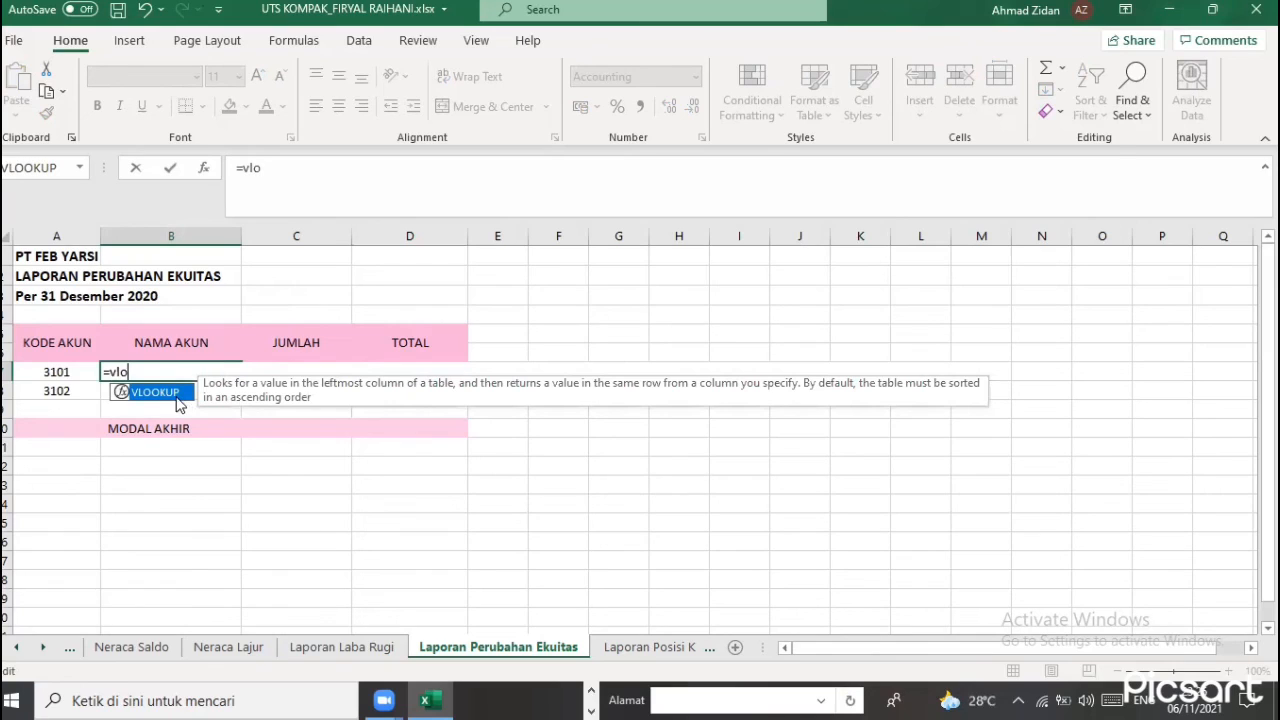
{"action": "key", "text": "Tab"}
{"action": "left_click", "coordinate": [58, 376]}
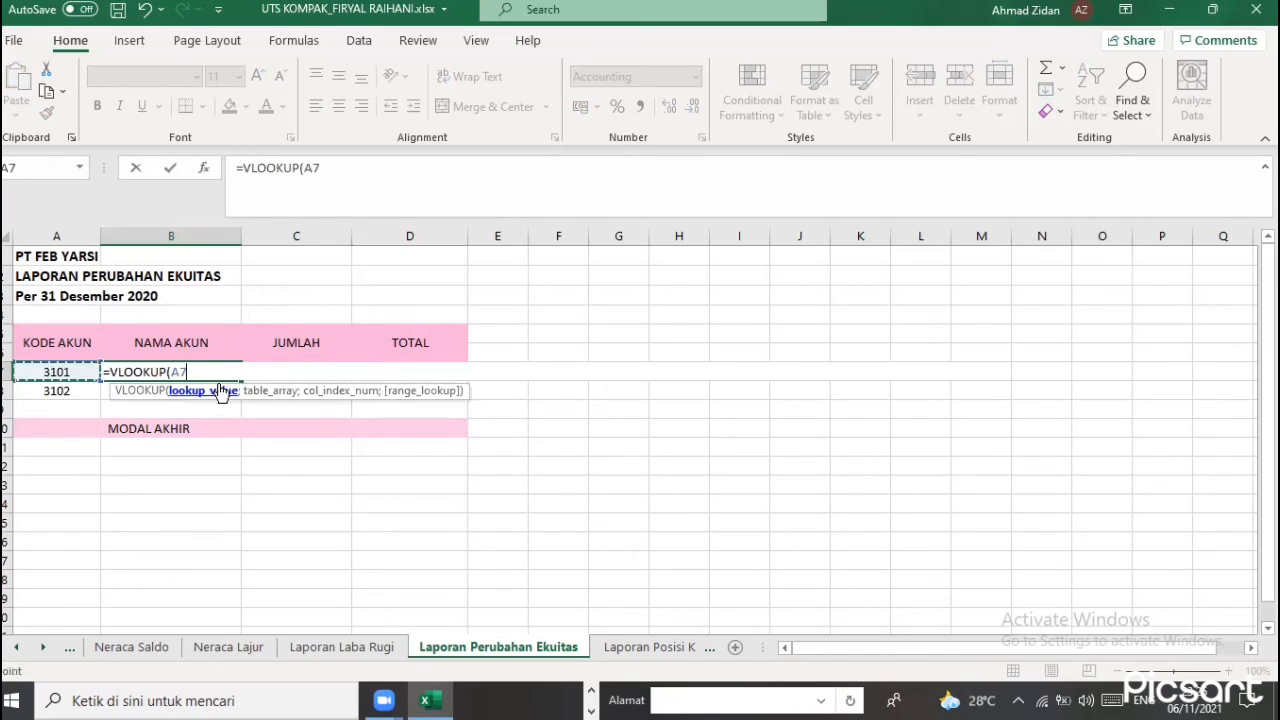
{"action": "type", "text": ";"}
{"action": "key", "text": "BackSpace"}
{"action": "type", "text": ";D"}
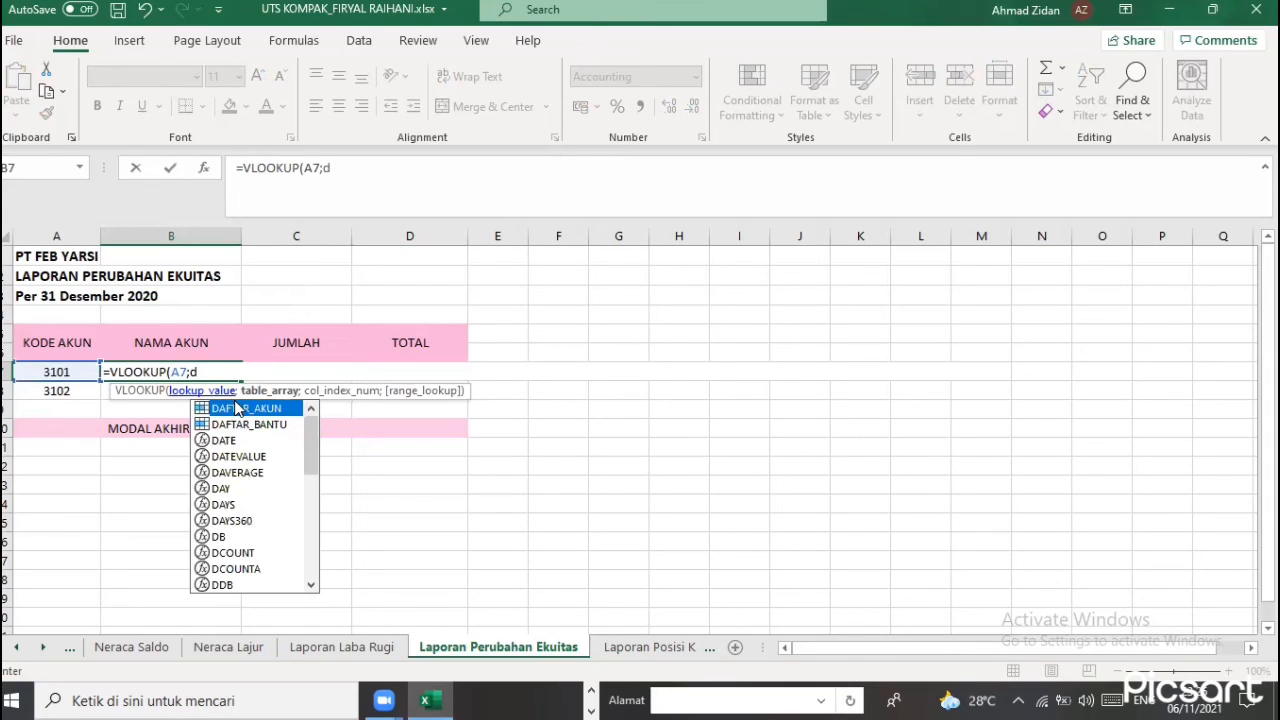
{"action": "key", "text": "Tab"}
{"action": "type", "text": ";"}
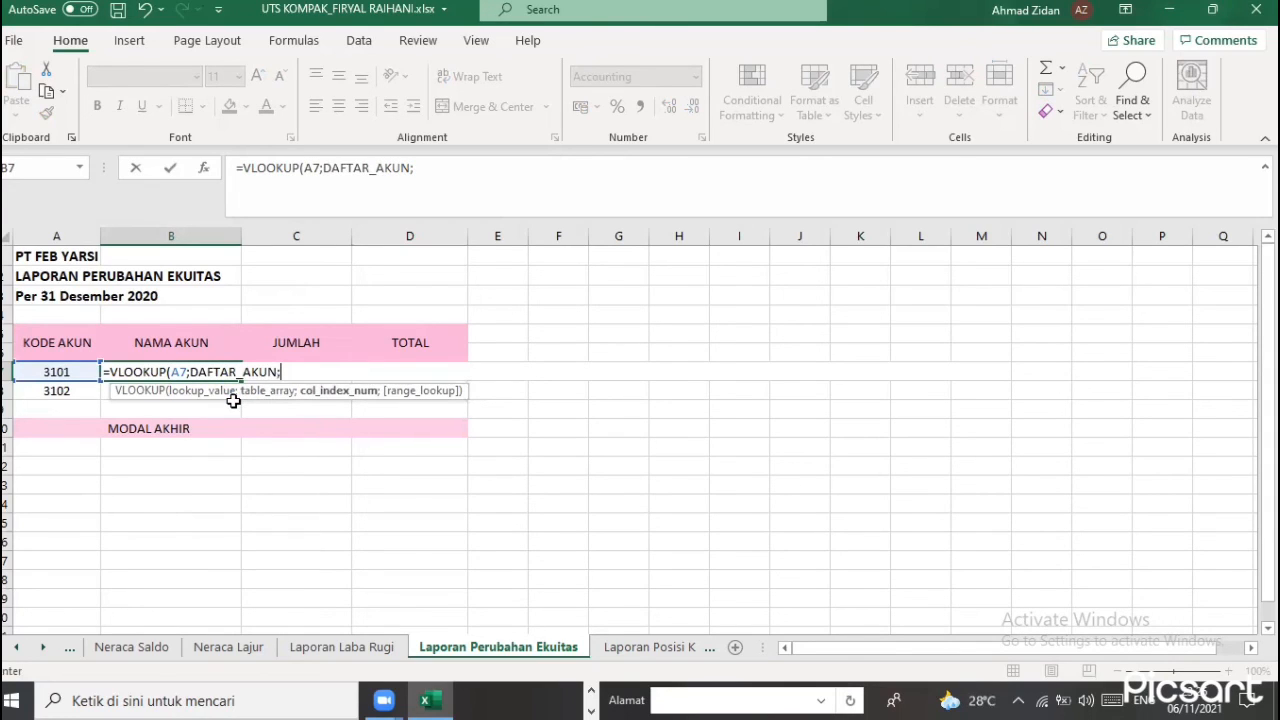
Complete the B7 VLOOKUP with column index 2 and FALSE for exact match, and fill it down to B8
{"action": "type", "text": "2;"}
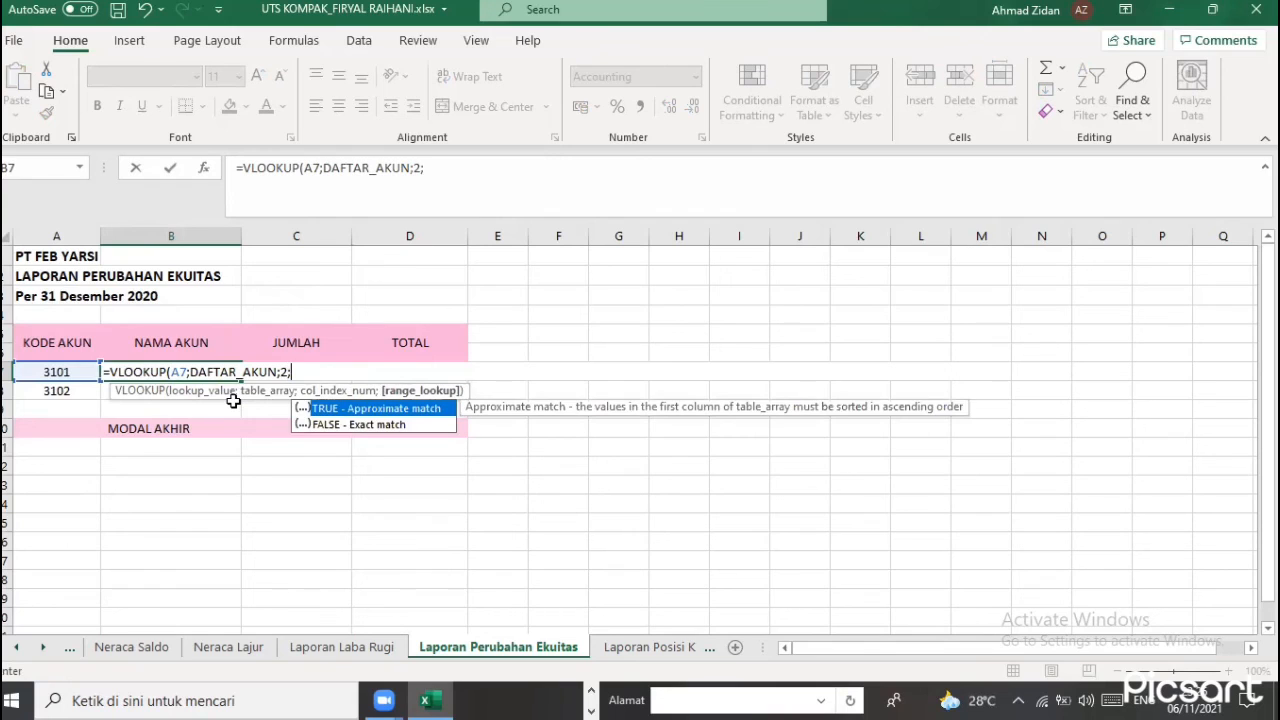
{"action": "left_click", "coordinate": [306, 426]}
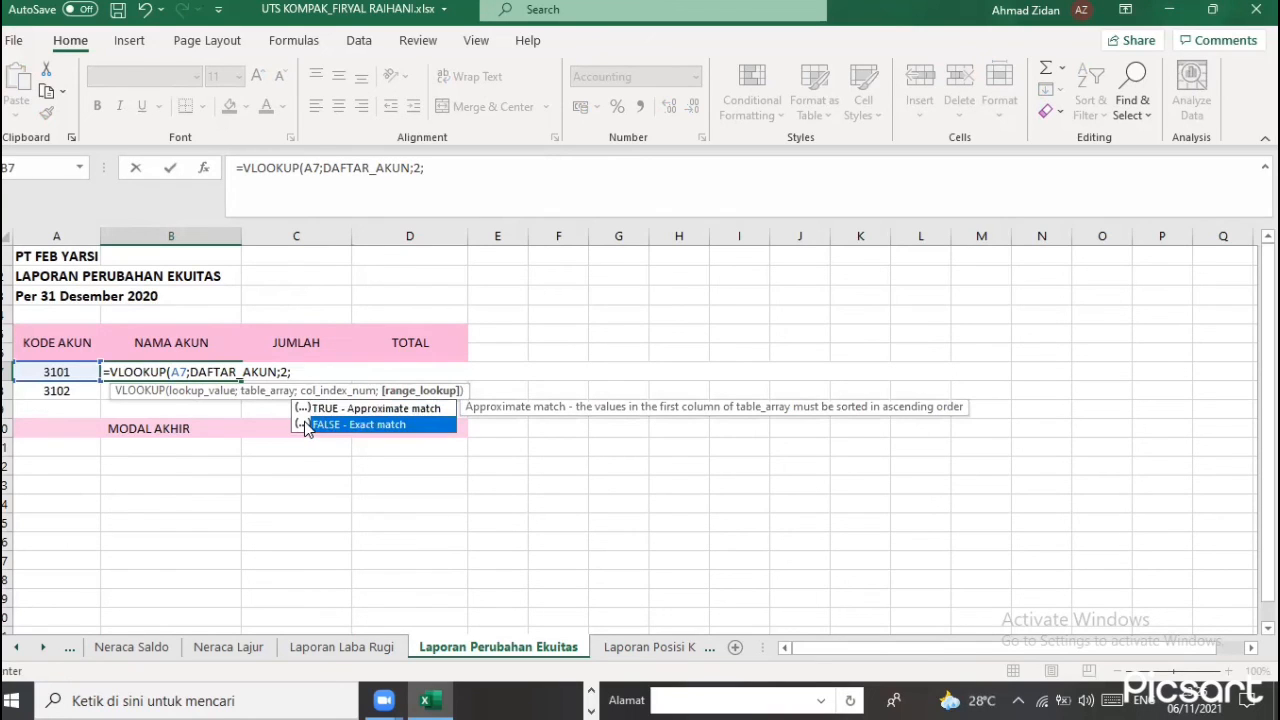
{"action": "double_click", "coordinate": [303, 423]}
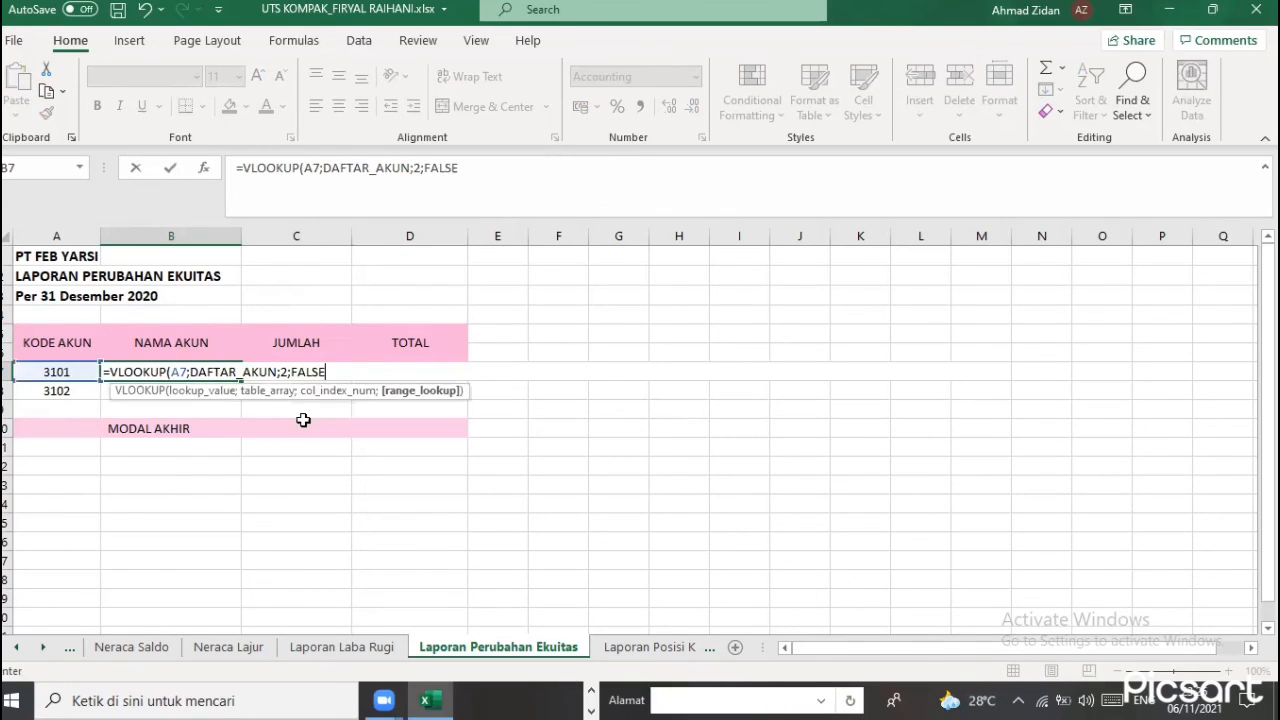
{"action": "type", "text": ")"}
{"action": "key", "text": "Return"}
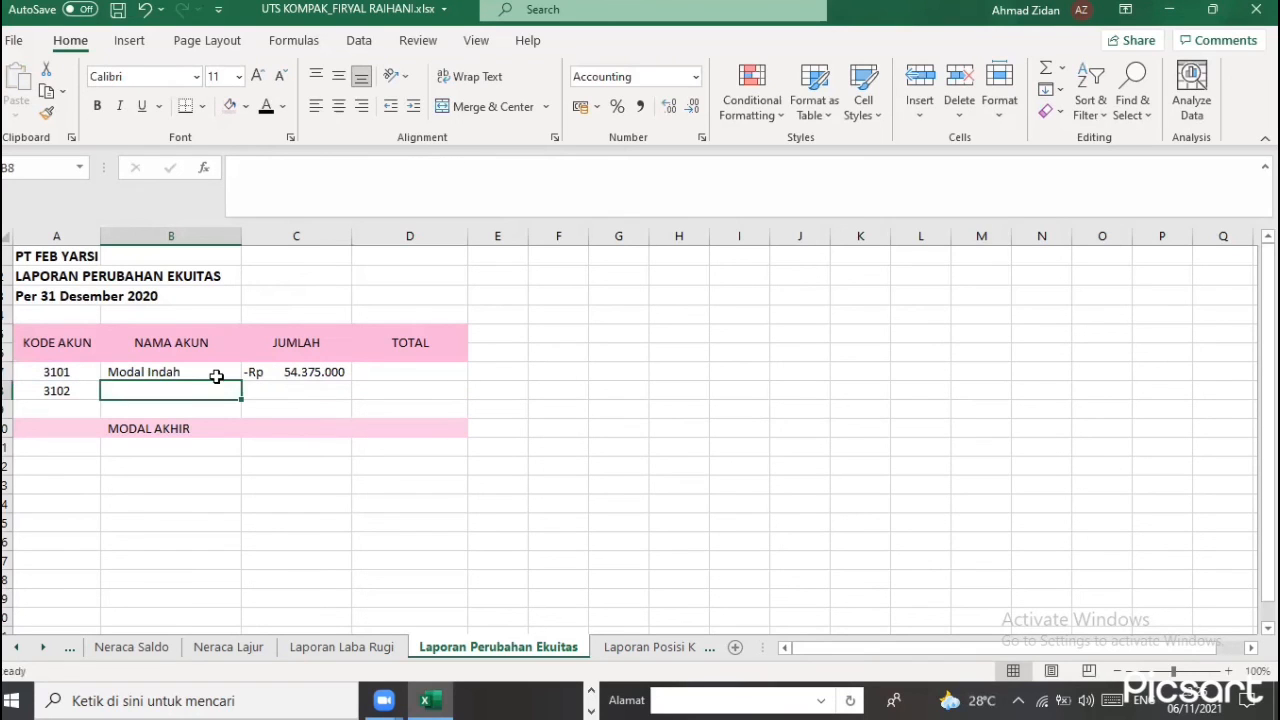
{"action": "left_click", "coordinate": [228, 375]}
{"action": "left_click_drag", "start_coordinate": [240, 379], "coordinate": [403, 424]}
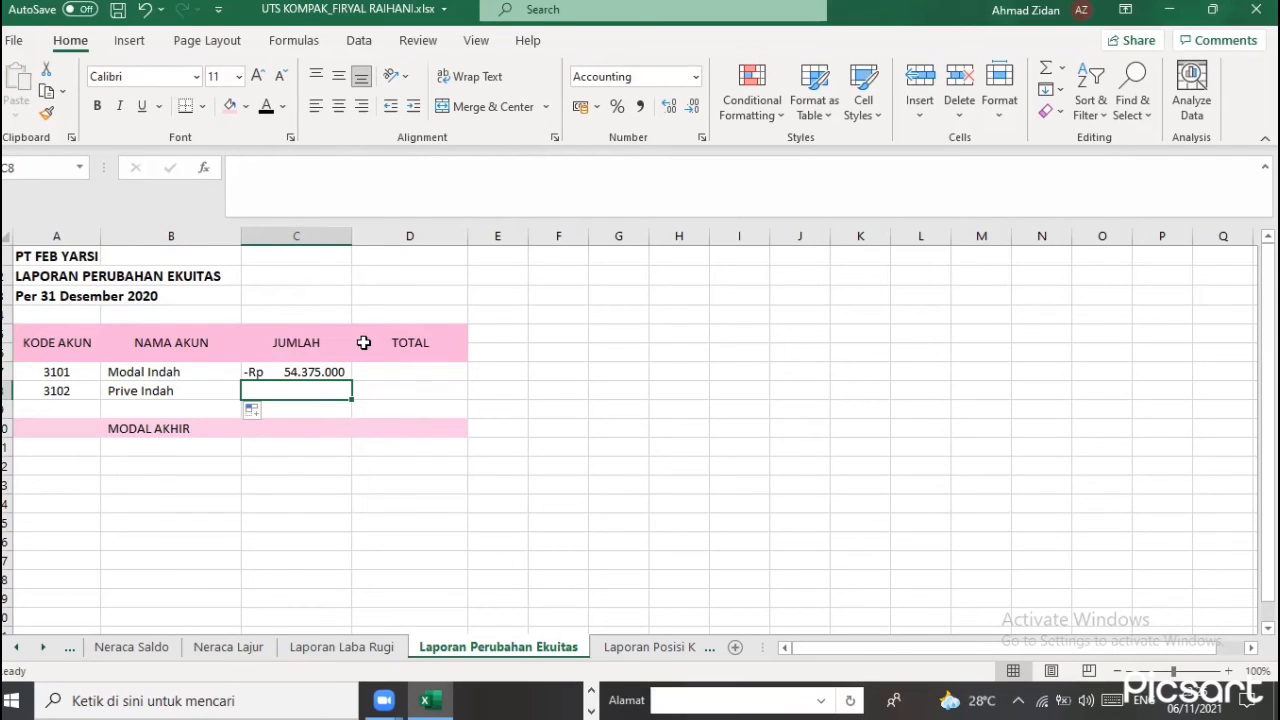
Replace the formula in JUMLAH cell C7 with the start of a SUMIF whose range is Neraca Lajur column A
{"action": "left_click", "coordinate": [302, 372]}
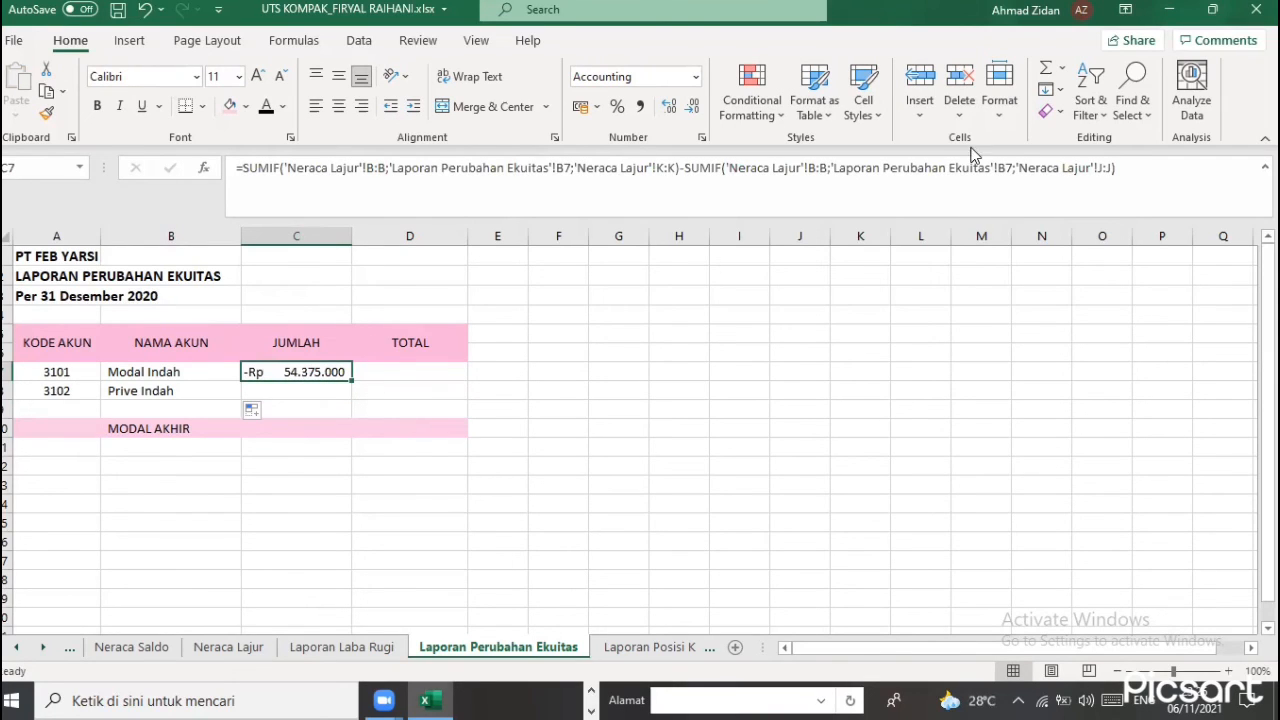
{"action": "triple_click", "coordinate": [385, 205]}
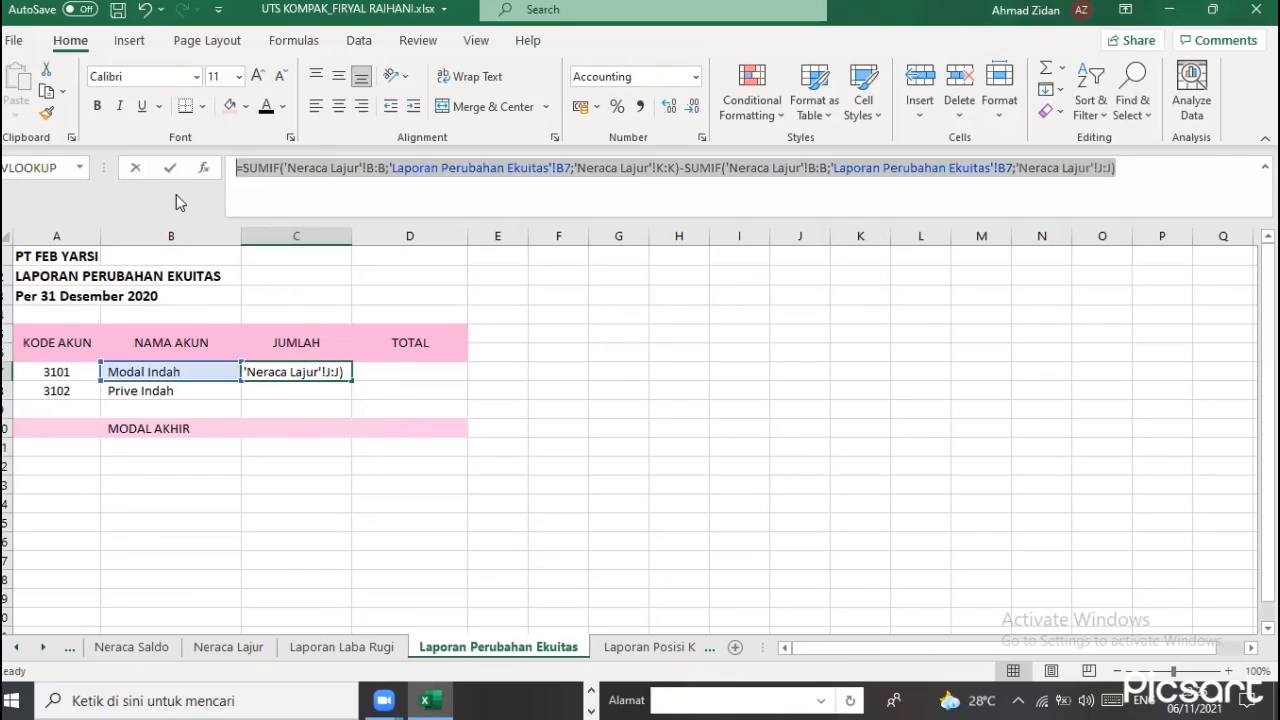
{"action": "key", "text": "Delete"}
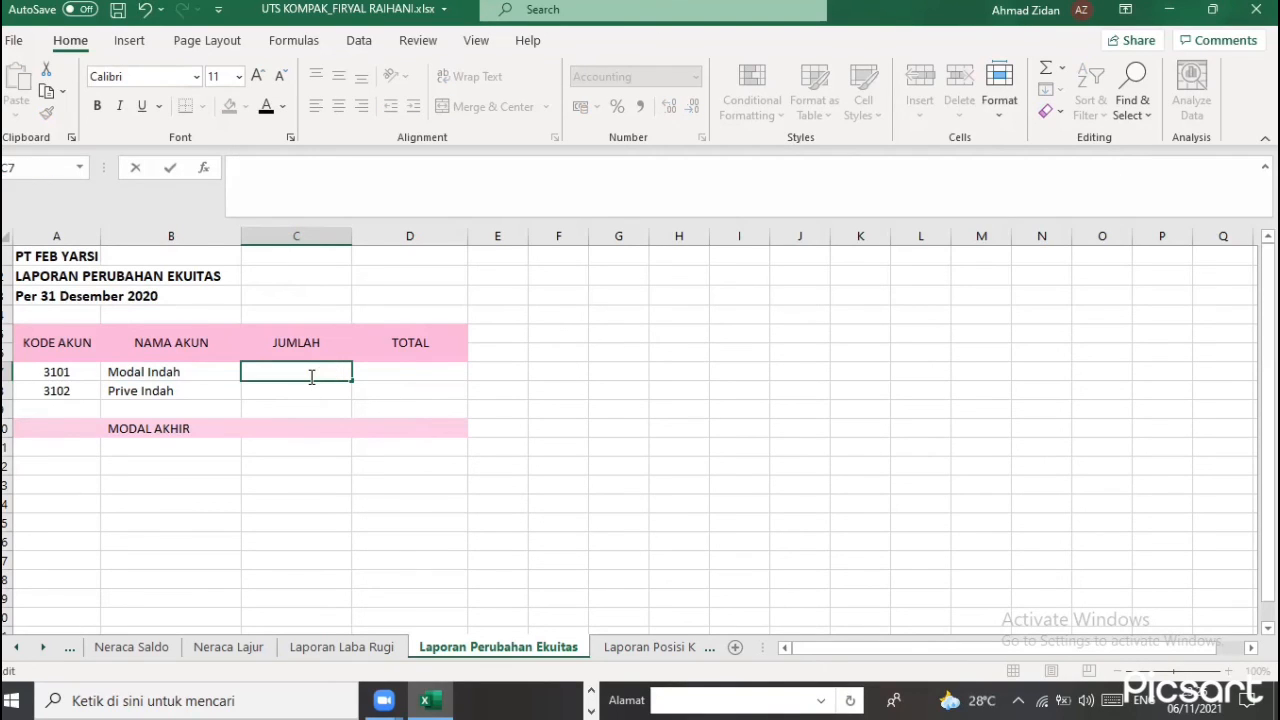
{"action": "type", "text": "="}
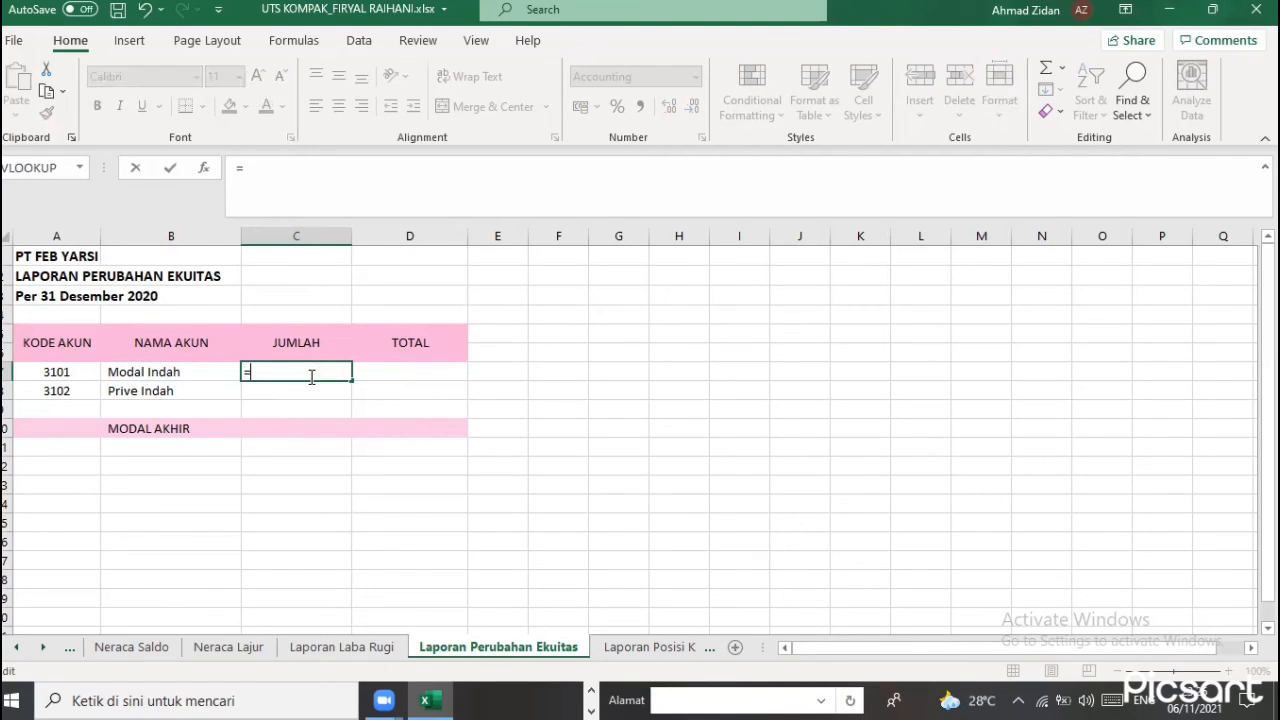
{"action": "type", "text": "sum"}
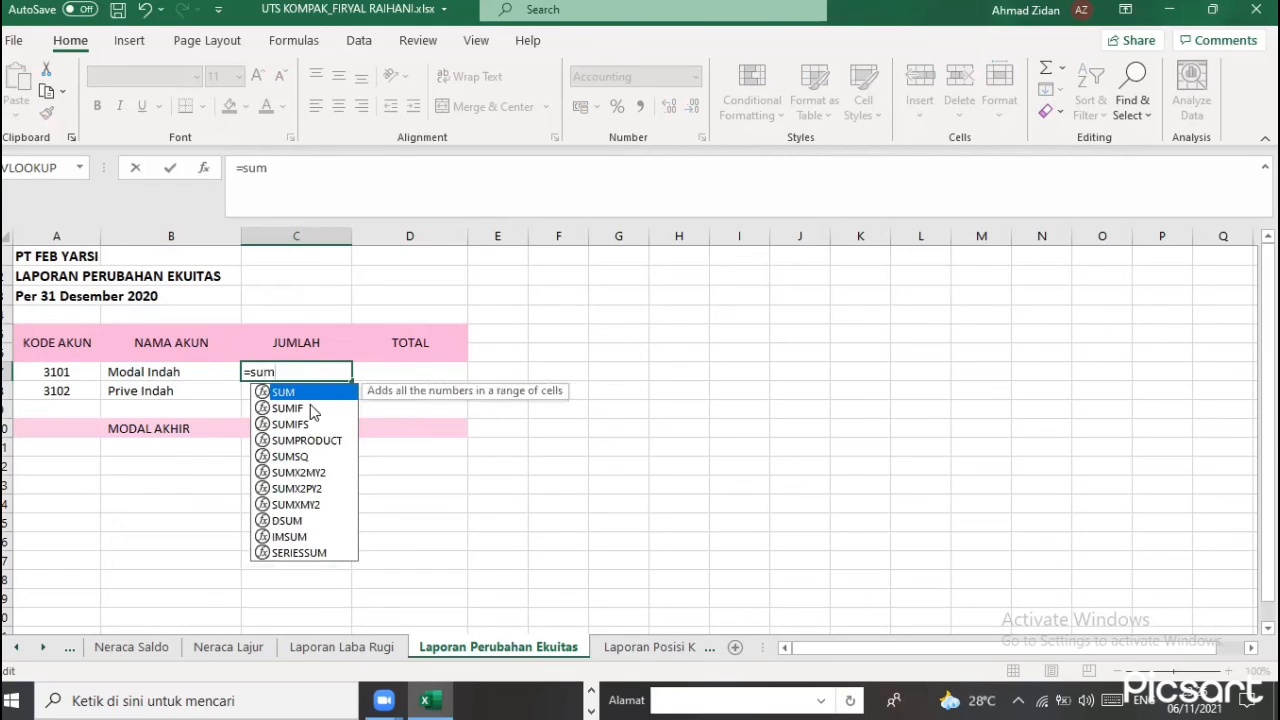
{"action": "double_click", "coordinate": [311, 405]}
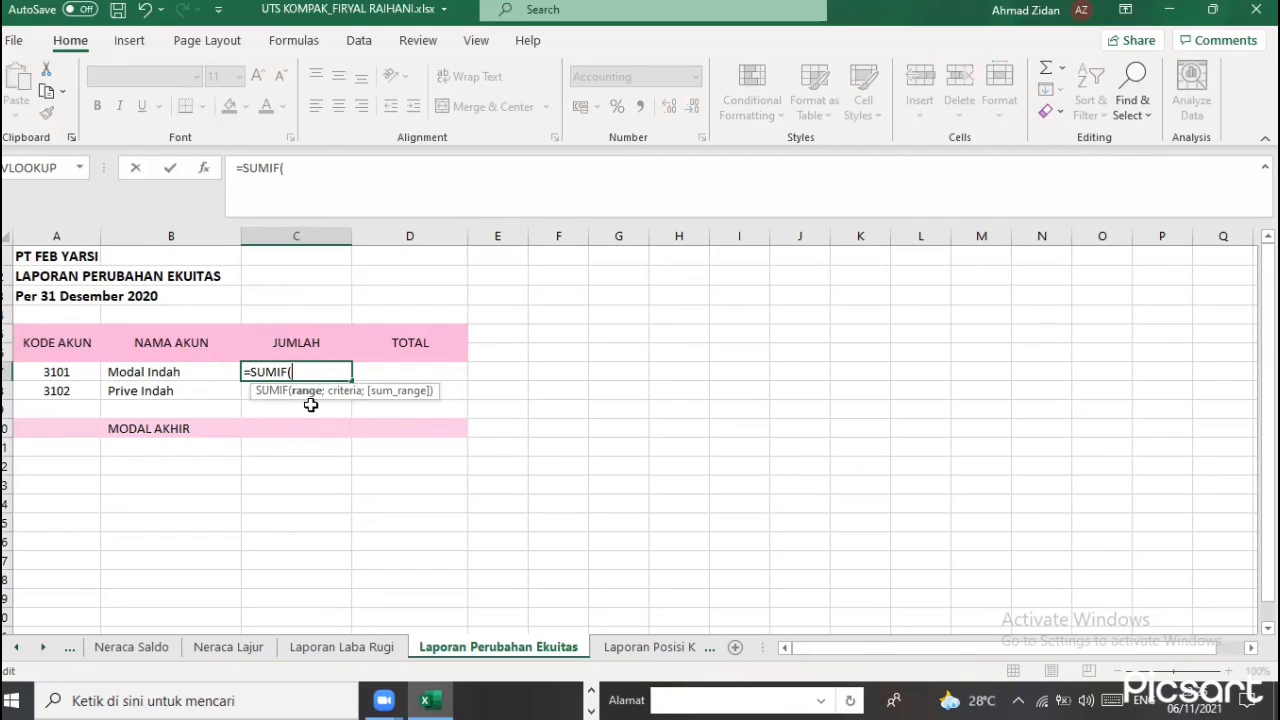
{"action": "left_click", "coordinate": [336, 652]}
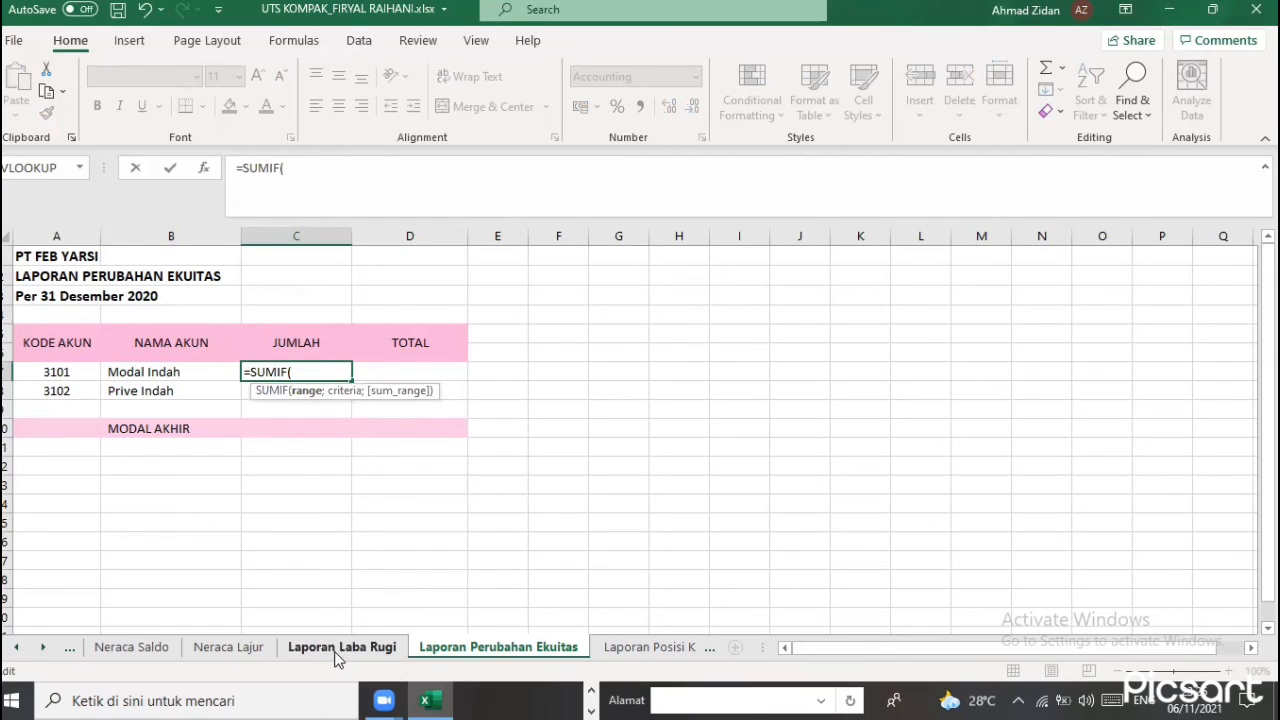
{"action": "left_click", "coordinate": [243, 651]}
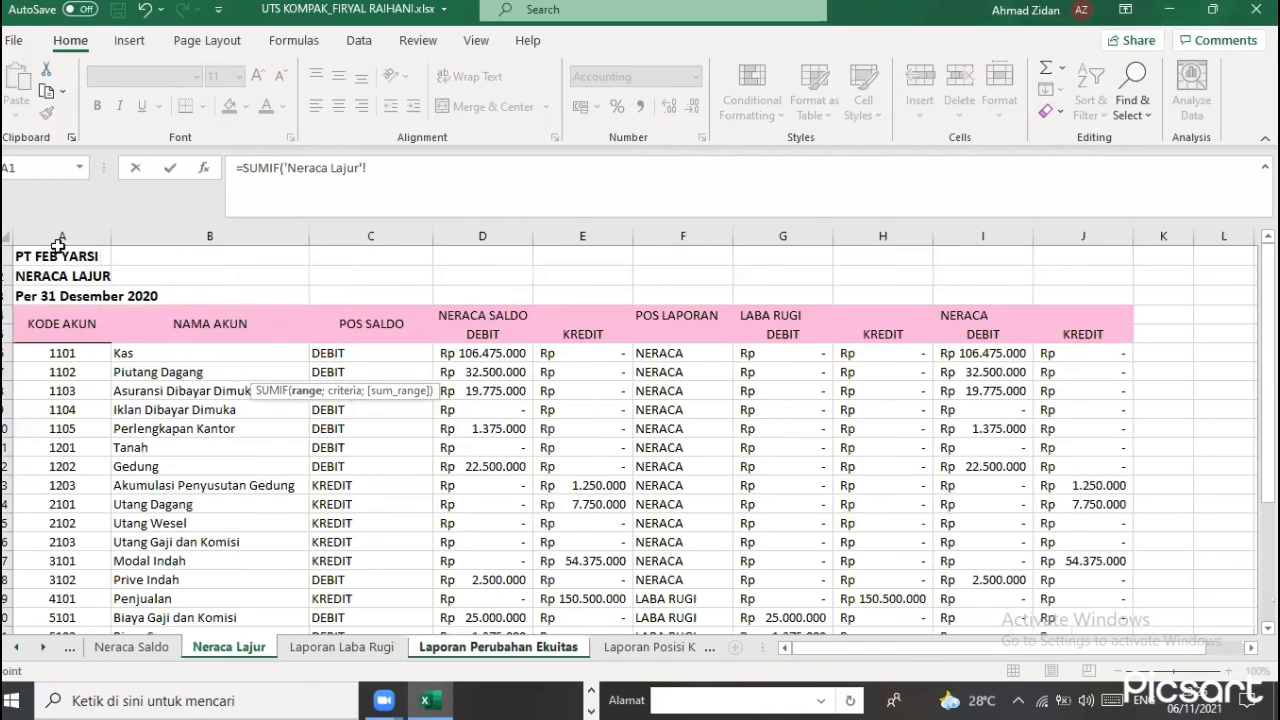
{"action": "left_click", "coordinate": [60, 237]}
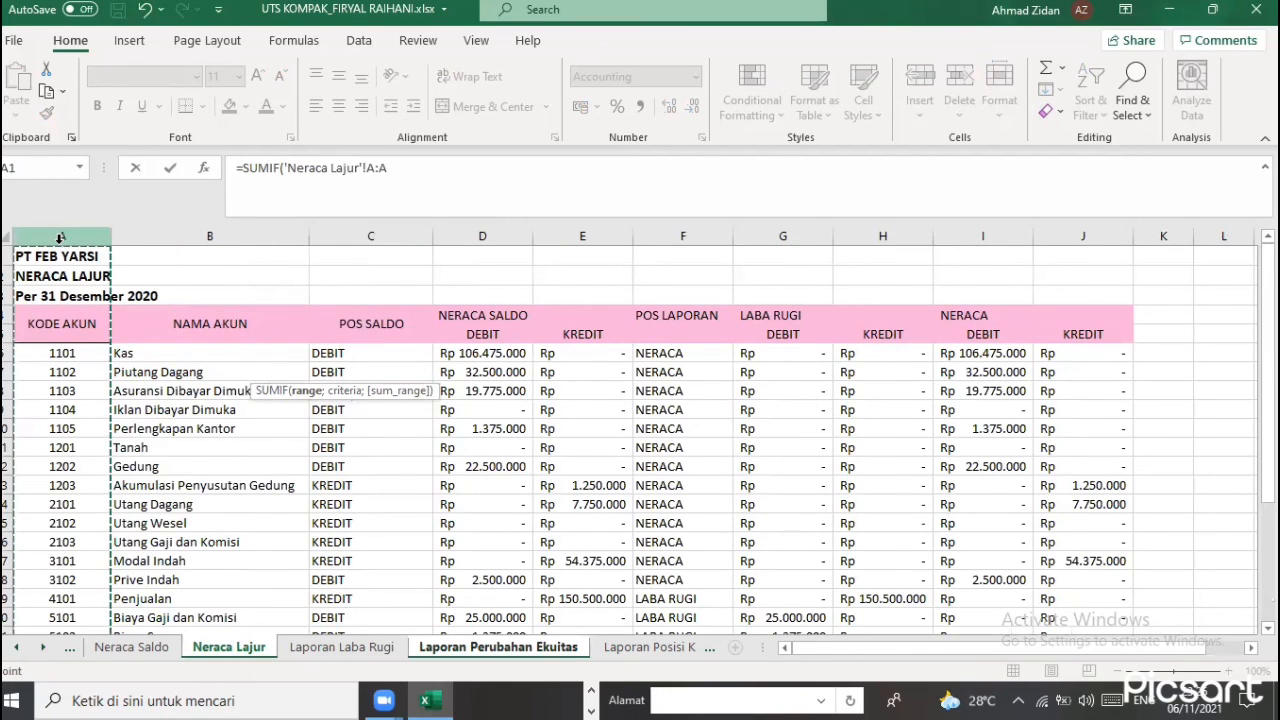
{"action": "type", "text": ";"}
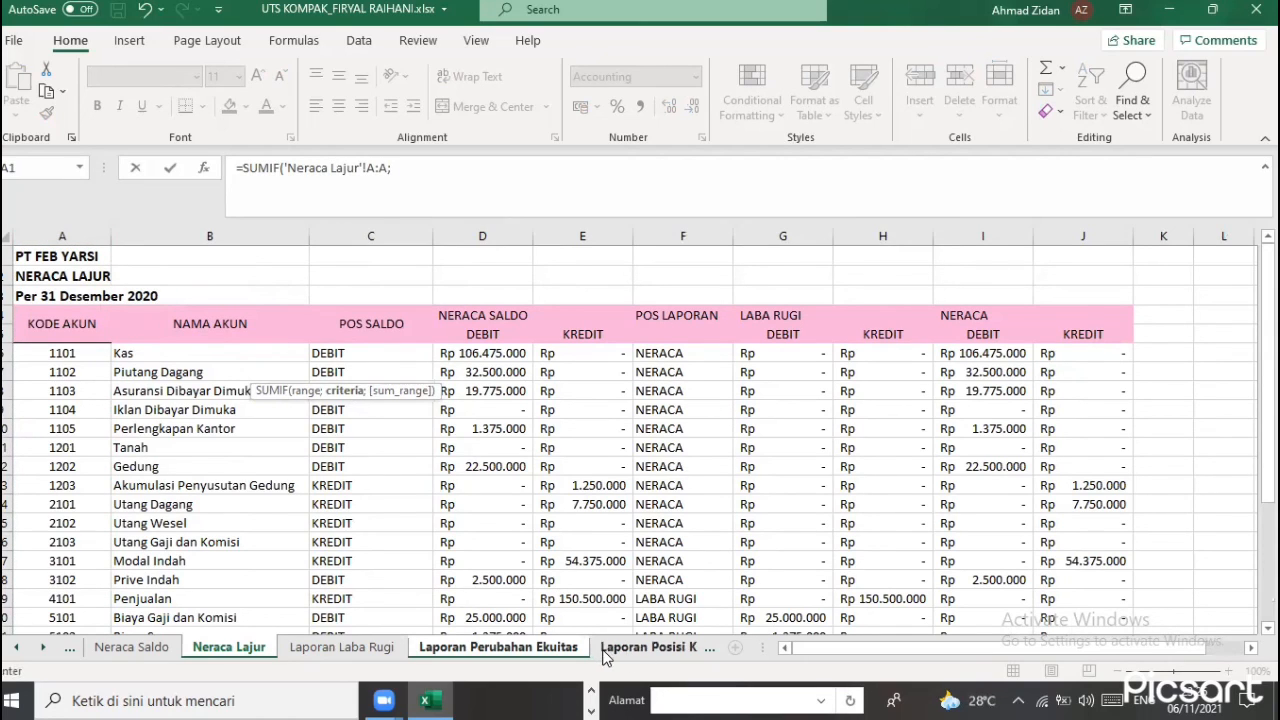
Set the SUMIF criteria to A7 of Laporan Perubahan Ekuitas and its sum range to Neraca Lajur column J, followed by a minus sign
{"action": "left_click", "coordinate": [540, 648]}
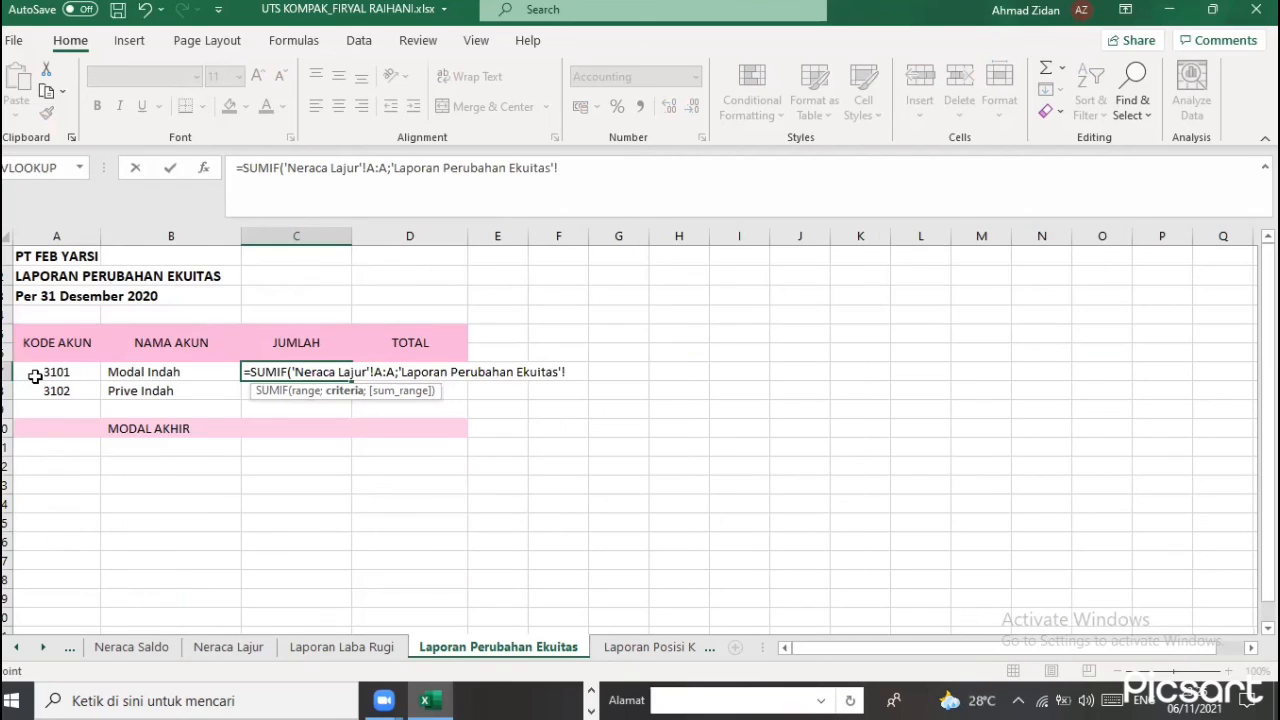
{"action": "left_click", "coordinate": [35, 377]}
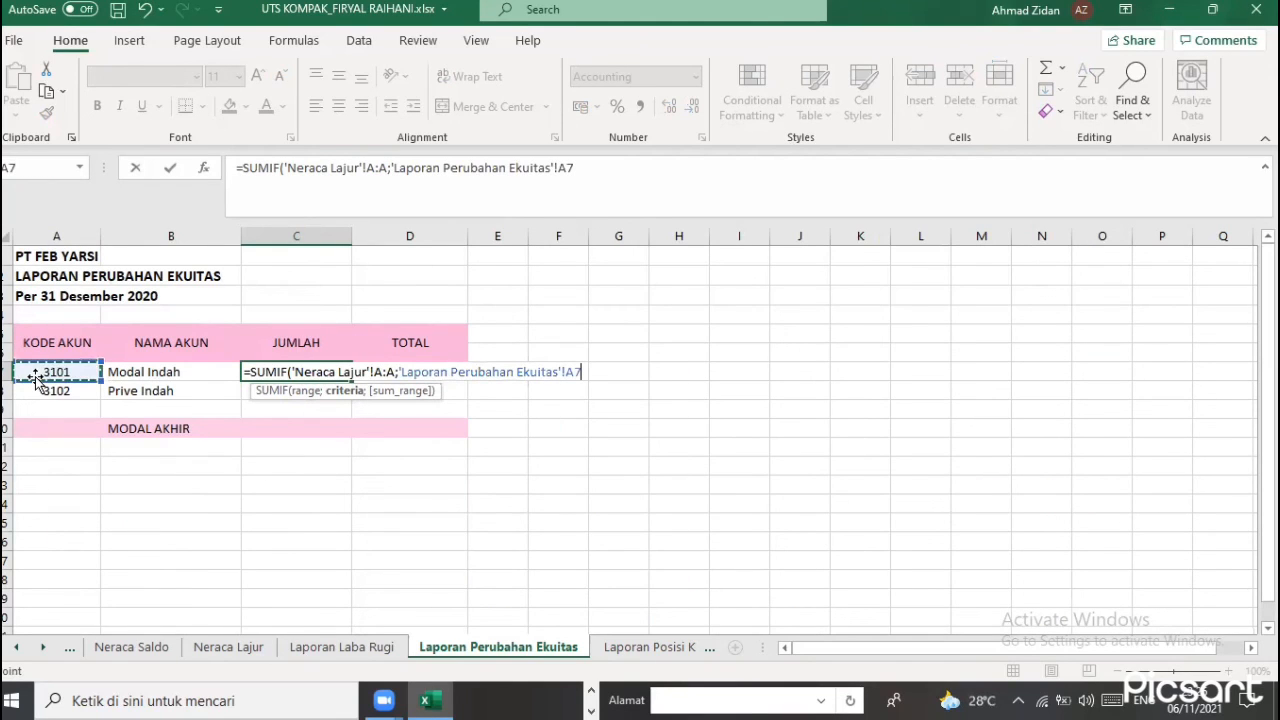
{"action": "type", "text": ";"}
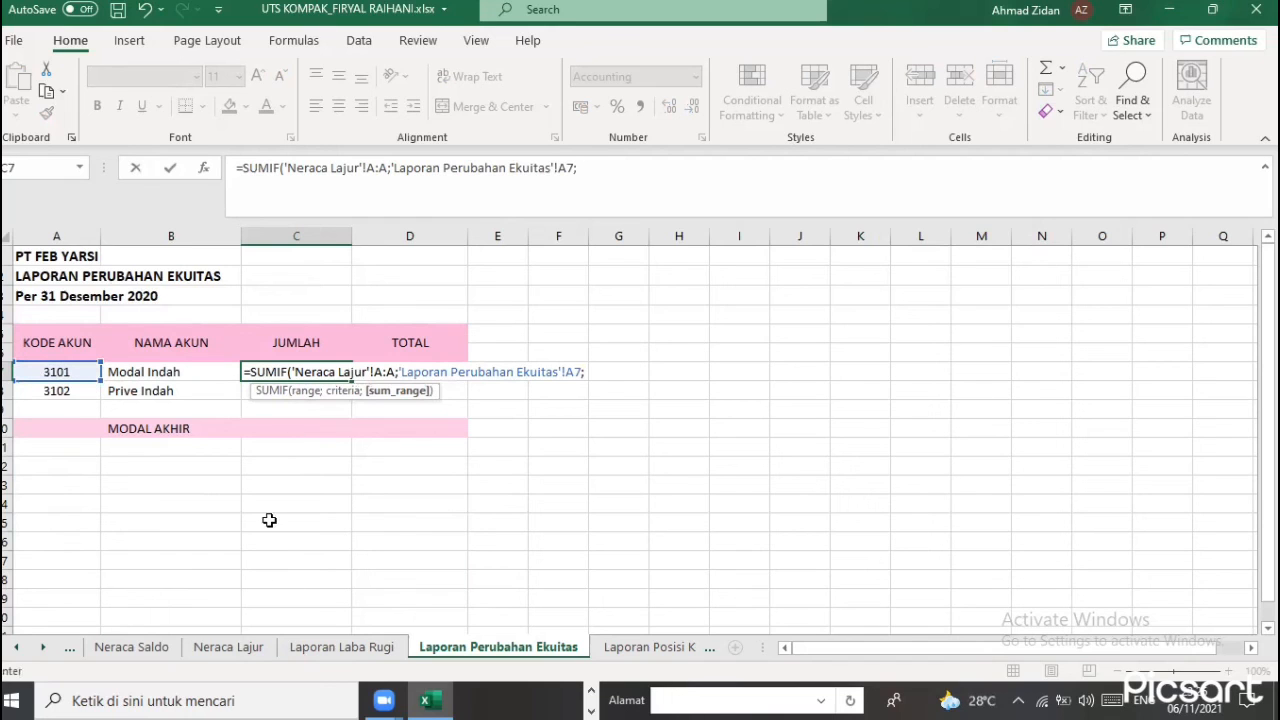
{"action": "left_click", "coordinate": [214, 650]}
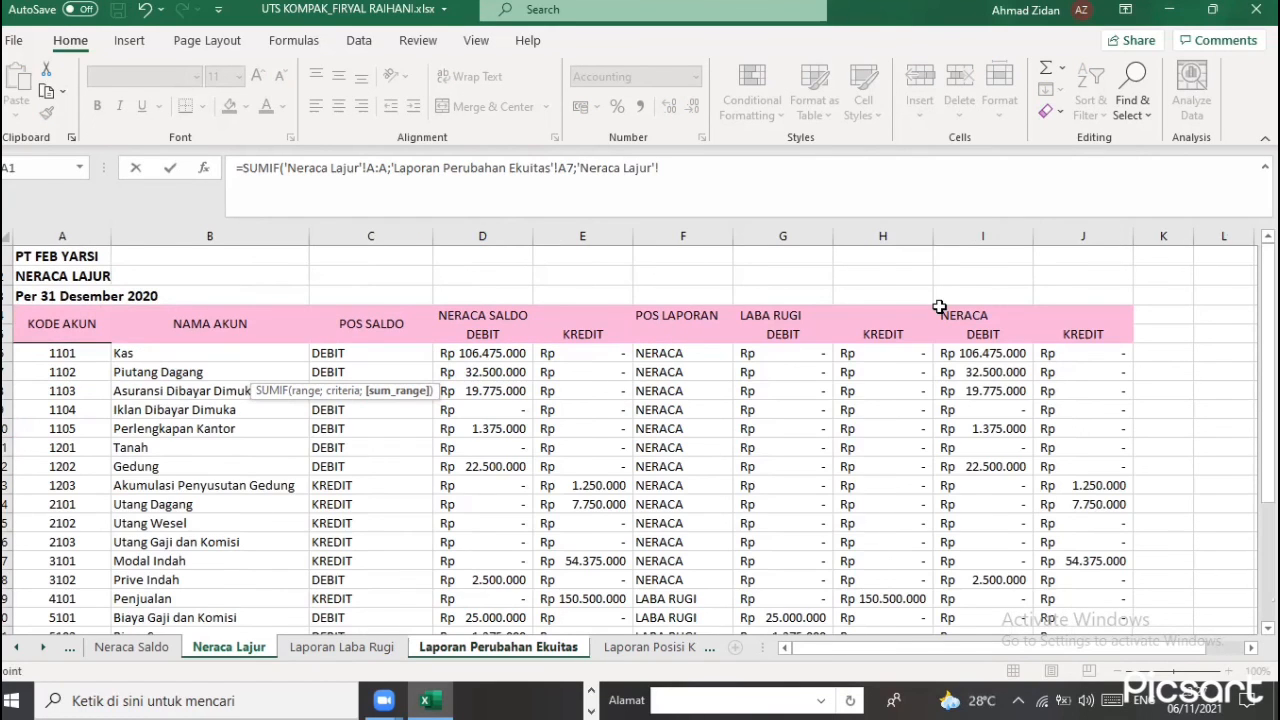
{"action": "left_click", "coordinate": [1100, 232]}
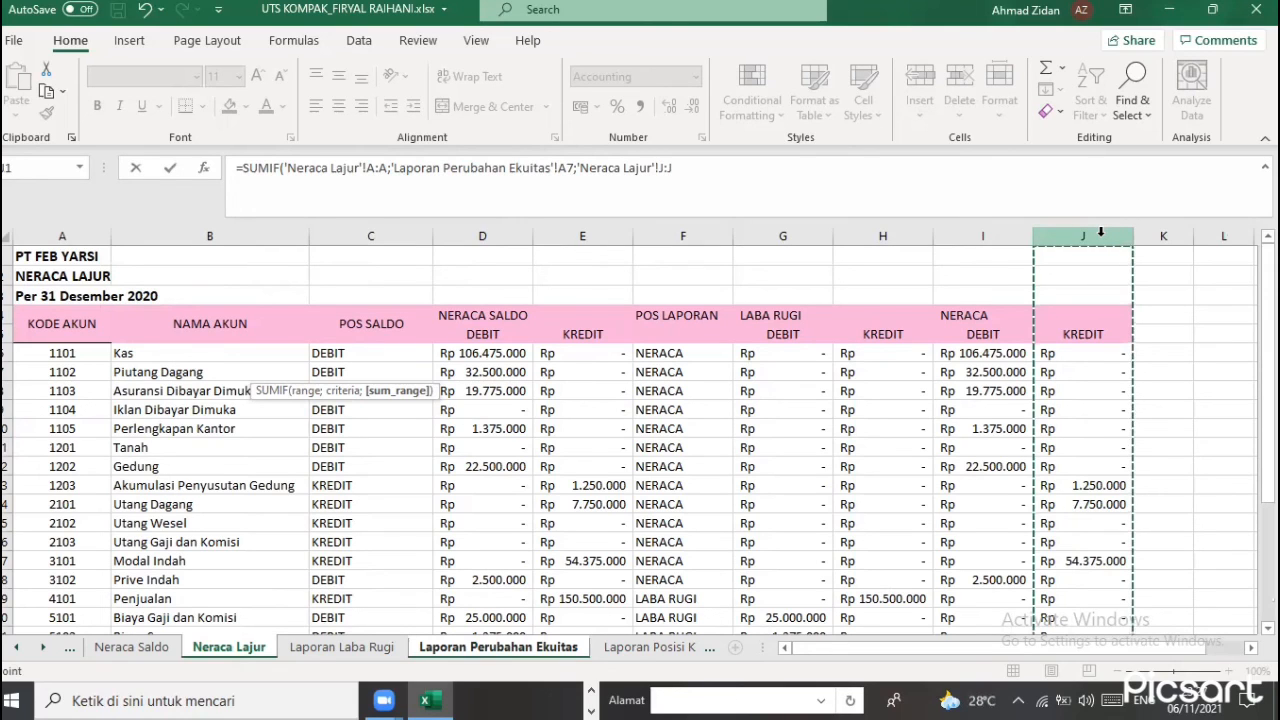
{"action": "type", "text": ")"}
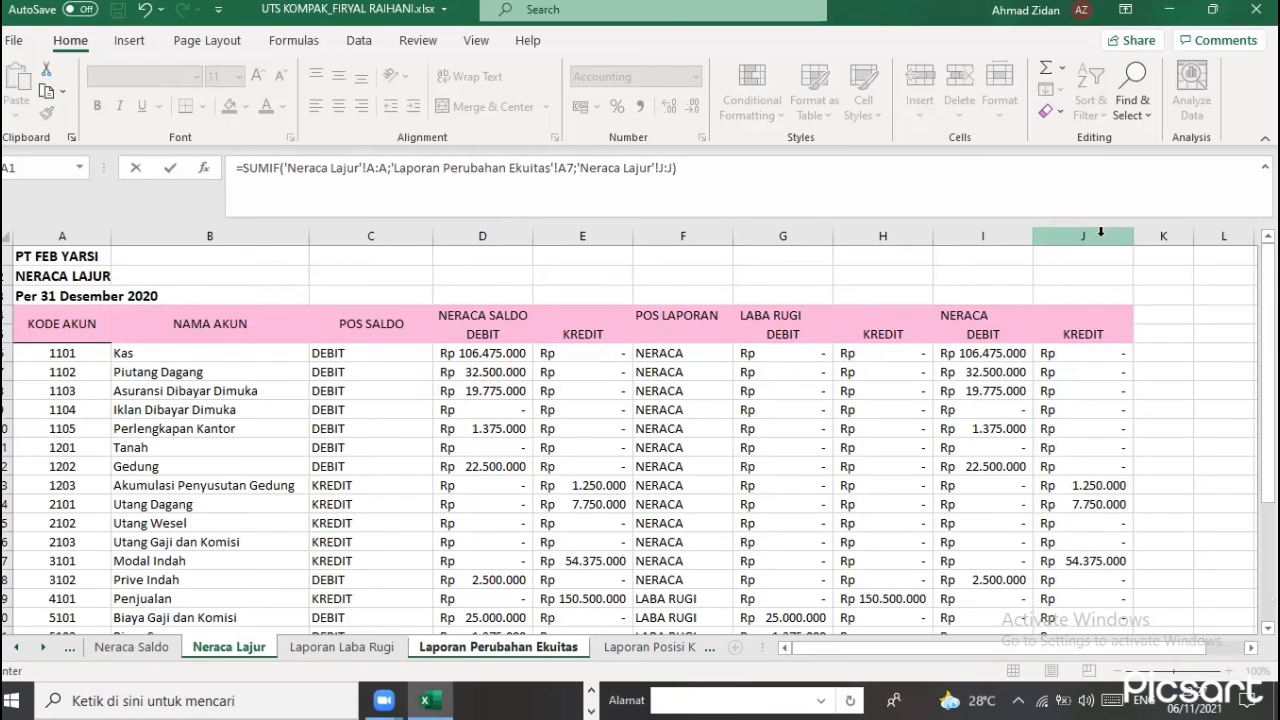
{"action": "type", "text": "-"}
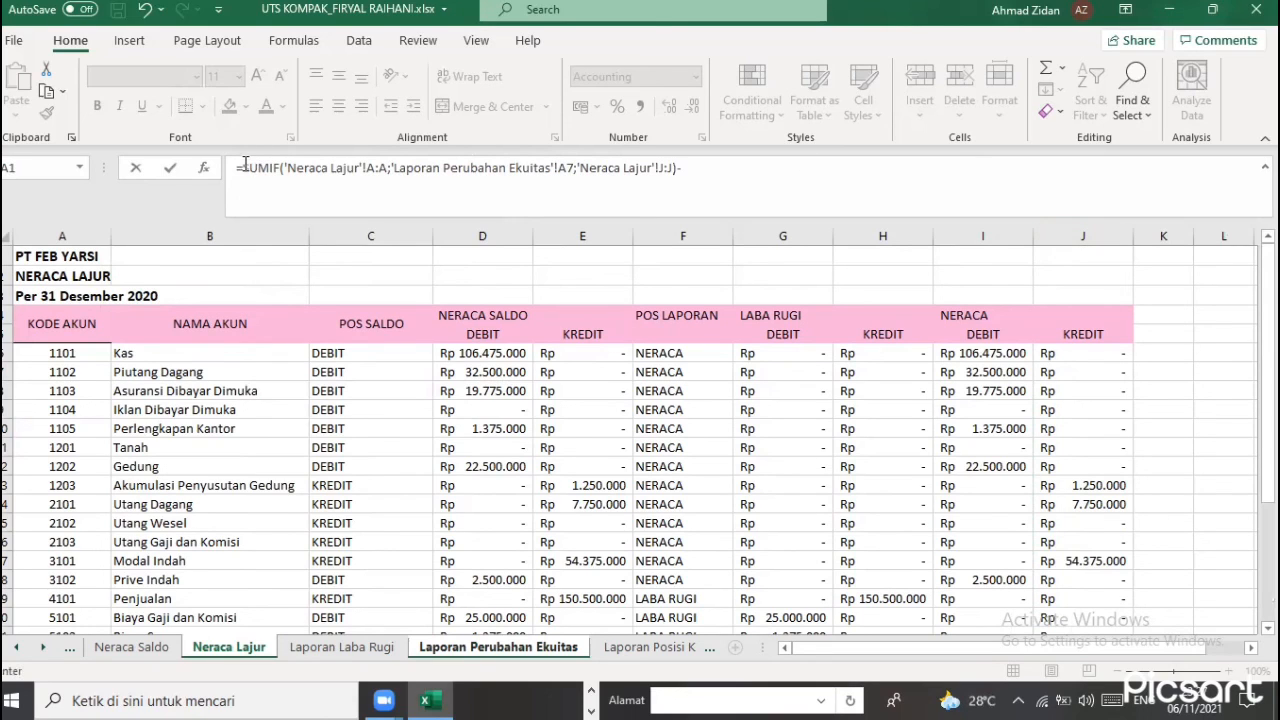
Complete the C7 formula by subtracting a copy of the SUMIF with its sum range changed to Neraca Lajur I:I
{"action": "left_click_drag", "start_coordinate": [245, 163], "coordinate": [680, 201]}
{"action": "key", "text": "ctrl+c"}
{"action": "left_click", "coordinate": [749, 173]}
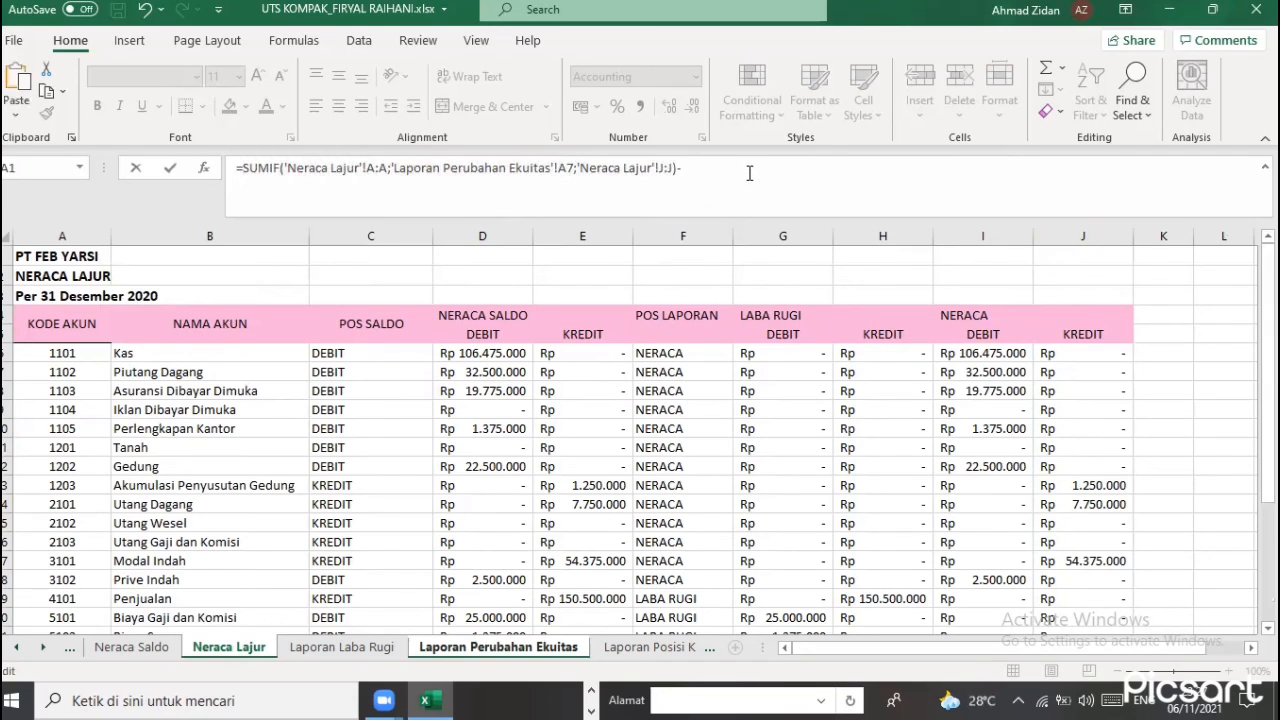
{"action": "key", "text": "ctrl+v"}
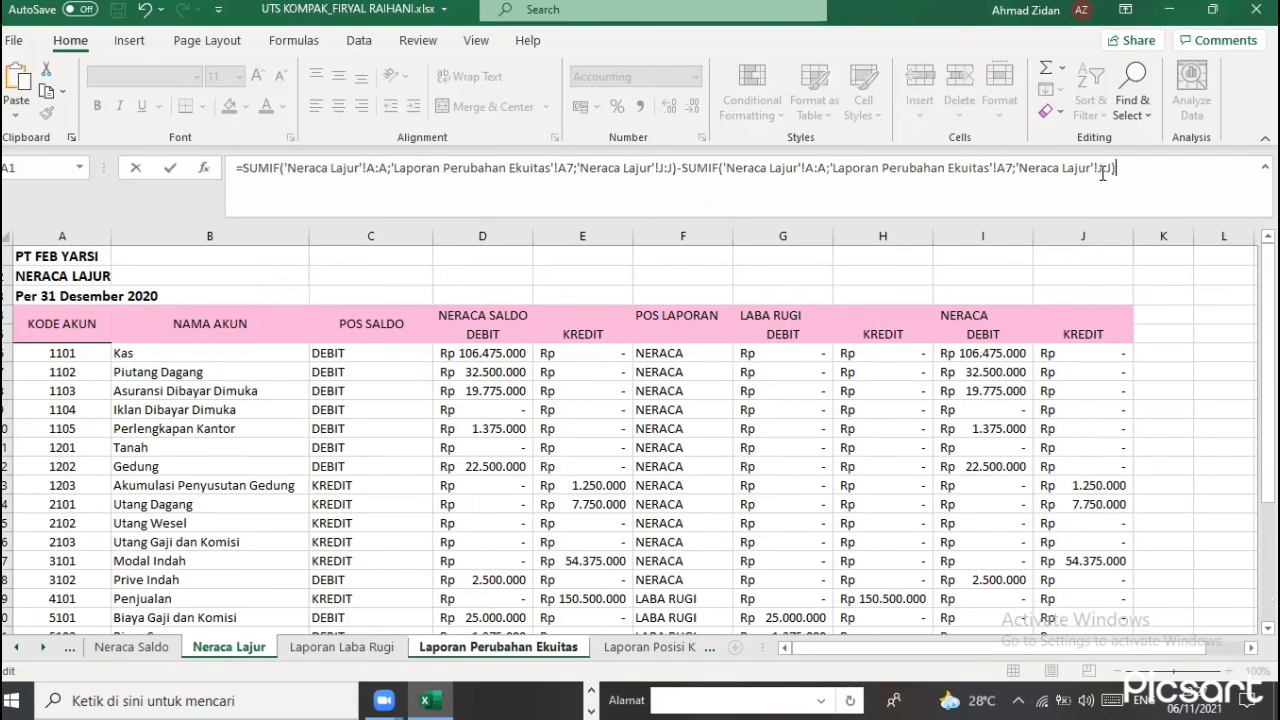
{"action": "left_click", "coordinate": [1099, 170]}
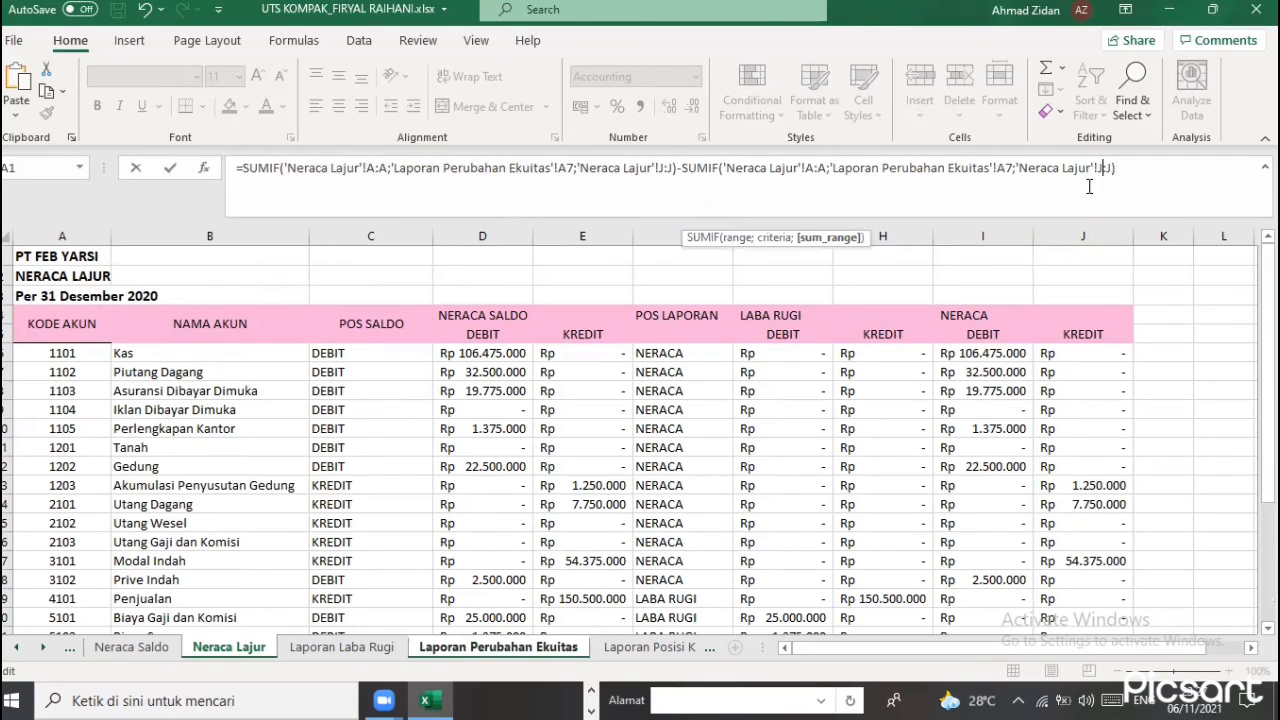
{"action": "key", "text": "Delete"}
{"action": "type", "text": "I"}
{"action": "key", "text": "BackSpace"}
{"action": "type", "text": "I"}
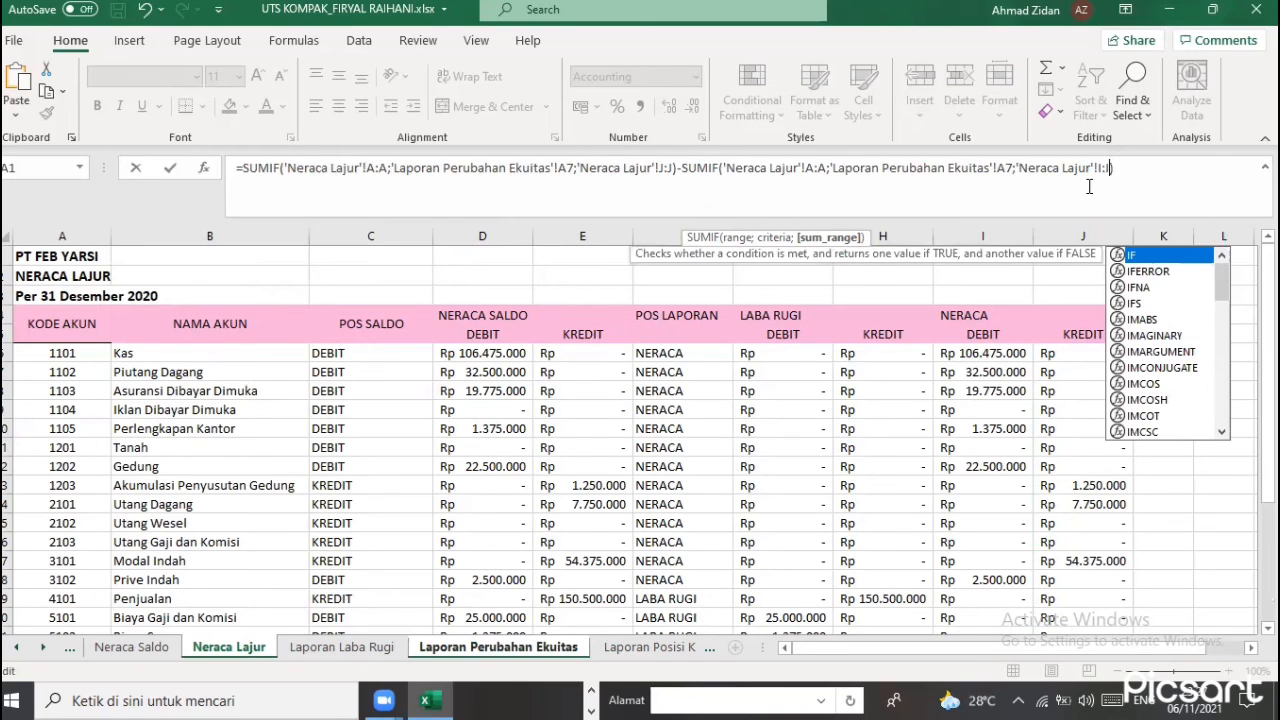
{"action": "key", "text": "Return"}
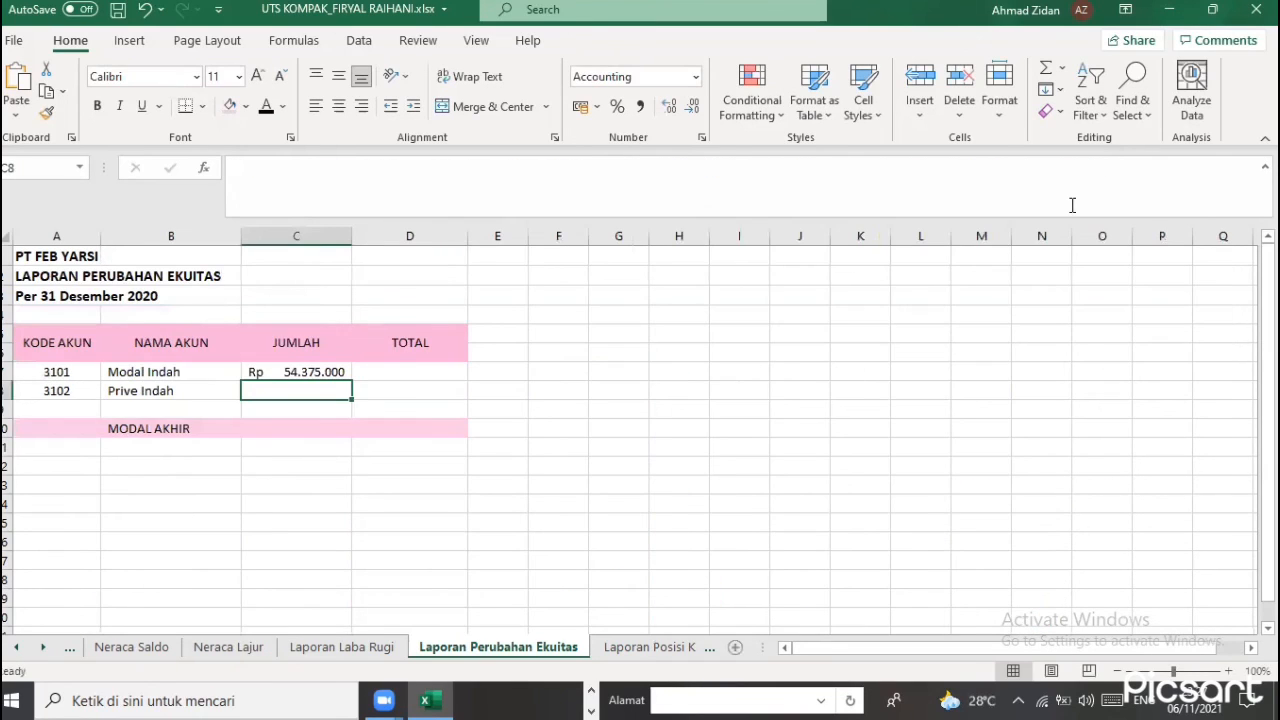
Fill the JUMLAH formula from C7 down to C8 for account 3102
{"action": "left_click", "coordinate": [344, 376]}
{"action": "mouse_move", "coordinate": [346, 381]}
{"action": "left_mouse_down"}
{"action": "mouse_move", "coordinate": [360, 410]}
{"action": "mouse_move", "coordinate": [345, 398]}
{"action": "left_mouse_up"}
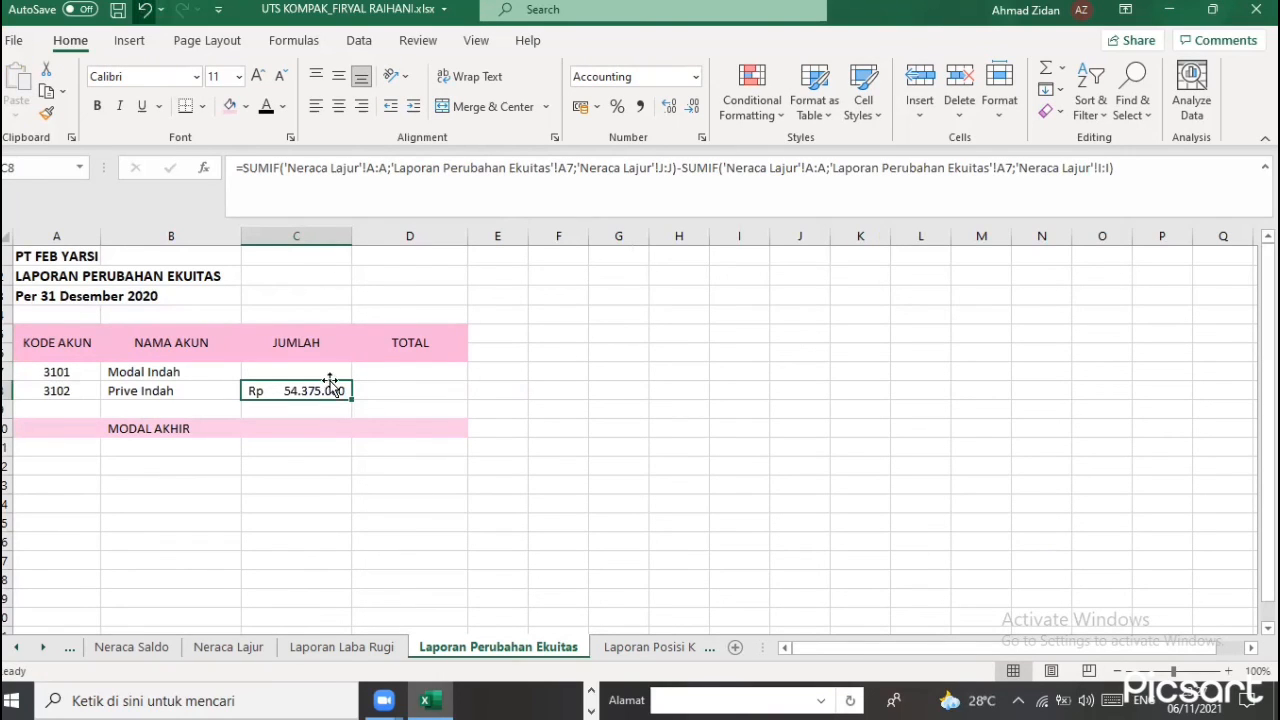
{"action": "key", "text": "ctrl+z"}
{"action": "left_click_drag", "start_coordinate": [349, 384], "coordinate": [308, 425]}
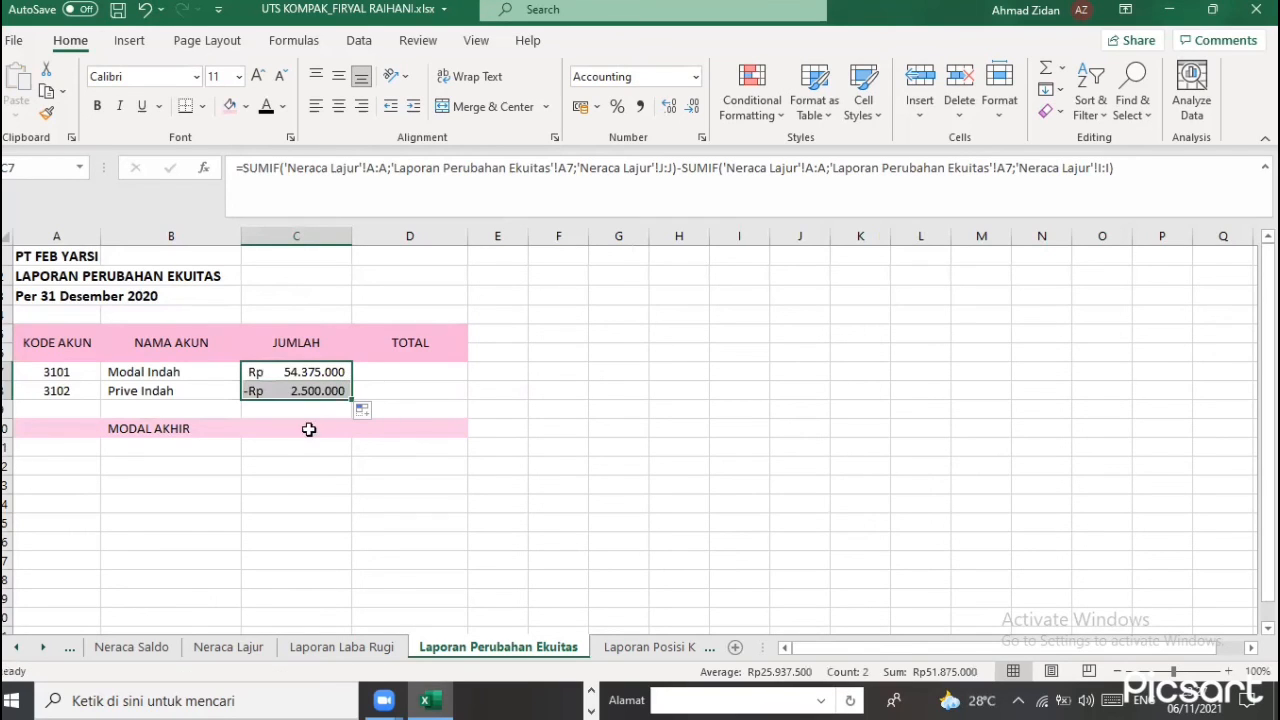
Enter the label Laba Bersih in NAMA AKUN cell B9, above MODAL AKHIR
{"action": "key", "text": "Down"}
{"action": "key", "text": "Down"}
{"action": "left_click", "coordinate": [184, 410]}
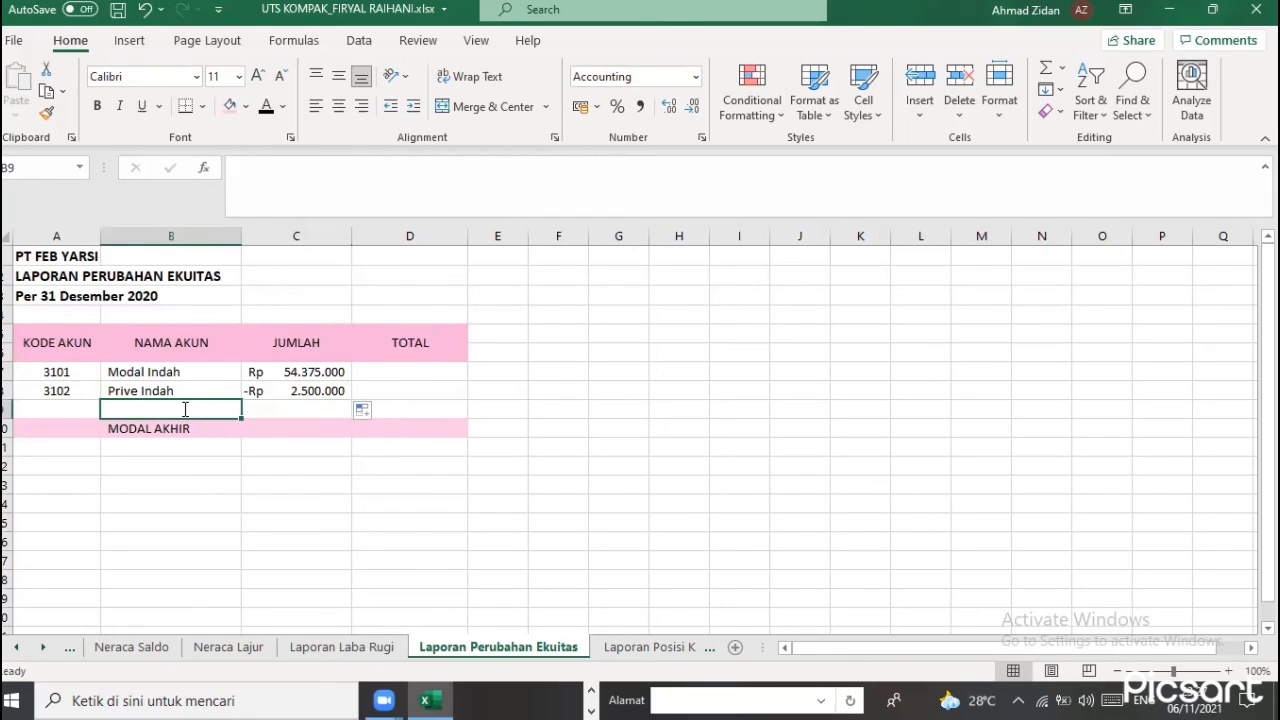
{"action": "double_click", "coordinate": [185, 410]}
{"action": "type", "text": "I"}
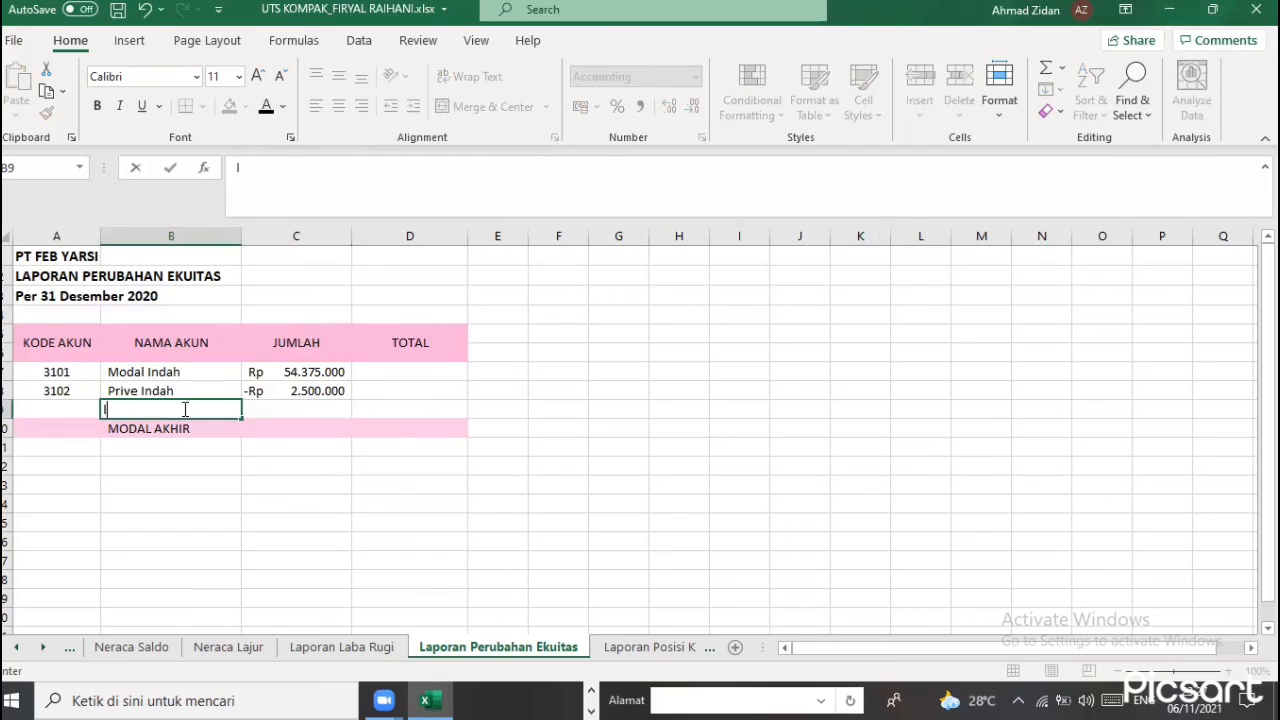
{"action": "key", "text": "BackSpace"}
{"action": "type", "text": "Laba Bersi"}
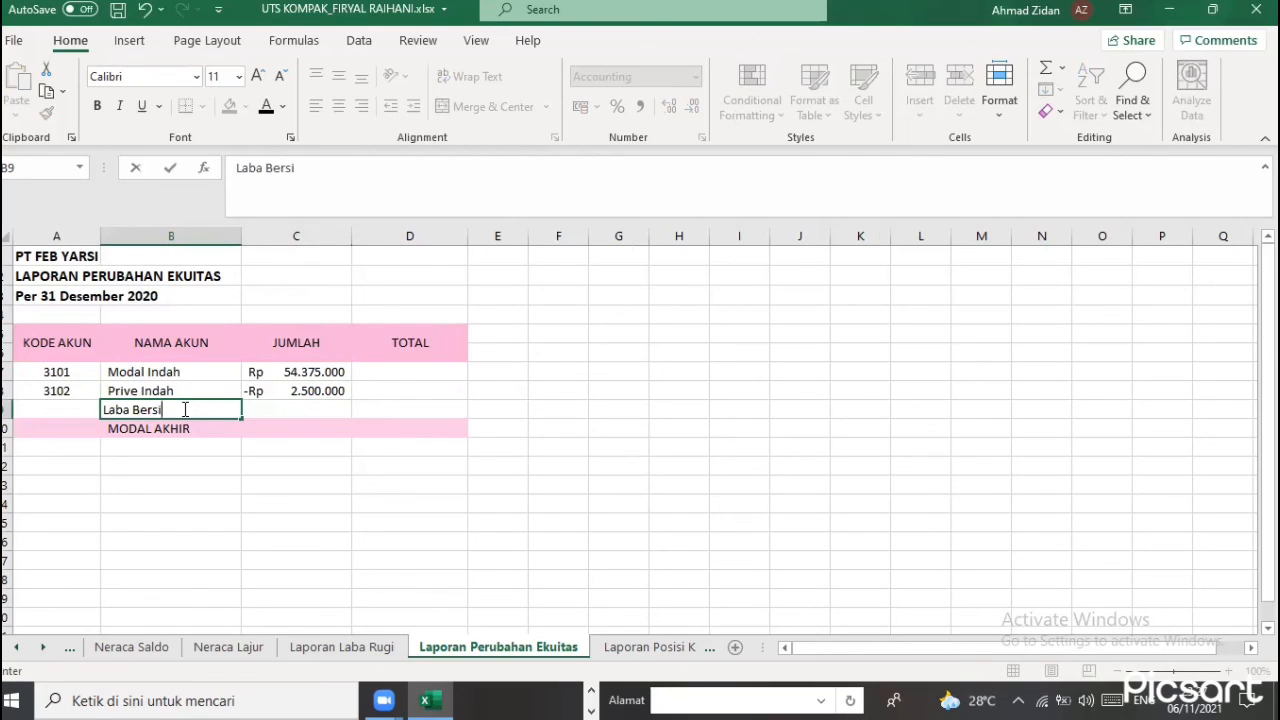
{"action": "type", "text": "h"}
{"action": "key", "text": "Return"}
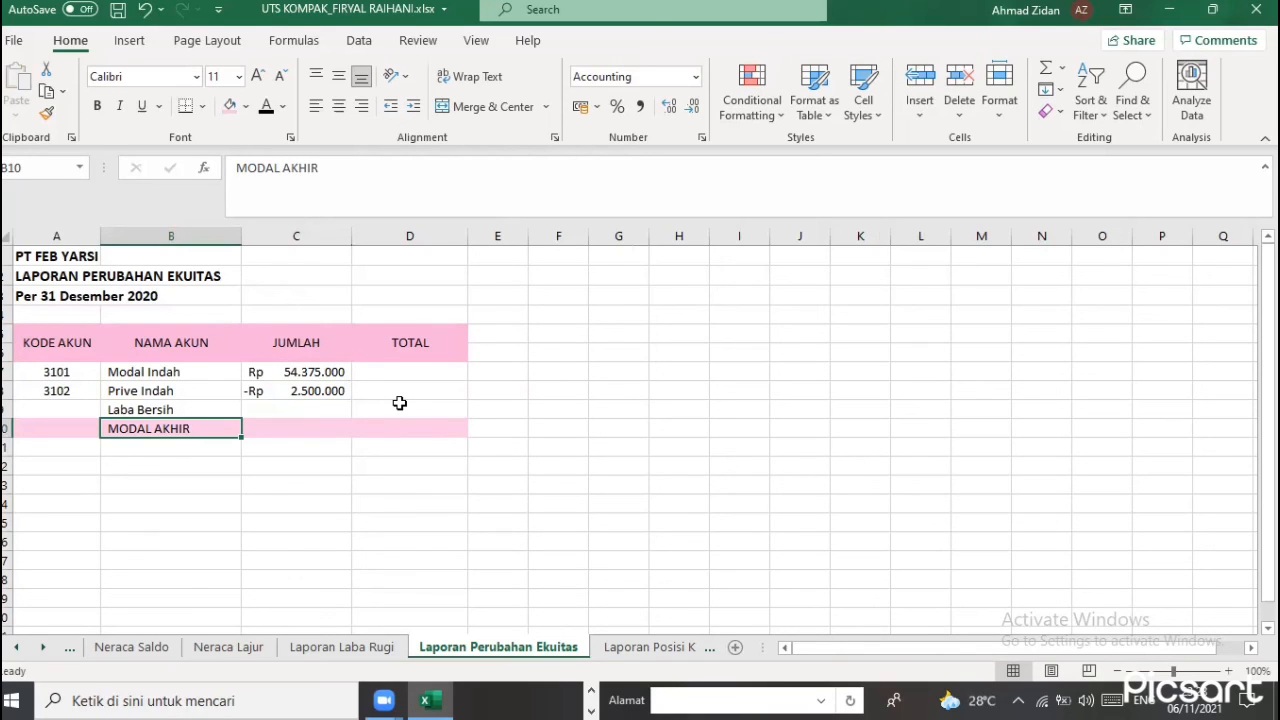
Link the Laba Bersih amount in C9 to the LABA/RUGI total in D19 of Laporan Laba Rugi
{"action": "left_click", "coordinate": [320, 410]}
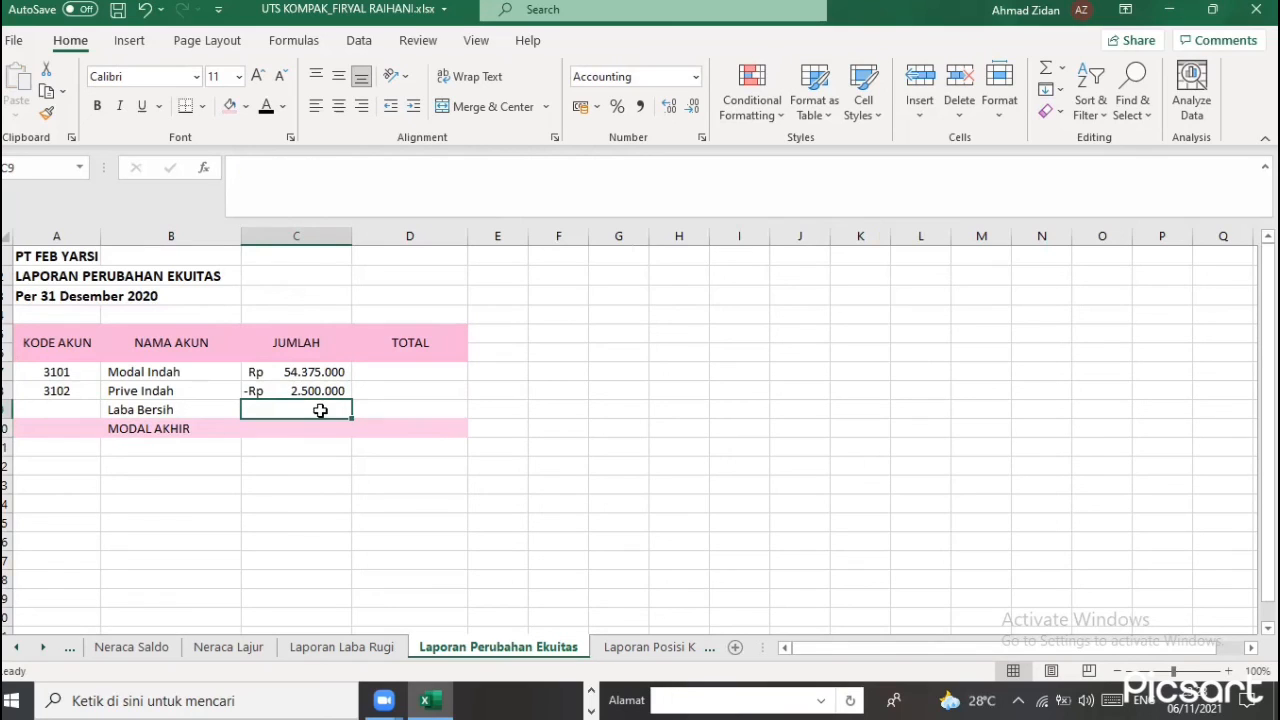
{"action": "type", "text": "="}
{"action": "left_click", "coordinate": [365, 648]}
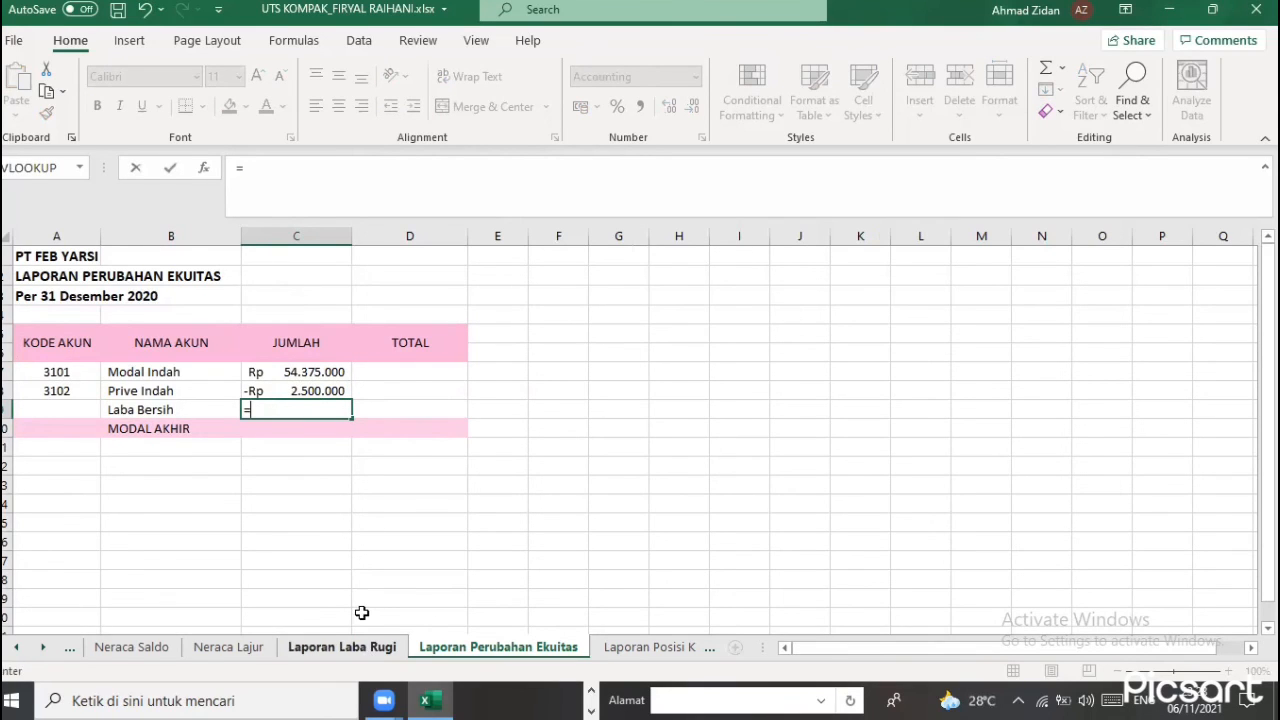
{"action": "left_click", "coordinate": [433, 600]}
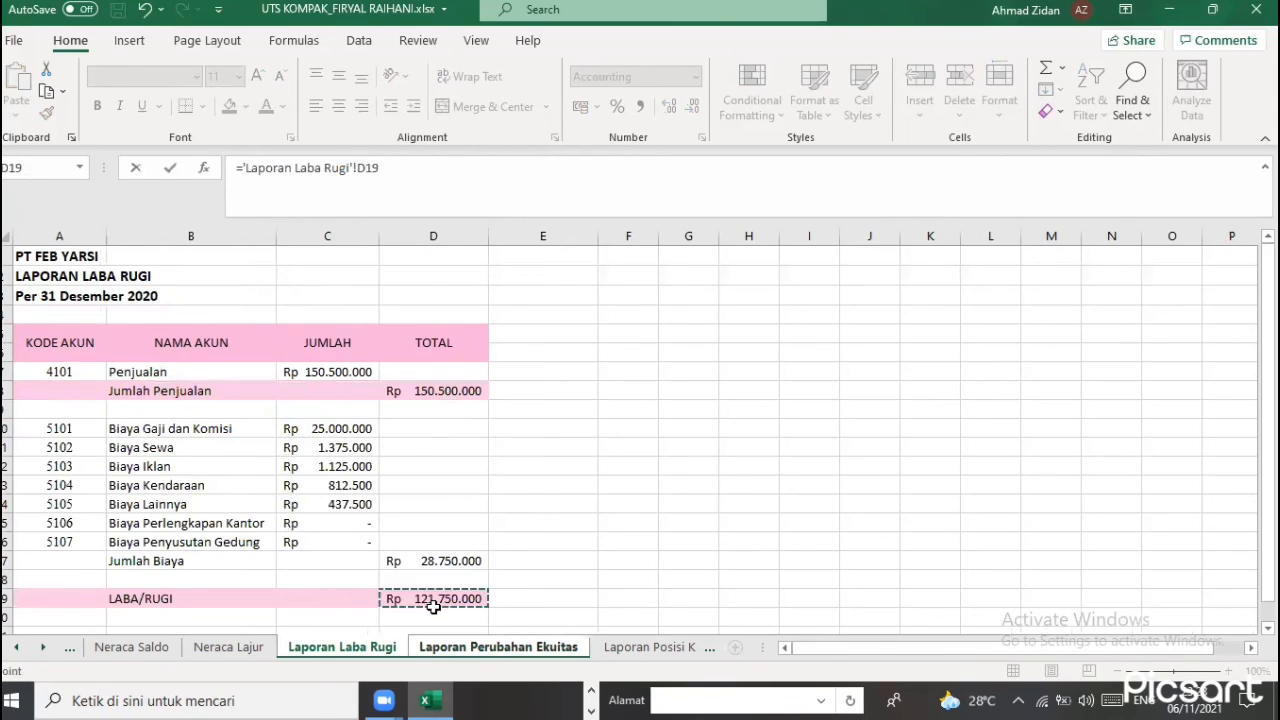
{"action": "key", "text": "Return"}
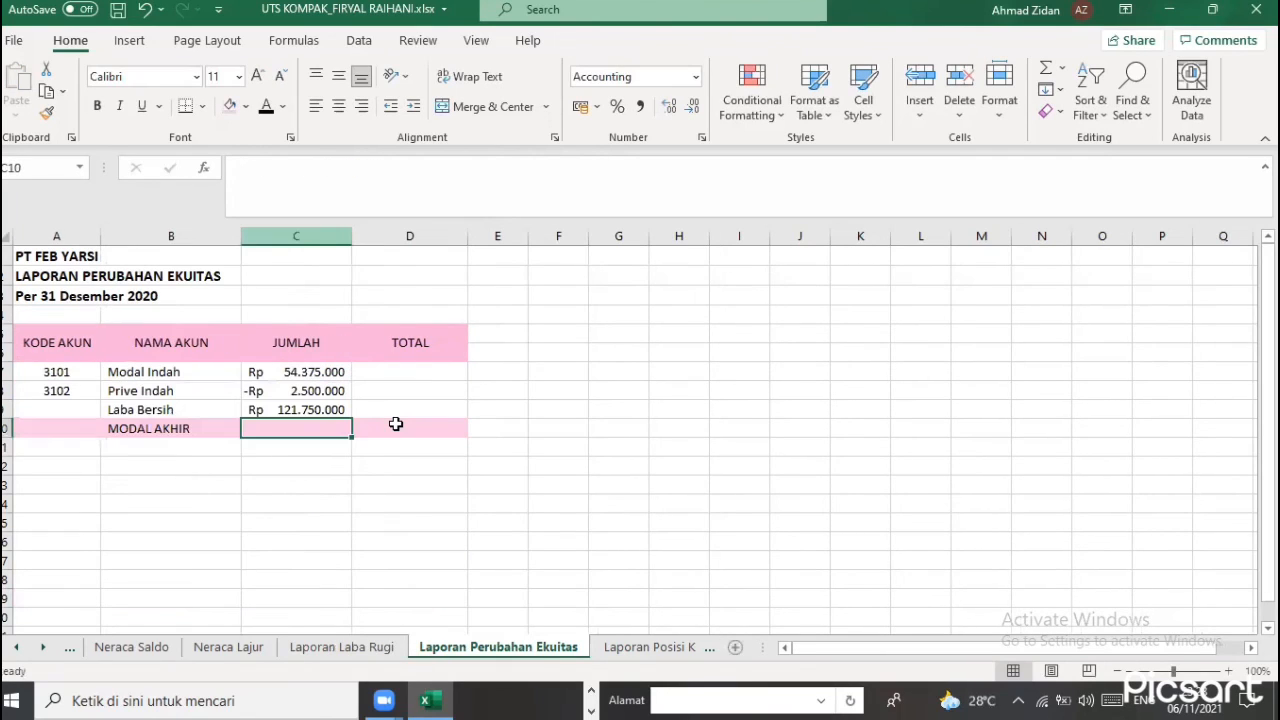
Compute MODAL AKHIR in TOTAL cell D10 as the SUM of C7:C9
{"action": "left_click", "coordinate": [396, 424]}
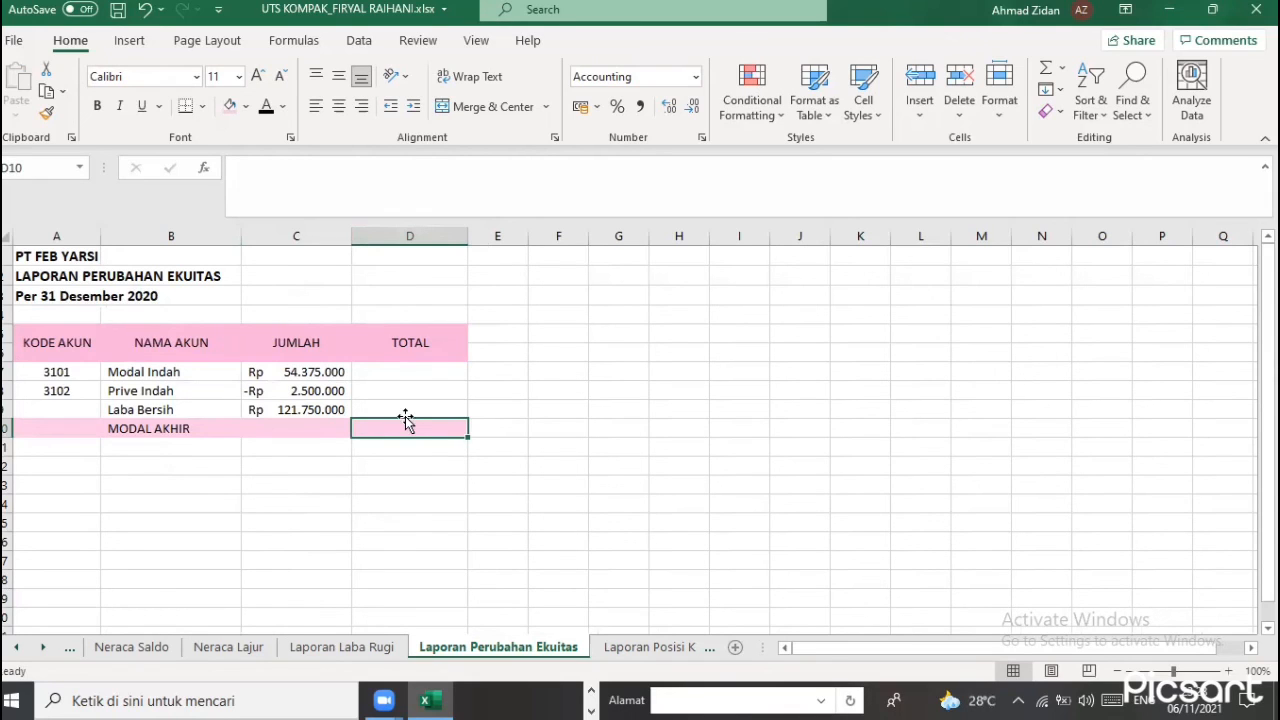
{"action": "type", "text": "=sum"}
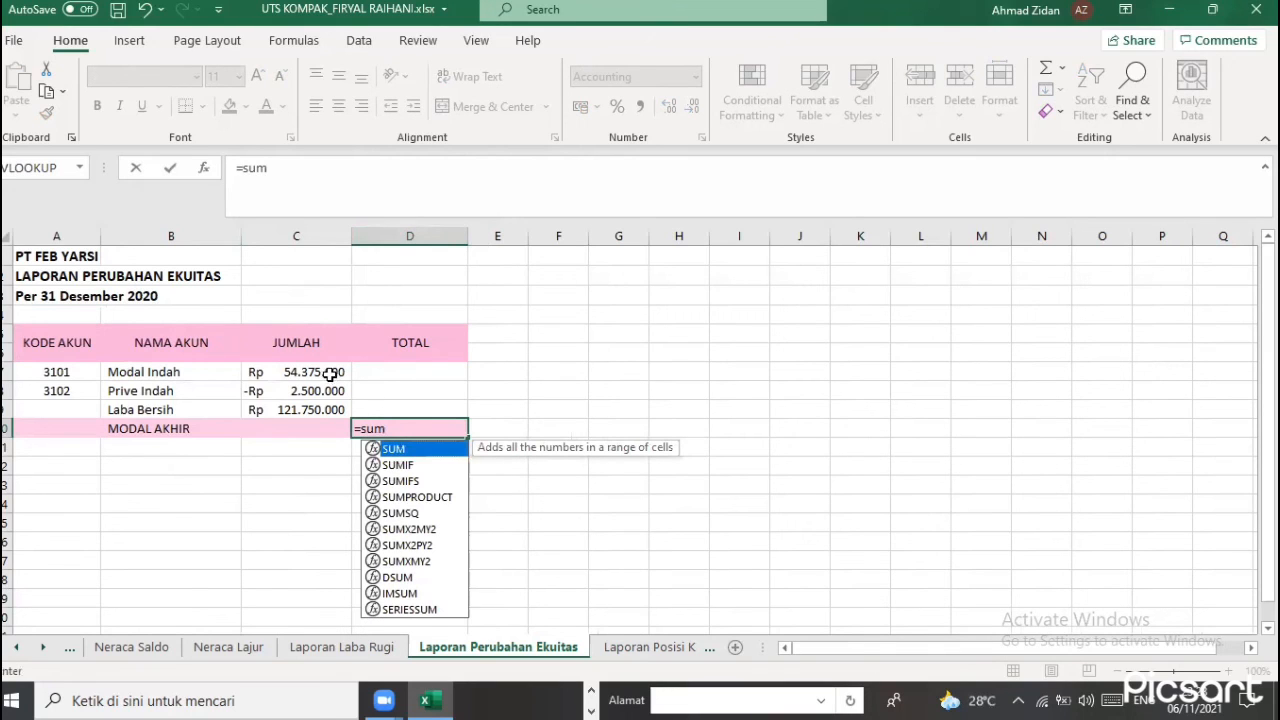
{"action": "key", "text": "Tab"}
{"action": "left_click_drag", "start_coordinate": [331, 372], "coordinate": [335, 404]}
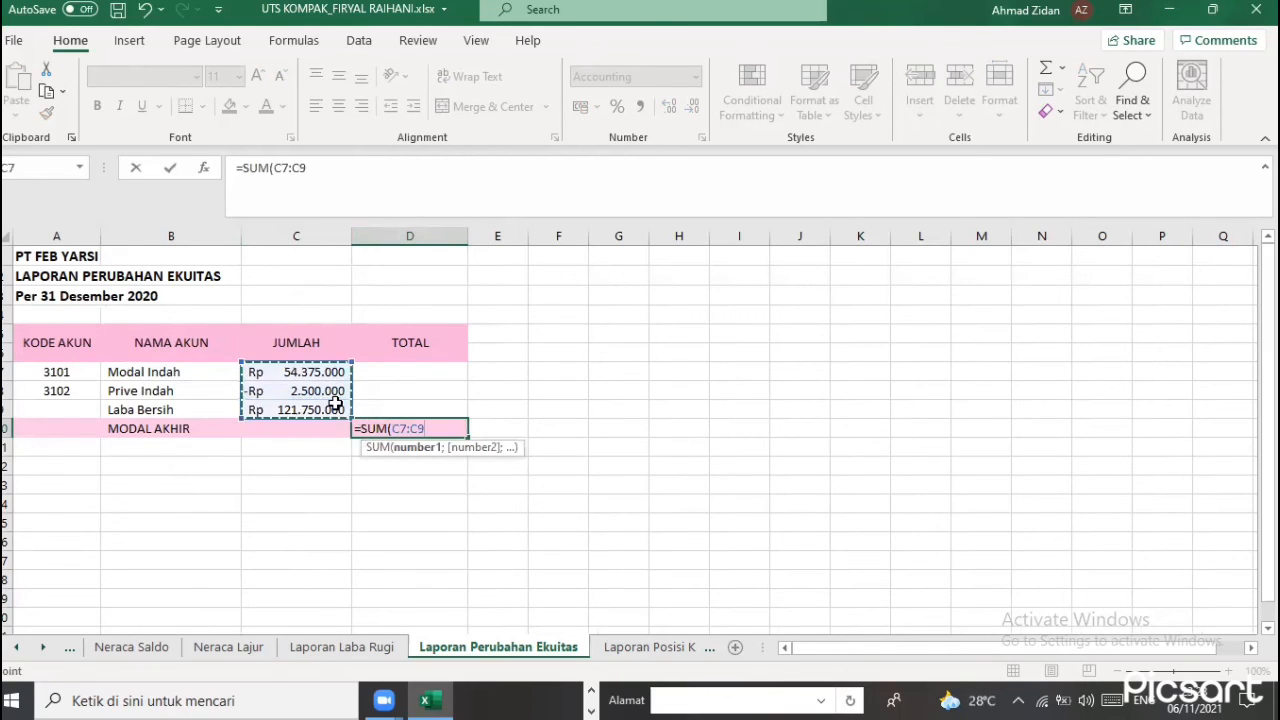
{"action": "key", "text": "Return"}
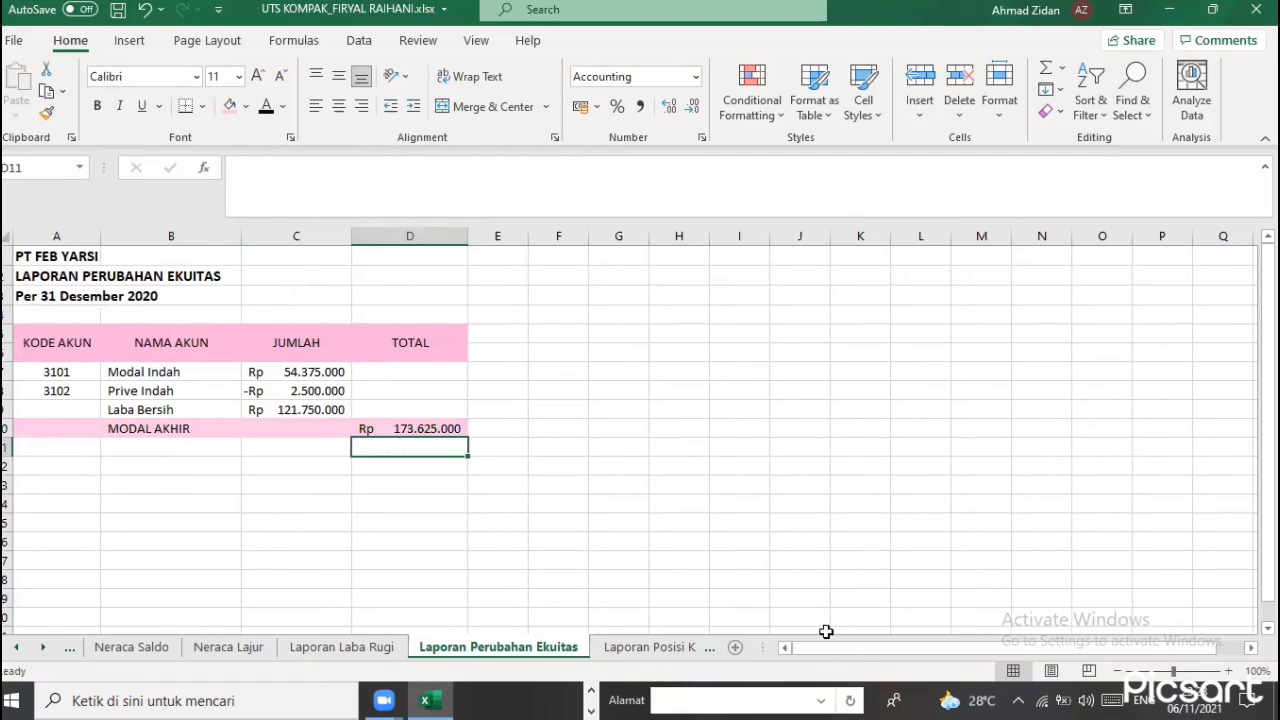
On the Laporan Posisi Keuangan sheet, start a VLOOKUP in NAMA AKUN cell B7 with A7 as the lookup value
{"action": "left_click", "coordinate": [675, 652]}
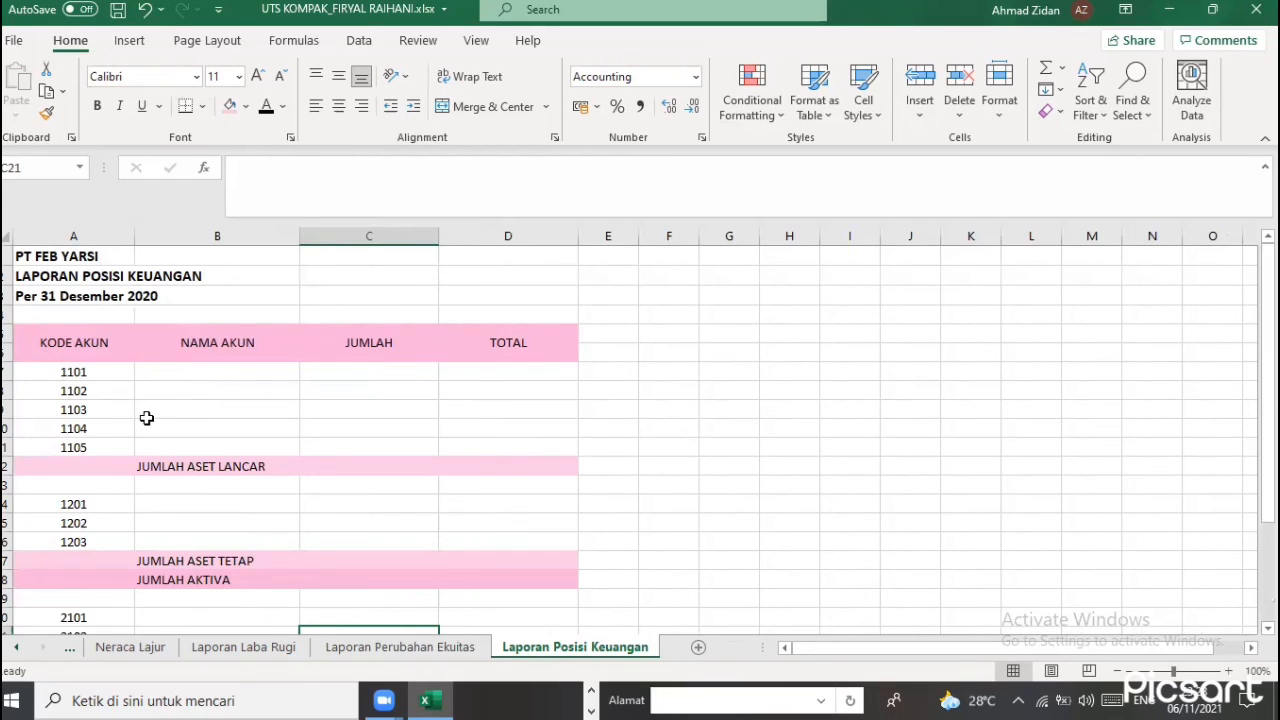
{"action": "scroll", "coordinate": [185, 435], "scroll_direction": "down", "scroll_amount": 4}
{"action": "scroll", "coordinate": [192, 425], "scroll_direction": "down", "scroll_amount": 1}
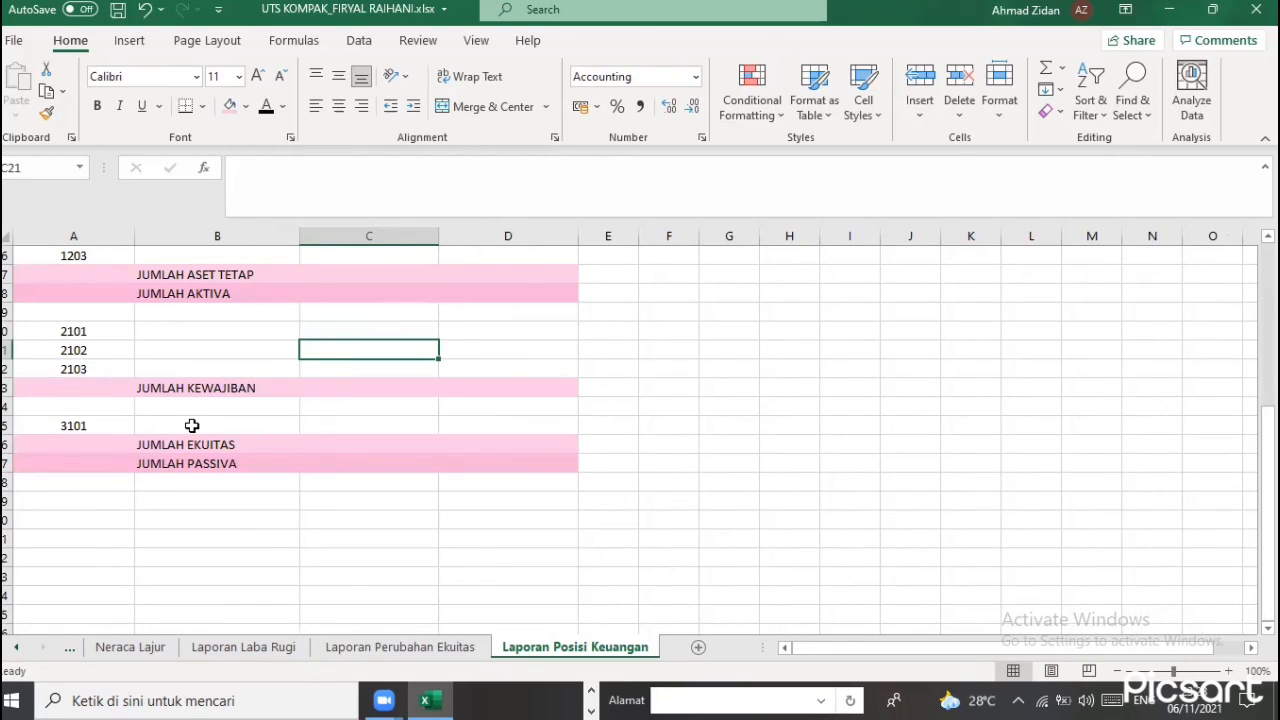
{"action": "scroll", "coordinate": [177, 360], "scroll_direction": "up", "scroll_amount": 3}
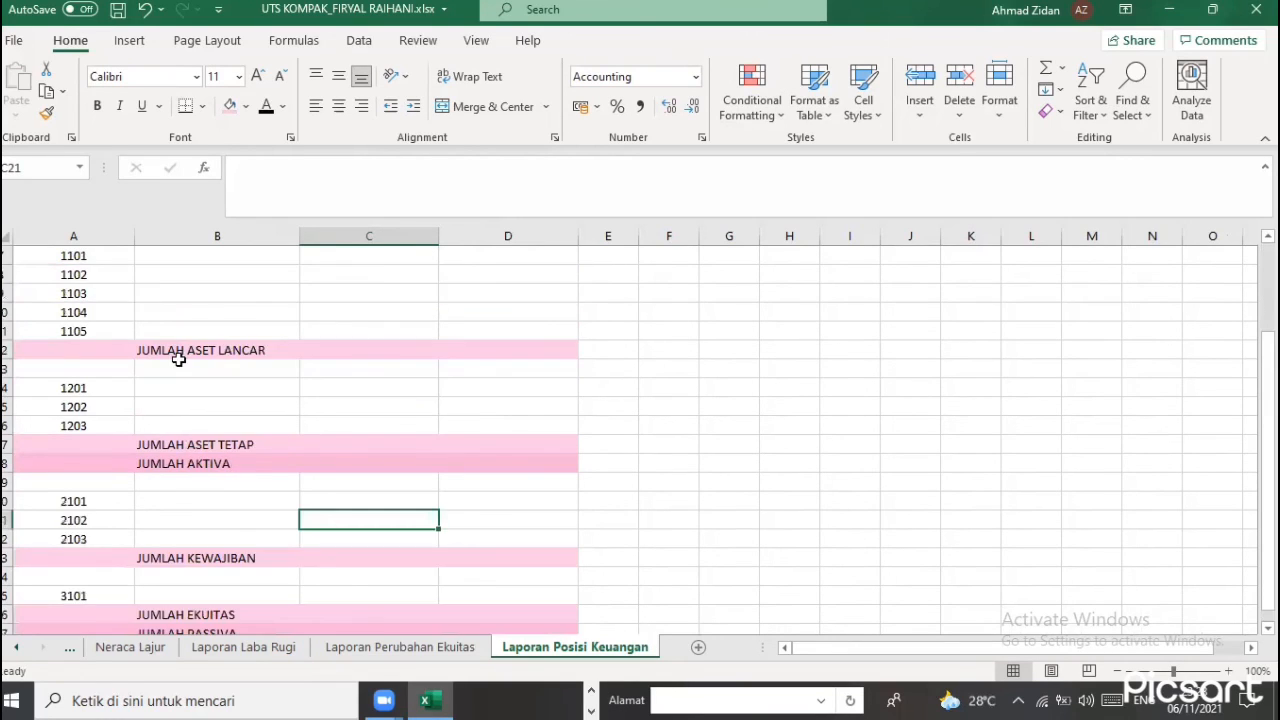
{"action": "scroll", "coordinate": [200, 371], "scroll_direction": "up", "scroll_amount": 2}
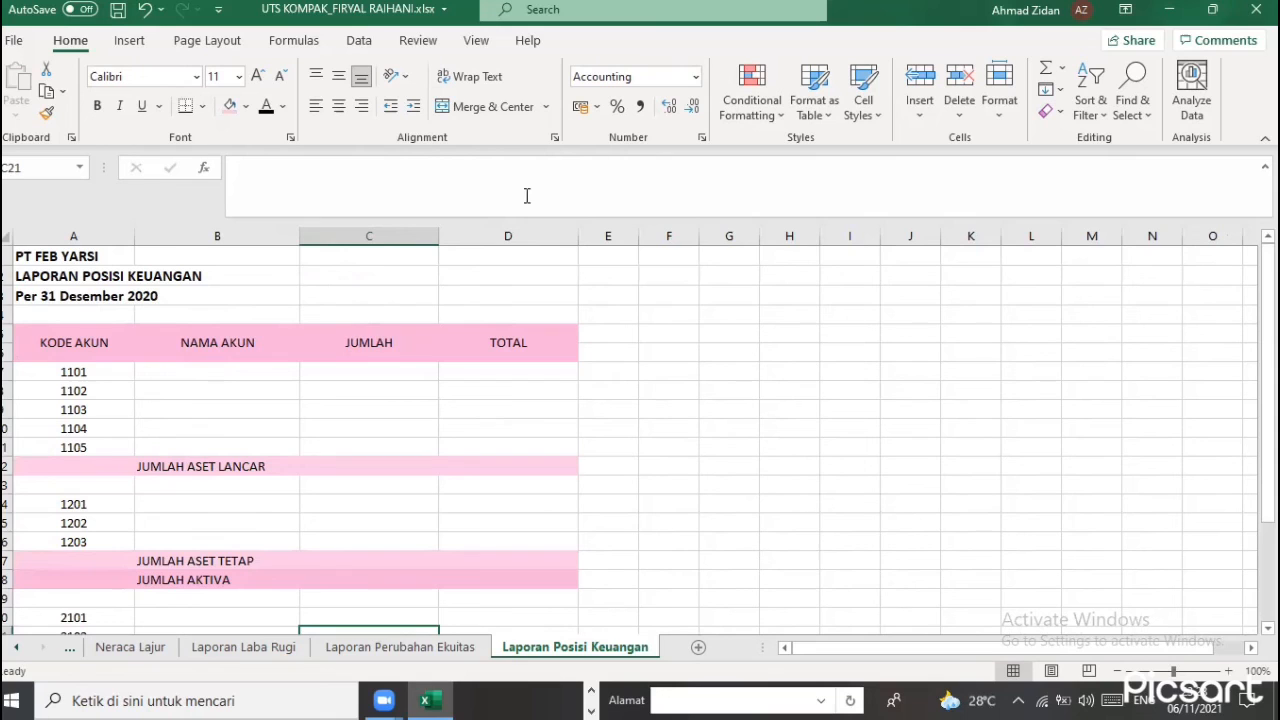
{"action": "left_click", "coordinate": [275, 382]}
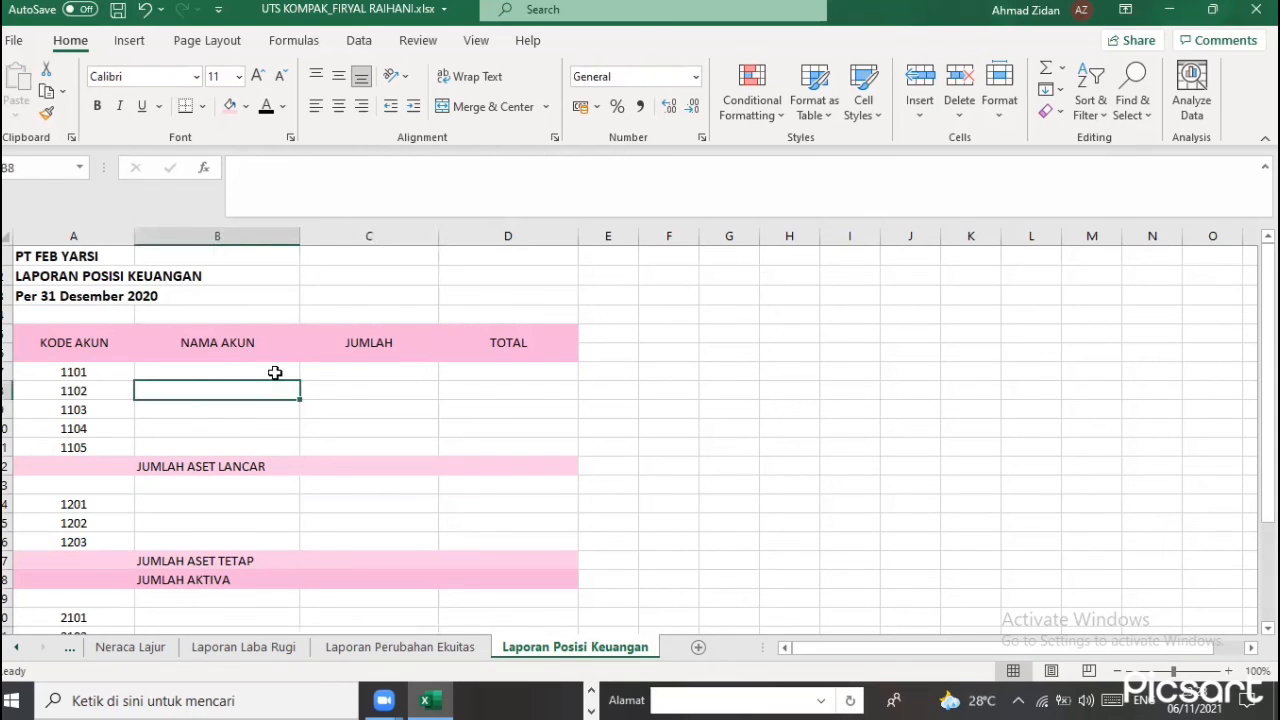
{"action": "left_click", "coordinate": [276, 372]}
{"action": "type", "text": "=v"}
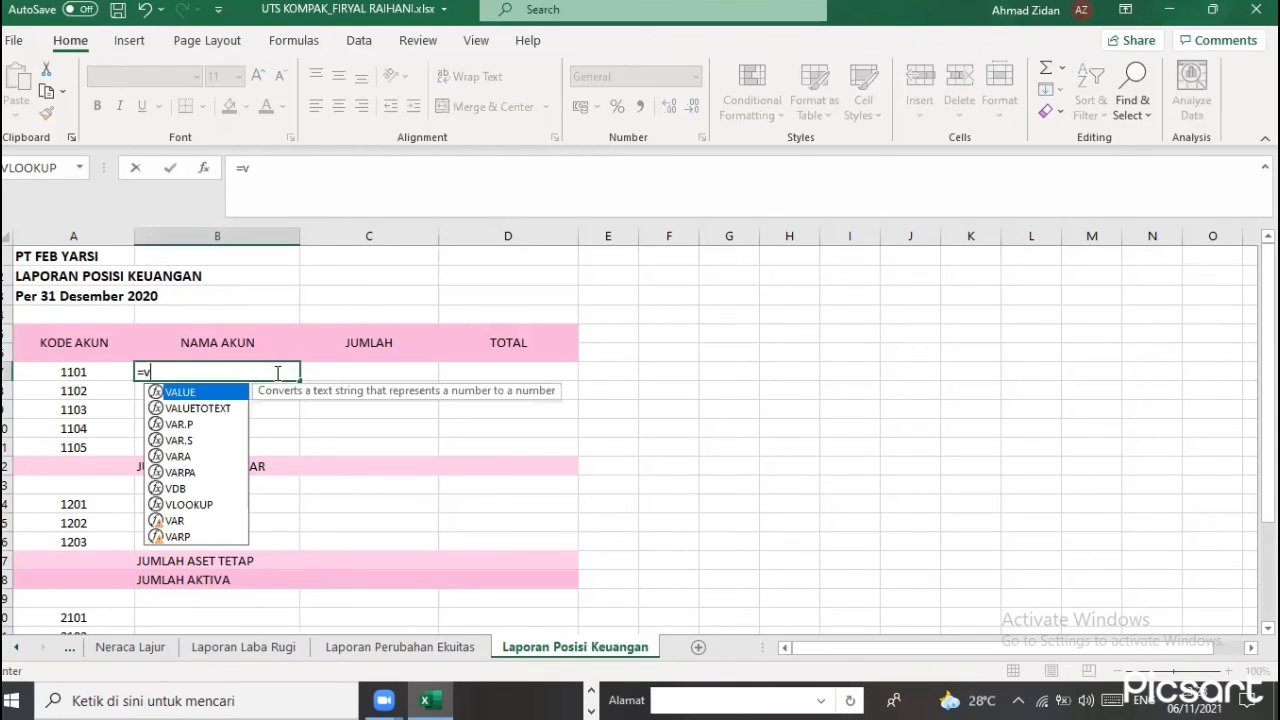
{"action": "type", "text": "loo"}
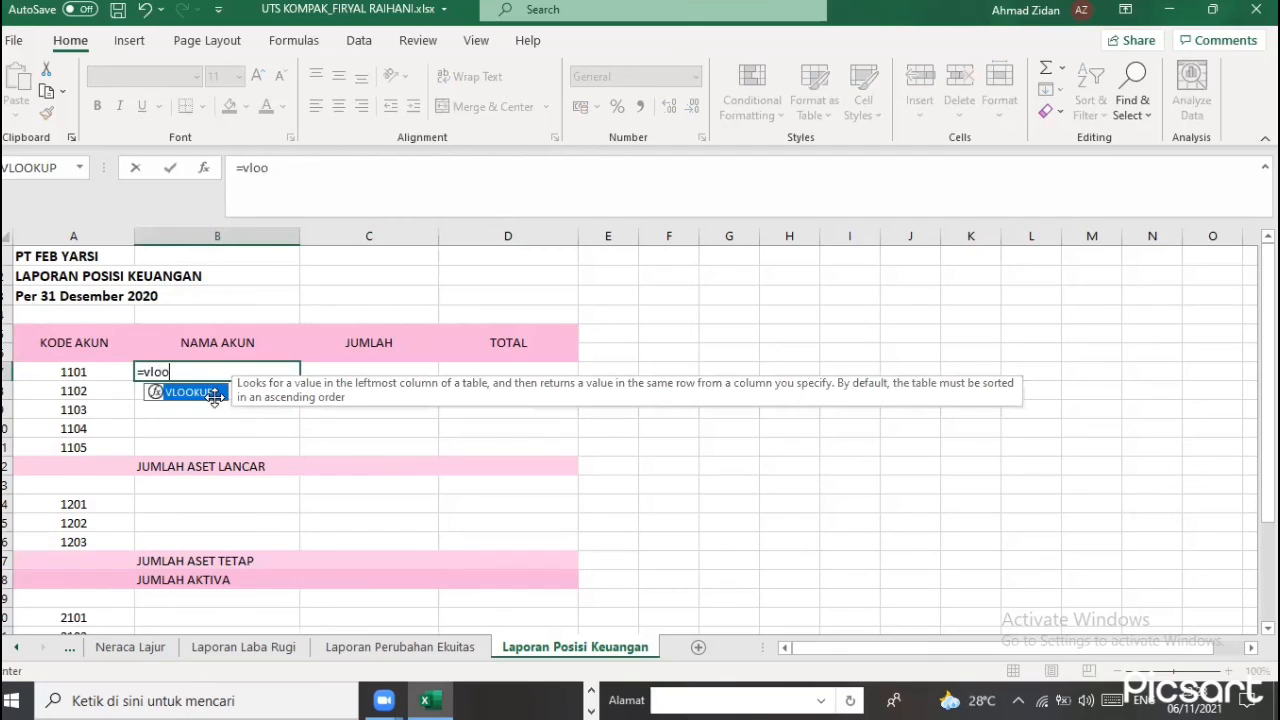
{"action": "double_click", "coordinate": [191, 392]}
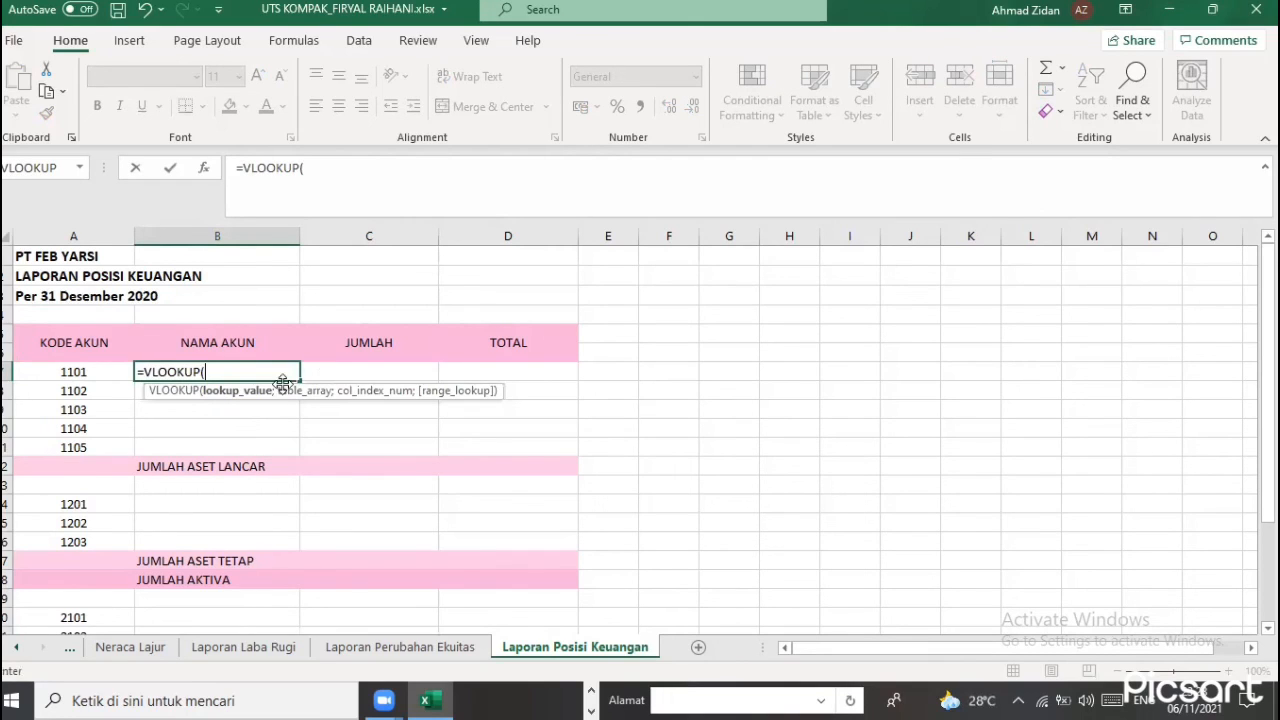
{"action": "left_click", "coordinate": [104, 372]}
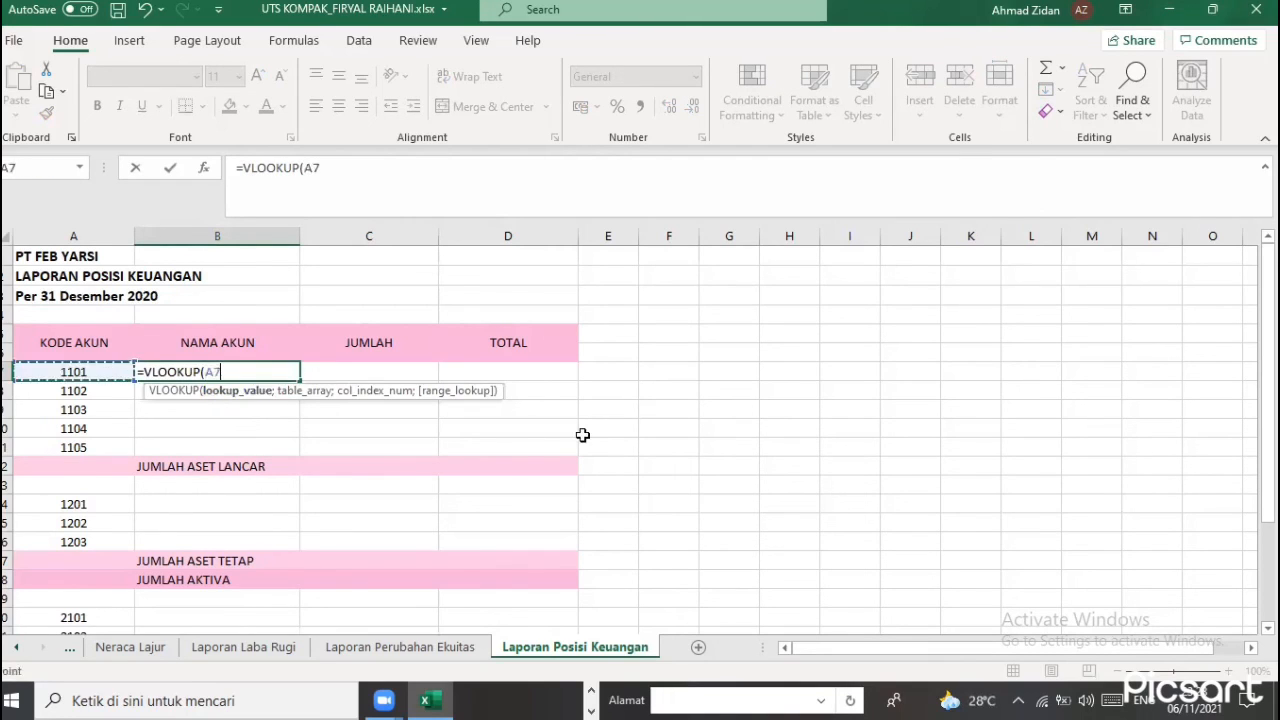
{"action": "type", "text": ";"}
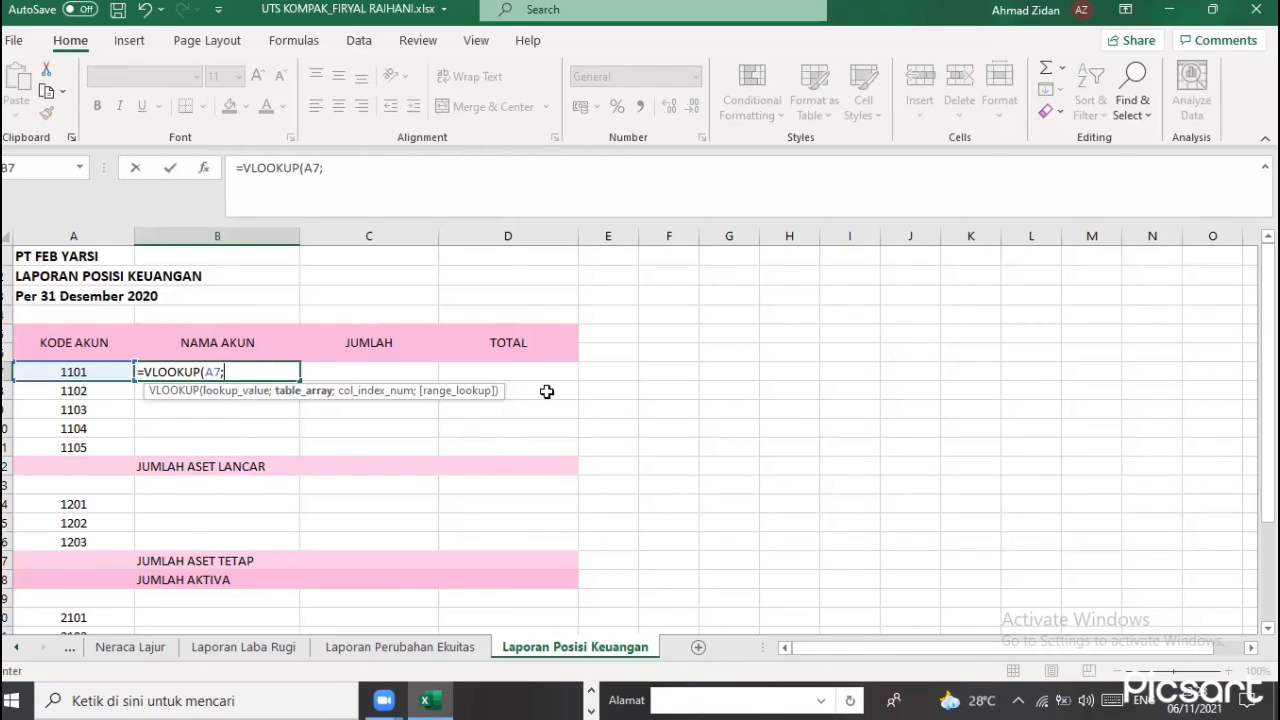
Complete the B7 VLOOKUP with table DAFTAR_AKUN, column index 2 and exact match FALSE
{"action": "type", "text": "D"}
{"action": "double_click", "coordinate": [299, 407]}
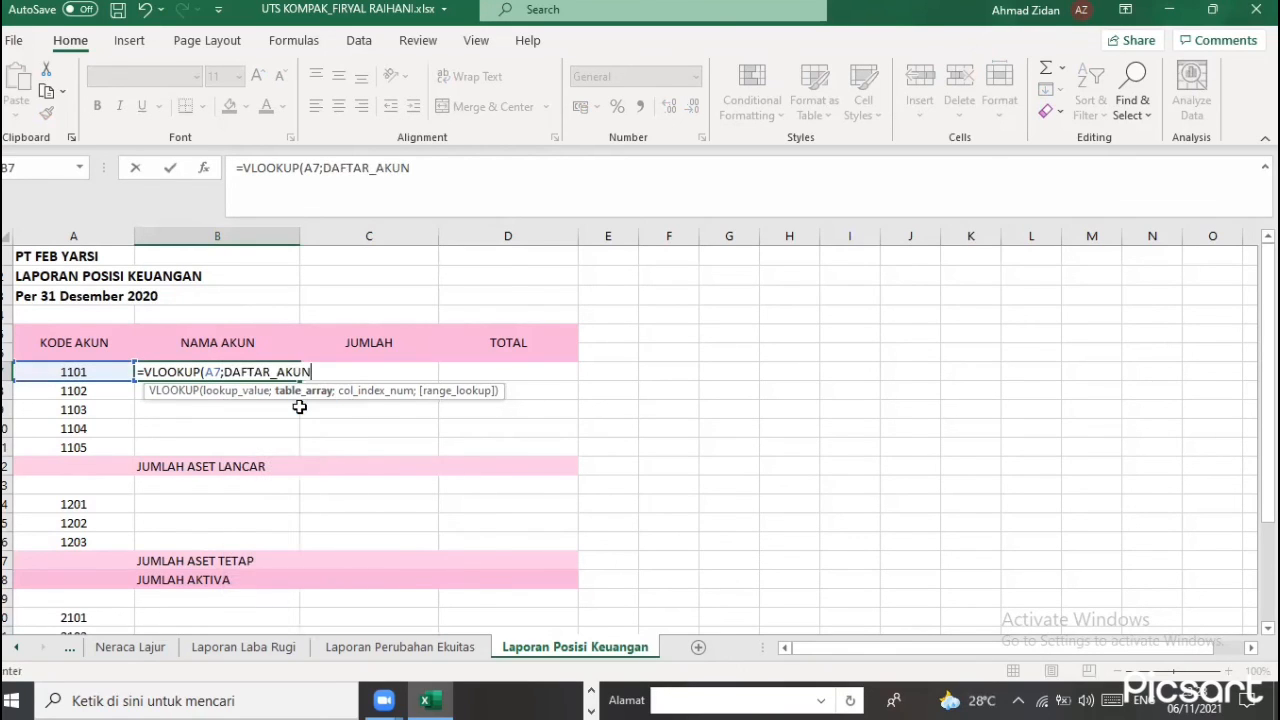
{"action": "type", "text": ";2"}
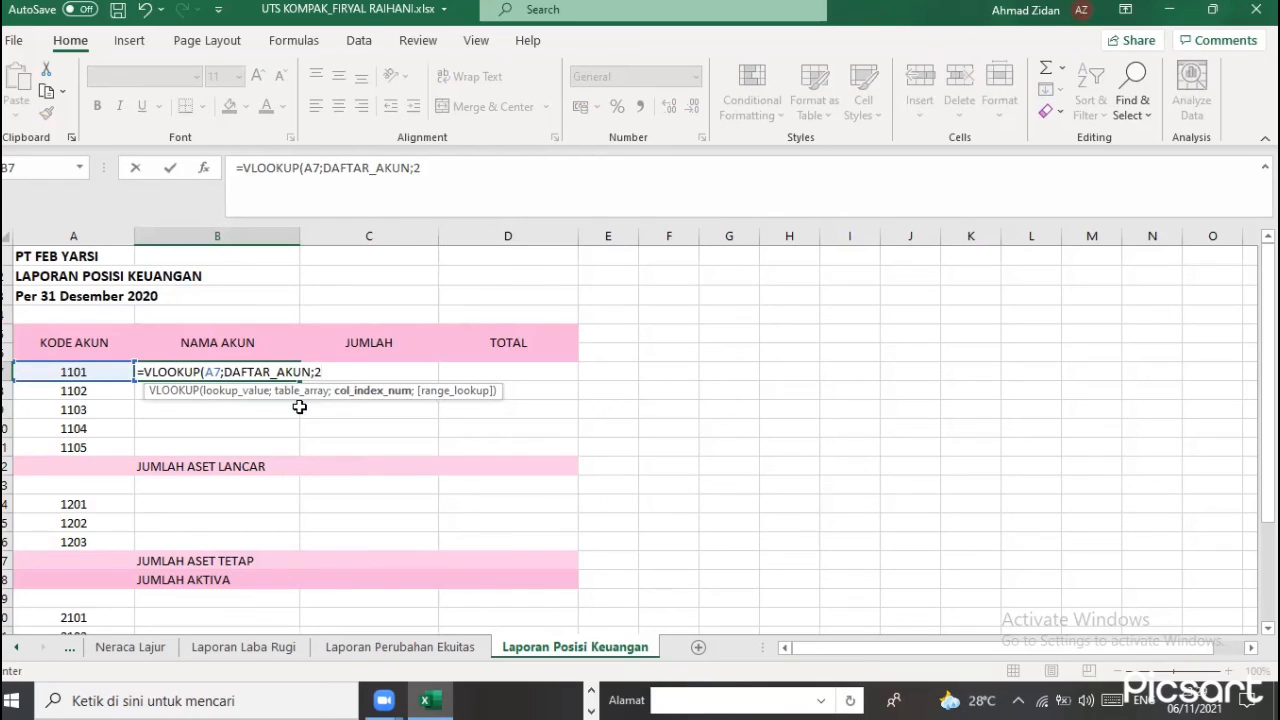
{"action": "type", "text": ";f"}
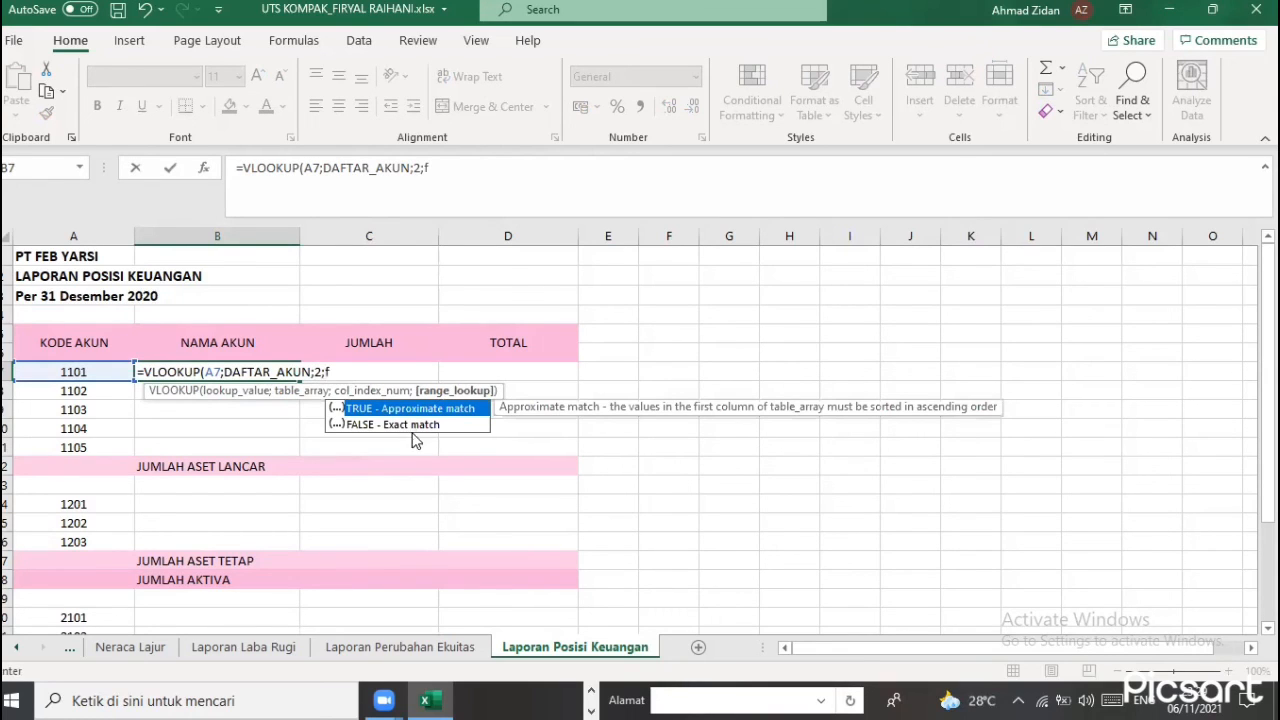
{"action": "double_click", "coordinate": [411, 425]}
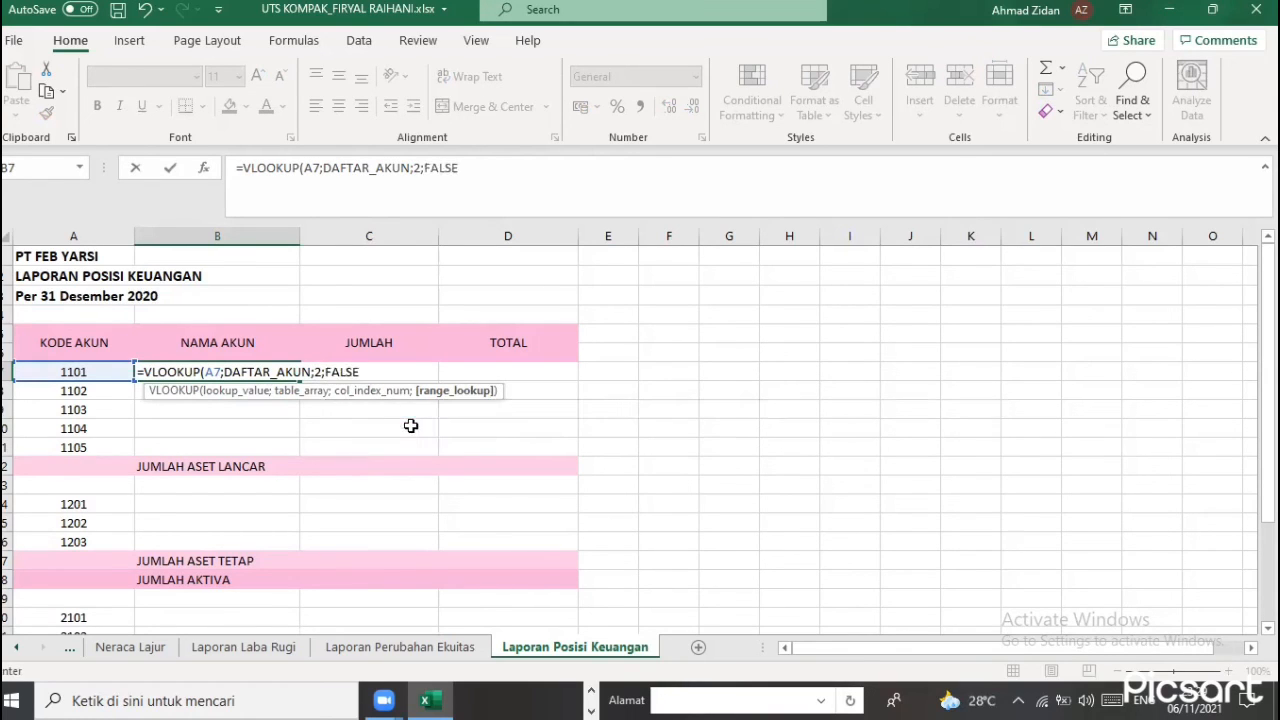
{"action": "type", "text": ")"}
{"action": "key", "text": "Return"}
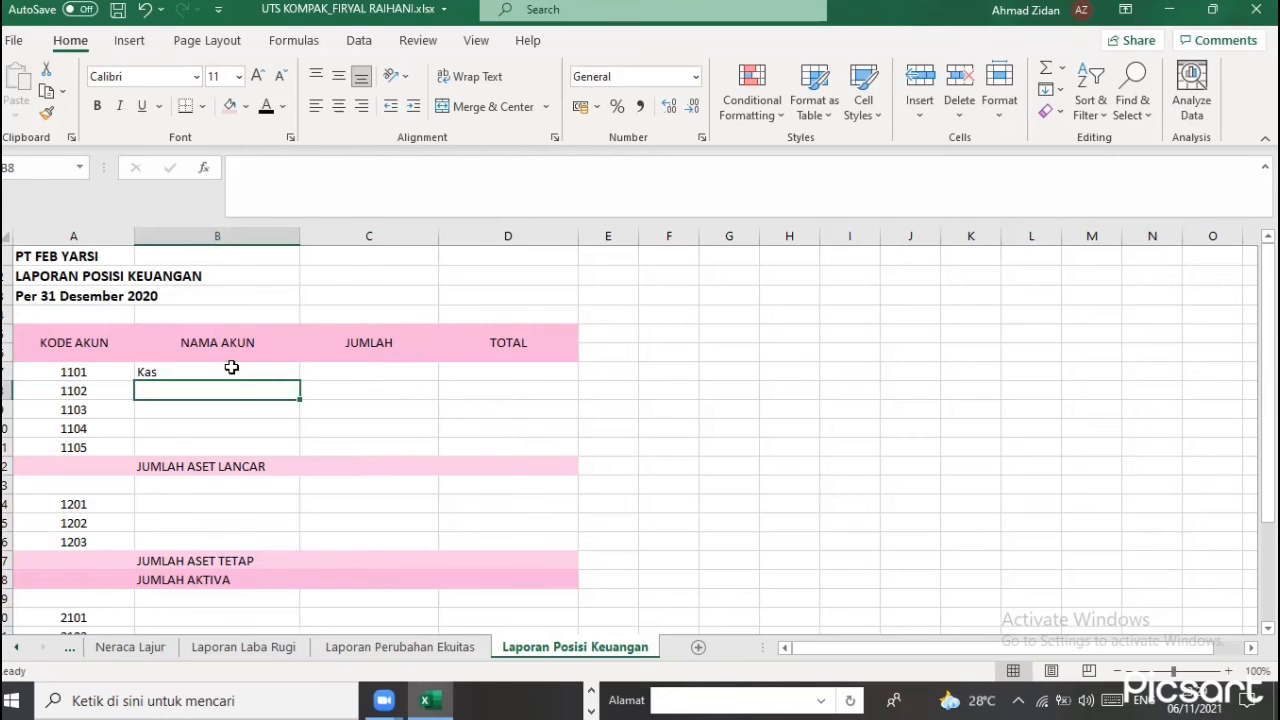
Extend the account-name VLOOKUP from B7 down to B11 and into B14:B16 for accounts 1201 to 1203
{"action": "left_click", "coordinate": [233, 374]}
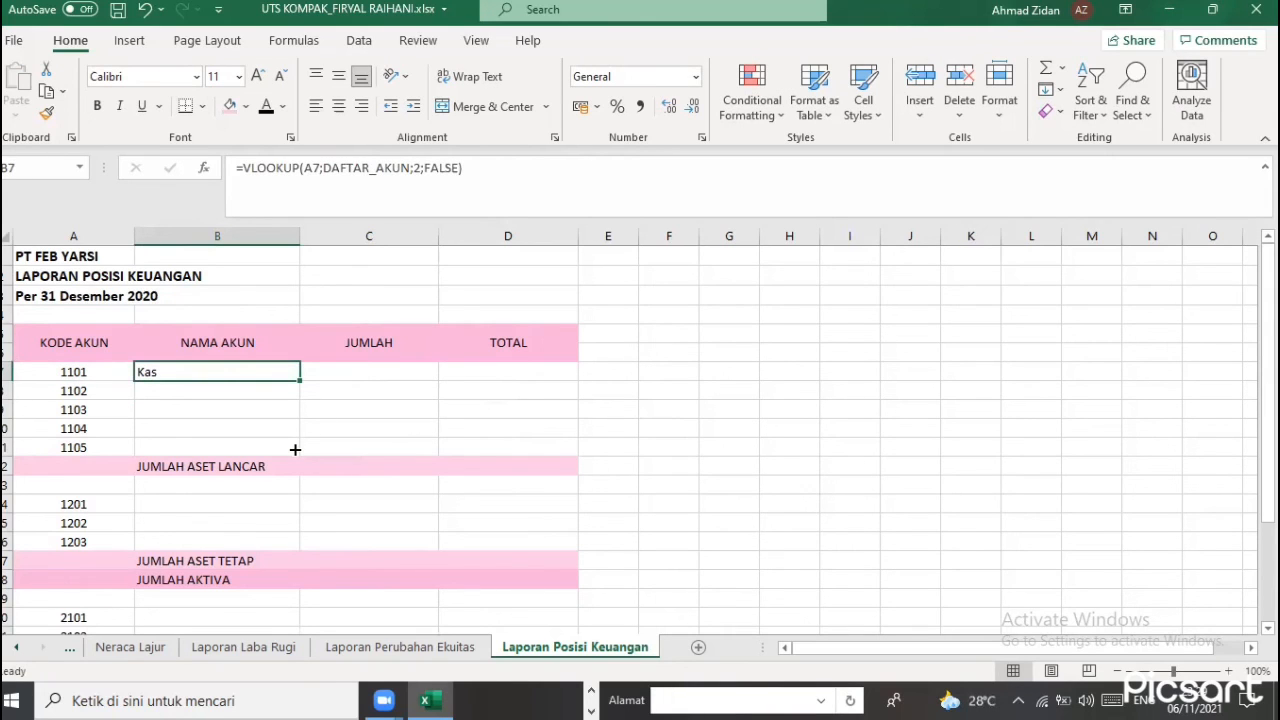
{"action": "left_click_drag", "start_coordinate": [295, 450], "coordinate": [290, 449]}
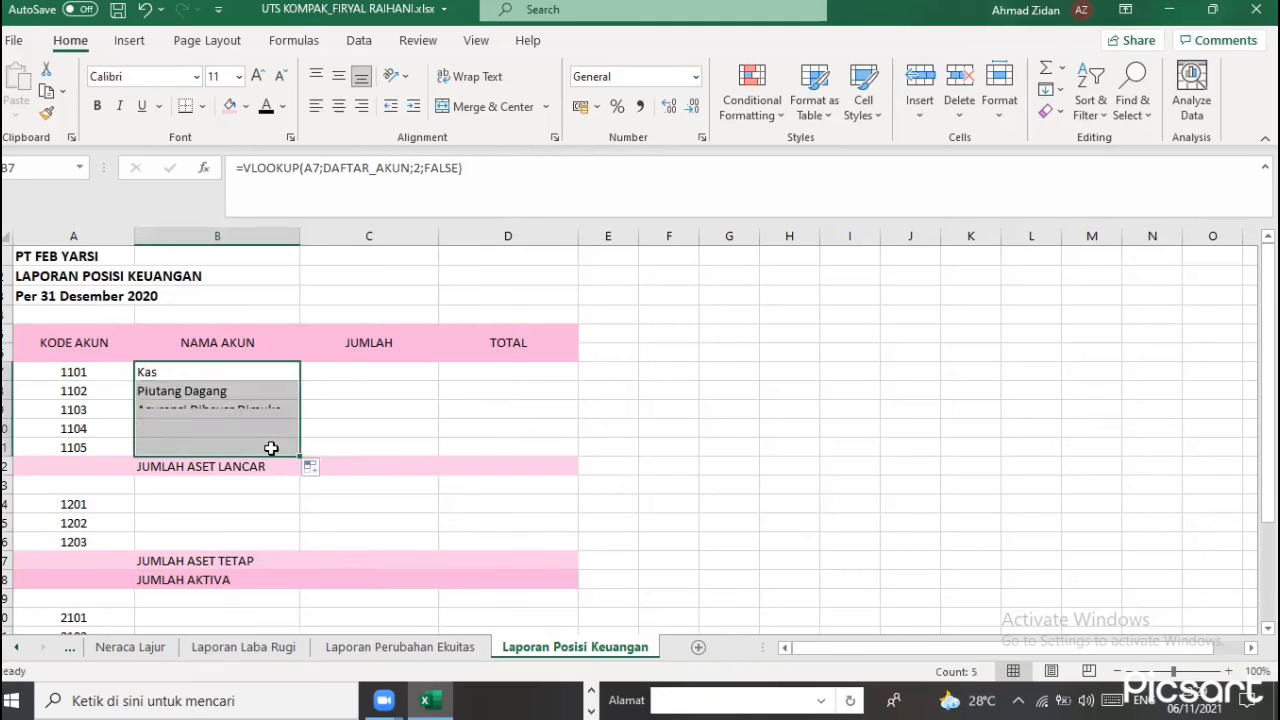
{"action": "left_click", "coordinate": [271, 448]}
{"action": "key", "text": "ctrl+c"}
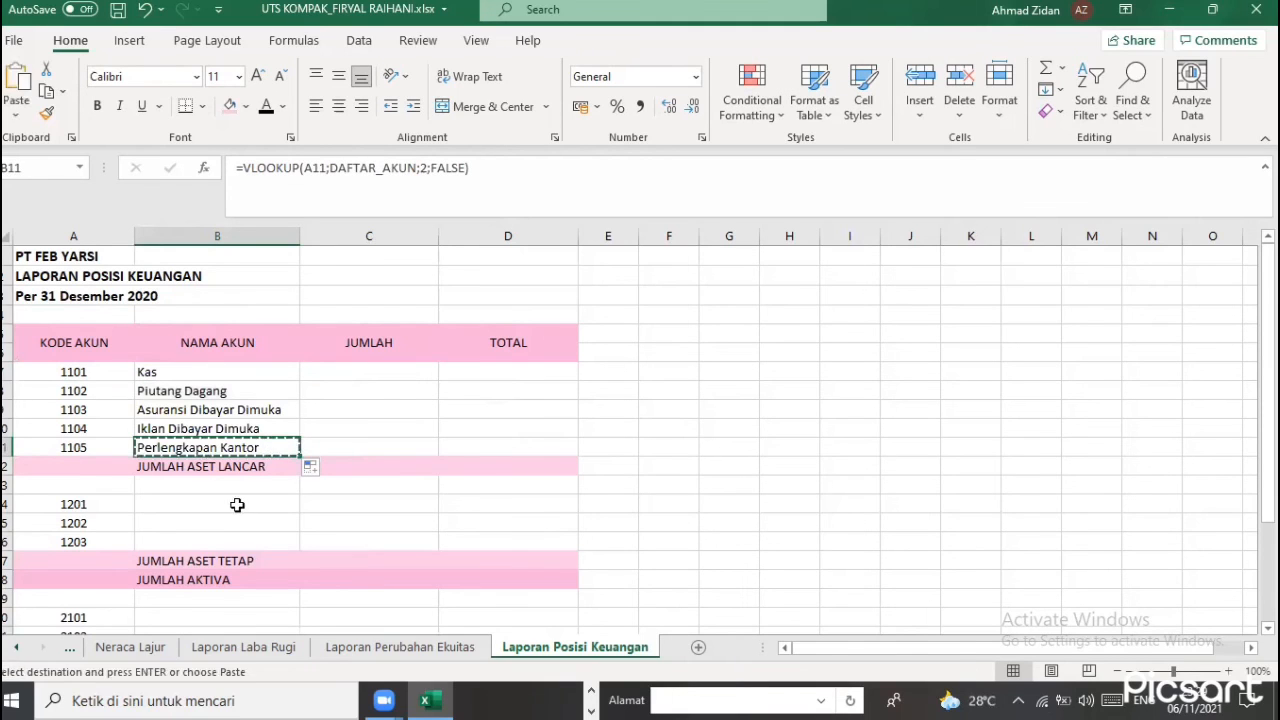
{"action": "left_click", "coordinate": [237, 505]}
{"action": "key", "text": "ctrl+v"}
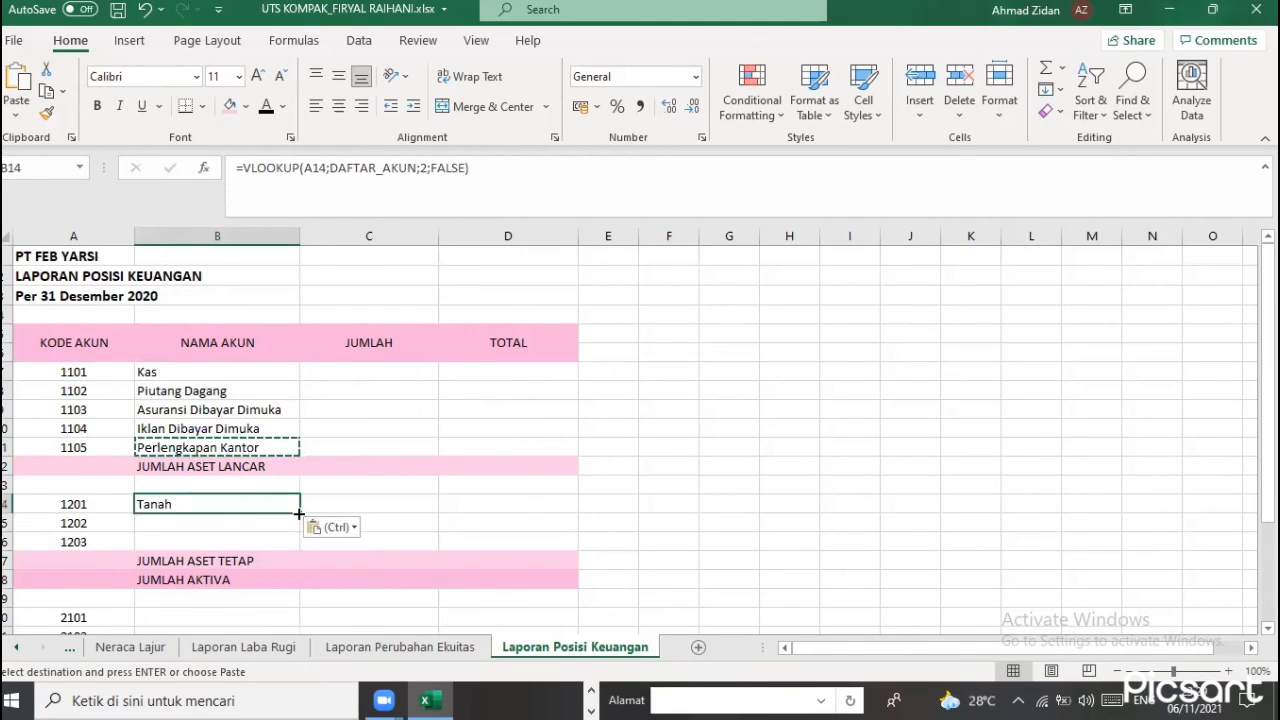
{"action": "left_click_drag", "start_coordinate": [298, 537], "coordinate": [298, 550]}
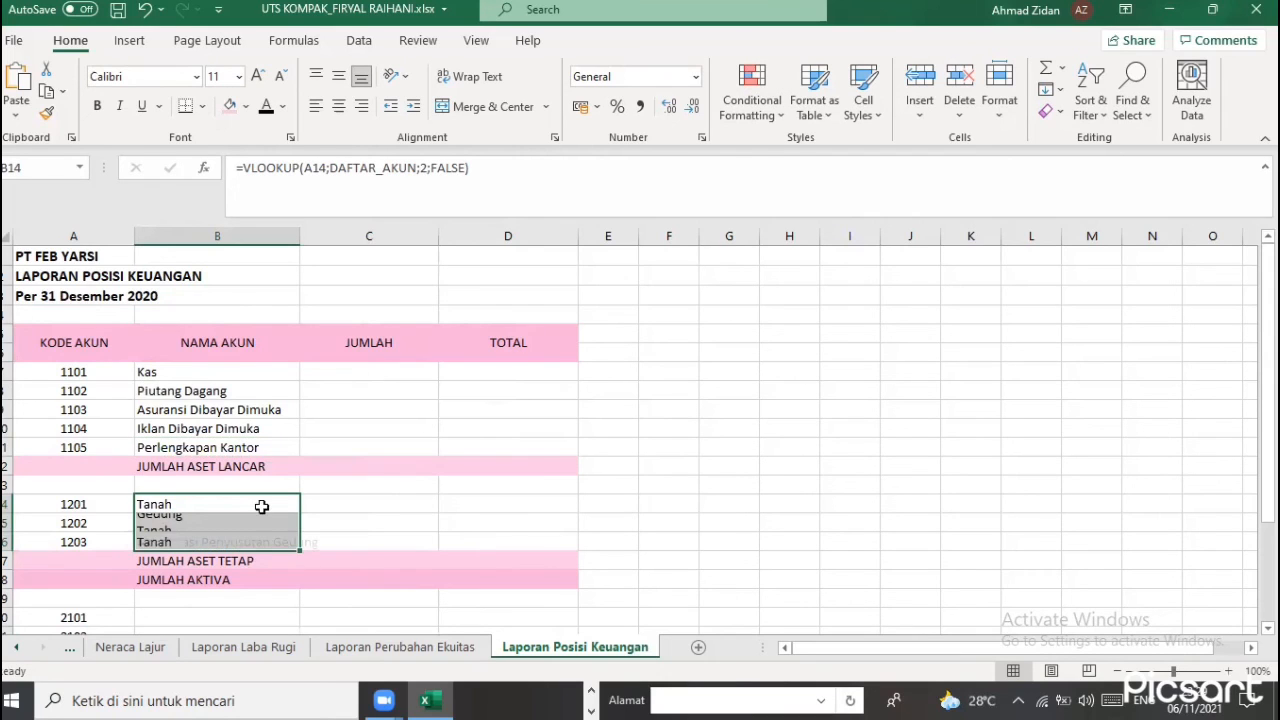
Copy the account-name VLOOKUP from B16 into B20 for account 2101
{"action": "scroll", "coordinate": [237, 452], "scroll_direction": "down", "scroll_amount": 3}
{"action": "left_click", "coordinate": [240, 449]}
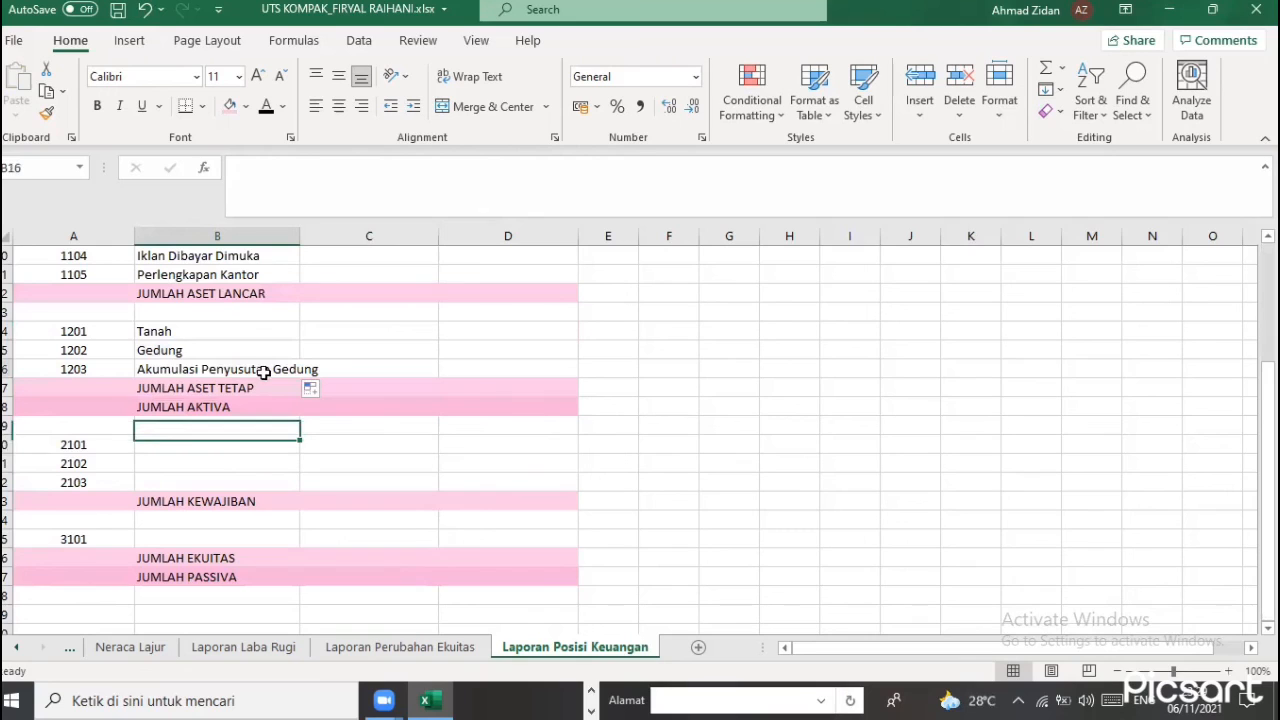
{"action": "key", "text": "Up"}
{"action": "key", "text": "Up"}
{"action": "key", "text": "Up"}
{"action": "key", "text": "Up"}
{"action": "key", "text": "ctrl+c"}
{"action": "left_click", "coordinate": [247, 451]}
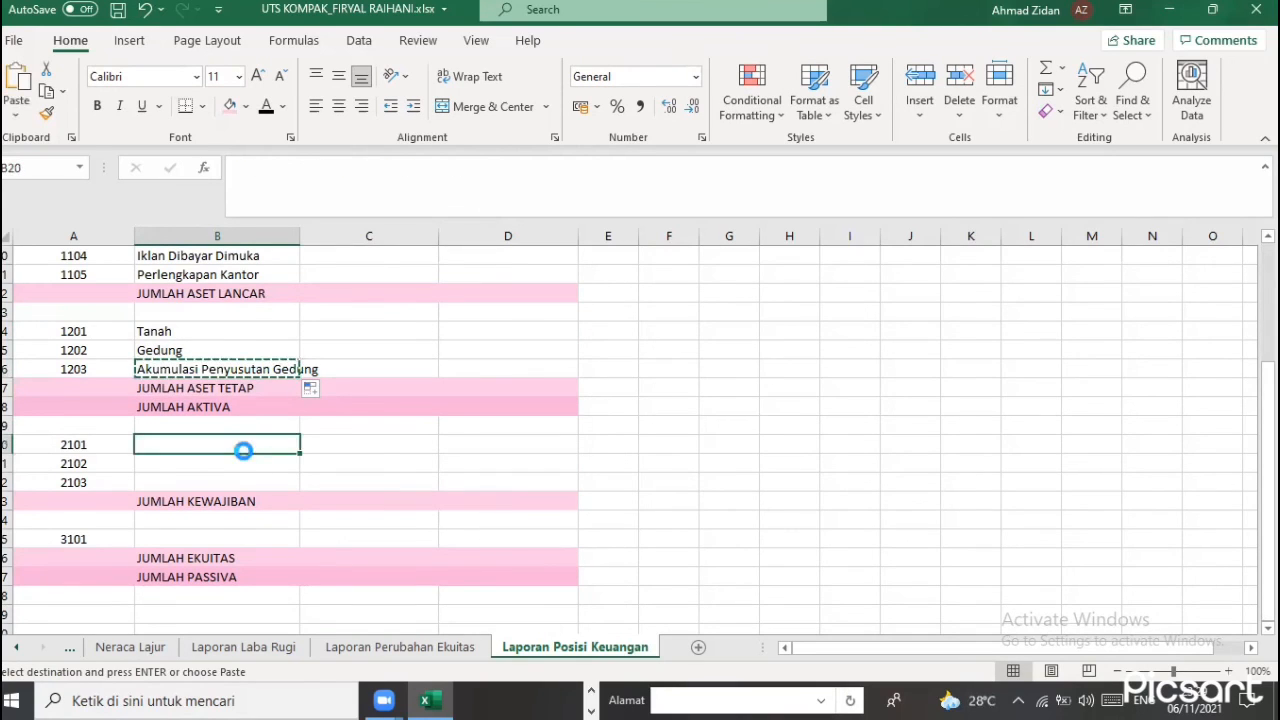
{"action": "key", "text": "ctrl+v"}
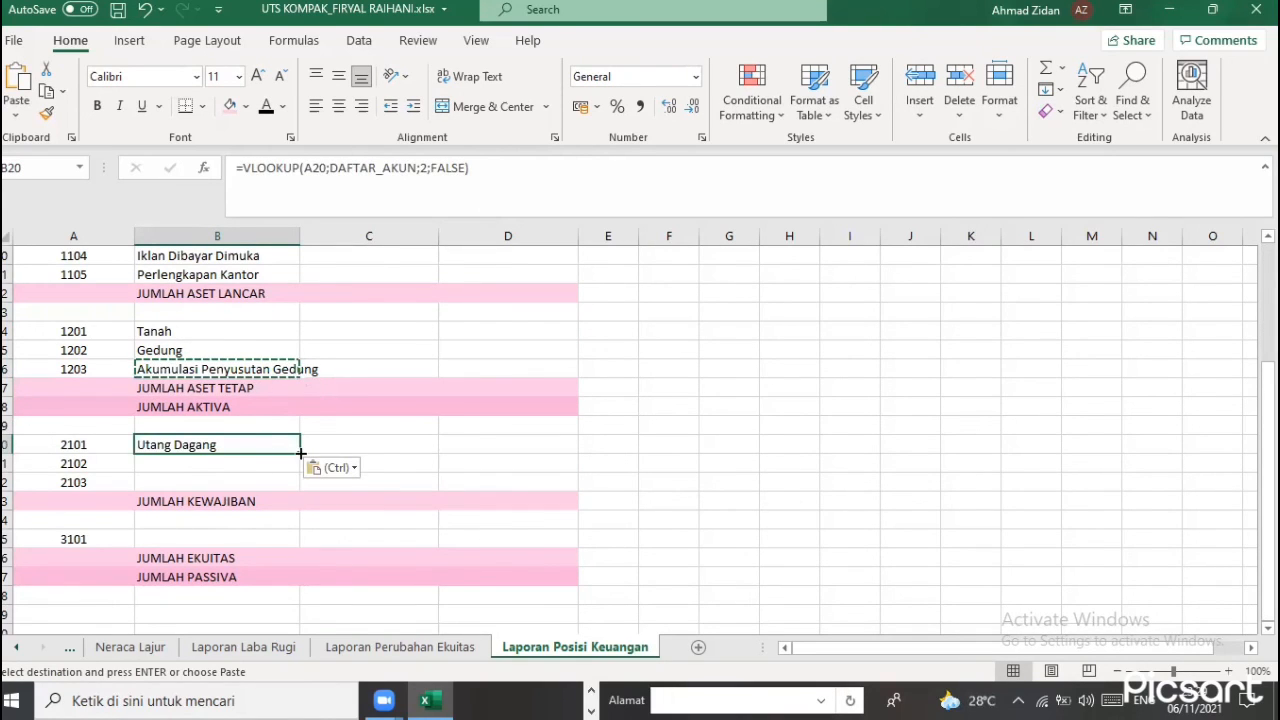
Extend the account-name VLOOKUP from B20 into B21:B22 and B25, and widen column B to about 29,29
{"action": "left_click_drag", "start_coordinate": [300, 453], "coordinate": [302, 487]}
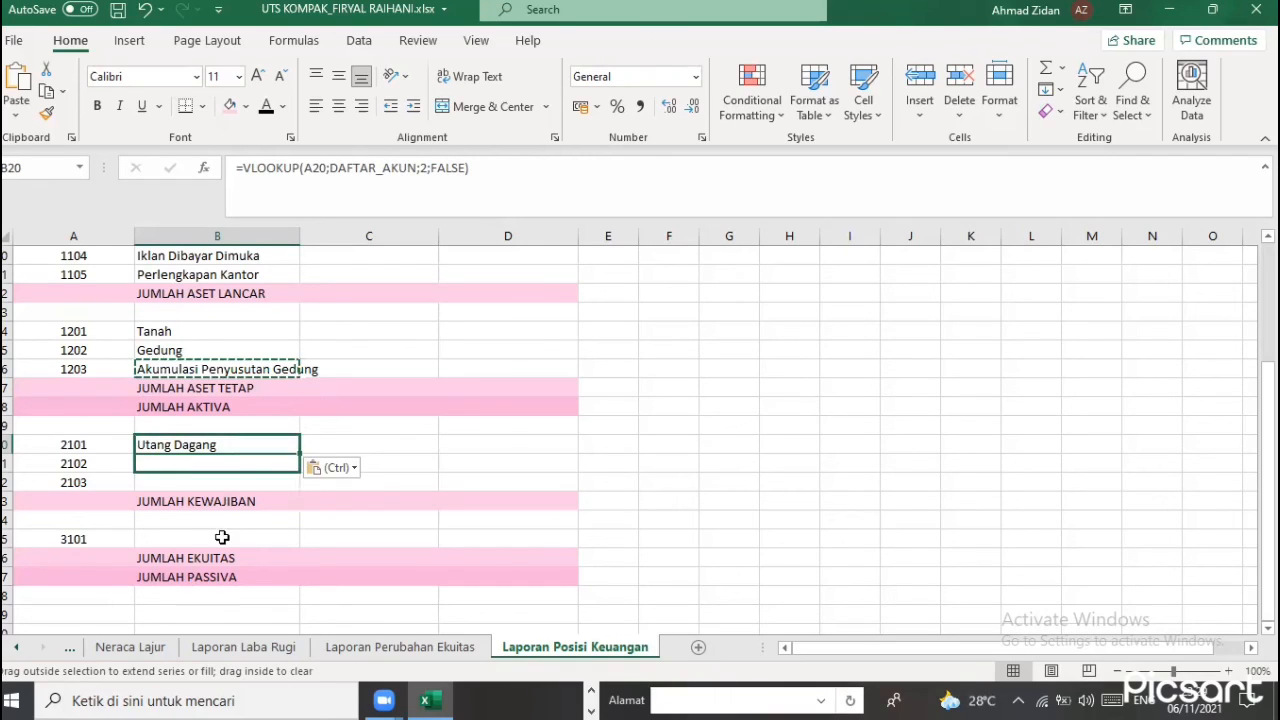
{"action": "left_click", "coordinate": [235, 530]}
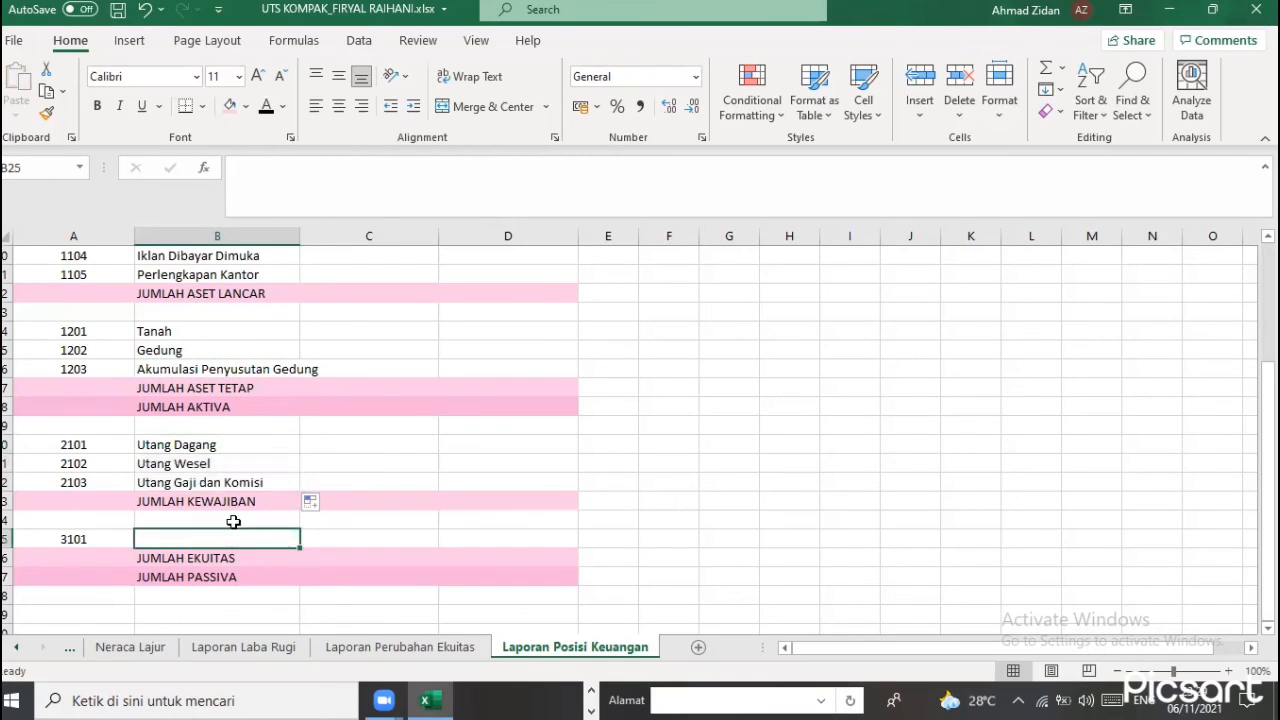
{"action": "key", "text": "Up"}
{"action": "key", "text": "Up"}
{"action": "key", "text": "Up"}
{"action": "key", "text": "ctrl+c"}
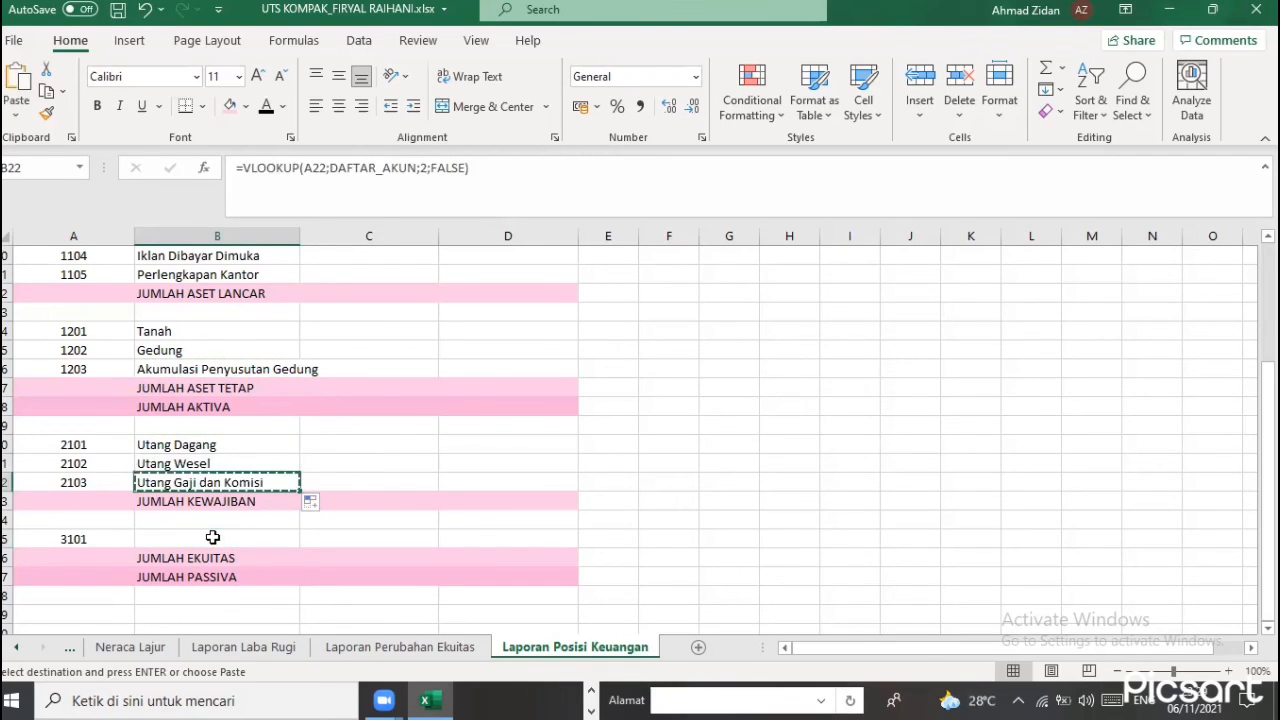
{"action": "left_click", "coordinate": [252, 537]}
{"action": "key", "text": "ctrl+v"}
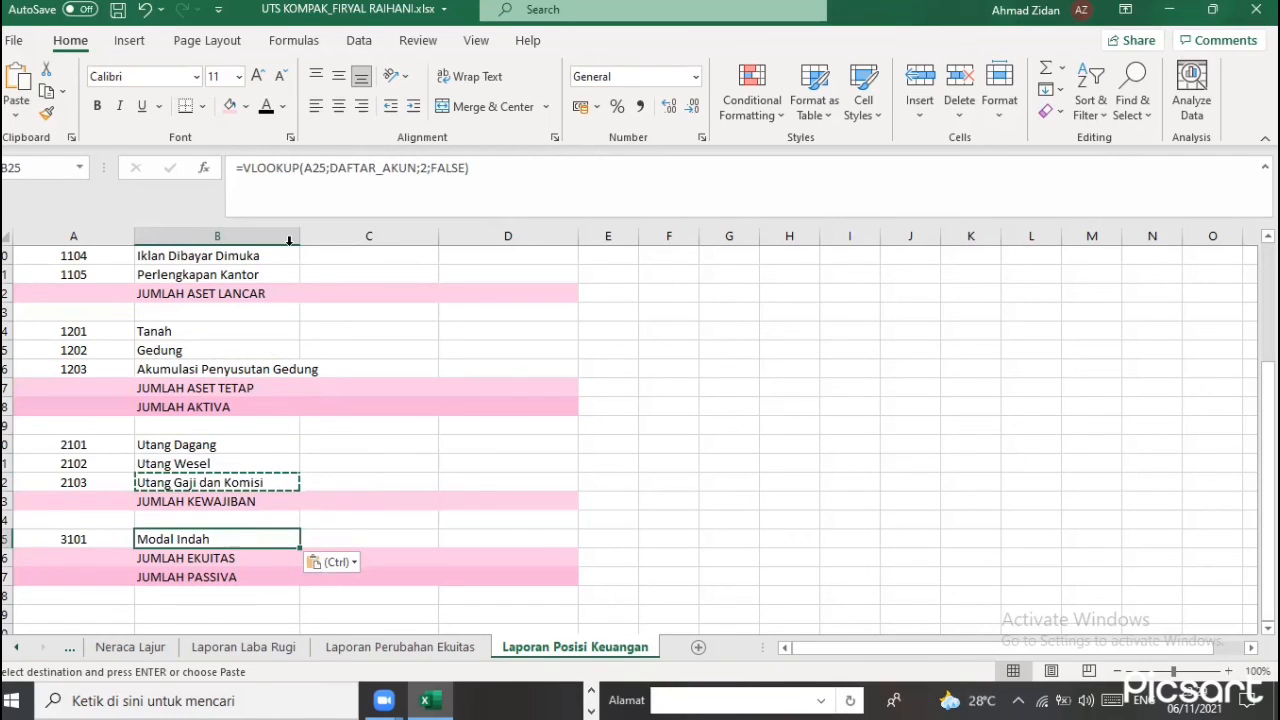
{"action": "left_click_drag", "start_coordinate": [329, 254], "coordinate": [334, 254]}
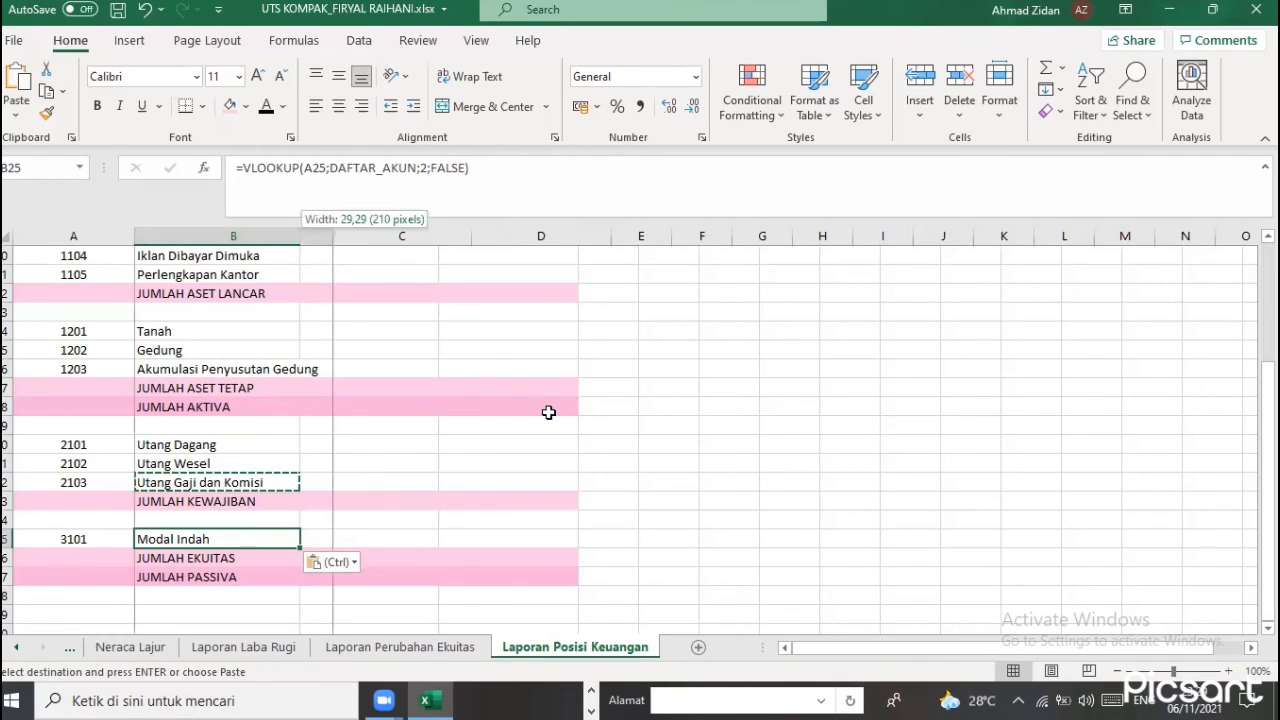
Start a SUMIF in JUMLAH cell C7 for Kas, using column A of the Neraca Lajur sheet as the range
{"action": "scroll", "coordinate": [337, 350], "scroll_direction": "up", "scroll_amount": 1}
{"action": "scroll", "coordinate": [369, 371], "scroll_direction": "up", "scroll_amount": 3}
{"action": "left_click", "coordinate": [369, 373]}
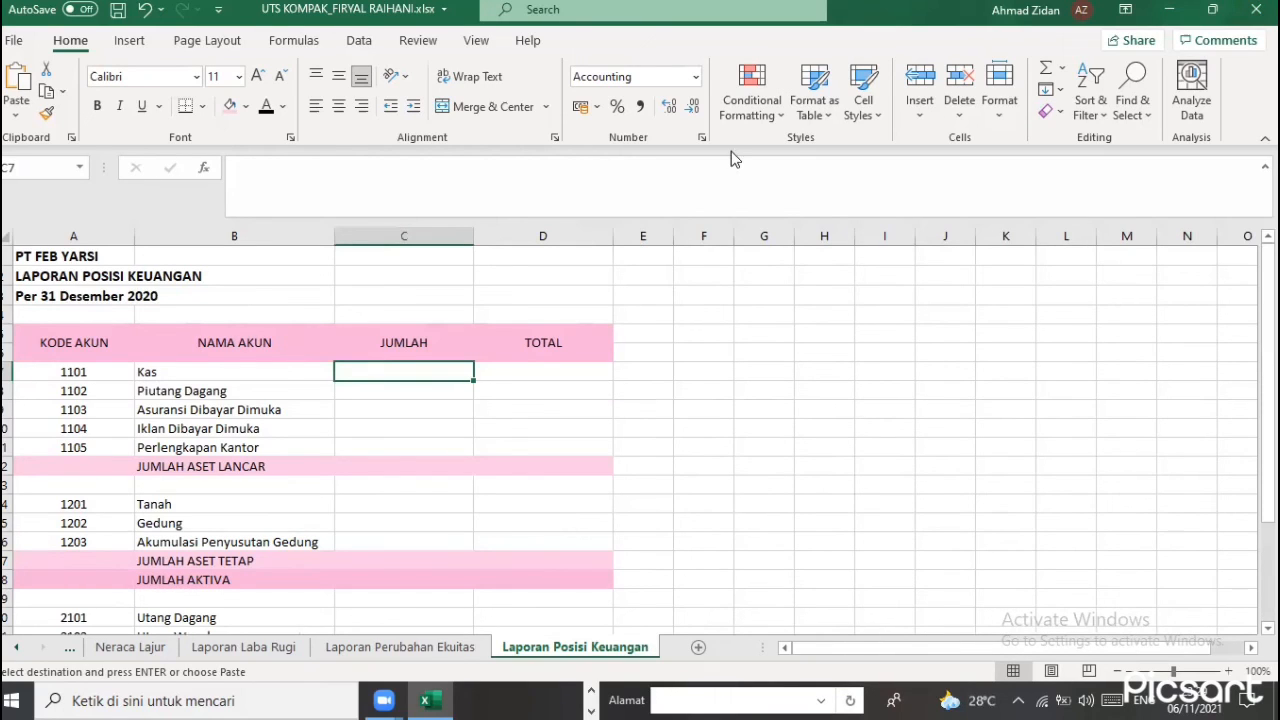
{"action": "type", "text": "=sum"}
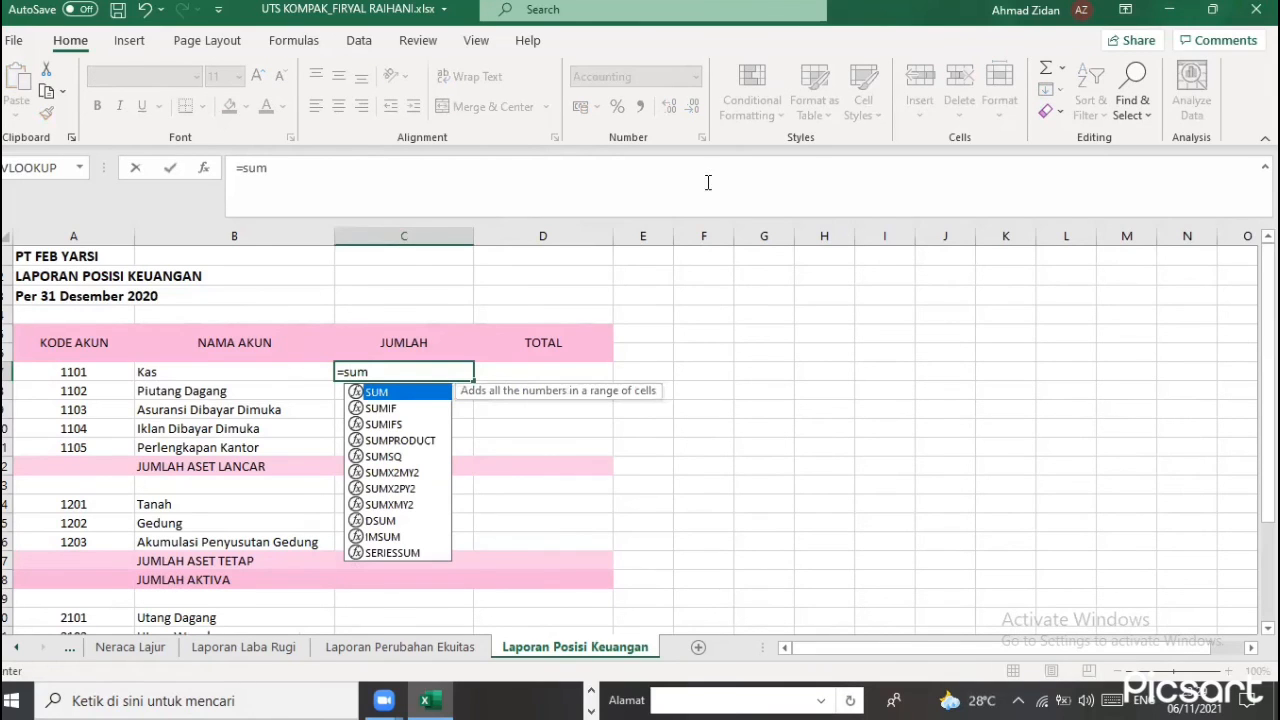
{"action": "double_click", "coordinate": [418, 410]}
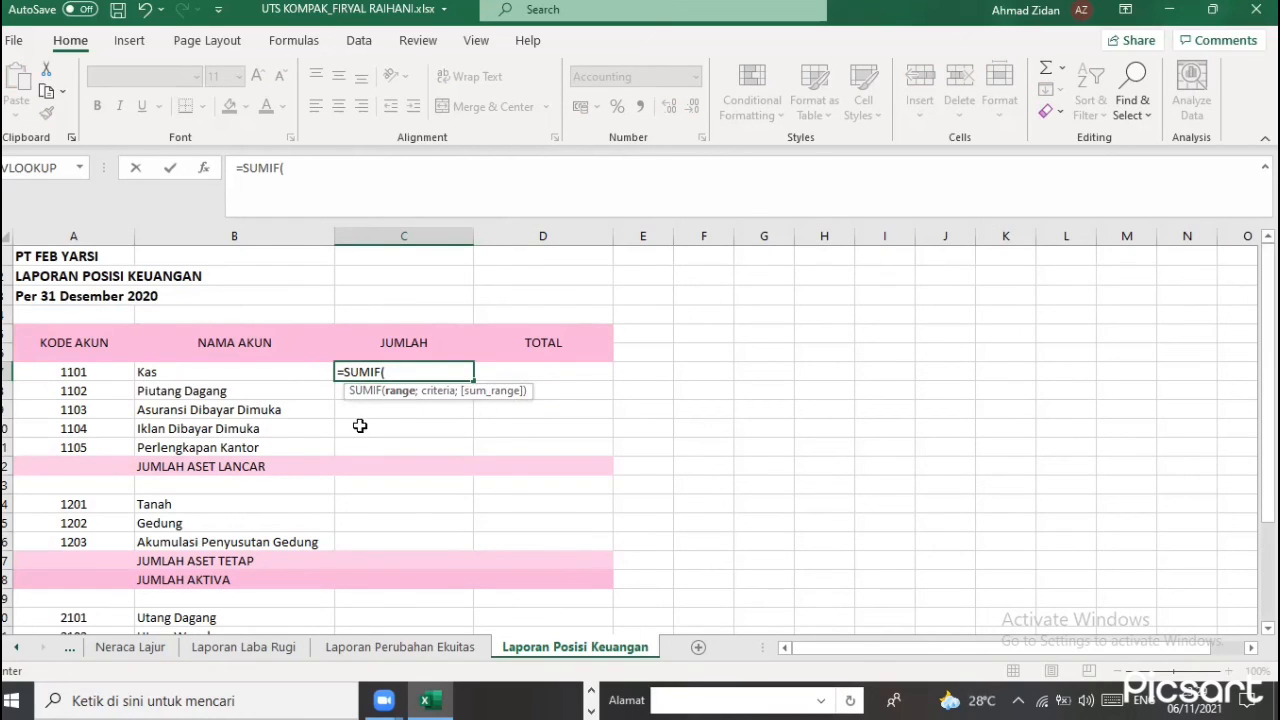
{"action": "left_click", "coordinate": [150, 652]}
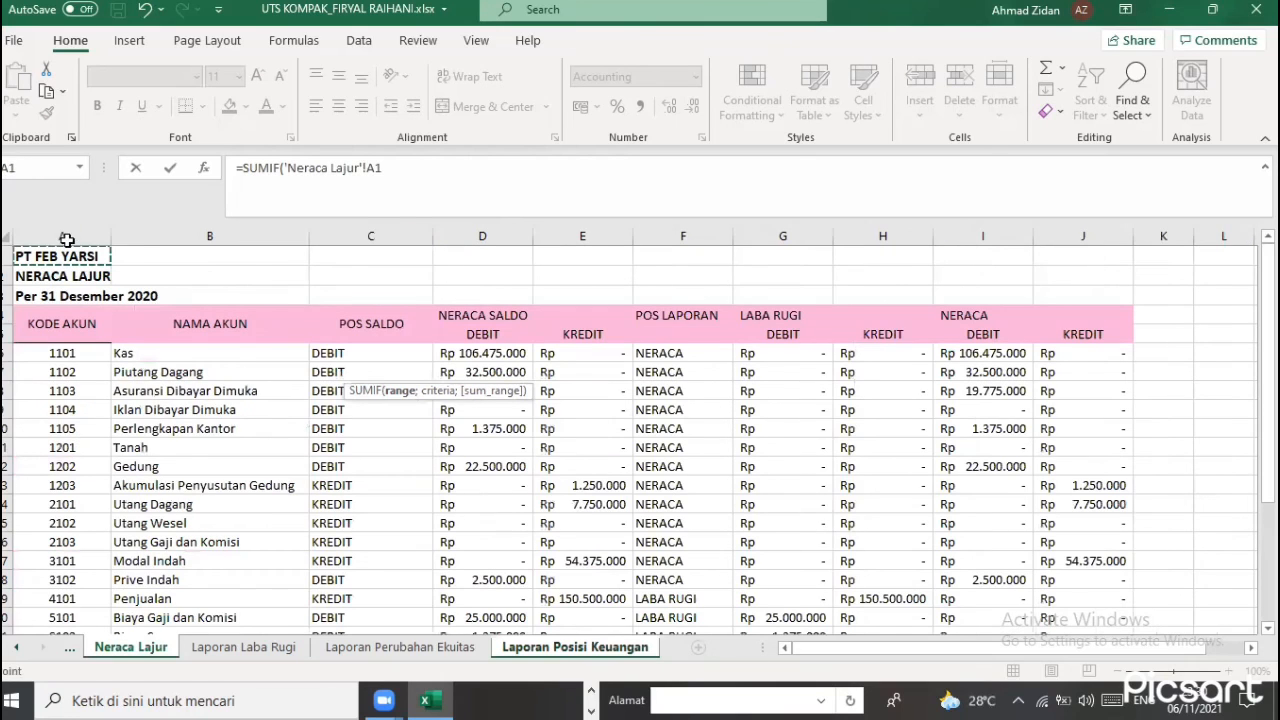
{"action": "left_click", "coordinate": [65, 236]}
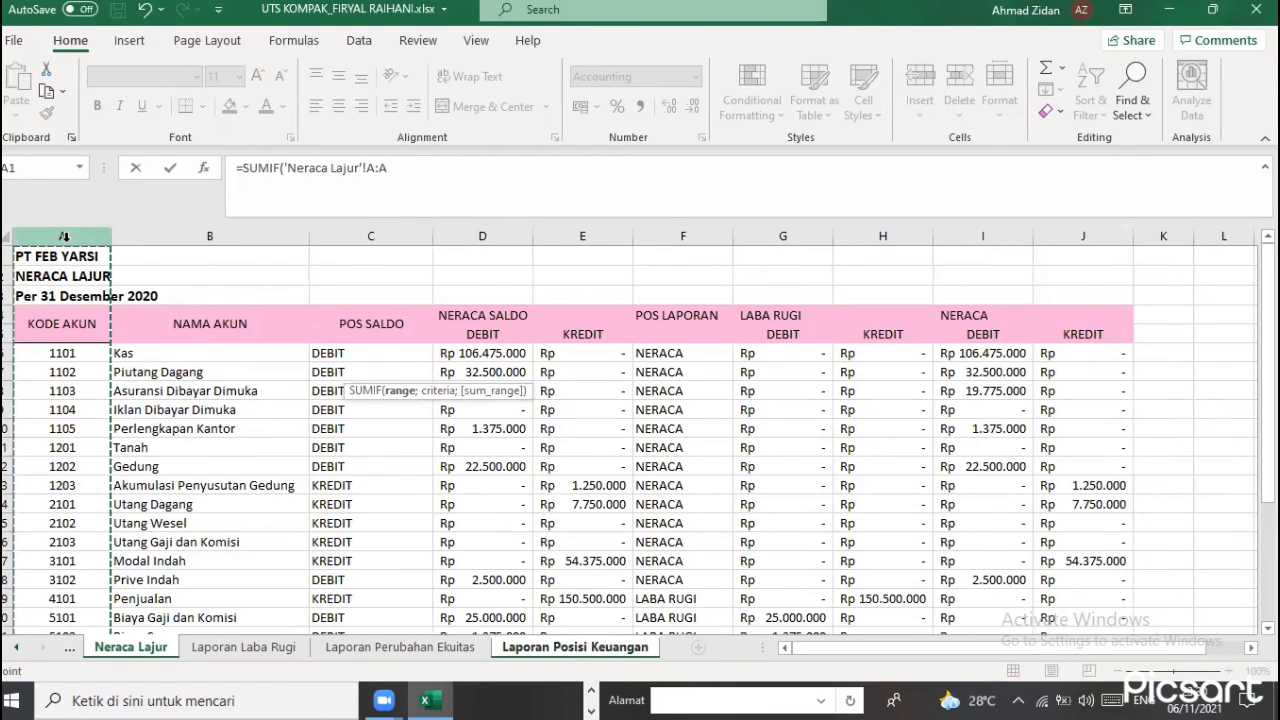
{"action": "type", "text": ";"}
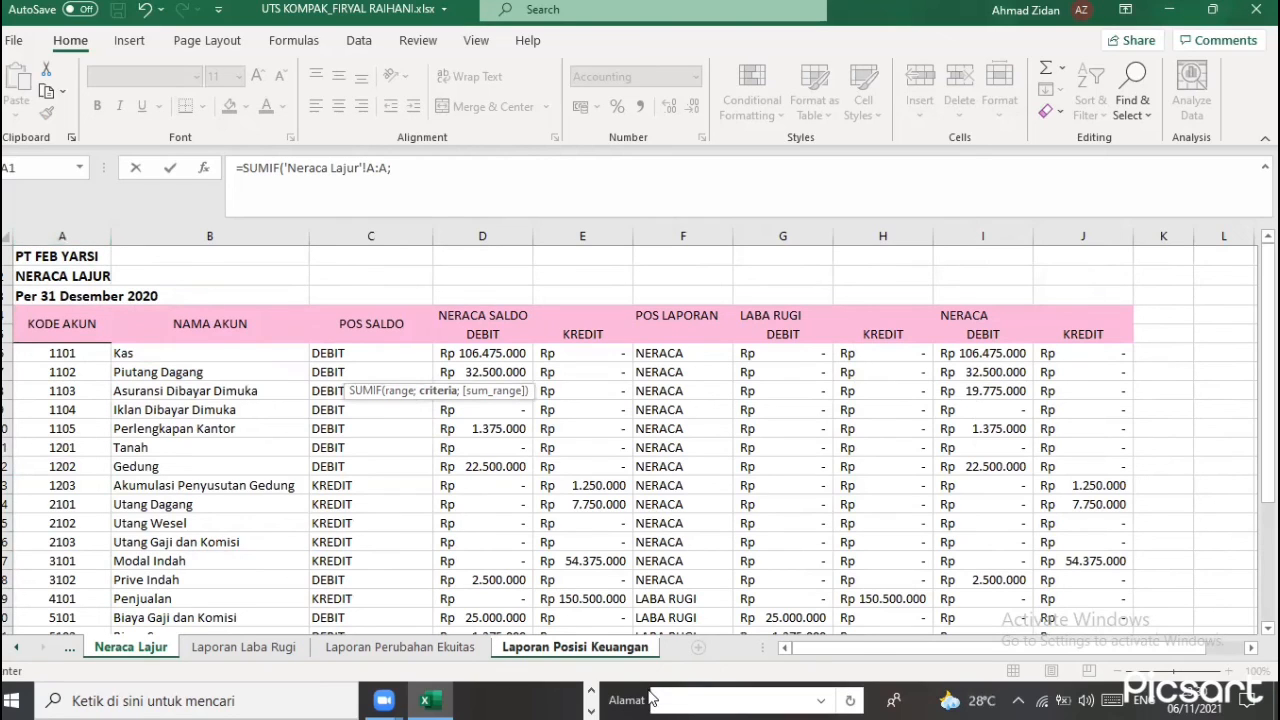
Give the SUMIF criteria A7 from Laporan Posisi Keuangan and Neraca Lajur column I as the sum range
{"action": "left_click", "coordinate": [627, 652]}
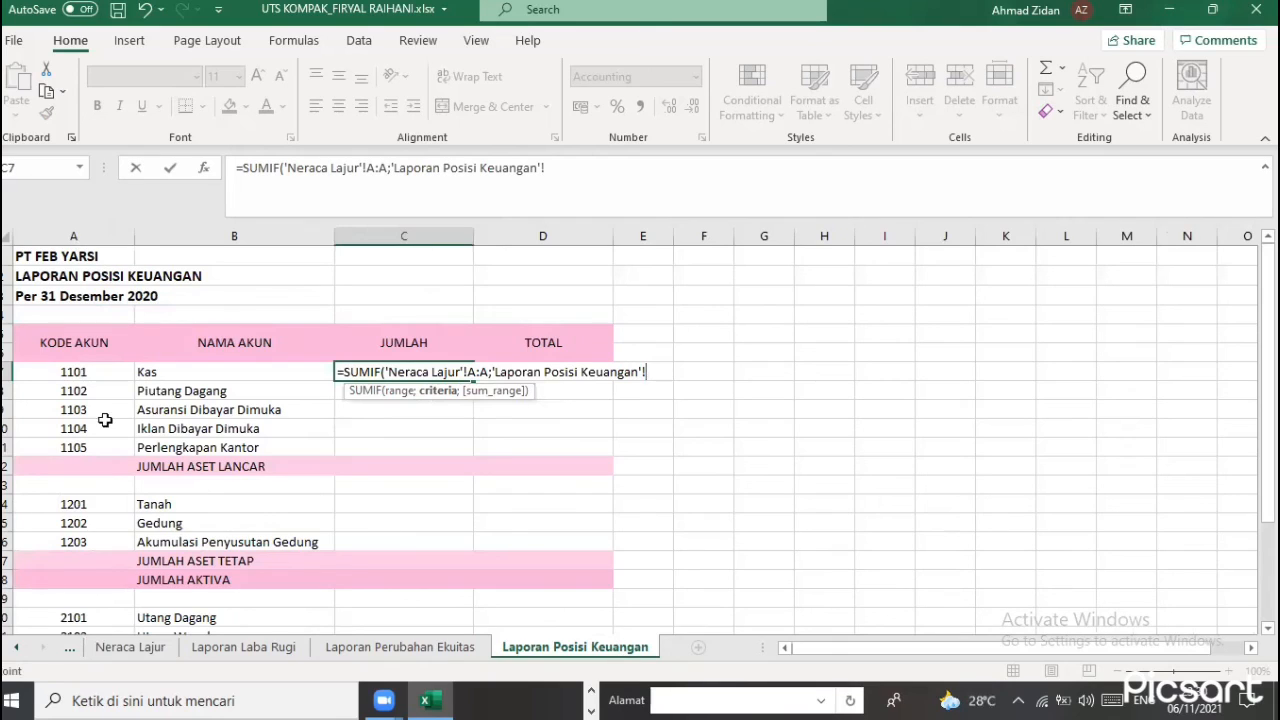
{"action": "left_click", "coordinate": [78, 377]}
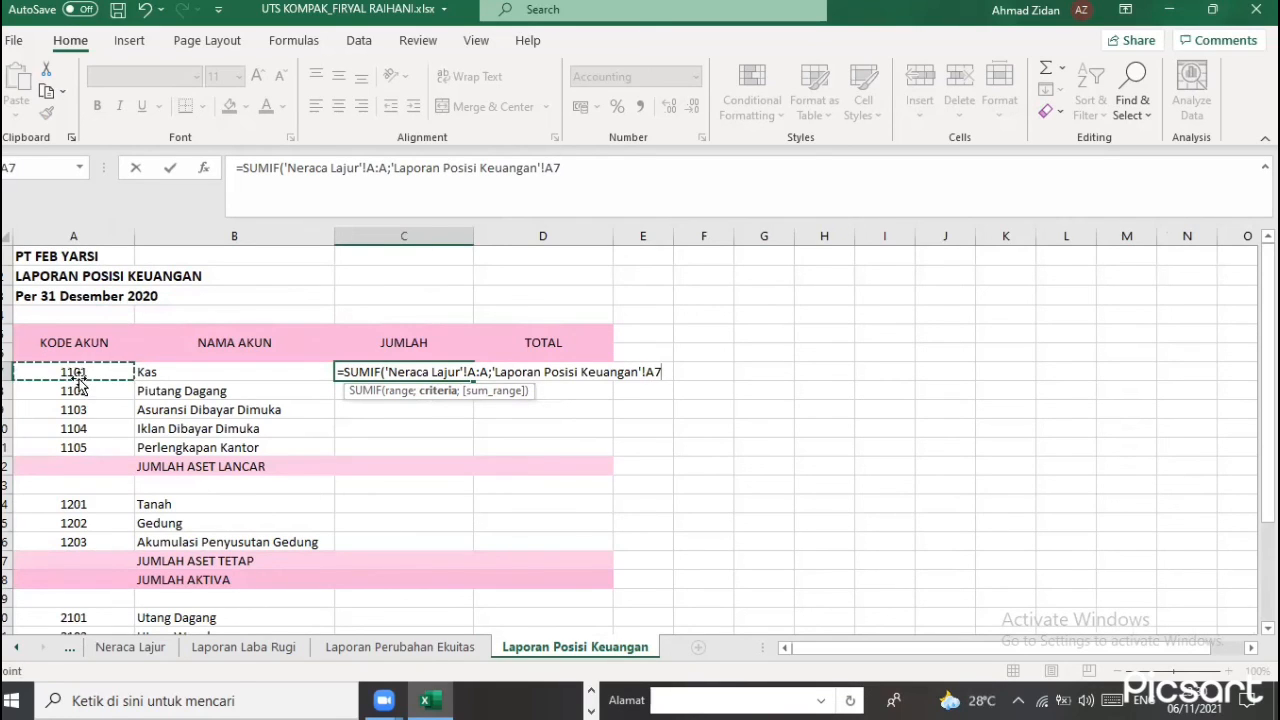
{"action": "type", "text": ";"}
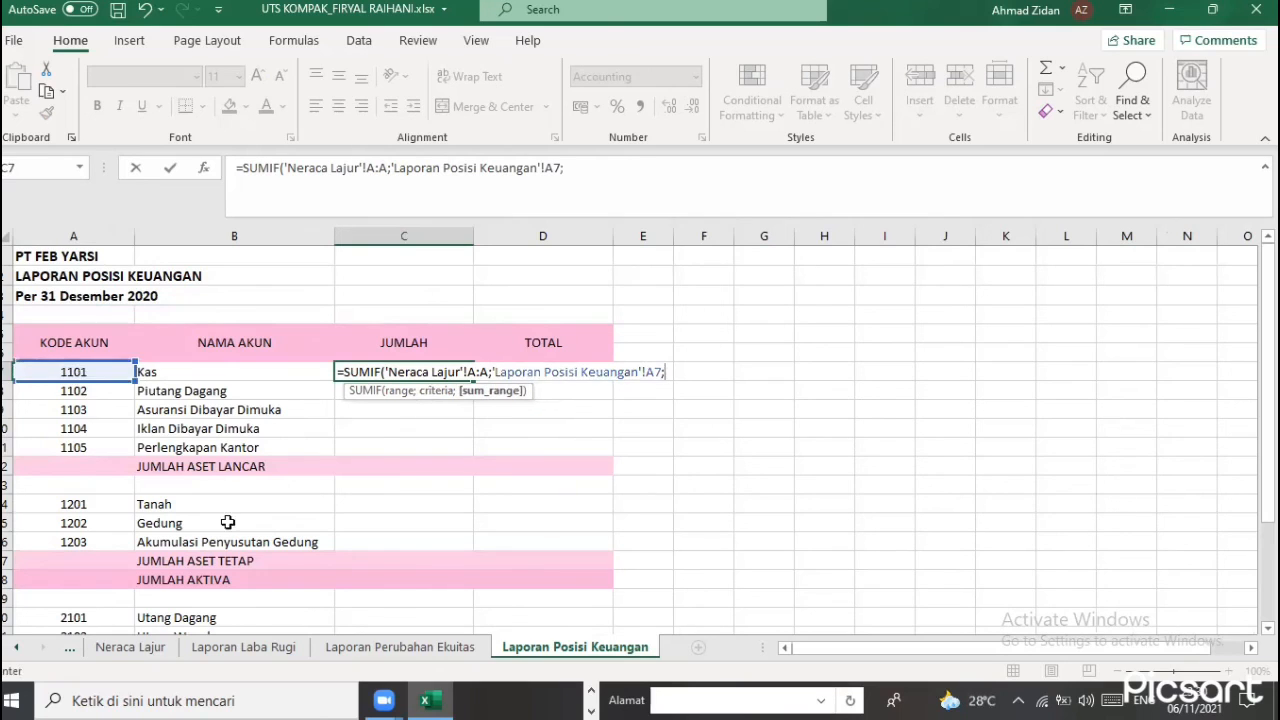
{"action": "left_click", "coordinate": [130, 647]}
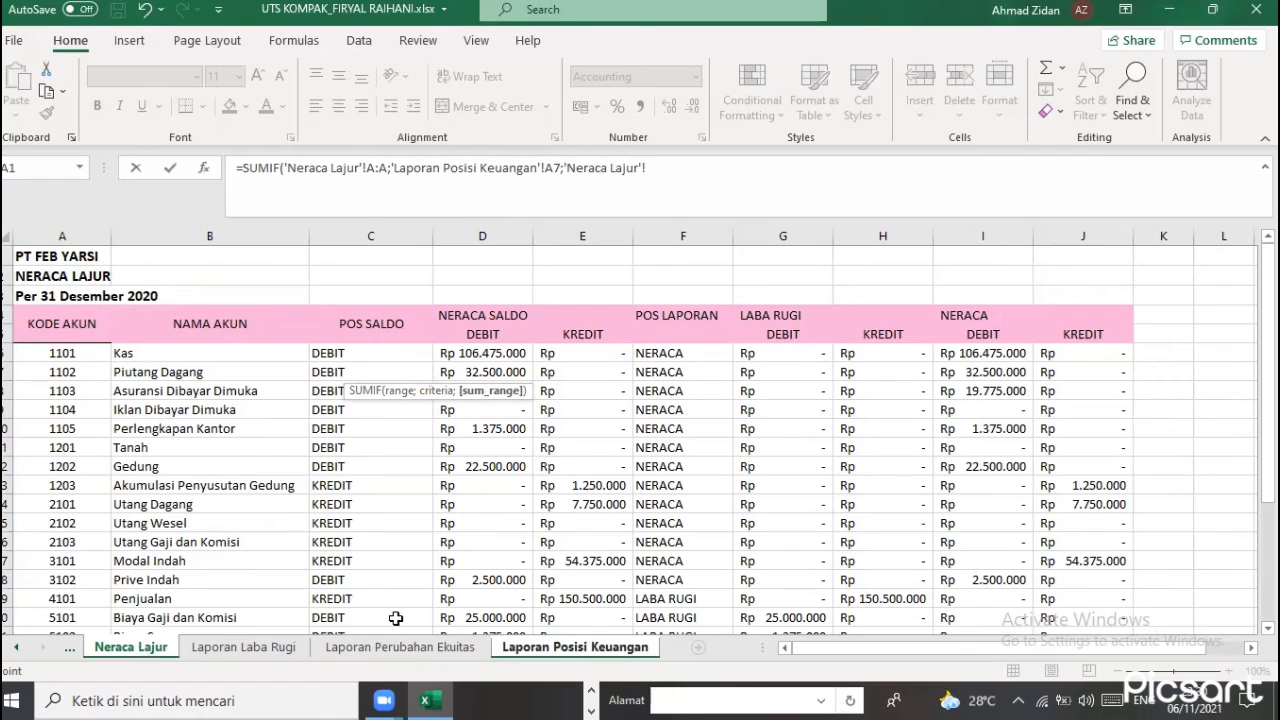
{"action": "left_click", "coordinate": [1020, 234]}
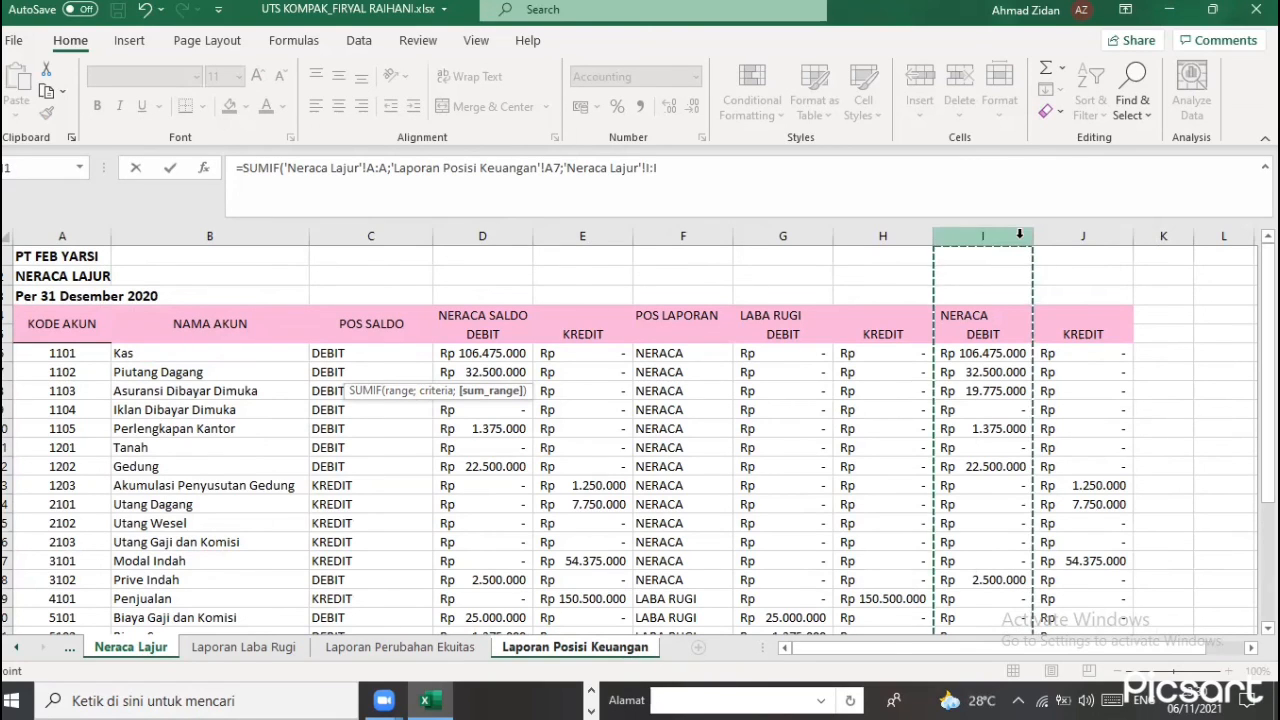
{"action": "type", "text": ")"}
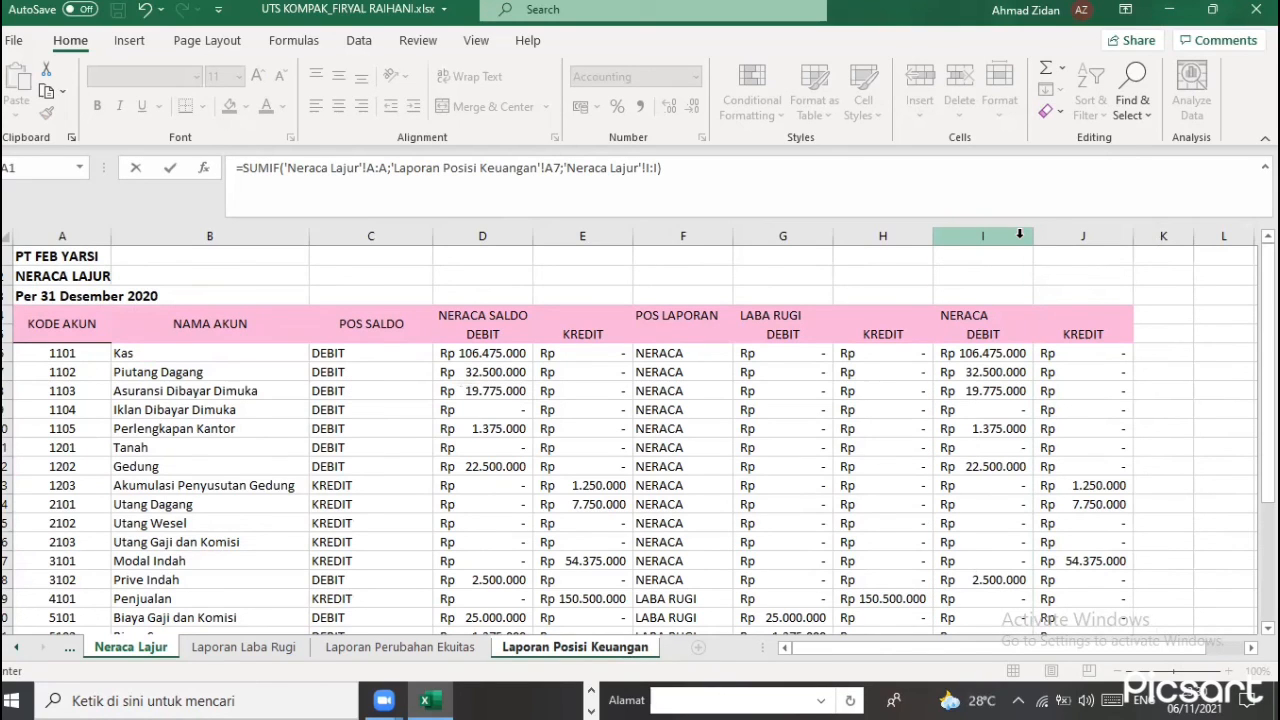
Subtract a second SUMIF in C7 with range Neraca Lajur A:A, criteria A7 and sum range Neraca Lajur J:J, and enter the formula
{"action": "type", "text": "-sum"}
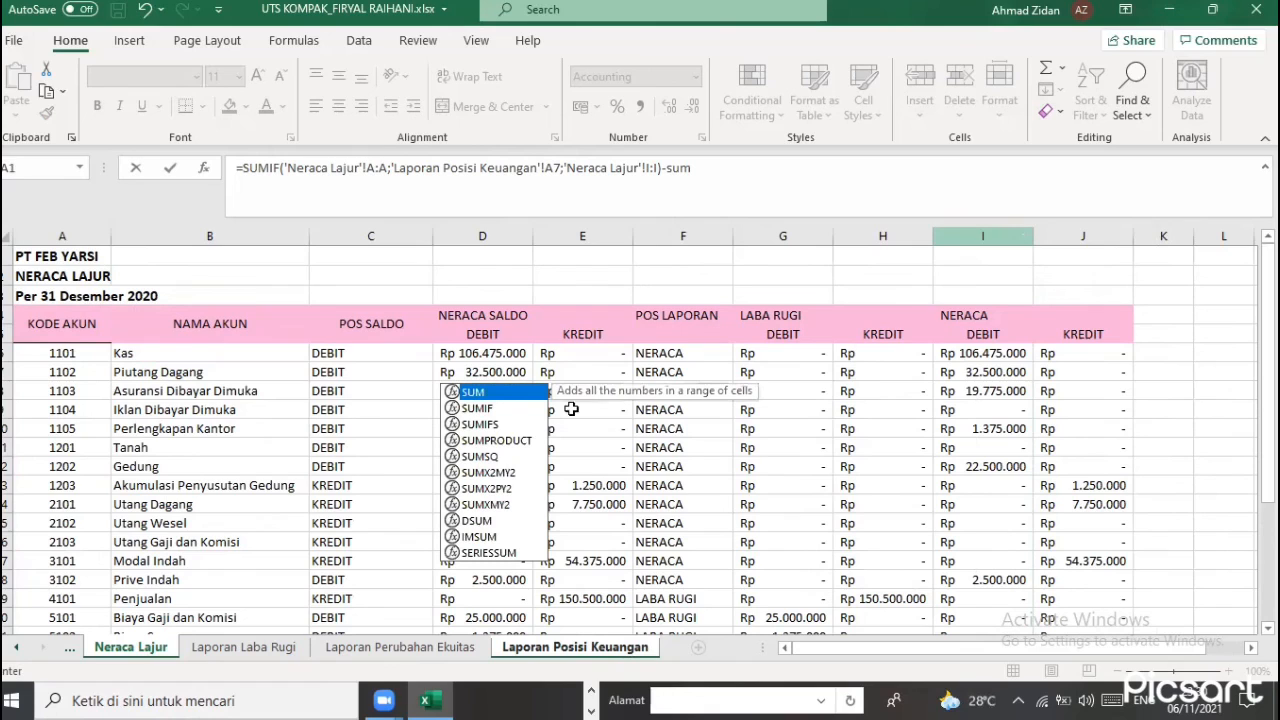
{"action": "double_click", "coordinate": [516, 409]}
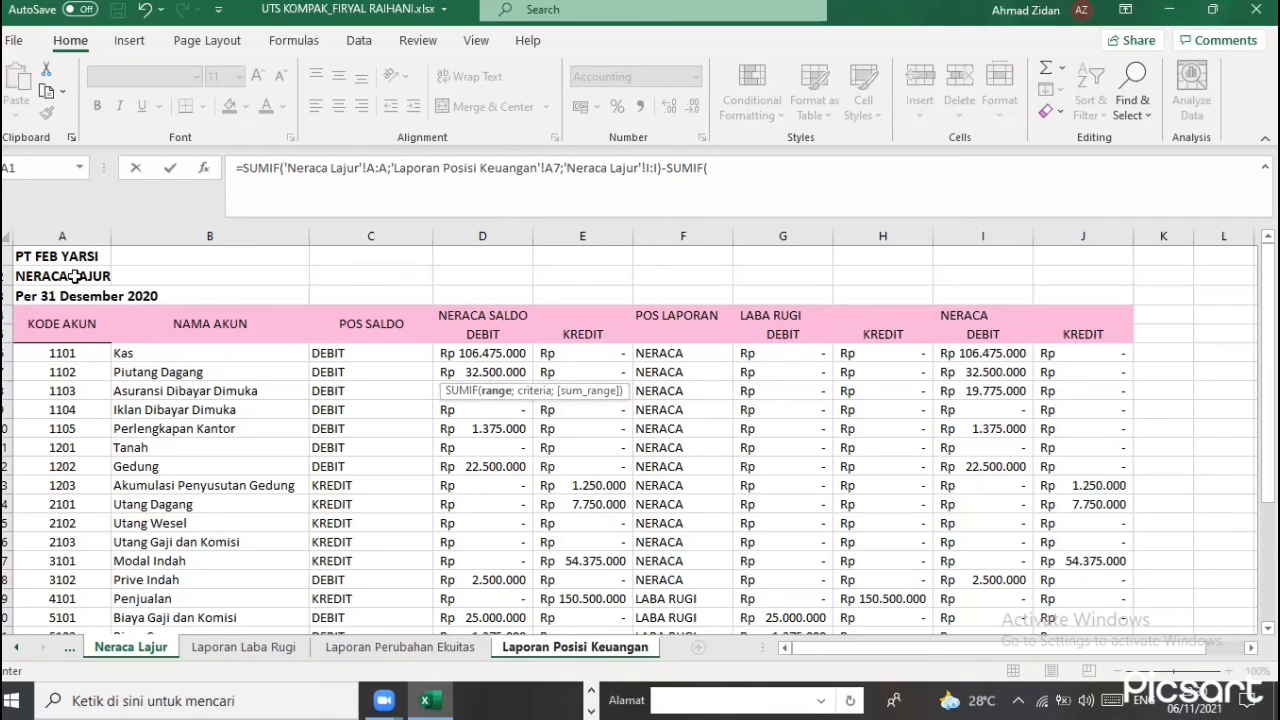
{"action": "left_click", "coordinate": [56, 236]}
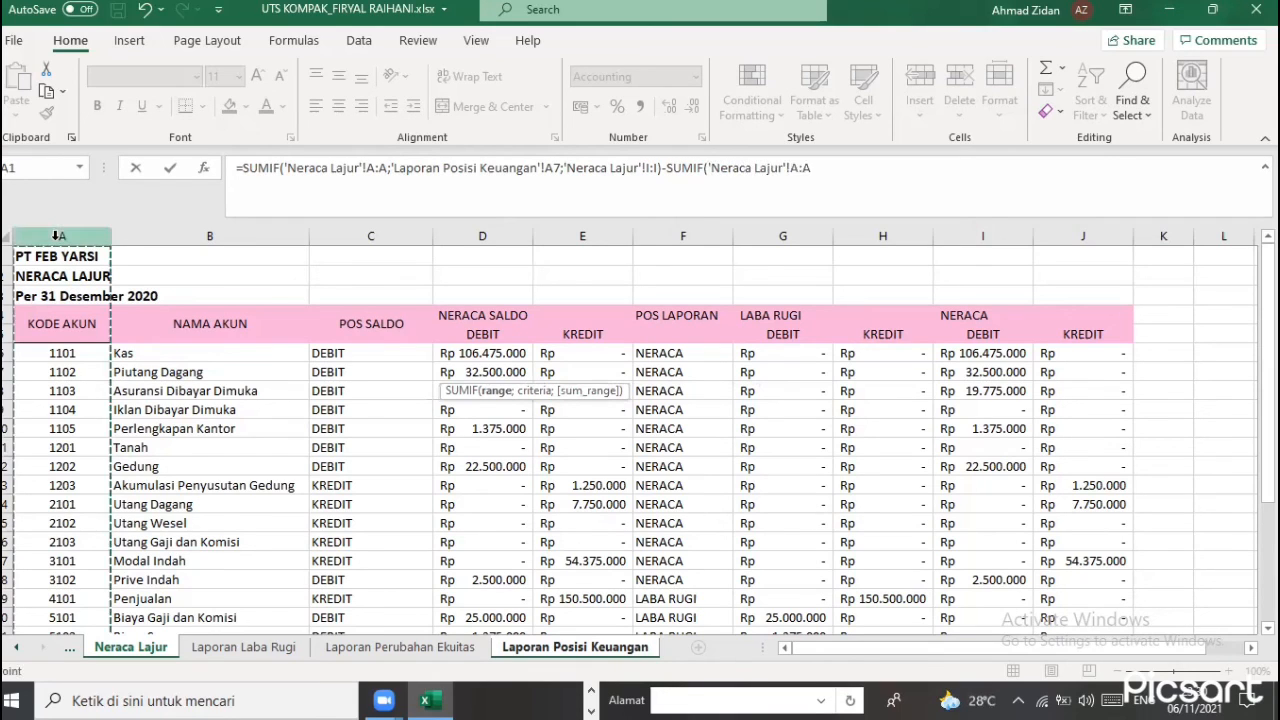
{"action": "type", "text": ";"}
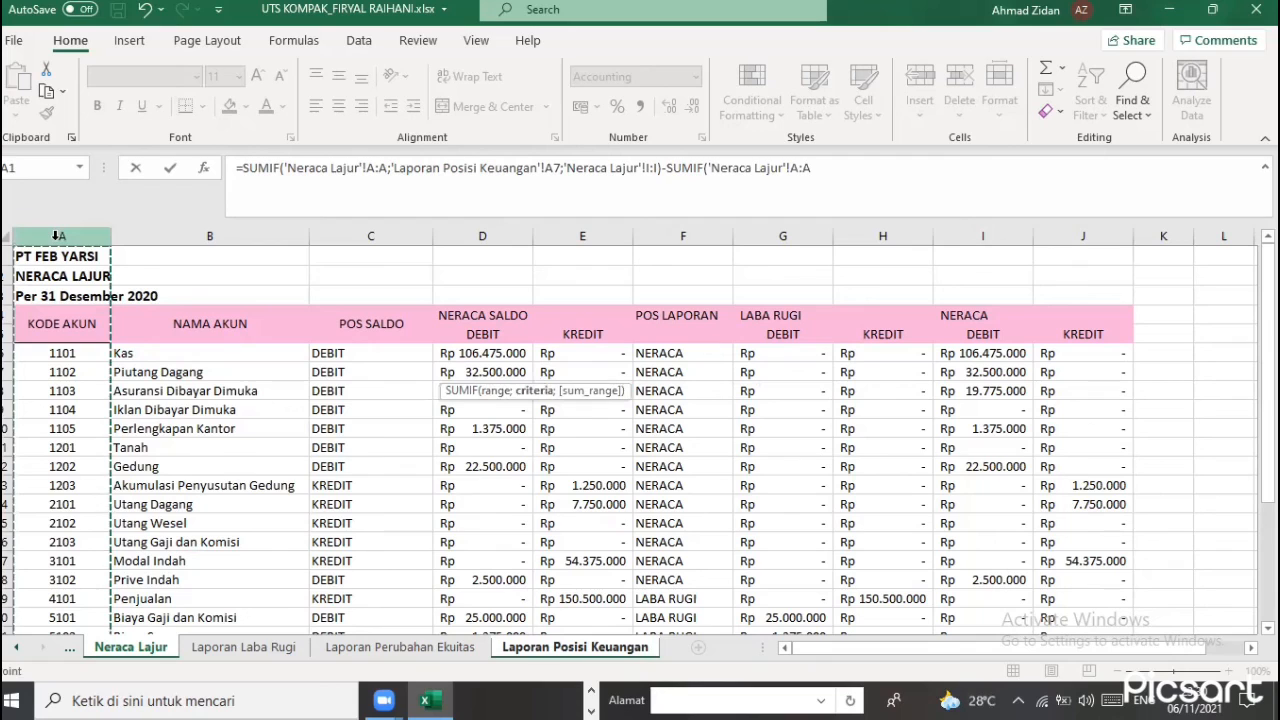
{"action": "left_click", "coordinate": [598, 650]}
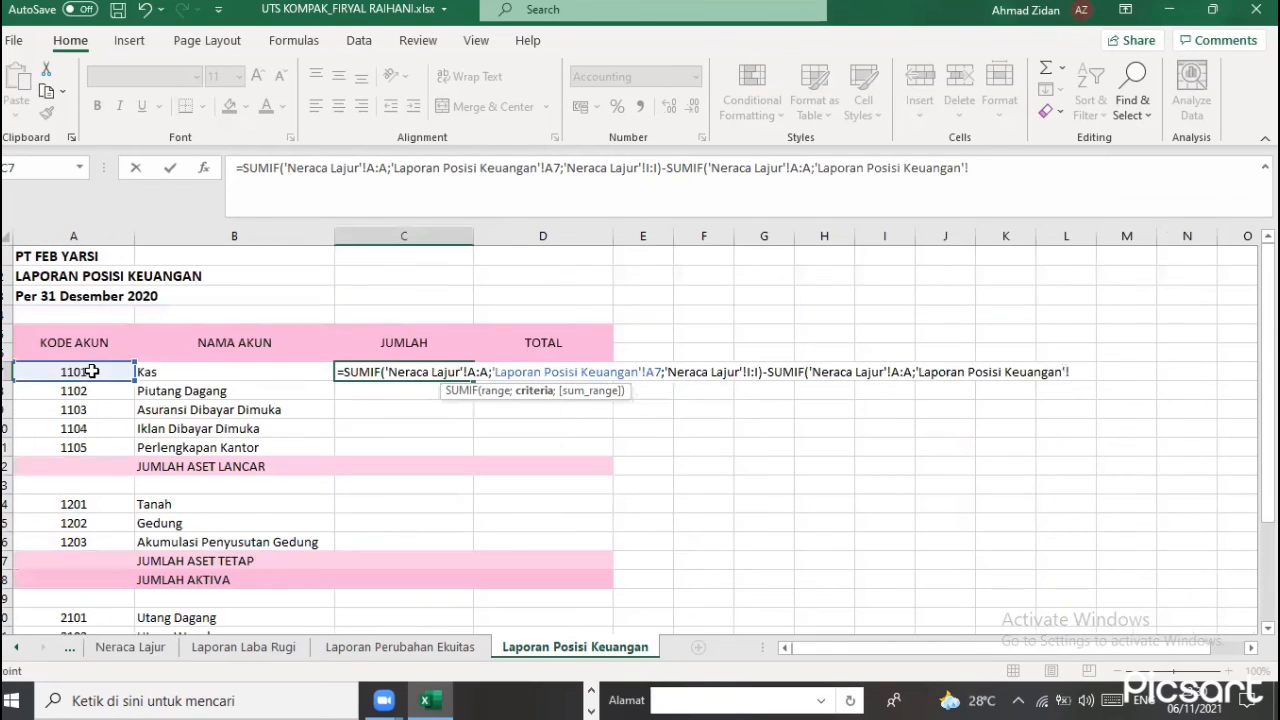
{"action": "left_click", "coordinate": [91, 371]}
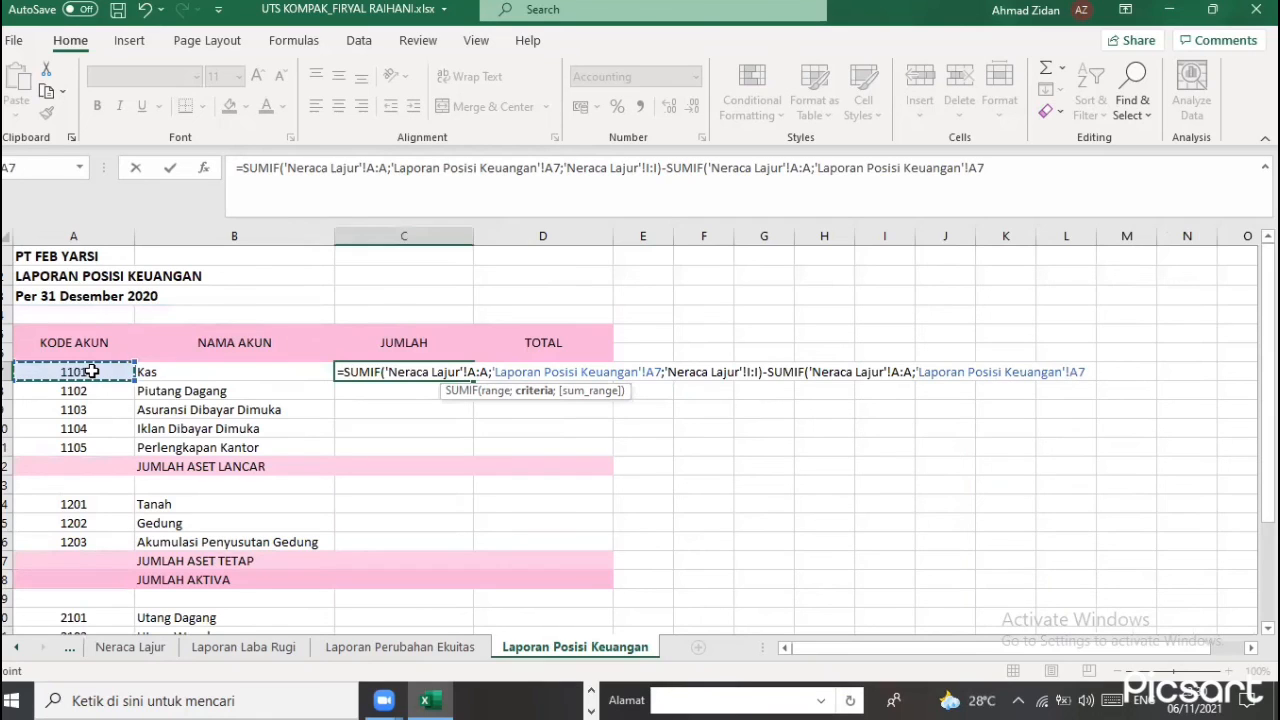
{"action": "type", "text": ";"}
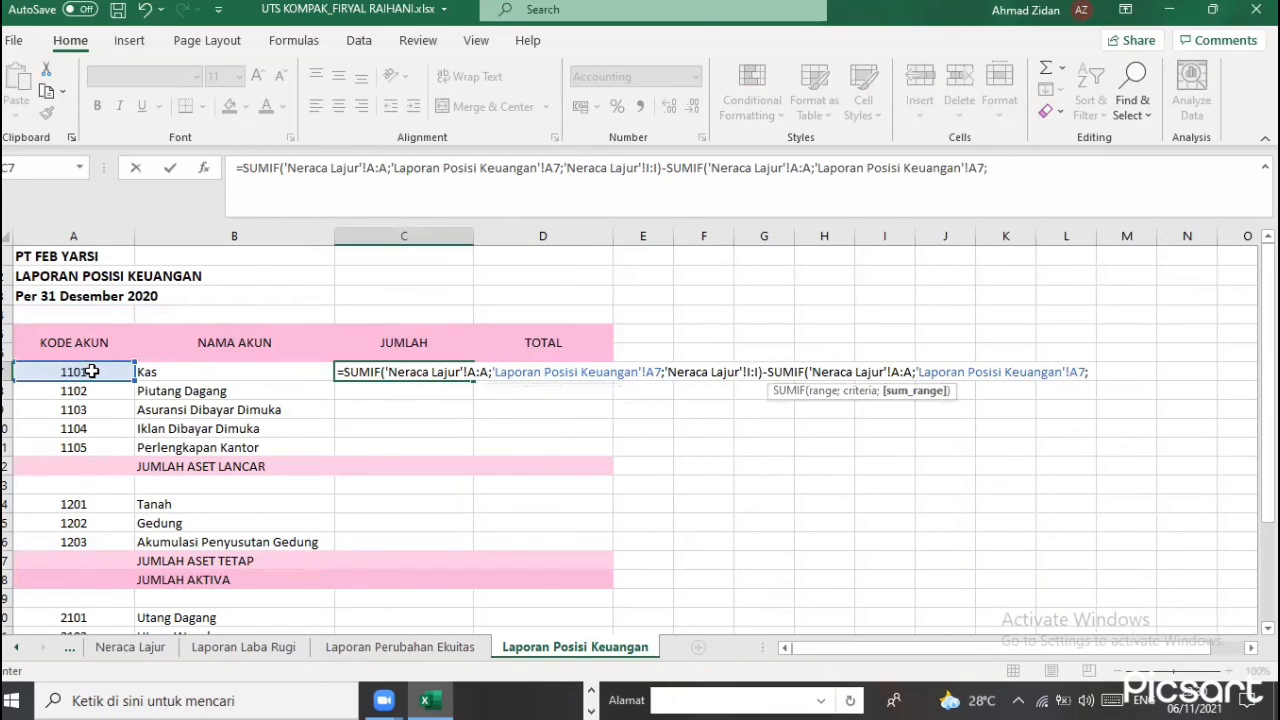
{"action": "left_click", "coordinate": [127, 648]}
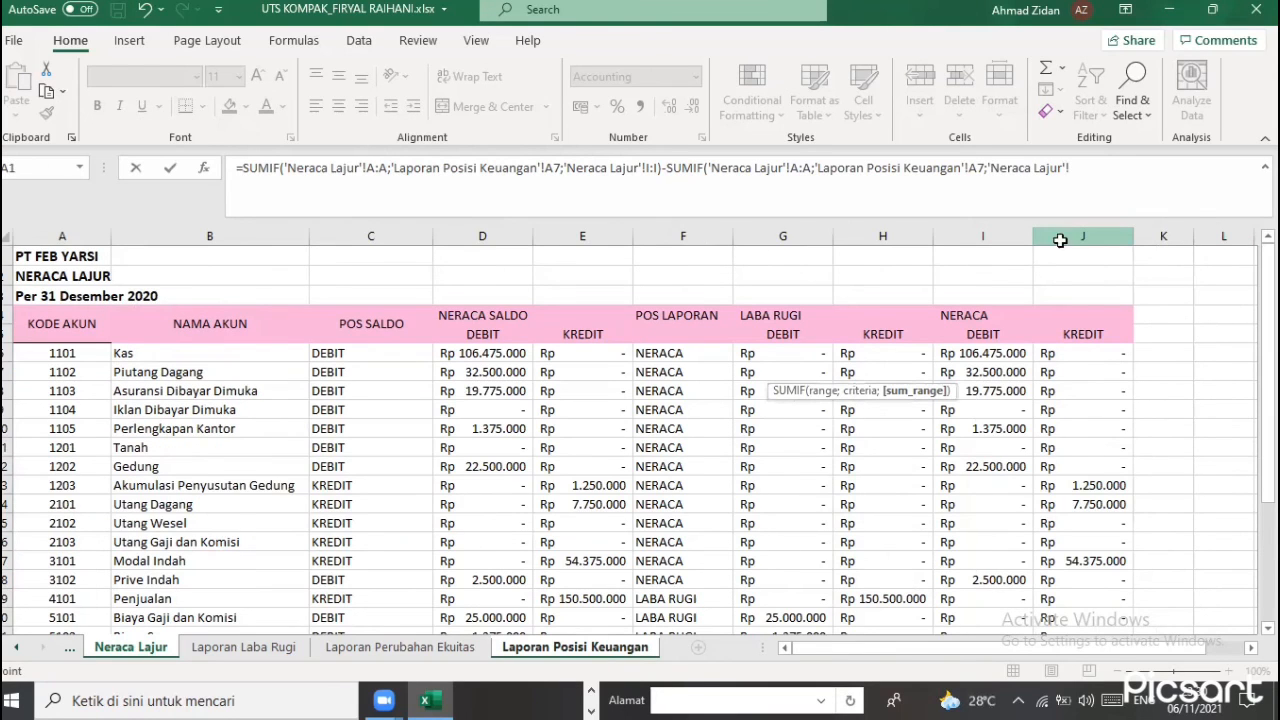
{"action": "left_click", "coordinate": [1061, 235]}
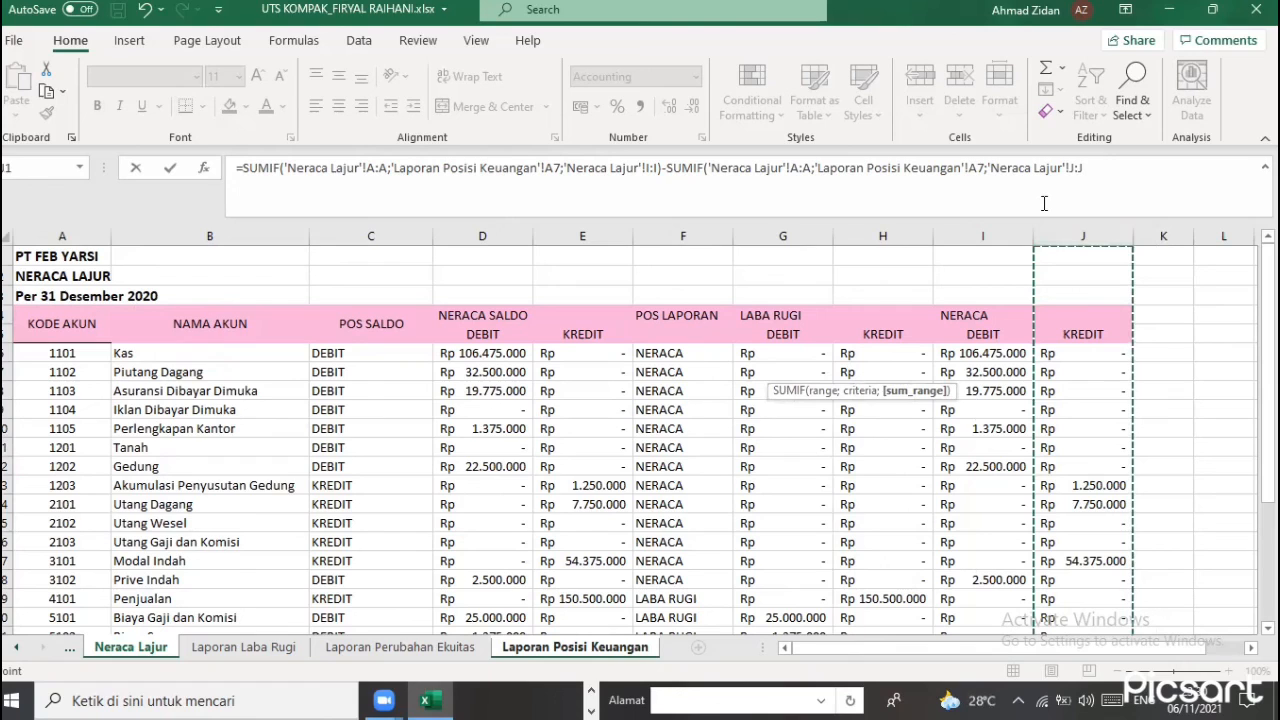
{"action": "type", "text": ")"}
{"action": "key", "text": "Return"}
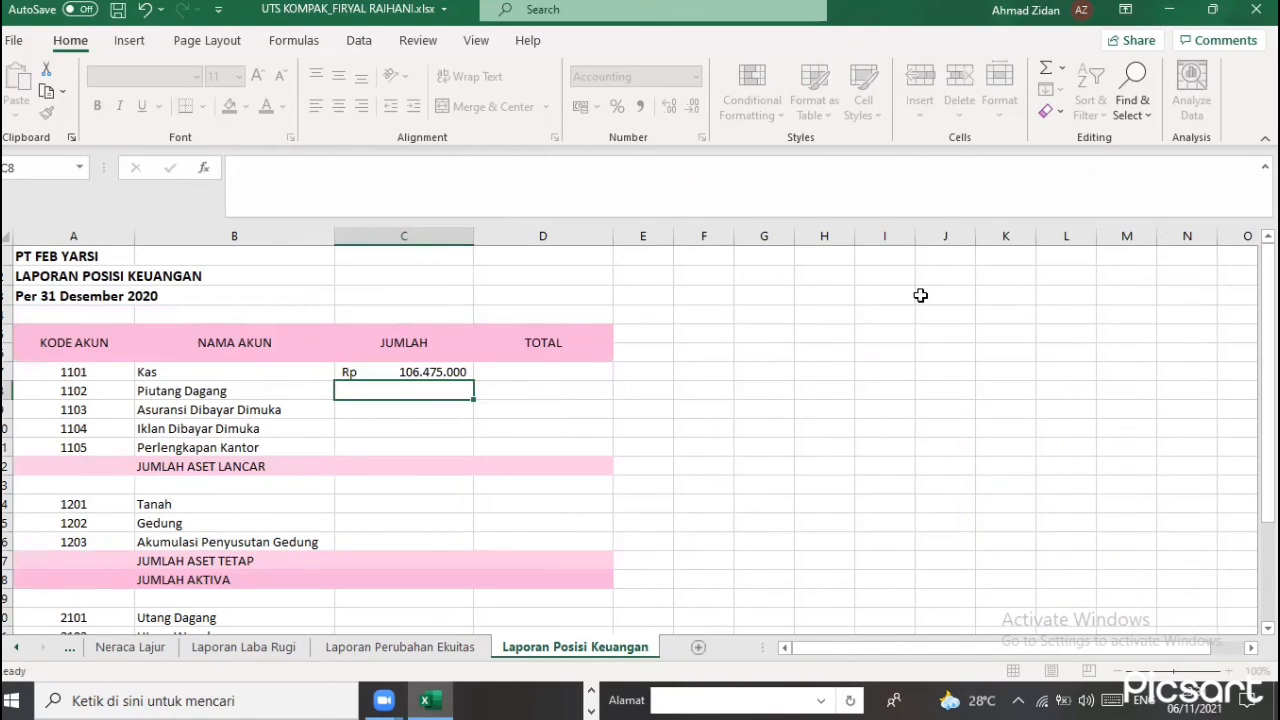
Extend the SUMIF formula from C7 down to C11 and into C14:C16 for accounts 1201 to 1203
{"action": "left_click", "coordinate": [459, 371]}
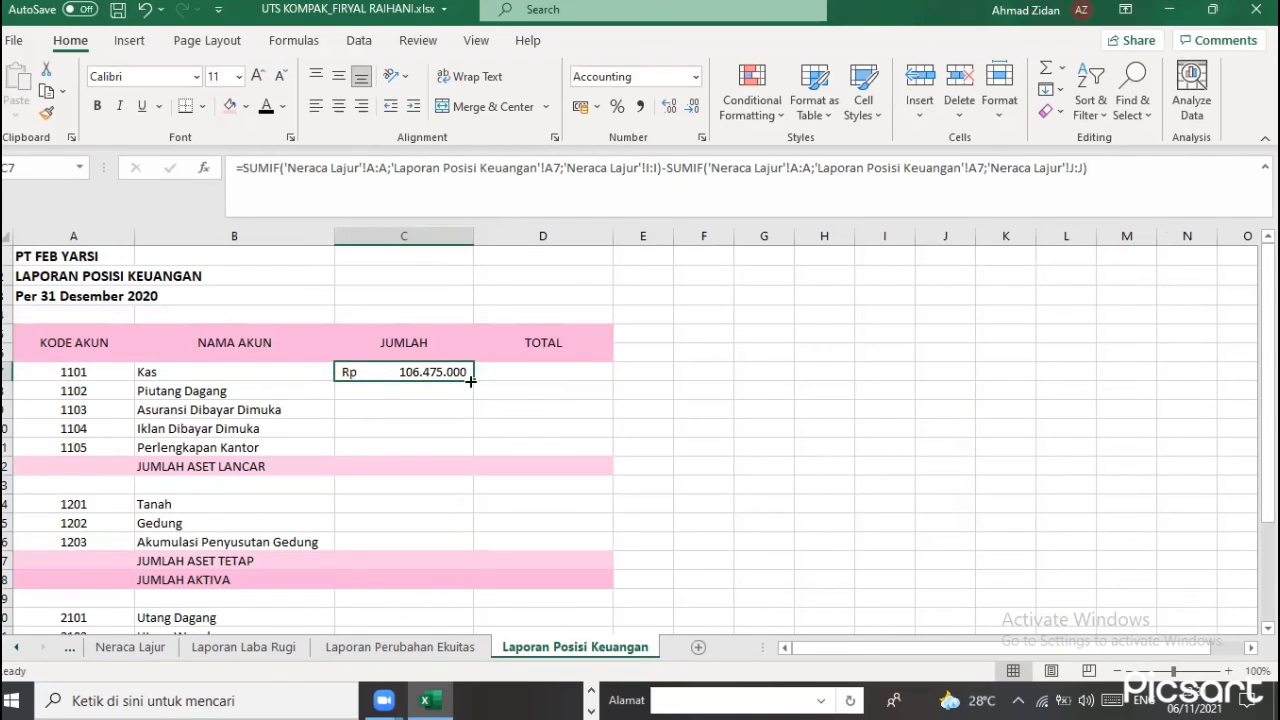
{"action": "left_click_drag", "start_coordinate": [474, 381], "coordinate": [476, 452]}
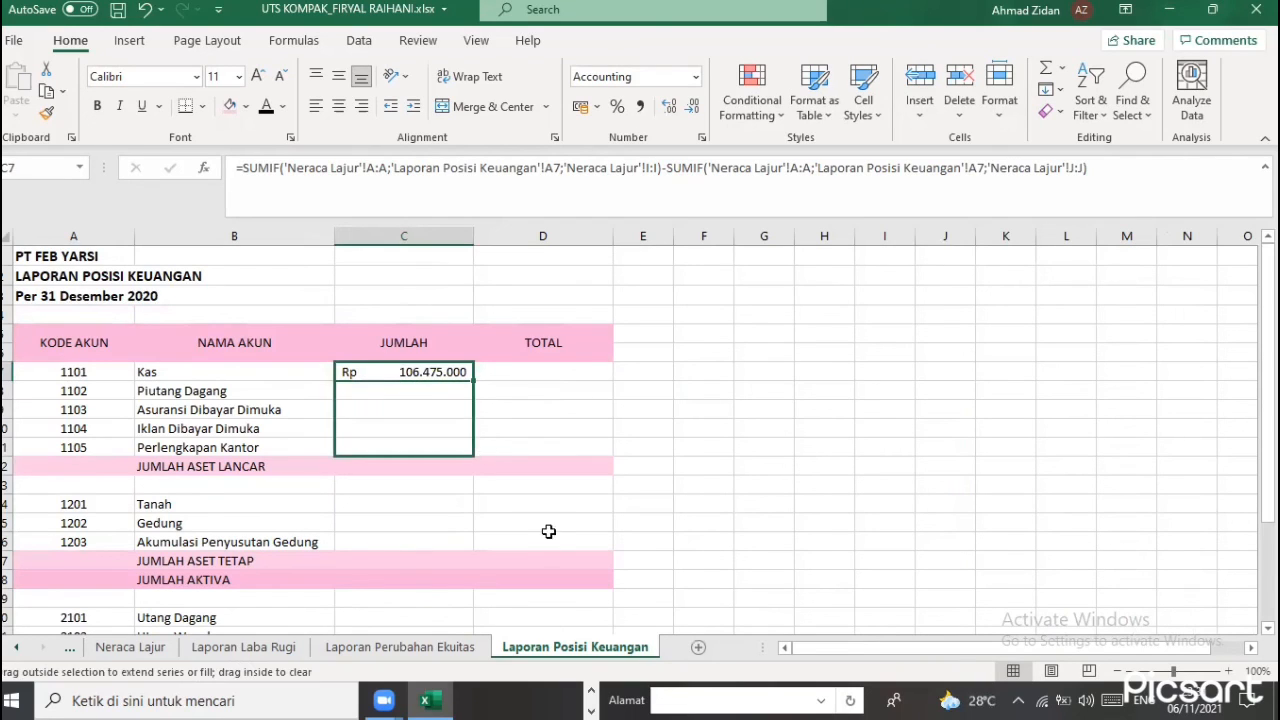
{"action": "left_click", "coordinate": [422, 508]}
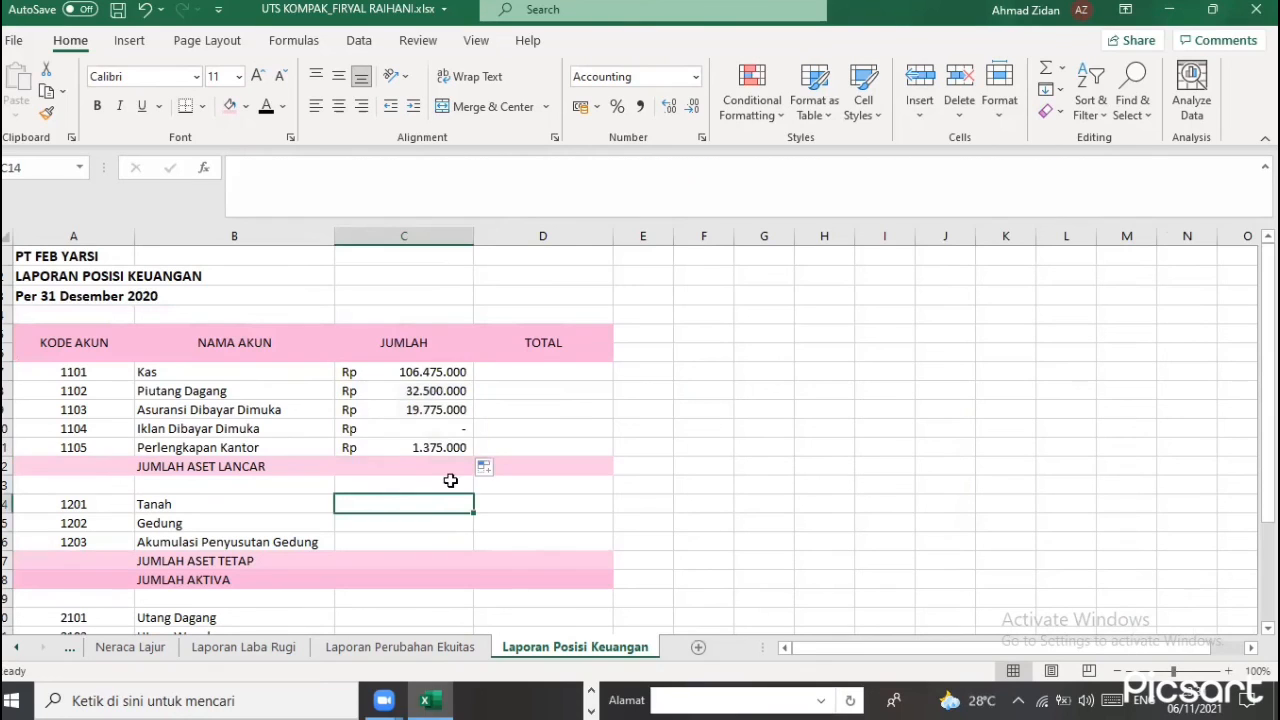
{"action": "scroll", "coordinate": [418, 440], "scroll_direction": "down", "scroll_amount": 2}
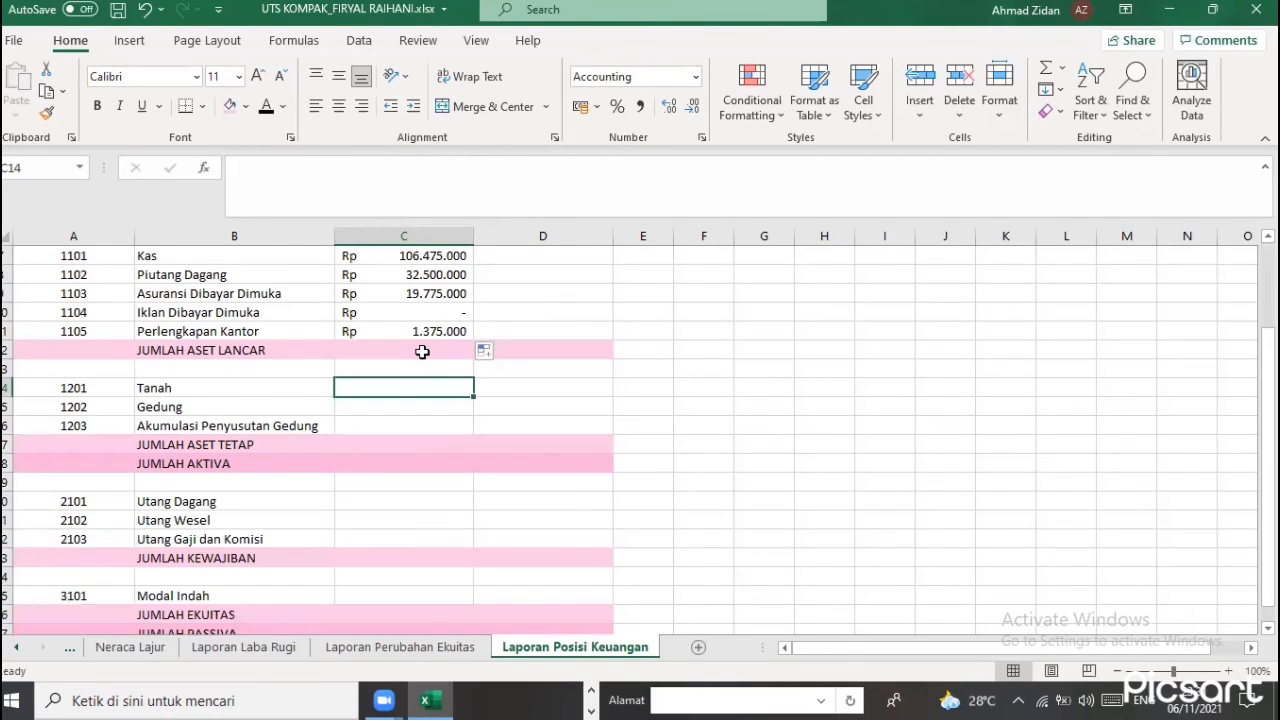
{"action": "left_click", "coordinate": [414, 315]}
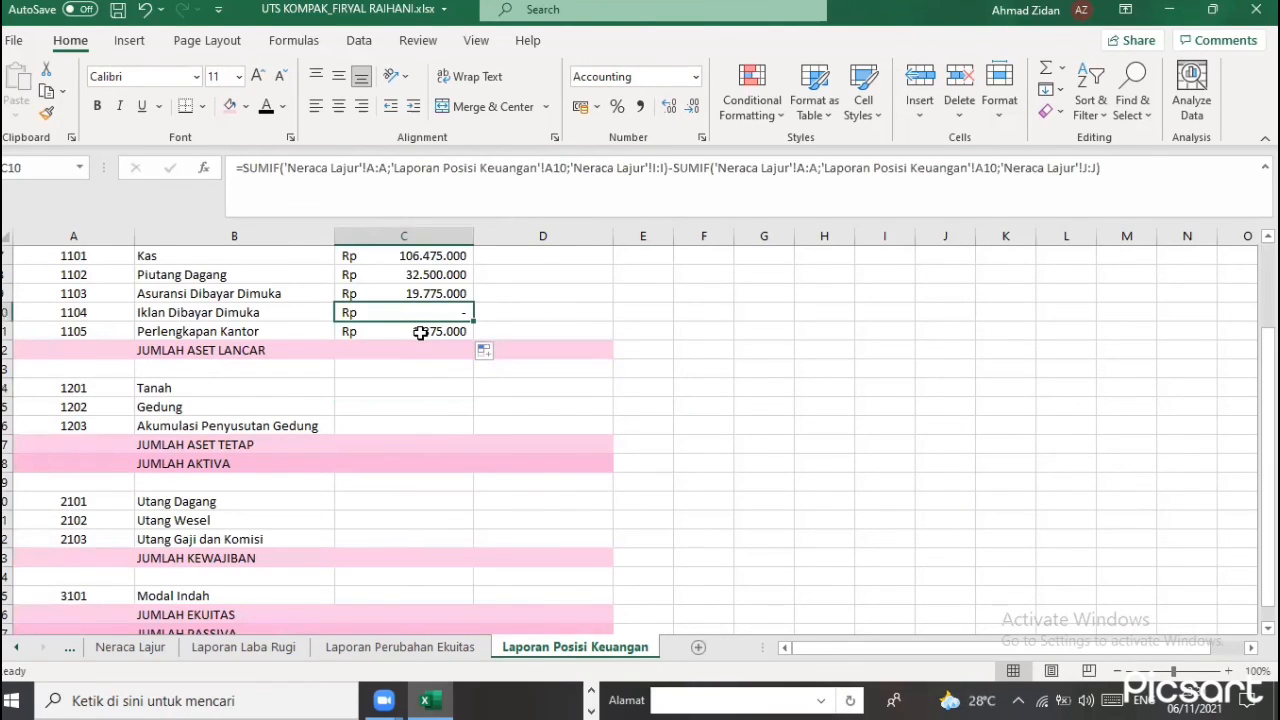
{"action": "left_click", "coordinate": [420, 333]}
{"action": "key", "text": "ctrl+c"}
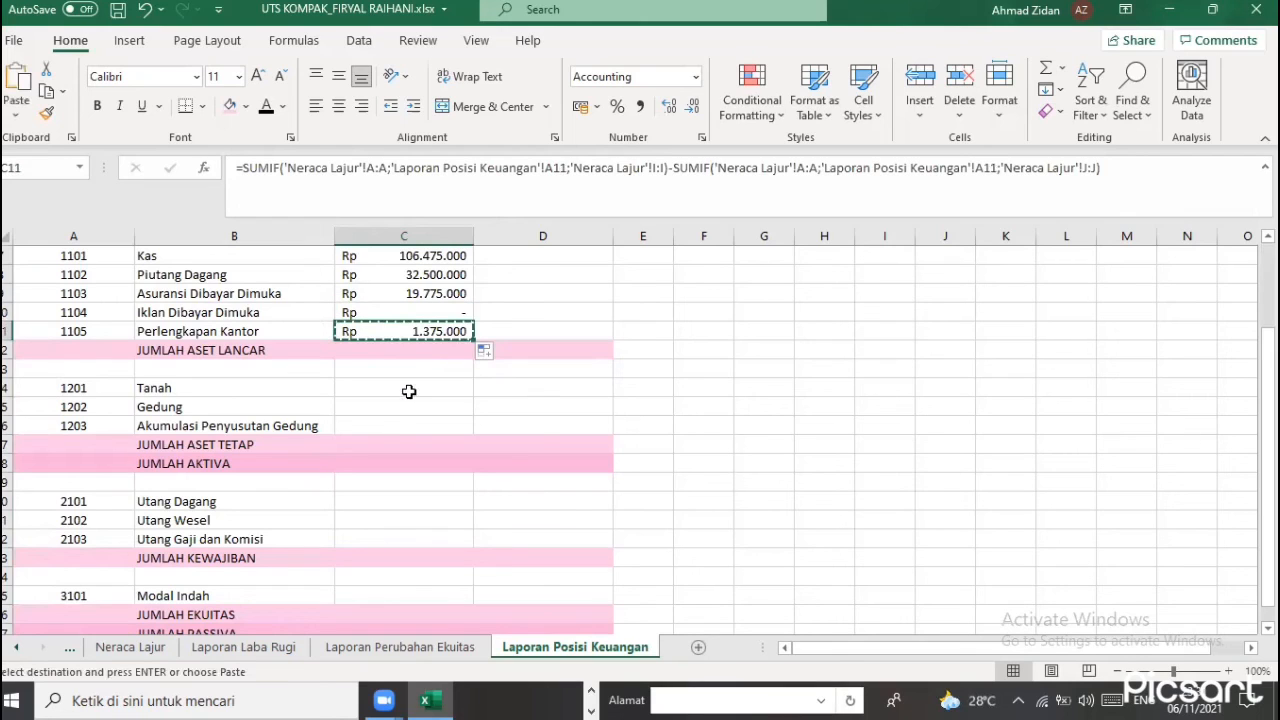
{"action": "left_click", "coordinate": [407, 390]}
{"action": "key", "text": "ctrl+v"}
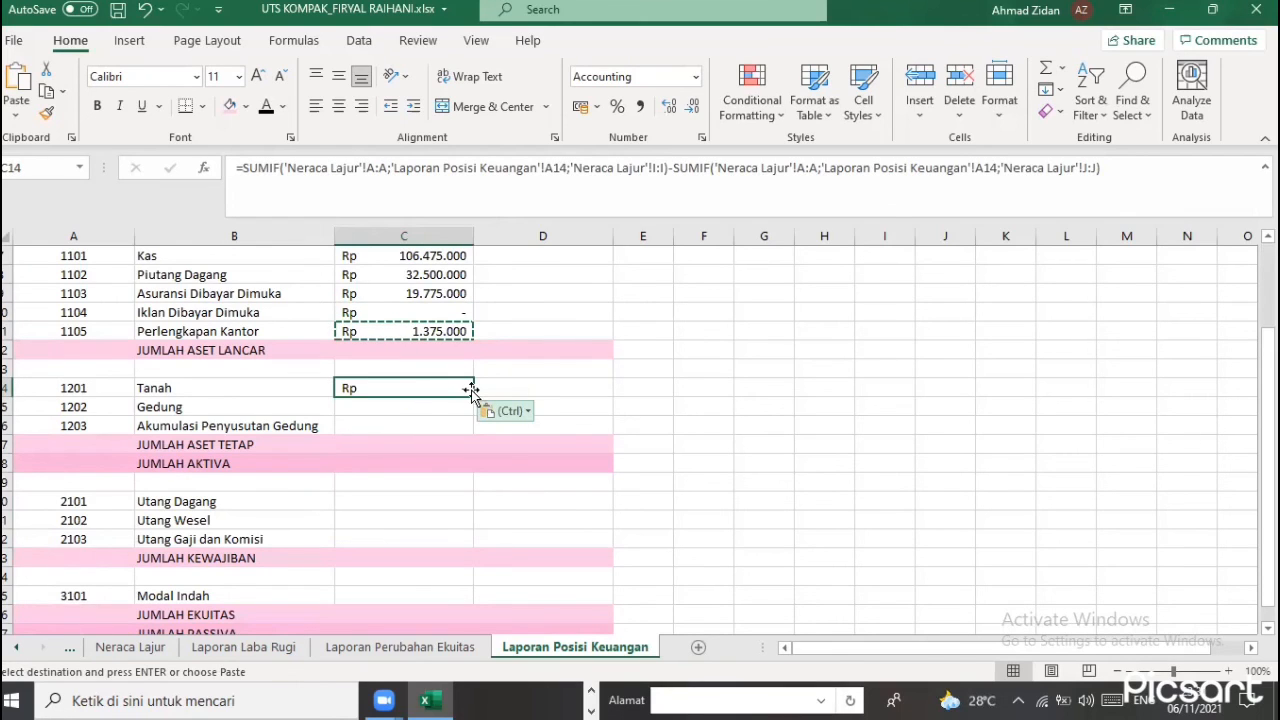
{"action": "left_click_drag", "start_coordinate": [473, 392], "coordinate": [493, 422]}
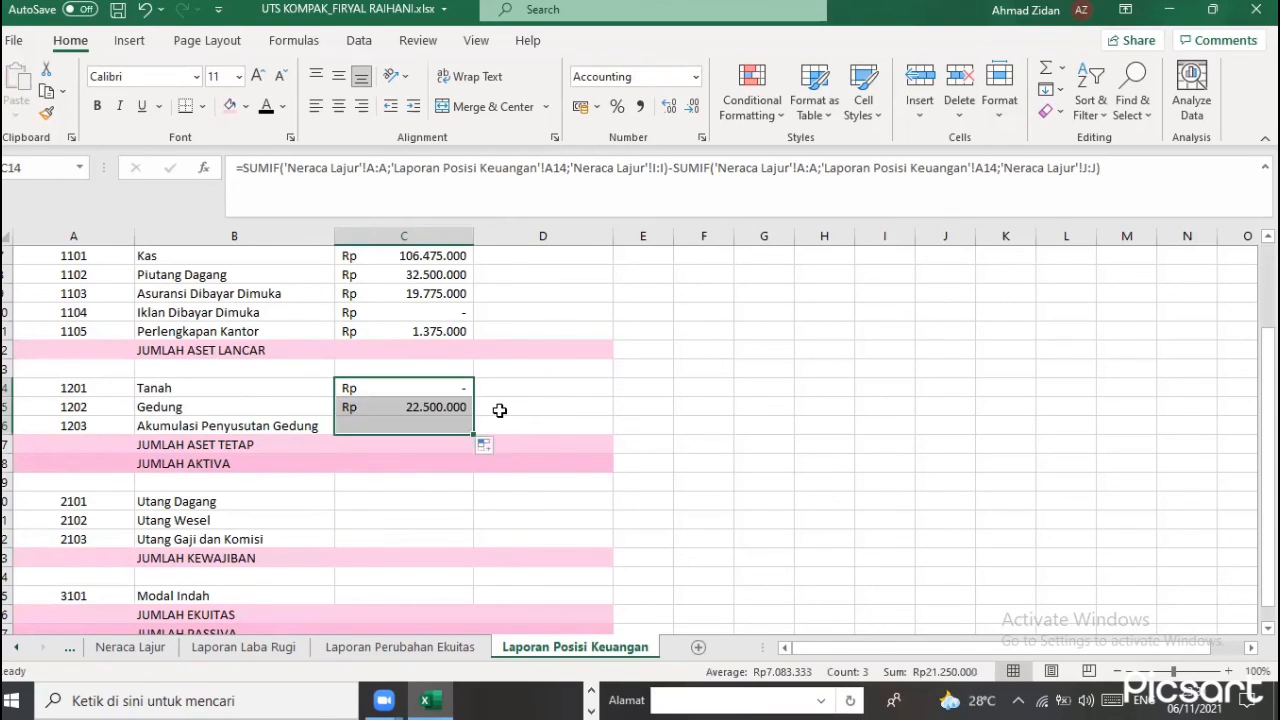
Copy the SUMIF formula from C16 into C20 for Utang Dagang and extend it down to C22
{"action": "left_click", "coordinate": [494, 405]}
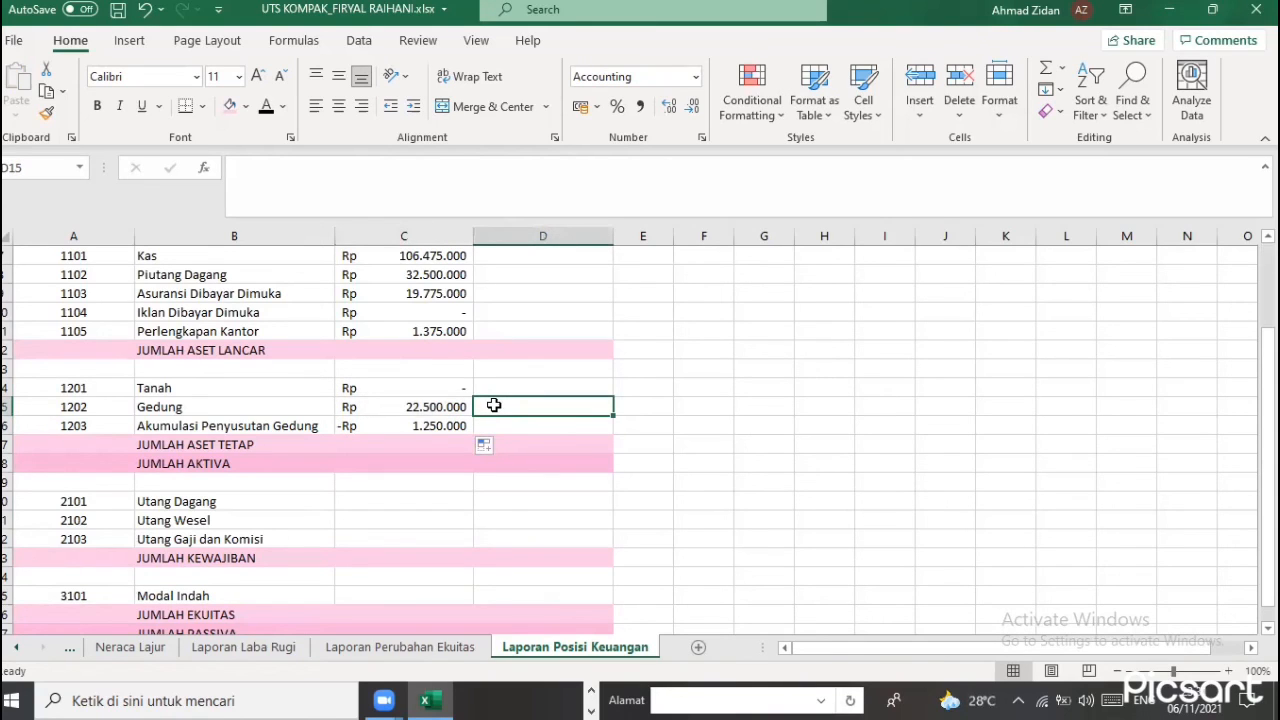
{"action": "left_click", "coordinate": [441, 425]}
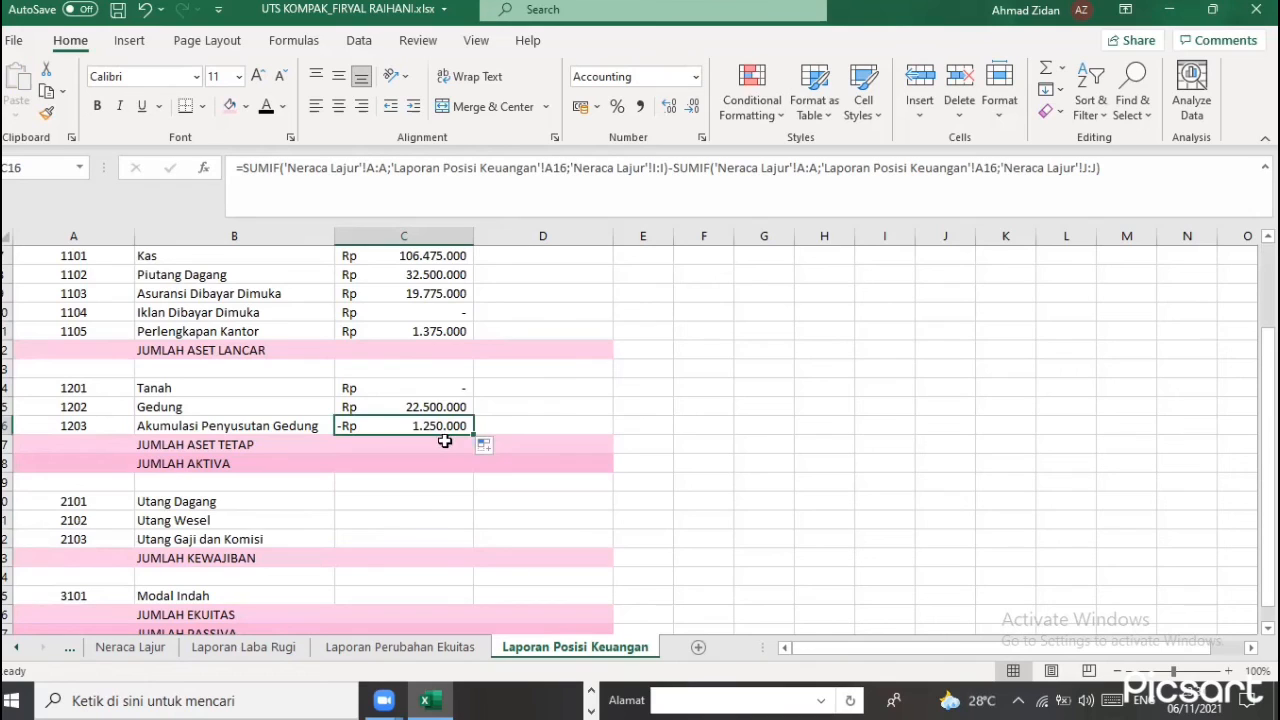
{"action": "key", "text": "ctrl+c"}
{"action": "left_click", "coordinate": [429, 501]}
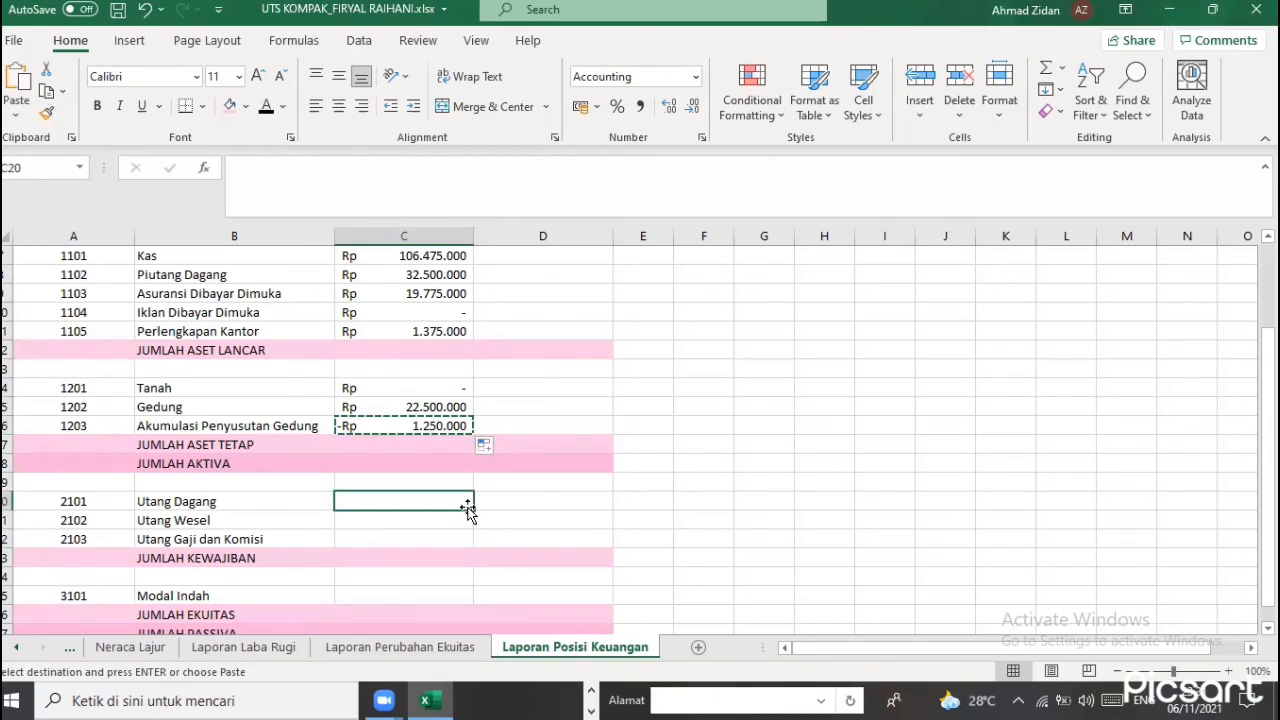
{"action": "key", "text": "ctrl+v"}
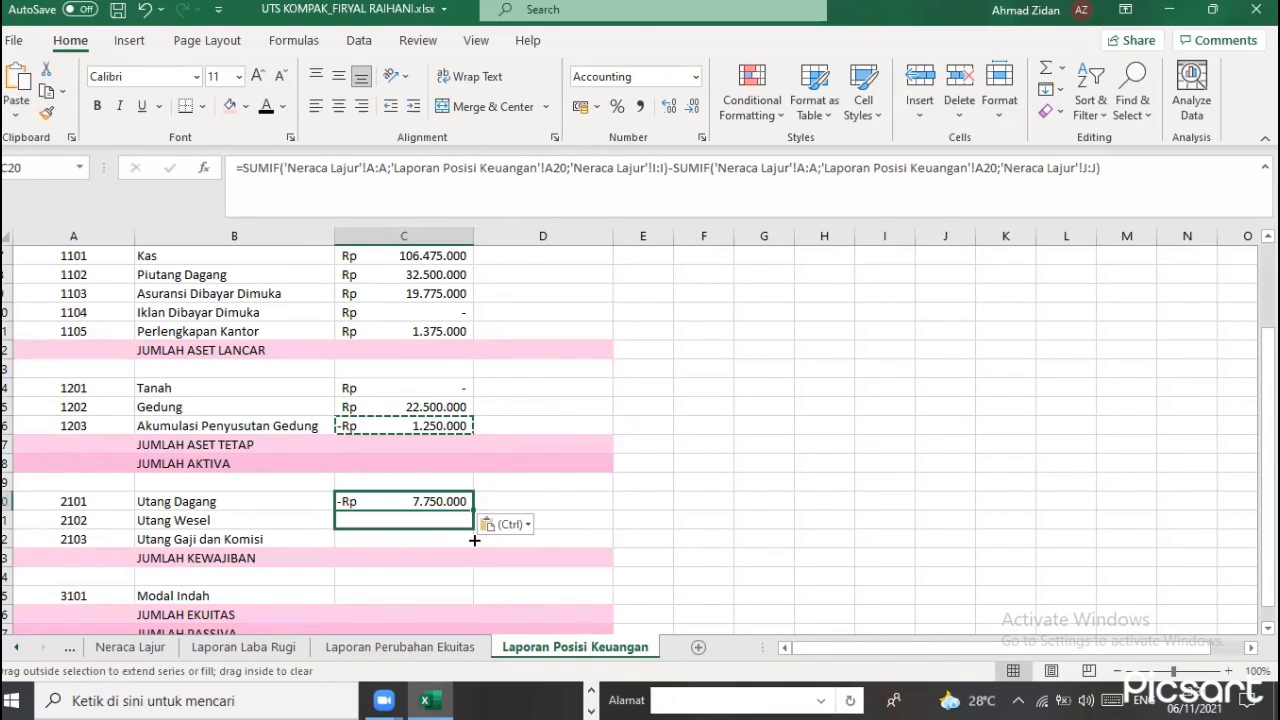
{"action": "left_click", "coordinate": [440, 540], "text": "shift"}
{"action": "key", "text": "Return"}
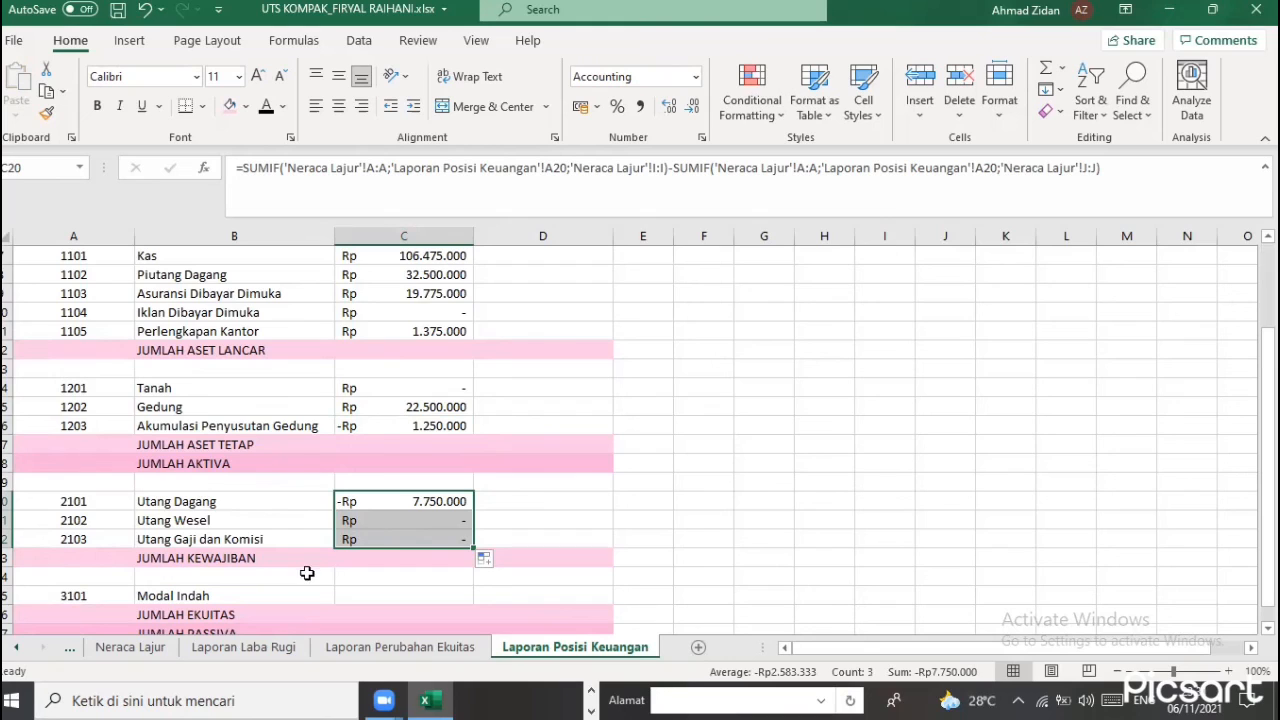
In C20, change the first SUMIF's sum range to Neraca Lajur J:J
{"action": "left_click", "coordinate": [372, 539]}
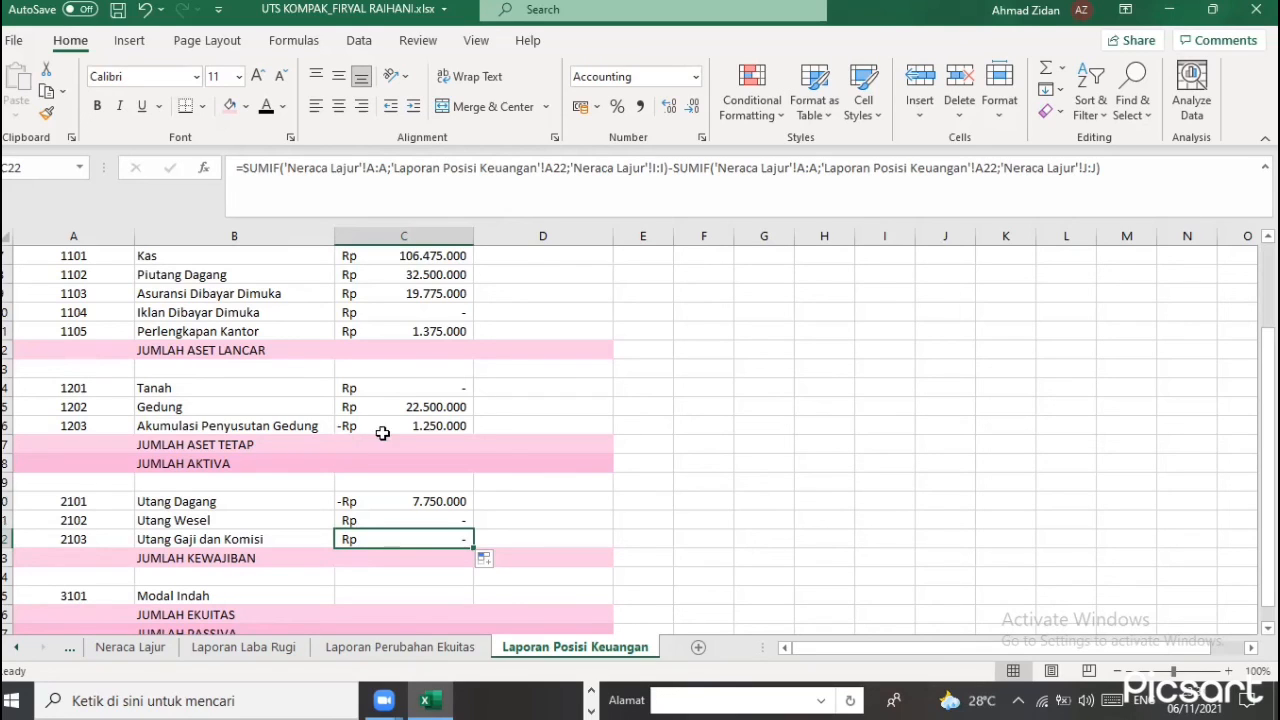
{"action": "left_click", "coordinate": [409, 501]}
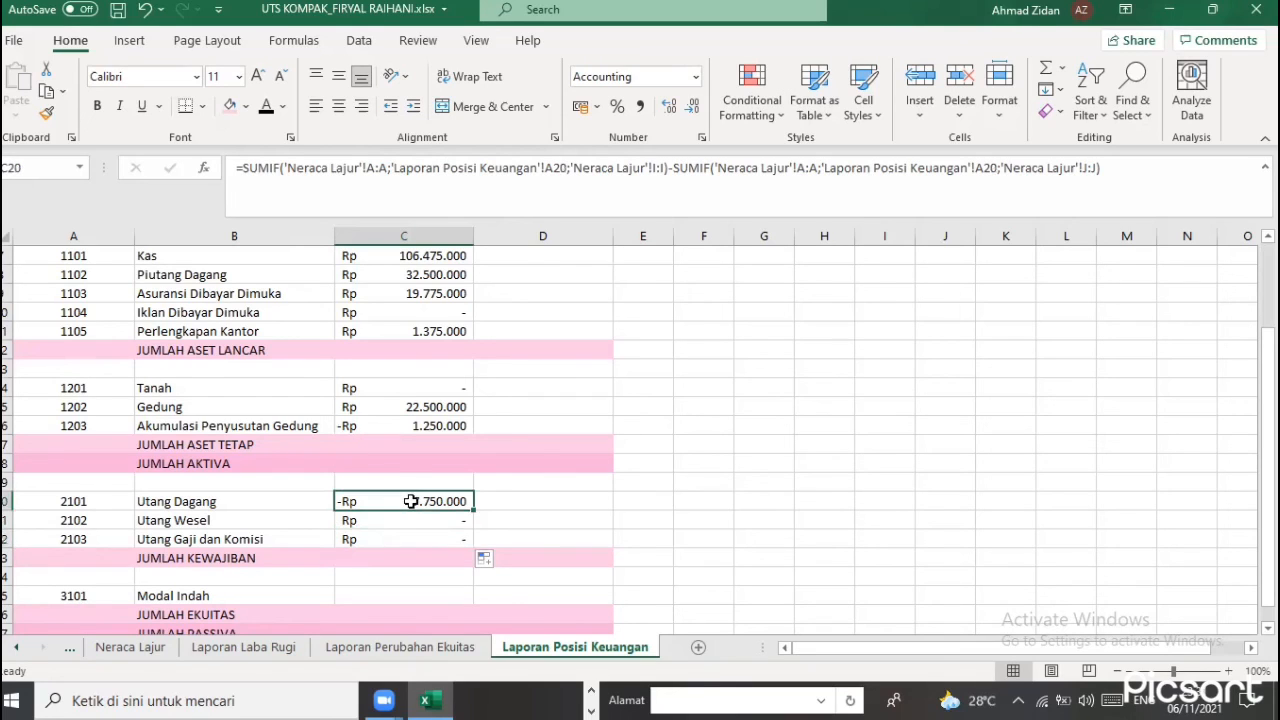
{"action": "left_click", "coordinate": [655, 168]}
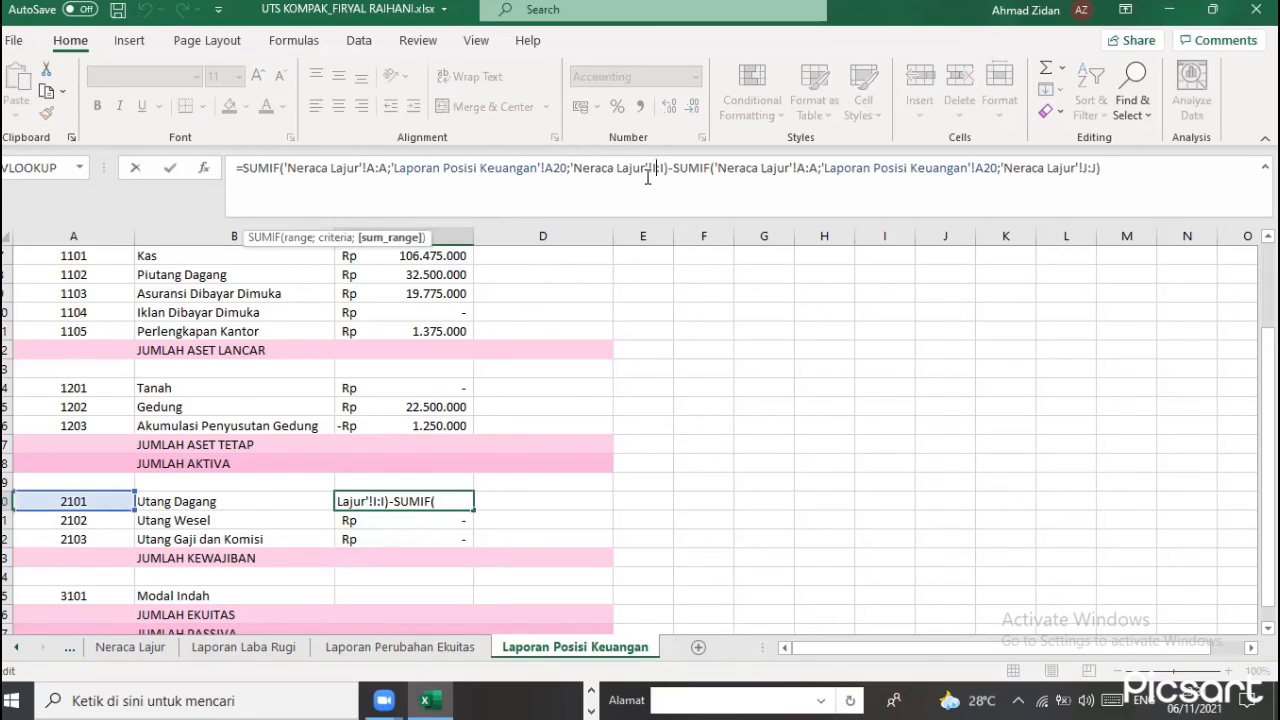
{"action": "key", "text": "Delete"}
{"action": "type", "text": "J"}
{"action": "key", "text": "BackSpace"}
{"action": "type", "text": "J"}
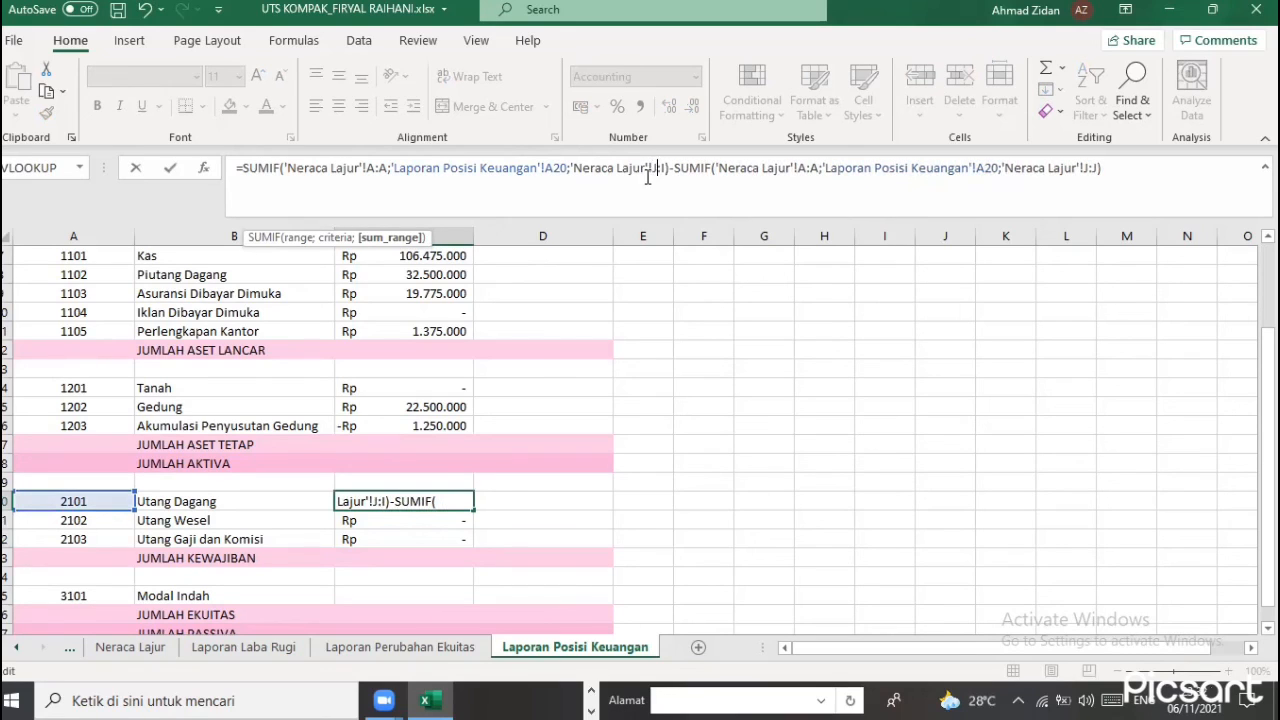
{"action": "key", "text": "Delete"}
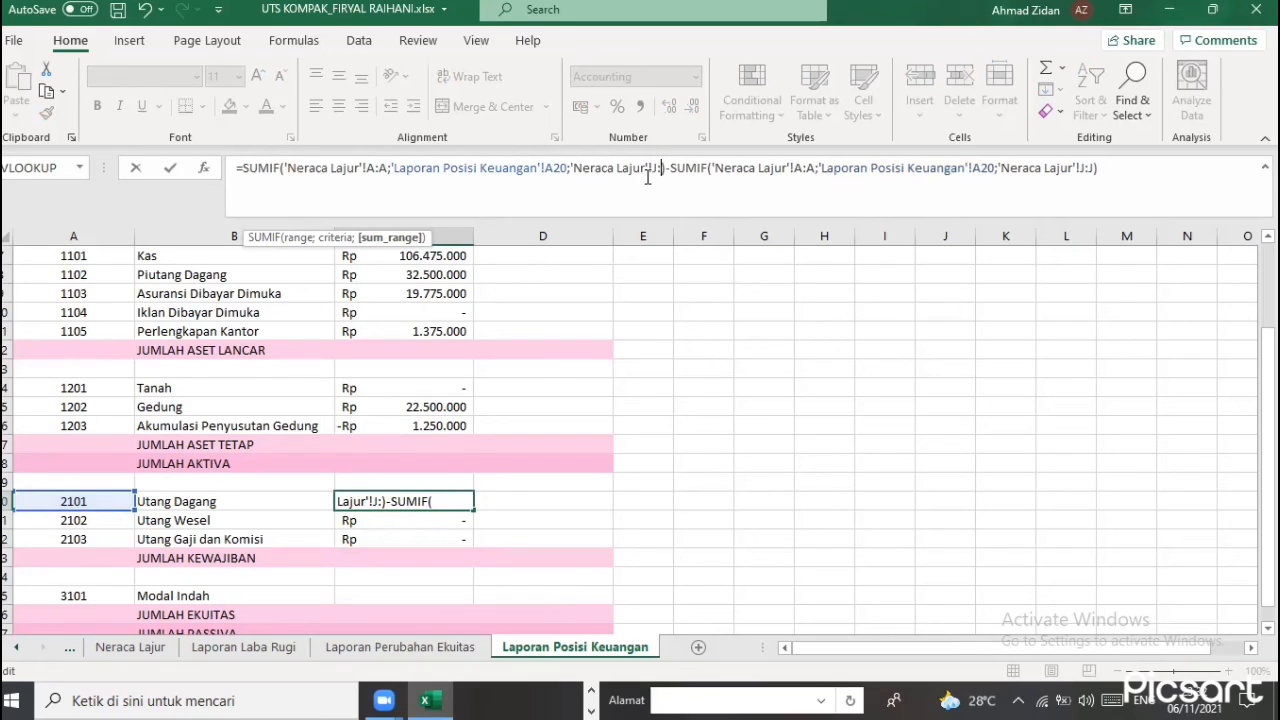
{"action": "type", "text": "J"}
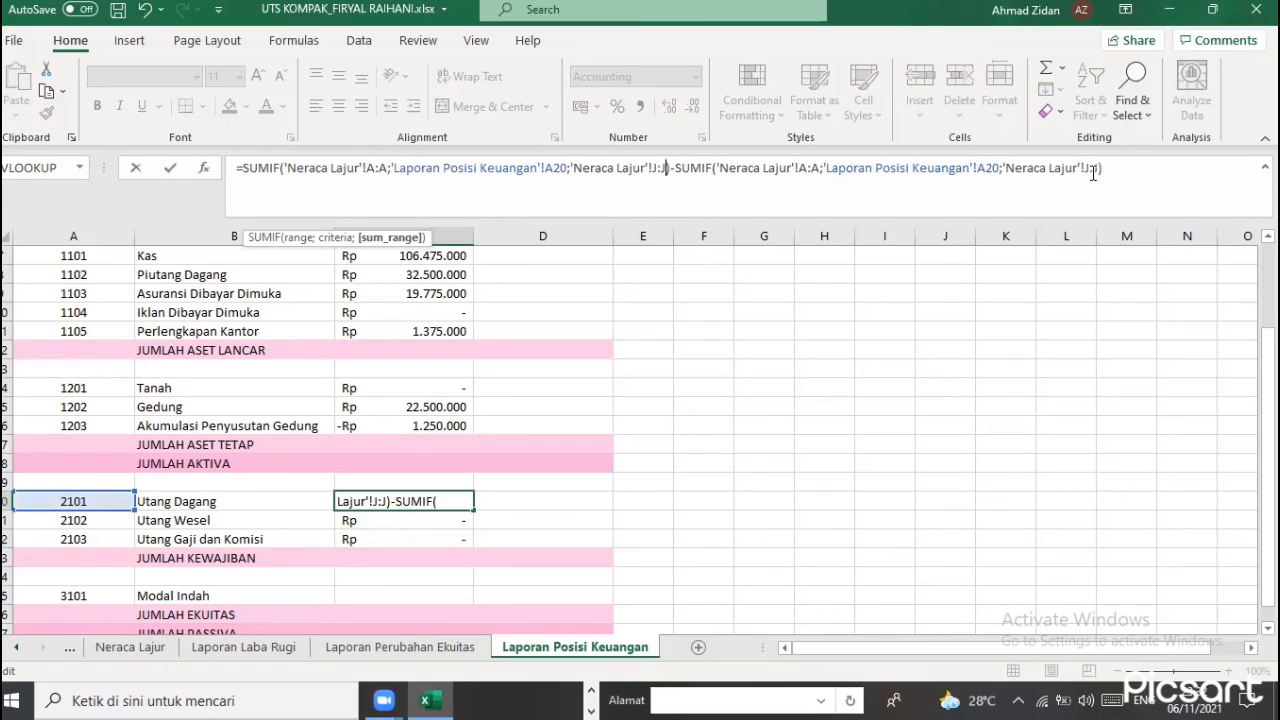
Change the second SUMIF's sum range in C20 to Neraca Lajur I:I and enter the formula
{"action": "left_click", "coordinate": [1093, 170]}
{"action": "key", "text": "BackSpace"}
{"action": "type", "text": "I"}
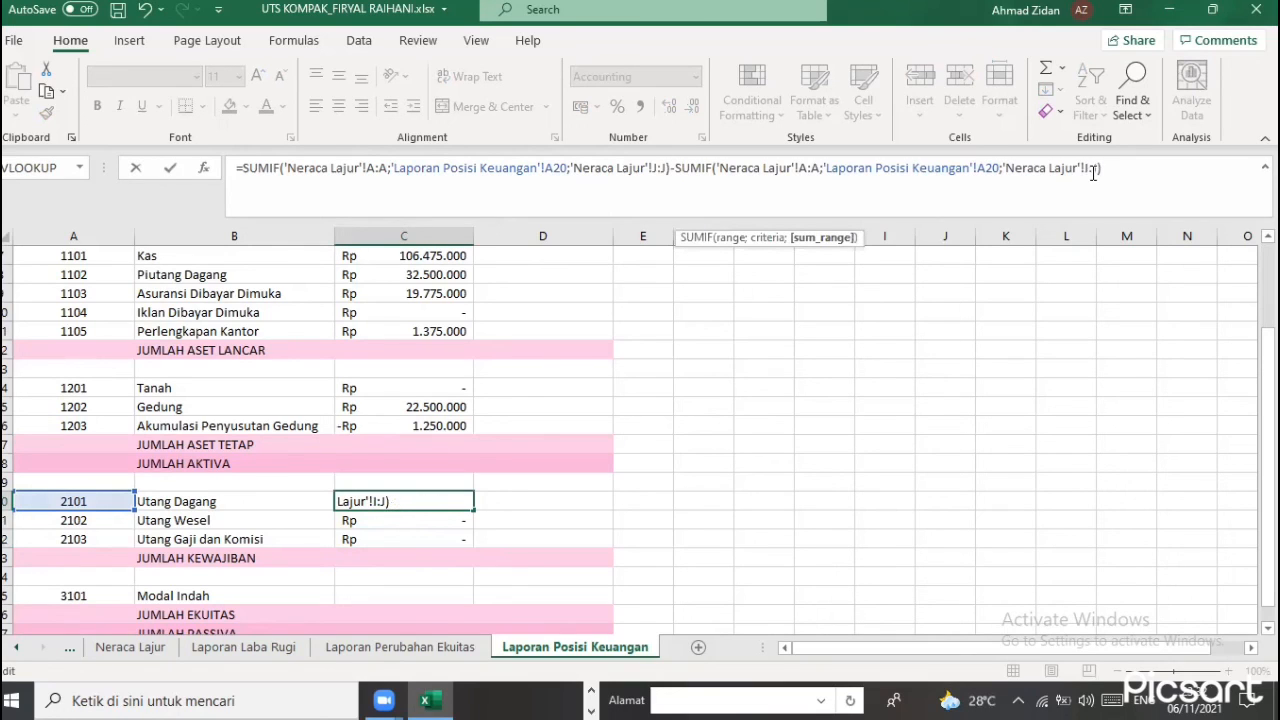
{"action": "key", "text": "Delete"}
{"action": "type", "text": "I"}
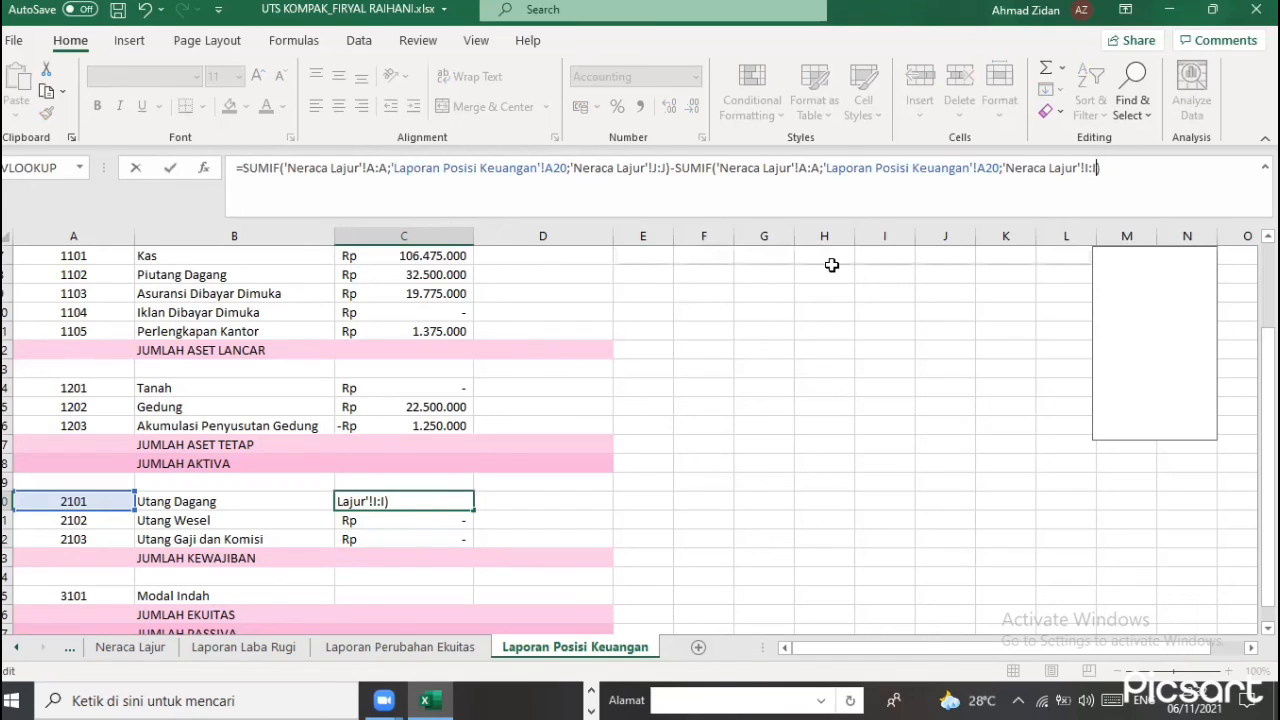
{"action": "key", "text": "Return"}
{"action": "key", "text": "Return"}
Extend the credit-minus-debit formula from C20 down to C22 for accounts 2102 and 2103
{"action": "left_click", "coordinate": [450, 507]}
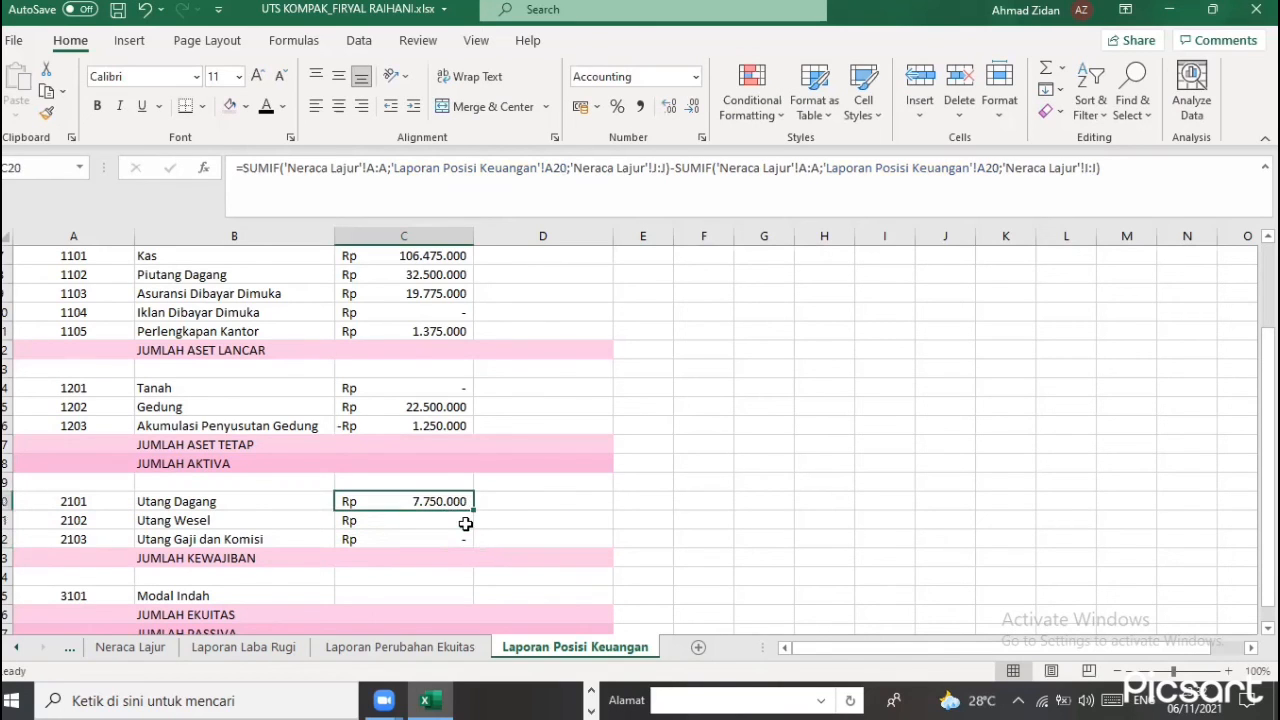
{"action": "left_click_drag", "start_coordinate": [474, 510], "coordinate": [468, 546]}
{"action": "left_click", "coordinate": [546, 540]}
Link the capital account 3101 amount in C25 to the MODAL AKHIR total in D10 of Laporan Perubahan Ekuitas
{"action": "scroll", "coordinate": [394, 448], "scroll_direction": "down", "scroll_amount": 2}
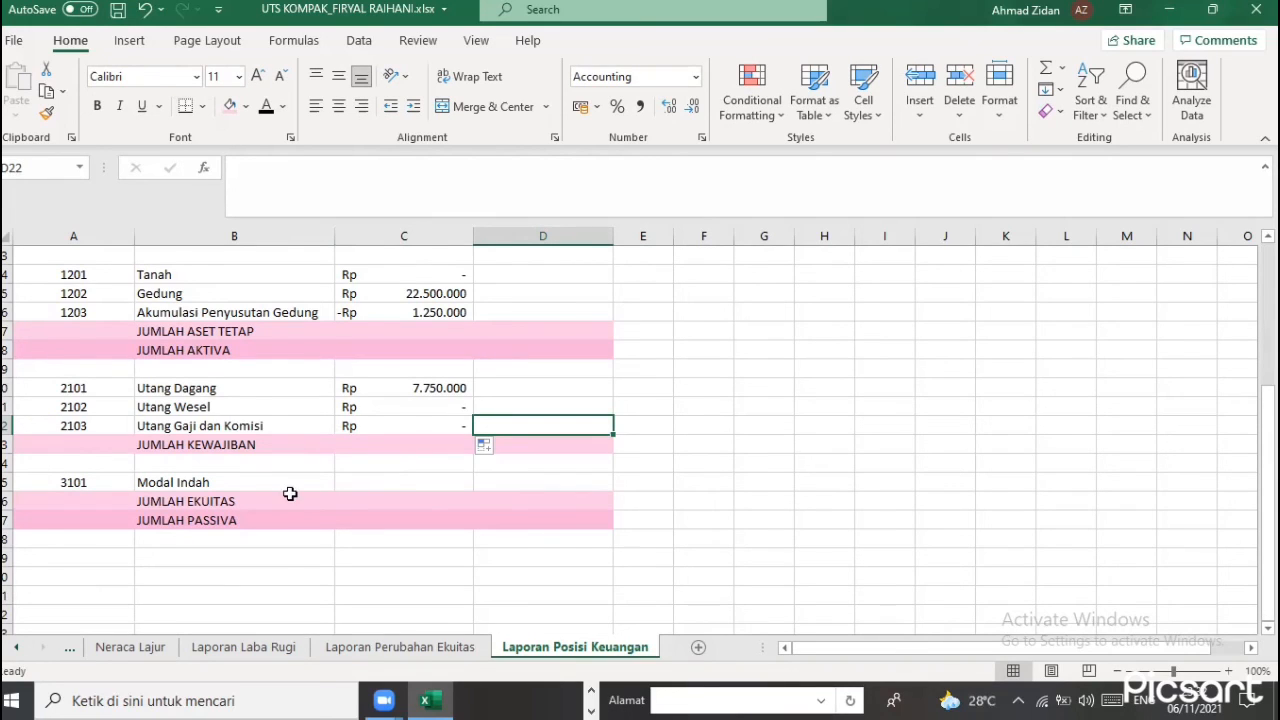
{"action": "left_click", "coordinate": [360, 486]}
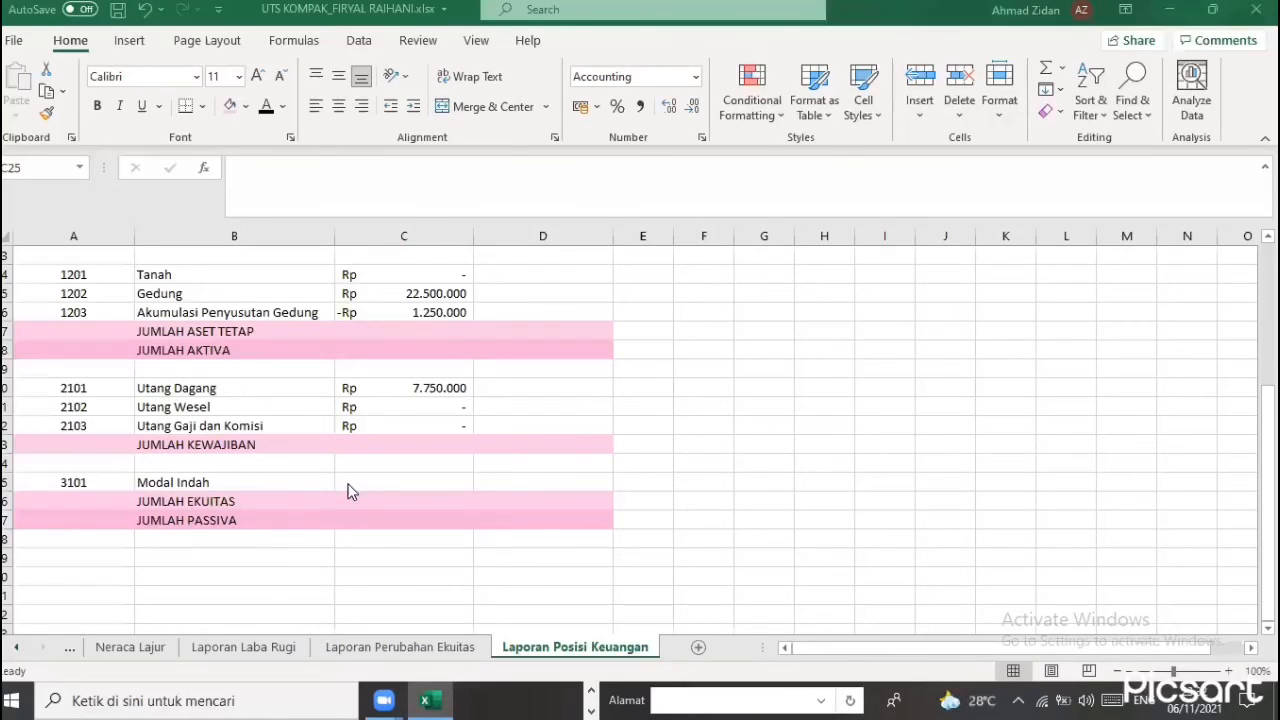
{"action": "left_click", "coordinate": [375, 482]}
{"action": "left_click", "coordinate": [396, 484]}
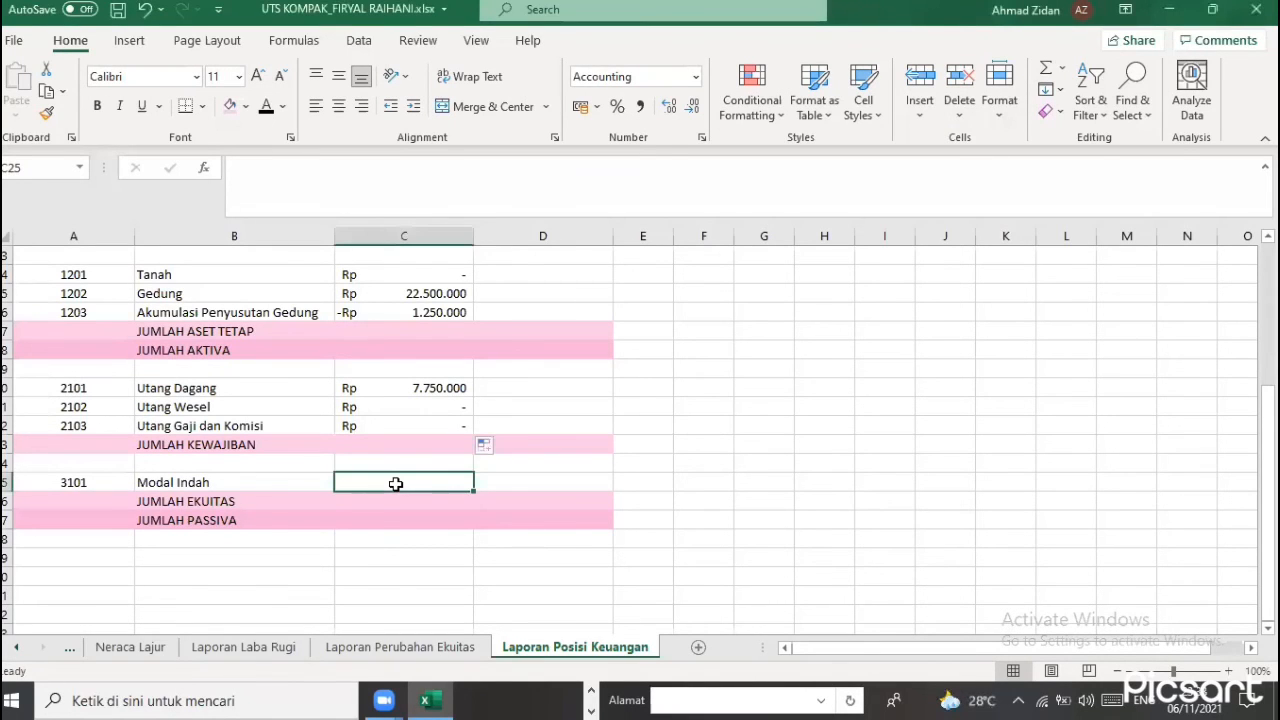
{"action": "type", "text": "="}
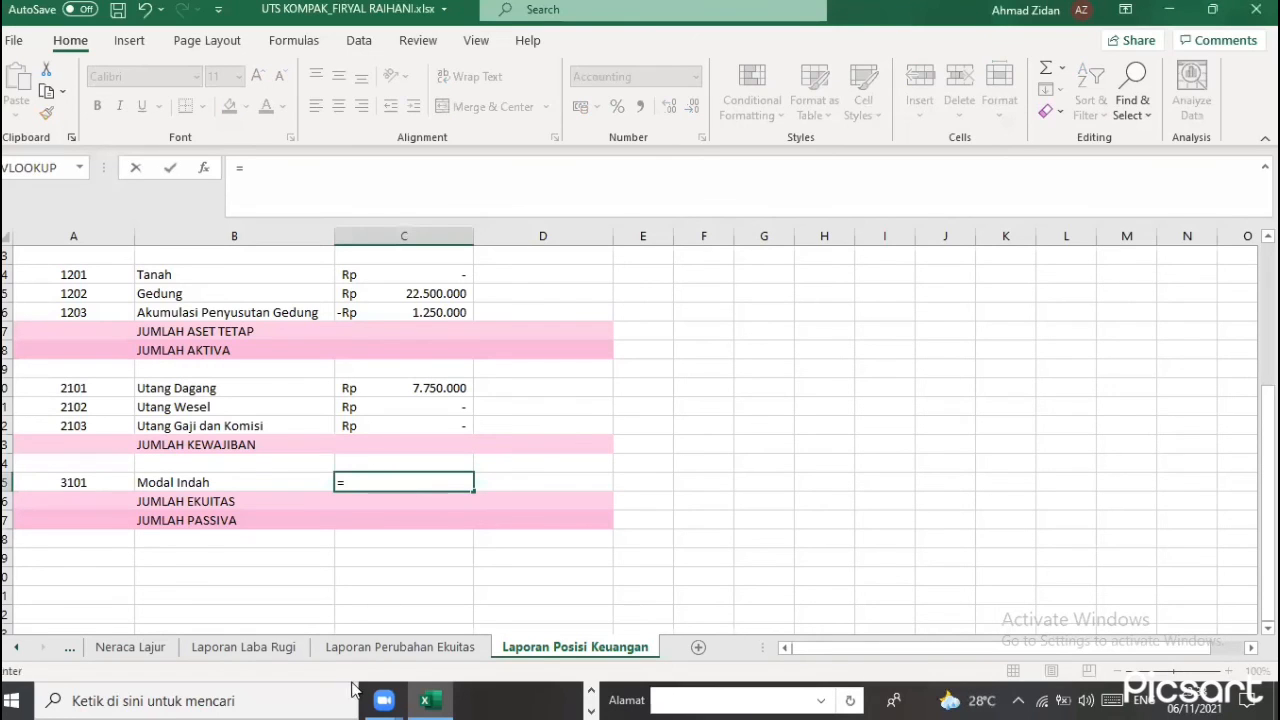
{"action": "left_click", "coordinate": [367, 648]}
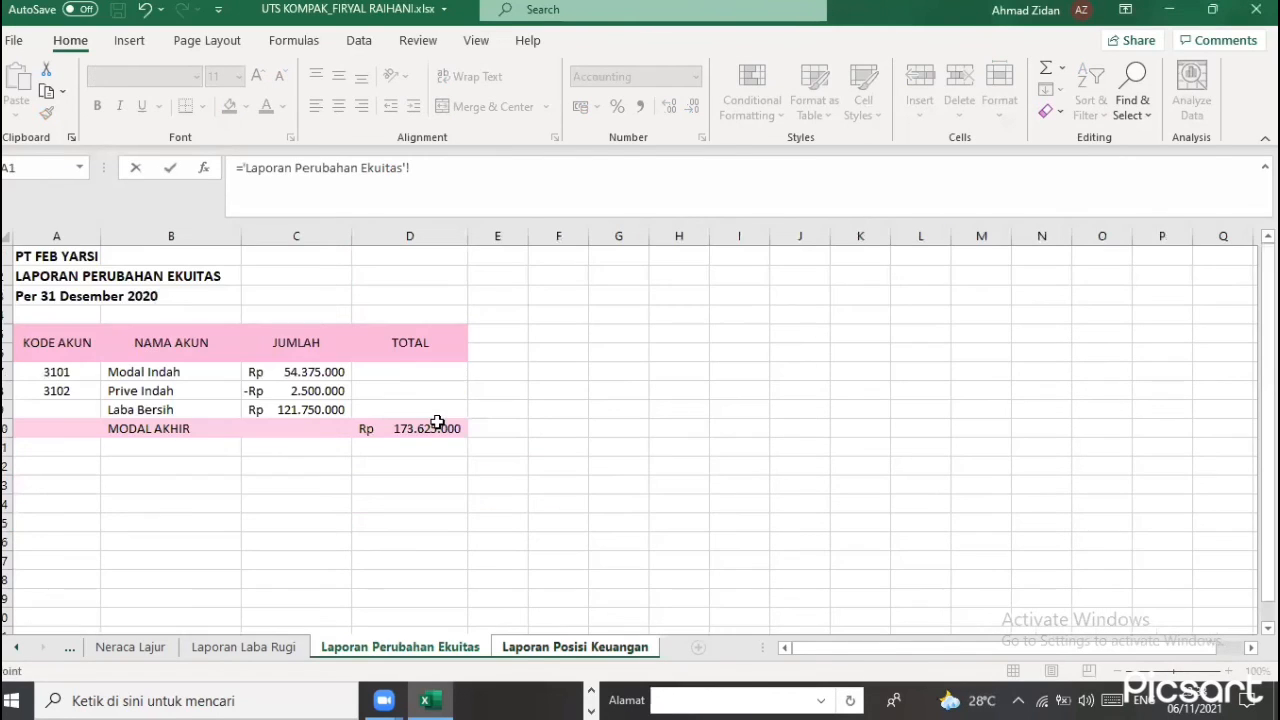
{"action": "left_click", "coordinate": [437, 423]}
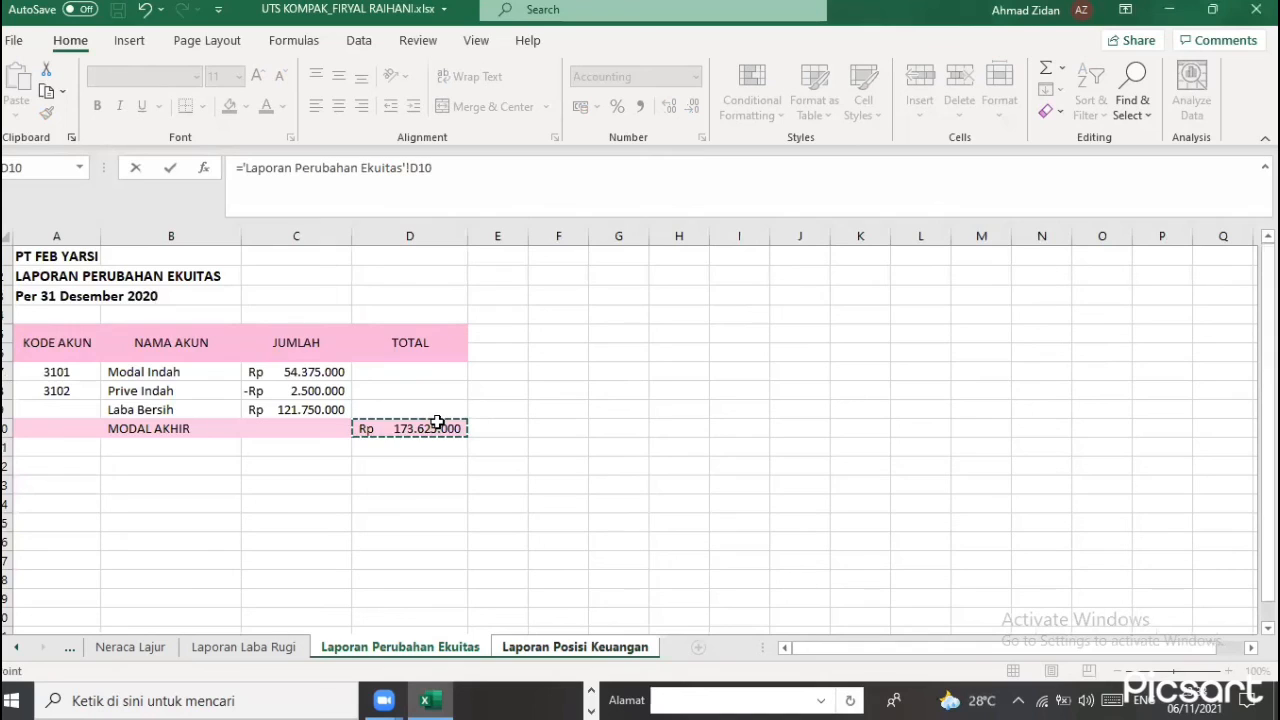
{"action": "key", "text": "Return"}
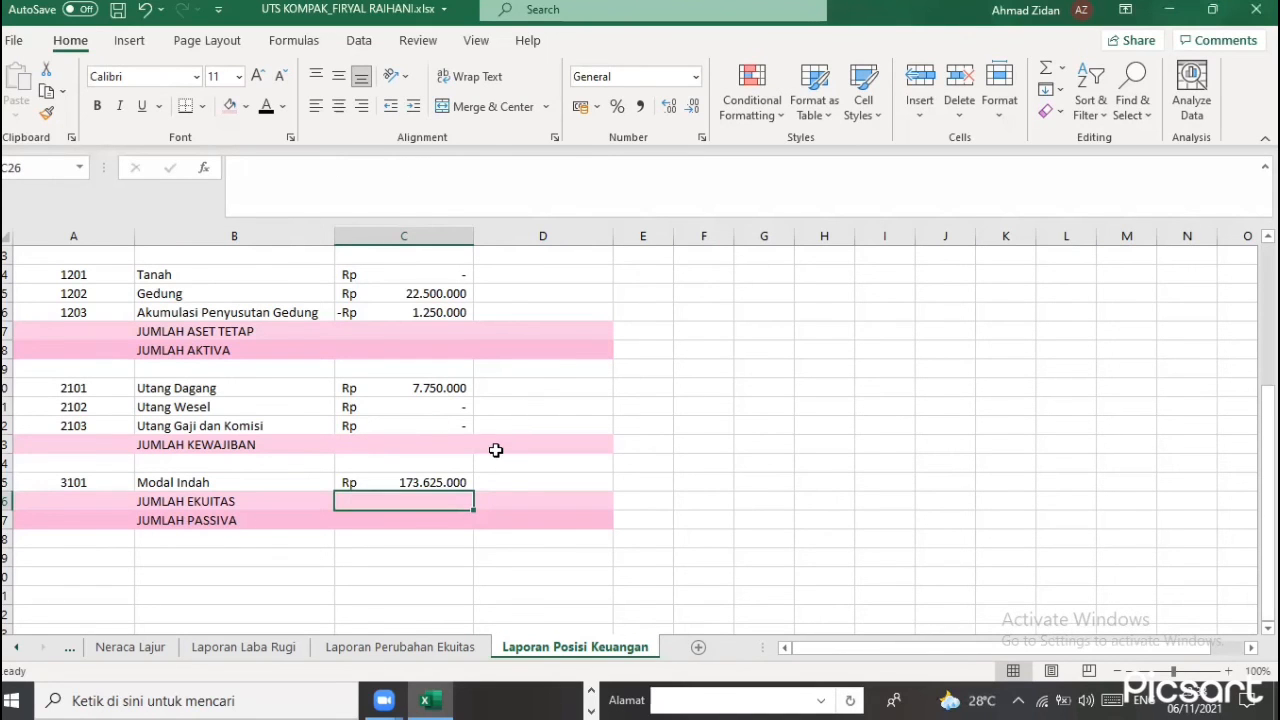
Total JUMLAH ASET LANCAR in D12 with a SUM of C7:C11
{"action": "scroll", "coordinate": [543, 407], "scroll_direction": "up", "scroll_amount": 3}
{"action": "left_click", "coordinate": [543, 407]}
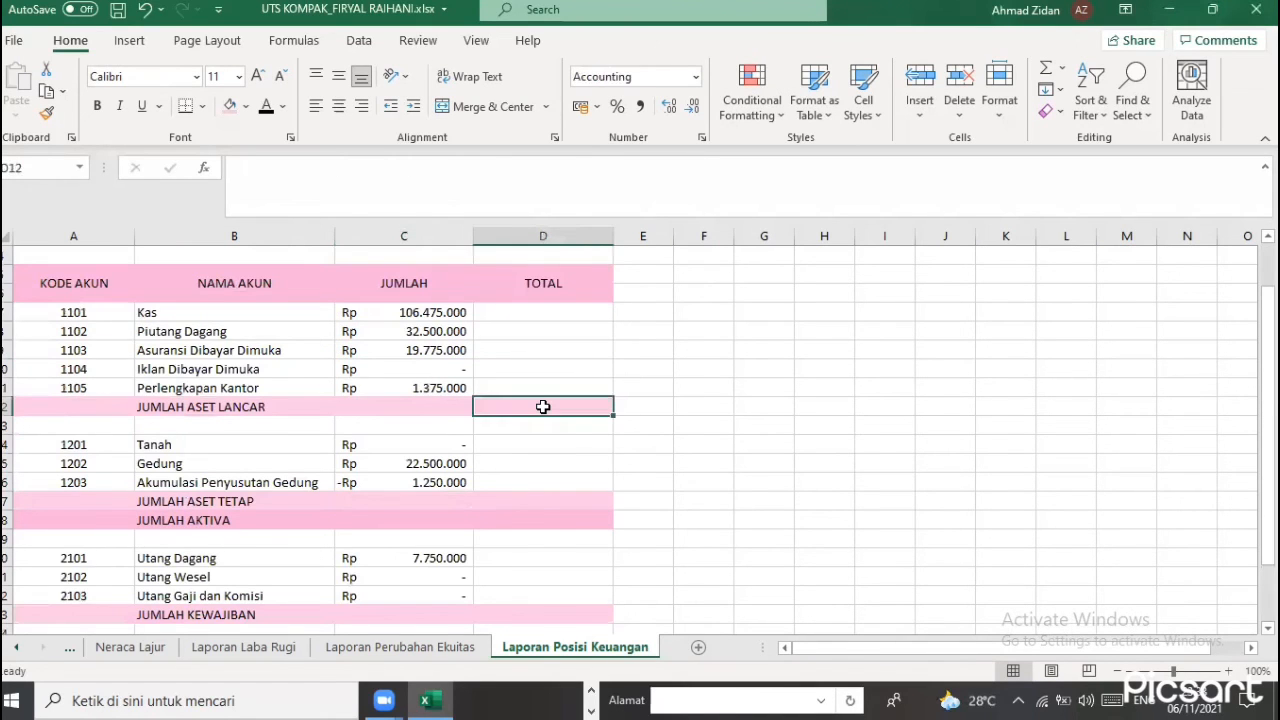
{"action": "type", "text": "=SUM"}
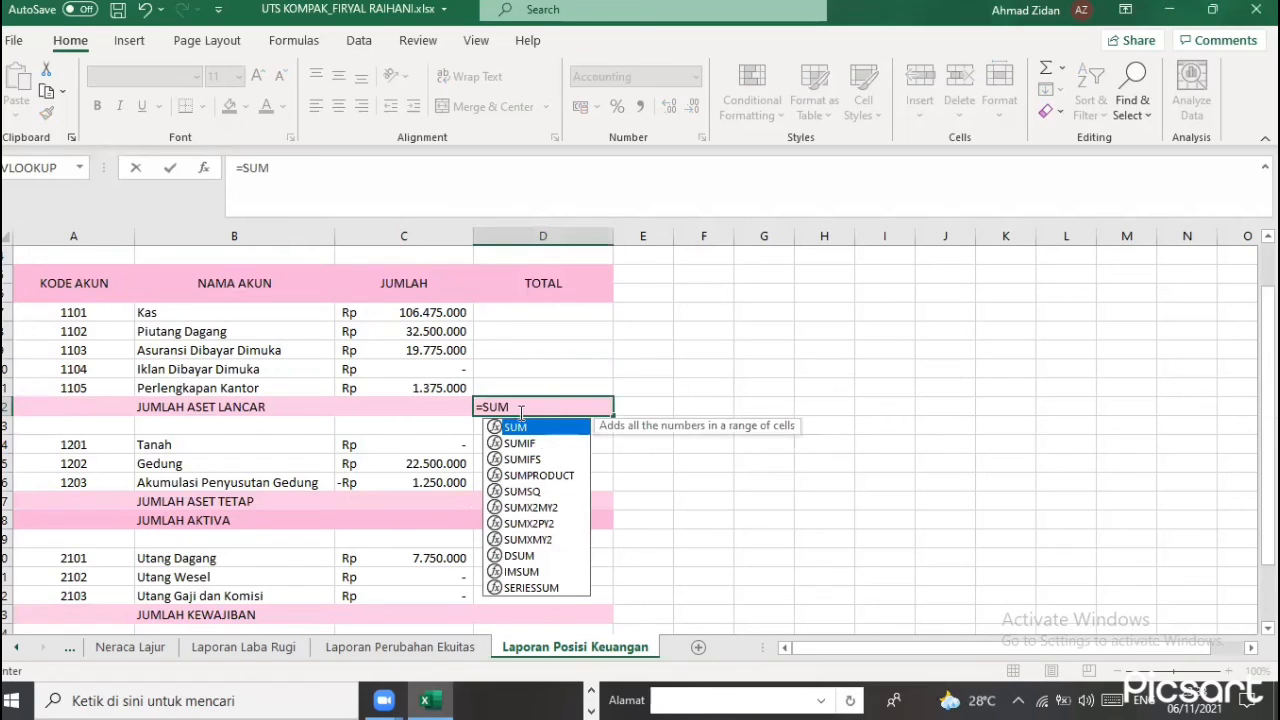
{"action": "type", "text": "("}
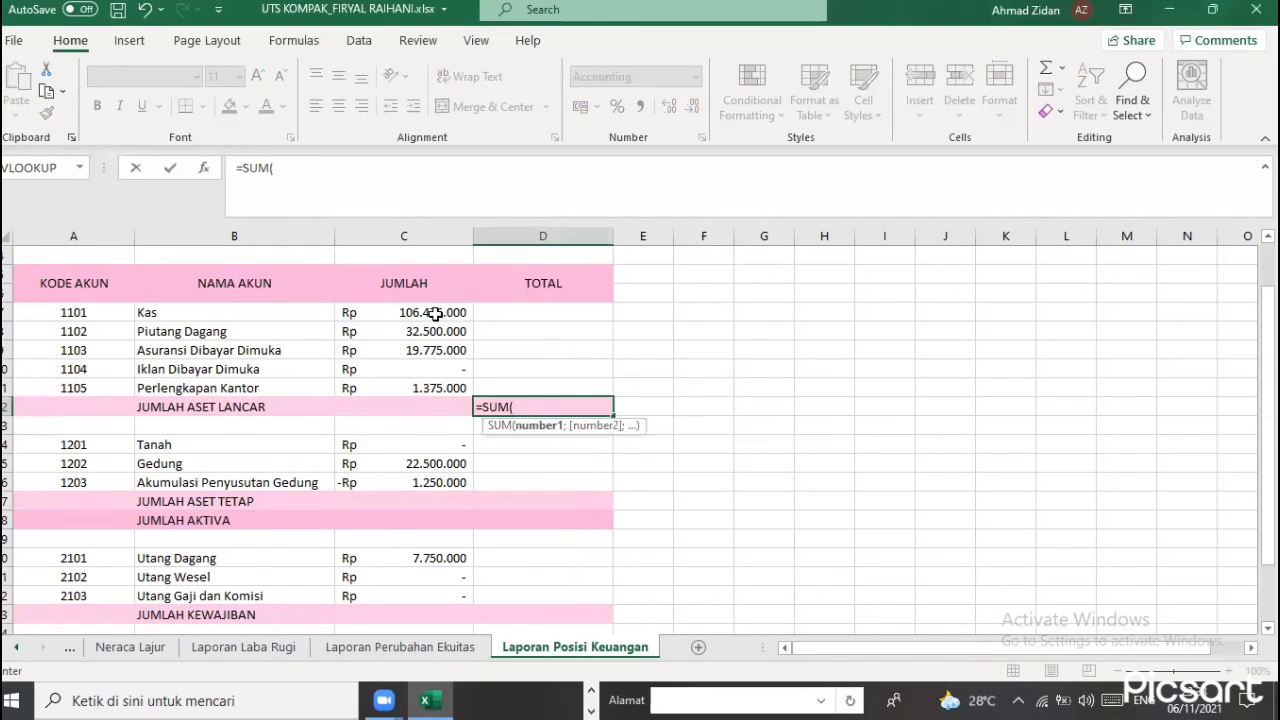
{"action": "left_click_drag", "start_coordinate": [436, 312], "coordinate": [455, 384]}
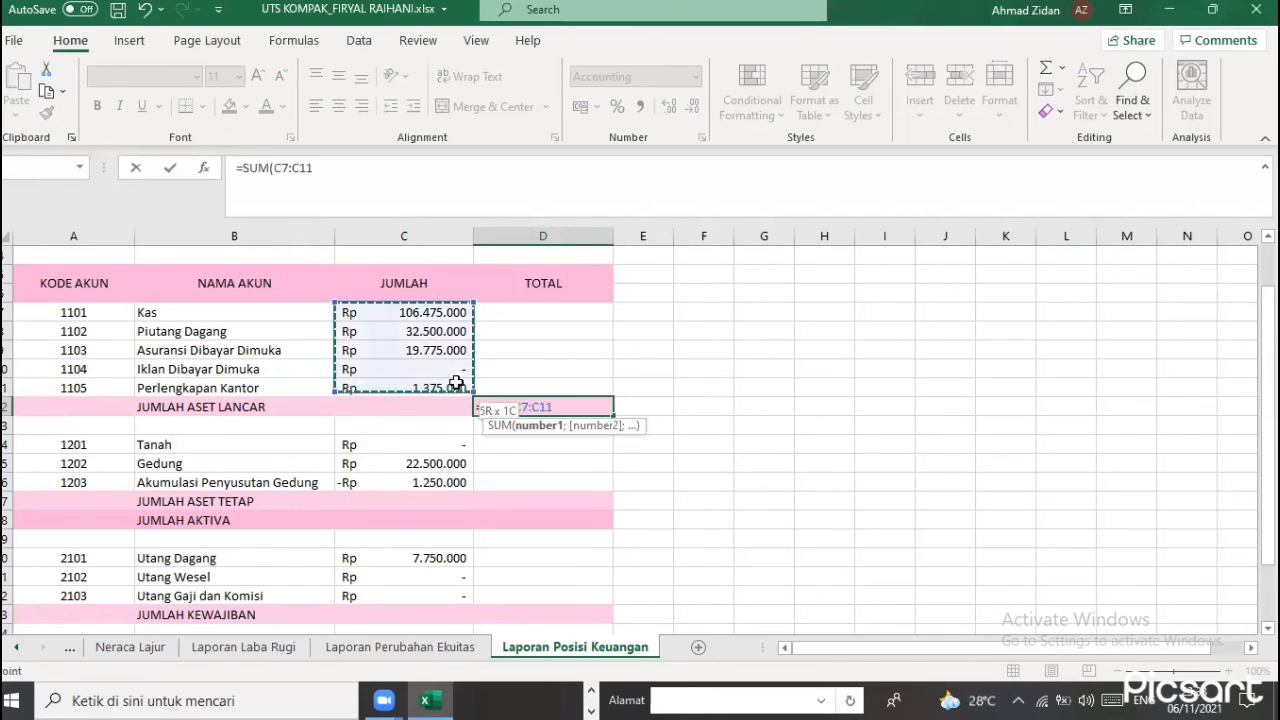
{"action": "key", "text": "Return"}
Enter -SUM(C14:C16) in D17 as the JUMLAH ASET TETAP total
{"action": "left_click", "coordinate": [494, 496]}
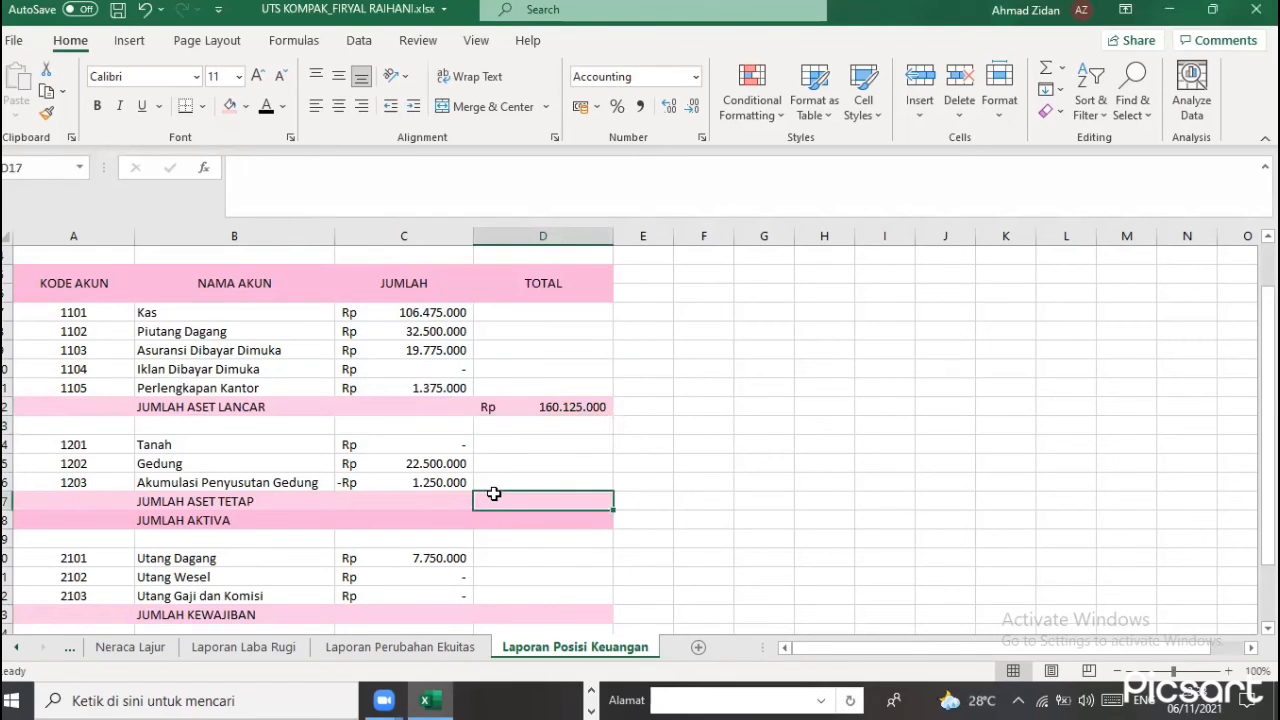
{"action": "type", "text": "S"}
{"action": "key", "text": "BackSpace"}
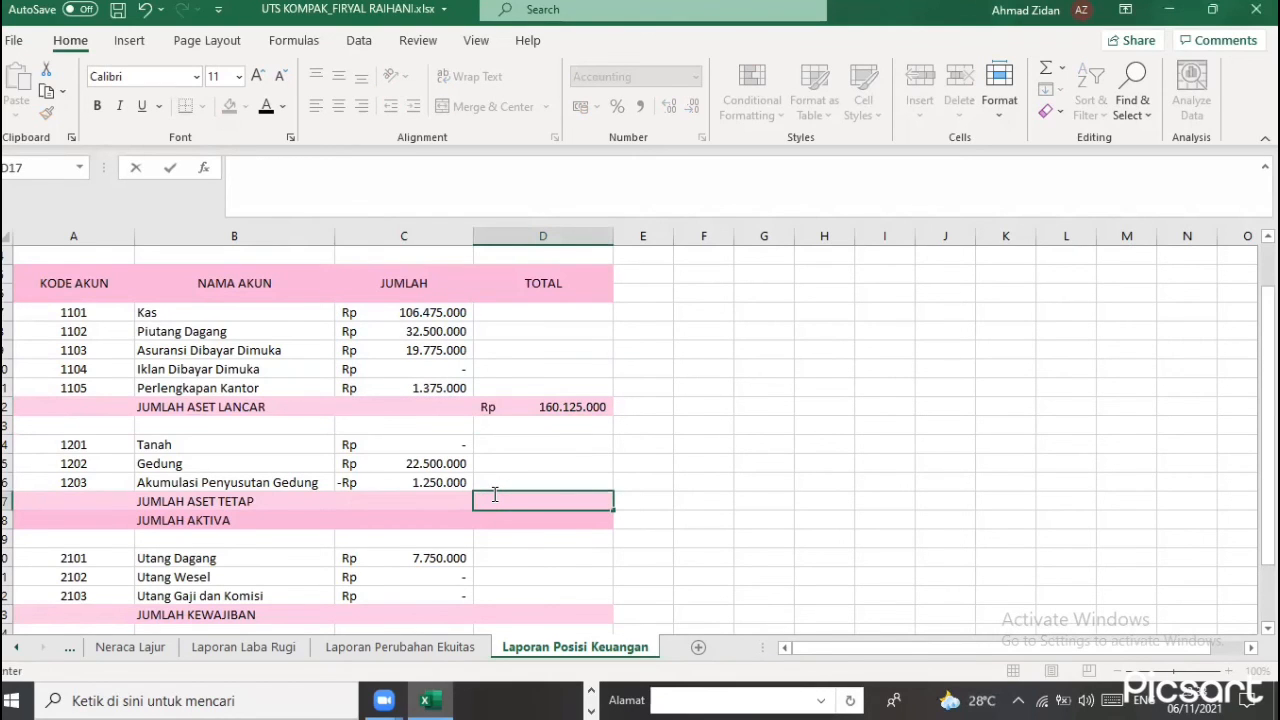
{"action": "type", "text": "=SUM"}
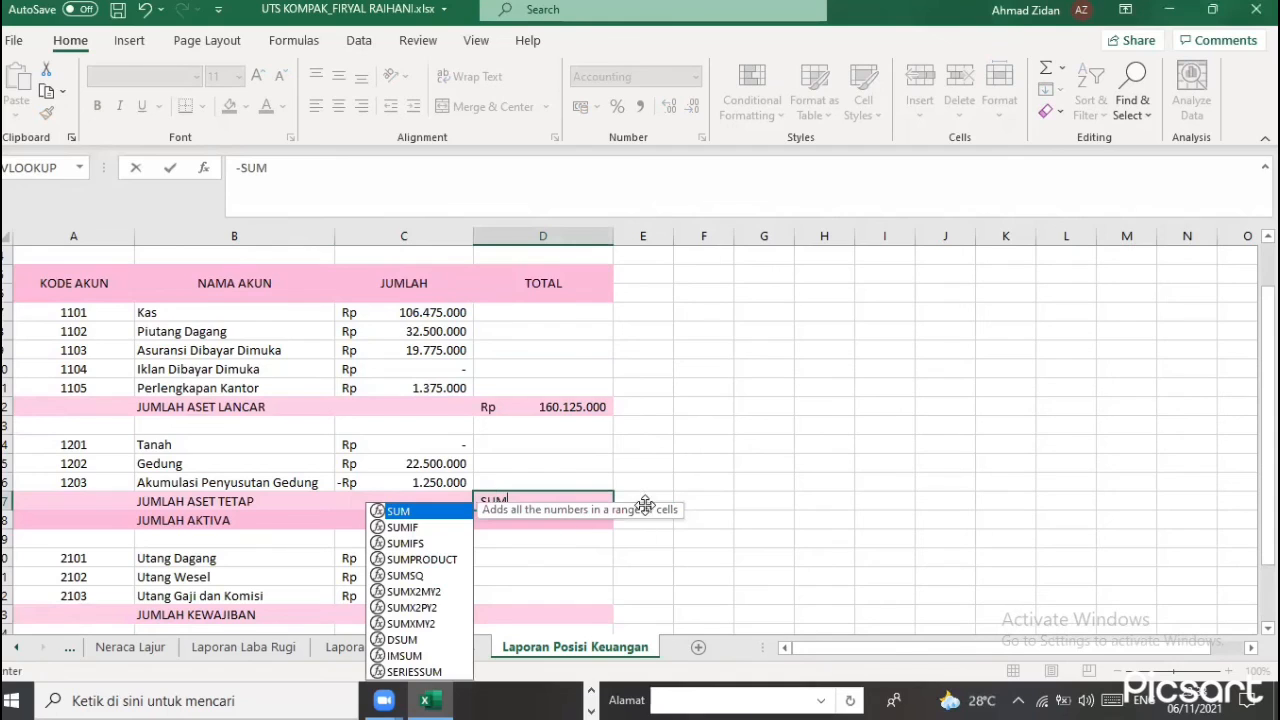
{"action": "type", "text": "("}
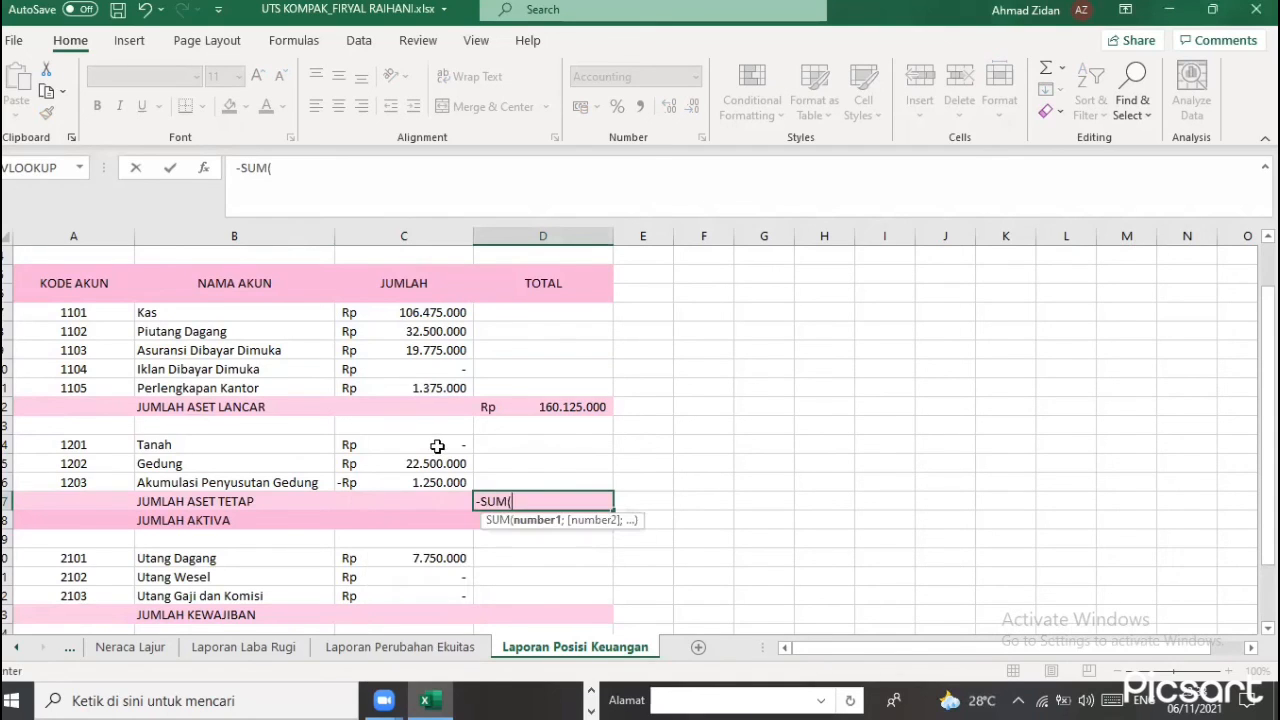
{"action": "left_click_drag", "start_coordinate": [439, 444], "coordinate": [439, 475]}
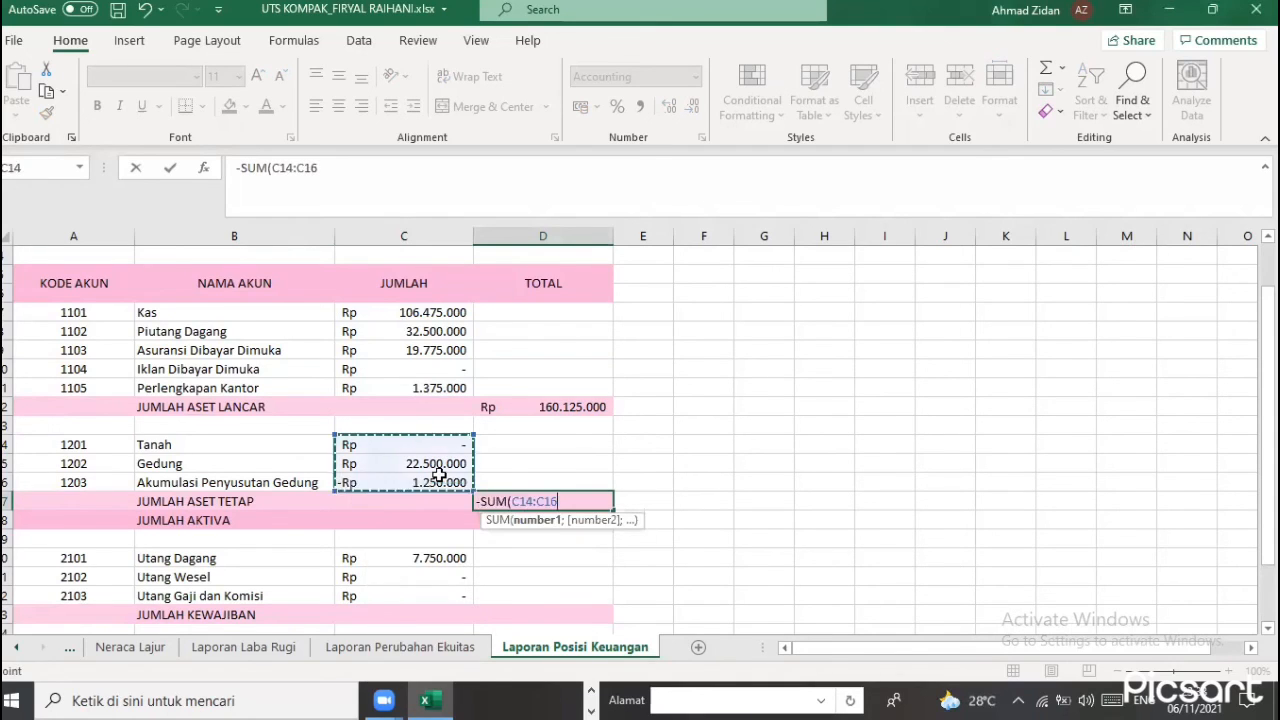
{"action": "key", "text": "Return"}
Total JUMLAH KEWAJIBAN in D23 with a SUM of C20:C22
{"action": "scroll", "coordinate": [596, 598], "scroll_direction": "down", "scroll_amount": 2}
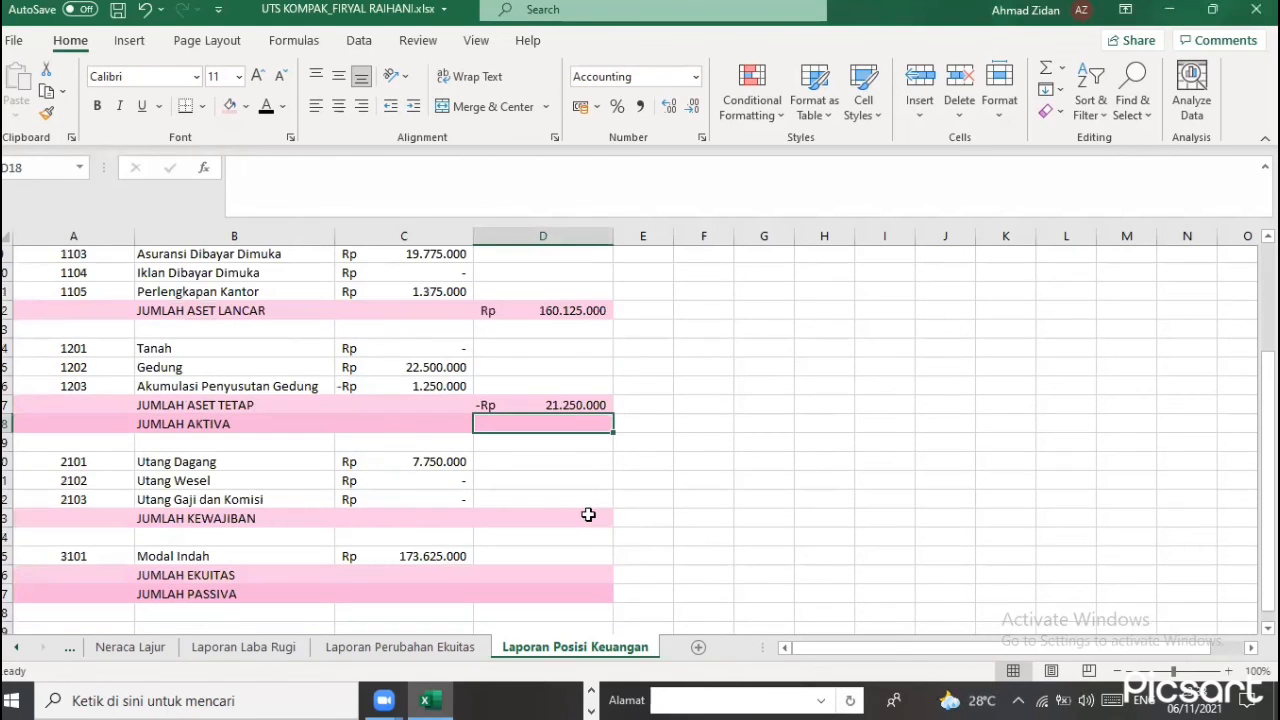
{"action": "scroll", "coordinate": [583, 497], "scroll_direction": "down", "scroll_amount": 1}
{"action": "left_click", "coordinate": [583, 497]}
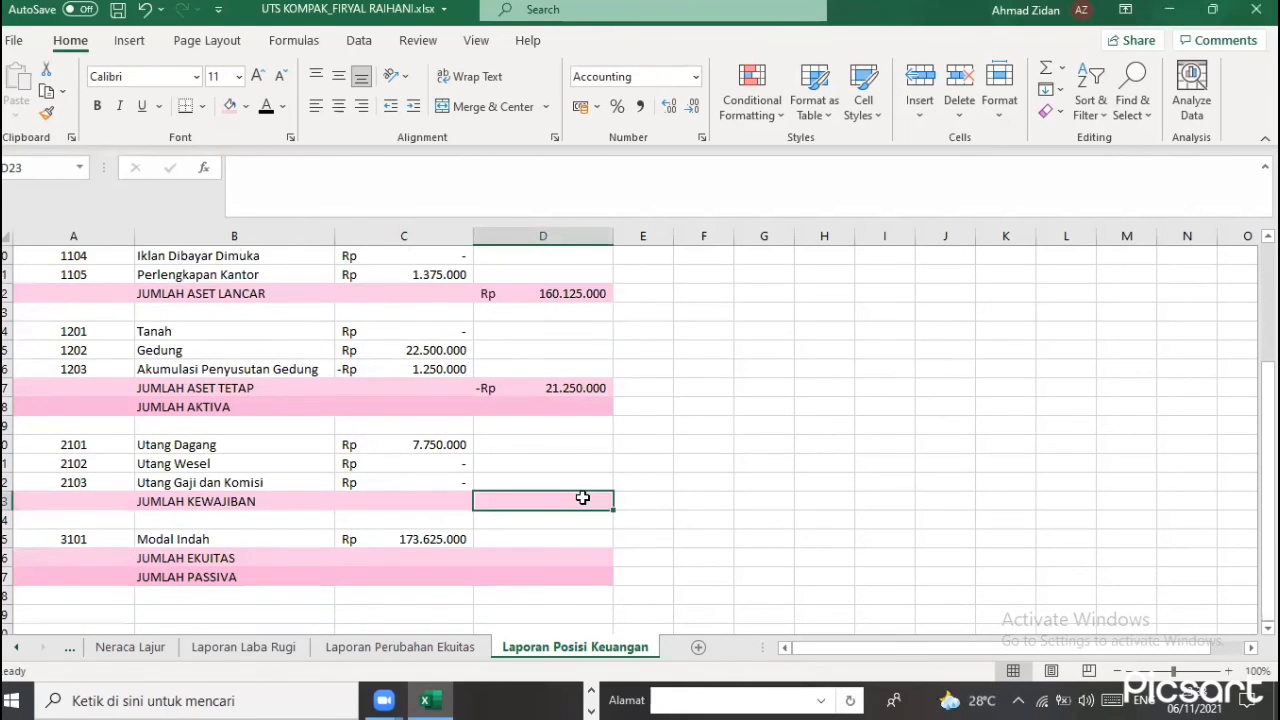
{"action": "type", "text": "=SUM"}
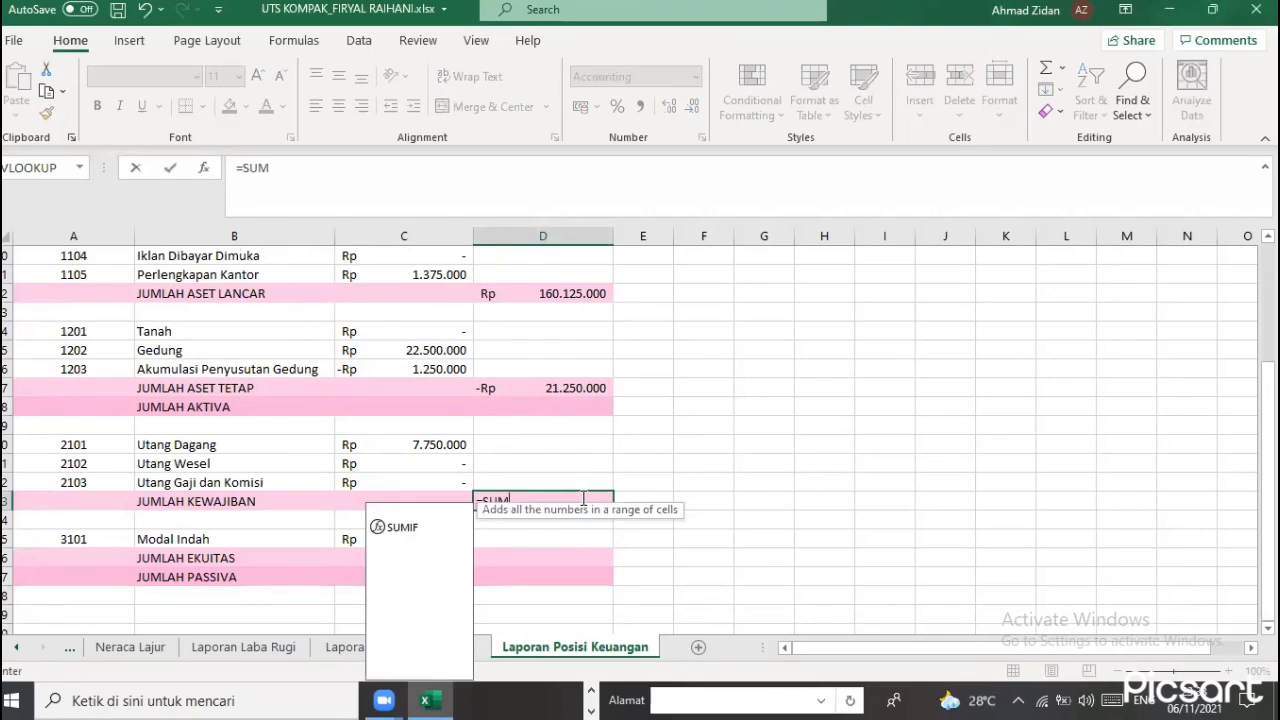
{"action": "double_click", "coordinate": [435, 519]}
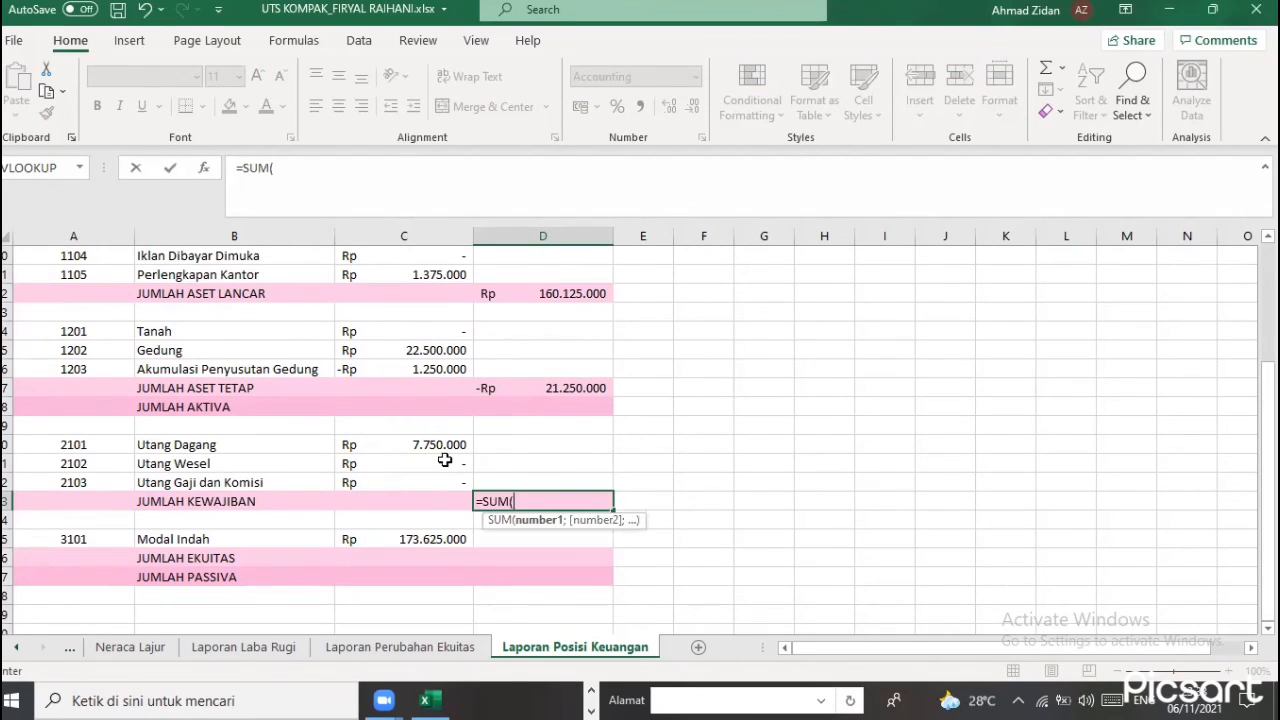
{"action": "left_click_drag", "start_coordinate": [446, 450], "coordinate": [454, 481]}
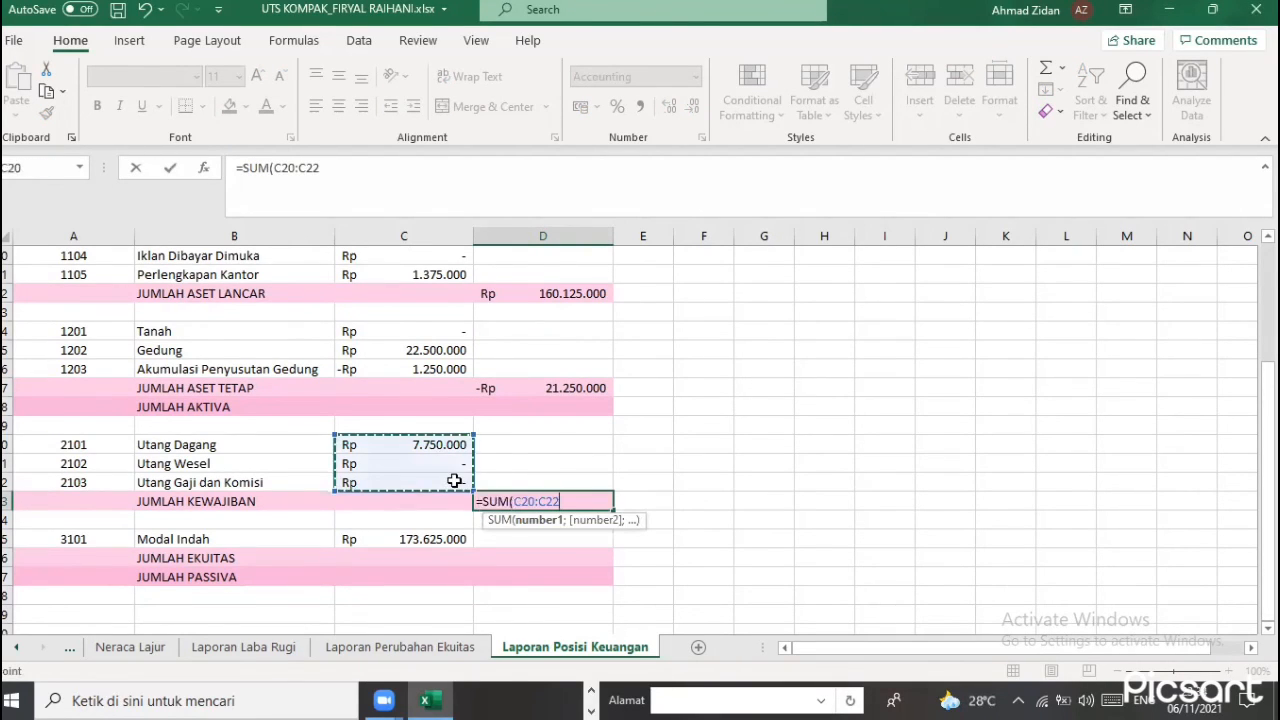
{"action": "key", "text": "Return"}
Total JUMLAH EKUITAS in D26 with a SUM of the Modal Indah amount in C25
{"action": "left_click", "coordinate": [509, 556]}
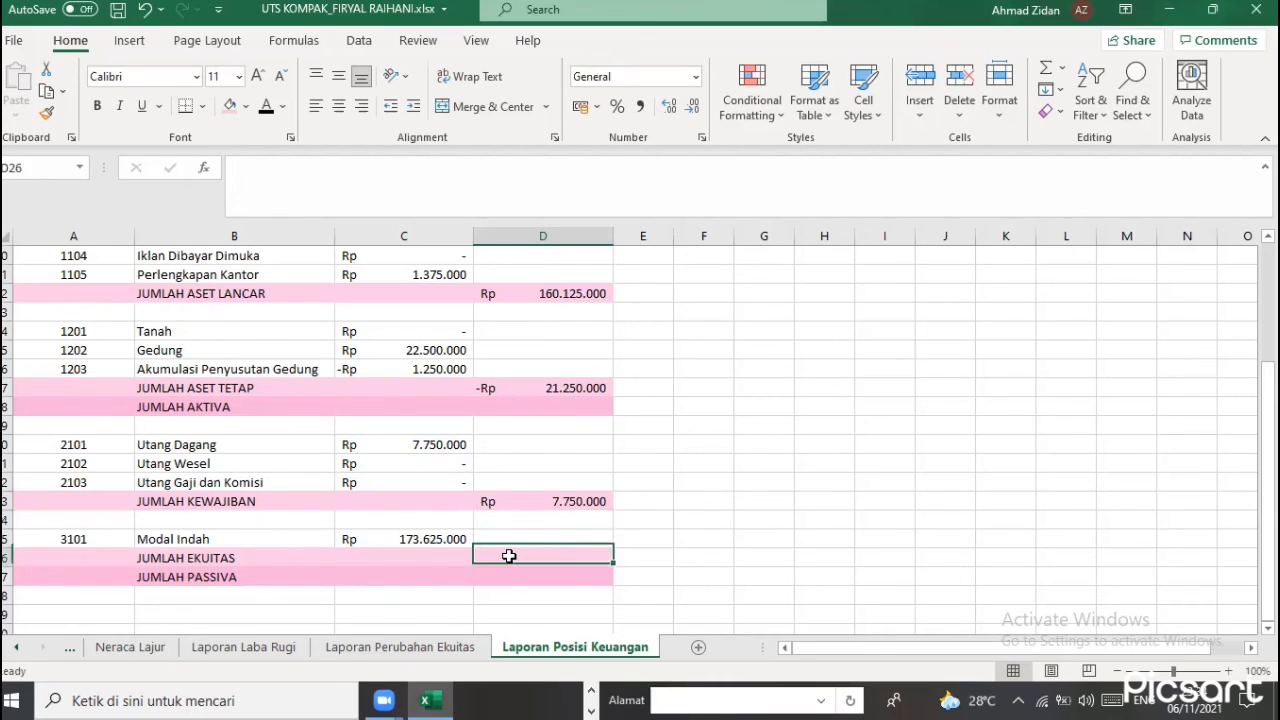
{"action": "type", "text": "=SUM"}
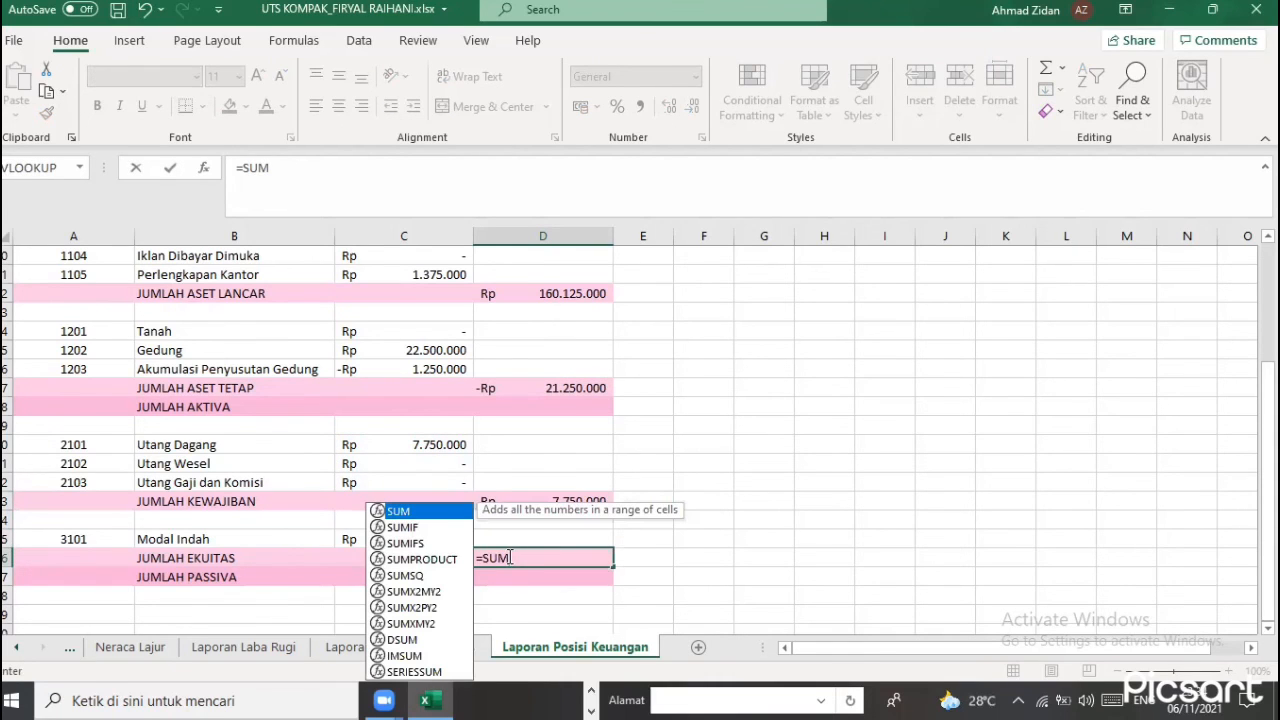
{"action": "type", "text": "("}
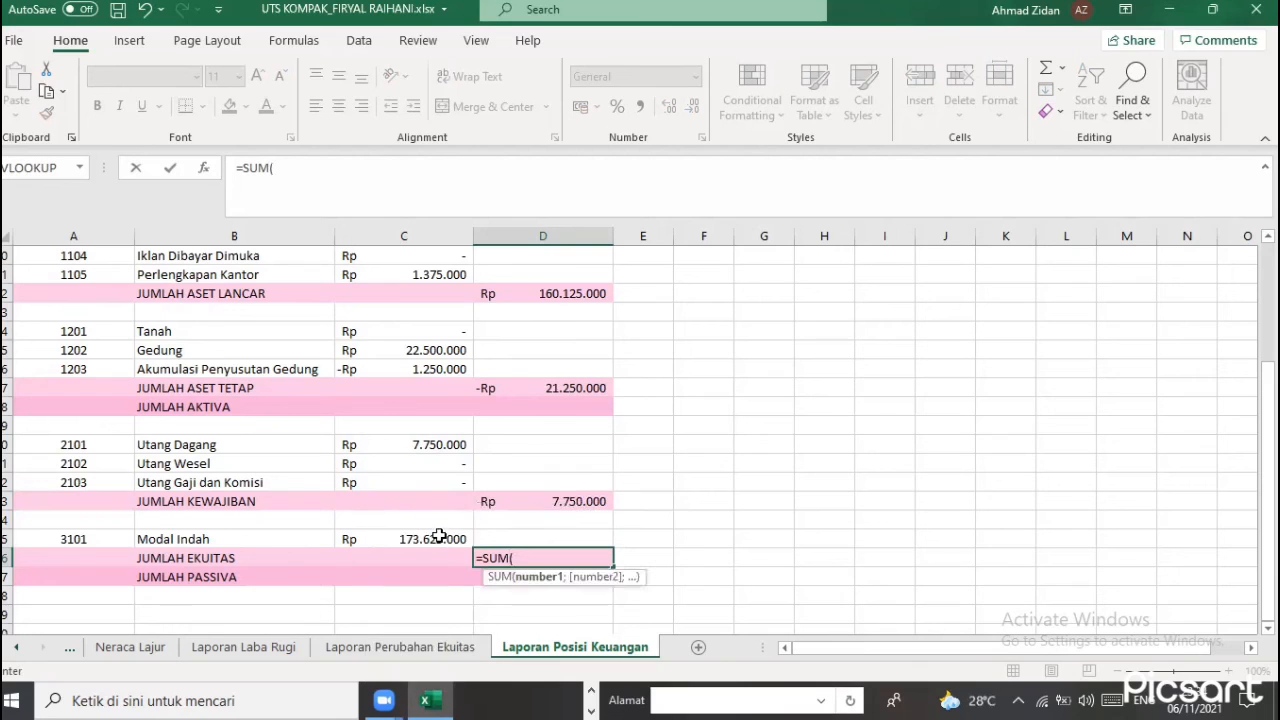
{"action": "left_click", "coordinate": [440, 536]}
{"action": "key", "text": "Return"}
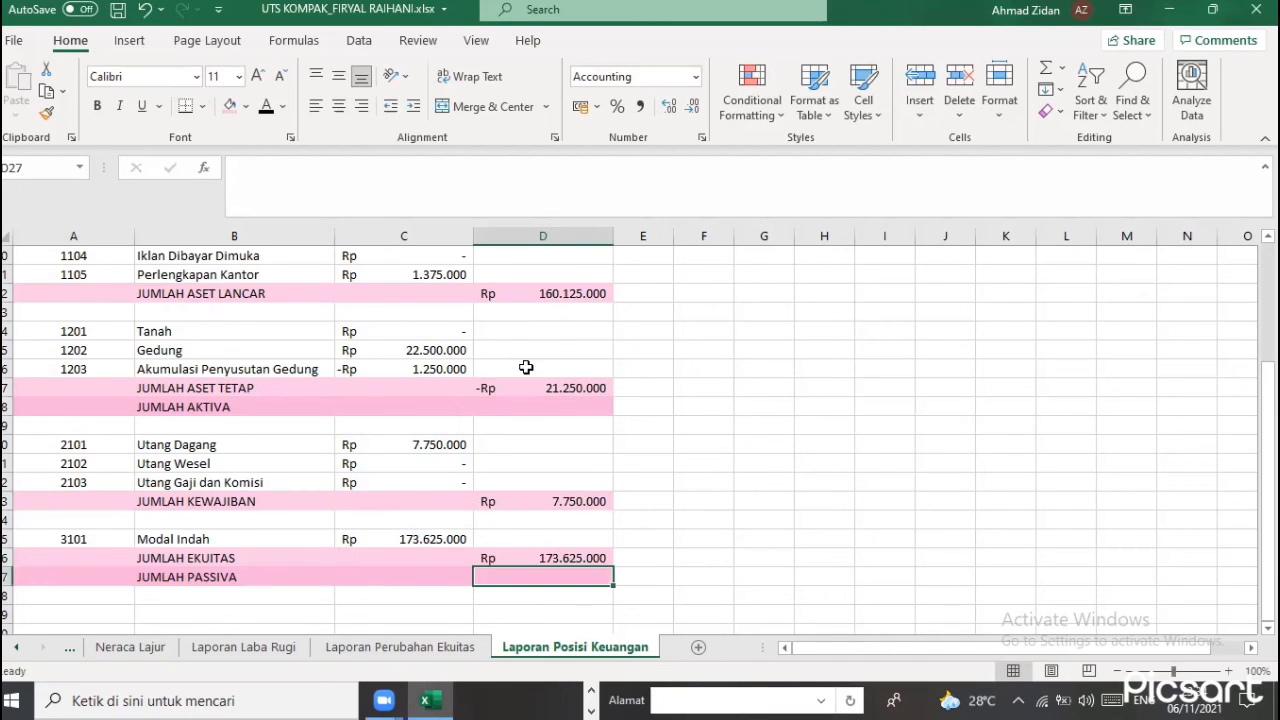
Total JUMLAH AKTIVA in D18 with a SUM of D12:D17
{"action": "scroll", "coordinate": [530, 460], "scroll_direction": "up", "scroll_amount": 1}
{"action": "left_click", "coordinate": [535, 476]}
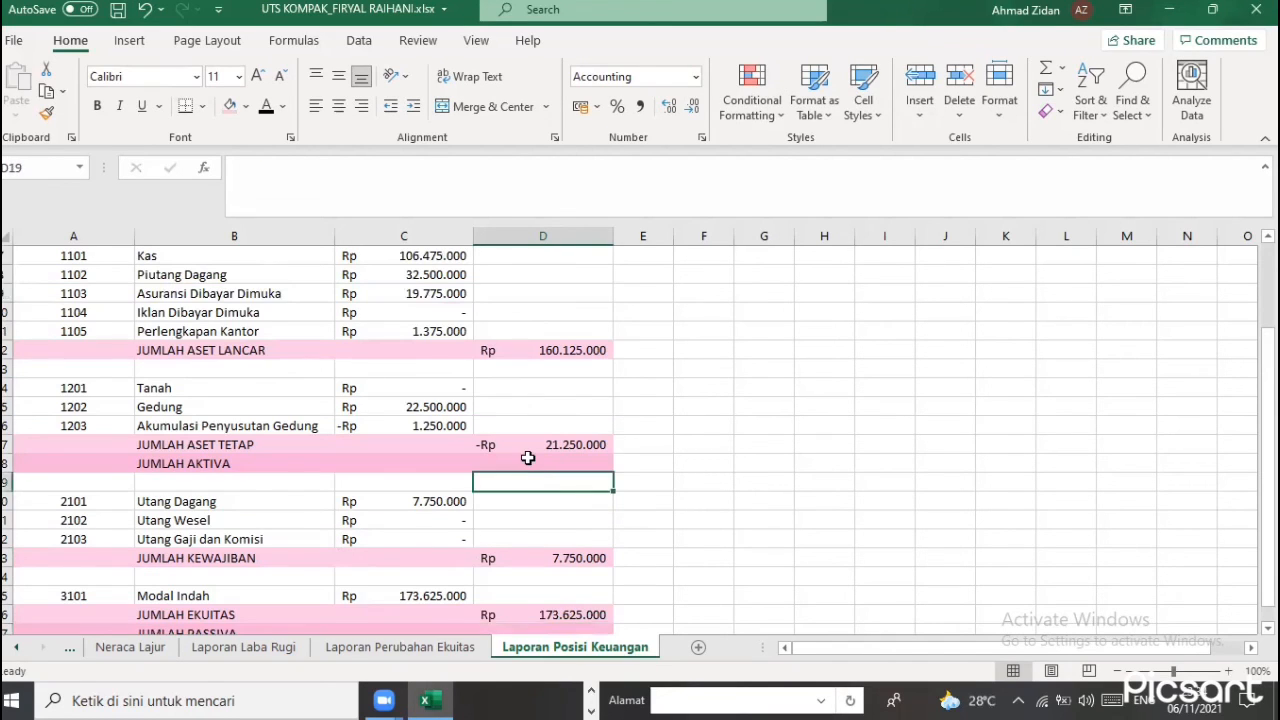
{"action": "left_click", "coordinate": [526, 458]}
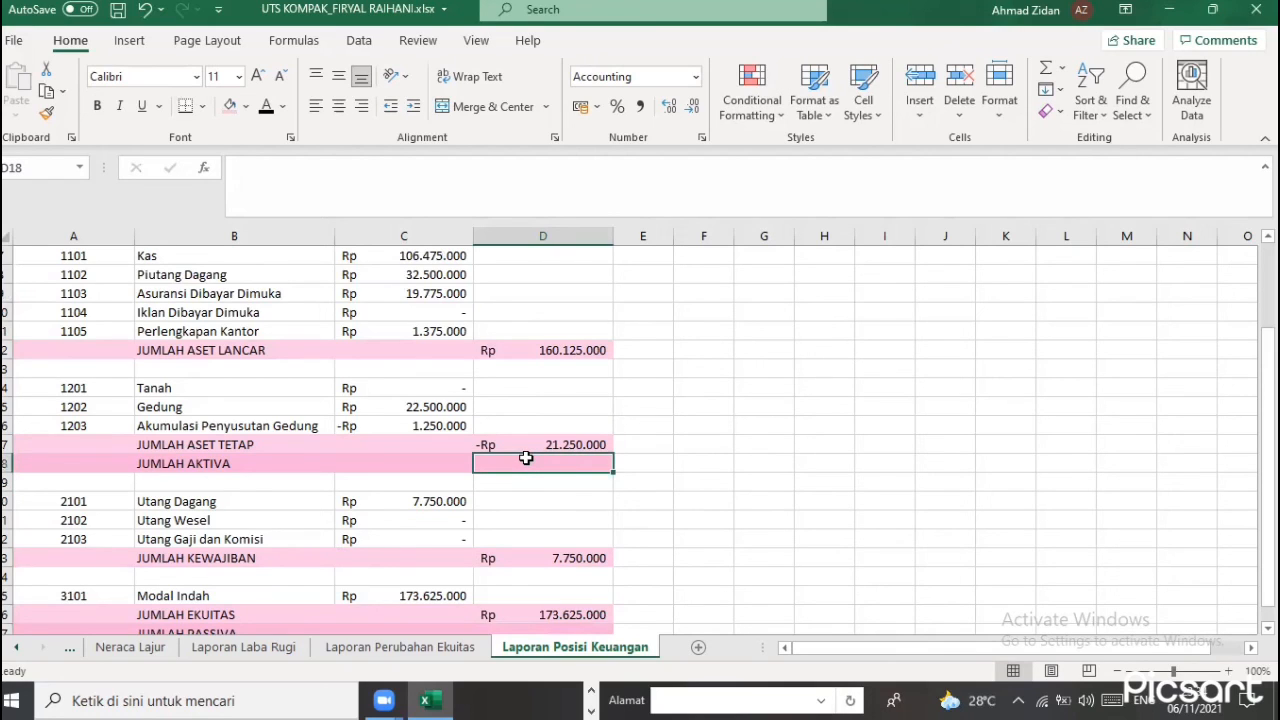
{"action": "type", "text": "="}
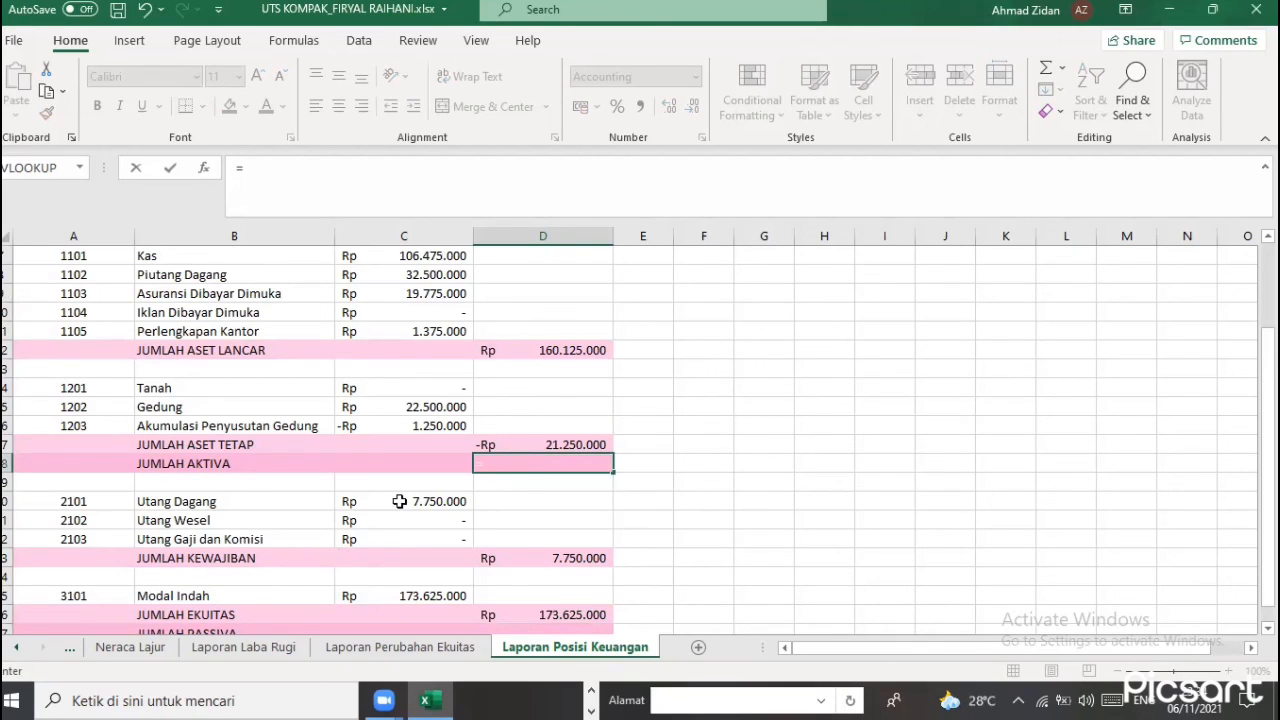
{"action": "left_click", "coordinate": [493, 466]}
{"action": "key", "text": "Escape"}
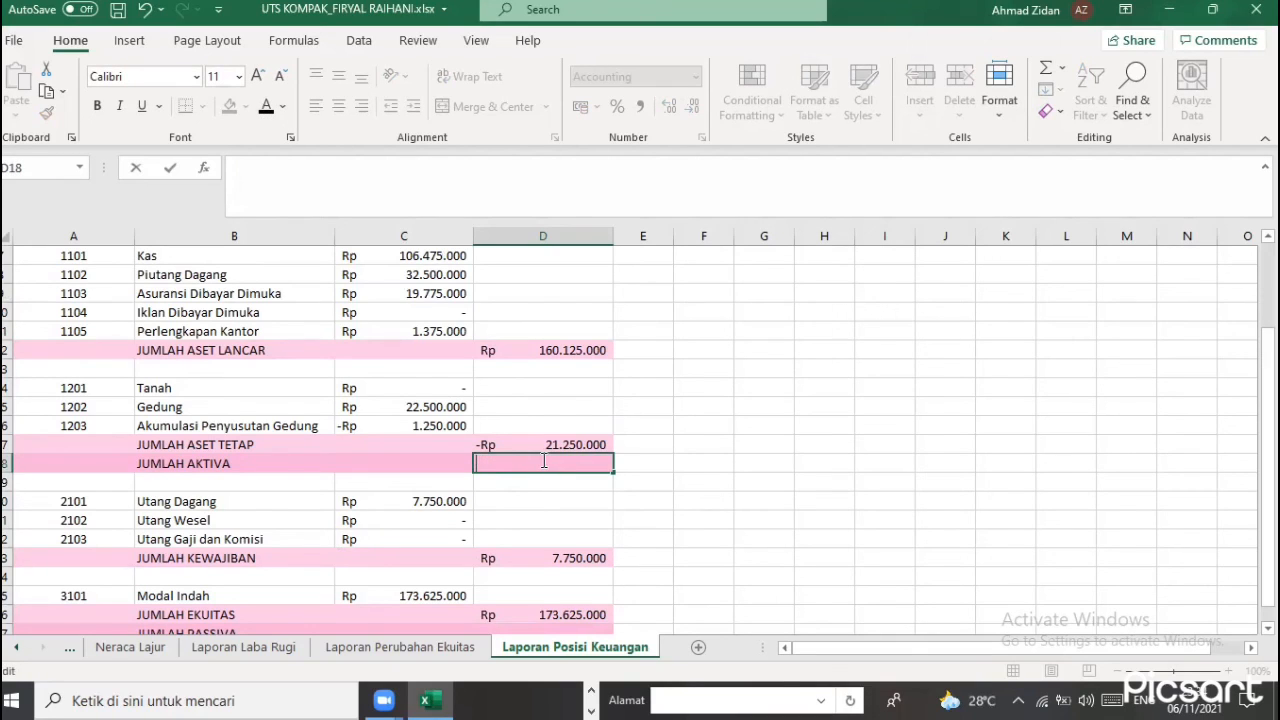
{"action": "type", "text": "=S"}
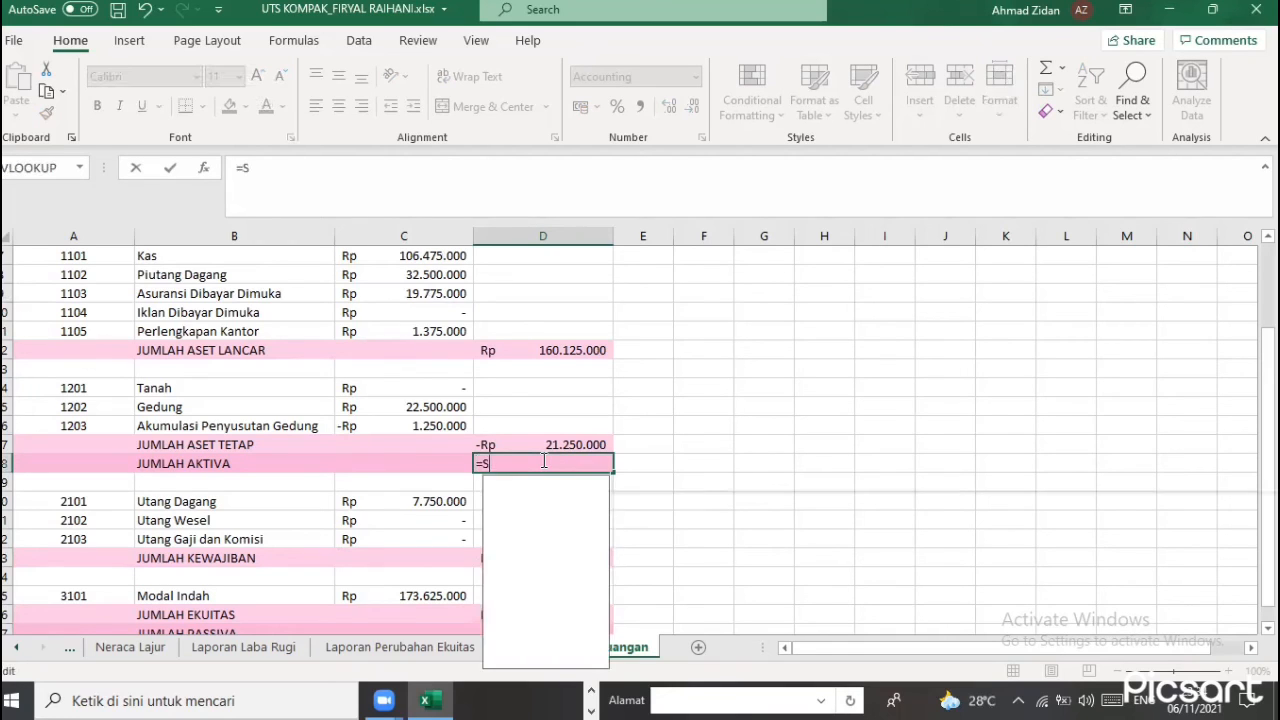
{"action": "type", "text": "UM"}
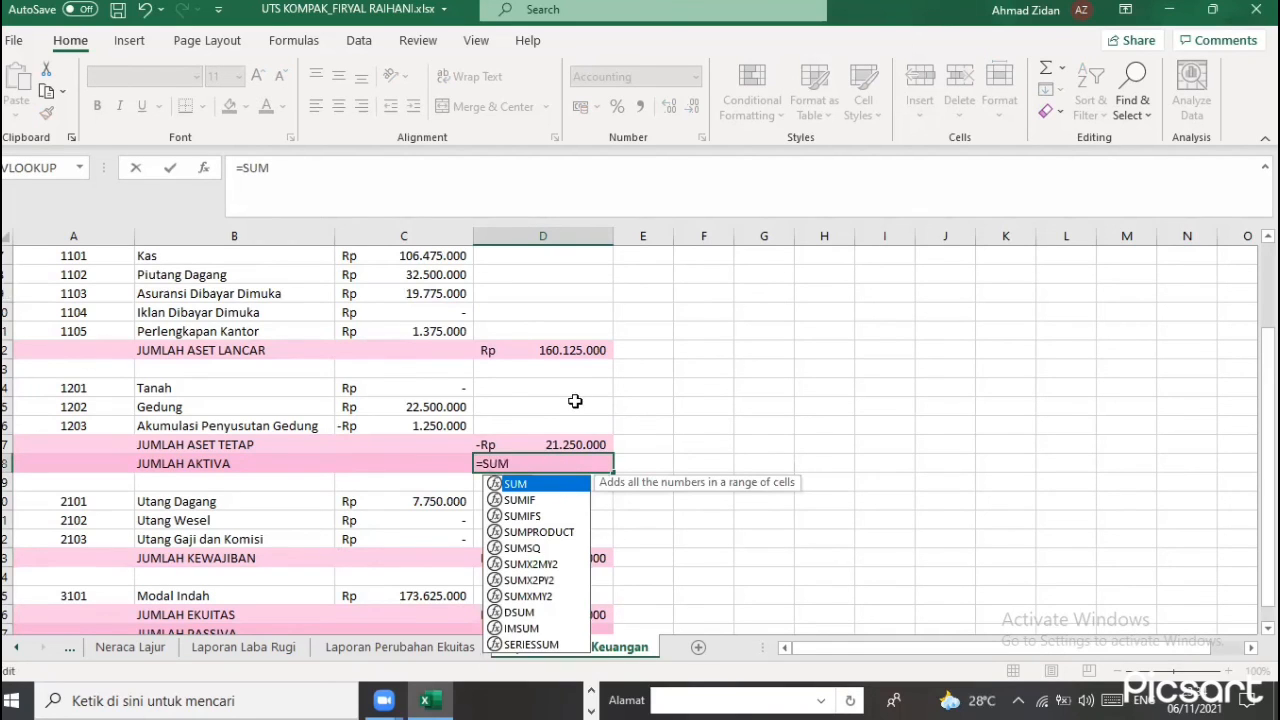
{"action": "type", "text": "("}
{"action": "left_click_drag", "start_coordinate": [588, 350], "coordinate": [590, 438]}
{"action": "key", "text": "Return"}
{"action": "key", "text": "Up"}
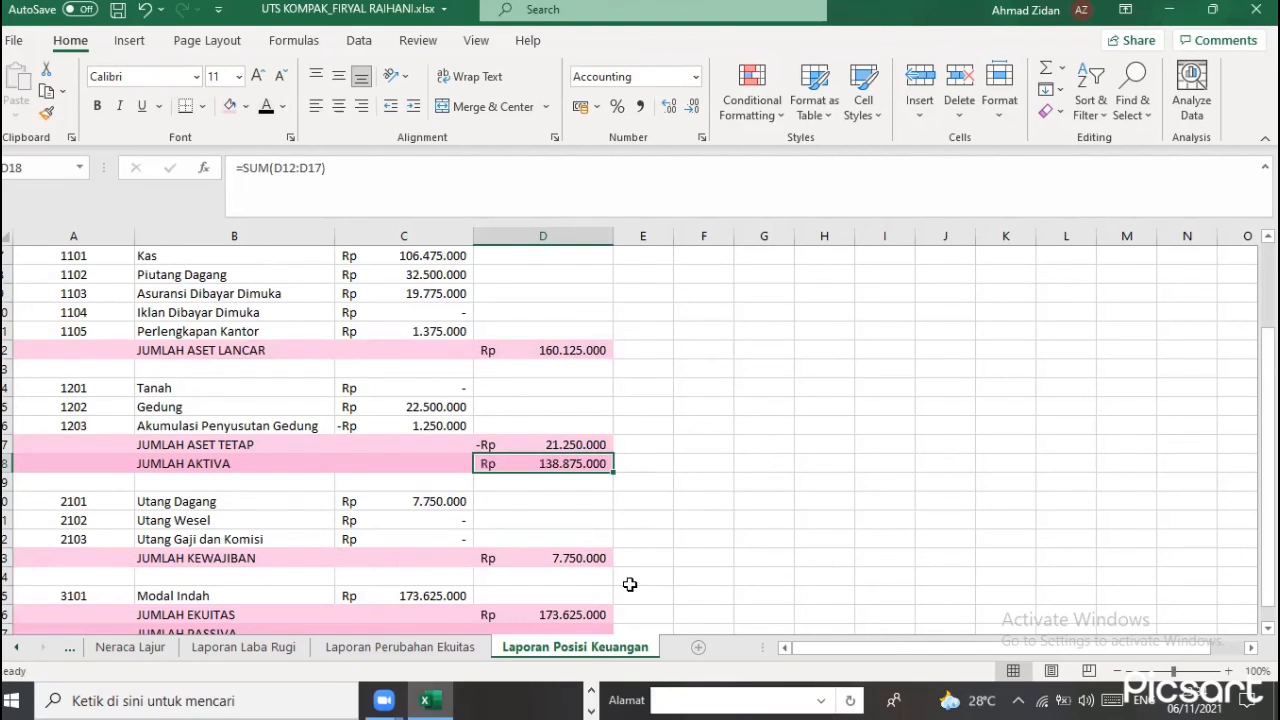
Total JUMLAH PASSIVA in D27 with a SUM of D23:D26, covering the liabilities and equity totals
{"action": "scroll", "coordinate": [586, 584], "scroll_direction": "down", "scroll_amount": 1}
{"action": "left_click", "coordinate": [587, 580]}
{"action": "type", "text": "="}
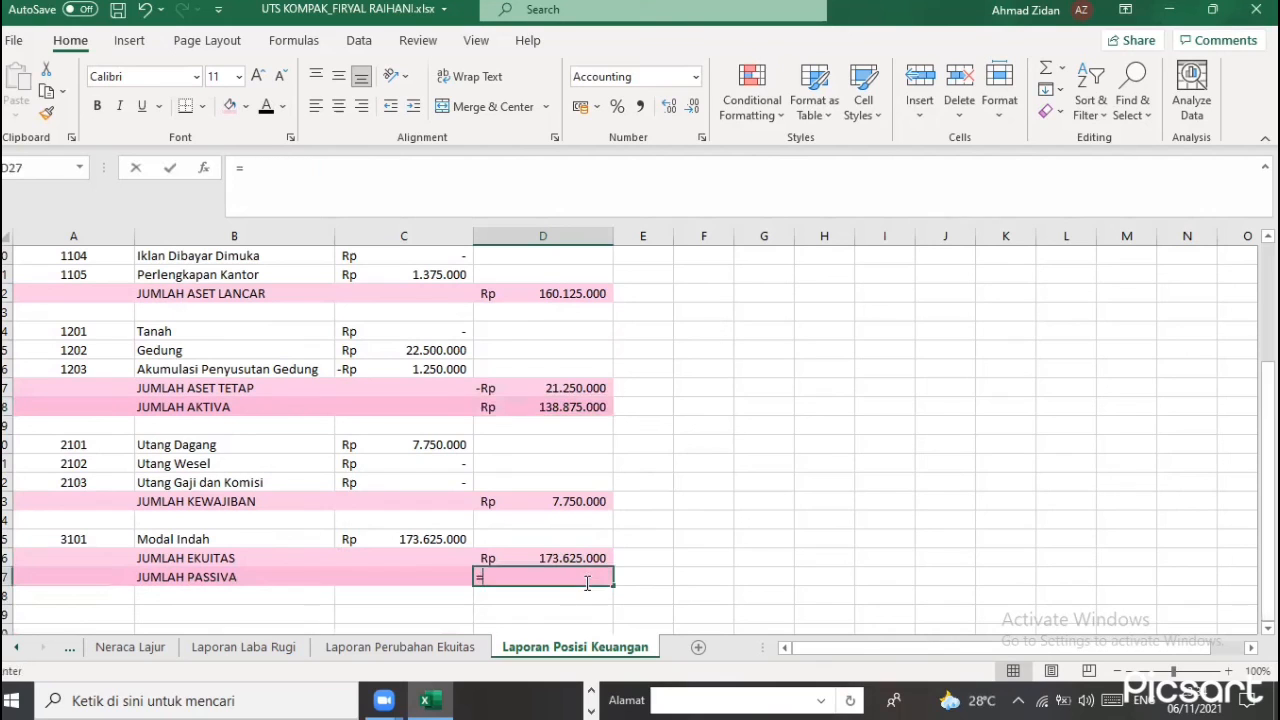
{"action": "type", "text": "SU"}
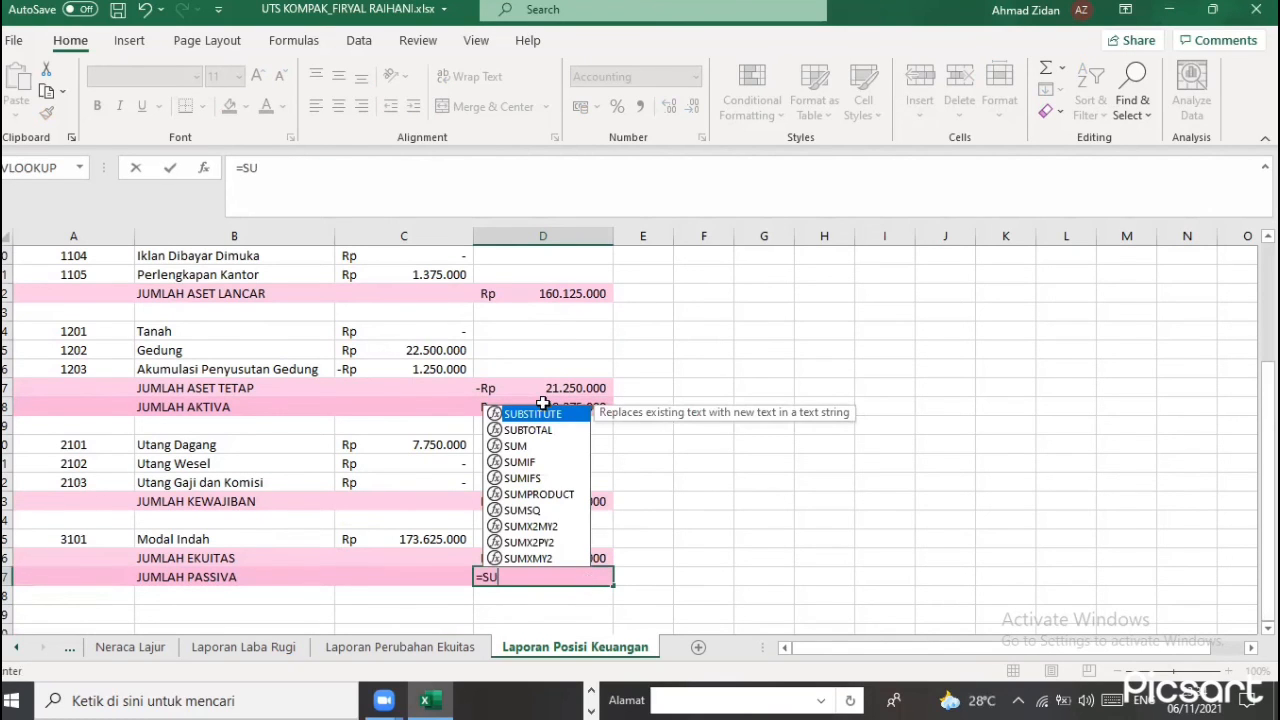
{"action": "left_click", "coordinate": [538, 446]}
{"action": "double_click", "coordinate": [543, 437]}
{"action": "left_click_drag", "start_coordinate": [569, 497], "coordinate": [571, 551]}
{"action": "key", "text": "Return"}
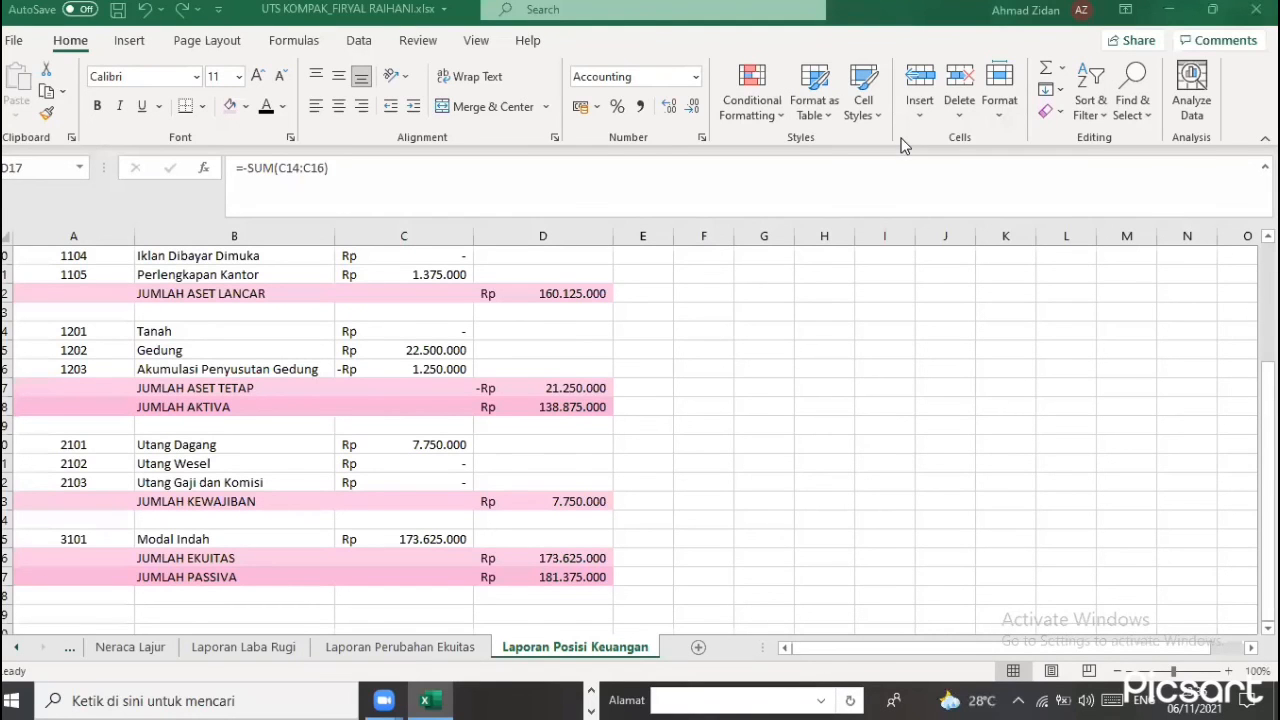
Remove the minus sign in front of SUM in the JUMLAH ASET TETAP formula in D17
{"action": "left_click", "coordinate": [556, 394]}
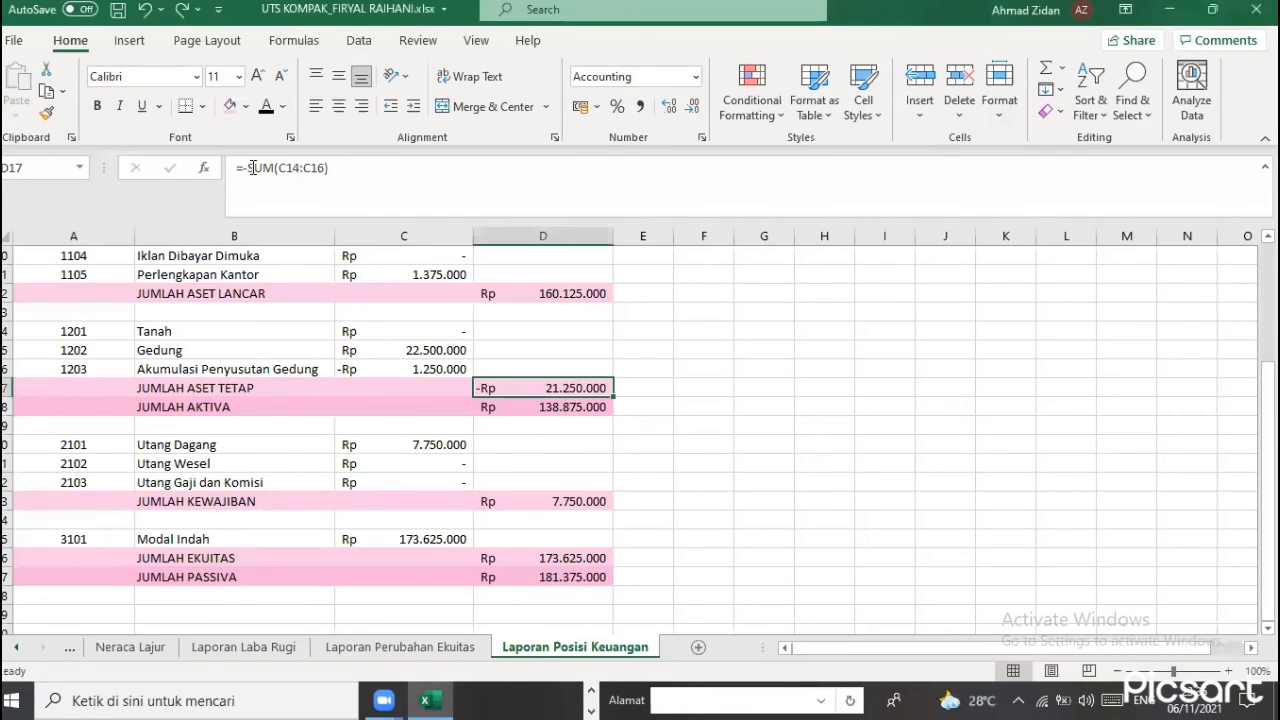
{"action": "left_click", "coordinate": [283, 206]}
{"action": "key", "text": "BackSpace"}
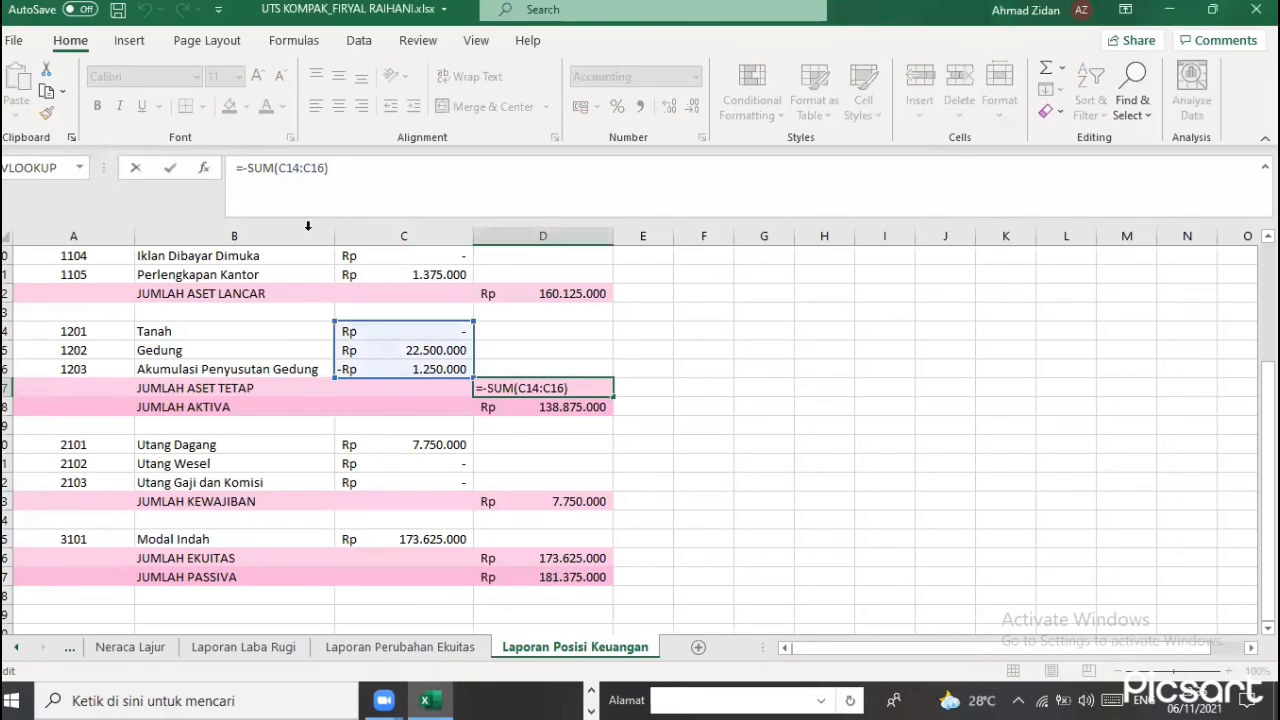
{"action": "key", "text": "Return"}
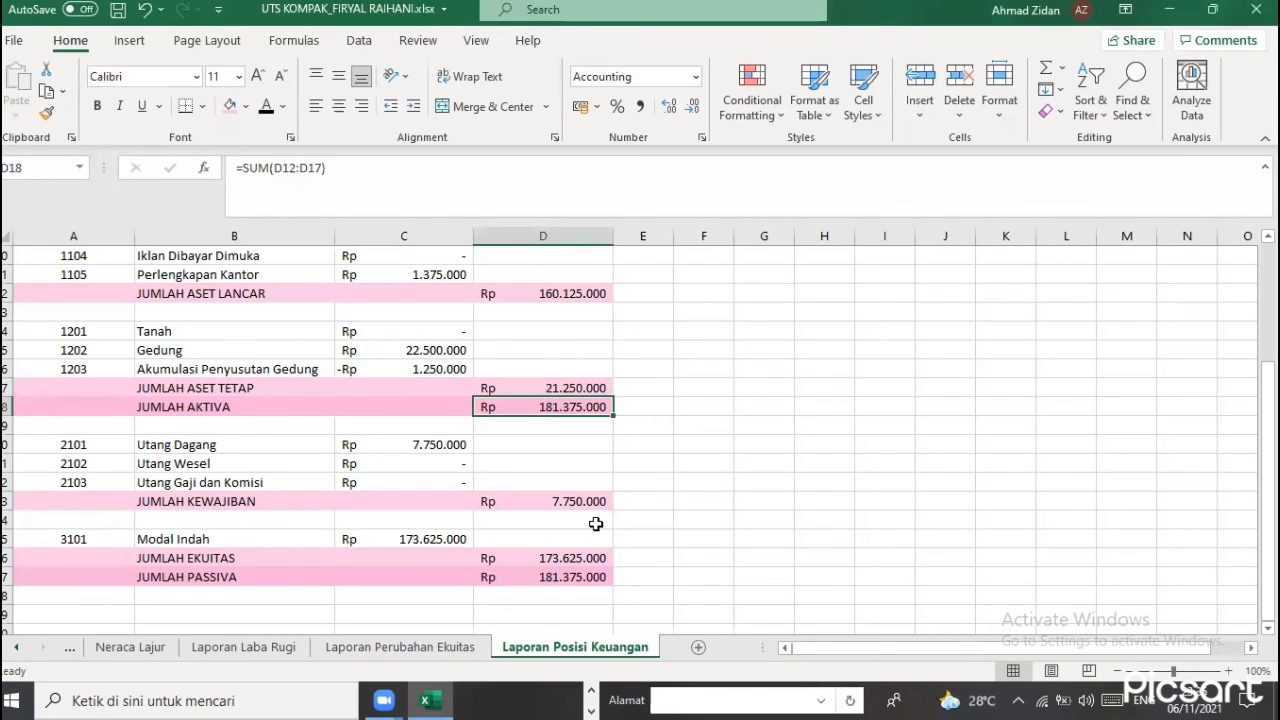
Look over the position, equity and profit-loss reports, and switch to the Soal Komputer Akuntansi Kelas A (Pagi) PDF in Chrome
{"action": "scroll", "coordinate": [591, 521], "scroll_direction": "down", "scroll_amount": 1}
{"action": "scroll", "coordinate": [591, 521], "scroll_direction": "up", "scroll_amount": 3}
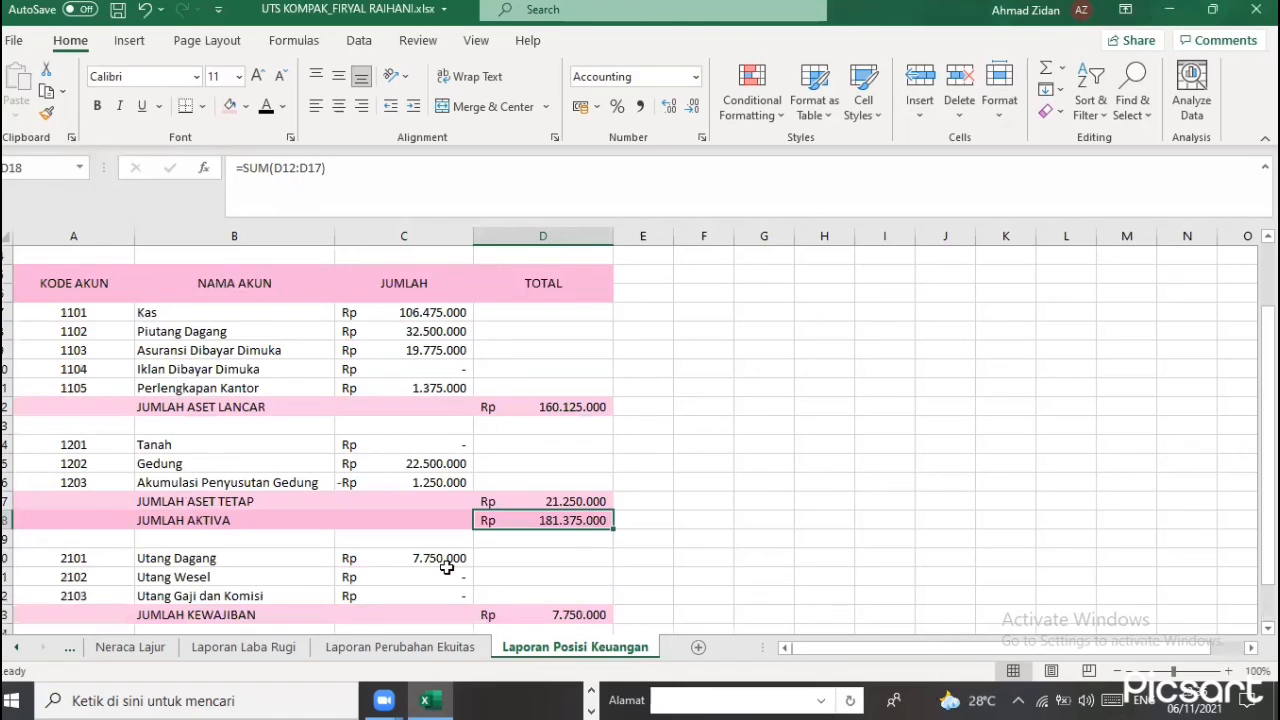
{"action": "left_click", "coordinate": [455, 645]}
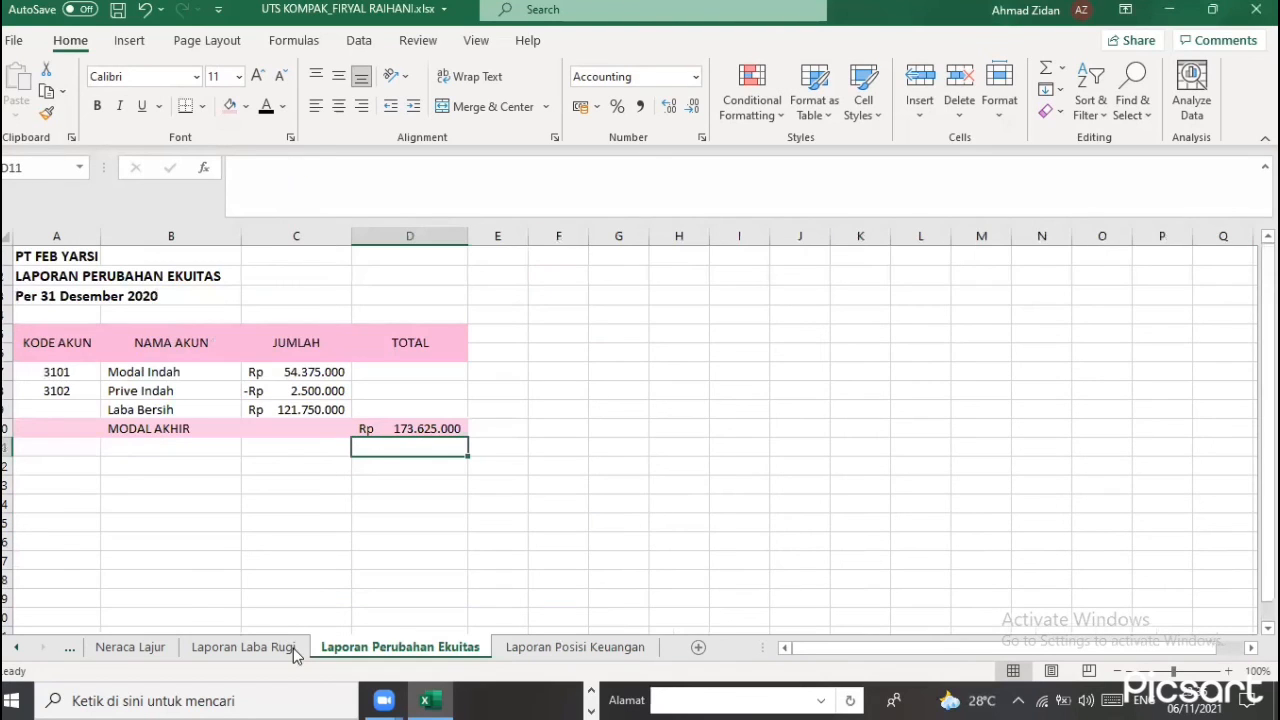
{"action": "left_click", "coordinate": [292, 647]}
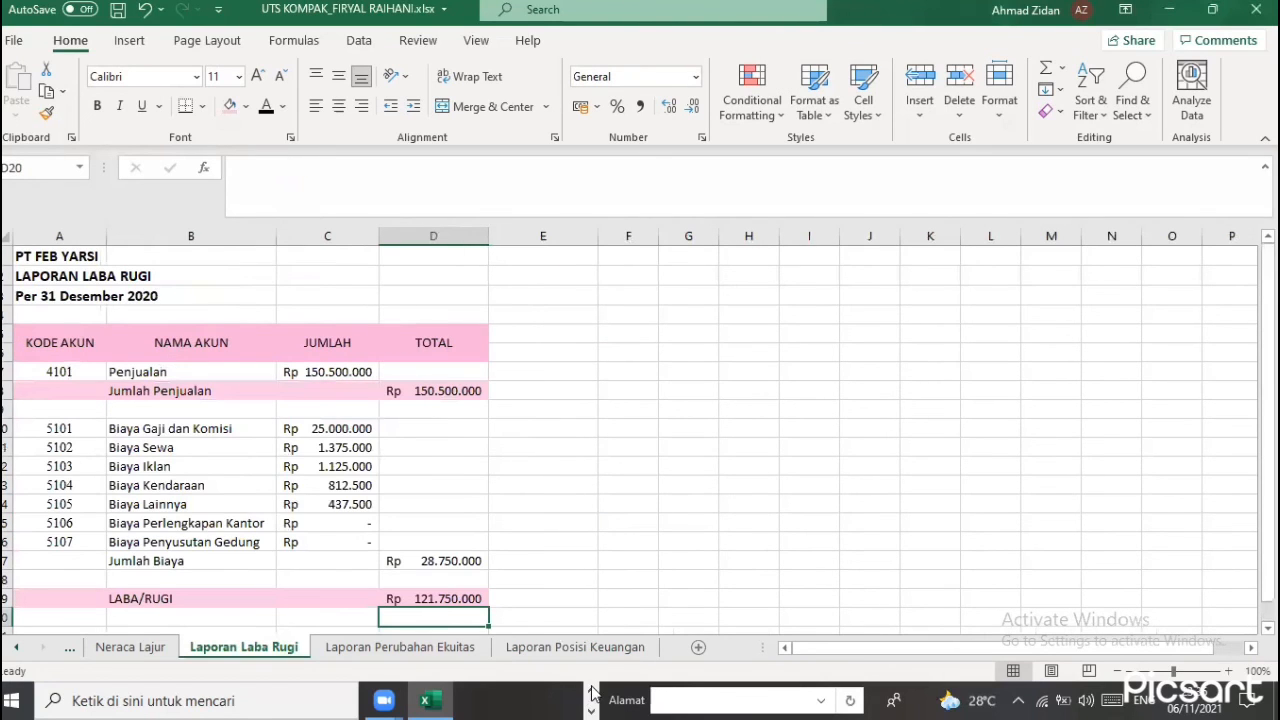
{"action": "left_click", "coordinate": [590, 692]}
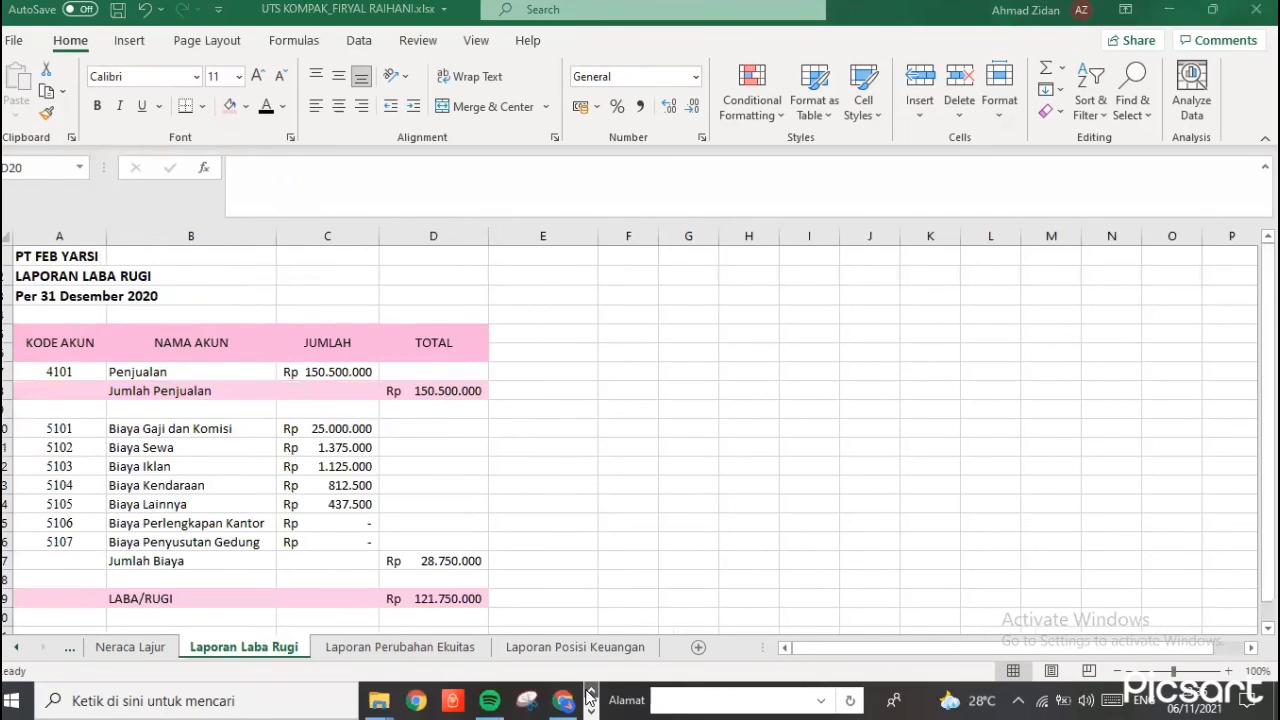
{"action": "left_click", "coordinate": [565, 500]}
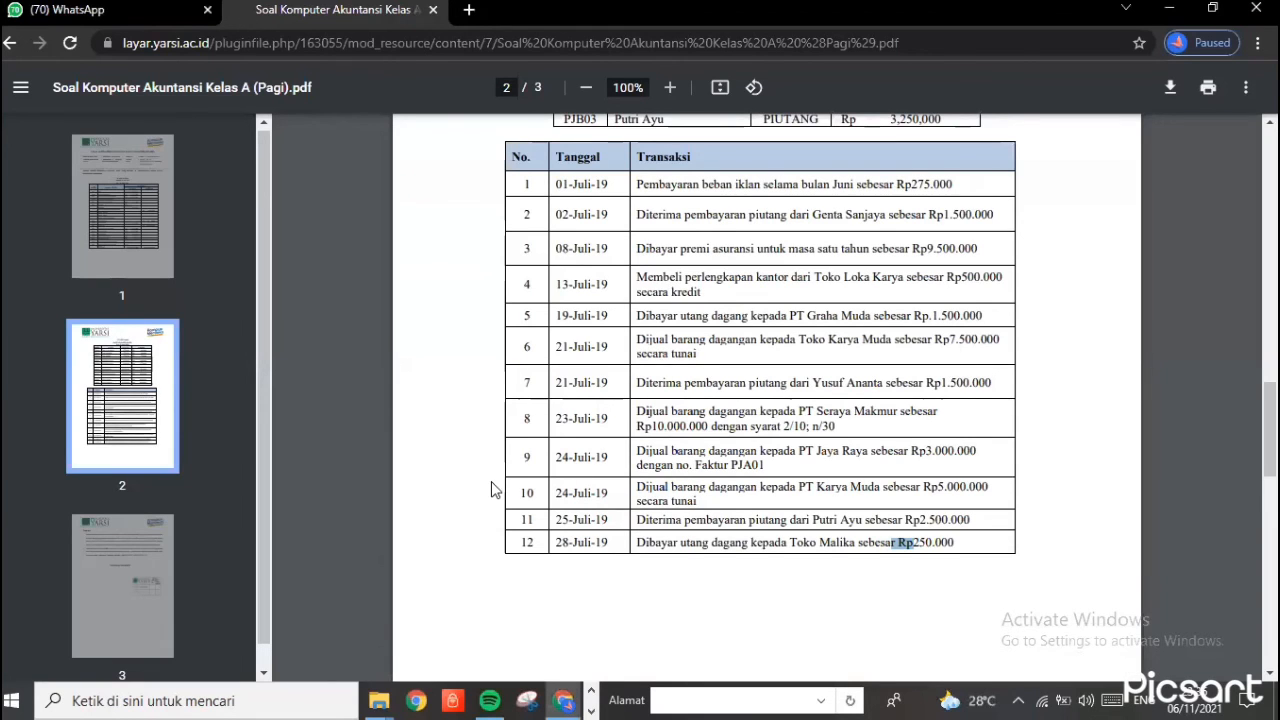